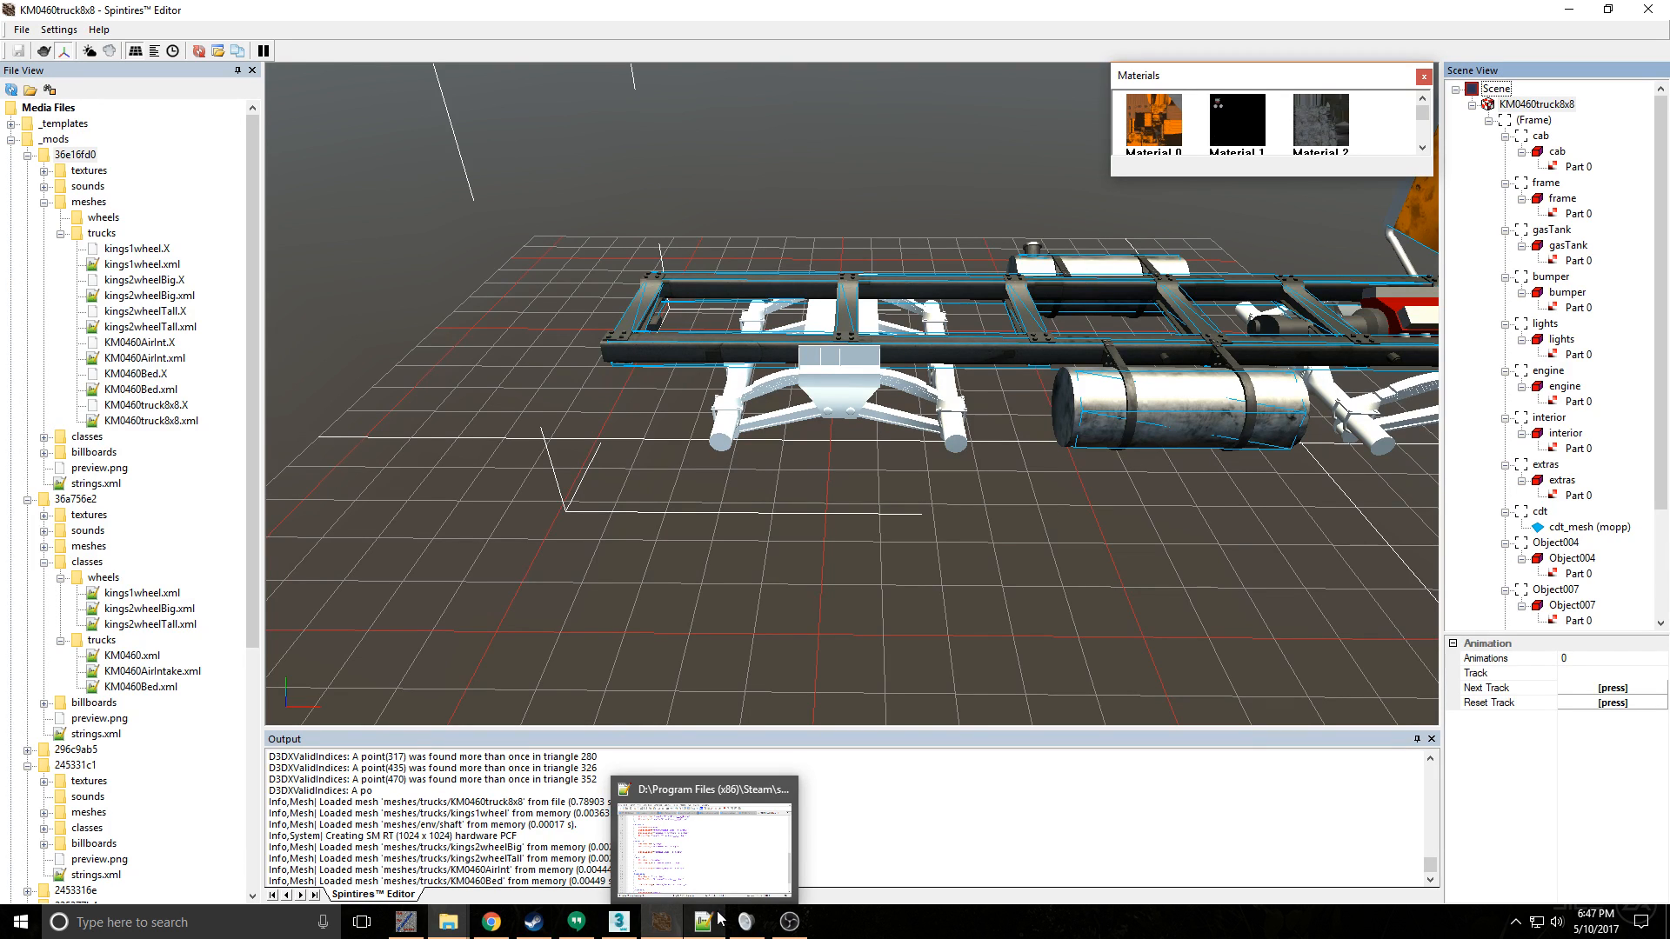
- Switch to 3ds Max and hide the cdt collision mesh that covers the truck's frame
left_click(627, 923)
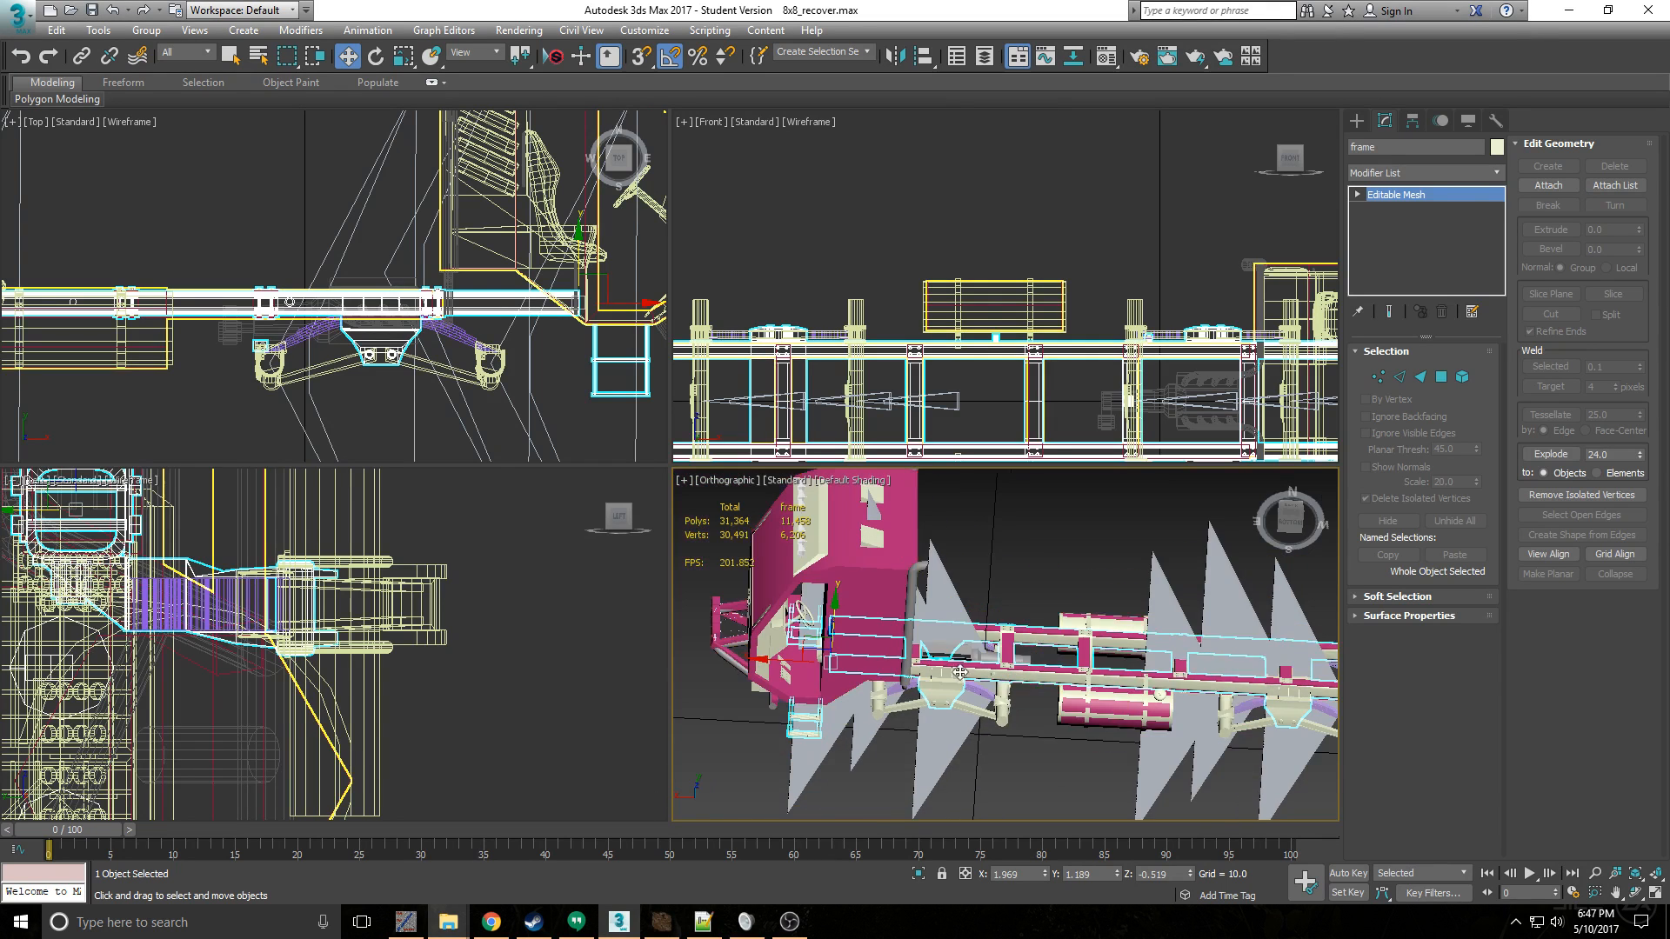
middle_click_drag(960, 672, 1108, 706, "alt")
key("z")
scroll(1107, 703, "up", 6)
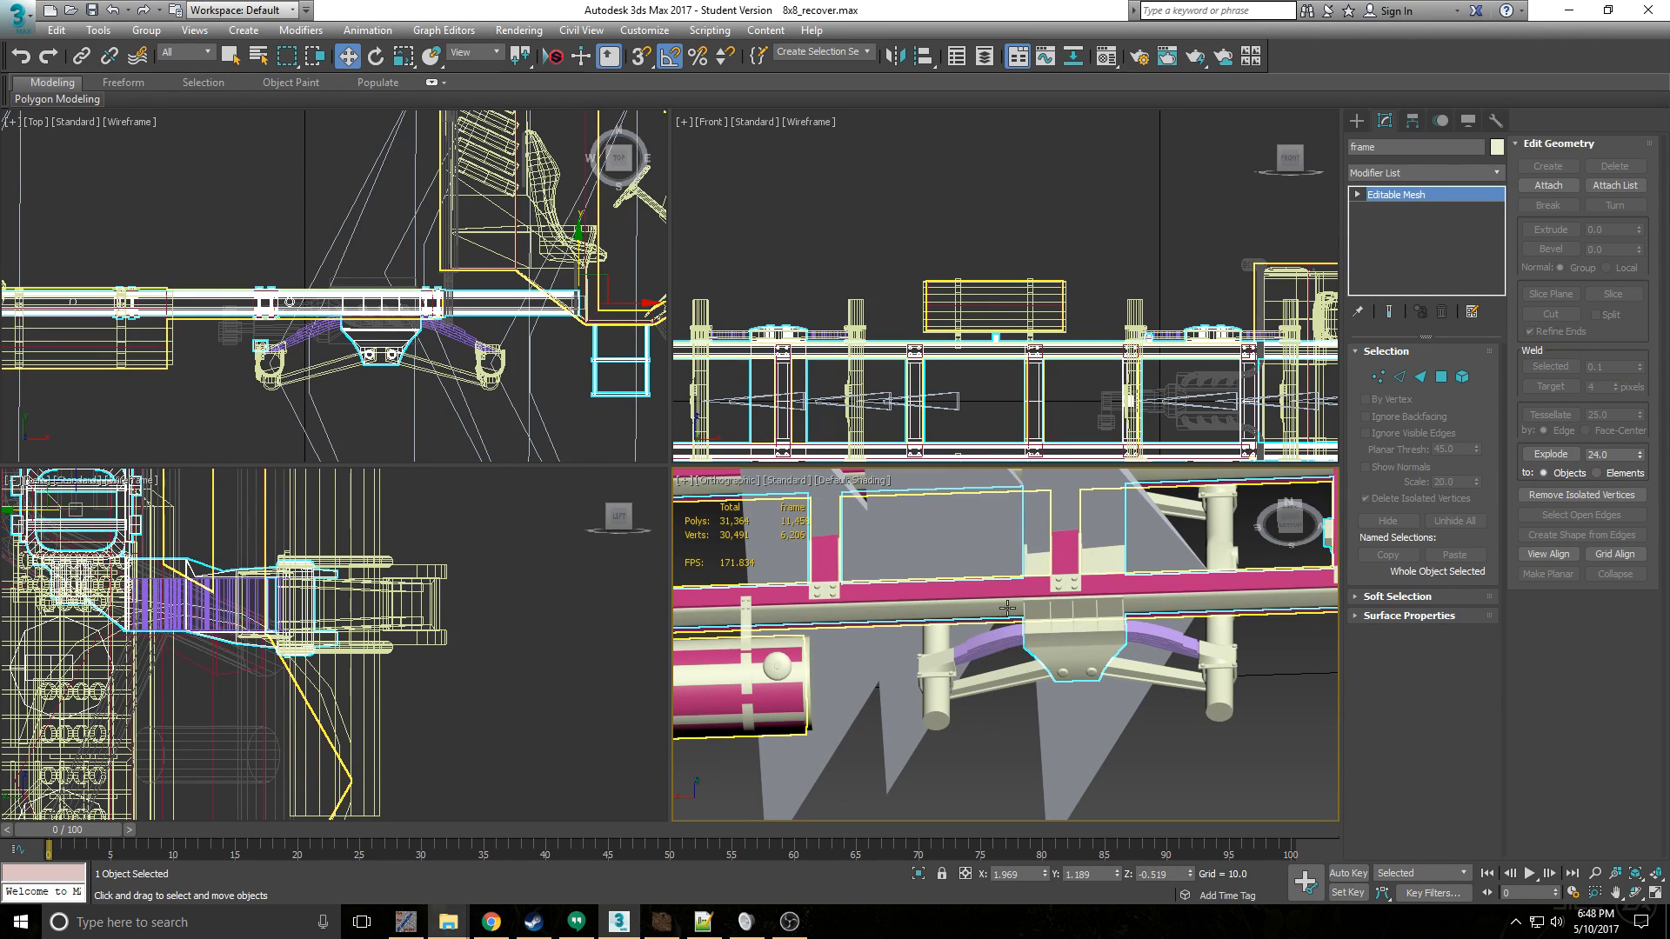
left_click(852, 497)
scroll(1175, 576, "down", 4)
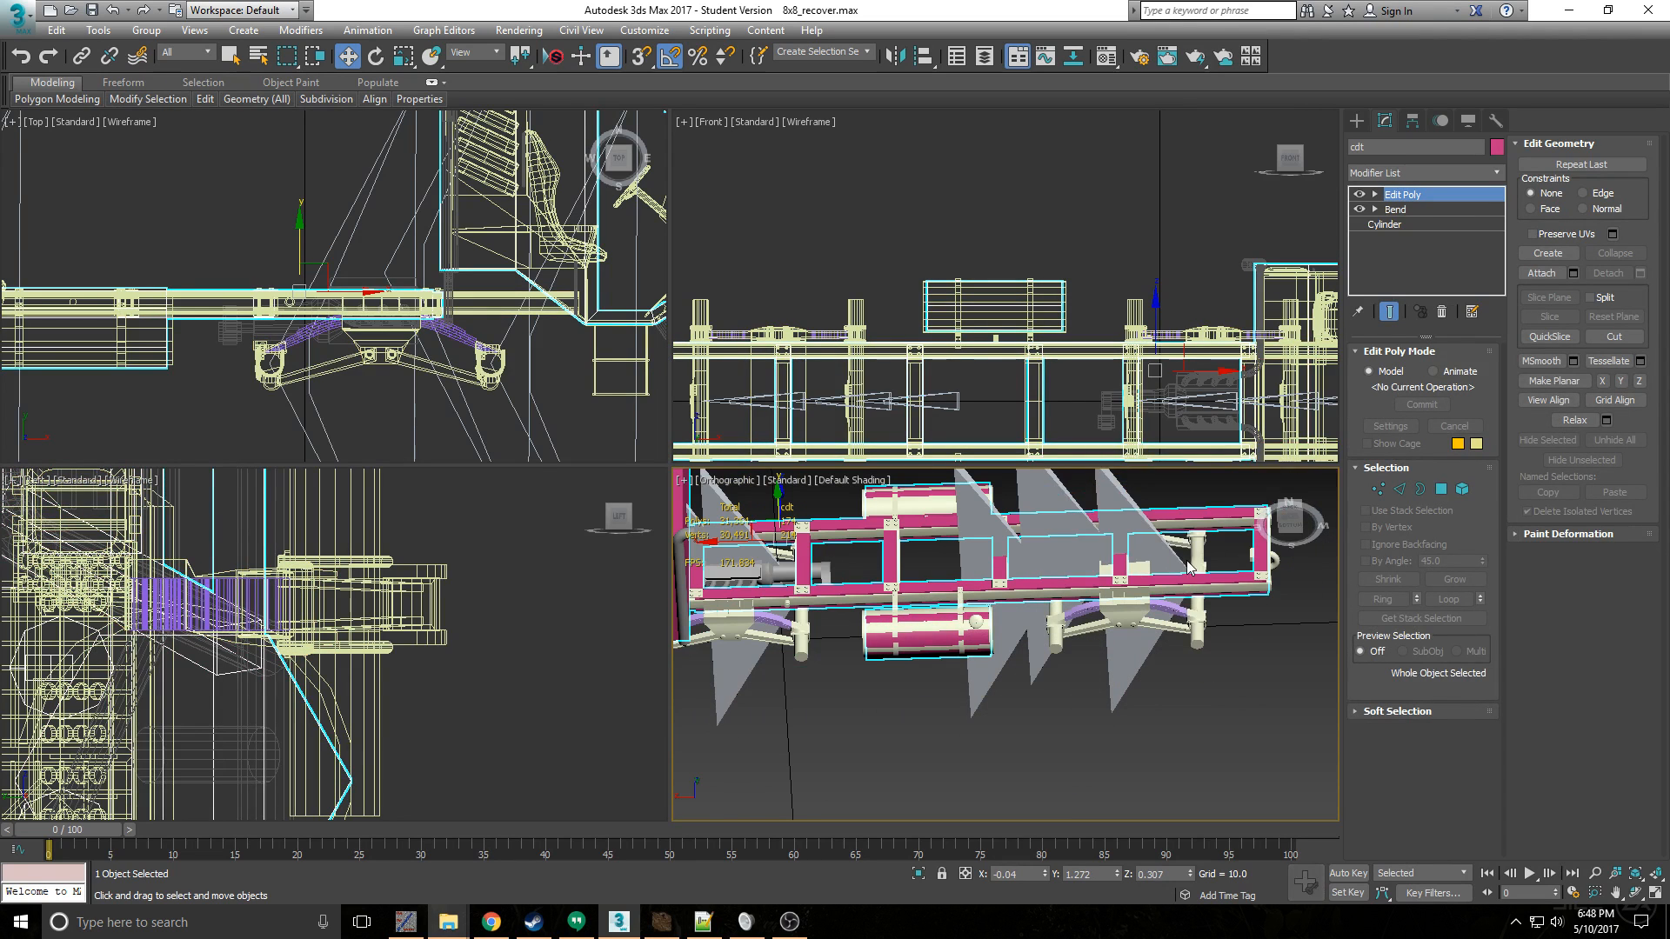
right_click(1181, 559)
left_click(1251, 513)
scroll(1190, 563, "up", 5)
left_click(1122, 644)
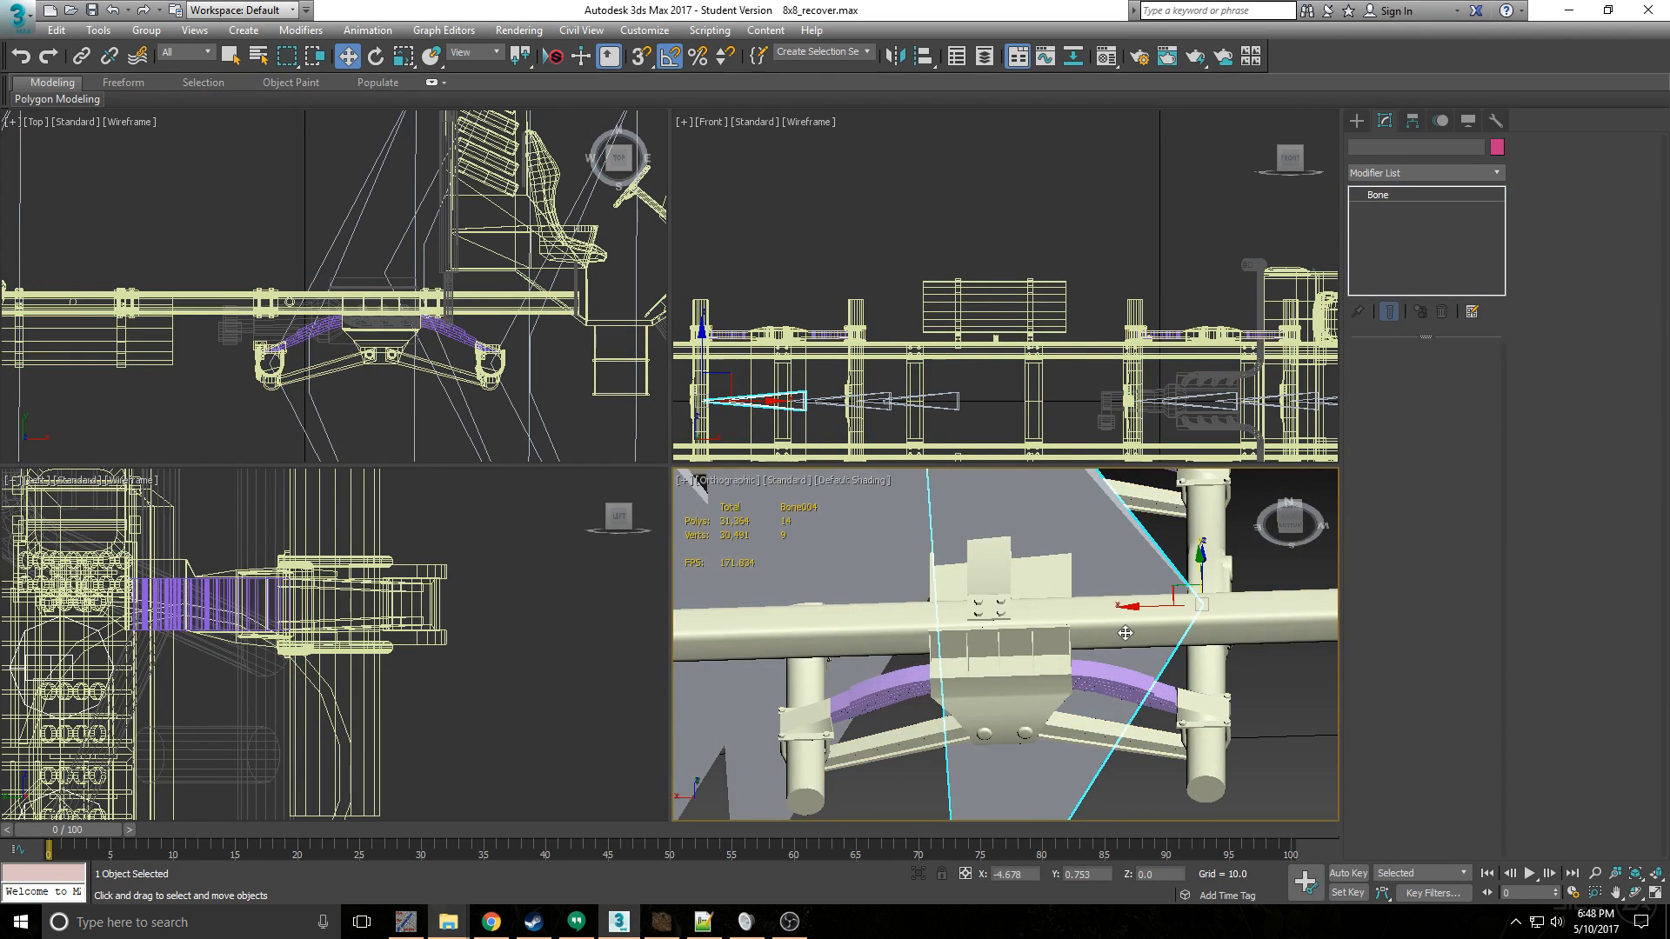
scroll(1102, 621, "down", 7)
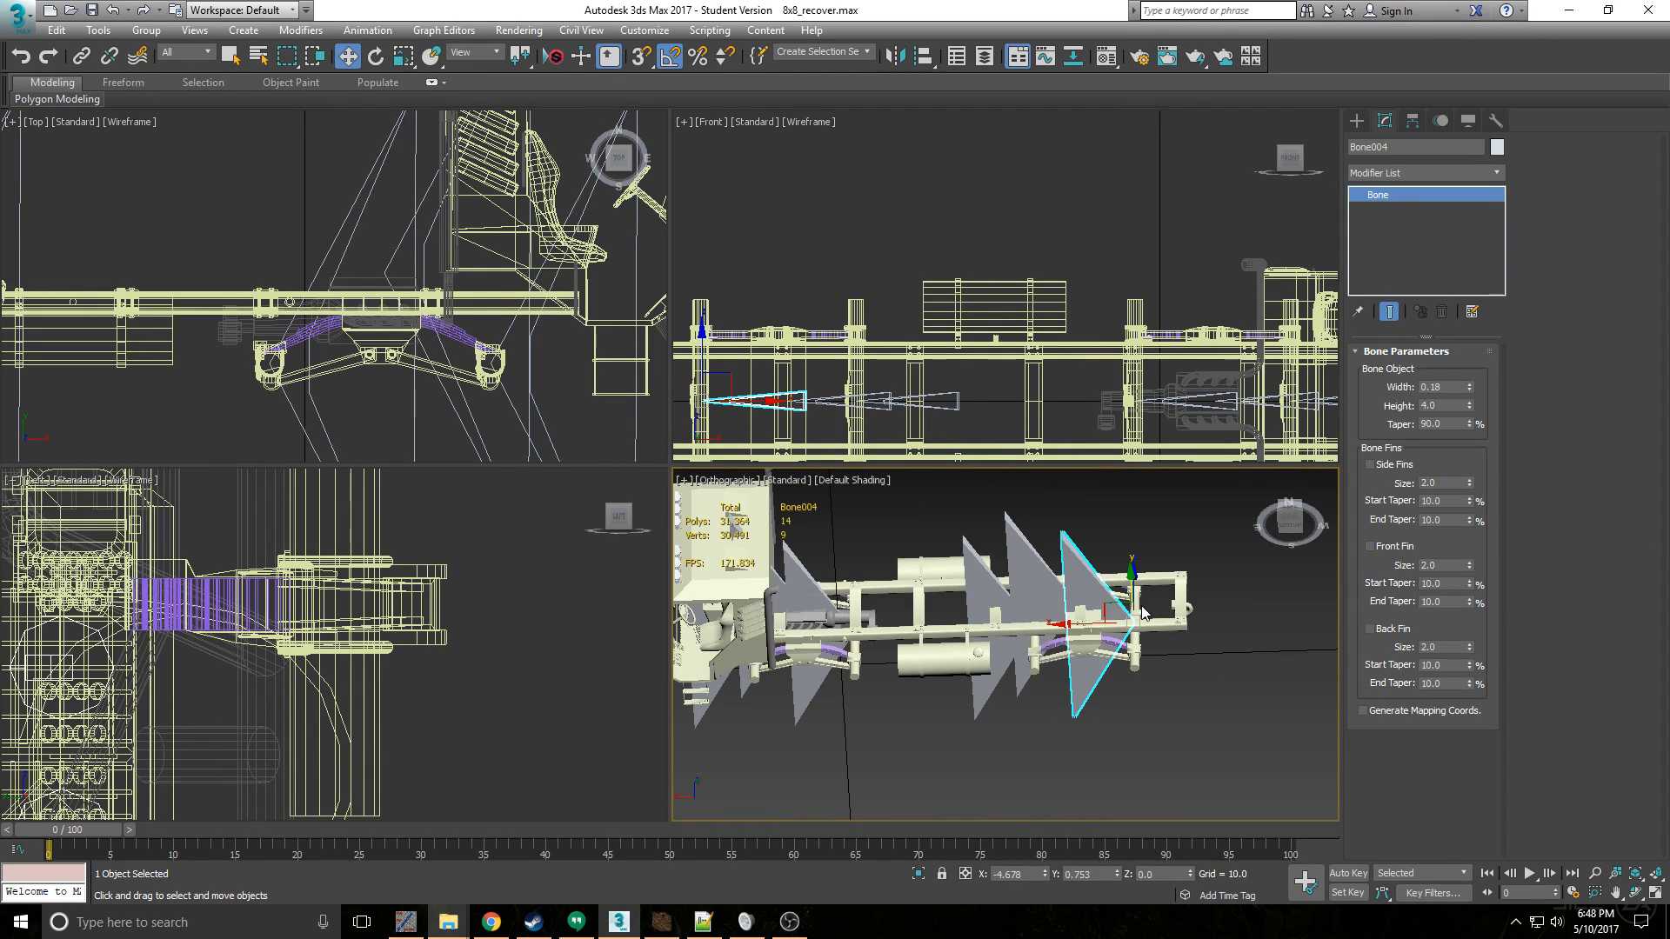
left_click(1416, 173)
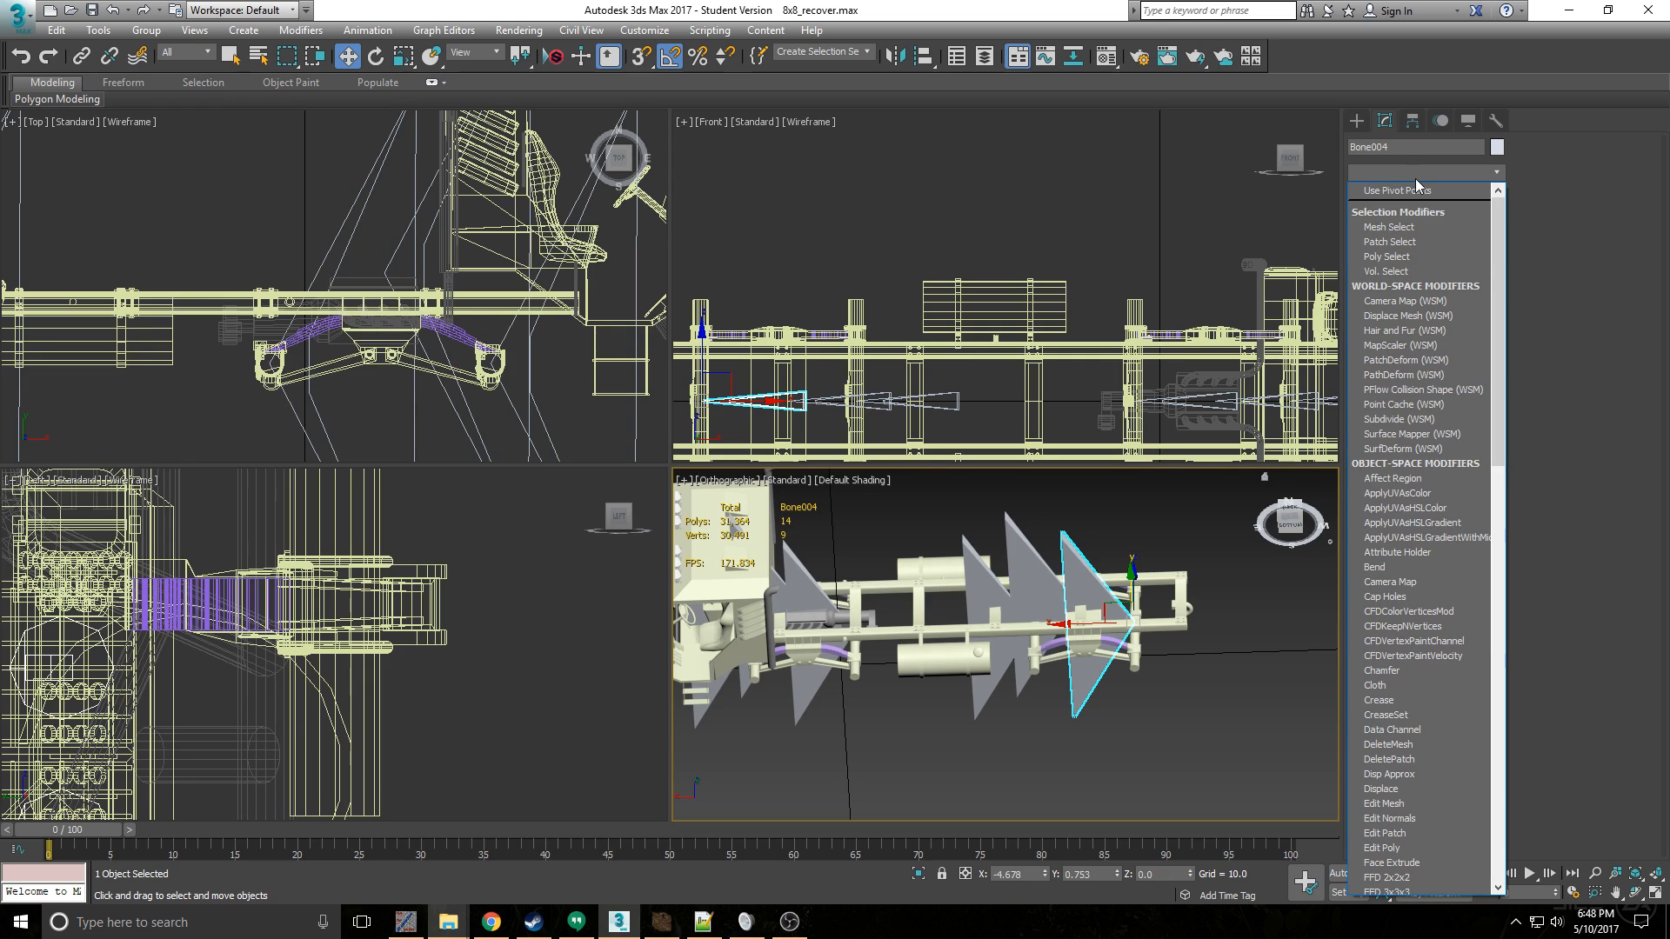
left_click(1416, 179)
- Select the truck's frame and add an Unwrap UVW modifier to it
left_click(1170, 609)
left_click(1170, 613)
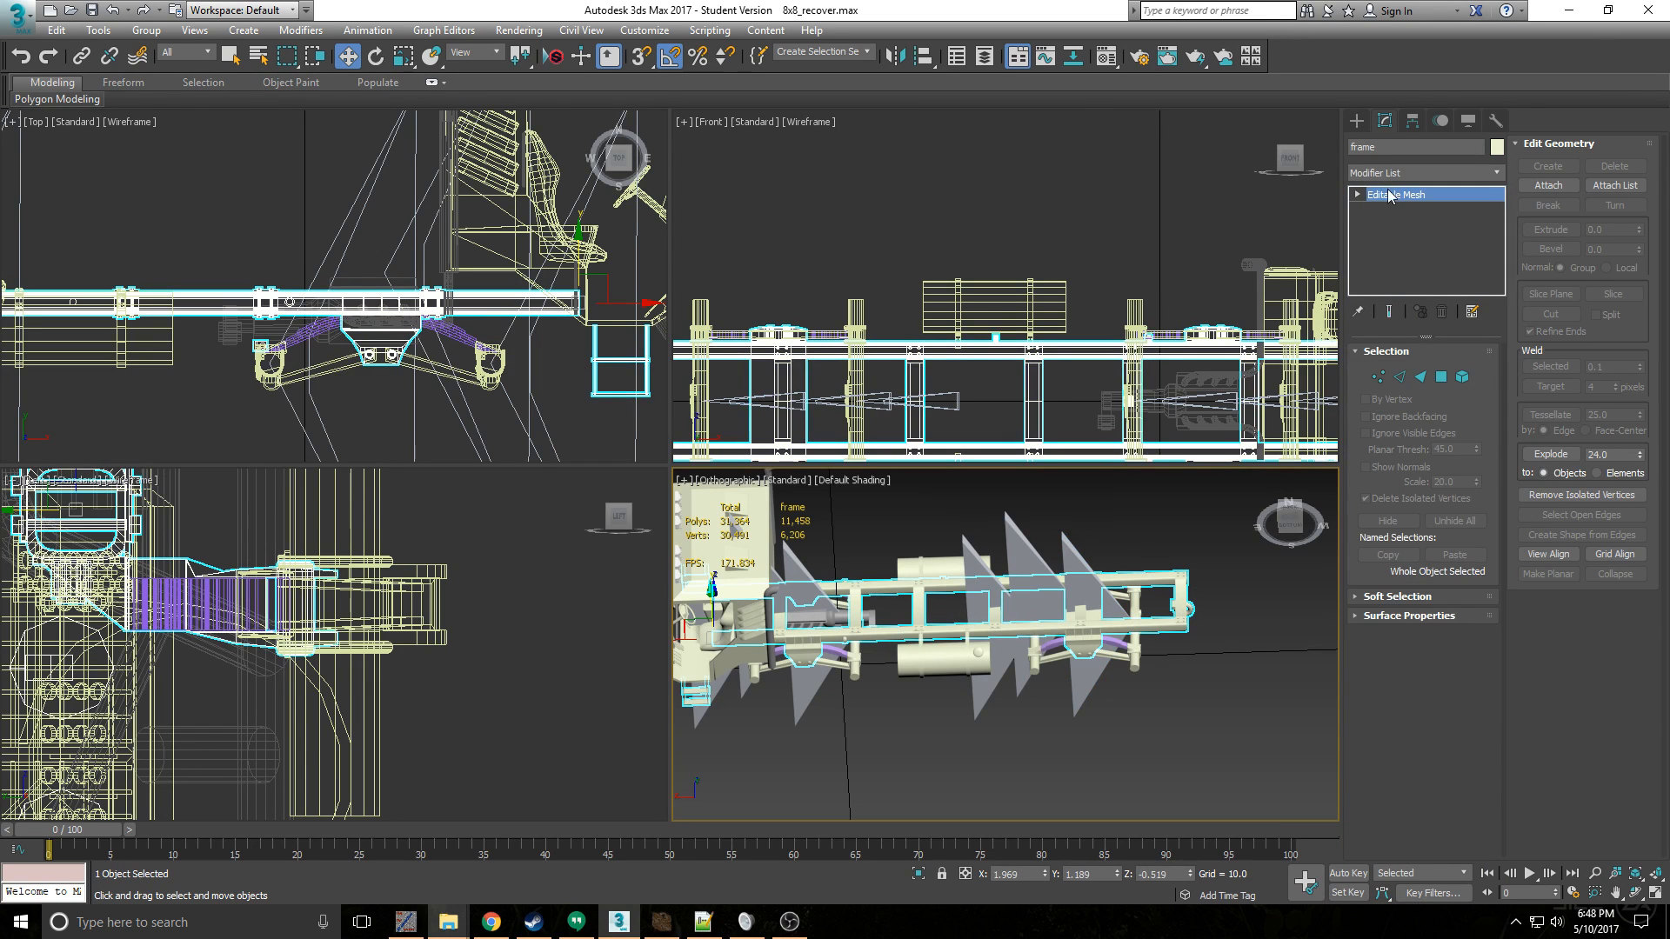
left_click(1388, 176)
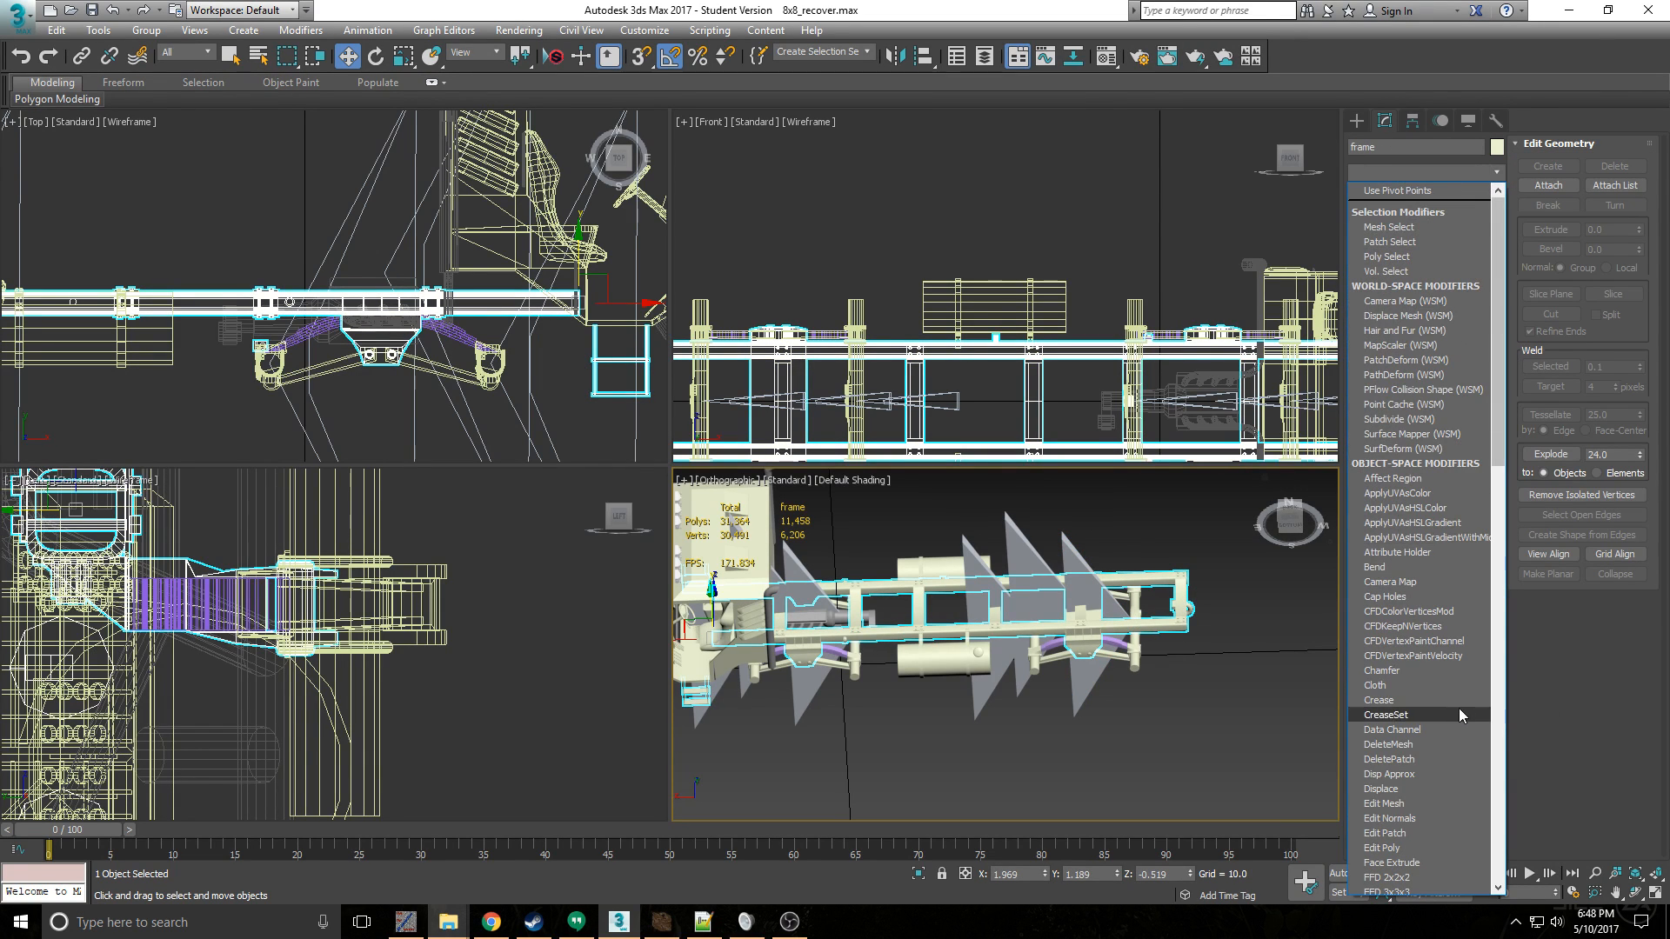
scroll(1442, 750, "down", 4)
scroll(1426, 766, "down", 13)
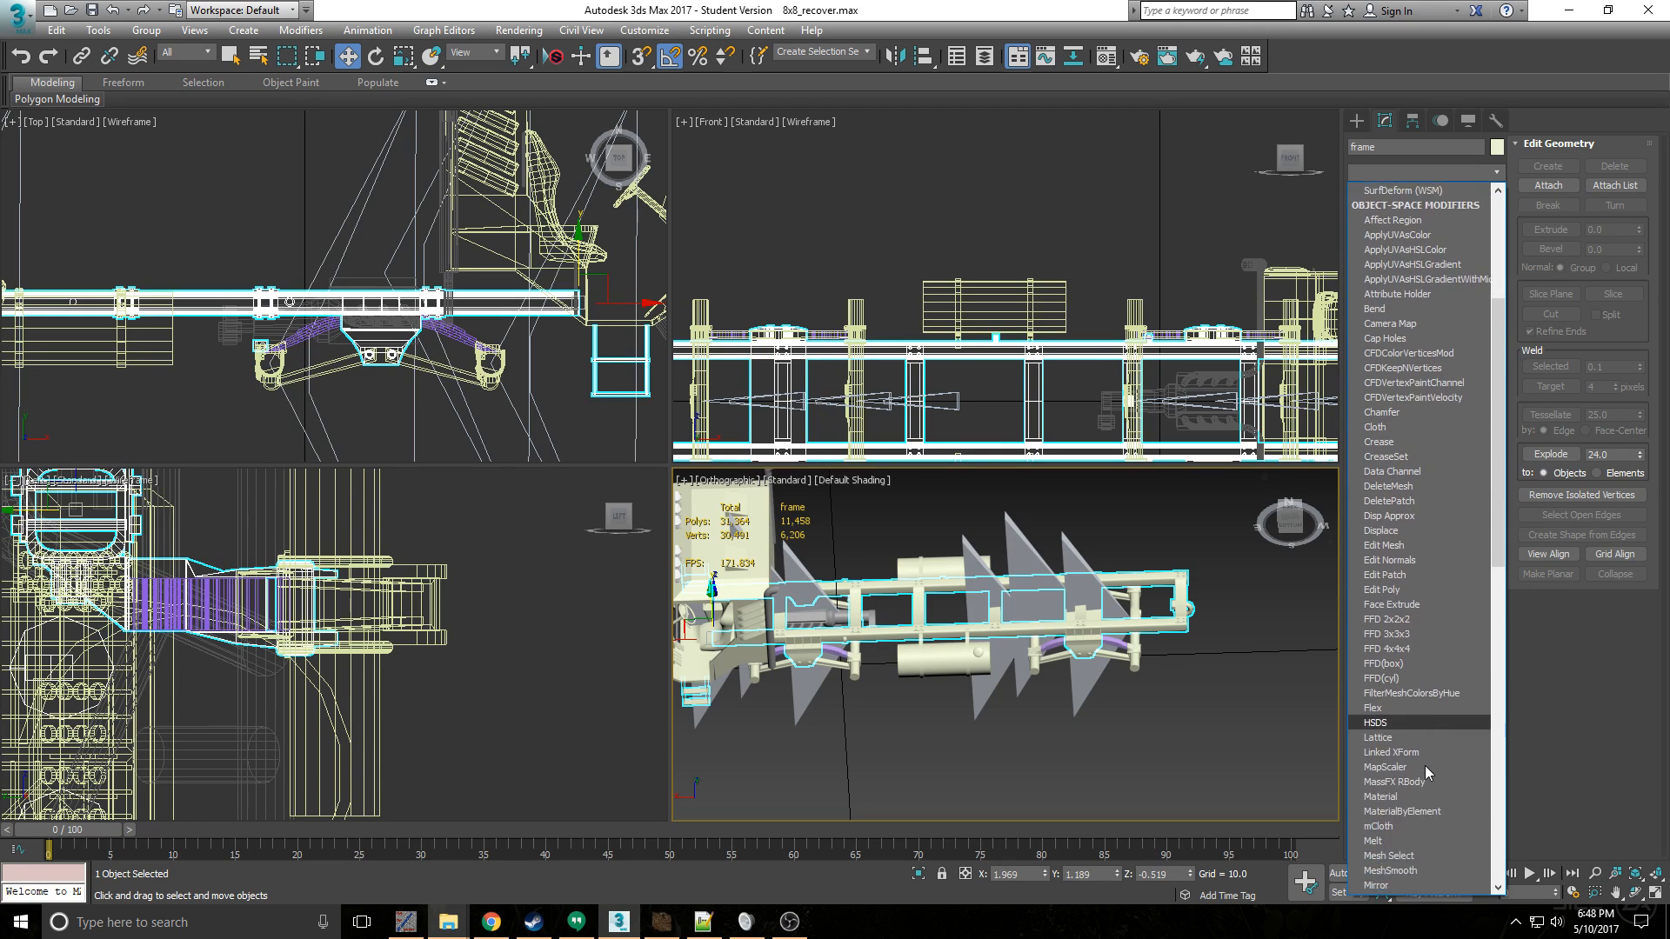
scroll(1413, 790, "down", 7)
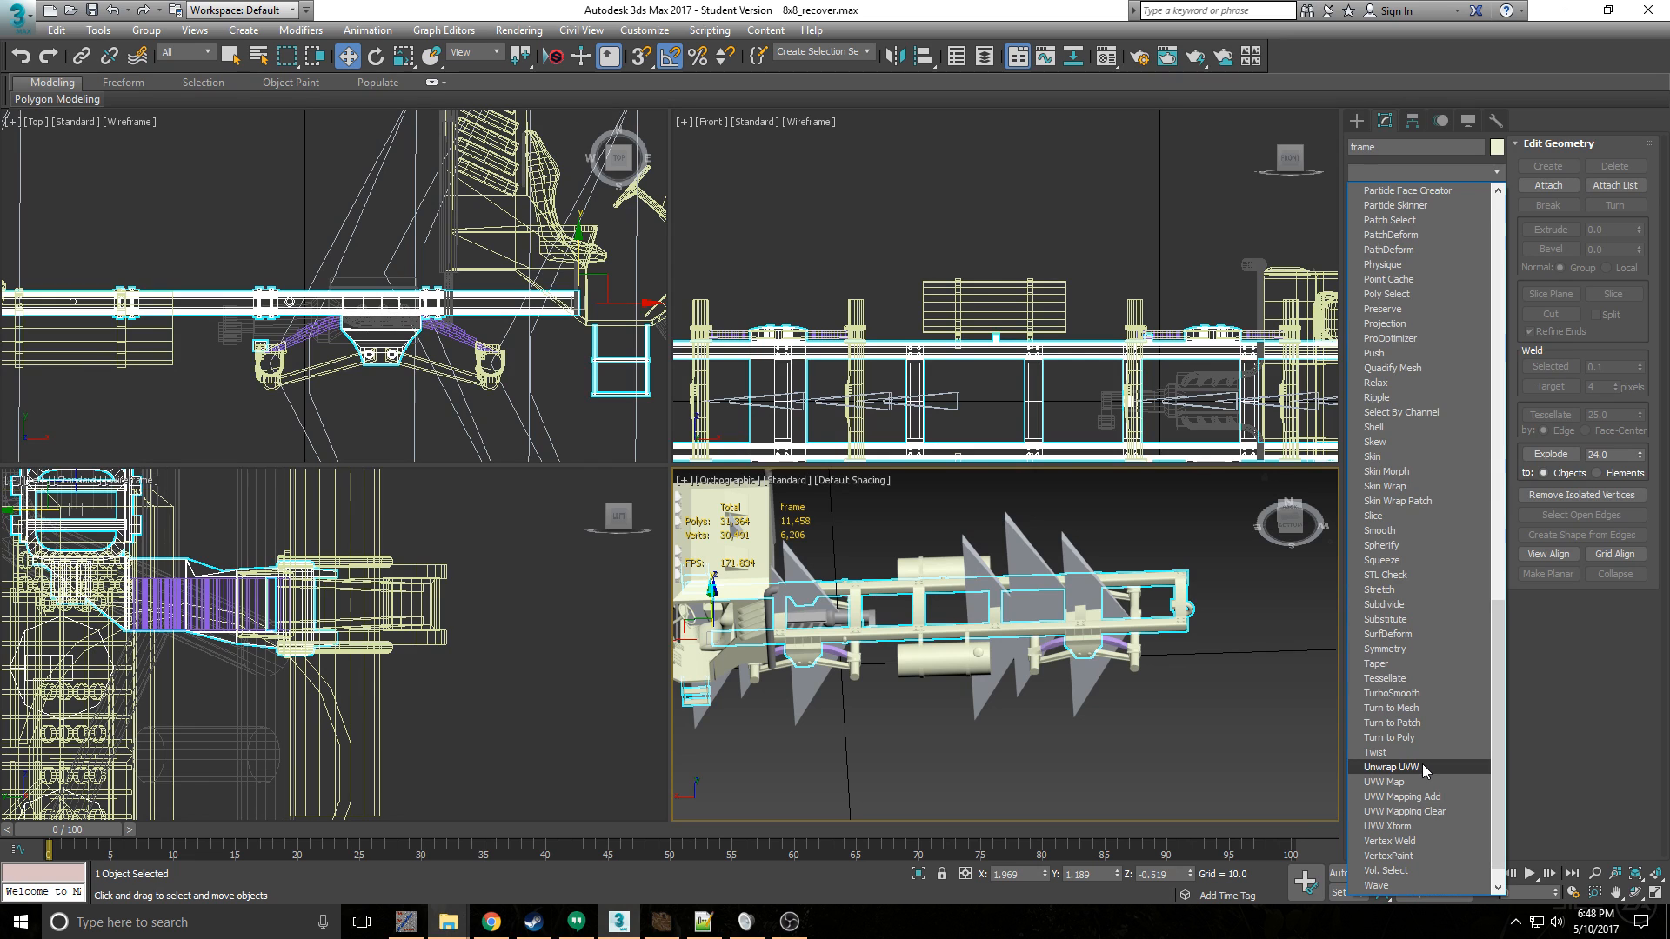
left_click(1422, 764)
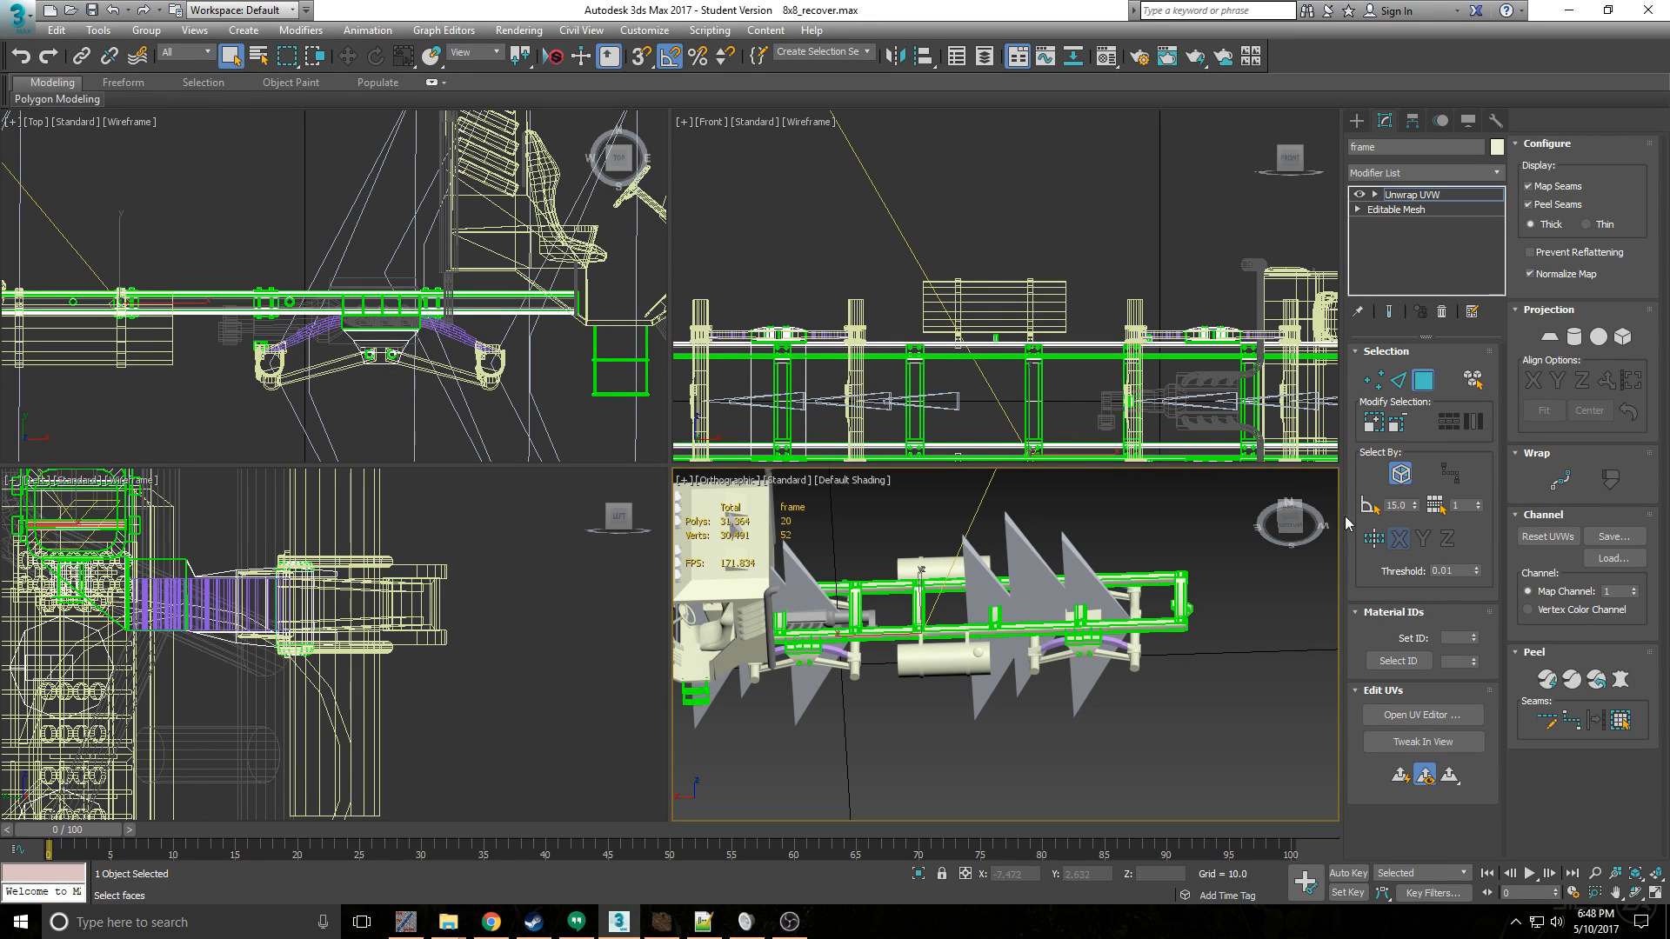
- Select all of the frame's faces and open them in the UV editor
key("ctrl+a")
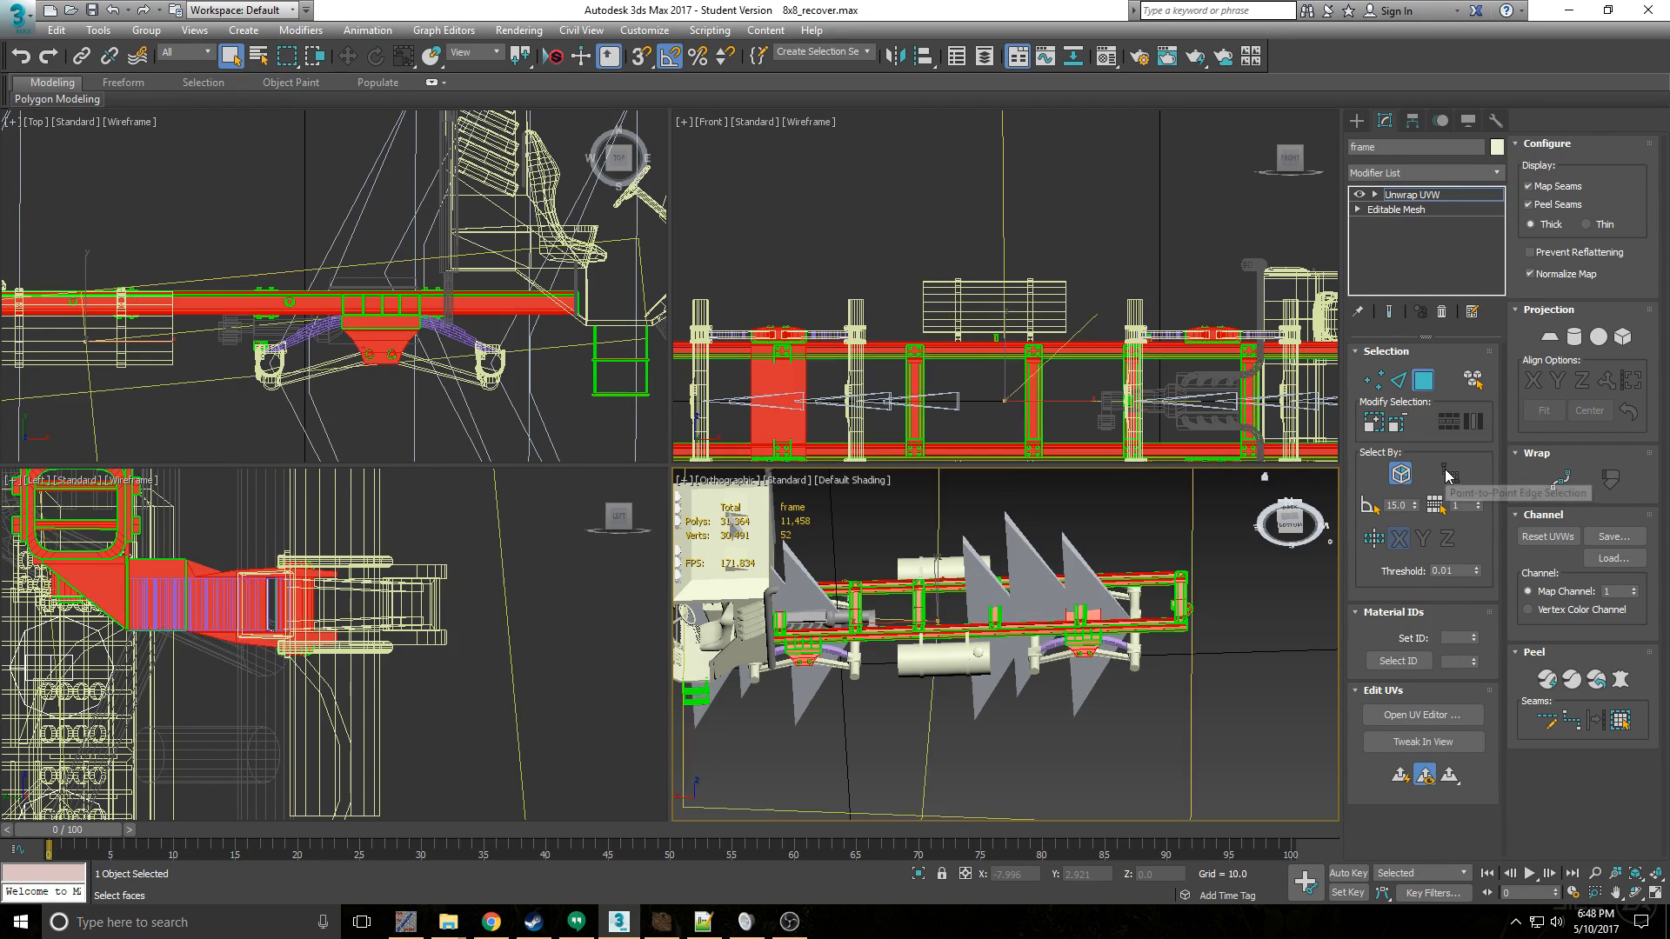
left_click(1424, 716)
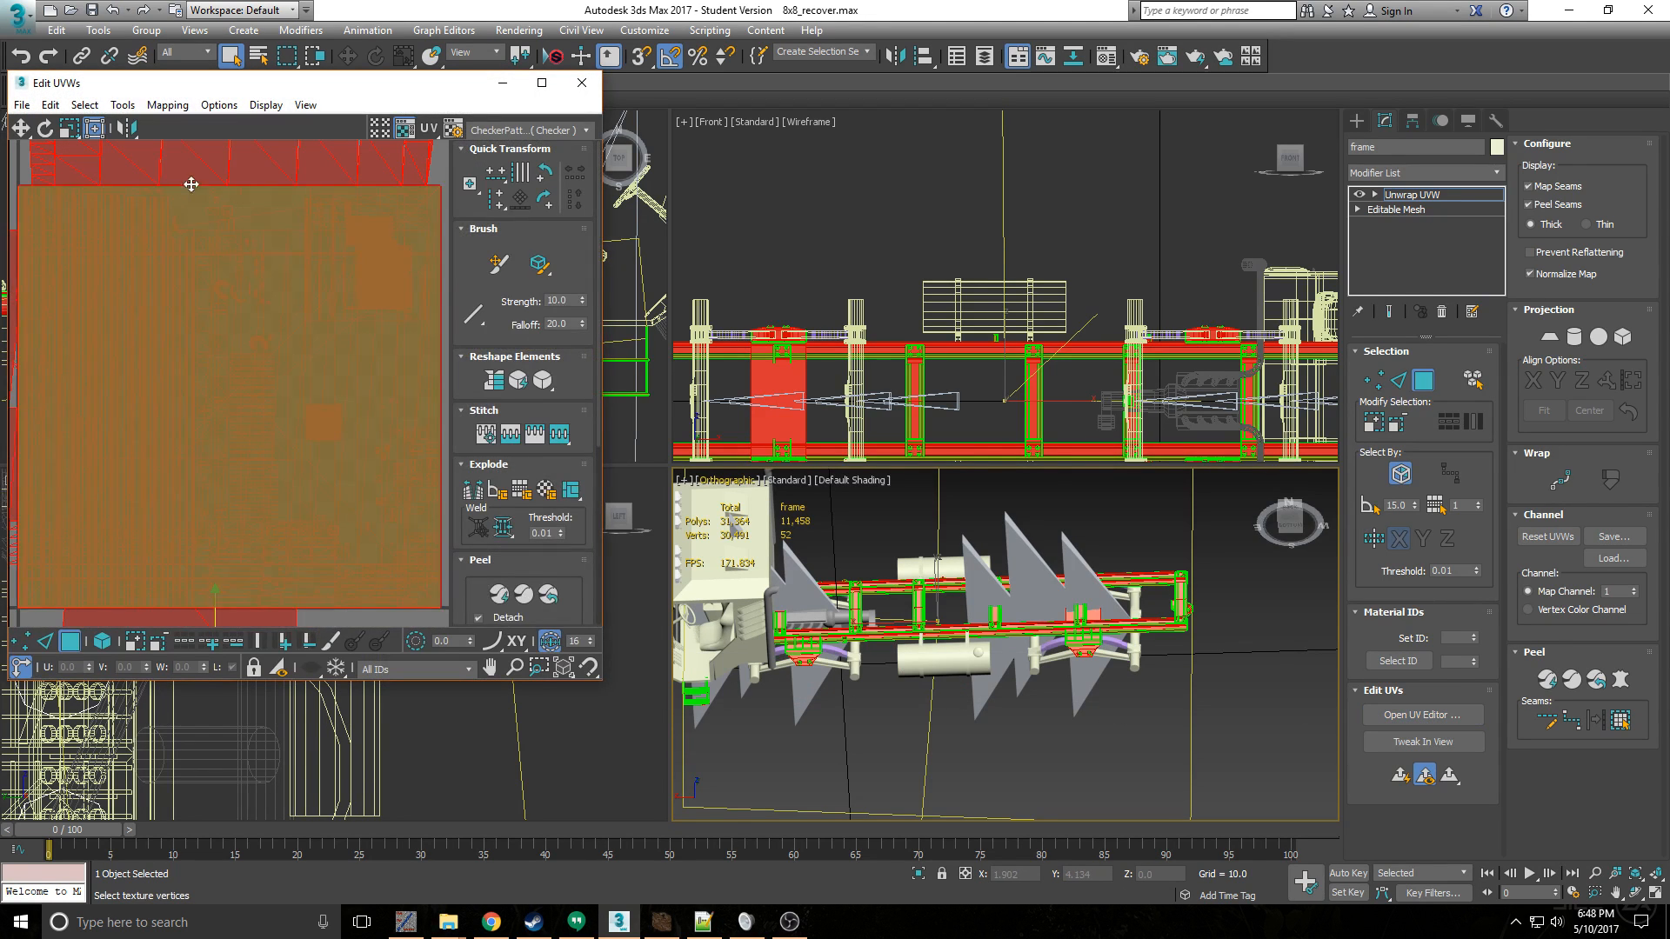
left_click(168, 105)
left_click(183, 129)
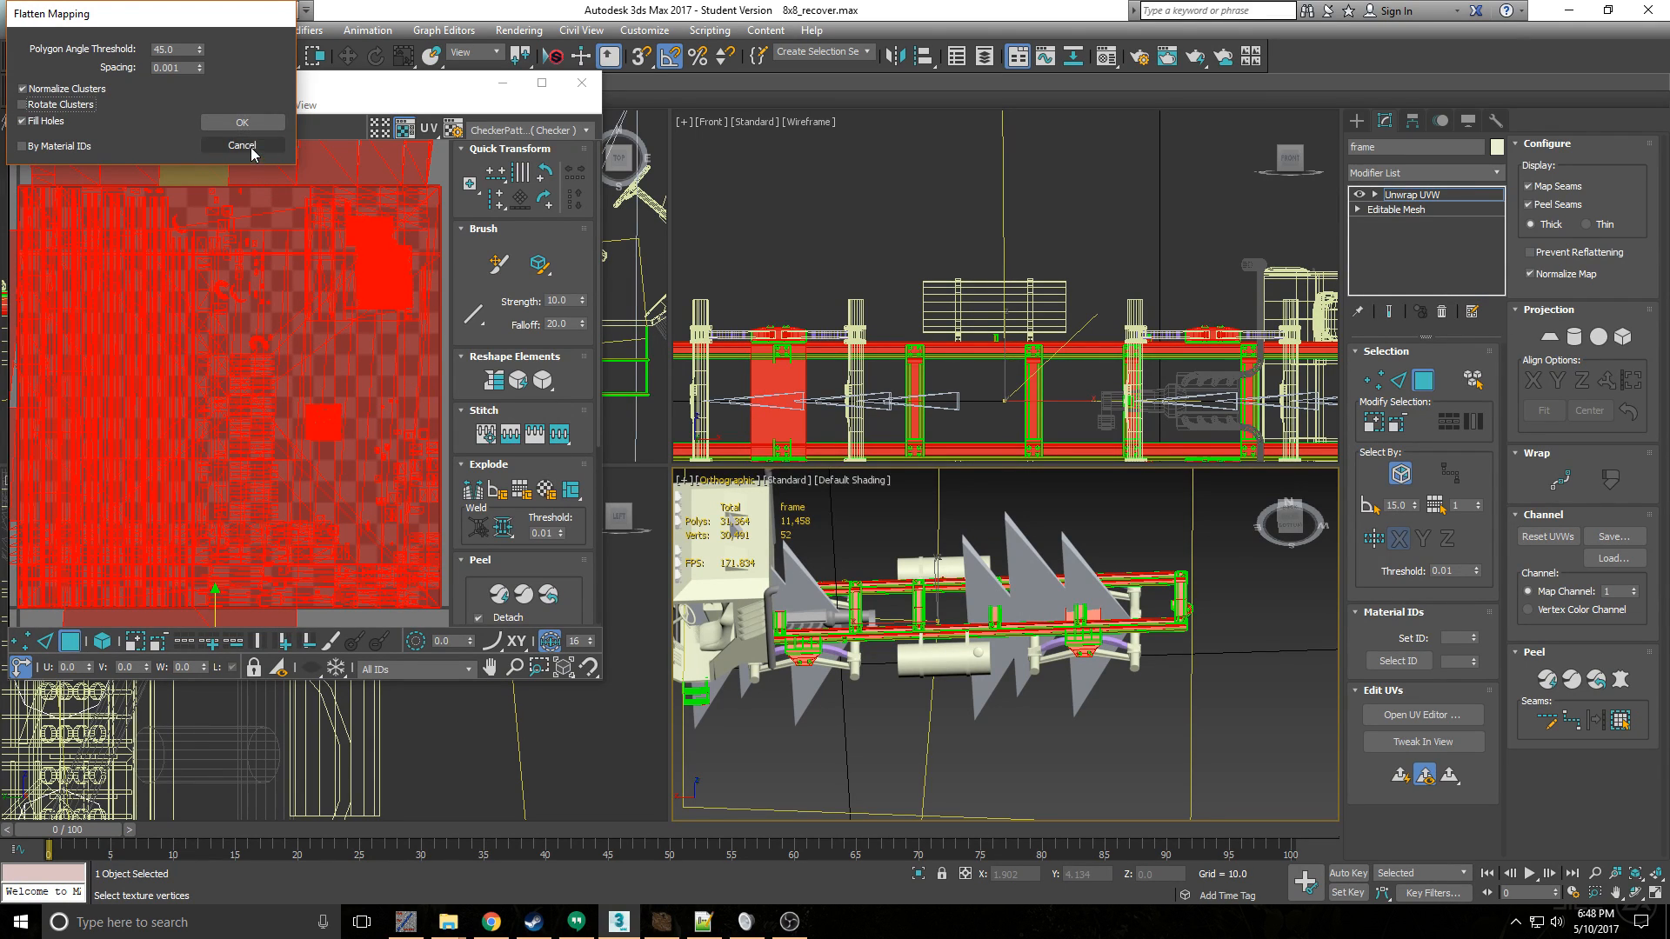
left_click(250, 146)
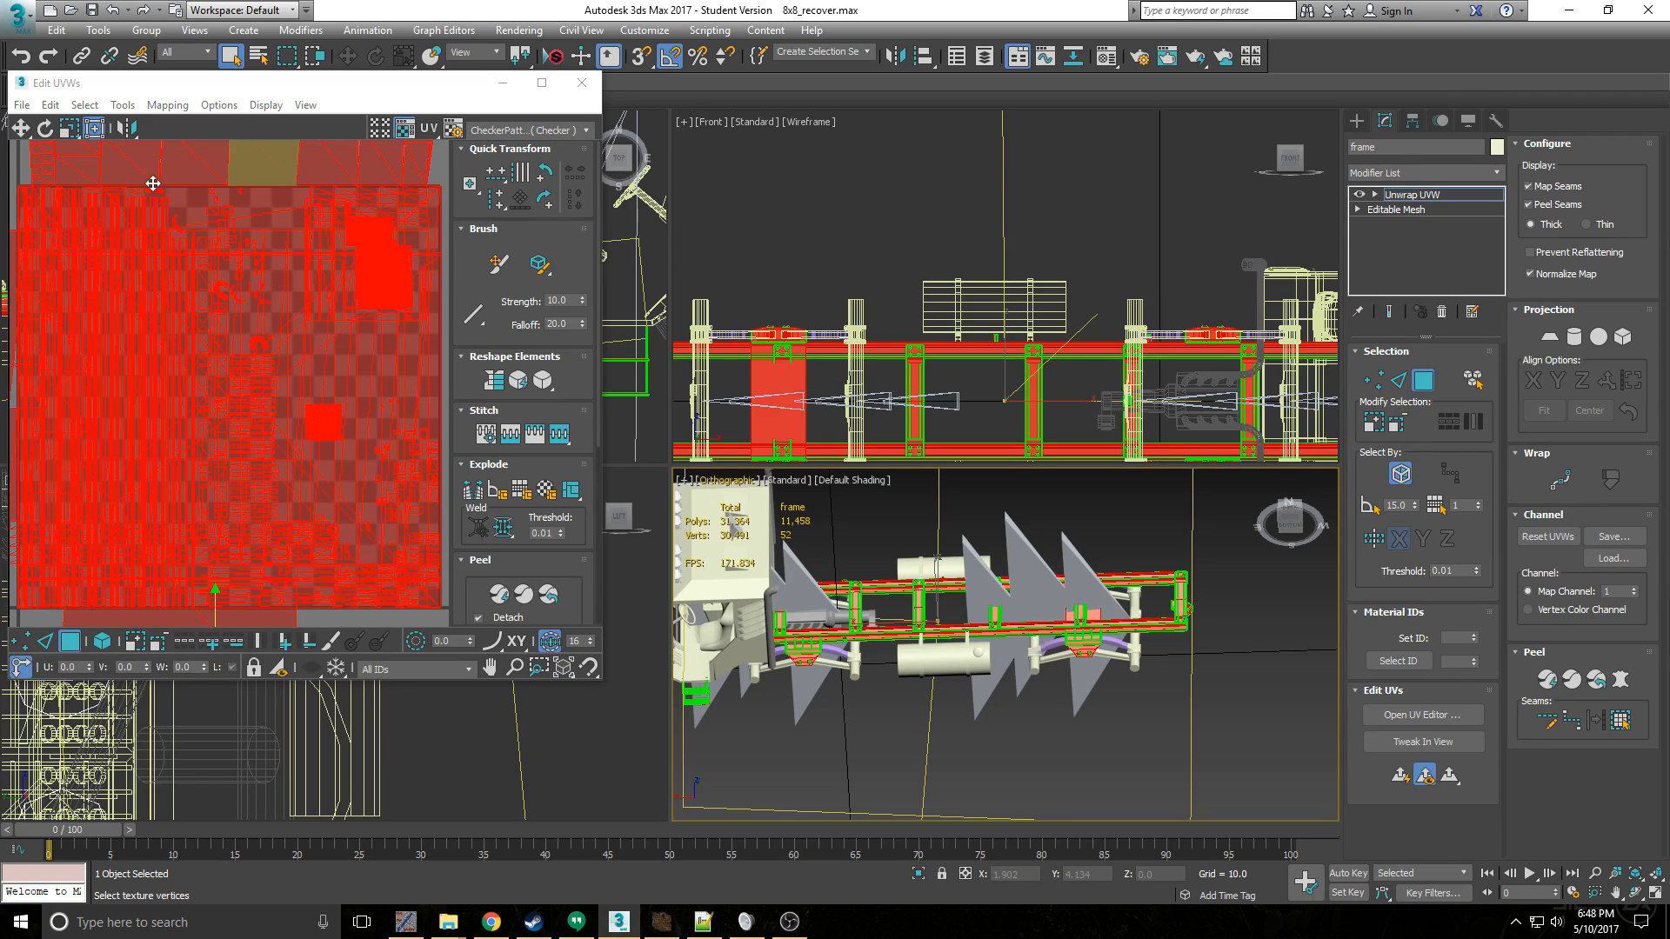
- Apply Flatten Mapping to all the frame's faces with a polygon angle threshold of 45 and spacing of 0.001
left_click(168, 105)
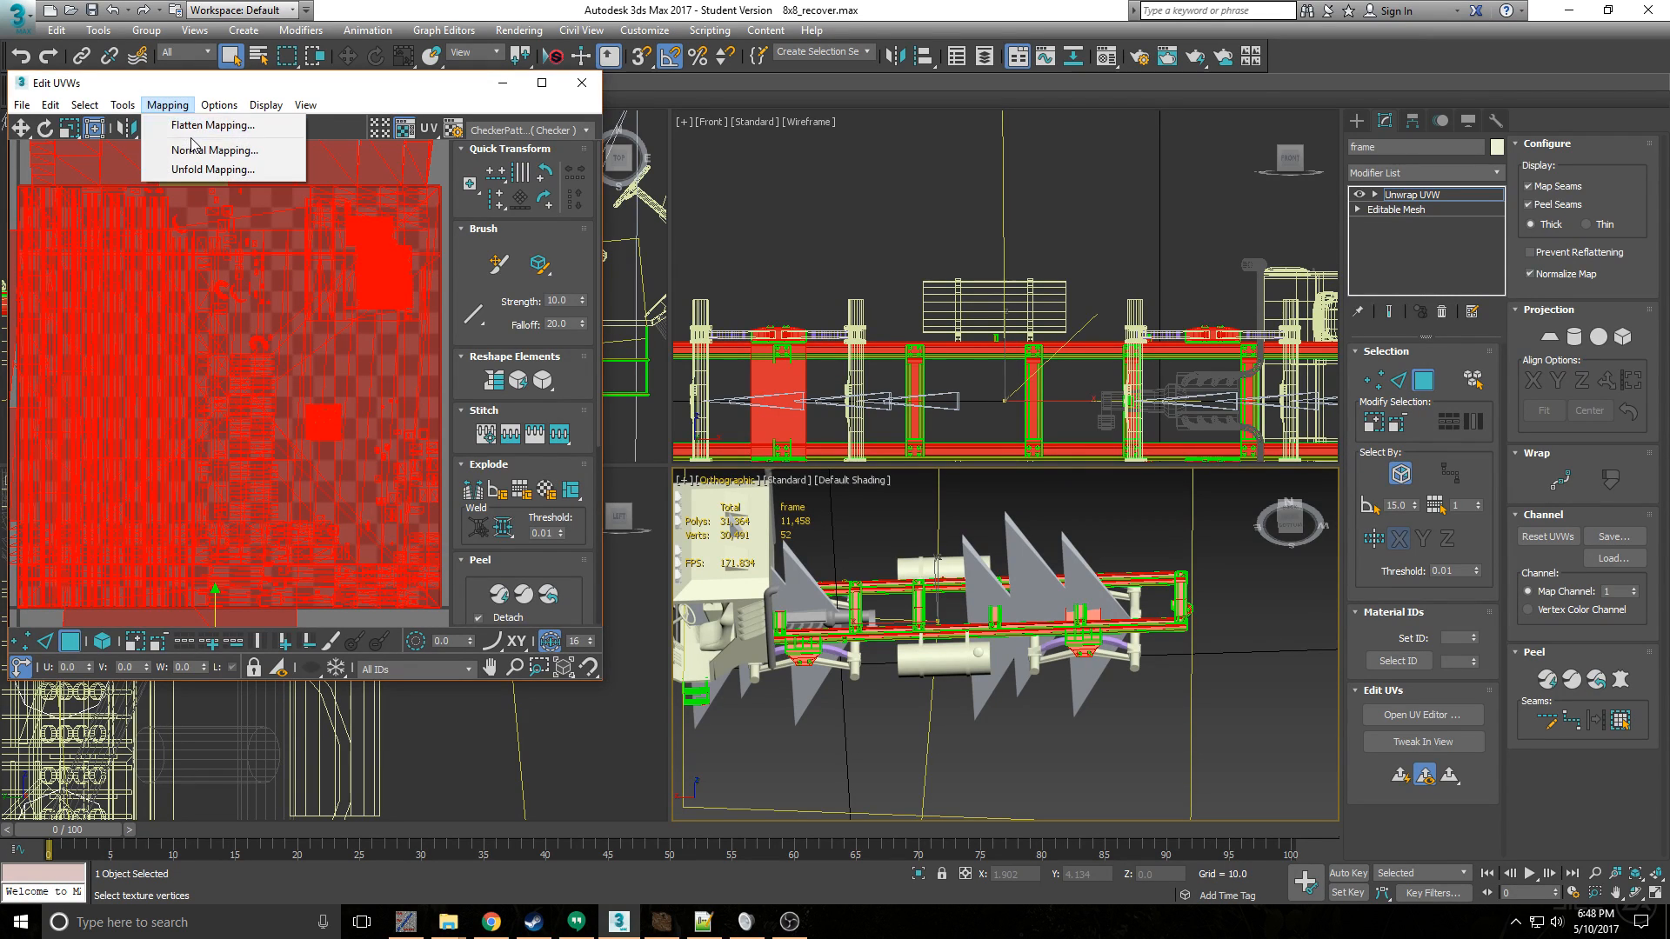
left_click(185, 129)
left_click(65, 106)
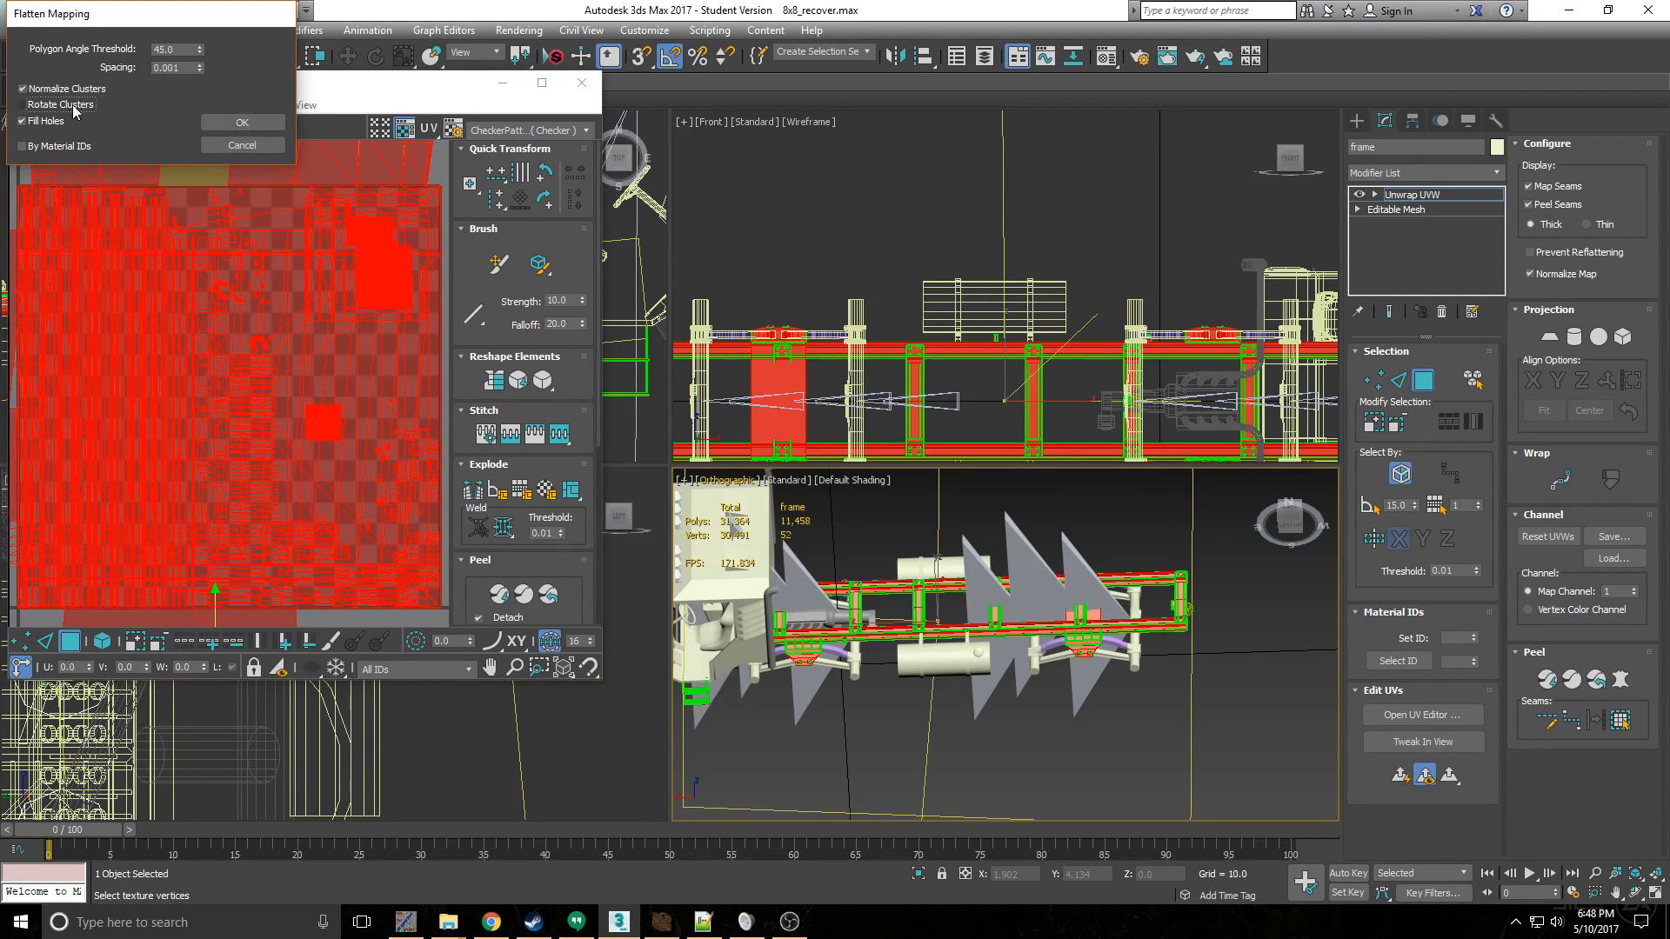
left_click(242, 122)
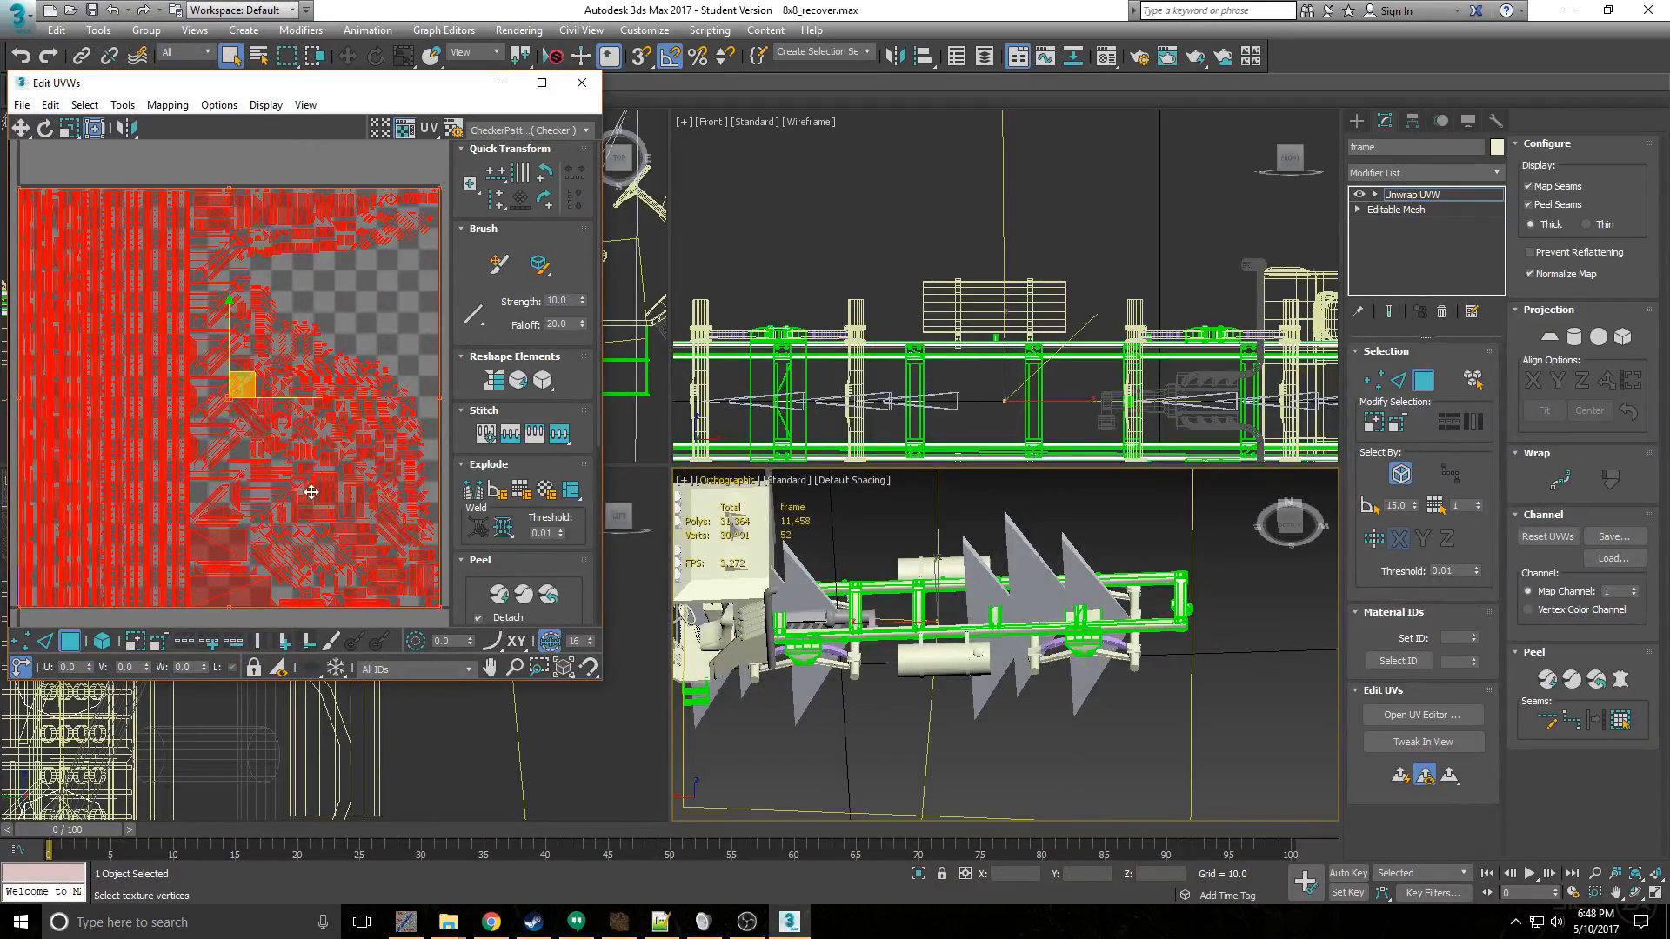
- Examine the flattened frame in the viewports, from the rear suspension mounts to the steps below the cab
scroll(1027, 609, "up", 5)
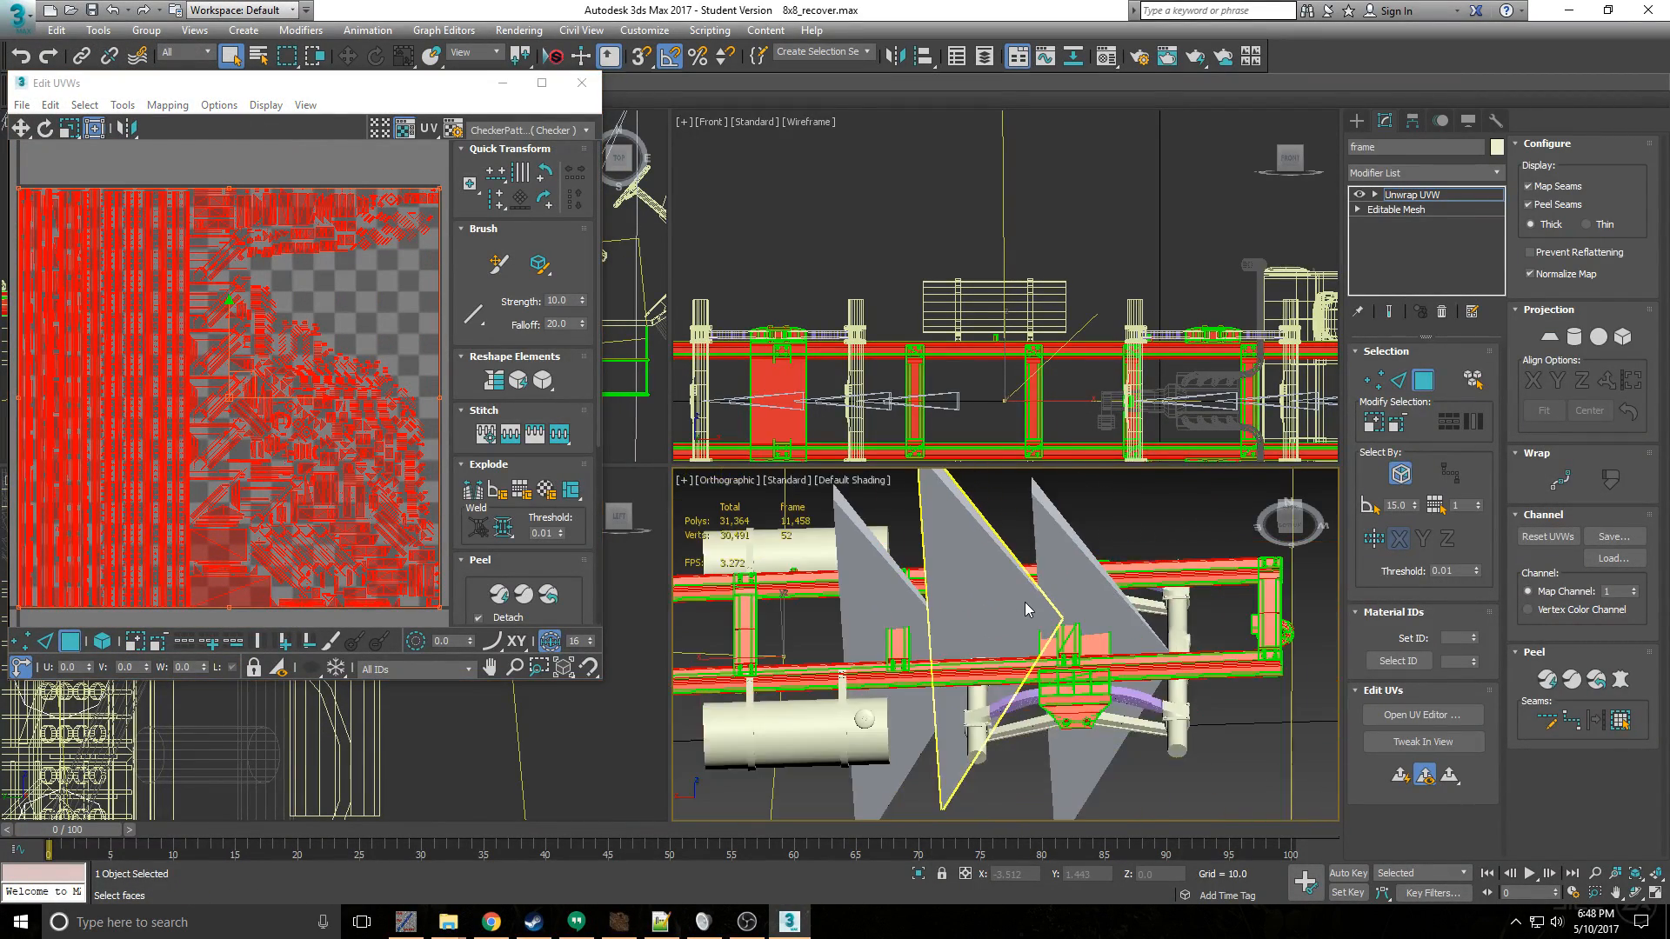
scroll(1031, 610, "up", 4)
scroll(1070, 617, "down", 6)
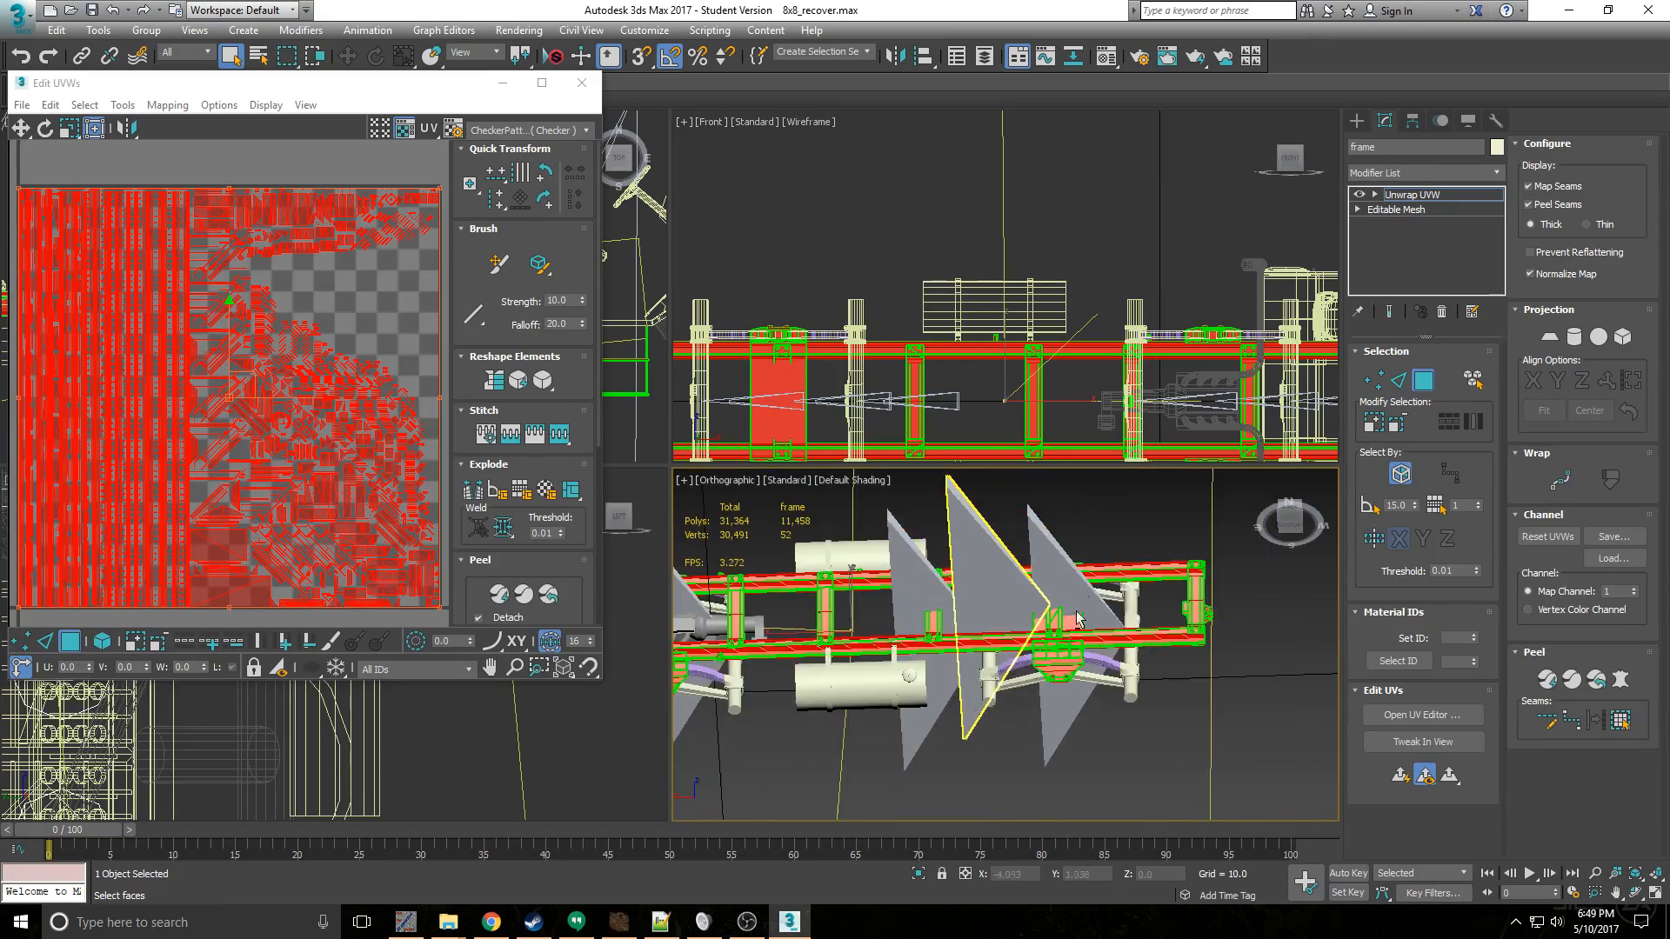
mouse_move(1078, 617)
middle_mouse_down("alt")
mouse_move(1074, 661)
mouse_move(1000, 731)
mouse_move(1094, 599)
mouse_move(1074, 609)
middle_mouse_up("alt")
scroll(1044, 613, "down", 3)
scroll(784, 700, "up", 3)
scroll(783, 646, "up", 4)
scroll(841, 639, "down", 5)
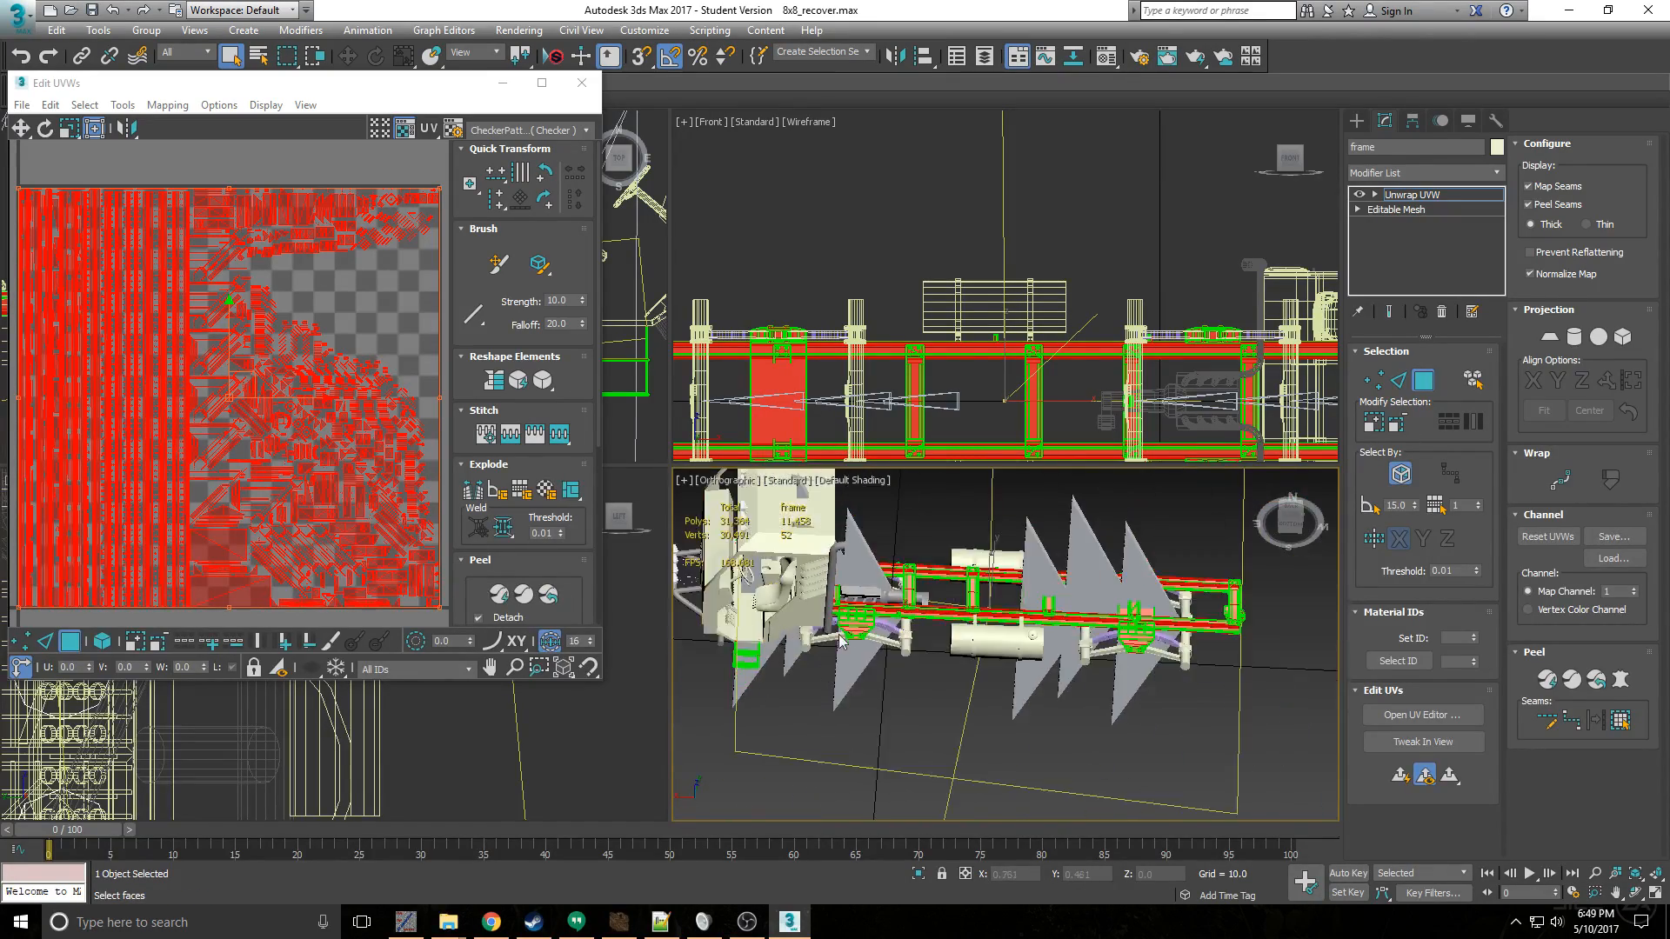
middle_click_drag(839, 642, 857, 605, "alt")
scroll(808, 579, "up", 4)
scroll(808, 578, "down", 5)
scroll(785, 638, "up", 8)
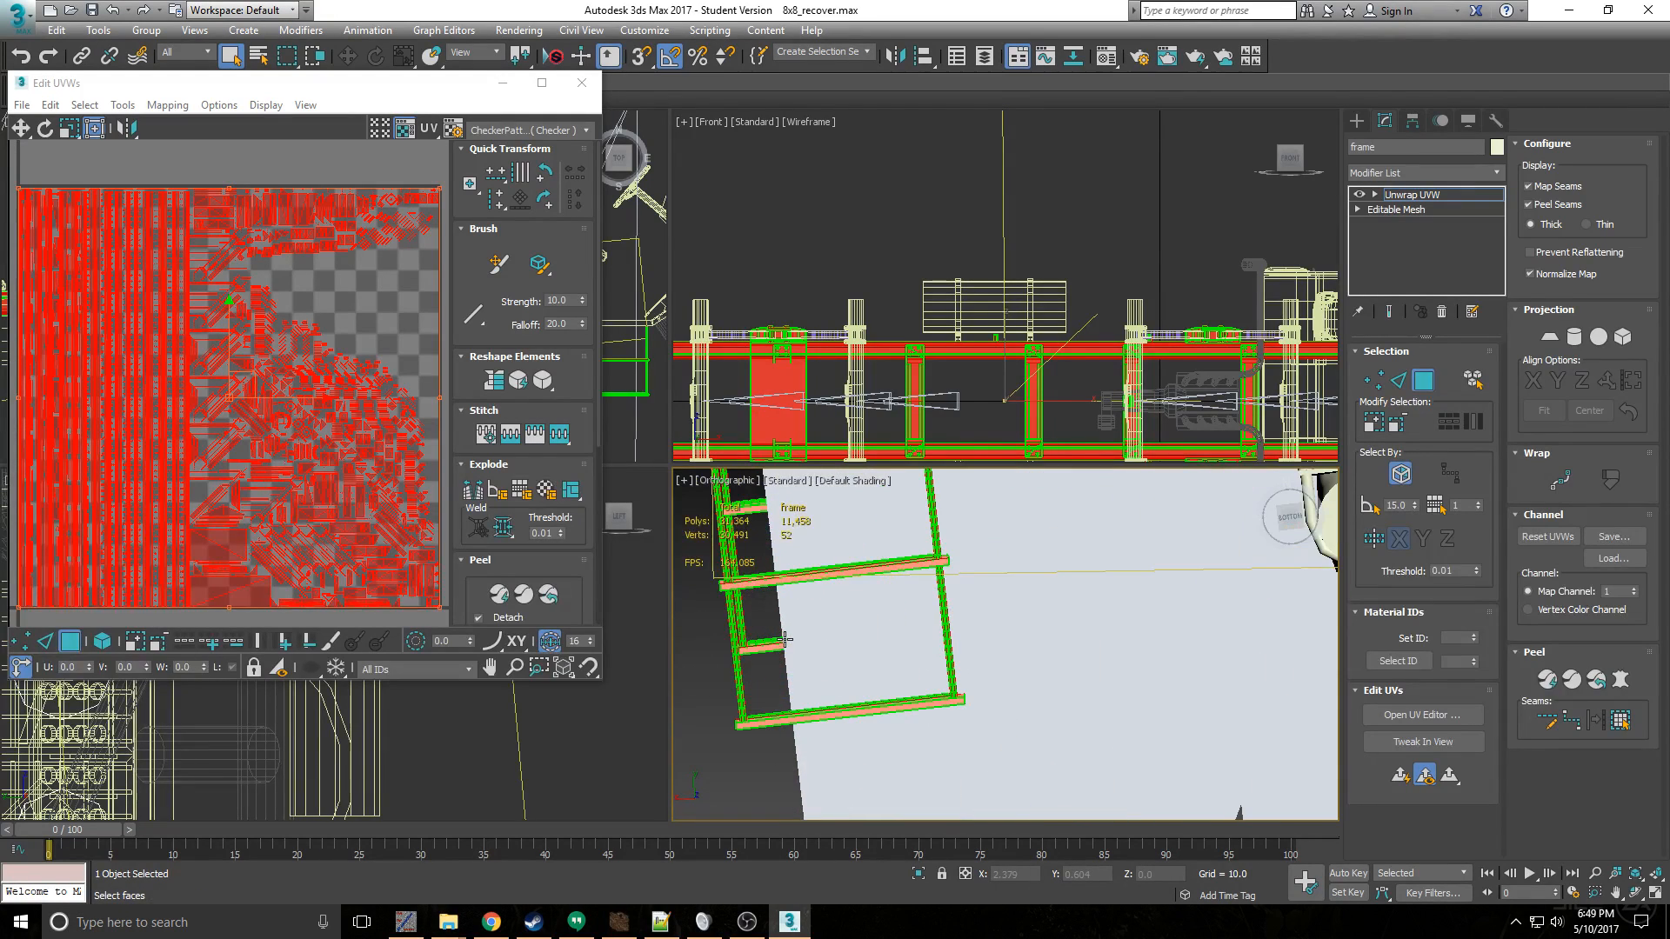
key("alt")
scroll(707, 523, "down", 3)
scroll(785, 342, "down", 3)
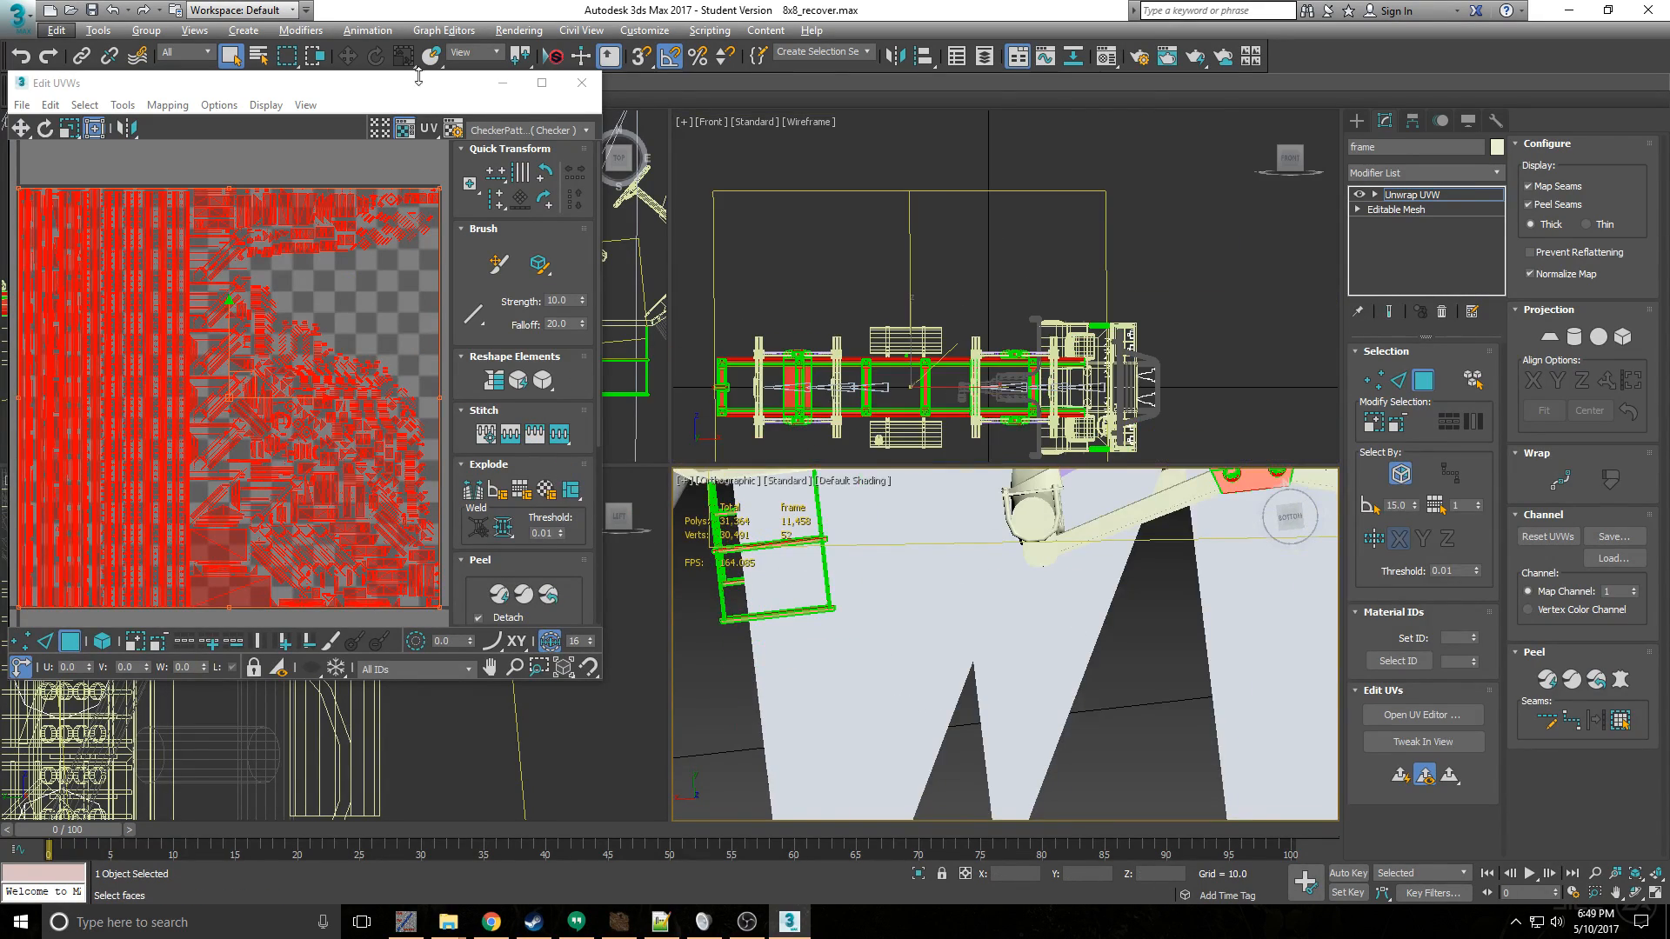
- Move the UV editor clear of the Top view and select the faces of the steps below the cab there
left_click_drag(418, 76, 1276, 144)
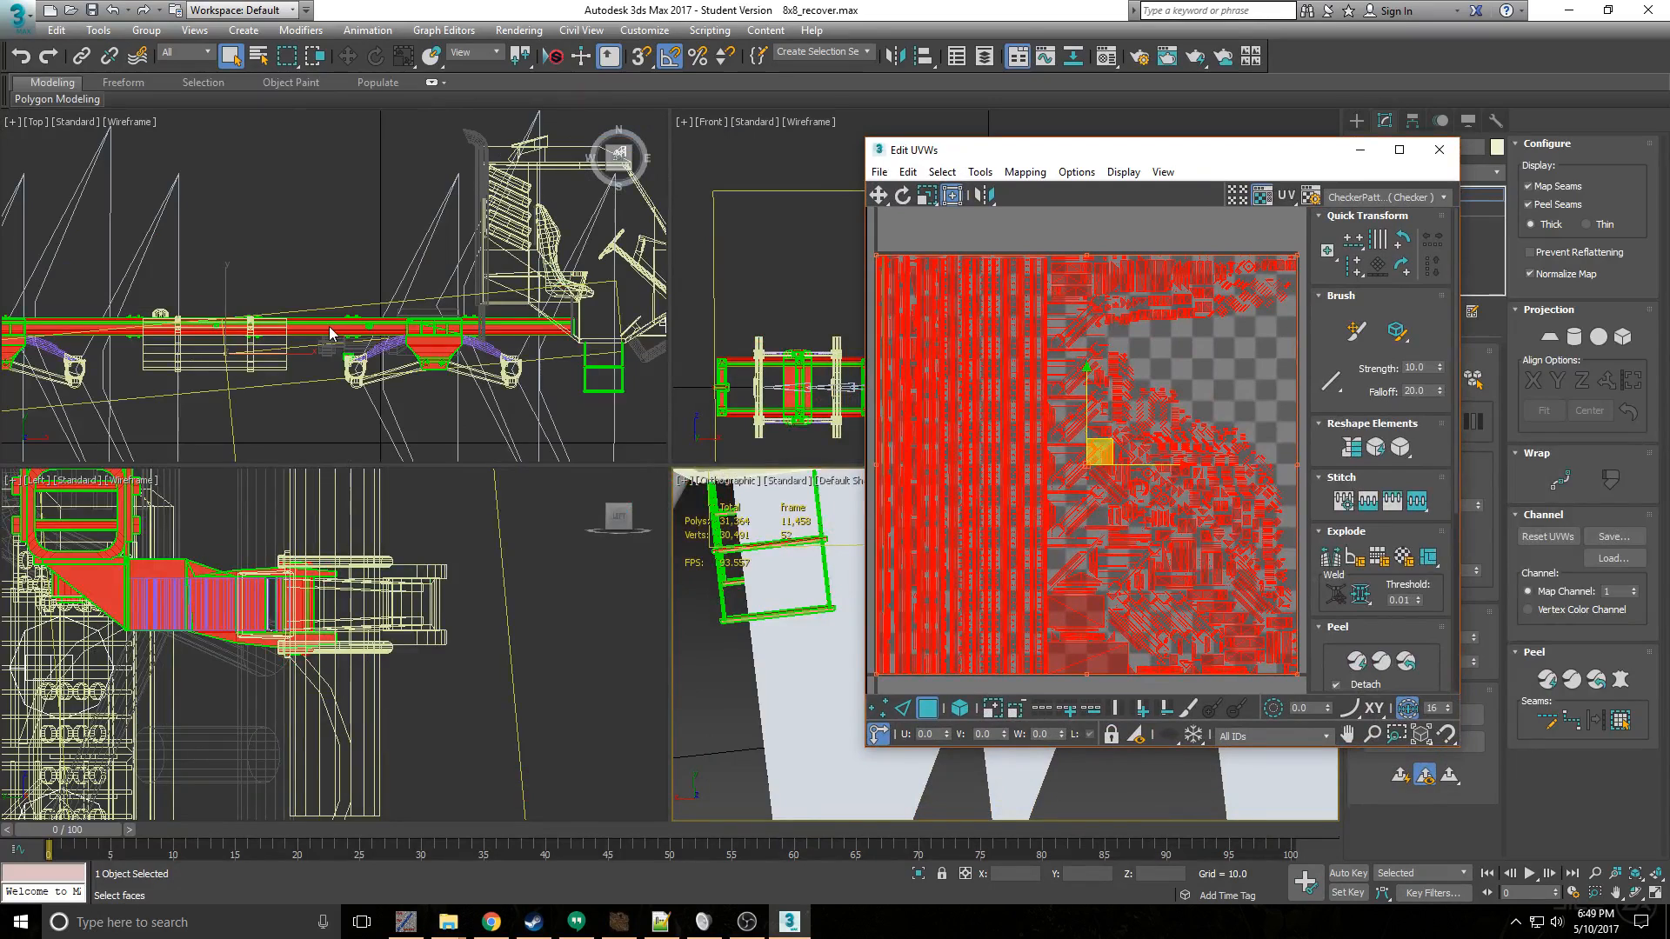
scroll(329, 326, "down", 4)
middle_click_drag(180, 317, 369, 279)
scroll(369, 280, "up", 5)
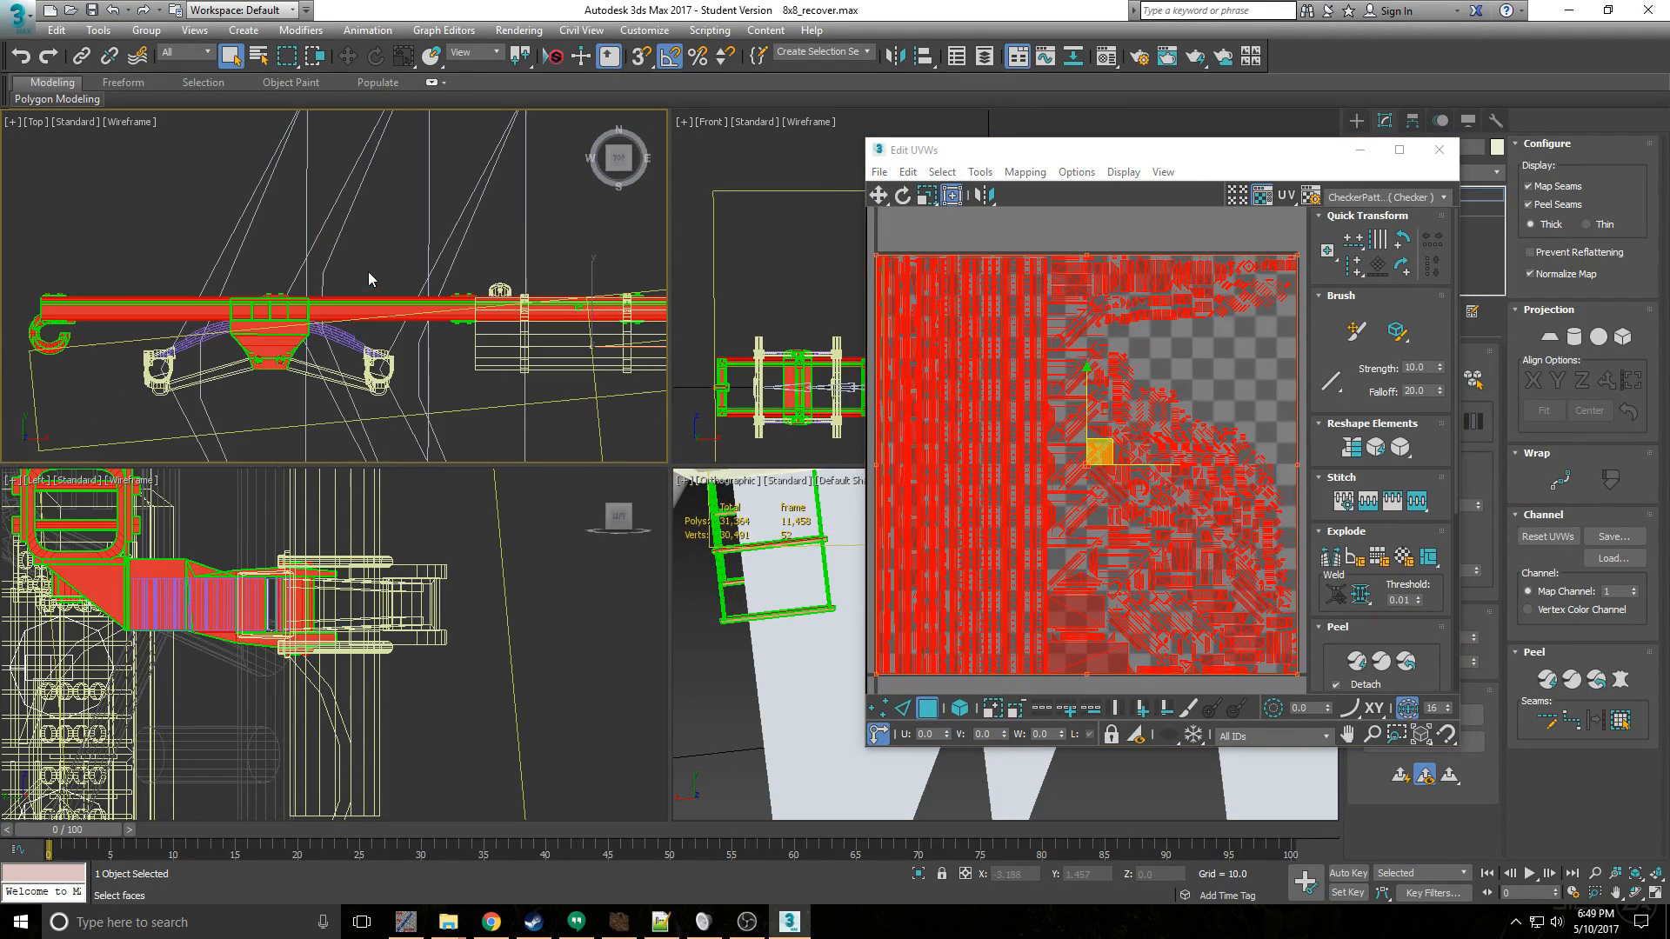
middle_click_drag(461, 304, 318, 294)
middle_click_drag(557, 300, 348, 296)
middle_click_drag(644, 306, 437, 300)
scroll(439, 302, "up", 3)
left_click_drag(566, 276, 566, 277)
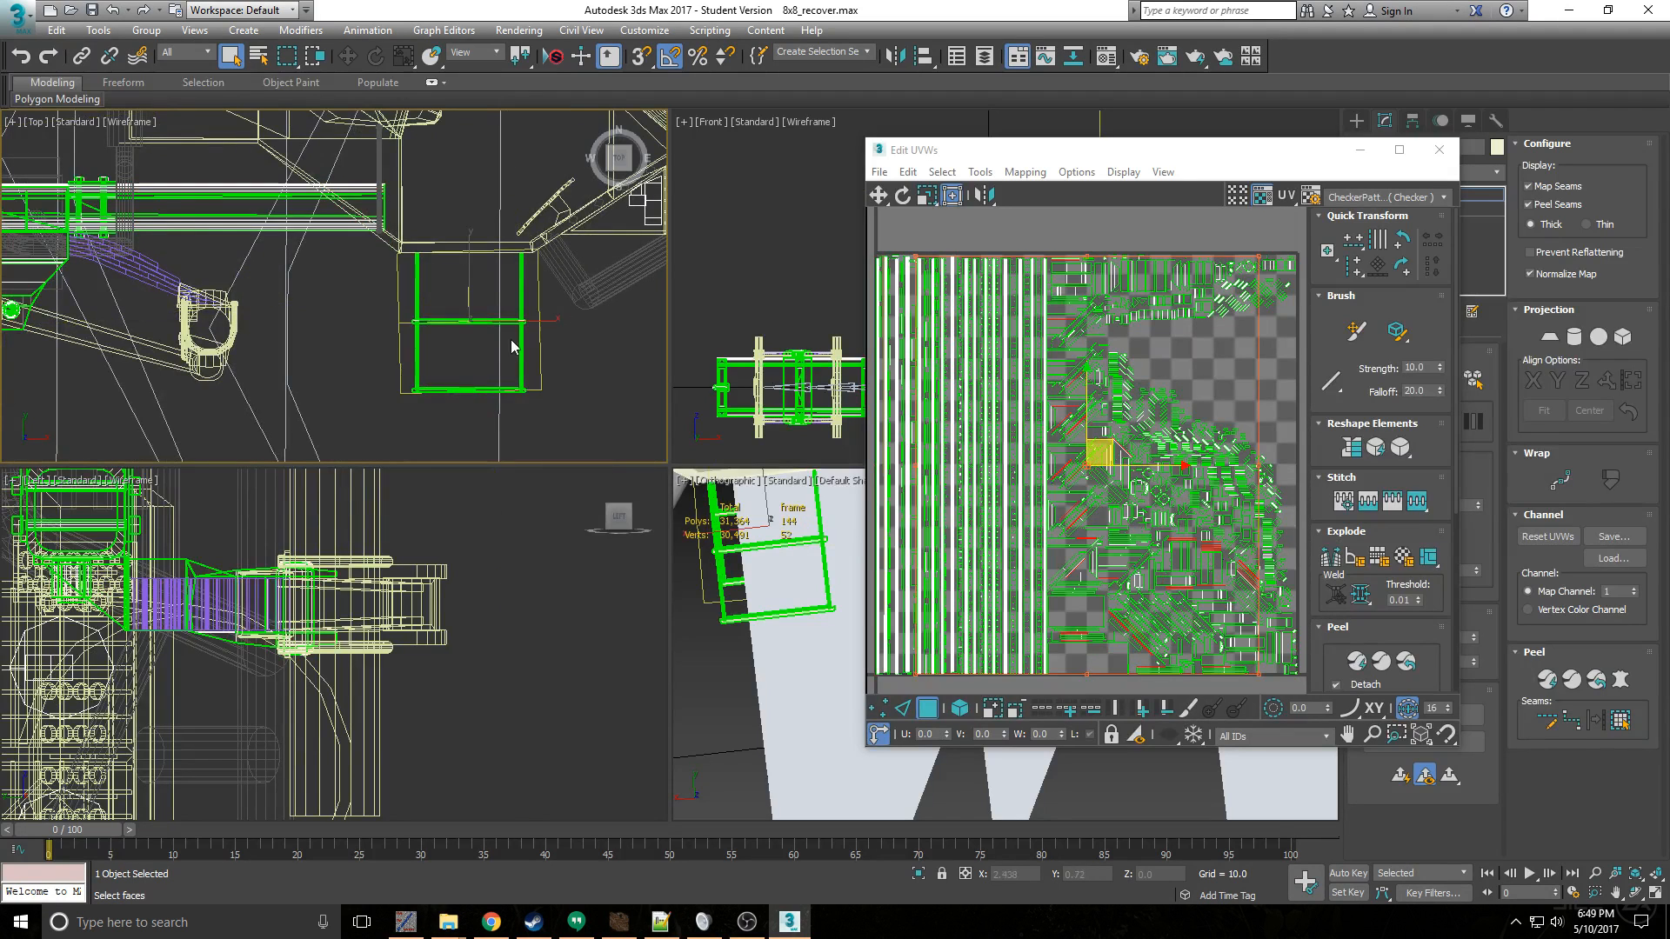
- Pack the selected UV elements of the cab steps using the custom arrange option
scroll(412, 334, "up", 3)
scroll(256, 281, "down", 3)
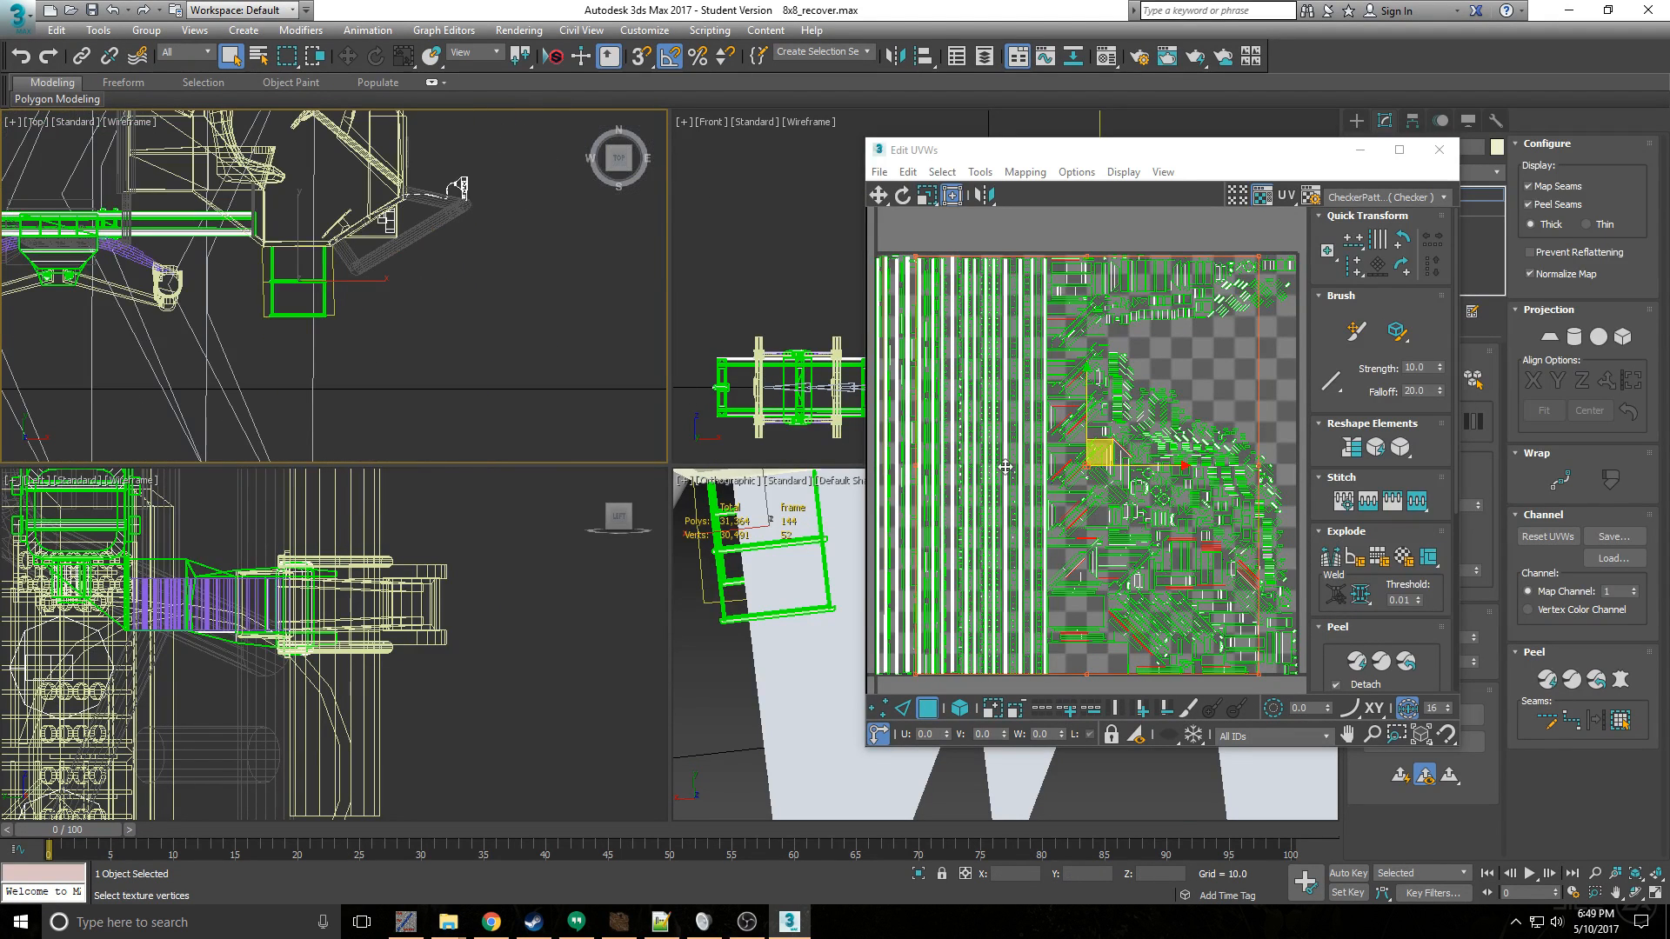
scroll(1062, 484, "down", 4)
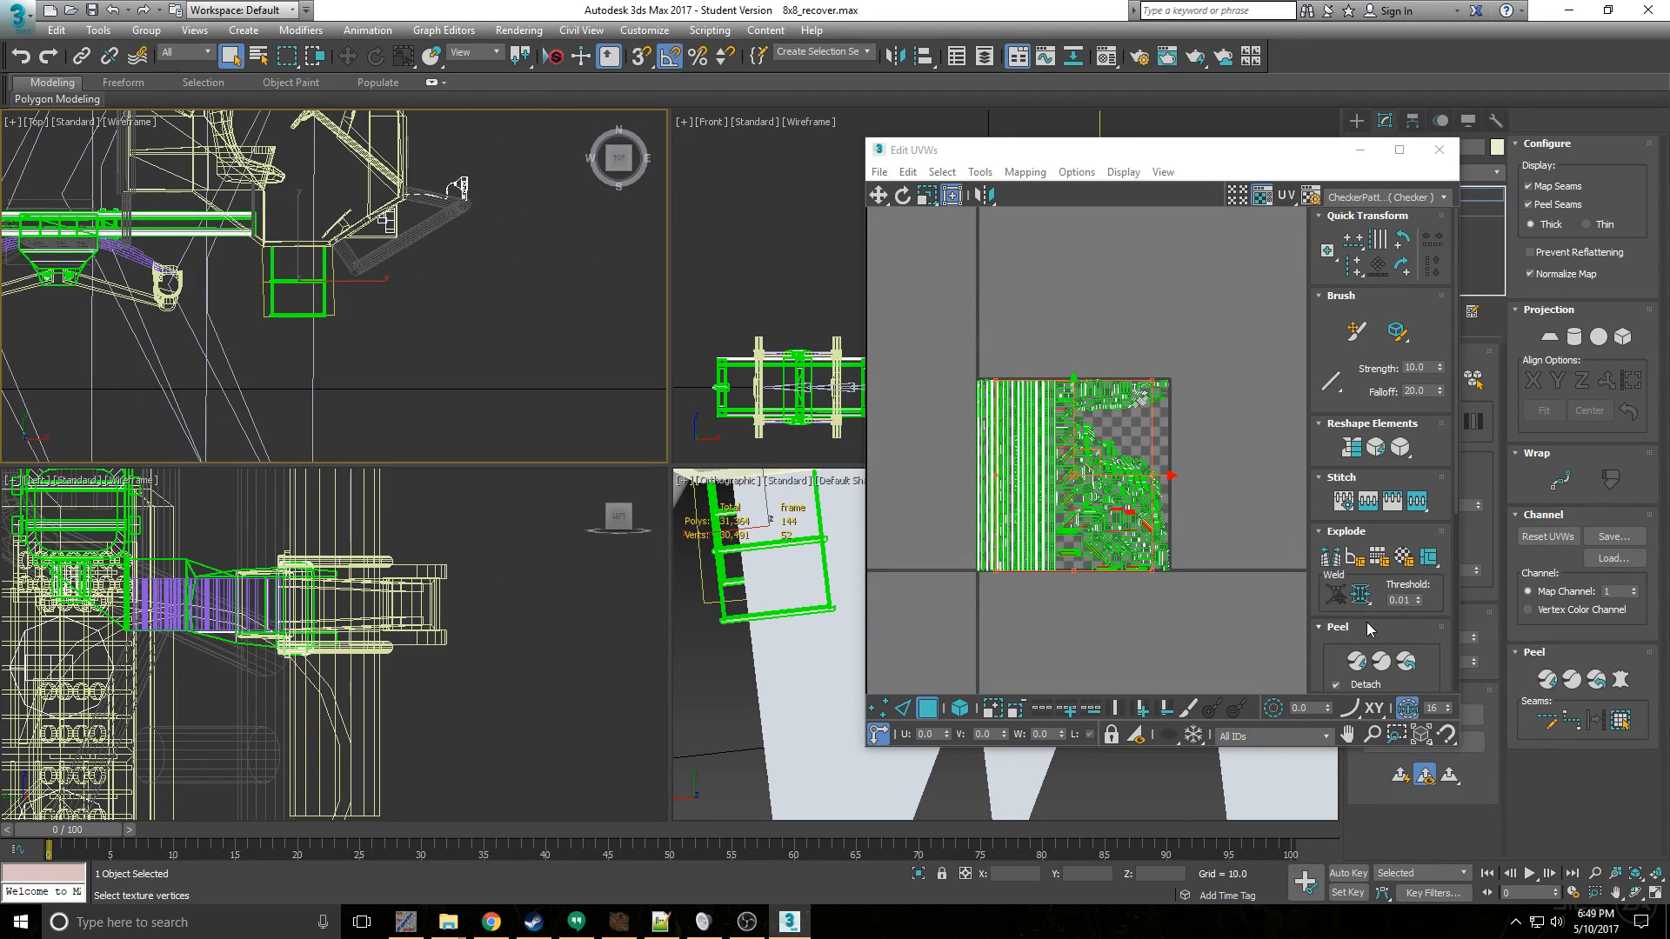
left_click_drag(1371, 611, 1363, 380)
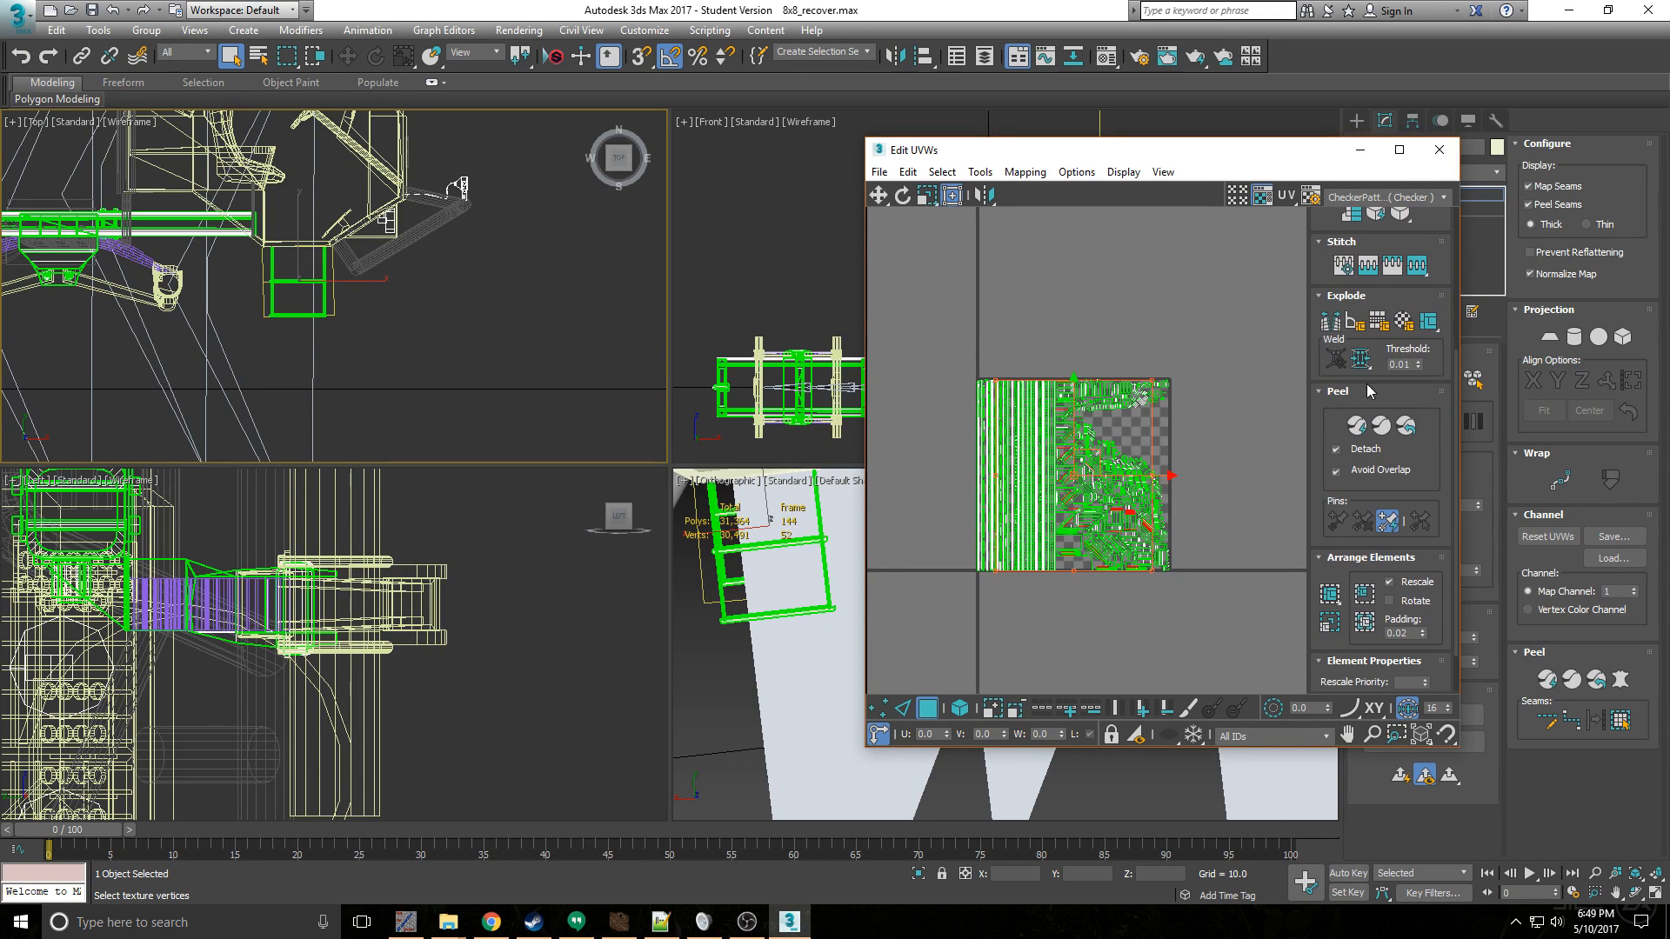
left_click(1333, 604)
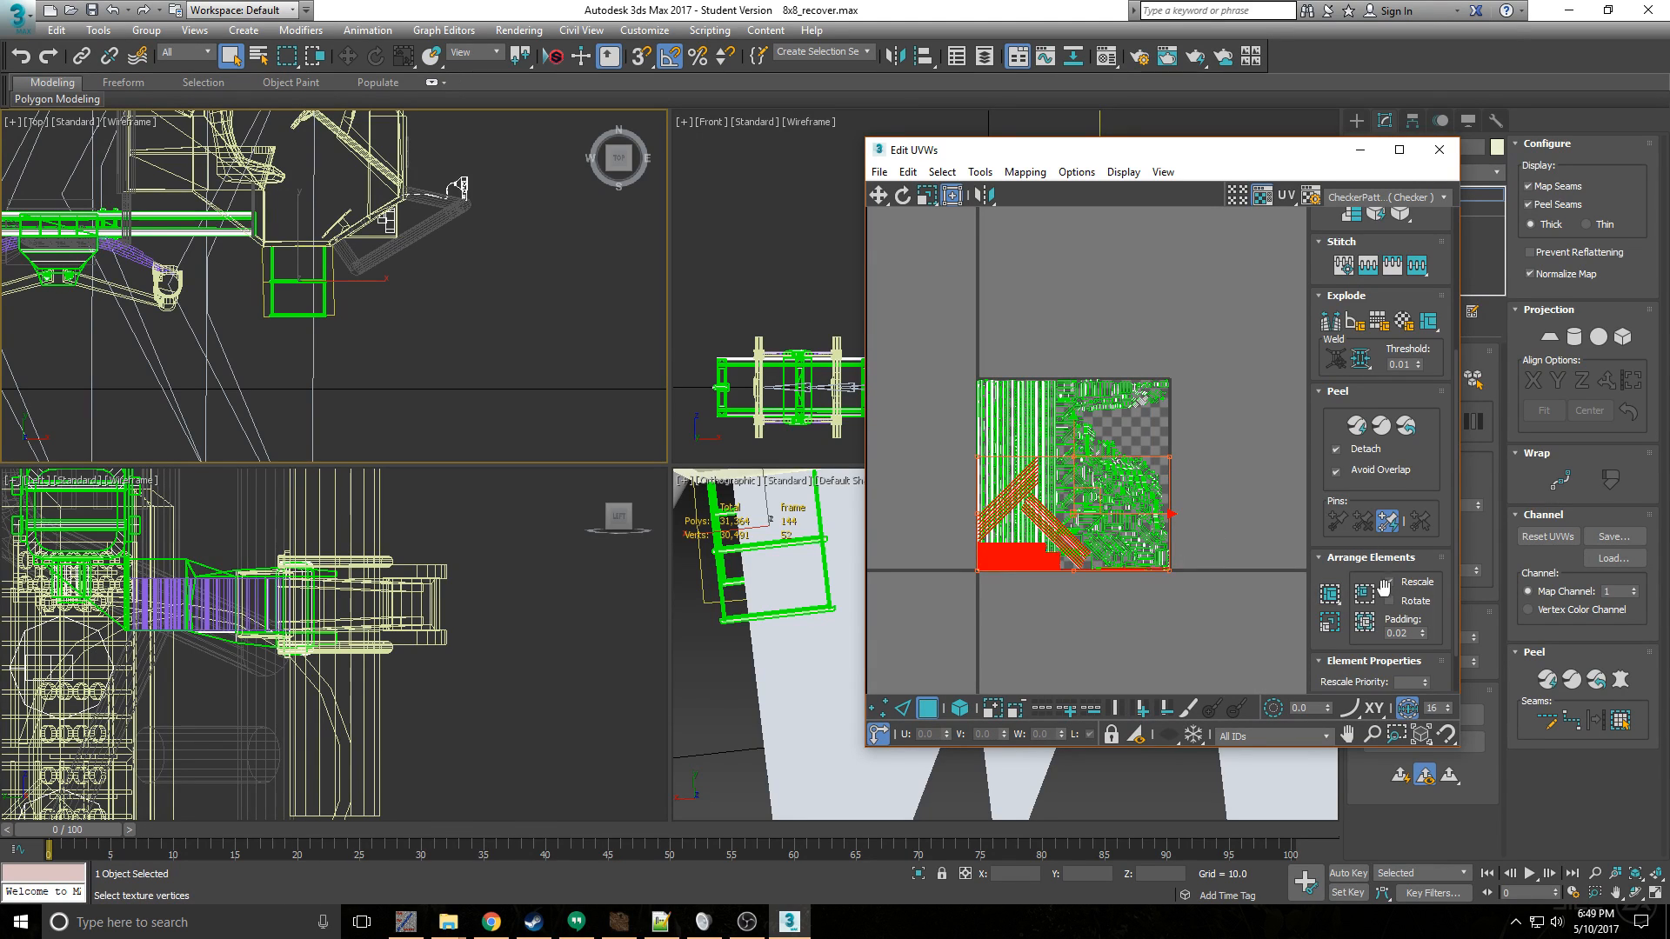
- Try rescaling the packed UV elements of the cab steps and inspect the layout before undoing the attempt
left_click(1362, 594)
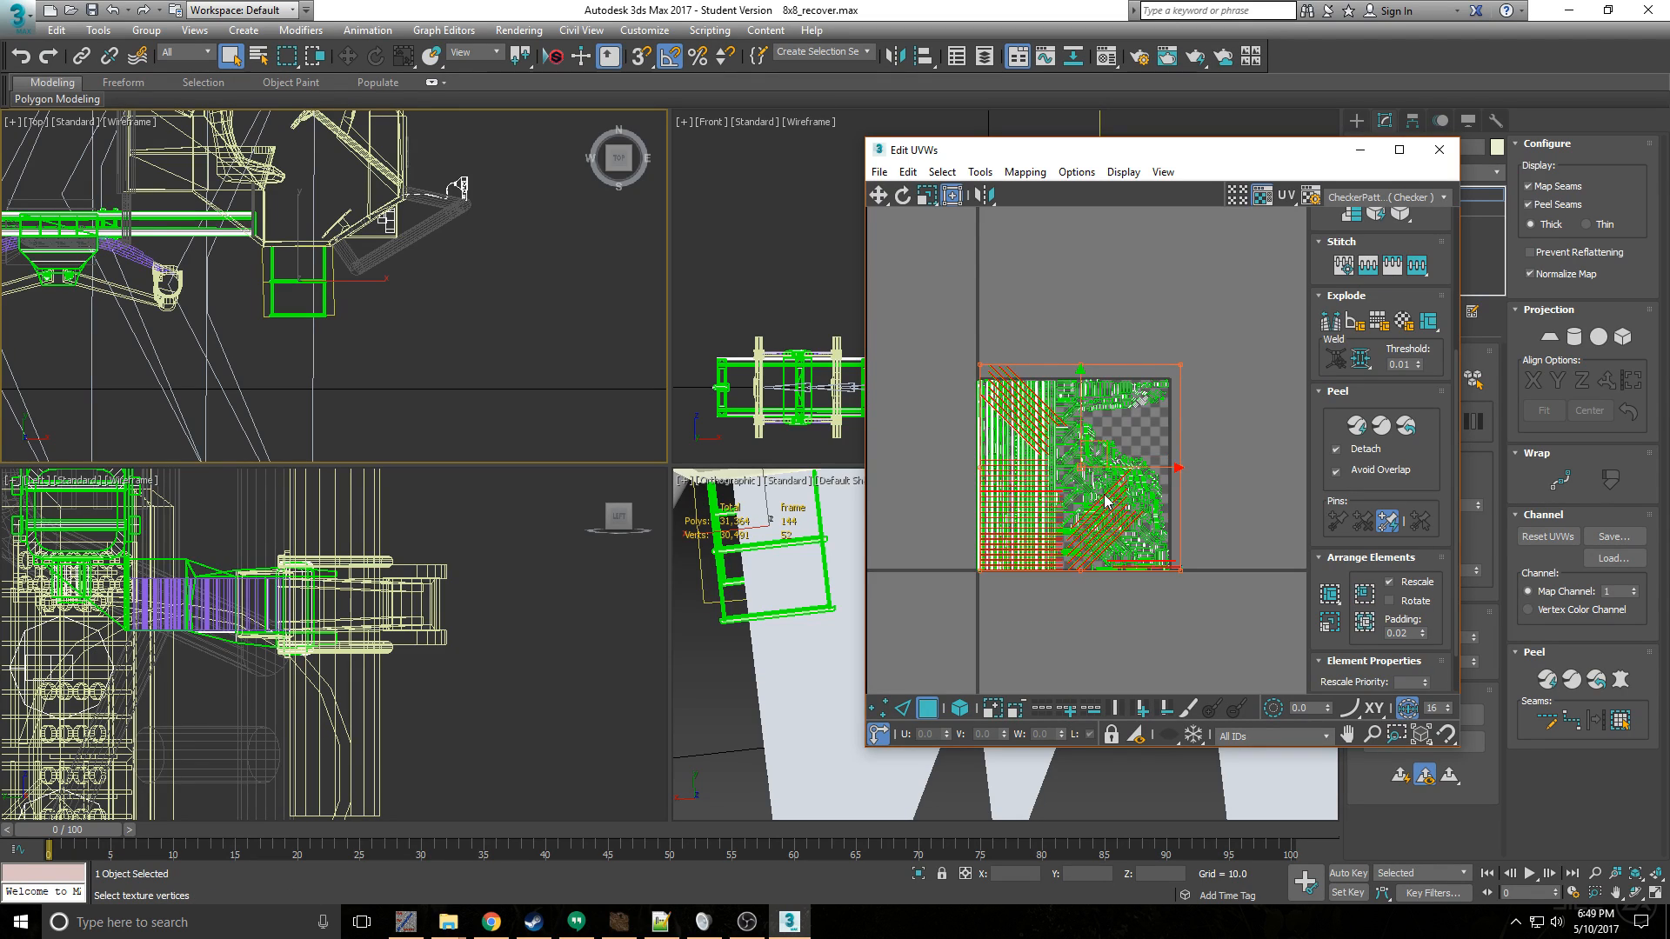
scroll(1019, 478, "up", 3)
scroll(1006, 355, "up", 4)
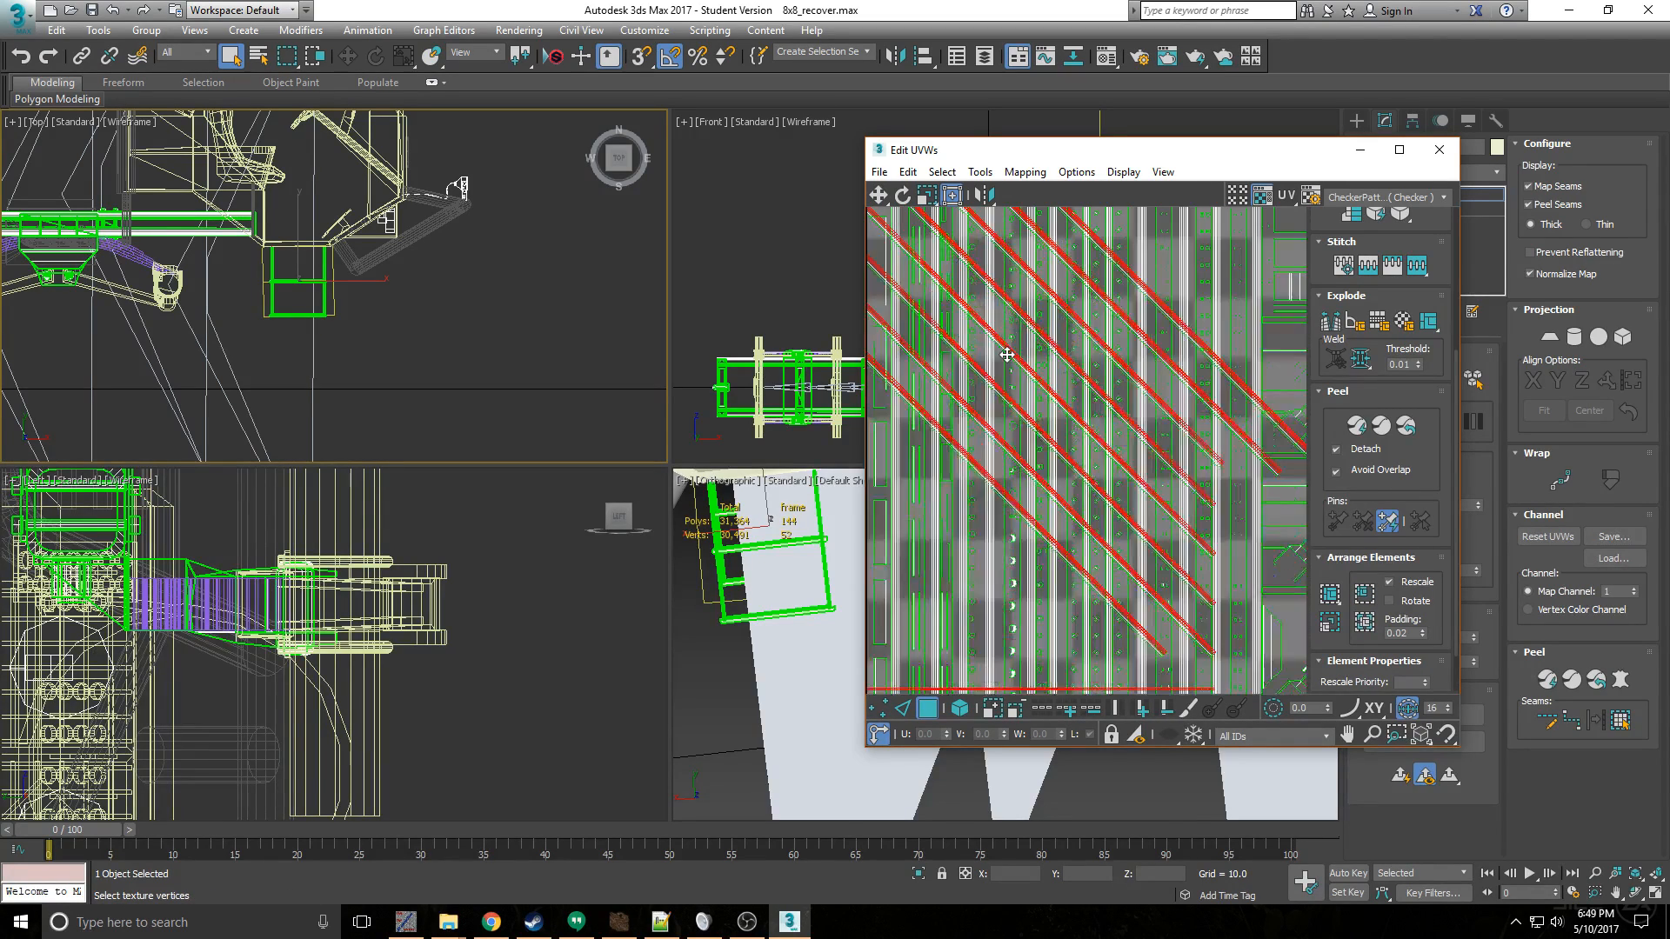
scroll(1227, 339, "down", 5)
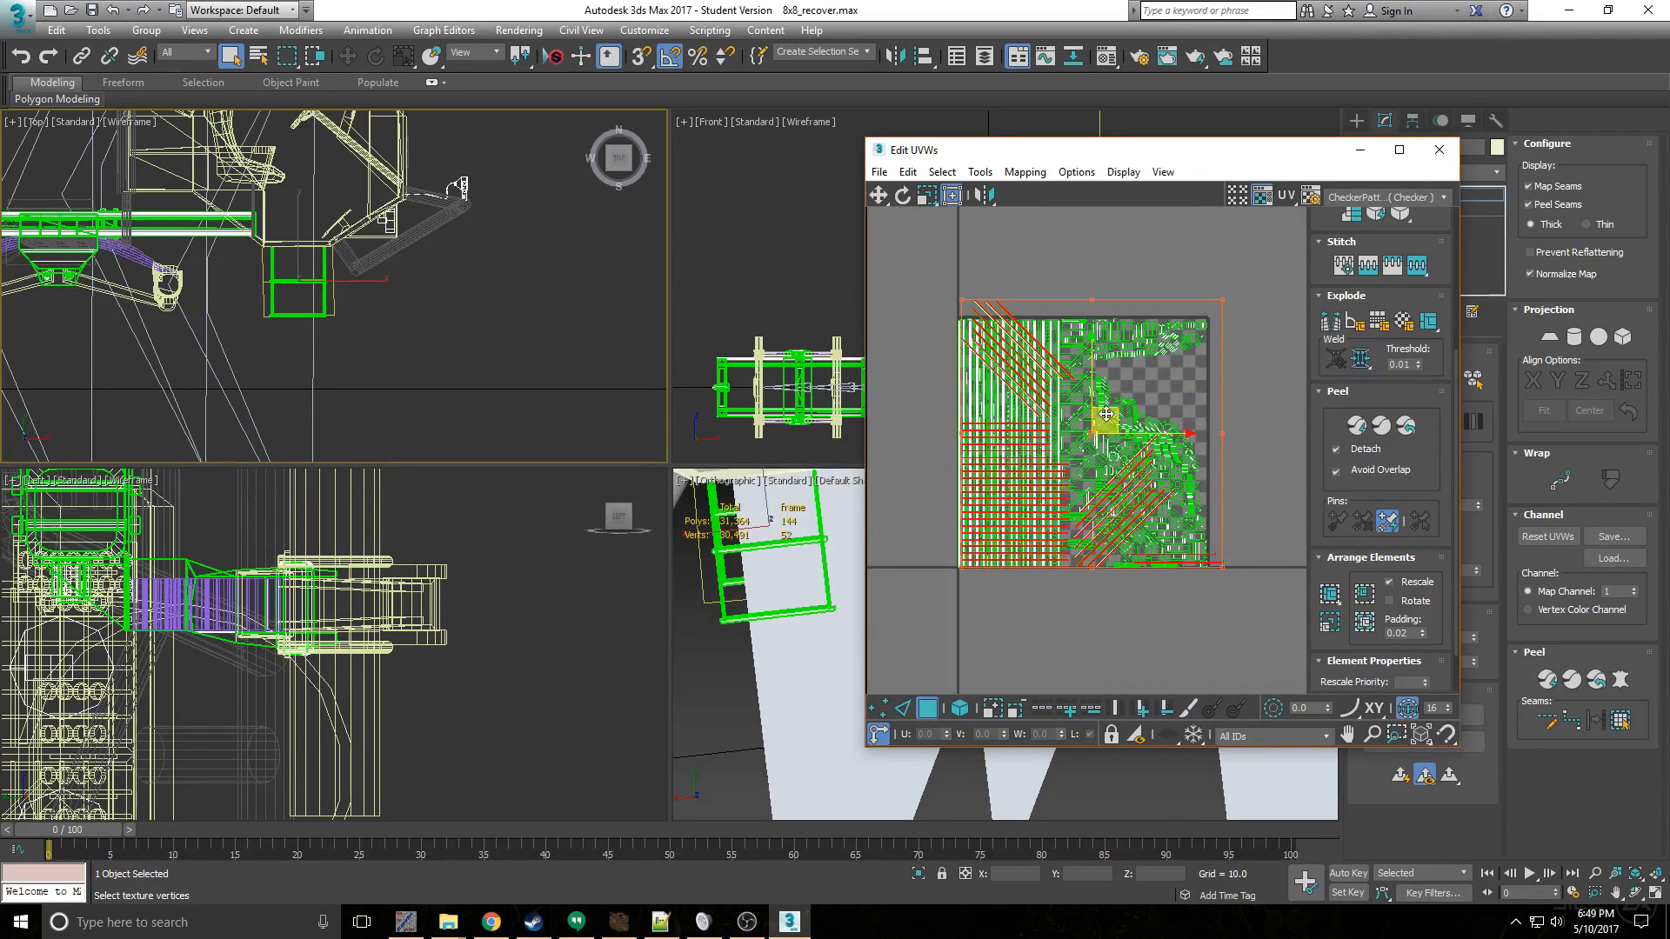
left_click_drag(1232, 329, 1320, 299)
key("ctrl+z")
key("ctrl+z")
key("ctrl+z")
- Move the packed UVs of the cab steps out of the texture square into the empty space beside it
scroll(1116, 461, "down", 2)
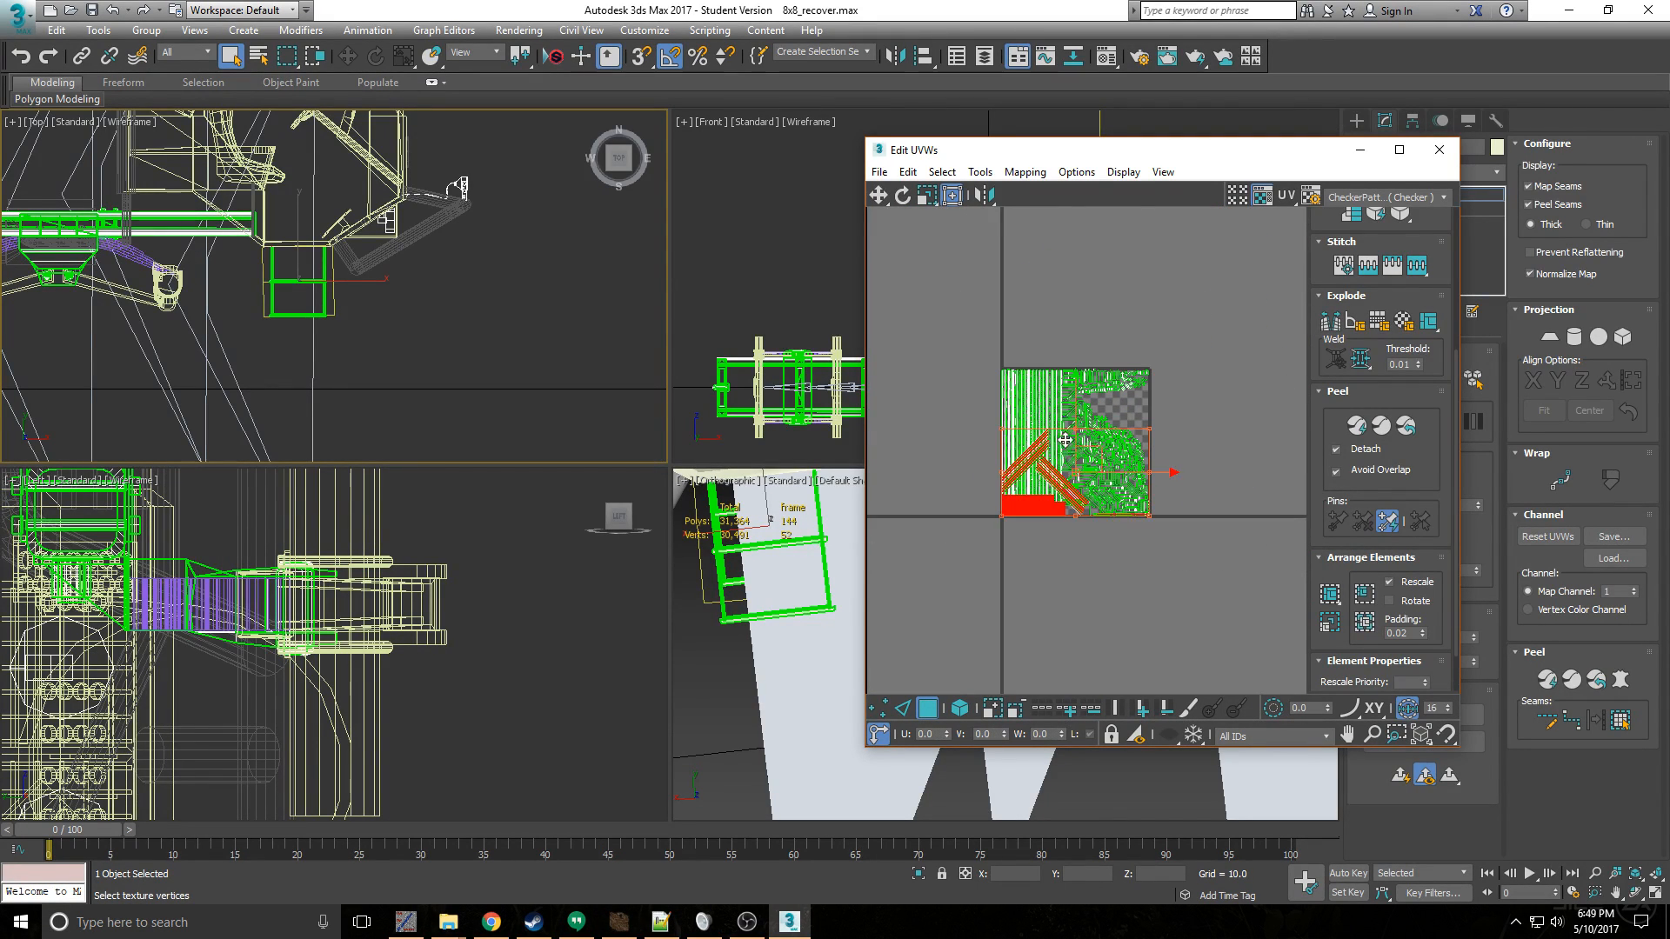
middle_click_drag(1148, 461, 1057, 461)
left_click_drag(1078, 418, 1274, 333)
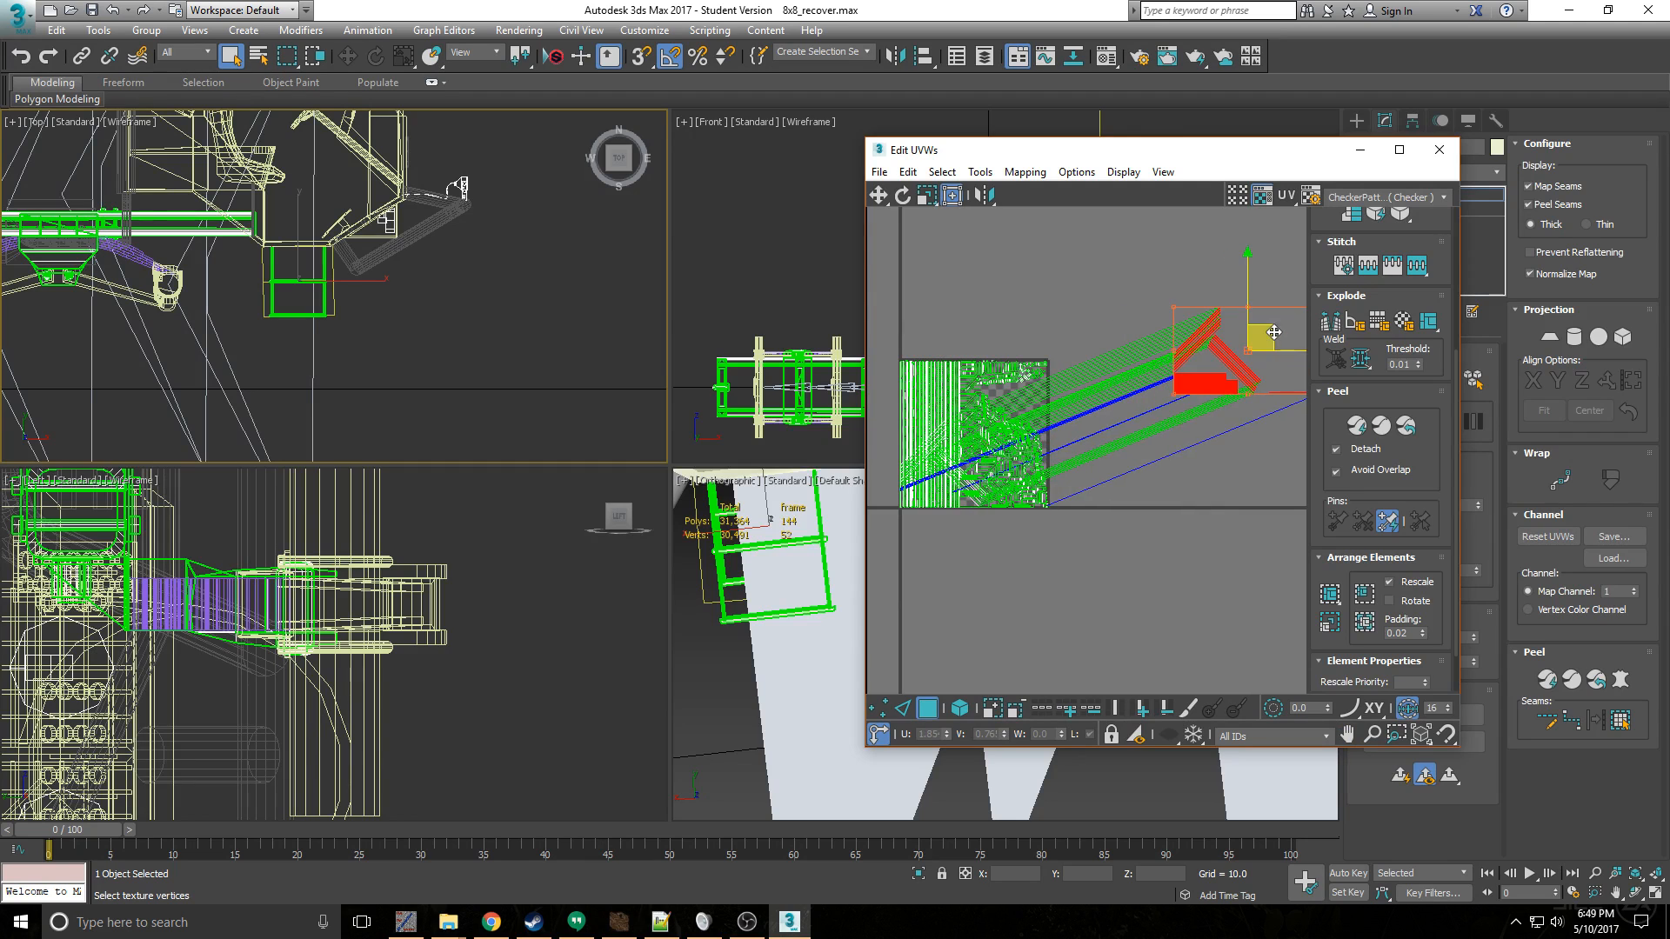
- Undo the move and the packing of the cab steps' UVs
key("ctrl+z")
scroll(1019, 441, "up", 3)
middle_click_drag(1017, 441, 1158, 436)
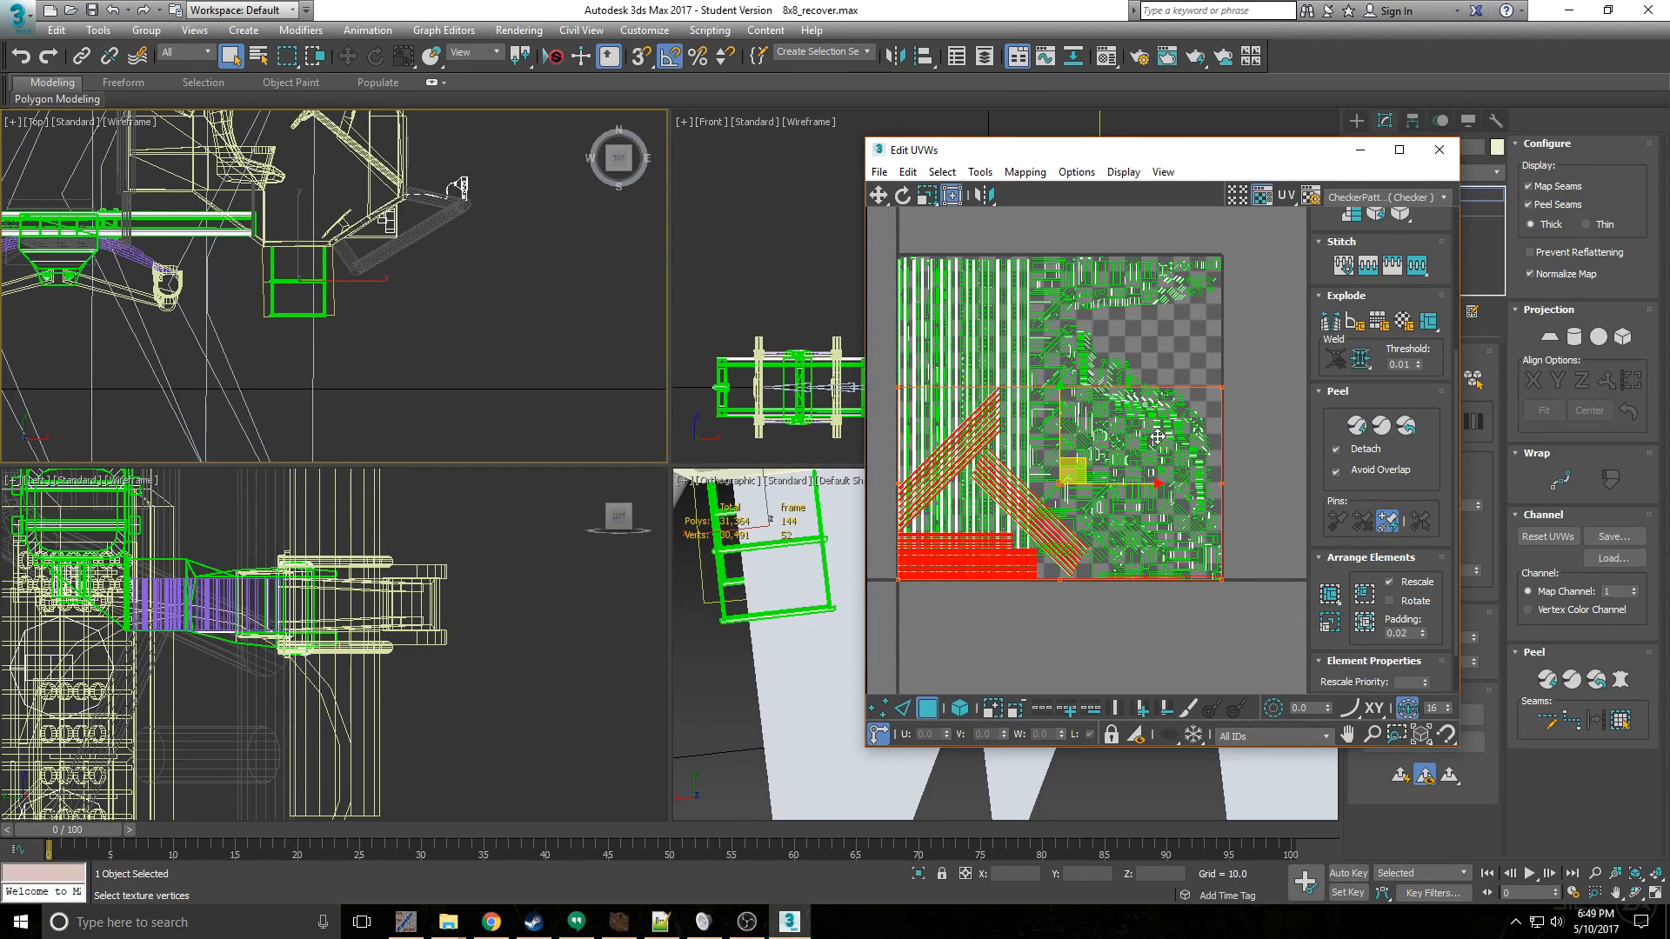
left_click(1156, 438)
scroll(482, 284, "up", 5)
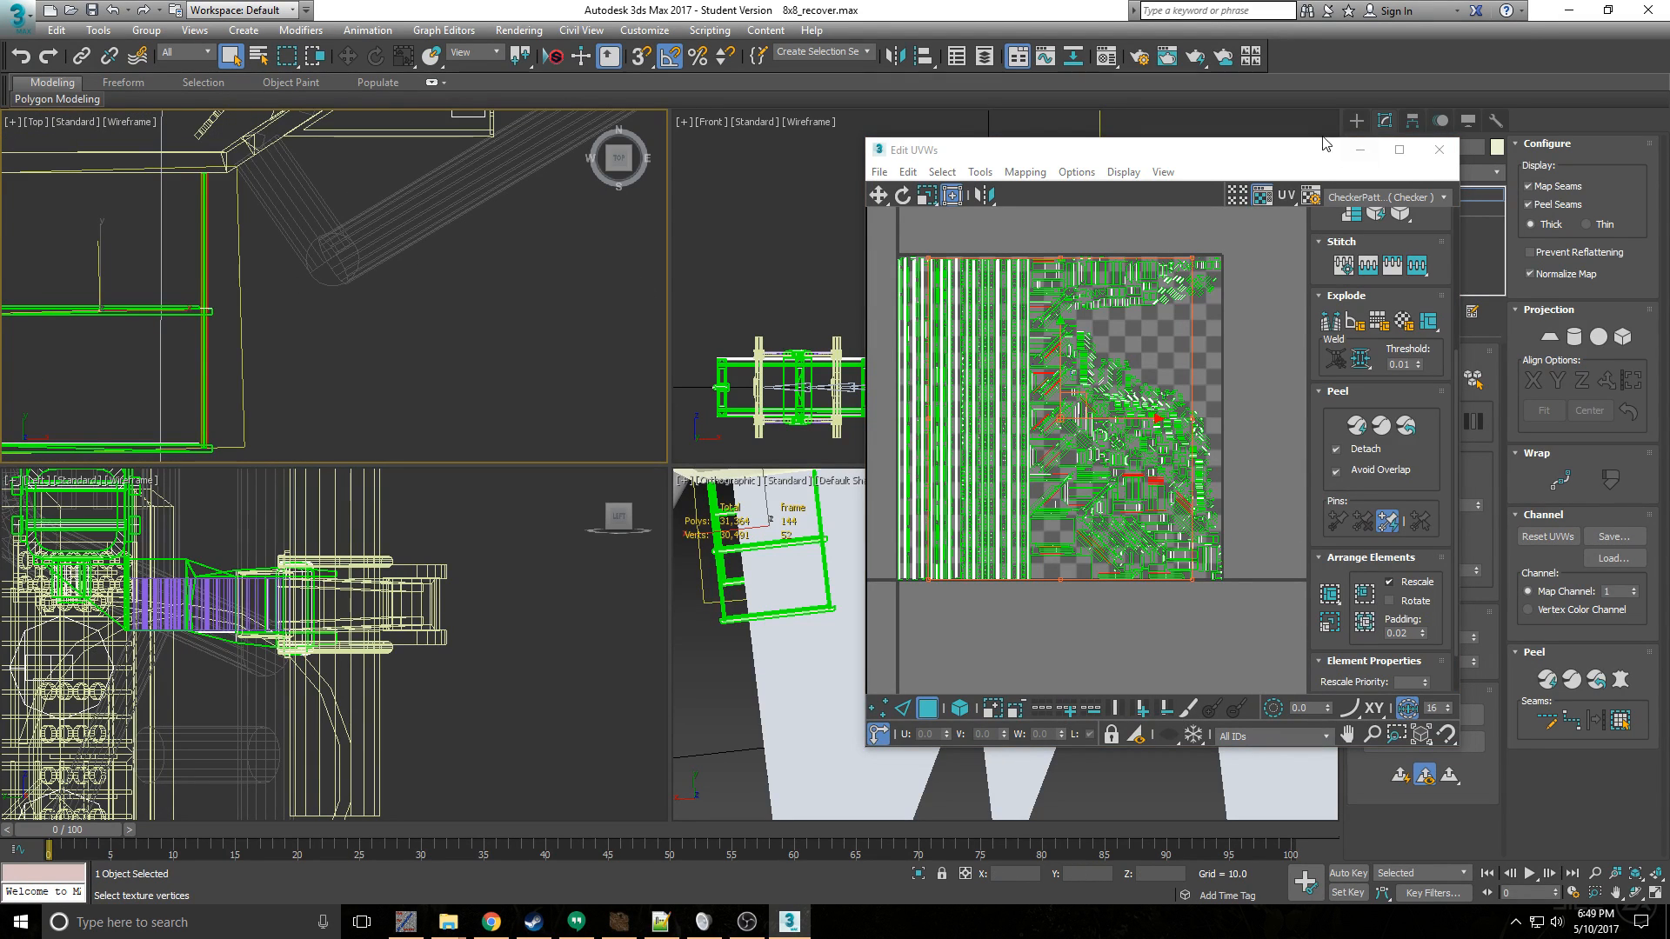
- Clear the editor from the Top view, enable element selection without ignoring backfaces, and select the side rails of the cab steps
left_click_drag(1272, 144, 922, 113)
left_click(1472, 380)
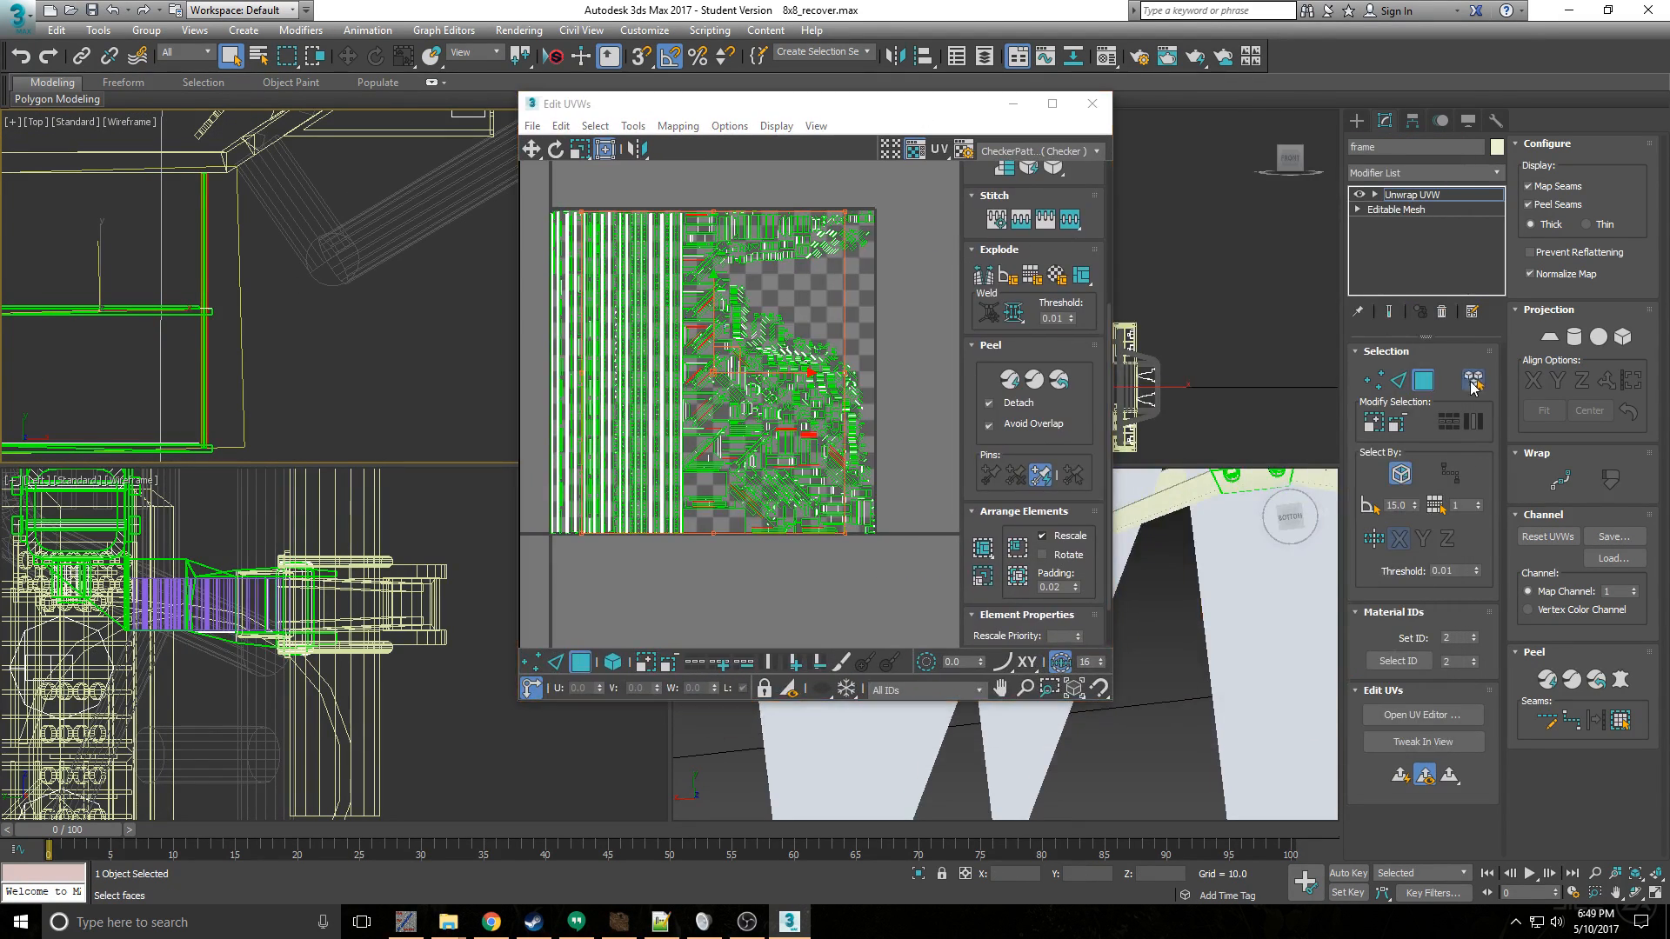
left_click(1399, 473)
middle_click_drag(188, 246, 315, 273)
scroll(315, 273, "down", 3)
middle_click_drag(194, 276, 299, 294)
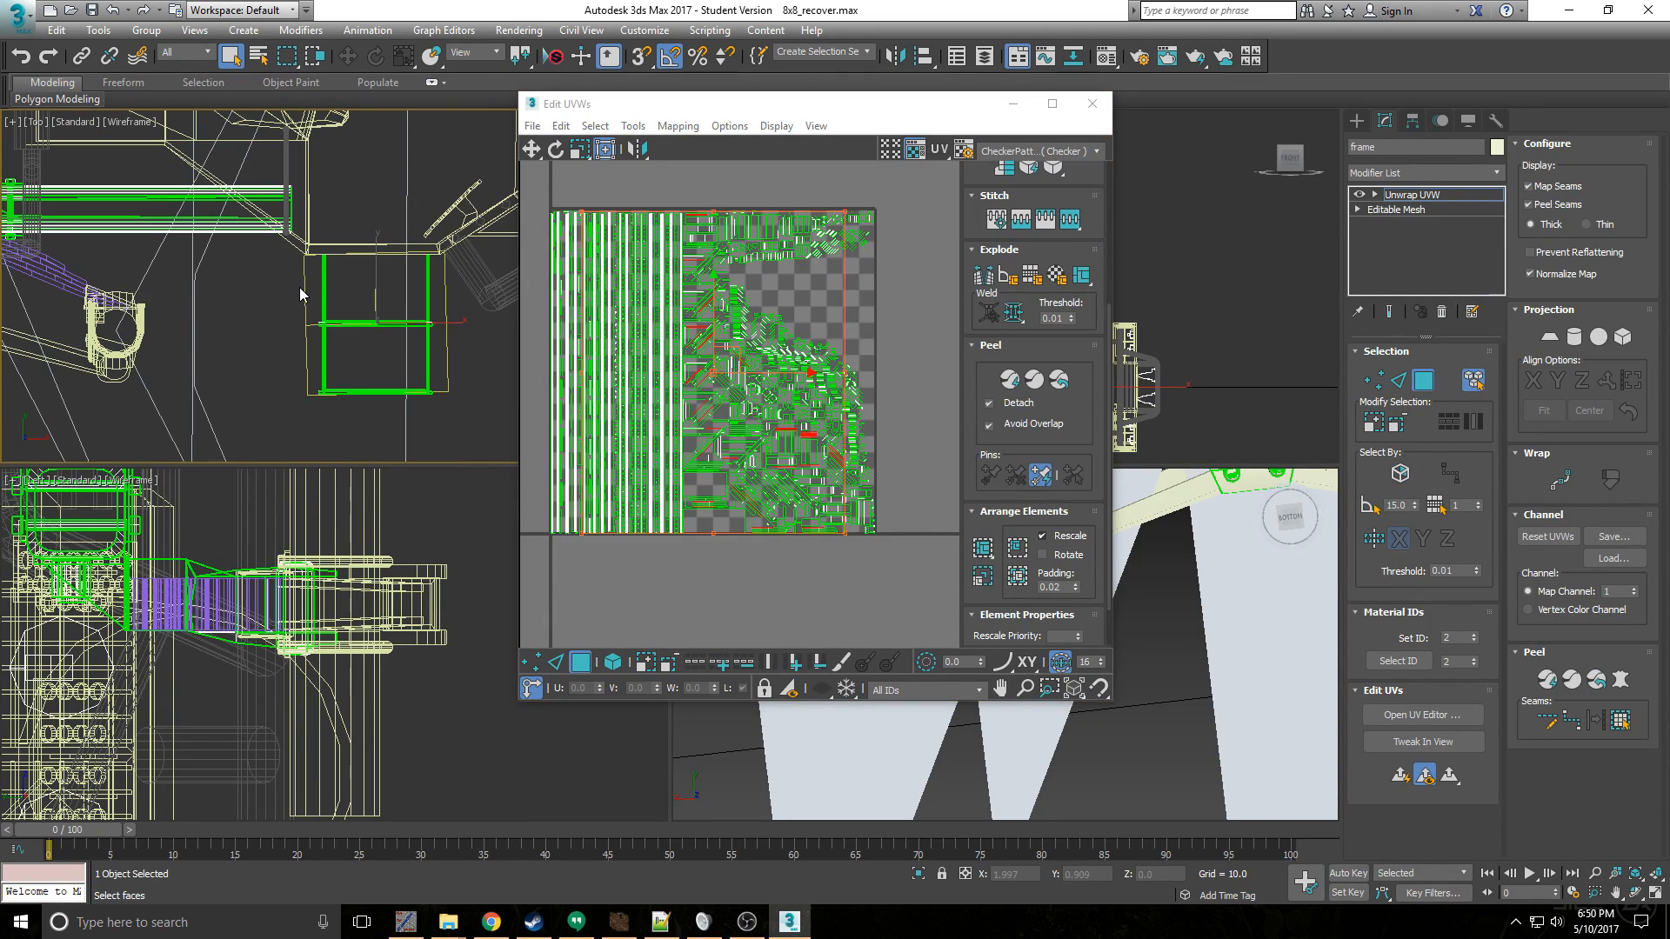
left_click_drag(523, 308, 521, 308)
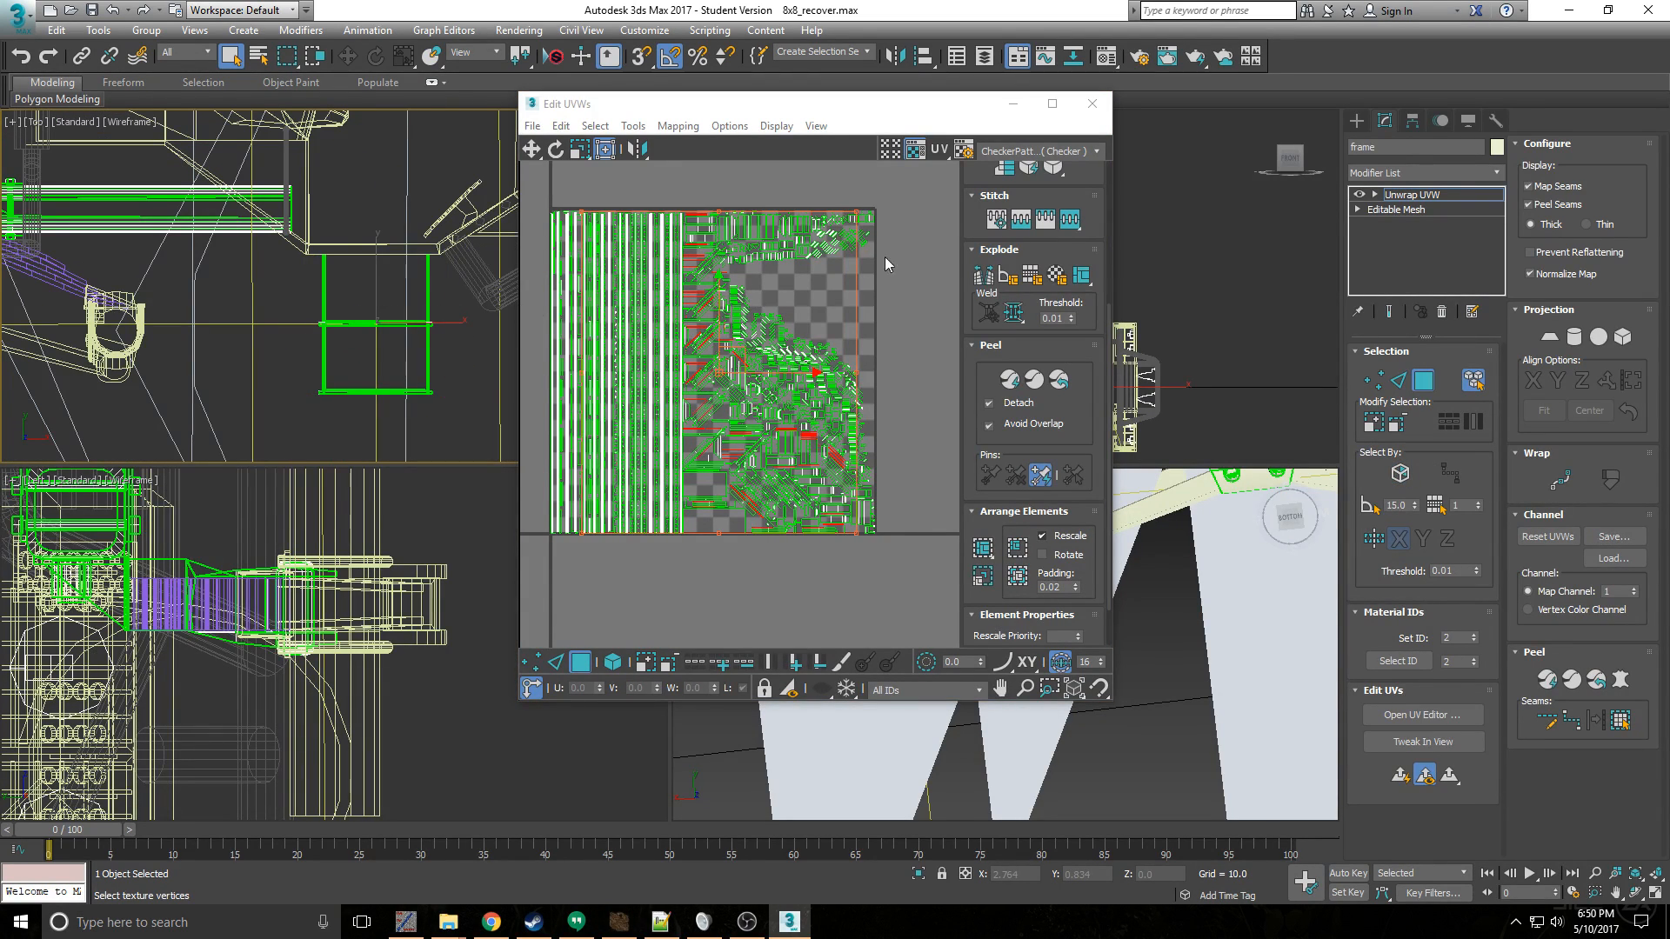
- Pack the UVs of the cab steps' side rails and move them into the empty space beside the texture square
left_click(987, 555)
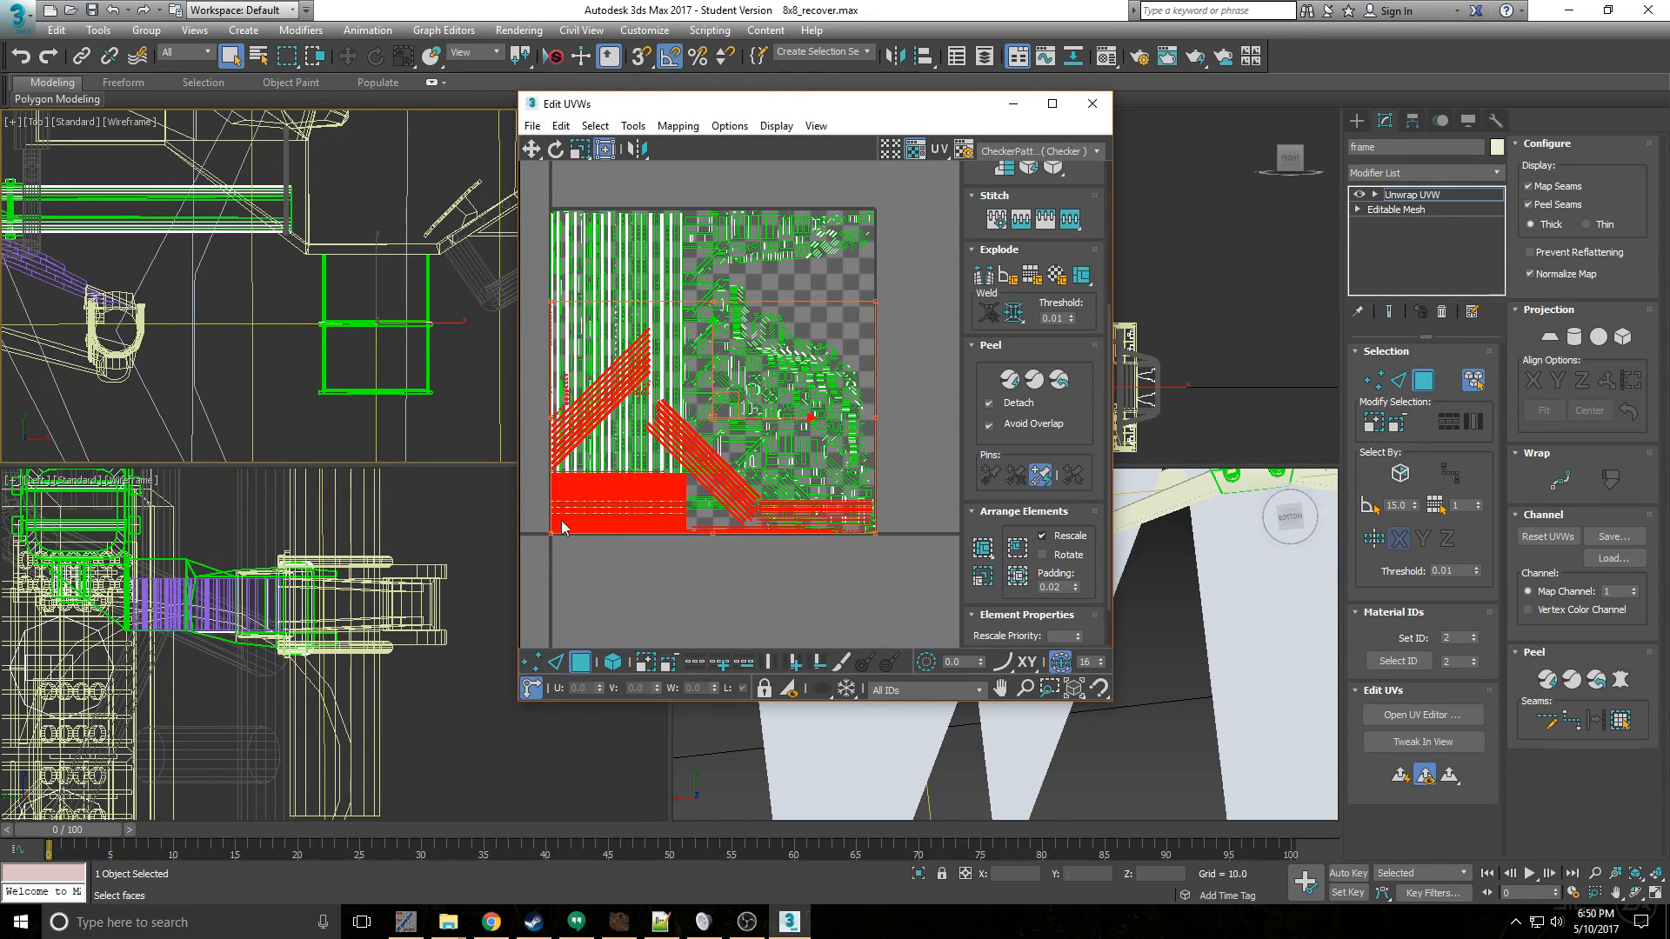
scroll(684, 492, "down", 3)
left_click_drag(717, 428, 996, 300)
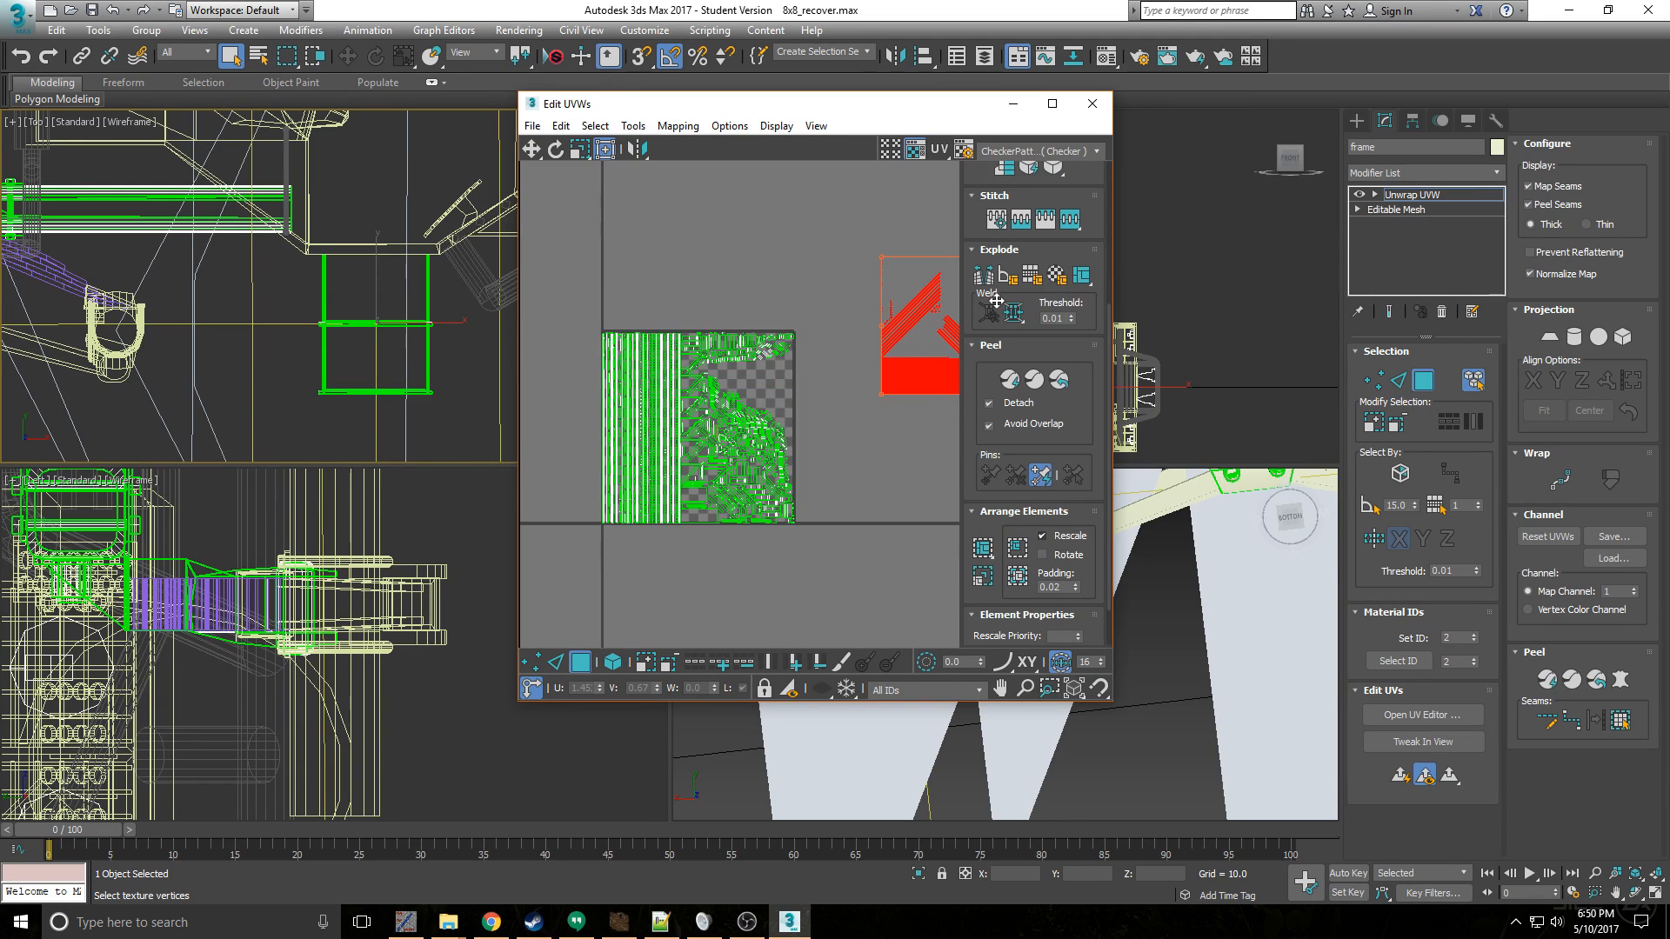
scroll(725, 419, "down", 2)
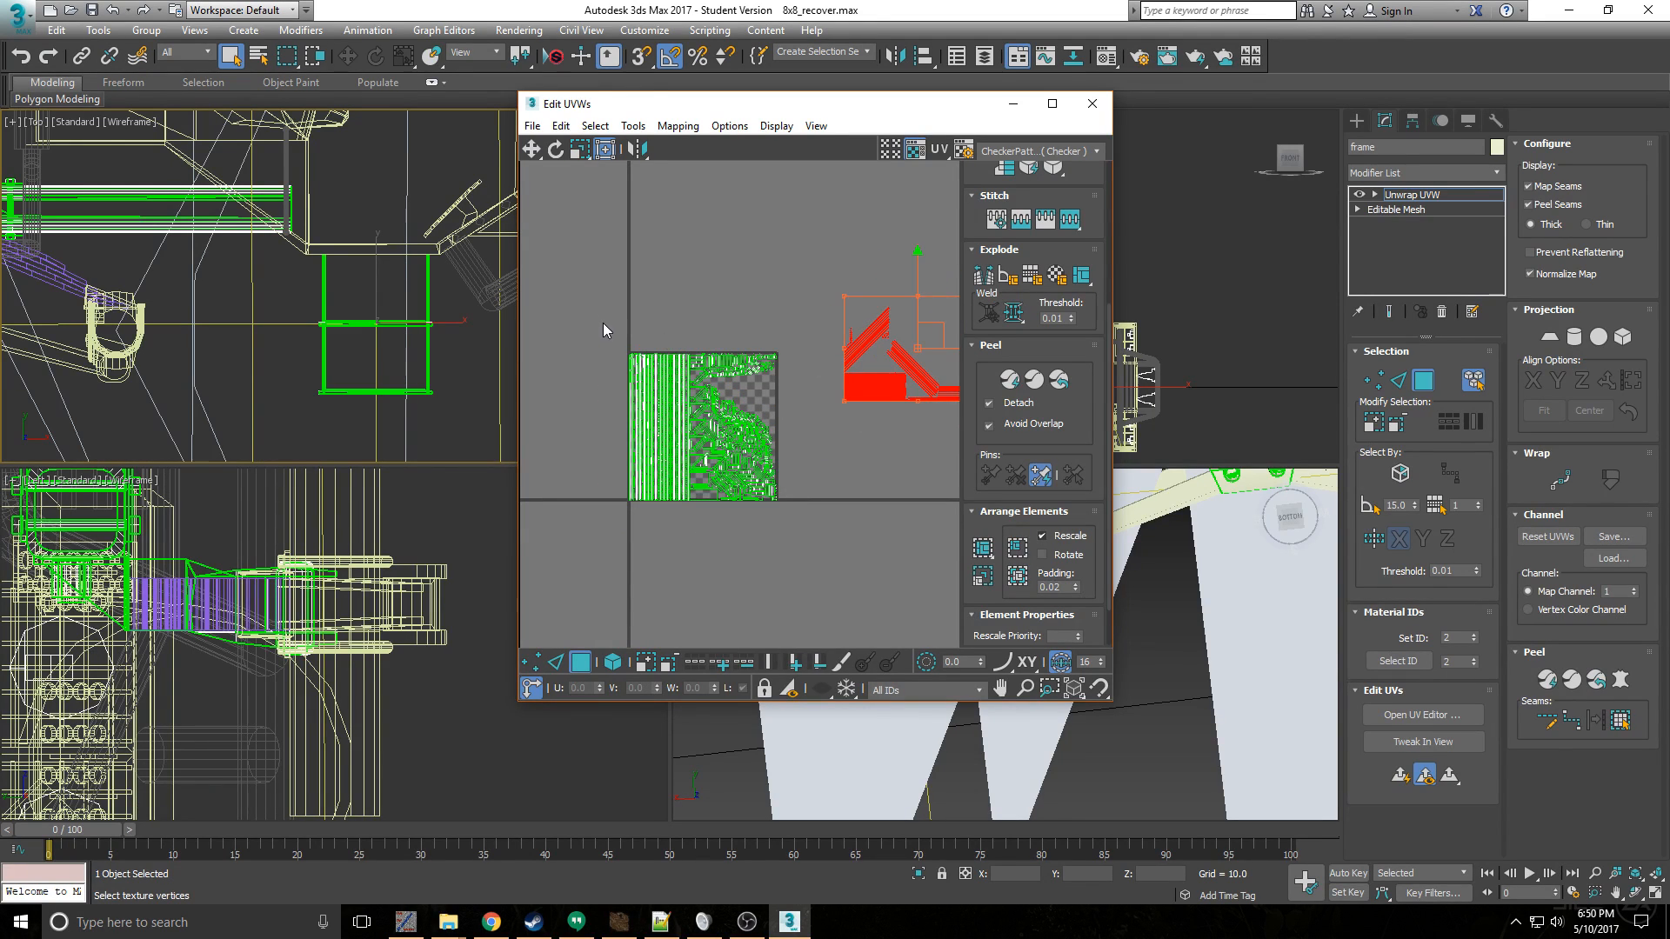
- Select the horizontal treads of the cab steps in the Top view
left_click_drag(786, 519, 600, 315)
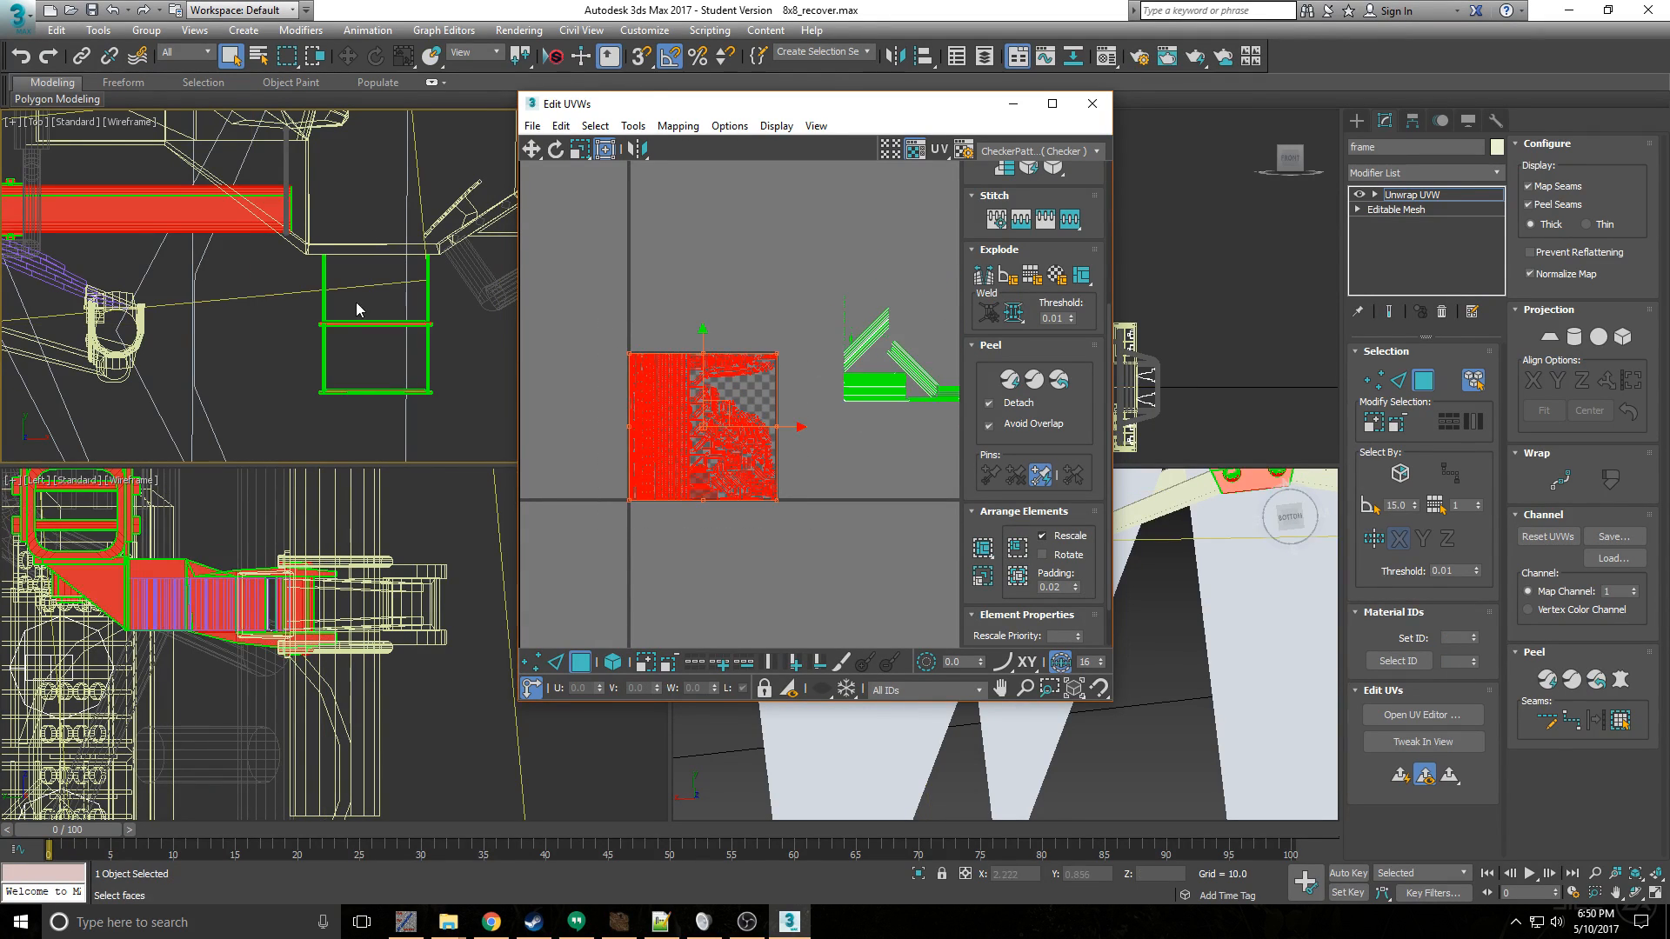
scroll(363, 320, "up", 2)
left_click(374, 345)
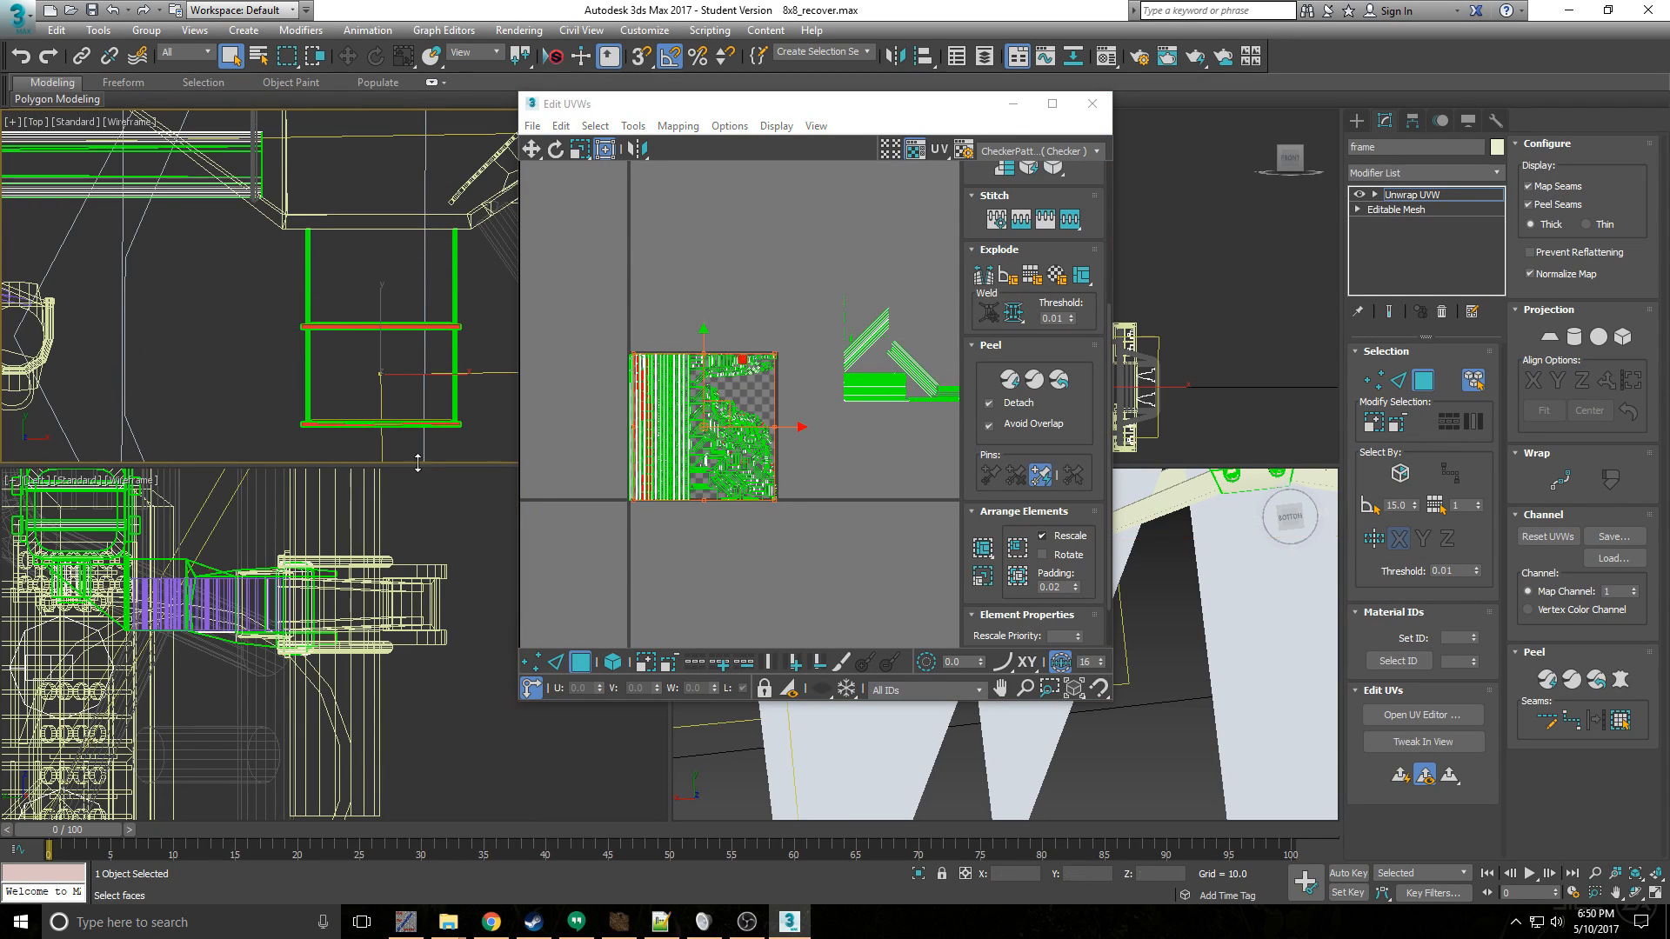
- Pack the tread UVs and move them out of the texture square, below the side-rail UVs
left_click(985, 549)
left_click(985, 549)
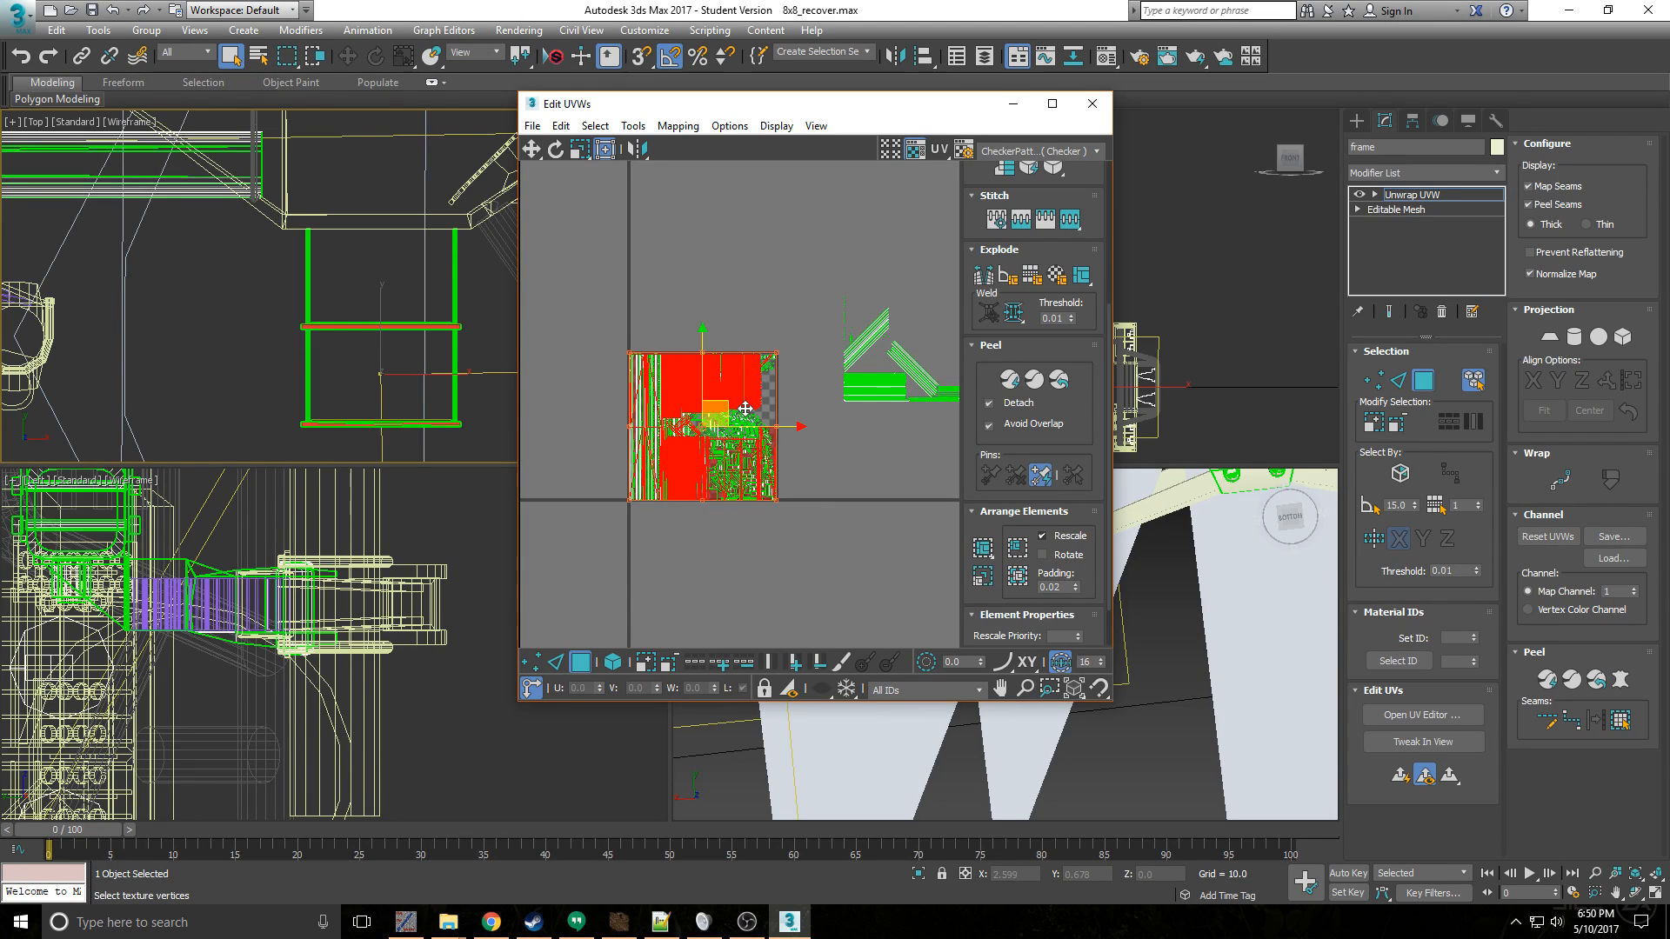
left_click_drag(720, 419, 934, 485)
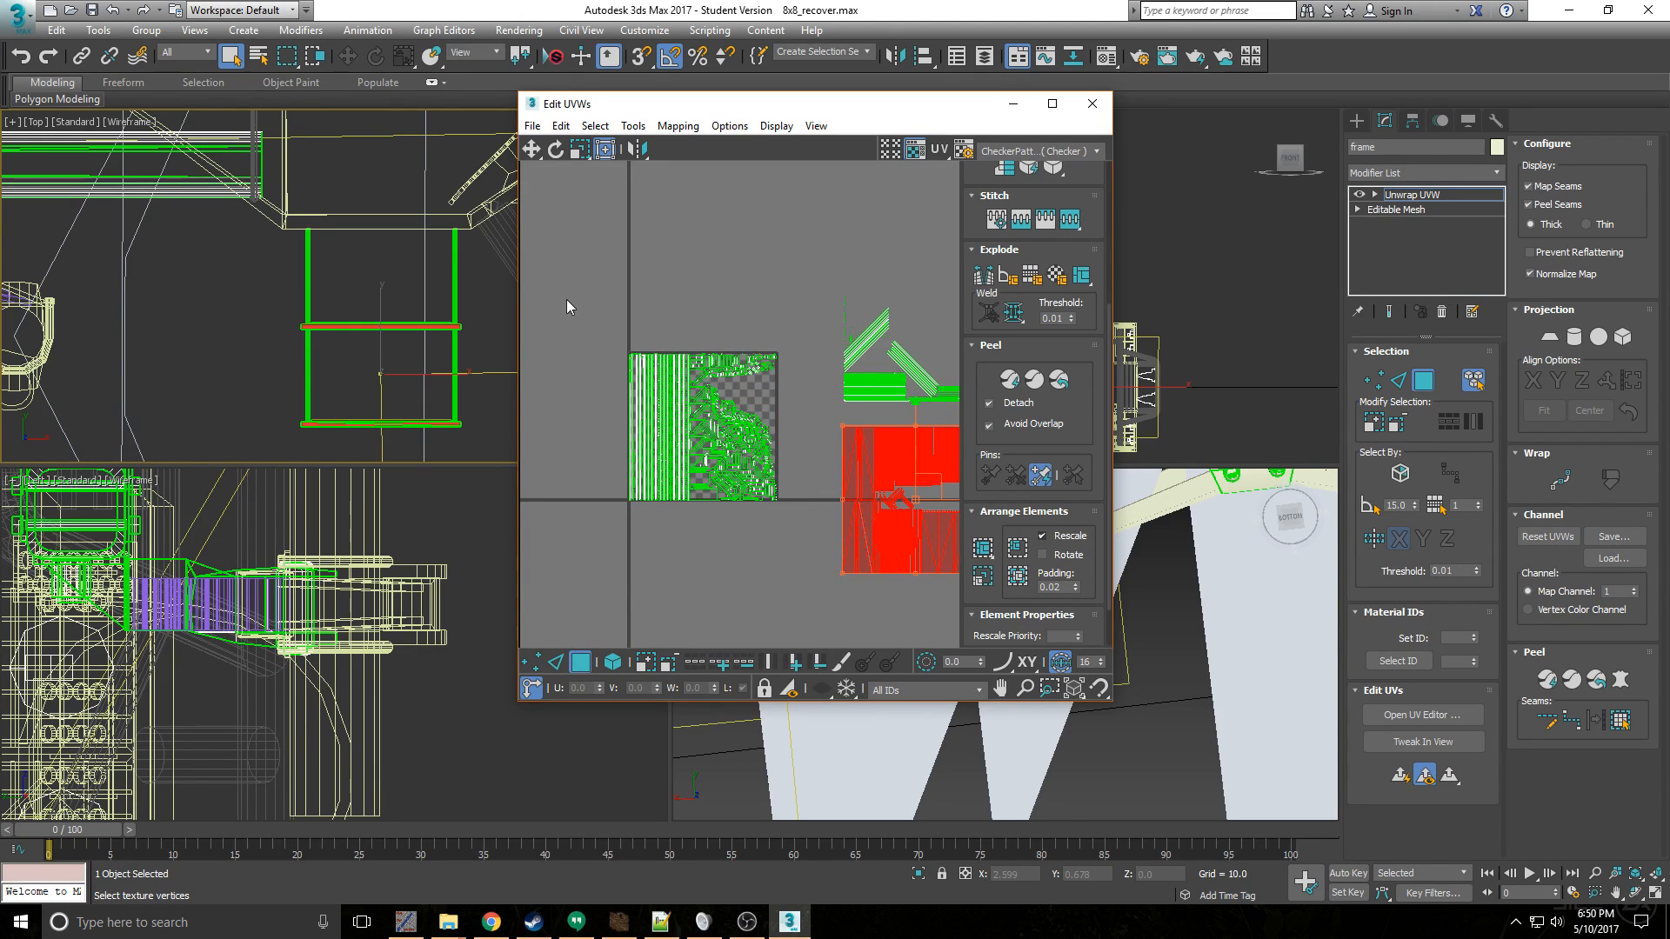
- Select the remaining UVs inside the texture square, repack them, and clear the selection
left_click_drag(567, 299, 783, 526)
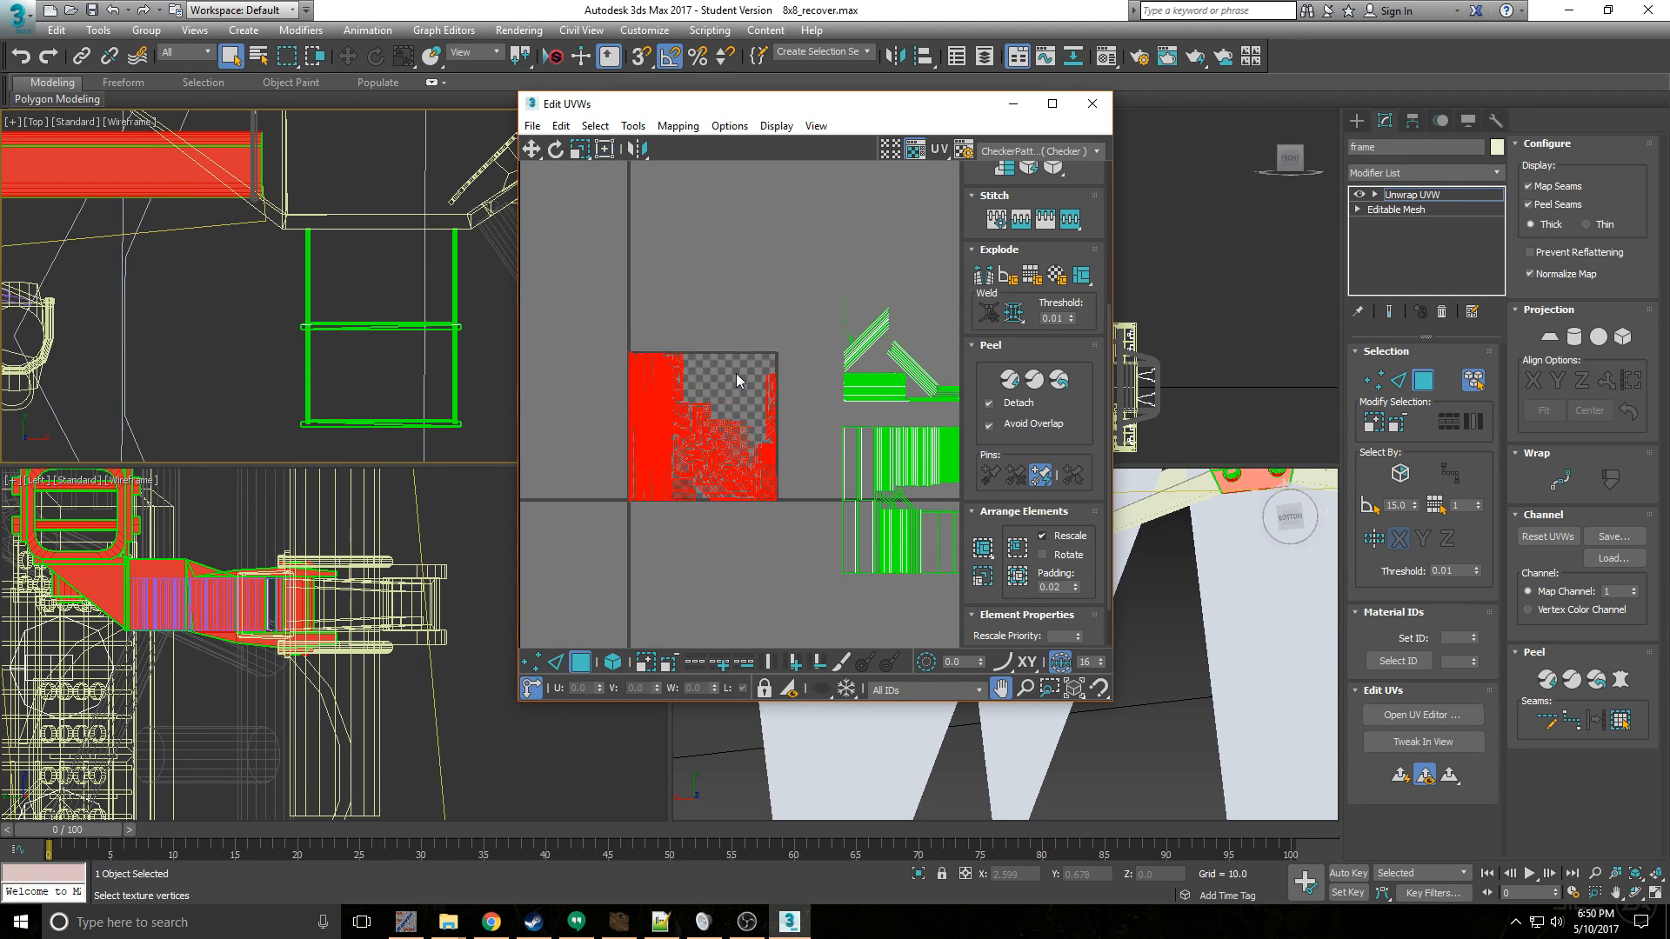
scroll(736, 373, "up", 2)
left_click(709, 244)
- Select the side-rail UVs beside the texture square, scale them down and place them in its empty checker area
scroll(797, 295, "down", 2)
middle_click_drag(799, 295, 728, 287)
left_click_drag(736, 236, 782, 278)
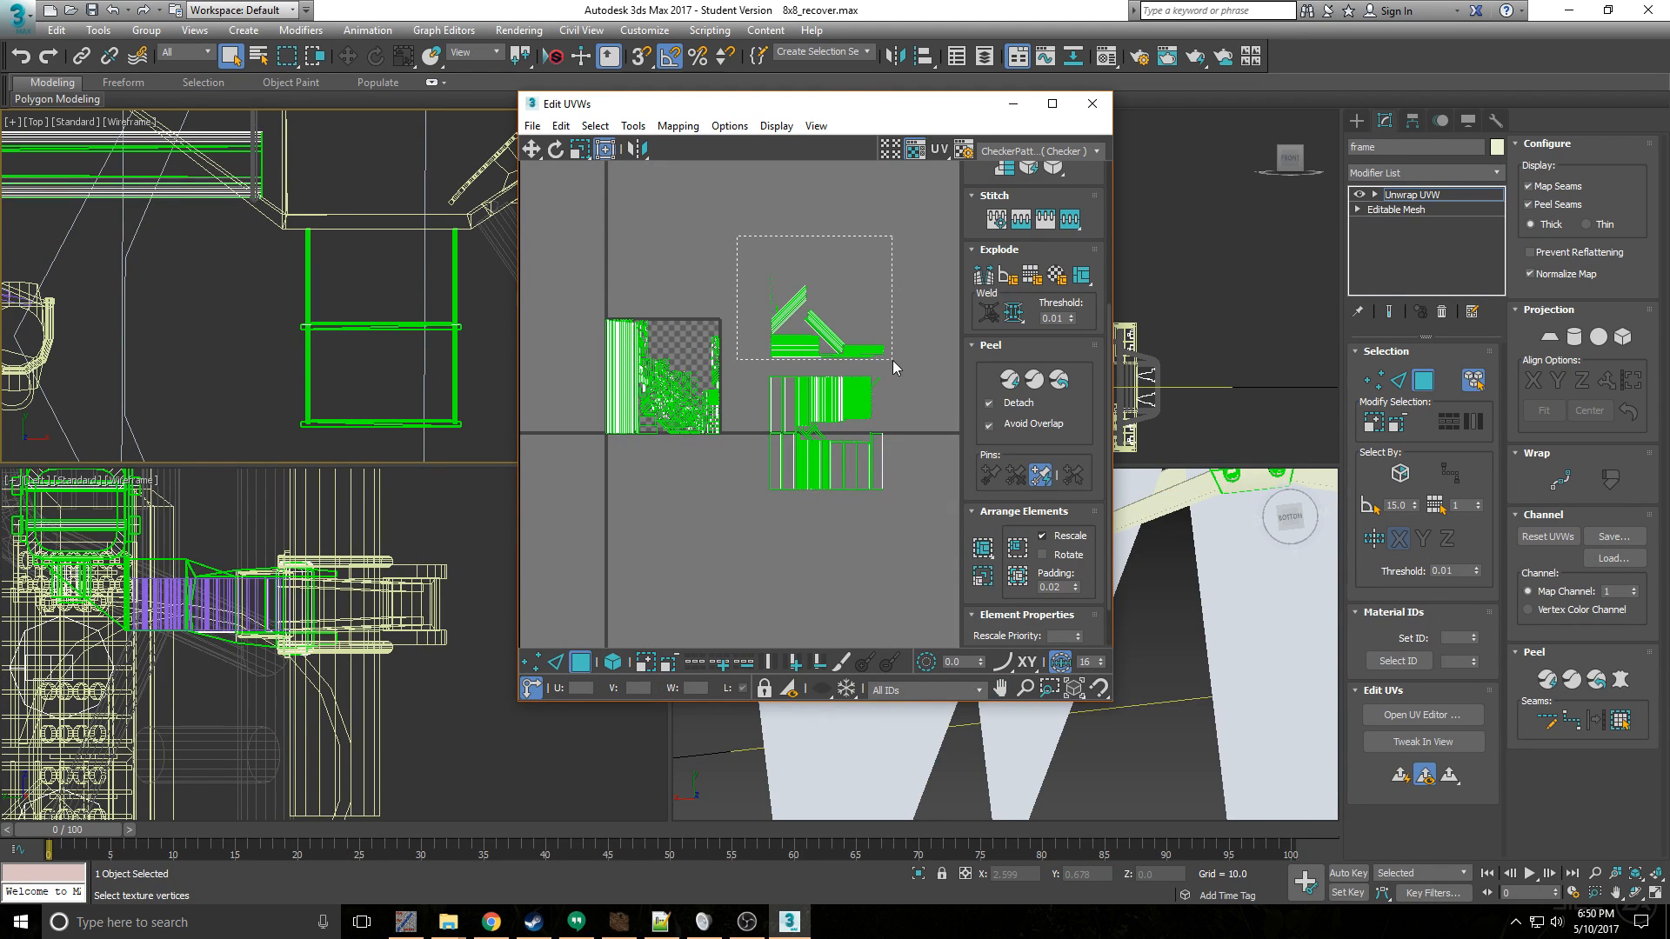
left_click_drag(893, 360, 897, 355)
left_click_drag(772, 275, 702, 338)
scroll(702, 337, "up", 2)
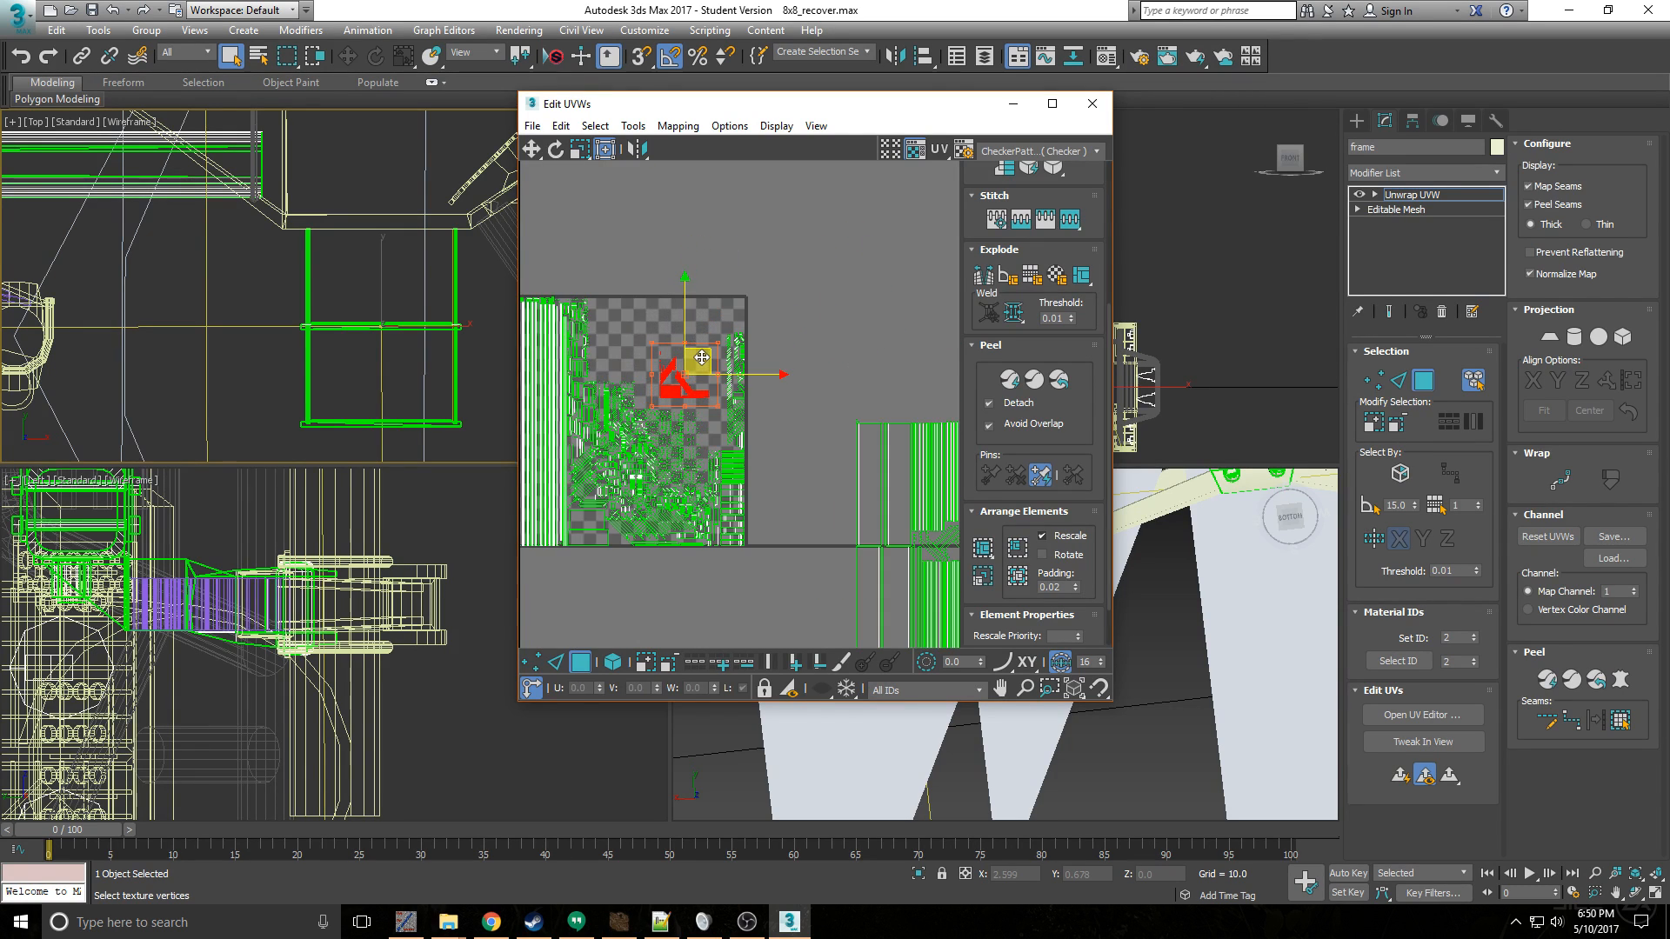
scroll(798, 419, "down", 2)
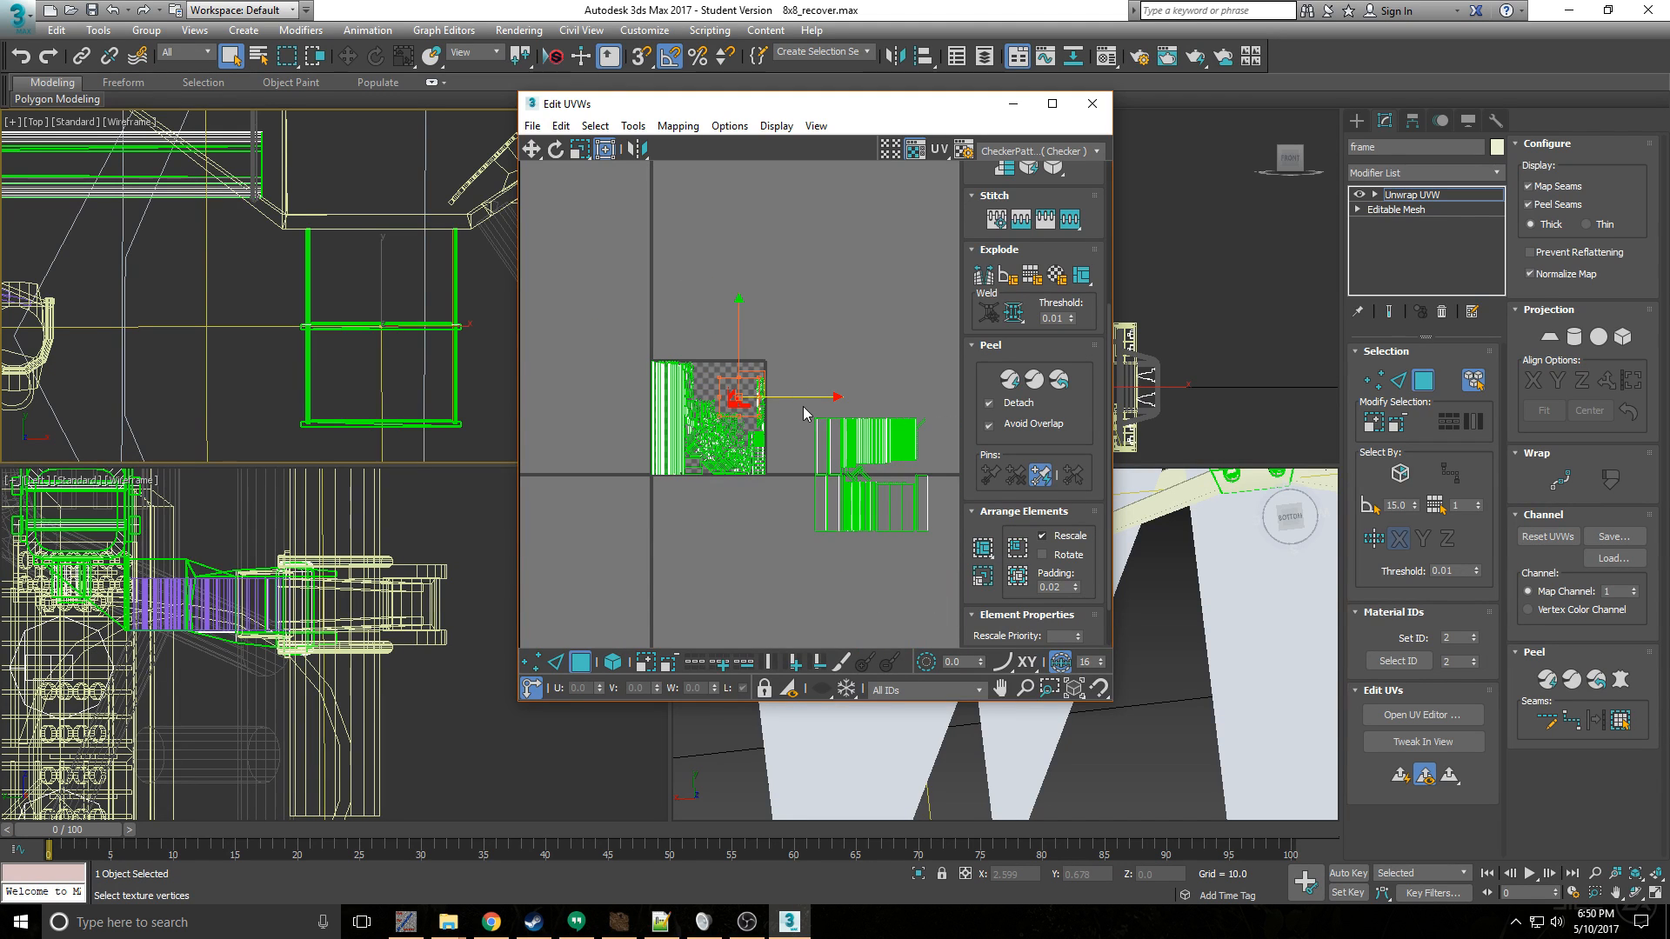
- Select the tread UVs, scale them down and place them in the texture square above the side-rail UVs
left_click_drag(802, 406, 950, 551)
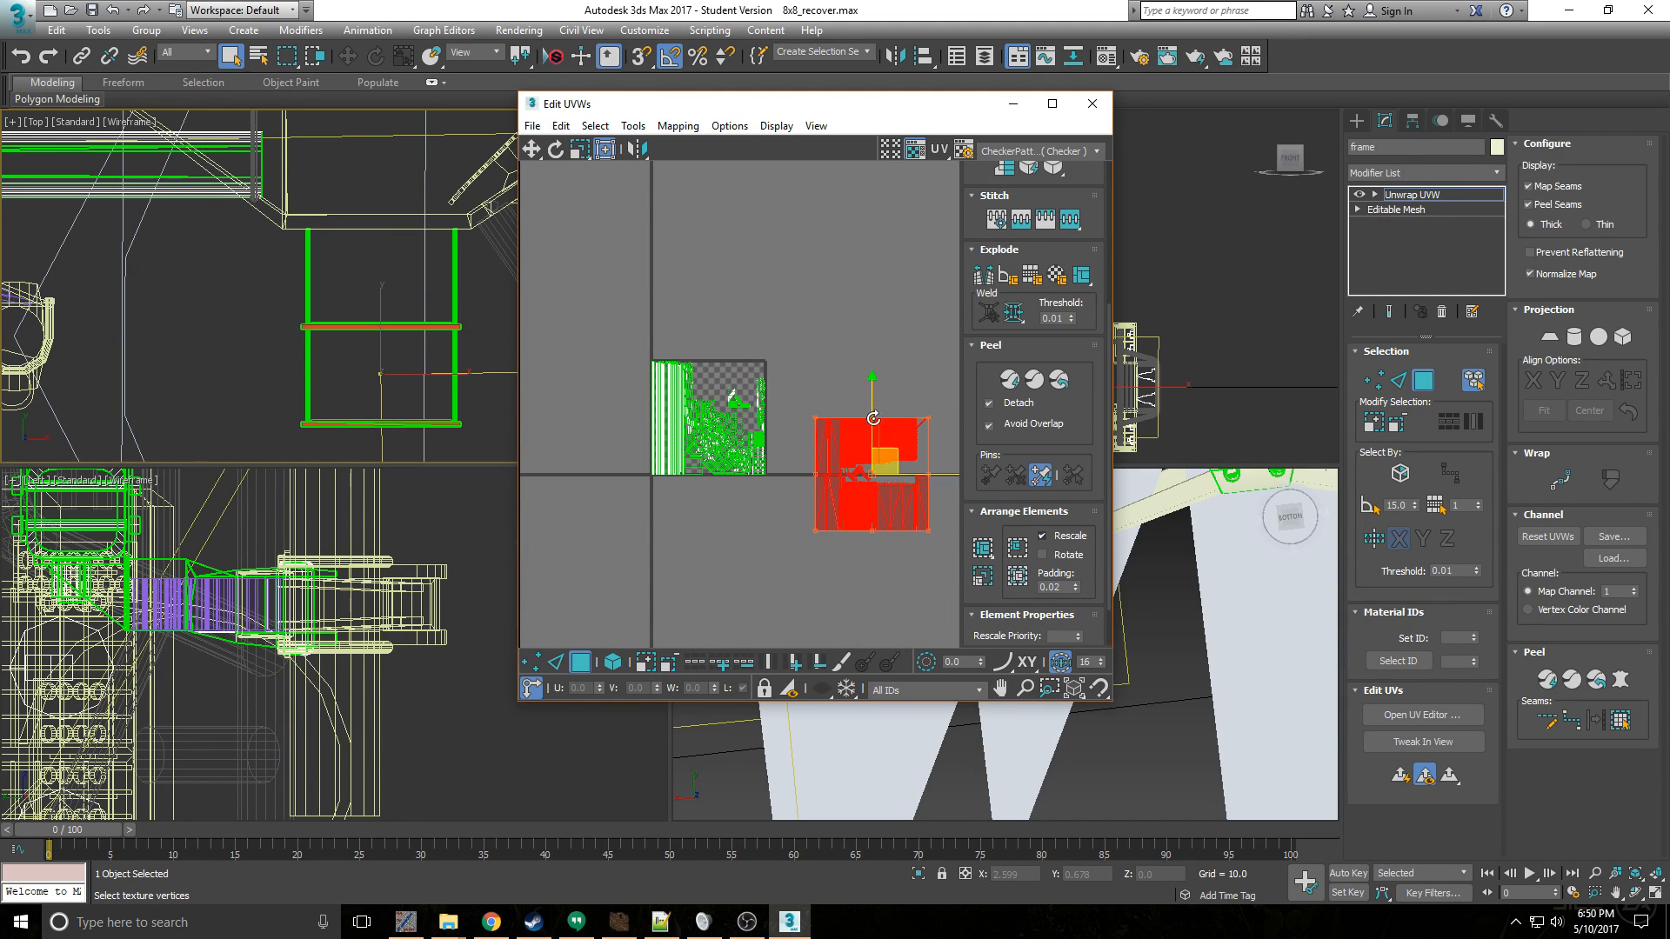
left_click_drag(816, 417, 753, 373)
scroll(730, 357, "up", 3)
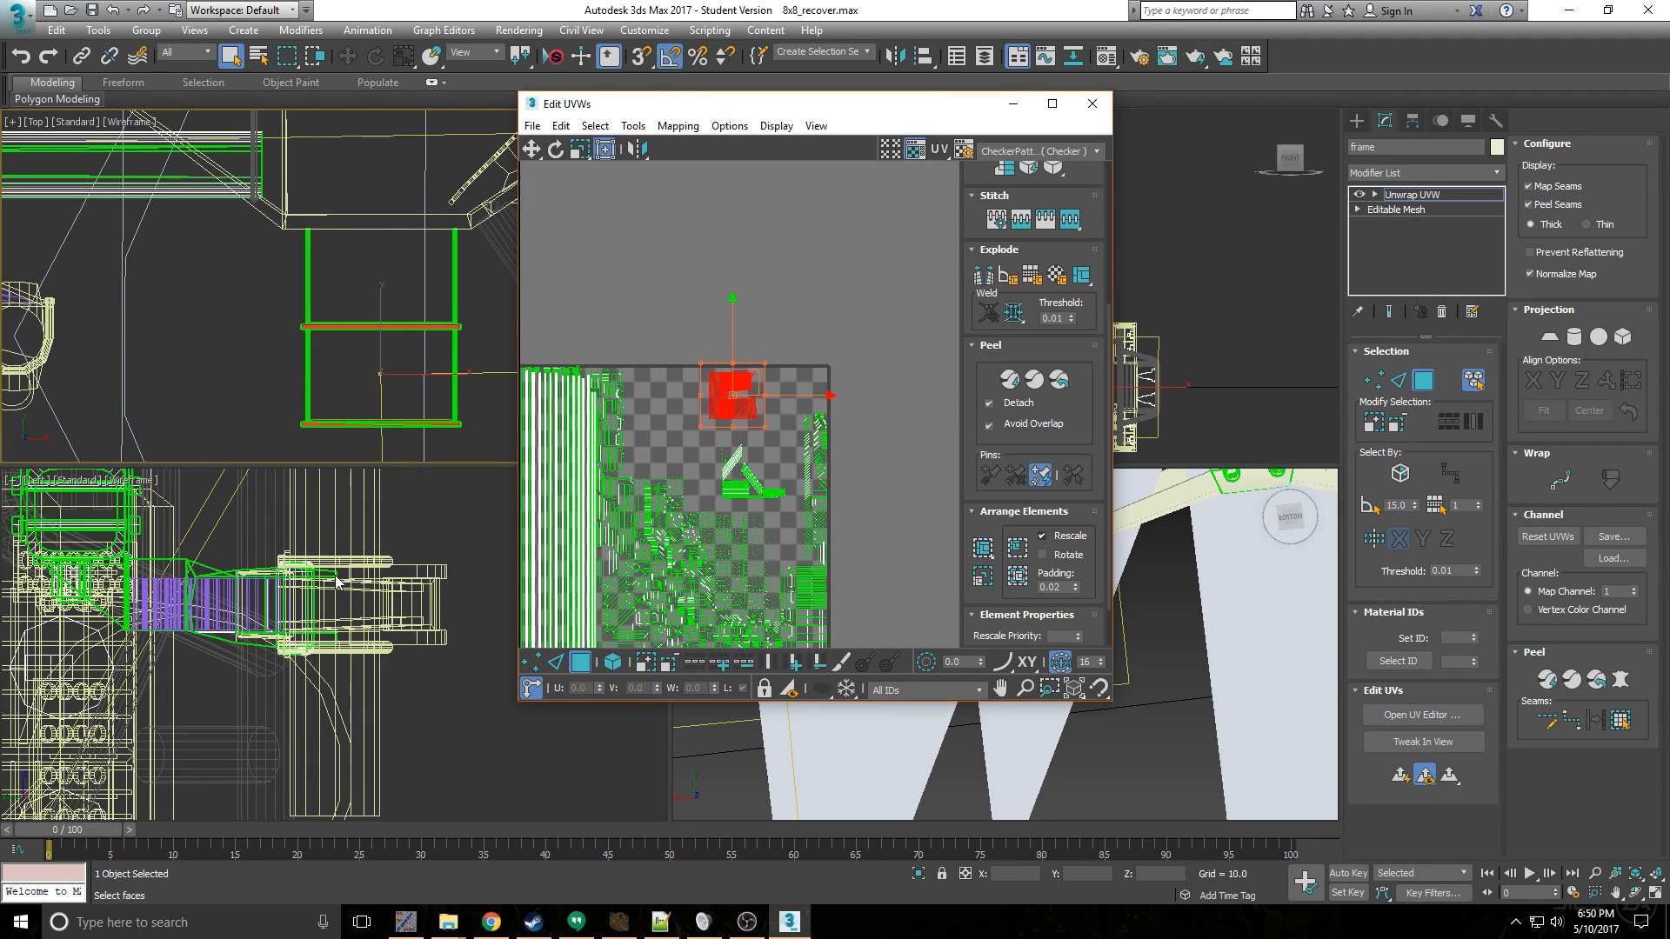
scroll(797, 271, "down", 4)
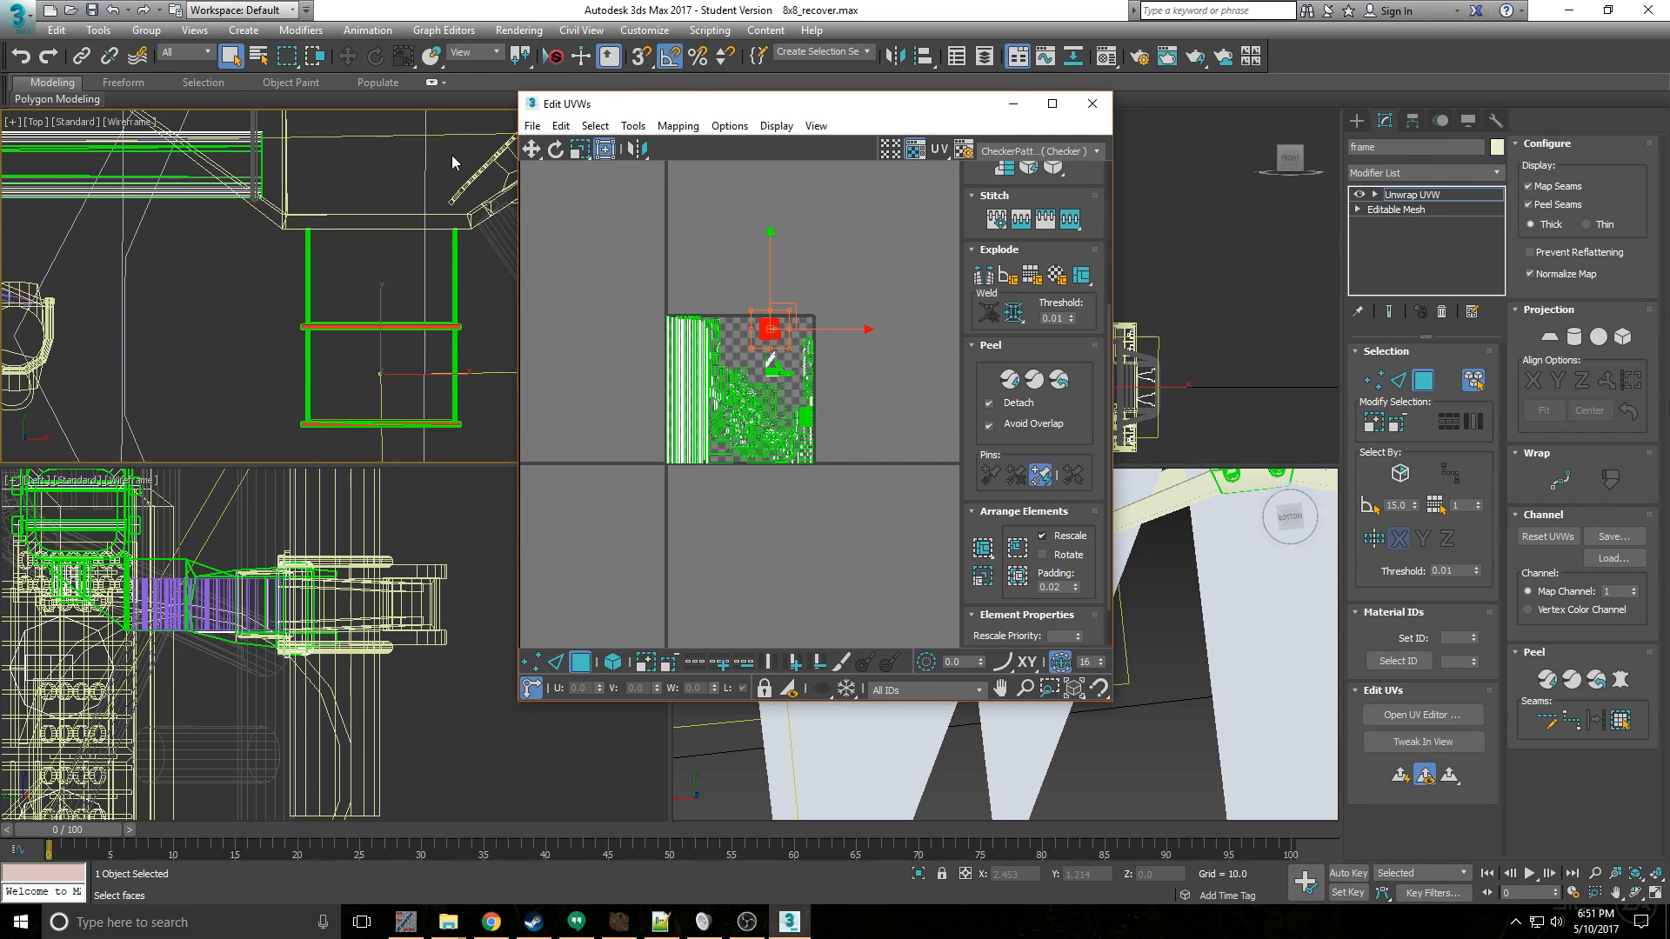
- Select the bolt ends of the clamps around the frame beam in the Top view
scroll(380, 226, "down", 4)
scroll(215, 224, "up", 1)
scroll(215, 223, "up", 2)
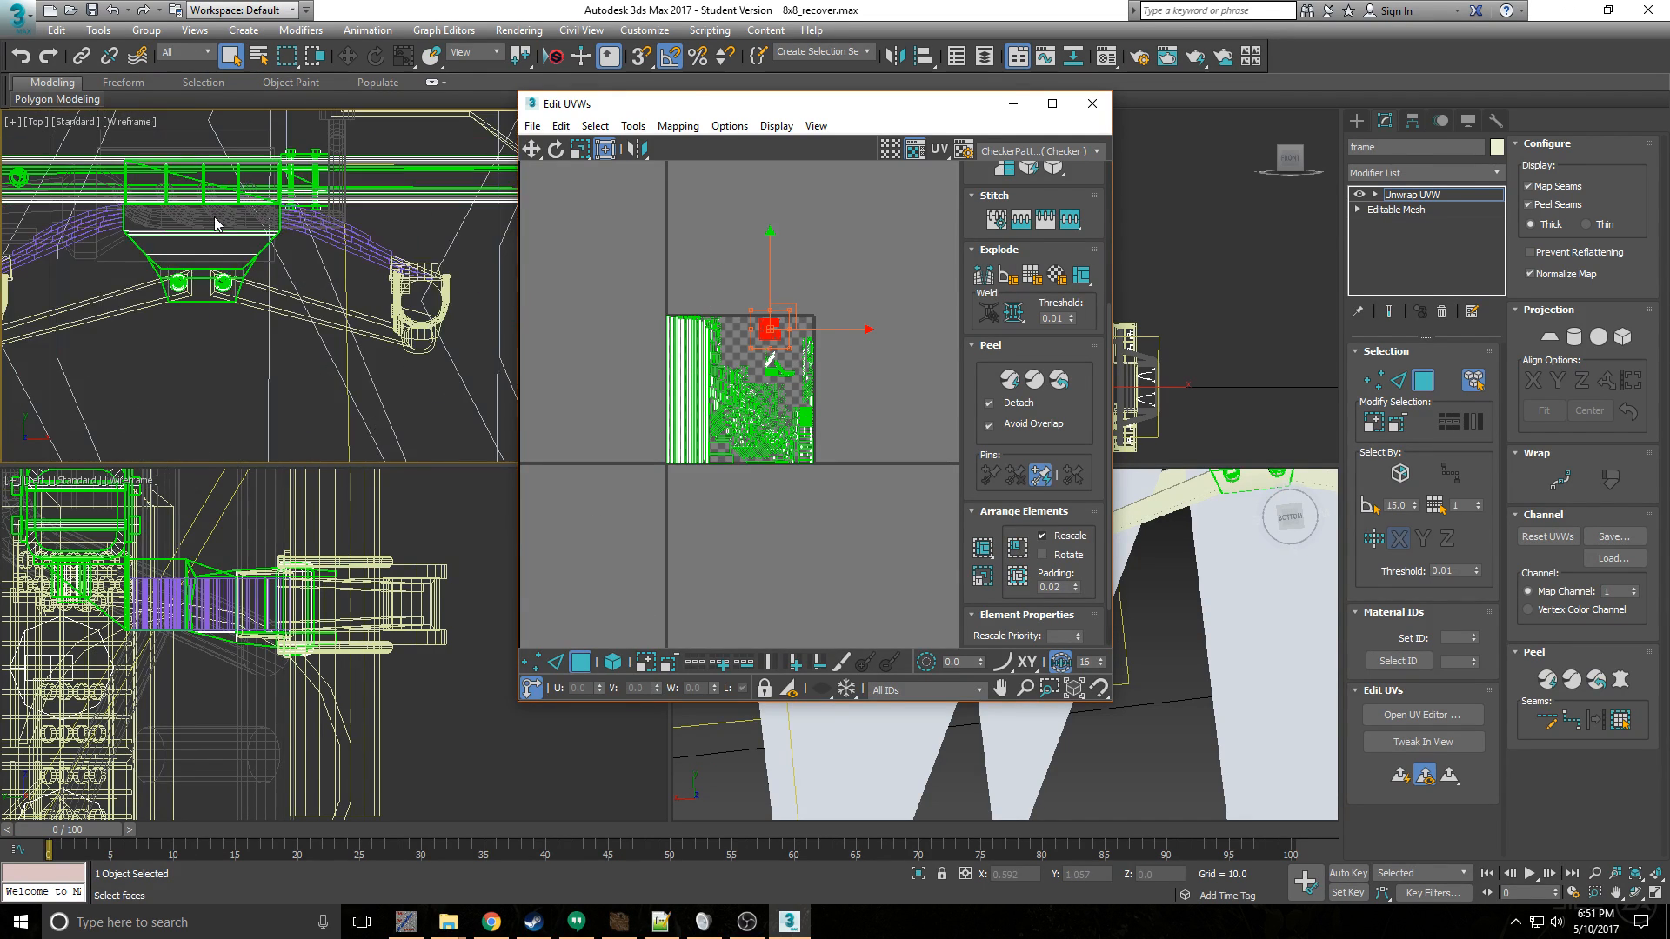
scroll(215, 224, "up", 6)
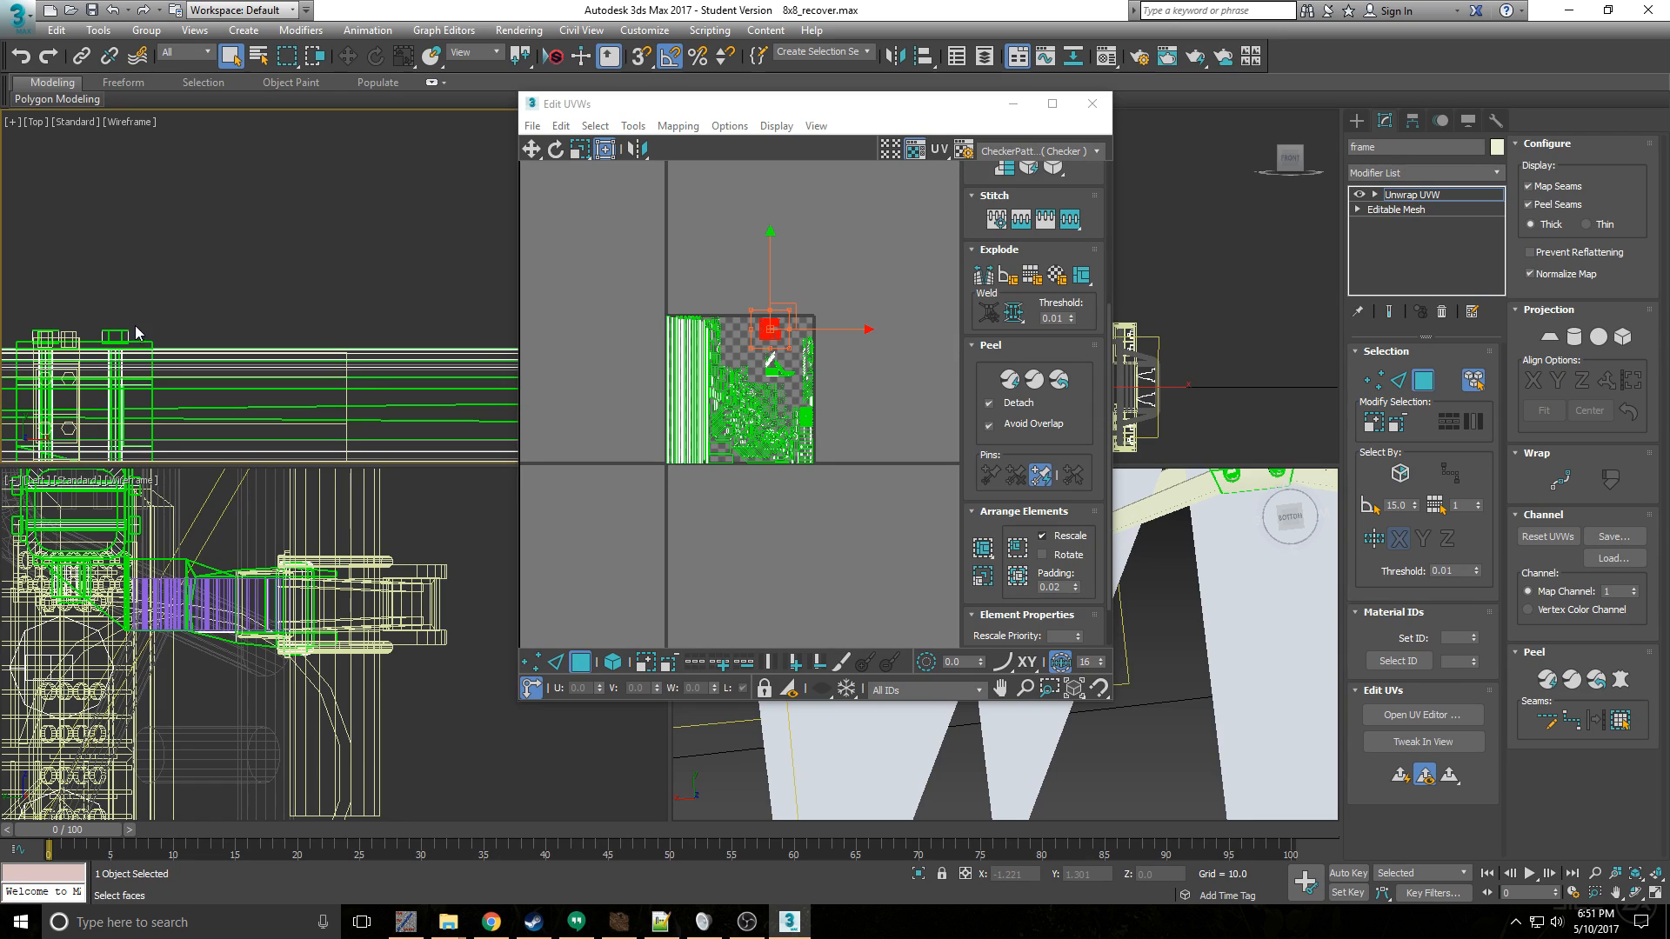
middle_click_drag(61, 276, 200, 253)
scroll(201, 250, "down", 2)
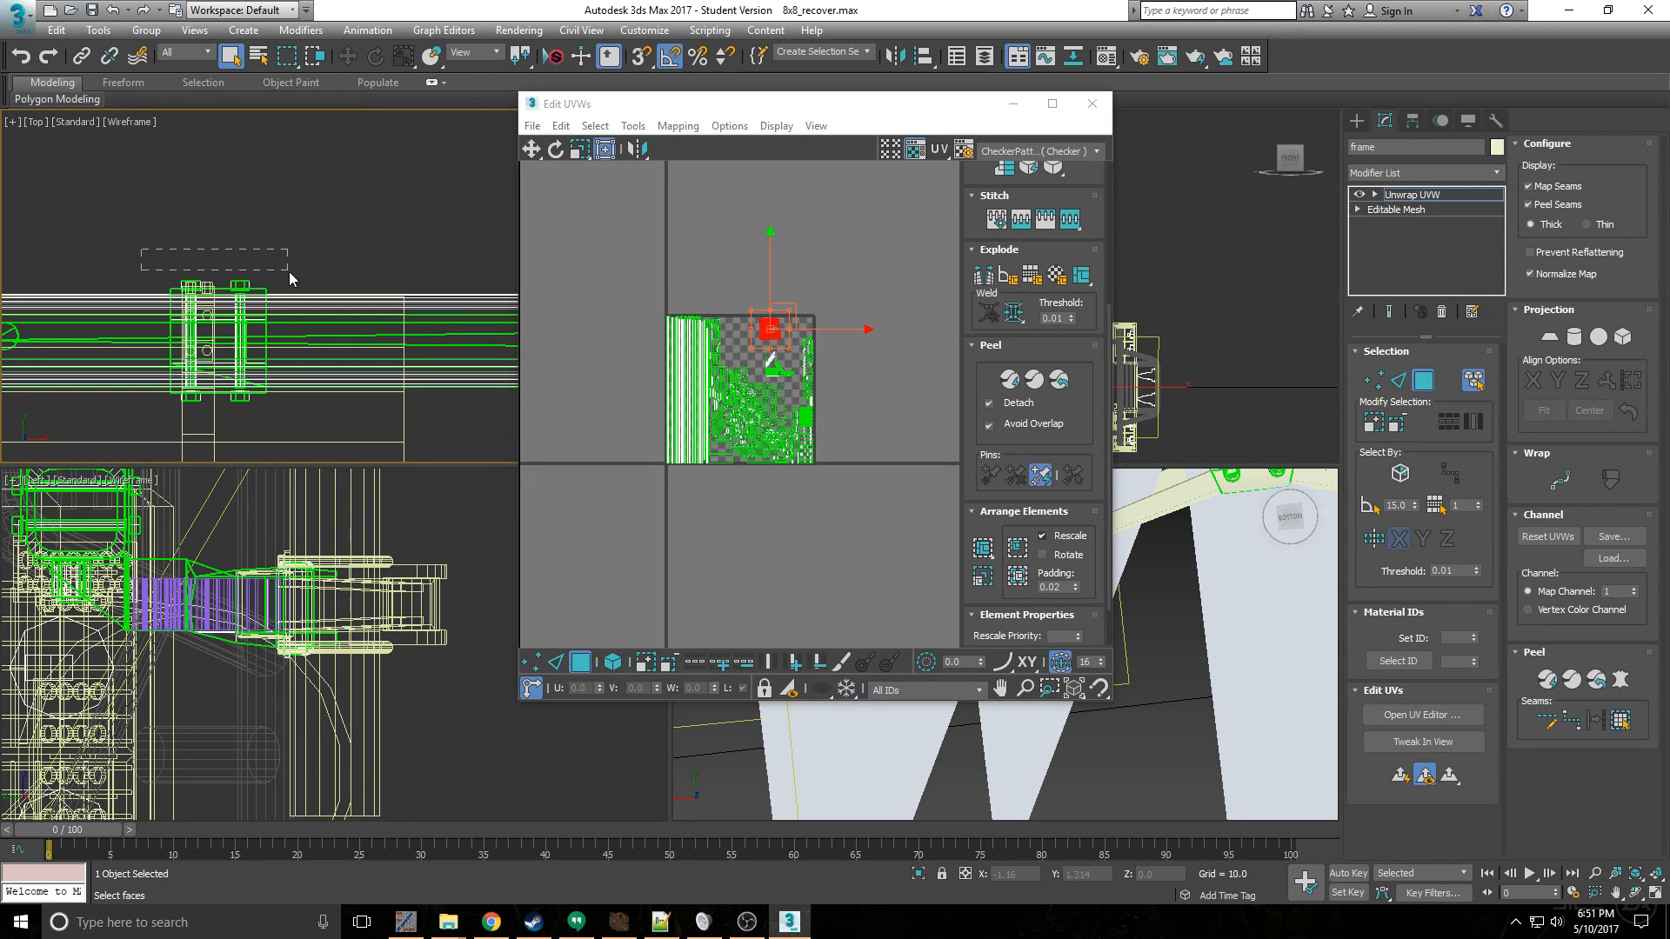
left_click_drag(290, 278, 294, 283)
scroll(207, 336, "up", 4)
scroll(201, 300, "down", 2)
middle_click_drag(283, 352, 291, 230)
left_click_drag(337, 370, 161, 327, "ctrl")
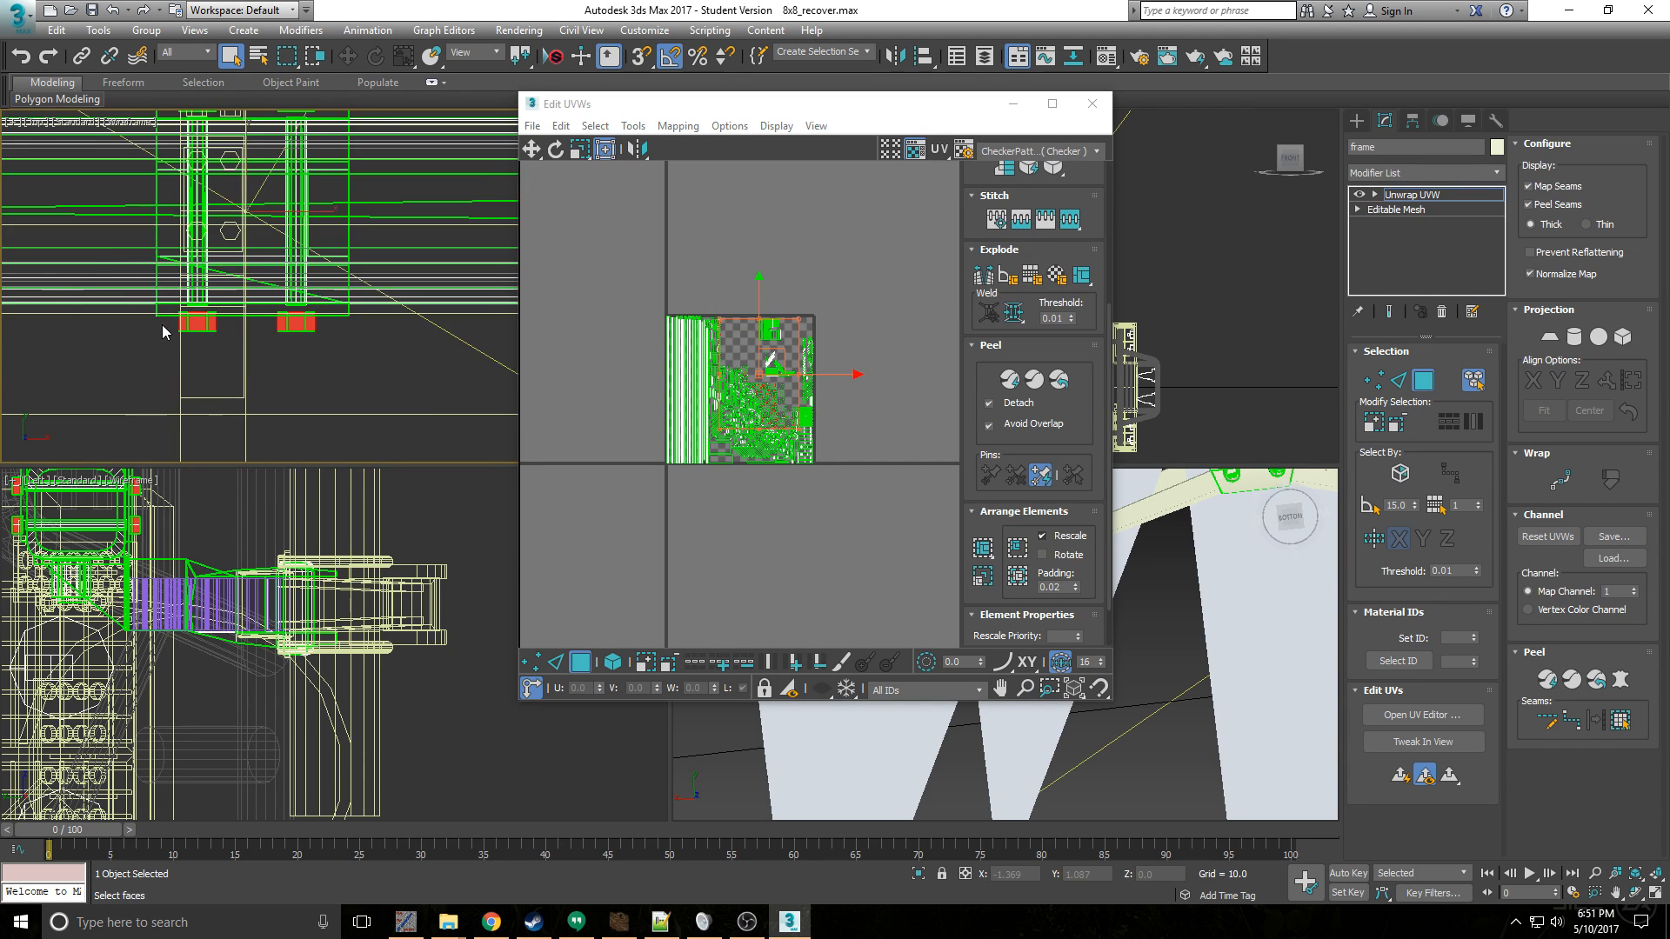
scroll(160, 325, "down", 5)
scroll(101, 311, "down", 2)
middle_click_drag(92, 332, 190, 327)
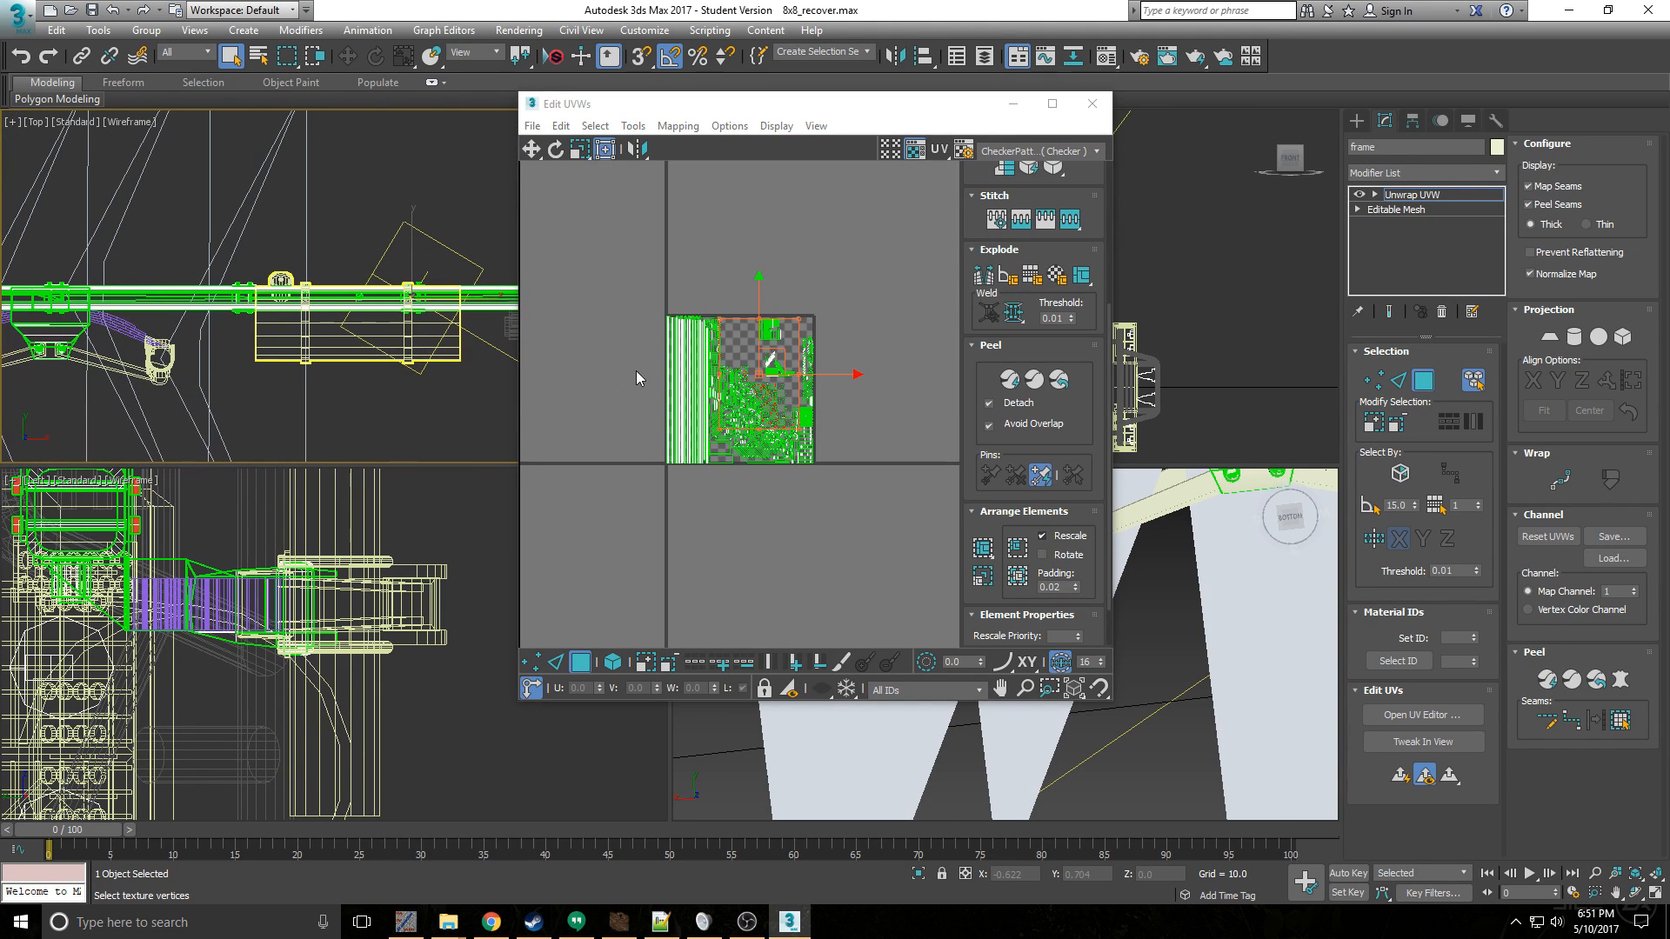
- Select the end nuts and cross bolts of the clamps around the frame beam in the Left view
middle_click_drag(226, 518, 279, 634)
left_click_drag(301, 657, 186, 558)
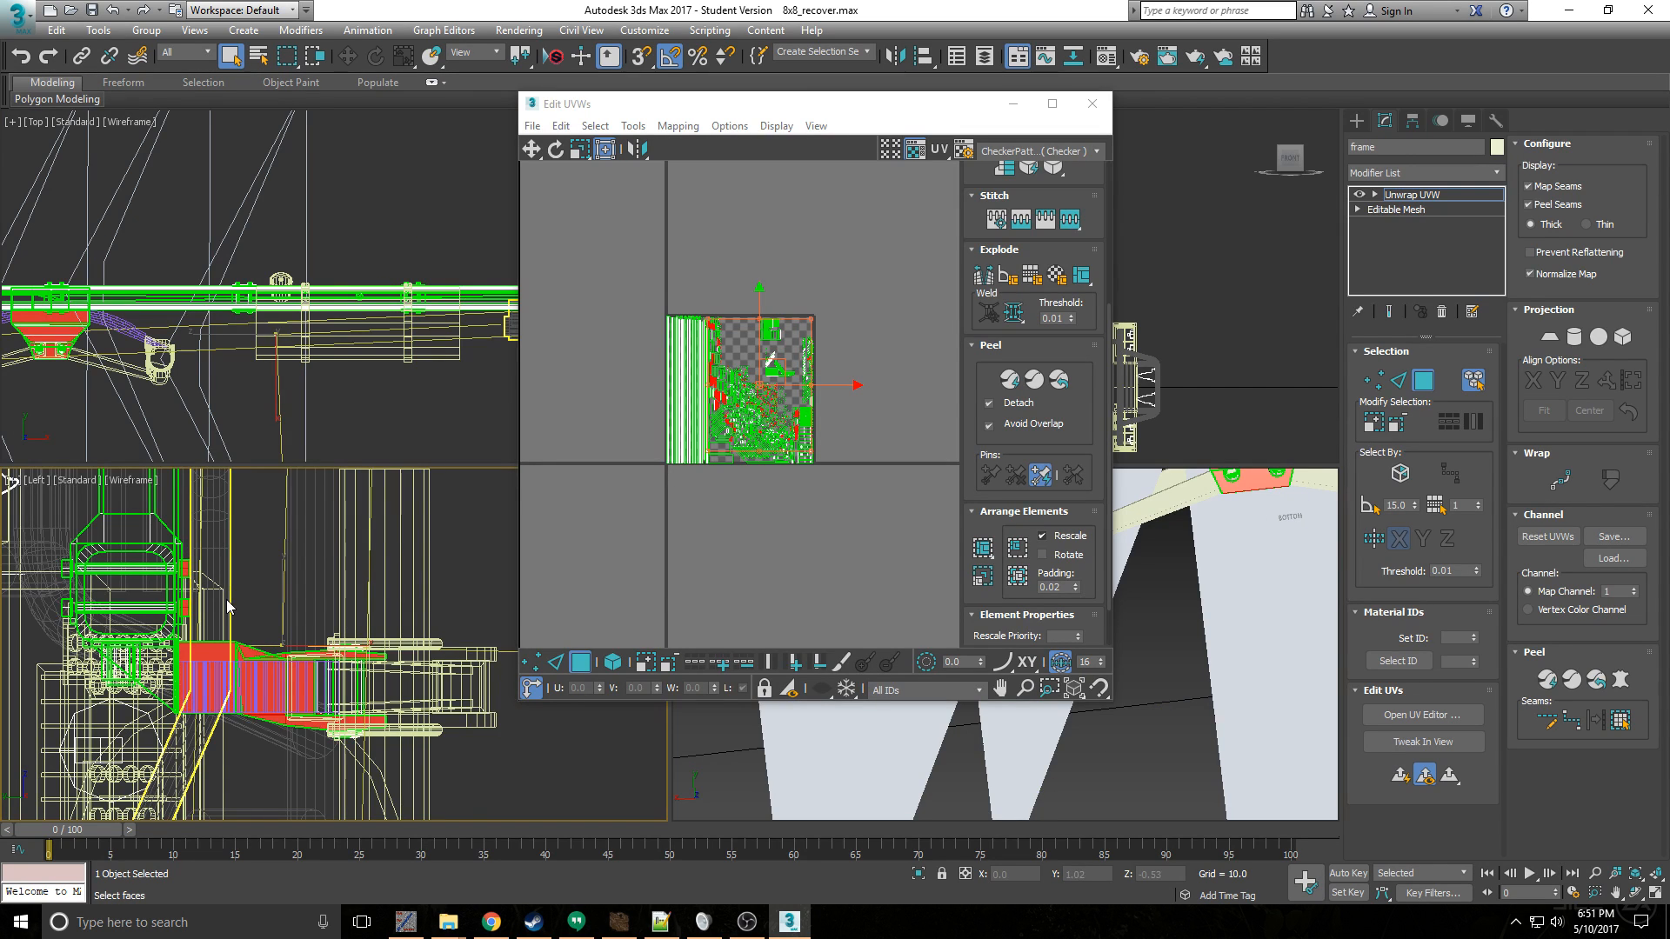
middle_click_drag(230, 608, 274, 600)
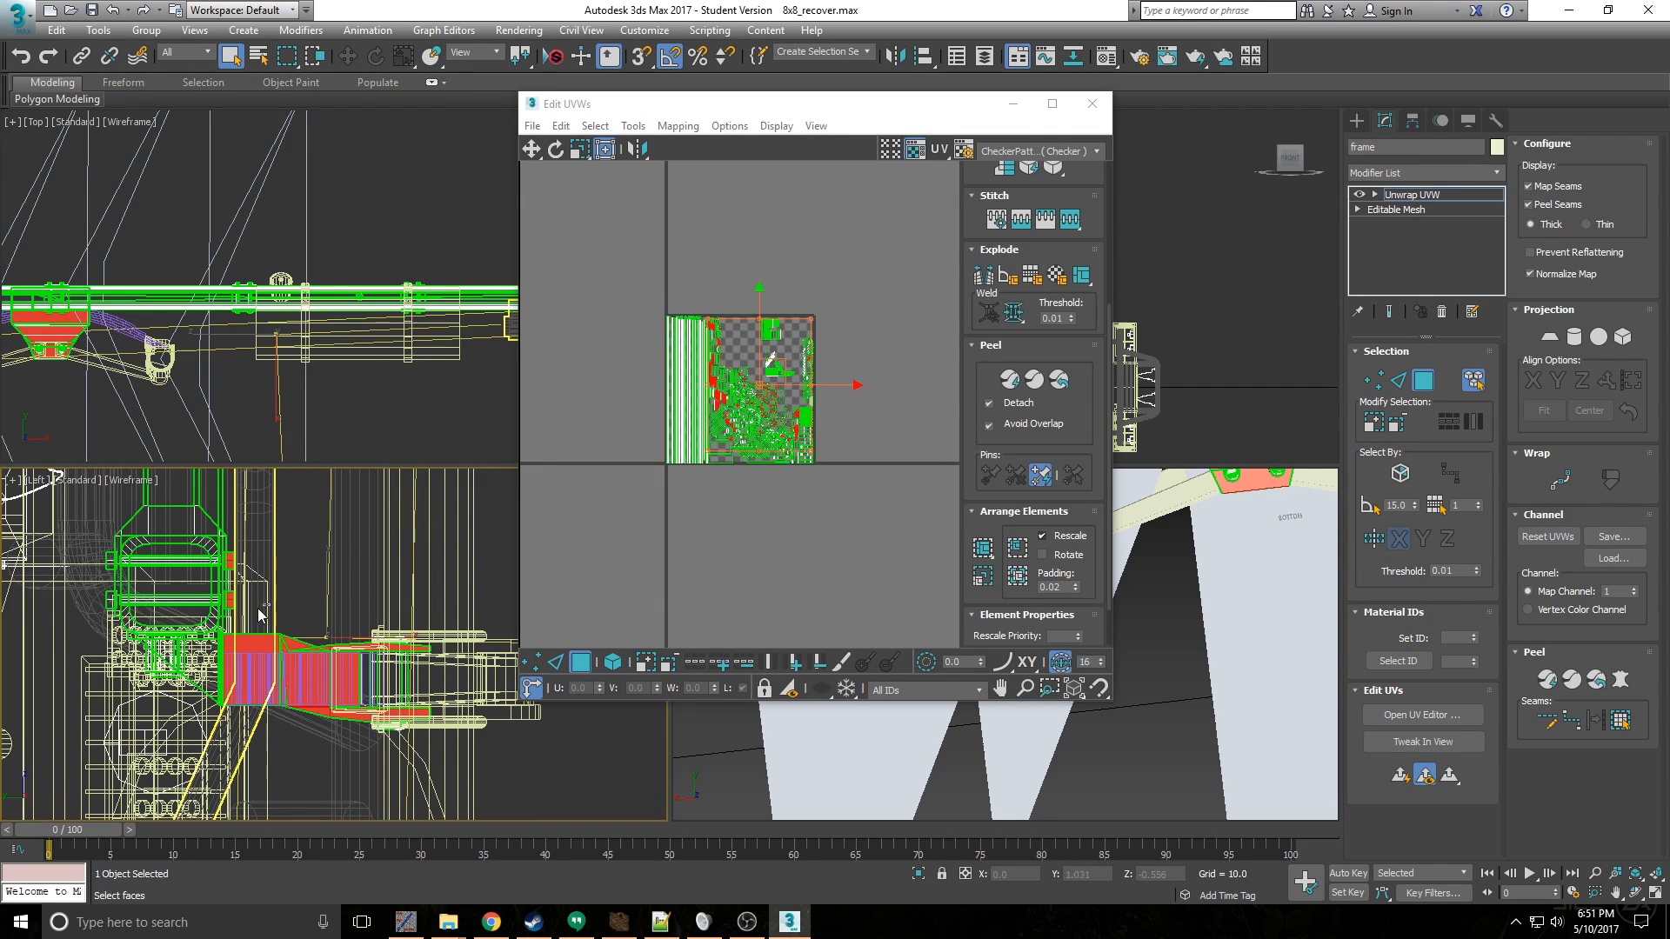
left_click(232, 541)
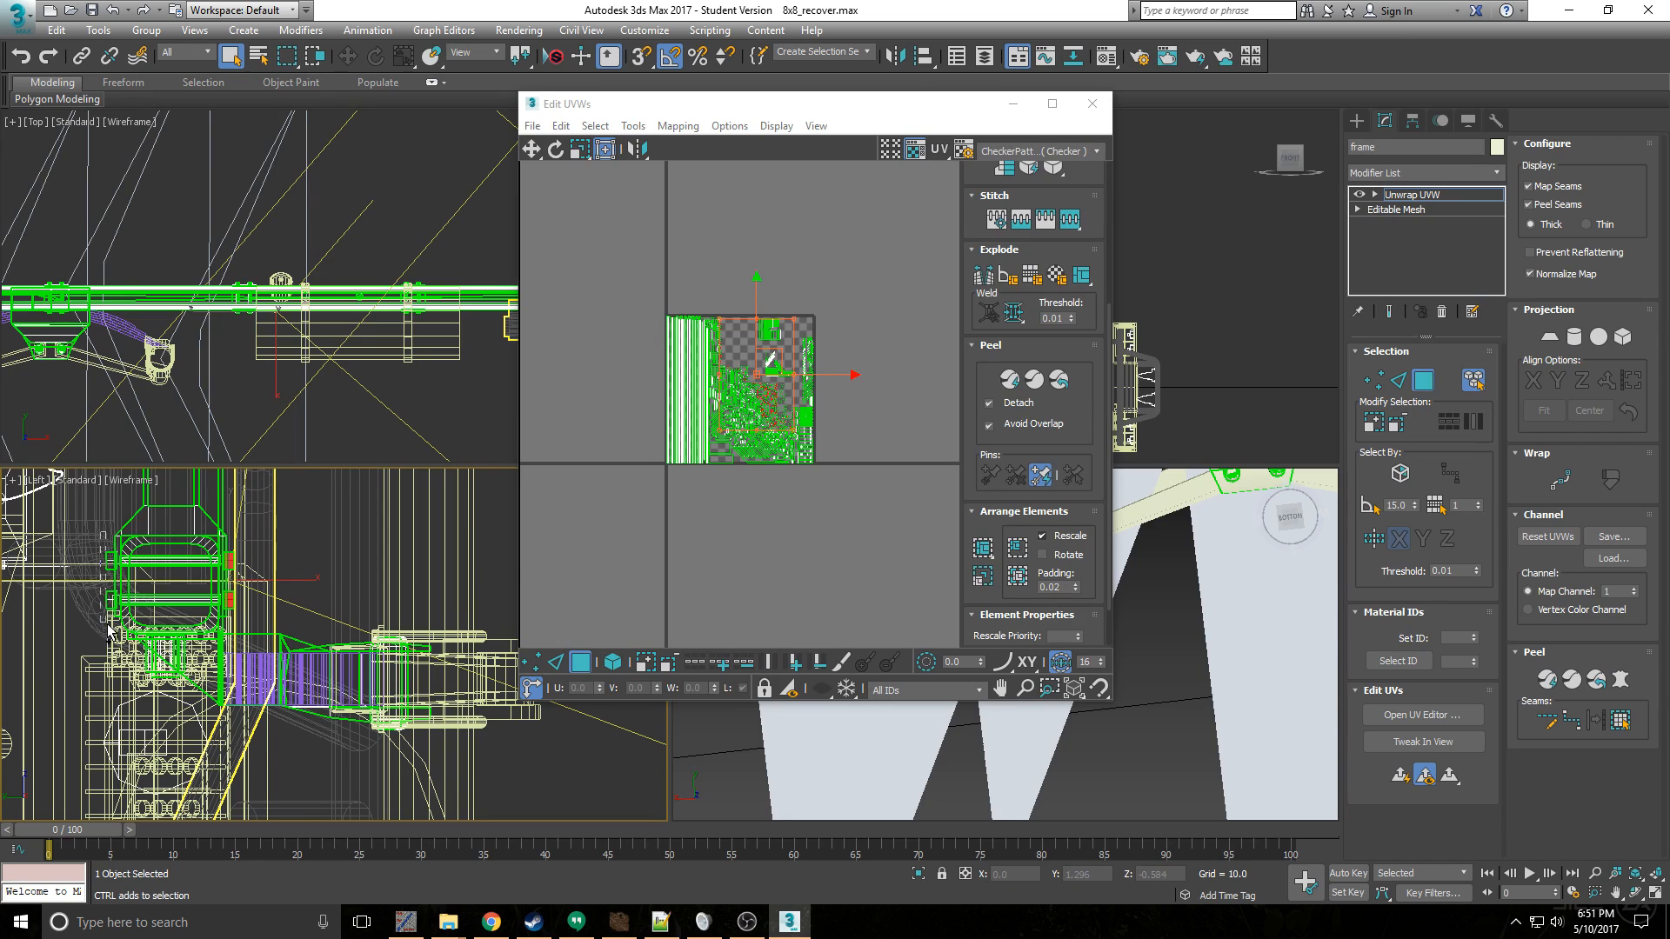
left_click_drag(108, 629, 111, 628, "ctrl")
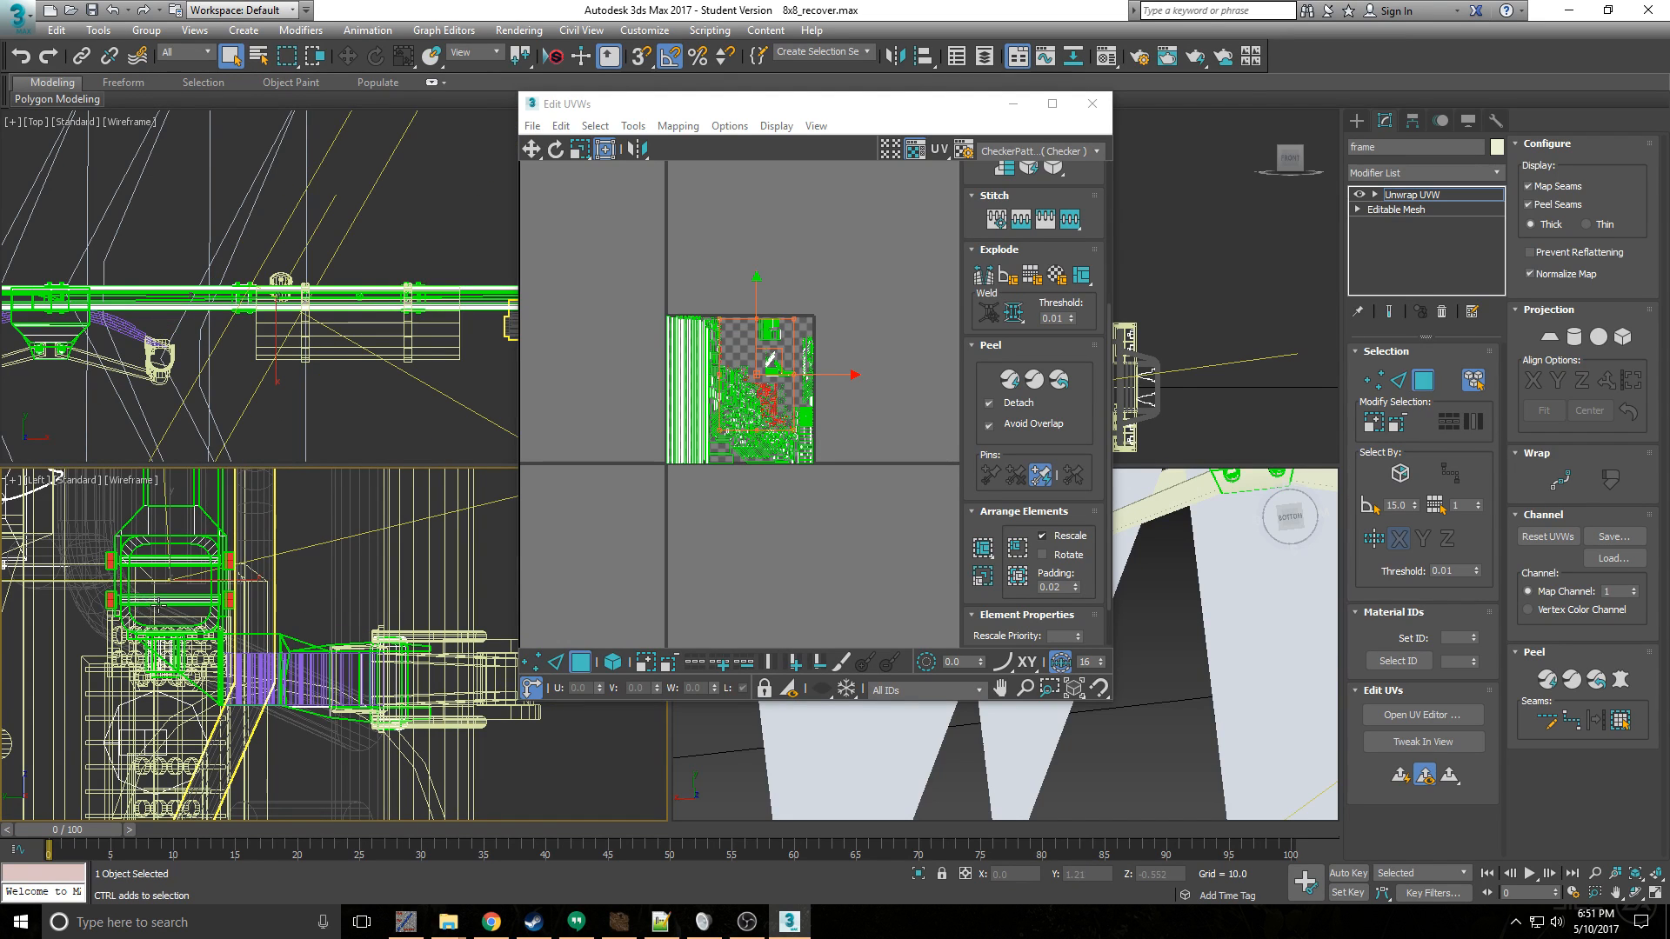
left_click_drag(171, 555, 166, 550, "ctrl")
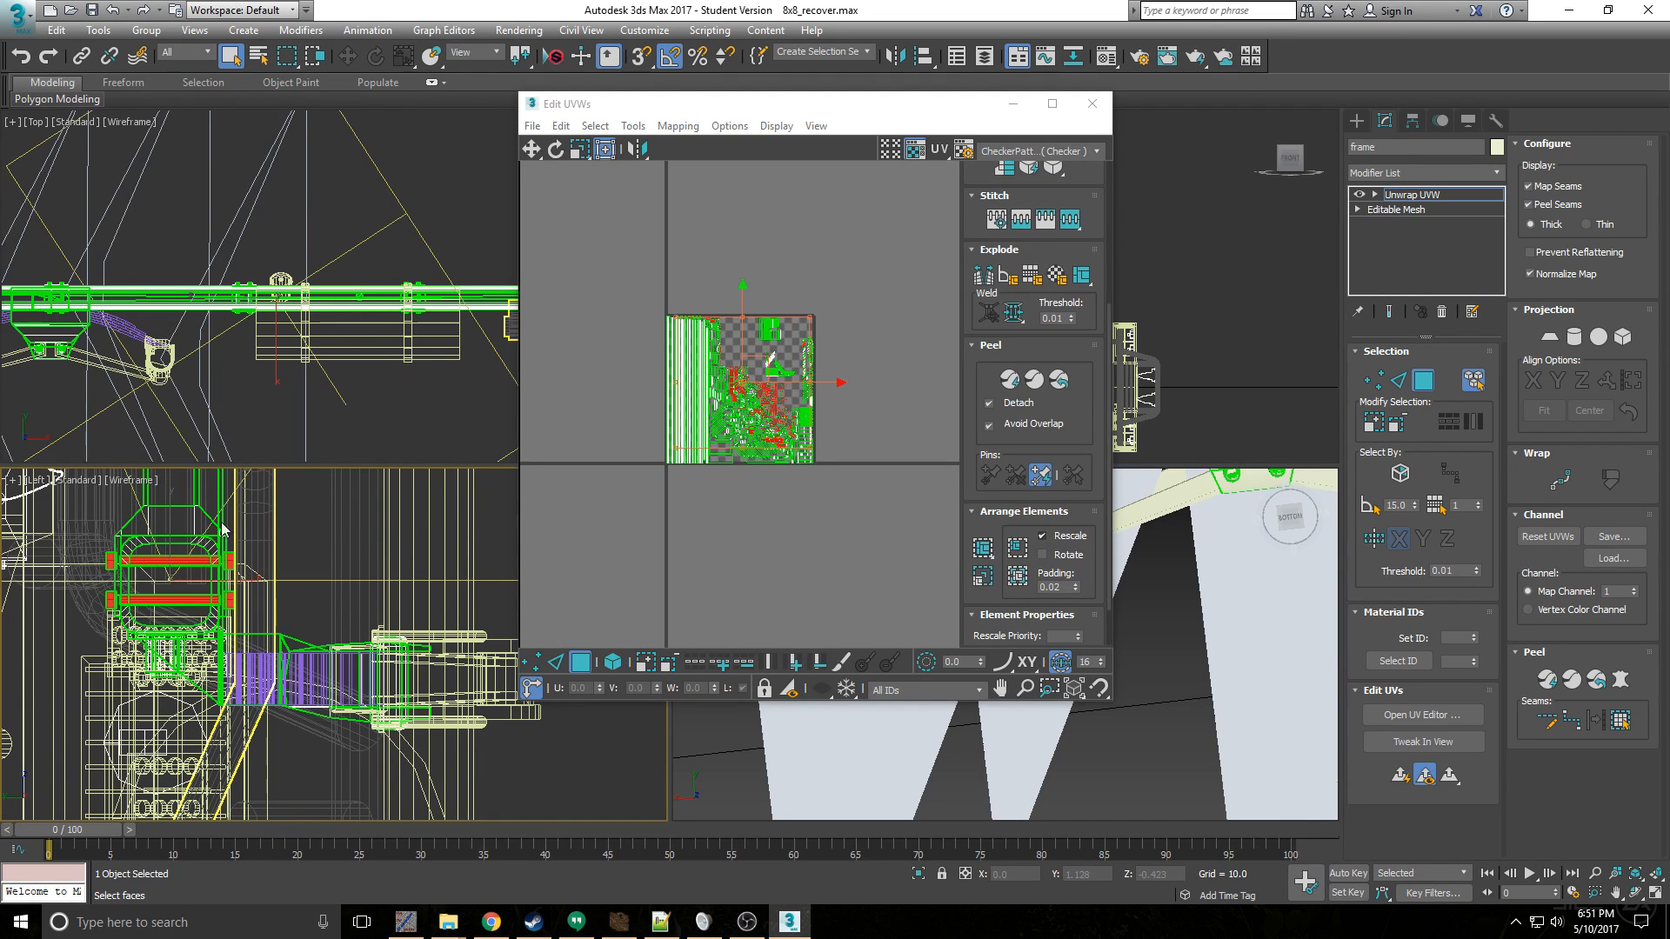
- Add the nuts and cross bolts at the other end of the frame to the selection in the Left view
scroll(223, 526, "down", 5)
middle_click_drag(287, 574, 329, 641)
scroll(329, 645, "up", 5)
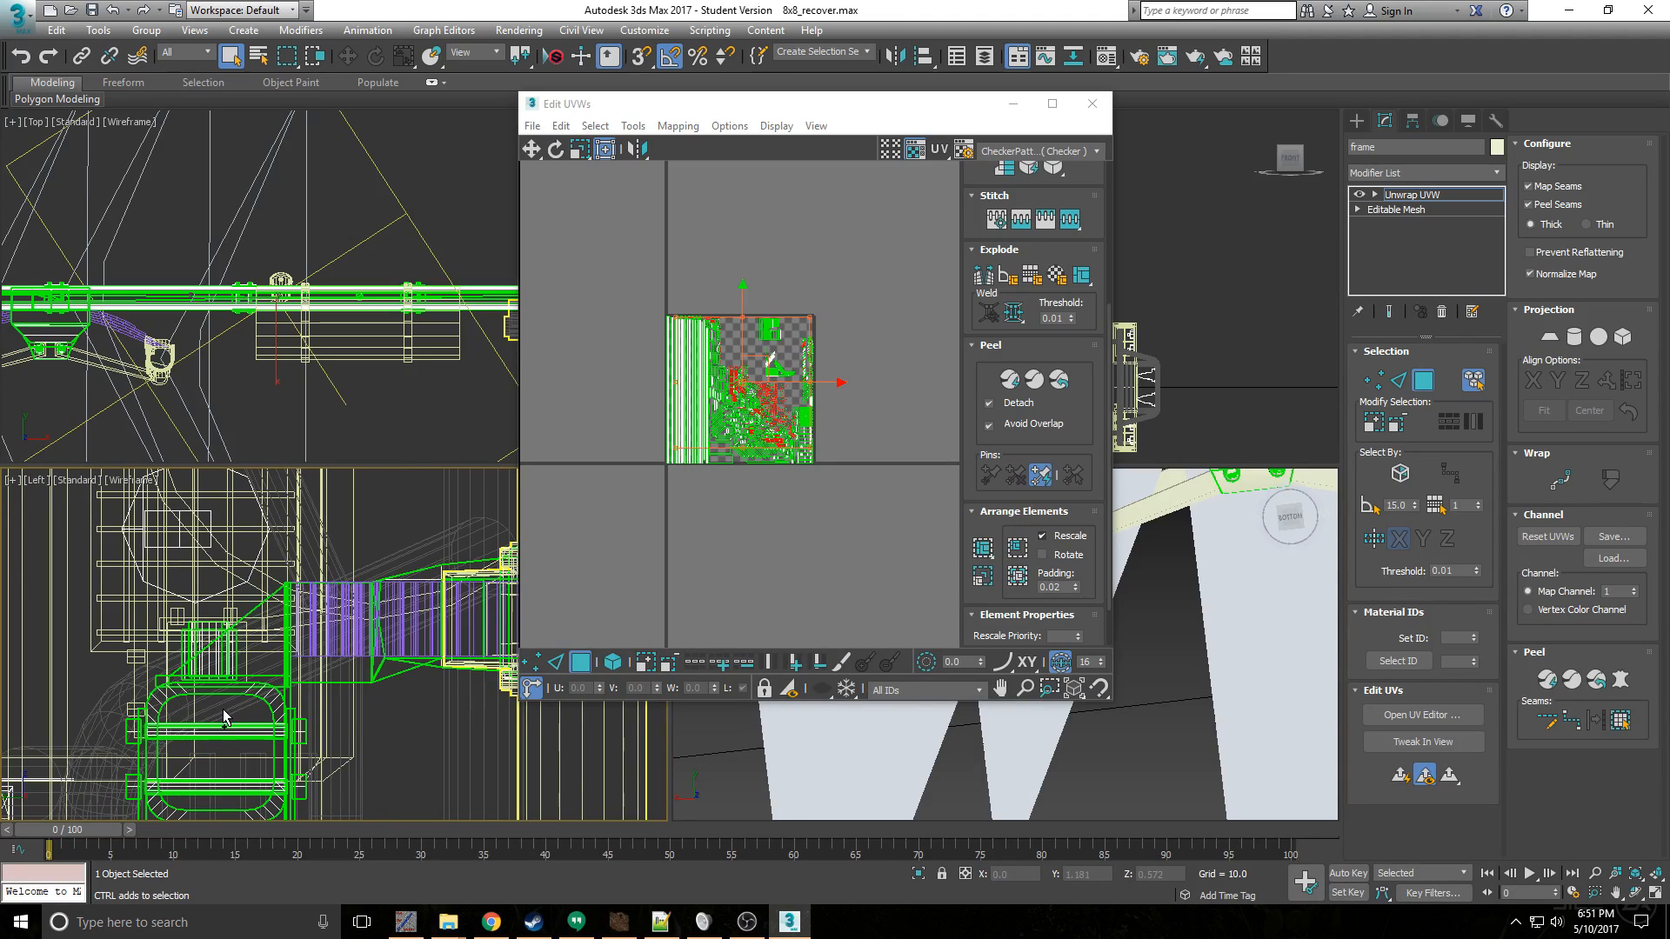
left_click_drag(360, 809, 306, 725, "ctrl")
left_click_drag(66, 703, 149, 805, "ctrl")
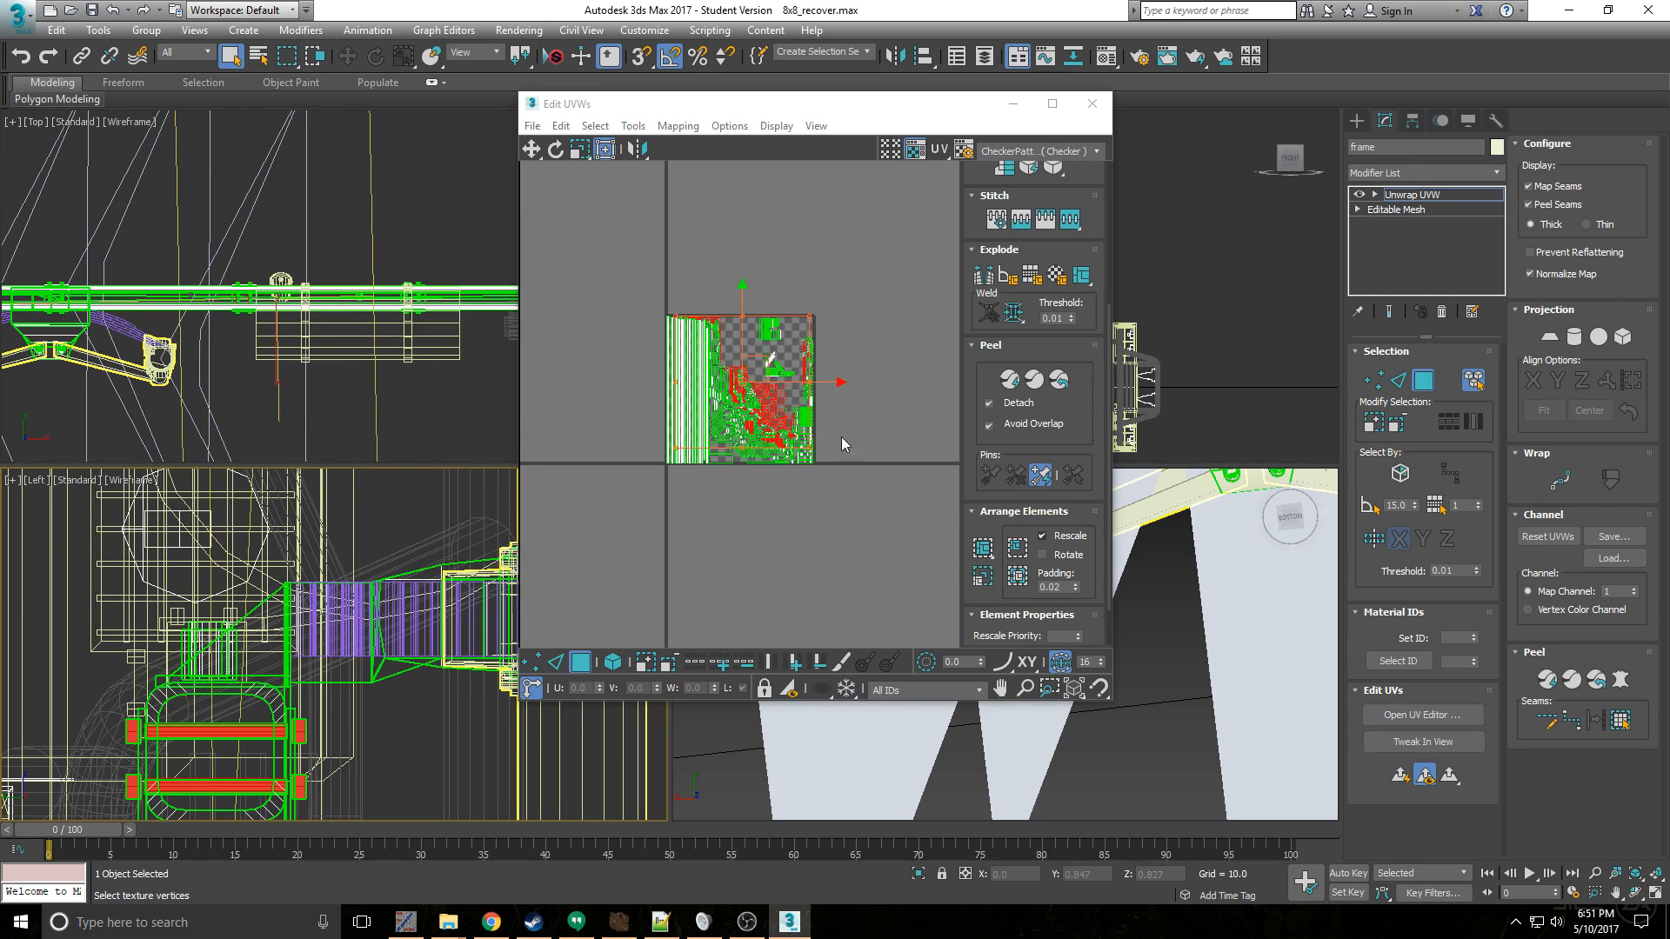
- Pack the selected bolt UVs, scale them down and place them in the upper empty area of the texture square
left_click(988, 563)
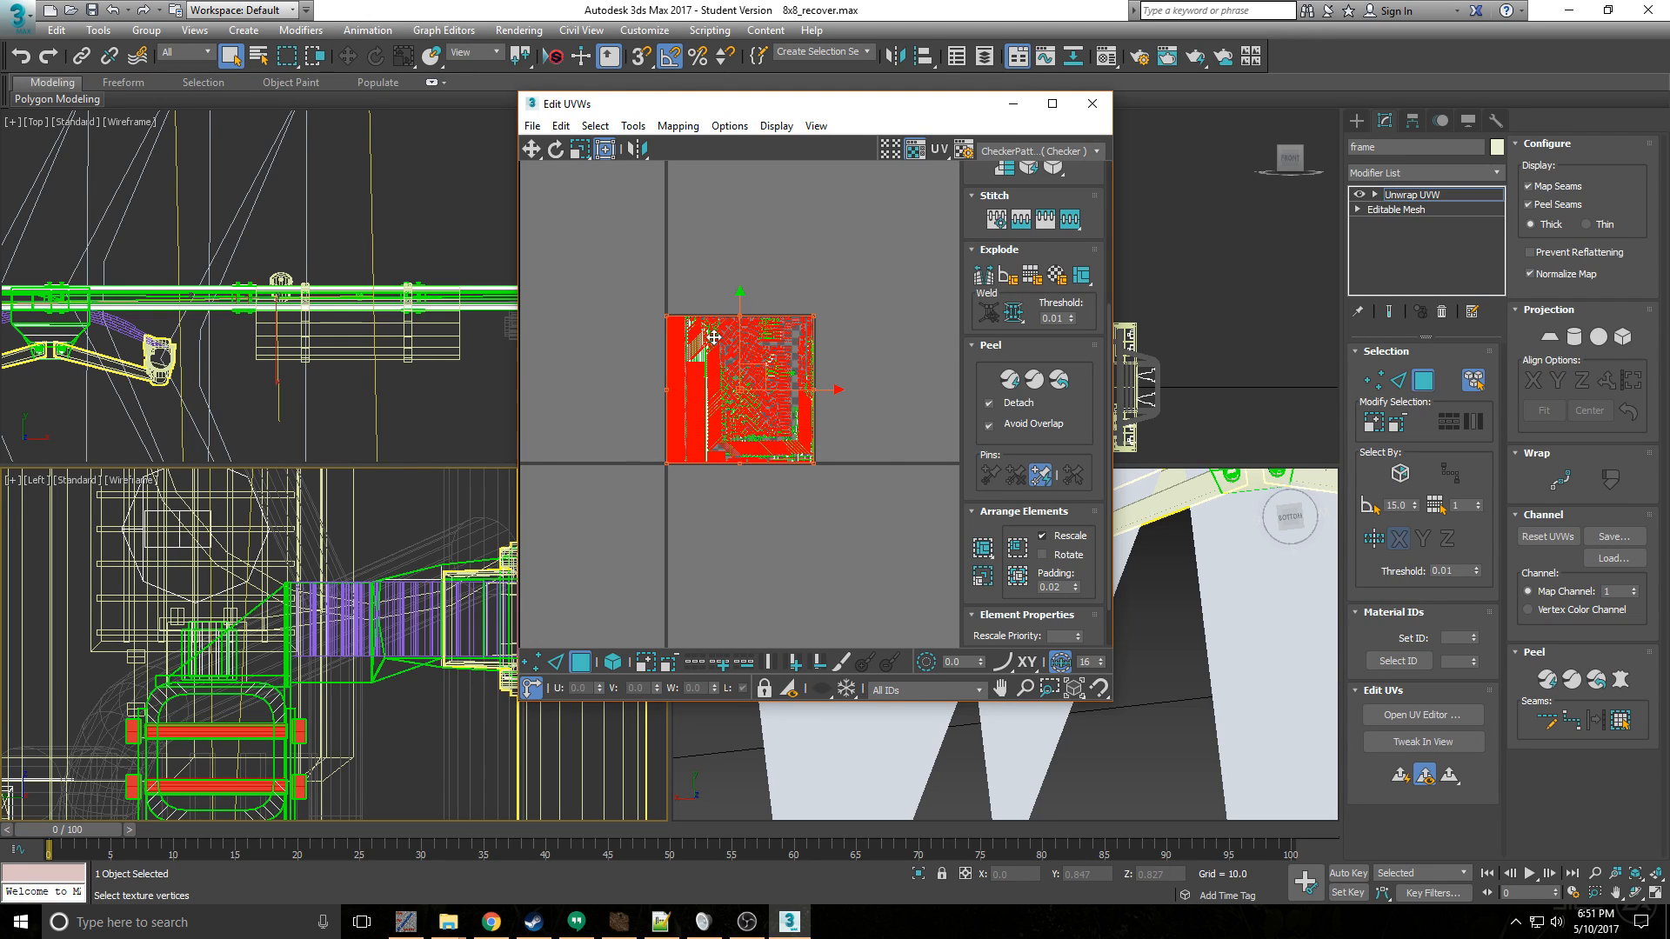
left_click(789, 454)
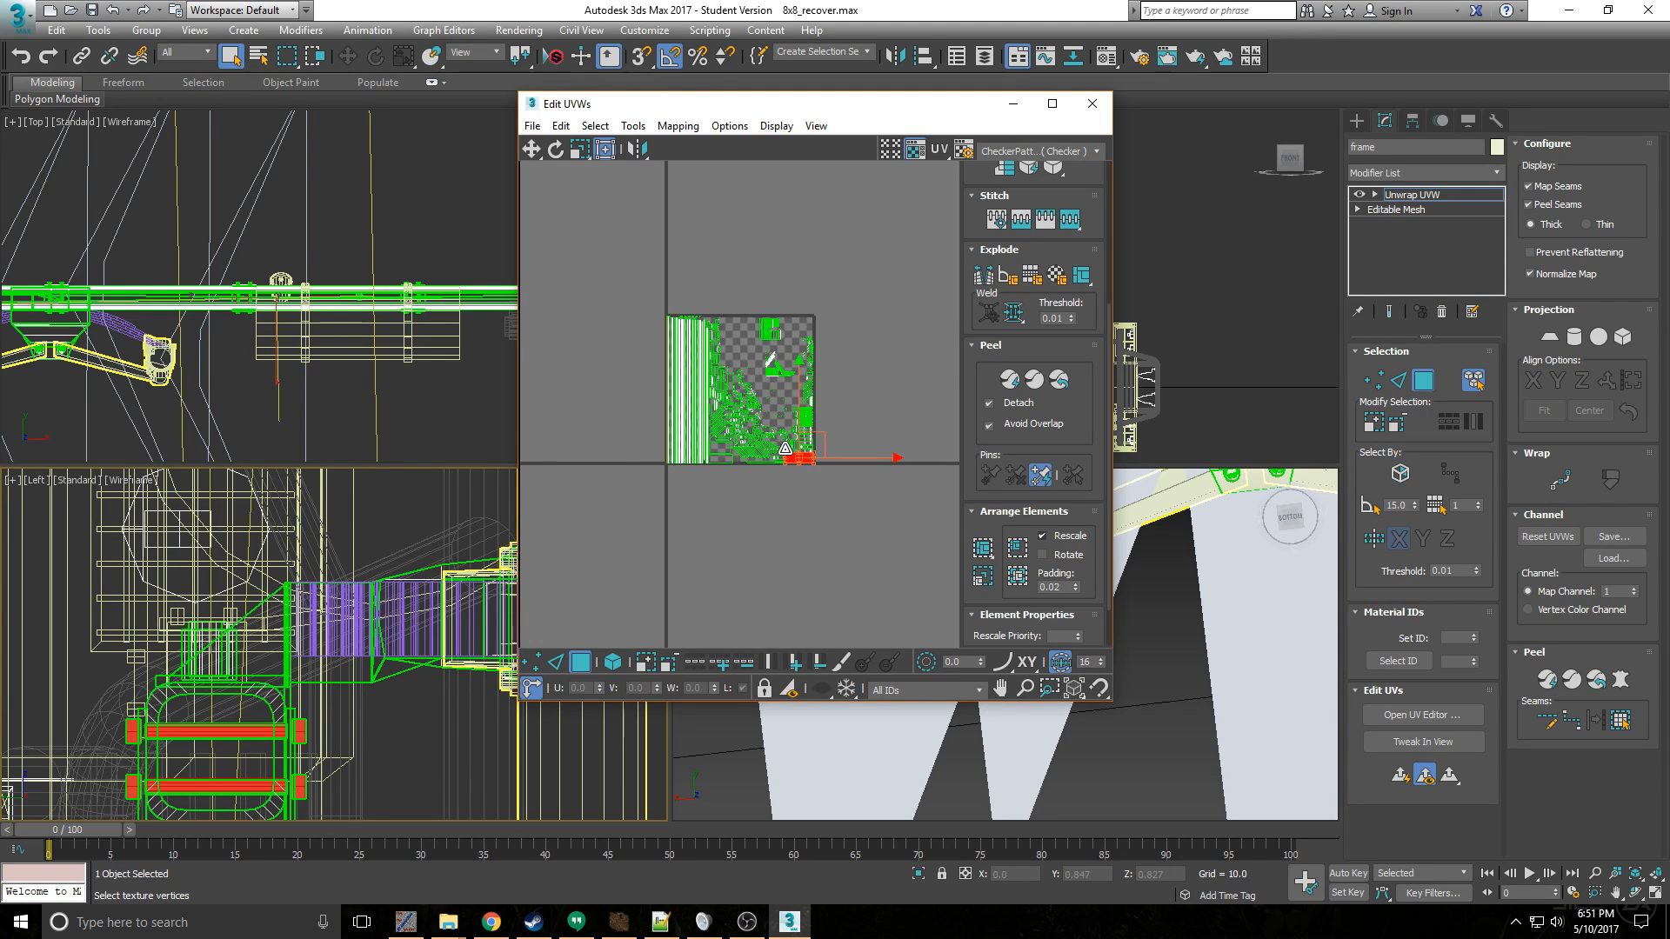
left_click(792, 450)
left_click(795, 445)
scroll(797, 442, "up", 3)
left_click_drag(819, 446, 675, 216)
scroll(675, 216, "down", 3)
middle_click_drag(675, 217, 742, 281)
- Select all frame UV pieces in the texture square except the small steps and bolt clusters in its upper area
left_click_drag(624, 227, 728, 420)
scroll(775, 342, "up", 3)
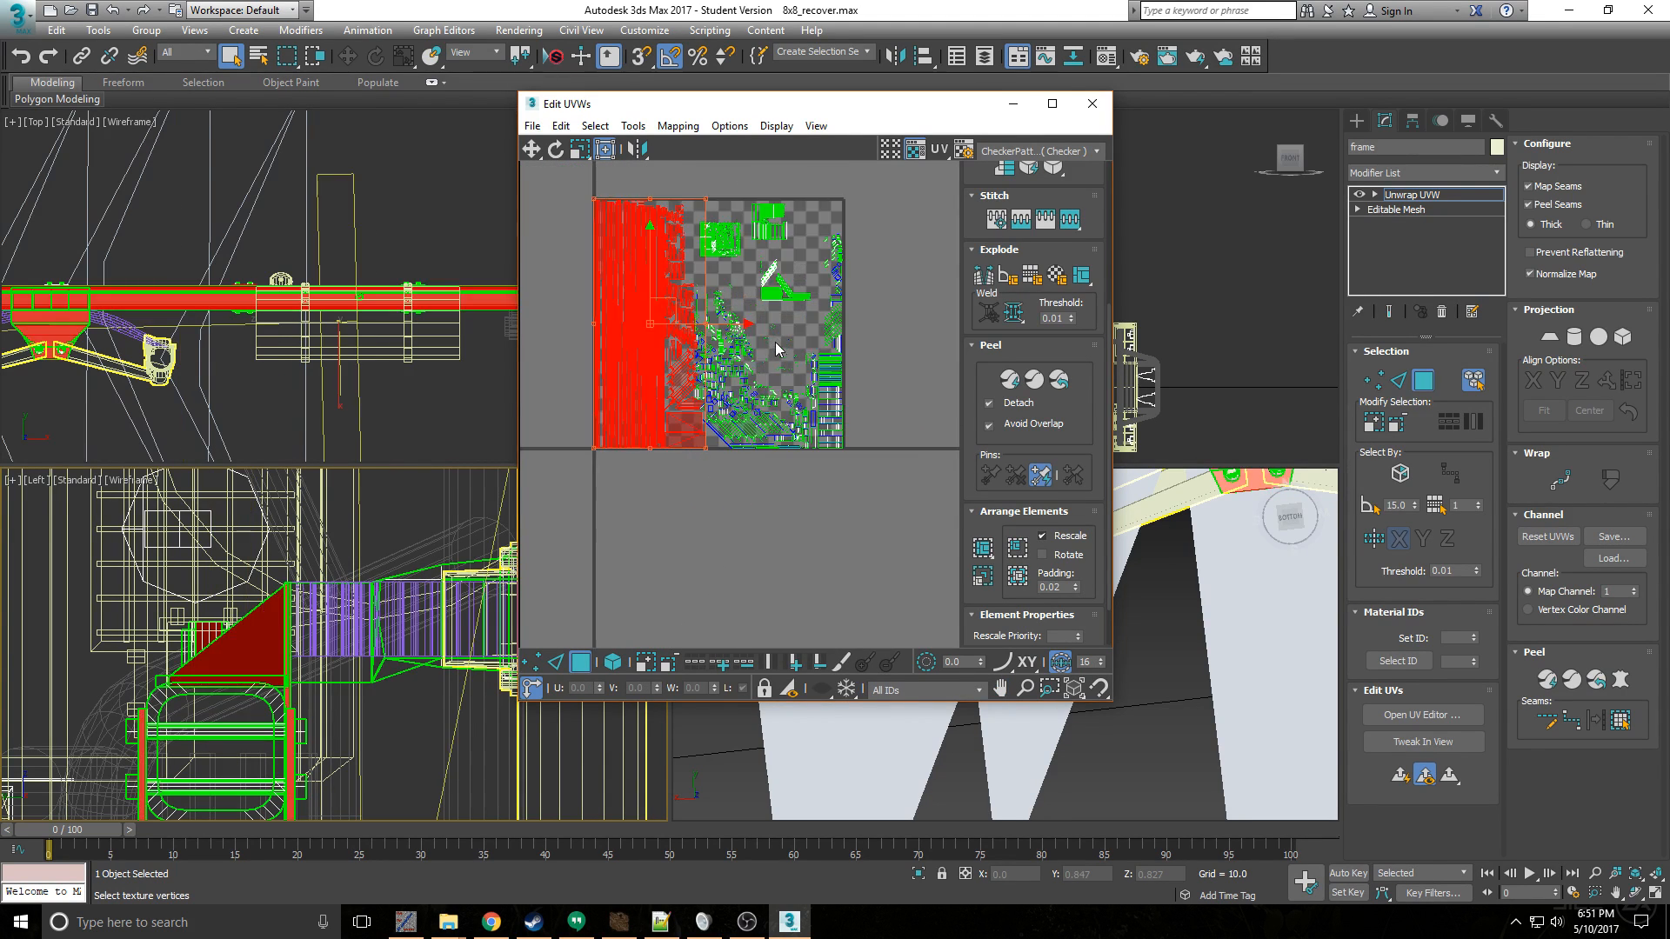
left_click_drag(885, 525, 649, 267)
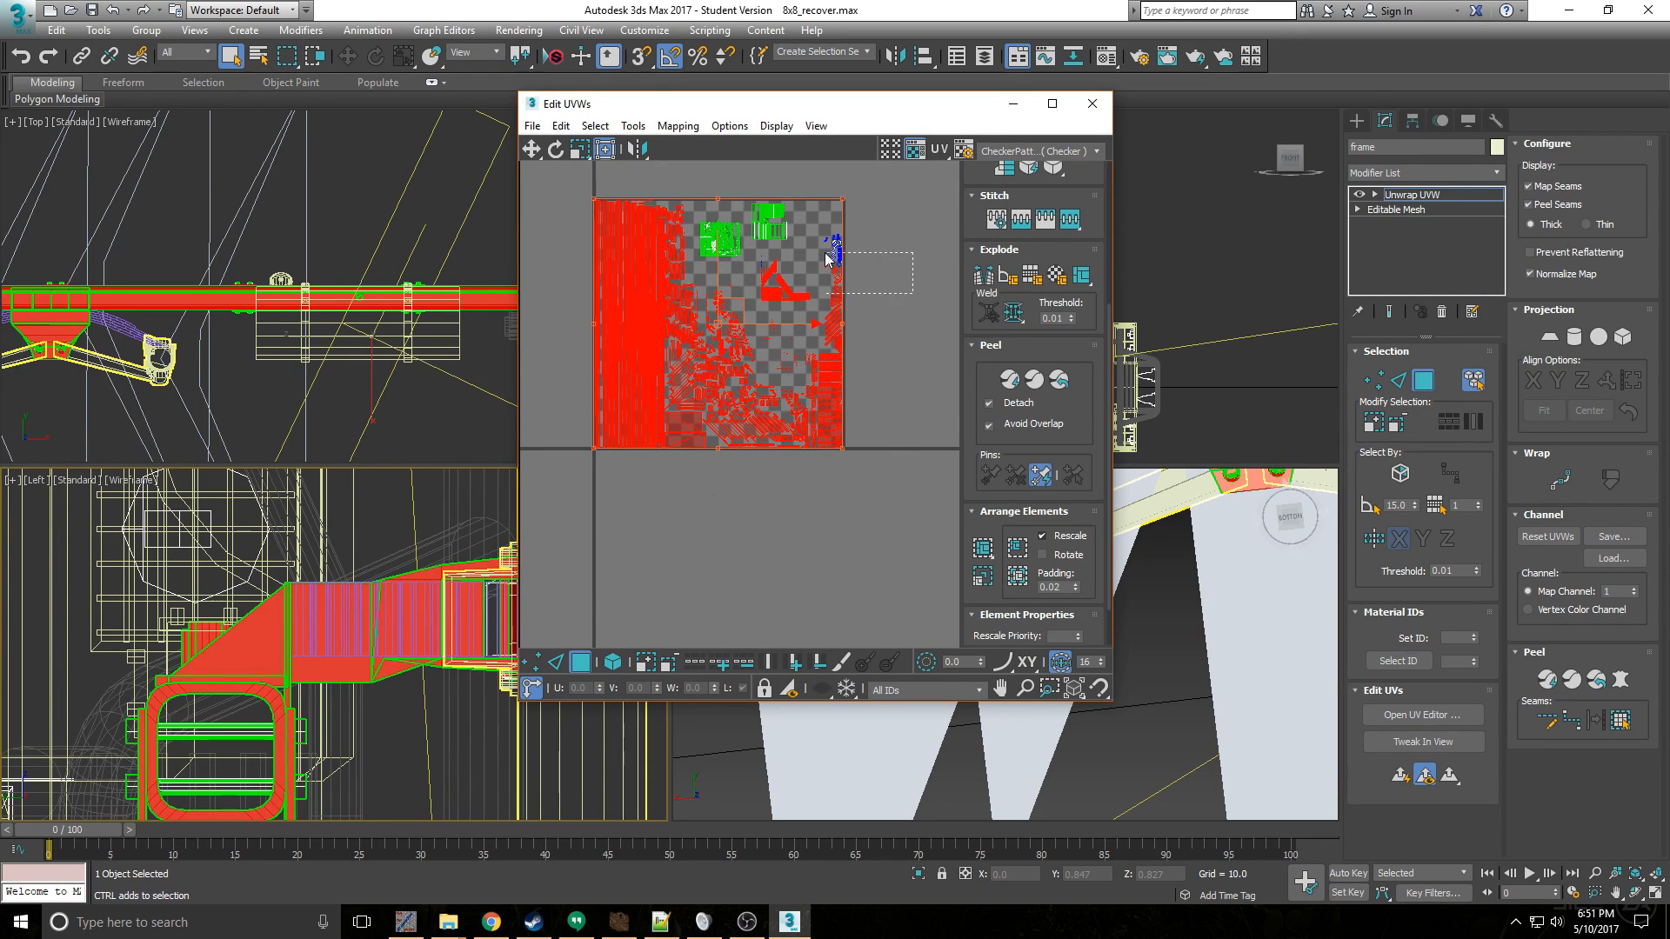
left_click_drag(825, 253, 801, 207, "ctrl")
scroll(746, 306, "up", 3)
scroll(799, 279, "down", 3)
middle_click_drag(794, 279, 766, 338)
scroll(866, 358, "up", 1)
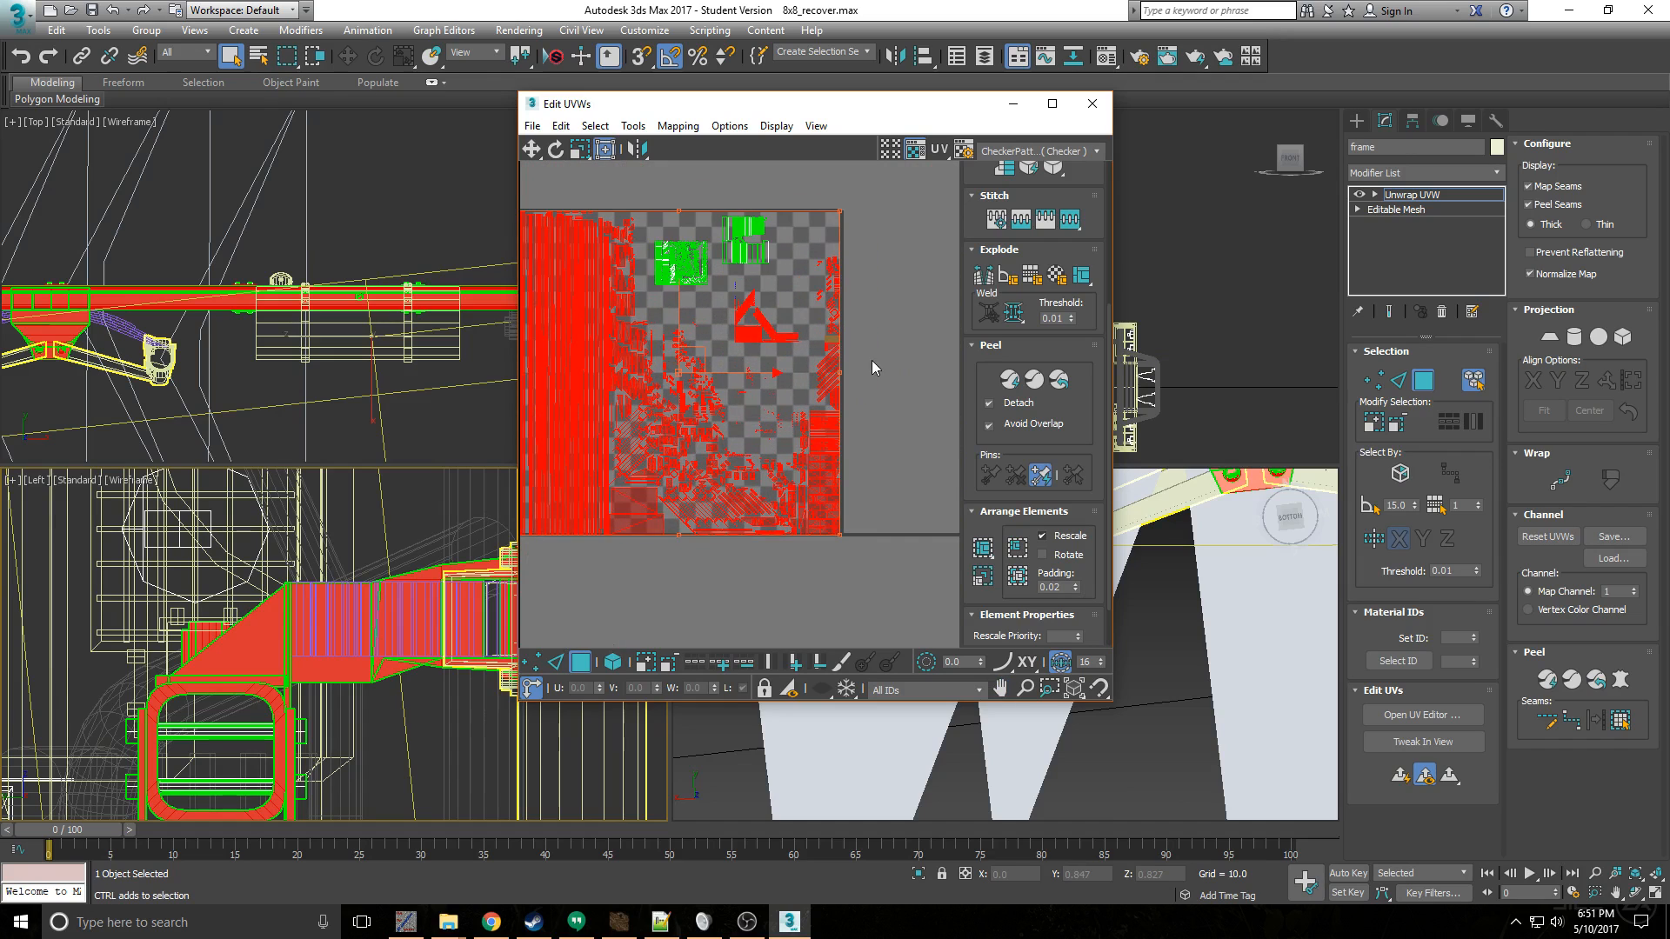
left_click_drag(943, 413, 725, 278)
left_click_drag(927, 472, 553, 296)
scroll(850, 526, "down", 3)
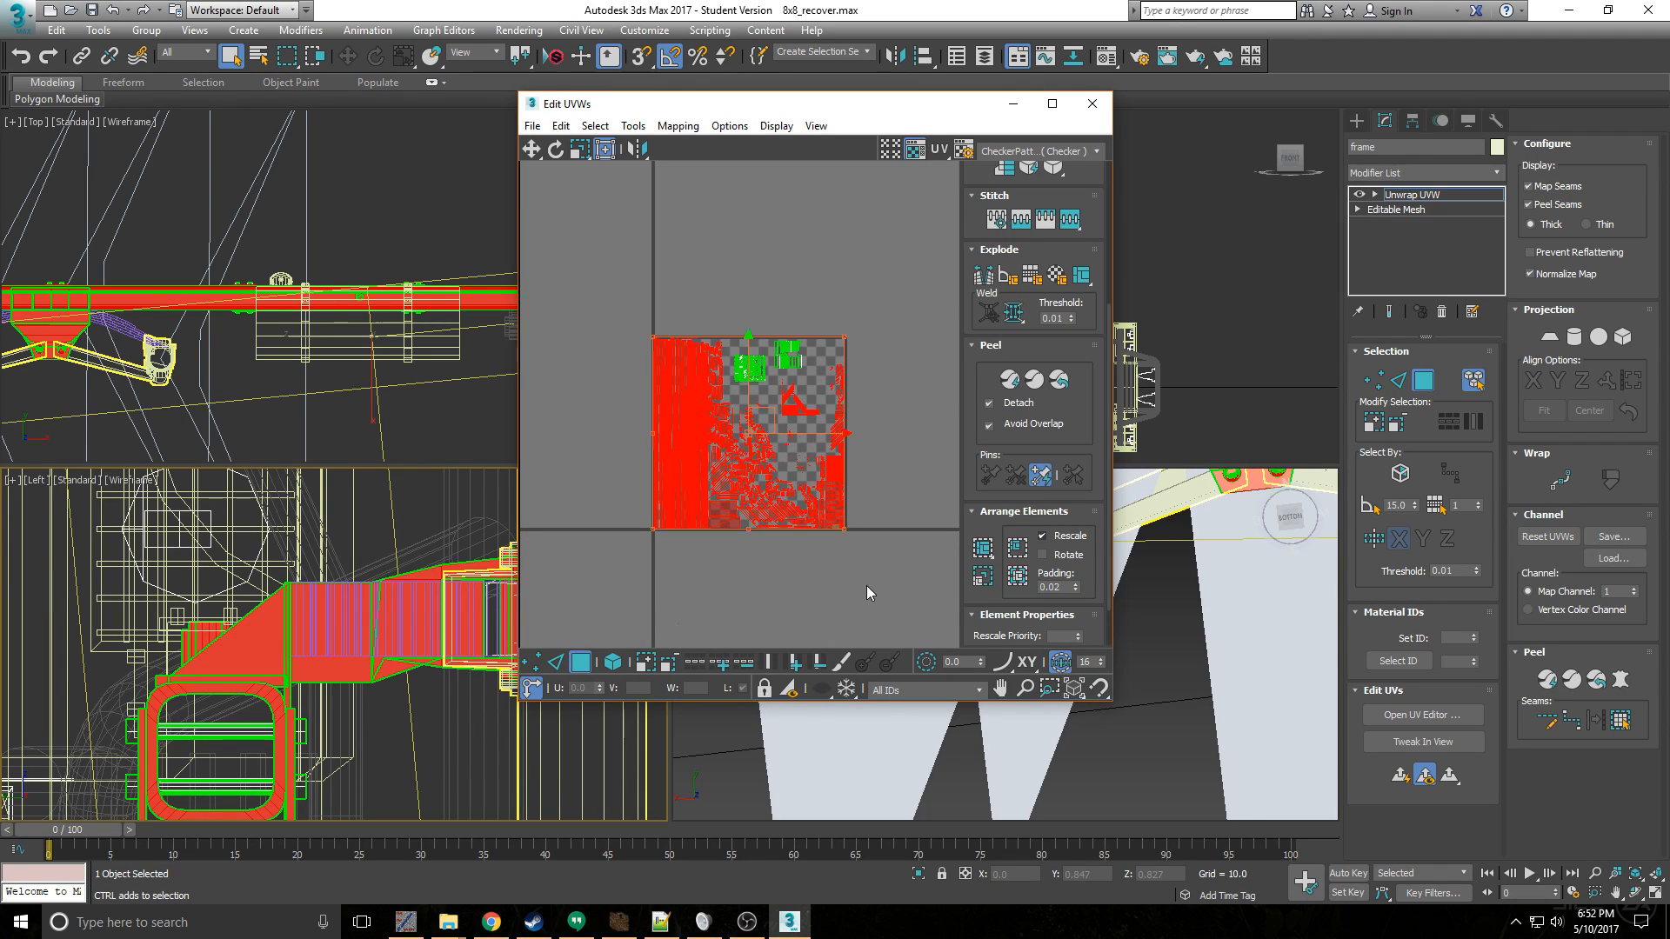
left_click_drag(883, 600, 812, 327)
left_click_drag(622, 304, 715, 588)
left_click_drag(772, 413, 617, 556)
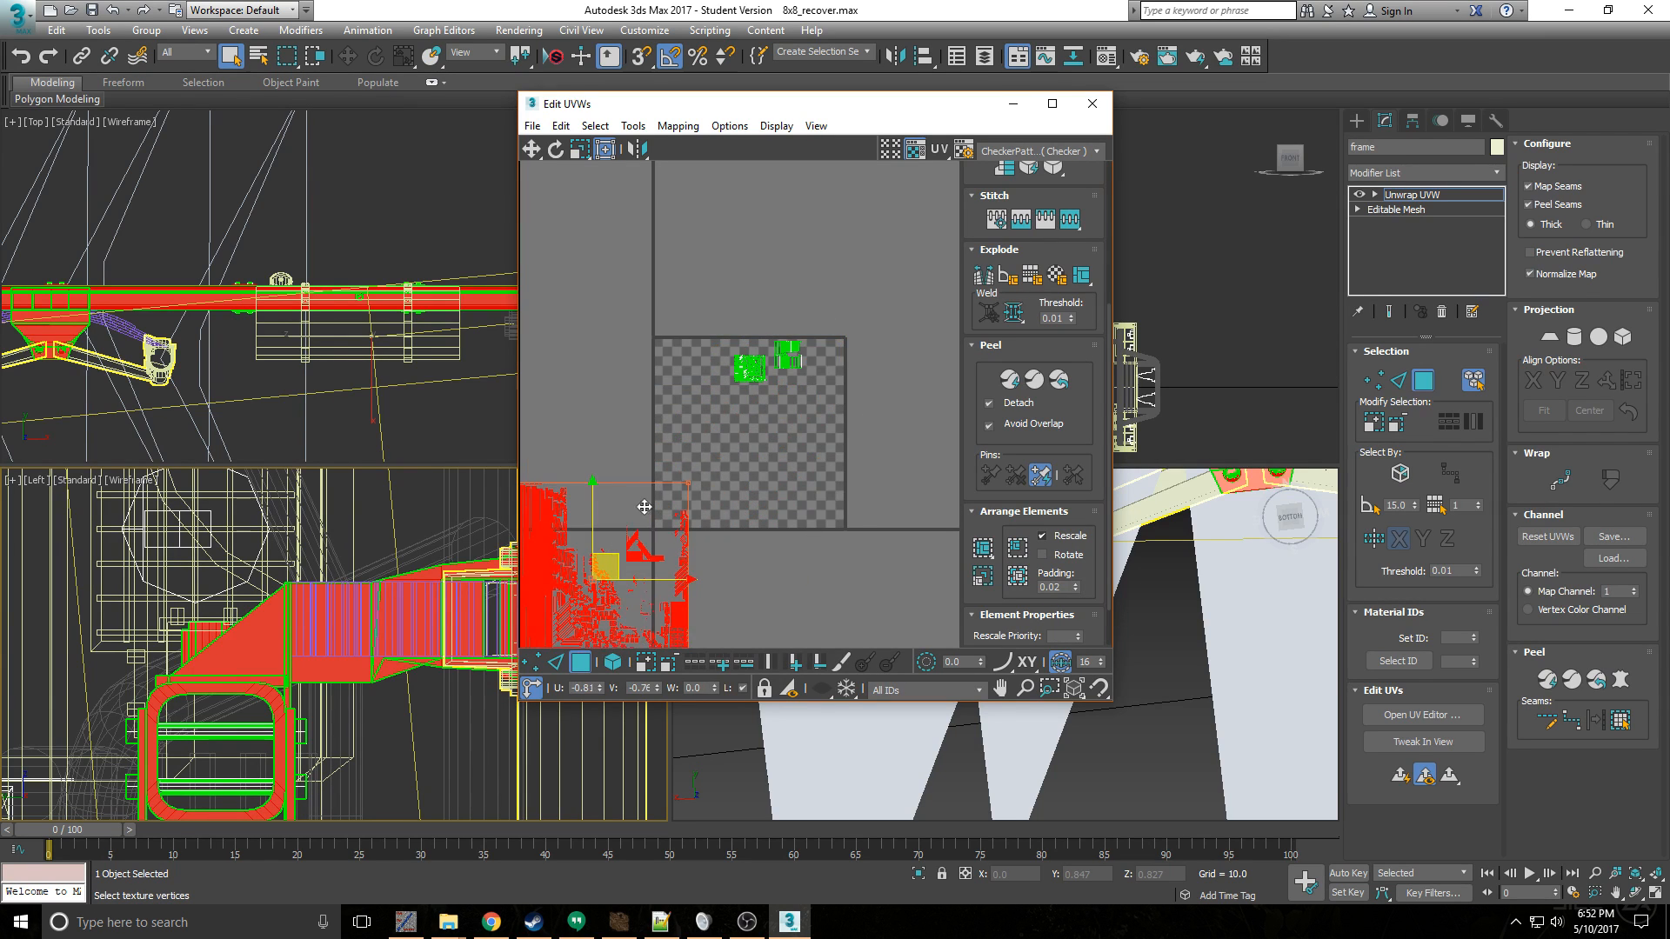
scroll(791, 402, "up", 4)
scroll(769, 414, "down", 3)
middle_click_drag(663, 436, 753, 374)
scroll(780, 383, "up", 2)
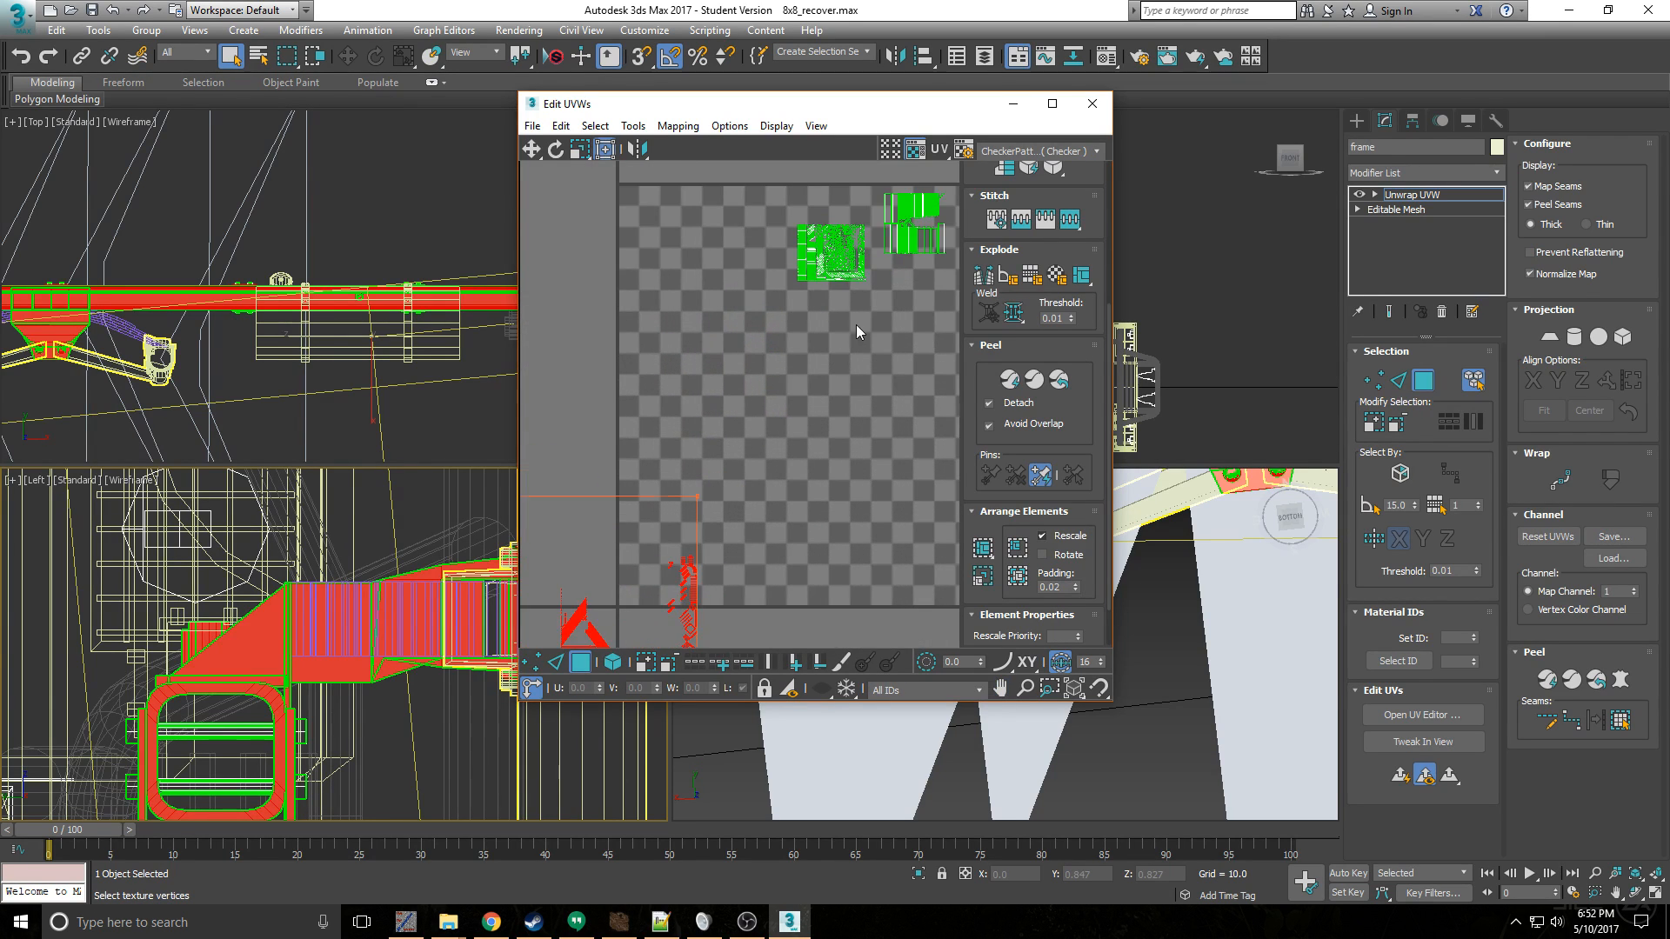
scroll(770, 364, "down", 5)
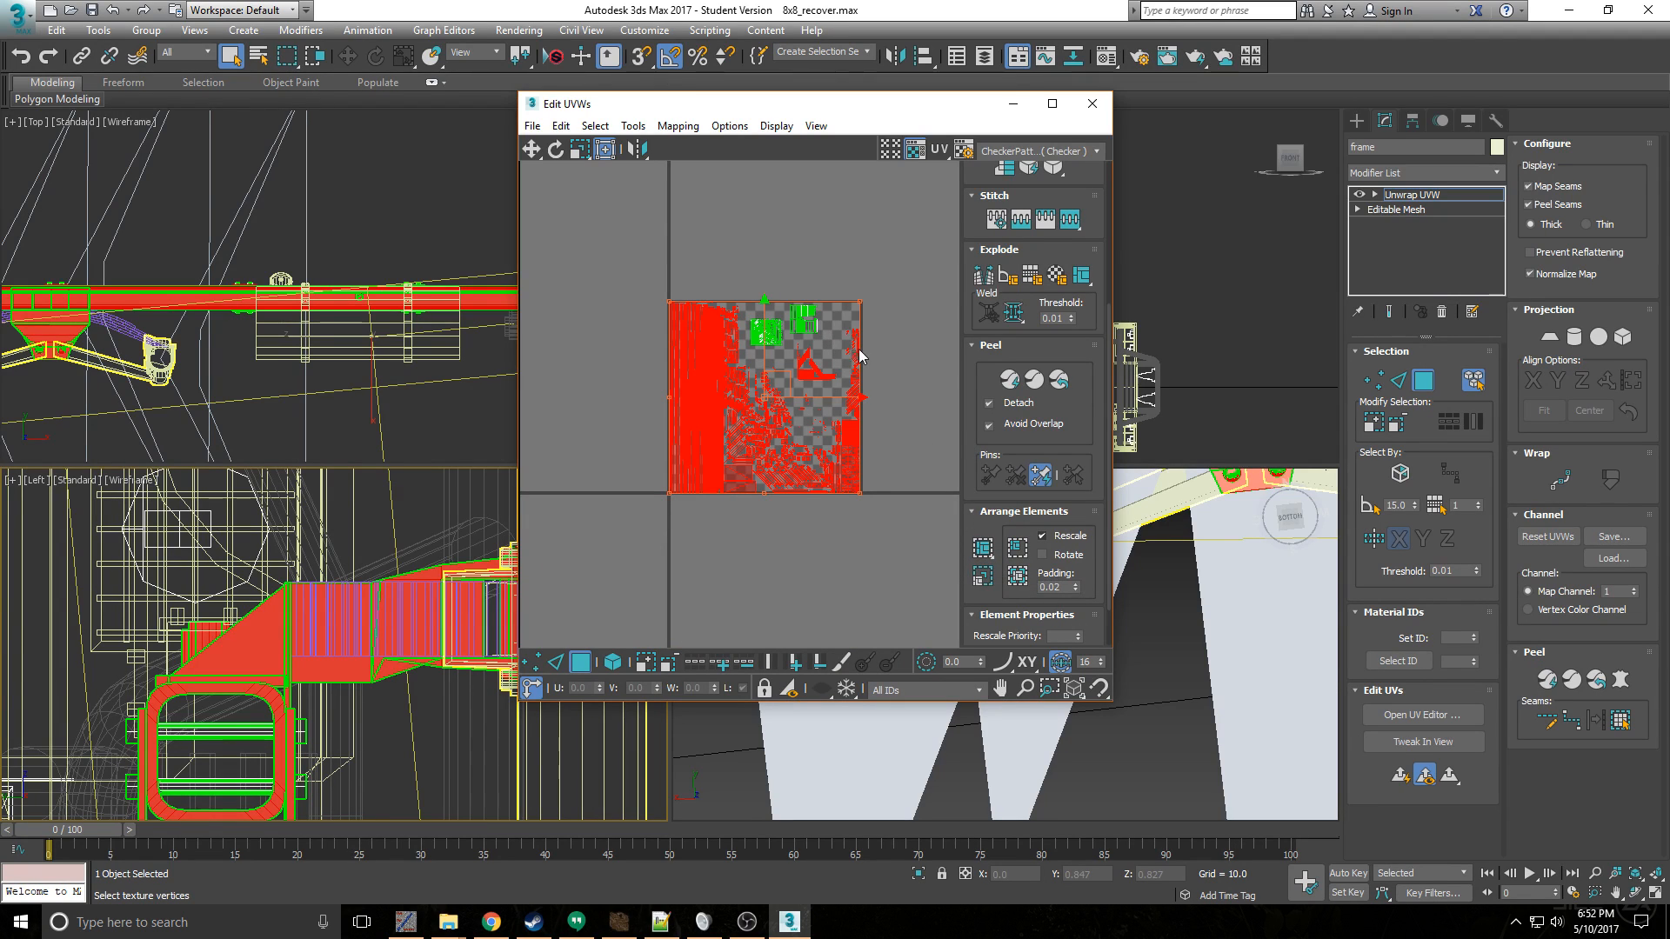
- Pack the selected frame UVs, leaving out the triangular group, and move them outside the texture square
scroll(809, 373, "up", 3)
left_click_drag(864, 402, 780, 321)
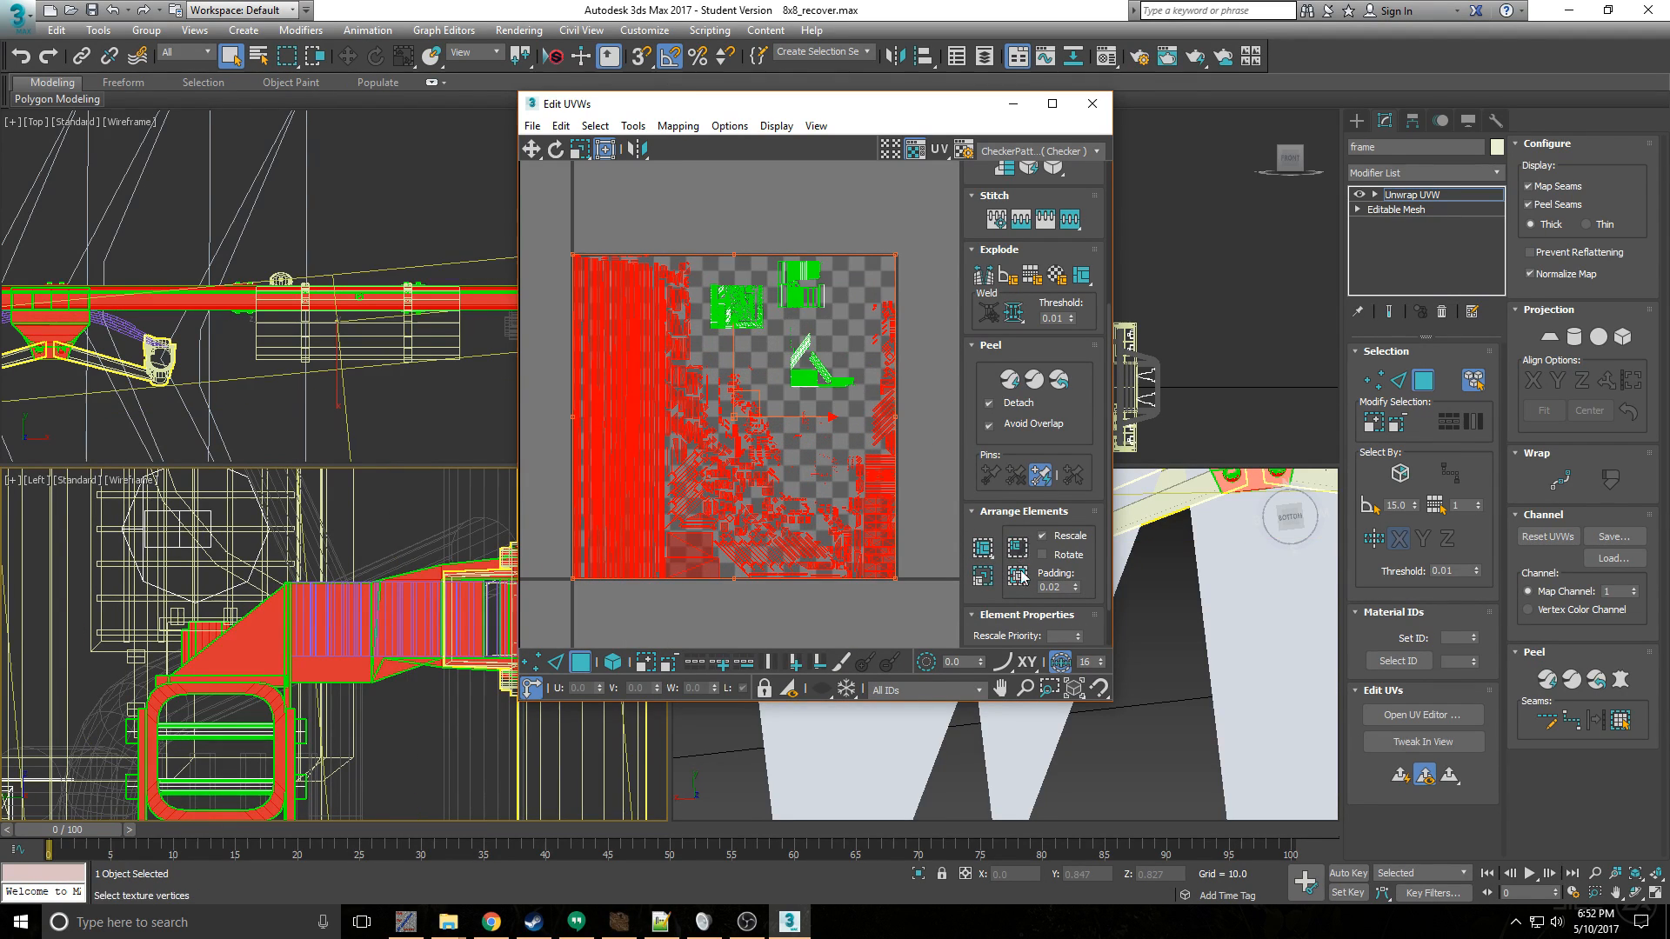
left_click(982, 548)
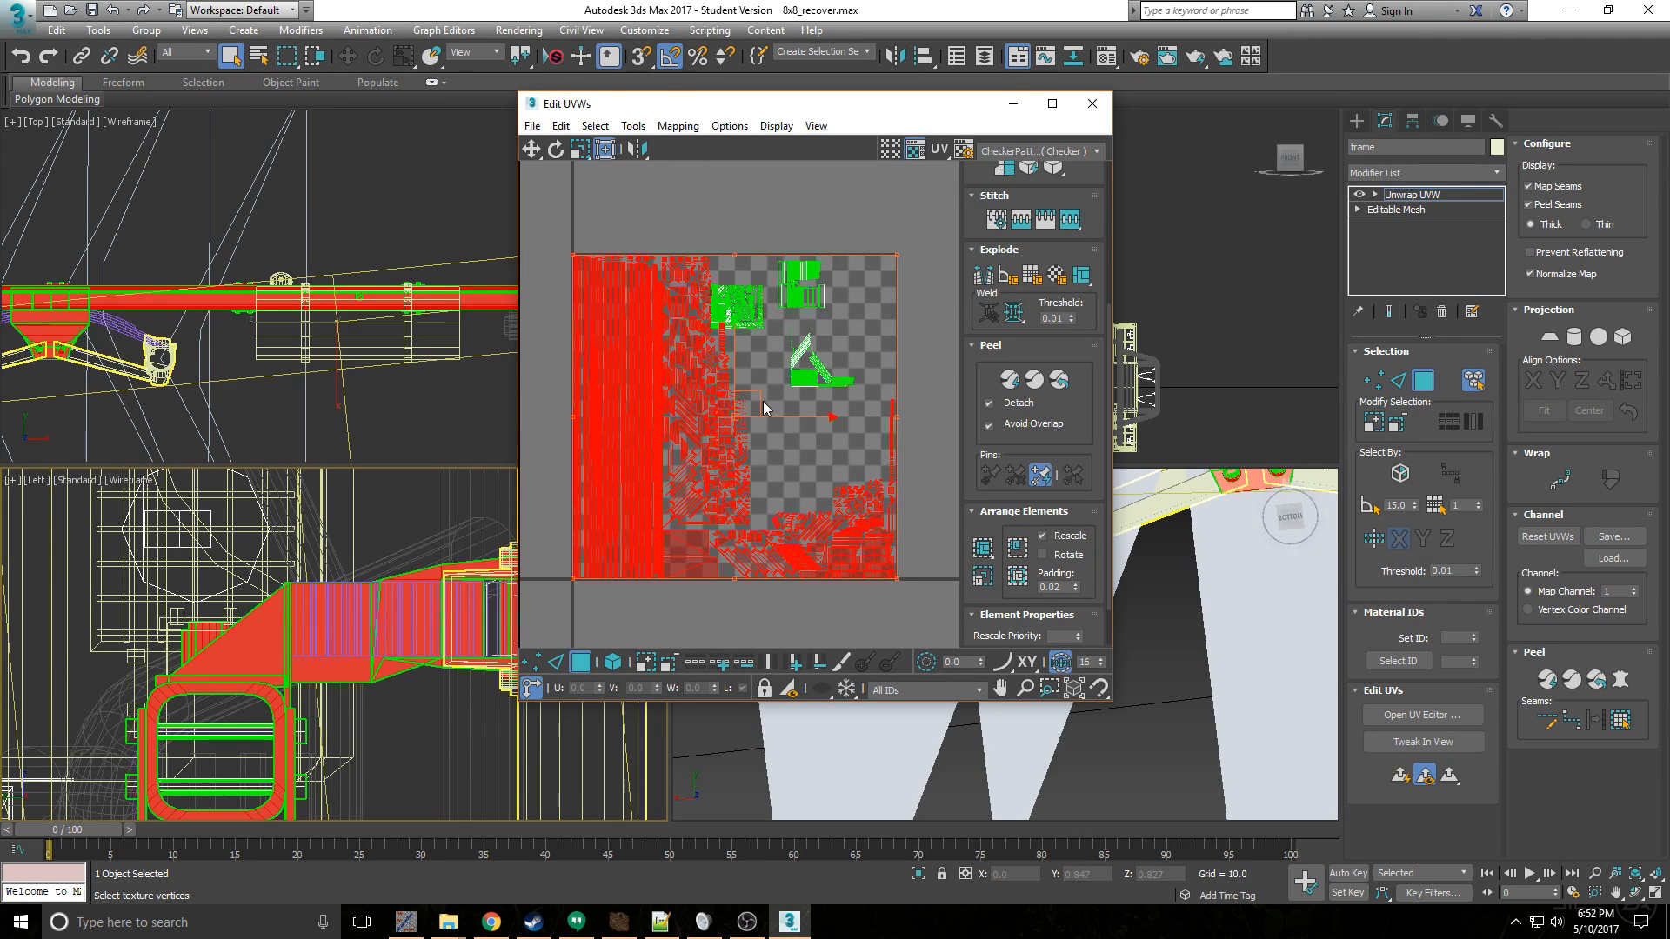
left_click_drag(764, 408, 470, 380)
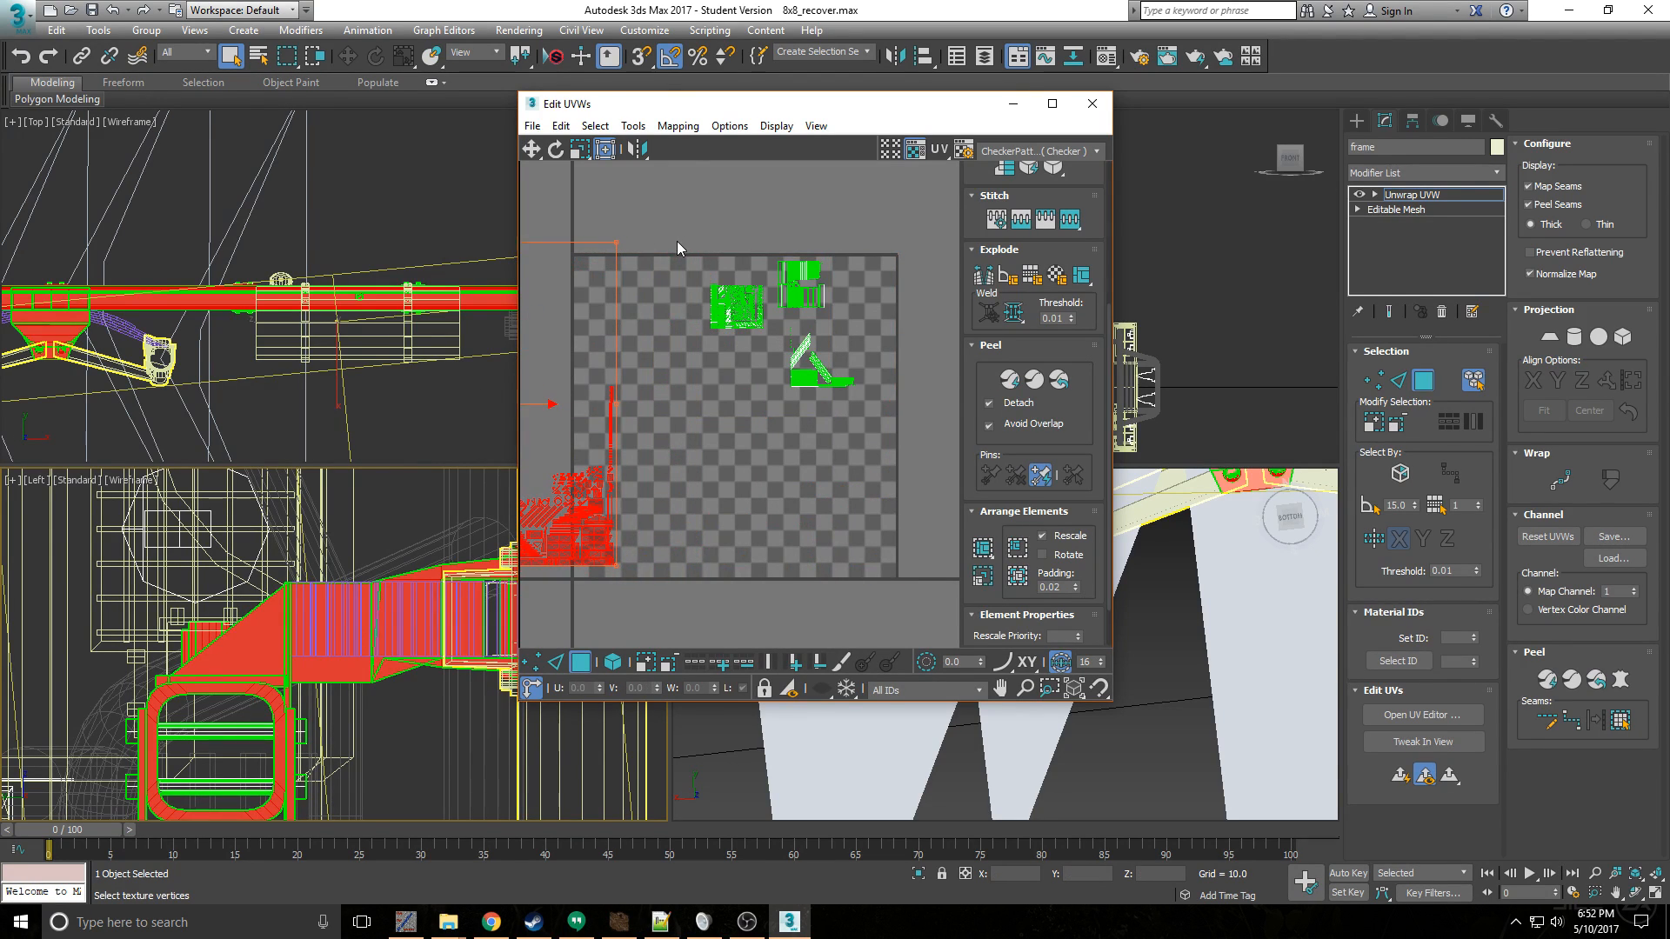
- Select the three small UV groups and move them slightly towards the upper right corner of the texture square
left_click_drag(677, 242, 875, 419)
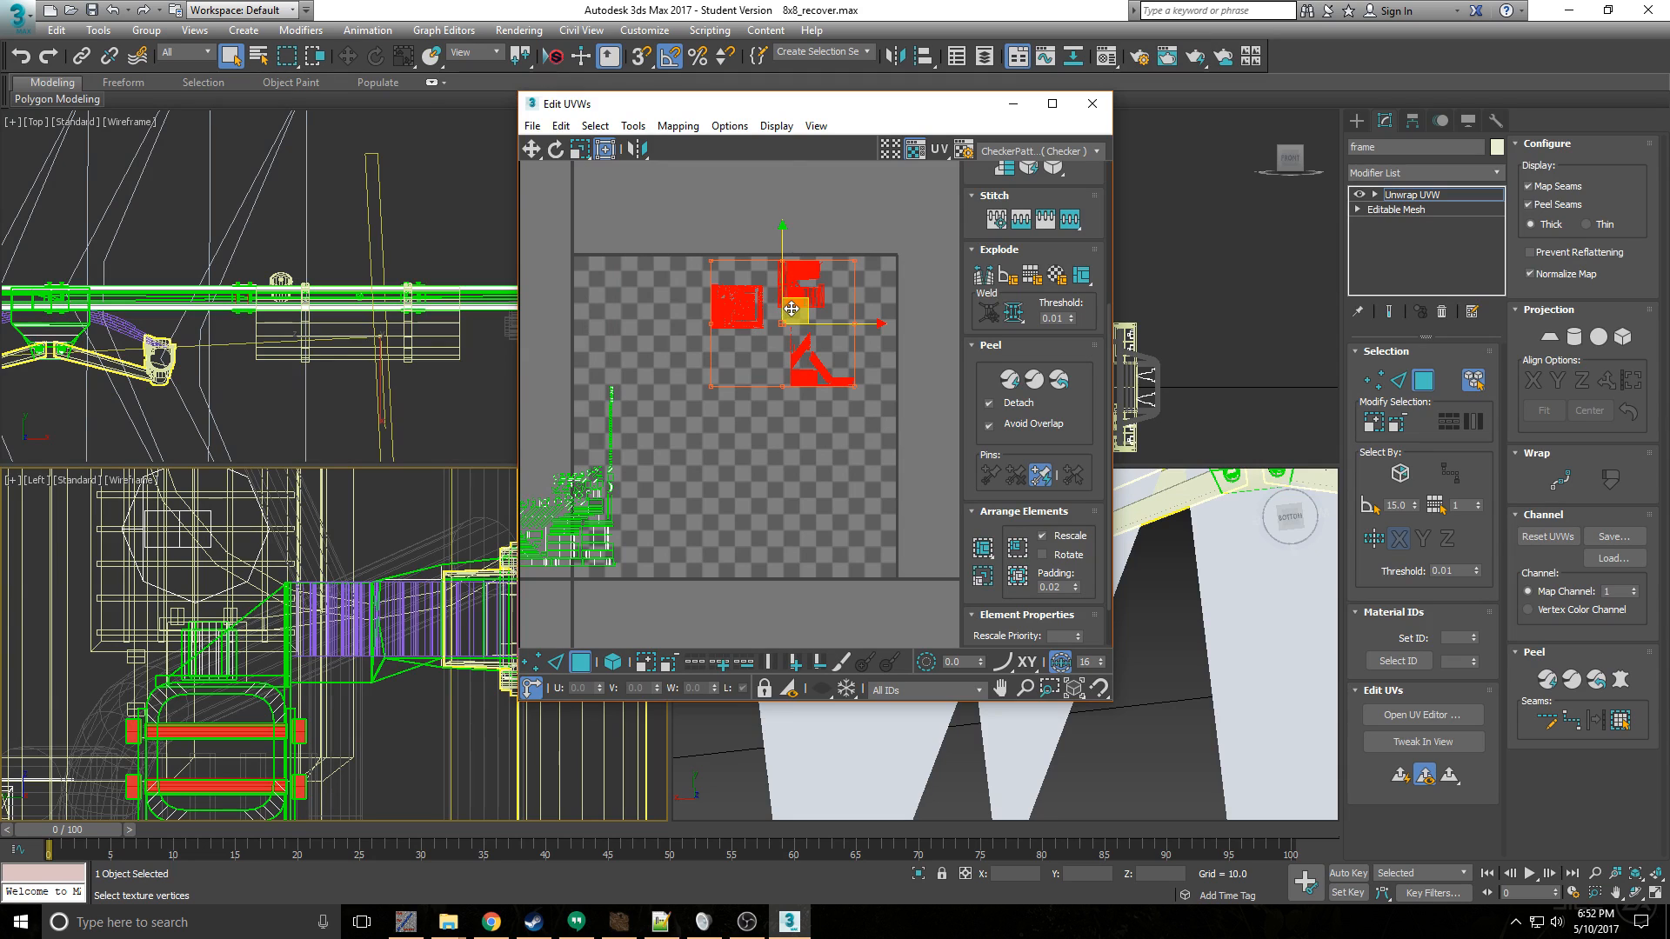
left_click_drag(790, 310, 806, 308)
scroll(679, 376, "down", 5)
middle_click_drag(675, 379, 724, 359)
middle_click_drag(535, 280, 610, 275)
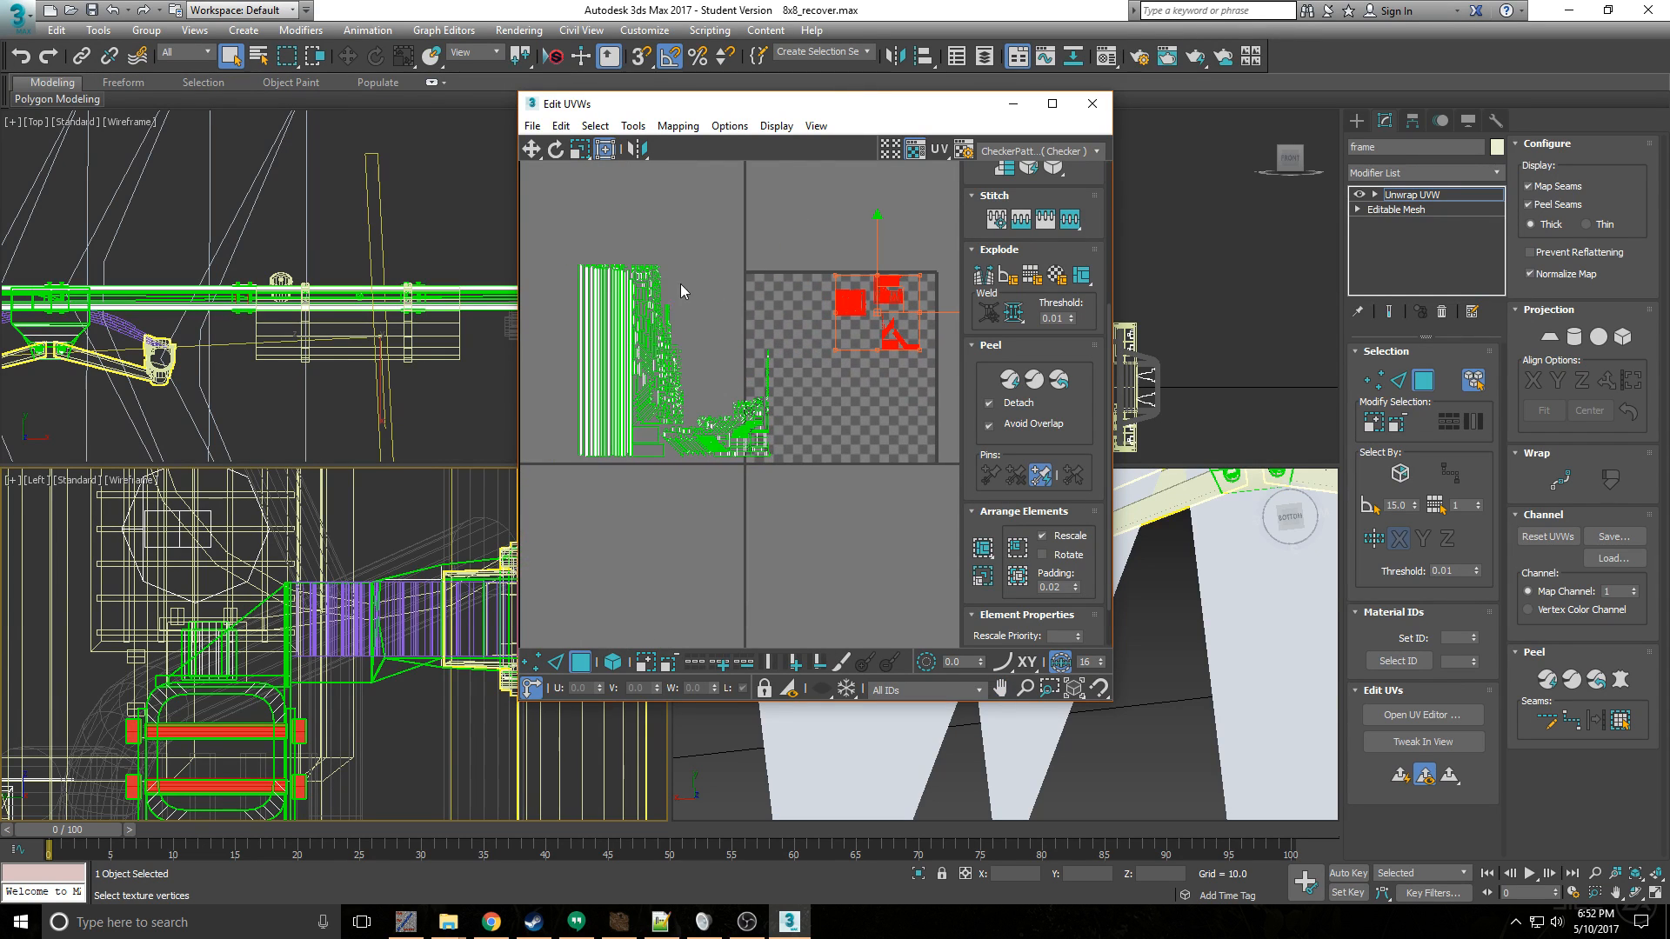
- Move the packed frame UVs back into the texture square and scale them down to fit inside it
left_click_drag(553, 249, 788, 508)
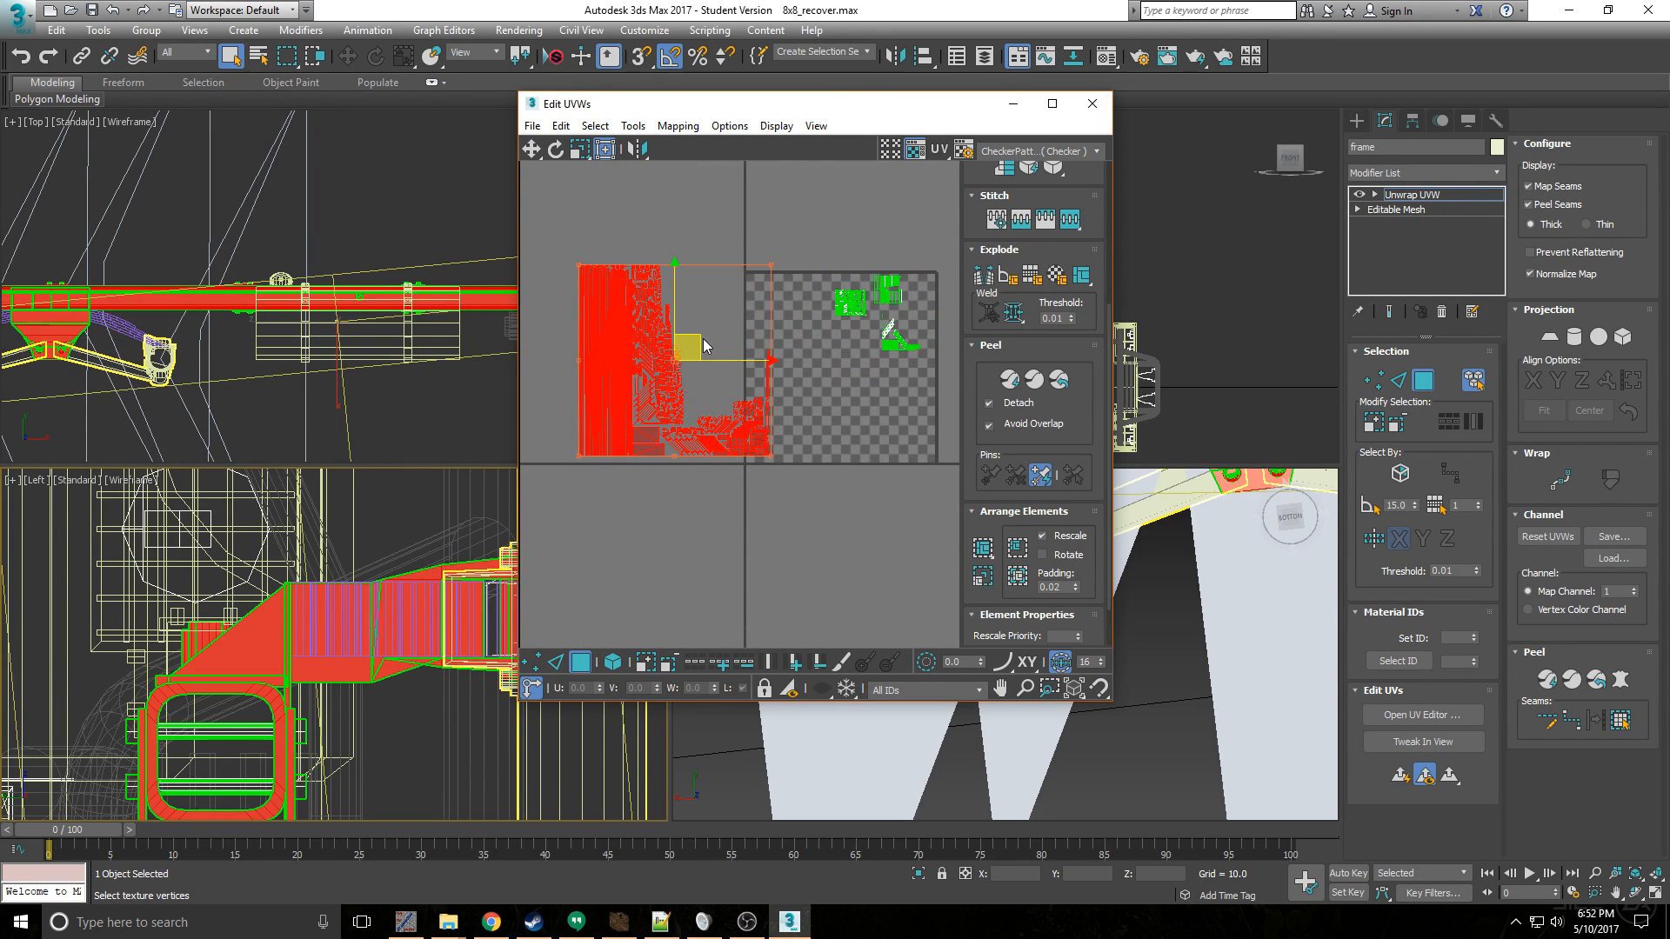
left_click_drag(703, 337, 838, 347)
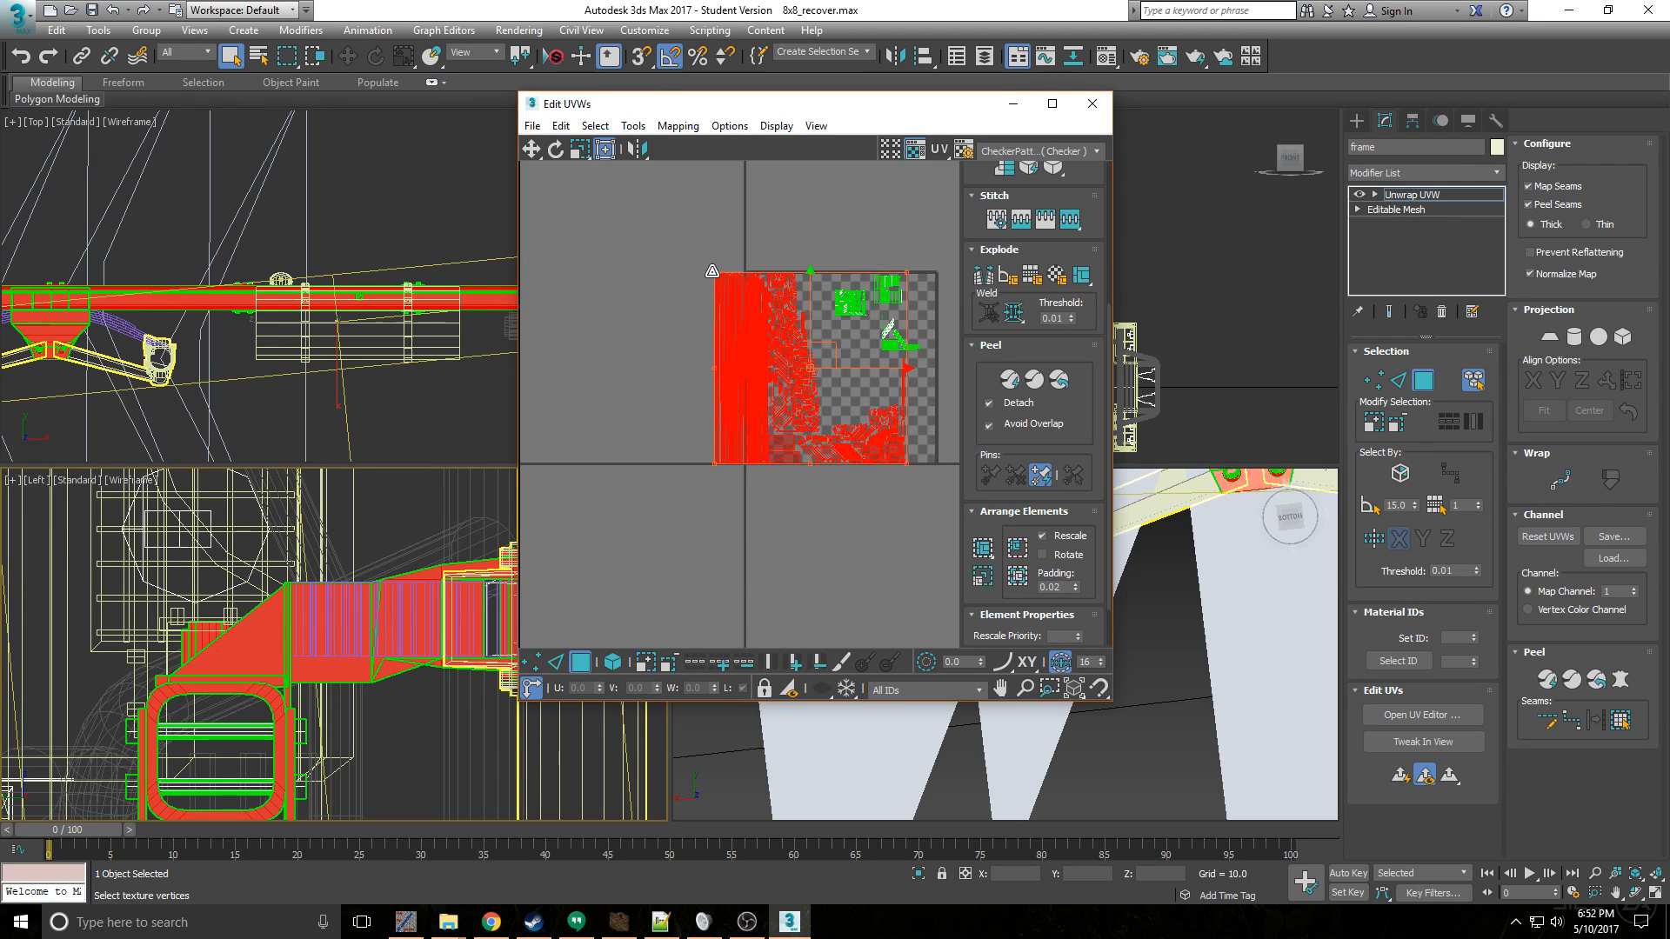
left_click_drag(711, 271, 738, 293)
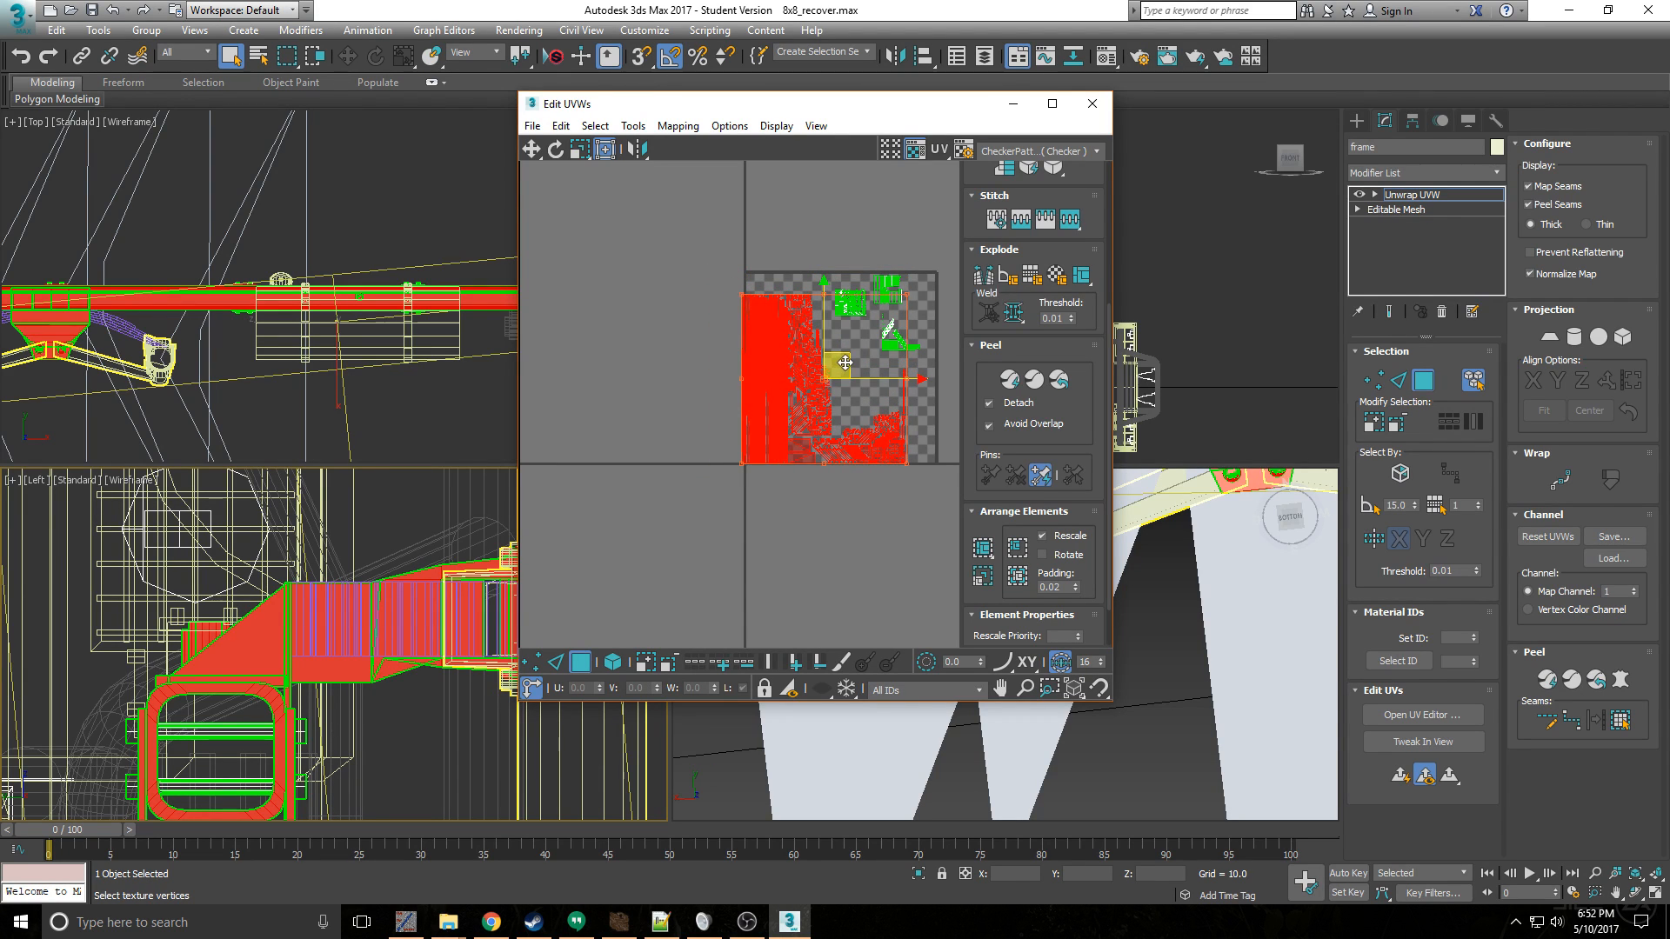
left_click_drag(846, 363, 857, 352)
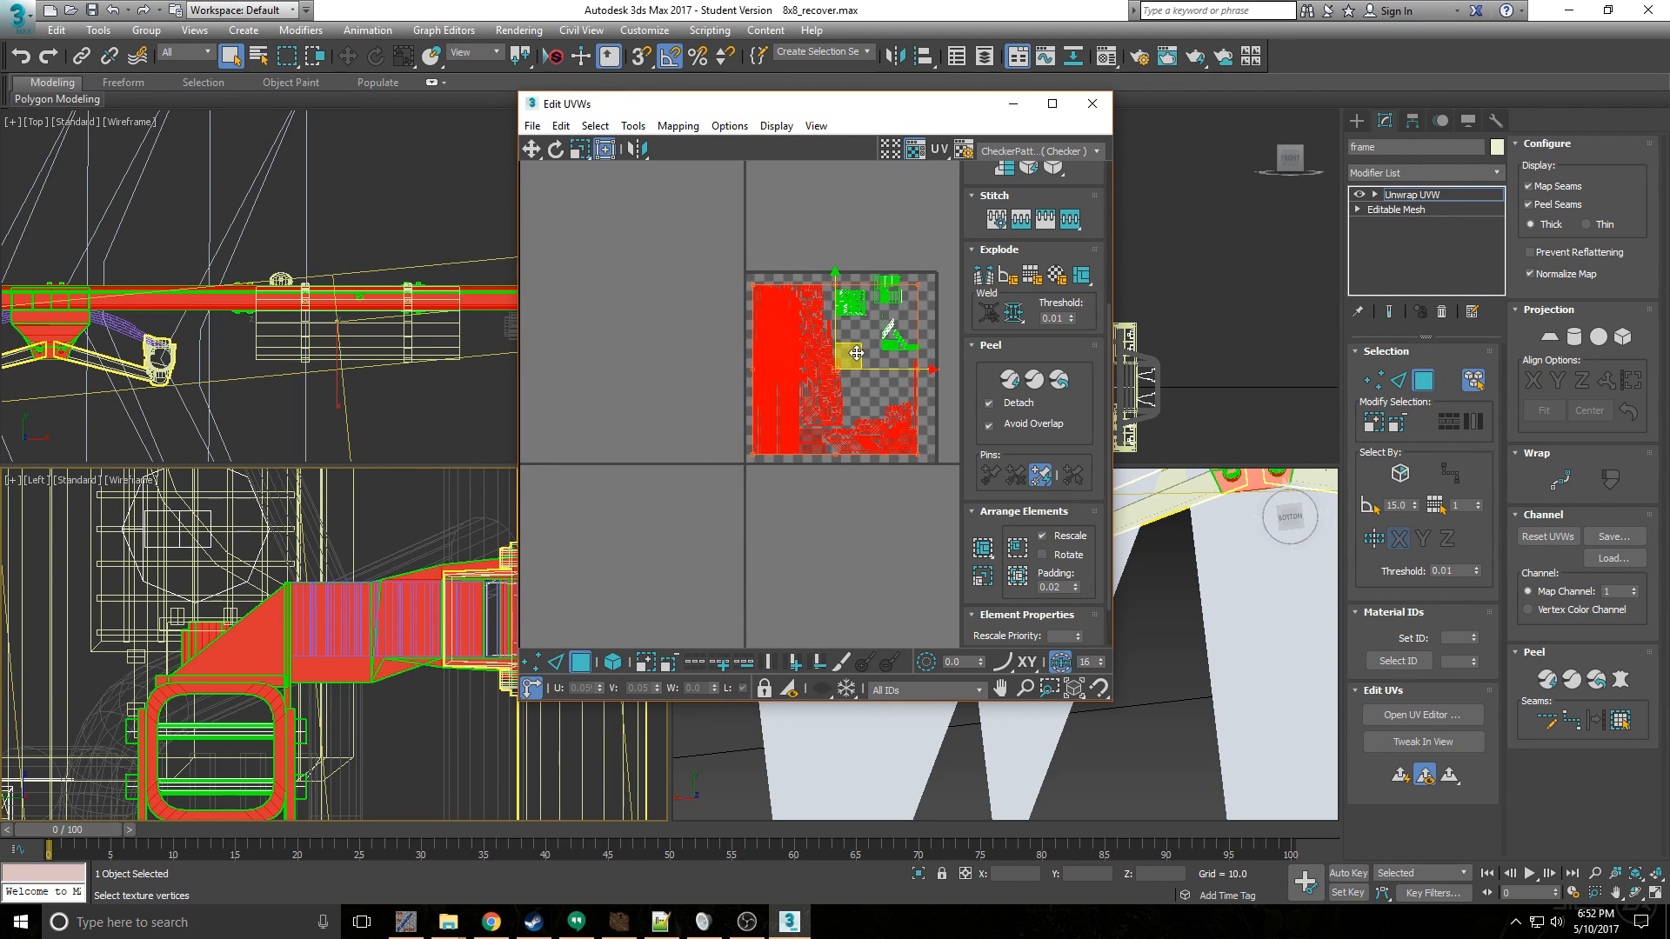
- Clear the UV selection and close the UV editor
left_click(920, 333)
scroll(920, 332, "up", 5)
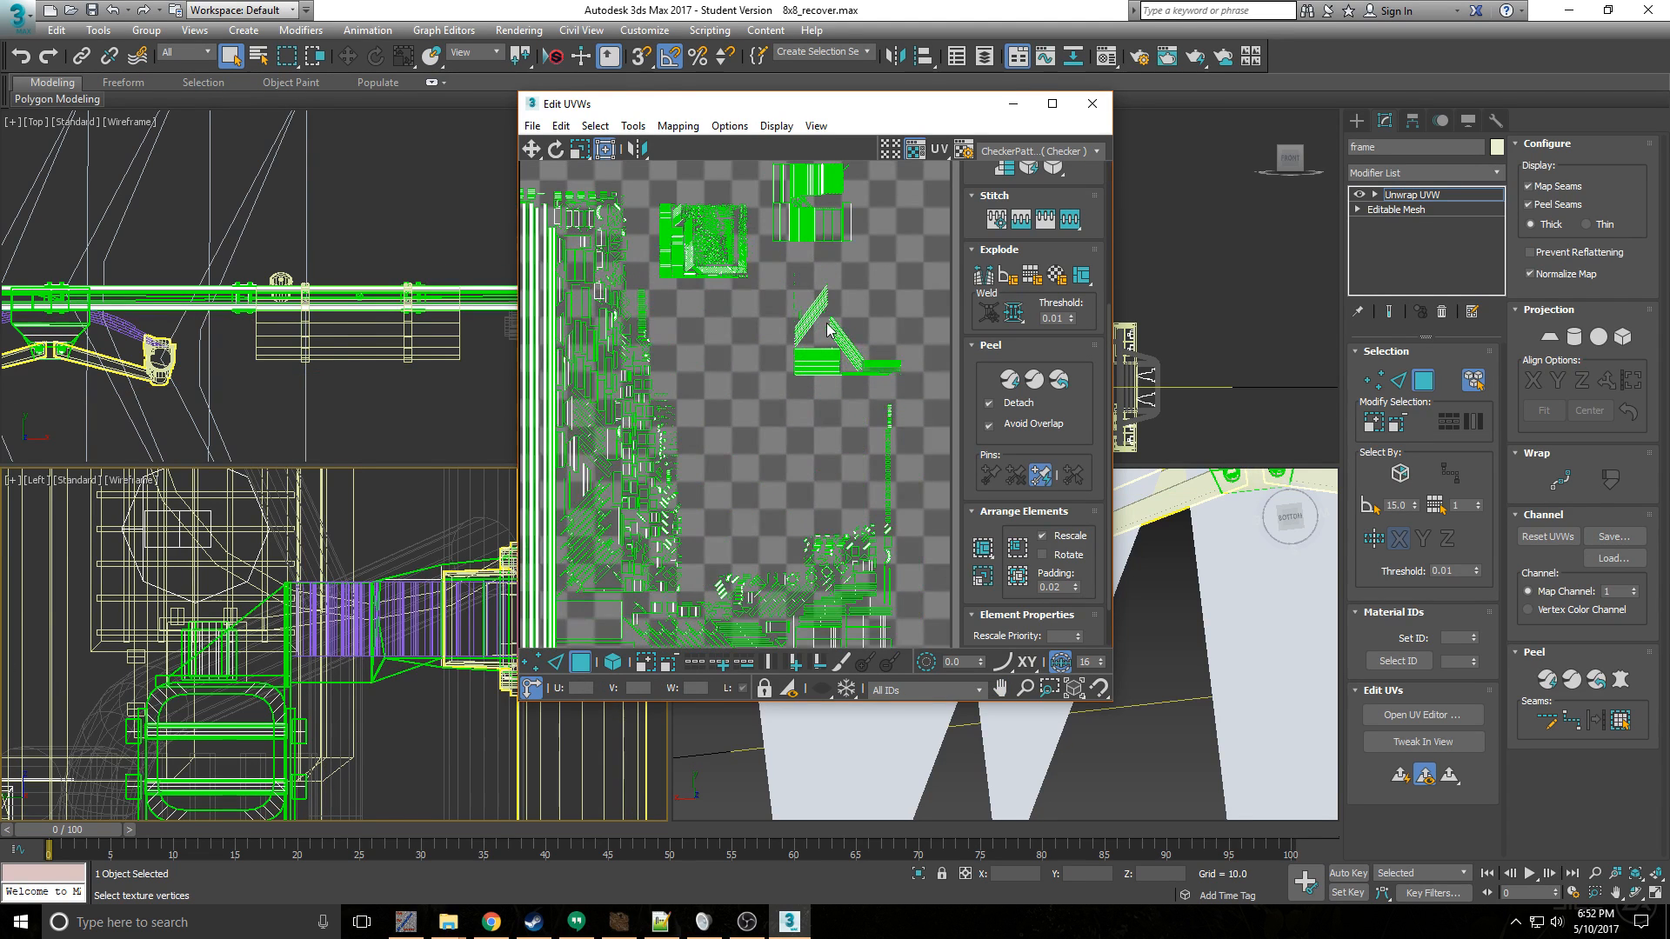
middle_click_drag(828, 328, 791, 390)
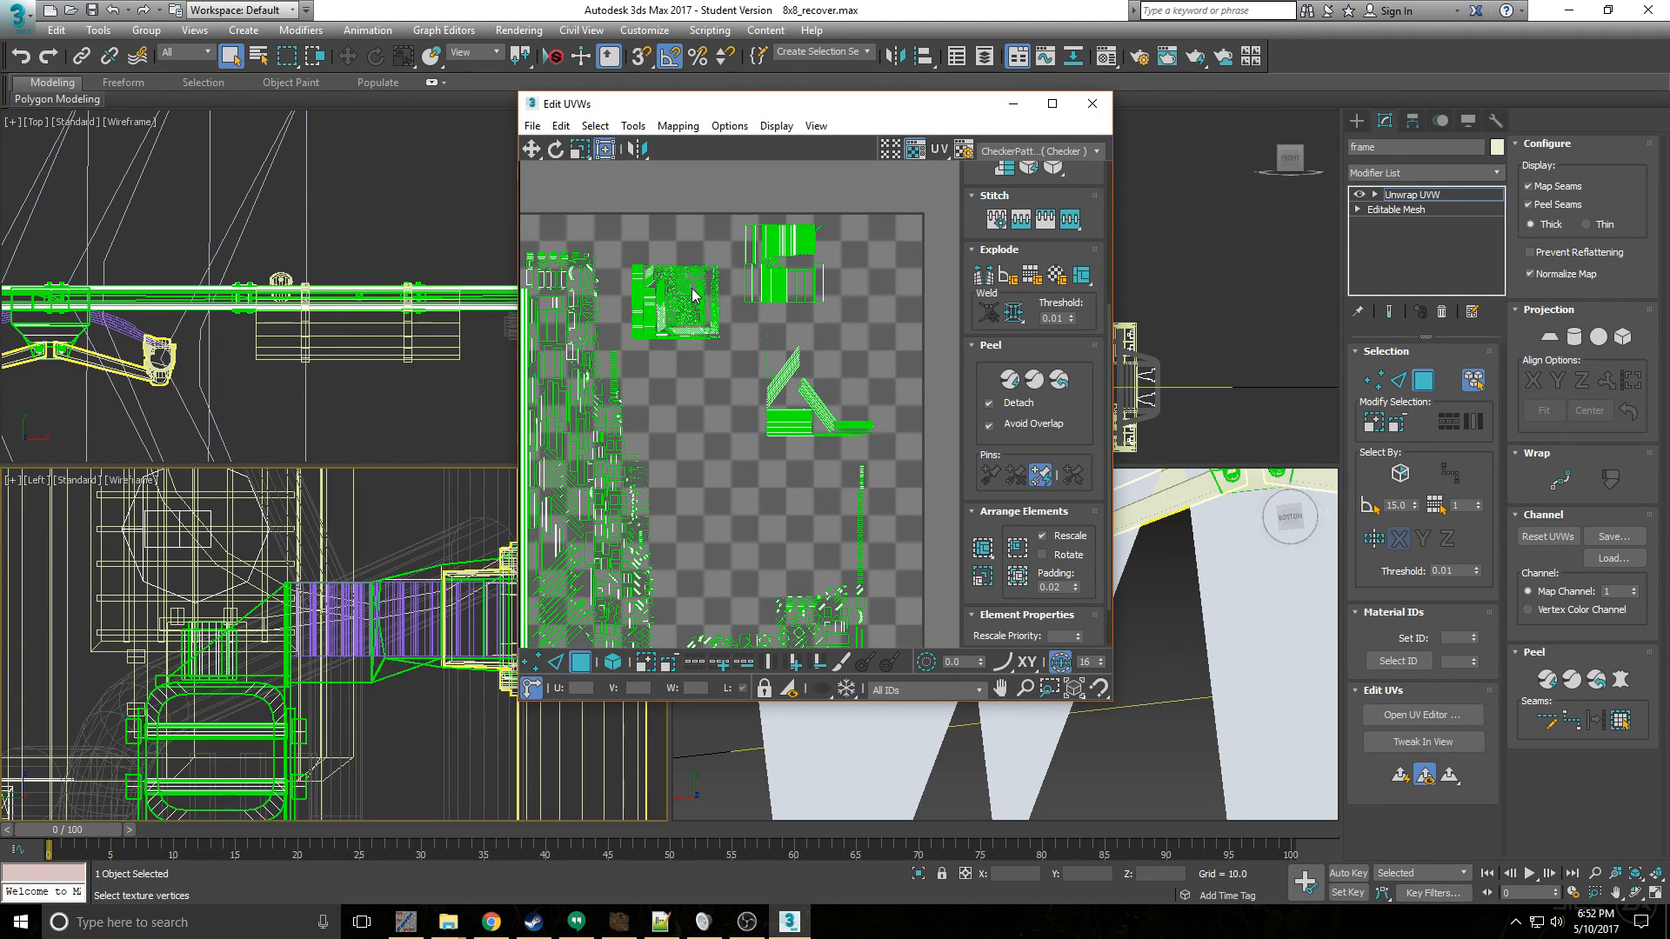
left_click(1092, 103)
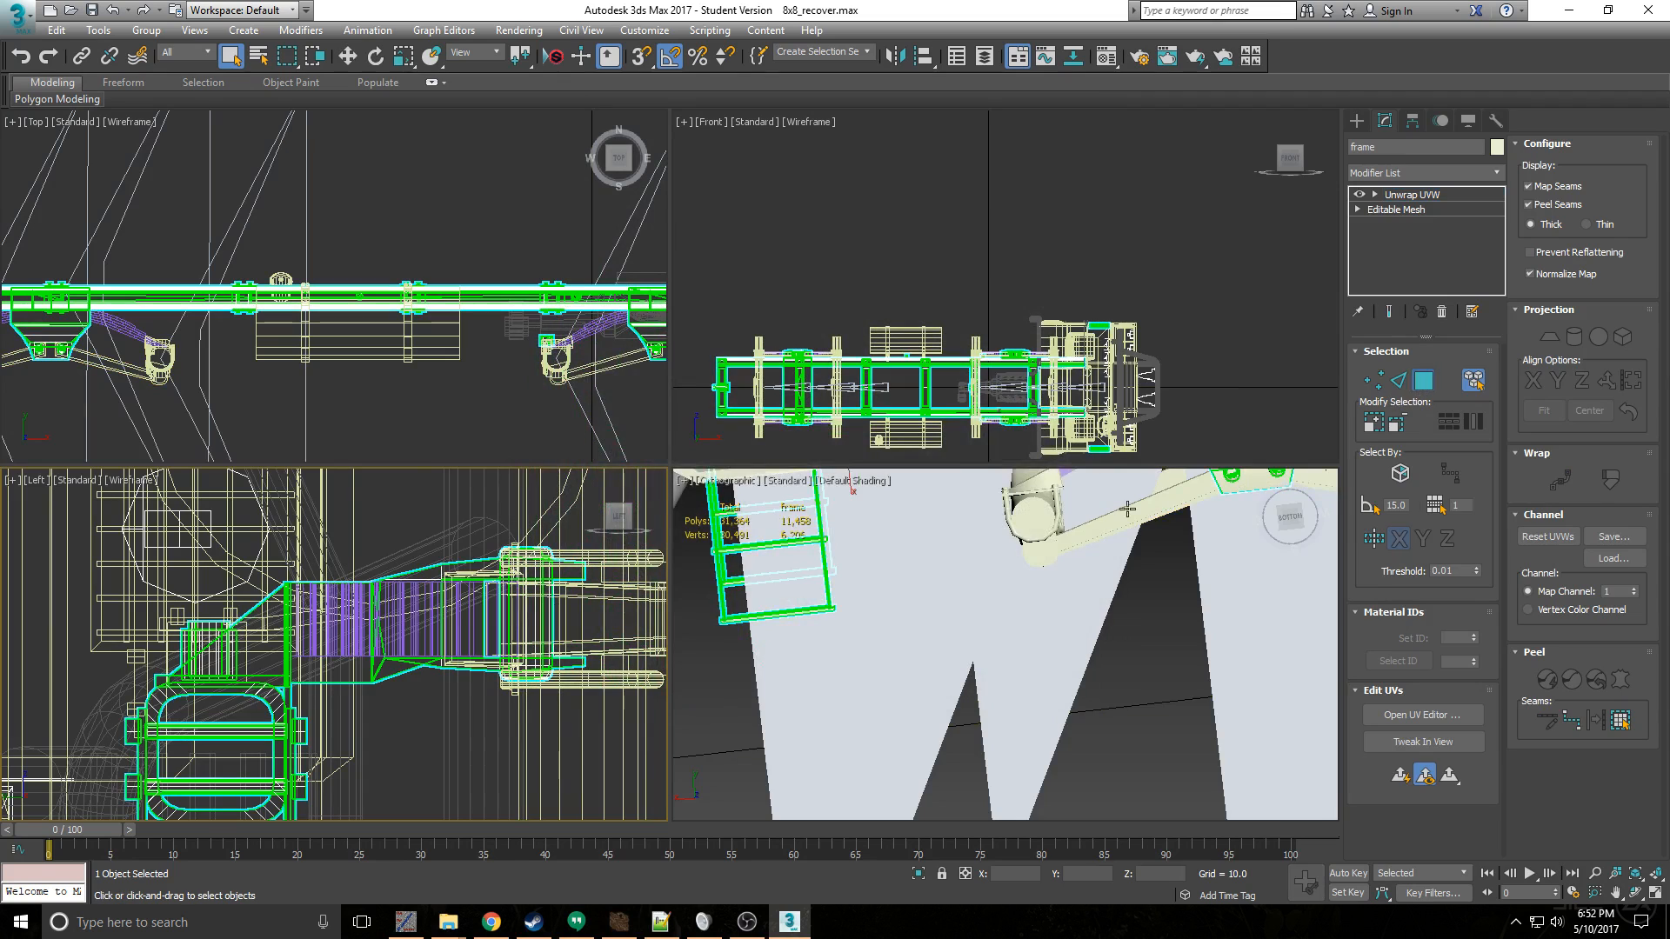
- Select the springs object at the truck's suspension in the orthographic view
scroll(1127, 509, "down", 6)
middle_click_drag(1091, 600, 986, 594)
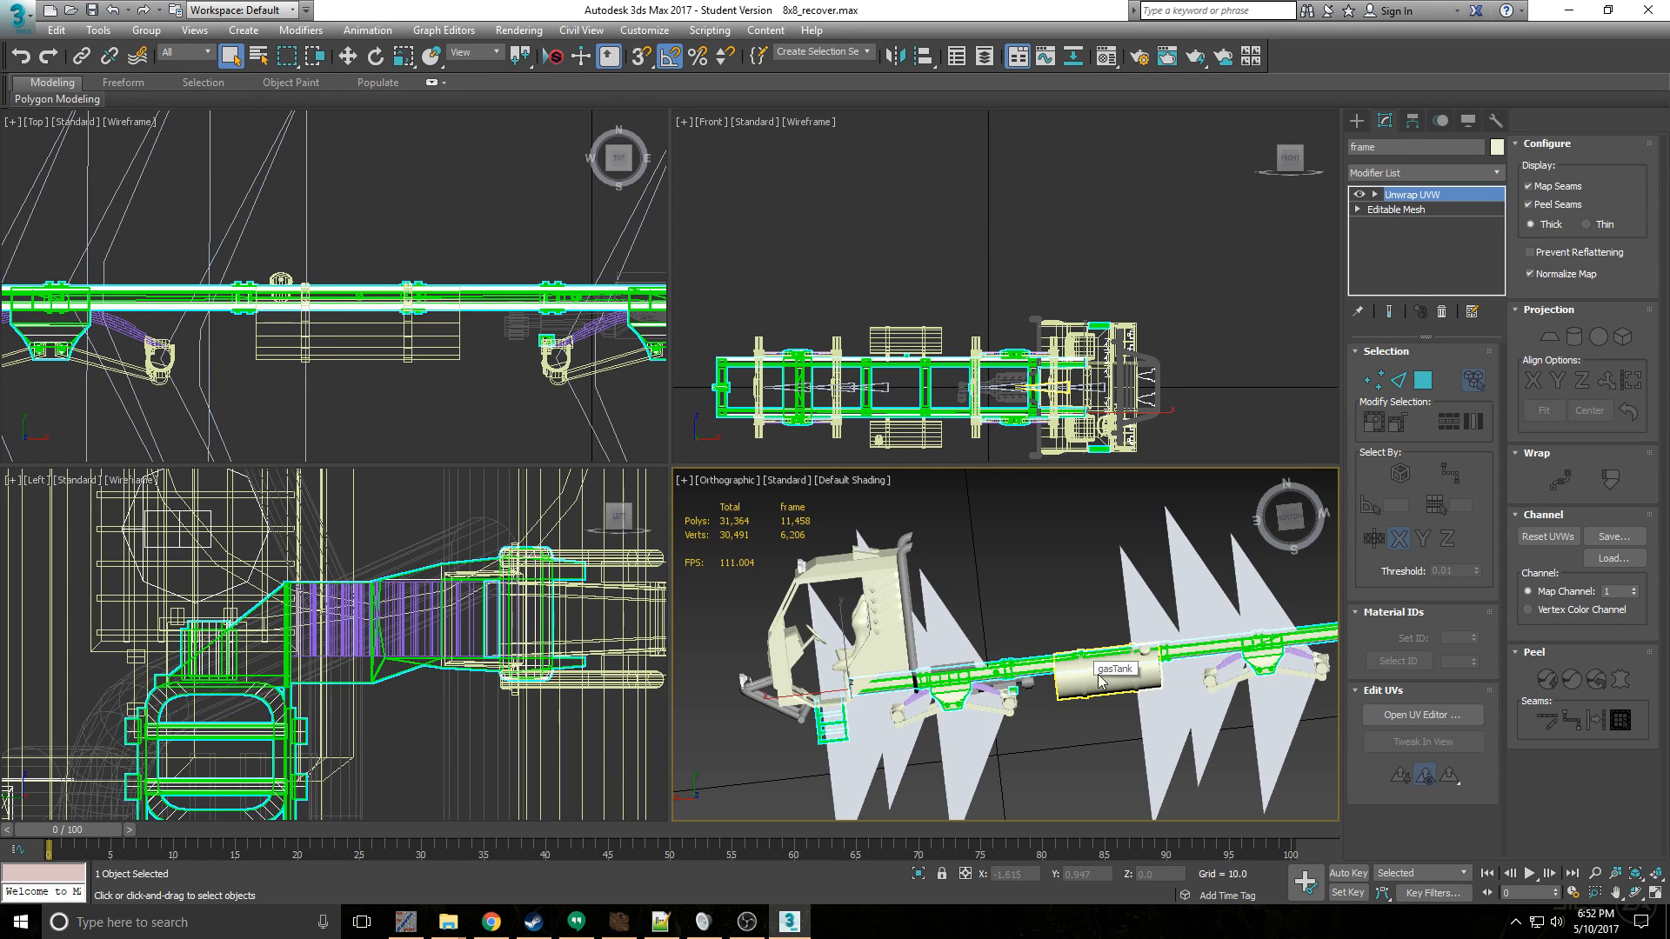
middle_click_drag(1079, 665, 1007, 730, "alt")
scroll(1008, 731, "up", 3)
left_click(1000, 718)
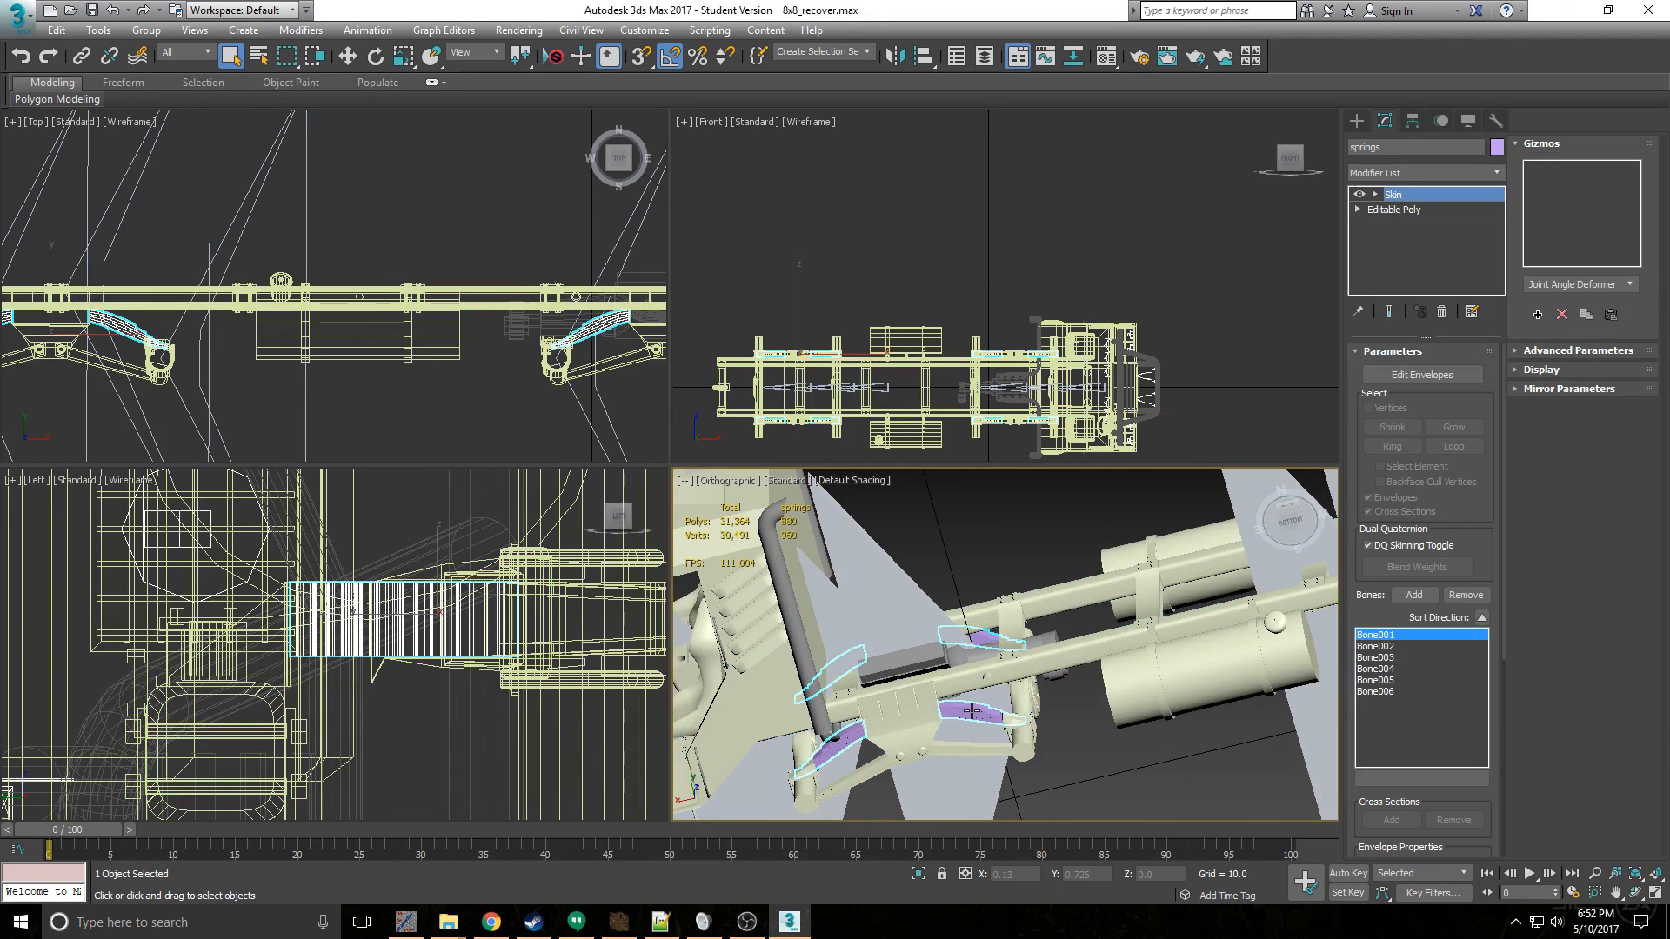
- Switch to Spintires Editor and examine the frame, suspension and cab of KM0460truck8x8 from several angles
left_click(619, 921)
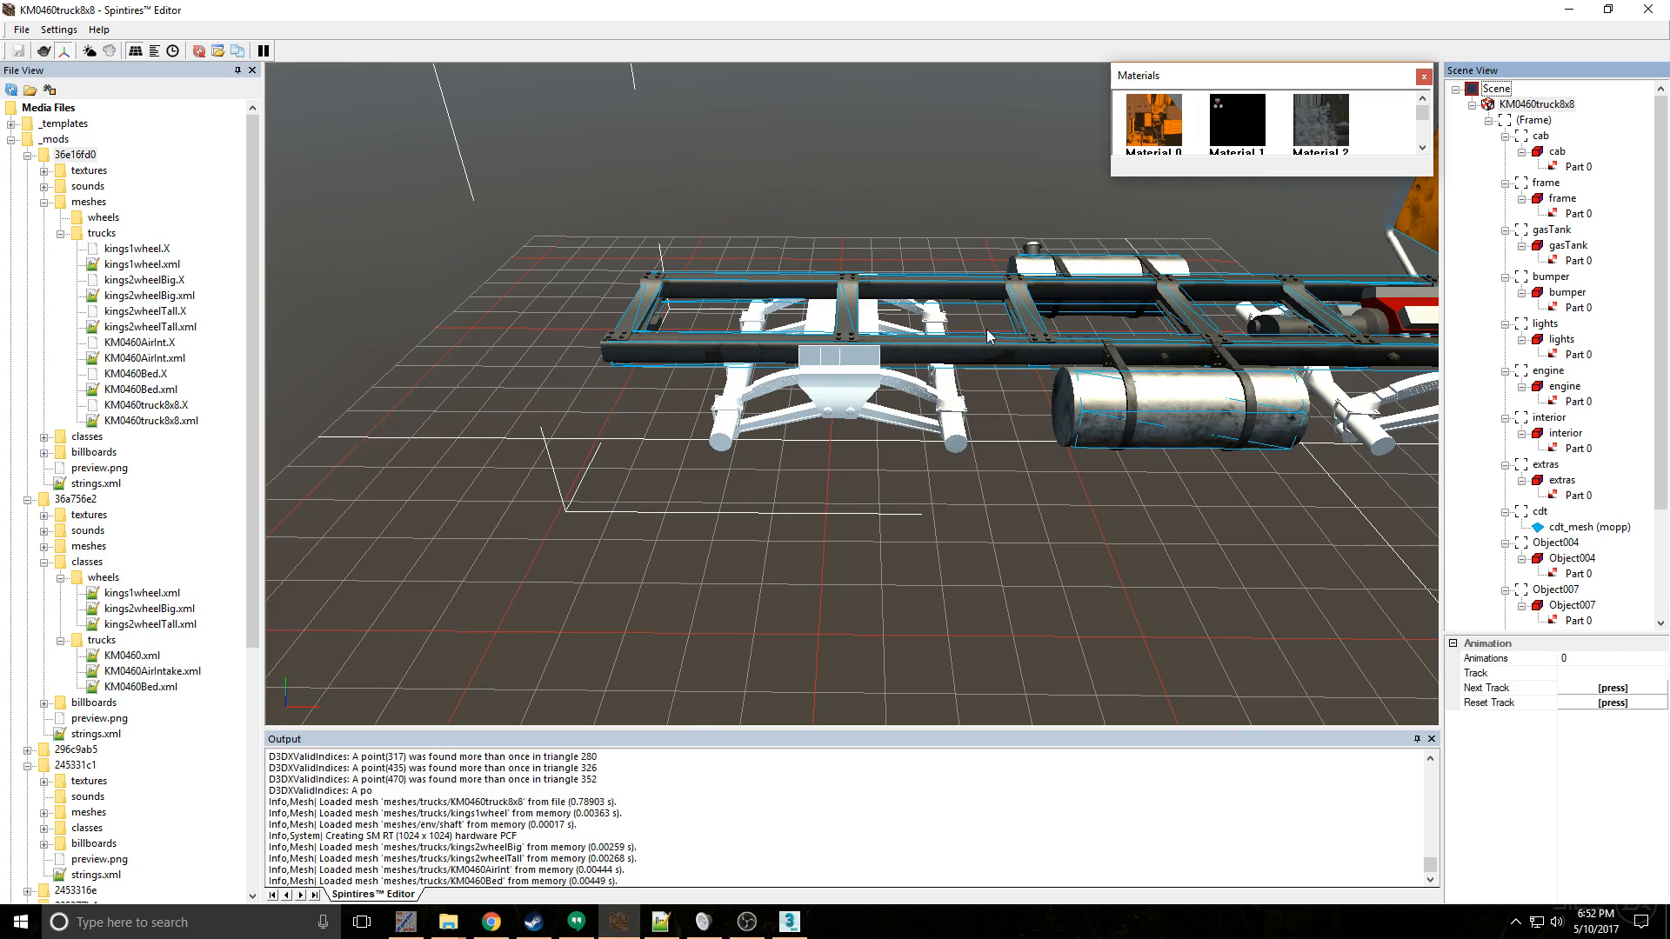
middle_click_drag(960, 337, 868, 341)
scroll(1035, 400, "down", 2)
mouse_move(954, 383)
middle_mouse_down()
mouse_move(1027, 390)
mouse_move(1130, 340)
middle_mouse_up()
mouse_move(882, 390)
middle_mouse_down()
mouse_move(966, 352)
mouse_move(1035, 415)
mouse_move(750, 383)
mouse_move(671, 428)
mouse_move(805, 435)
middle_mouse_up()
middle_click_drag(1009, 418, 943, 408)
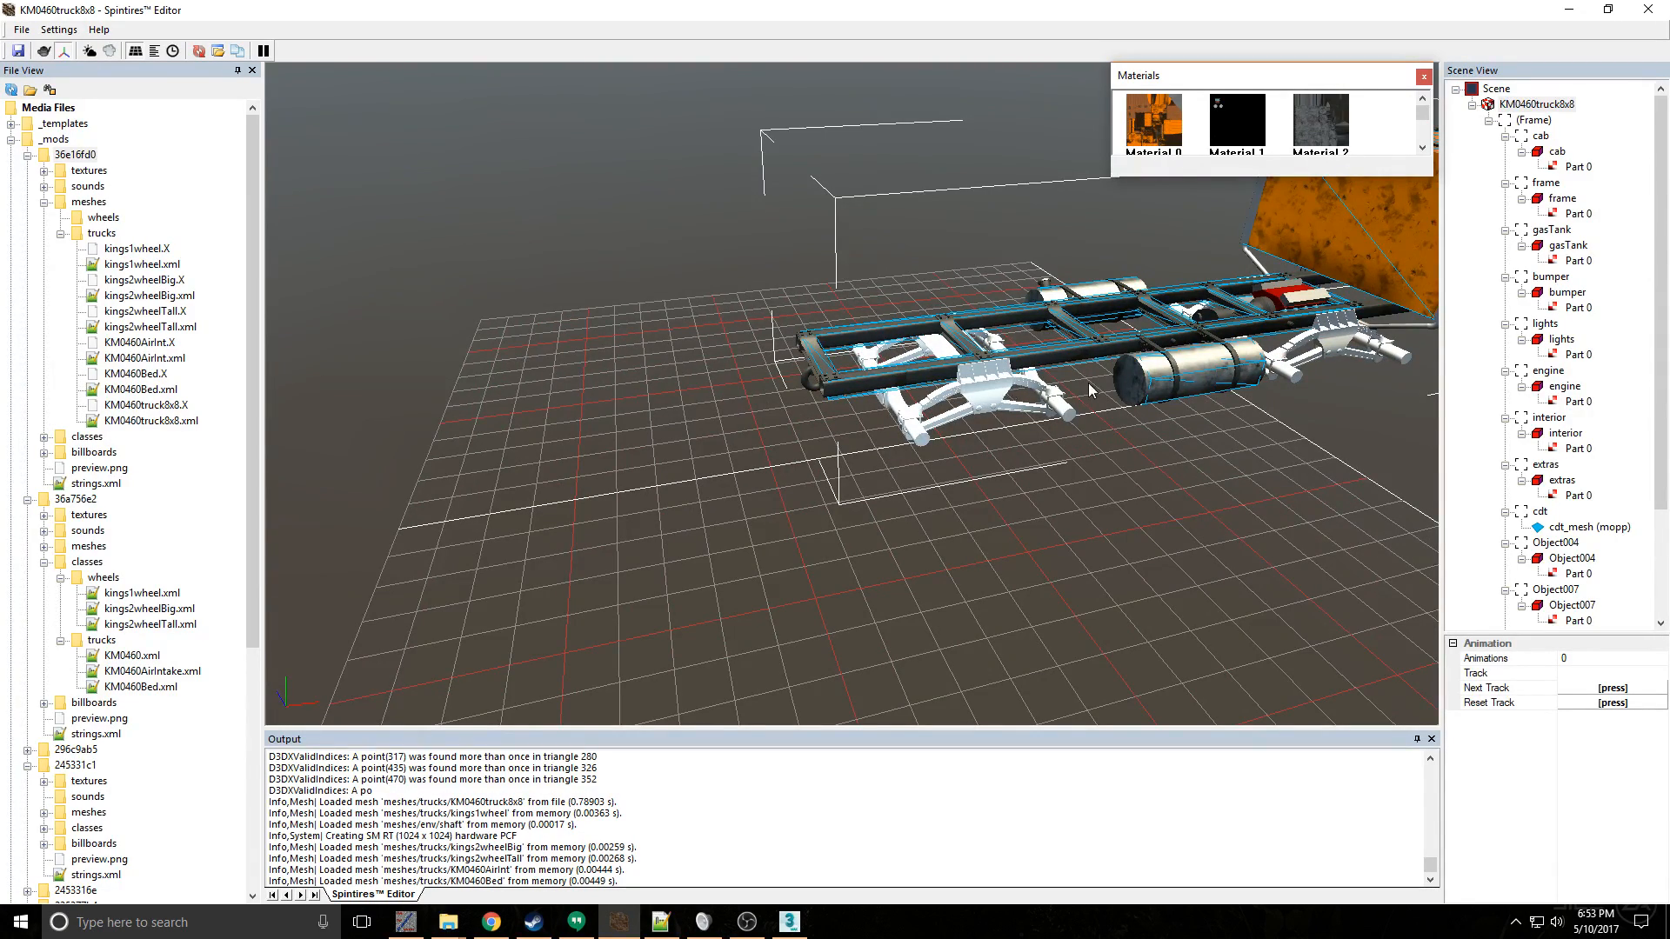
middle_click_drag(1007, 374, 1055, 415)
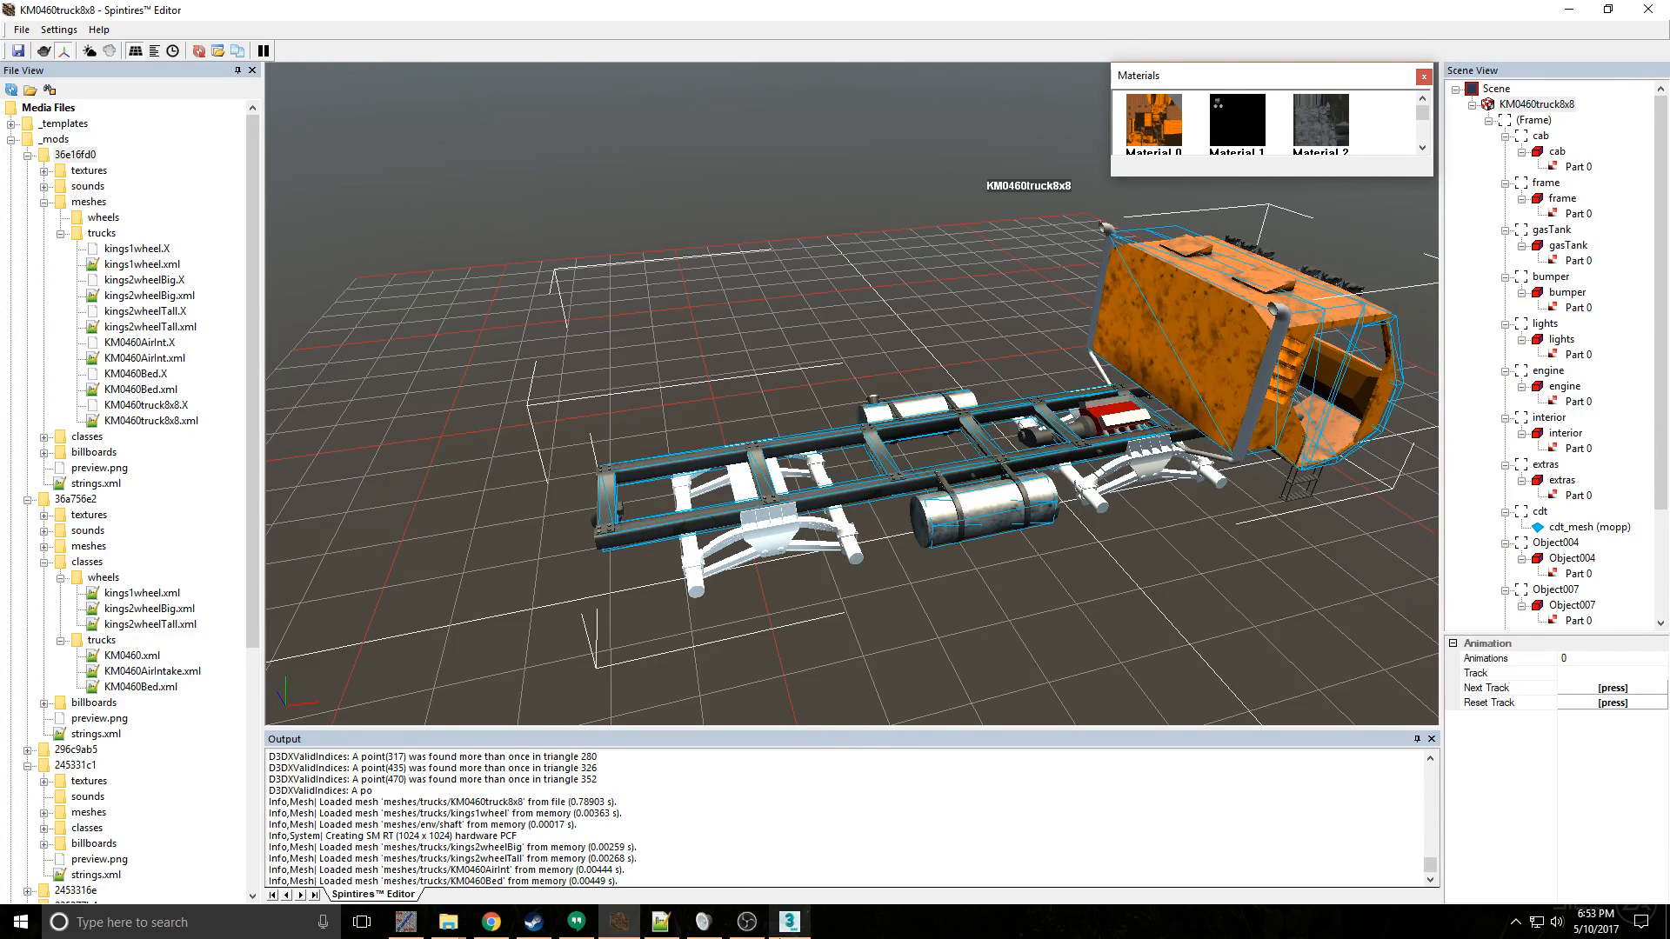
- Switch back to 3ds Max, add an Unwrap UVW modifier to the springs and place it below Skin in the modifier stack
mouse_move(789, 929)
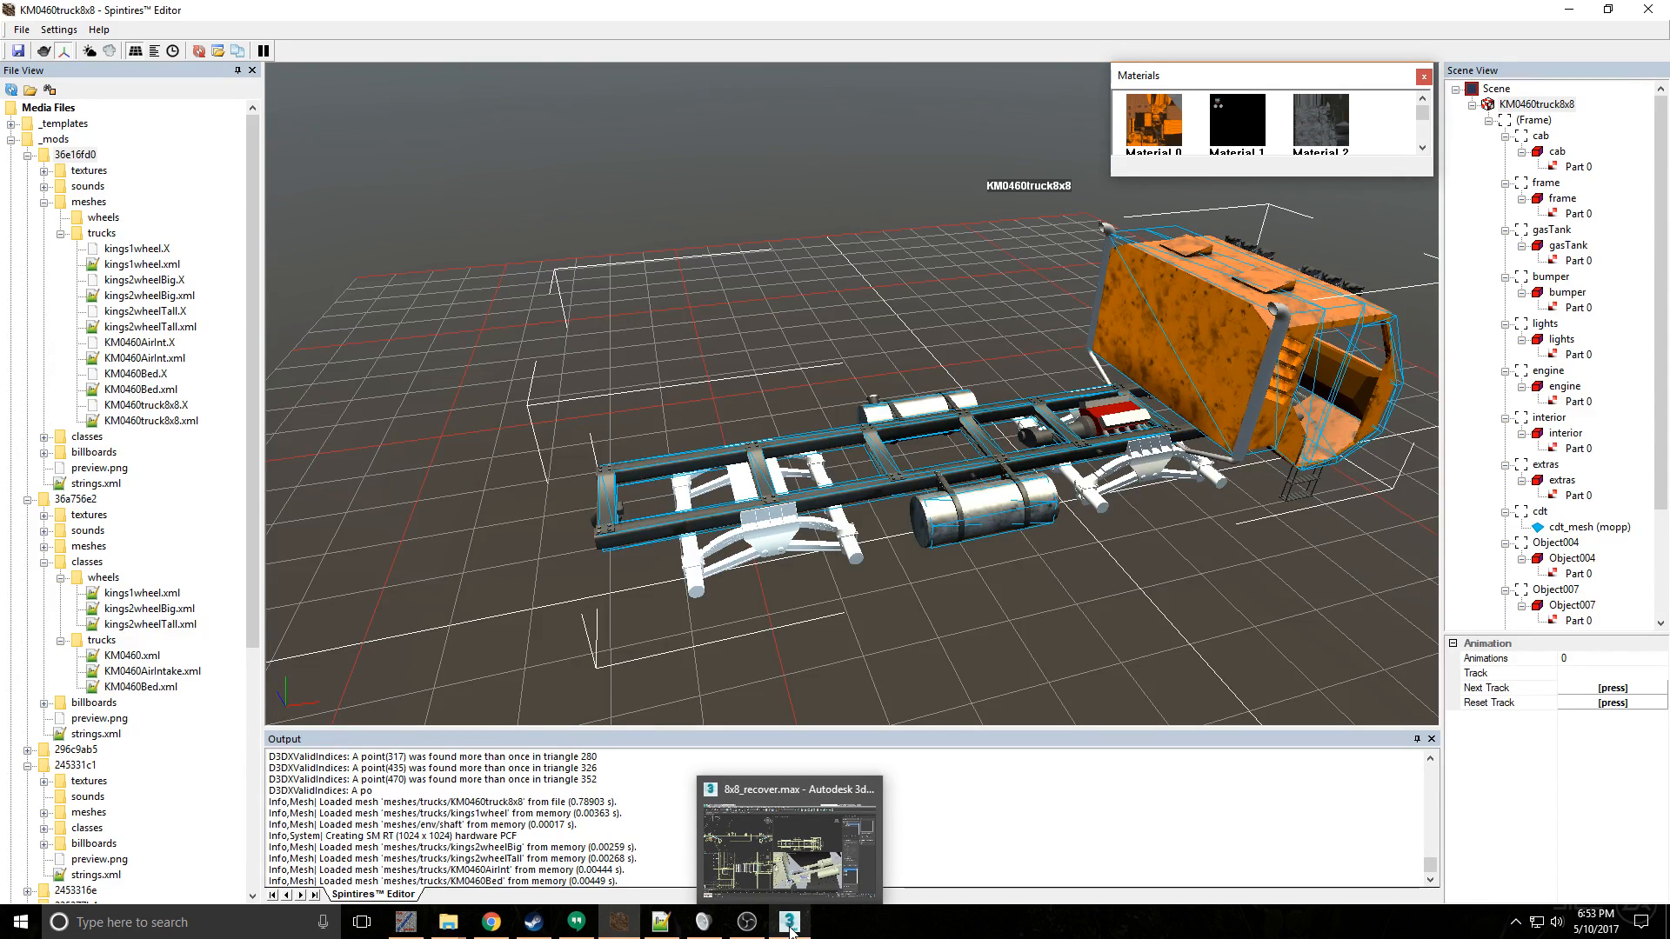
left_click(790, 929)
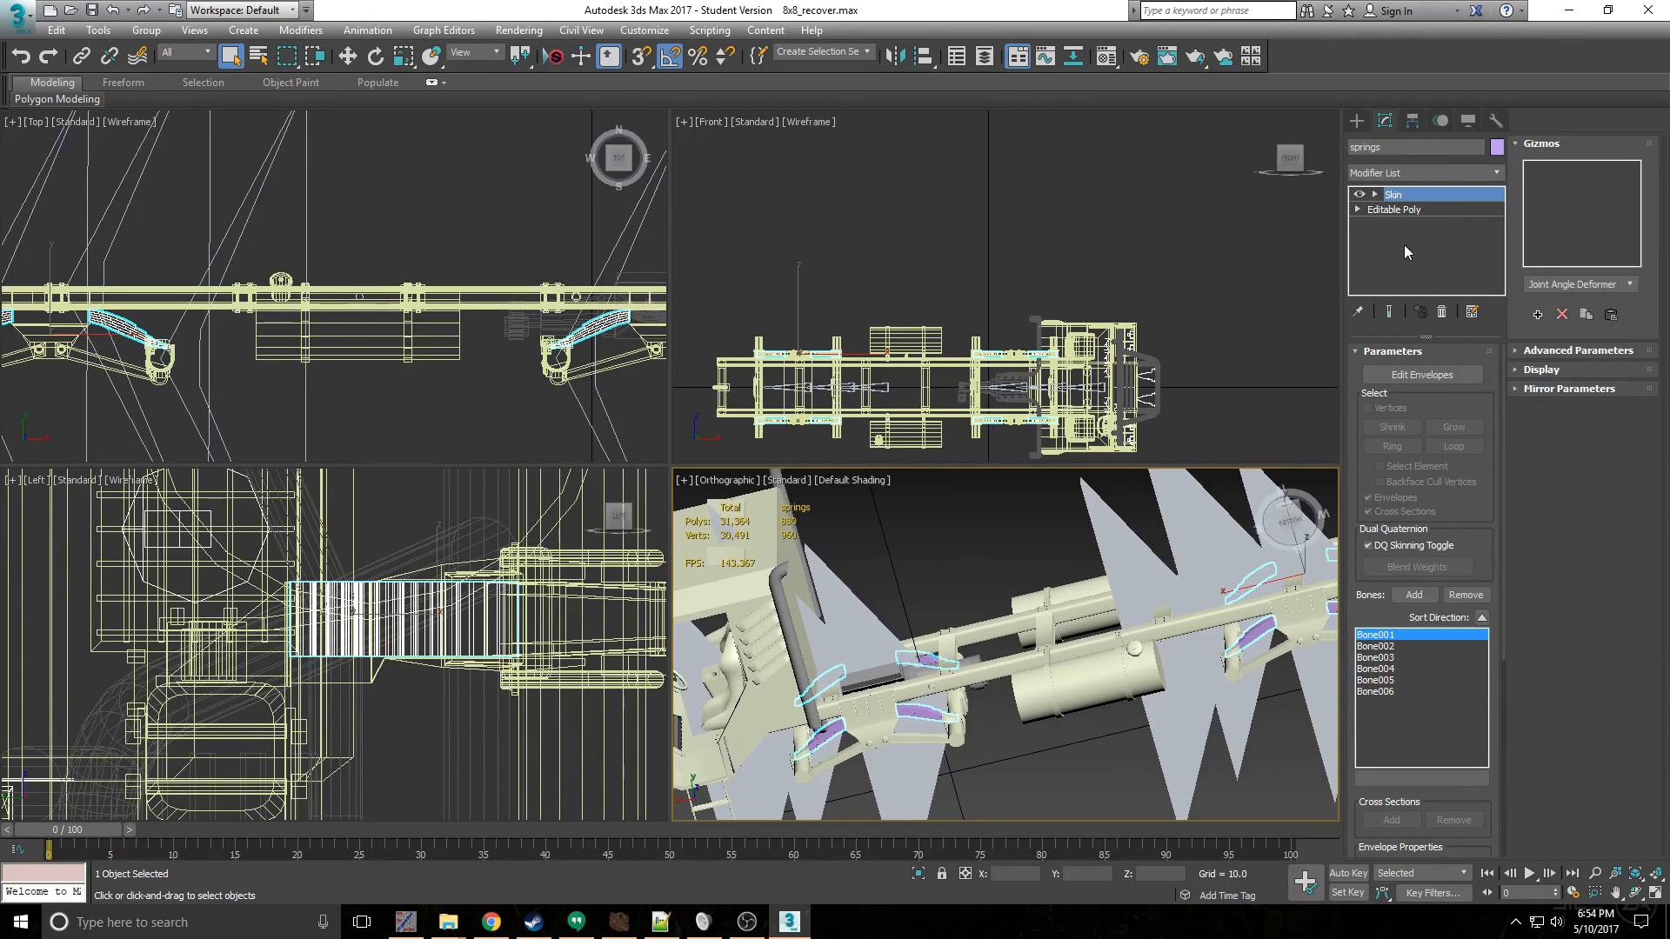
left_click(1404, 172)
scroll(1480, 708, "down", 20)
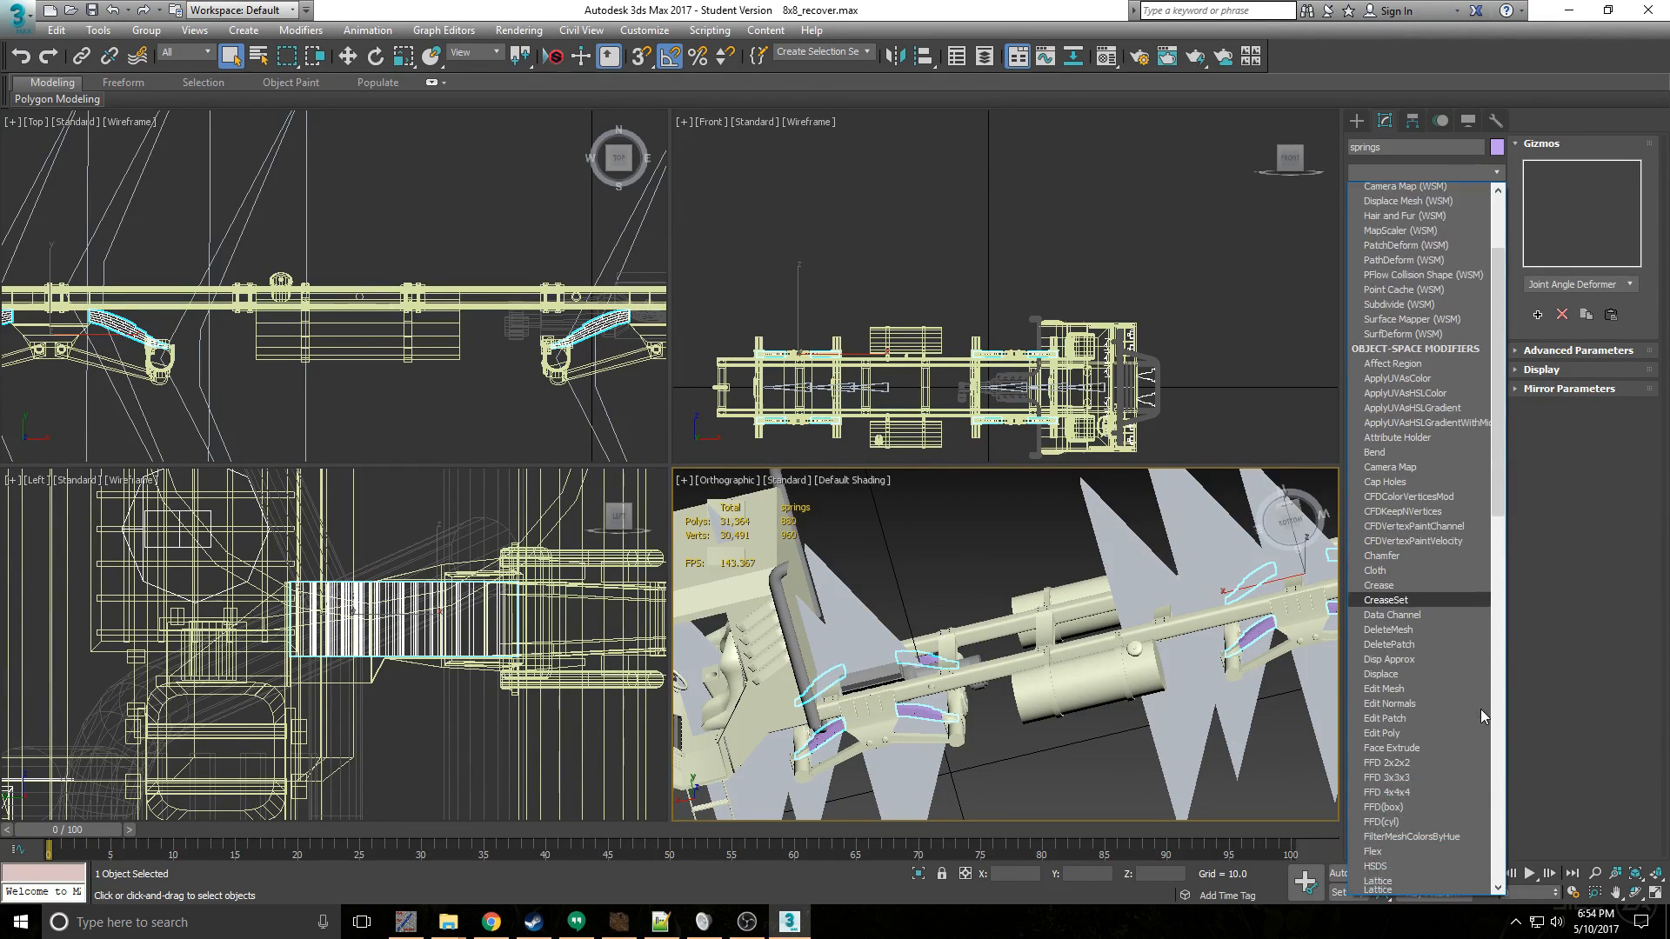
scroll(1413, 621, "down", 6)
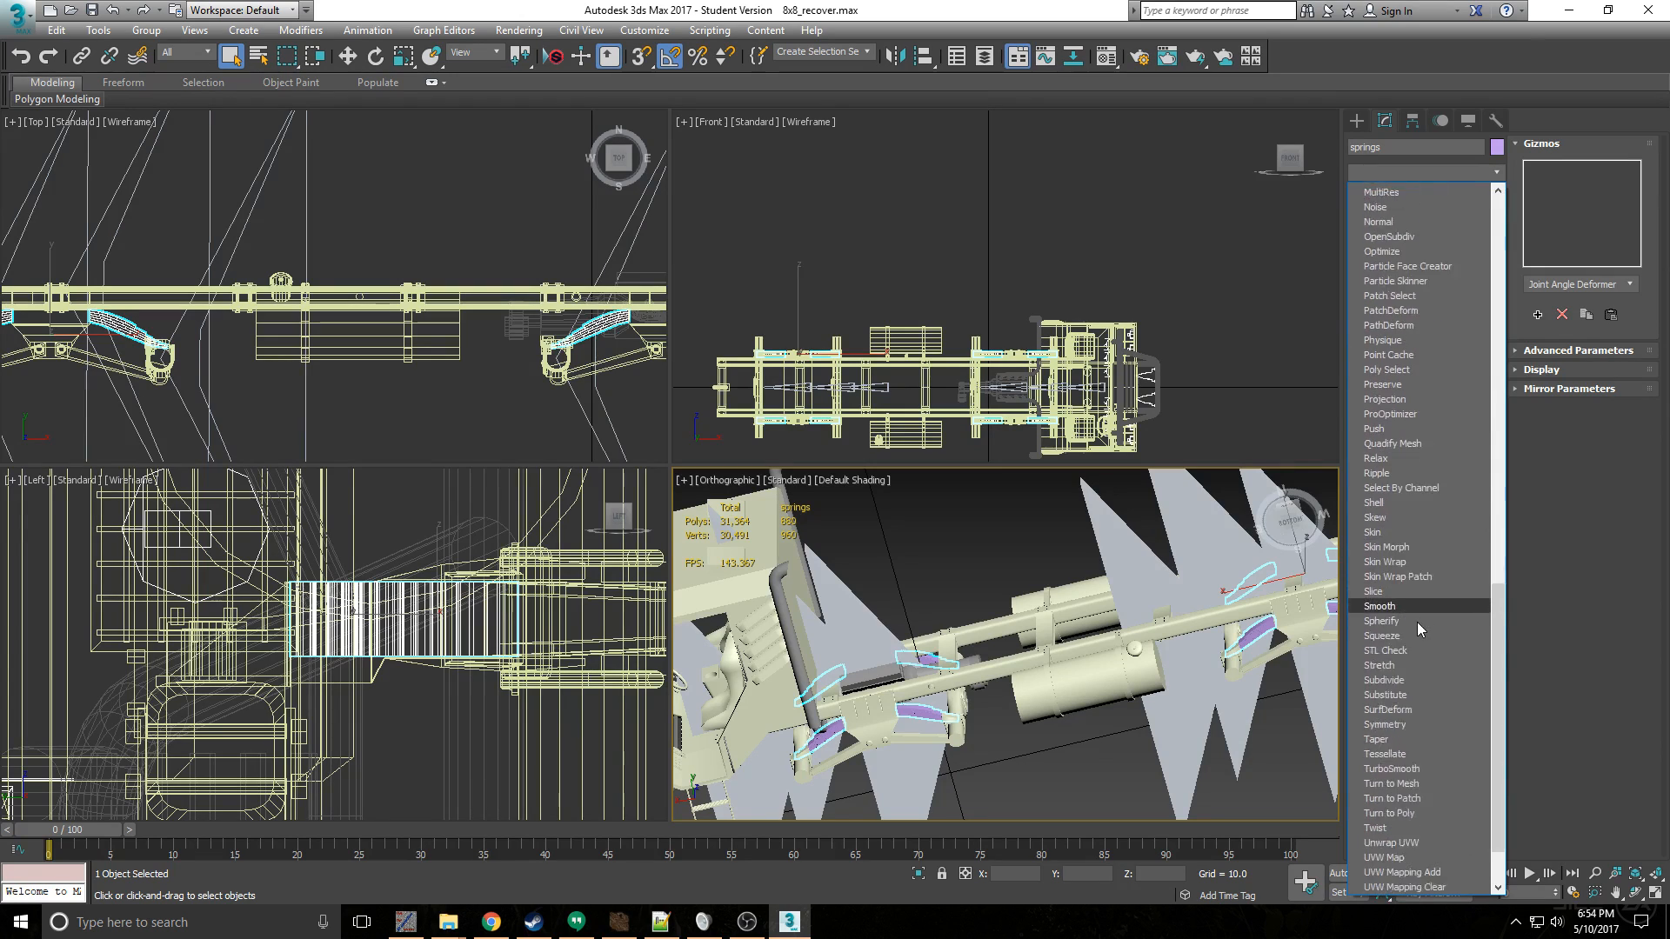
left_click(1420, 737)
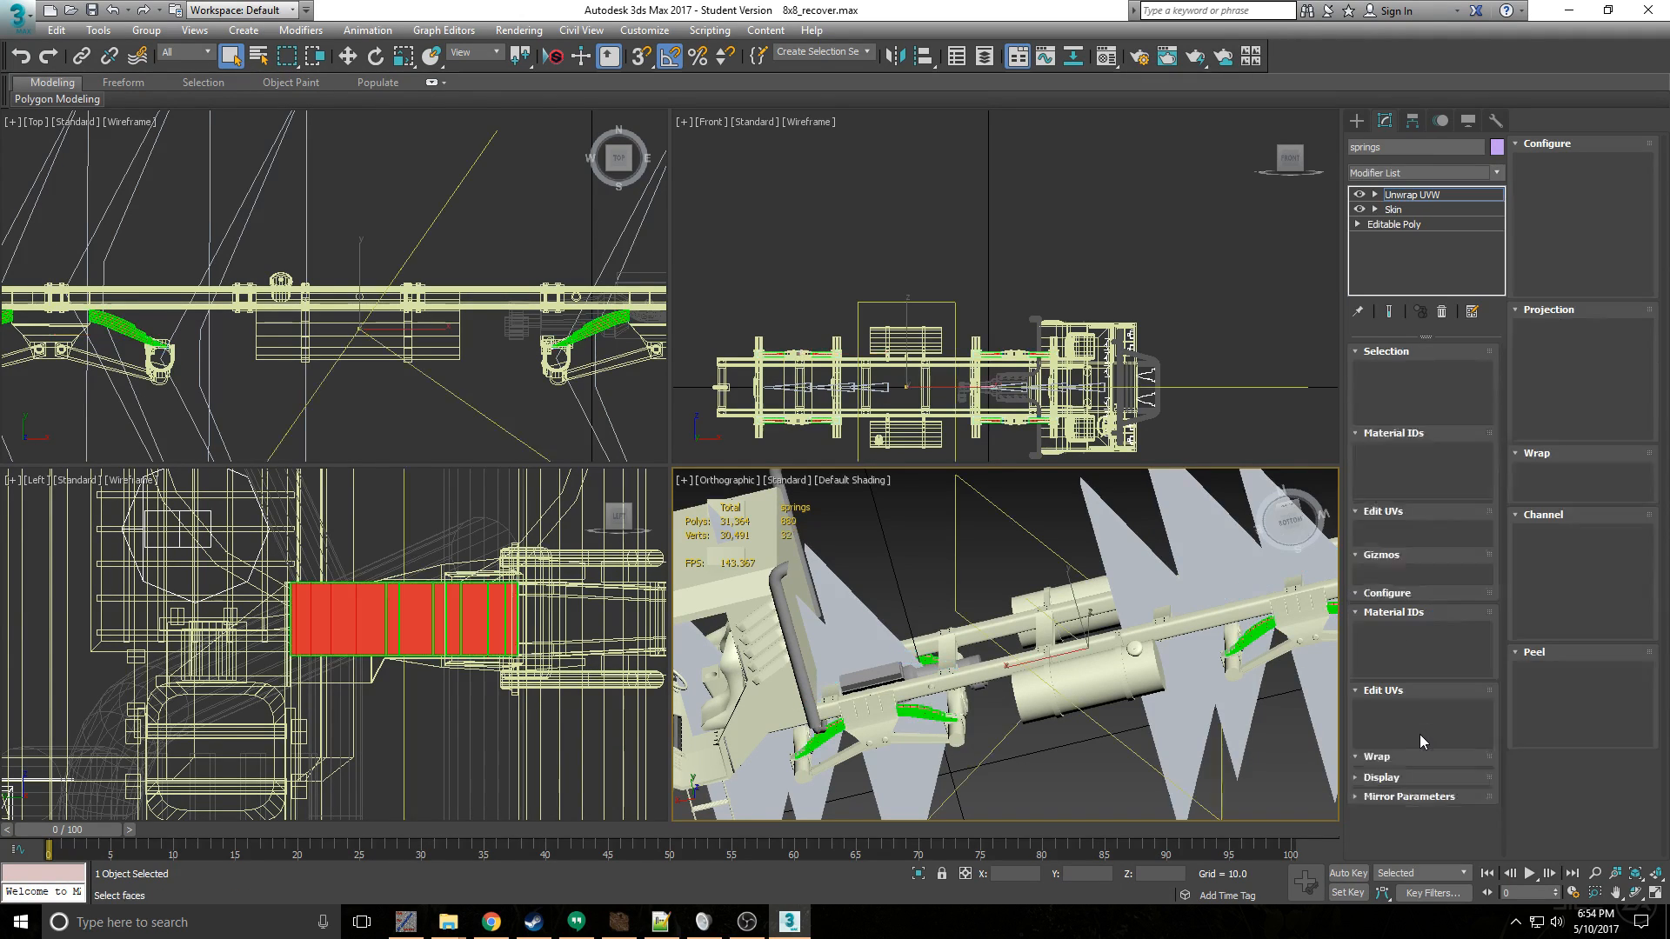
left_click_drag(1413, 196, 1427, 214)
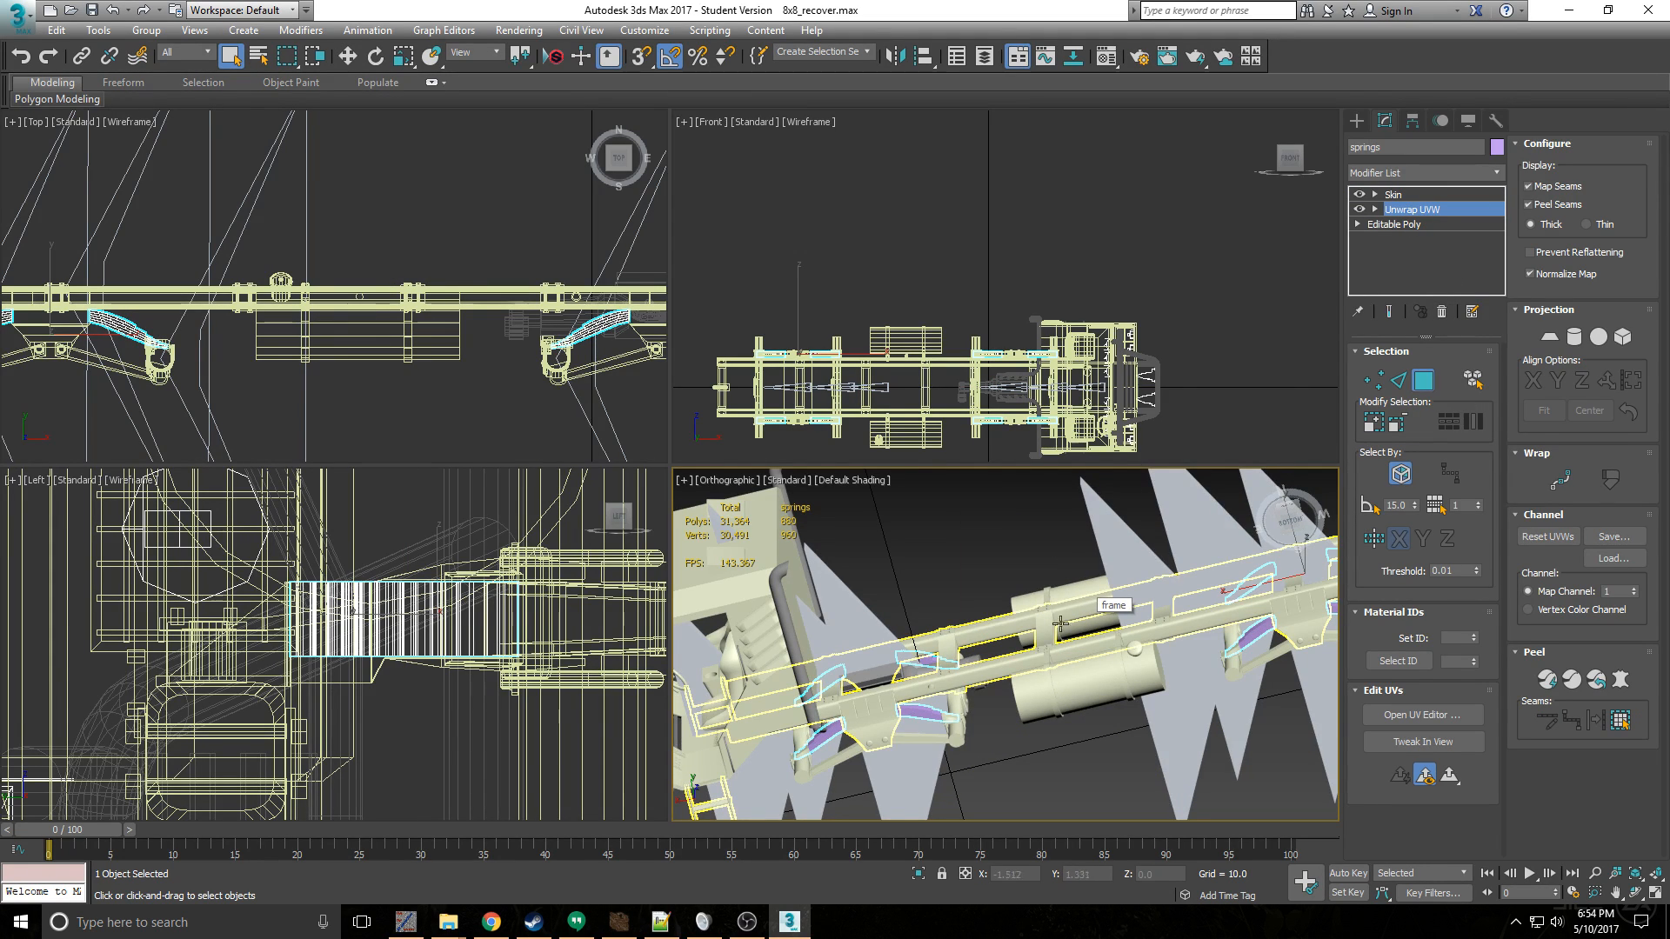
- Reselect the springs and check the bone envelopes of their Skin modifier
middle_click_drag(1033, 661, 1038, 619)
left_click(1439, 565)
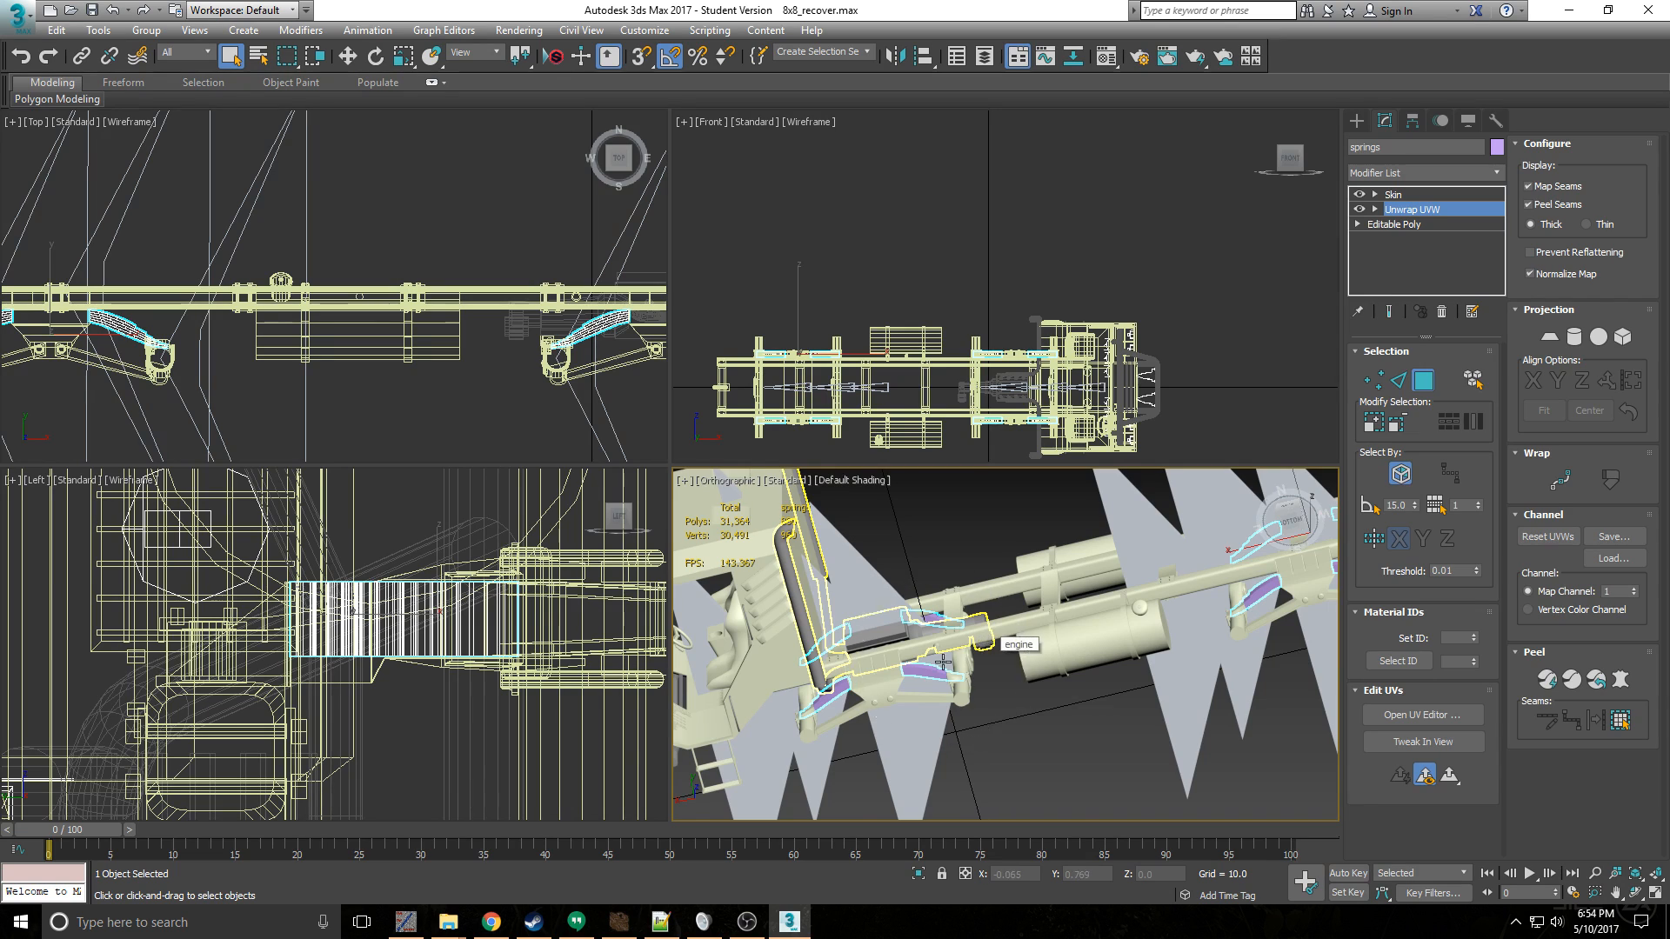
middle_click_drag(943, 661, 1035, 611)
key("ctrl+a")
left_click(1019, 626)
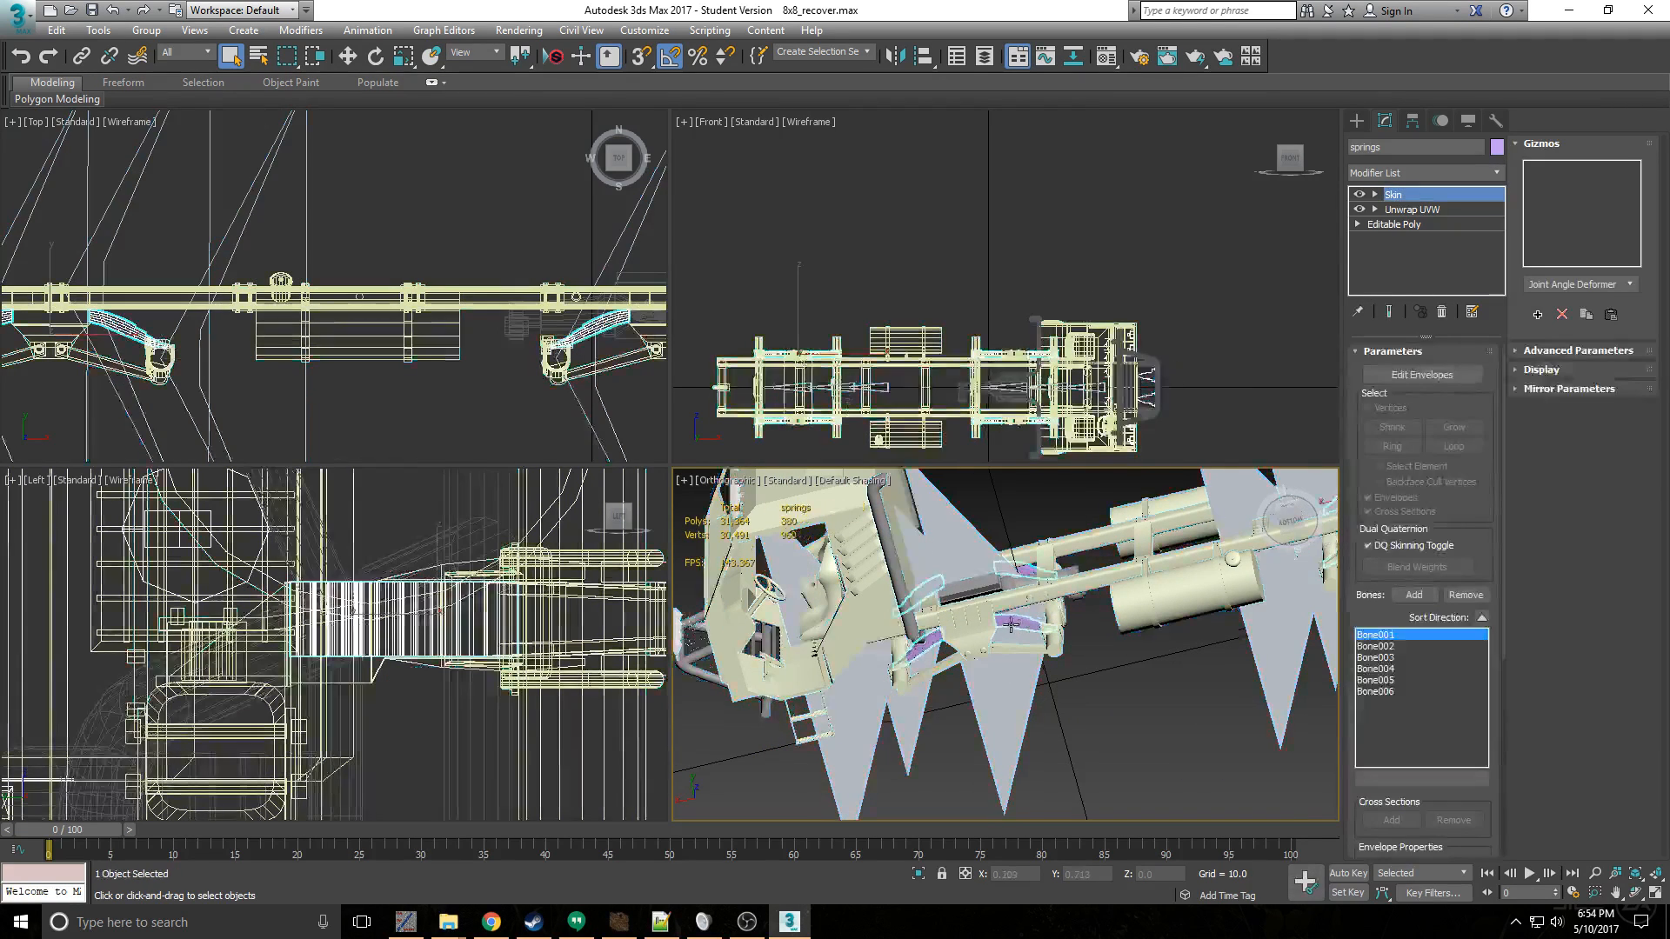
left_click(1422, 379)
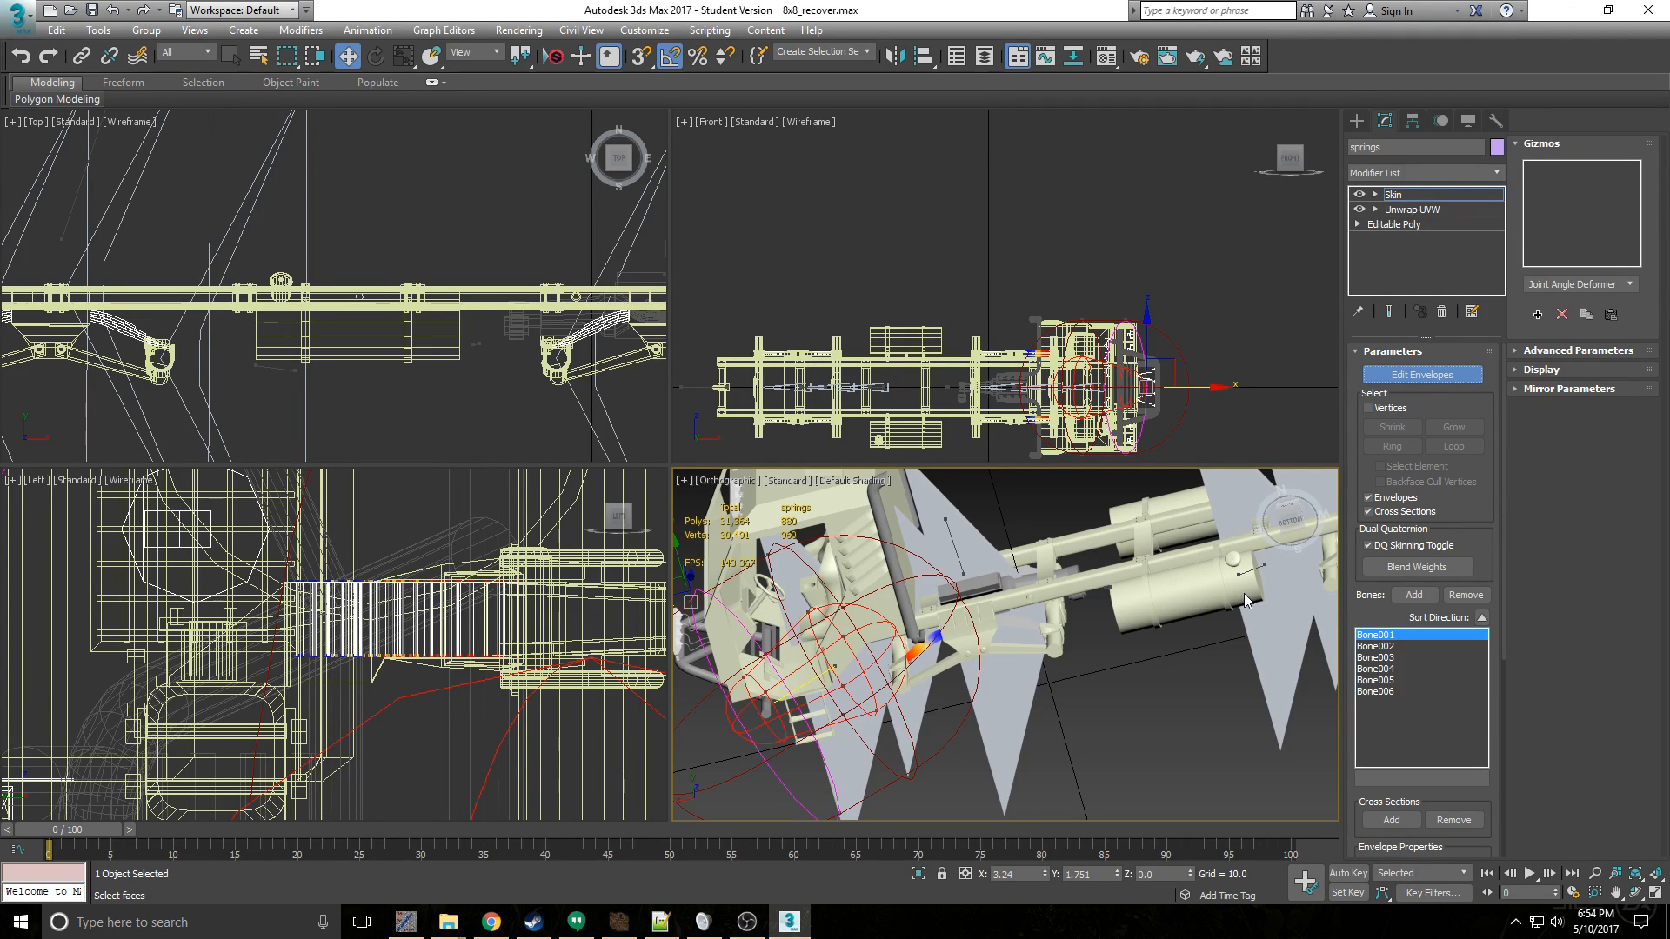
left_click(1421, 374)
- Activate the Unwrap UVW modifier of the springs in face mode and check the front and rear spring groups in side view
left_click(1422, 210)
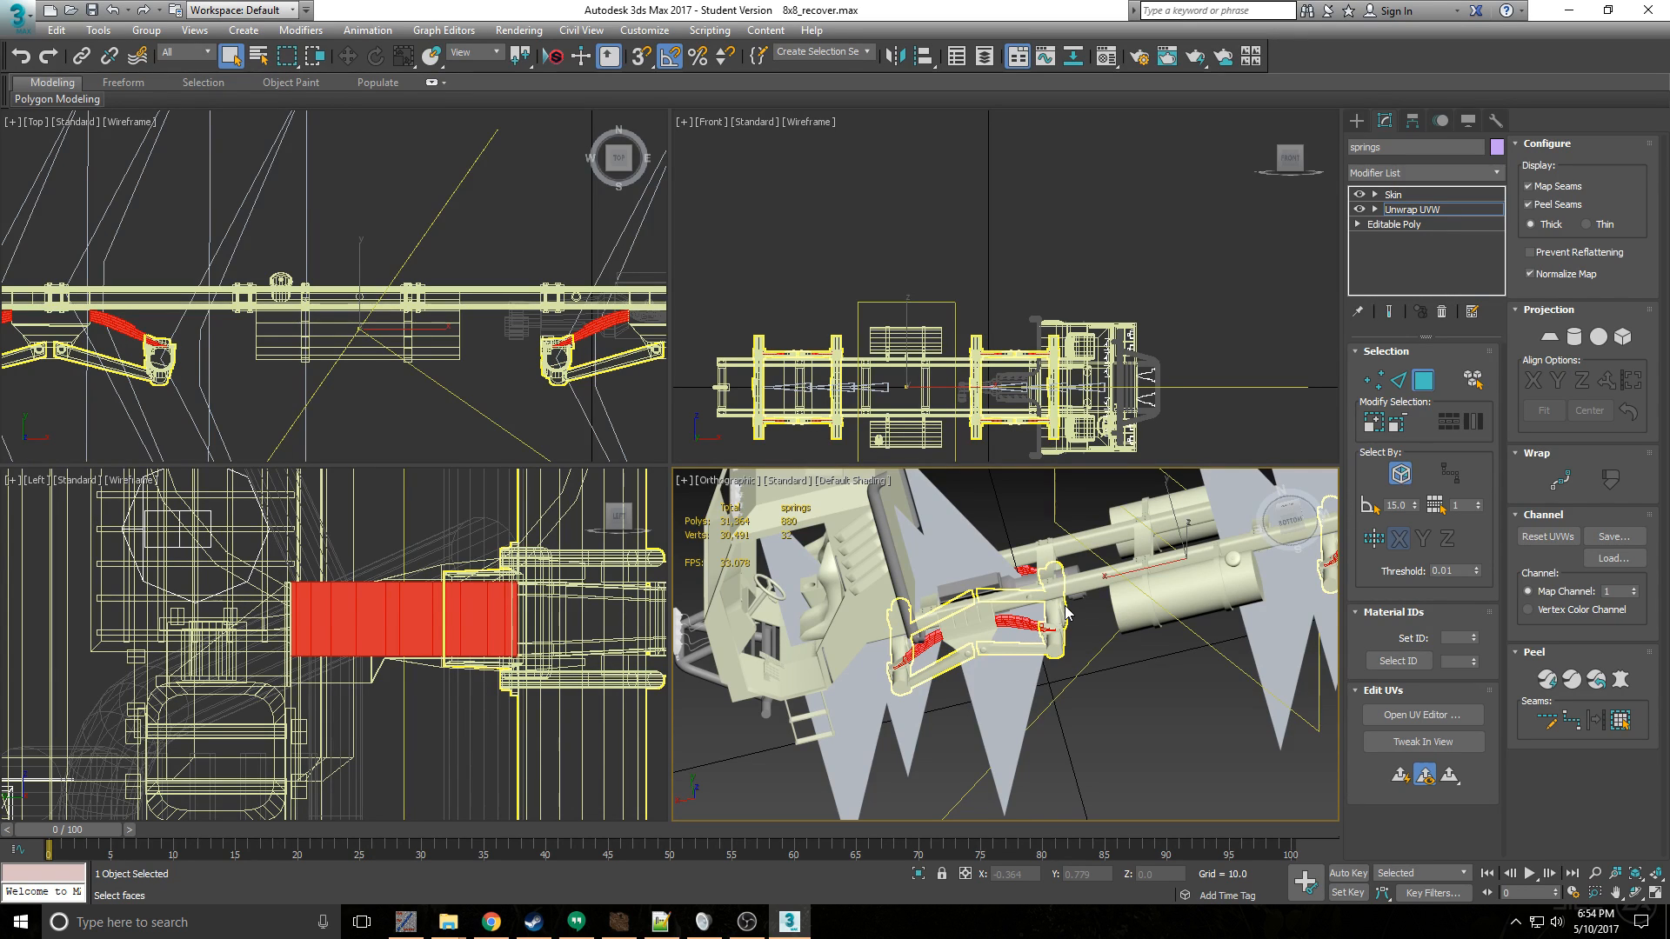
right_click(892, 579)
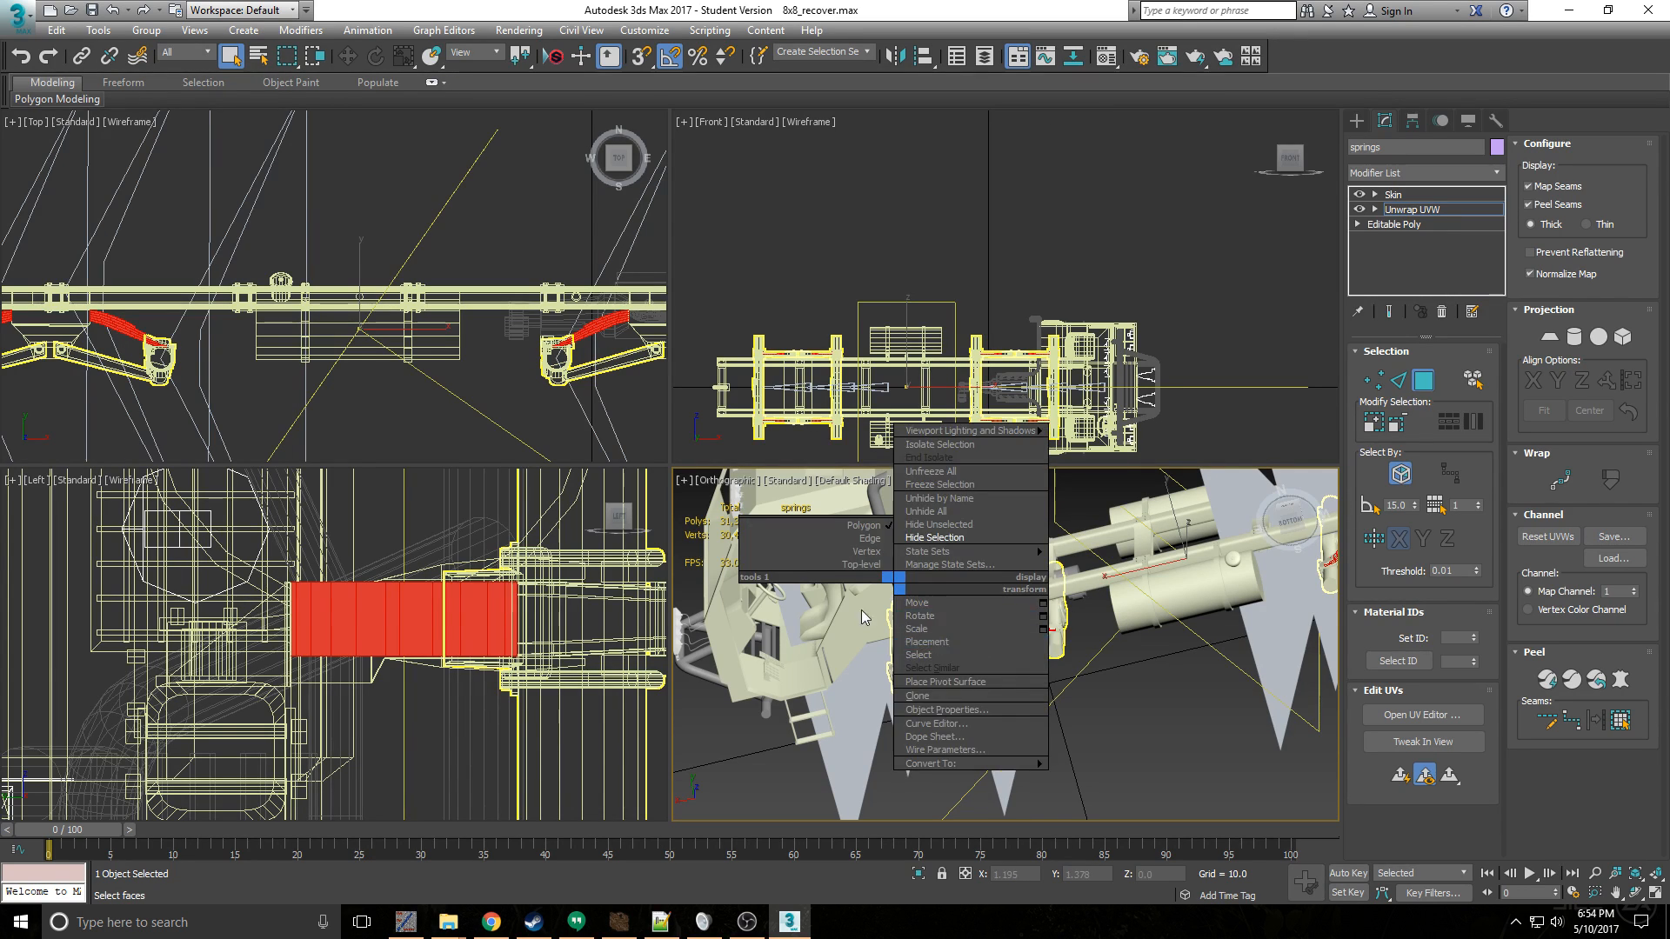
left_click(918, 654)
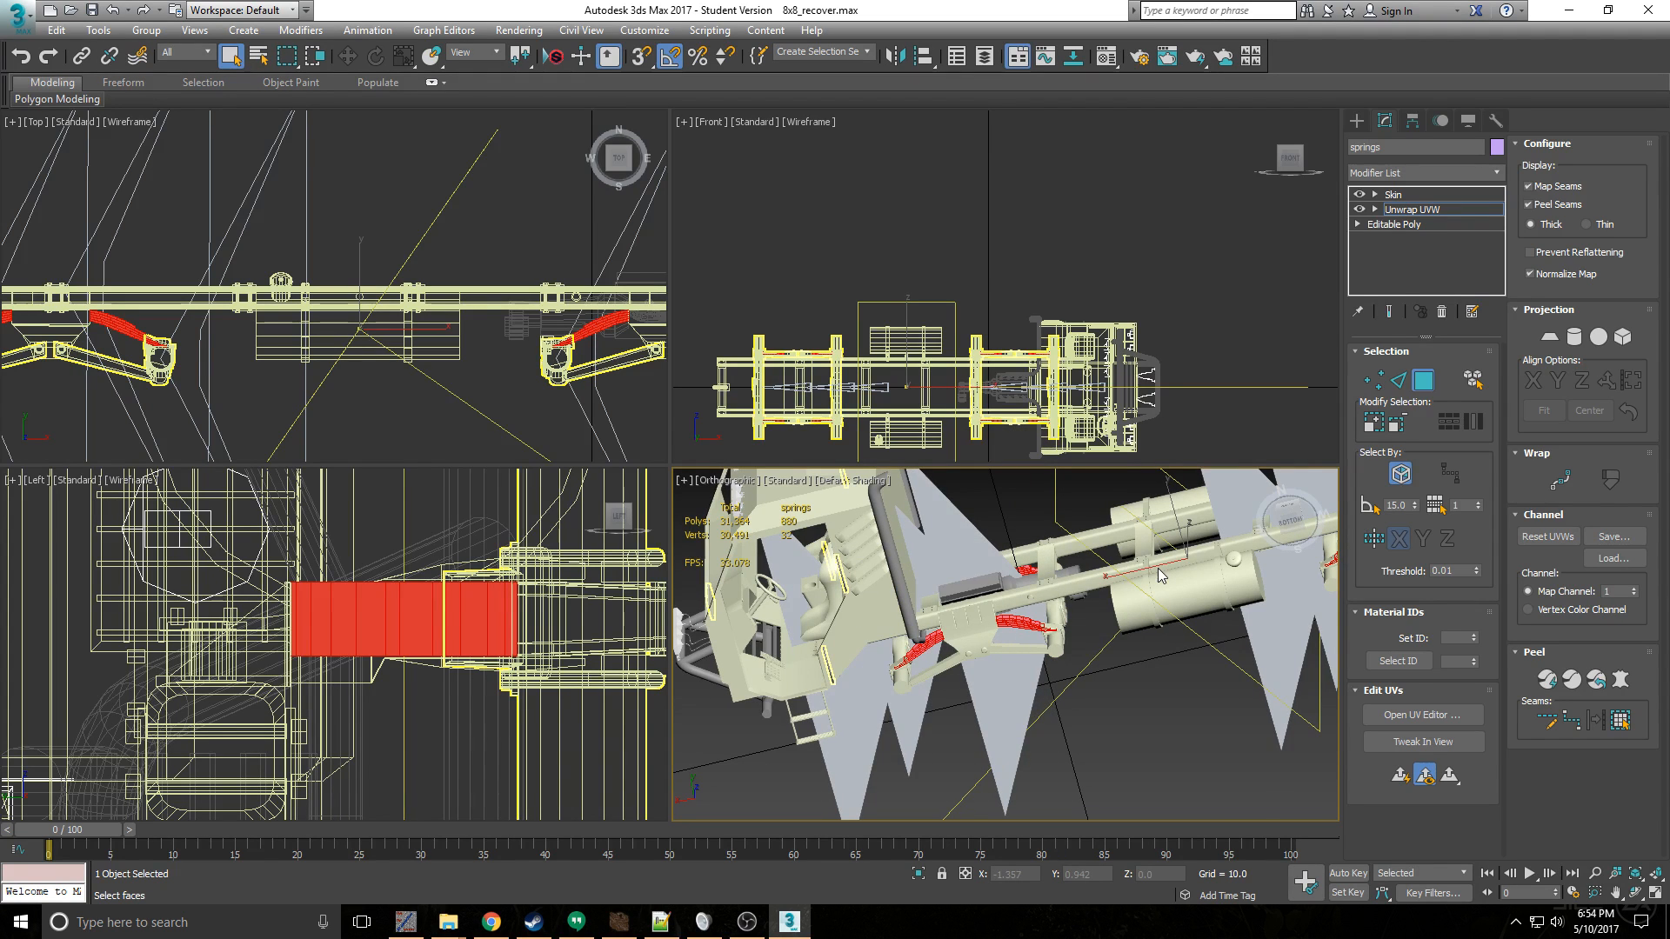
middle_click_drag(1102, 570, 911, 652, "alt")
scroll(905, 646, "up", 2)
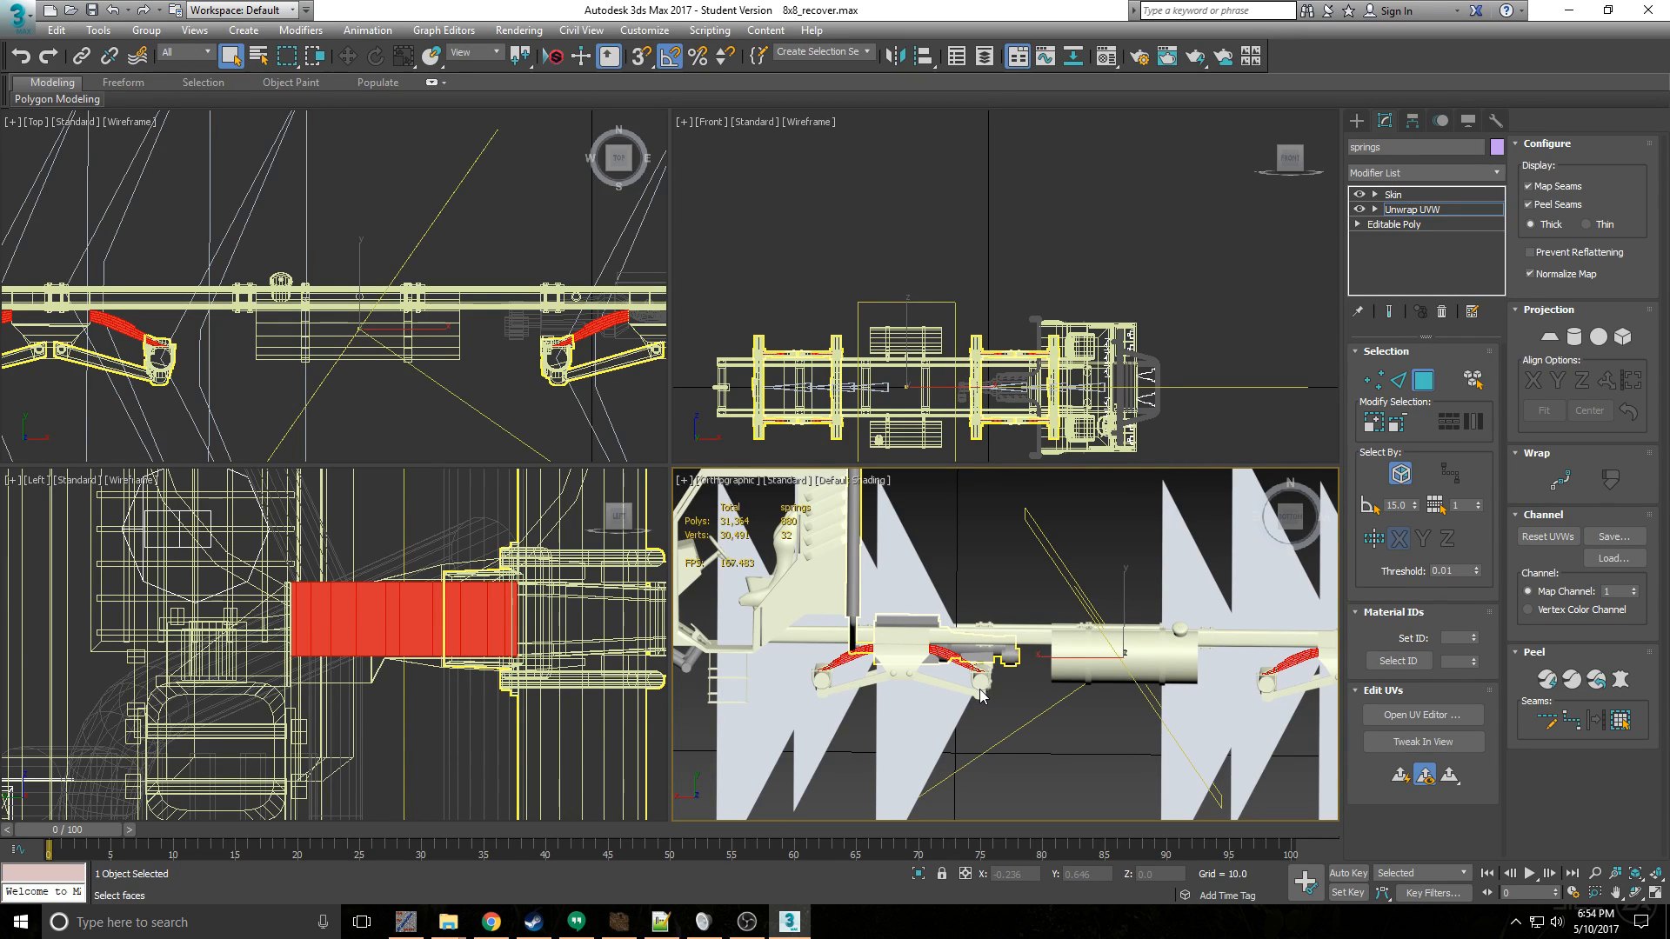
middle_click_drag(1105, 659, 1006, 643)
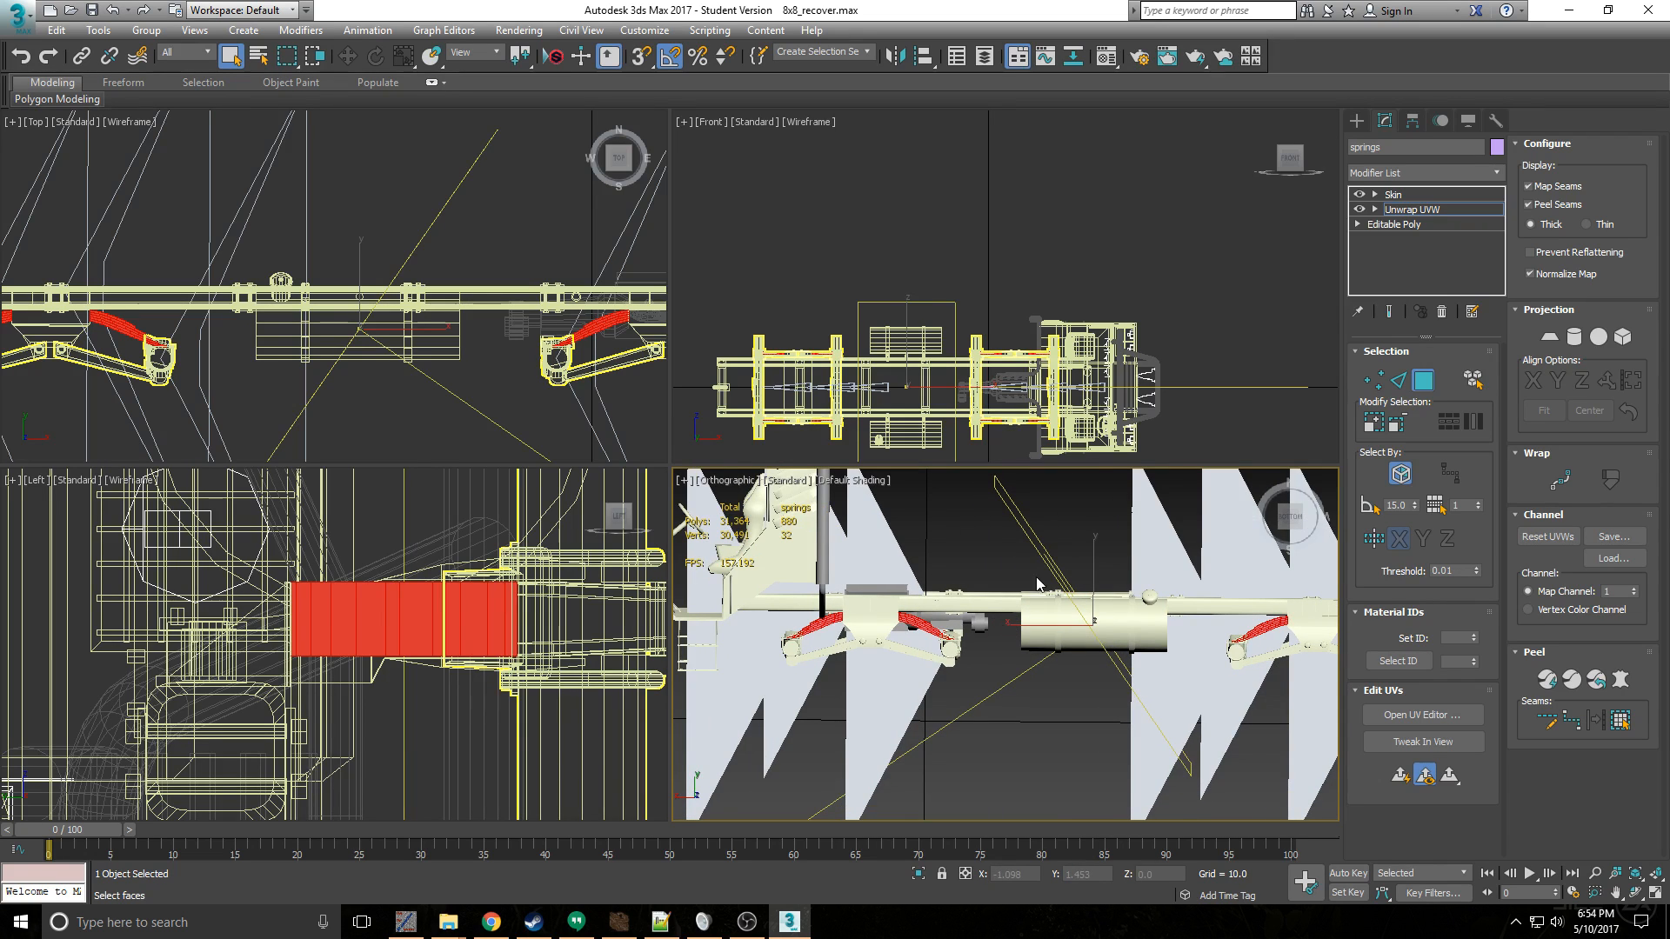
middle_click_drag(1144, 604, 1042, 578)
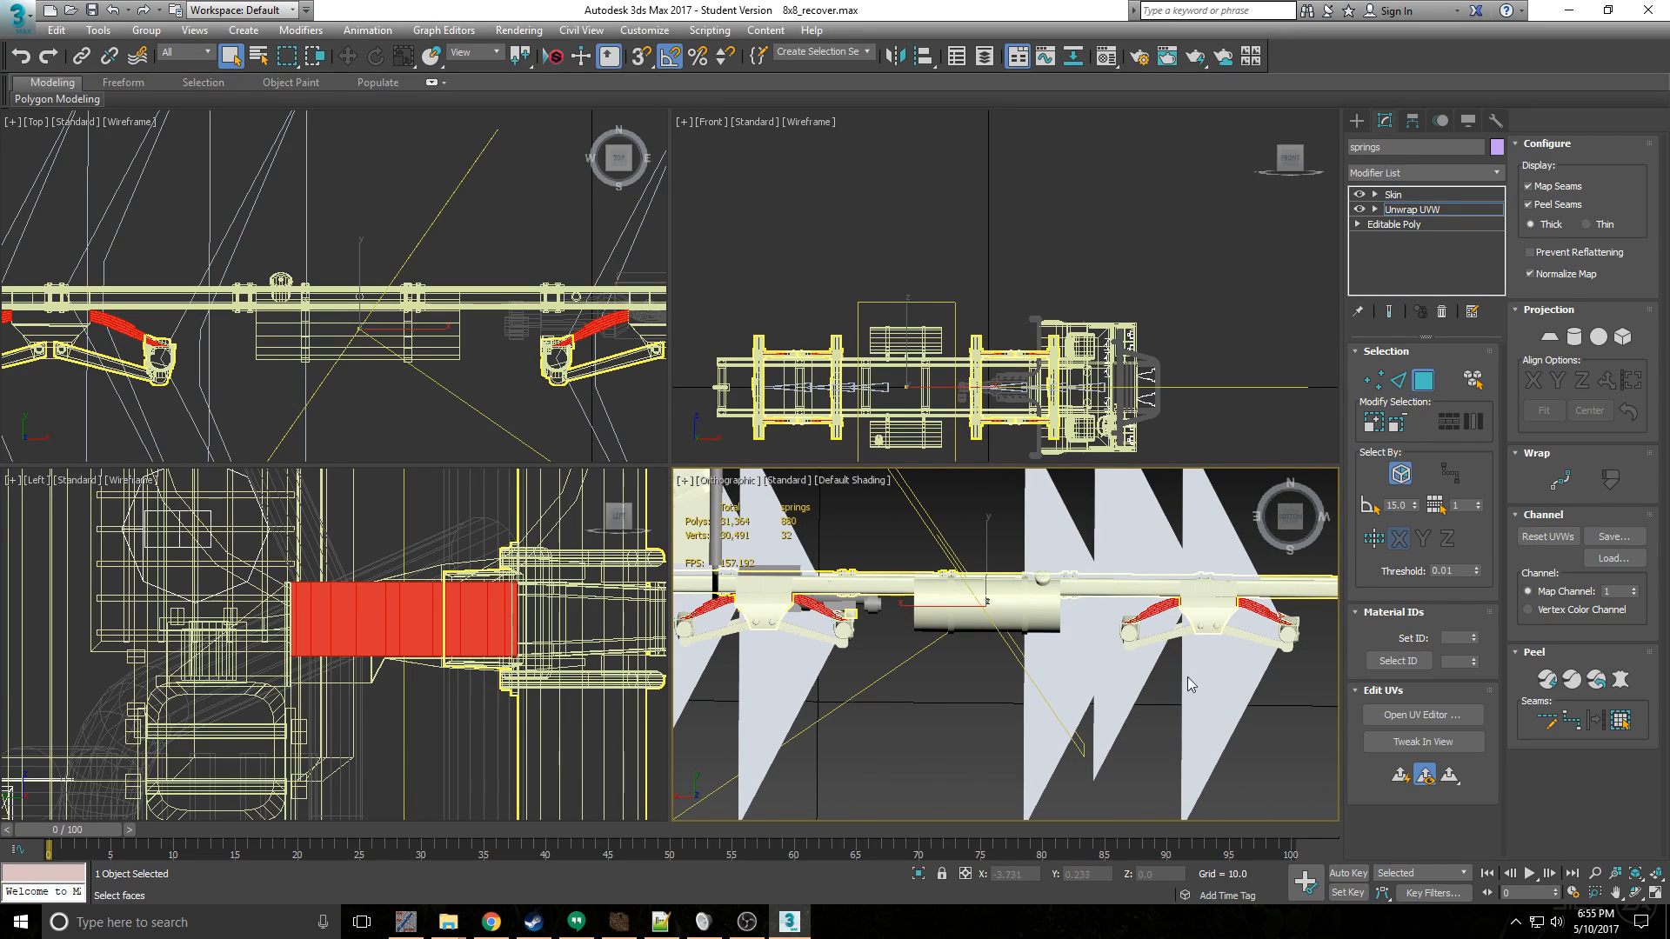
middle_click_drag(1167, 632, 1016, 663)
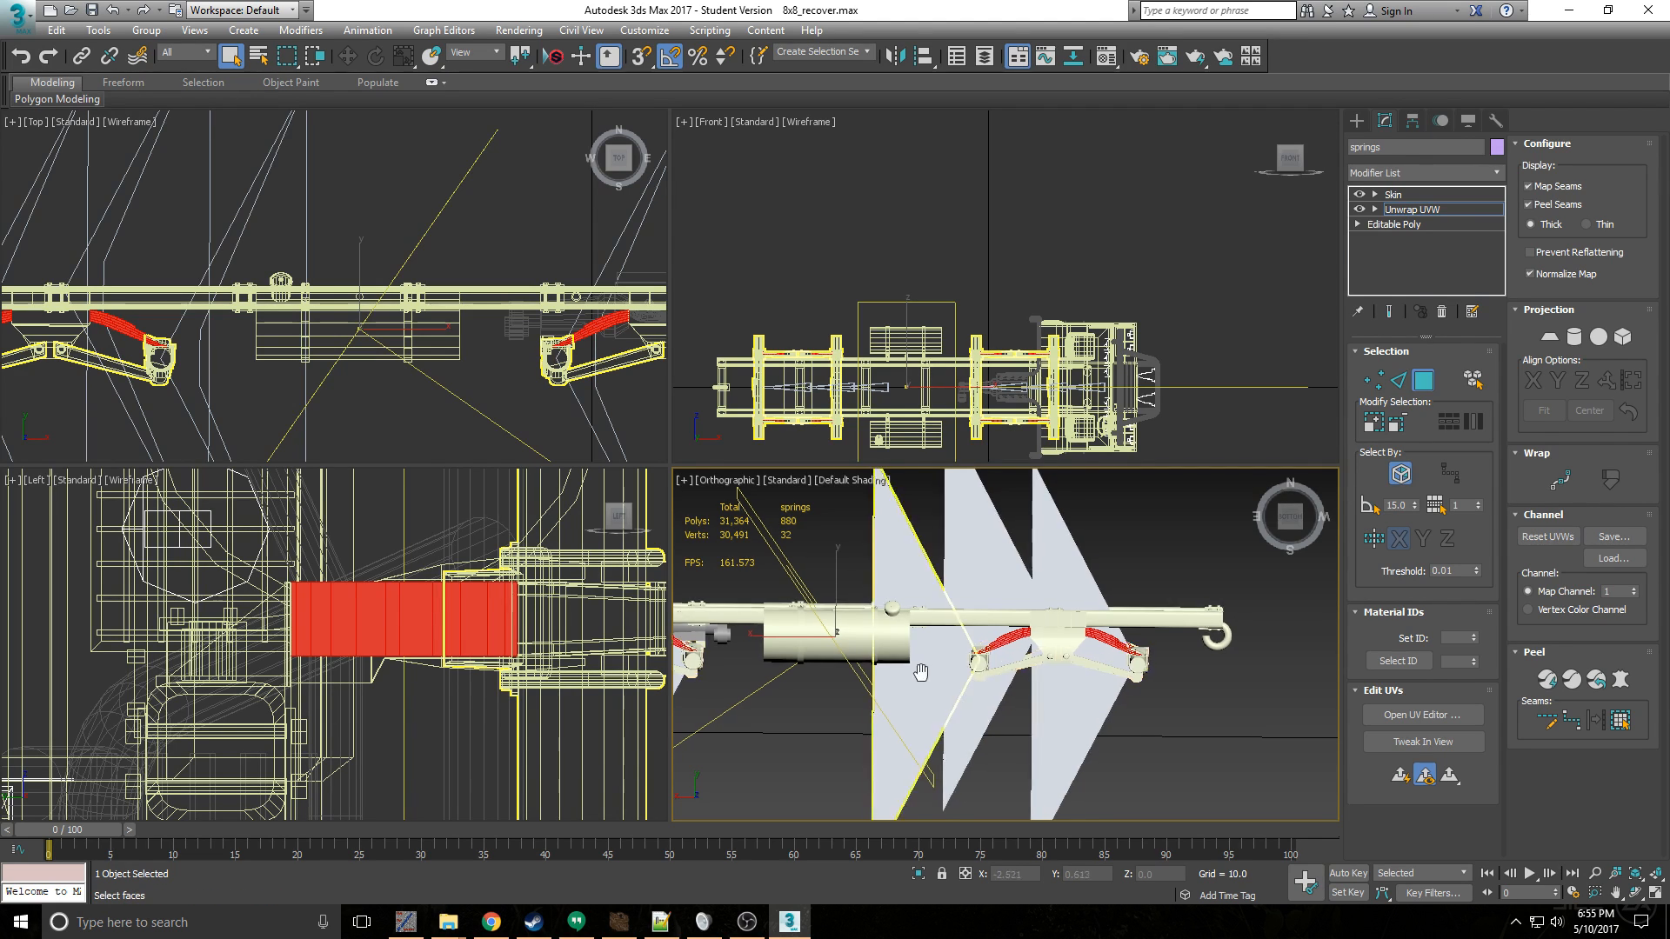
middle_click_drag(961, 665, 1056, 593)
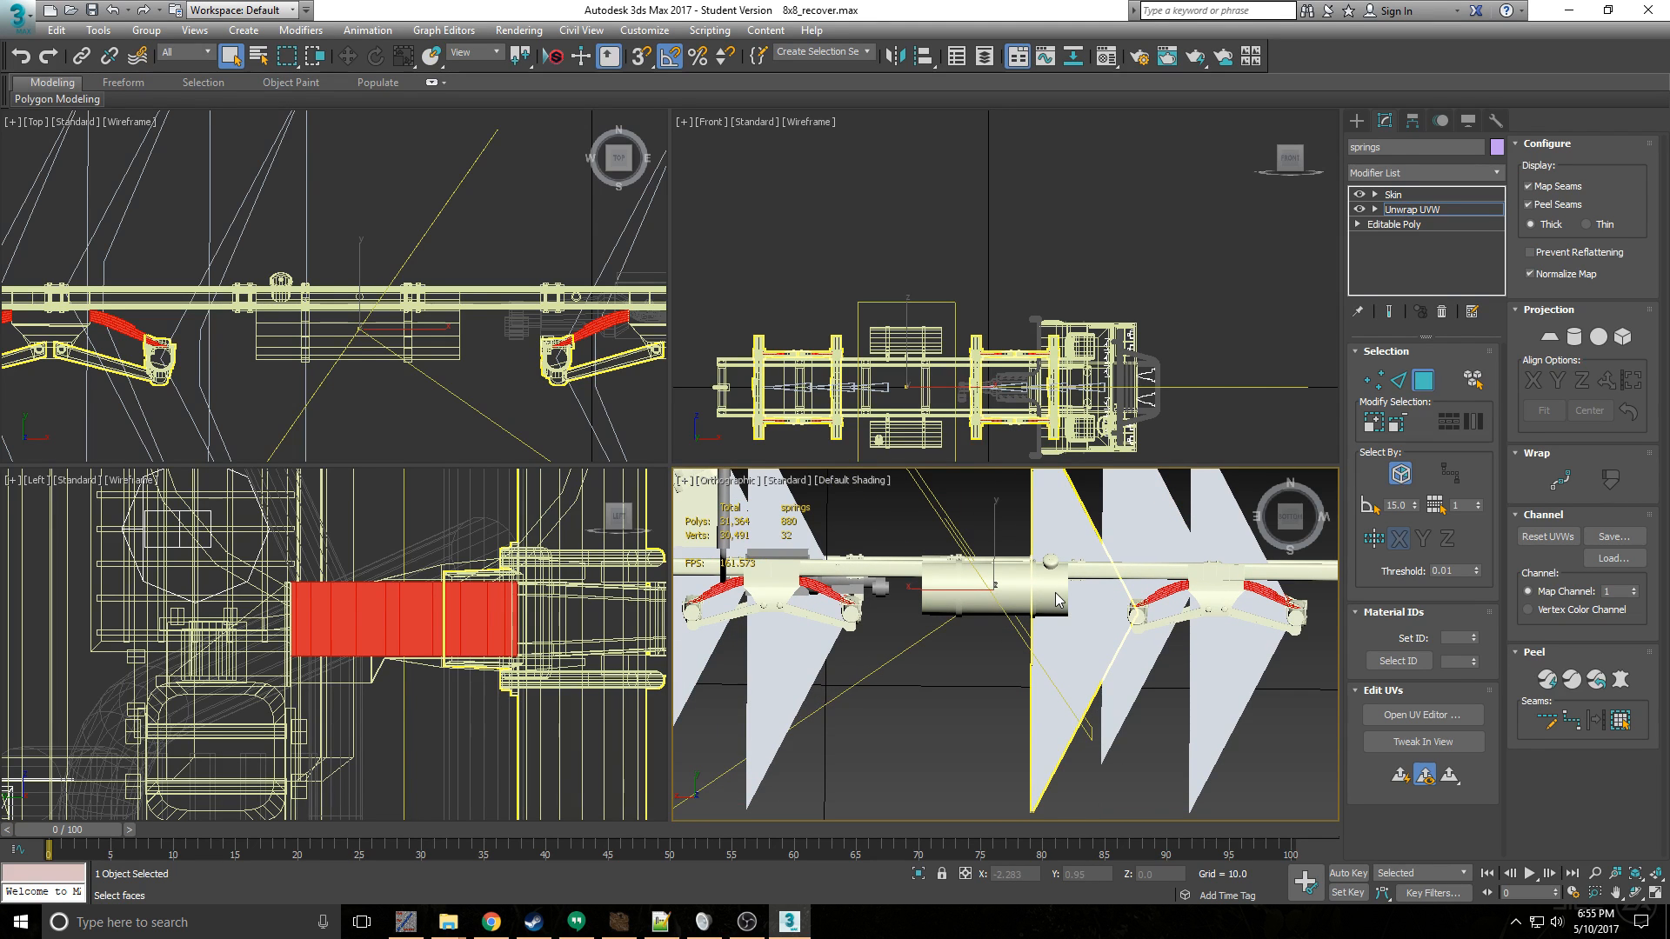
middle_click_drag(923, 585, 979, 573)
- Open the springs in the UV editor and apply Flatten Mapping with a polygon angle threshold of 45 and spacing of 0.001
left_click(1423, 715)
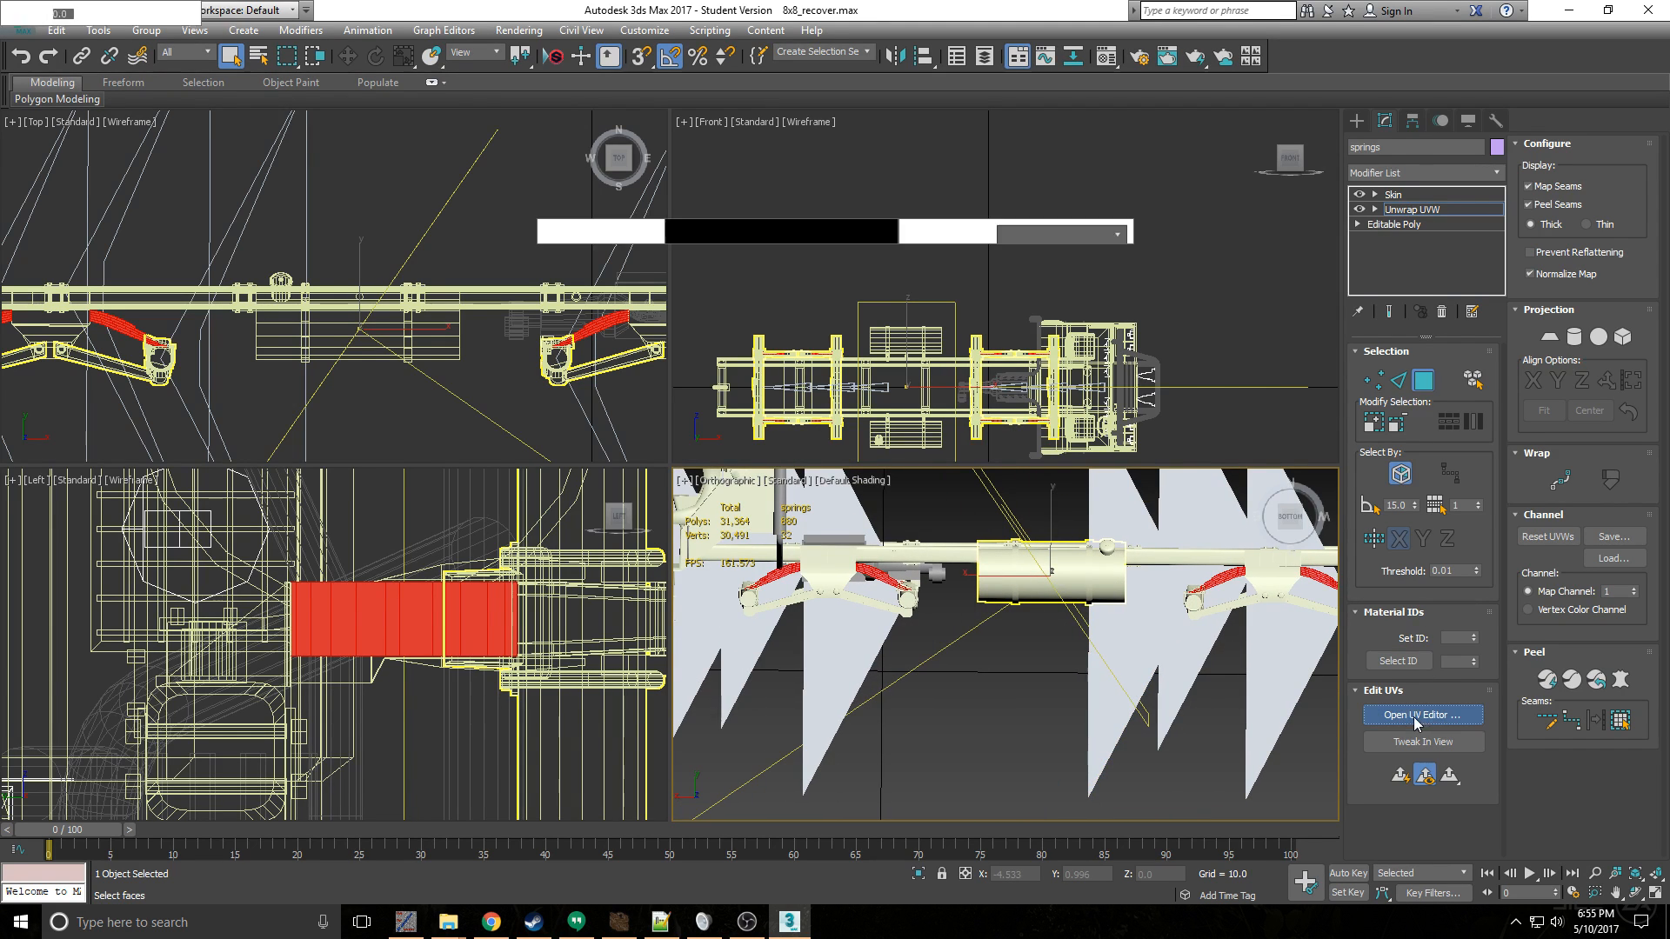
scroll(411, 274, "down", 5)
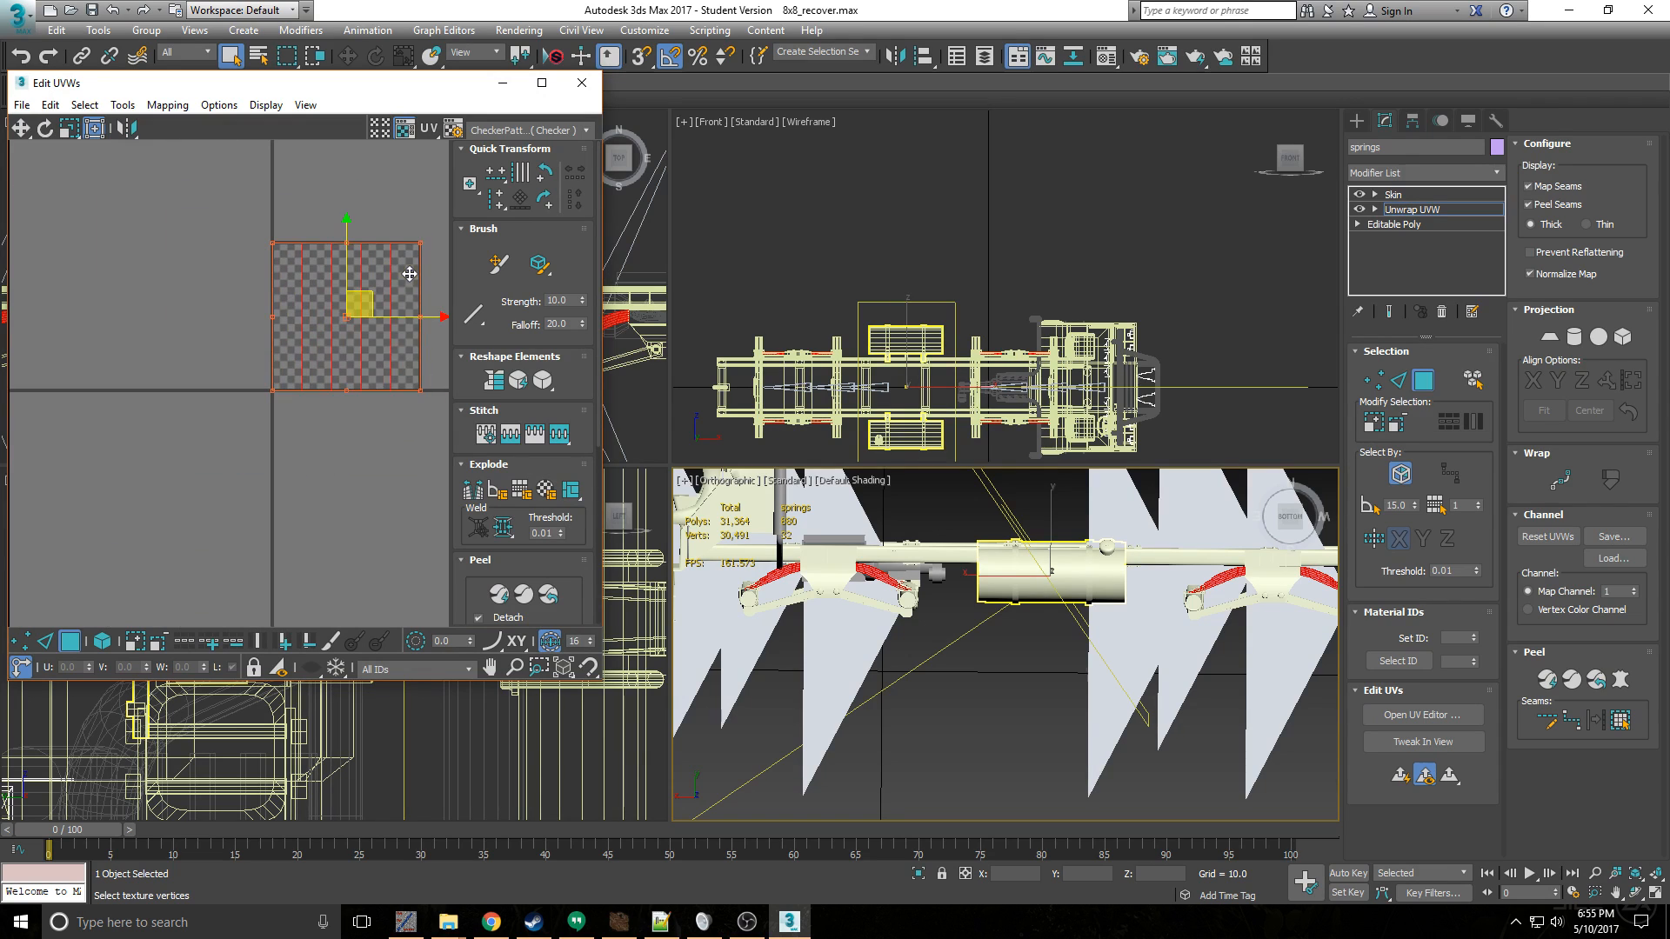
left_click(410, 287)
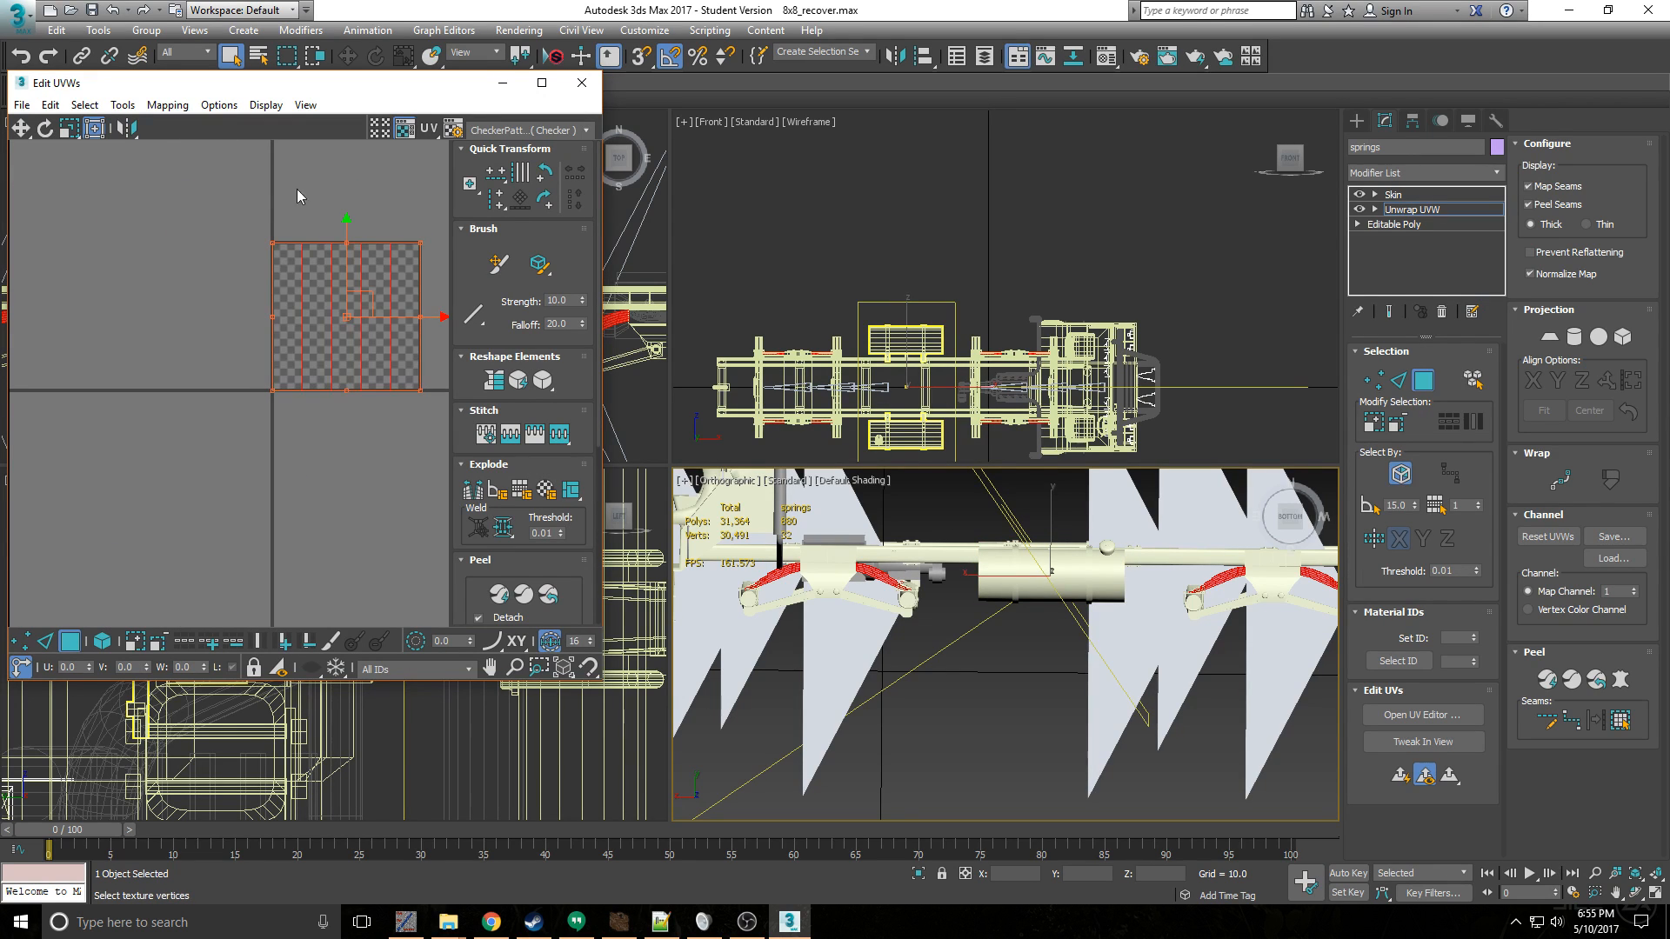
scroll(278, 252, "up", 5)
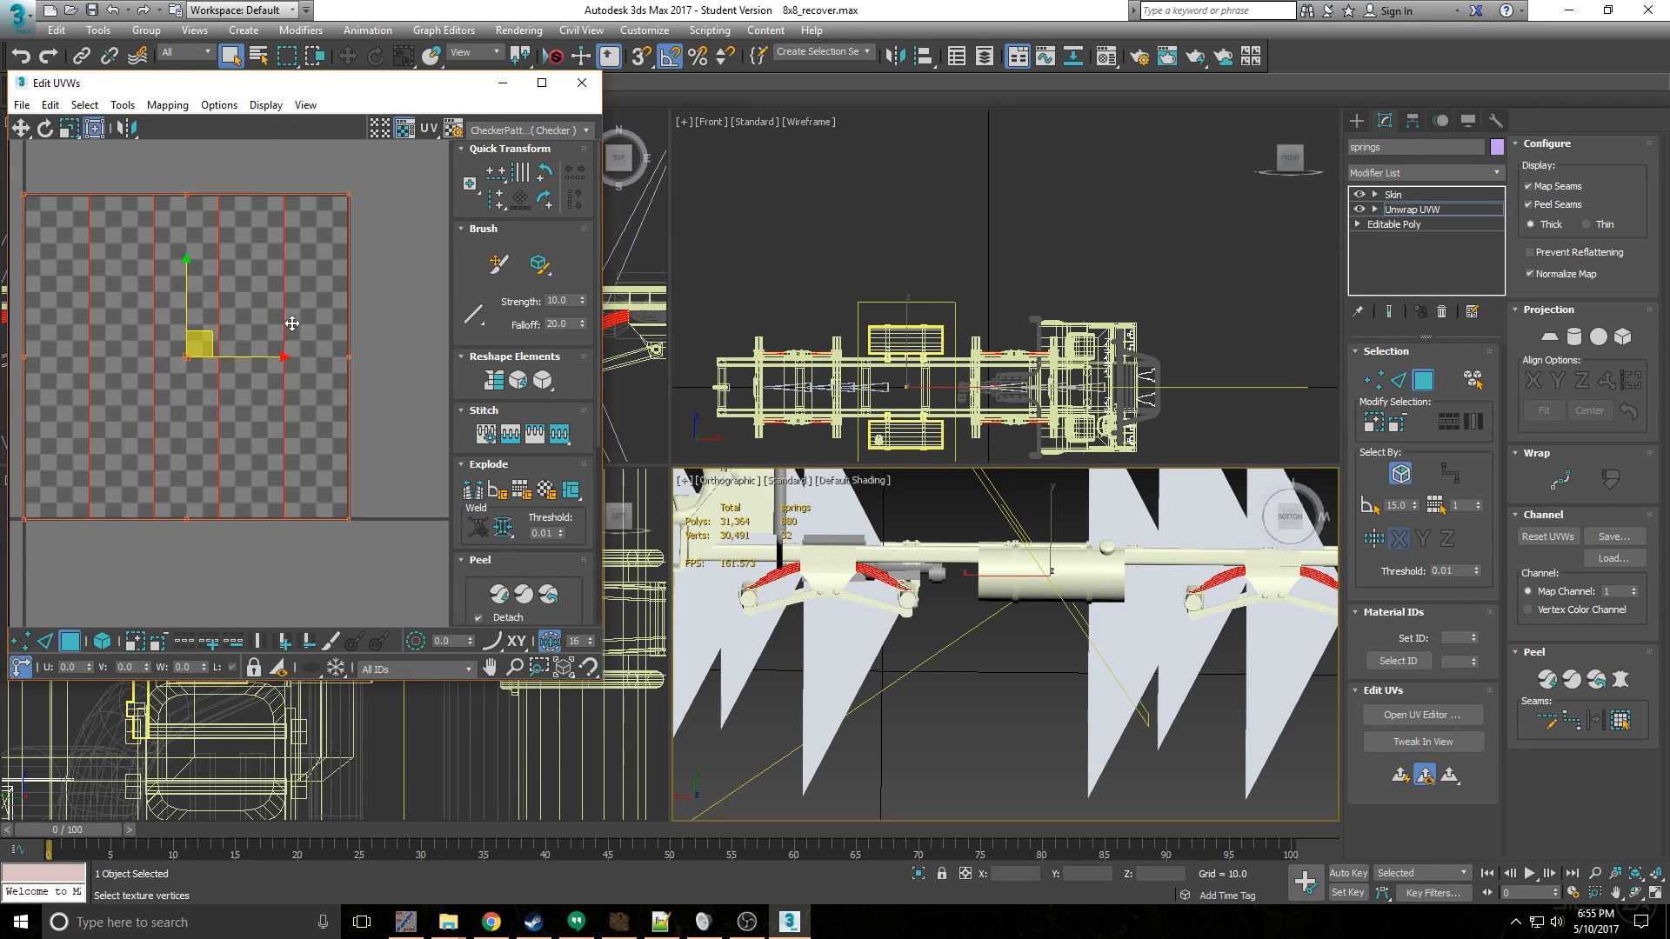
left_click(167, 105)
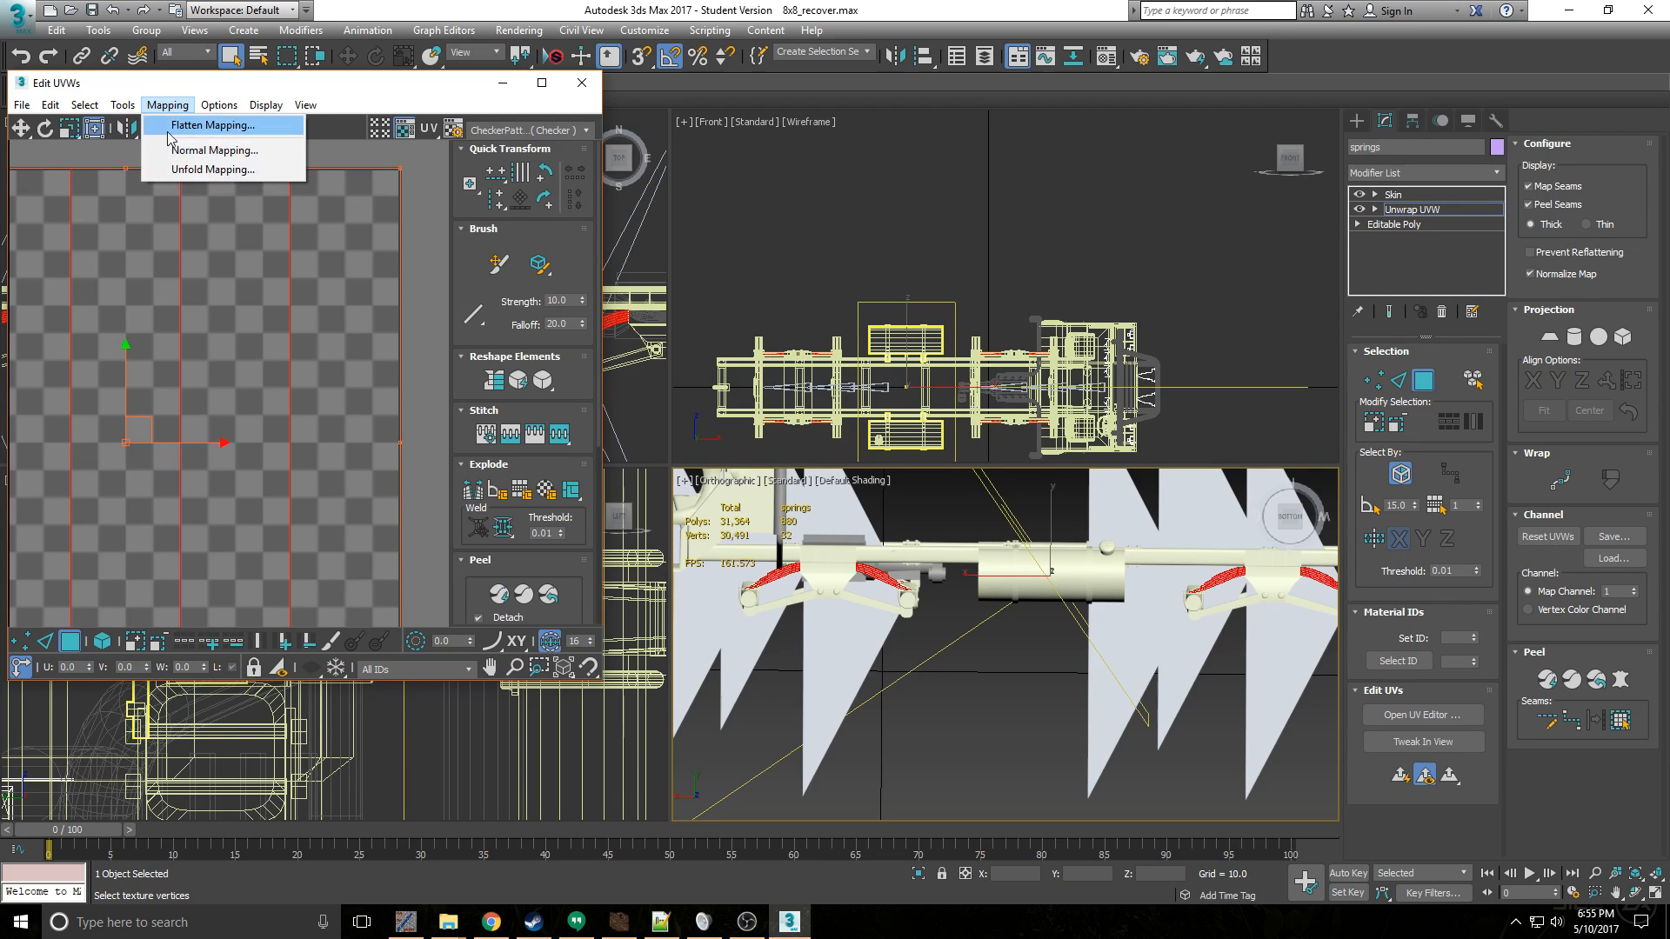
left_click(187, 122)
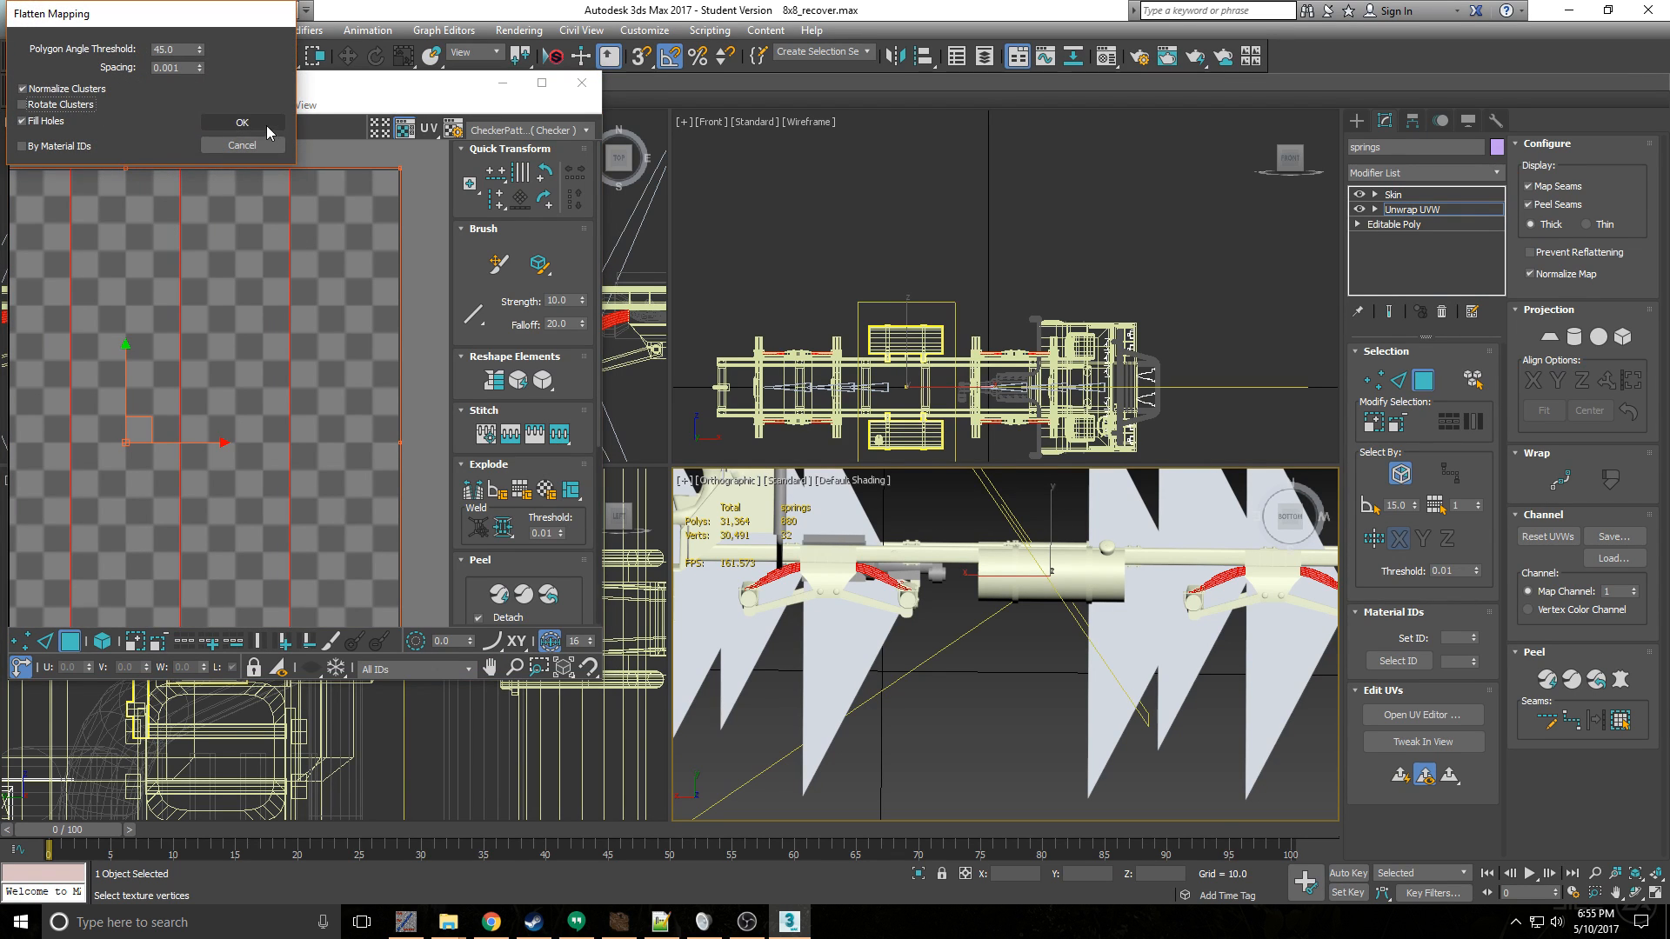
left_click(254, 123)
scroll(244, 265, "down", 3)
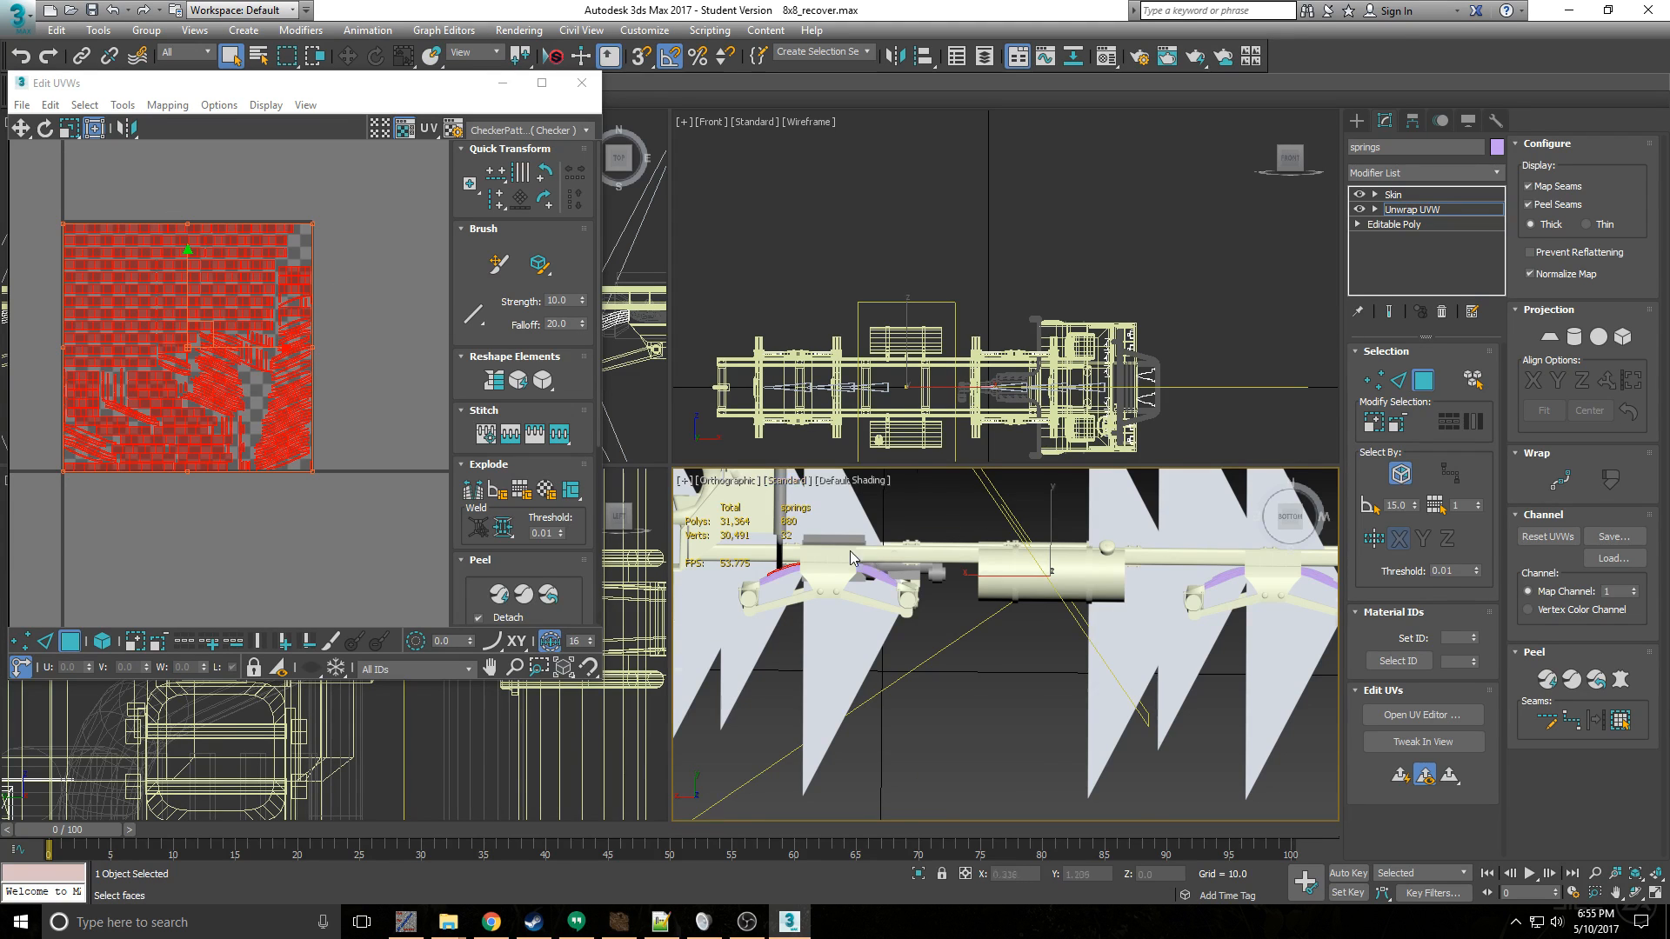
- Check the flattened rear springs, leave their face selection and select the suspension object susp
scroll(853, 559, "up", 1)
scroll(851, 559, "down", 1)
middle_click_drag(1223, 572, 1081, 564)
scroll(1081, 563, "up", 2)
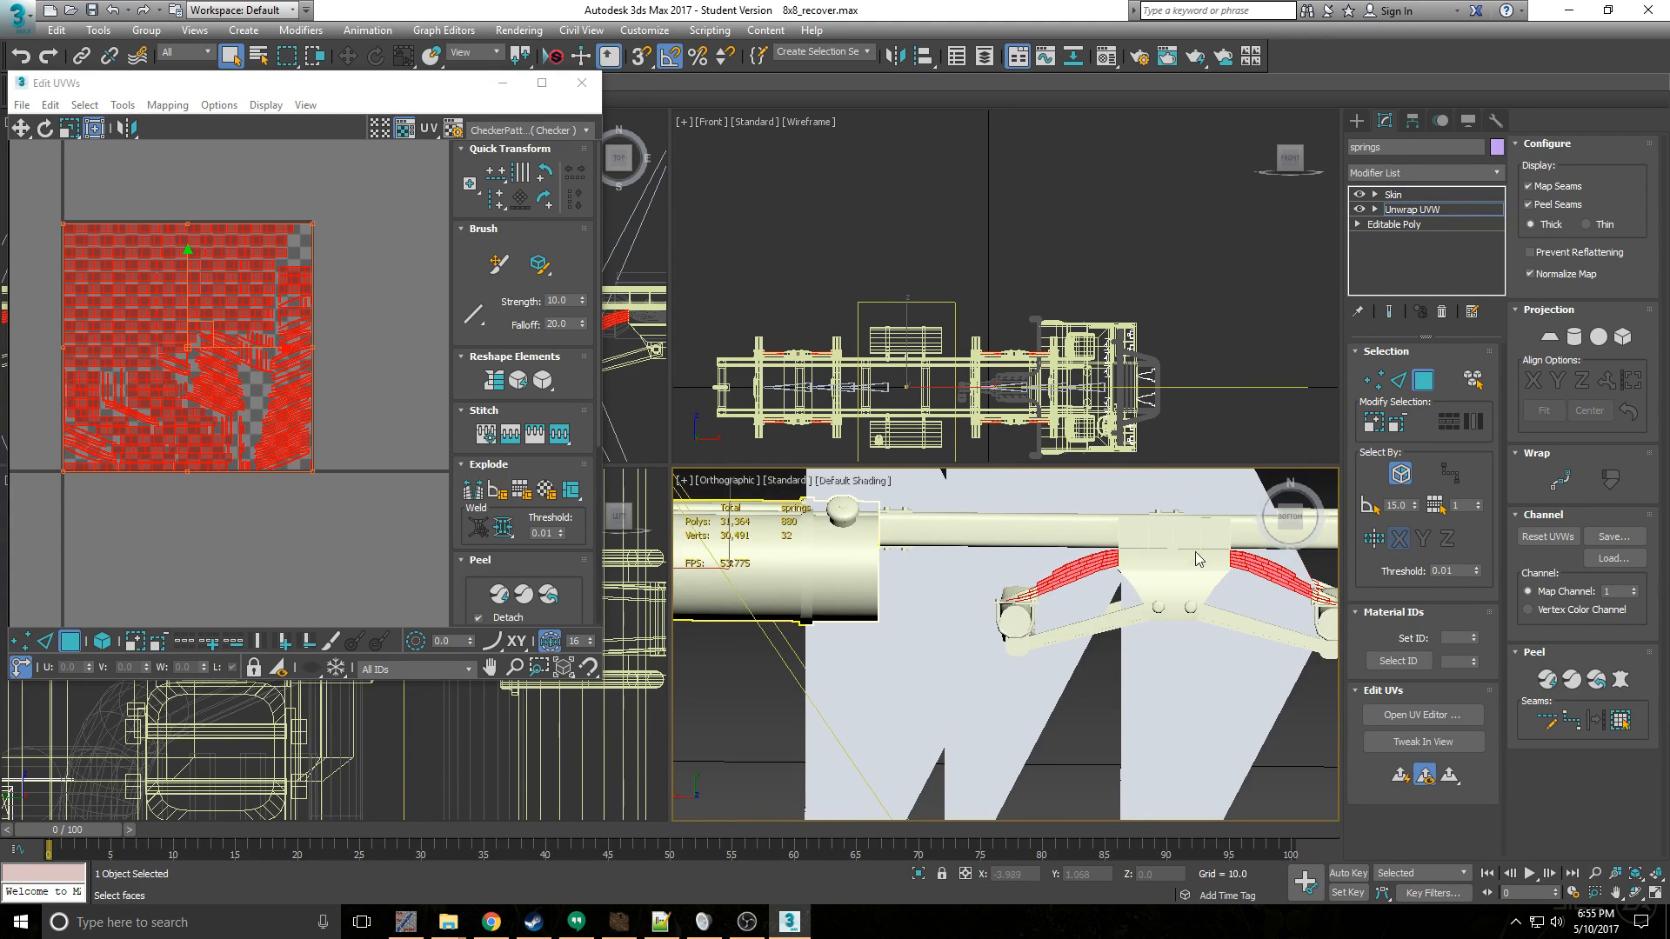
scroll(1081, 564, "down", 2)
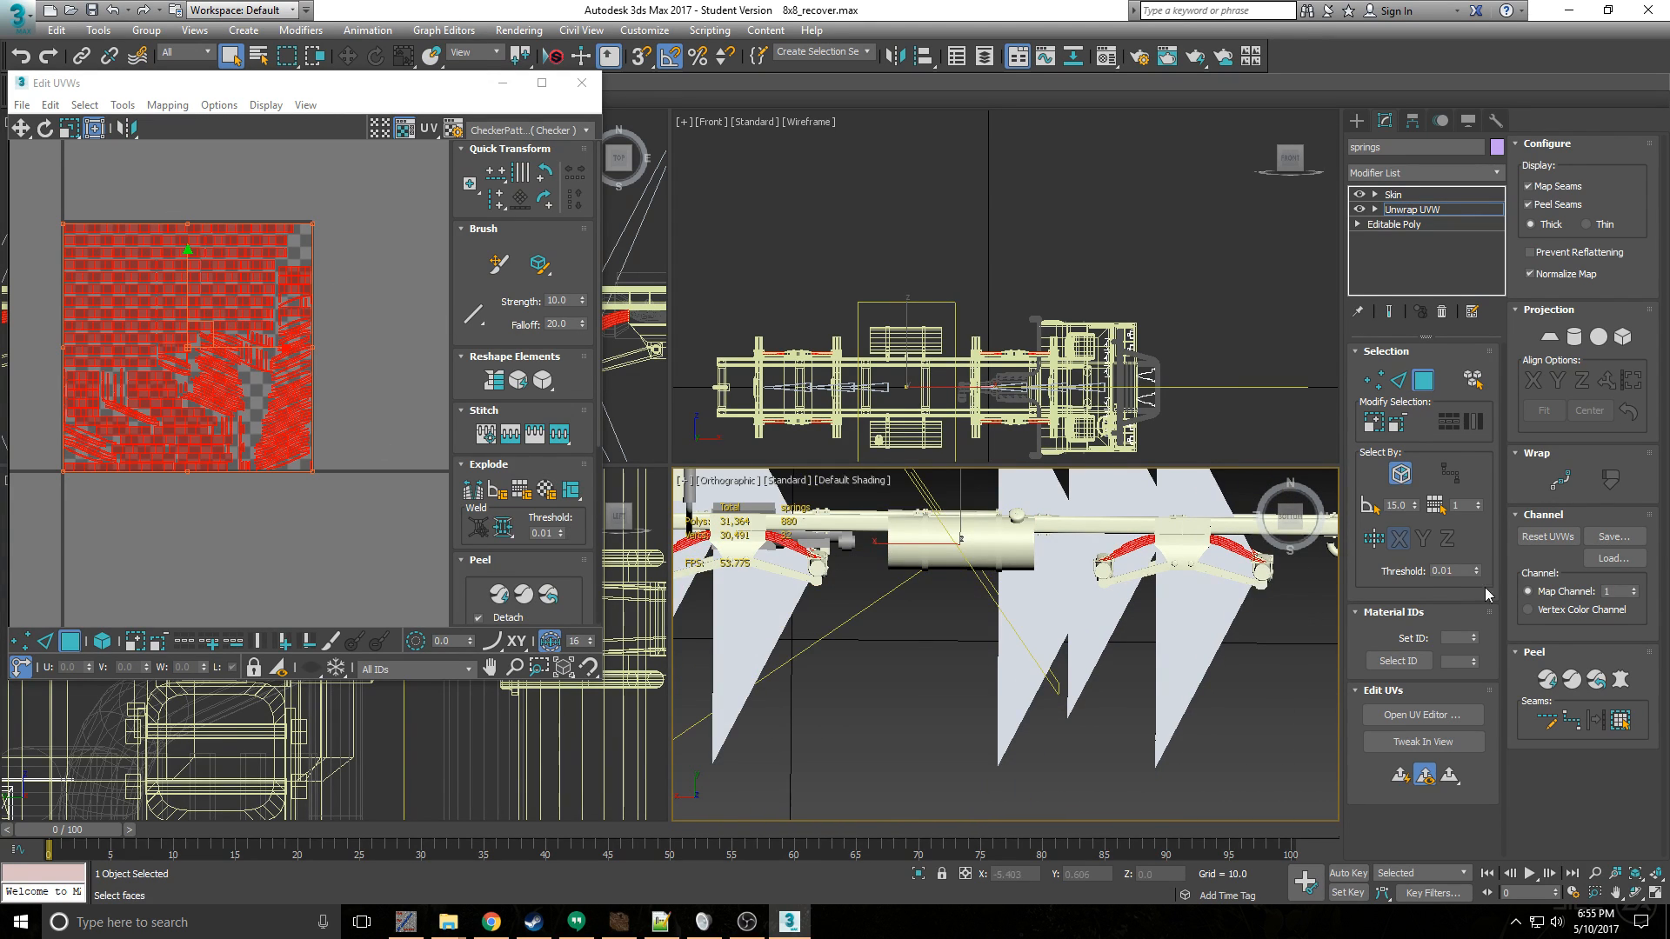
left_click(1423, 380)
left_click(1259, 579)
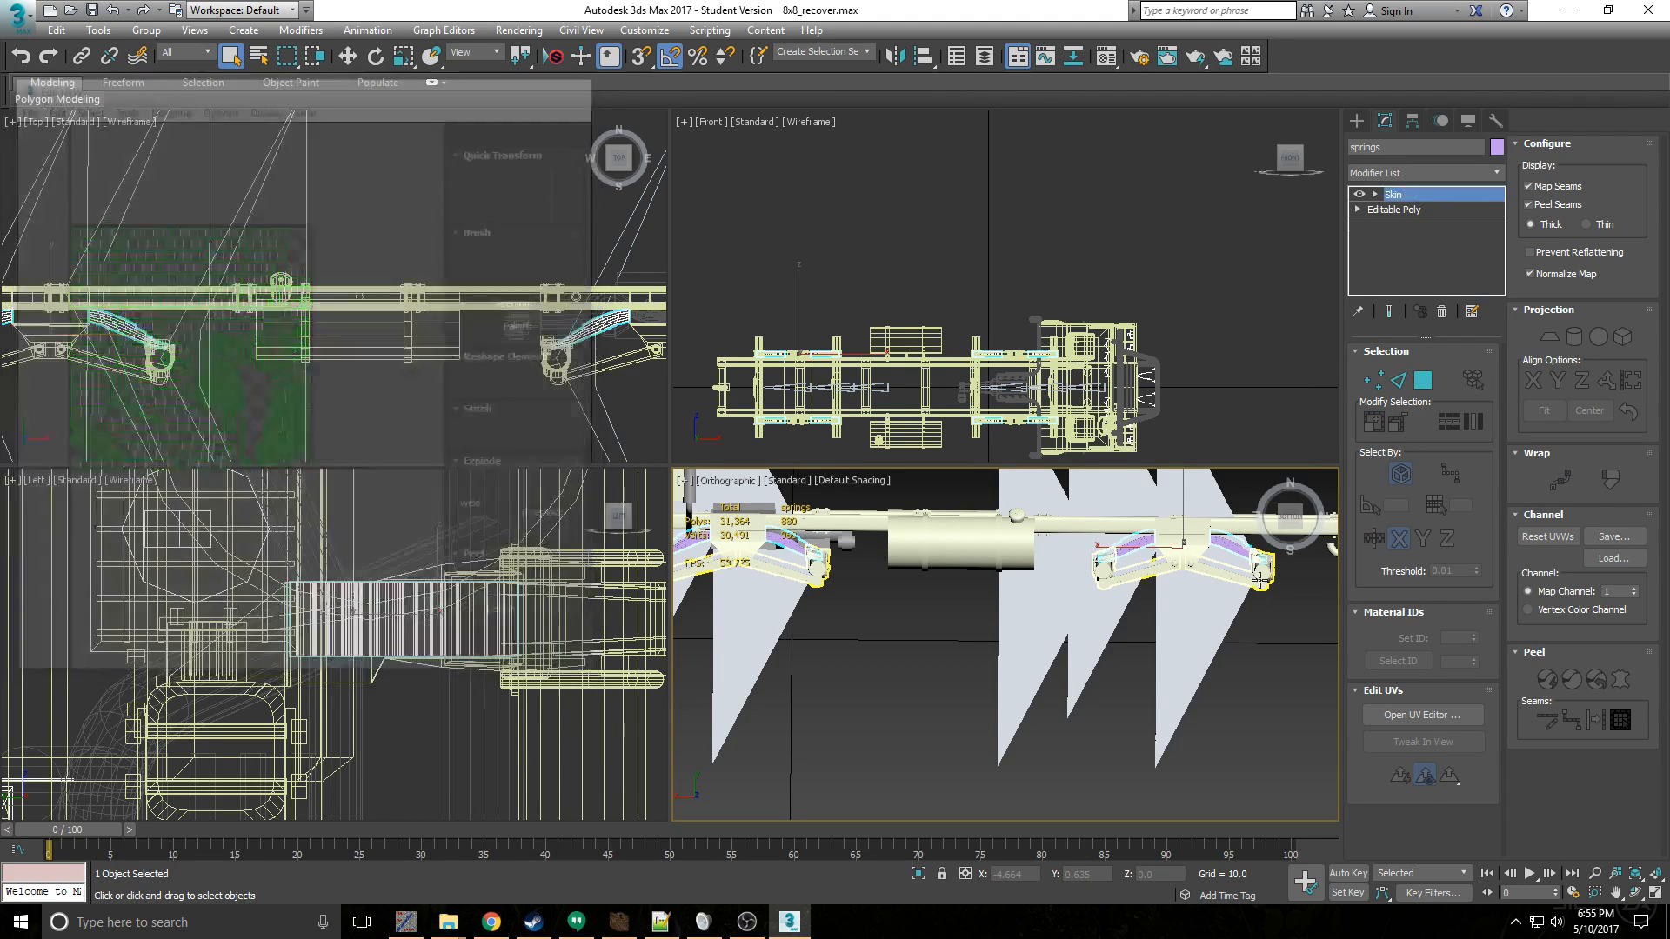
- Add an Unwrap UVW modifier to the suspension object, above its Skin modifier
left_click(1432, 171)
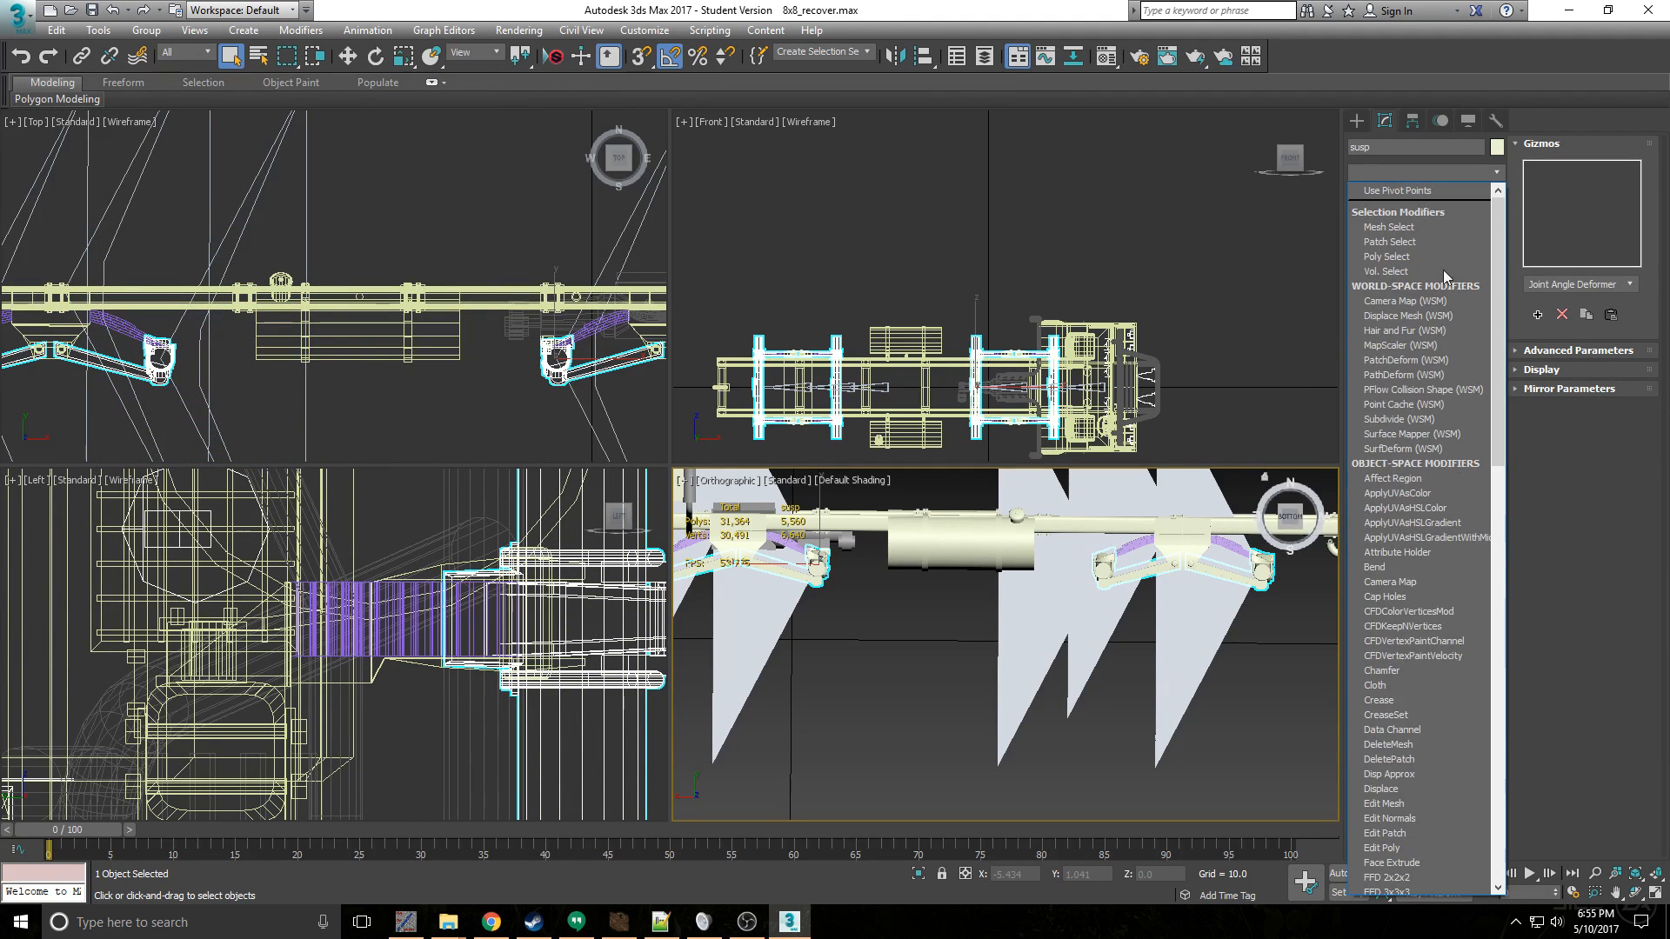
scroll(1424, 613, "down", 3)
scroll(1418, 644, "down", 12)
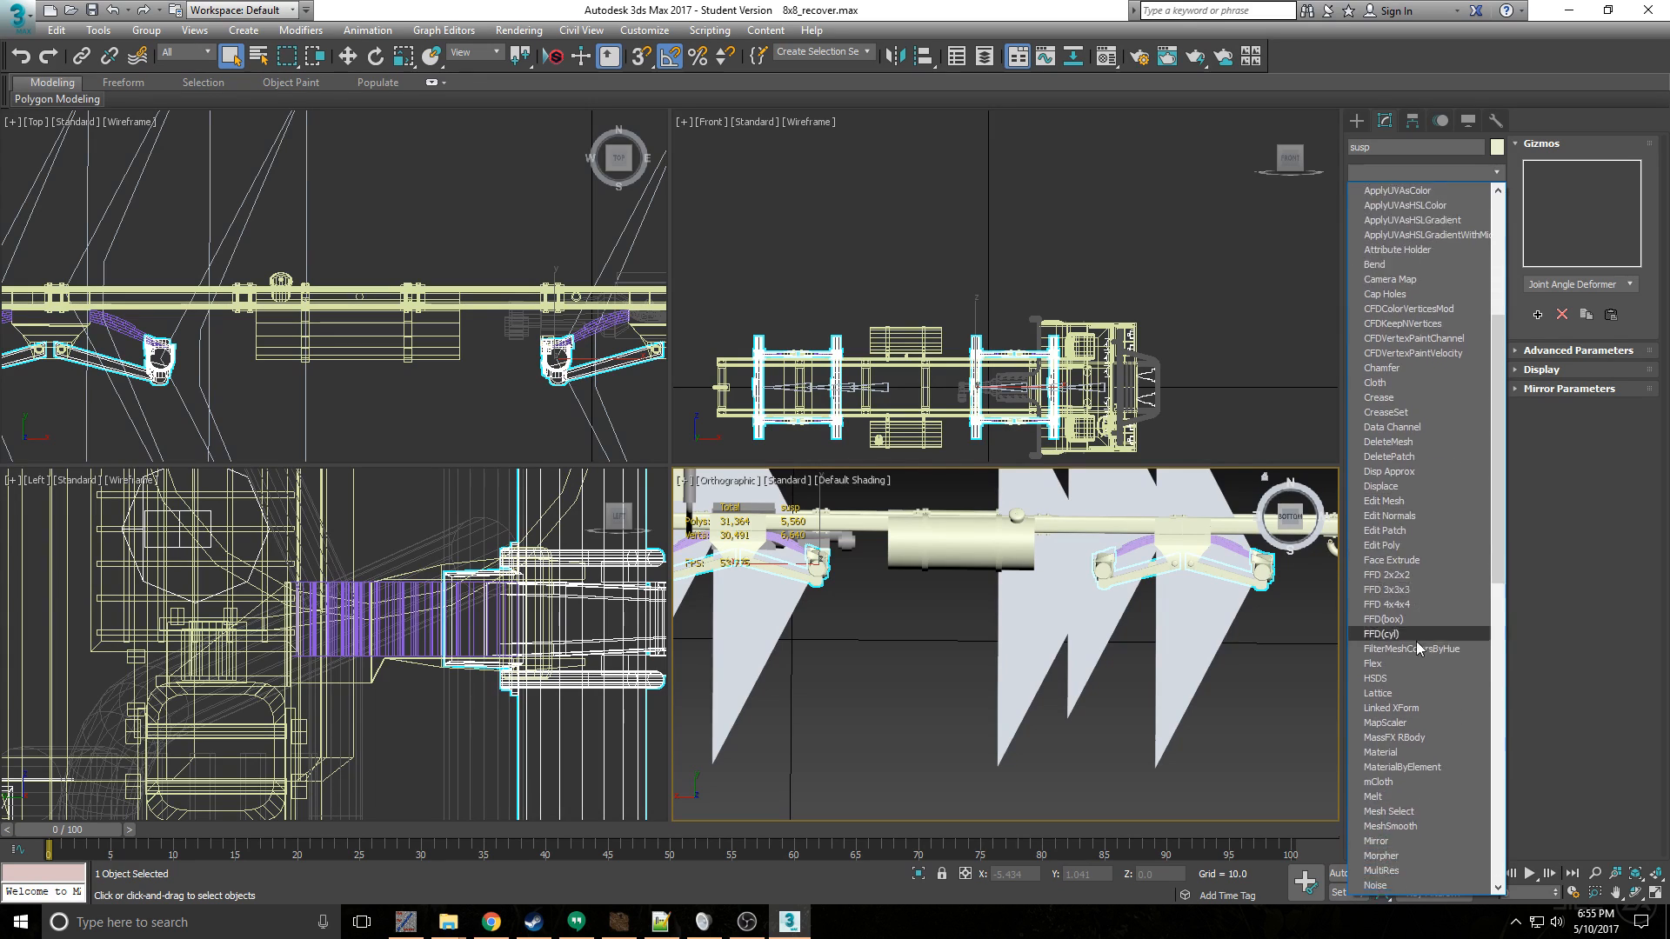
scroll(1418, 811, "down", 2)
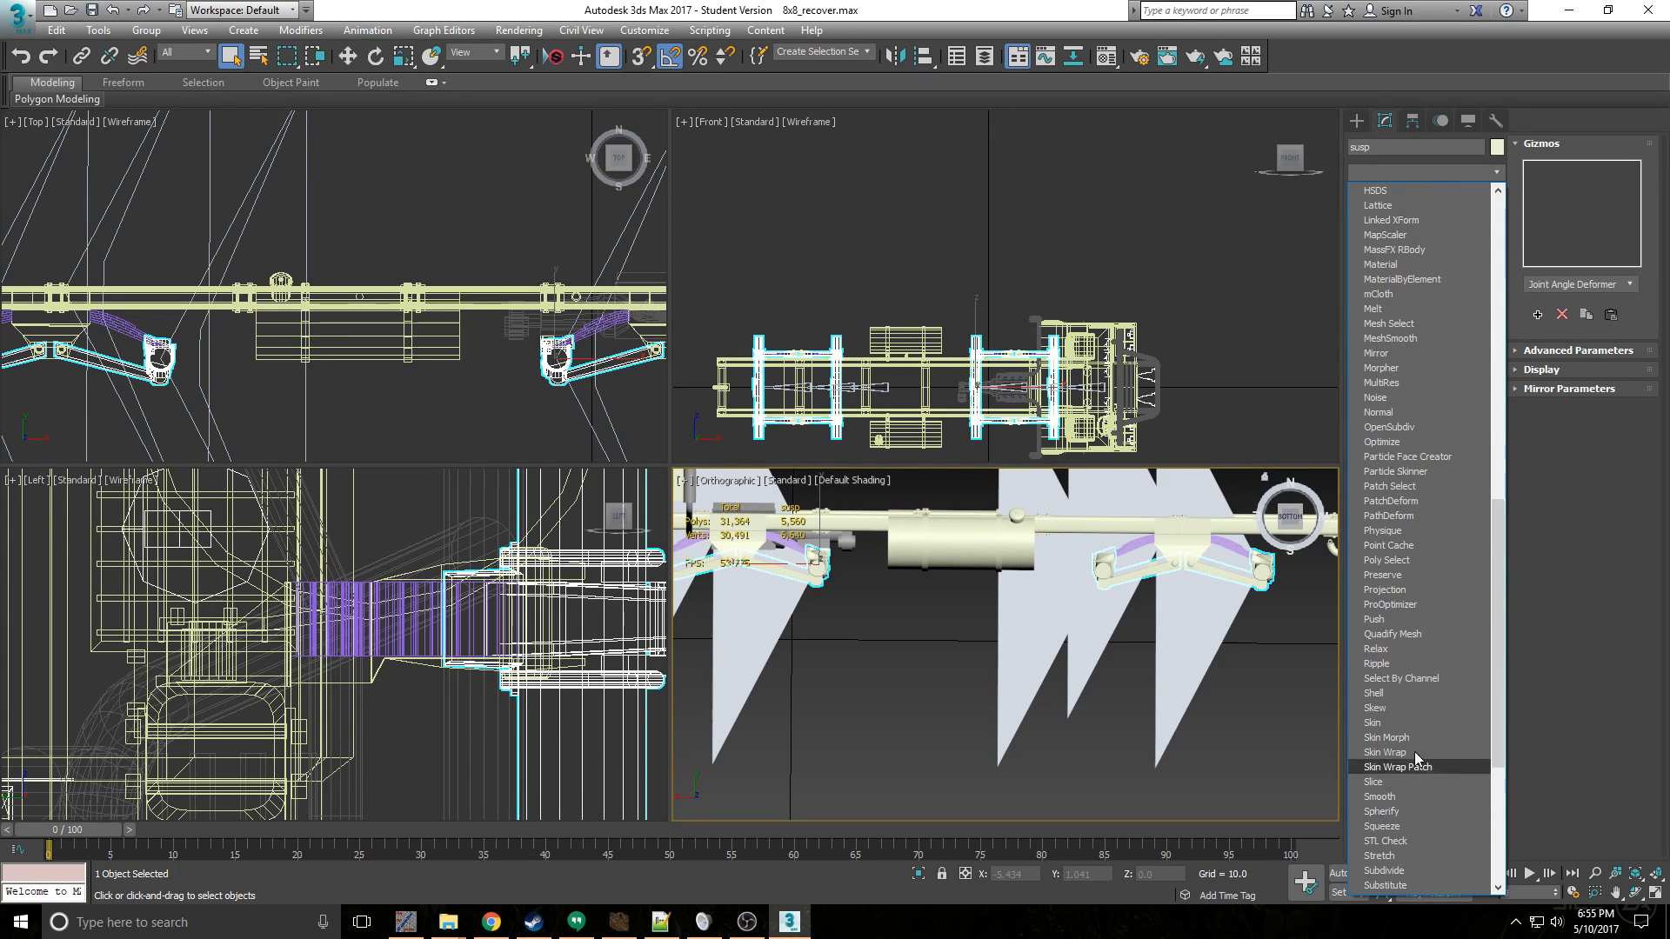
scroll(1422, 847, "down", 2)
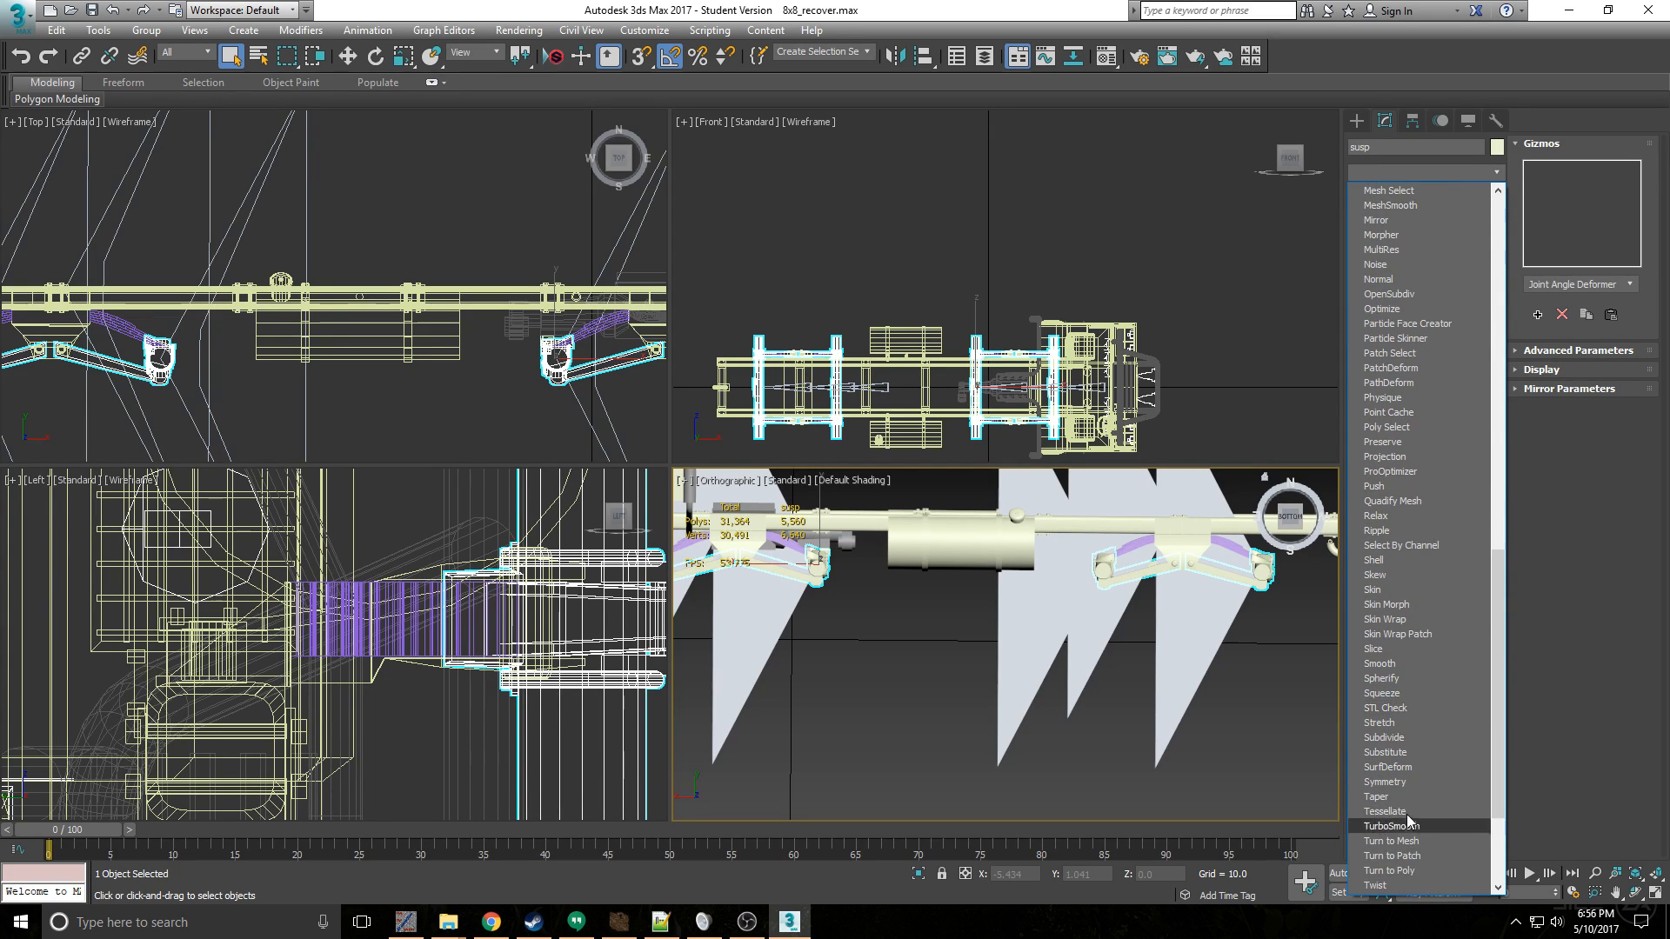
scroll(1422, 856, "down", 2)
left_click(1410, 814)
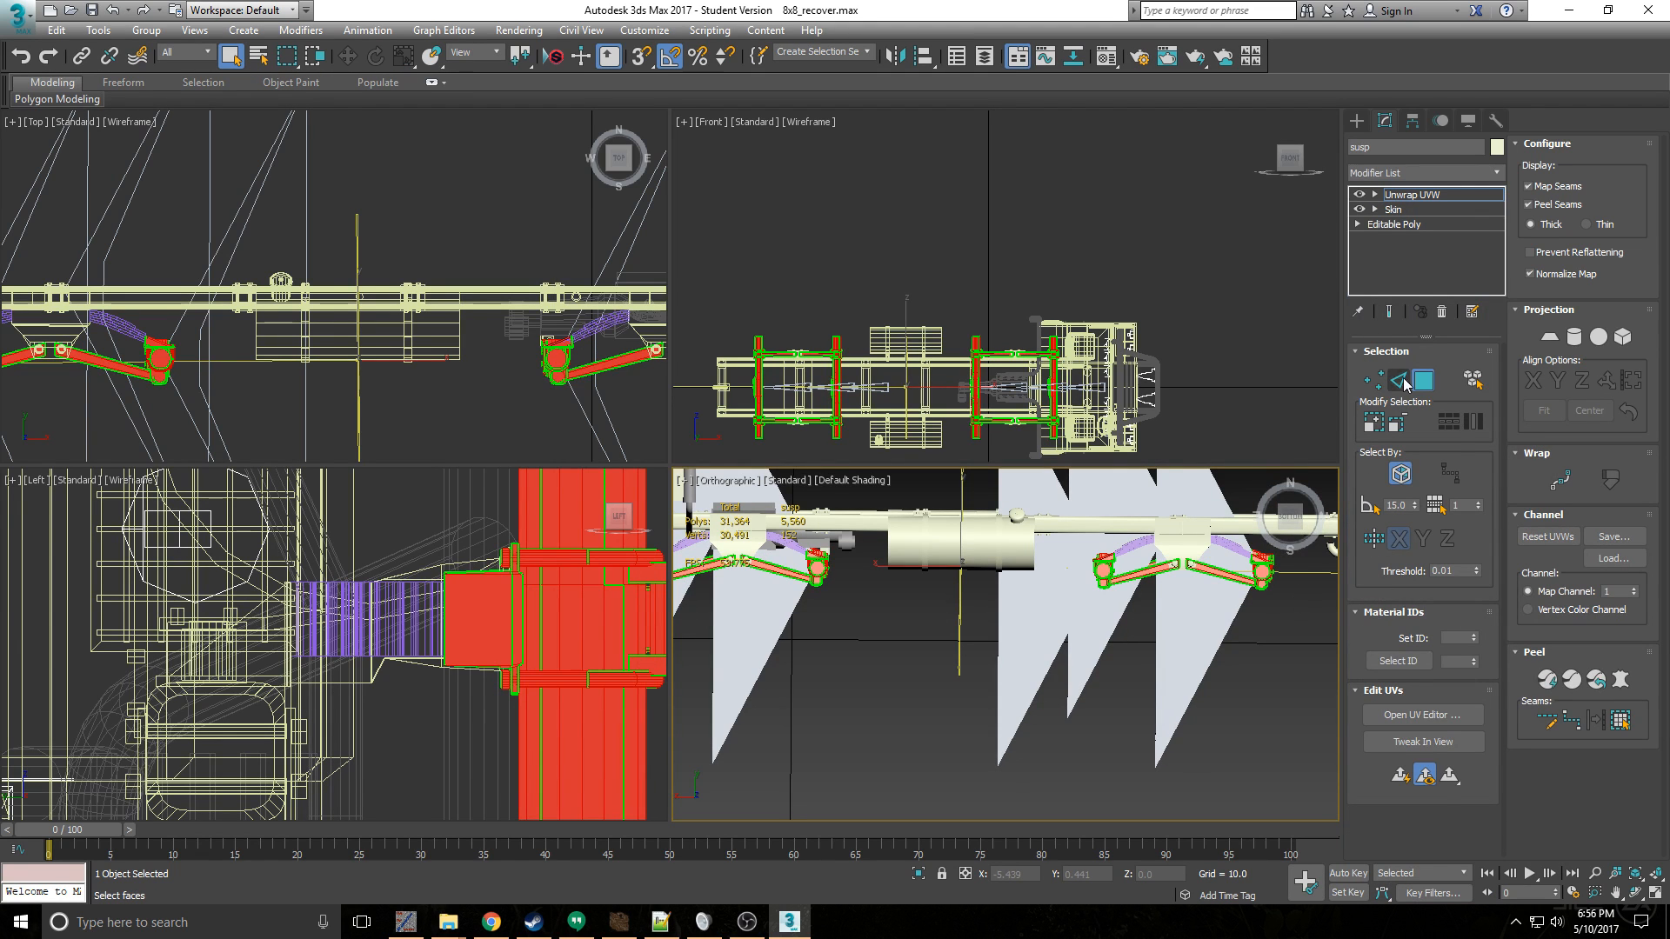
- Open the suspension in the UV editor and flatten its UVs with a 45 polygon angle threshold and 0.001 spacing
left_click(1396, 718)
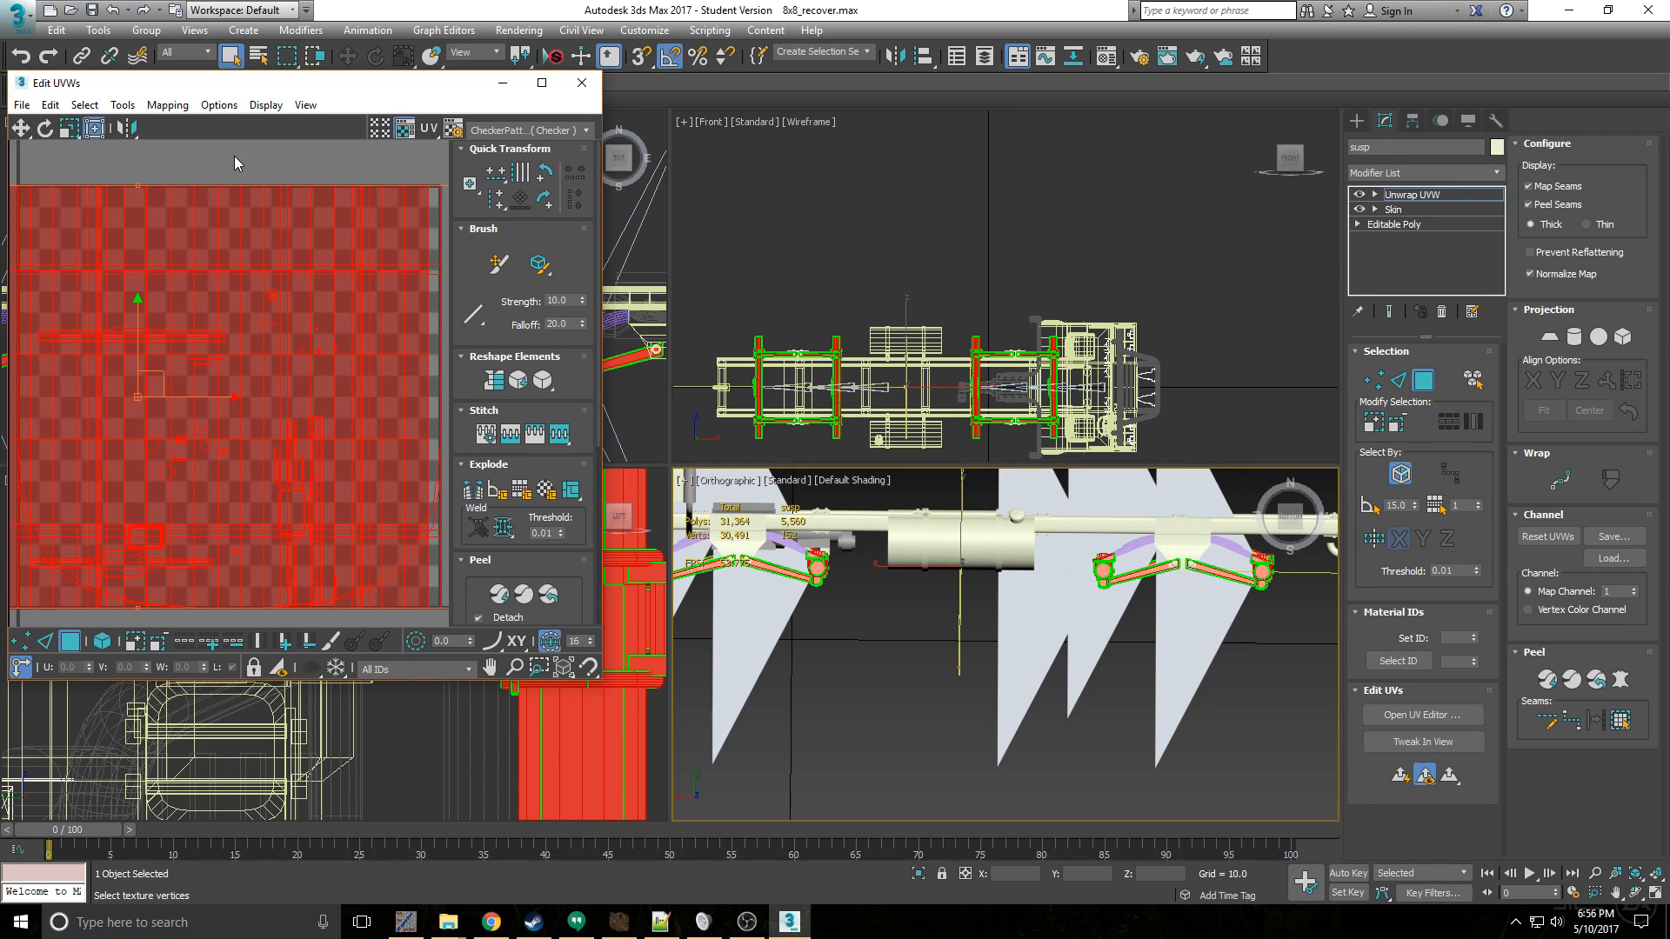
left_click(171, 104)
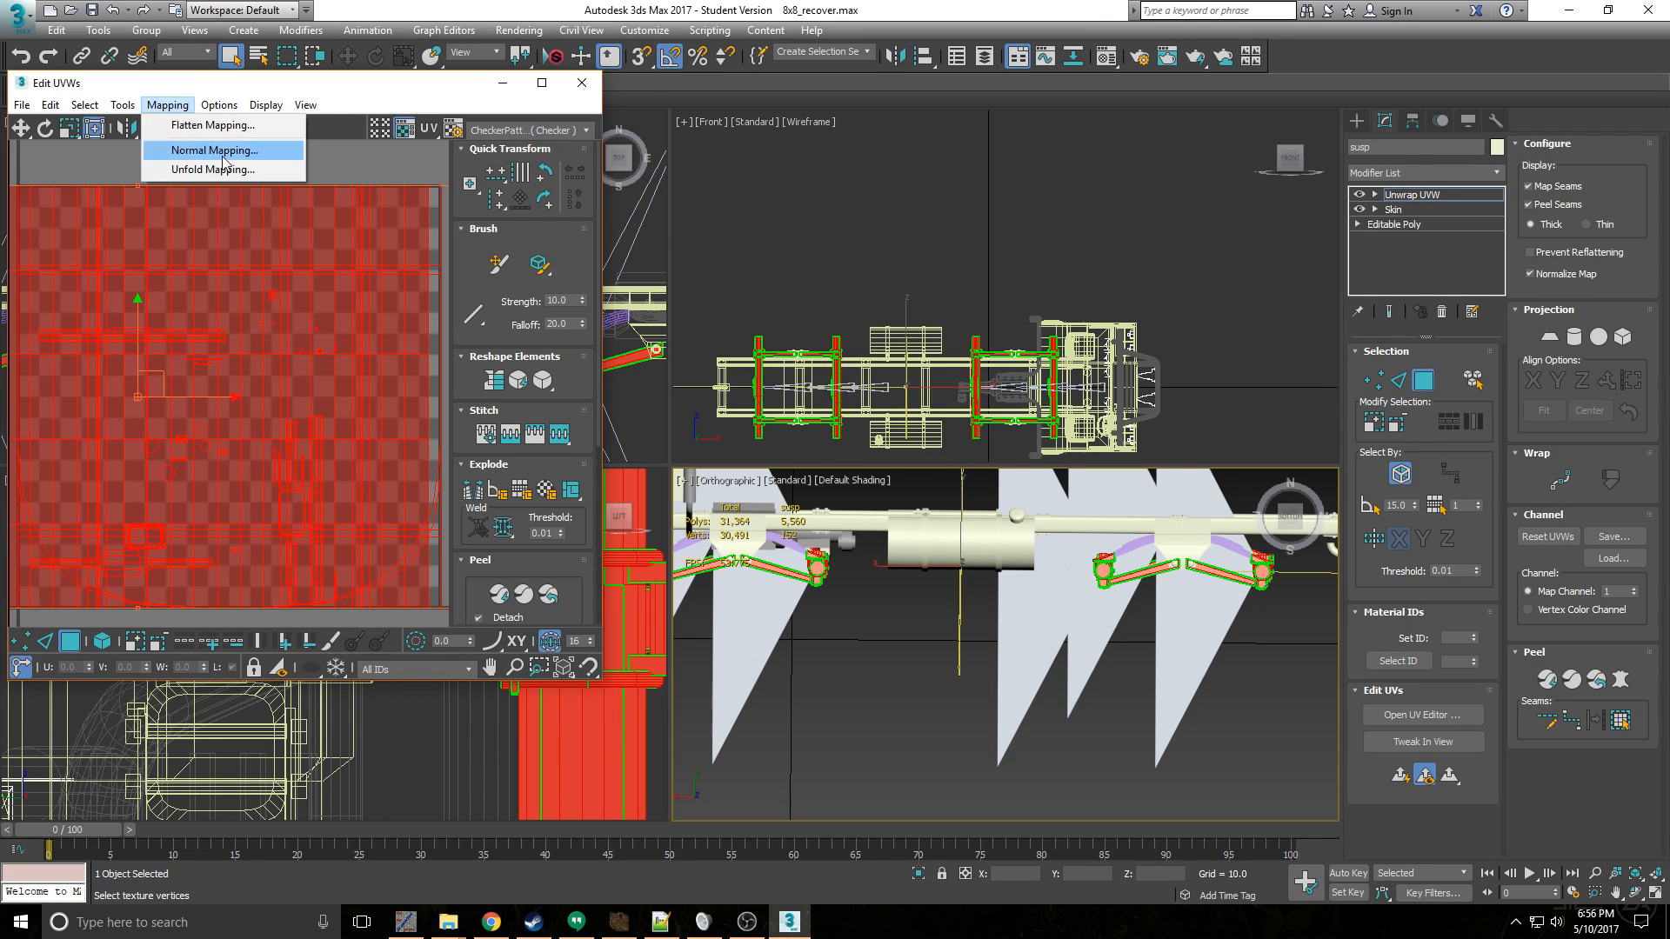
left_click(213, 124)
left_click(52, 104)
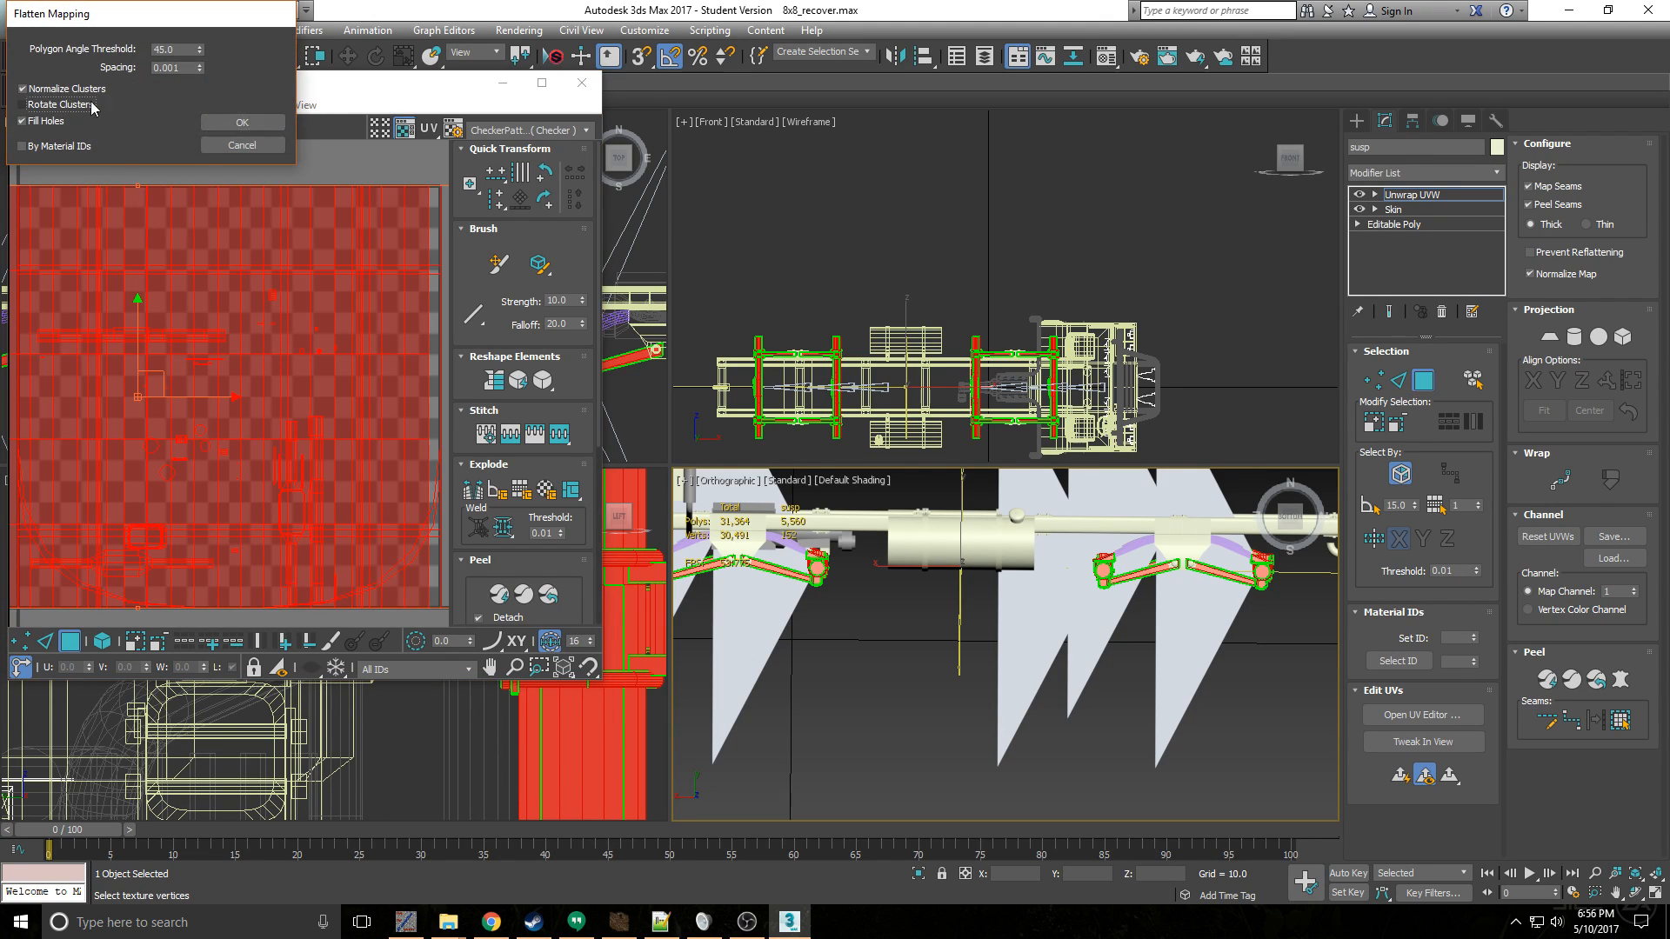
left_click(268, 124)
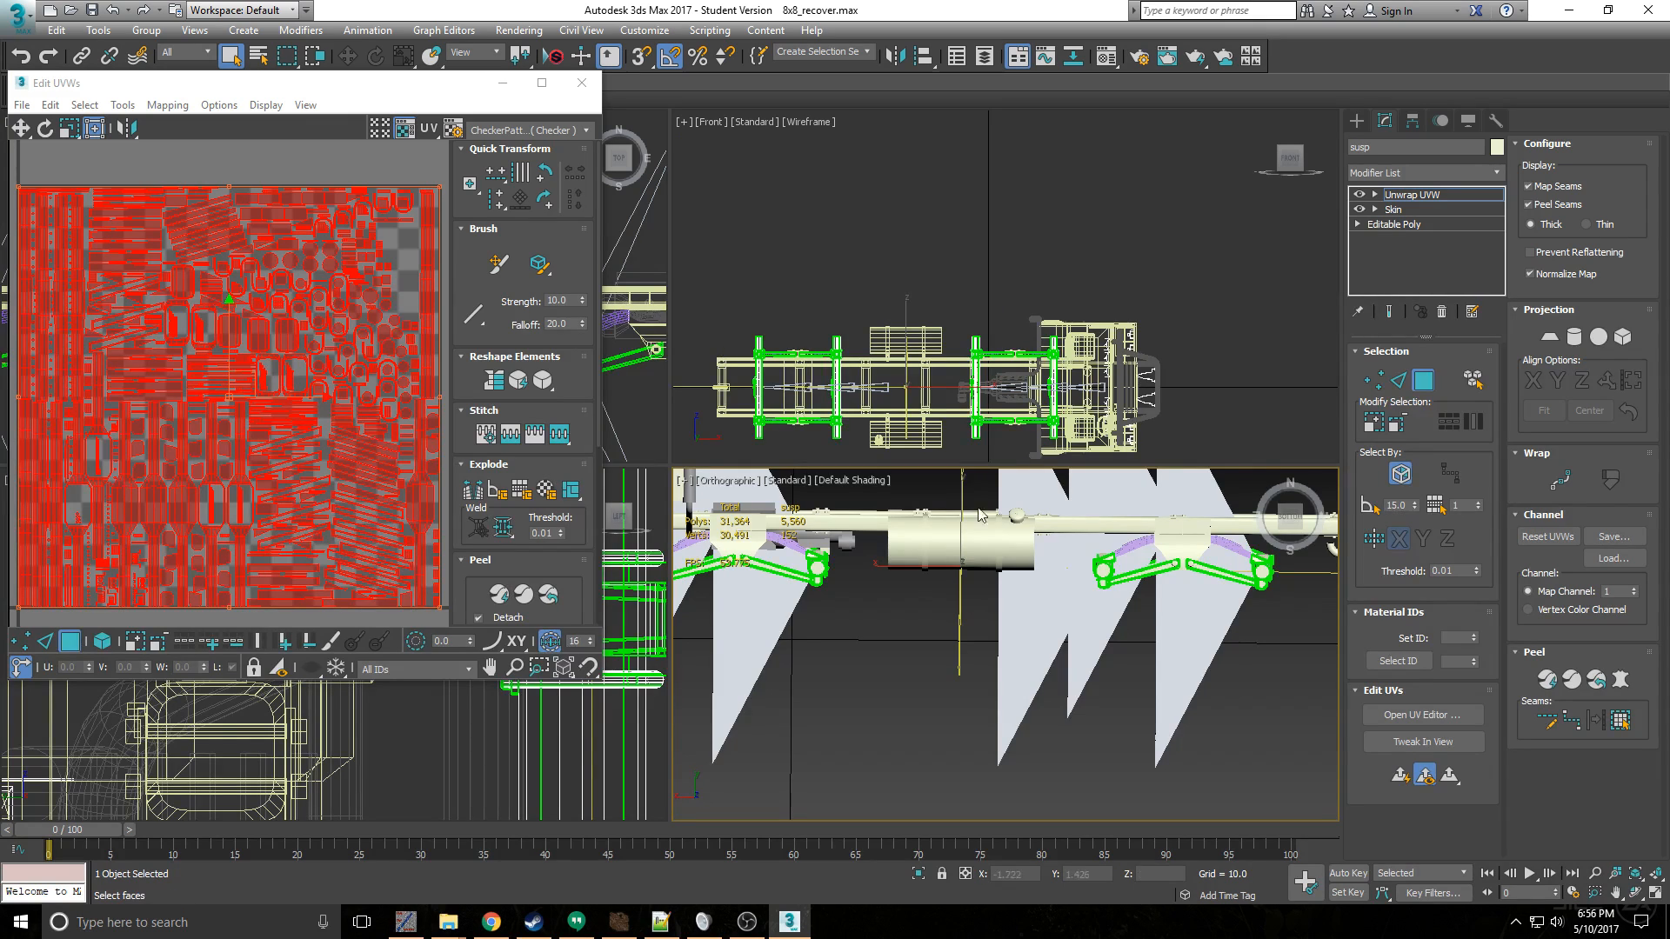
- Pick a face on a U-shaped clamp at the suspension's axle tube, with element selection on and Ignore Backfacing off
scroll(1150, 561, "up", 3)
scroll(1150, 561, "down", 2)
middle_click_drag(1150, 561, 903, 618, "alt")
scroll(962, 524, "up", 4)
scroll(954, 611, "up", 2)
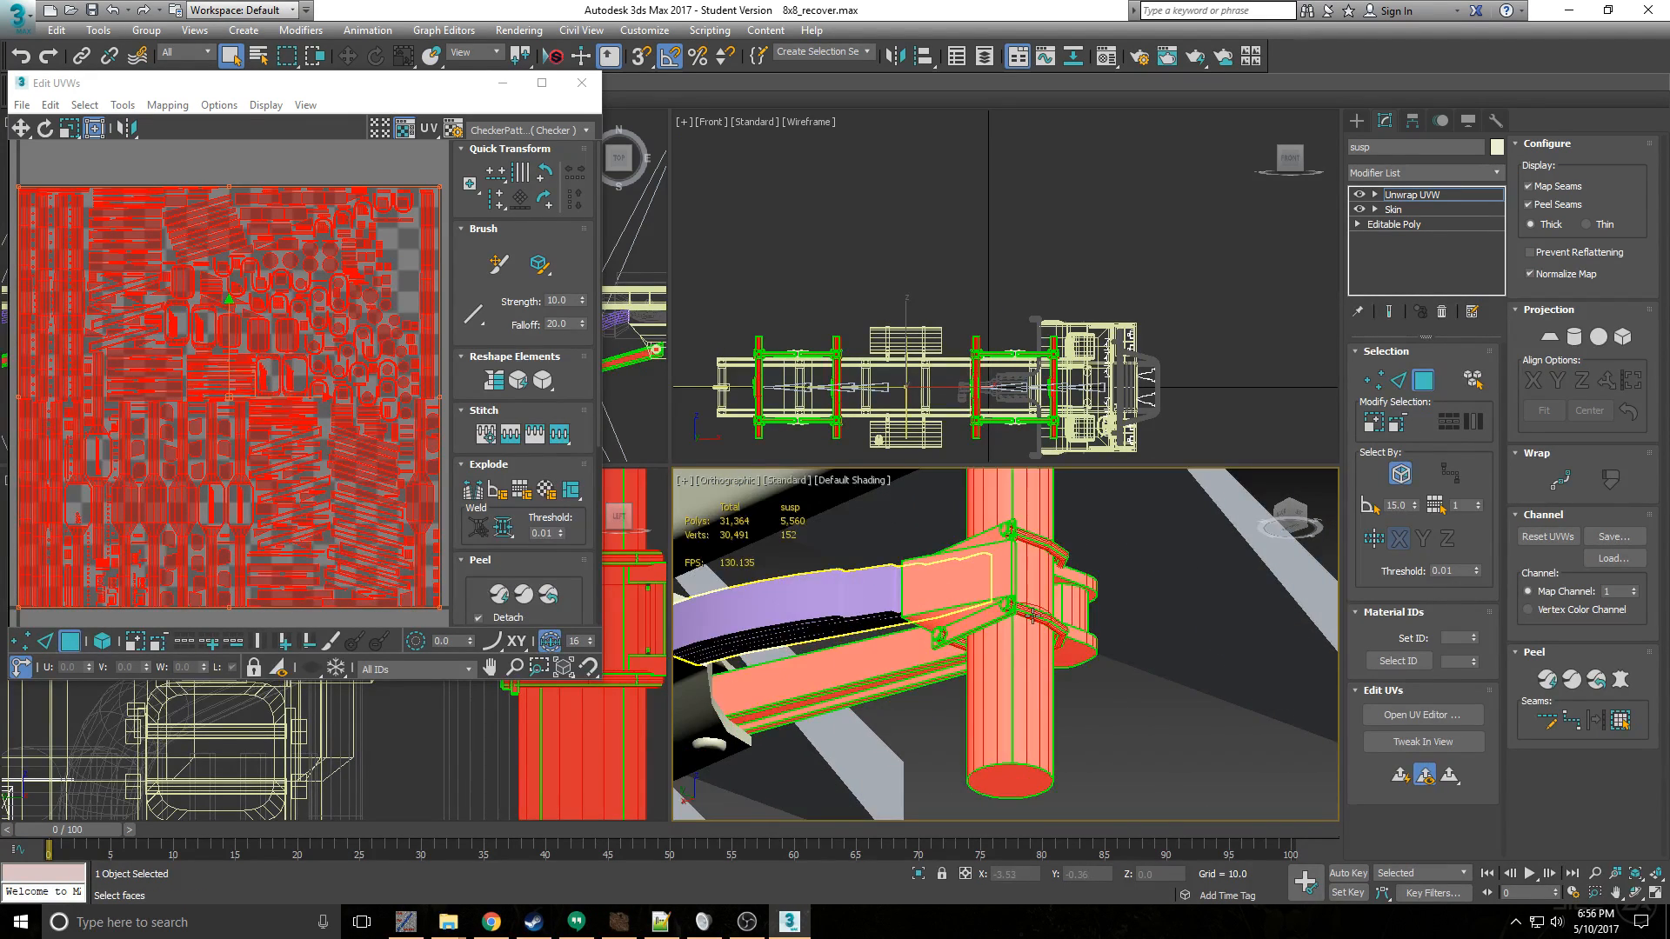
left_click(1040, 610)
scroll(1024, 603, "up", 3)
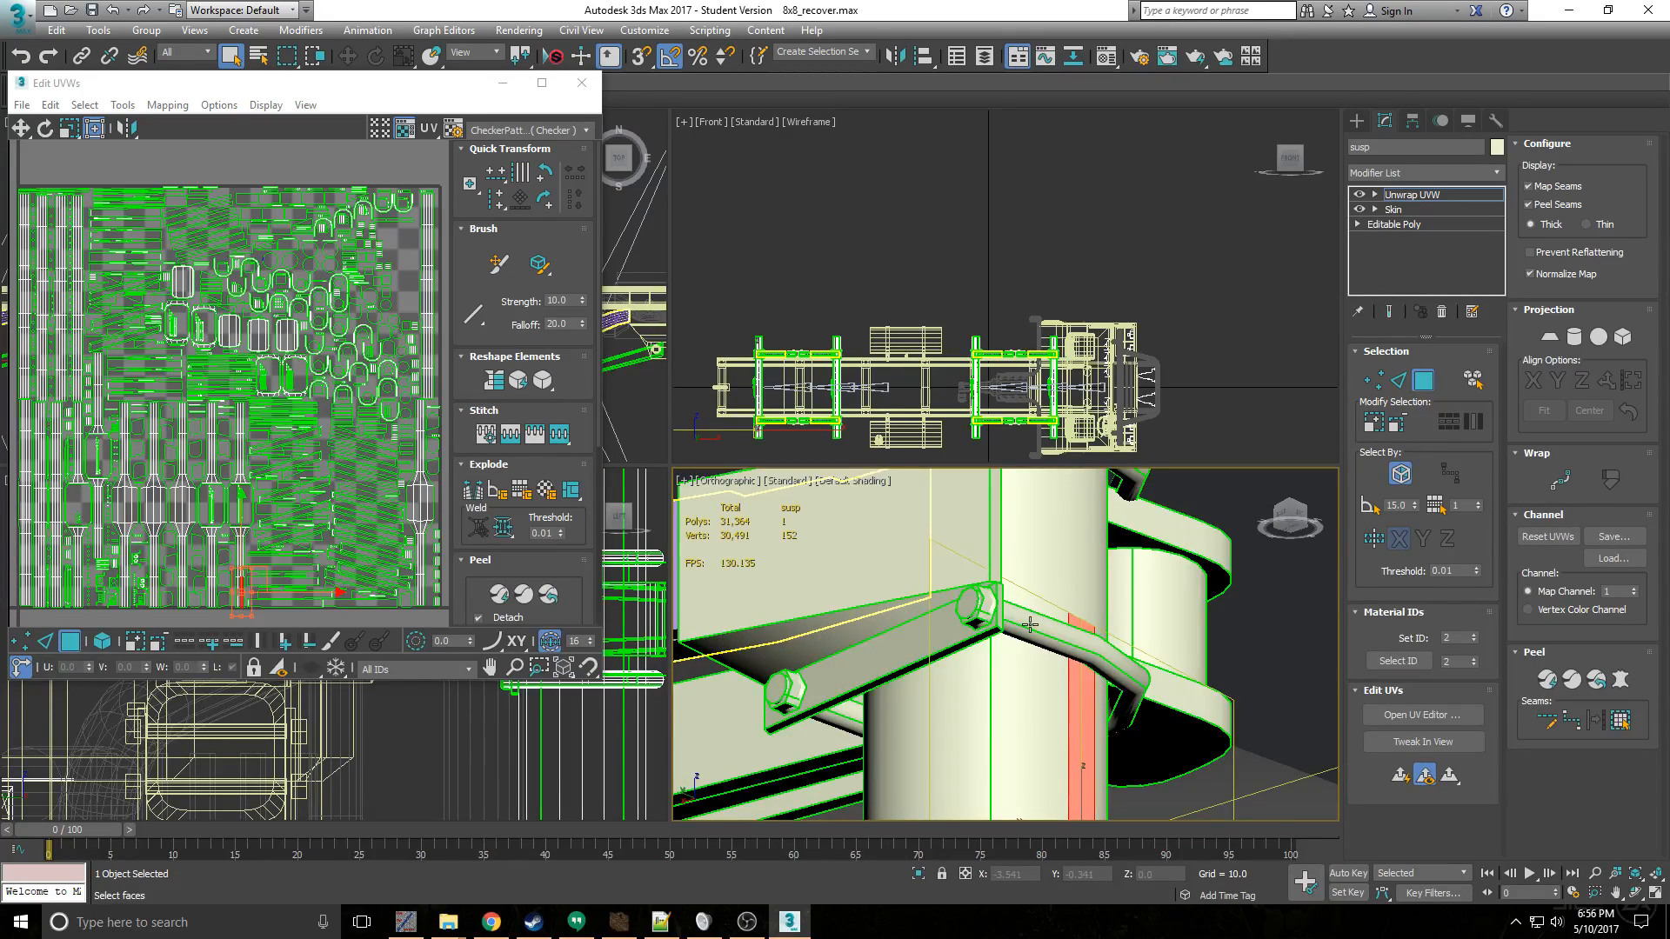
left_click(1029, 624)
middle_click_drag(1030, 624, 1032, 653, "alt")
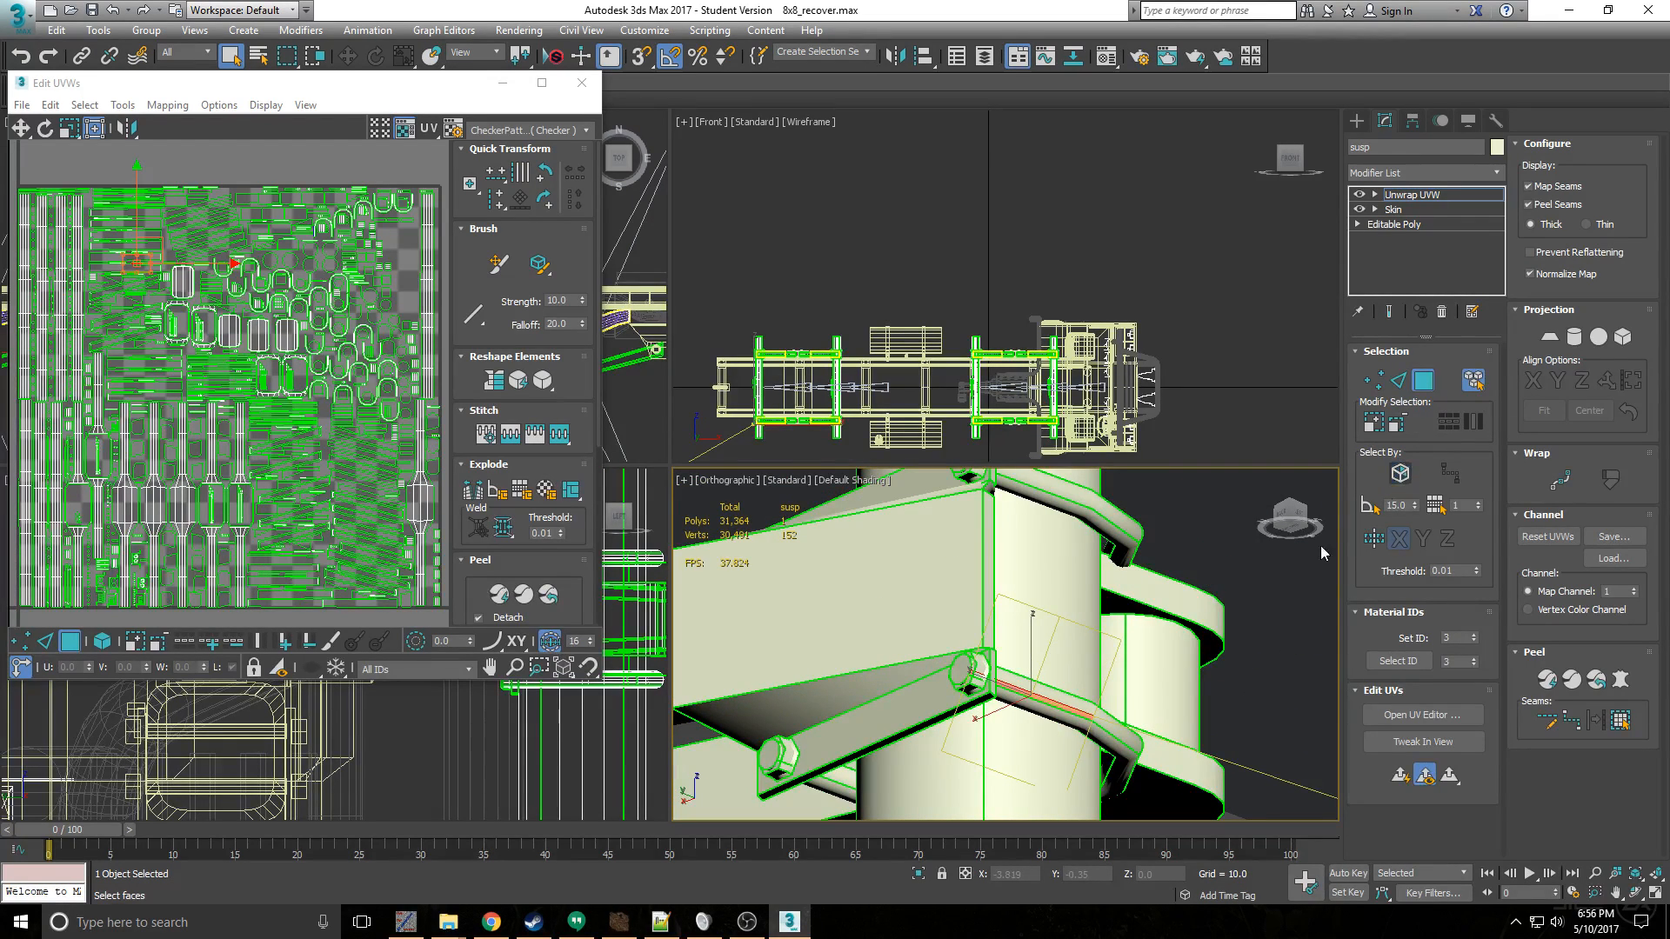
- Select the U-shaped clamps around the suspension's axle tubes as whole elements
left_click(1069, 695)
left_click(1092, 502, "ctrl")
middle_click_drag(839, 755, 1035, 611)
left_click(1028, 759, "ctrl")
left_click(1028, 700, "ctrl")
scroll(949, 661, "down", 5)
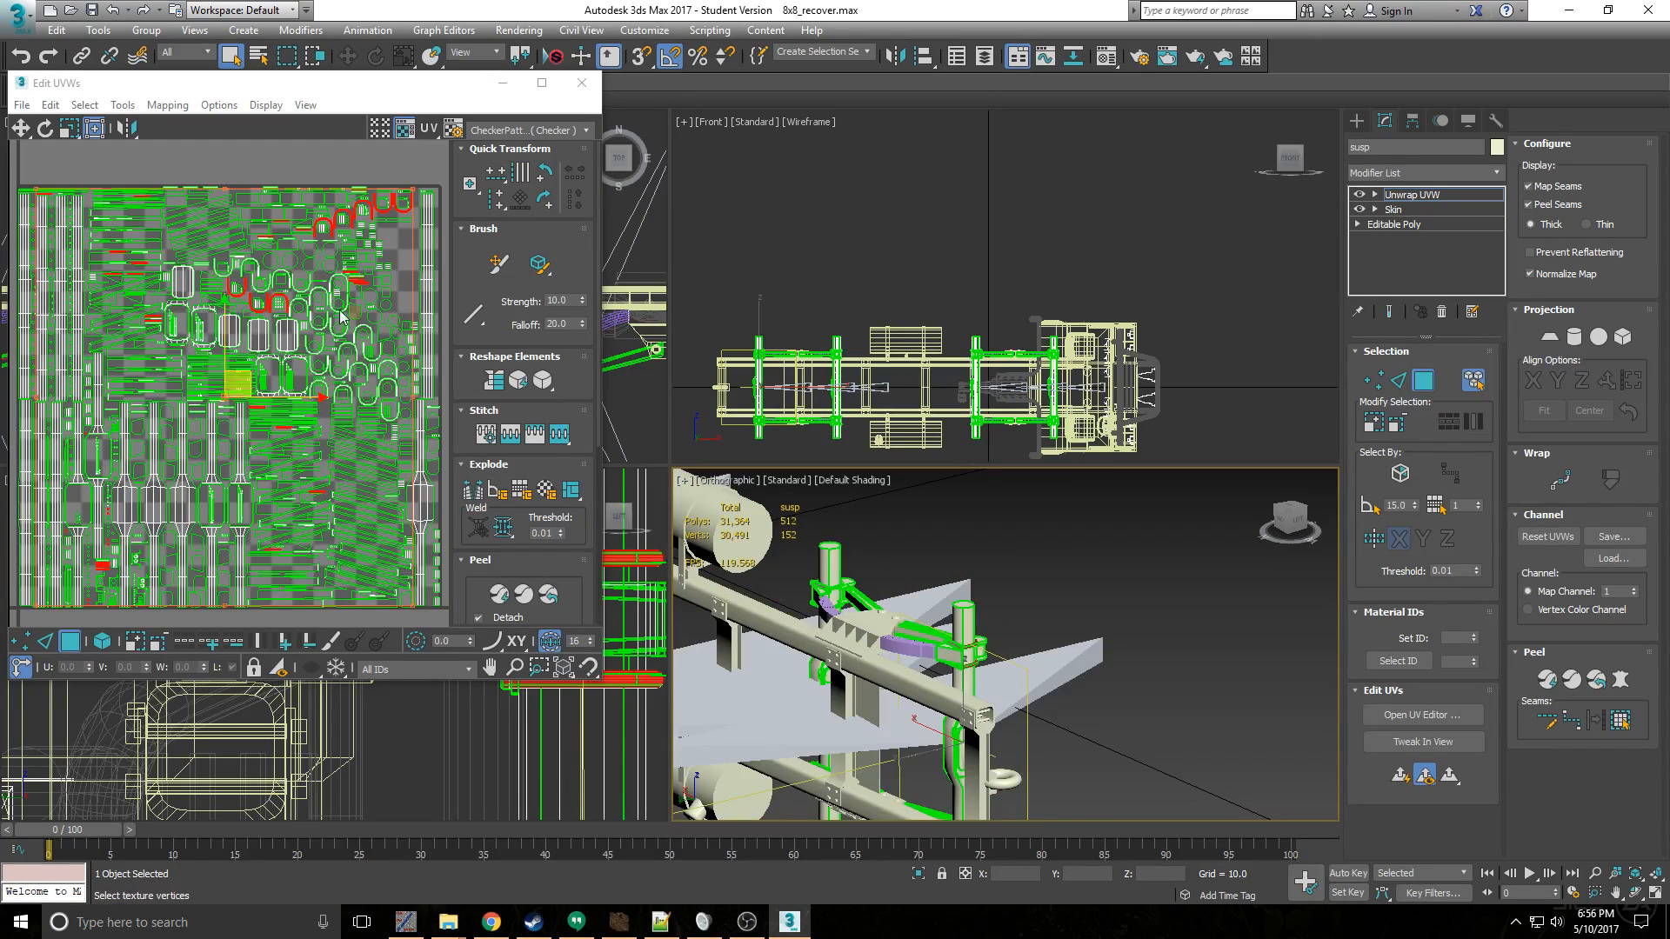
- Add the U-shaped clamps on the rear bogie's forward axle to the element selection
left_click(503, 82)
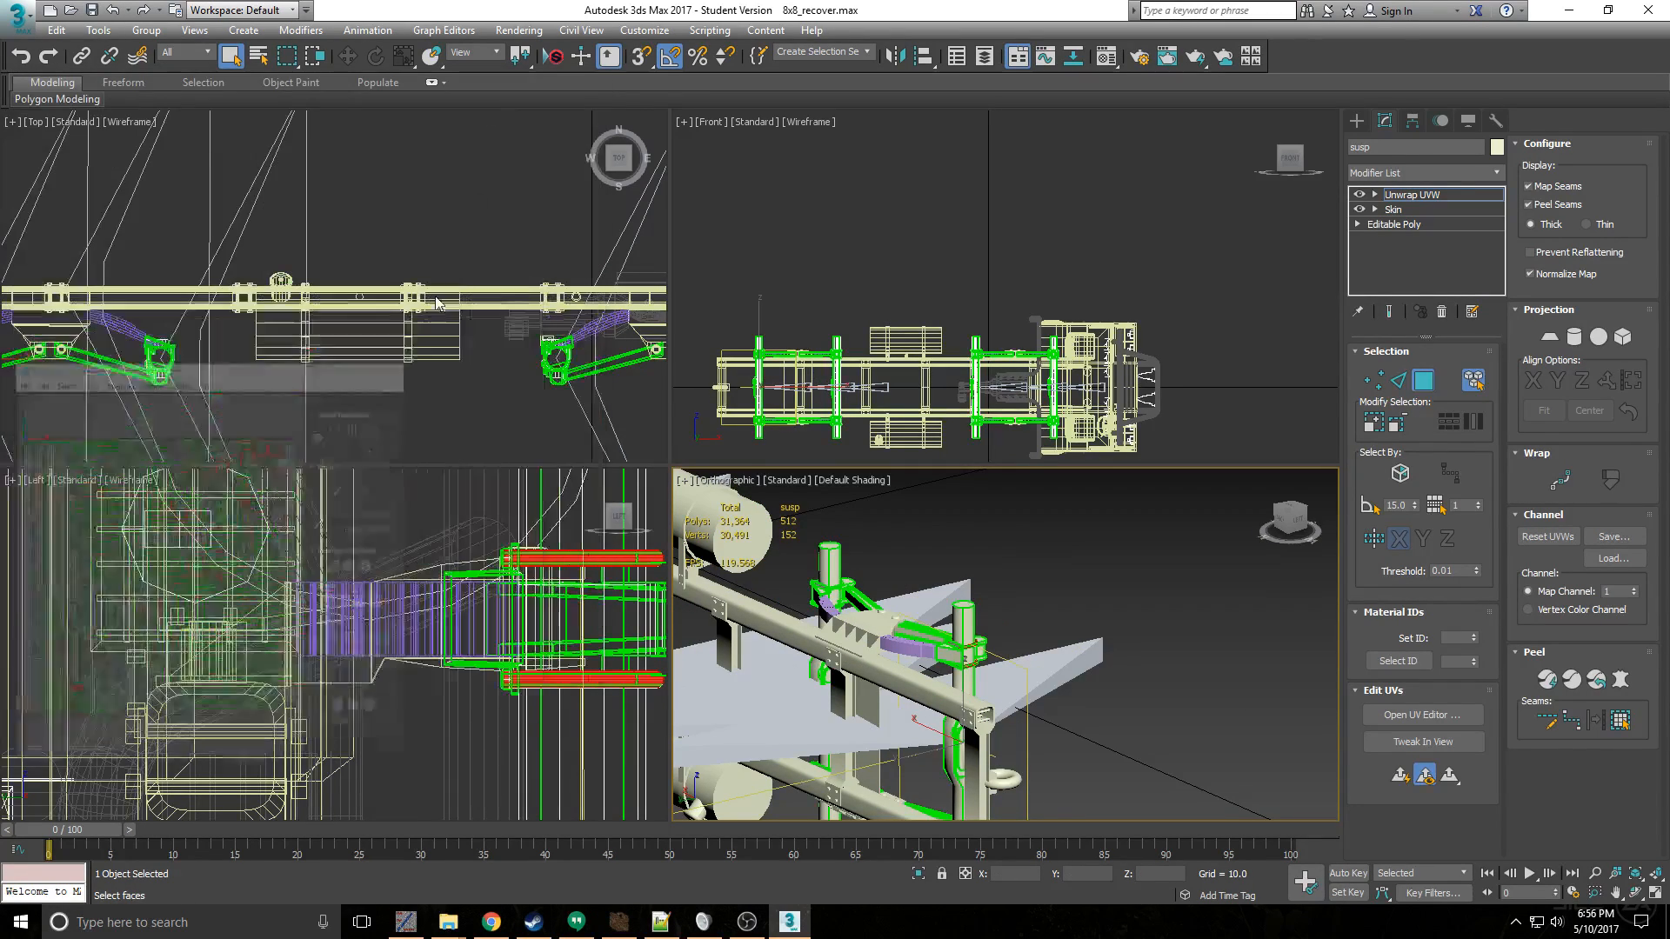
scroll(235, 309, "up", 10)
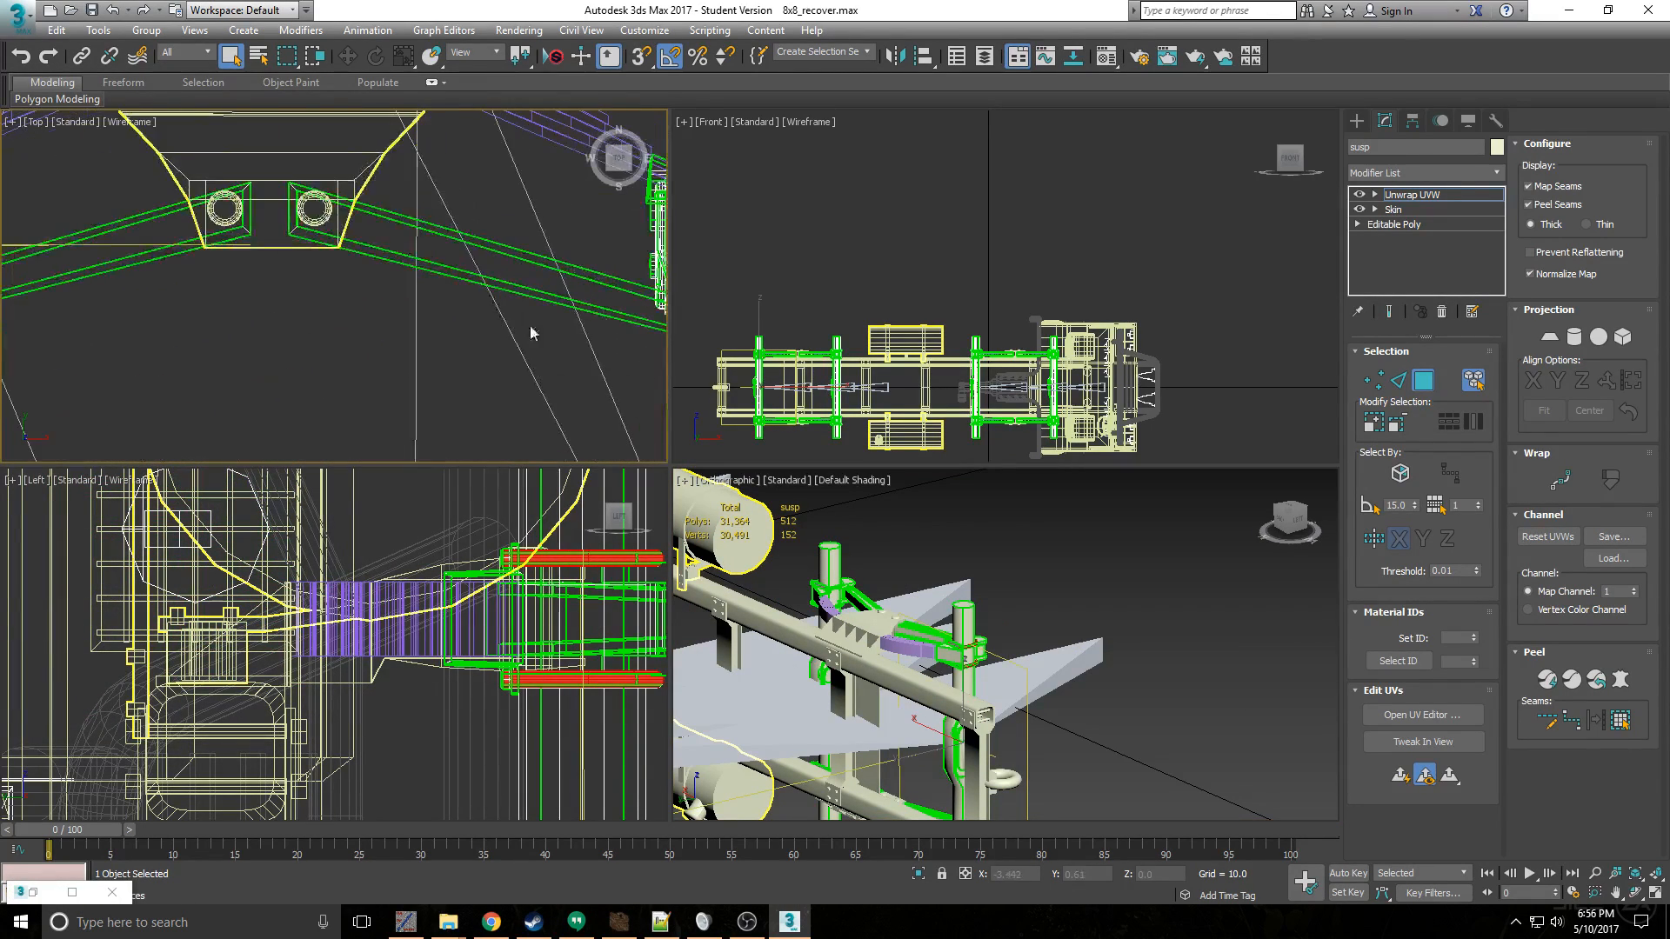
key("z")
scroll(609, 340, "up", 10)
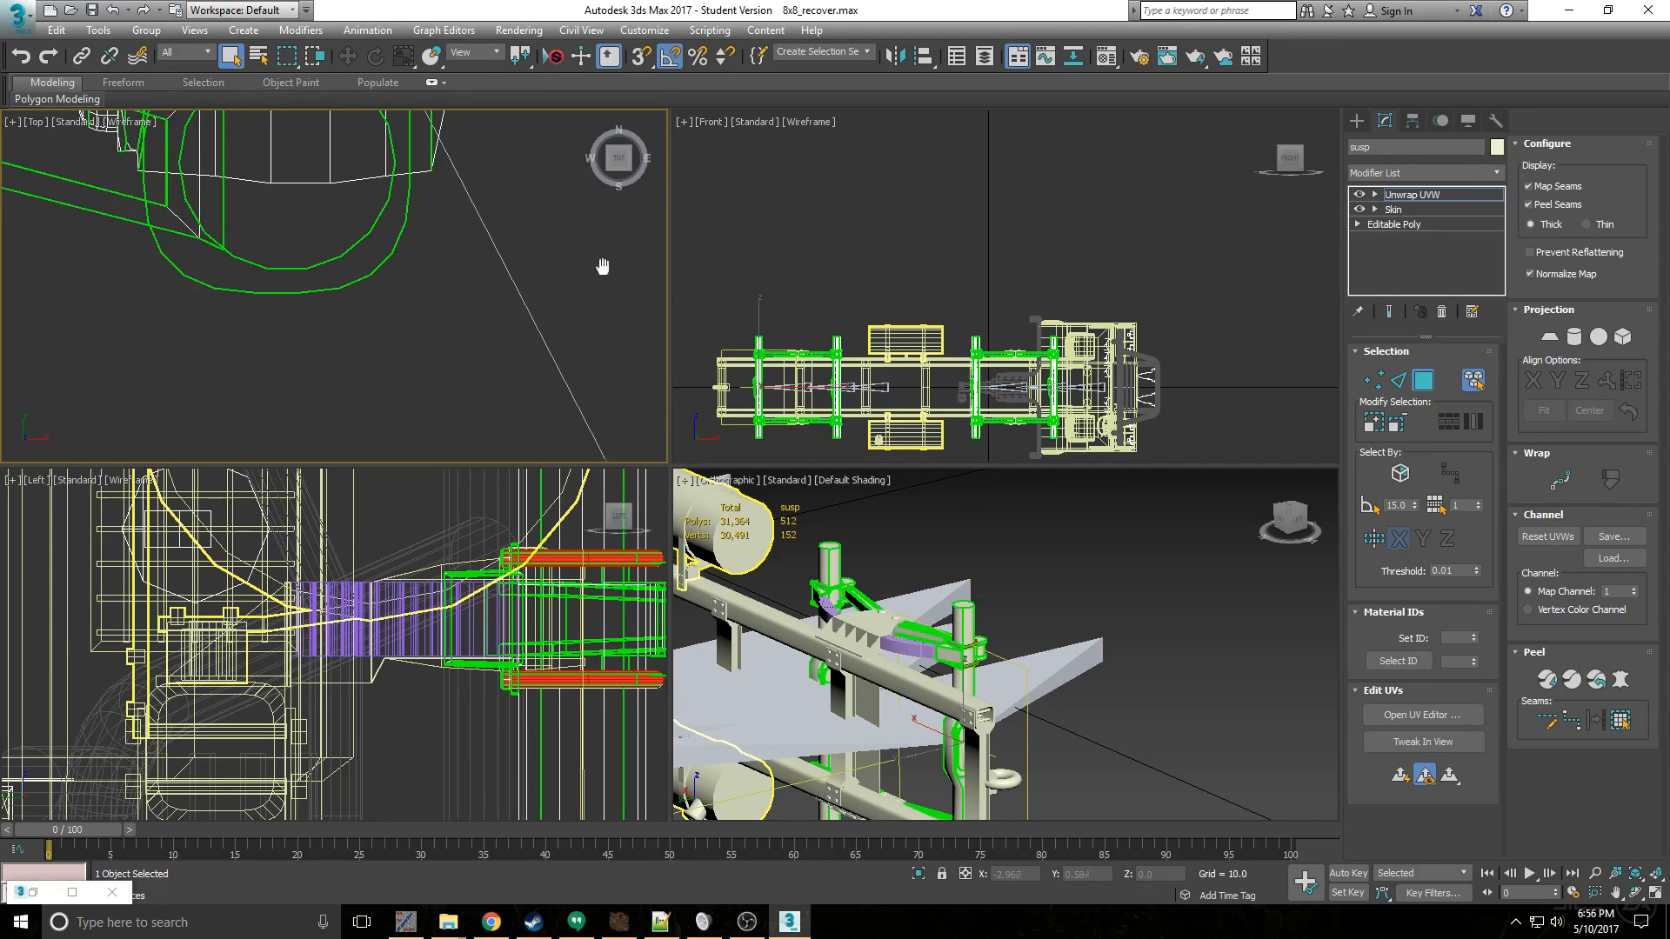
scroll(552, 238, "down", 10)
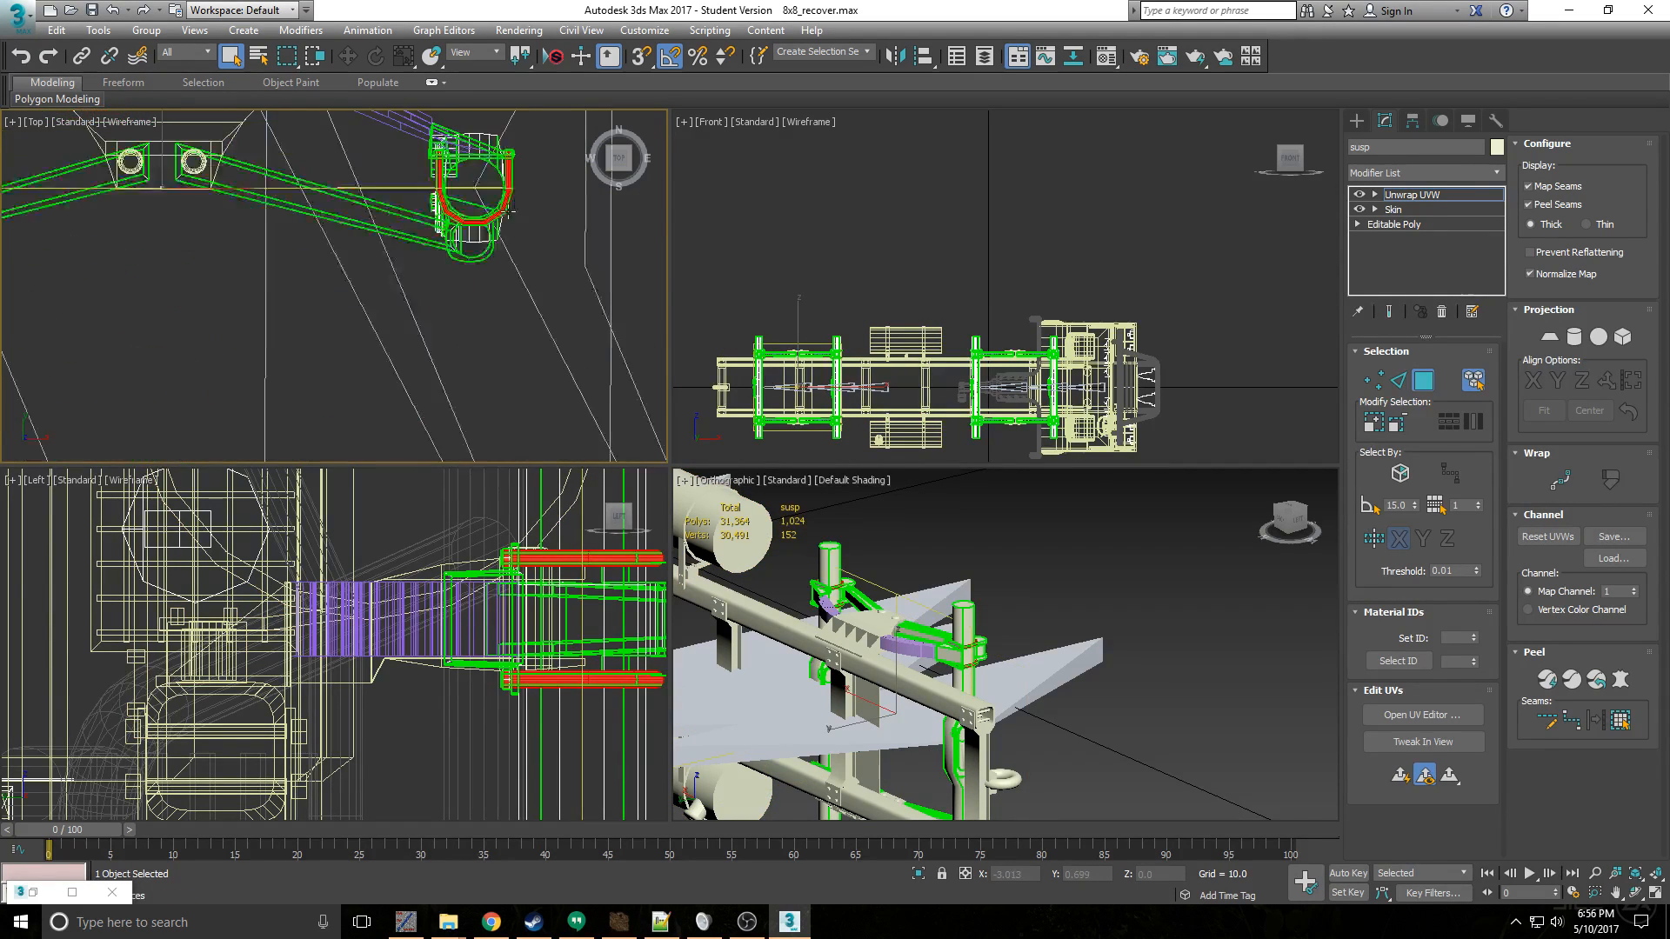
middle_click_drag(328, 250, 371, 213)
- Add the U-shaped clamps on both axles of the front bogie, nearest the cab, to the element selection
scroll(522, 221, "up", 6)
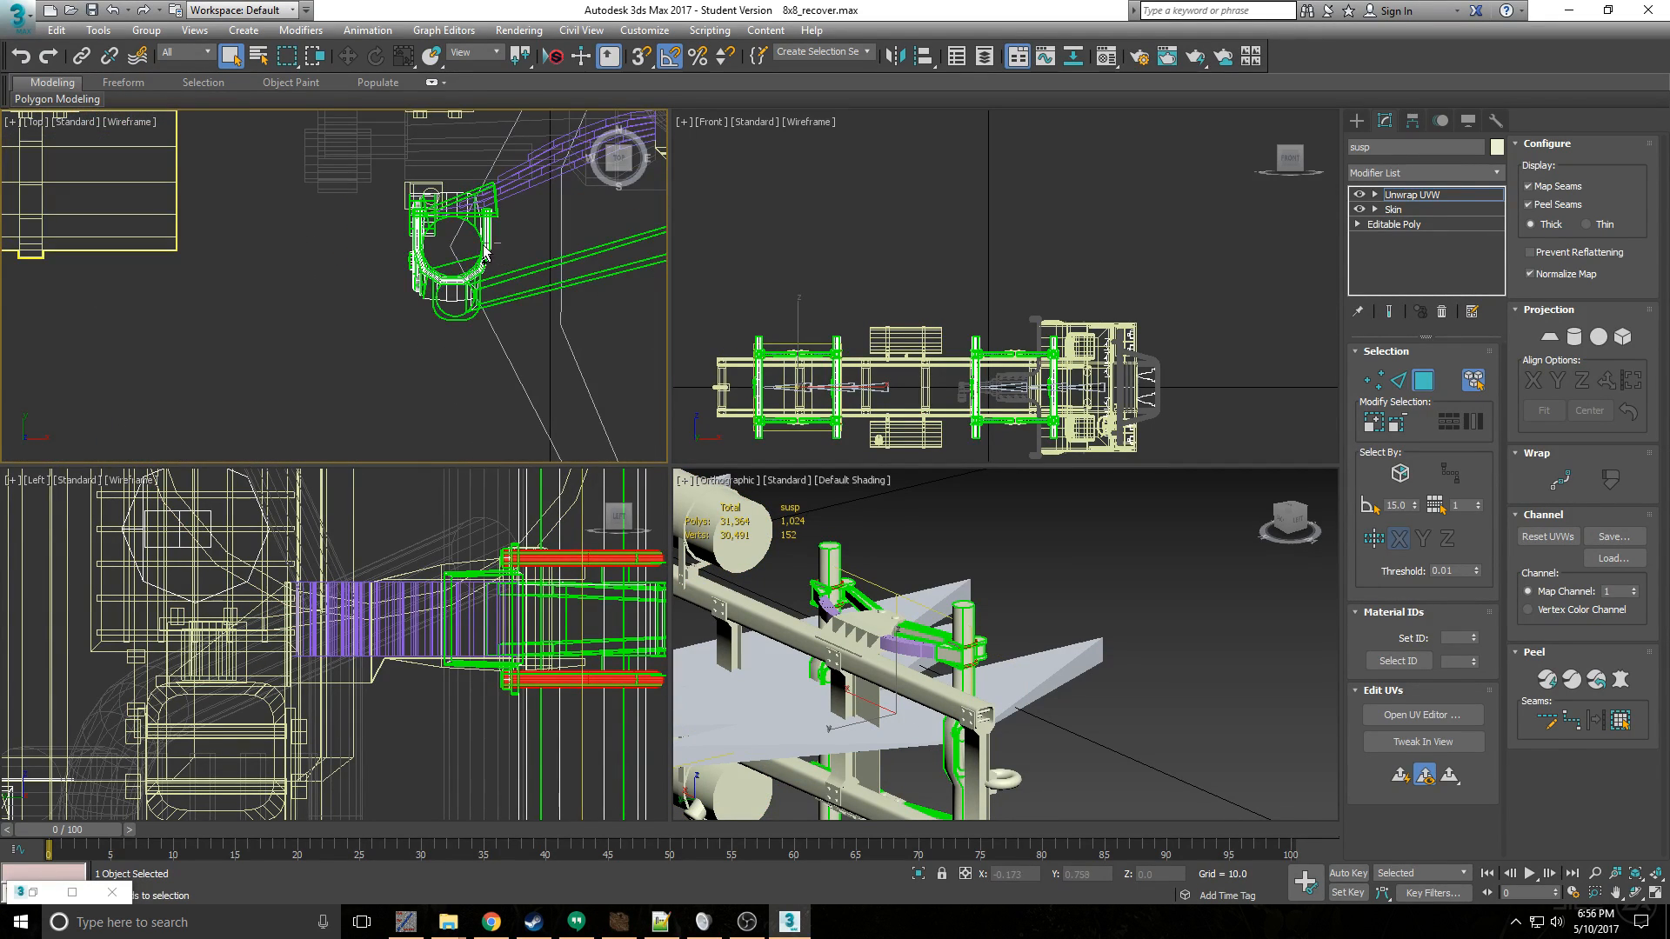
scroll(490, 253, "down", 6)
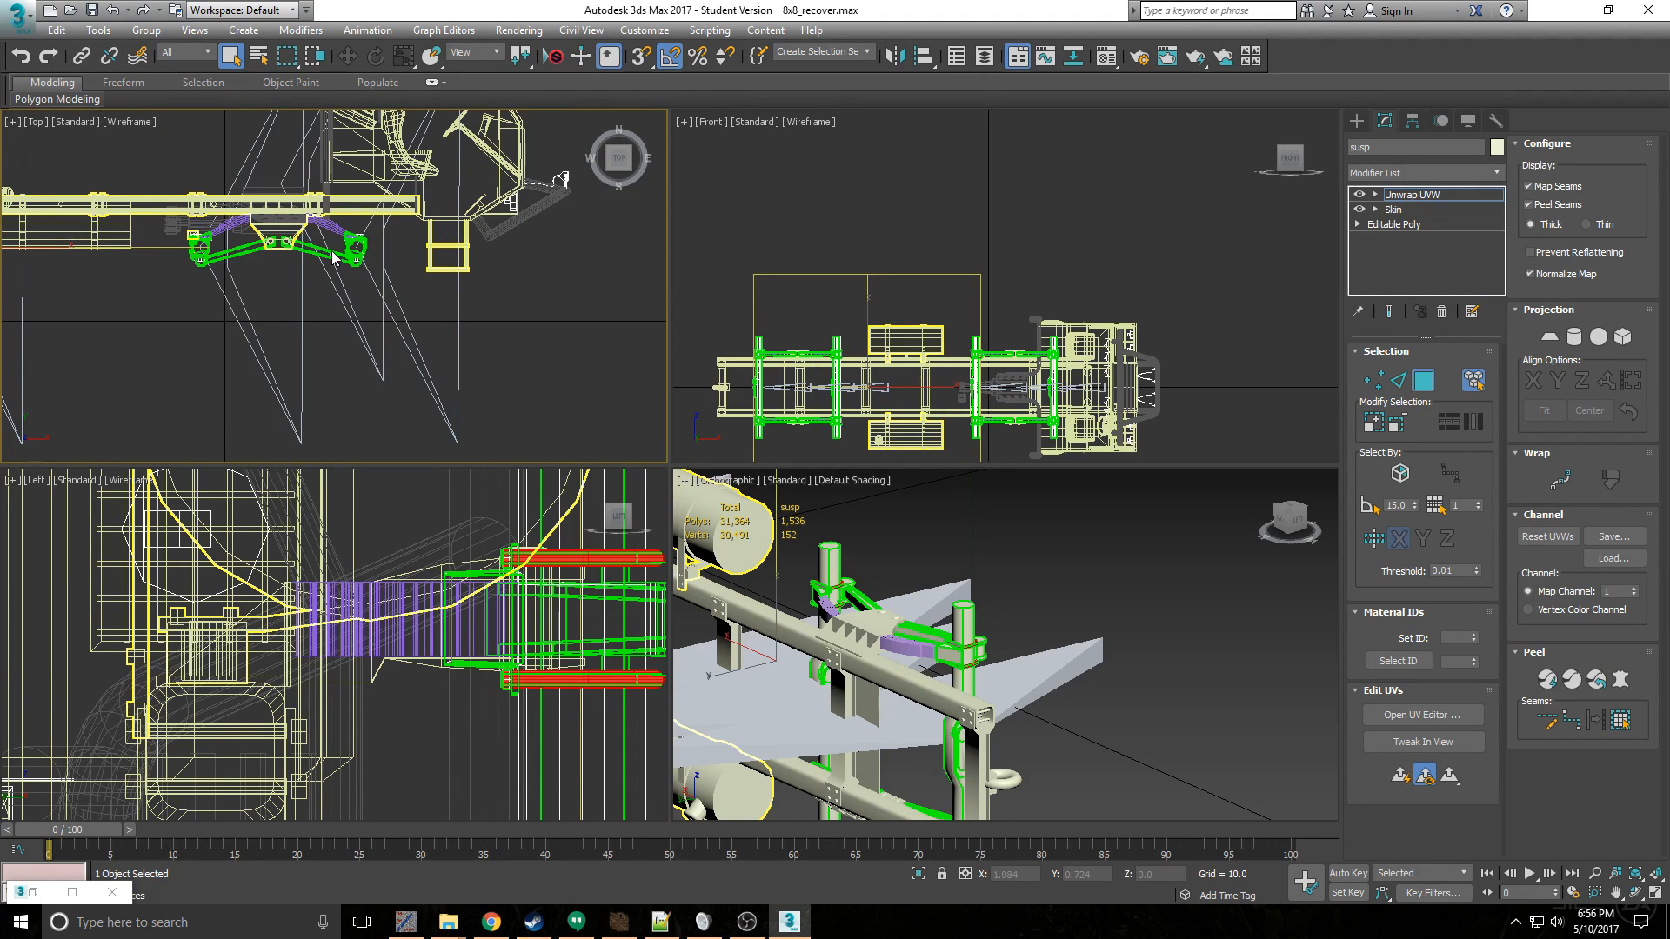
scroll(408, 242, "up", 6)
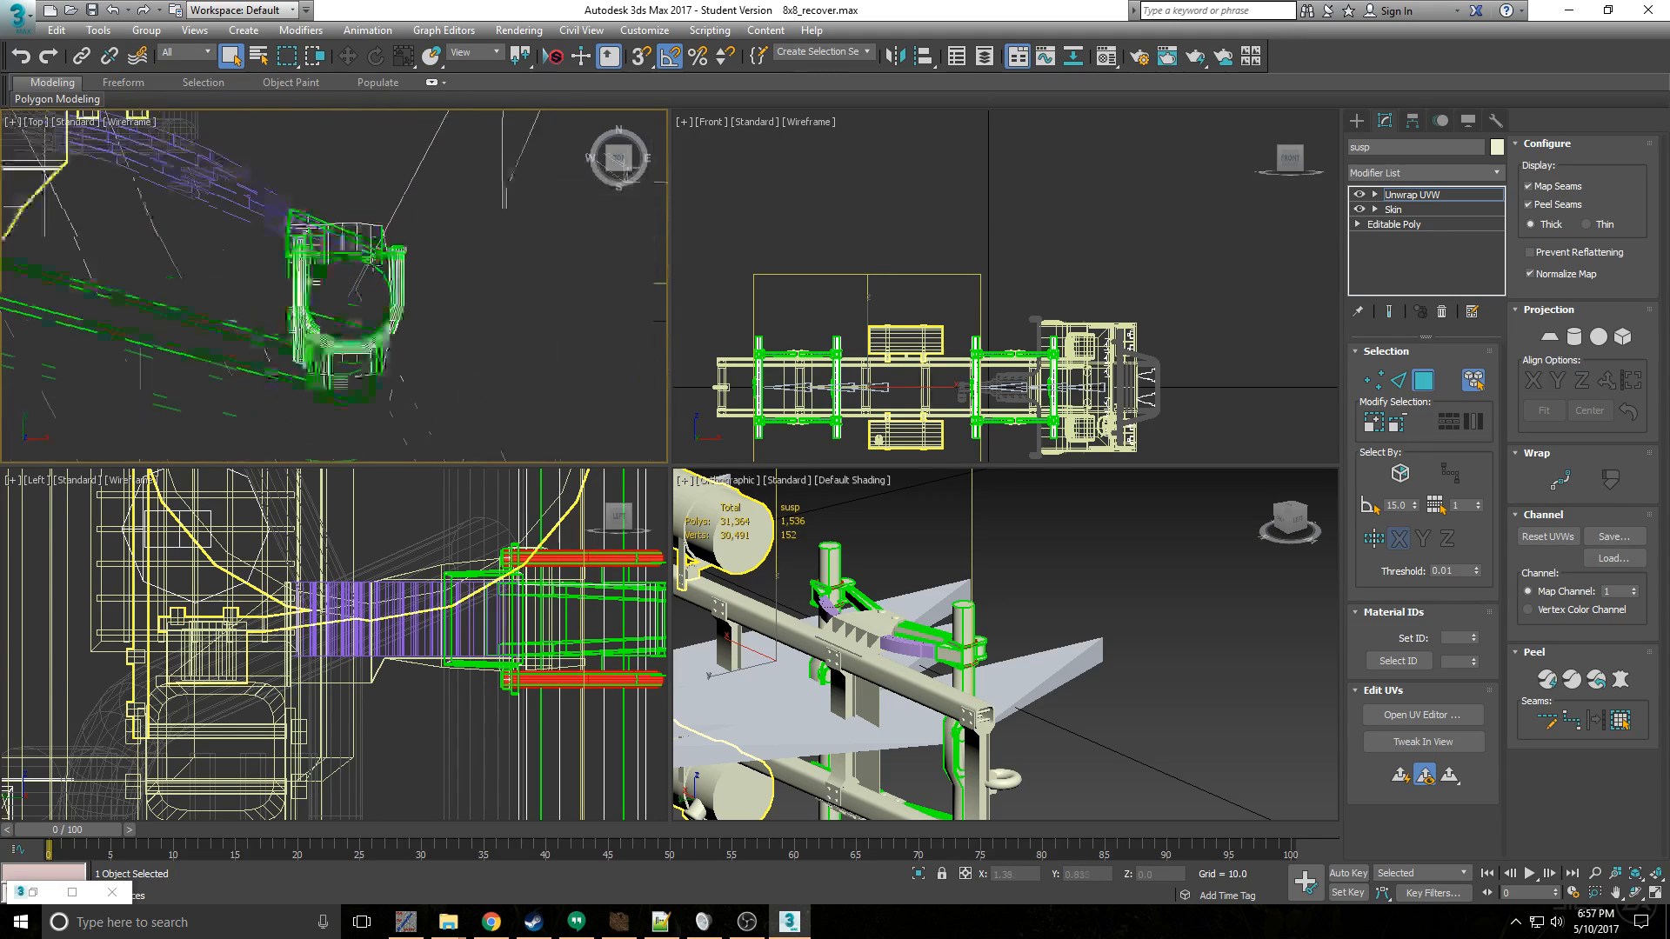
left_click(433, 290, "ctrl")
scroll(261, 243, "down", 8)
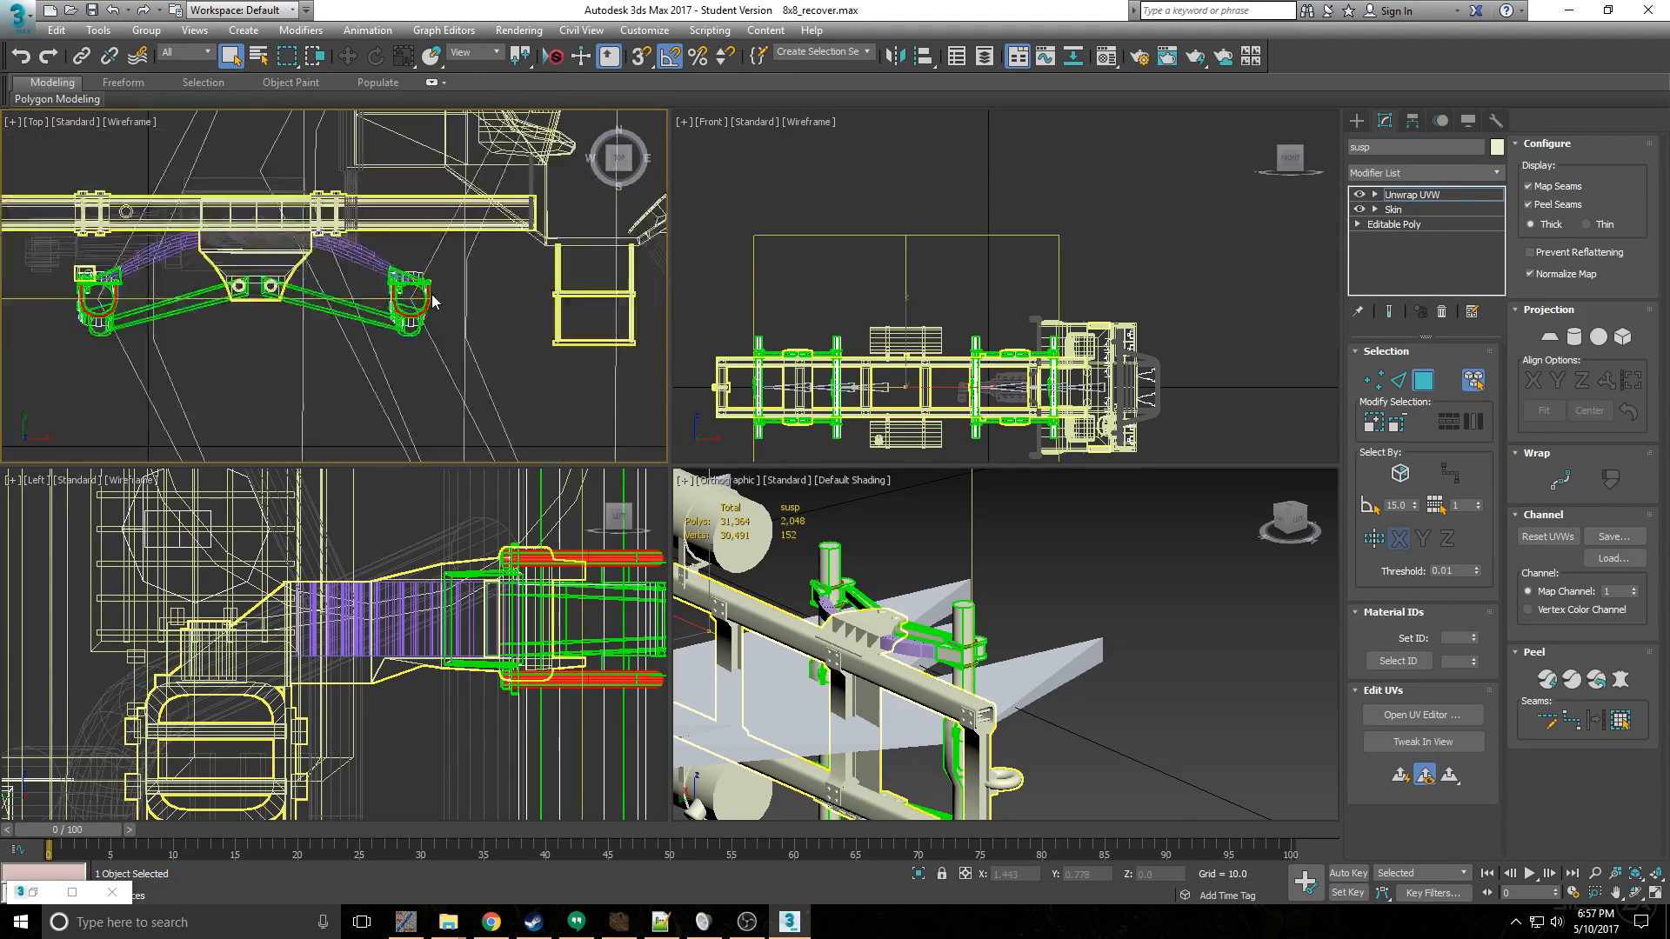
scroll(165, 212, "up", 8)
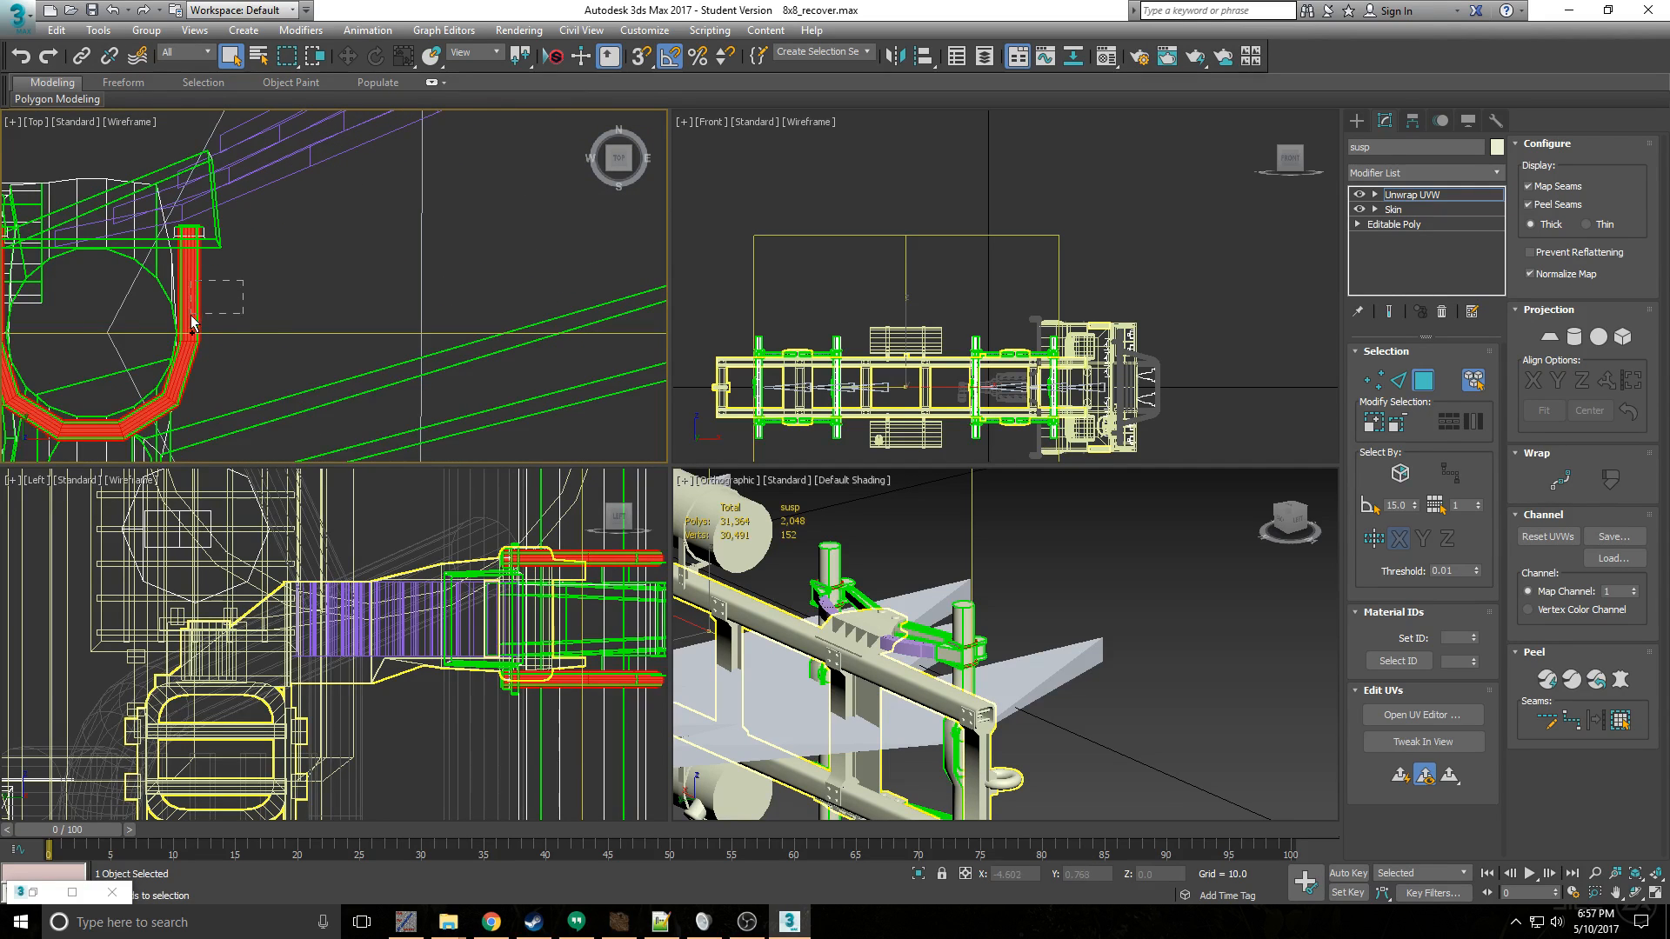
scroll(194, 320, "down", 7)
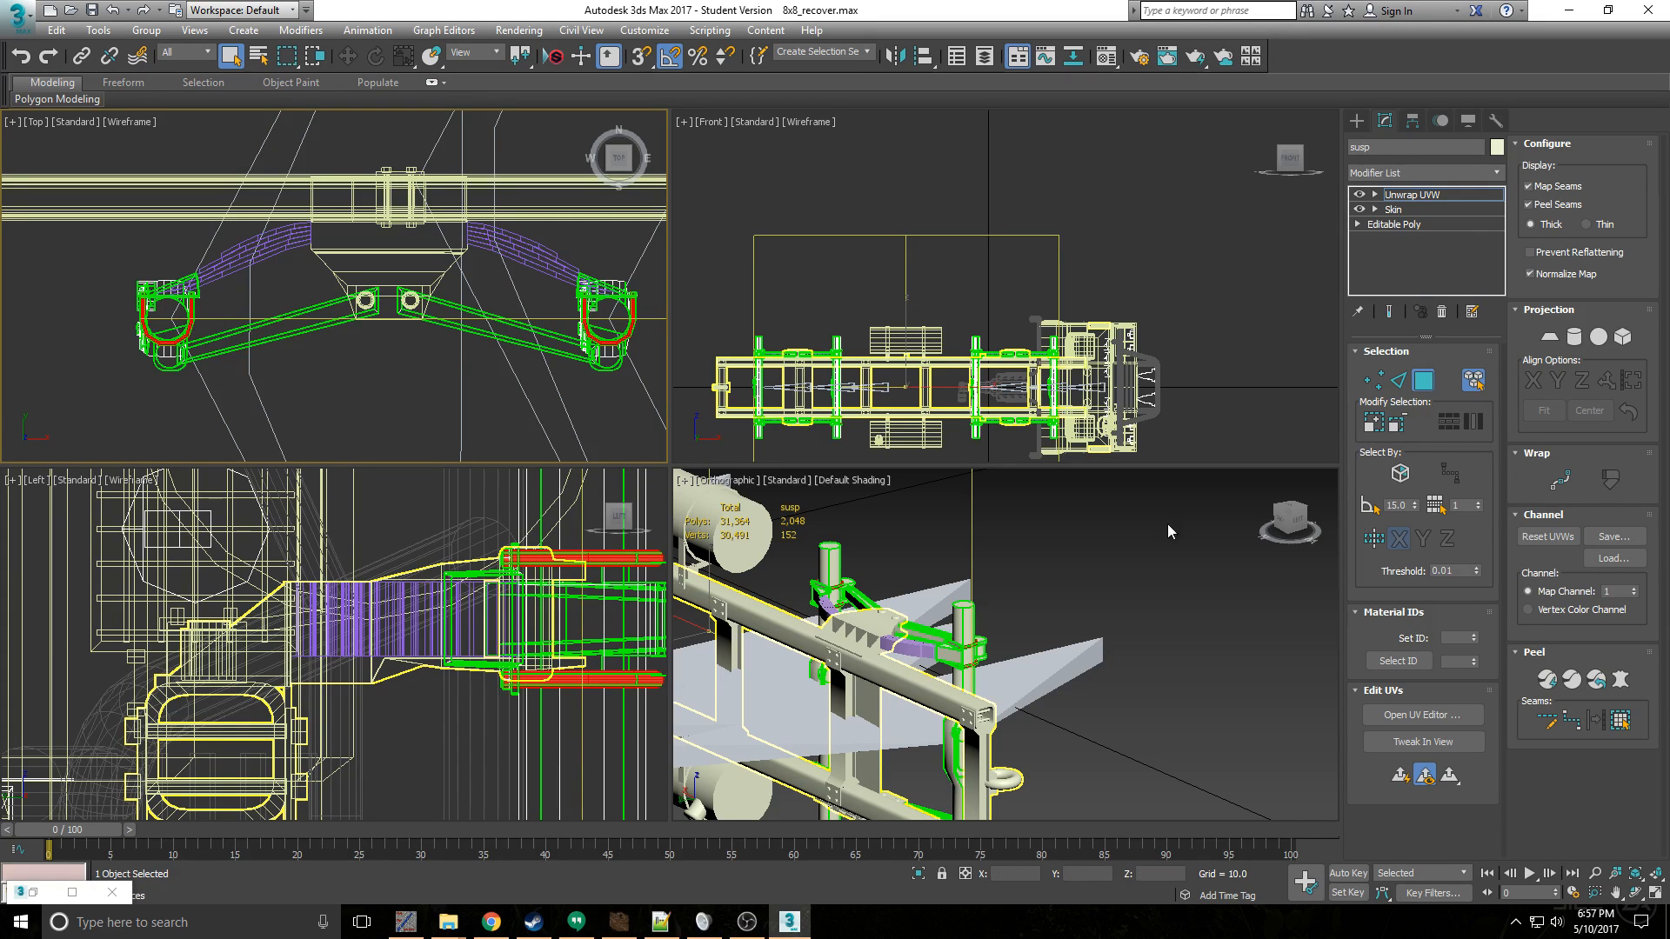
scroll(925, 685, "down", 4)
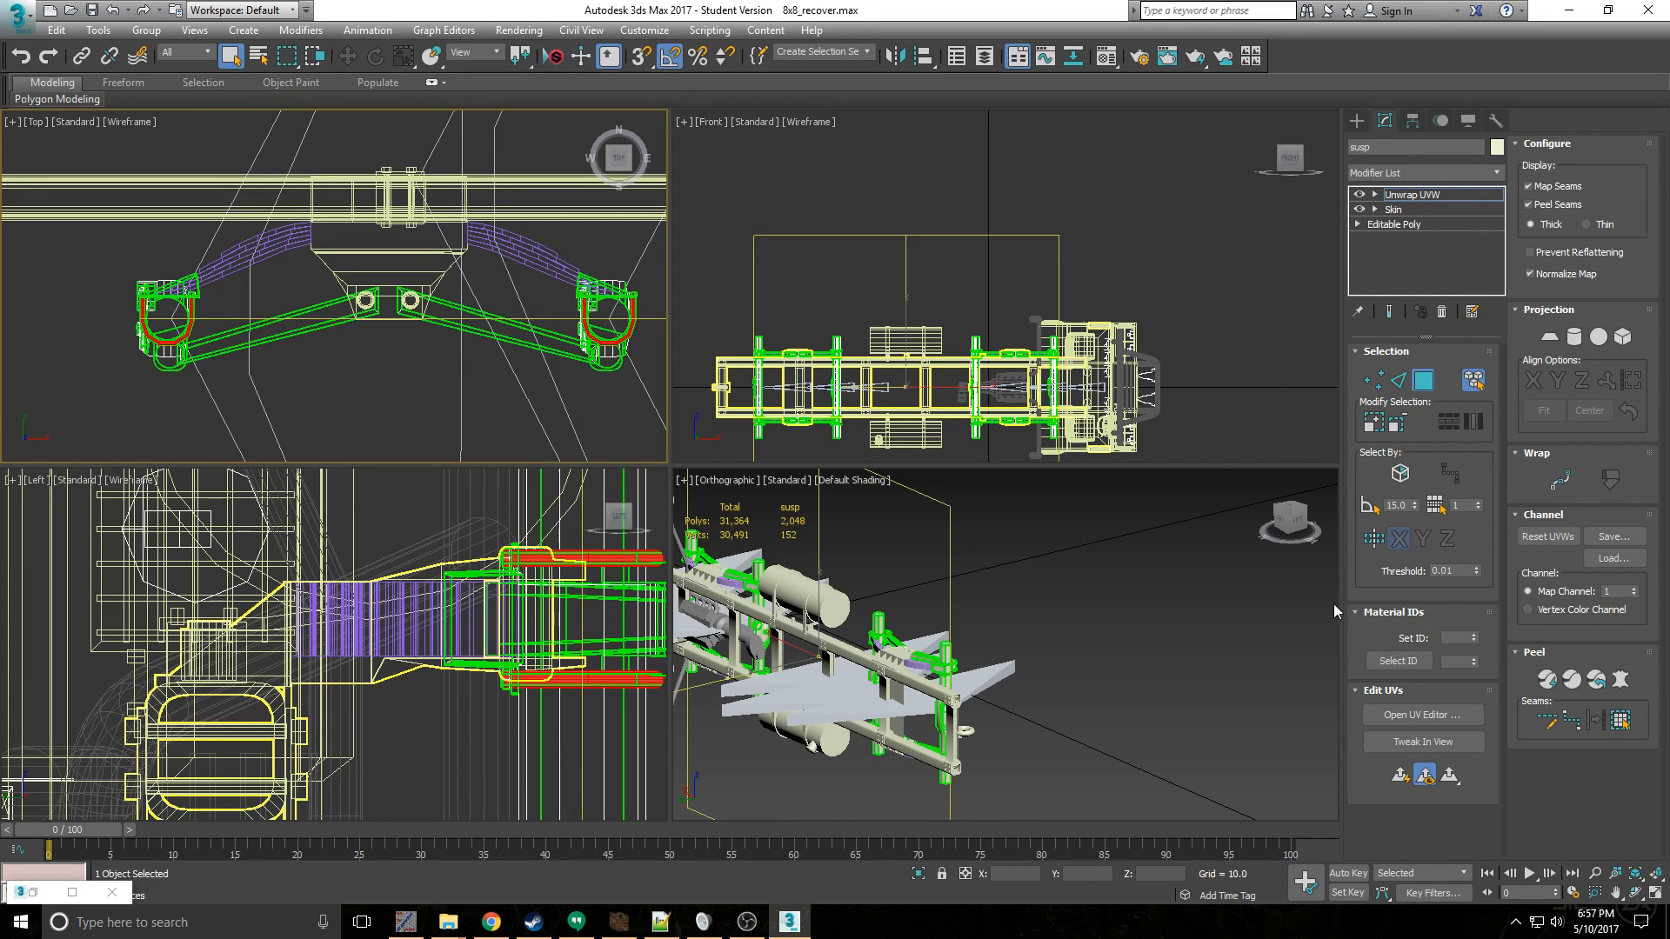
- Pack the selected clamps' UVs in the UV editor and move them outside the UV tile
left_click(1427, 714)
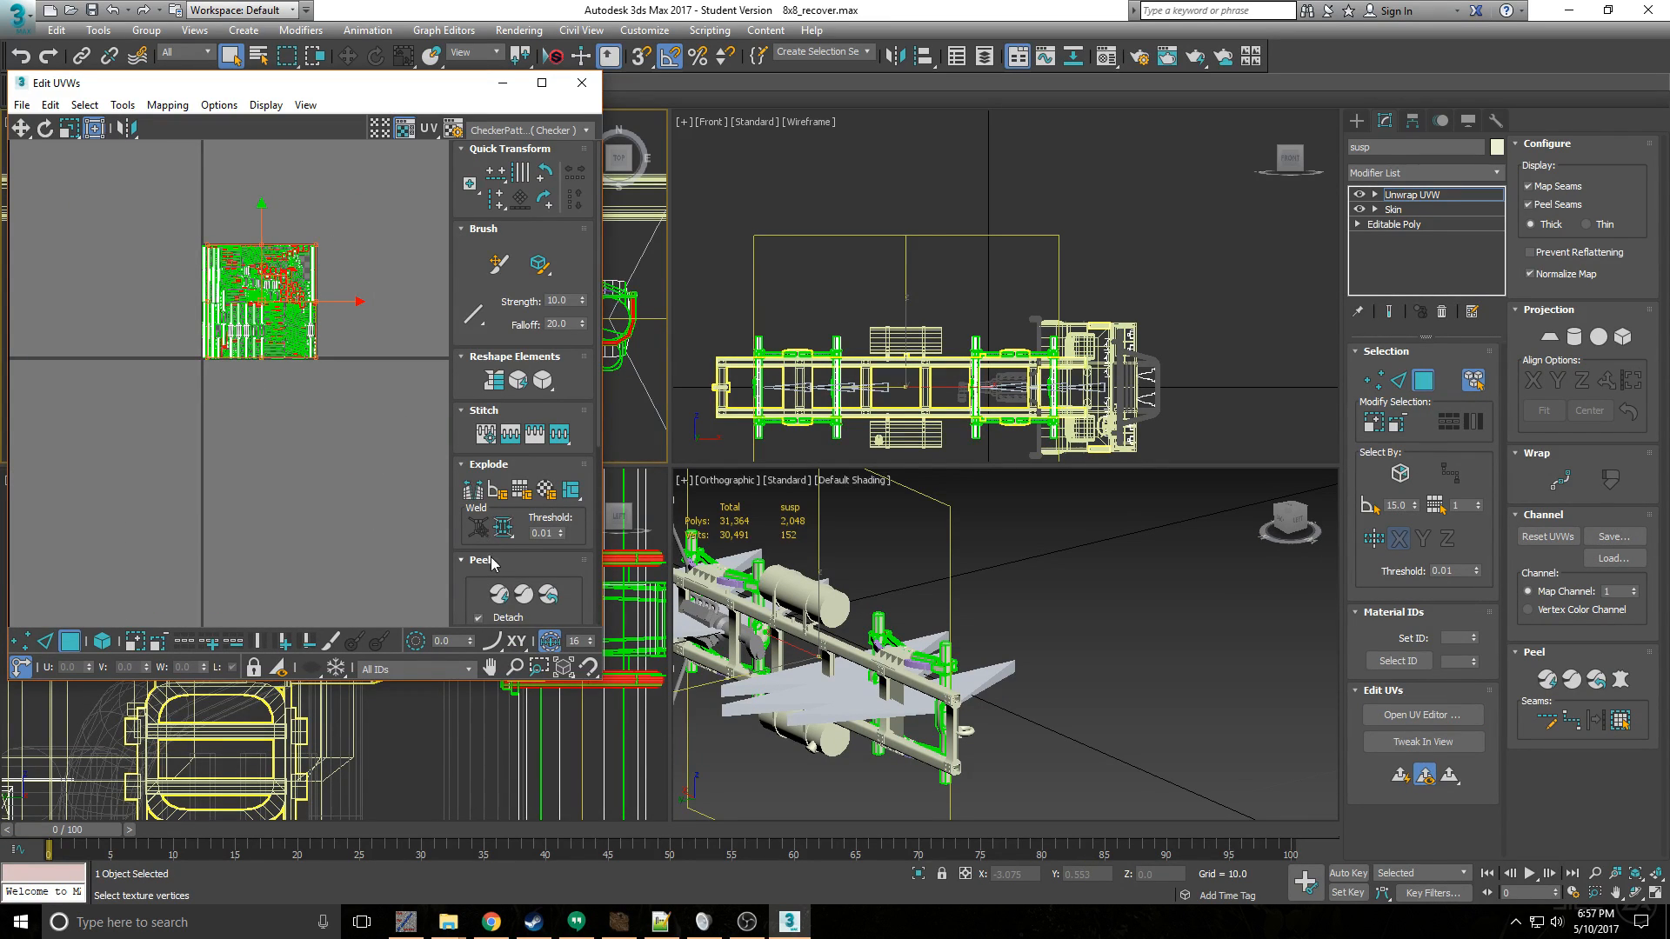
scroll(492, 563, "down", 3)
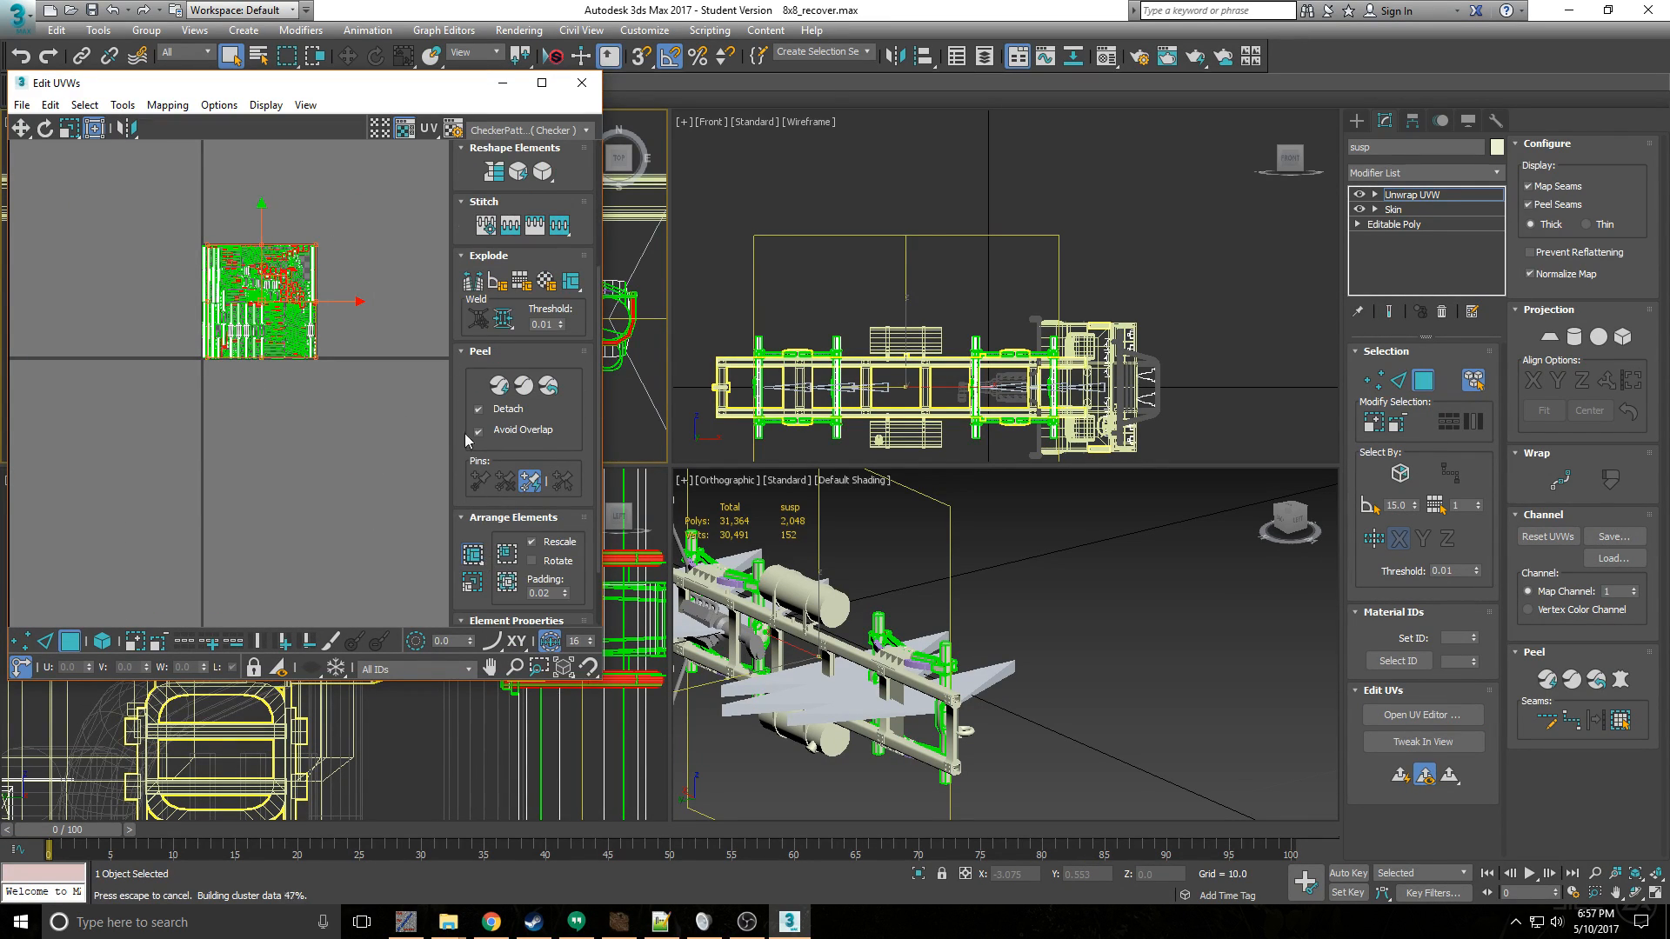
left_click_drag(284, 286, 458, 262)
- Select the suspension UVs remaining inside the tile and pack them to fill it
left_click_drag(332, 394, 333, 396)
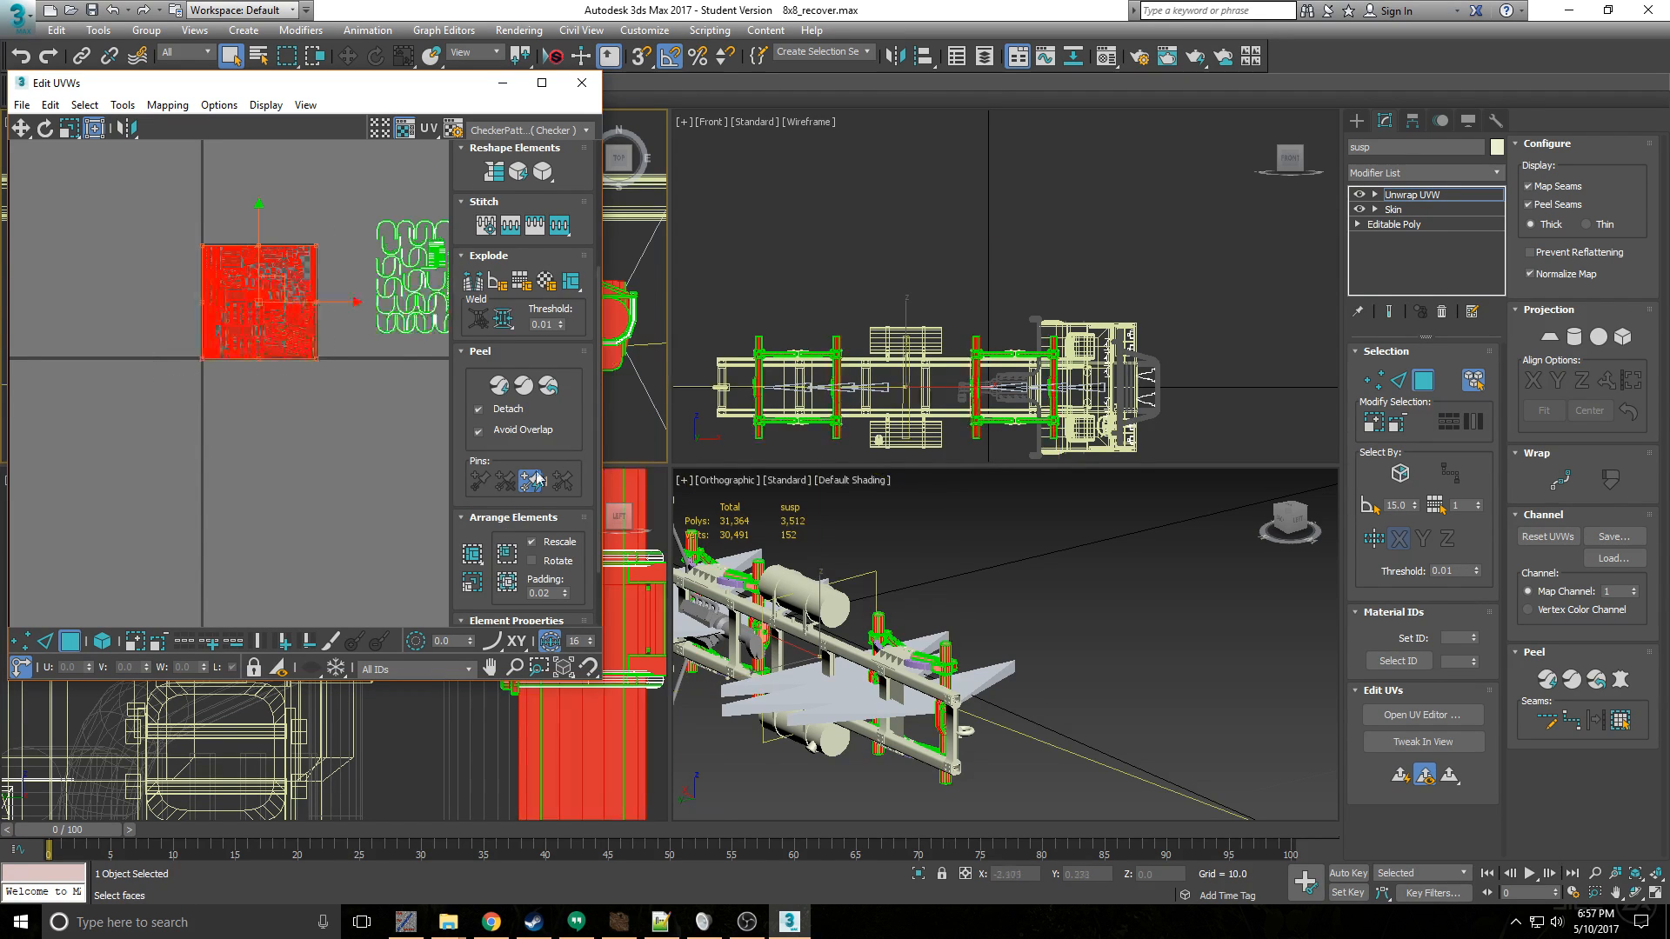
left_click(473, 554)
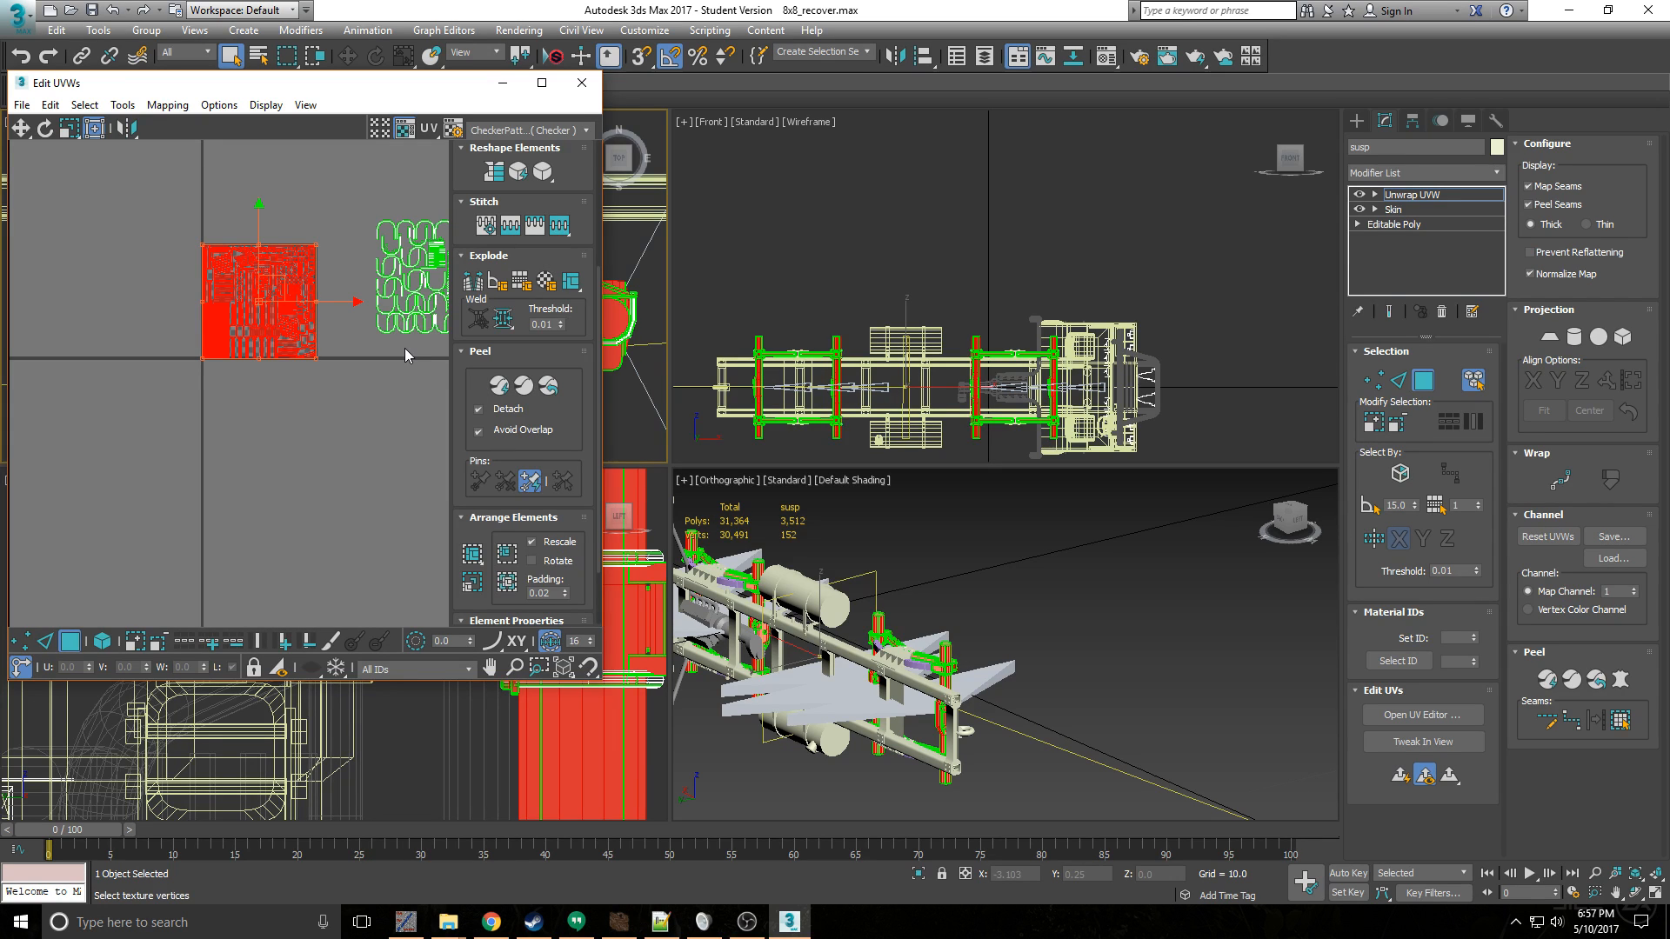
scroll(271, 296, "up", 4)
scroll(293, 315, "down", 2)
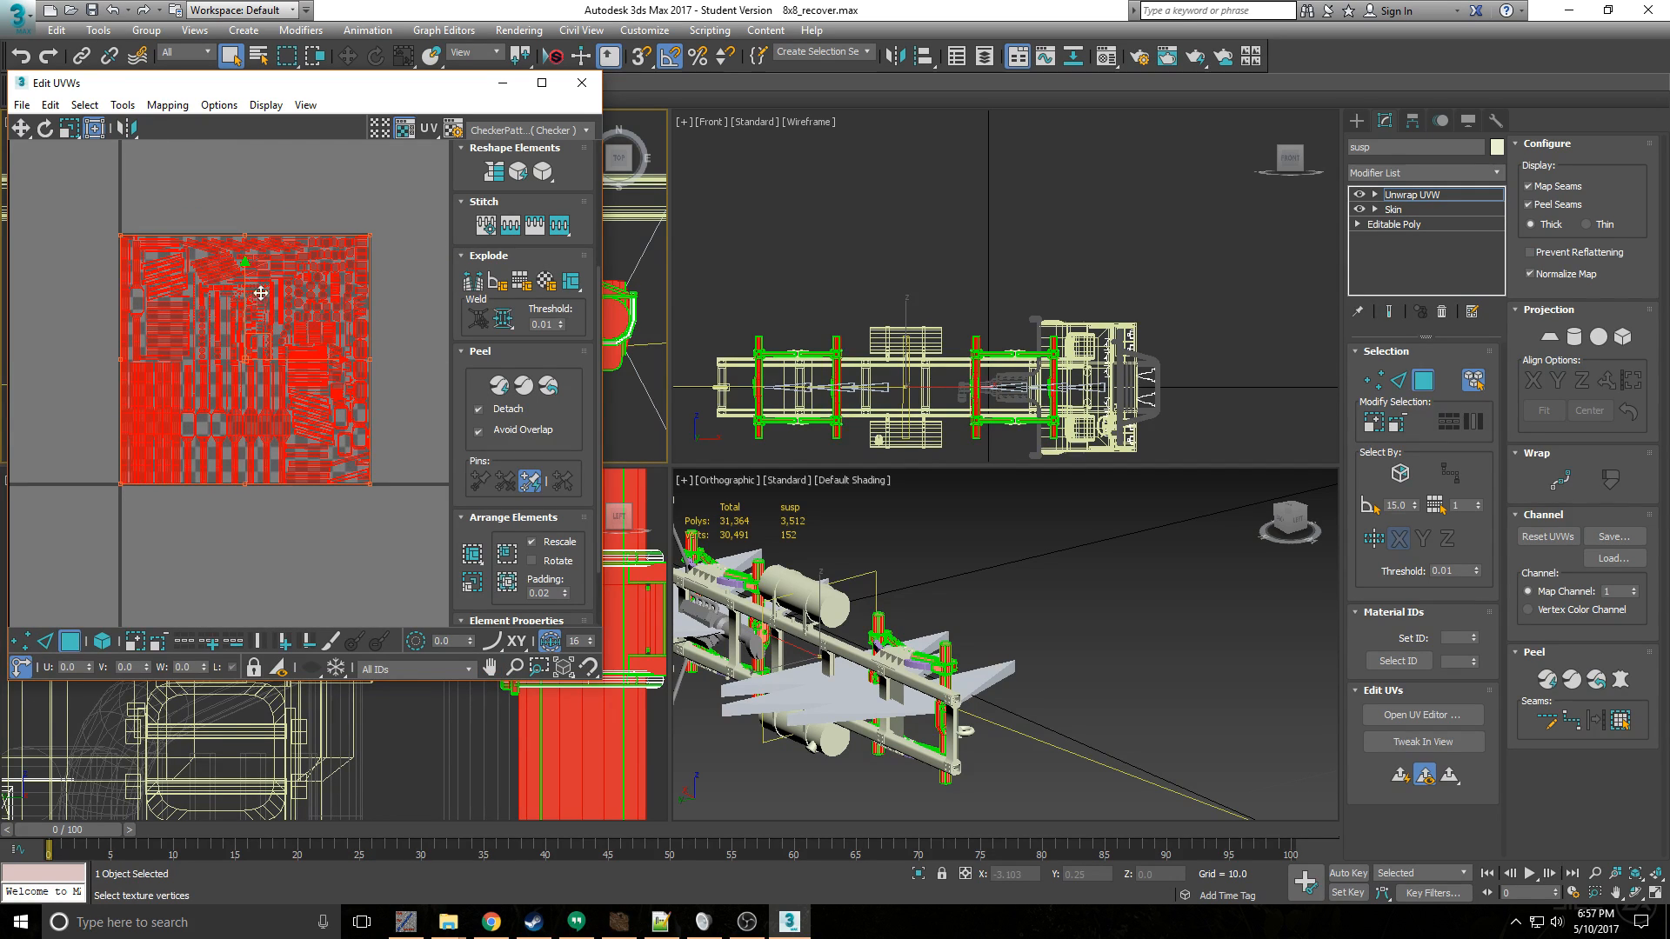
- Scale the packed suspension UVs to about 79% and move them into the tile's lower-left corner
key("r")
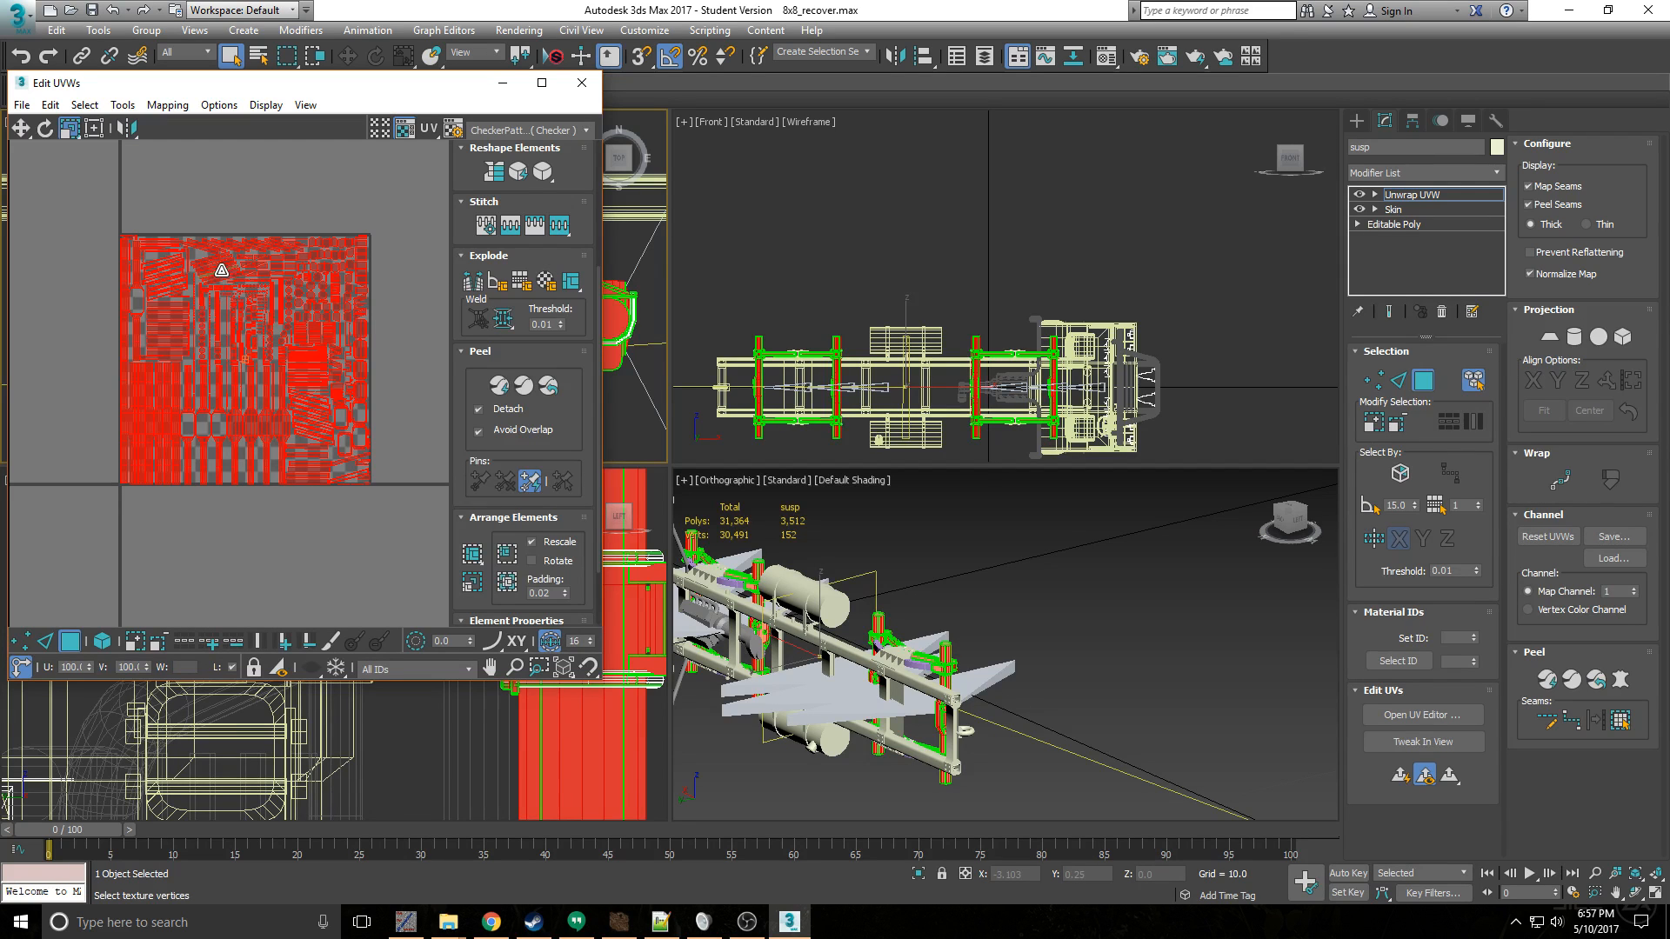
left_click_drag(209, 284, 246, 332)
left_click_drag(248, 344, 250, 347)
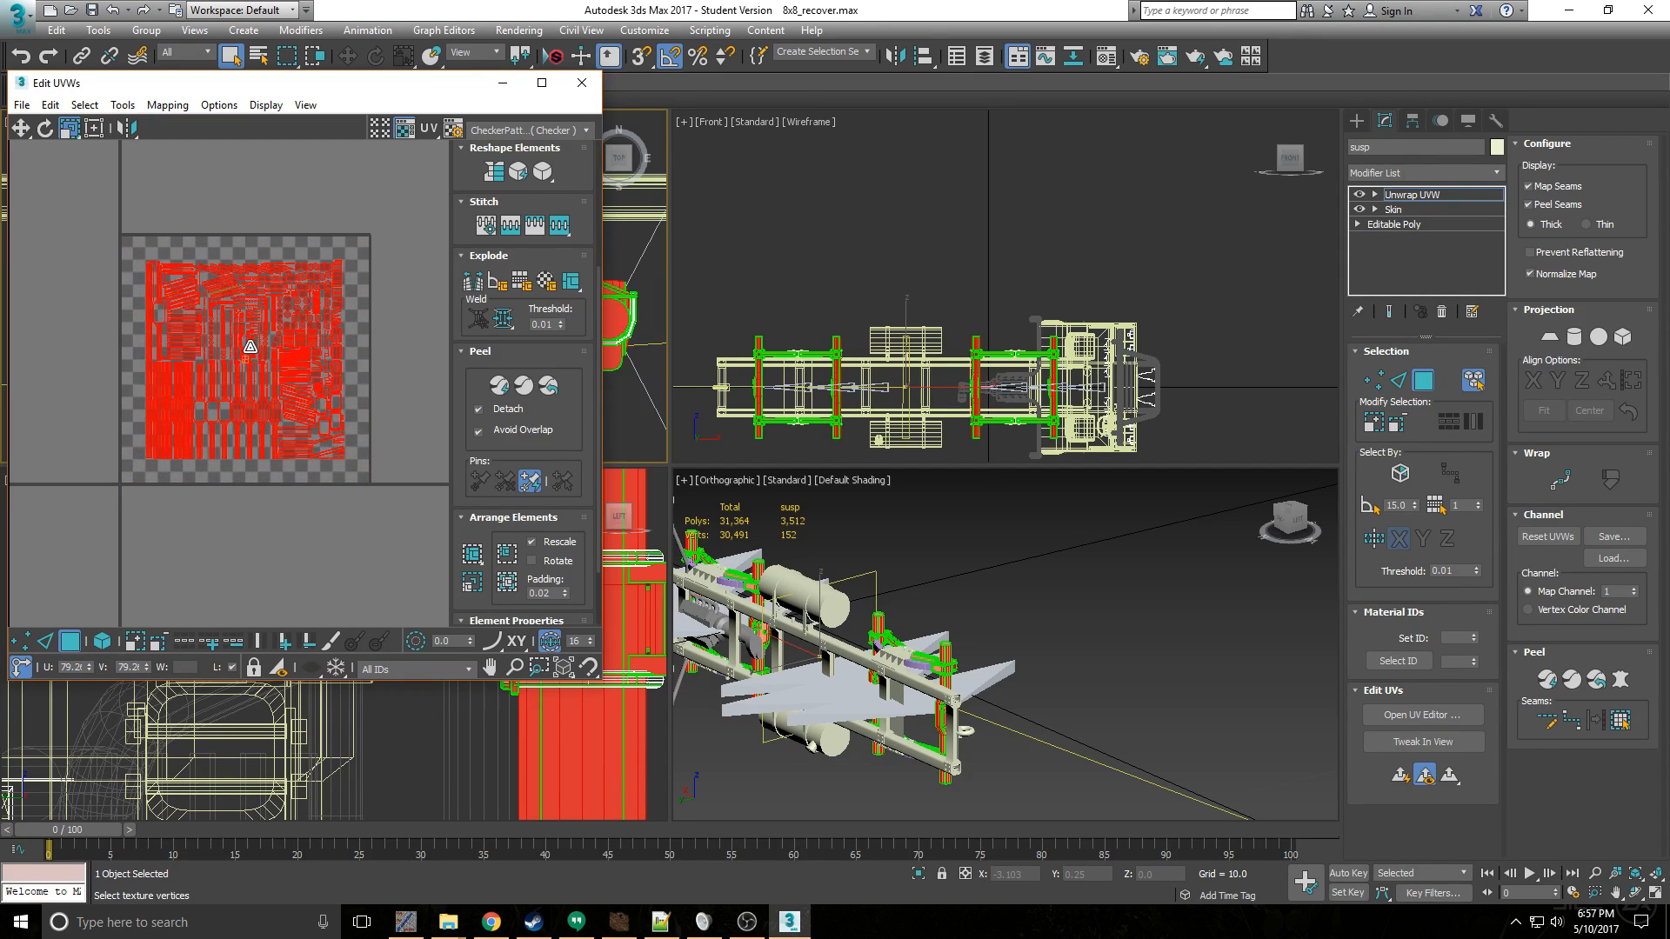
key("w")
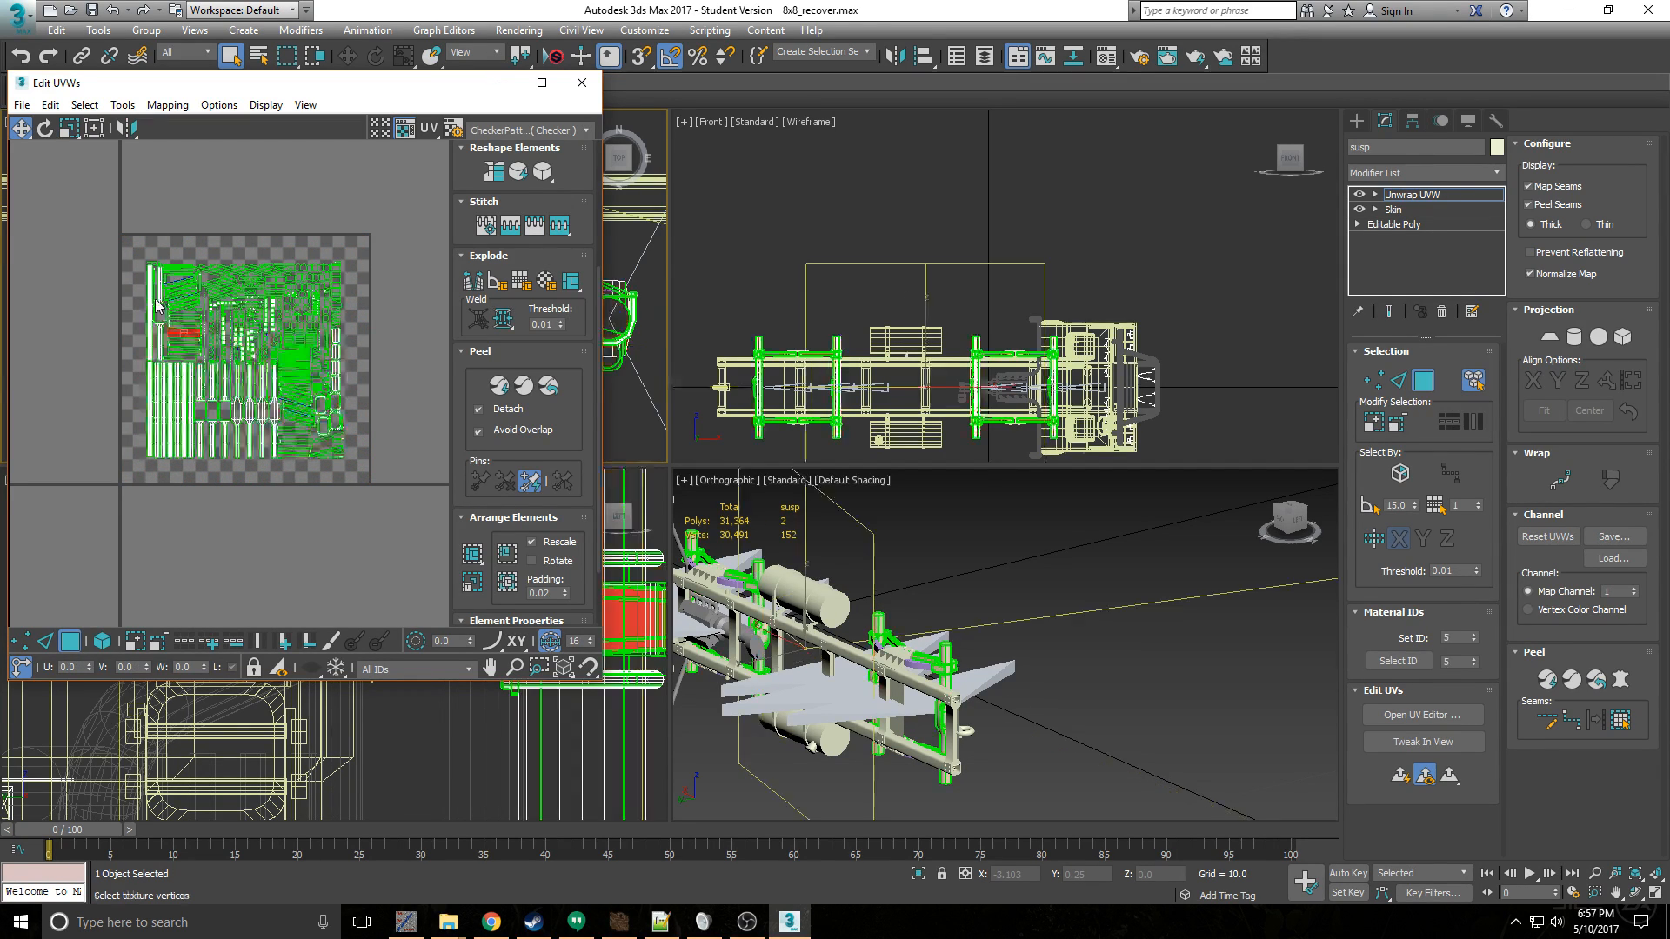
left_click_drag(181, 321, 163, 345)
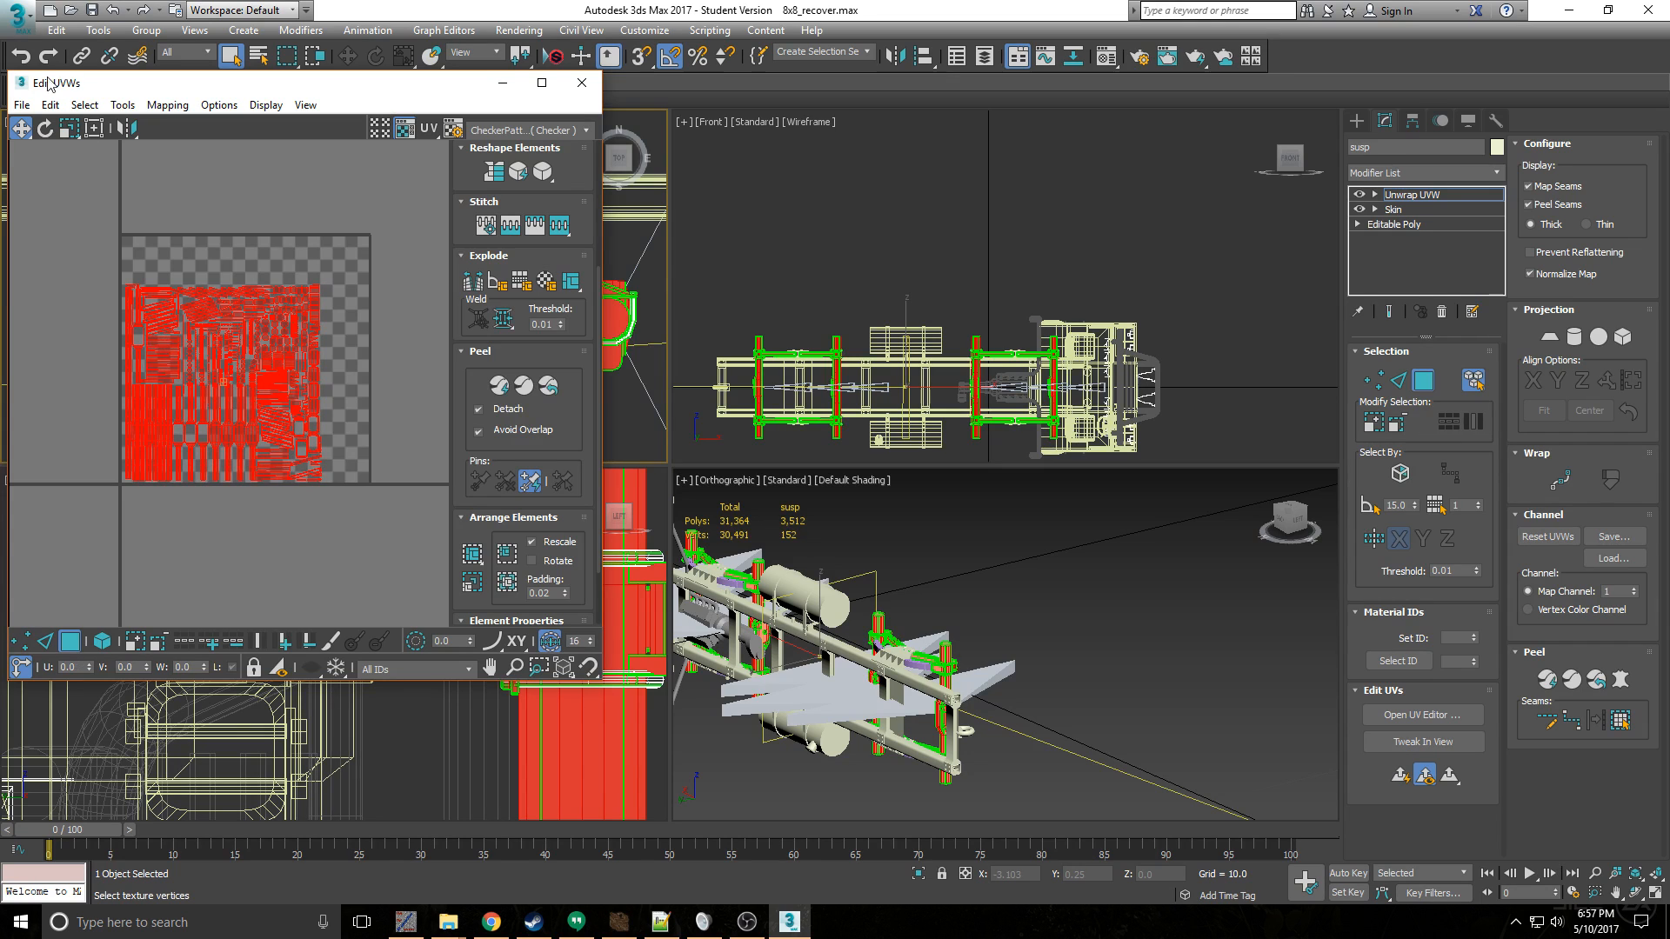
left_click(581, 84)
left_click(18, 16)
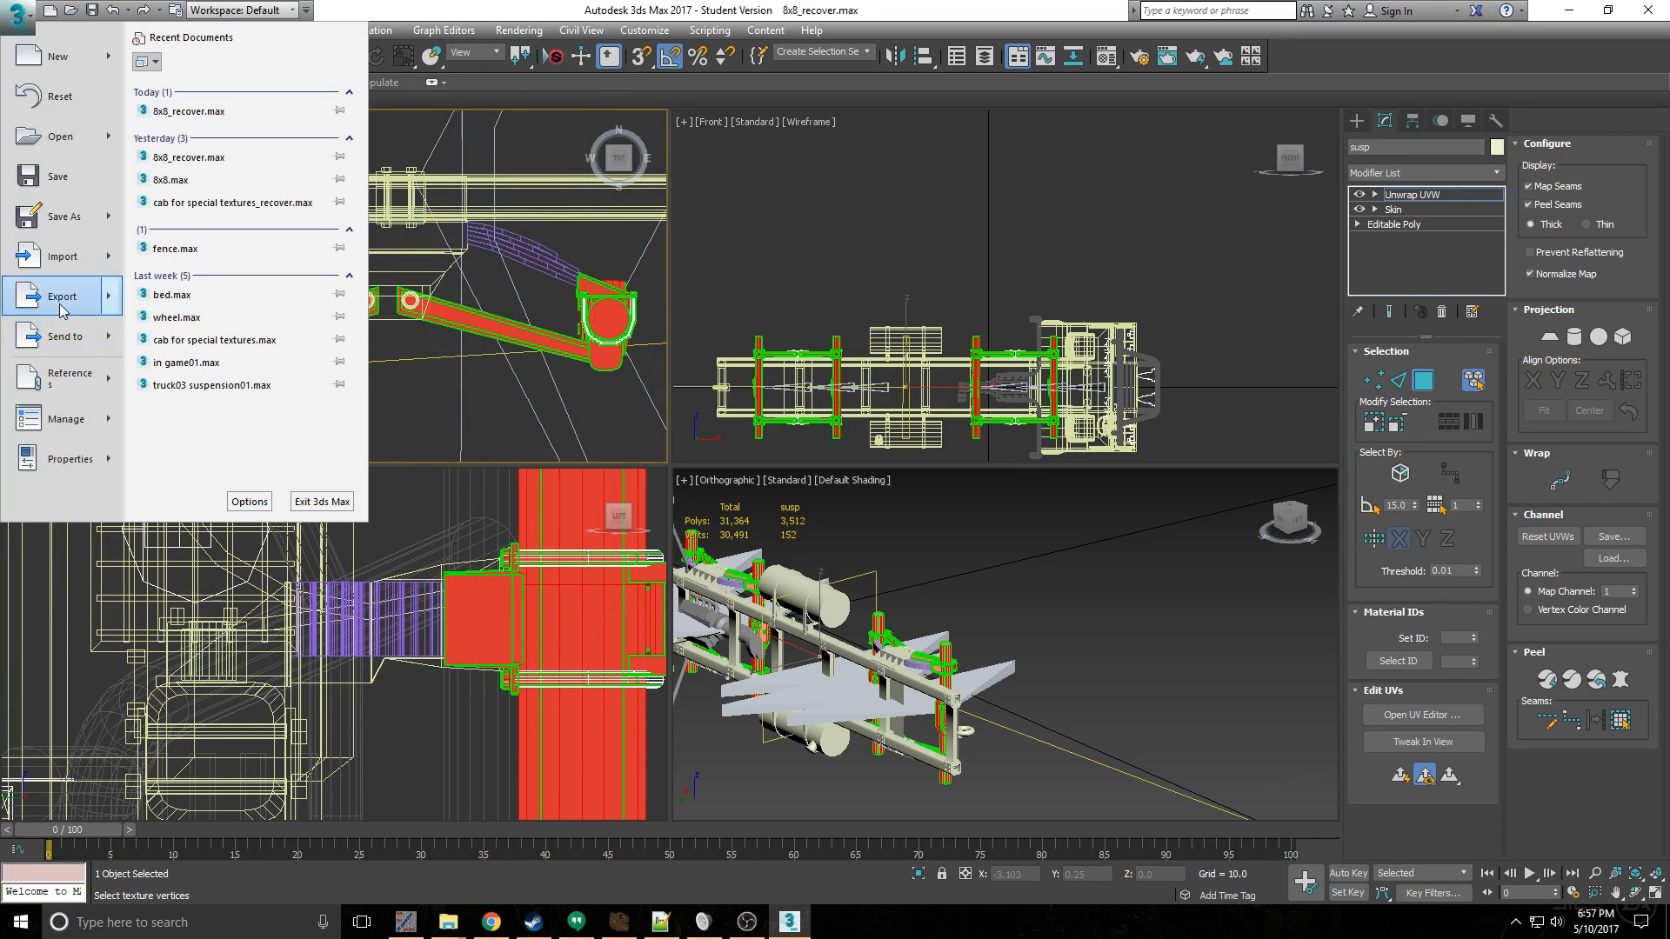
left_click(60, 306)
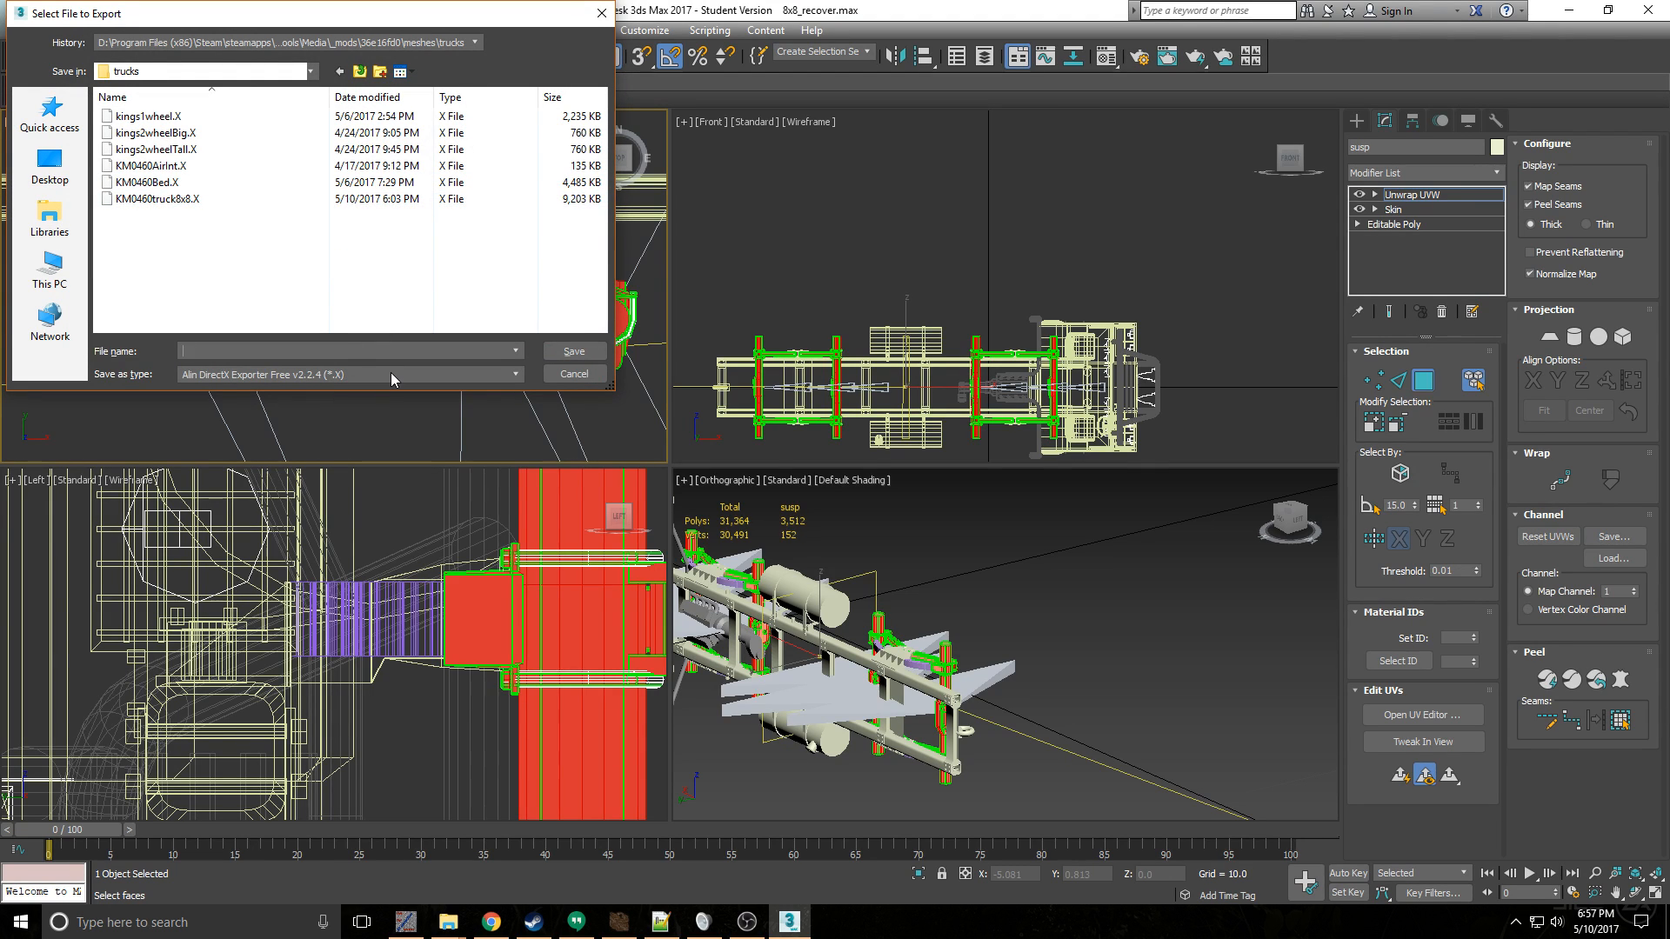
left_click(574, 374)
- Reopen the suspension's UVs, select the clamp UVs outside the tile, and scale them down to a small block
left_click(1383, 716)
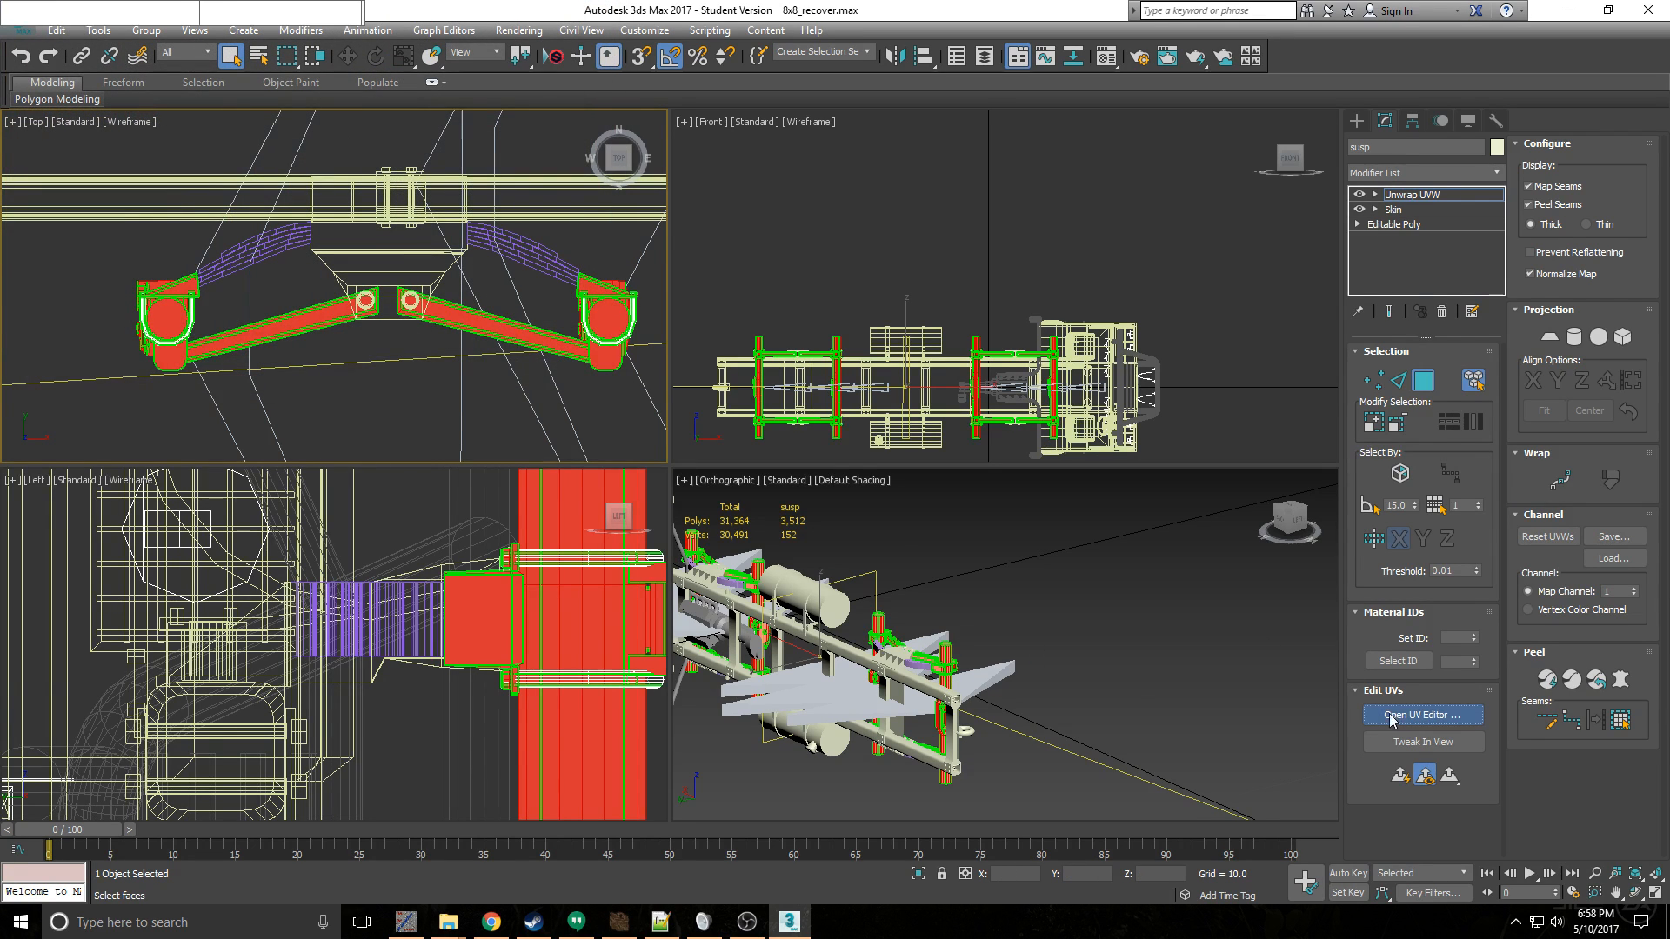
scroll(325, 258, "down", 4)
middle_click_drag(325, 257, 181, 255)
left_click_drag(188, 172, 369, 364)
key("r")
left_click_drag(300, 258, 381, 400)
key("w")
- Move the clamp UVs into the tile's empty upper-right corner, then close the UV editor and leave polygon selection
scroll(318, 298, "up", 2)
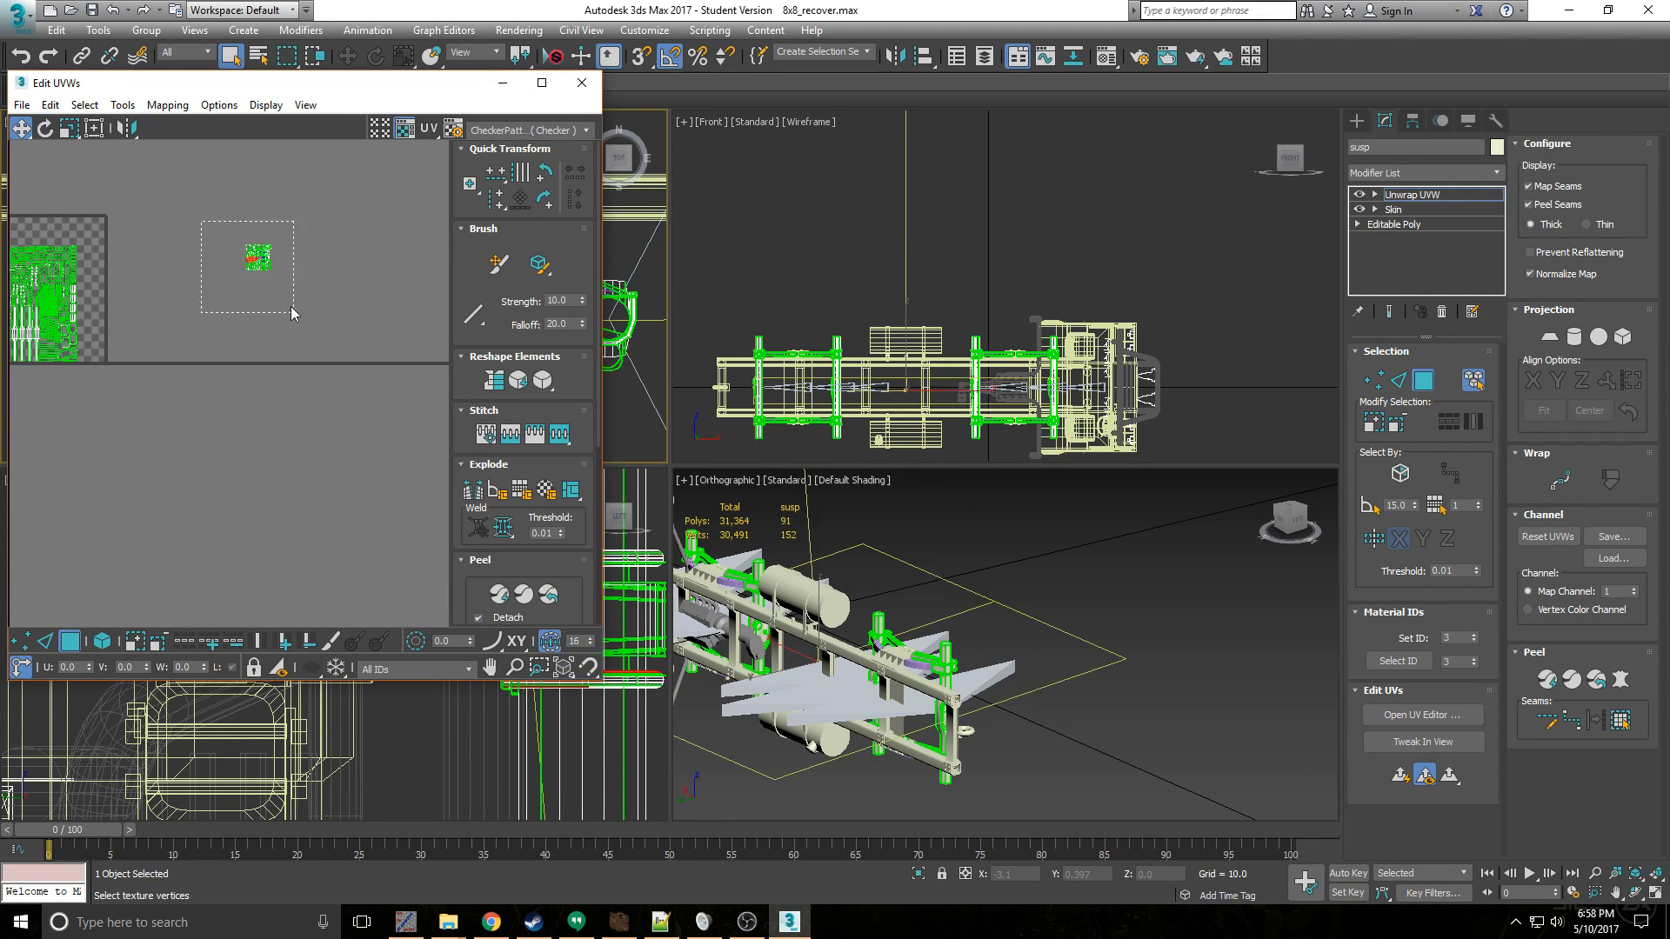
left_click_drag(261, 260, 73, 234)
scroll(73, 234, "up", 1)
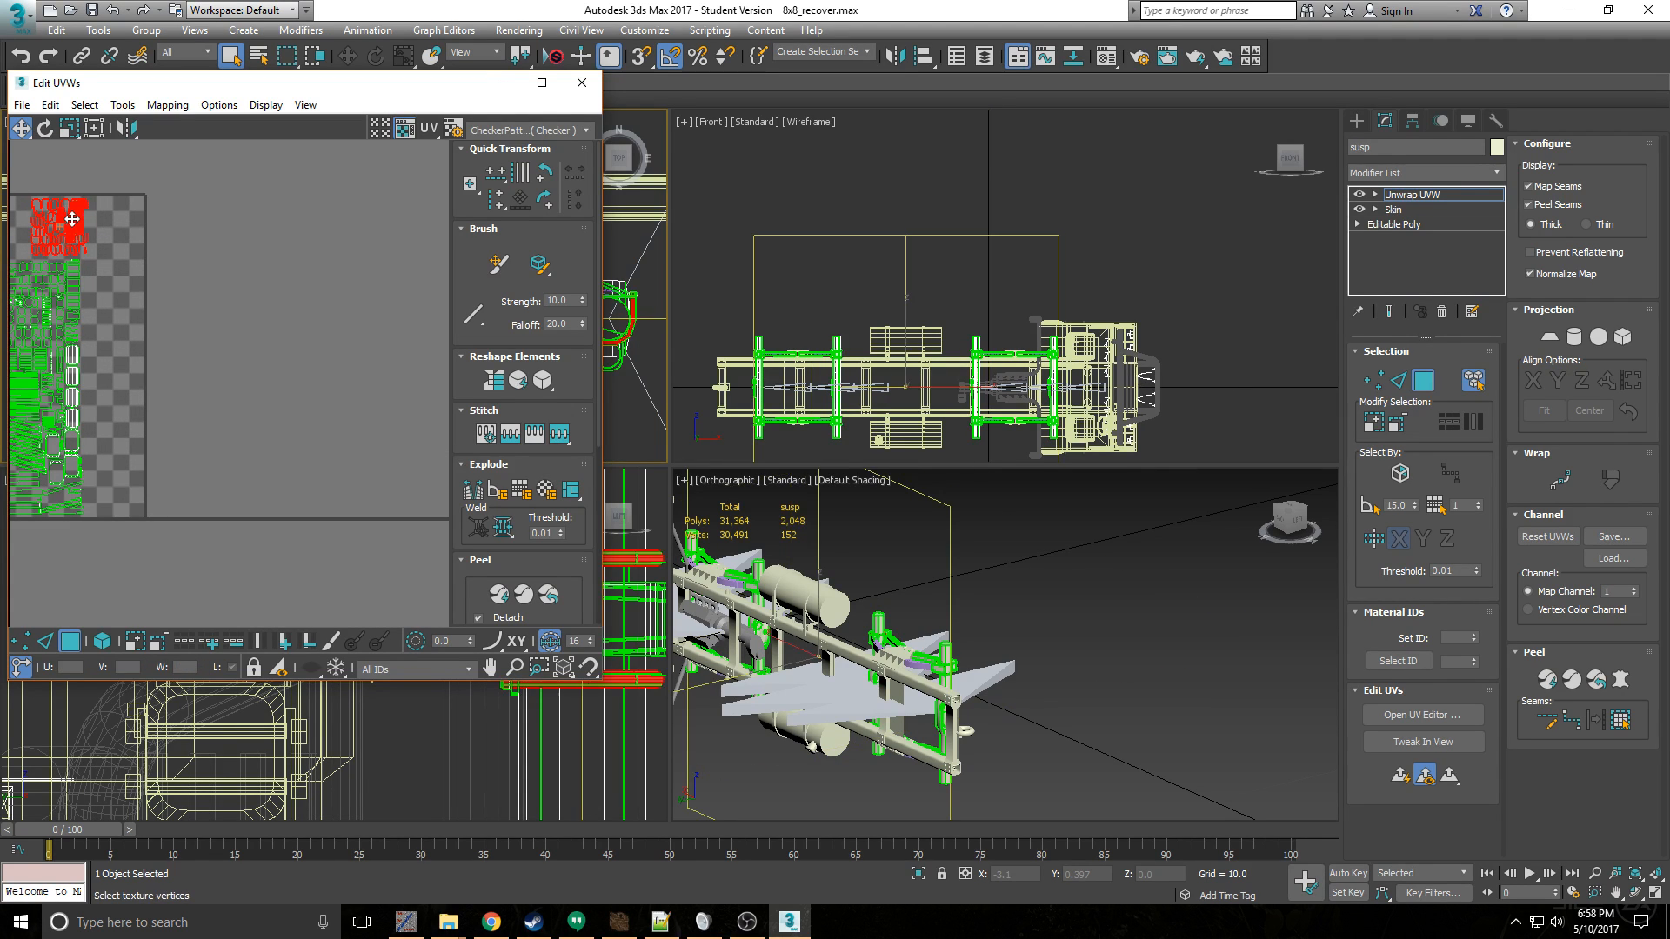
left_click_drag(64, 228, 125, 216)
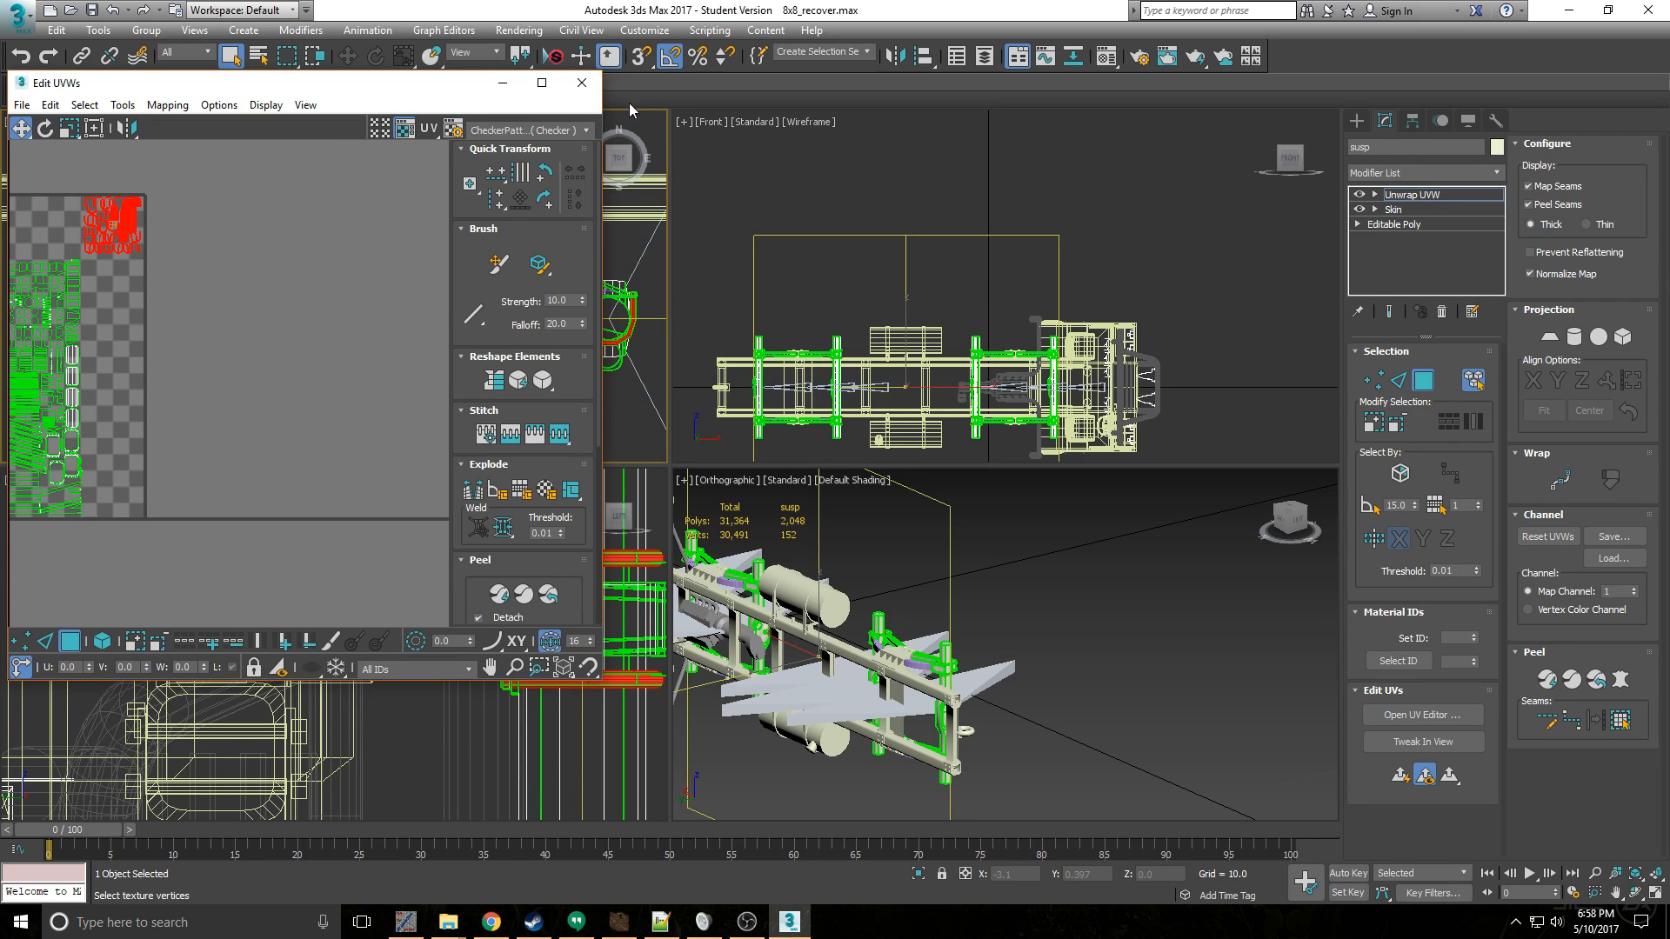
scroll(292, 160, "down", 3)
middle_click_drag(225, 177, 246, 267)
scroll(248, 261, "up", 6)
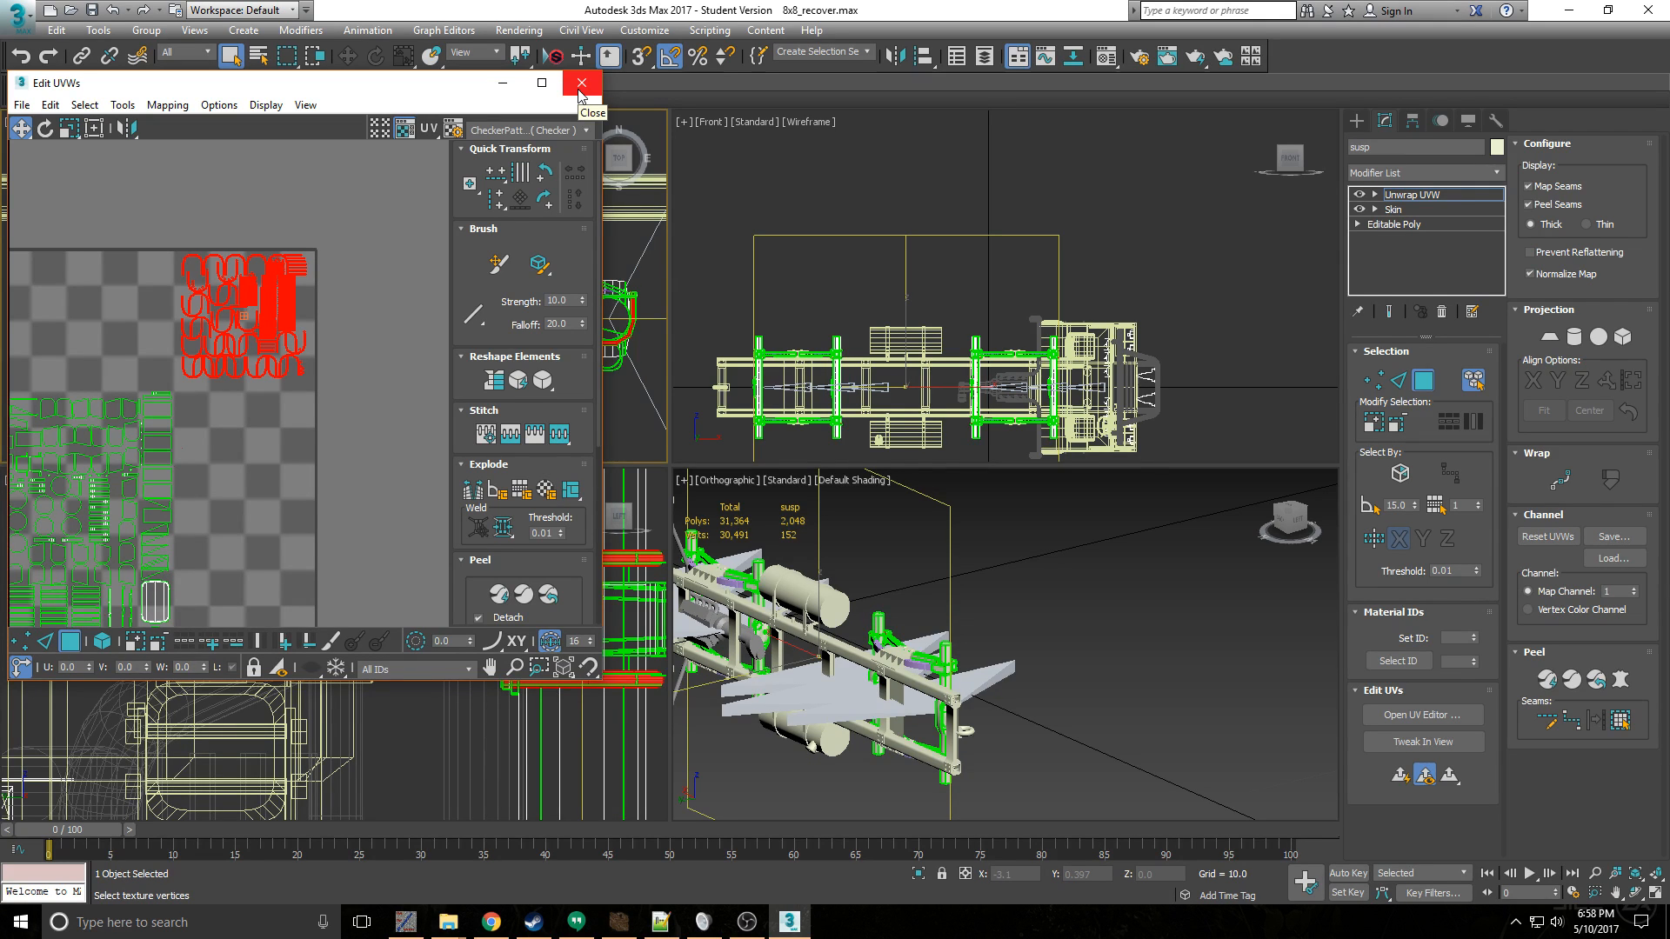
left_click(581, 83)
left_click(1425, 381)
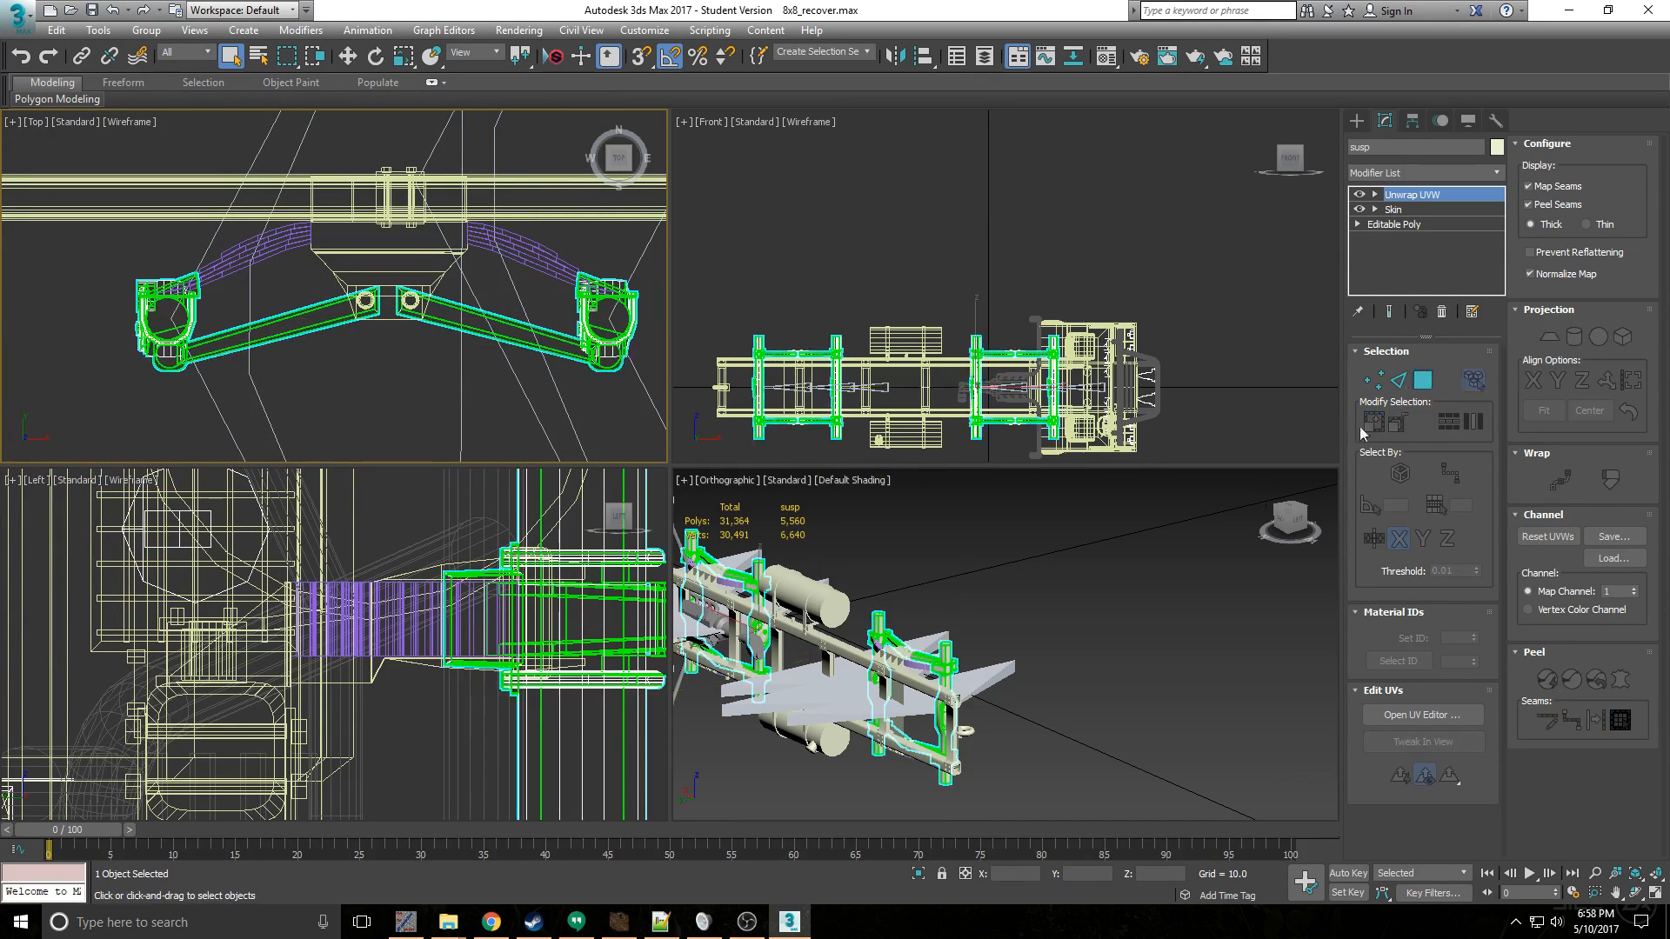
- Check the suspension's Skin modifier, accepting the topology dependency, and move Unwrap UVW beneath Skin in the modifier stack
middle_click_drag(944, 653, 849, 616, "alt")
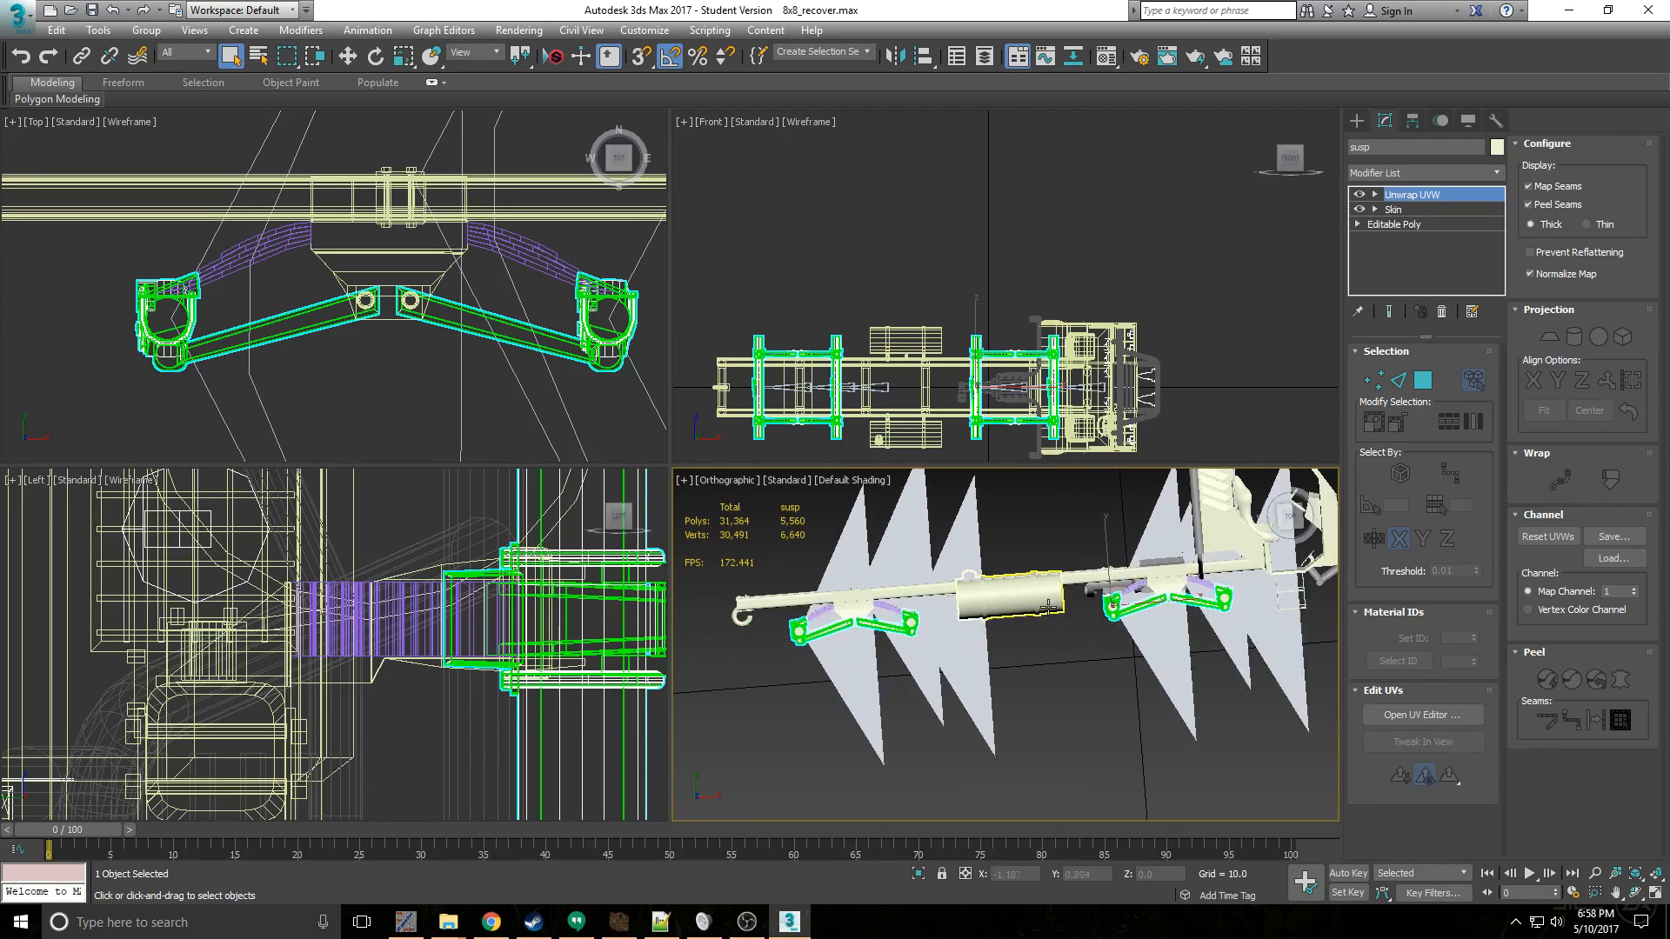
scroll(946, 624, "up", 3)
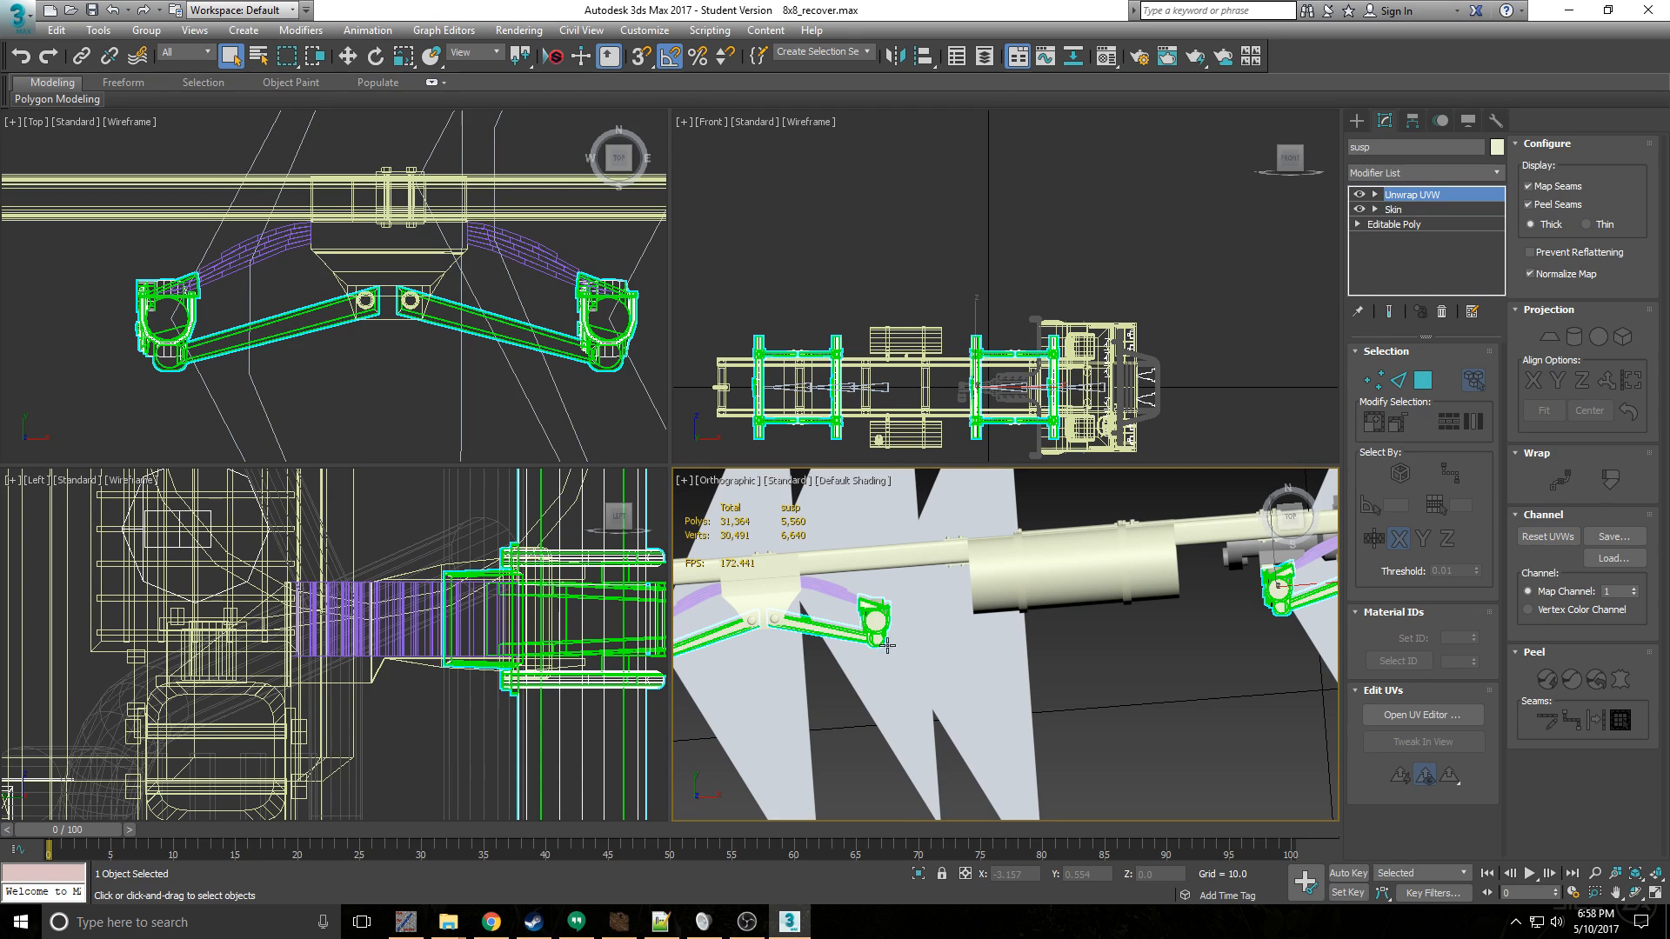
left_click(1431, 208)
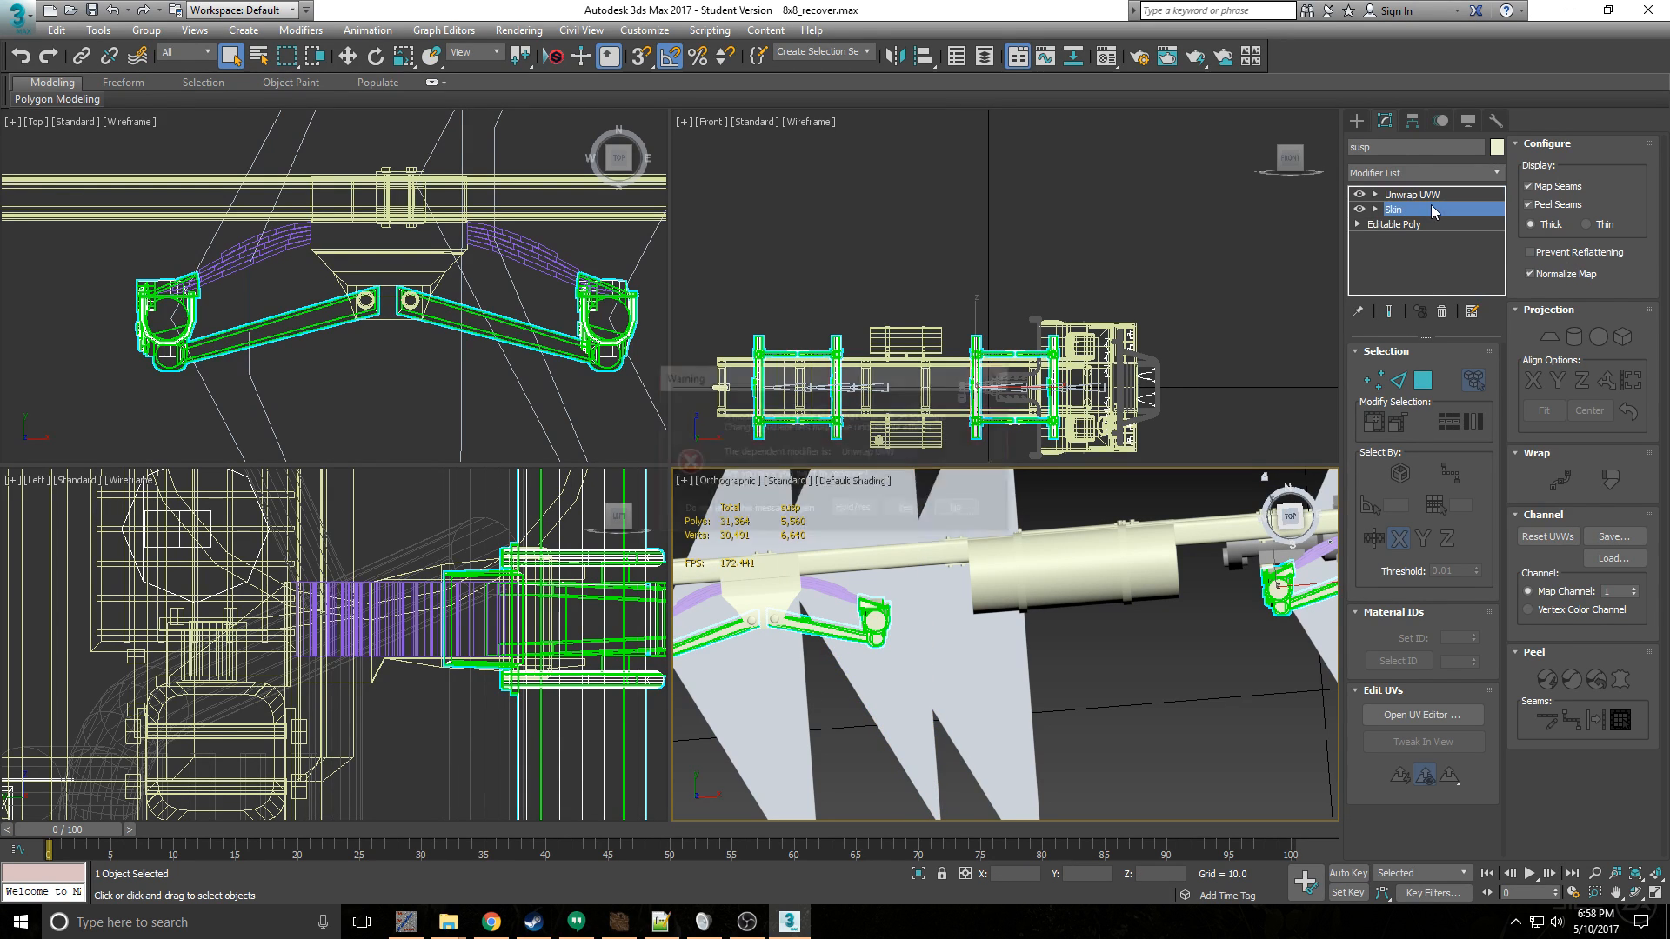
left_click(910, 511)
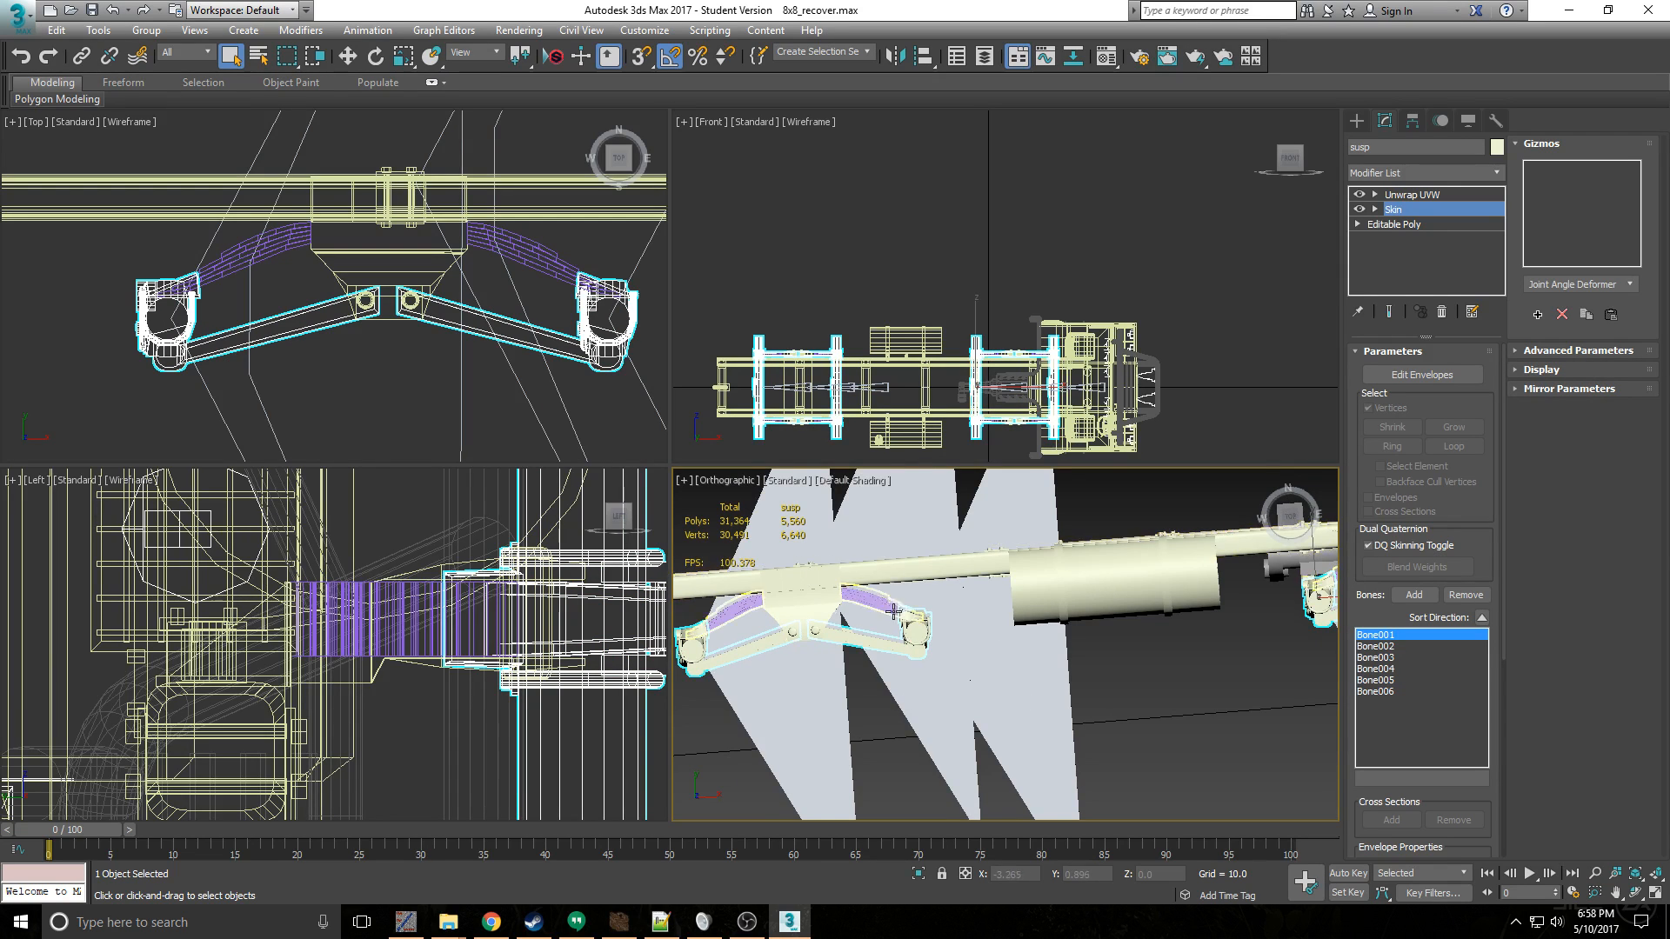
scroll(897, 642, "up", 7)
scroll(959, 630, "down", 5)
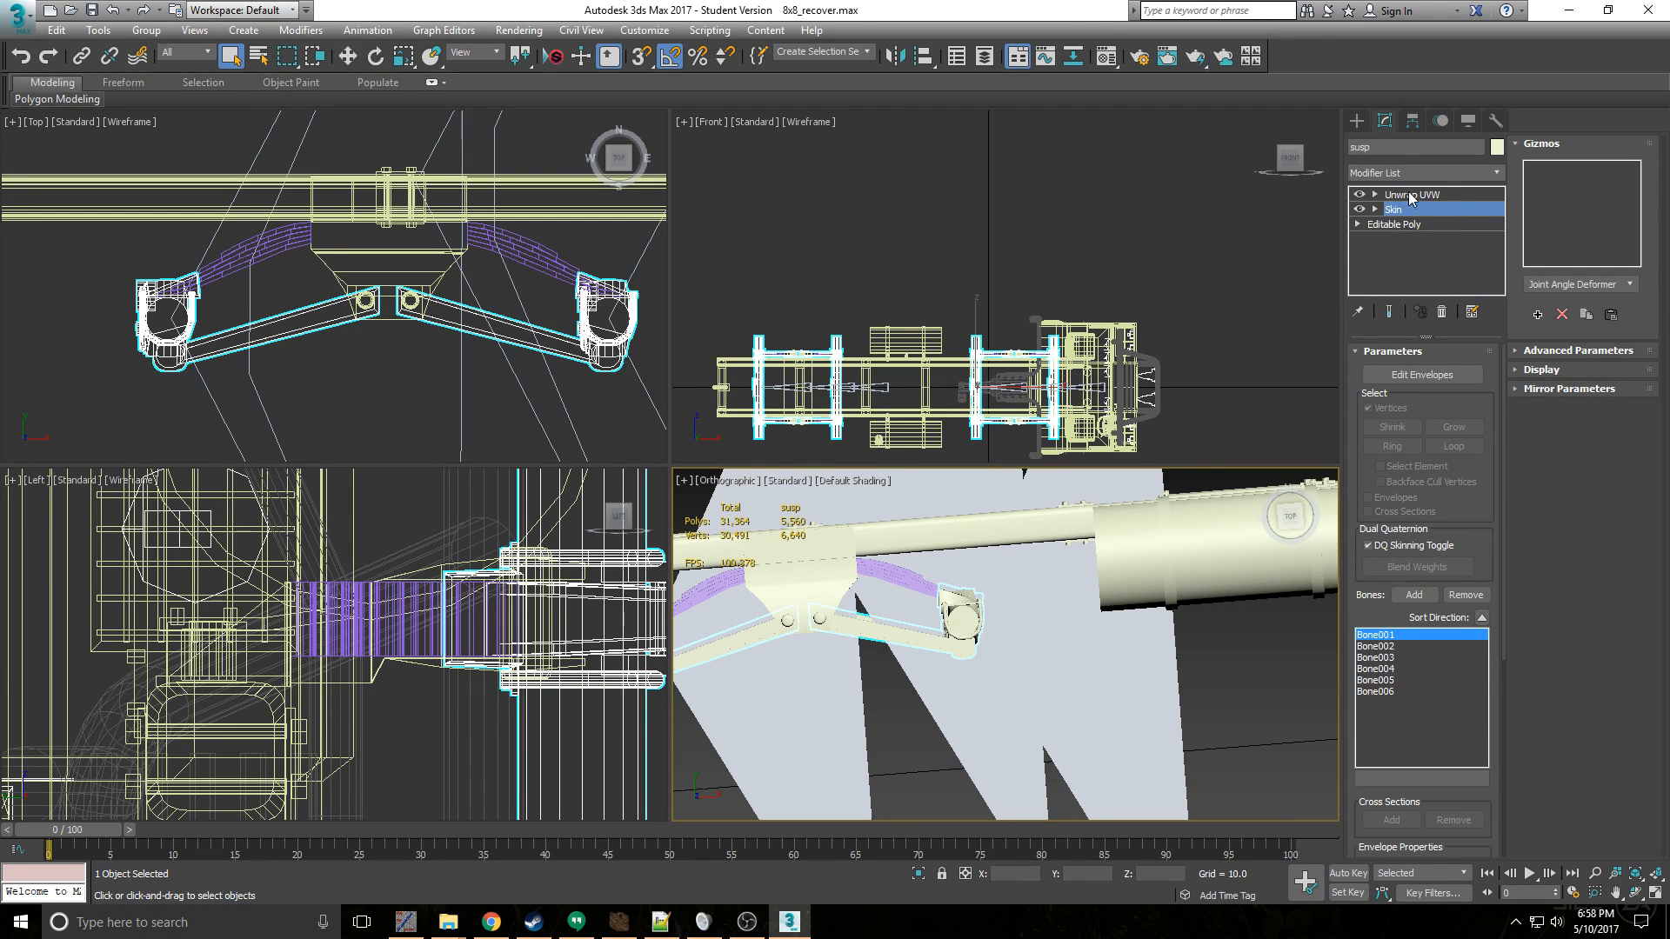
left_click(1409, 195)
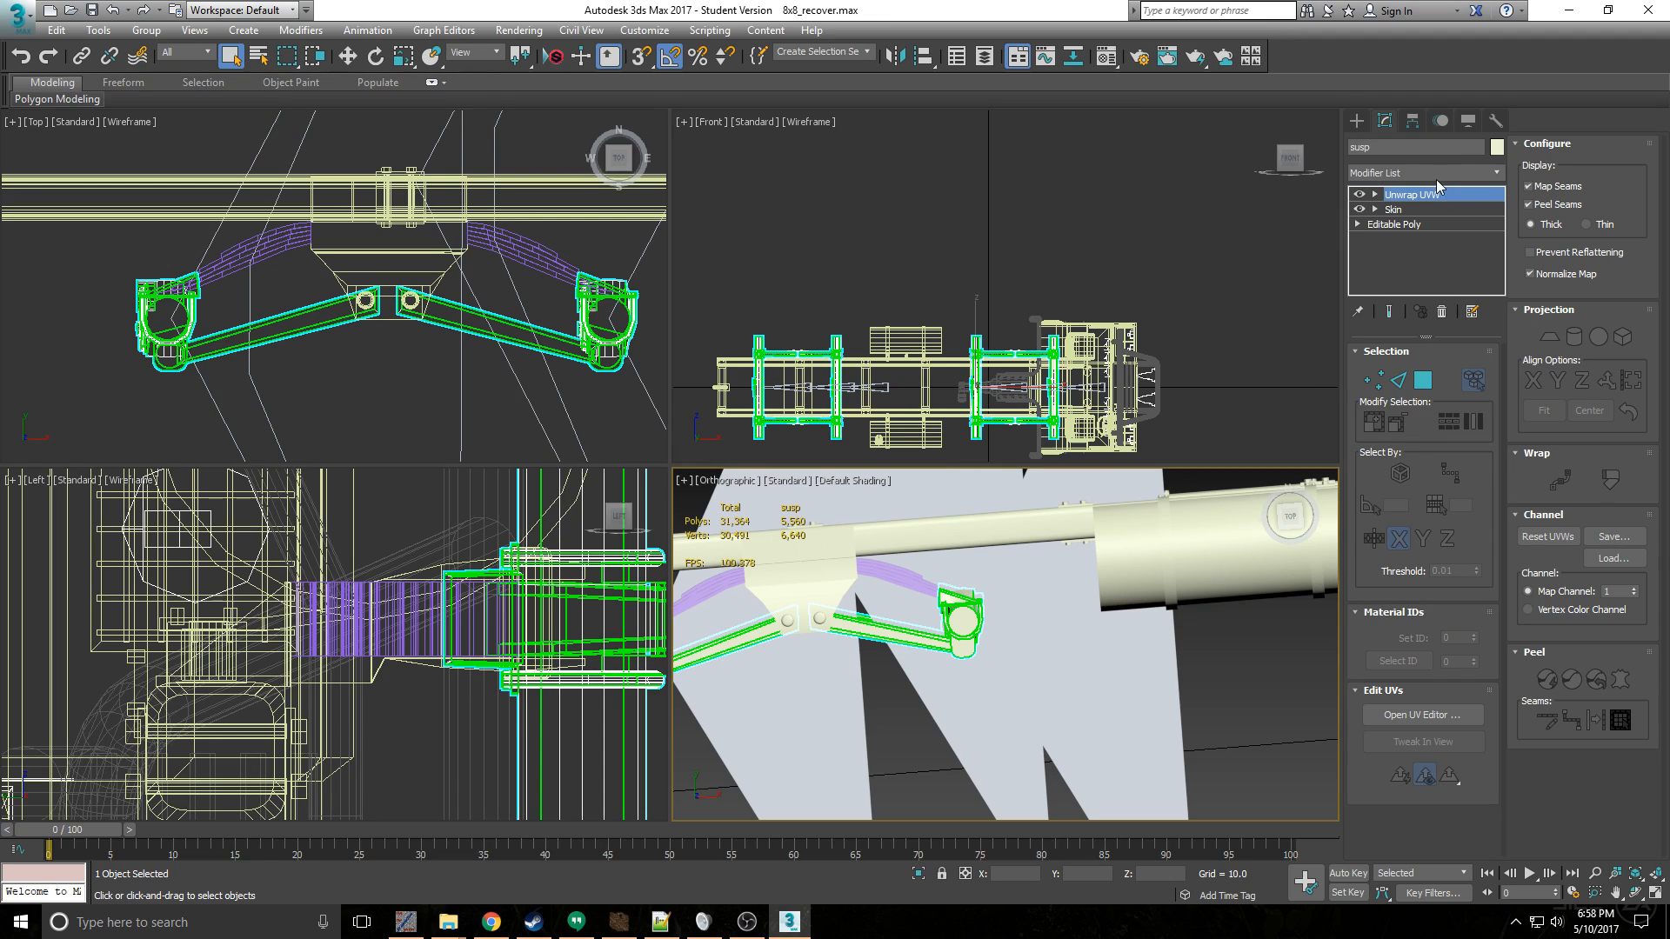
left_click_drag(1432, 193, 1432, 222)
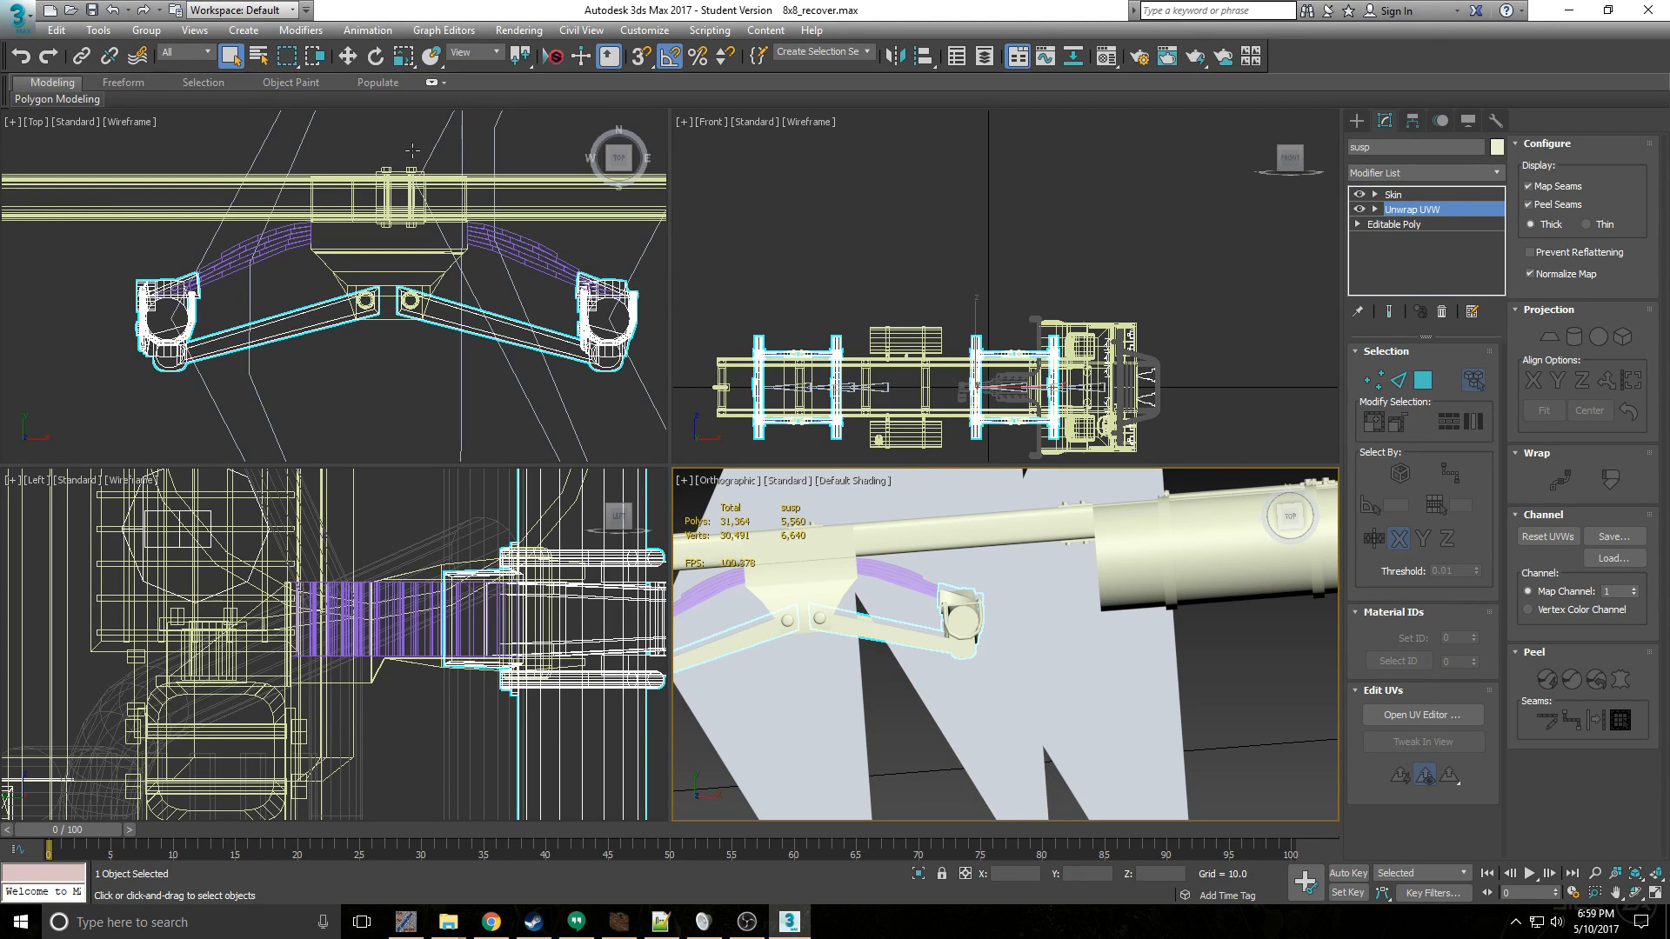
- Open the recent scene "cab for special textures_recover.max" and select its springs to view their Skin modifier and bones
left_click(17, 14)
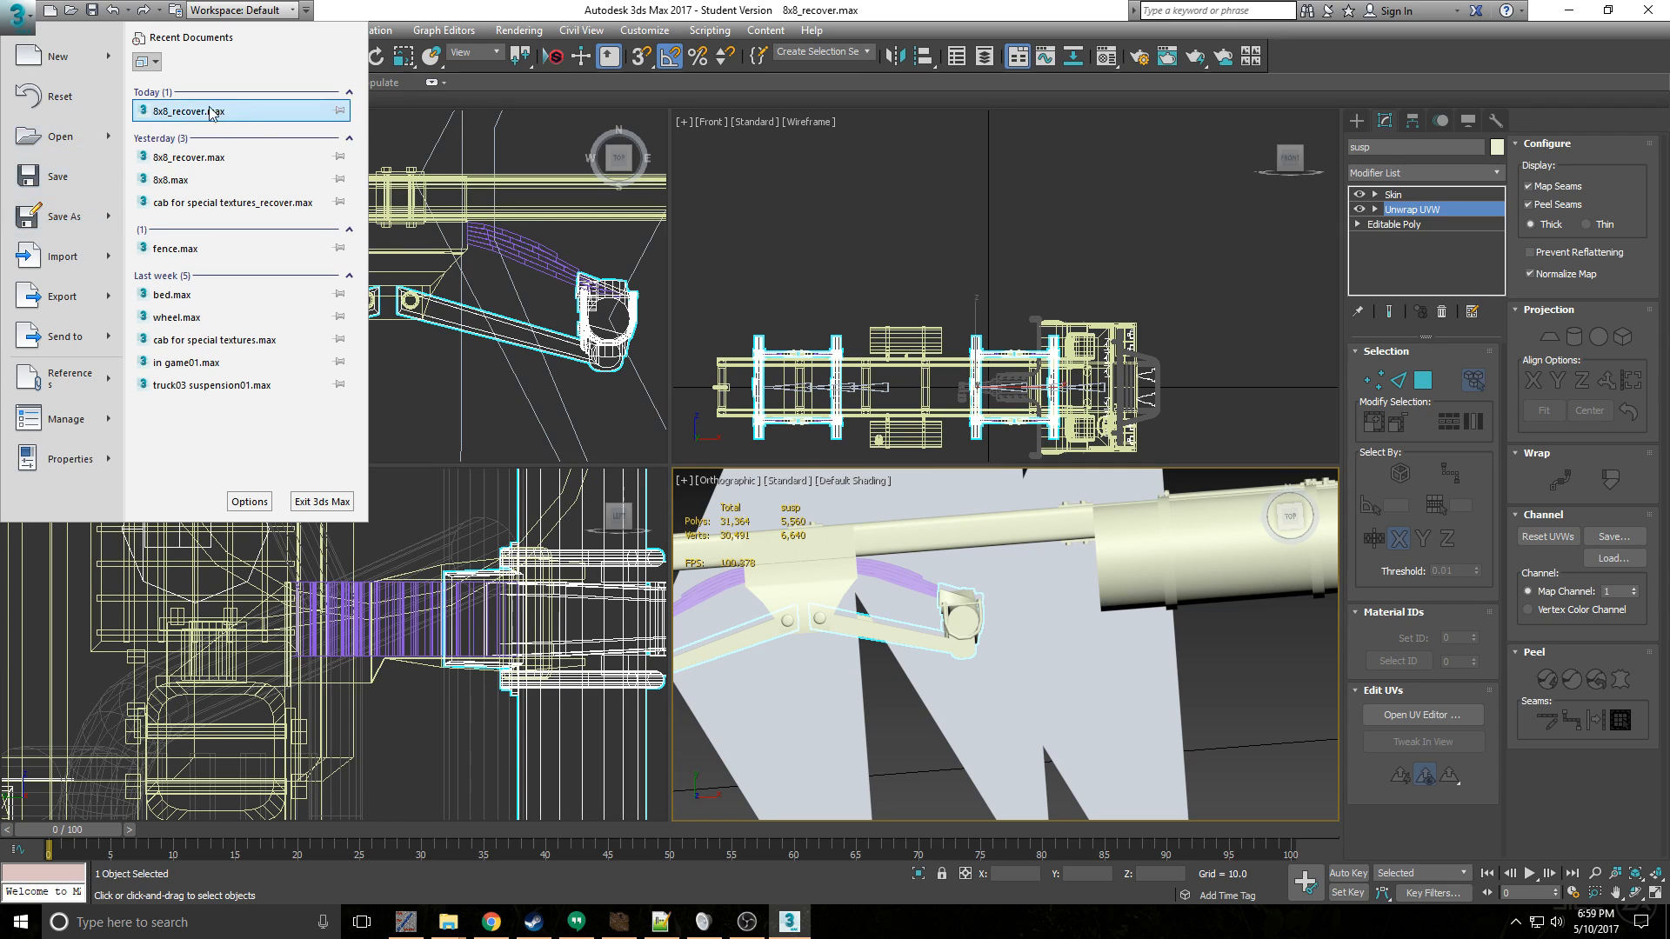
left_click(833, 388)
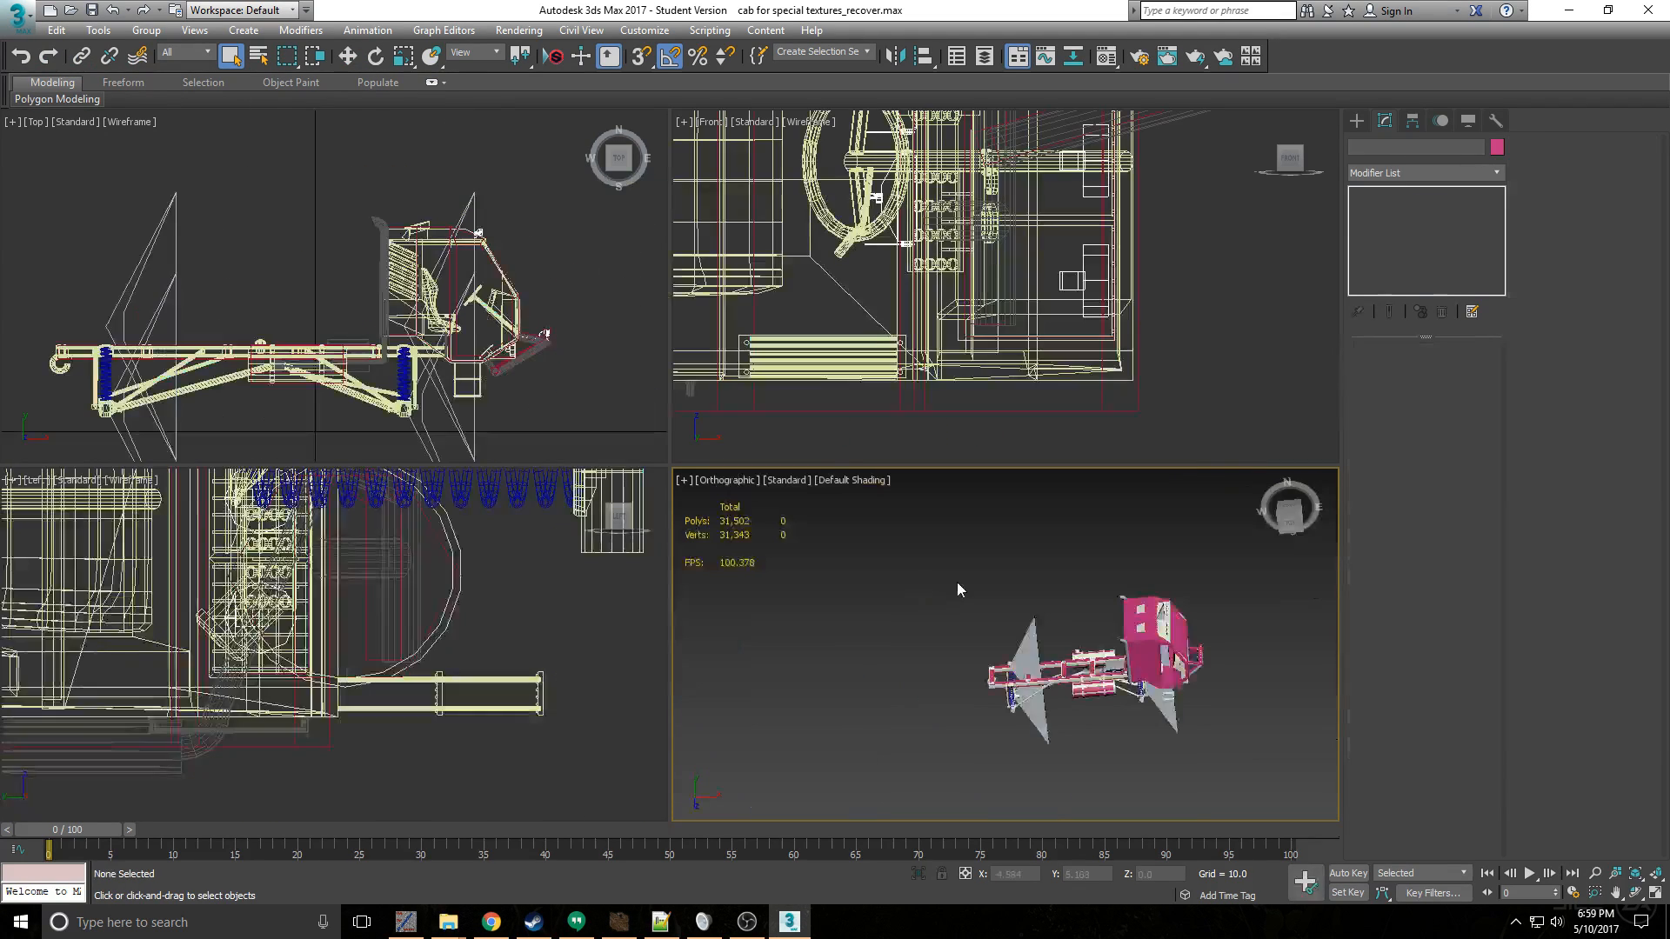
scroll(1026, 686, "up", 5)
left_click(990, 719)
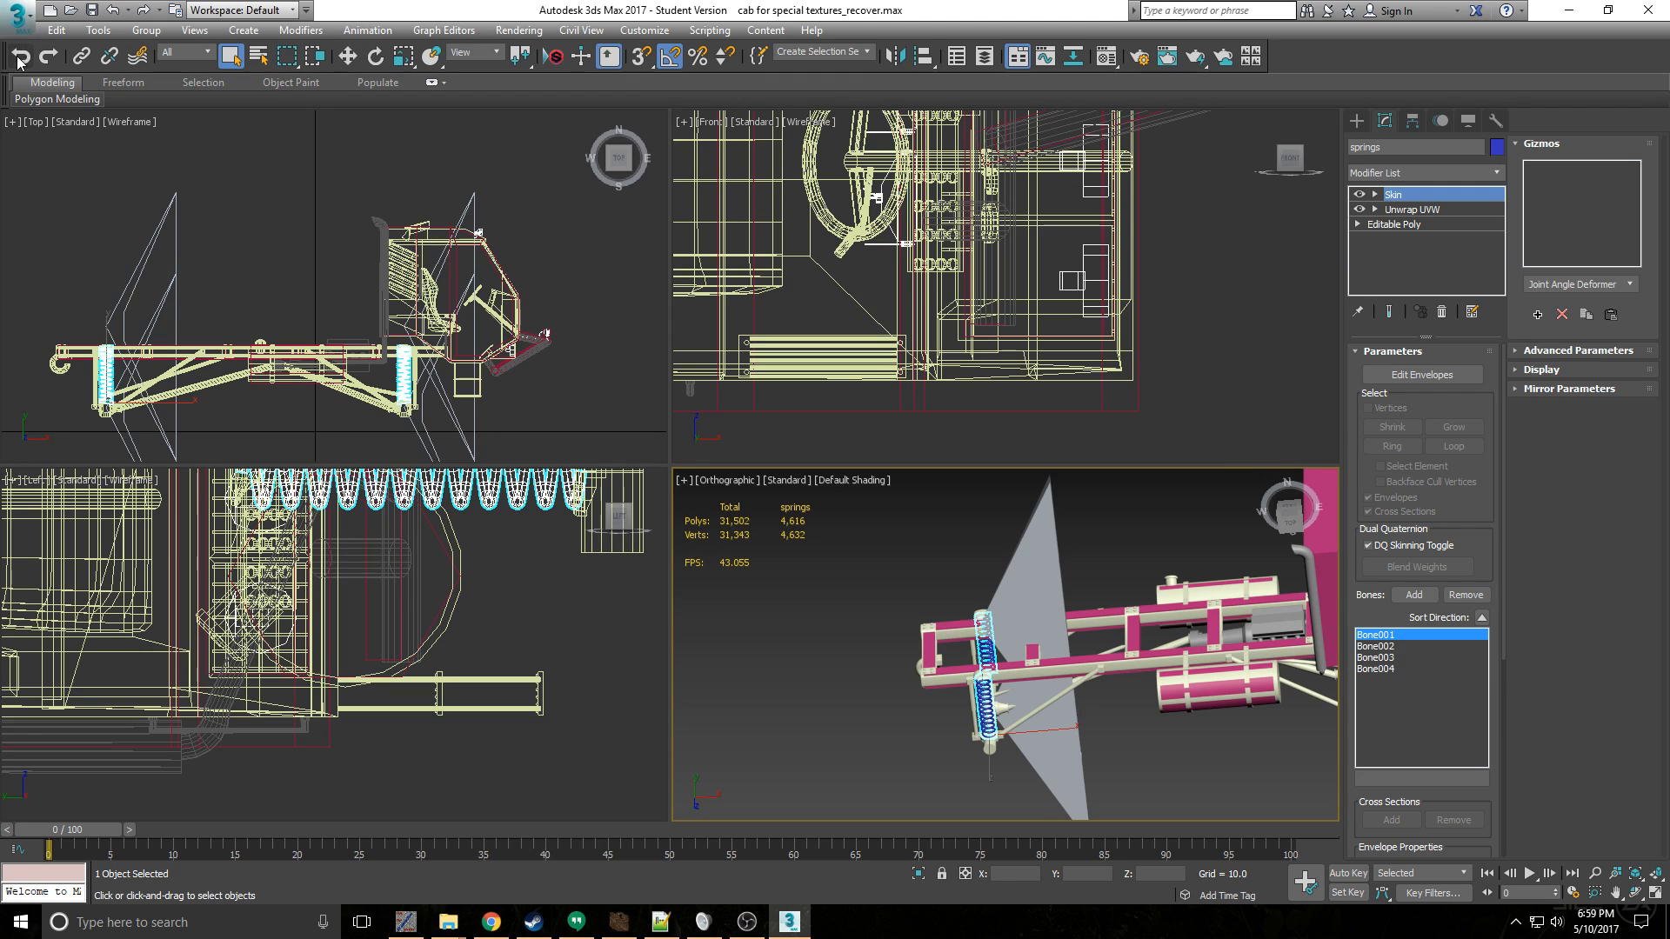
- Reopen the recent scene 8x8_recover.max and select the truck's suspension
left_click(17, 15)
left_click(243, 109)
left_click(834, 488)
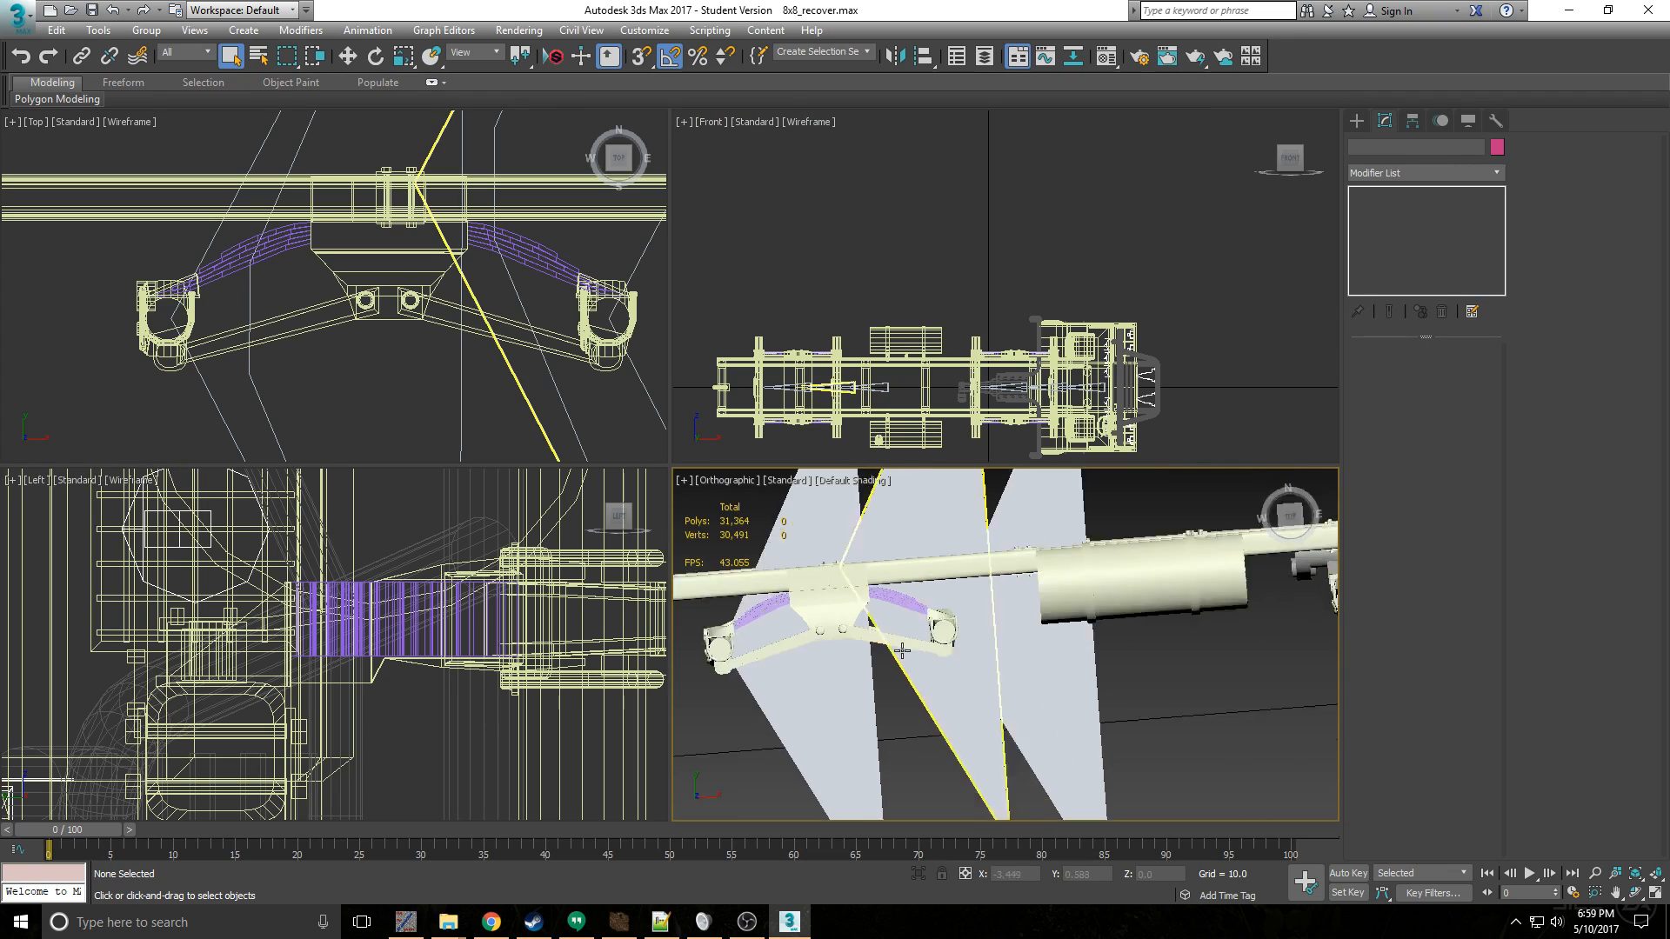
scroll(902, 650, "down", 4)
middle_click_drag(902, 651, 923, 672)
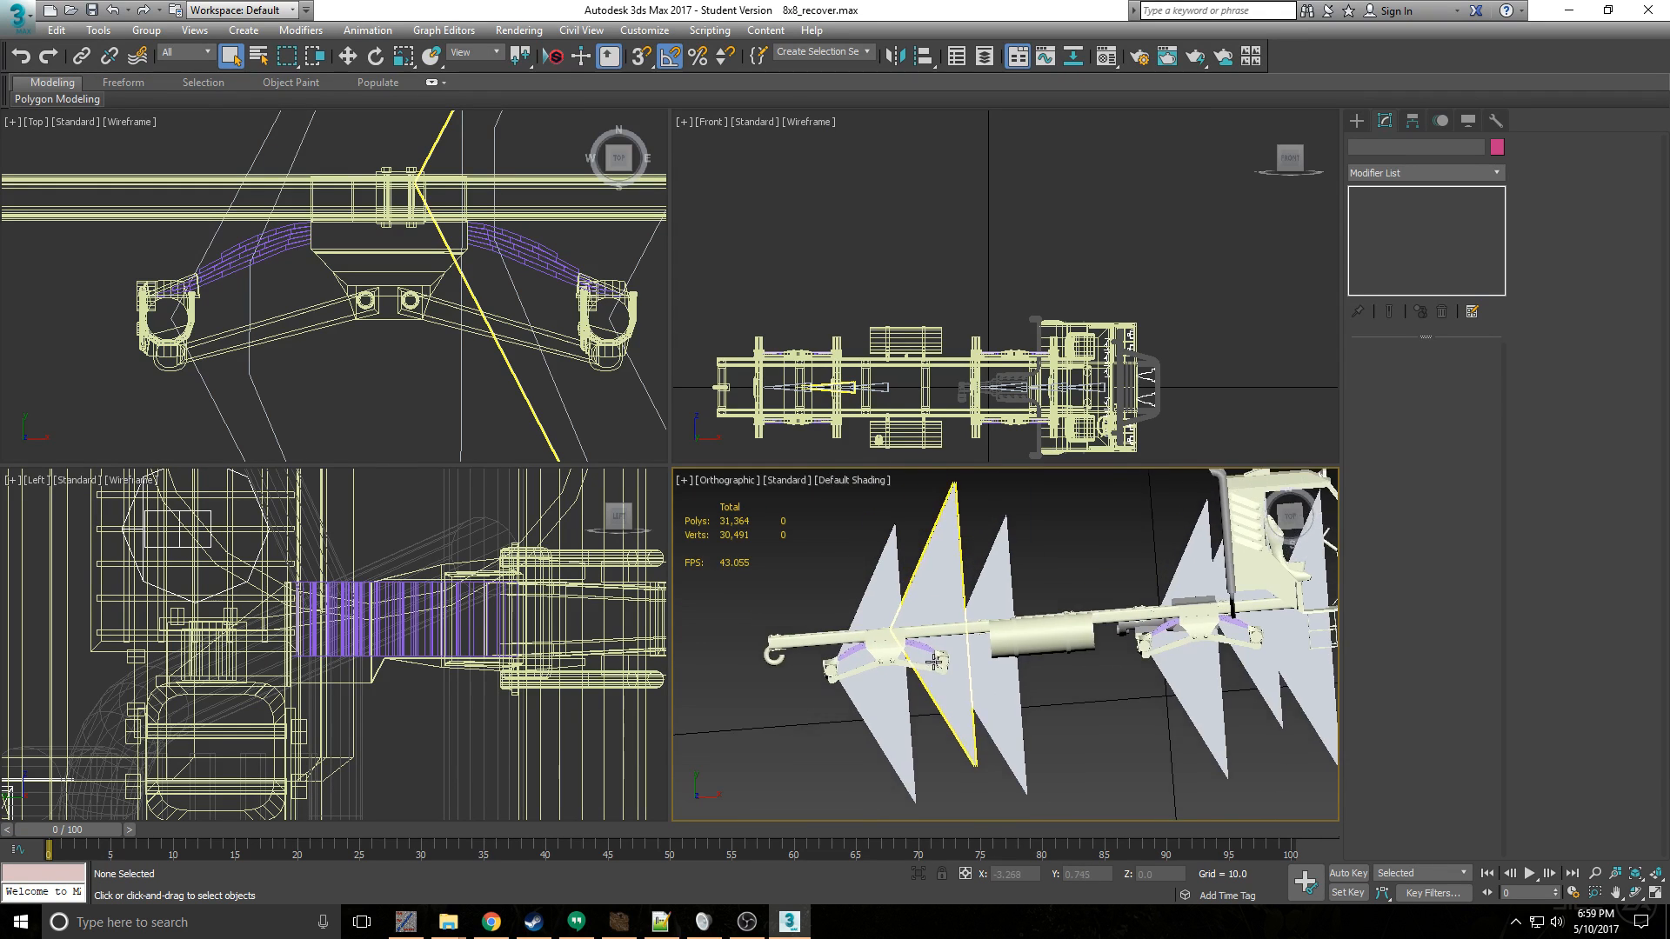
scroll(926, 663, "up", 6)
scroll(926, 663, "down", 2)
left_click(955, 675)
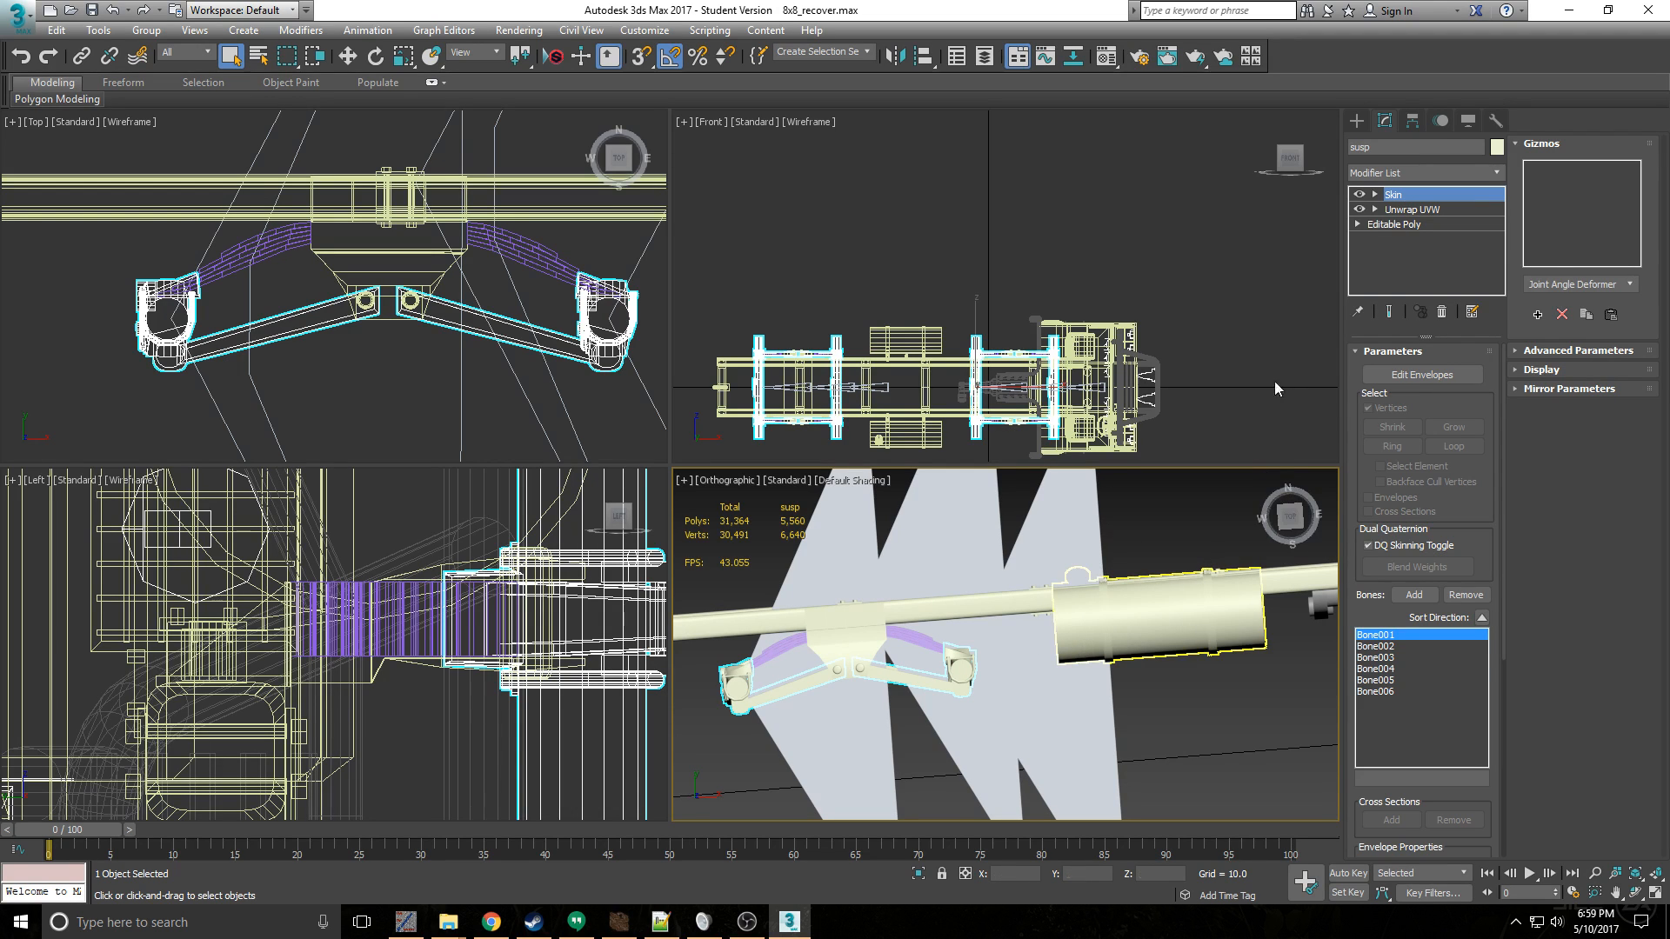
- Enter envelope editing on the suspension's Skin modifier and select the vertices around the rearmost axle
scroll(961, 676, "up", 2)
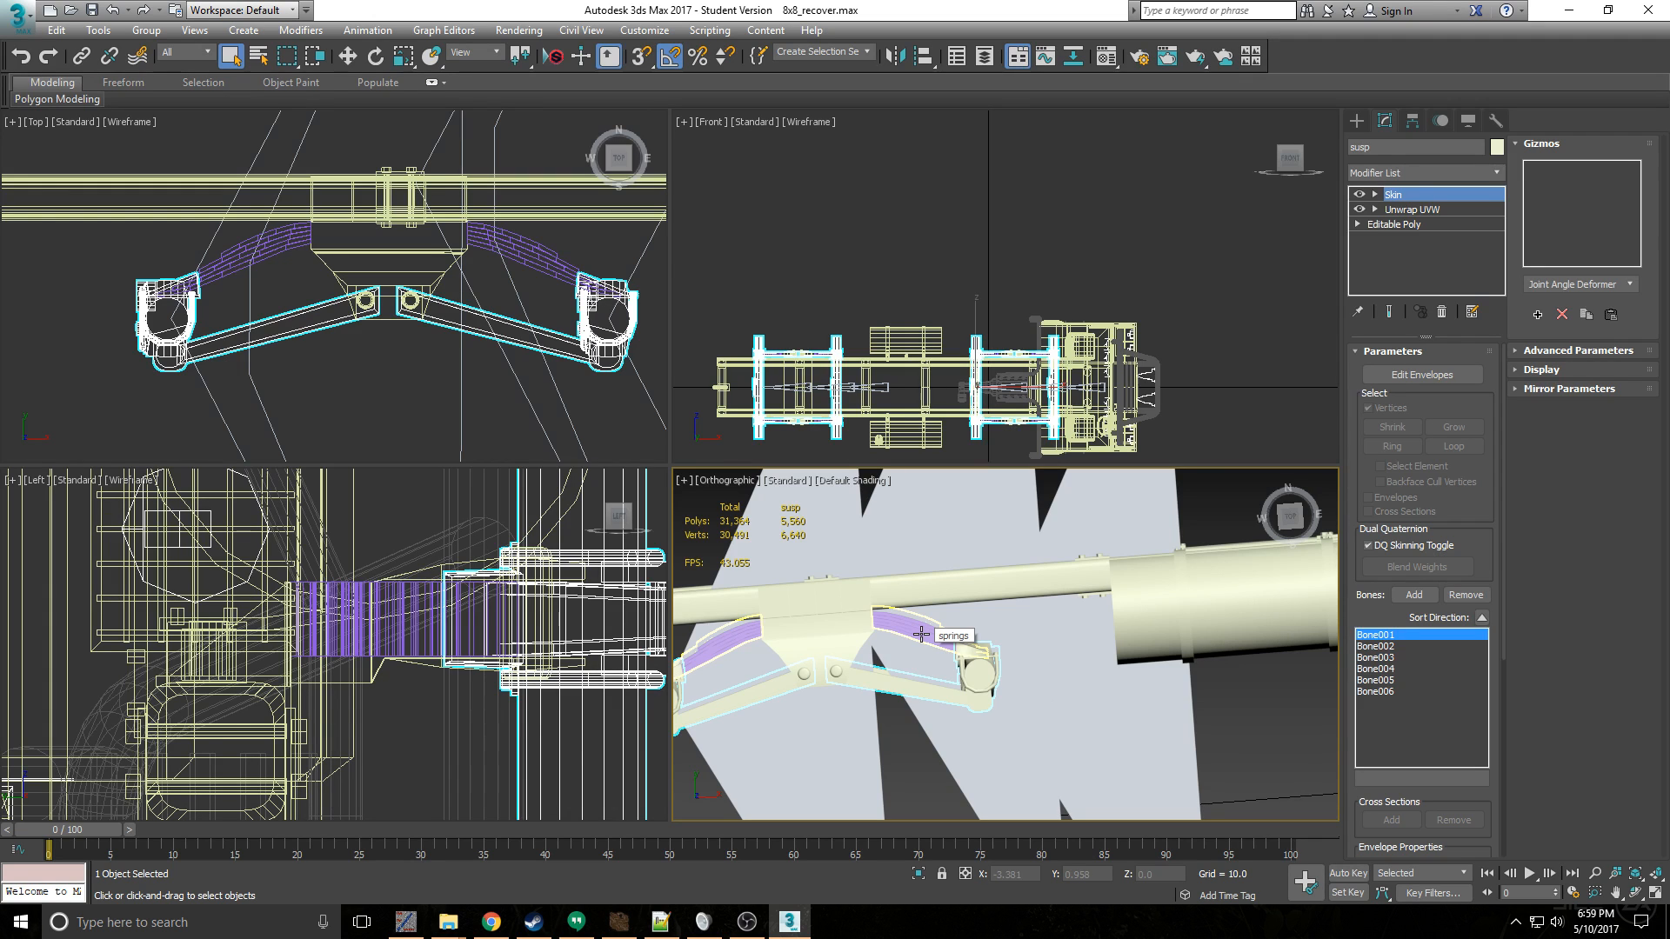
scroll(949, 694, "down", 3)
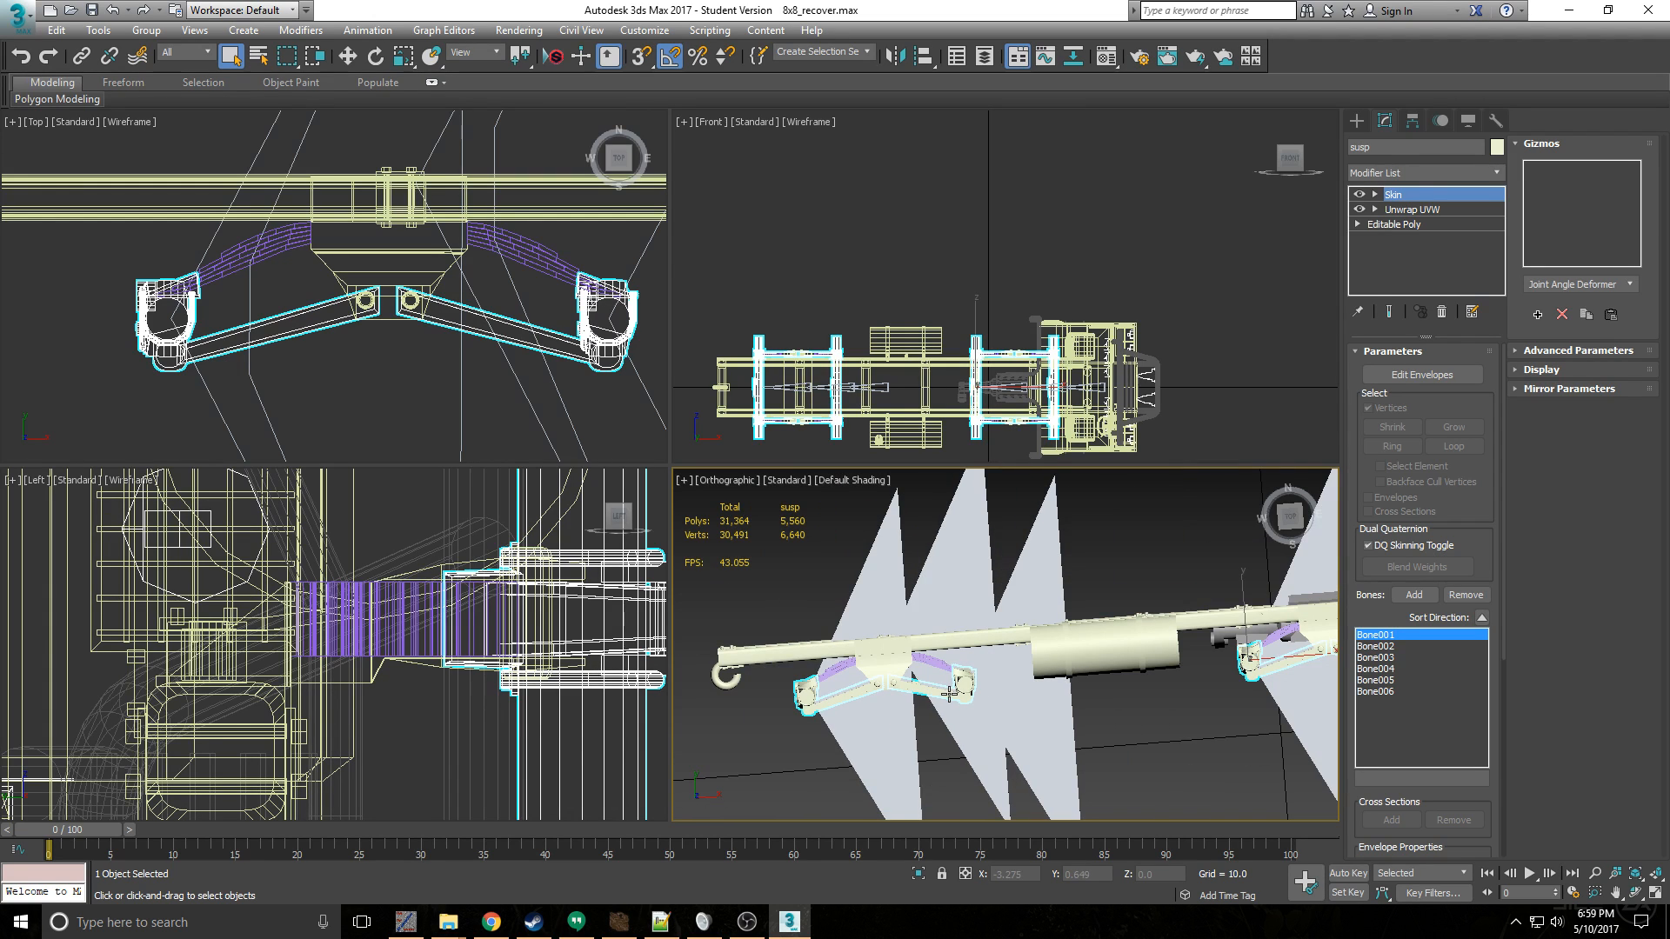
scroll(816, 748, "up", 3)
scroll(787, 736, "down", 2)
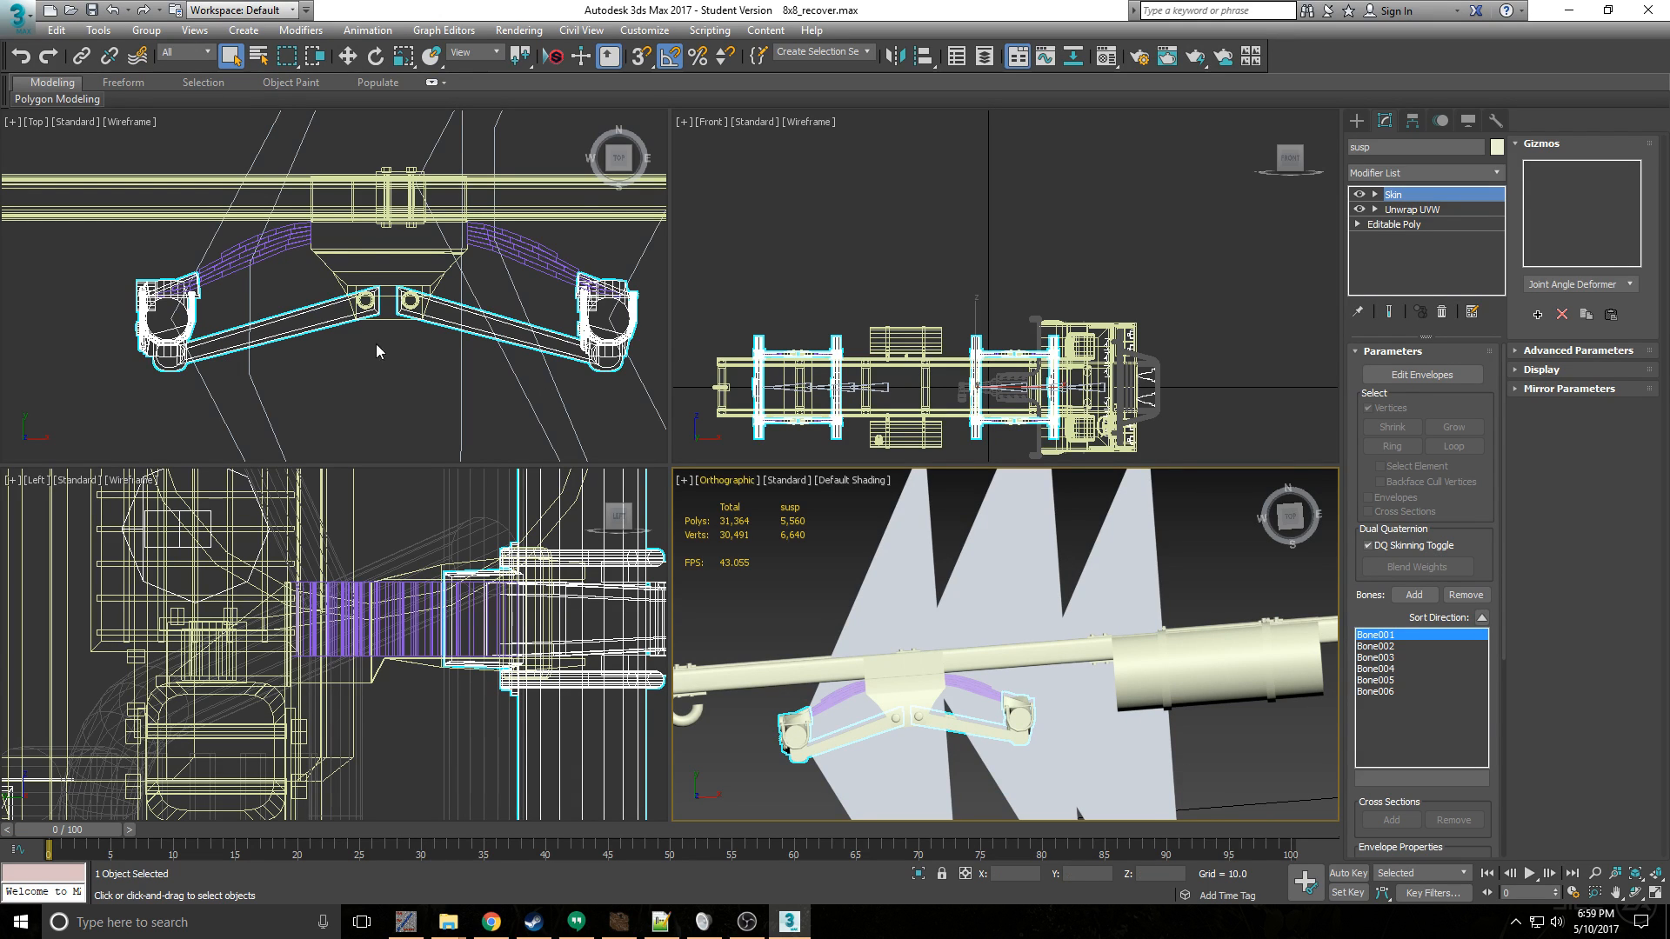
scroll(257, 302, "up", 2)
scroll(112, 288, "down", 4)
middle_click_drag(271, 331, 314, 361)
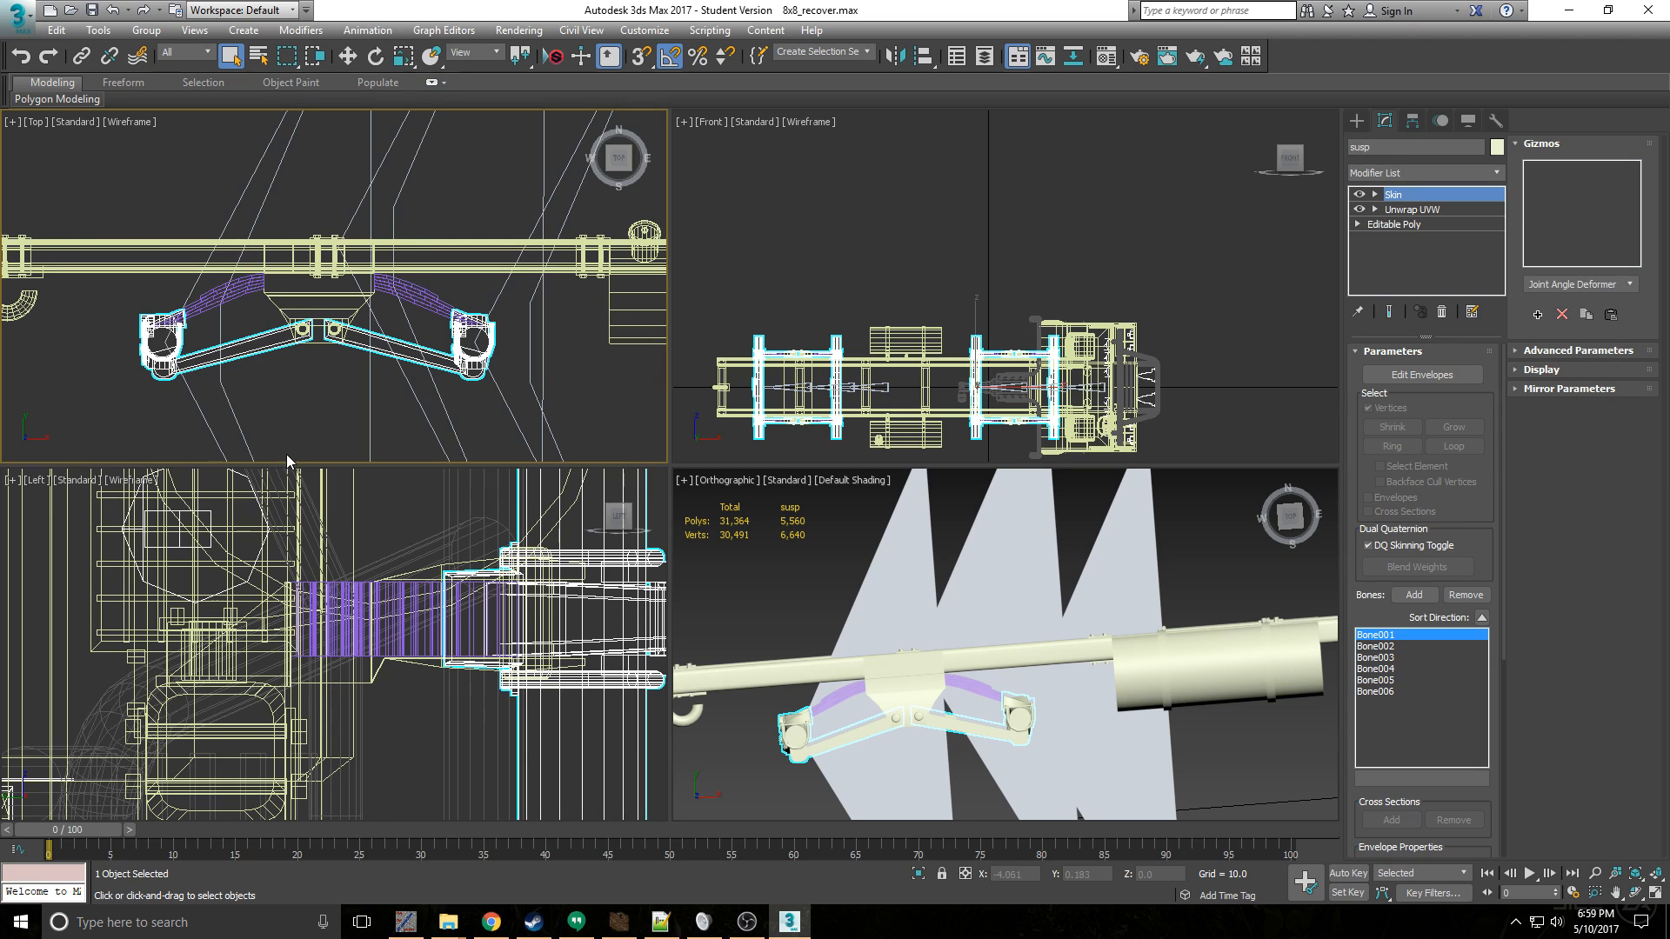
middle_click_drag(185, 329, 228, 308)
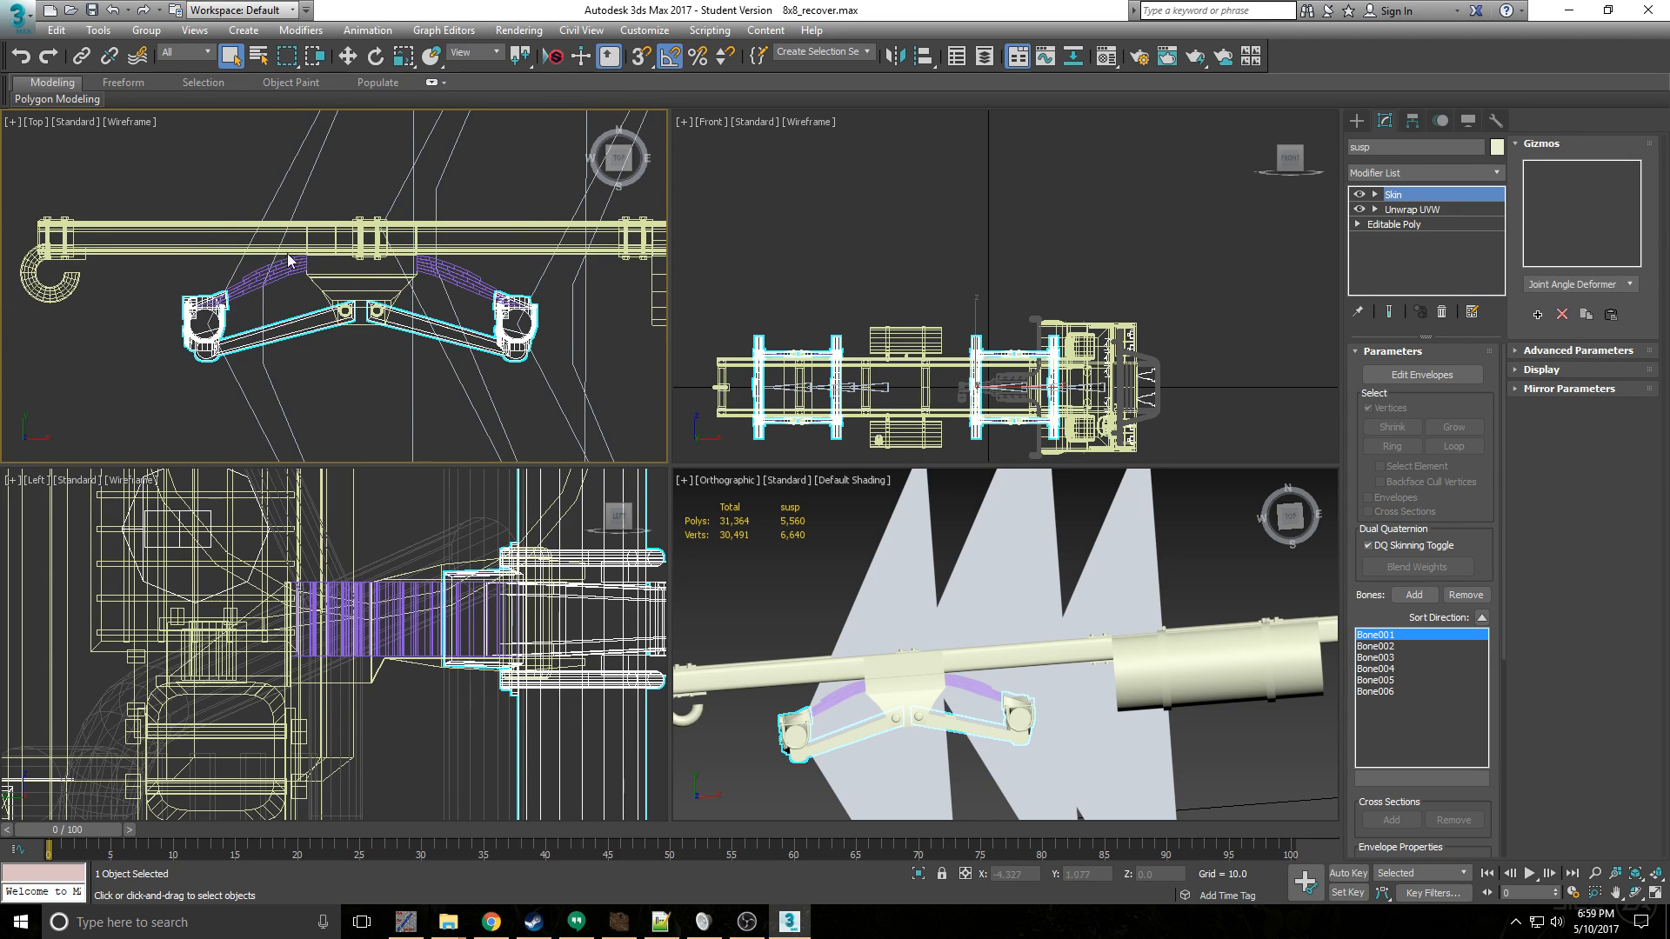
left_click(1422, 374)
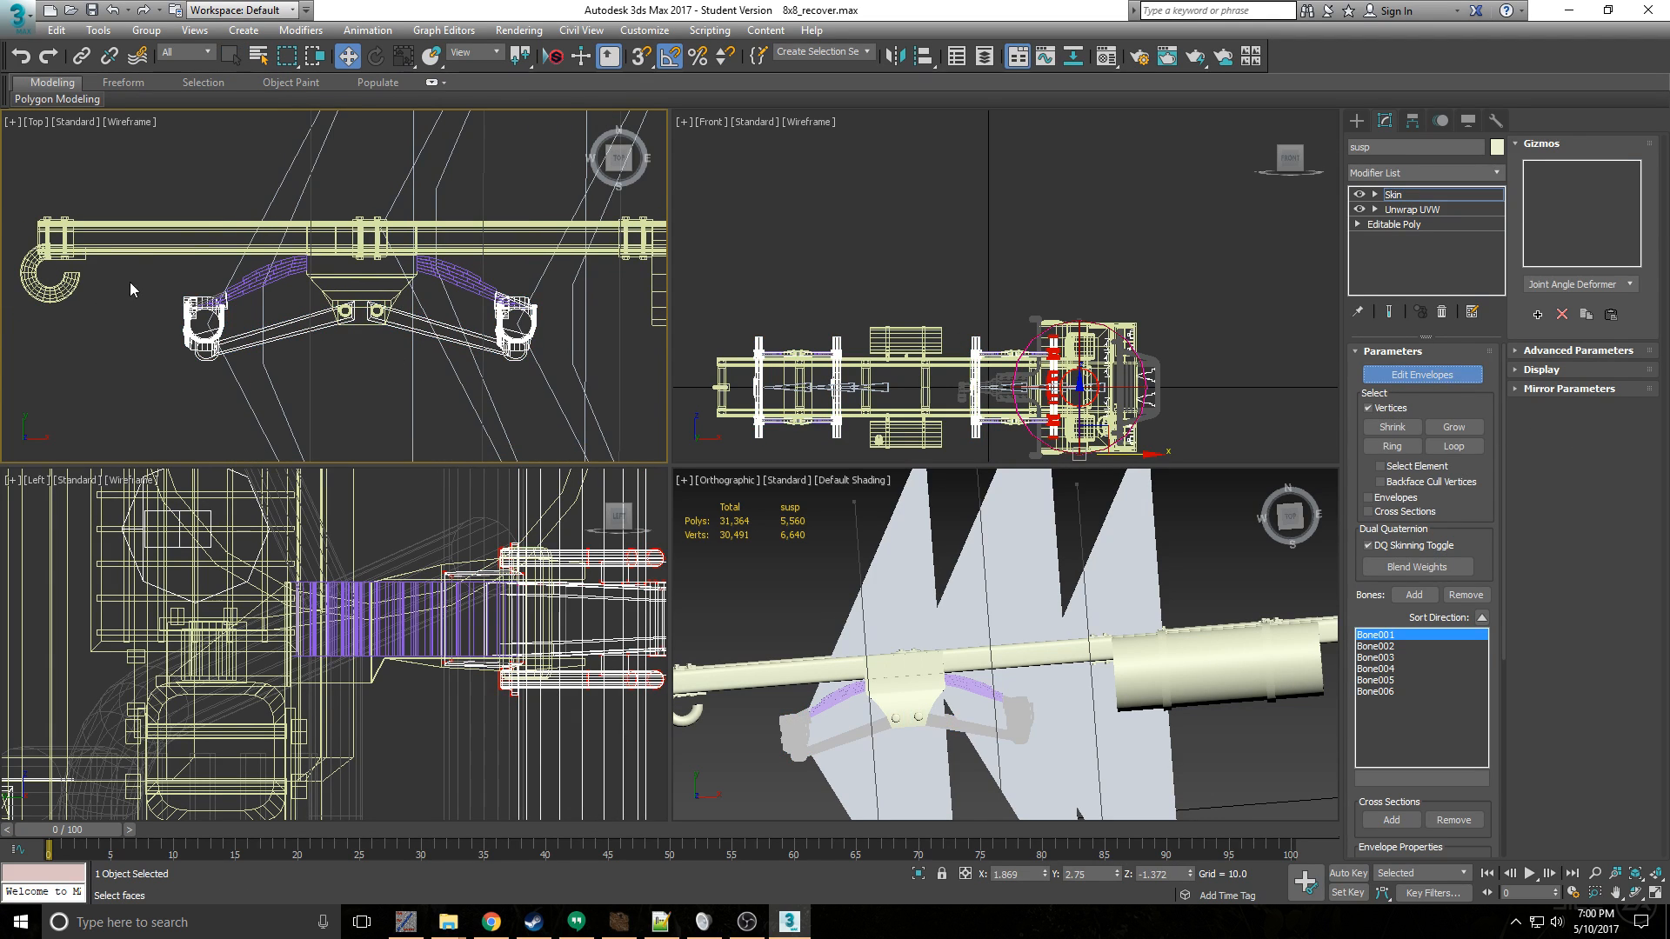
left_click_drag(228, 369, 271, 385)
scroll(232, 328, "up", 5)
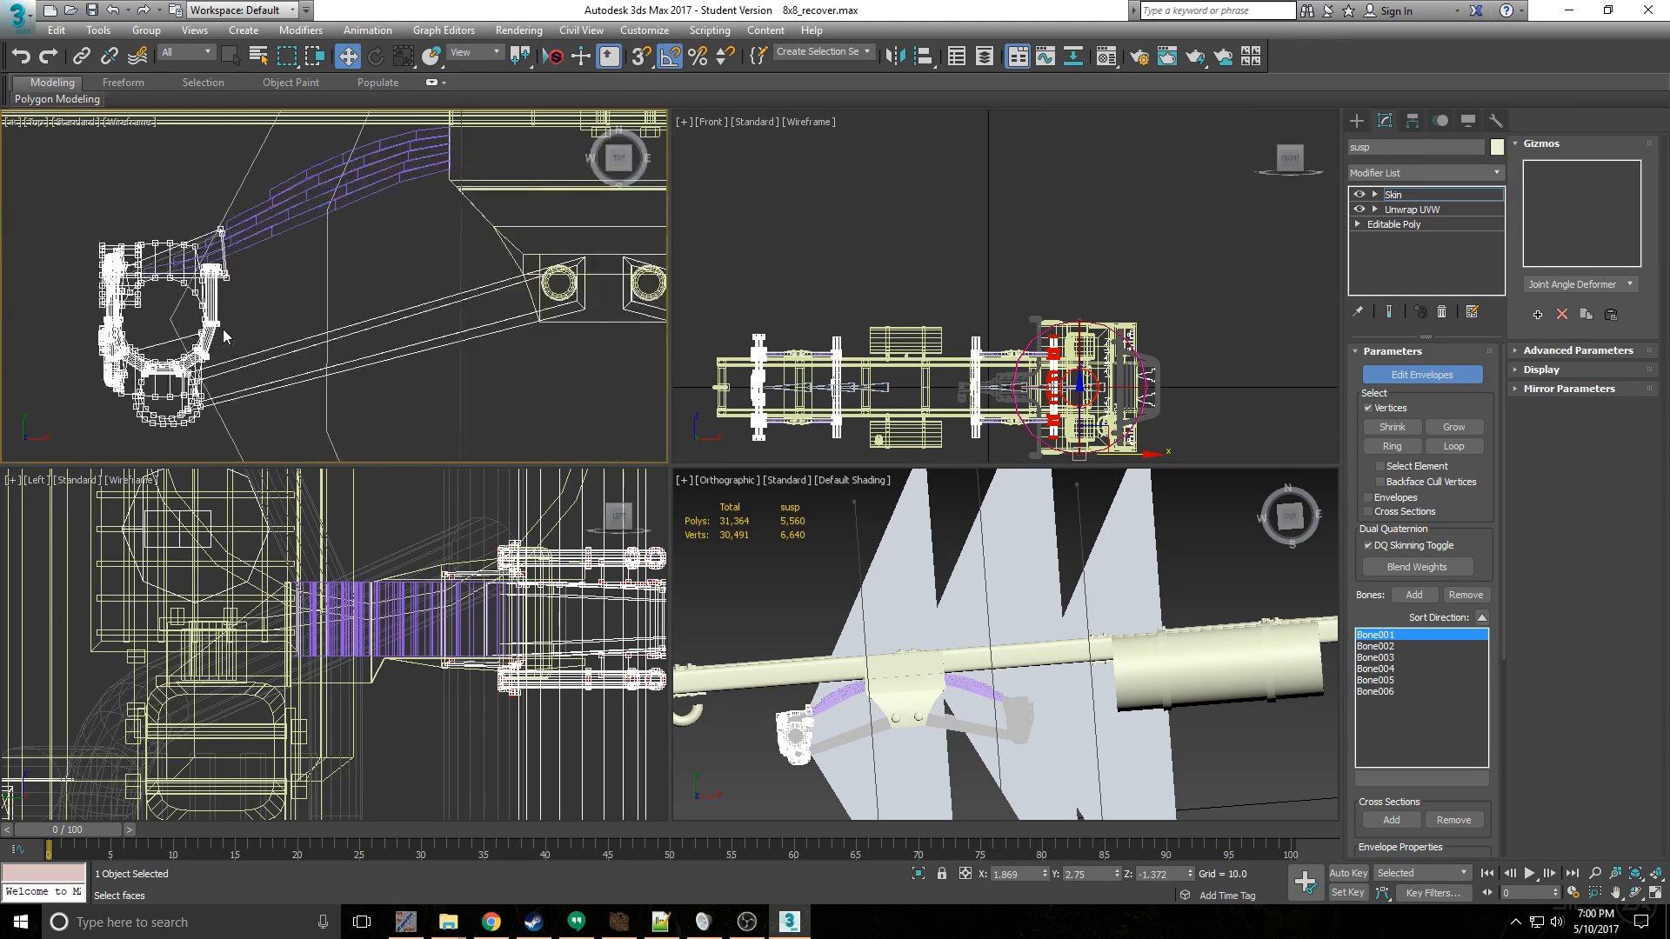
scroll(225, 331, "down", 5)
- Select the vertices of both rear axles together, reselect each axle's group separately, and clear the selection
left_click_drag(133, 256, 617, 452)
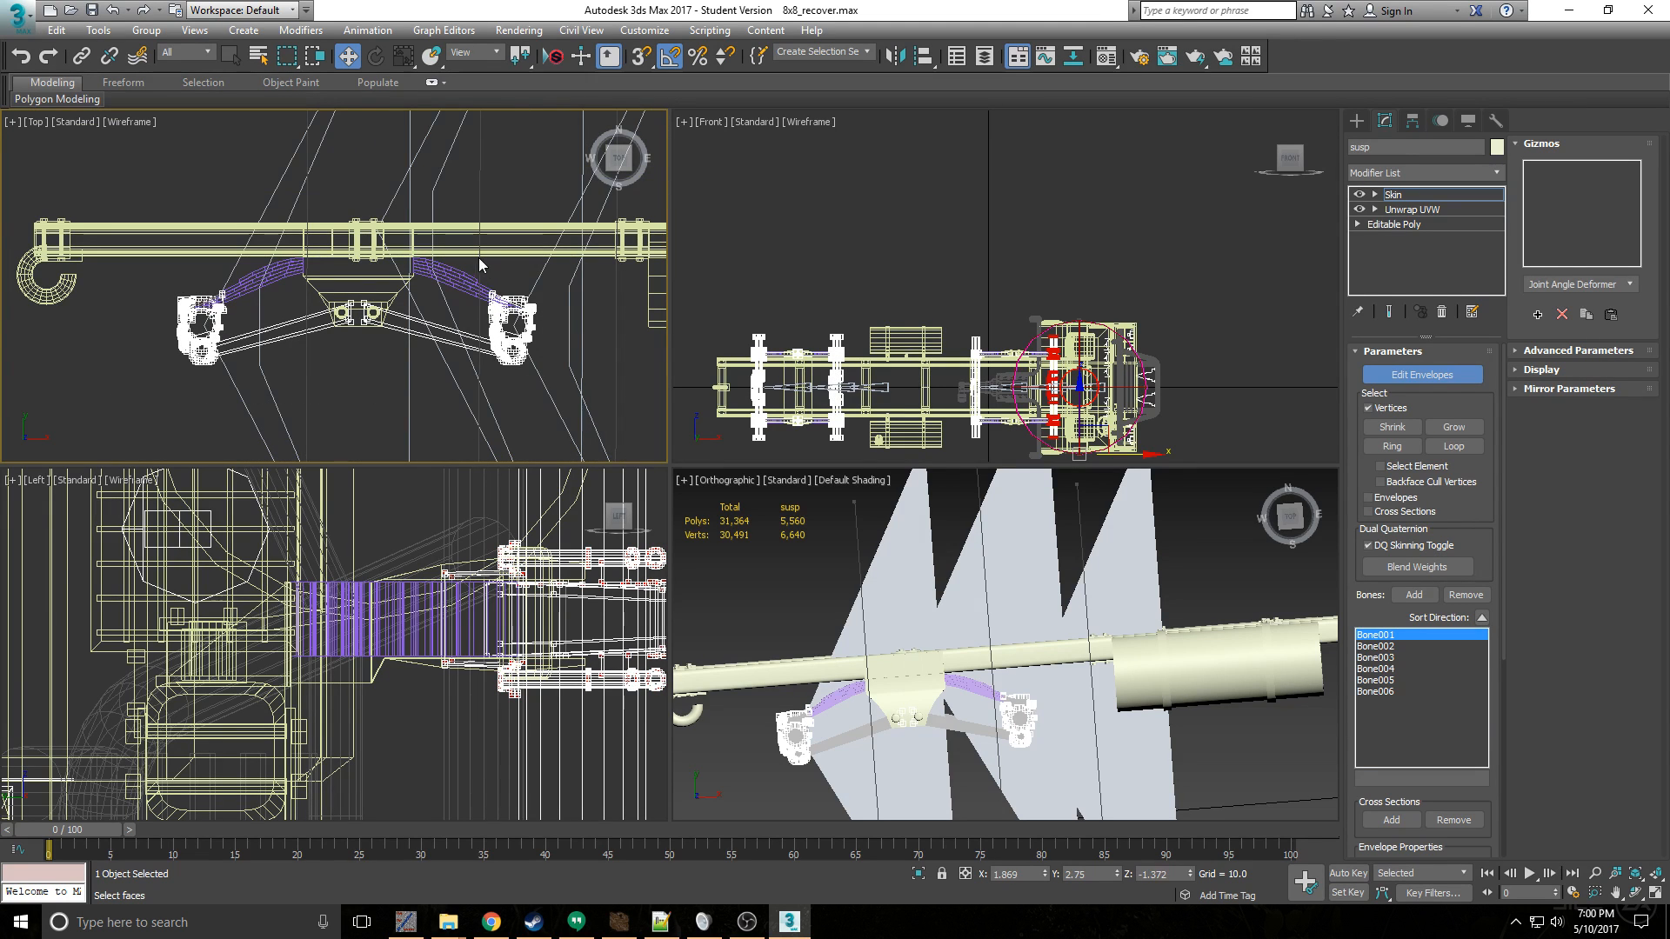
left_click_drag(464, 259, 602, 441)
left_click_drag(141, 249, 257, 419)
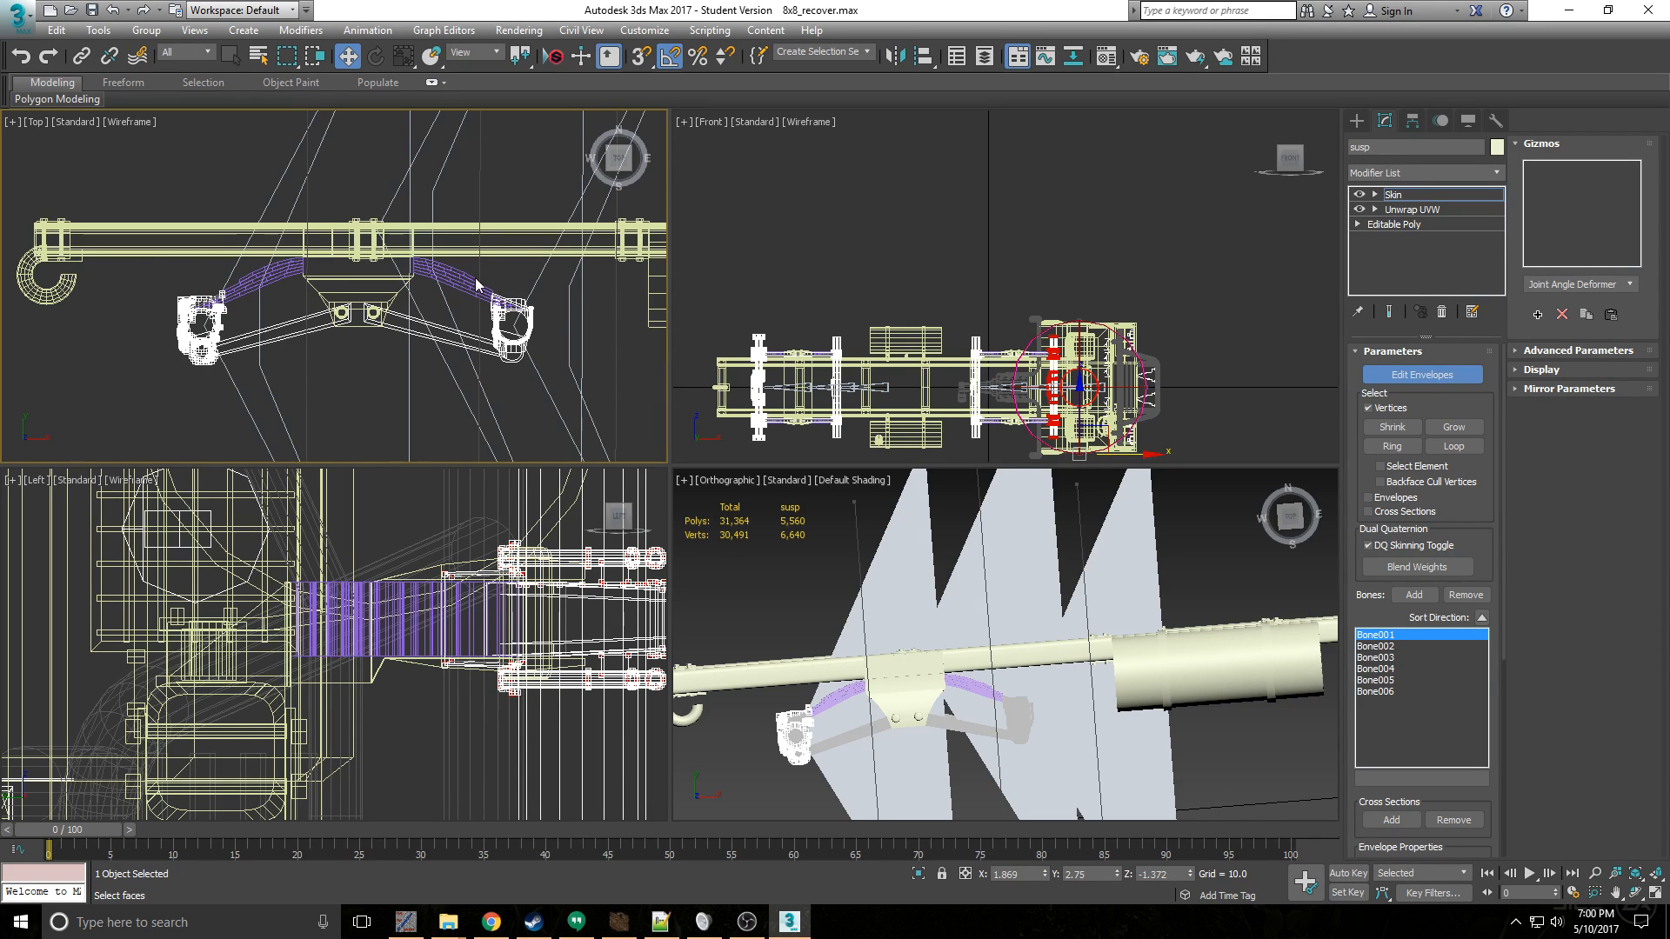
left_click_drag(463, 275, 575, 449)
left_click_drag(396, 361, 293, 269)
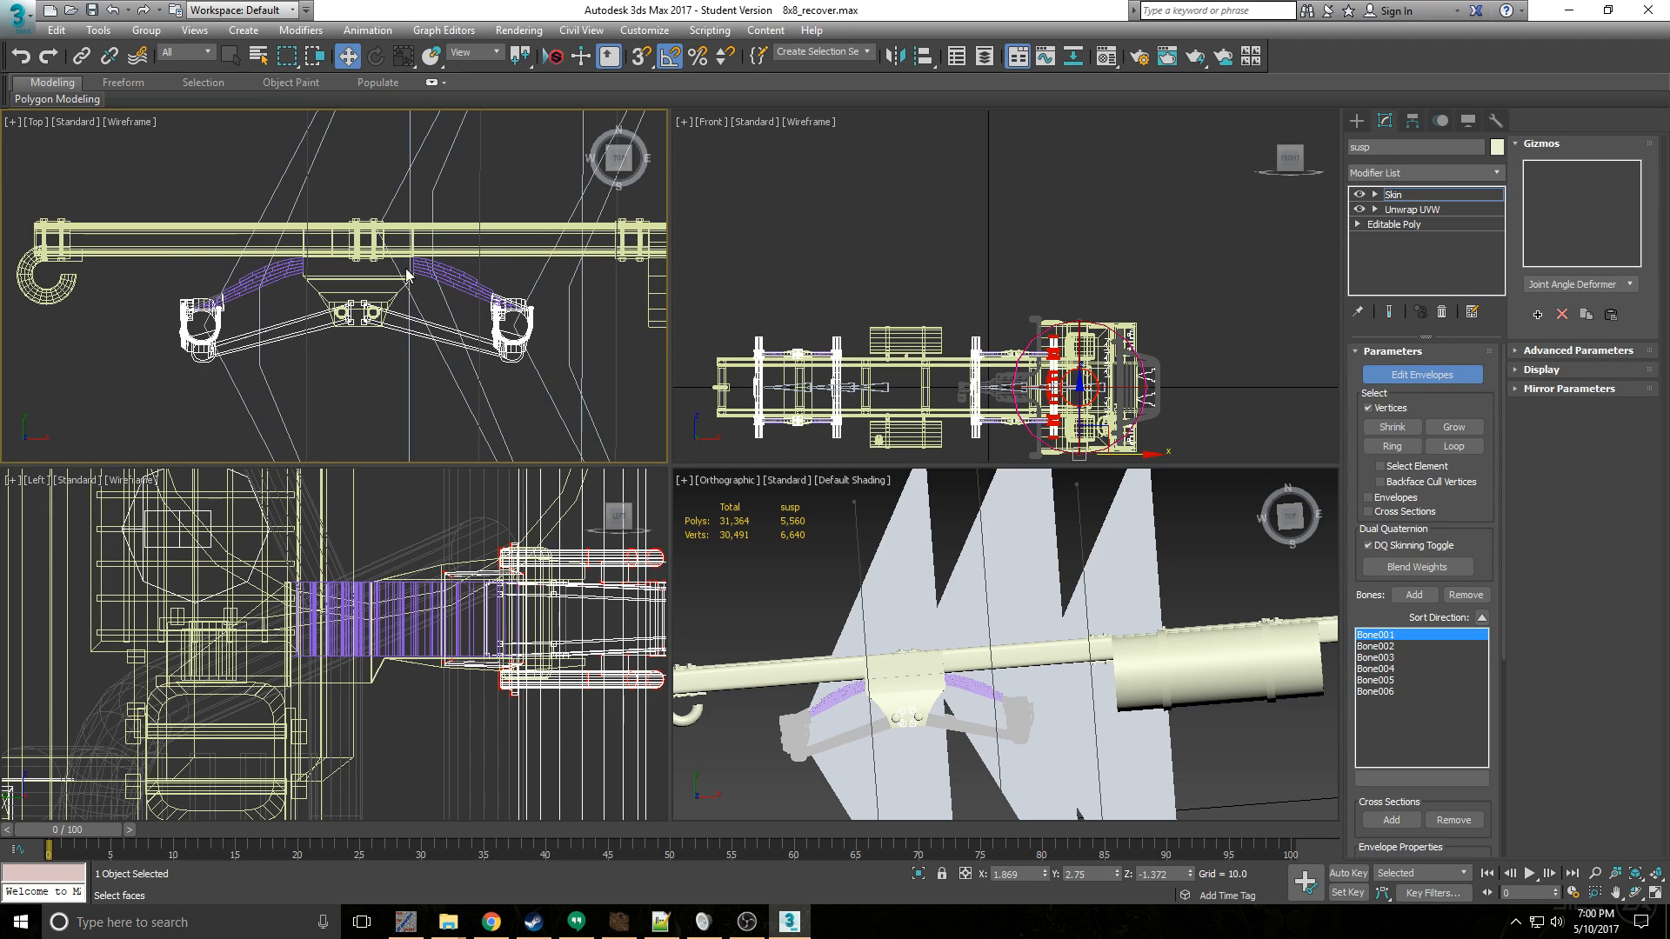
- Reselect the rearmost axle's vertices, inspect them beside the bones, and leave envelope editing
left_click_drag(141, 251, 305, 445)
left_click_drag(109, 224, 330, 449)
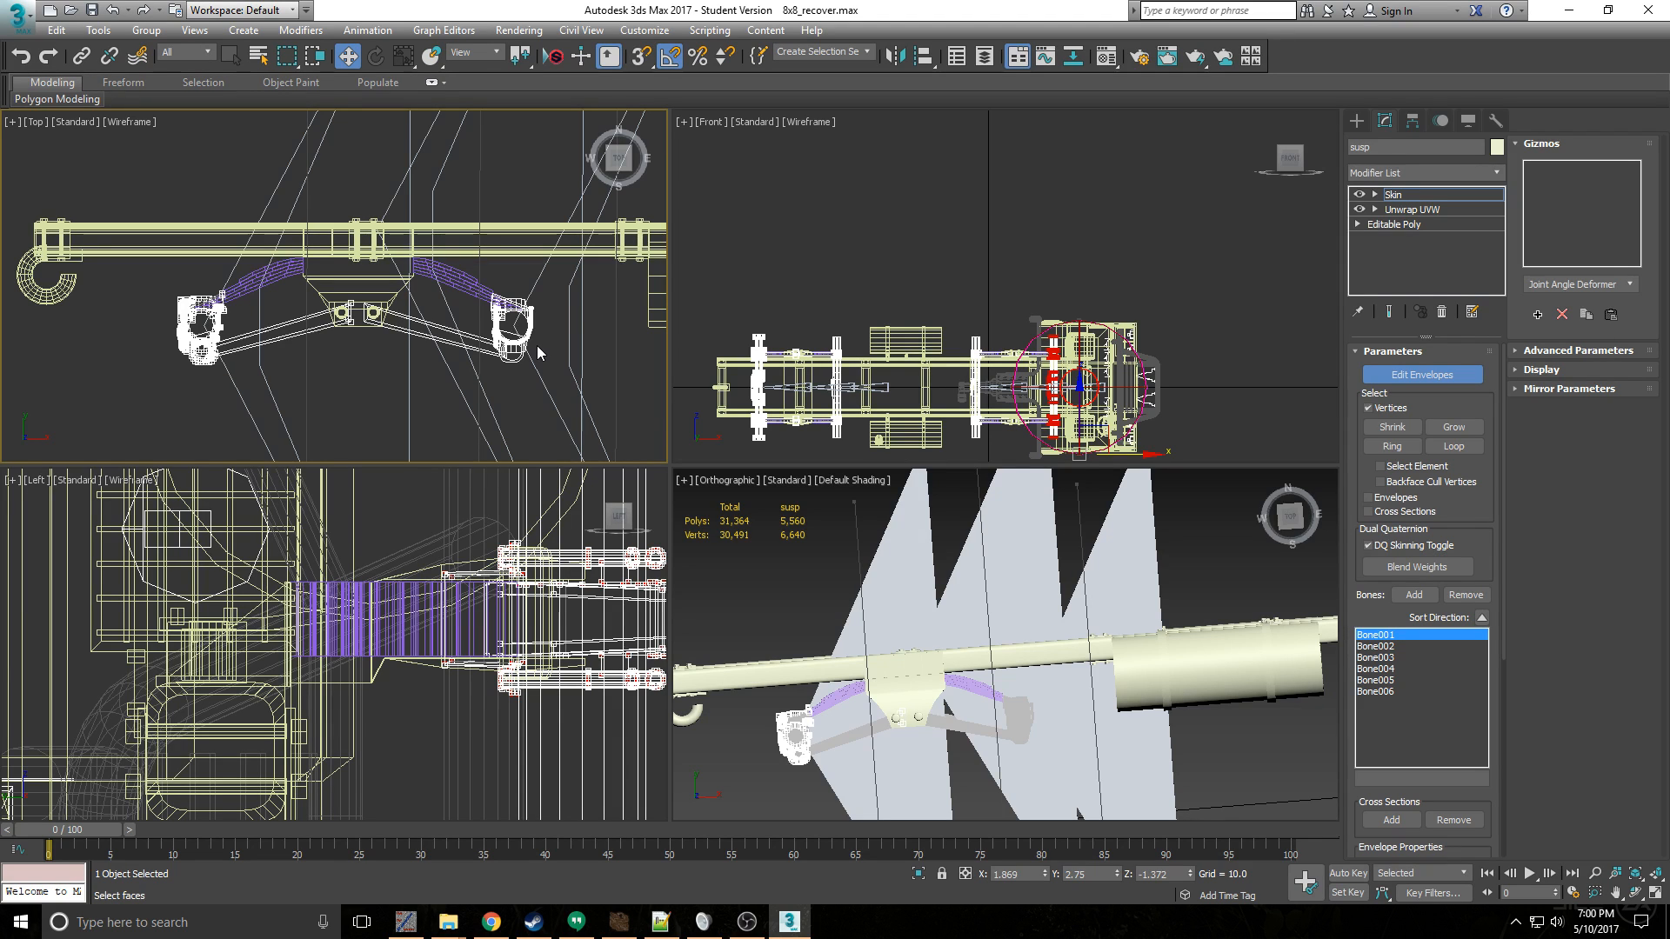
middle_click_drag(506, 312, 443, 311)
scroll(479, 345, "down", 2)
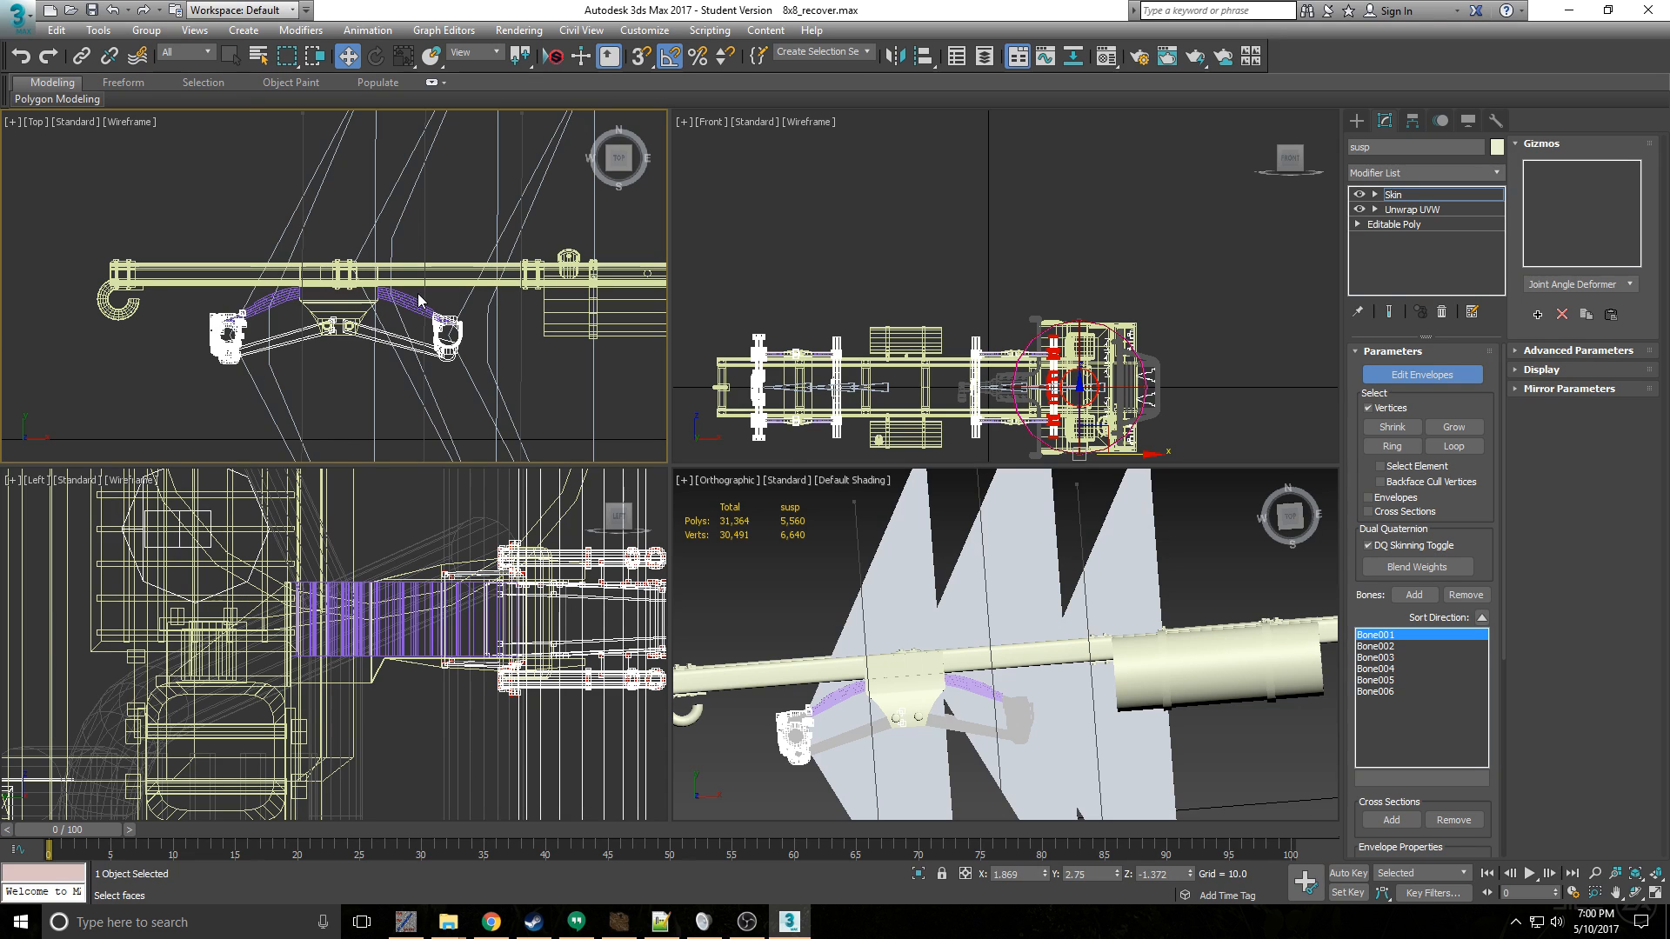
middle_click_drag(954, 600, 953, 562, "alt")
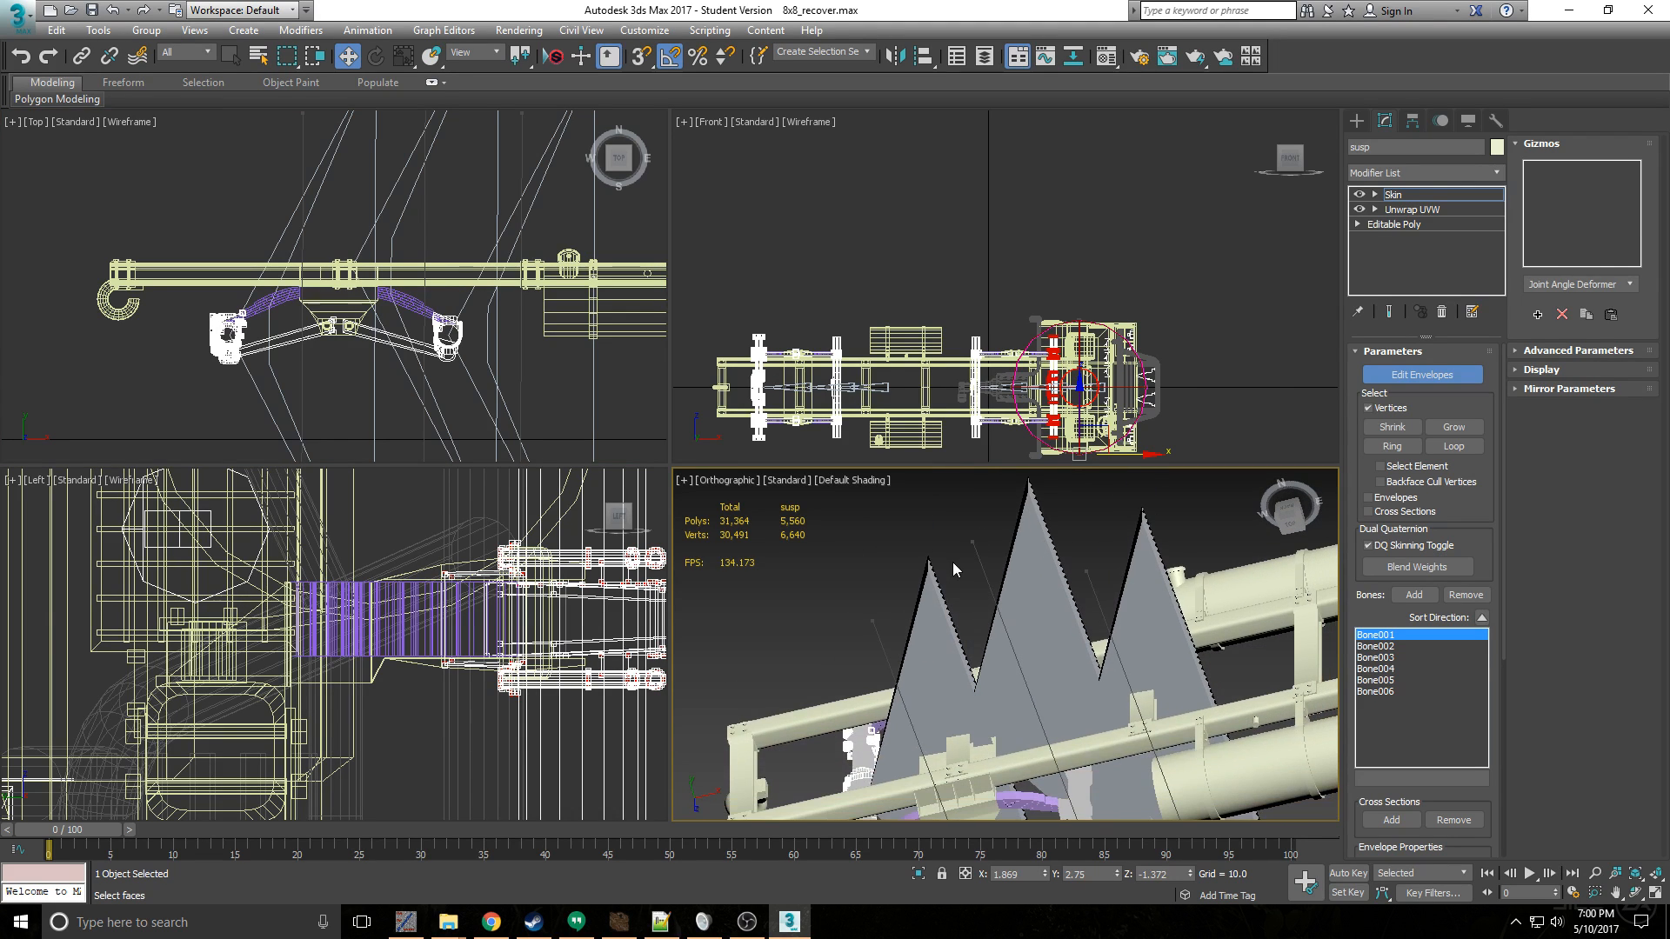
left_click(1428, 386)
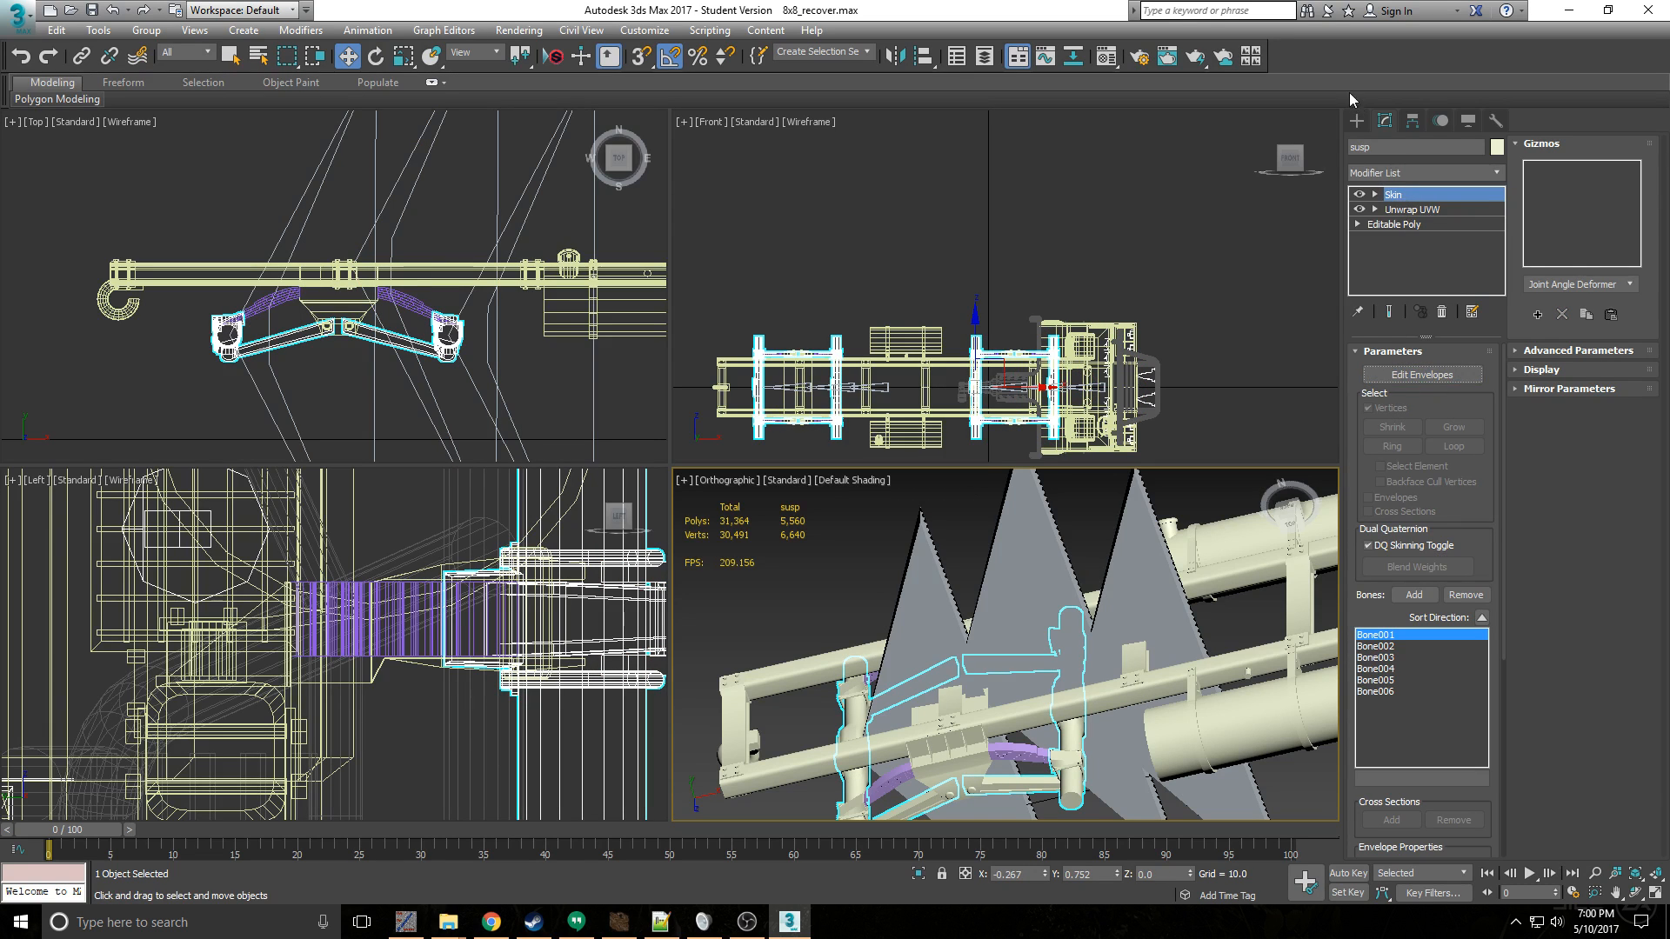
- Bring up the Bones creation tool, review its bone parameters, and return to the suspension's modifiers
left_click(1356, 121)
left_click(1484, 148)
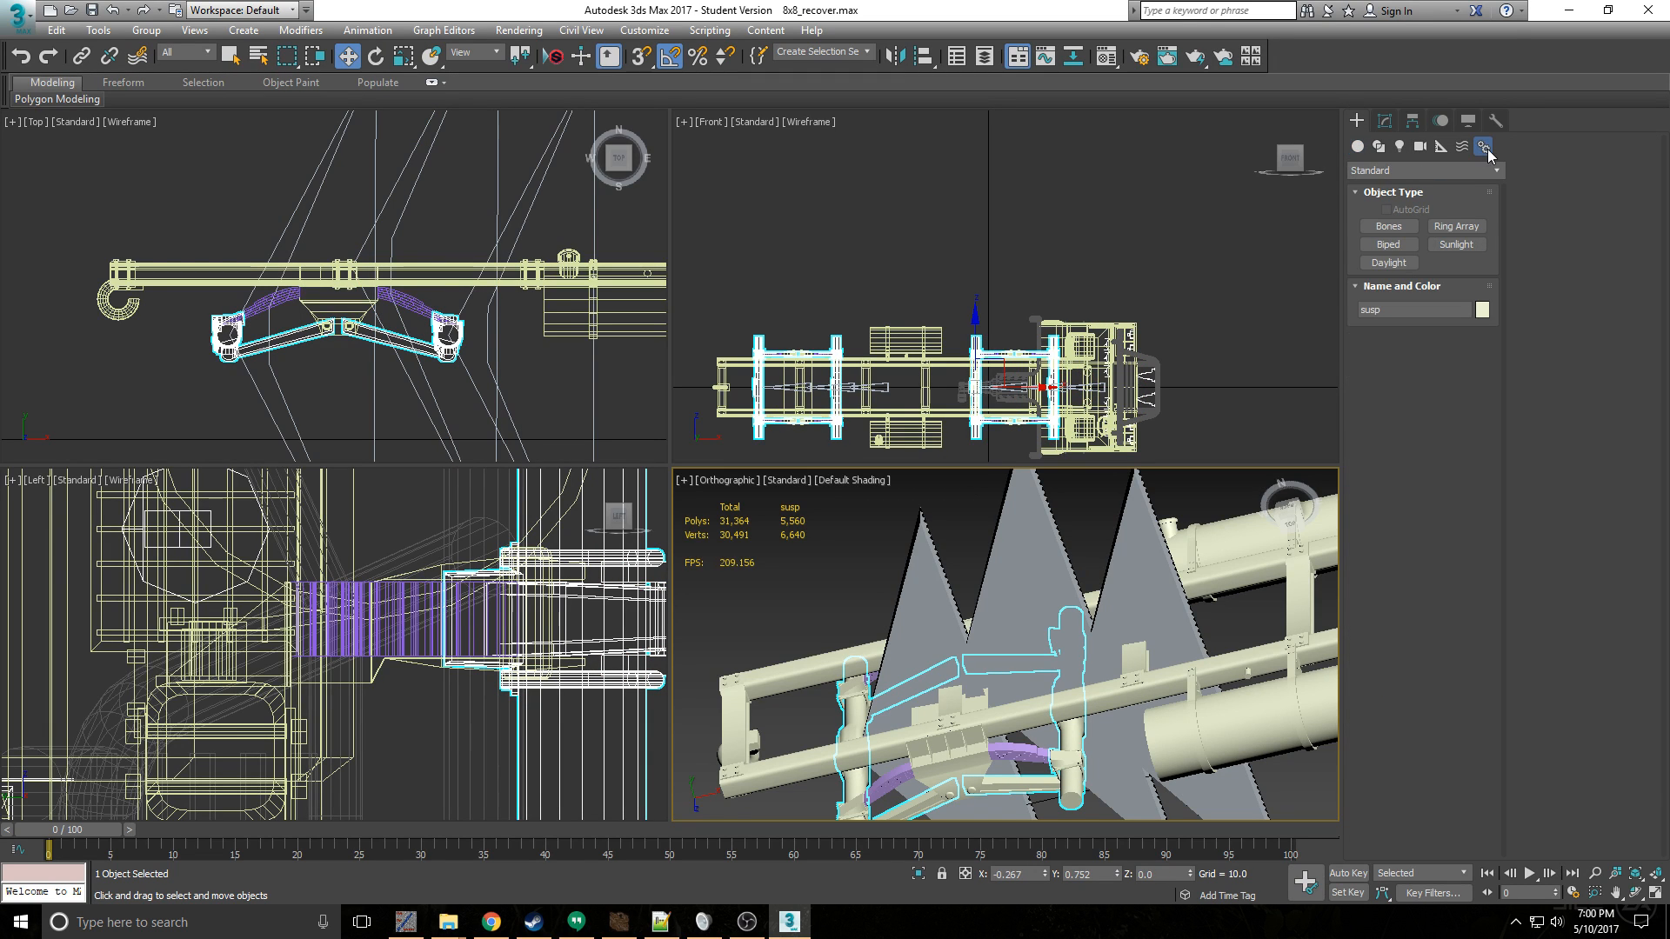
left_click(1414, 228)
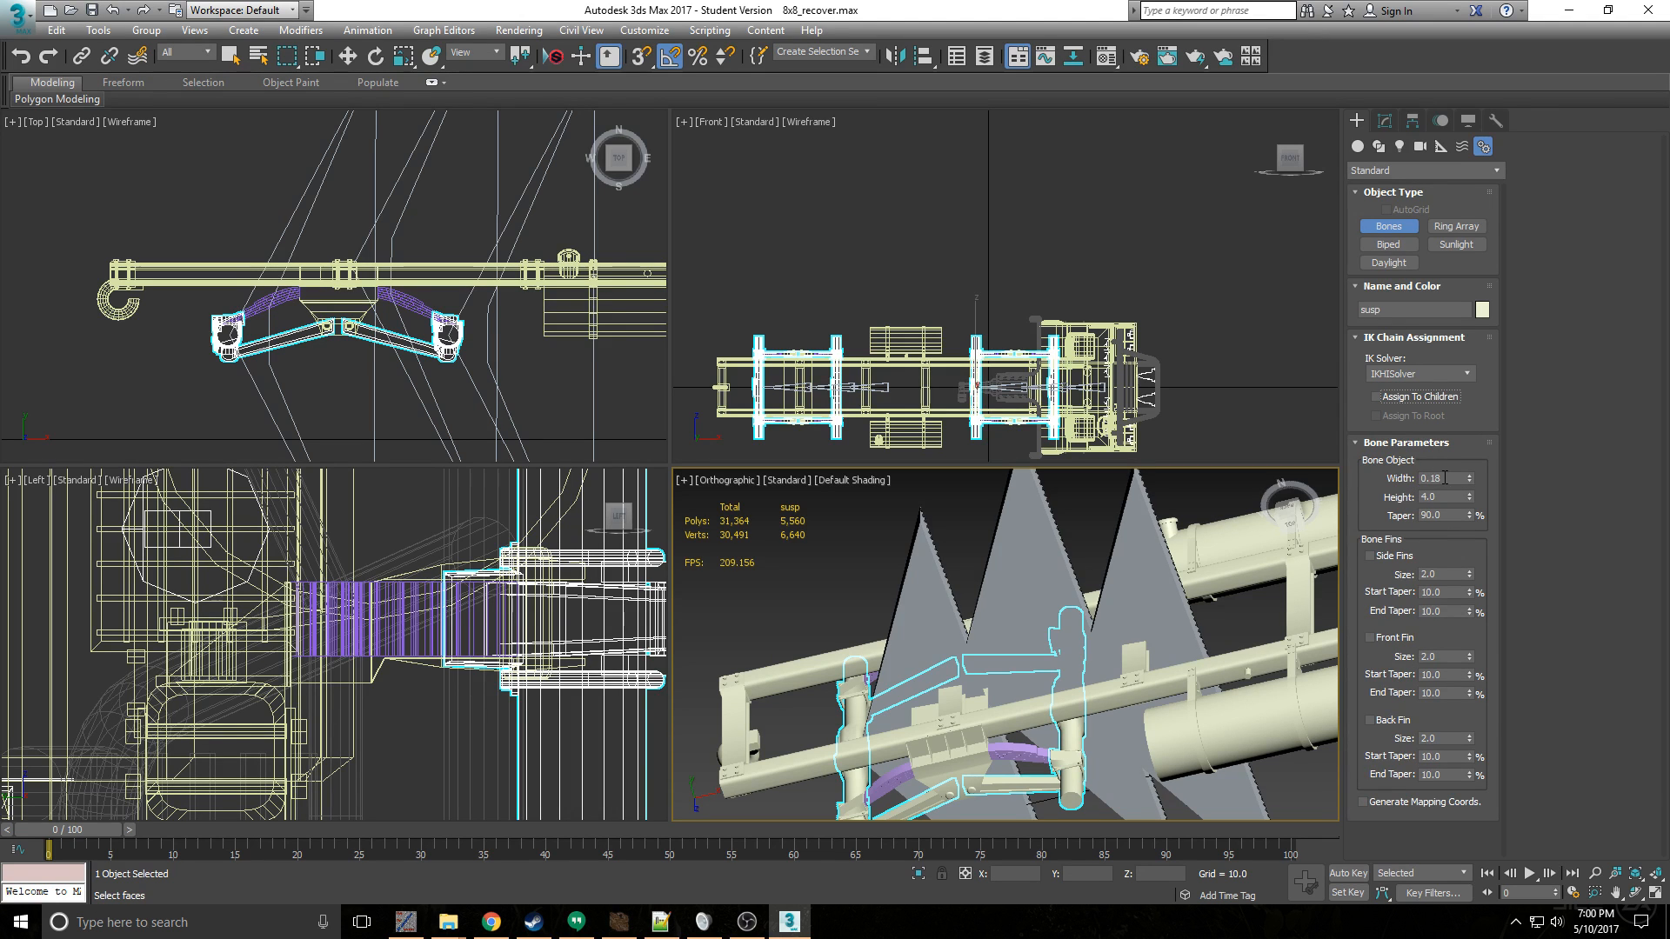
scroll(1166, 612, "down", 4)
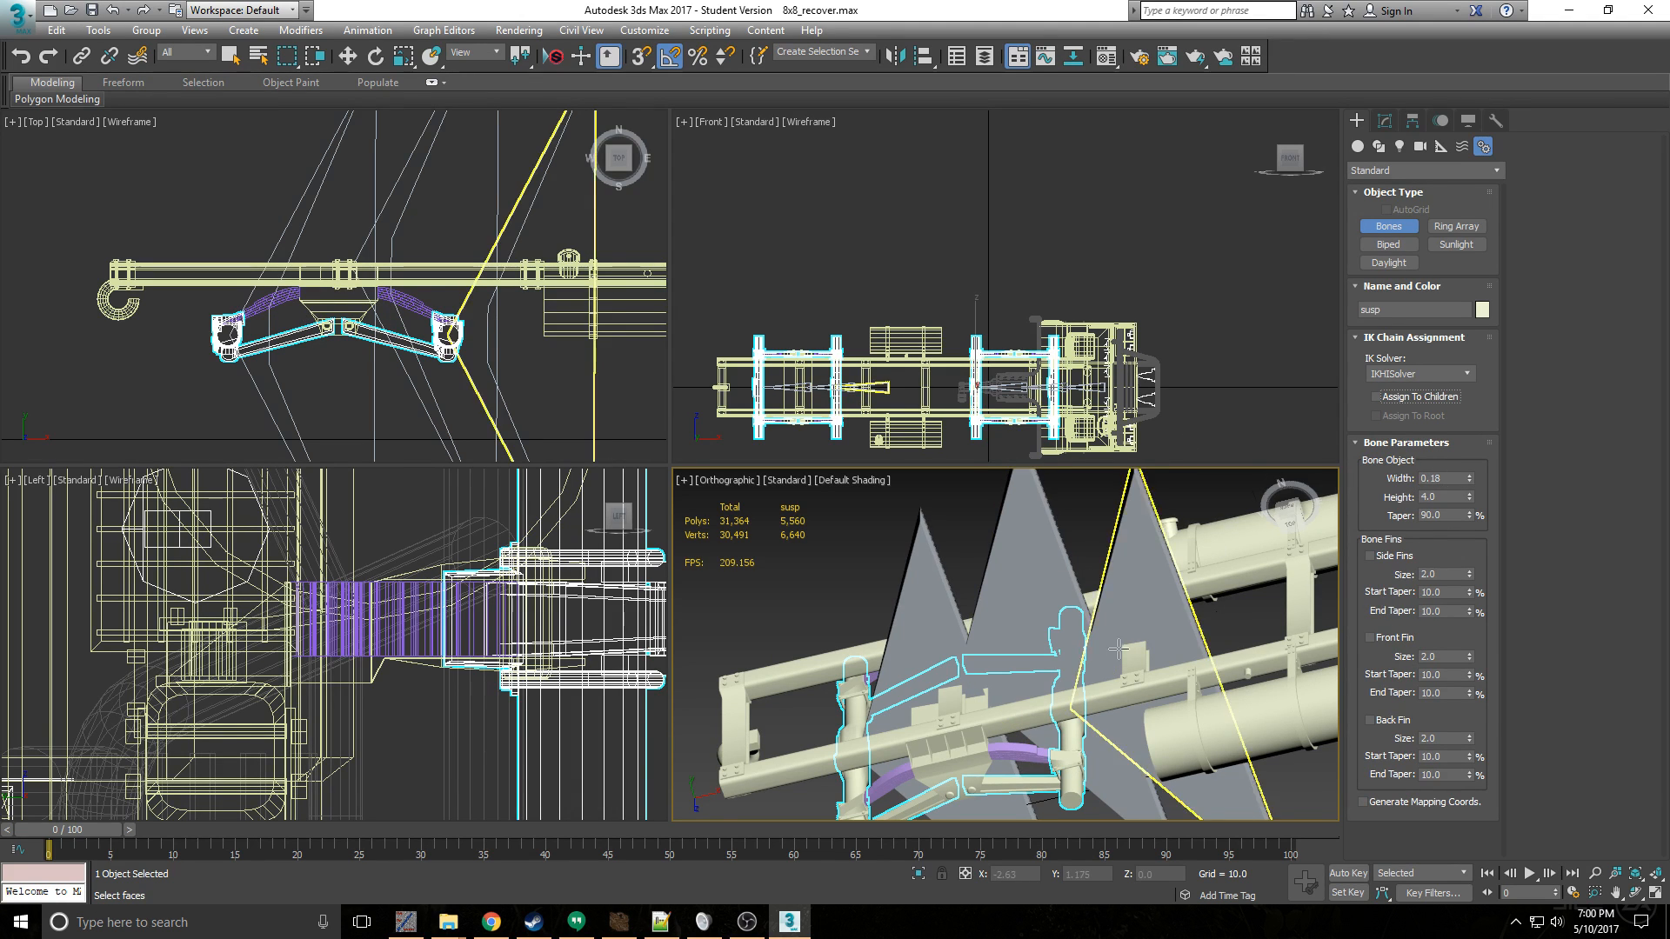
mouse_move(1165, 612)
middle_mouse_down("alt")
mouse_move(1167, 645)
mouse_move(1146, 593)
middle_mouse_up("alt")
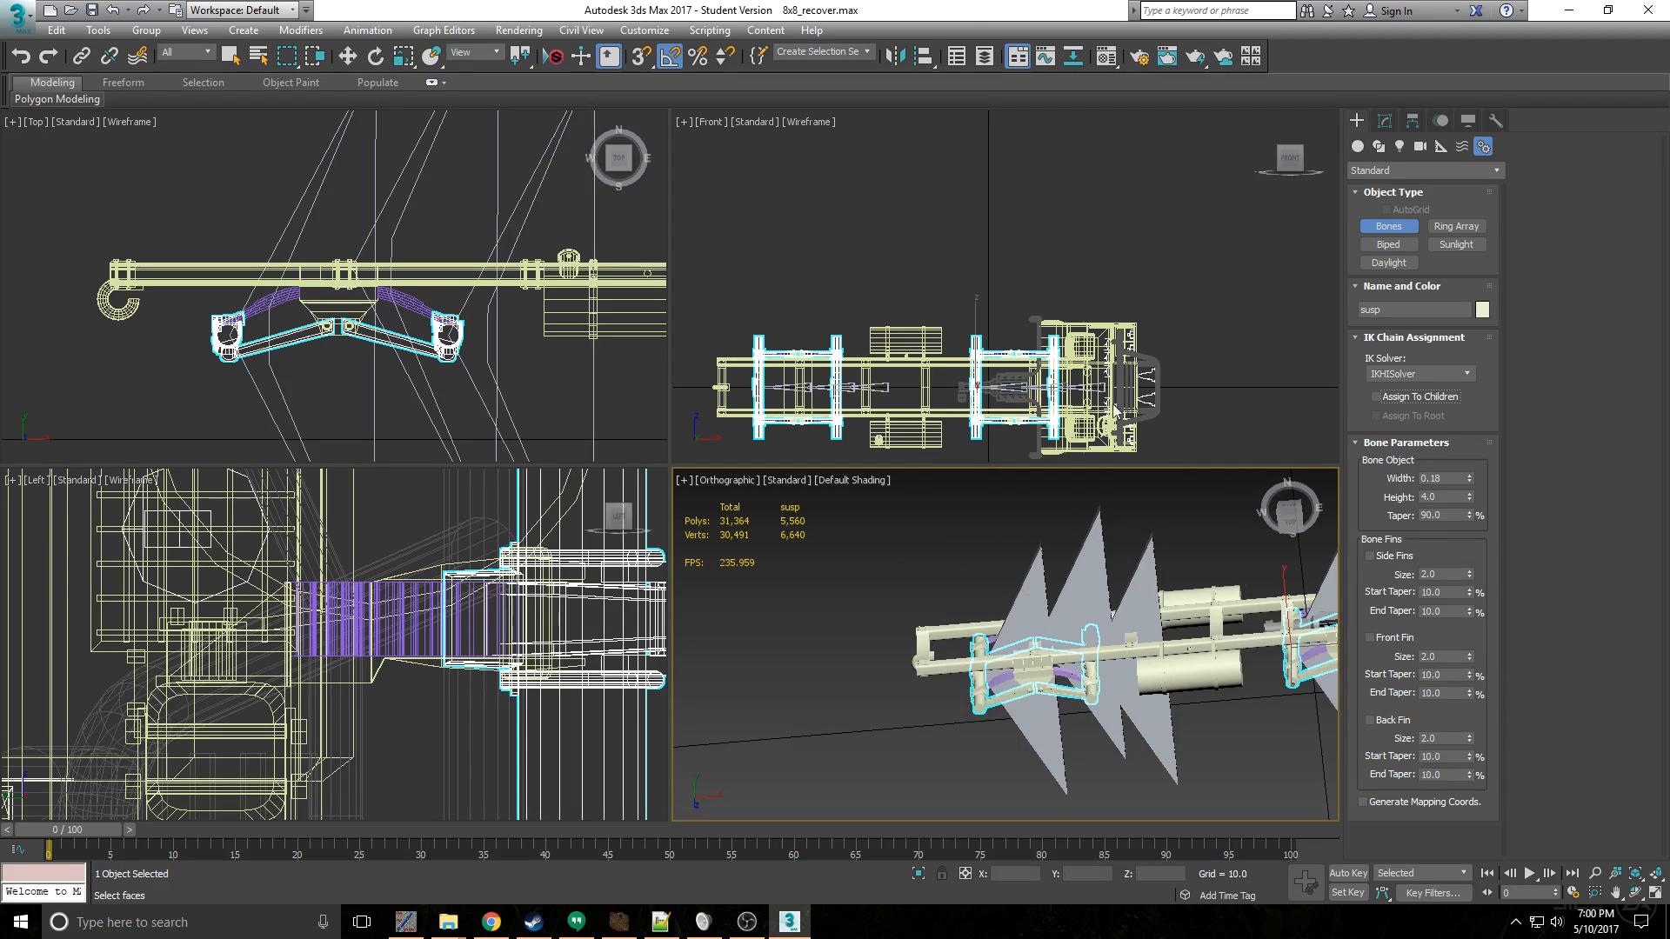
left_click(1384, 122)
- Select Bone003 at the second rear axle, rotate it about 35 degrees clockwise to test the skinning, and undo the rotation
key("w")
scroll(534, 395, "up", 8)
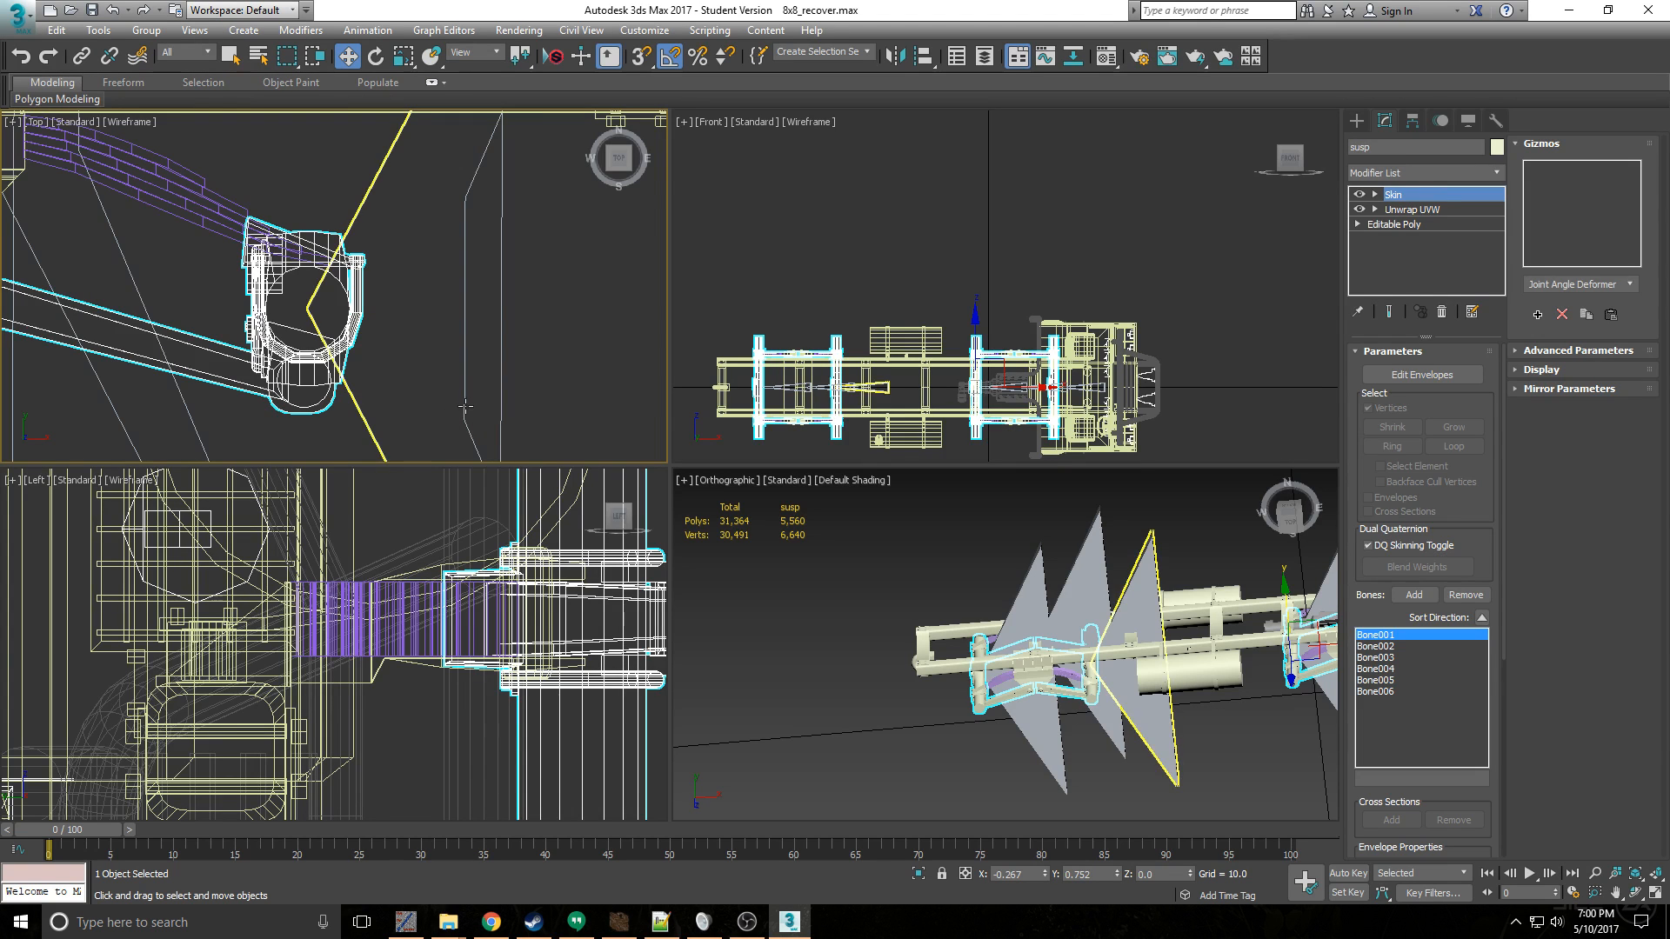
left_click(467, 406)
scroll(503, 316, "down", 5)
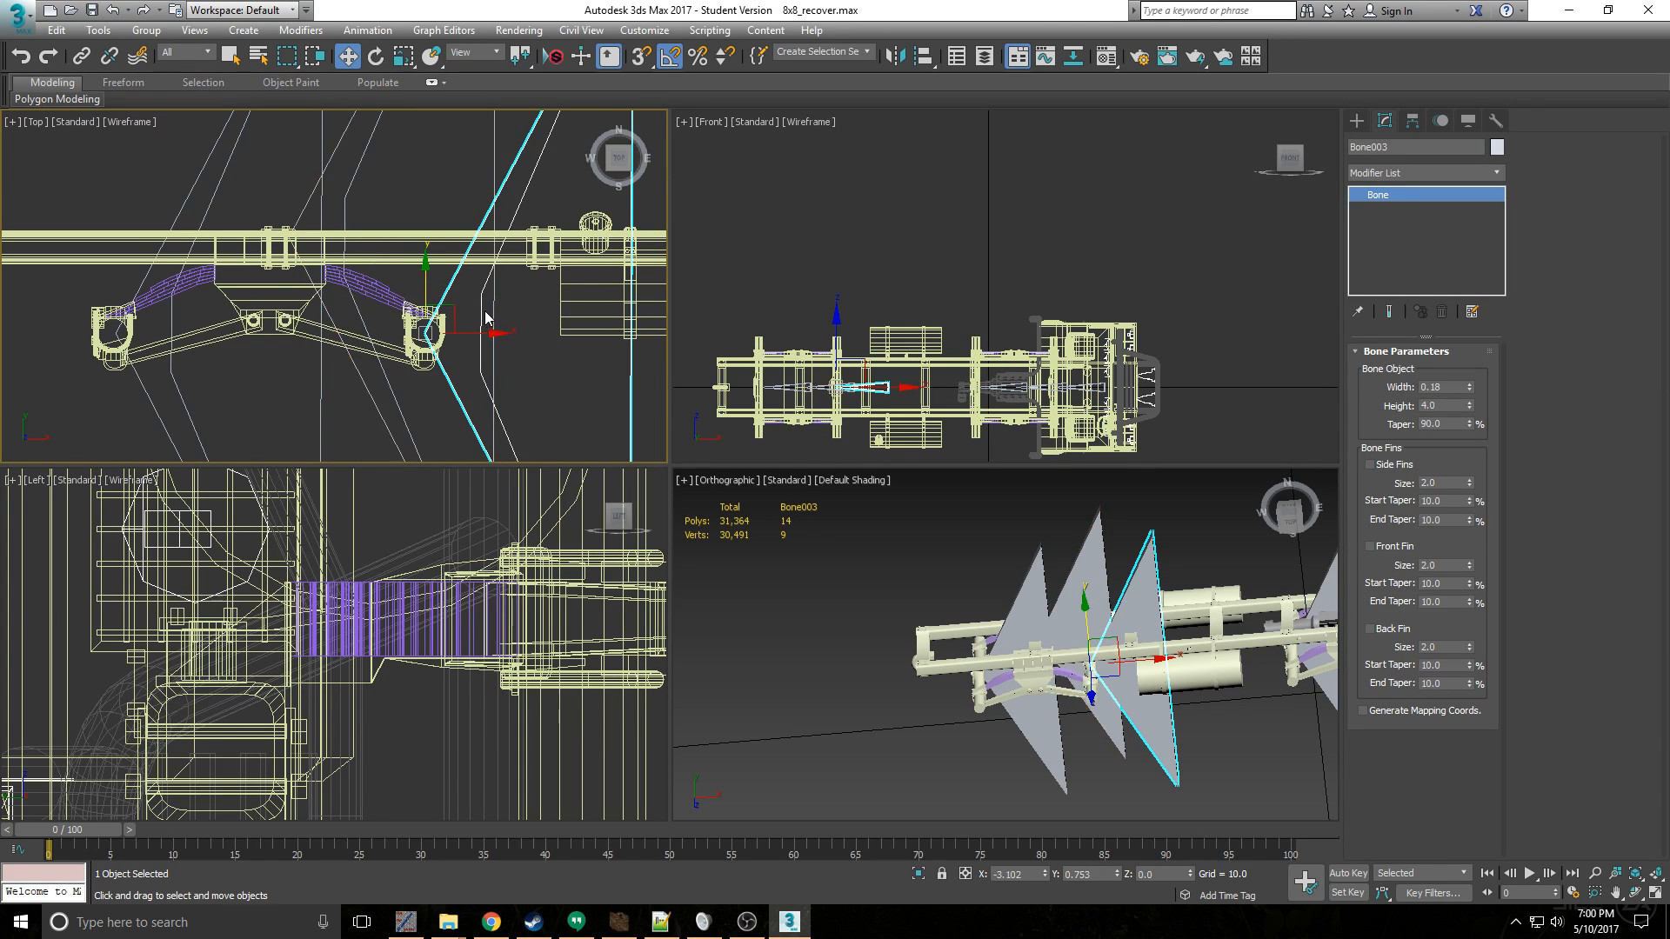
key("e")
mouse_move(476, 300)
left_mouse_down()
mouse_move(495, 329)
mouse_move(479, 310)
left_mouse_up()
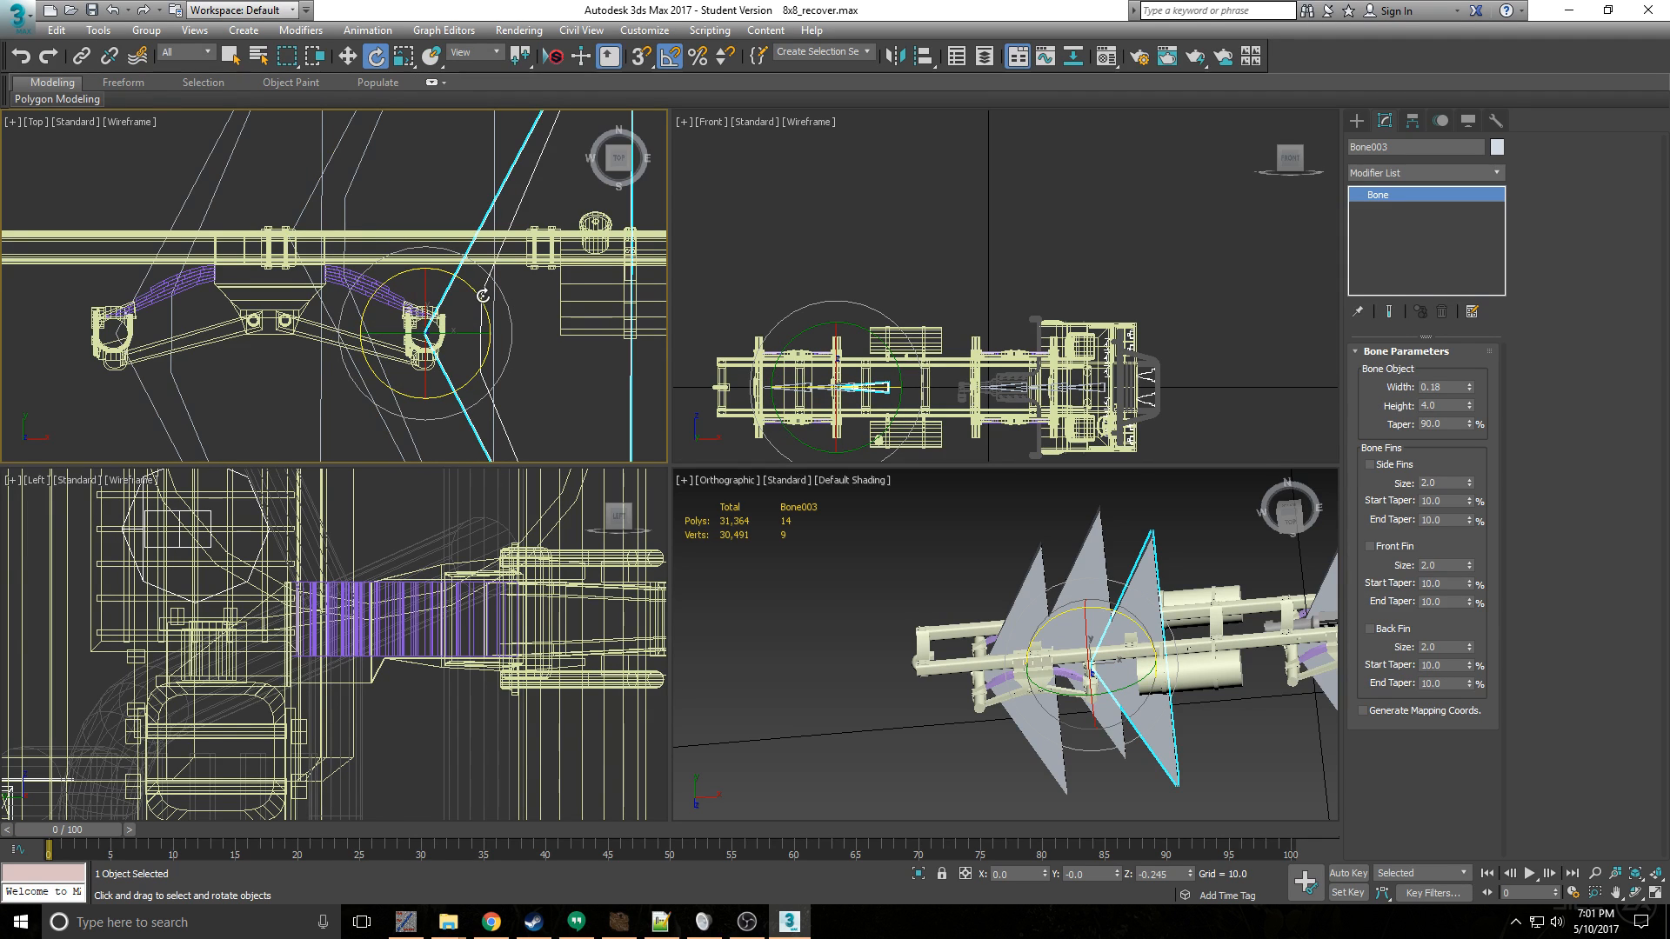
left_click_drag(482, 297, 487, 327)
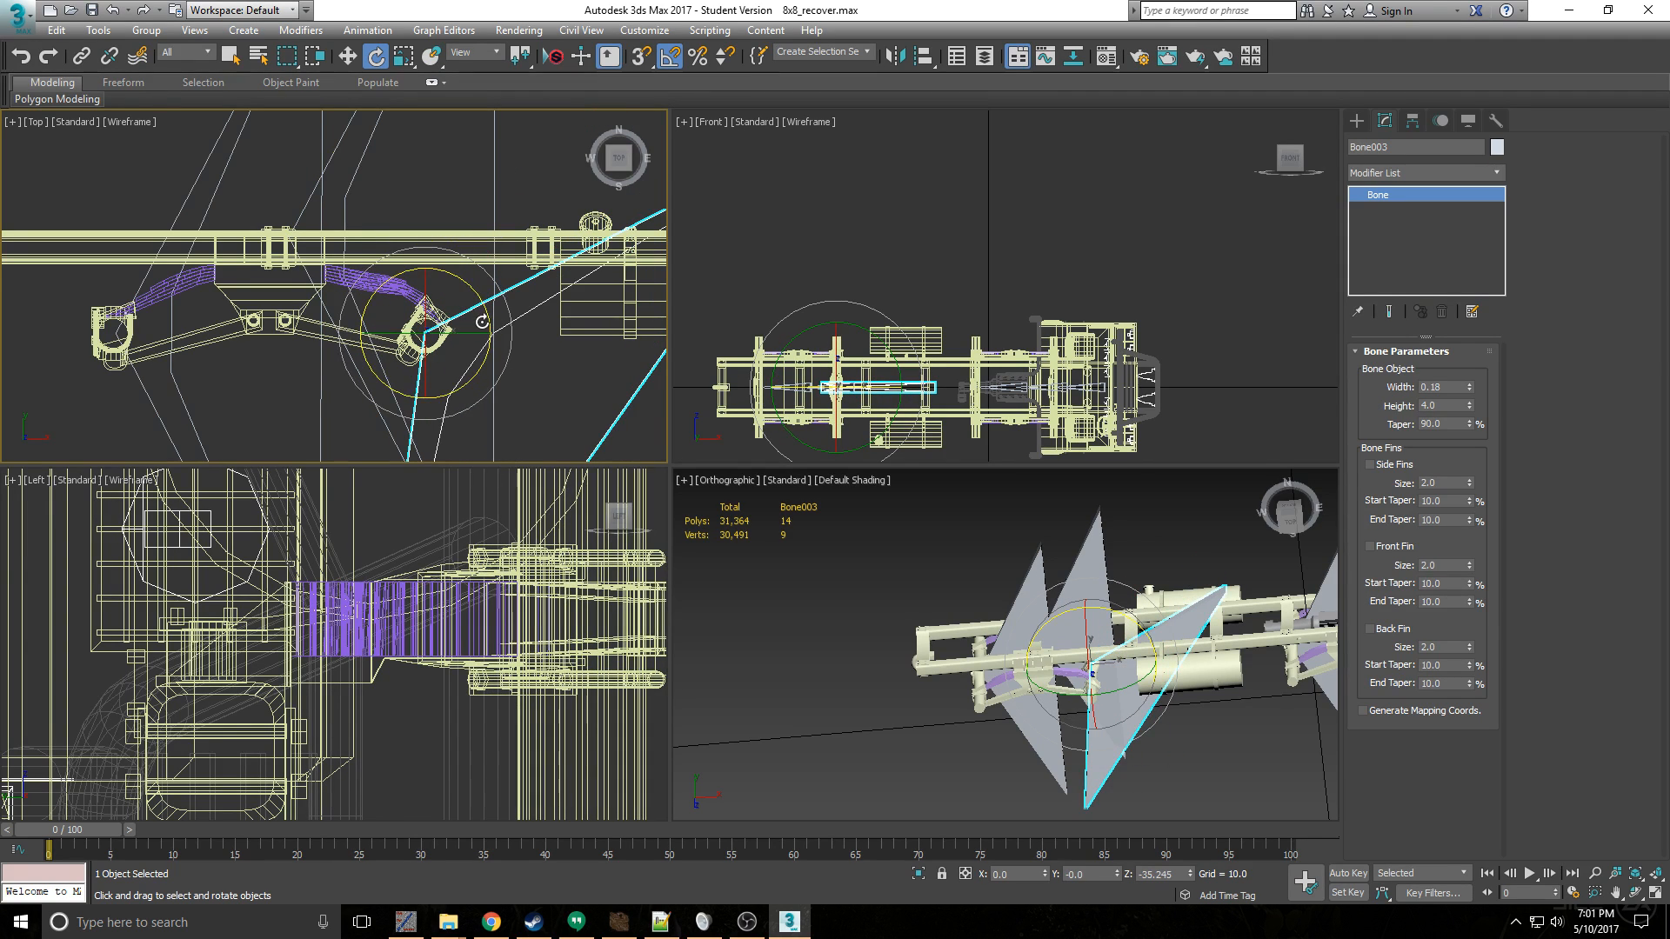
scroll(1092, 761, "up", 5)
middle_click_drag(1022, 595, 1018, 655)
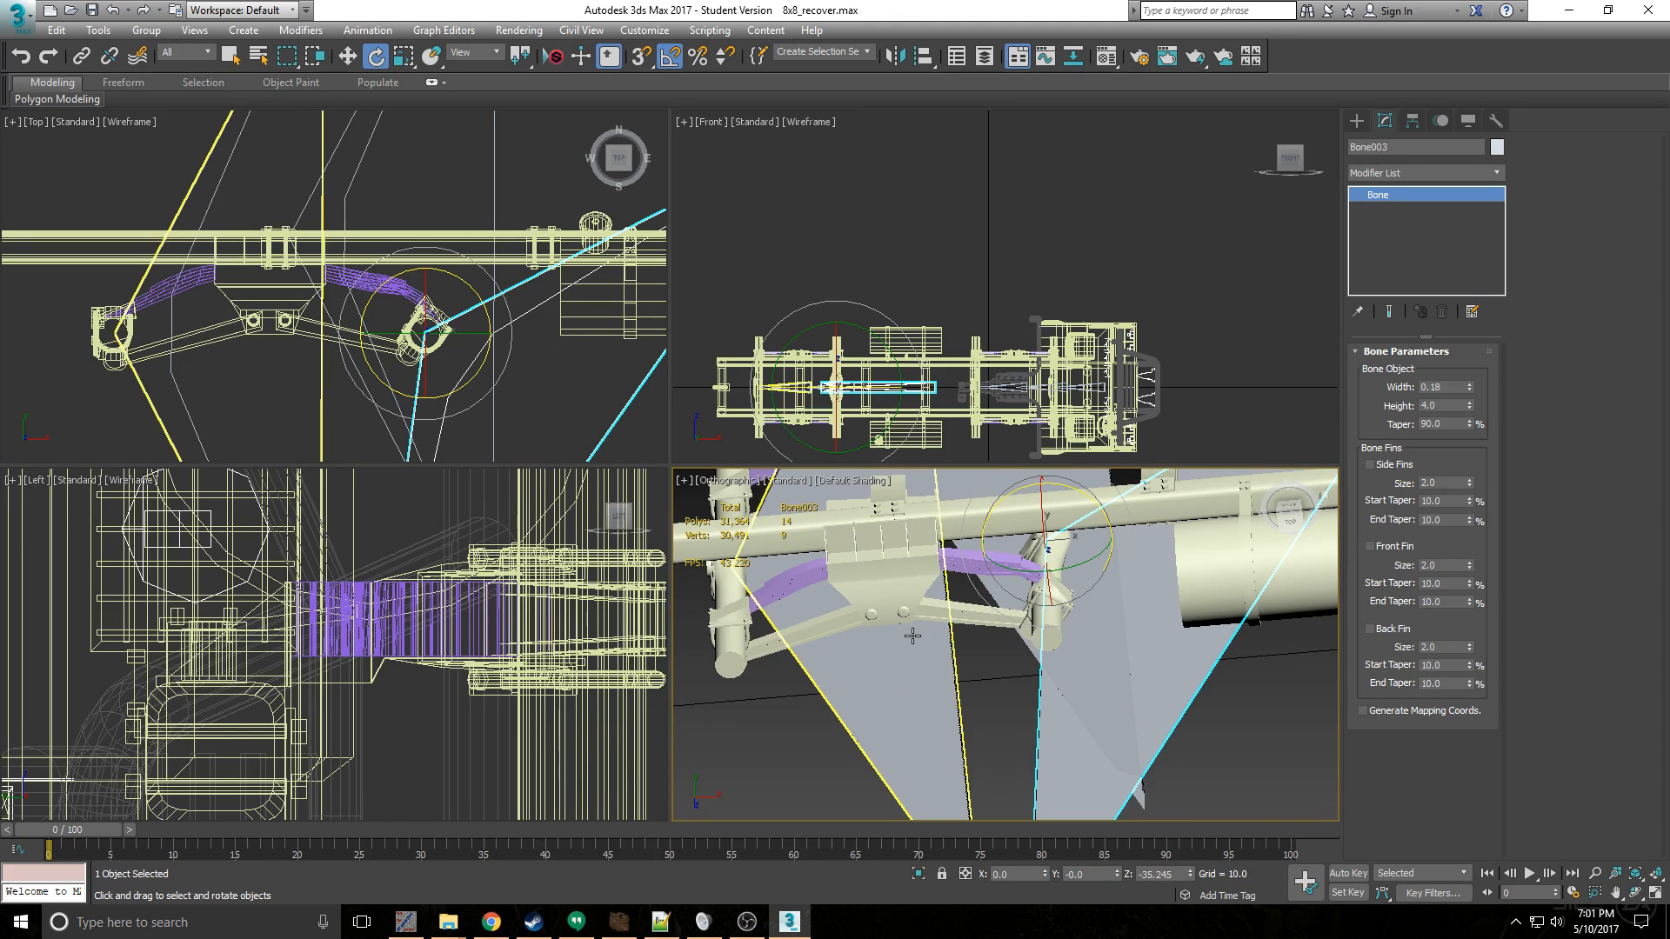
key("ctrl+z")
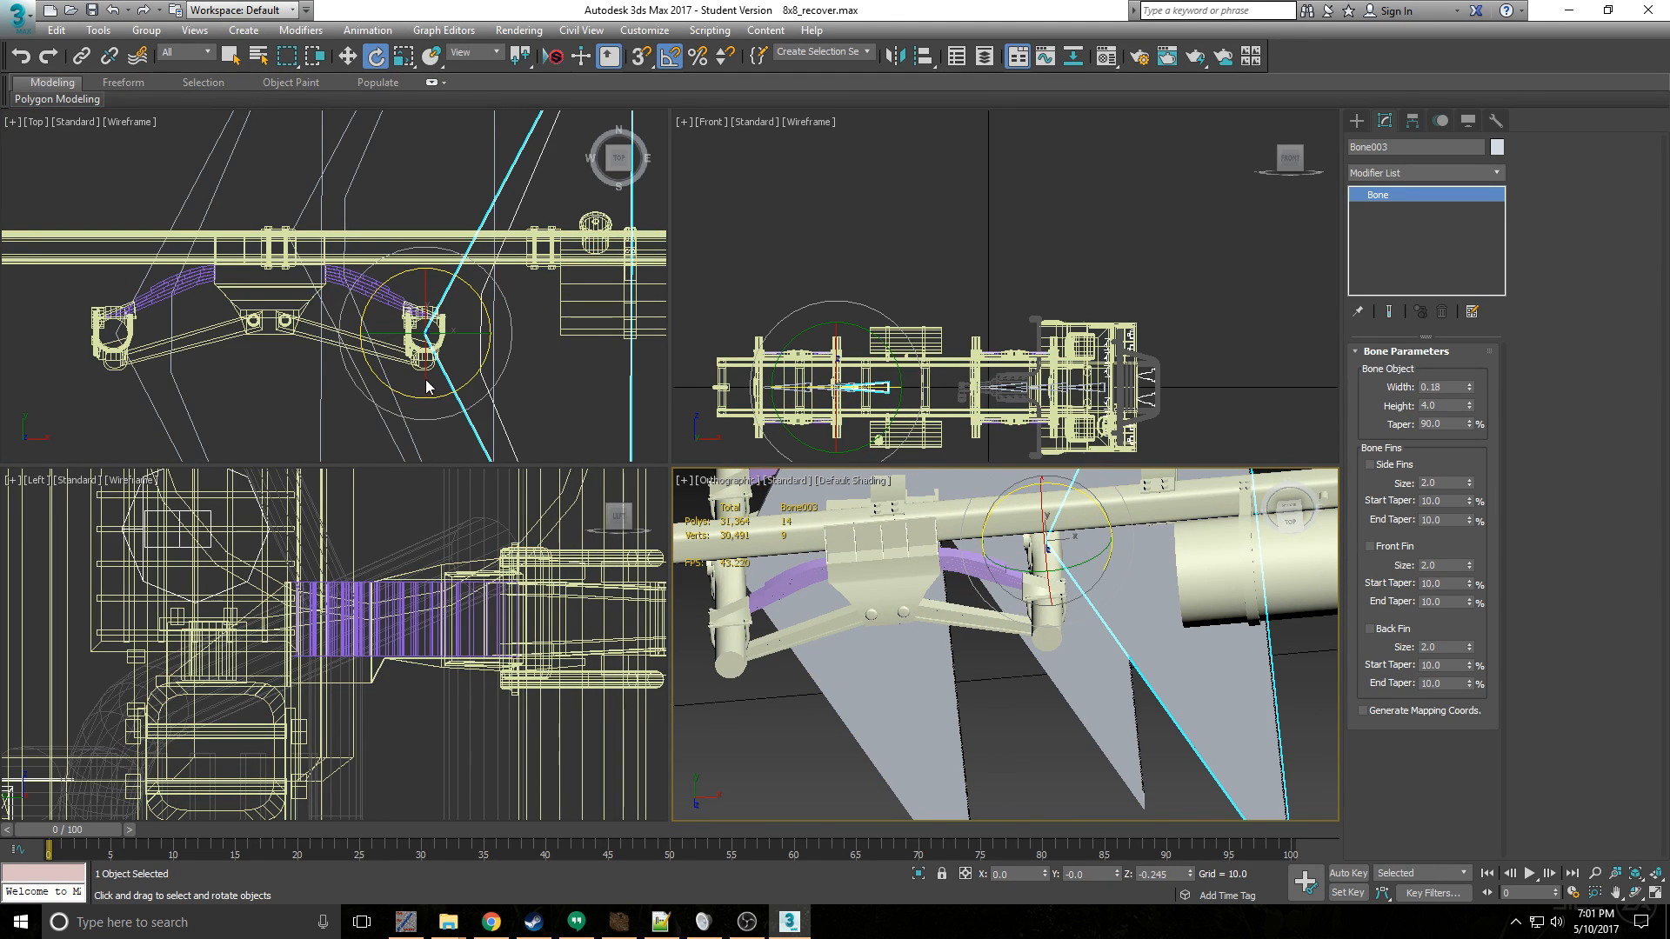
- Switch to the Move tool, select the leaf springs, and examine the spring beside the second rear axle
scroll(384, 314, "down", 3)
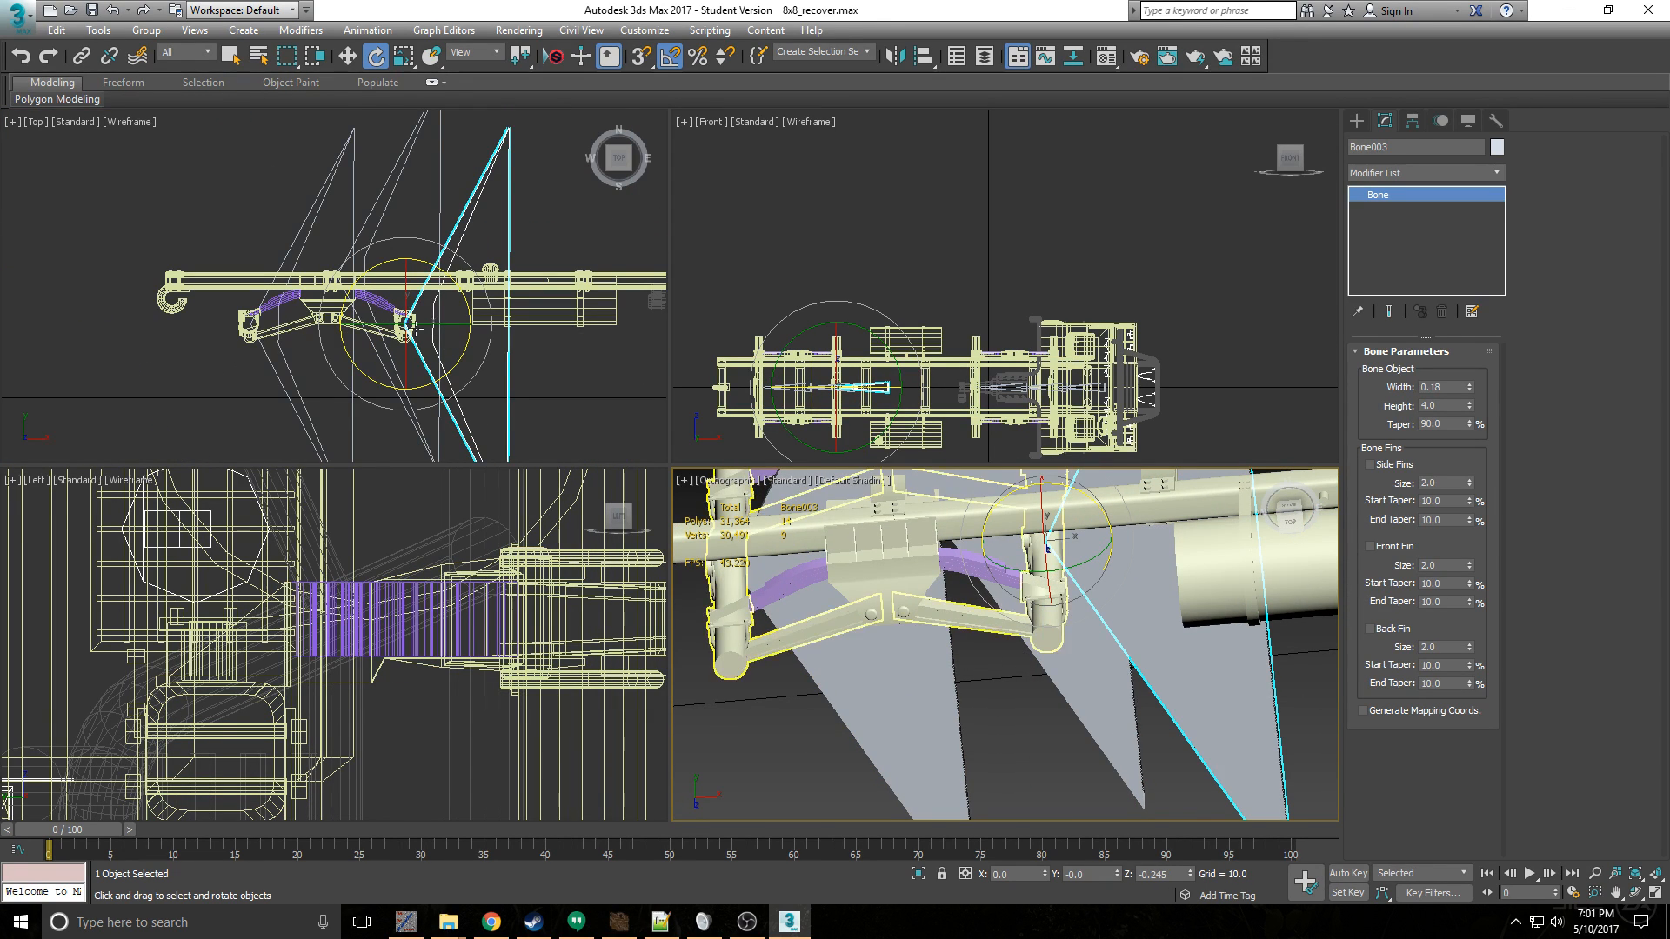
right_click(364, 322)
key("w")
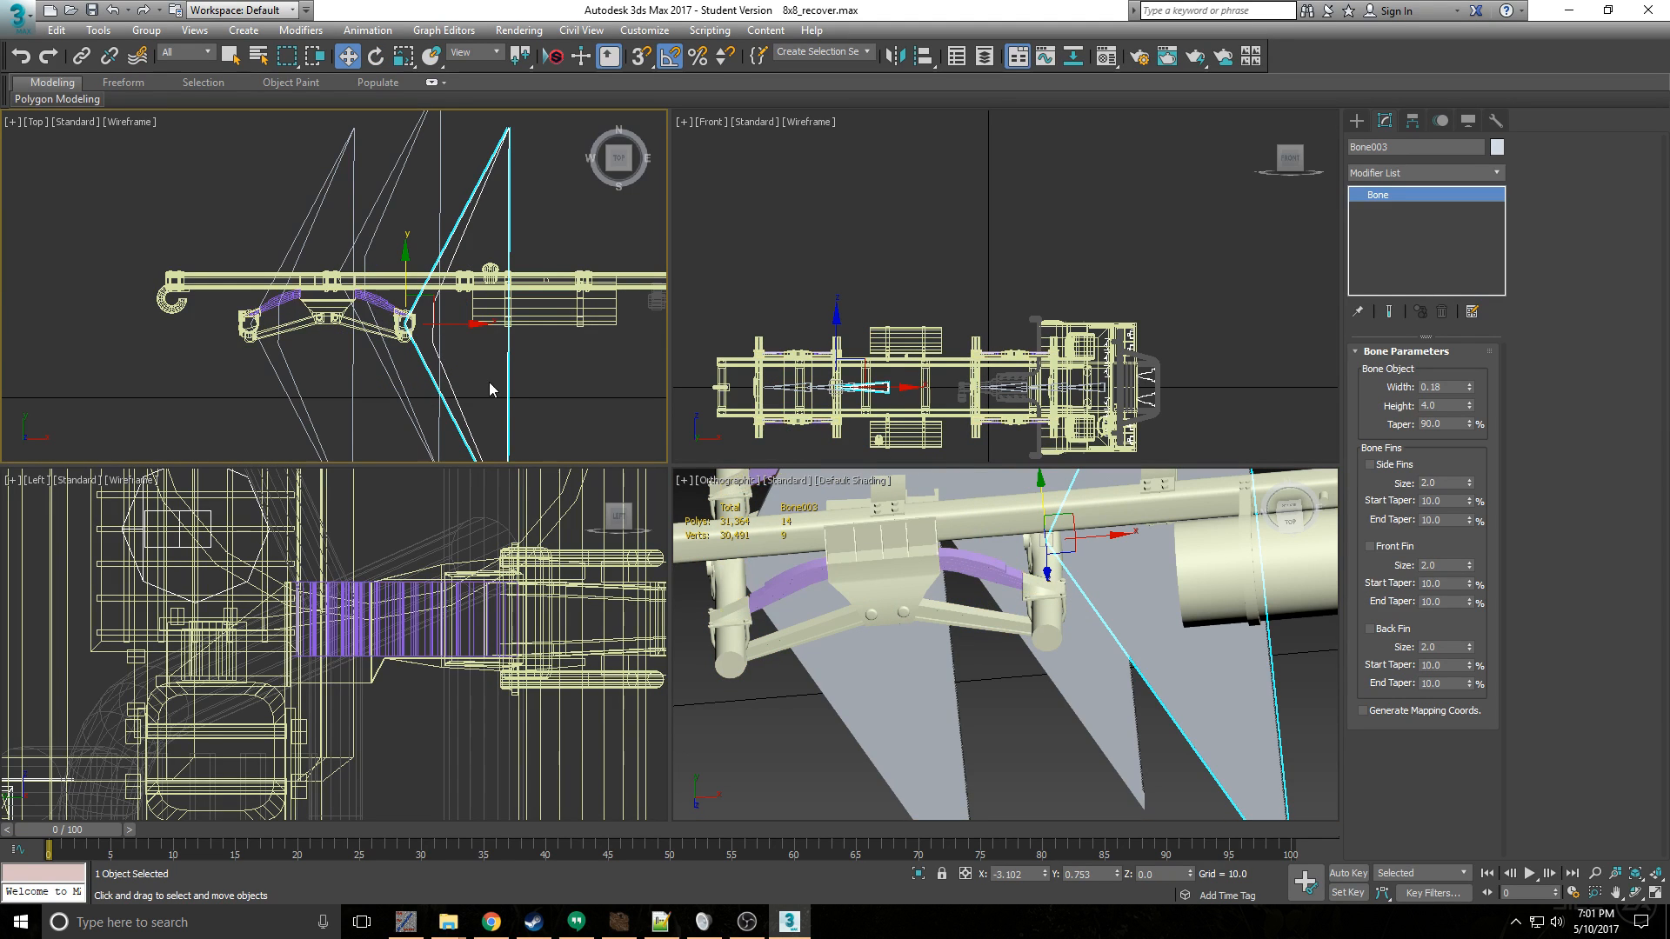
scroll(380, 322, "up", 3)
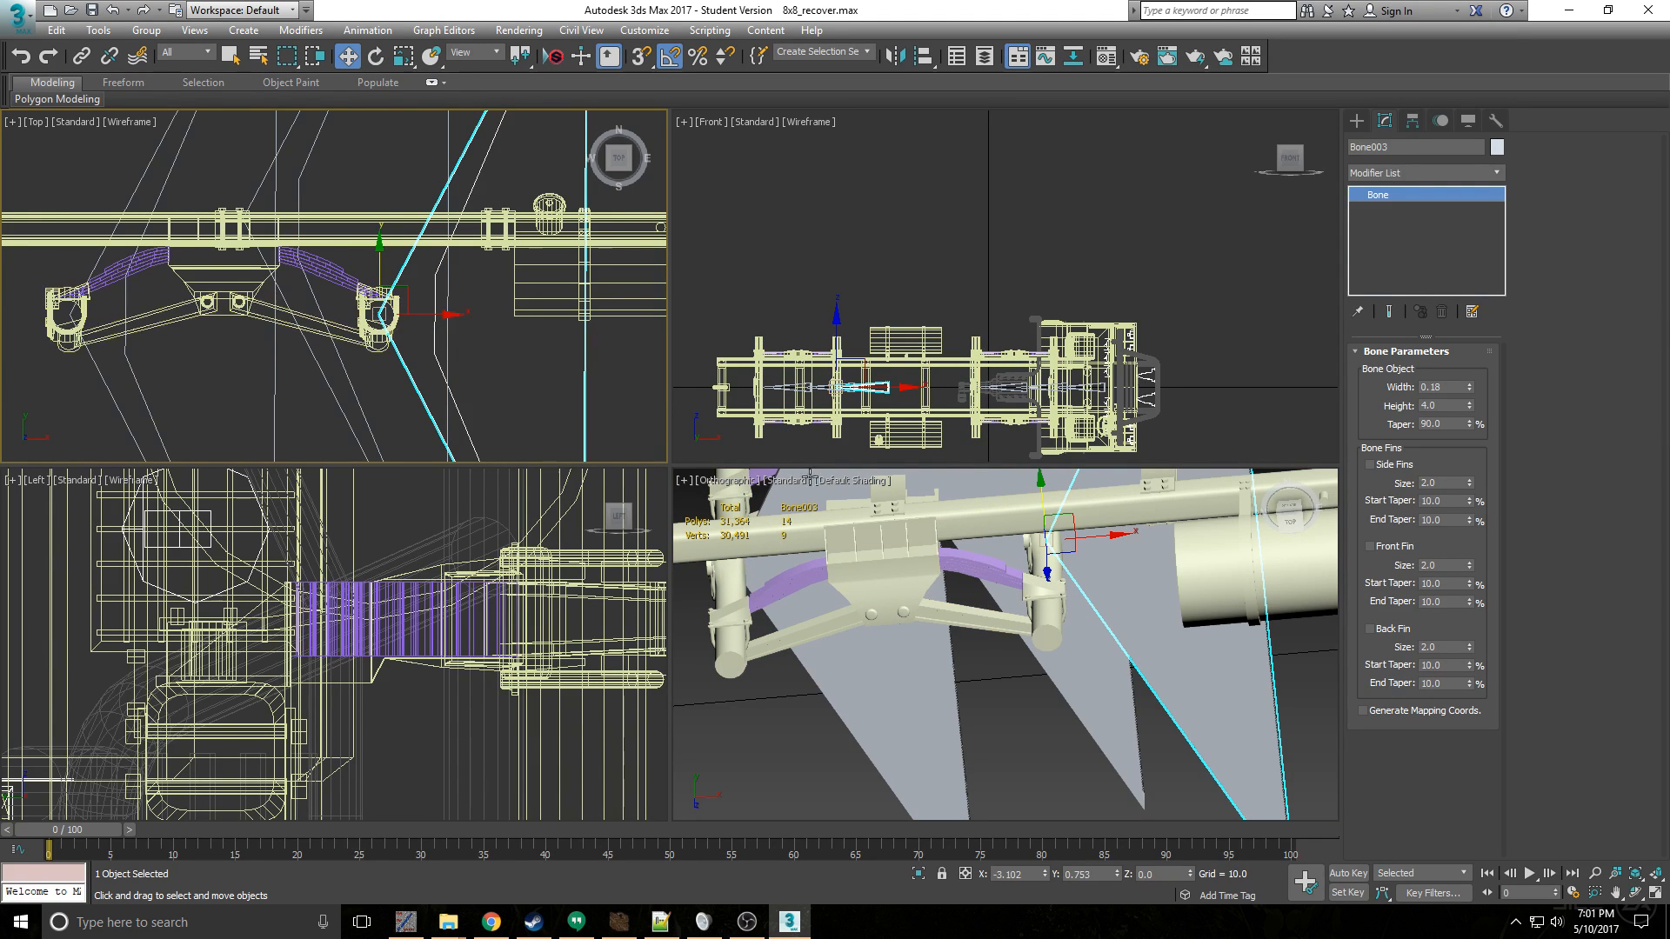
left_click(373, 319)
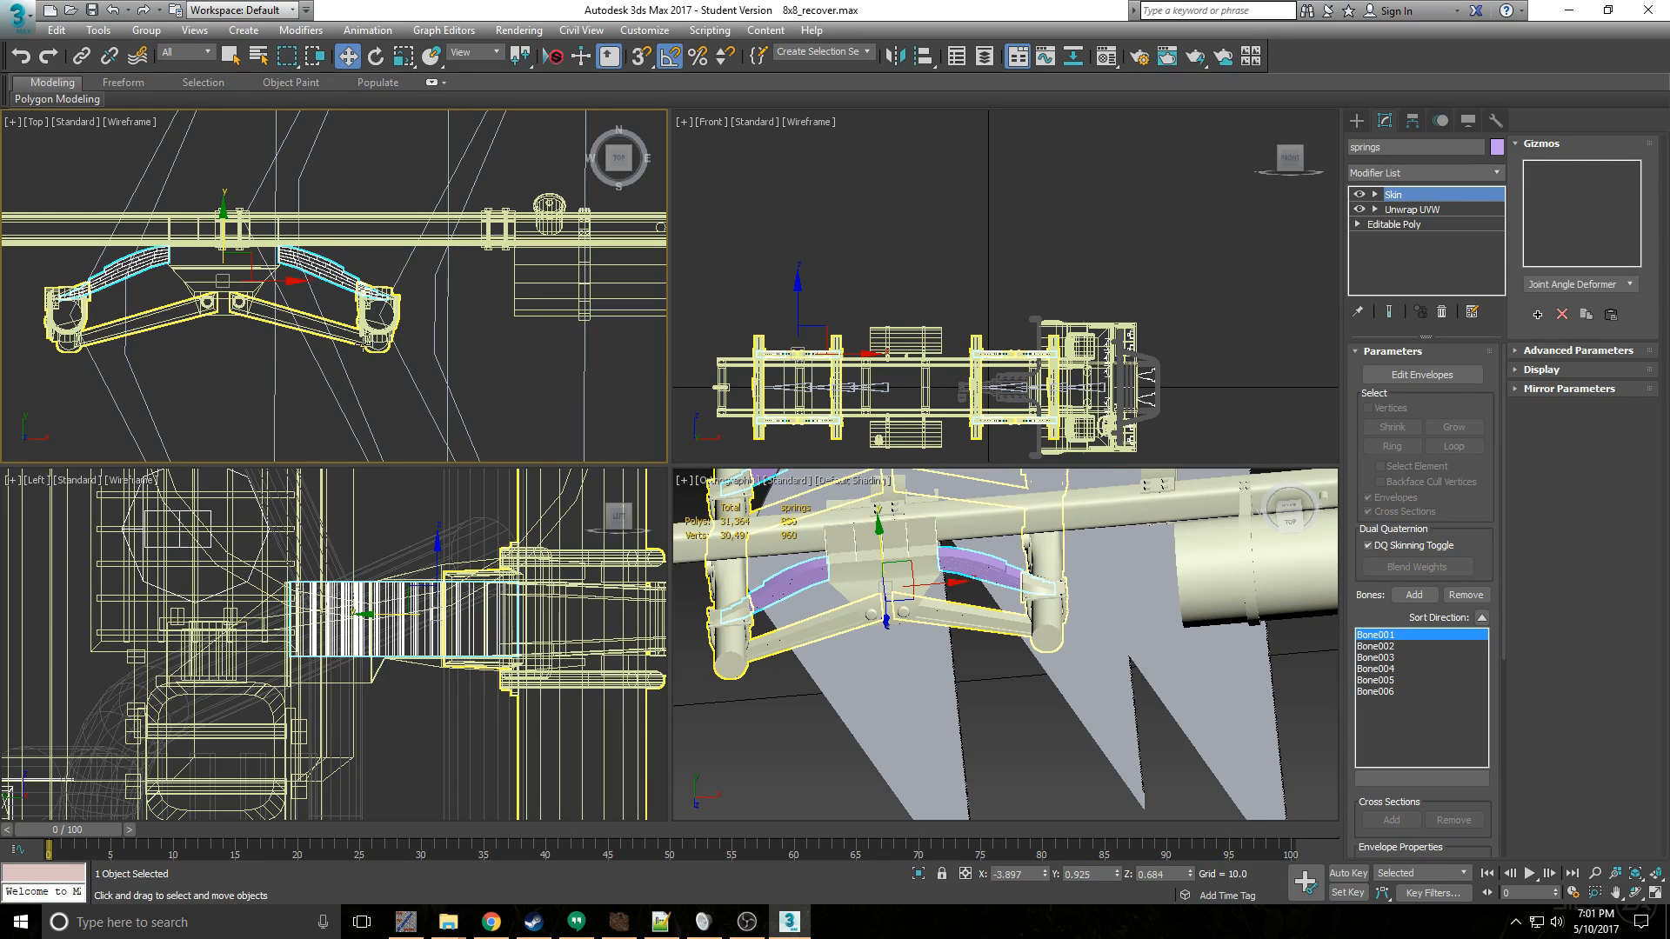
left_click(301, 261)
scroll(301, 261, "up", 5)
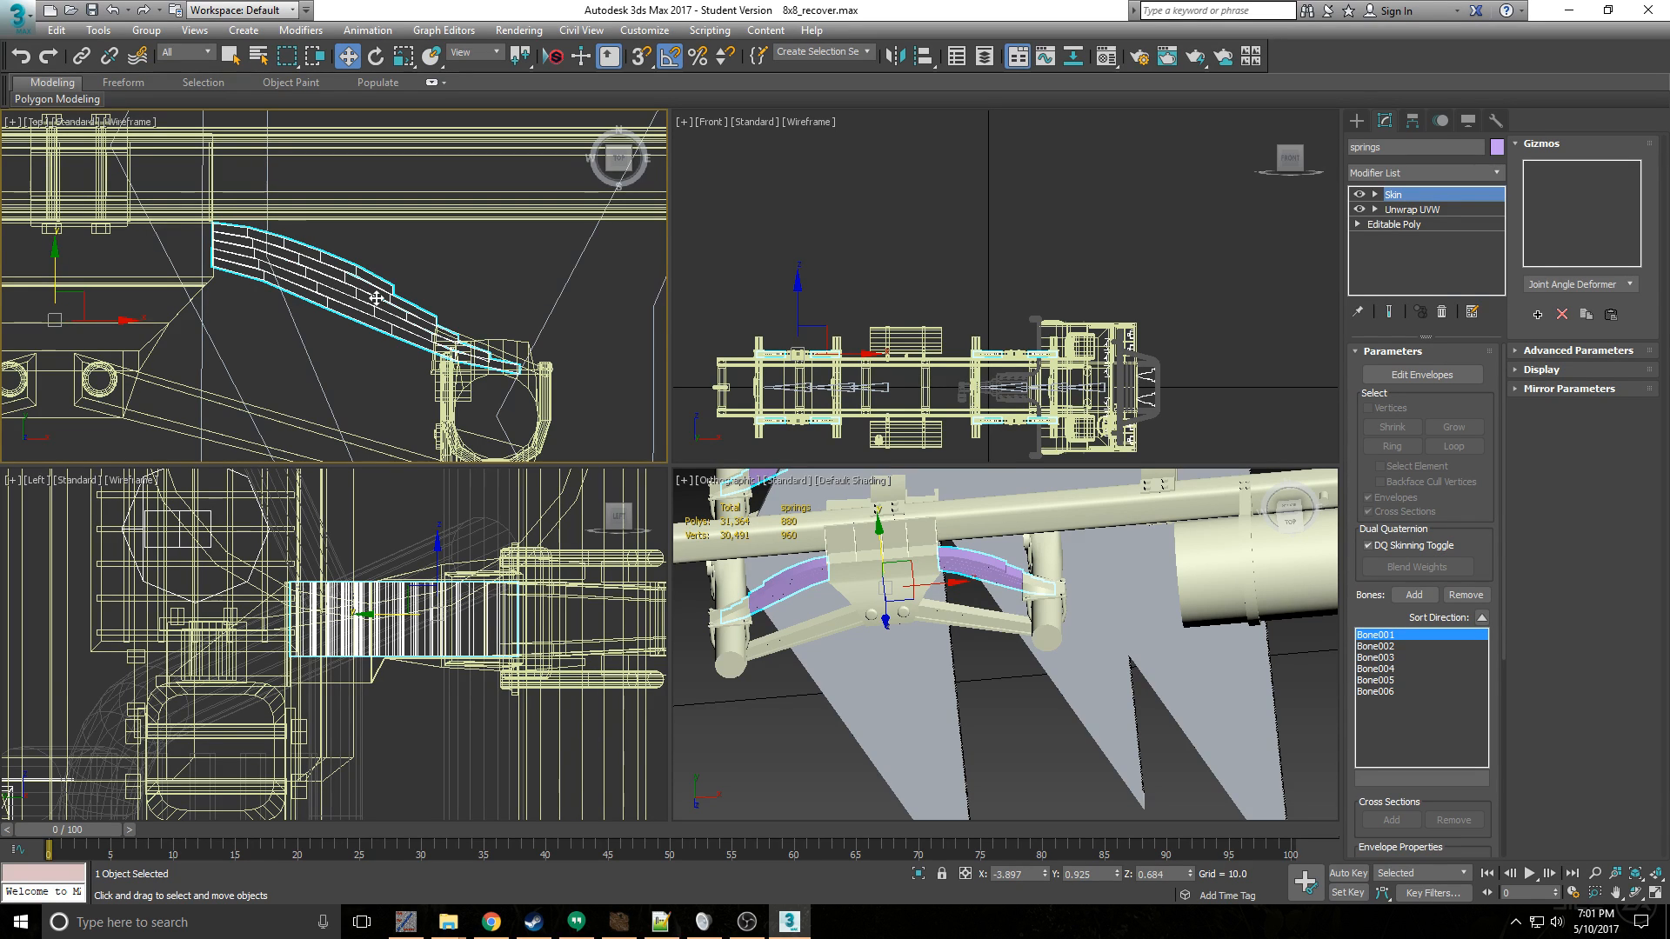
- Select the suspension and enter envelope editing to examine the weights assigned to Bone005 and Bone003
left_click(452, 426)
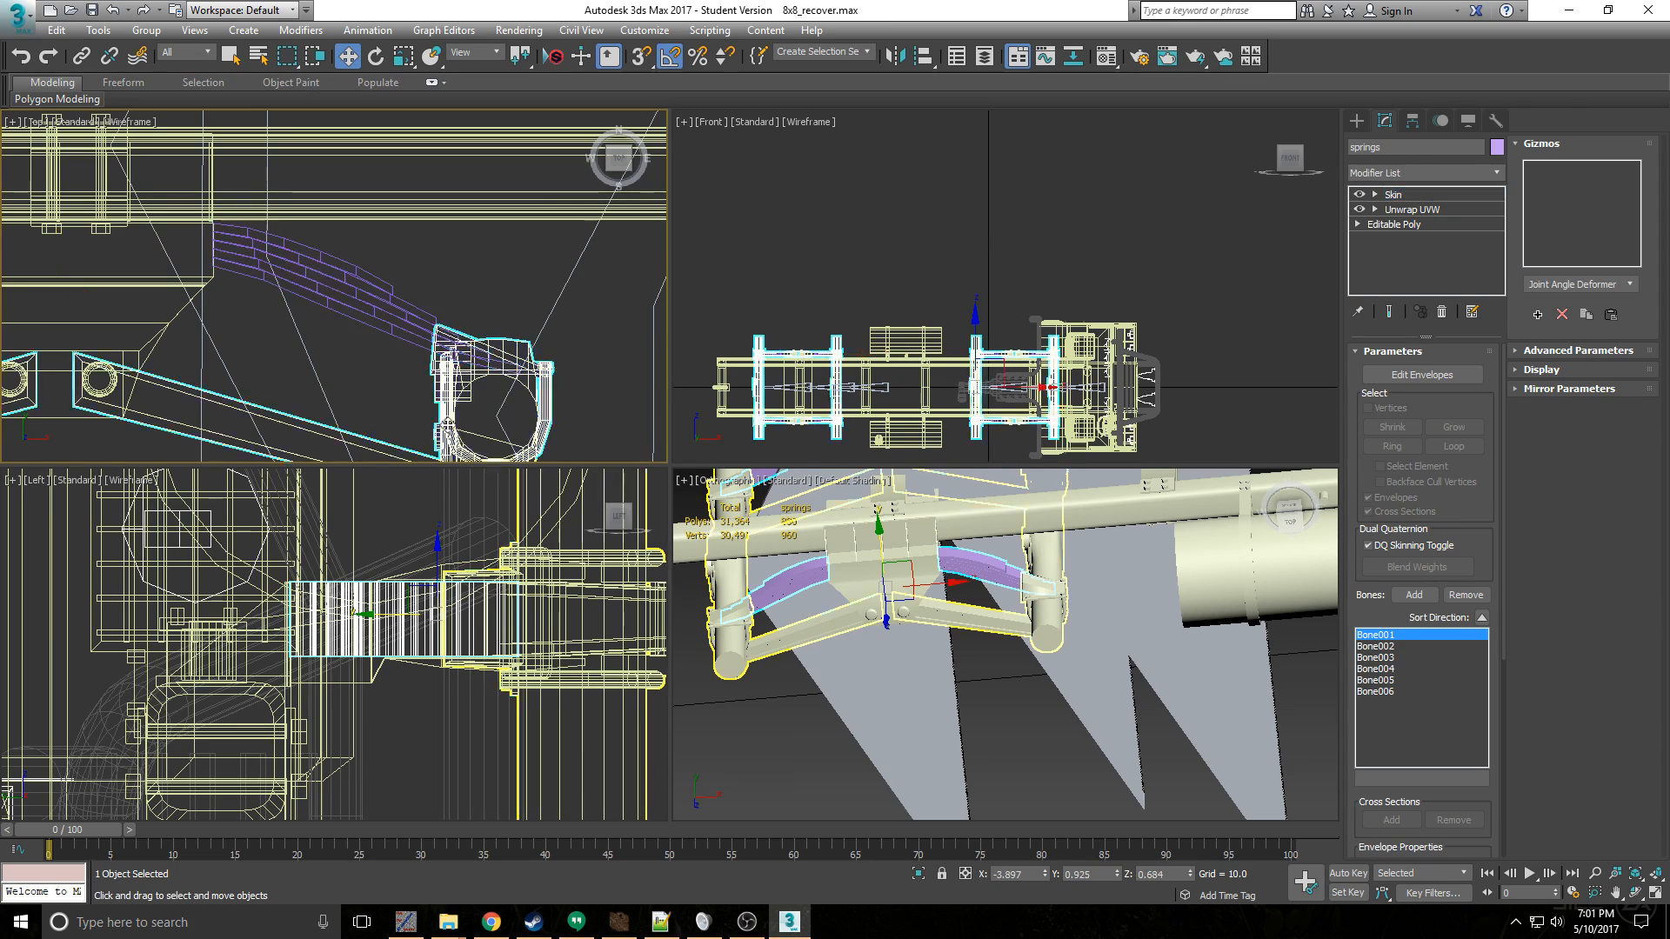
key("z")
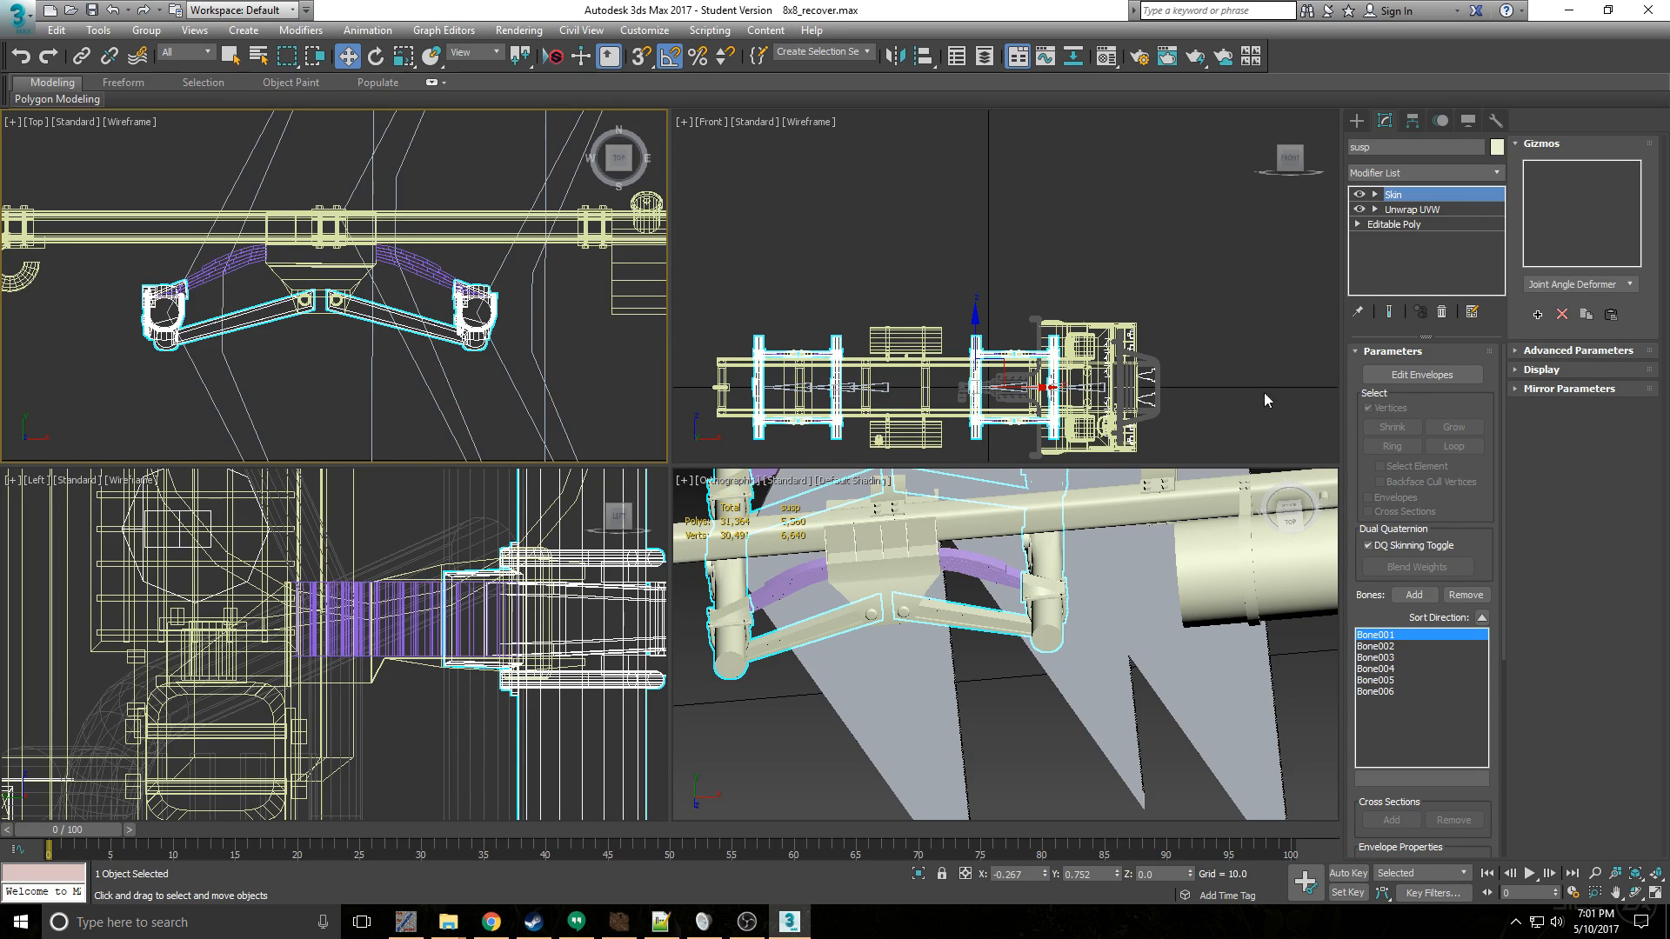
left_click(1409, 375)
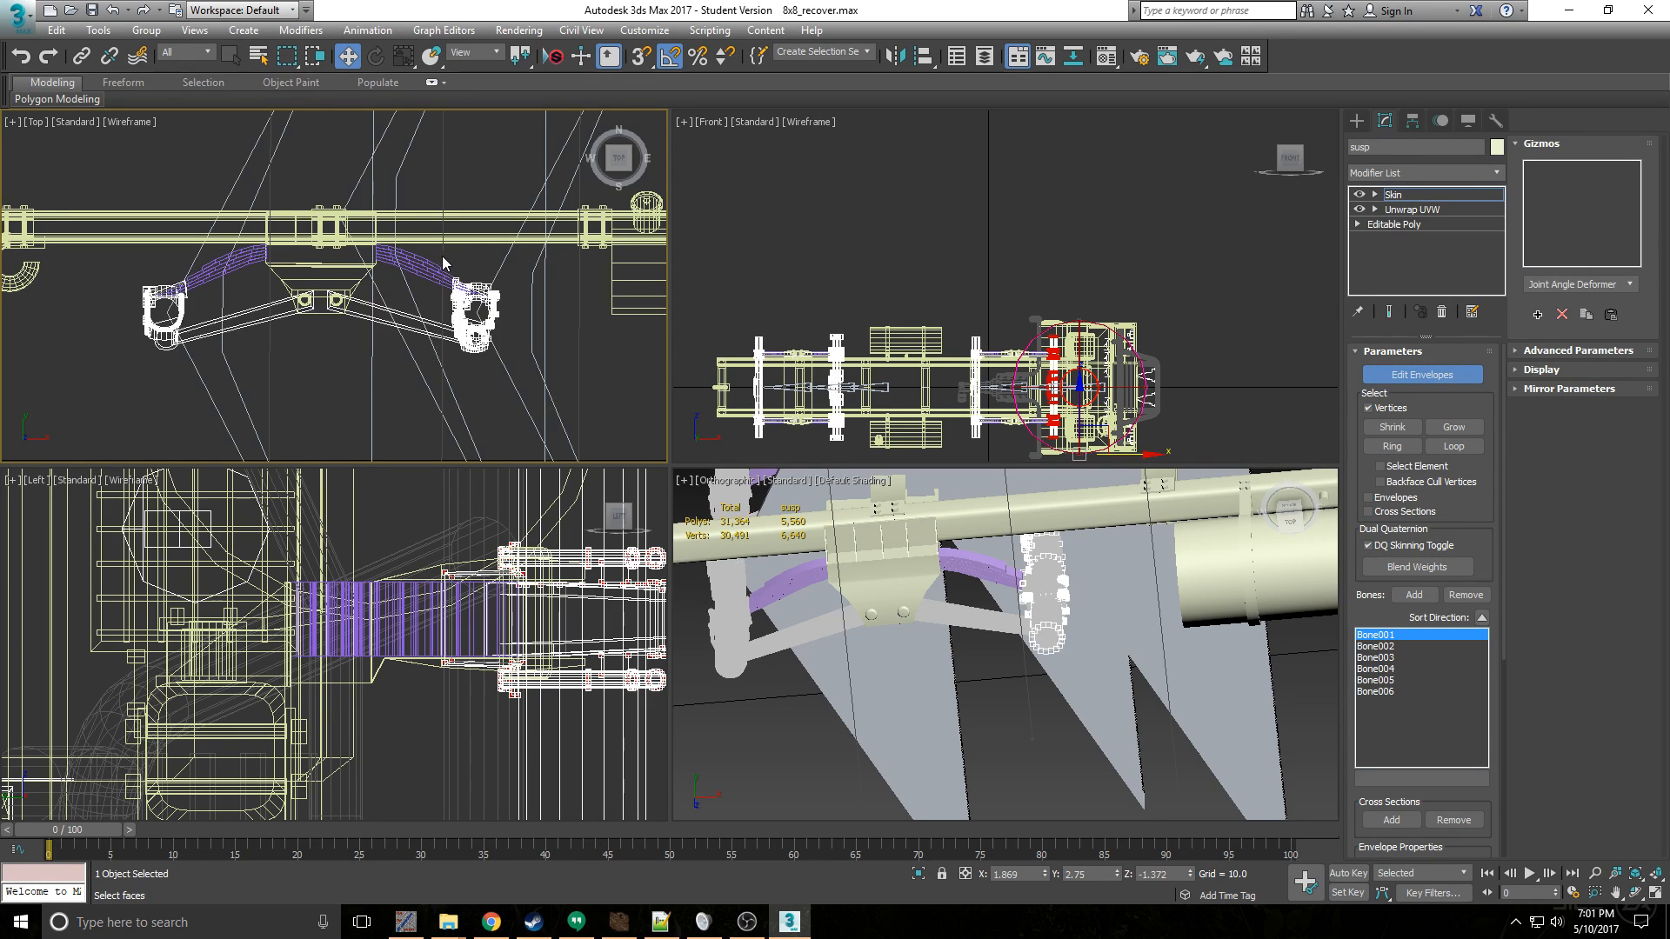
left_click_drag(1370, 607, 1344, 446)
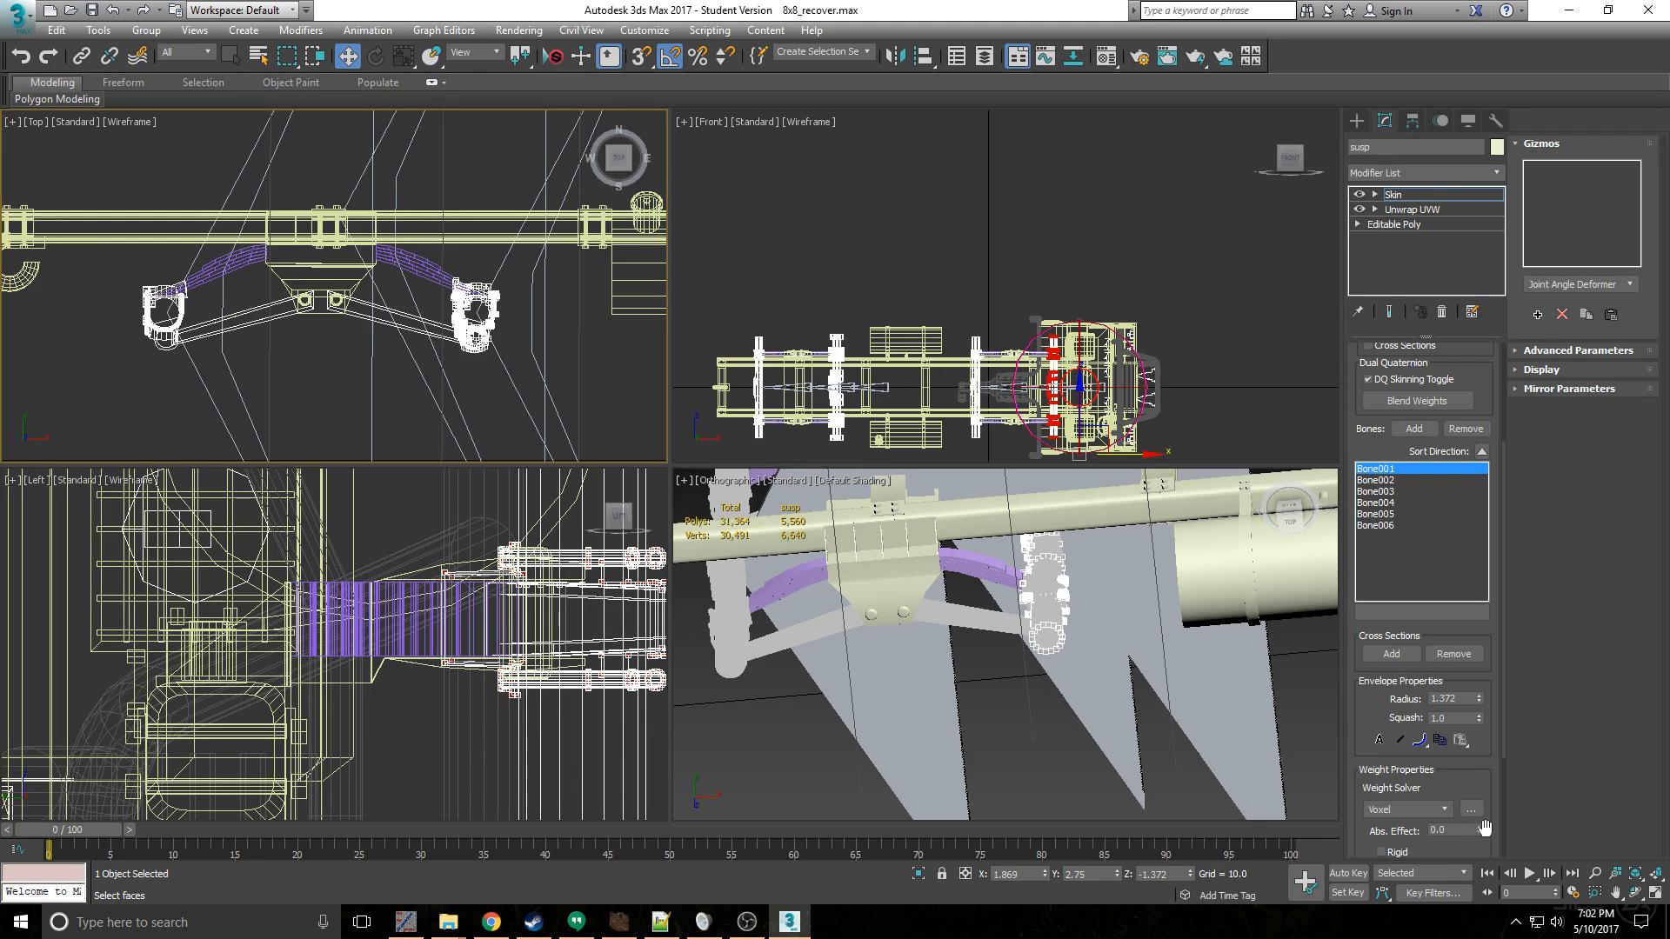
left_click(1385, 503)
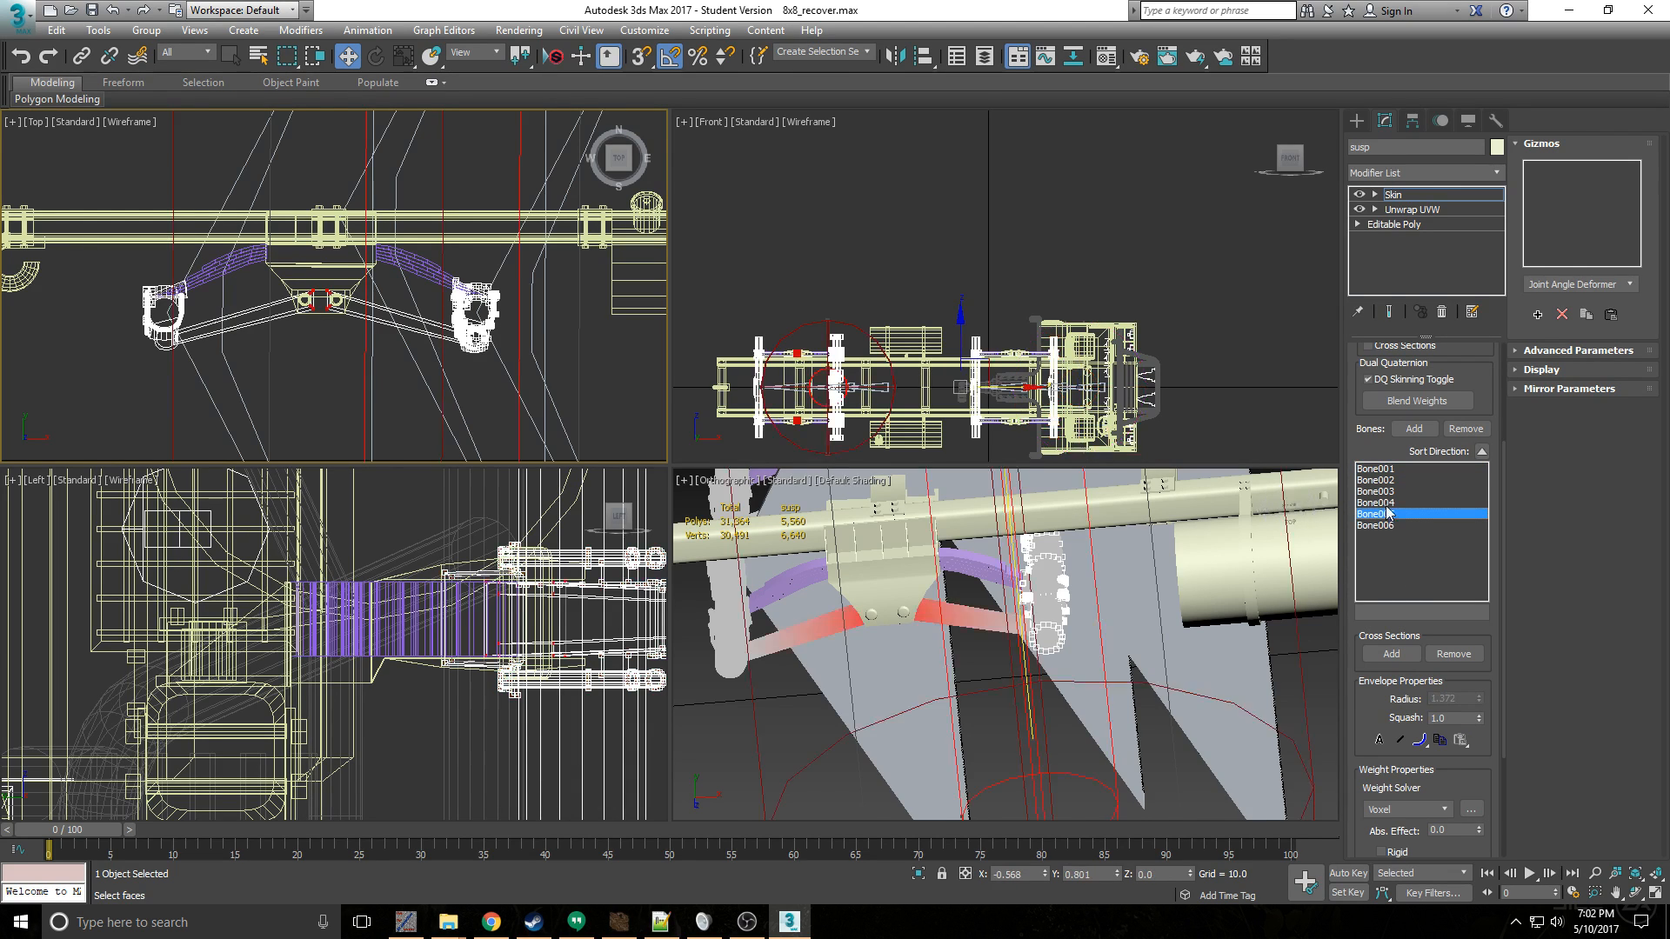
left_click(1378, 491)
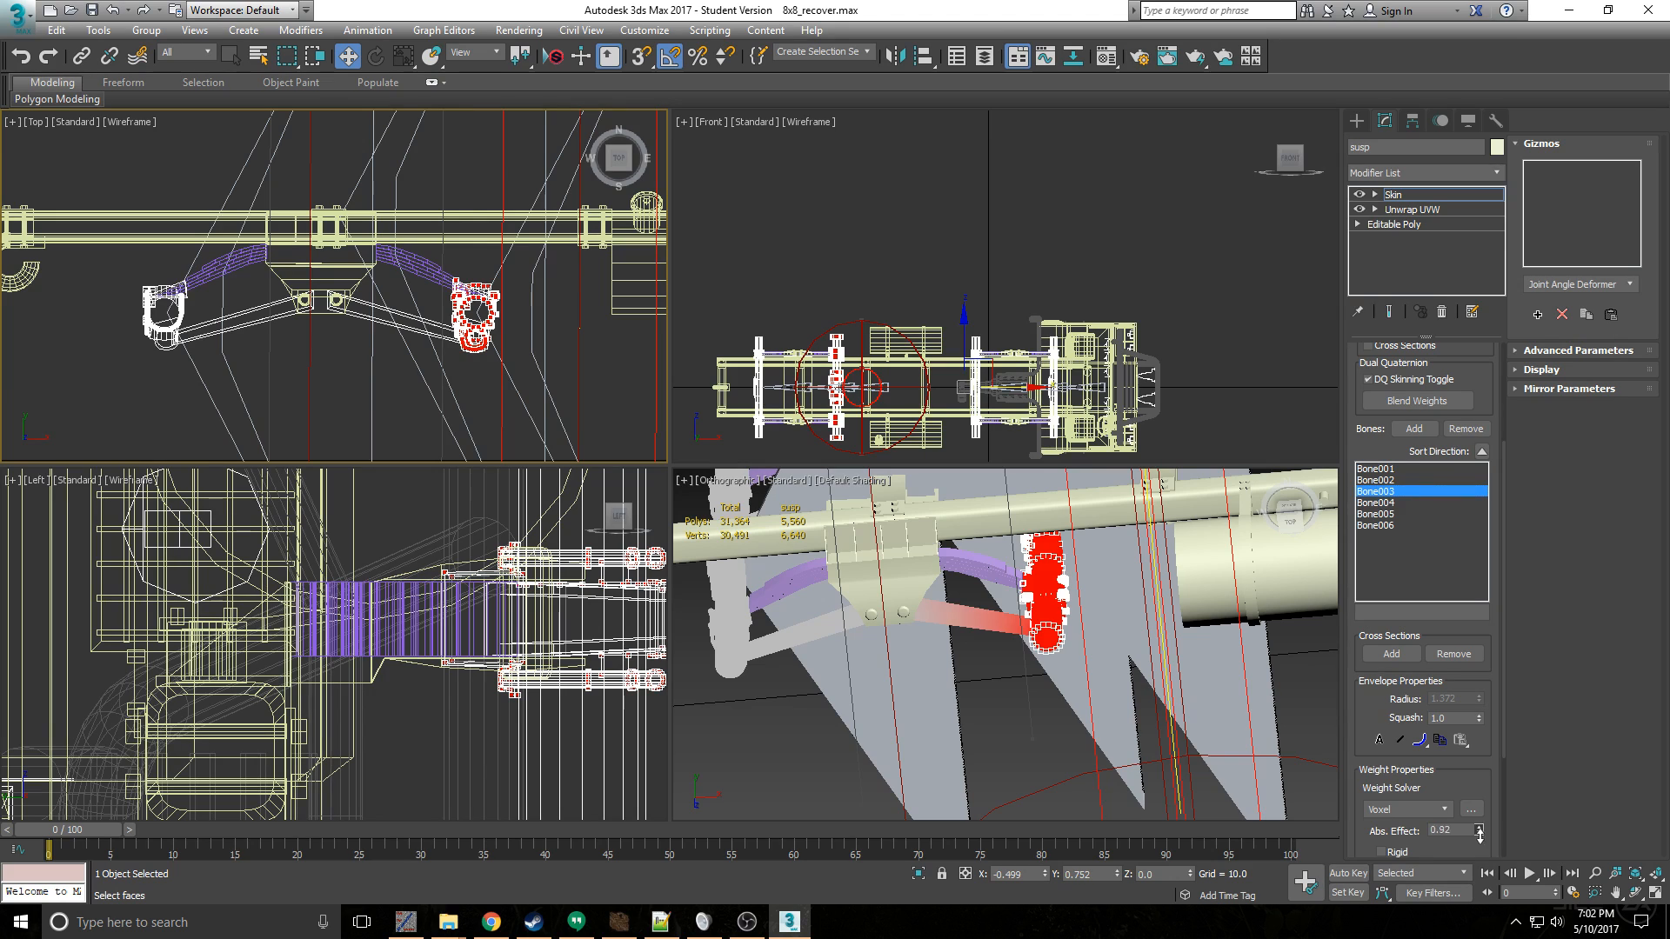
- Set the absolute effect of the second rear axle's selected vertices on Bone003 to 1.0, and leave envelope editing
left_click_drag(1480, 835, 1485, 658)
left_click(394, 179)
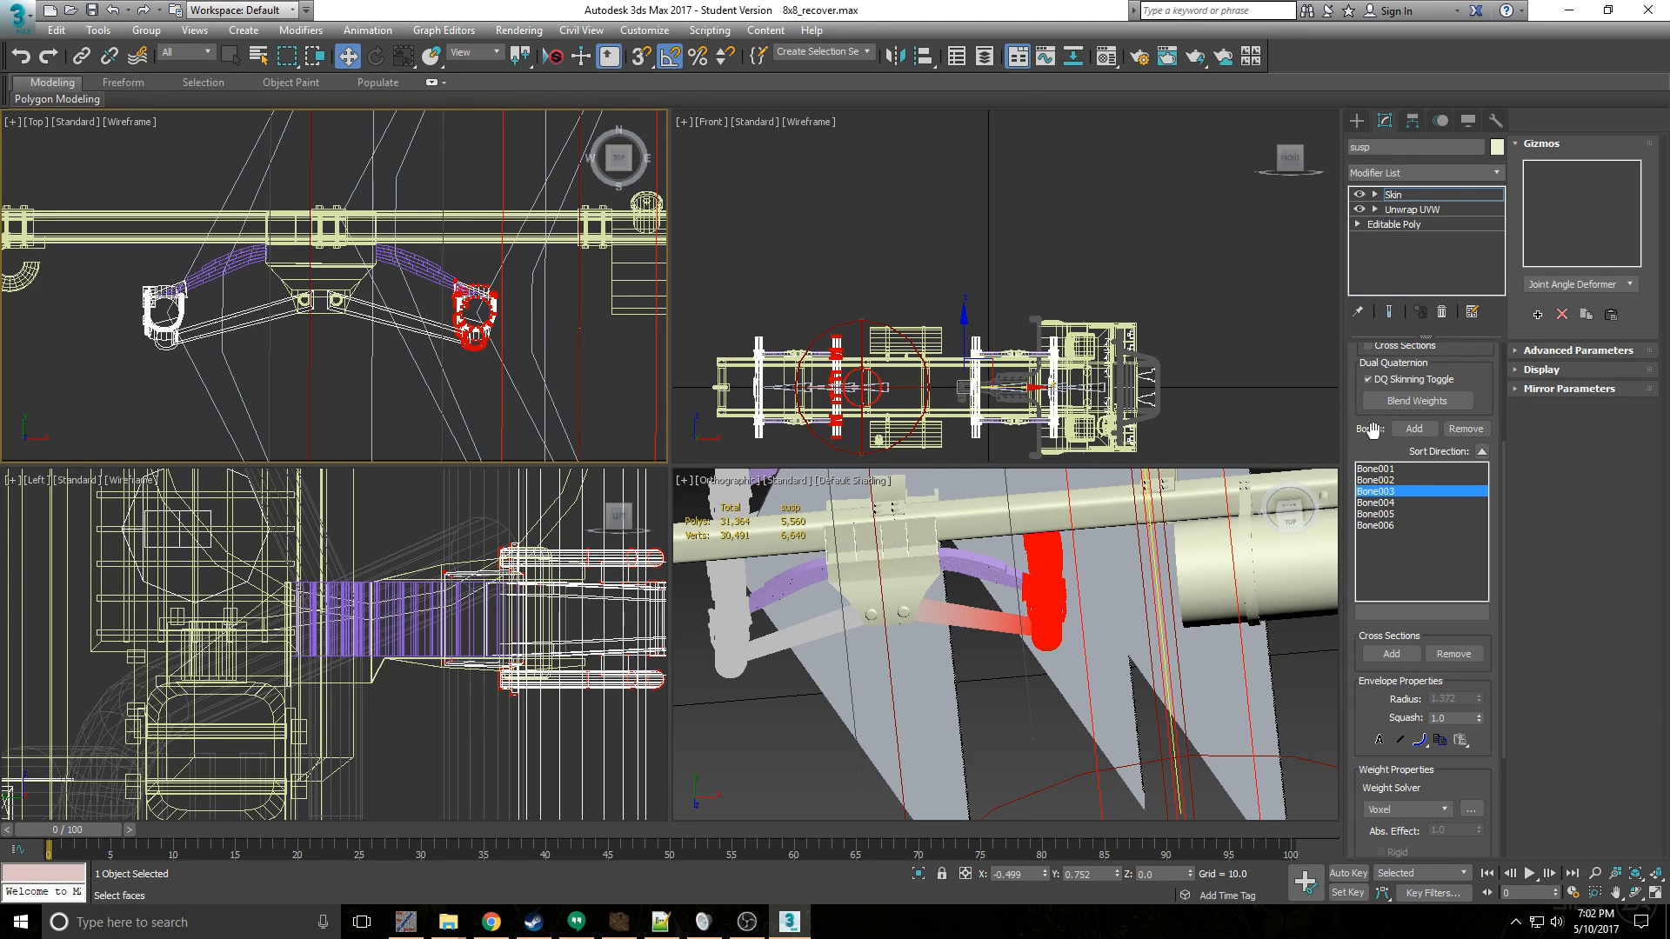
left_click_drag(1368, 430, 1380, 666)
left_click(1401, 376)
left_click(1401, 376)
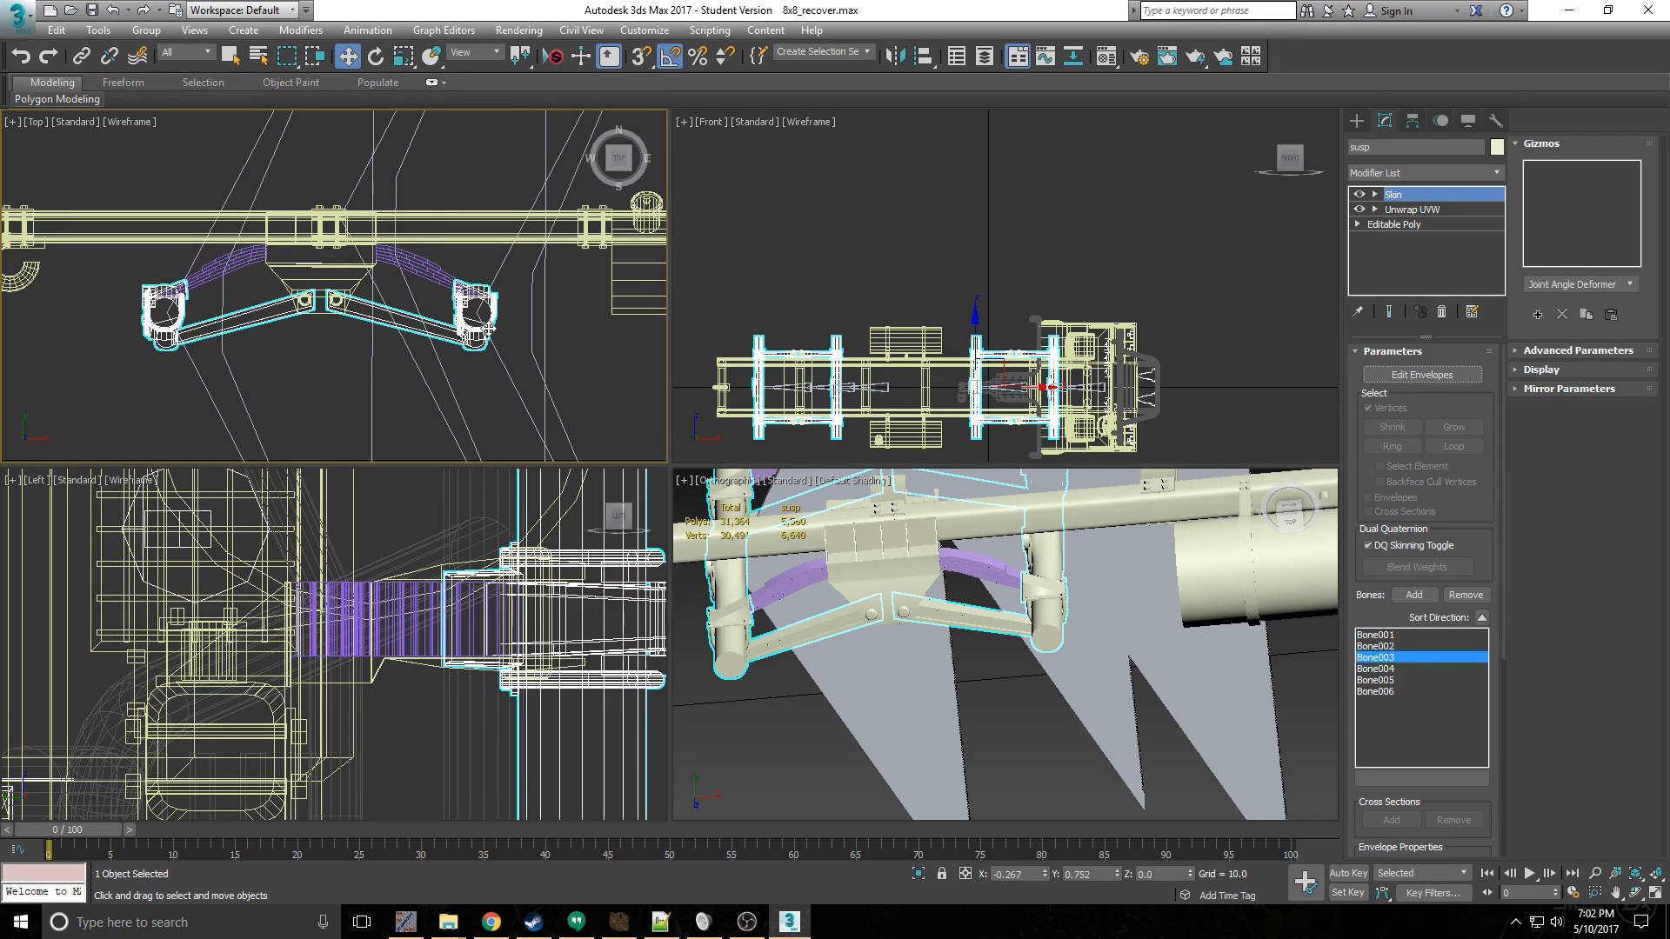
- Remove the Skin modifier from the suspension, keeping Unwrap UVW on its stack
left_click(1443, 313)
scroll(562, 323, "down", 5)
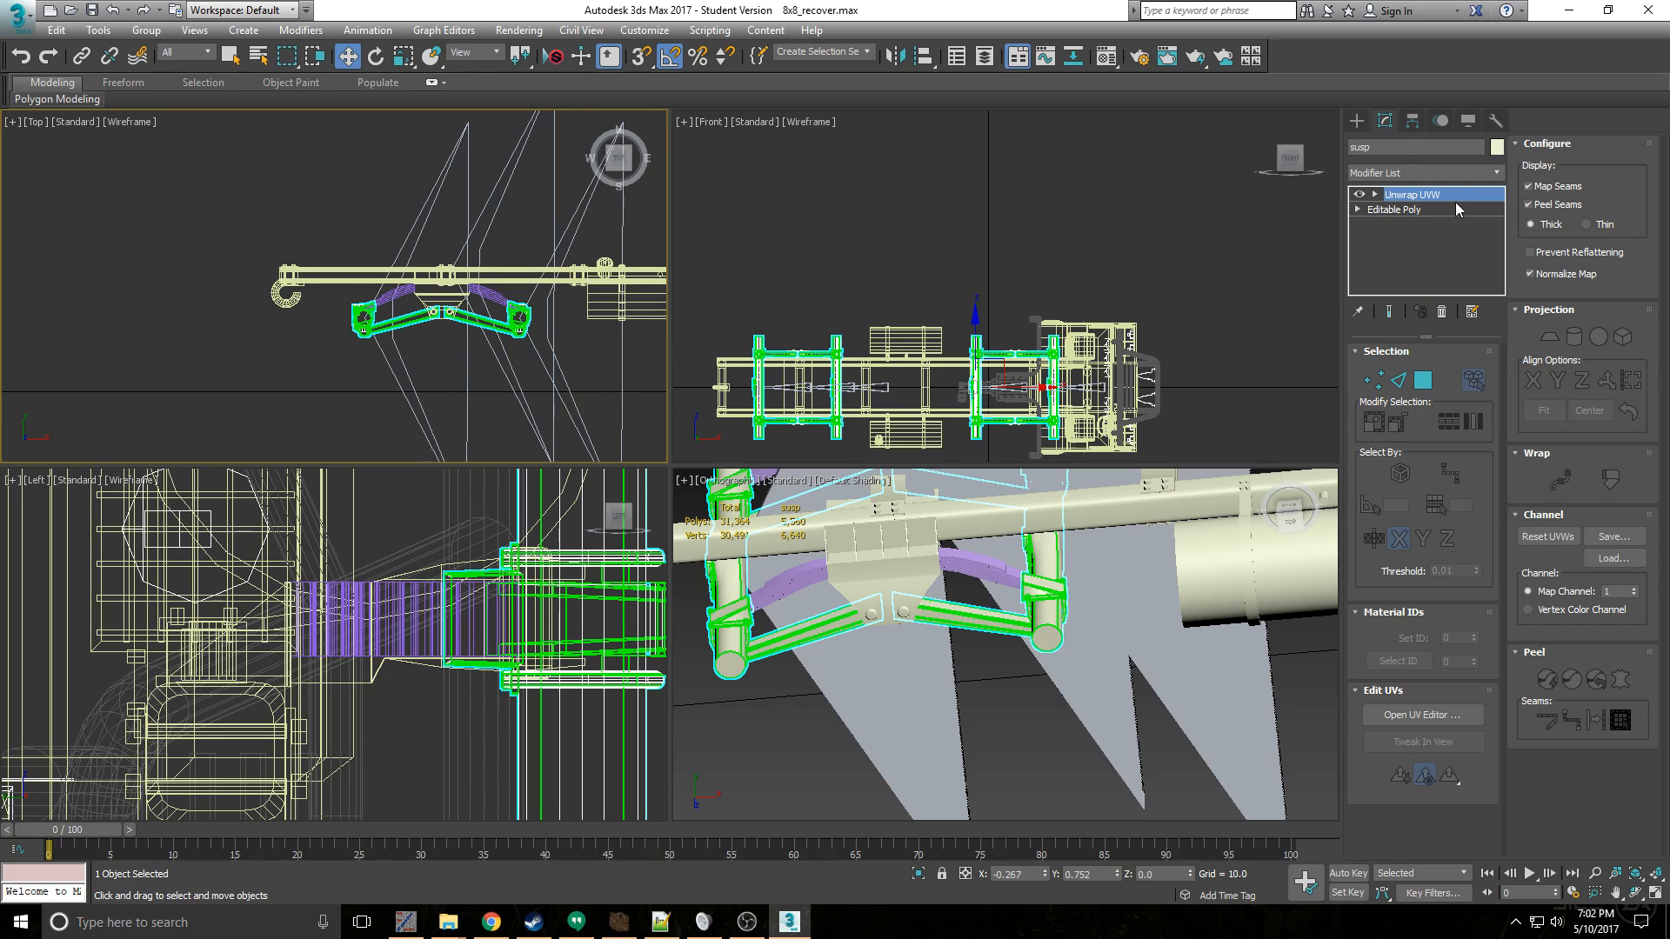
scroll(463, 297, "down", 3)
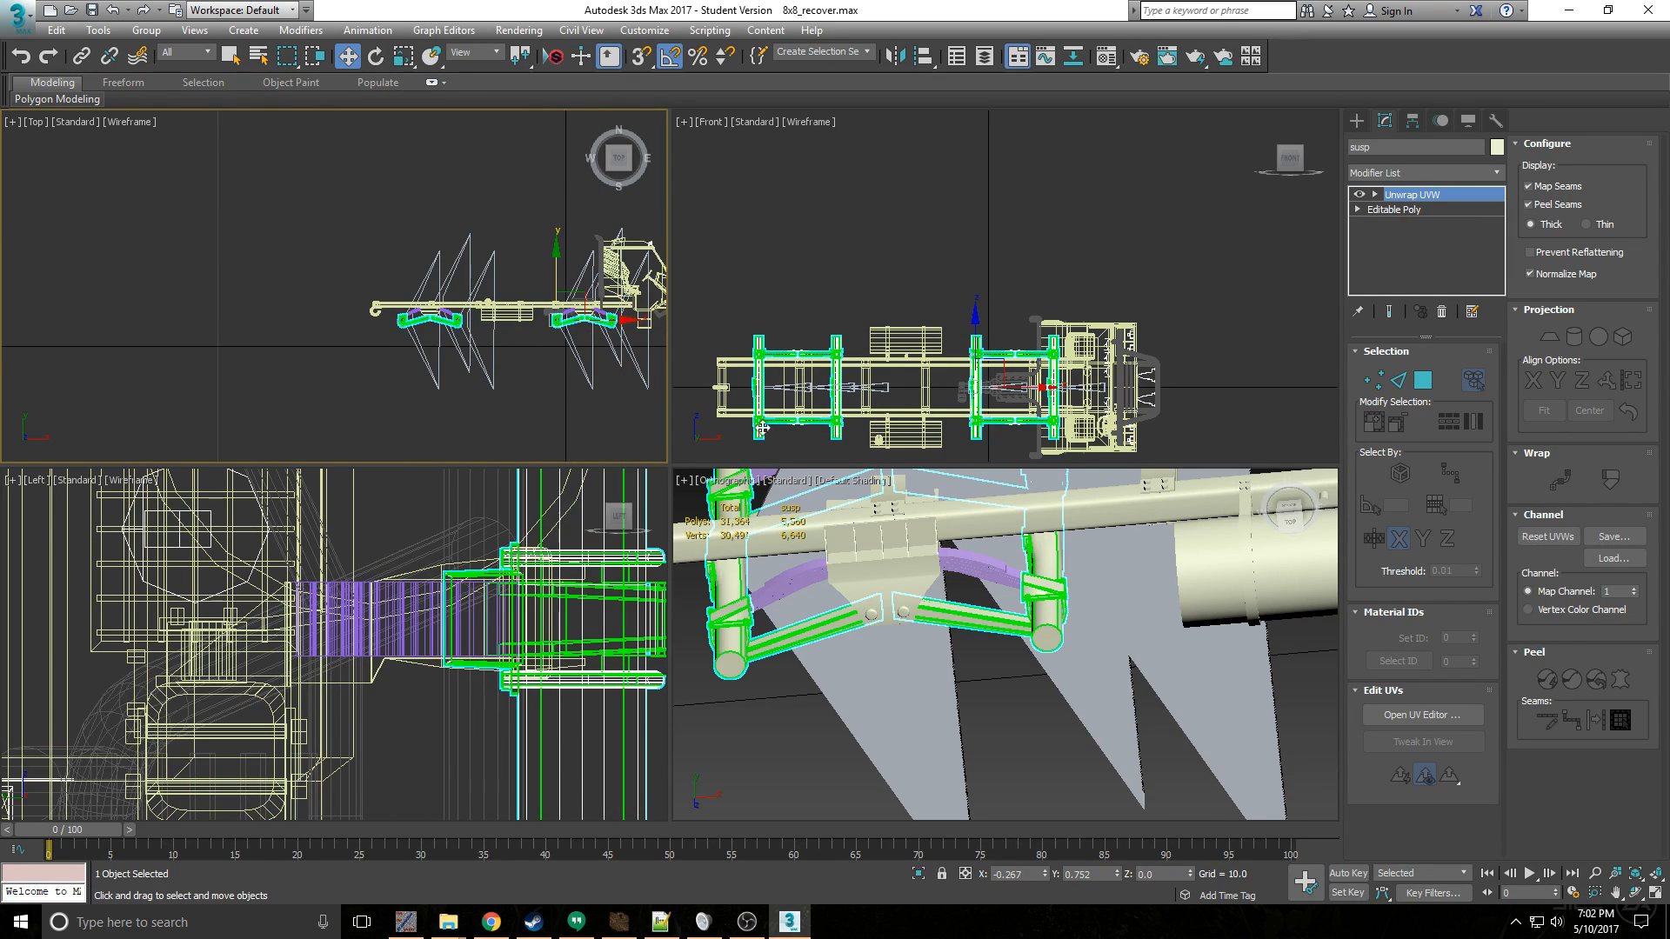
left_click(1454, 171)
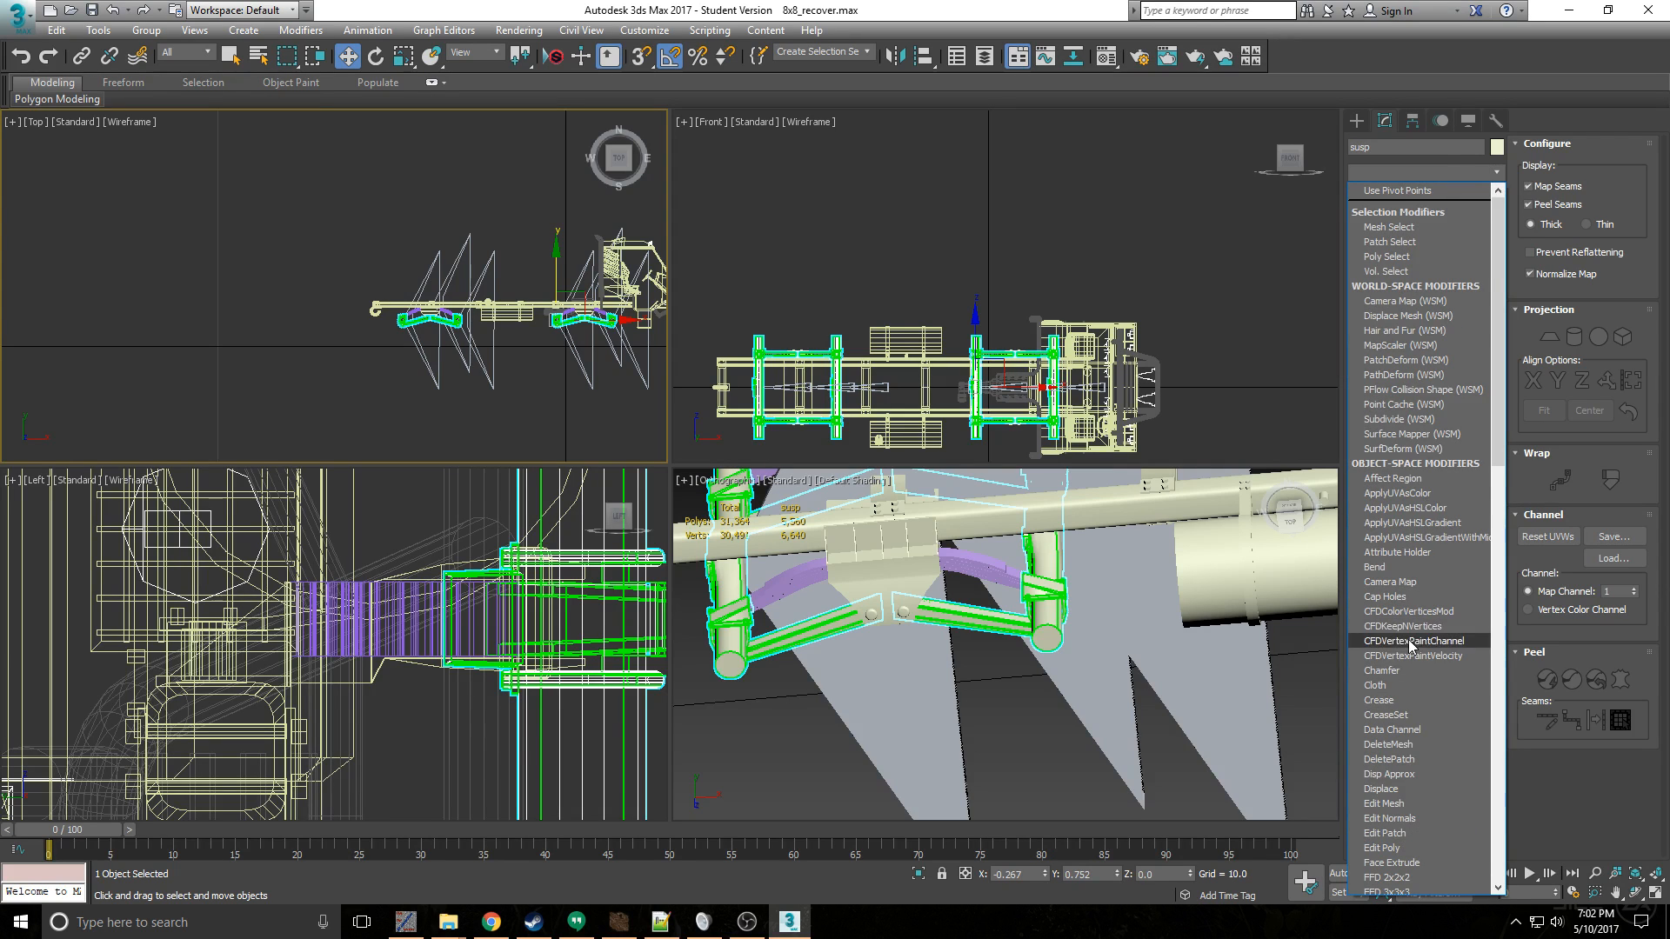
scroll(1465, 487, "down", 5)
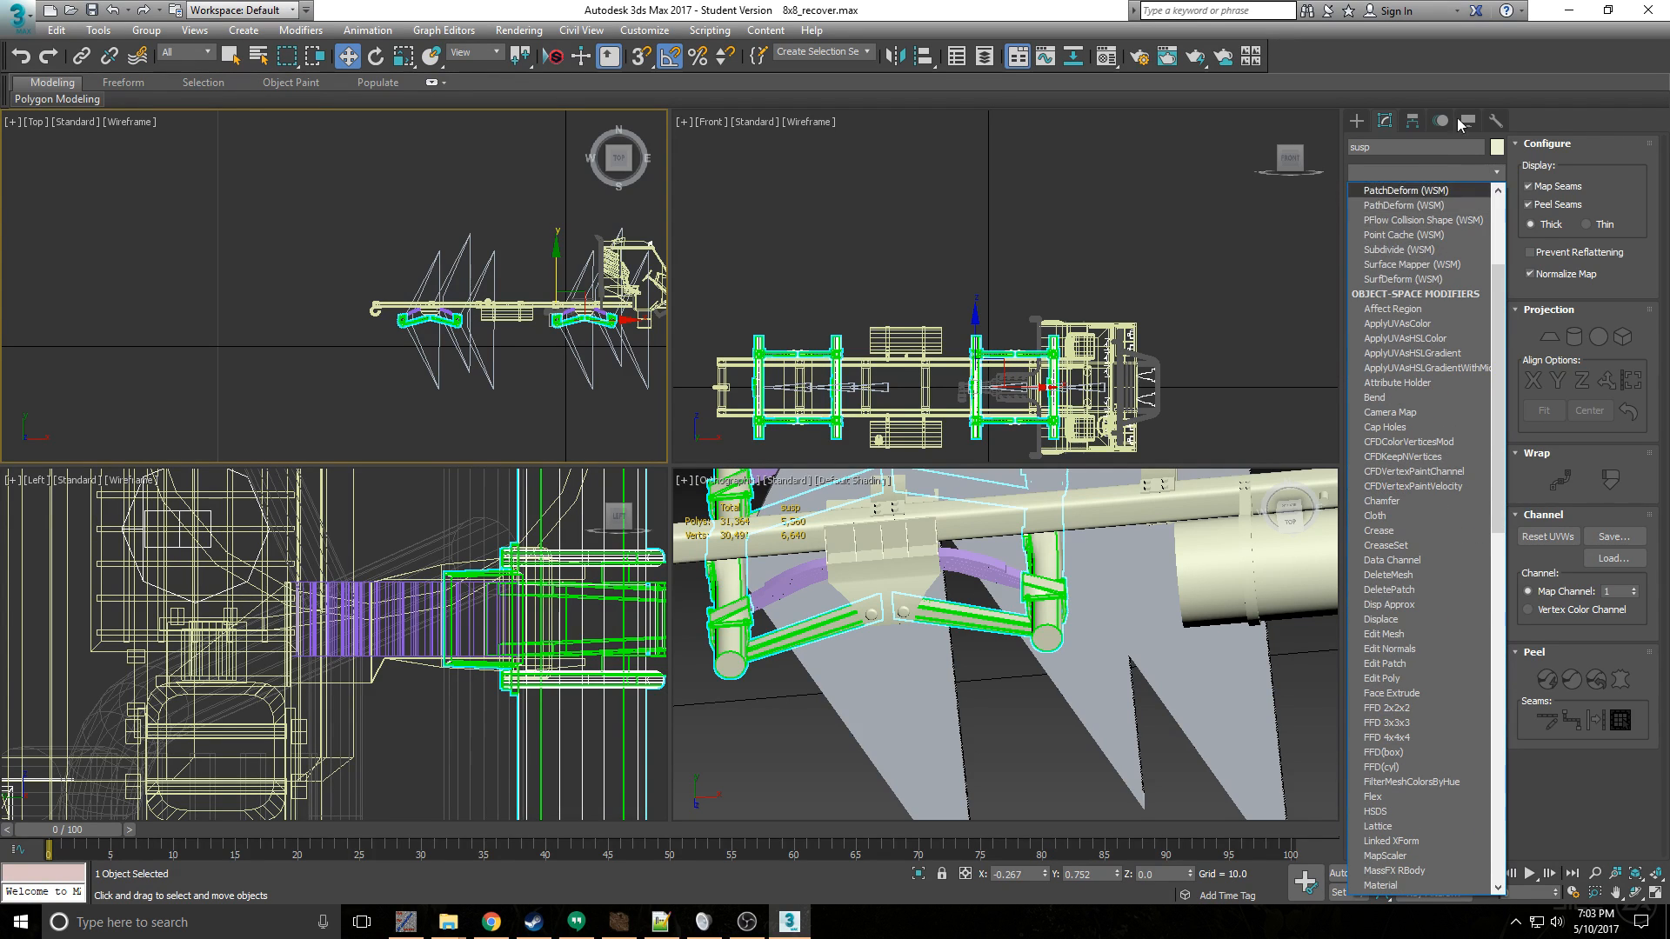
- Select the three bones at the rear axle pair and examine their placement around the suspension
left_click(1357, 121)
left_click(471, 352)
scroll(471, 352, "up", 3)
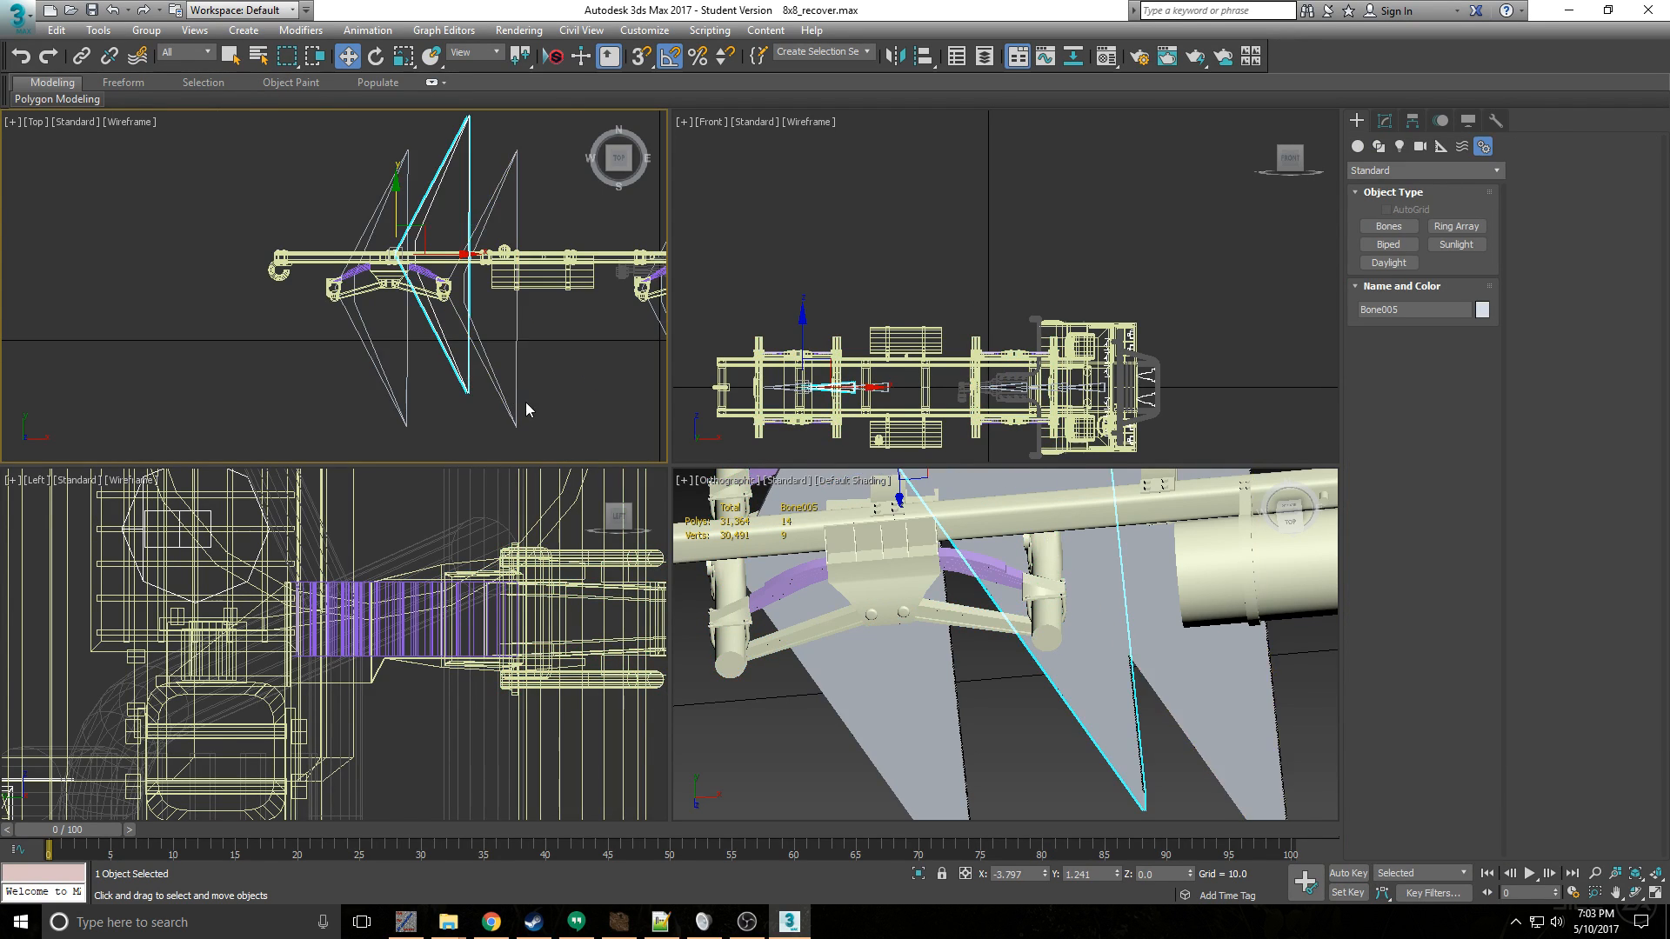
left_click_drag(291, 338, 291, 339)
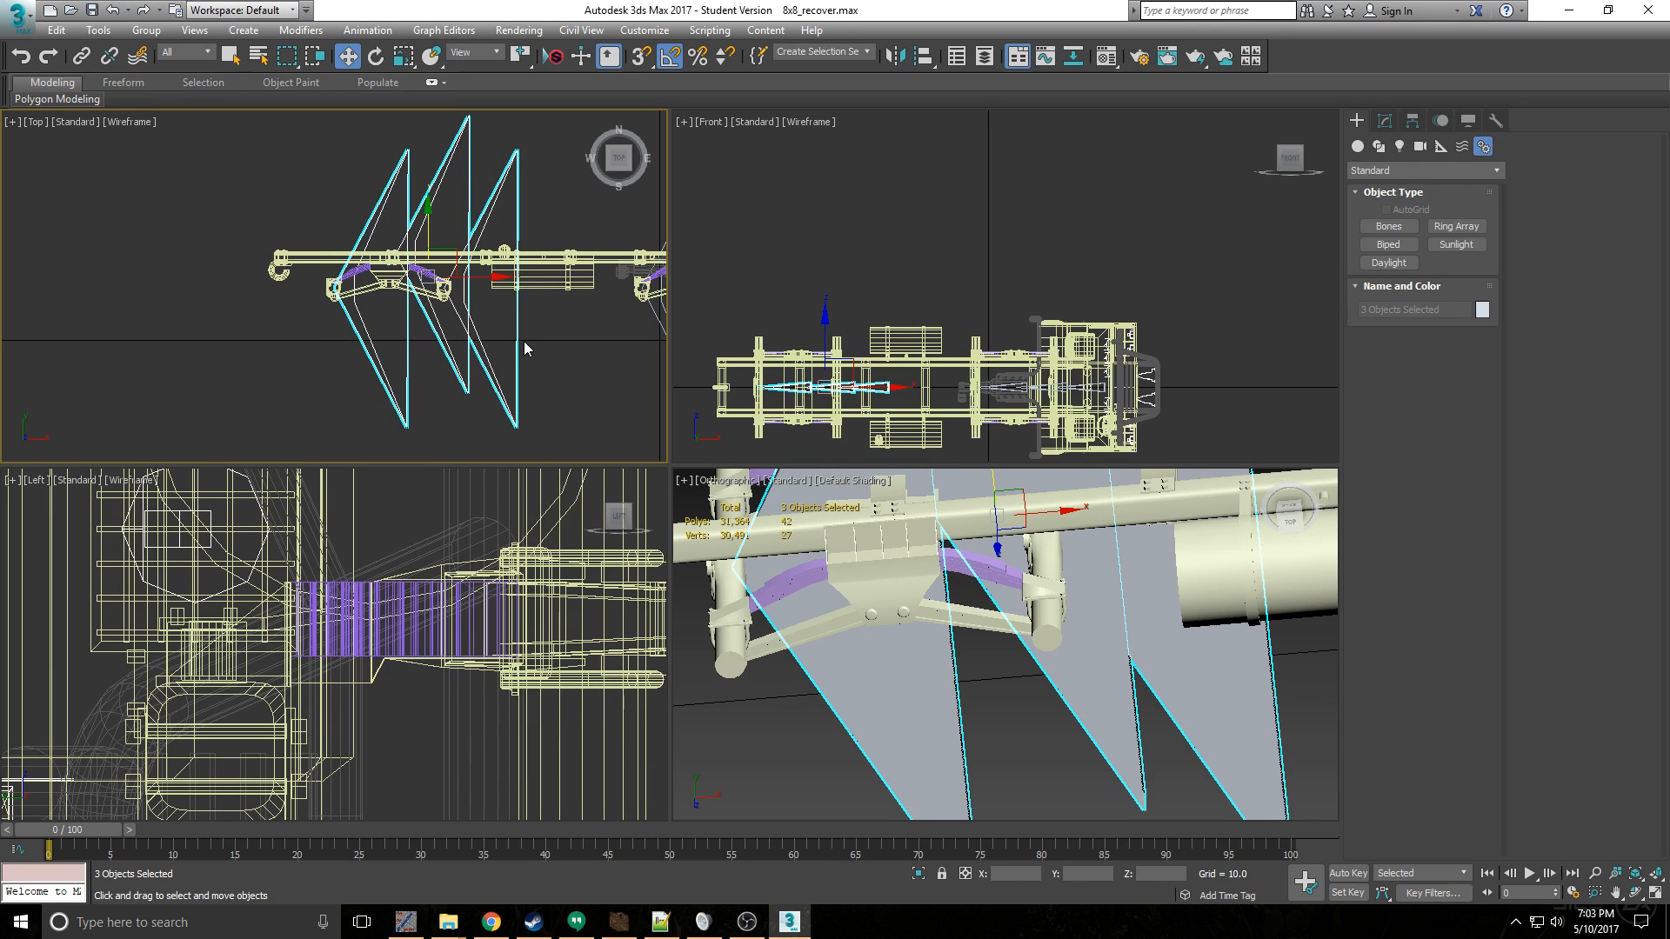
scroll(487, 335, "down", 3)
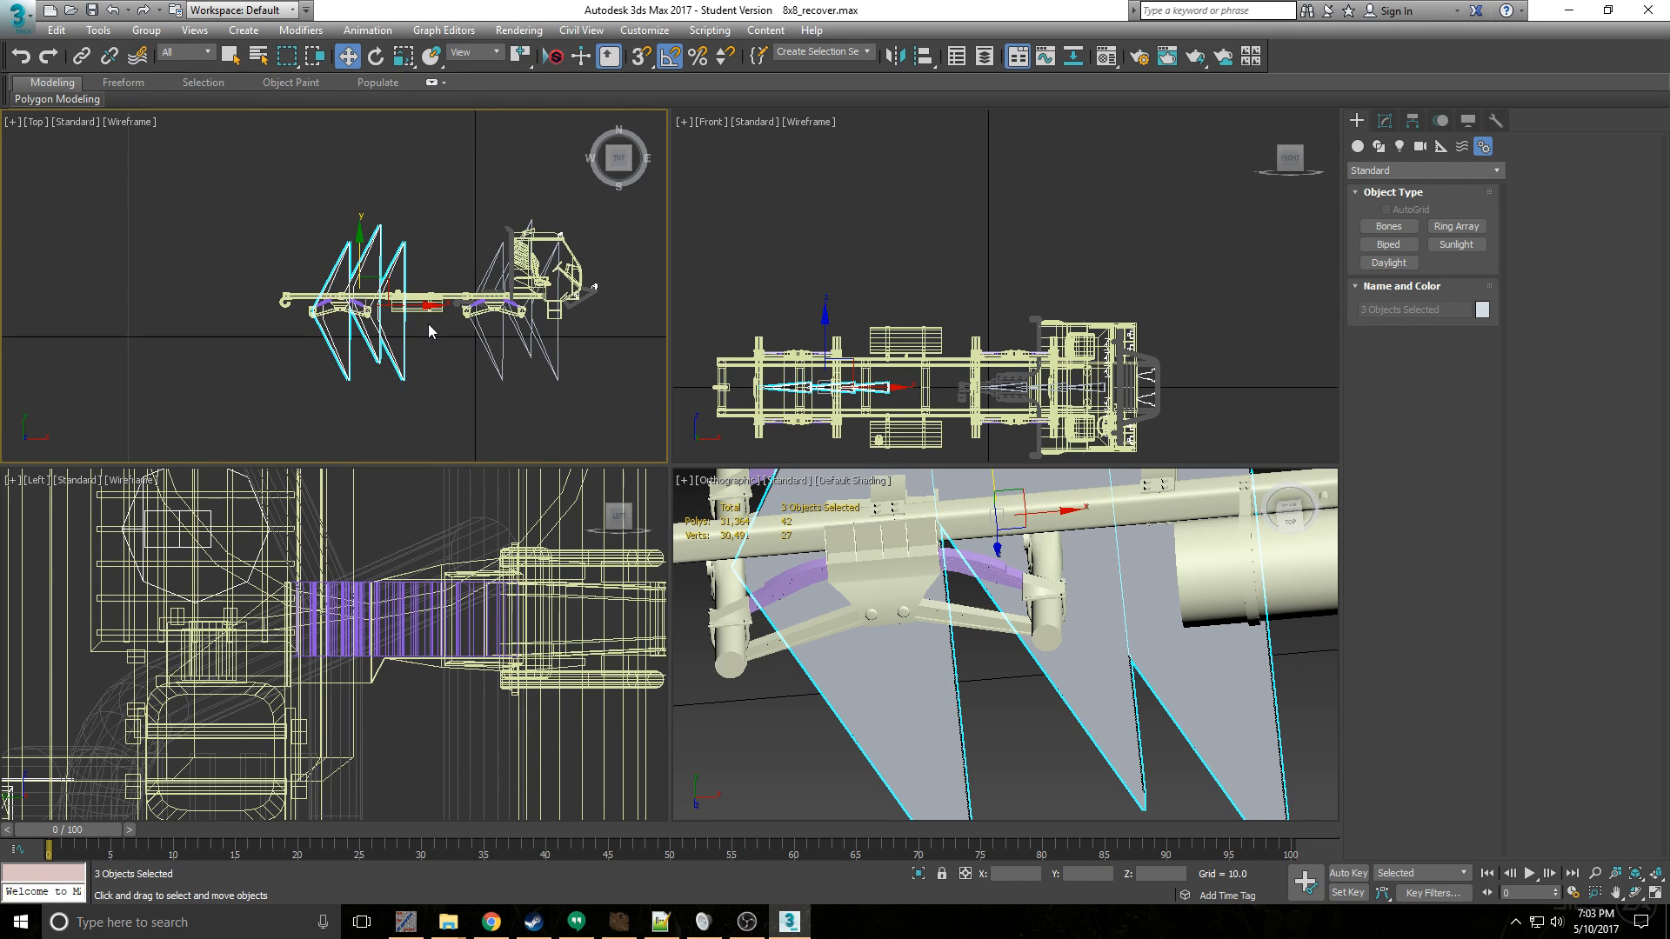
scroll(428, 323, "up", 5)
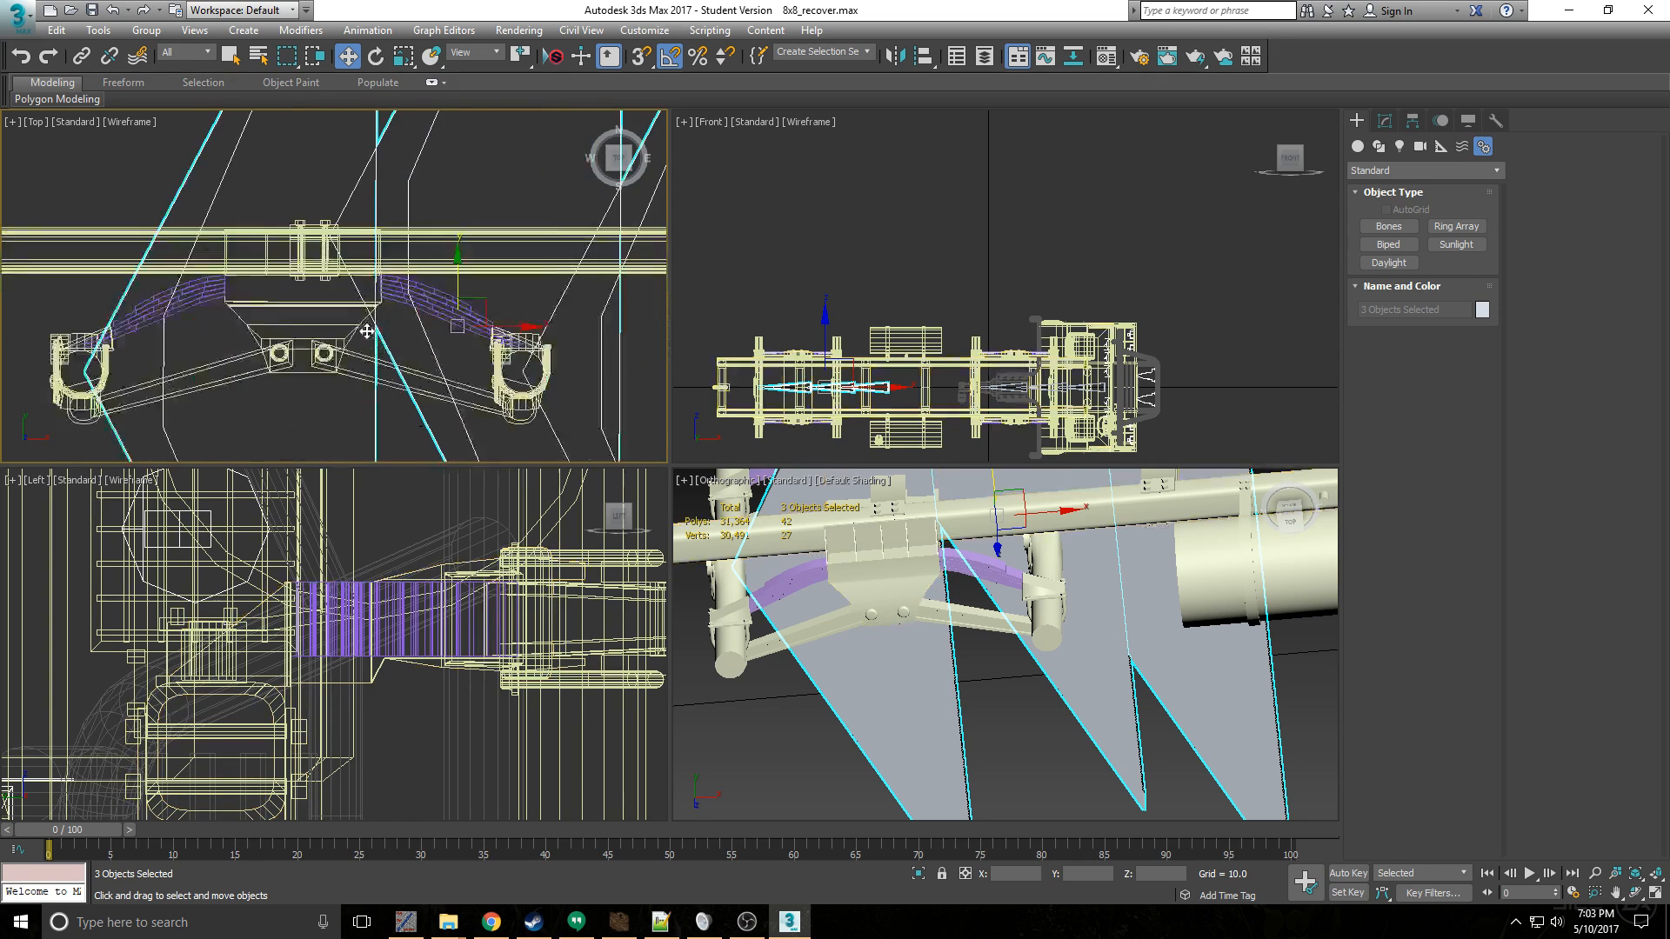
scroll(484, 345, "down", 3)
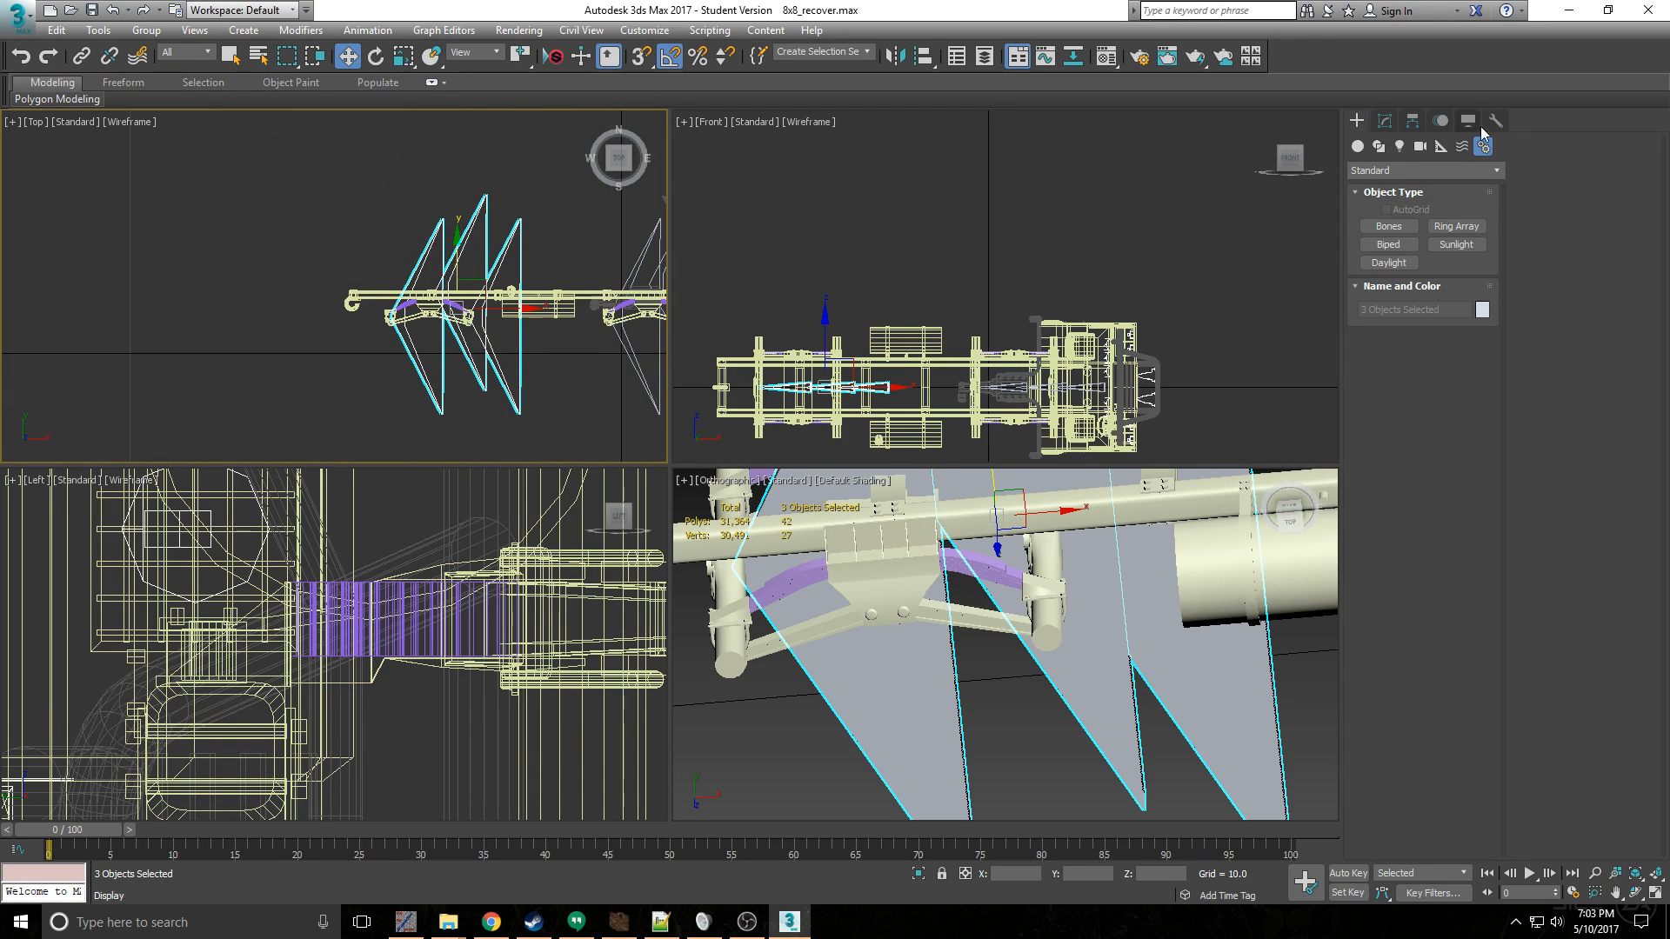
- Draw a trial bone chain from the second rear axle toward the front of the truck, and delete its end bone
left_click(1389, 226)
scroll(512, 317, "up", 5)
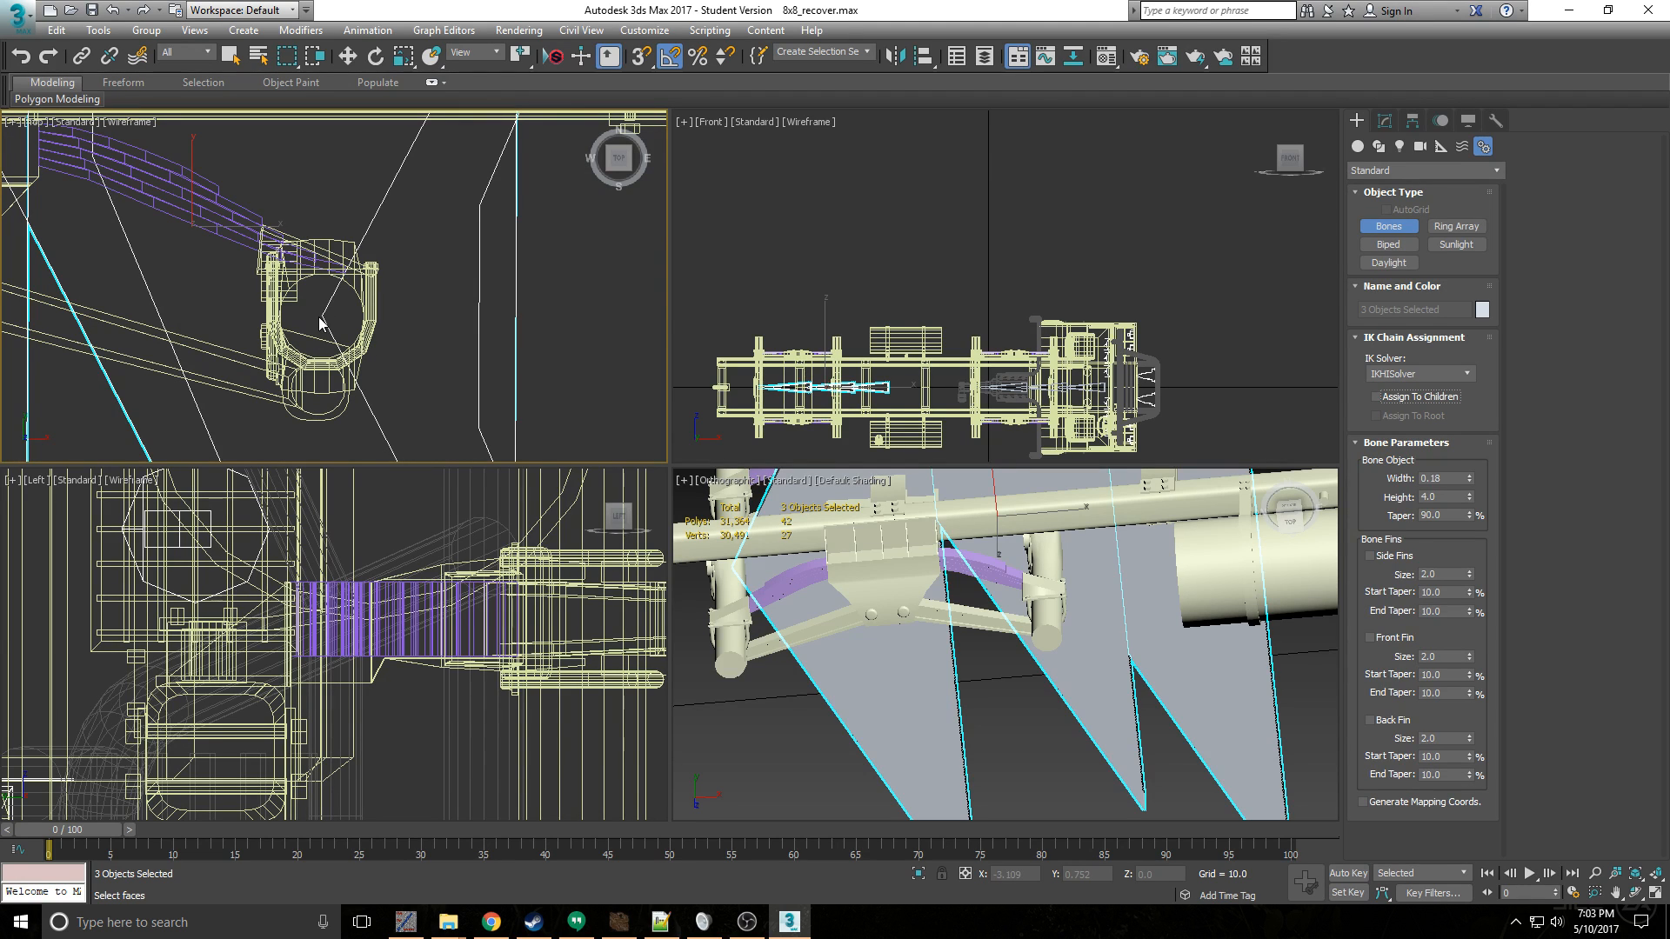
left_click(318, 317)
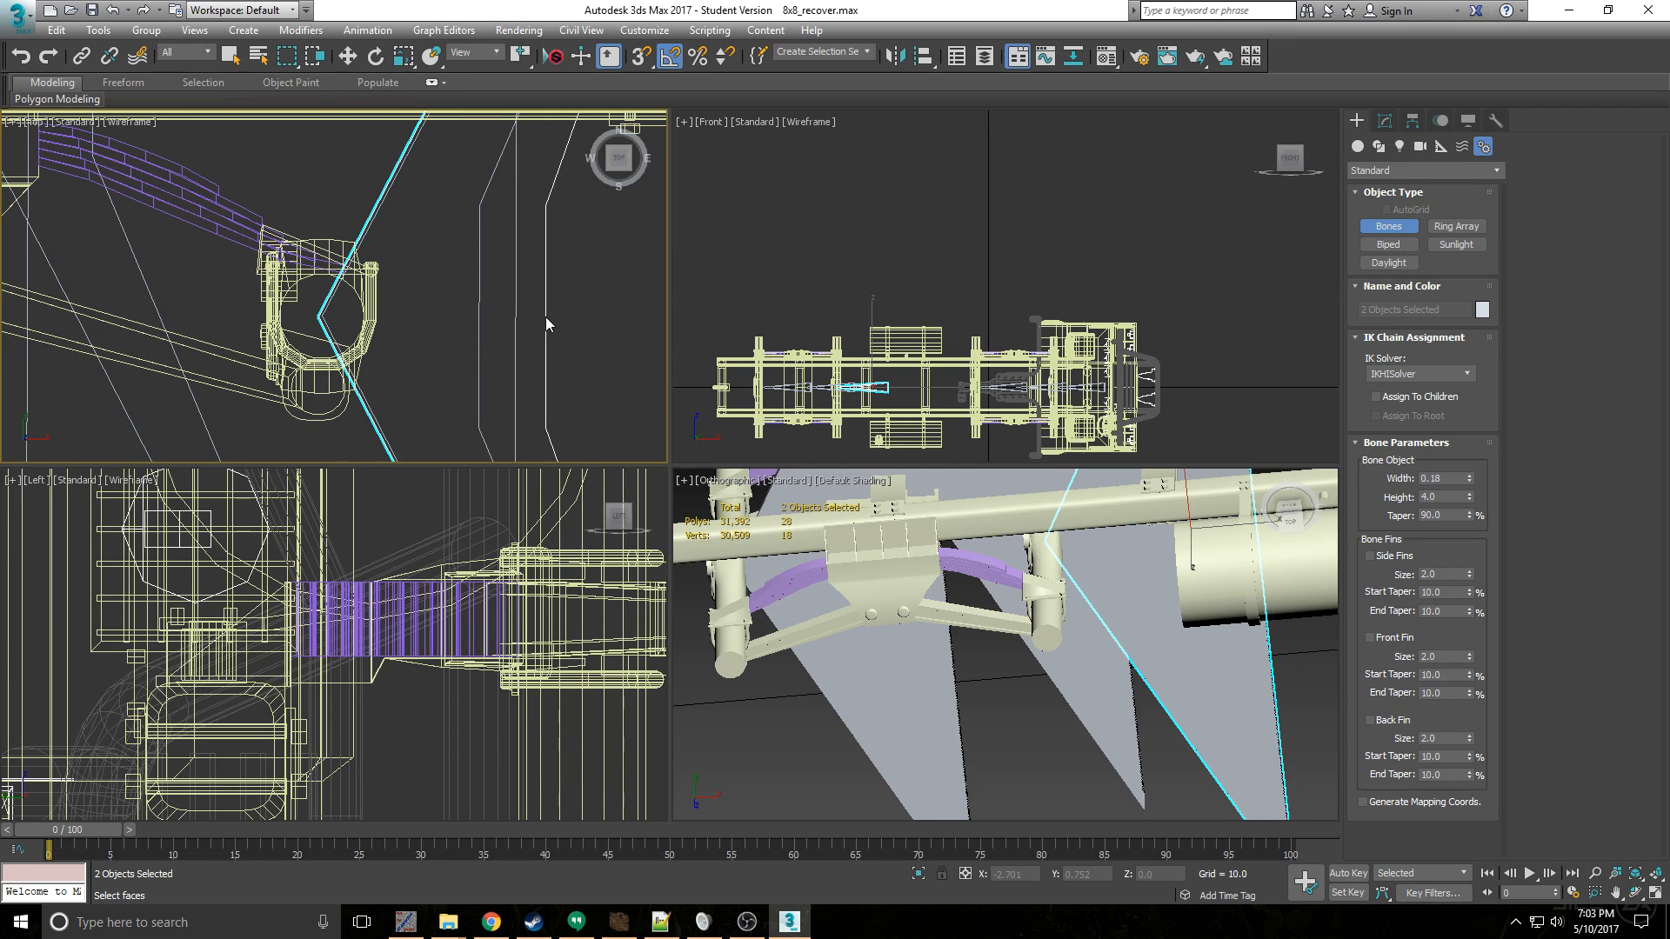
left_click(545, 316)
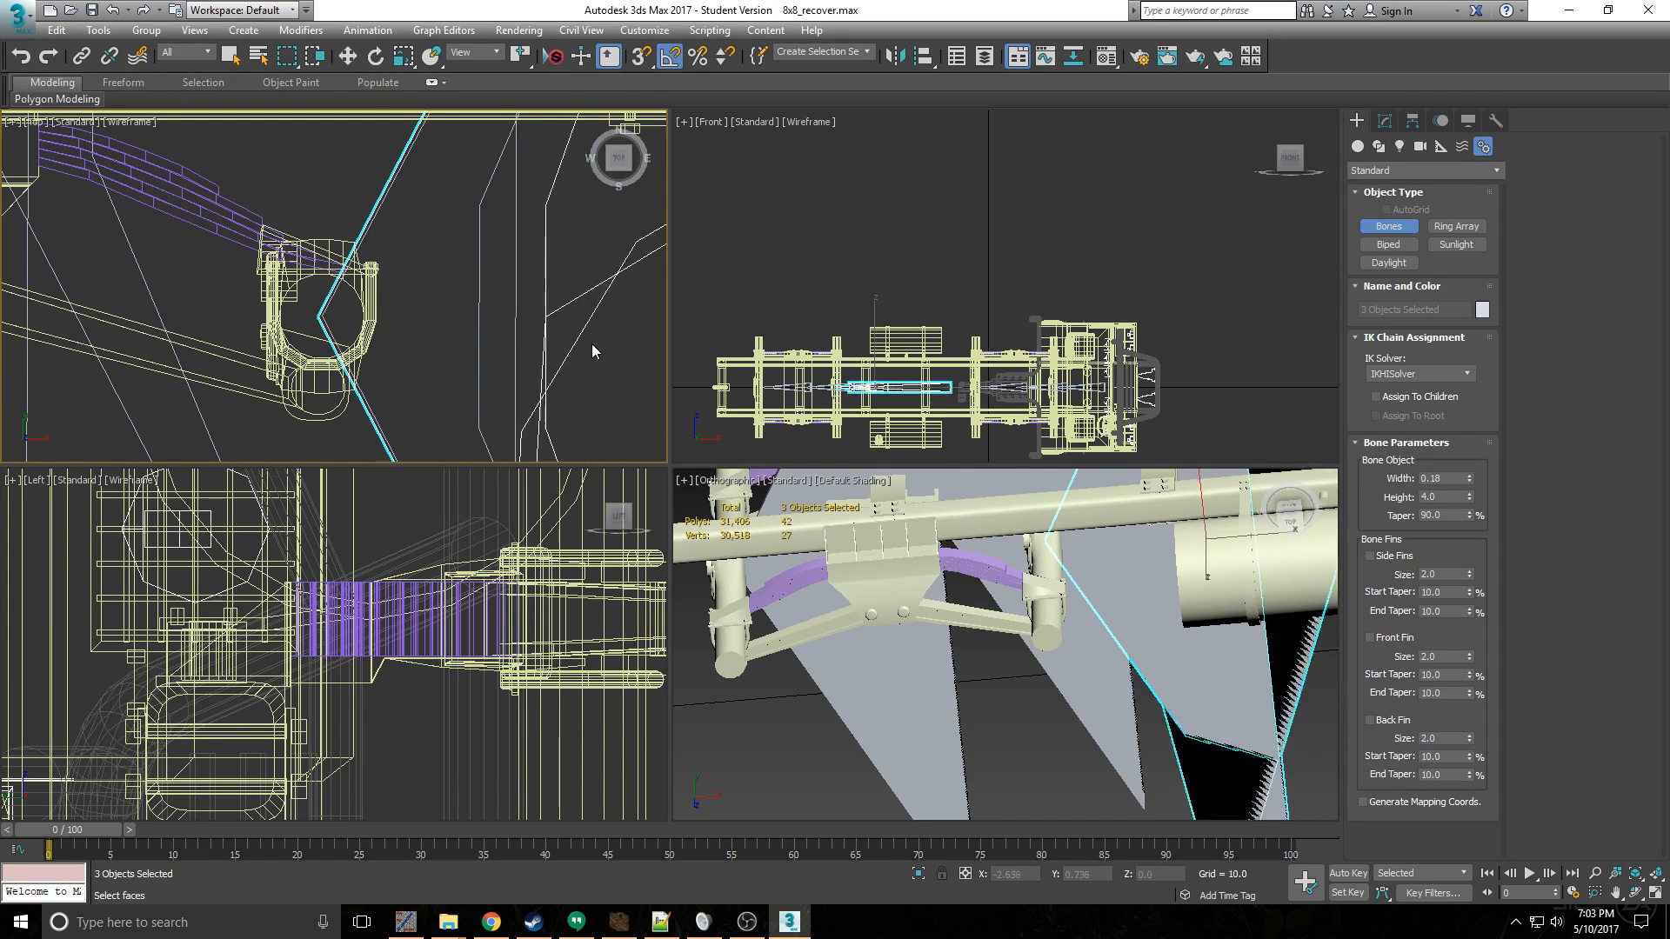
right_click(624, 308)
scroll(600, 317, "down", 6)
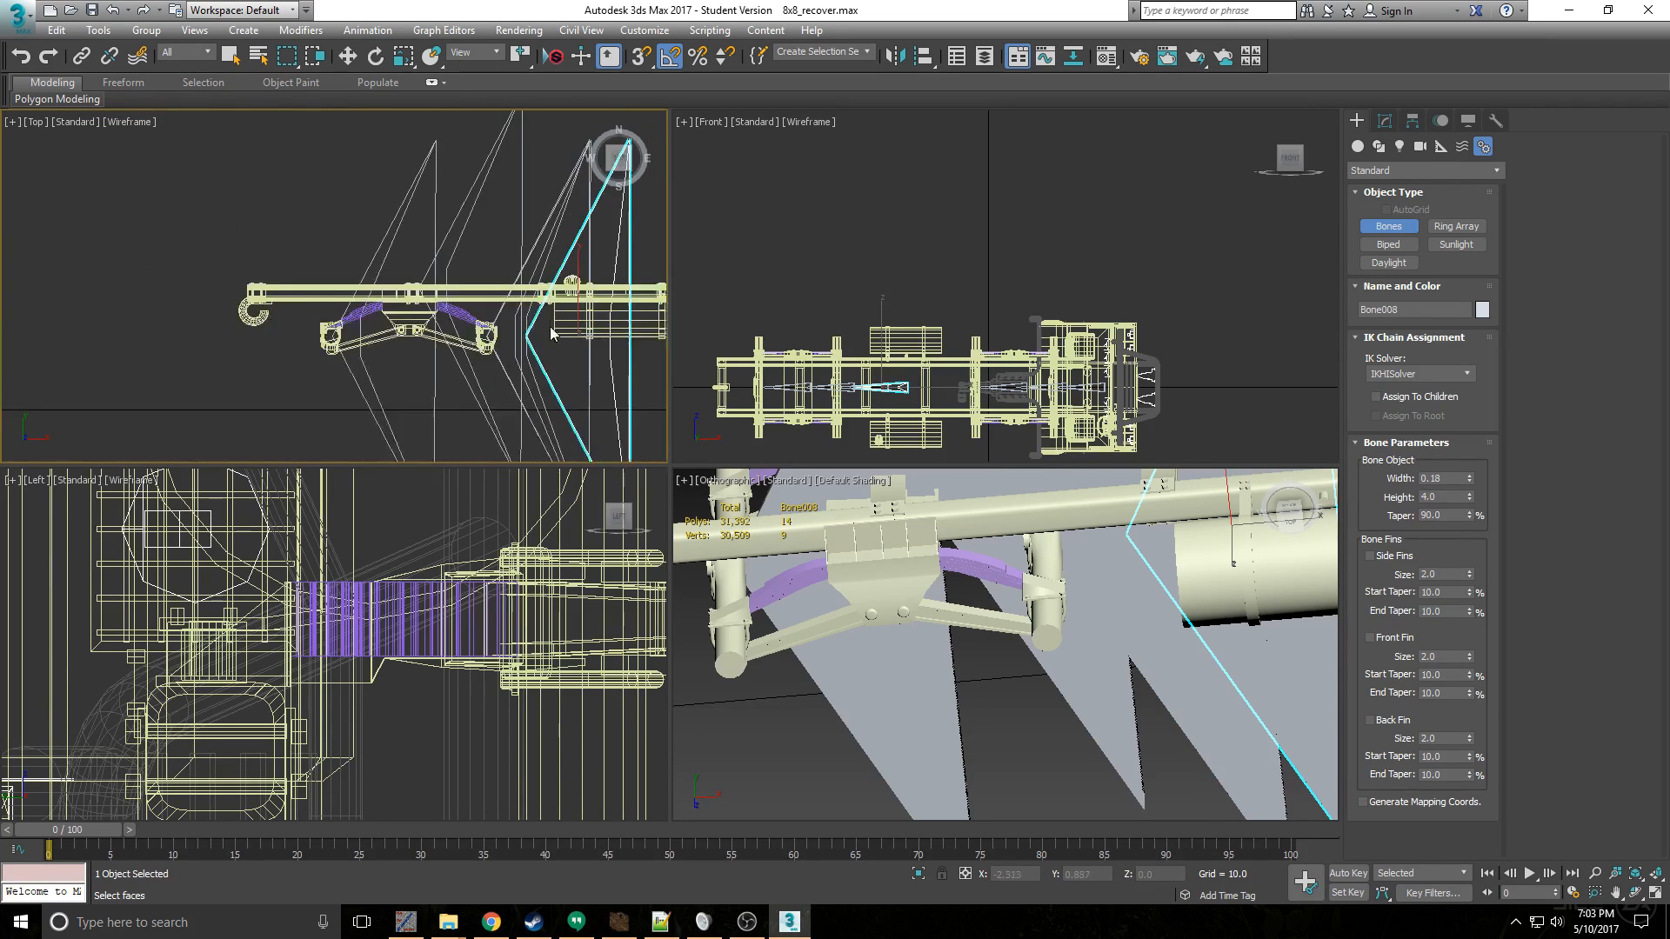
key("Delete")
- Undo the trial bone chain at the second rear axle
scroll(491, 332, "up", 8)
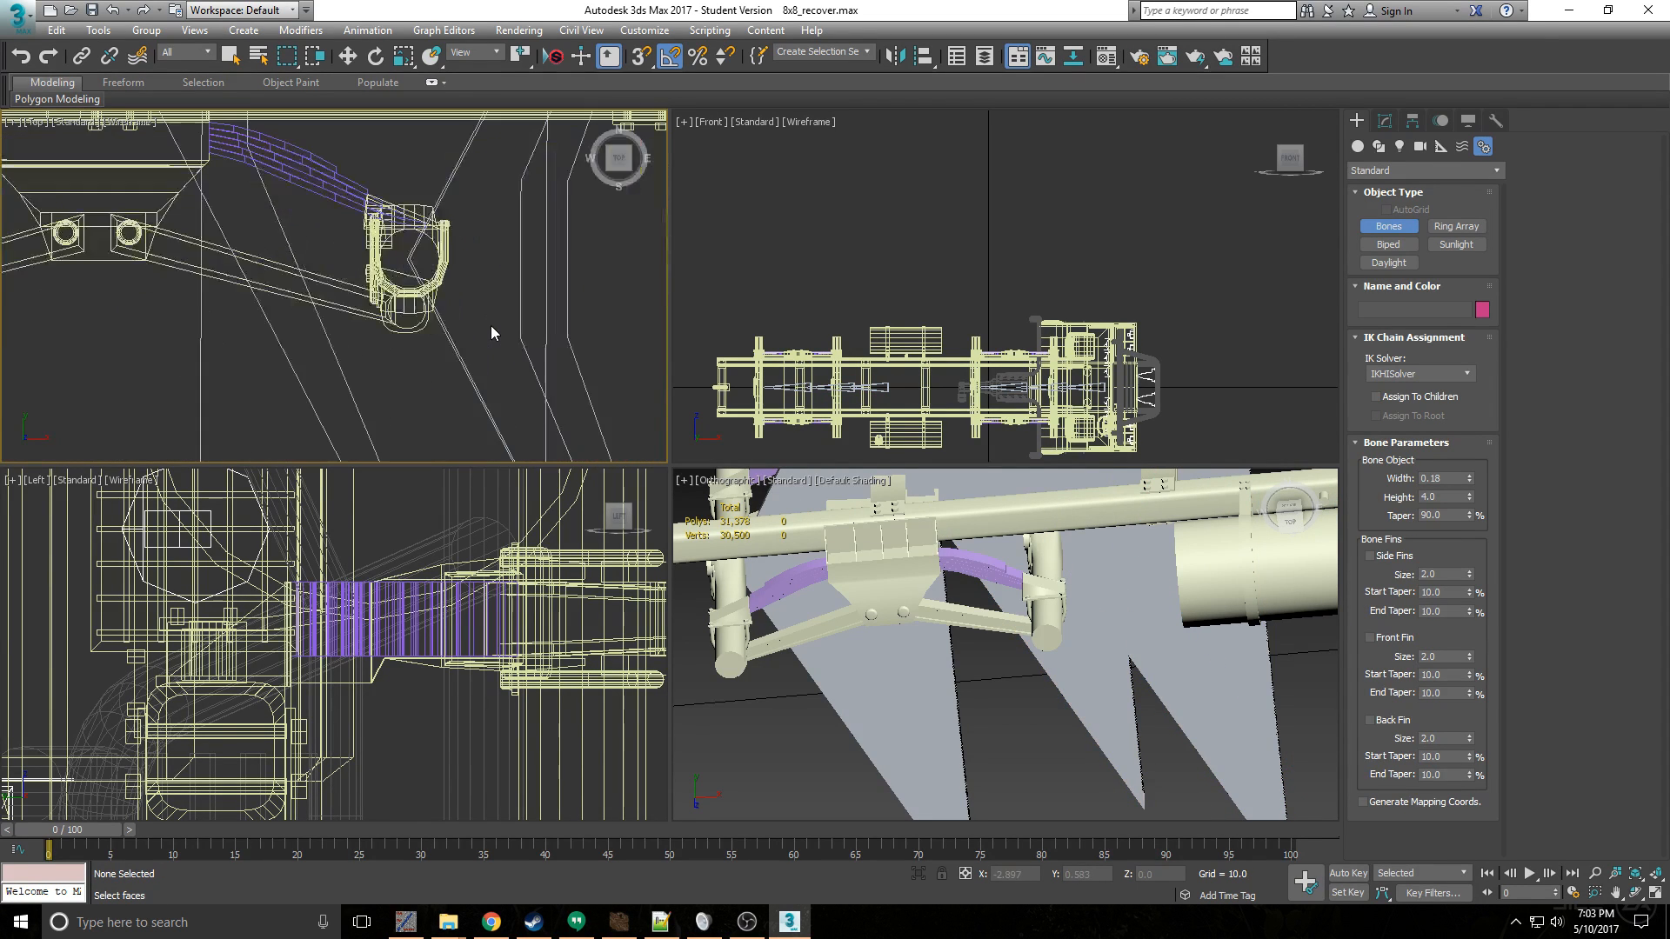
scroll(480, 283, "down", 4)
scroll(548, 264, "down", 5)
key("ctrl+z")
key("ctrl+z")
key("ctrl+z")
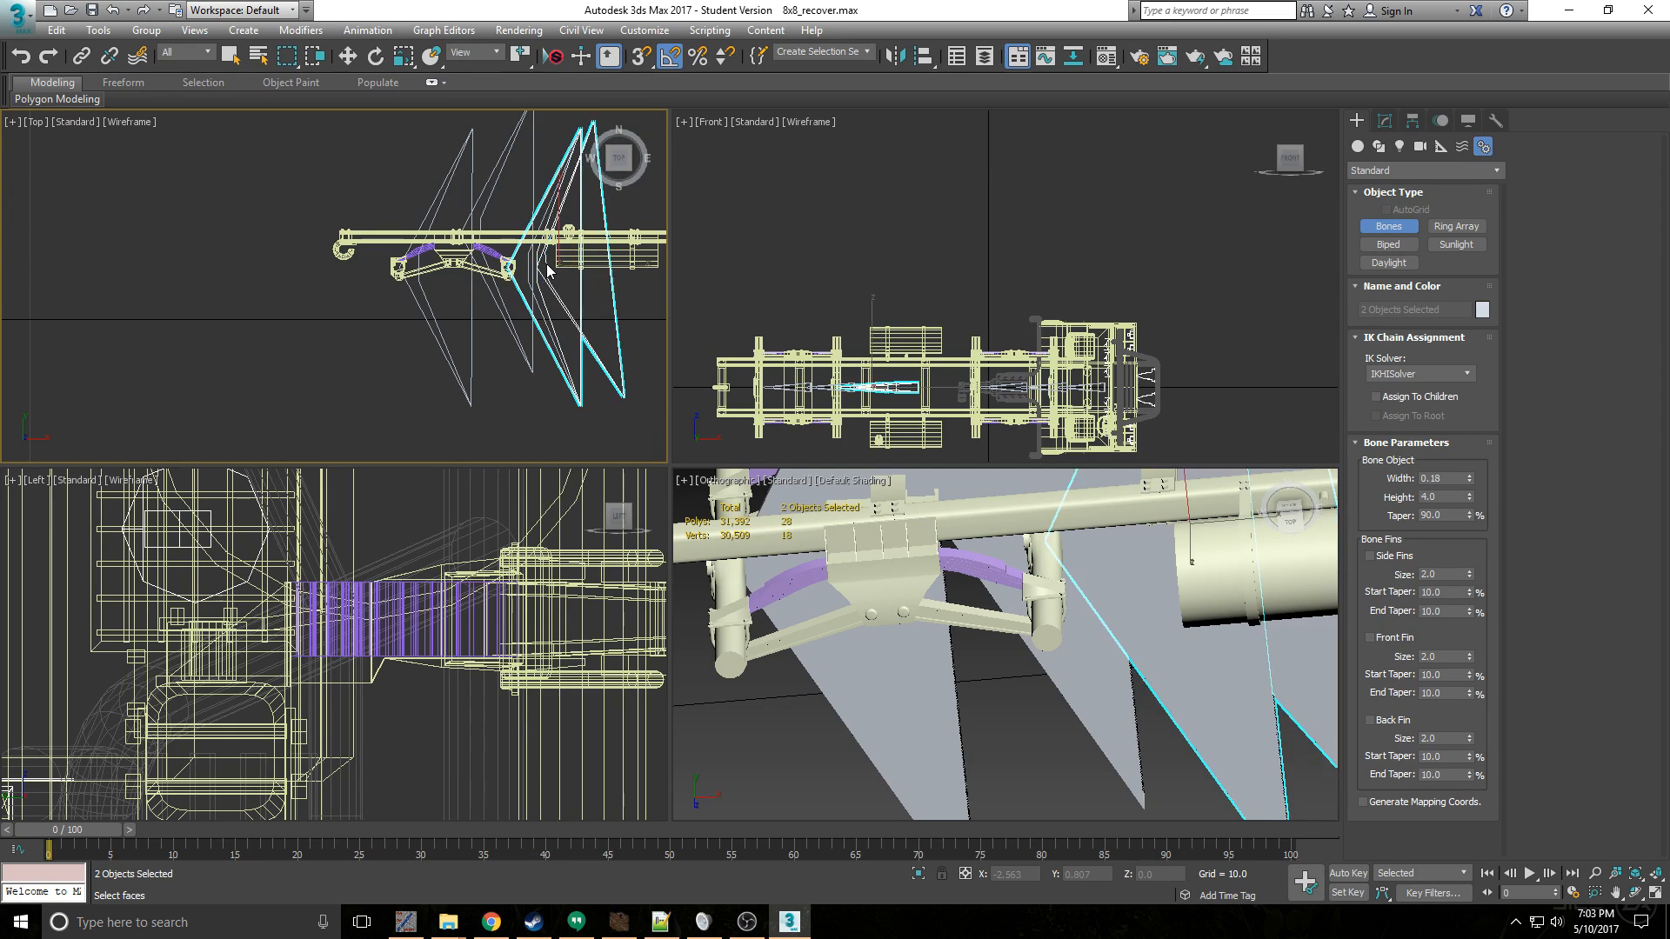
scroll(544, 286, "up", 2)
scroll(544, 294, "down", 4)
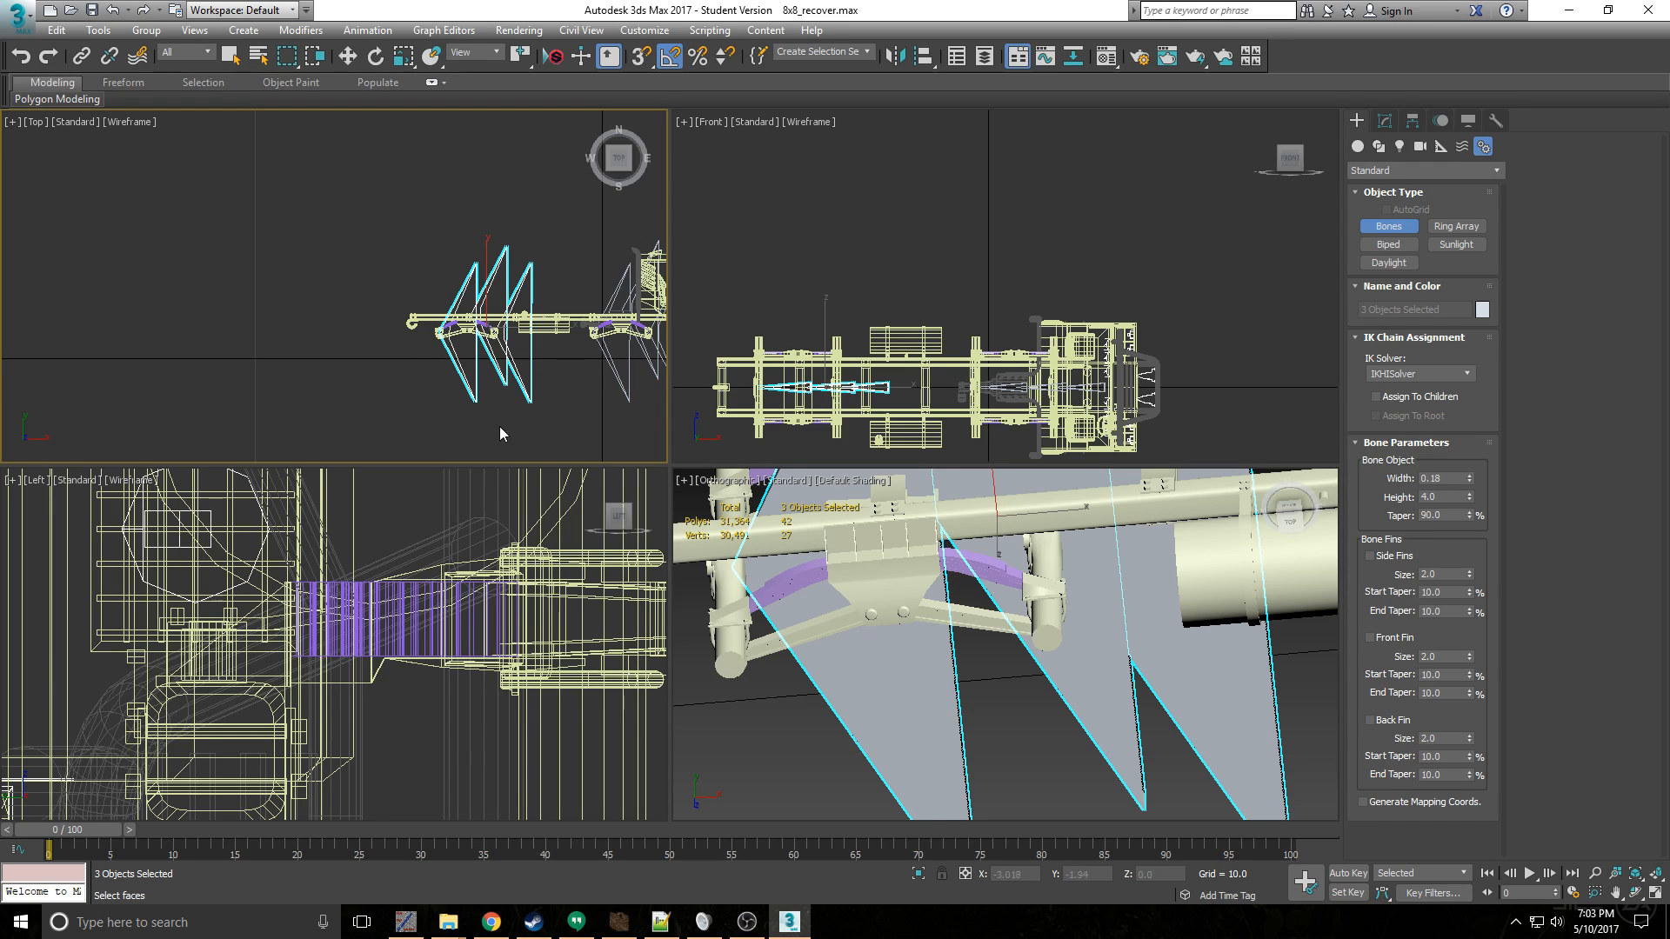
scroll(515, 297, "up", 5)
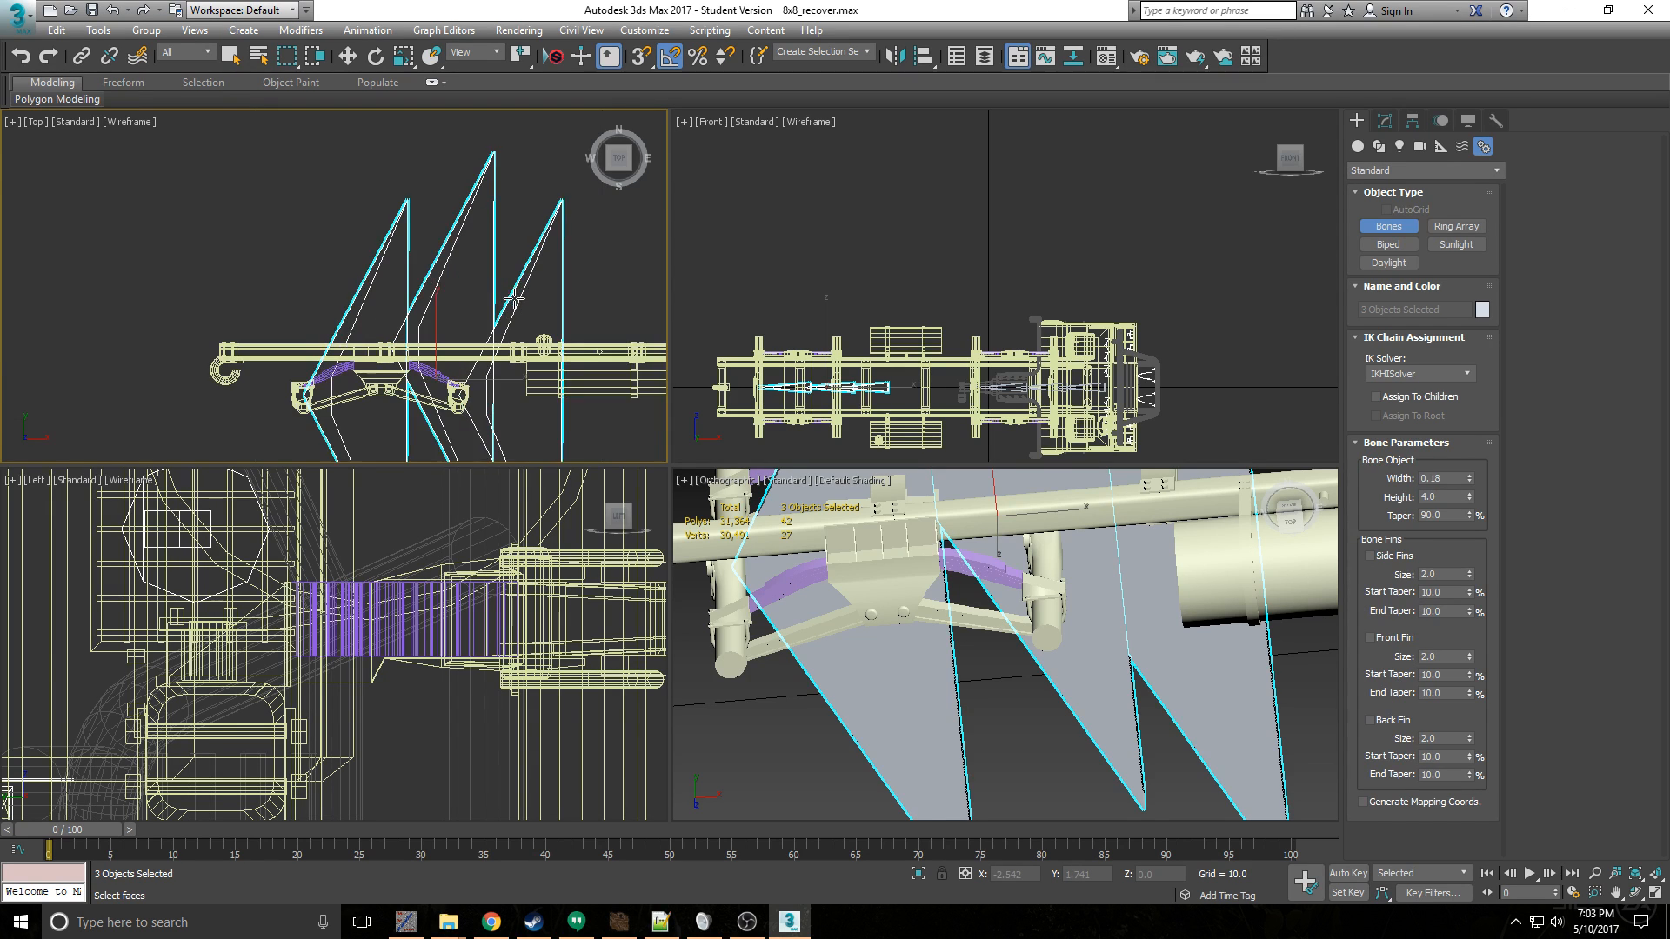
scroll(498, 340, "up", 3)
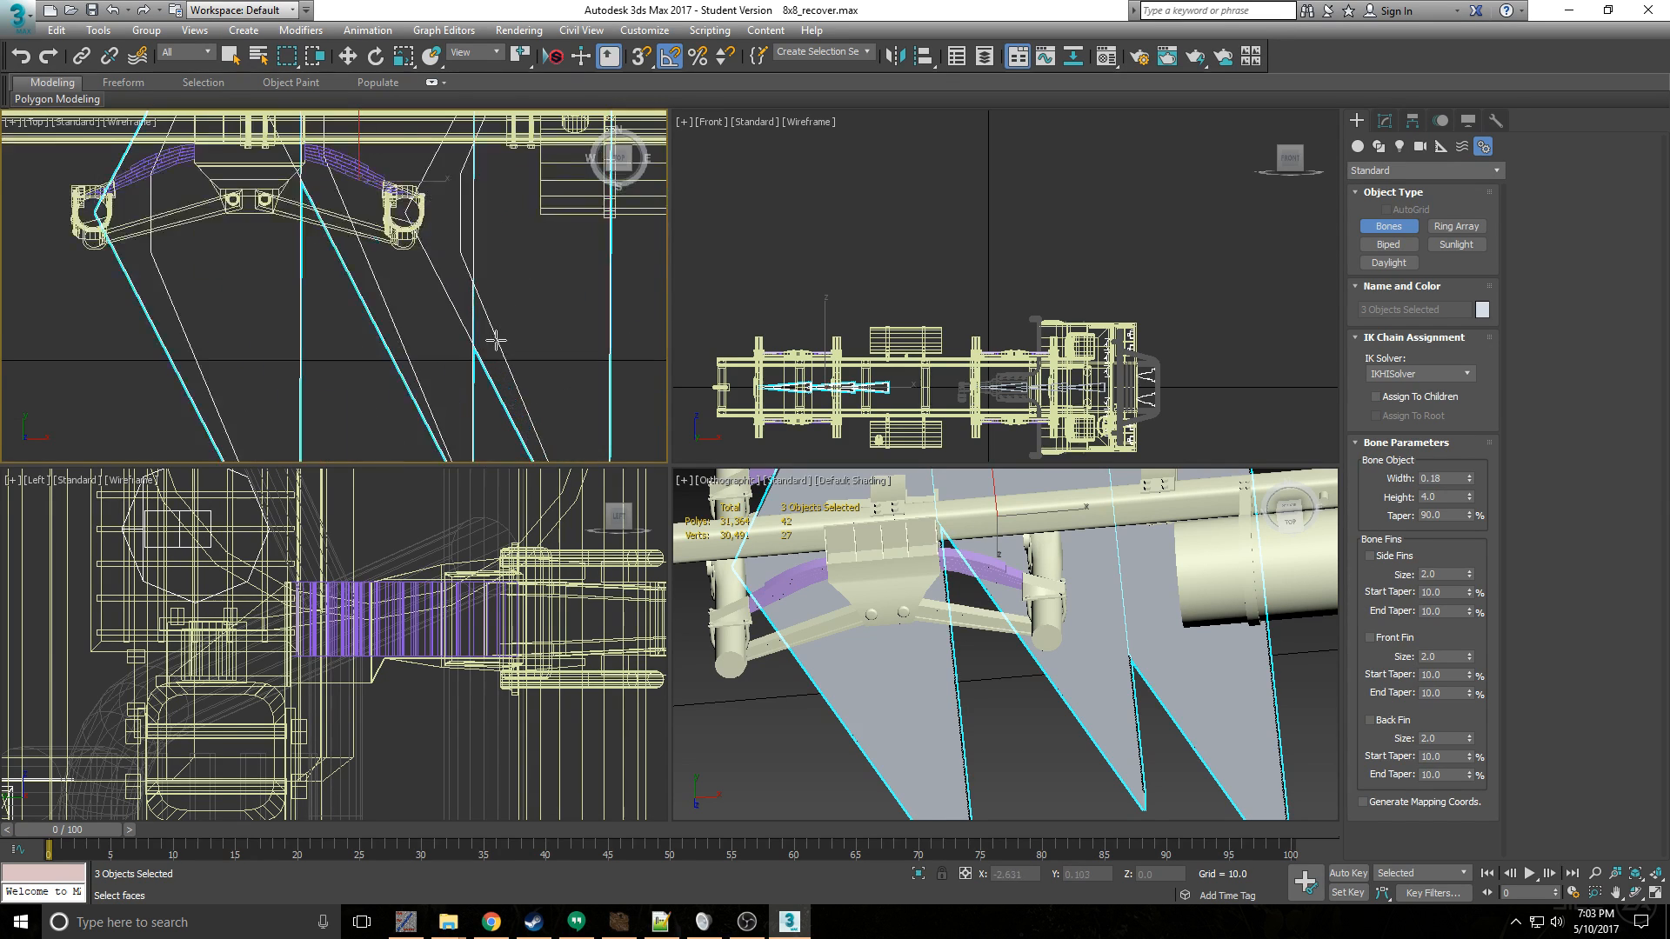
scroll(502, 311, "down", 3)
middle_click_drag(496, 211, 490, 297)
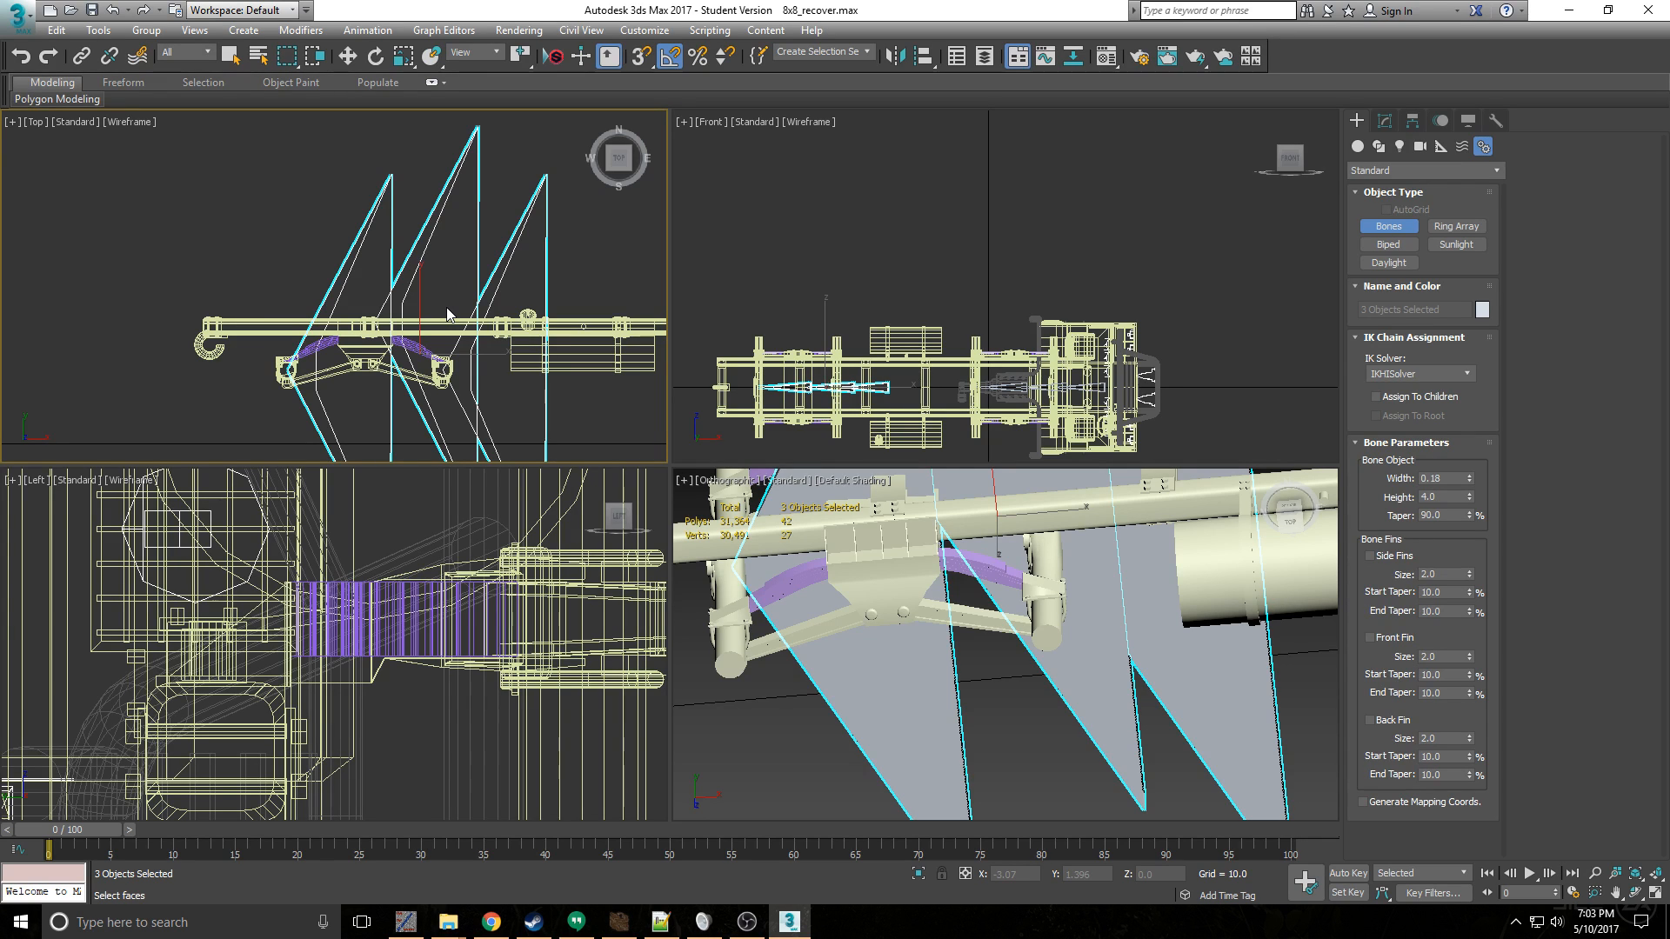
left_click(439, 393)
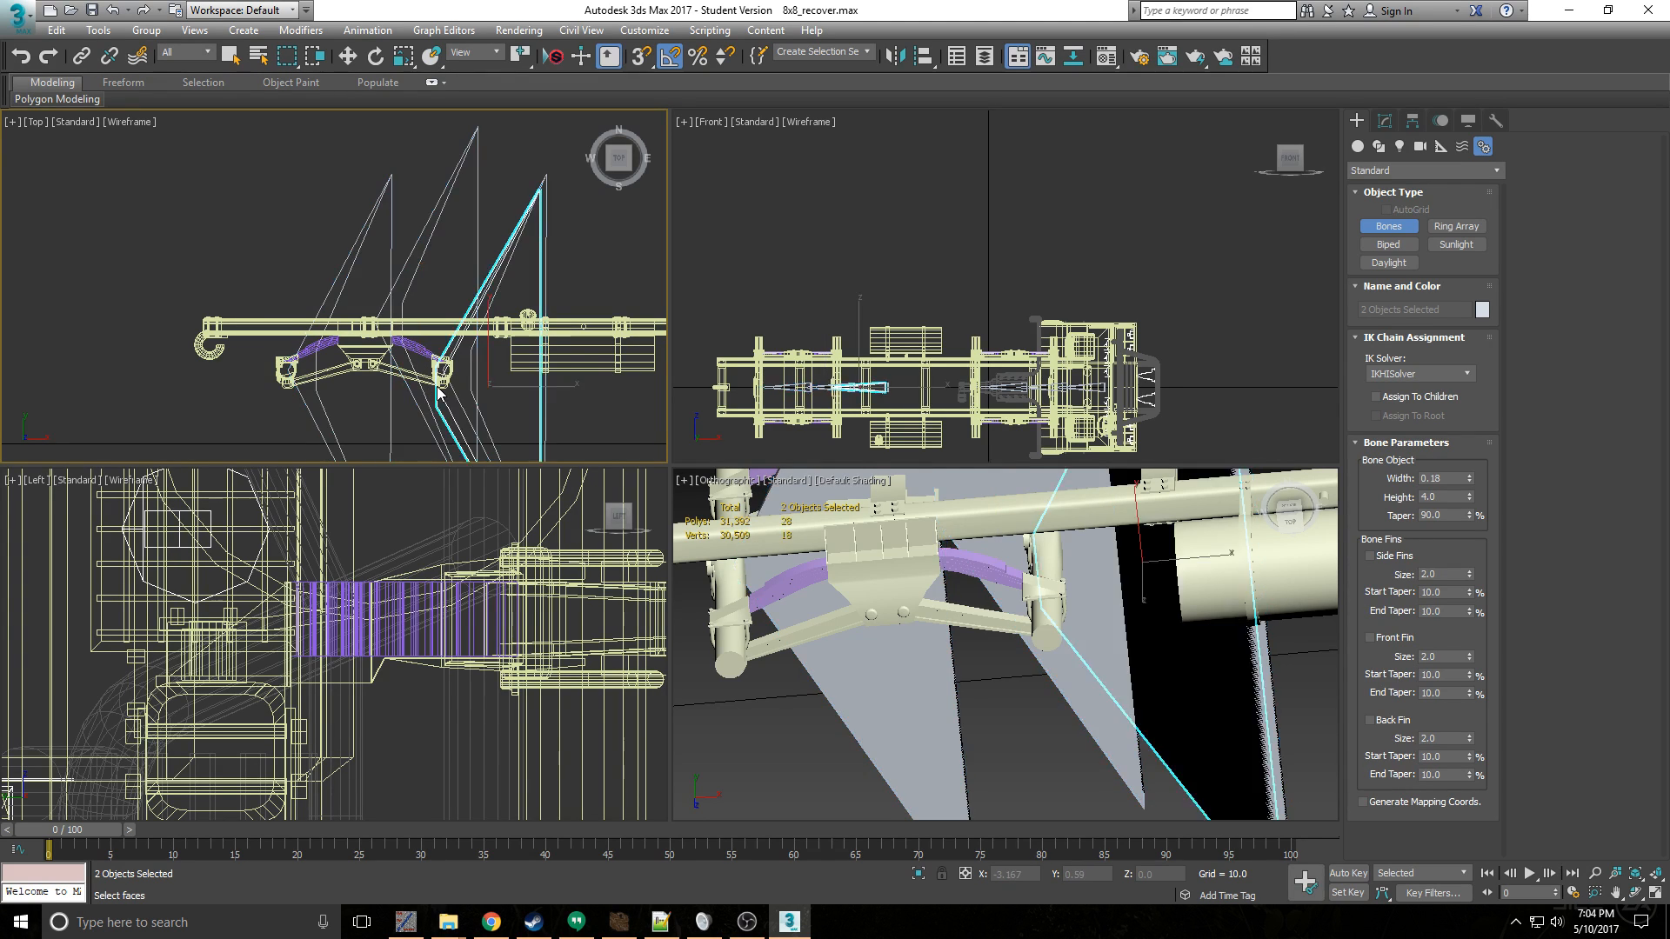
right_click(439, 385)
right_click(438, 384)
- Select the suspension and add a new Skin modifier above Unwrap UVW
left_click(425, 376)
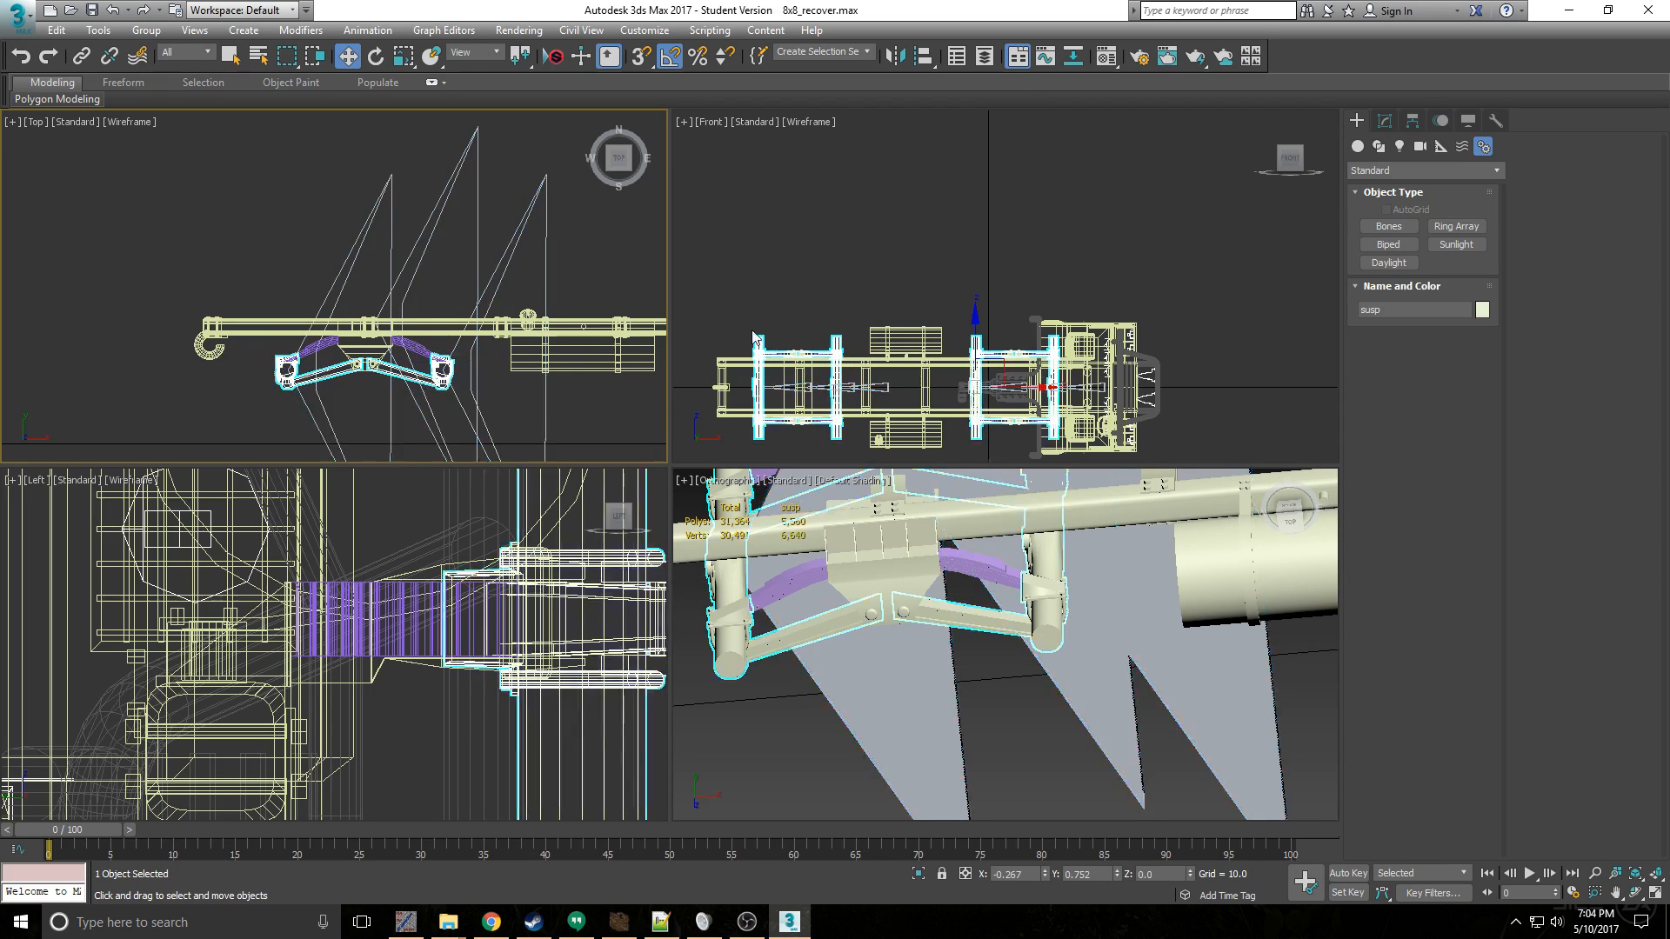
left_click(1383, 122)
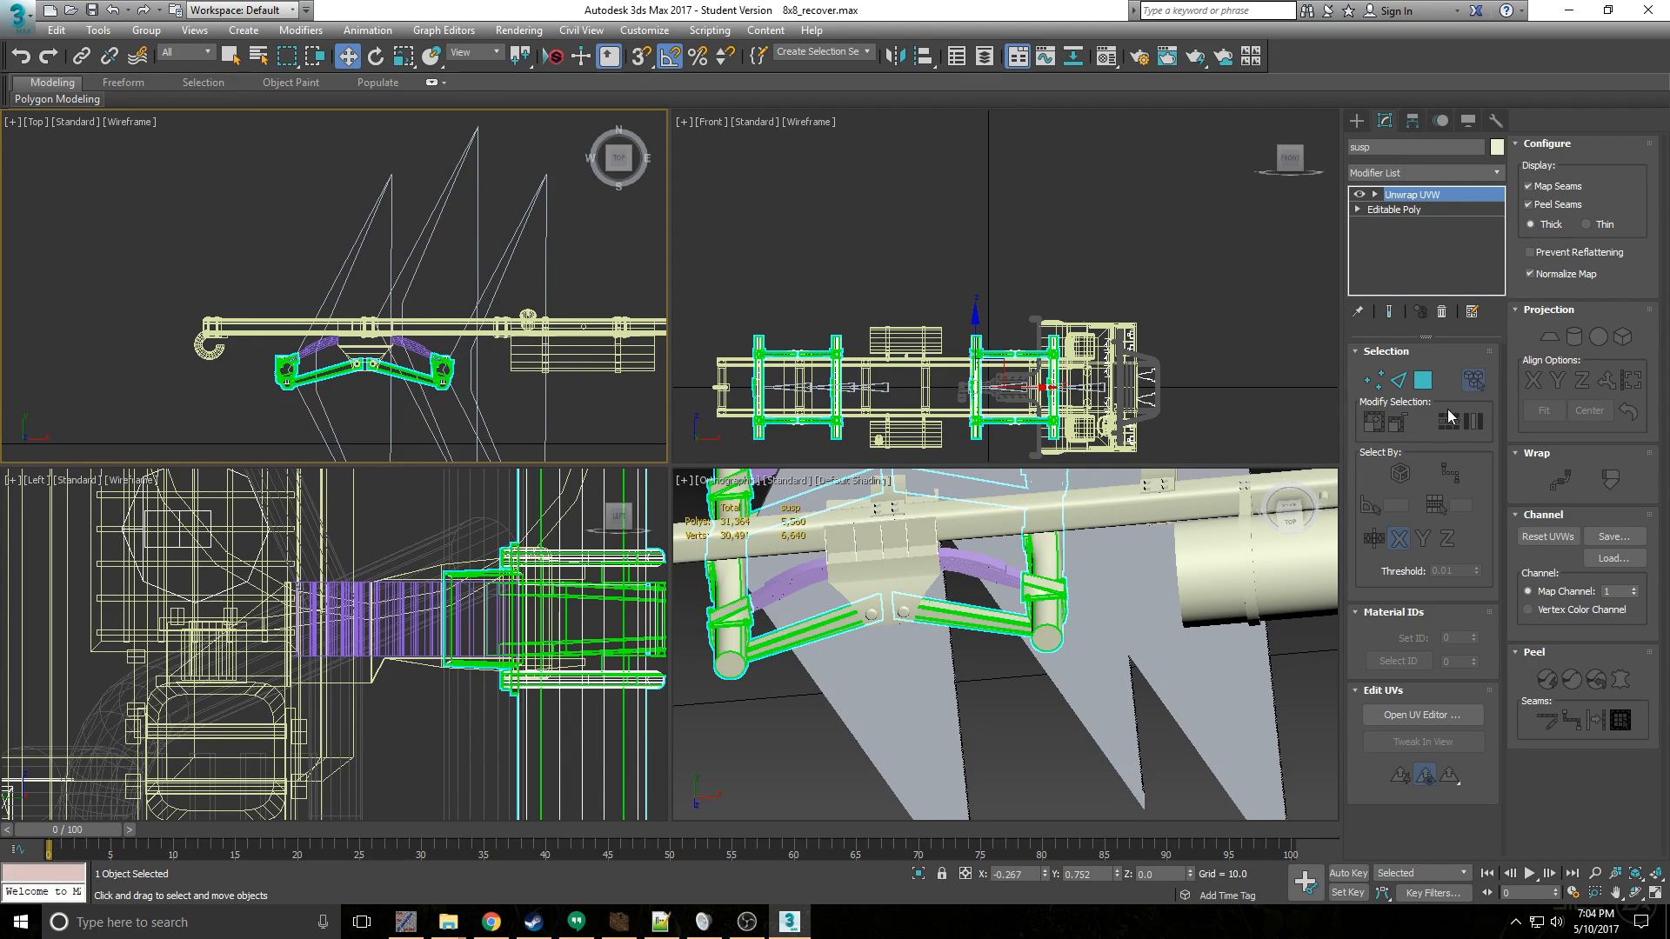
left_click(1413, 171)
scroll(1401, 487, "down", 20)
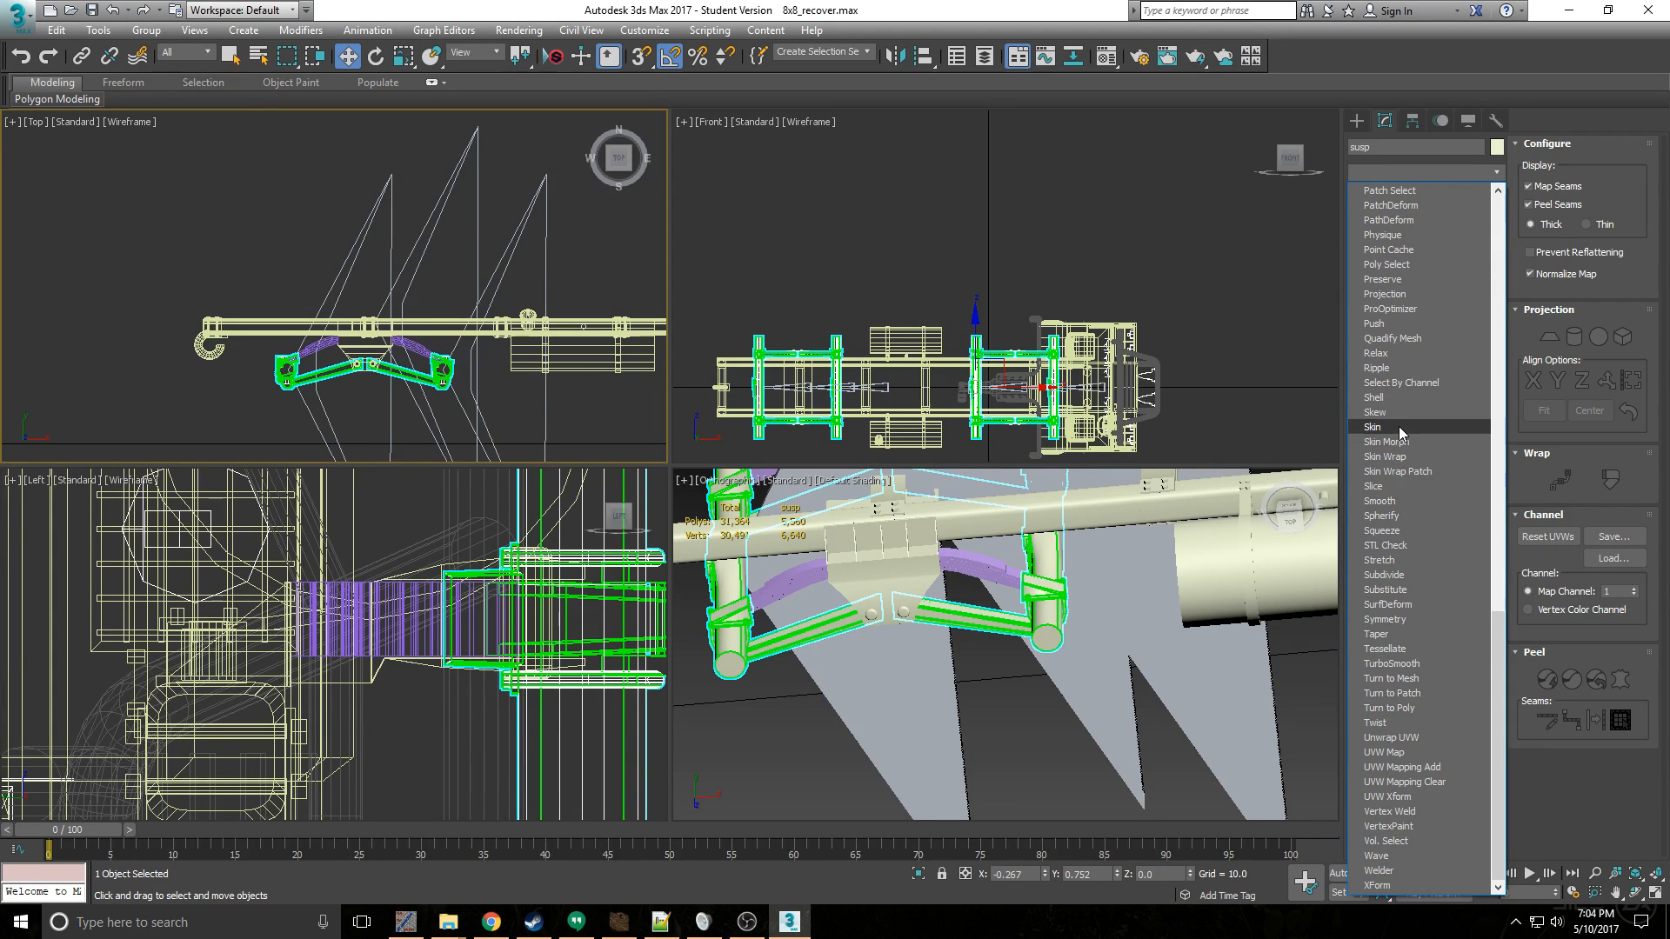
left_click(1399, 426)
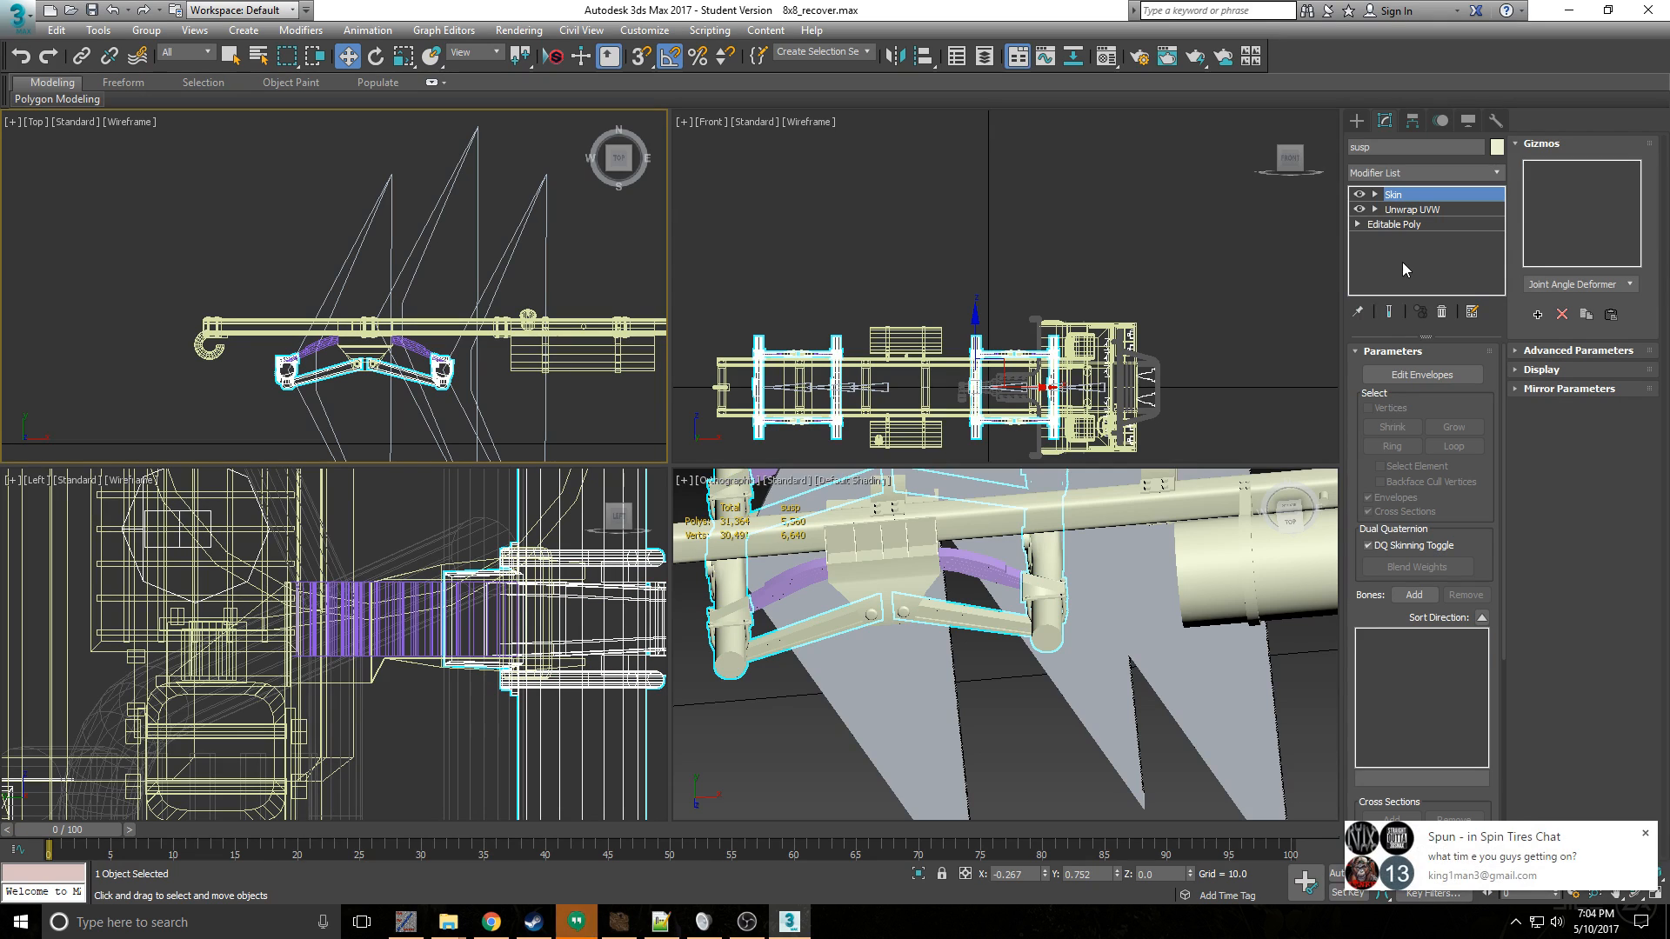
- Add Bone001 through Bone006 to the suspension's Skin modifier
left_click(1645, 833)
left_click(1424, 375)
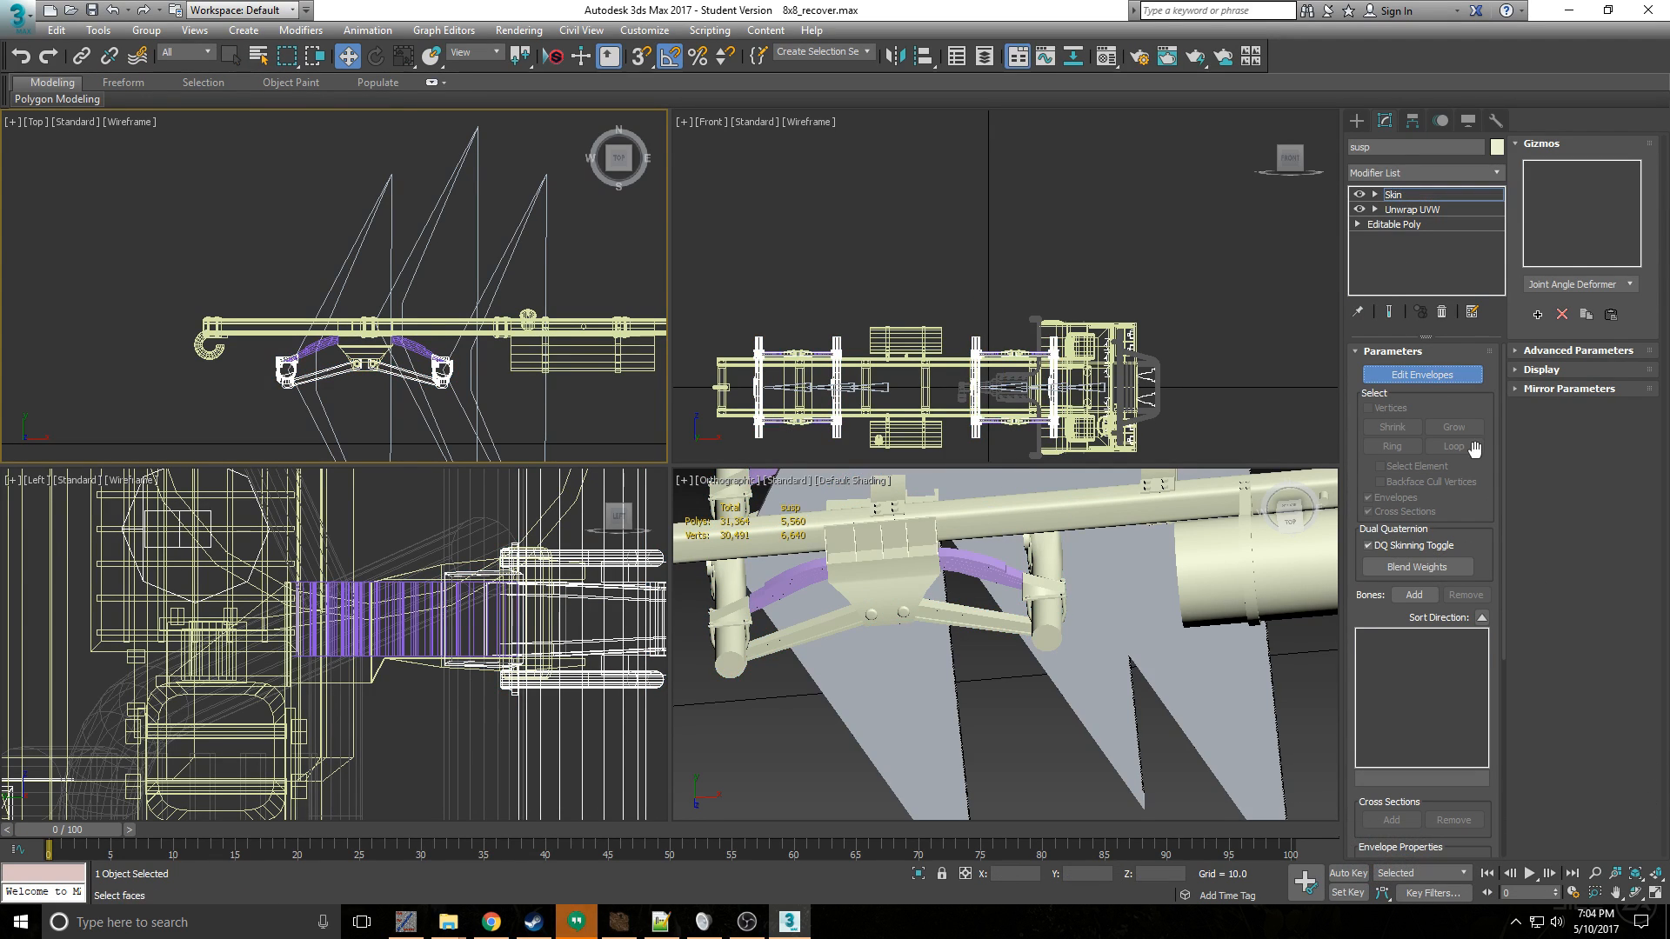
left_click(1424, 375)
left_click(1414, 595)
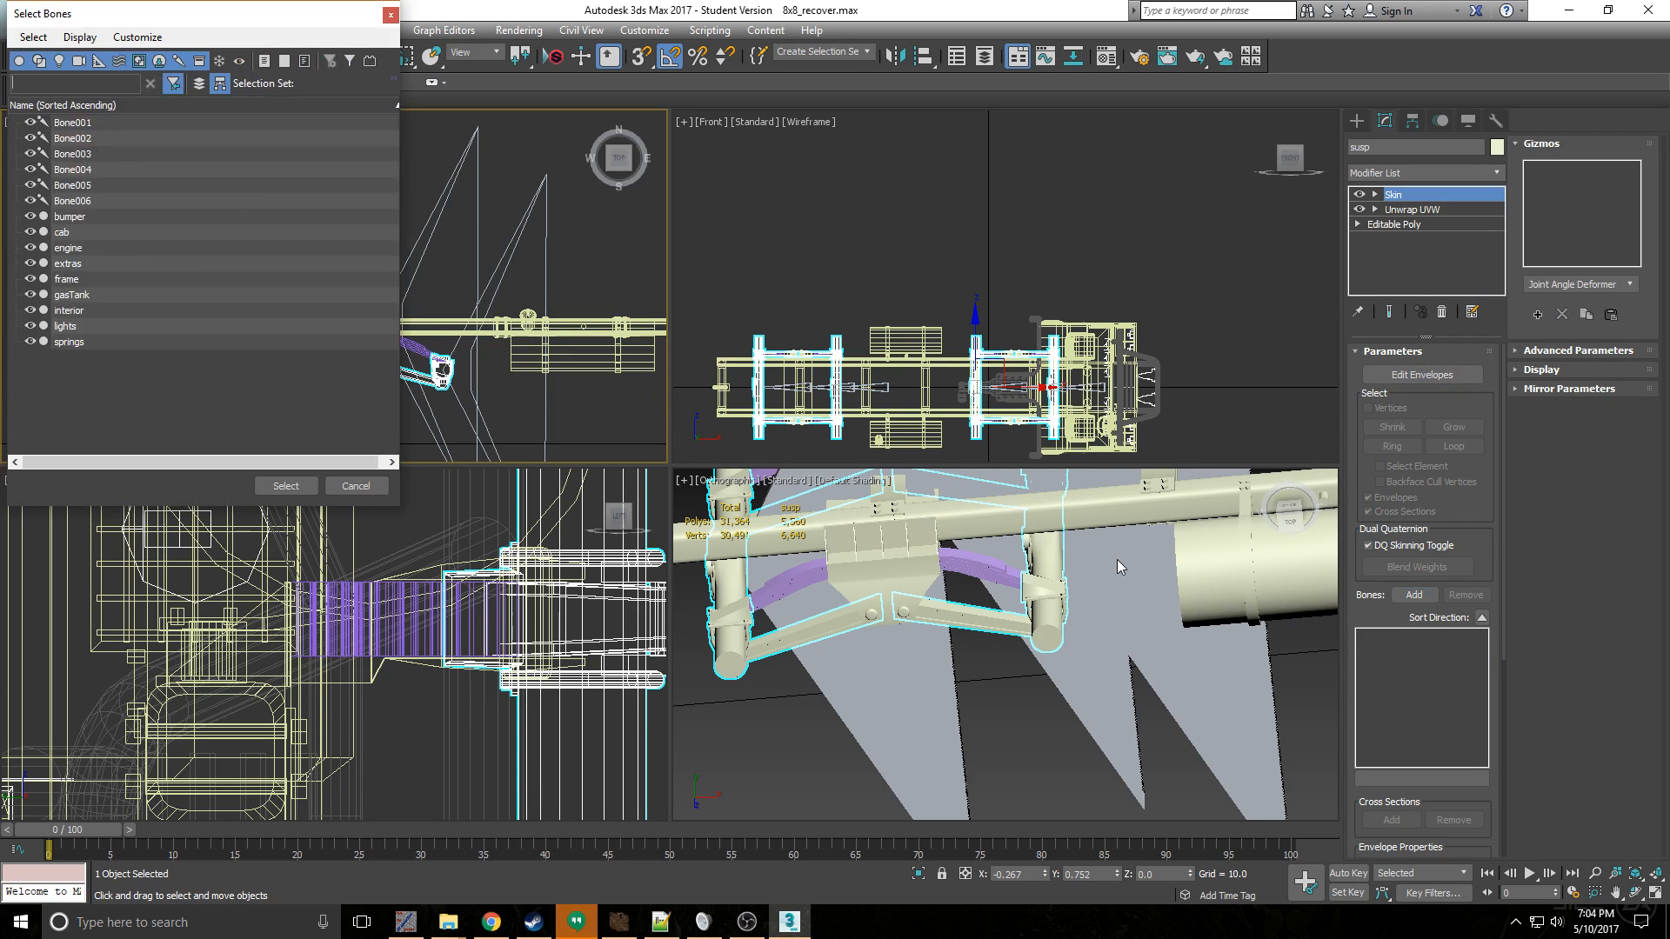
left_click(109, 123)
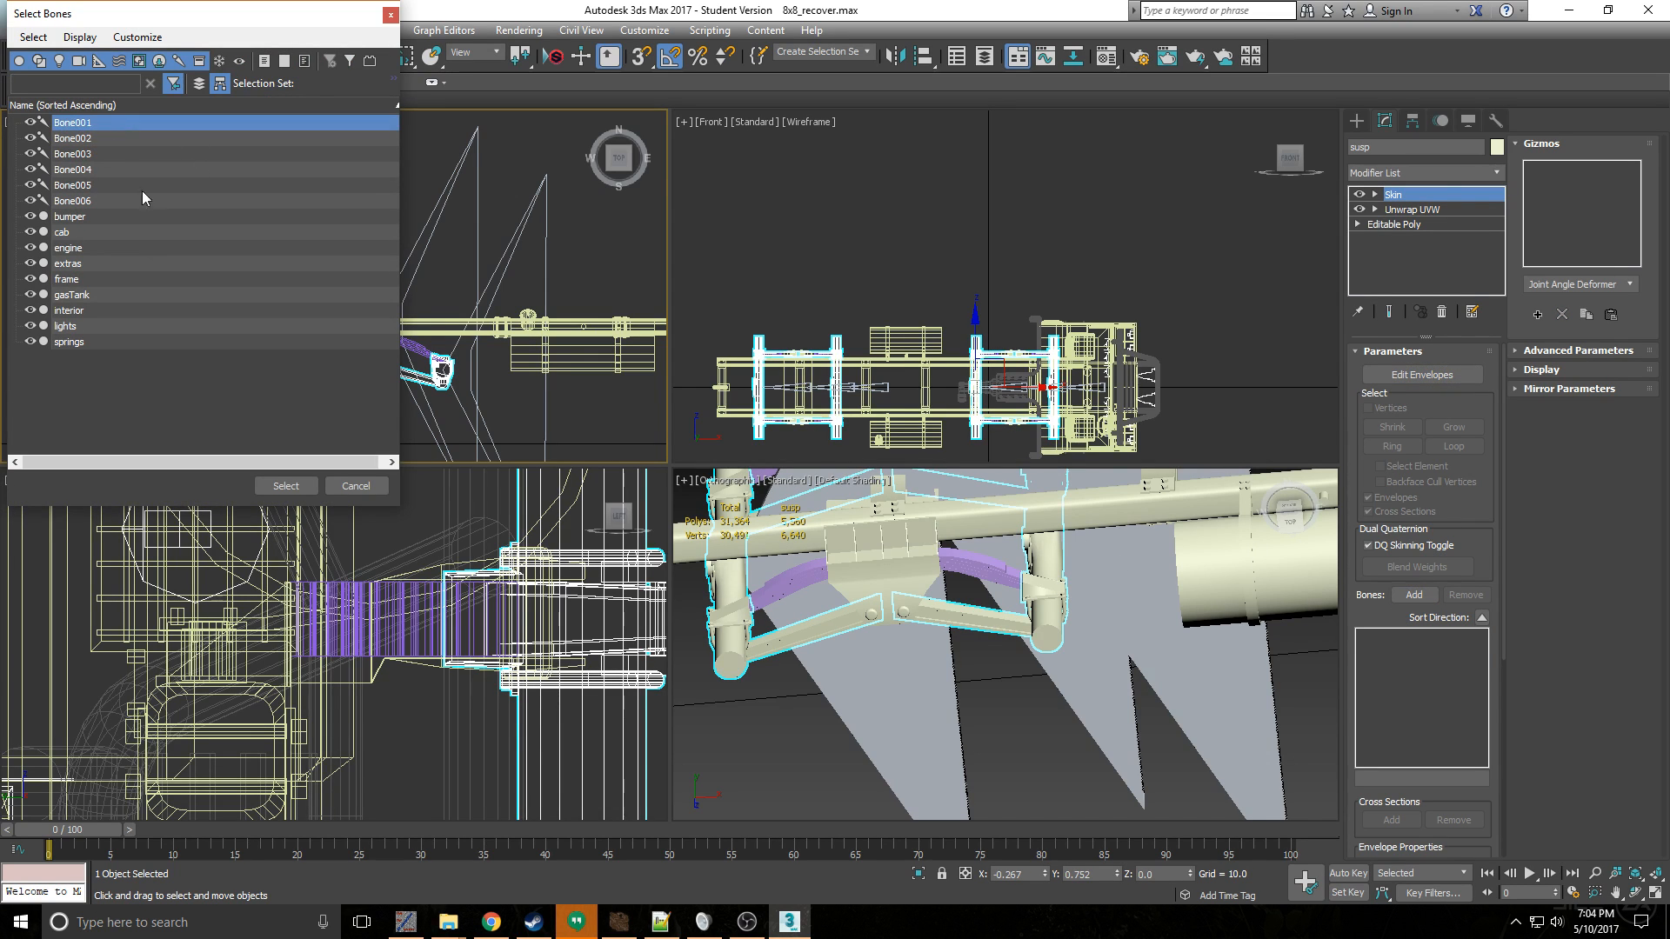
left_click(122, 201, "shift")
left_click(285, 487)
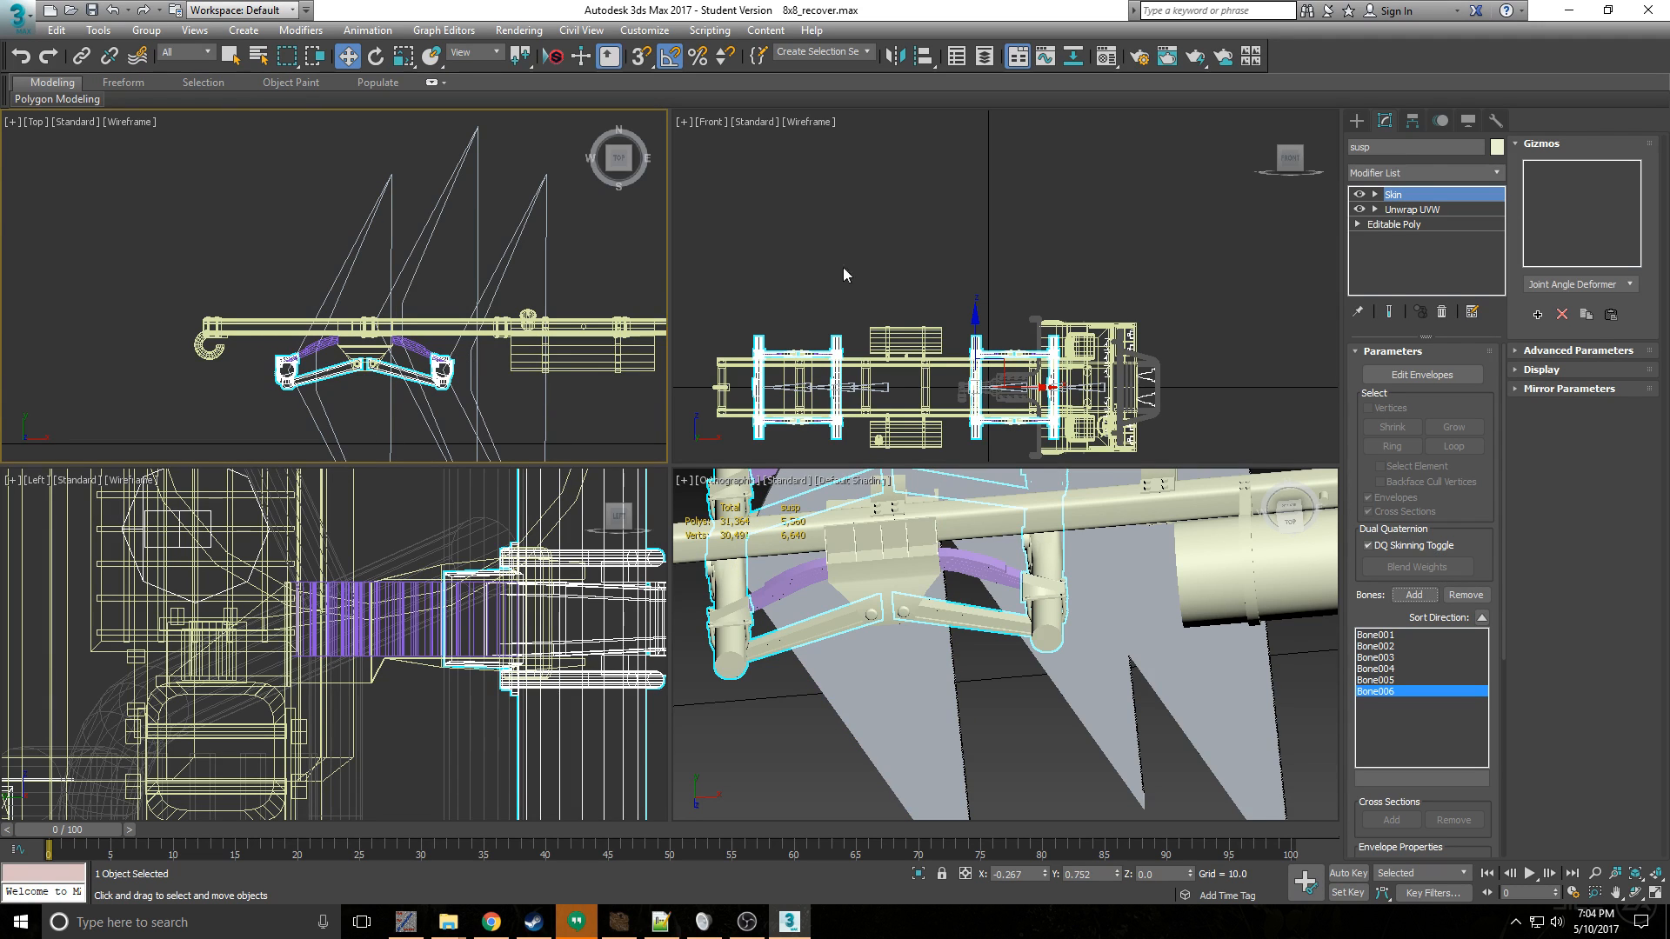
- Enter envelope editing for the suspension's Skin and examine the Bone006 envelope around the front axle pair
left_click(1425, 374)
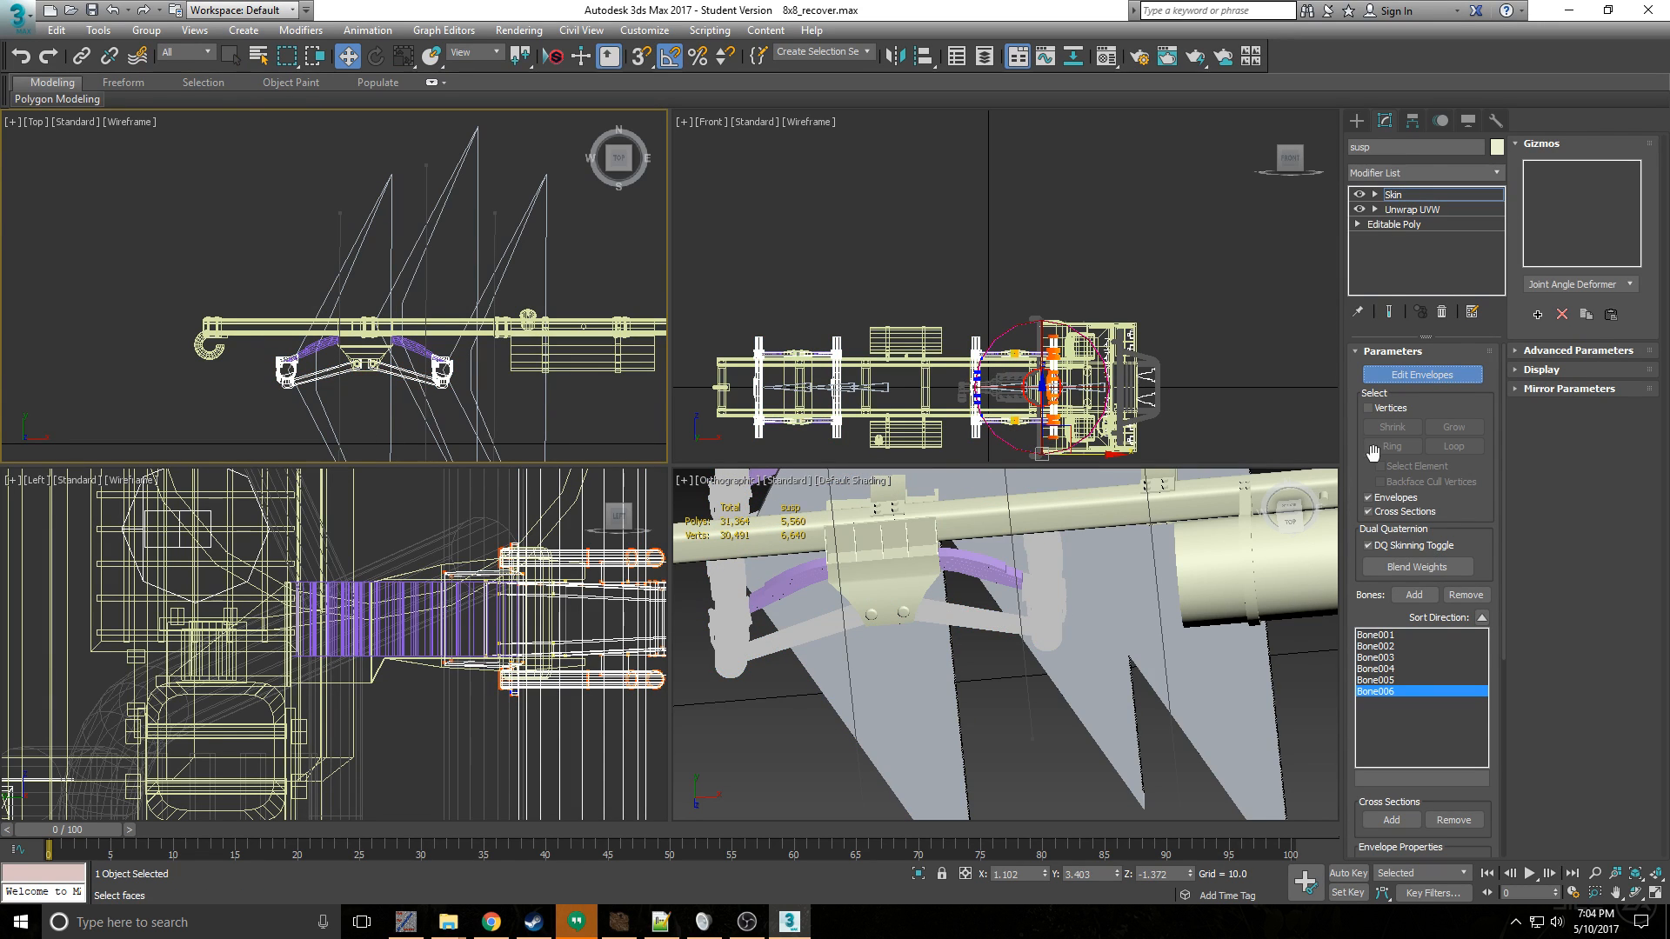
middle_click_drag(460, 316, 455, 276)
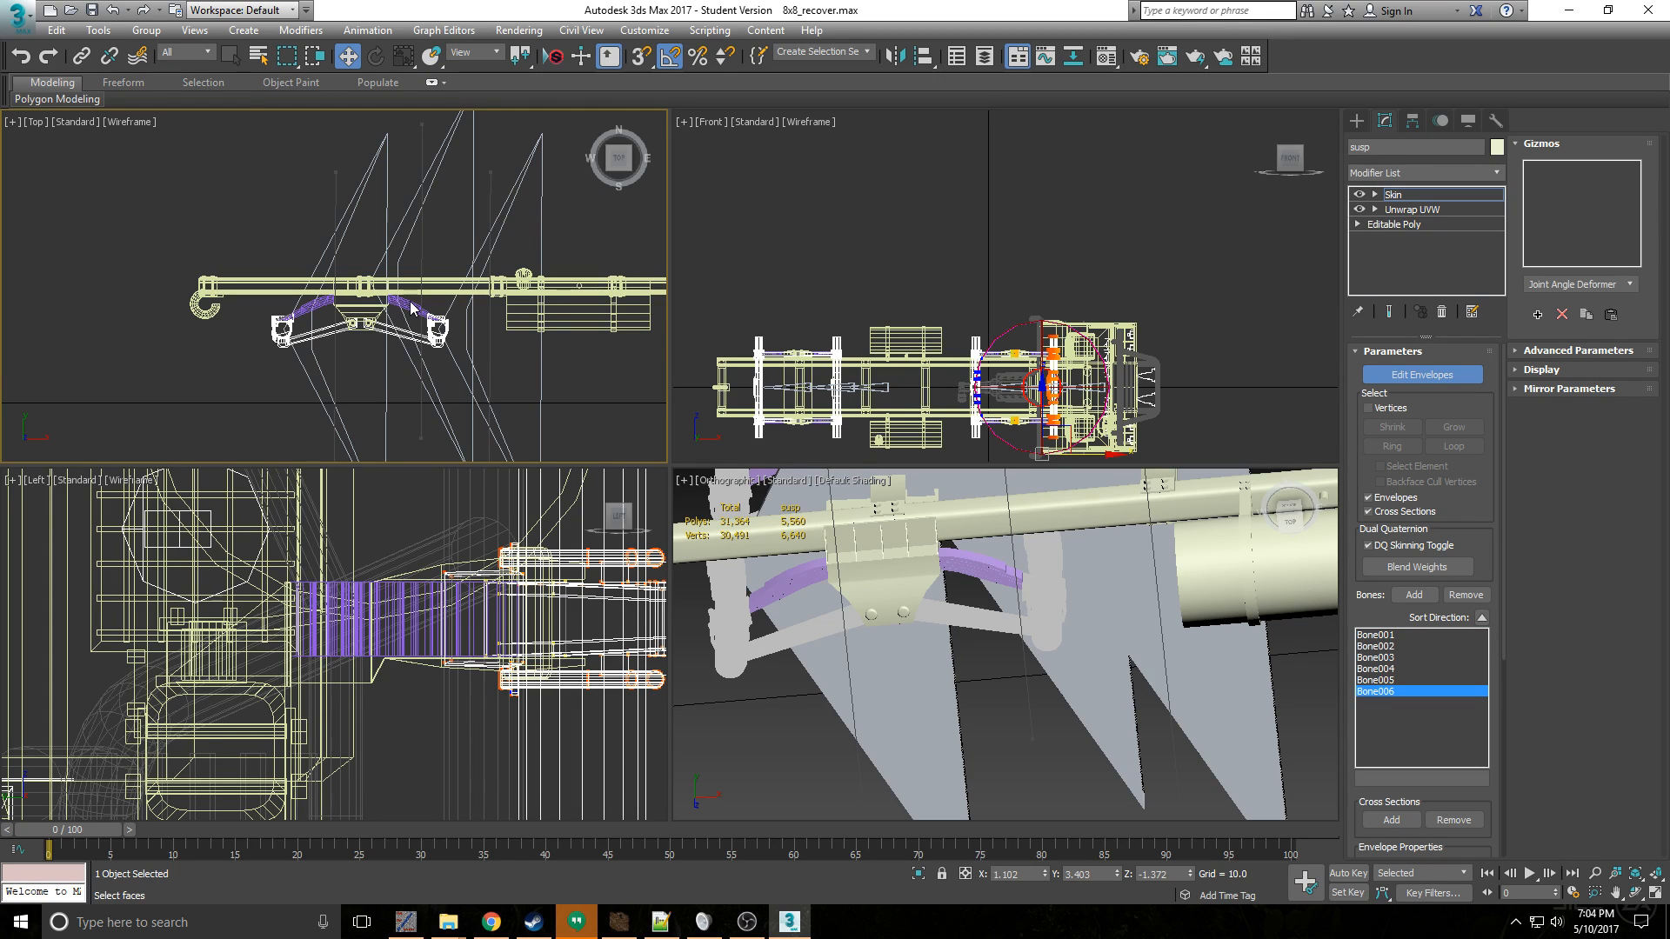
key("ctrl+z")
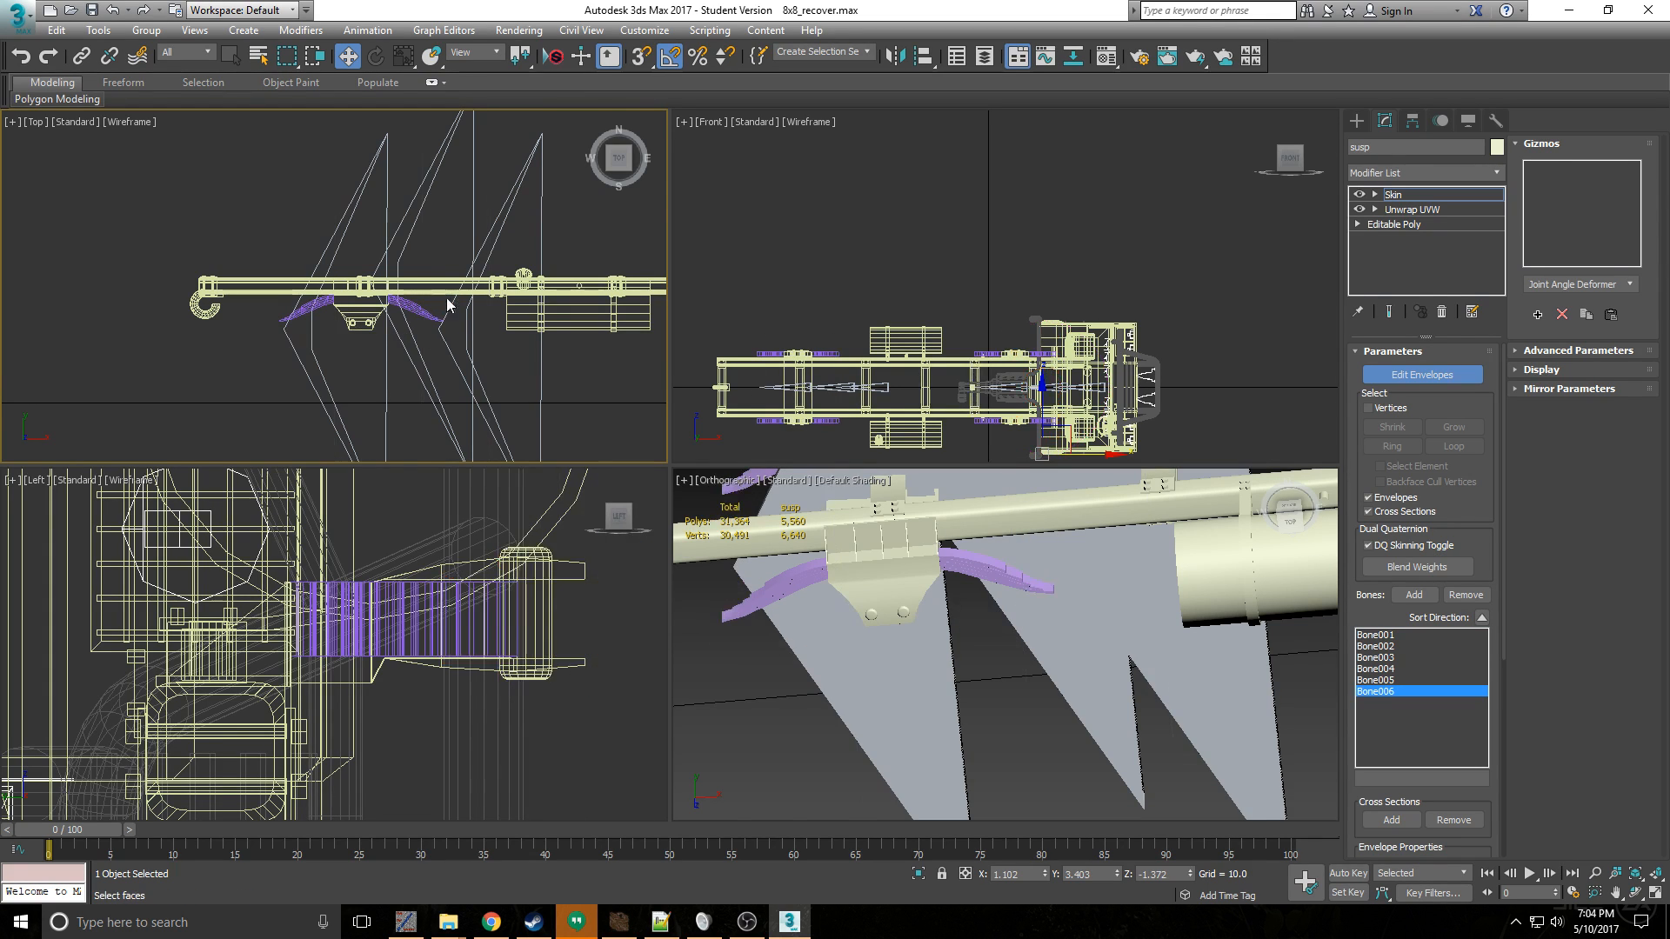
key("ctrl+y")
scroll(466, 339, "up", 3)
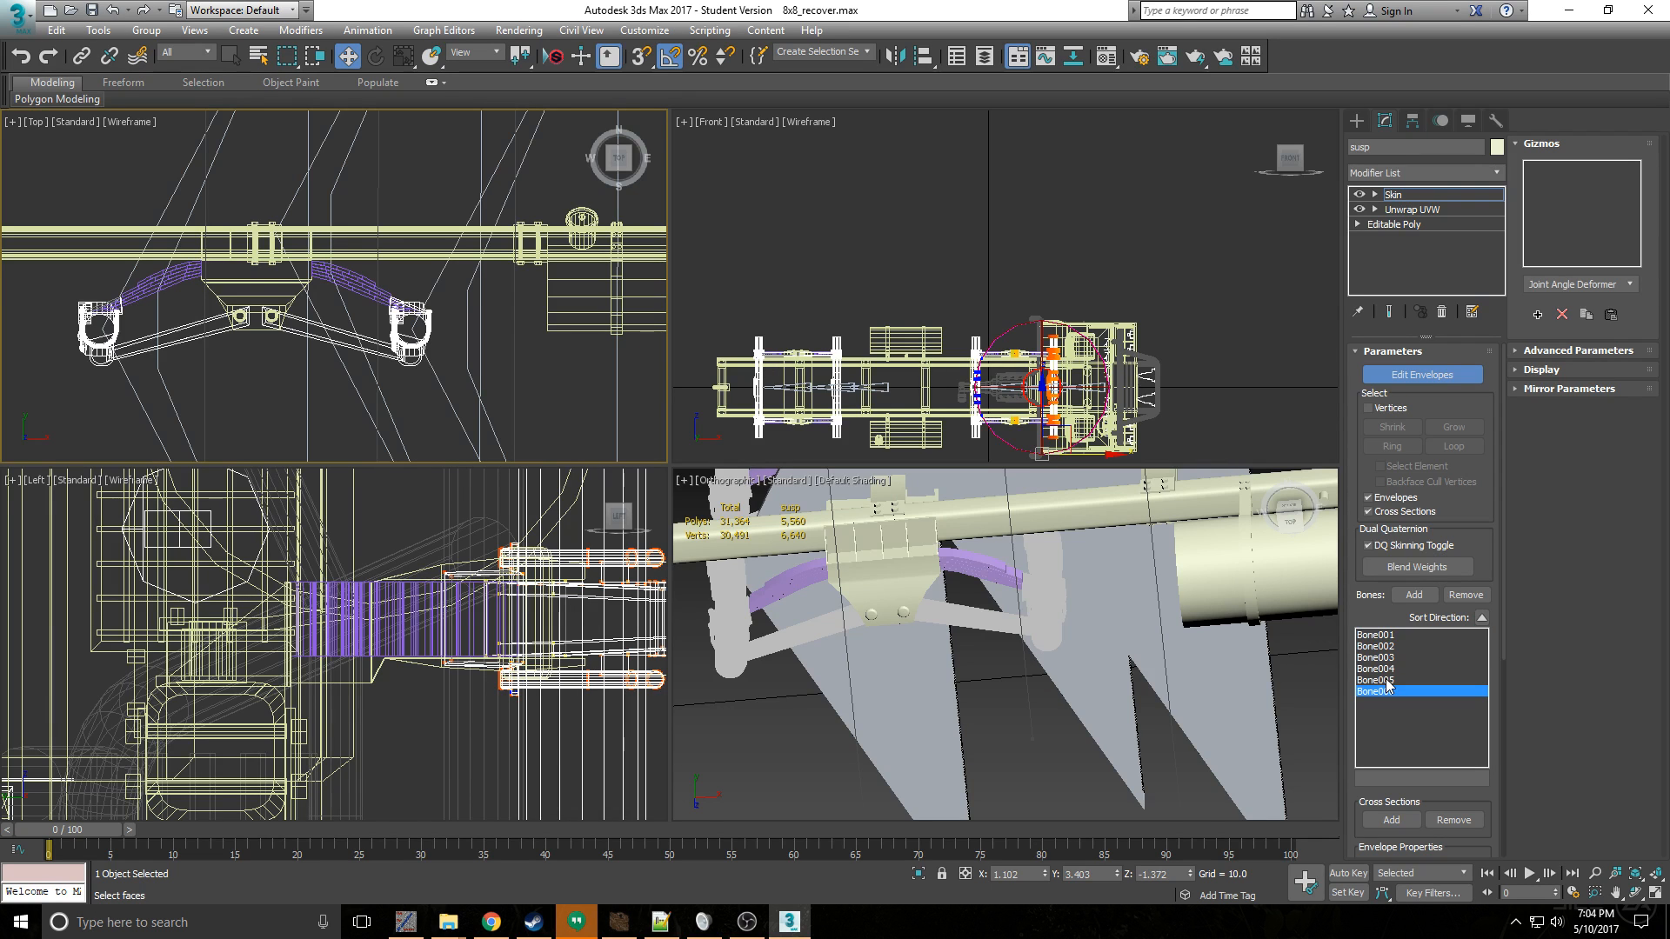
scroll(581, 331, "down", 5)
scroll(452, 327, "up", 4)
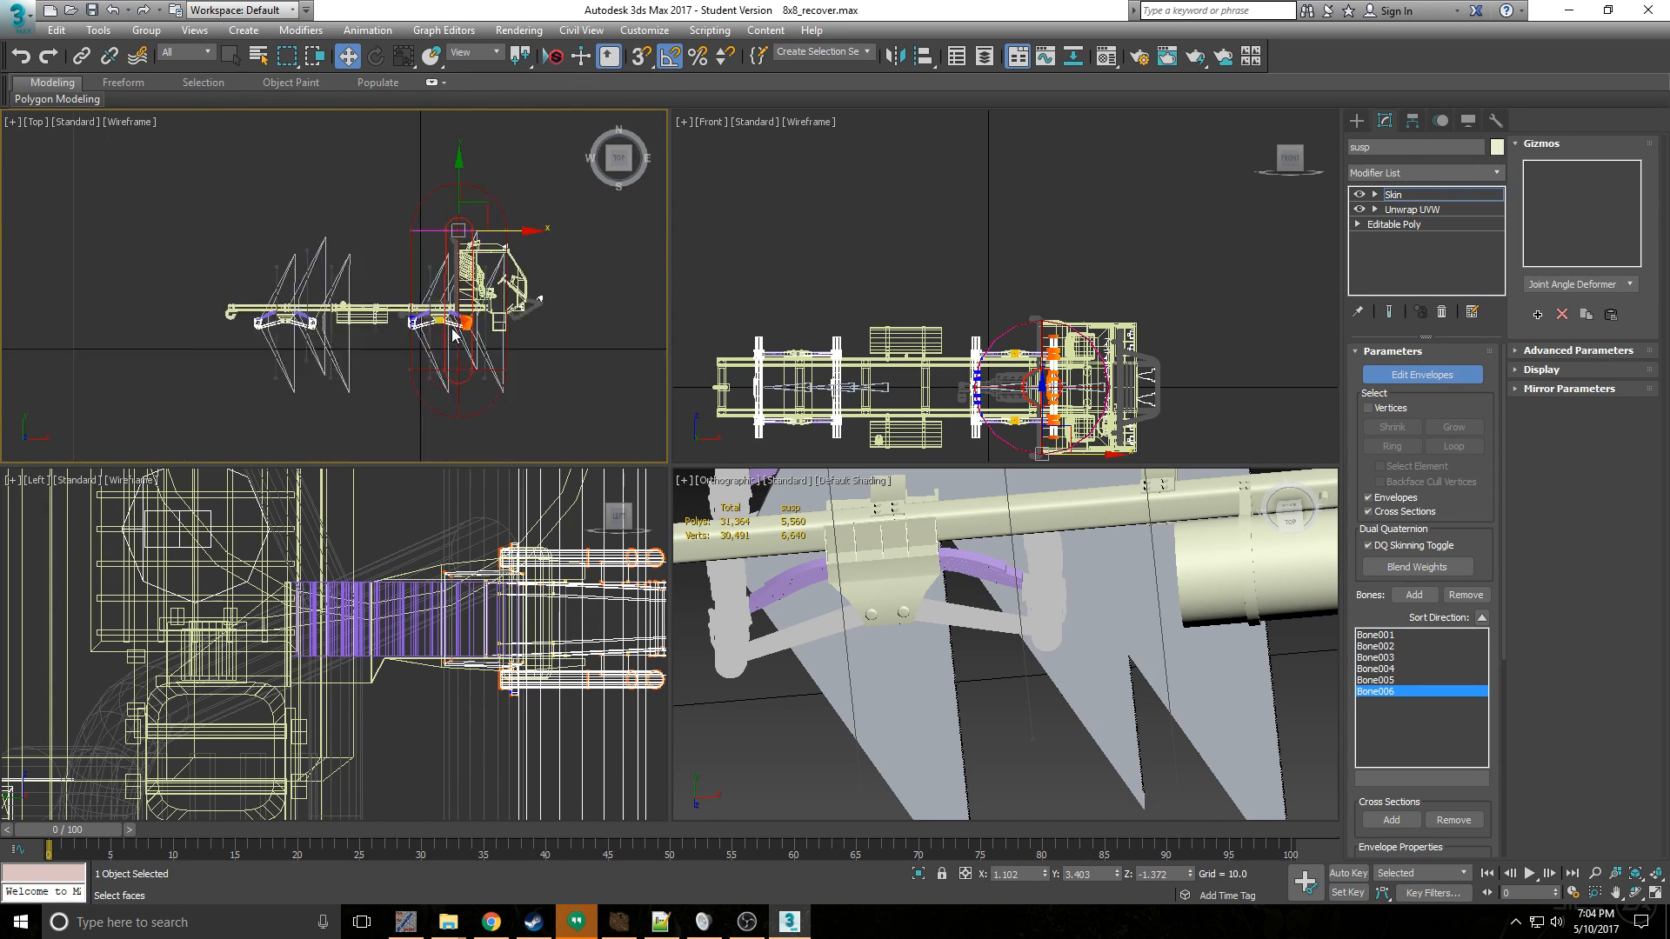
scroll(546, 273, "up", 3)
scroll(546, 273, "down", 3)
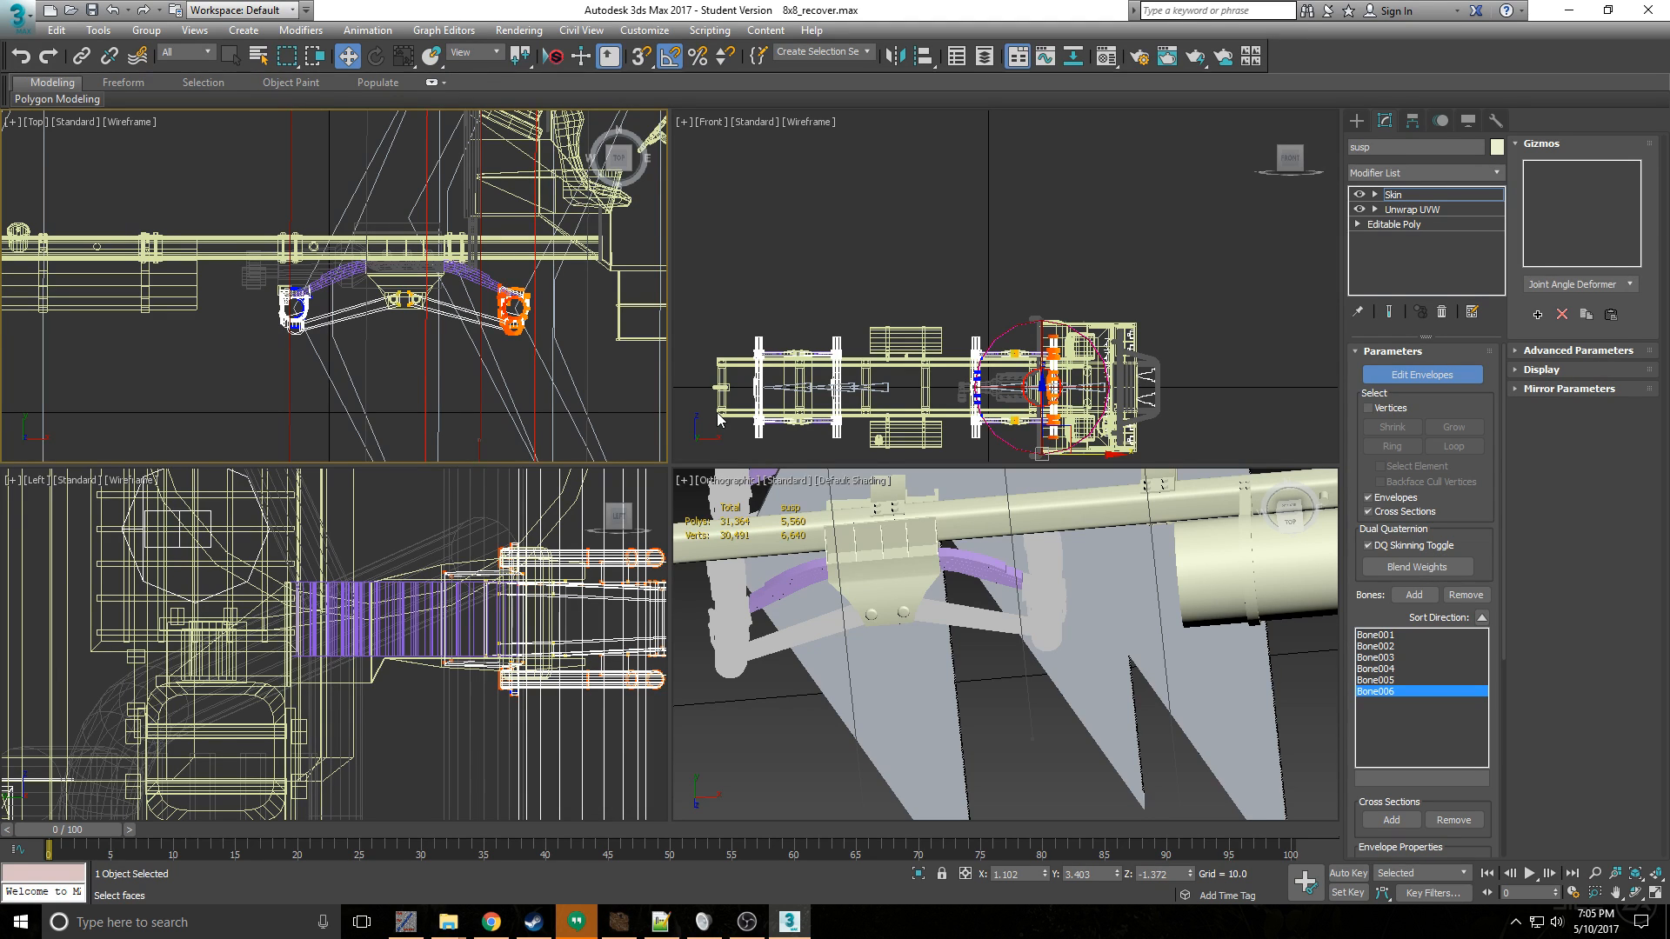
- Examine how the bones and the Bone006 envelope line up with the front and rear axle pairs in the Top view
scroll(124, 178, "down", 5)
middle_click_drag(124, 179, 263, 244)
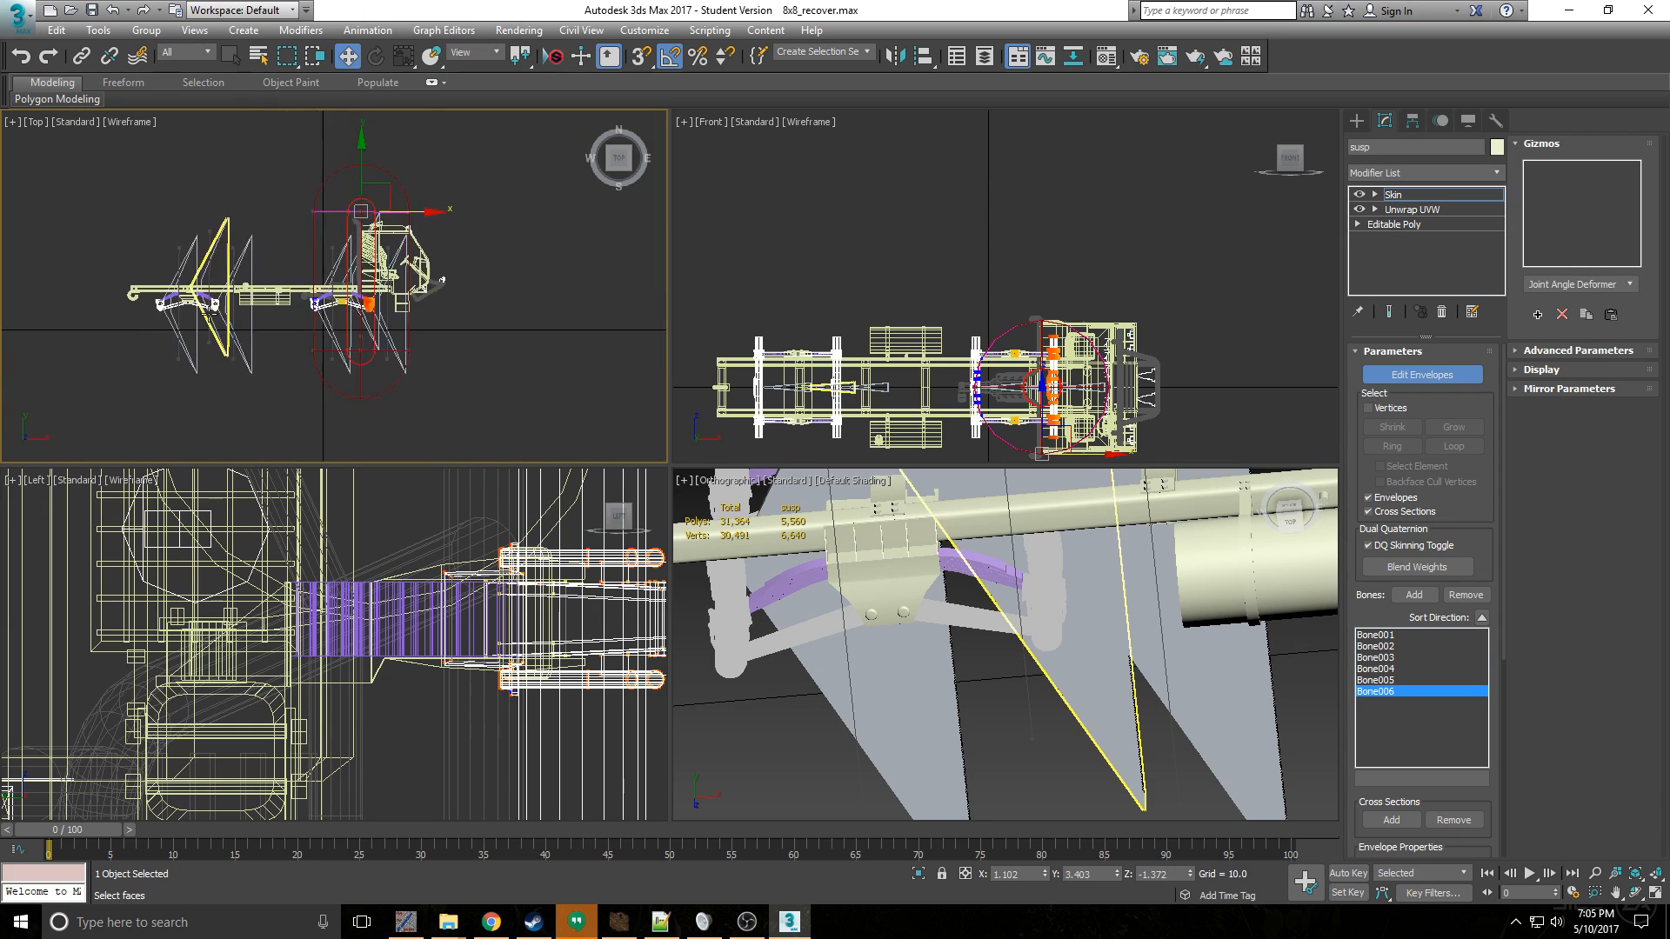
scroll(265, 243, "up", 5)
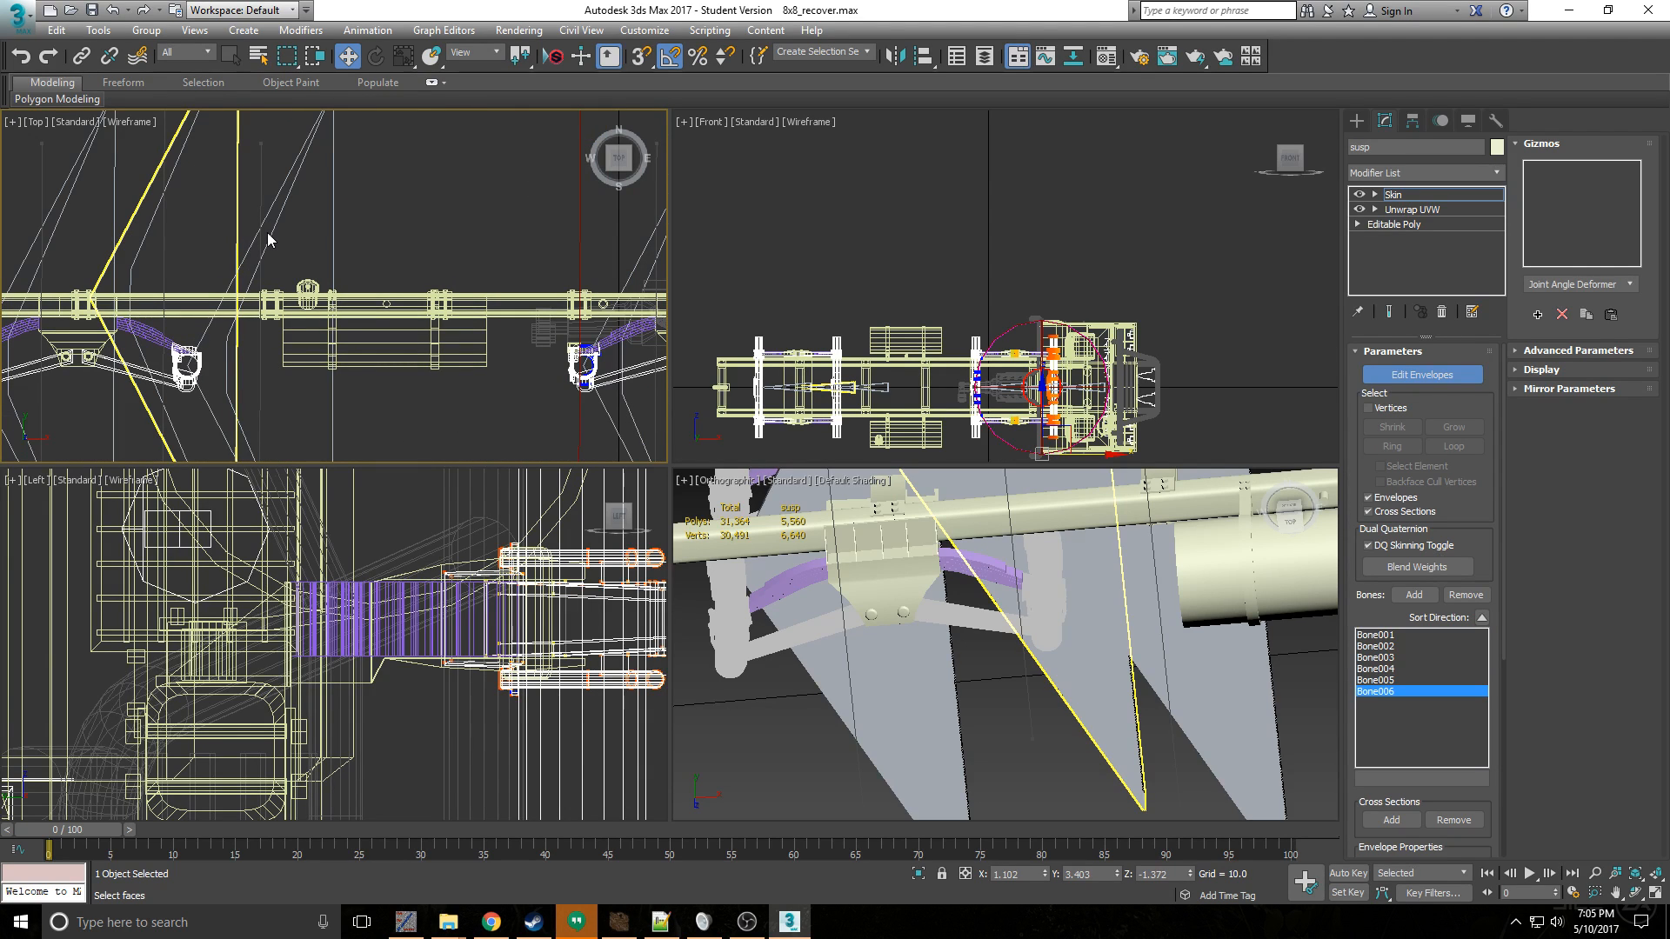
scroll(268, 232, "down", 3)
scroll(357, 304, "up", 1)
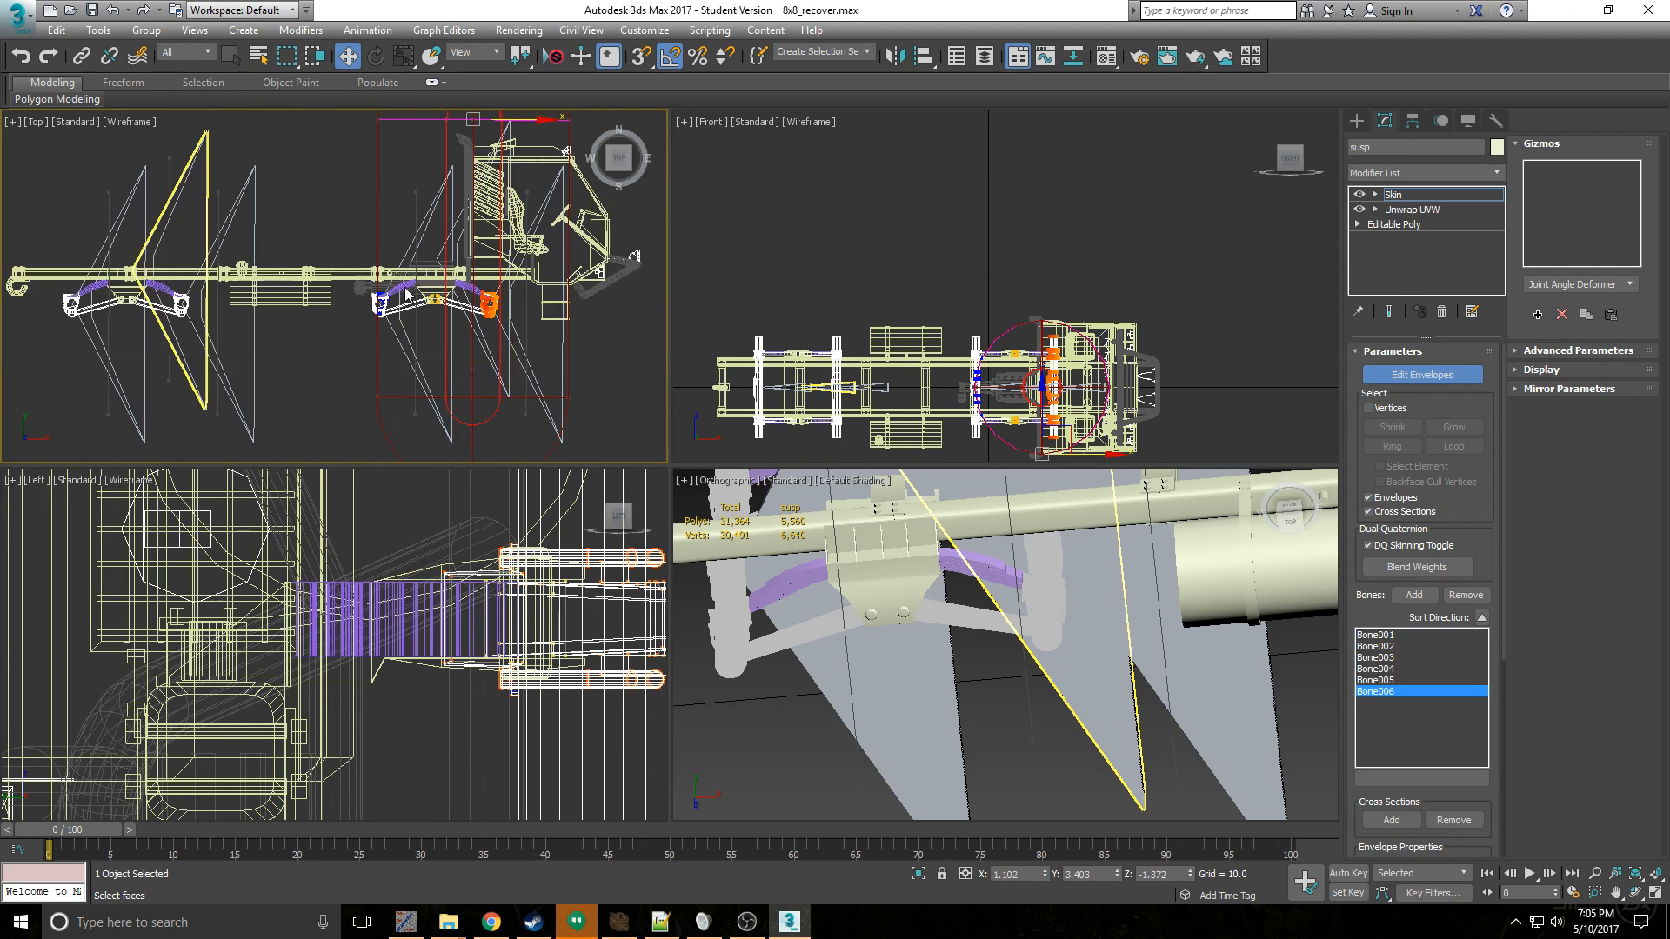
scroll(422, 253, "down", 2)
middle_click_drag(422, 253, 401, 297)
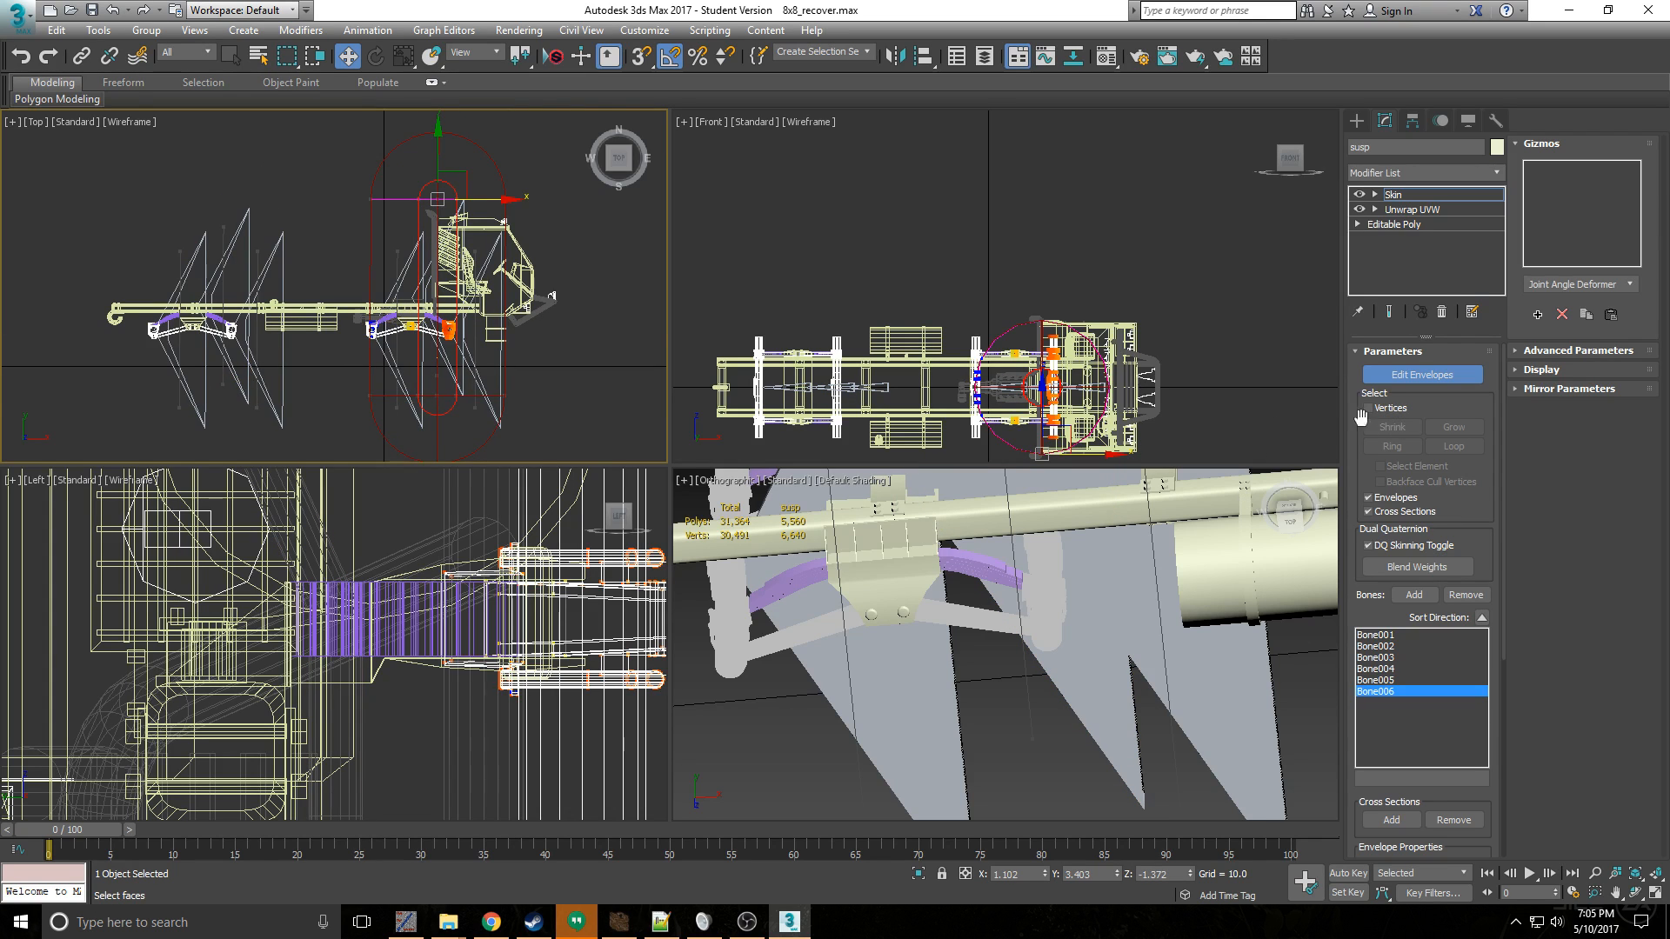
scroll(392, 357, "up", 6)
middle_click_drag(391, 356, 595, 420)
scroll(414, 363, "down", 4)
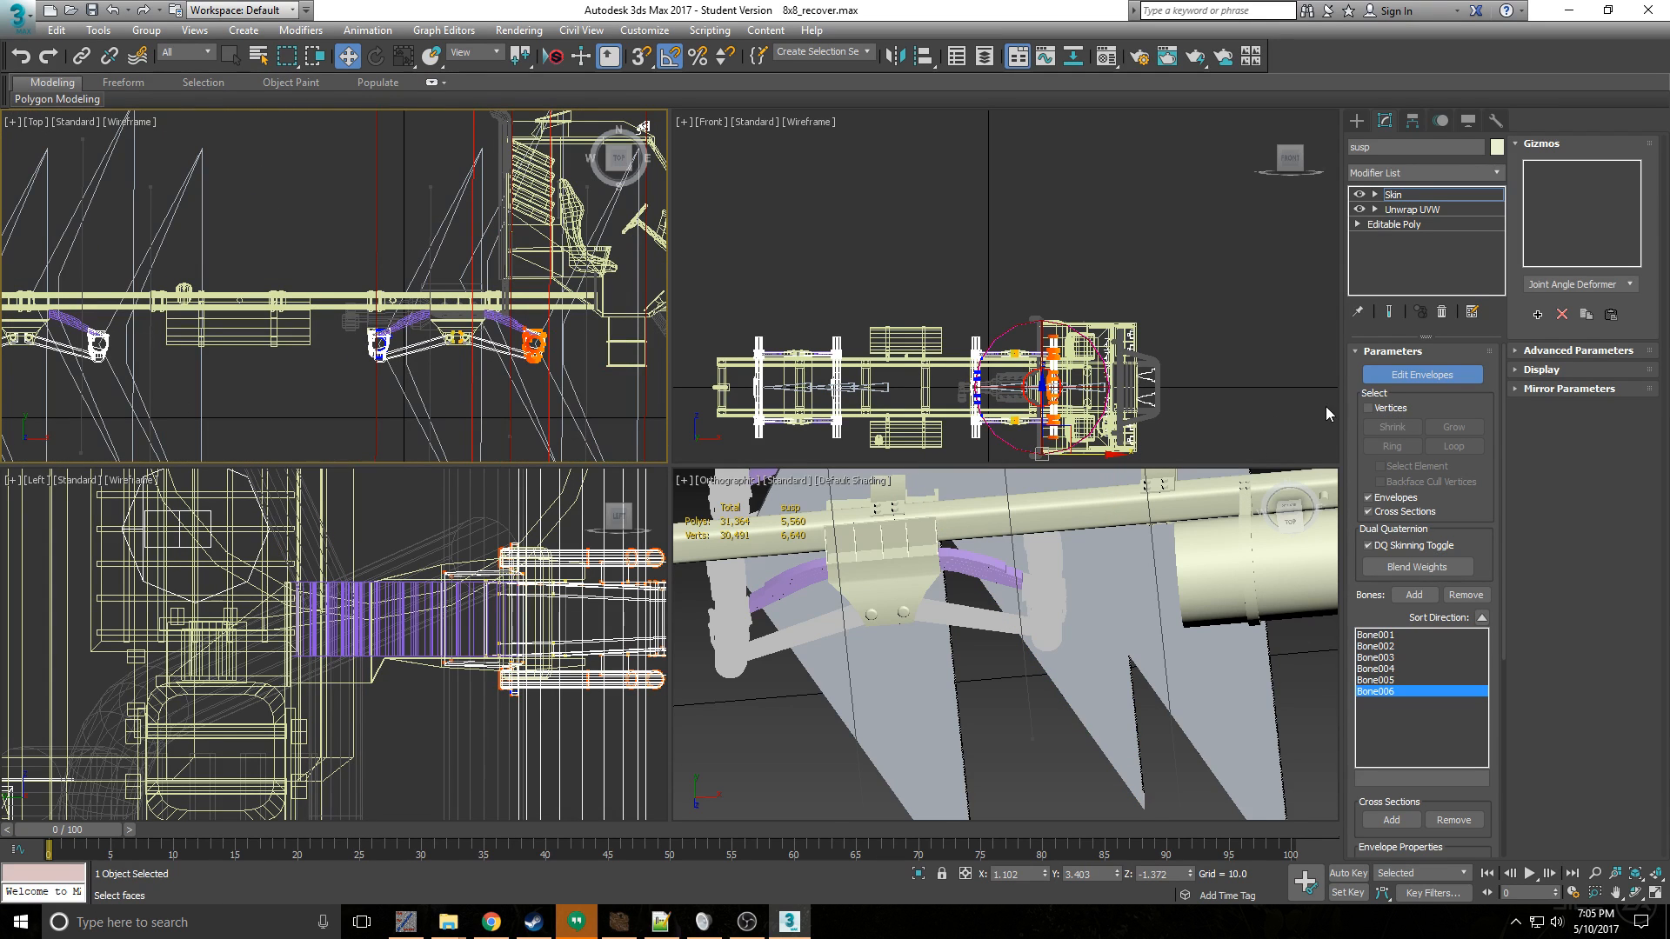
- Enable vertex selection for the Skin and turn off the Envelopes and Cross Sections filters
left_click(1376, 408)
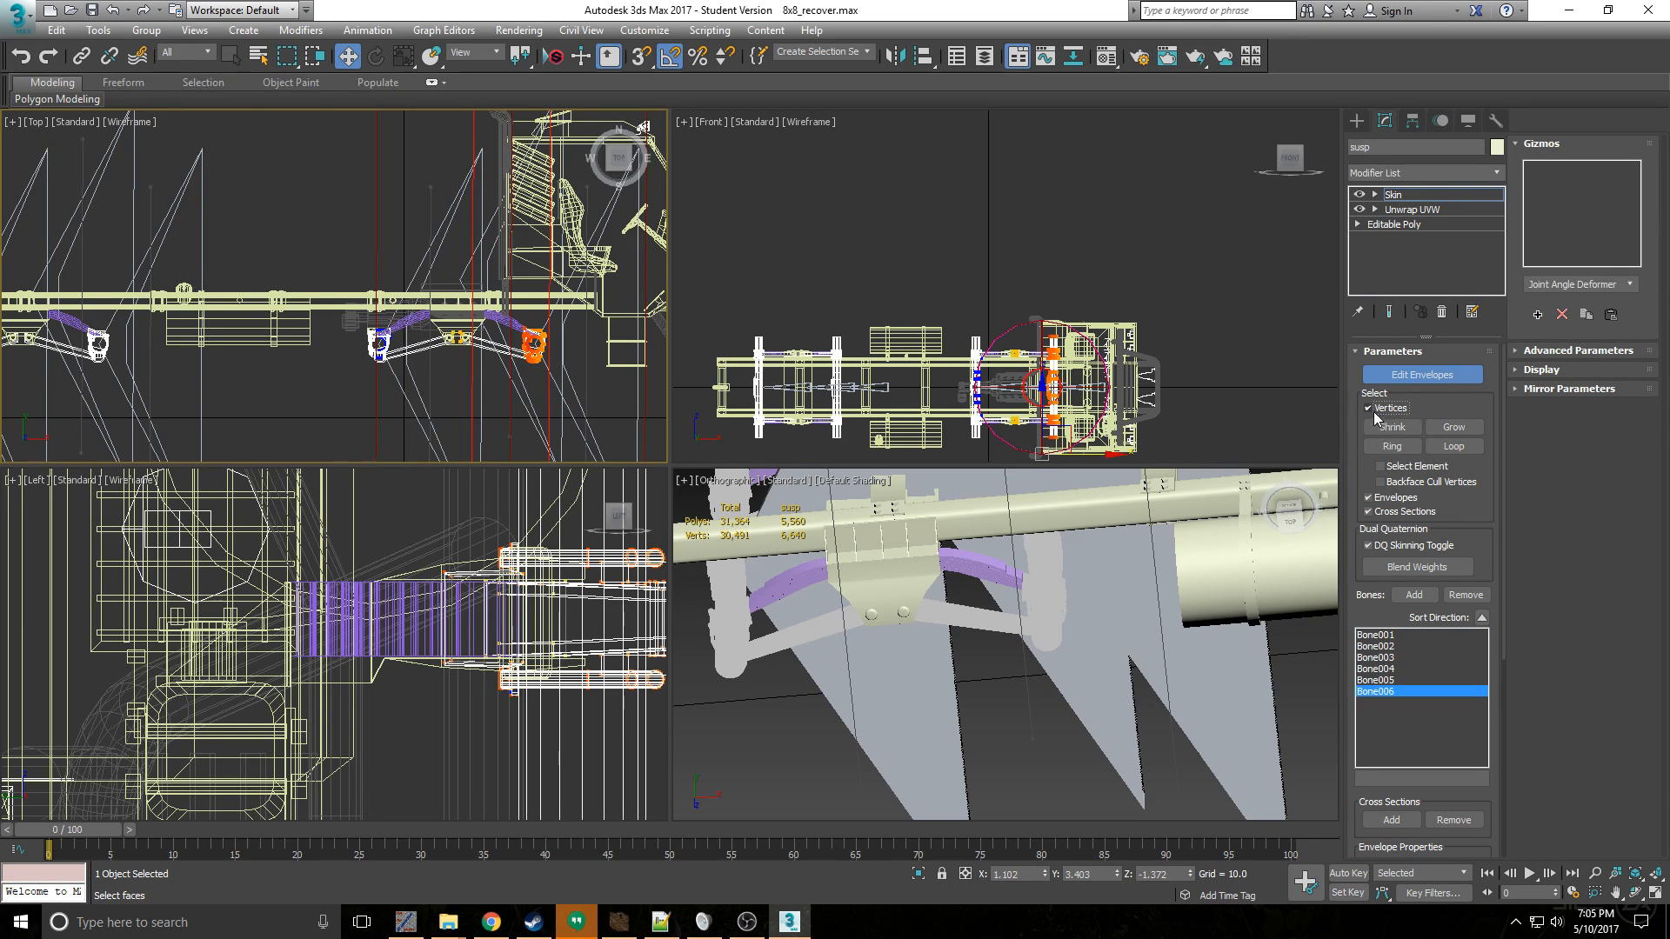
left_click(1394, 513)
left_click(1390, 498)
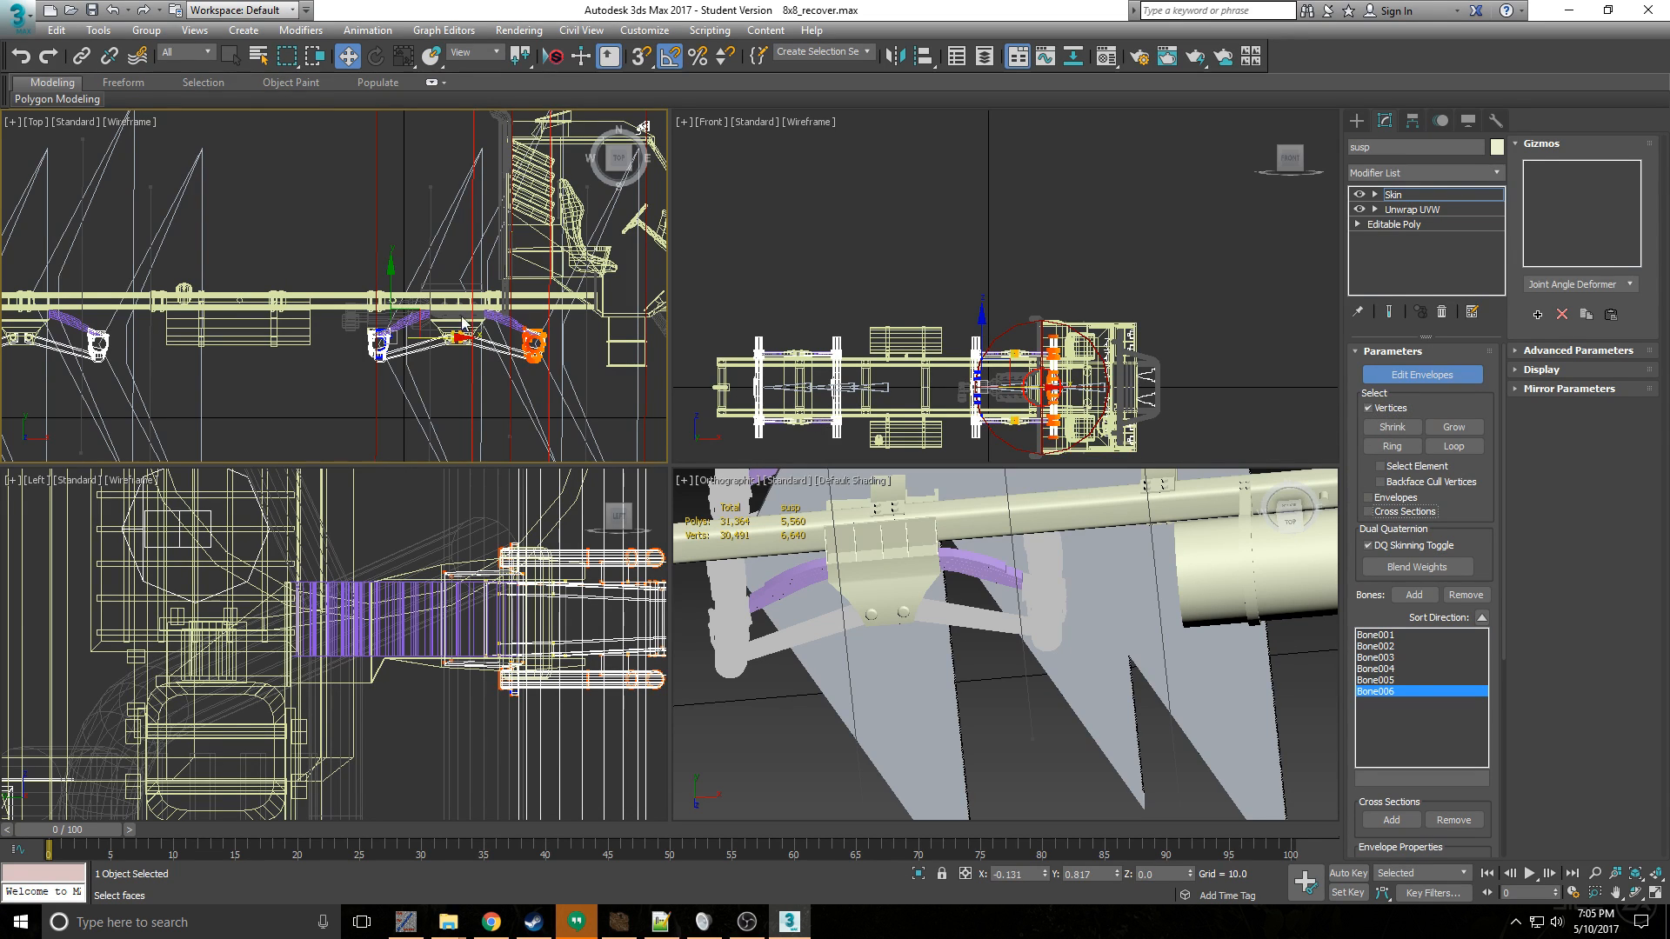
- Select the foremost axle's vertices and weight them to Bone001 with an absolute effect of 1.0
scroll(549, 377, "up", 3)
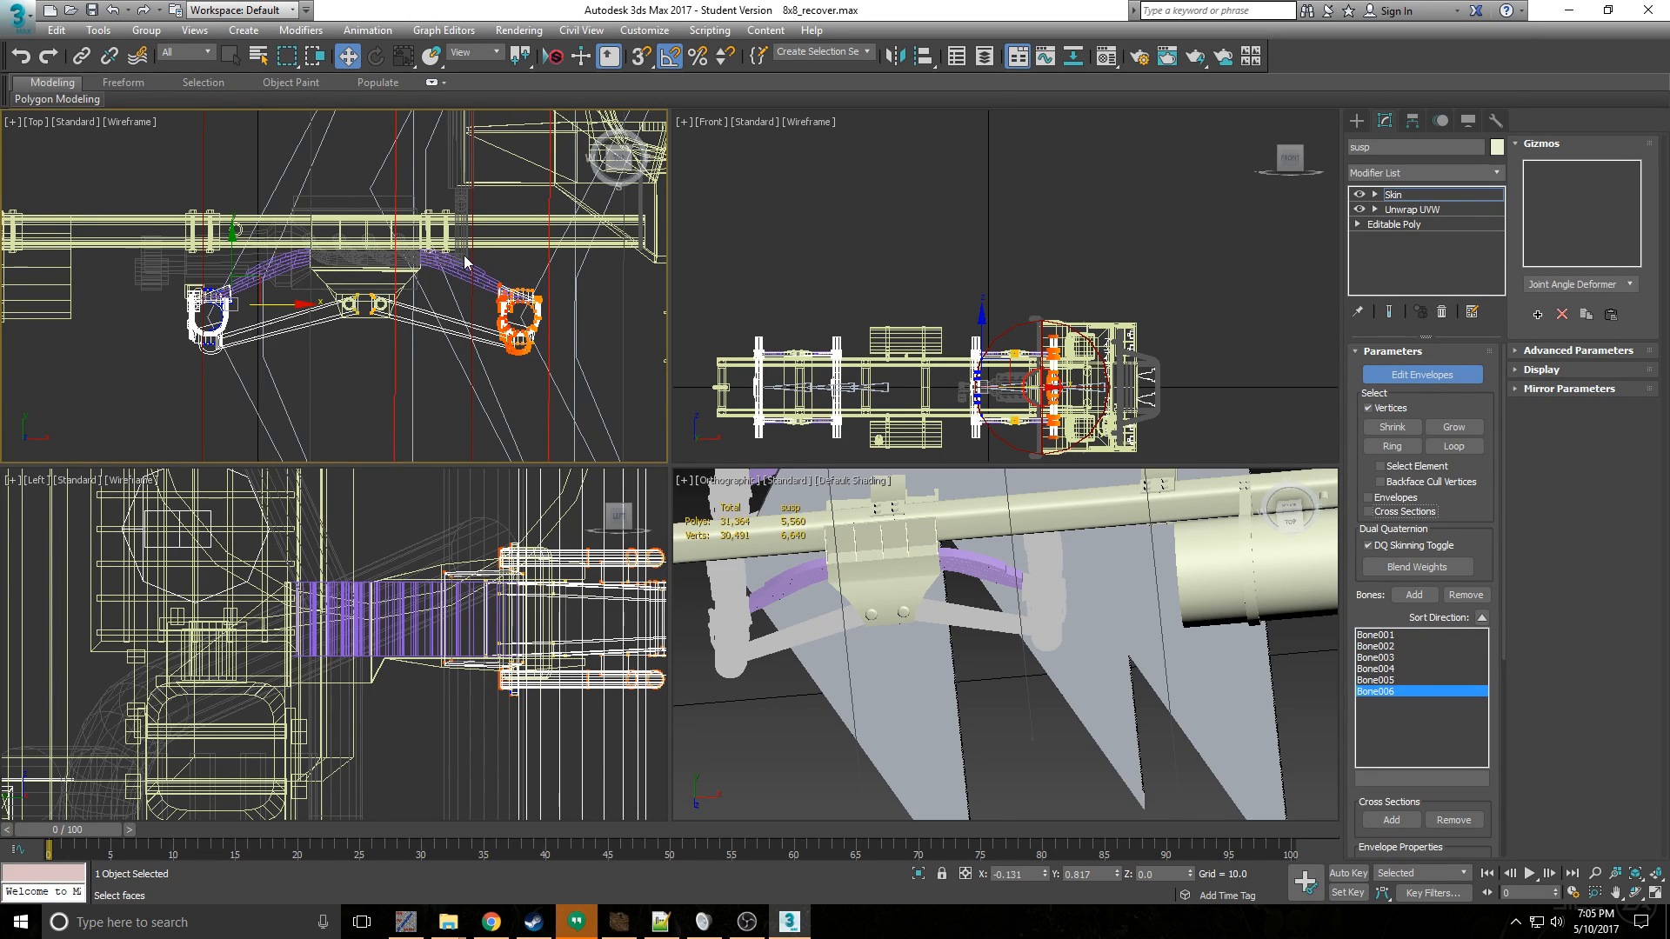
left_click_drag(498, 252, 541, 352)
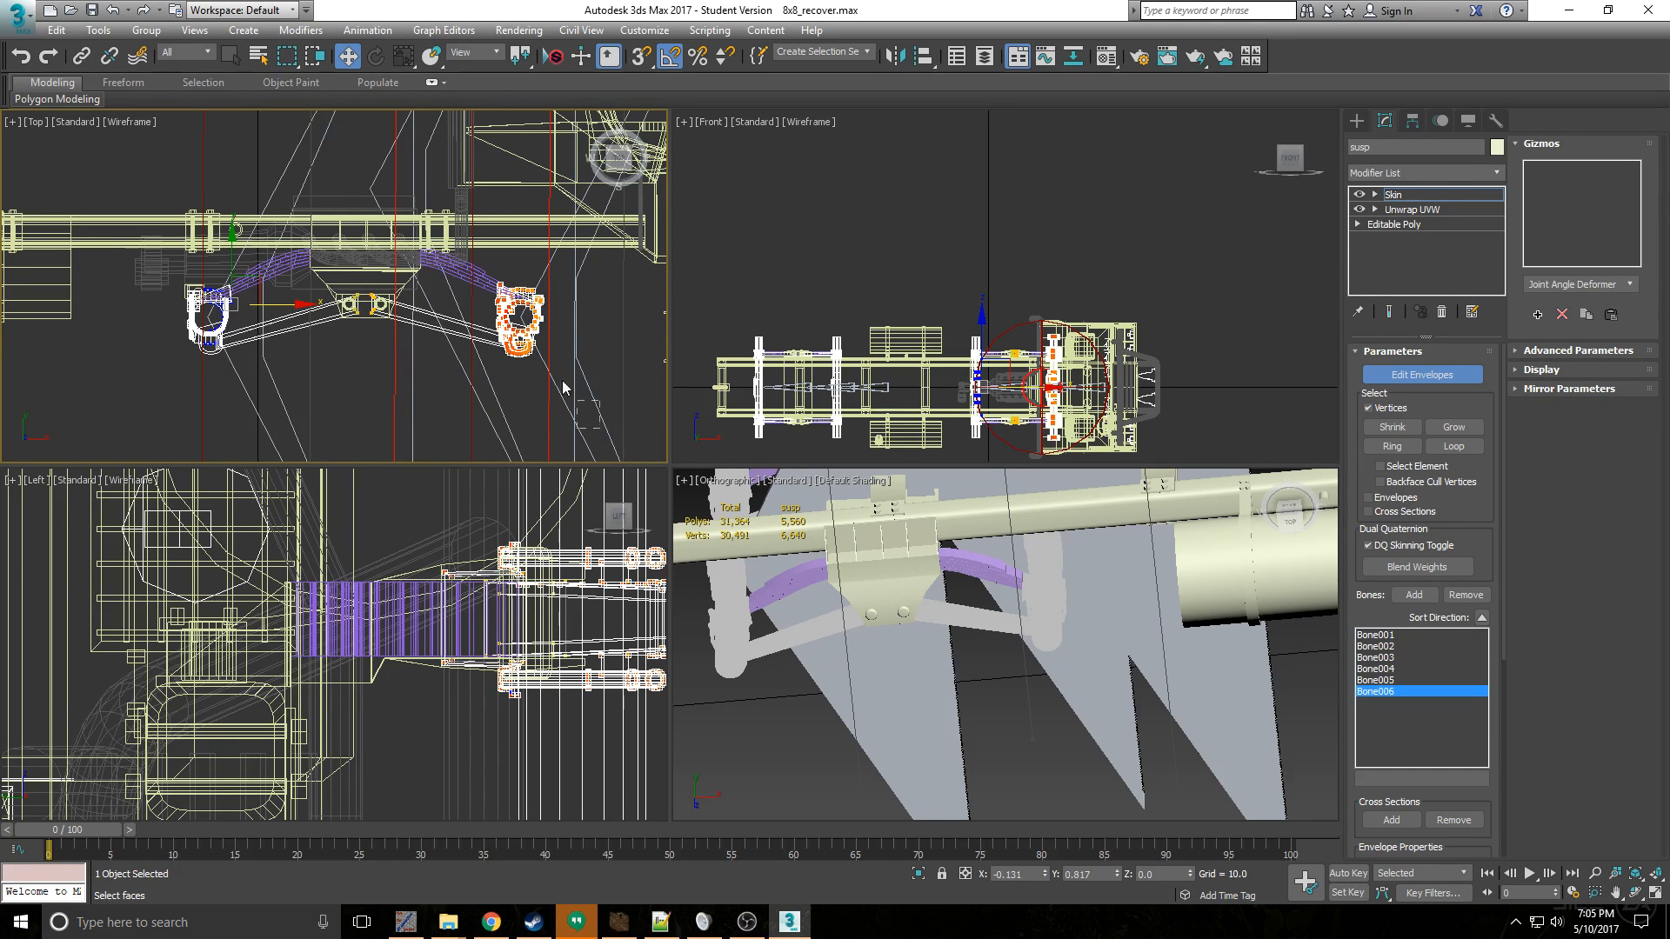
left_click_drag(1374, 595, 1368, 403)
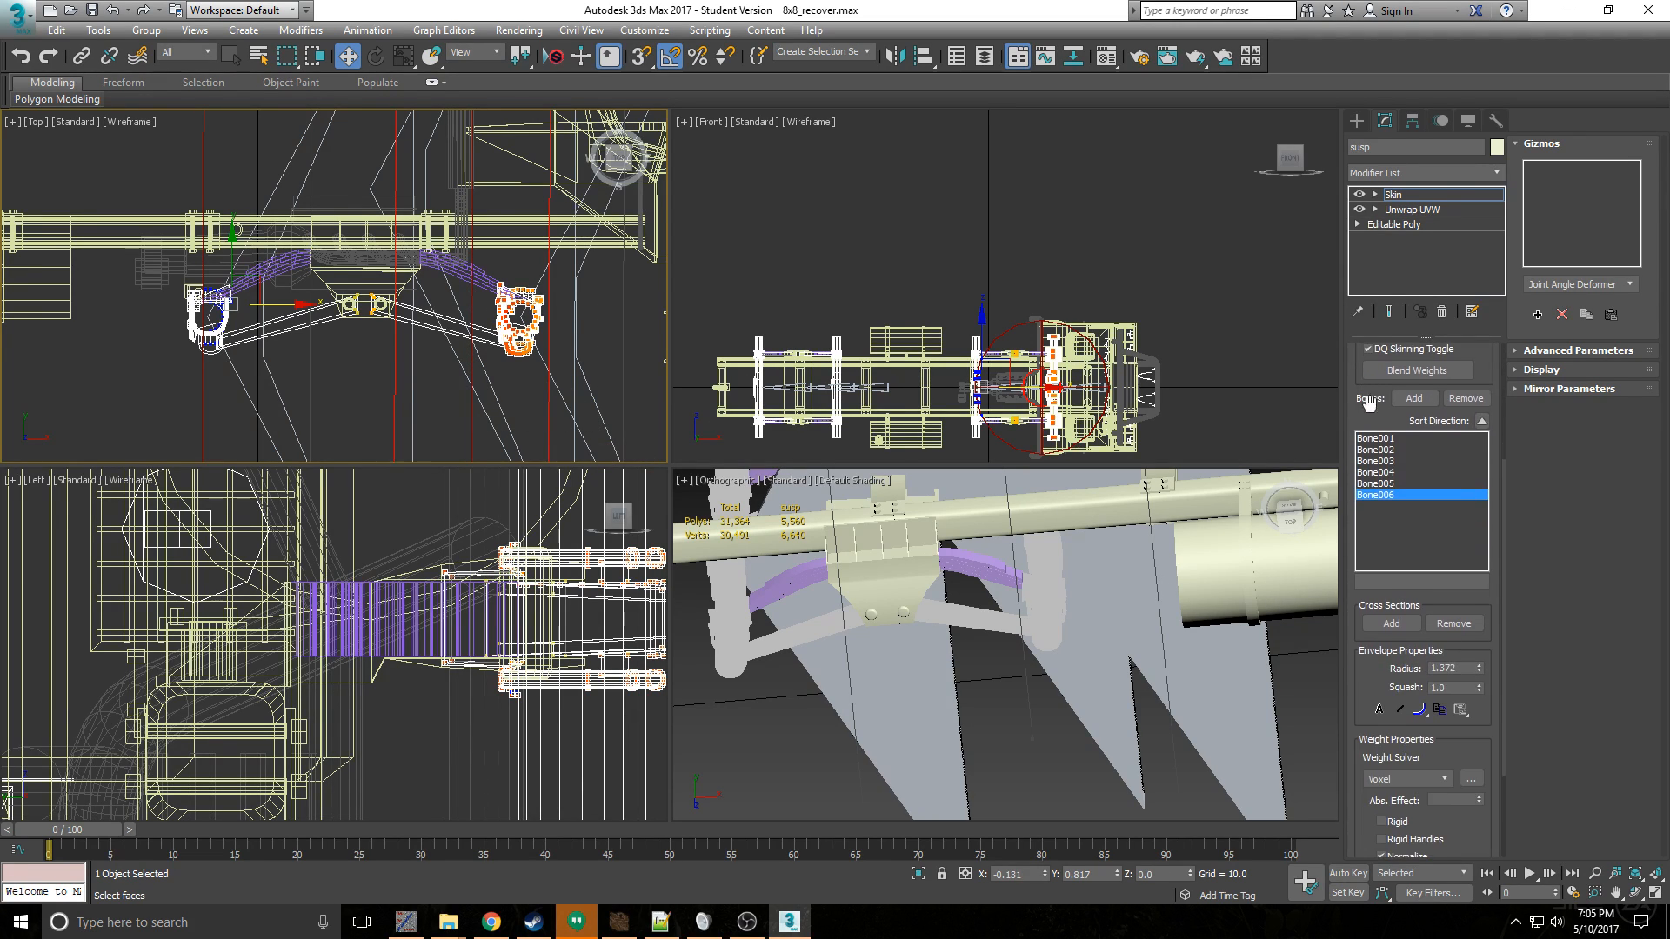
left_click(1375, 438)
scroll(525, 278, "down", 5)
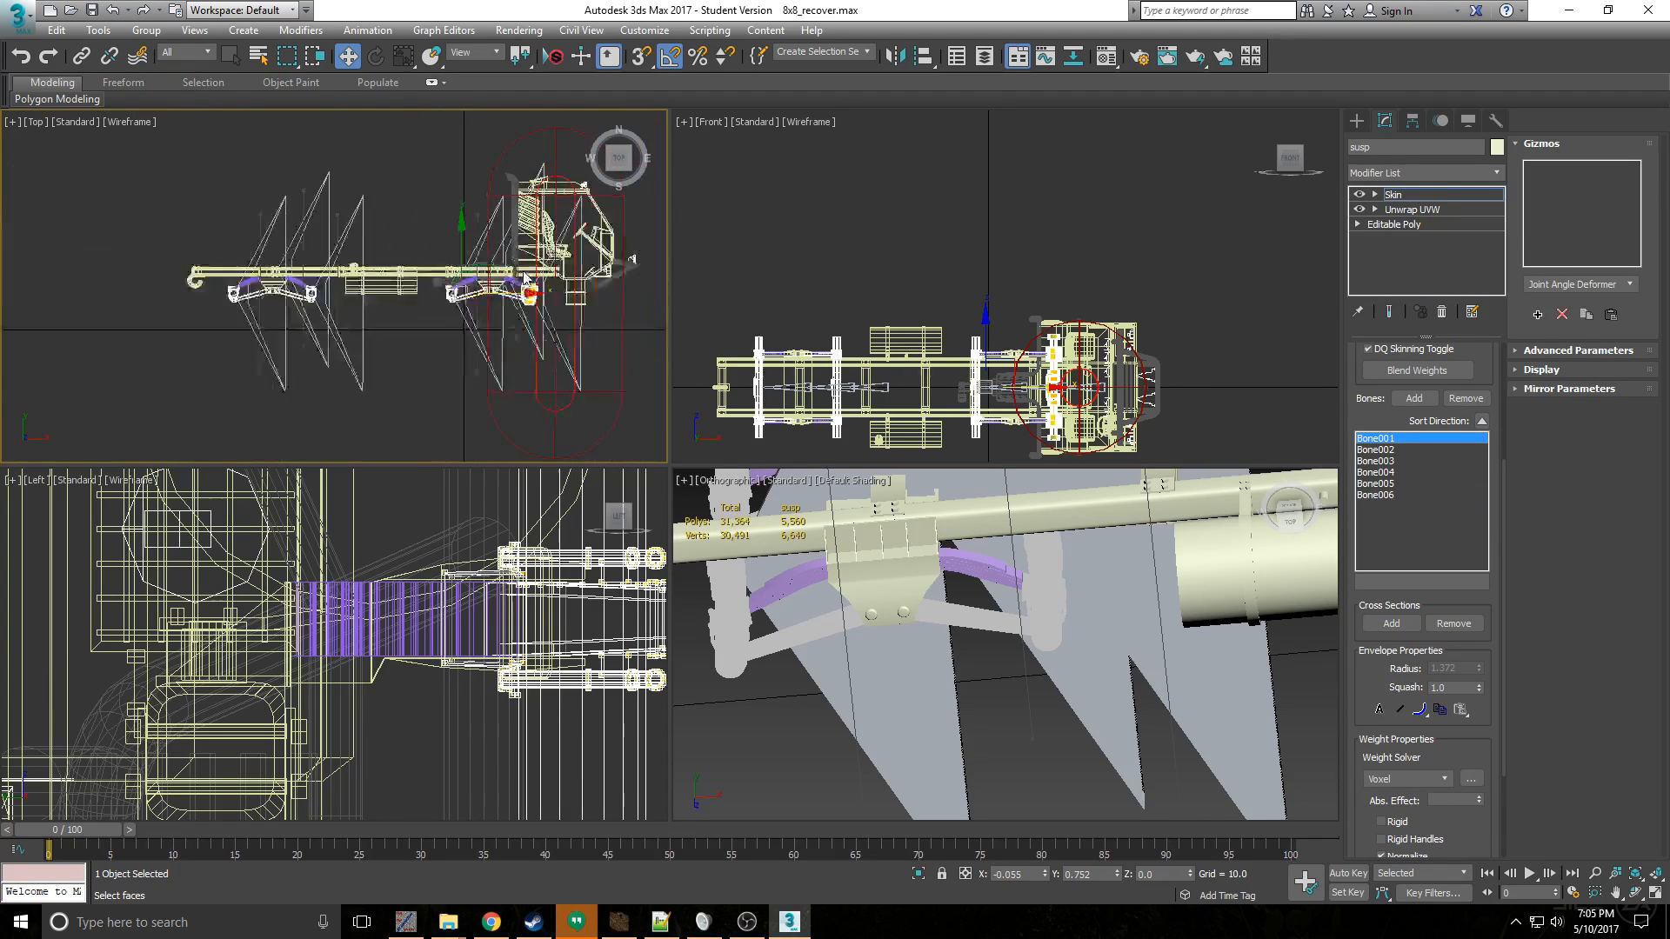
scroll(526, 279, "up", 8)
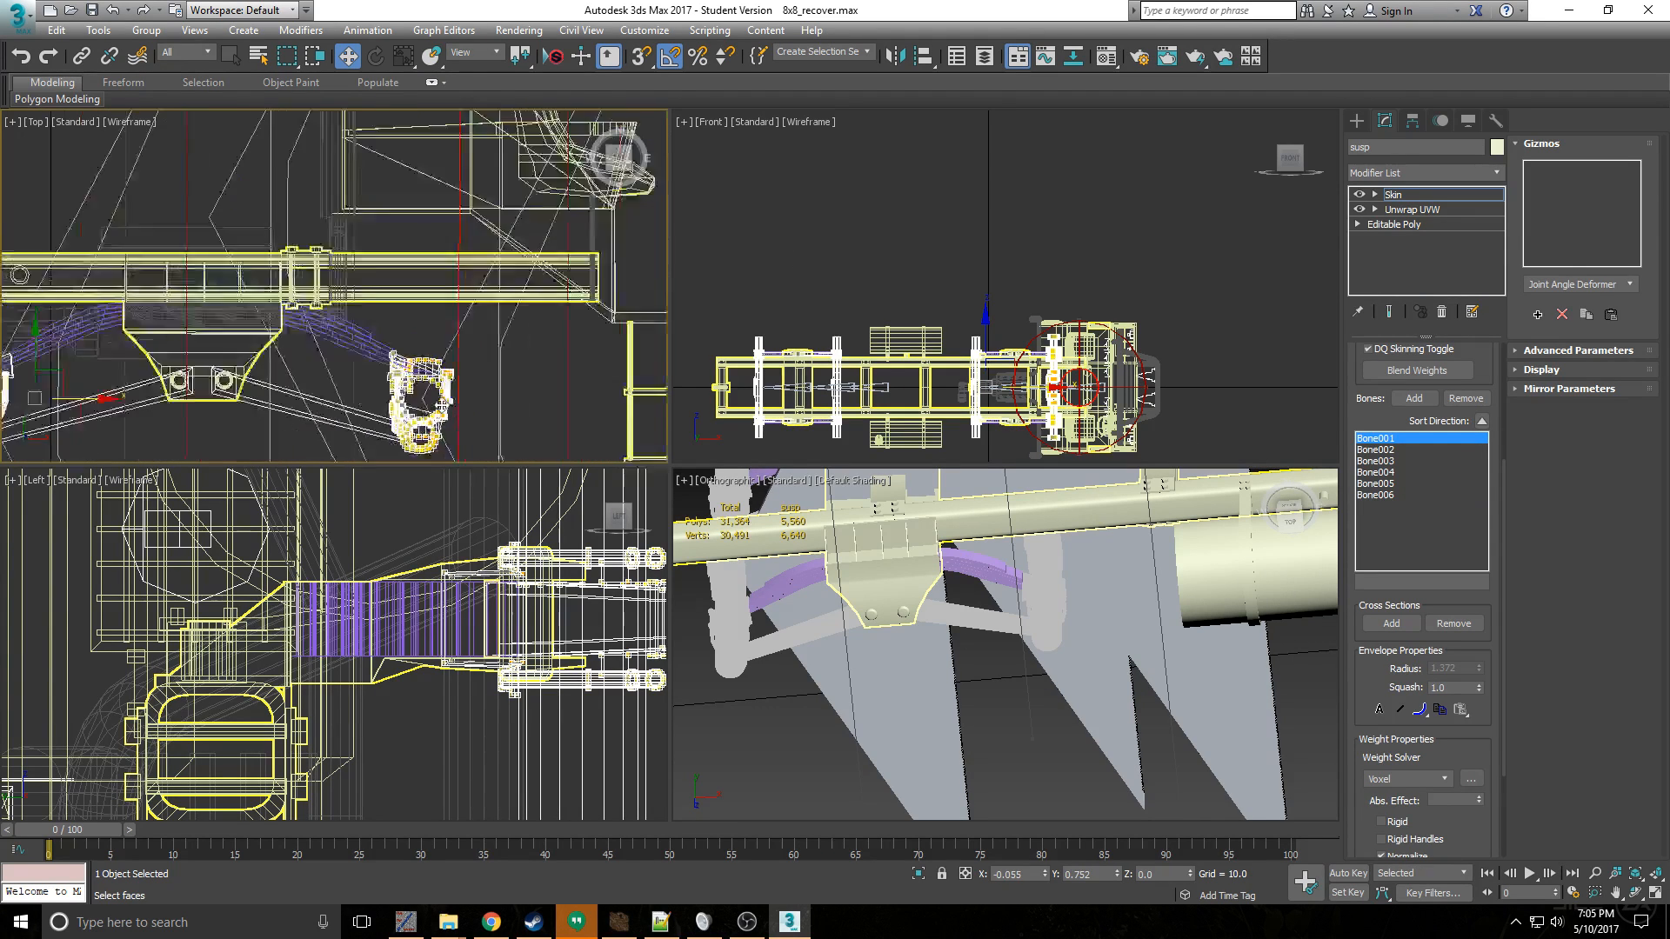
scroll(450, 273, "down", 4)
left_click_drag(1371, 603, 1370, 466)
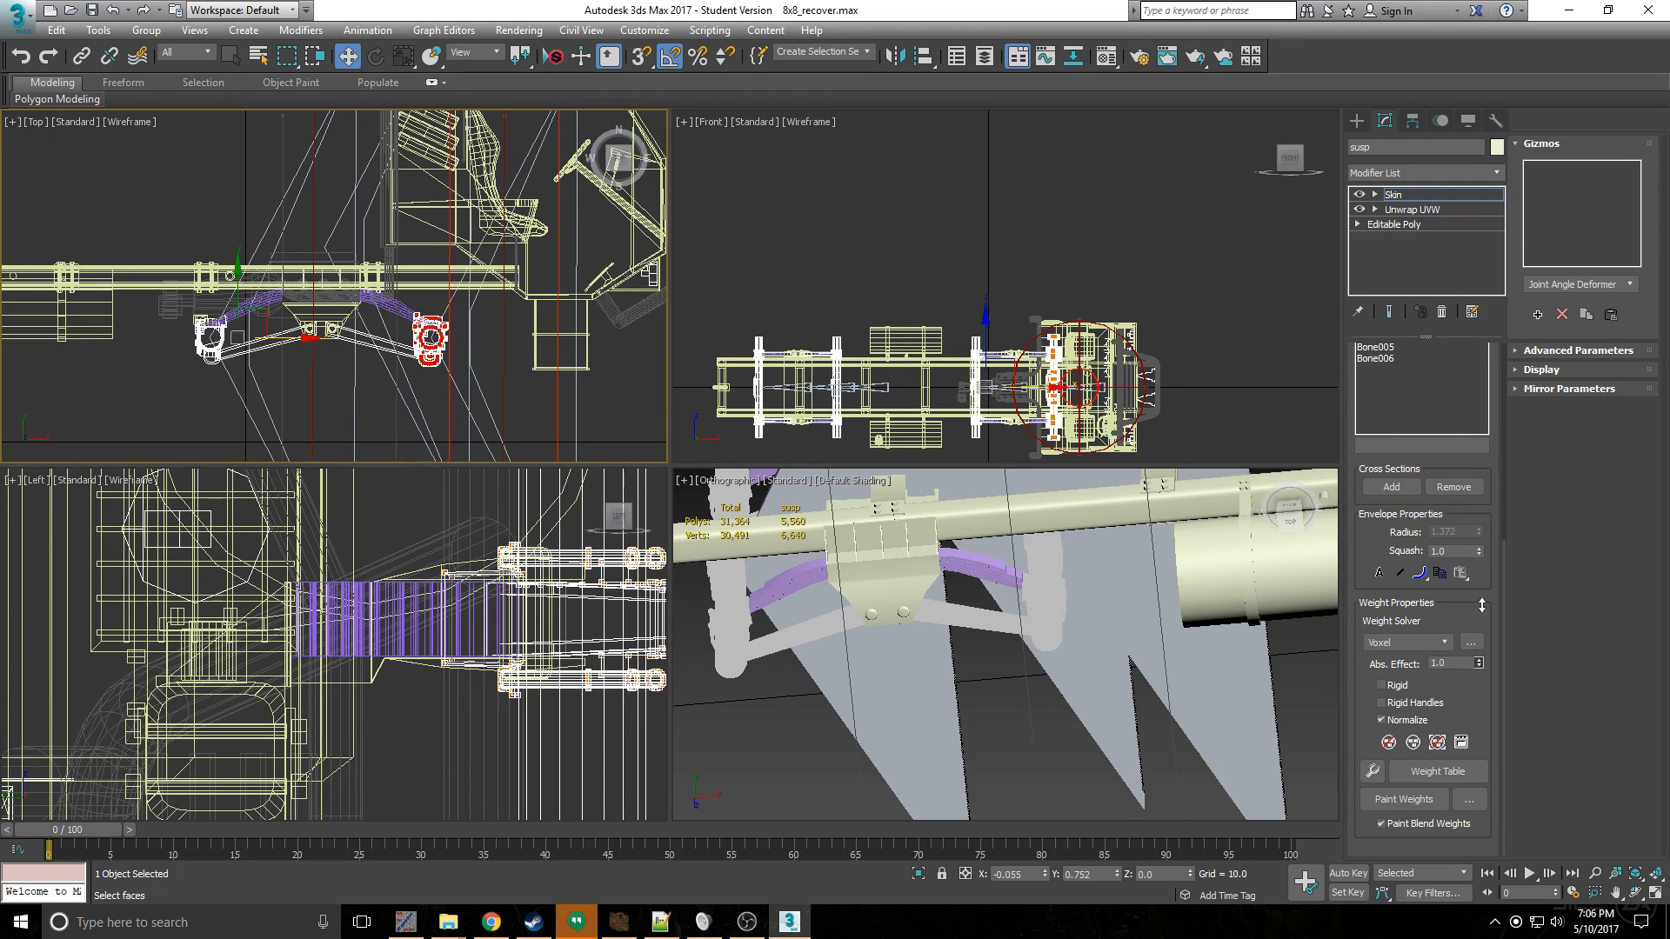
- Select the second axle's vertices, weight them fully to Bone002, and deselect them
left_click_drag(148, 294, 253, 400)
scroll(1354, 400, "up", 3)
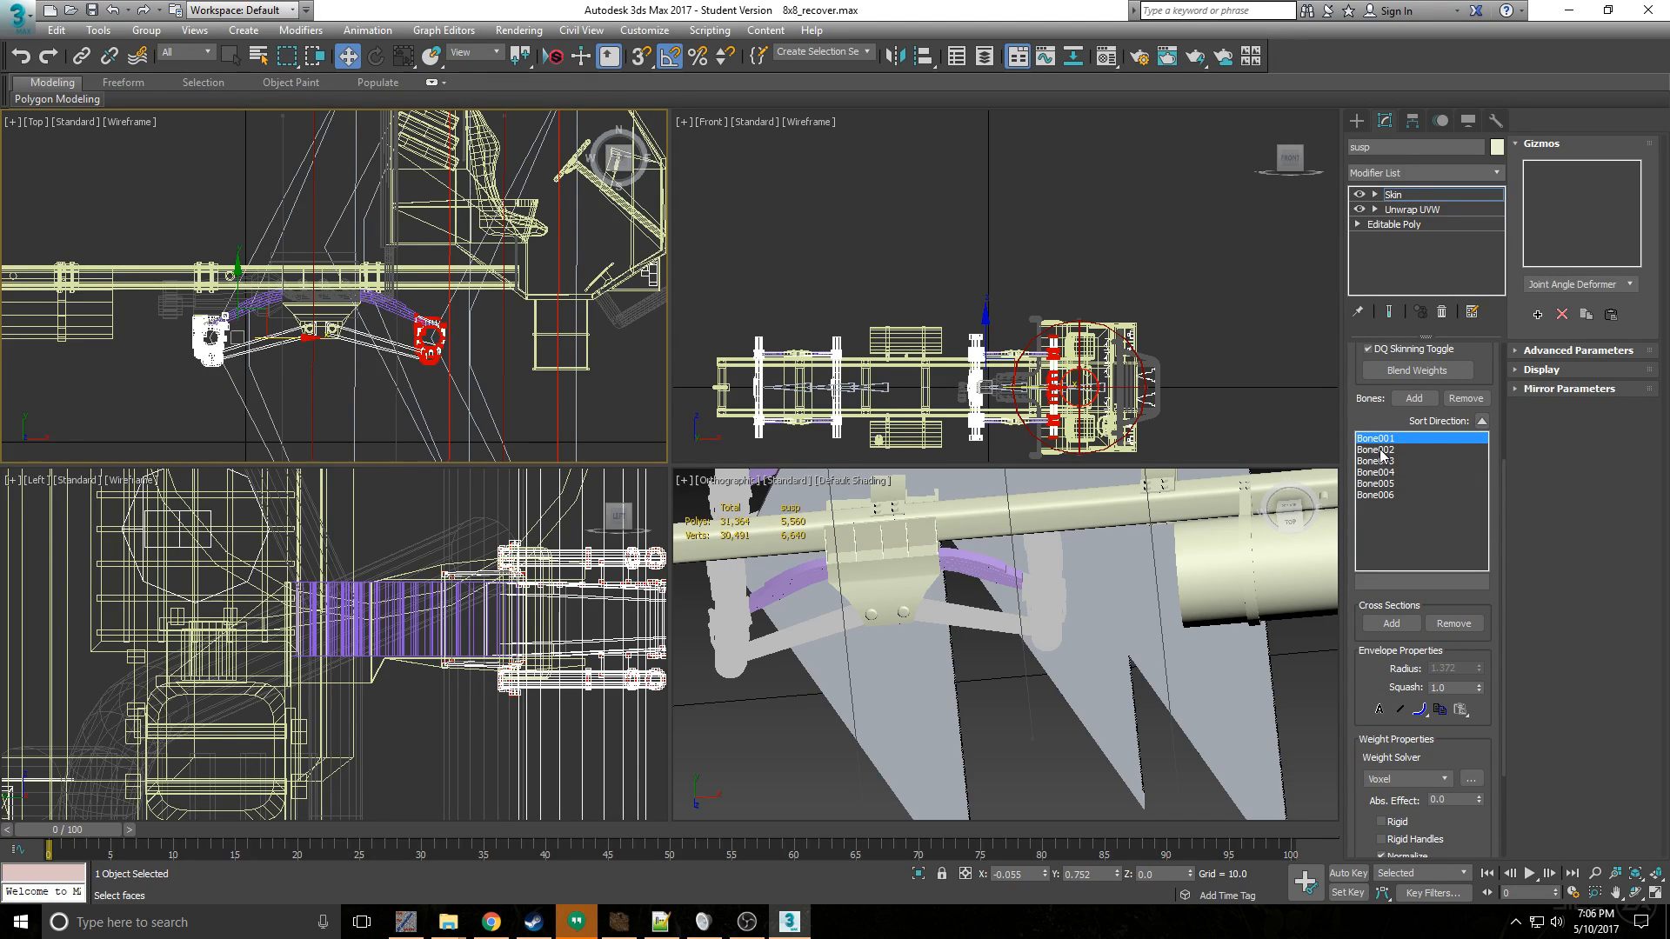
left_click(1379, 450)
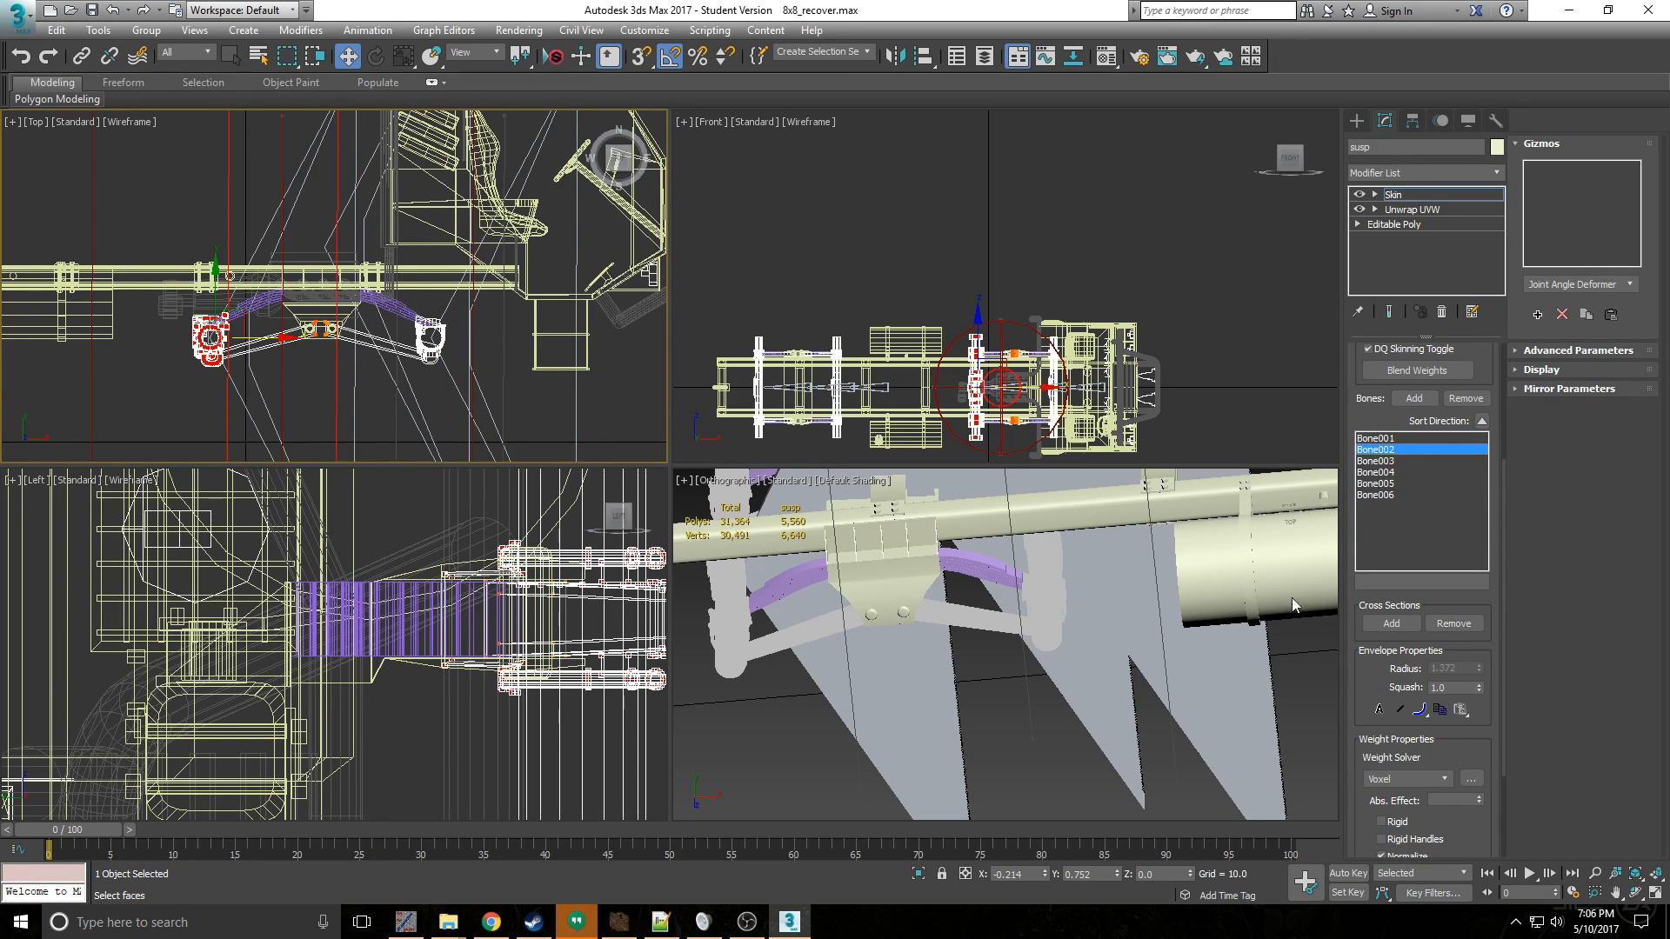
left_click_drag(1480, 800, 1475, 513)
left_click(304, 385)
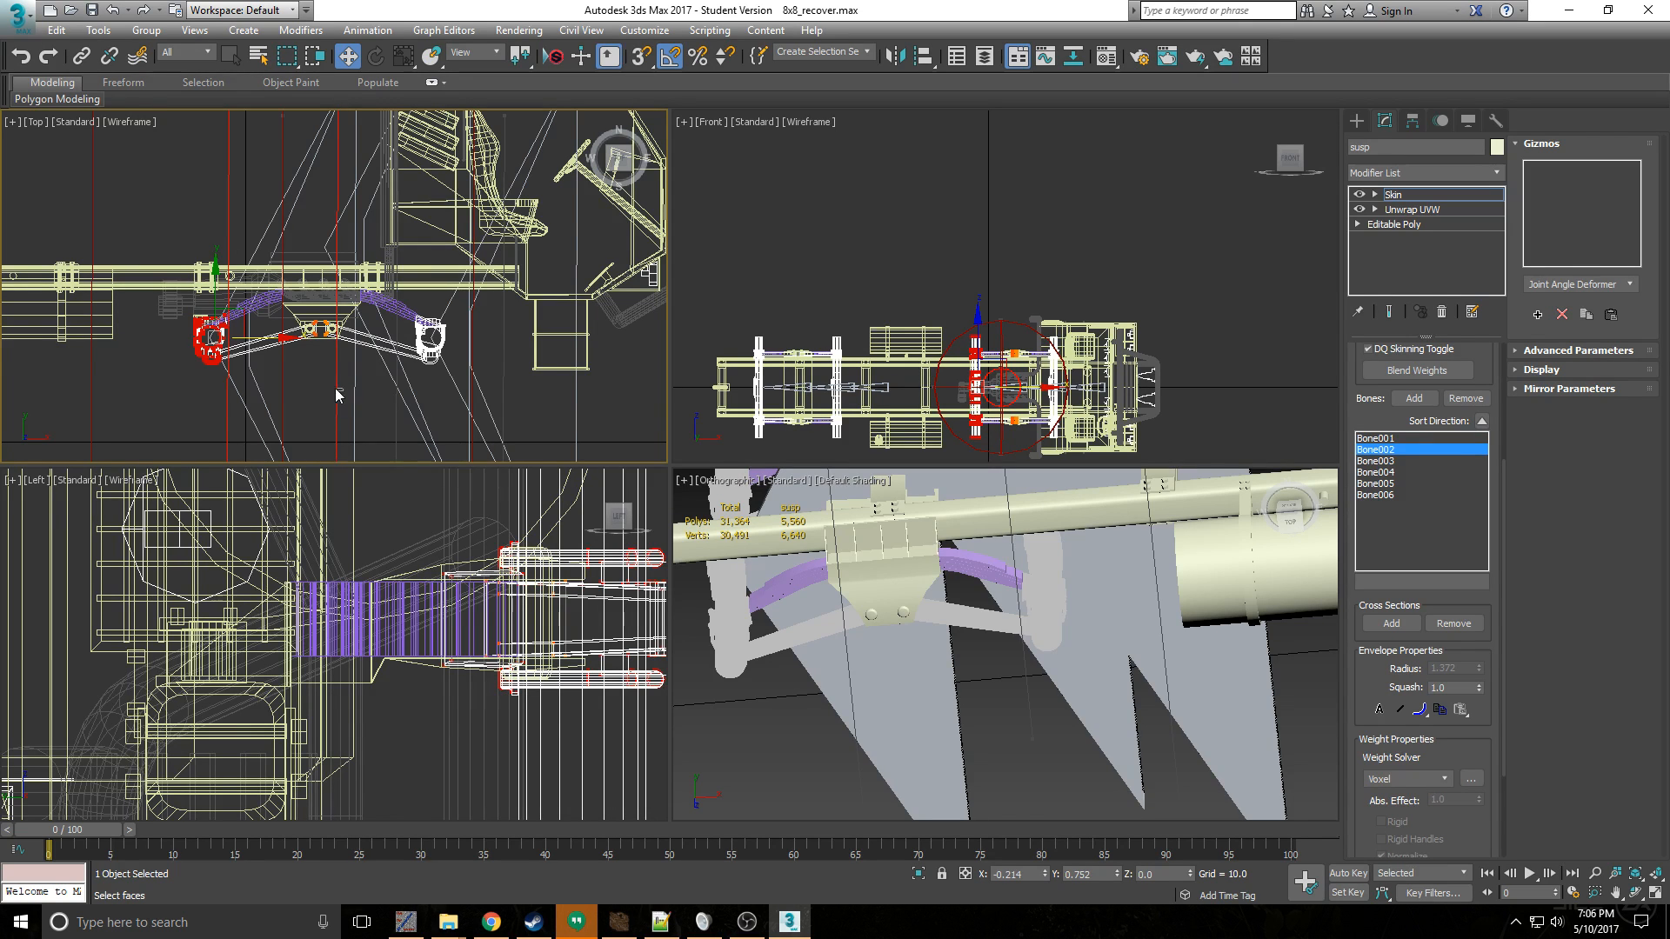
- Inspect the link-arm ends at the front central bracket and compare the influences of Bone003 and Bone001 on the front axle pair
scroll(300, 313, "up", 5)
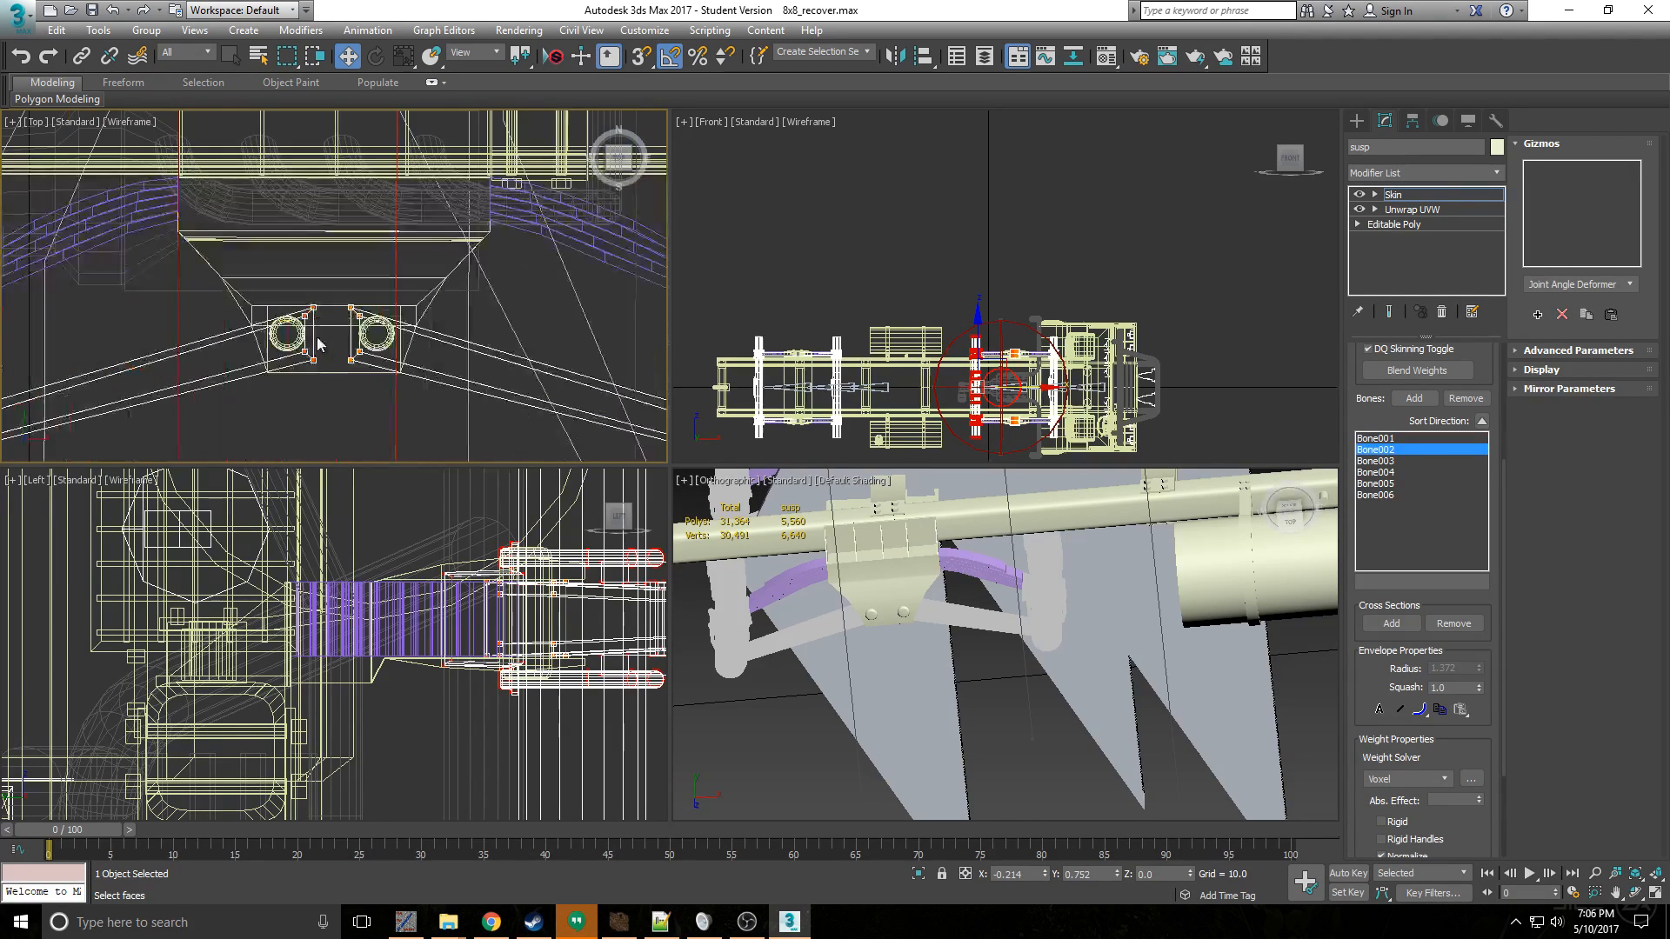
scroll(313, 343, "down", 5)
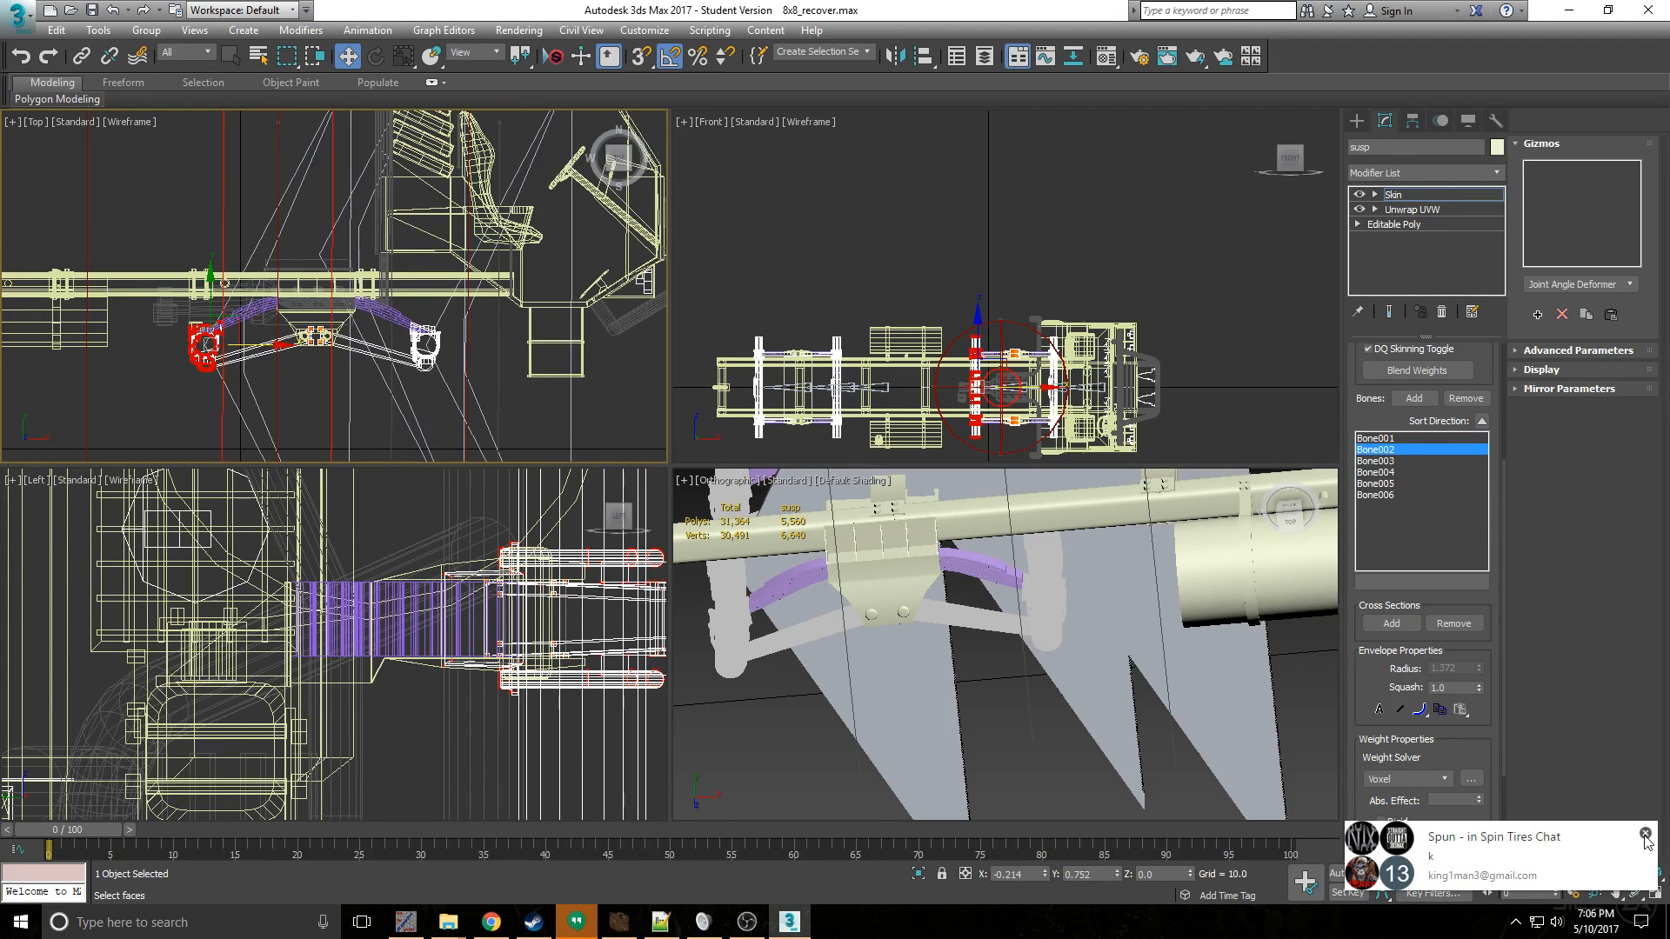
left_click(1645, 833)
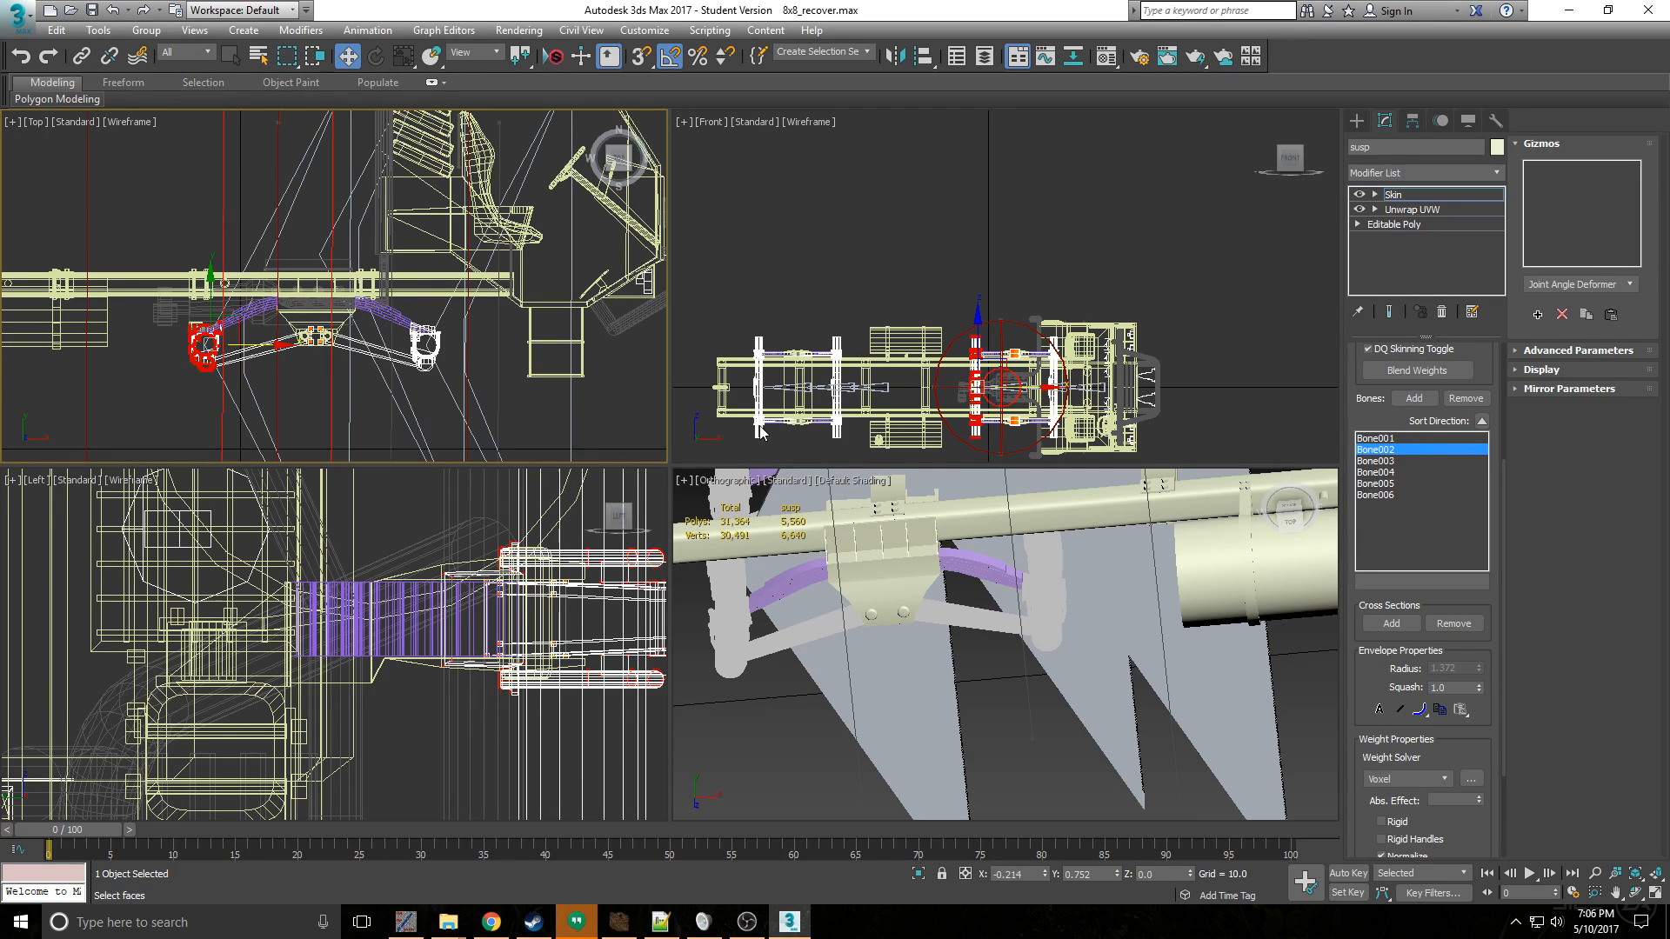
left_click(1379, 461)
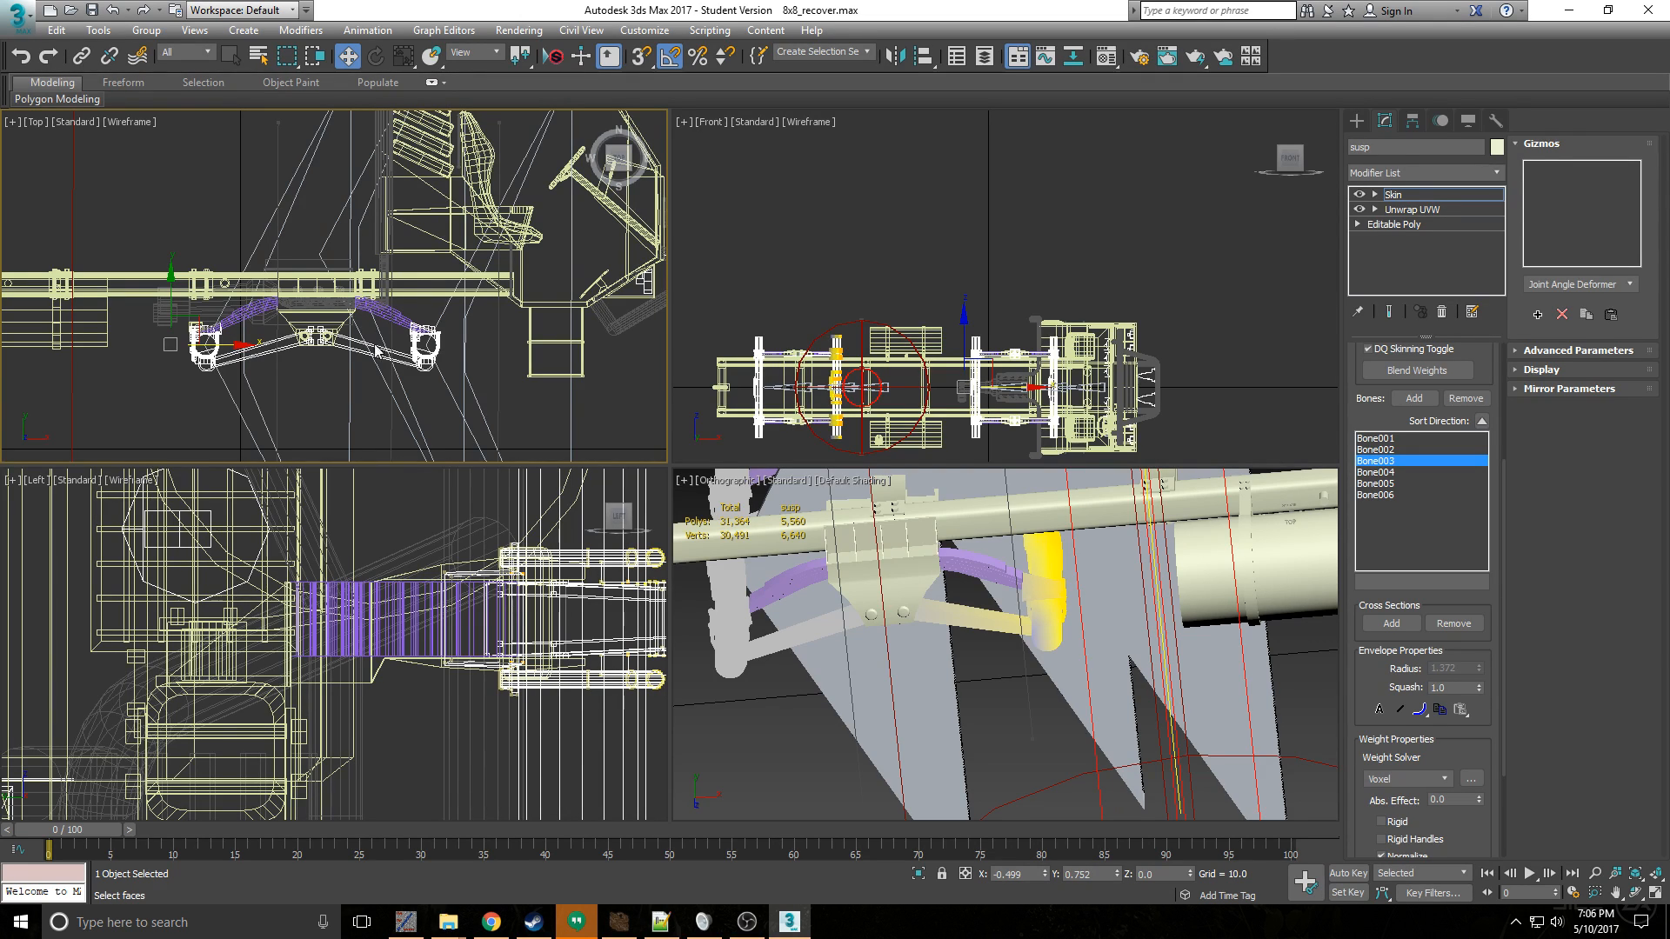
left_click(1407, 440)
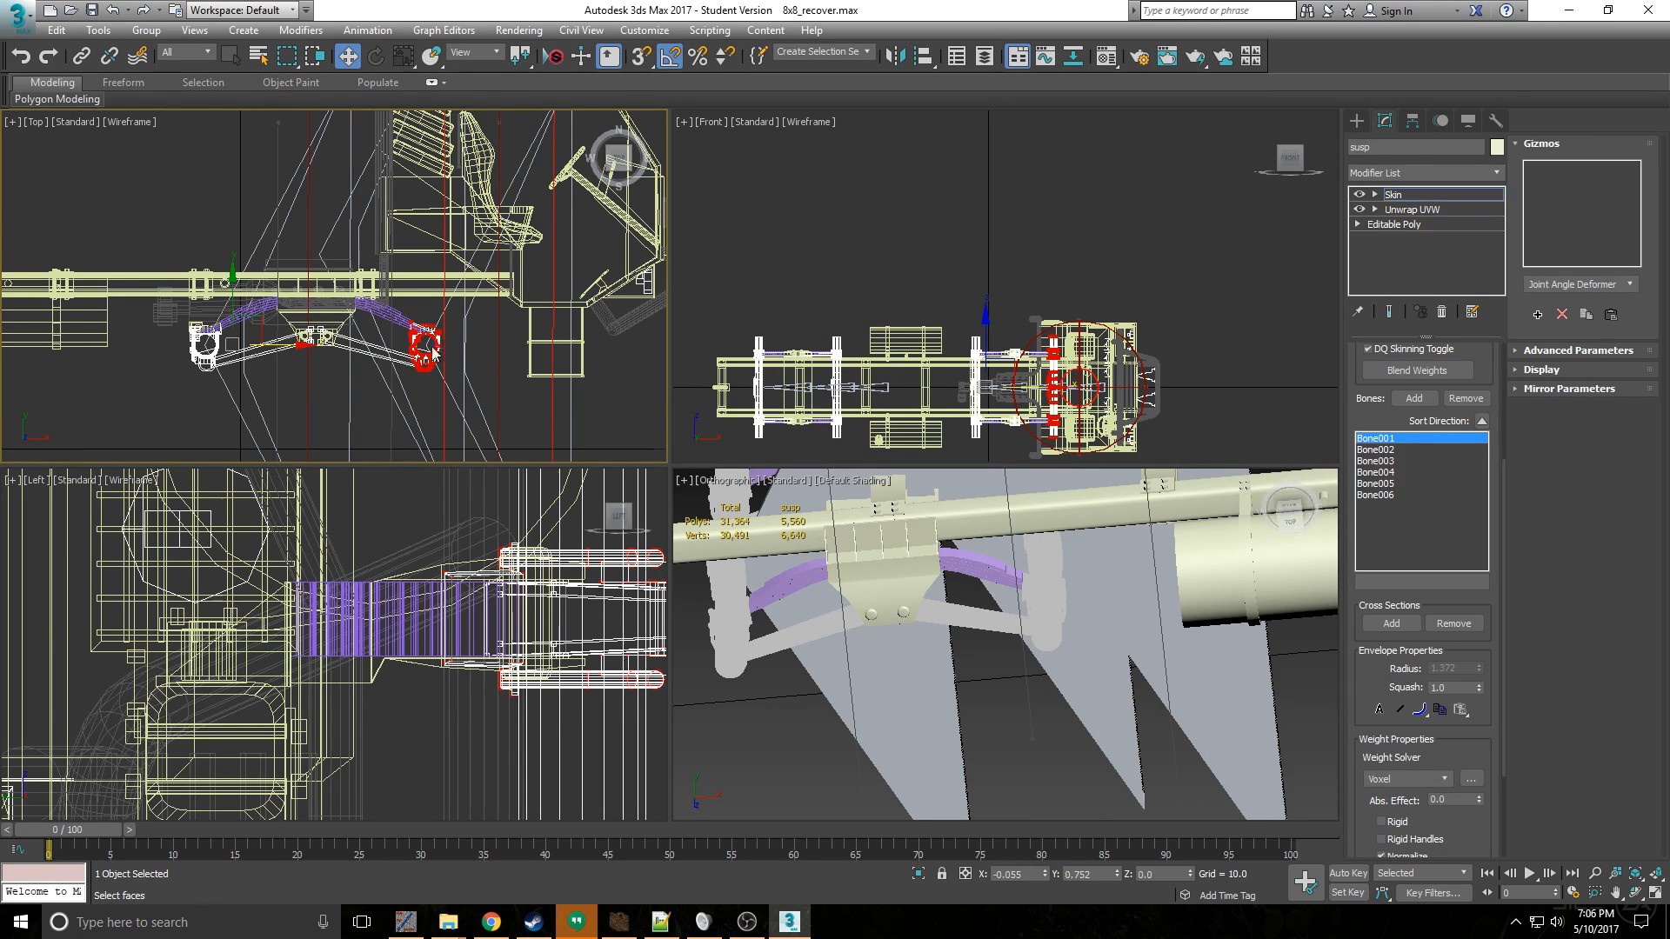
scroll(435, 352, "up", 3)
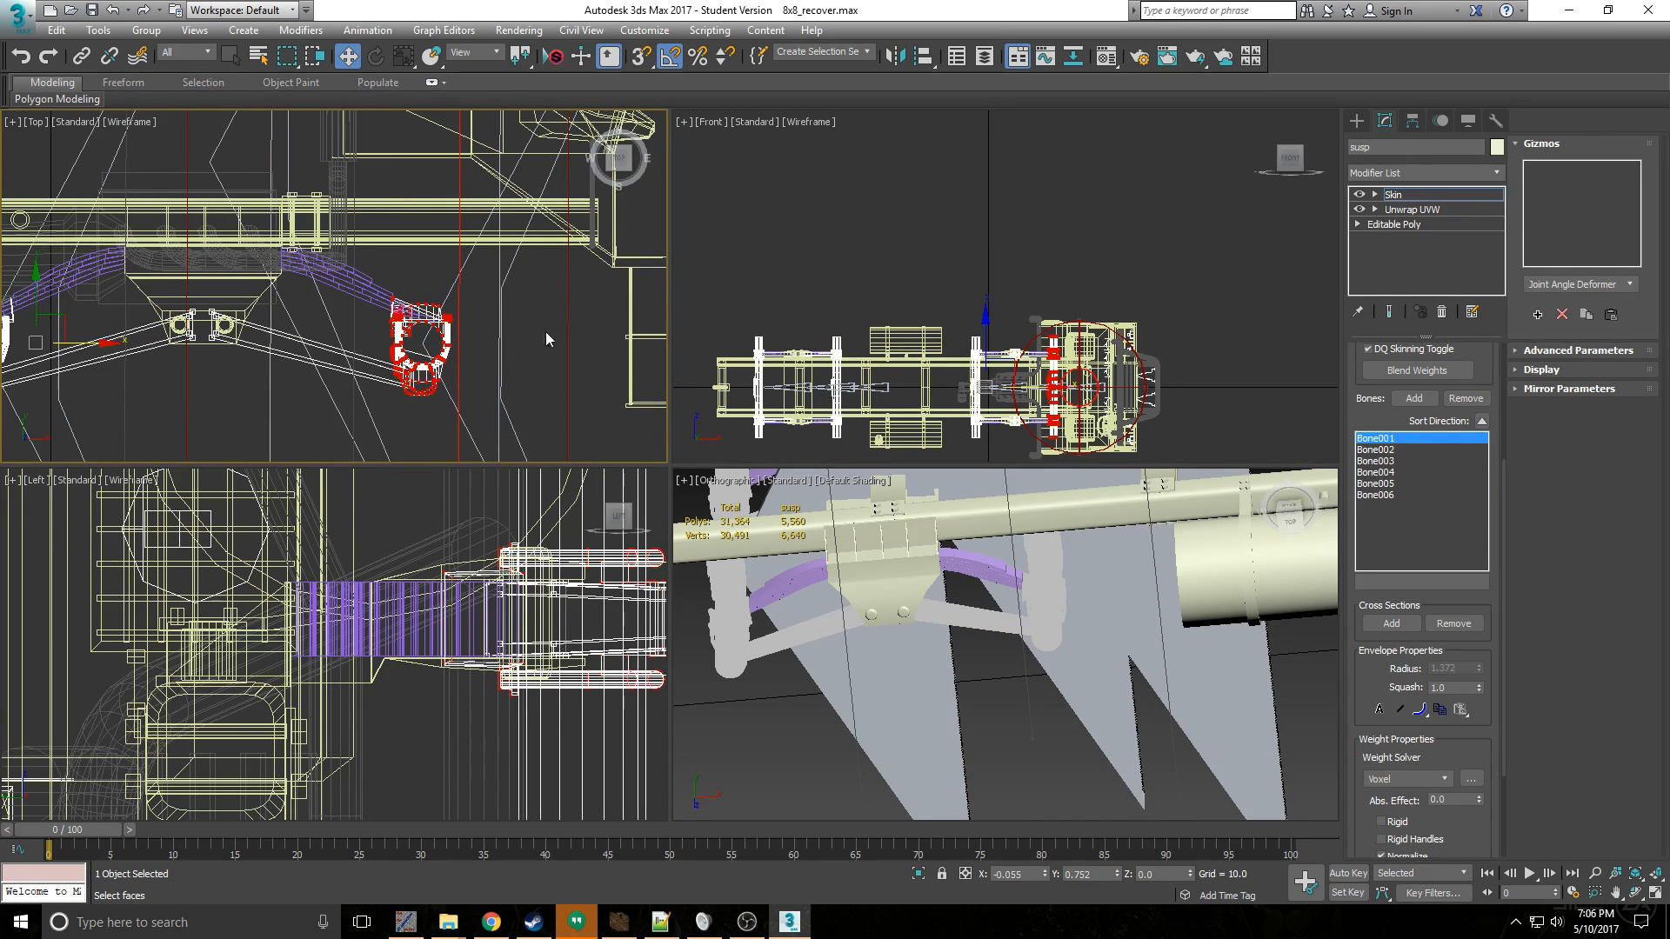
- Weight the inner link-arm ends at the front central bracket to Bone006 with an absolute effect of 1.0
middle_click_drag(167, 343, 311, 290)
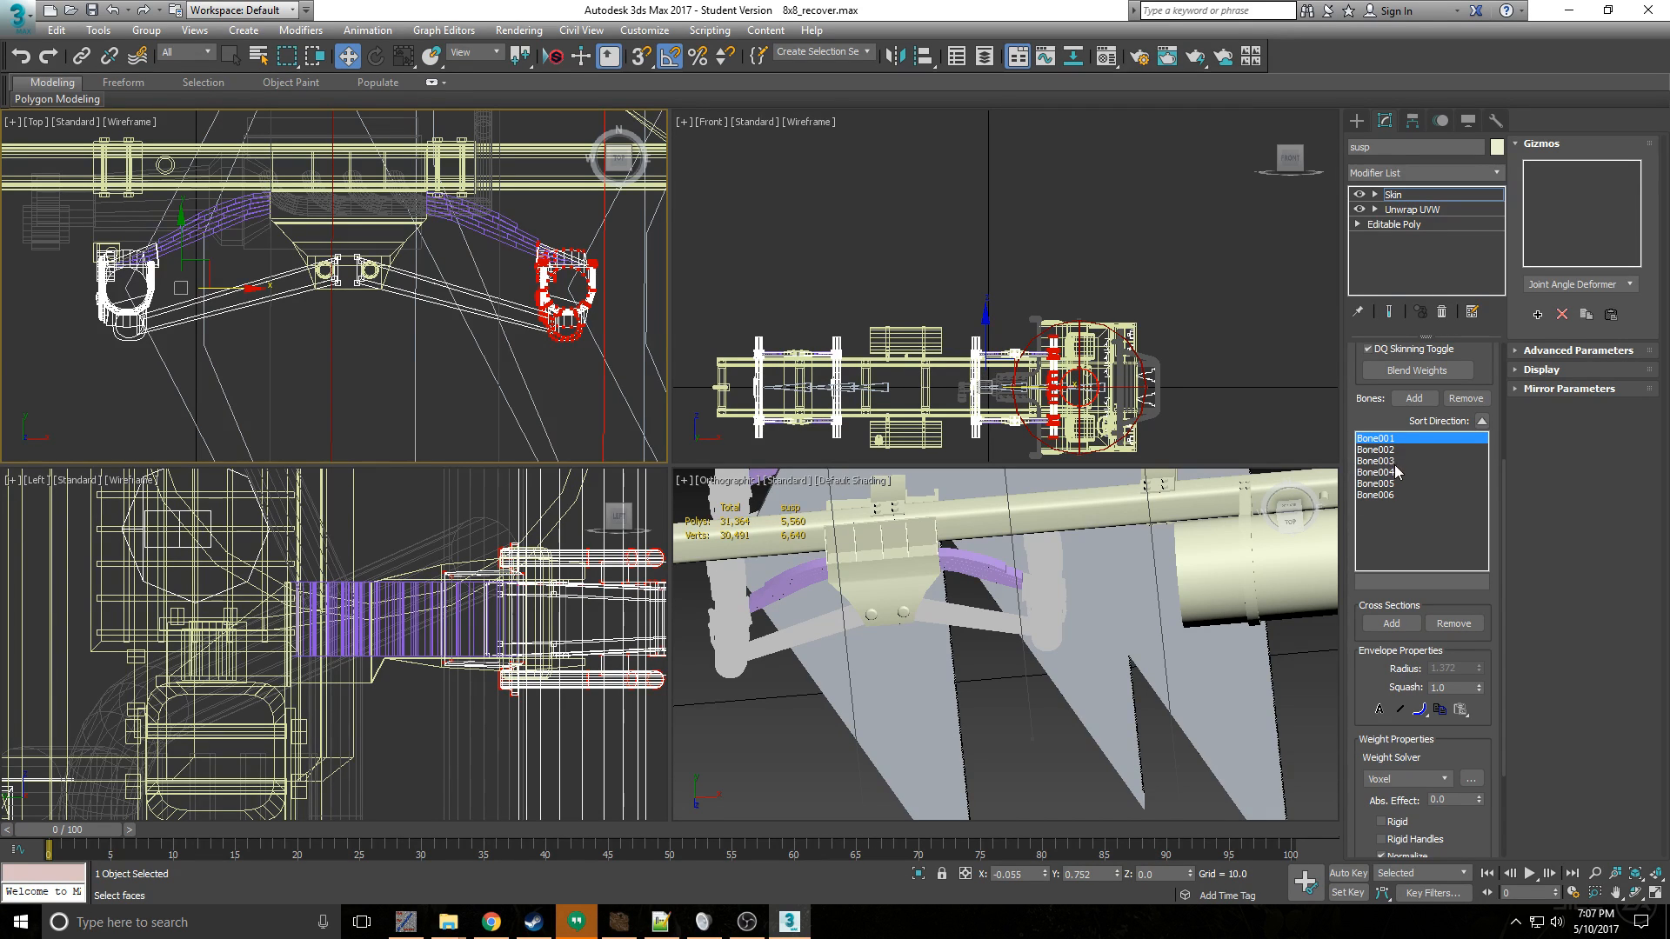
left_click(1383, 461)
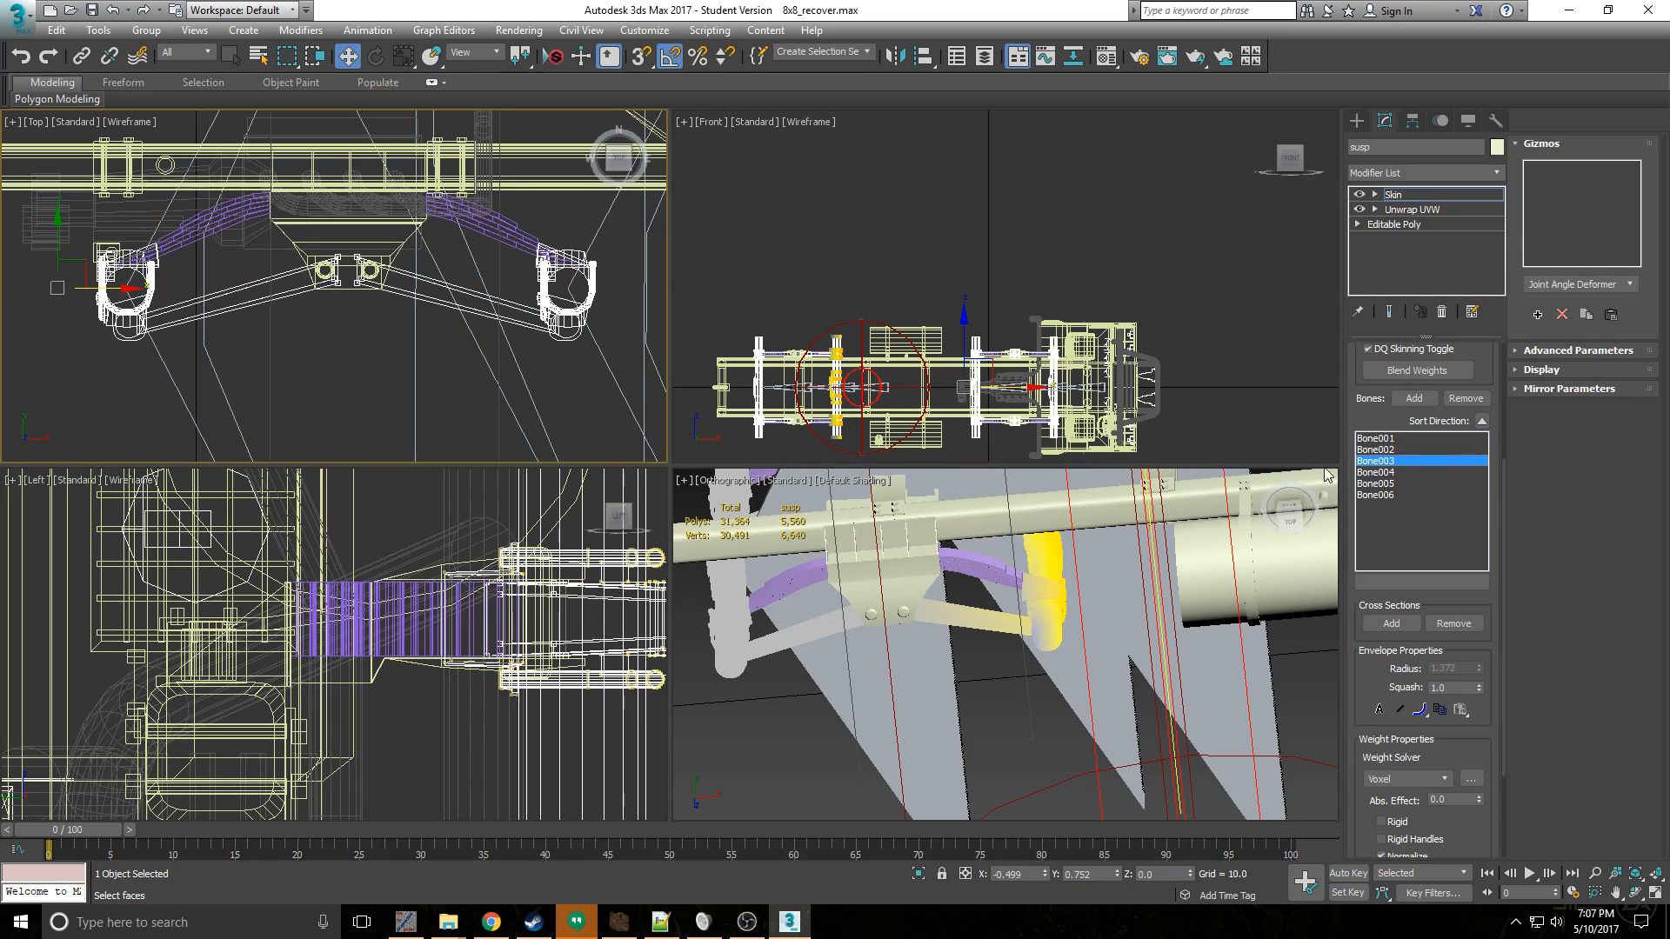
left_click(1383, 495)
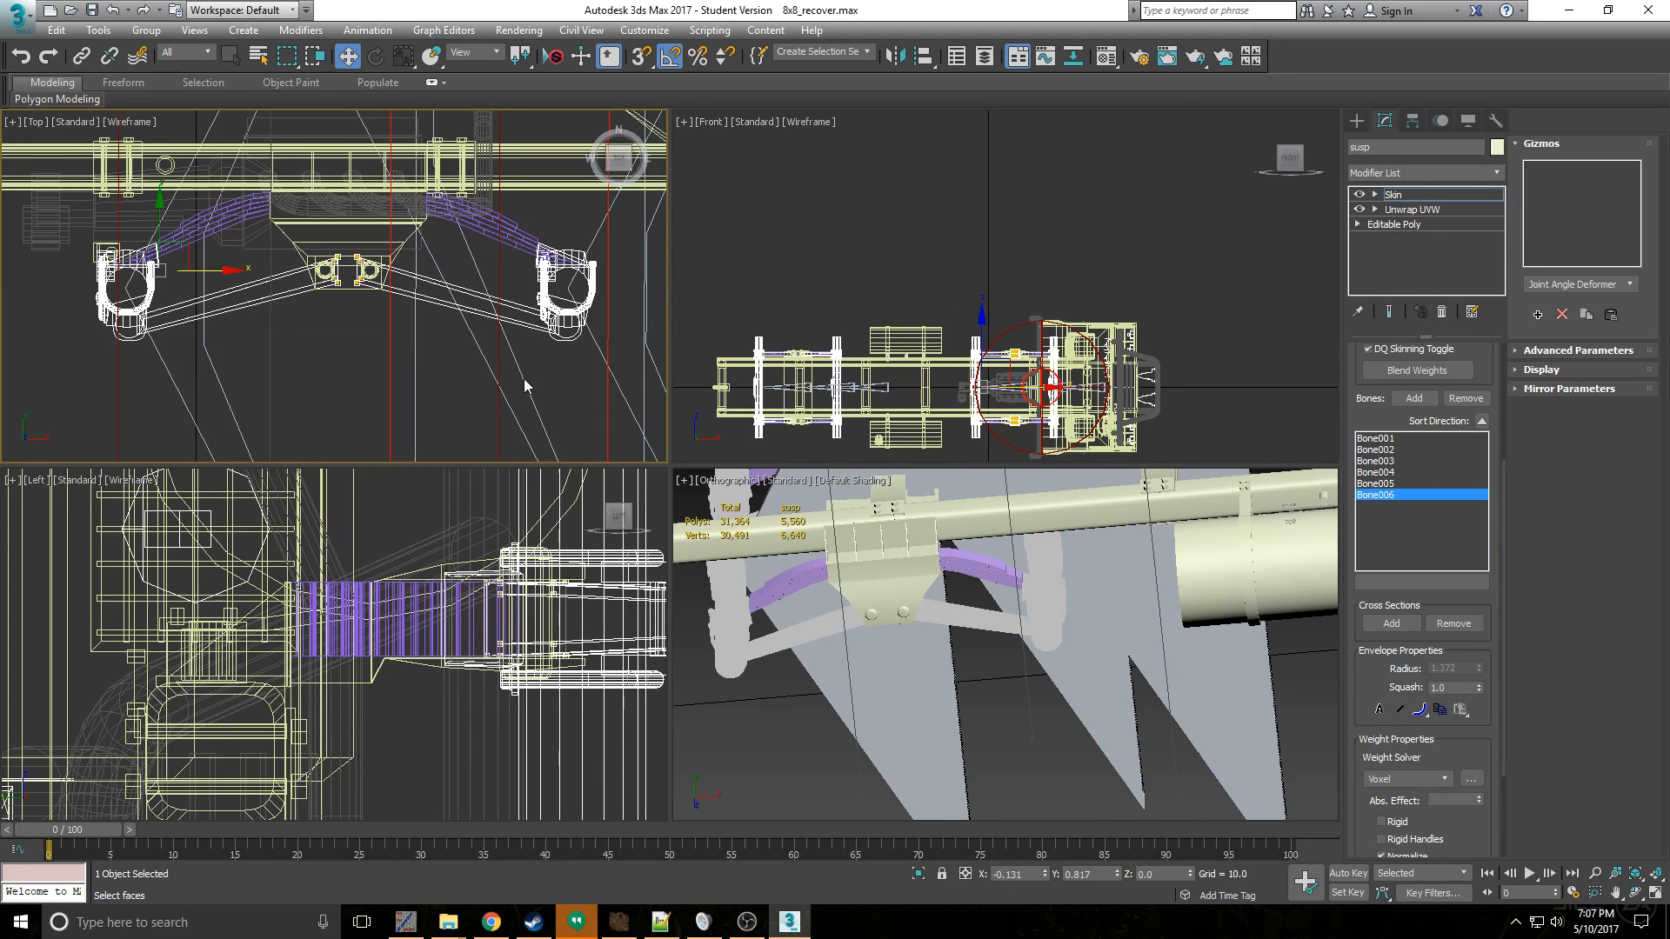
scroll(1383, 681, "down", 3)
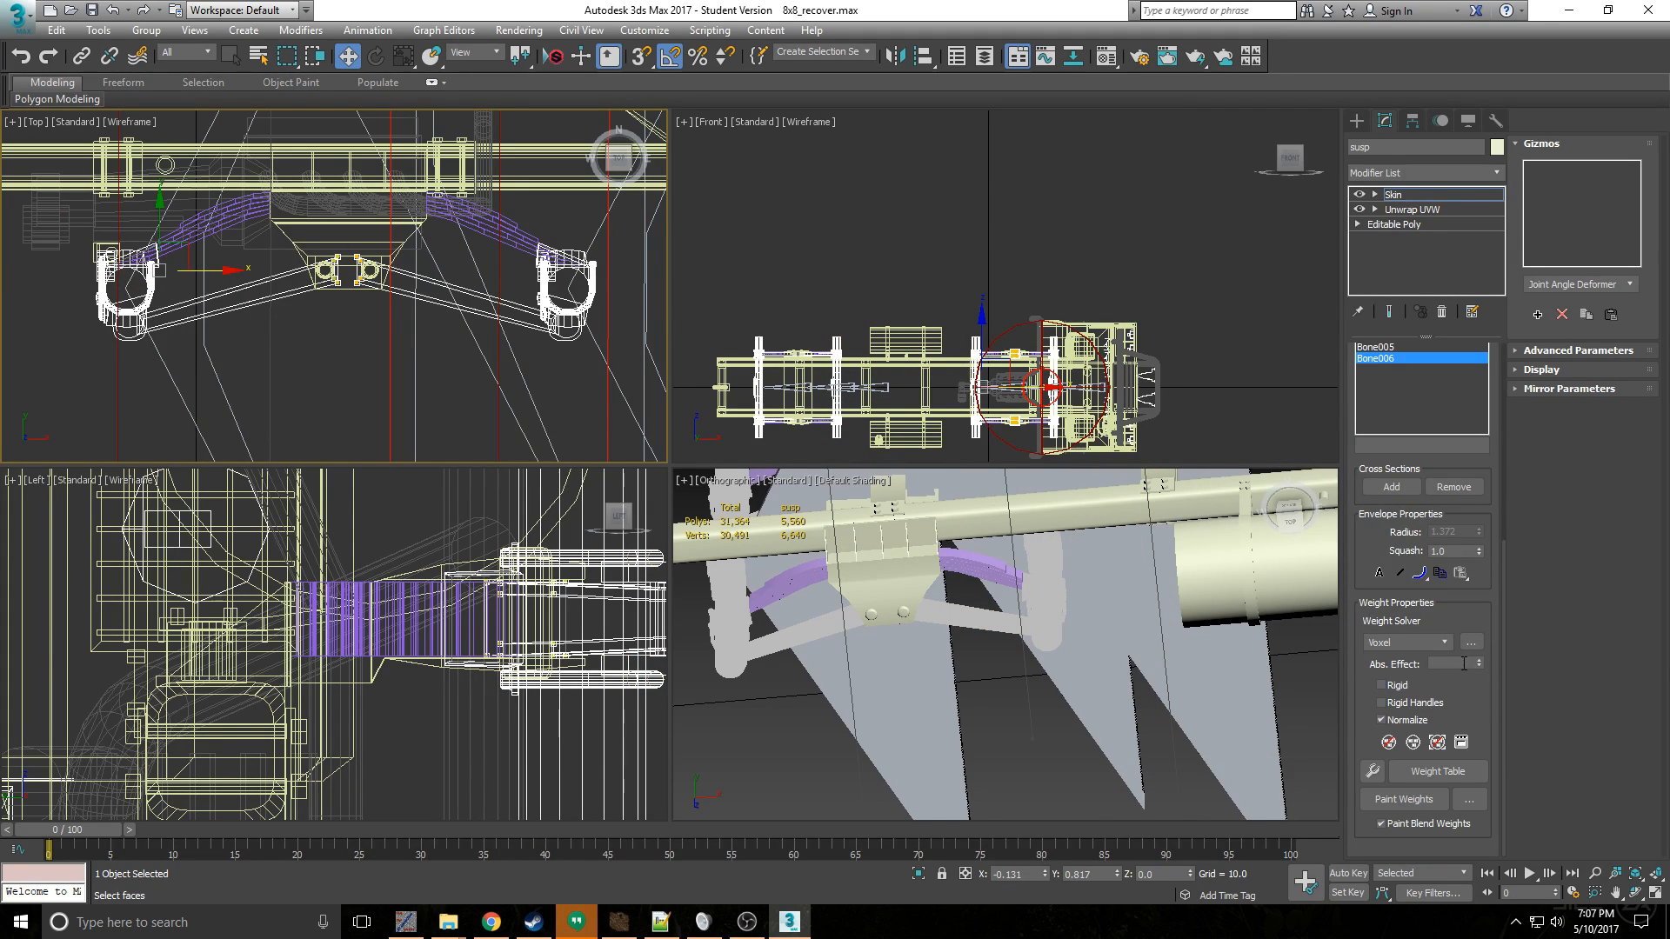
mouse_move(1479, 663)
left_mouse_down()
mouse_move(1488, 557)
mouse_move(1465, 369)
left_mouse_up()
scroll(493, 240, "down", 5)
middle_click_drag(479, 236, 422, 338)
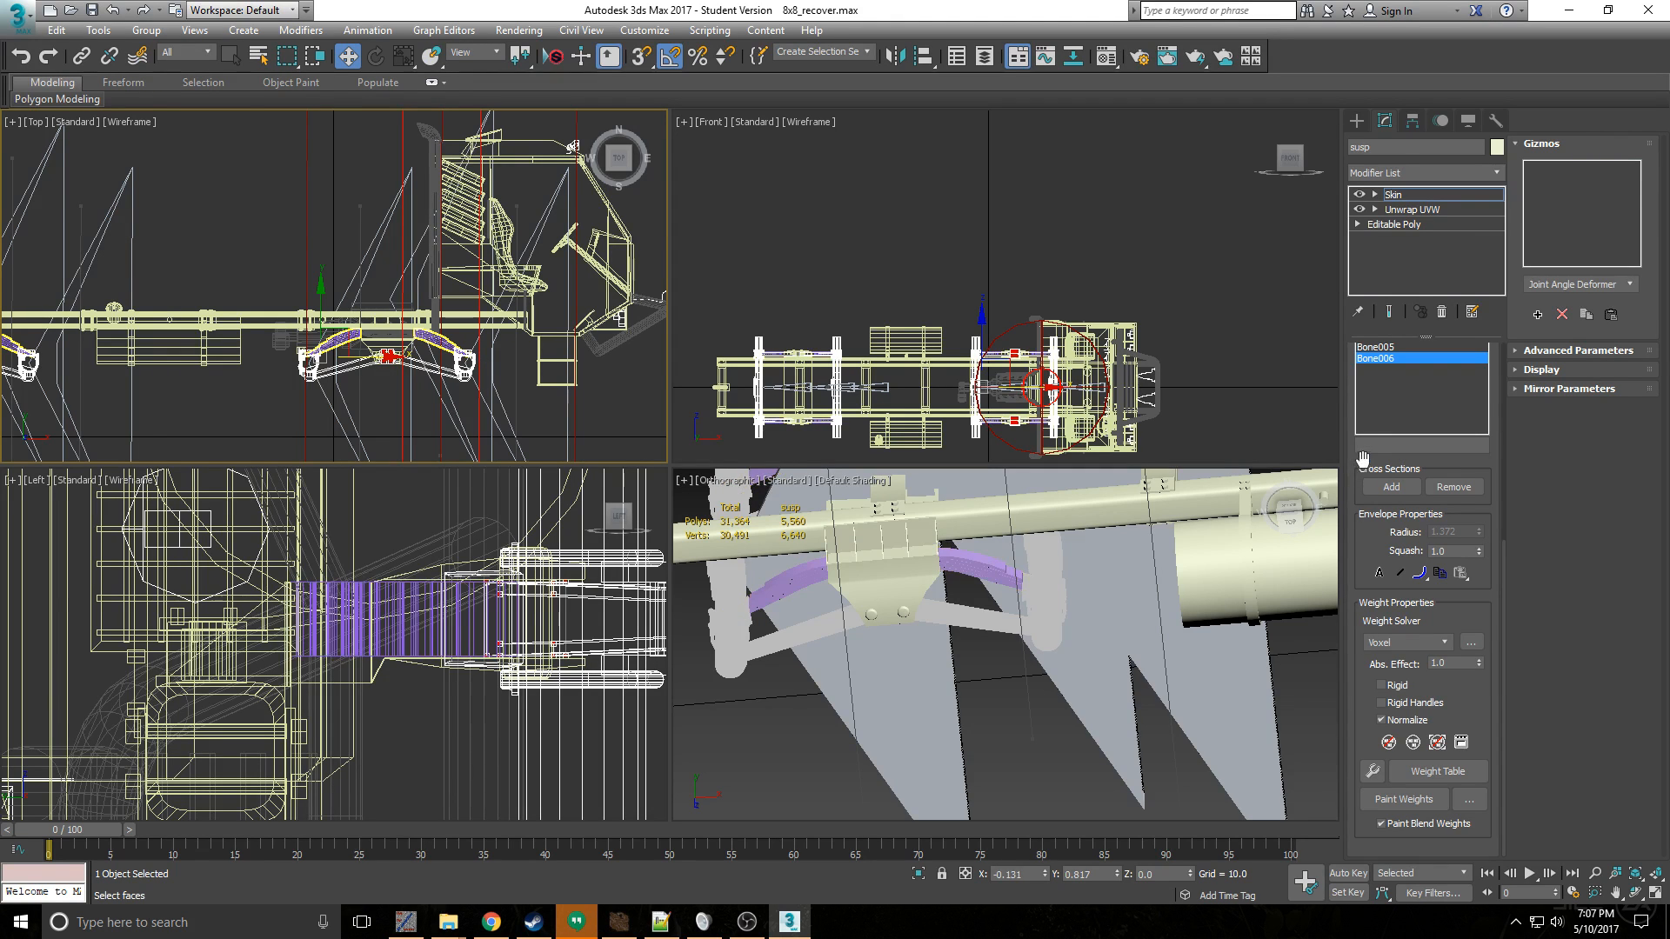
- Select the vertices of the rear pair's forward axle and weight them to Bone003 with an absolute effect of 1.0
left_click_drag(1363, 456, 1366, 693)
scroll(334, 264, "down", 4)
middle_click_drag(235, 348, 412, 339)
scroll(447, 329, "up", 6)
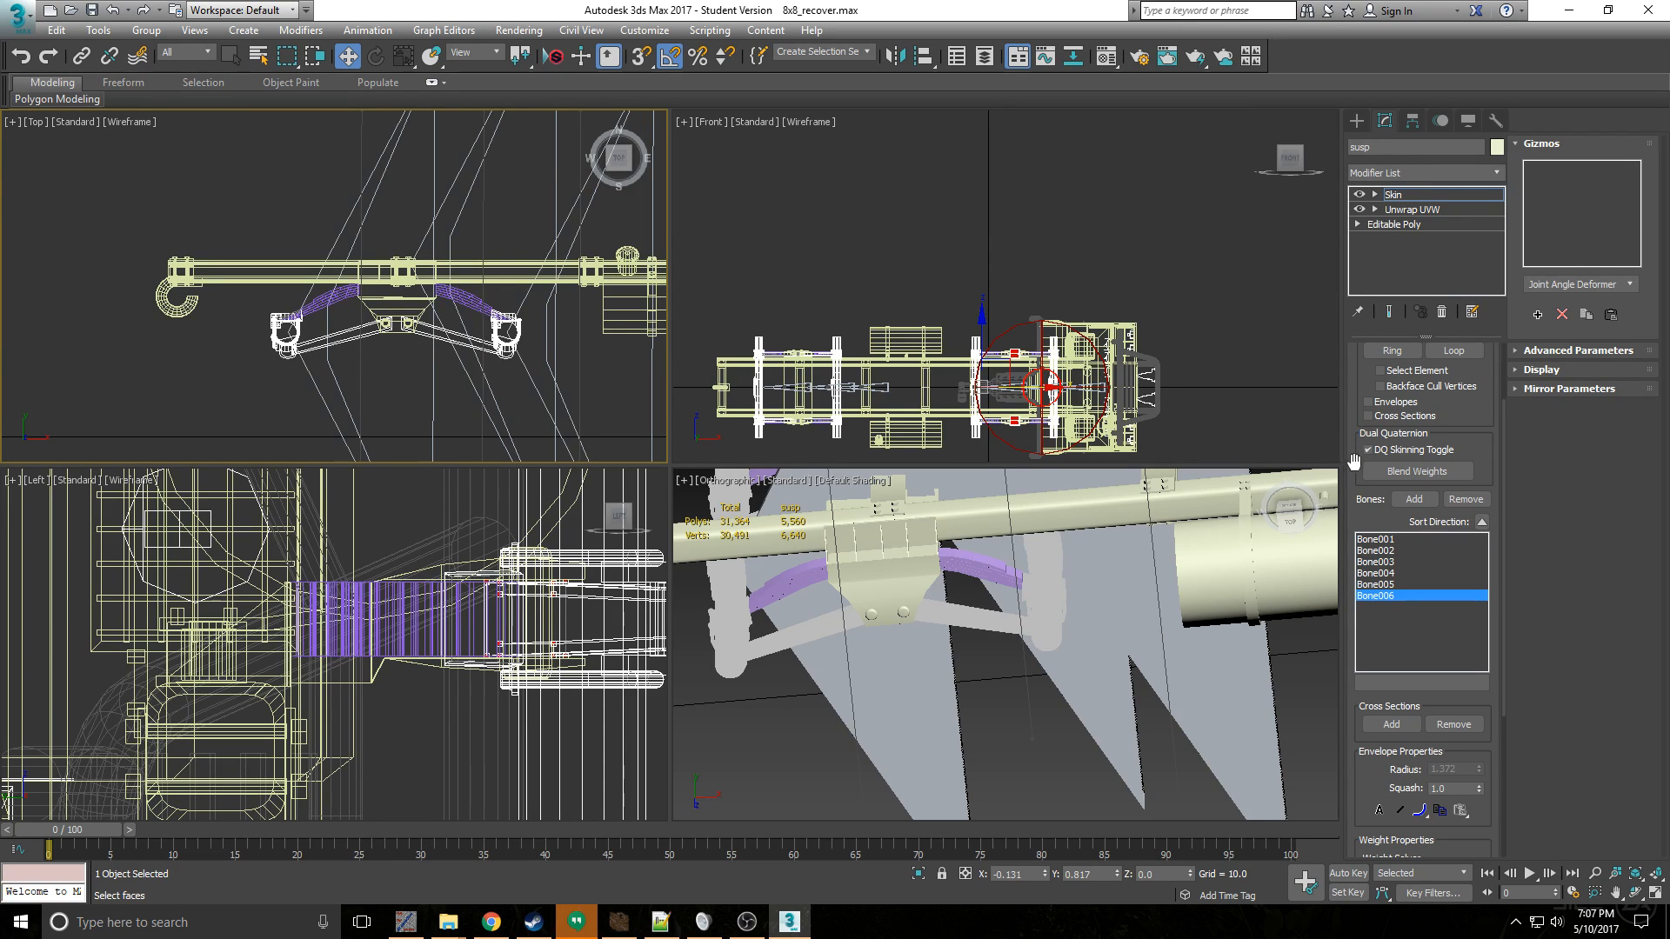
left_click_drag(1349, 456, 1350, 553)
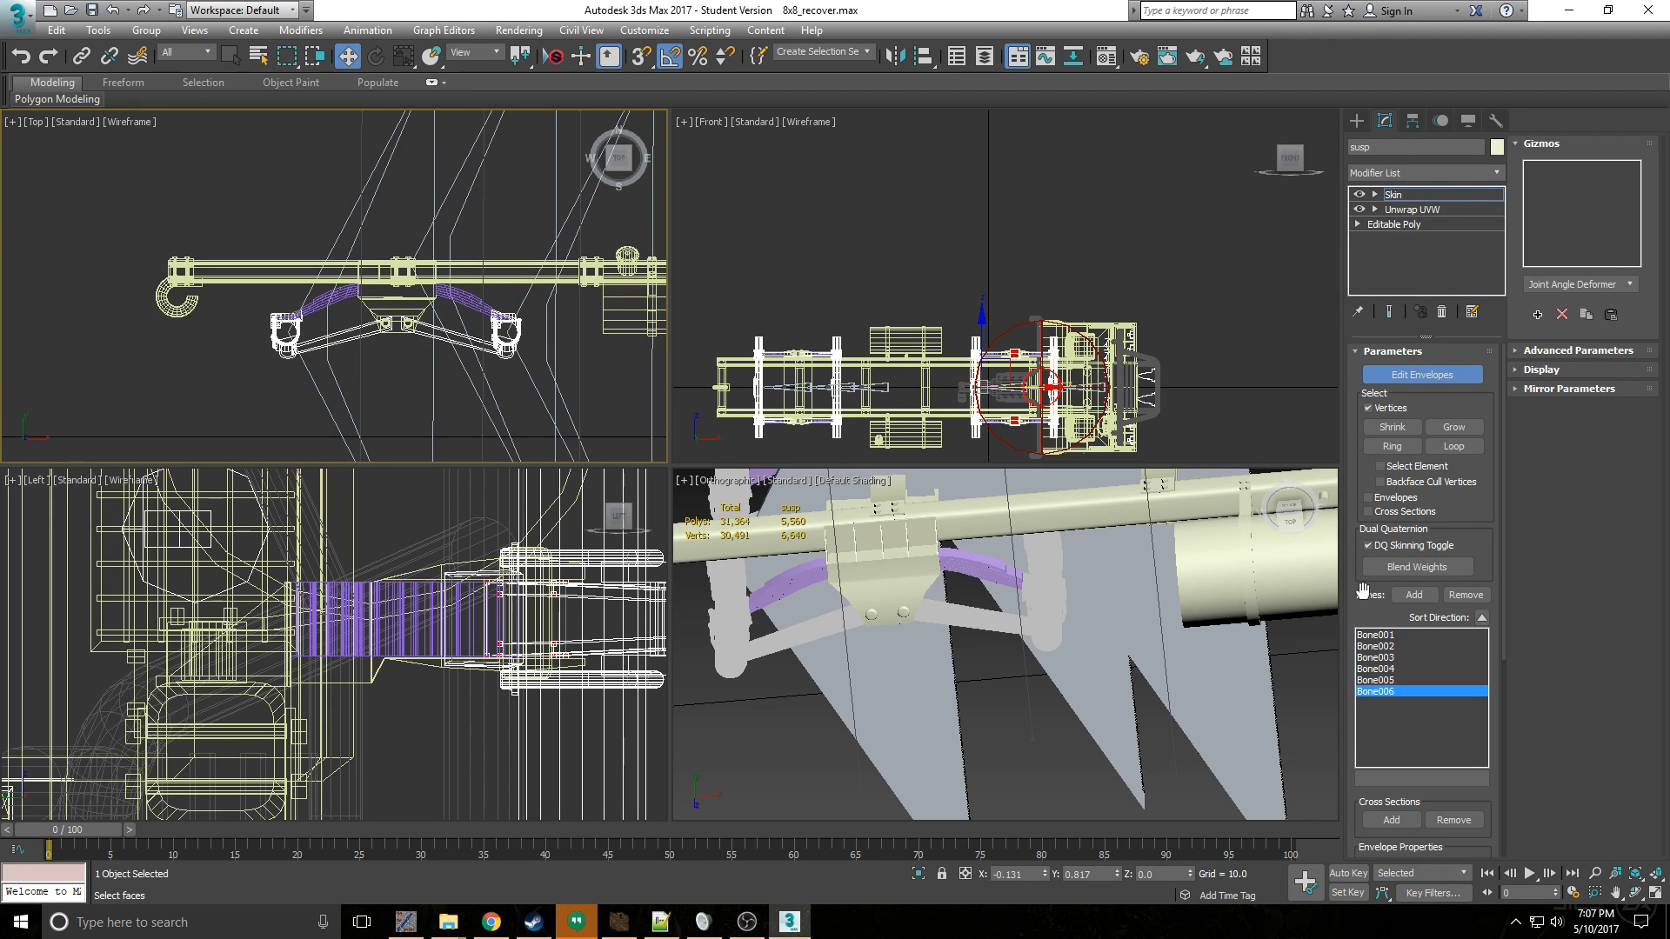
left_click(1395, 680)
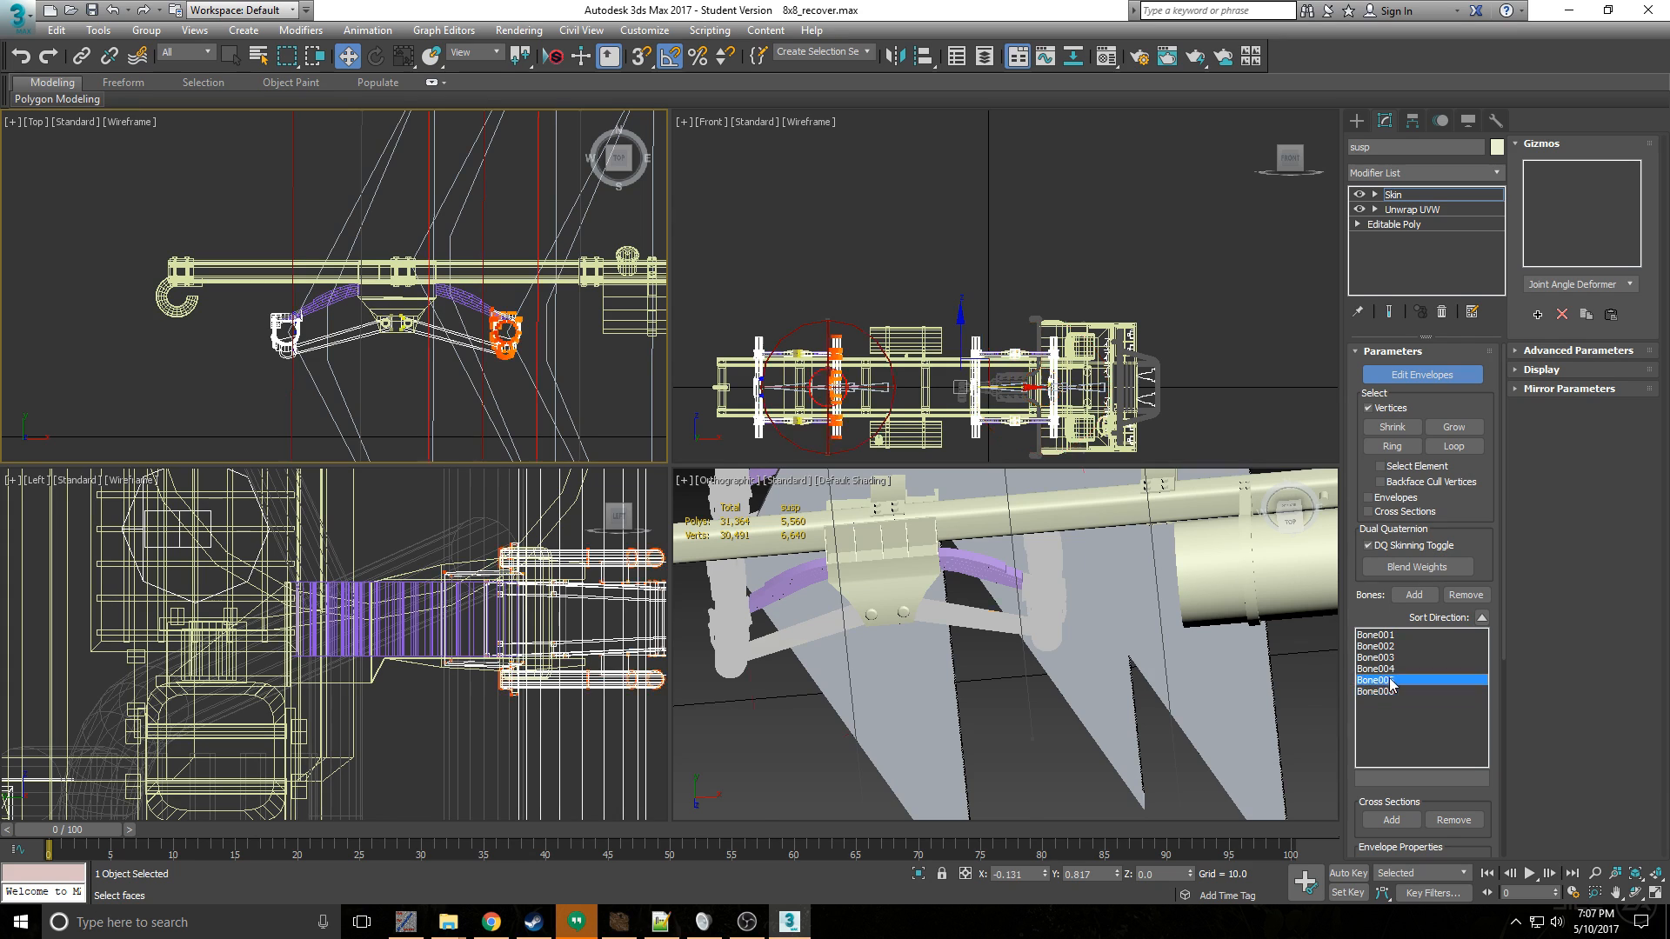
left_click(1381, 658)
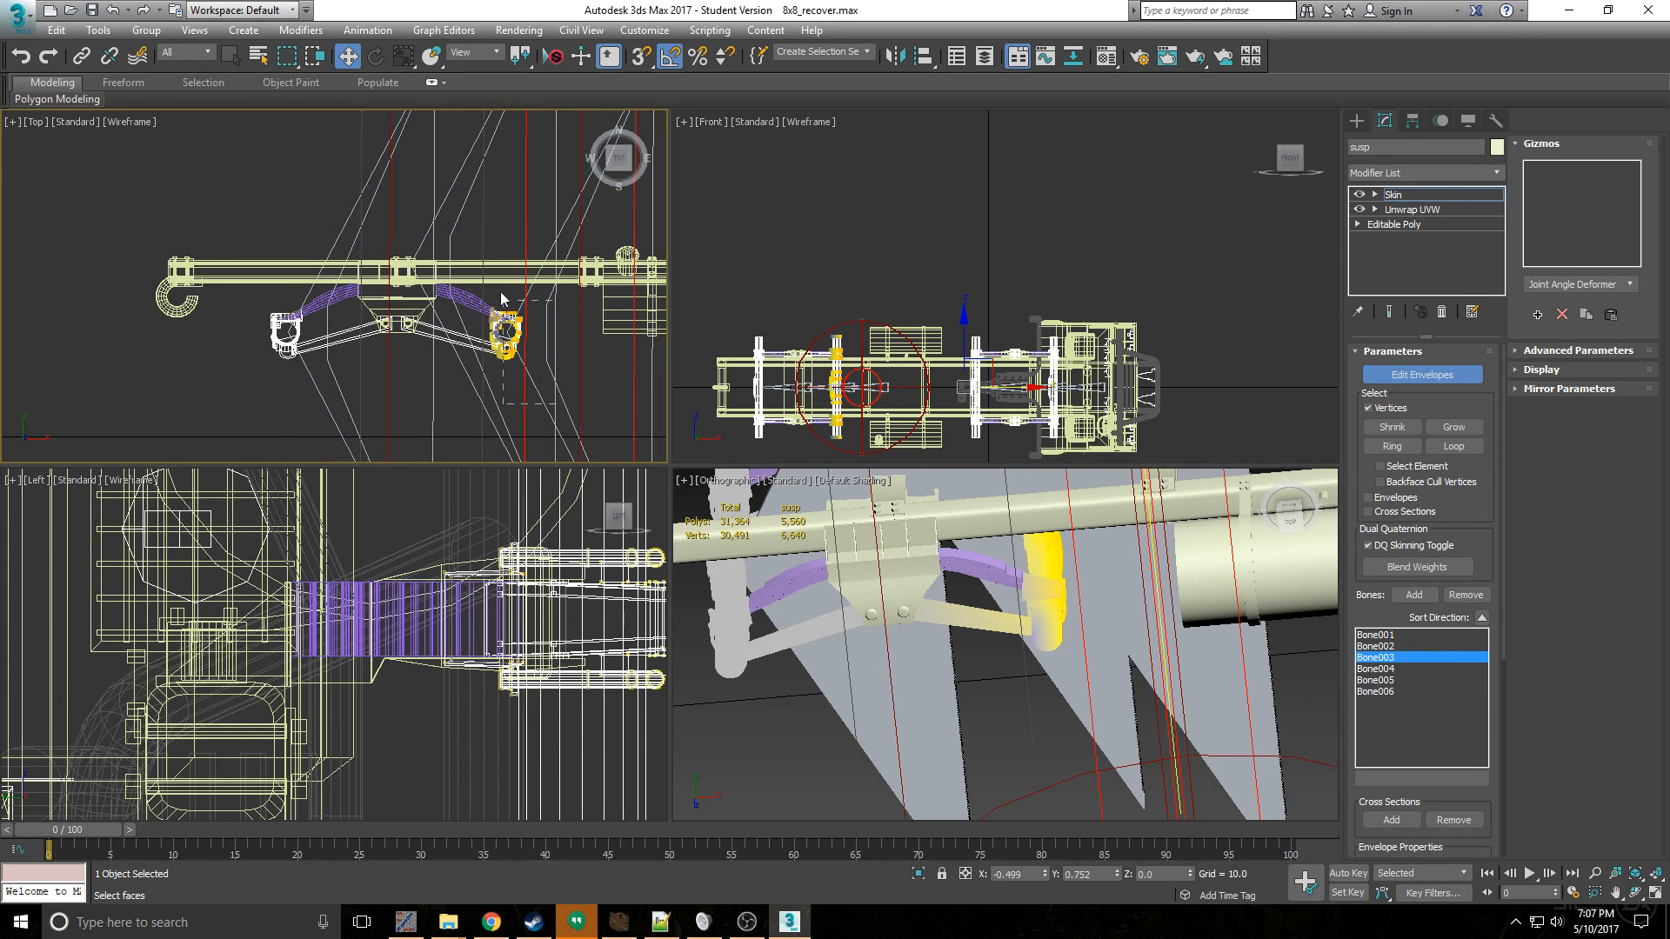
left_click_drag(473, 274, 529, 365)
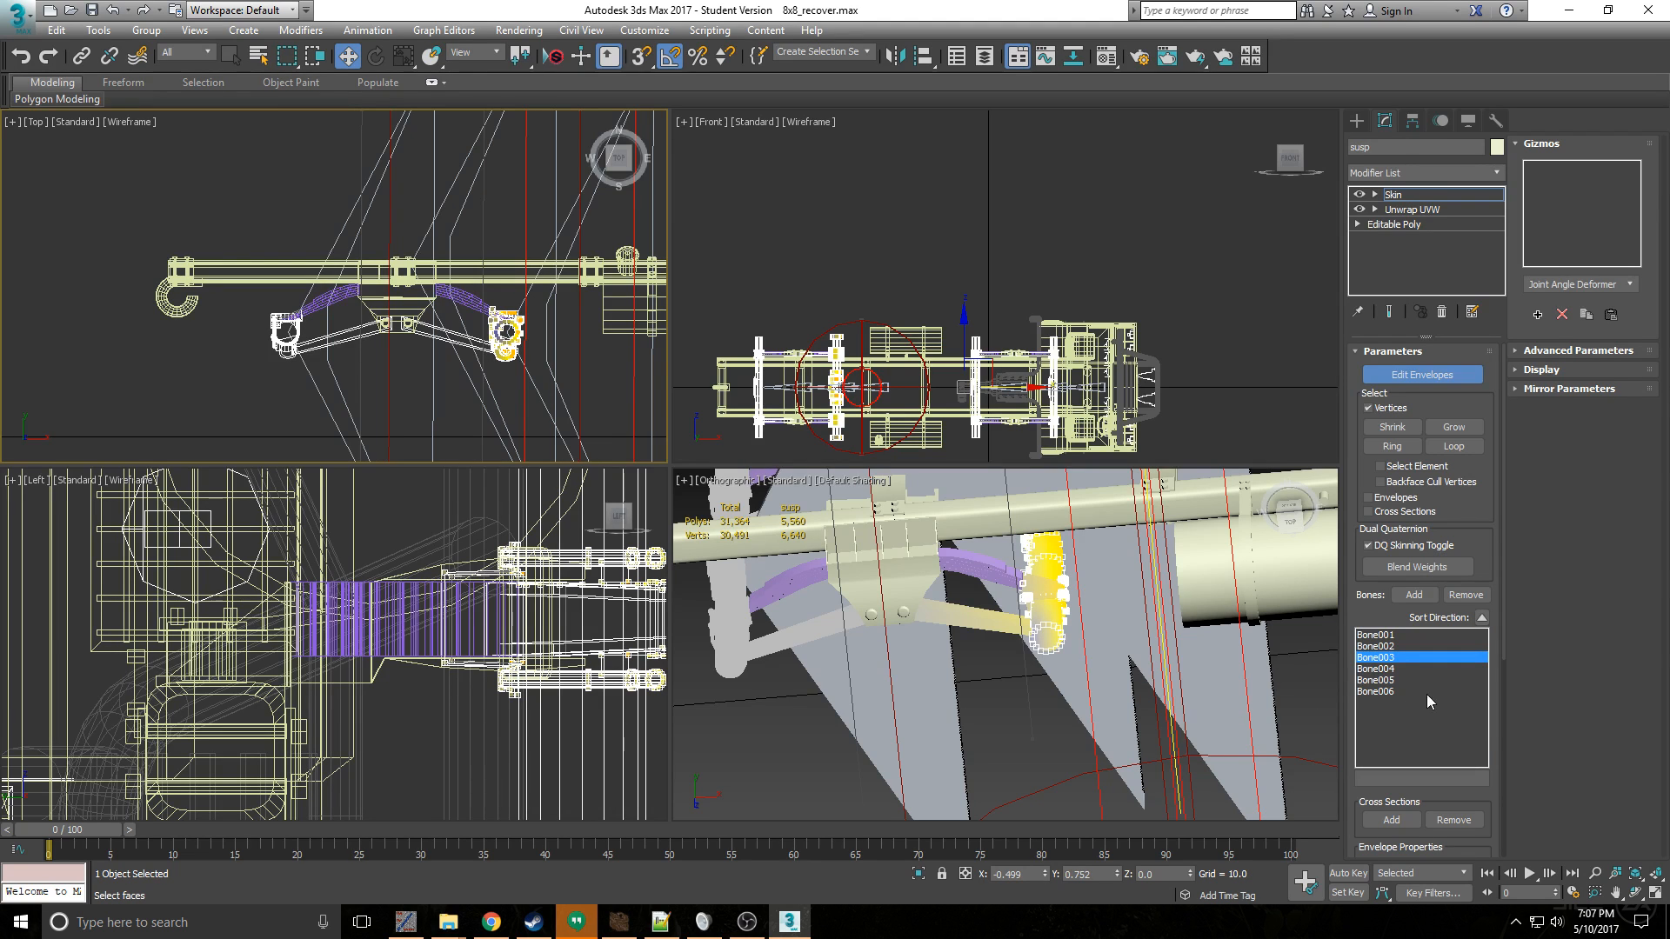
scroll(561, 294, "down", 3)
scroll(526, 337, "up", 5)
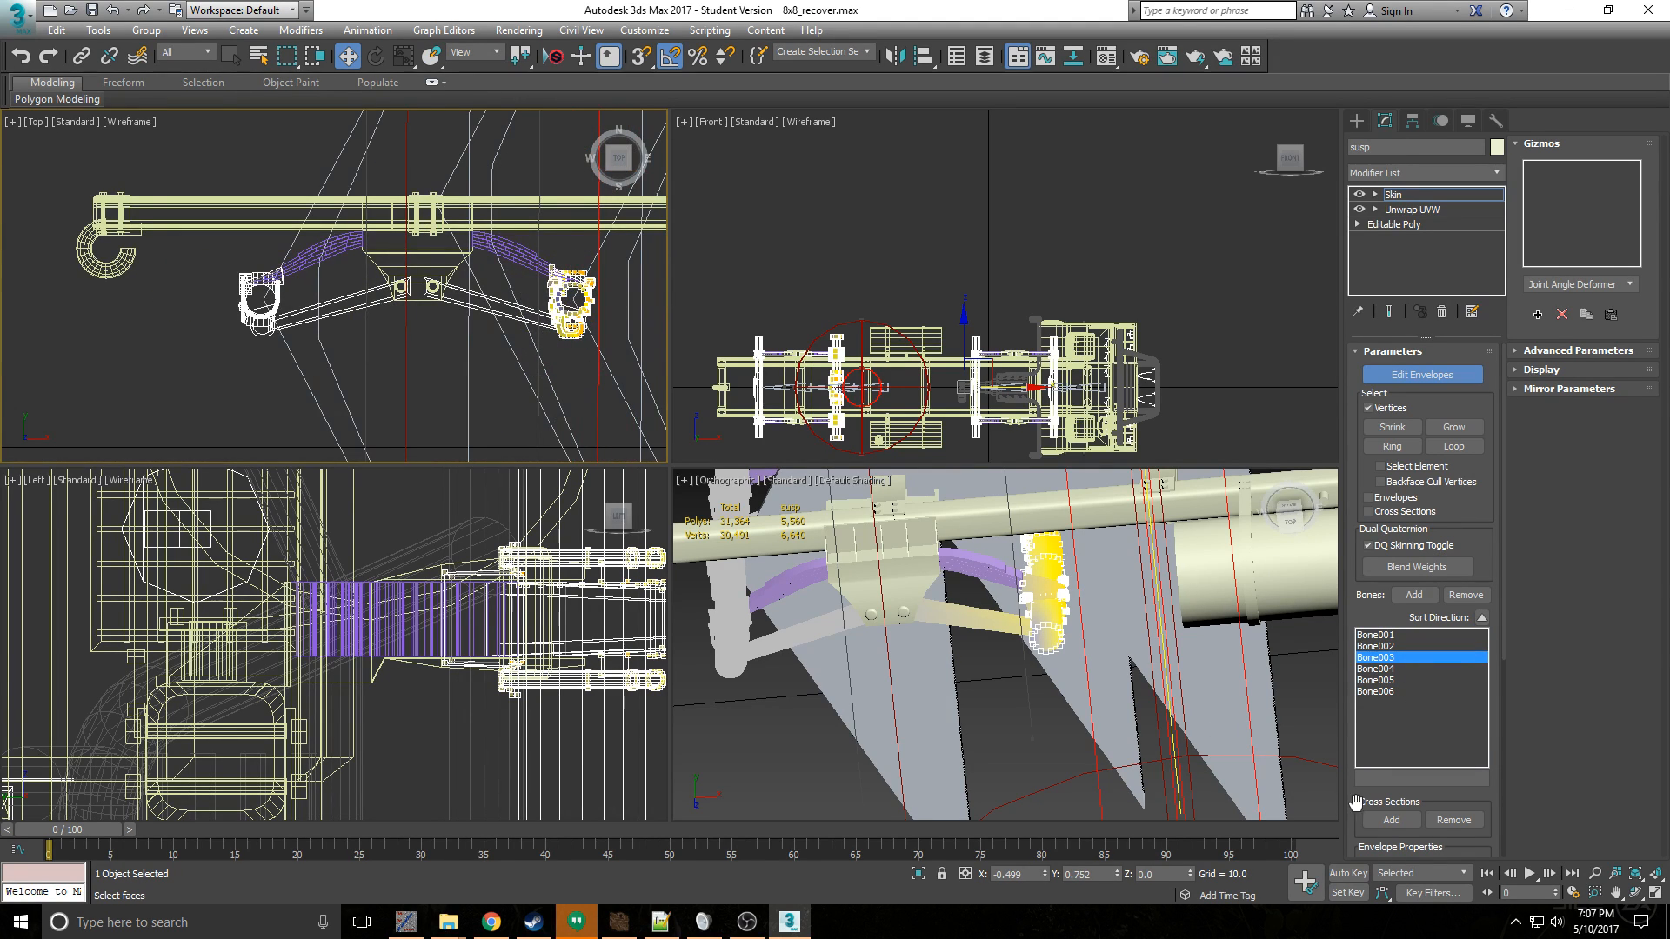
left_click_drag(1362, 799, 1380, 653)
left_click_drag(1470, 809, 1470, 800)
left_click(1476, 841)
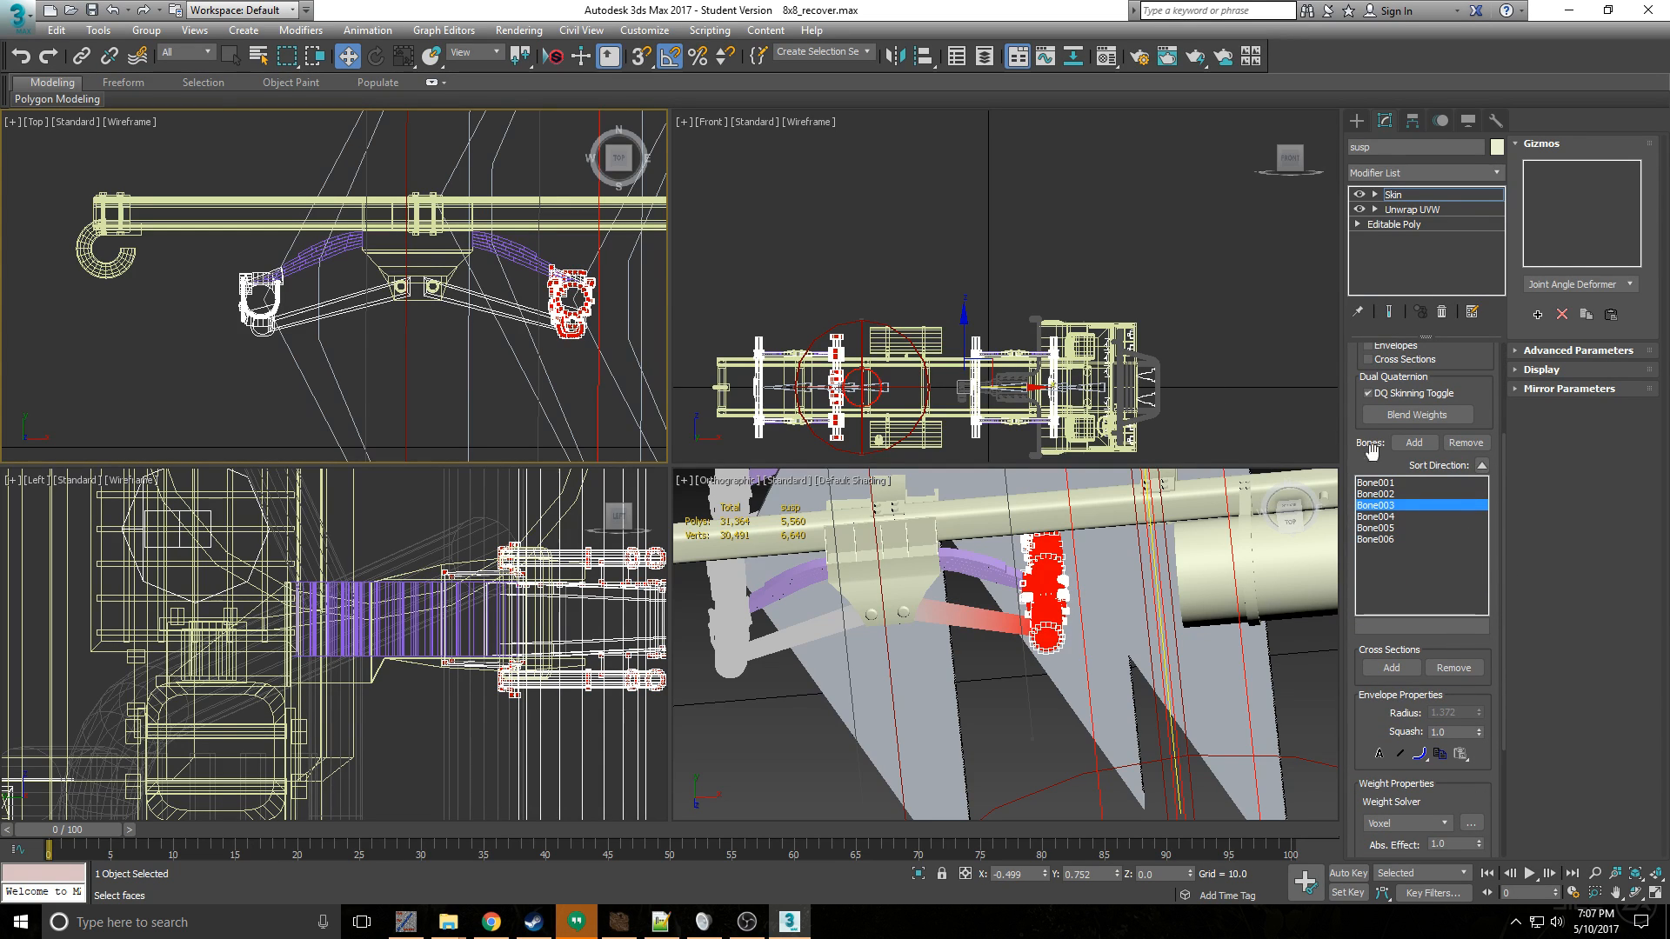
- Select the rearmost axle's vertices and weight them to Bone004 with an absolute effect of 1.0
left_click(1361, 516)
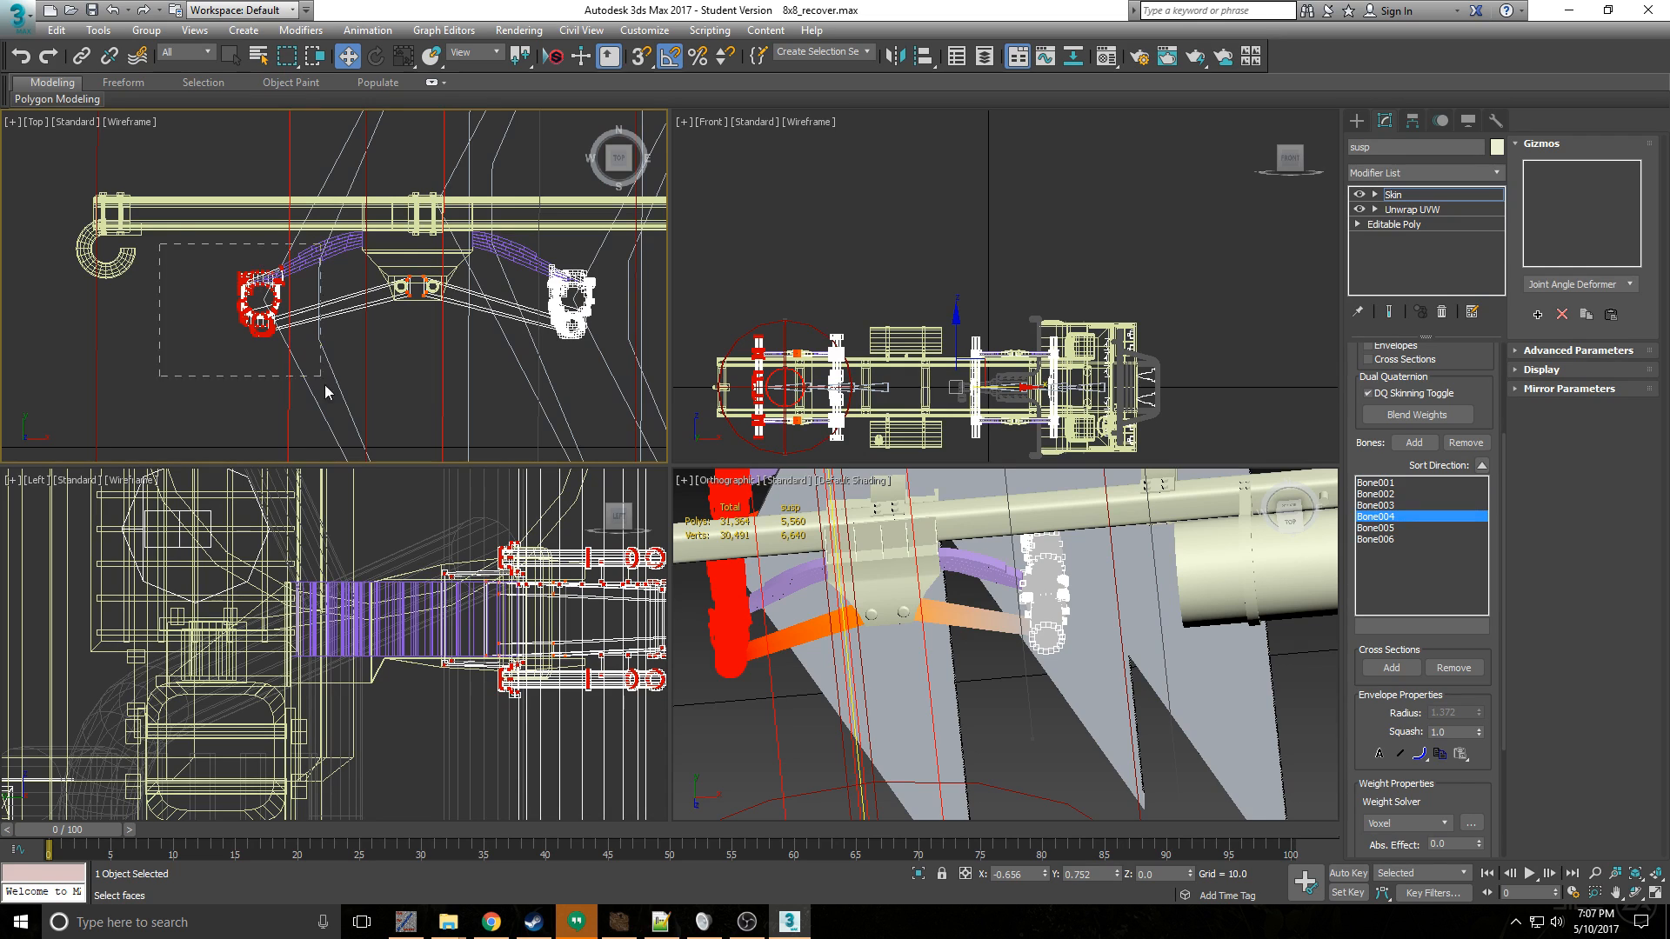
left_click_drag(325, 384, 326, 384)
left_click_drag(1477, 841, 1466, 556)
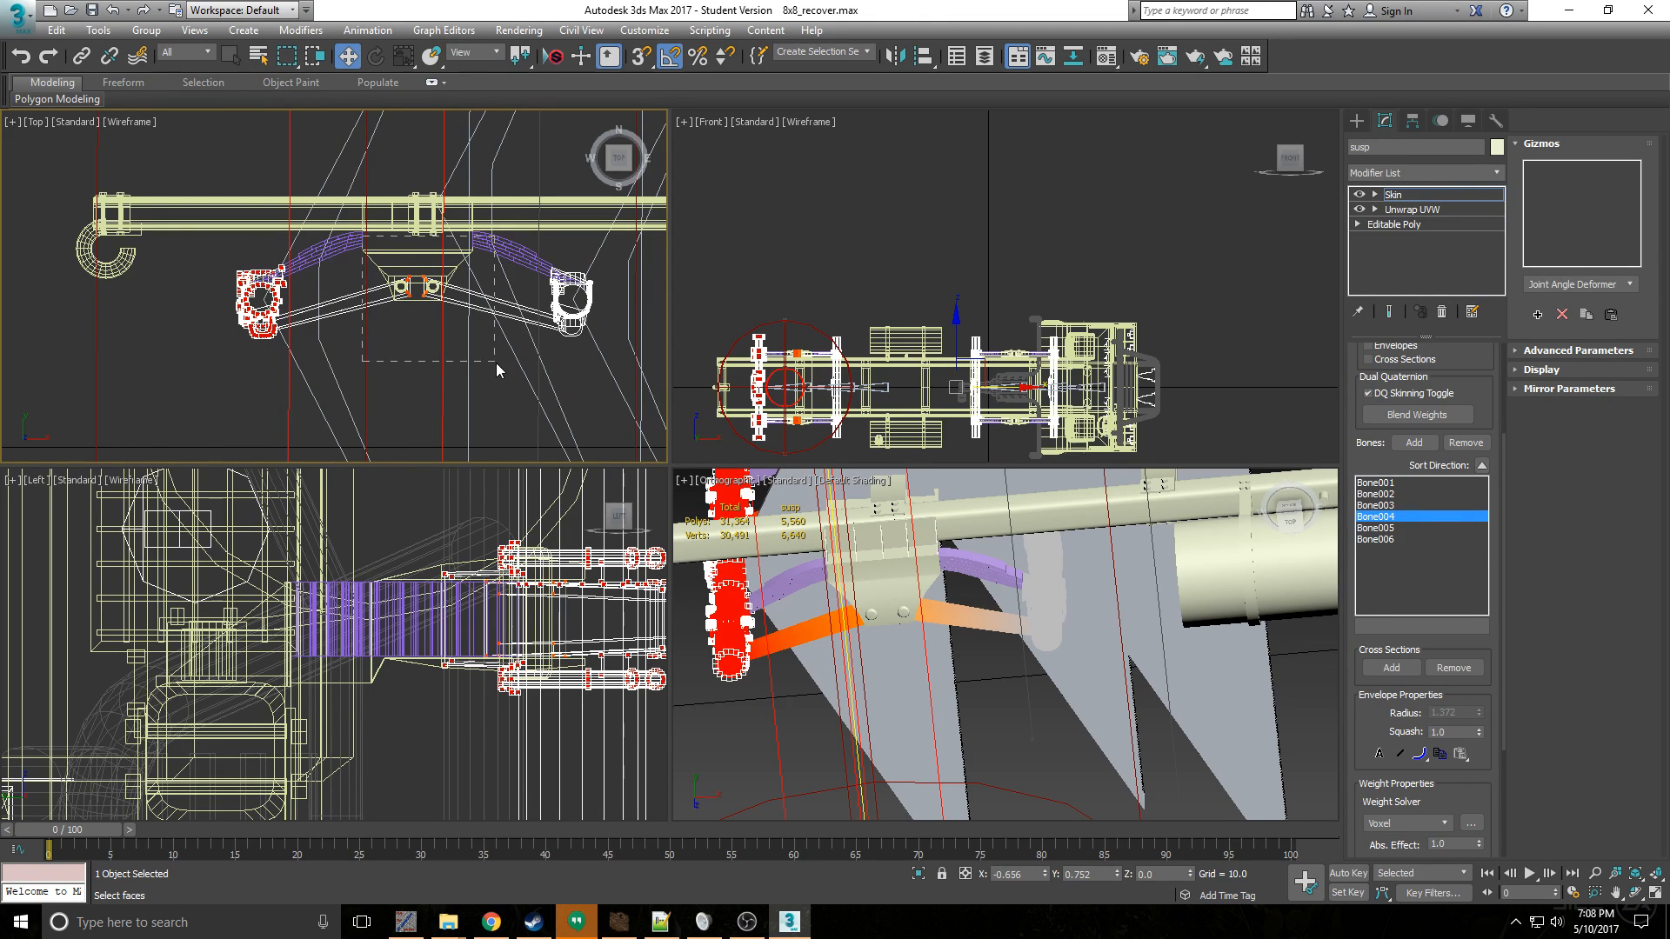
- Select the inner link-arm ends at the rear central bracket and weight them fully to Bone005
left_click_drag(496, 363, 496, 362)
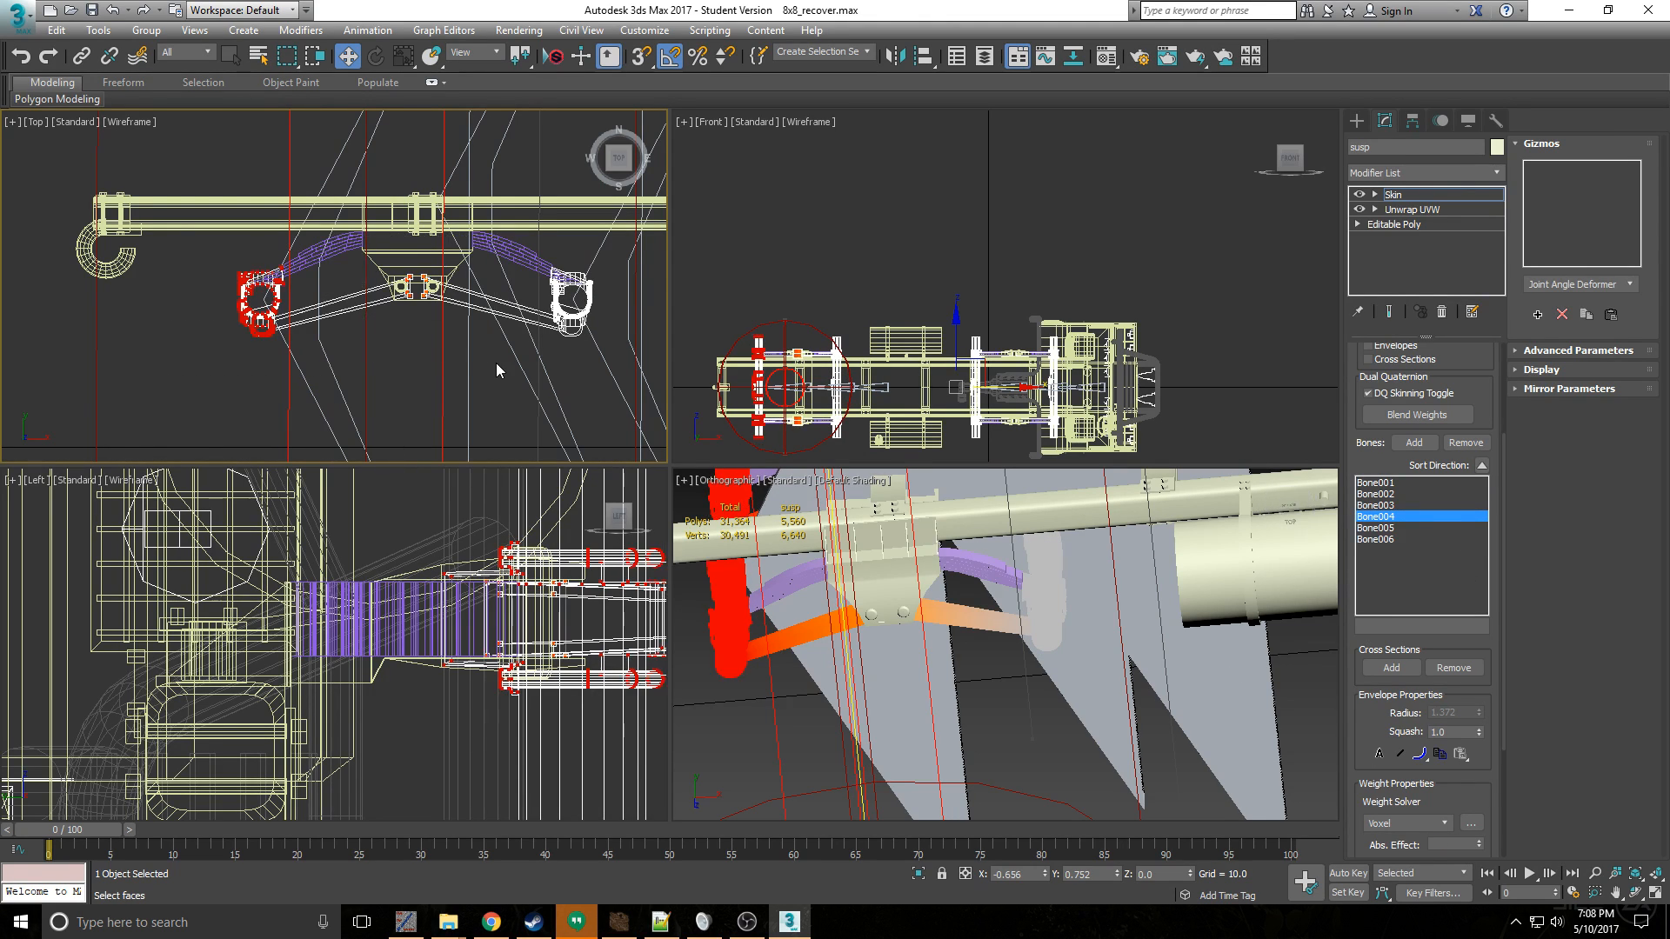
left_click(1388, 530)
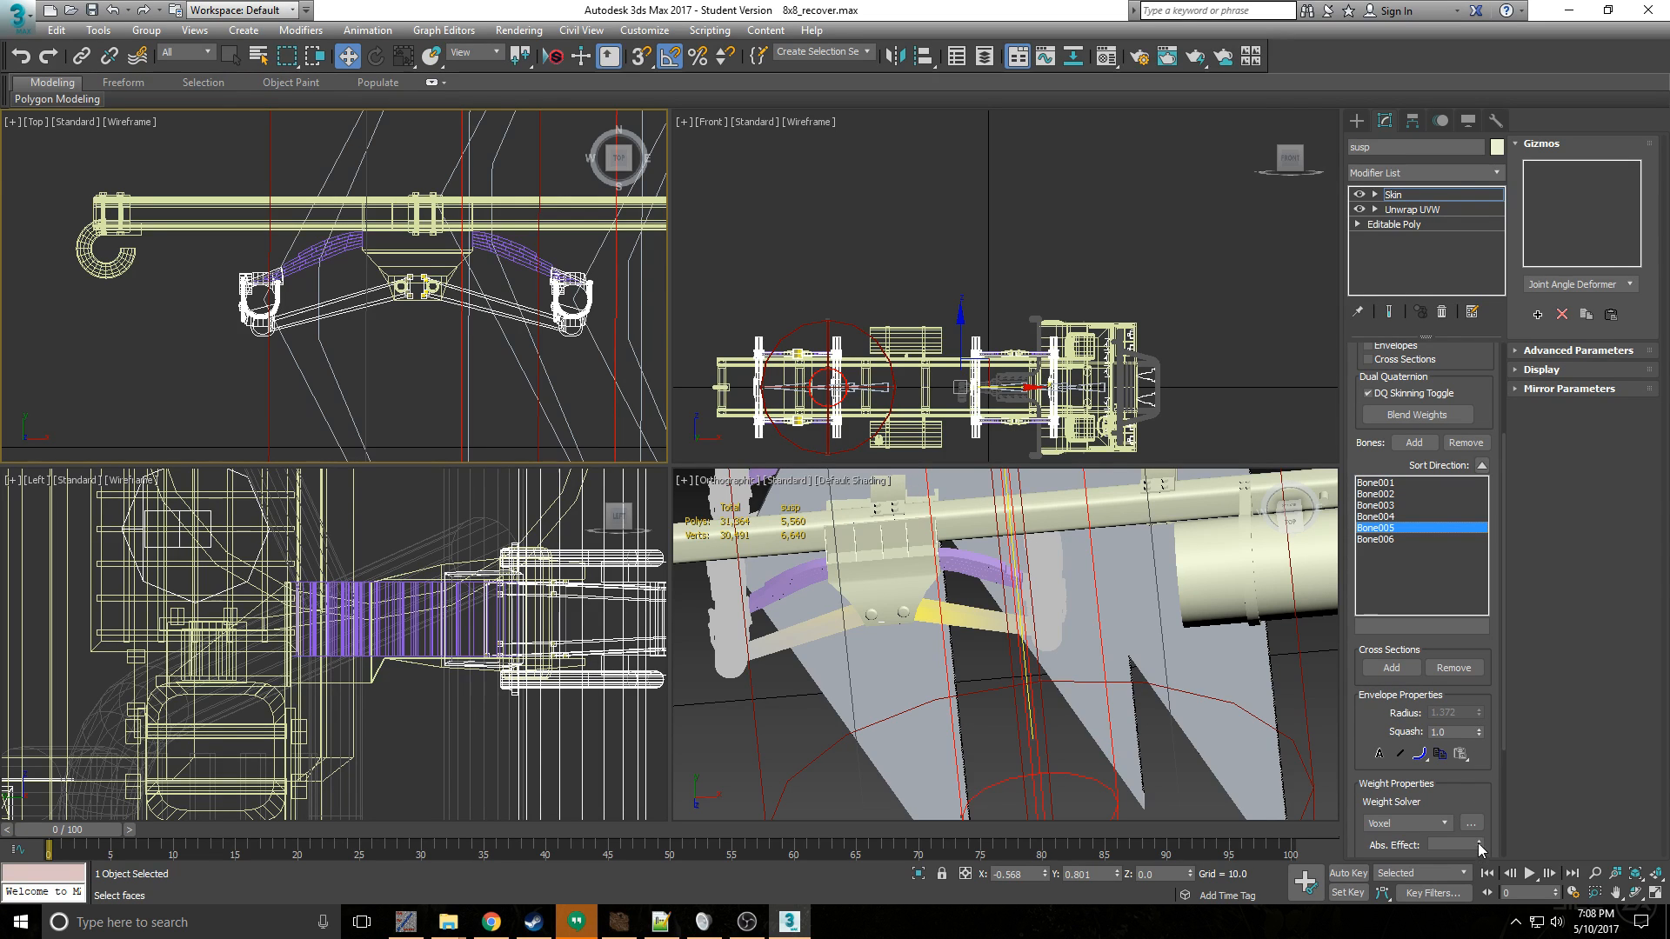
left_click_drag(1479, 843, 1527, 285)
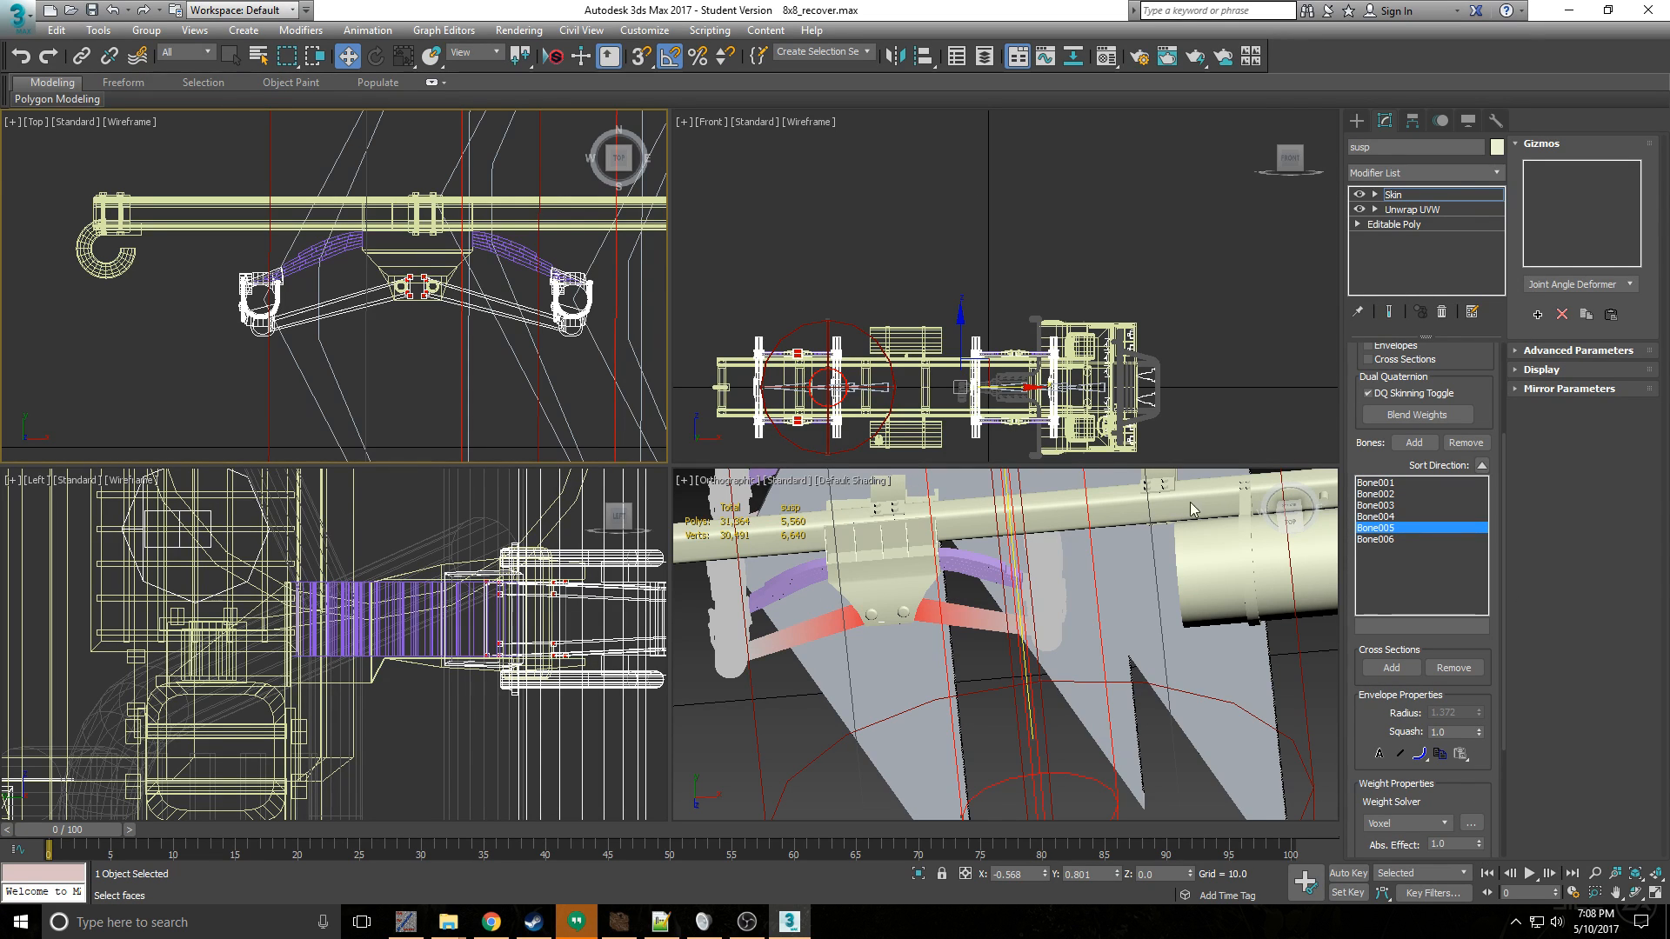
- Finish editing the suspension's envelopes, then select the springs object and start editing the envelopes of its Skin modifier
scroll(1364, 444, "up", 5)
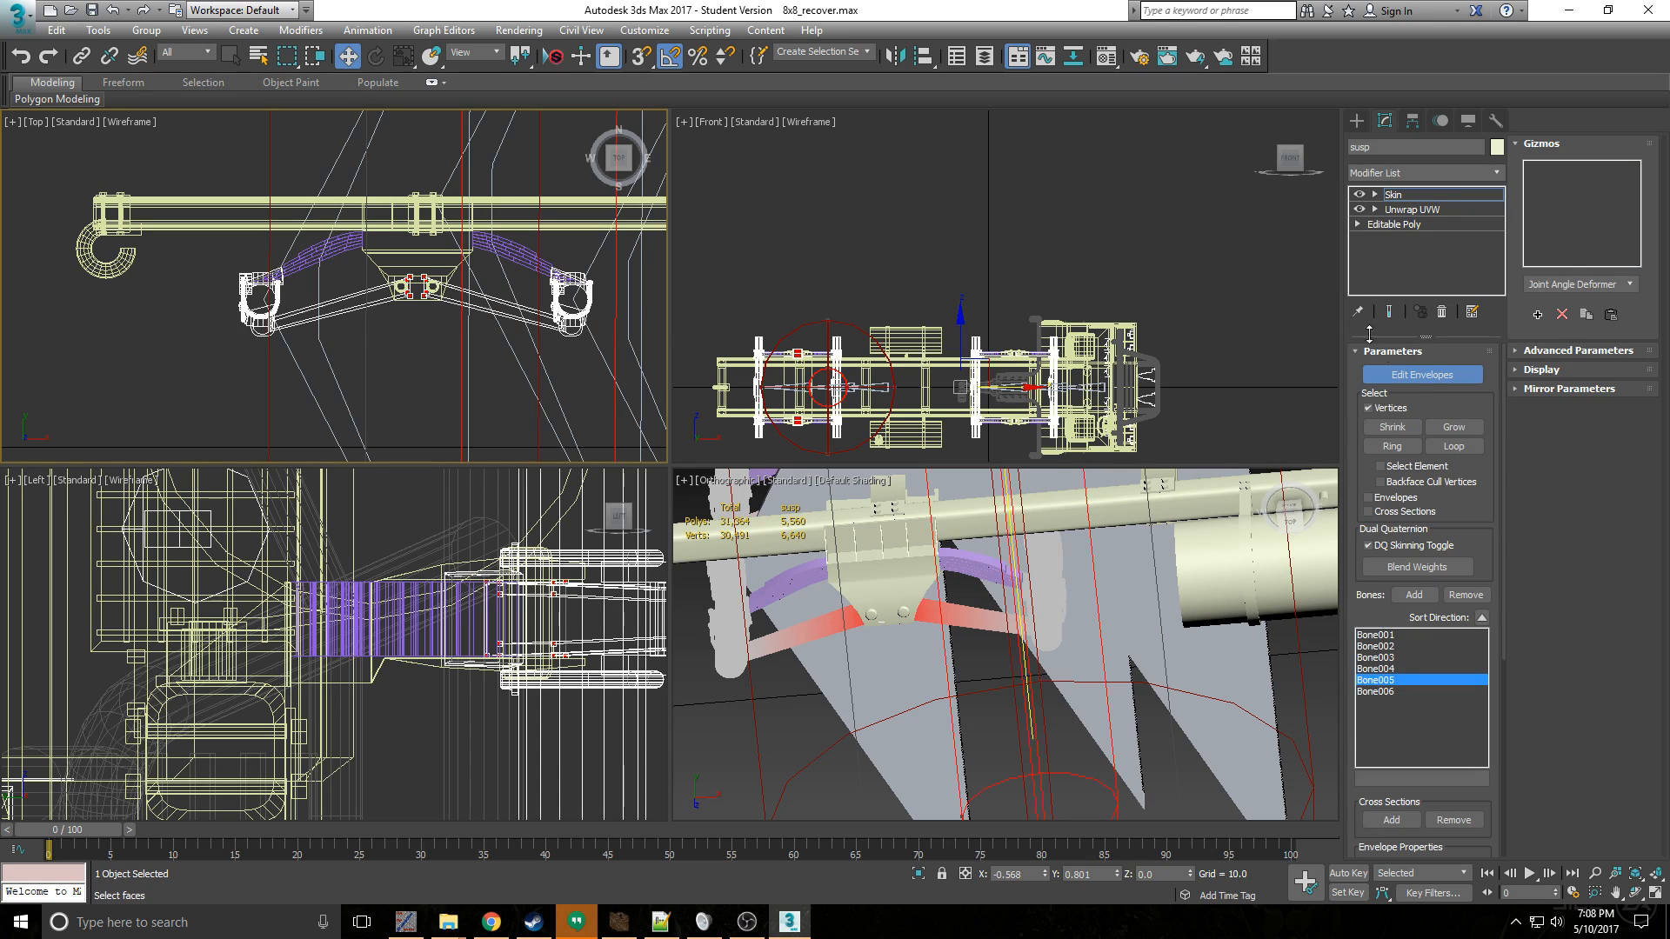
left_click(1422, 374)
left_click(548, 262)
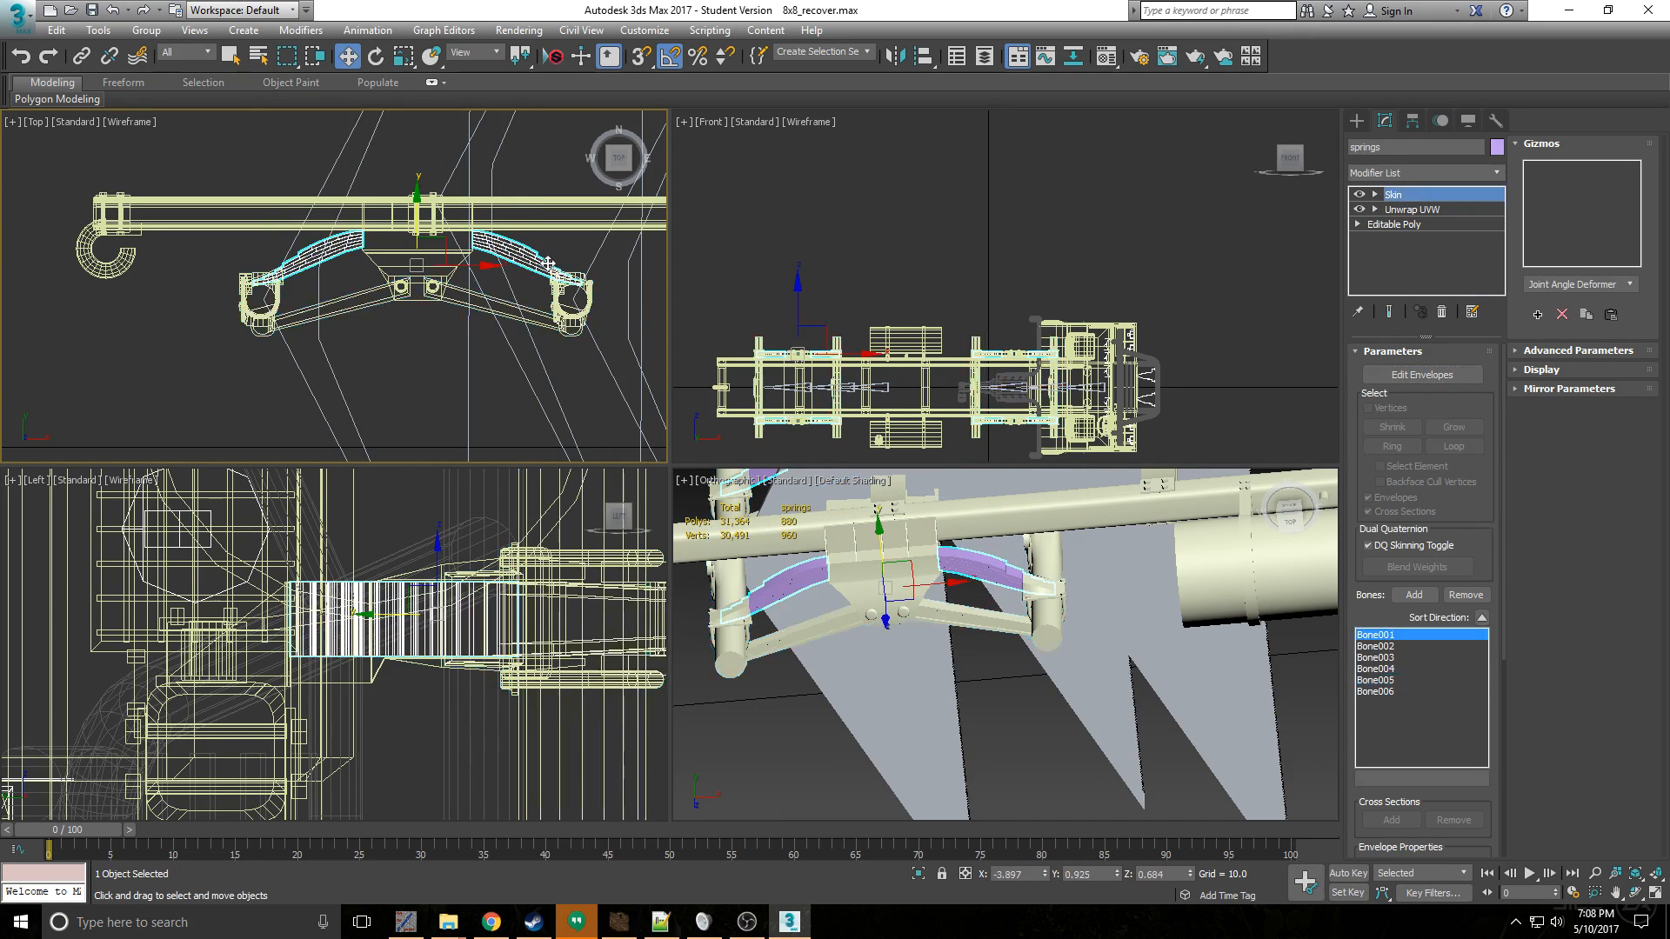
scroll(548, 263, "up", 2)
scroll(522, 239, "down", 4)
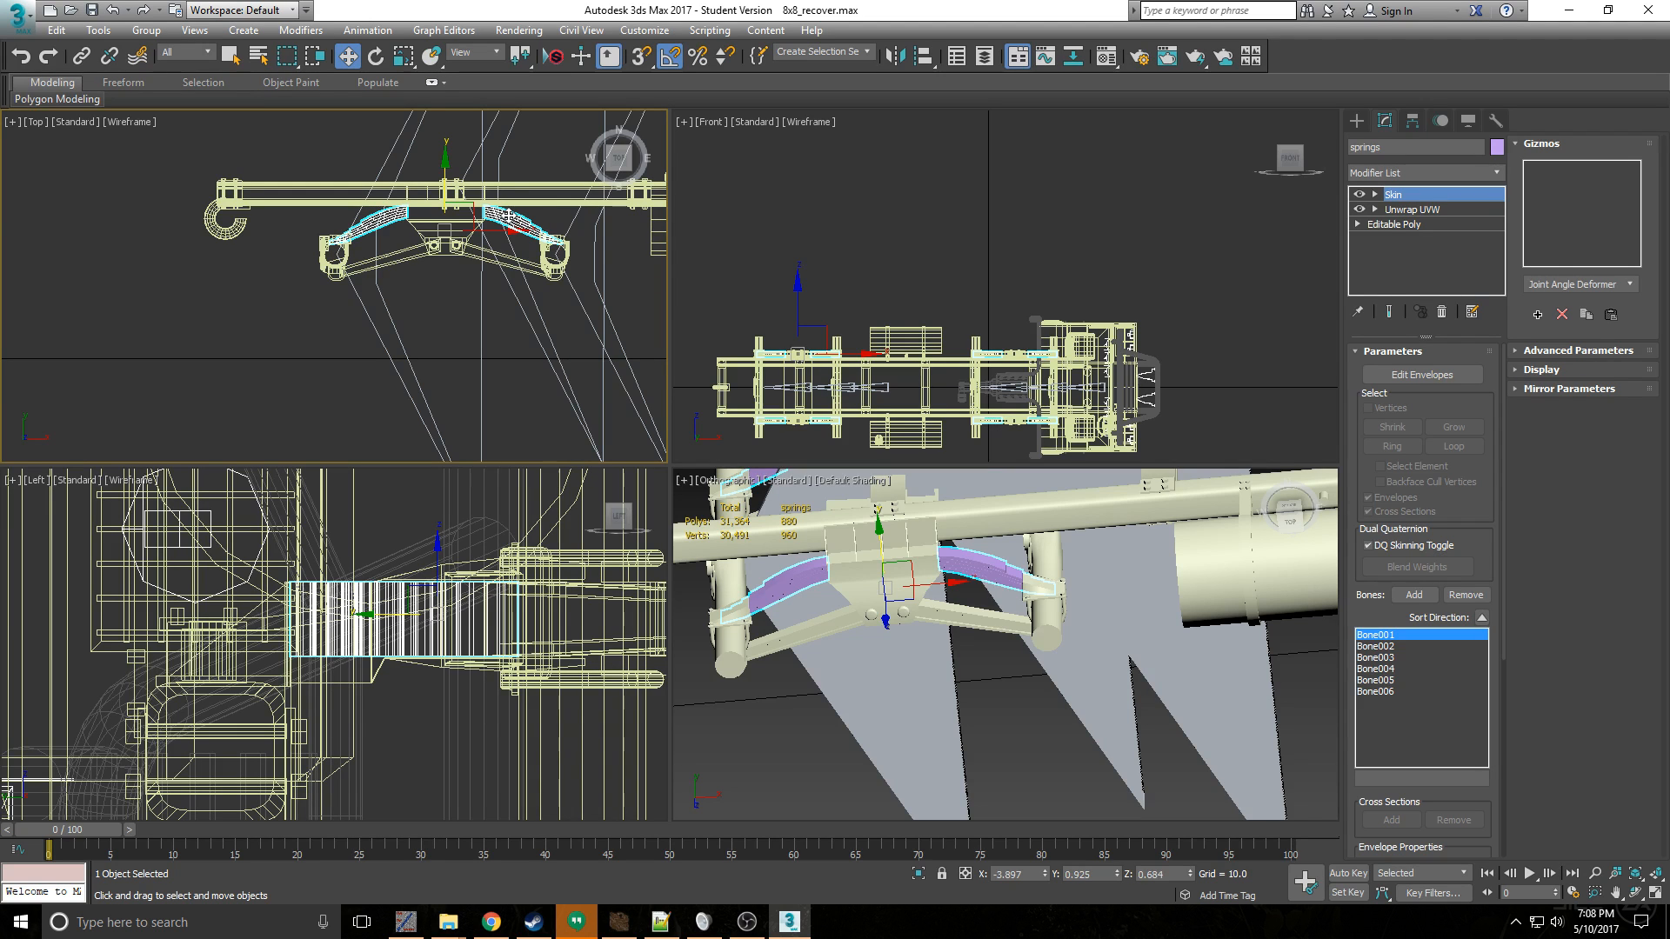
scroll(501, 222, "up", 5)
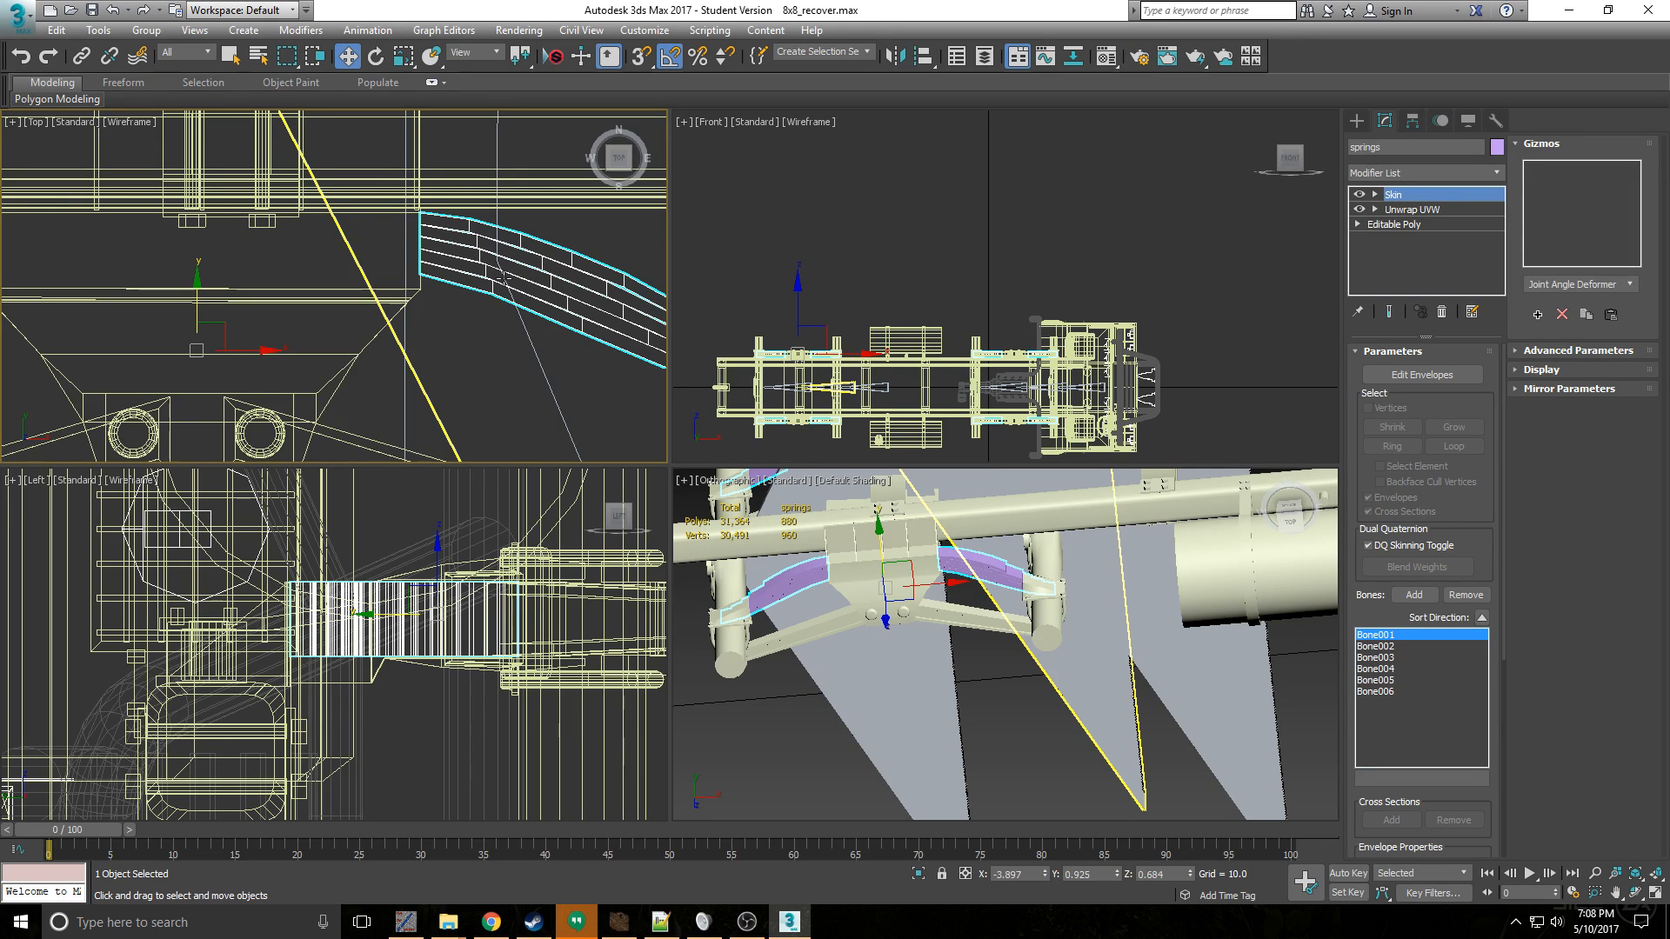
left_click(1423, 376)
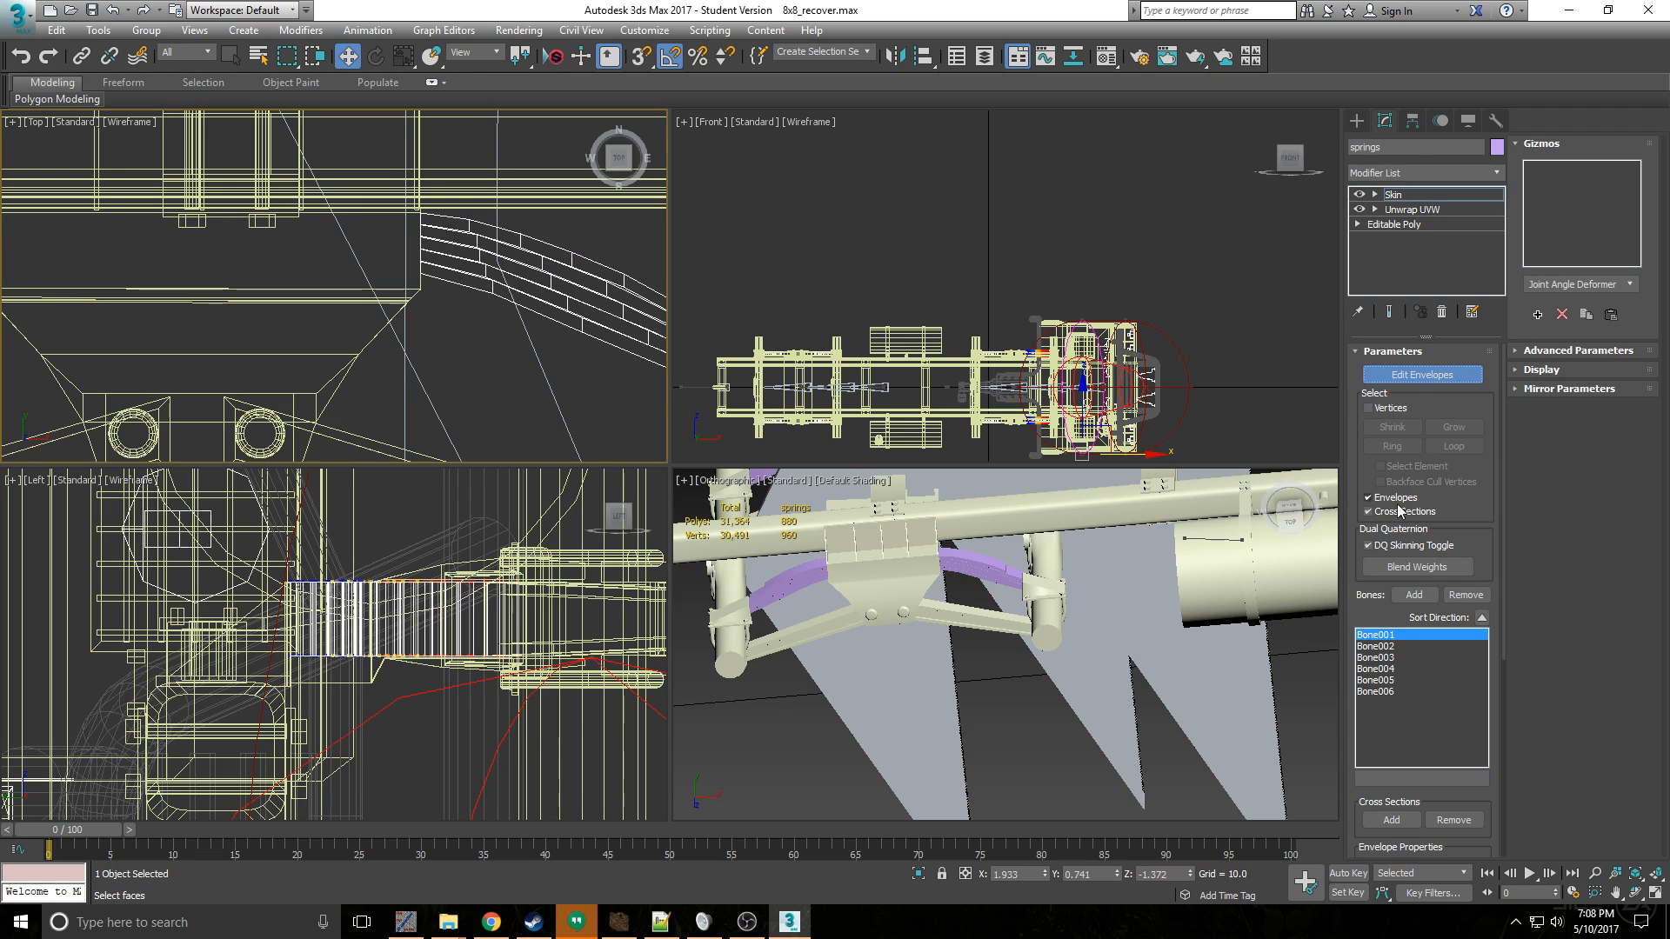
- Lengthen Bone001's envelope on the springs by moving its far end forward and down to about X 3.09, Y 0.34
scroll(544, 256, "down", 5)
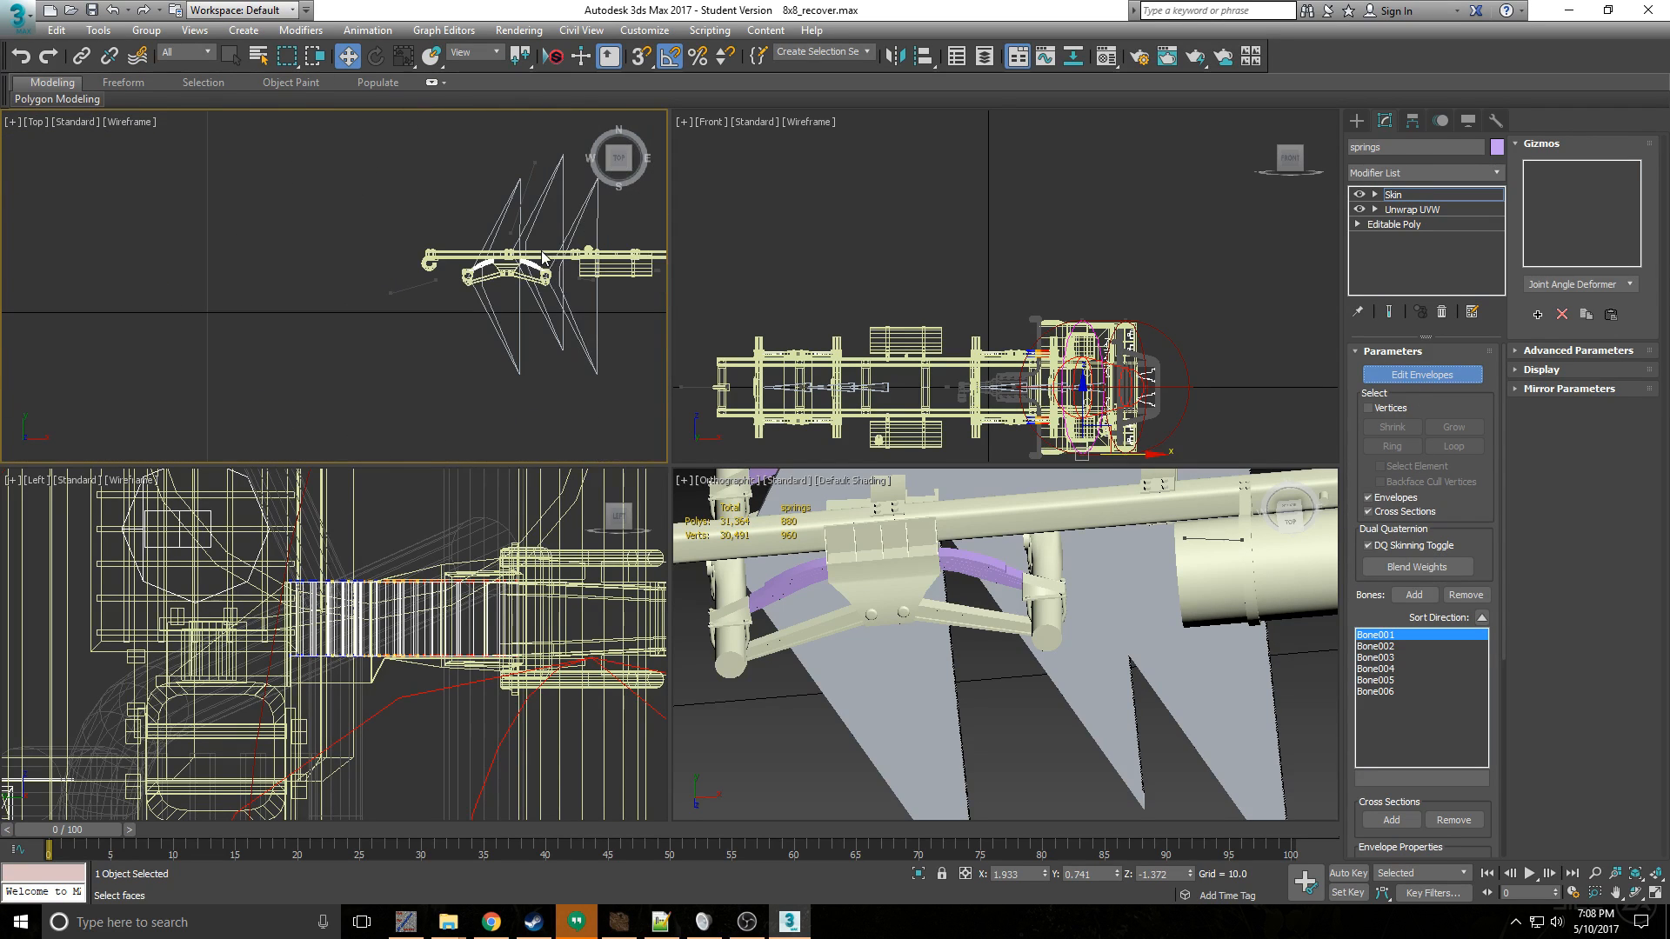
scroll(345, 244, "up", 10)
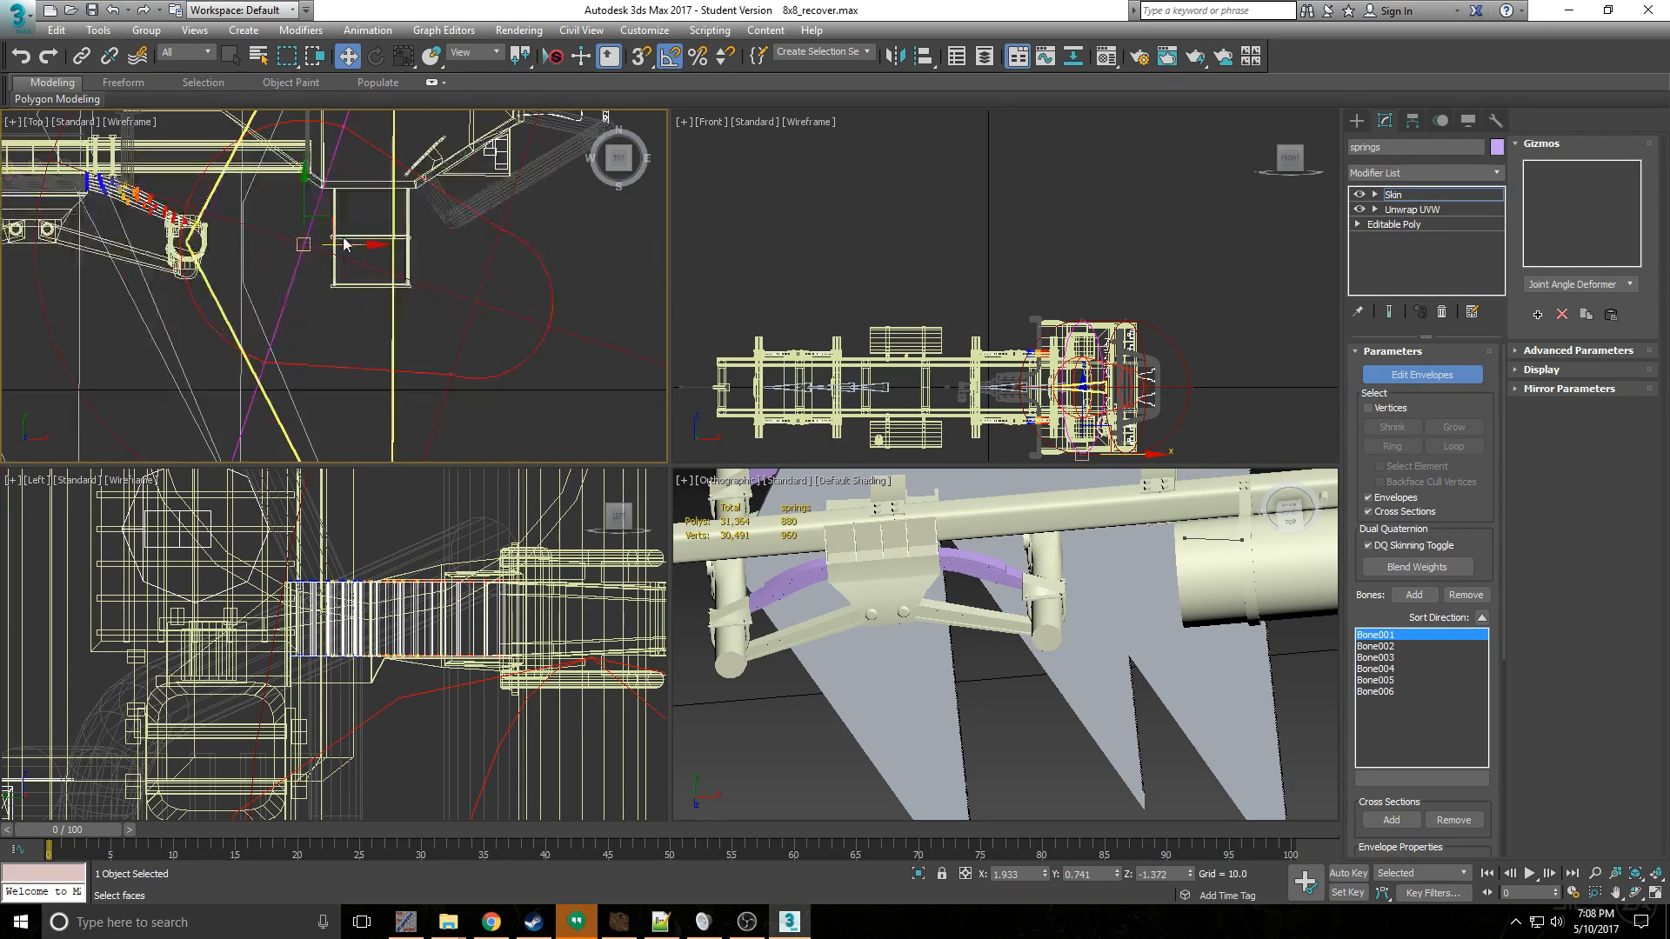
scroll(346, 244, "down", 2)
left_click(427, 277)
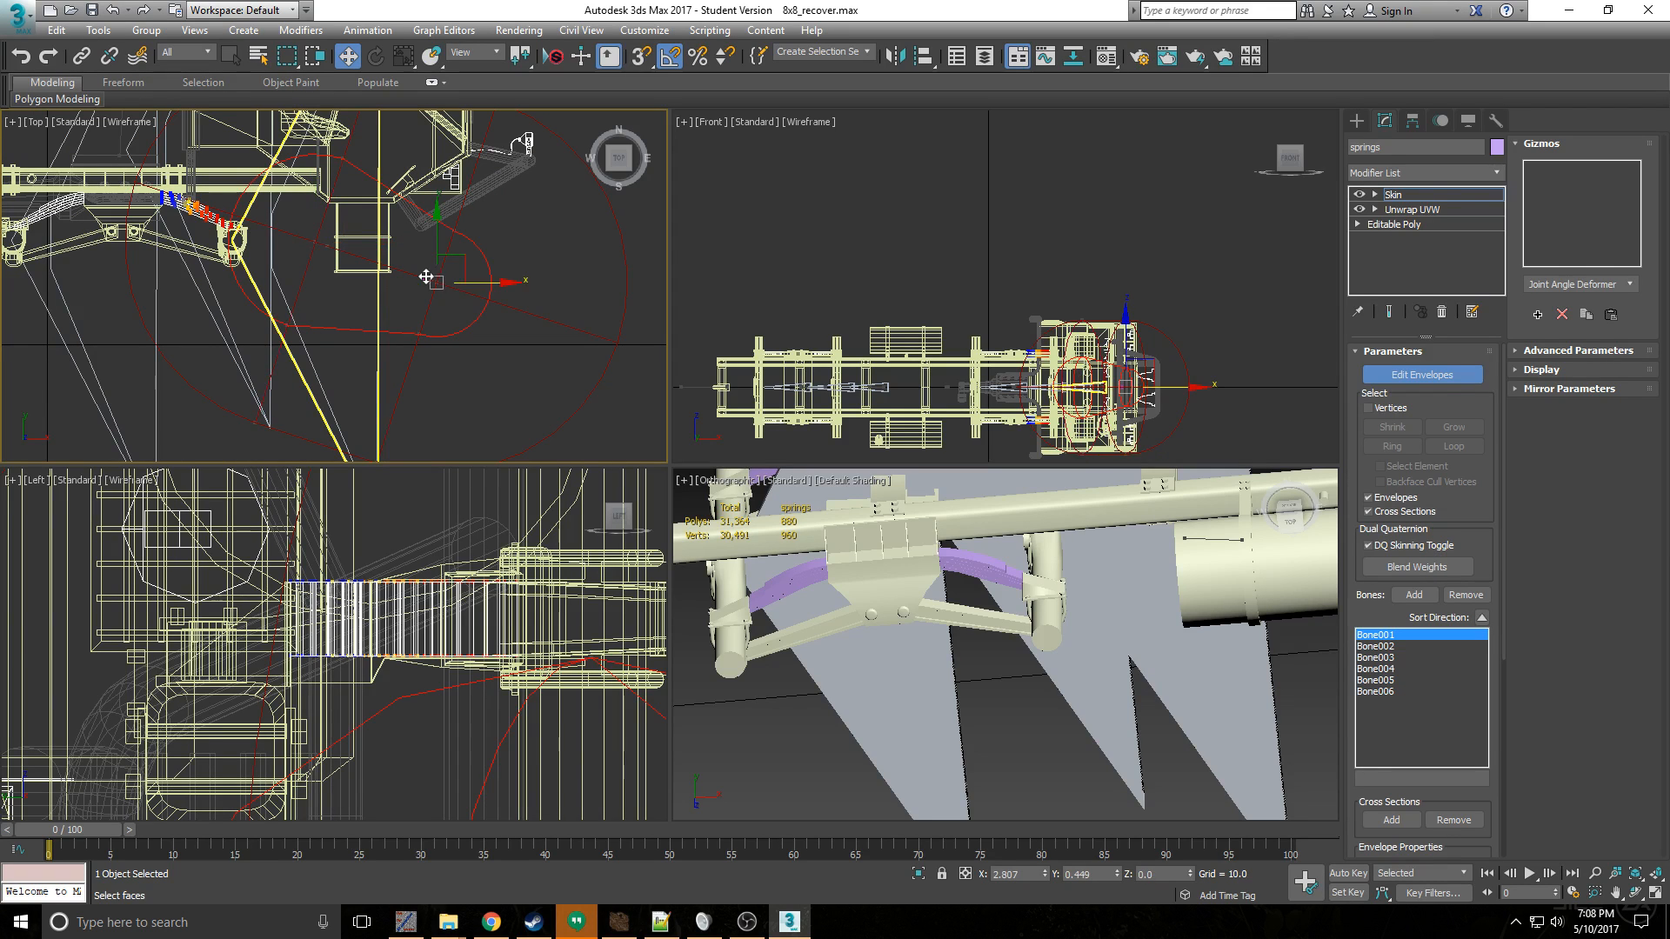
left_click_drag(467, 258, 507, 272)
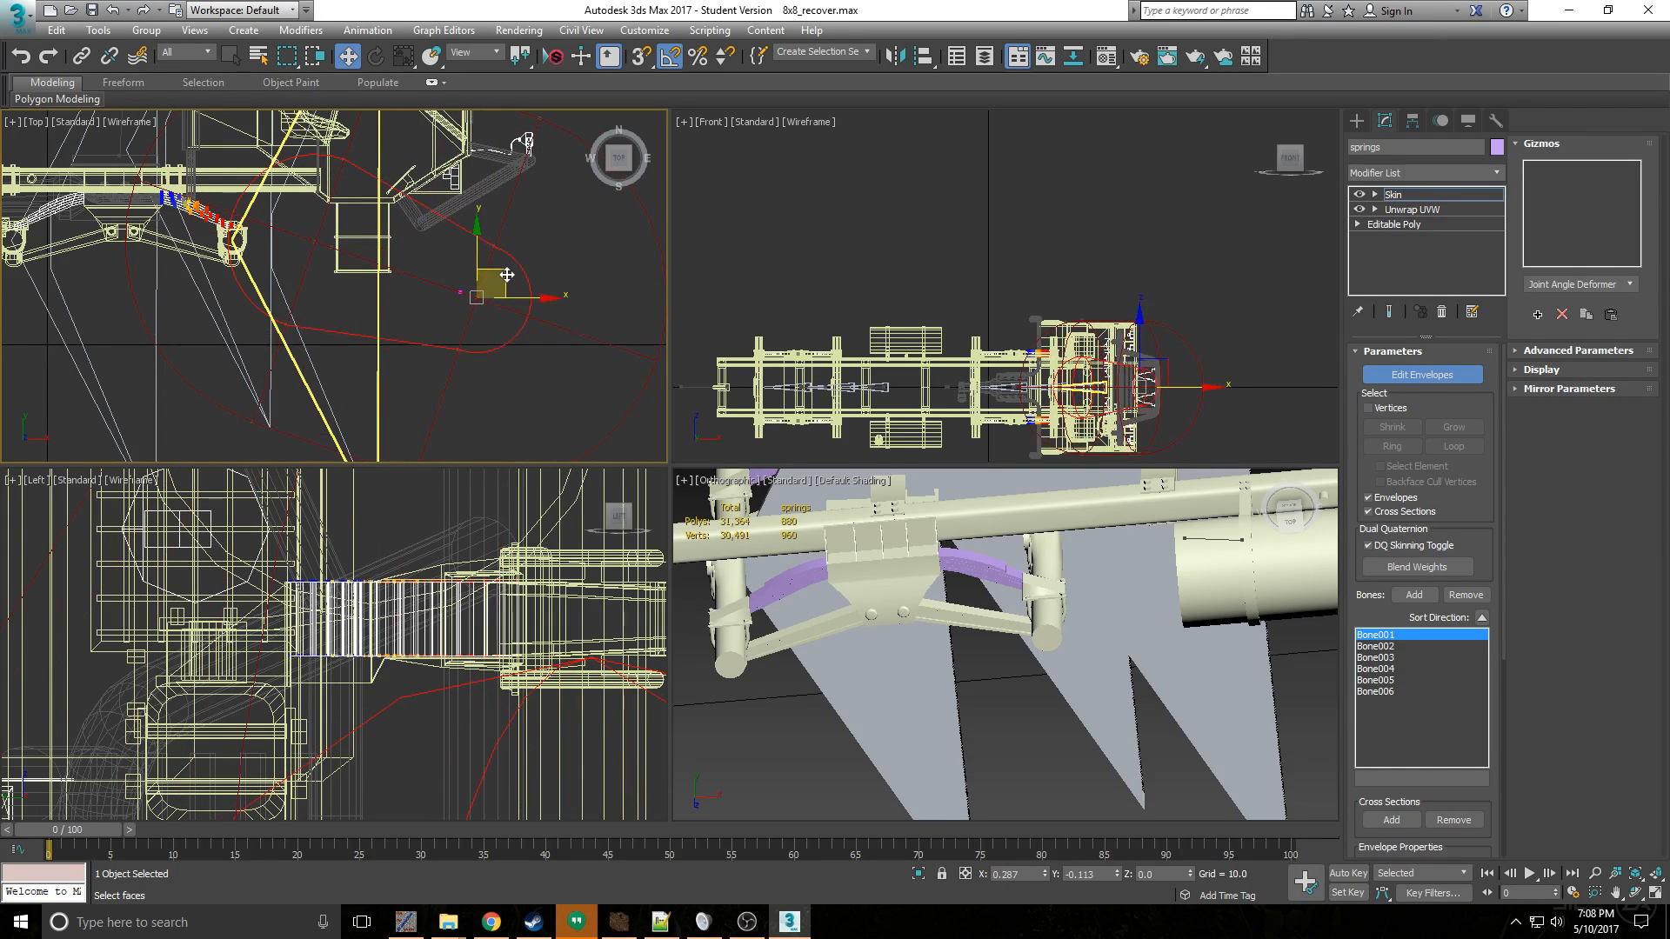
left_click(336, 246)
mouse_move(343, 224)
left_mouse_down()
mouse_move(409, 230)
mouse_move(314, 224)
mouse_move(343, 224)
left_mouse_up()
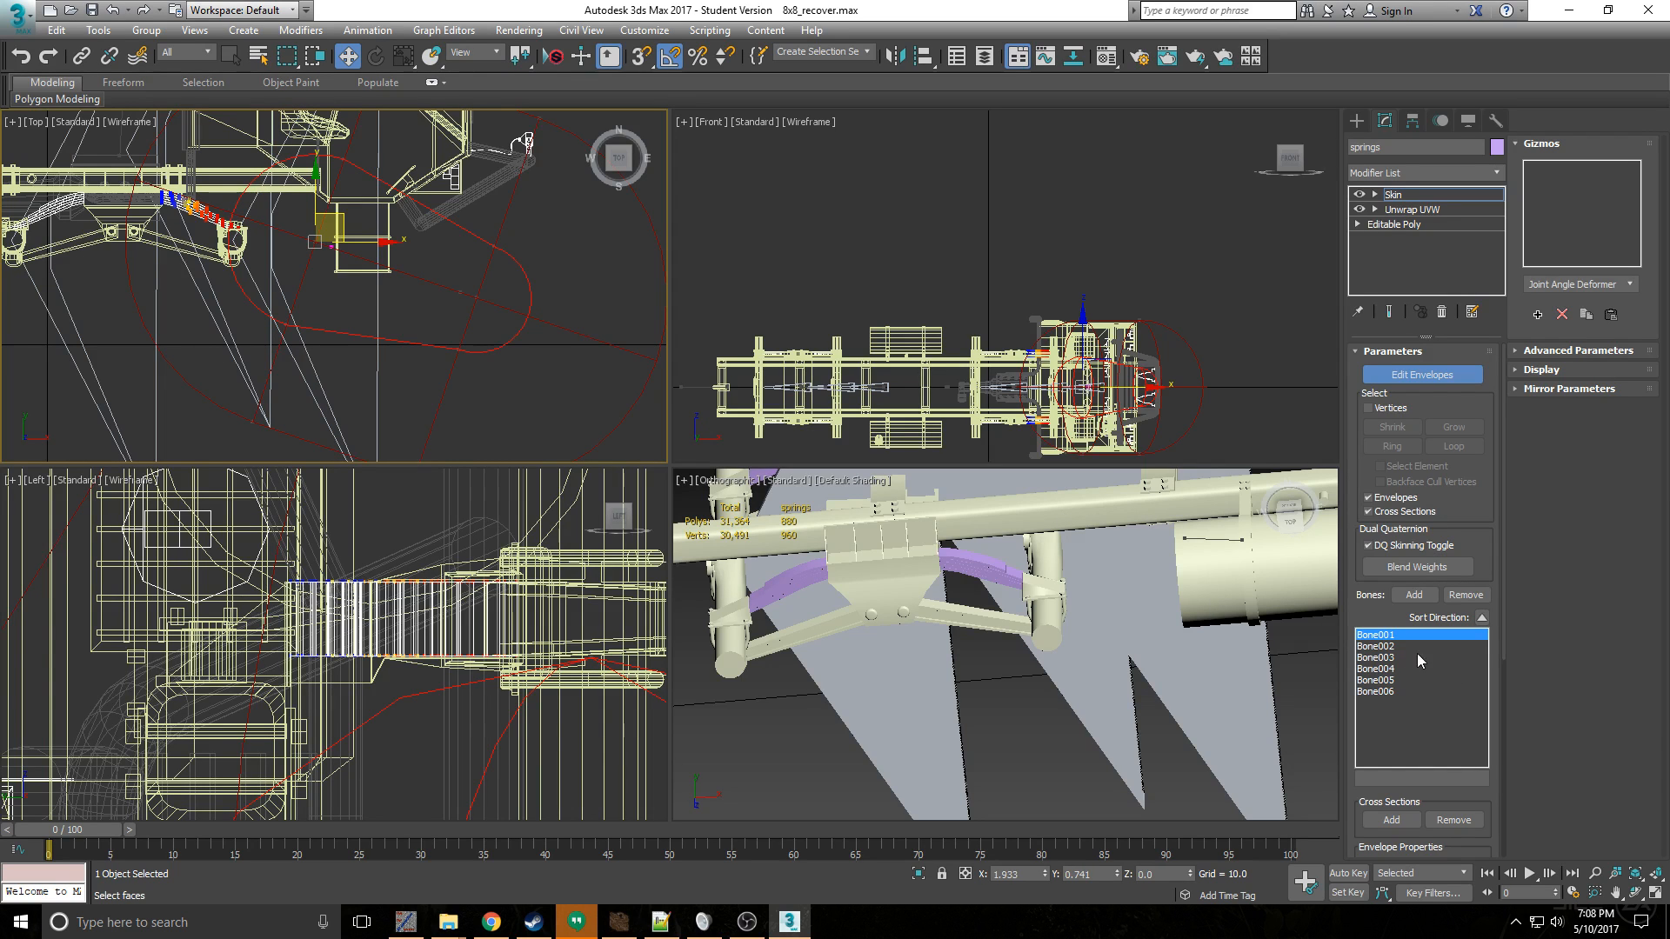
- Examine Bone006's envelope influence on the springs beside the front central bracket and leave envelope editing
left_click(1387, 693)
scroll(369, 314, "down", 4)
scroll(229, 252, "up", 10)
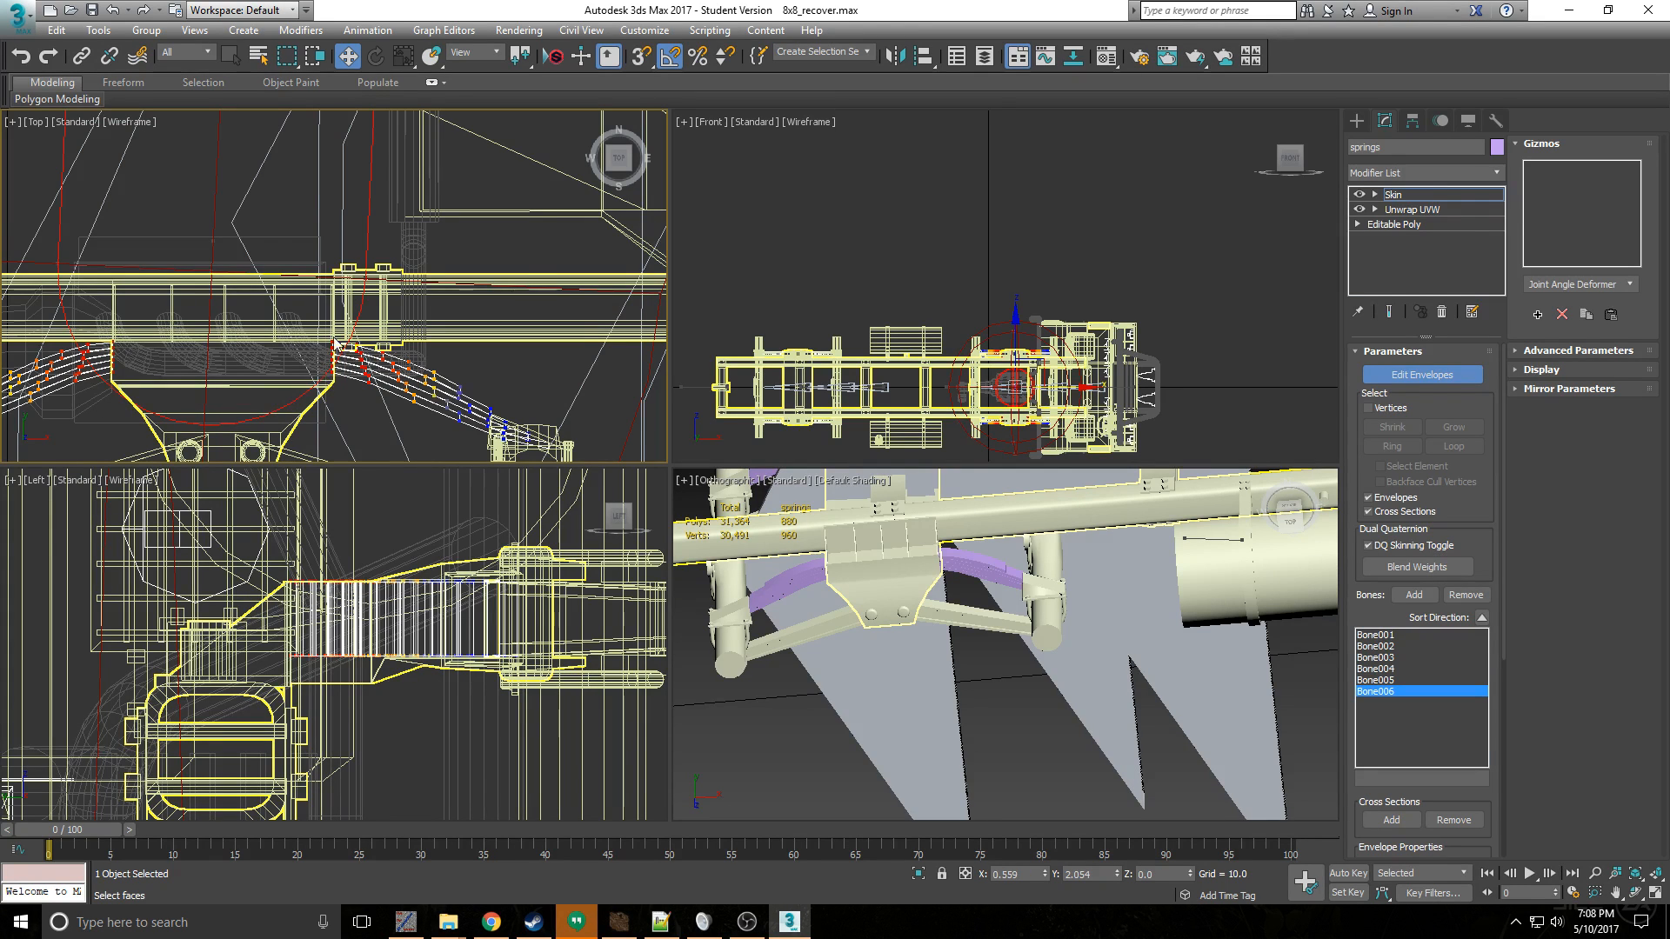
scroll(304, 332, "down", 3)
scroll(235, 348, "up", 2)
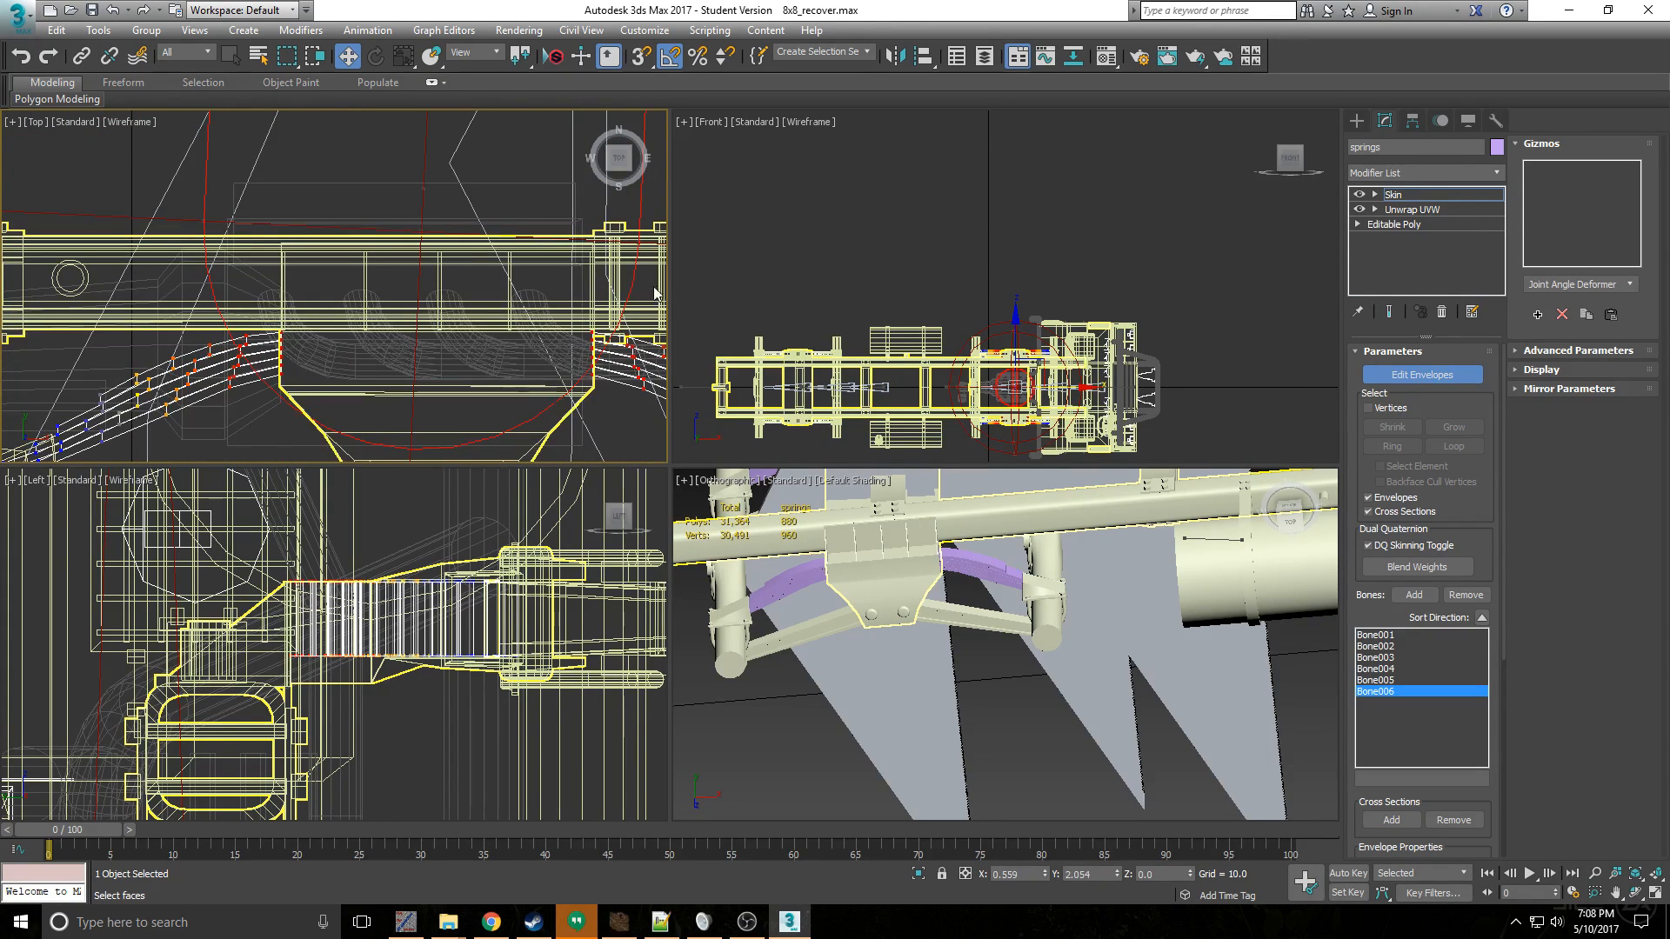
scroll(590, 348, "up", 2)
scroll(589, 344, "down", 3)
middle_click_drag(589, 346, 487, 324)
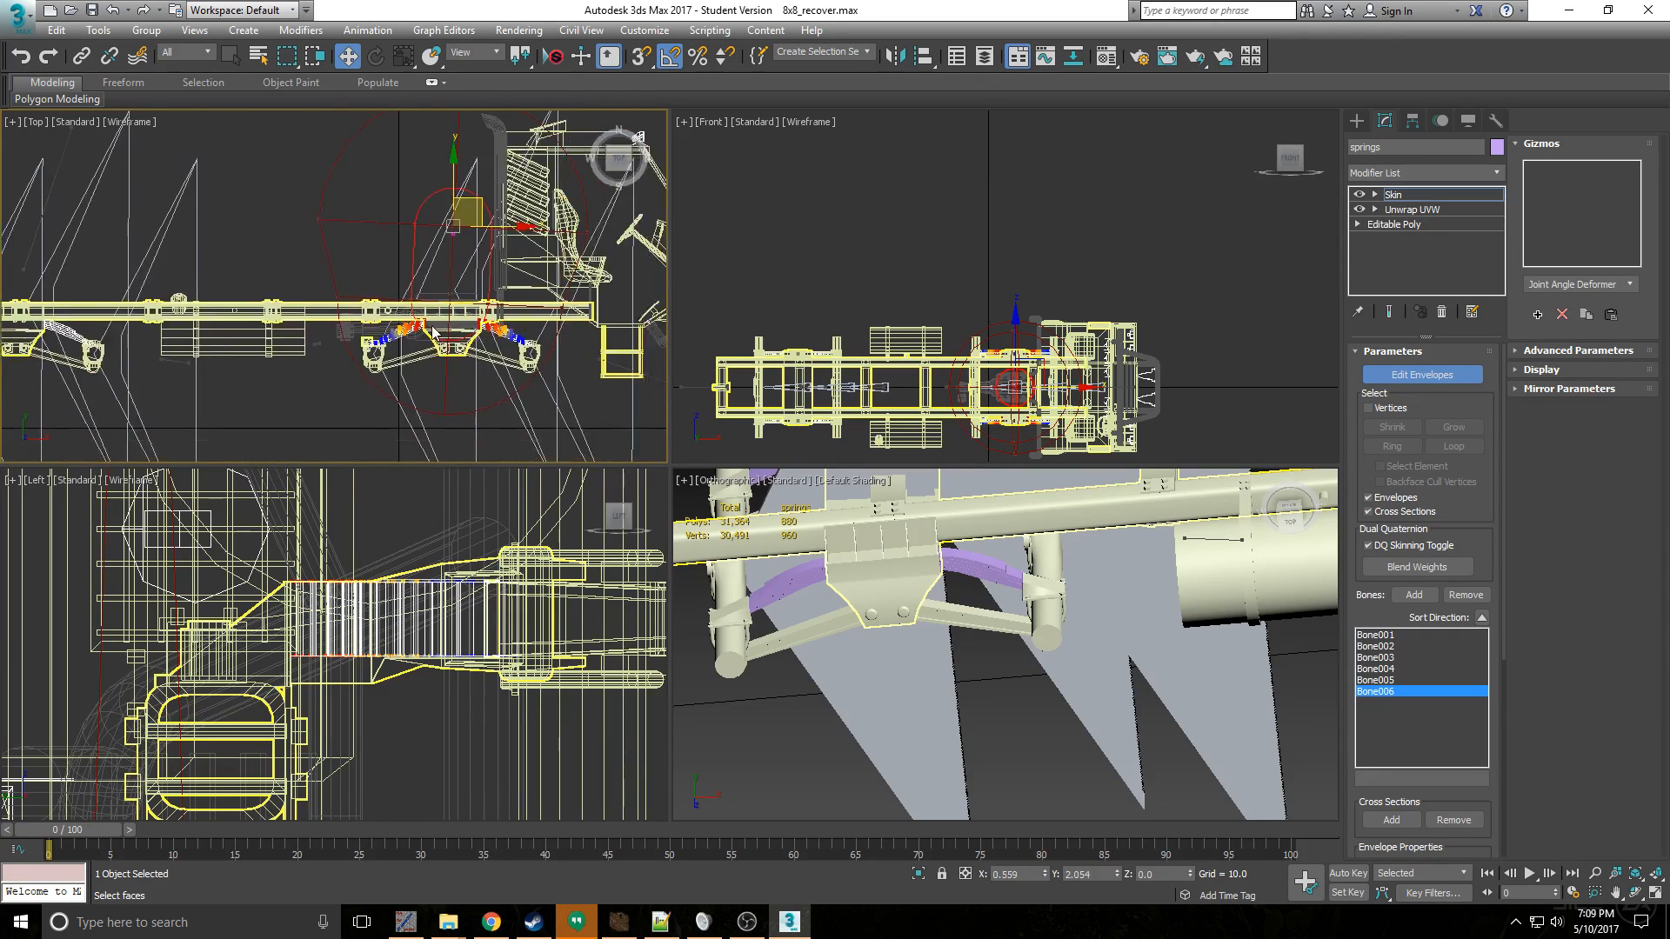
scroll(445, 330, "up", 3)
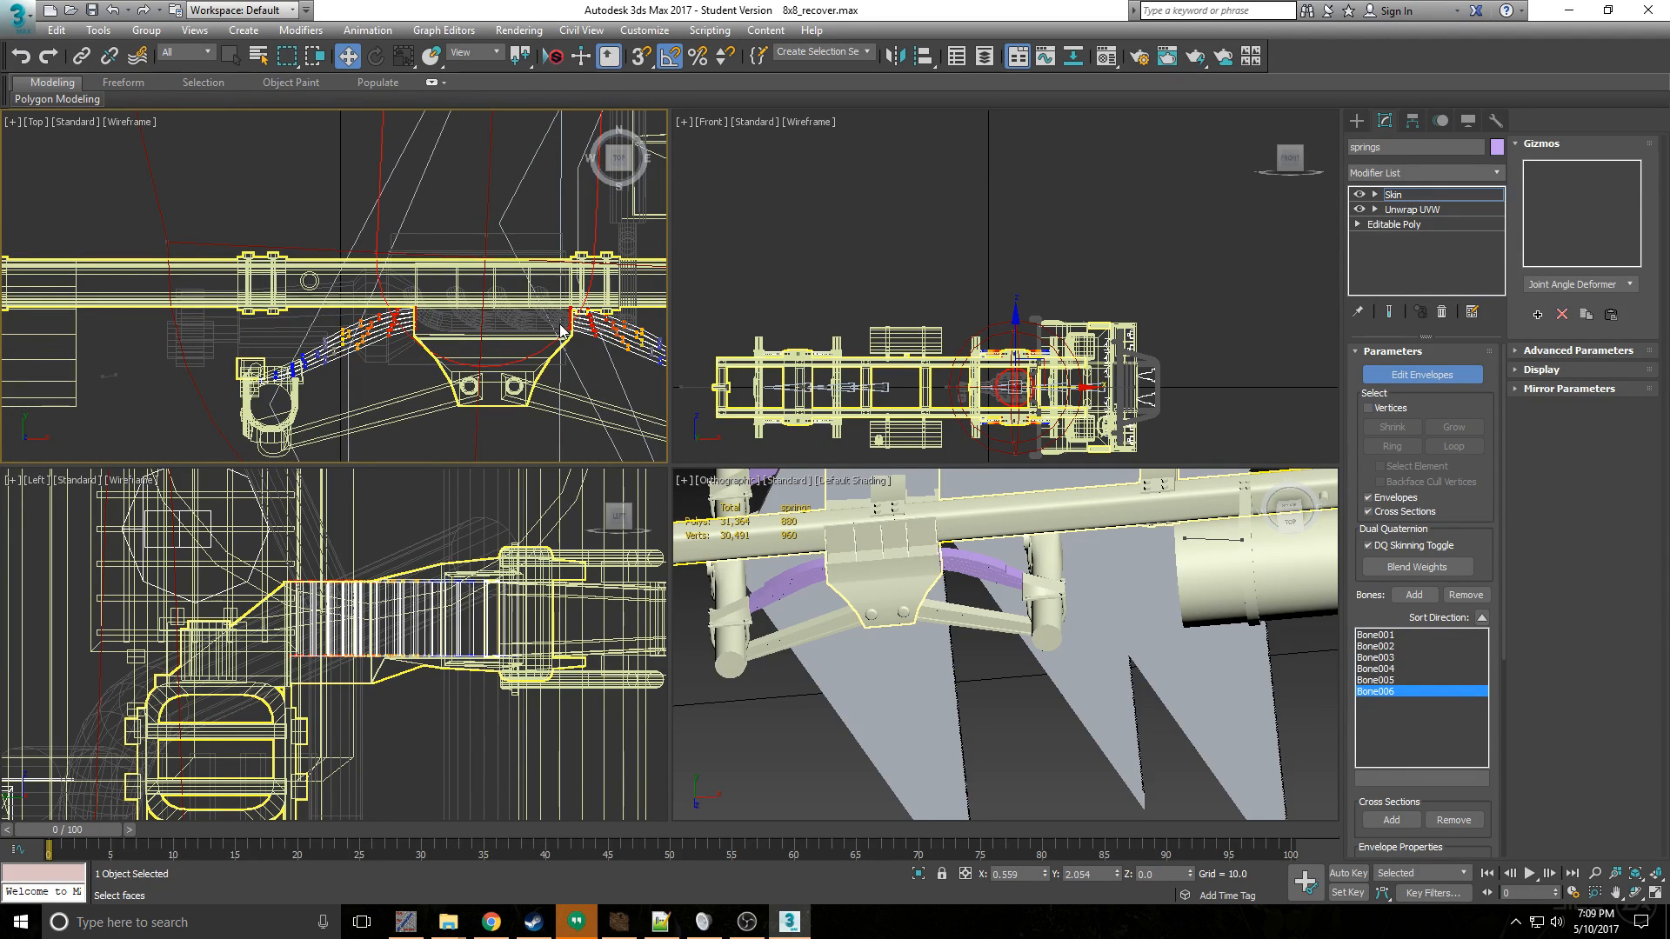
scroll(561, 331, "down", 3)
left_click(1417, 372)
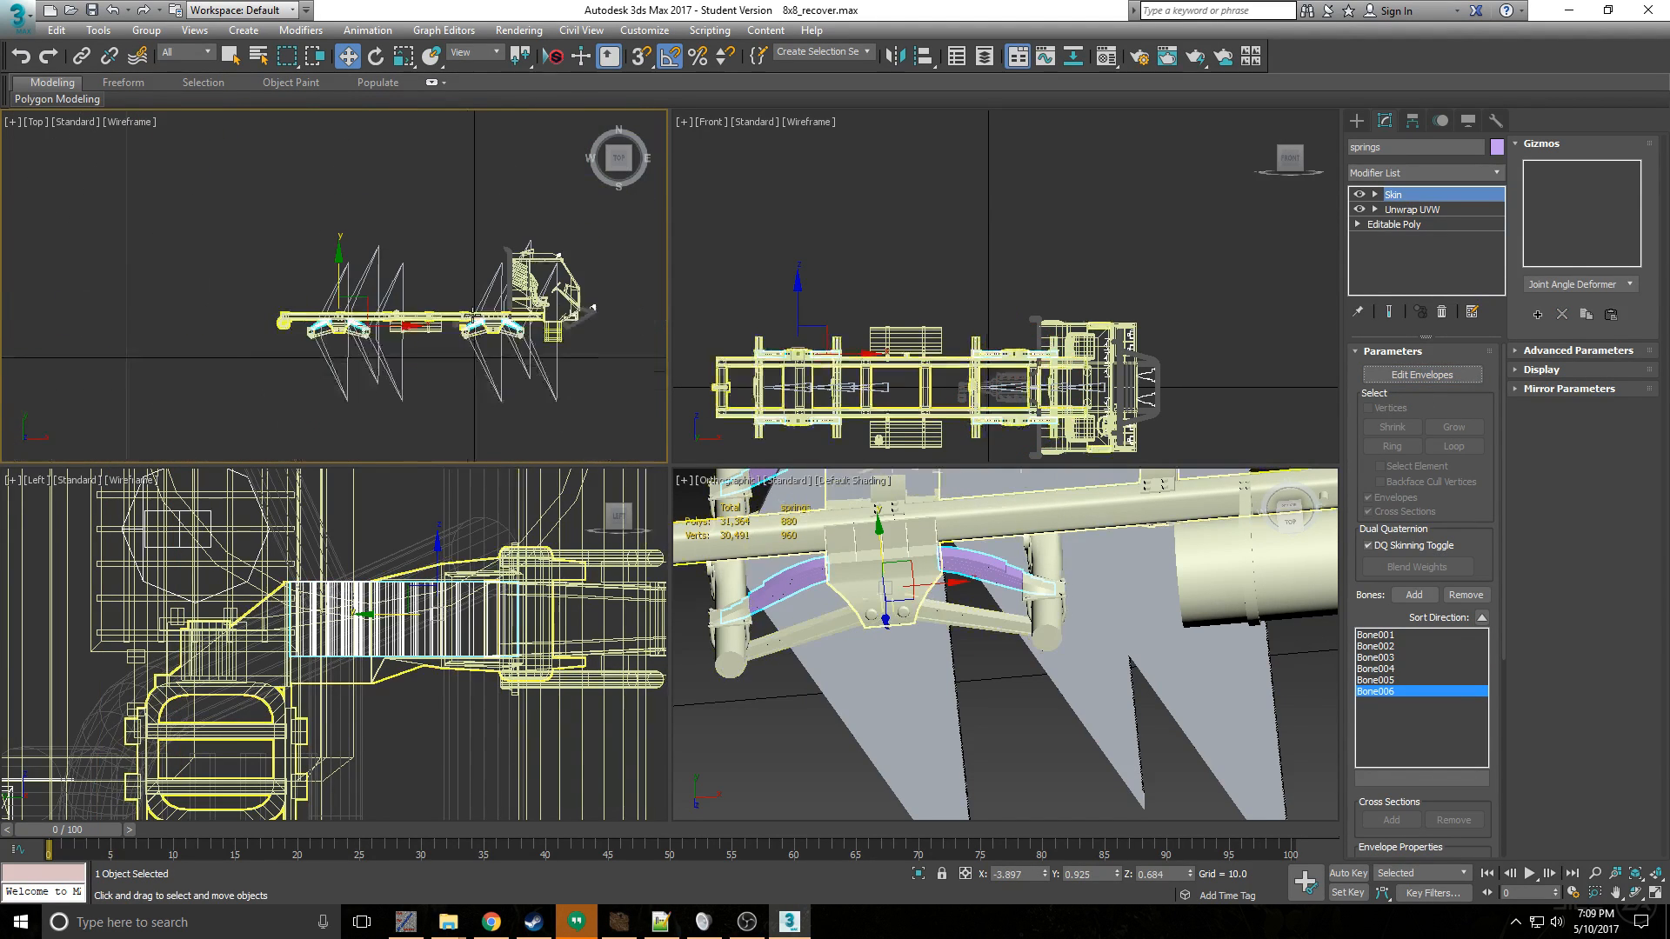
- Test the rear axle pair's skinning by moving Bone004 and Bone003 downward one at a time, undoing each move
scroll(334, 287, "down", 3)
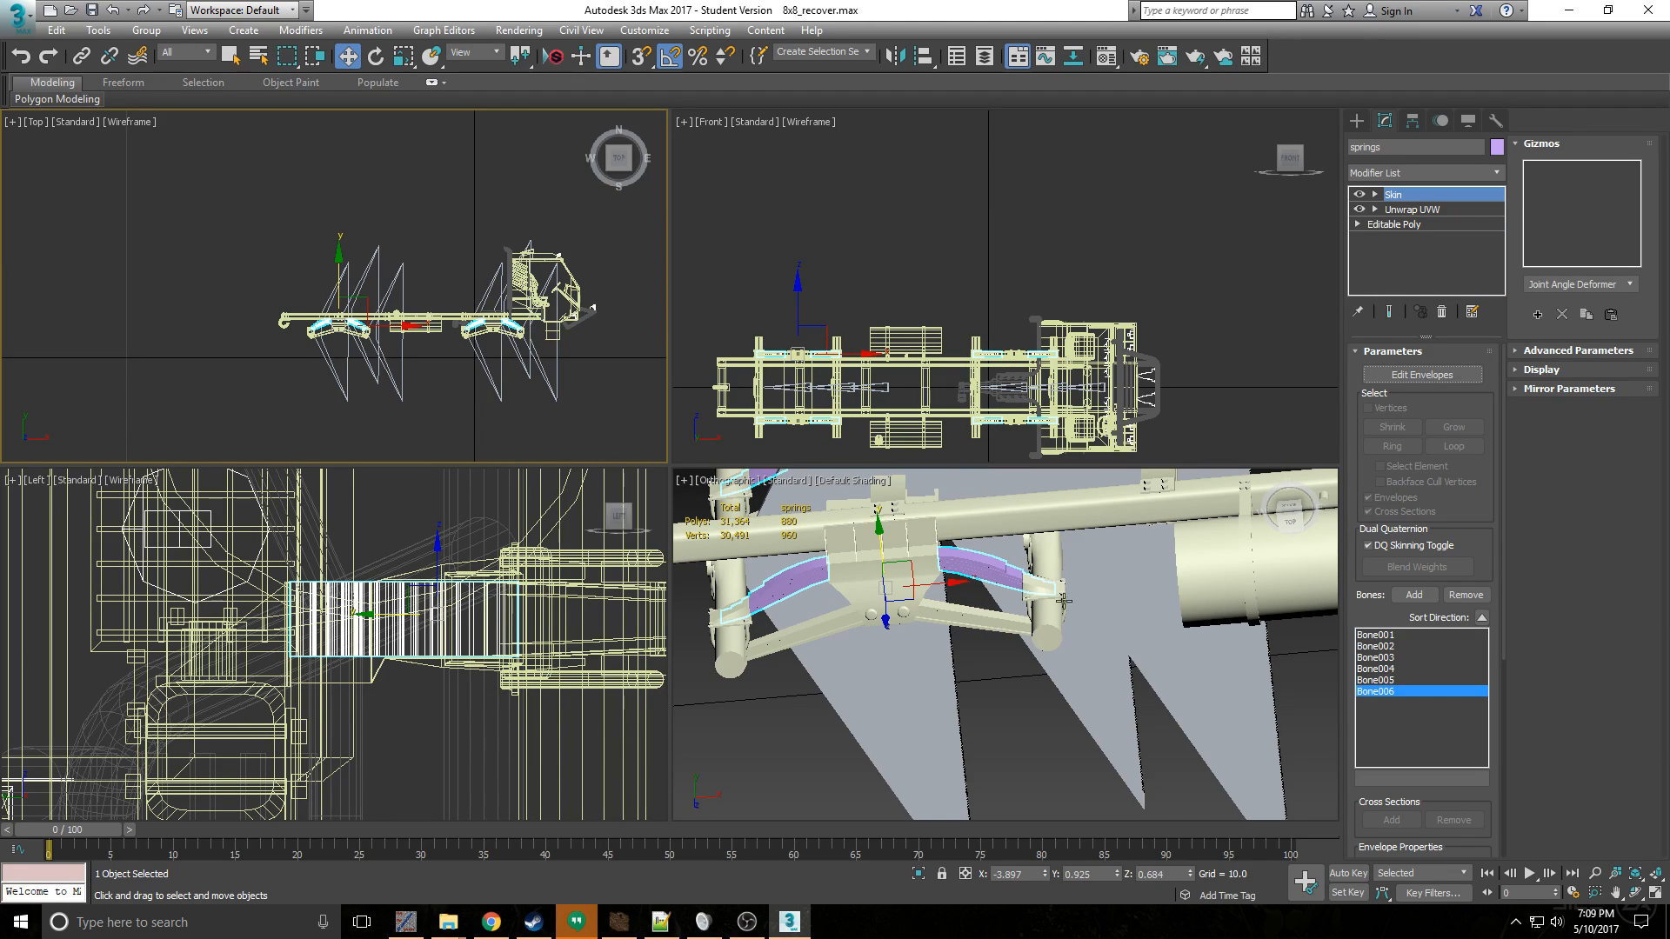
left_click(950, 622)
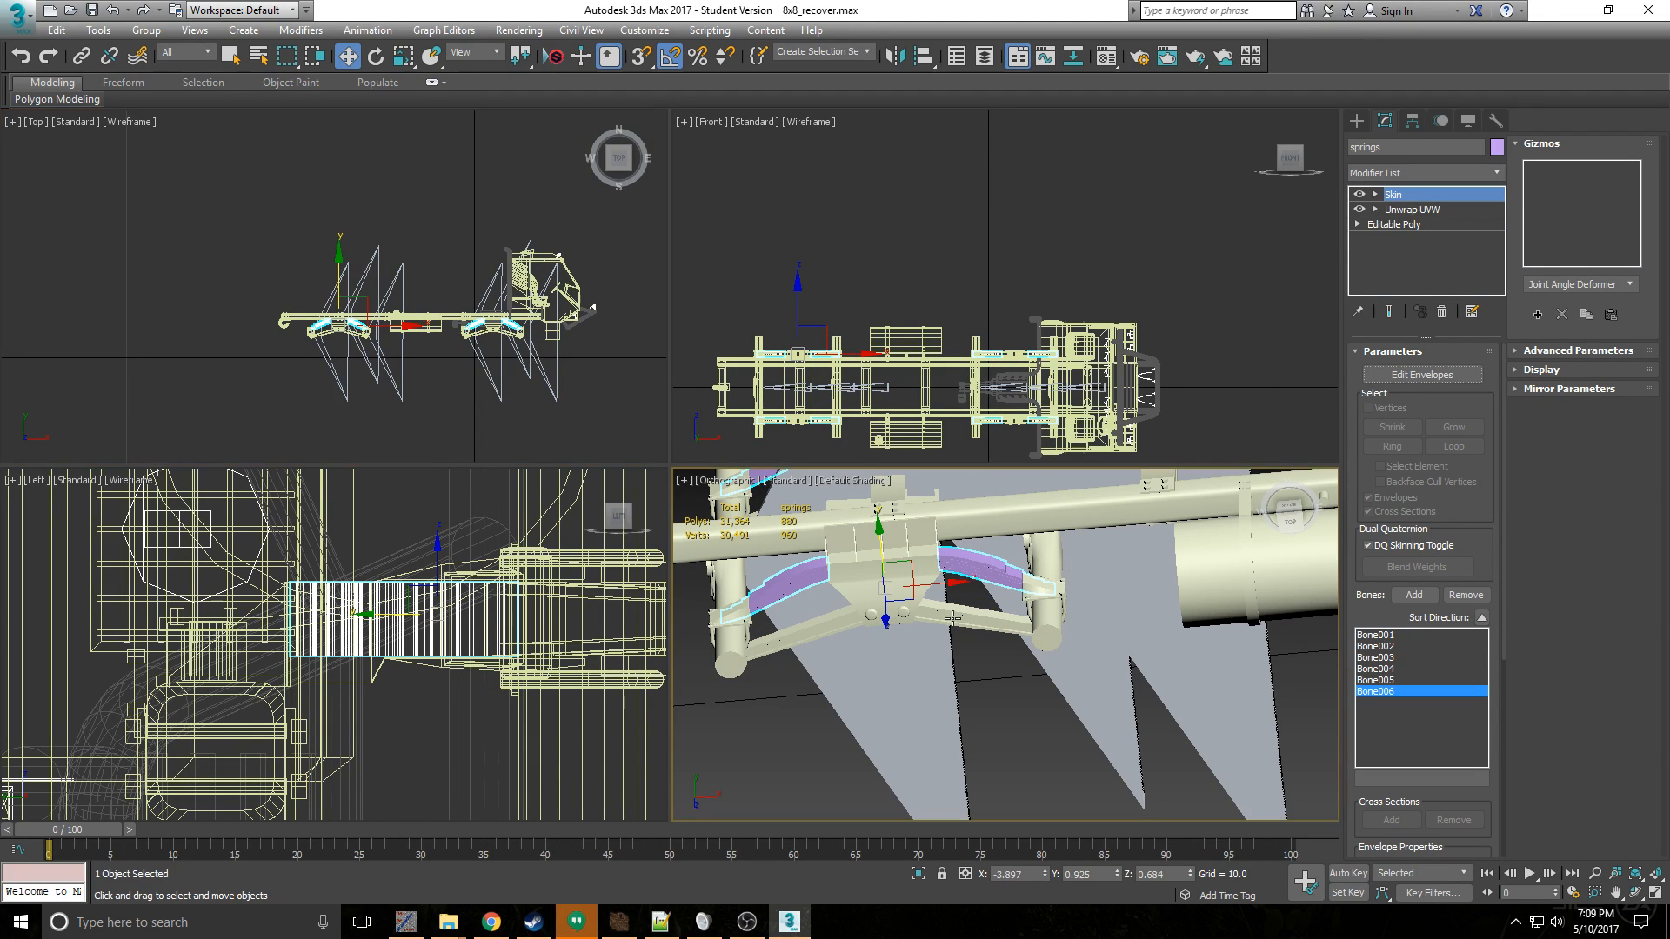
scroll(950, 622, "down", 3)
left_click(894, 683)
left_click(922, 675)
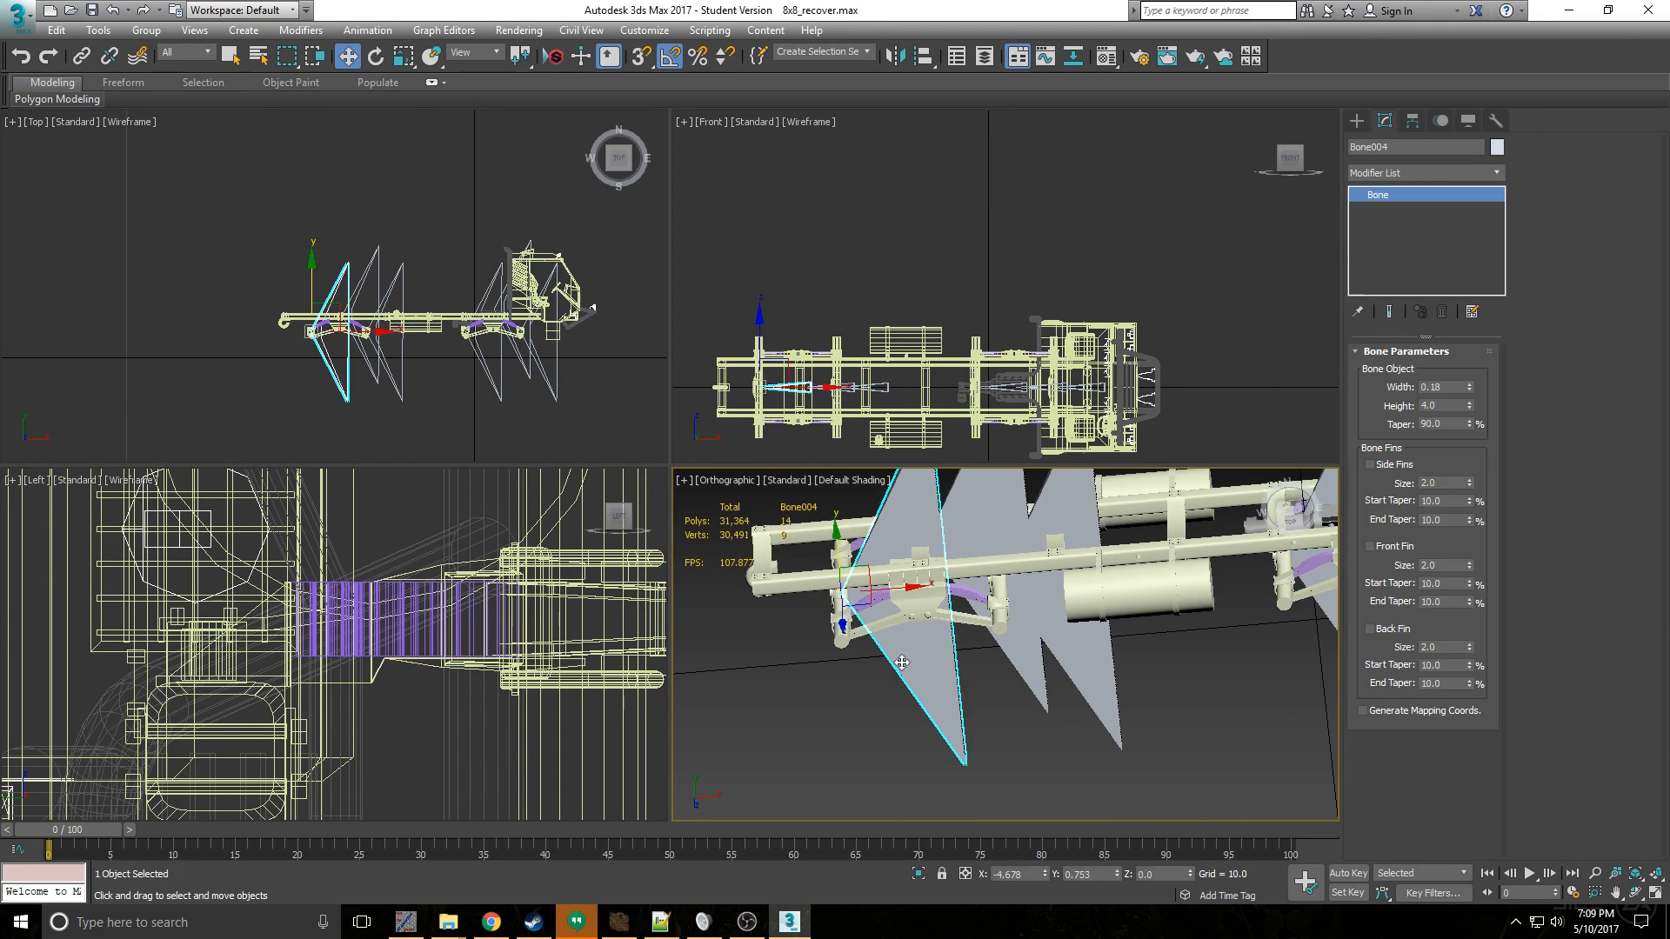
left_click_drag(844, 536, 852, 588)
key("ctrl+z")
left_click(1036, 638)
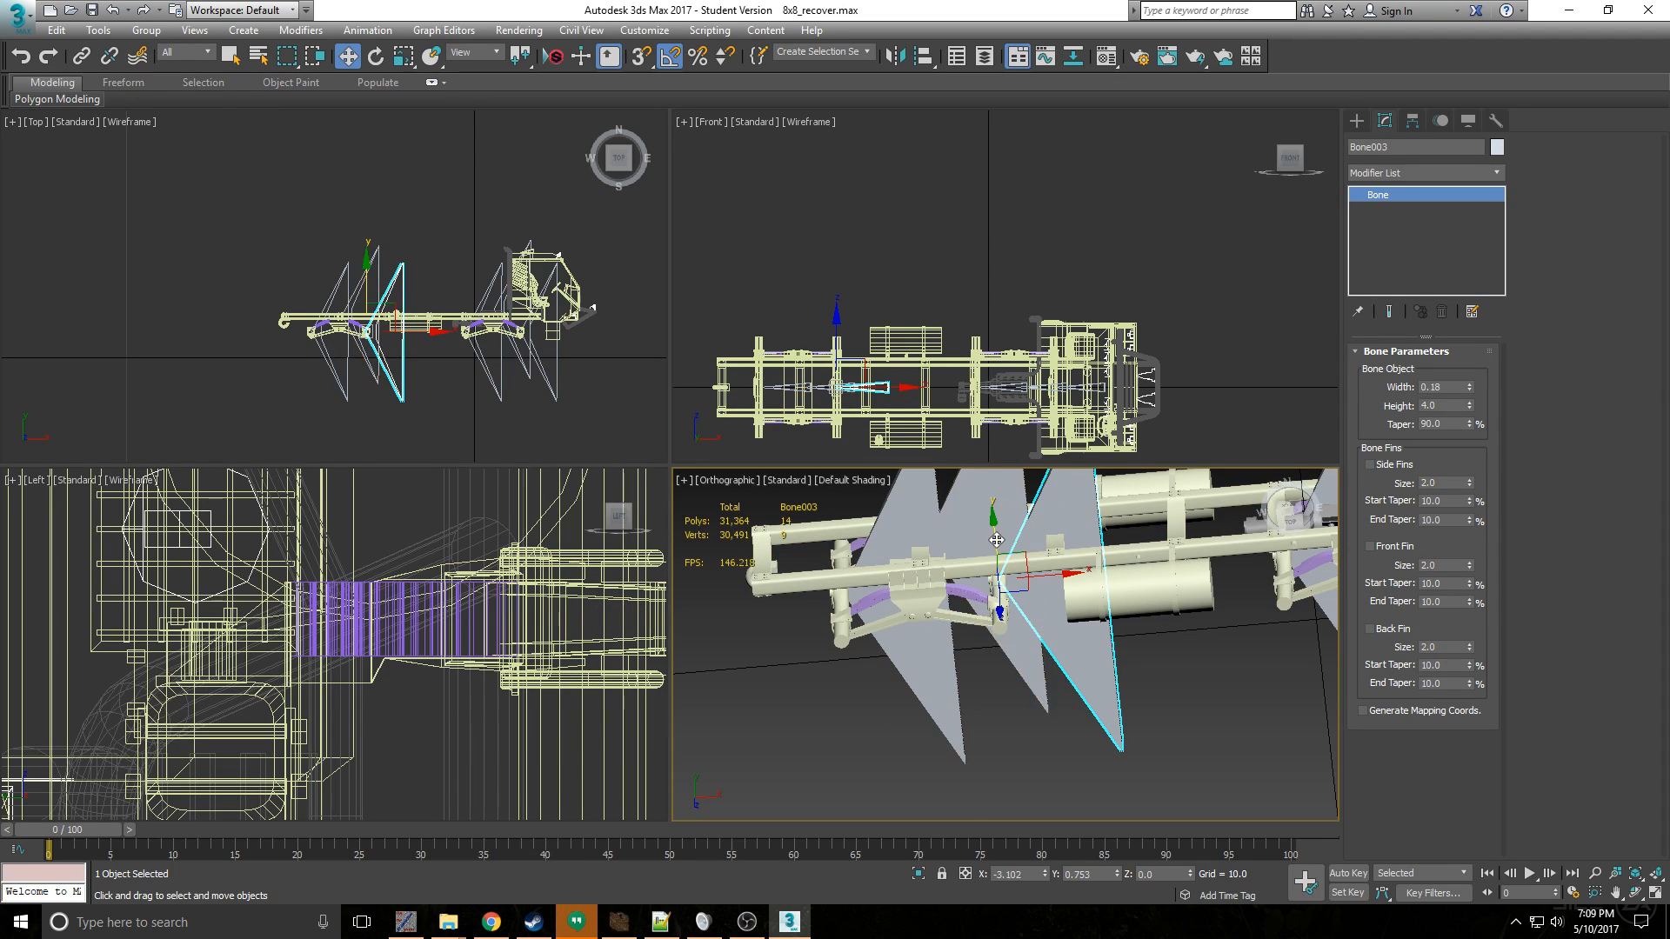
left_click_drag(996, 541, 1012, 611)
key("ctrl+z")
- Test the front axle pair's skinning by moving Bone002 and Bone001 downward one at a time, undoing each move
middle_click_drag(1126, 641, 939, 624)
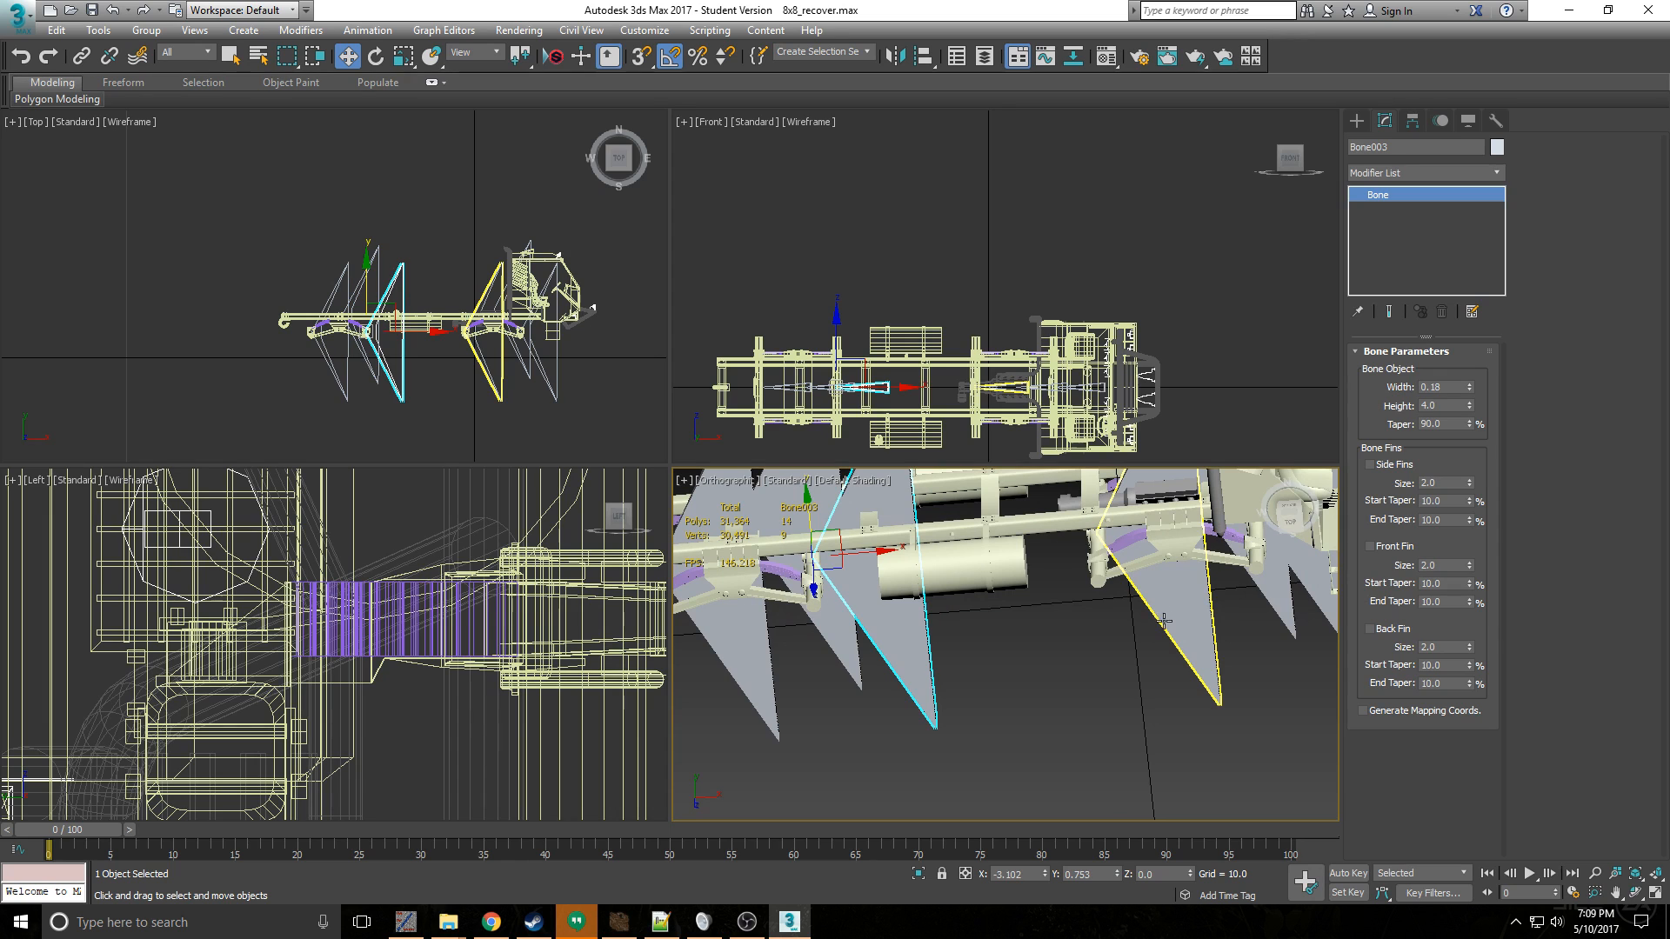
left_click(1164, 609)
left_click_drag(1093, 497, 1103, 587)
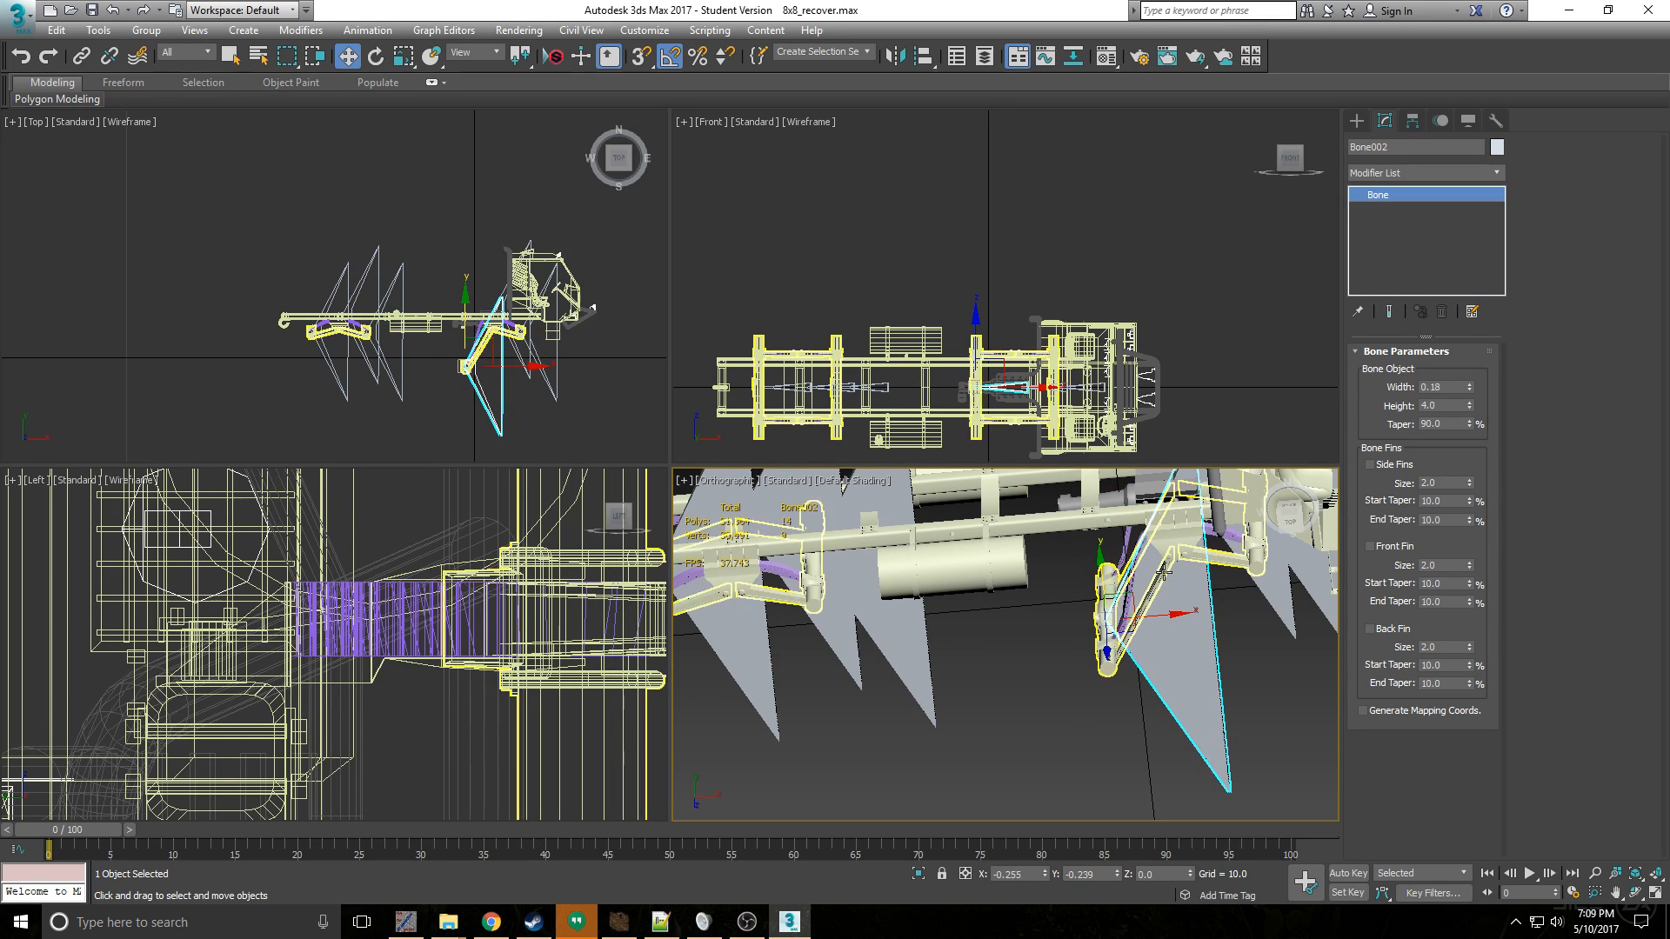
middle_click_drag(1154, 636, 992, 636)
scroll(992, 636, "up", 5)
key("ctrl+z")
middle_click_drag(1230, 575, 1160, 602)
scroll(1160, 603, "down", 5)
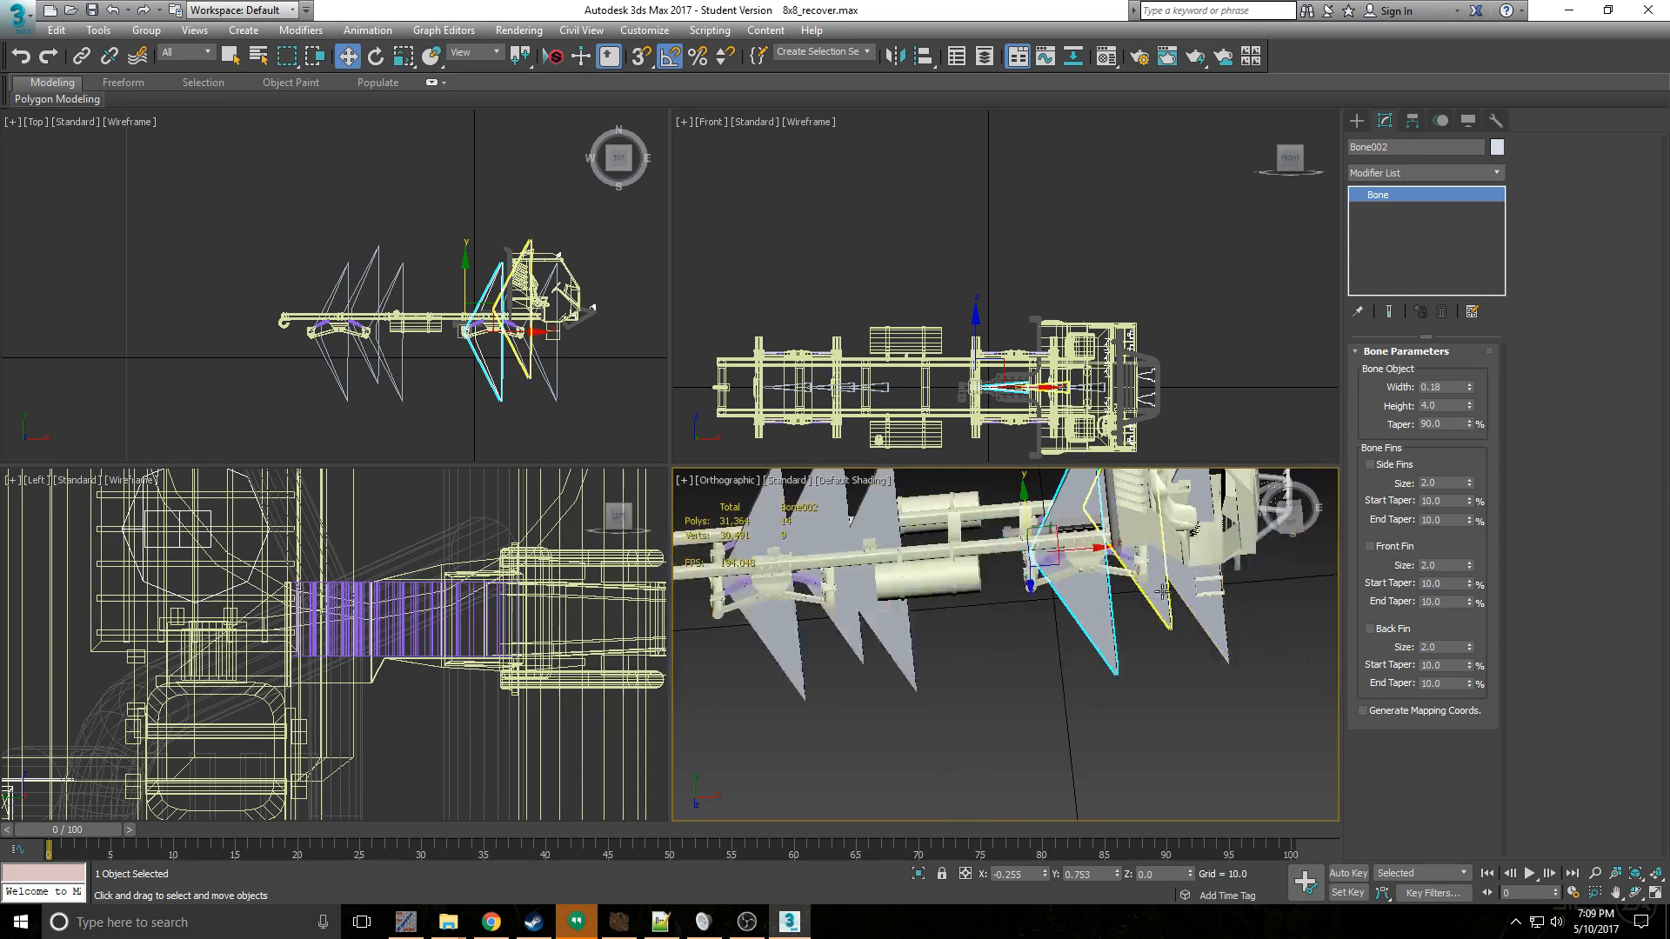
left_click(1185, 600)
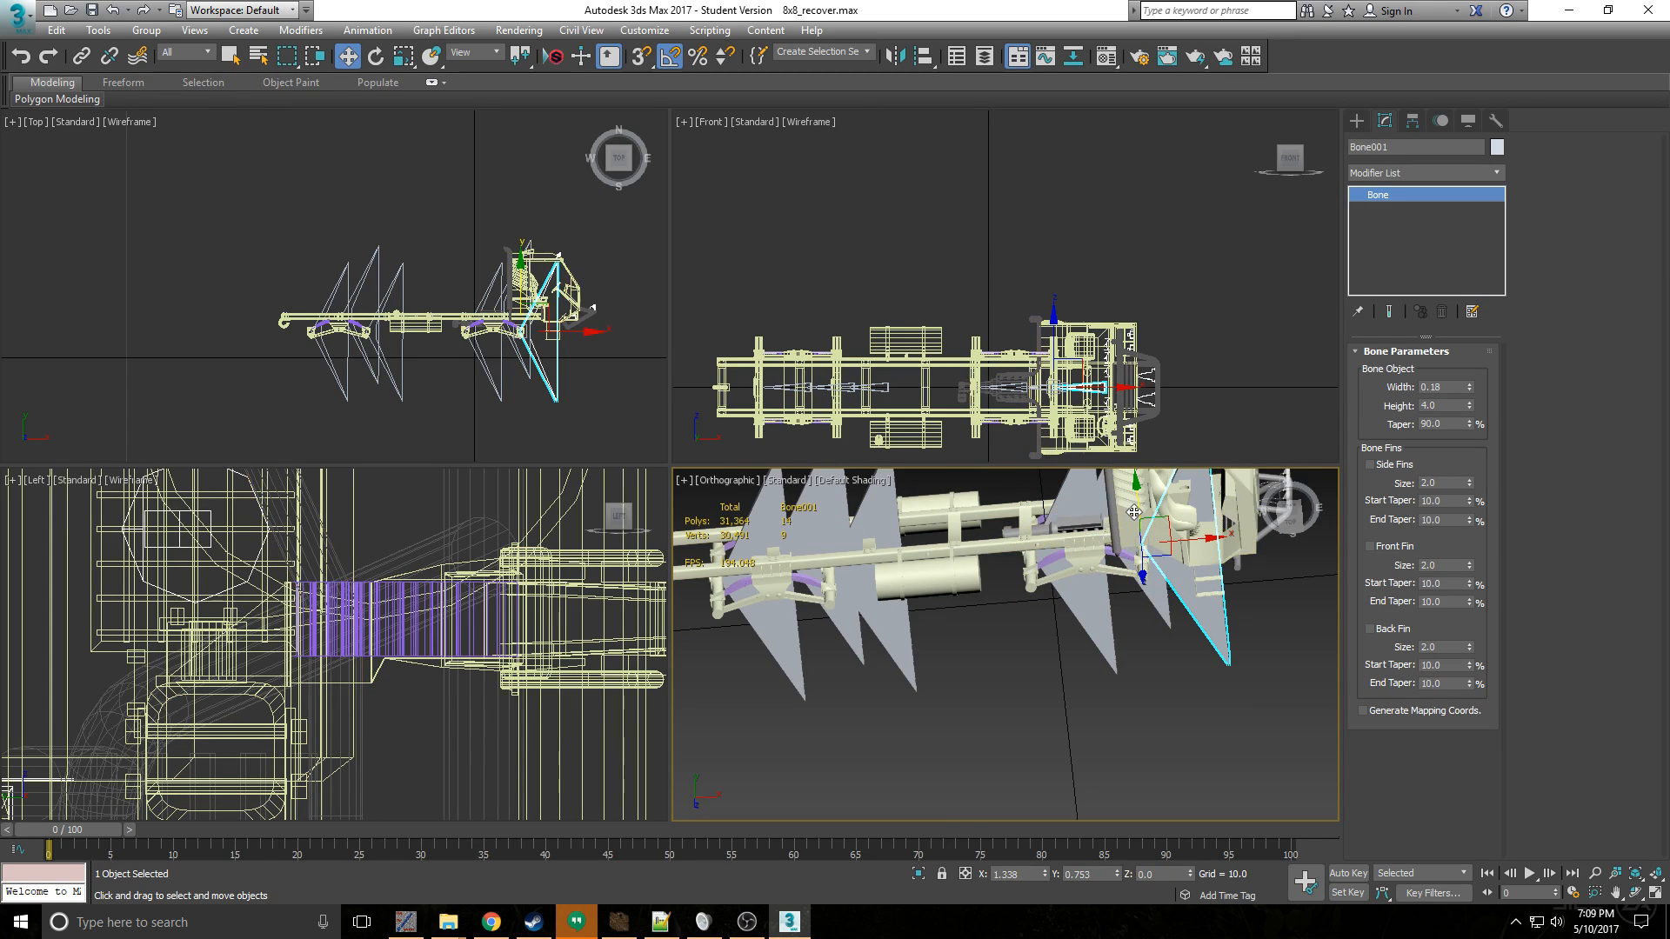
left_click_drag(1137, 511, 1144, 571)
key("ctrl+z")
- Select the truck frame's faces in its Unwrap UVW modifier and open them in the UV editor
scroll(861, 685, "down", 4)
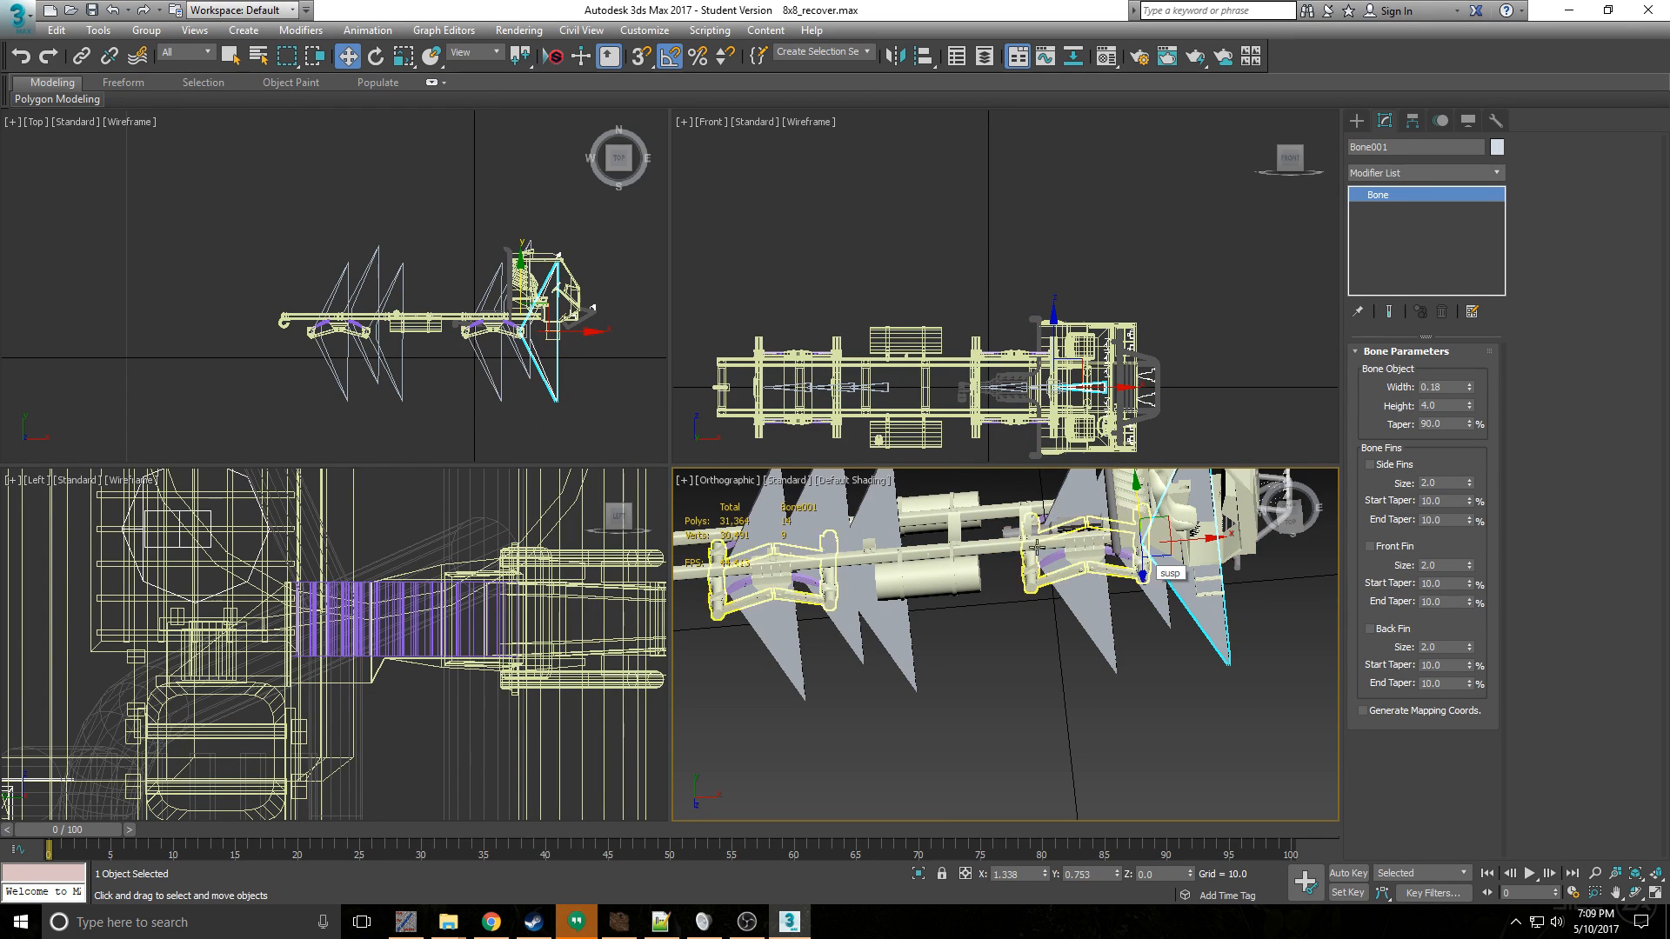
scroll(960, 713, "up", 5)
scroll(974, 690, "down", 1)
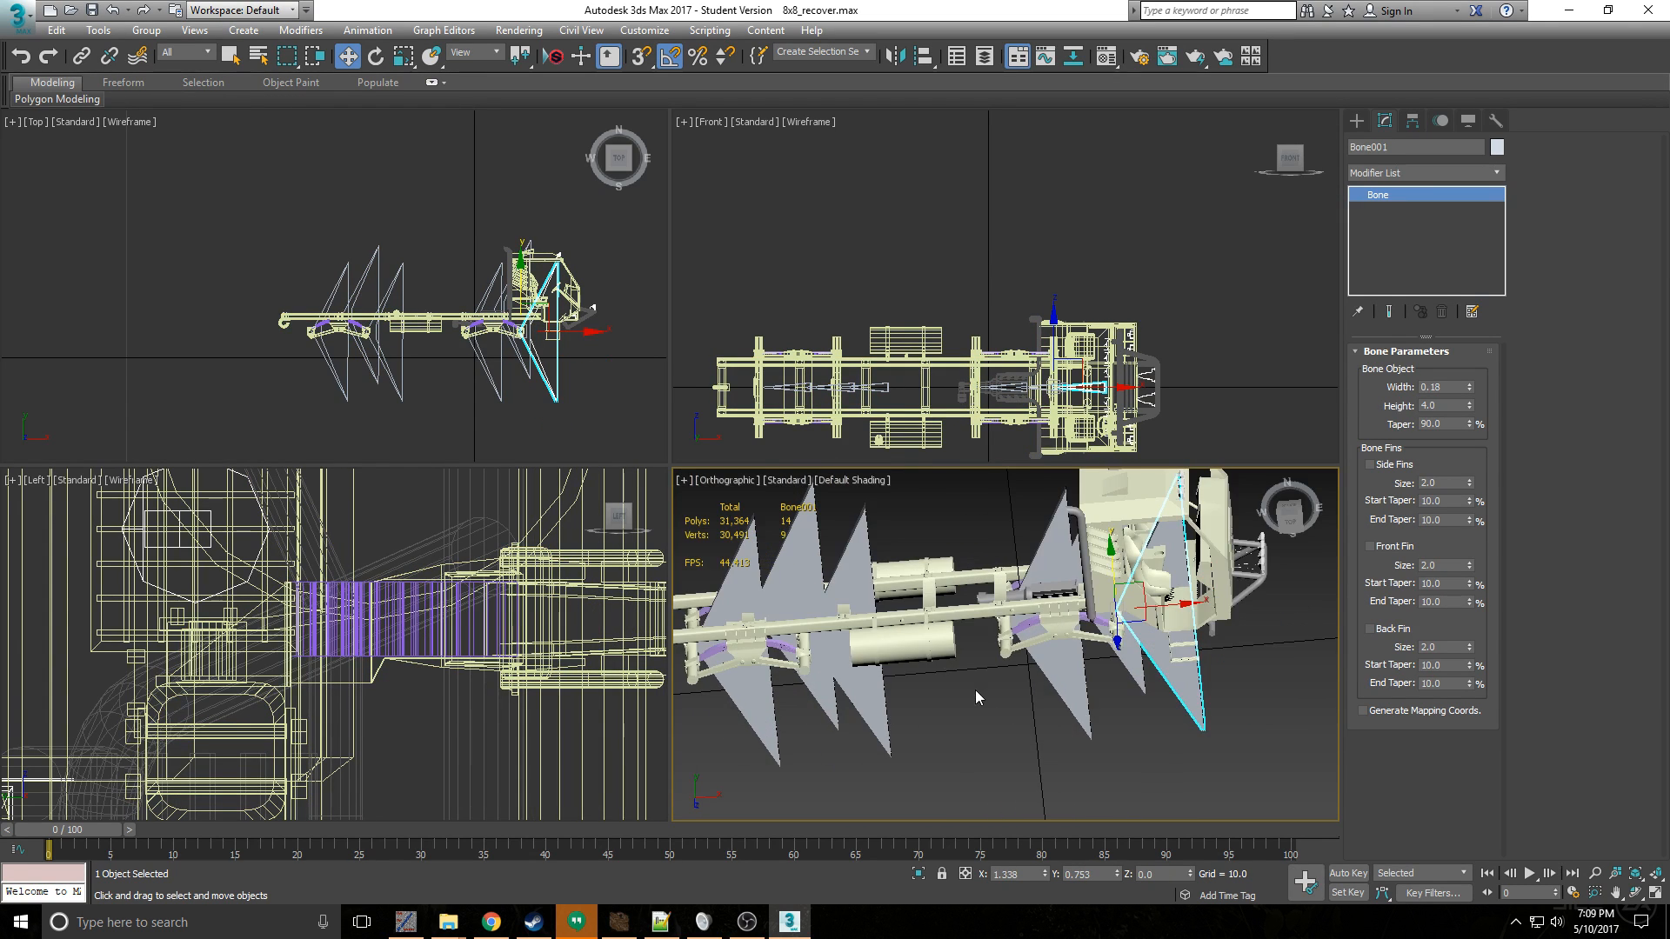
middle_click_drag(968, 671, 1081, 702)
scroll(852, 693, "up", 2)
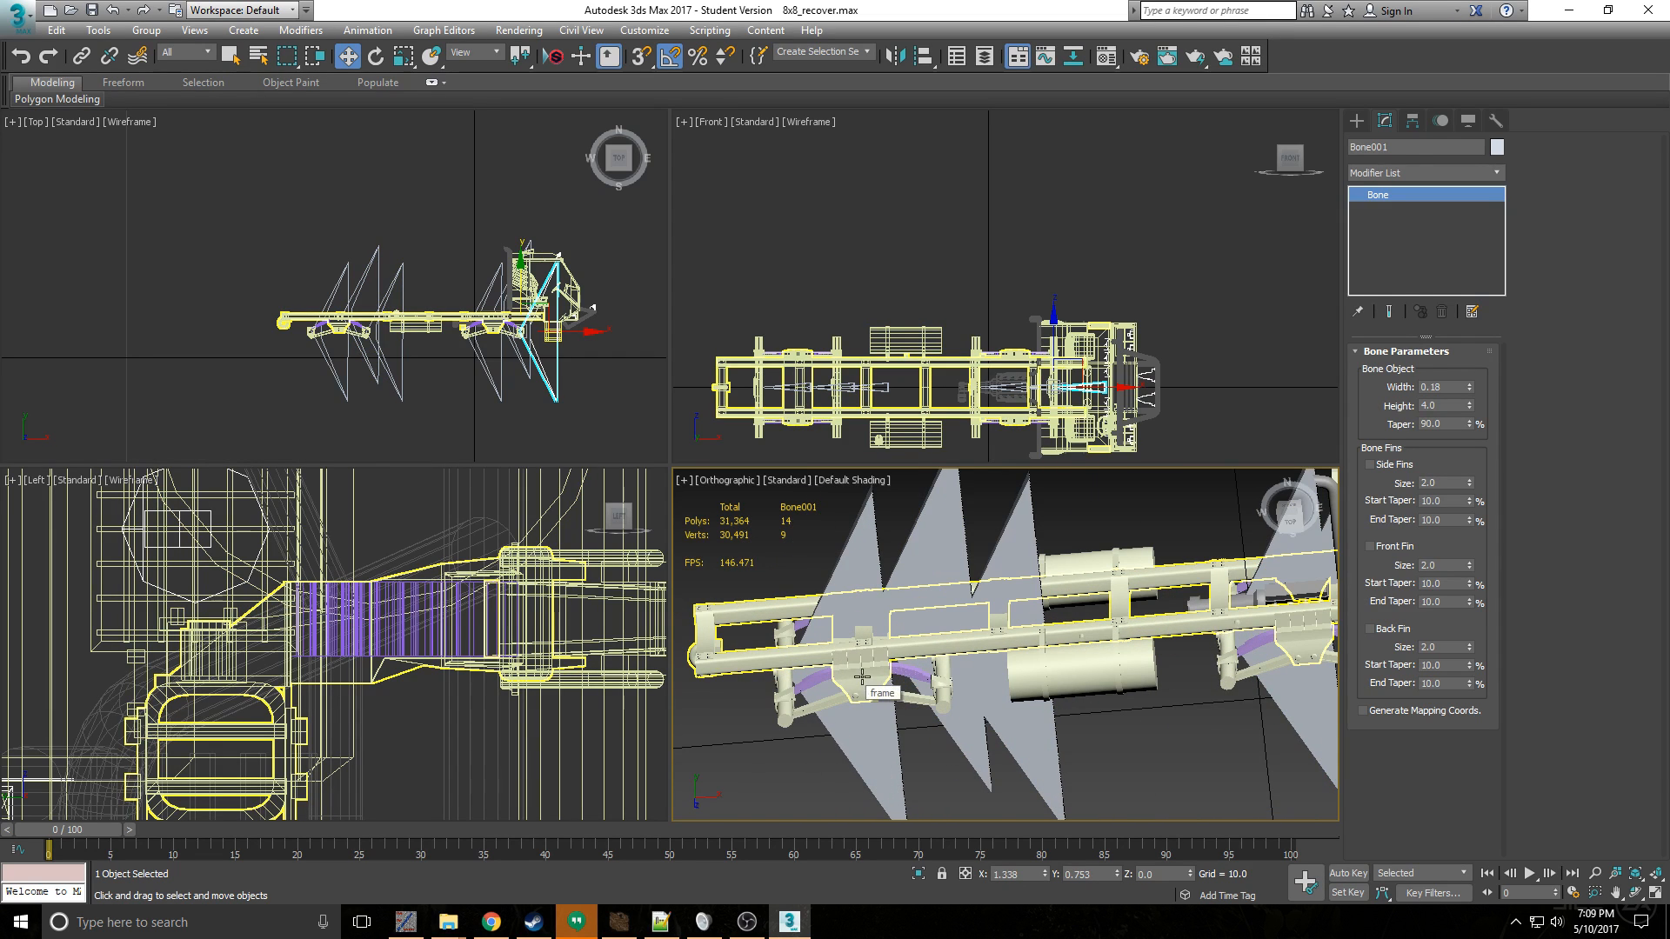
left_click(862, 677)
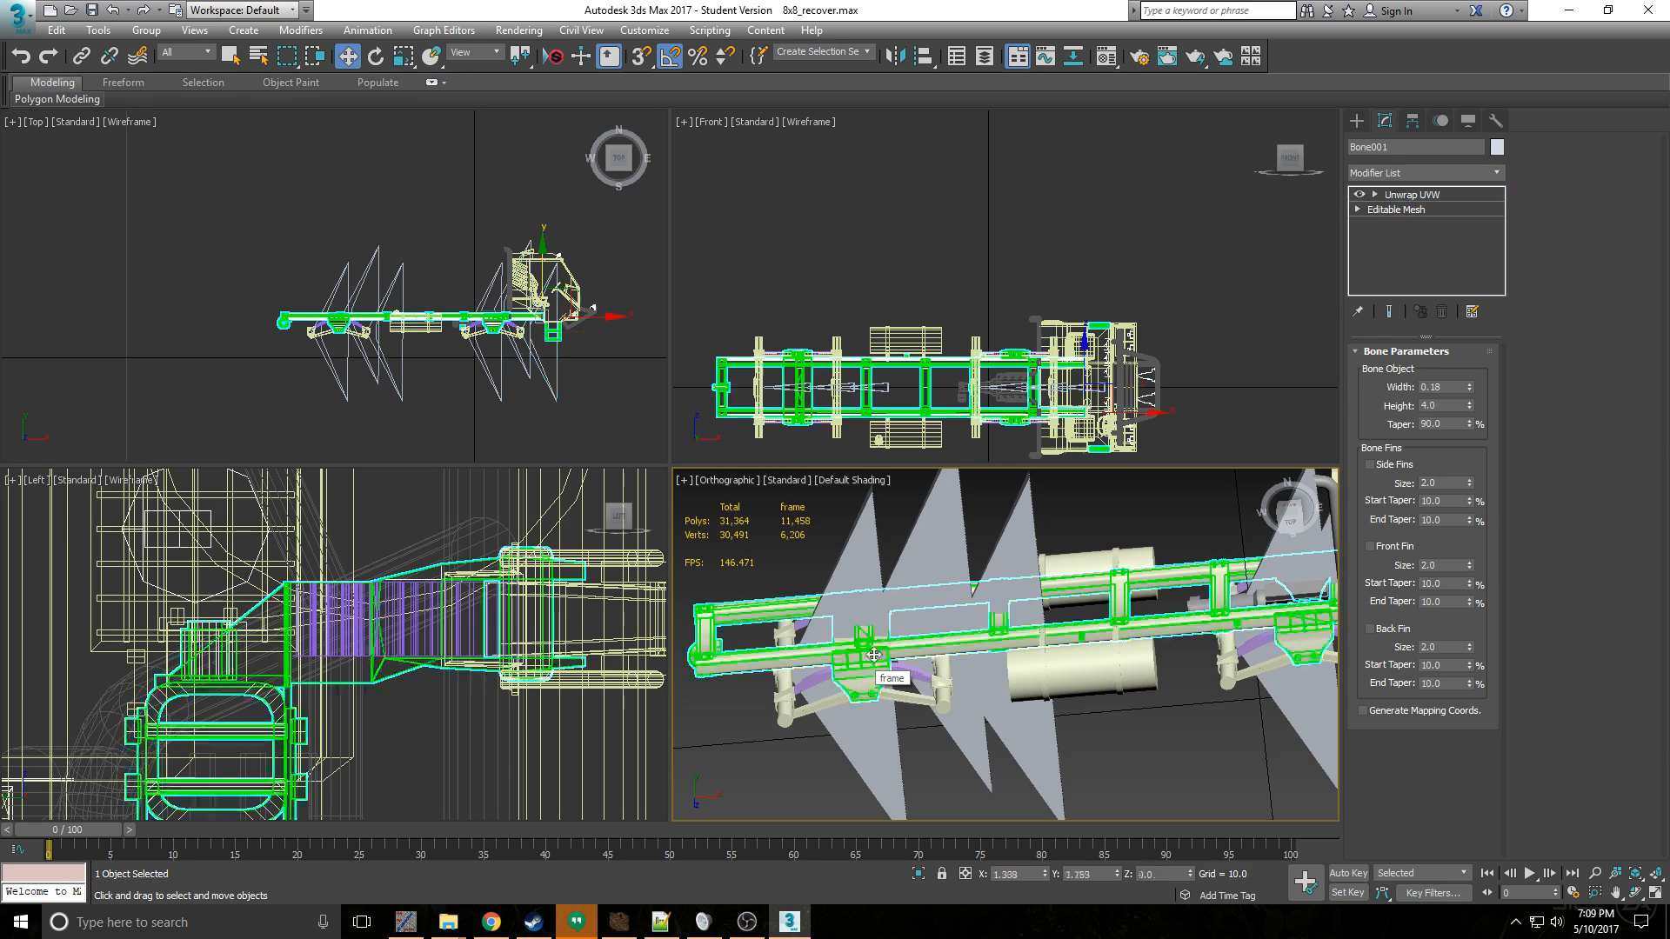
left_click(1423, 385)
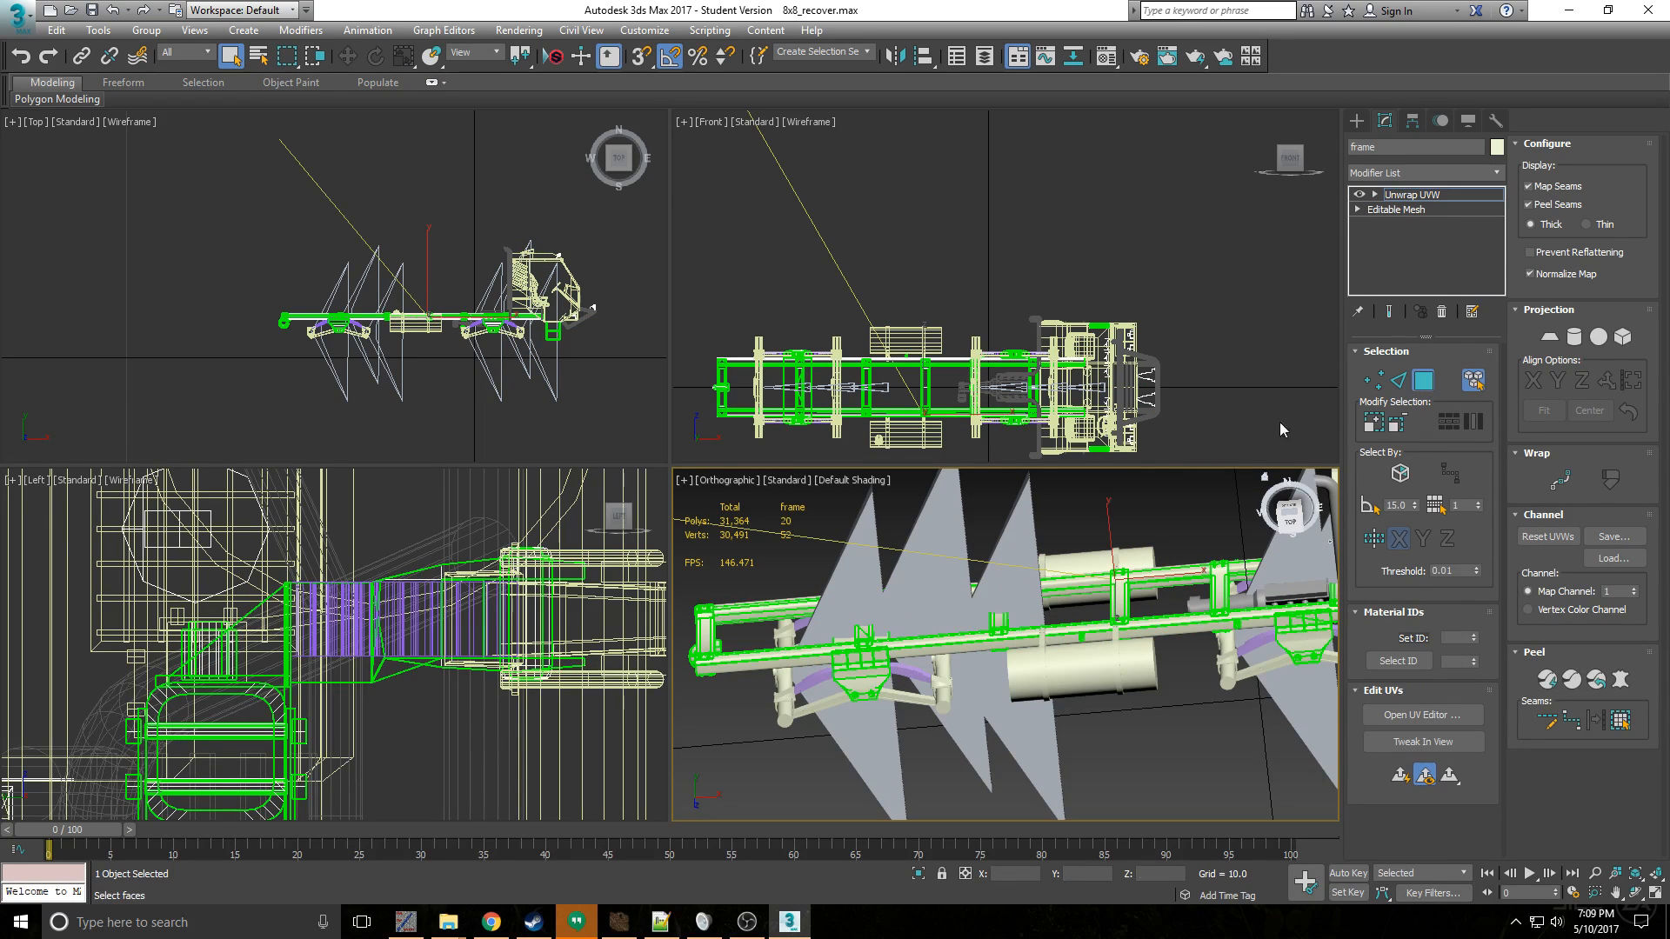
left_click(1012, 636)
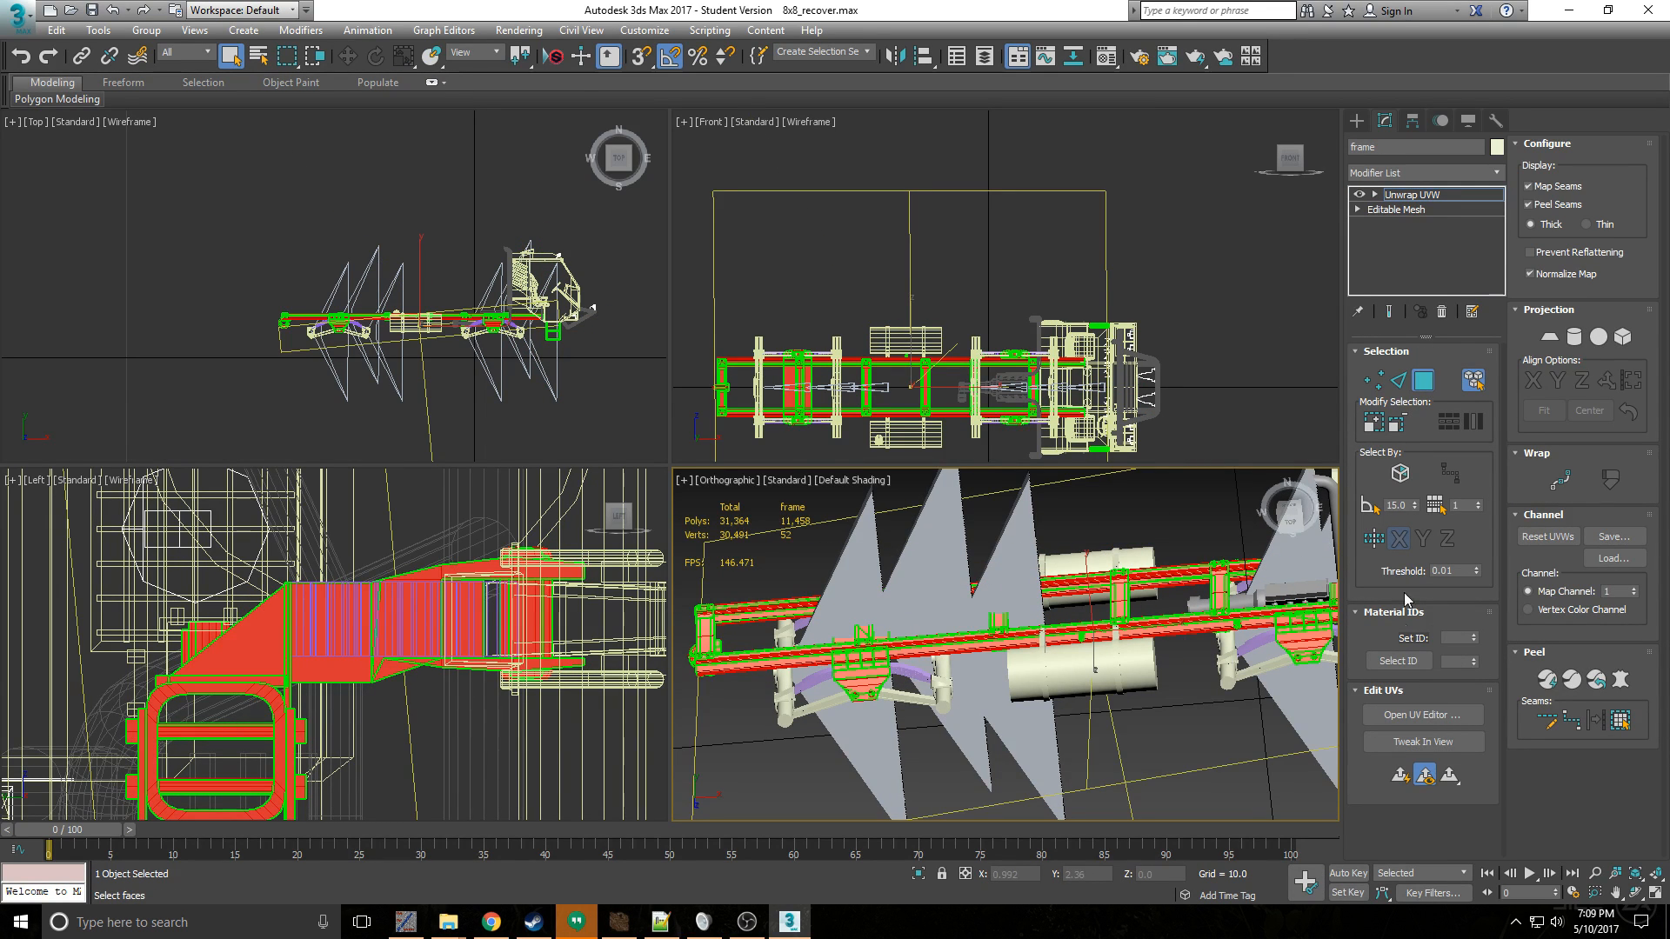
left_click(1413, 714)
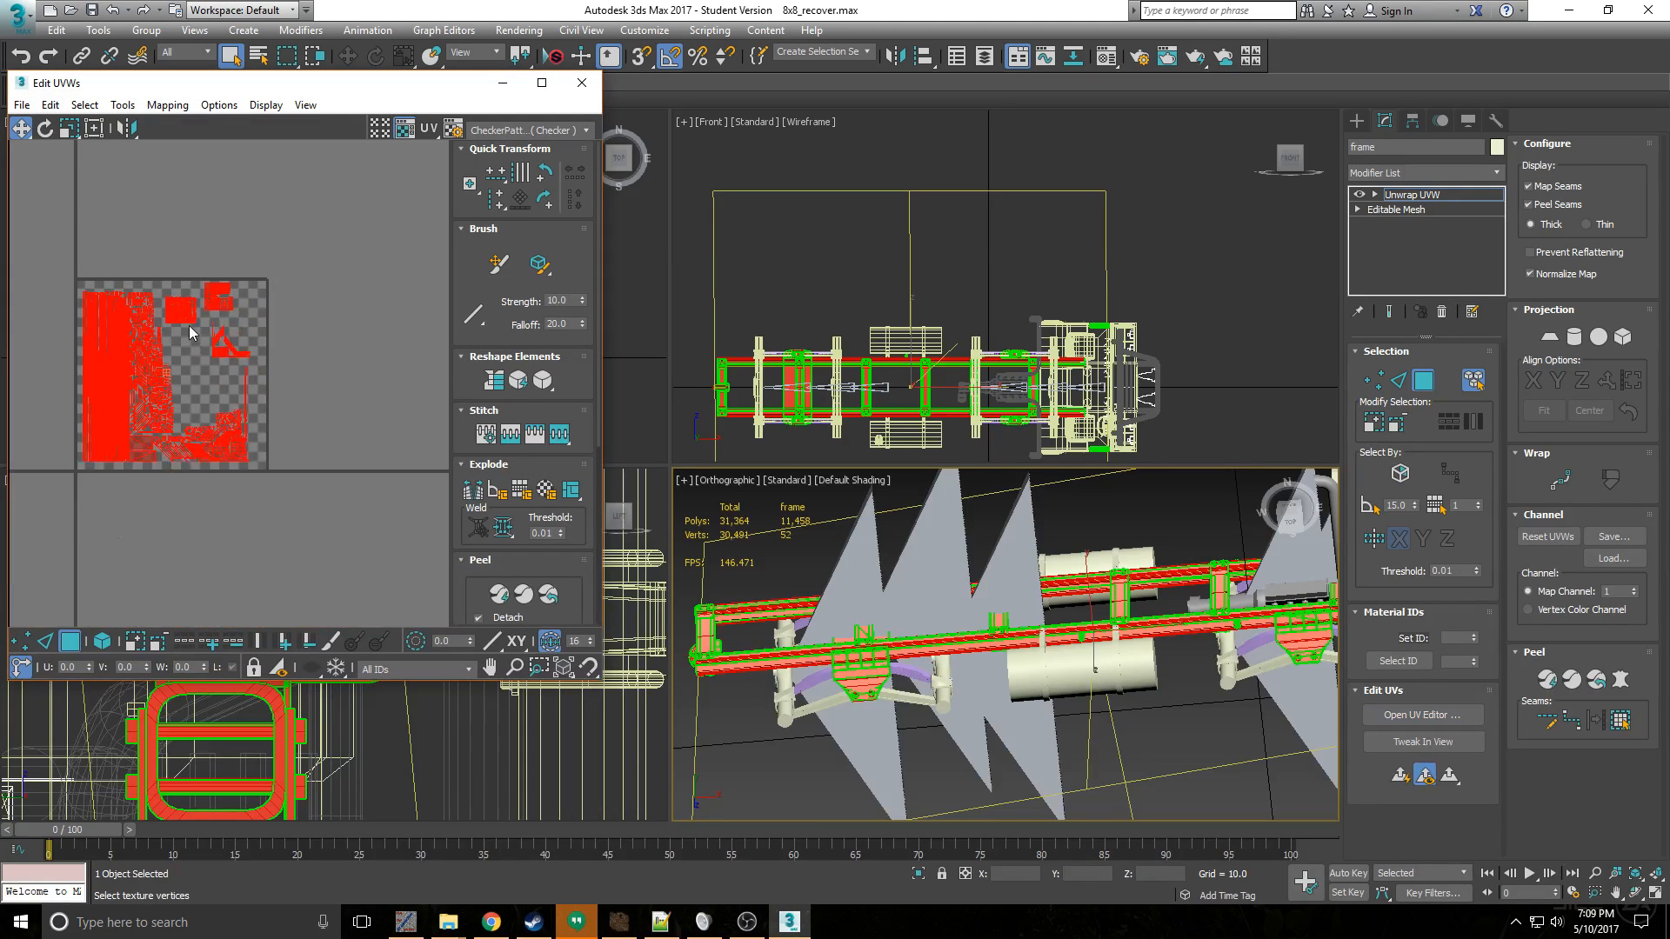
- Close the frame's UV layout, then view the springs' faces from their Unwrap UVW modifier in the UV editor
left_click(582, 82)
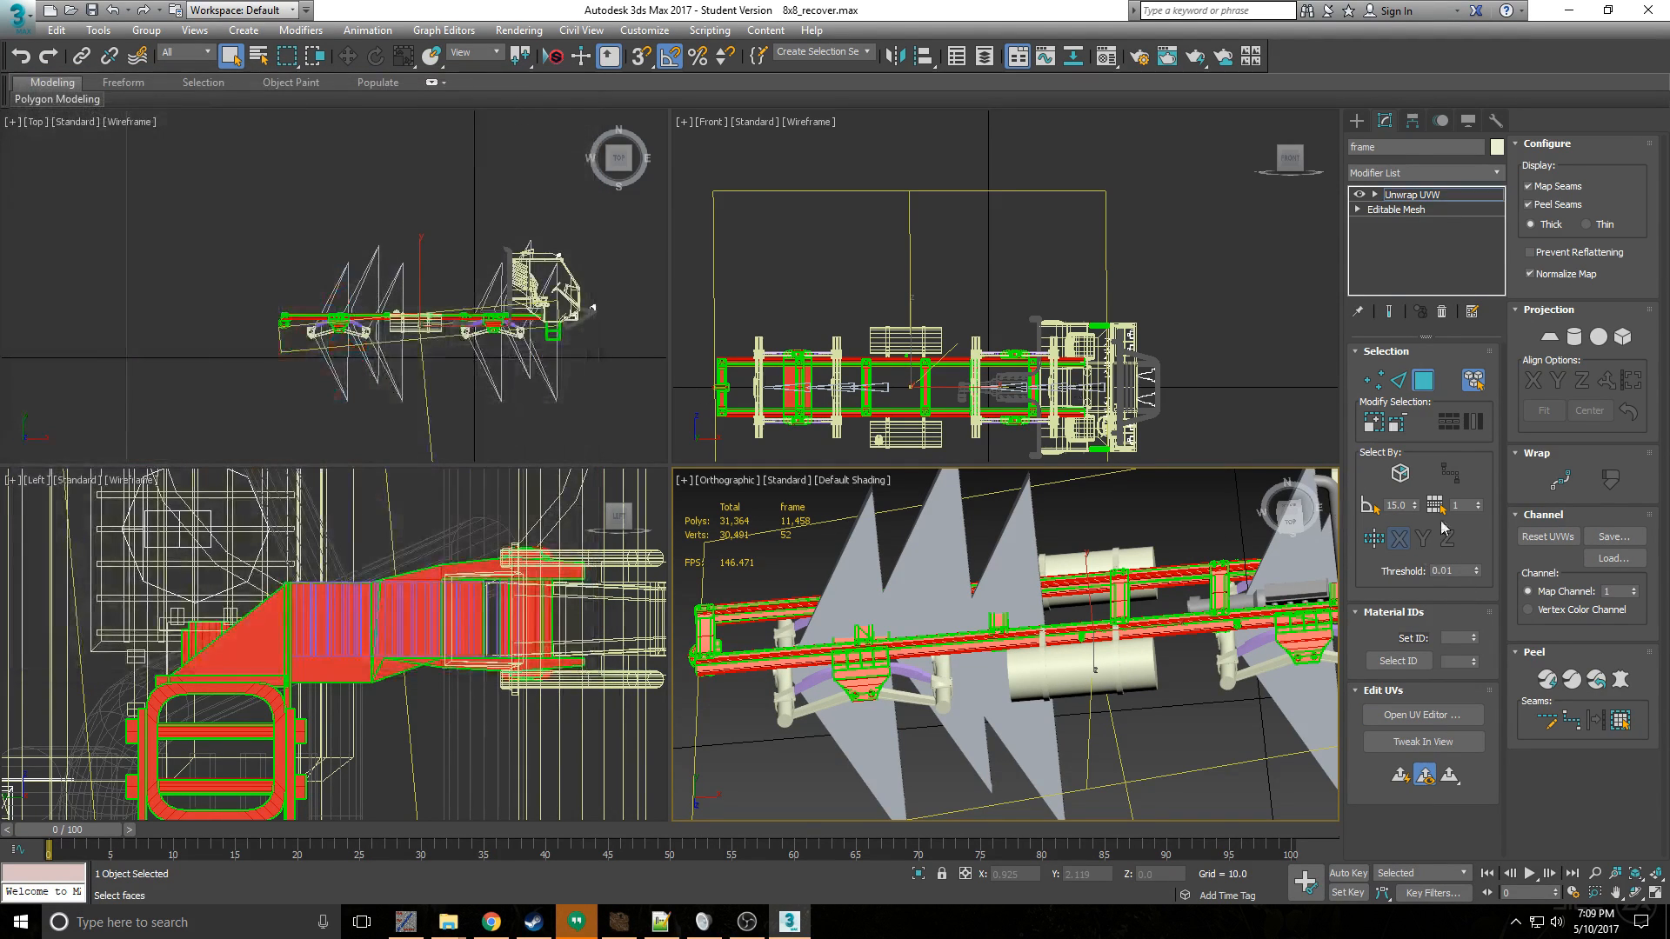
left_click(1425, 384)
left_click(911, 673)
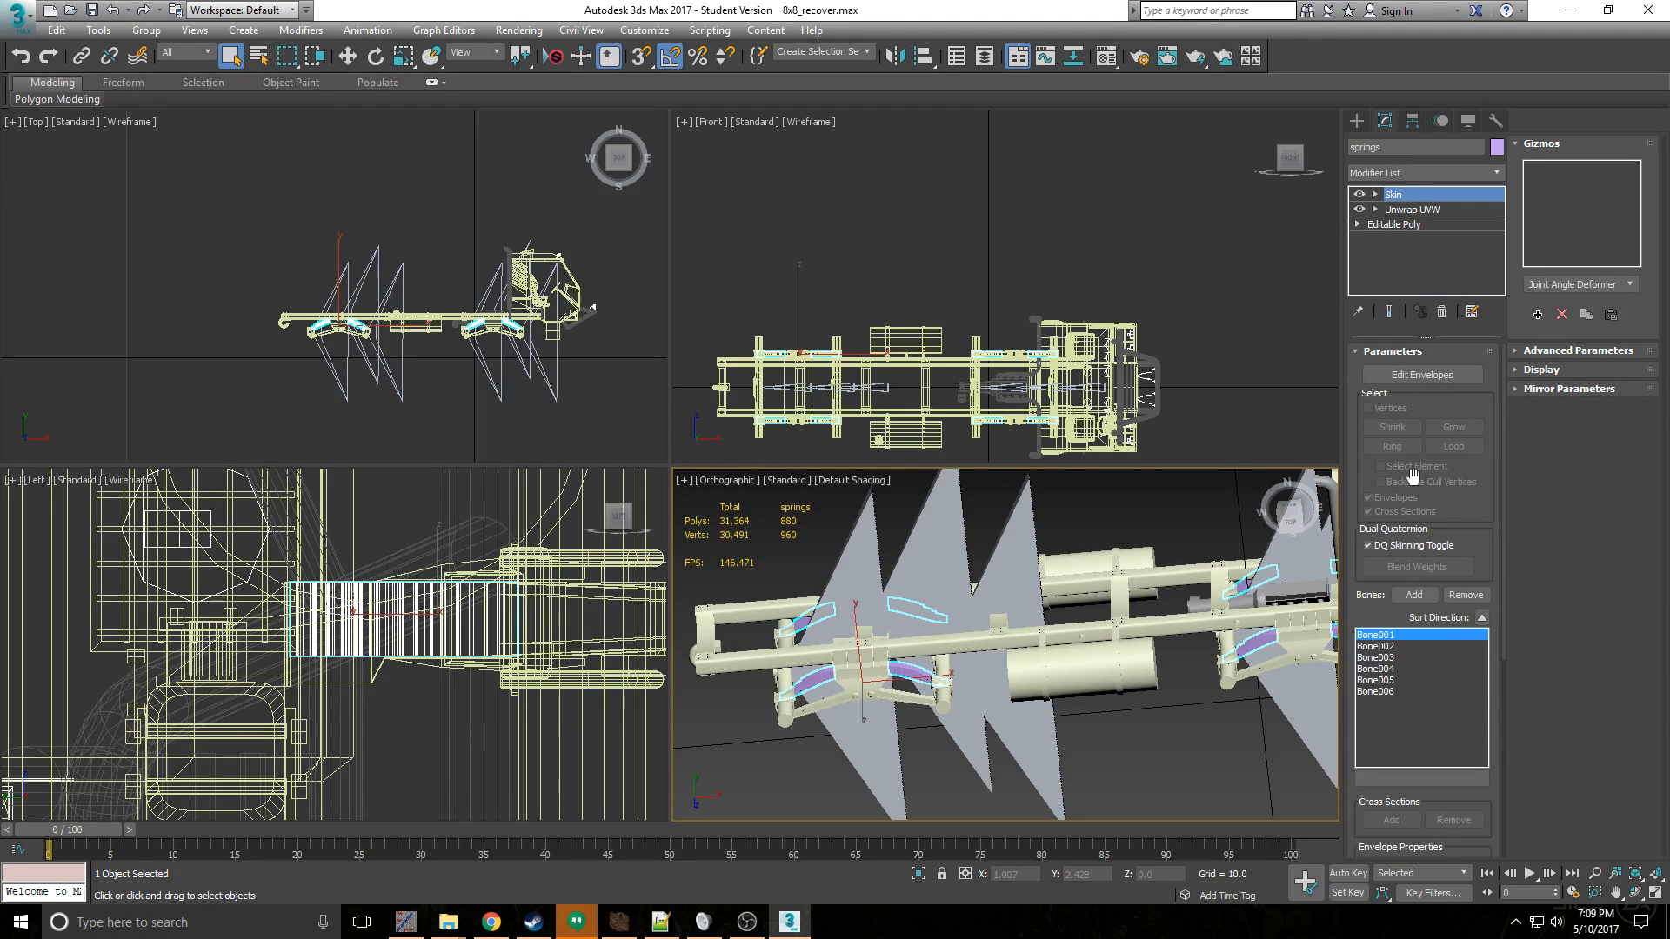
left_click(1405, 210)
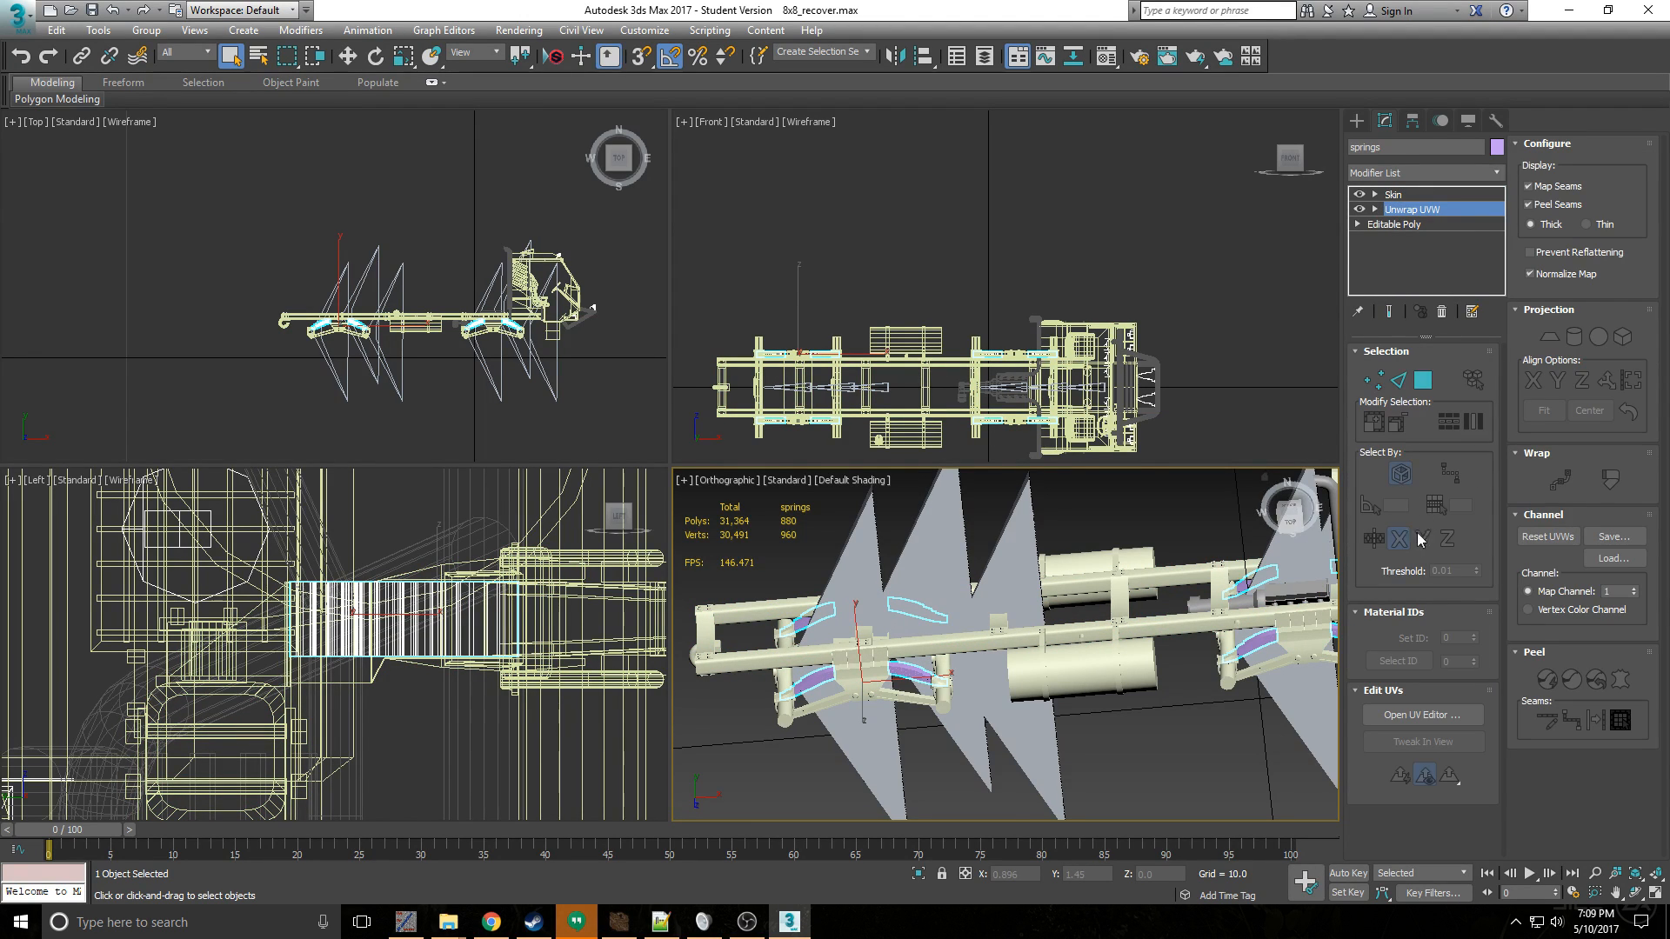
left_click(1423, 380)
left_click(1413, 714)
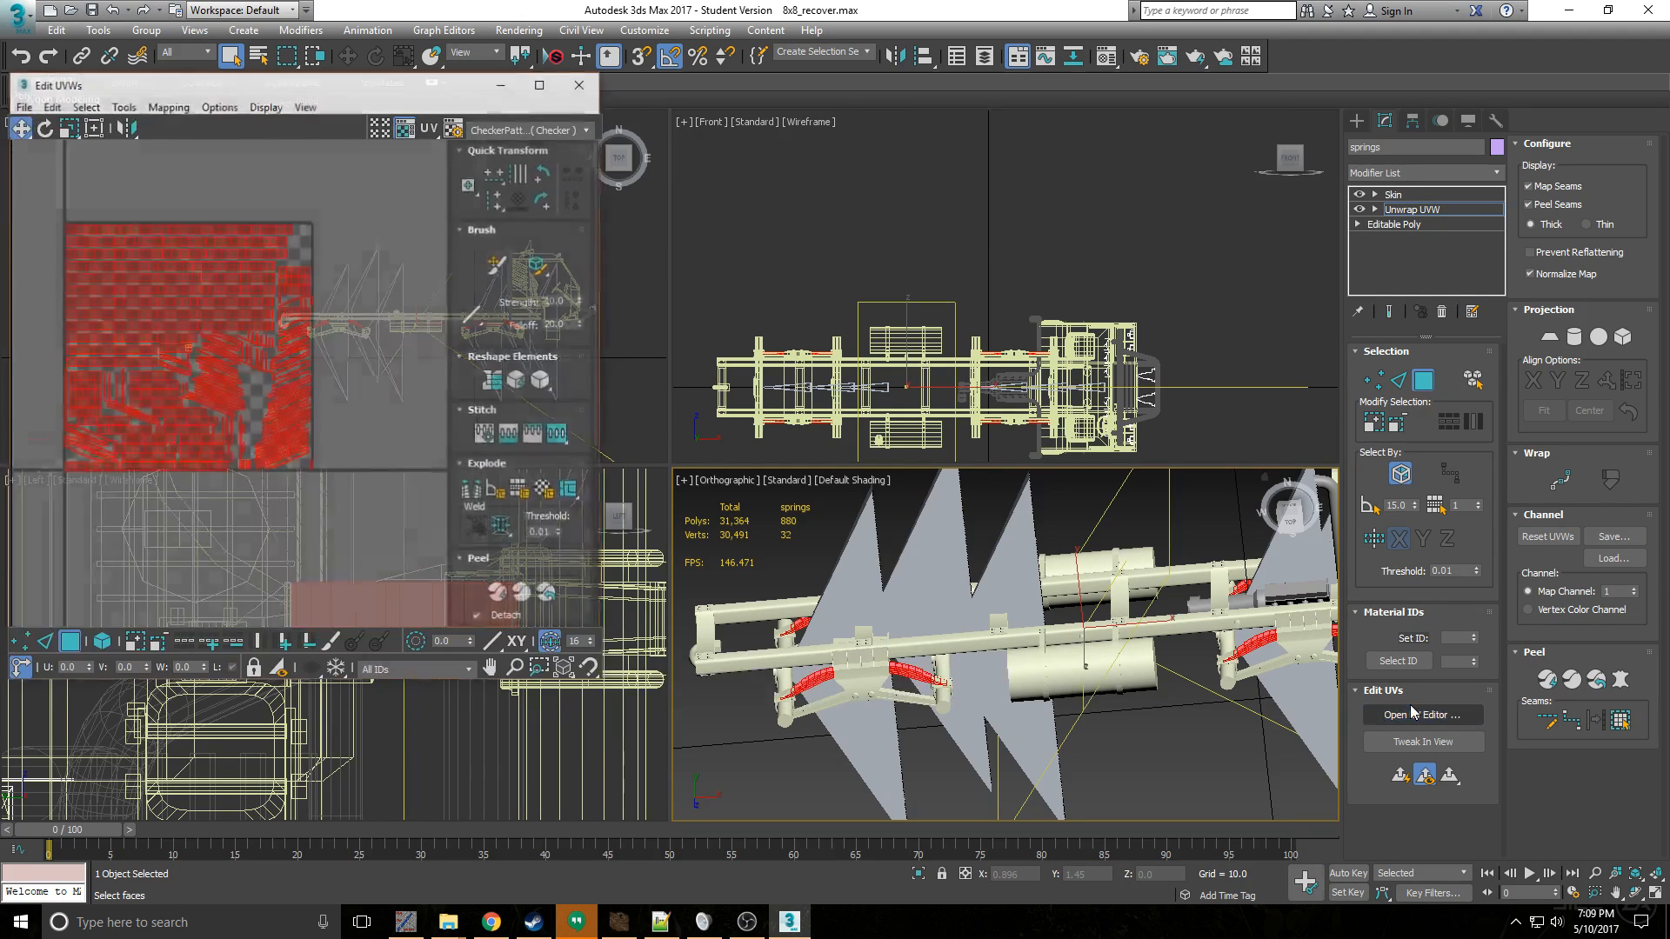
left_click(581, 83)
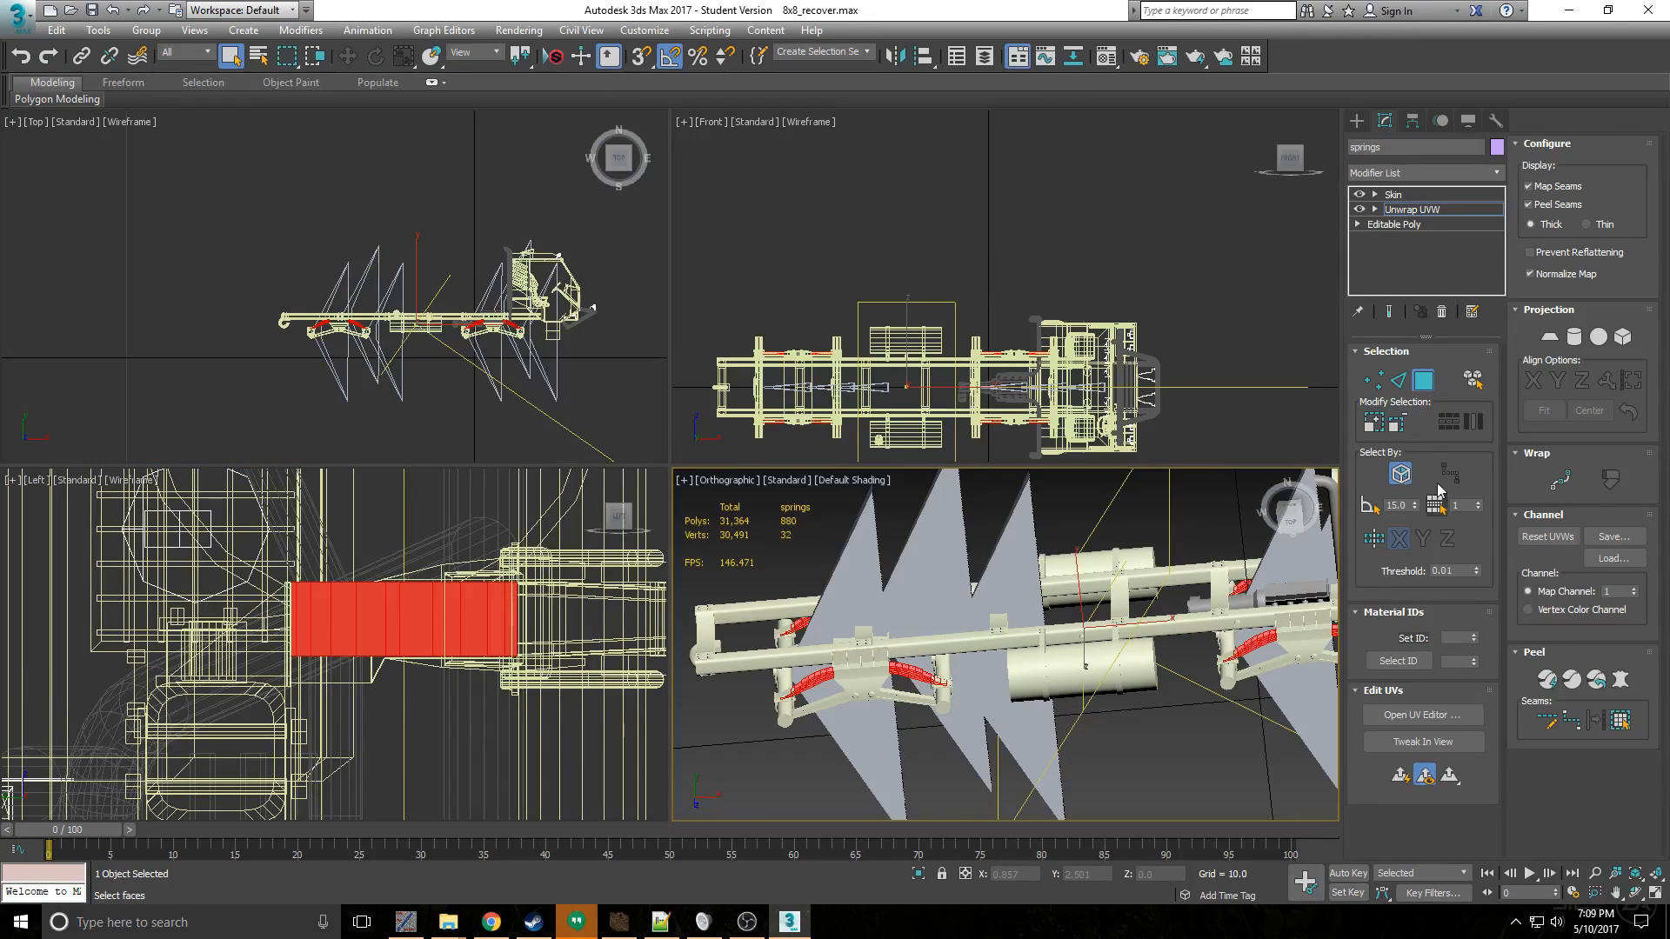
- View the suspension's faces from its Unwrap UVW modifier in the UV editor, accepting the topology warning, and leave face selection
left_click(947, 700)
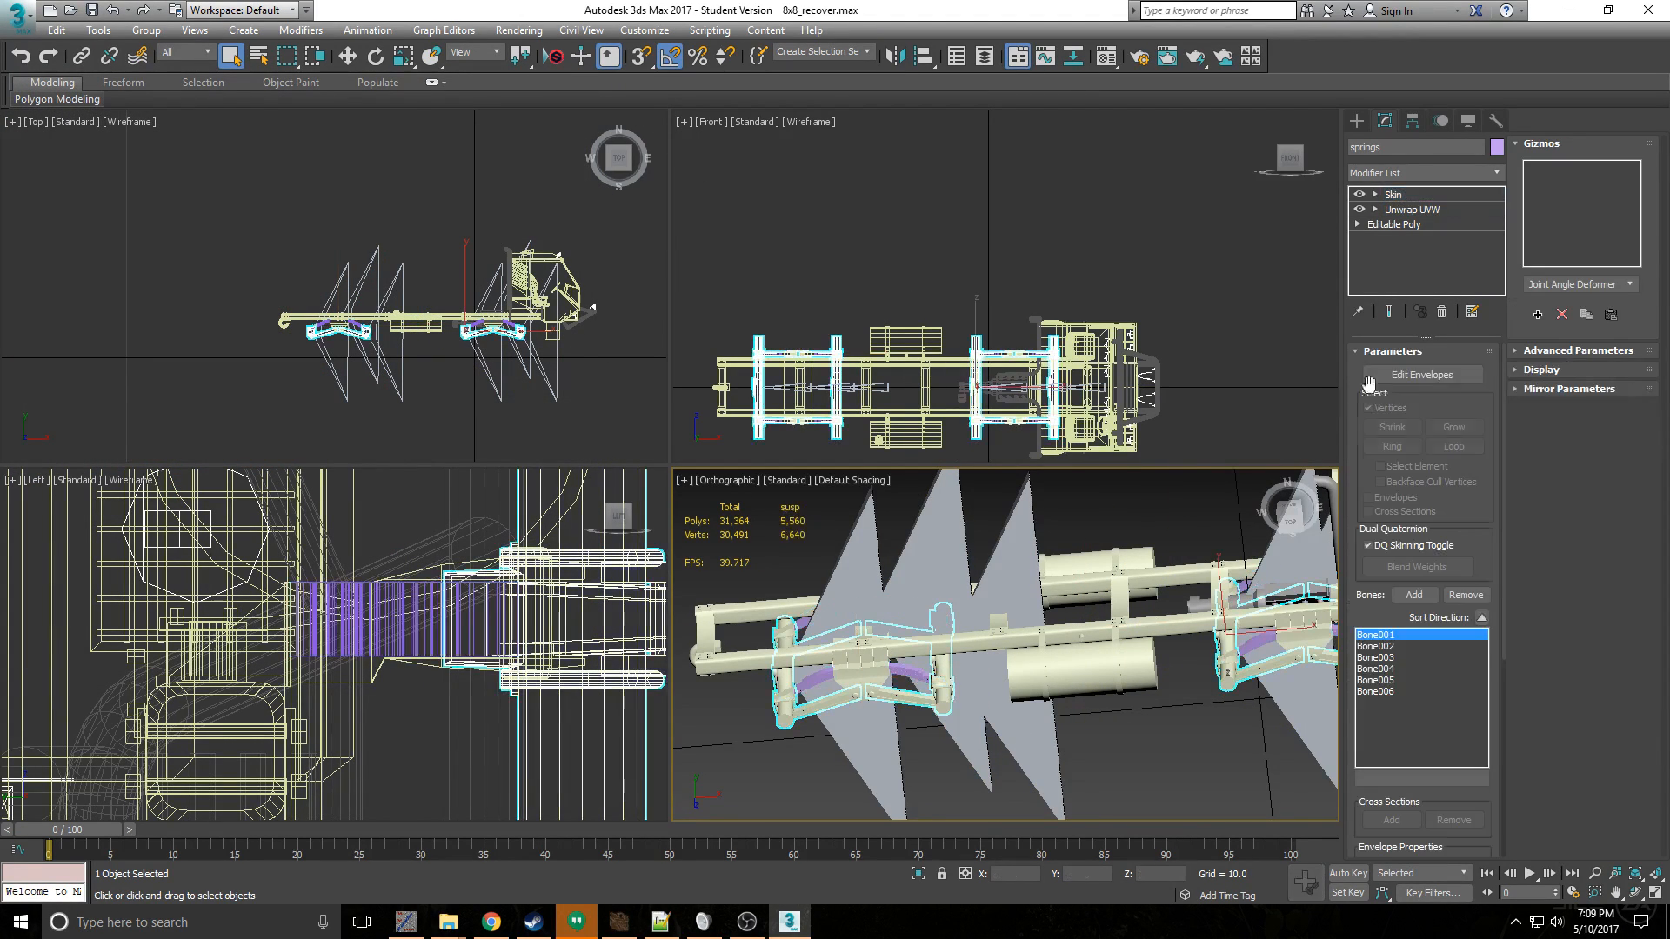
left_click(1453, 210)
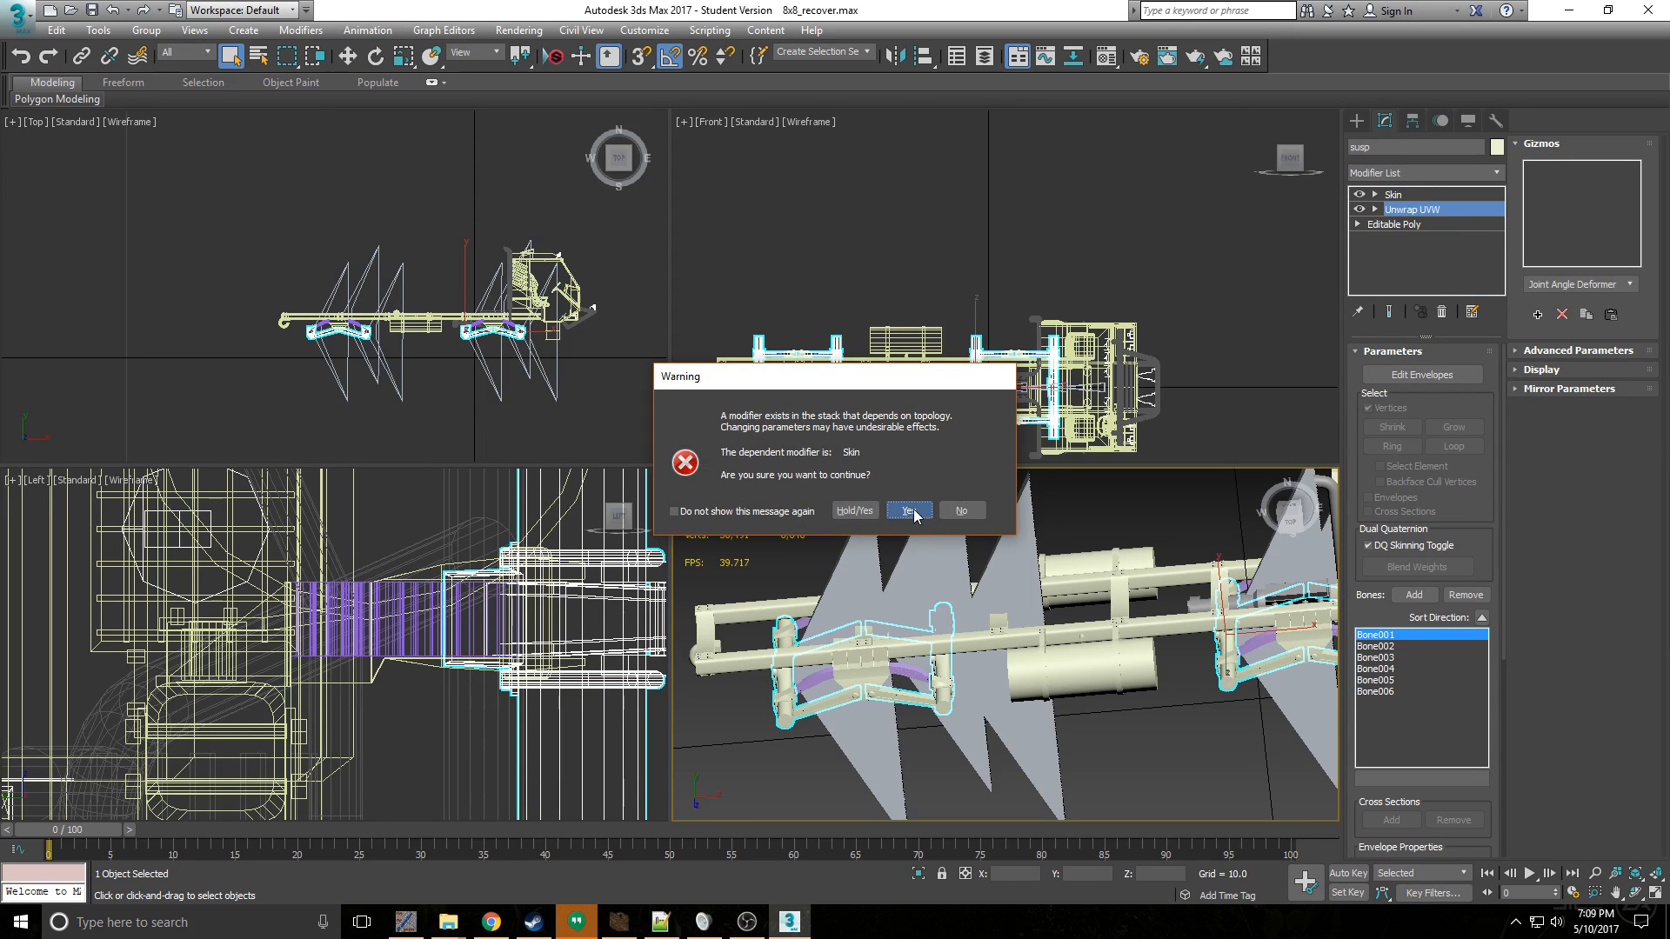
left_click(909, 511)
left_click(1429, 383)
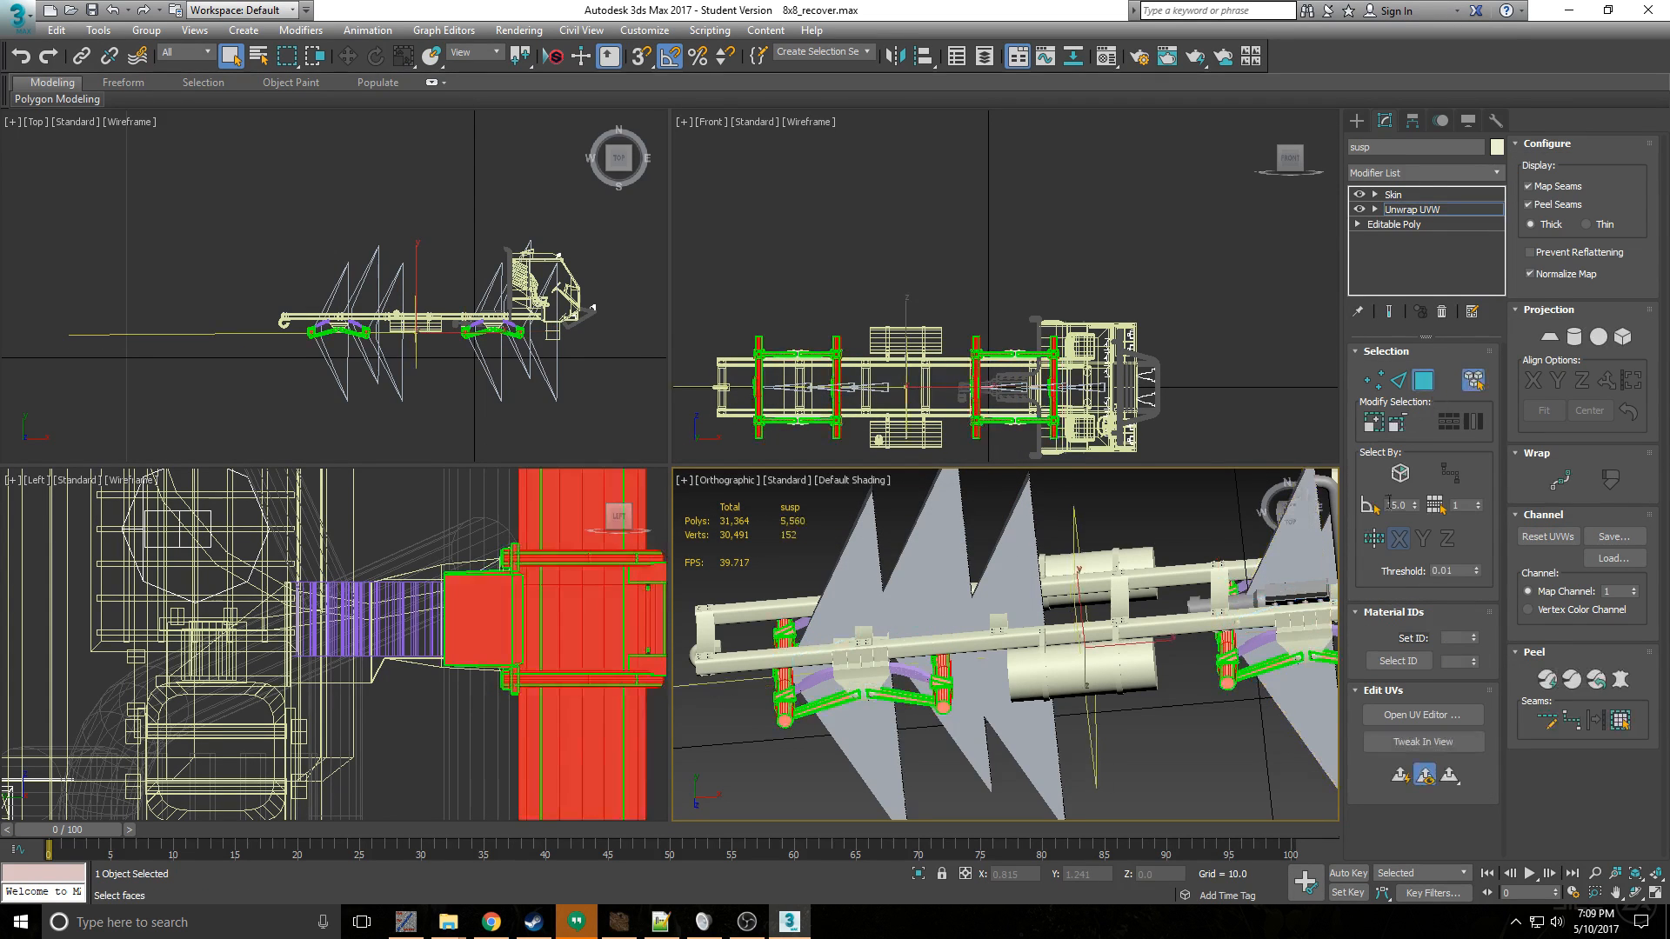
left_click(1400, 716)
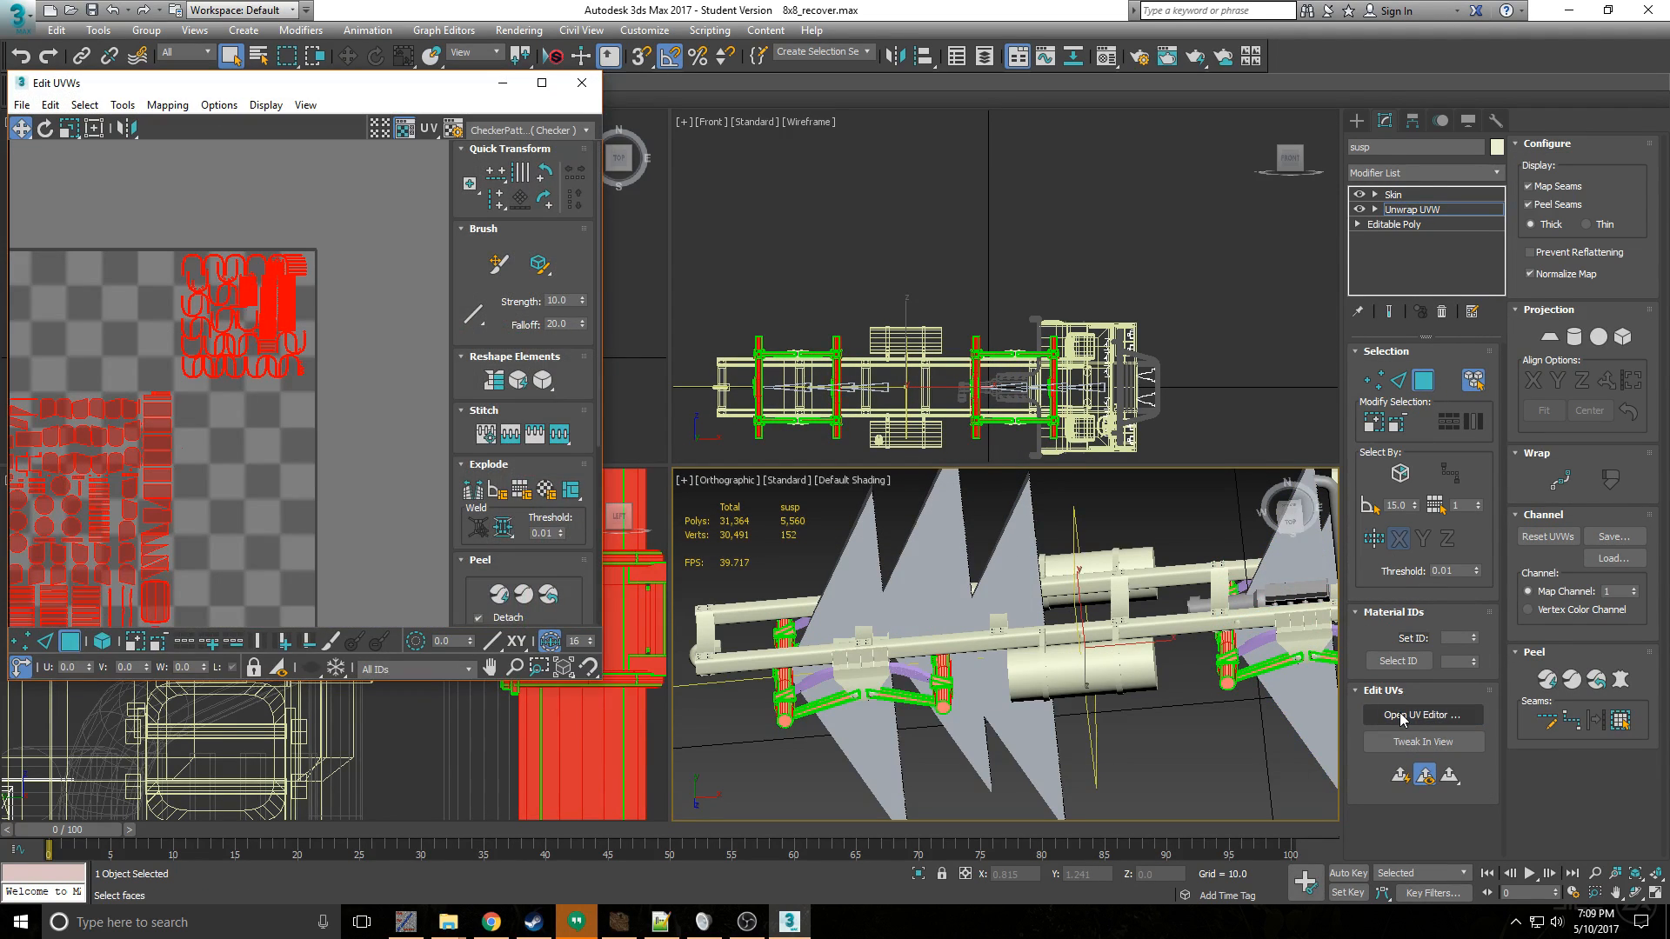
left_click(593, 85)
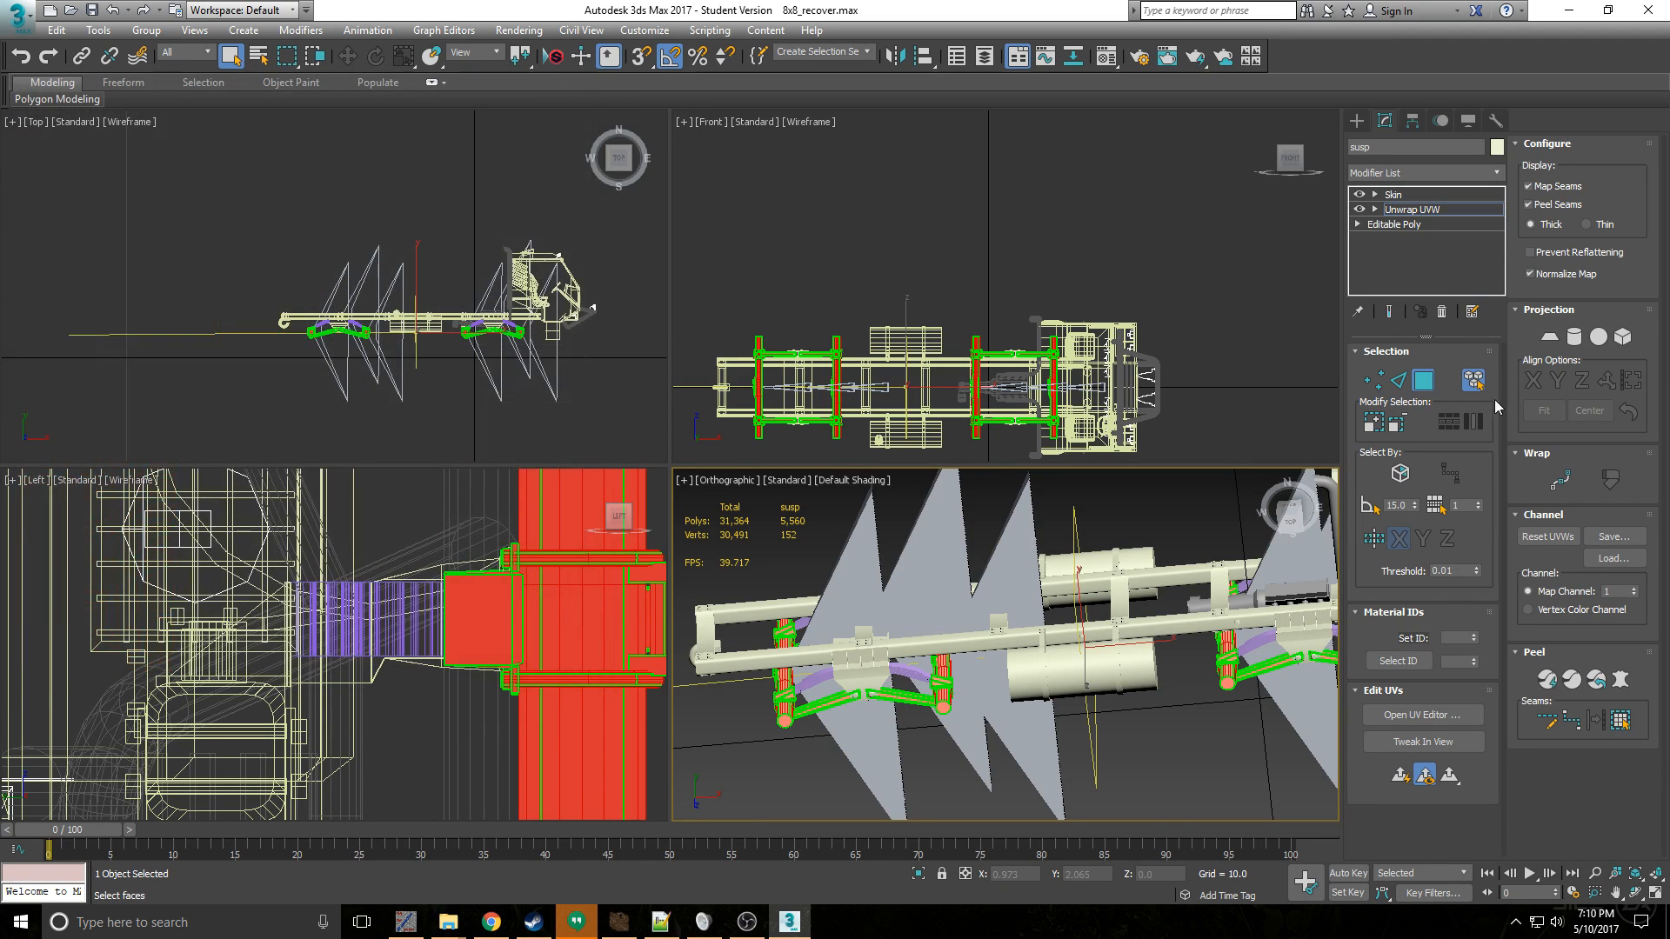
left_click(1421, 383)
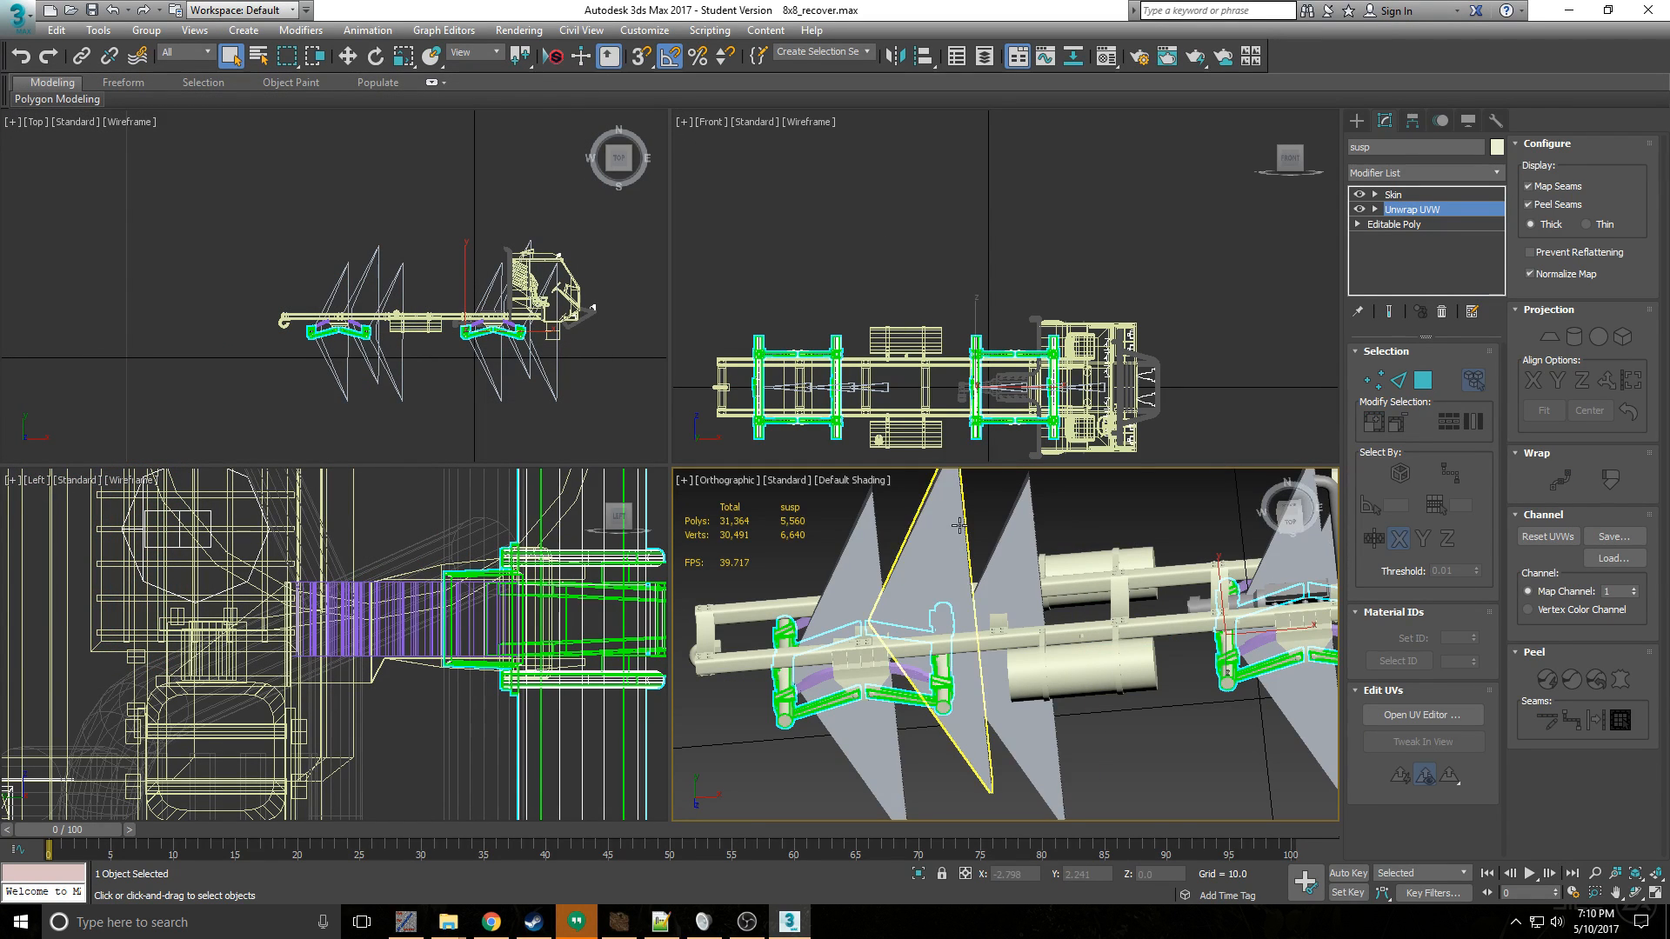
- Switch to the Spintires Editor, examine the textured frame and untextured suspension of the loaded truck, and return to 3ds Max
scroll(969, 636, "down", 4)
middle_click_drag(969, 636, 1081, 596, "alt")
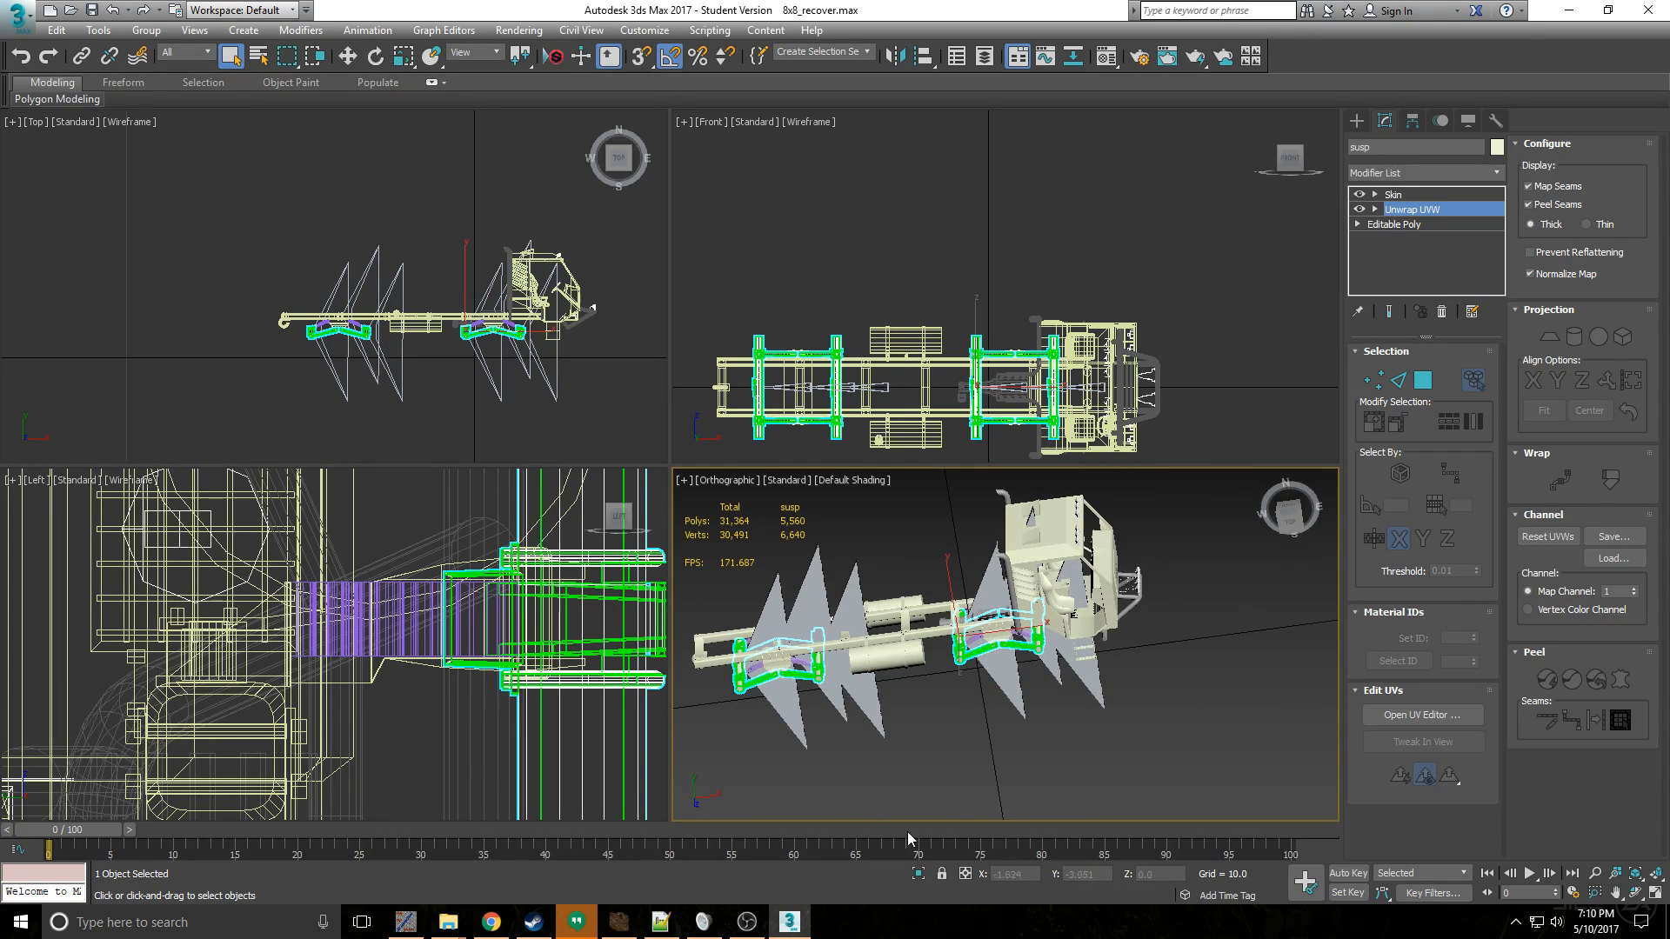
left_click(619, 922)
scroll(783, 561, "up", 2)
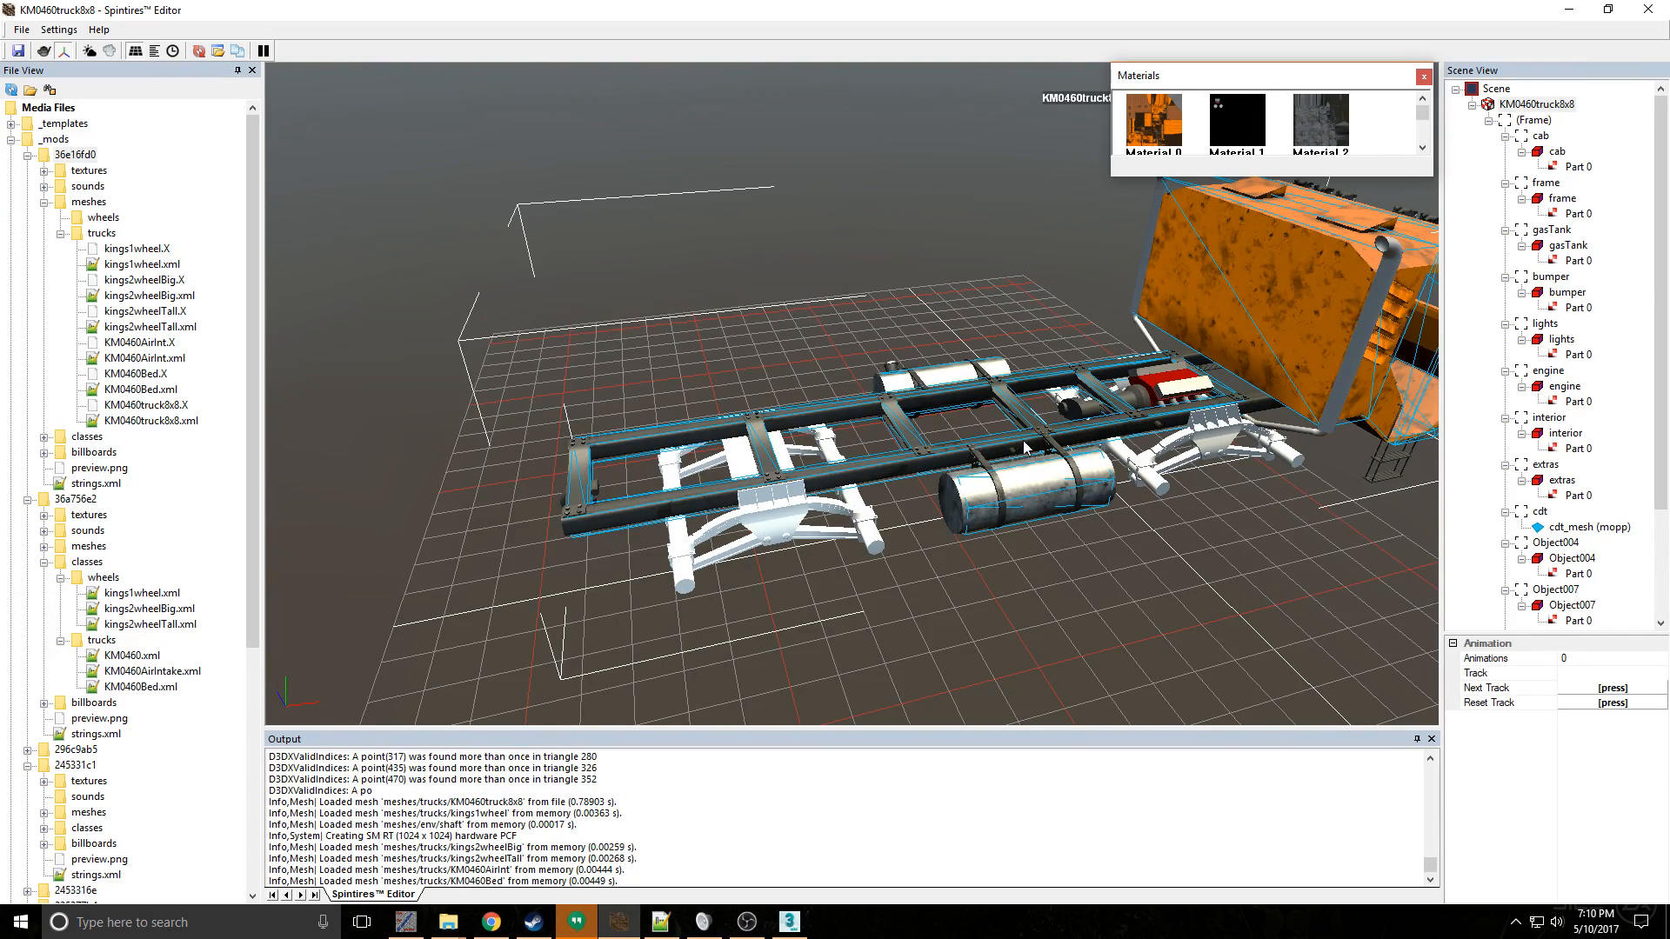
mouse_move(1170, 487)
middle_mouse_down()
mouse_move(1161, 512)
mouse_move(1204, 563)
mouse_move(1417, 449)
mouse_move(1165, 480)
middle_mouse_up()
left_click(790, 922)
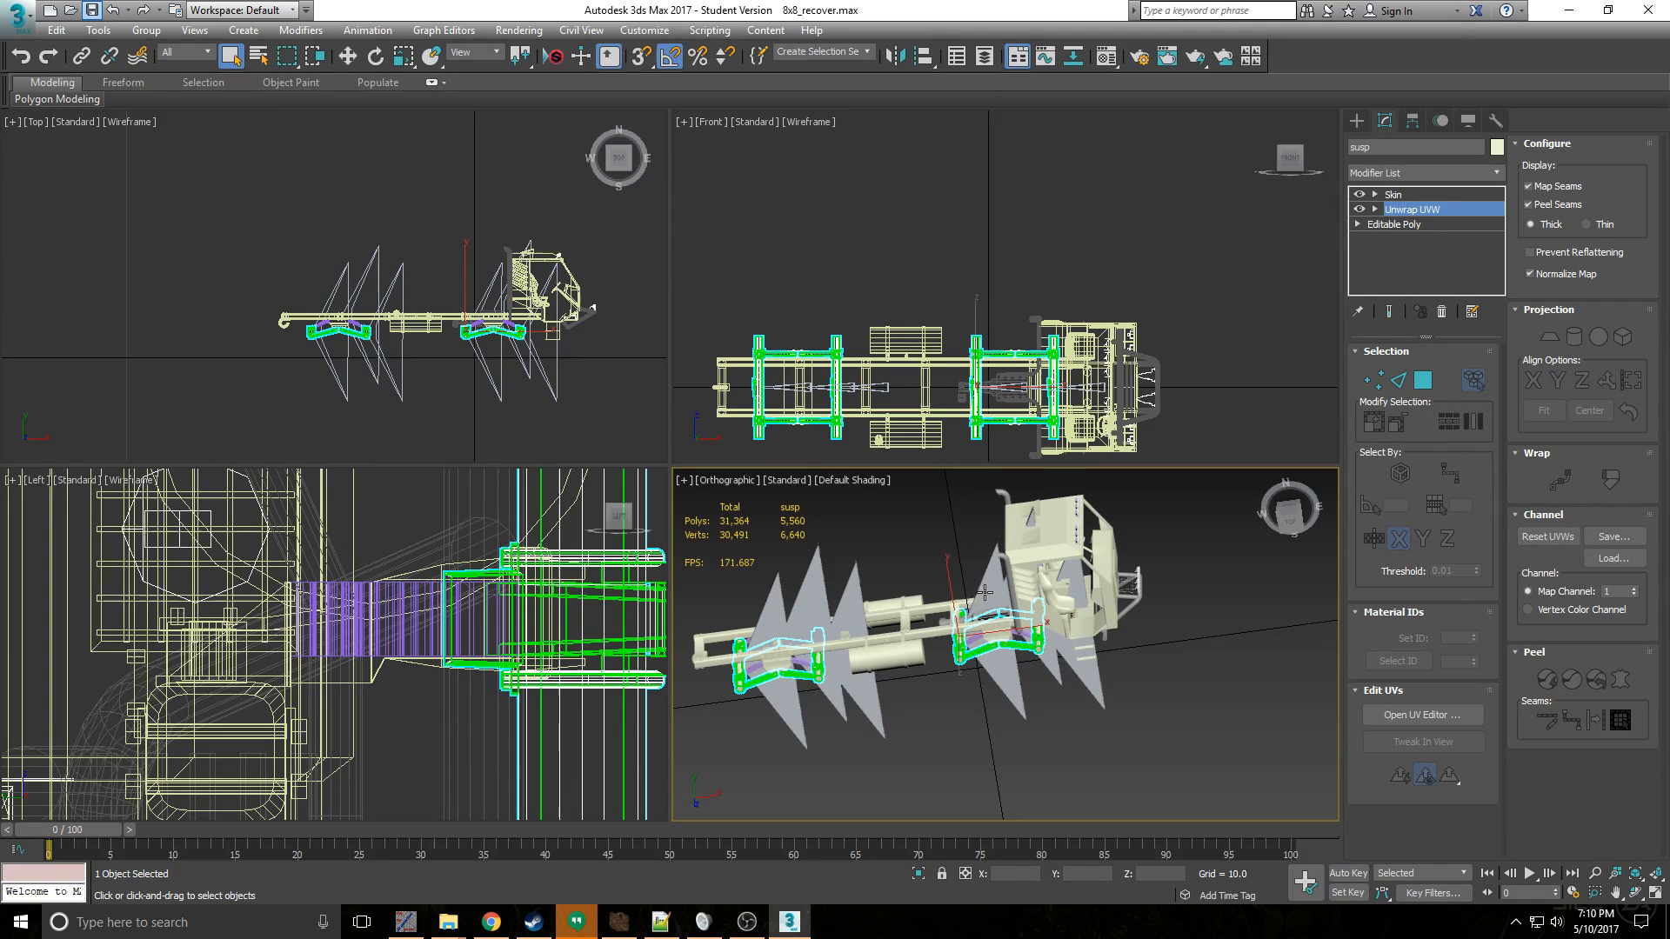
- Clear the selection and export the truck as KM0460truck8x8.X into the mod's trucks folder, replacing the existing file
left_click(1195, 619)
left_click(17, 13)
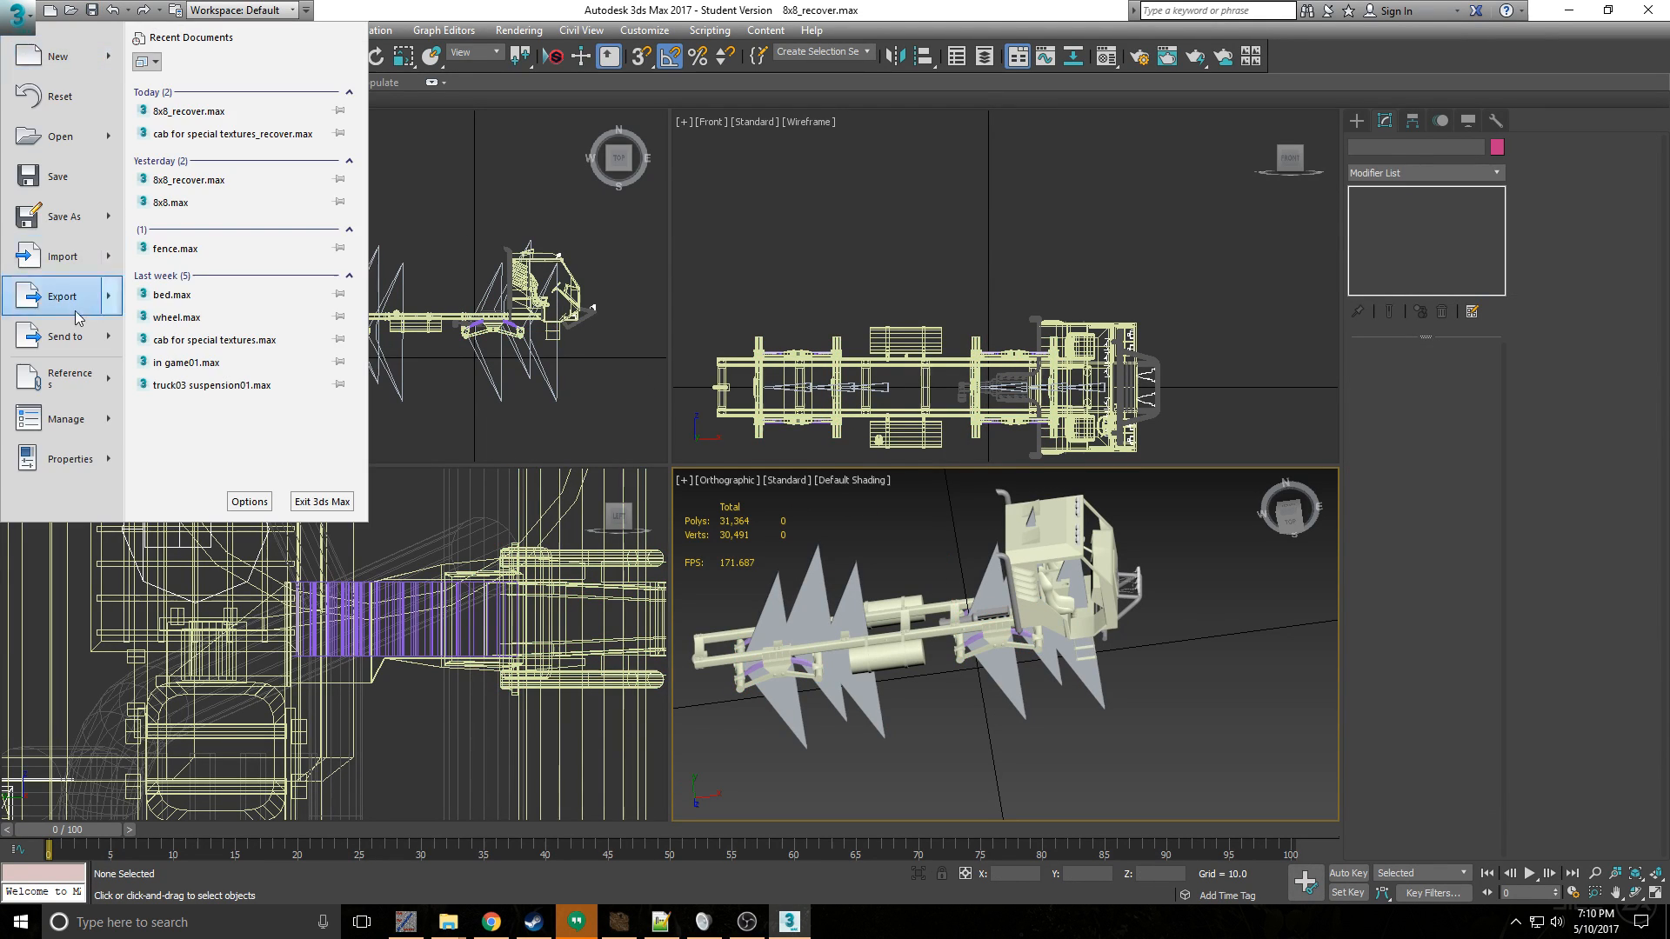
left_click(70, 297)
left_click(228, 199)
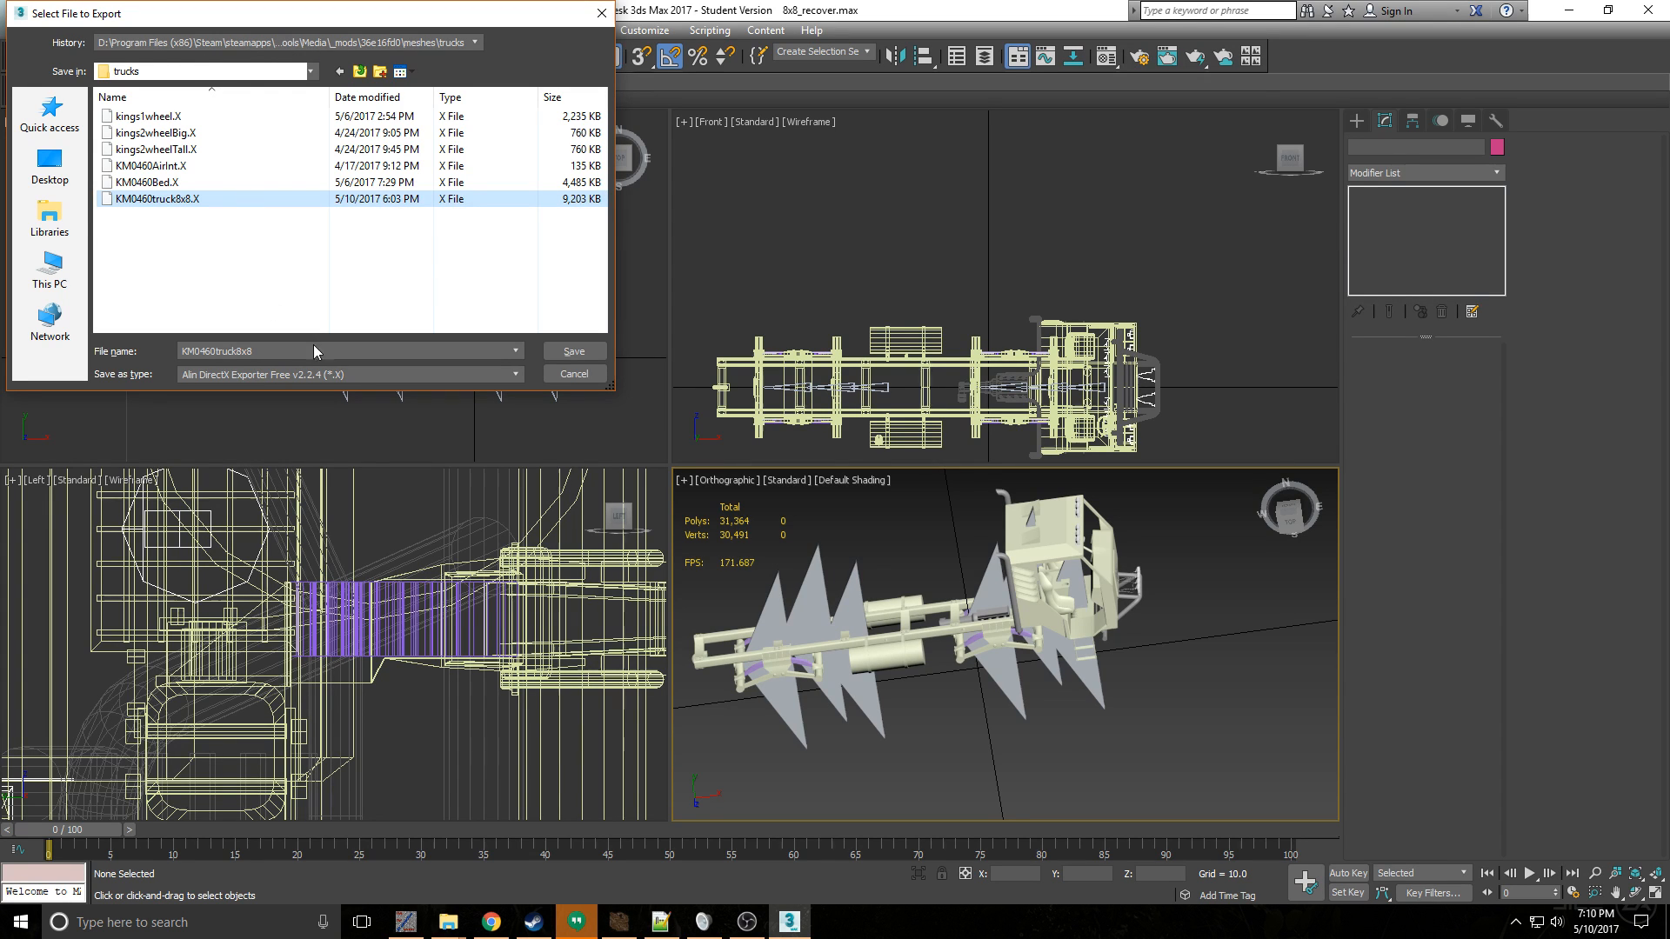
left_click(565, 352)
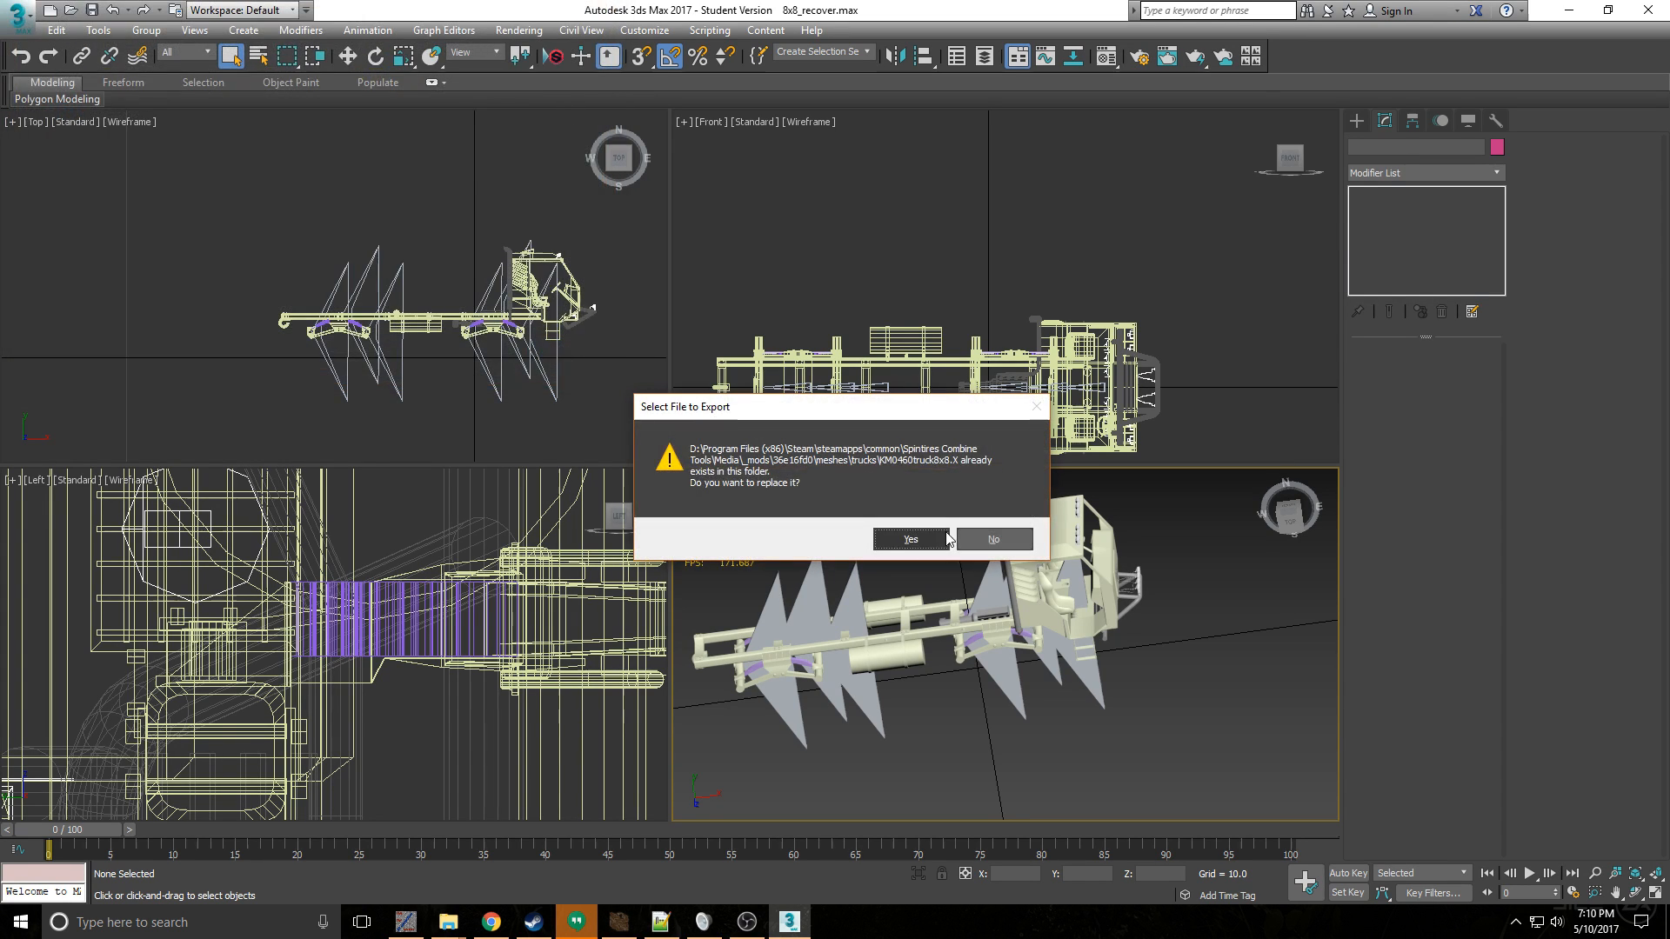
left_click(916, 538)
left_click(944, 689)
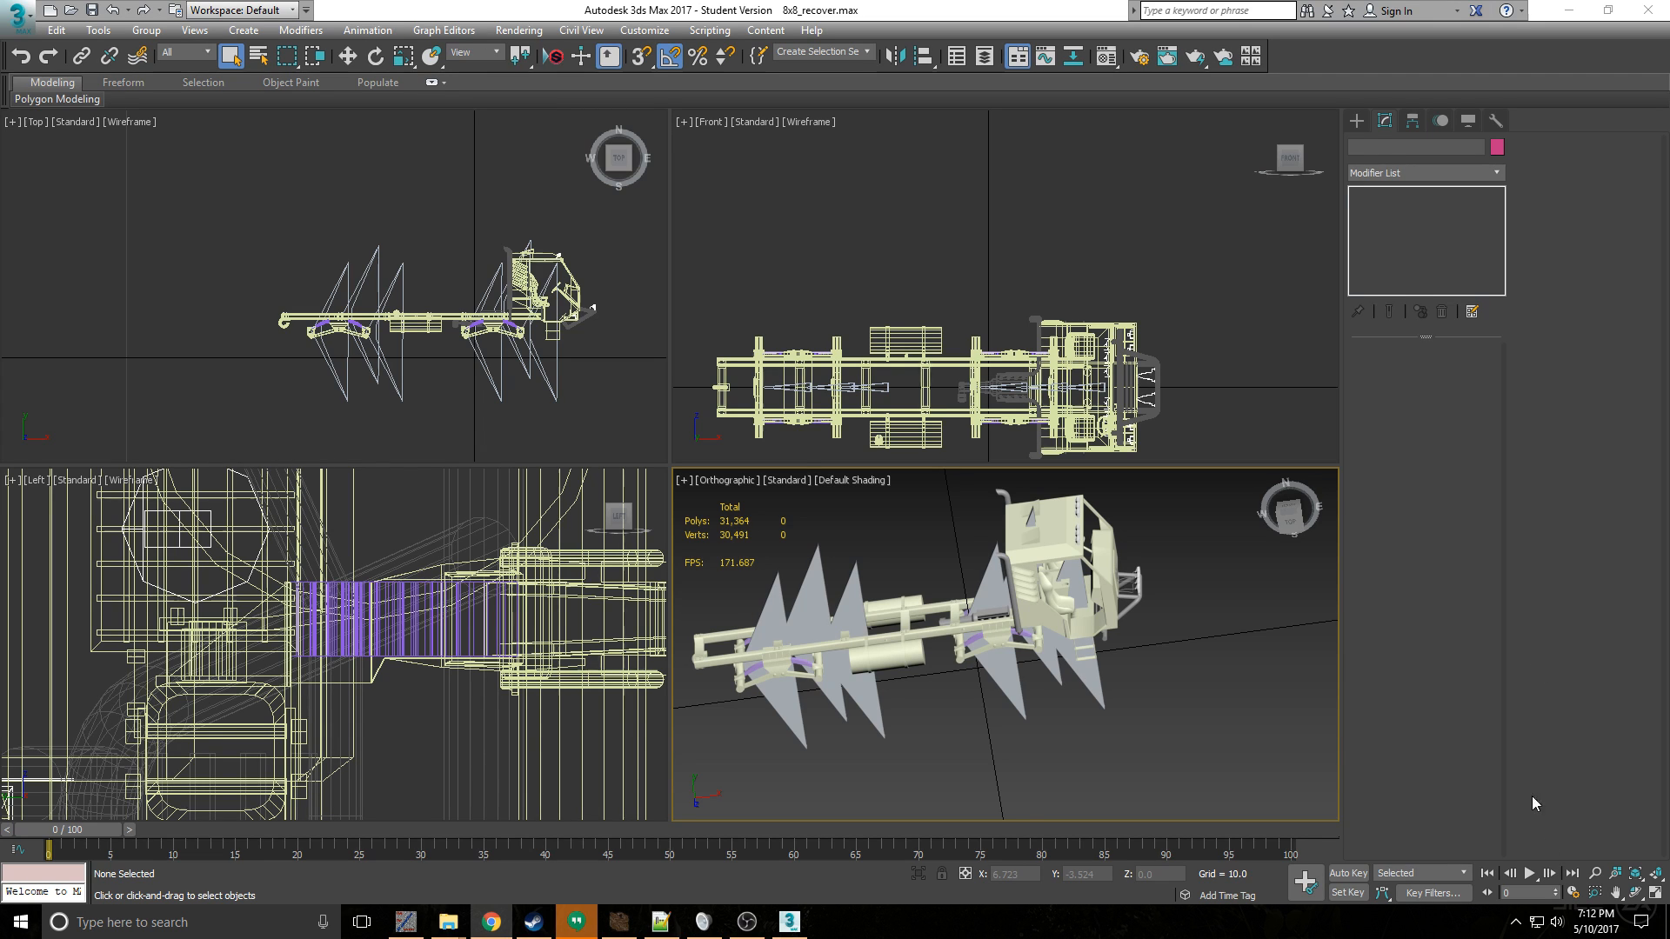
left_click(1517, 922)
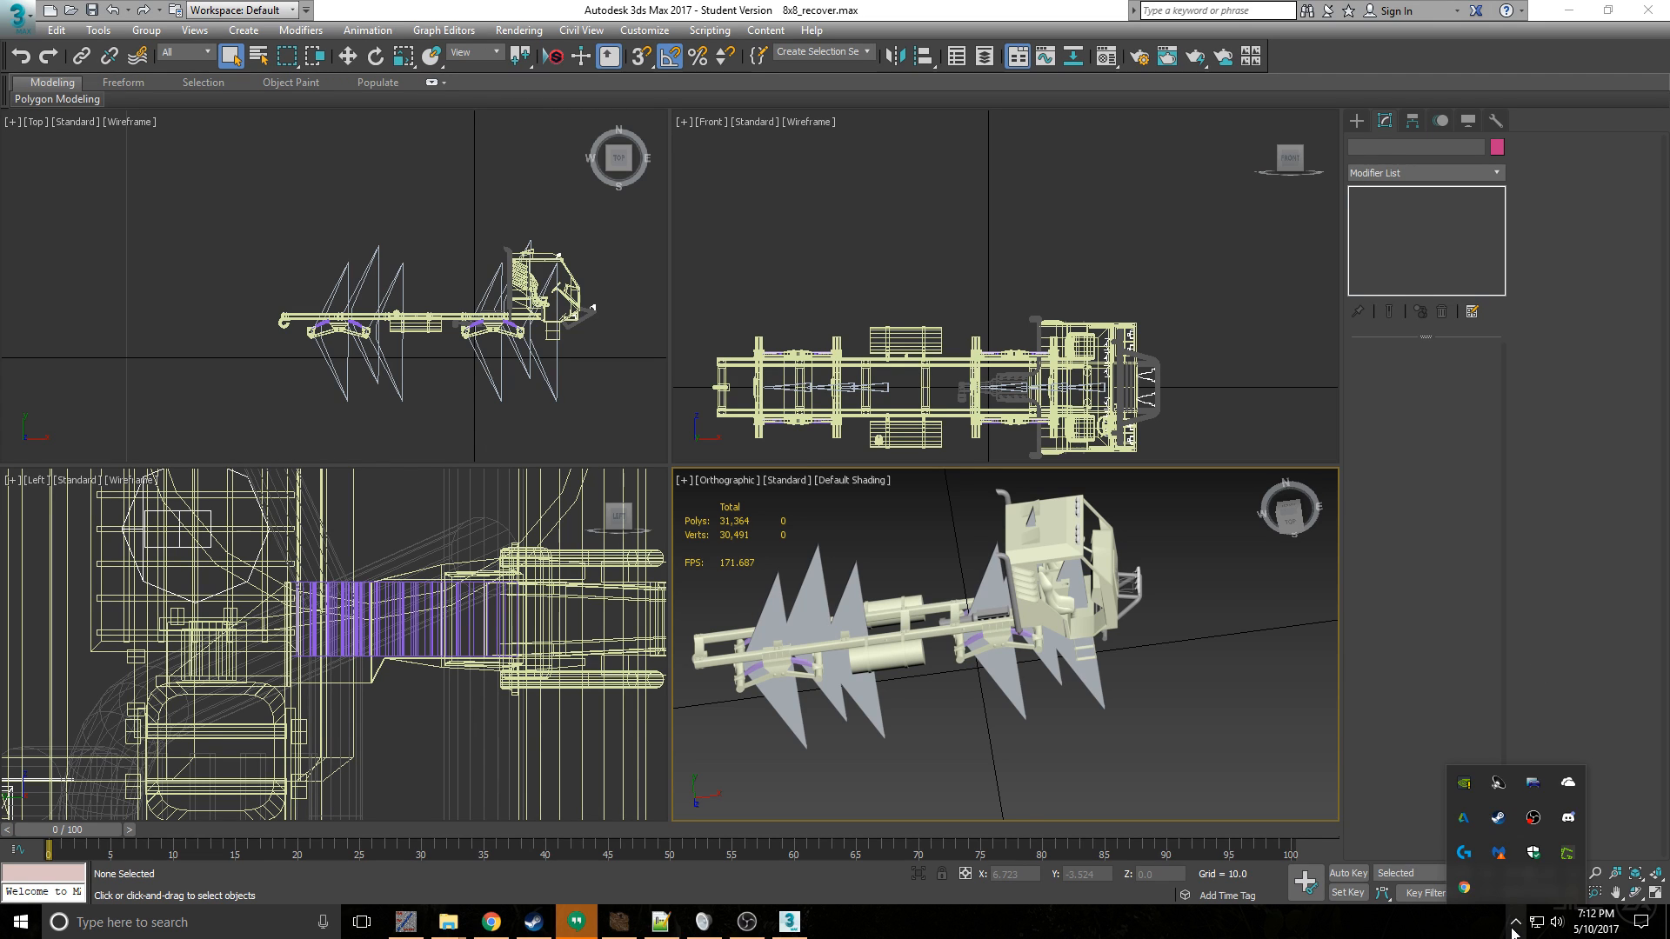
left_click(1533, 670)
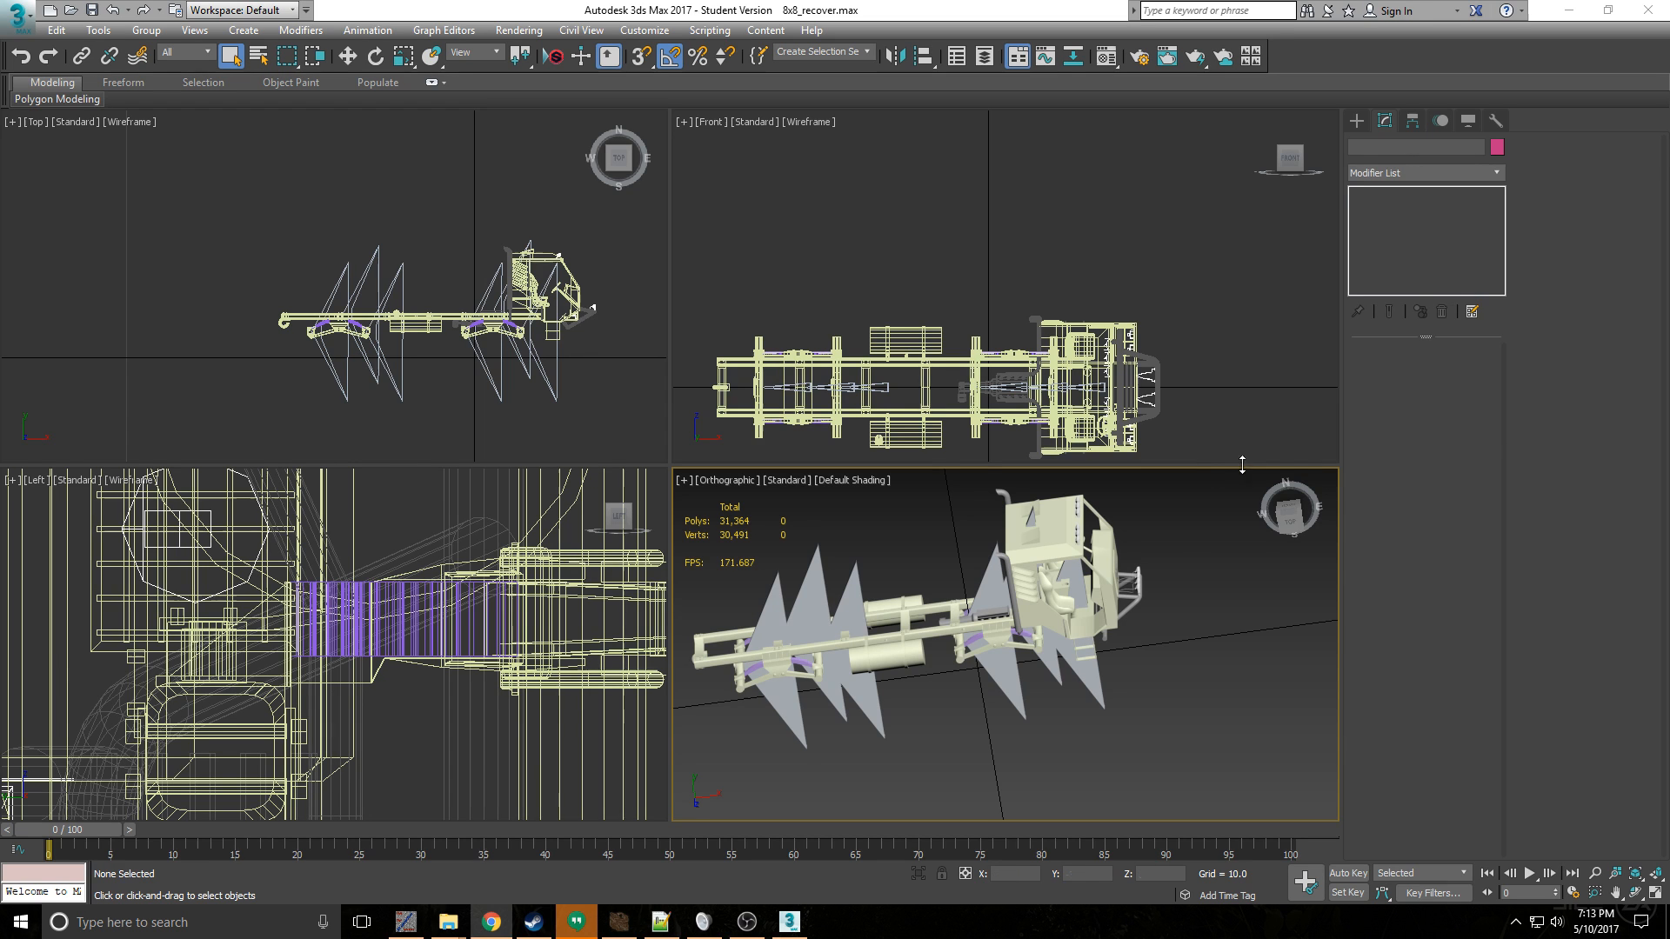
scroll(1022, 625, "up", 5)
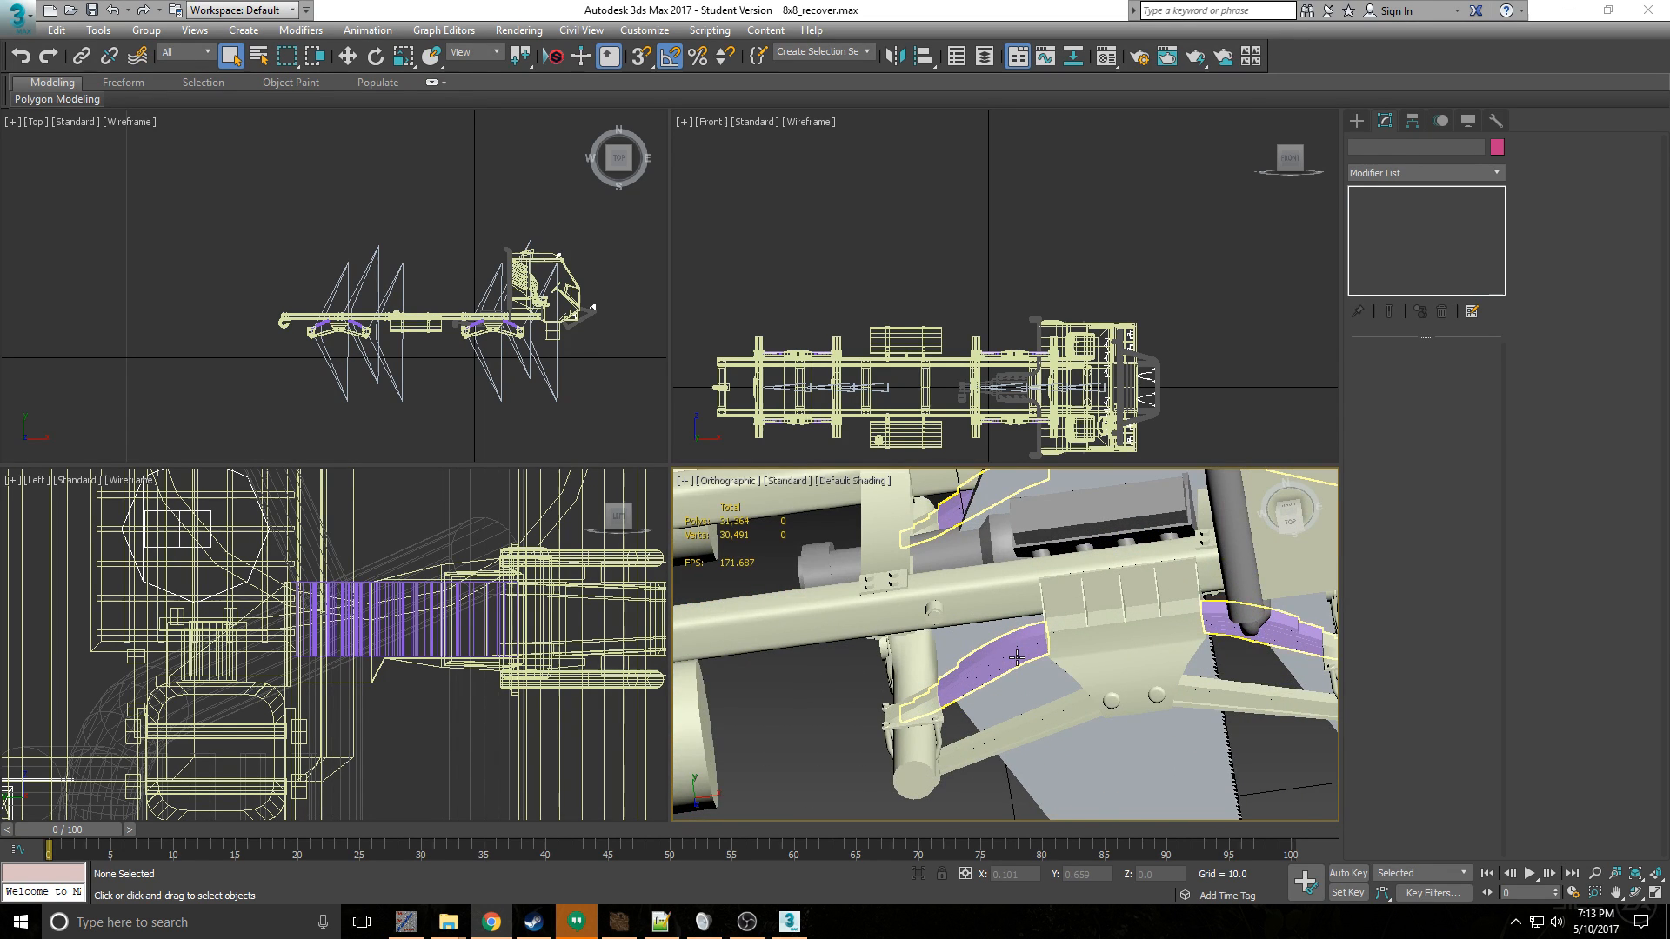
scroll(1017, 658, "down", 5)
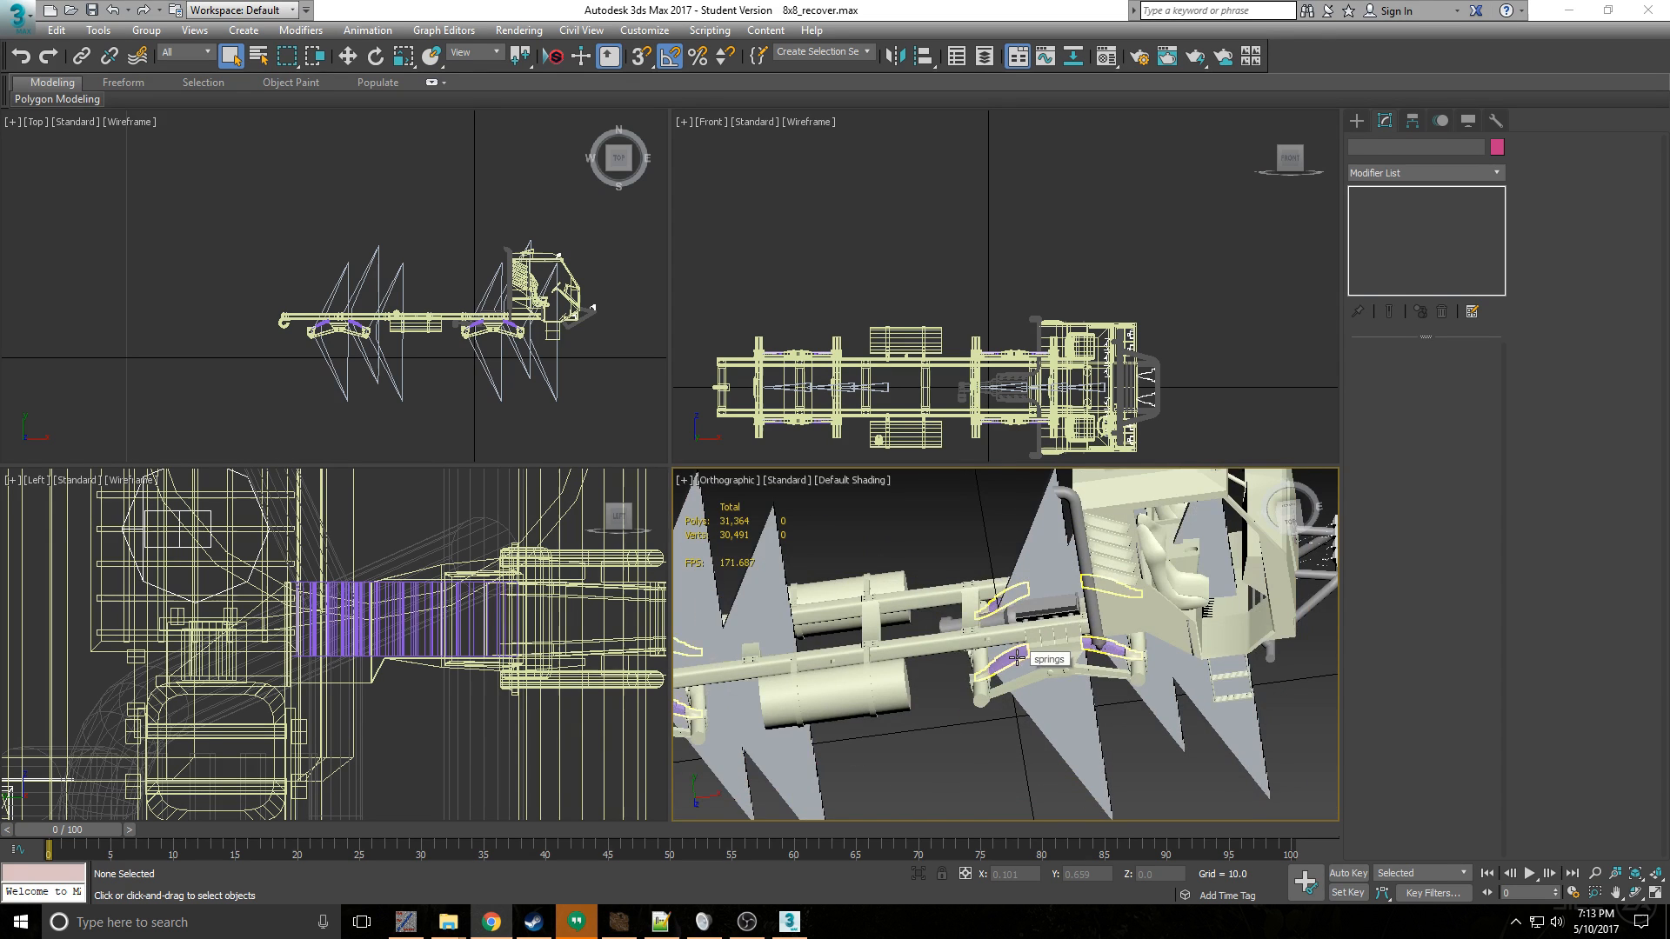
scroll(943, 642, "down", 4)
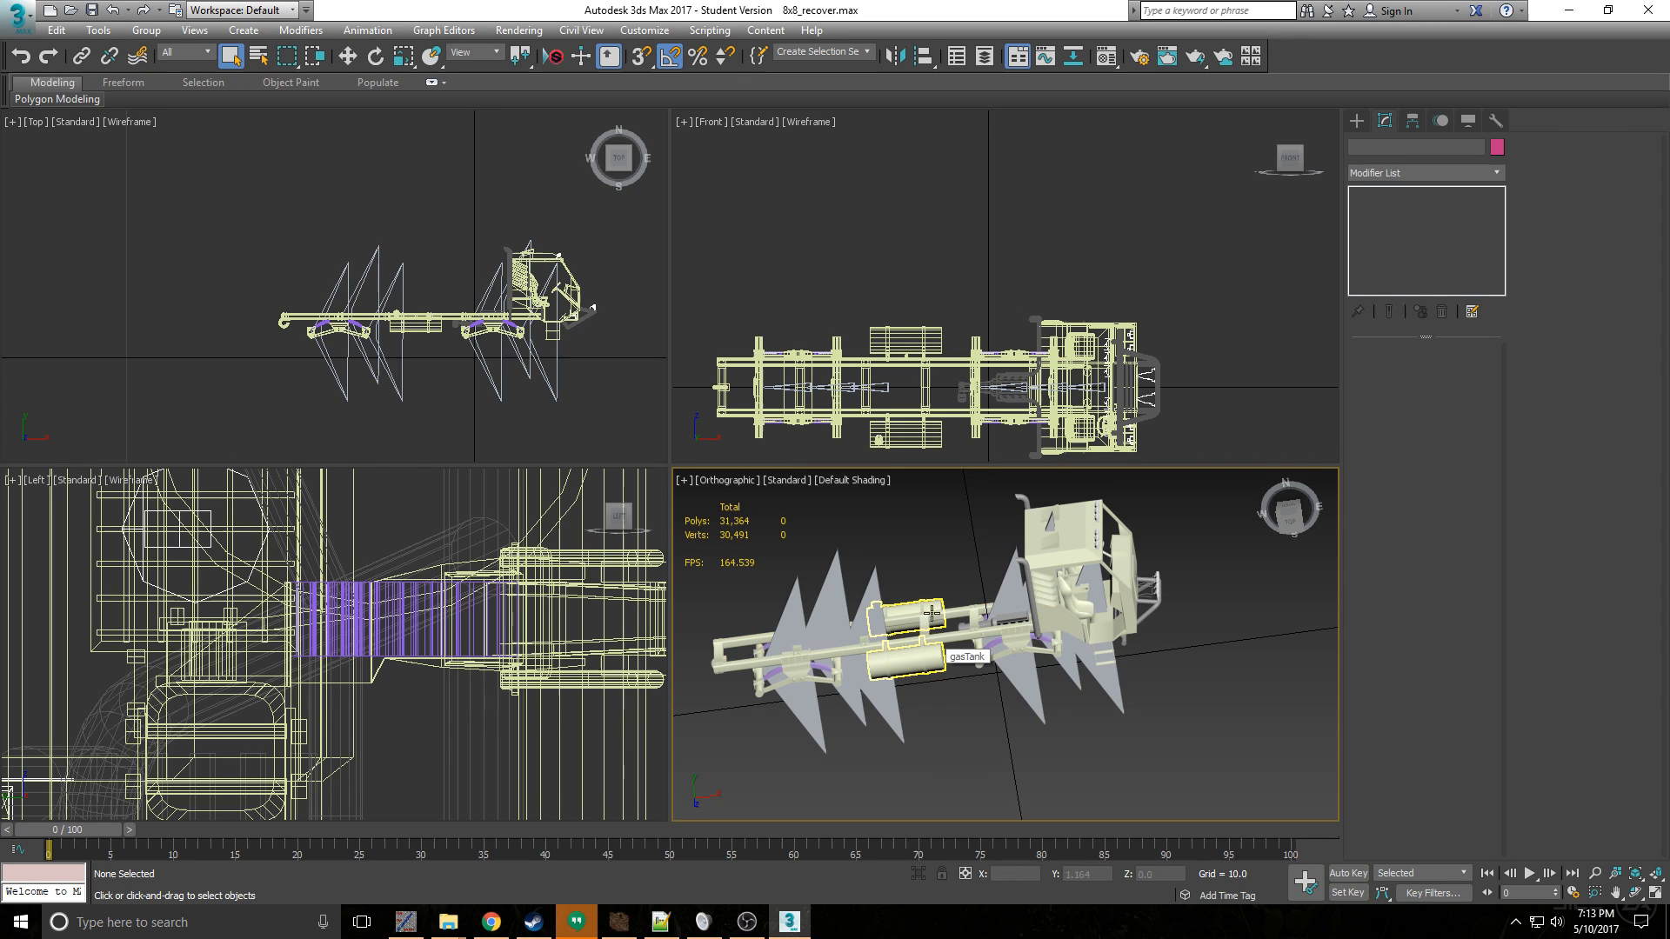
left_click(18, 14)
left_click(63, 297)
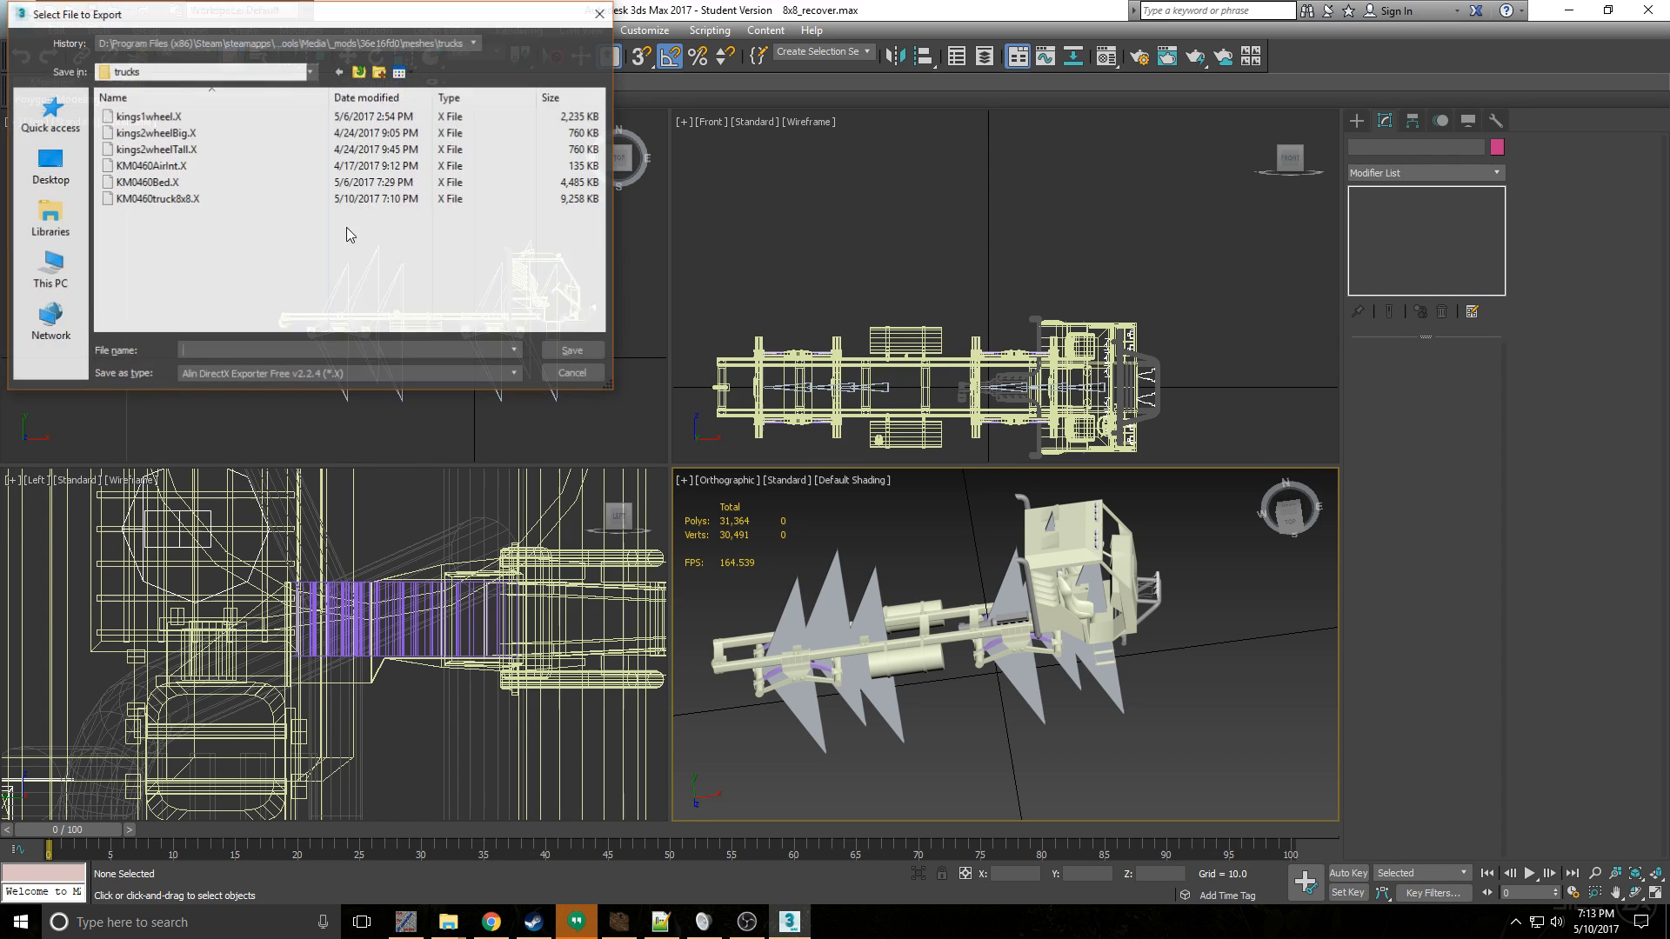
left_click(580, 374)
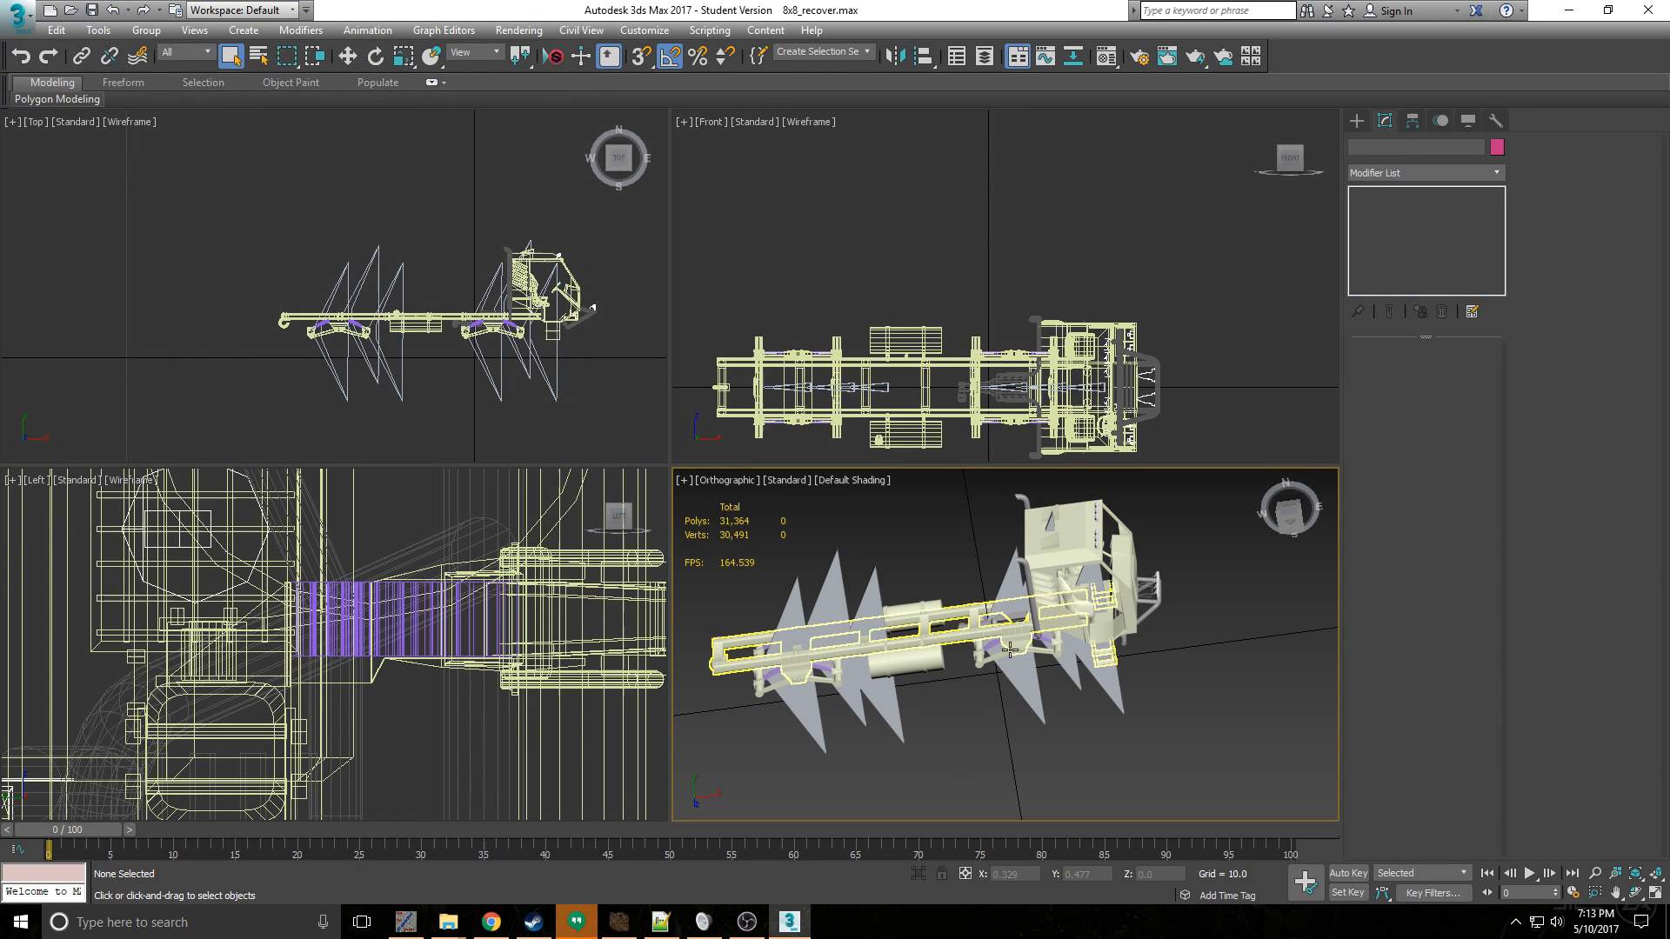
- Export the whole truck scene over KM0460truck8x8.X in the trucks folder, accepting the AXE Free exporter's settings as they are
left_click(18, 14)
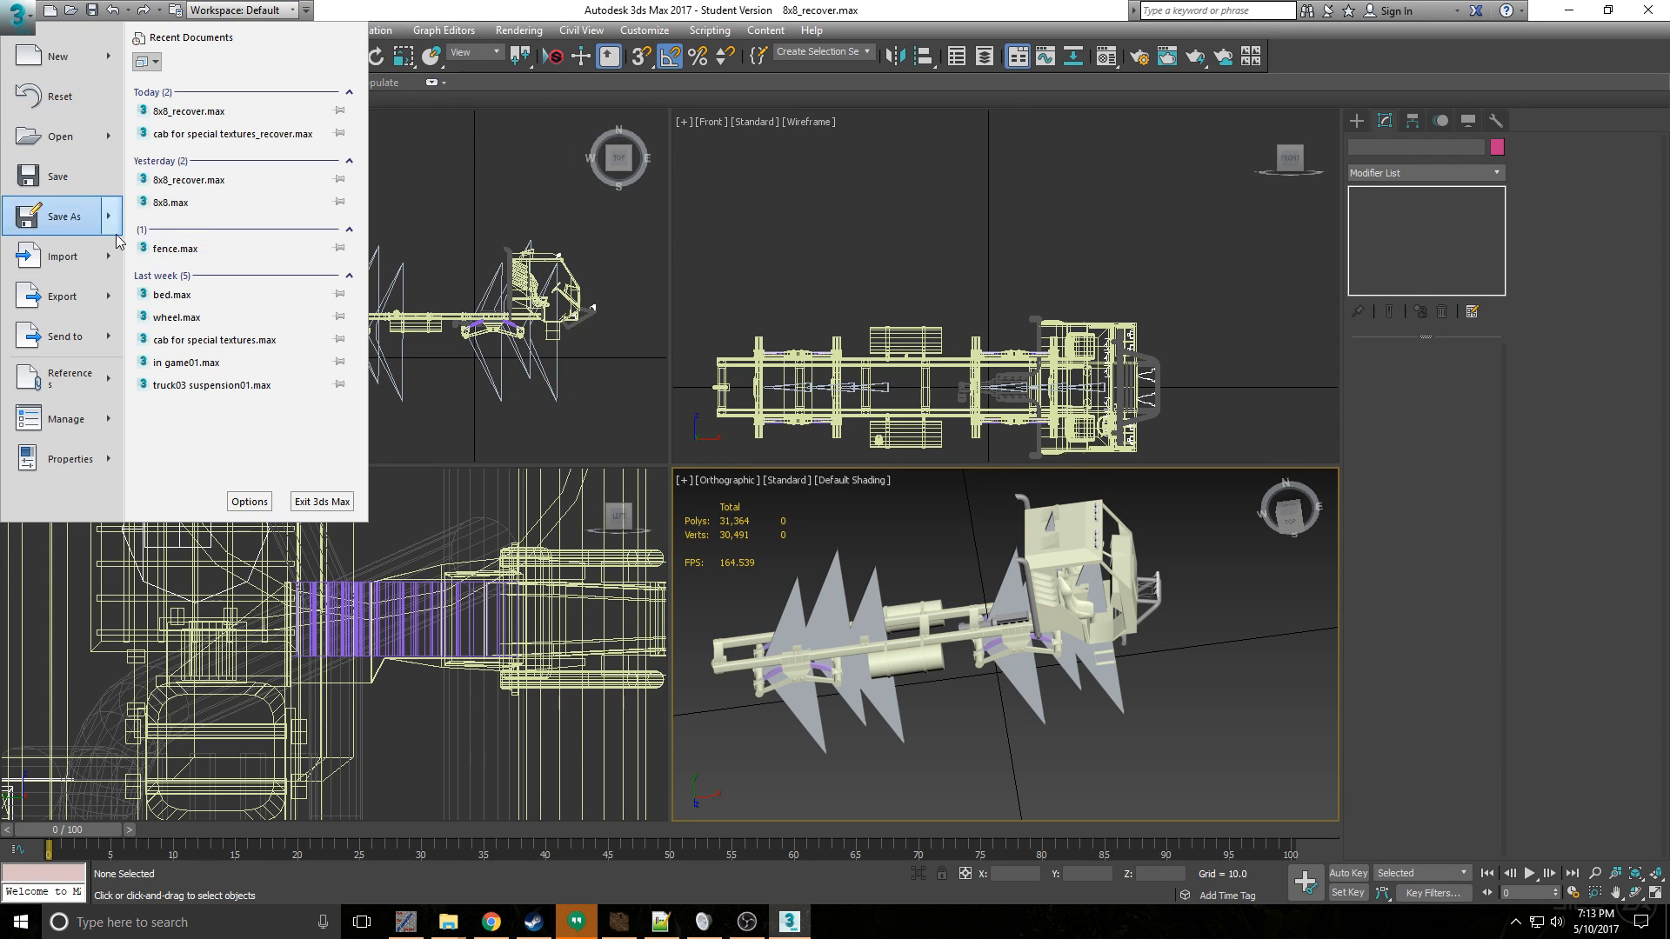
left_click(62, 297)
left_click(222, 201)
left_click(579, 353)
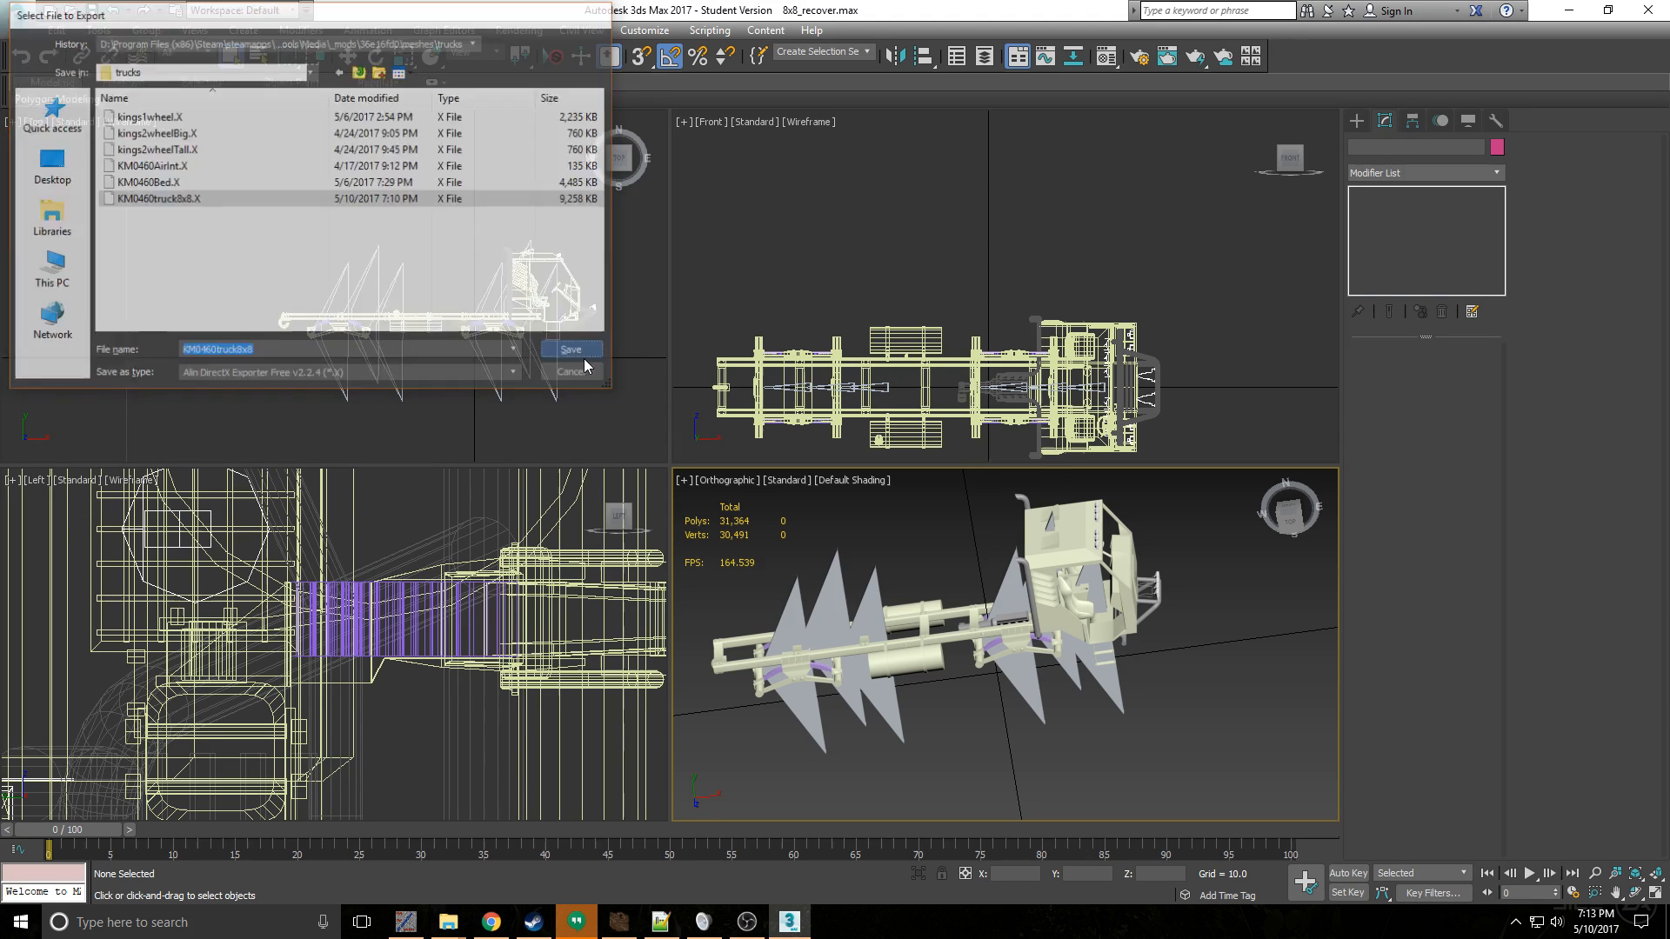
left_click(904, 537)
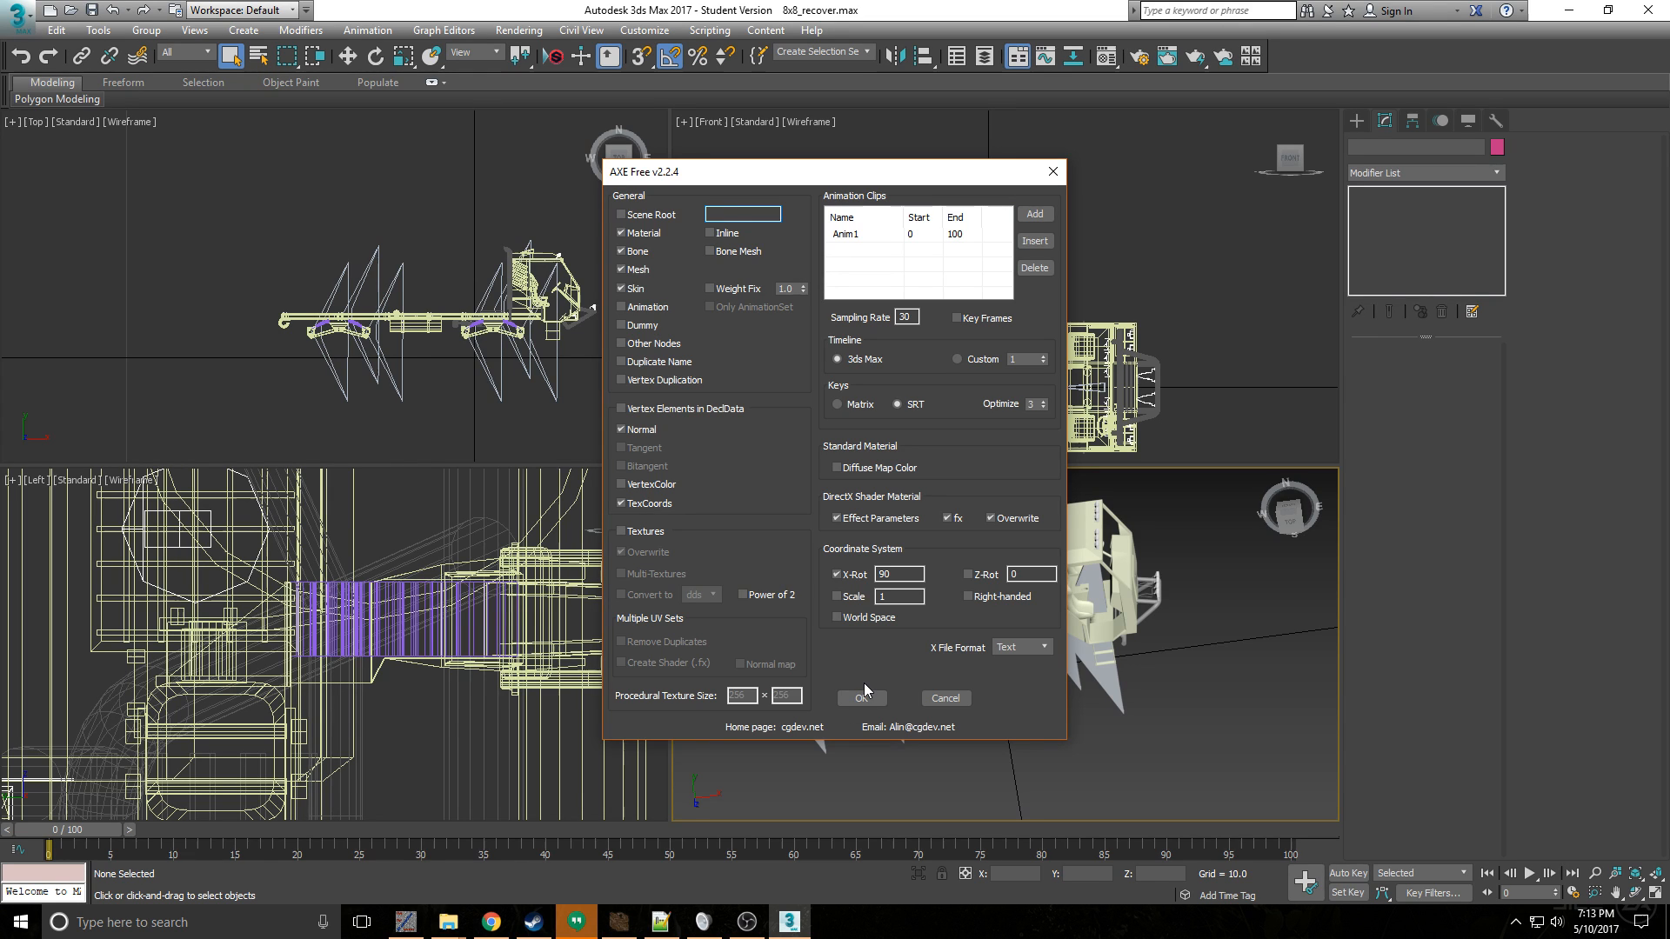
left_click(863, 696)
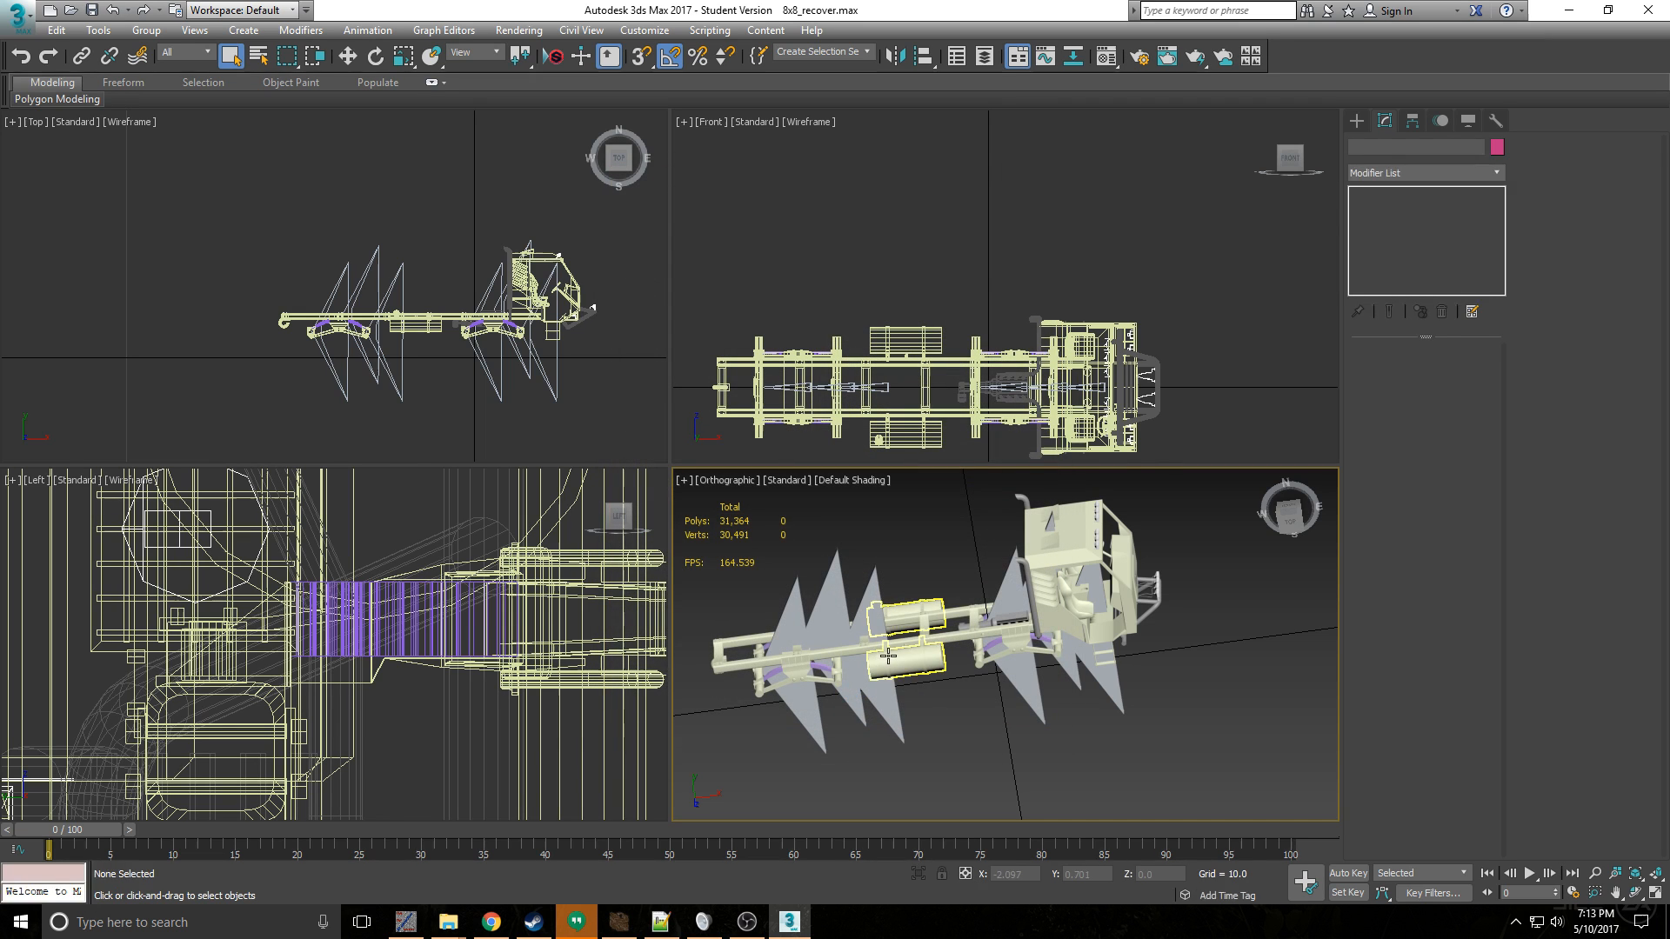
- Select the truck's frame, suspension and springs together, leaving the bones out of the selection
scroll(920, 606, "up", 4)
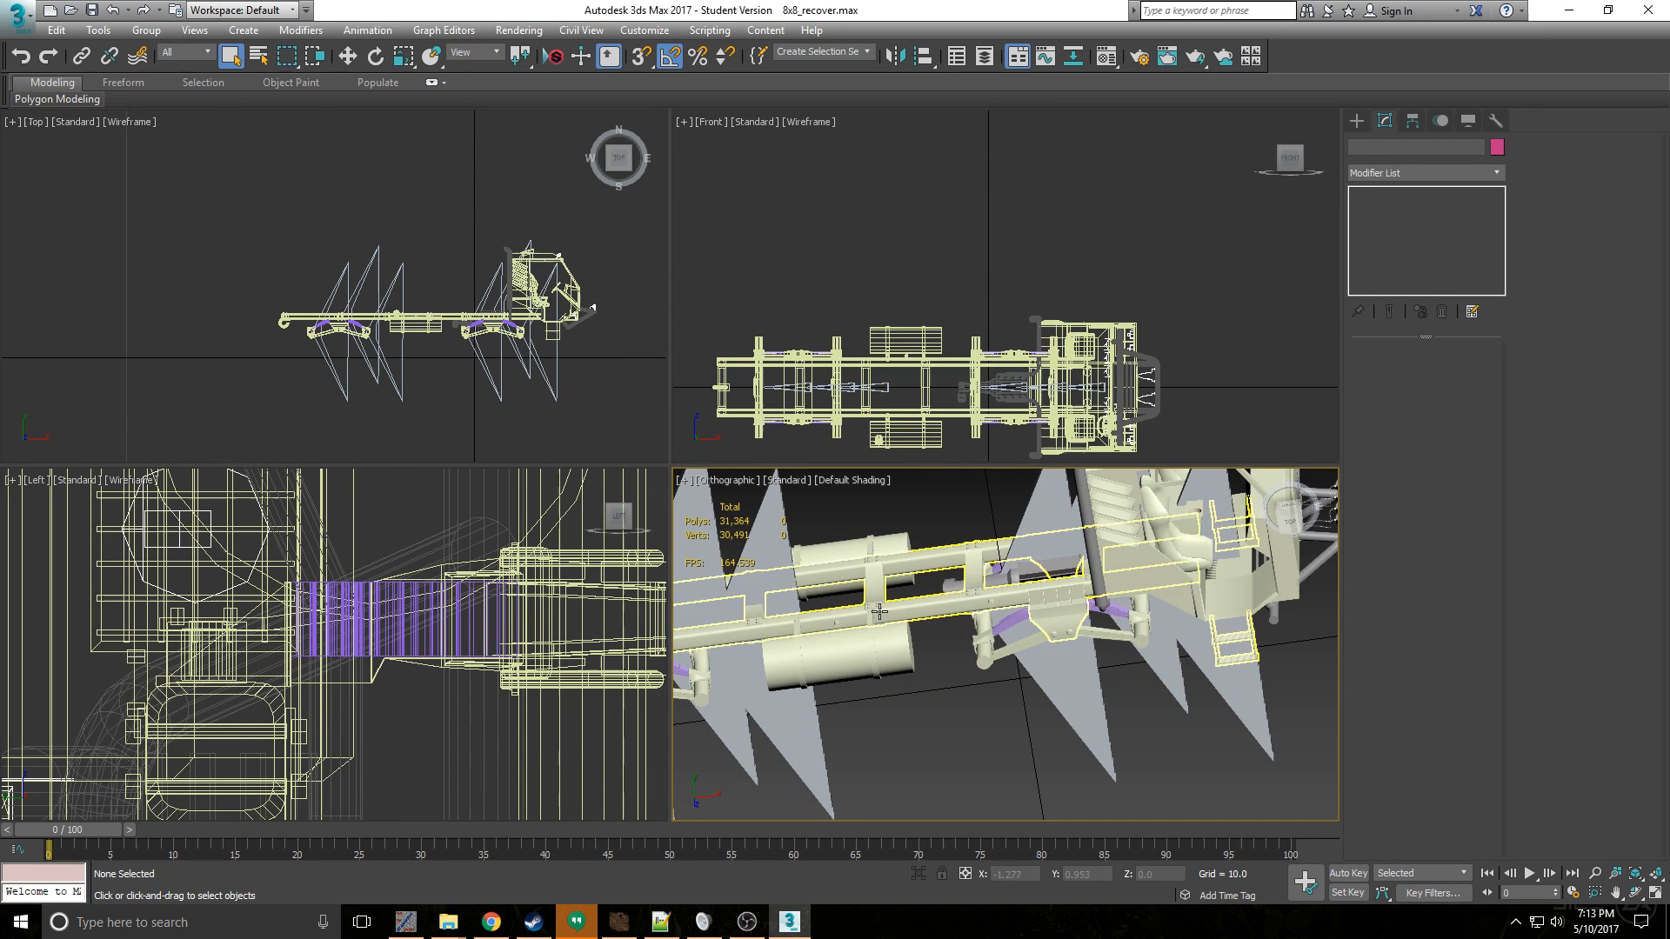
left_click(934, 608)
left_click(988, 657, "ctrl")
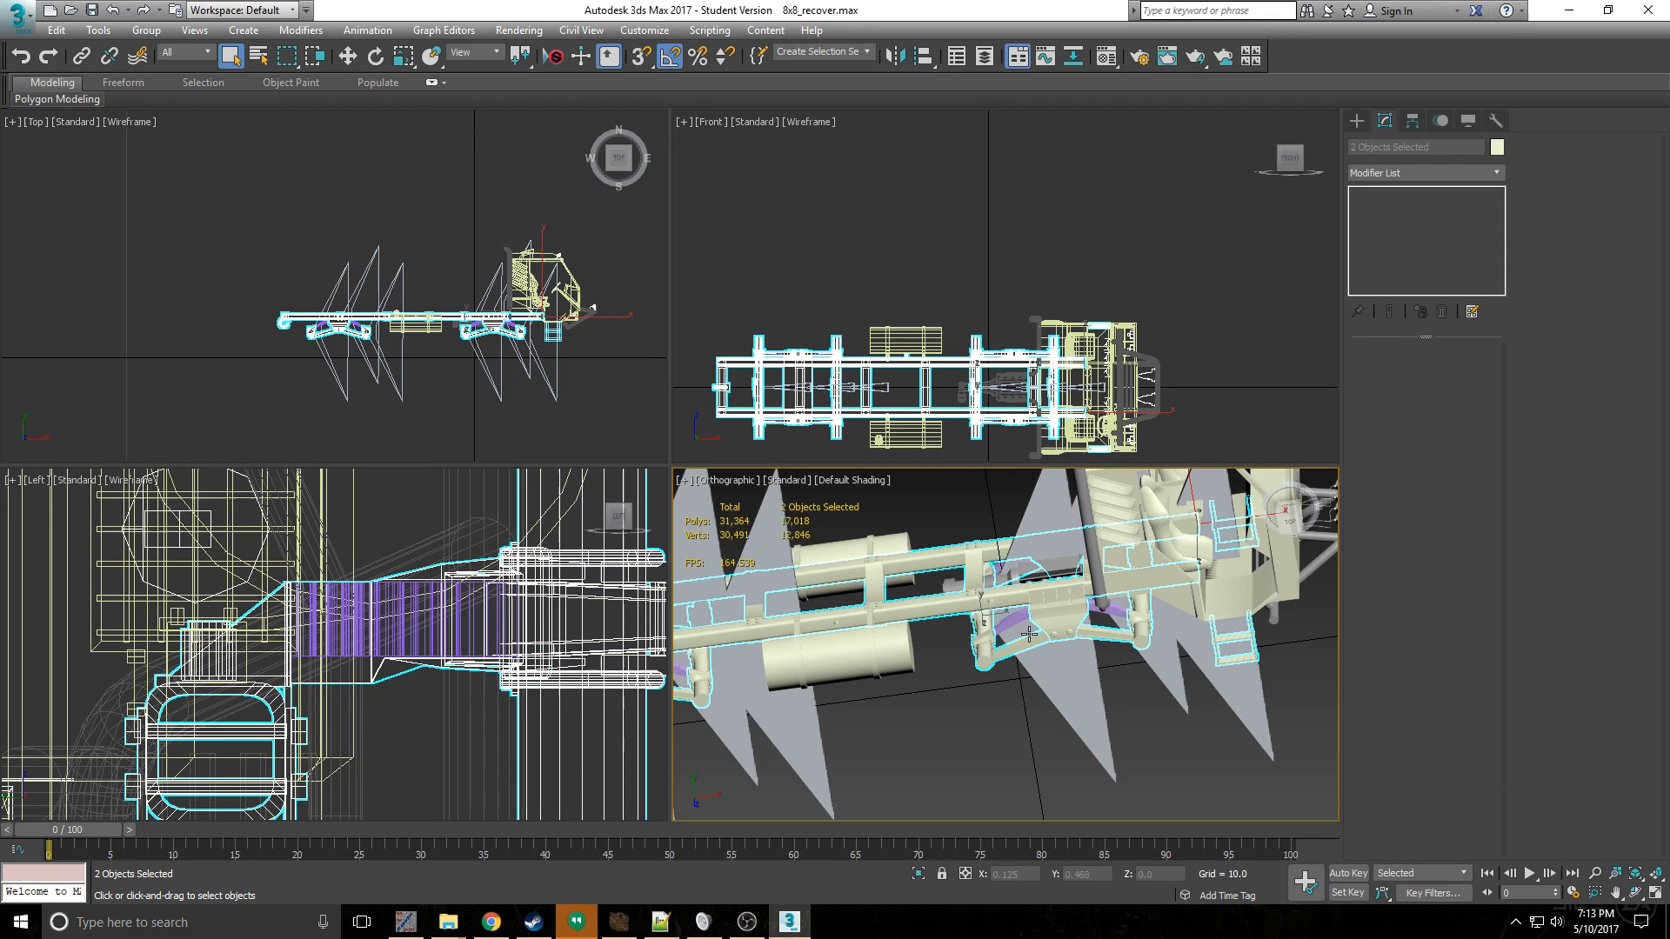
middle_click_drag(1061, 622, 878, 627, "alt")
left_click(878, 628, "ctrl")
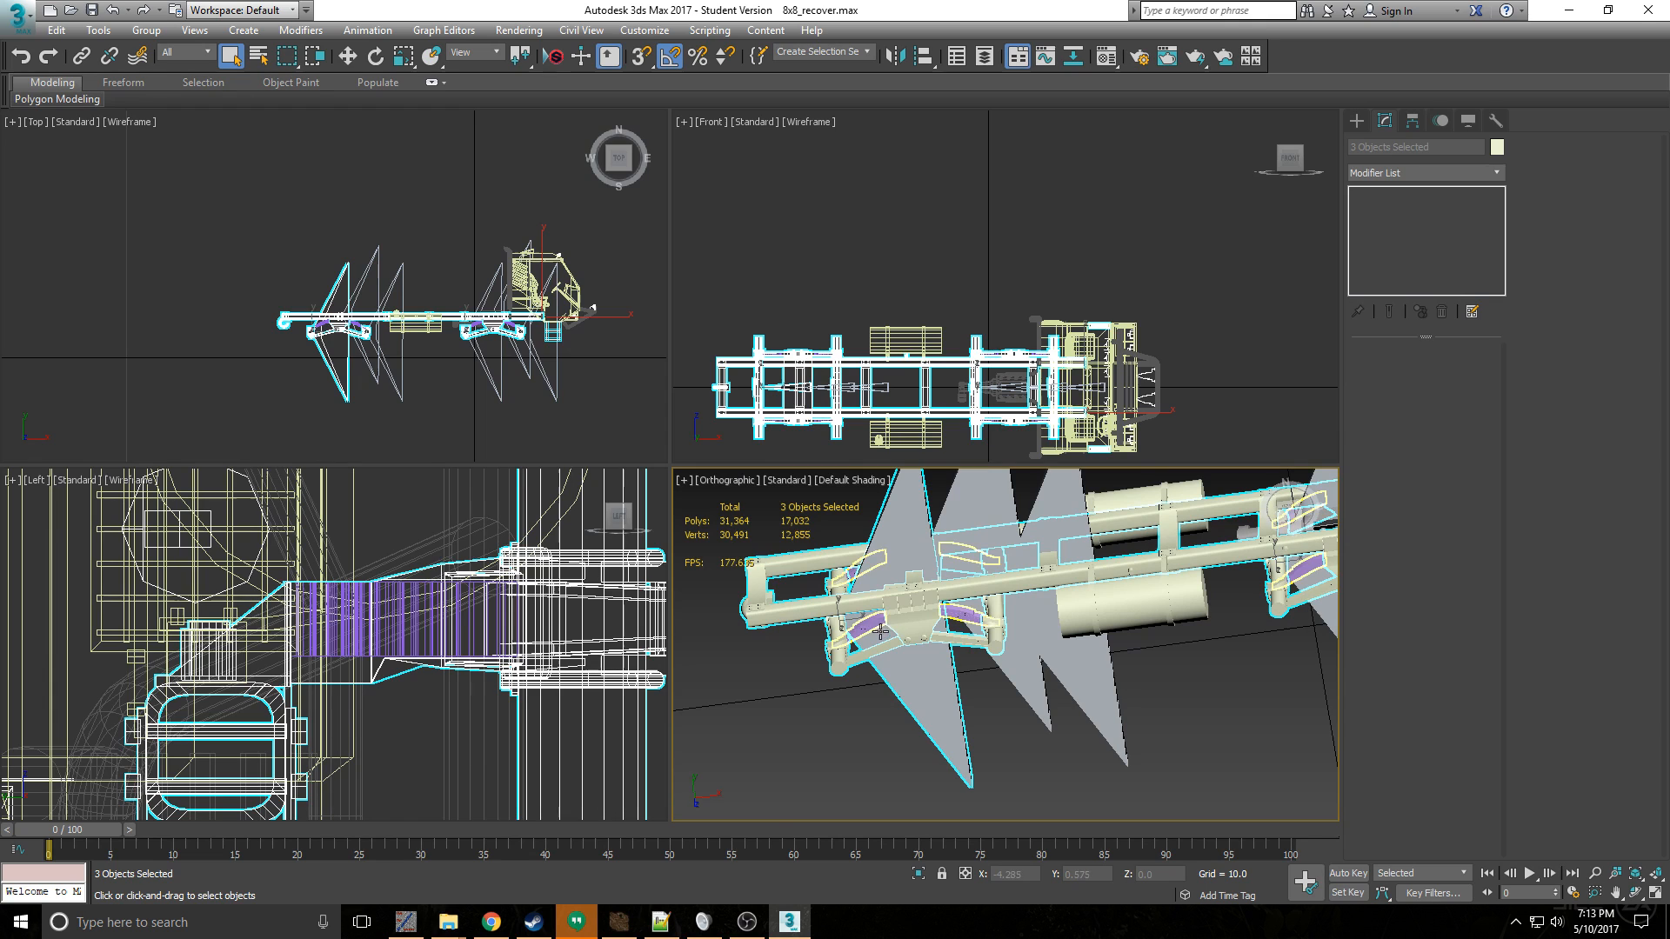
left_click(874, 634, "ctrl")
left_click(865, 622, "ctrl")
scroll(908, 616, "down", 5)
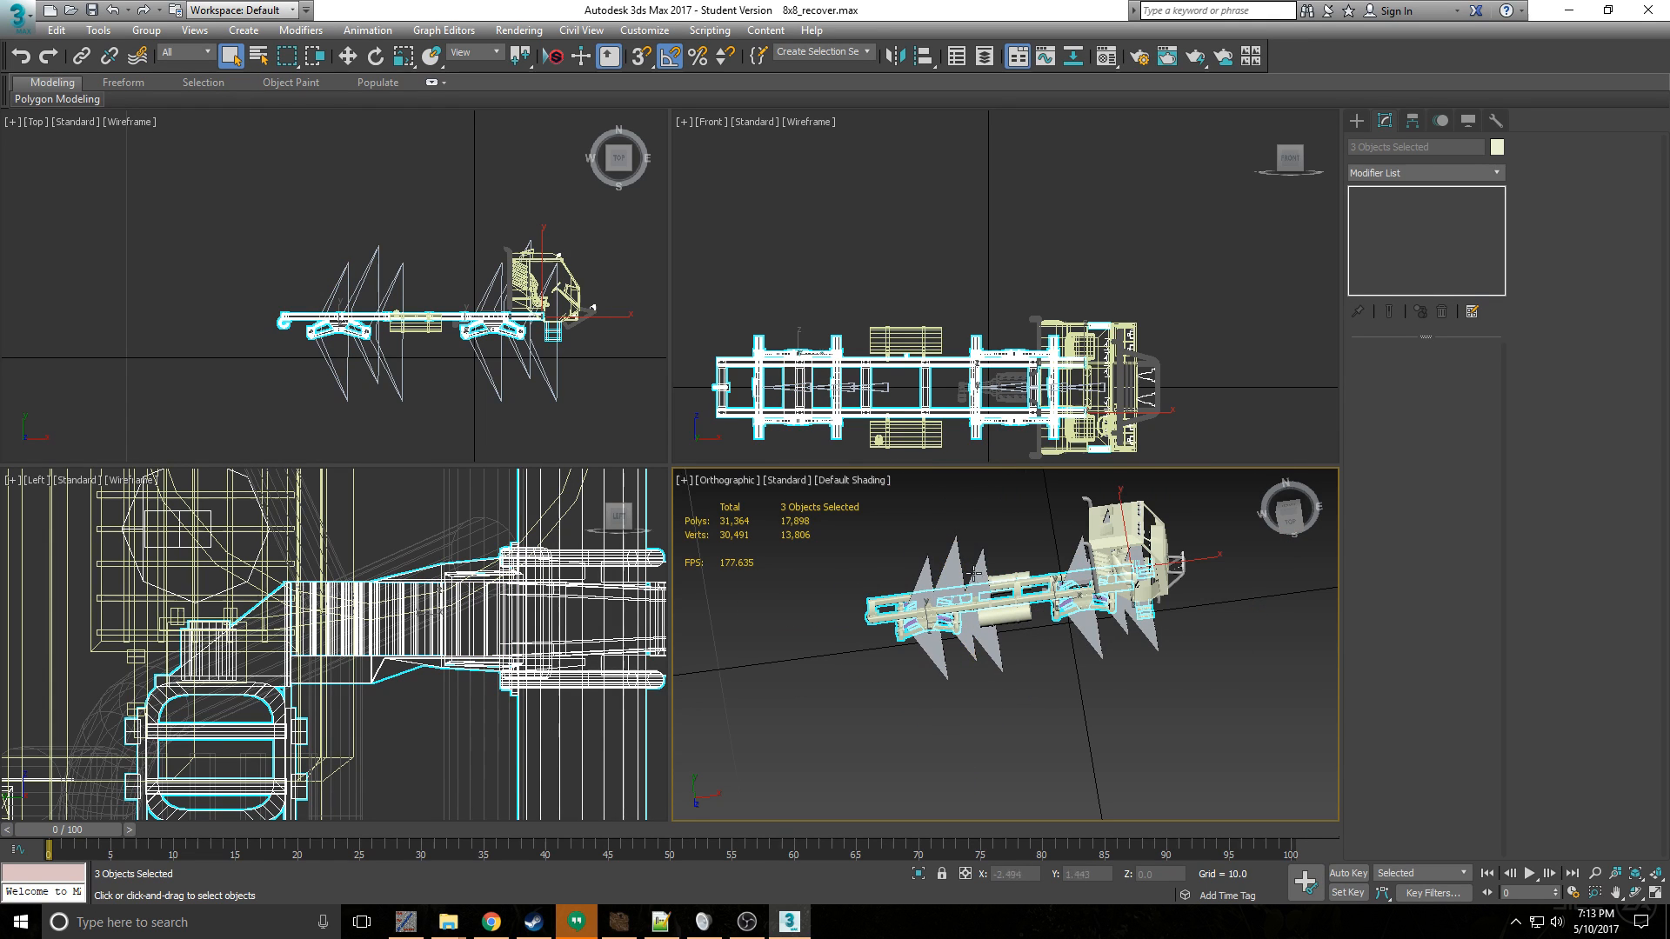
- Send the selected frame, suspension and springs to Substance Painter as km0460 8x8, keeping the default FBX export settings
left_click(554, 57)
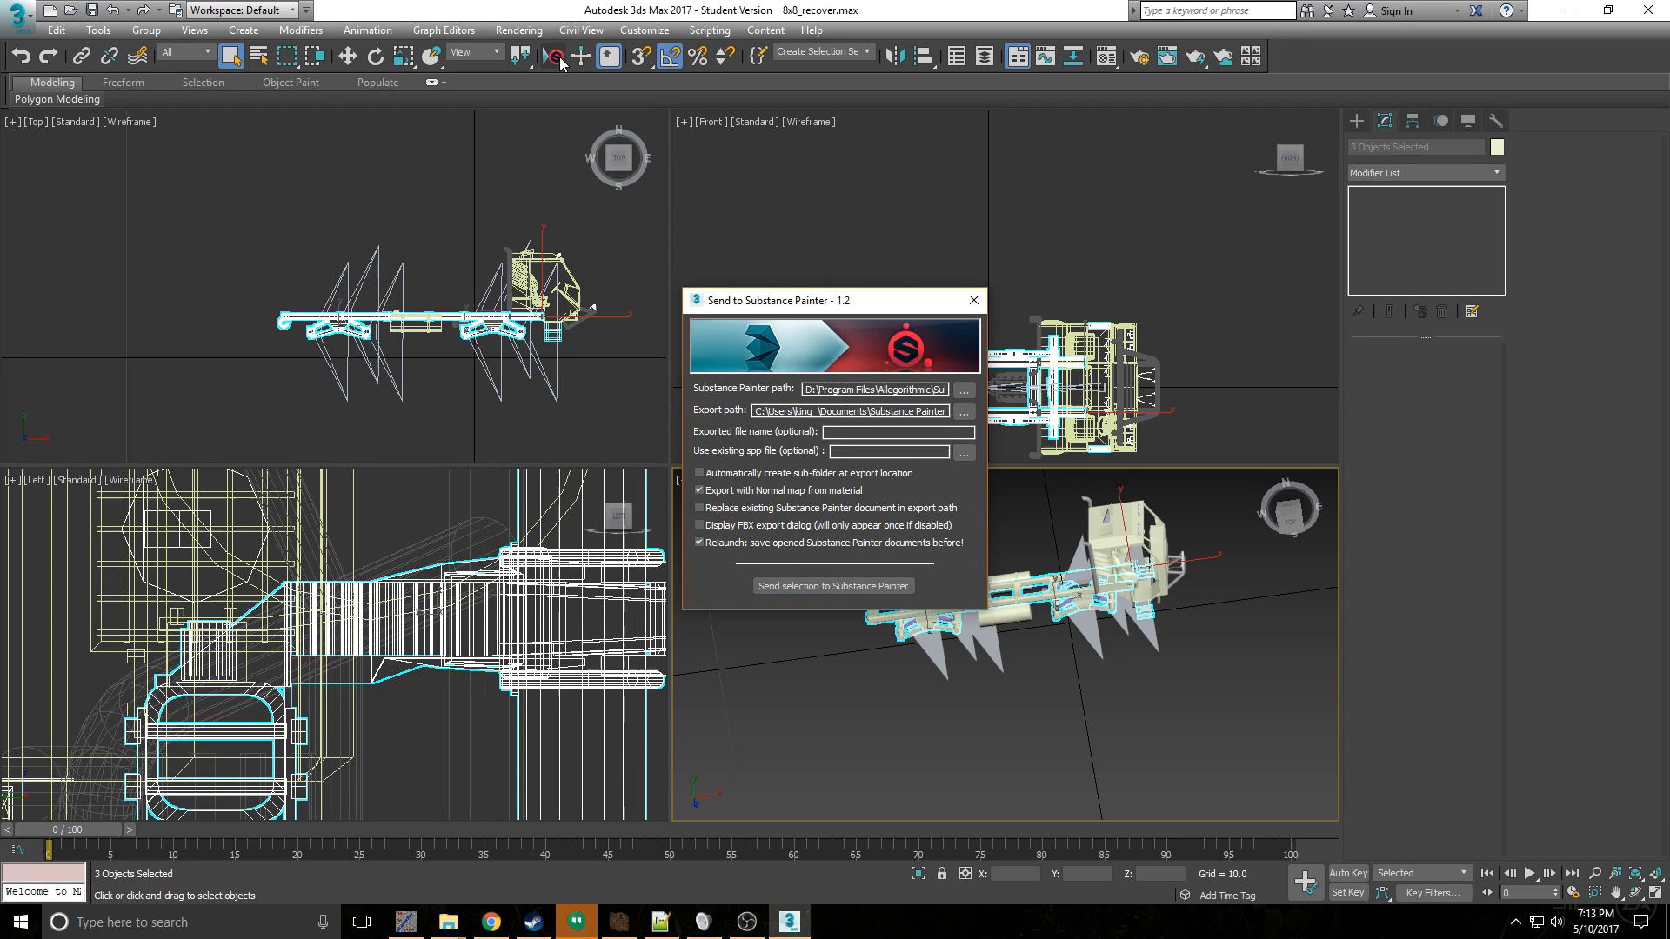
left_click(904, 435)
type("km0460")
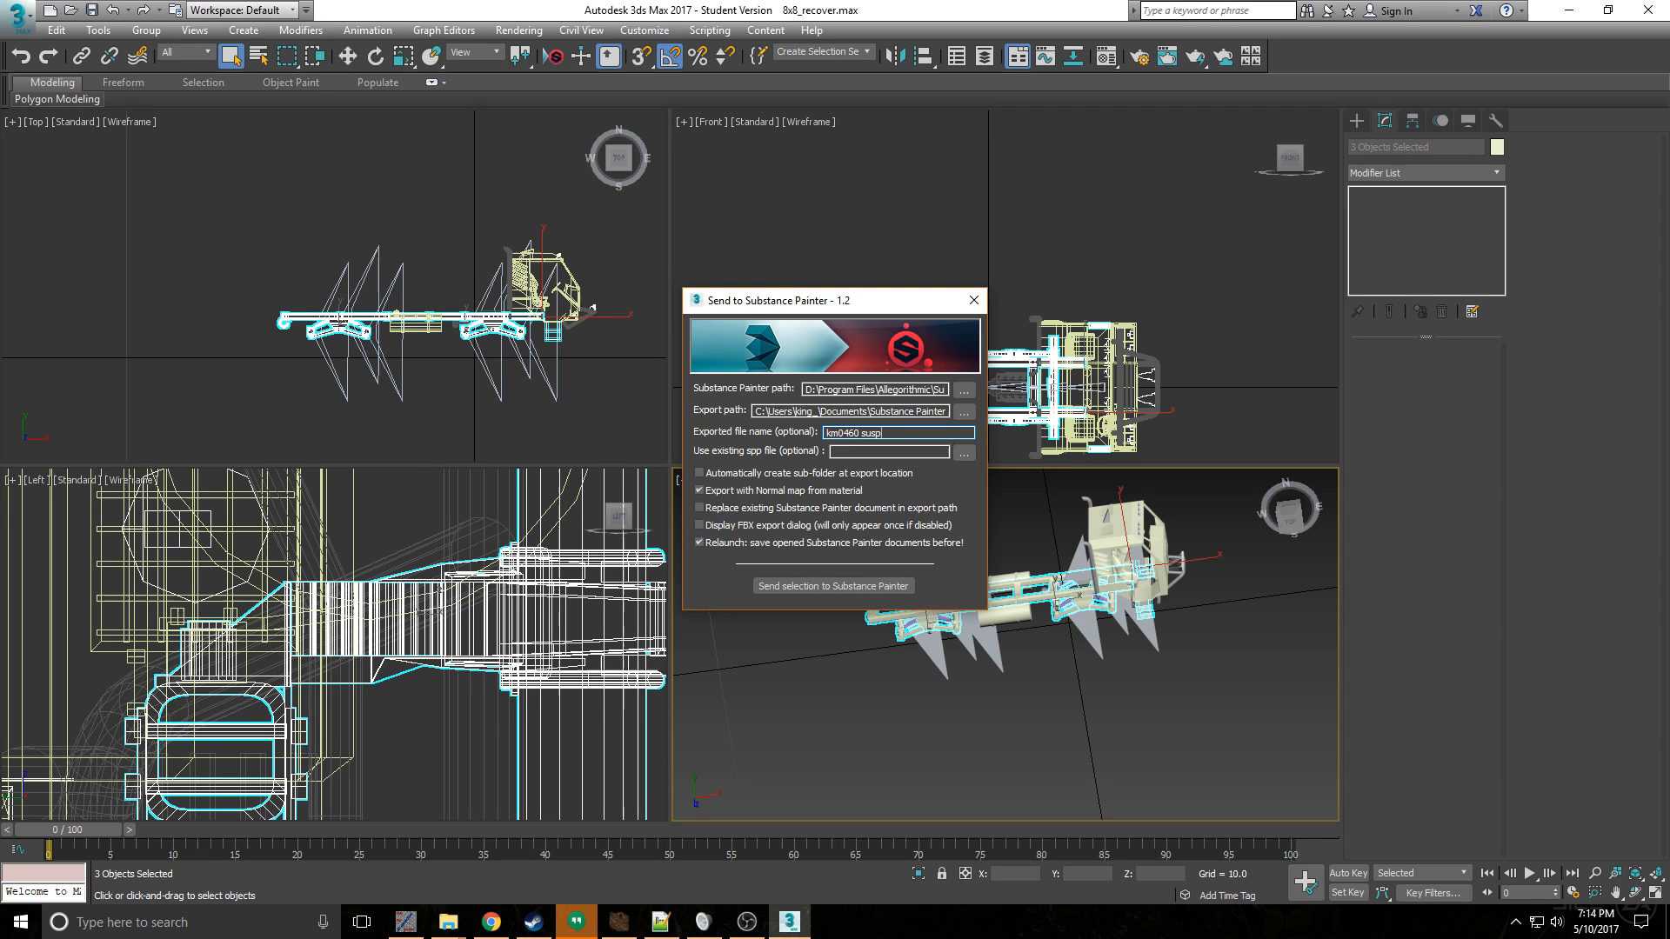
type(" 8x8")
left_click(804, 585)
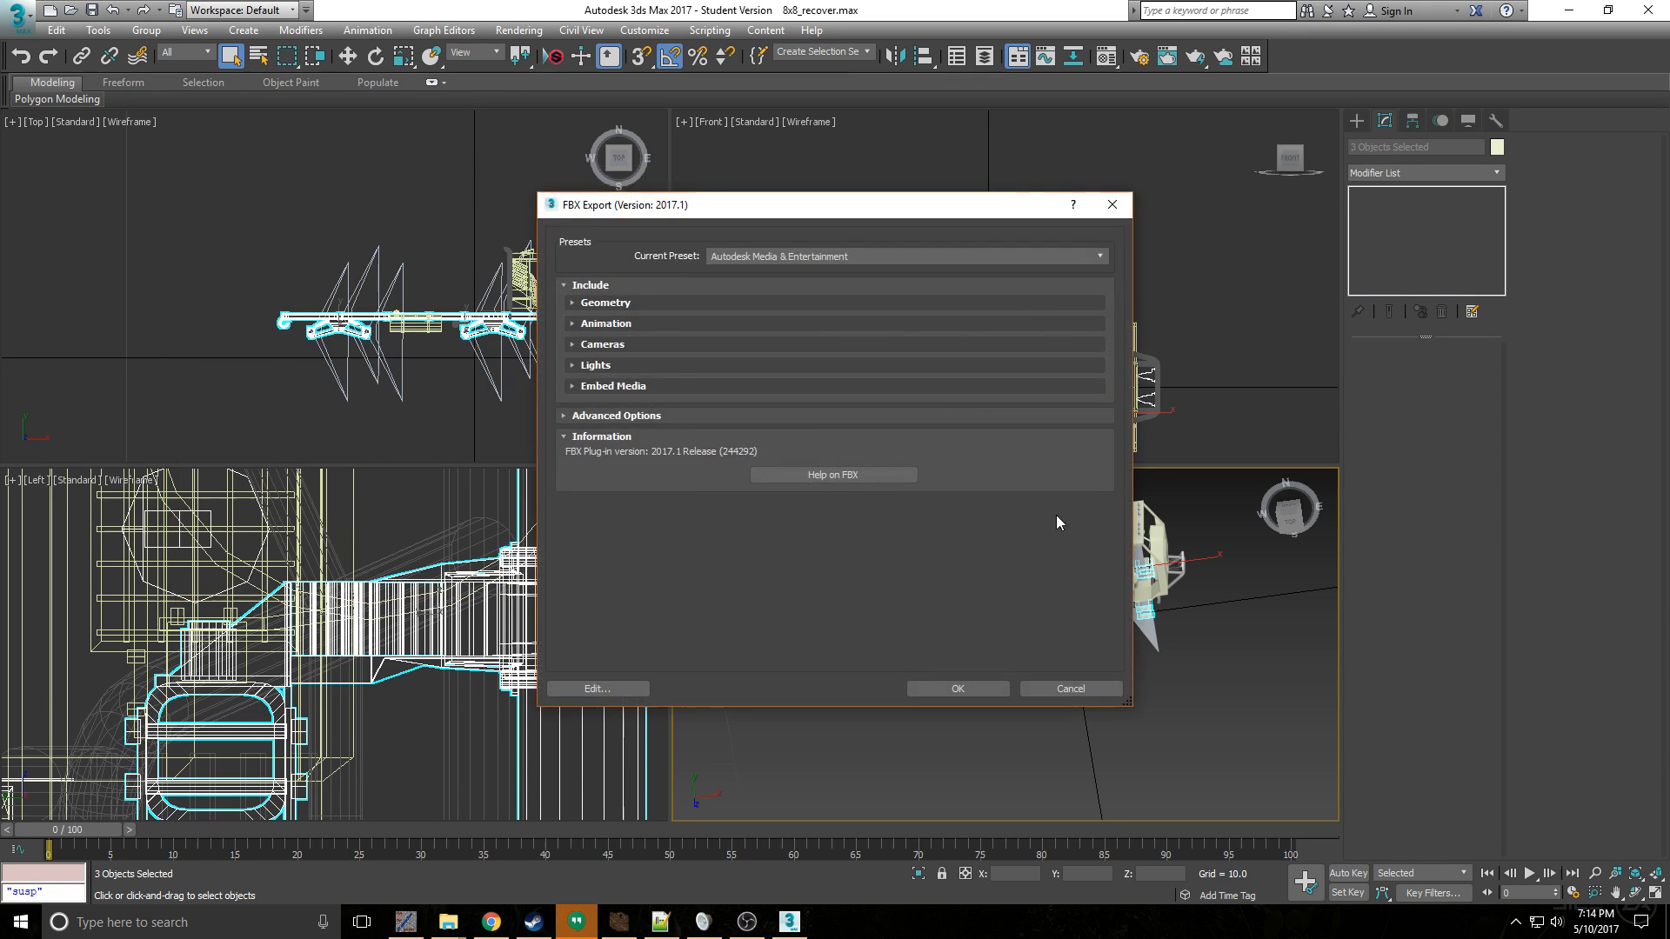
left_click(995, 691)
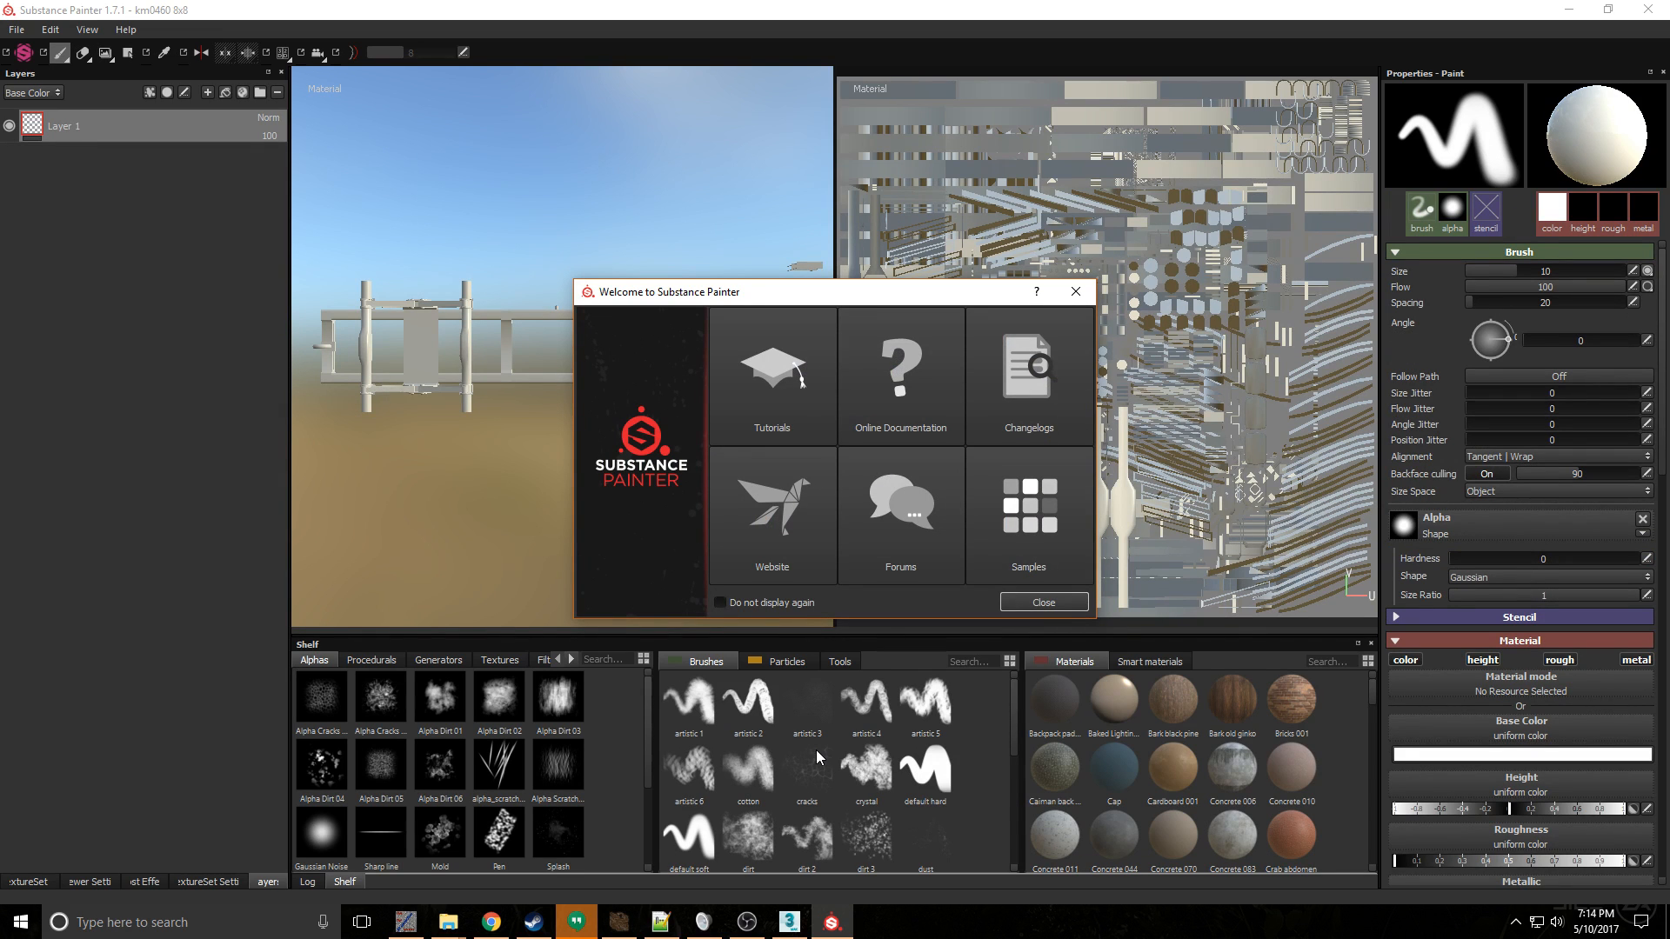
left_click(1043, 603)
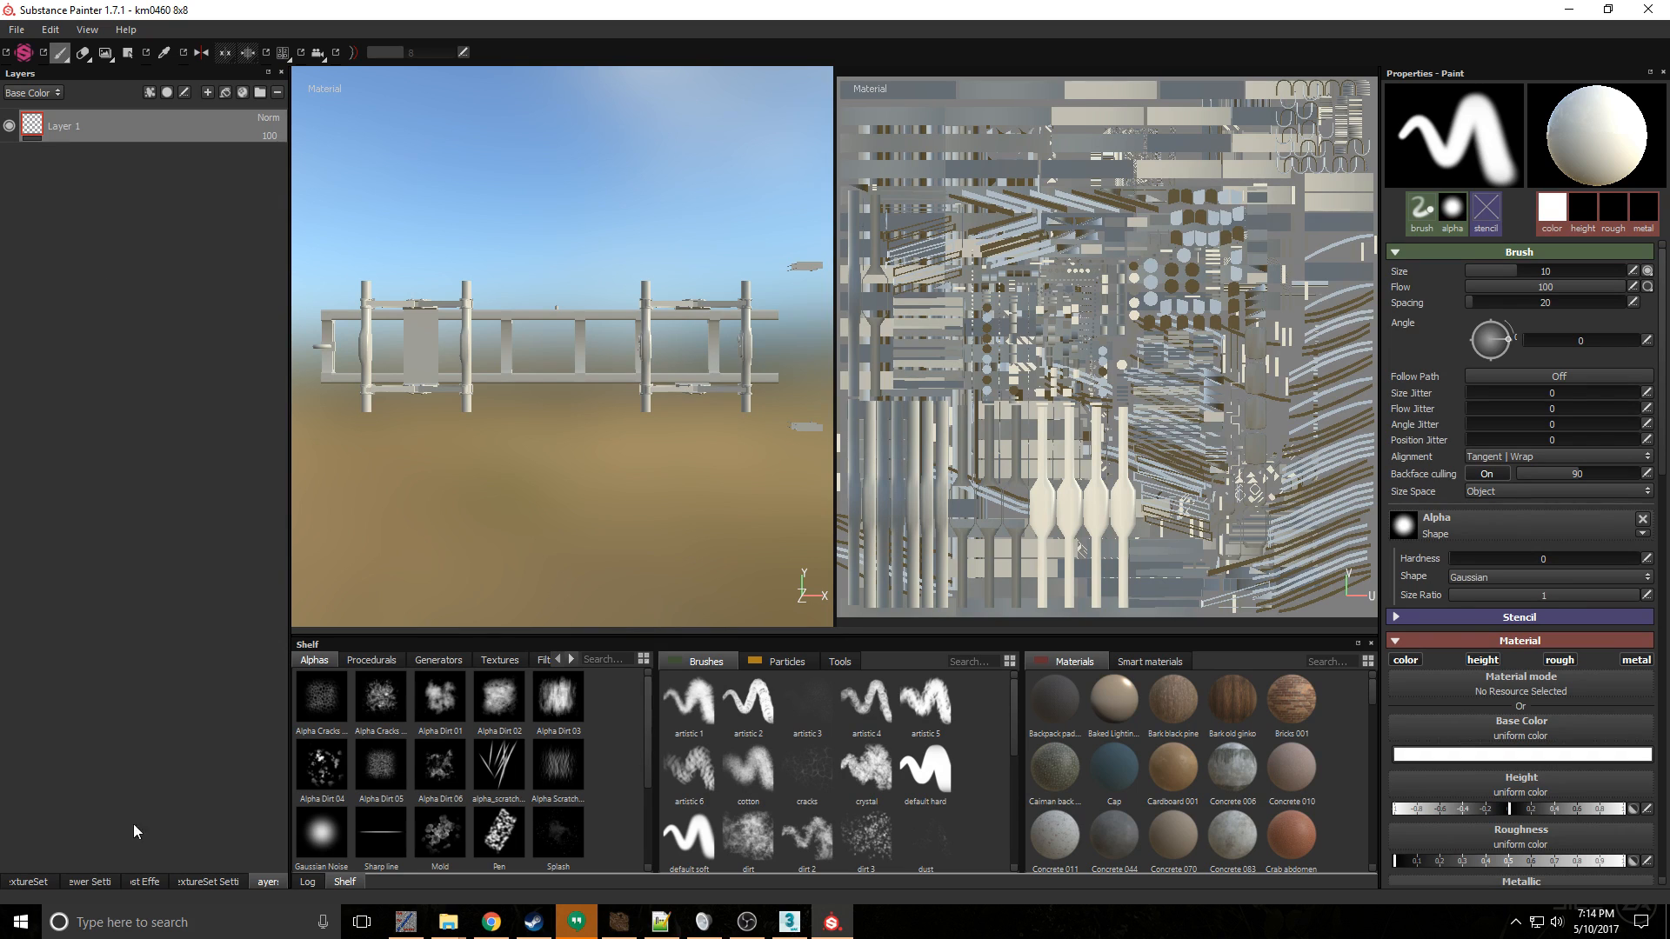
- Check the viewer settings and texture set list of the sent model, and close the project without saving
left_click(85, 882)
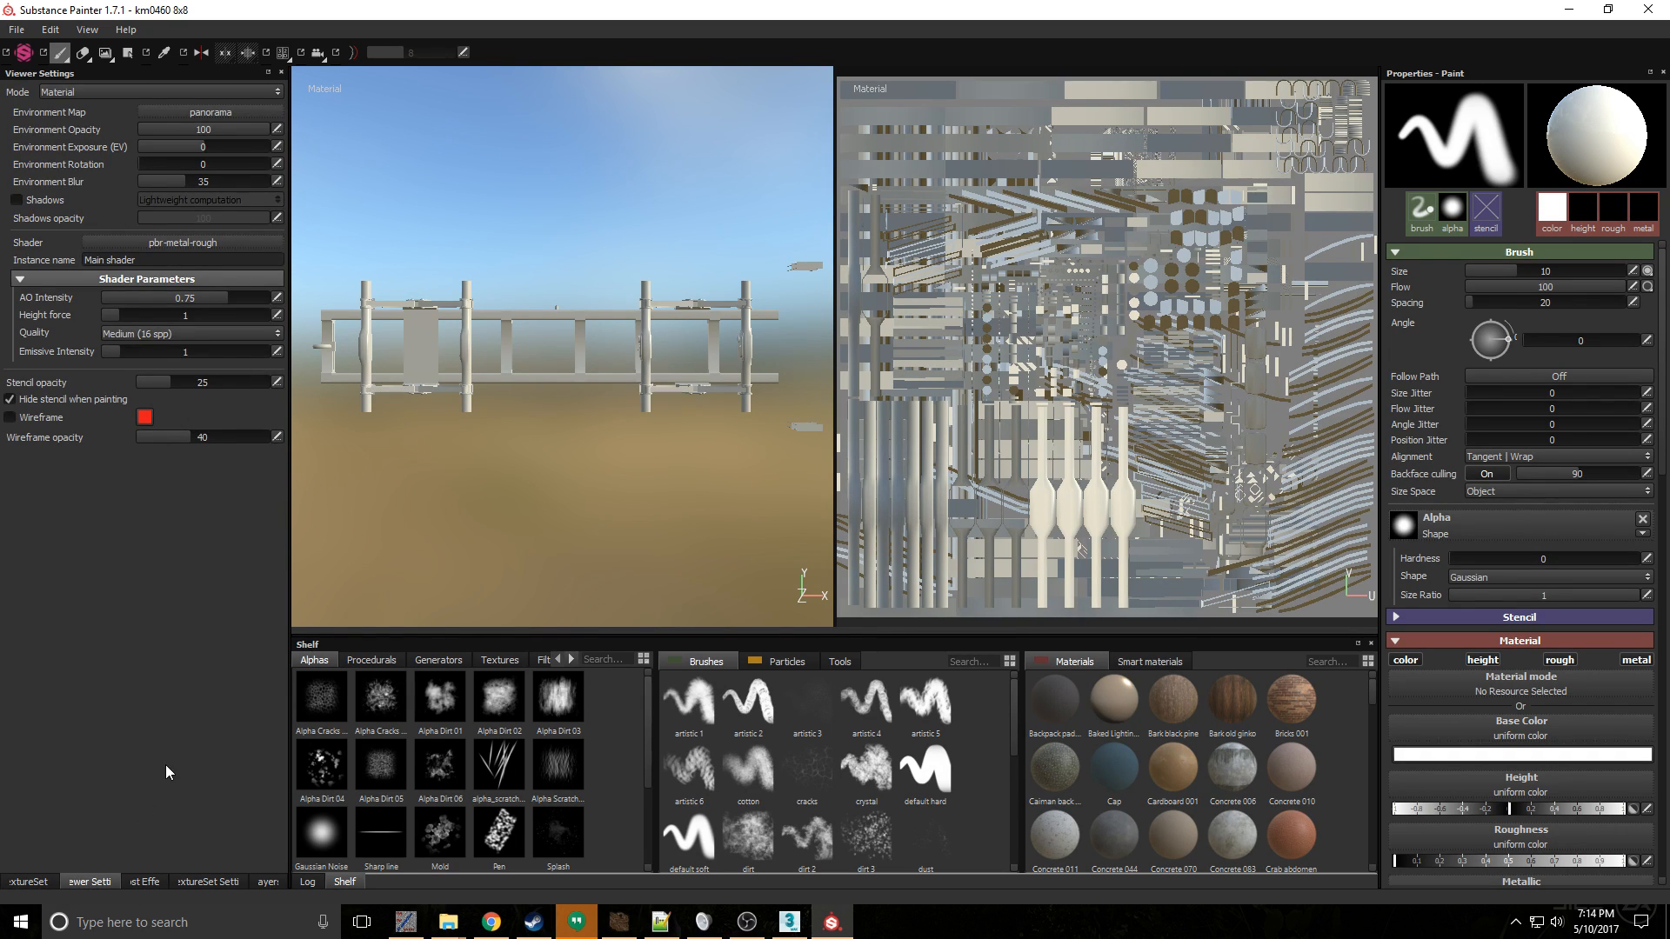
left_click(40, 881)
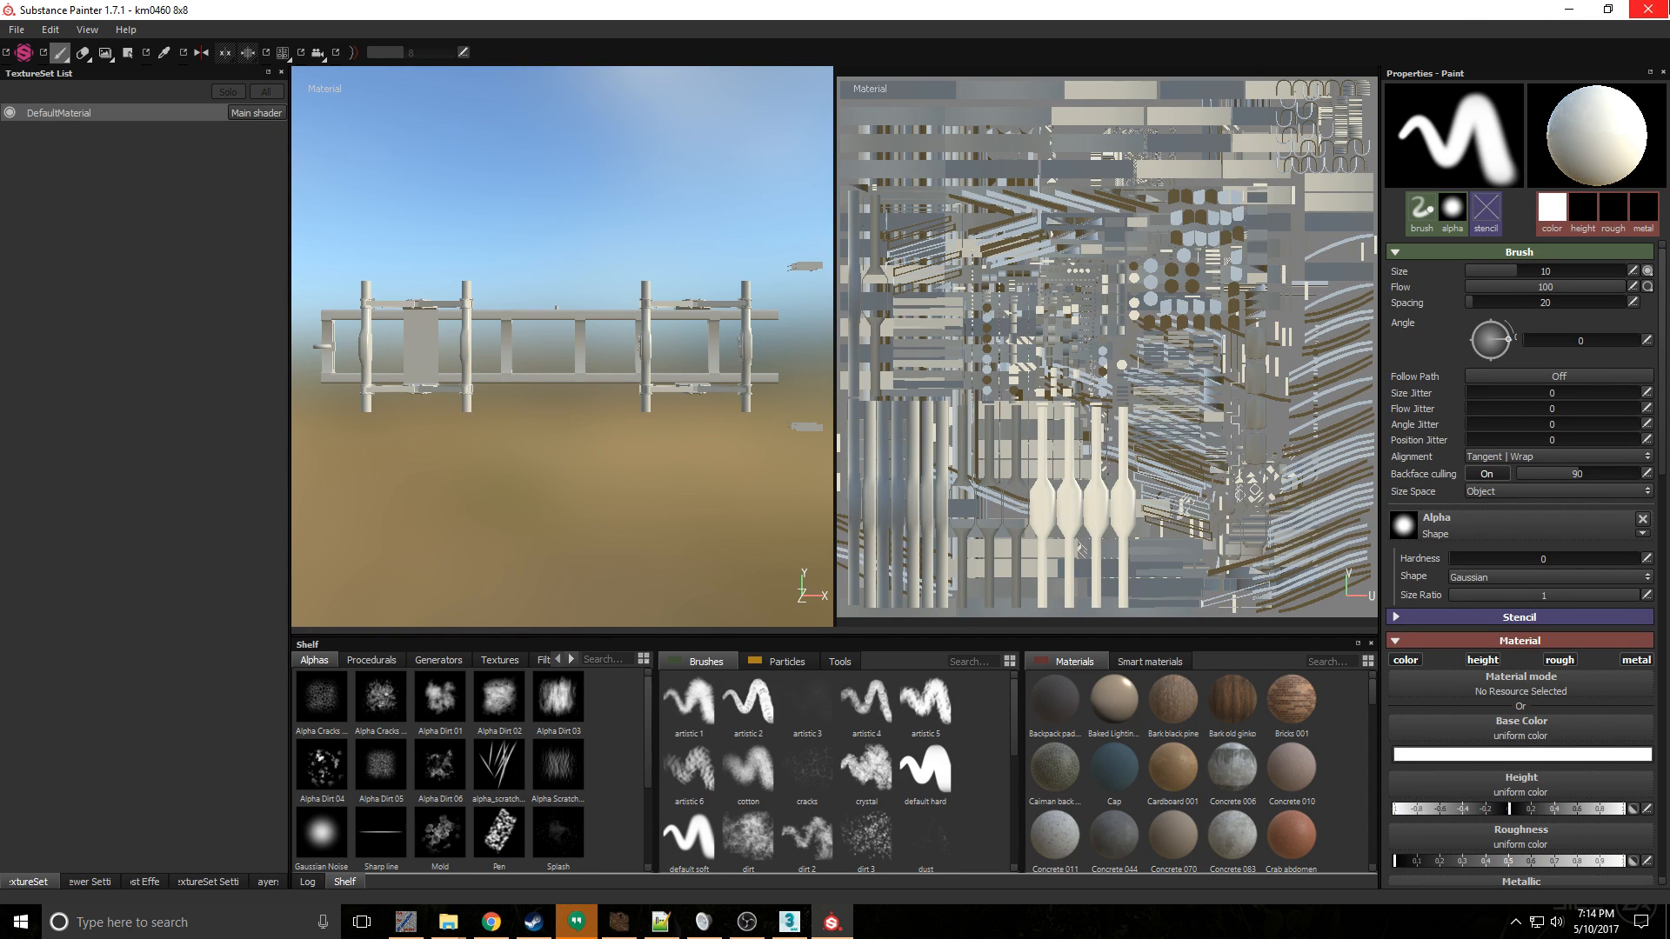
left_click(1649, 10)
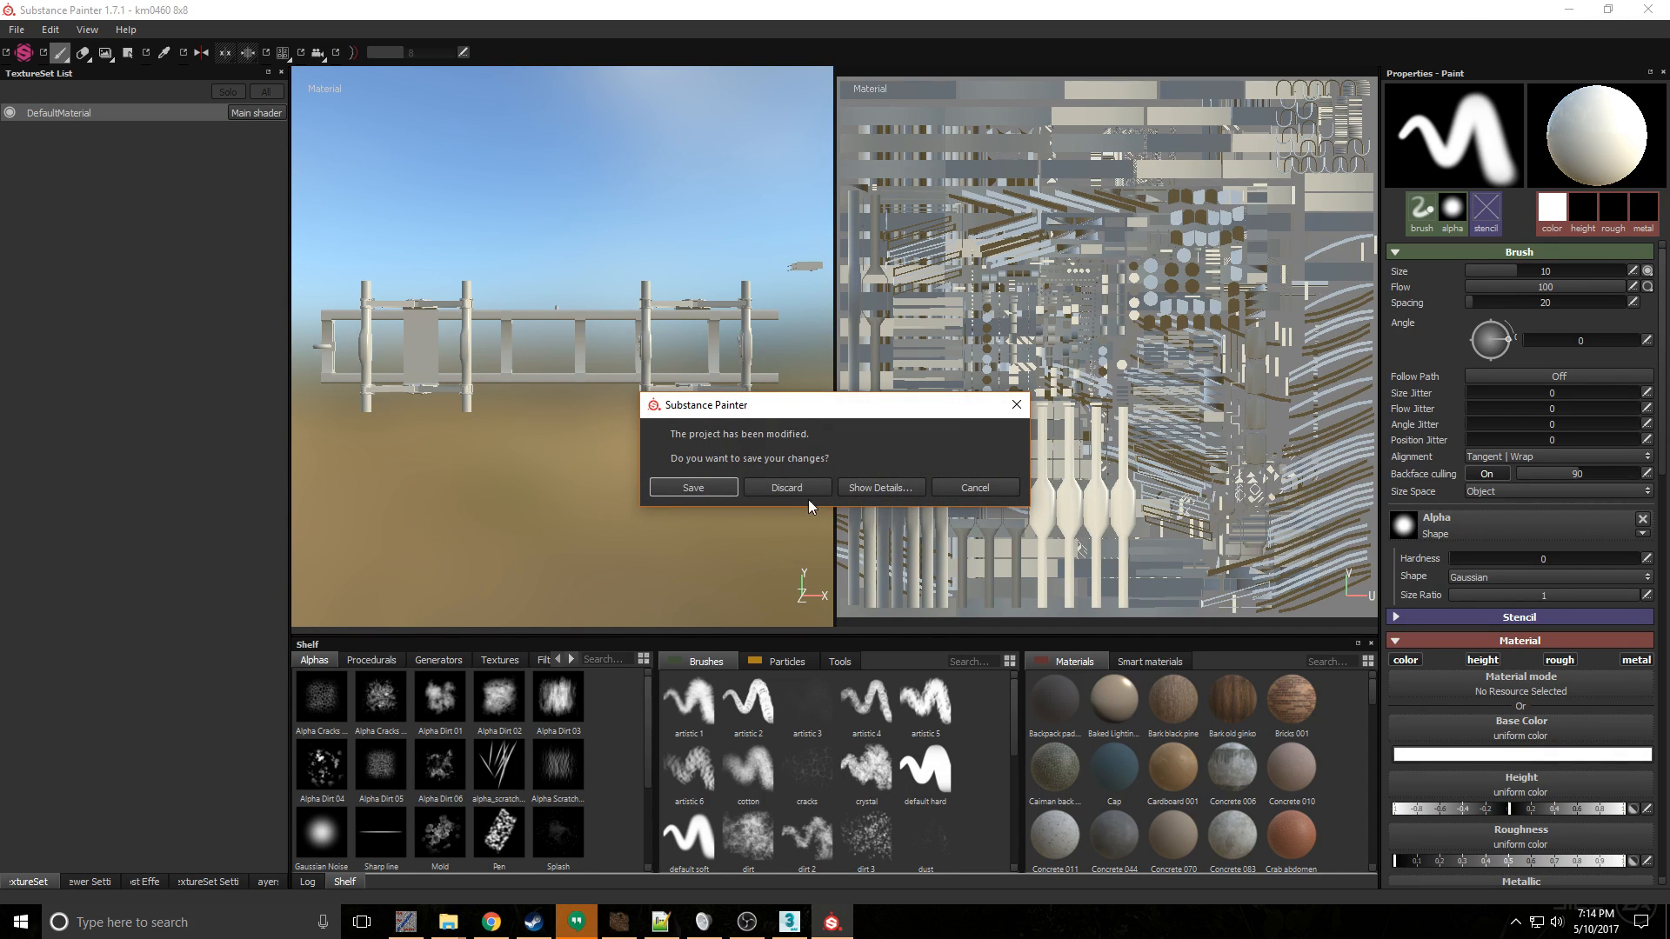
left_click(782, 488)
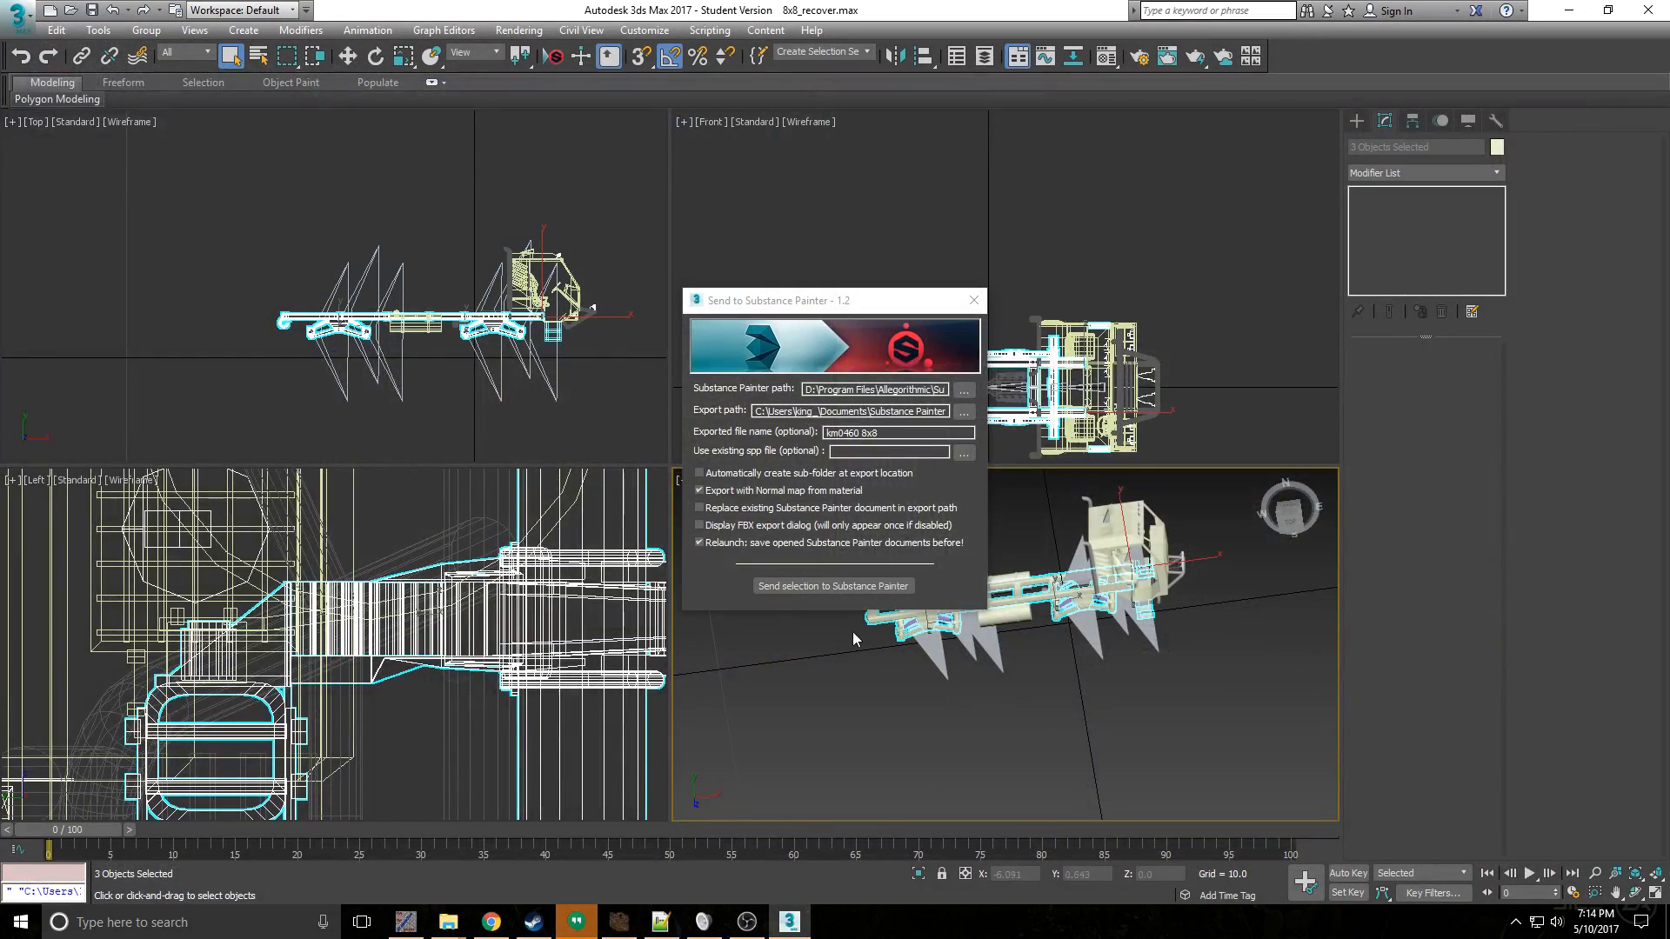
- Assign the Frame material to the truck's frame and the Susp material to its suspension
left_click(1134, 745)
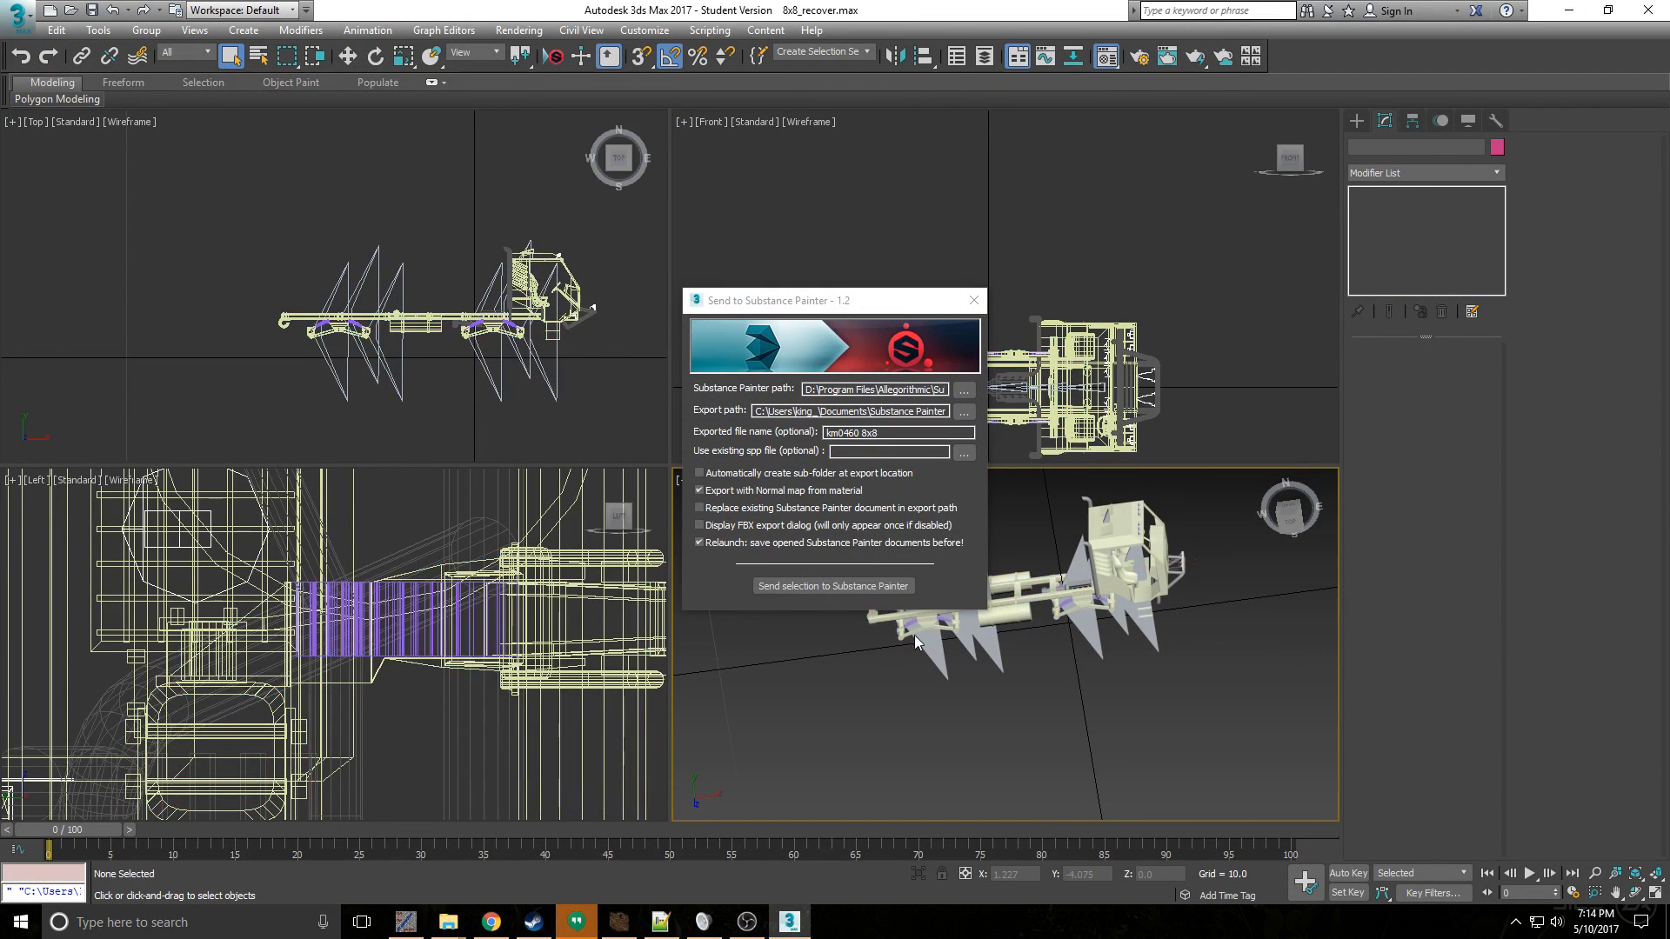
key("m")
left_click(286, 207)
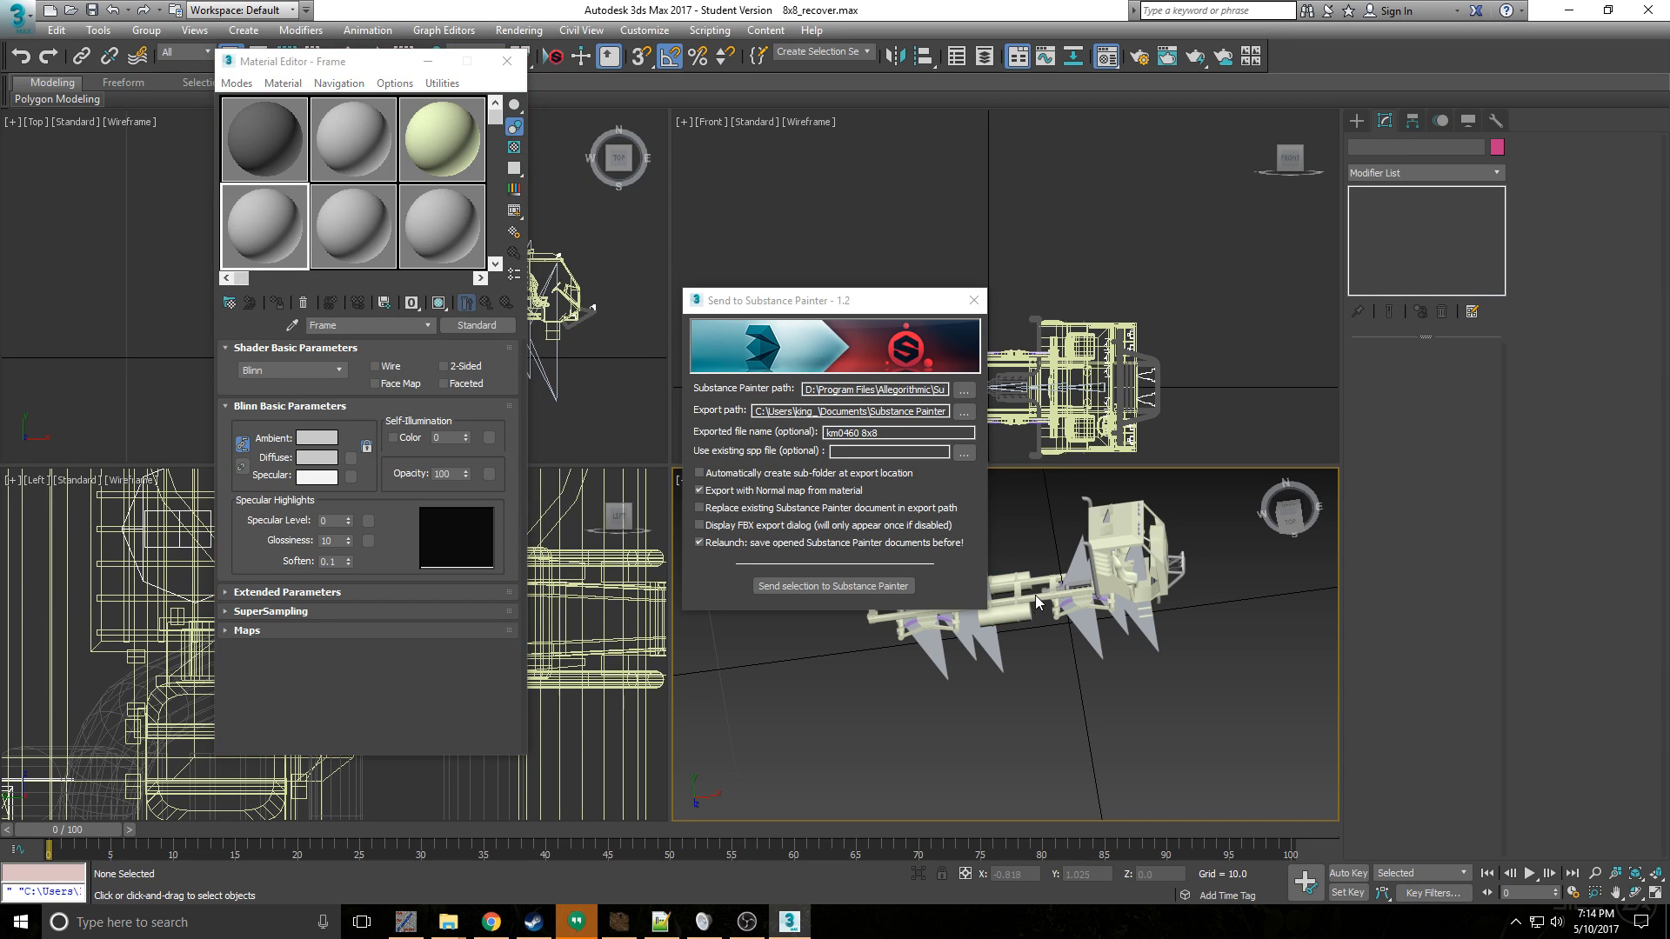
left_click(973, 301)
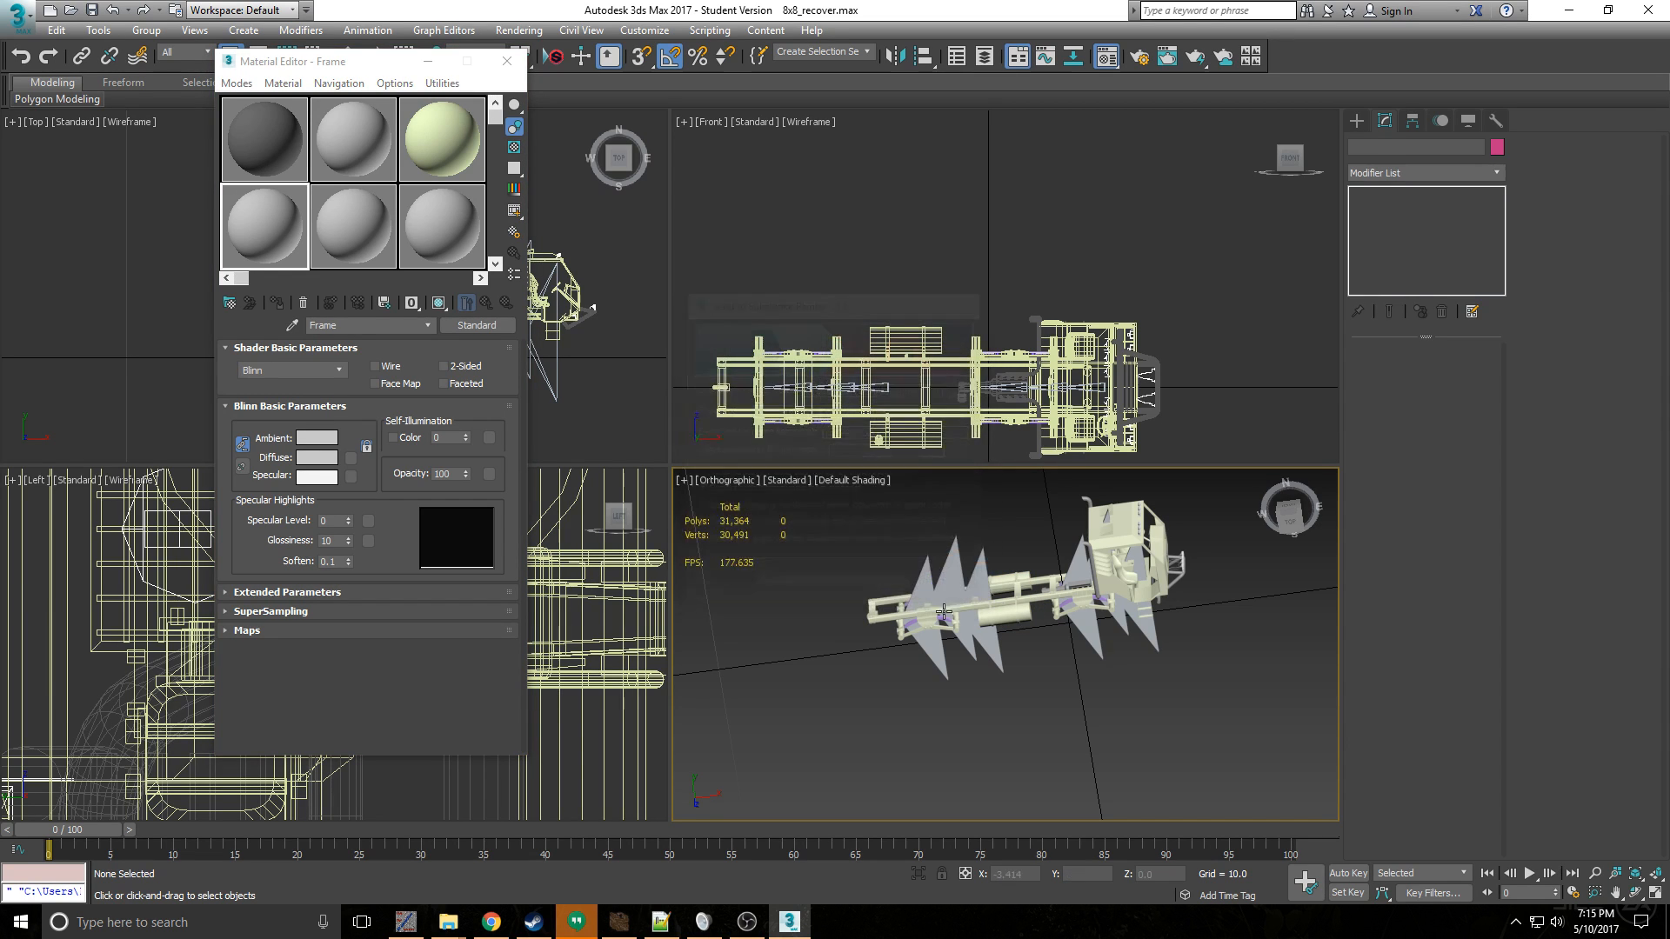
left_click(883, 603)
scroll(905, 645, "up", 5)
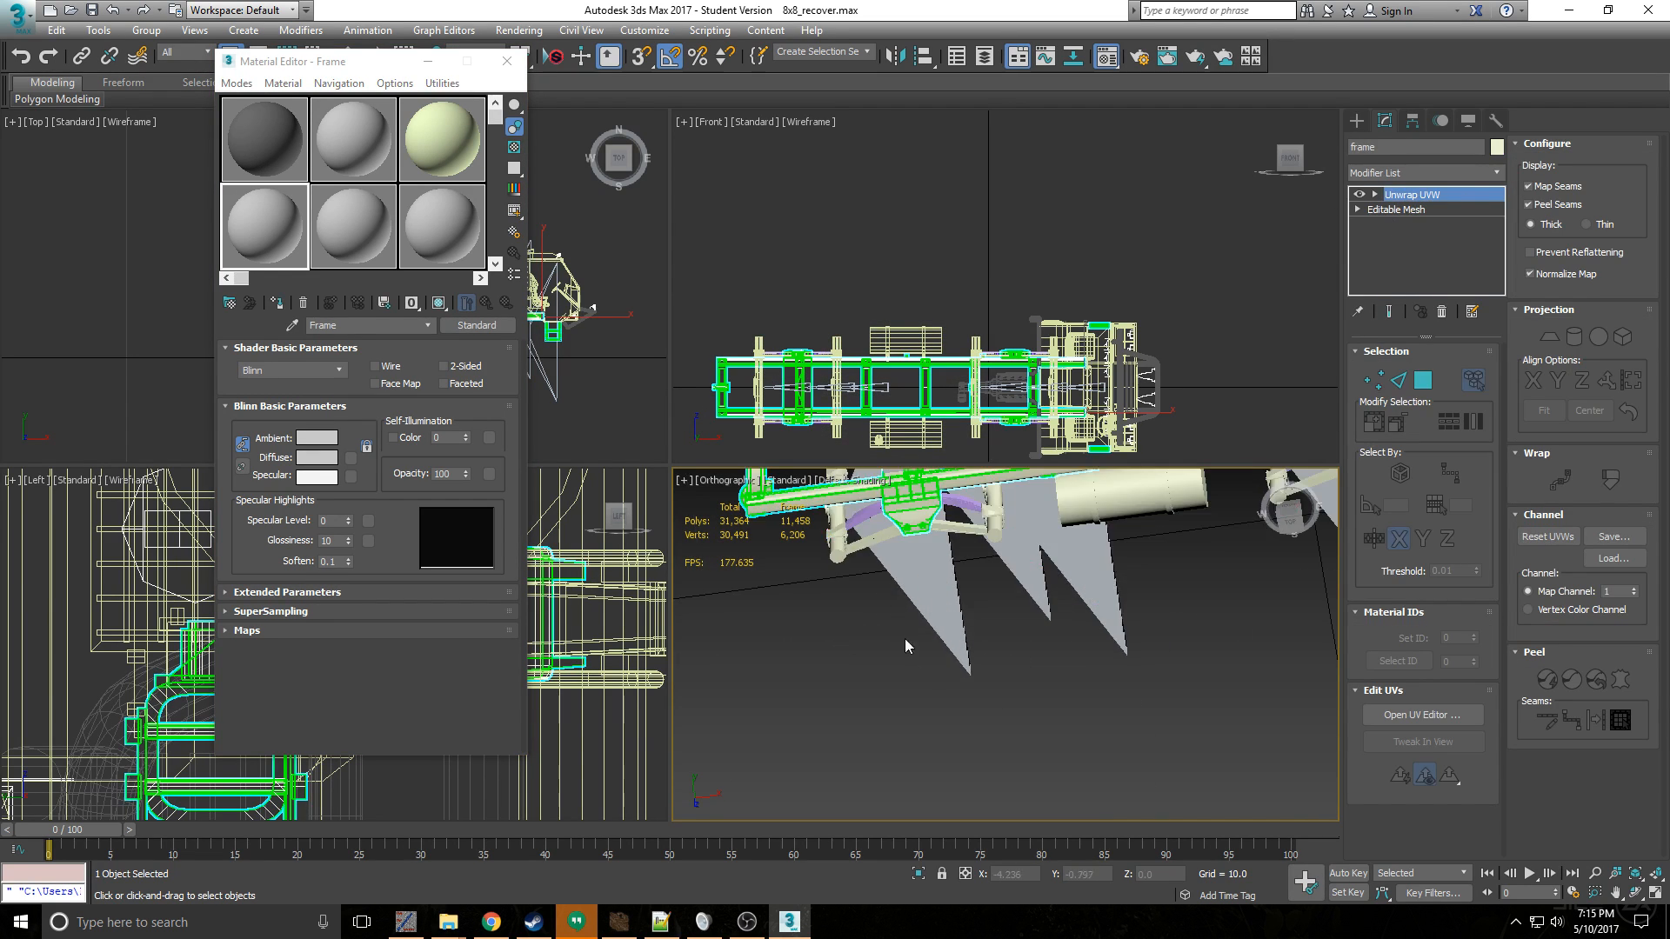
left_click(840, 515)
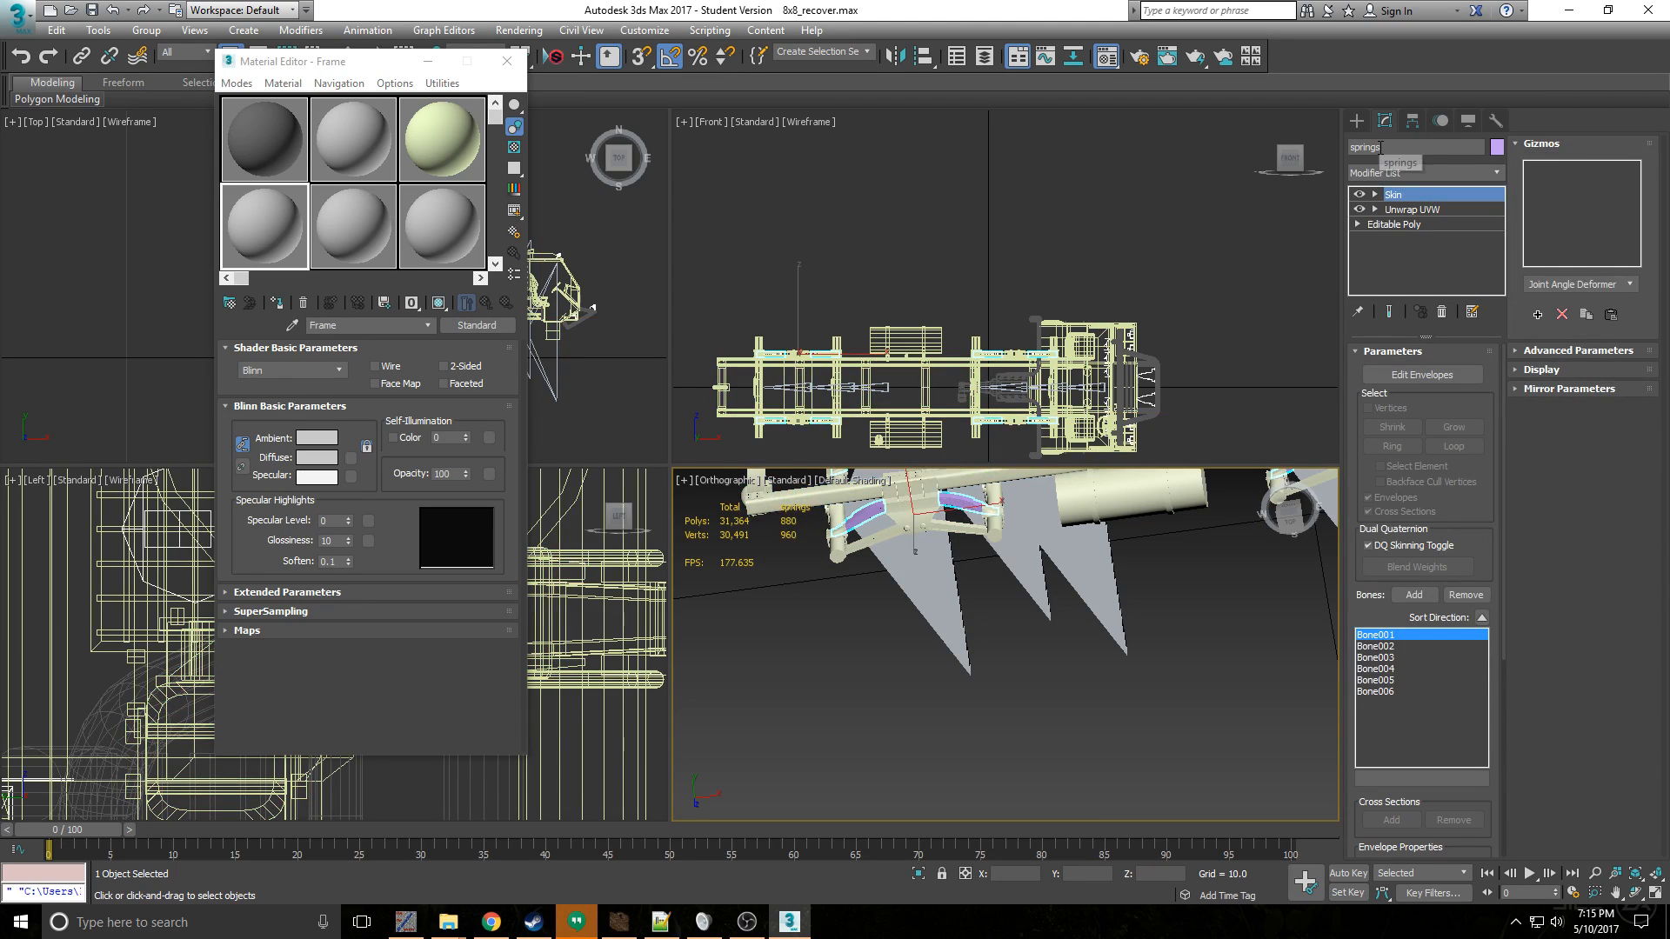
left_click(837, 554)
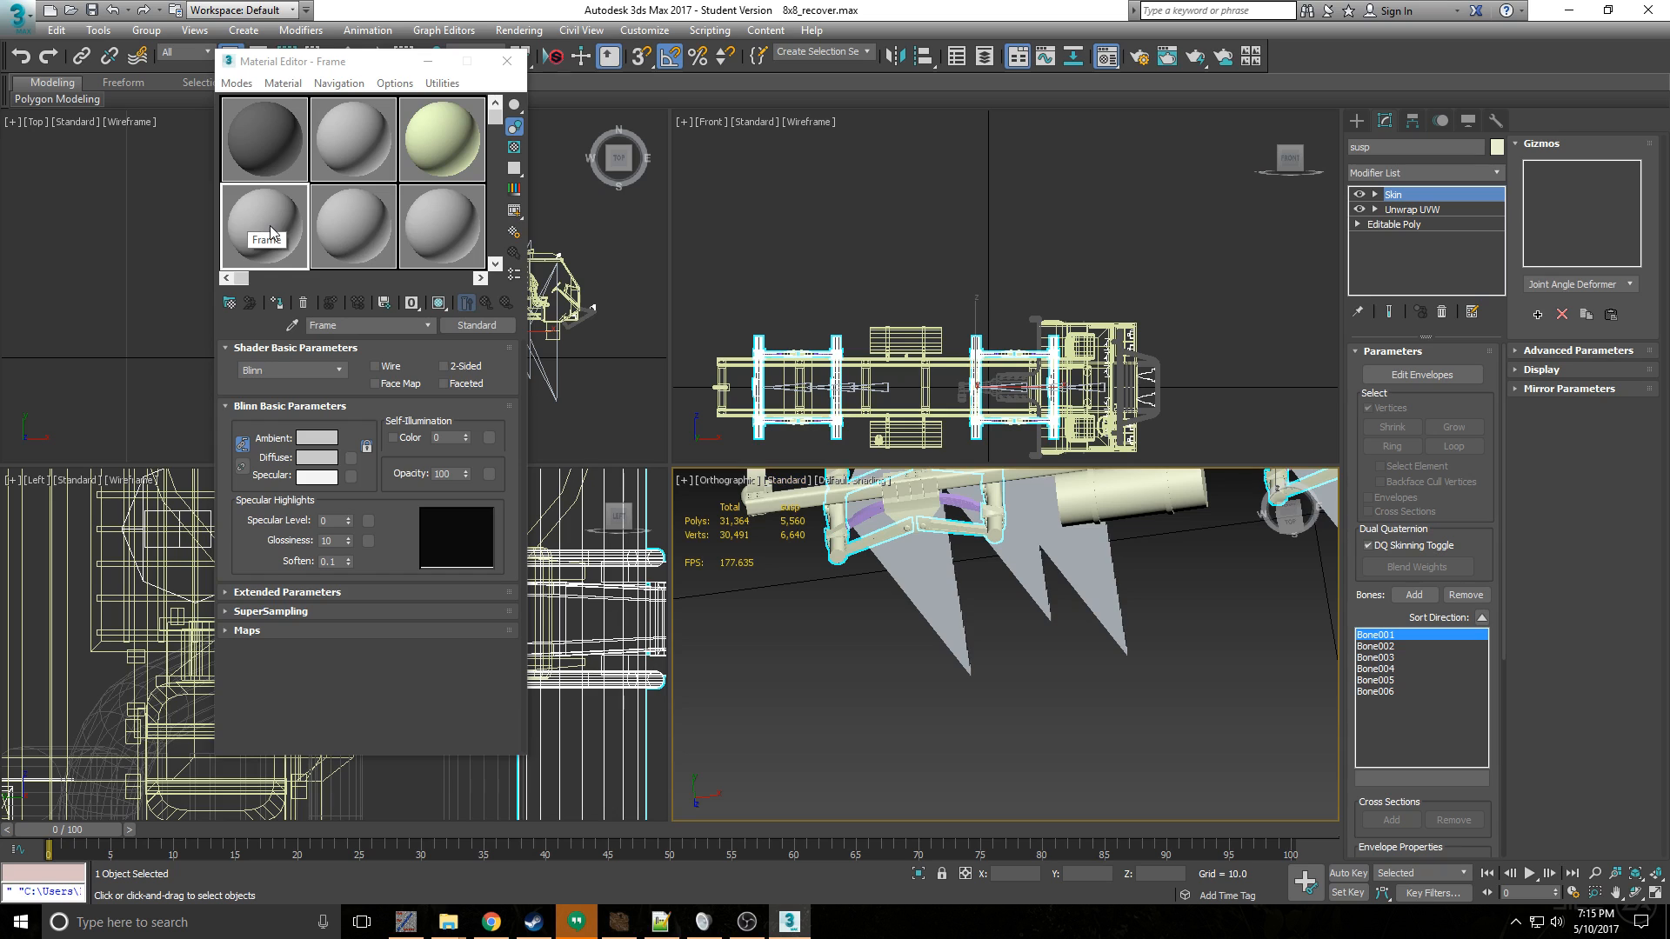
left_click_drag(278, 219, 802, 503)
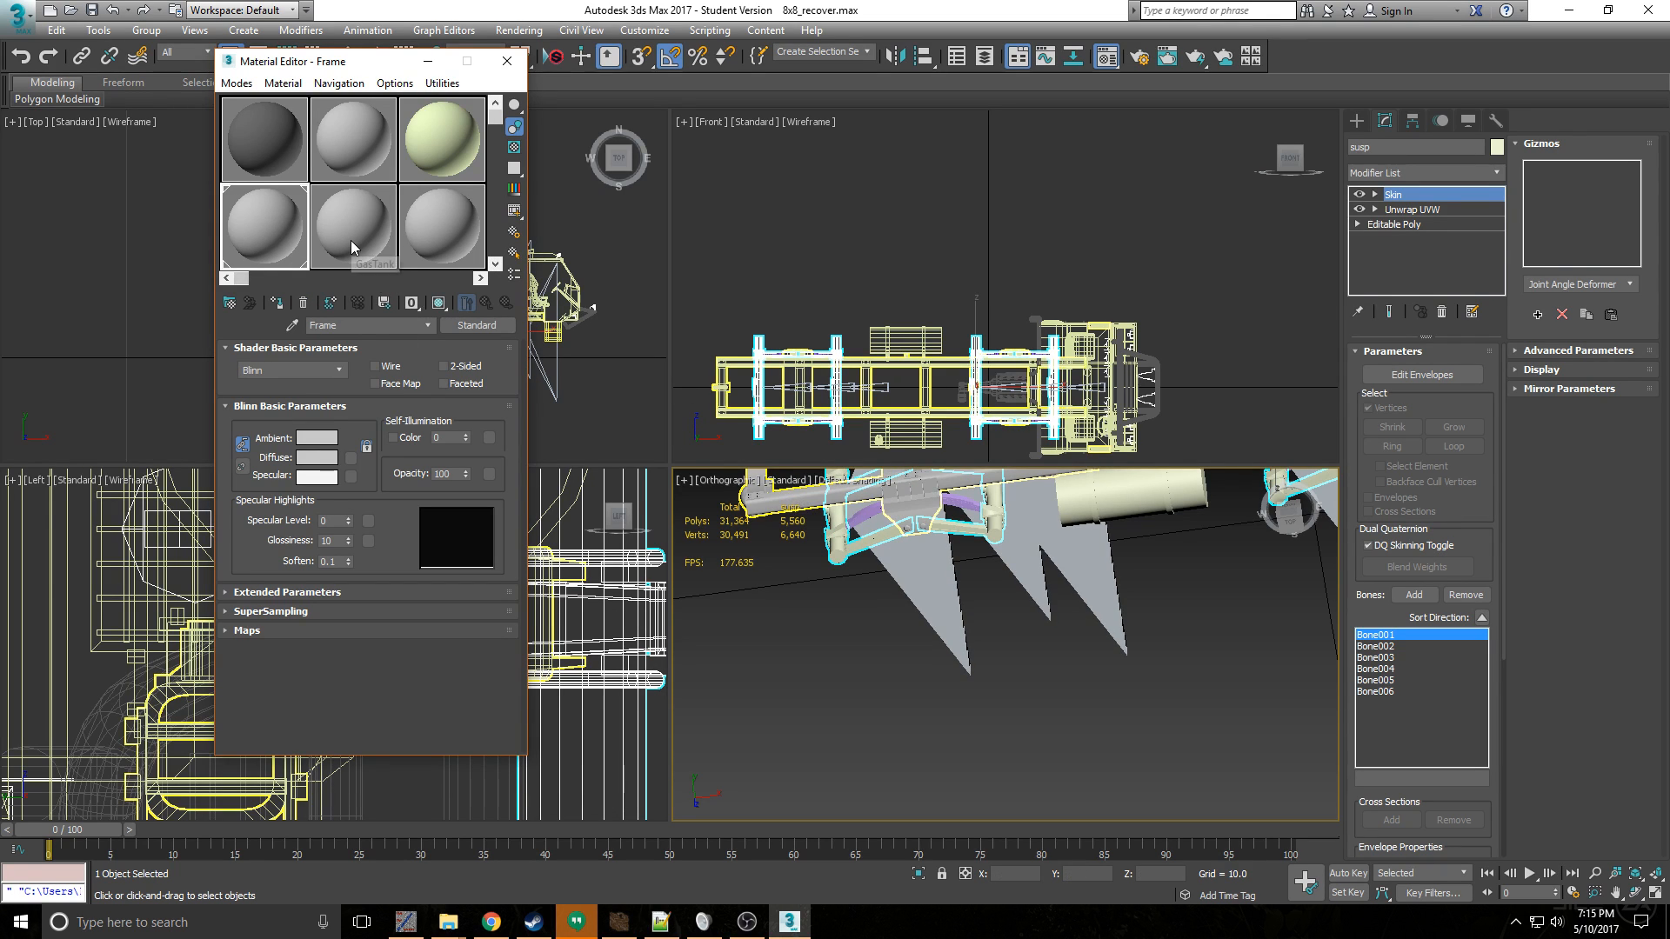
left_click_drag(351, 240, 863, 512)
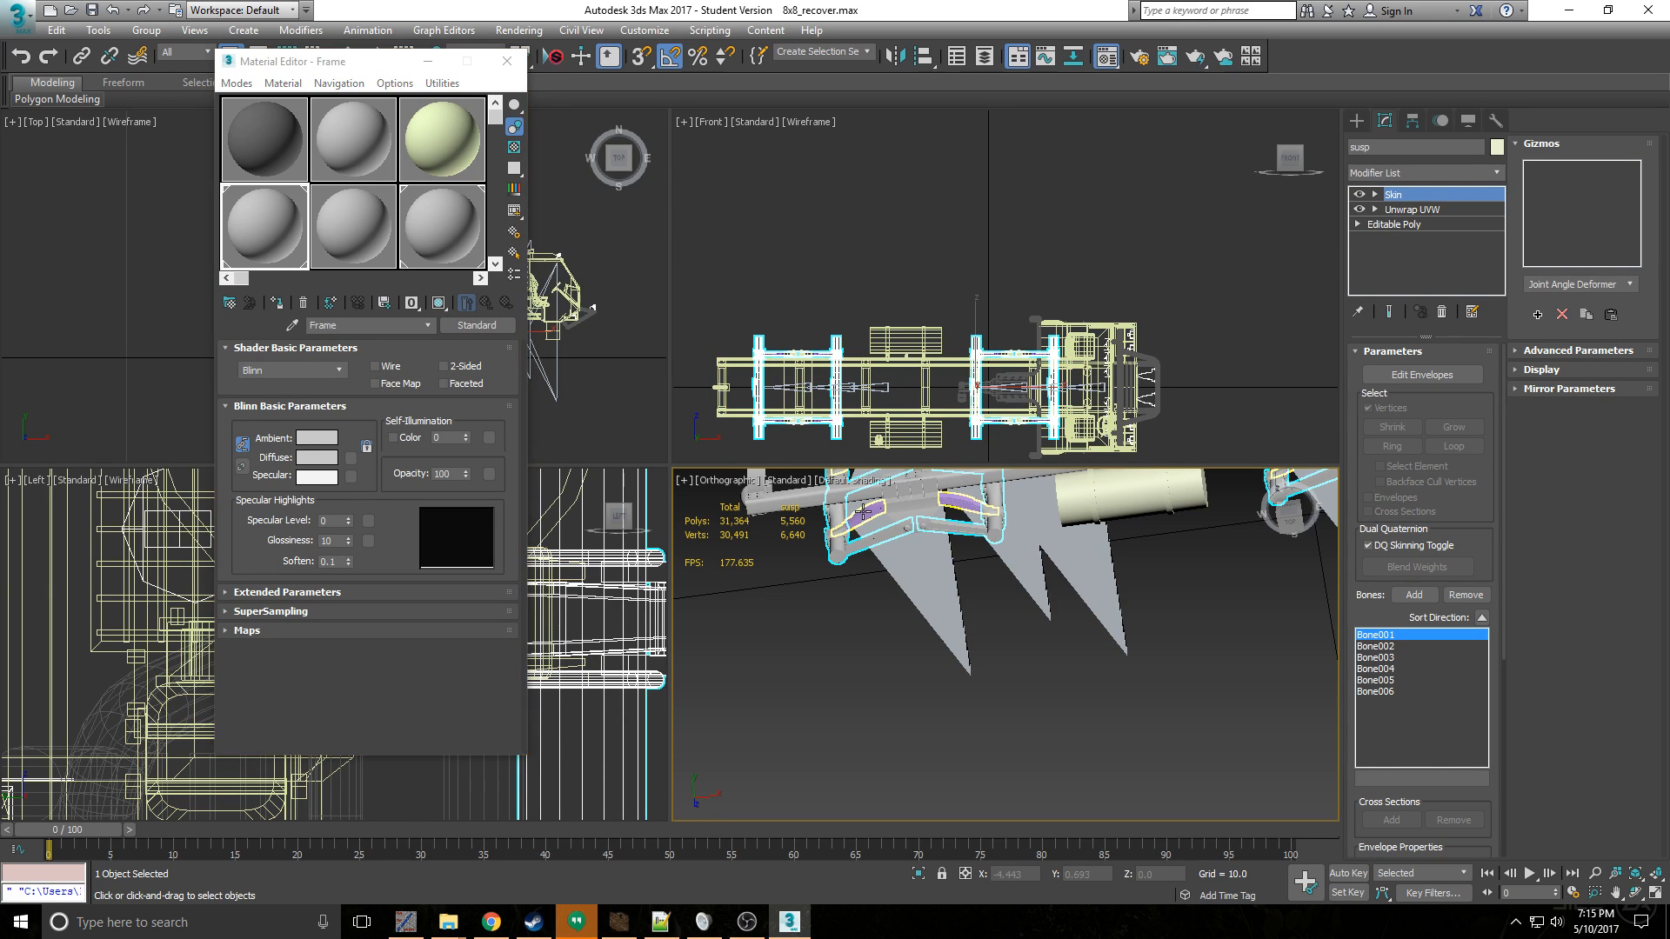
- Rename the 02 - Default material as springs and assign it to the leaf springs
left_click(863, 513)
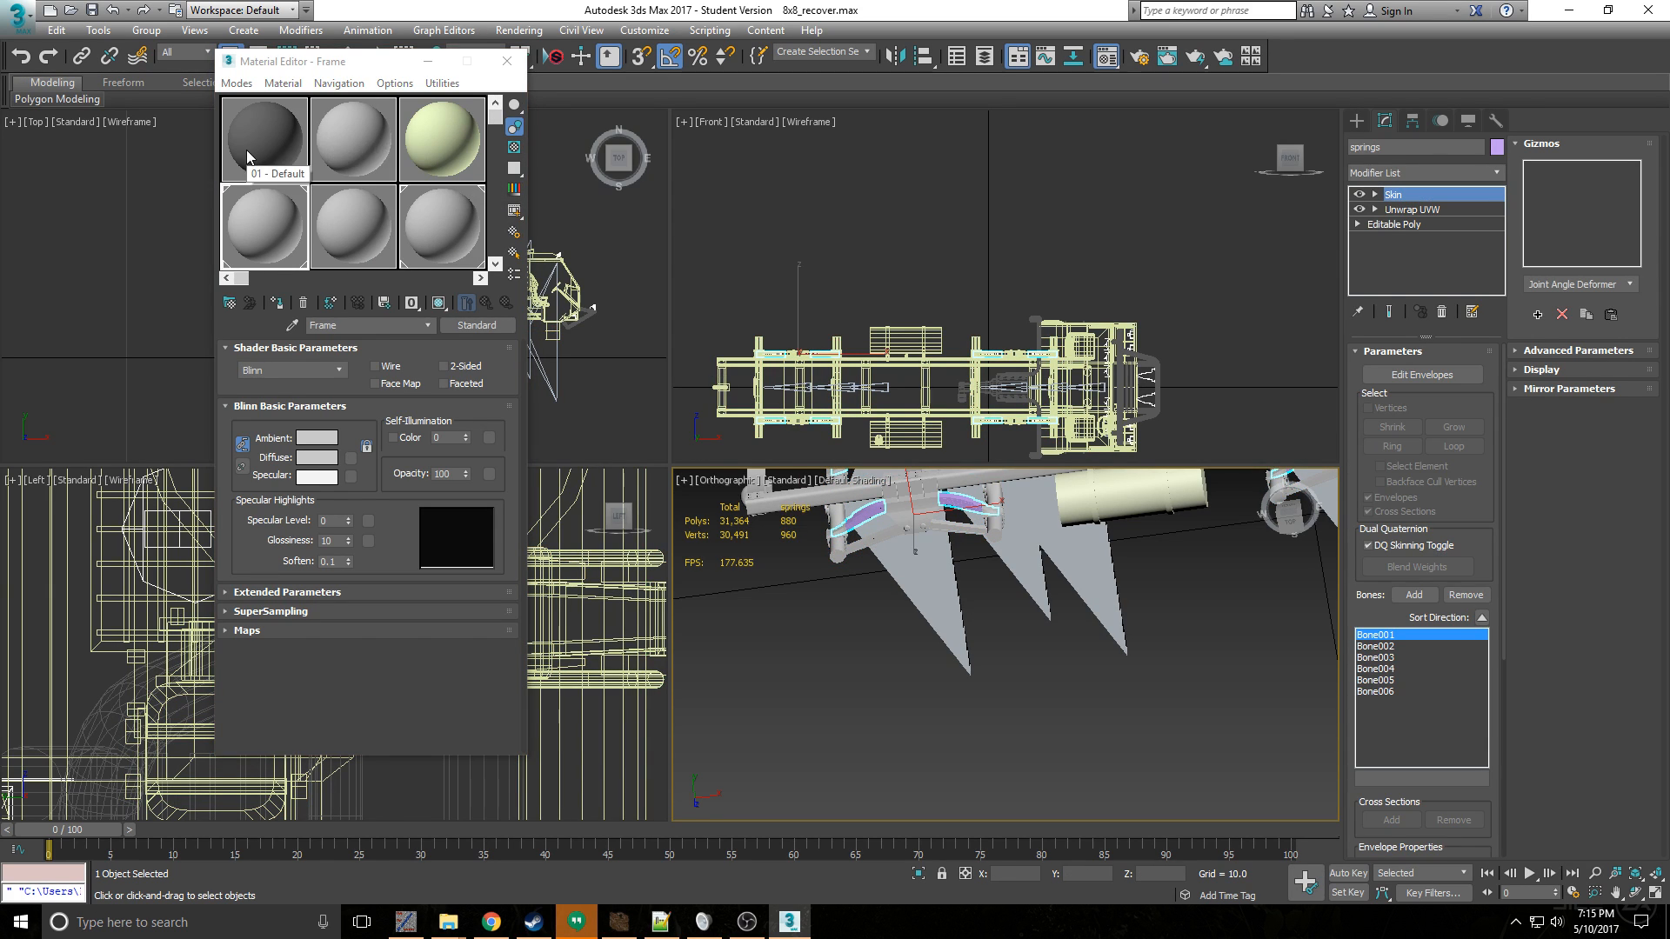
left_click(355, 150)
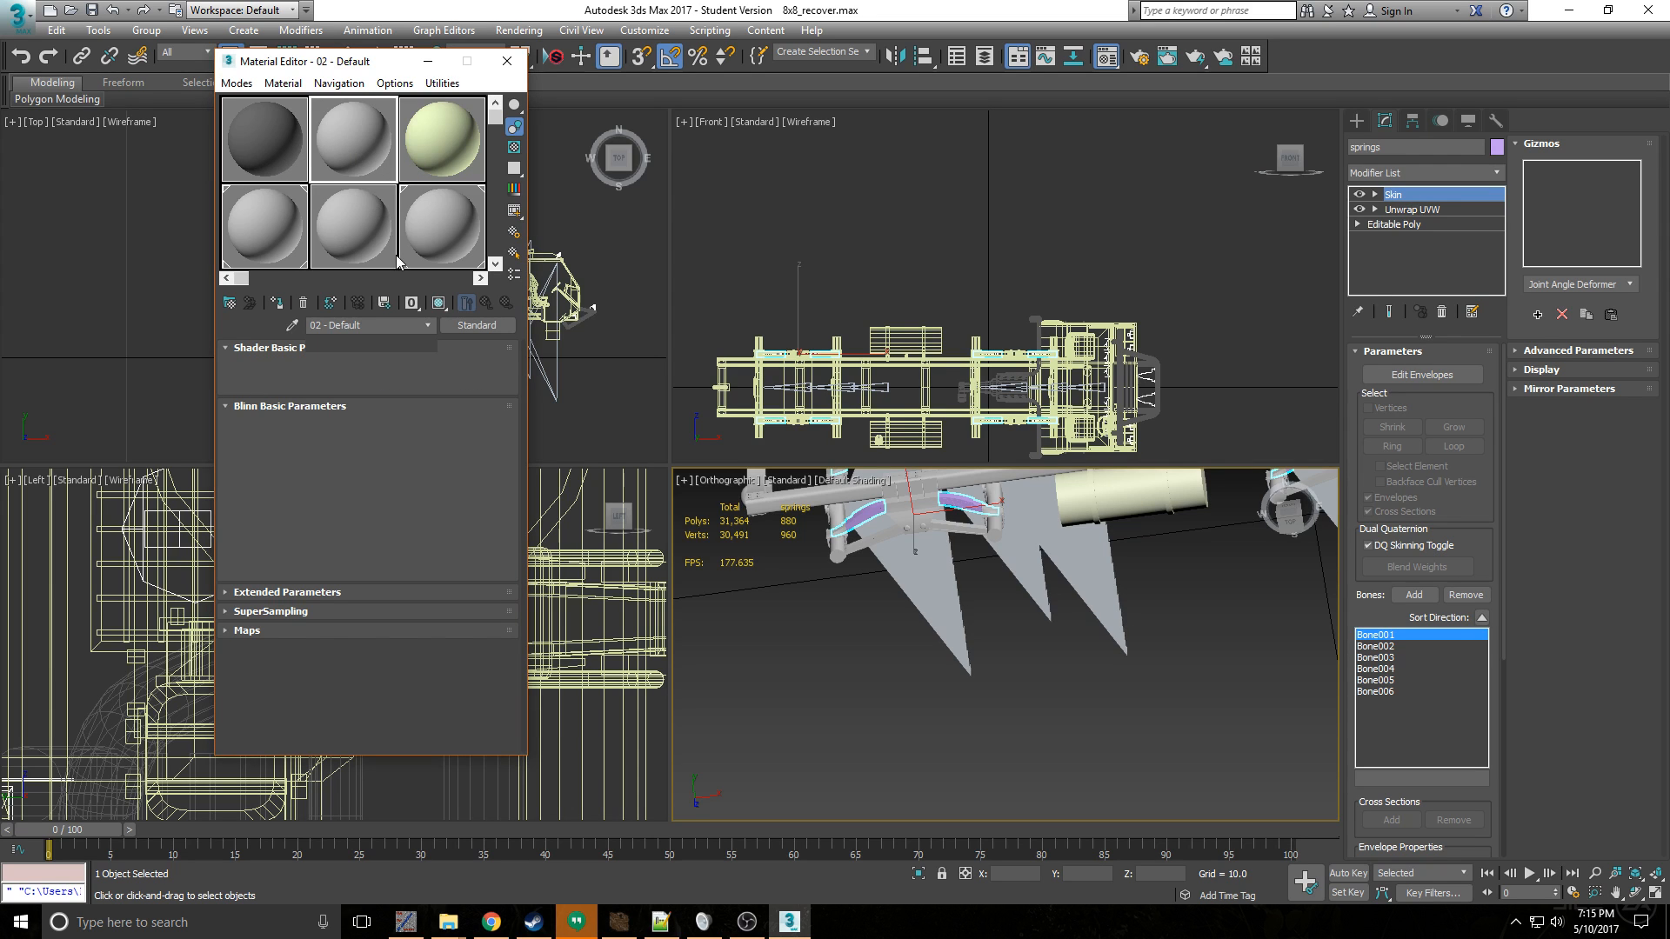
left_click(380, 324)
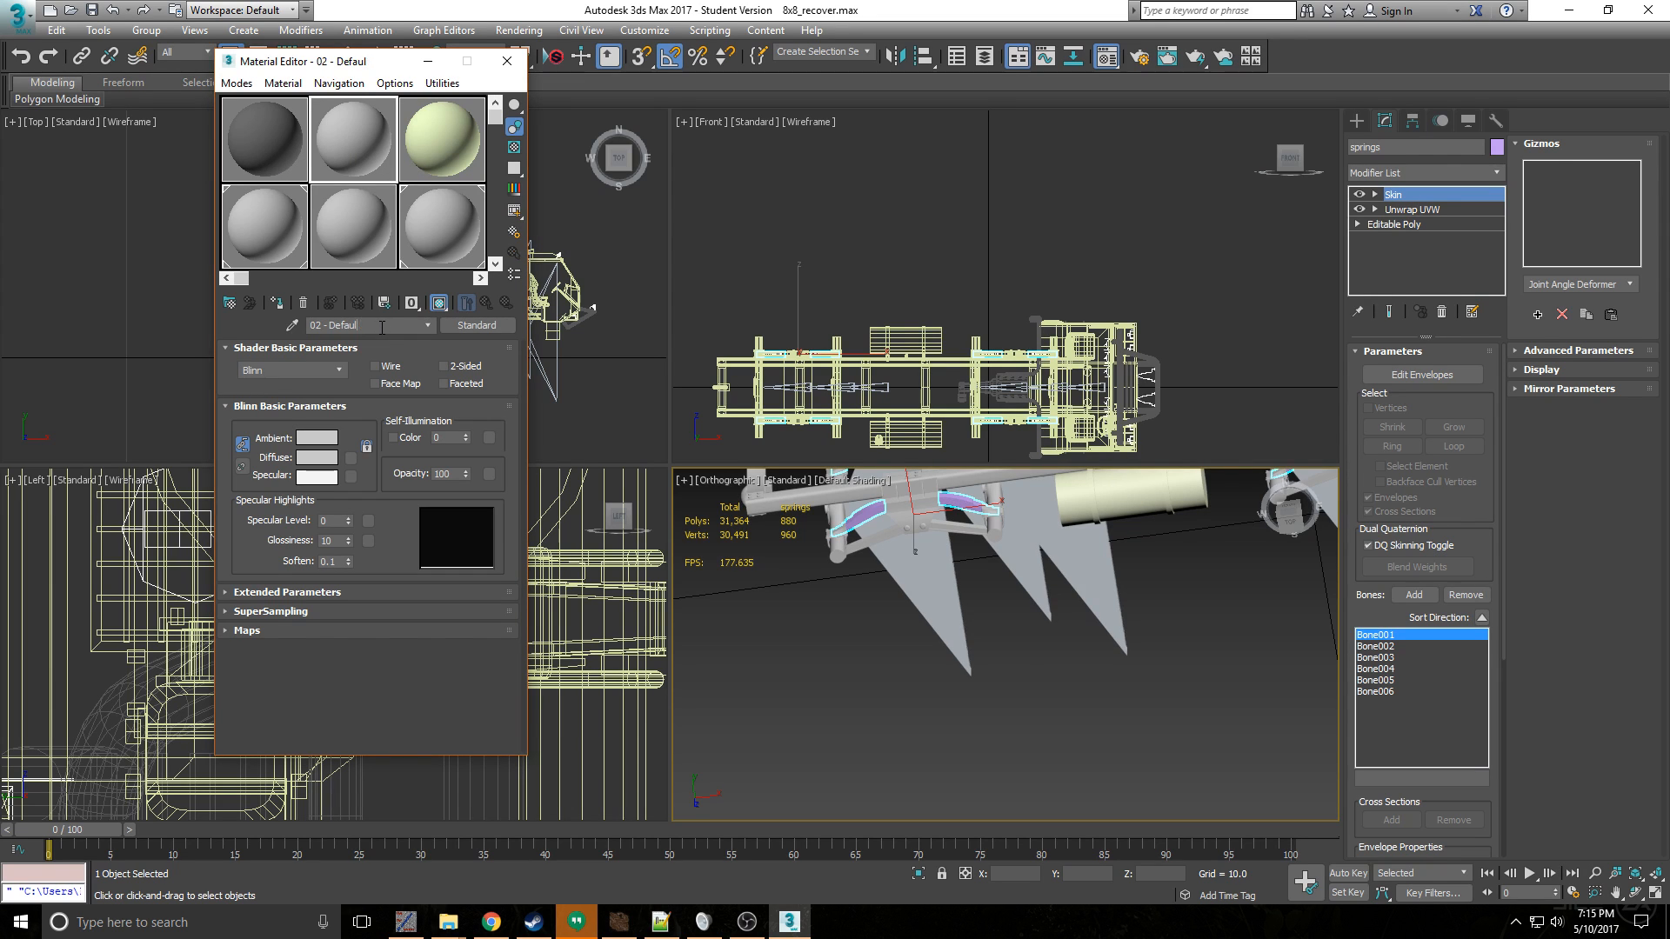
key("BackSpace")
key("BackSpace")
key("BackSpace")
key("BackSpace")
key("BackSpace")
key("BackSpace")
key("BackSpace")
key("BackSpace")
key("BackSpace")
key("BackSpace")
key("BackSpace")
type("springs")
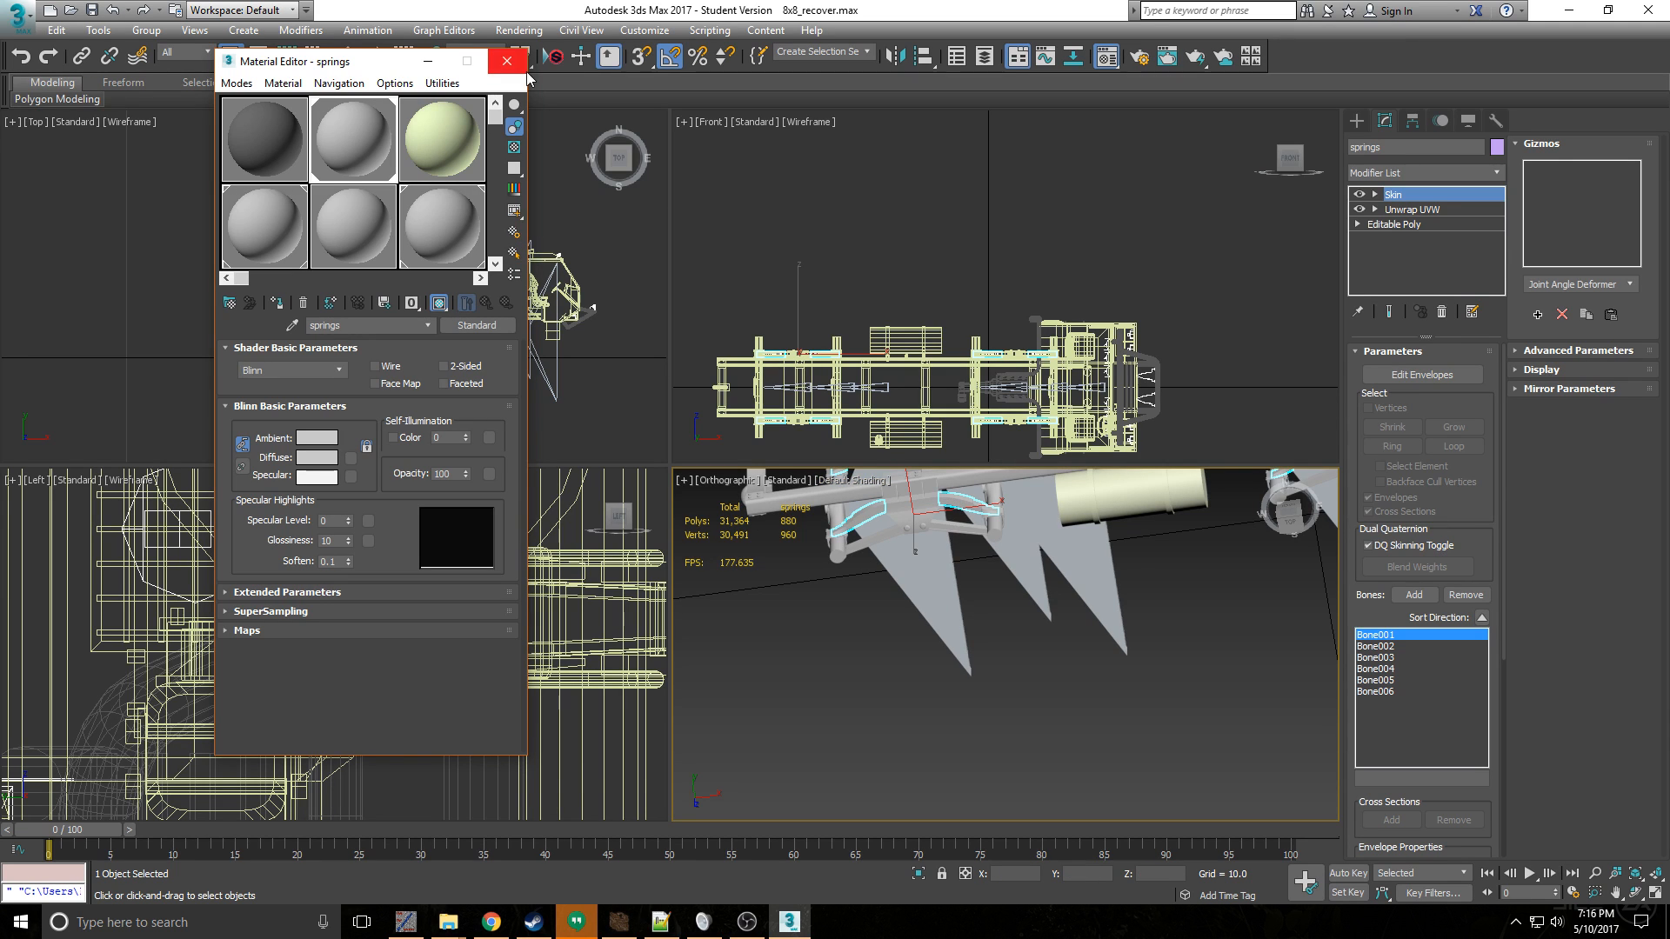
left_click(441, 62)
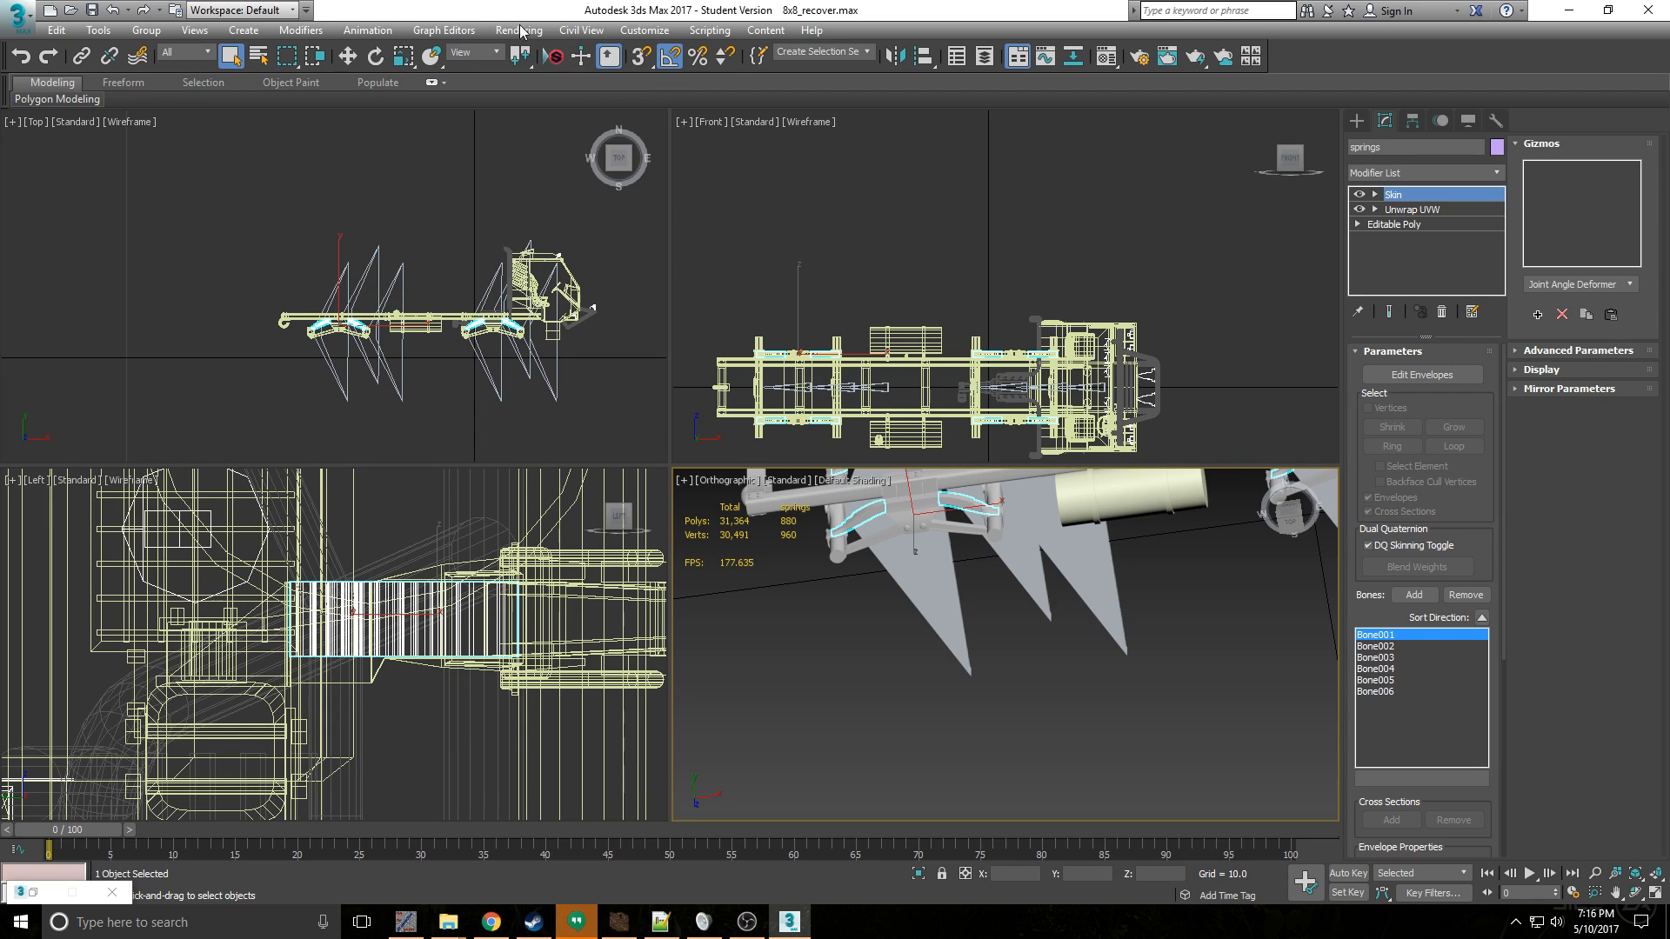
- Send the springs alone to Substance Painter as king04060 8x8 susp and check the project's texture set list
left_click(554, 55)
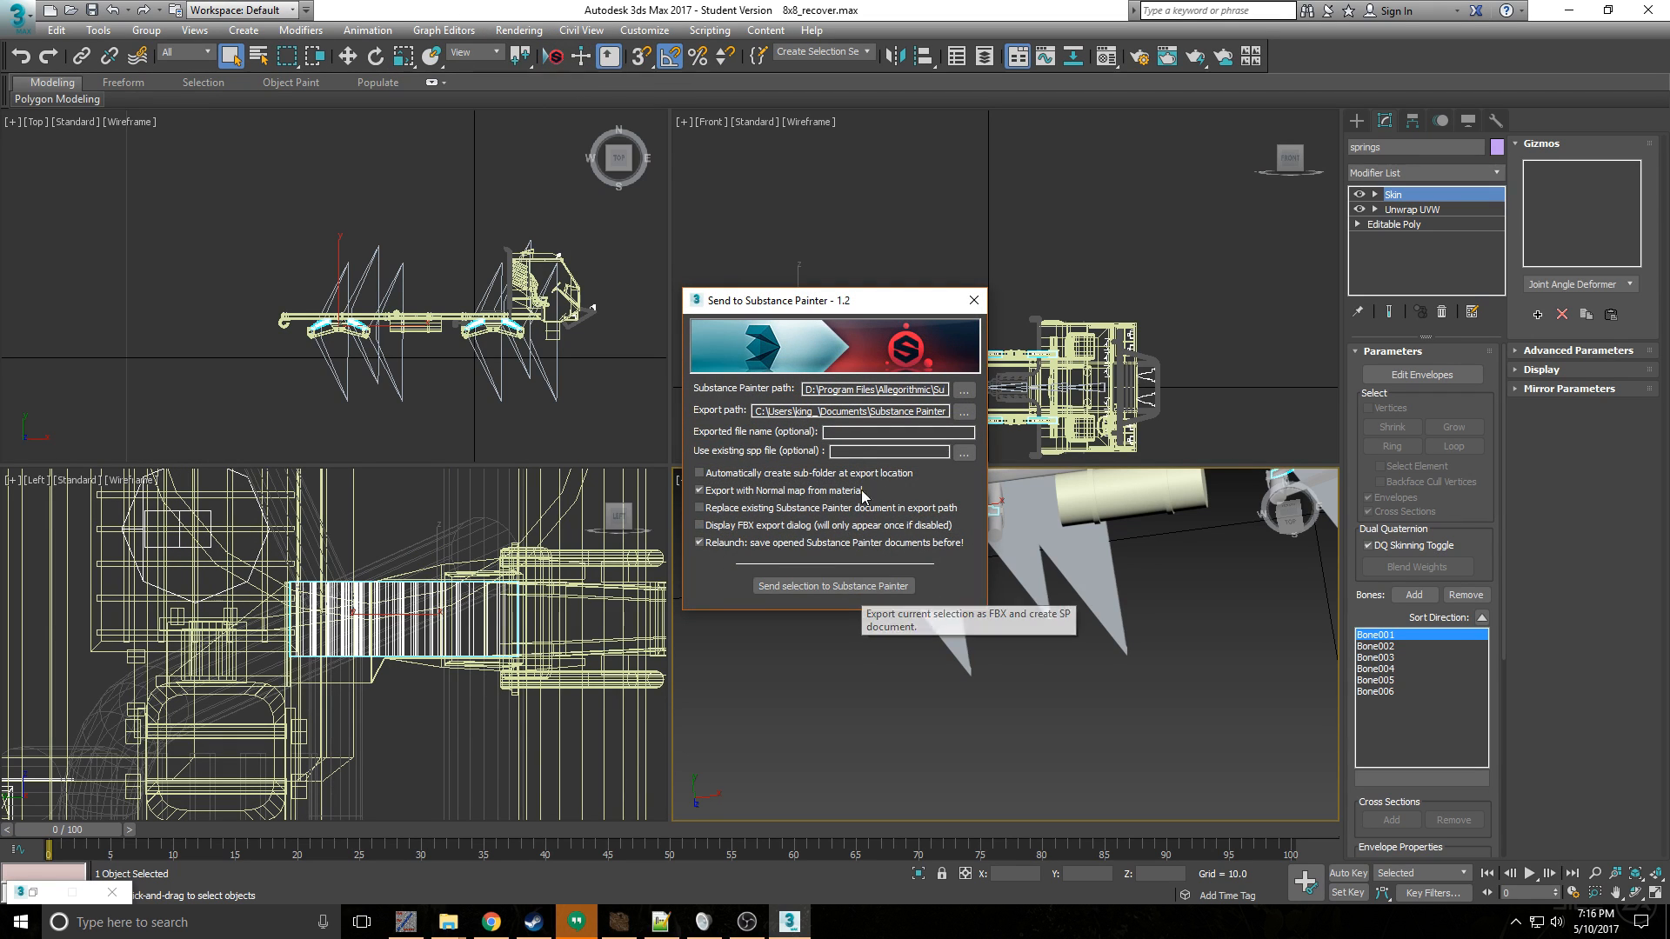
left_click(856, 433)
type("king")
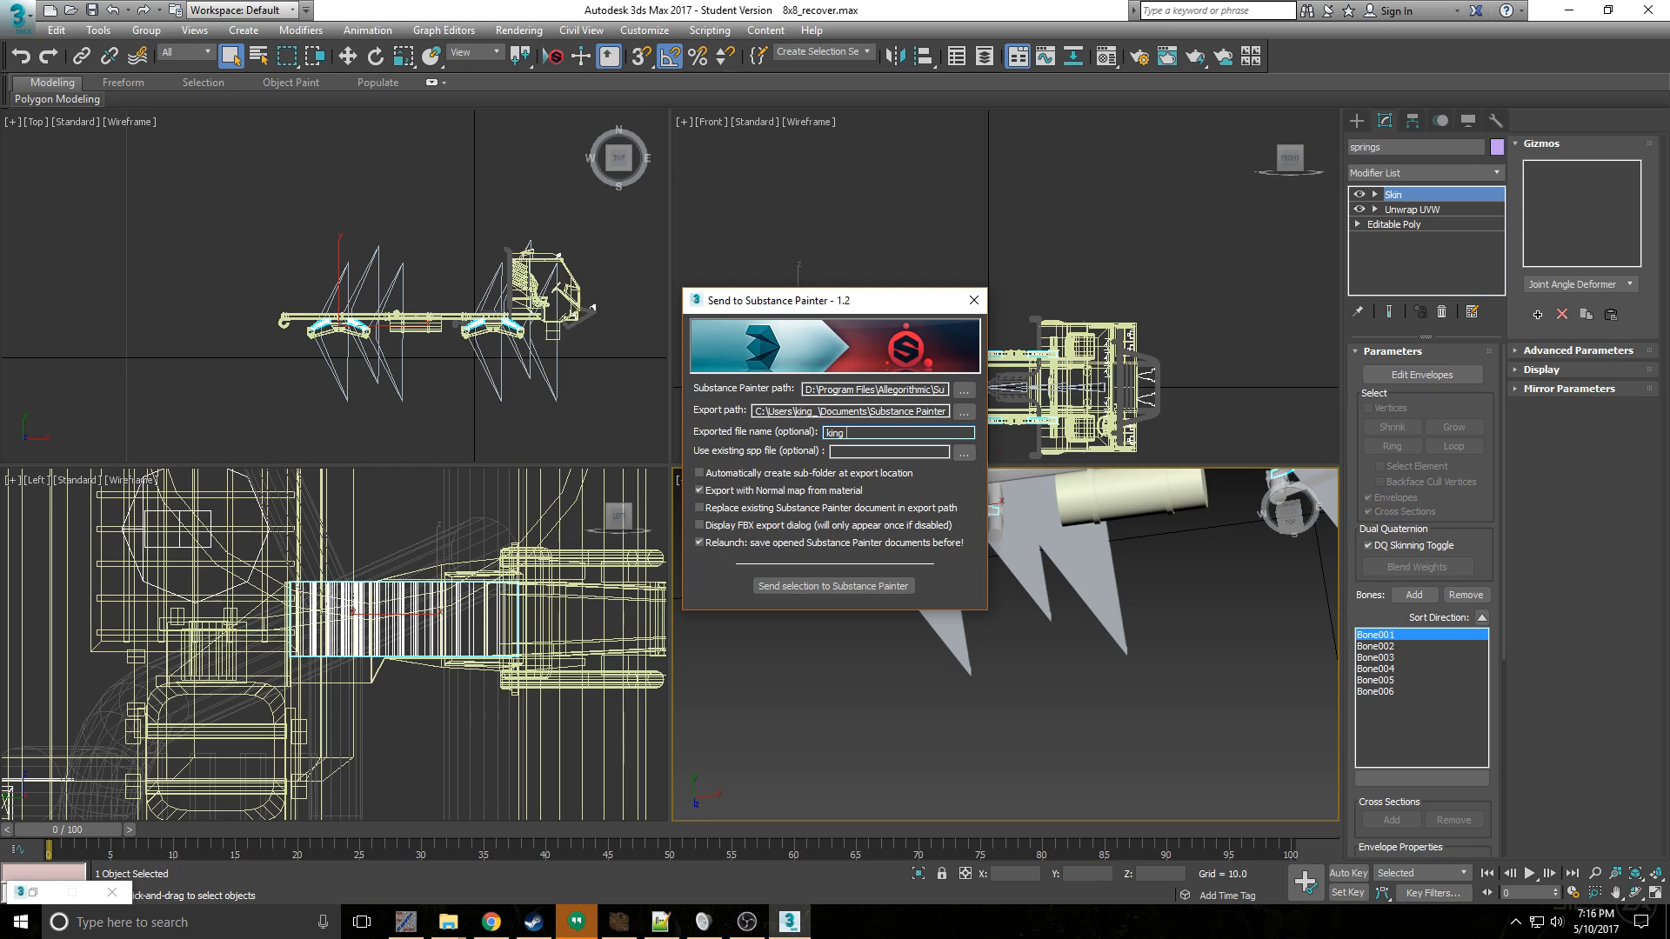
type("04060 8x8 susp")
left_click(856, 585)
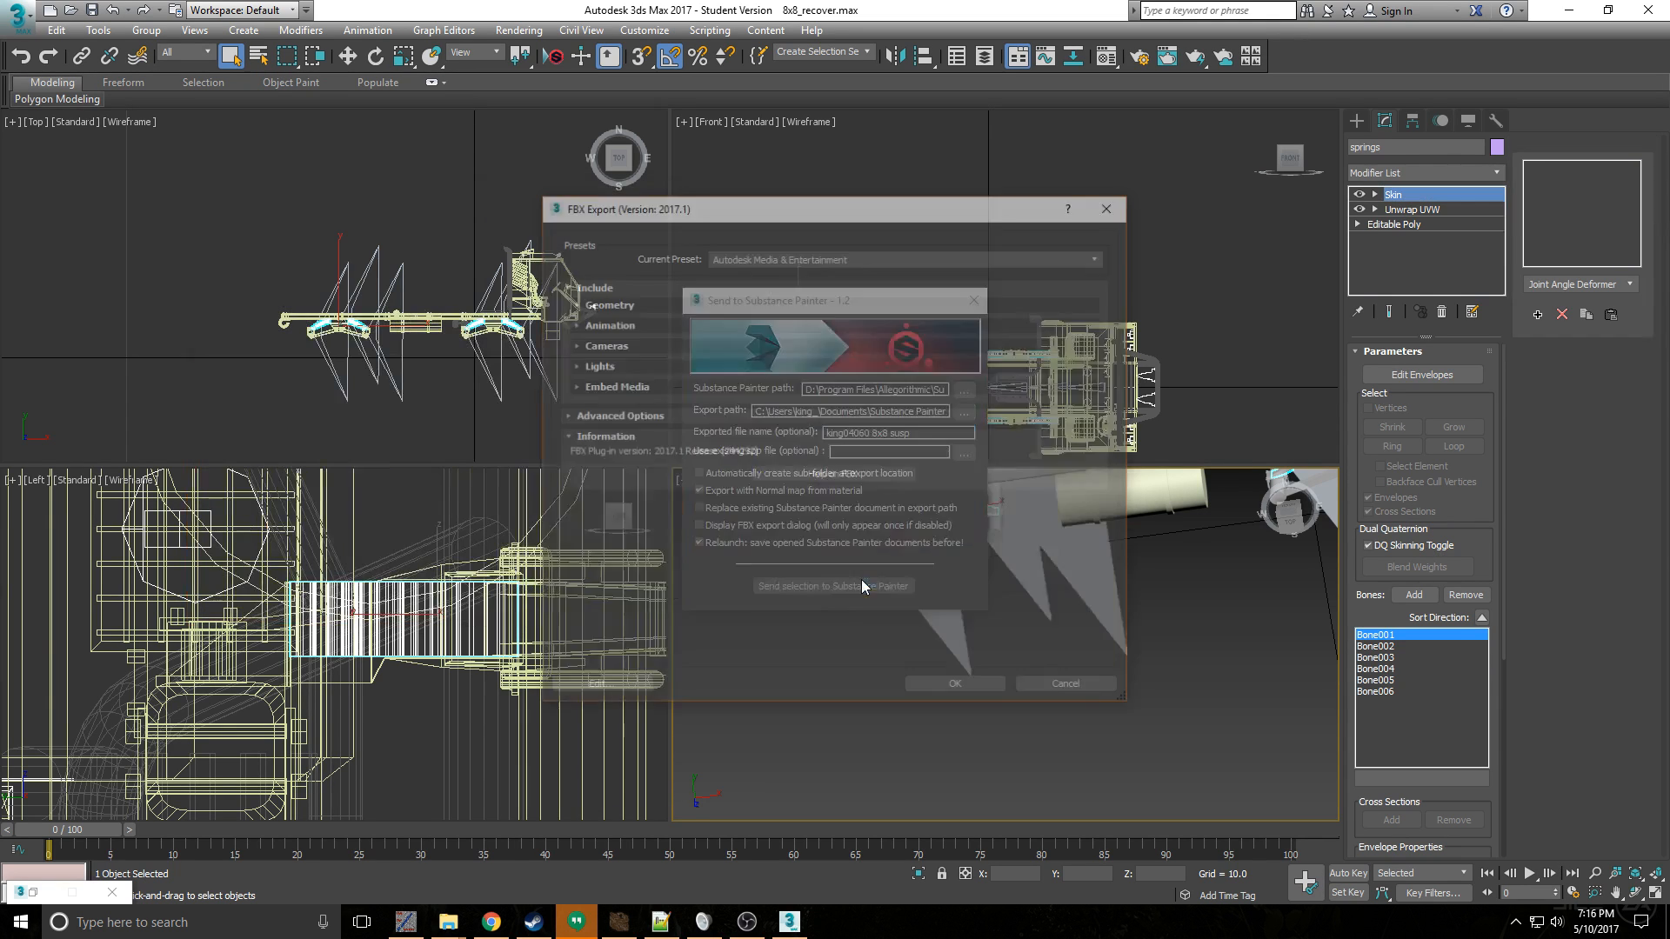
left_click(961, 691)
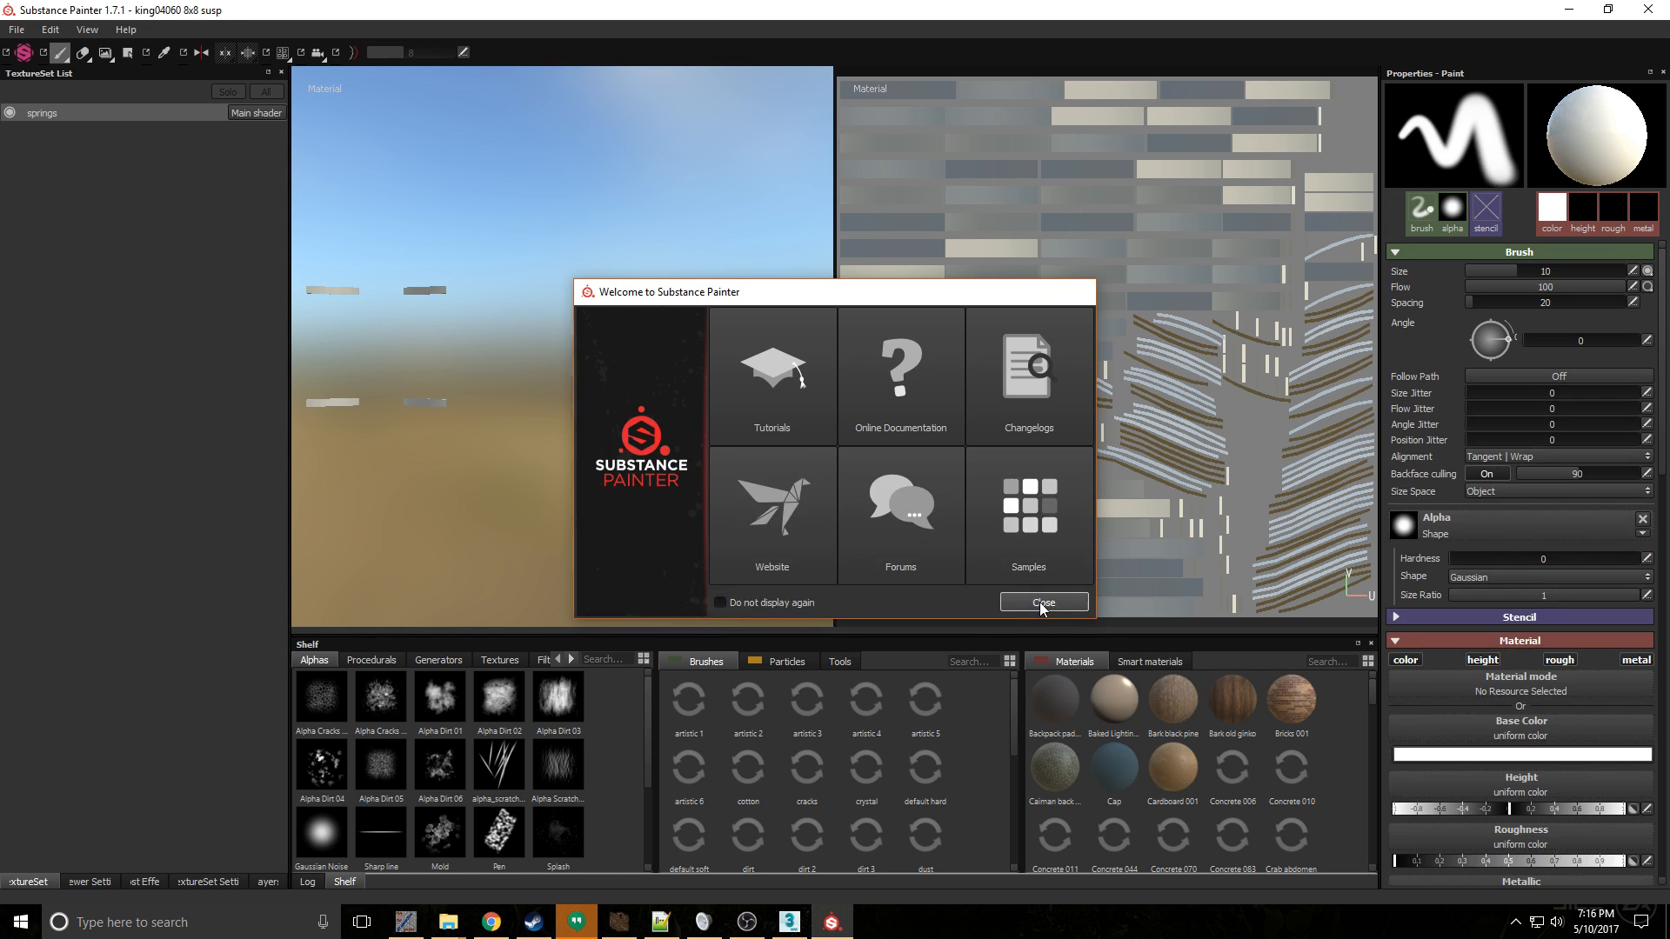
left_click(1048, 598)
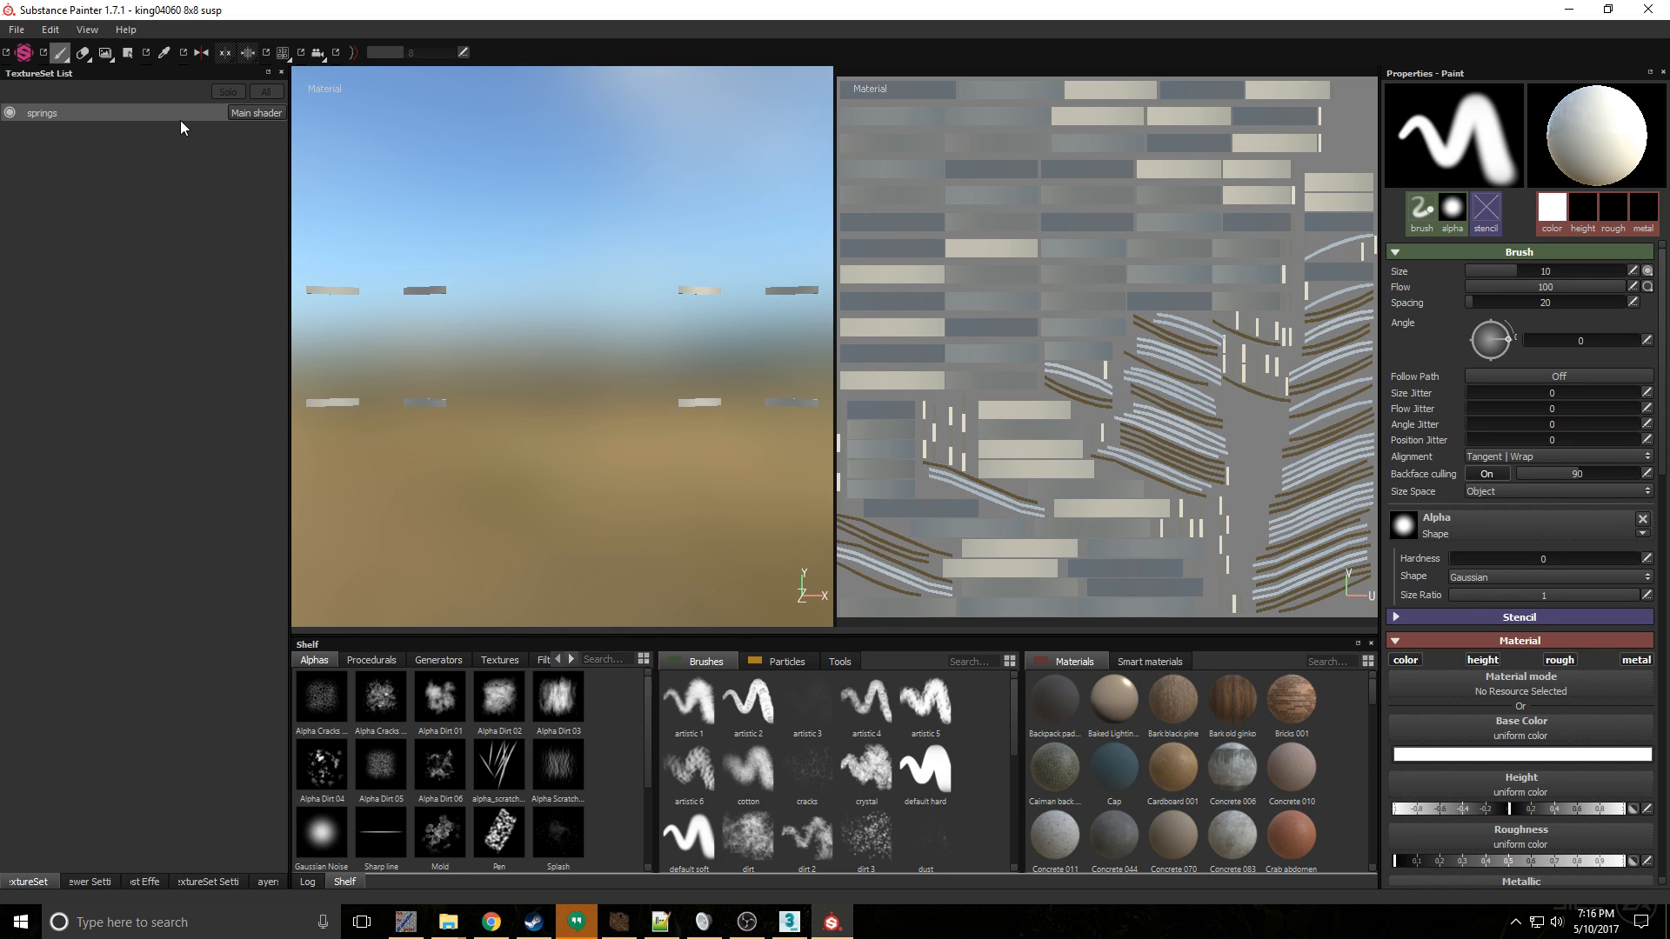
left_click(1649, 10)
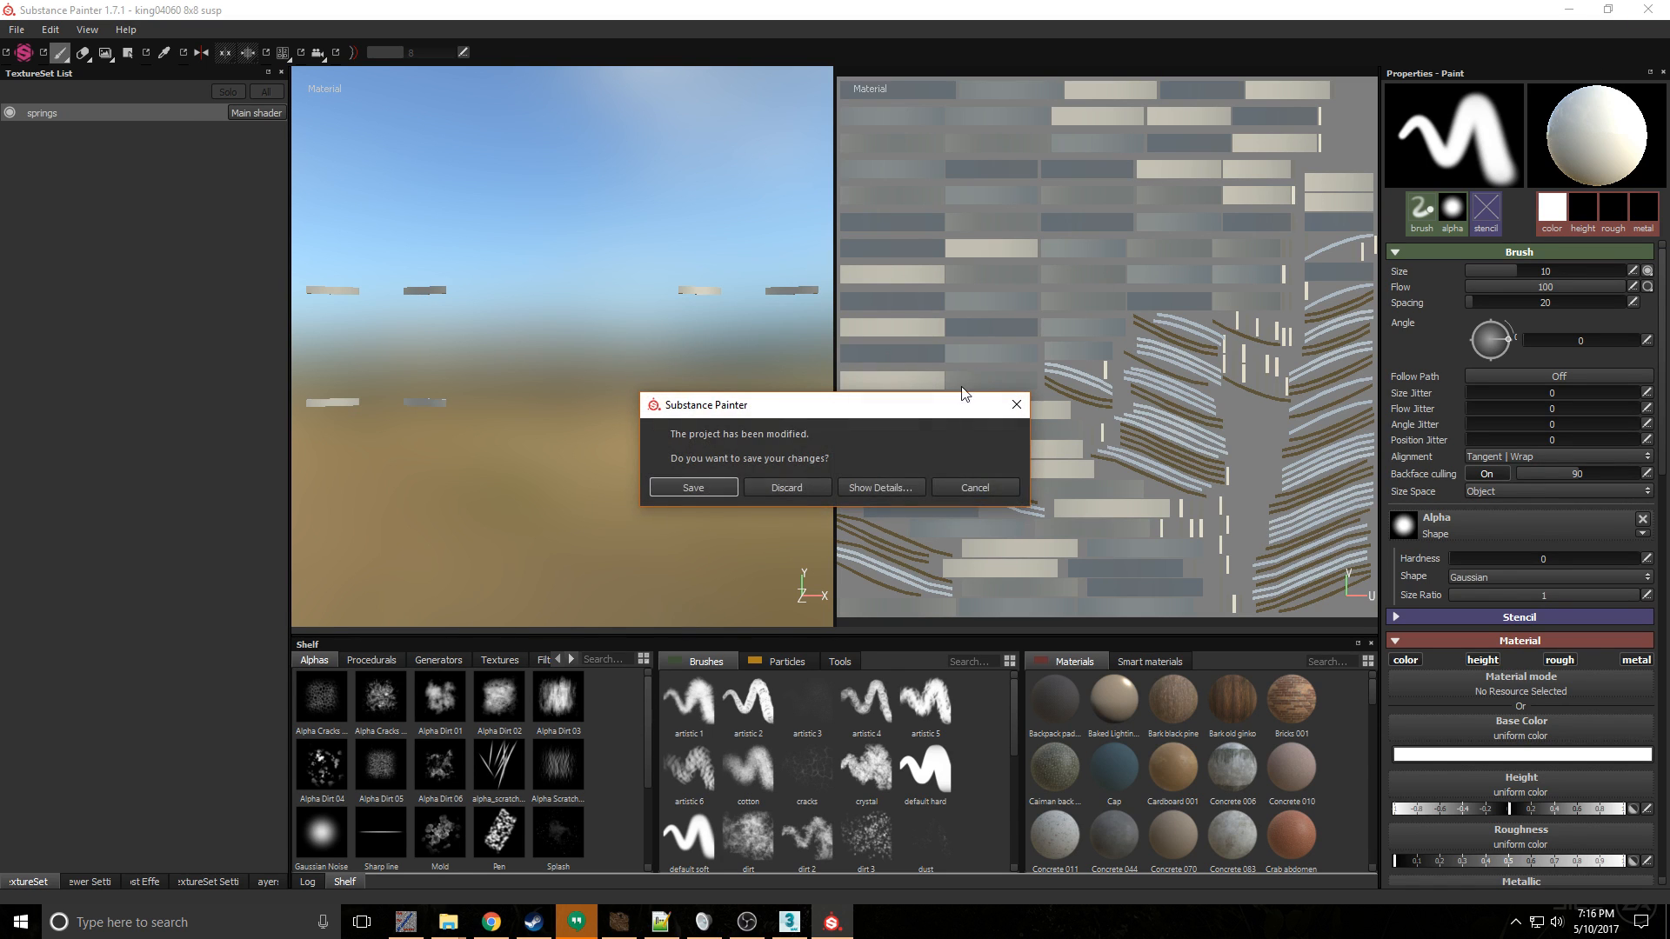
left_click(975, 487)
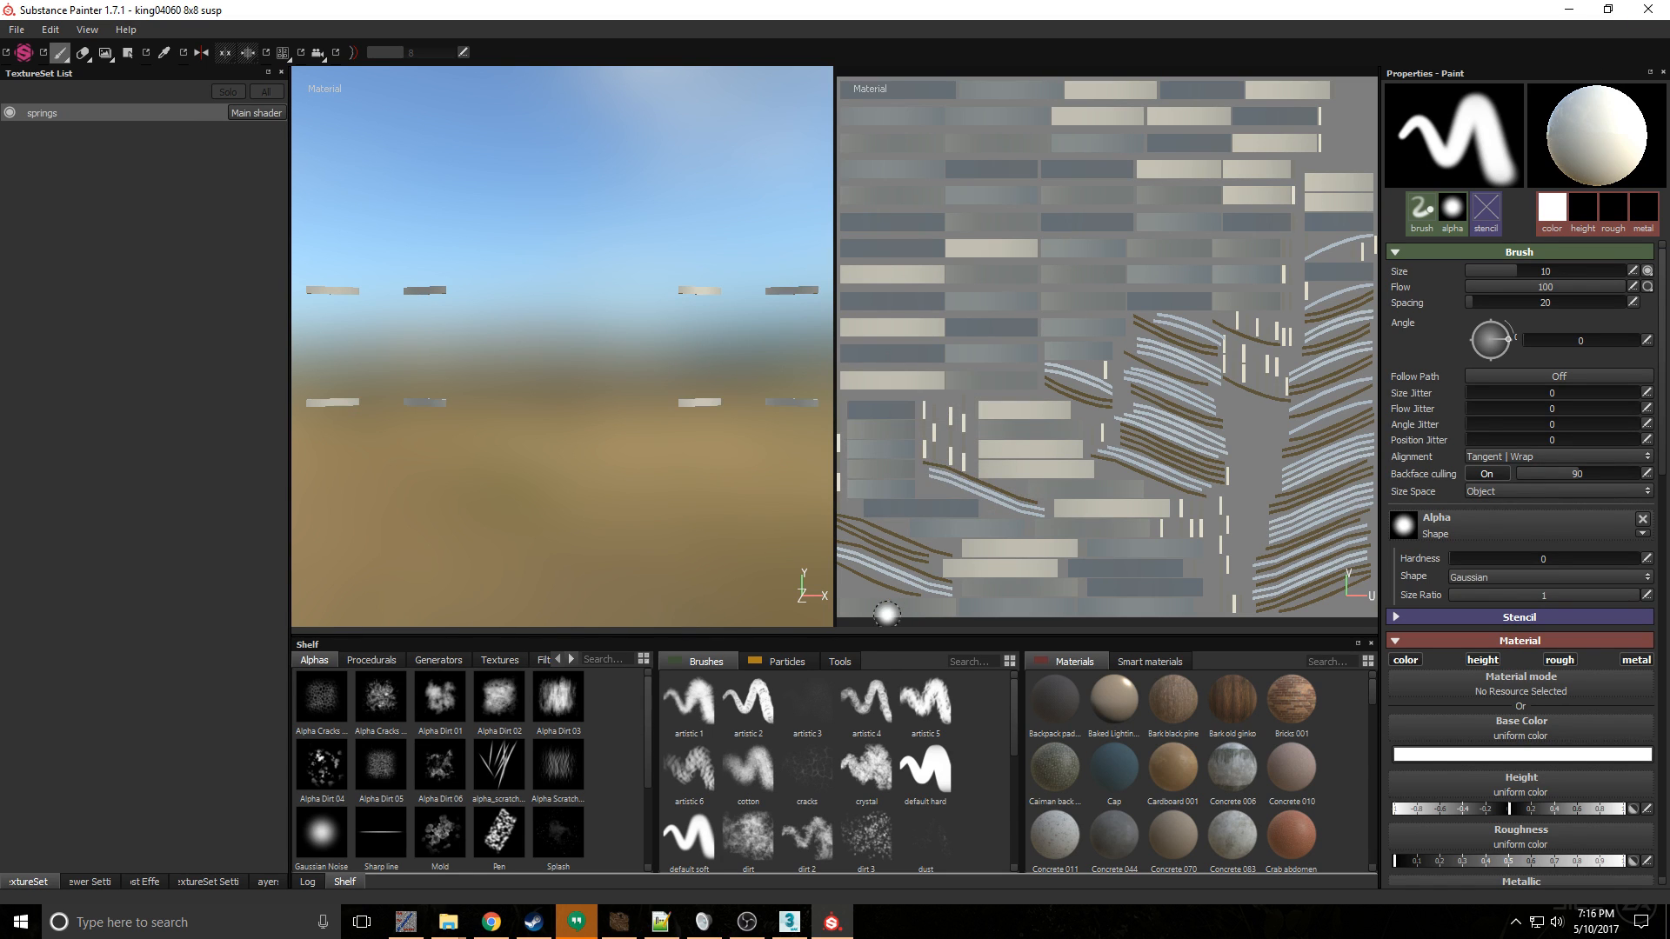
- Switch back to 3ds Max and select the suspension and frame together with the springs
left_click(789, 922)
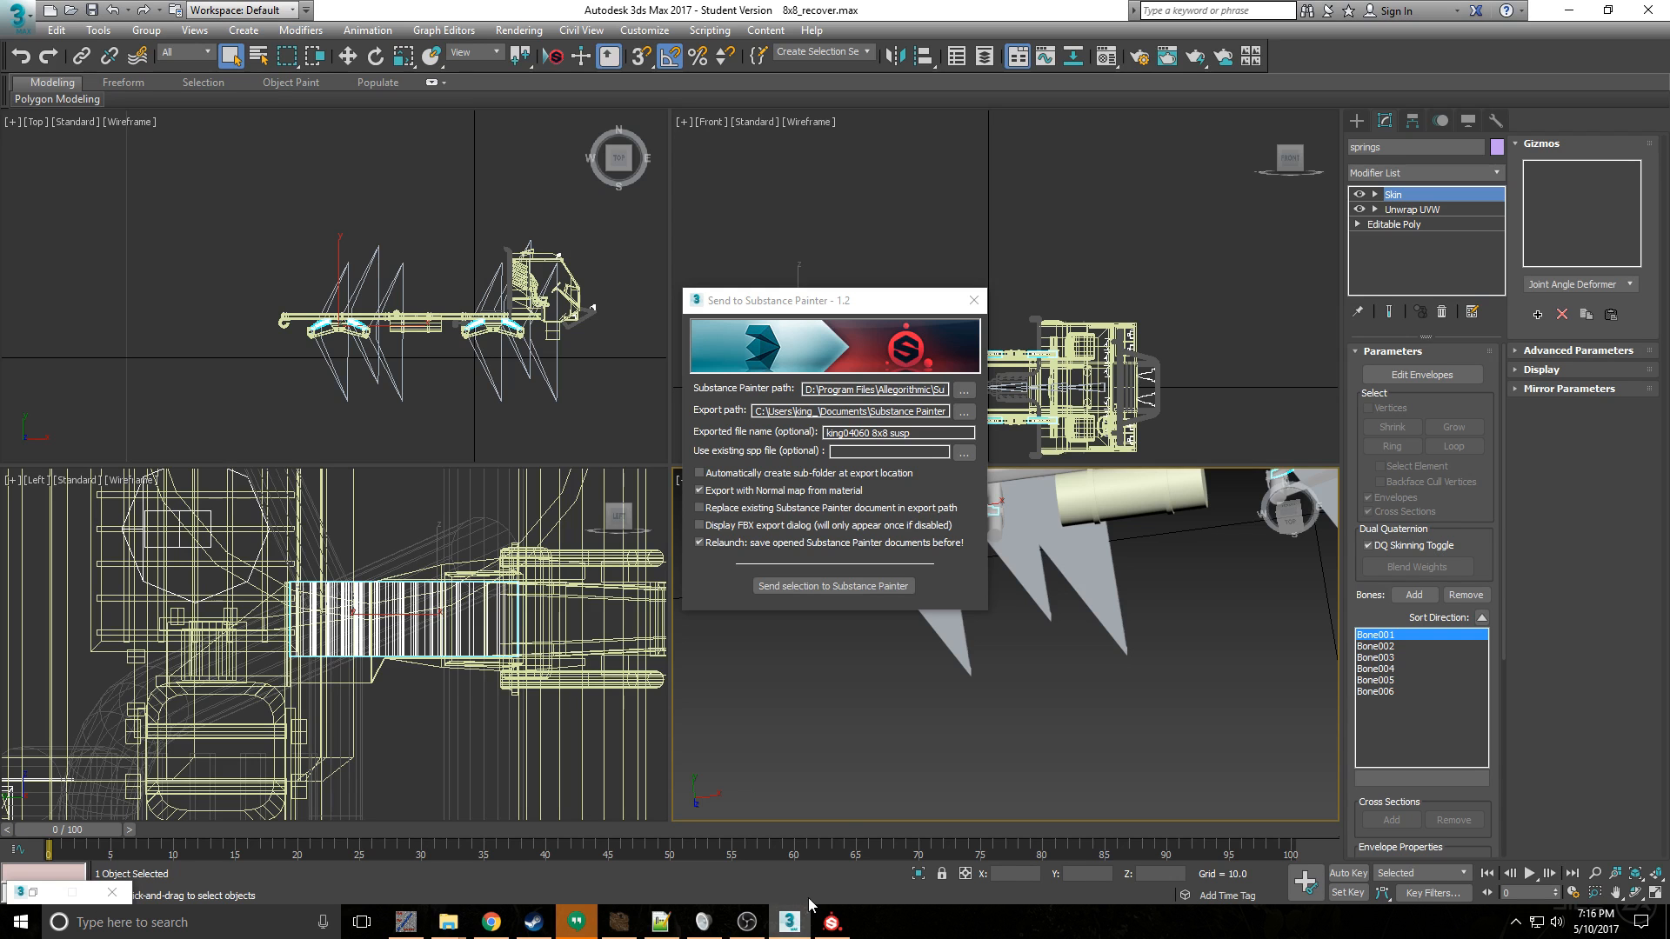
middle_click_drag(1141, 593, 1188, 756)
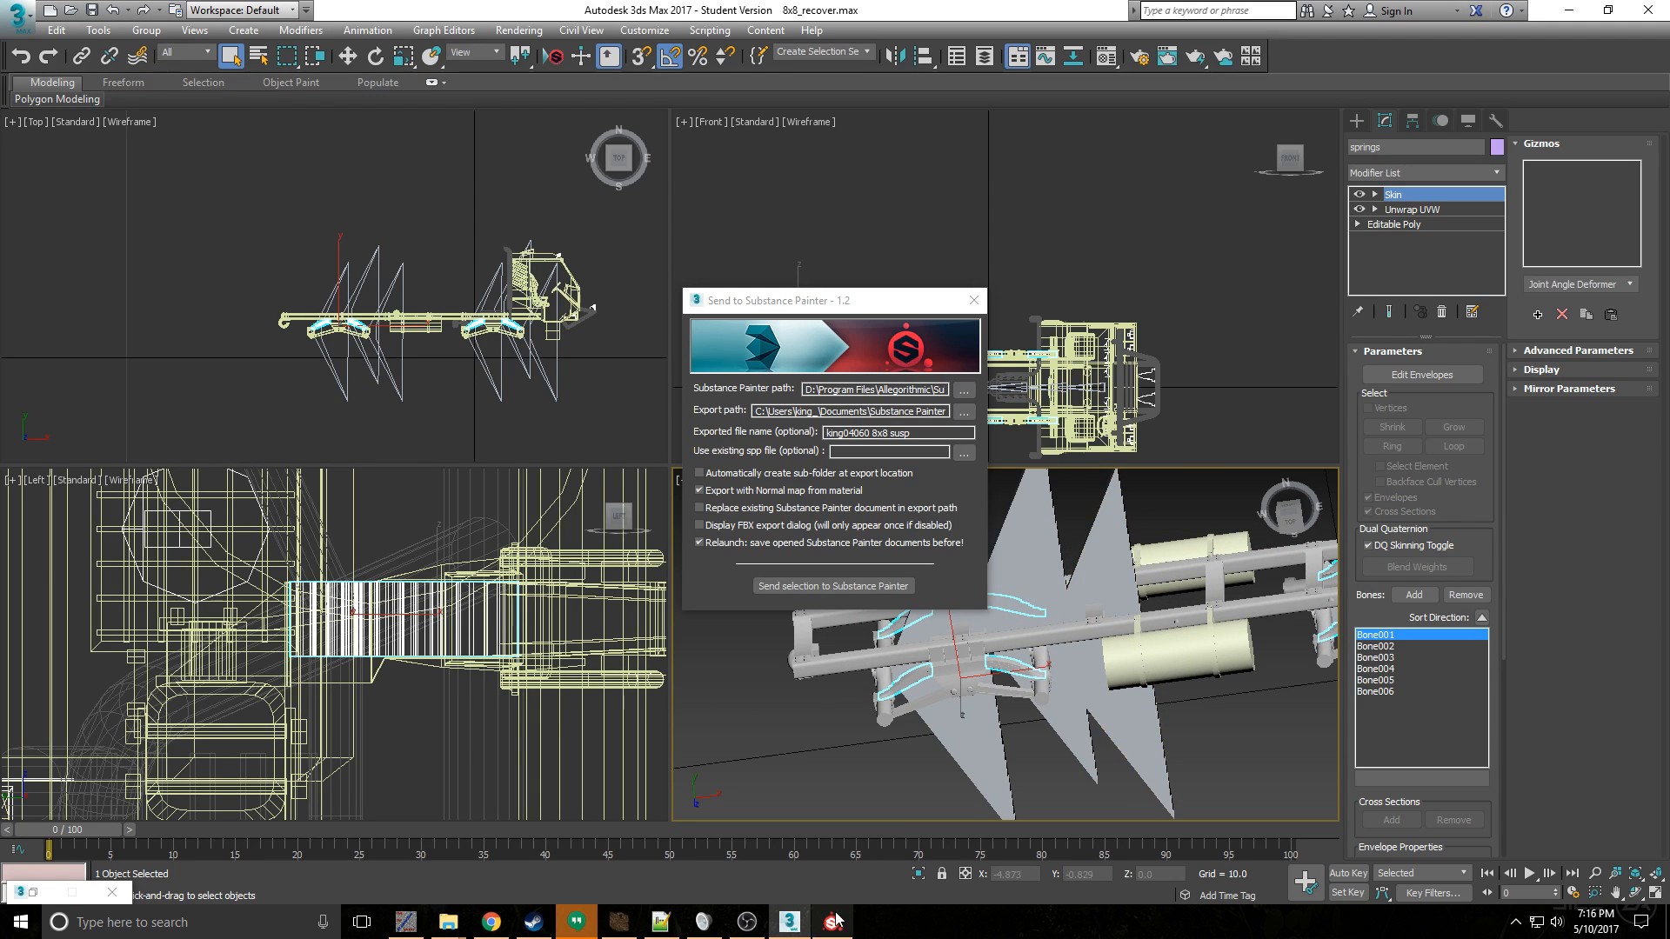
left_click(935, 696, "ctrl")
left_click(836, 669, "ctrl")
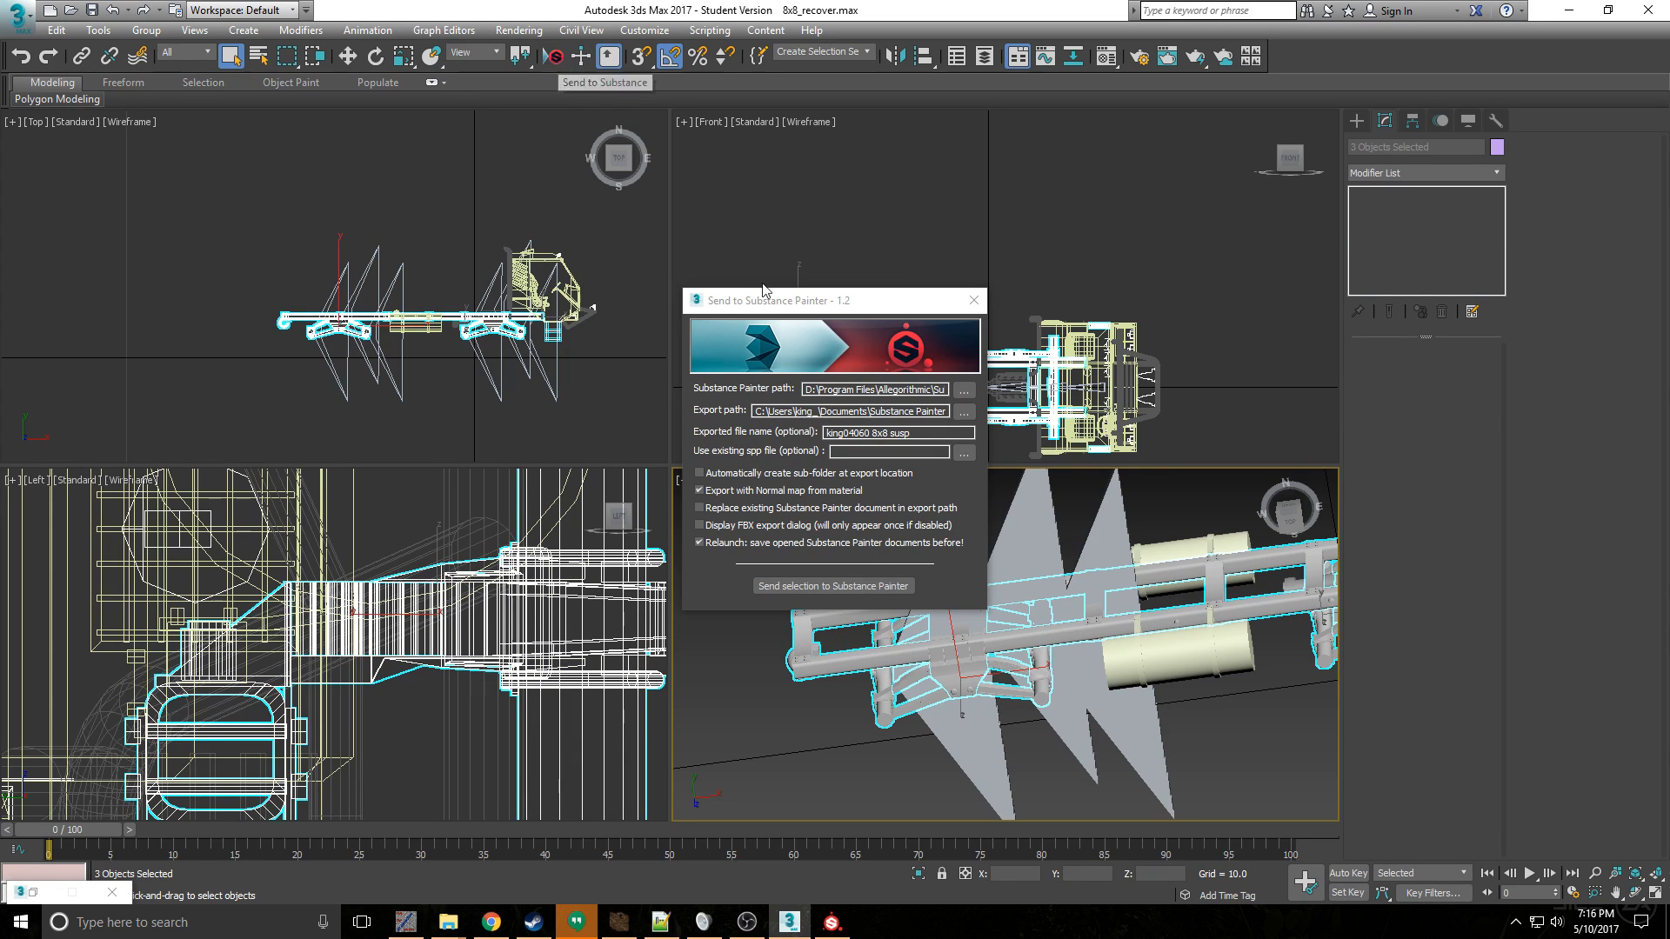
- Send the three selected parts to Substance Painter under the file name king04060 8x8 and dismiss the welcome window
left_click(920, 433)
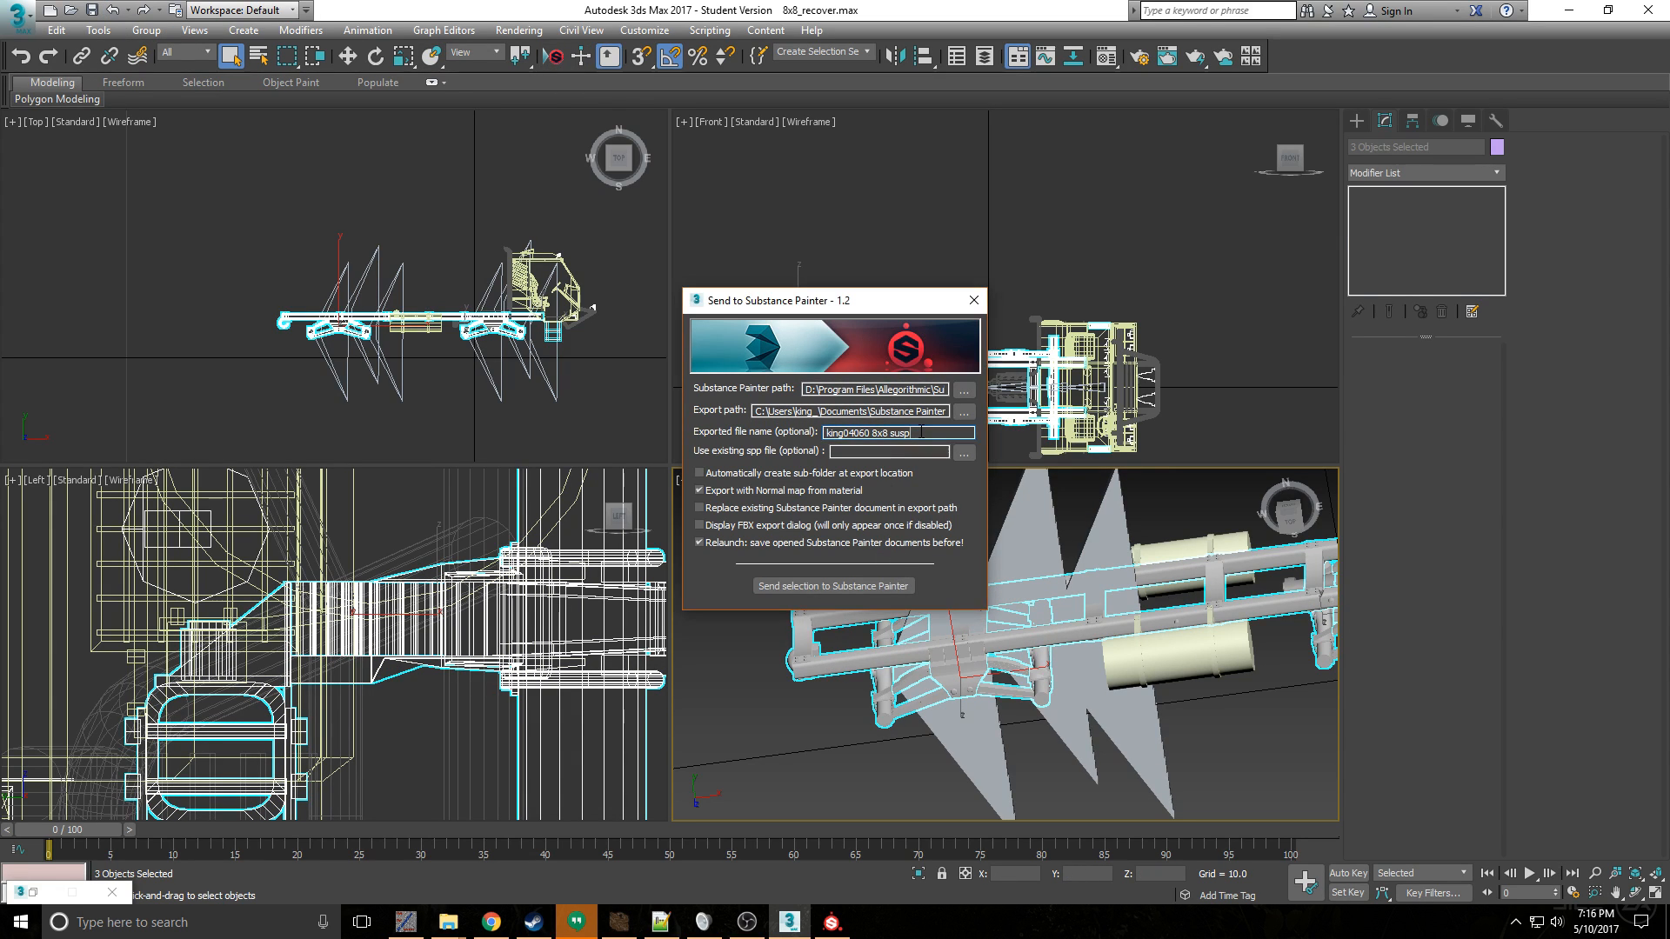
key("BackSpace")
key("BackSpace")
key("BackSpace")
left_click(840, 588)
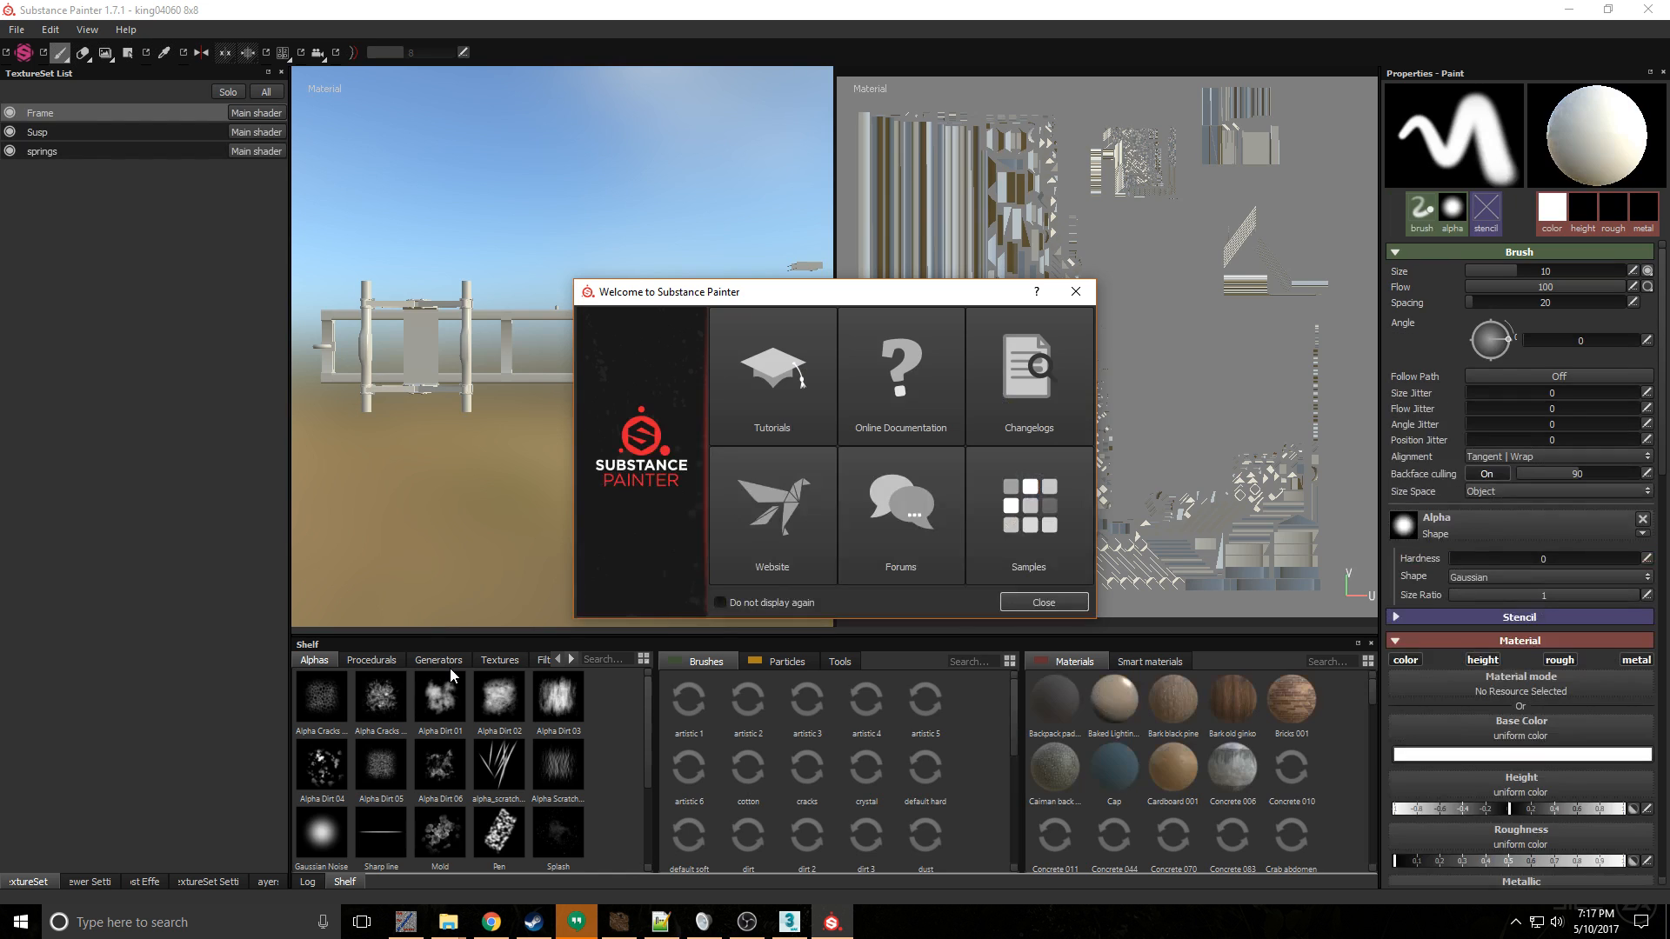
left_click(994, 602)
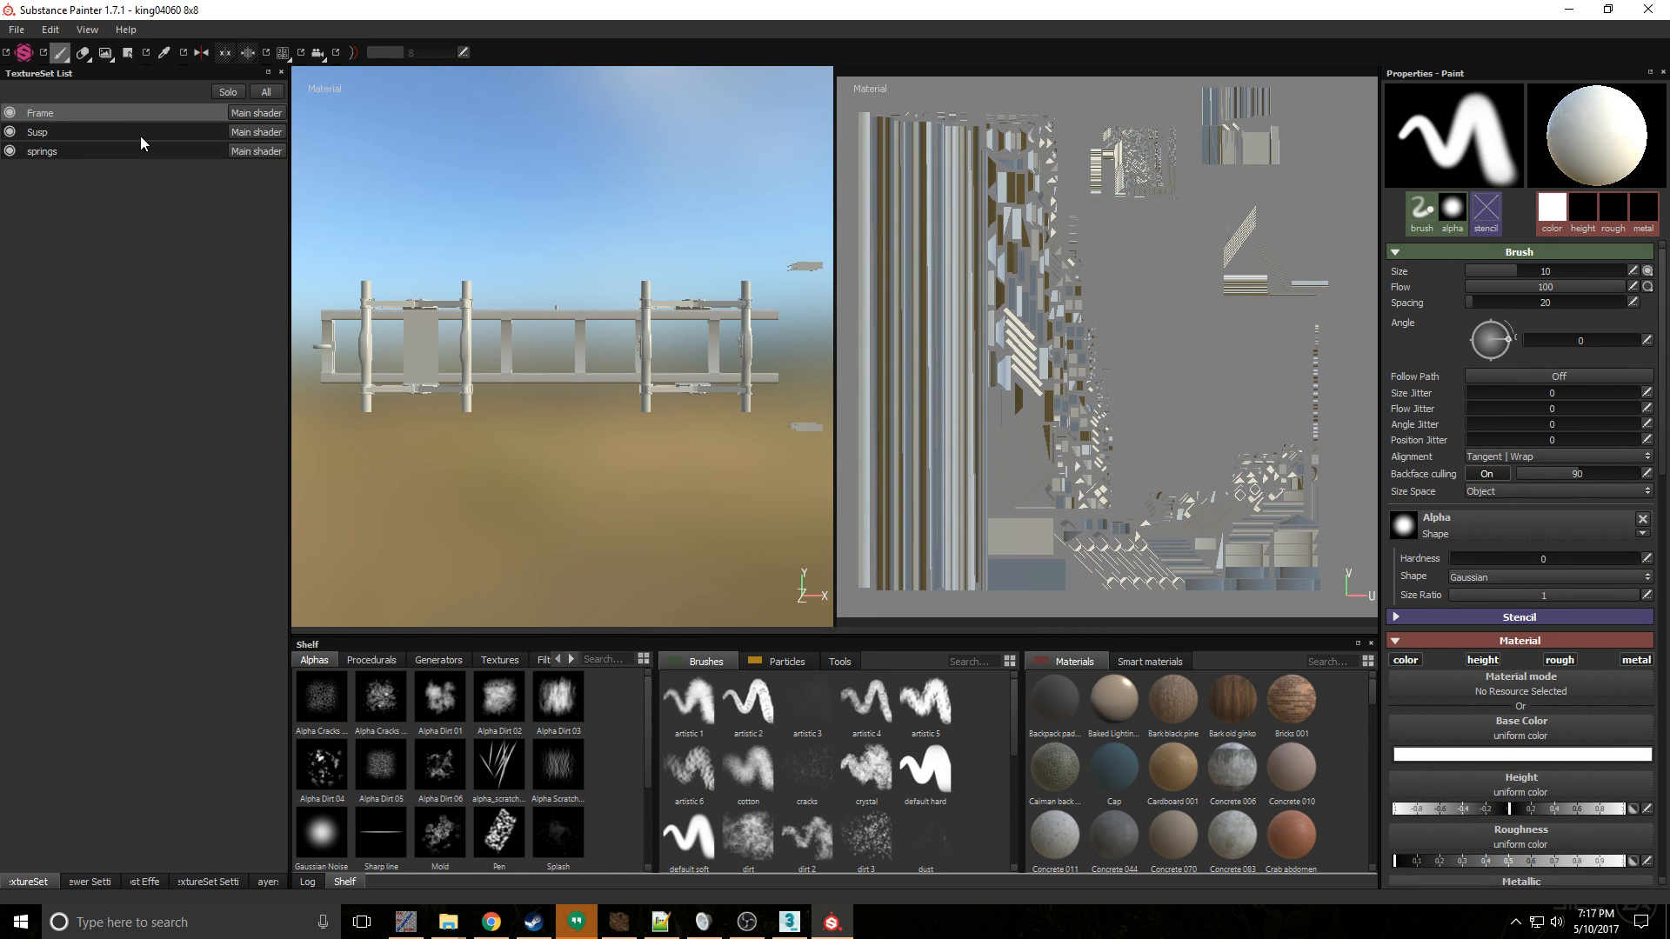
left_click(146, 883)
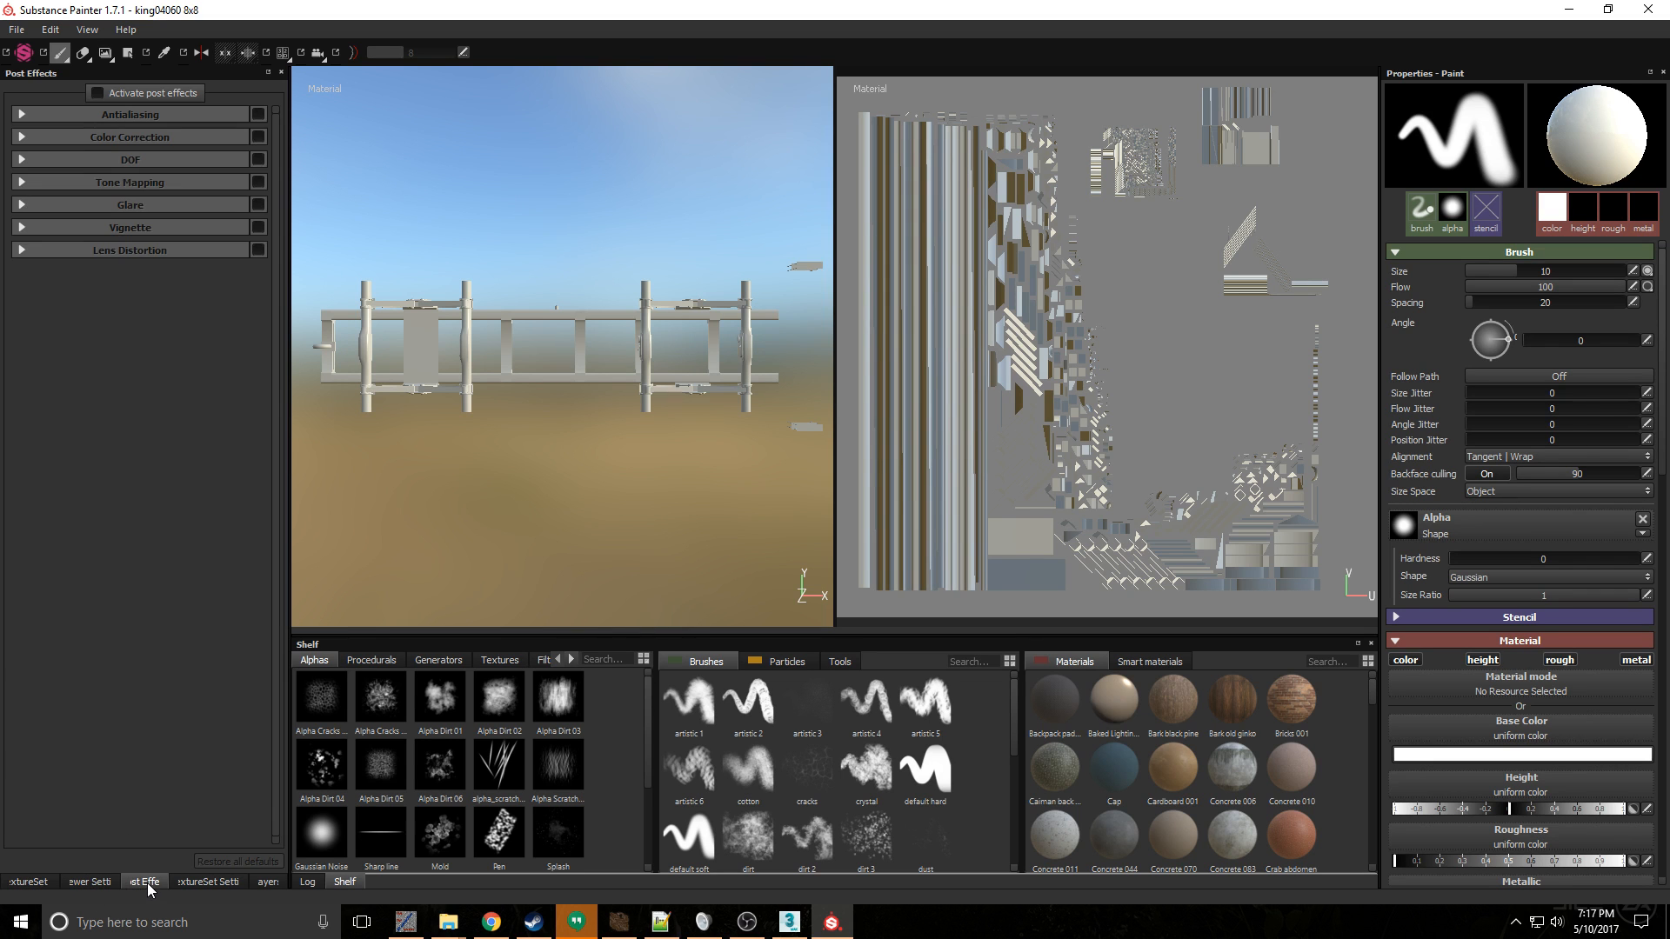
left_click(180, 884)
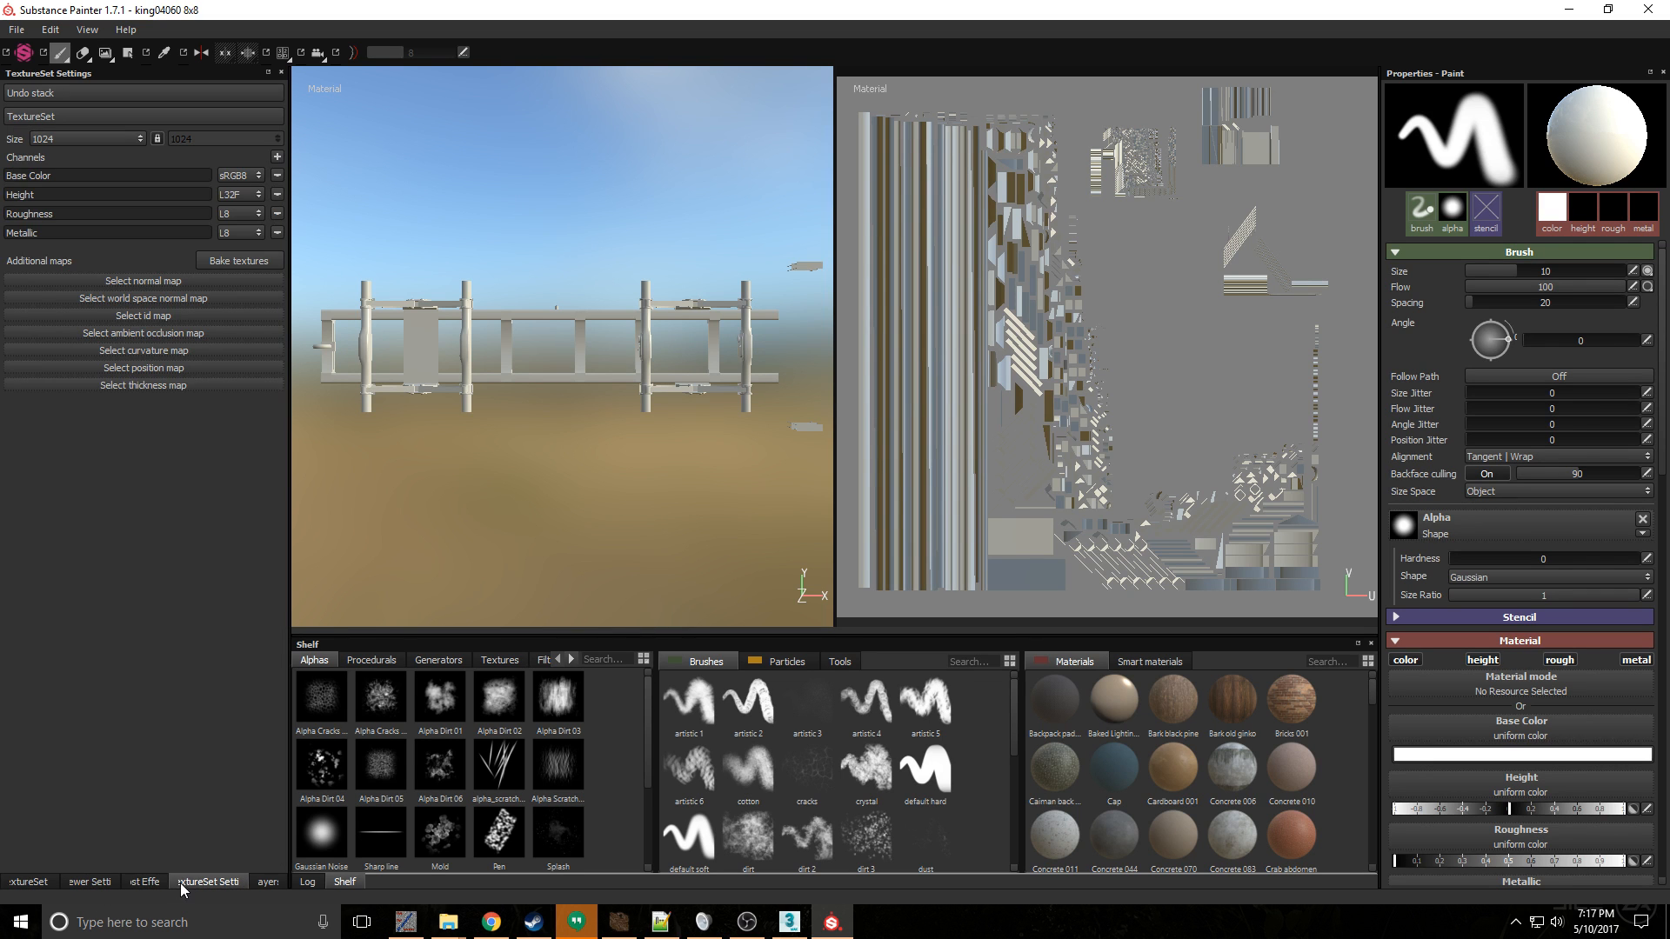
left_click(248, 261)
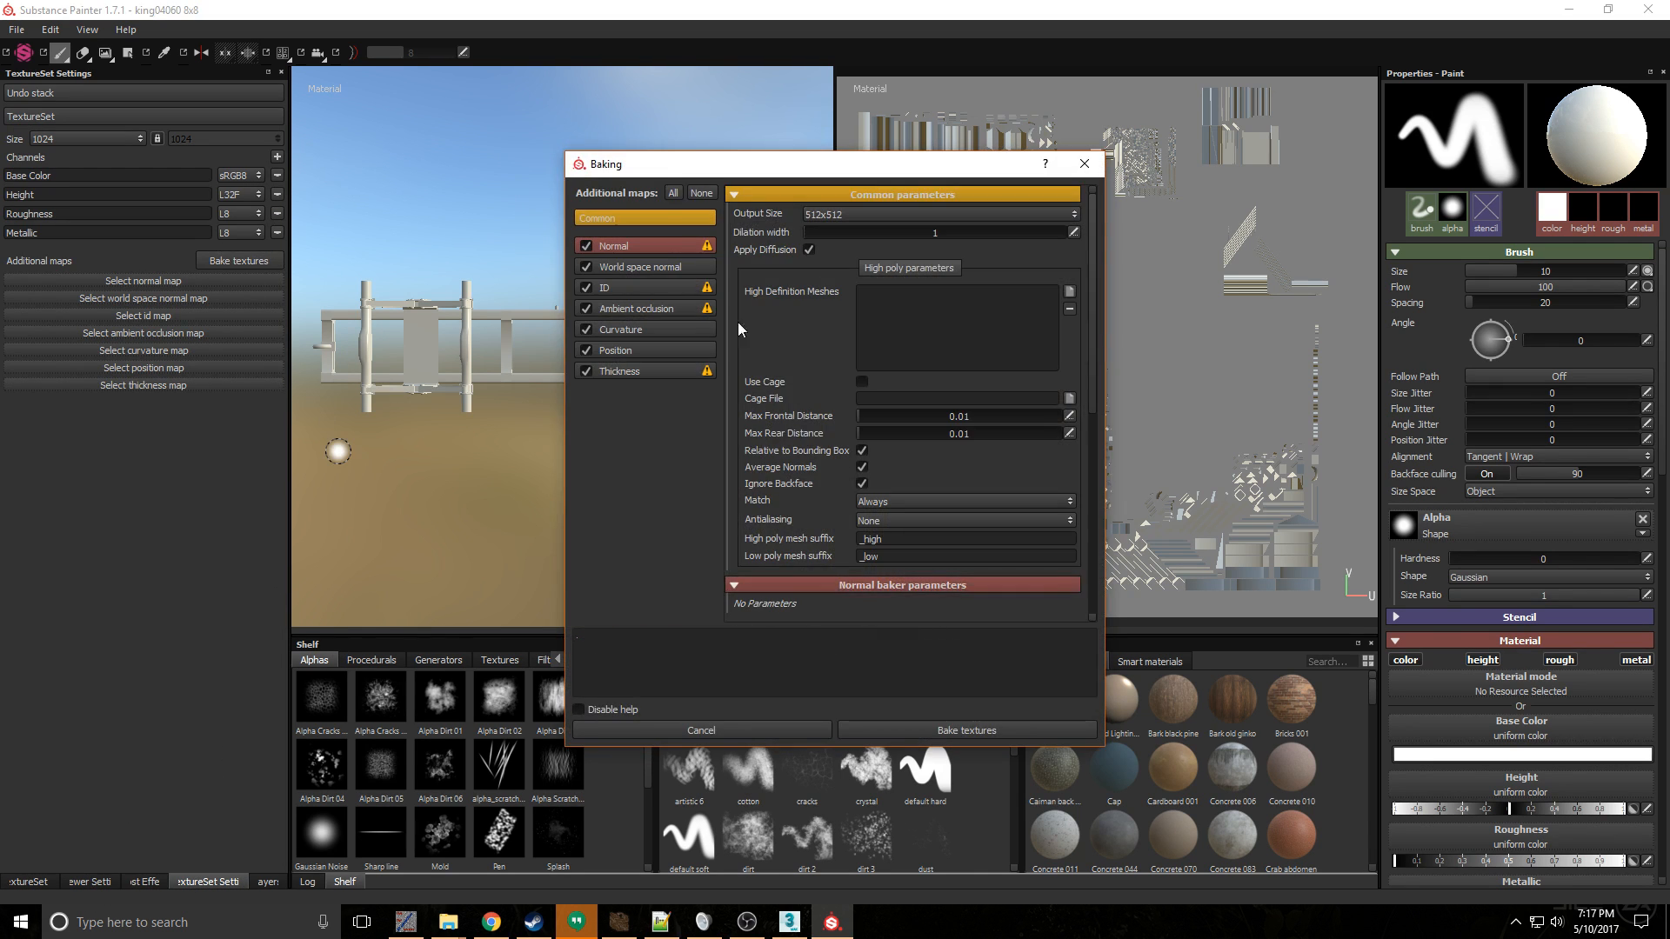
left_click(979, 228)
left_click(974, 216)
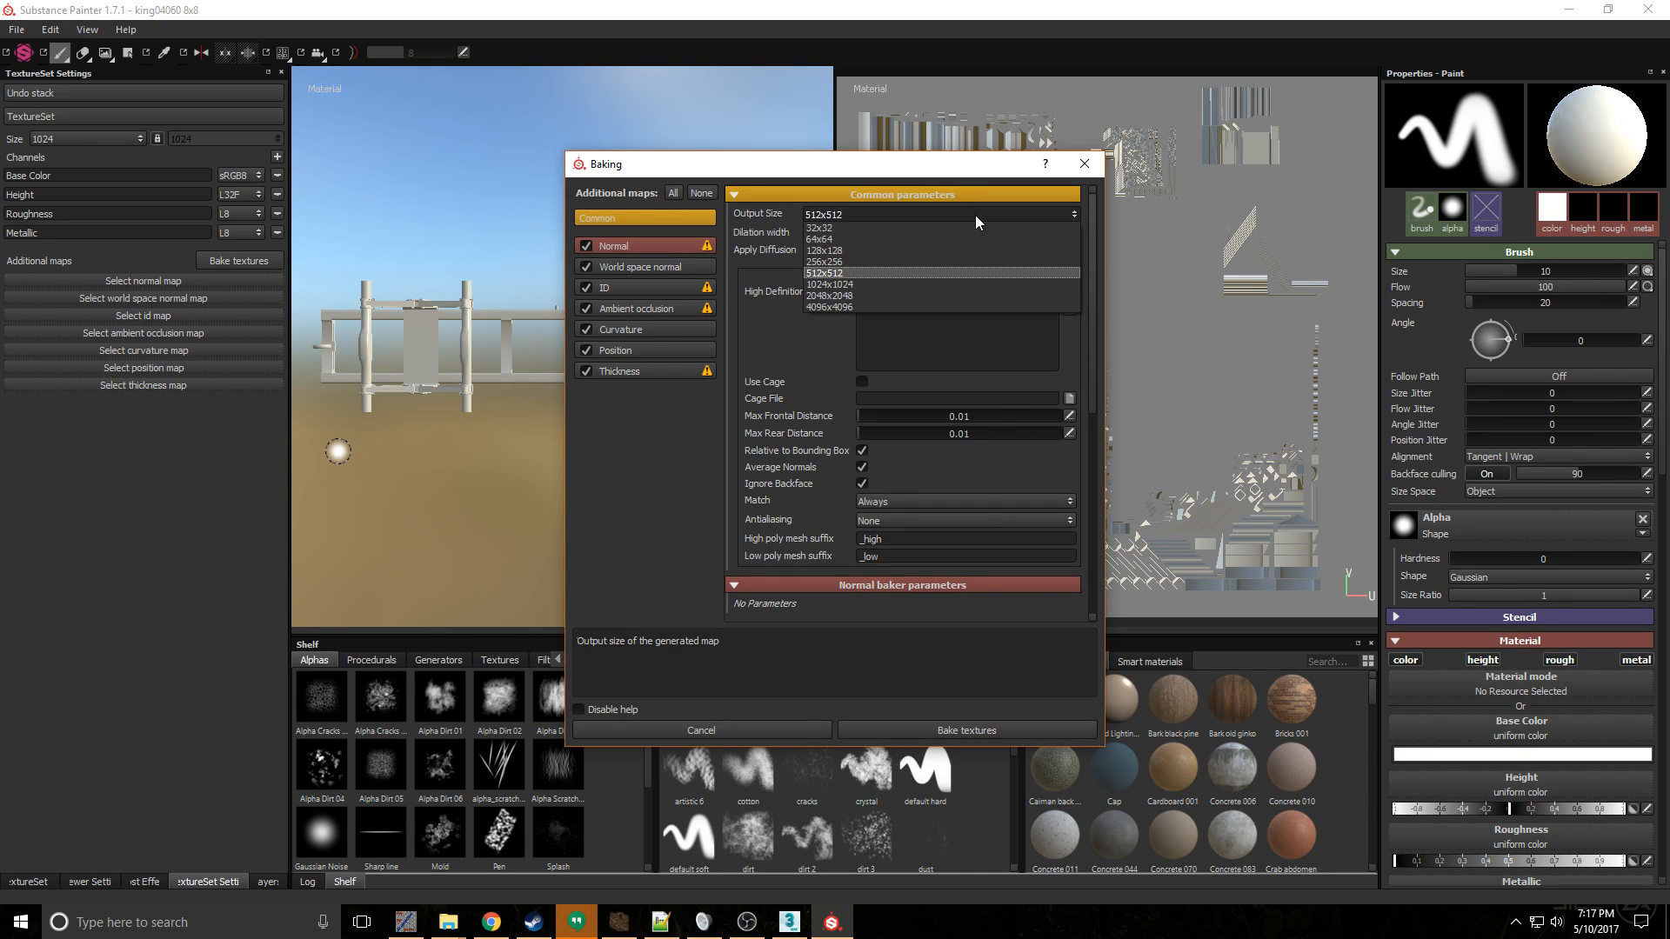
left_click(909, 296)
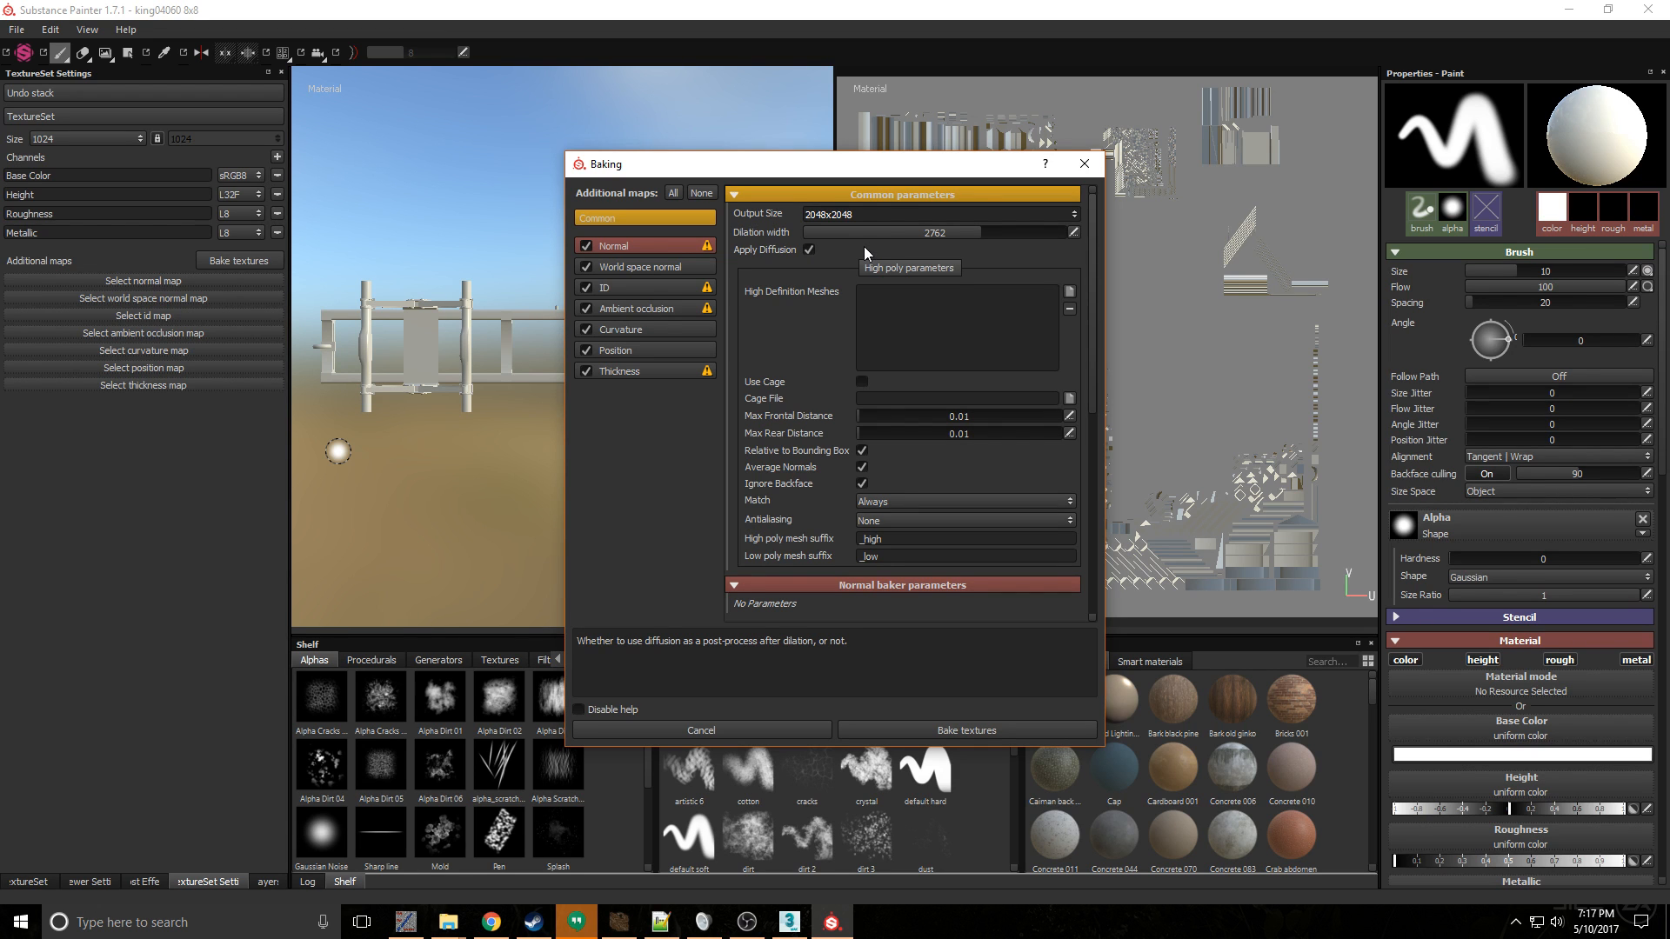
left_click(778, 730)
- Bake all additional maps for the Frame texture set at an output size of 2048x2048
left_click(228, 262)
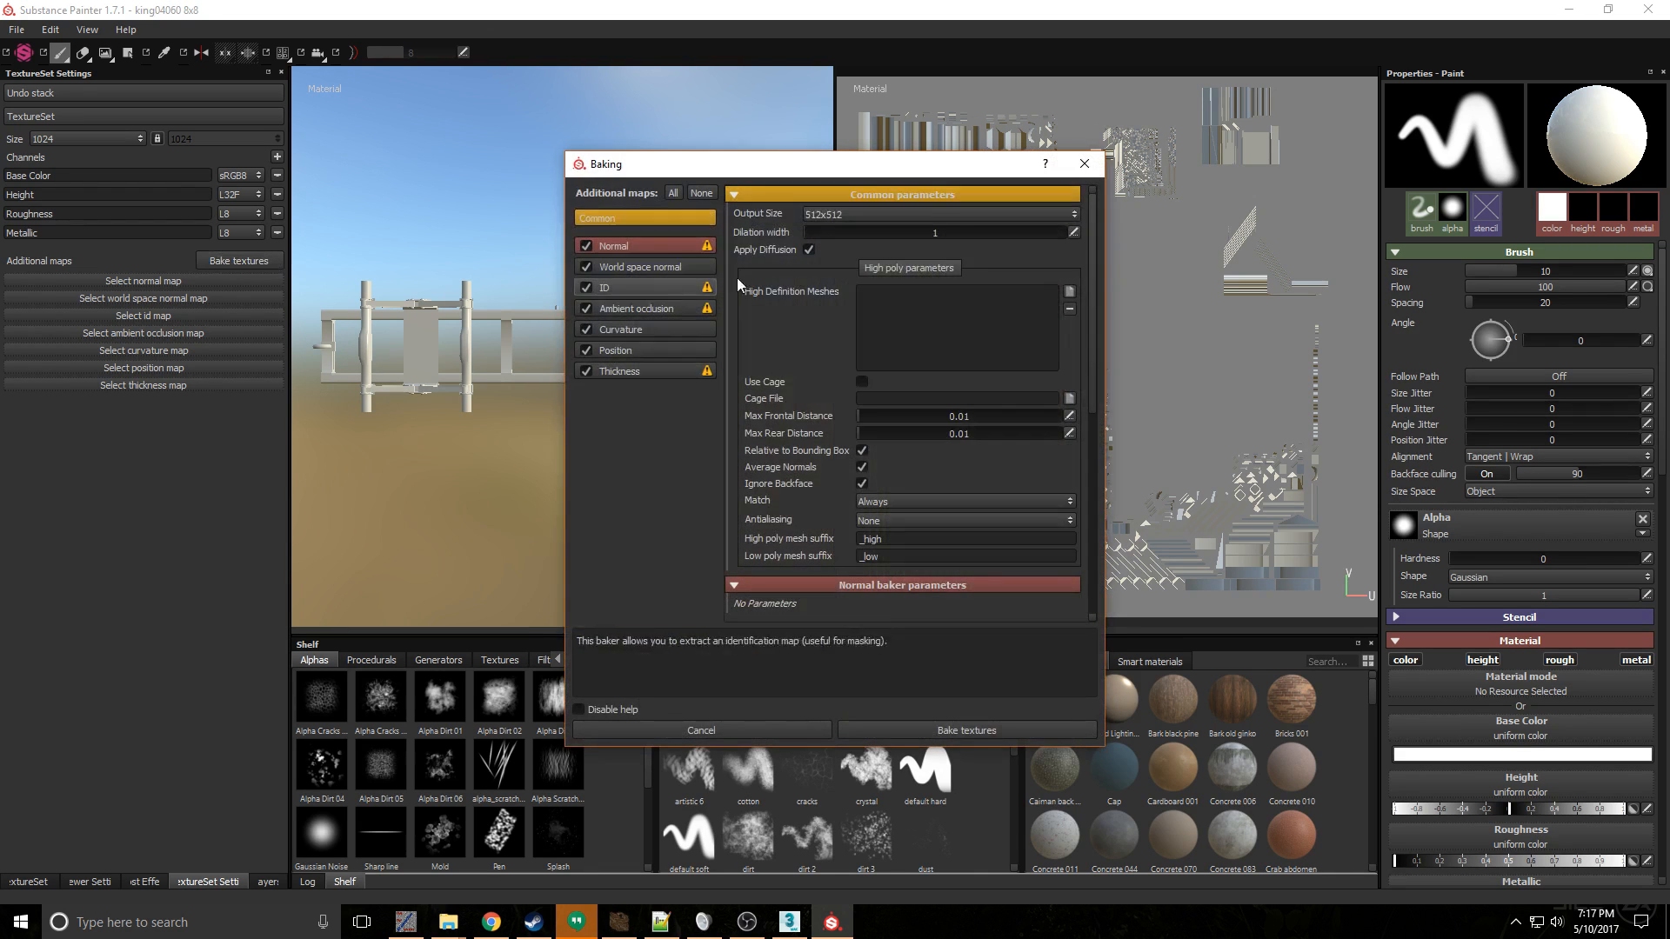
left_click(936, 216)
left_click(911, 296)
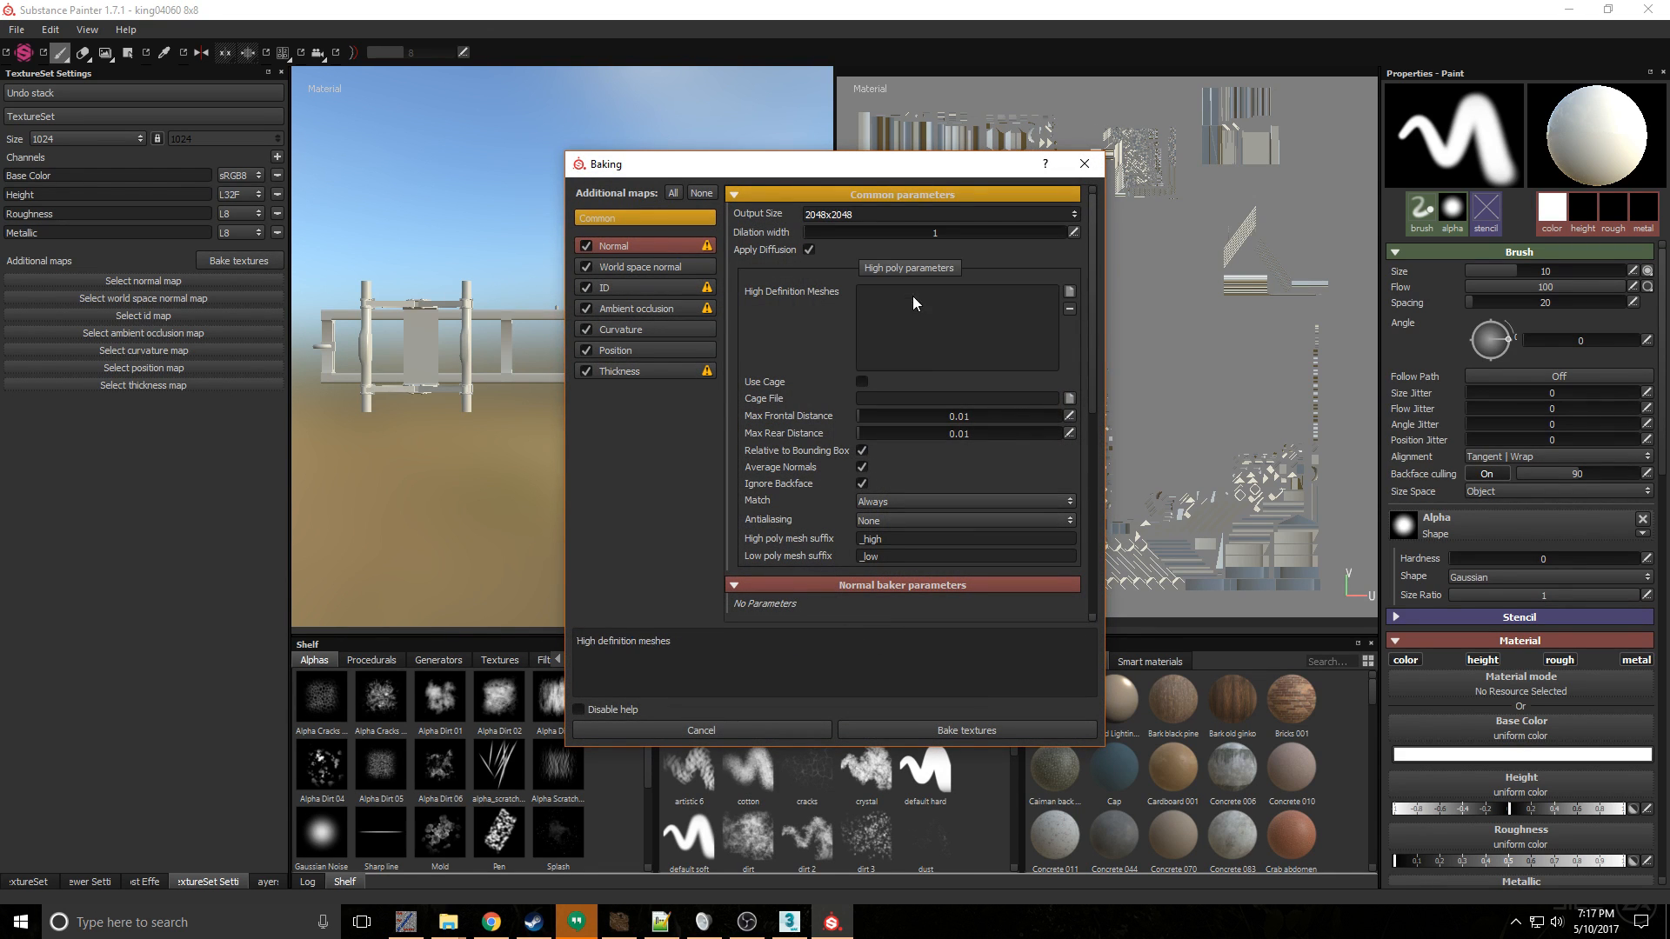
left_click(946, 738)
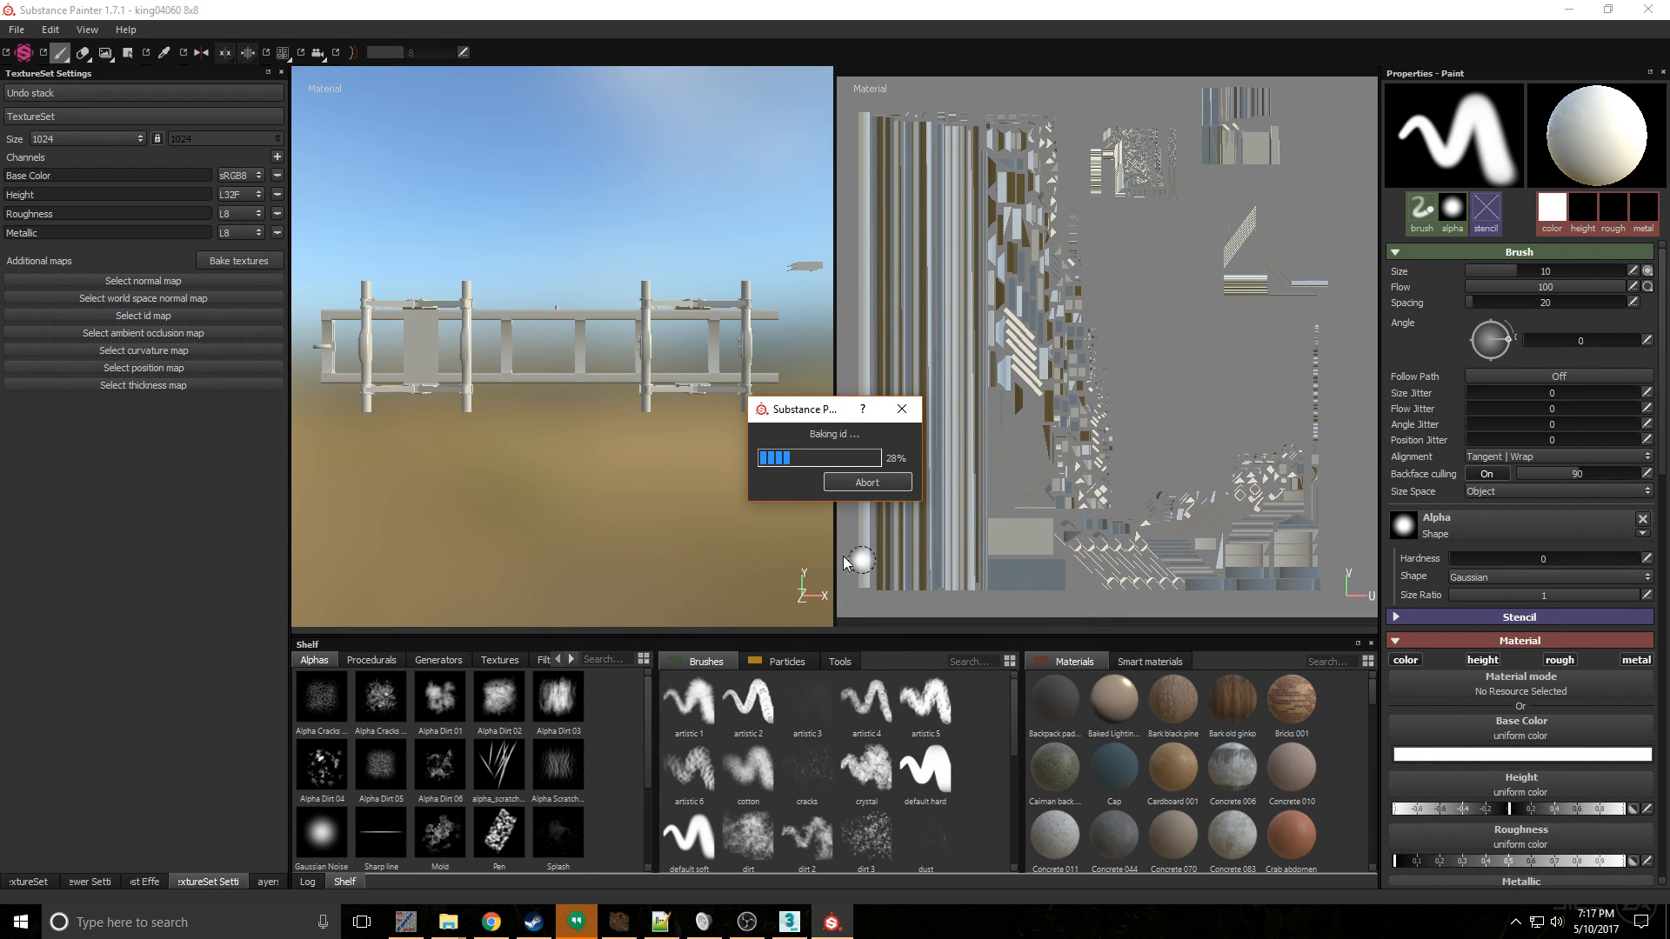
left_click(792, 923)
left_click(1013, 633)
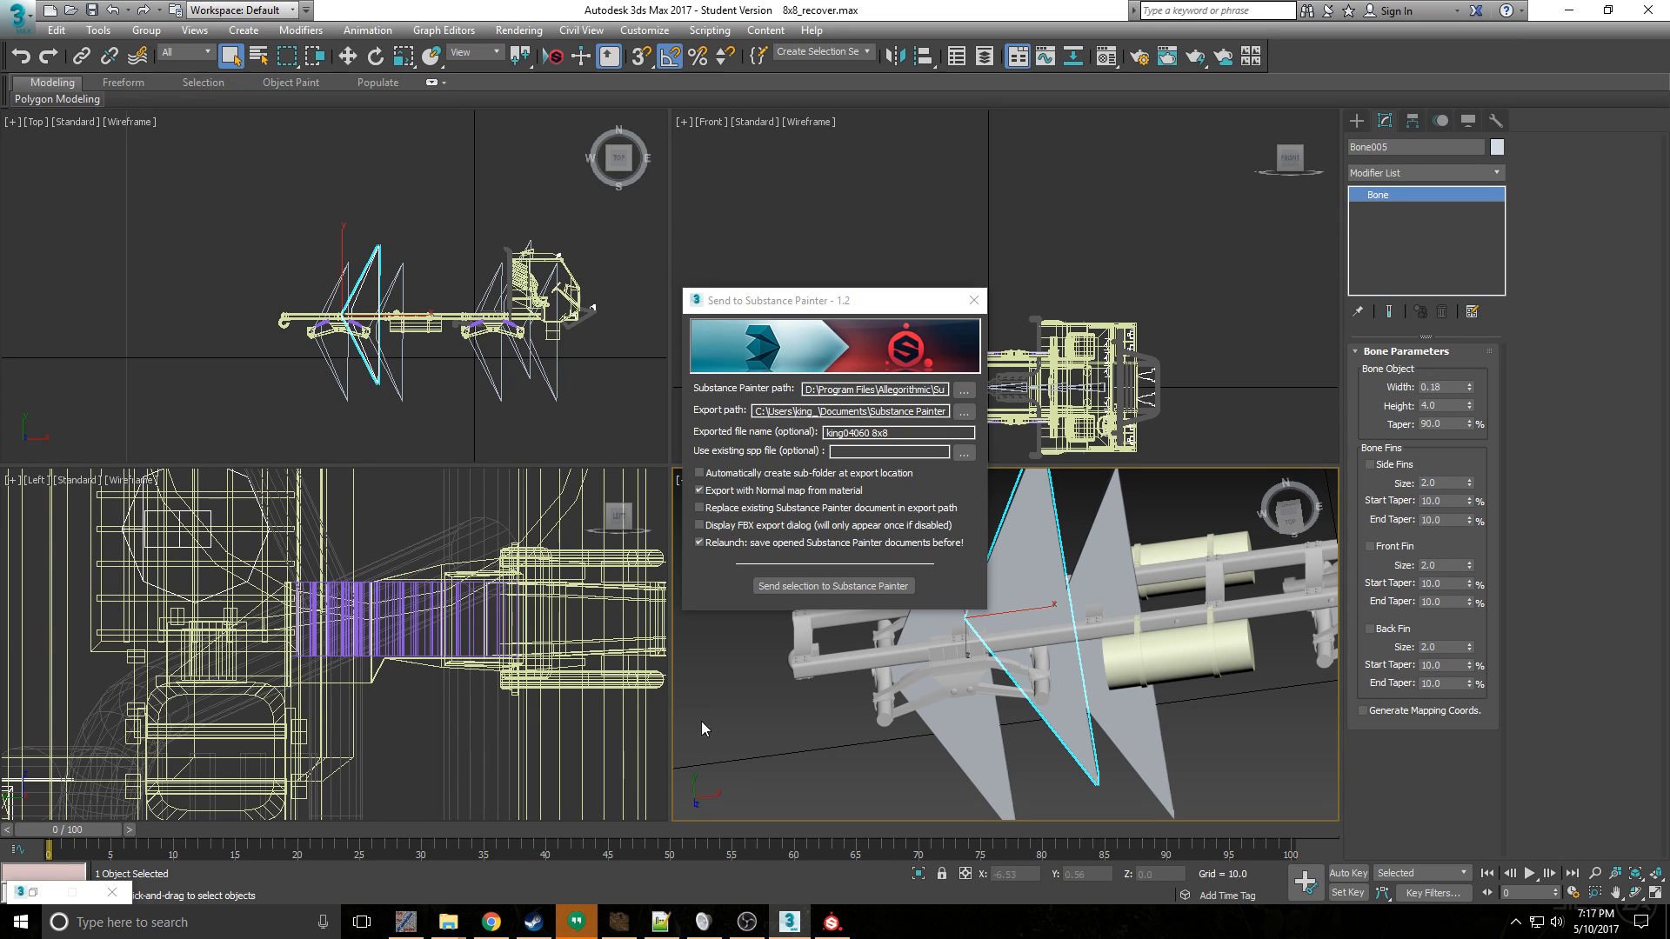
left_click(849, 929)
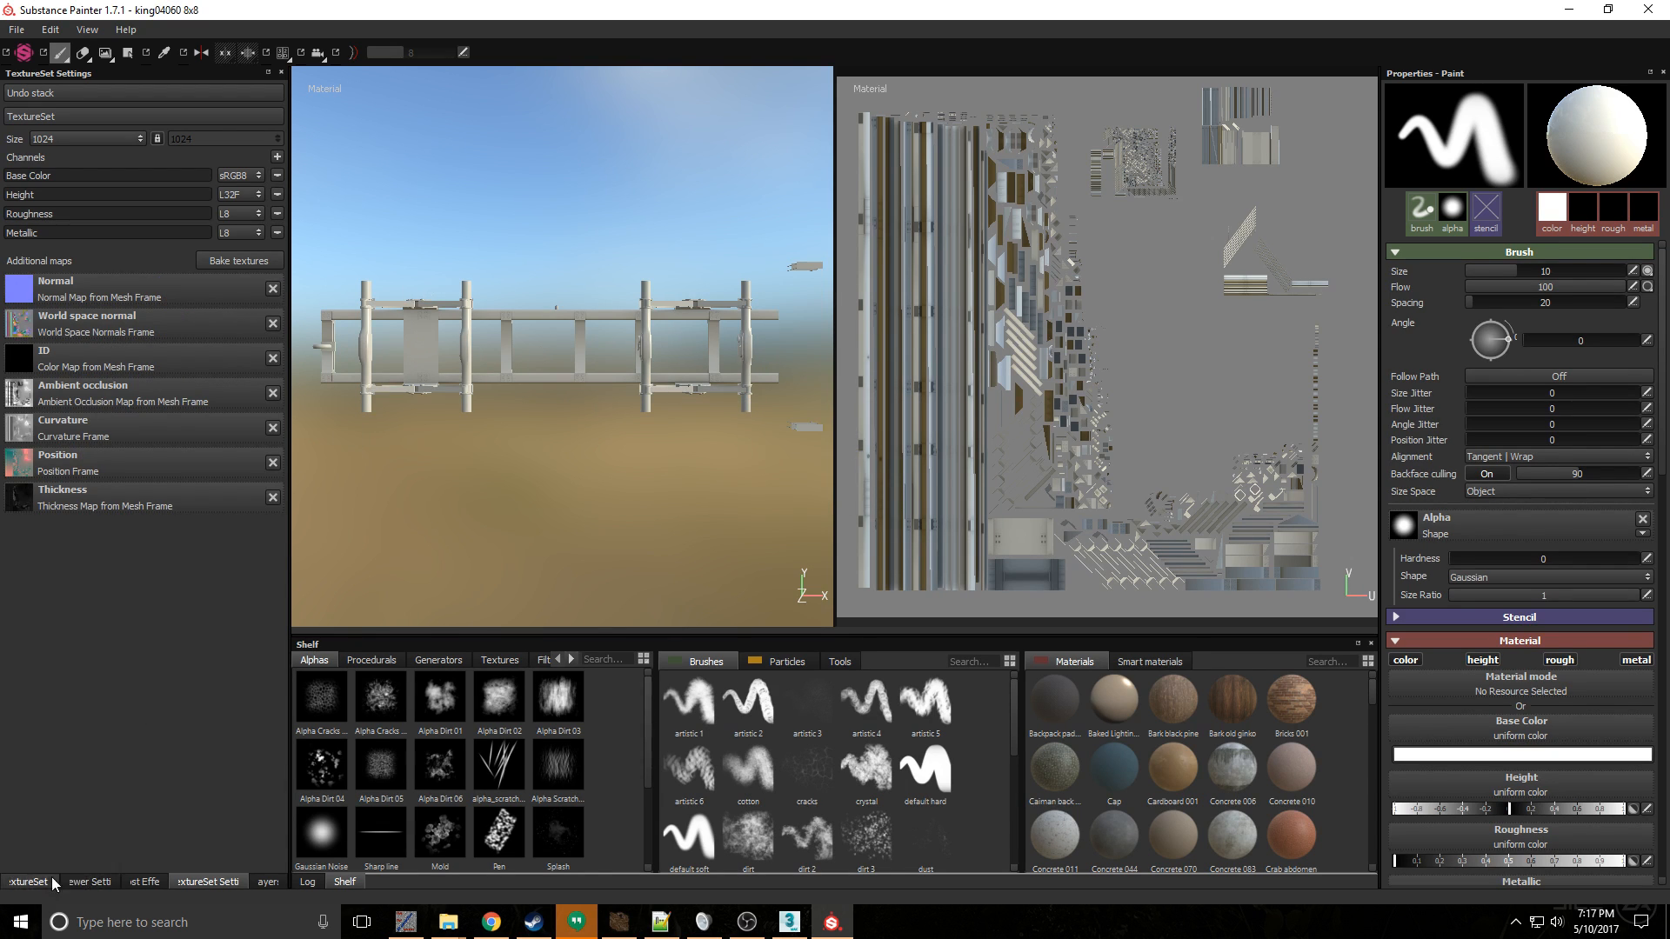
- Select the Susp texture set and bake all its additional maps at 2048x2048
left_click(26, 882)
left_click(142, 133)
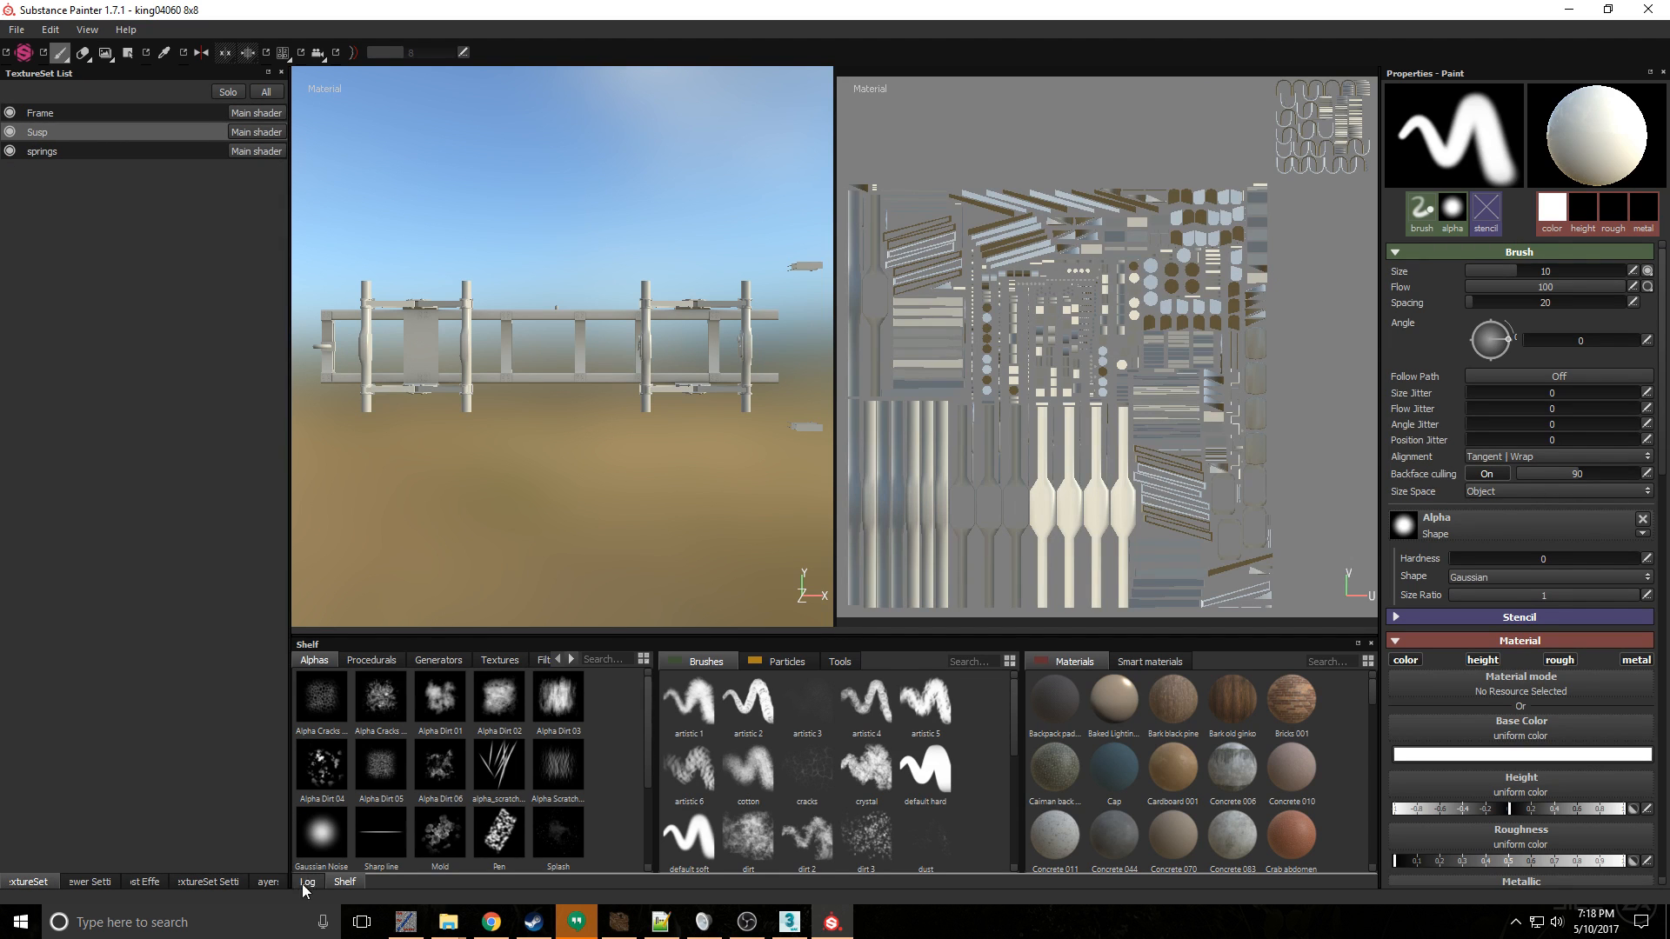
left_click(213, 882)
left_click(252, 261)
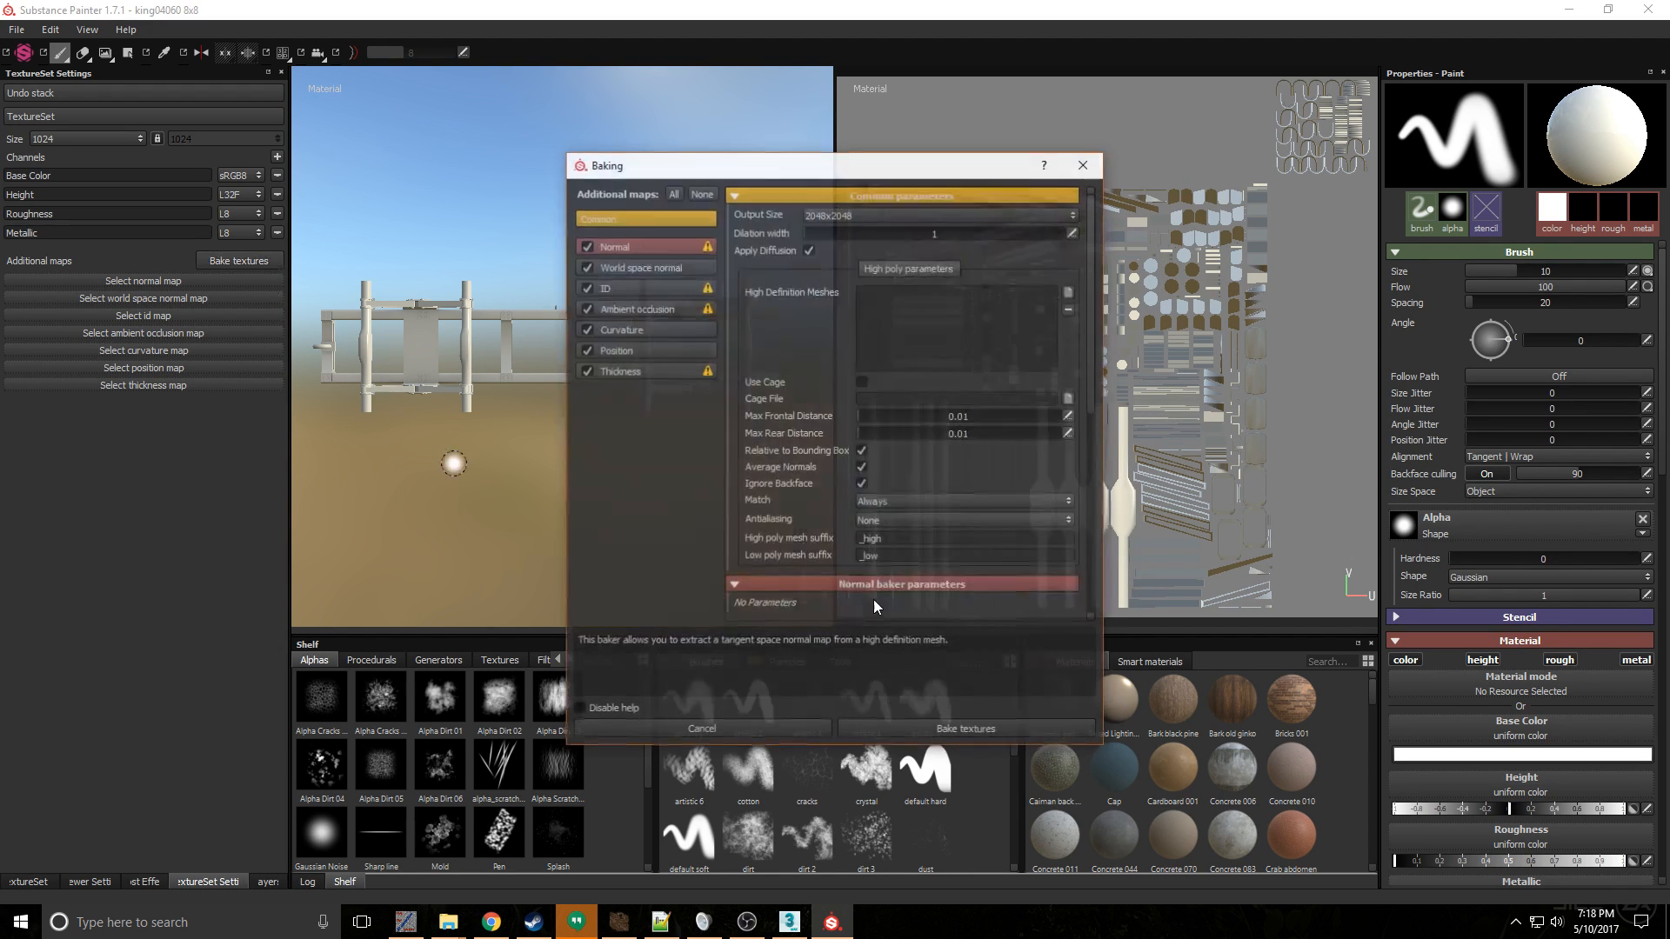
left_click(992, 725)
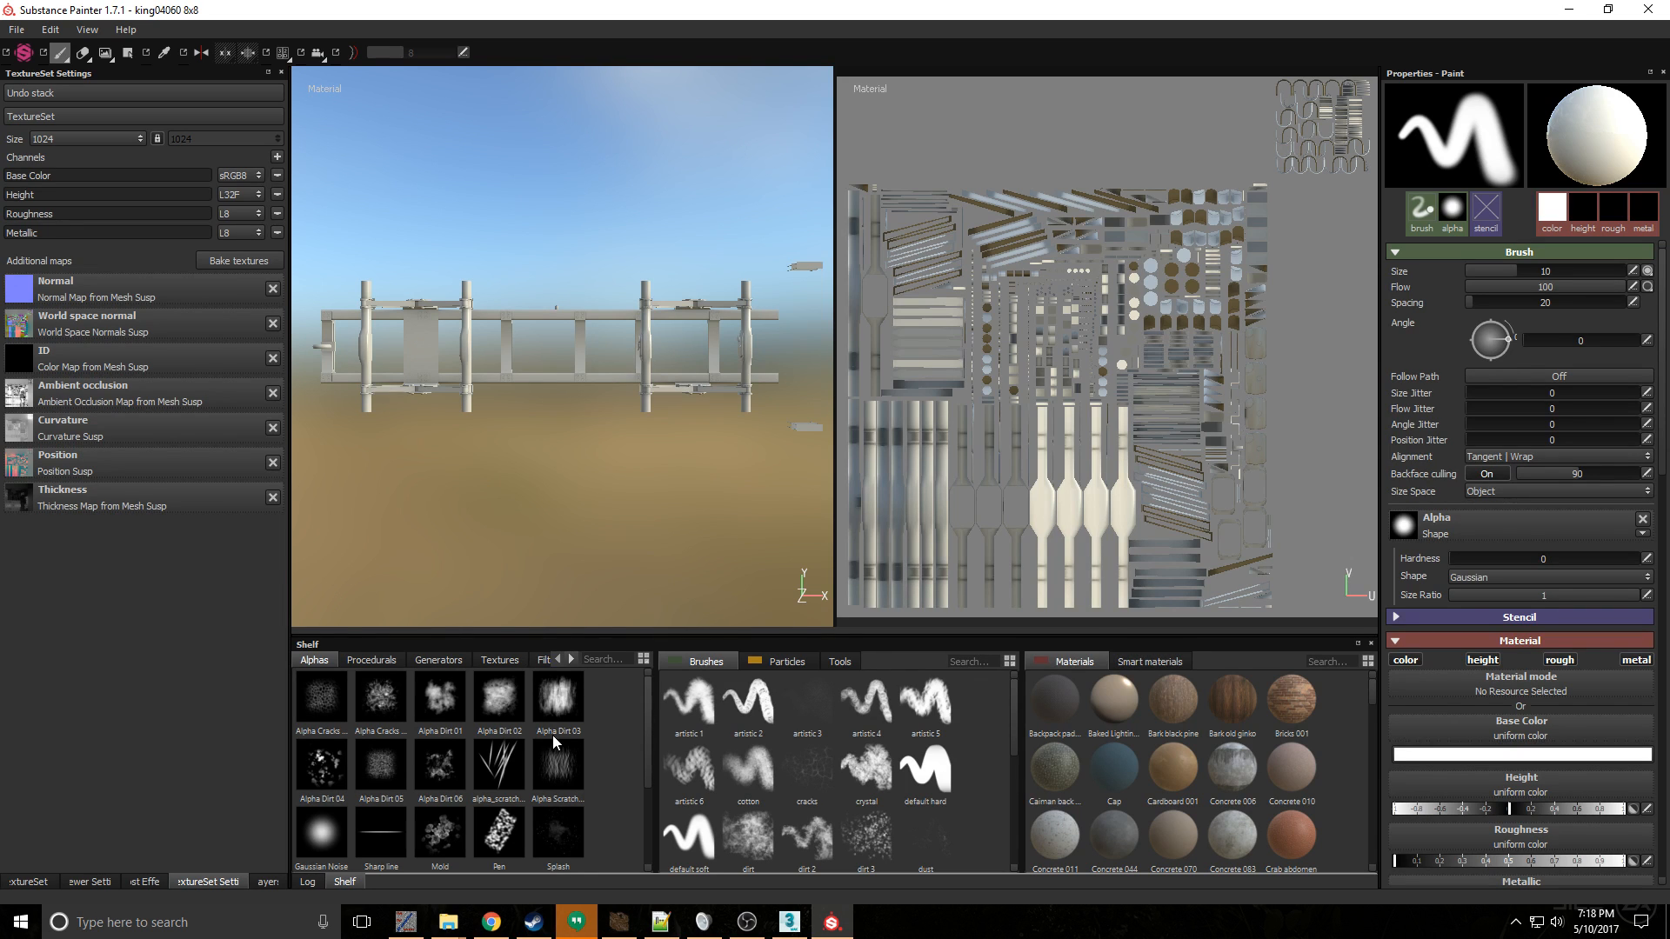
- Select the springs texture set, bake all its additional maps at 2048x2048 and close the bake progress window
mouse_move(552, 736)
left_click(35, 884)
left_click(138, 155)
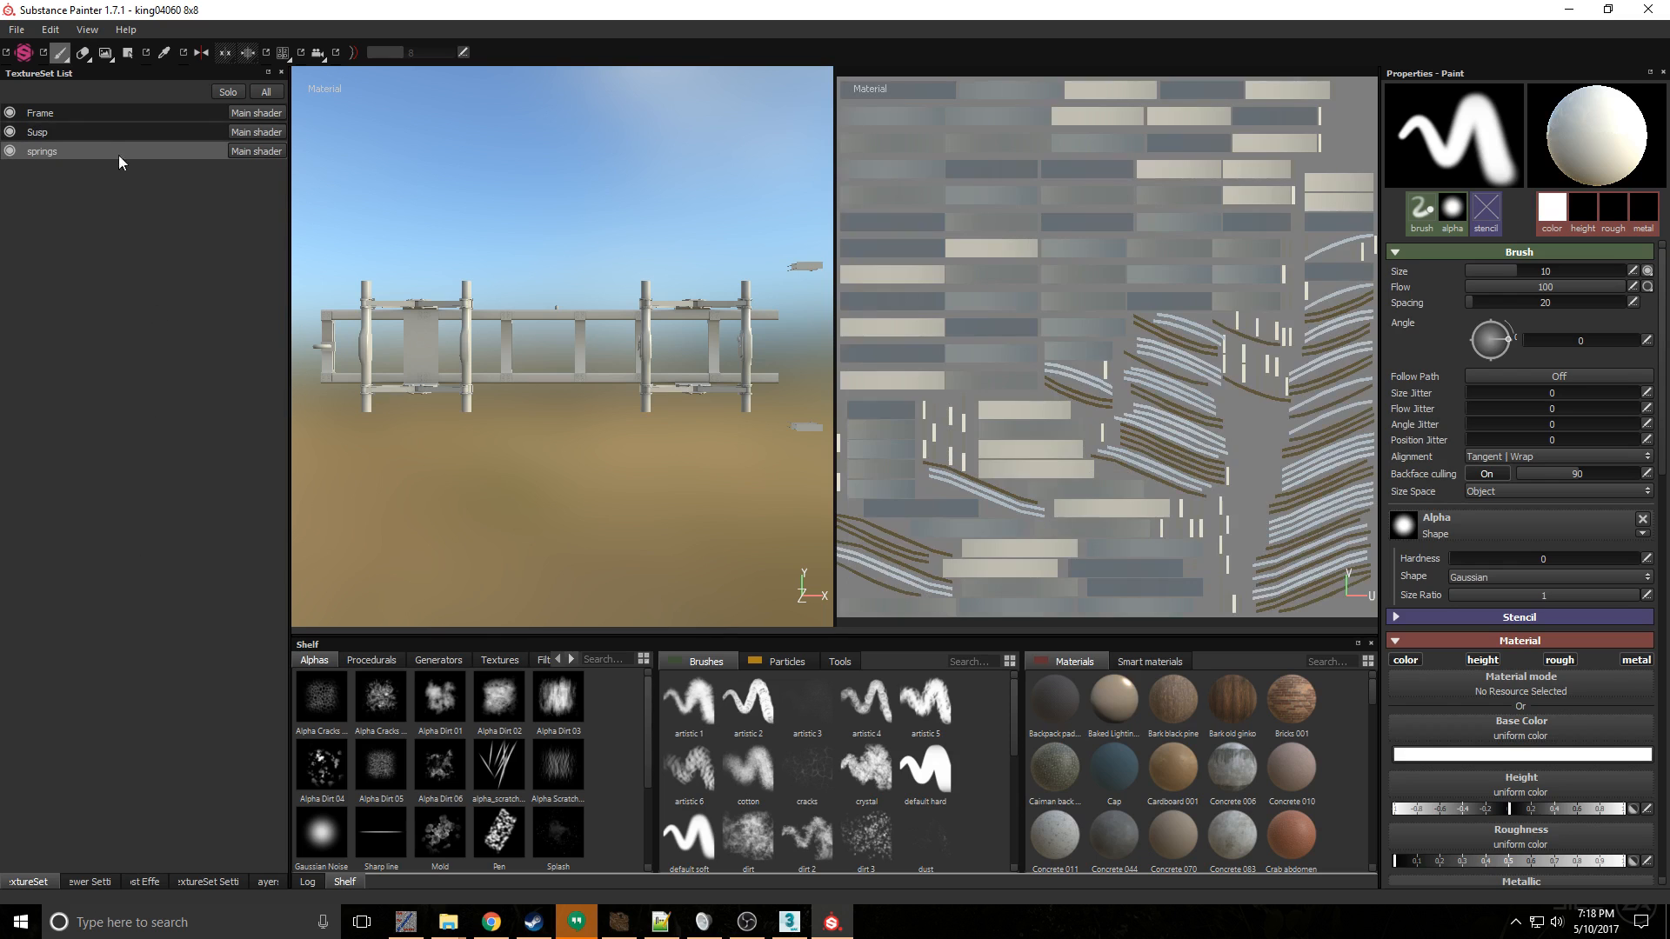
left_click(207, 882)
left_click(240, 261)
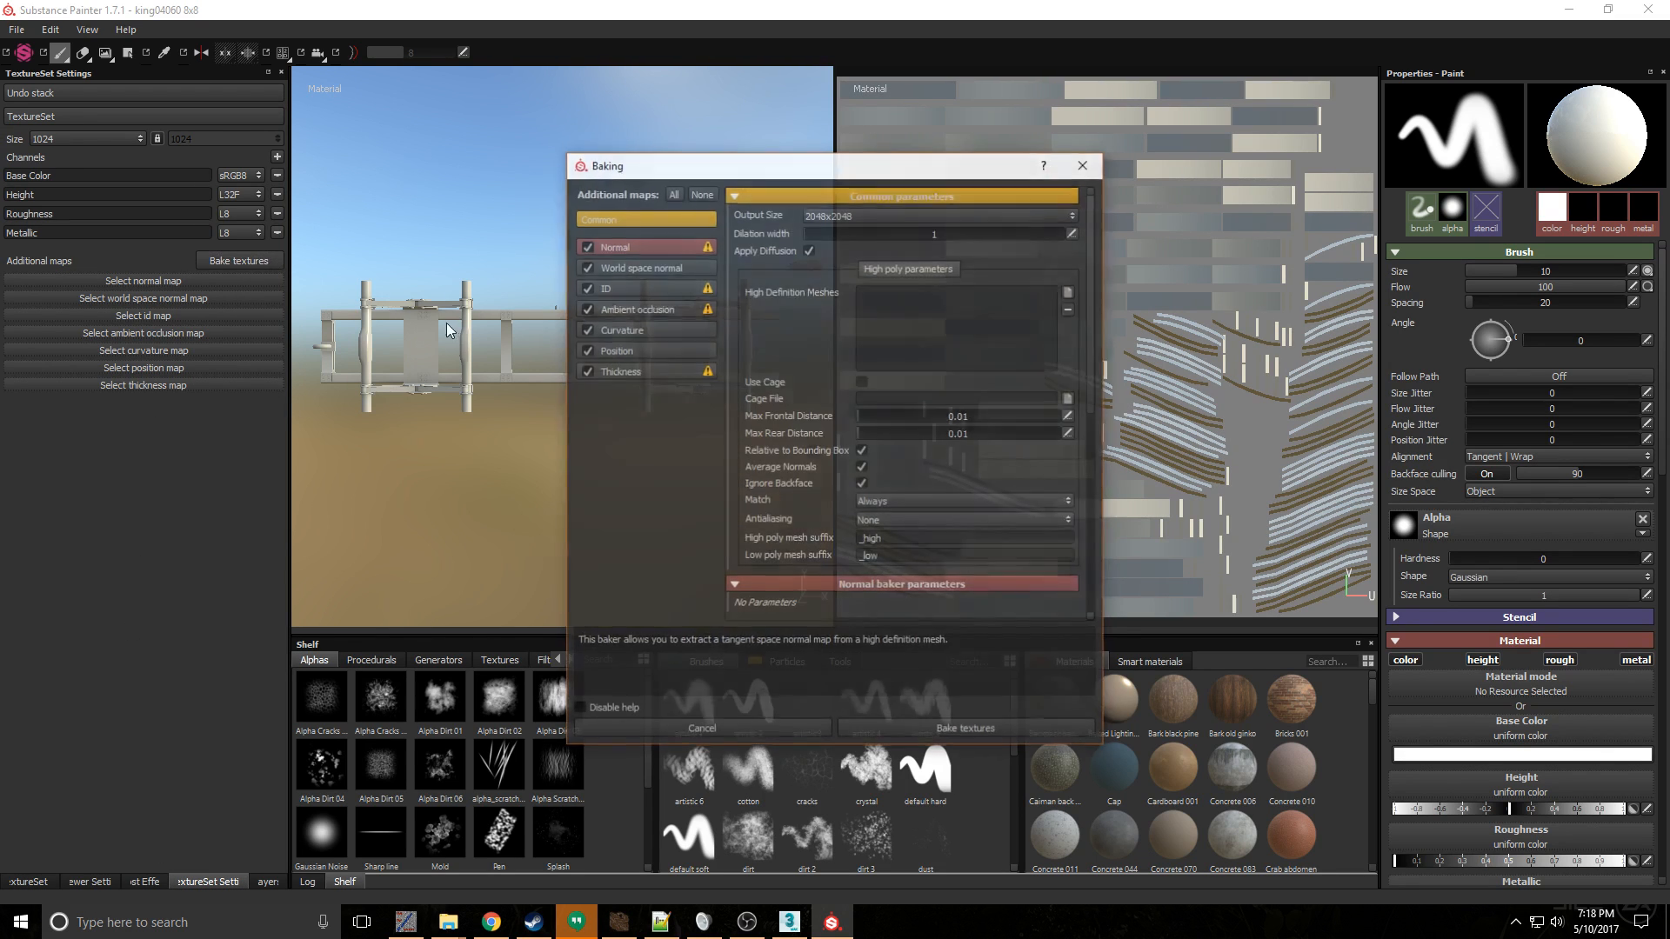
left_click(983, 729)
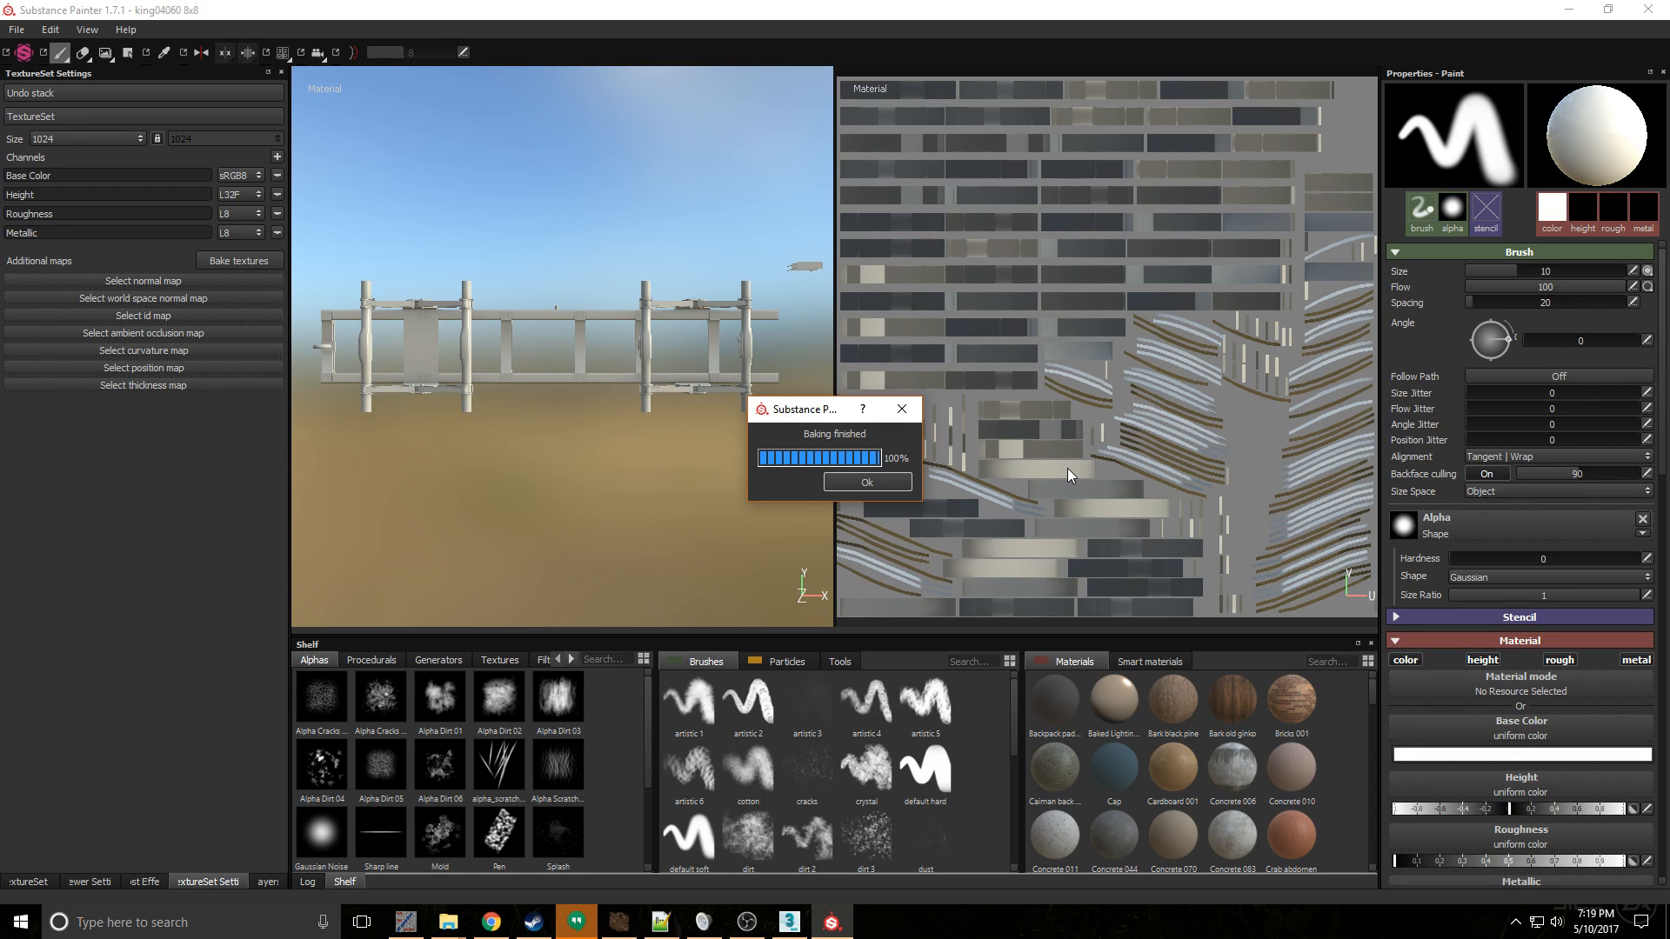
key("Return")
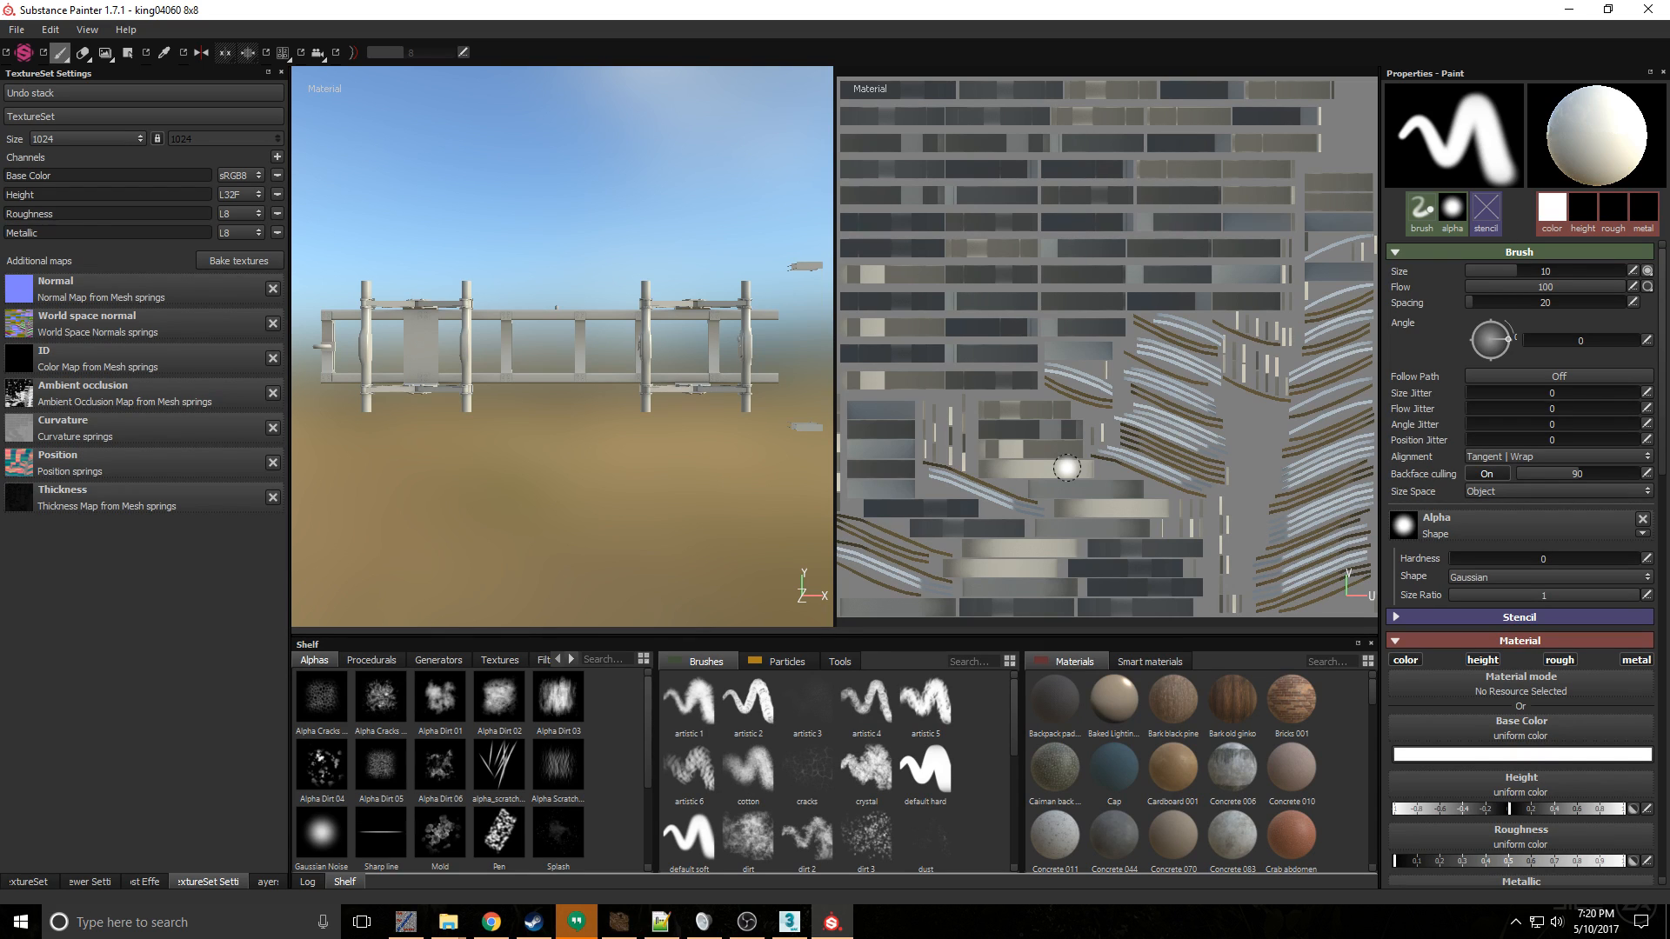
- Delete Layer 1 from the Frame texture set and add the Brute Base Frame smart material in its place
left_click(35, 880)
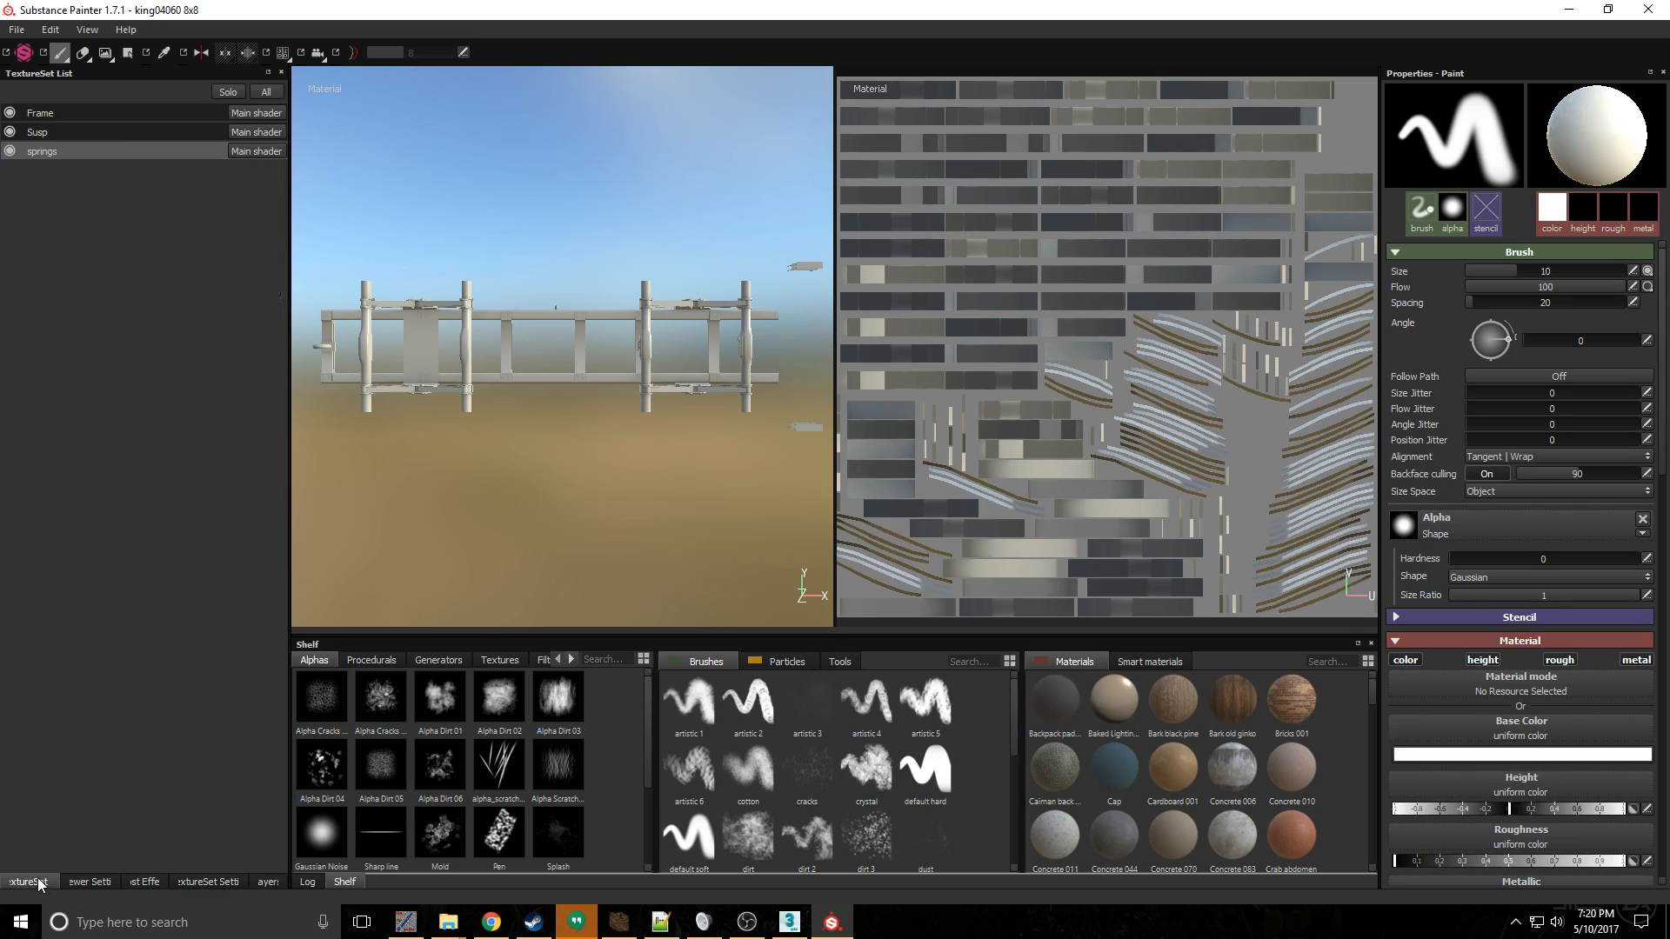
left_click(86, 117)
left_click(259, 880)
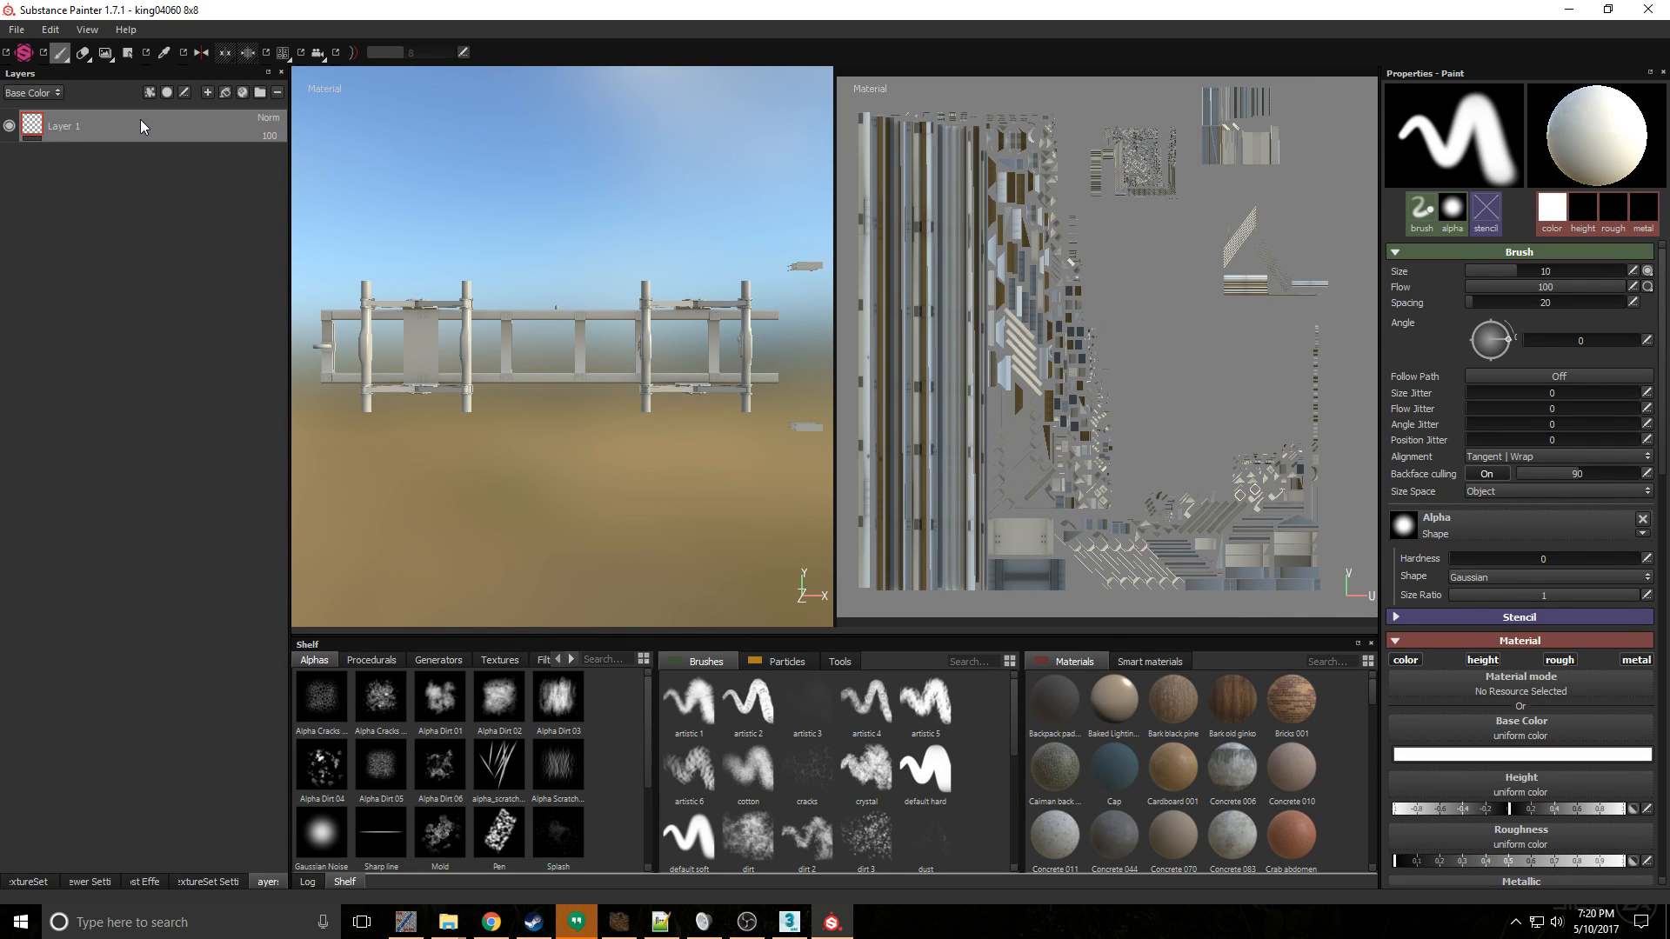
key("Delete")
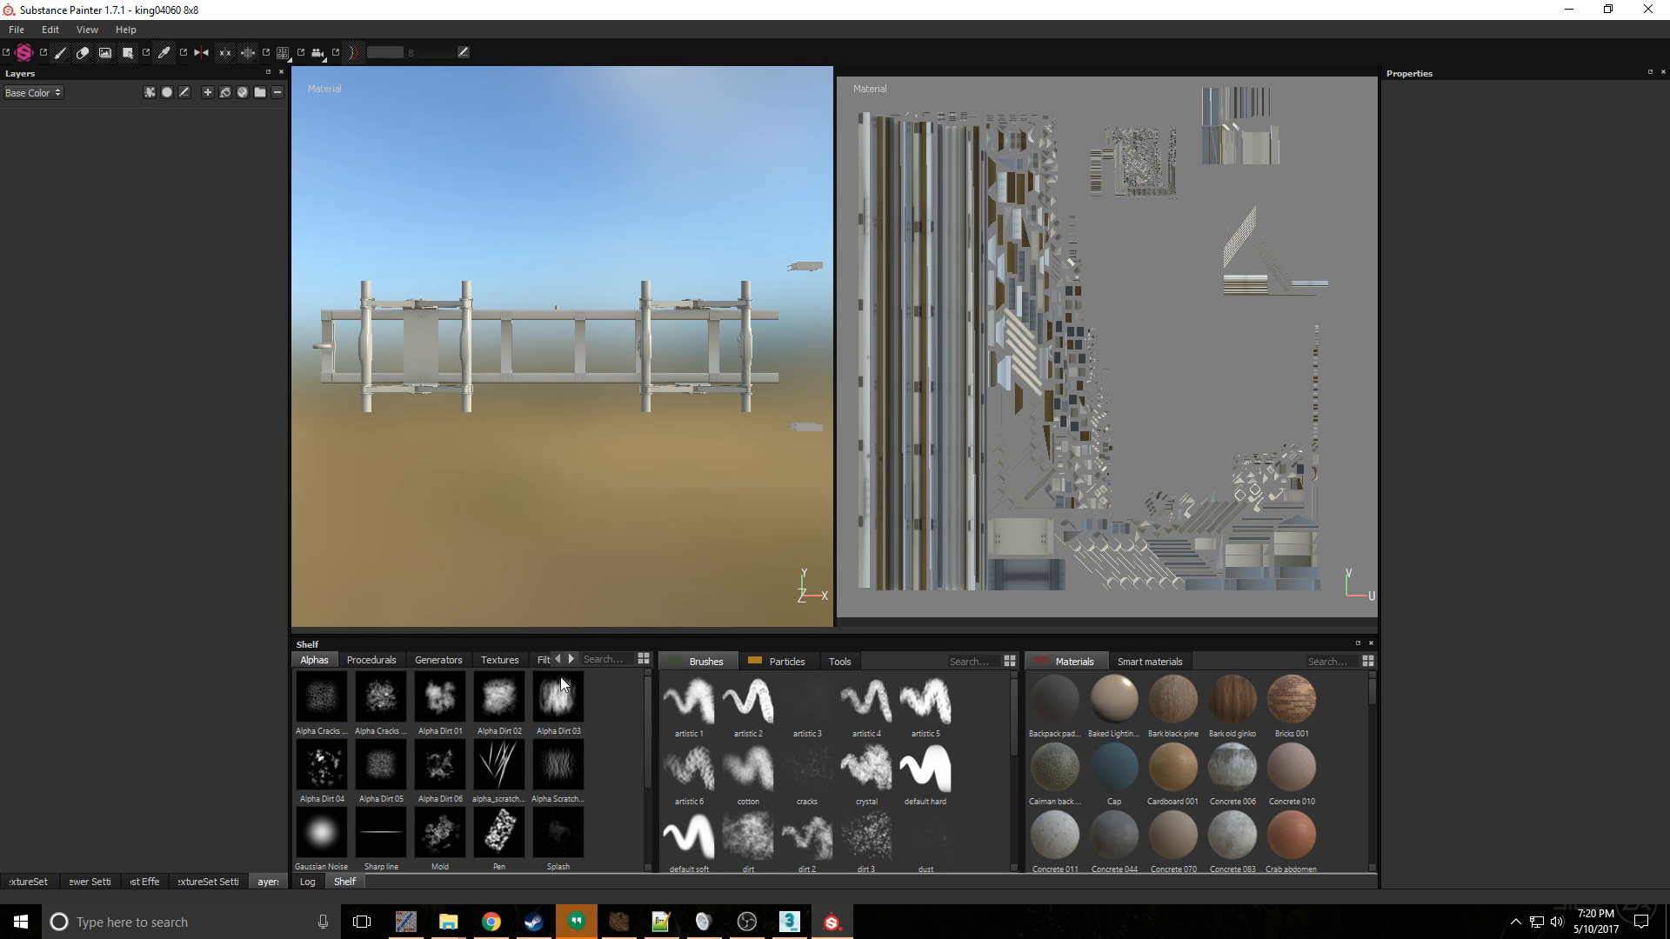
left_click(1152, 662)
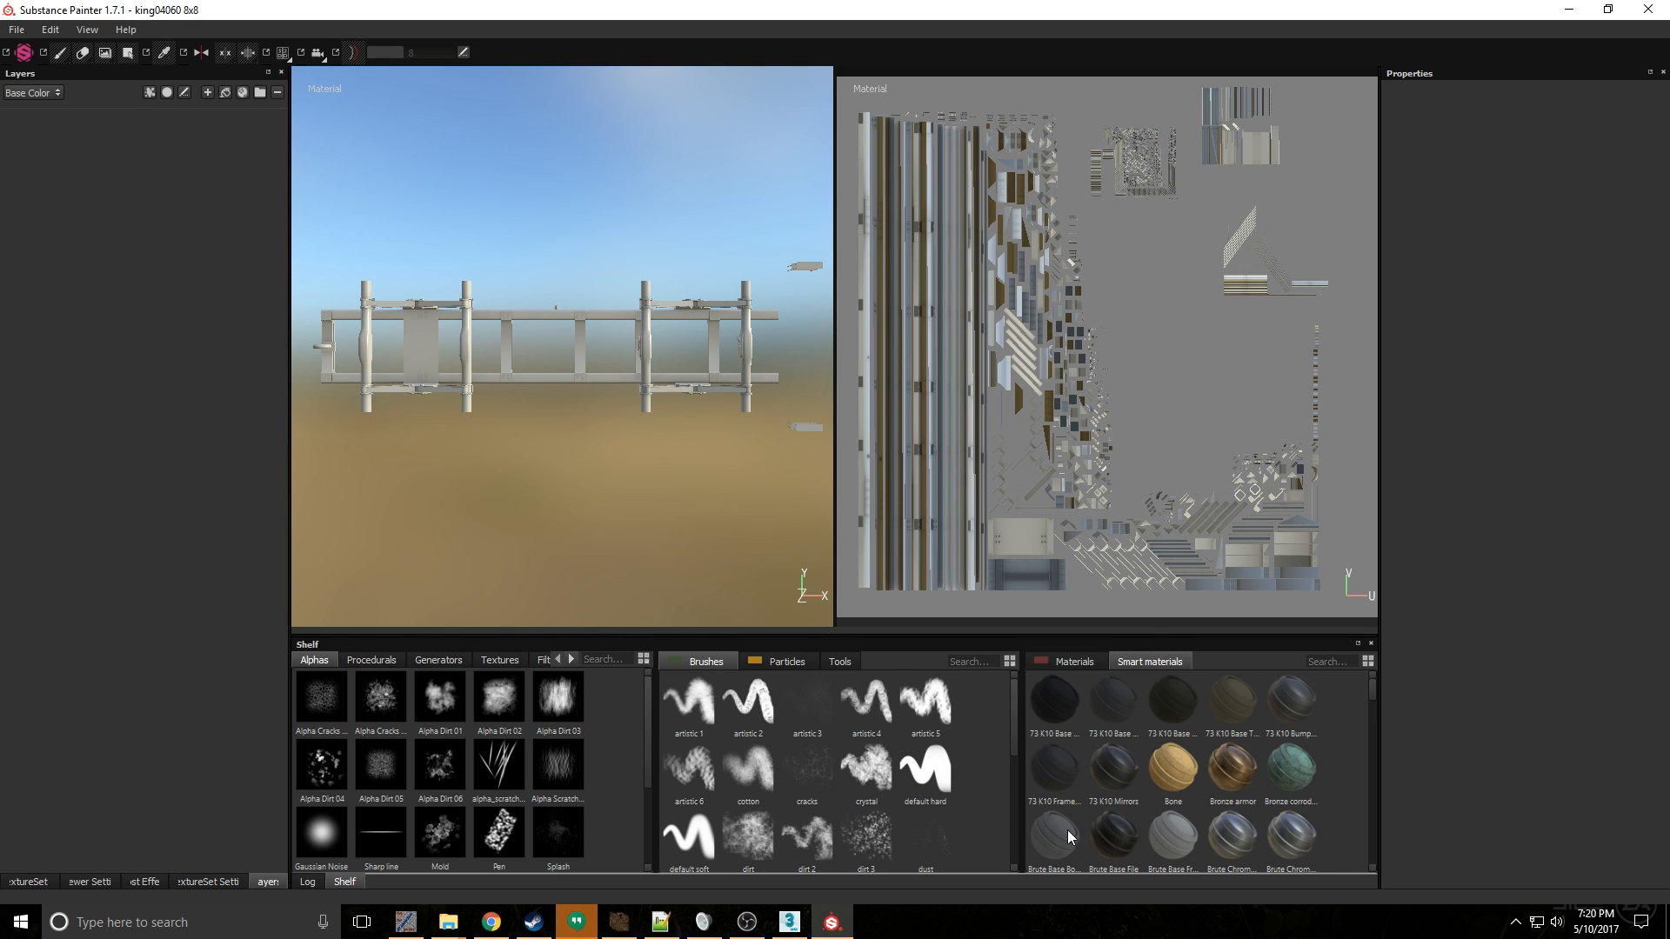
left_click_drag(1184, 840, 86, 144)
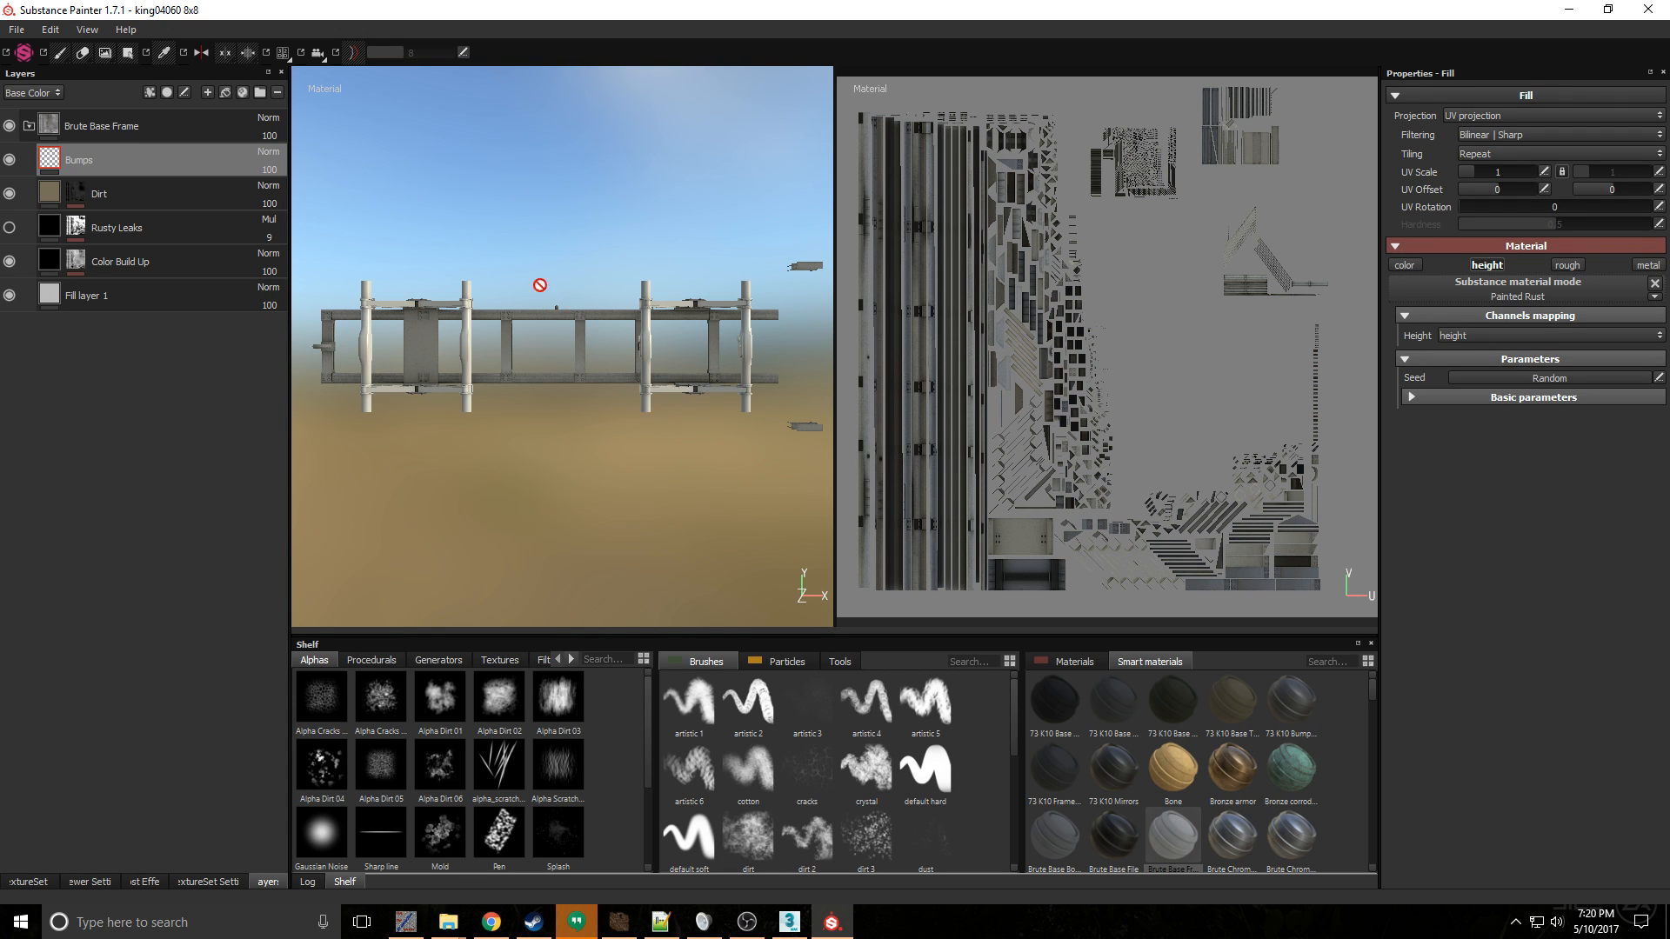
- Add the Brute Chrome_1 smart material above Brute Base Frame and give it a black mask
left_click_drag(540, 284, 608, 421, "alt")
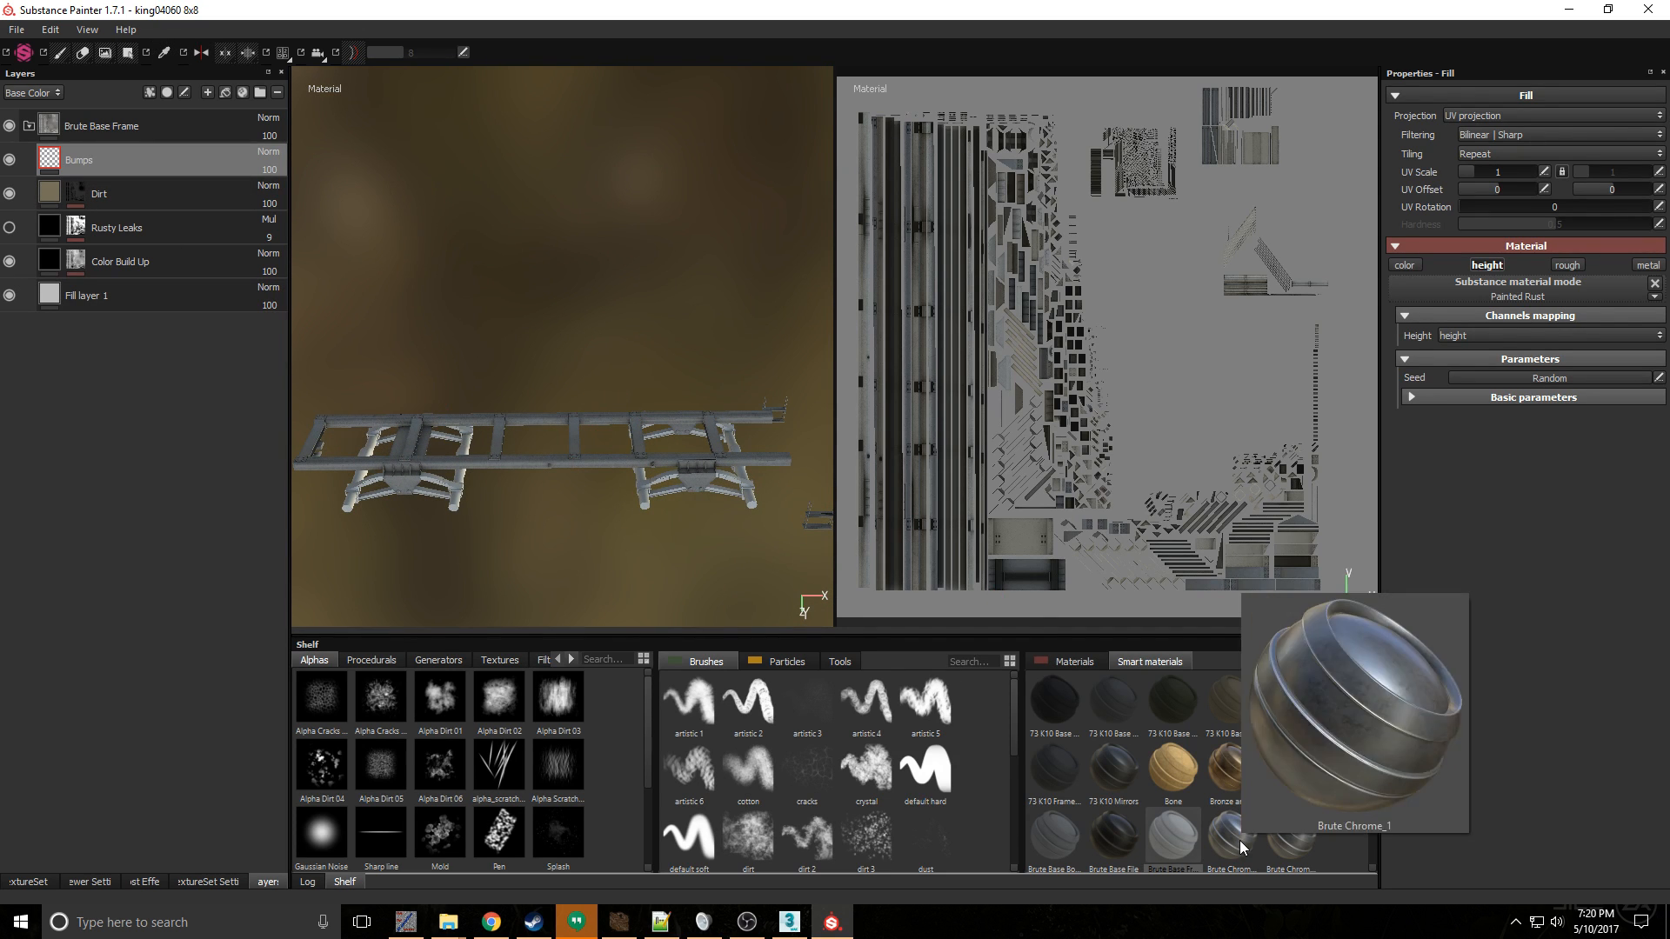
left_click_drag(1241, 848, 160, 112)
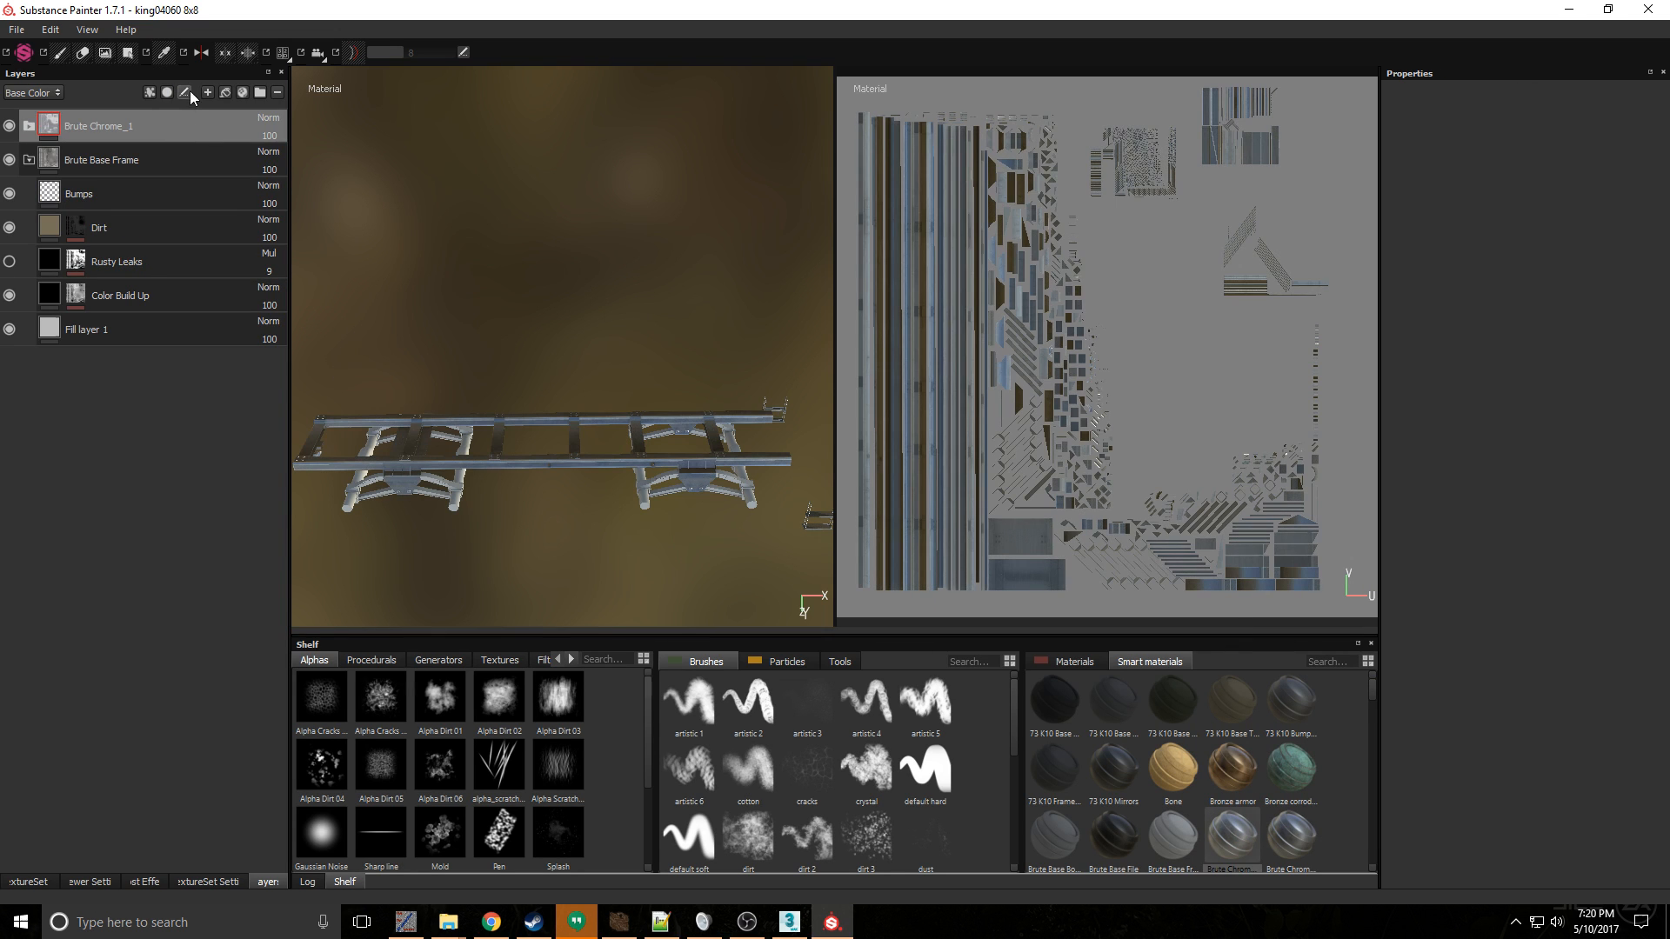
right_click(139, 125)
left_click(205, 144)
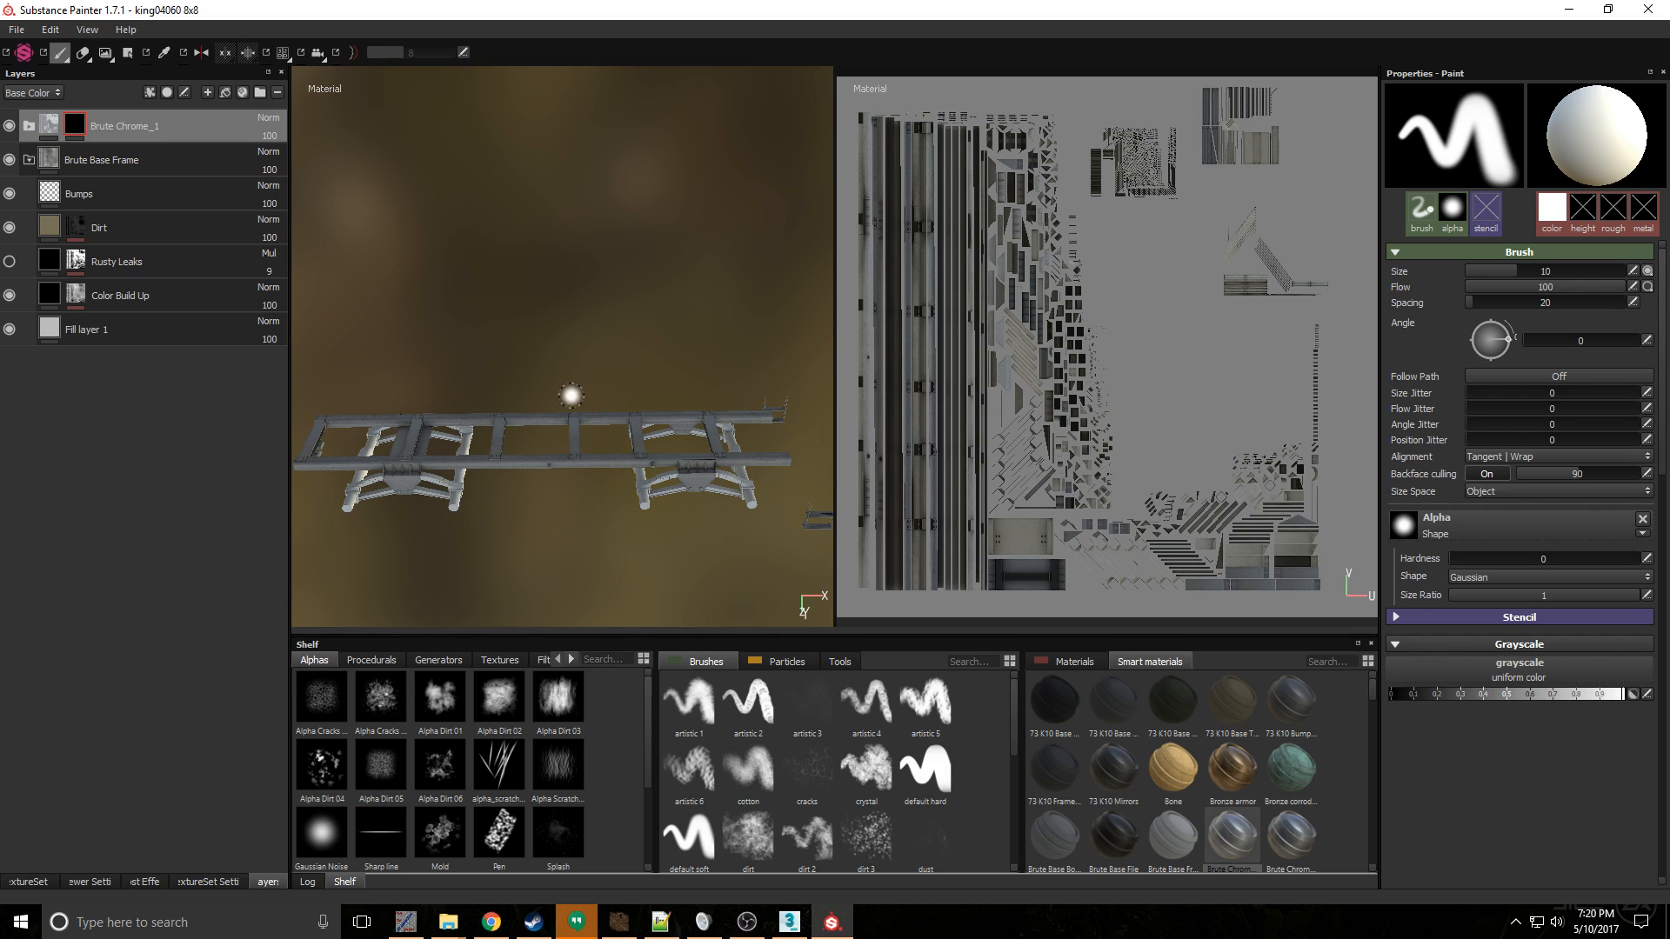
- Reveal Brute Chrome_1 on the side steps by filling their UV faces in the mask with Polygon Fill
middle_click_drag(781, 422, 508, 335, "alt")
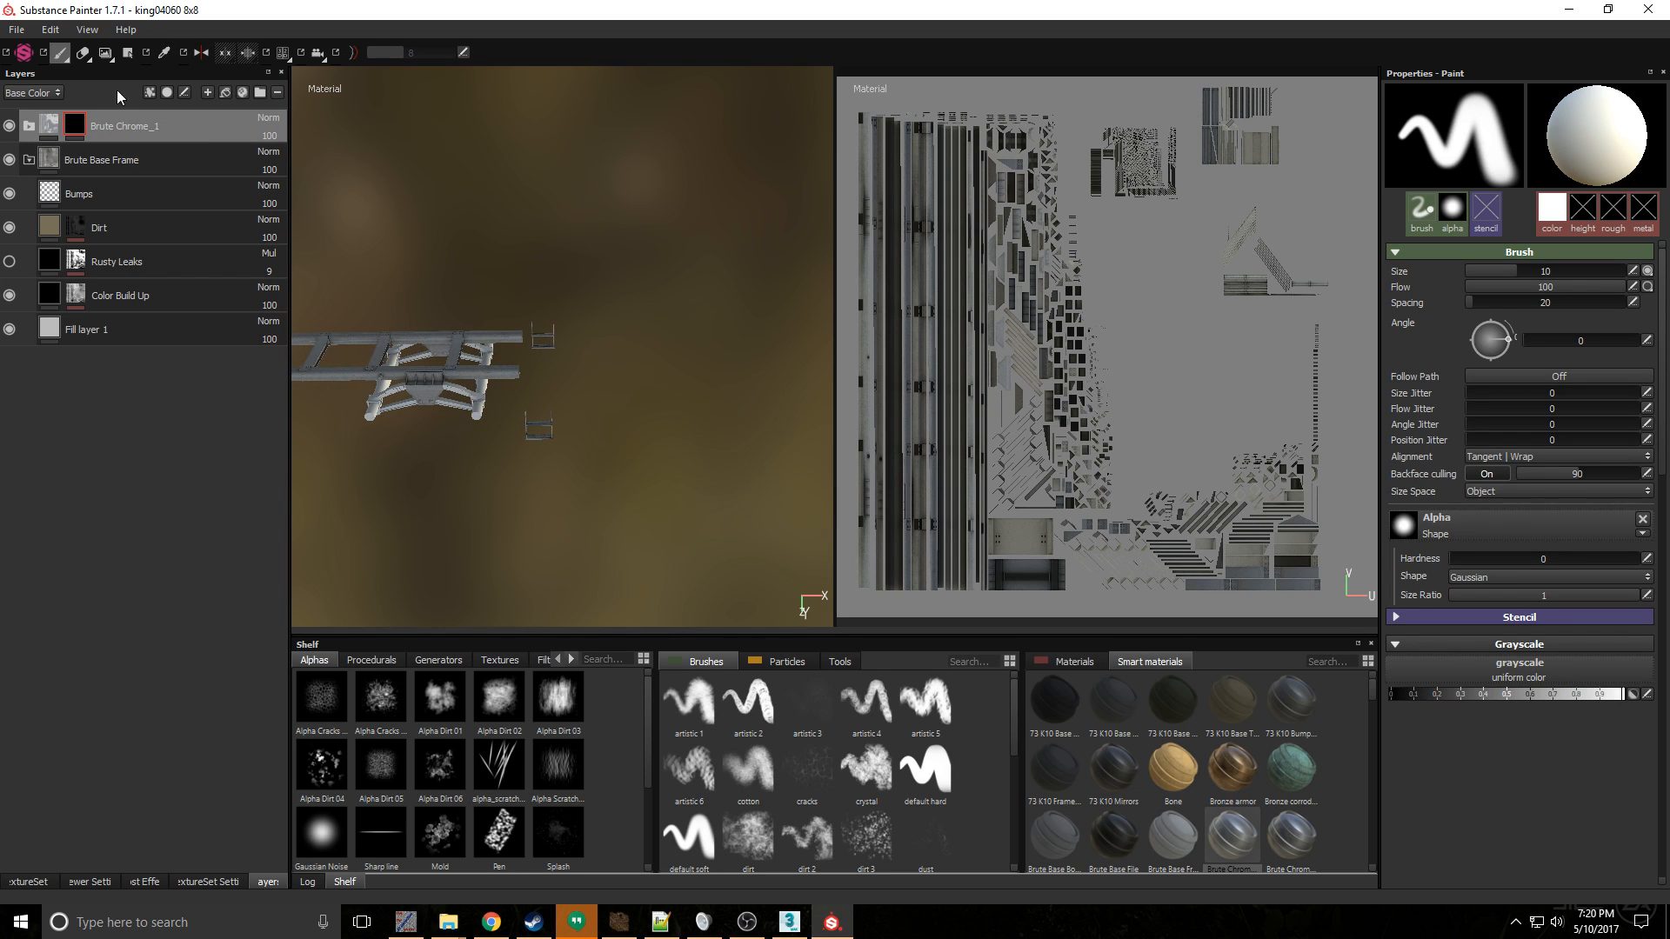
left_click(128, 53)
scroll(1298, 267, "up", 2)
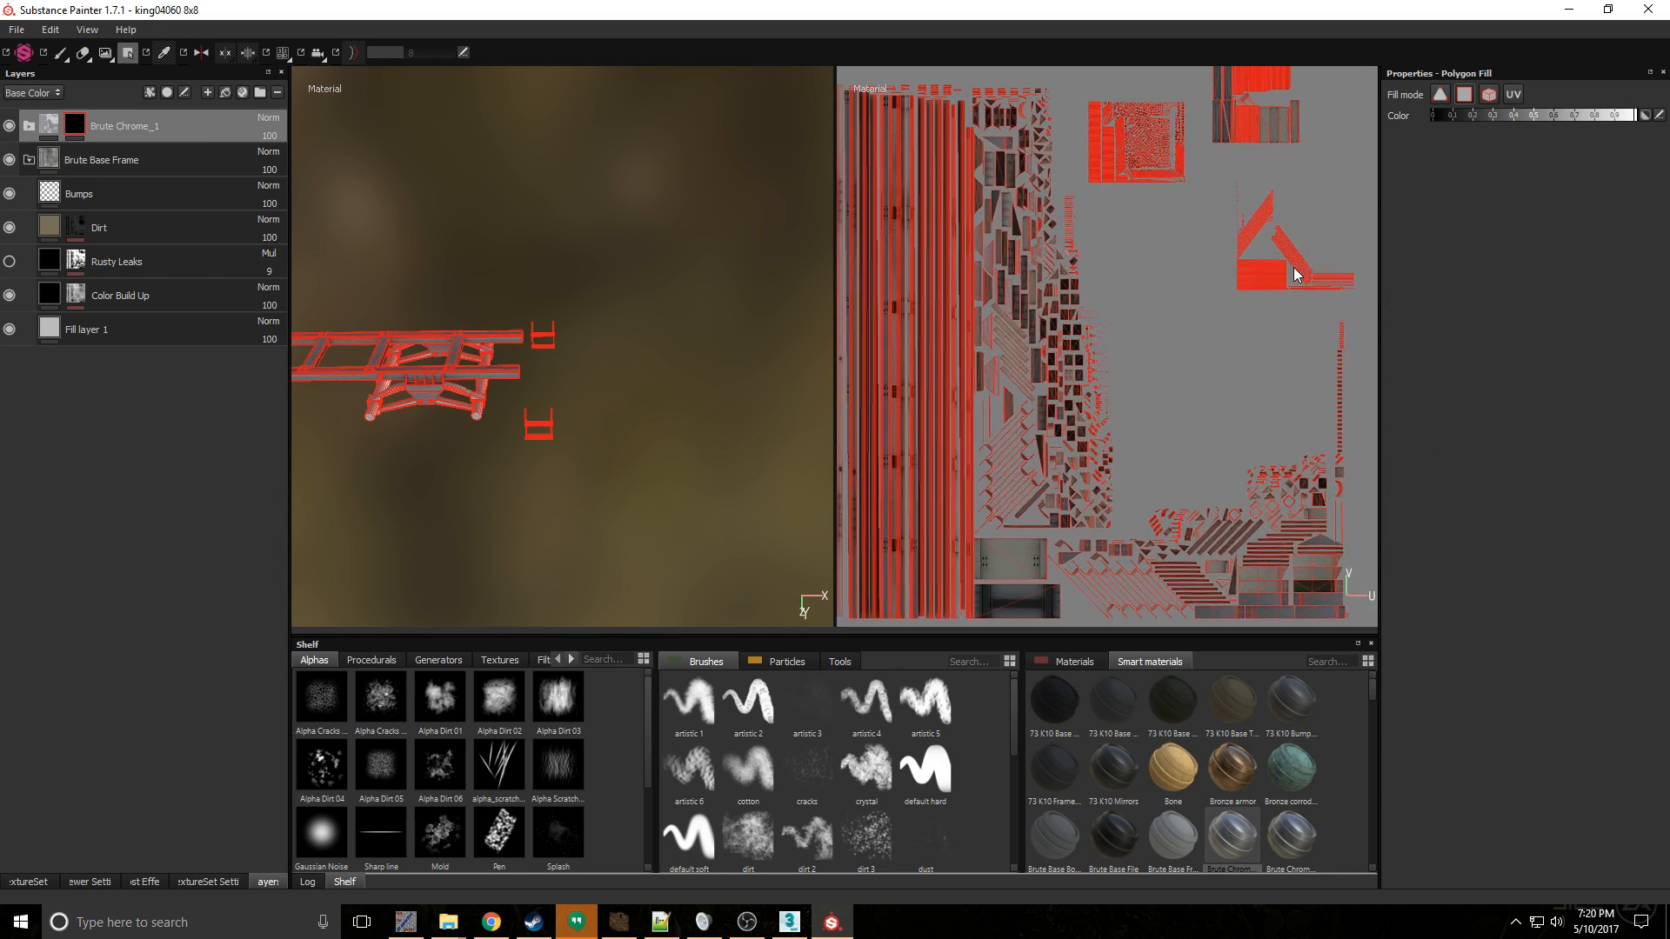
middle_click_drag(1281, 268, 1141, 319, "alt")
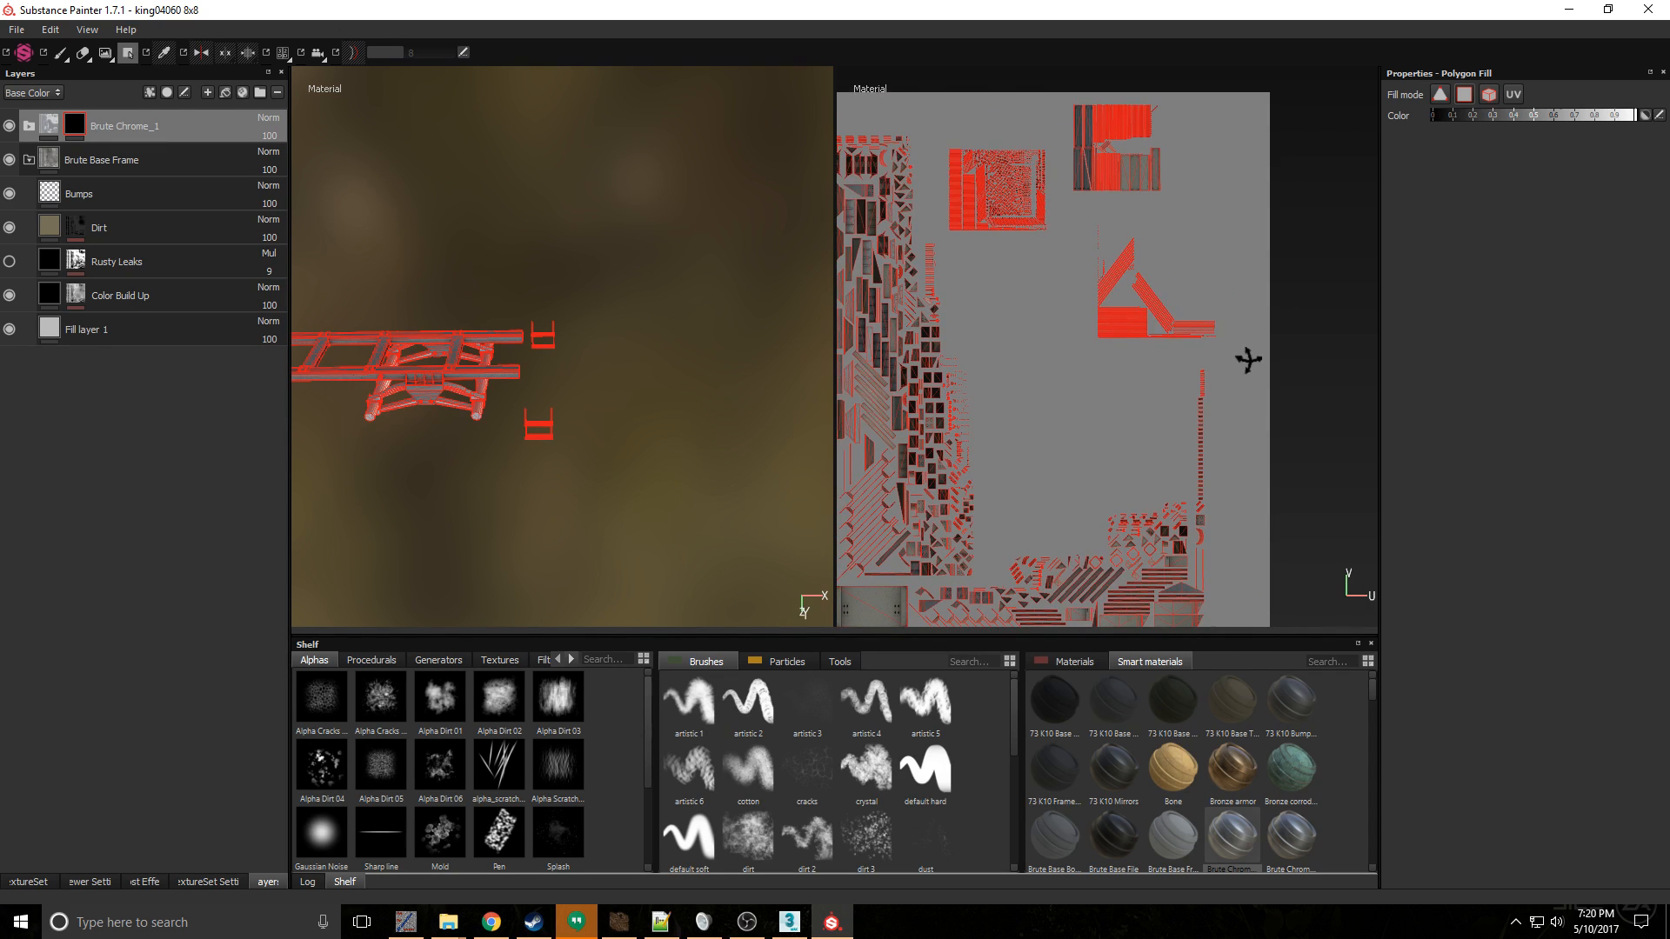
mouse_move(1249, 361)
left_mouse_down("alt")
mouse_move(1046, 263)
mouse_move(1051, 233)
mouse_move(1072, 210)
mouse_move(1241, 348)
left_mouse_up("alt")
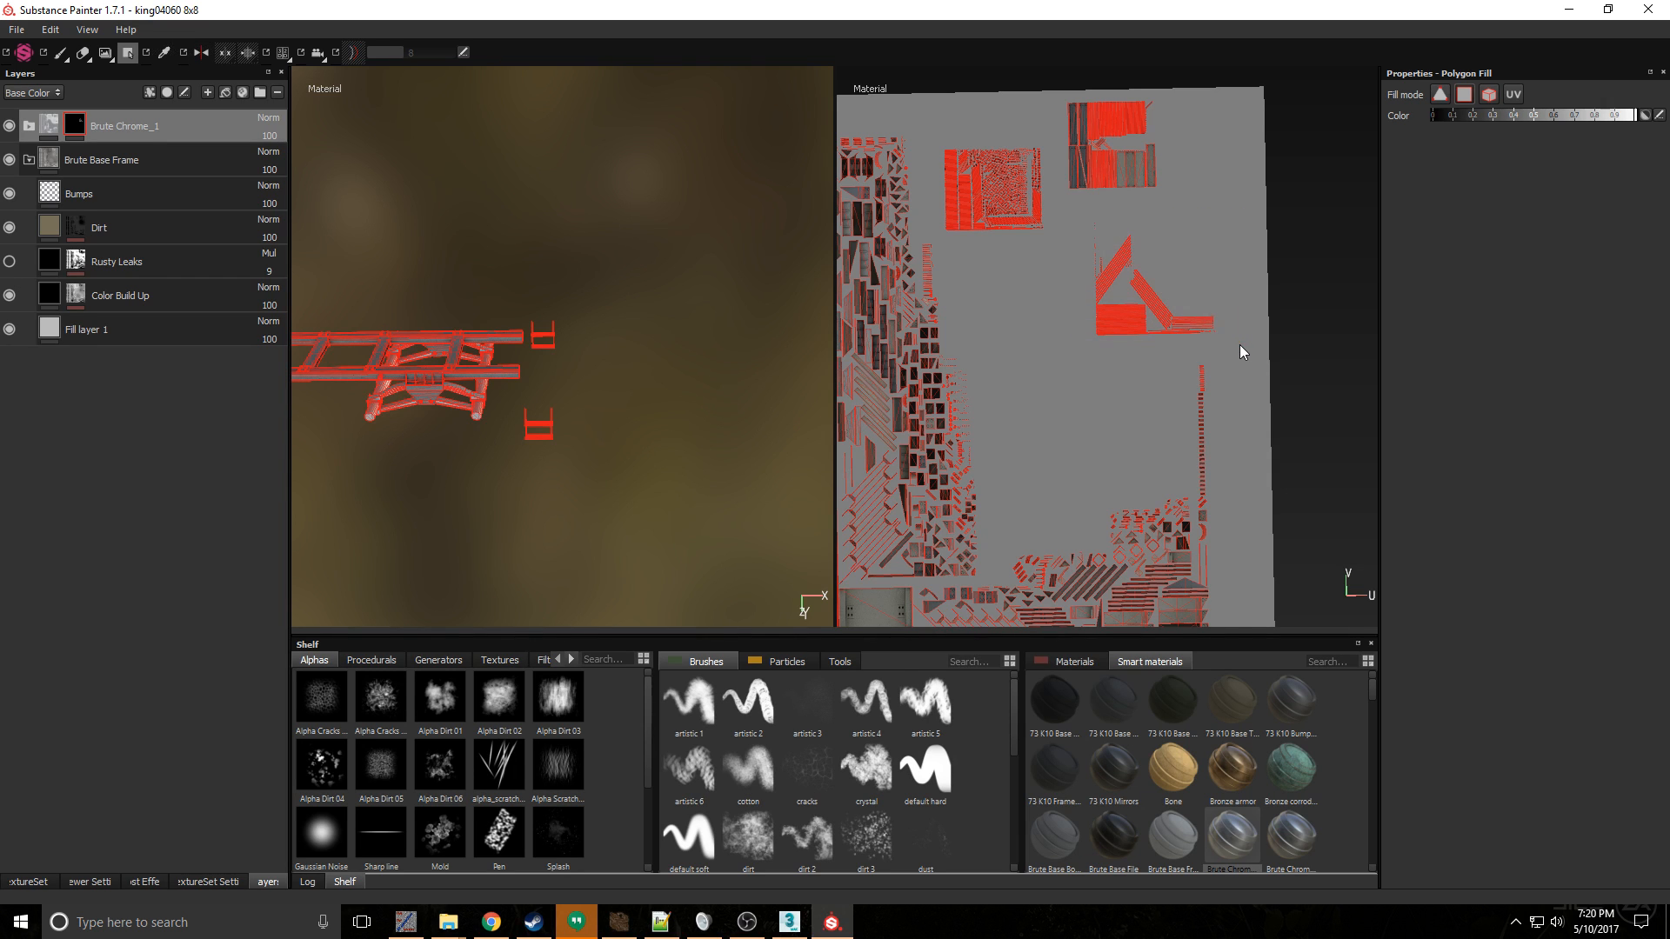
middle_click_drag(1240, 344, 1223, 346)
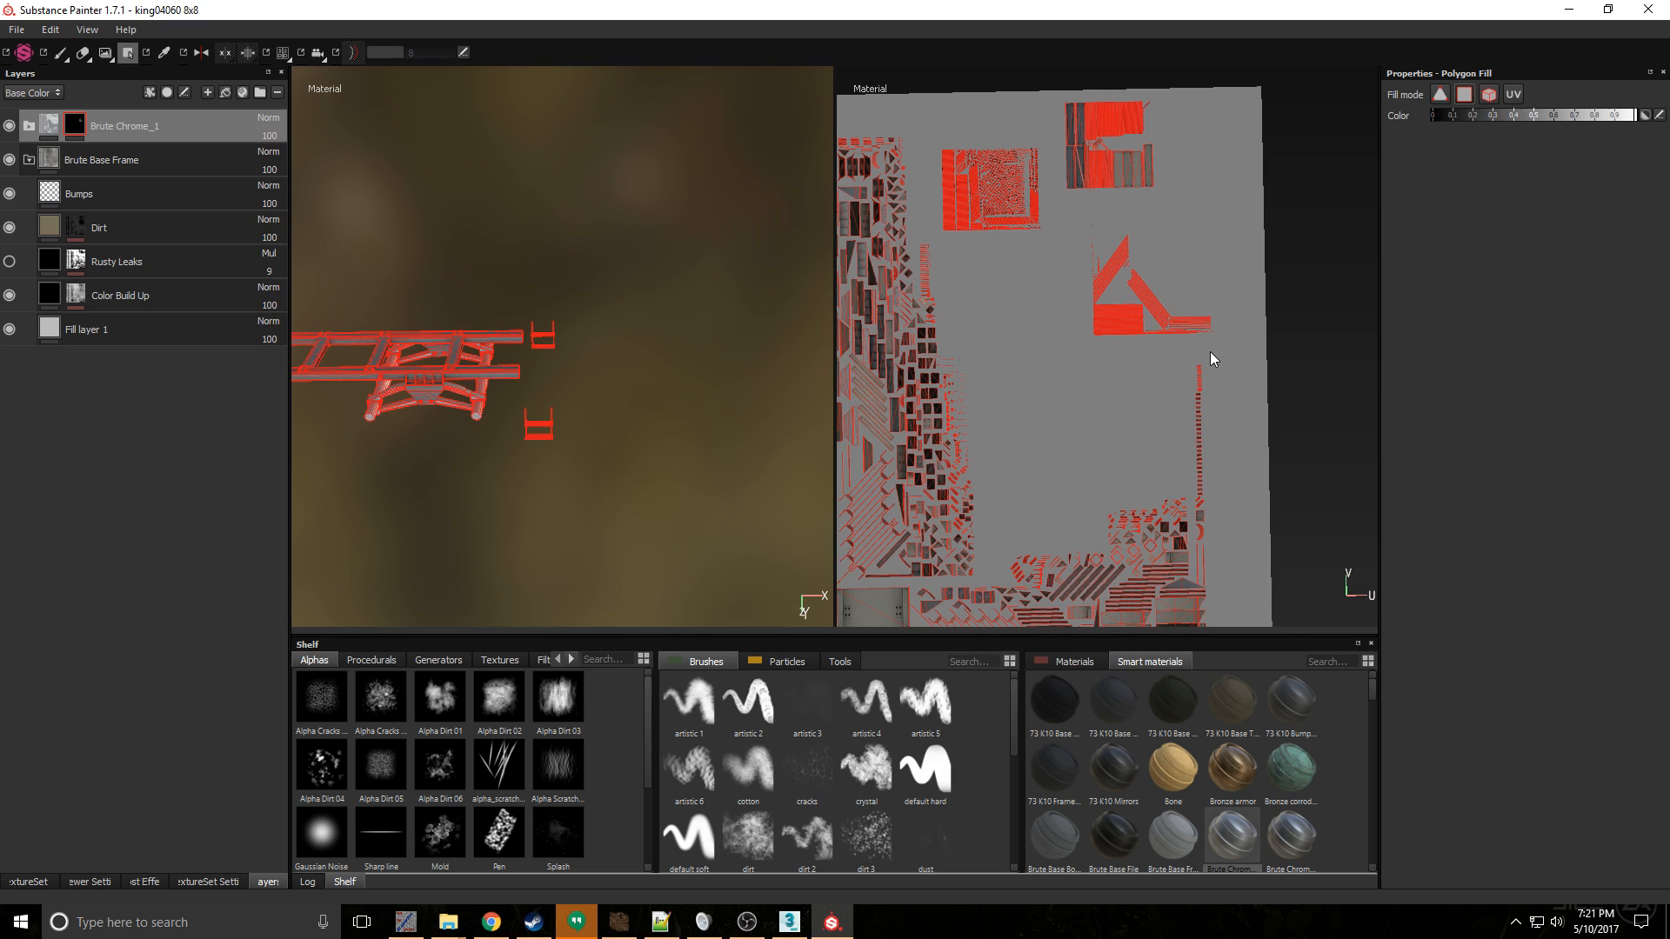
left_click_drag(1209, 351, 1200, 354, "alt")
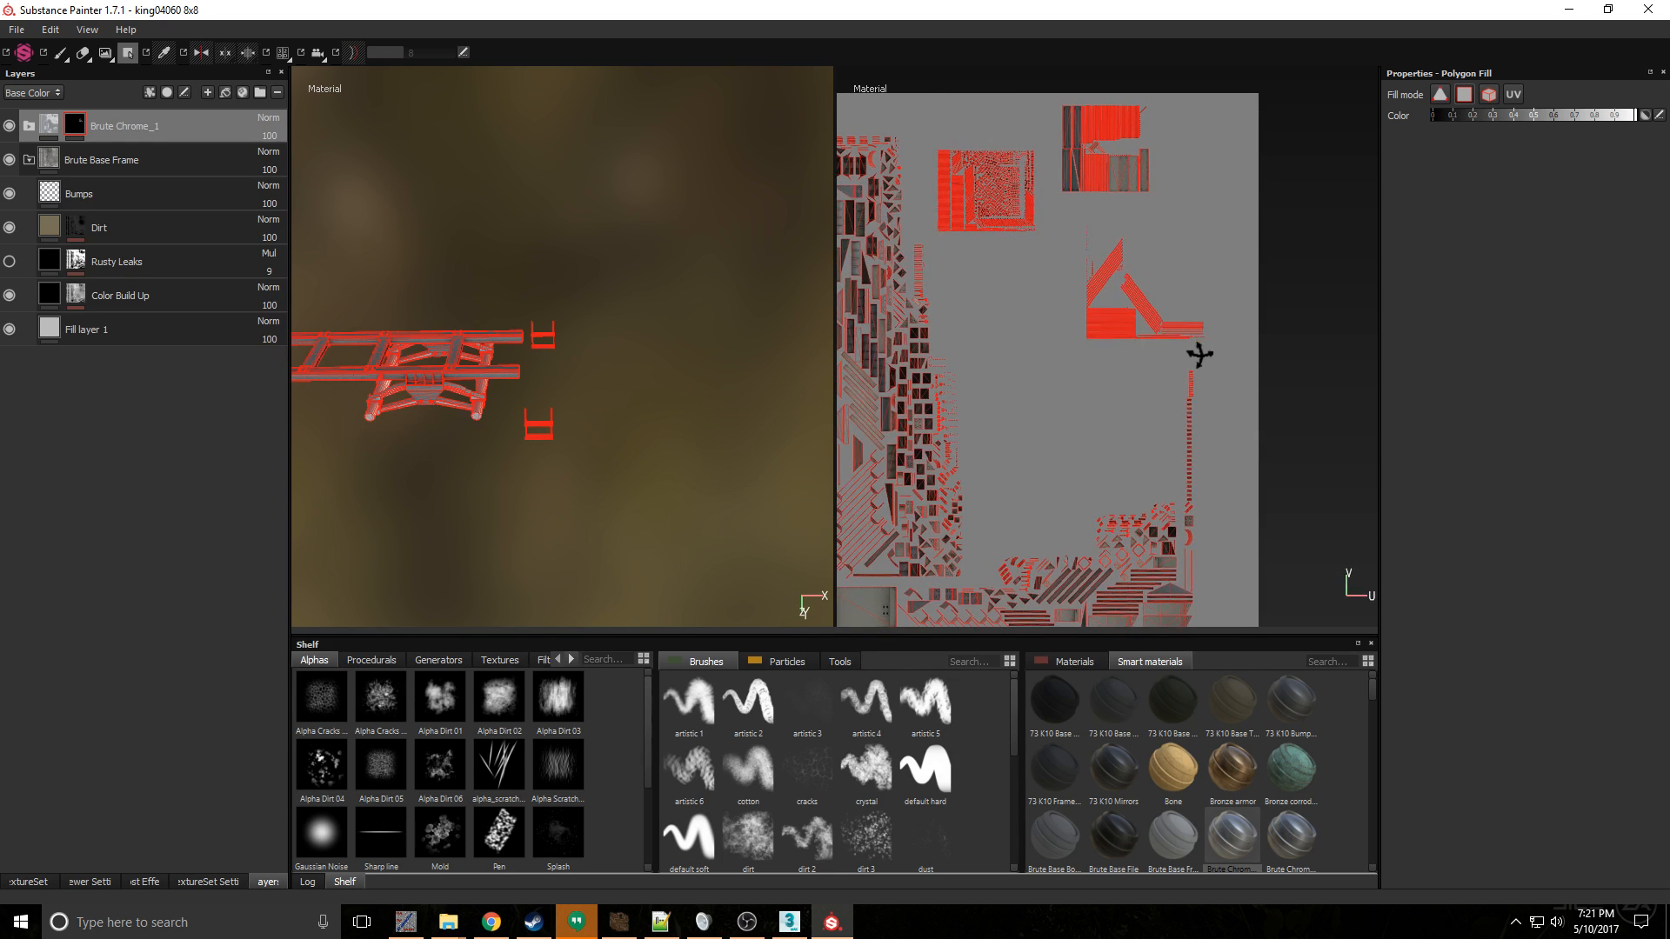
- Examine the side steps and the frame's end up close to check the chrome coverage
right_click_drag(510, 418, 796, 485, "alt")
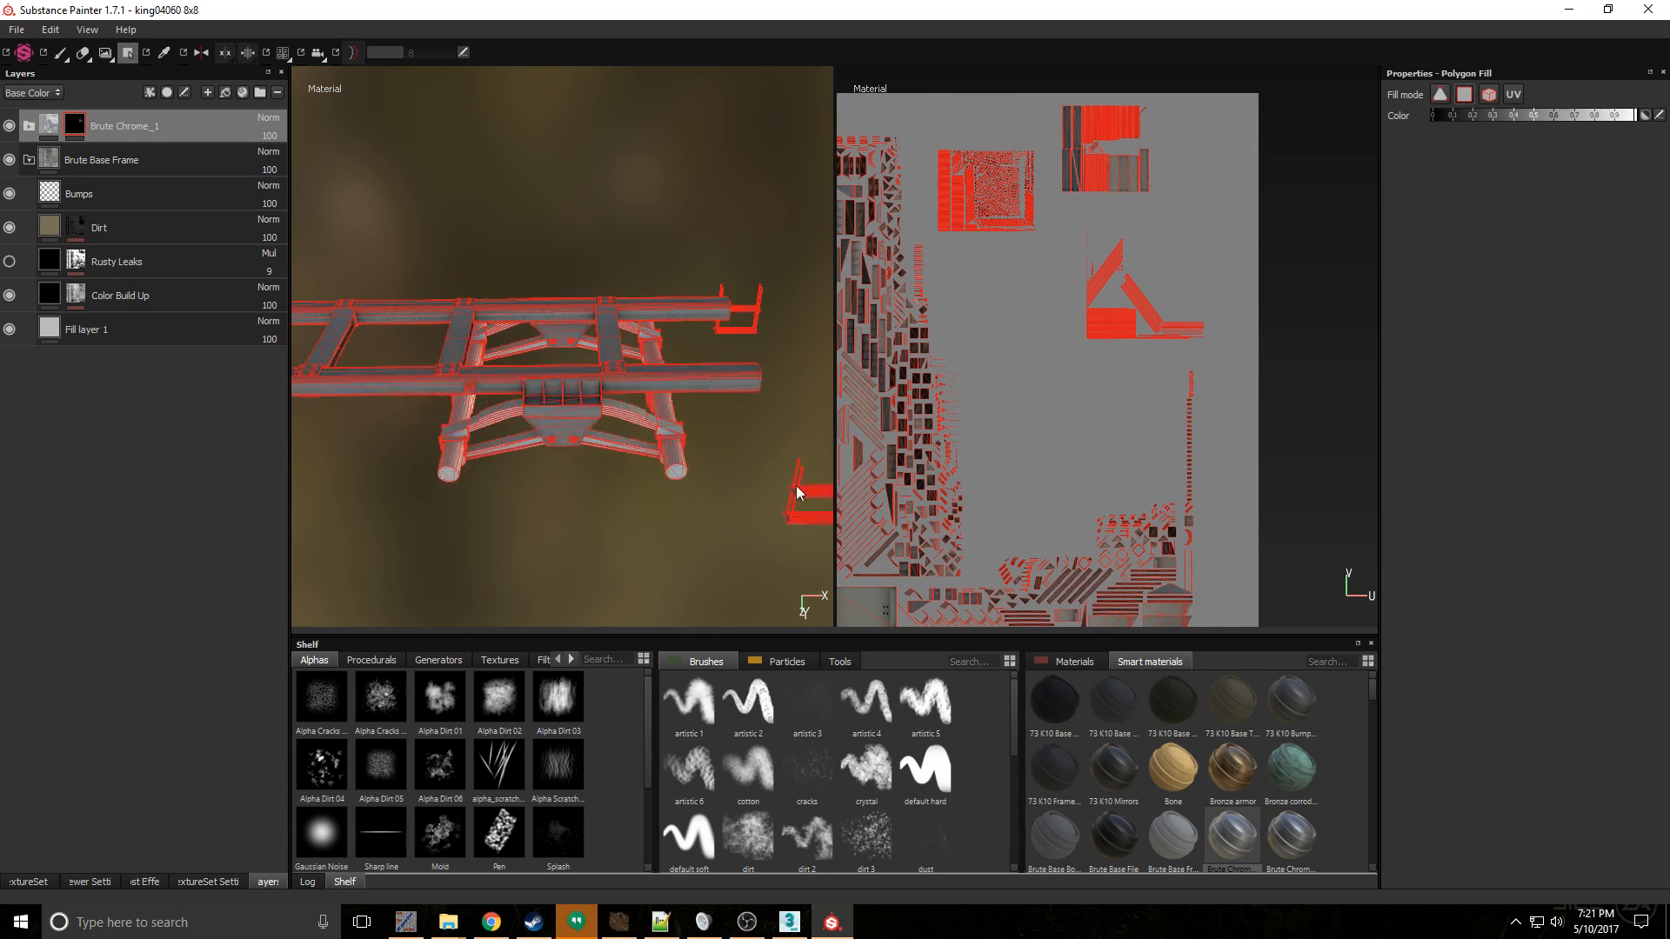
middle_click_drag(772, 476, 560, 437, "alt")
right_click_drag(561, 436, 665, 466, "alt")
middle_click_drag(665, 466, 595, 436, "alt")
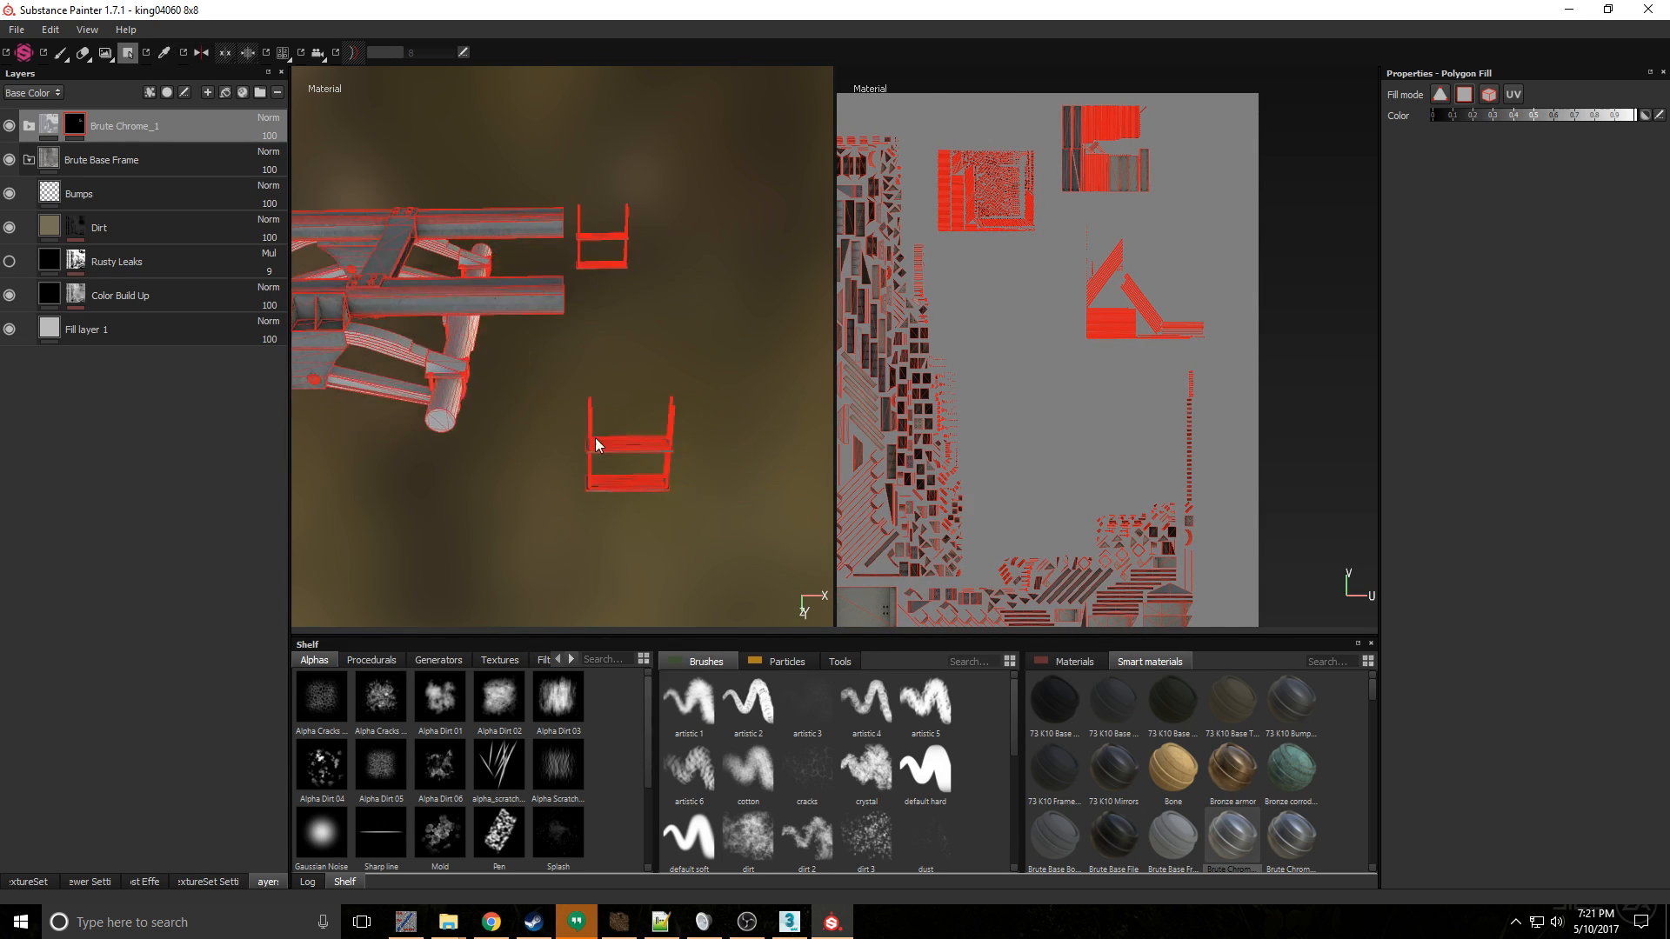
right_click_drag(595, 437, 708, 455, "alt")
middle_click_drag(708, 454, 525, 412, "alt")
right_click_drag(525, 412, 671, 453, "alt")
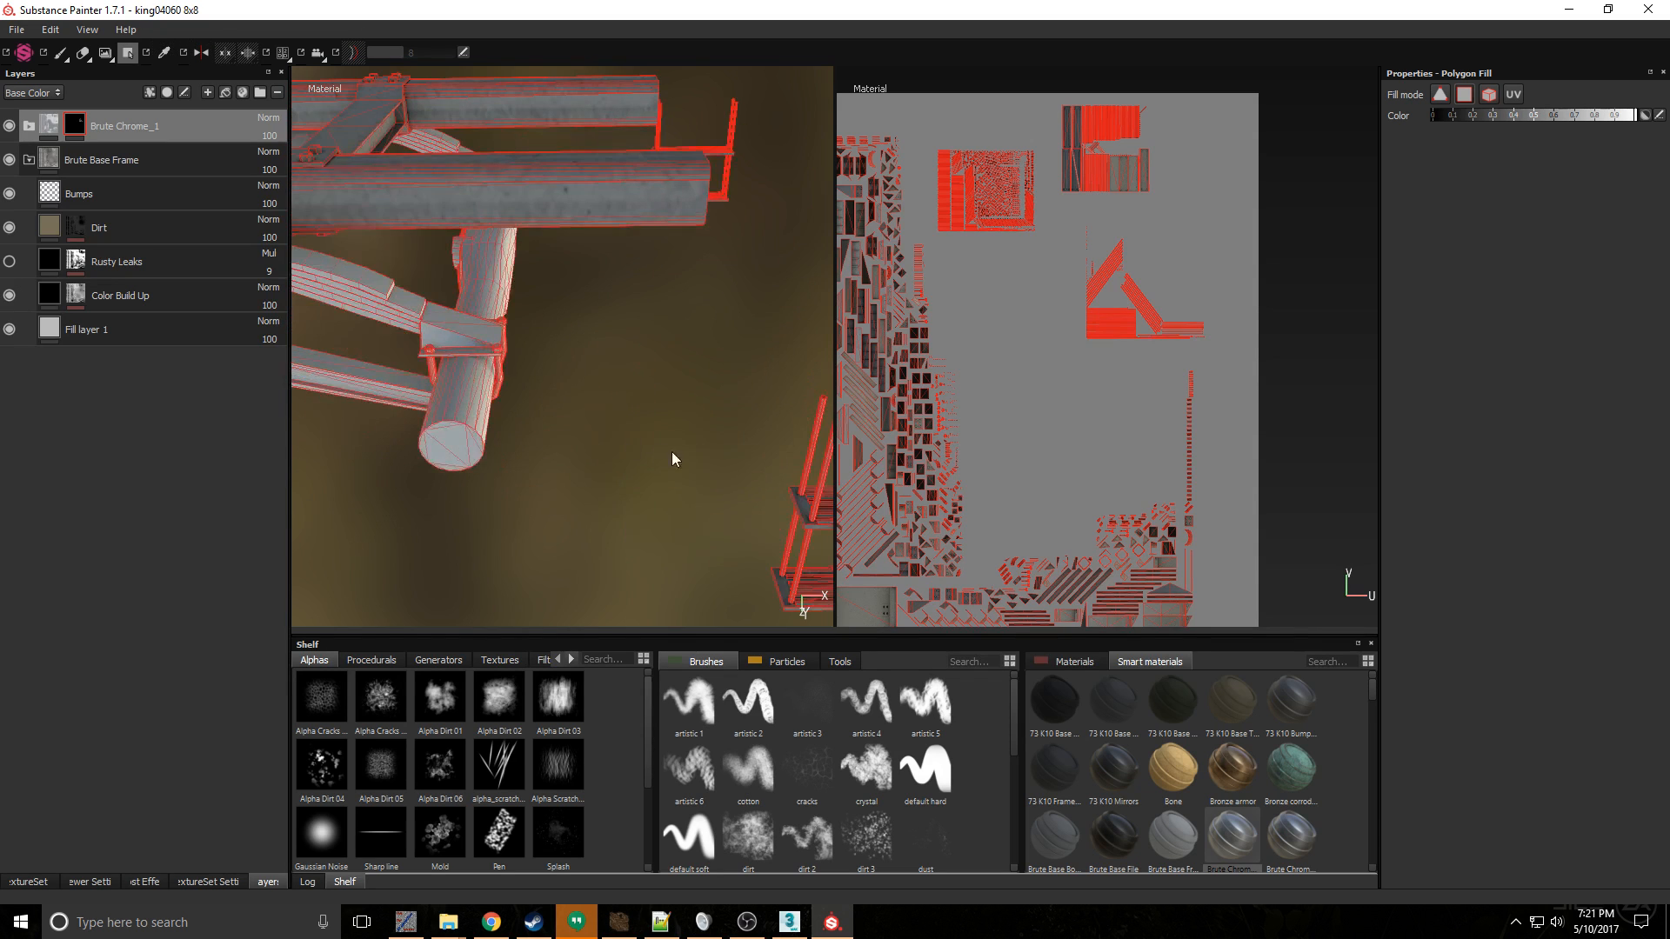
middle_click_drag(672, 454, 614, 455, "alt")
right_click_drag(614, 455, 684, 455, "alt")
middle_click_drag(684, 456, 348, 423, "alt")
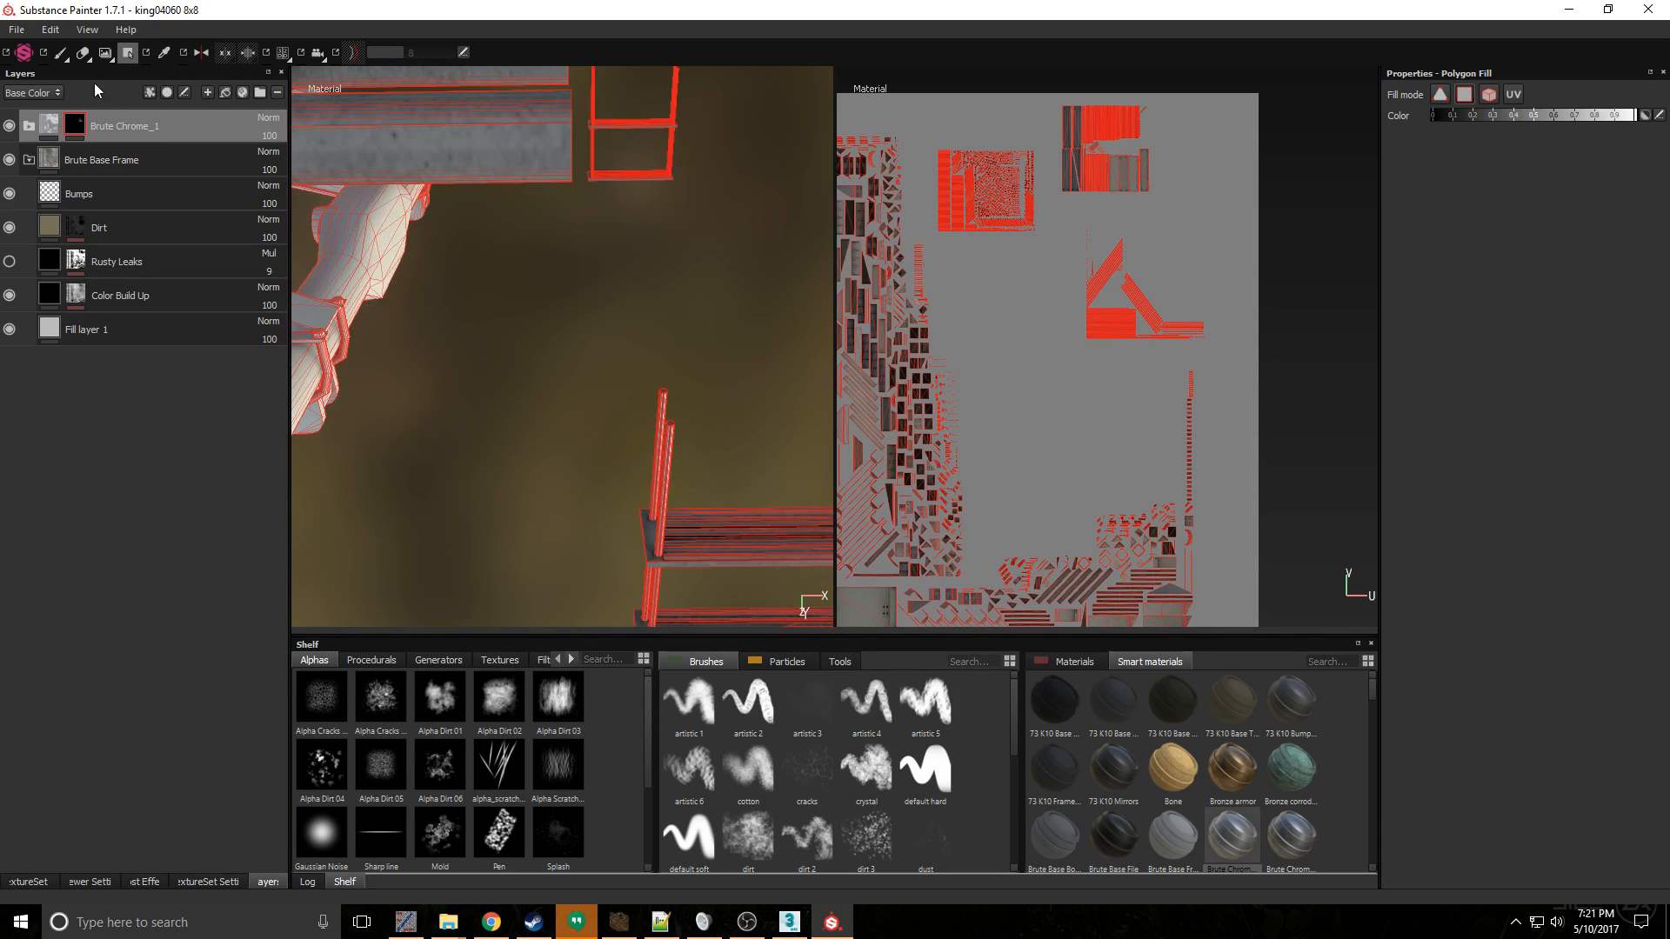
- Expand Brute Chrome_1 and lower the metallic to zero on its Edges, Roughness details, Surface details and Base layers
left_click(29, 128)
left_click(133, 159)
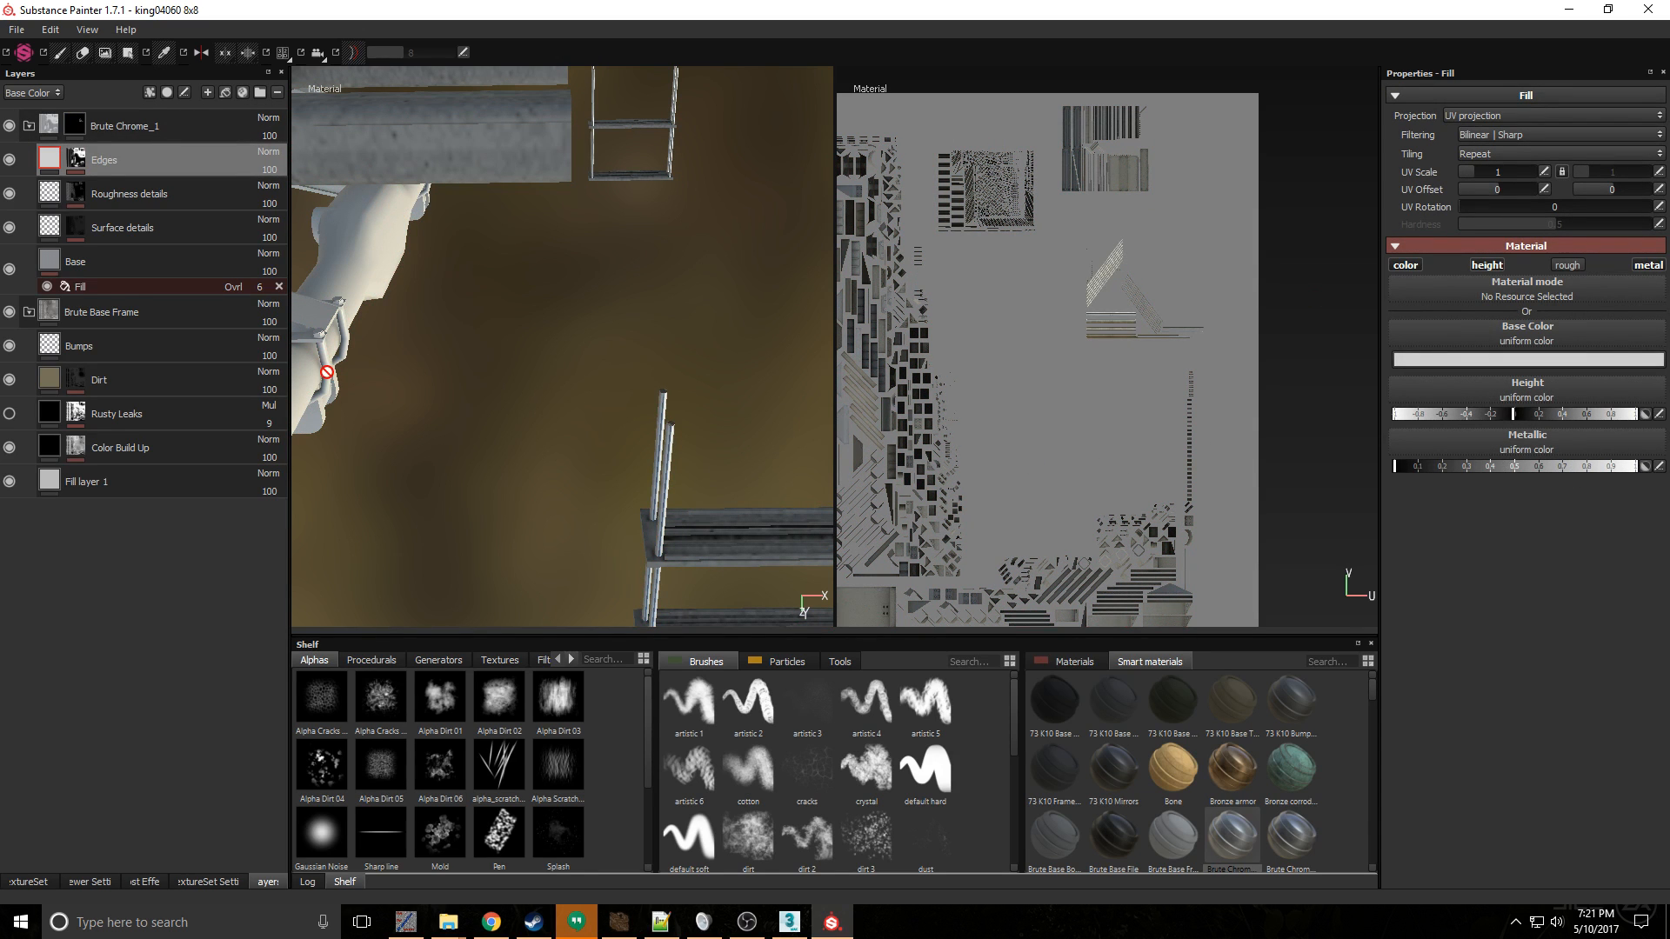
left_click_drag(180, 190, 355, 222)
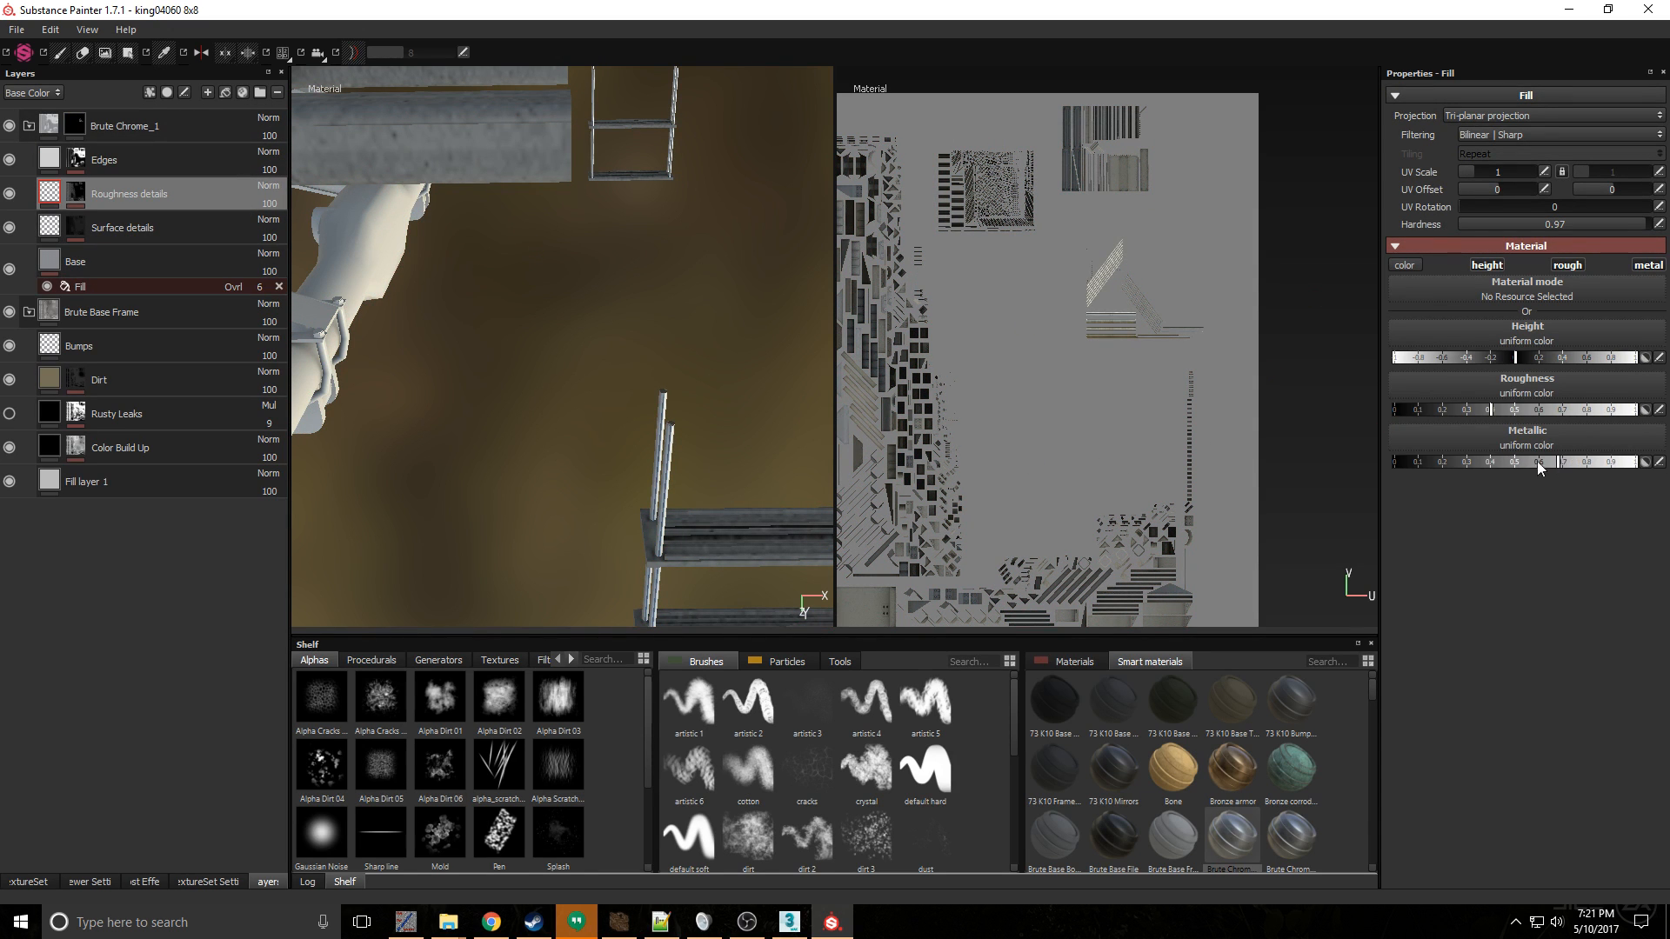
left_click(186, 224)
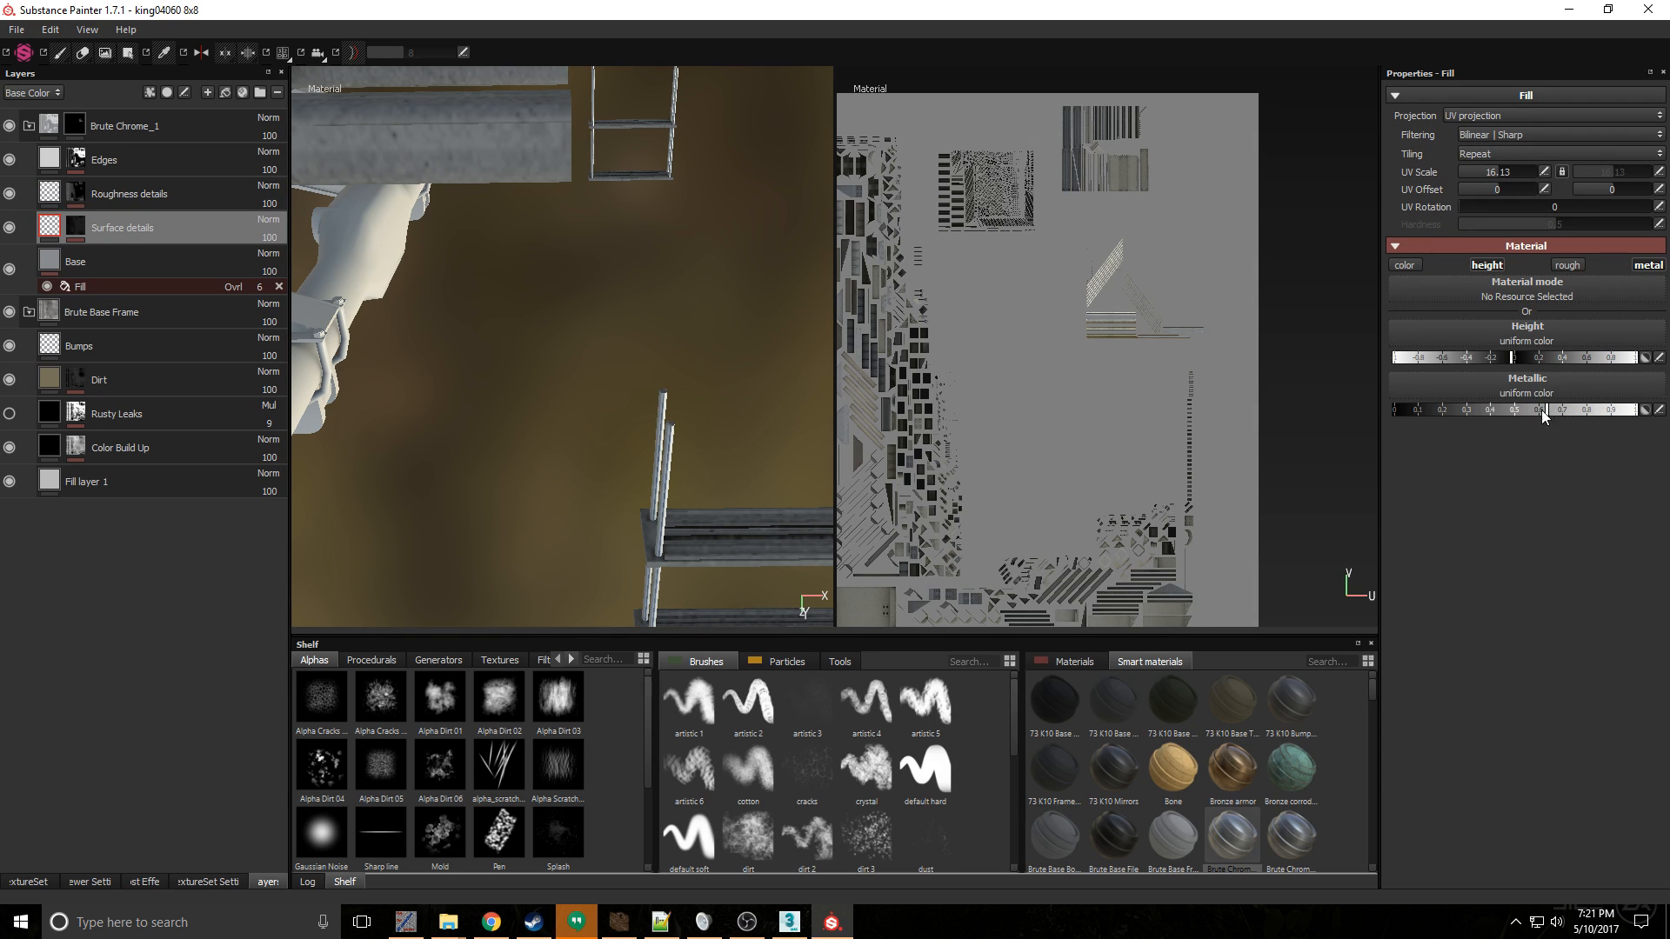
left_click(188, 263)
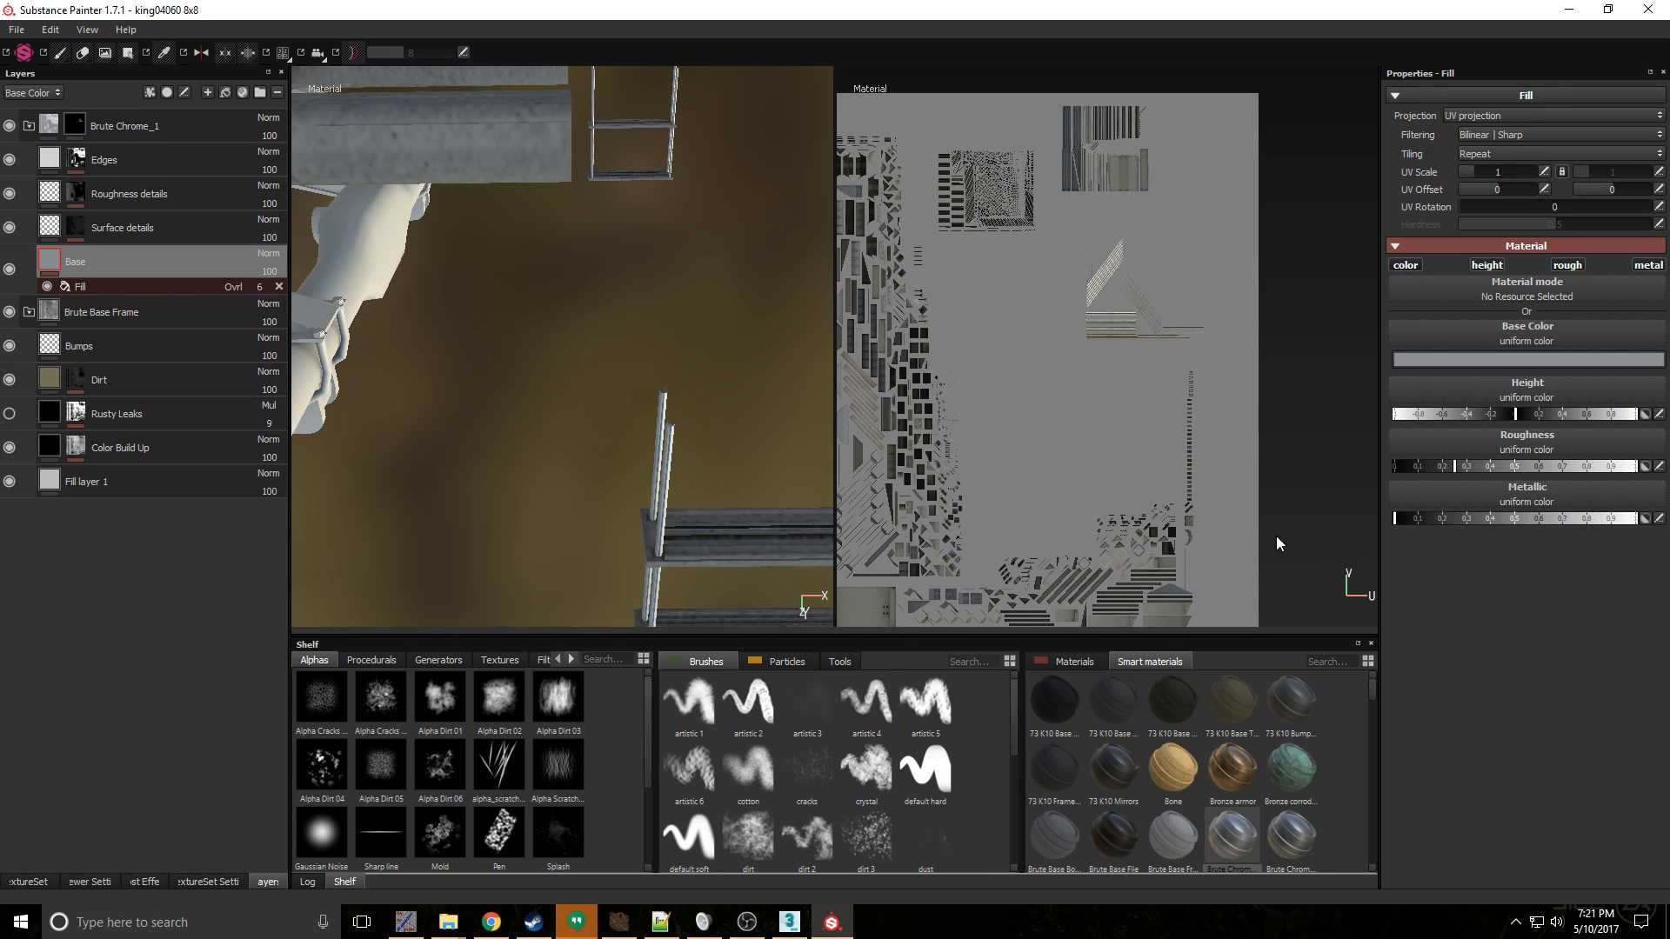
- Darken the base color of Brute Chrome_1's Base layer to a value of 0.266
left_click(1546, 360)
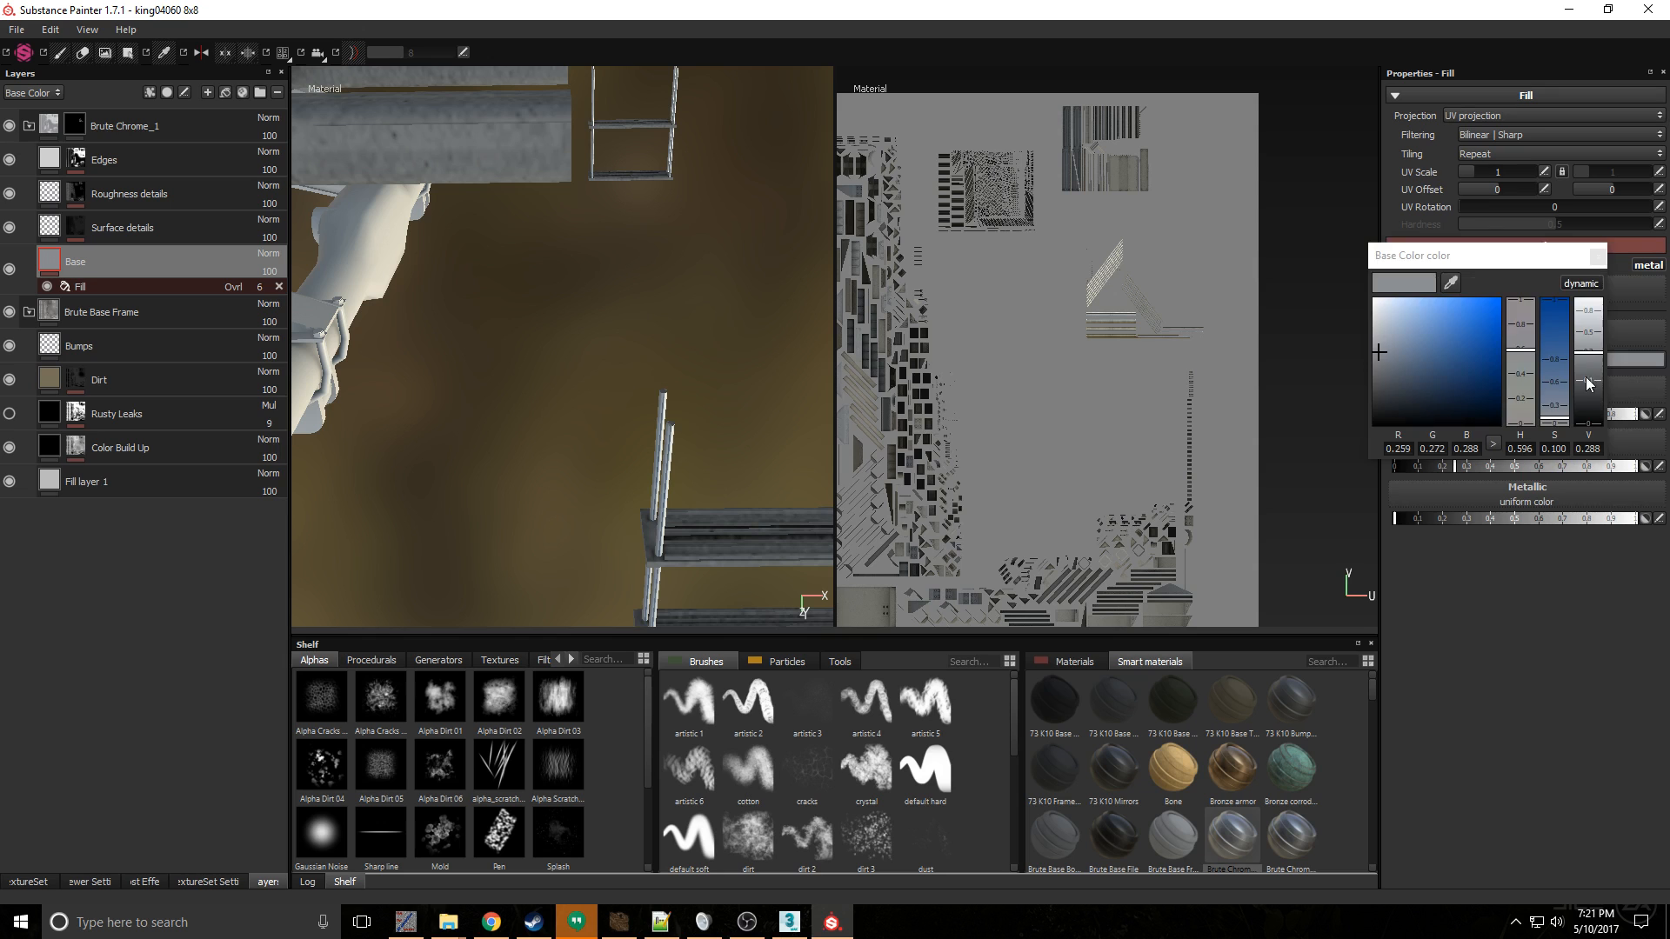
mouse_move(1588, 351)
left_mouse_down()
mouse_move(1599, 302)
mouse_move(1616, 357)
left_mouse_up()
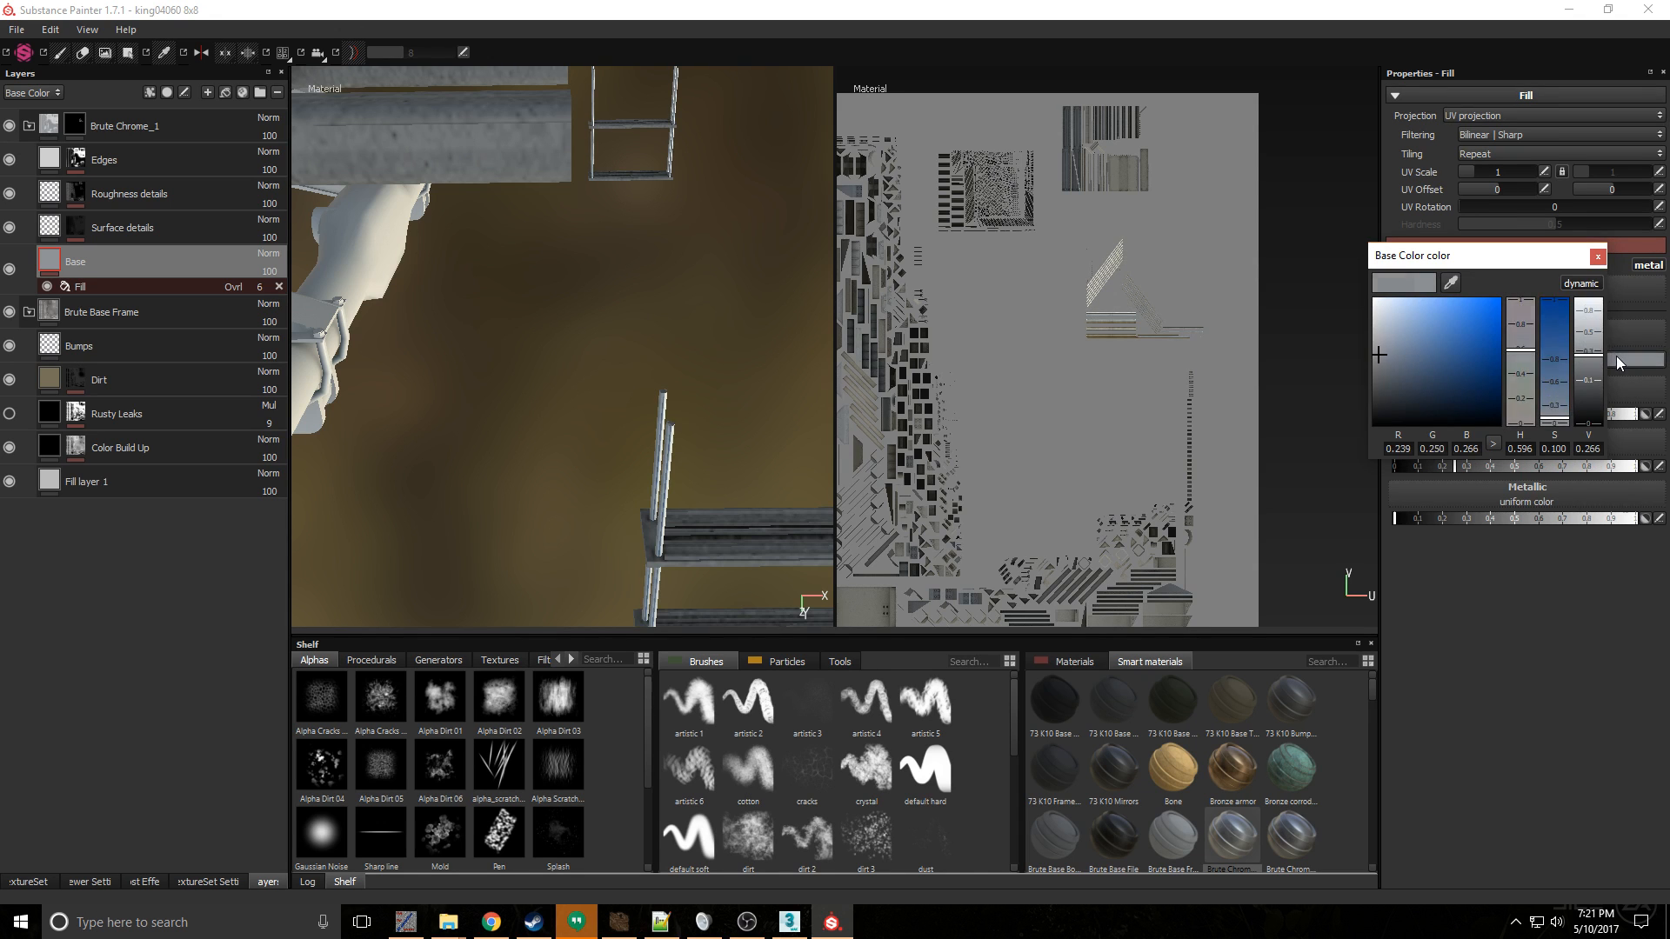
left_click(1599, 256)
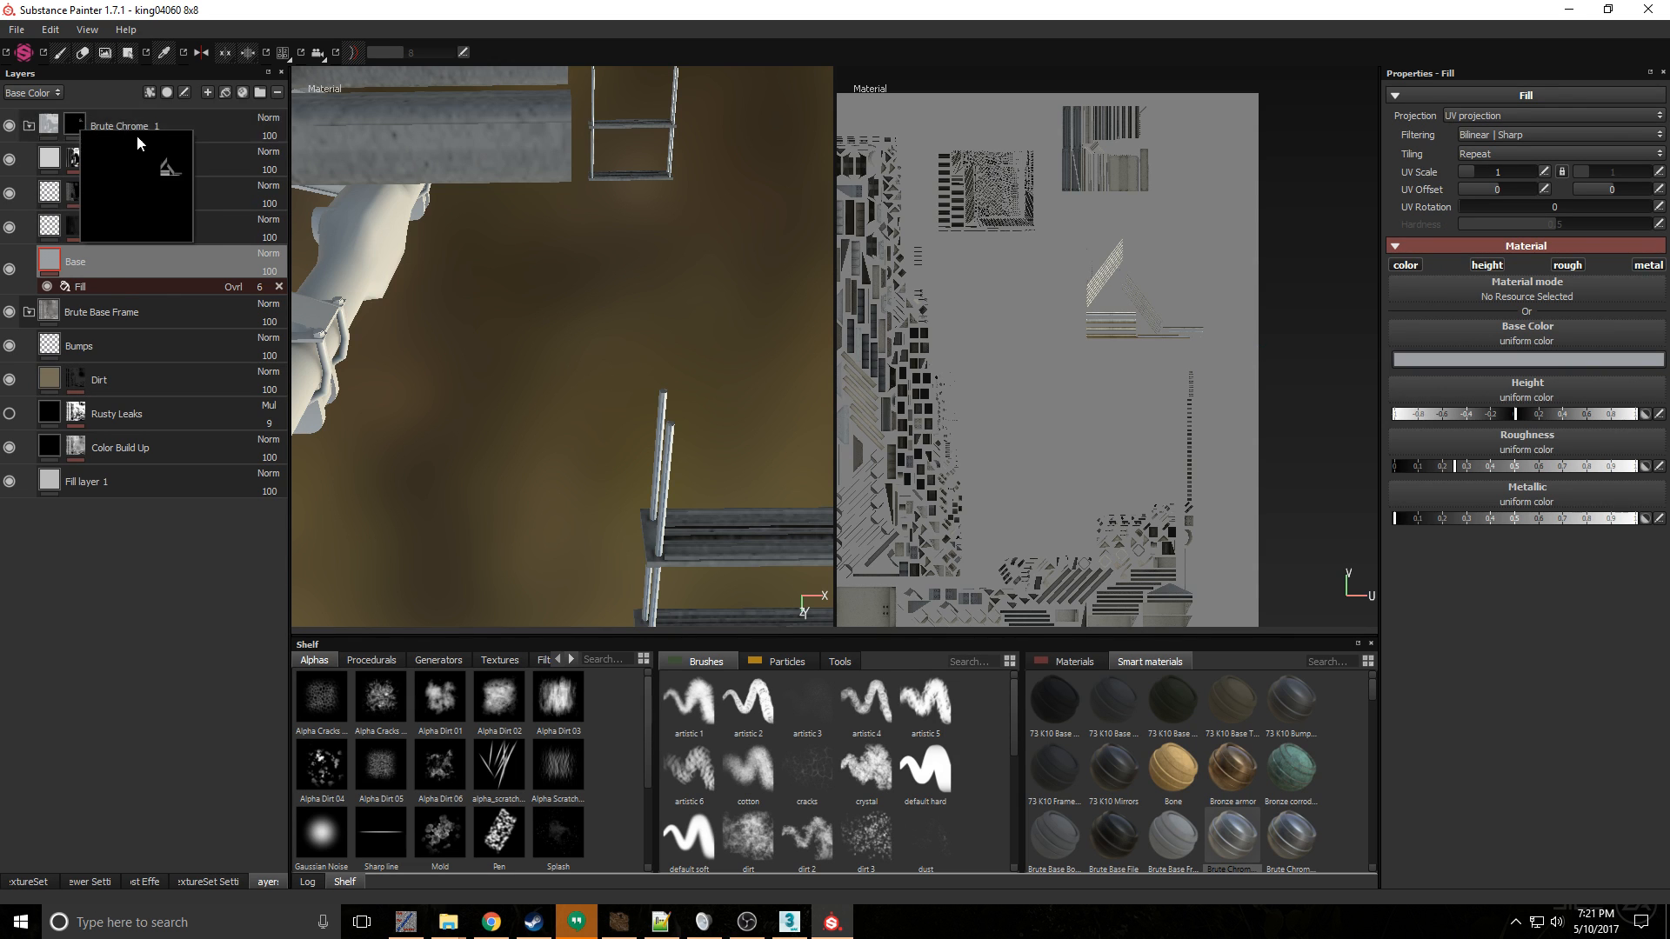
- Lower the metallic of Fill layer 1 in Brute Base Frame to zero
middle_click_drag(458, 253, 459, 252, "alt")
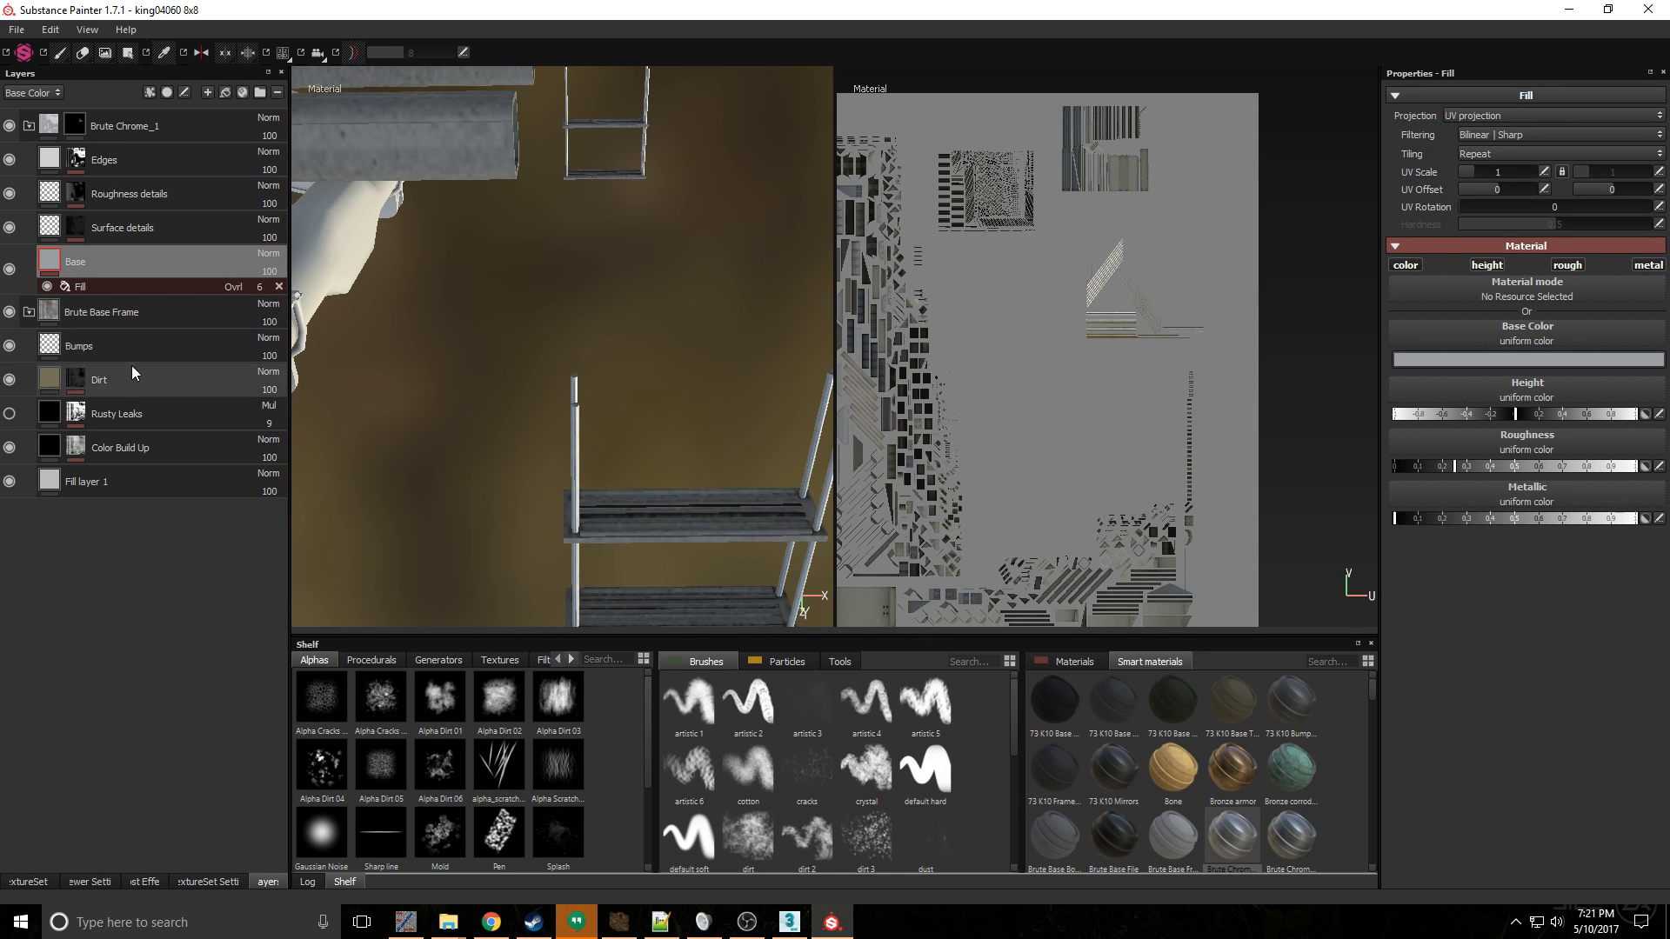
left_click(154, 482)
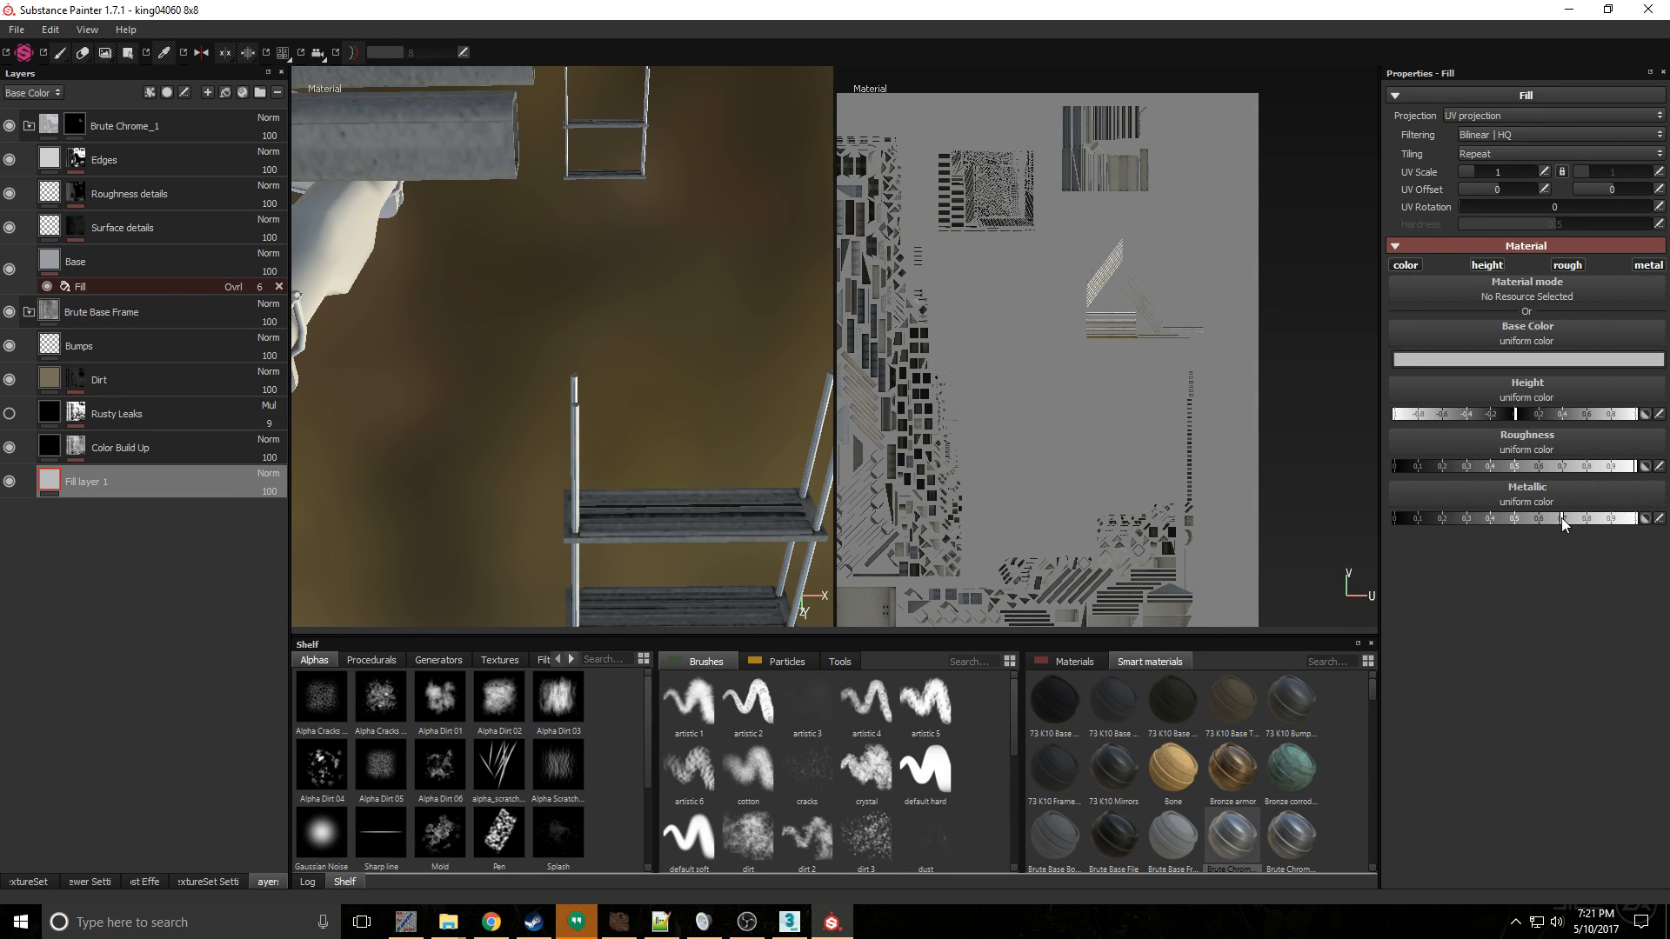
left_click_drag(1565, 520, 1236, 526)
- Examine the frame rails, crossmembers and bolts from several distances to judge the non-metallic finish
middle_click_drag(608, 370, 809, 436, "alt")
scroll(644, 425, "up", 4)
middle_click_drag(609, 424, 435, 410, "alt")
scroll(615, 388, "down", 3)
middle_click_drag(679, 399, 1105, 435, "alt")
middle_click_drag(608, 354, 656, 361, "alt")
scroll(627, 357, "down", 4)
middle_click_drag(481, 334, 551, 395, "alt")
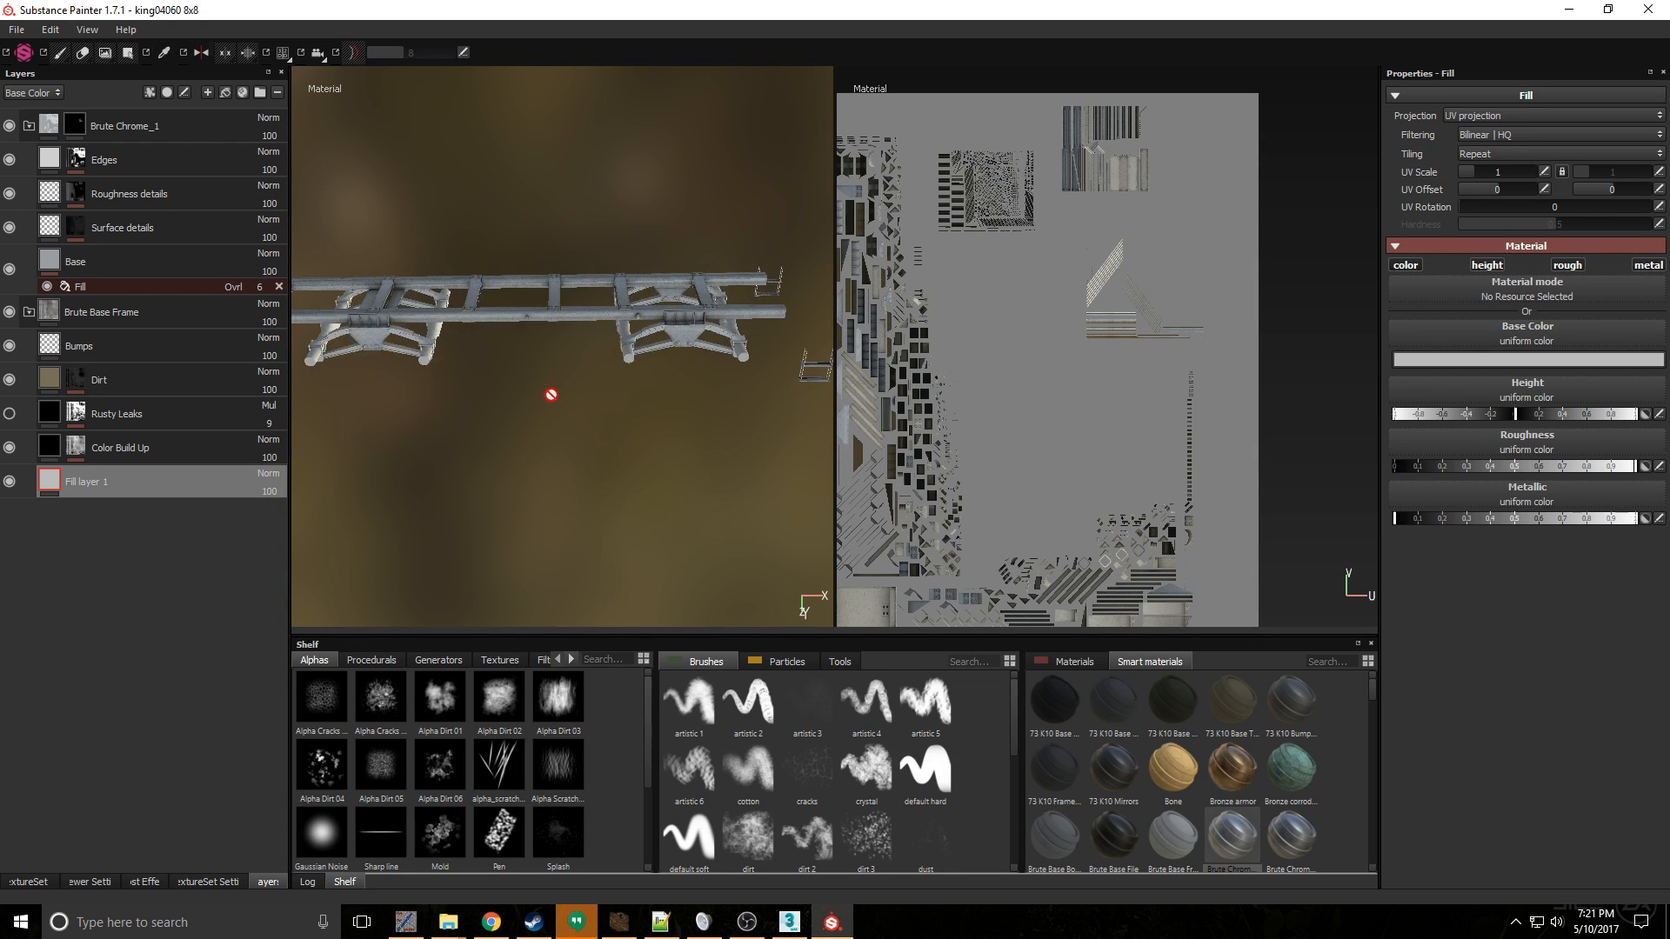
left_click_drag(551, 395, 452, 349, "alt")
scroll(406, 350, "down", 2)
scroll(369, 343, "up", 4)
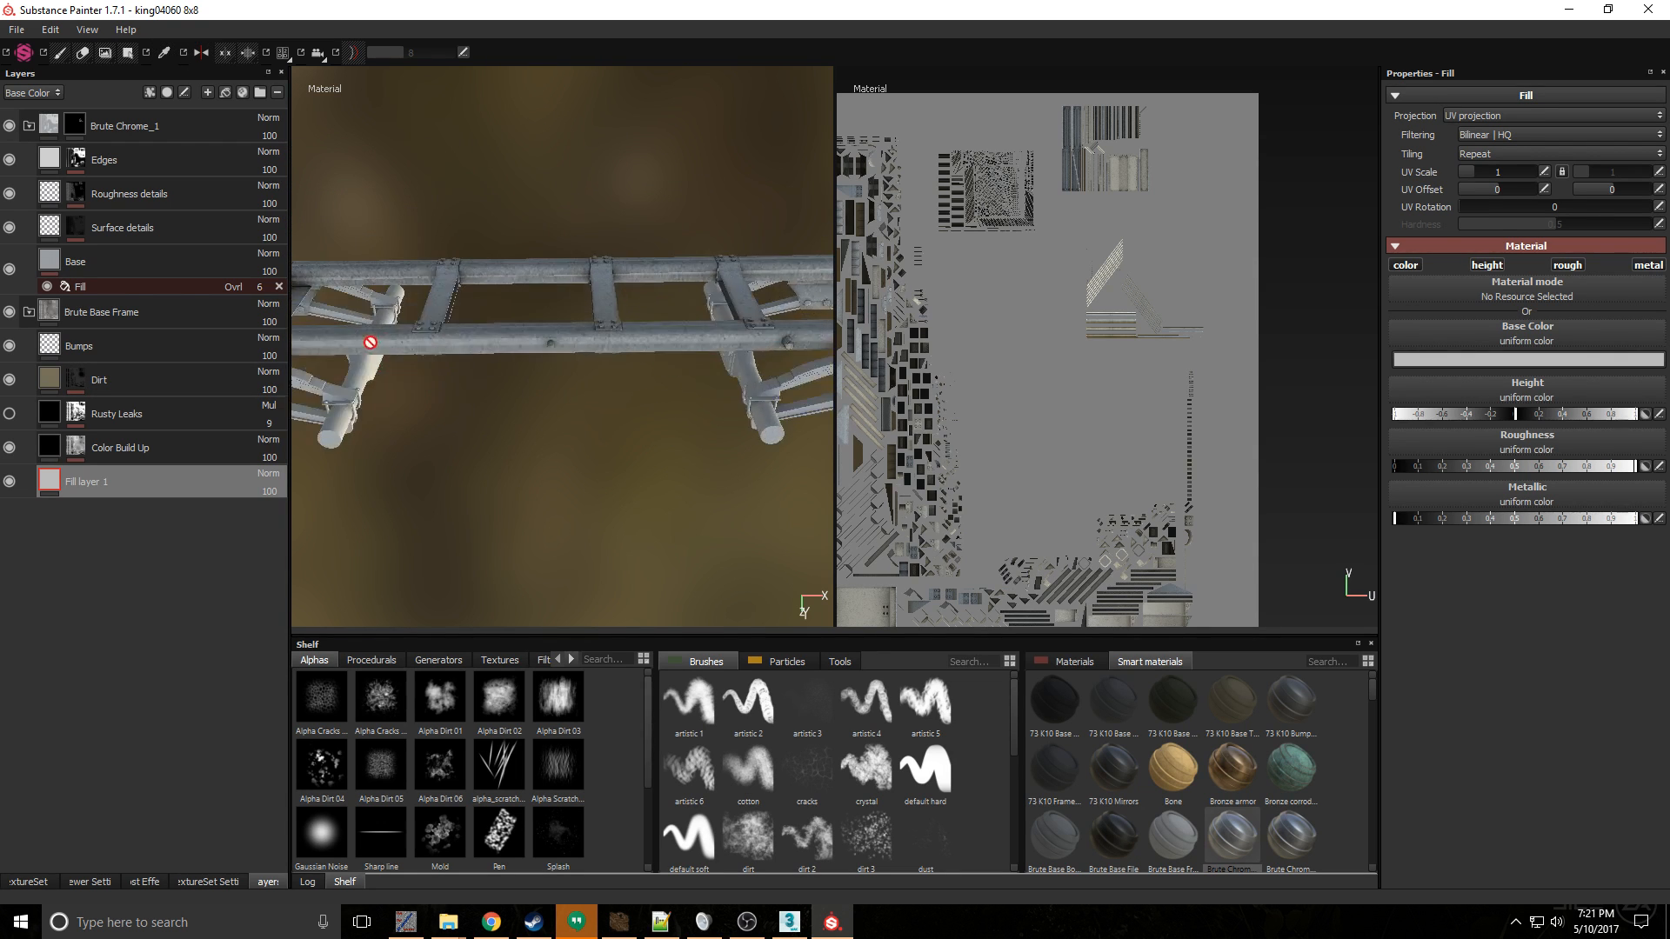
middle_click_drag(369, 343, 507, 466, "alt")
scroll(447, 409, "up", 4)
scroll(507, 466, "up", 3)
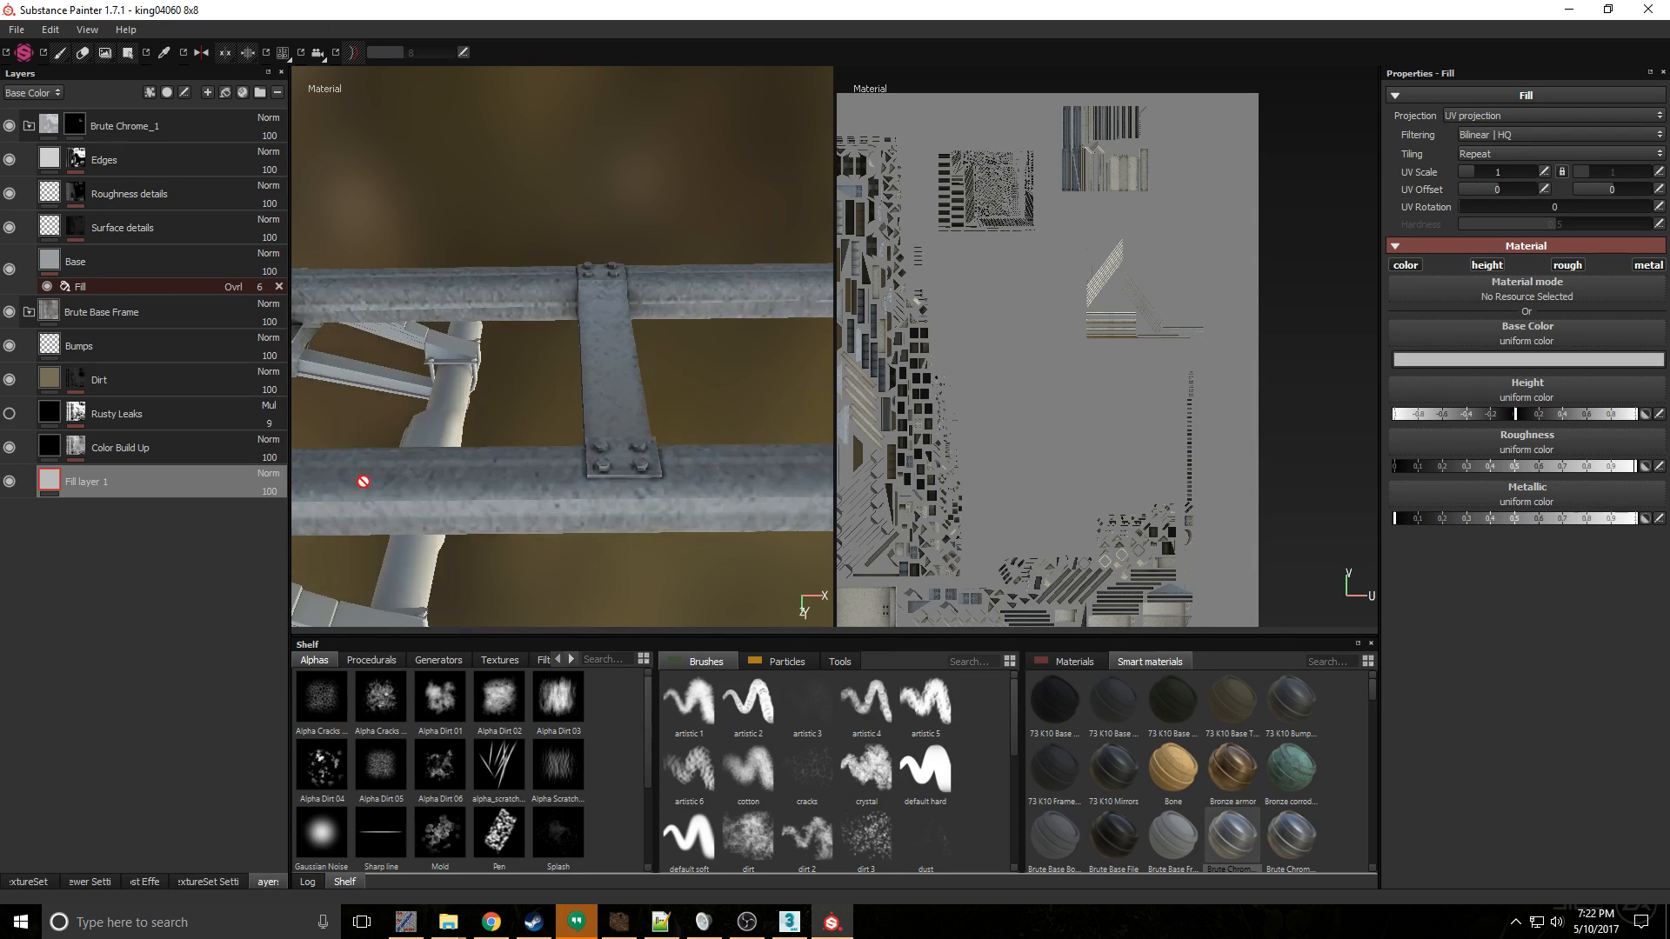
middle_click_drag(362, 481, 662, 468, "alt")
scroll(662, 468, "down", 1)
scroll(662, 468, "down", 3)
middle_click_drag(470, 474, 335, 390, "alt")
scroll(708, 485, "down", 2)
scroll(765, 447, "down", 2)
scroll(637, 398, "down", 4)
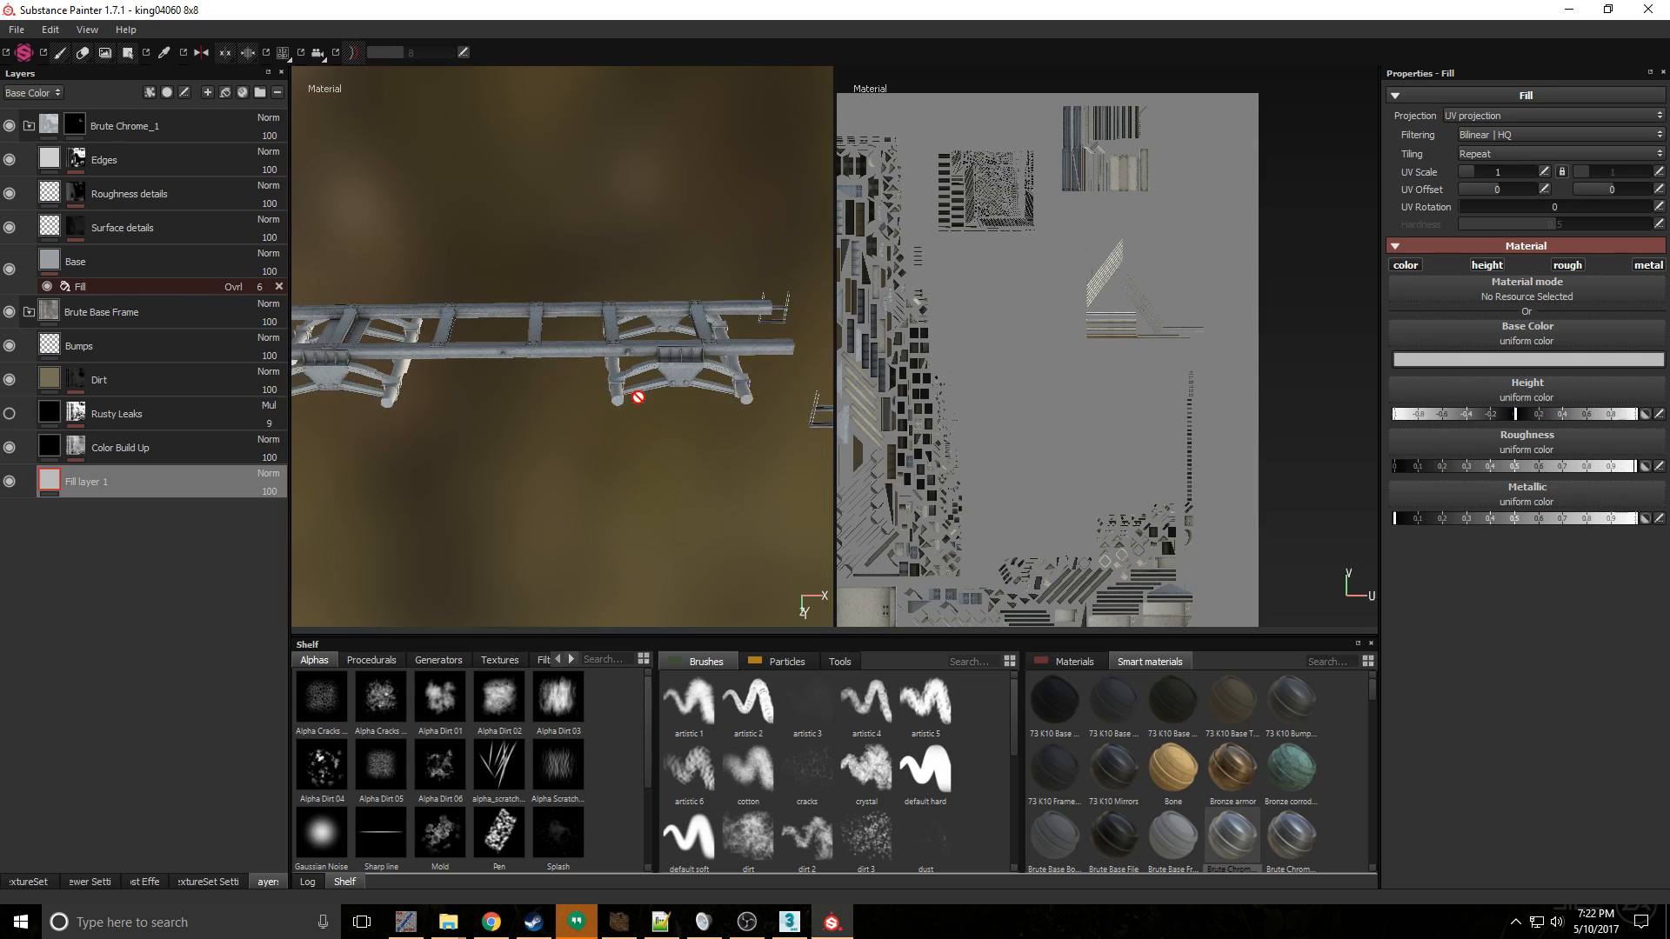
- Darken the base color of the Frame set's Fill layer 1 to a gray value of 0.169
left_click(1611, 360)
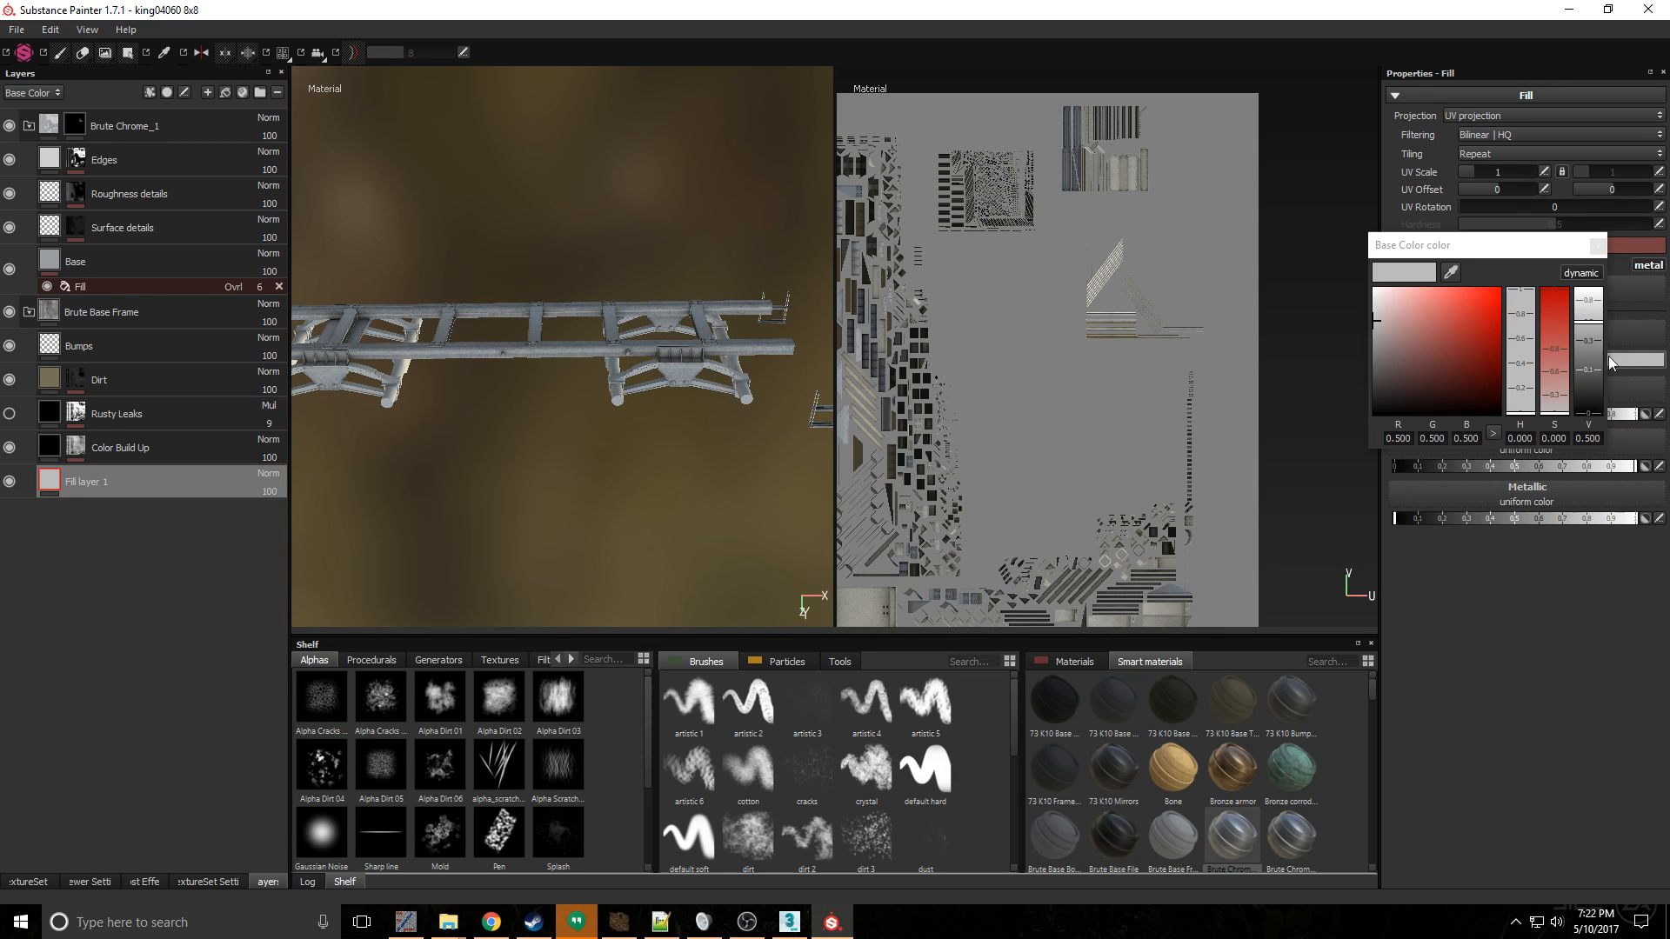
left_click(1595, 344)
left_click_drag(1595, 345, 1597, 365)
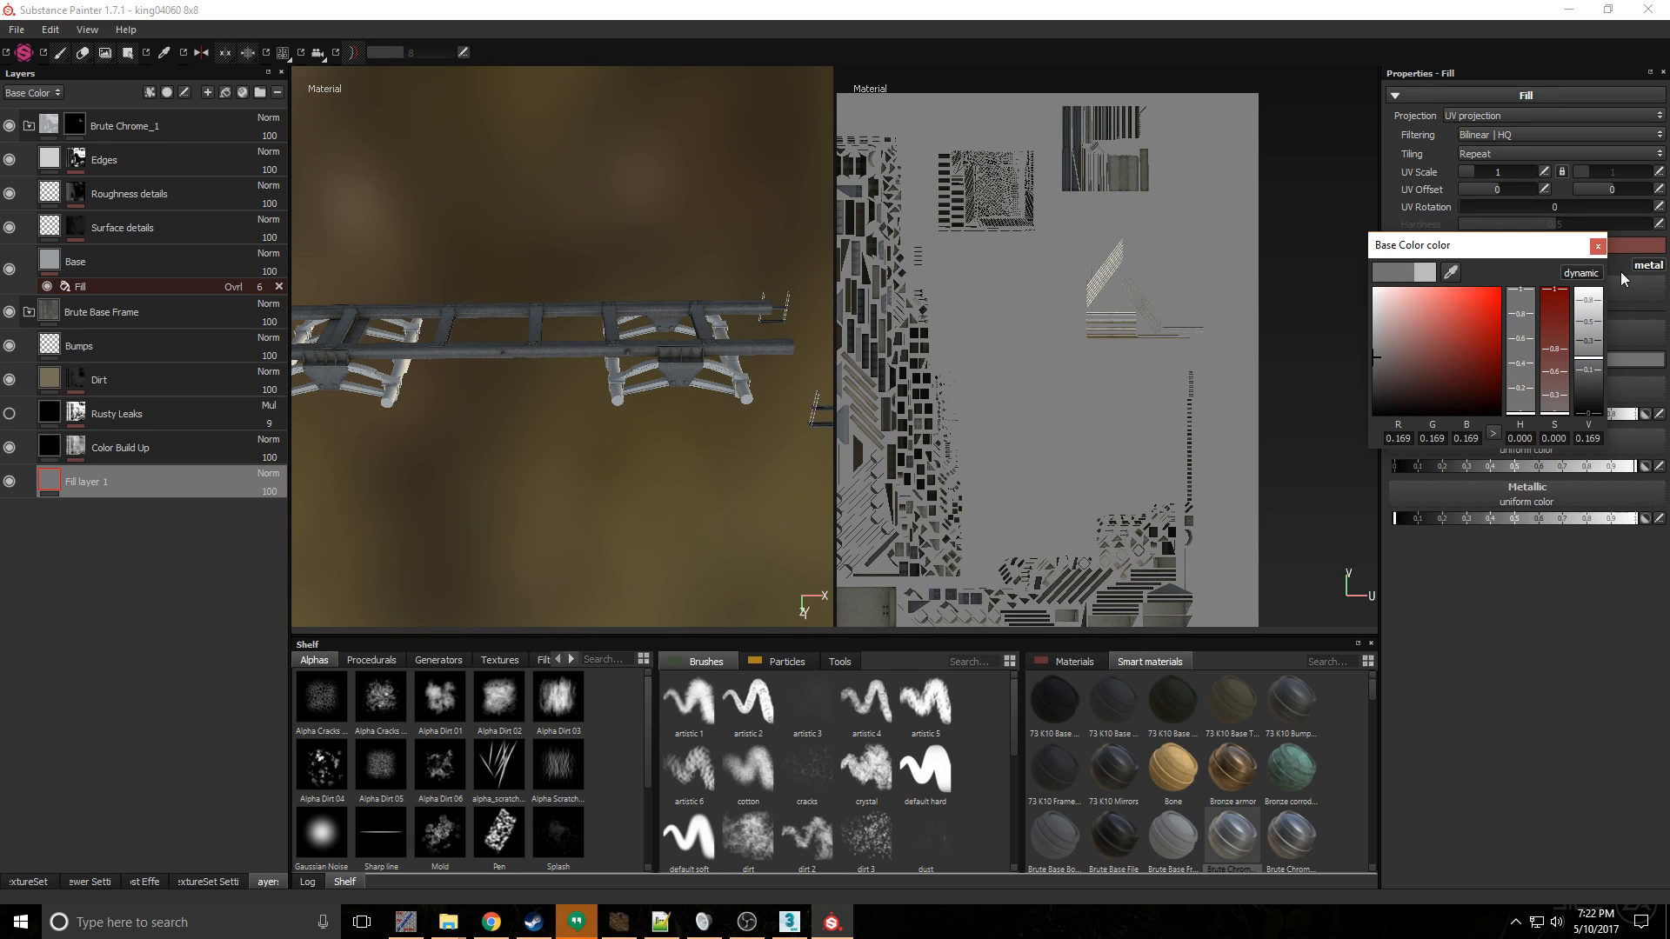
left_click(1597, 248)
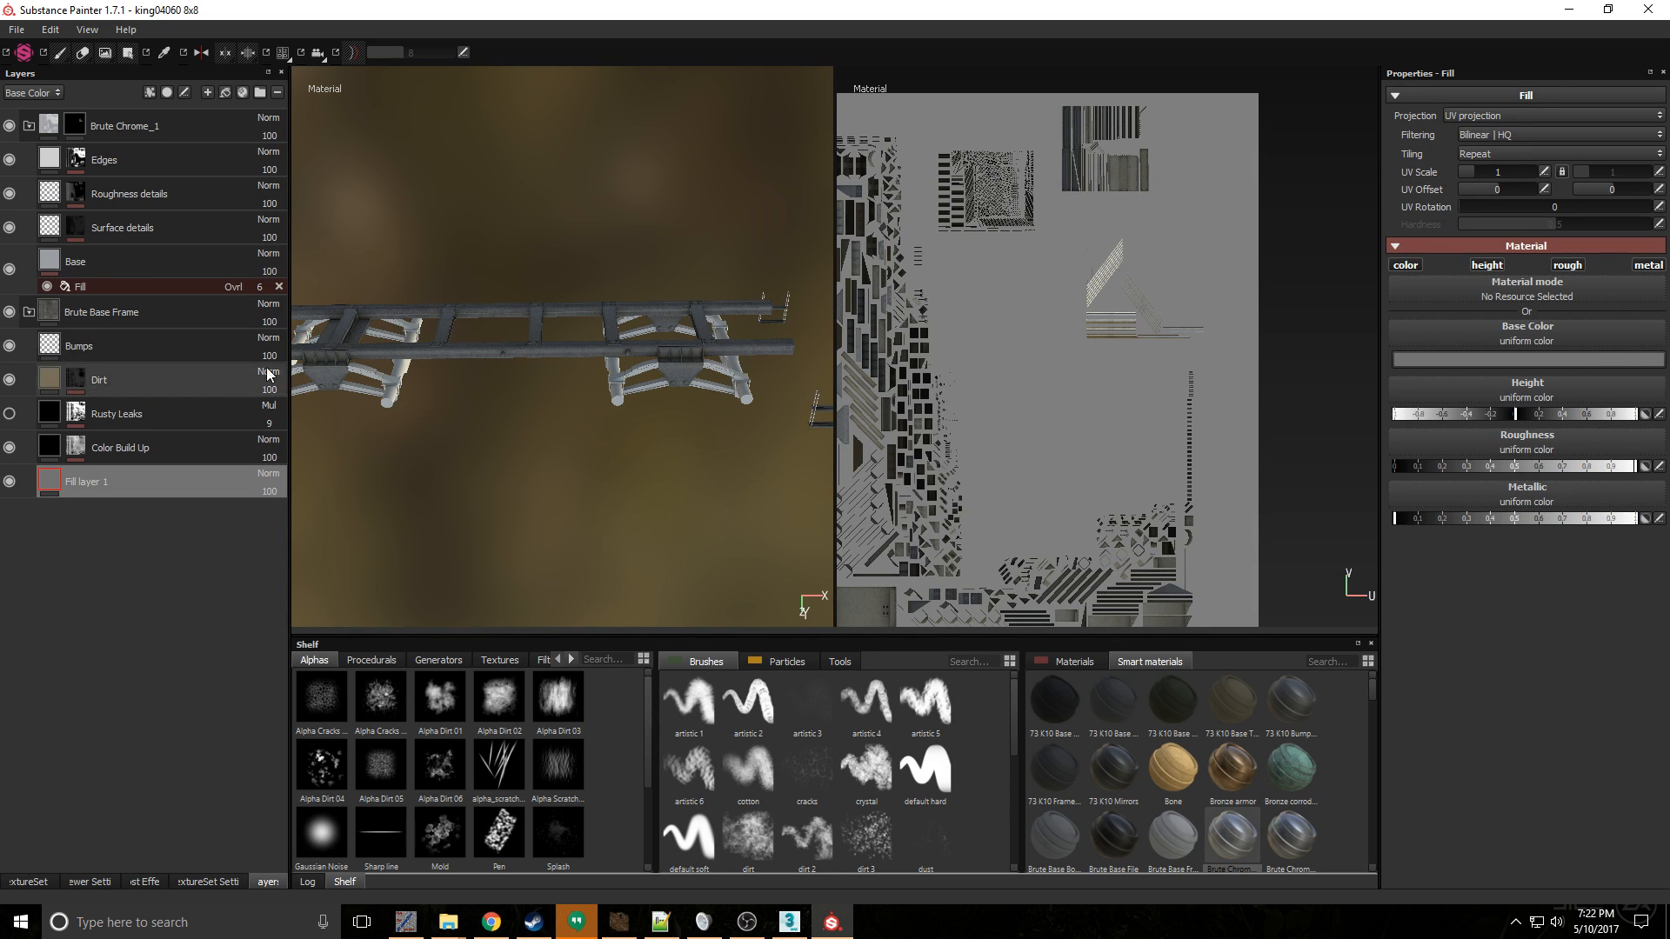
- Switch to the Susp texture set, delete its Layer 1 and add the Brute Base Frame smart material
left_click(29, 881)
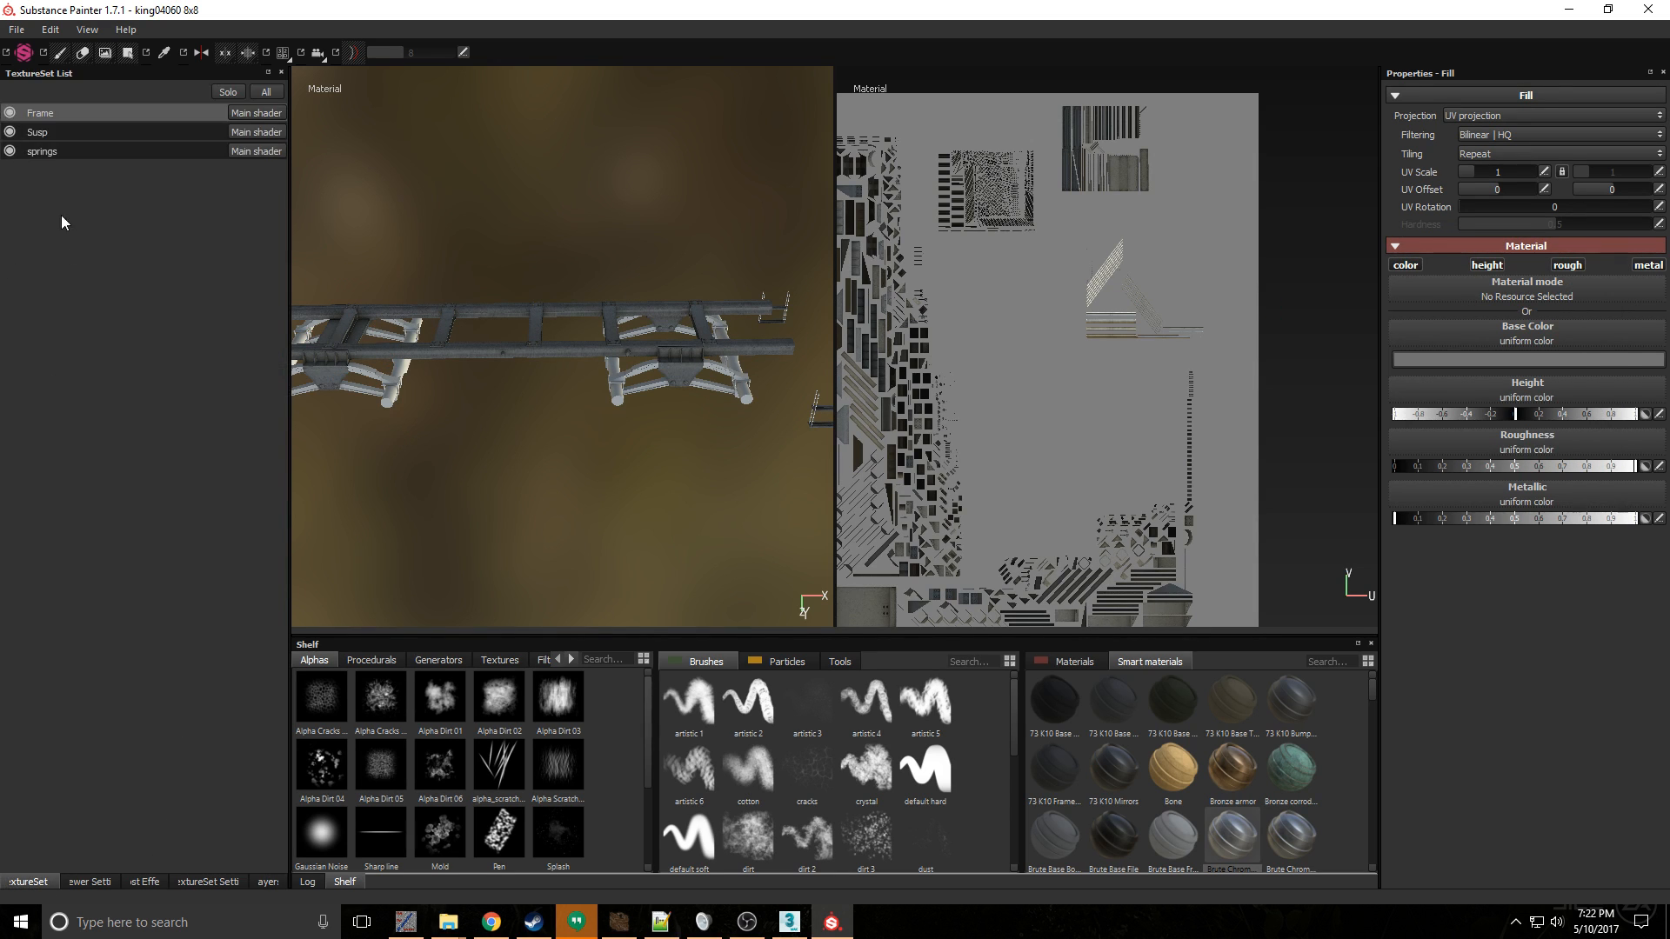
left_click(49, 135)
left_click(259, 882)
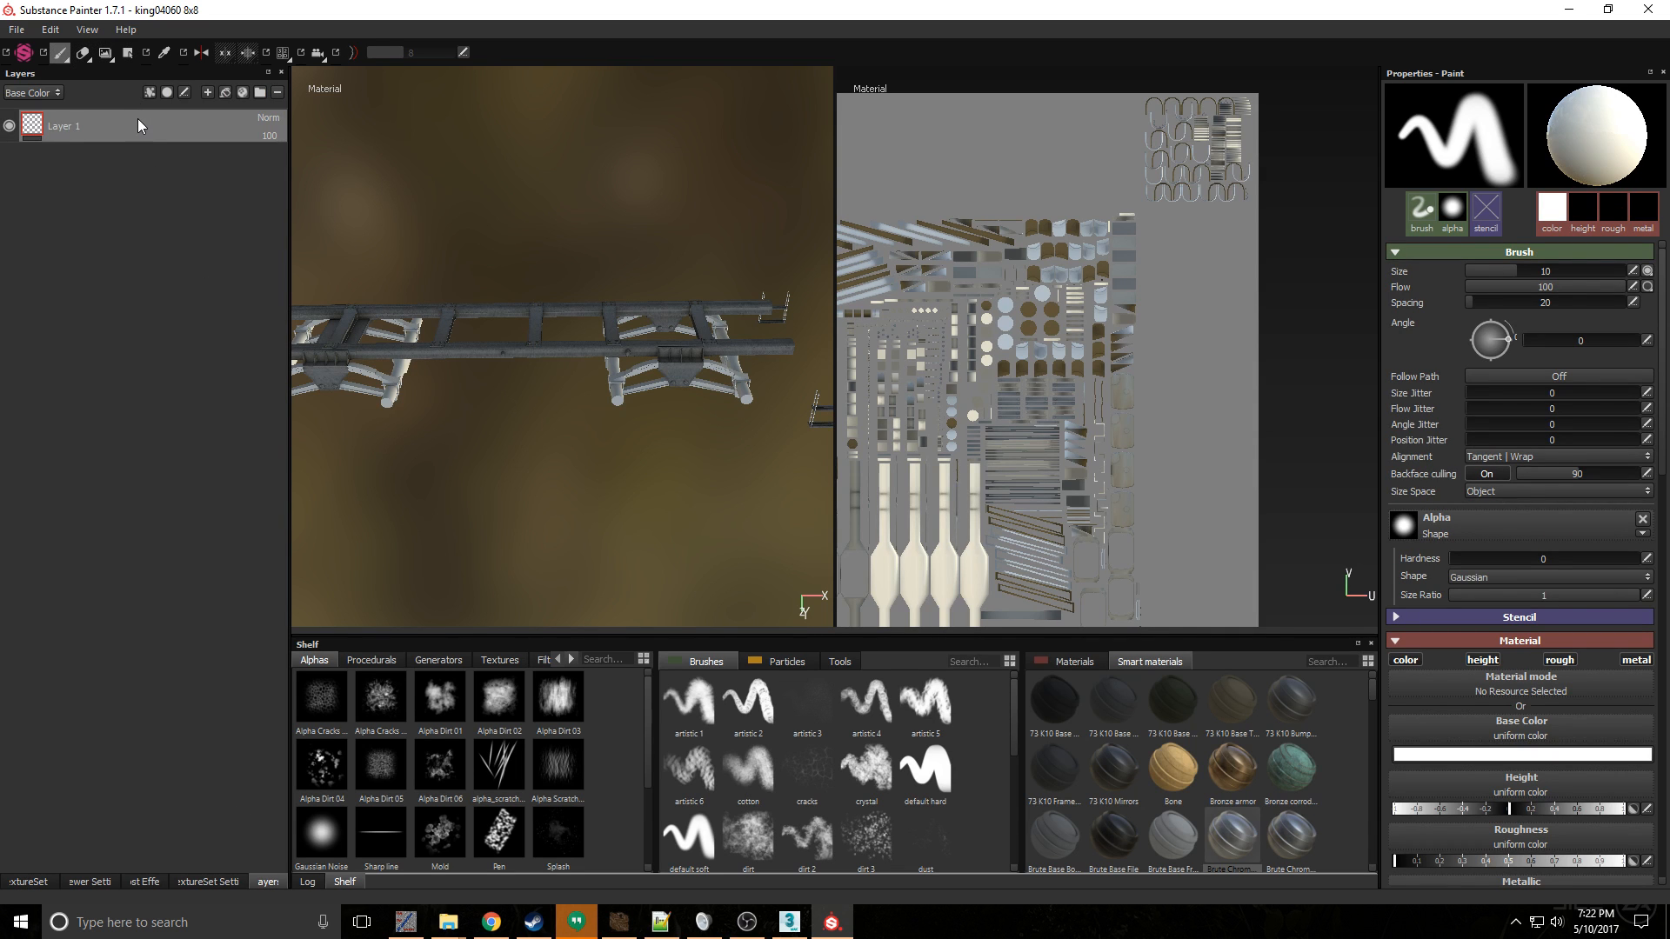
key("Delete")
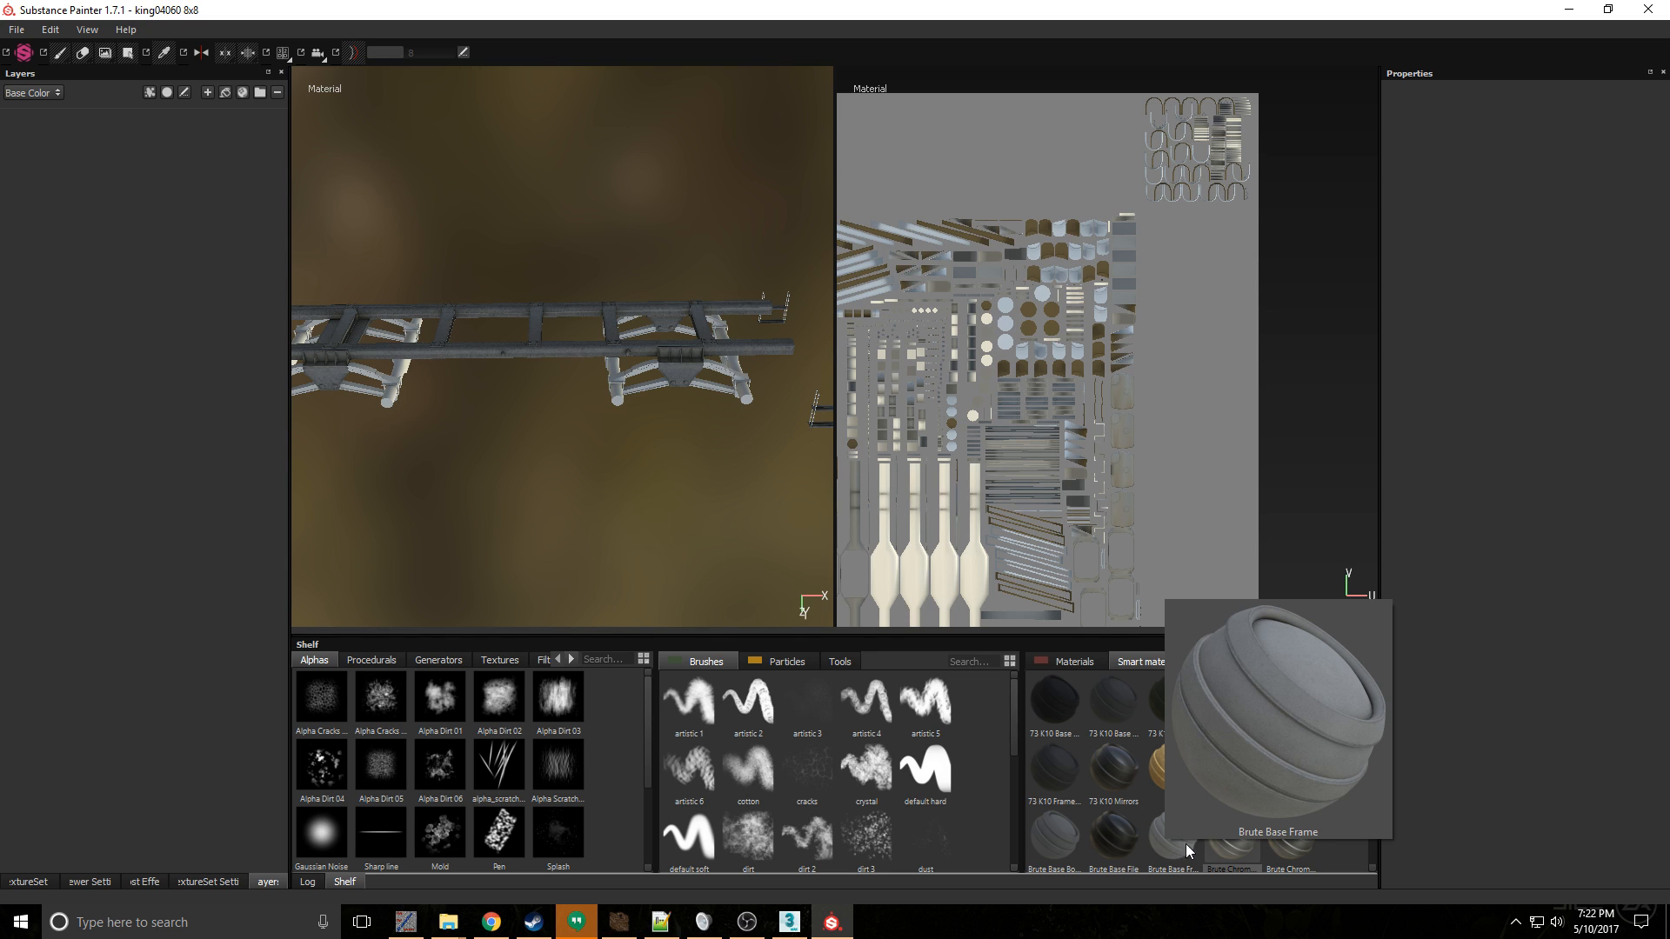
left_click_drag(1187, 843, 139, 163)
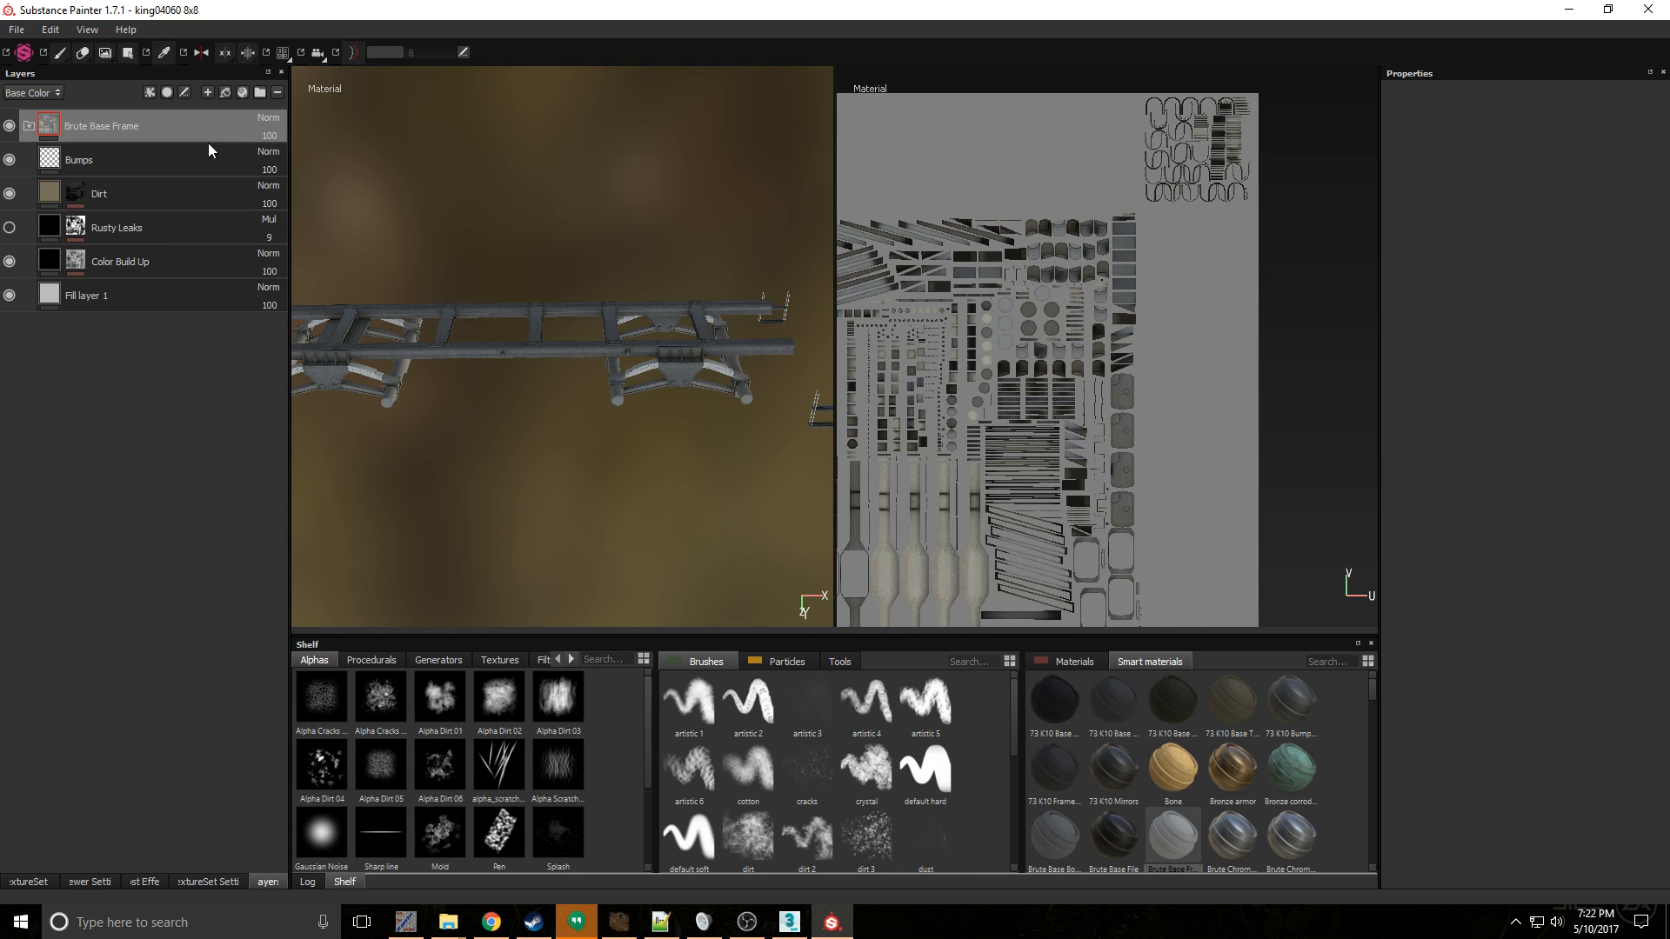
- Set the metallic of the Susp set's Fill layer 1 to zero and its base color to a gray value of 0.104
left_click(157, 293)
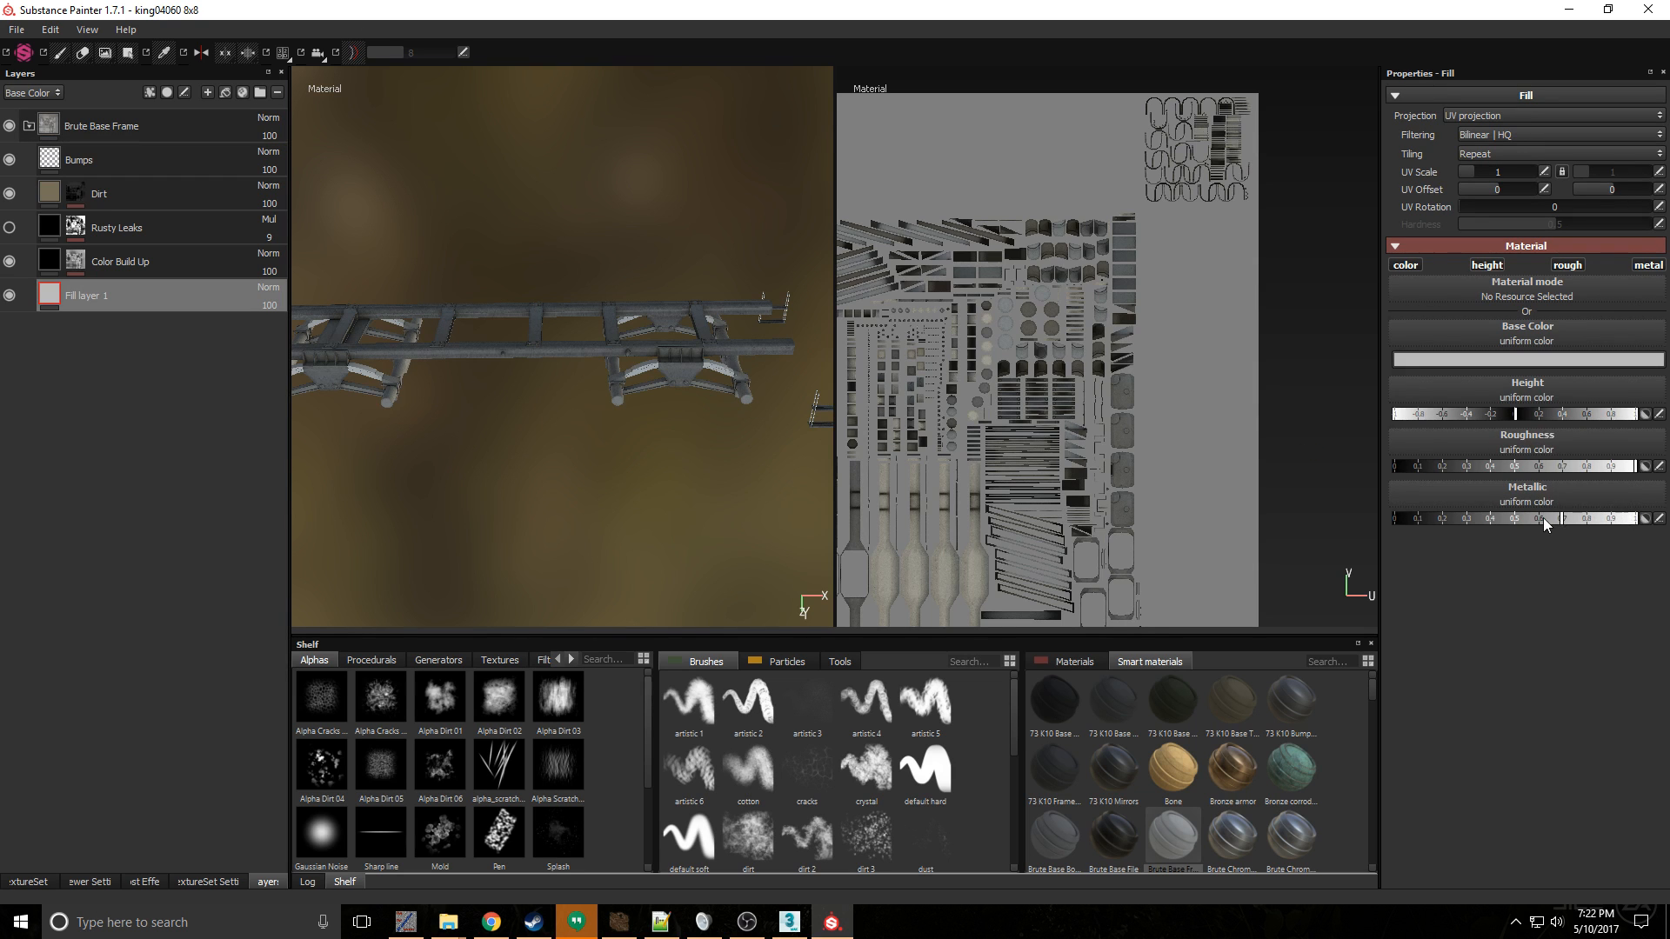
left_click_drag(1548, 520, 1393, 520)
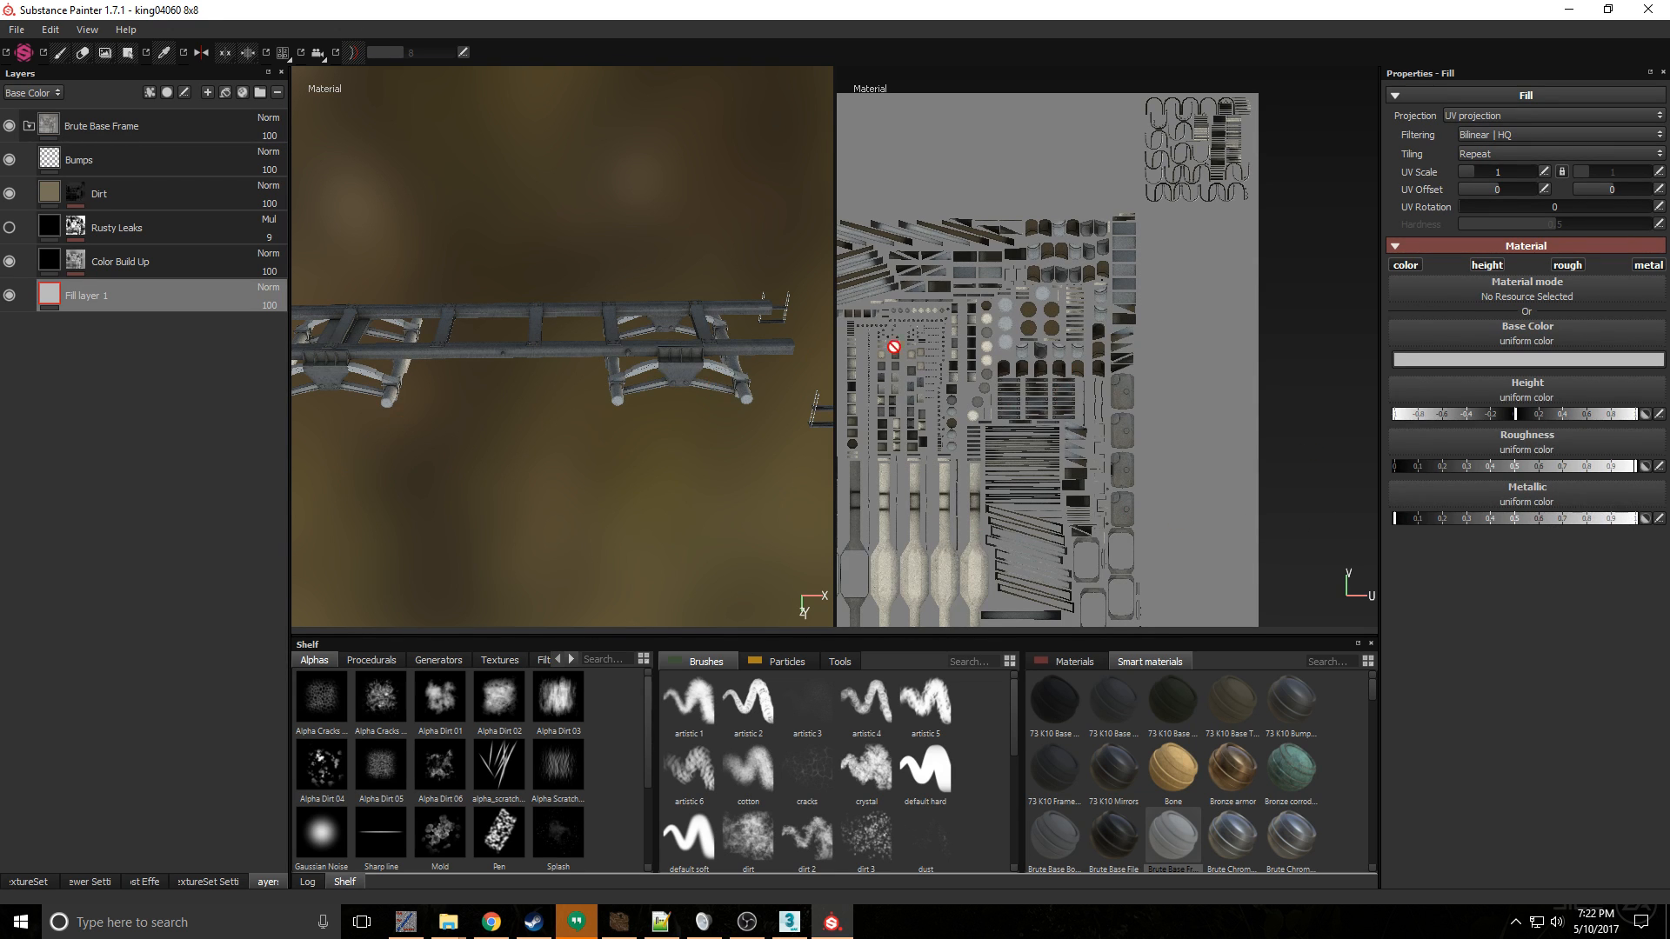
left_click_drag(570, 362, 628, 383, "alt")
left_click(1607, 359)
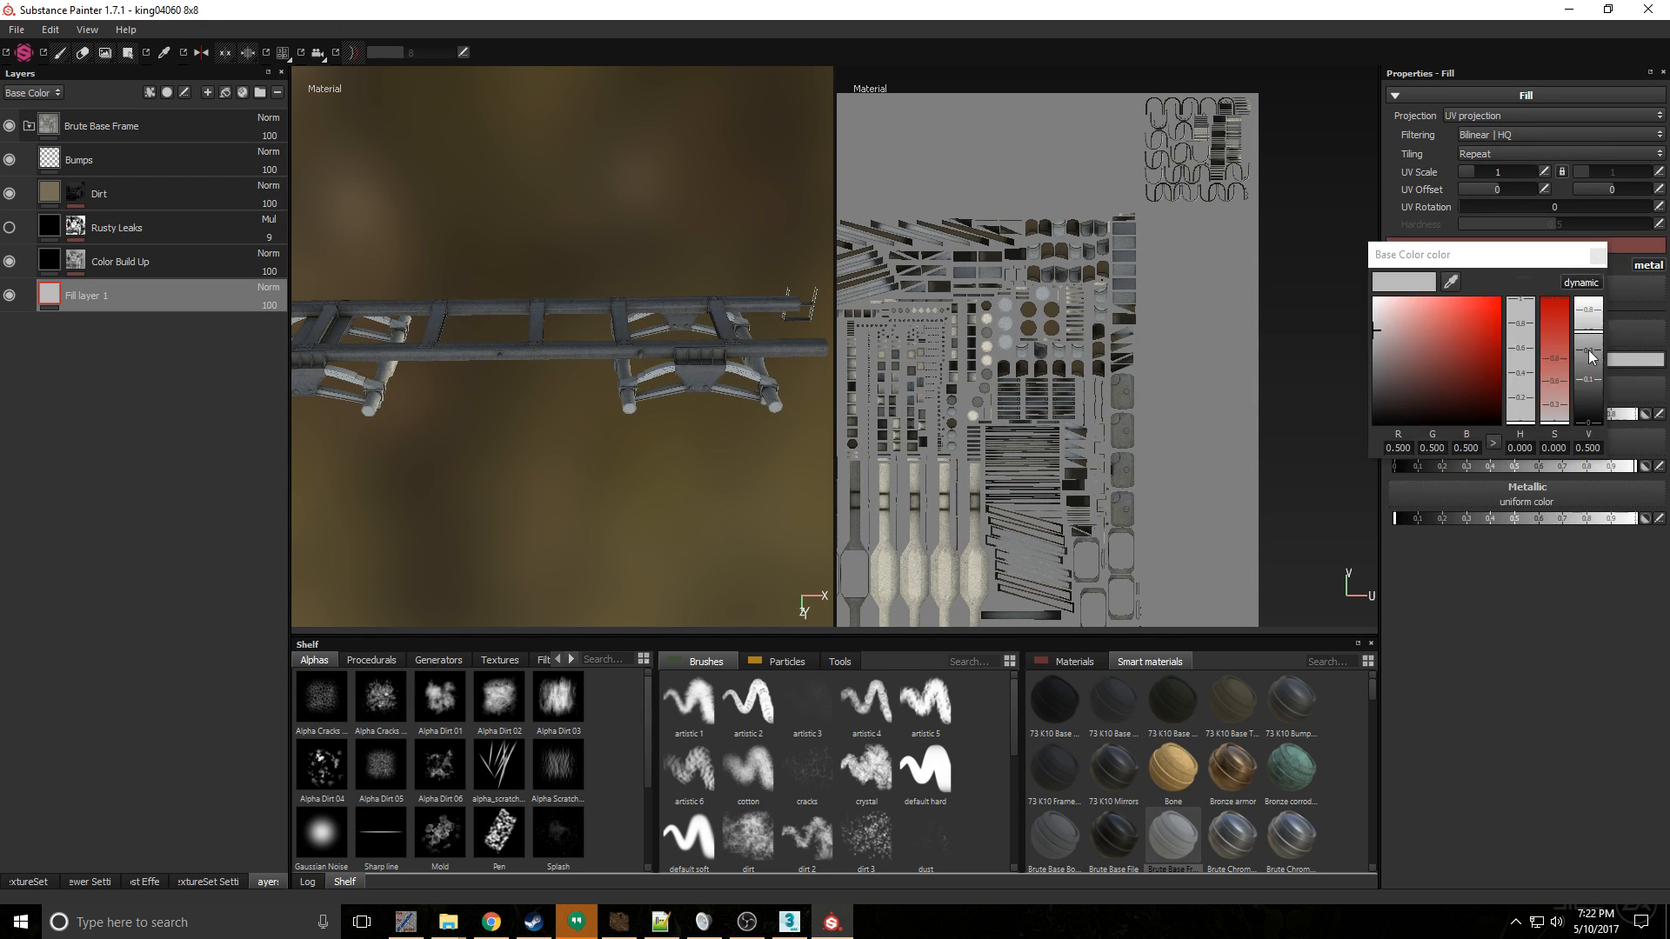
left_click(1588, 365)
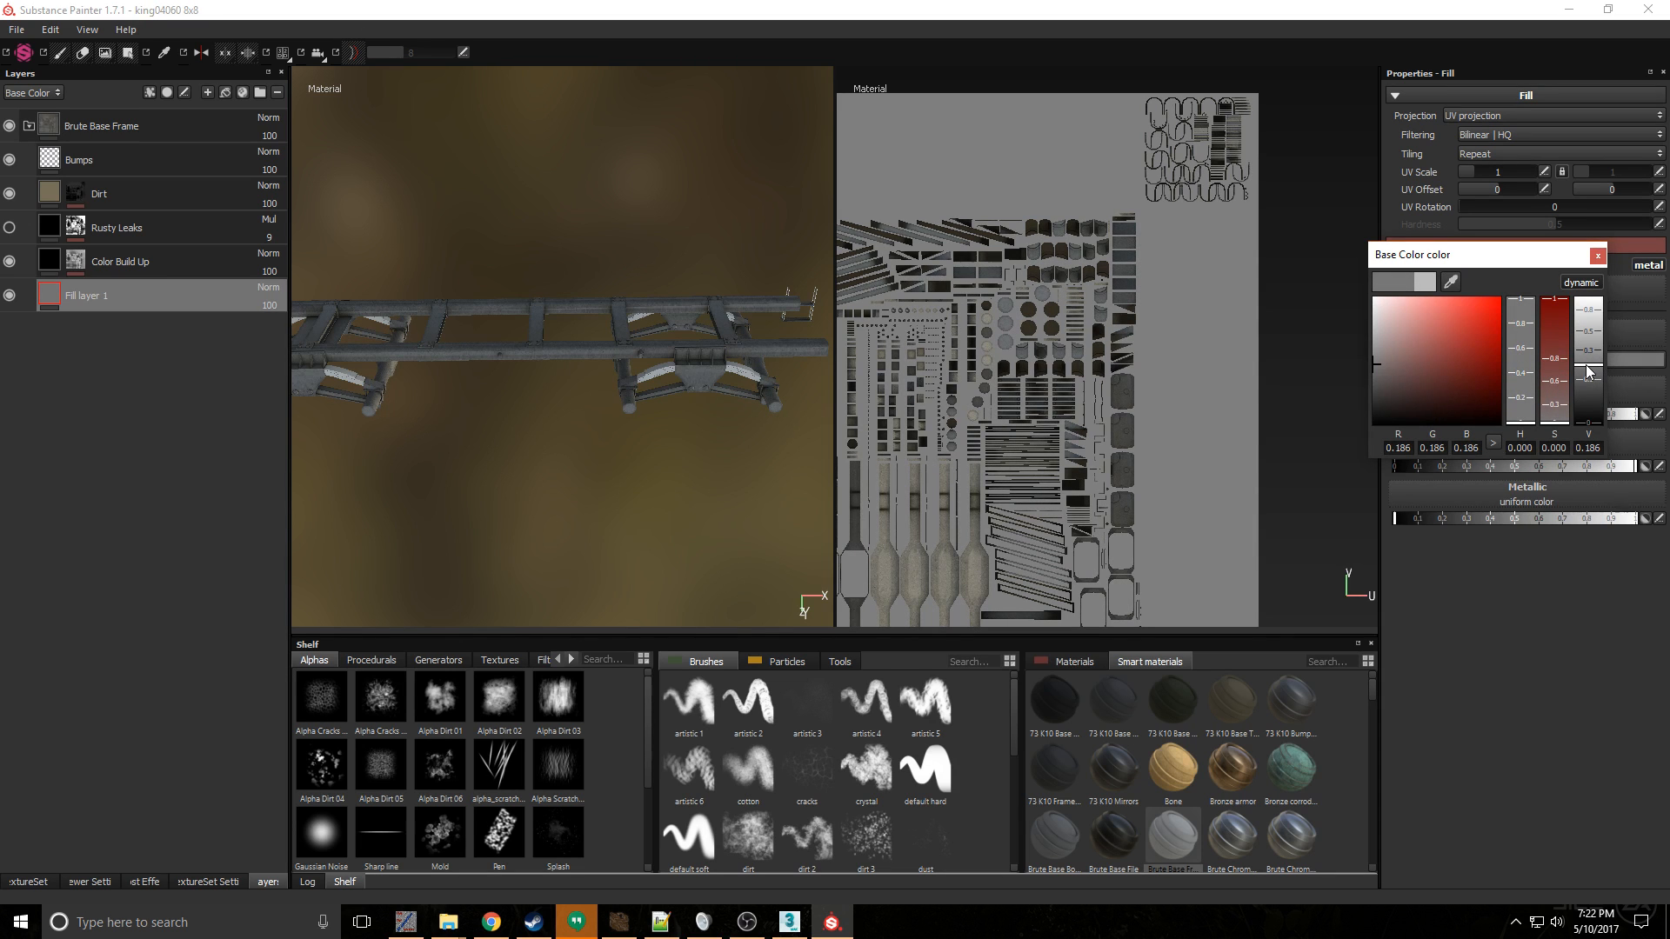
left_click_drag(1588, 370, 1600, 385)
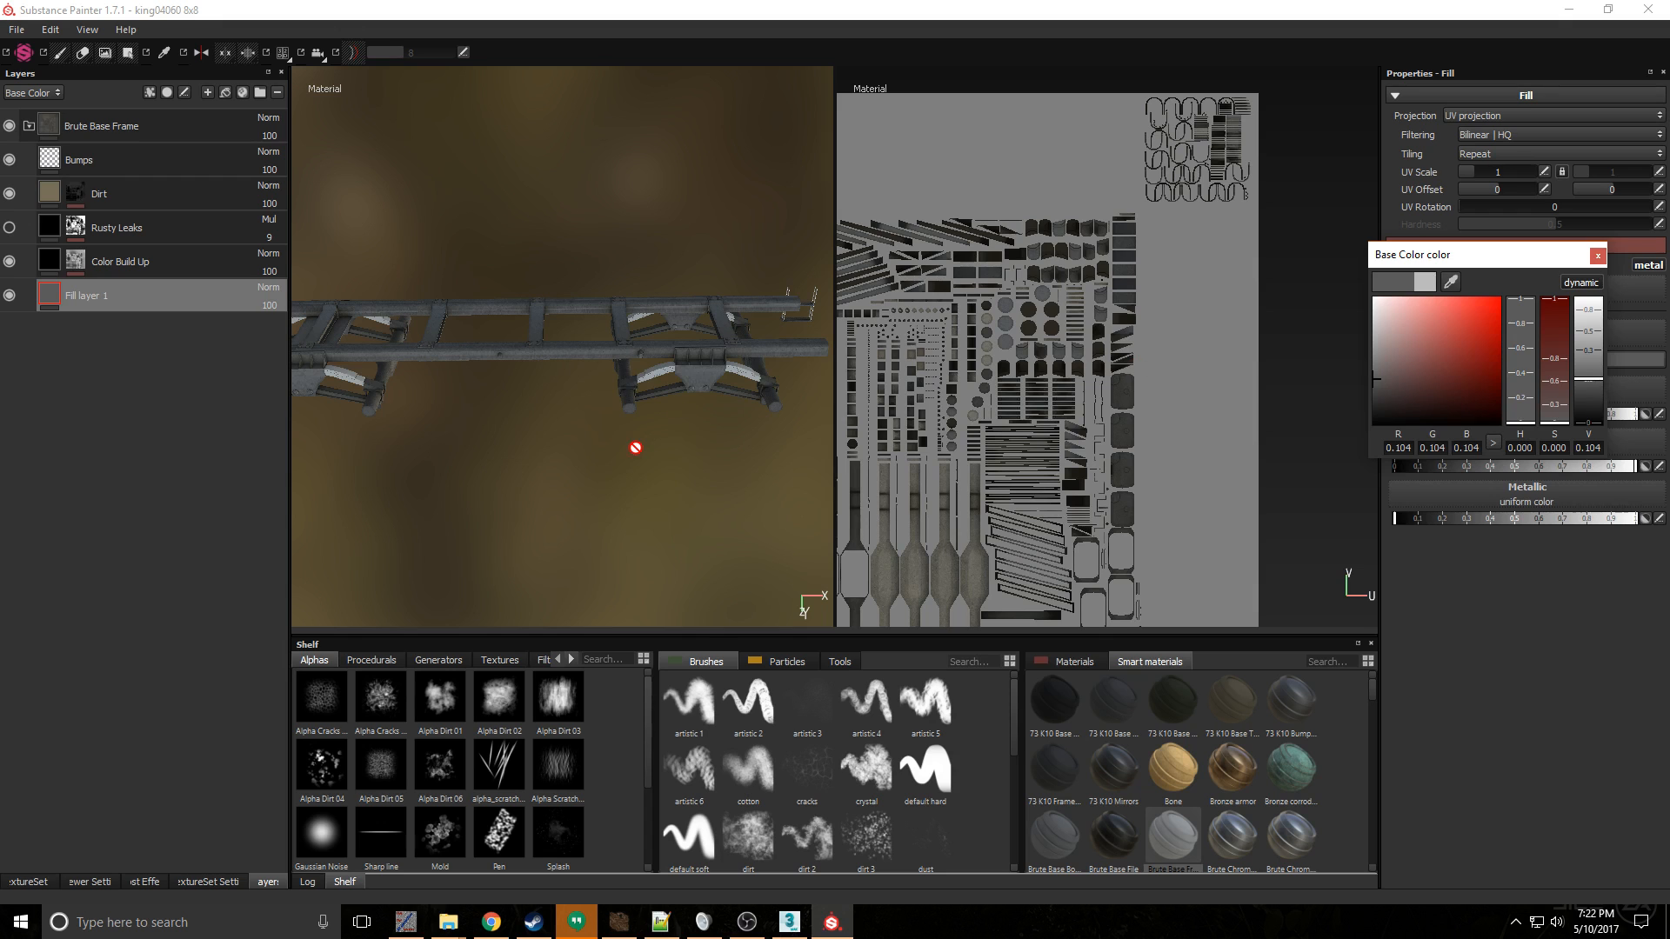
scroll(664, 375, "up", 1)
- Add a second fill layer directly above Fill layer 1 in the Susp set and give it a black mask
left_click(204, 304)
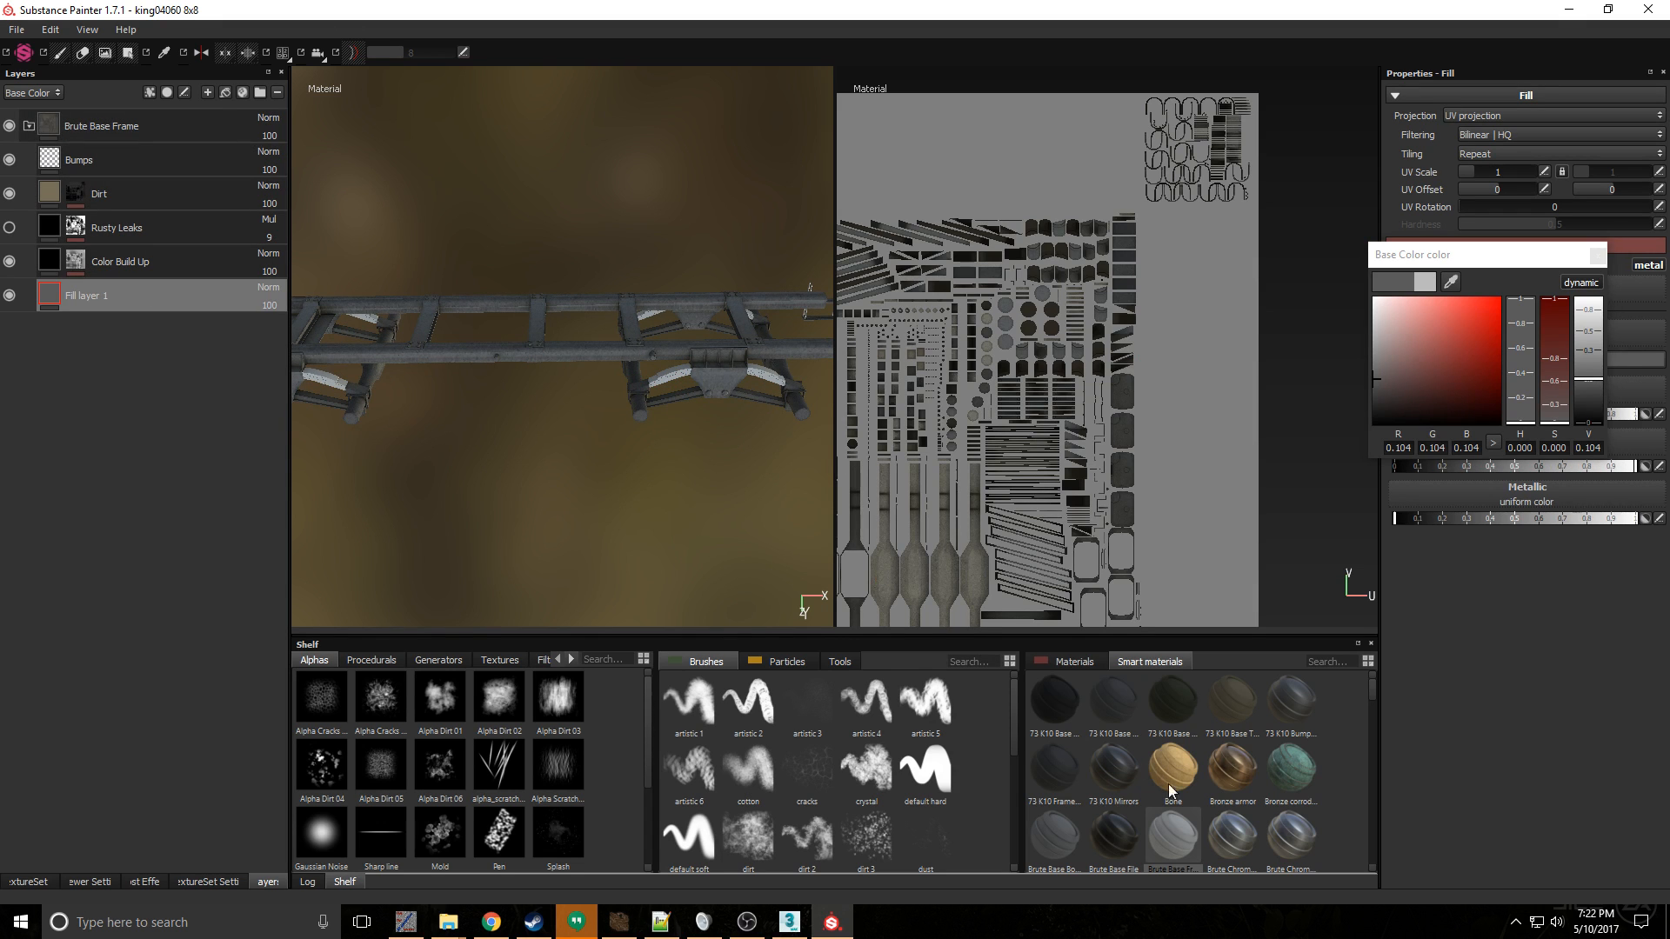
left_click_drag(1165, 818, 374, 136)
left_click(226, 92)
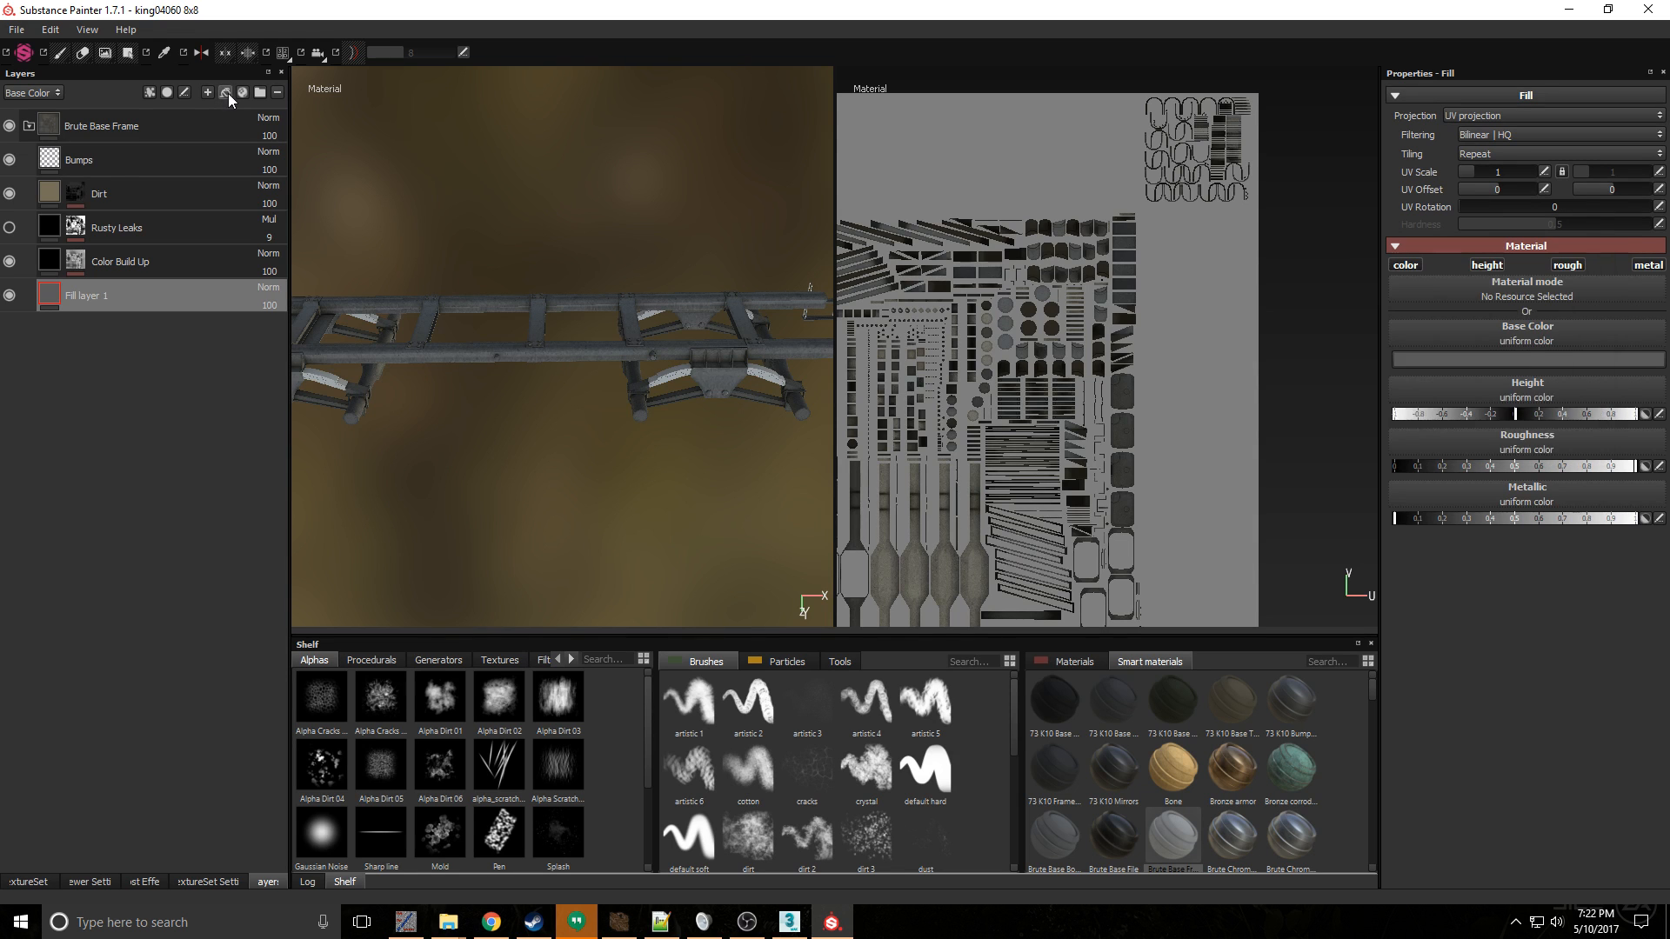
mouse_move(113, 300)
left_mouse_down()
mouse_move(119, 112)
mouse_move(130, 257)
mouse_move(107, 305)
left_mouse_up()
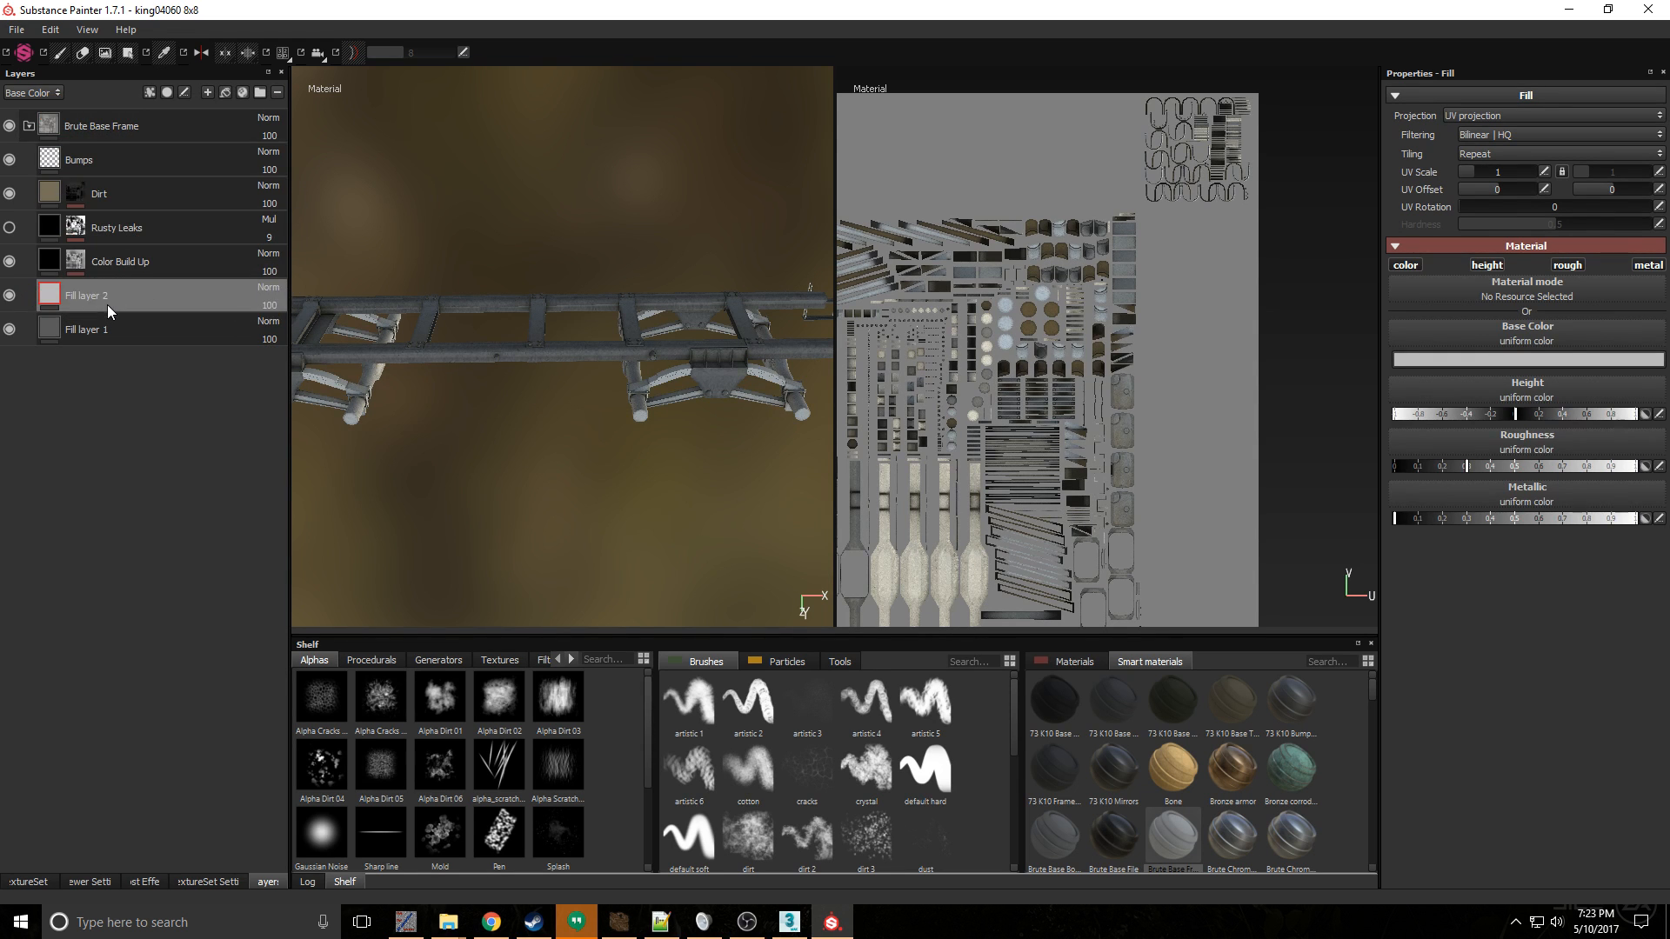
right_click(107, 305)
left_click(223, 338)
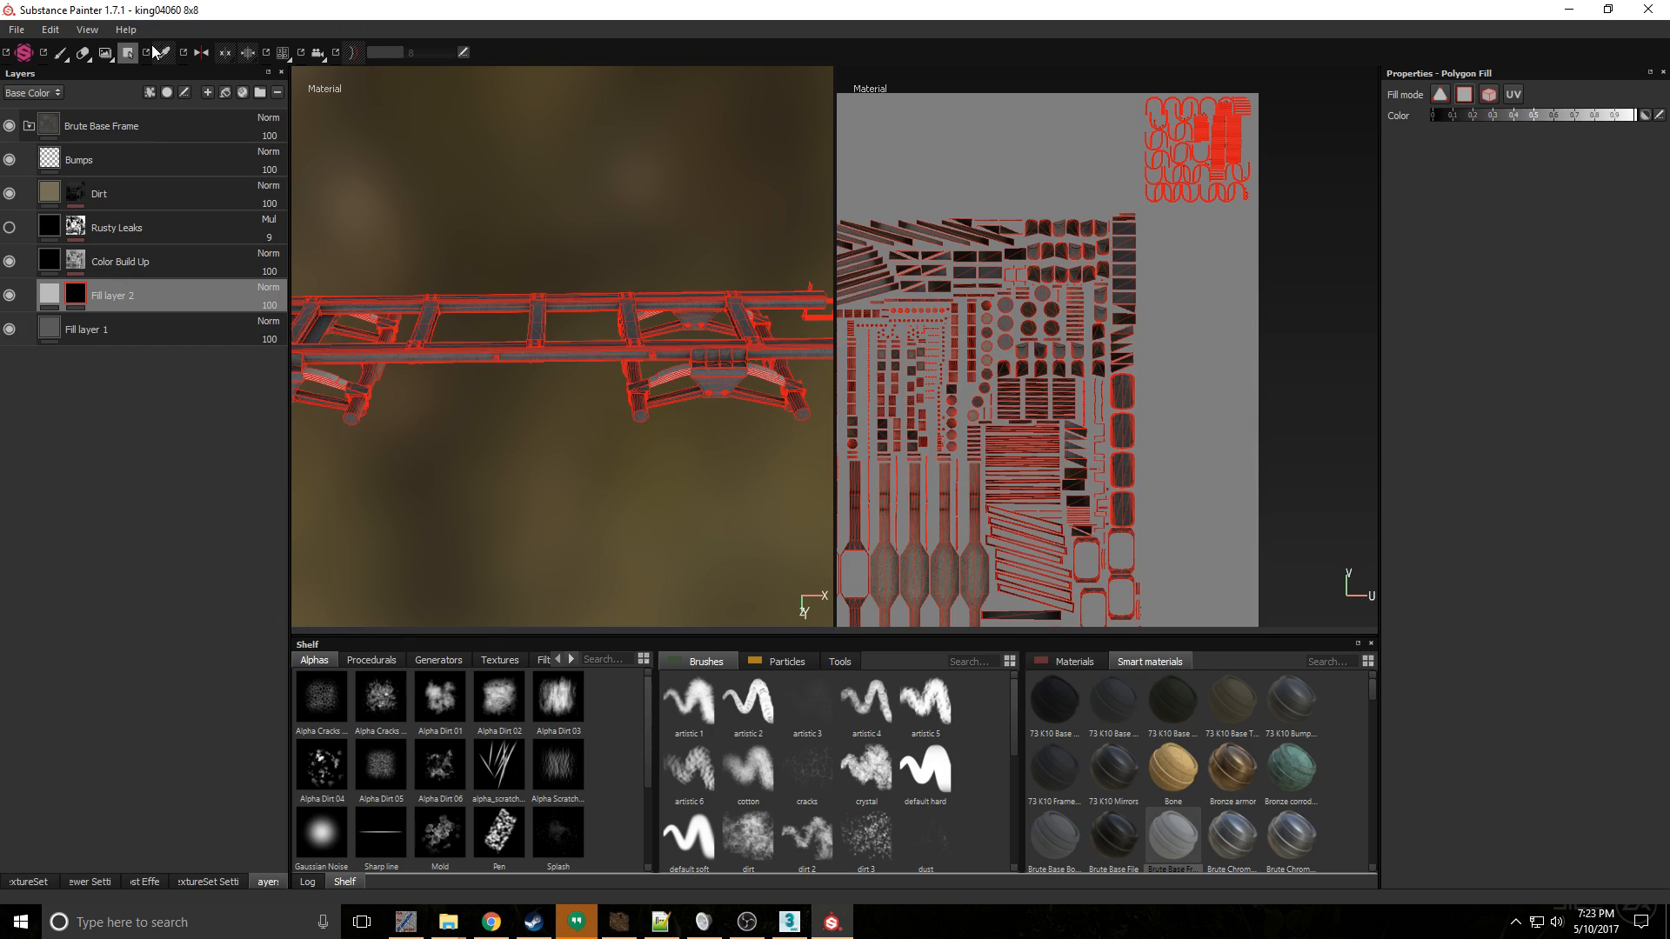
- Reveal the second fill layer on the U-shaped parts by filling their UV islands in the mask with Polygon Fill
left_click_drag(1114, 68, 1281, 207)
left_click(63, 54)
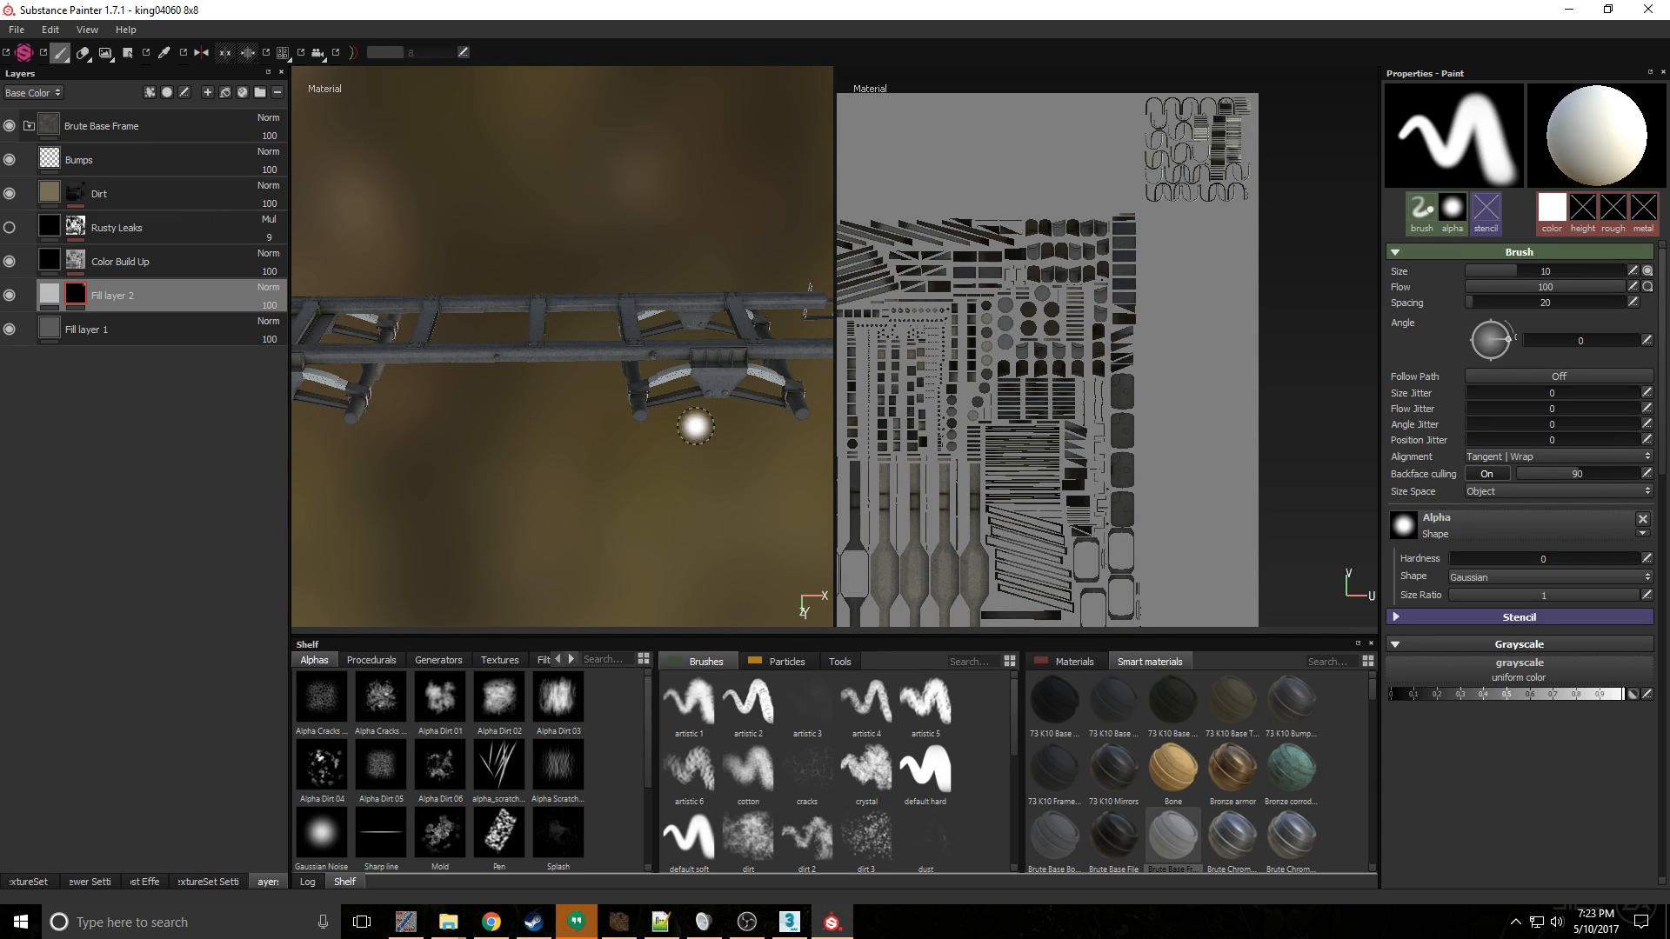
mouse_move(657, 413)
right_mouse_down("alt")
mouse_move(753, 440)
mouse_move(734, 513)
right_mouse_up("alt")
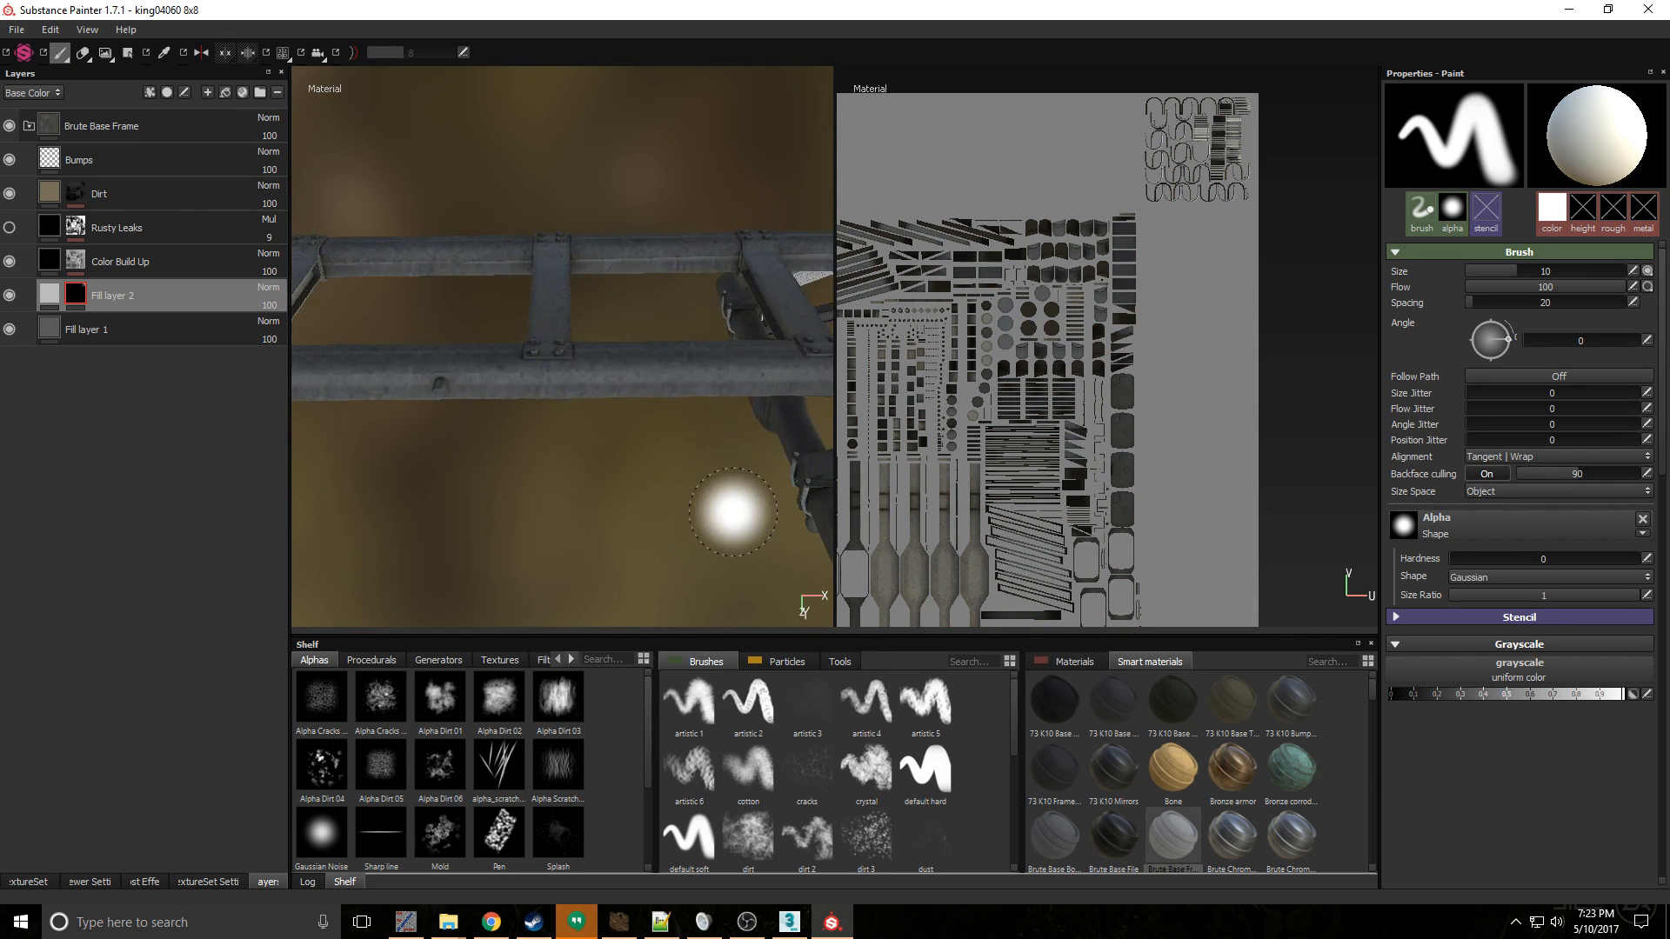
left_click_drag(683, 496, 627, 444, "alt")
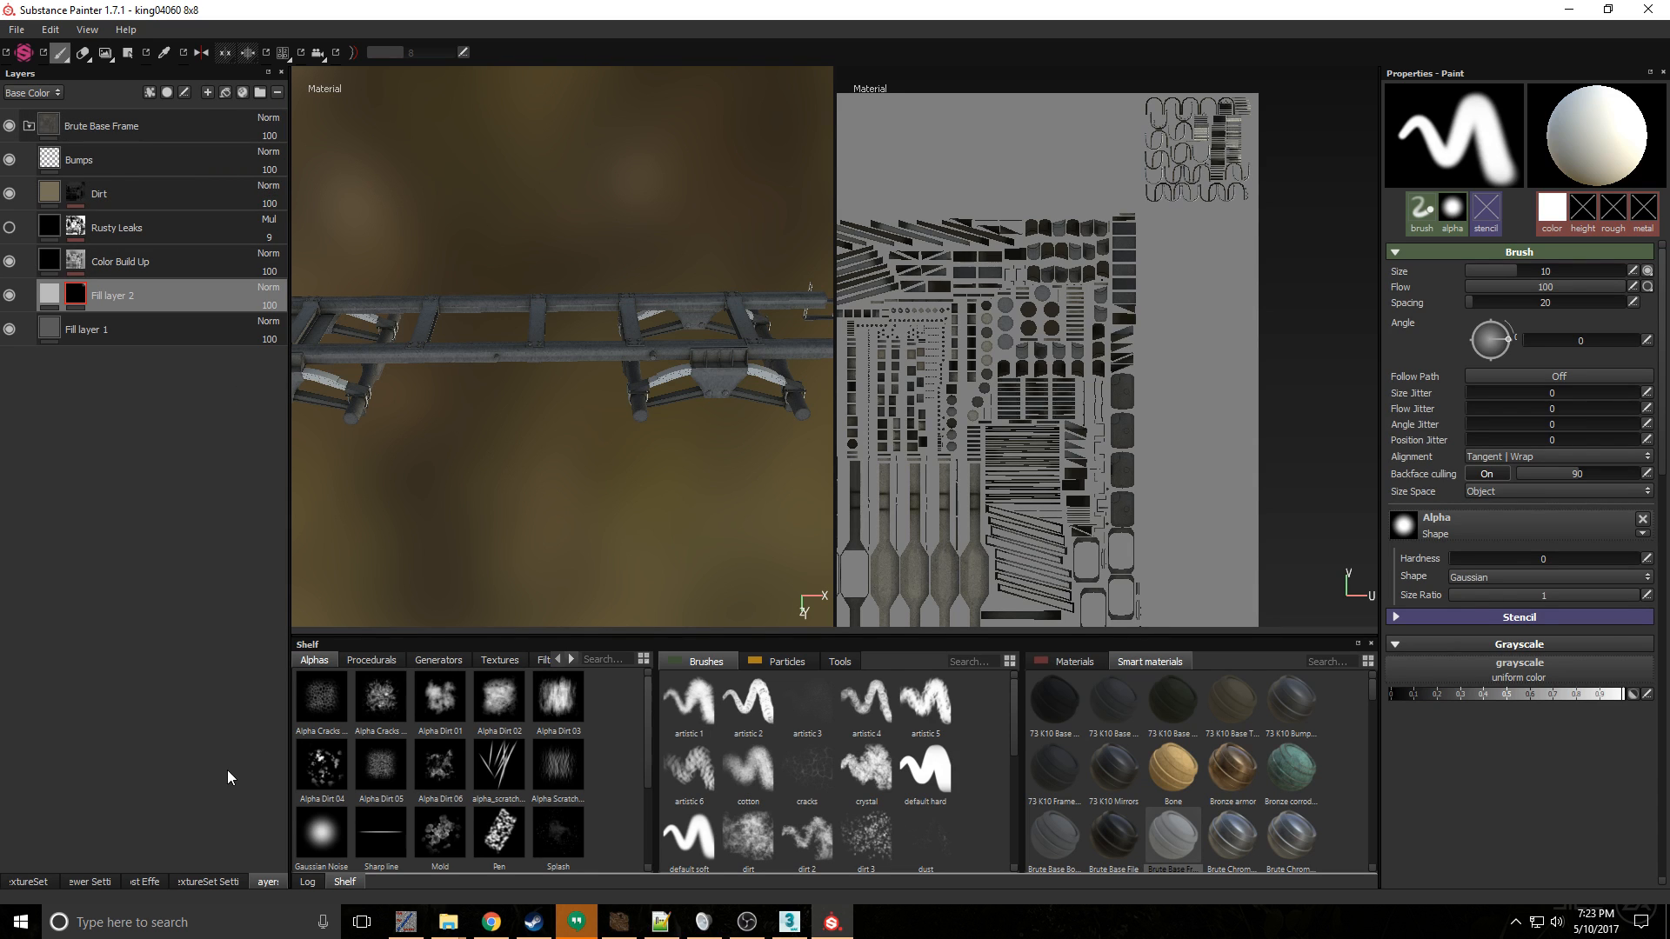
- Switch to the springs texture set, delete its Layer 1 and add the Brute Base File smart material
left_click(29, 881)
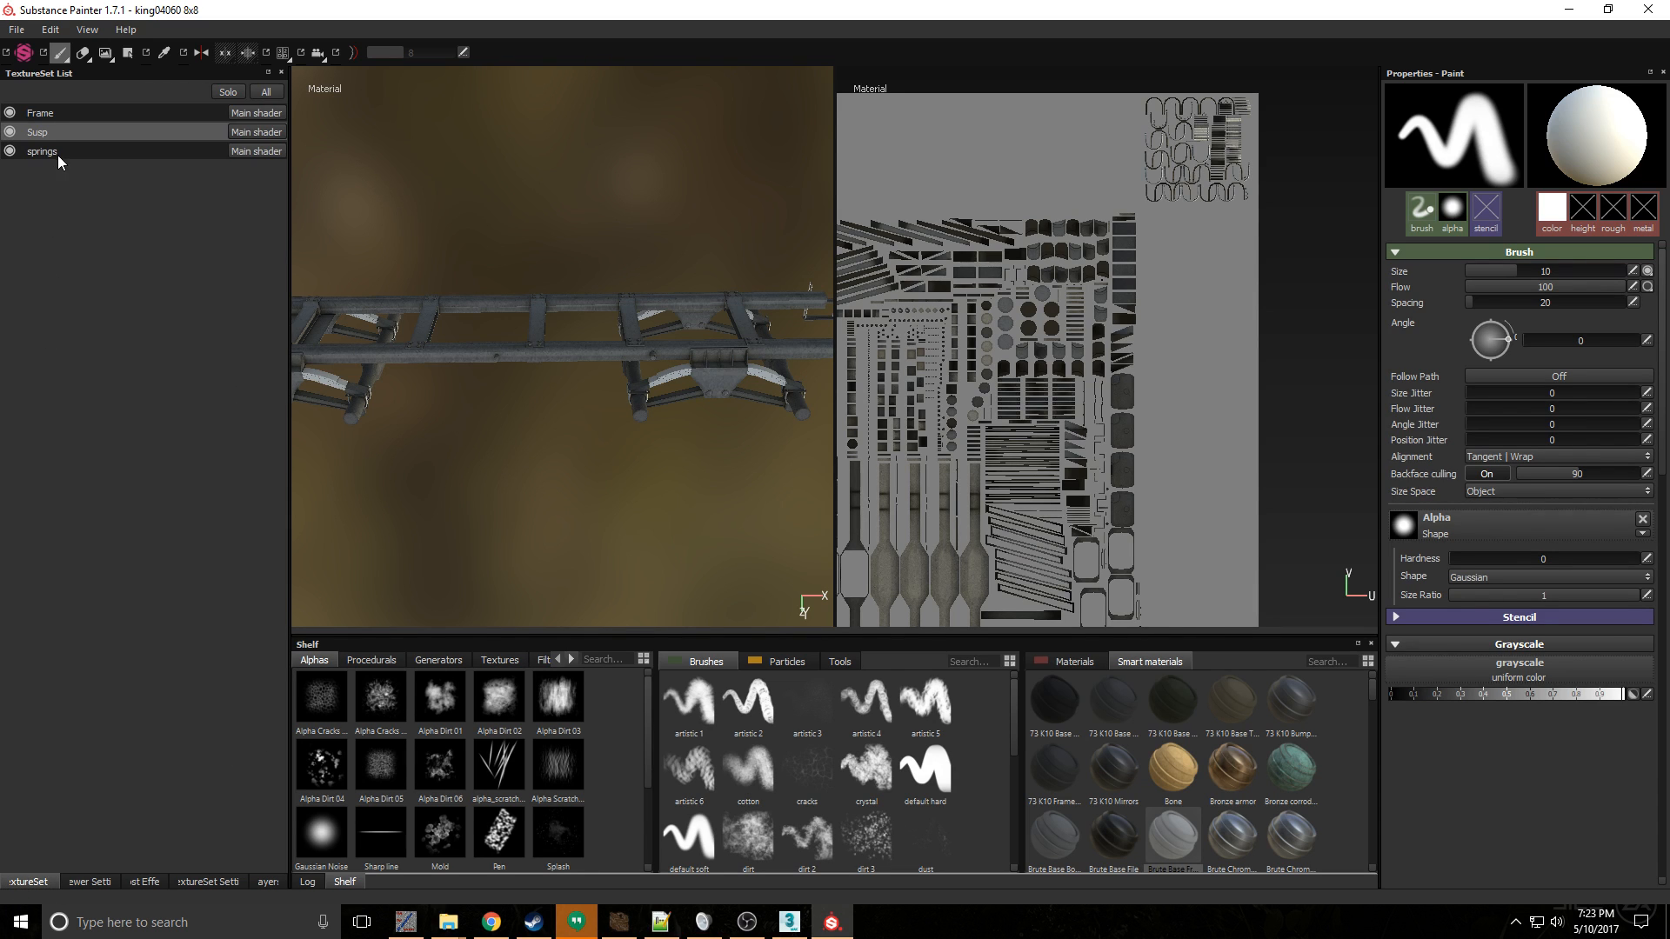
left_click(58, 154)
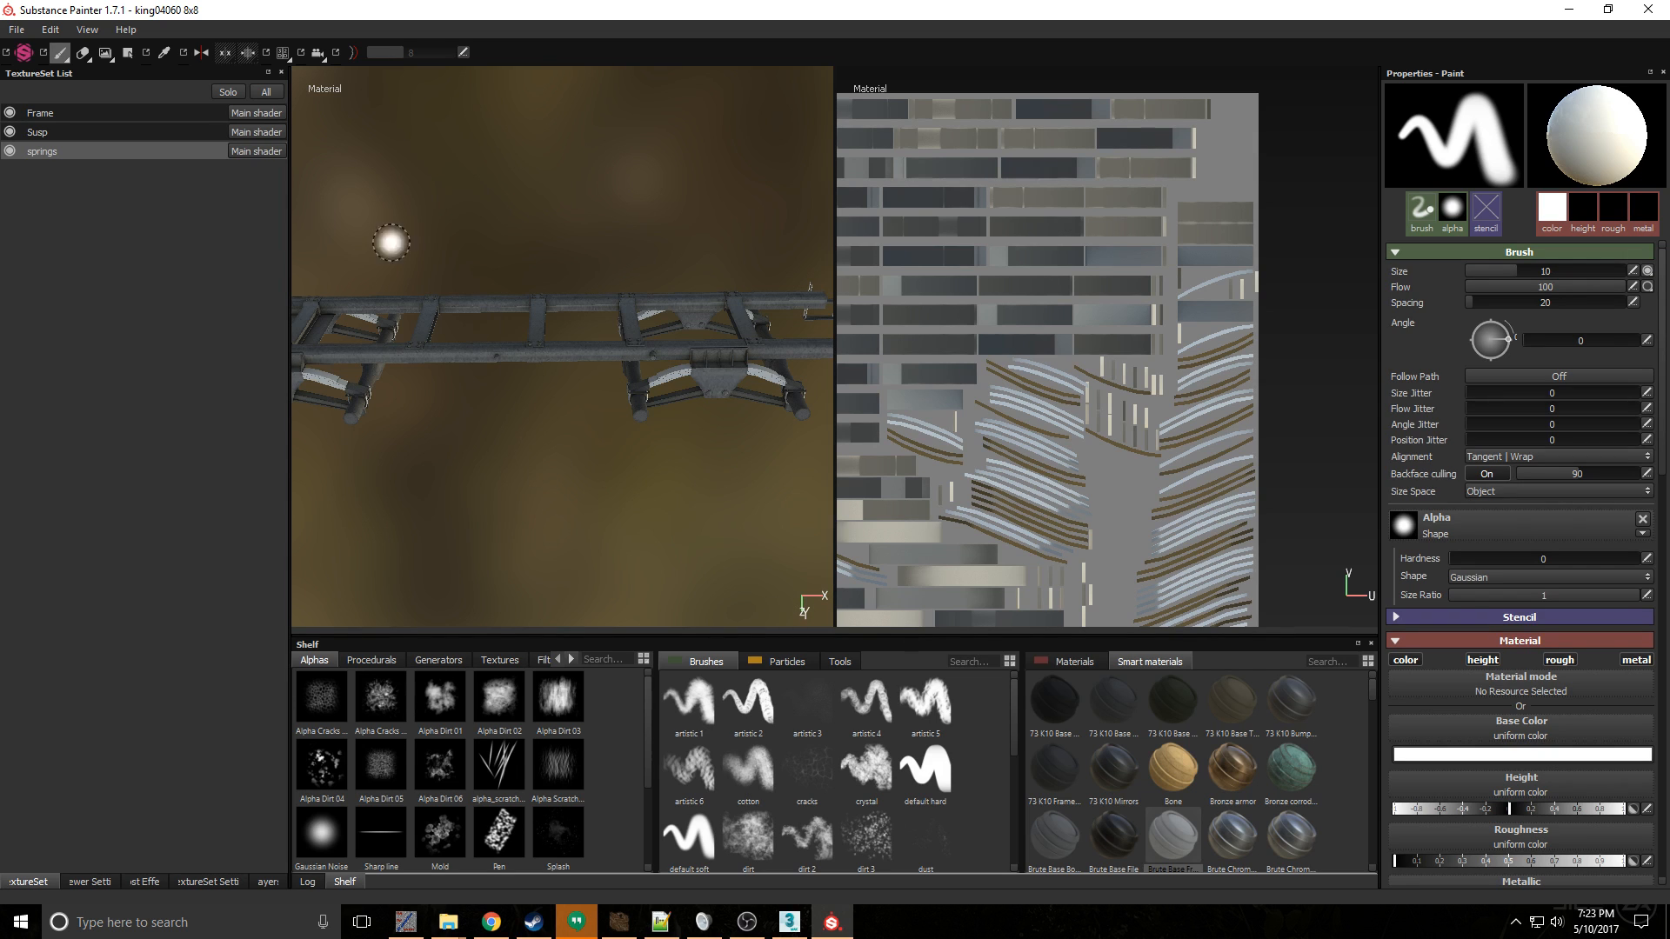
left_click(266, 881)
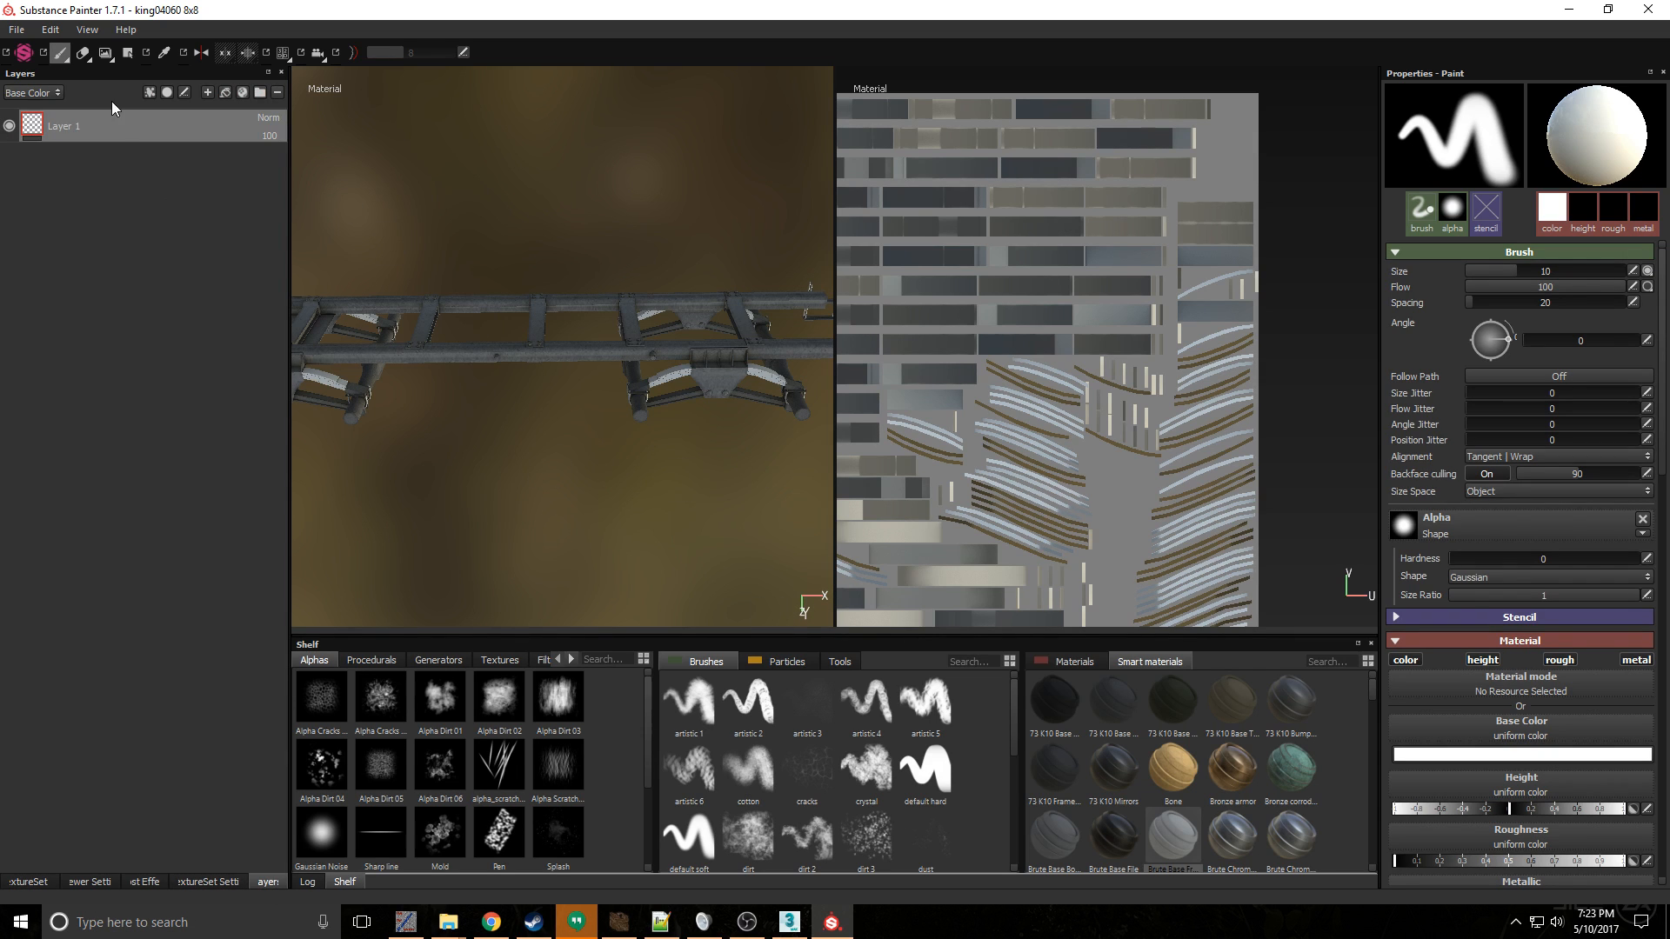
key("Delete")
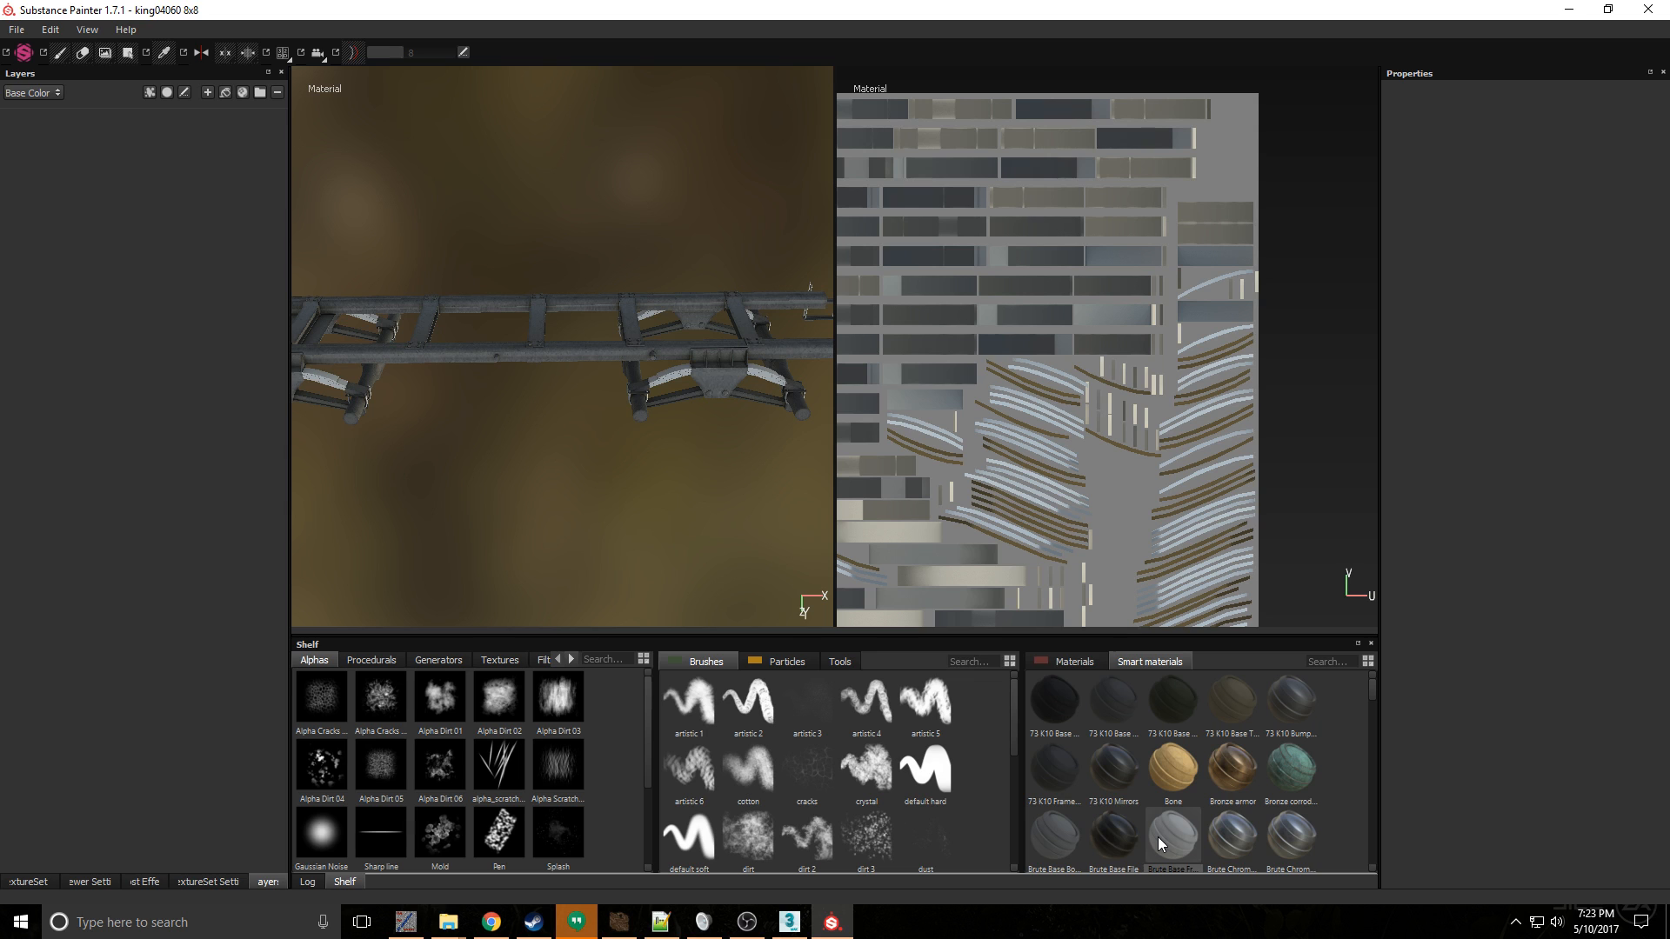
left_click_drag(1112, 836, 118, 160)
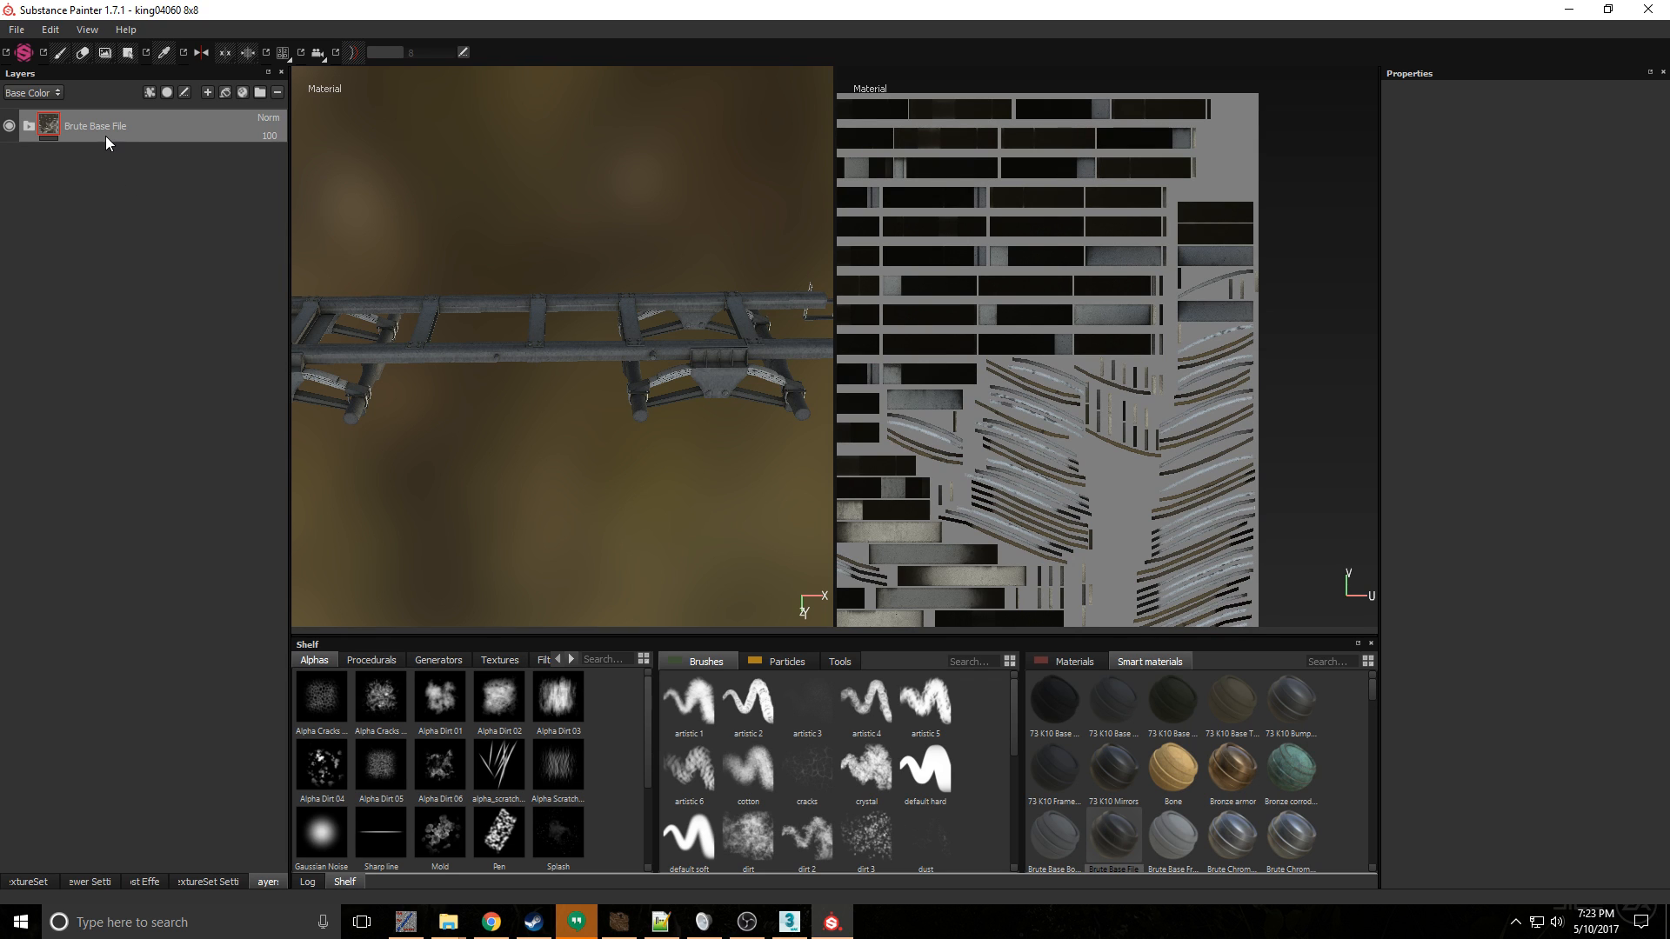
- Add a fill layer to the springs set and place it at the bottom of the stack, below the expanded Brute Base File group
left_click(33, 886)
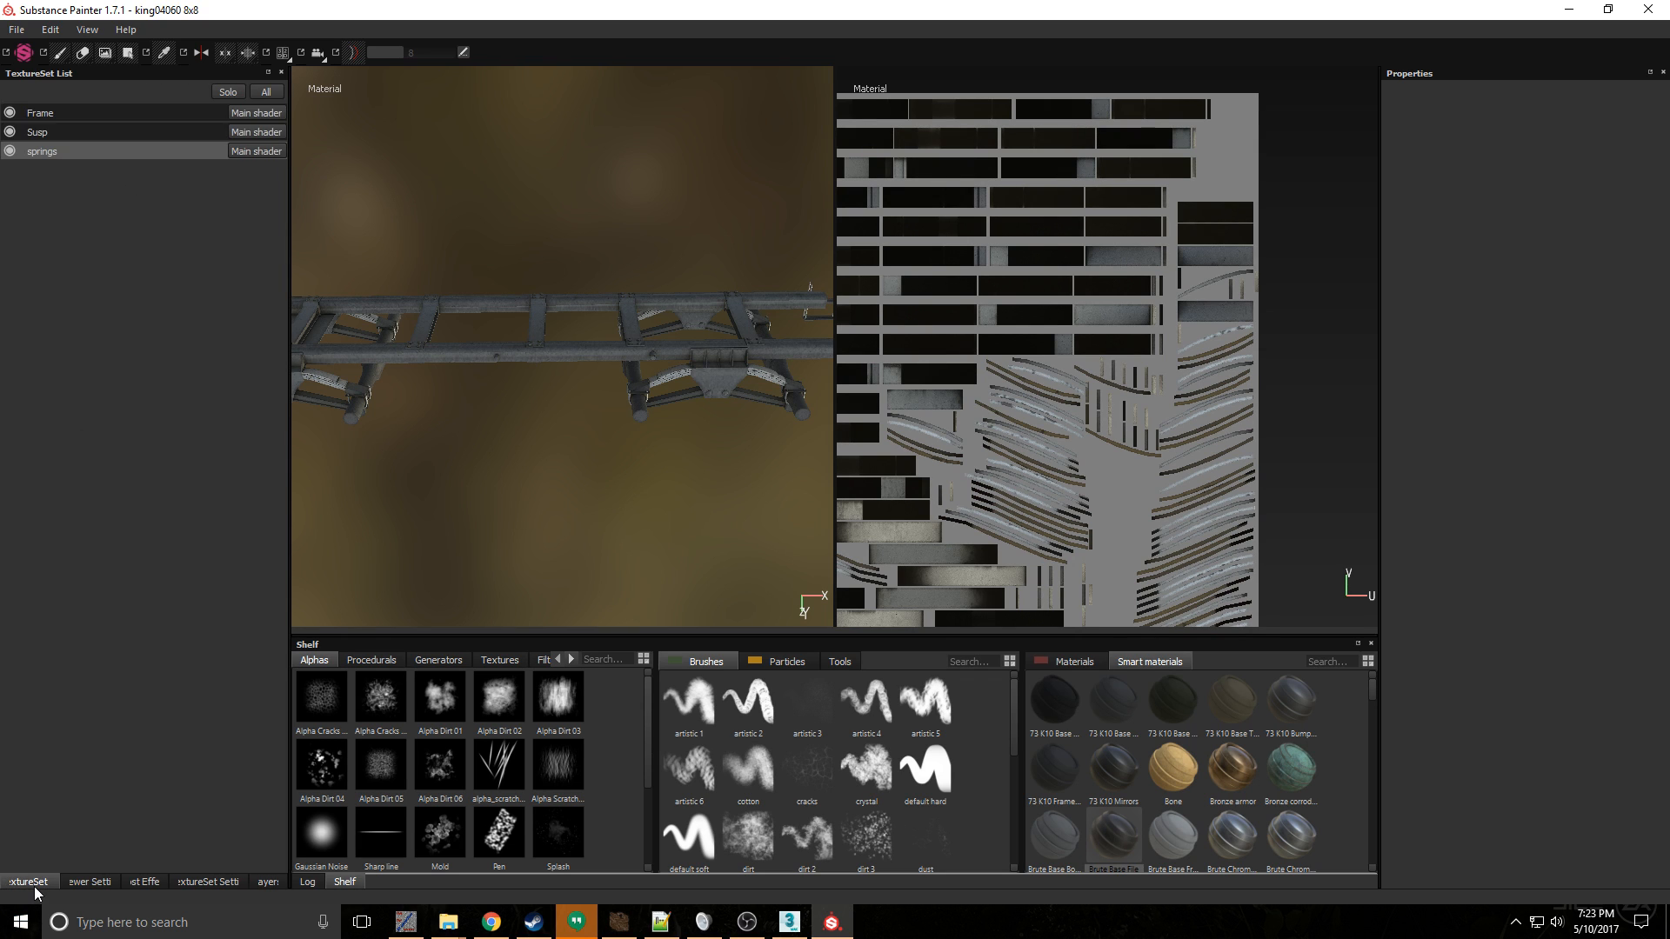
left_click(272, 882)
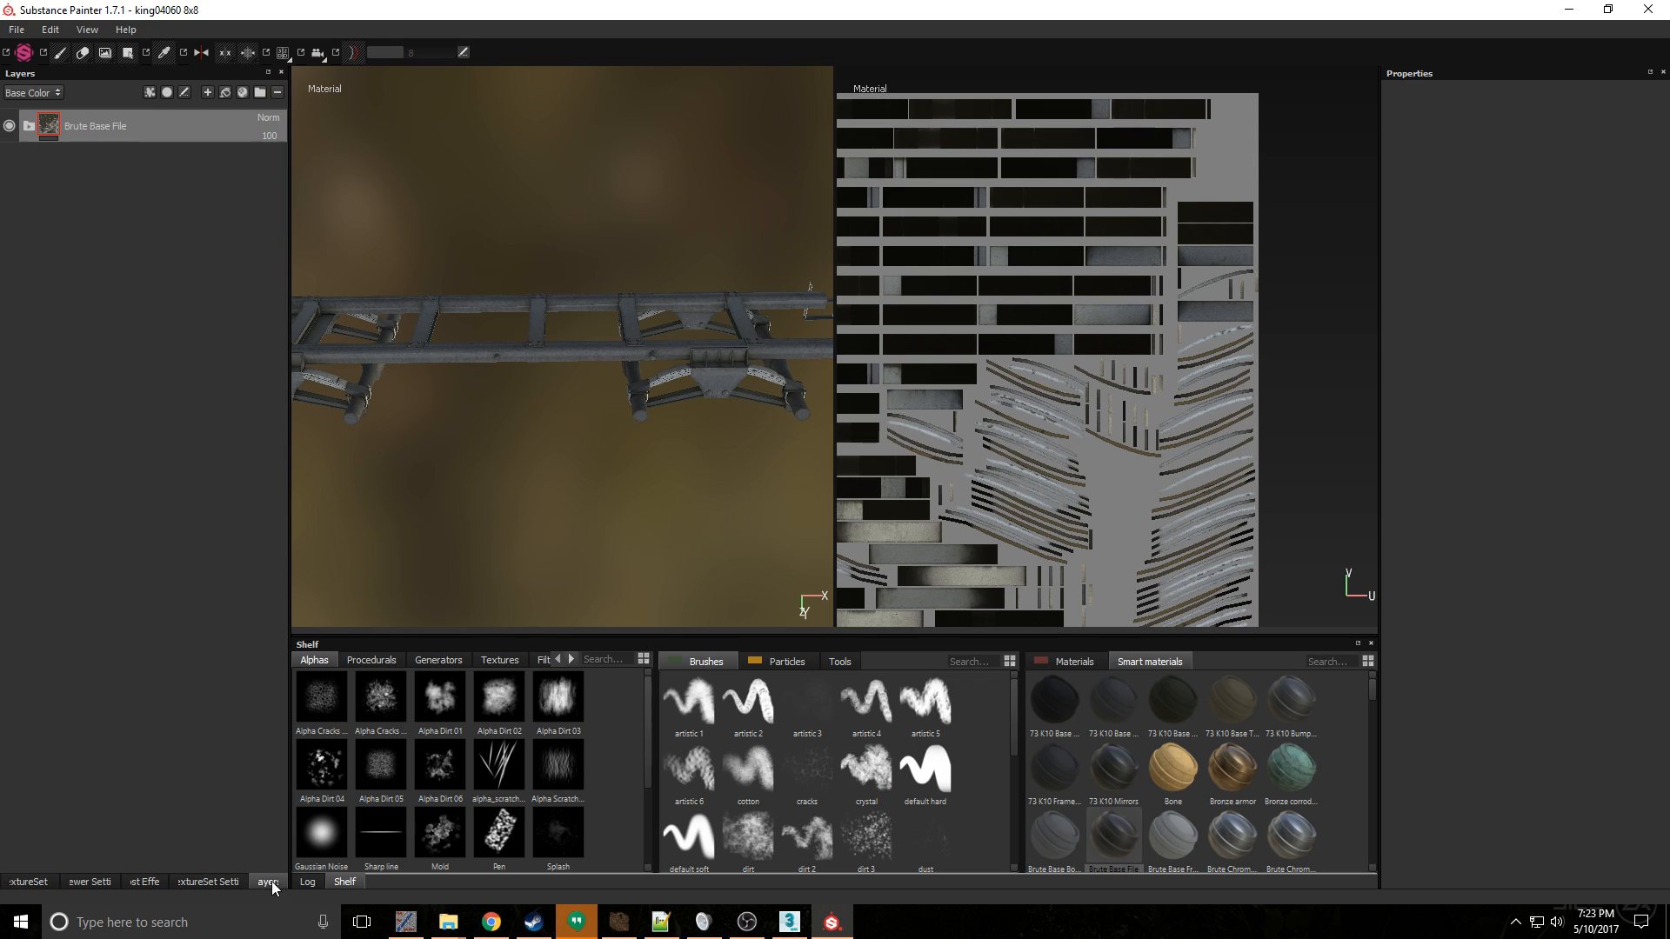
left_click(29, 126)
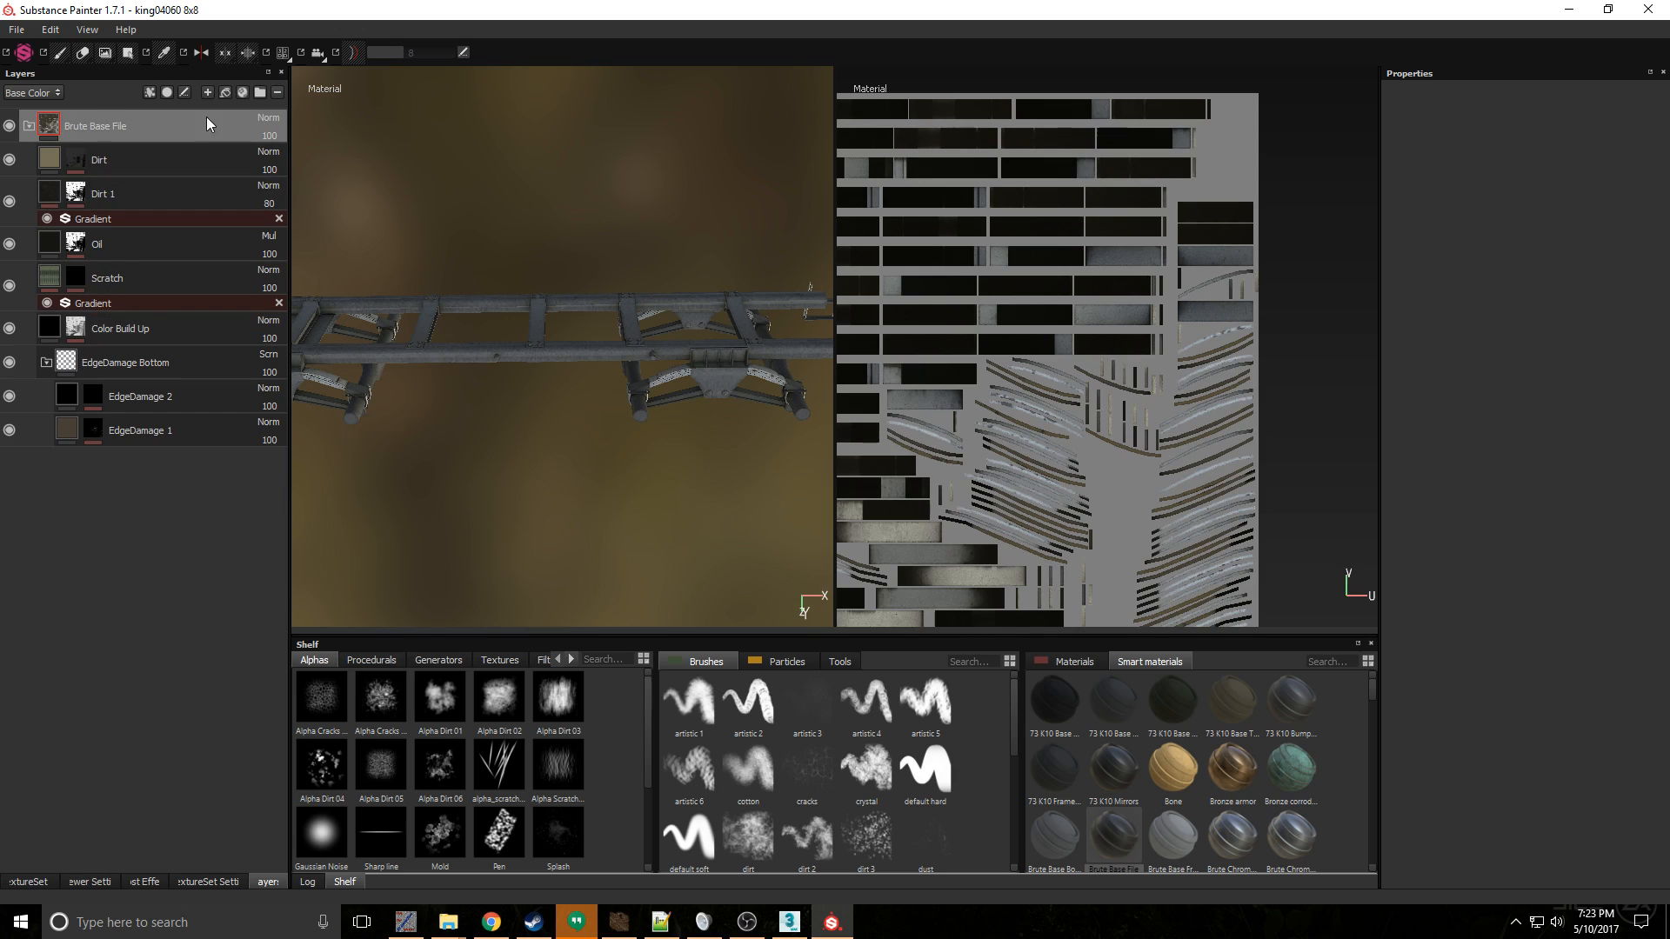
left_click(224, 93)
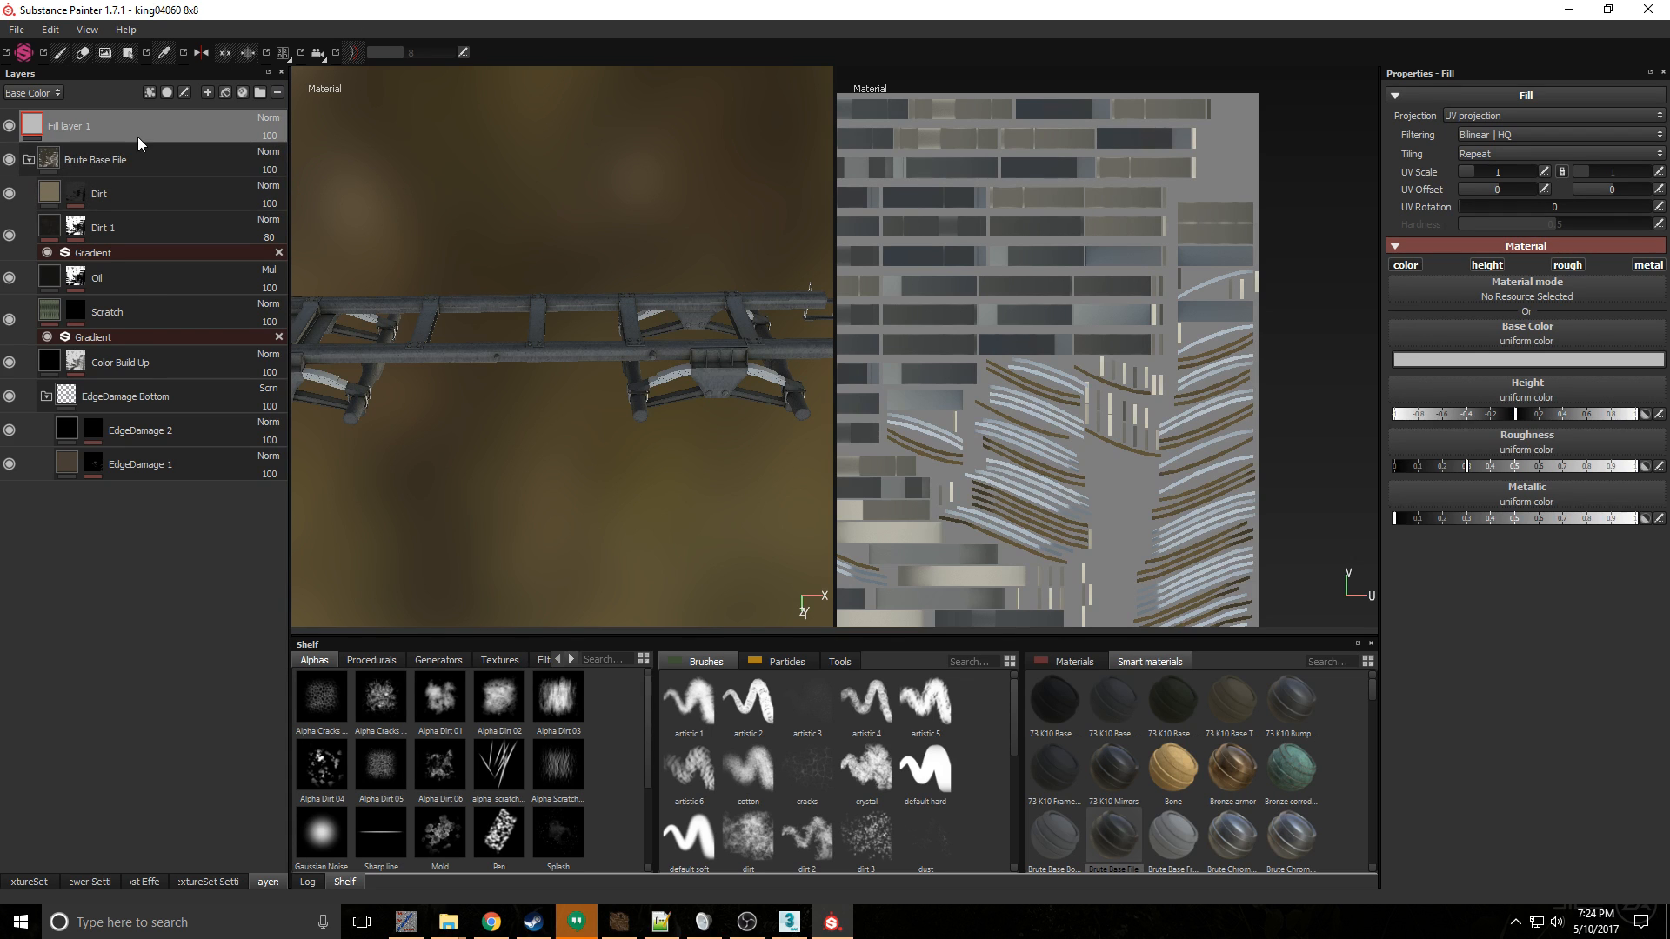
left_click_drag(137, 131, 132, 489)
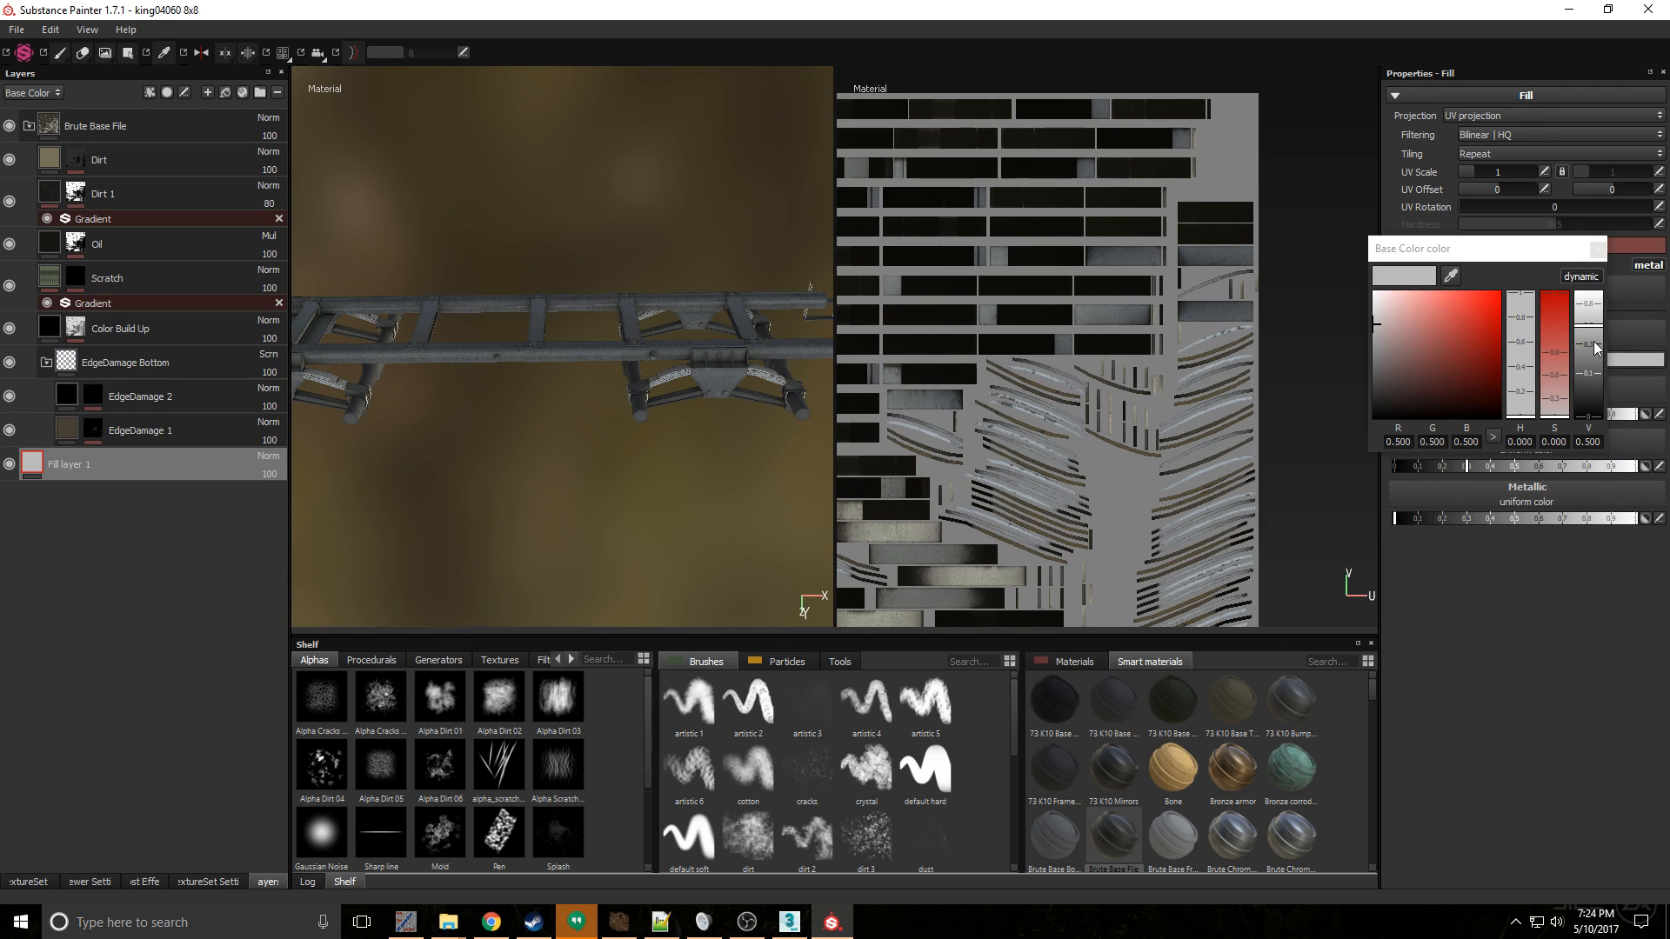
- Set the springs fill layer's base color to a gray value of 0.186 and its roughness to the maximum
left_click_drag(1594, 341, 1616, 359)
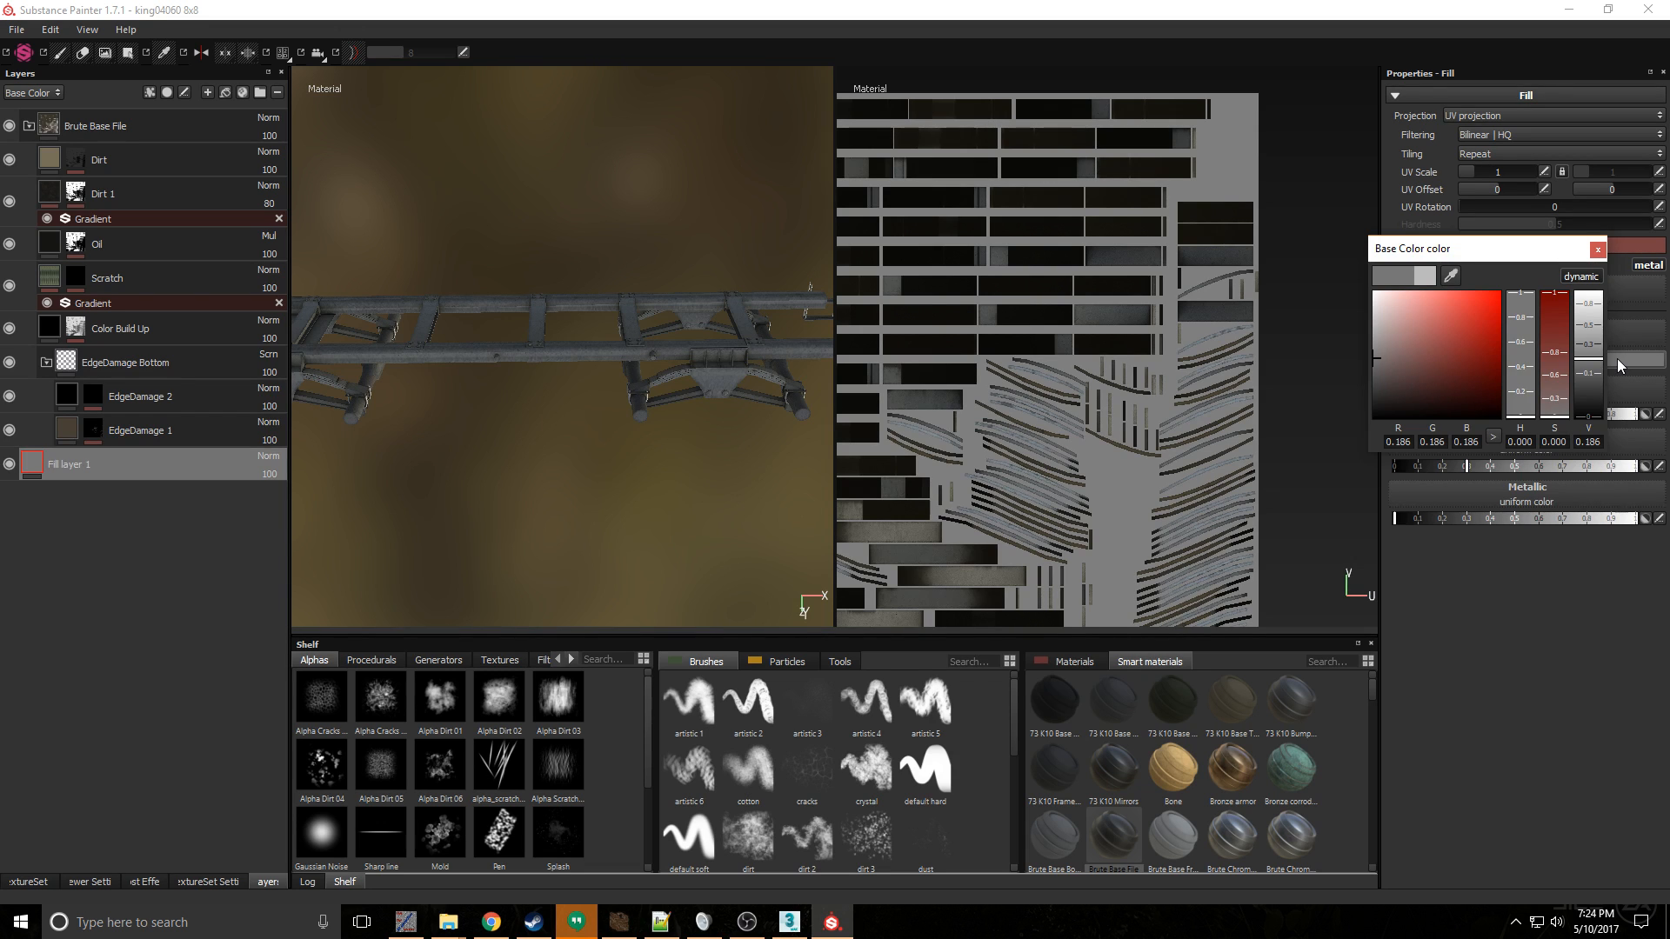
left_click(1598, 250)
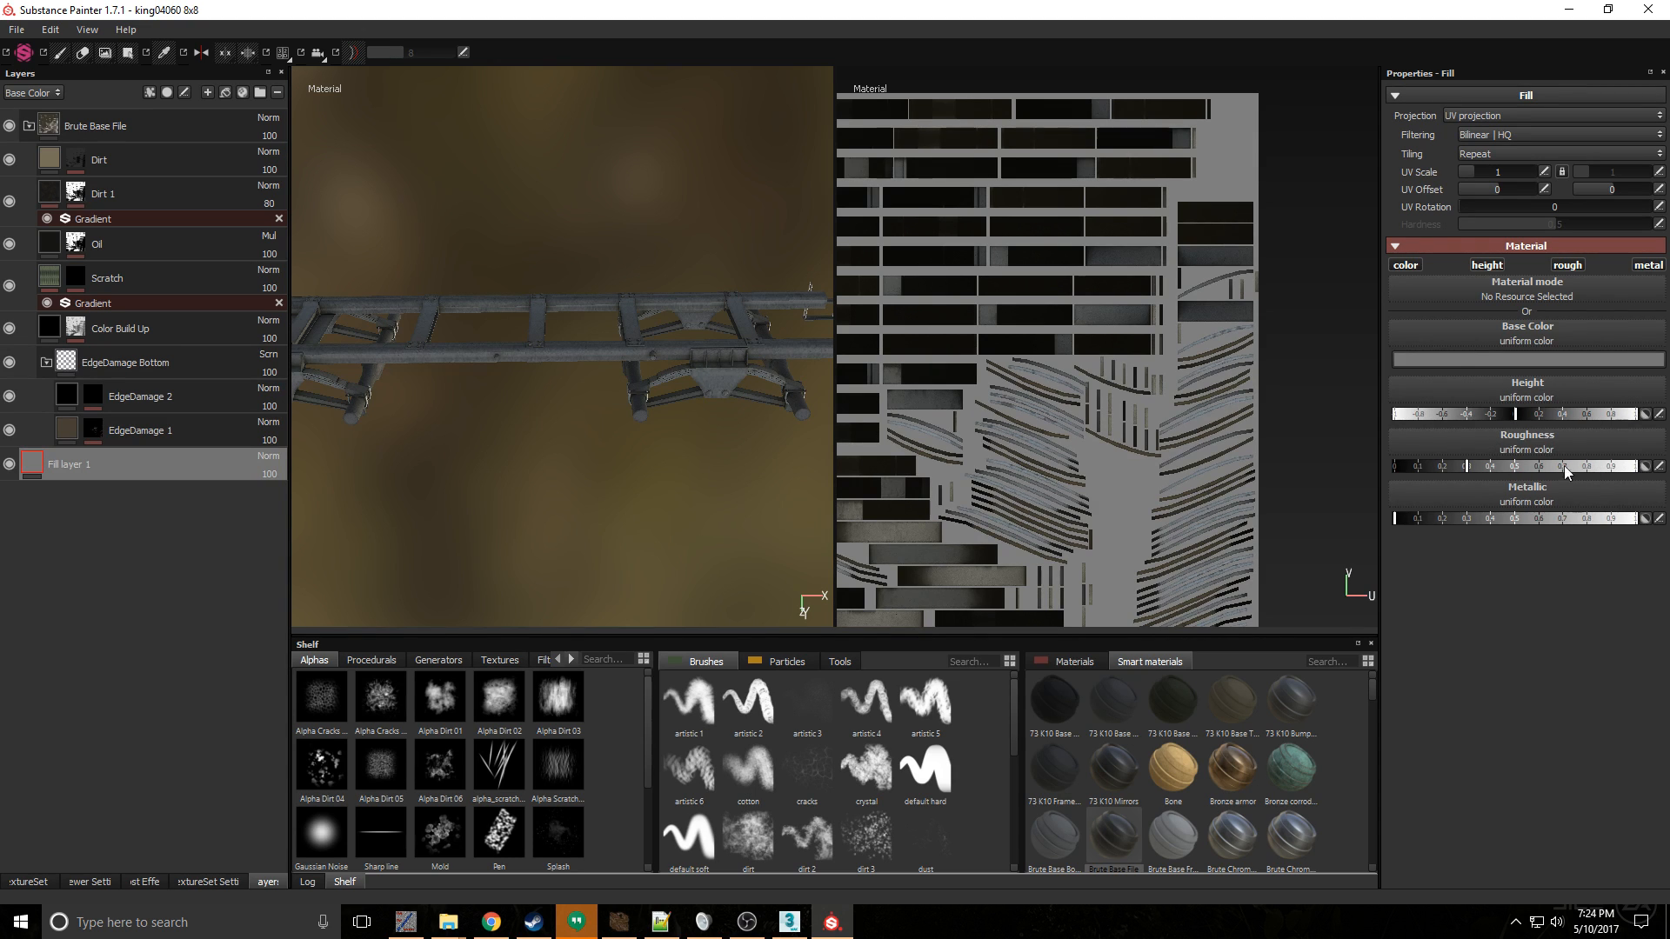
left_click_drag(1477, 467, 1638, 467)
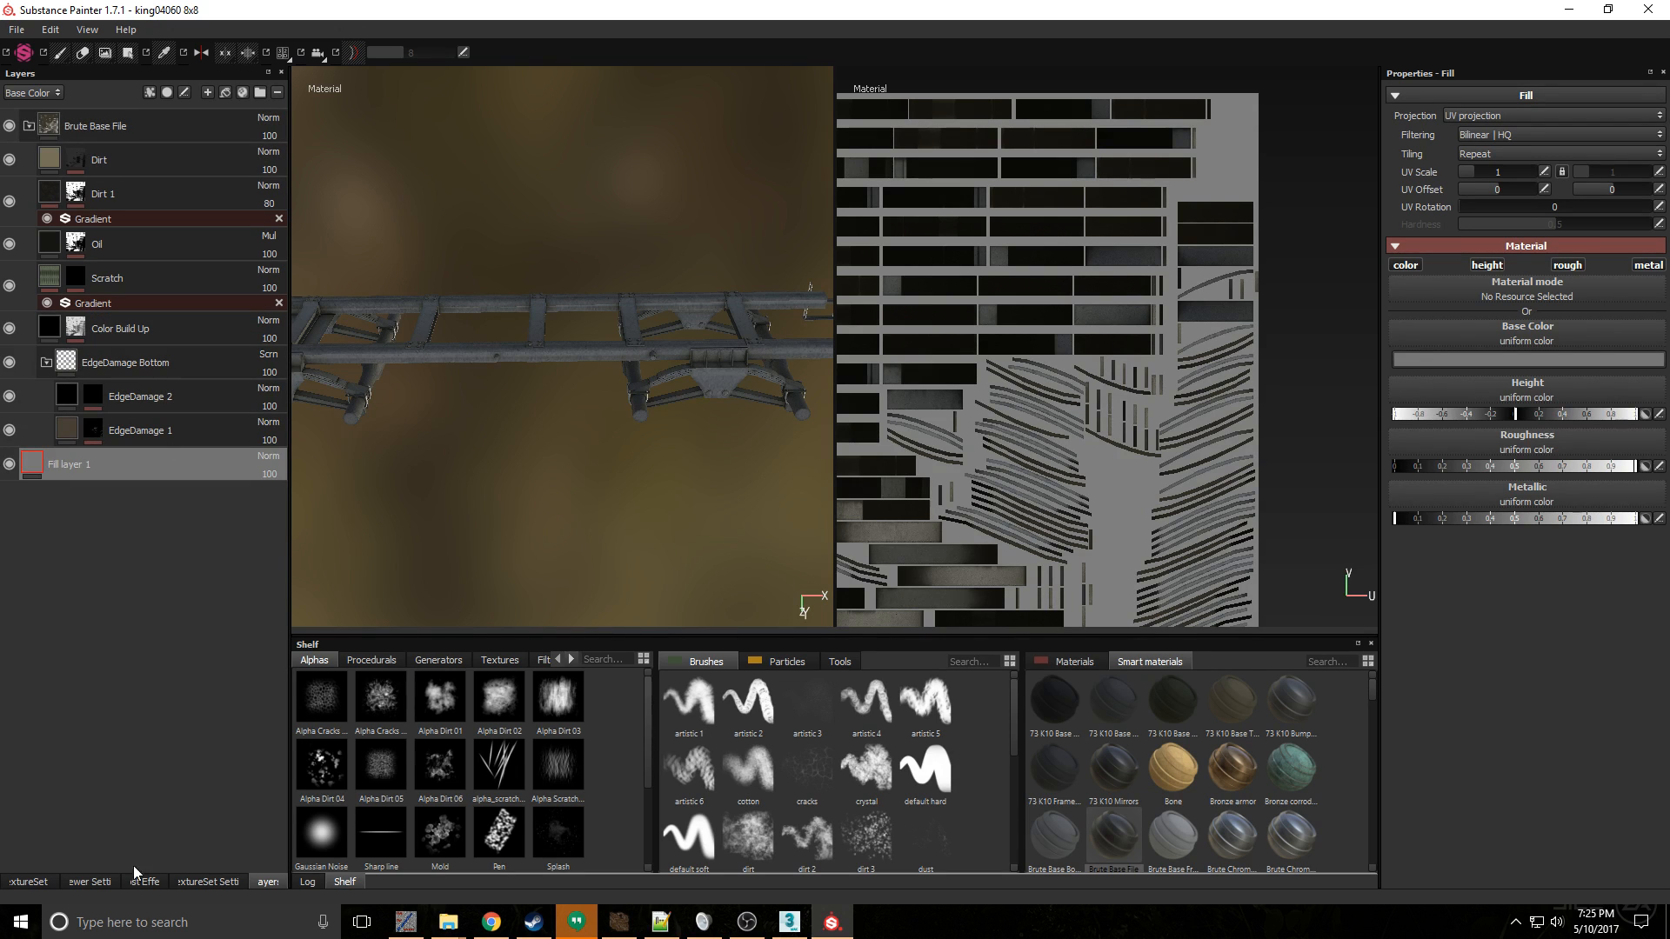
- Check the roughness and metallic settings of Fill layer 1 in the Susp texture set
left_click(29, 881)
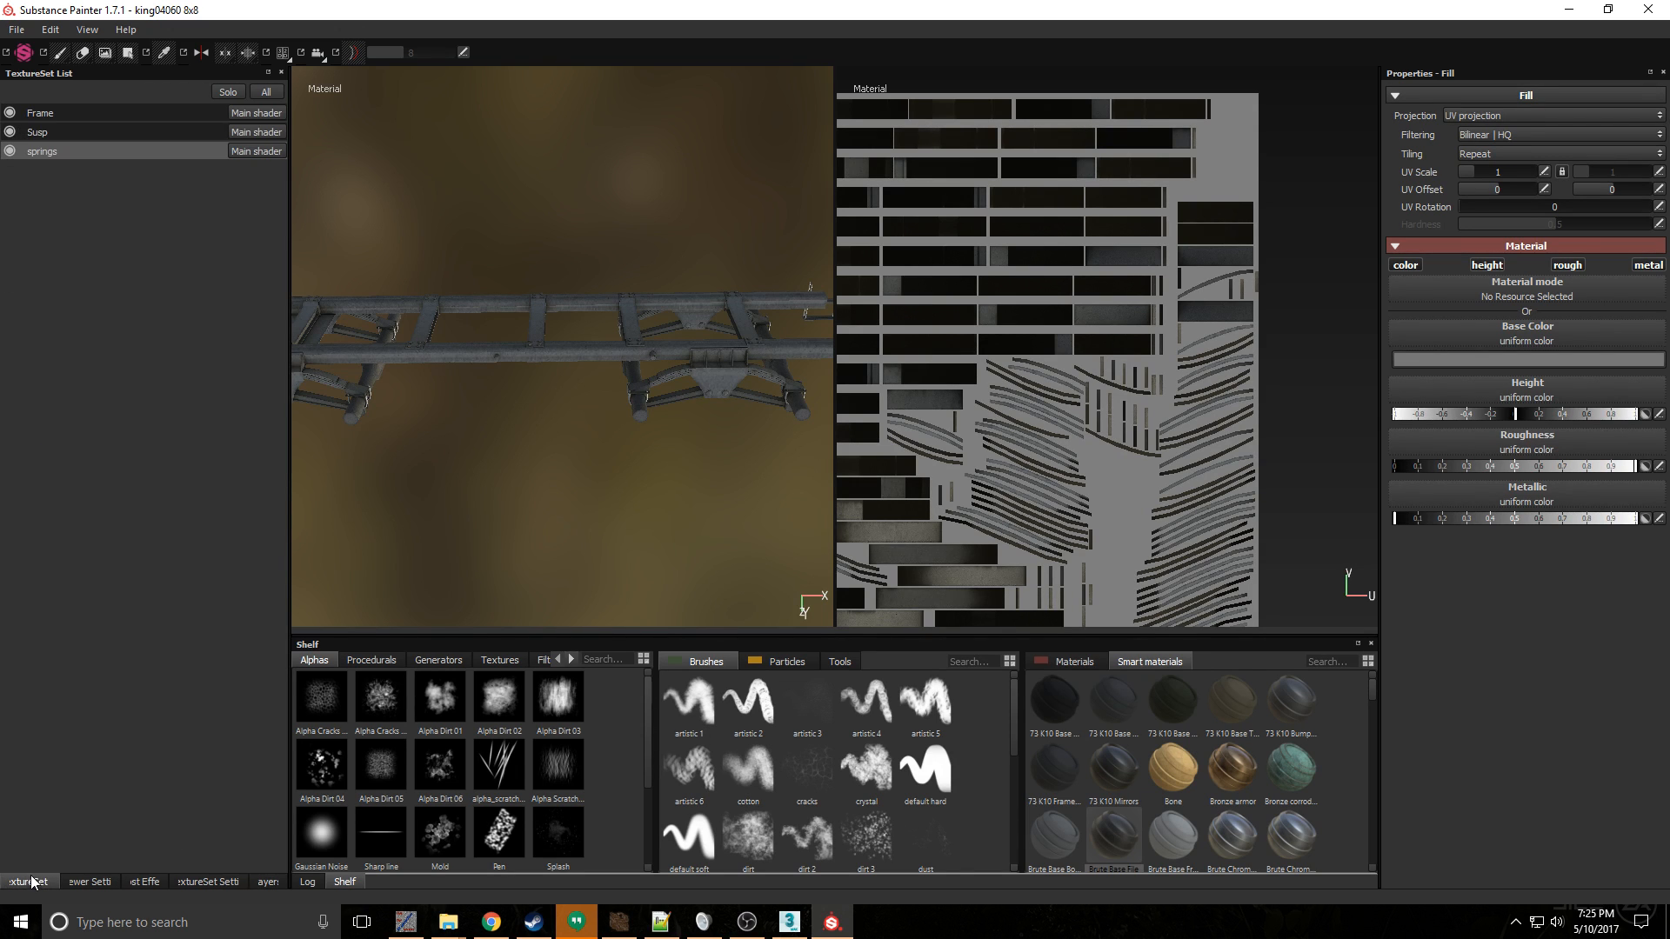
left_click(75, 131)
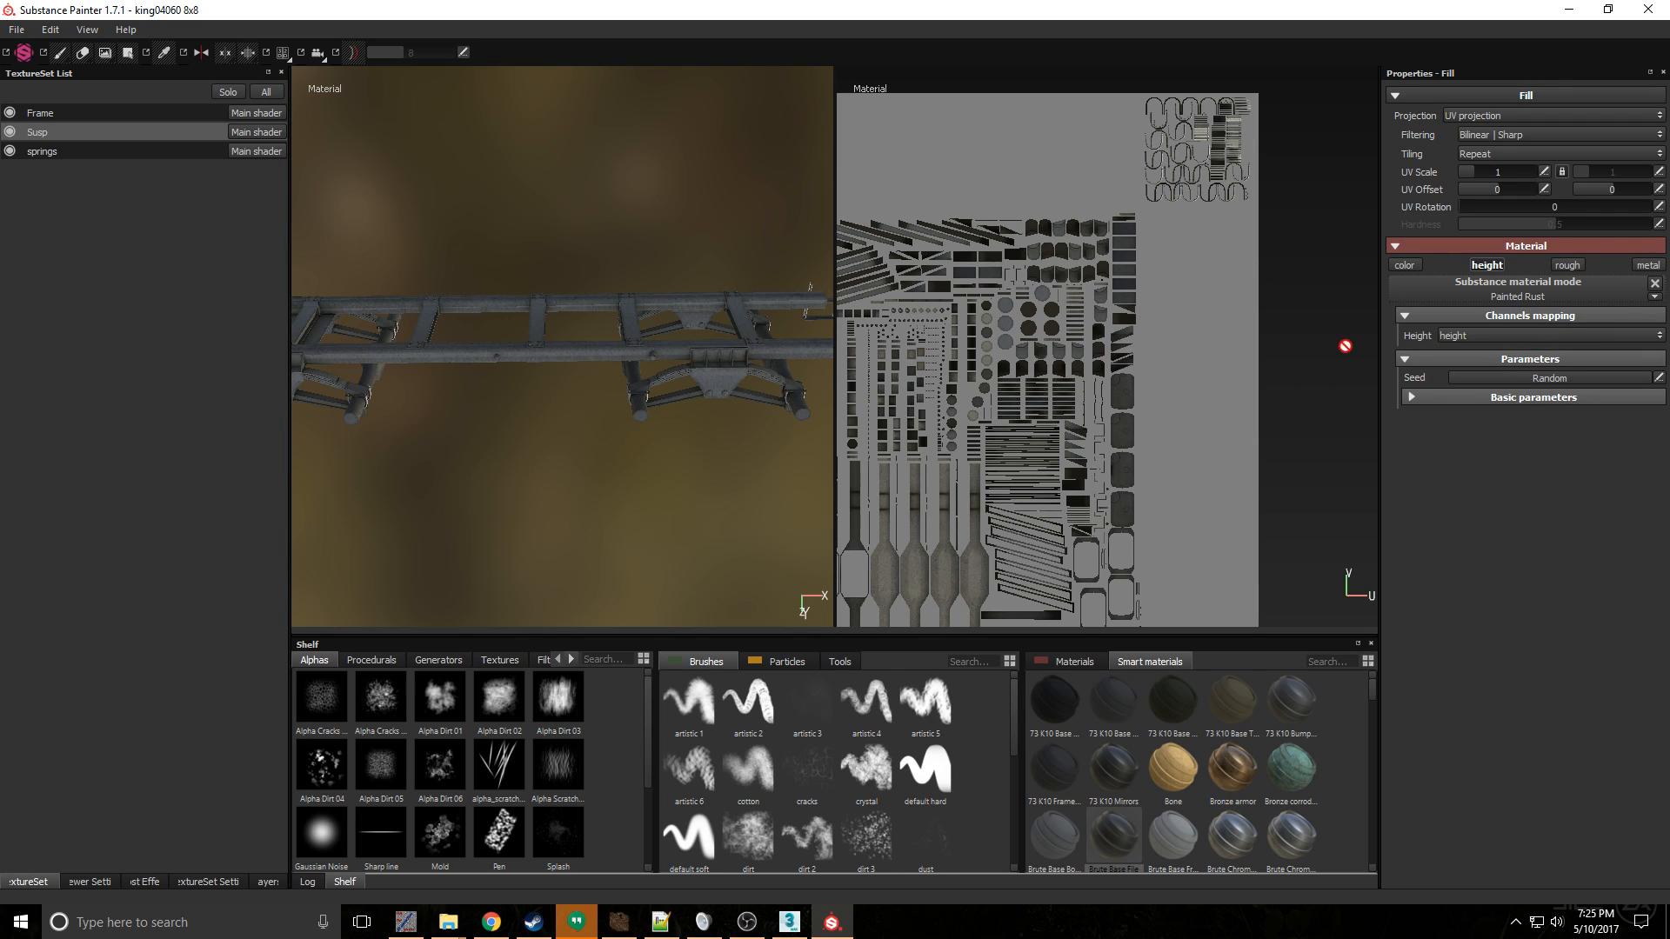
left_click(267, 881)
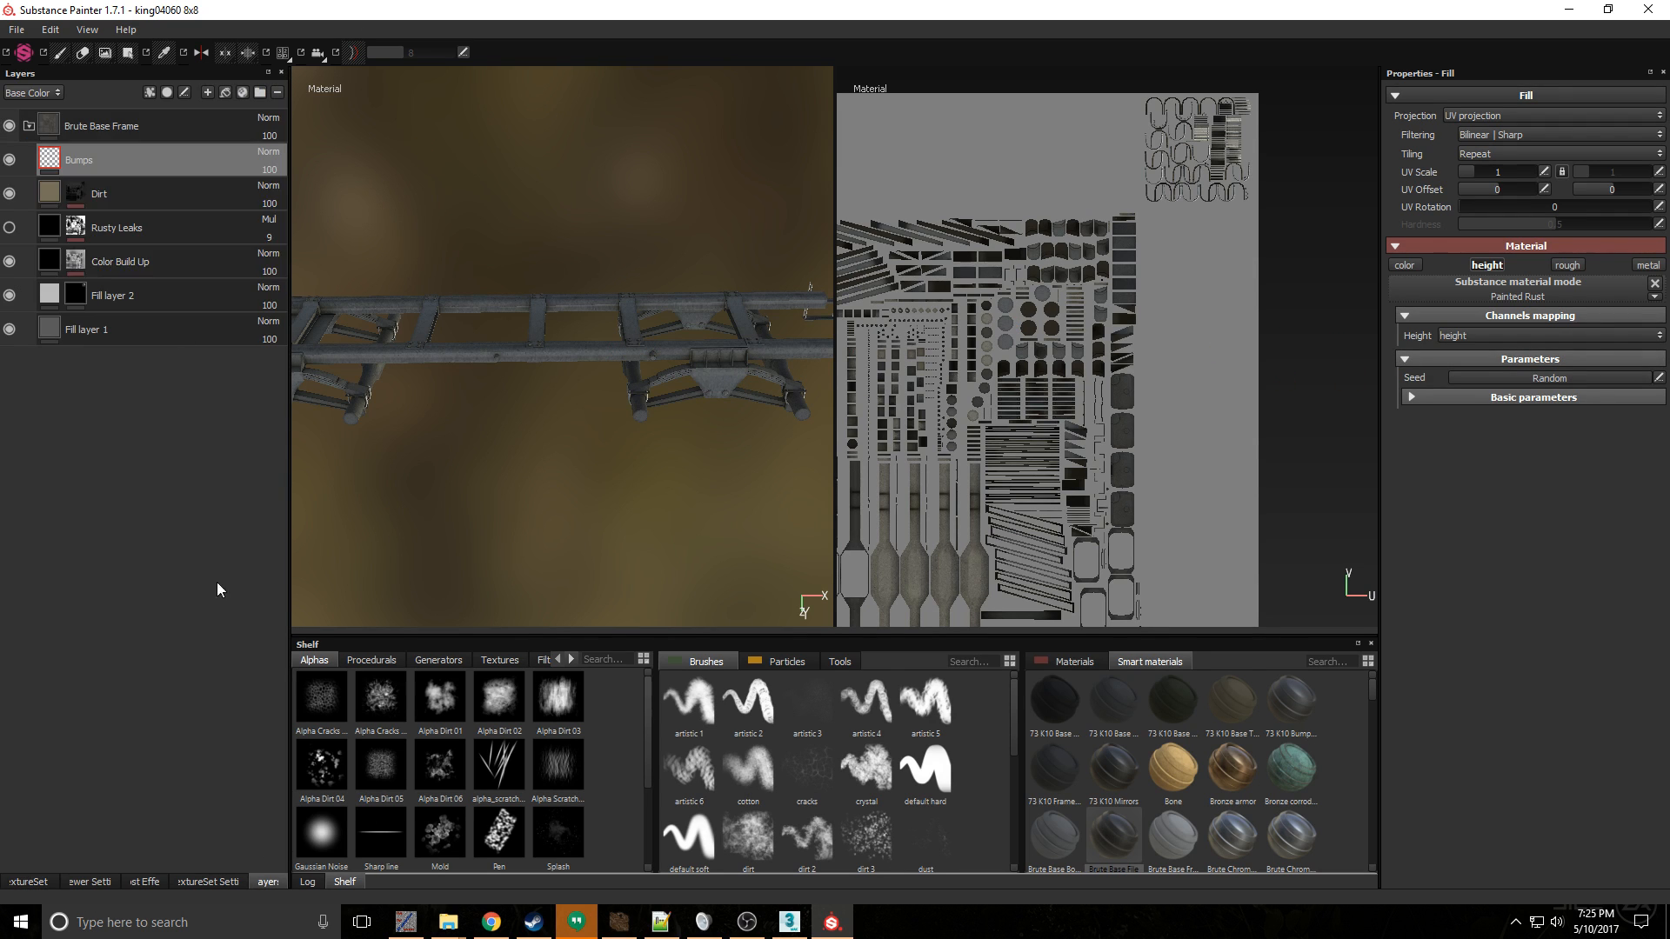
left_click(139, 336)
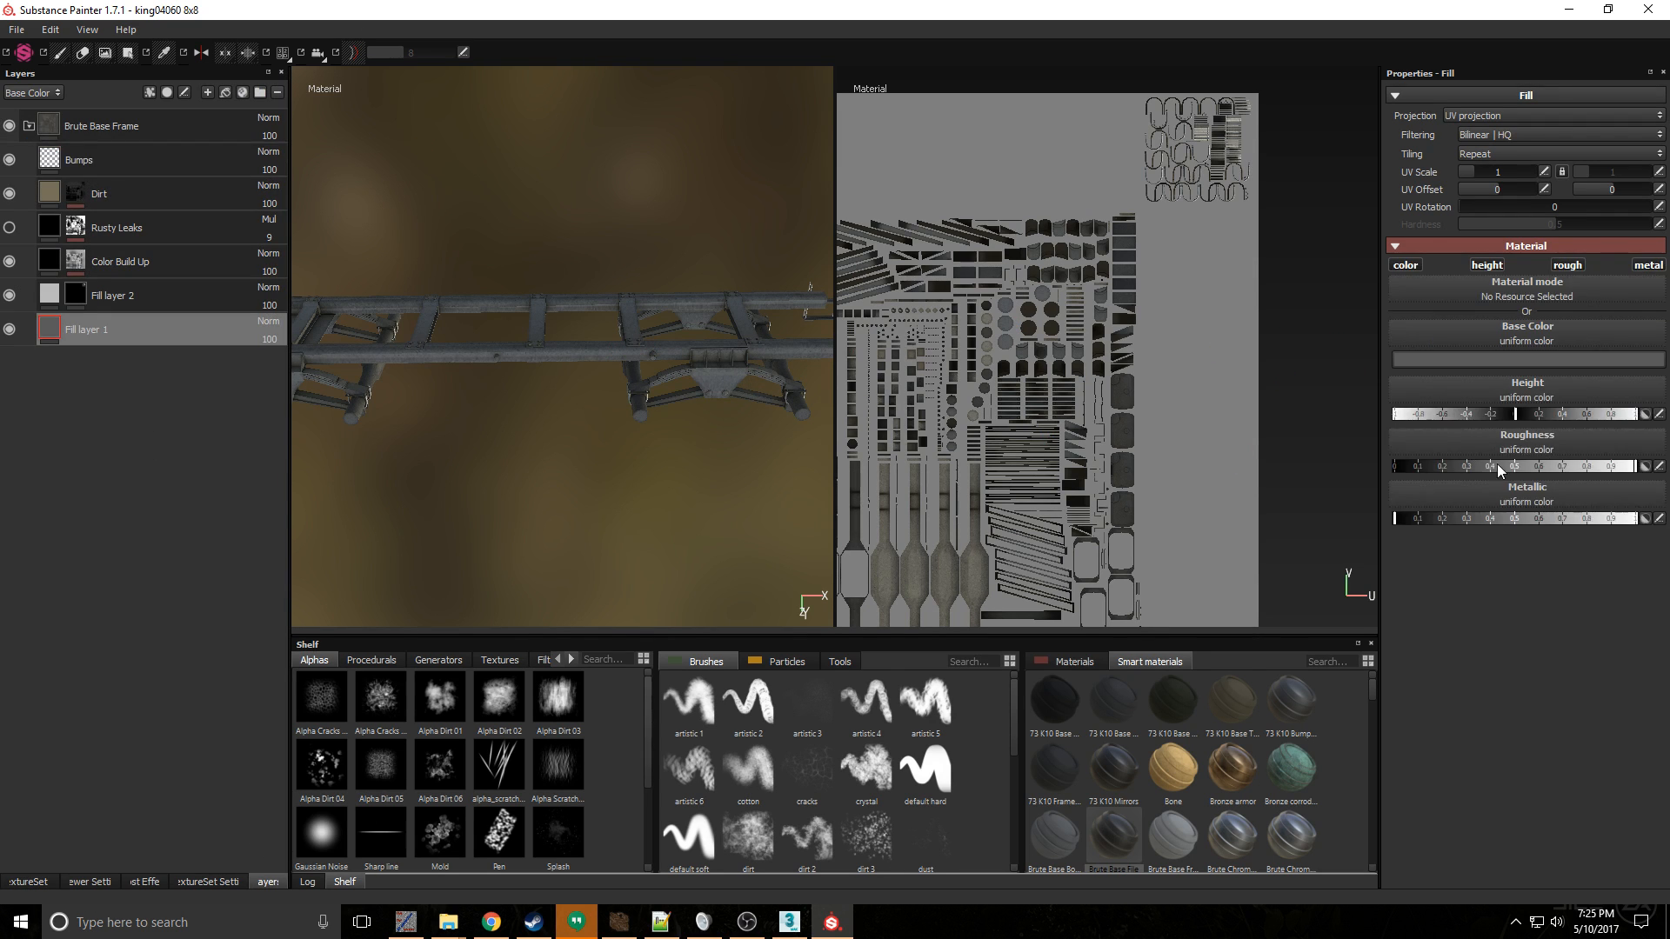
- Set the roughness of the Base layer in the Frame set's Brute Chrome_1 group to the maximum and check that set's Fill layer 1
left_click(53, 880)
left_click(129, 113)
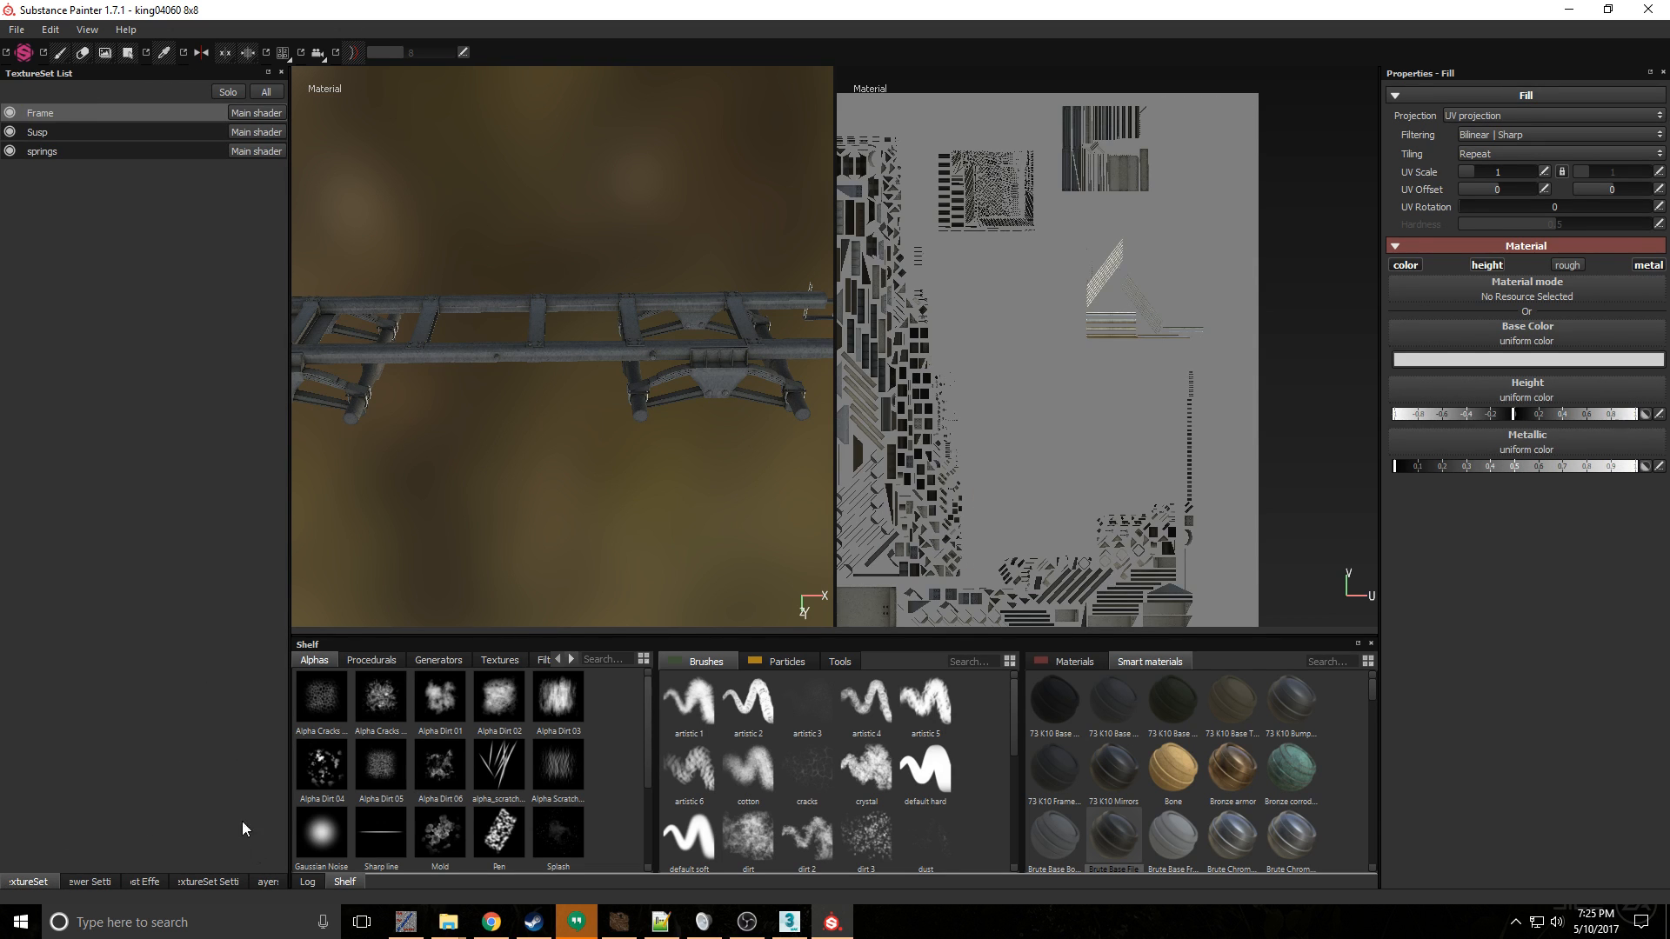
left_click(266, 882)
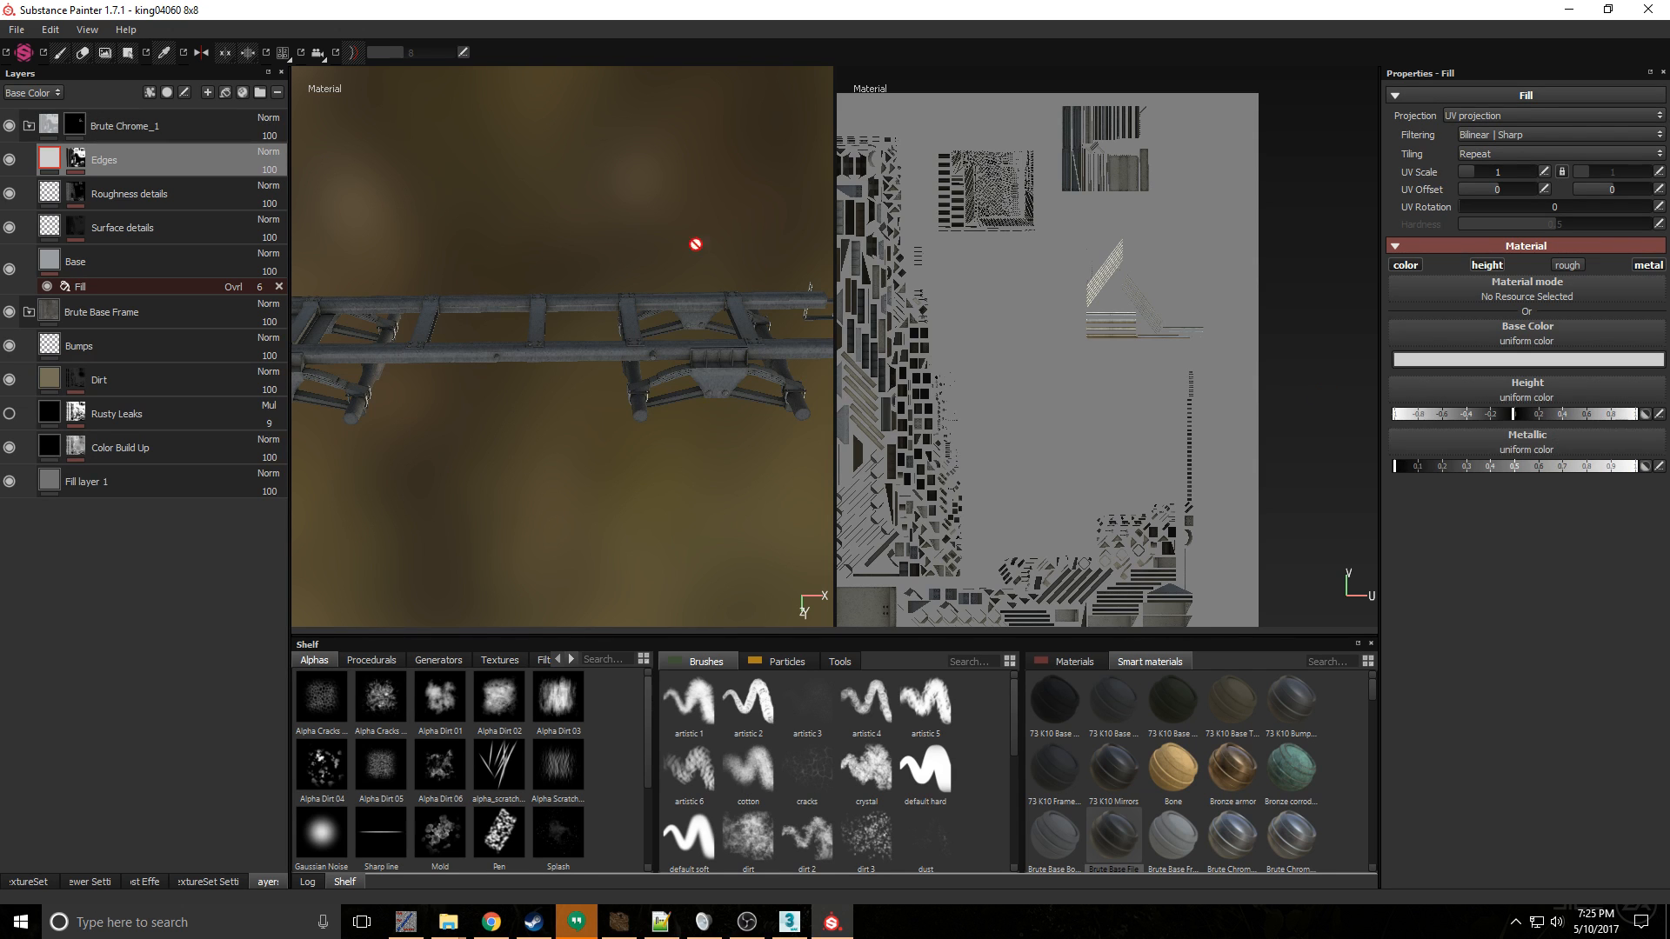
left_click(144, 270)
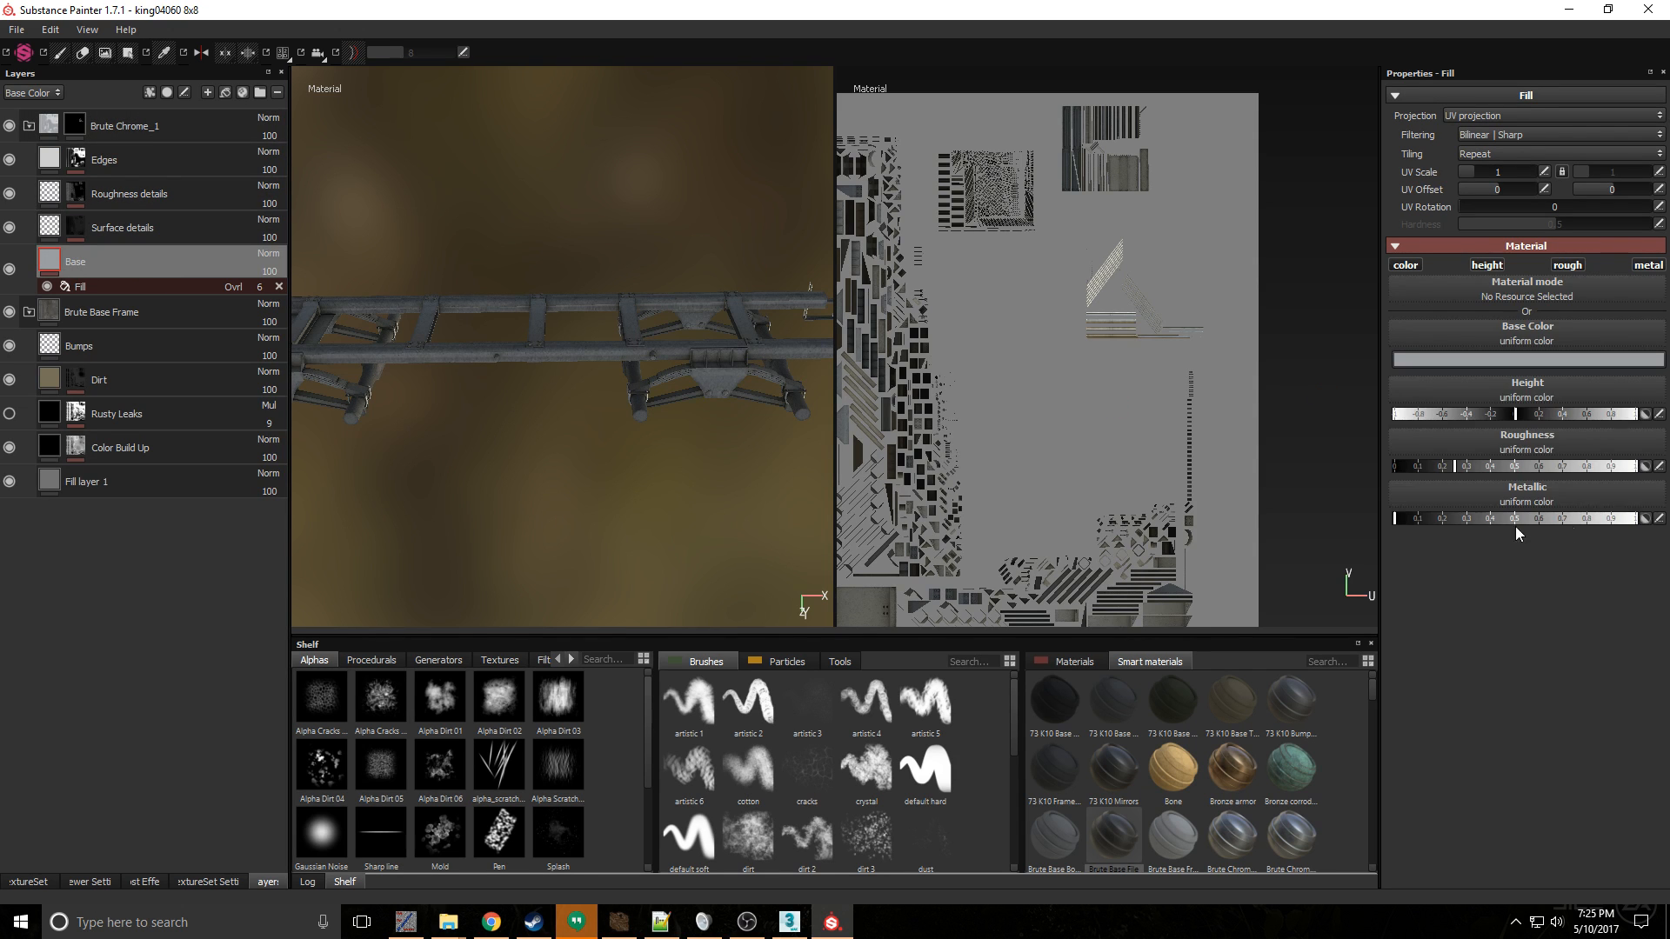
left_click_drag(1451, 469, 1282, 486)
mouse_move(1479, 468)
left_mouse_down()
mouse_move(1562, 468)
mouse_move(1527, 484)
left_mouse_up()
left_click_drag(1526, 468, 1657, 468)
left_click(186, 320)
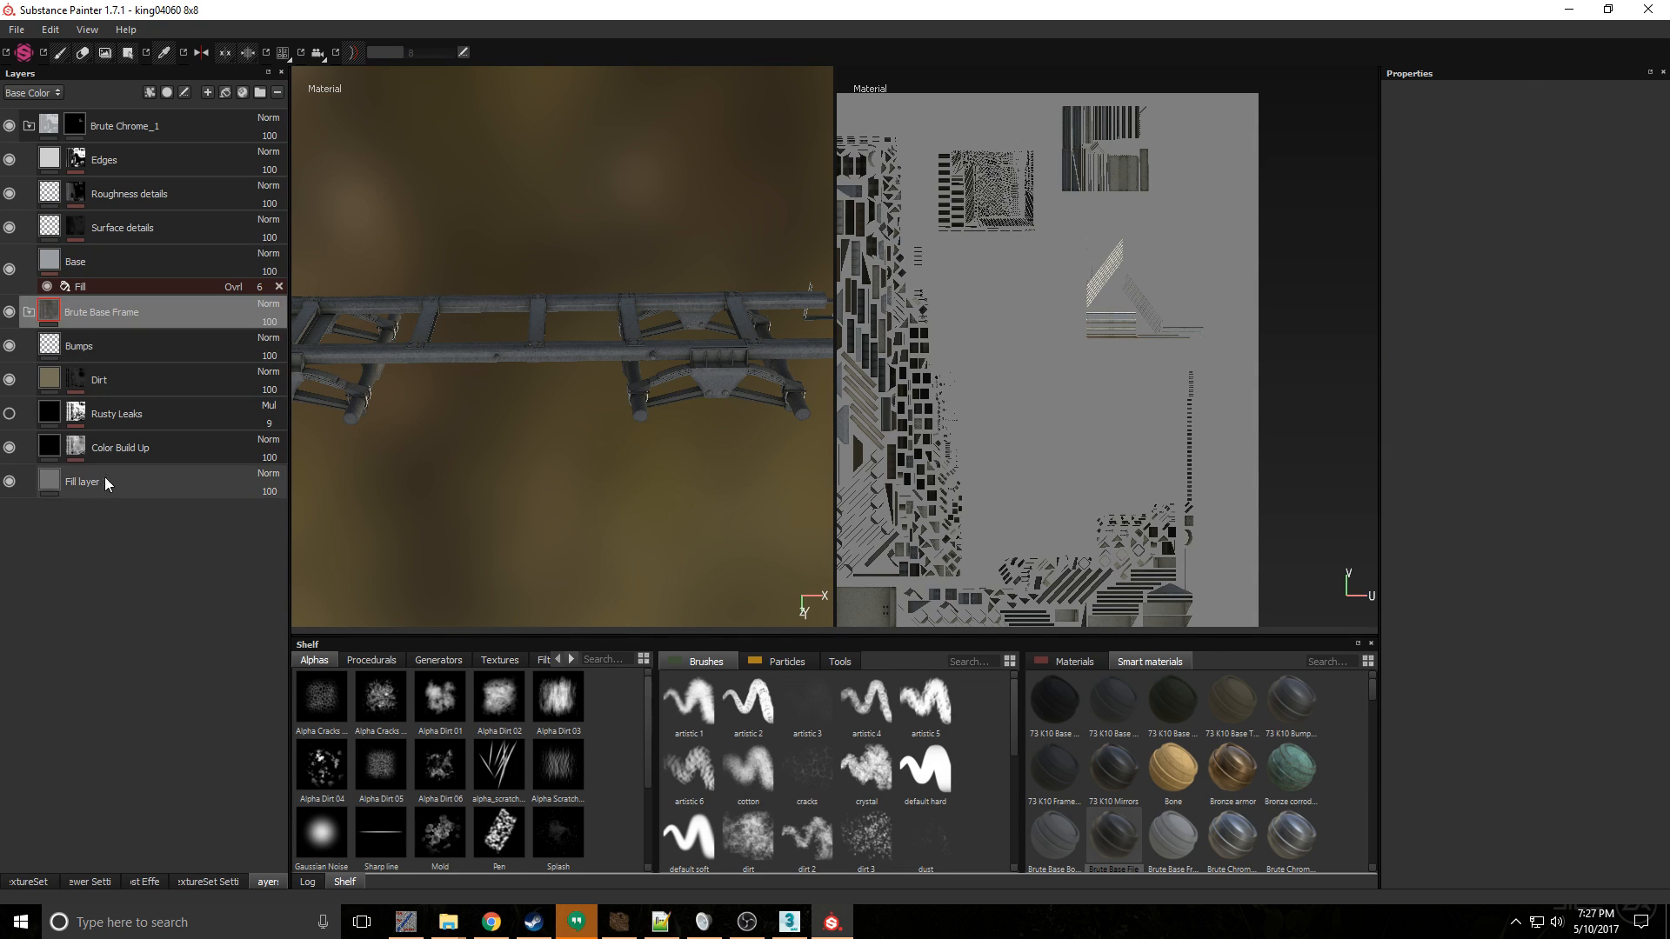
left_click(105, 477)
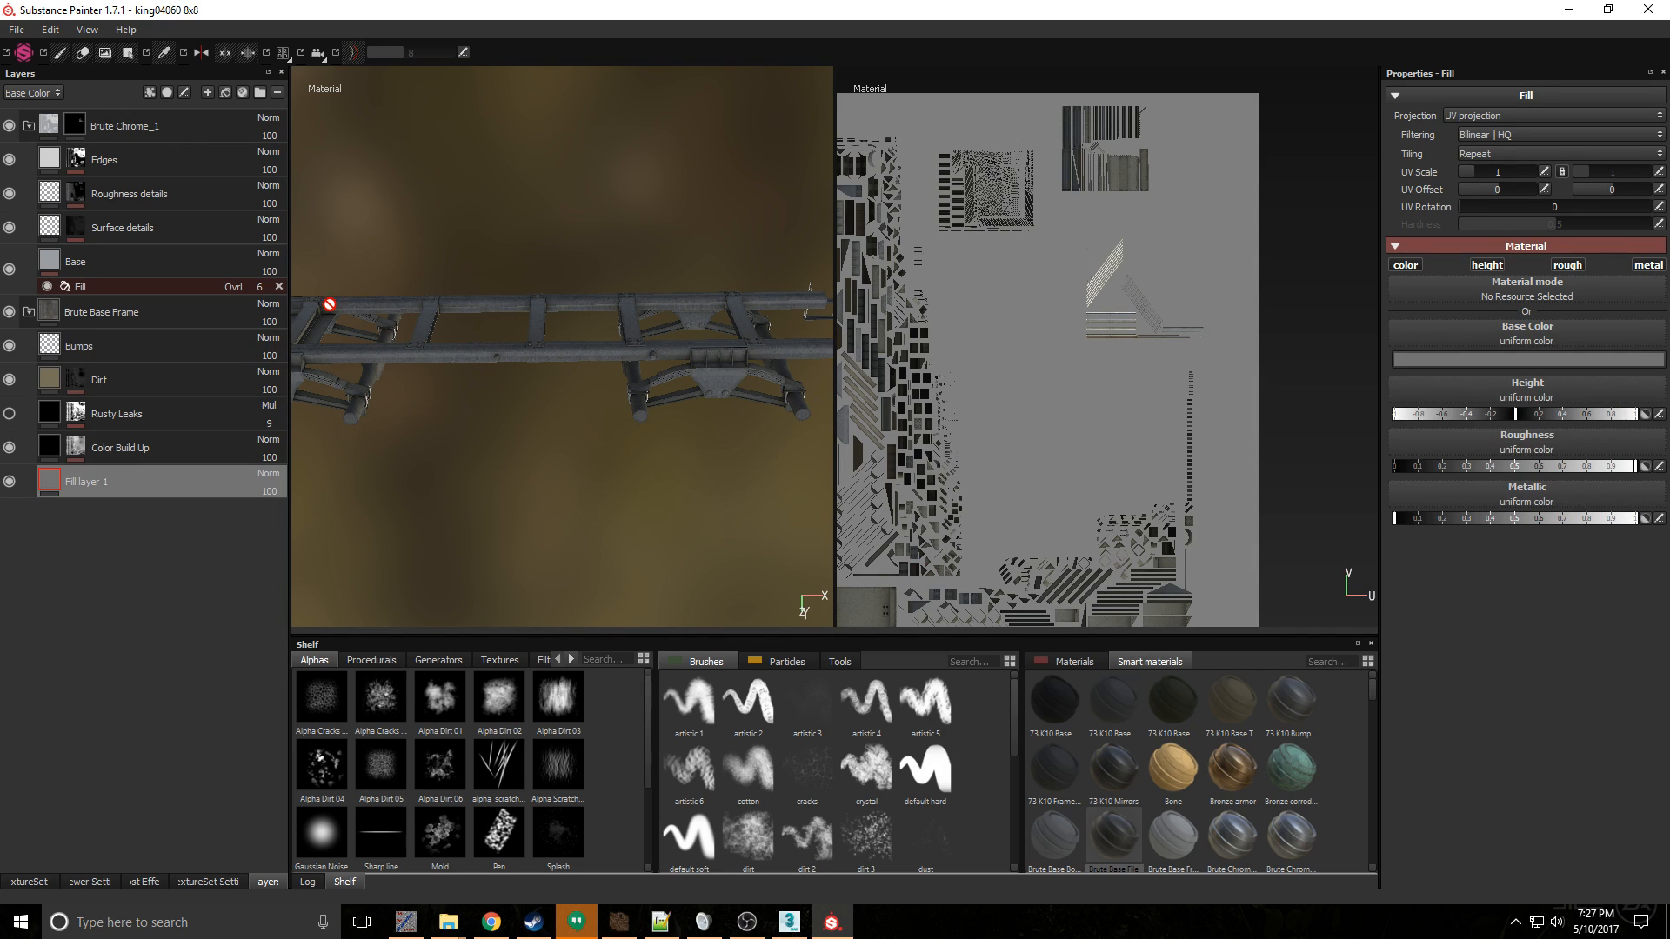
- Export the Frame, Susp and springs textures as targa (8 bits max) with the SpinTires configuration, and open the export folder
left_click(15, 29)
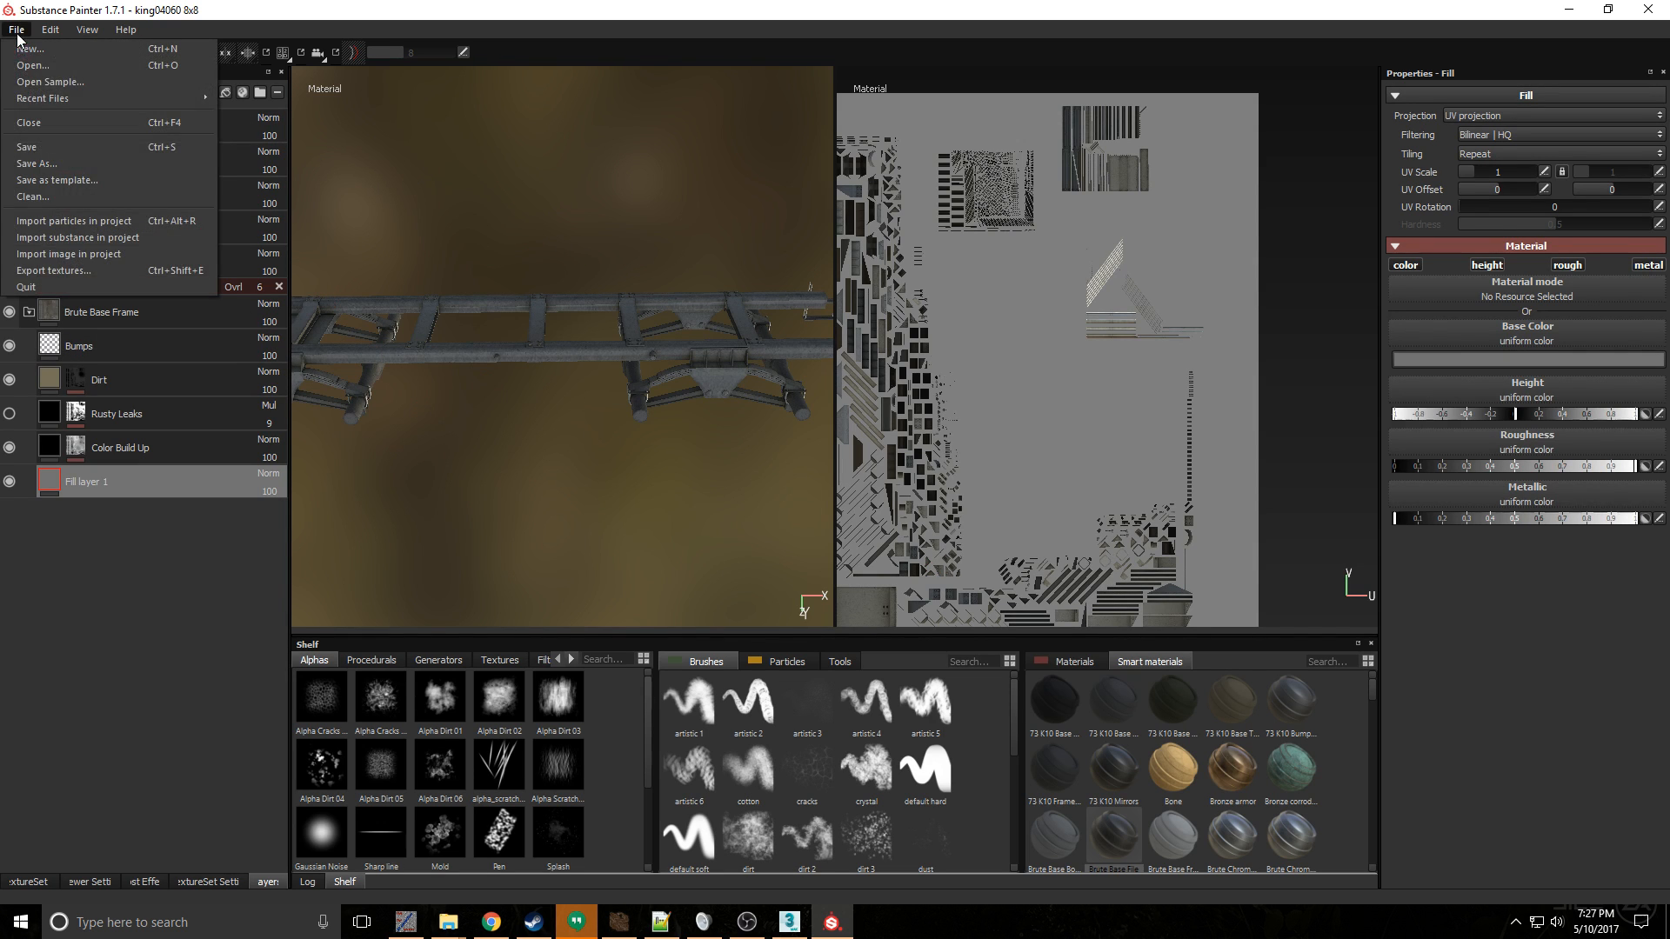
left_click(124, 271)
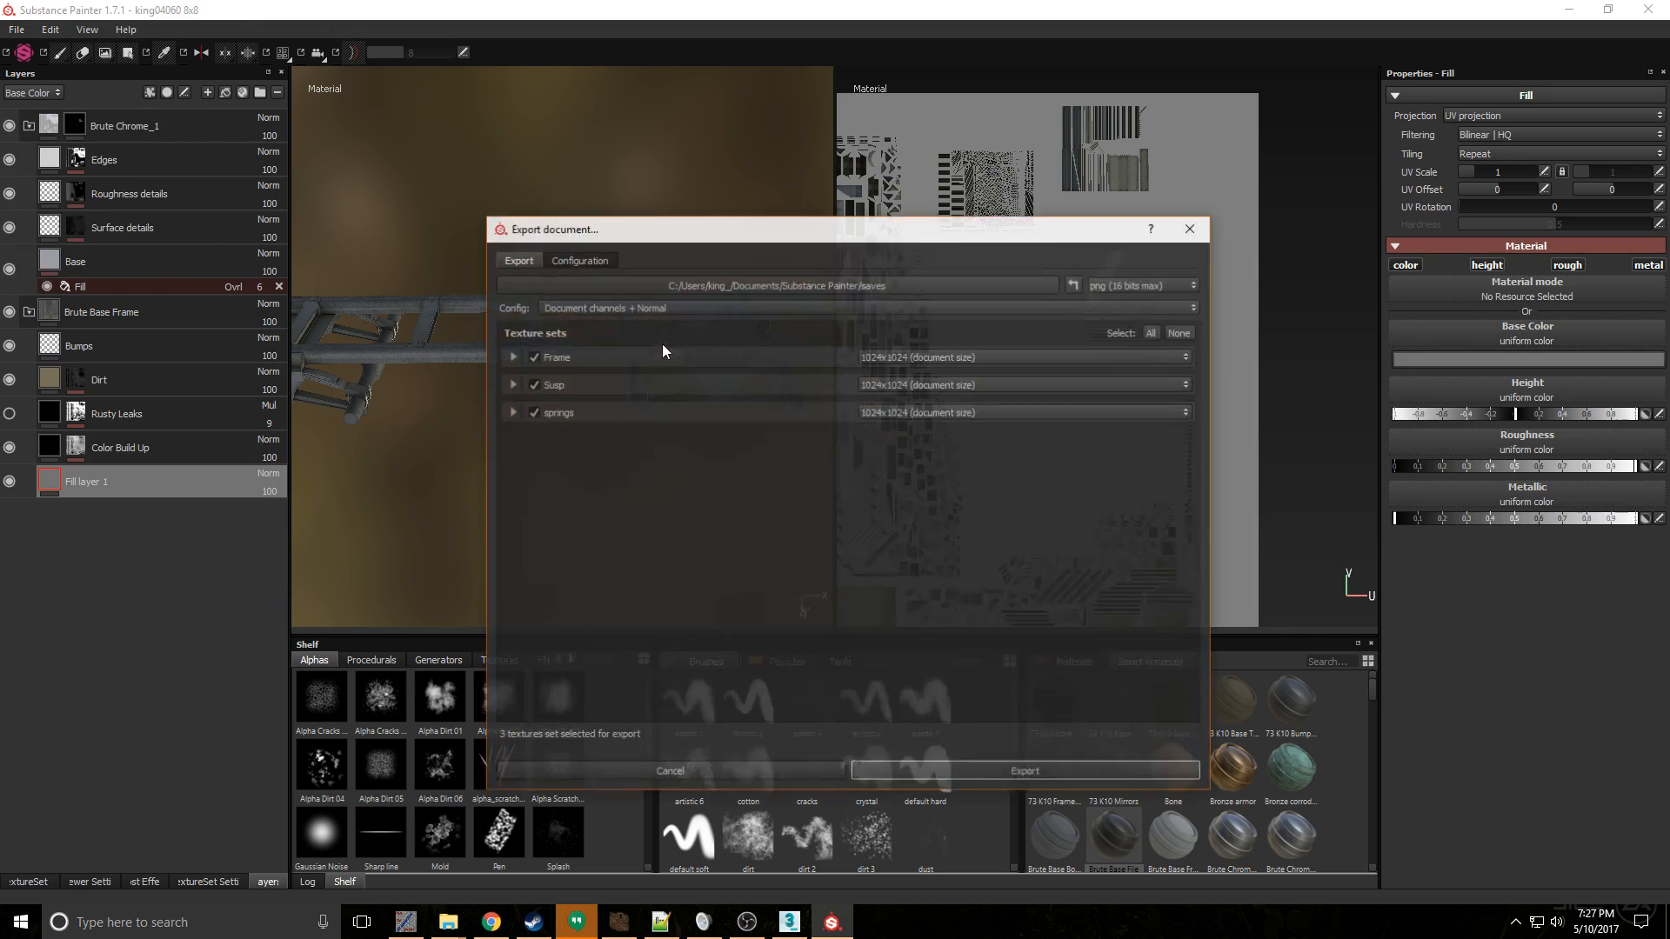
left_click(1125, 287)
scroll(1161, 386, "down", 2)
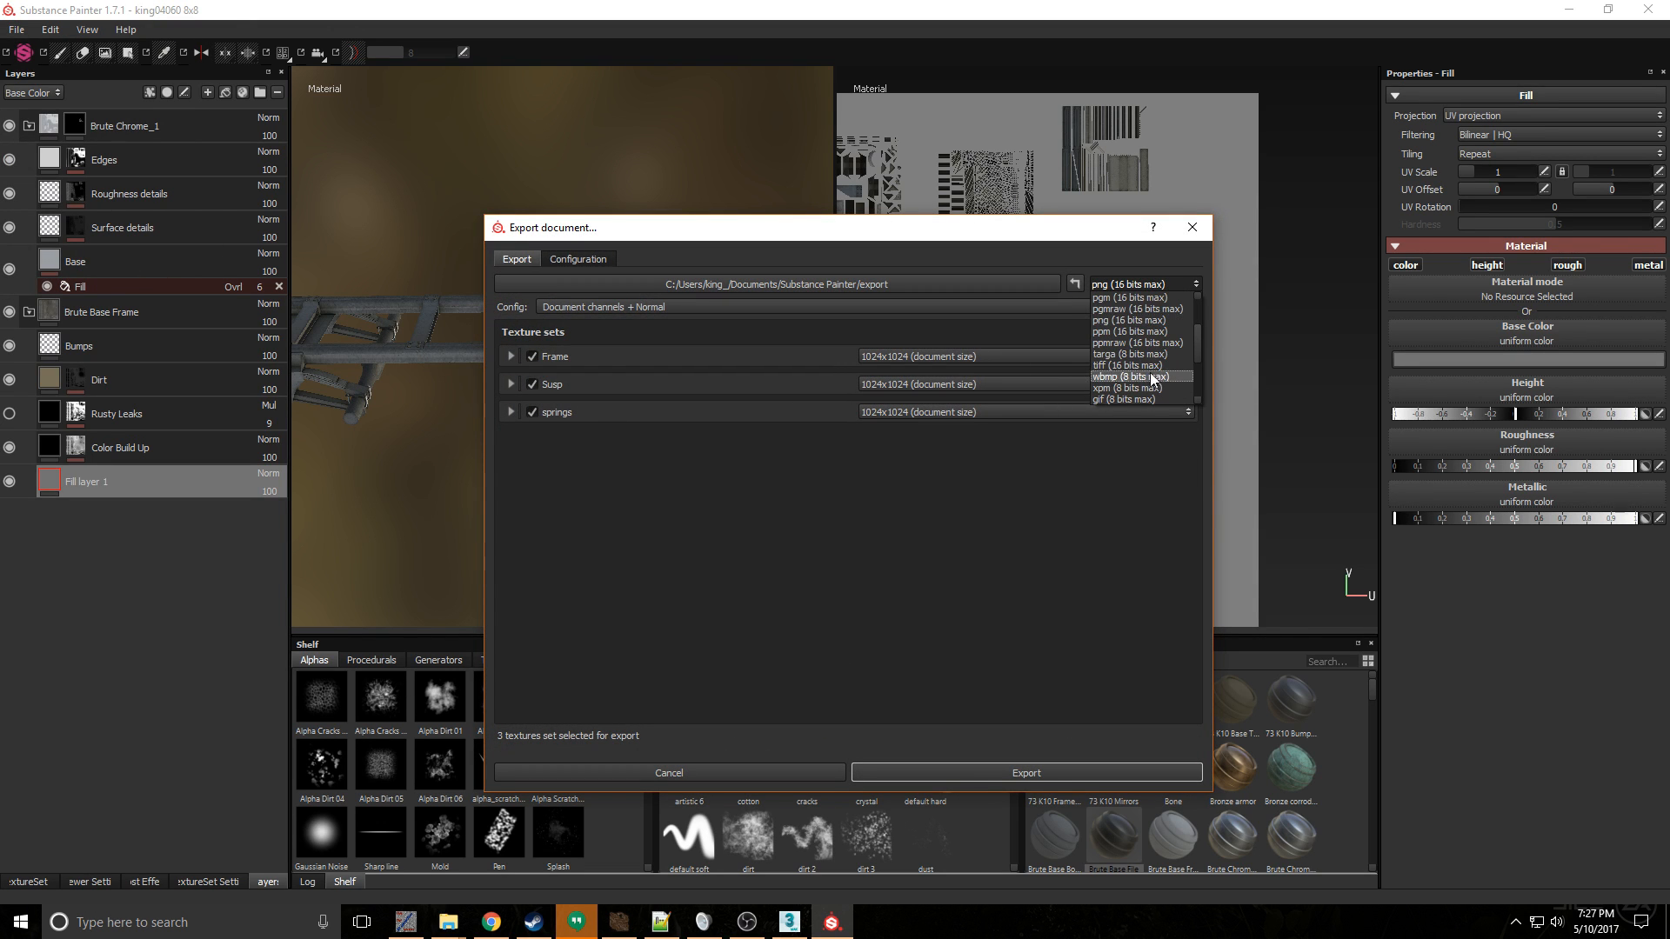
left_click(1141, 355)
left_click(692, 307)
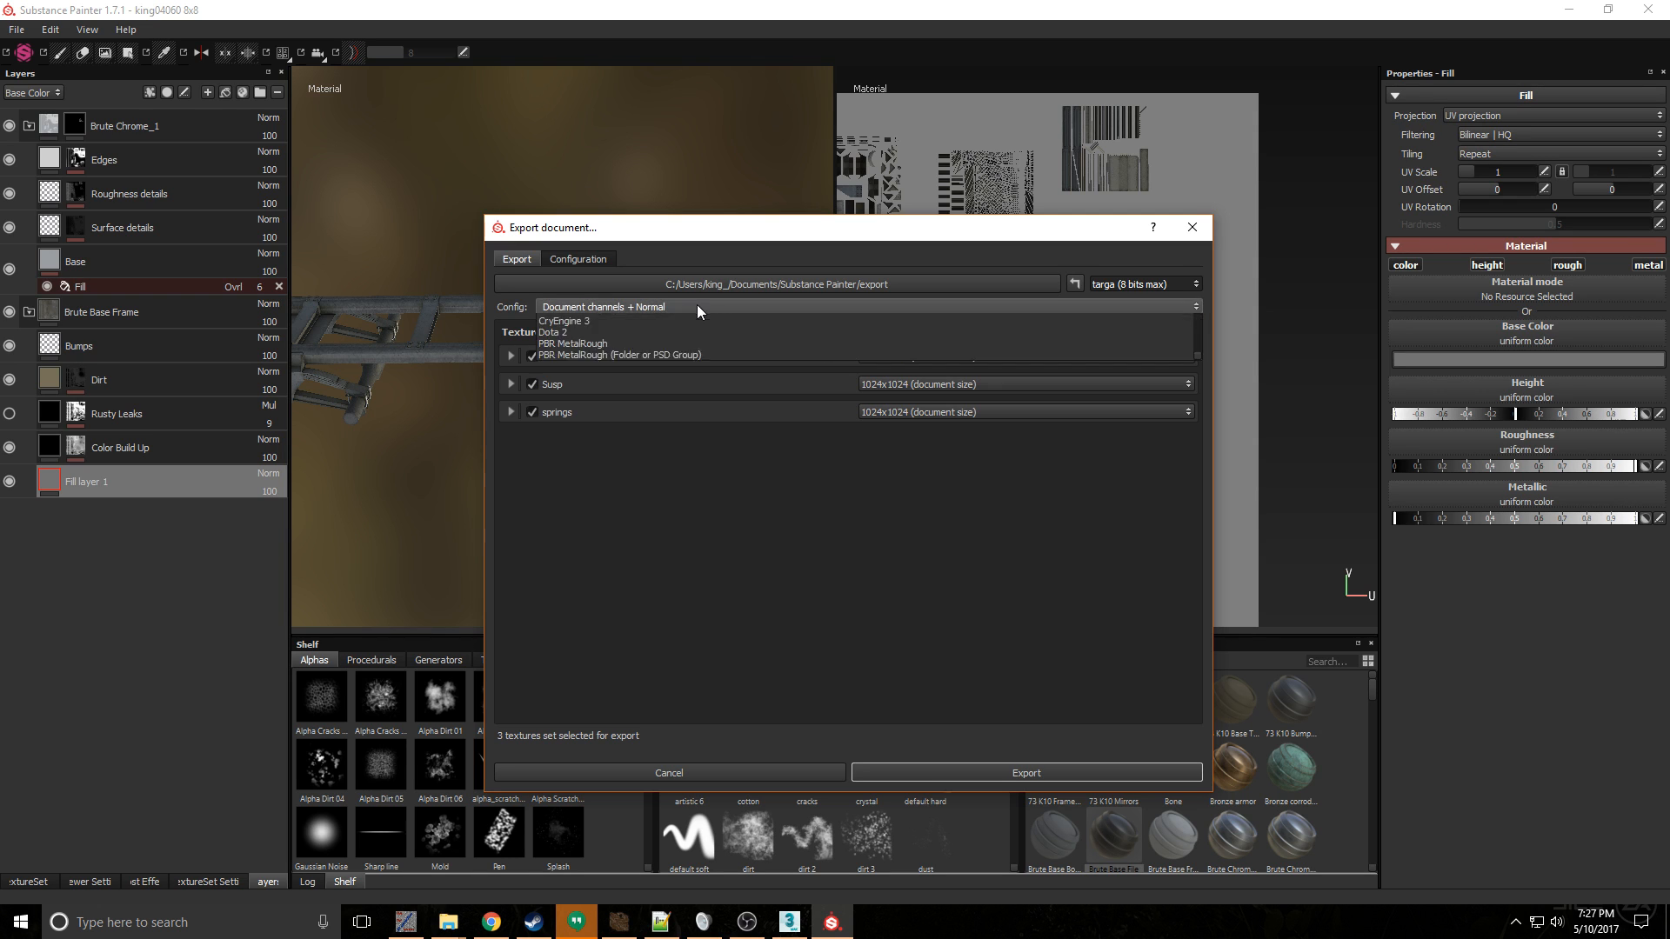
scroll(607, 406, "down", 3)
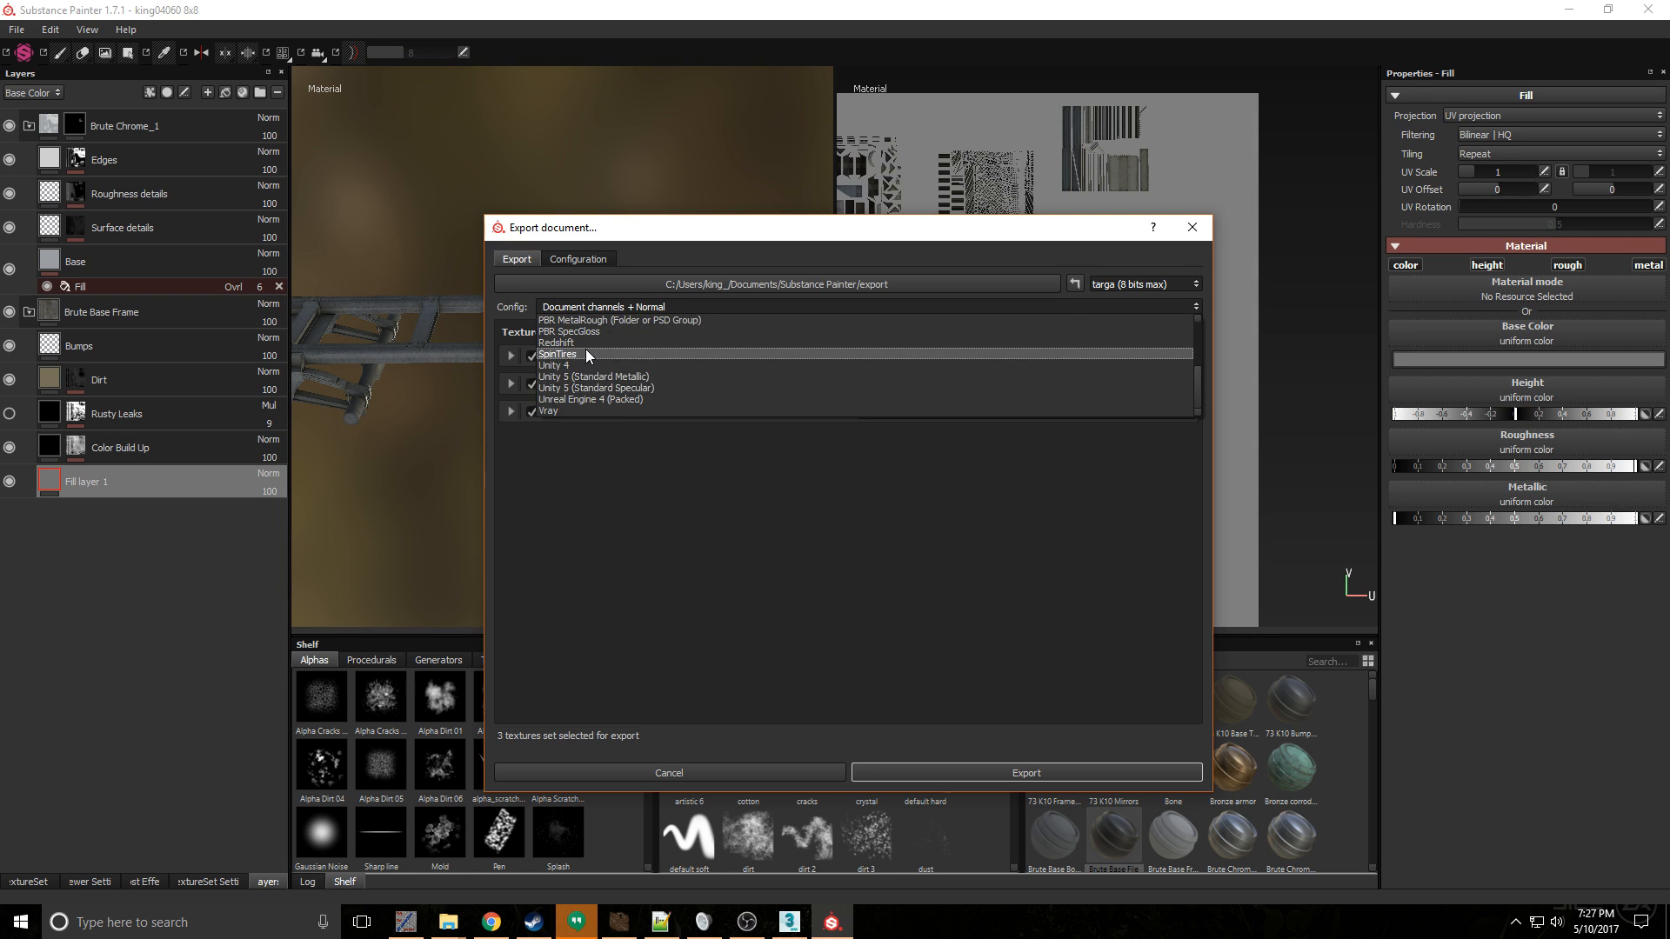
left_click(586, 348)
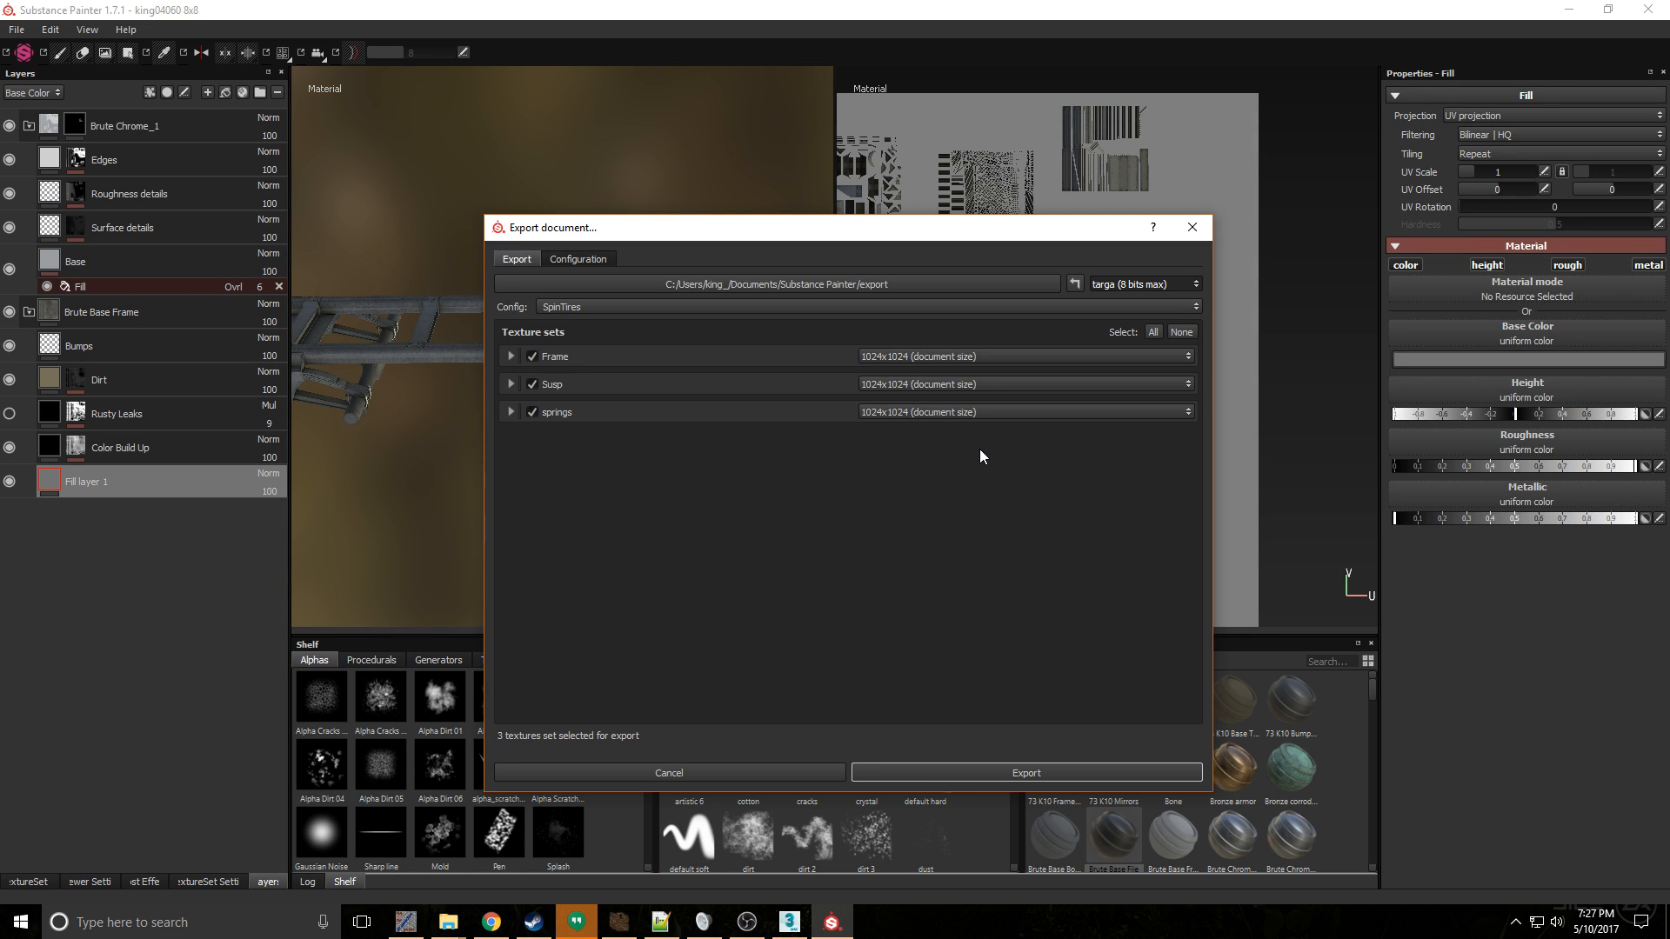
left_click(995, 771)
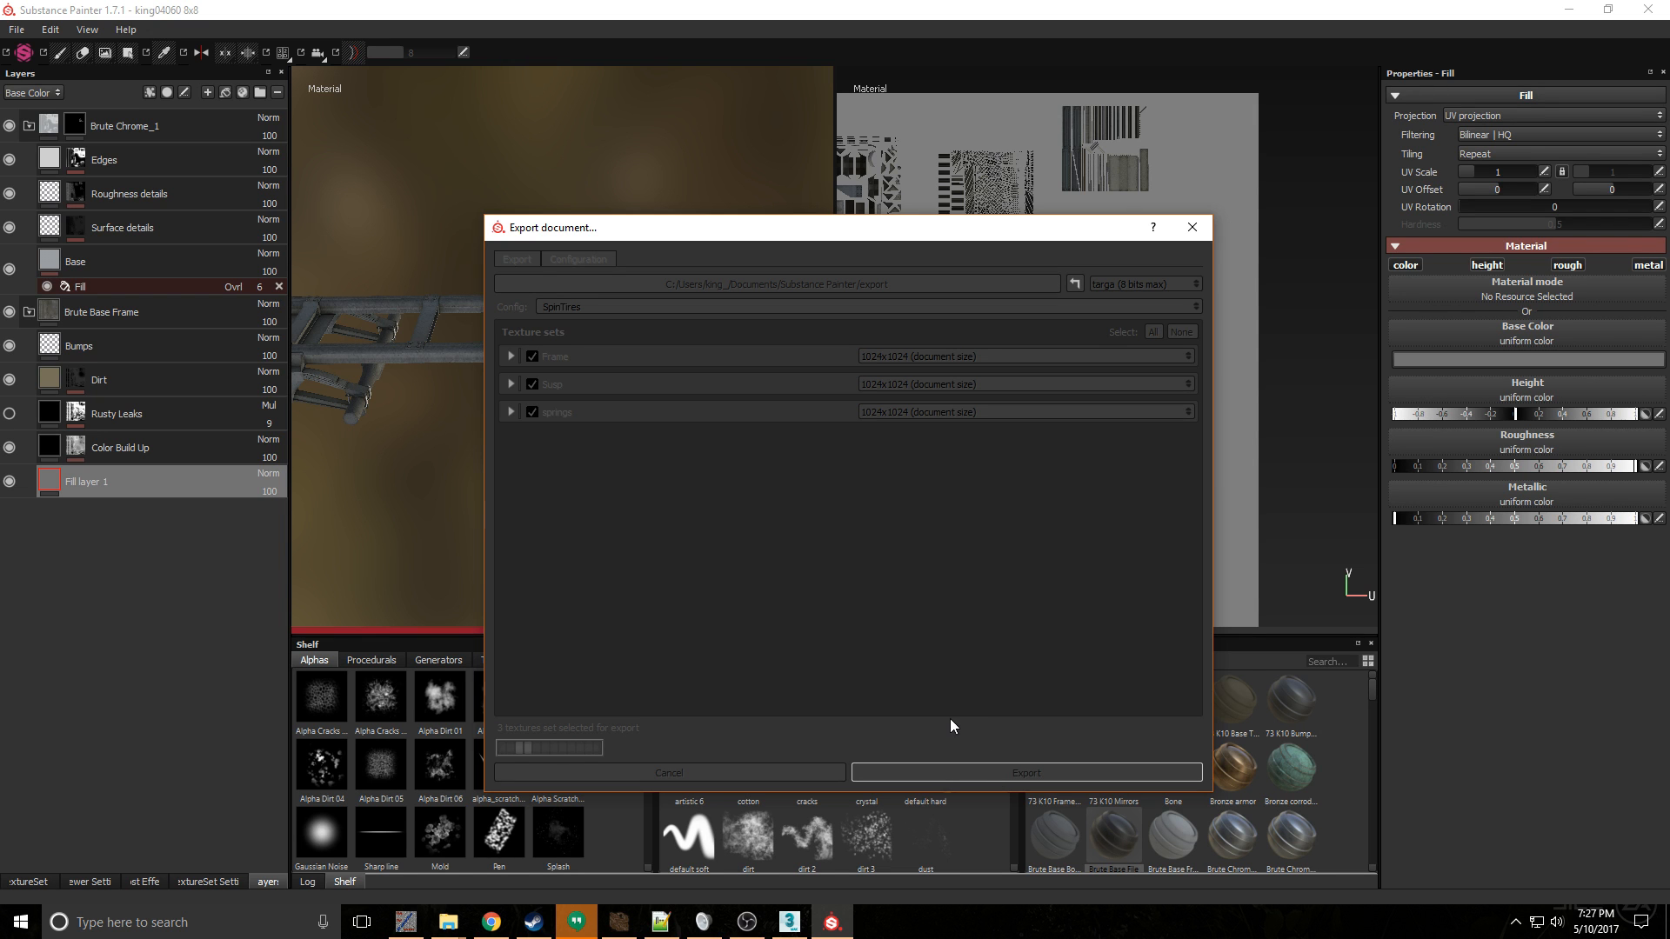
left_click(804, 528)
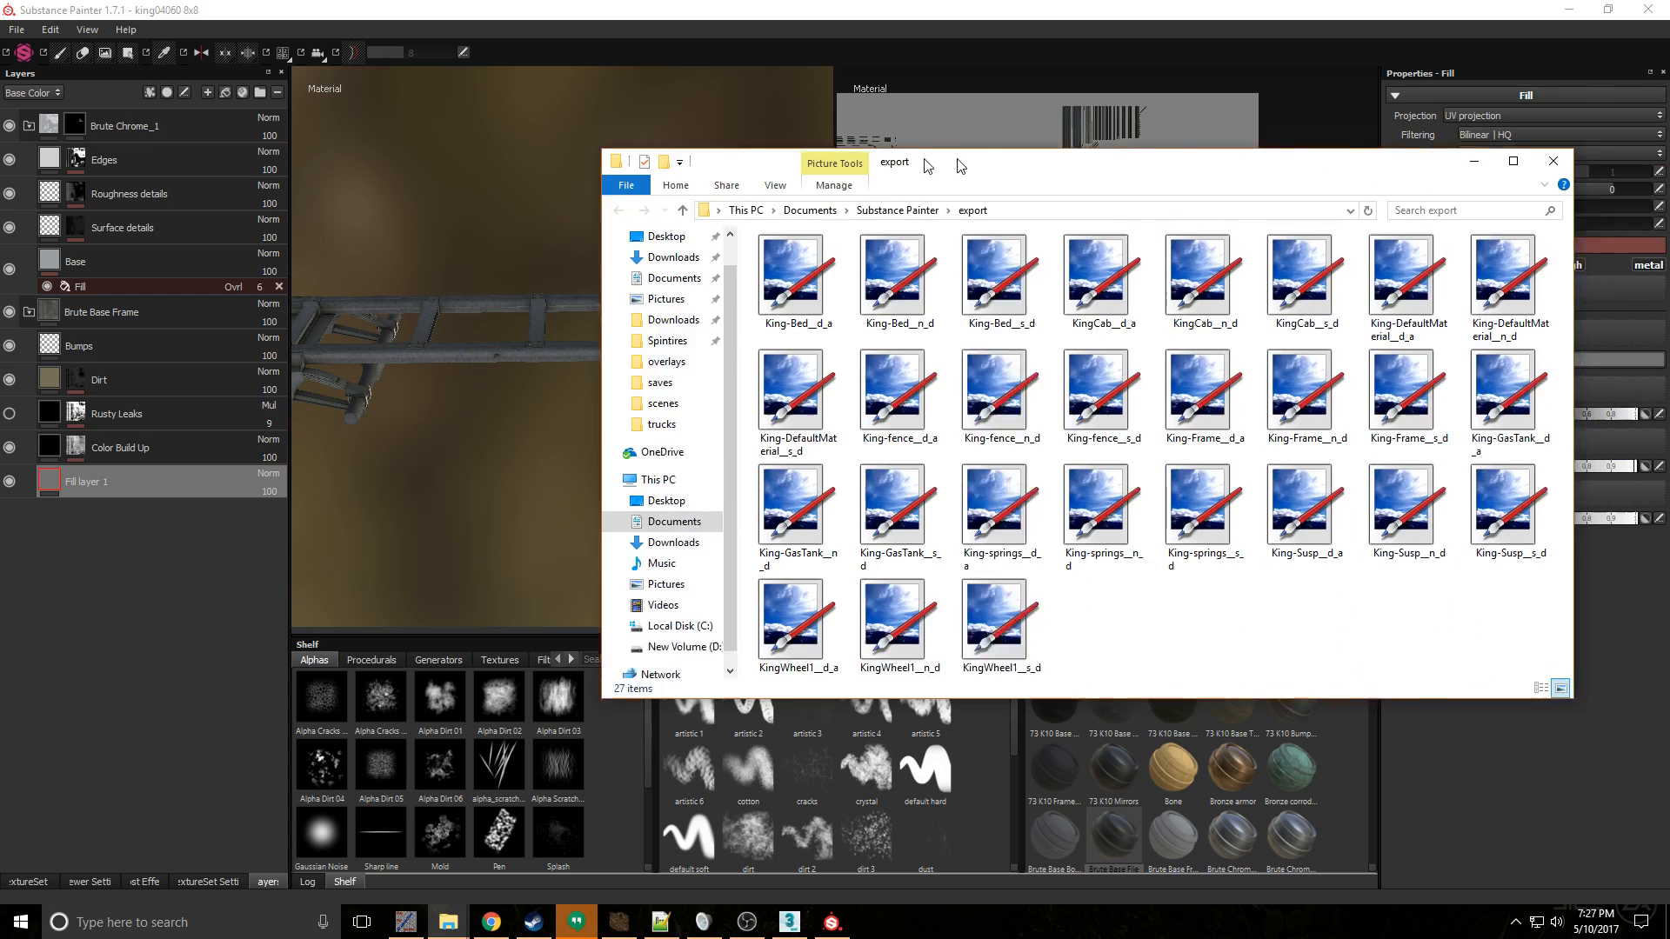
- Select the nine King-Frame, King-Susp and King-springs texture files in the export folder and bring up the Spintires Combine Tools folder window
left_click_drag(959, 173, 793, 203)
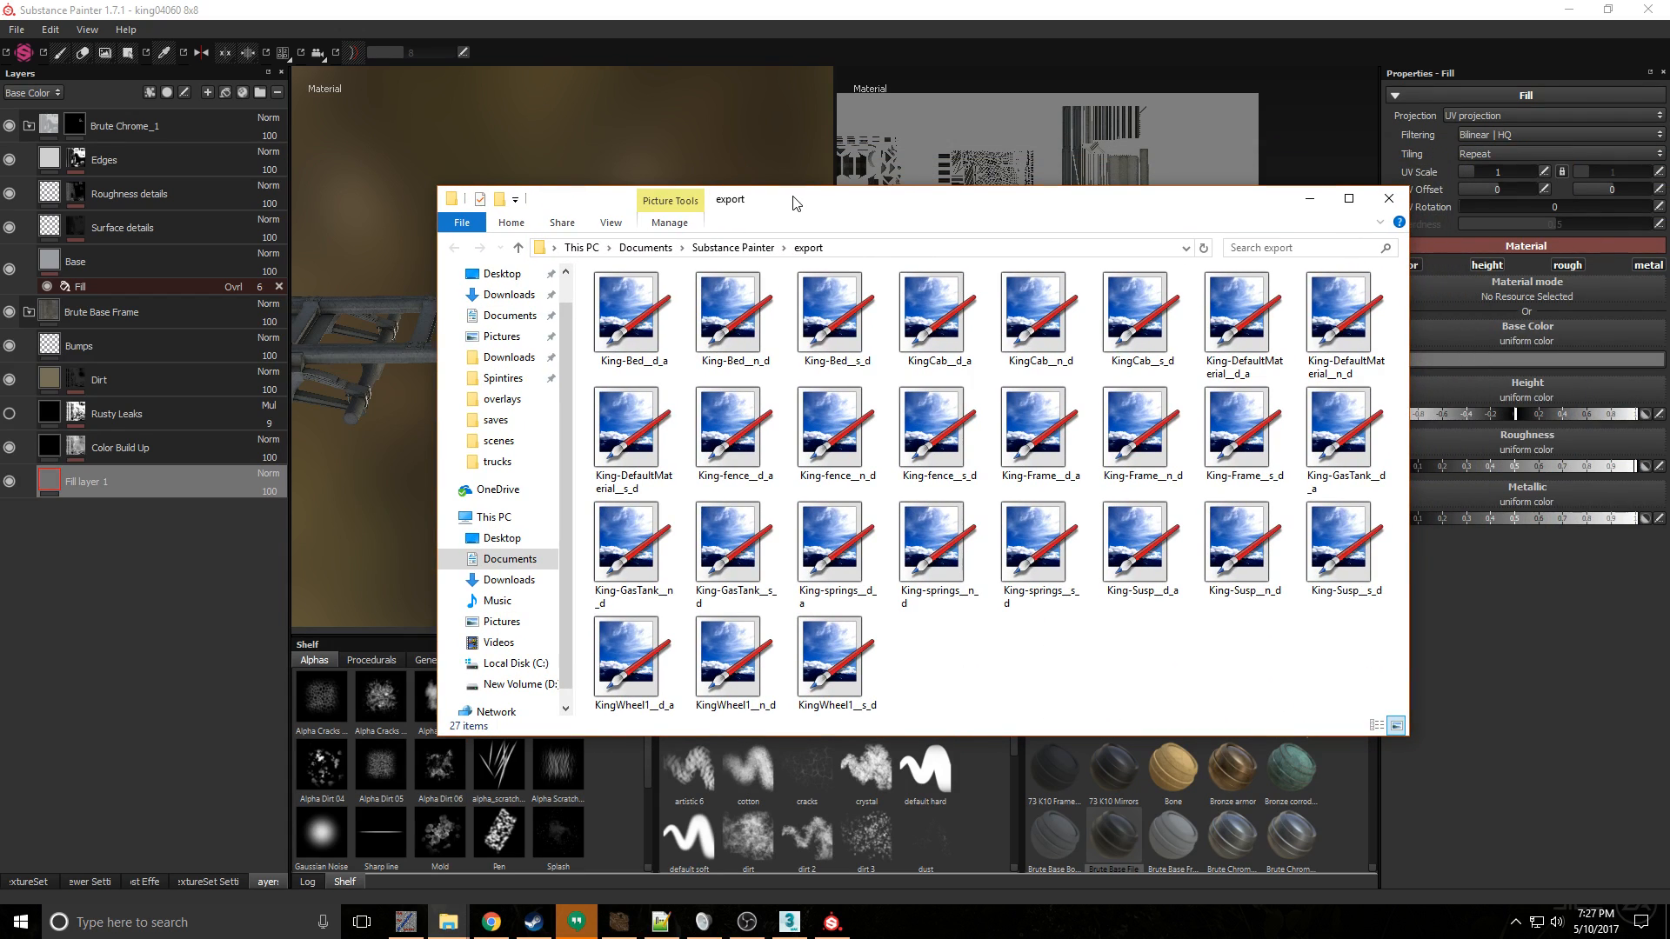
left_click(1053, 445)
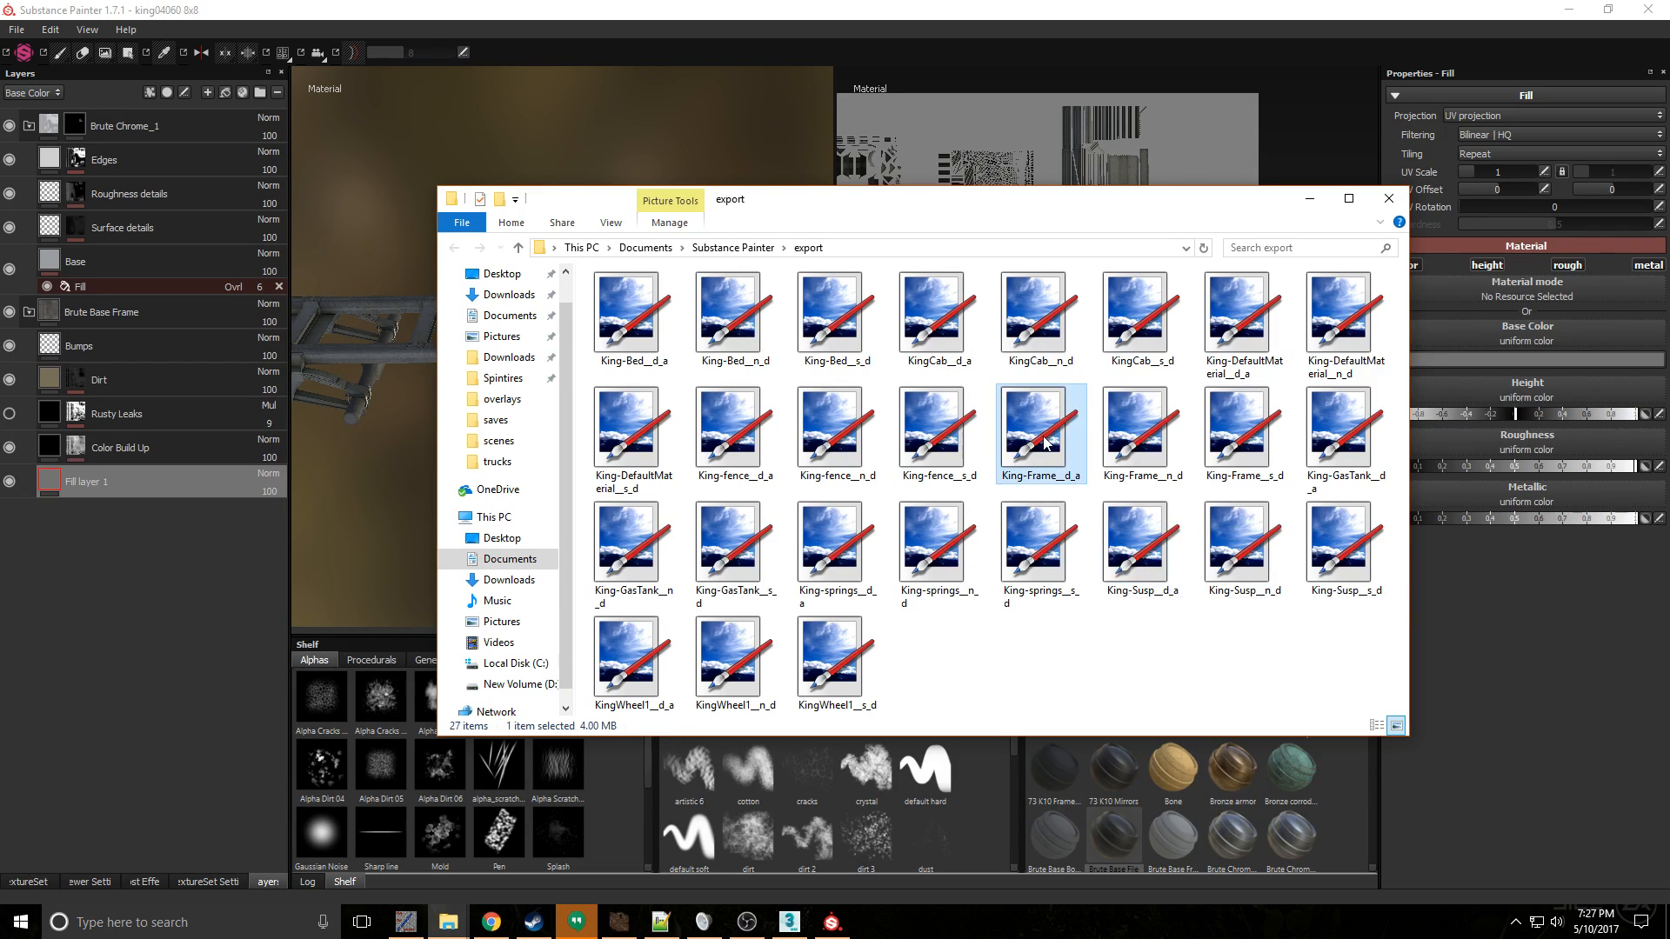
left_click(1131, 435, "ctrl")
left_click(1218, 430, "ctrl")
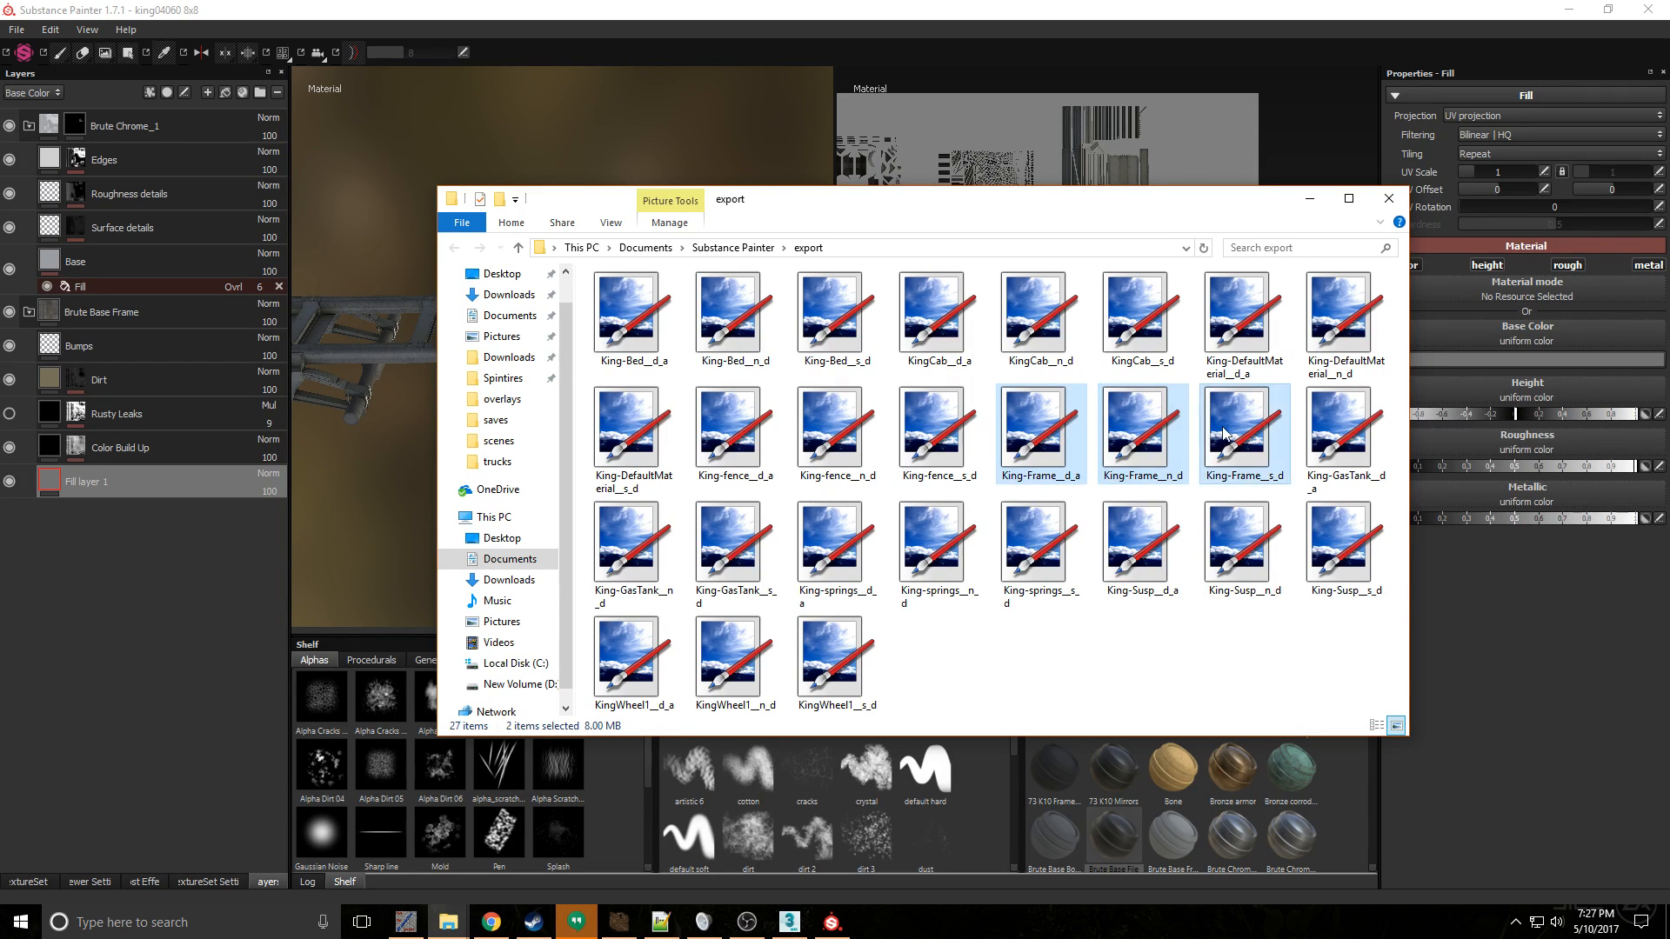
left_click(1346, 544, "ctrl")
left_click(1244, 546, "ctrl")
left_click(1154, 558, "ctrl")
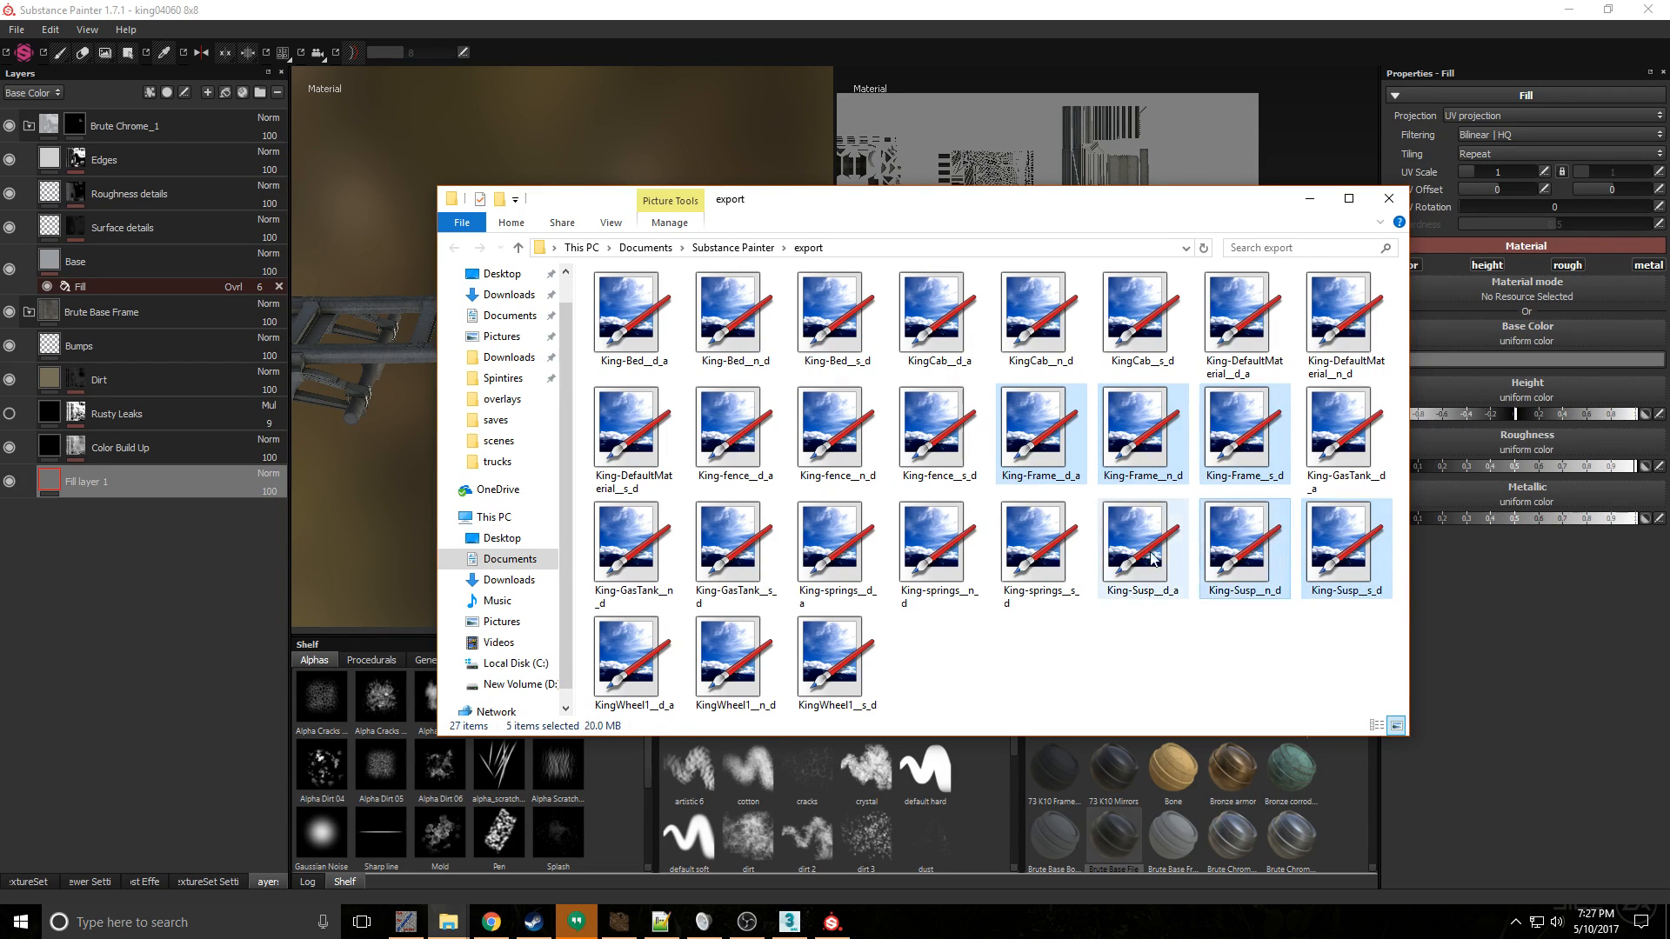
left_click(1033, 557, "ctrl")
left_click(935, 555, "ctrl")
left_click(869, 561, "ctrl")
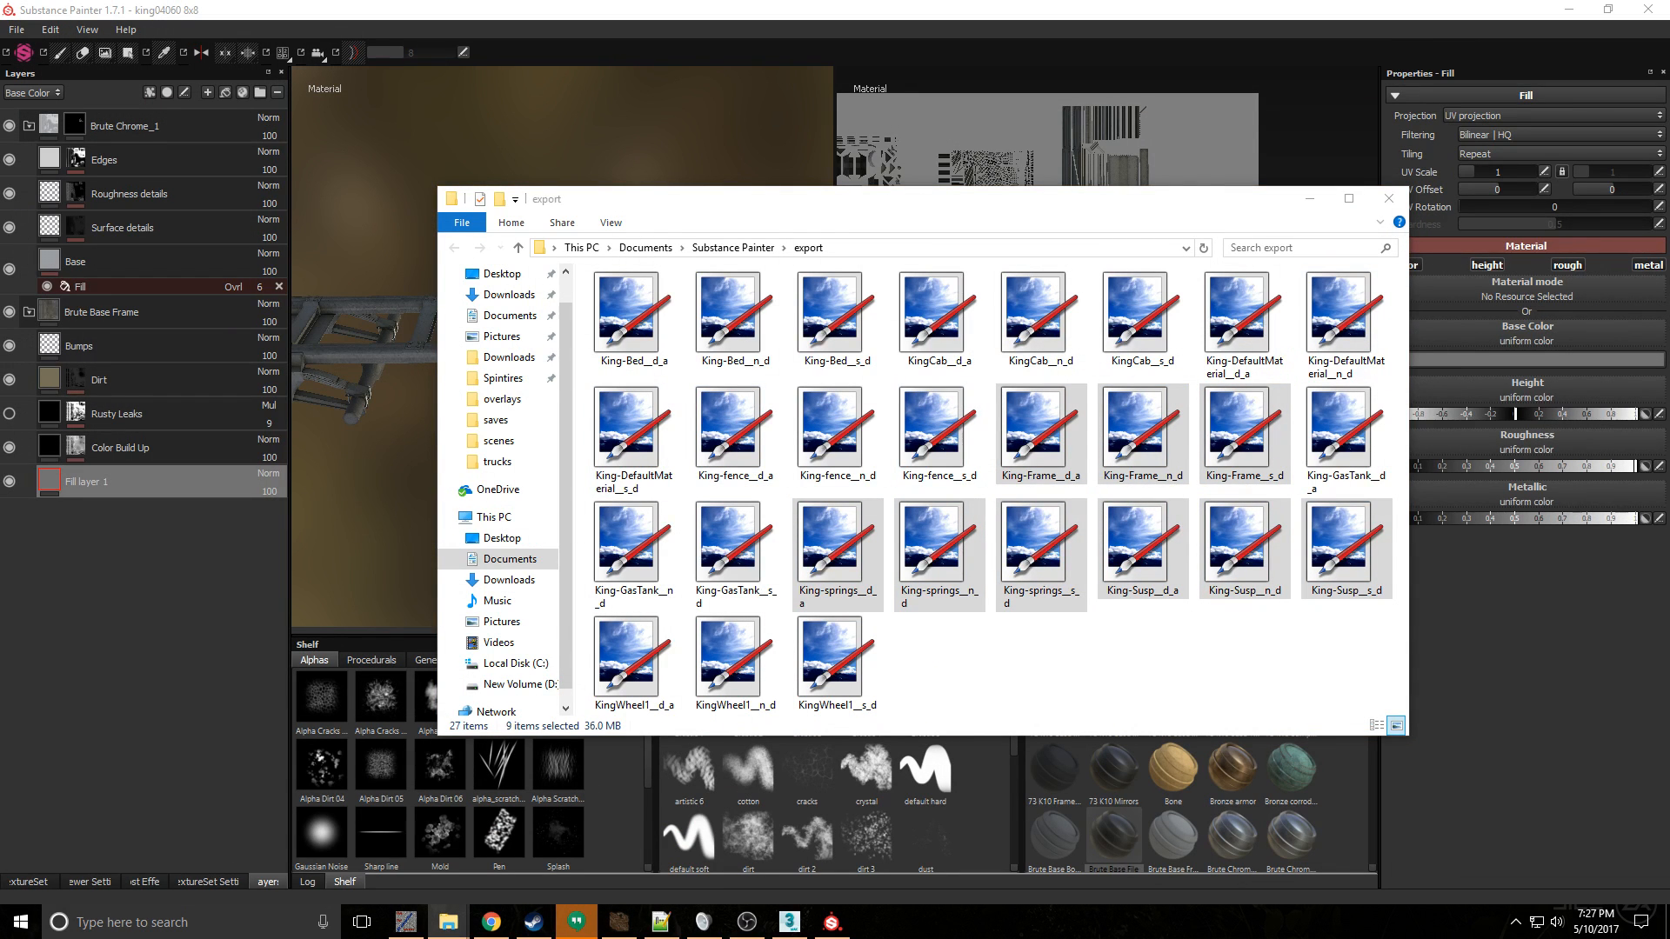
left_click_drag(1669, 214, 859, 151)
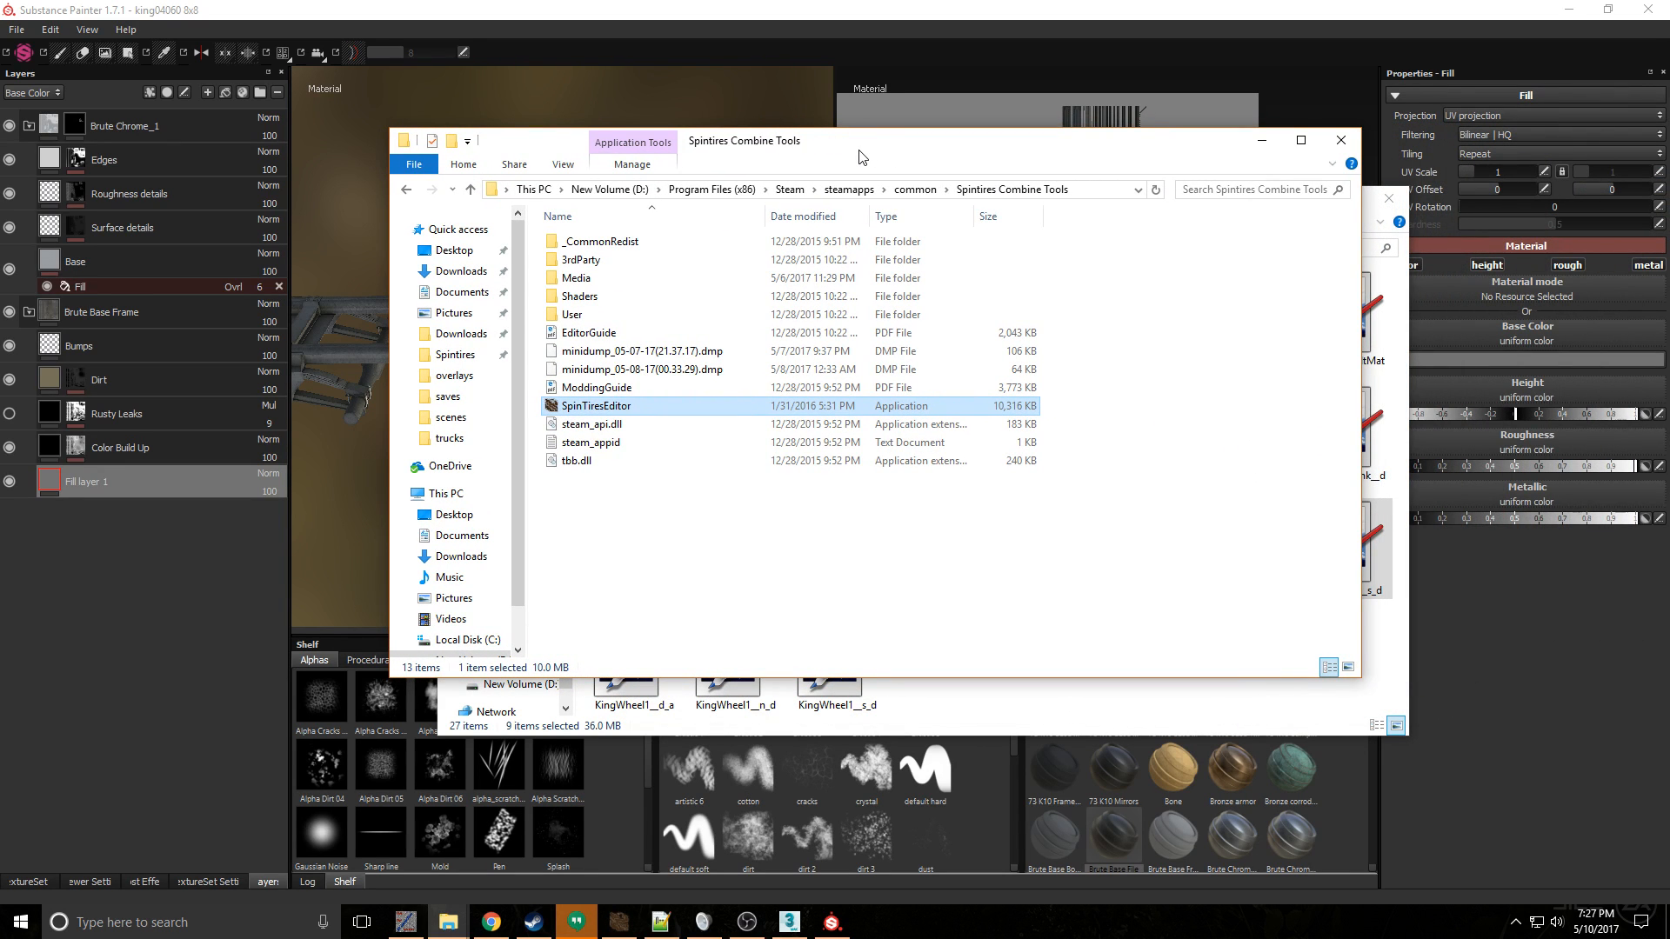
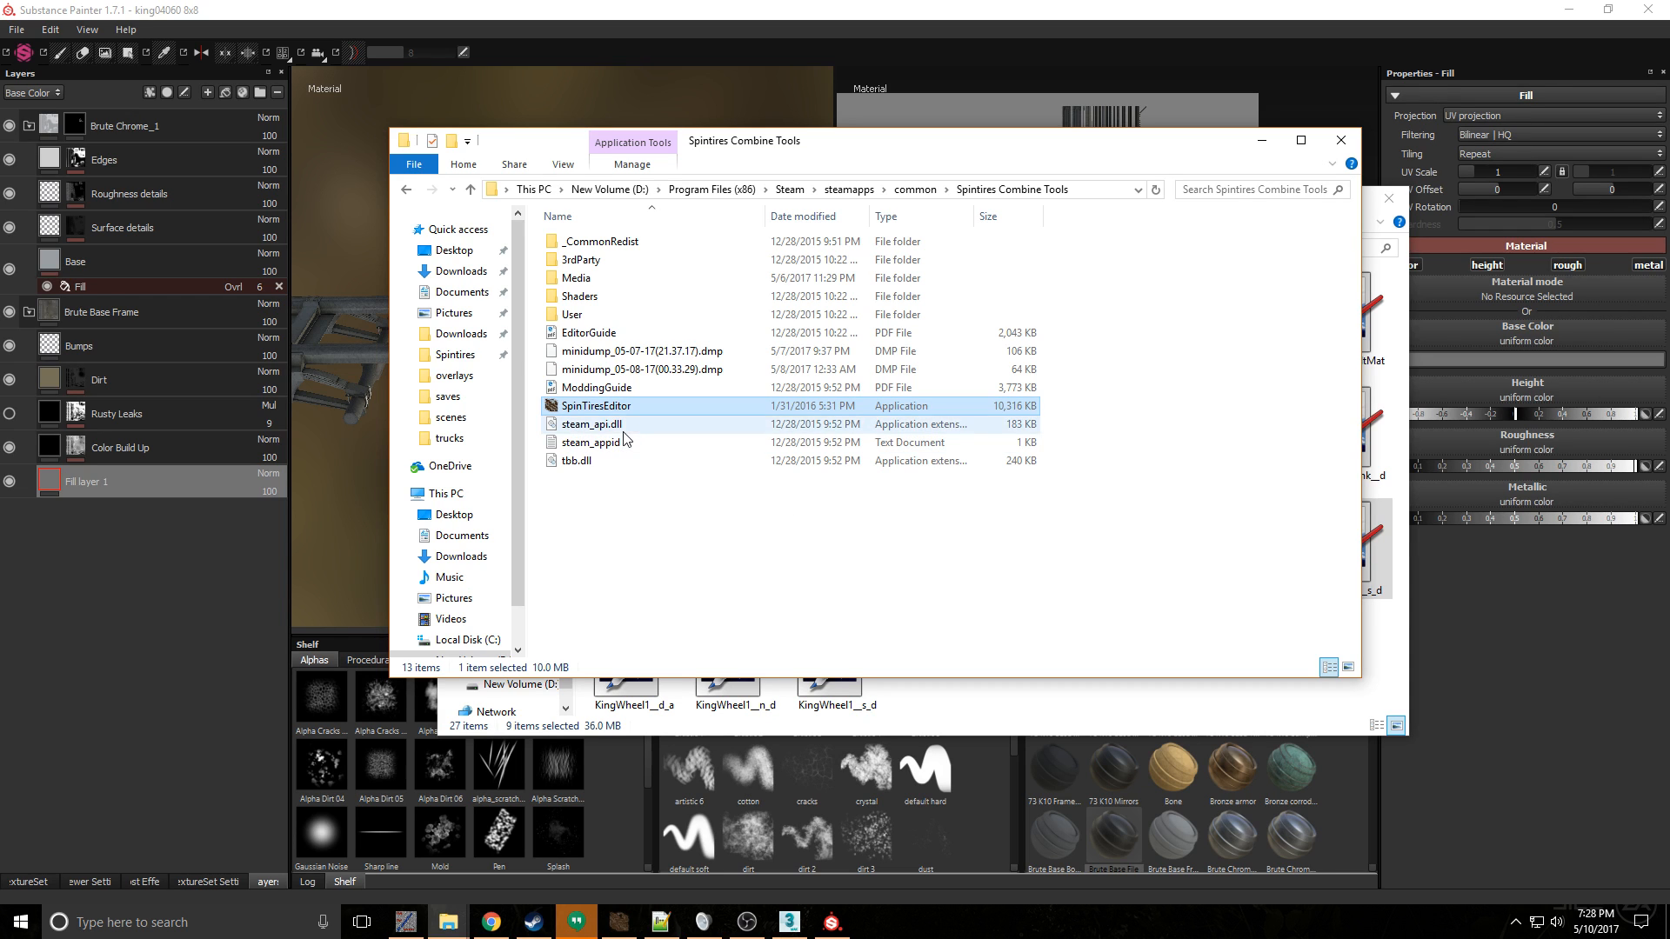
- Paste the nine copied textures into Media\_mods\36e16fd0\textures\trucks, replacing the files with the same names
double_click(634, 278)
double_click(633, 245)
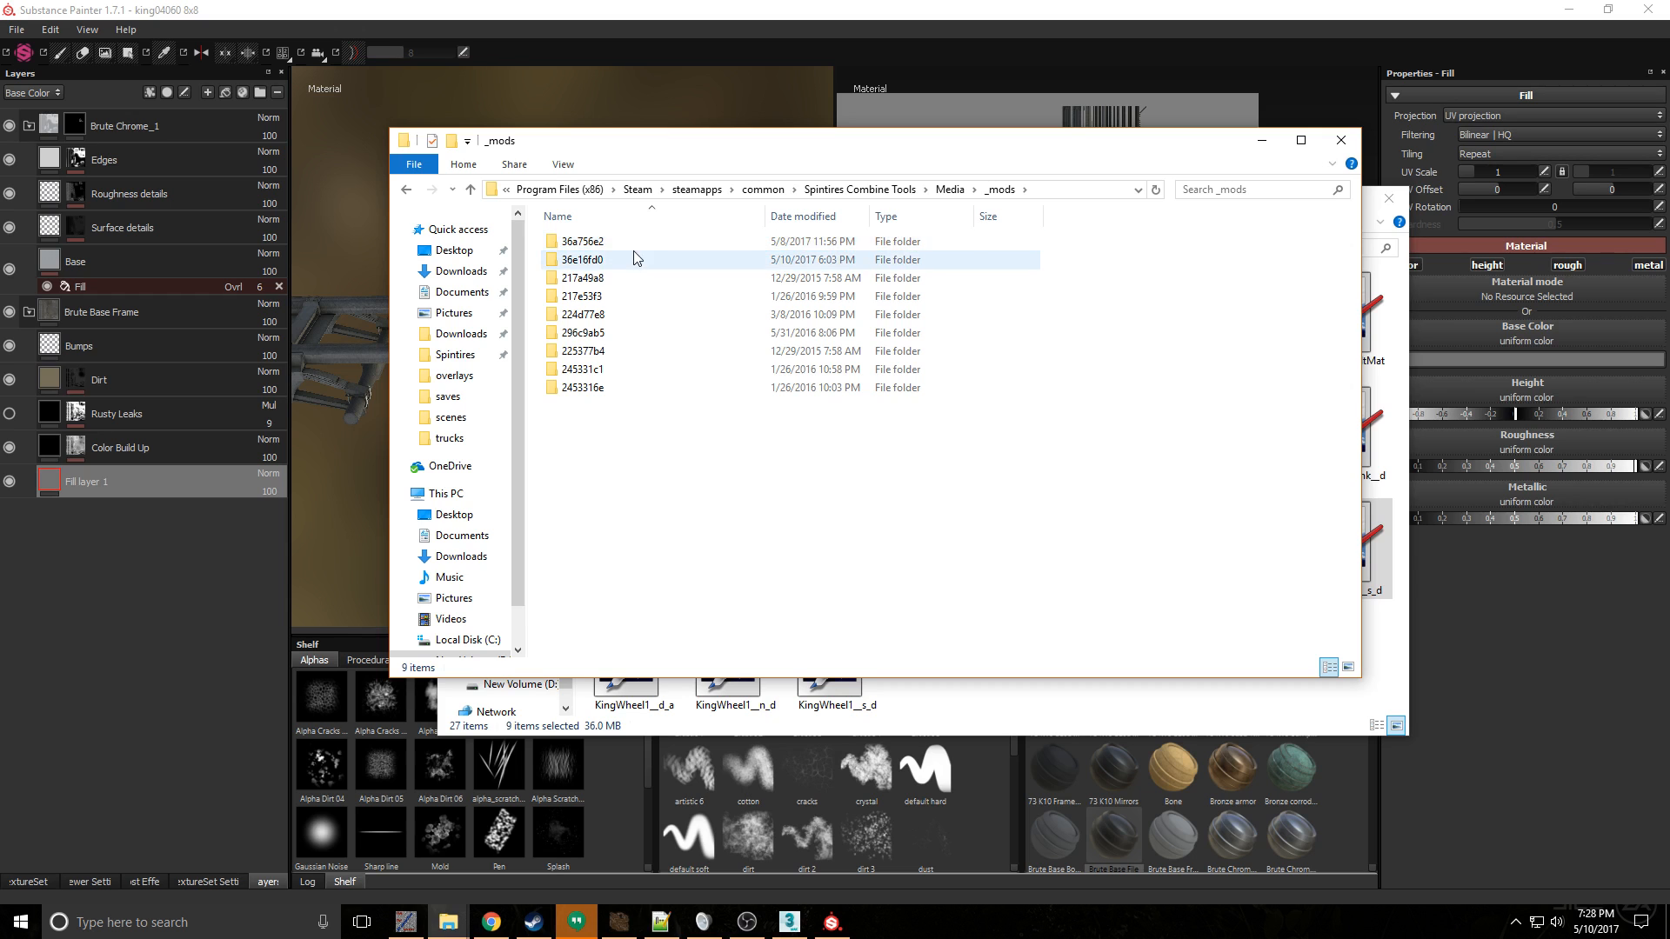
double_click(633, 260)
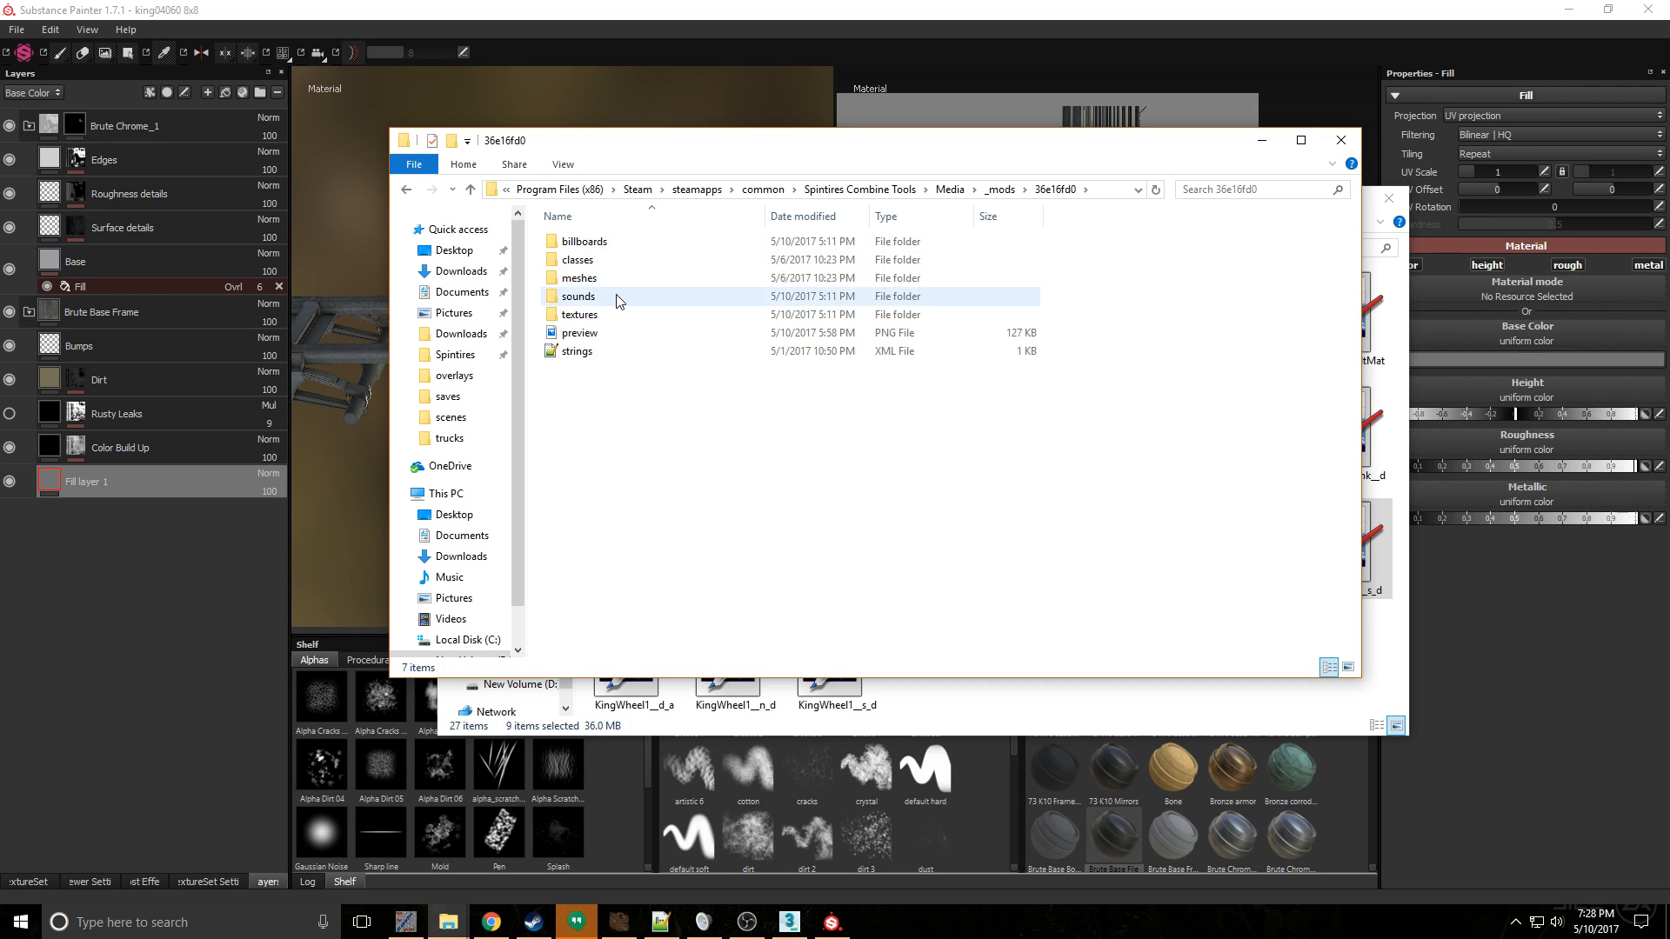
double_click(615, 314)
double_click(633, 247)
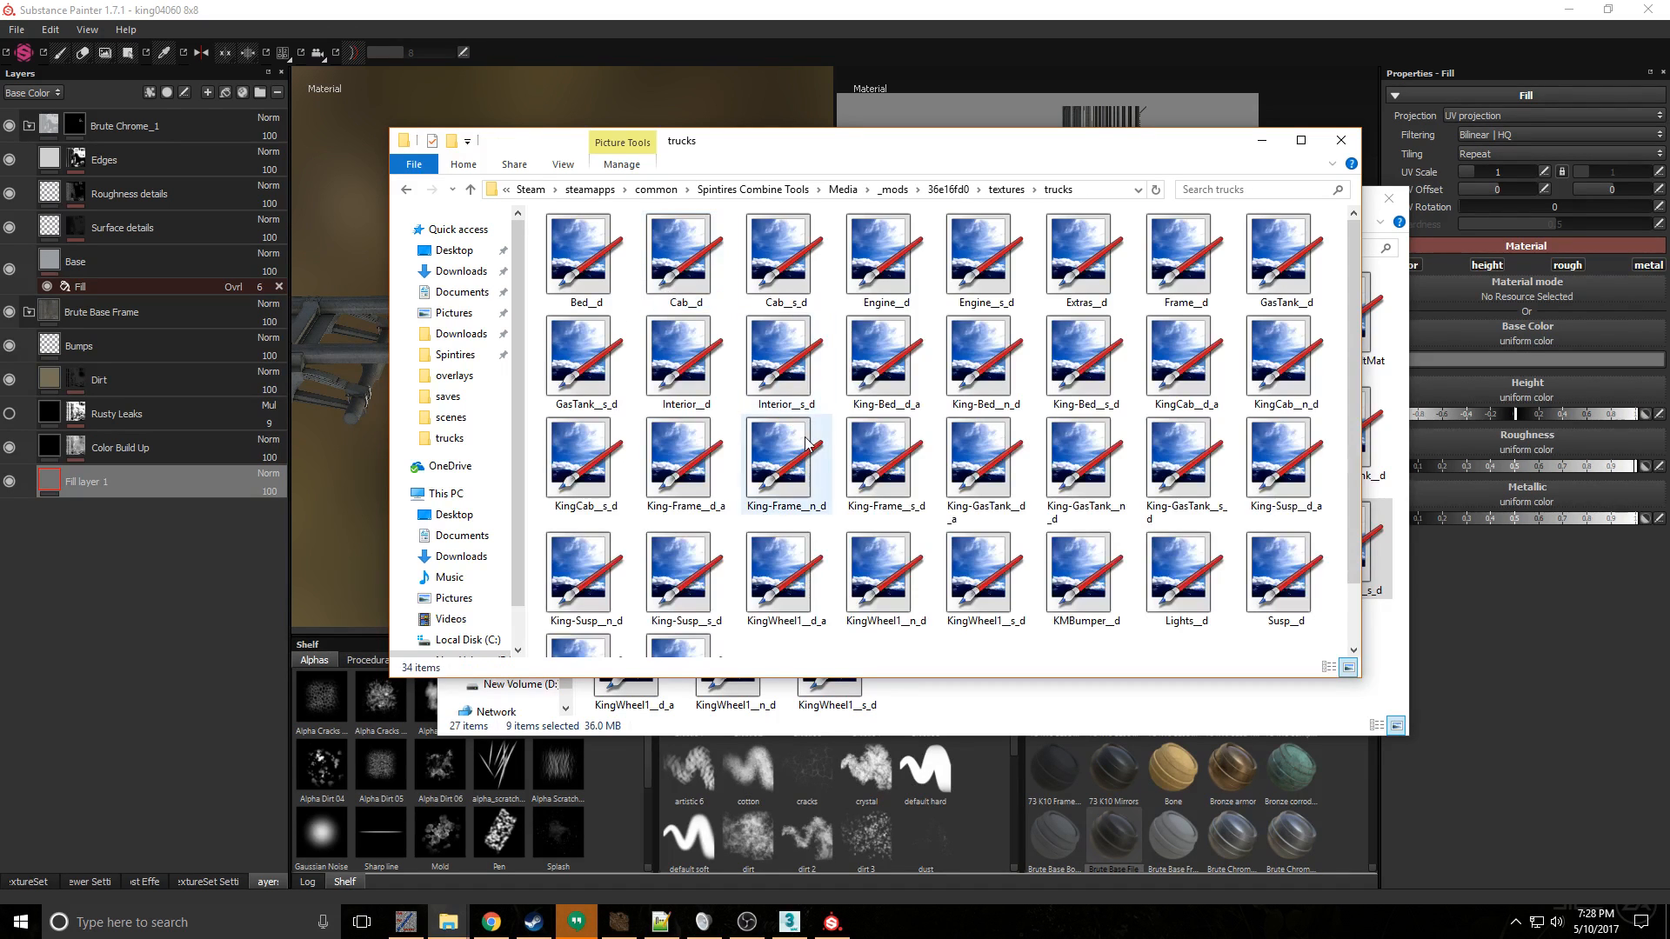
key("ctrl+v")
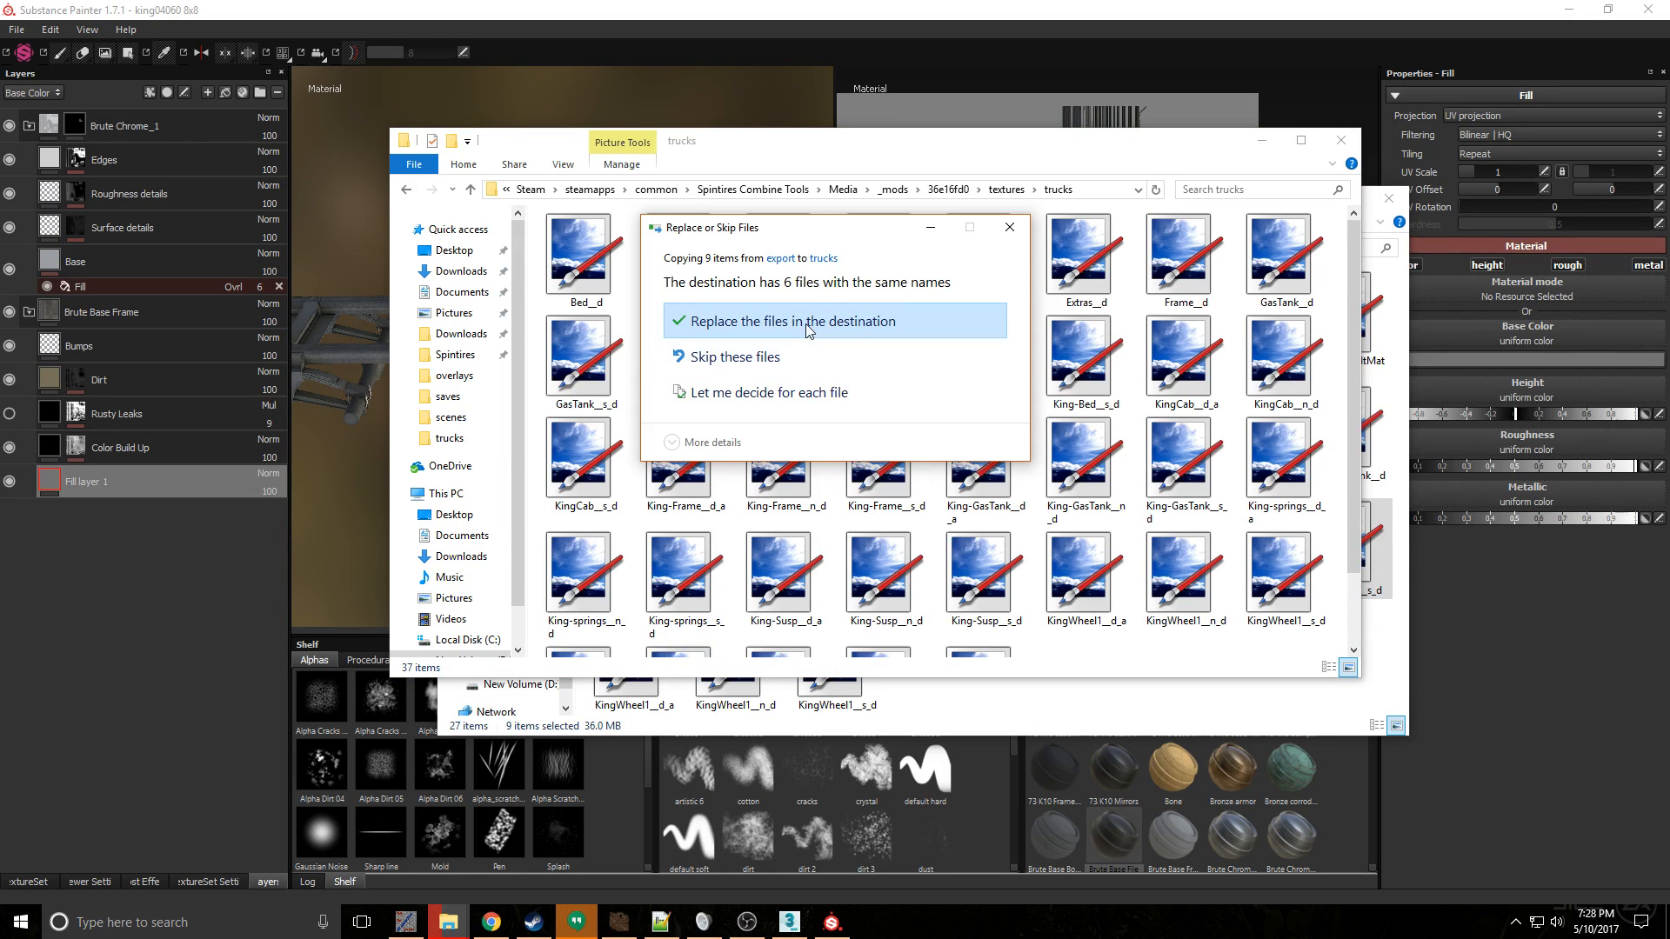
left_click(808, 324)
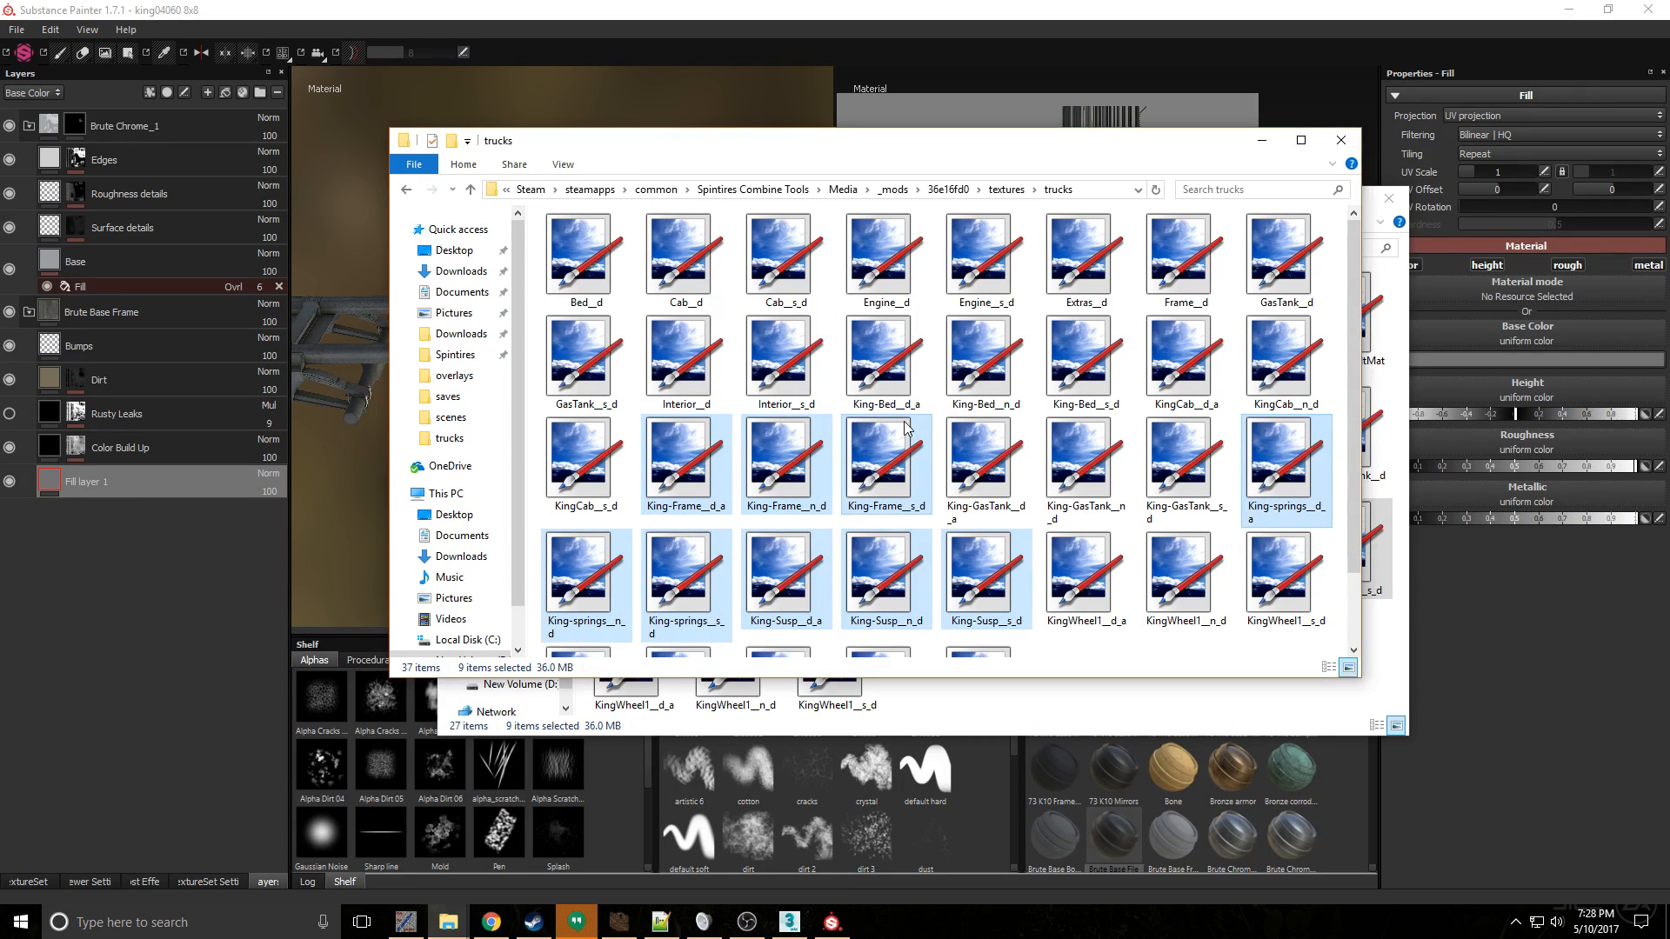
scroll(1063, 489, "down", 1)
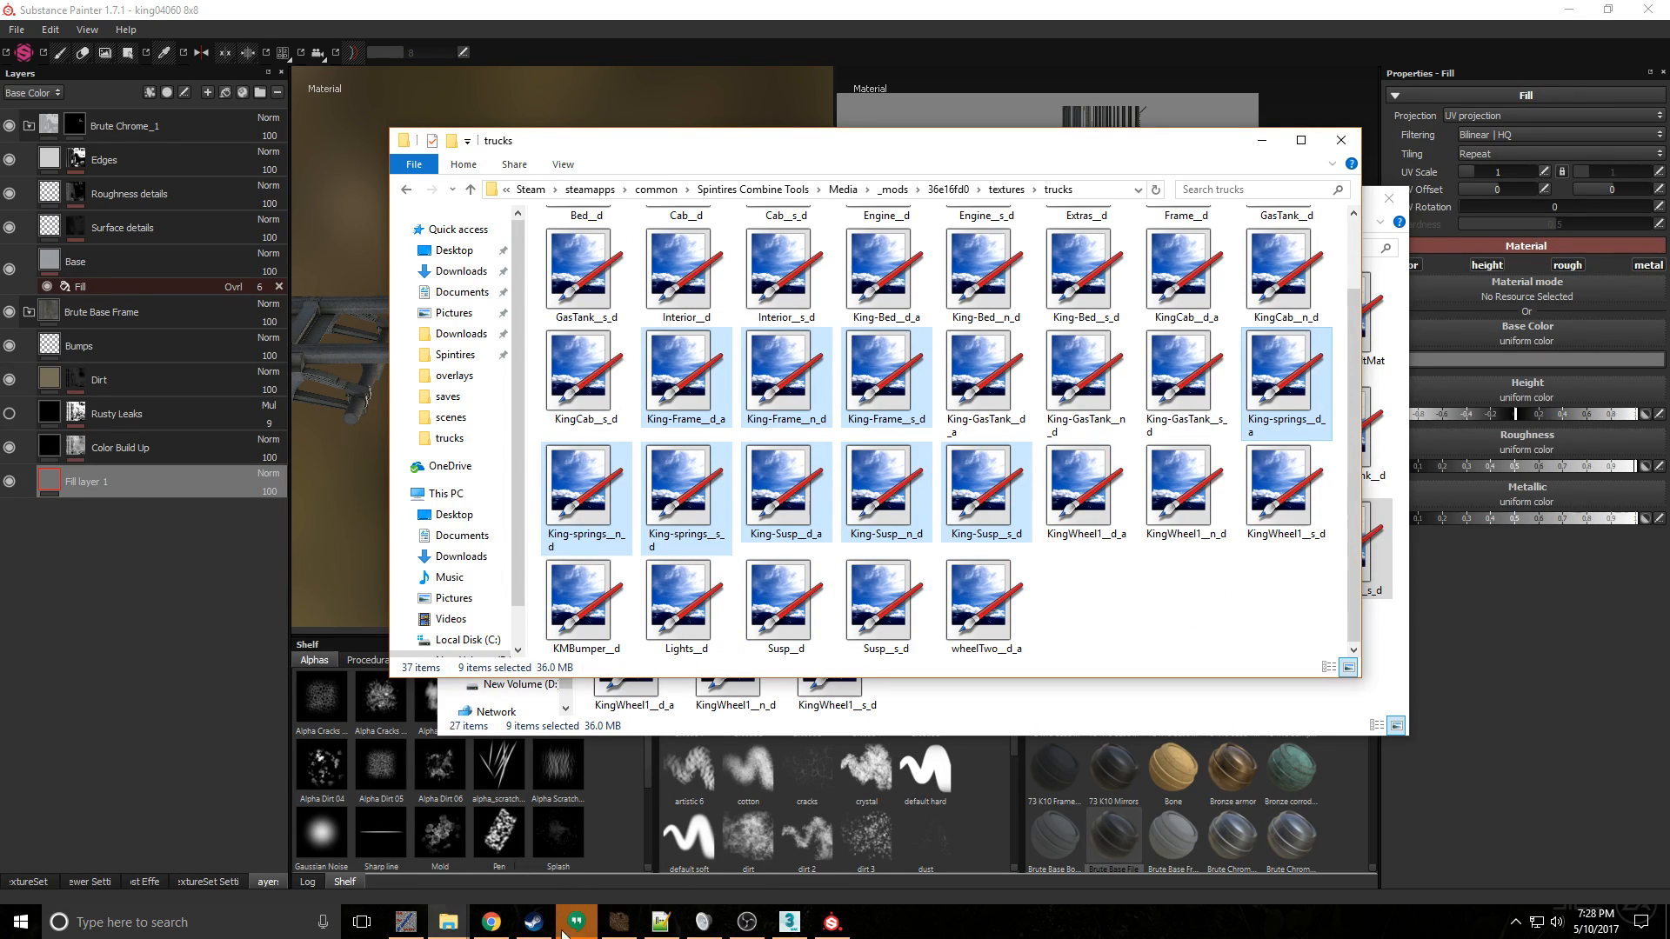
- Switch to the Spintires Editor, load the KM0460Bed.xml mesh, and try to load the KM04608x8.xml truck class of mod 36e16fd0
left_click(618, 922)
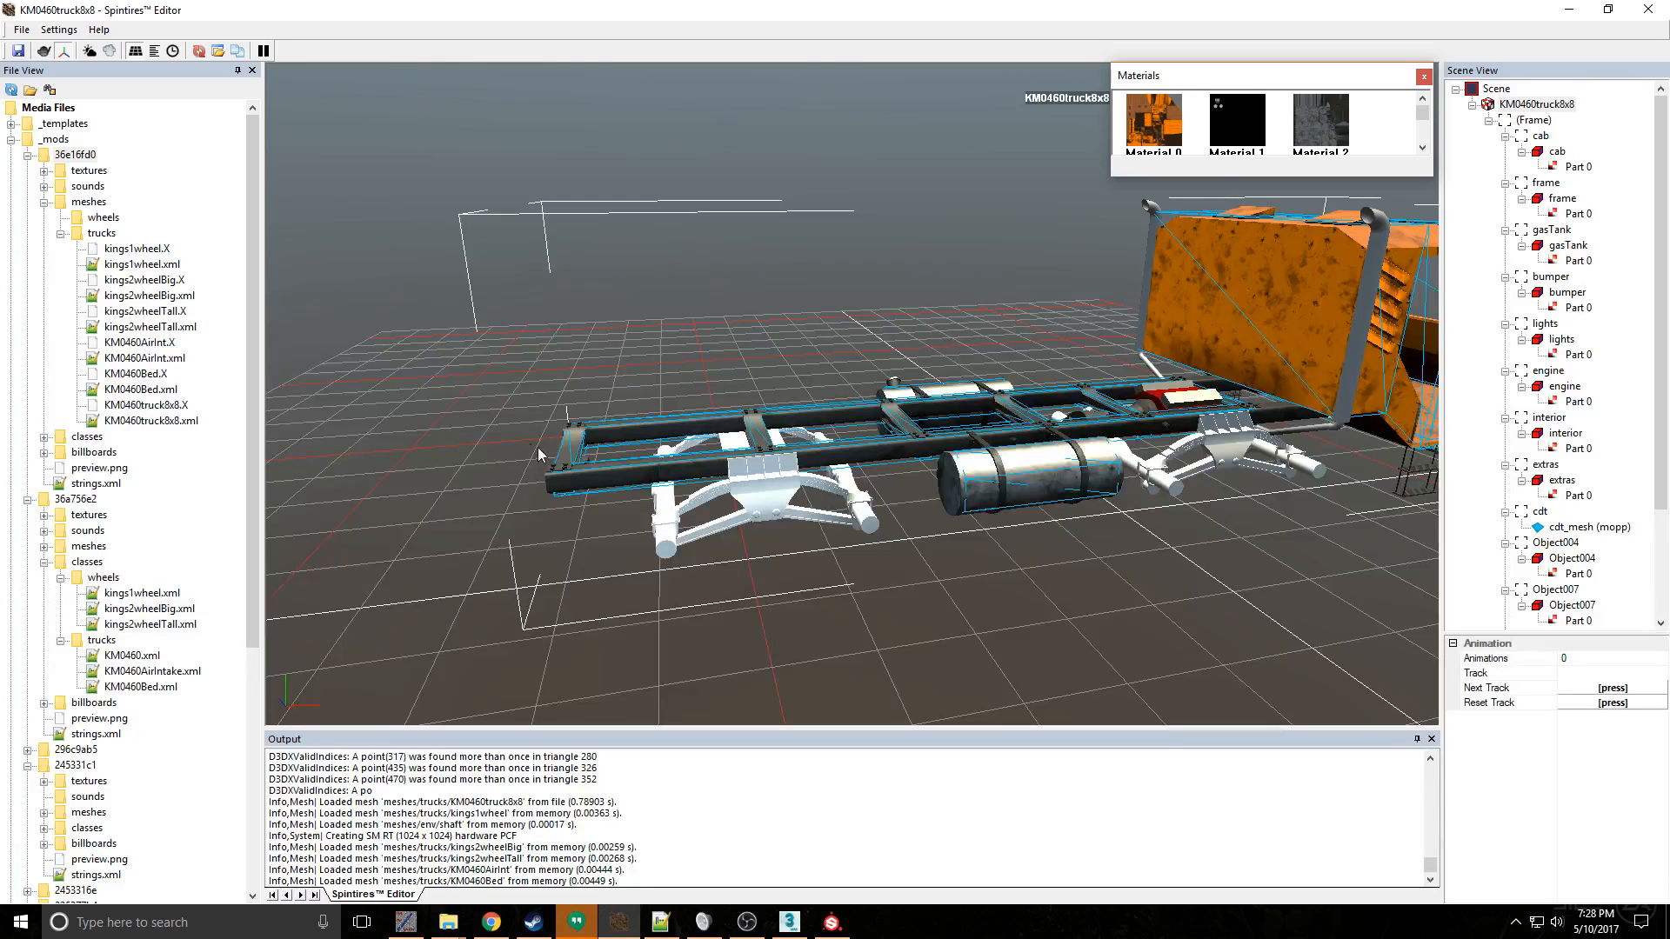
double_click(158, 390)
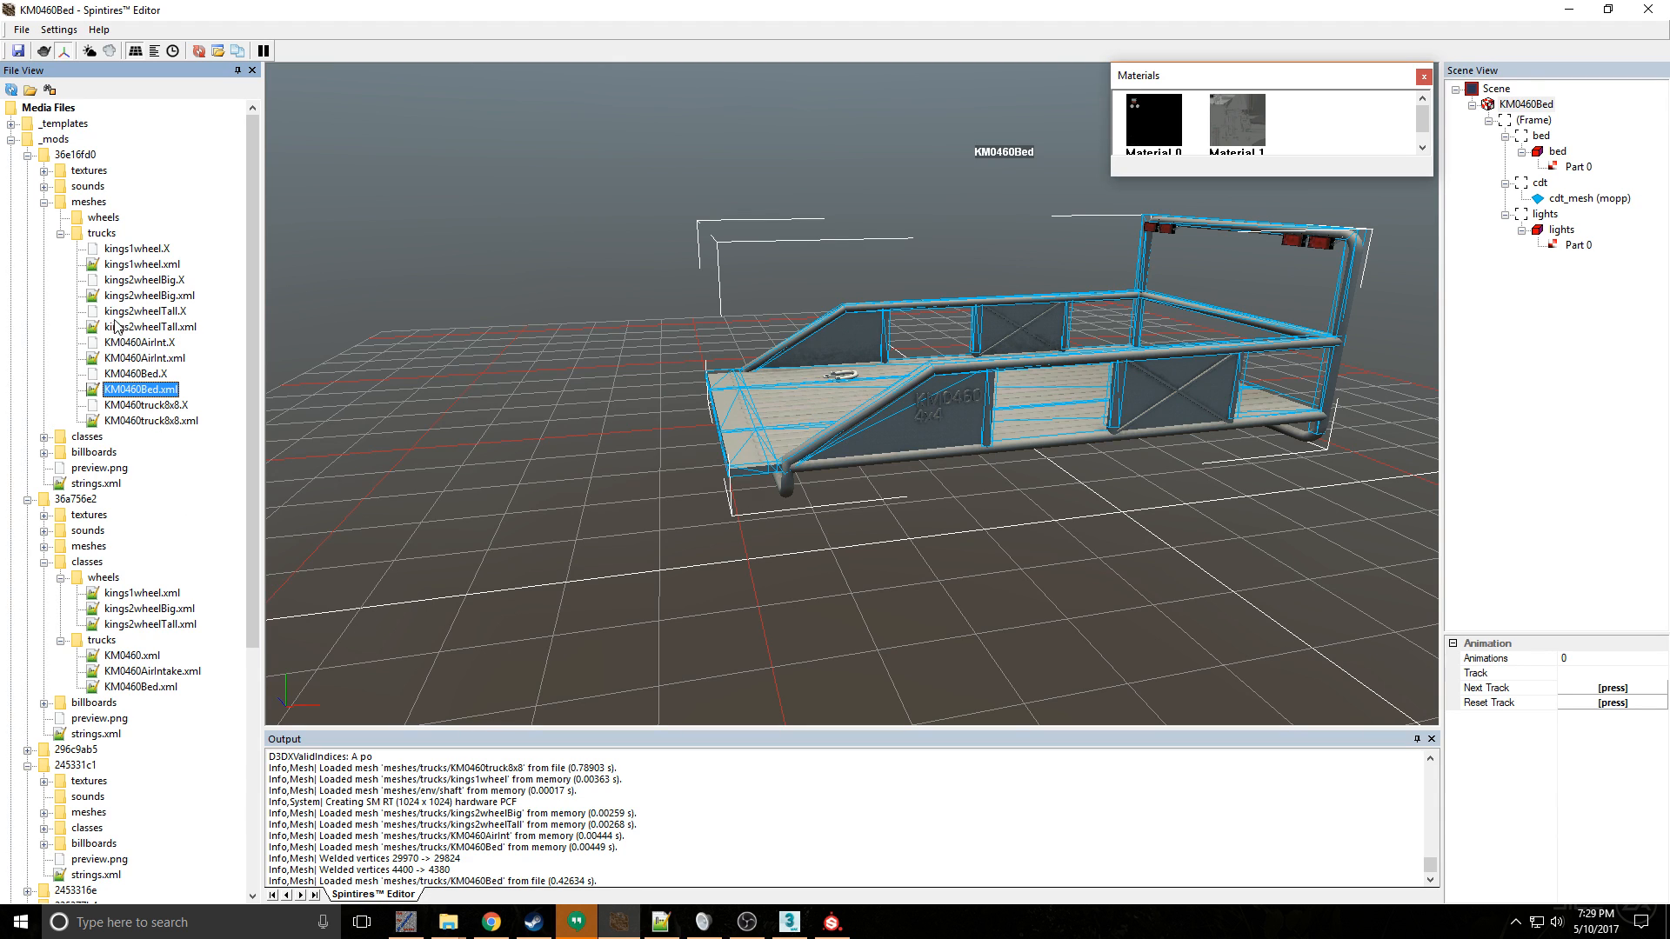
left_click(44, 203)
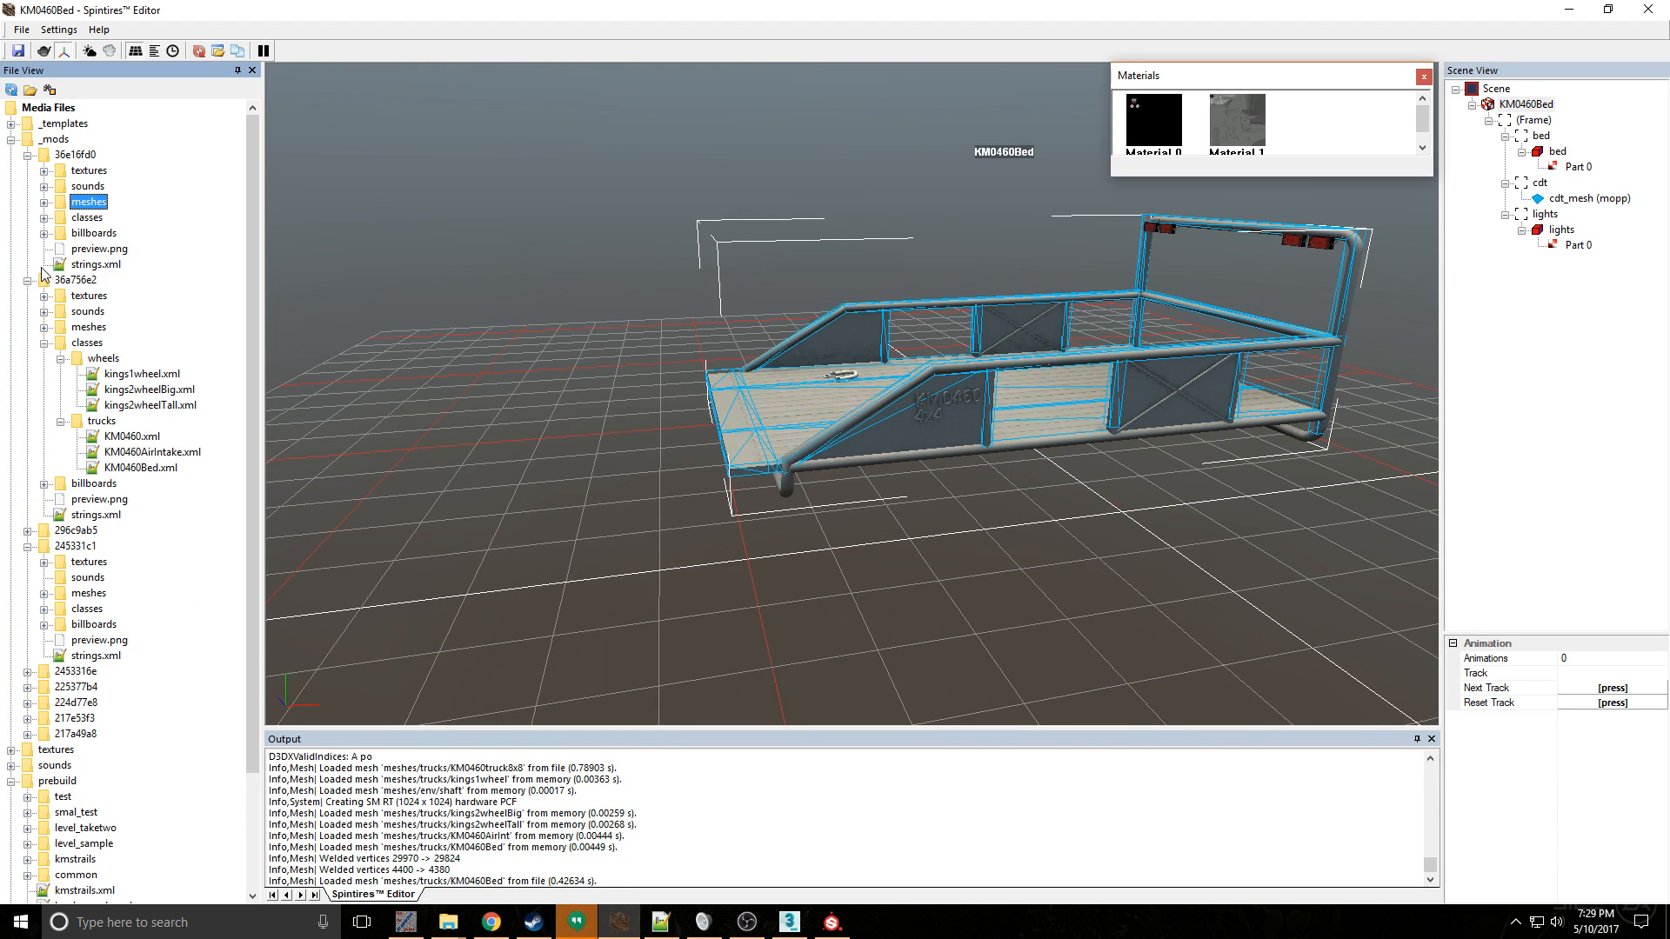
left_click(44, 218)
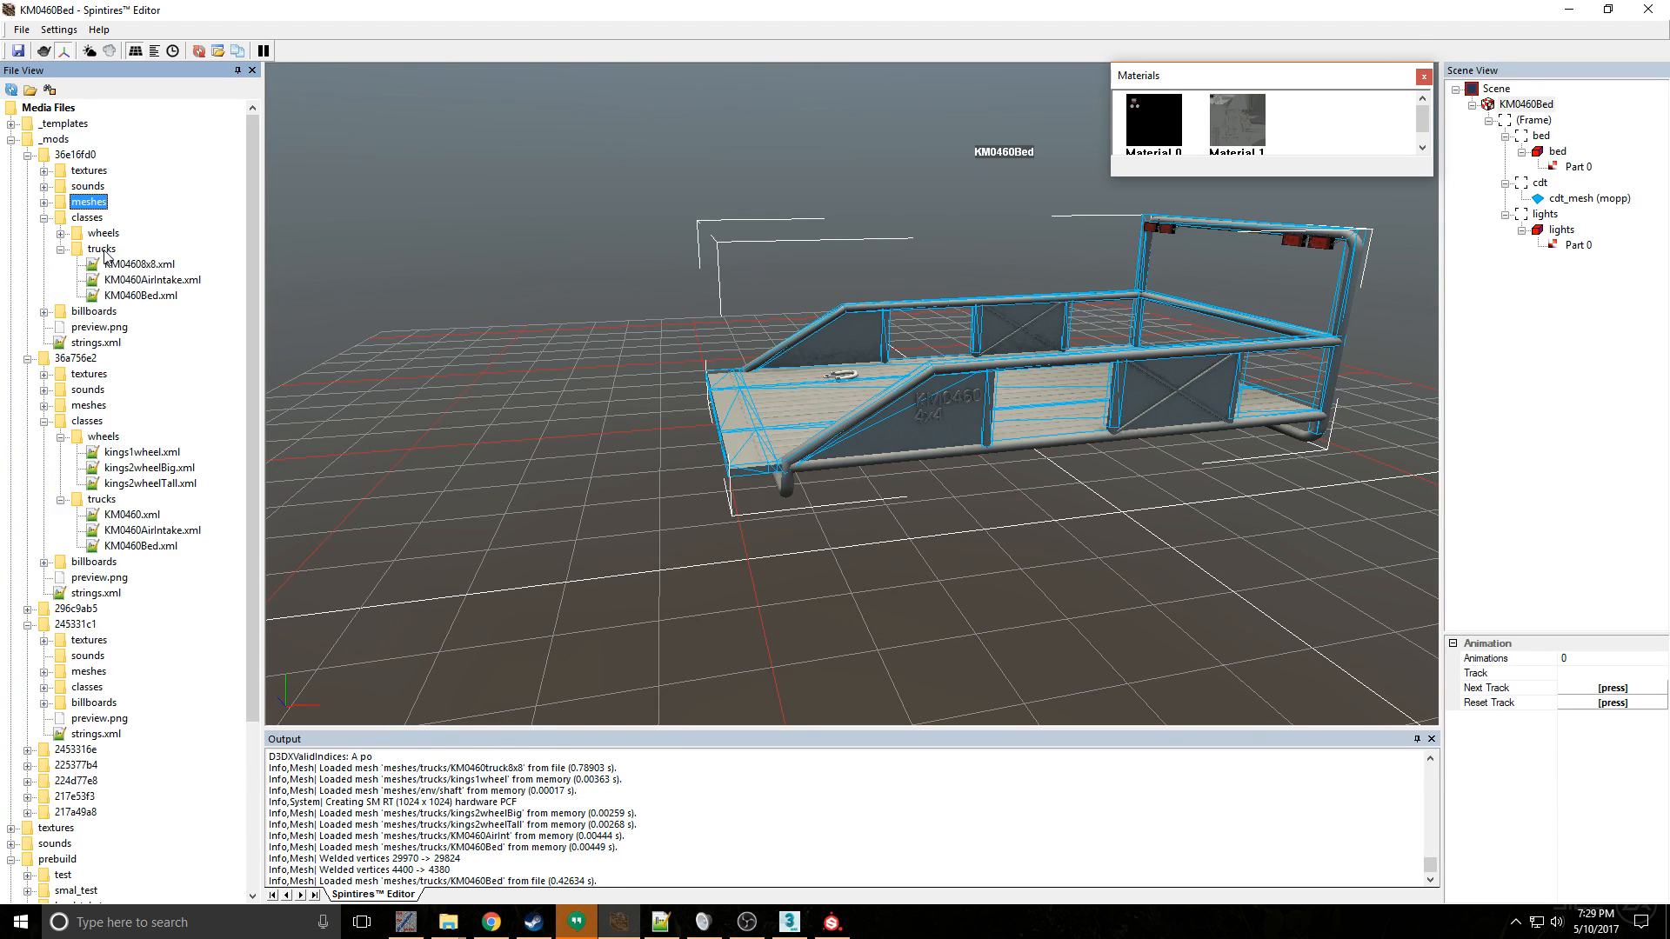
left_click(152, 266)
double_click(154, 271)
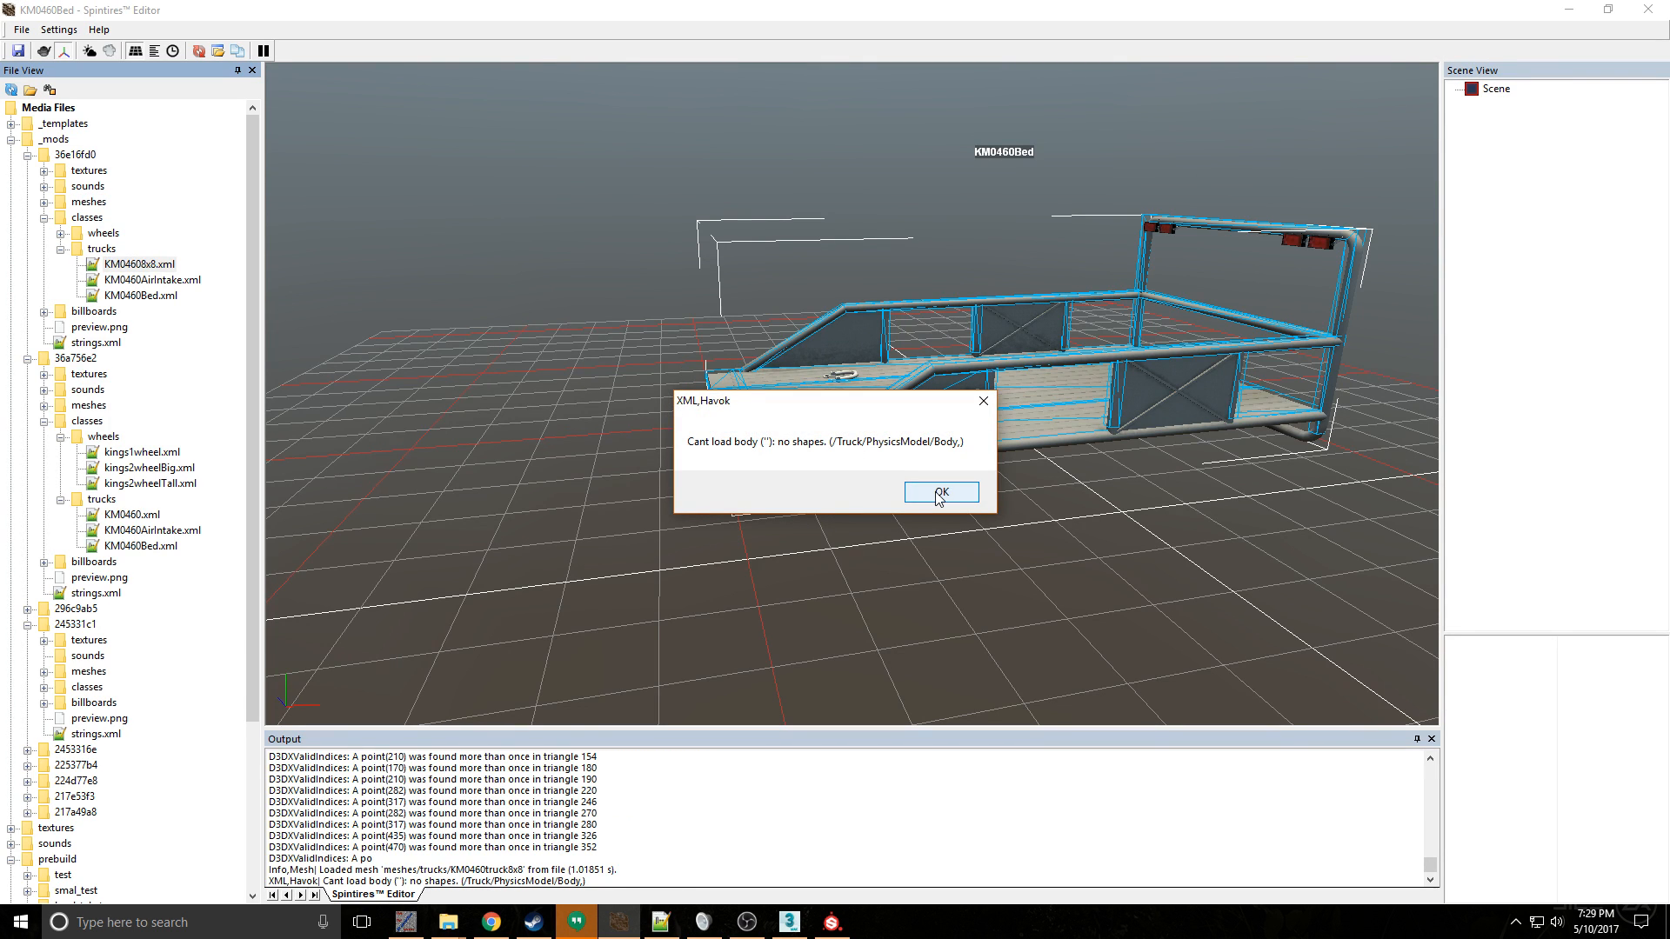
left_click(939, 492)
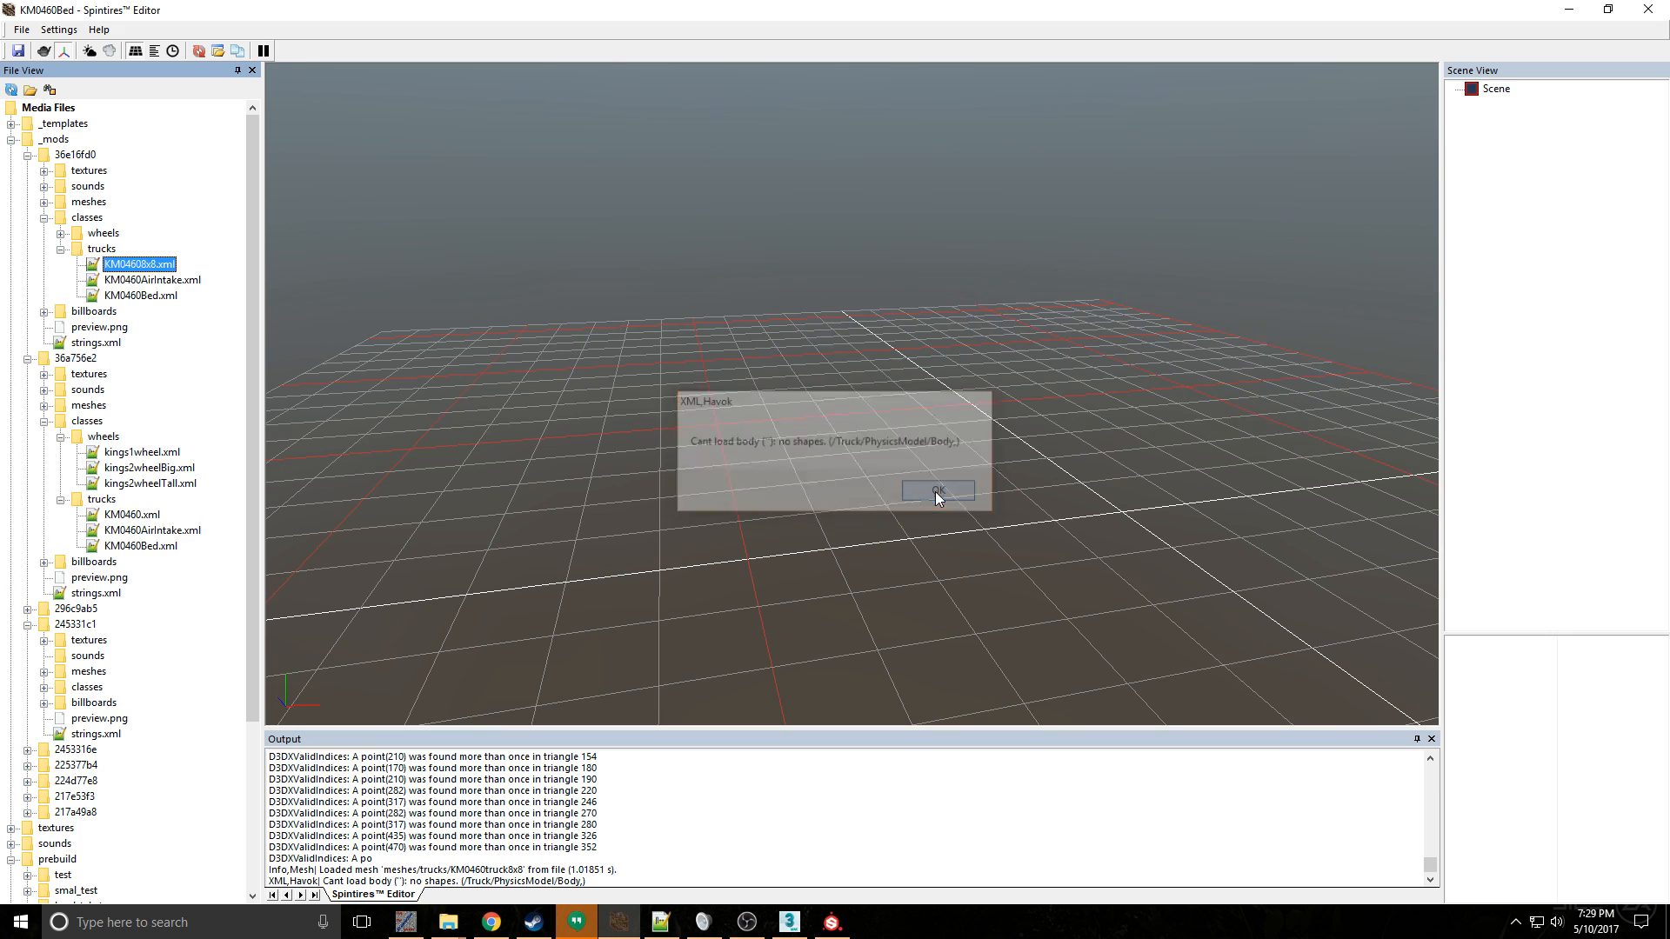
- Switch to 3ds Max, dismiss the Send to Substance Painter dialog and unhide all objects in the scene
left_click(789, 922)
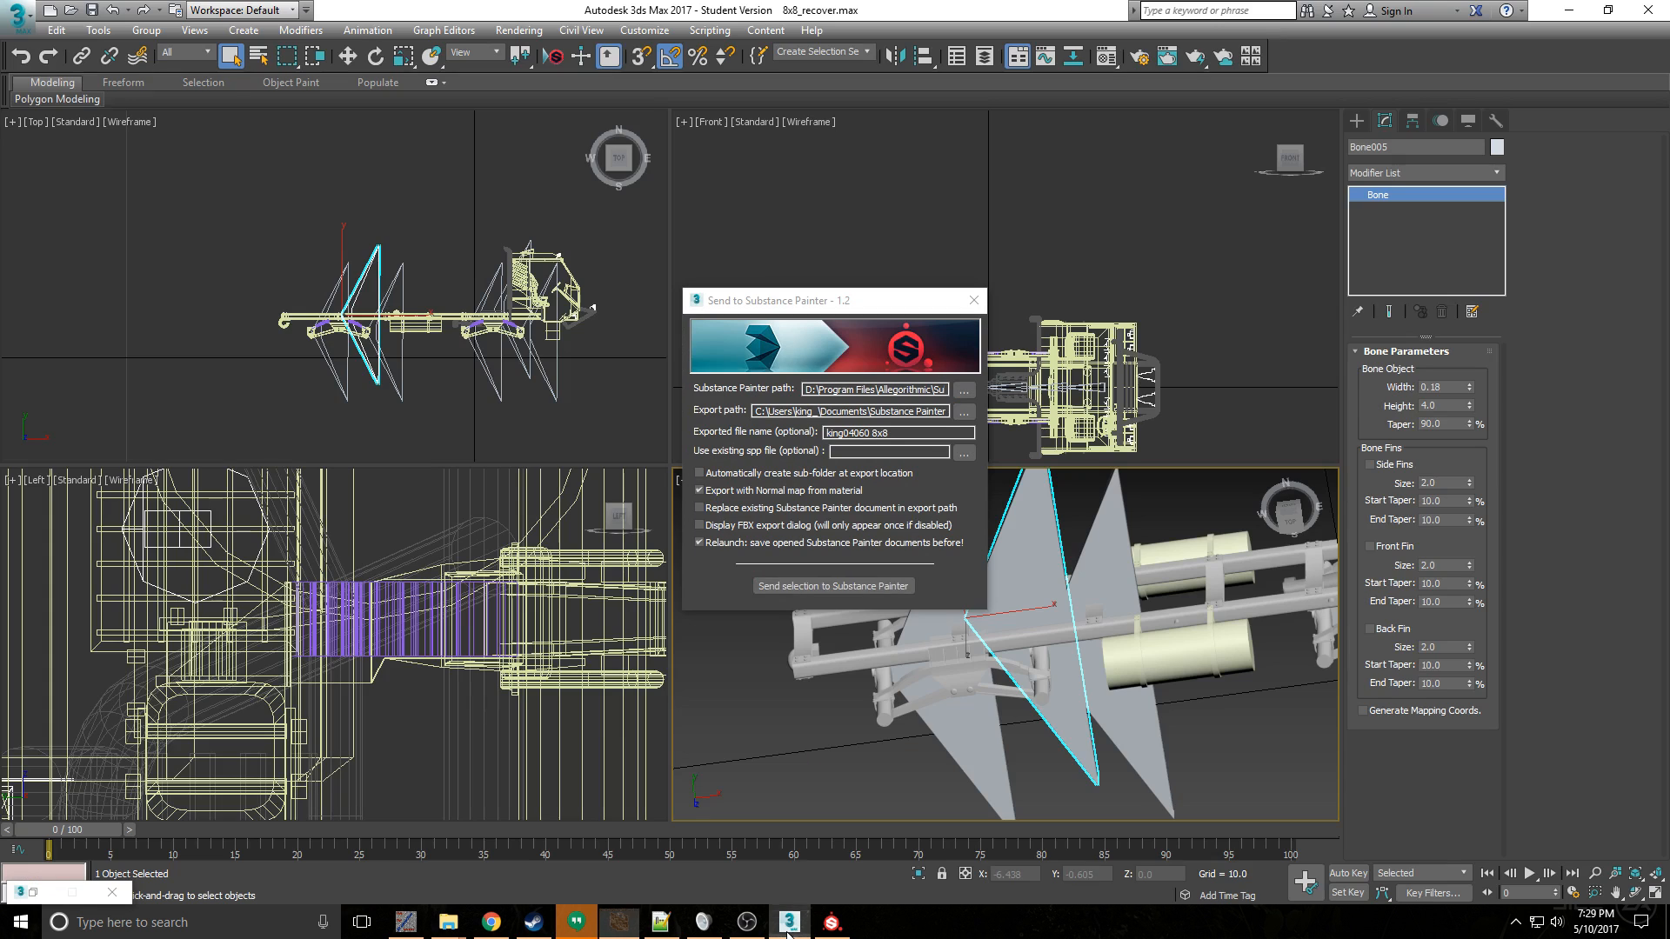
left_click(965, 308)
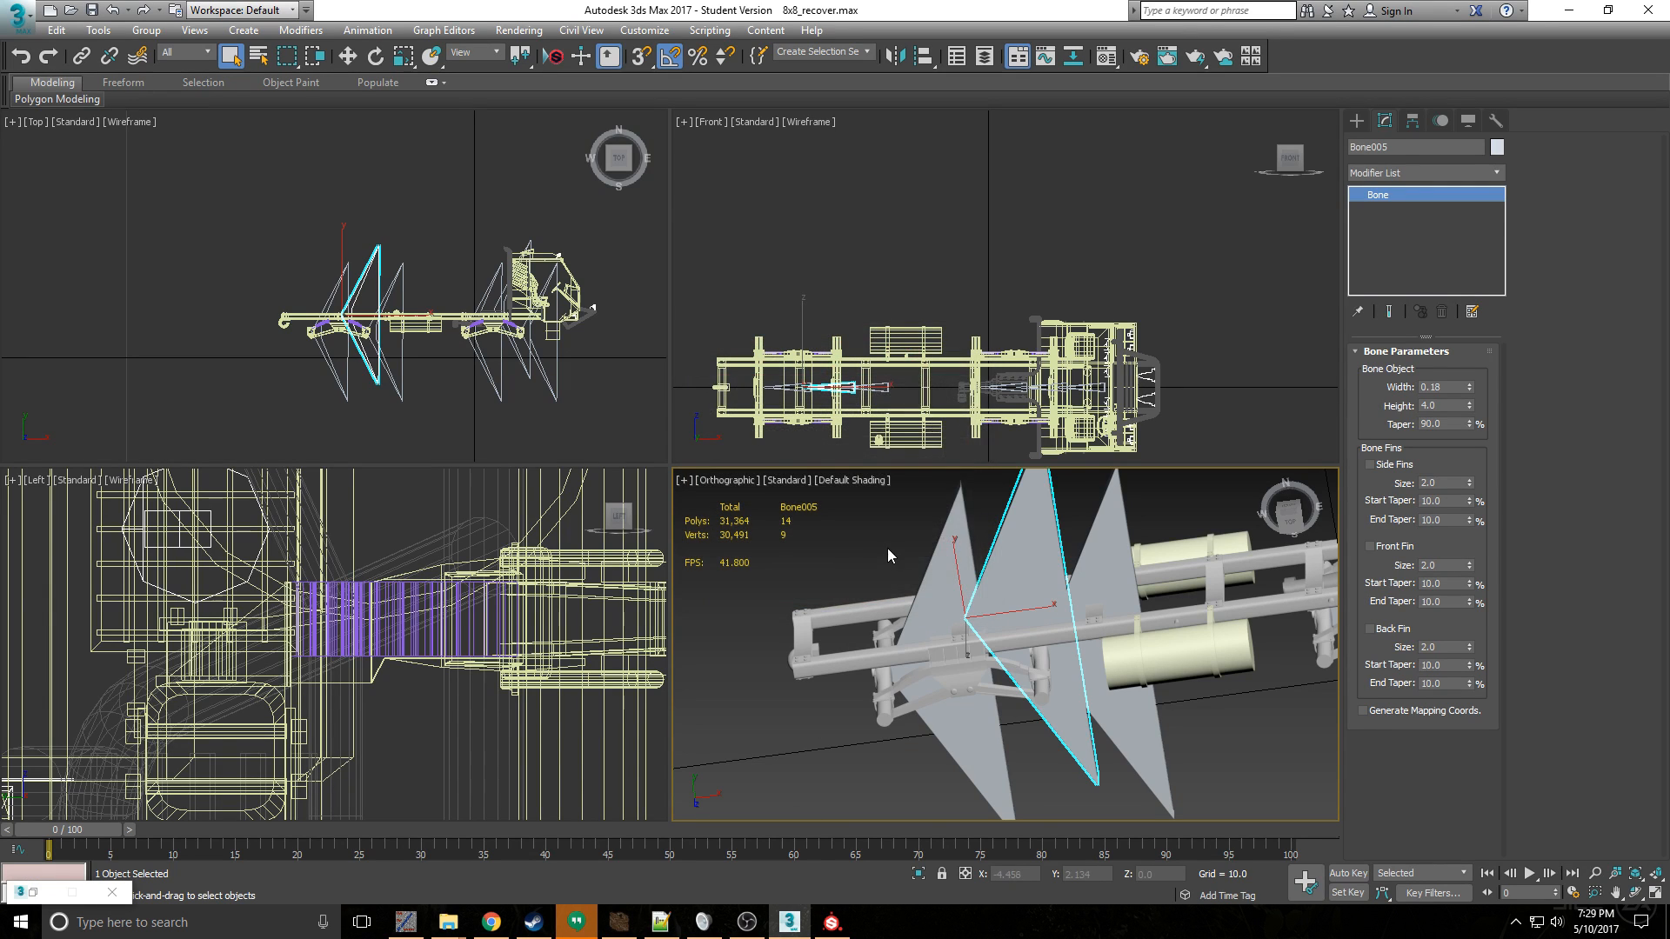
right_click(884, 530)
left_click(956, 477)
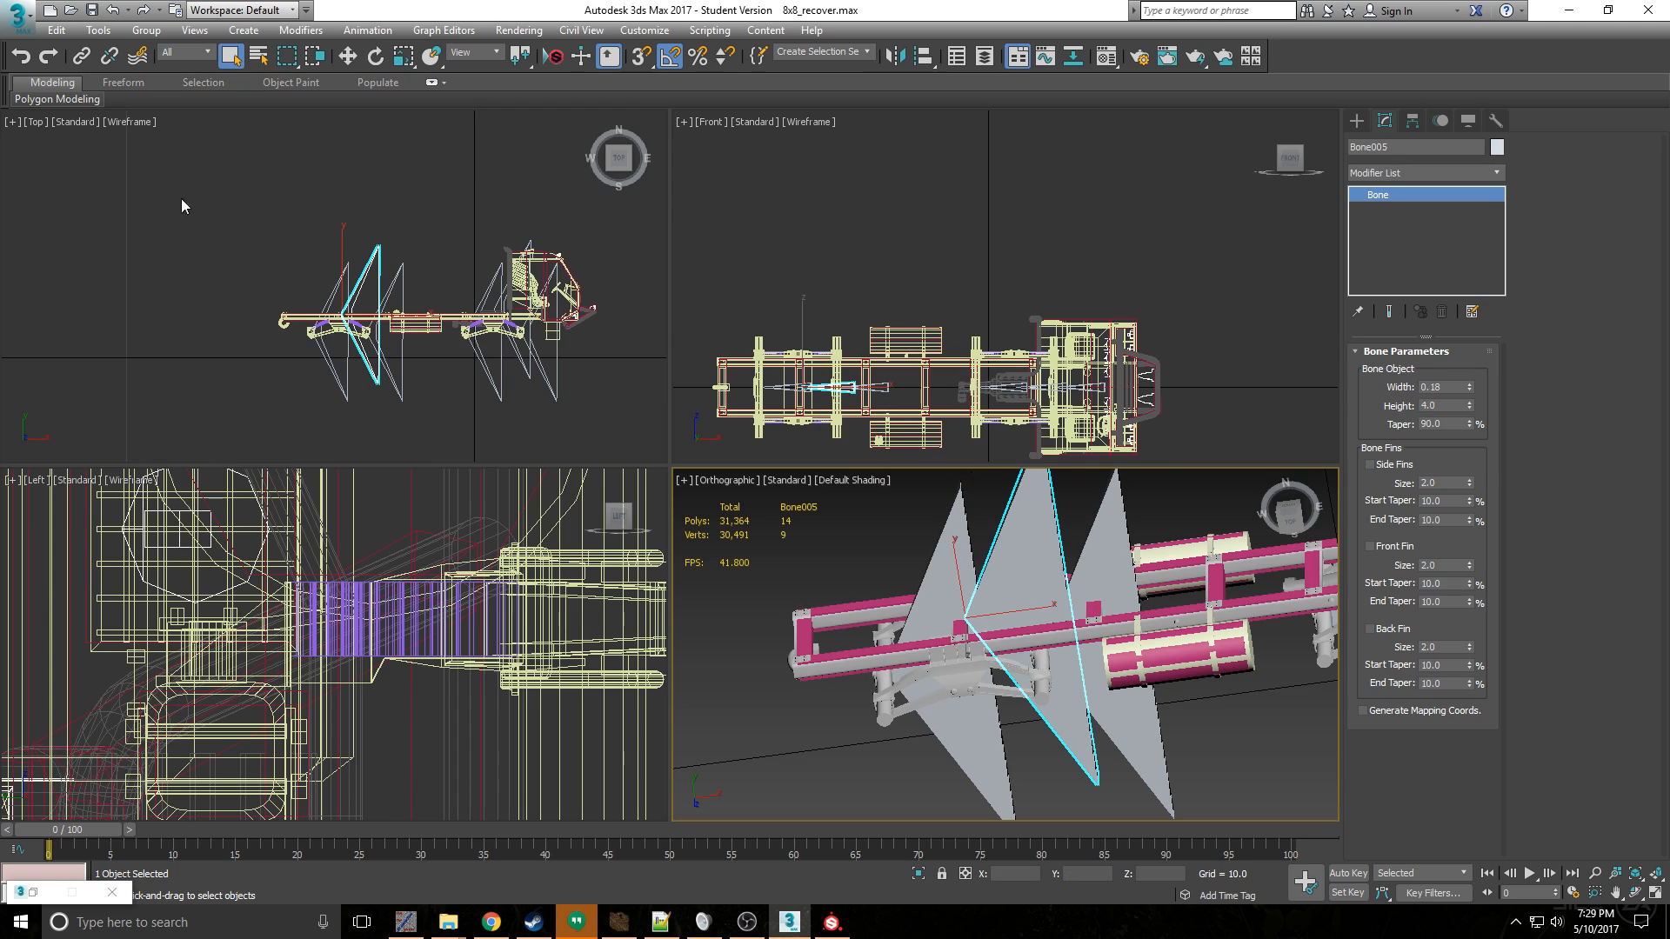
- Export the scene as a DirectX file over KM0460truck8x8.X in the mod's meshes\trucks folder
left_click(17, 13)
left_click(612, 376)
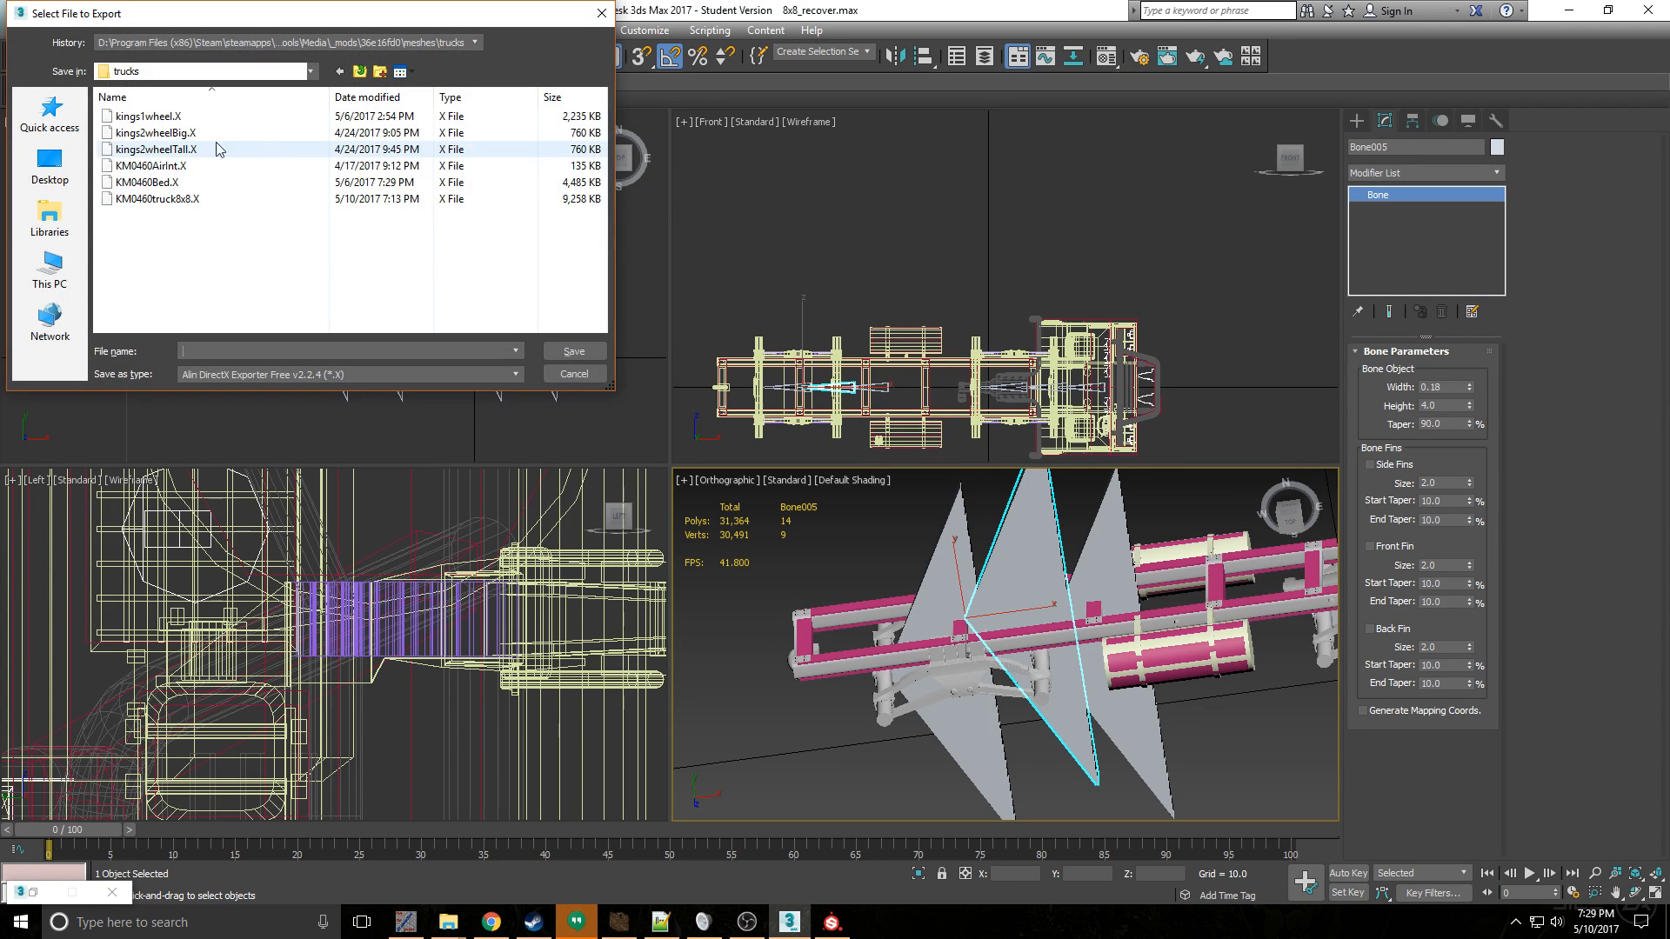
left_click(174, 193)
left_click(574, 353)
left_click(911, 539)
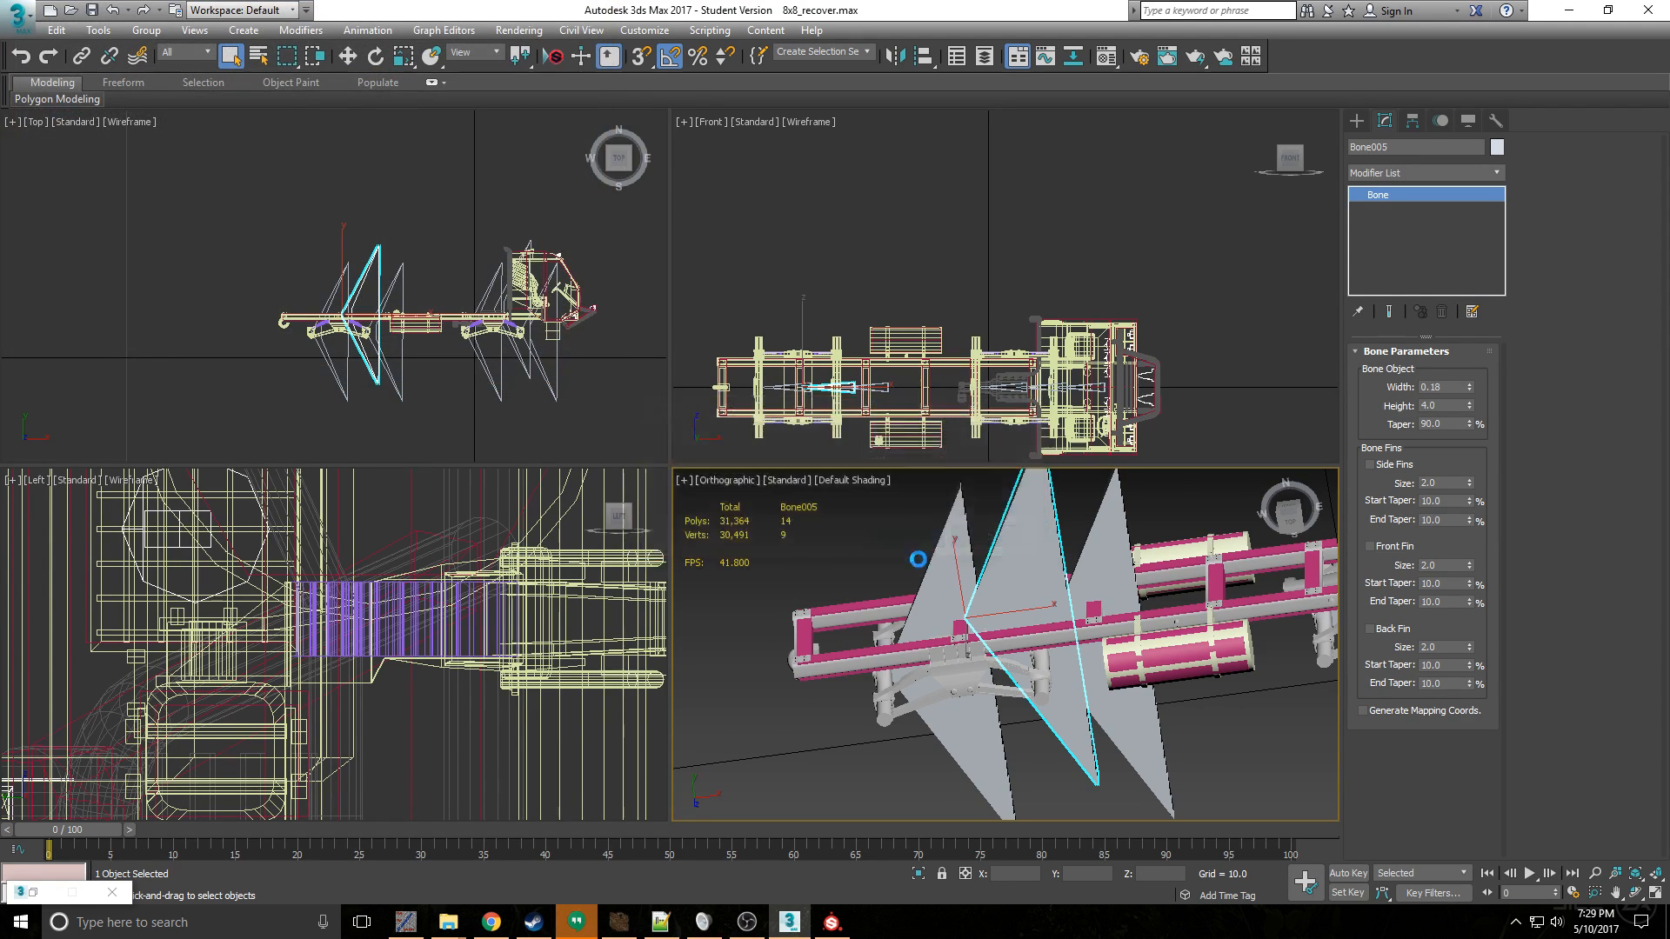
left_click(861, 698)
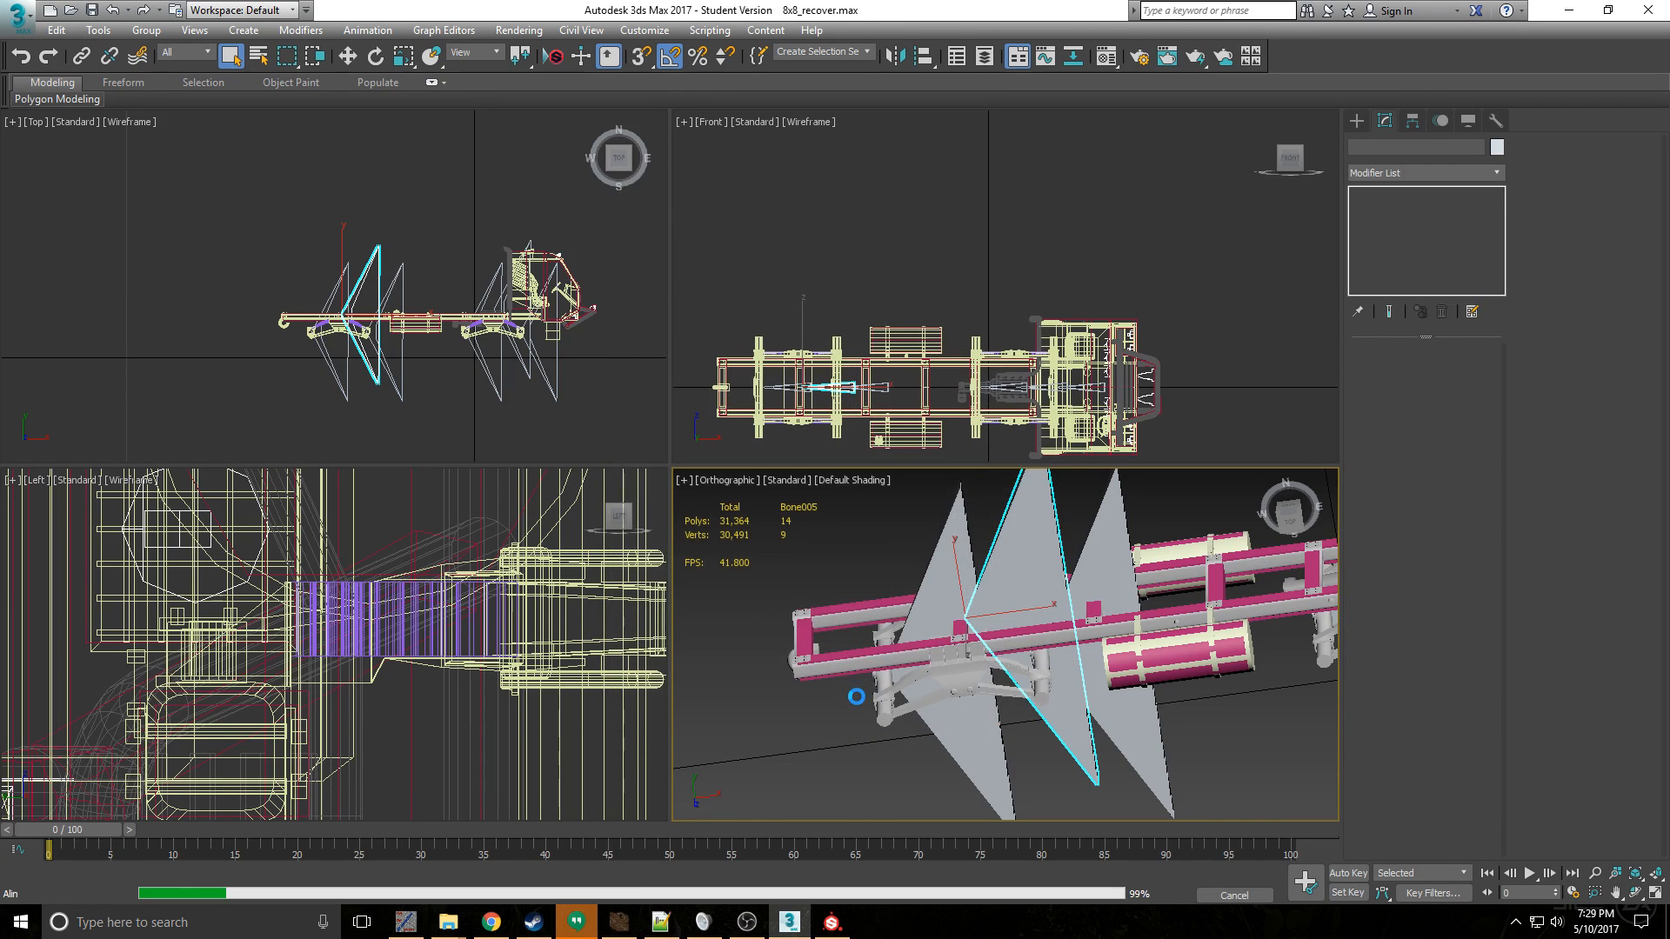
- Return to the Spintires Editor and try again to load the KM04608x8.xml truck class of mod 36e16fd0
left_click(831, 924)
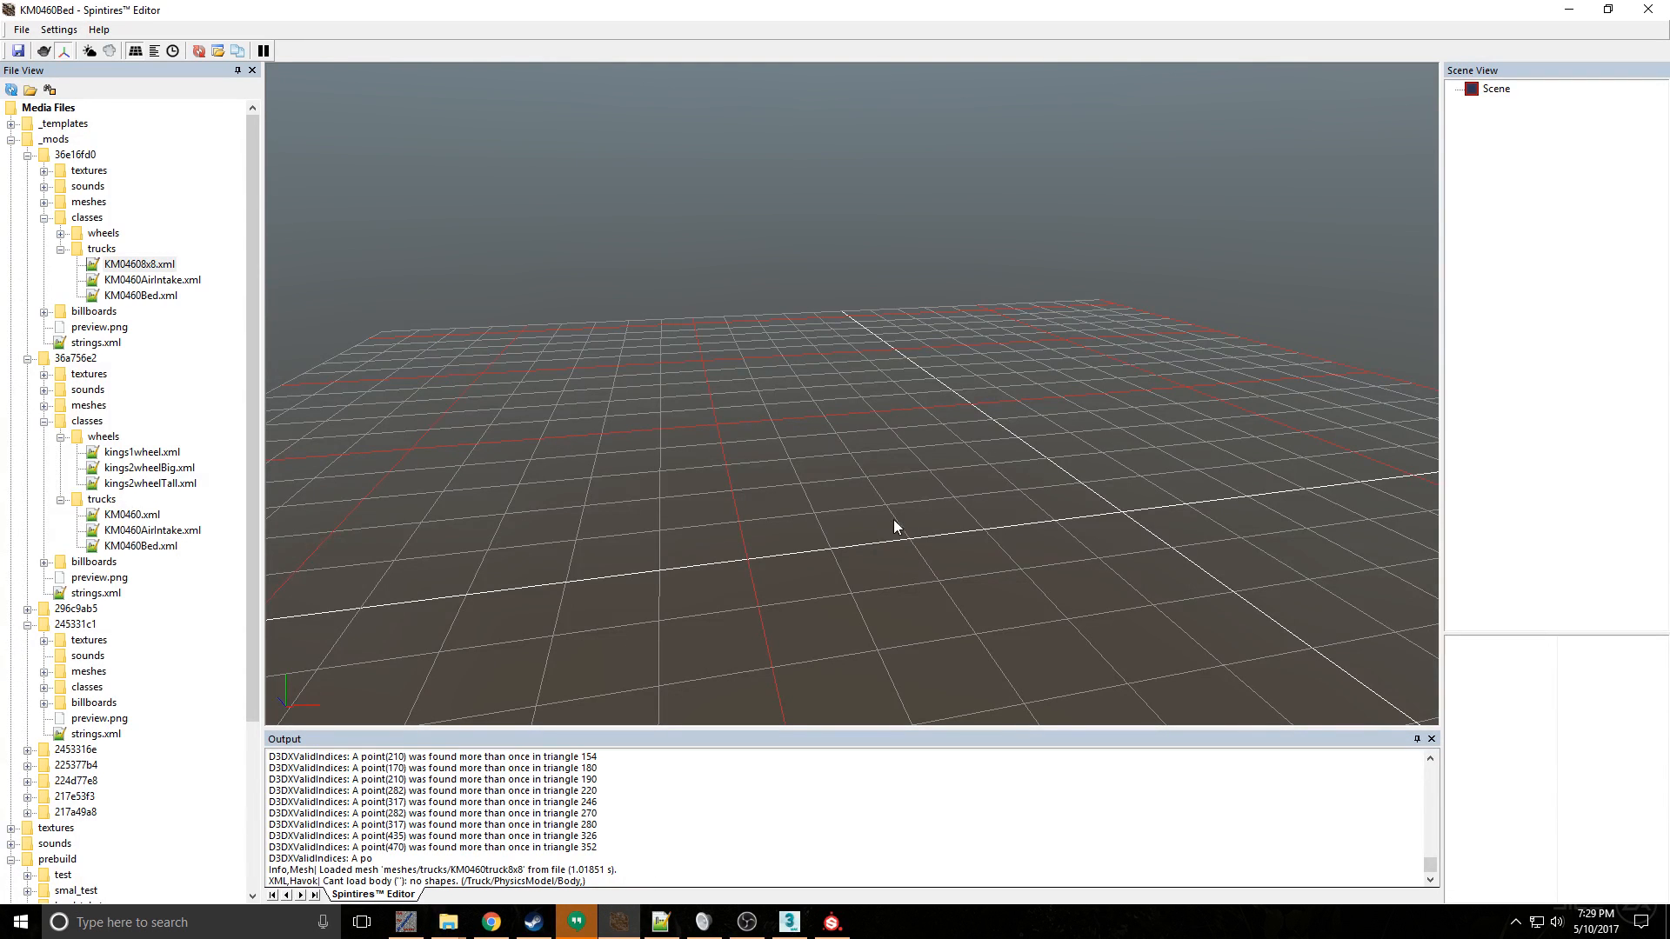
double_click(143, 266)
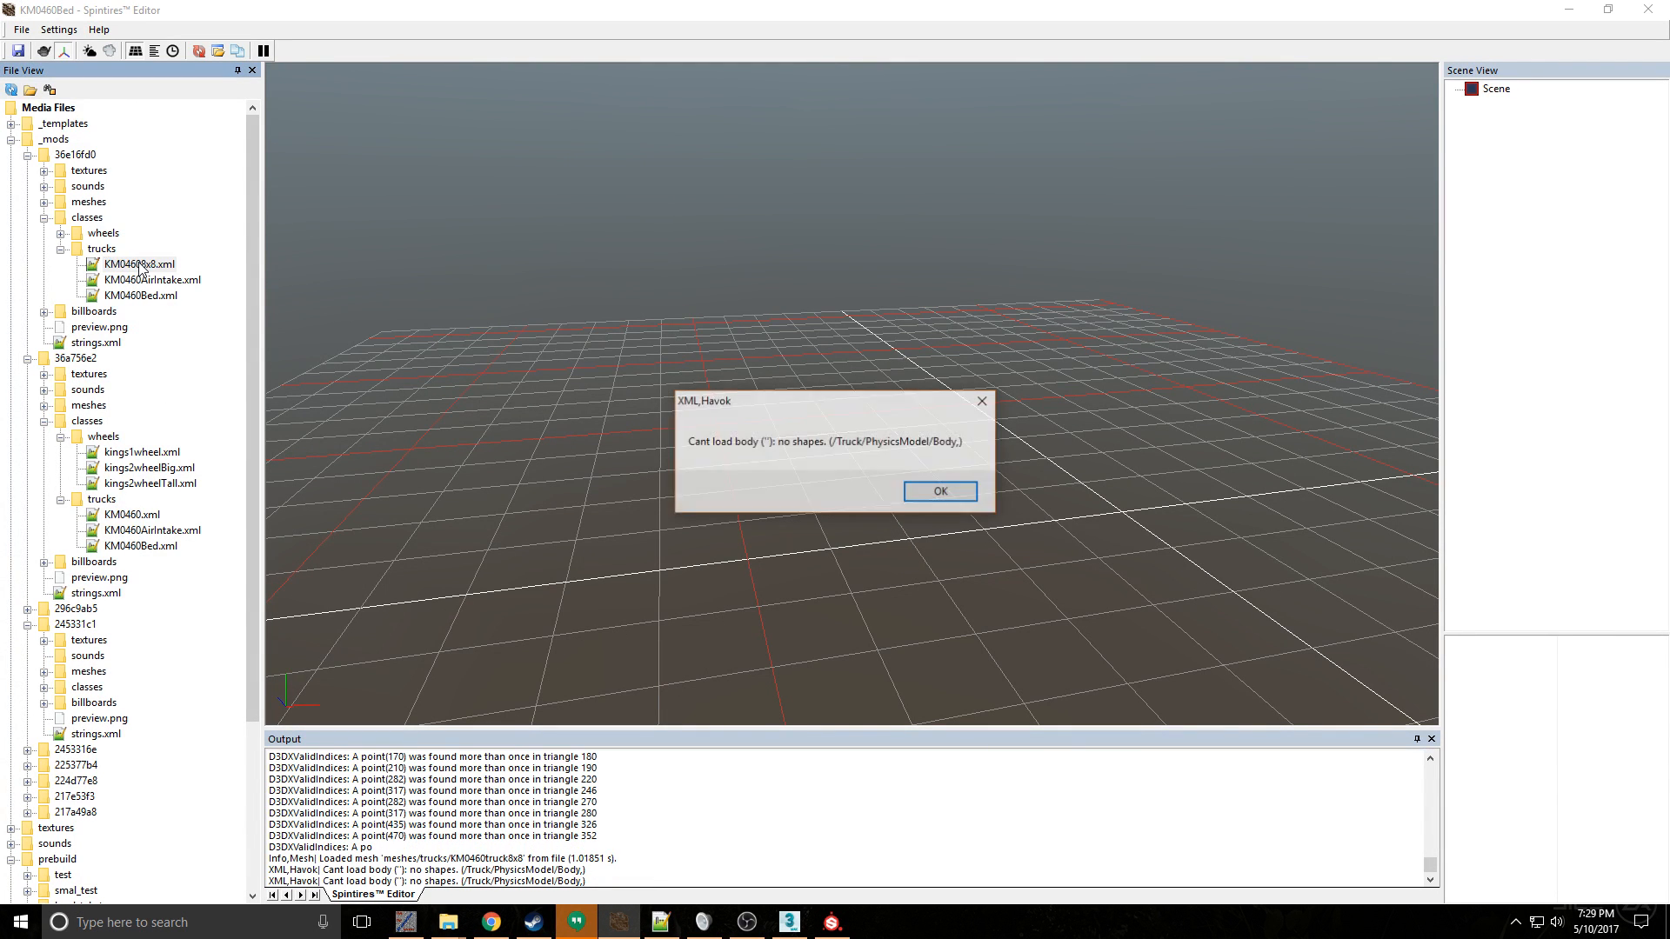
left_click(937, 493)
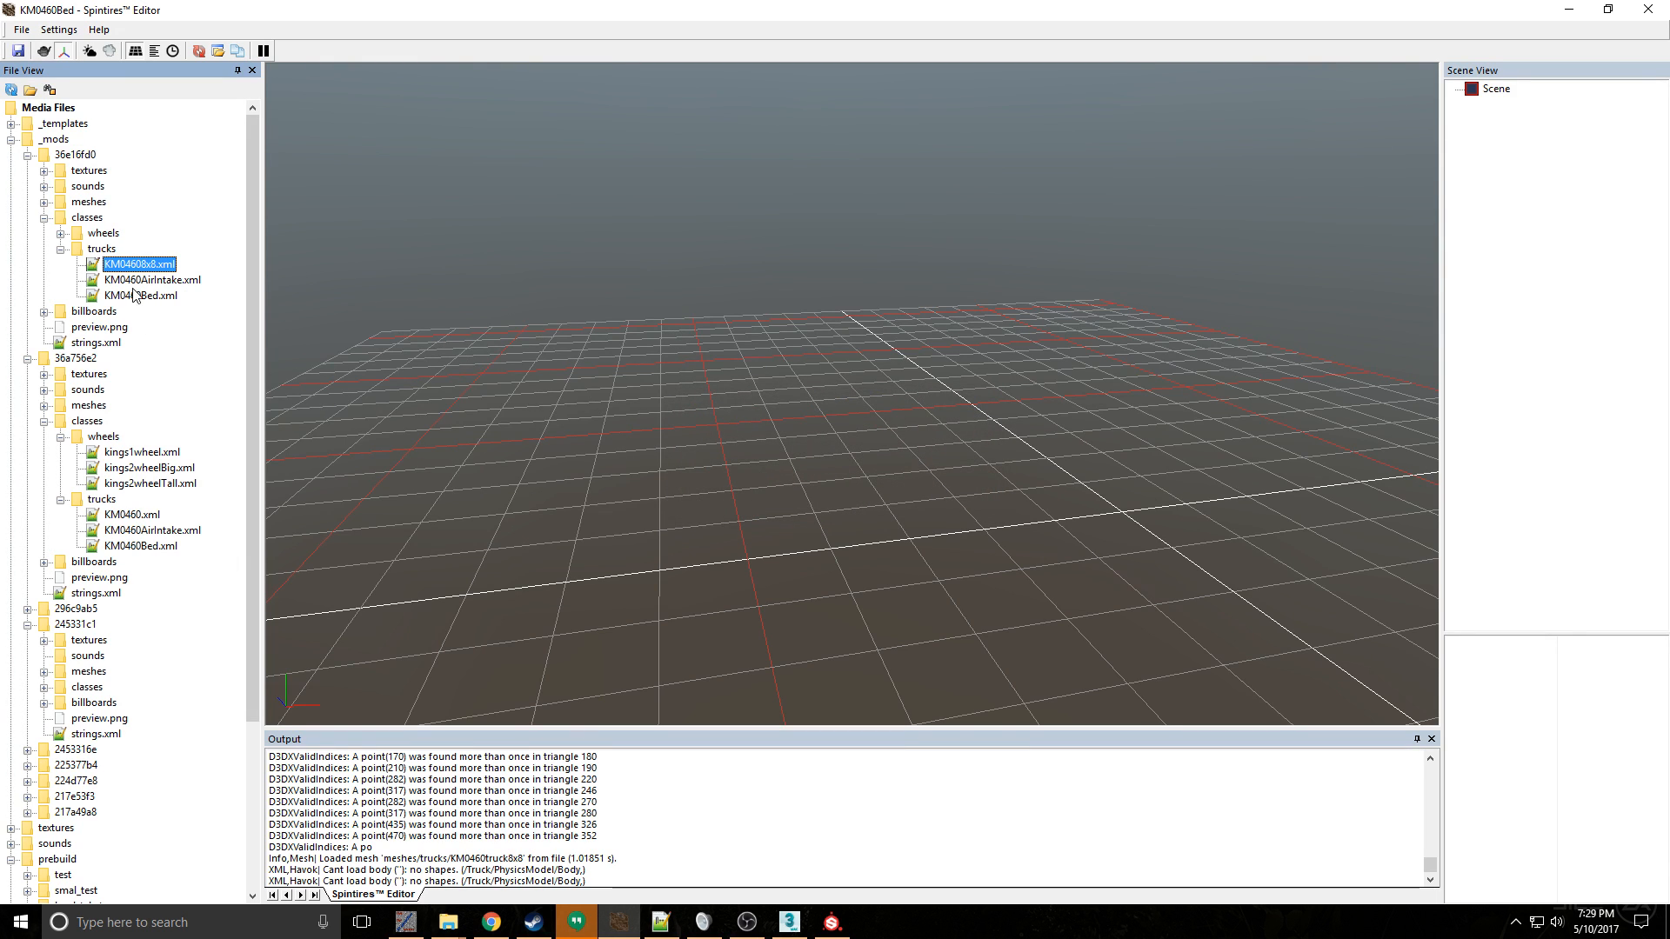
- Load the KM0460AirIntake.xml class of mod 36a756e2 and switch back to the KM04608x8.xml truck class of mod 36e16fd0
double_click(143, 452)
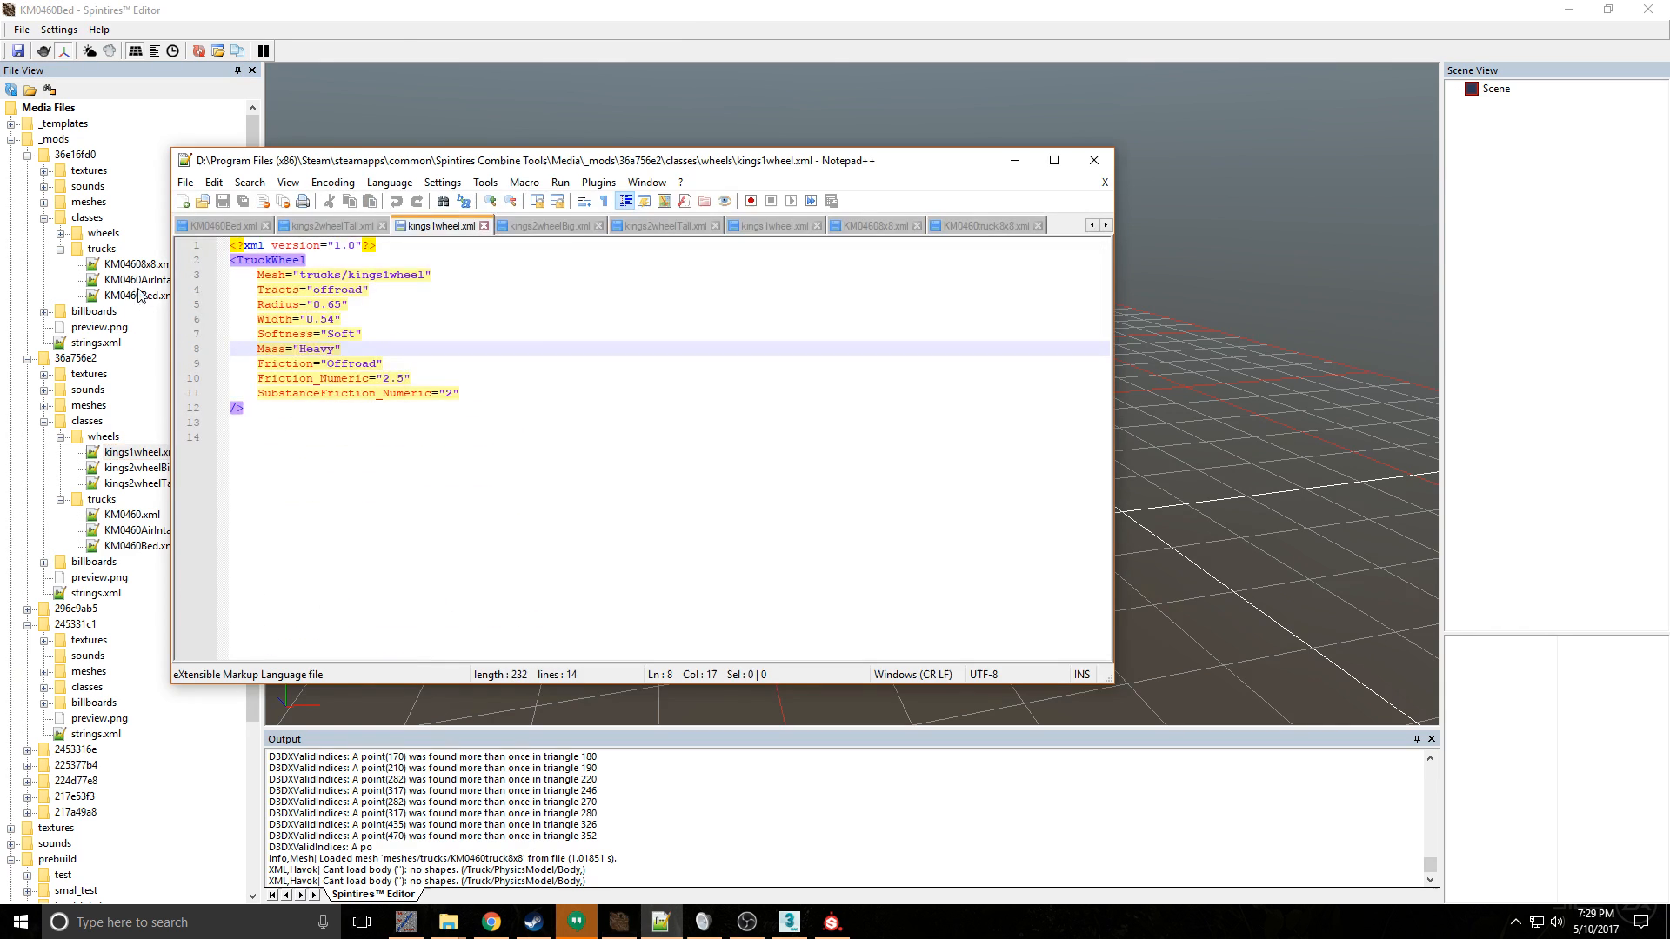
left_click(1094, 160)
double_click(152, 530)
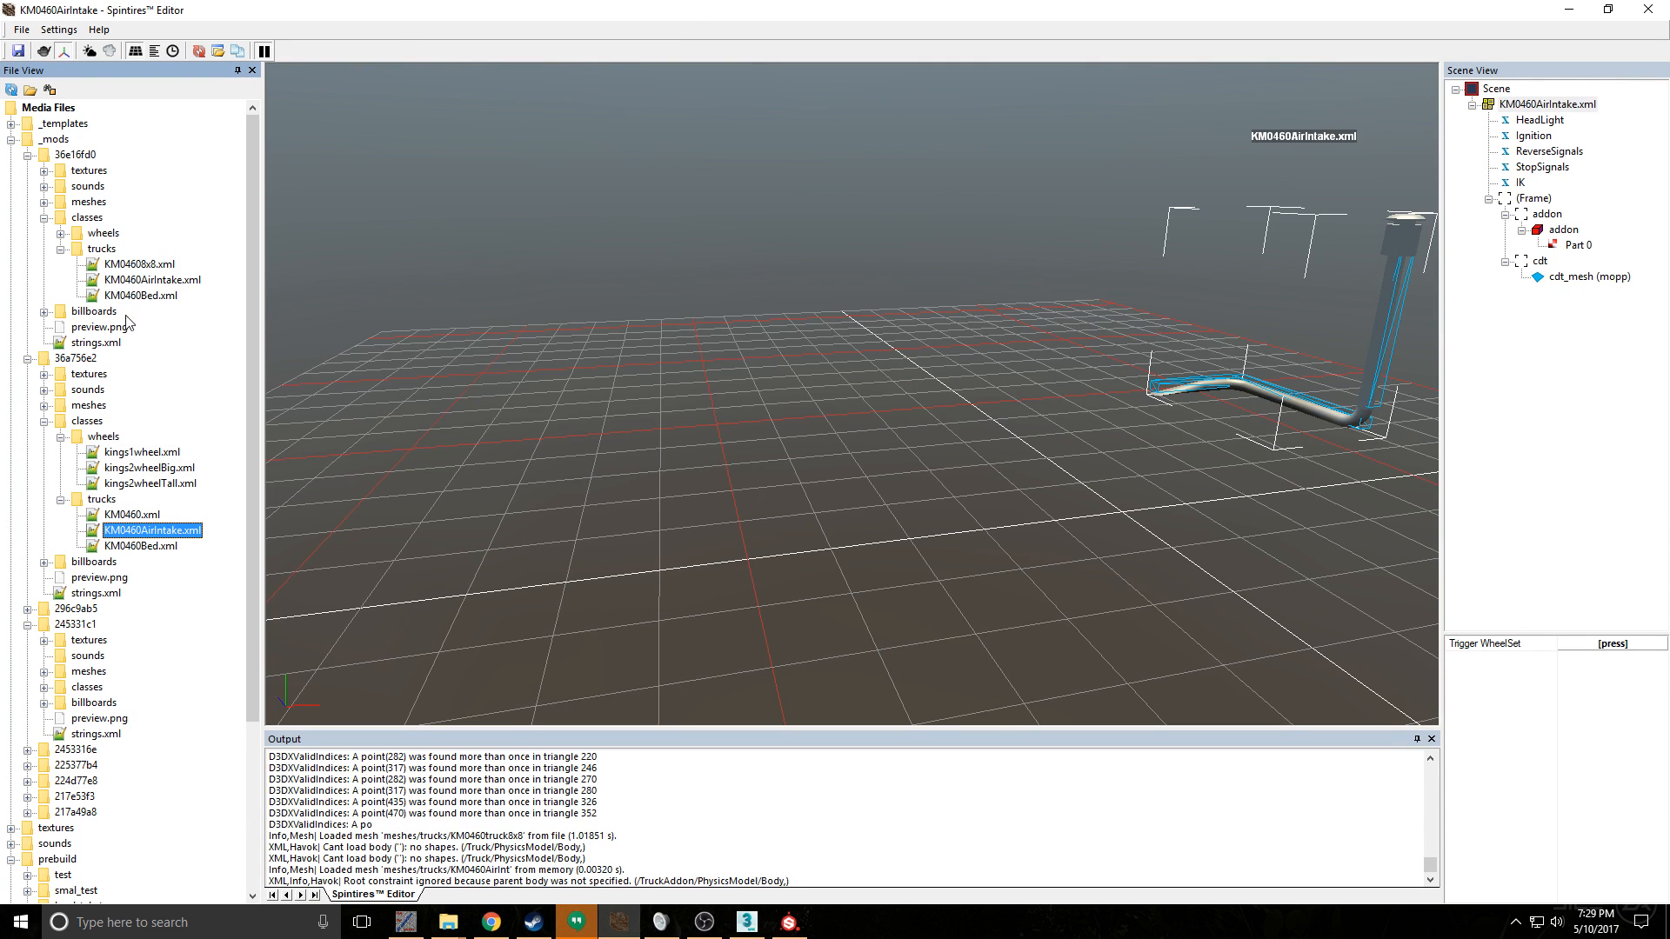
double_click(122, 263)
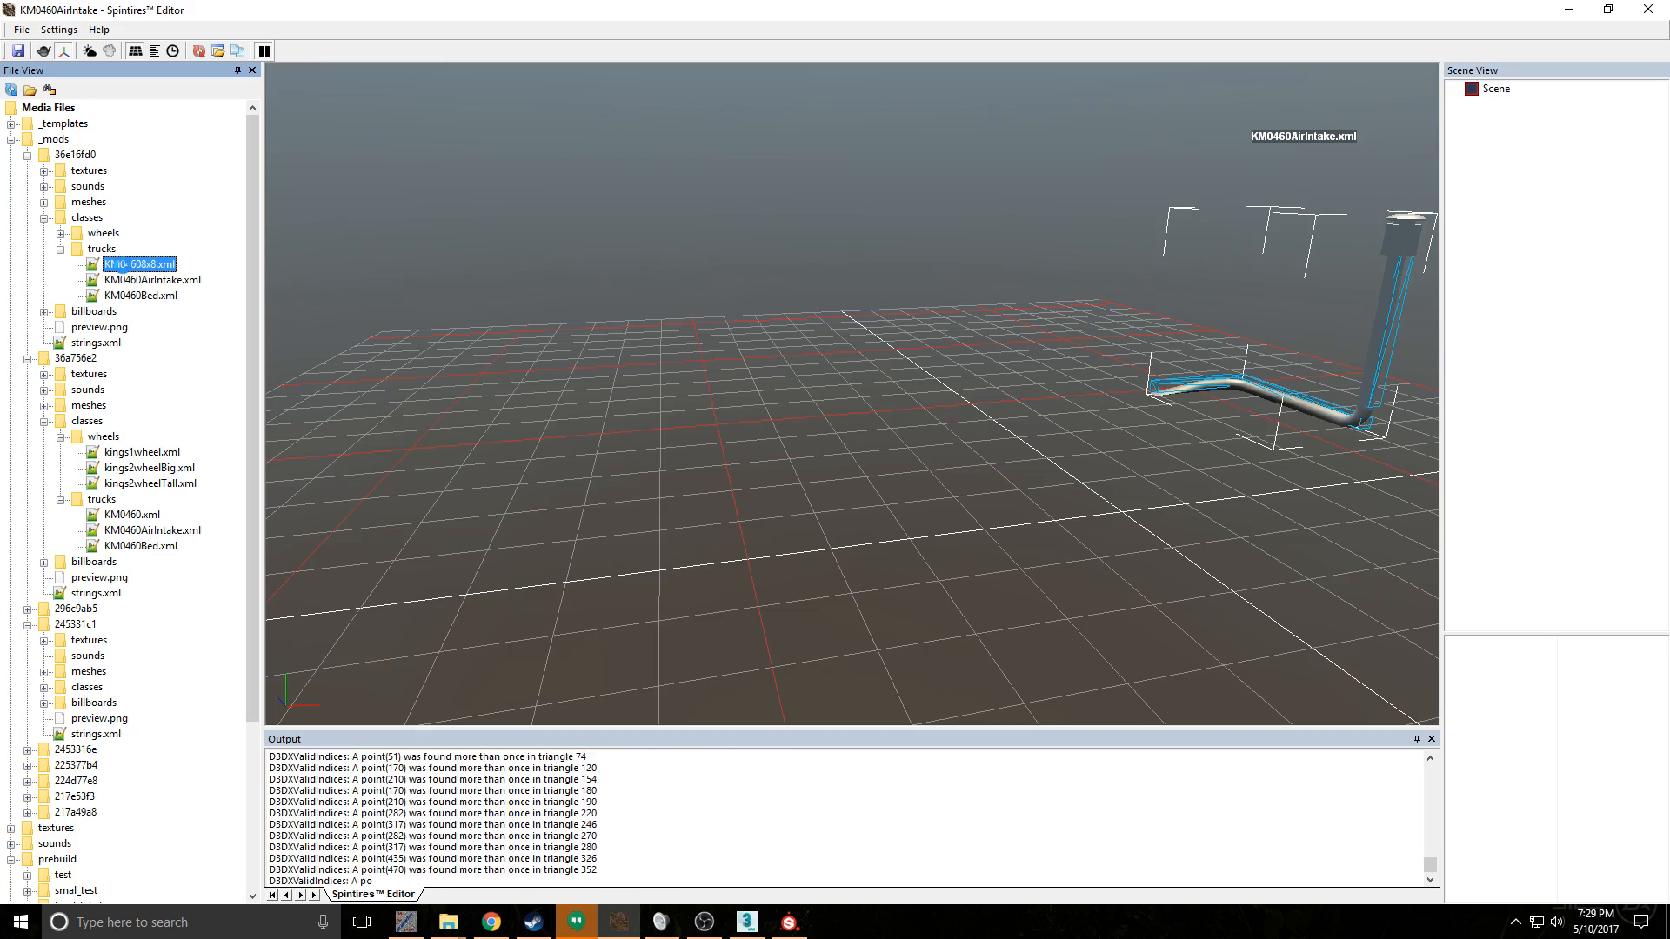
- Examine the new textures on the truck's frame, gas tanks, suspension and wheels from behind and both sides
scroll(1150, 491, "down", 2)
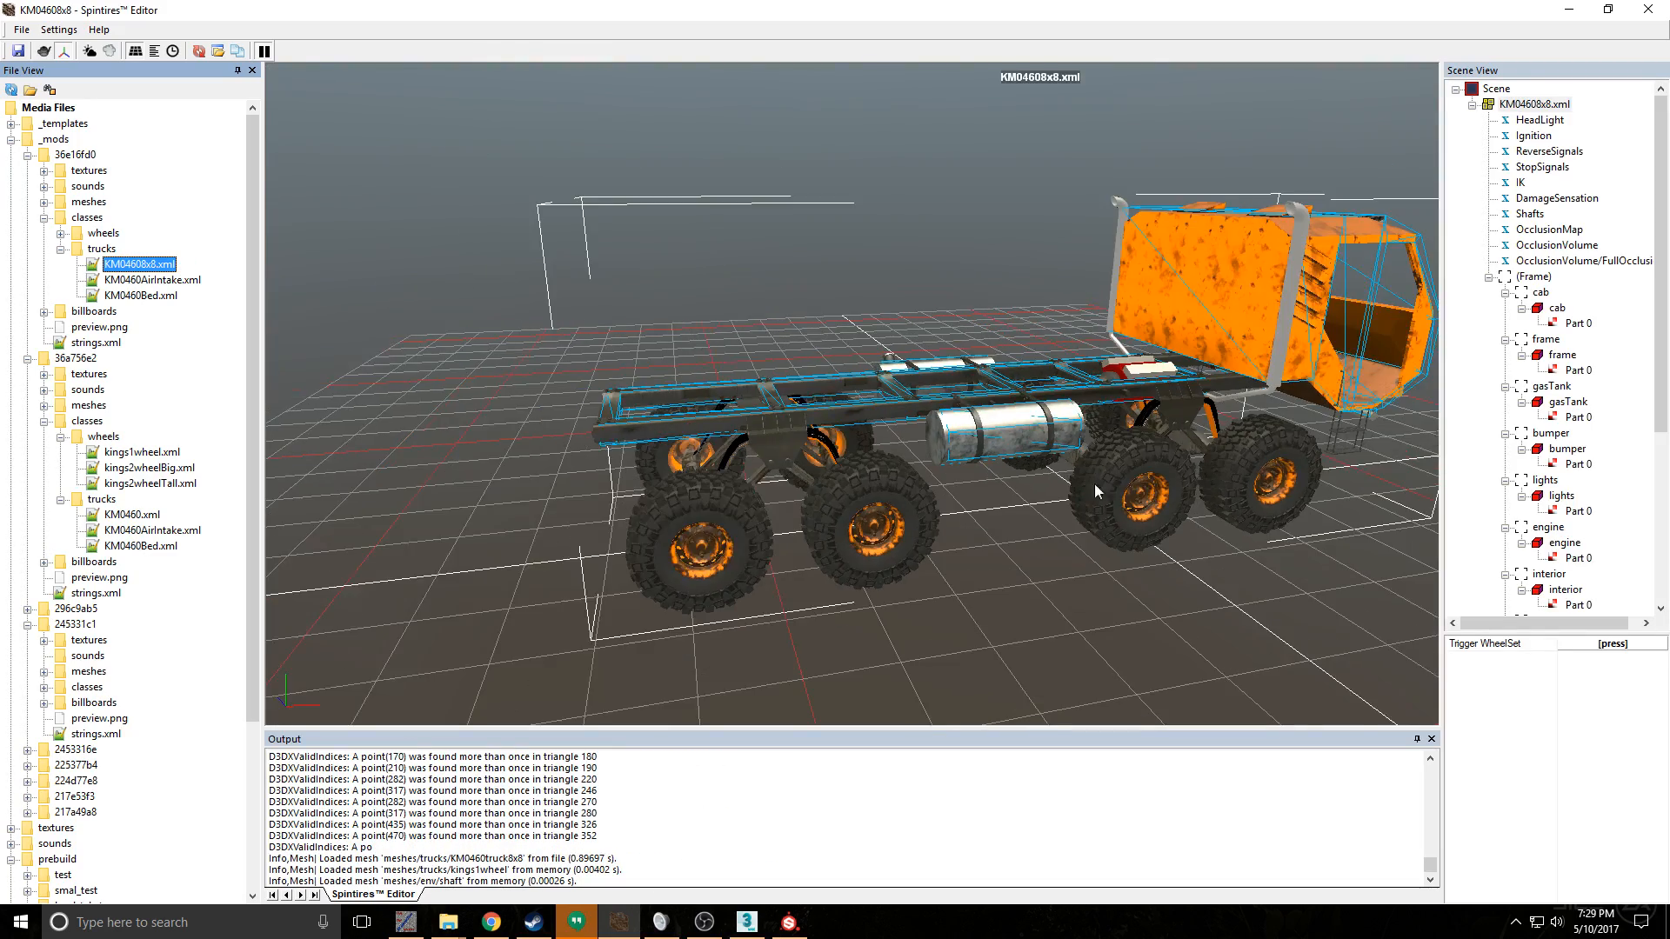
middle_click_drag(1095, 483, 837, 464, "alt")
scroll(836, 464, "up", 3)
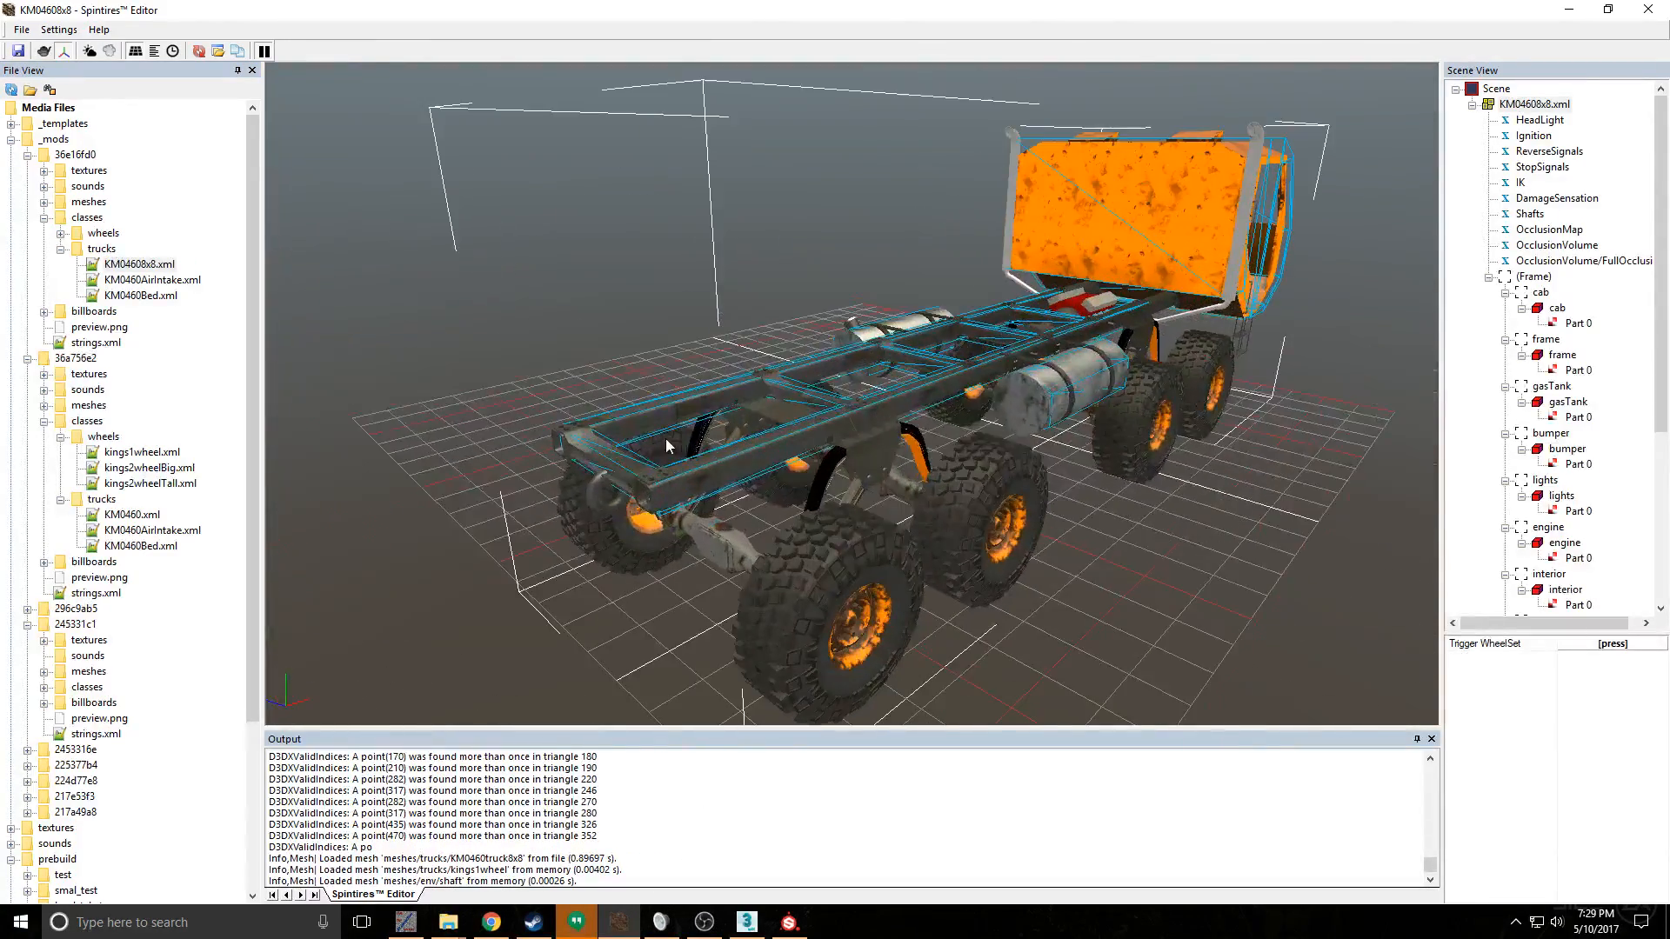
middle_click_drag(661, 352, 680, 353, "alt")
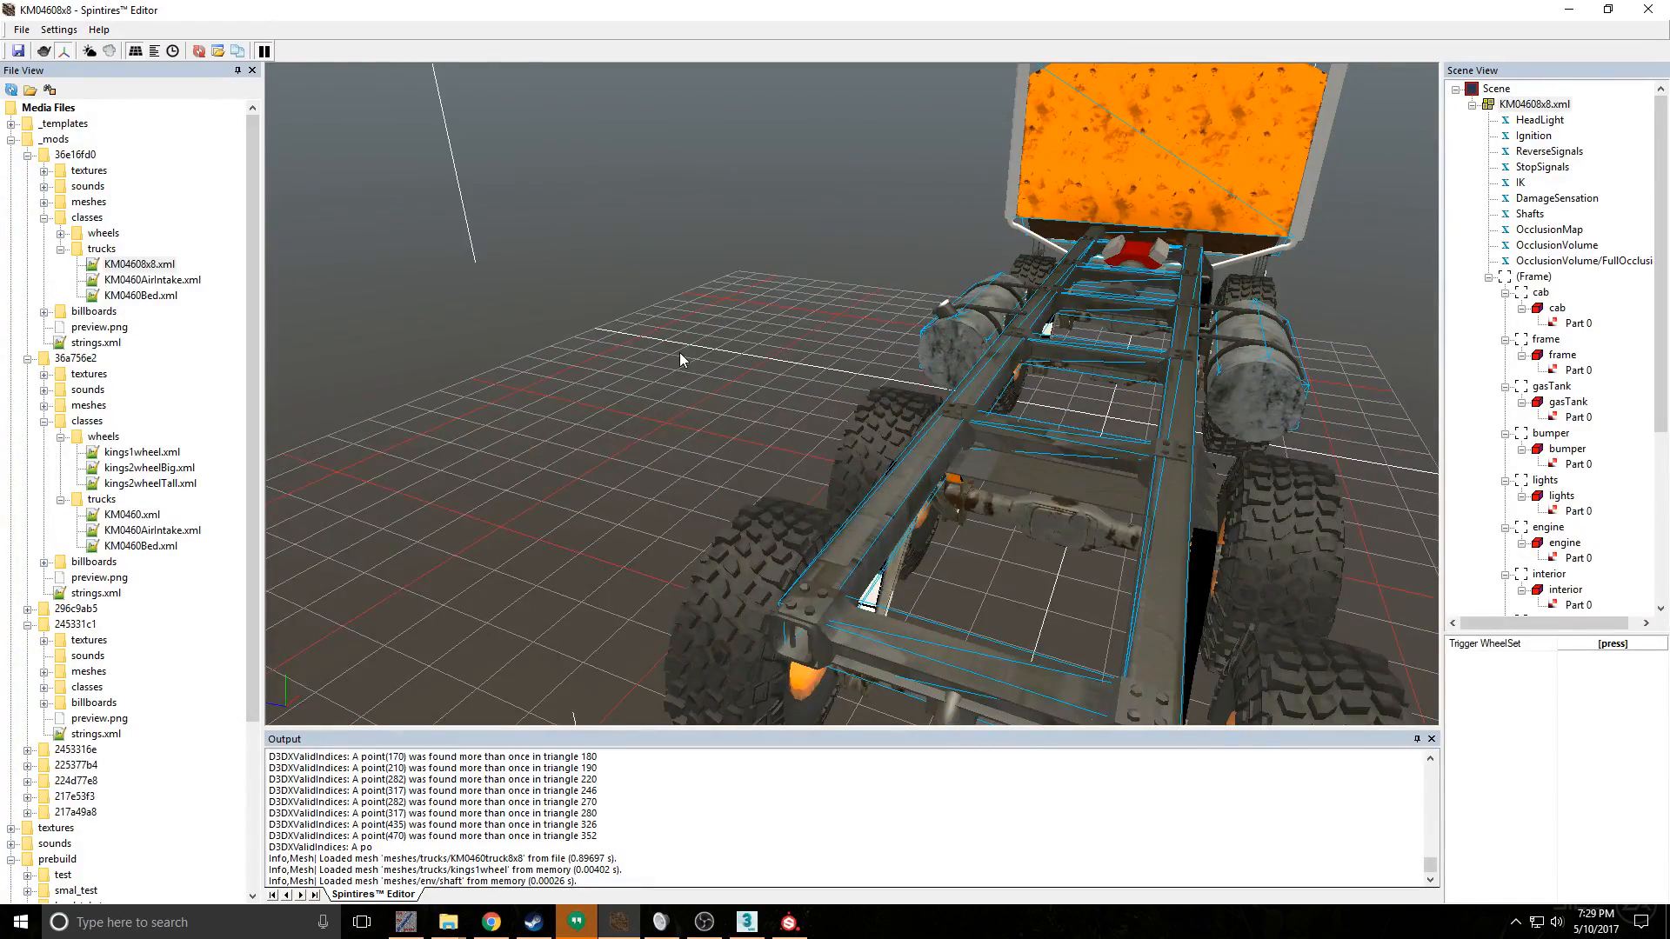
middle_click_drag(907, 316, 644, 338, "alt")
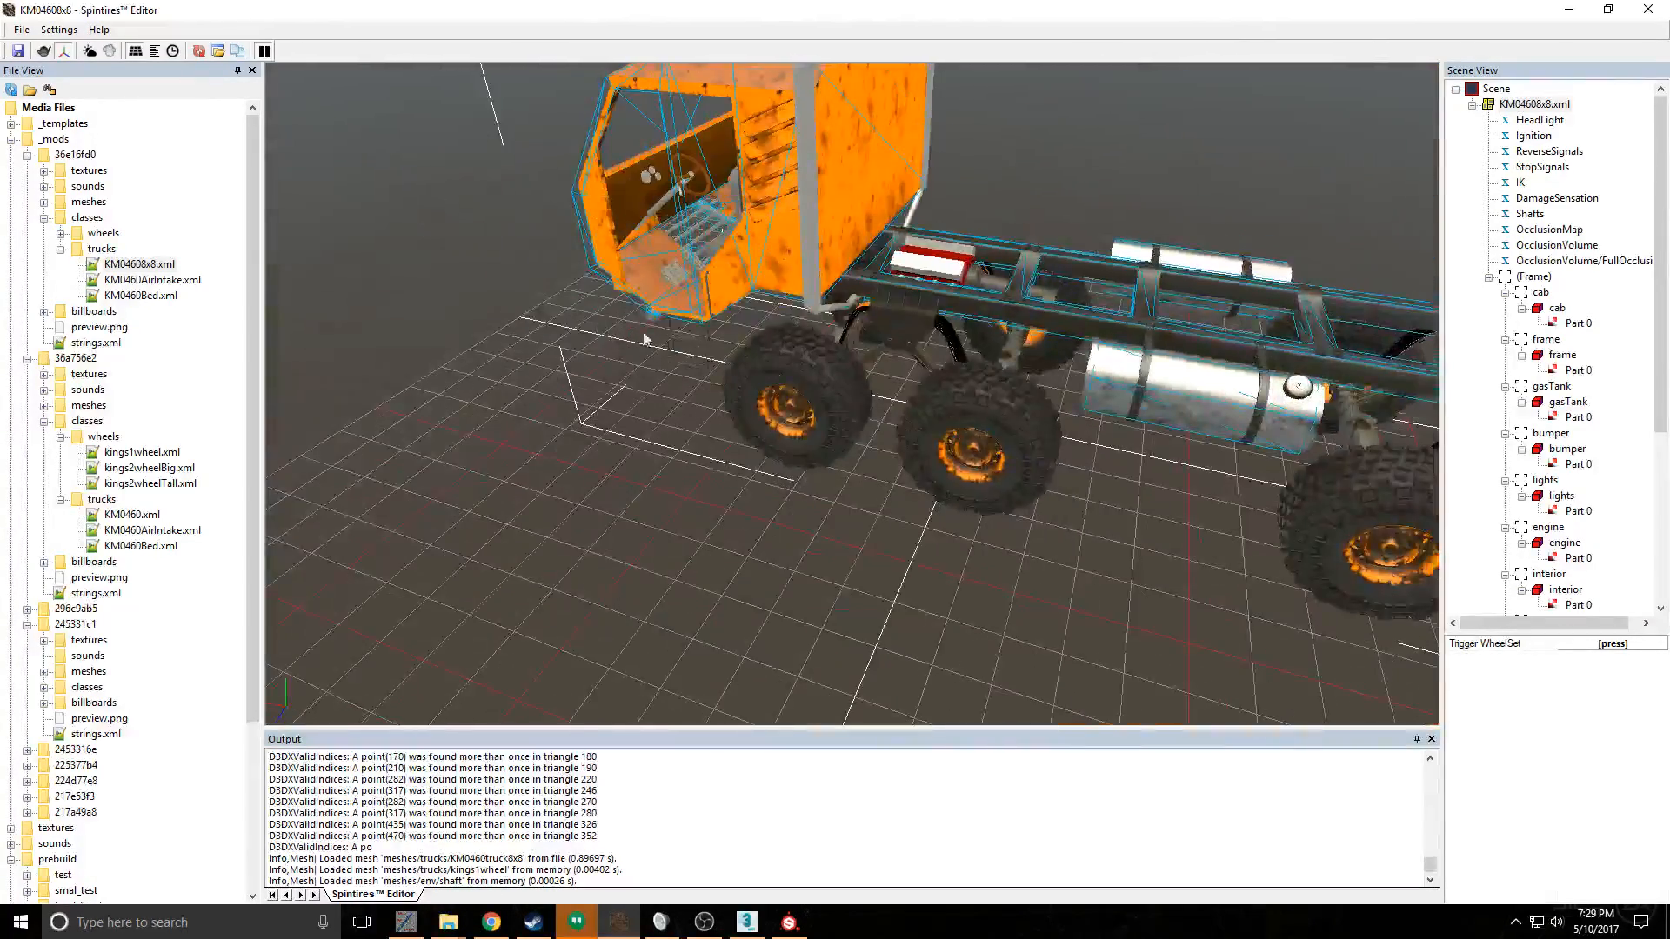
scroll(1039, 356, "up", 3)
middle_click_drag(1039, 357, 955, 309, "alt")
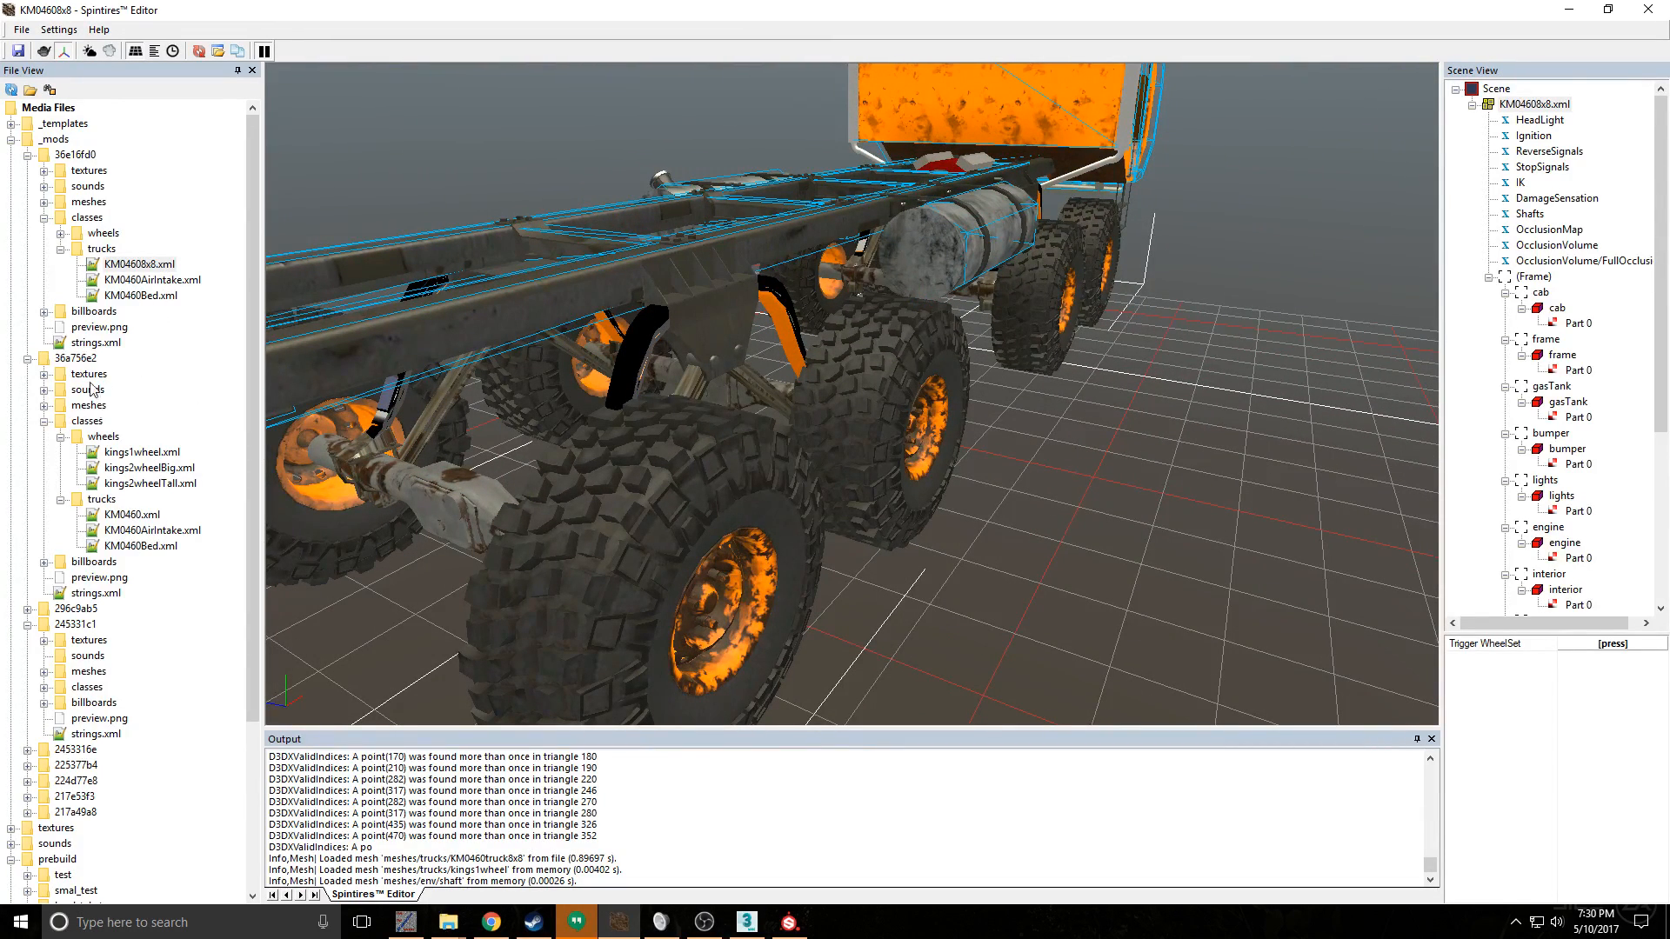
- Expand the meshes folder of mod 36e16fd0 and inspect the rear axle, suspension links and springs up close
left_click(44, 202)
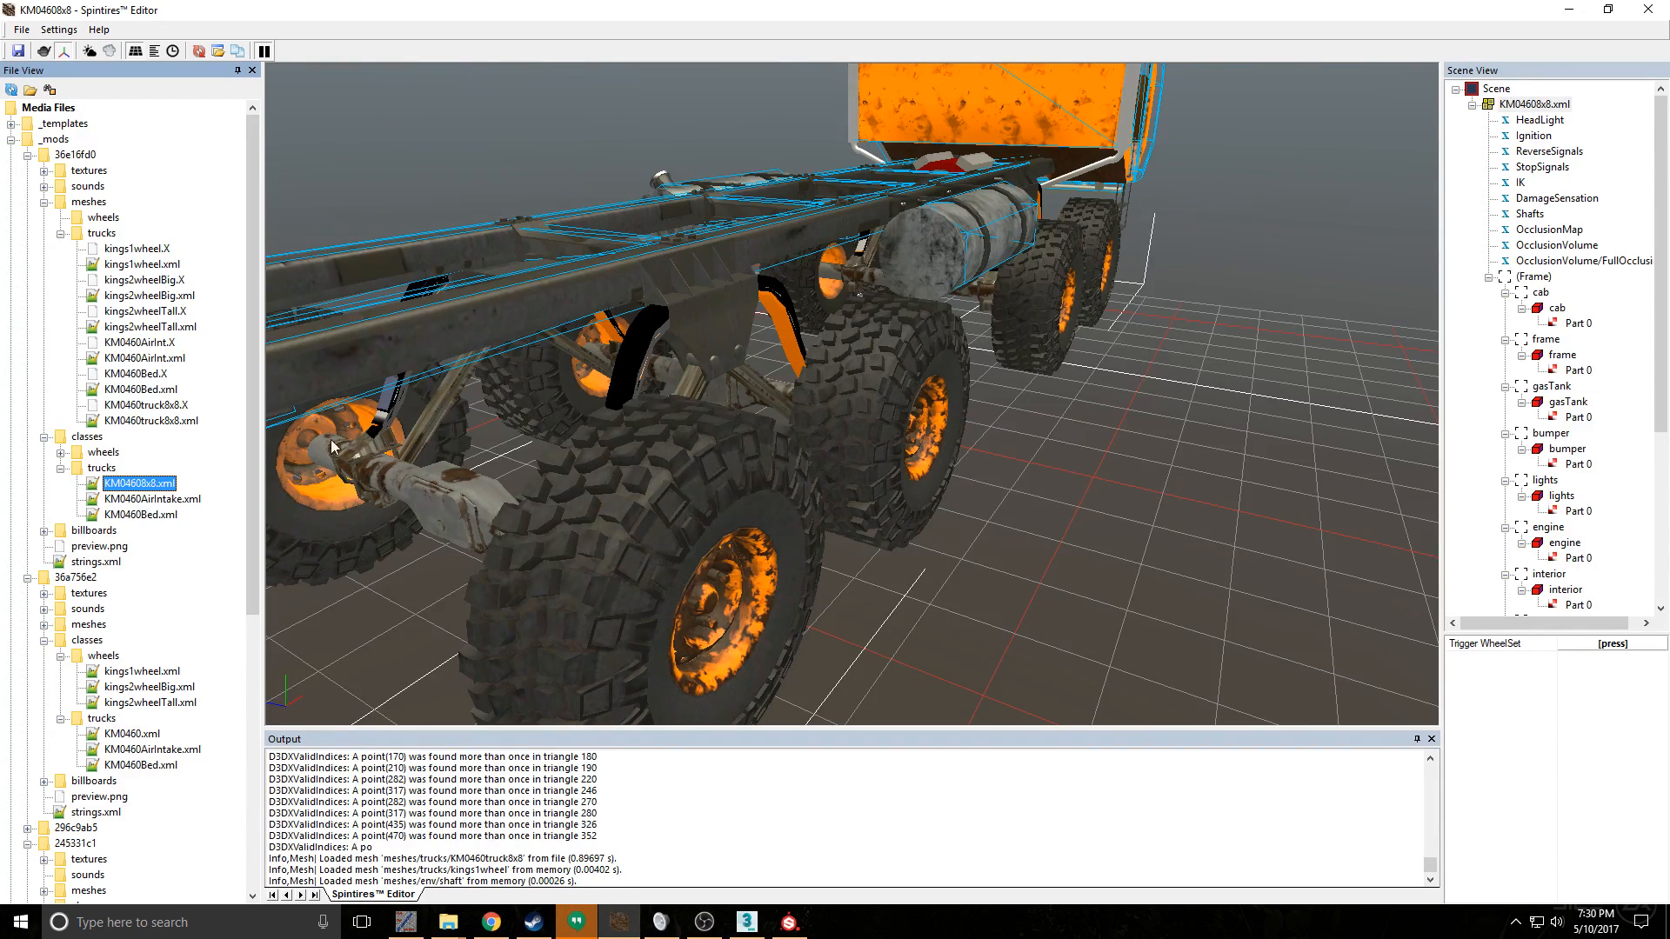
scroll(504, 434, "up", 5)
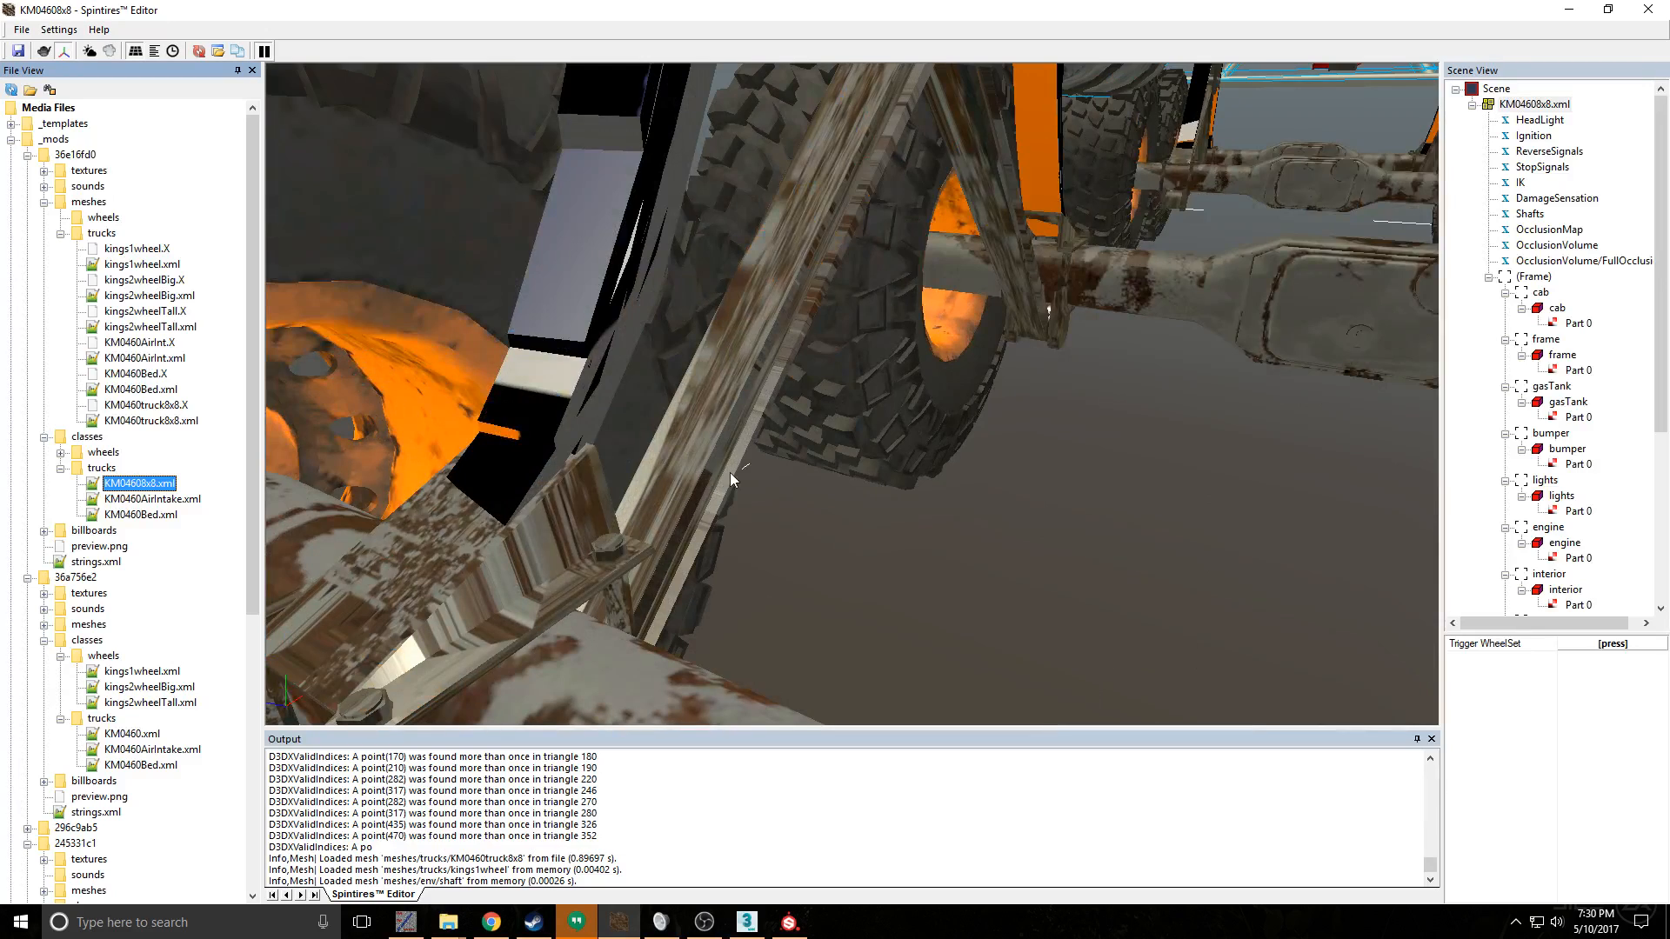
scroll(735, 465, "down", 3)
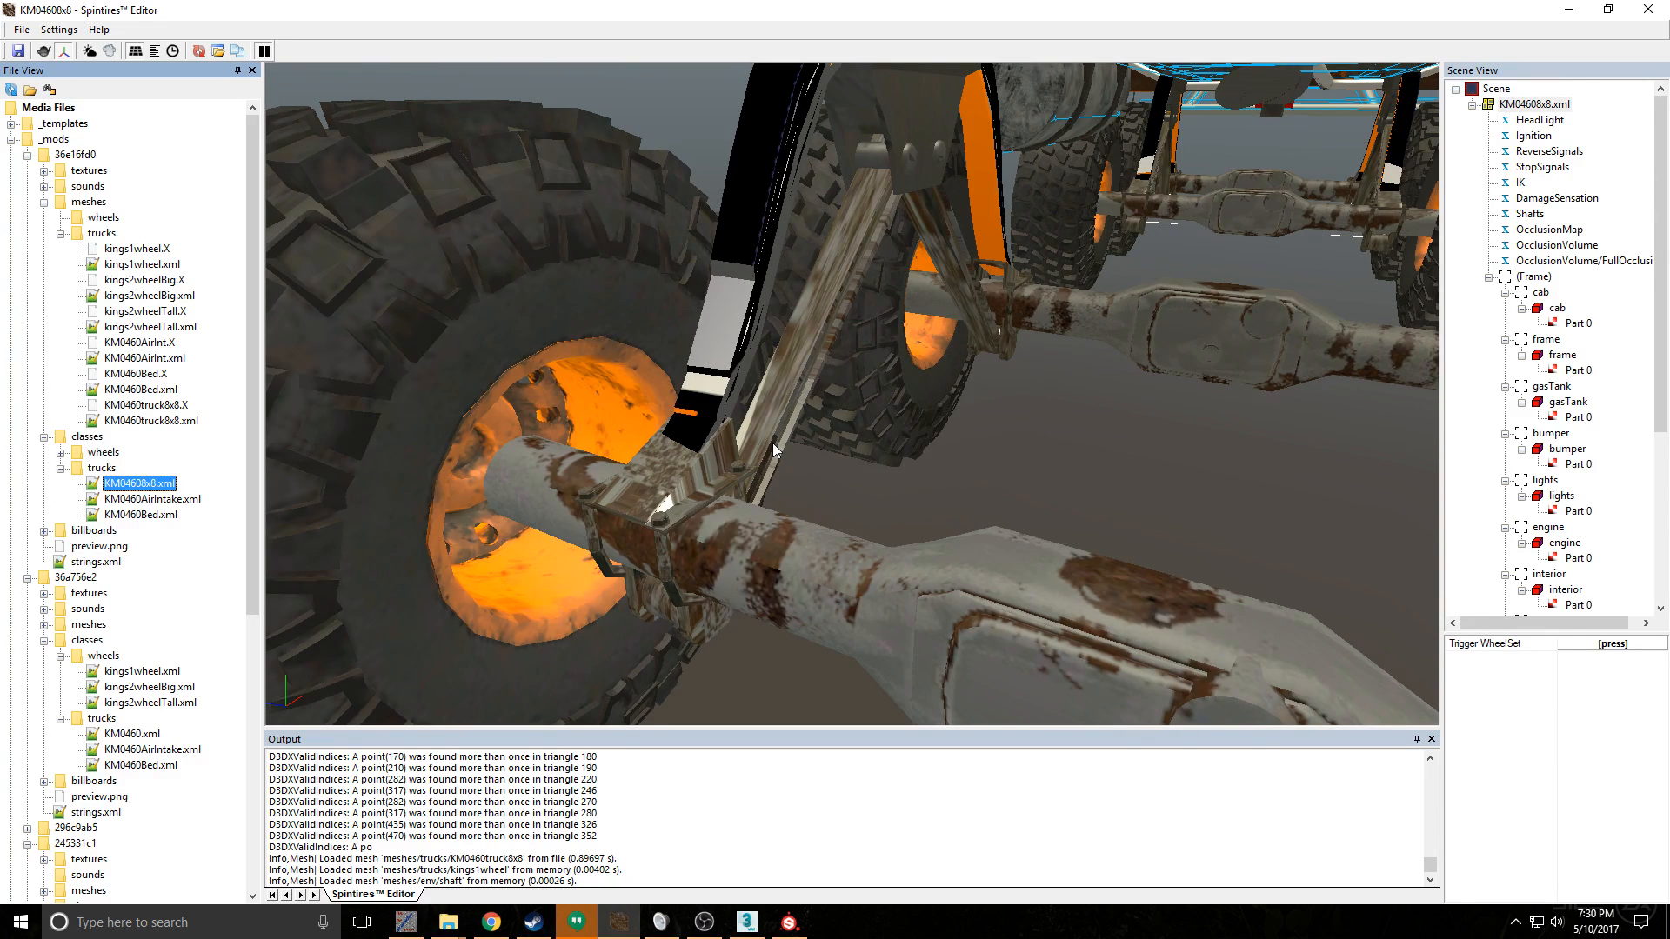
scroll(821, 399, "down", 4)
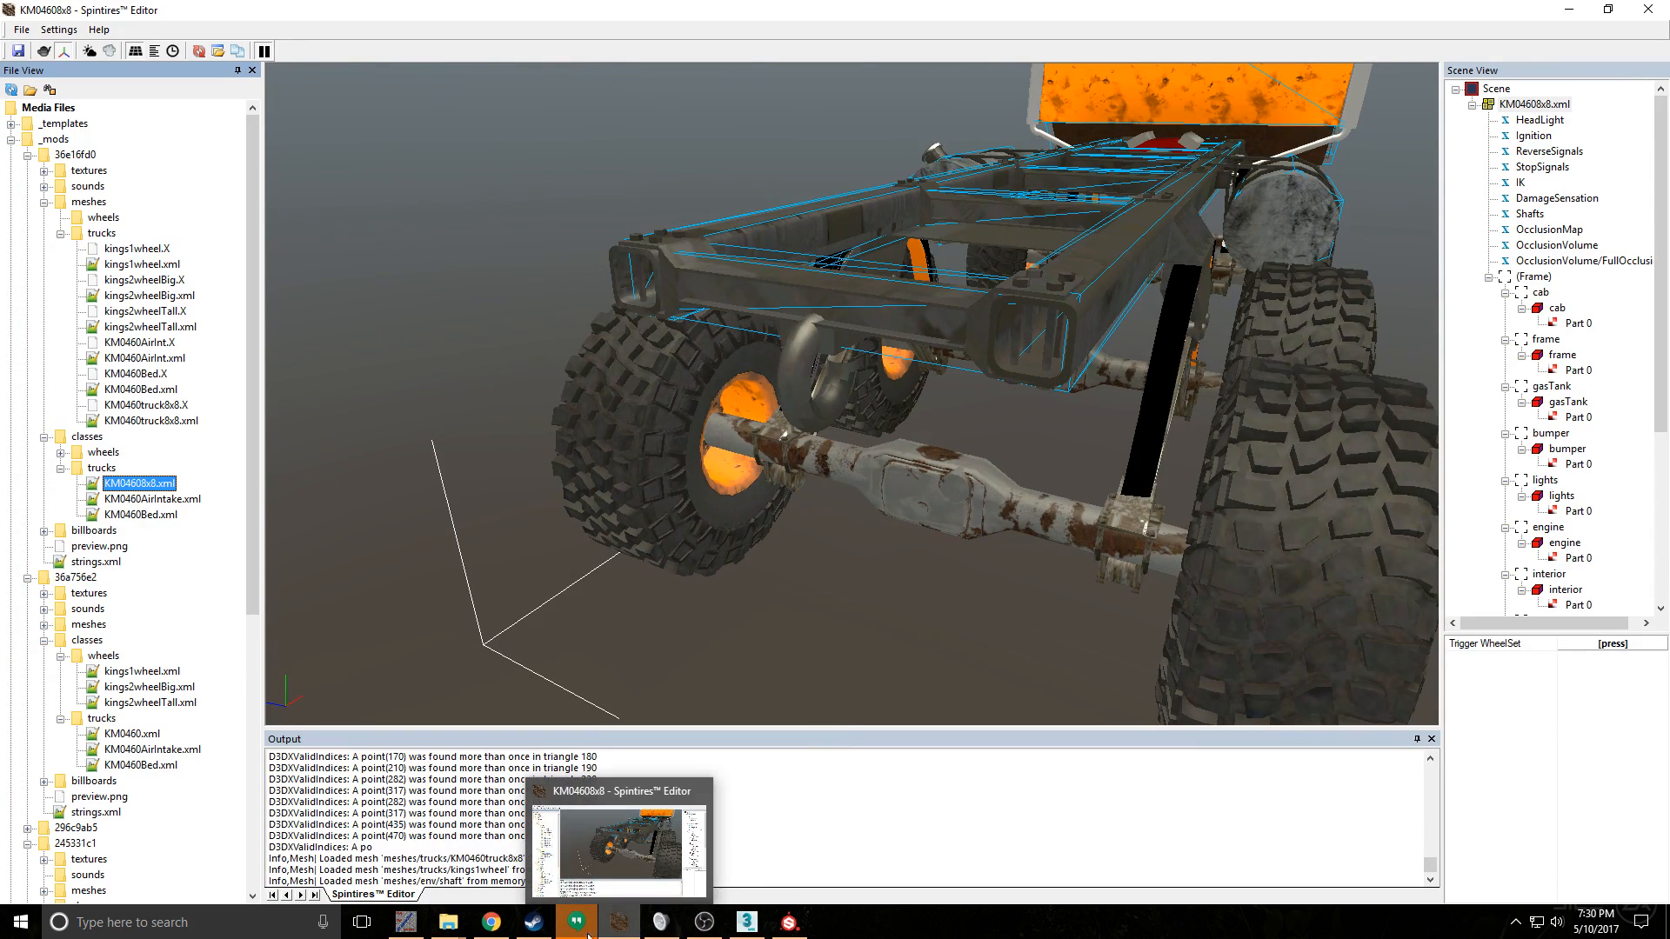
- Open the exported King-springs__d_a and King-Susp__d_a textures from the Substance Painter export folder in paint.net and check them
mouse_move(447, 924)
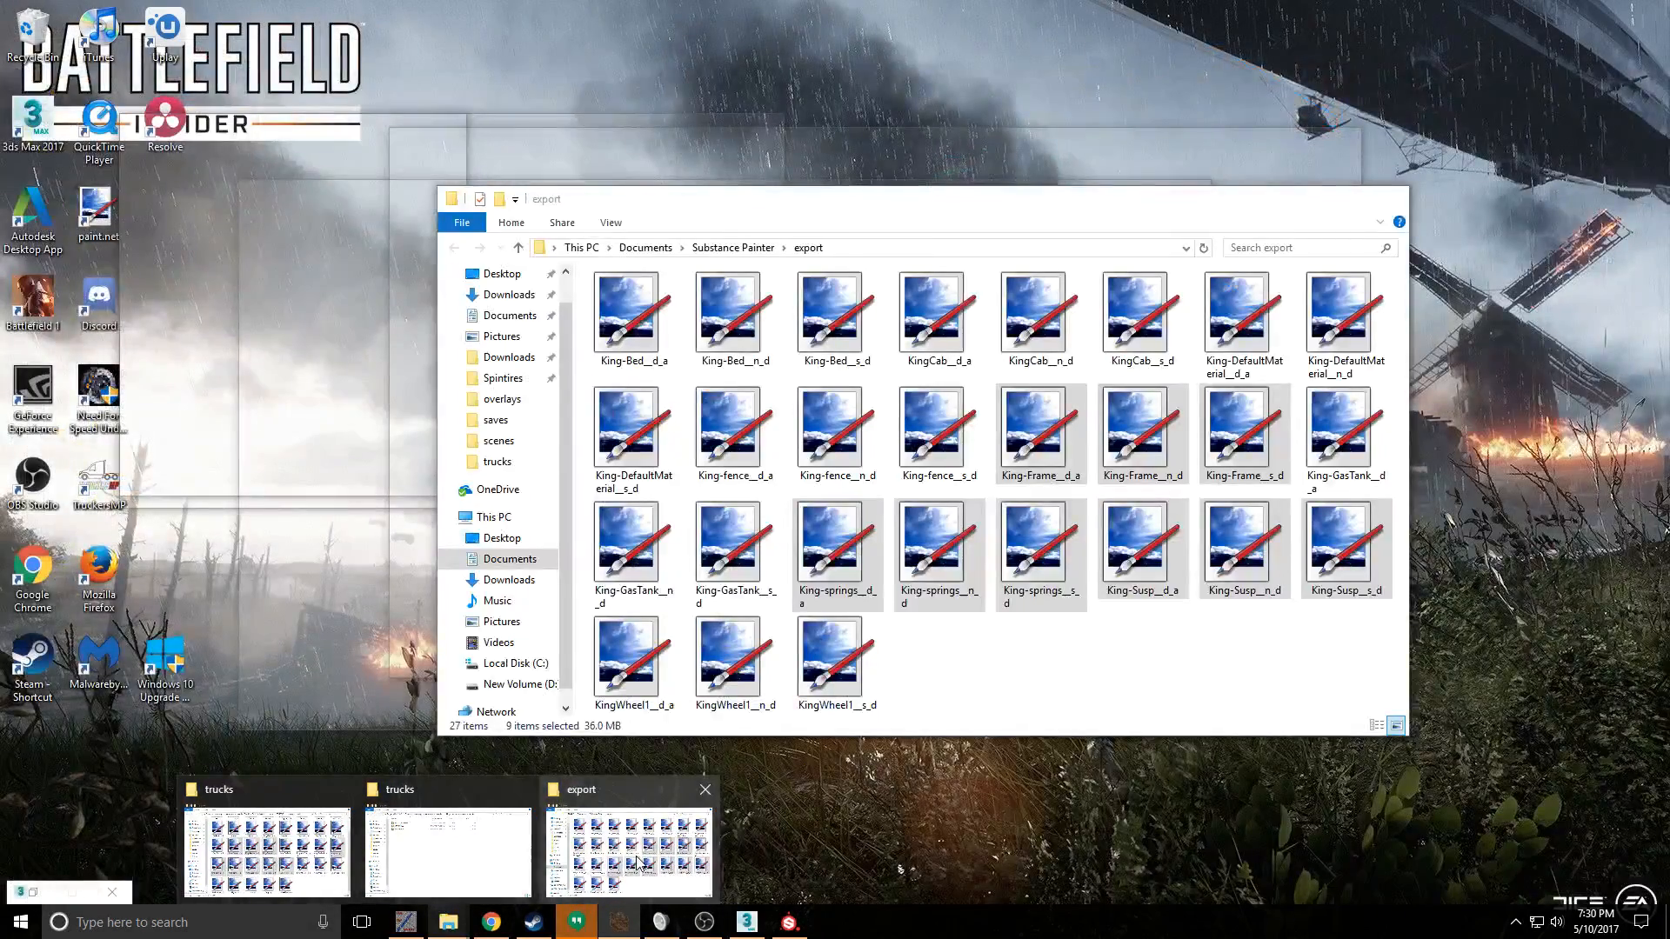
left_click(638, 863)
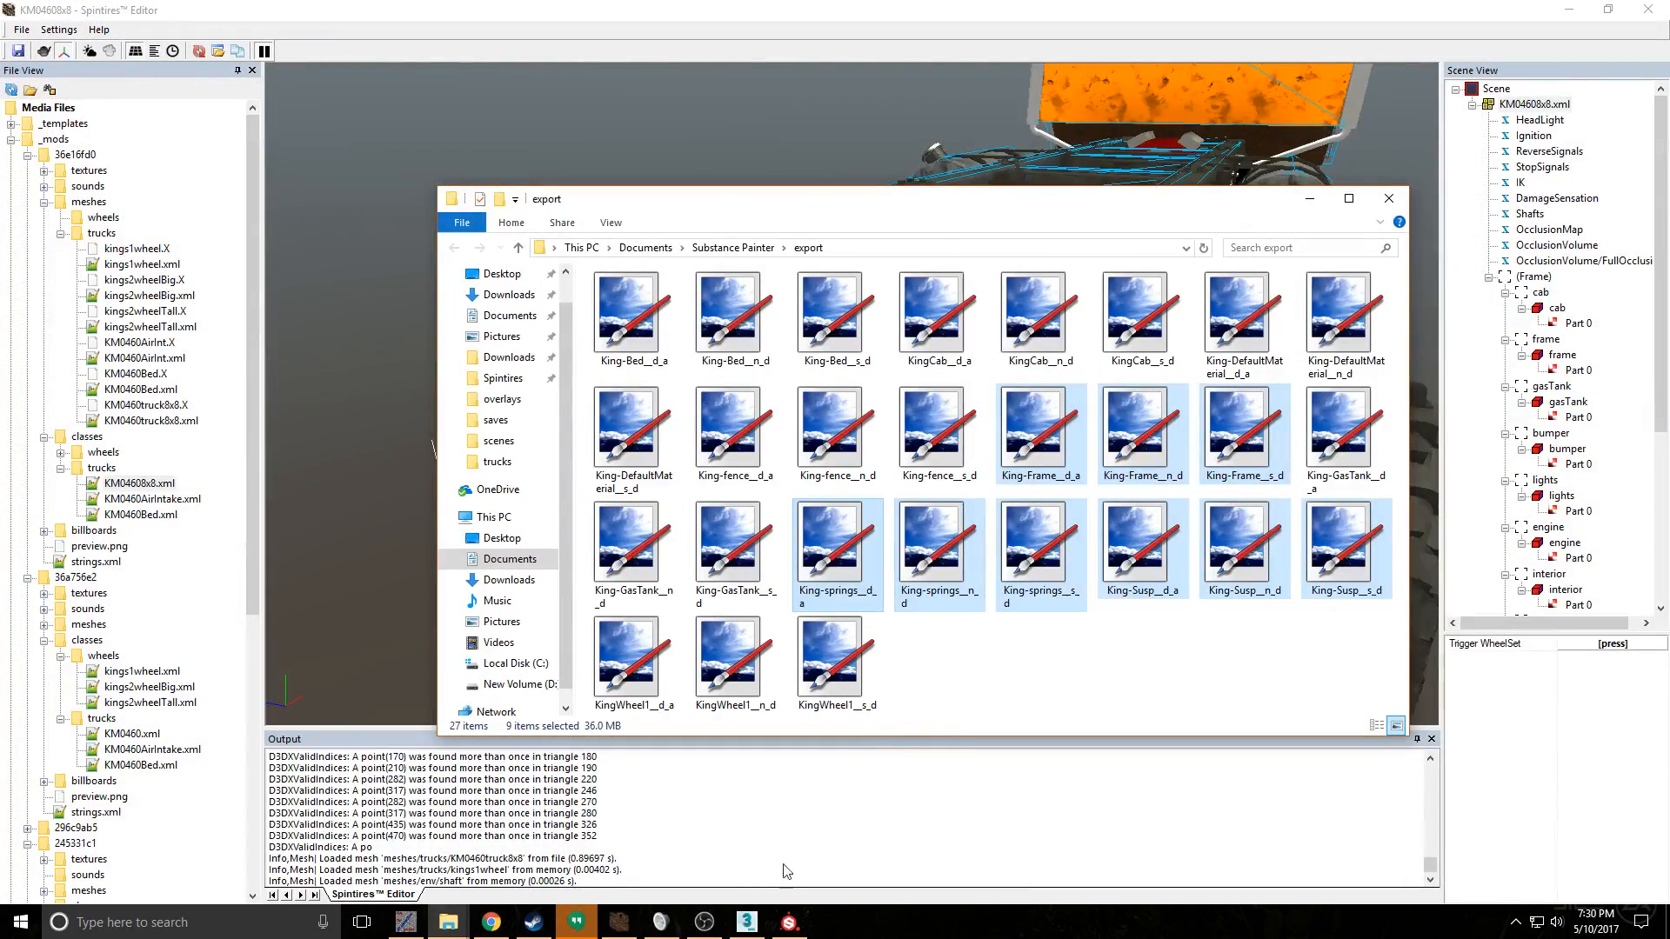
left_click(940, 569)
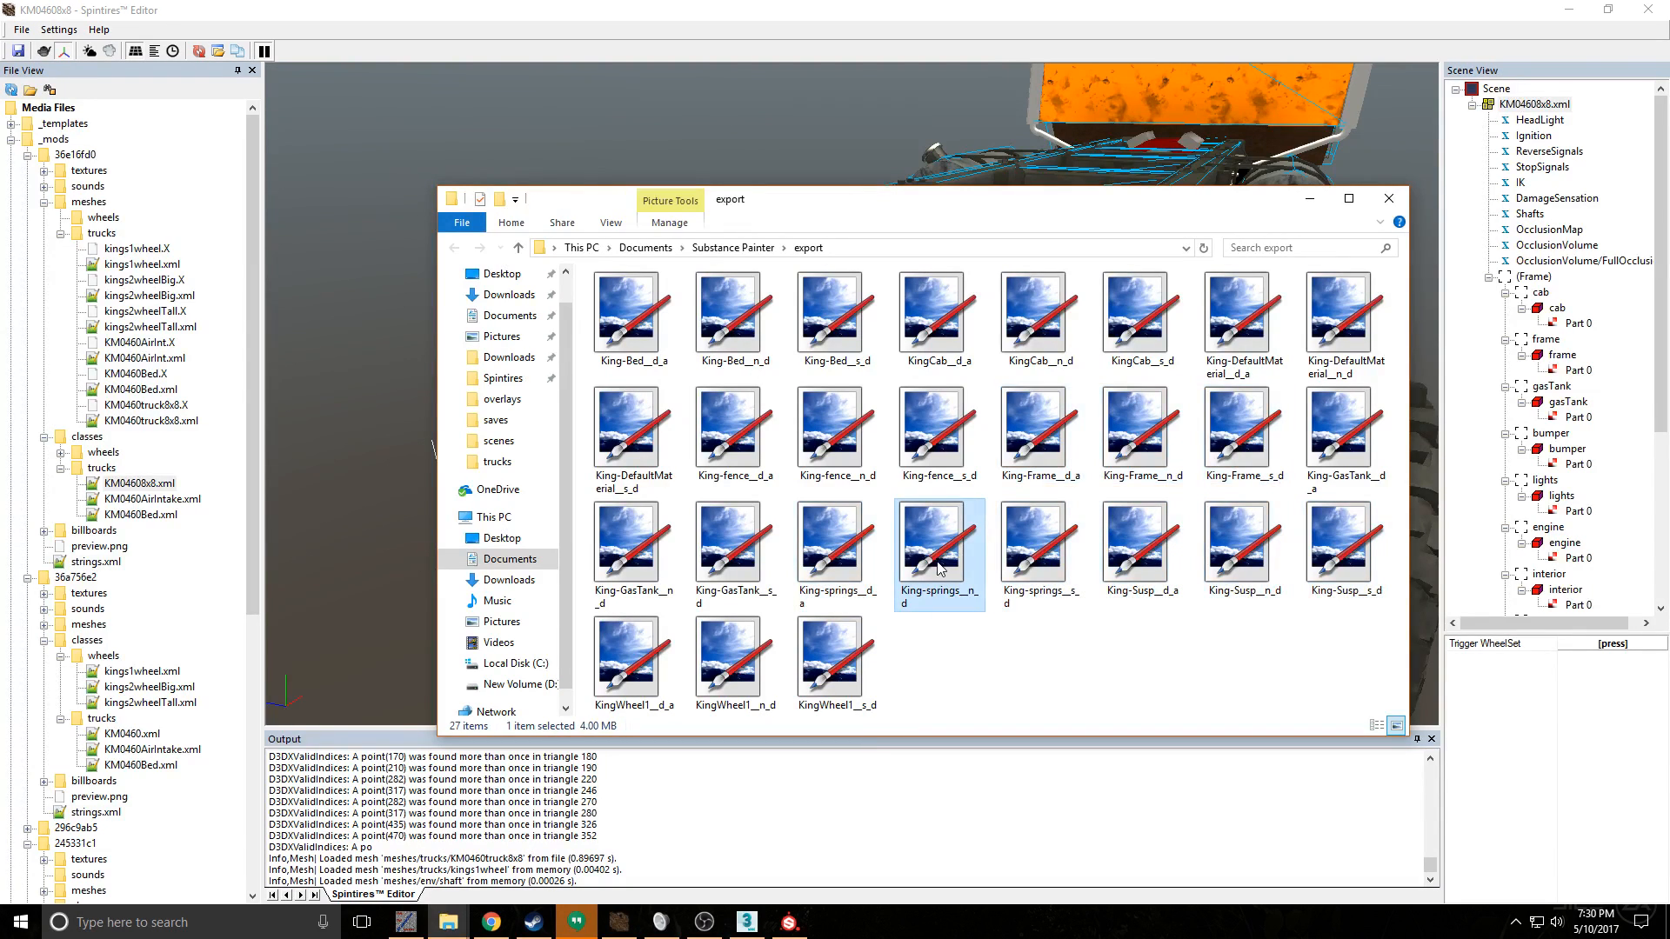
double_click(840, 581)
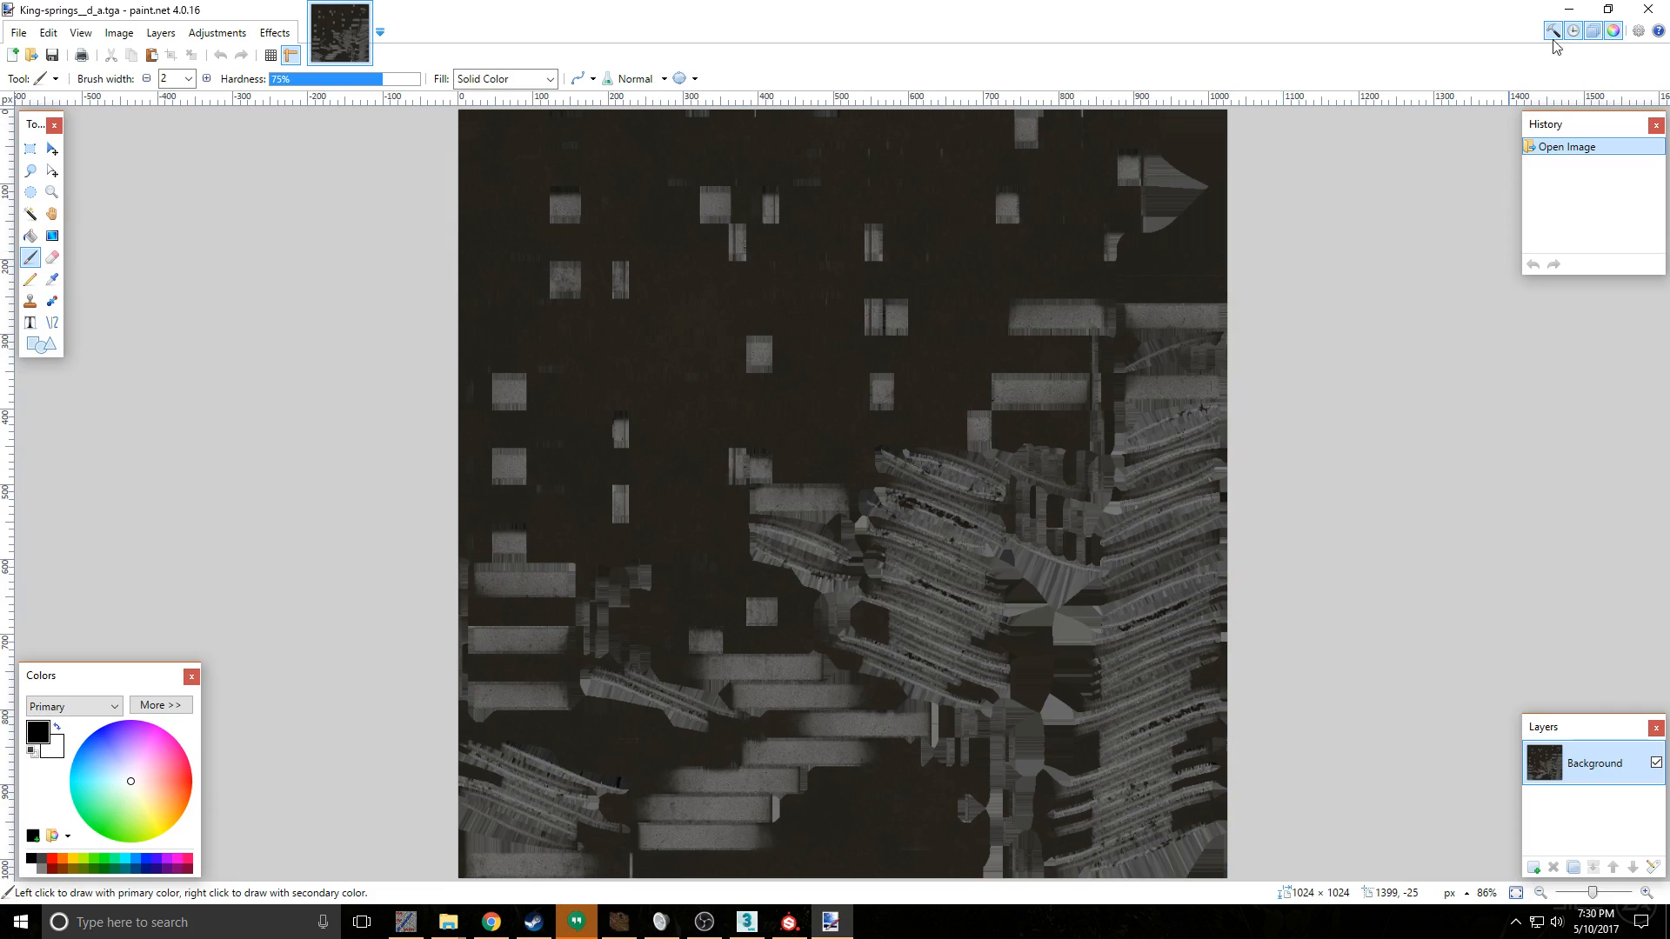
left_click(1647, 10)
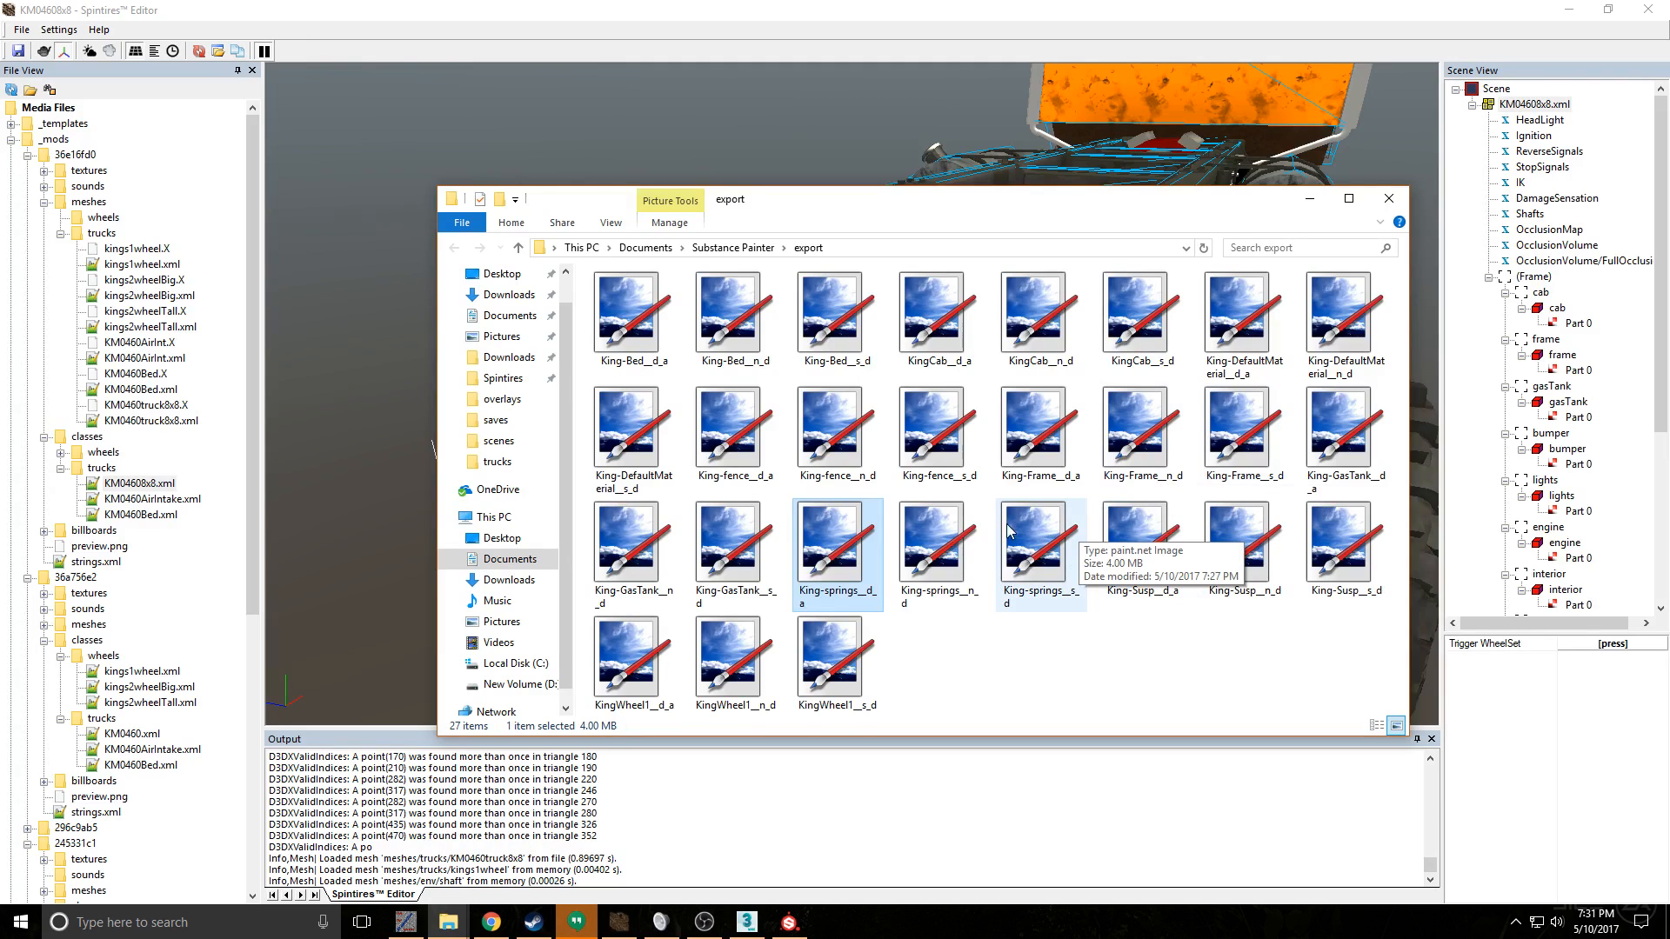
double_click(1179, 535)
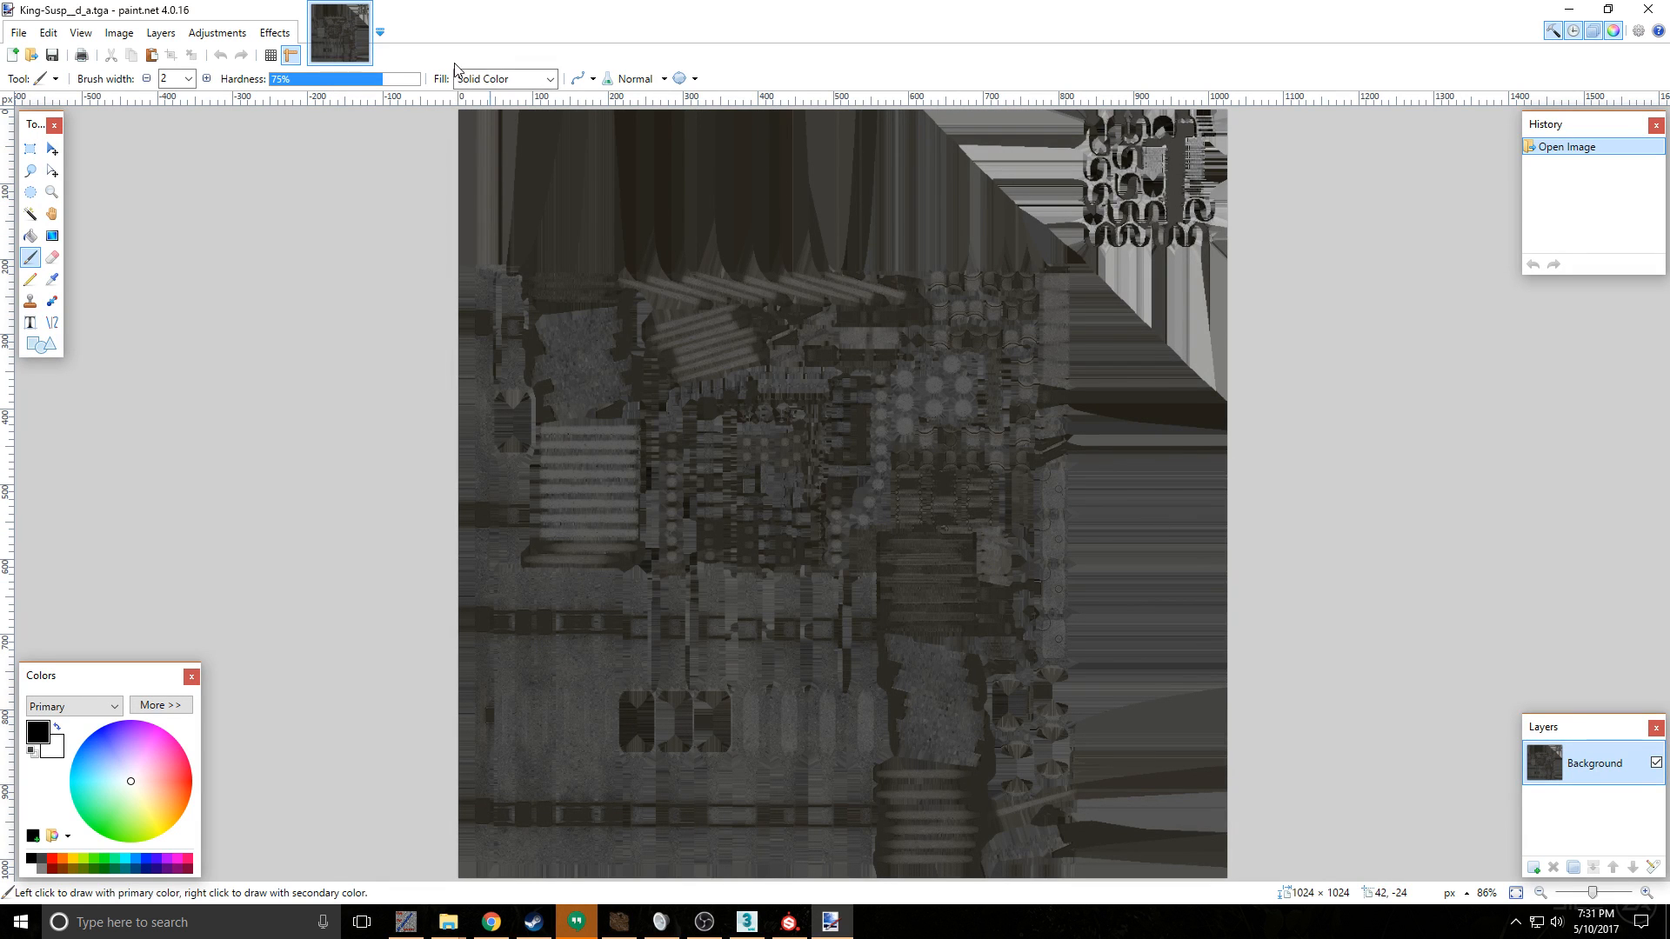
left_click(1648, 9)
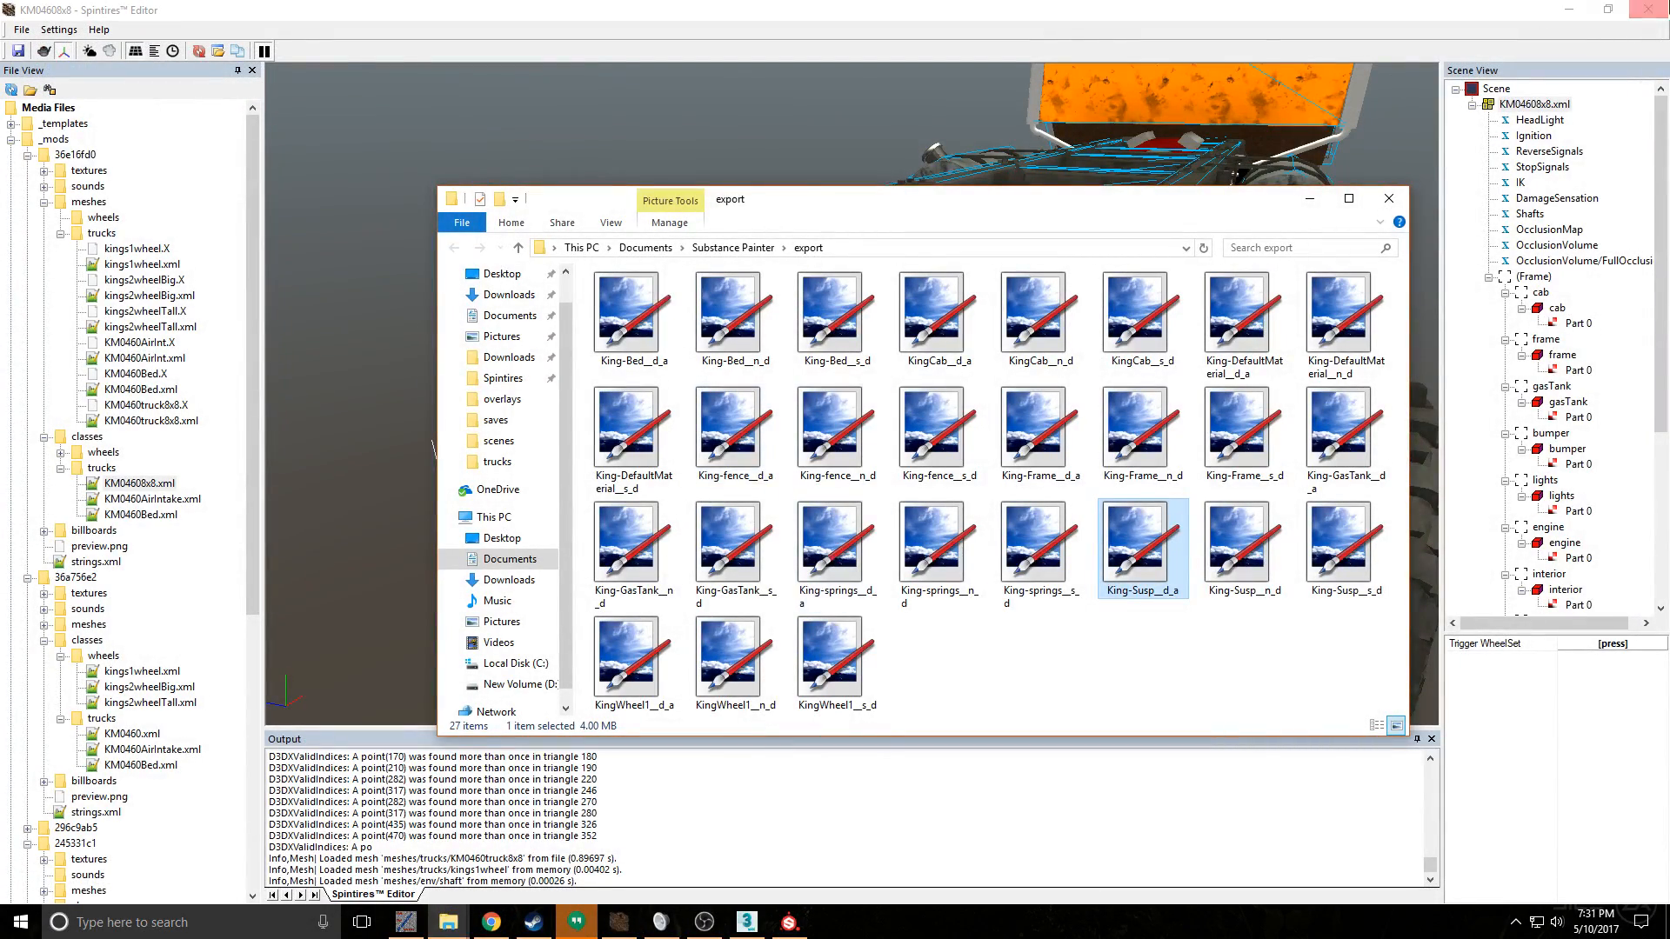
- Close the Spintires Editor and check the King-springs__d_a texture in the textures/trucks folder of mod 36e16fd0
left_click(1648, 8)
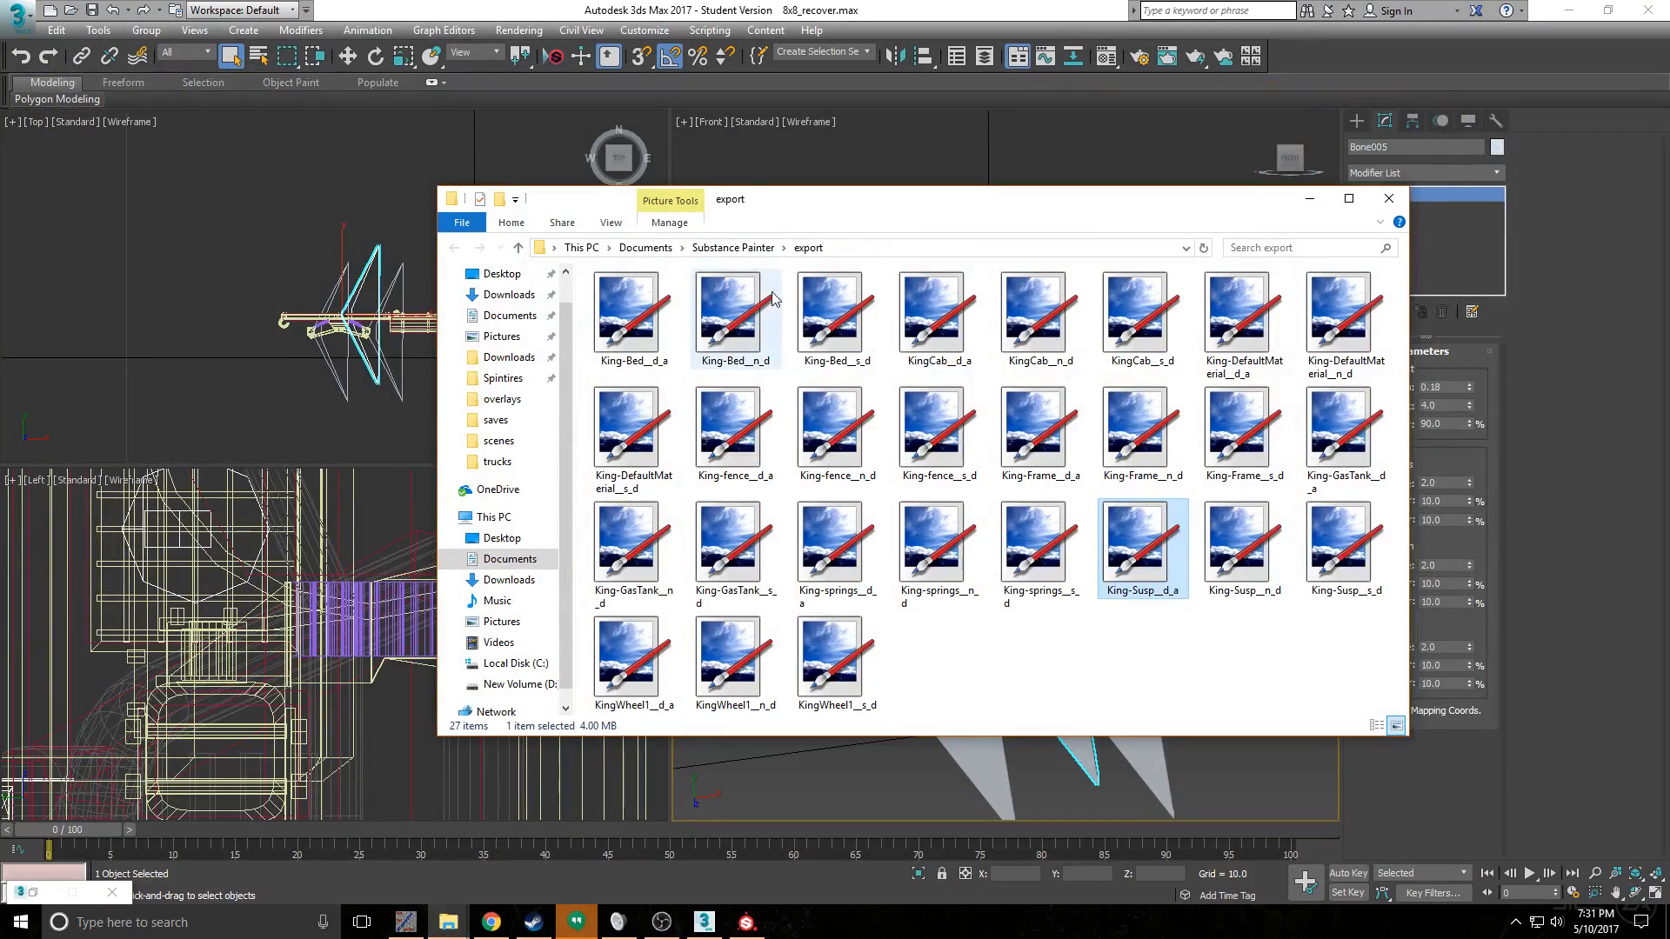
mouse_move(465, 932)
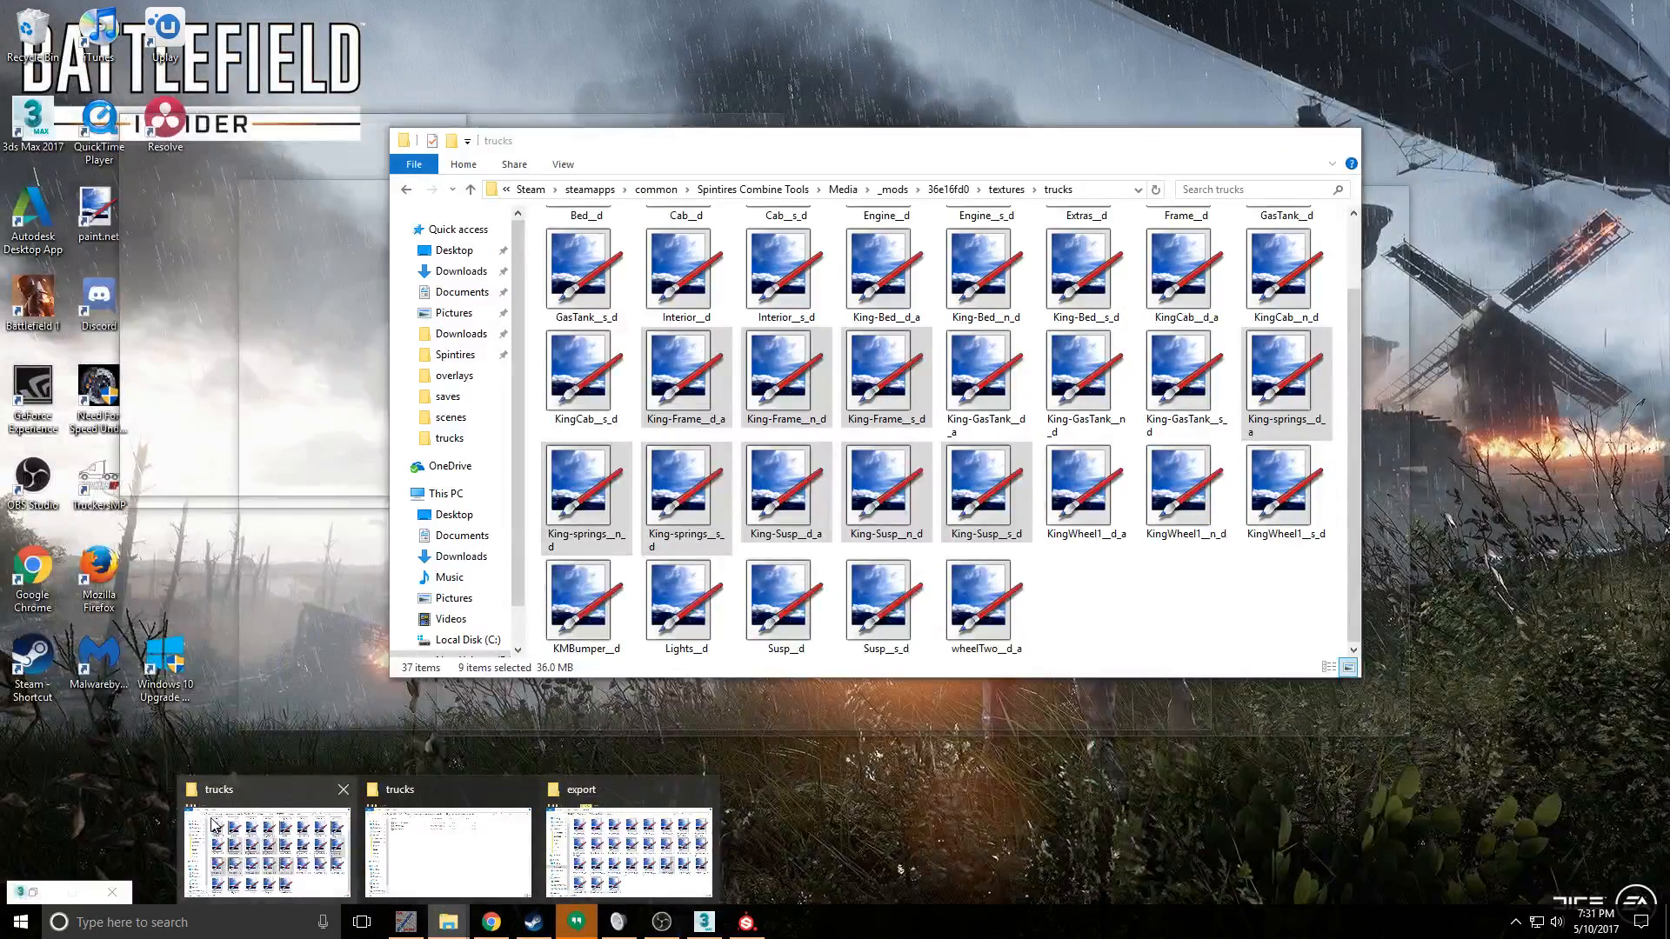
left_click(215, 823)
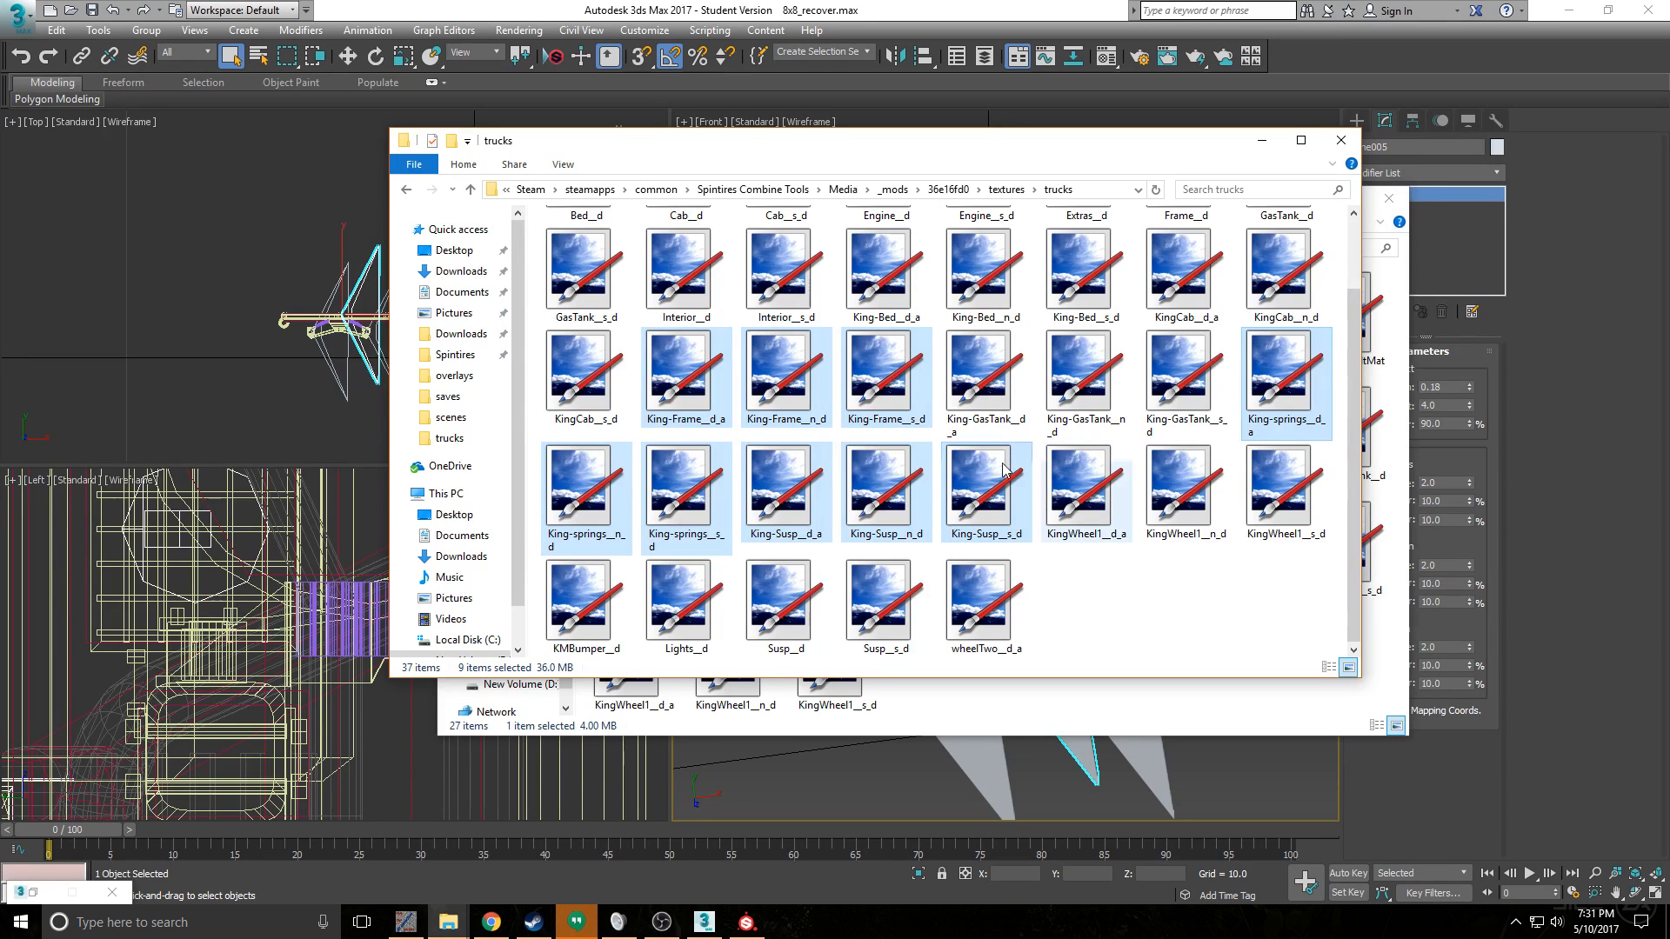
left_click(782, 487)
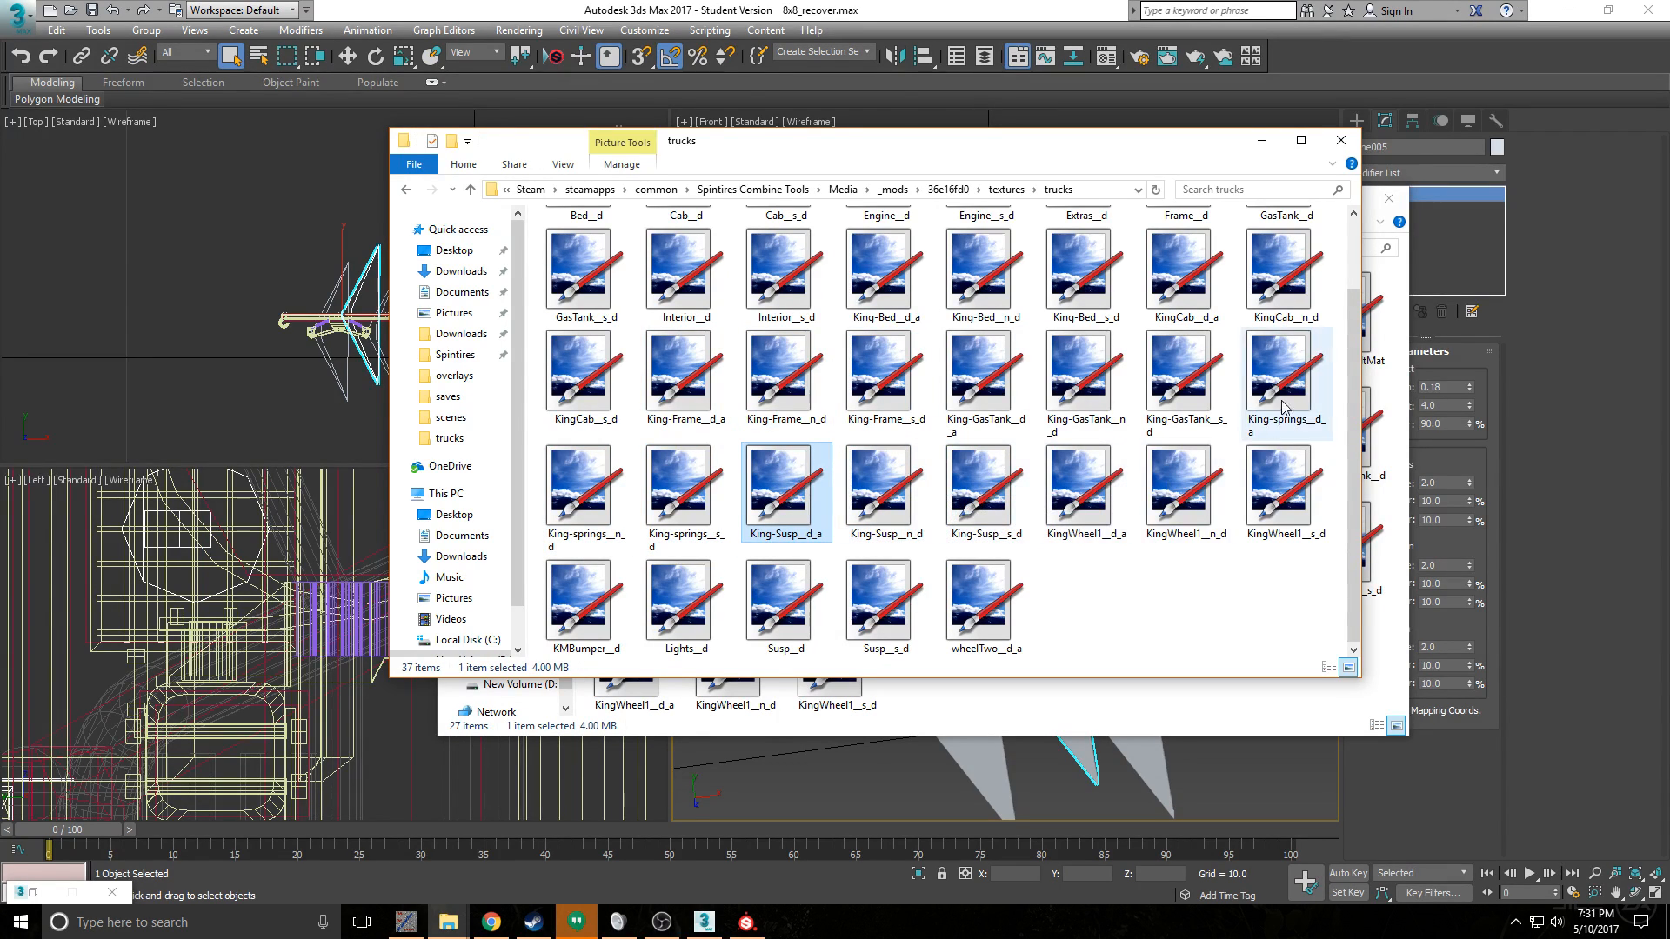
scroll(1201, 348, "up", 1)
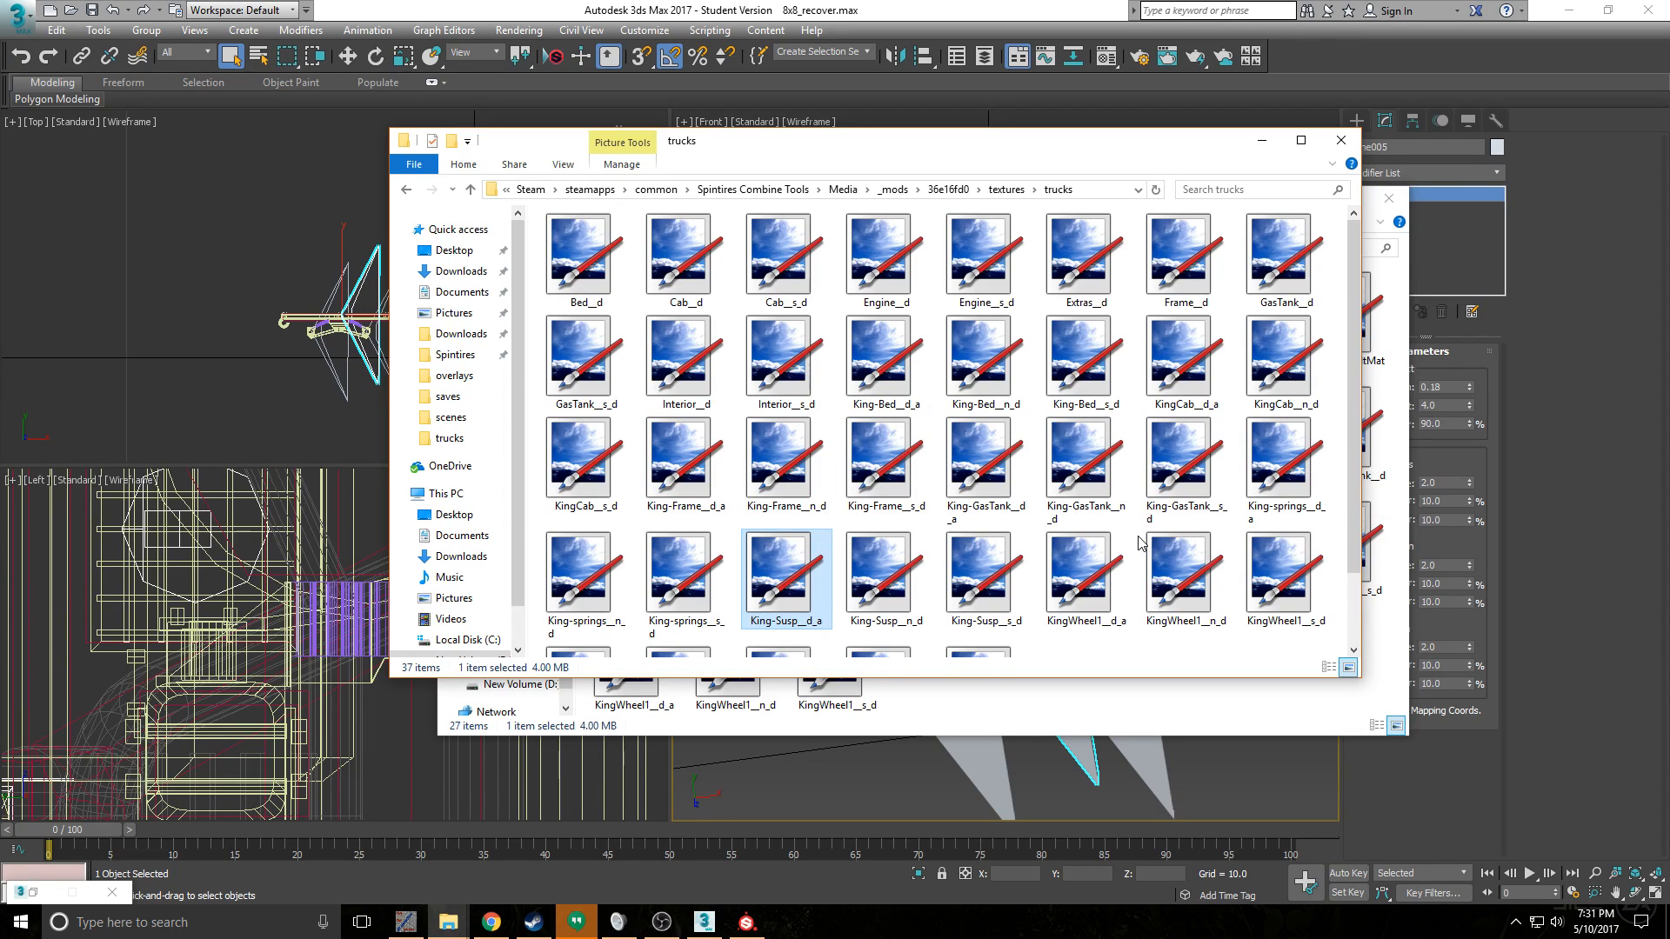
scroll(987, 540, "down", 2)
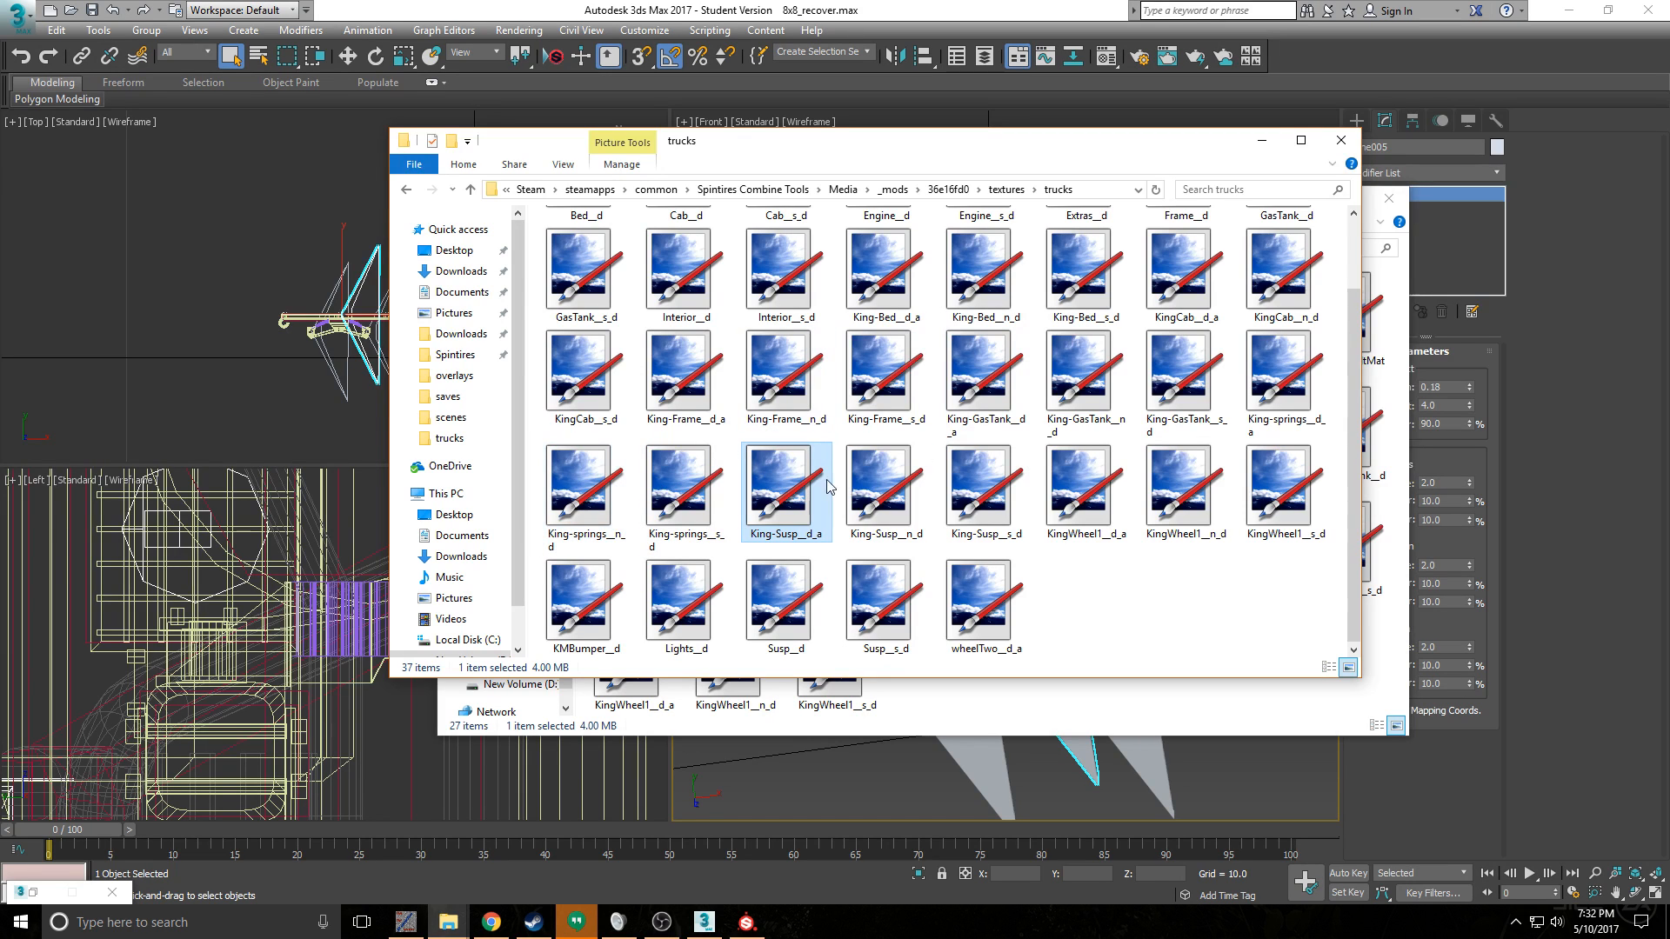
left_click(1280, 387)
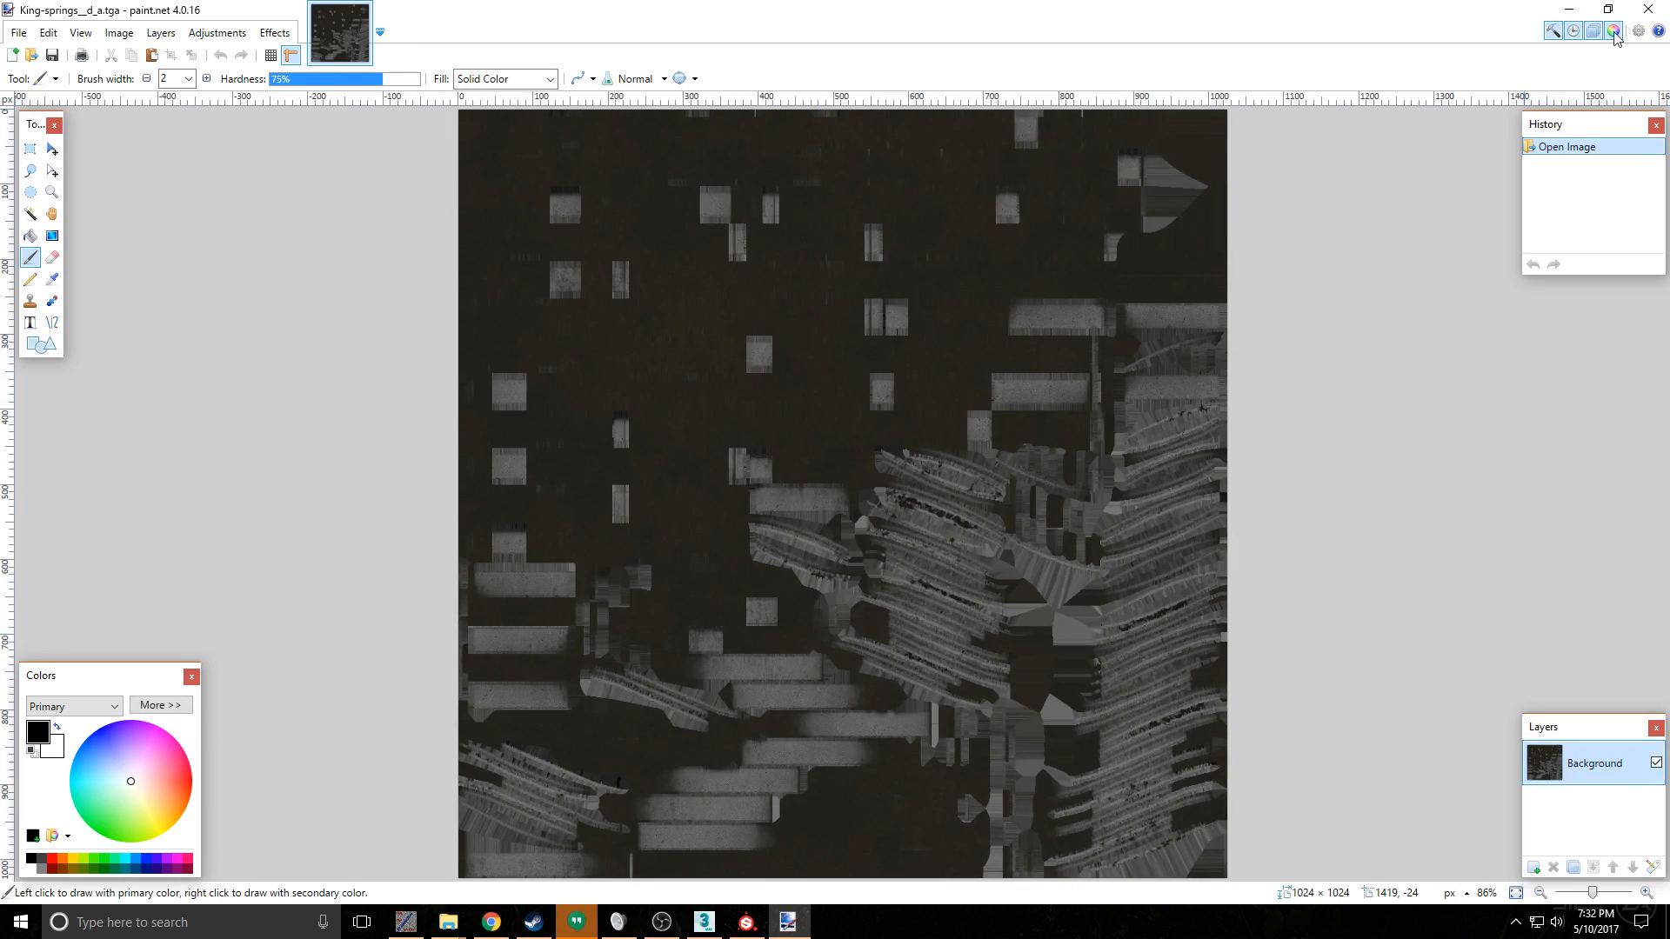
left_click(1667, 4)
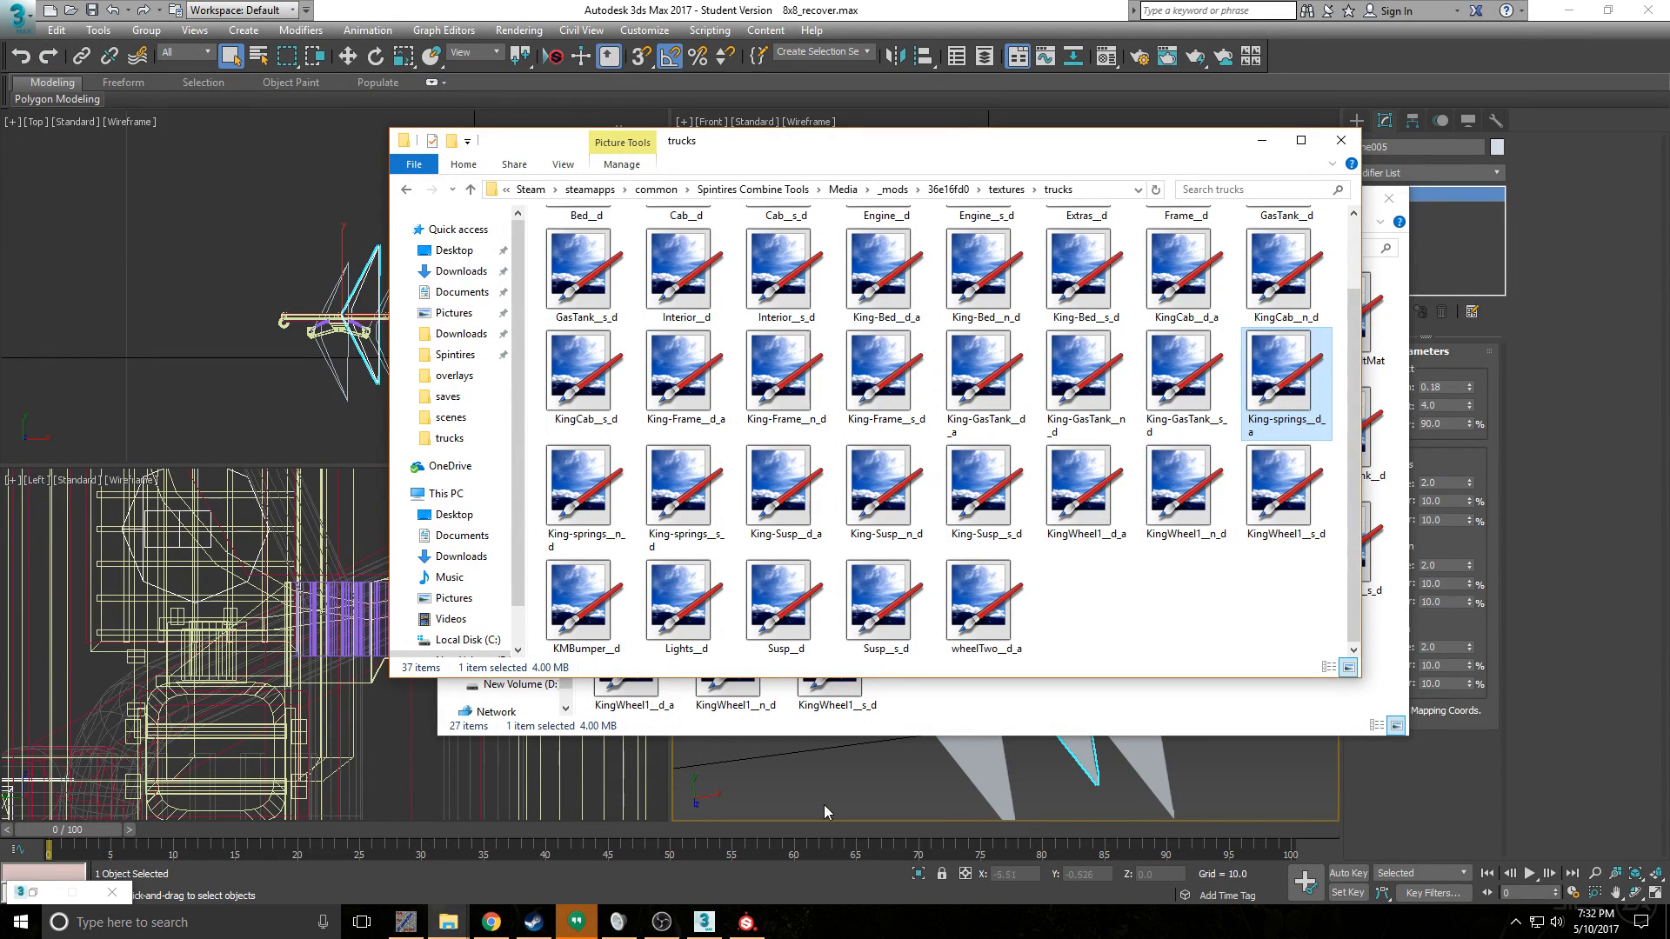
- Go up to the Spintires Combine Tools folder and start SpinTiresEditor again
left_click(956, 717)
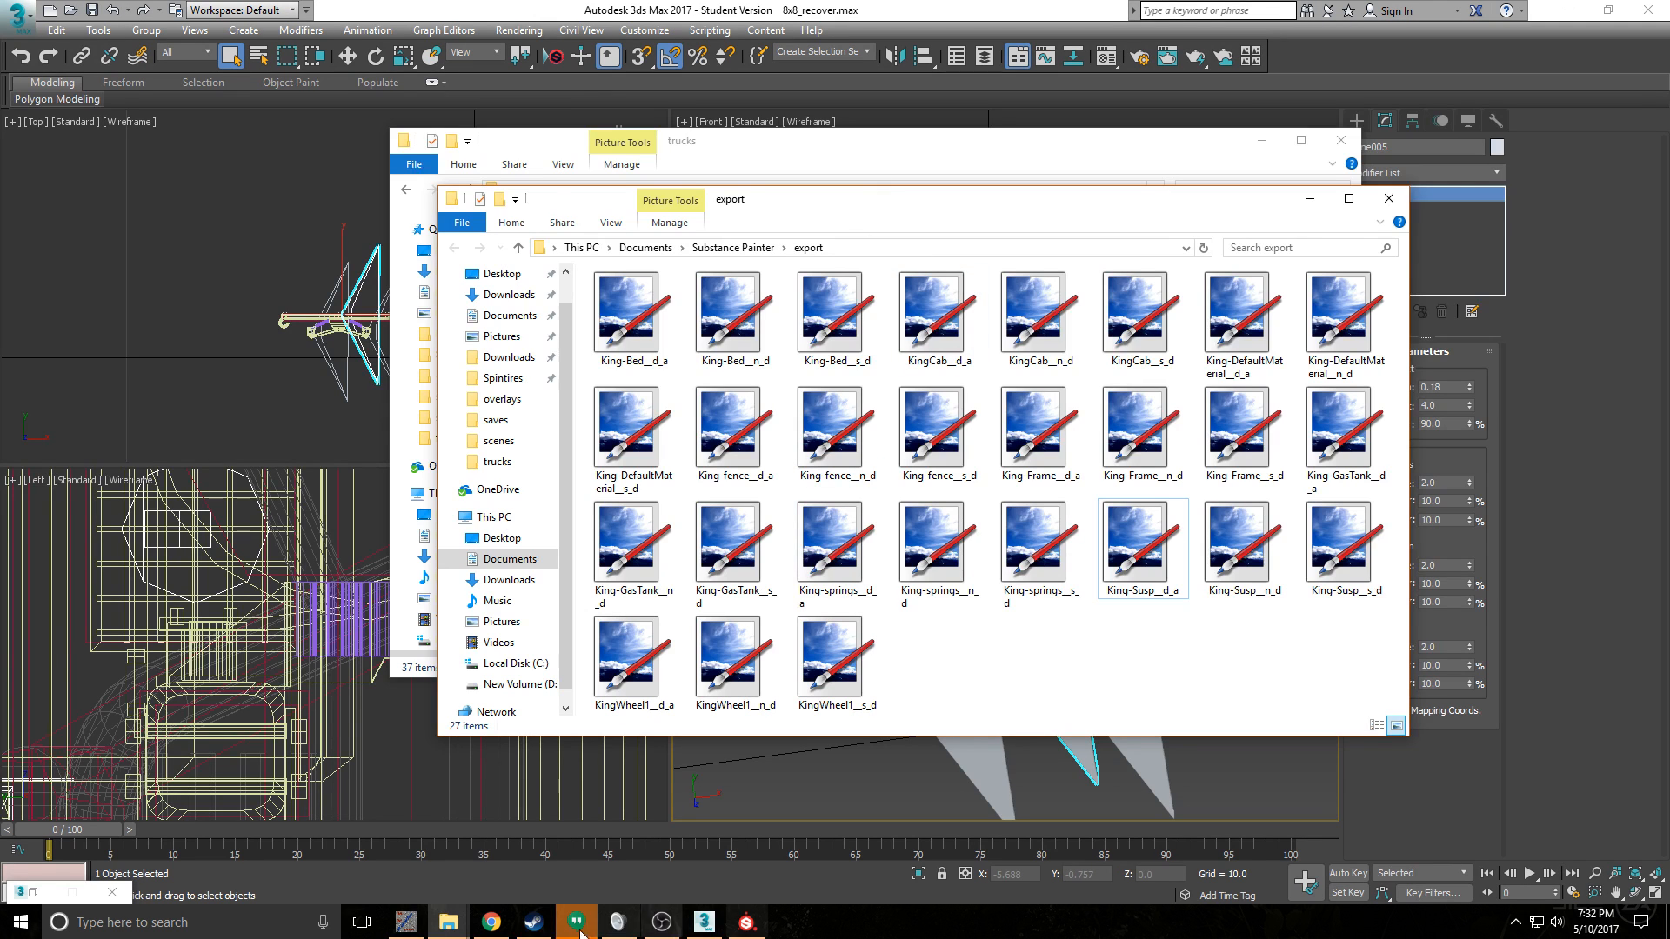
left_click(728, 161)
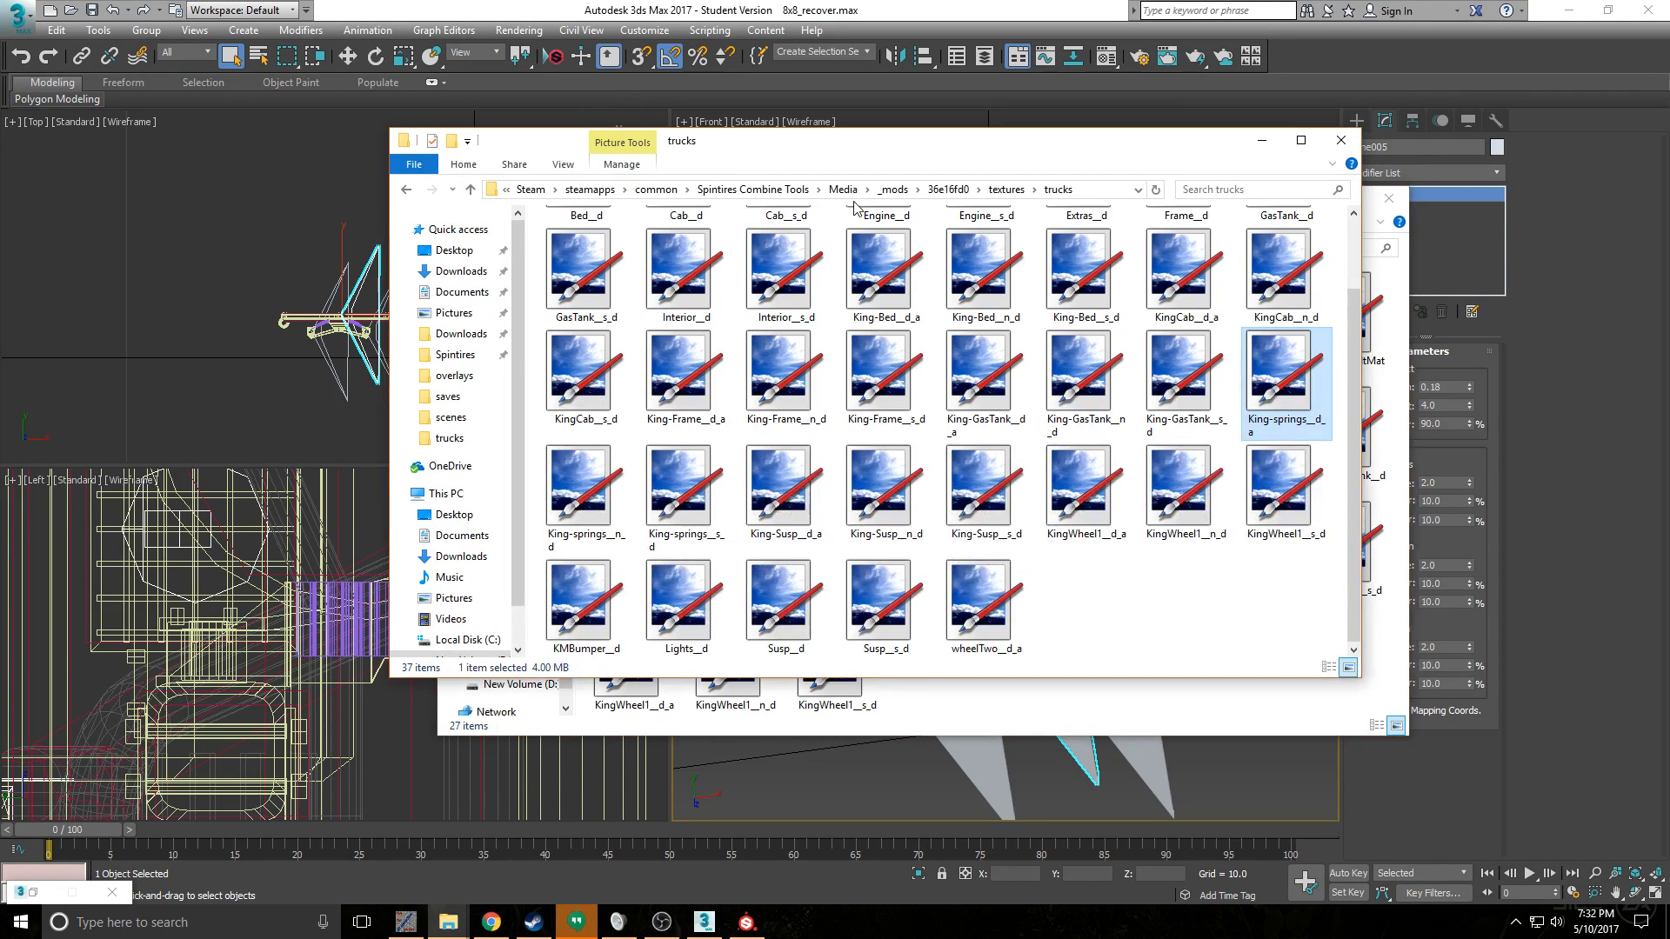
left_click(805, 191)
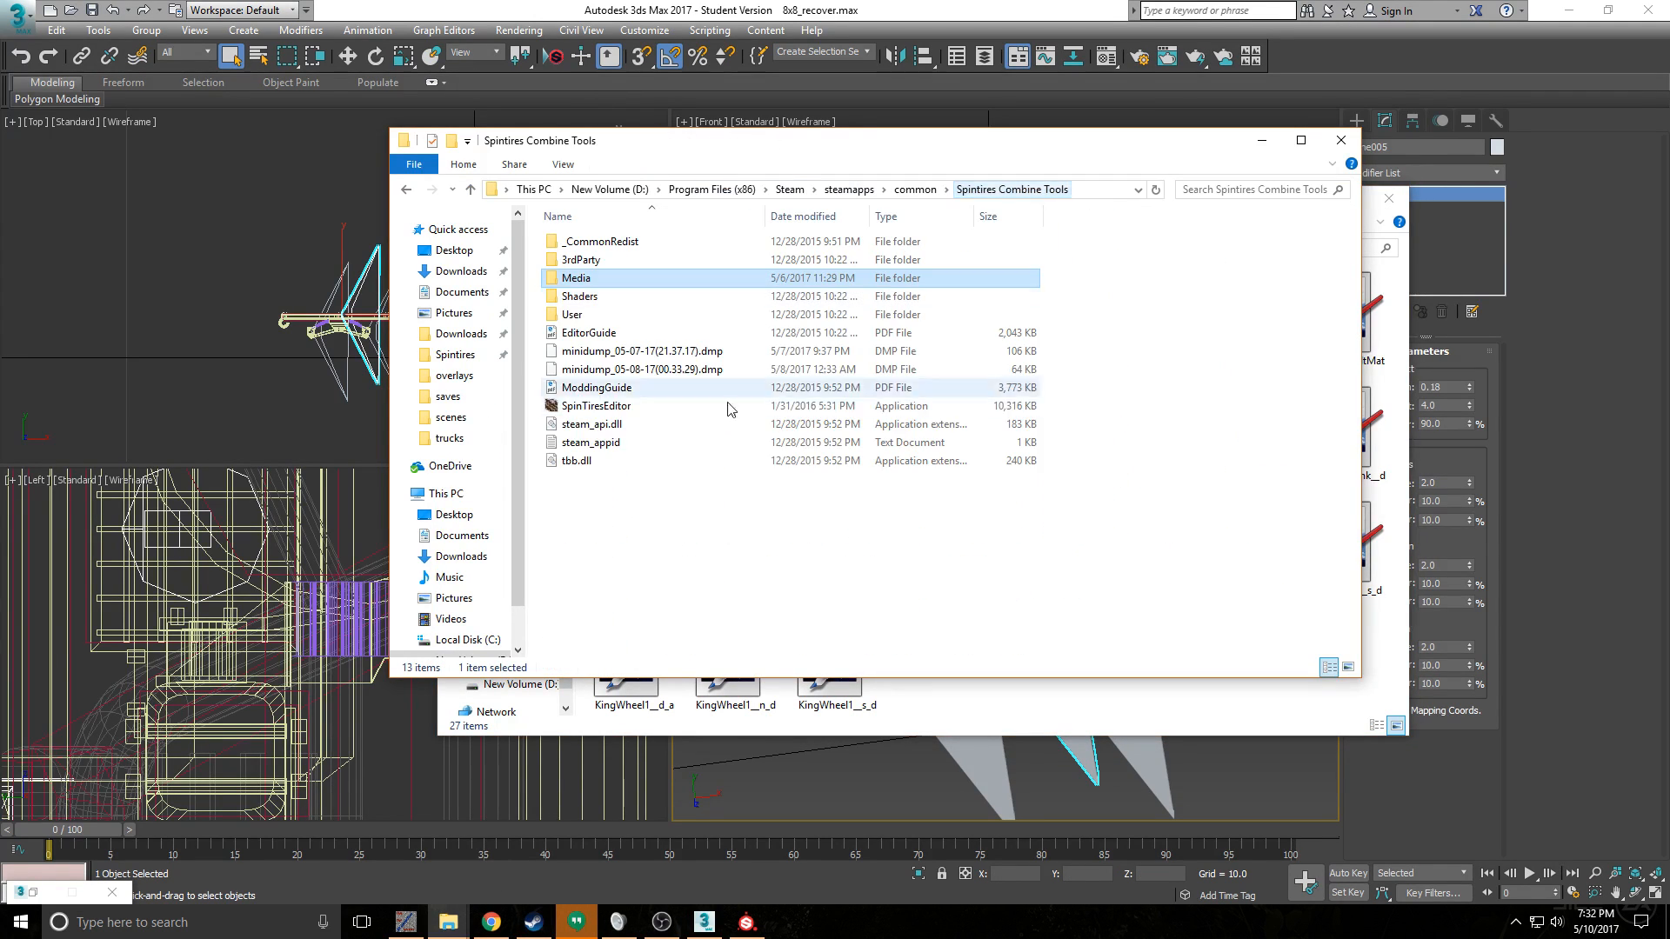
double_click(653, 406)
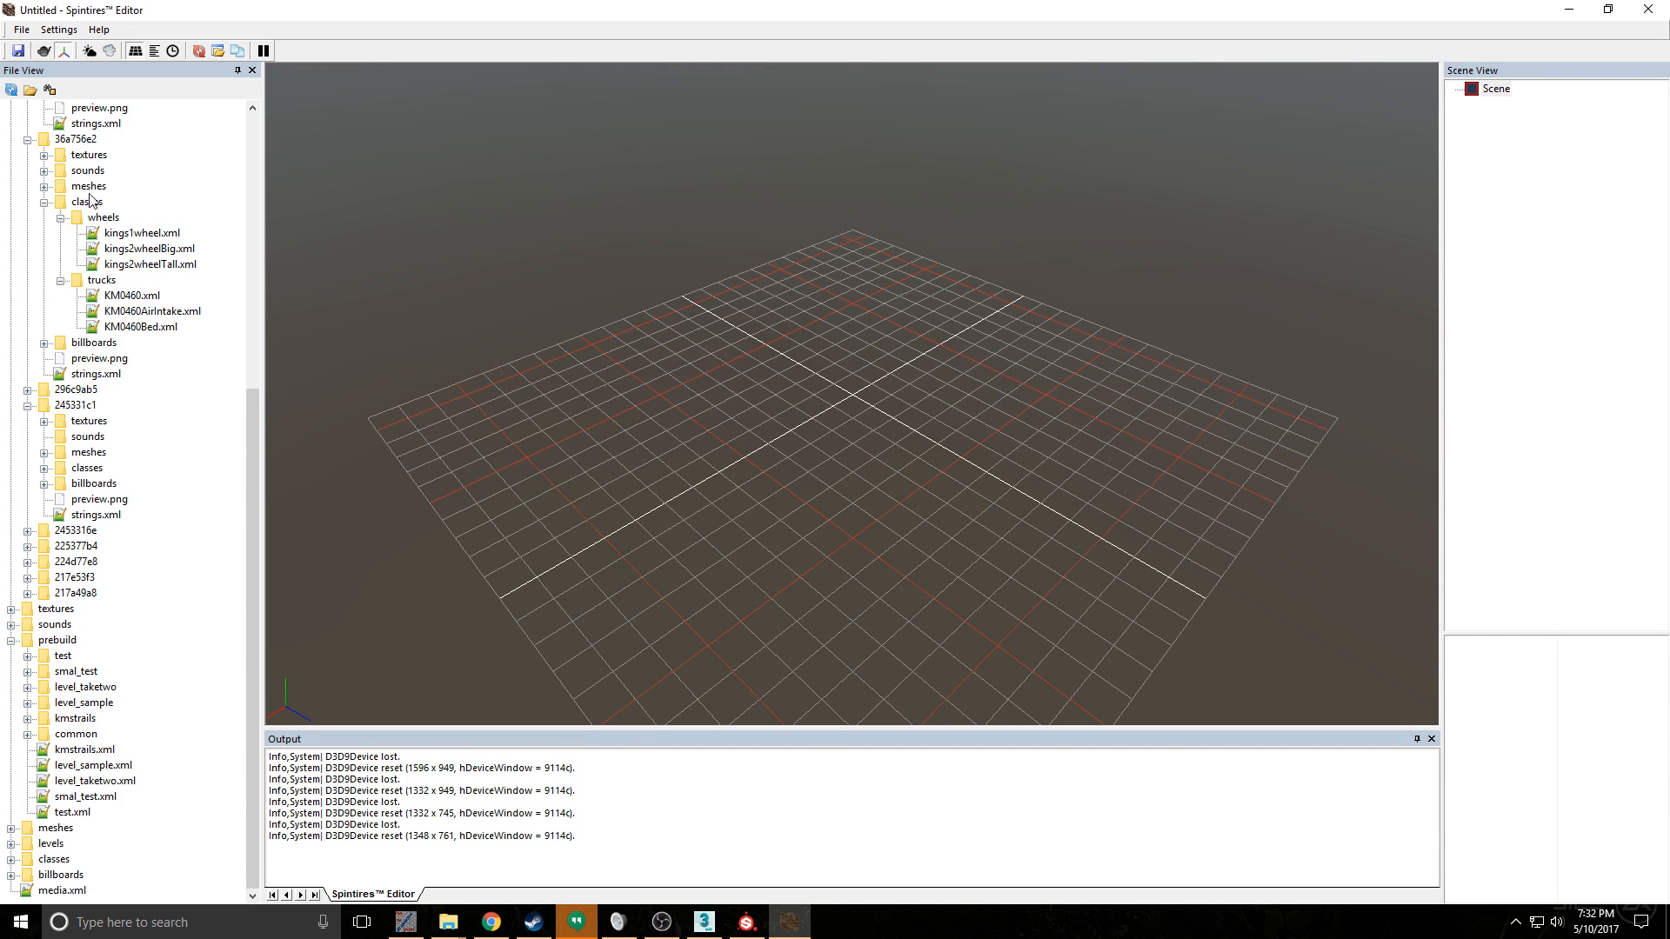
- Collapse mod 36a756e2, load the KM04608x8.xml truck class of mod 36e16fd0 and inspect its rear frame and suspension up close
scroll(107, 225, "up", 7)
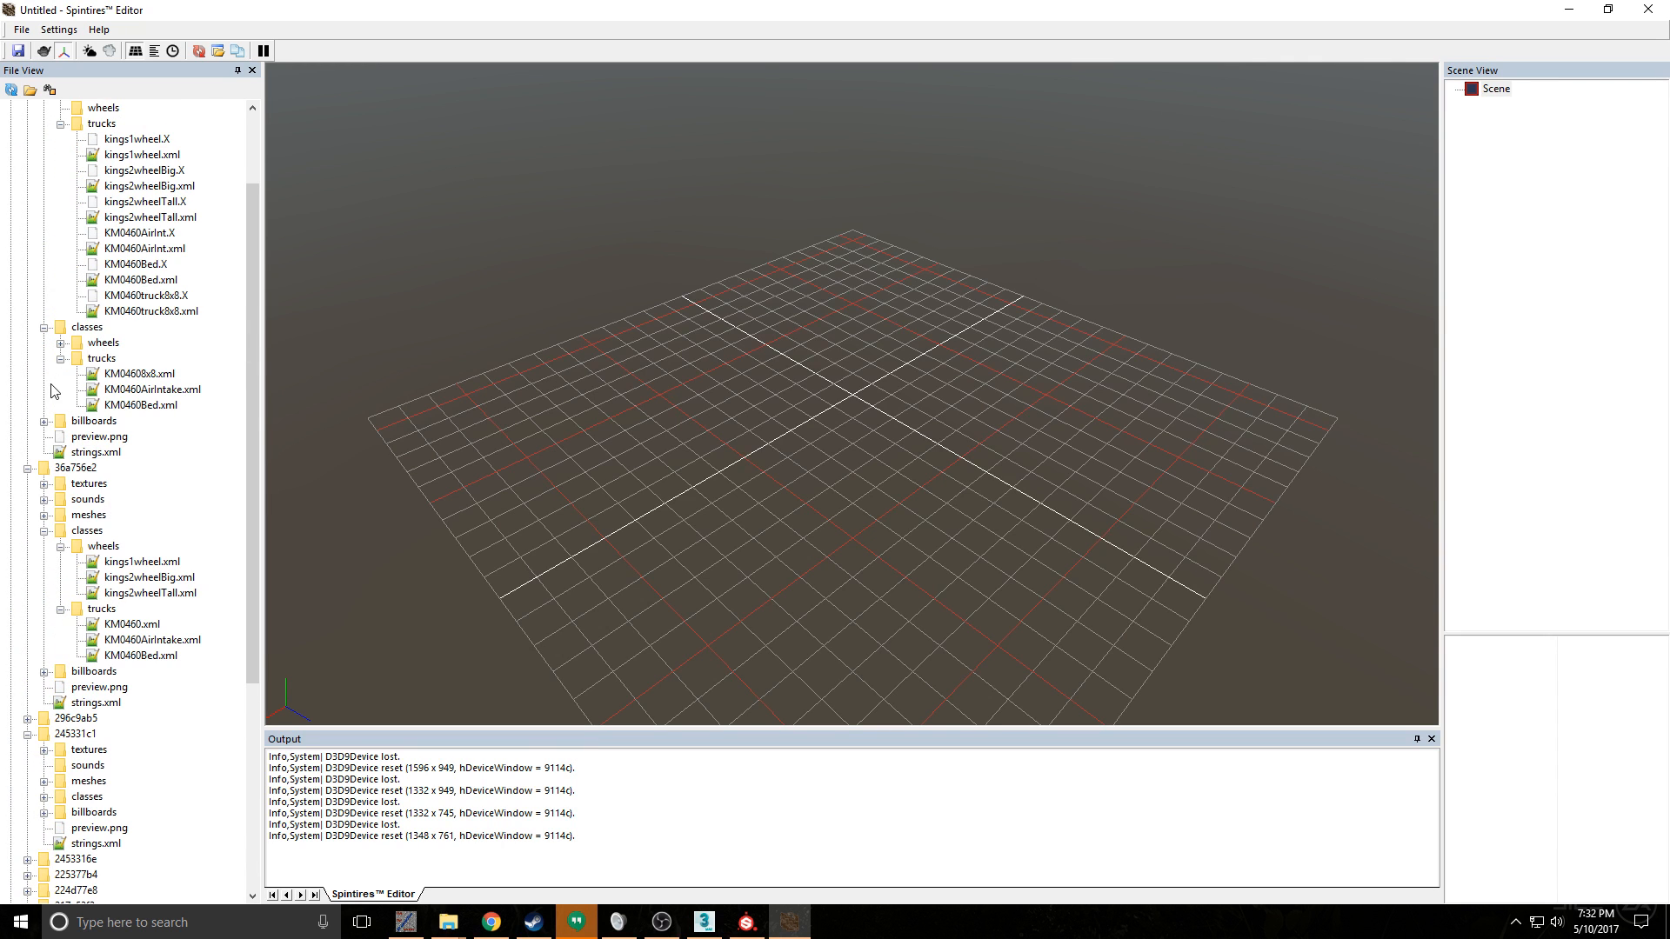
left_click(28, 468)
scroll(101, 280, "up", 1)
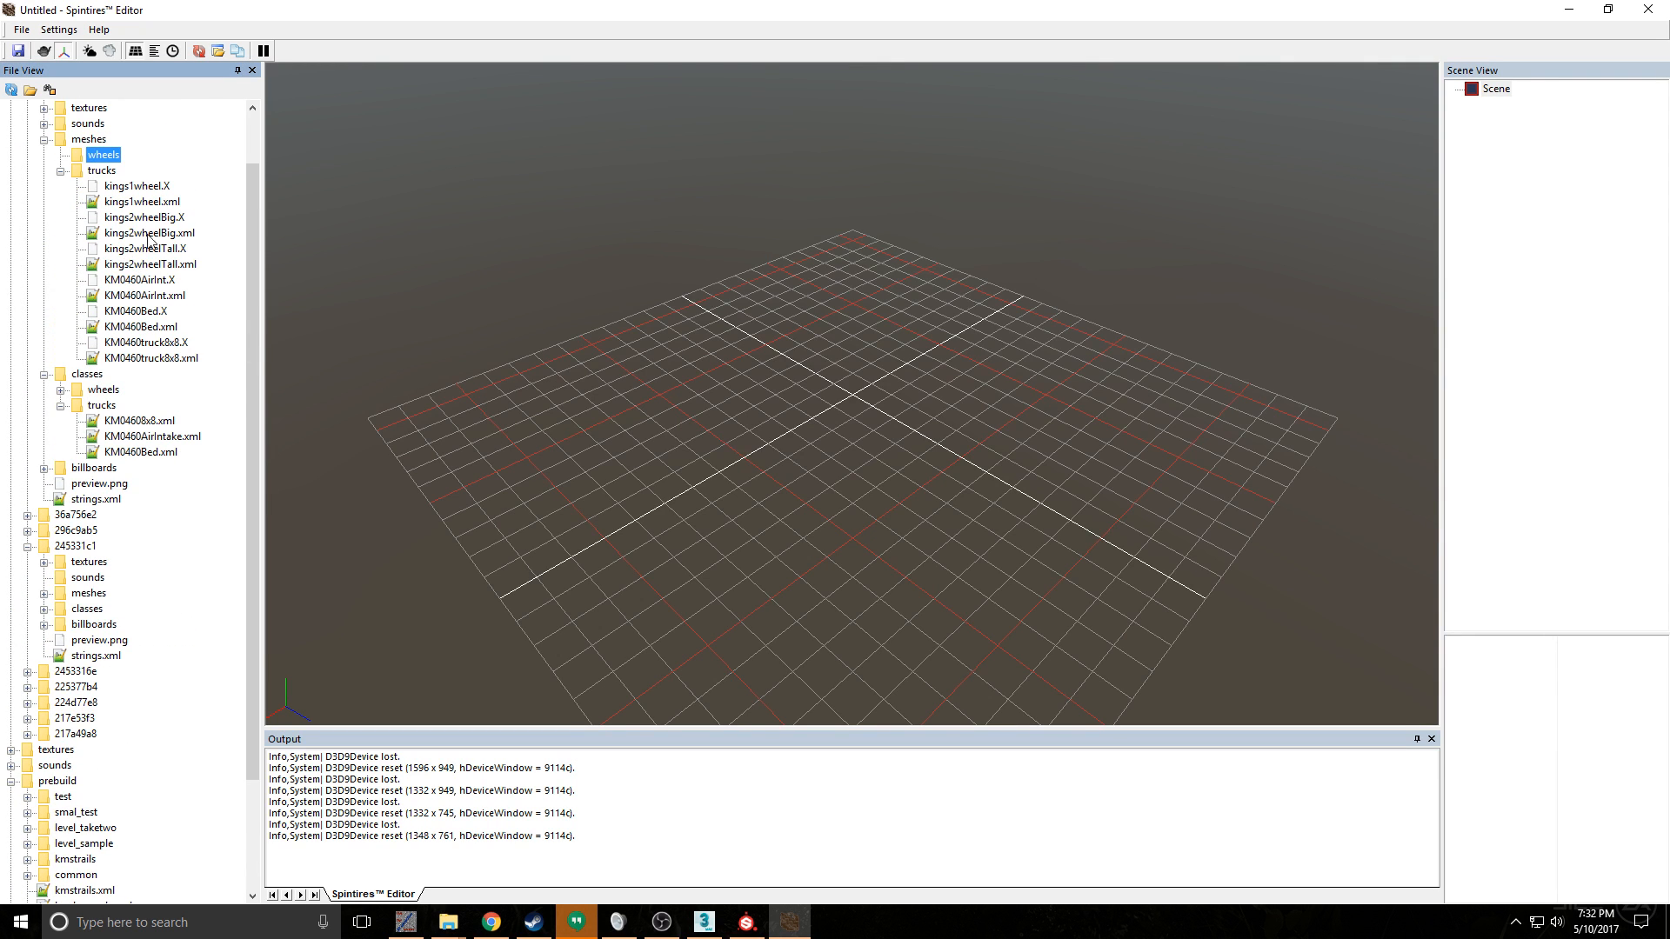
double_click(139, 421)
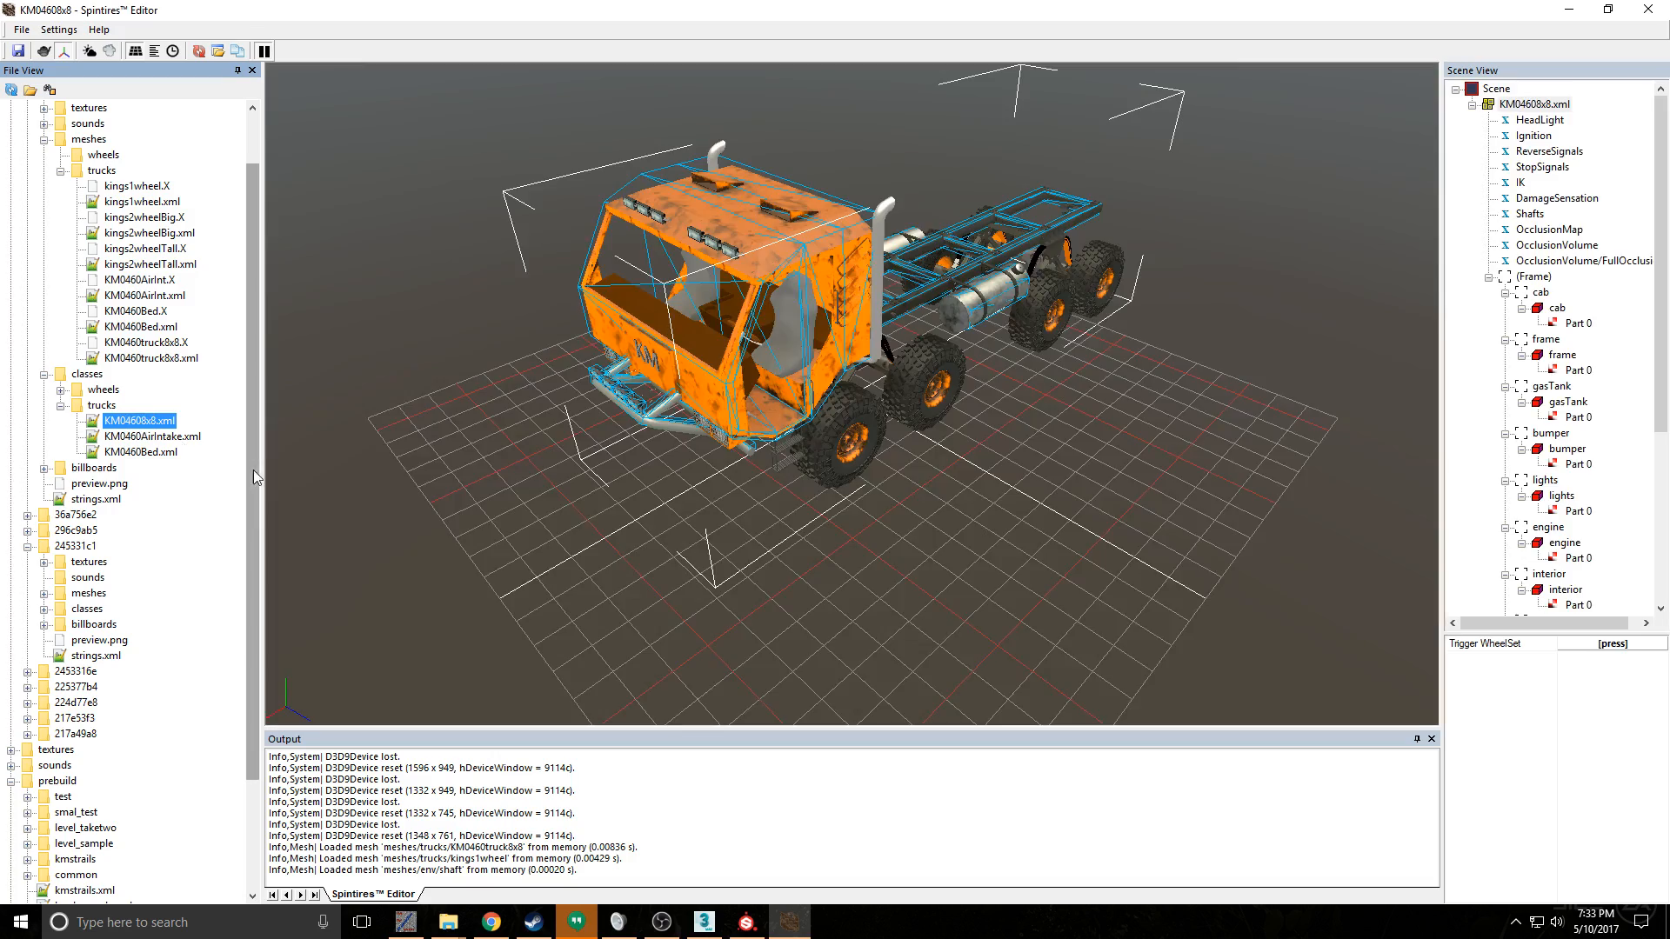
left_click_drag(1062, 346, 791, 319)
scroll(791, 320, "up", 5)
scroll(758, 363, "up", 3)
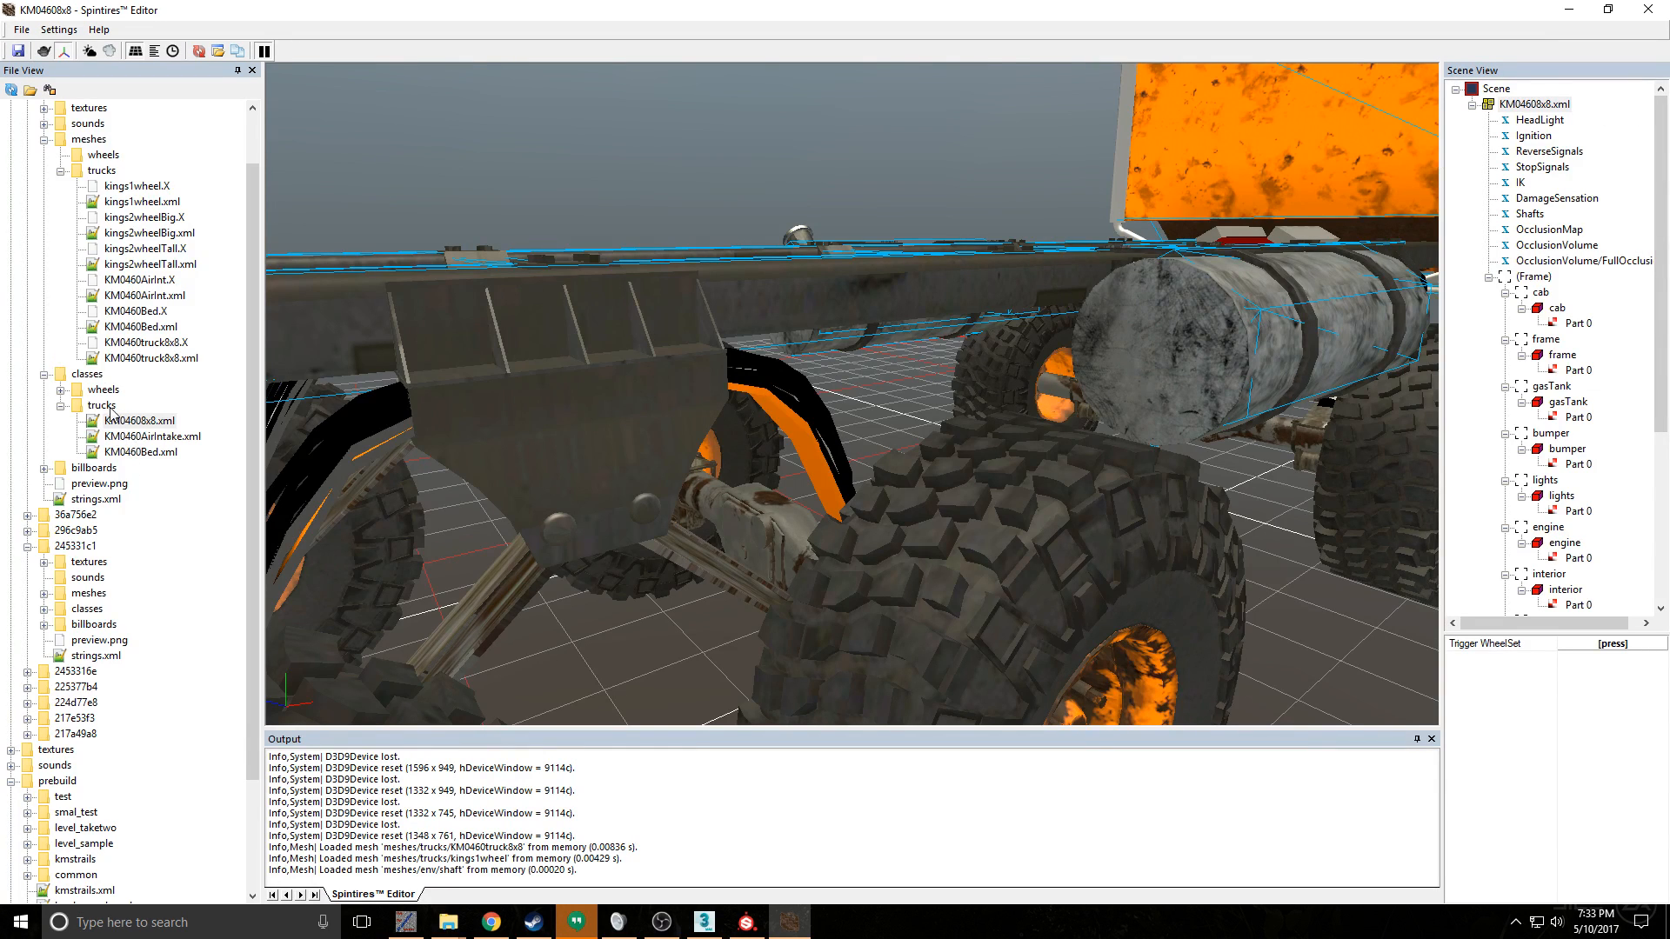
- Load the KM0460truck8x8.xml mesh of mod 36e16fd0 and open its XML file for editing
double_click(146, 357)
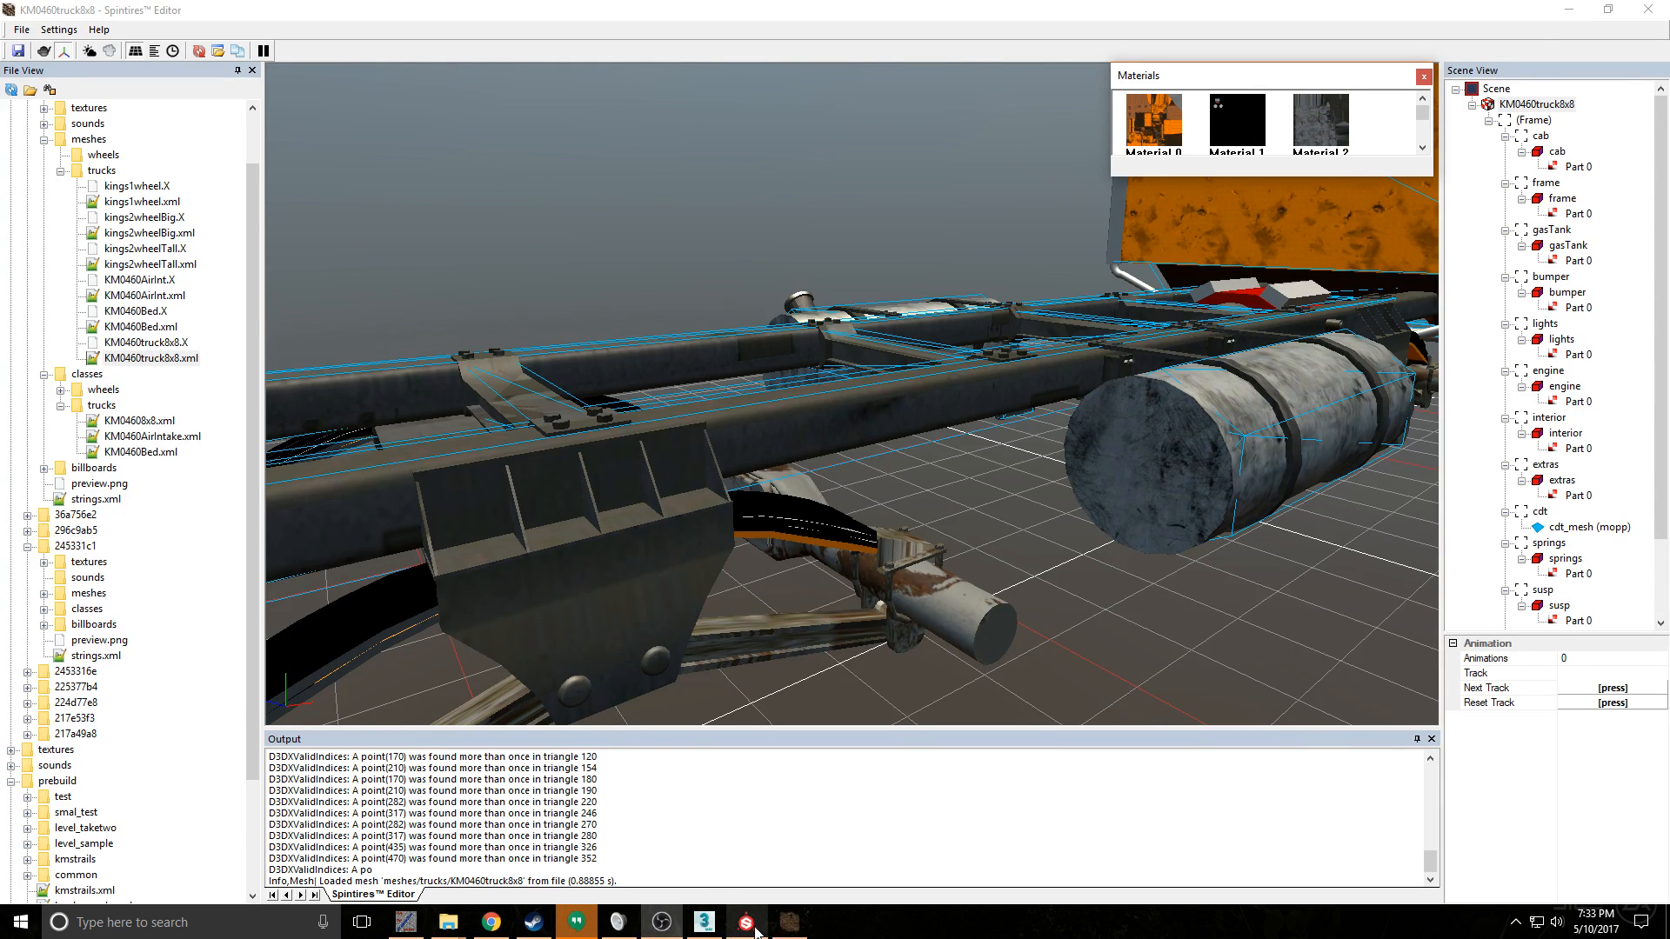
mouse_move(787, 925)
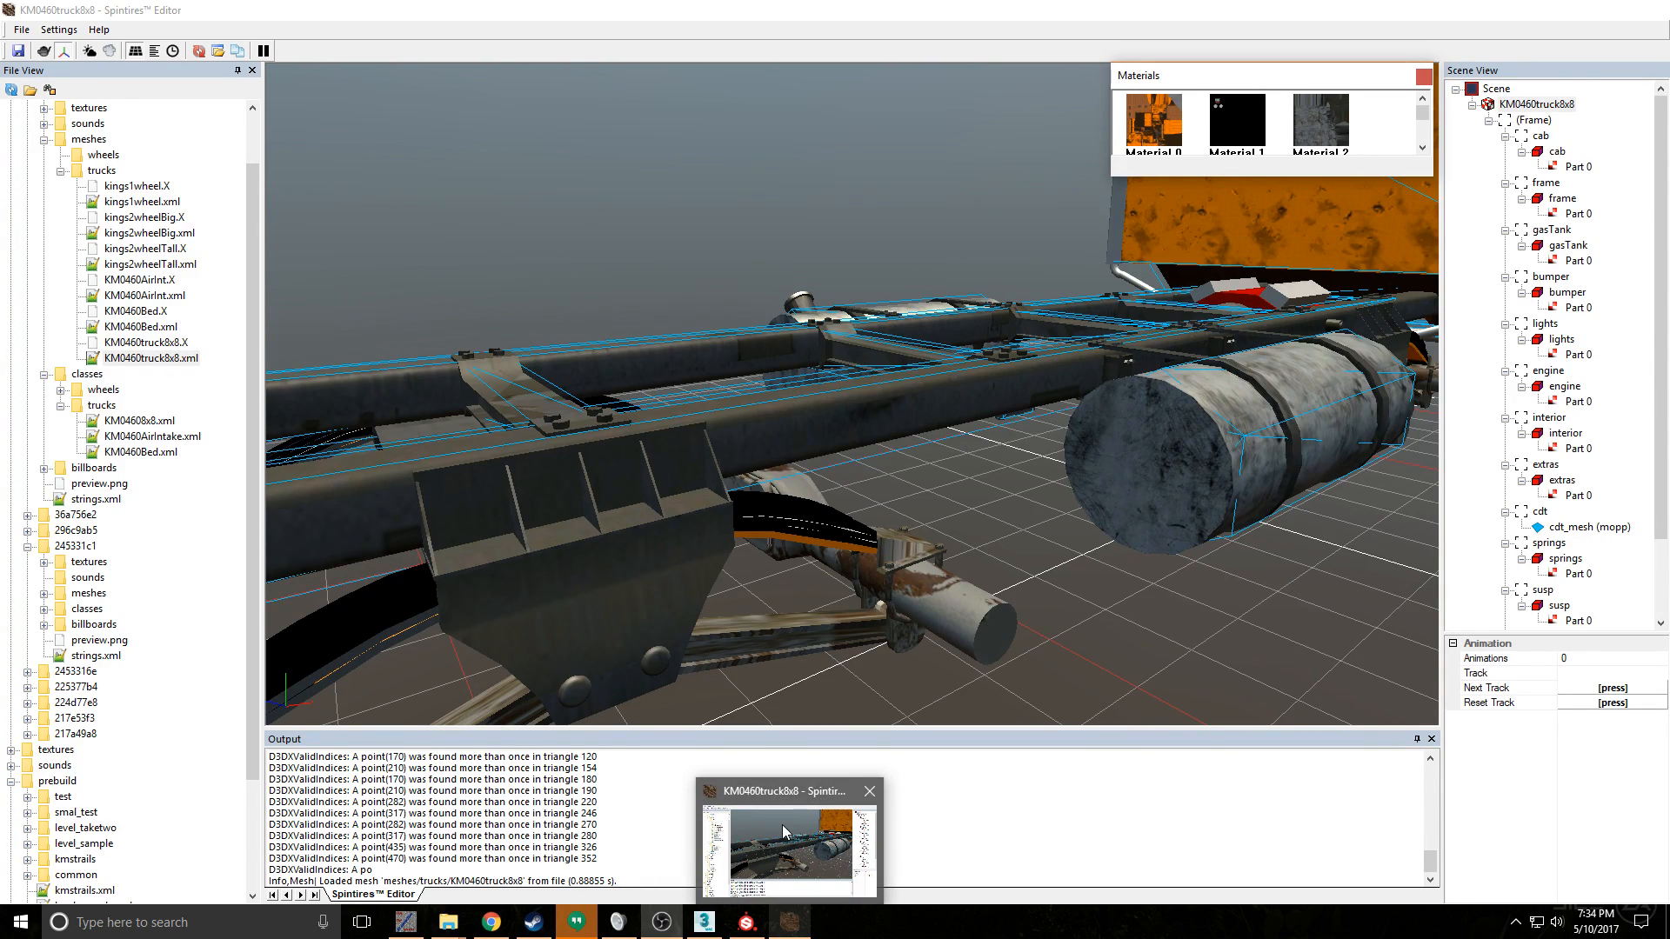
left_click(791, 924)
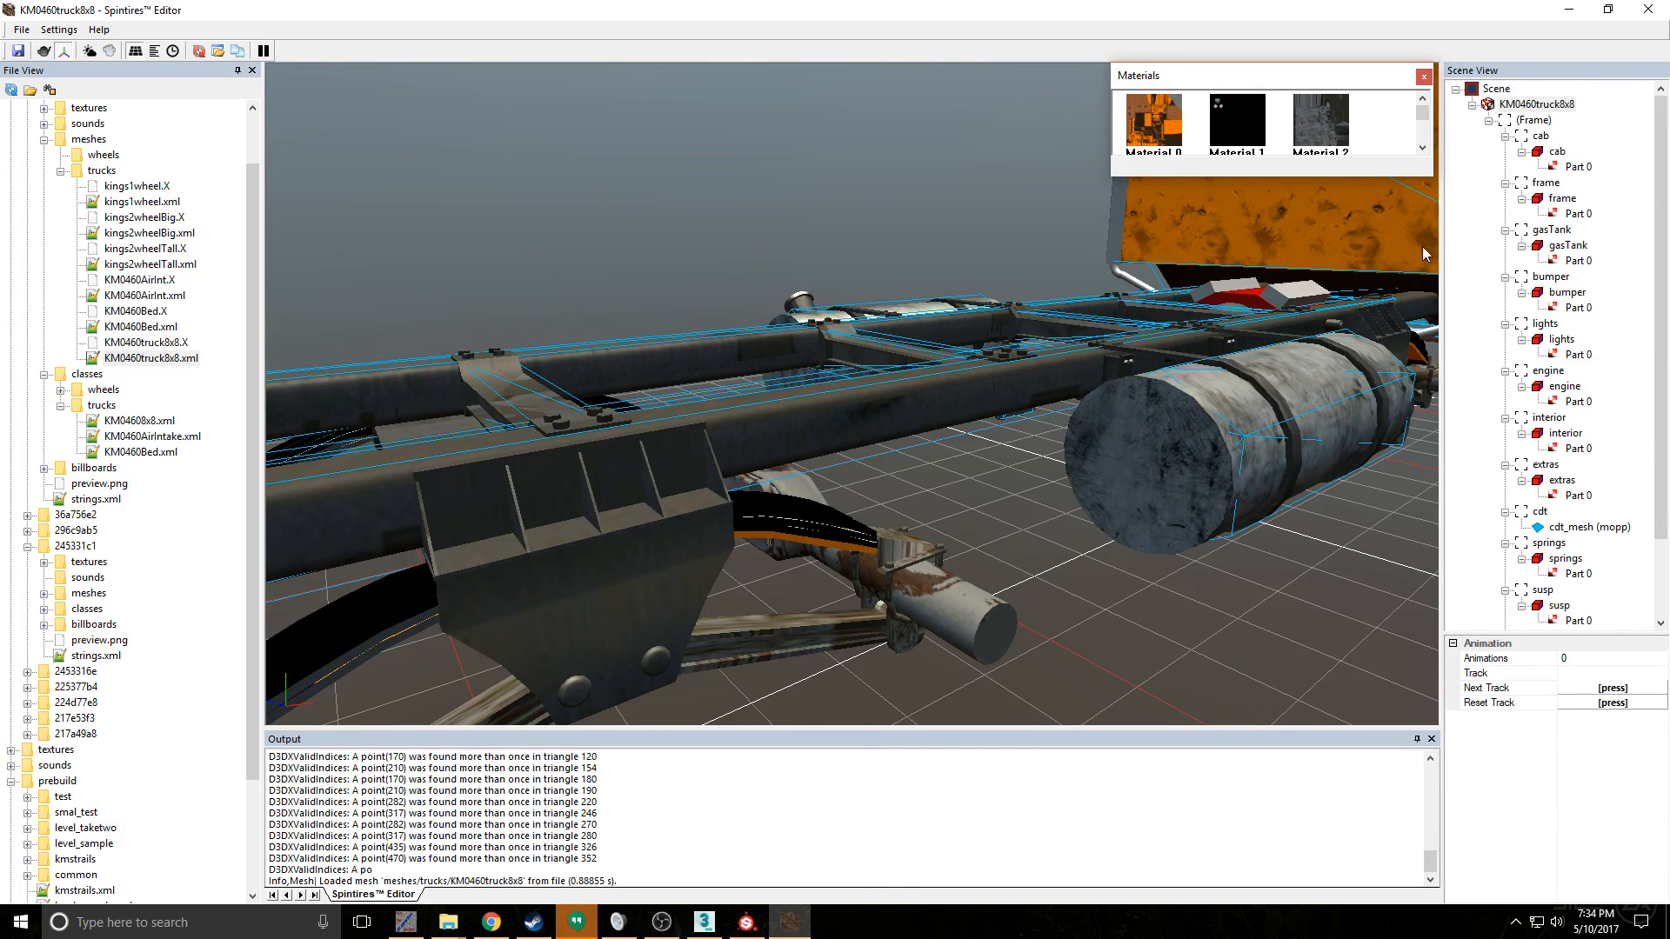
right_click(1548, 113)
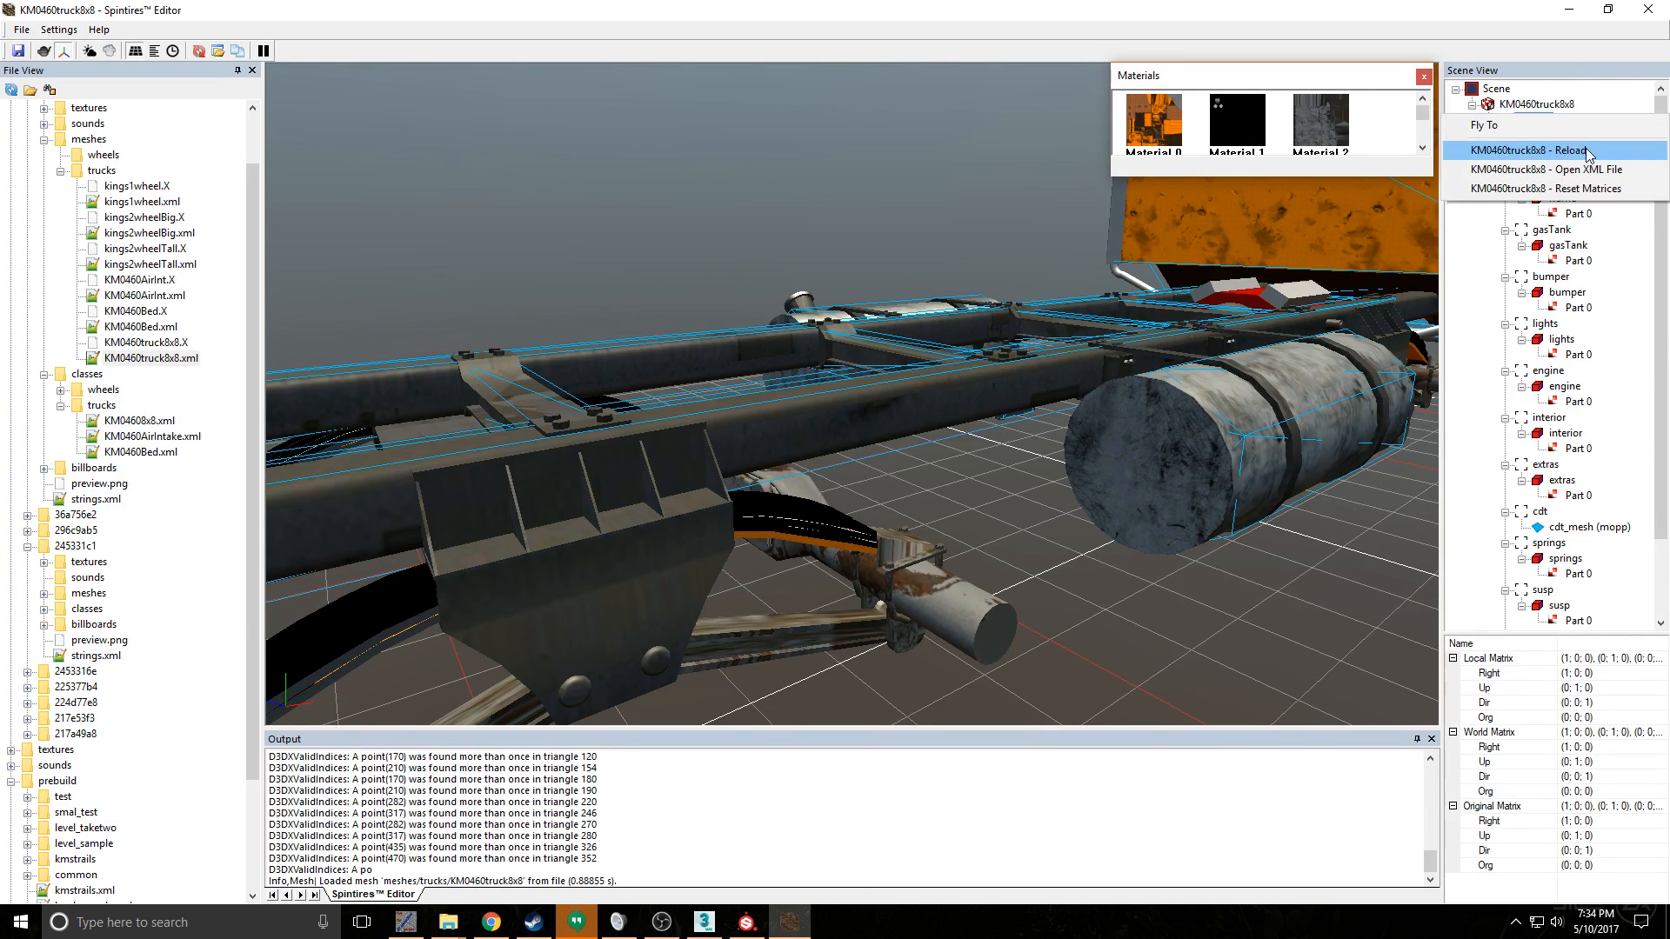
left_click(1554, 168)
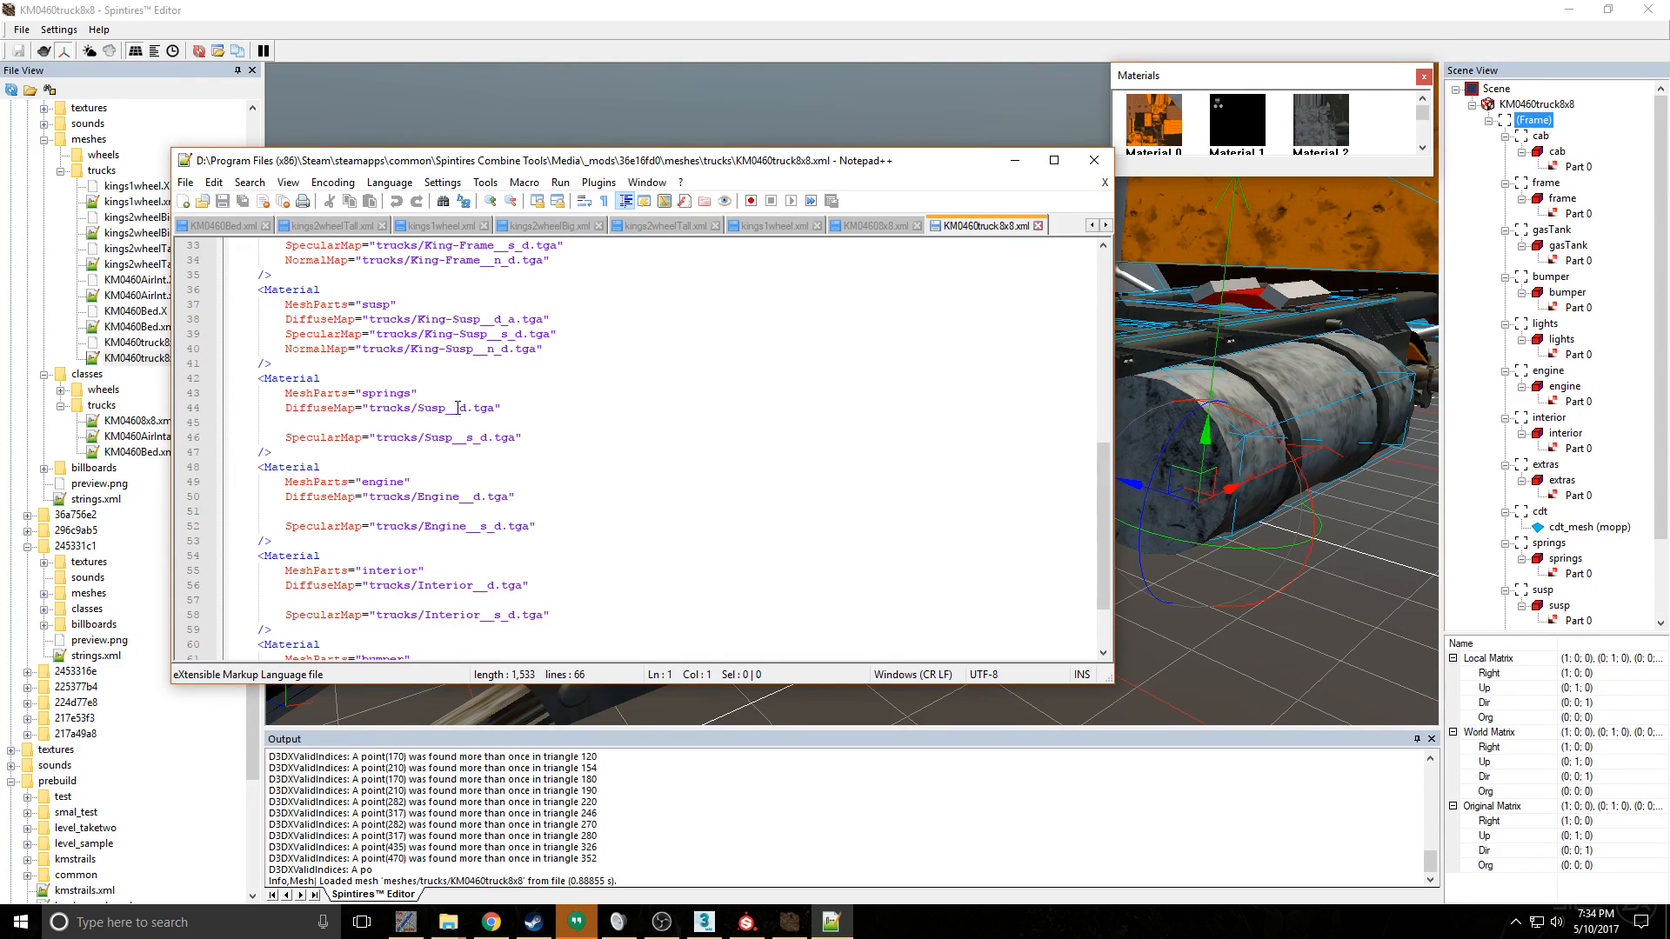
- Change the springs material's DiffuseMap to trucks/King-springs__d.tga in KM0460truck8x8.xml
left_click(423, 409)
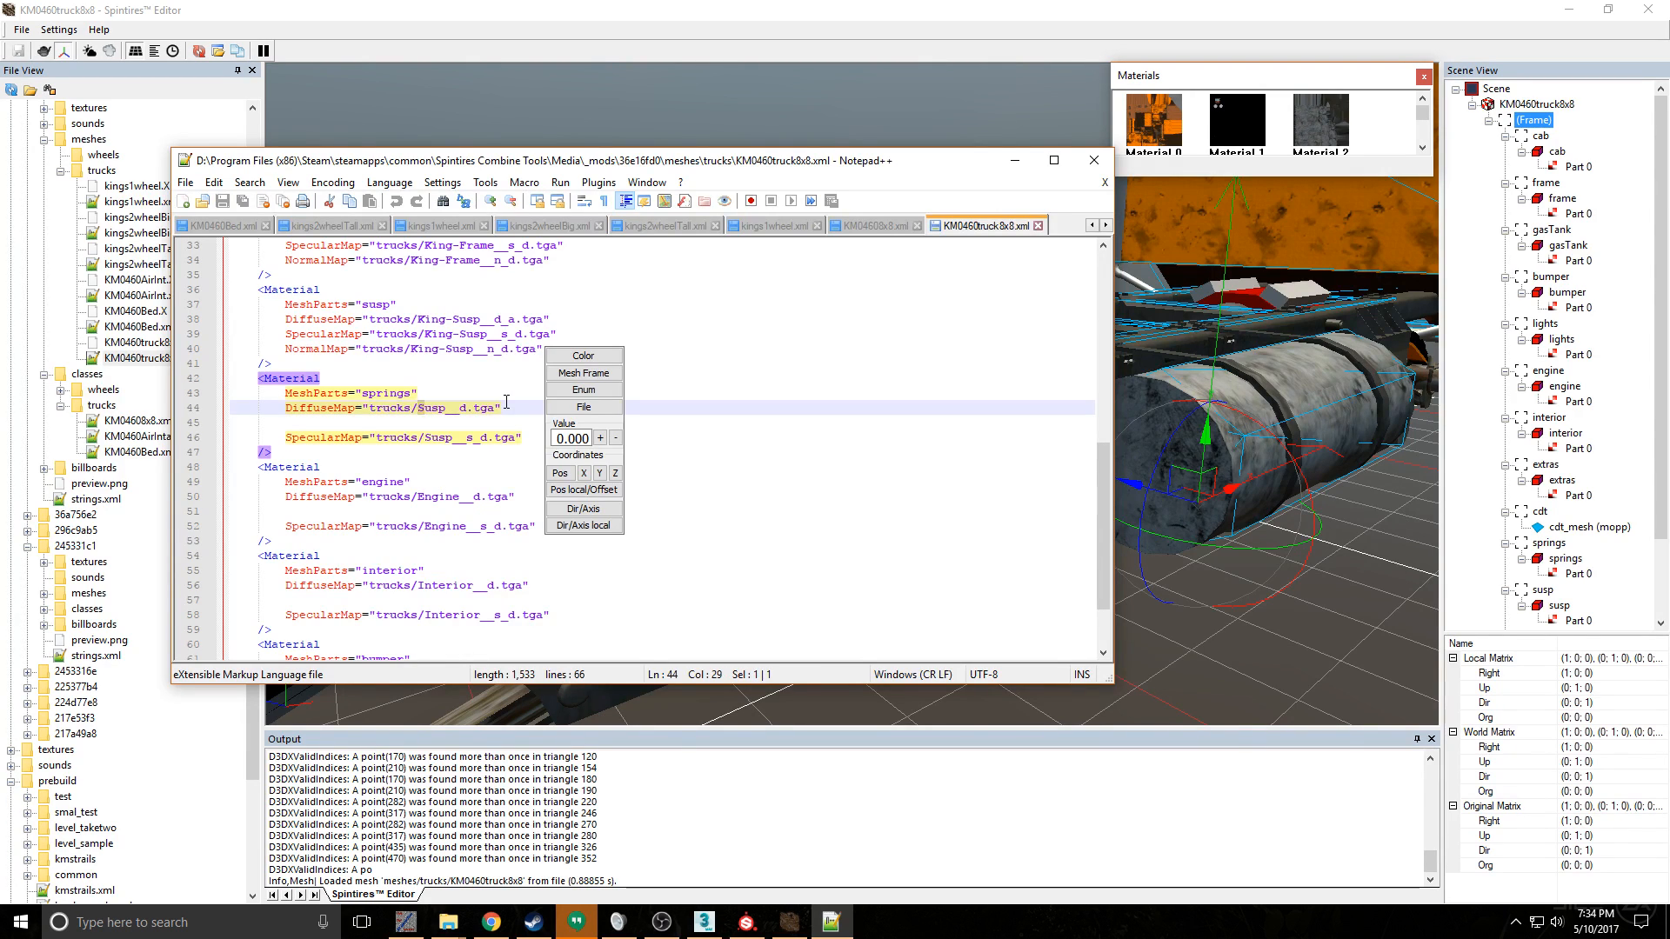
key("BackSpace")
type("king")
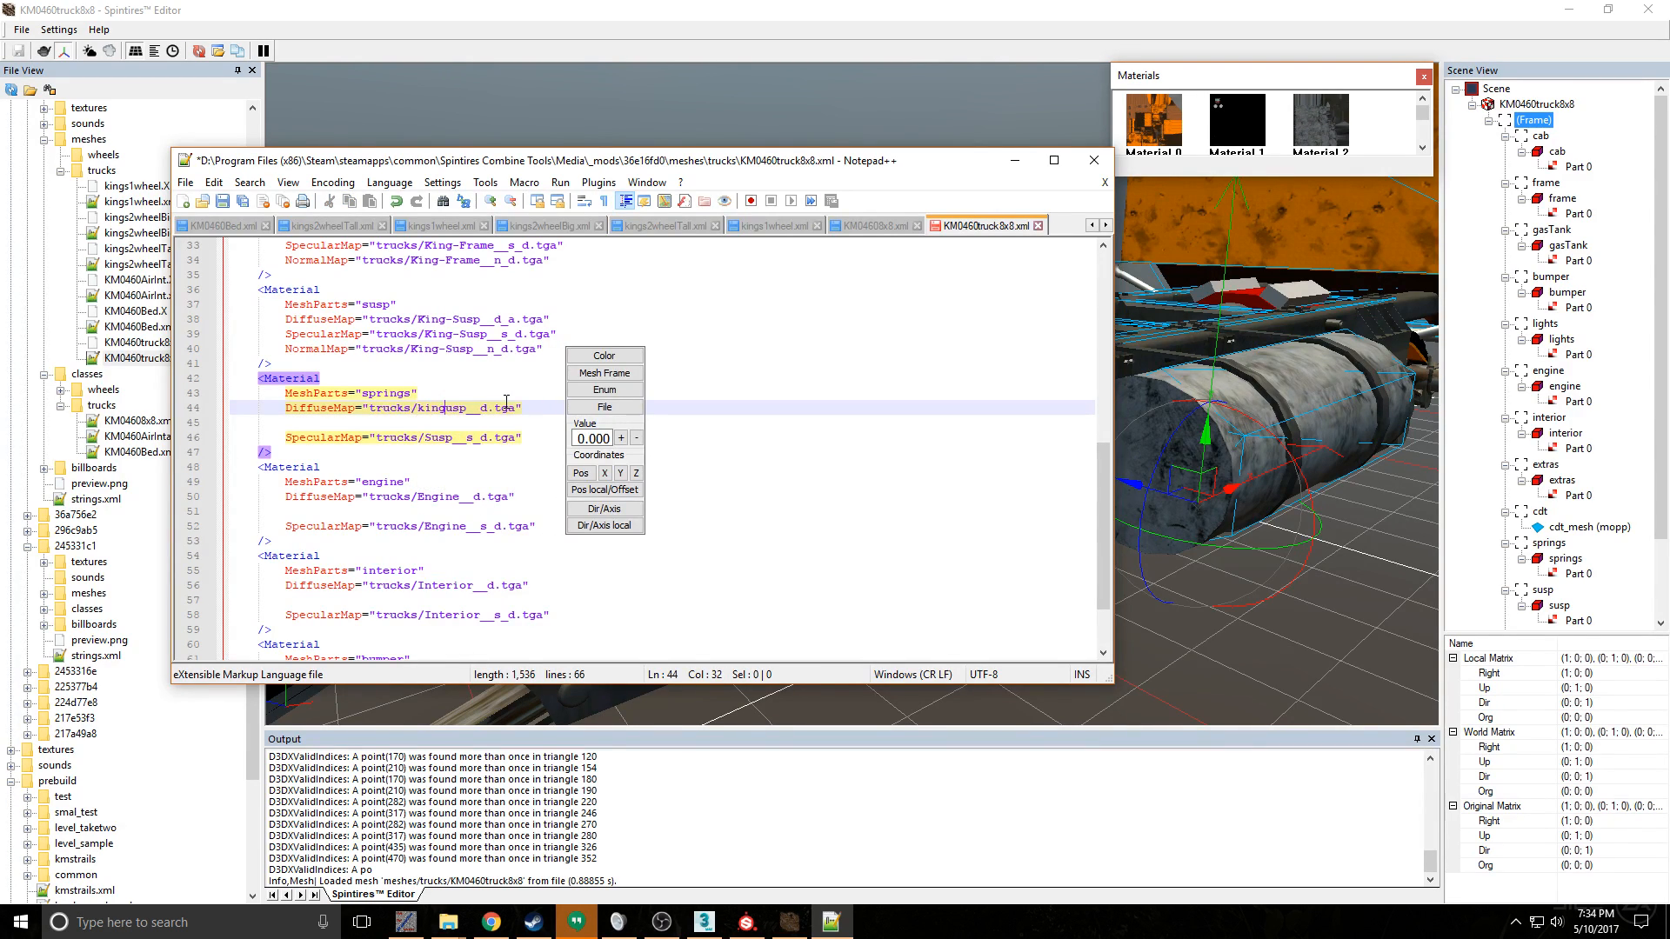
key("BackSpace")
key("BackSpace")
key("BackSpace")
key("BackSpace")
type("King-")
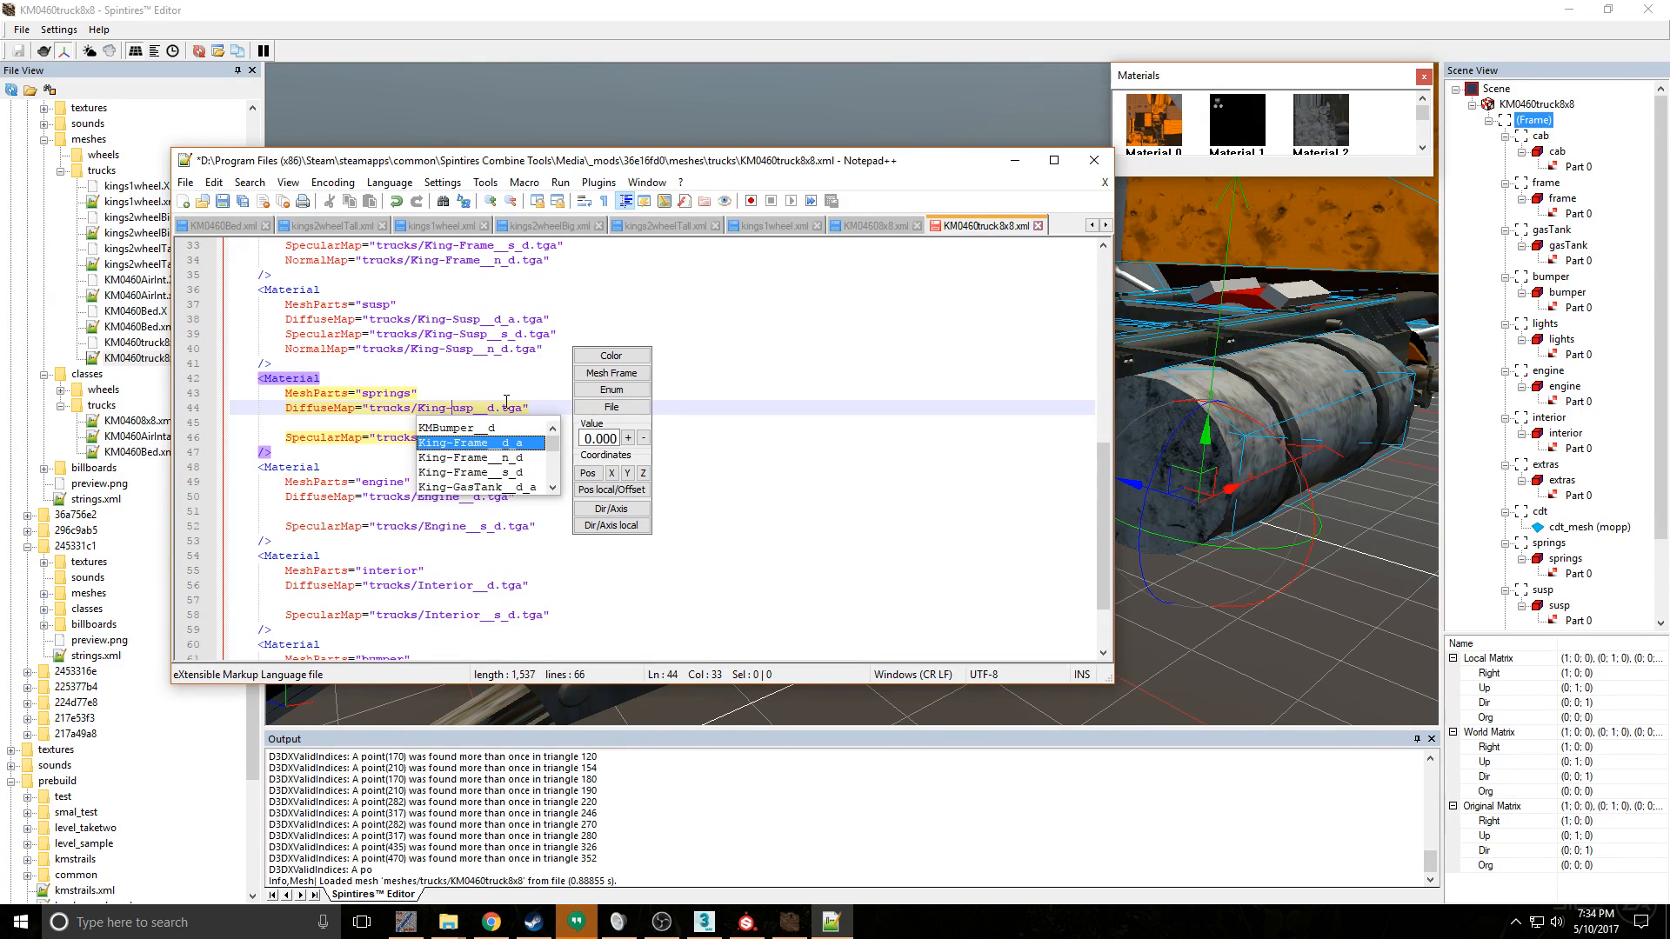
type("s")
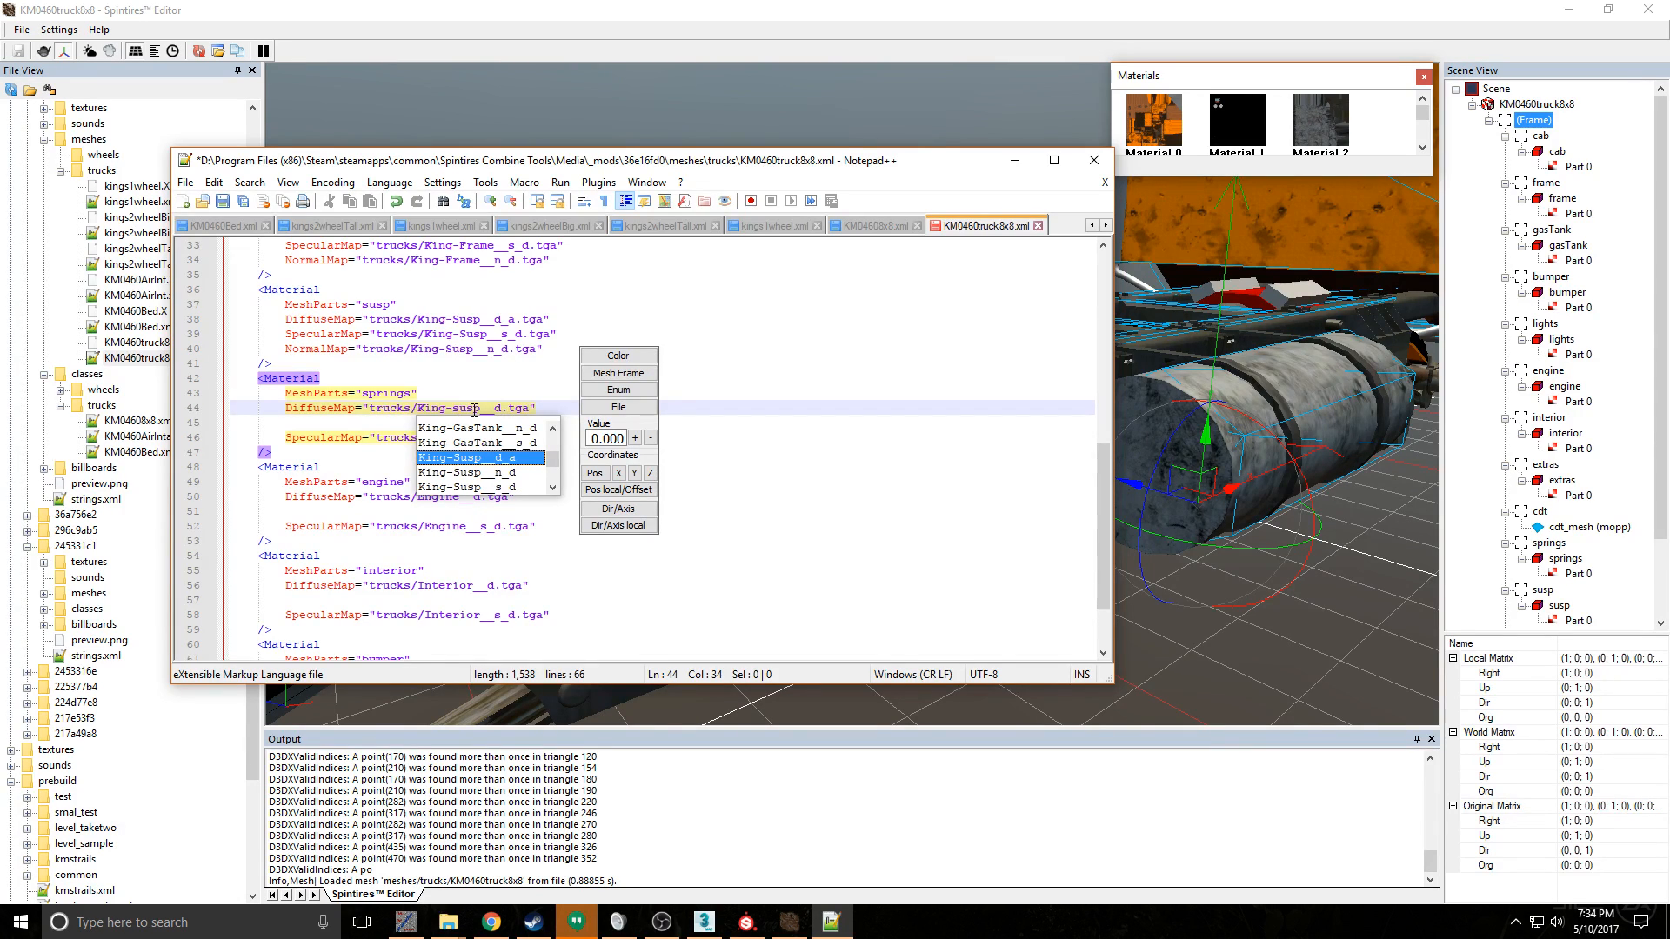
key("Delete")
key("Delete")
key("Delete")
key("BackSpace")
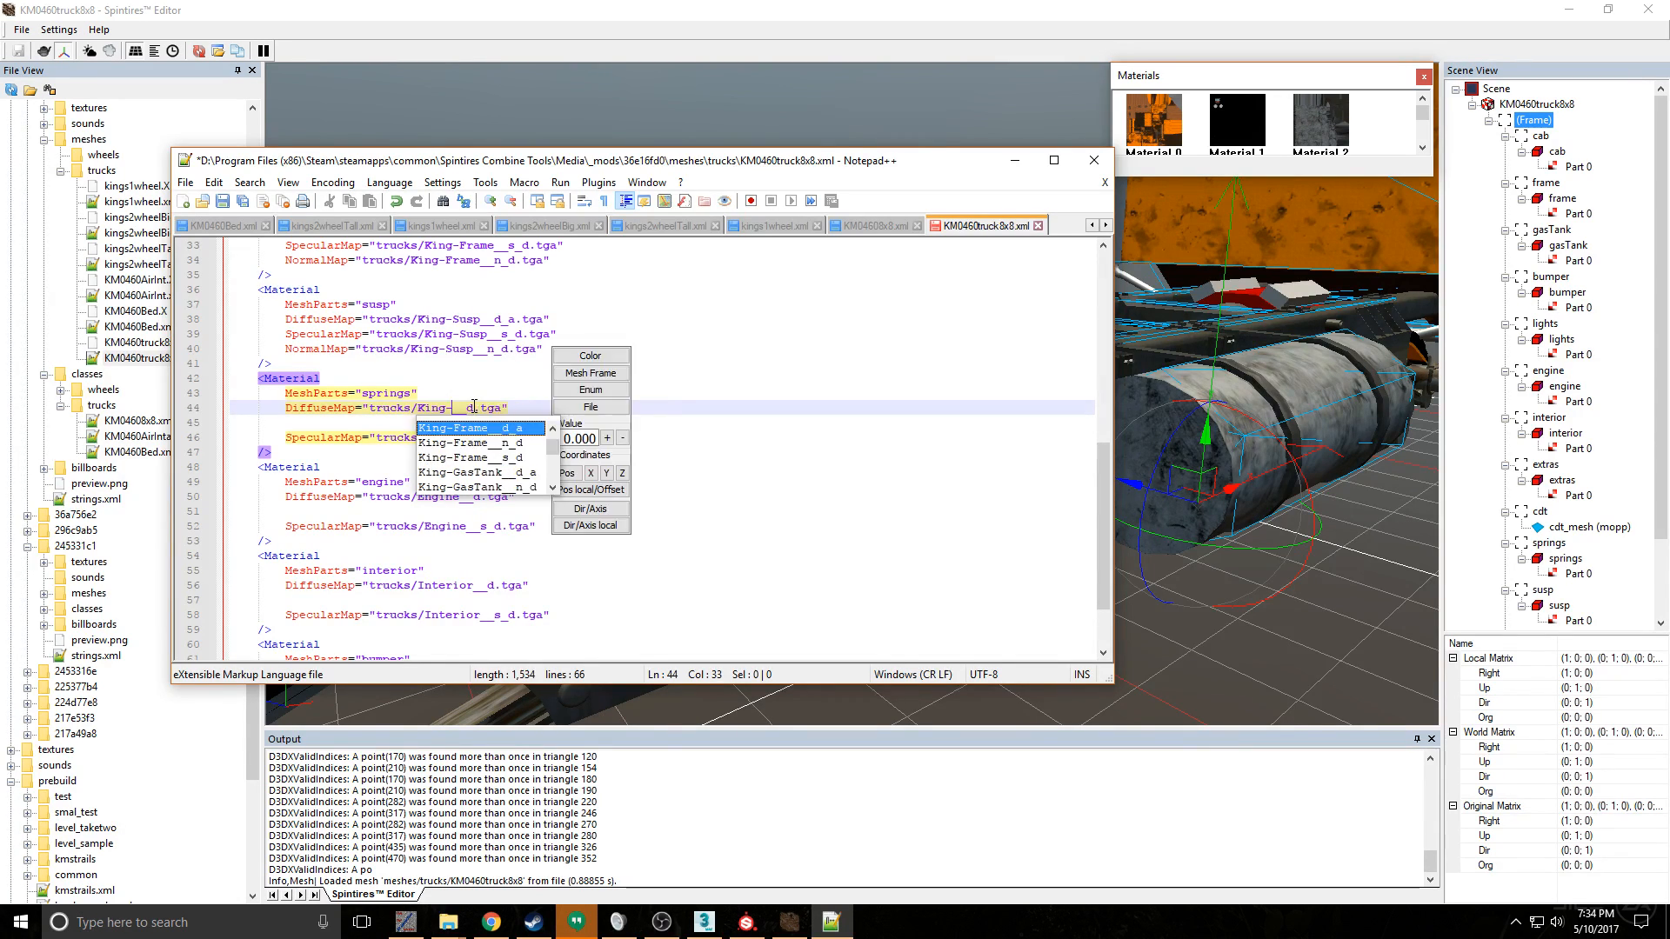
type("s")
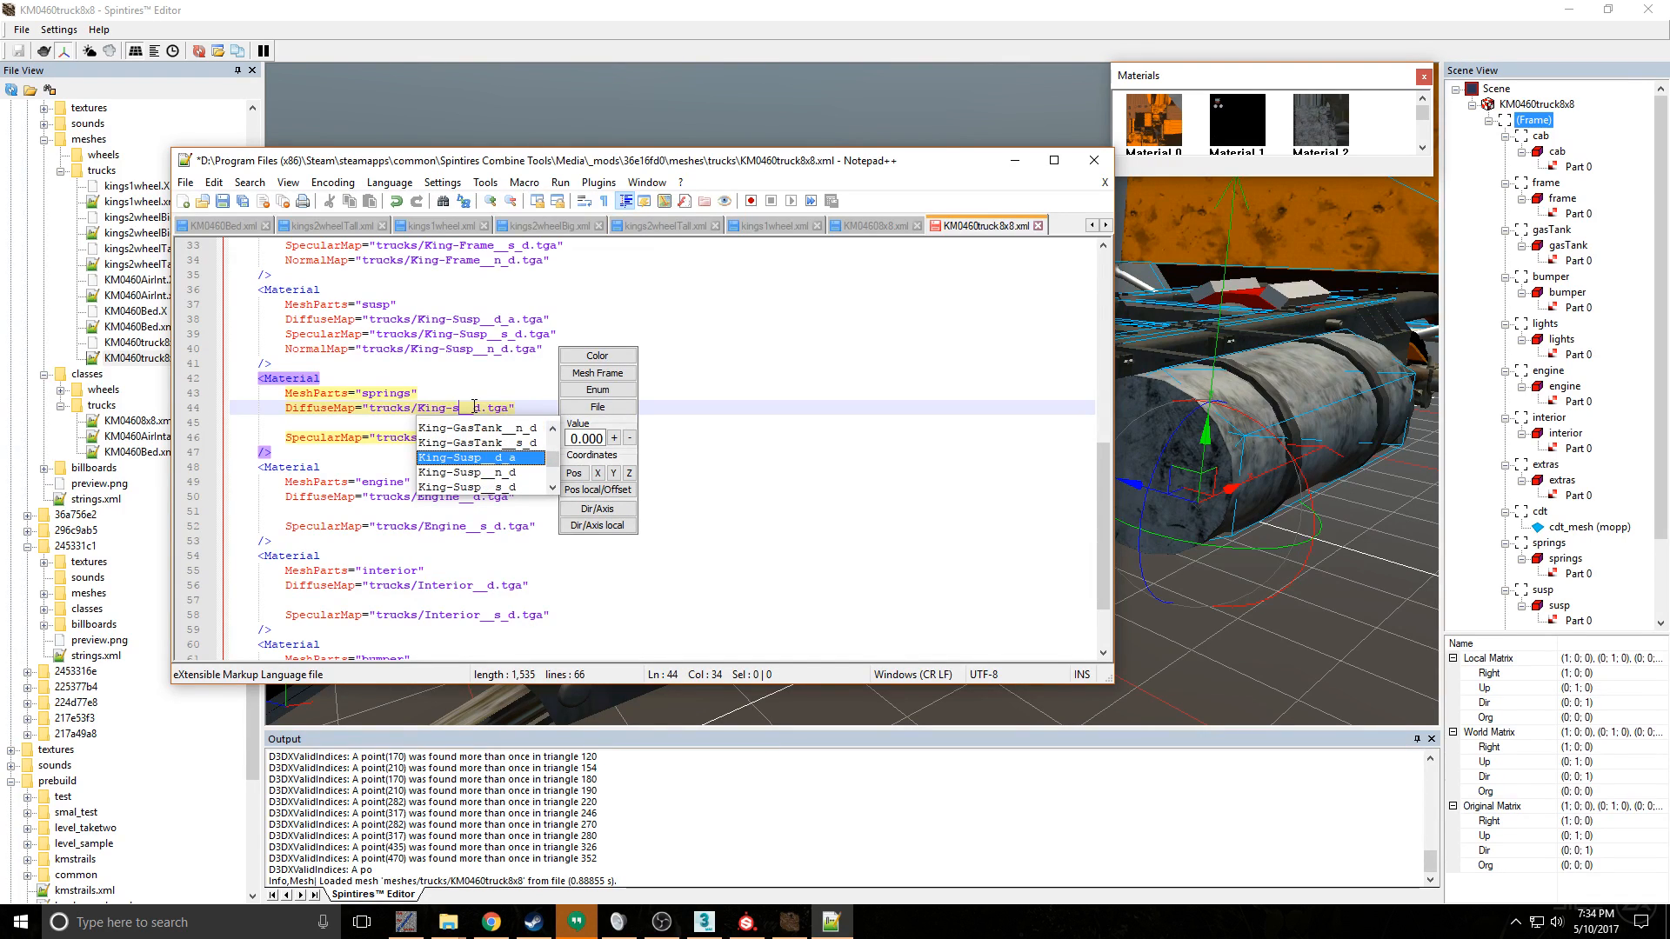
type("prings")
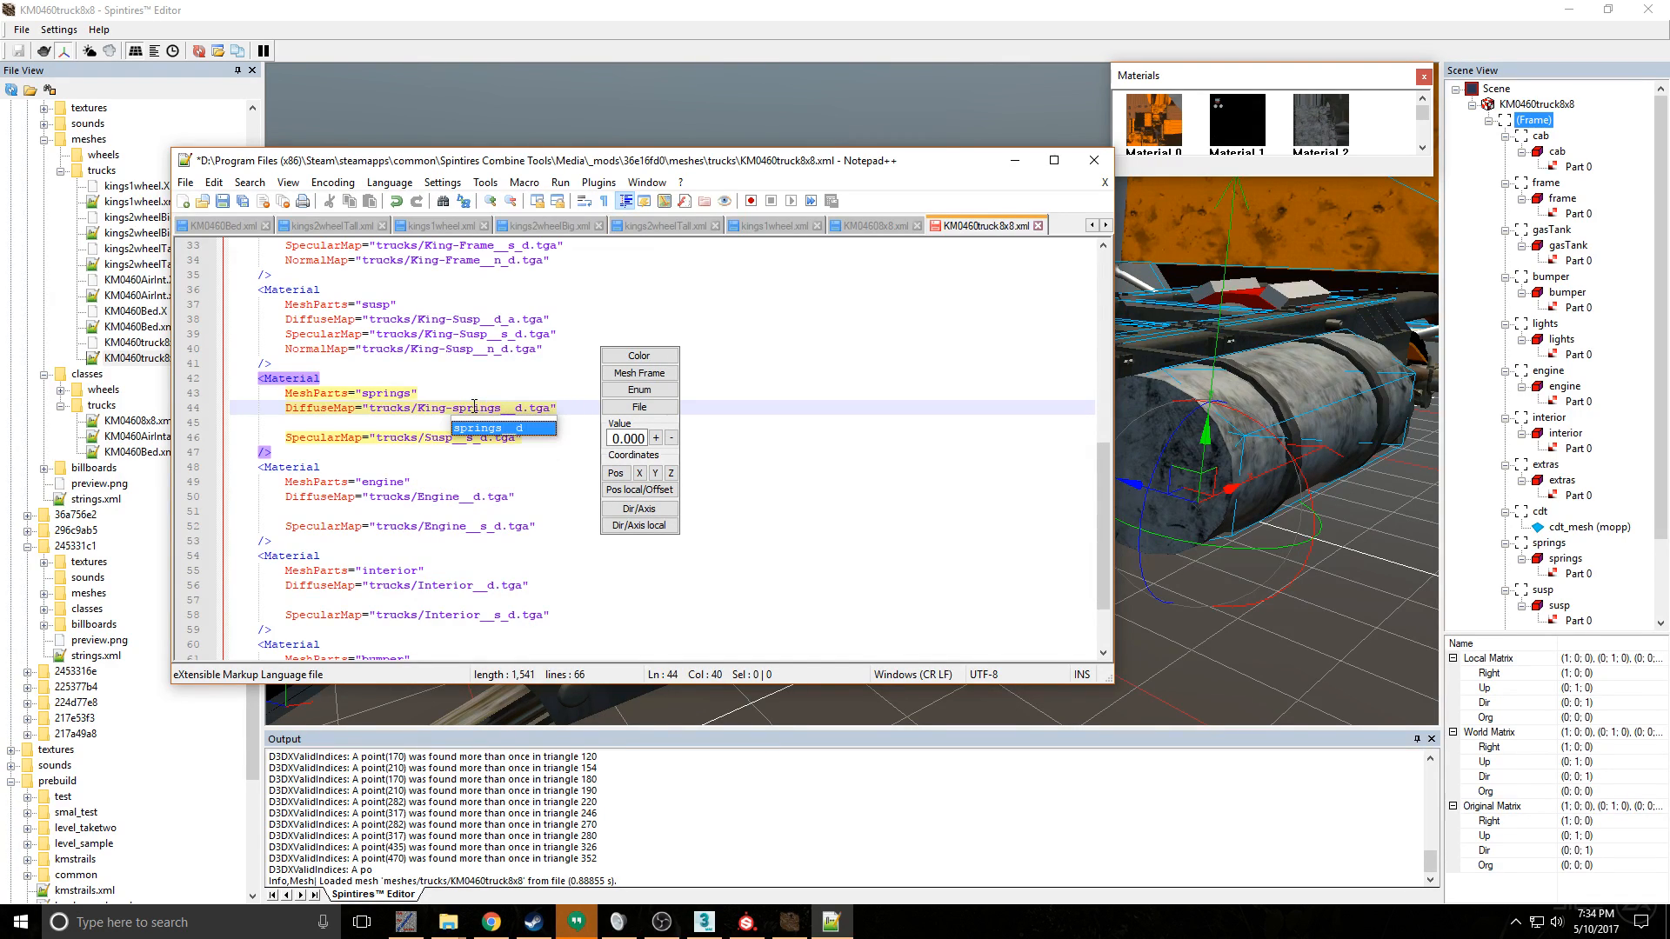
key("Escape")
- Delete the SpecularMap line from the springs material and extend its DiffuseMap name to King-springs__d_a.tga
left_click_drag(528, 438, 220, 409)
left_click(420, 438)
left_click_drag(523, 437, 217, 424)
key("BackSpace")
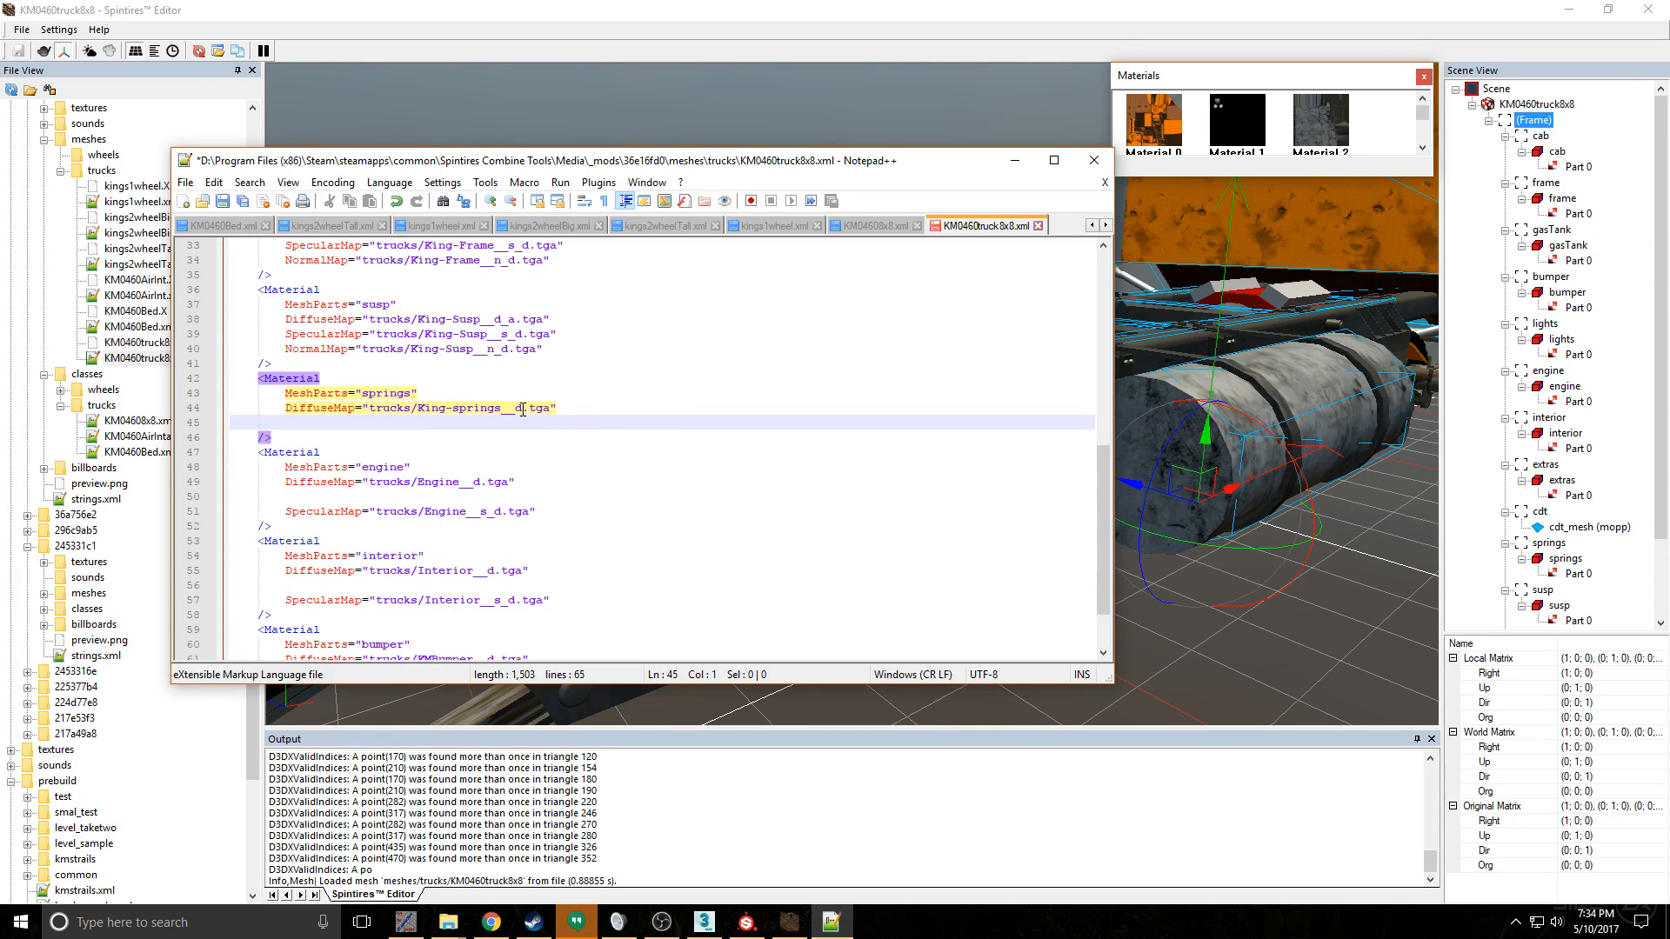
left_click(522, 410)
type("_a")
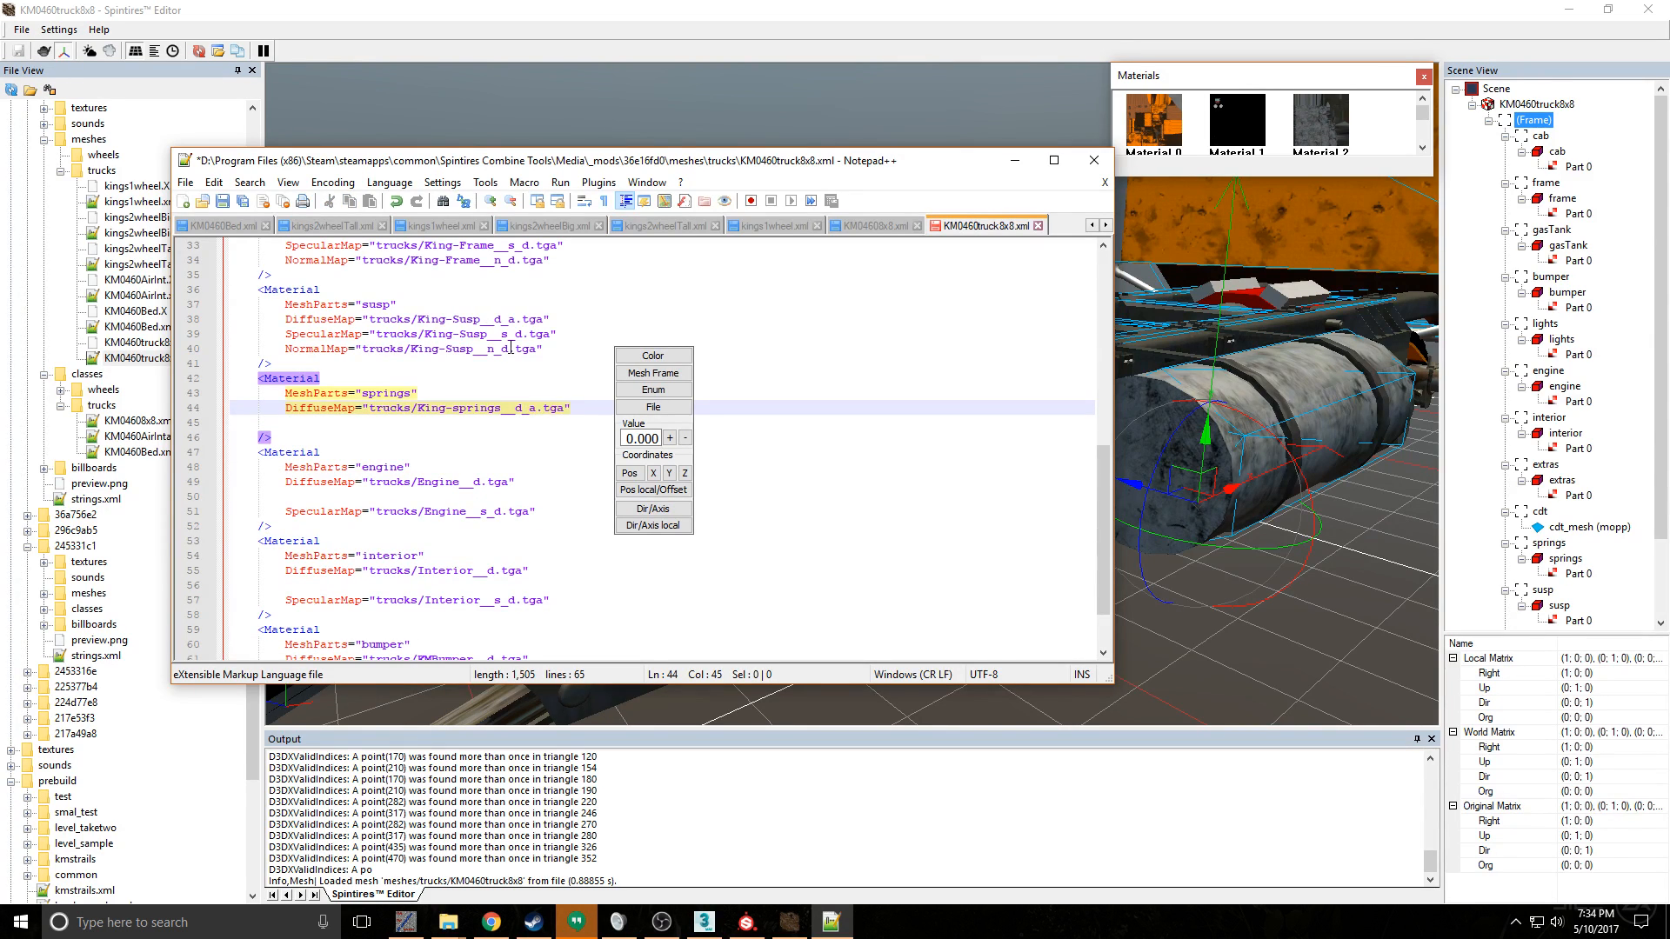
- Change Susp to lowercase susp in the susp material's DiffuseMap, SpecularMap and NormalMap file names
left_click(463, 322)
key("BackSpace")
type("s")
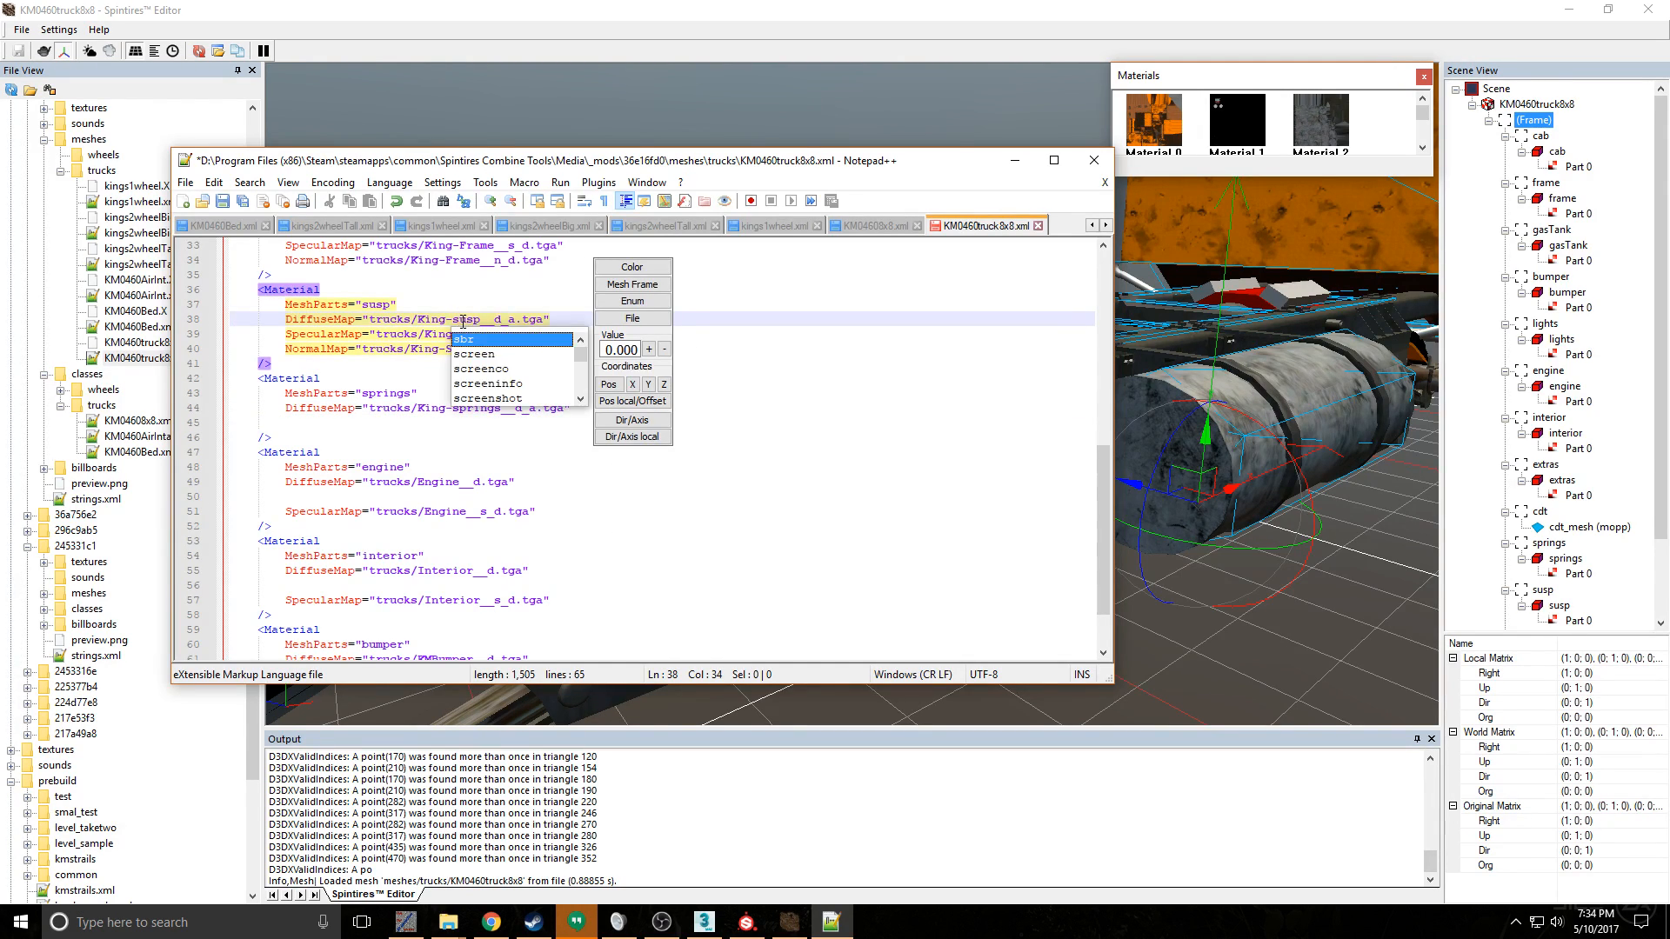
key("Escape")
key("Down")
key("BackSpace")
type("susp__s_d.tga")
key("Escape")
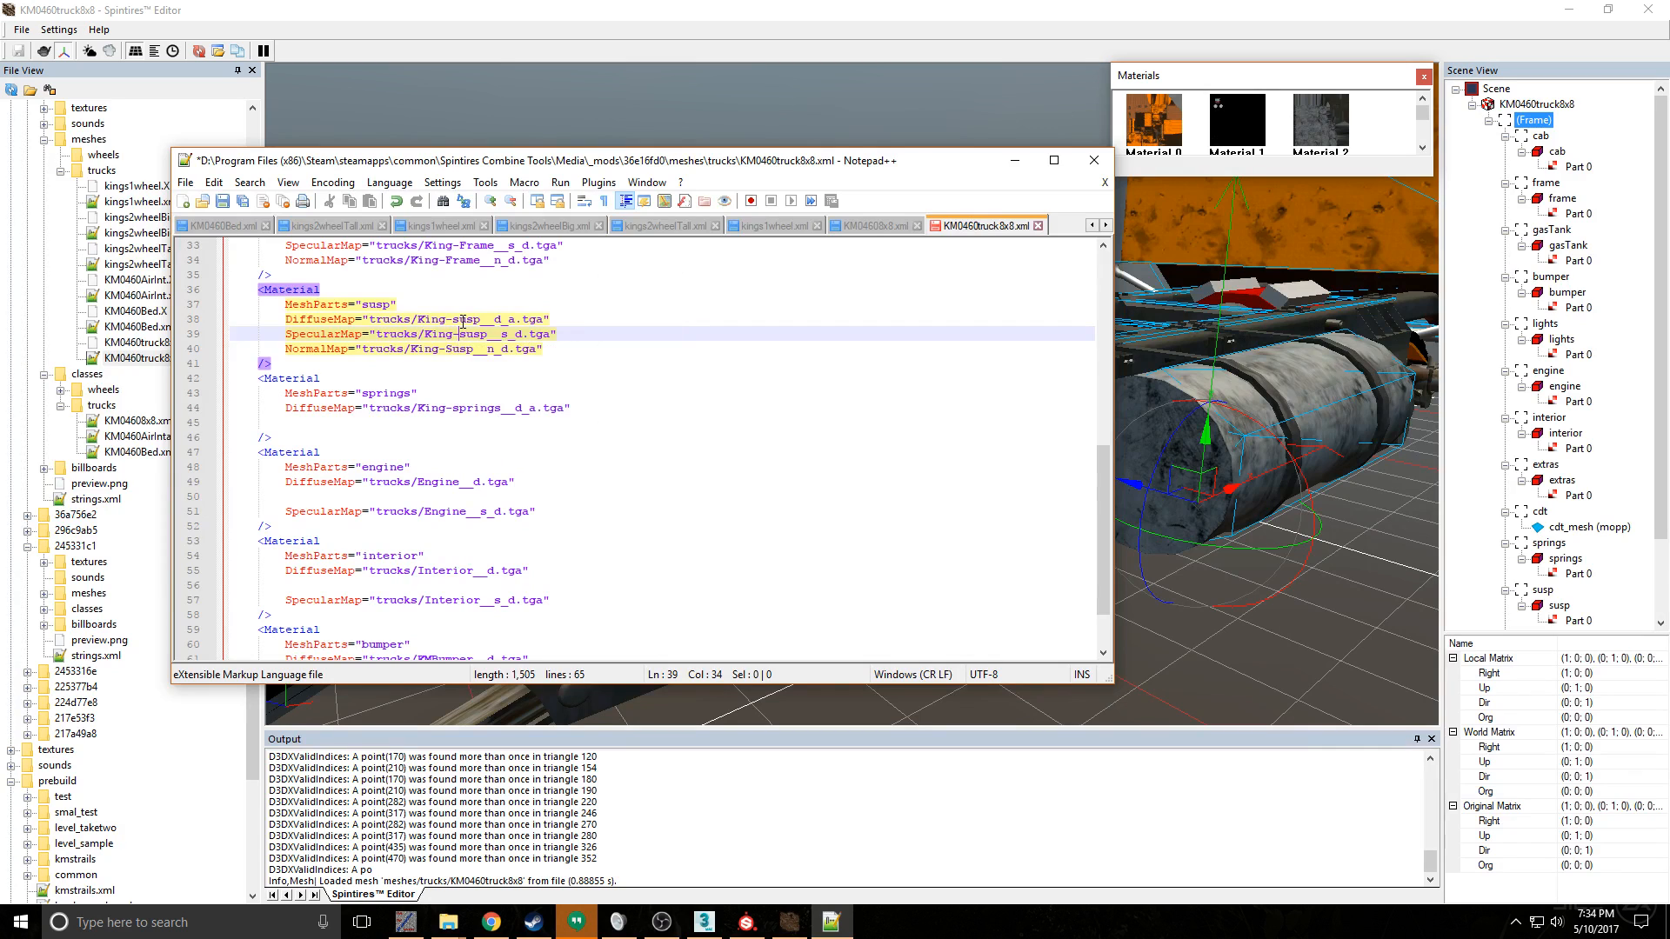
key("Down")
key("Left")
key("BackSpace")
type("s")
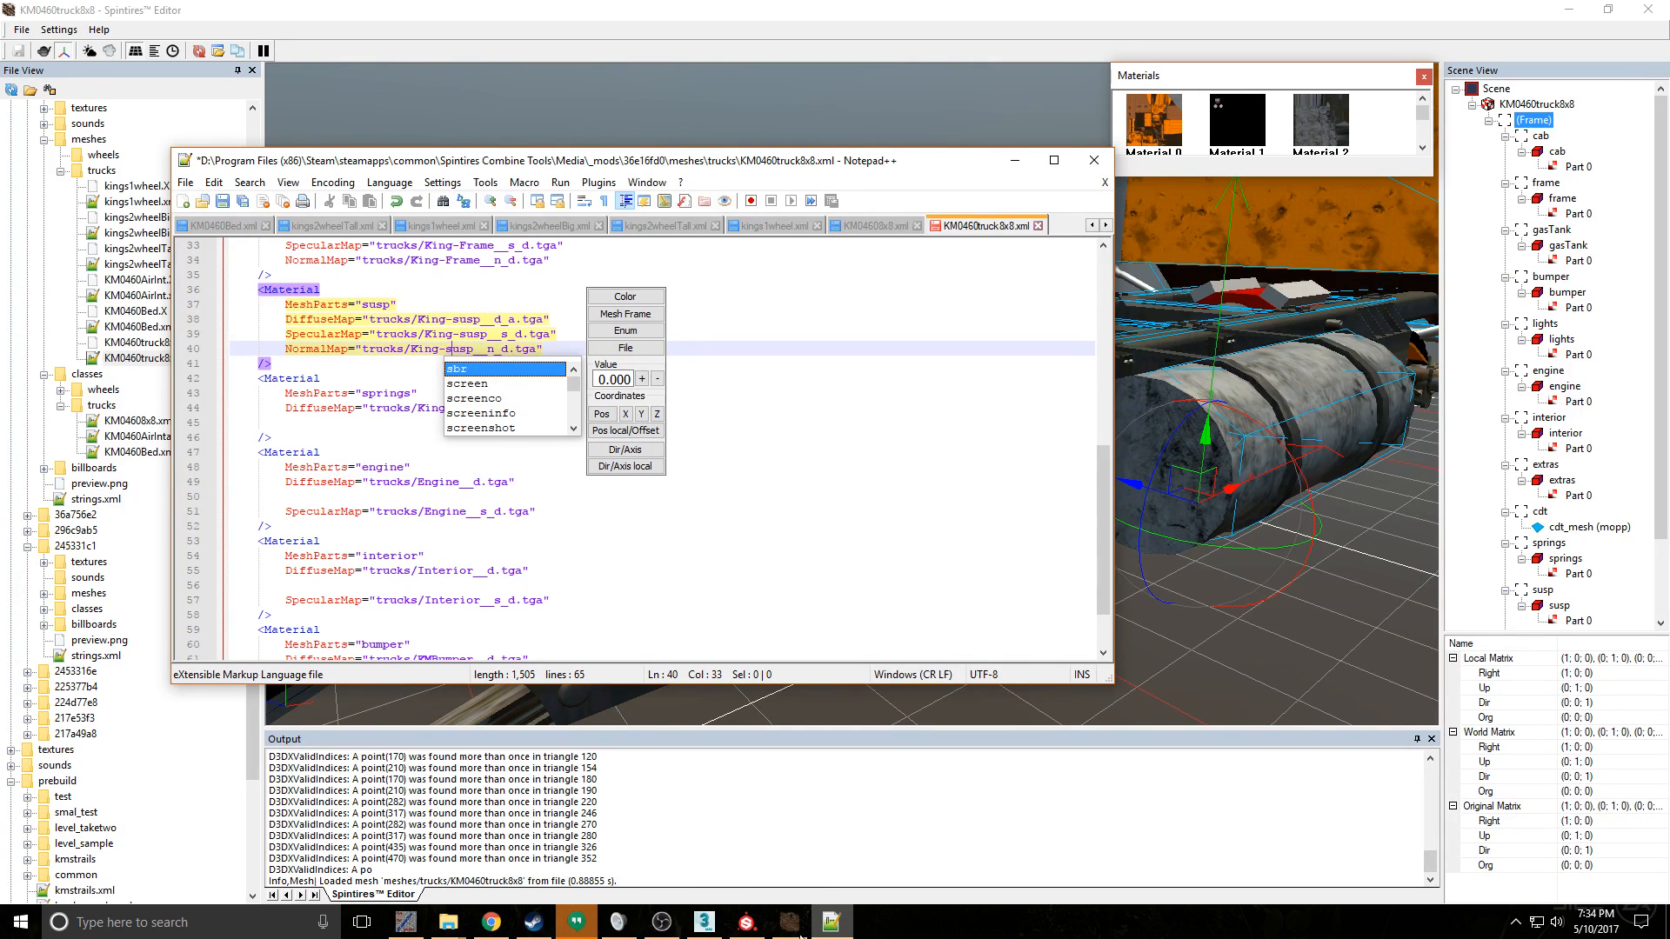
key("Escape")
- Check the texture file names in the Substance Painter export folder and inspect the truck's suspension in Spintires Editor
mouse_move(461, 922)
left_click(628, 840)
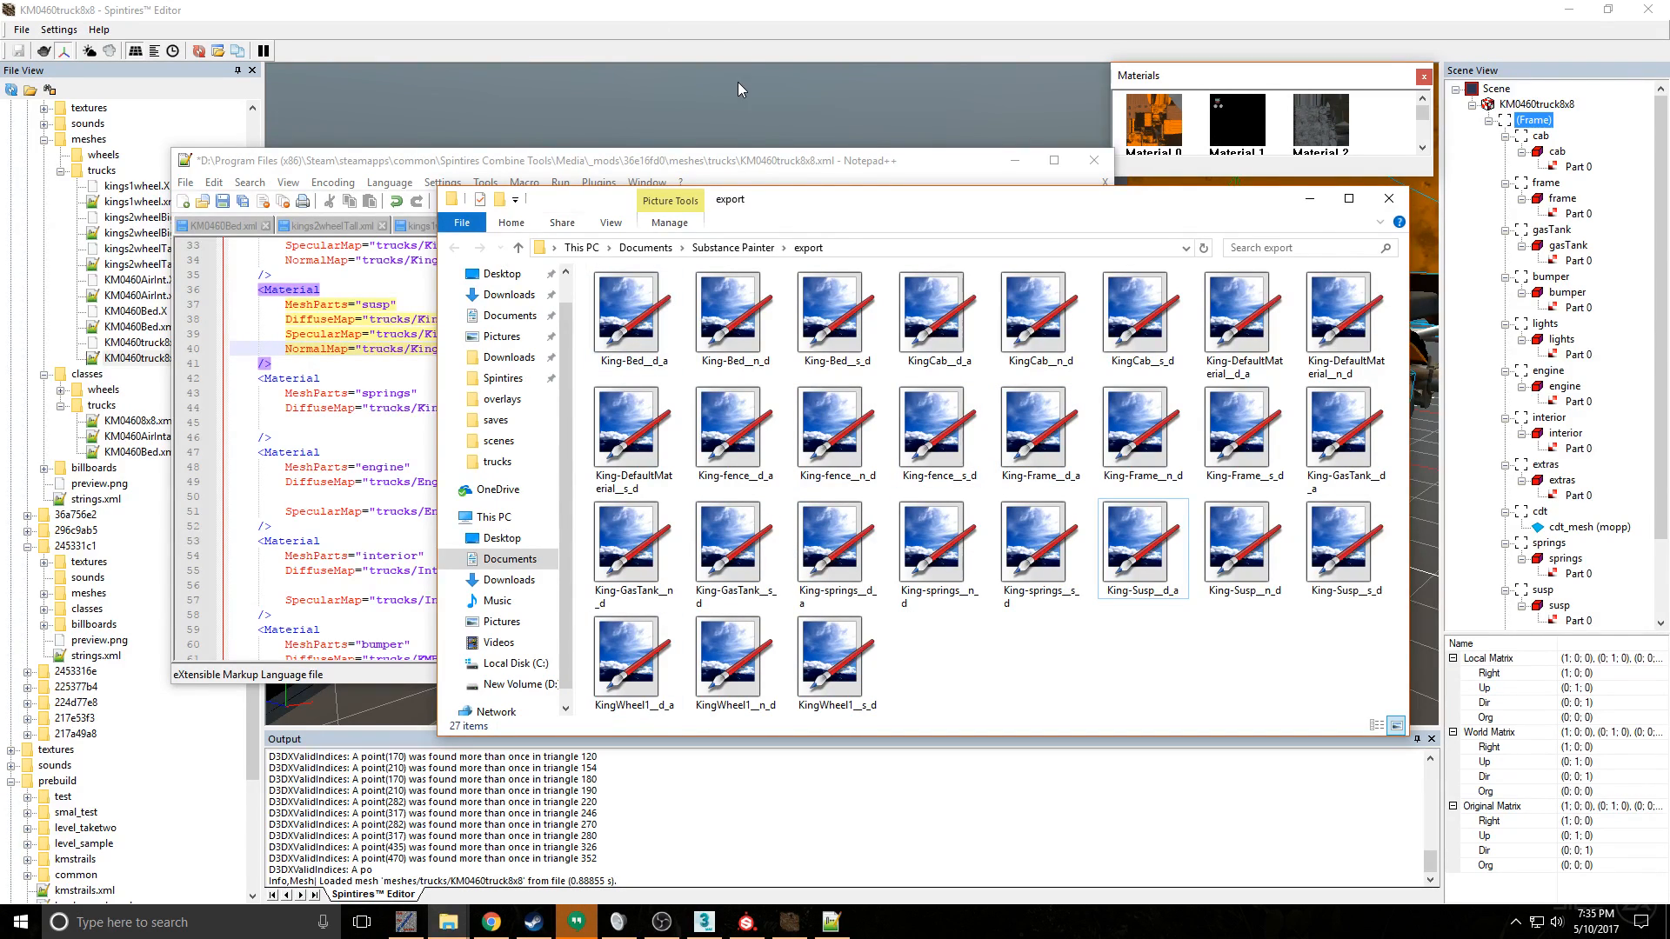
left_click(759, 92)
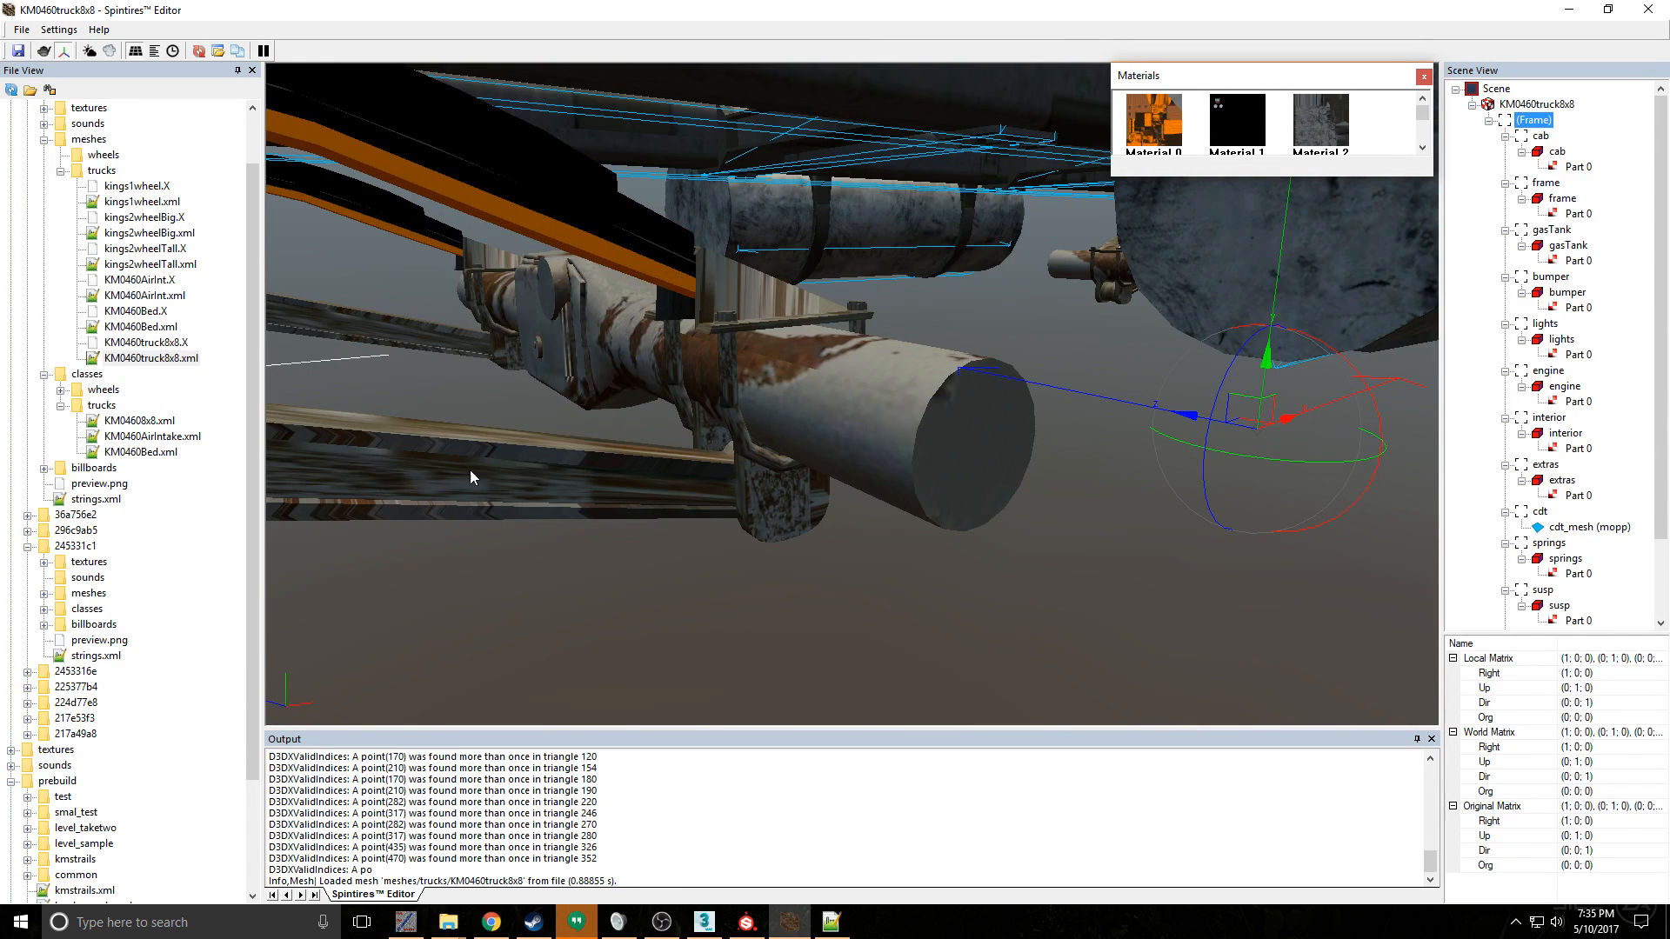
scroll(532, 467, "down", 3)
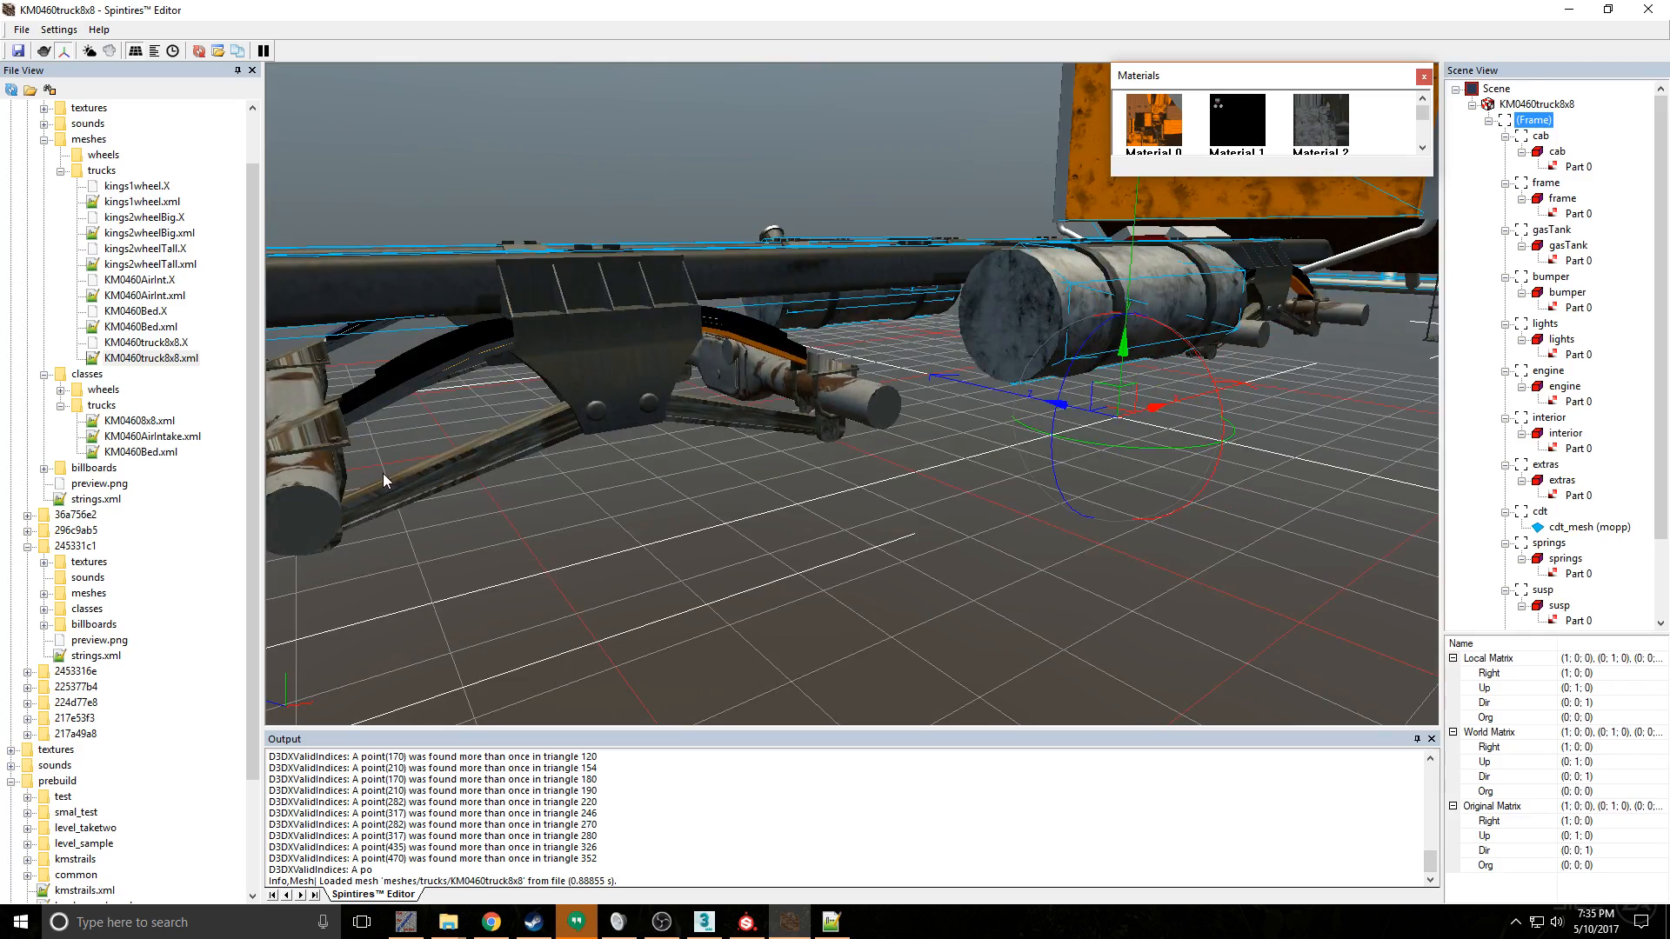
mouse_move(483, 470)
middle_mouse_down("alt")
mouse_move(456, 484)
mouse_move(477, 484)
middle_mouse_up("alt")
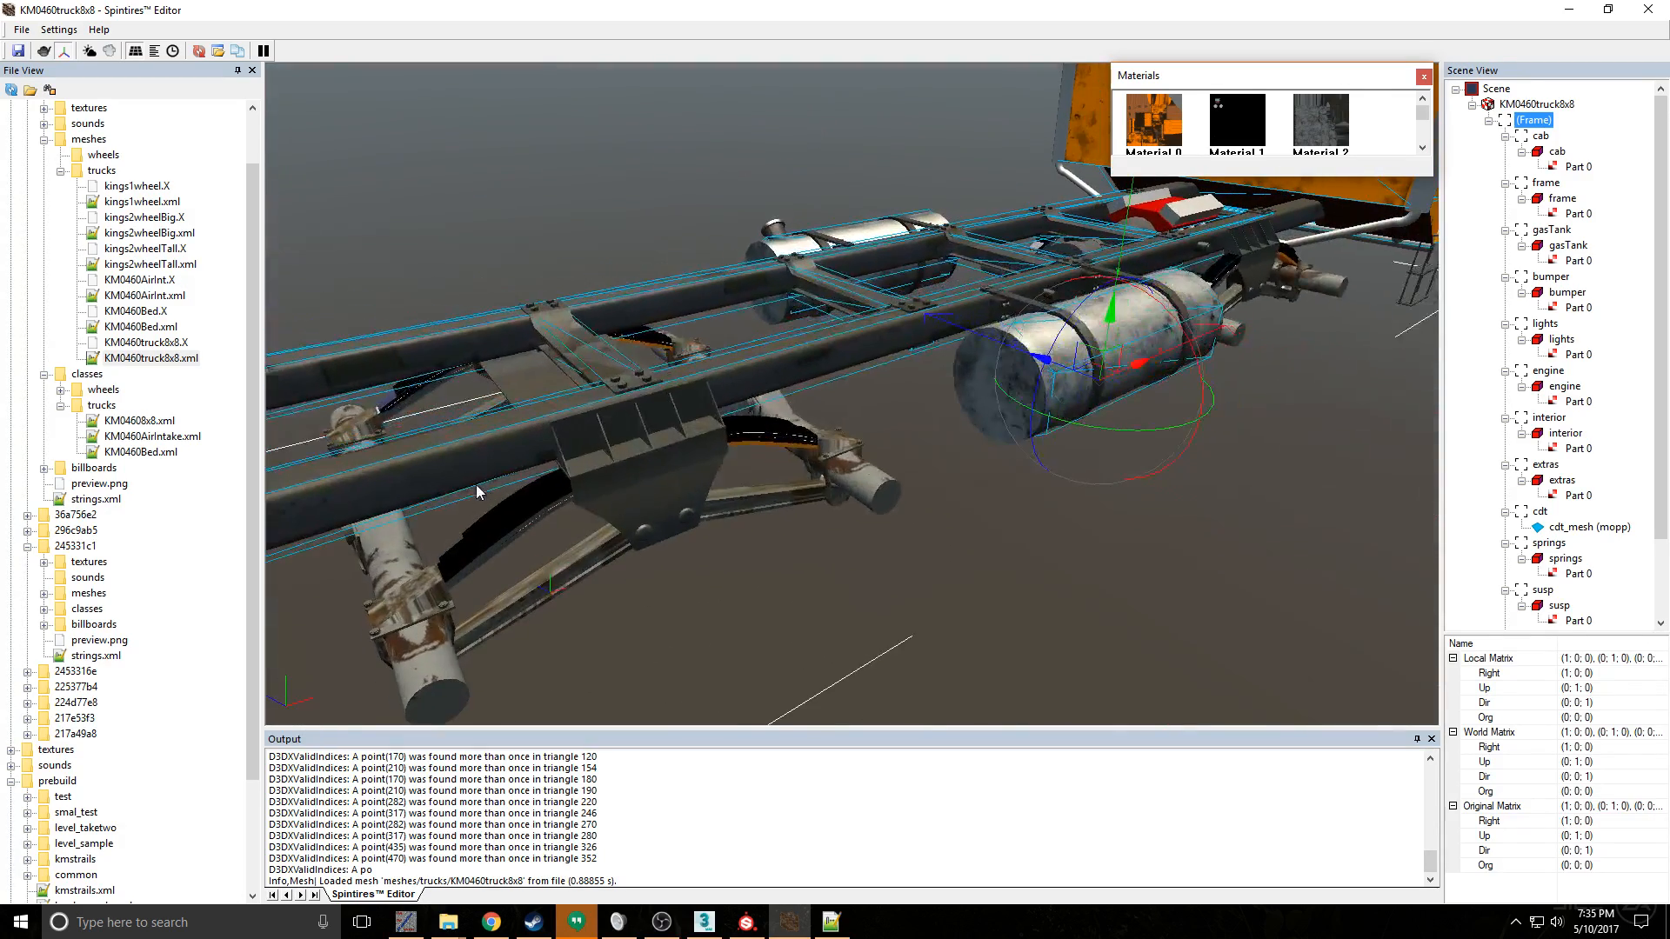
- Switch to Substance Painter and examine the textured frame and suspension from several angles
left_click(764, 921)
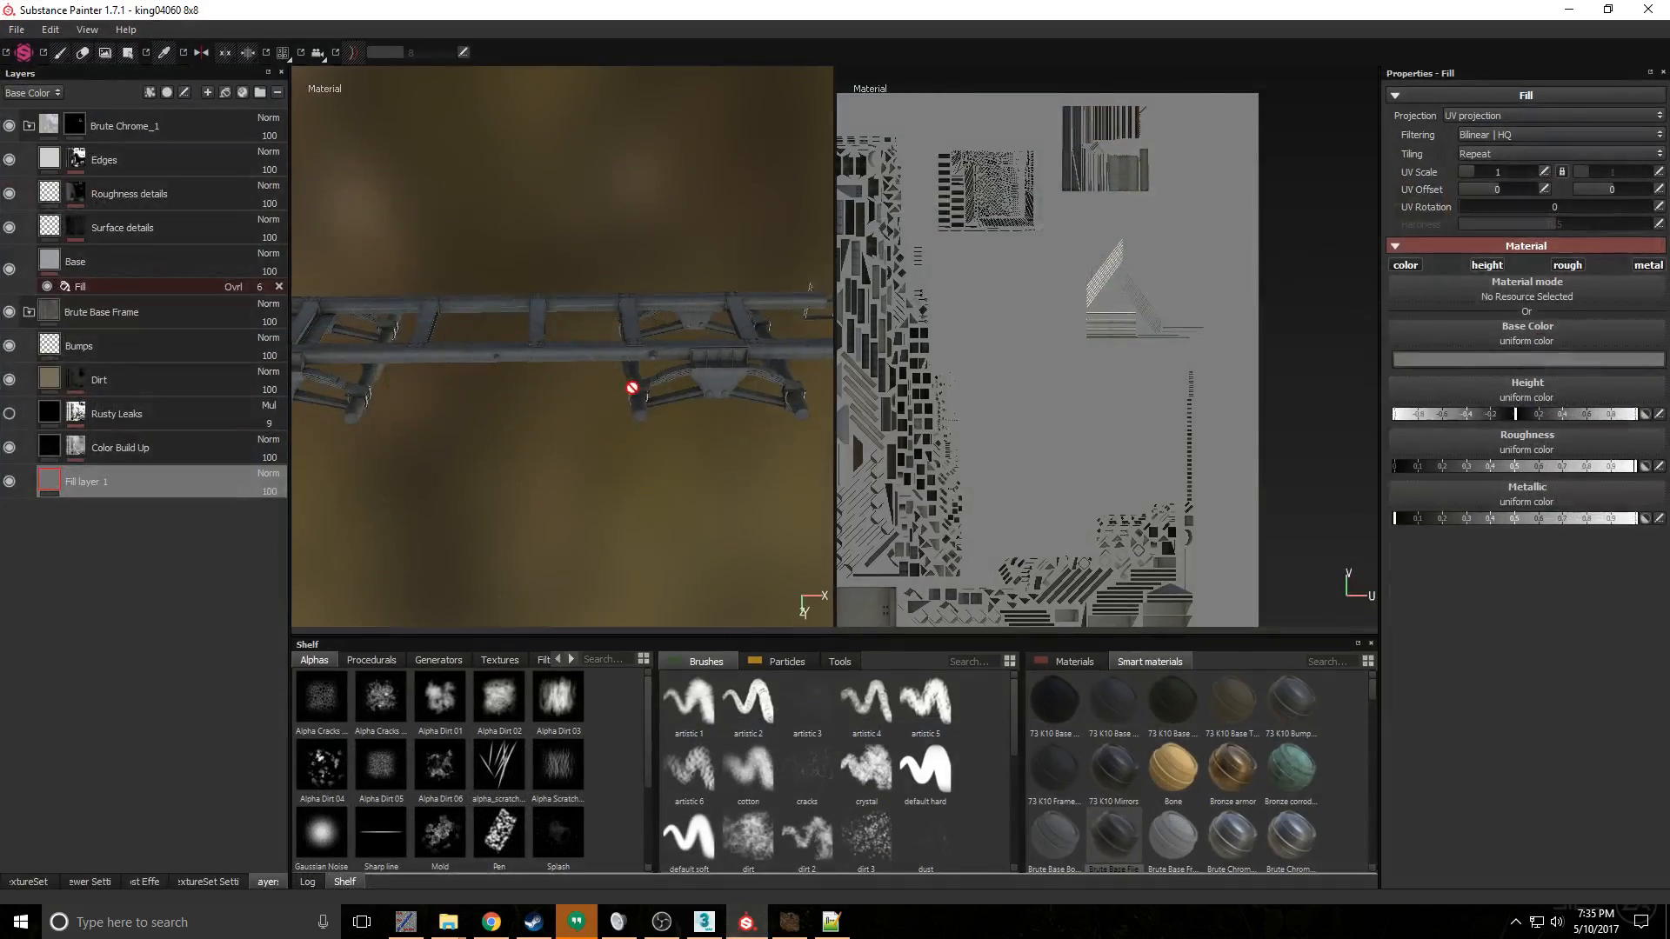
scroll(630, 388, "down", 2)
scroll(627, 391, "up", 4)
scroll(710, 411, "up", 3)
left_click_drag(797, 488, 734, 452, "alt")
mouse_move(626, 434)
left_mouse_down("alt")
mouse_move(717, 488)
mouse_move(765, 484)
mouse_move(681, 487)
mouse_move(668, 427)
left_mouse_up("alt")
scroll(772, 485, "up", 3)
scroll(742, 477, "down", 5)
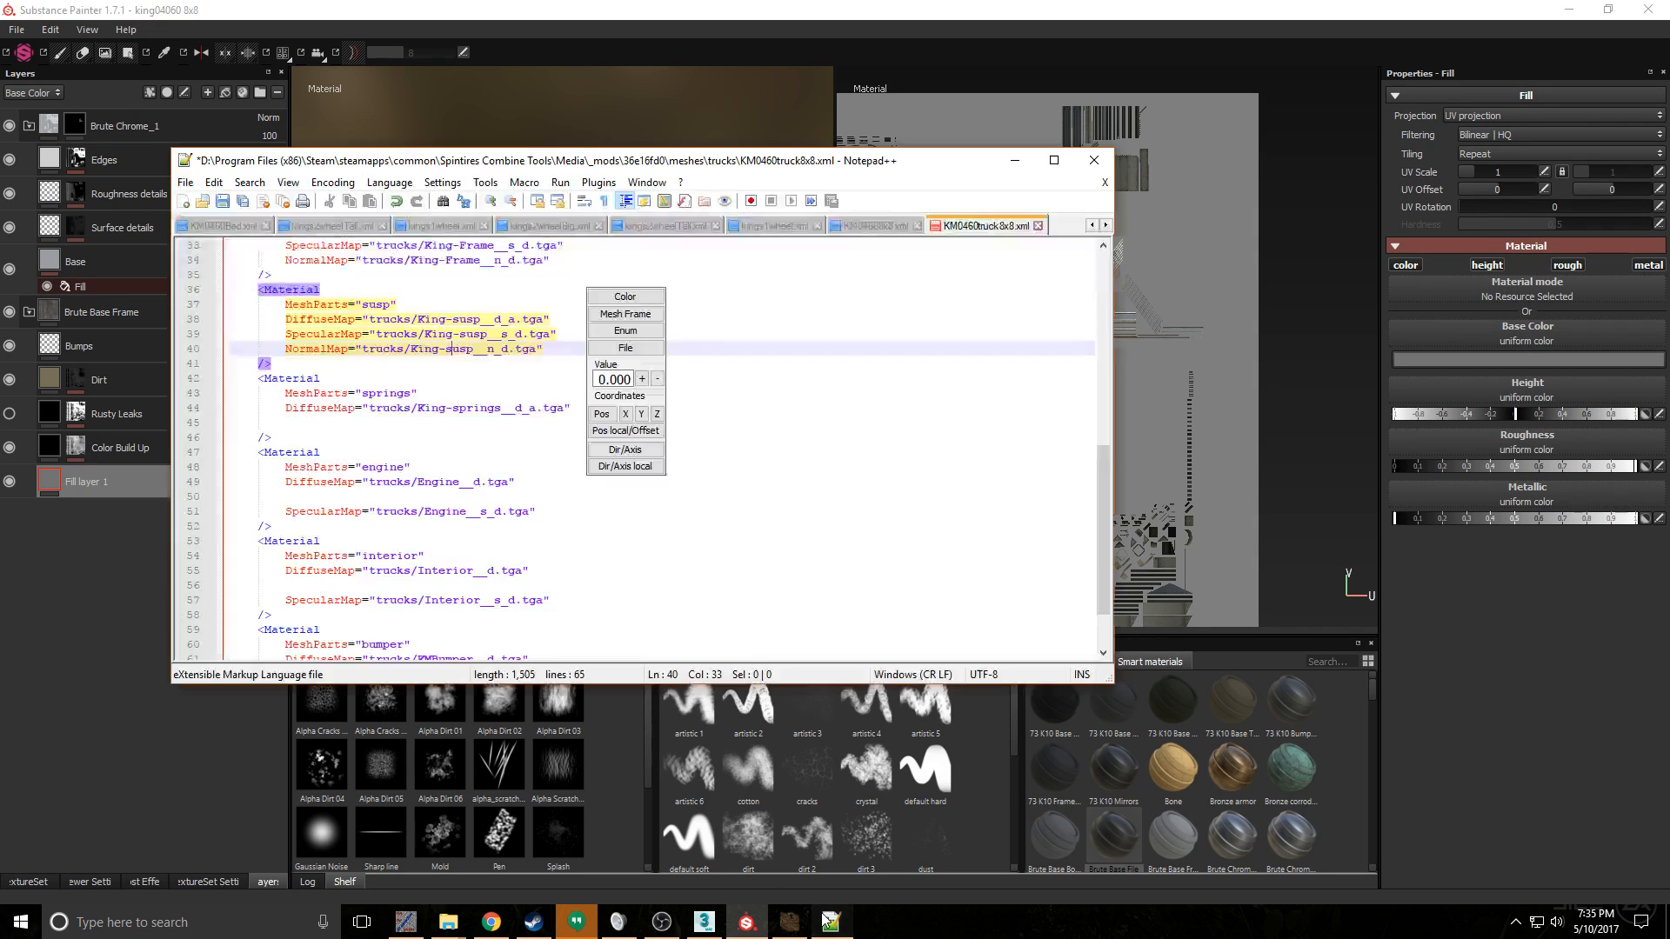
- Switch to 3ds Max and select the susp object under the rear of the truck frame
left_click(830, 922)
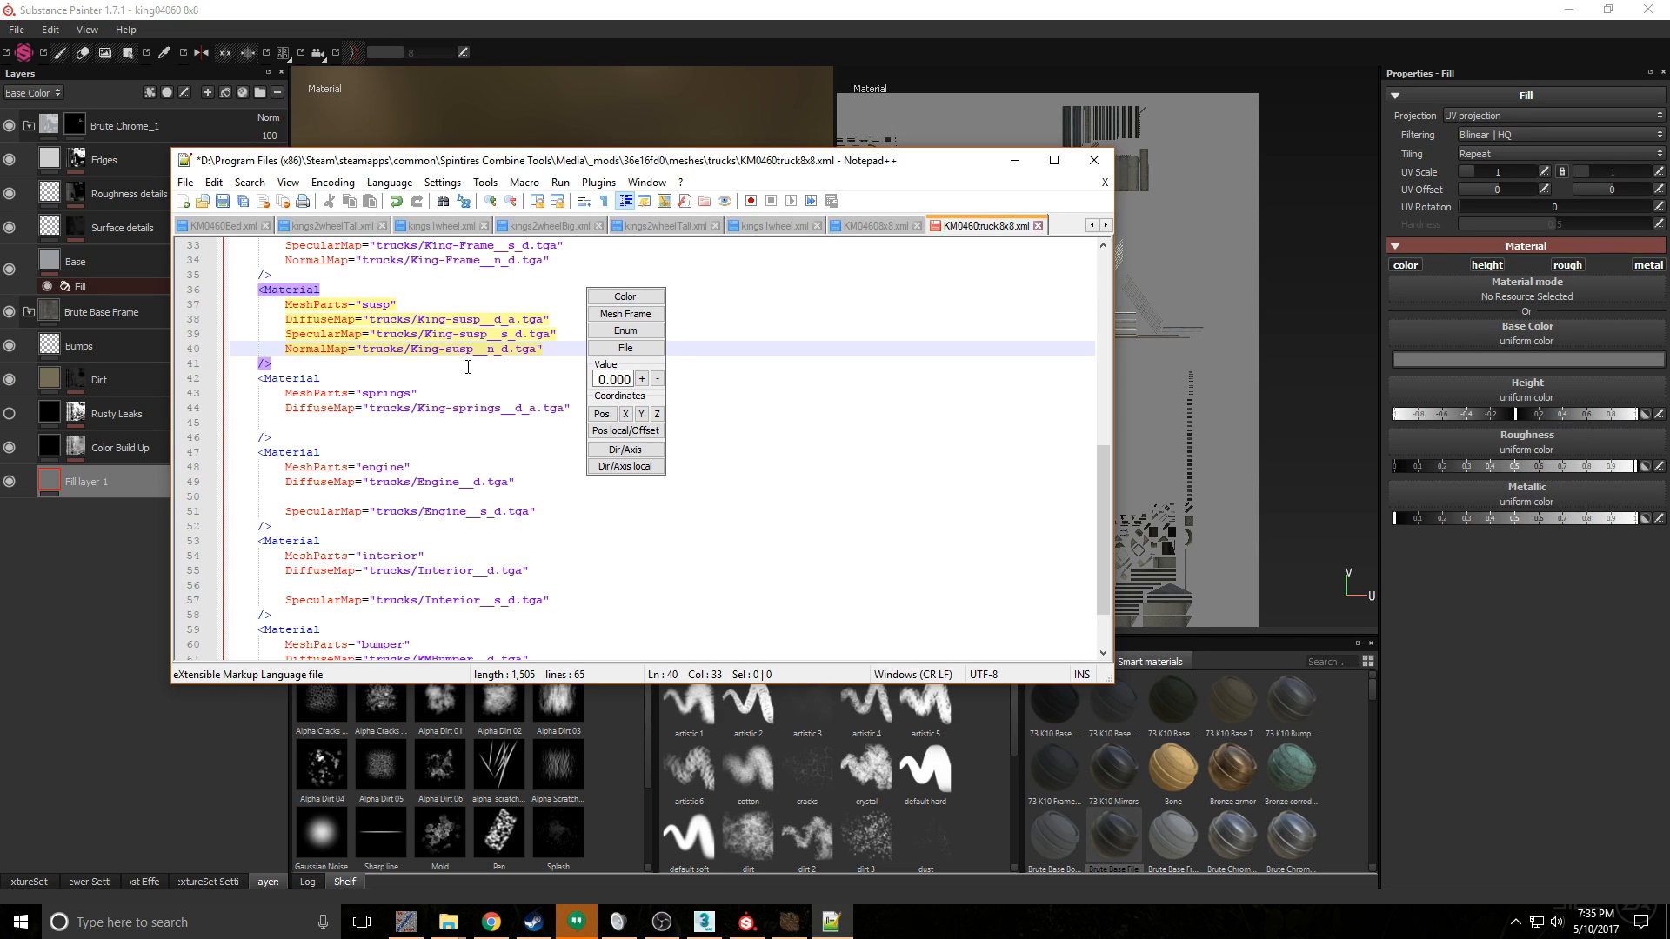
left_click(704, 922)
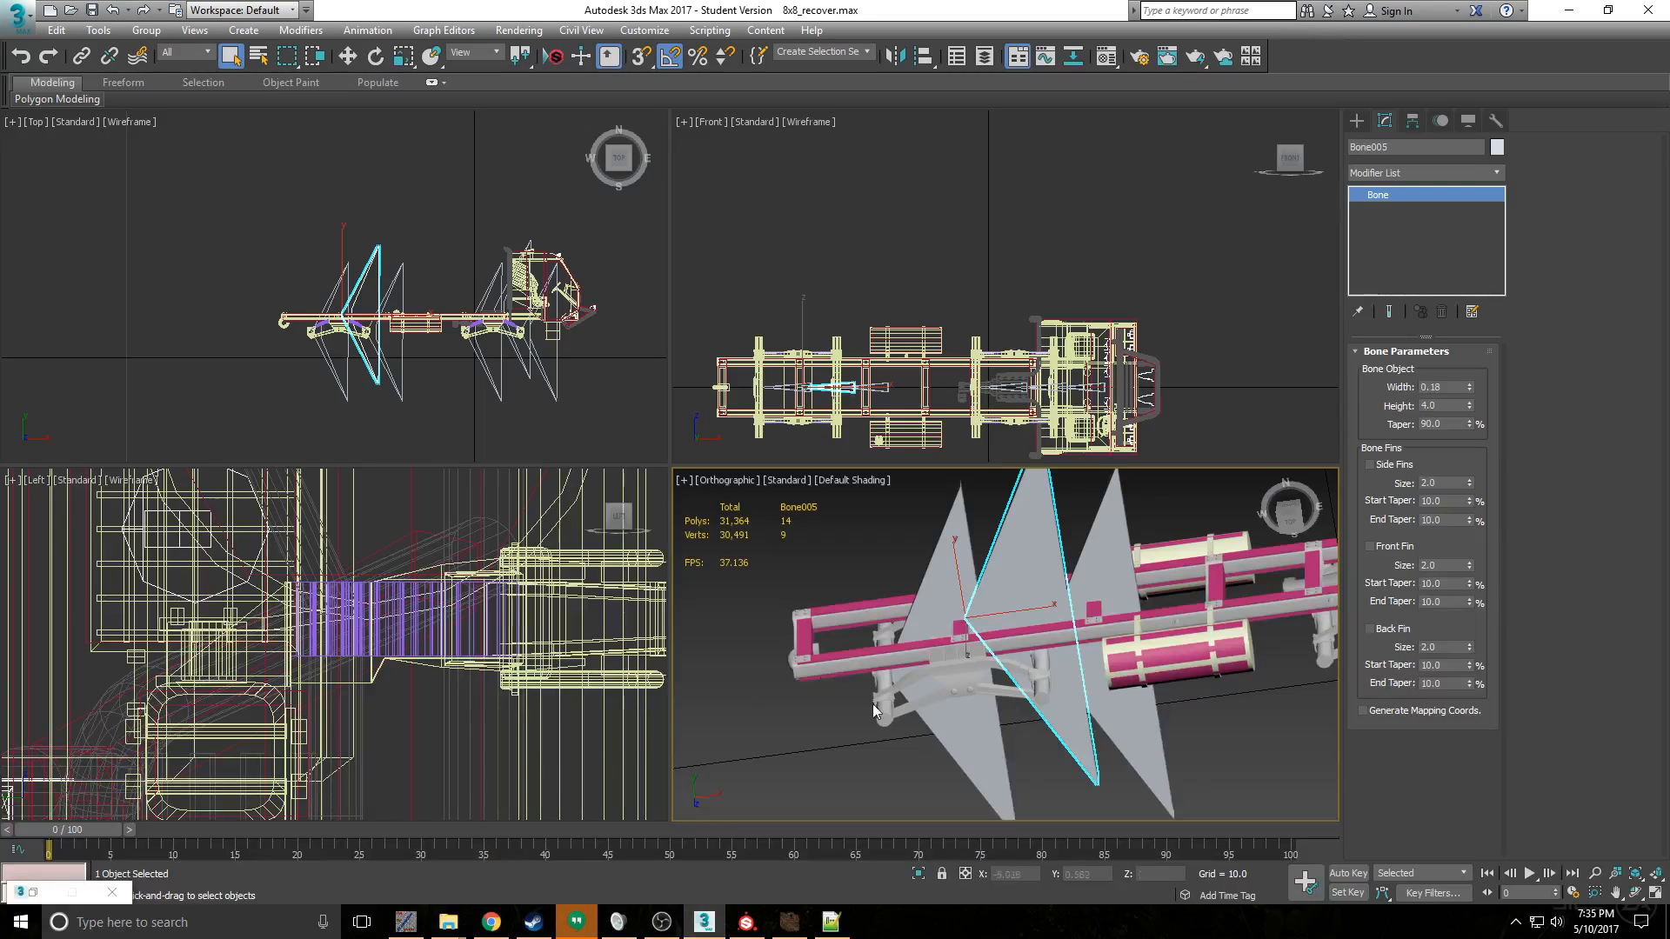
left_click(885, 715)
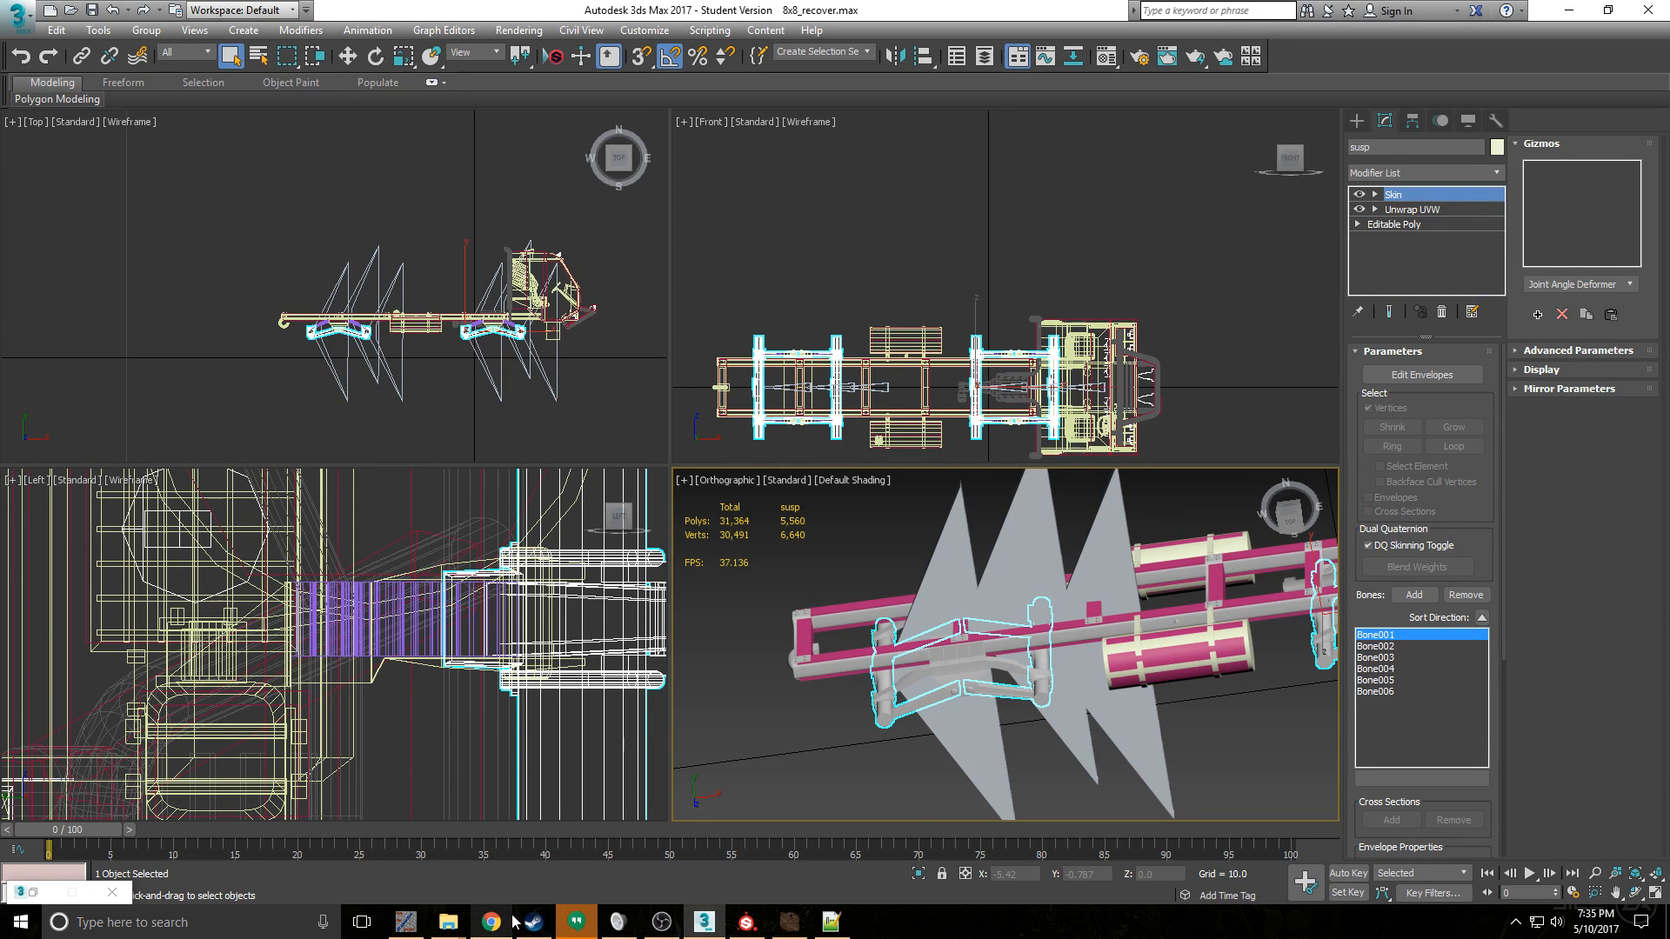
- Browse from Spintires Combine Tools to the textures/trucks folder of mod 36e16fd0 and check its texture files
mouse_move(448, 922)
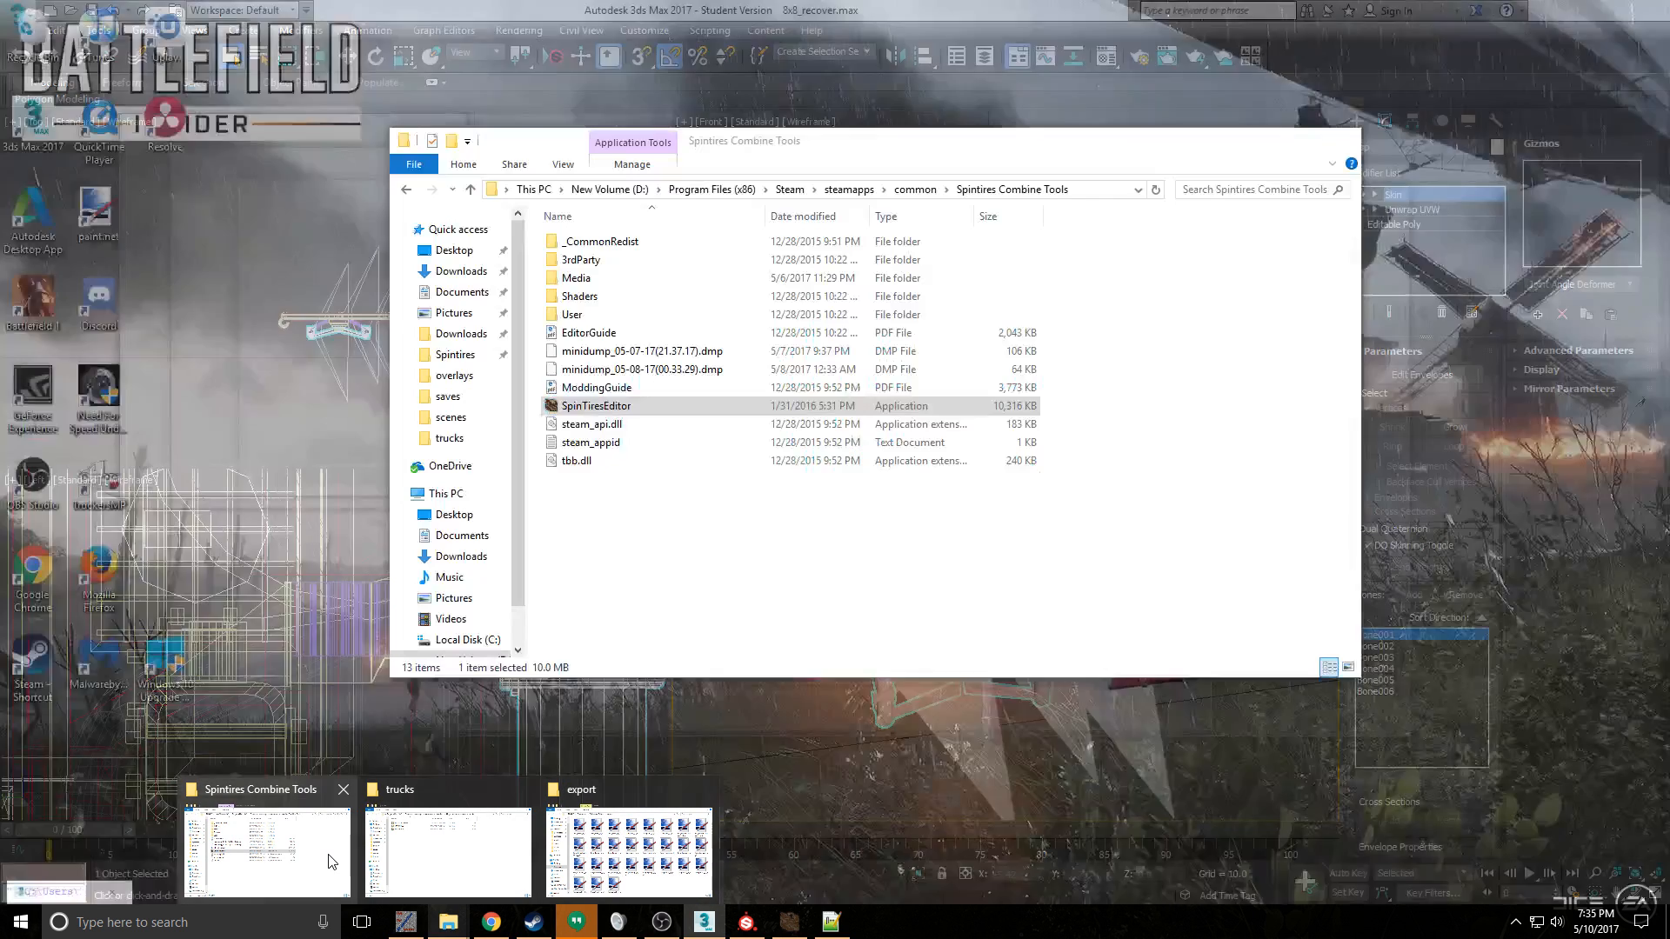
left_click(335, 859)
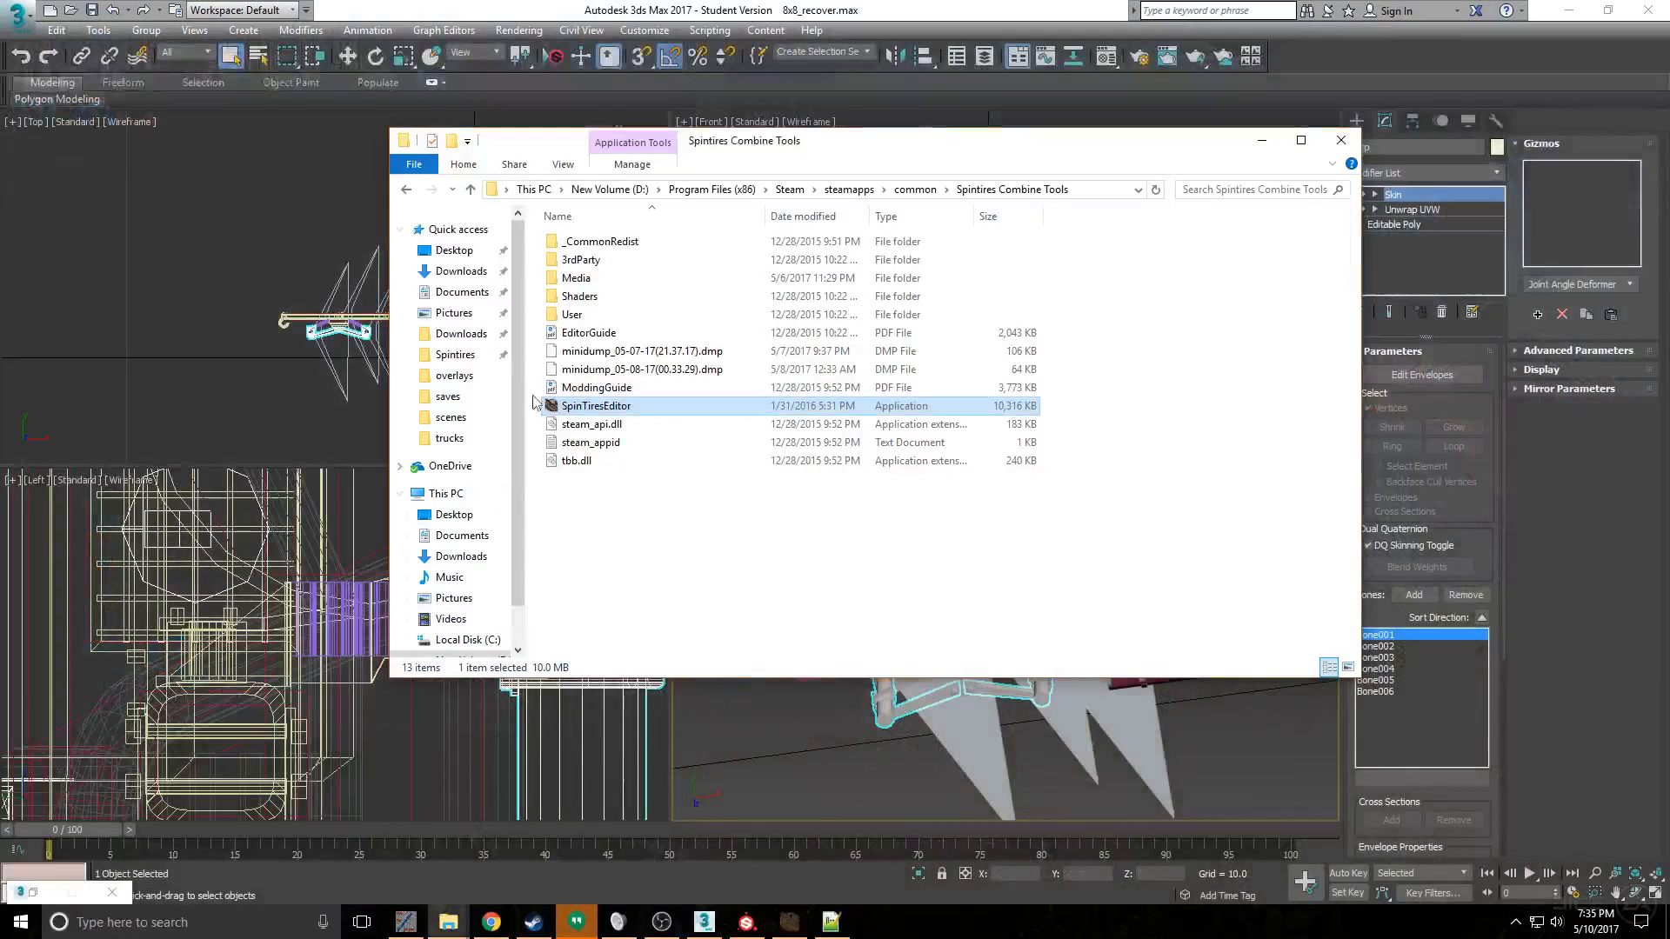
double_click(577, 278)
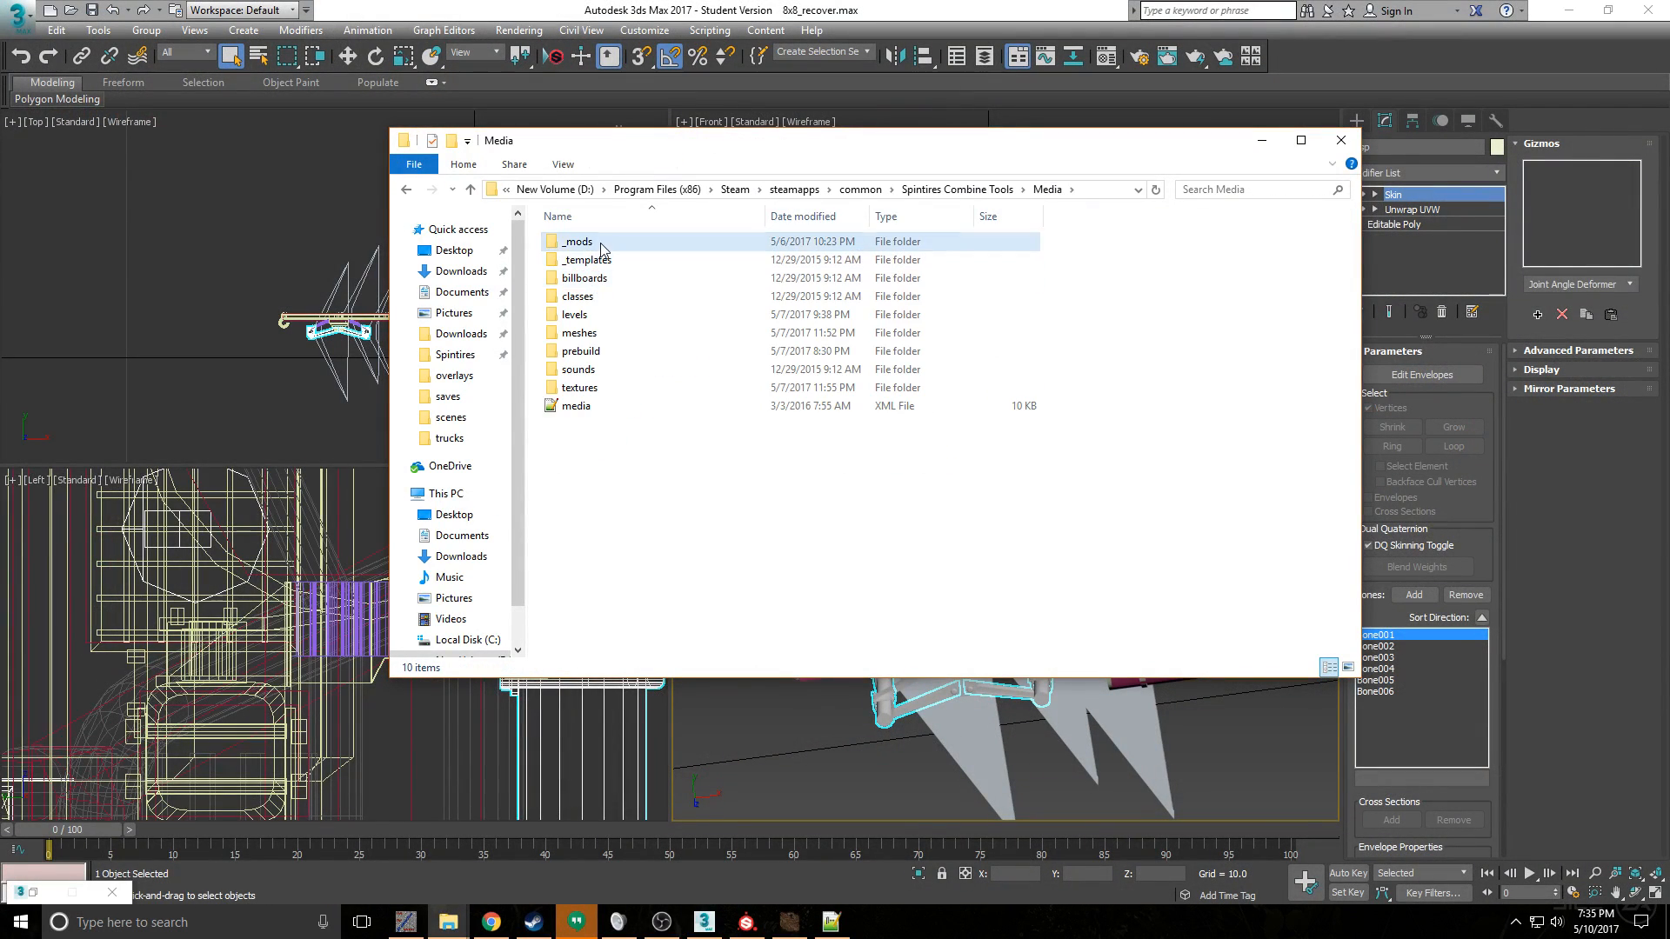
double_click(598, 247)
double_click(611, 259)
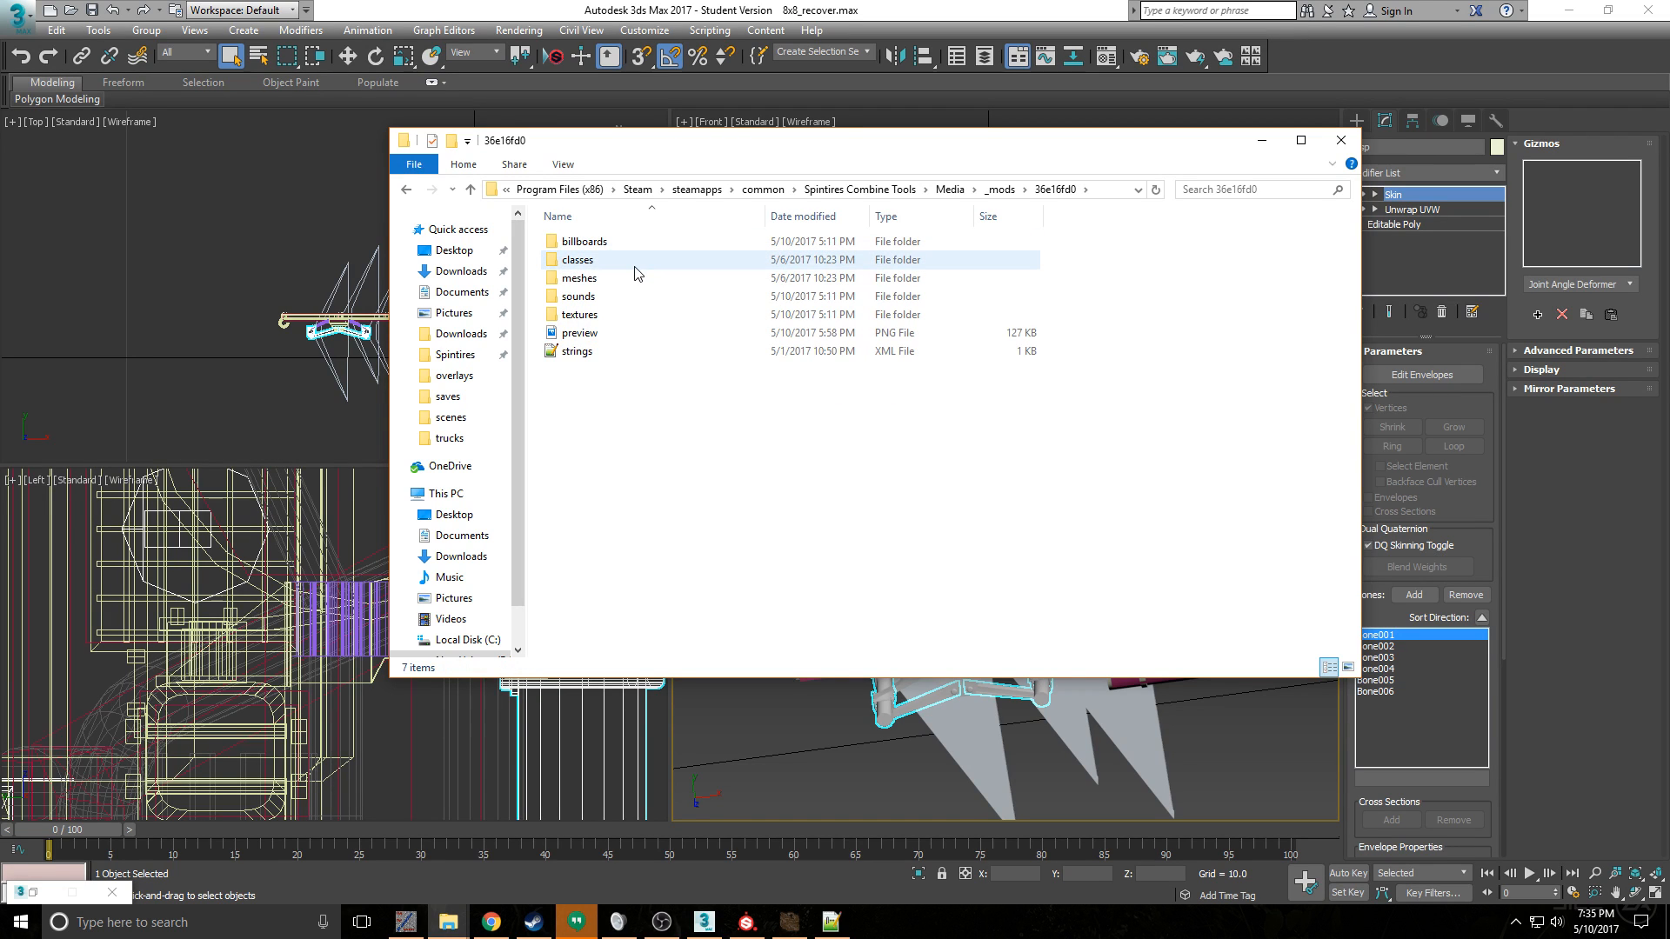
double_click(614, 315)
left_click(595, 248)
double_click(595, 248)
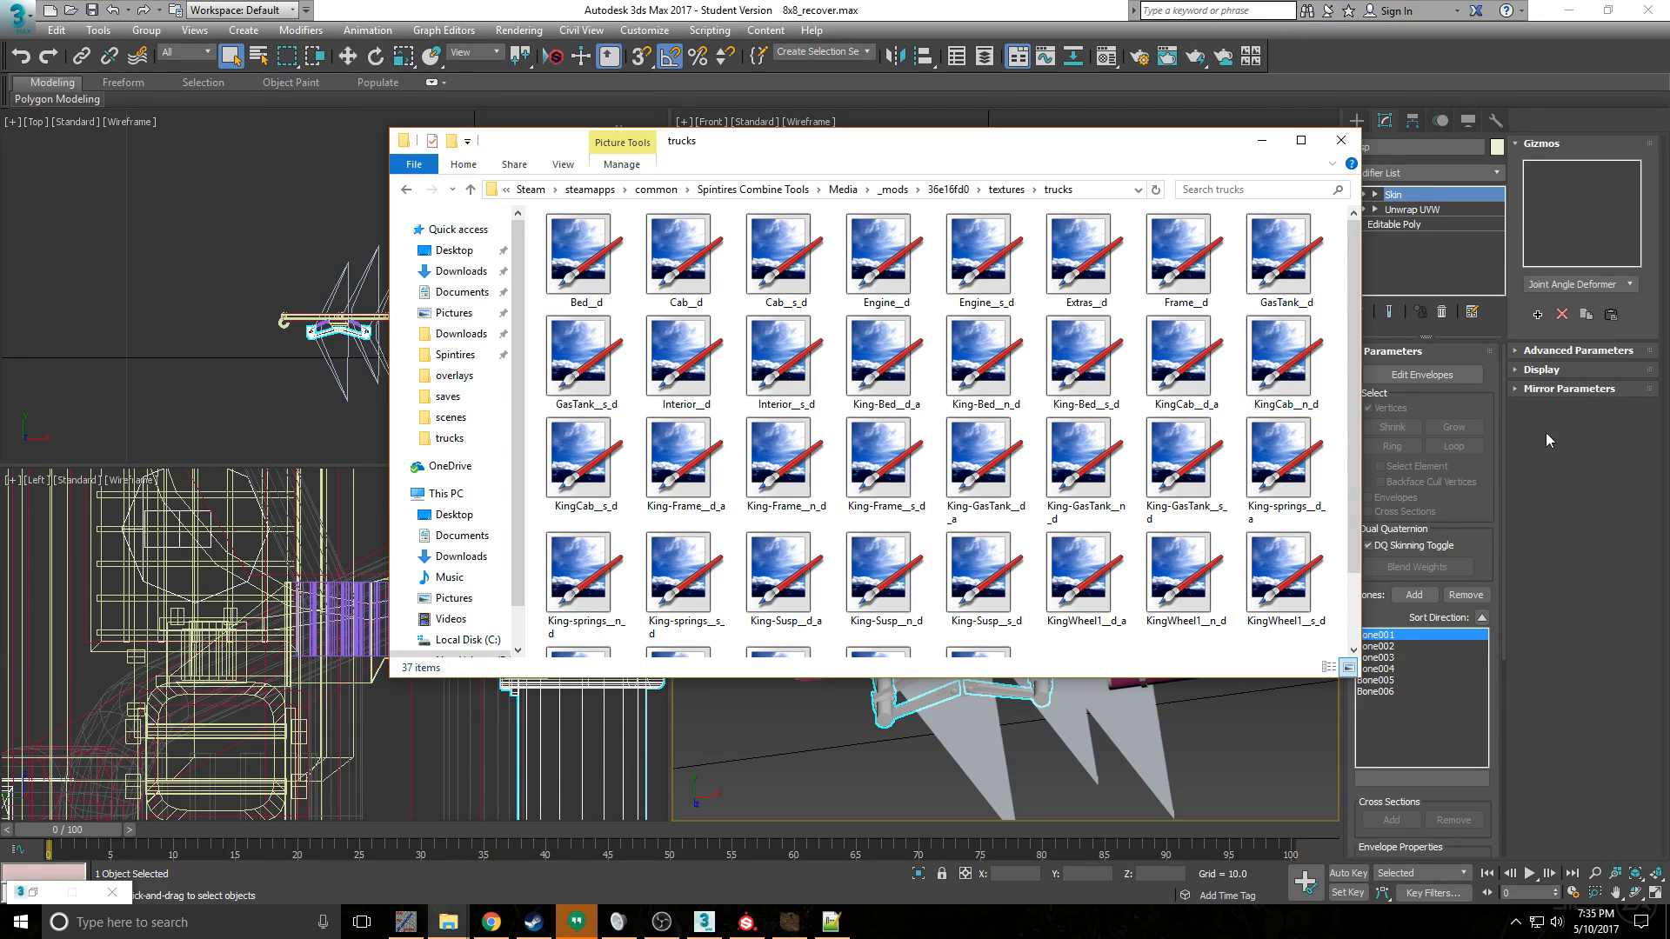
left_click(1483, 411)
scroll(1490, 437, "down", 2)
scroll(1444, 400, "up", 3)
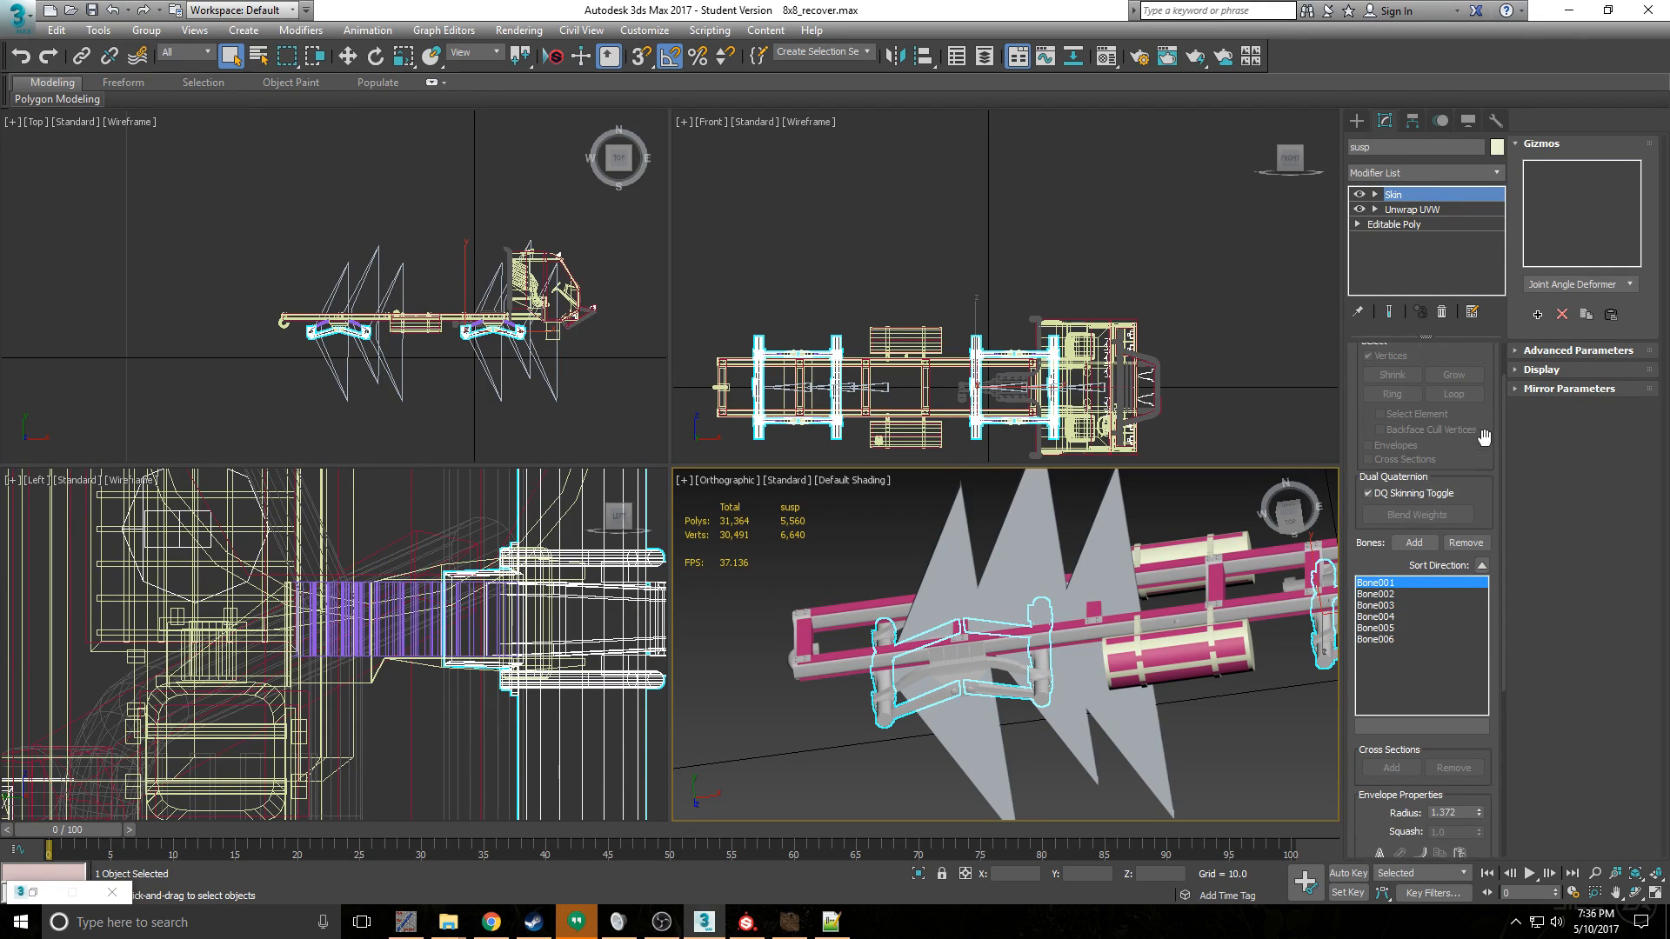
left_click(1420, 375)
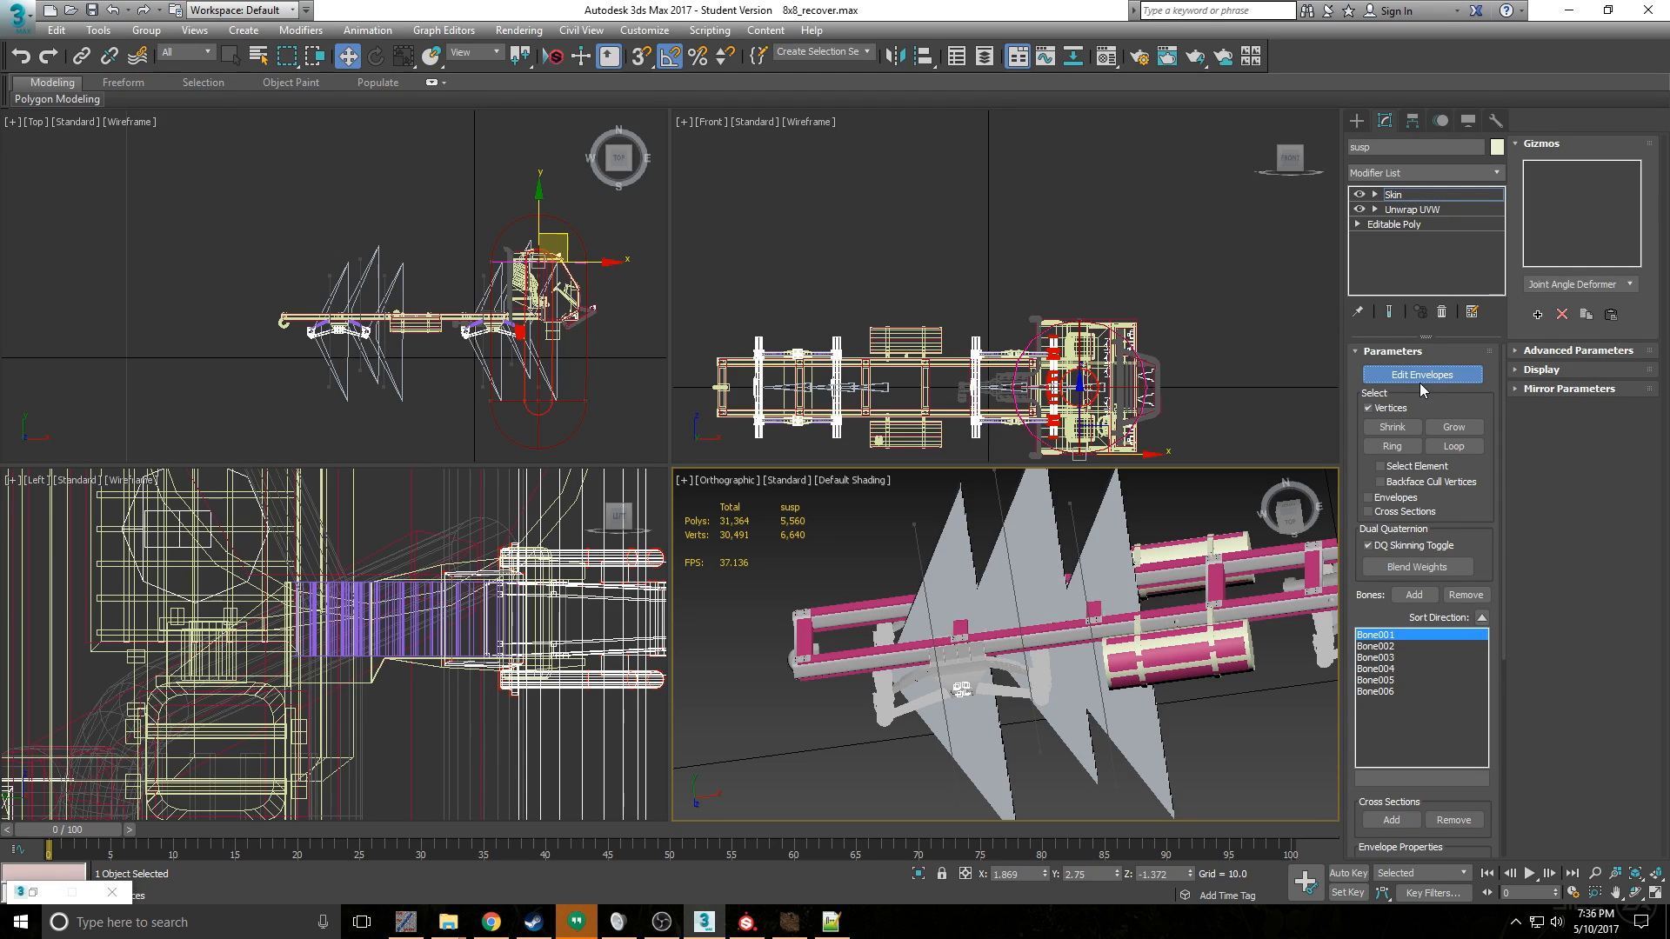
scroll(1438, 582, "down", 2)
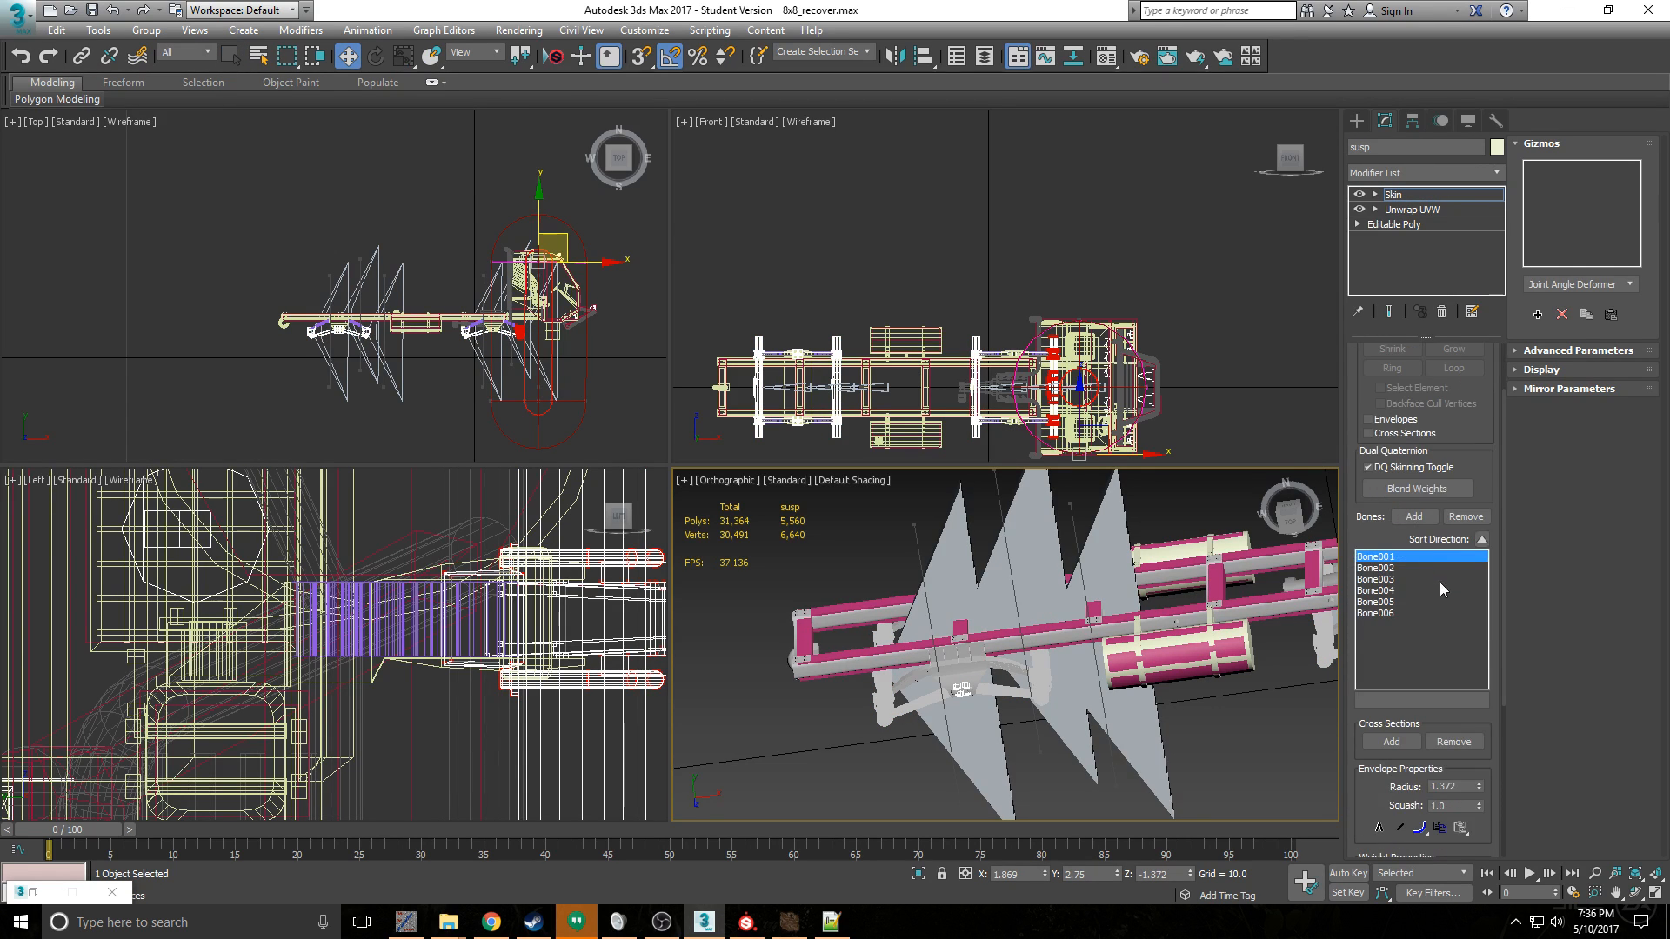
scroll(1483, 825, "down", 3)
scroll(1474, 750, "up", 2)
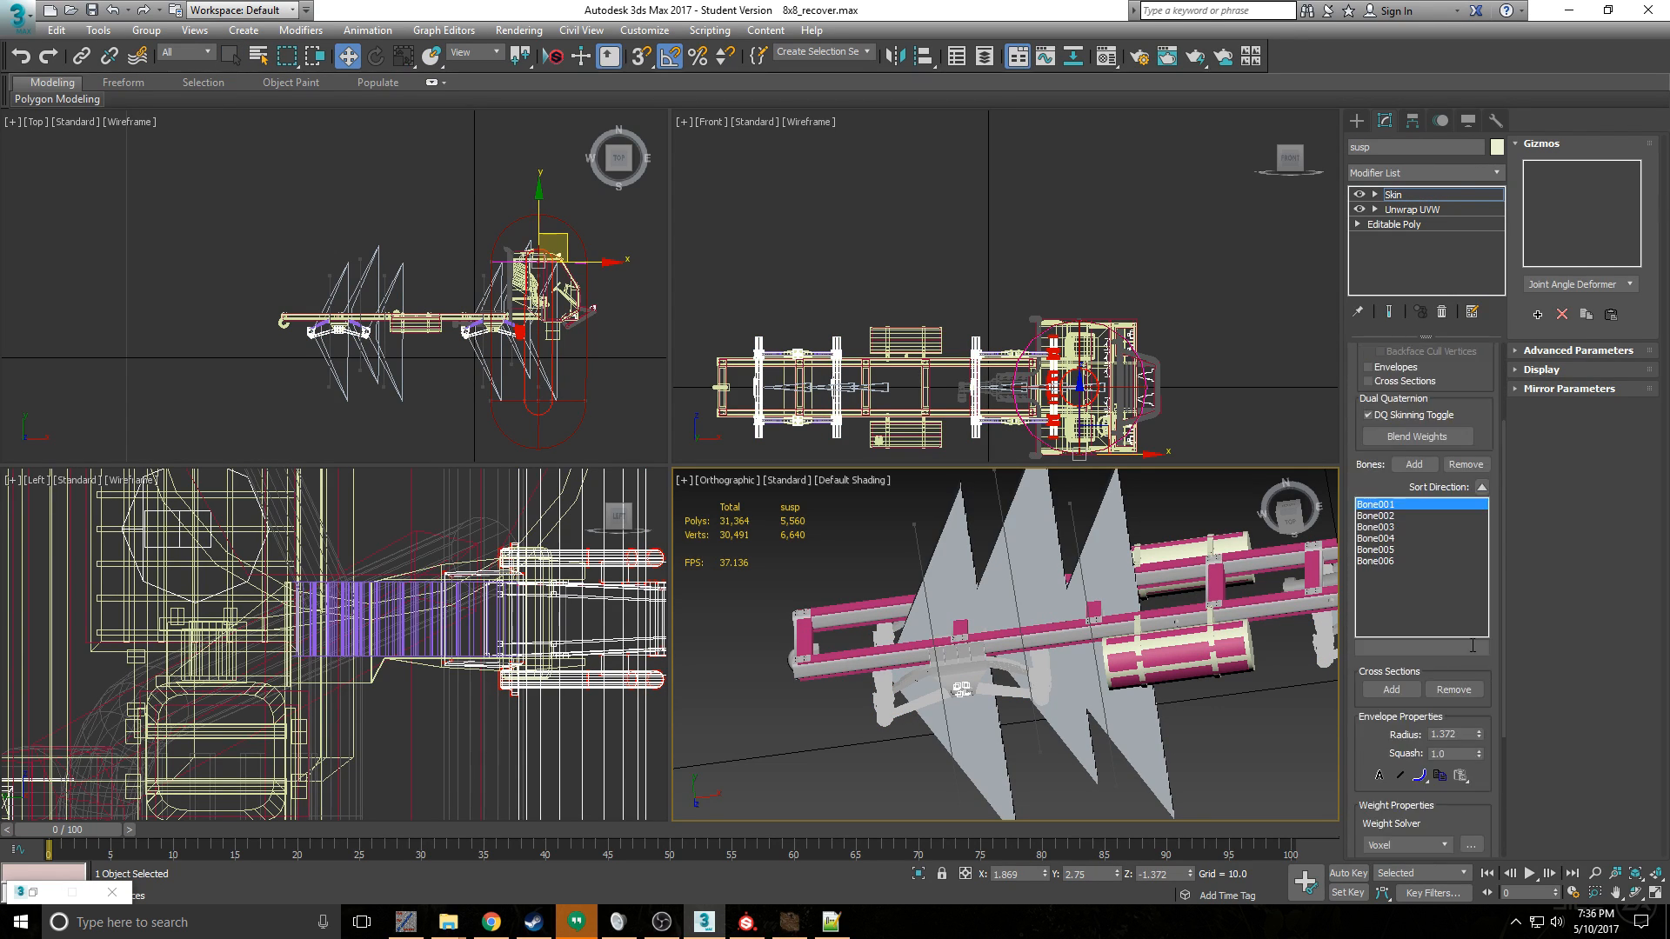
scroll(1444, 435, "up", 2)
left_click(1402, 410)
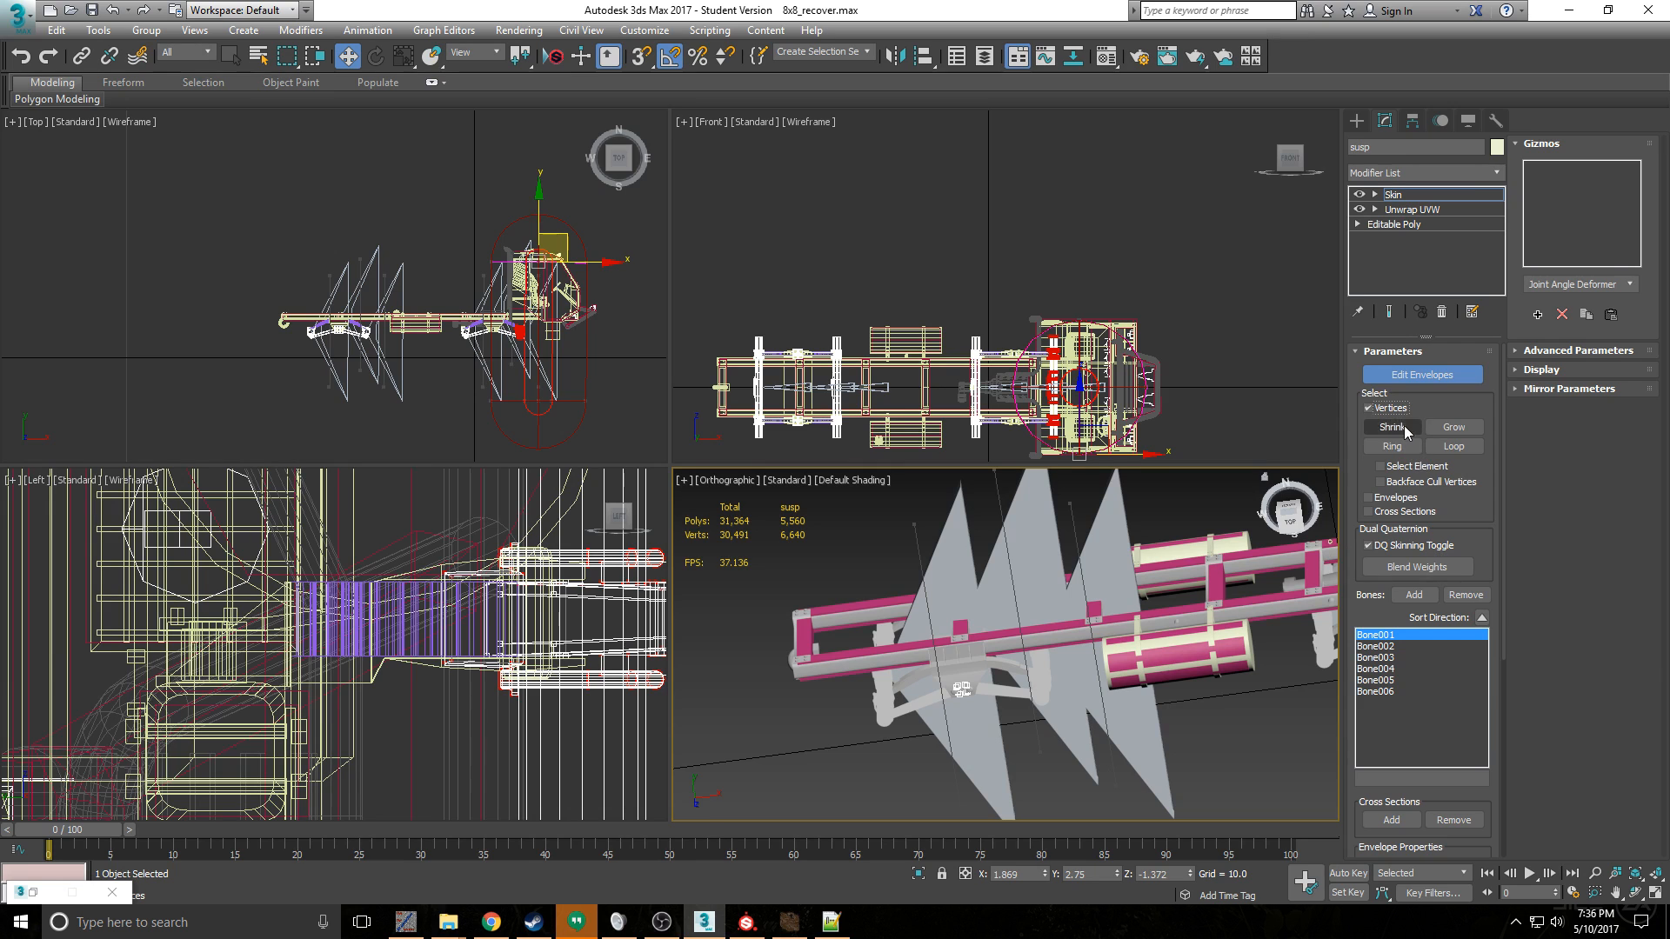
left_click(1413, 378)
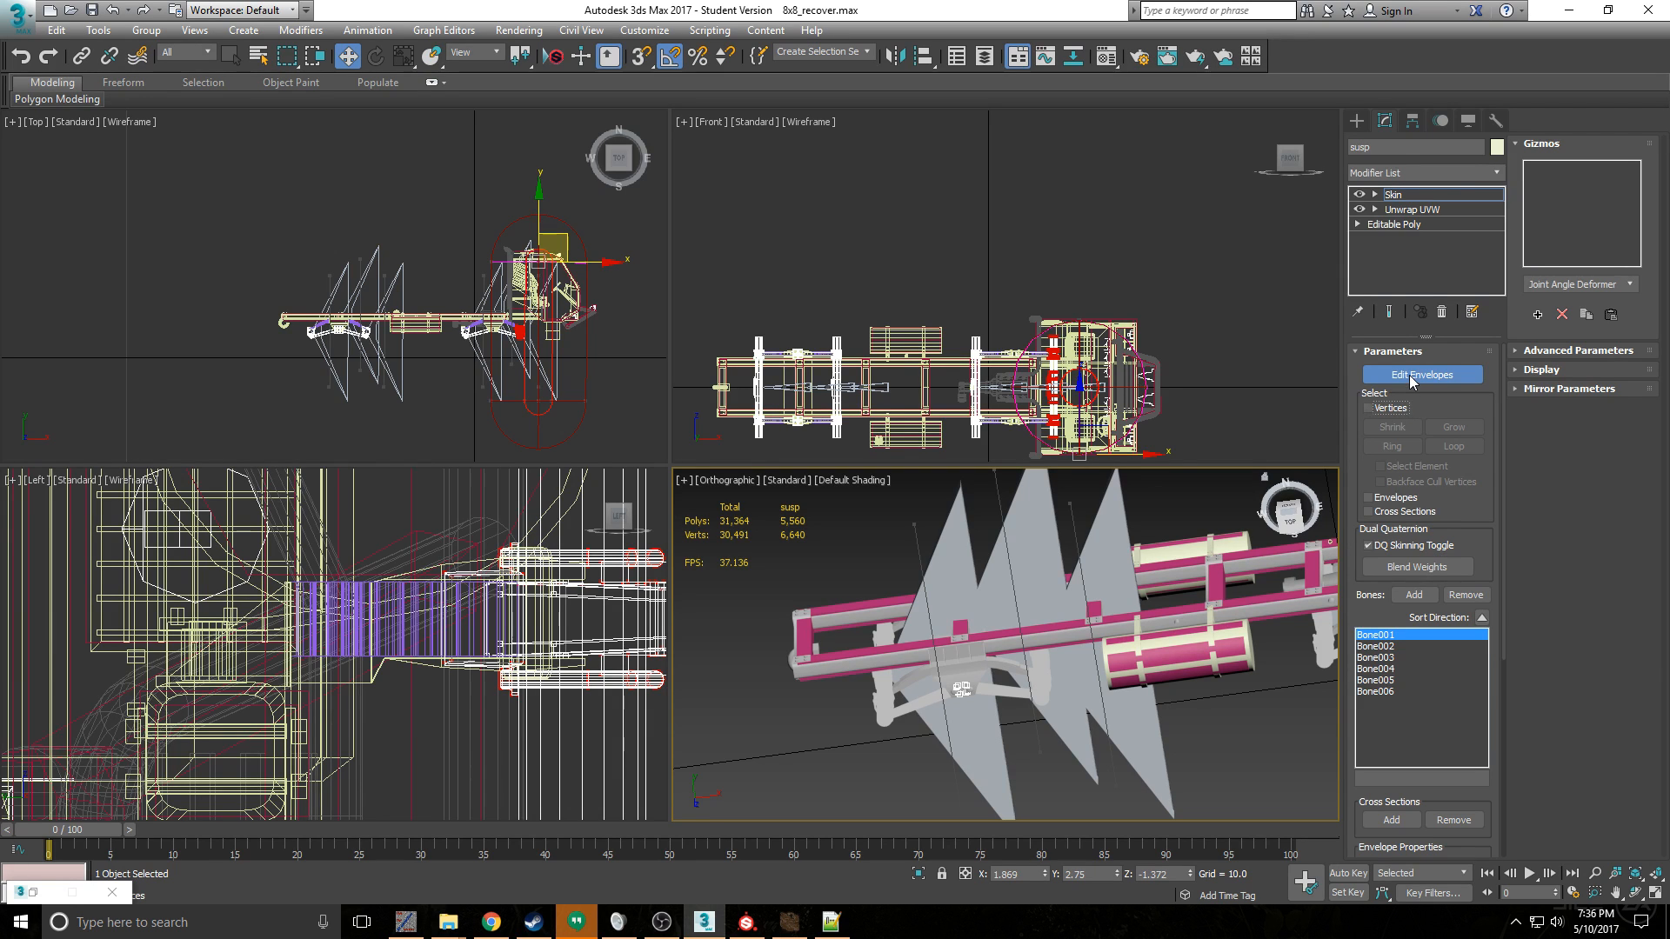
- Switch to the Unwrap UVW modifier of the susp object, accepting the topology dependency warning
scroll(1037, 687, "up", 5)
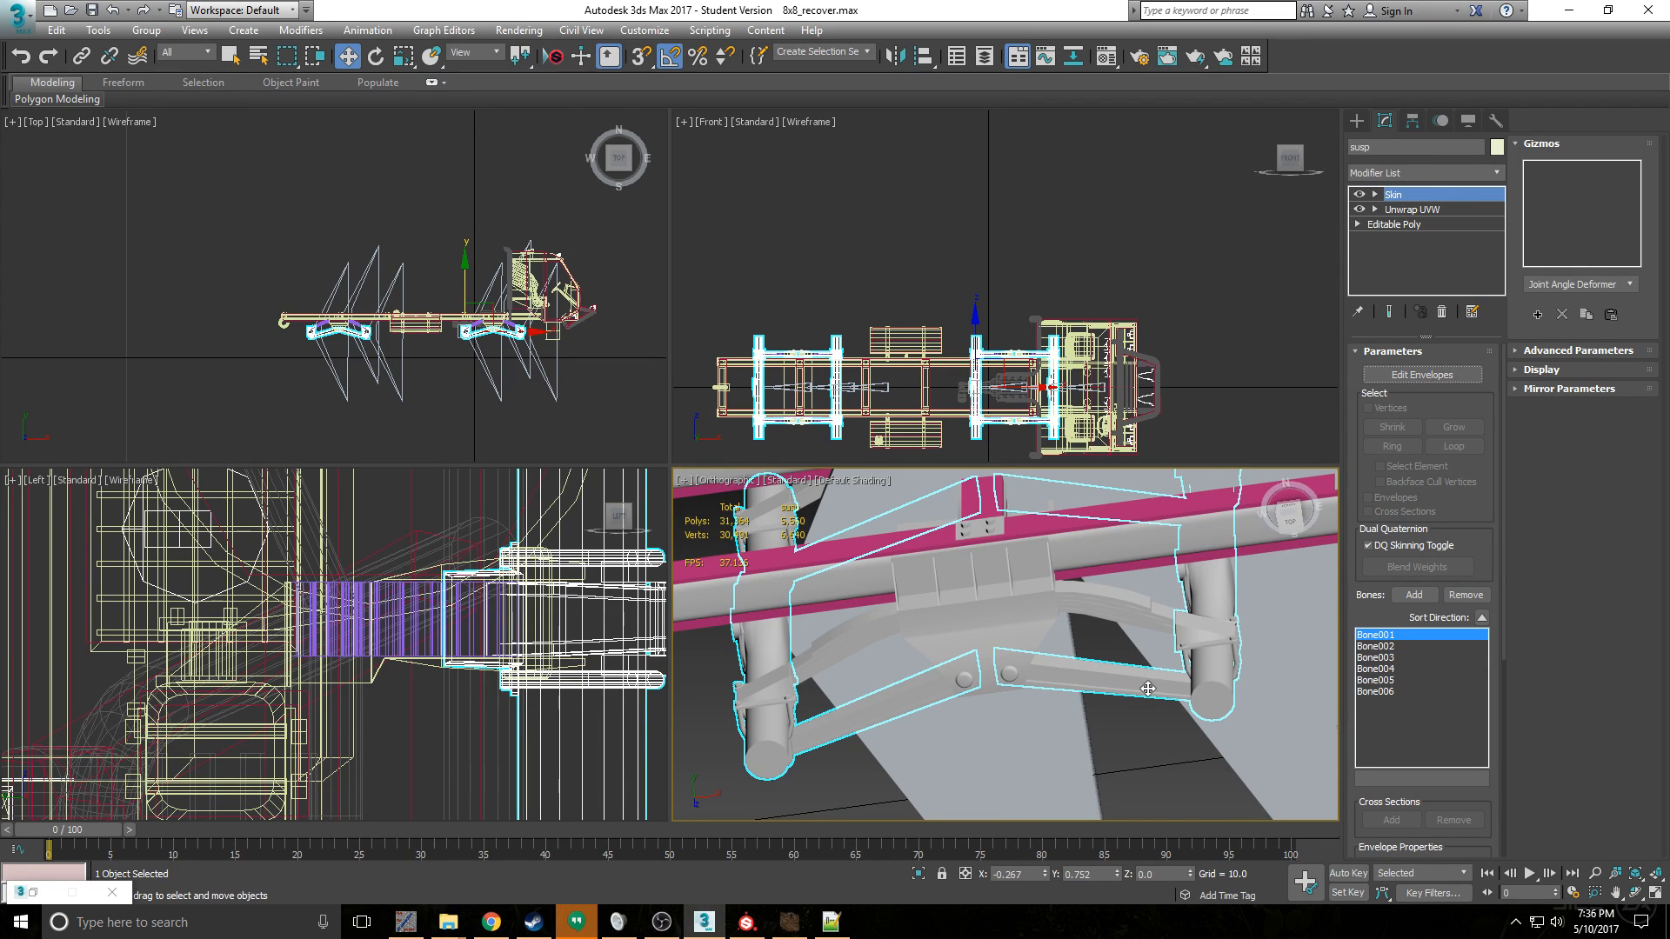
left_click(1452, 223)
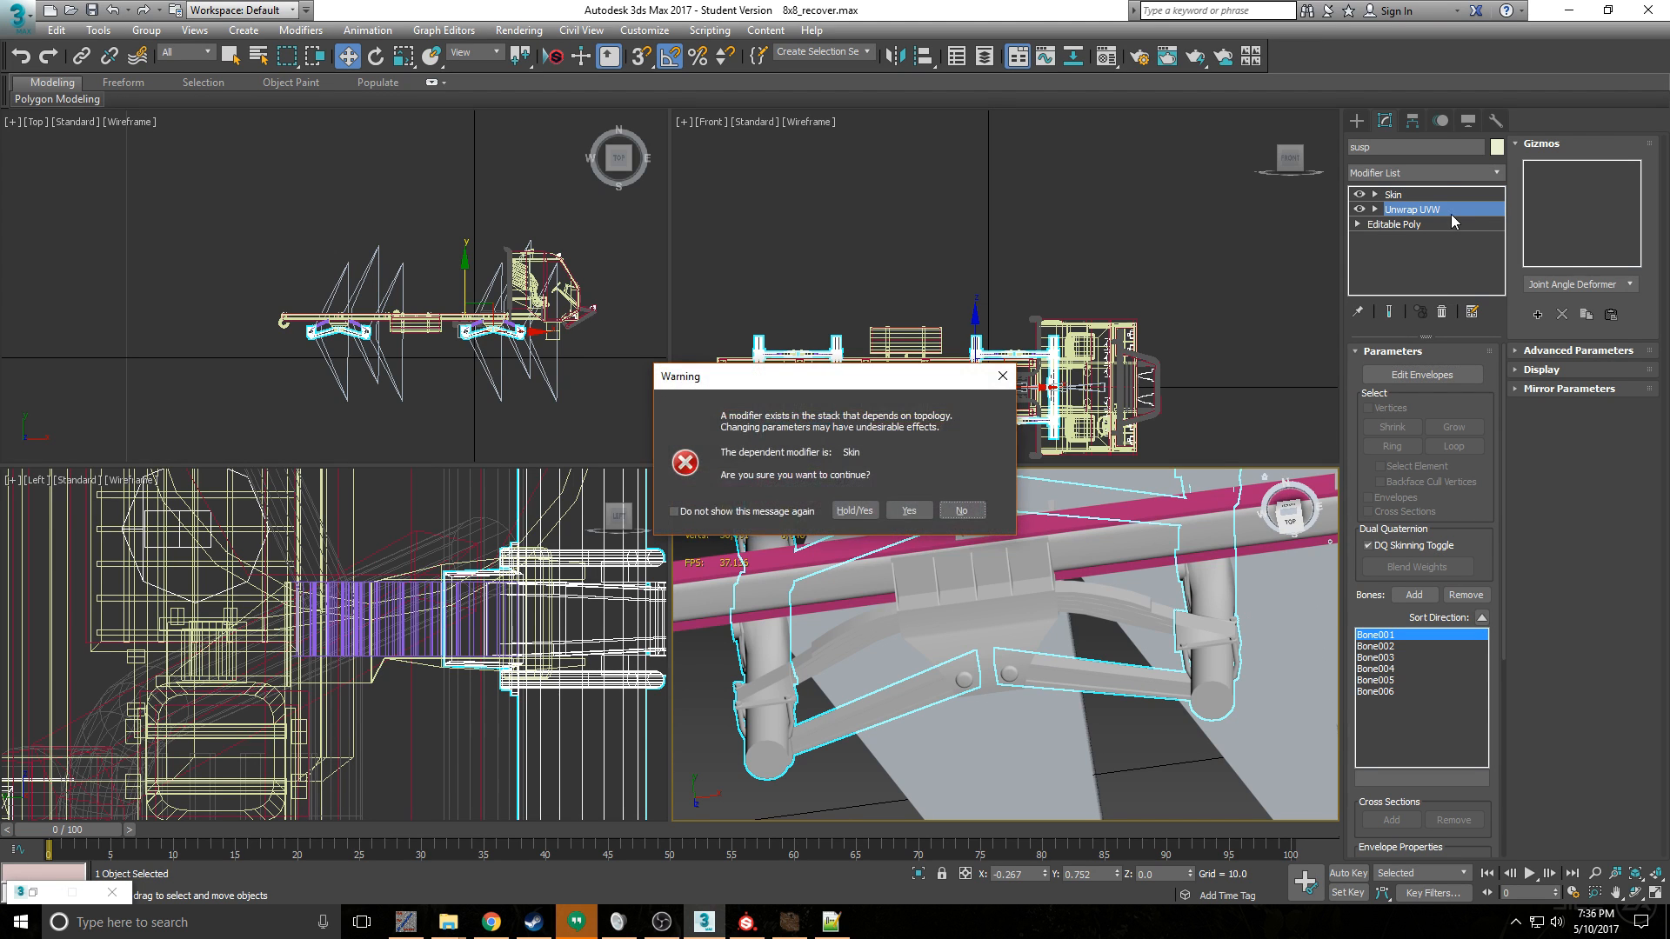
left_click(908, 508)
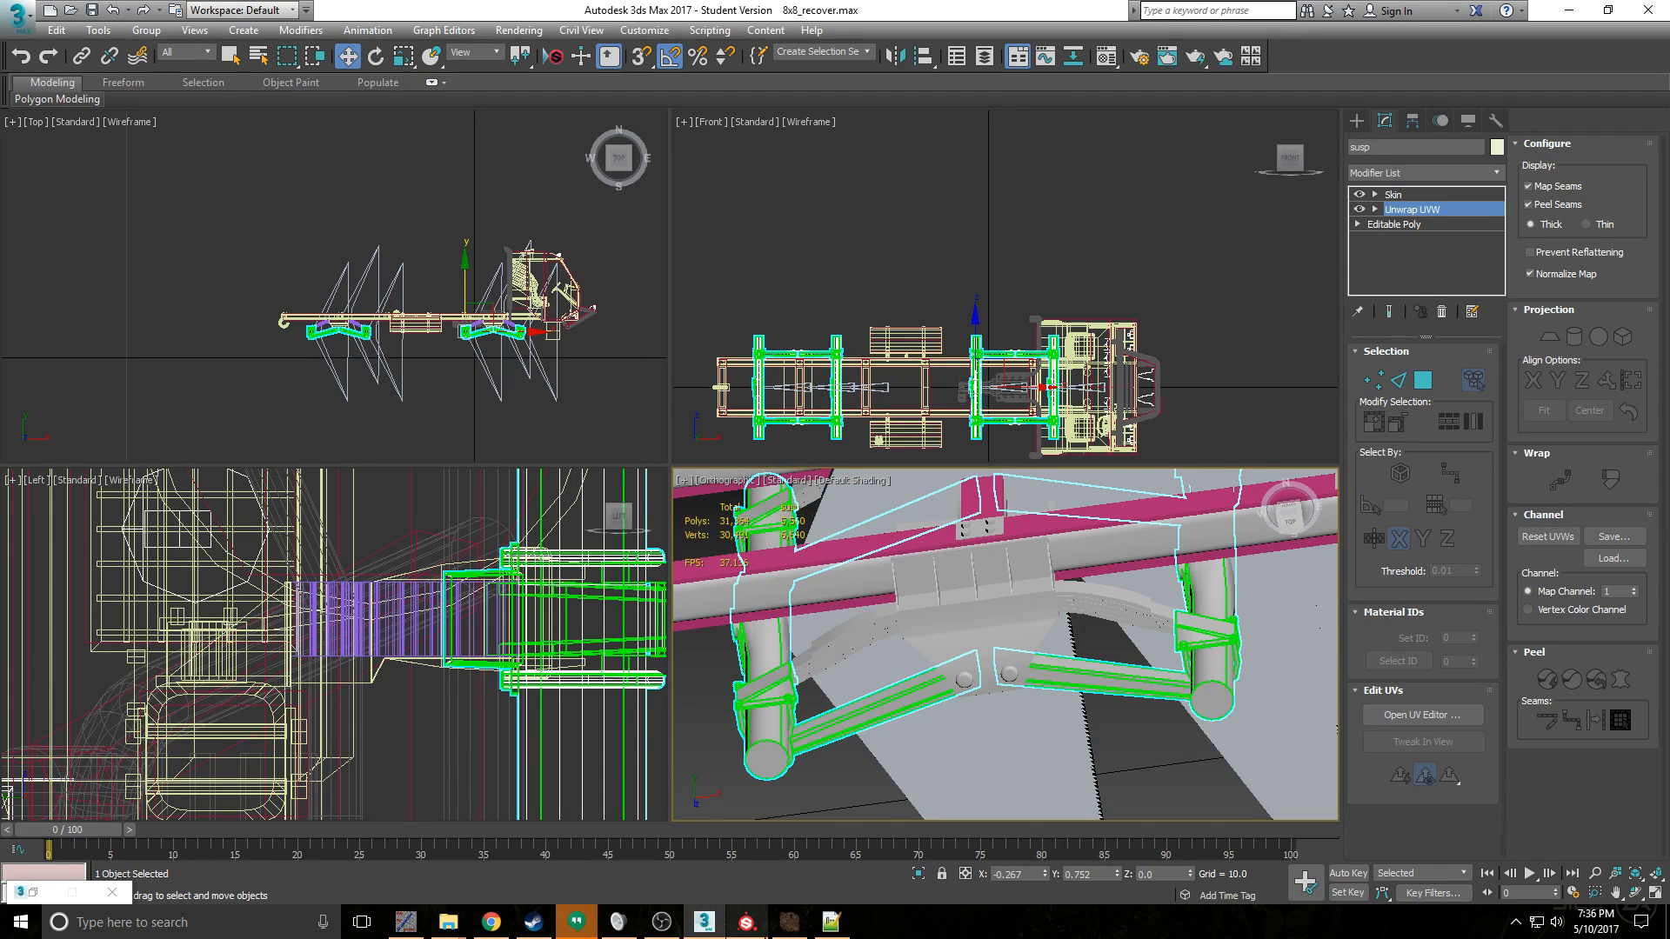
- Switch to the textures/trucks folder of mod 36e16fd0 and open the King-Susp__d_a texture to examine it
left_click(448, 922)
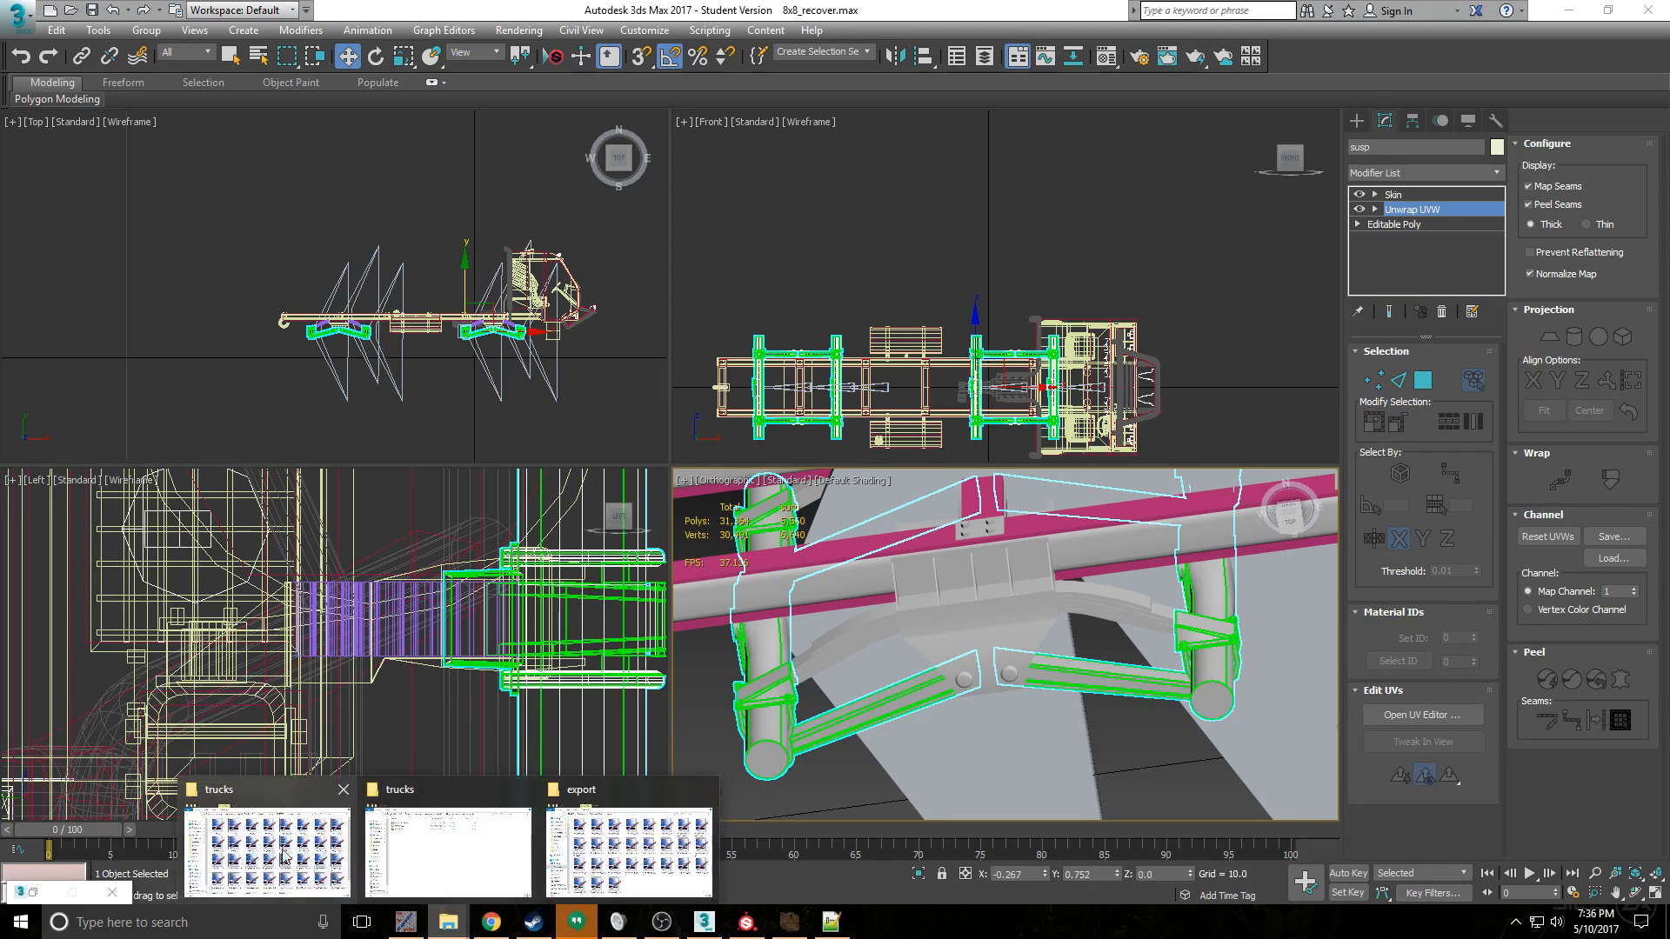
left_click(293, 852)
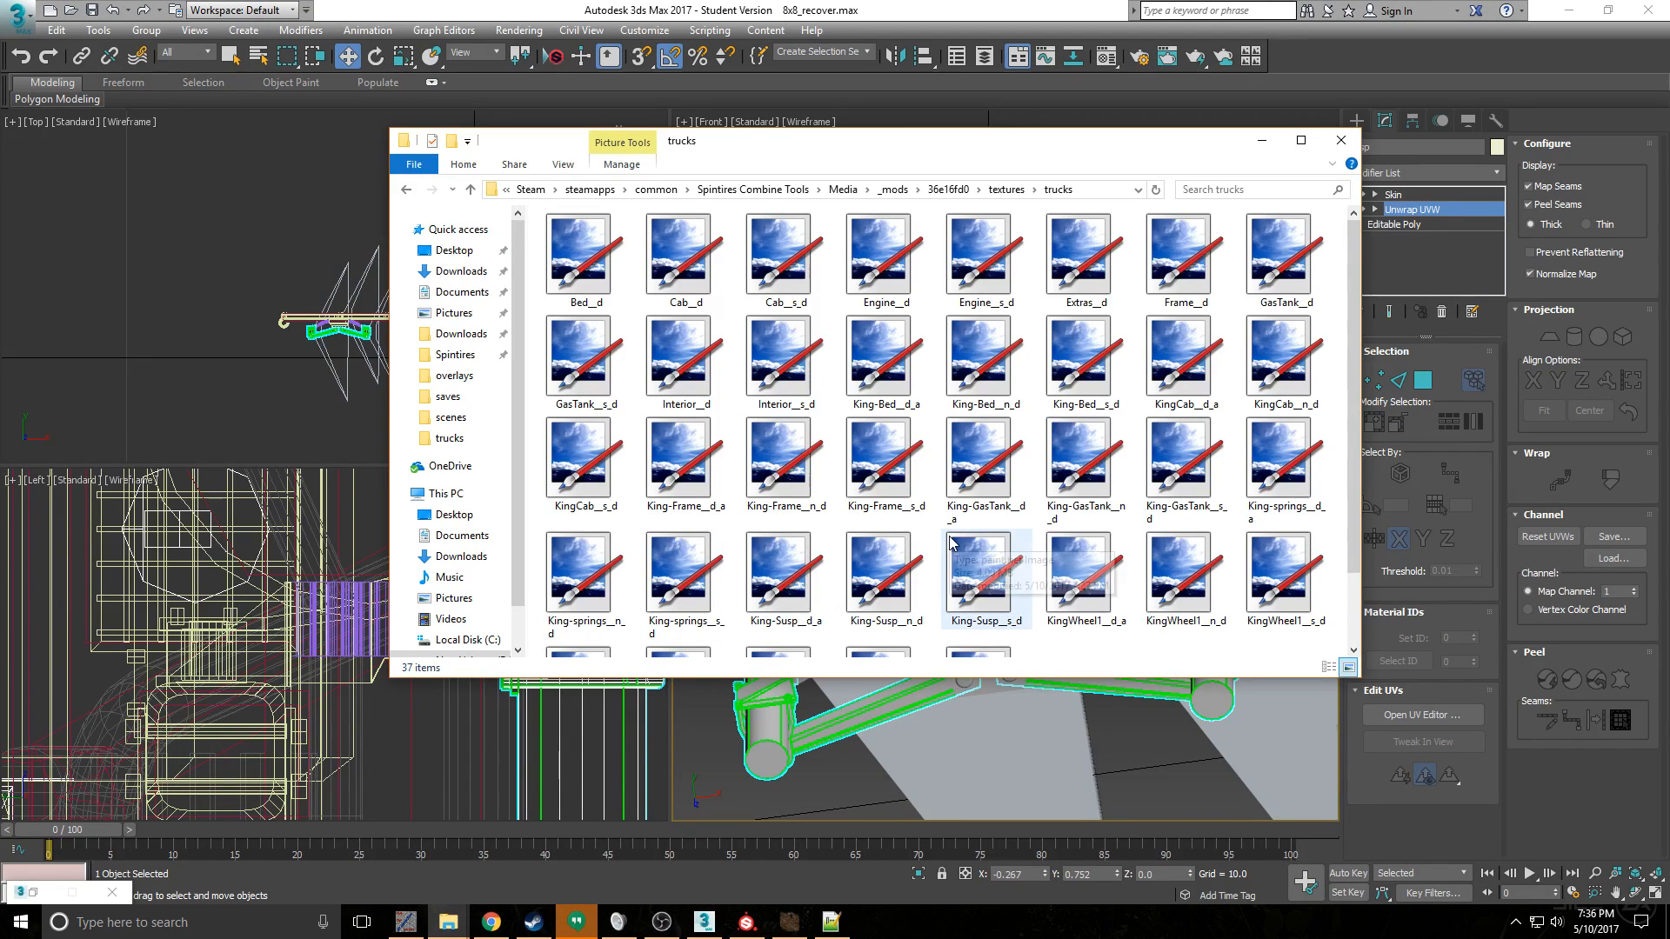
scroll(1152, 498, "down", 1)
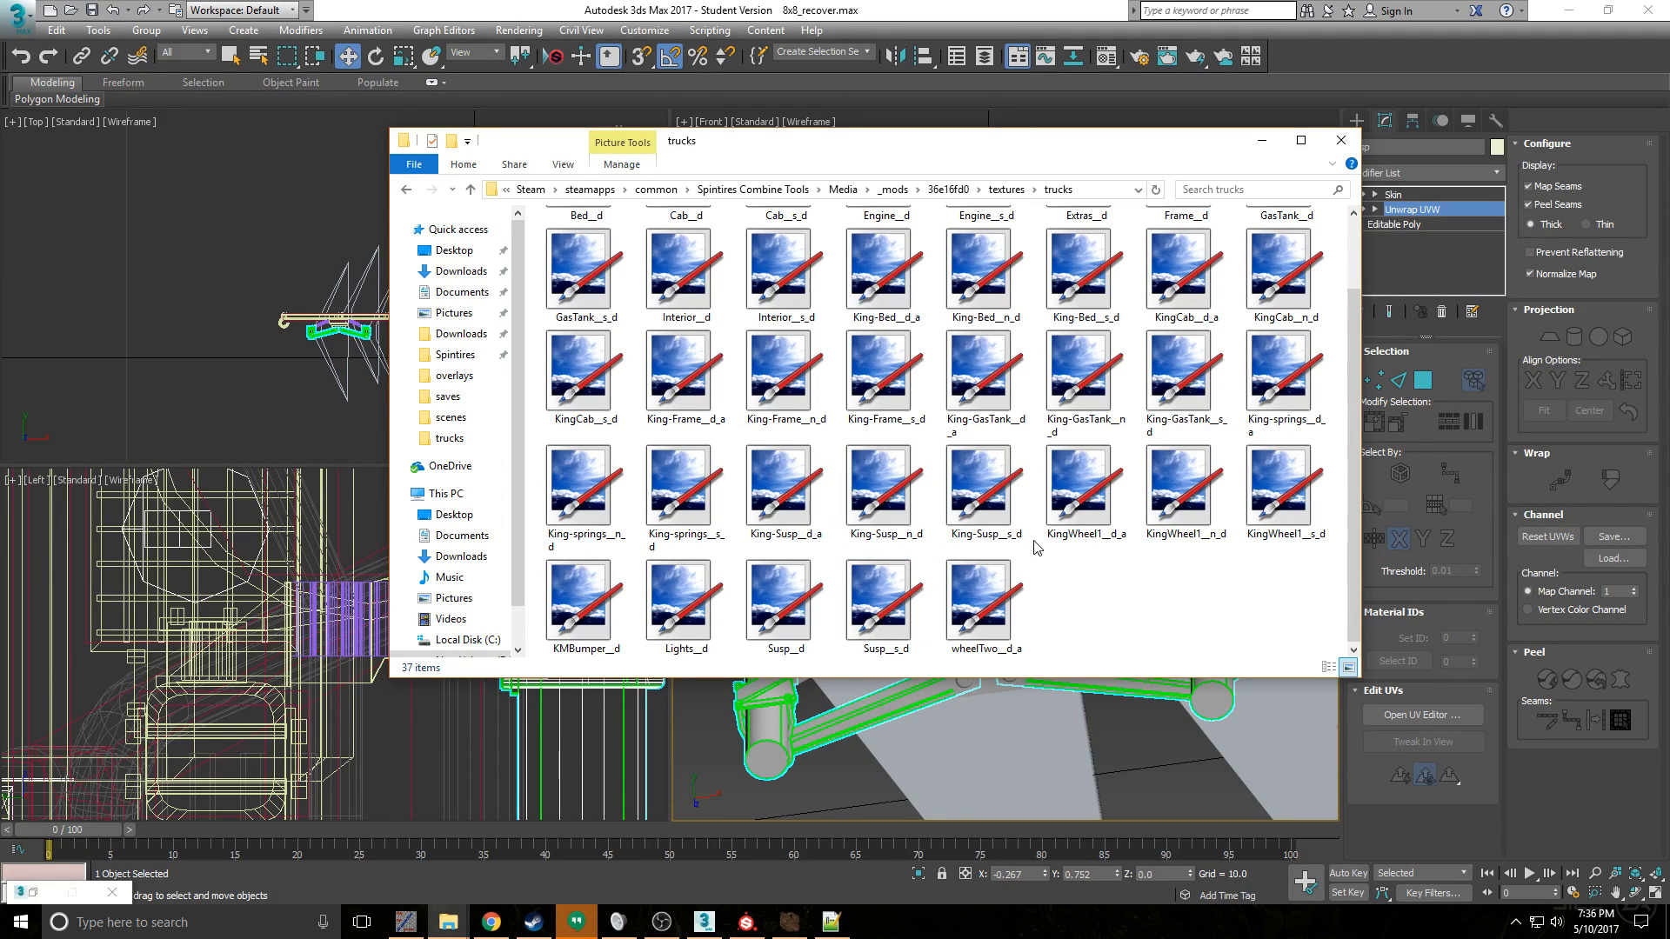
scroll(1094, 531, "up", 1)
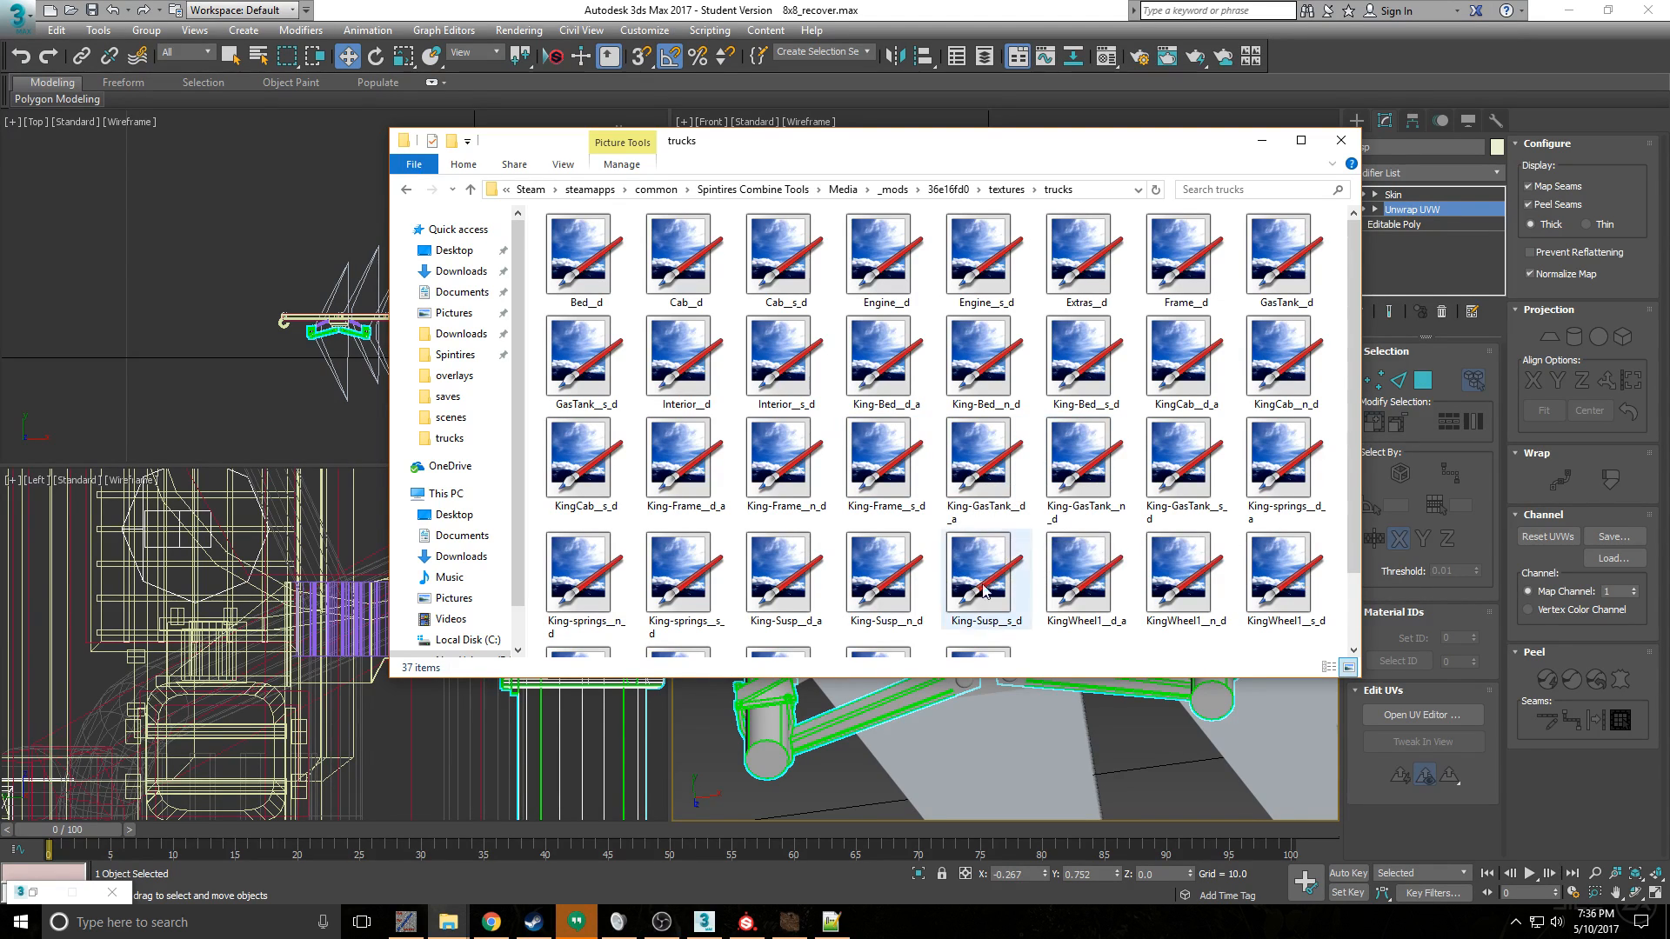
left_click(798, 572)
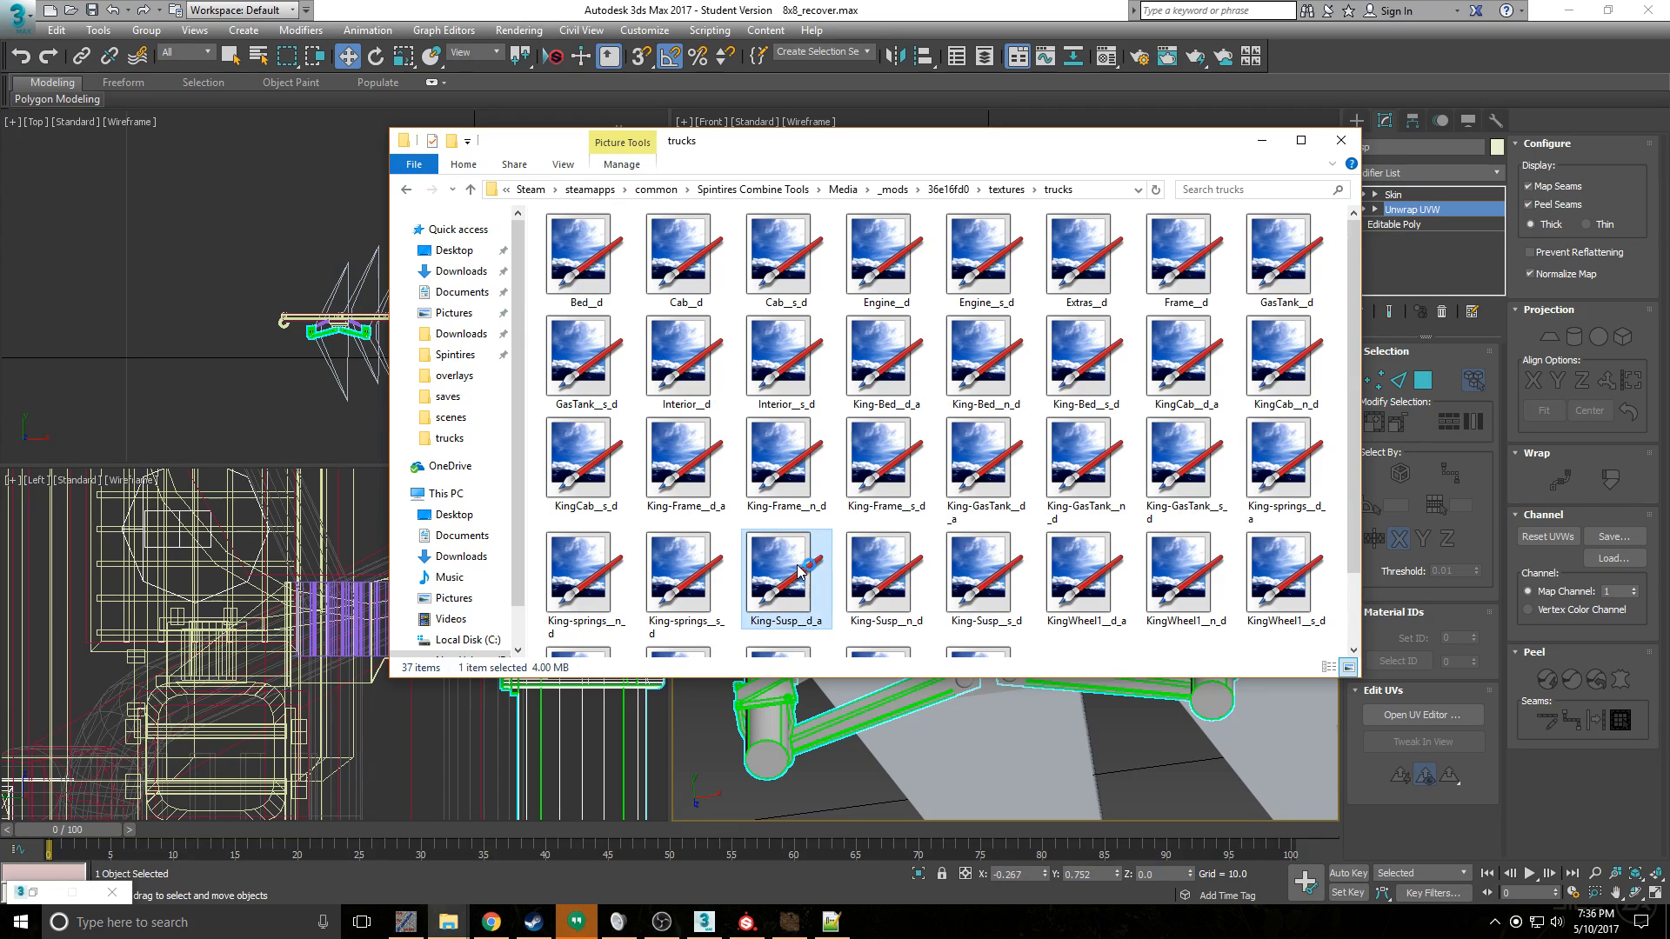
double_click(799, 572)
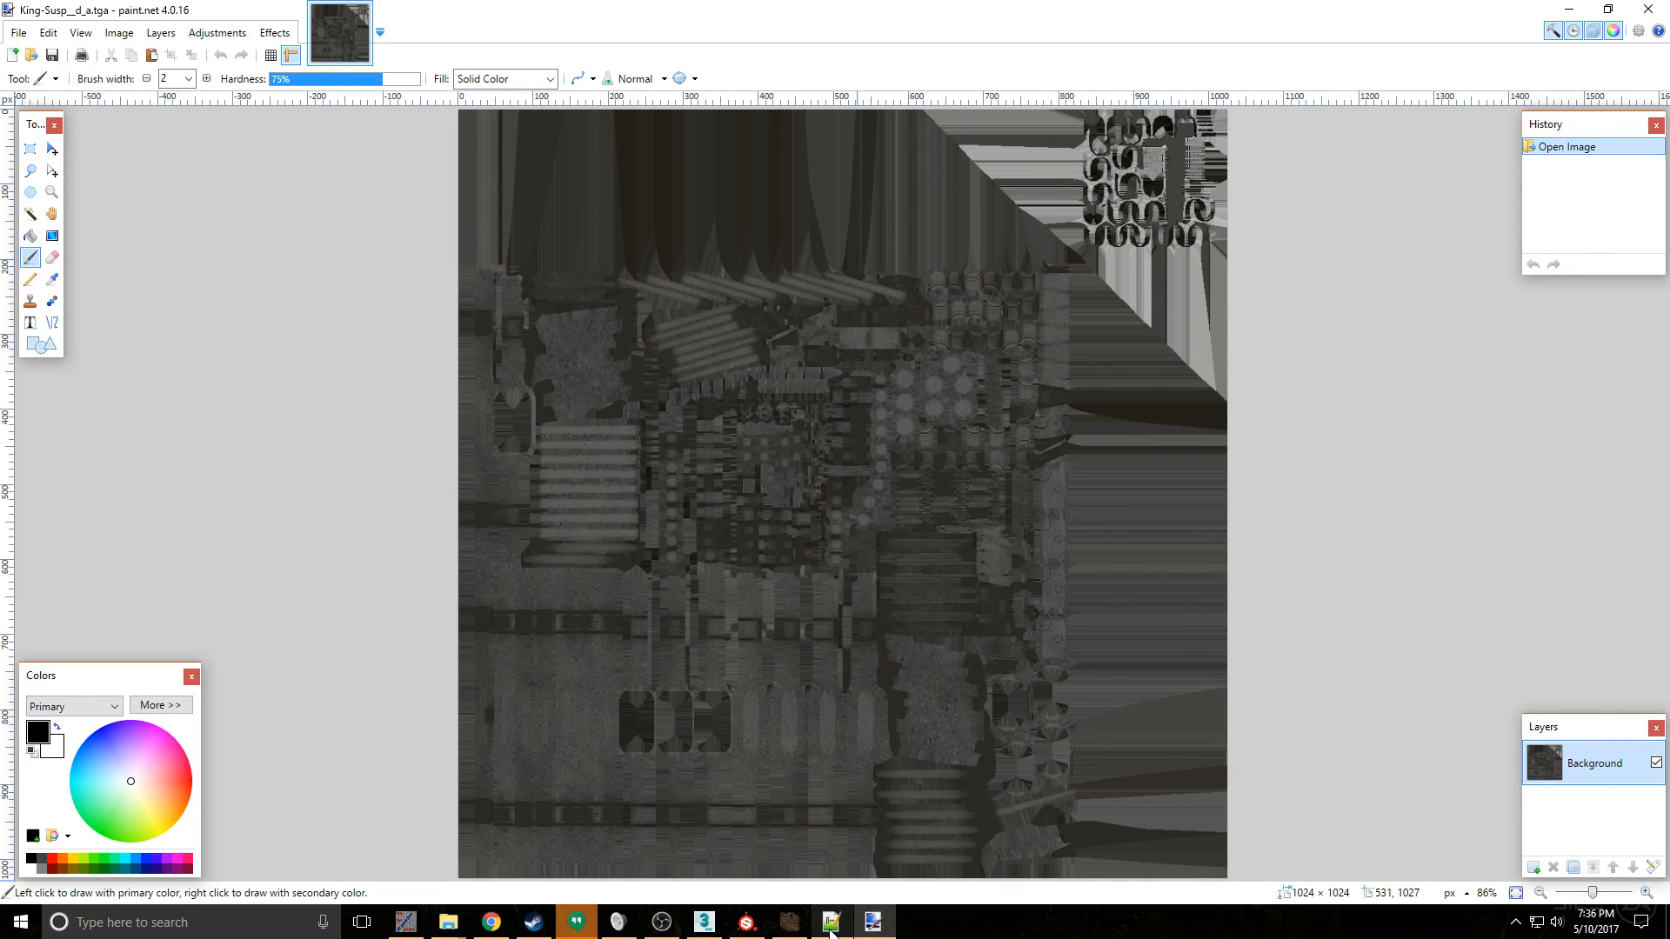
- Switch to Spintires Editor and examine the textures on the truck's rear suspension arms and axle up close
left_click(789, 922)
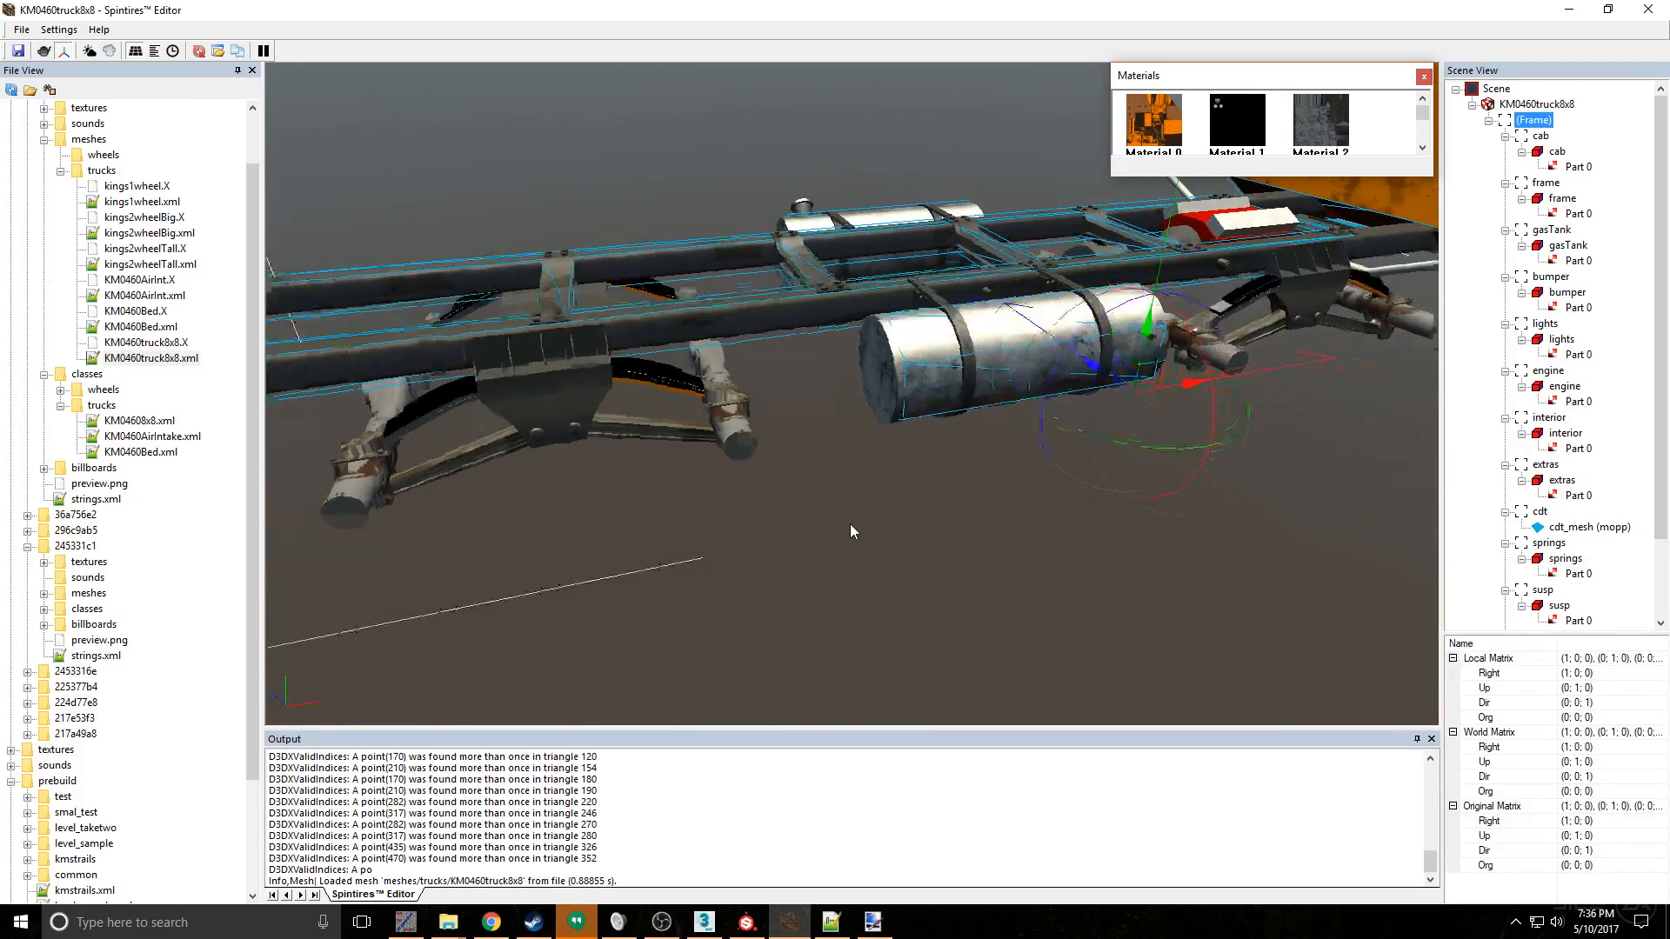
middle_click_drag(849, 523, 718, 421, "alt")
scroll(698, 373, "up", 5)
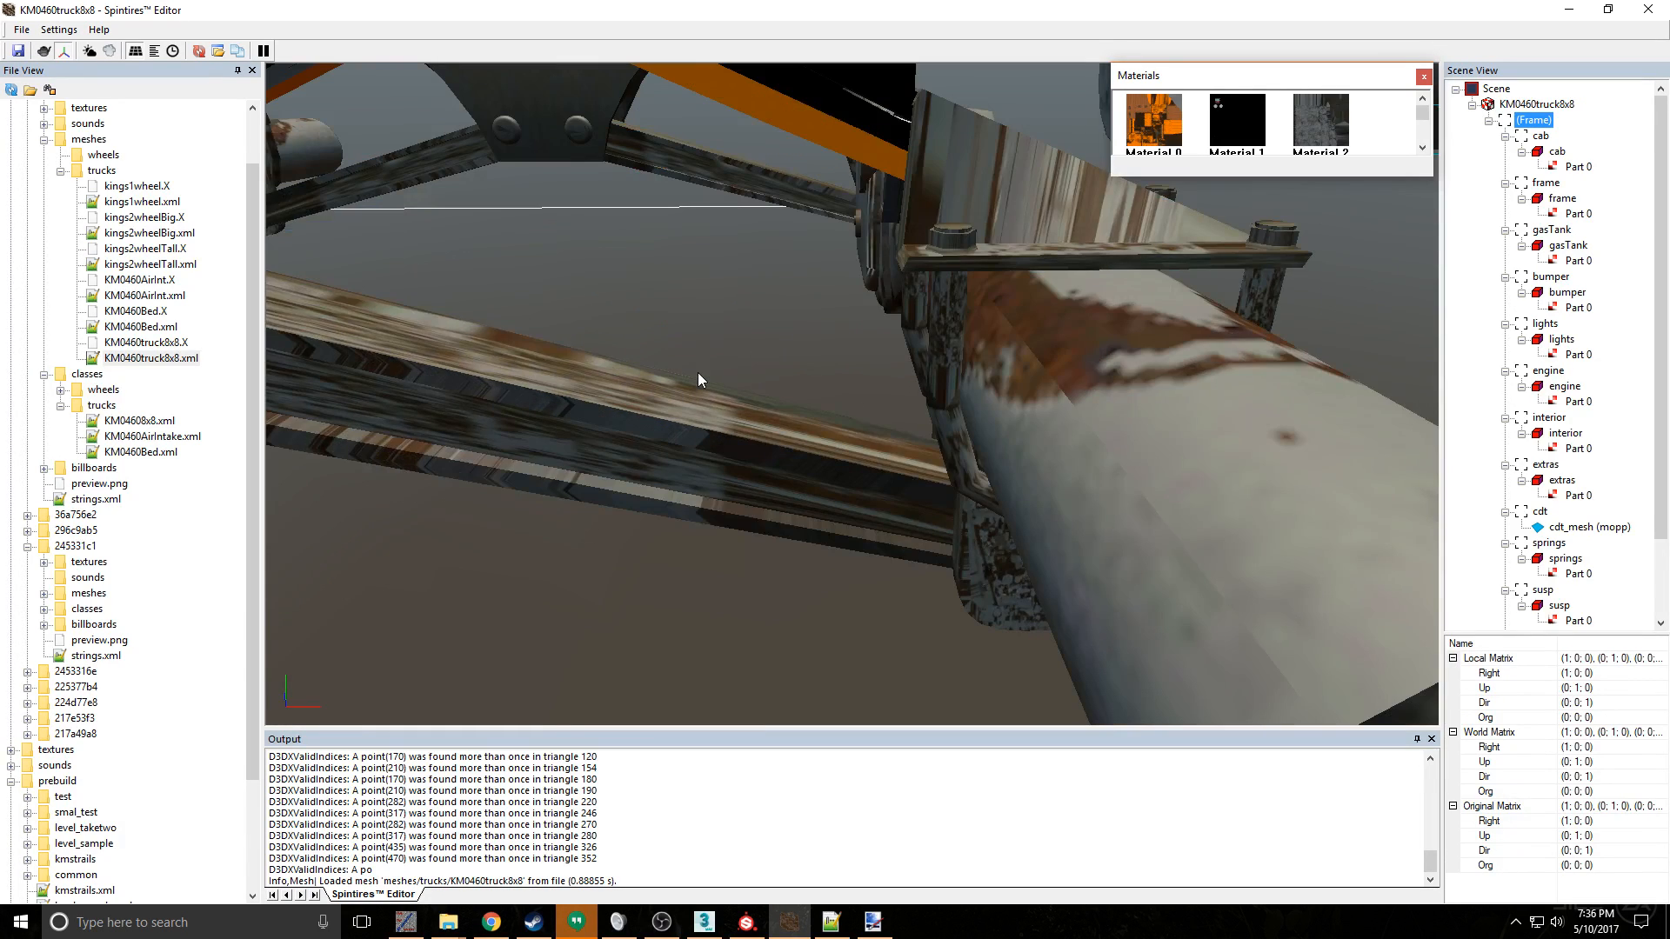
scroll(698, 374, "down", 3)
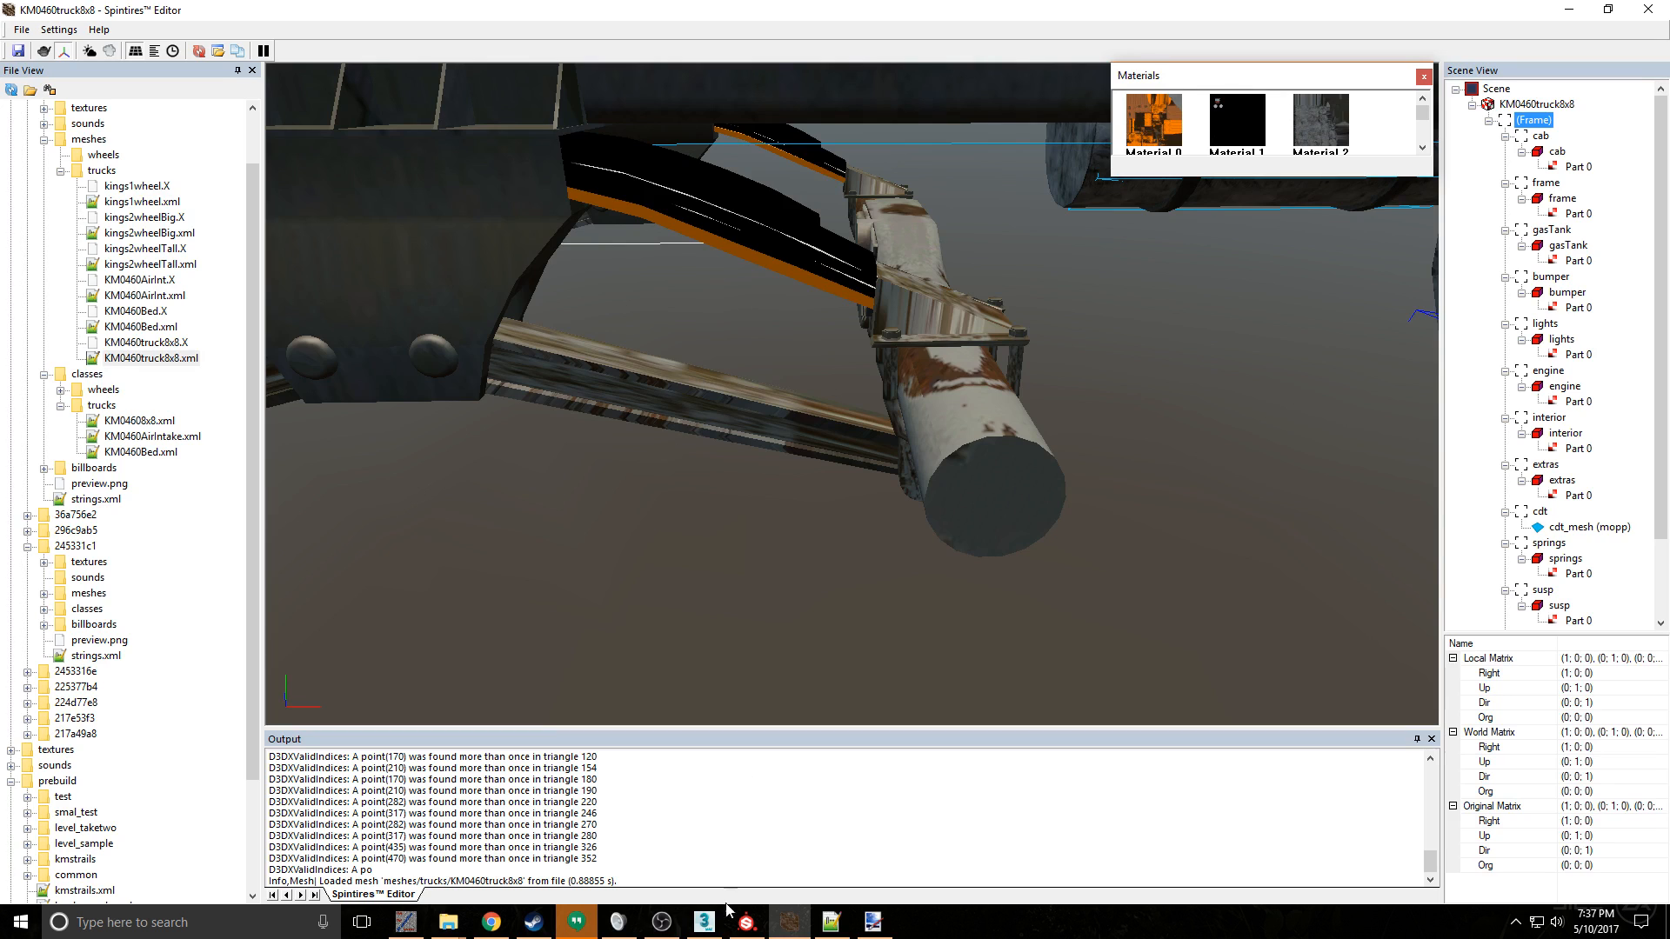
mouse_move(437, 928)
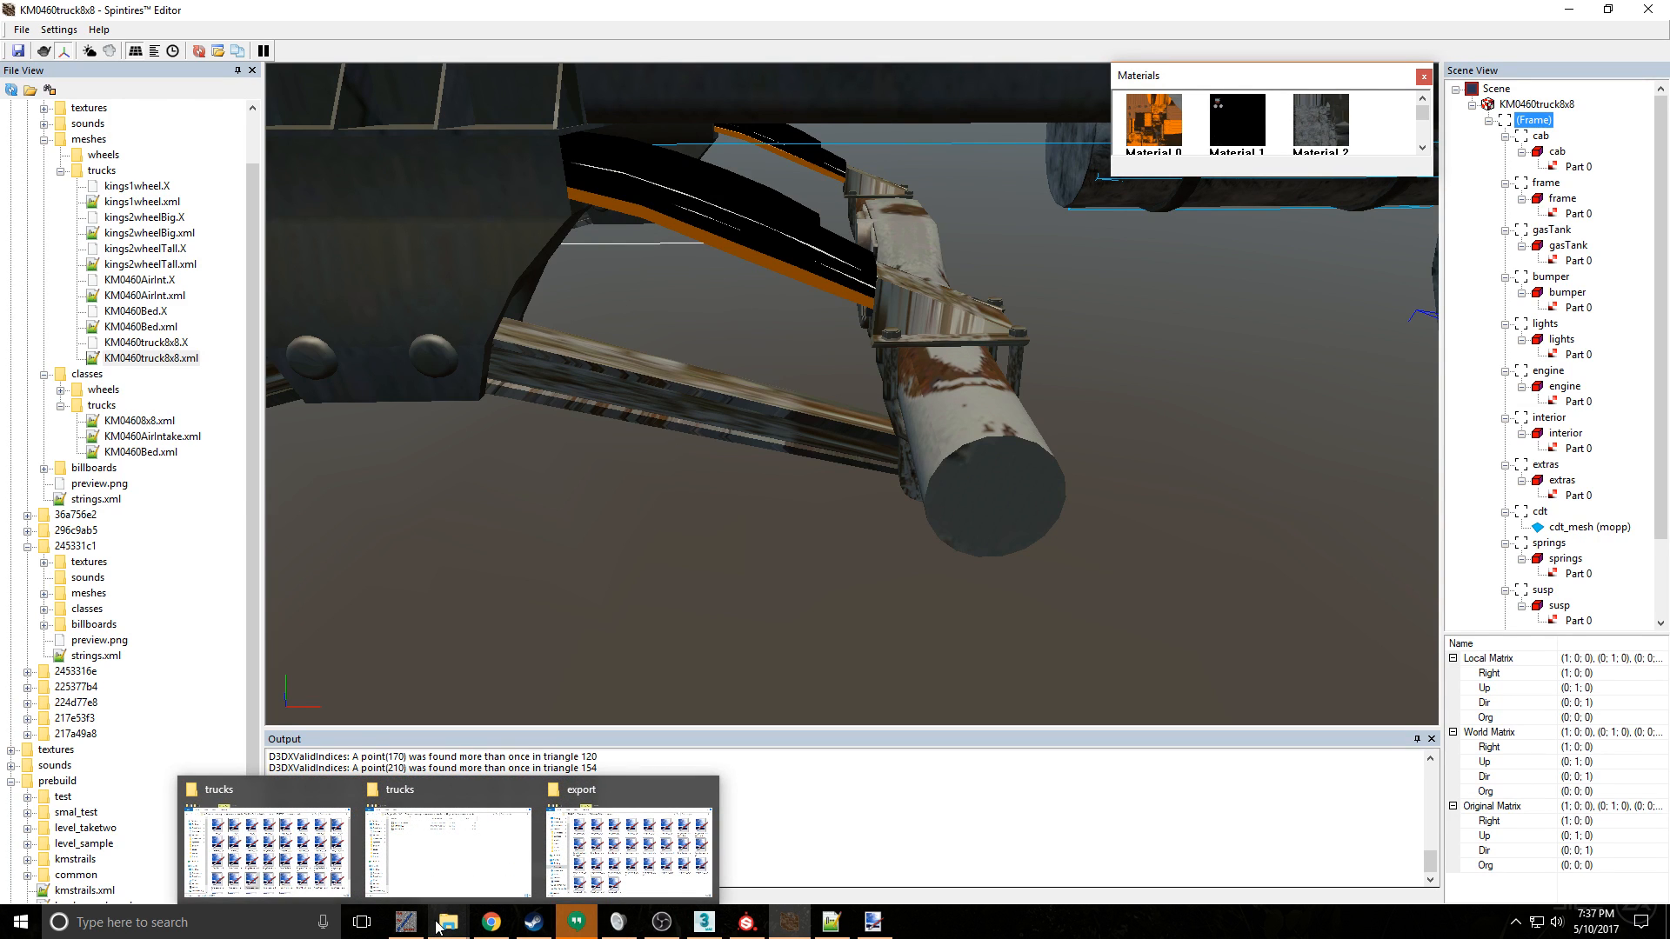
- Switch to KM0460truck8x8.xml in Notepad++ and replace the springs material's map lines with a copy of susp's diffuse, specular and normal map lines
left_click(831, 922)
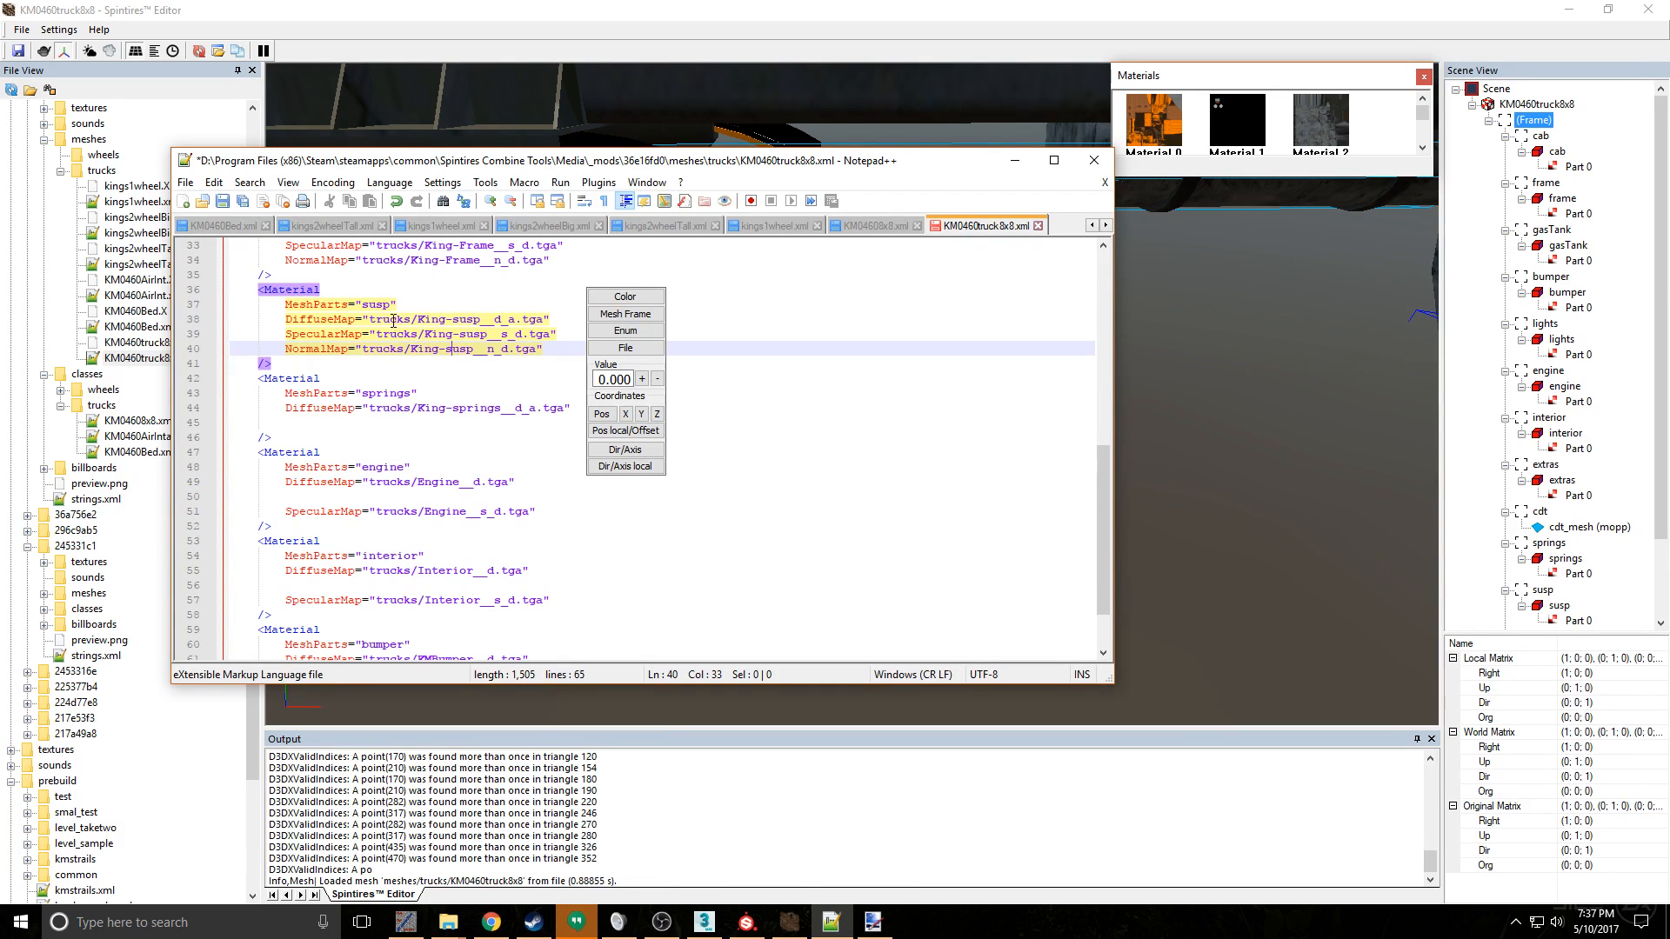
scroll(409, 331, "up", 2)
scroll(439, 484, "down", 1)
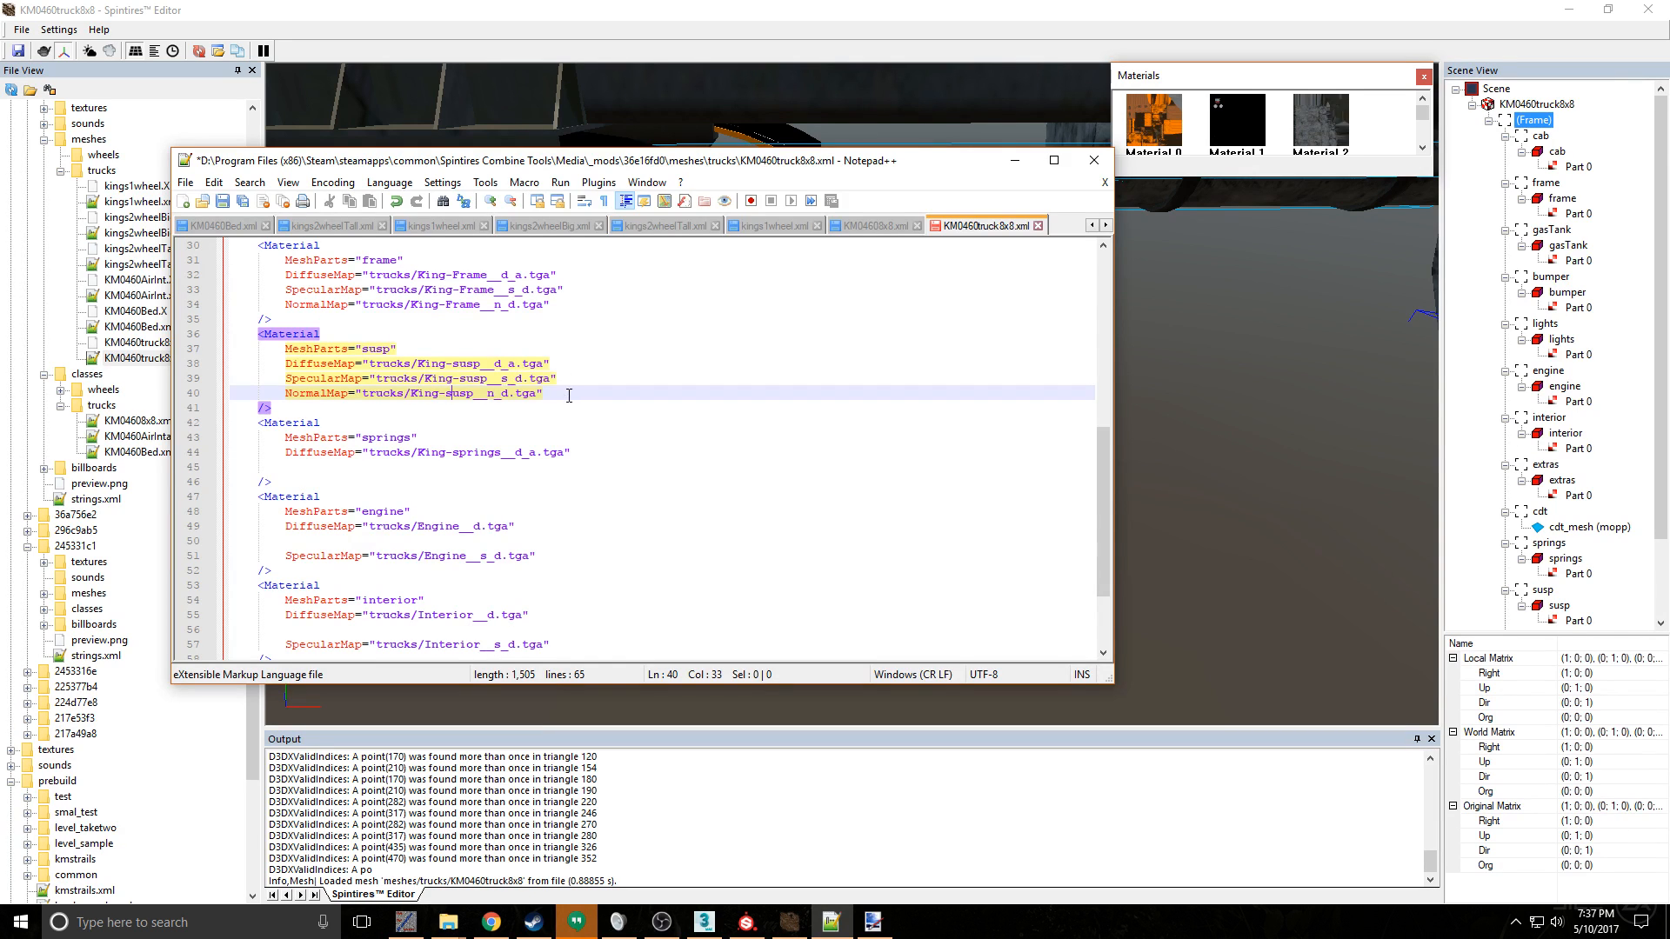
scroll(566, 409, "down", 3)
scroll(559, 424, "up", 5)
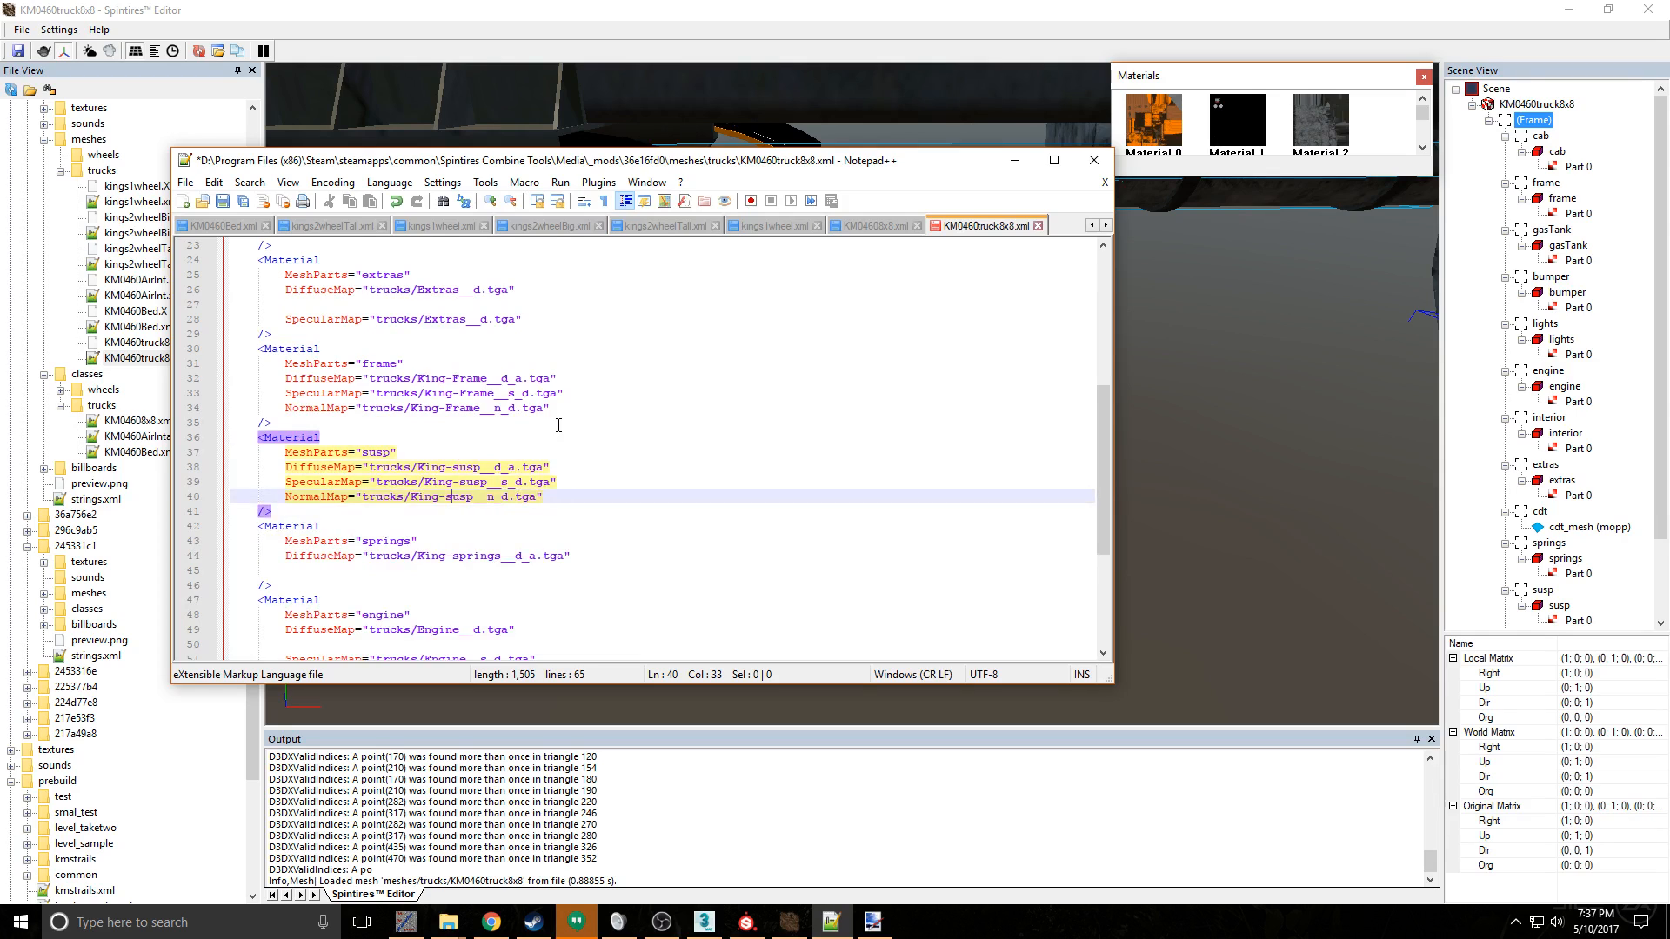
scroll(558, 425, "up", 1)
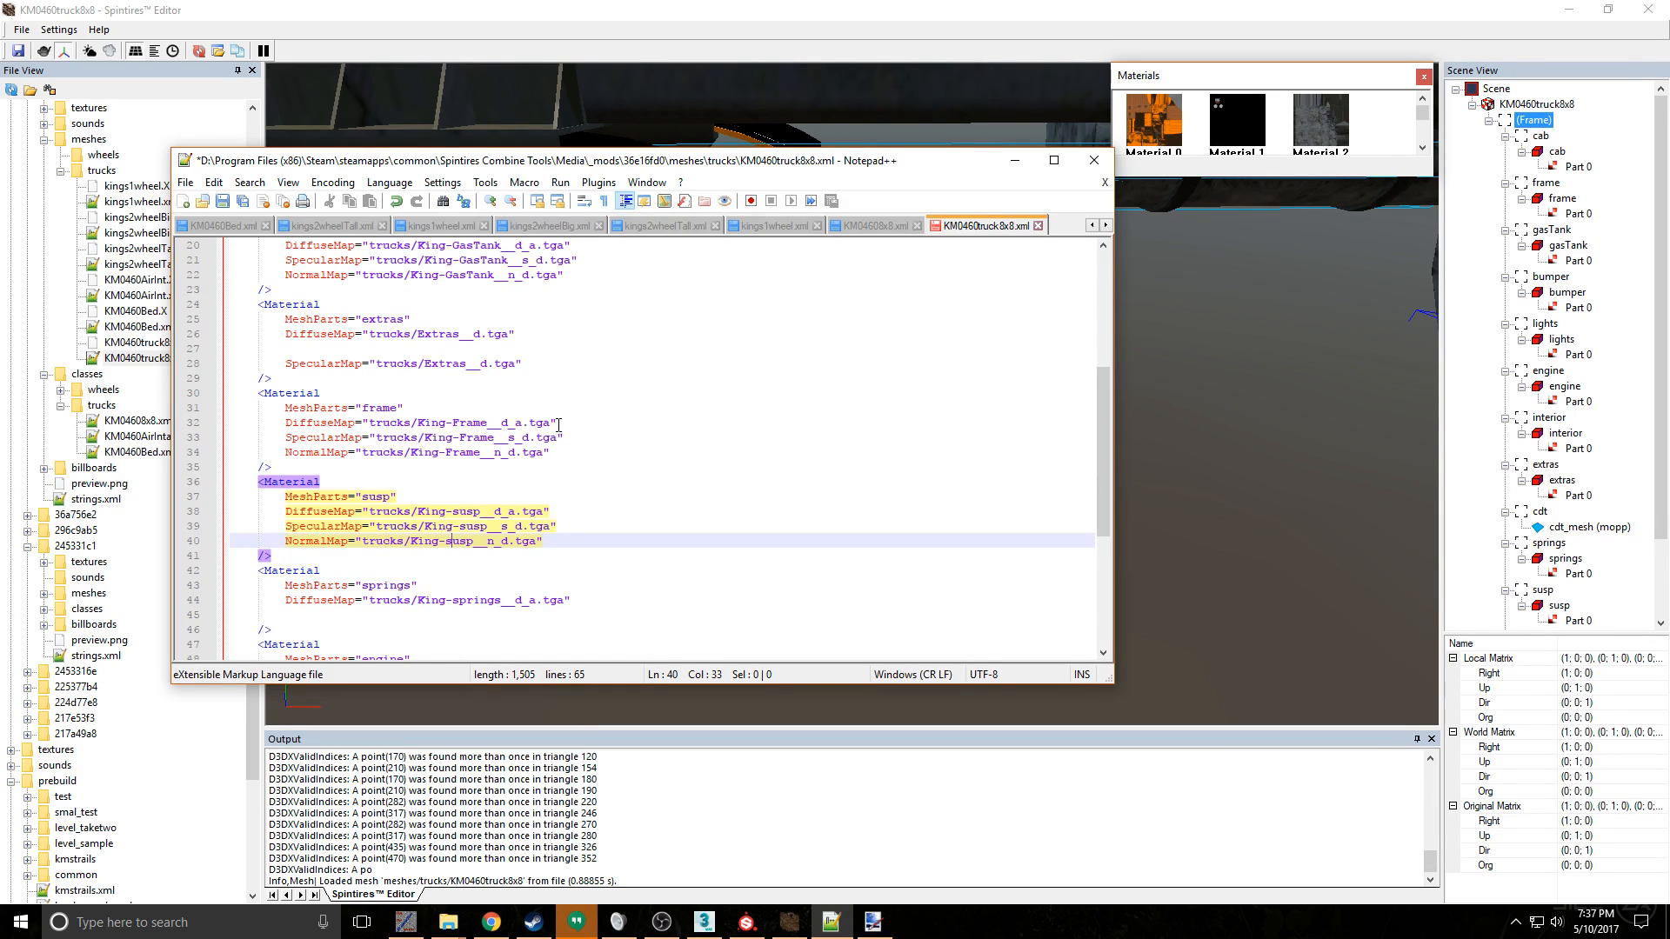
scroll(388, 475, "down", 2)
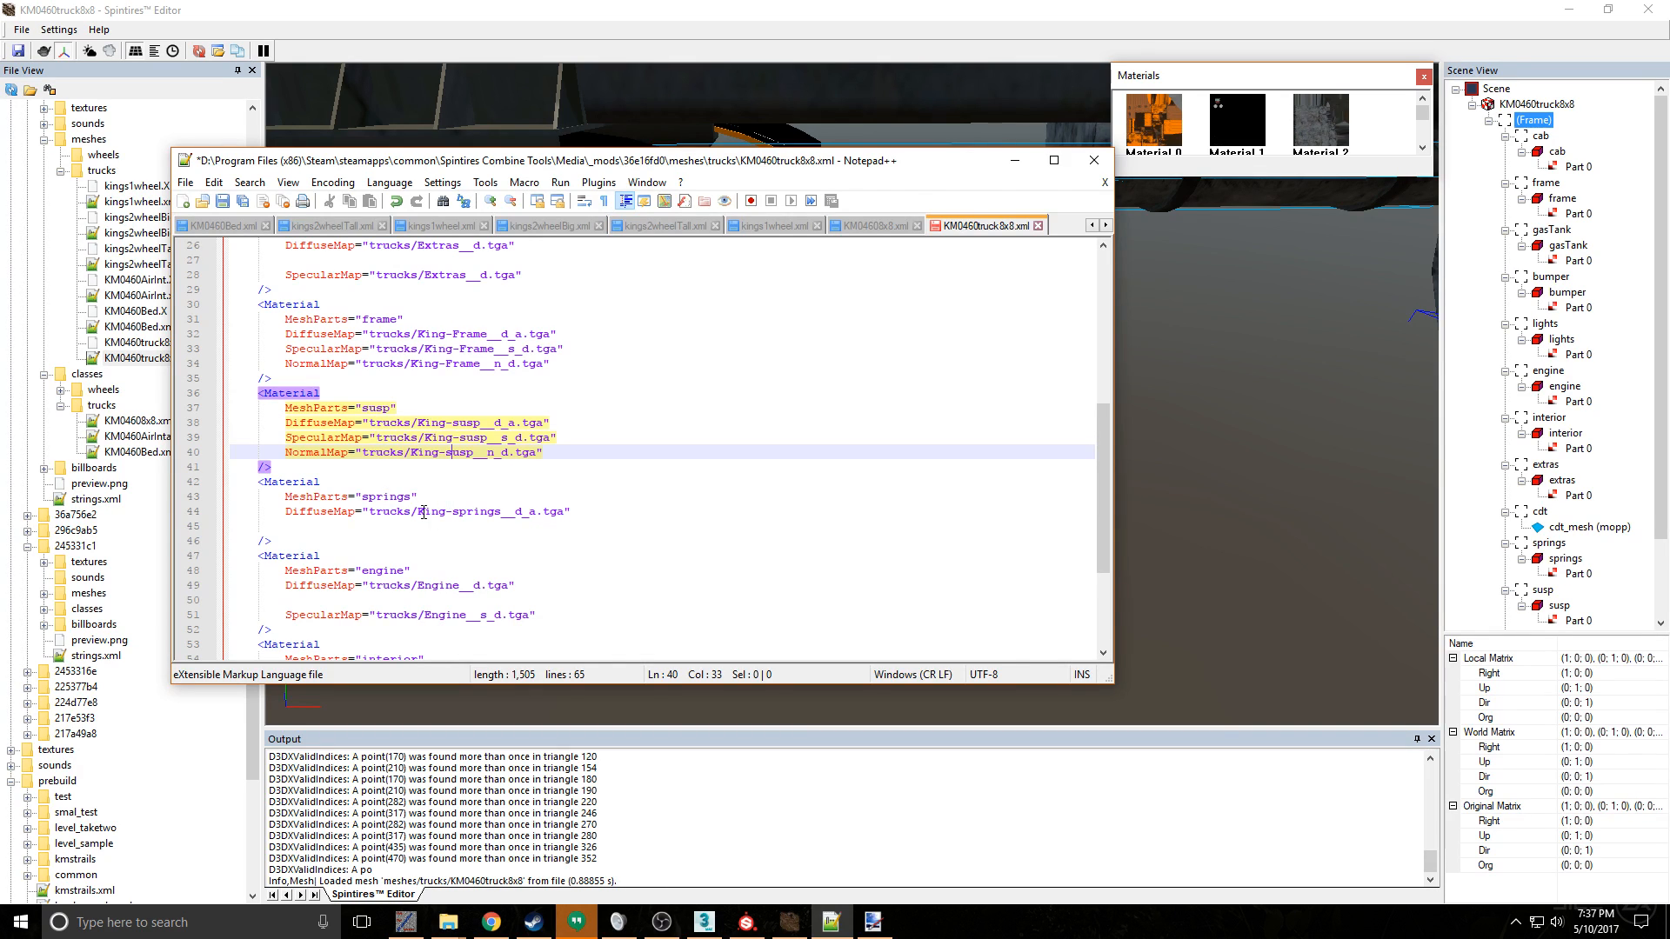
left_click(349, 521)
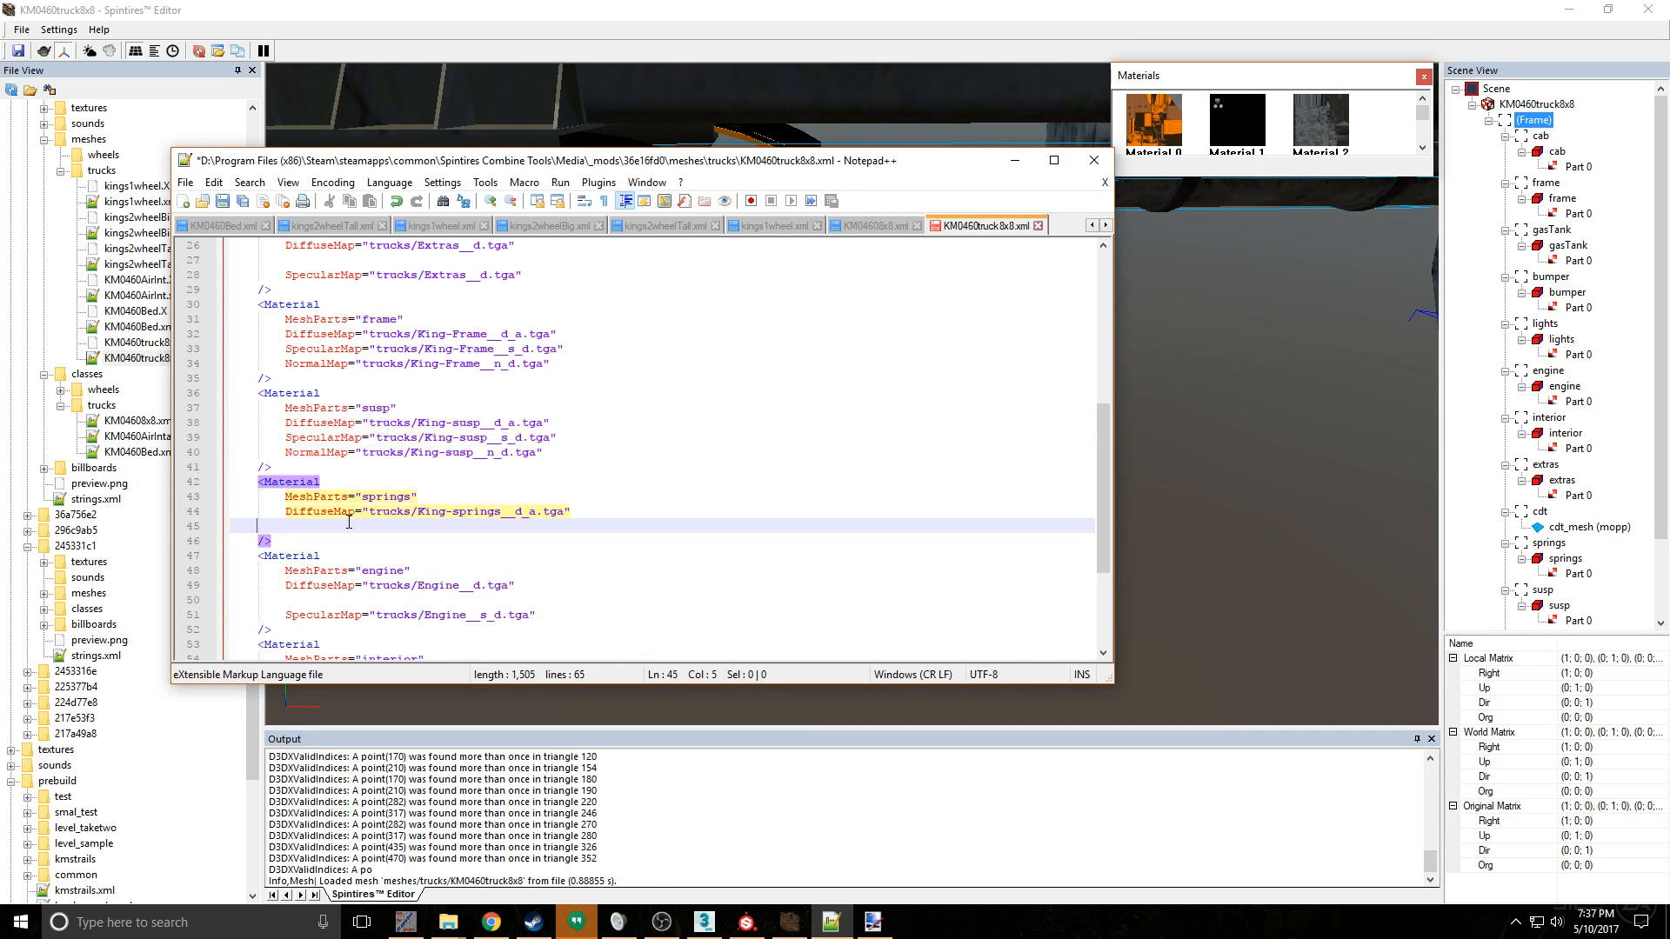
left_click_drag(543, 454, 577, 453)
key("ctrl+c")
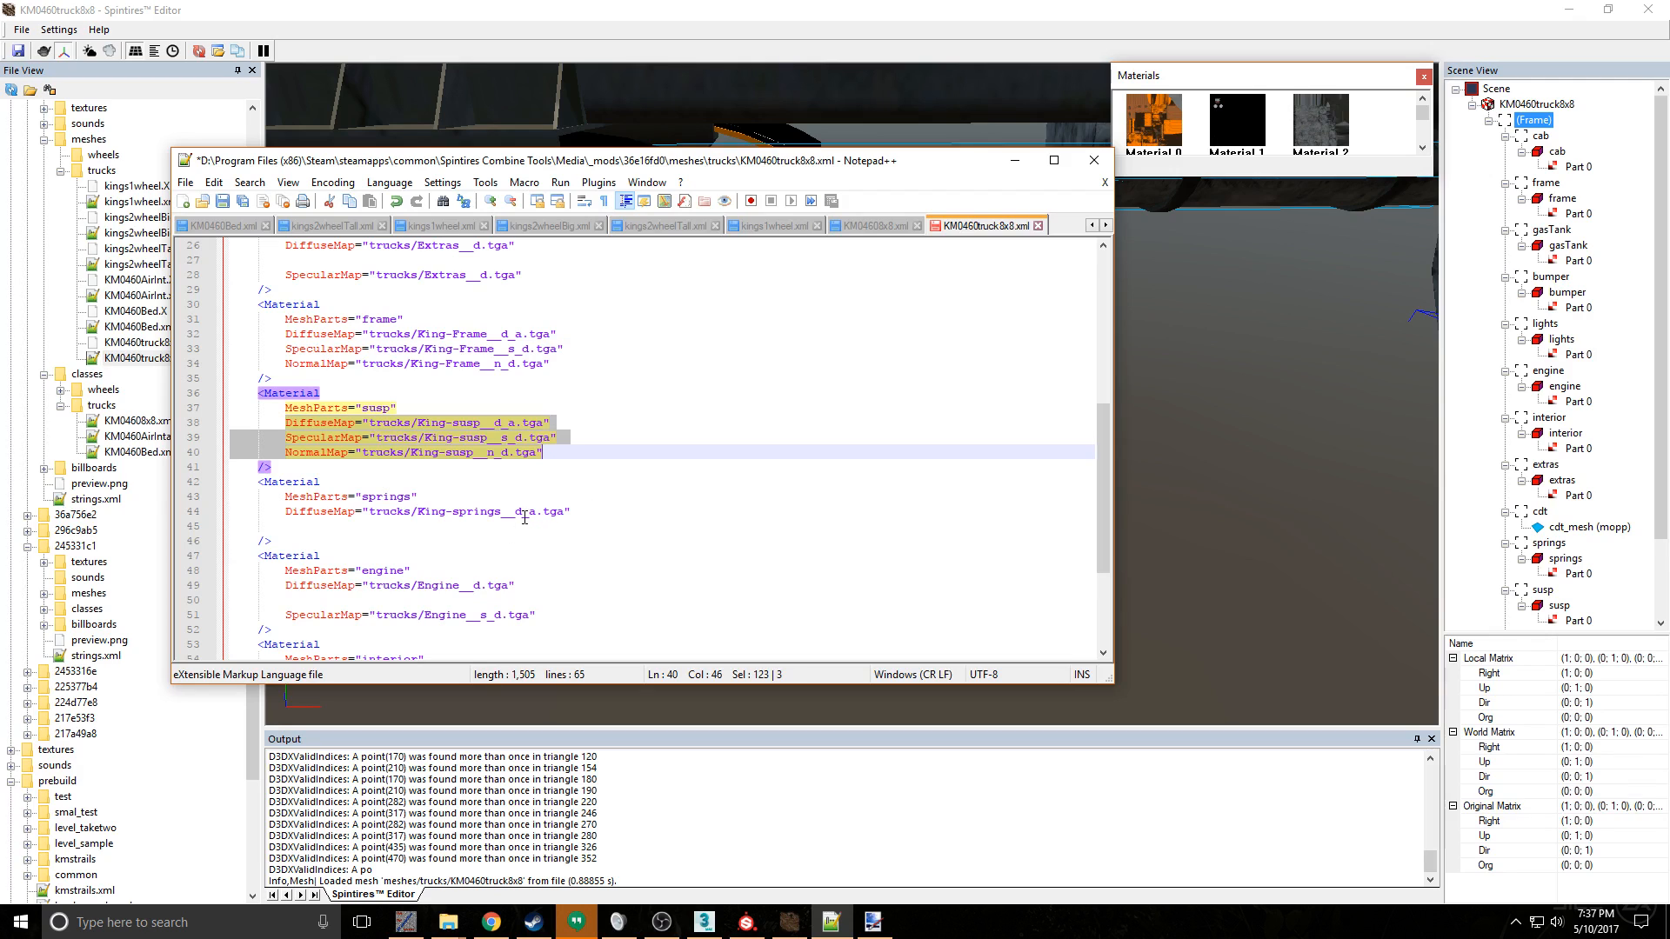
left_click_drag(570, 513, 440, 524)
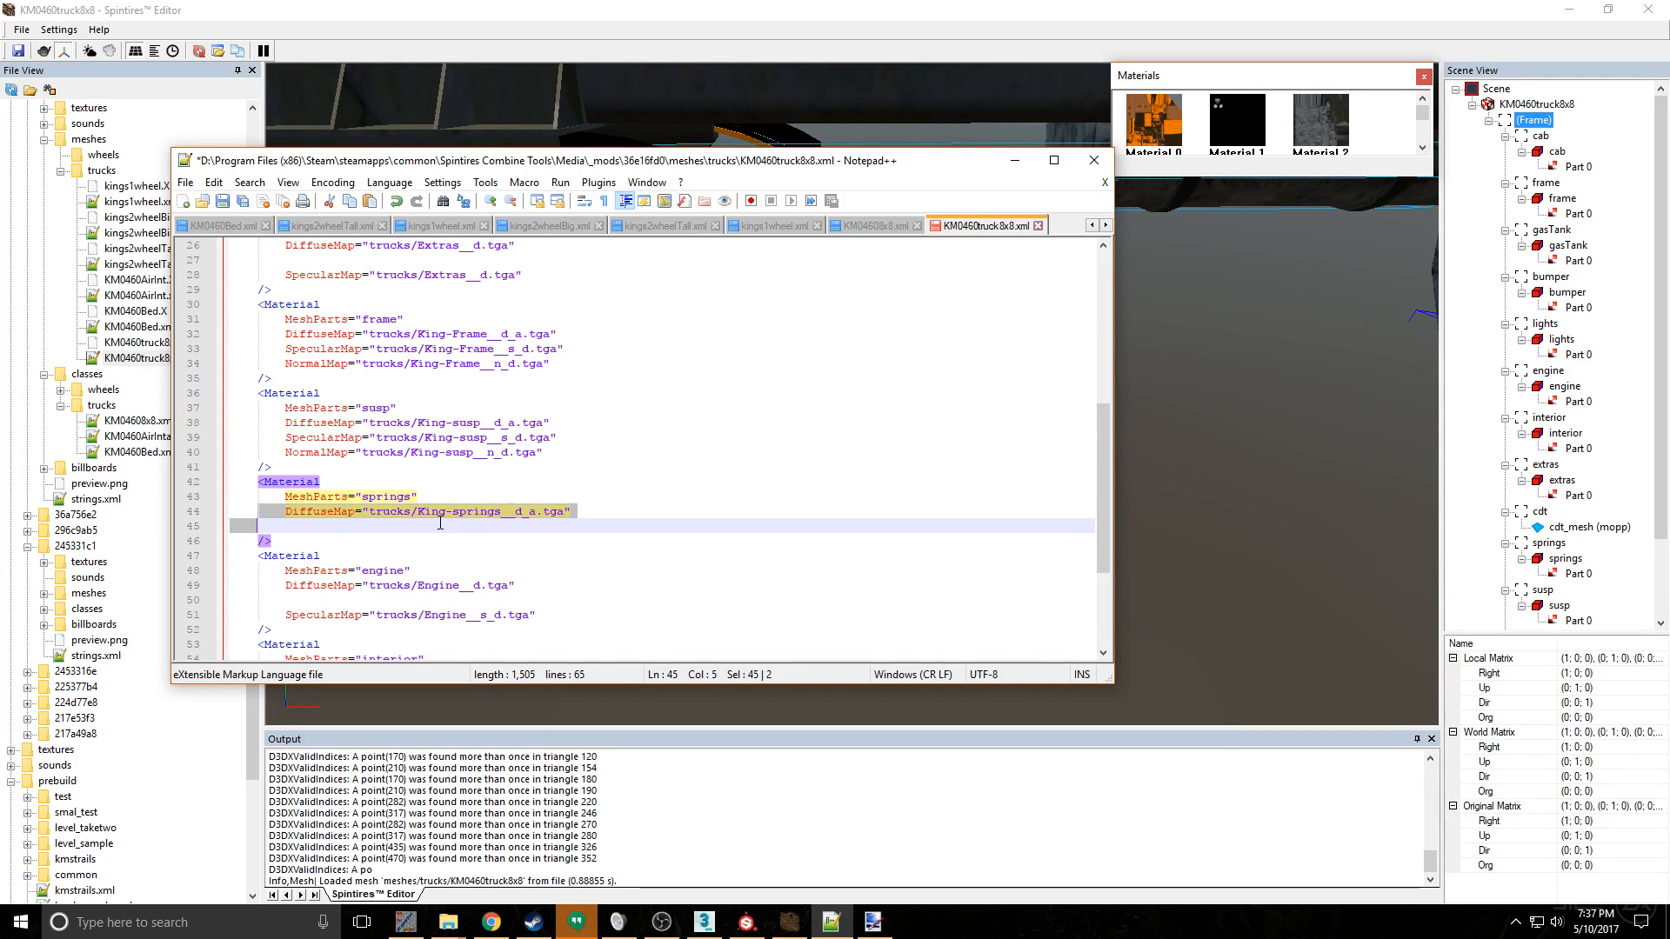
left_click(532, 525)
left_click_drag(286, 512, 403, 523)
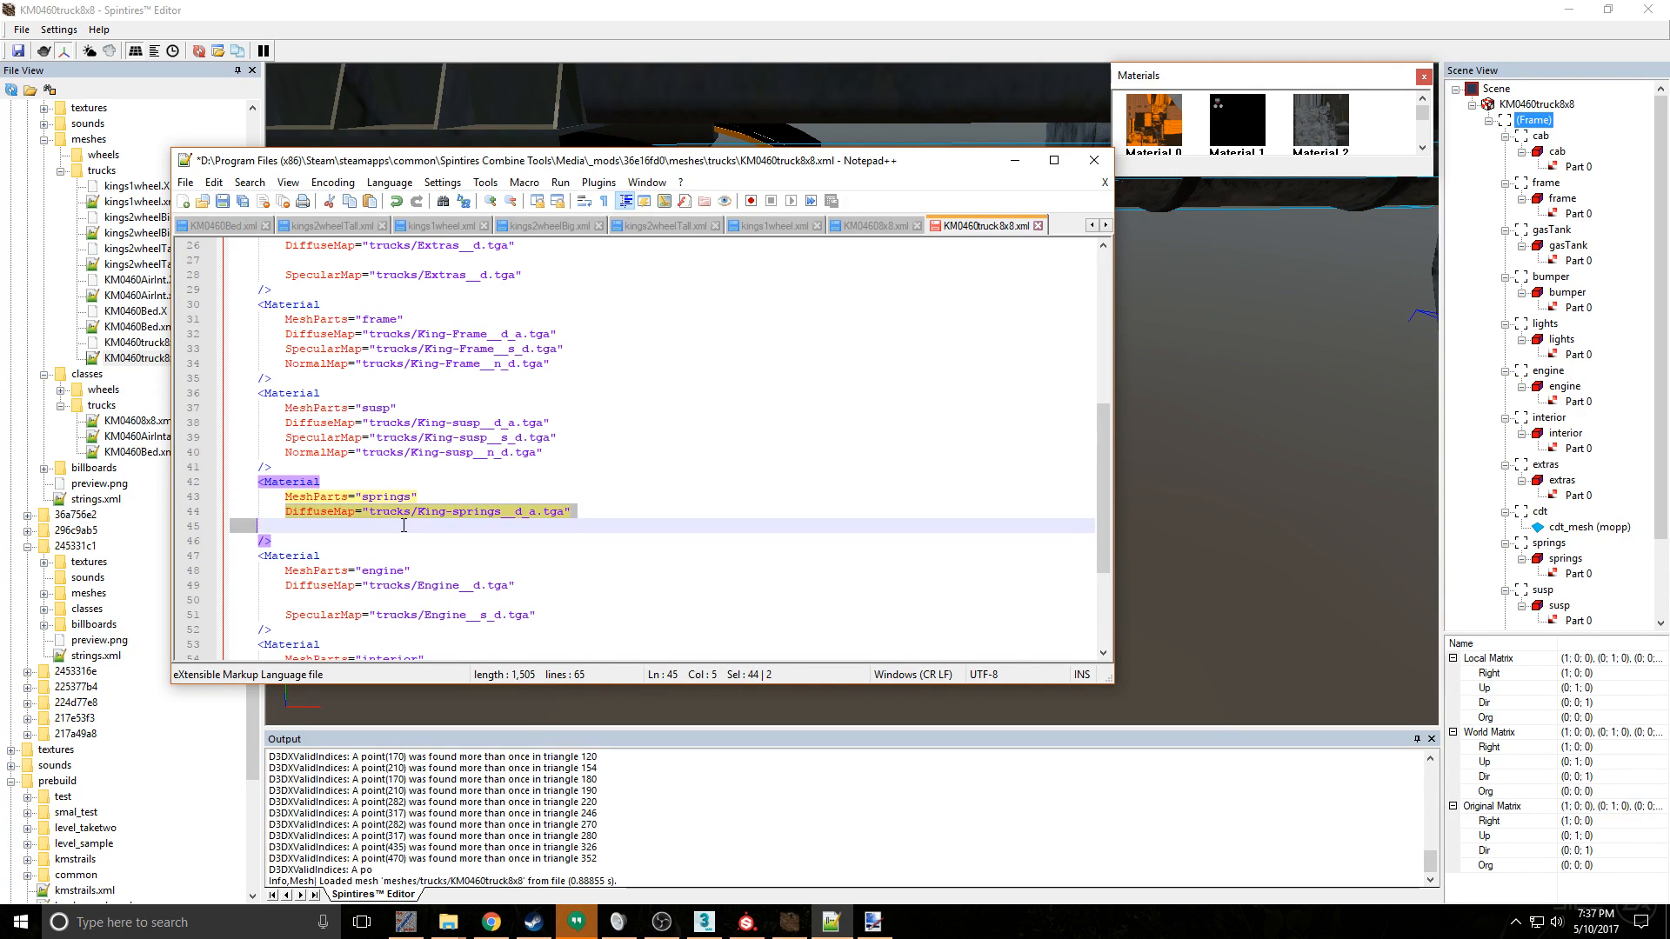
key("ctrl+v")
- Change the springs material's DiffuseMap to trucks/King-springs__d_a.tga
left_click(474, 513)
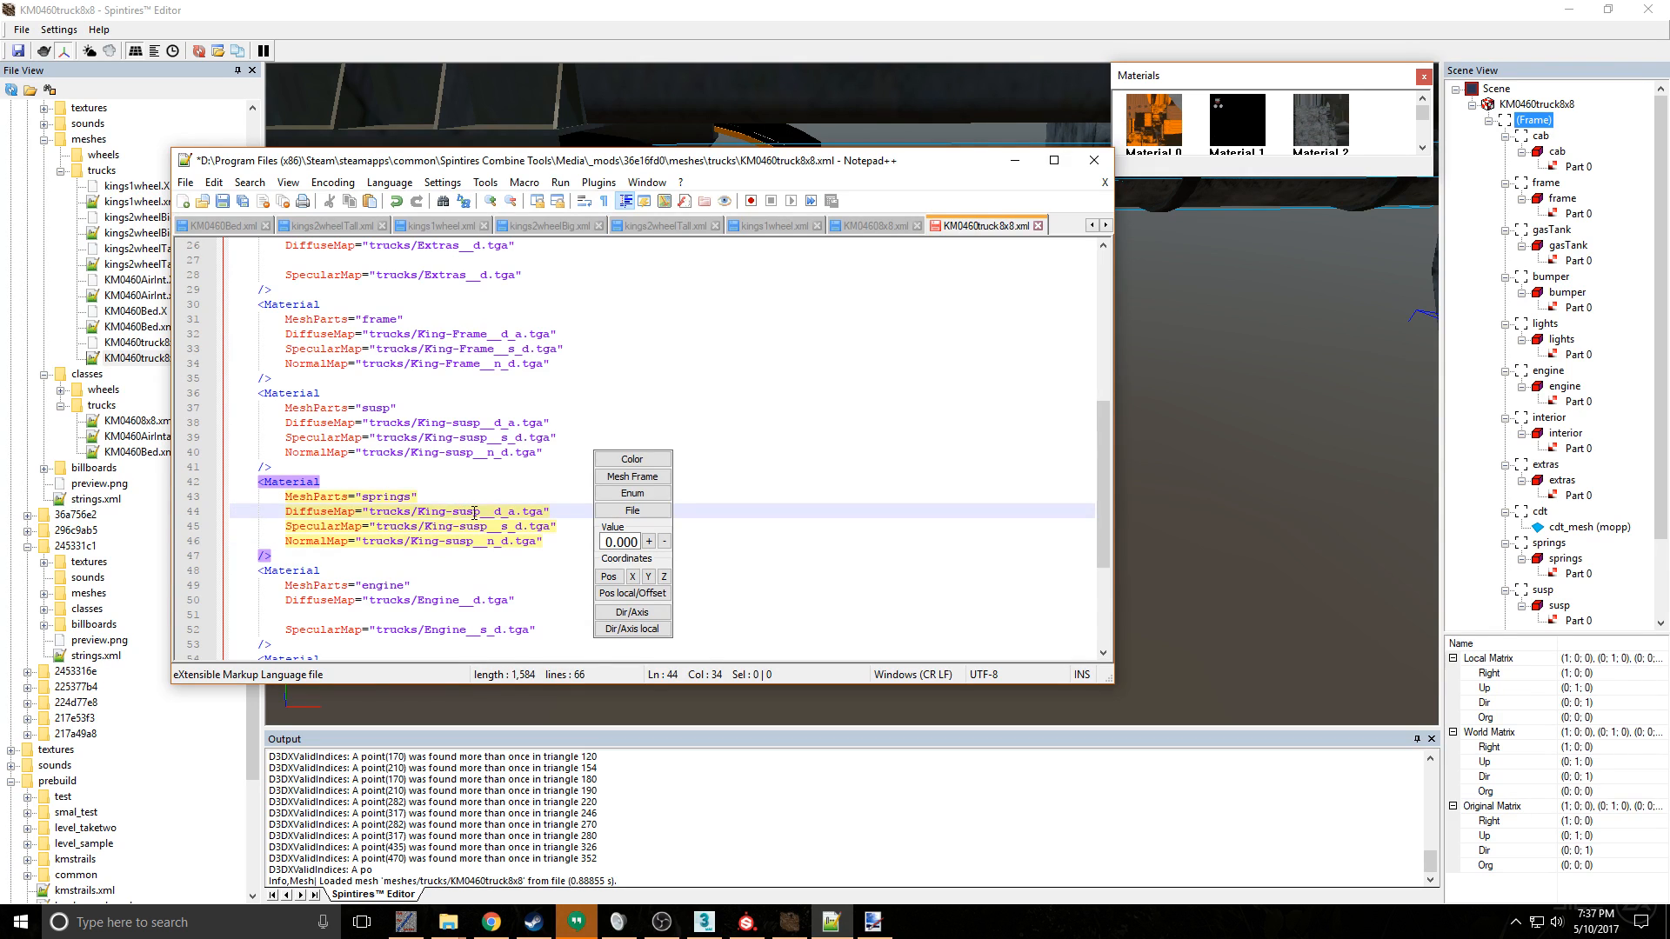
key("Delete")
key("Delete")
key("Delete")
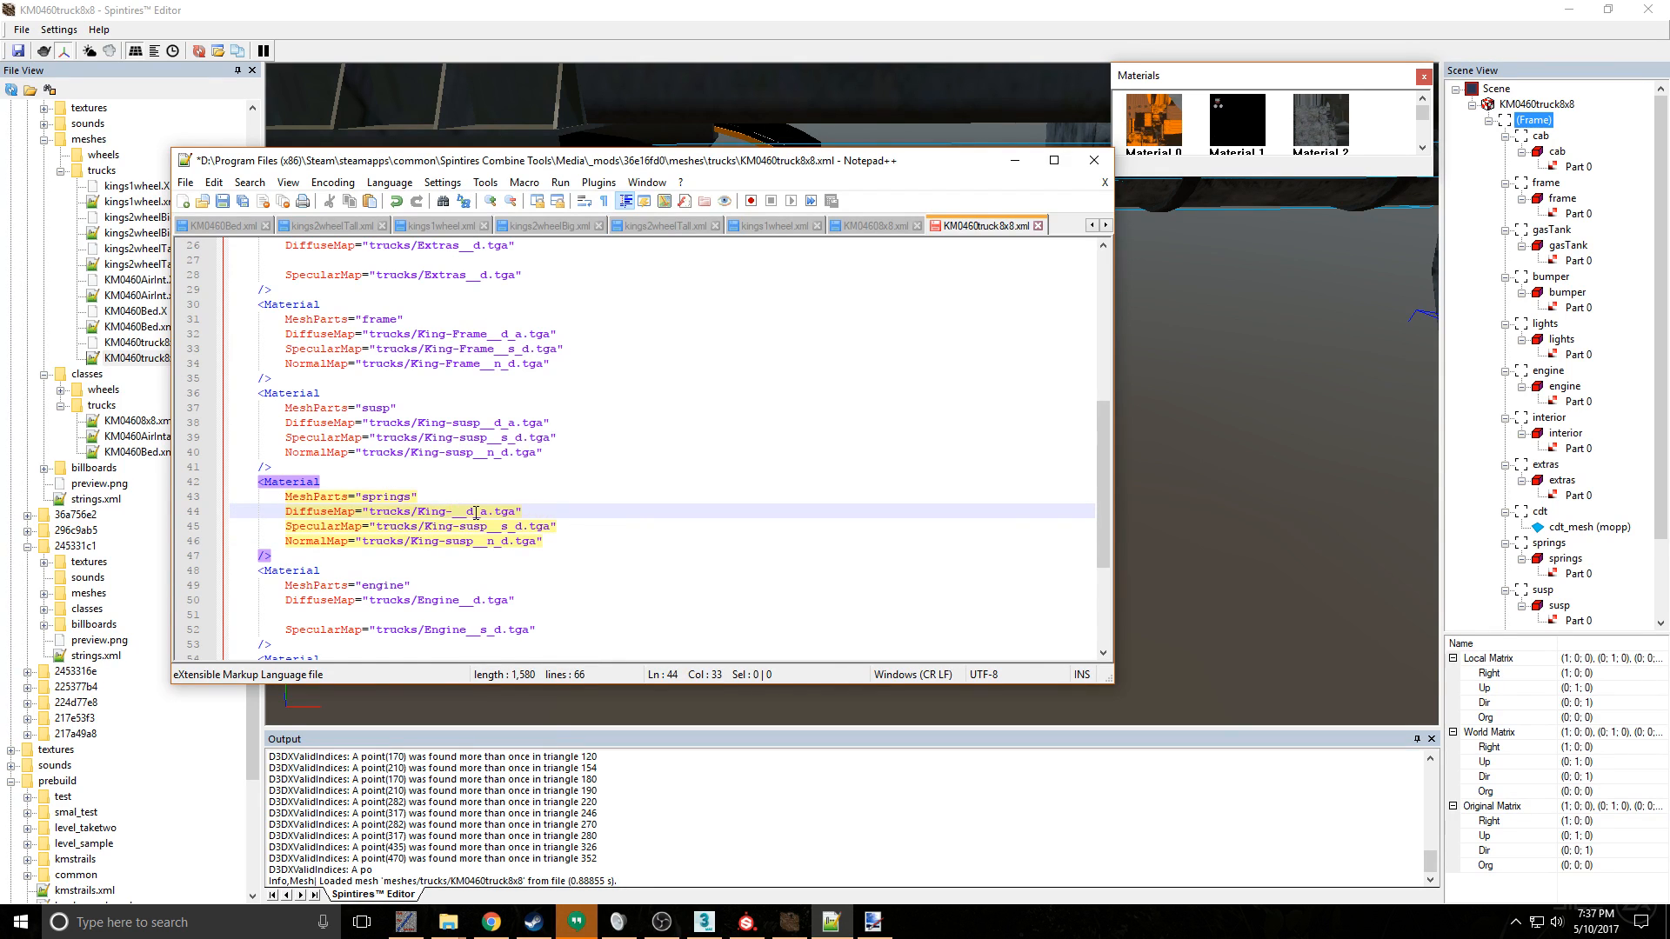
type("springs")
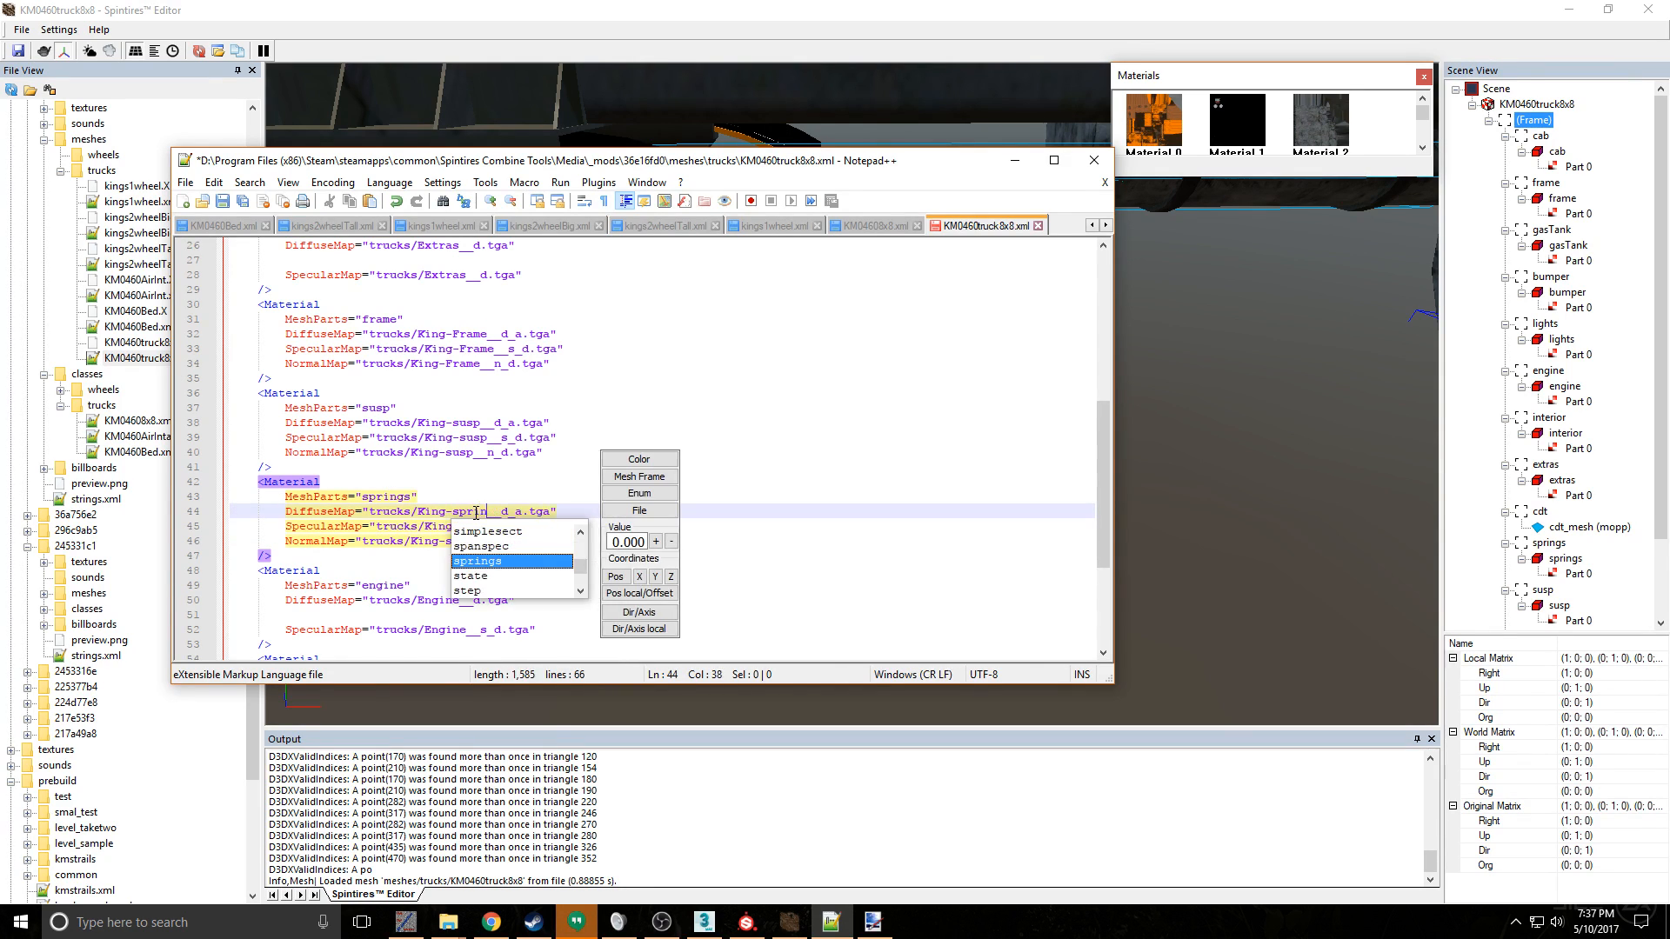
left_click(476, 514)
- Change the springs material's SpecularMap to trucks/King-springs__s_d.tga
double_click(479, 527)
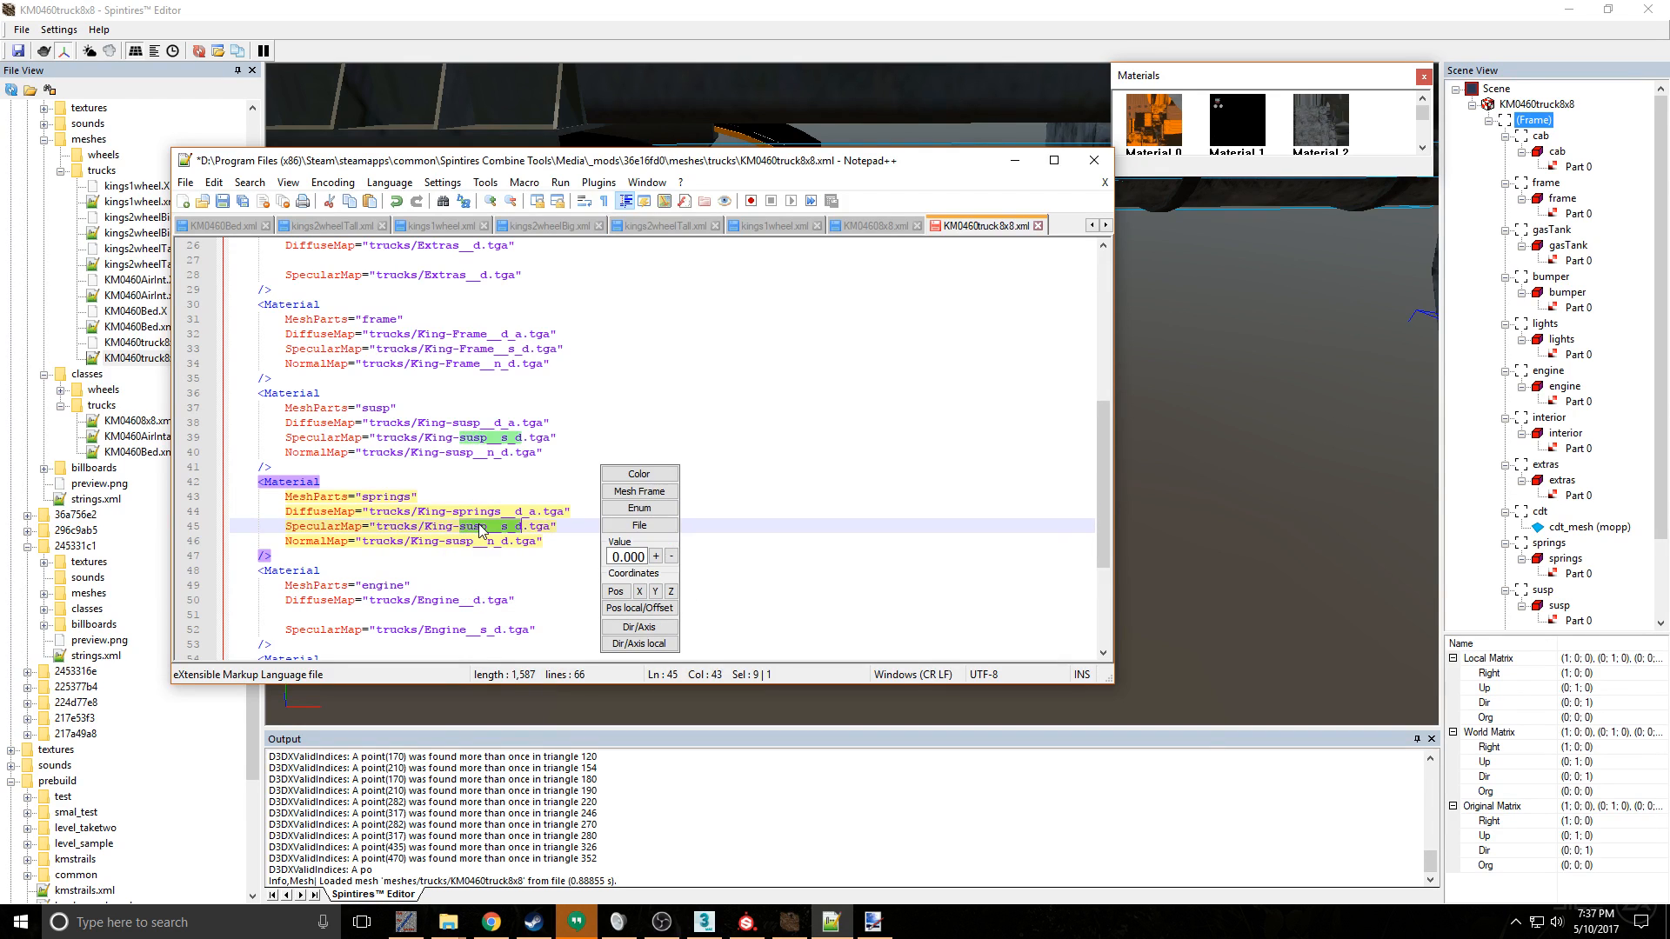
left_click(493, 527)
key("BackSpace")
key("BackSpace")
key("BackSpace")
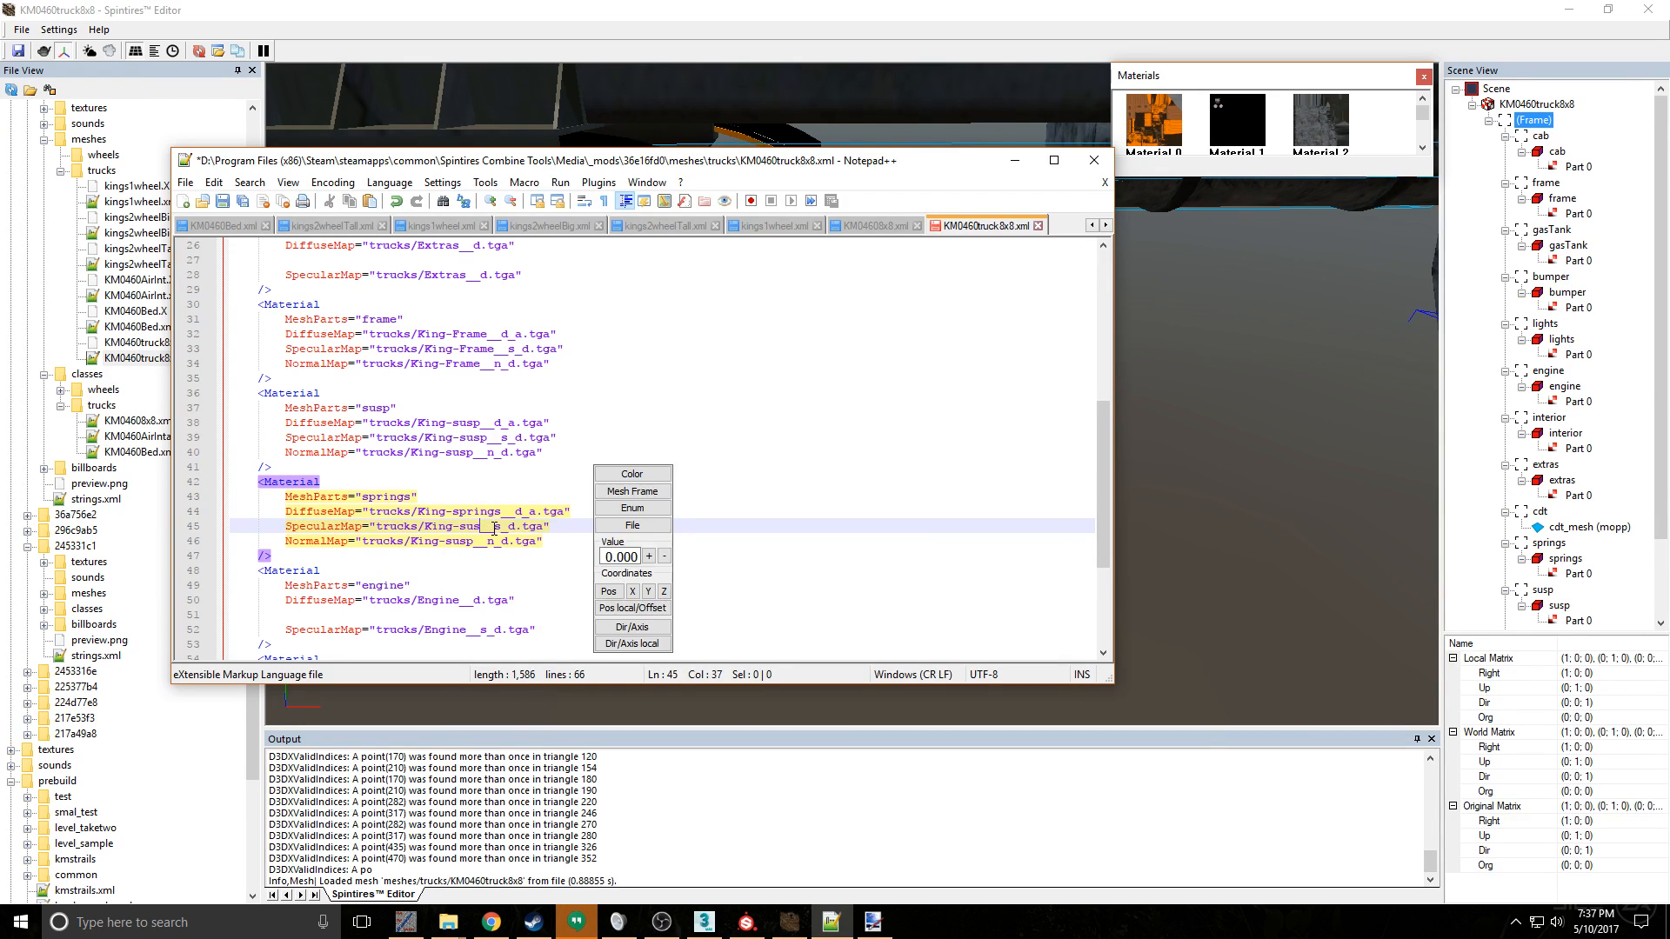
type("prings")
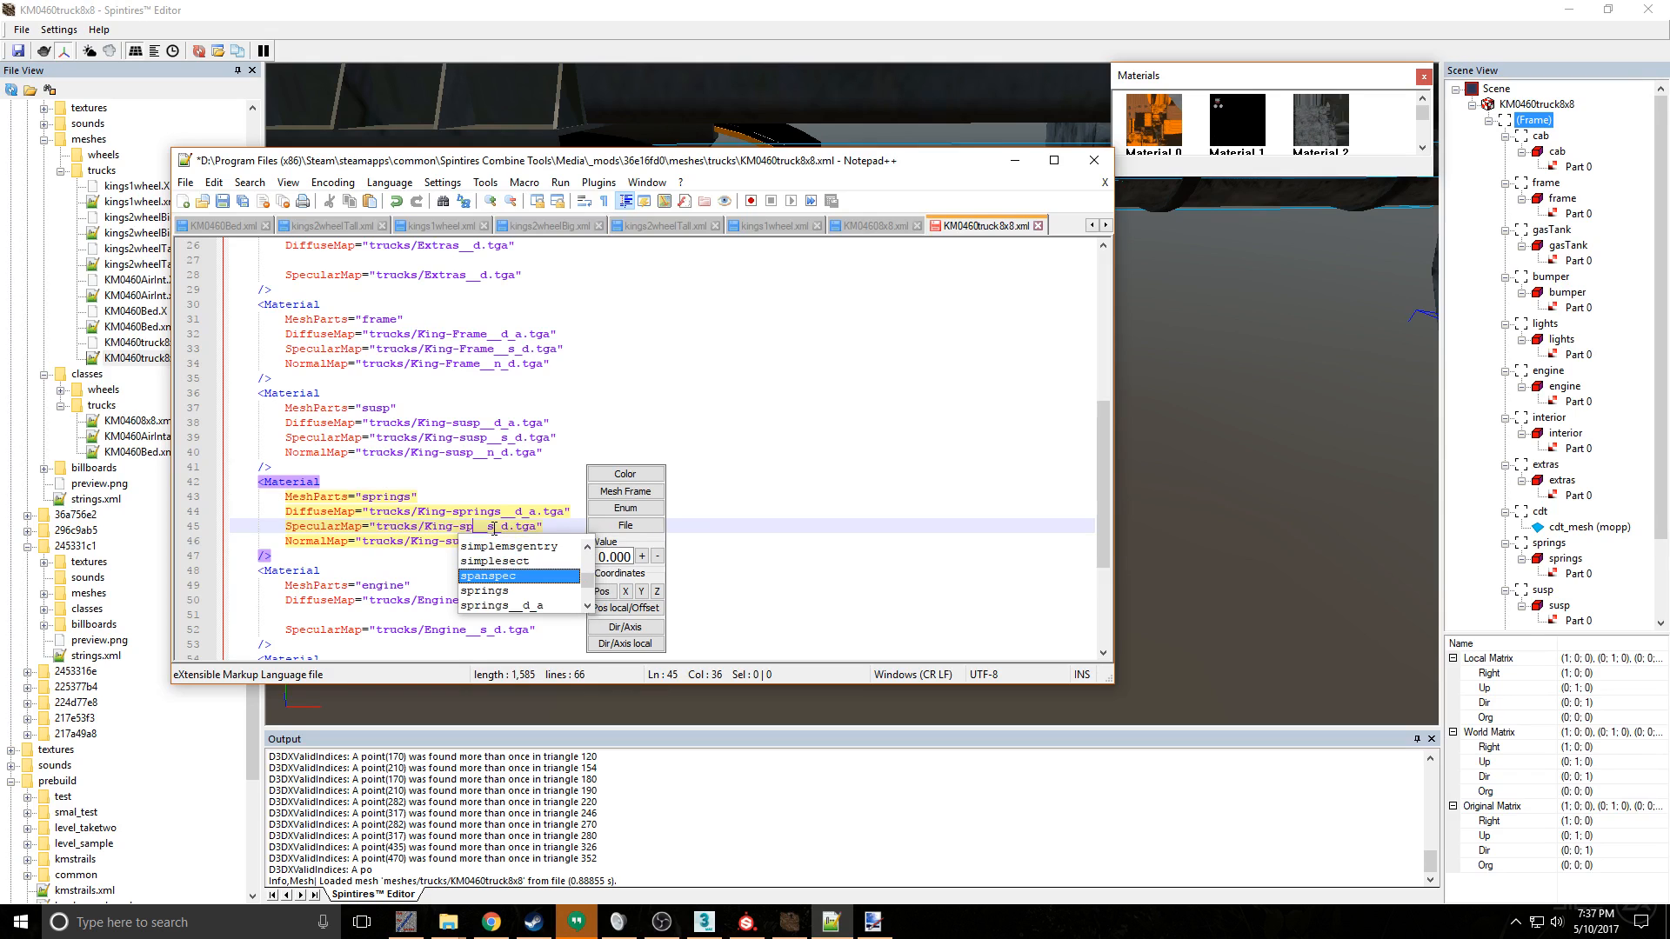
left_click(472, 481)
- Change the springs material's NormalMap to trucks/King-springs__n_d.tga
left_click(473, 546)
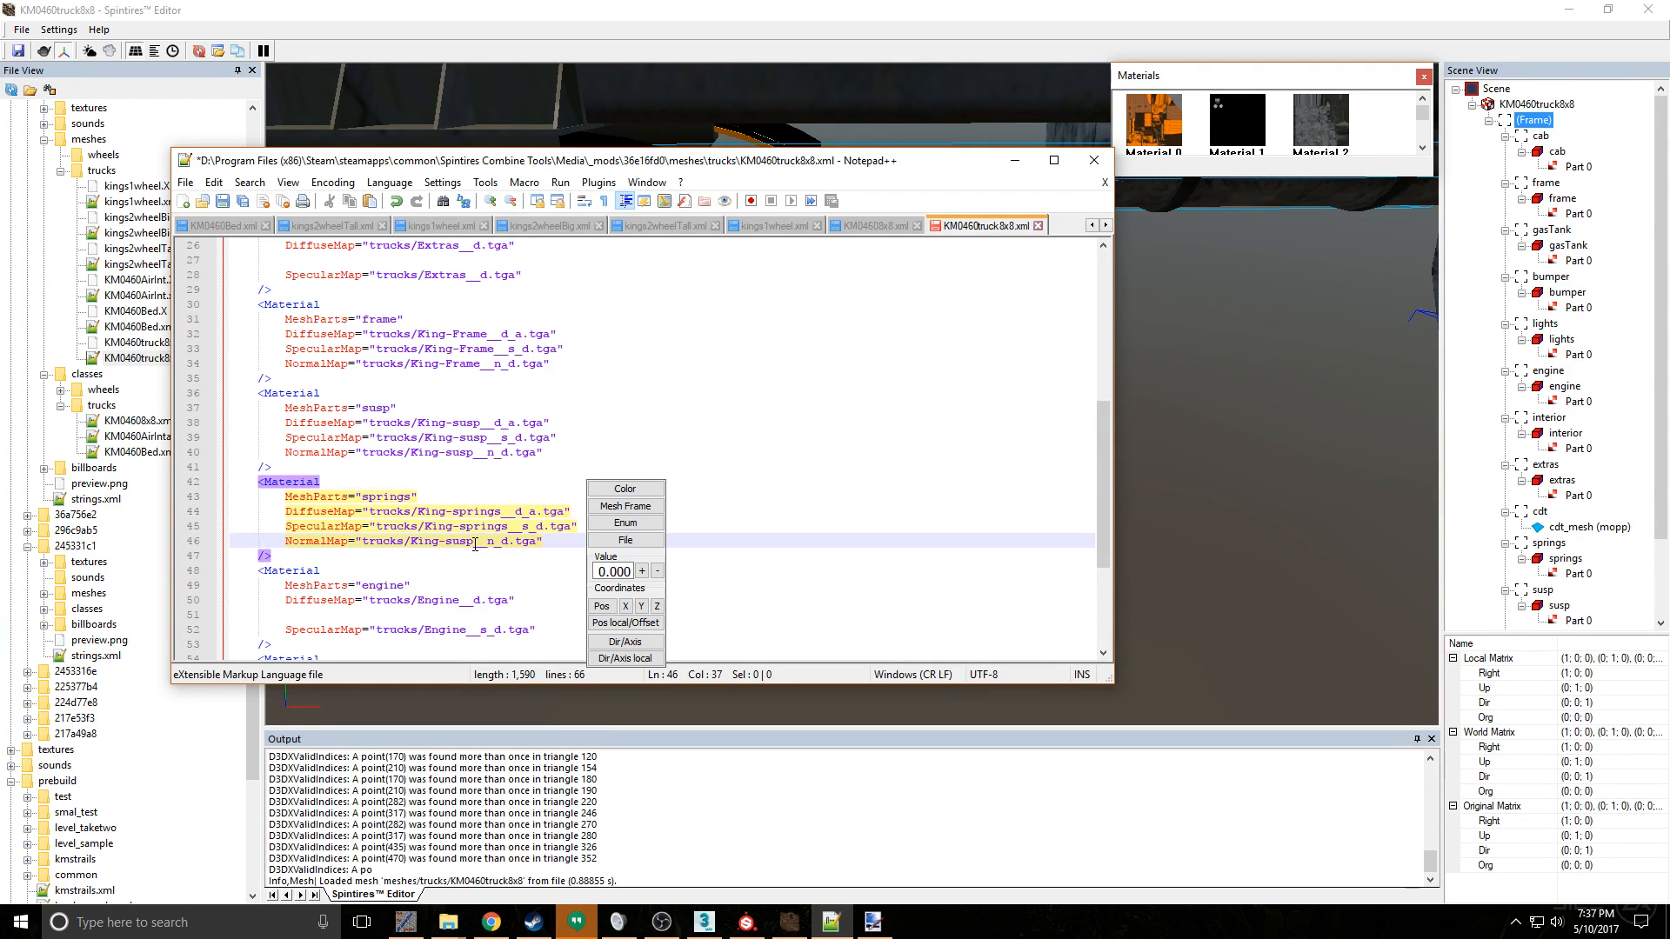
key("BackSpace")
key("BackSpace")
key("BackSpace")
type("prings")
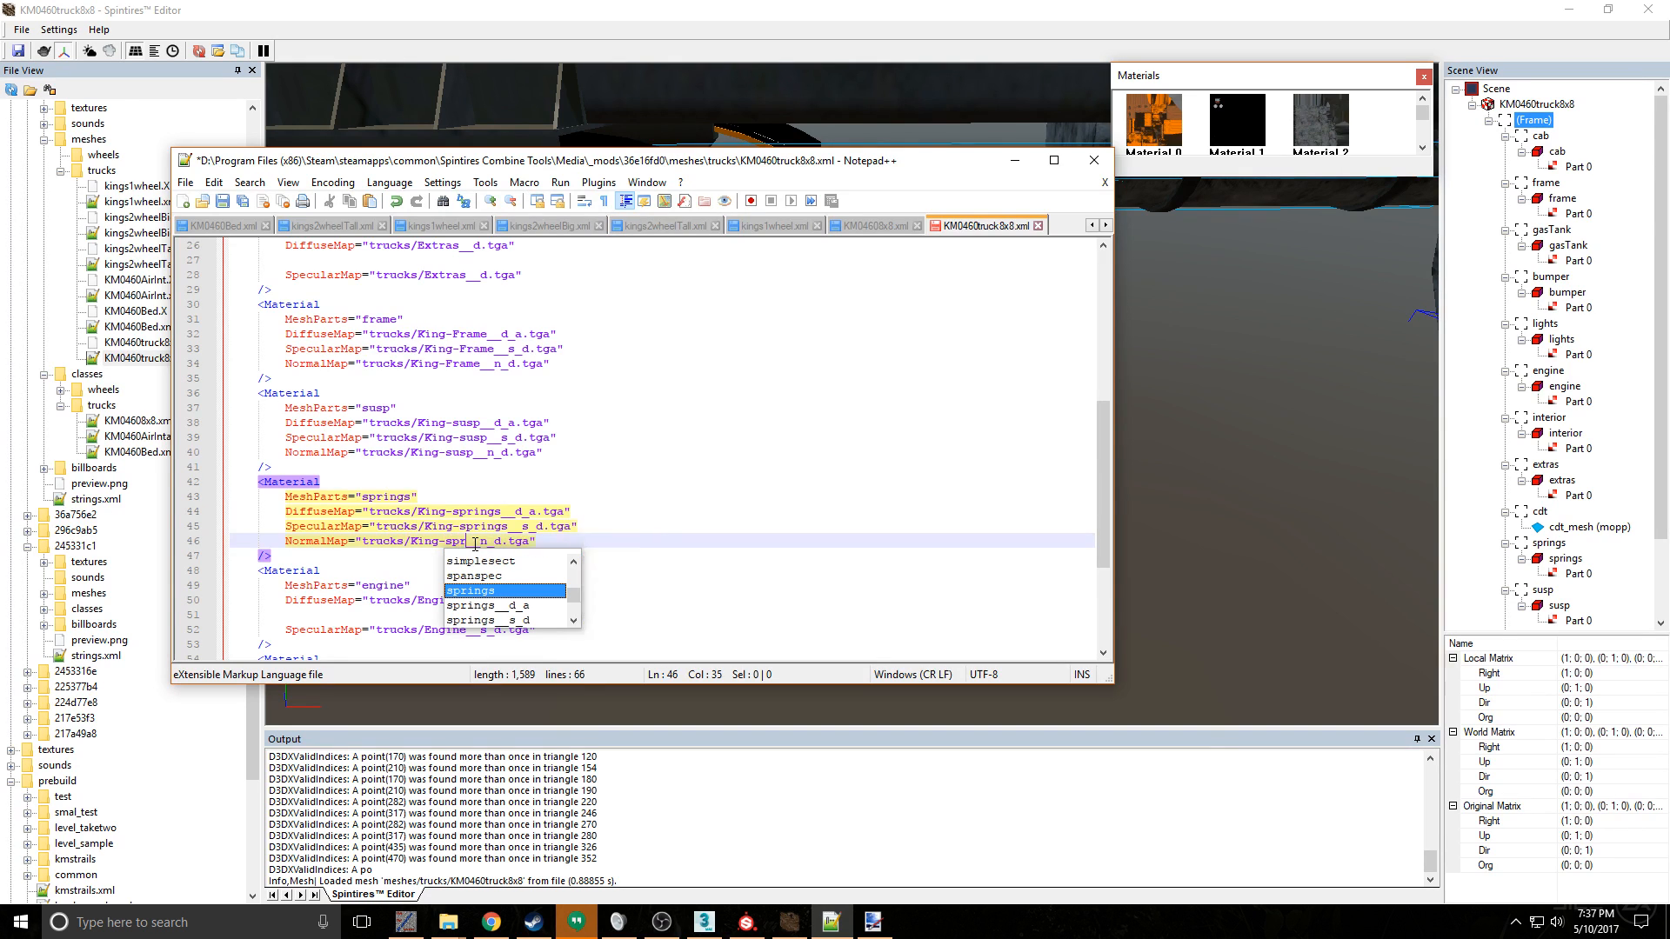
left_click(546, 433)
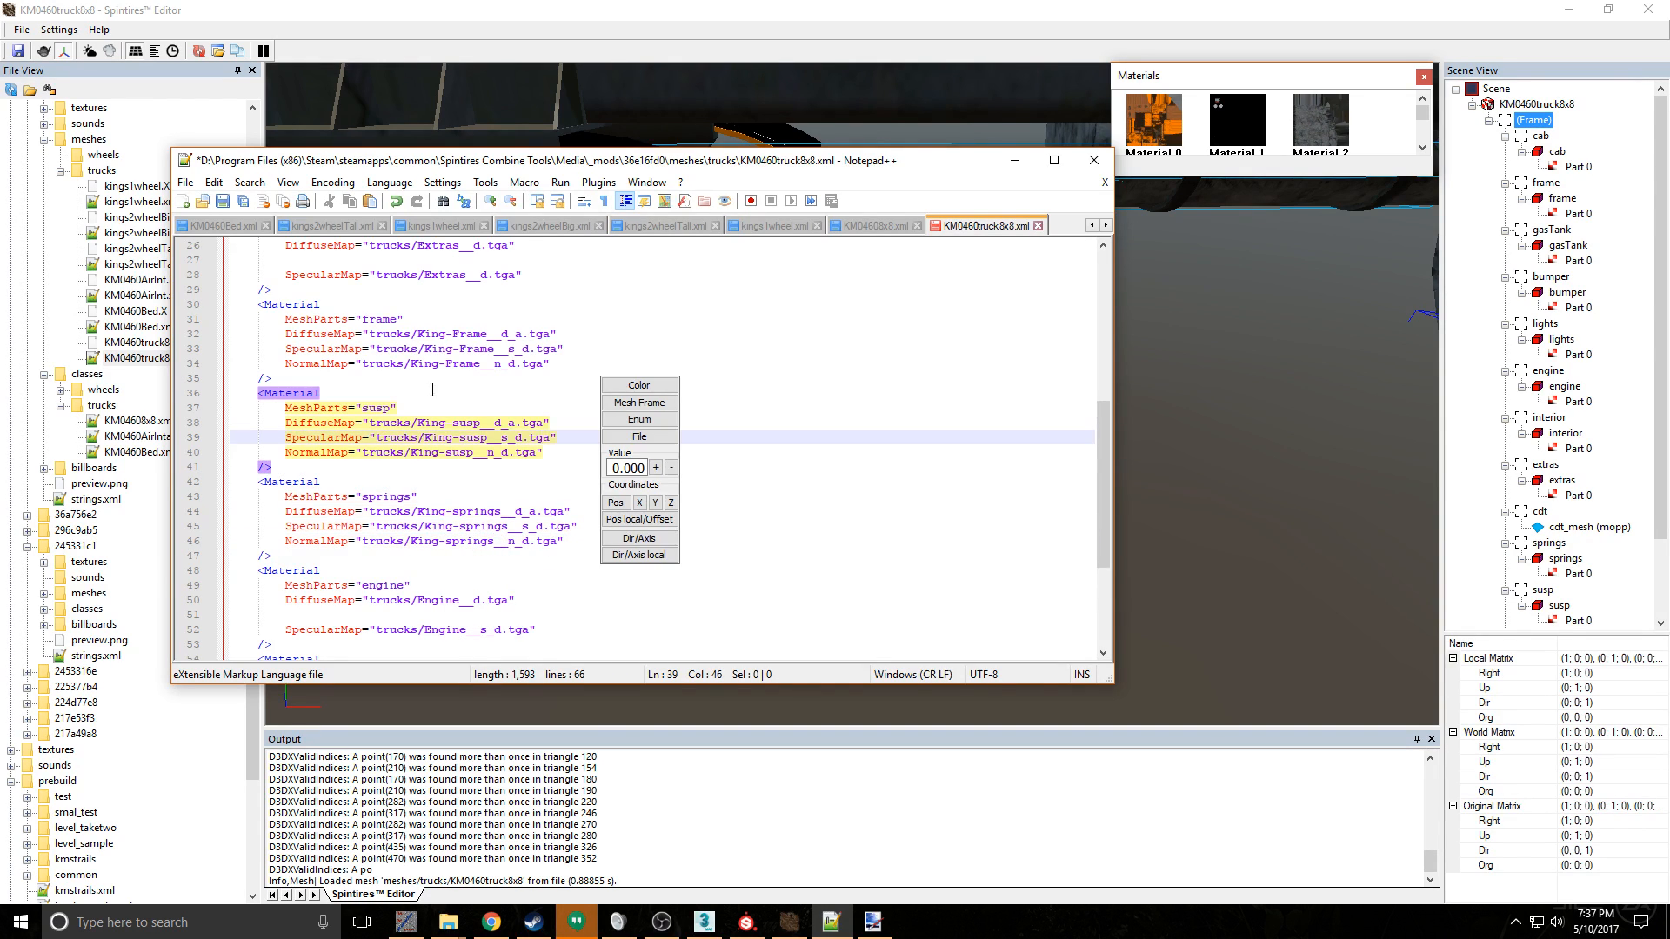
- Save the mesh XML and switch to Spintires Editor to check the springs texture on the reloaded truck
left_click(222, 201)
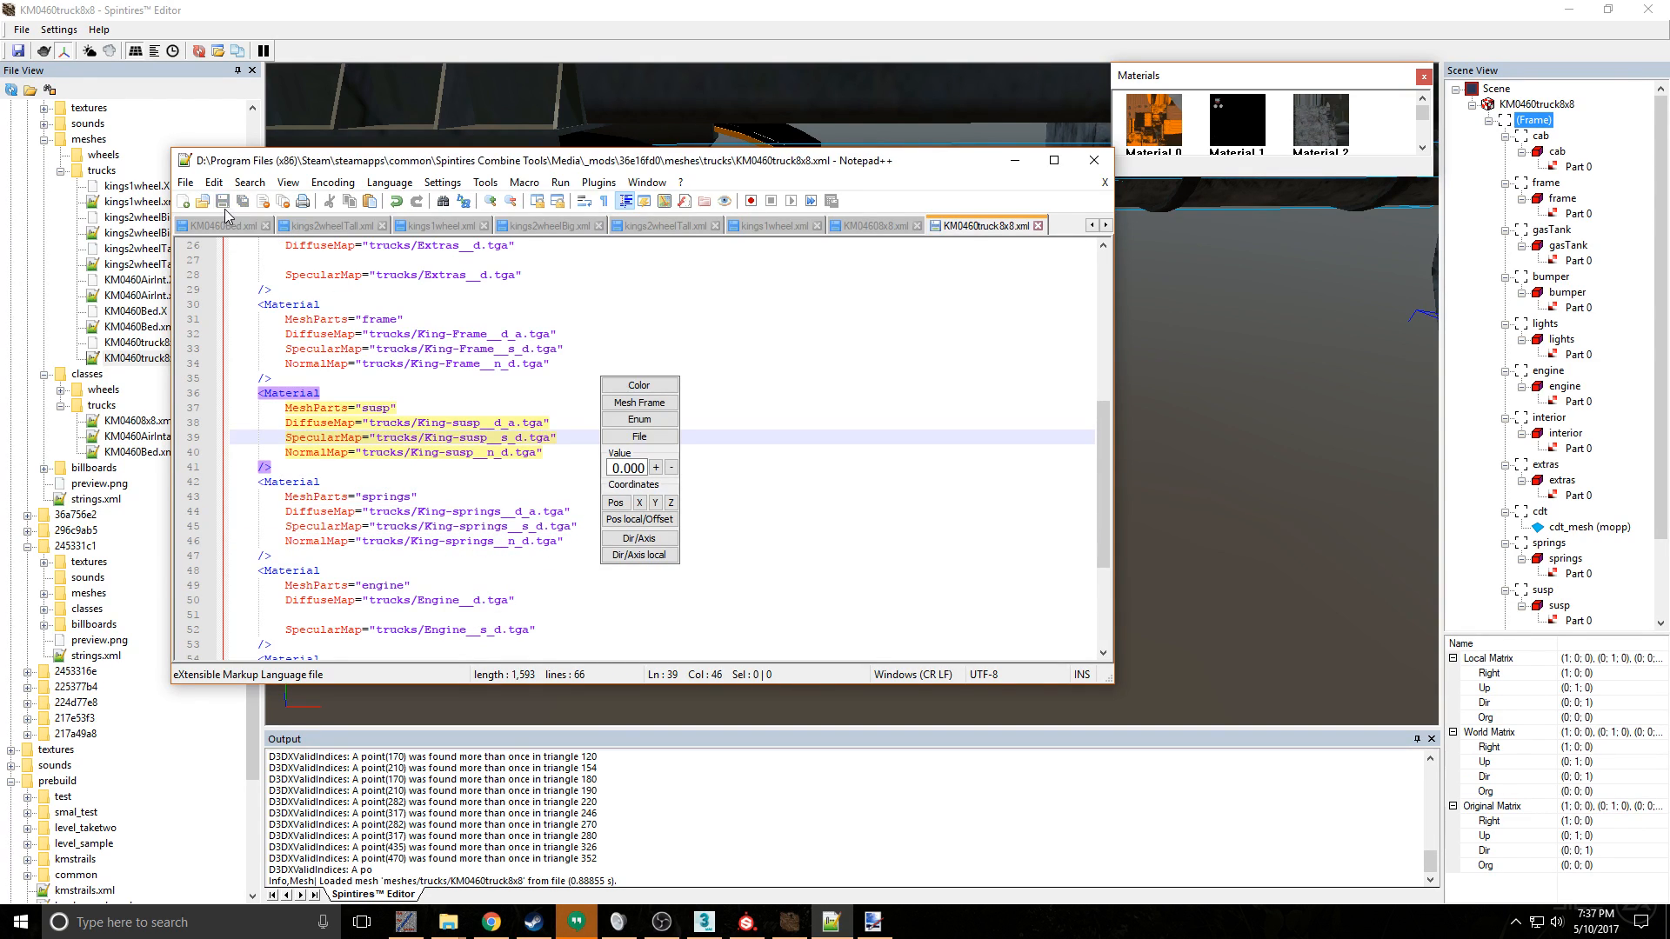
left_click(1230, 384)
left_click(883, 508)
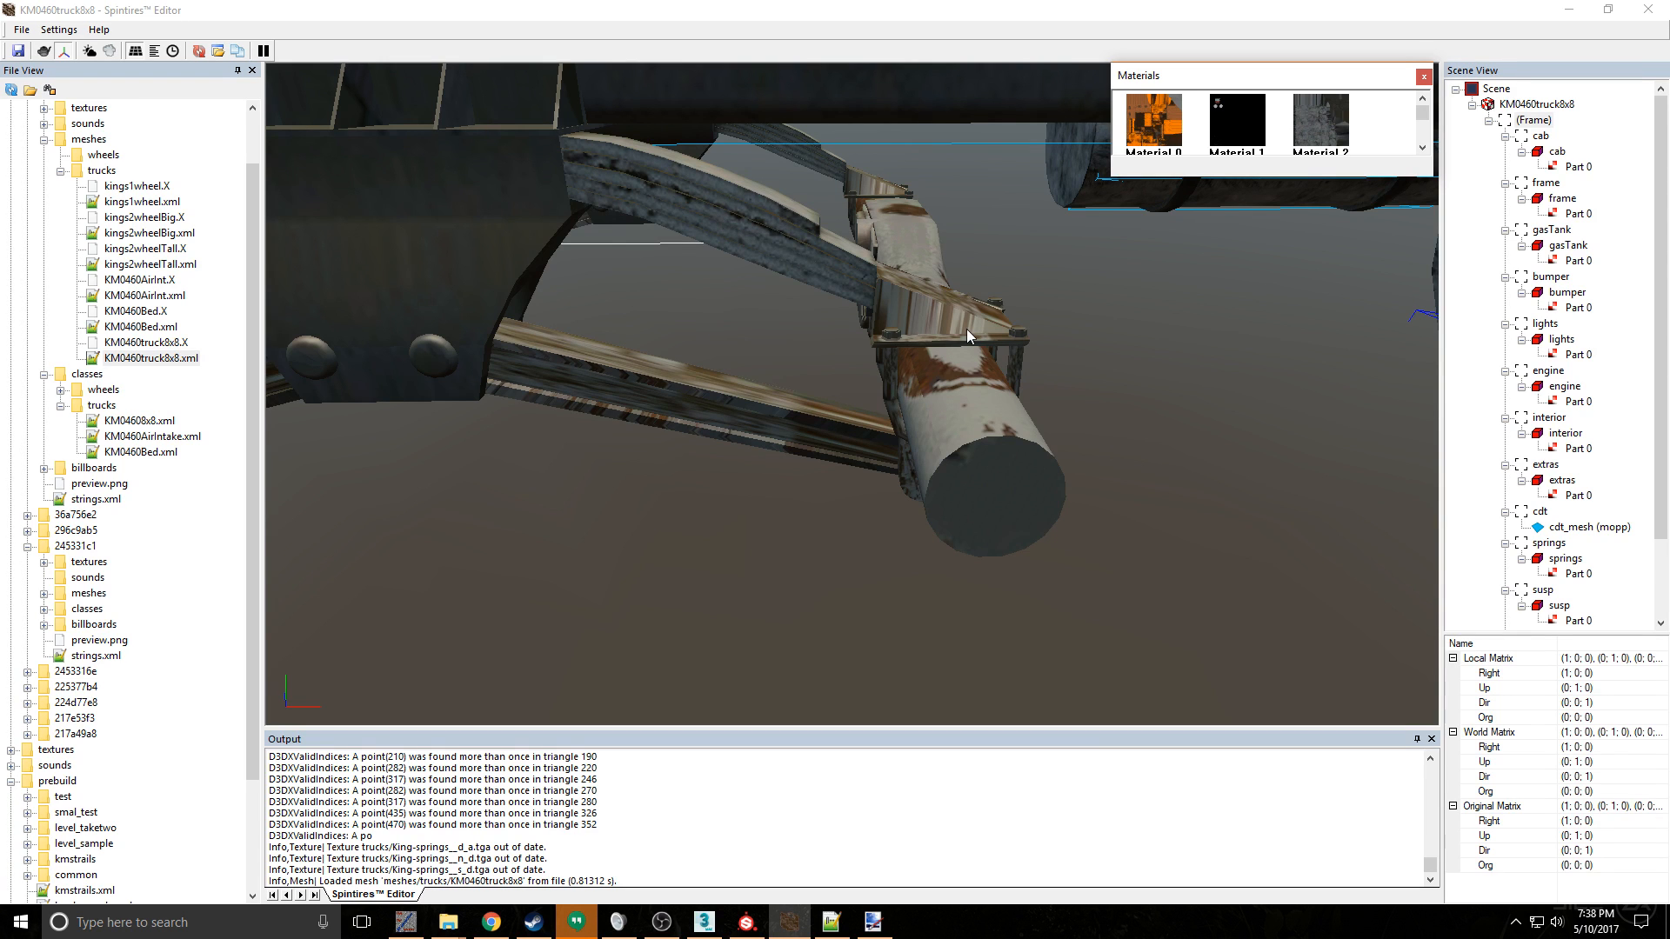
scroll(967, 330, "down", 5)
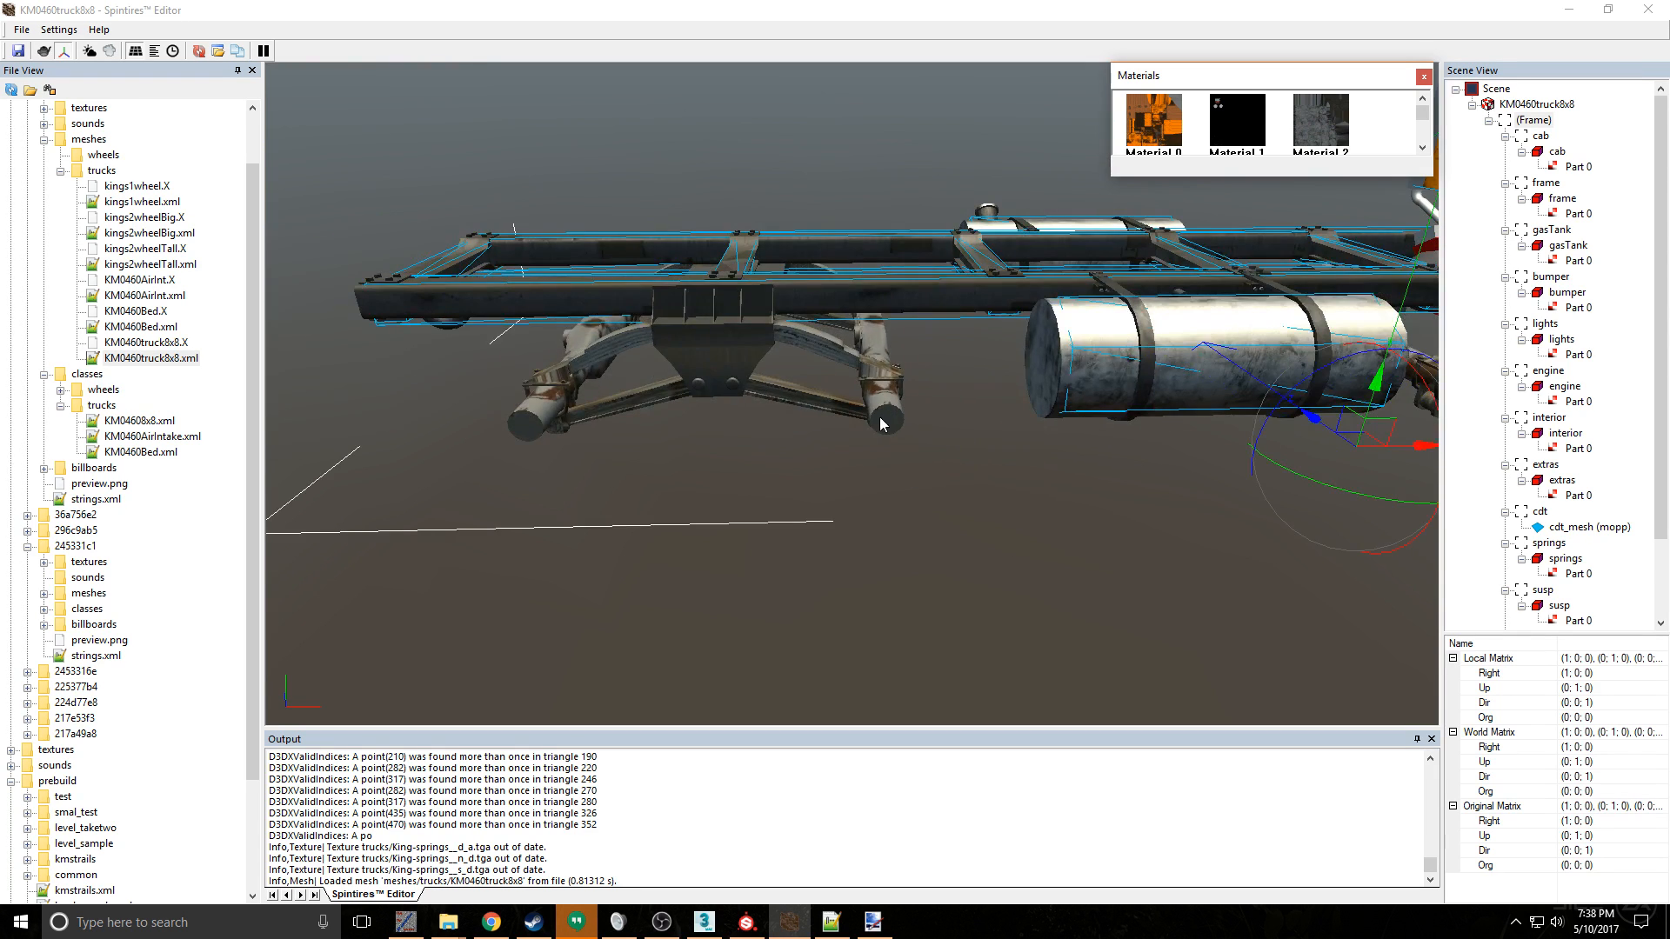
middle_click_drag(876, 408, 780, 384, "alt")
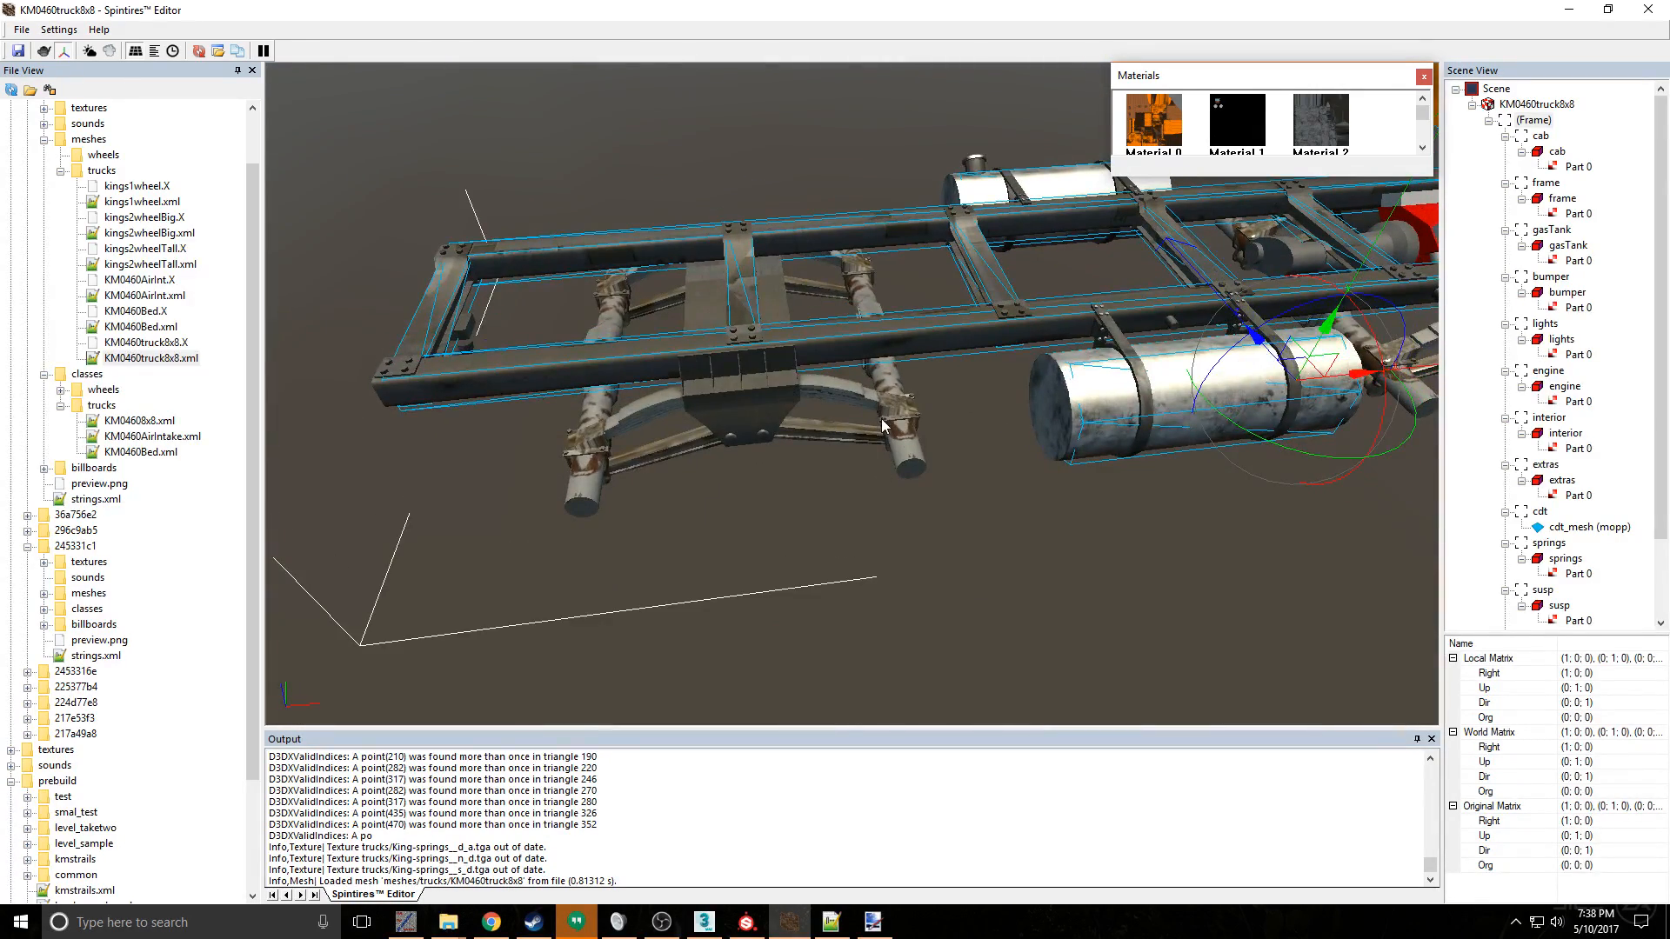
- Switch to 3ds Max and select the bone at the rear suspension in the orthographic view
mouse_move(822, 927)
left_click(722, 933)
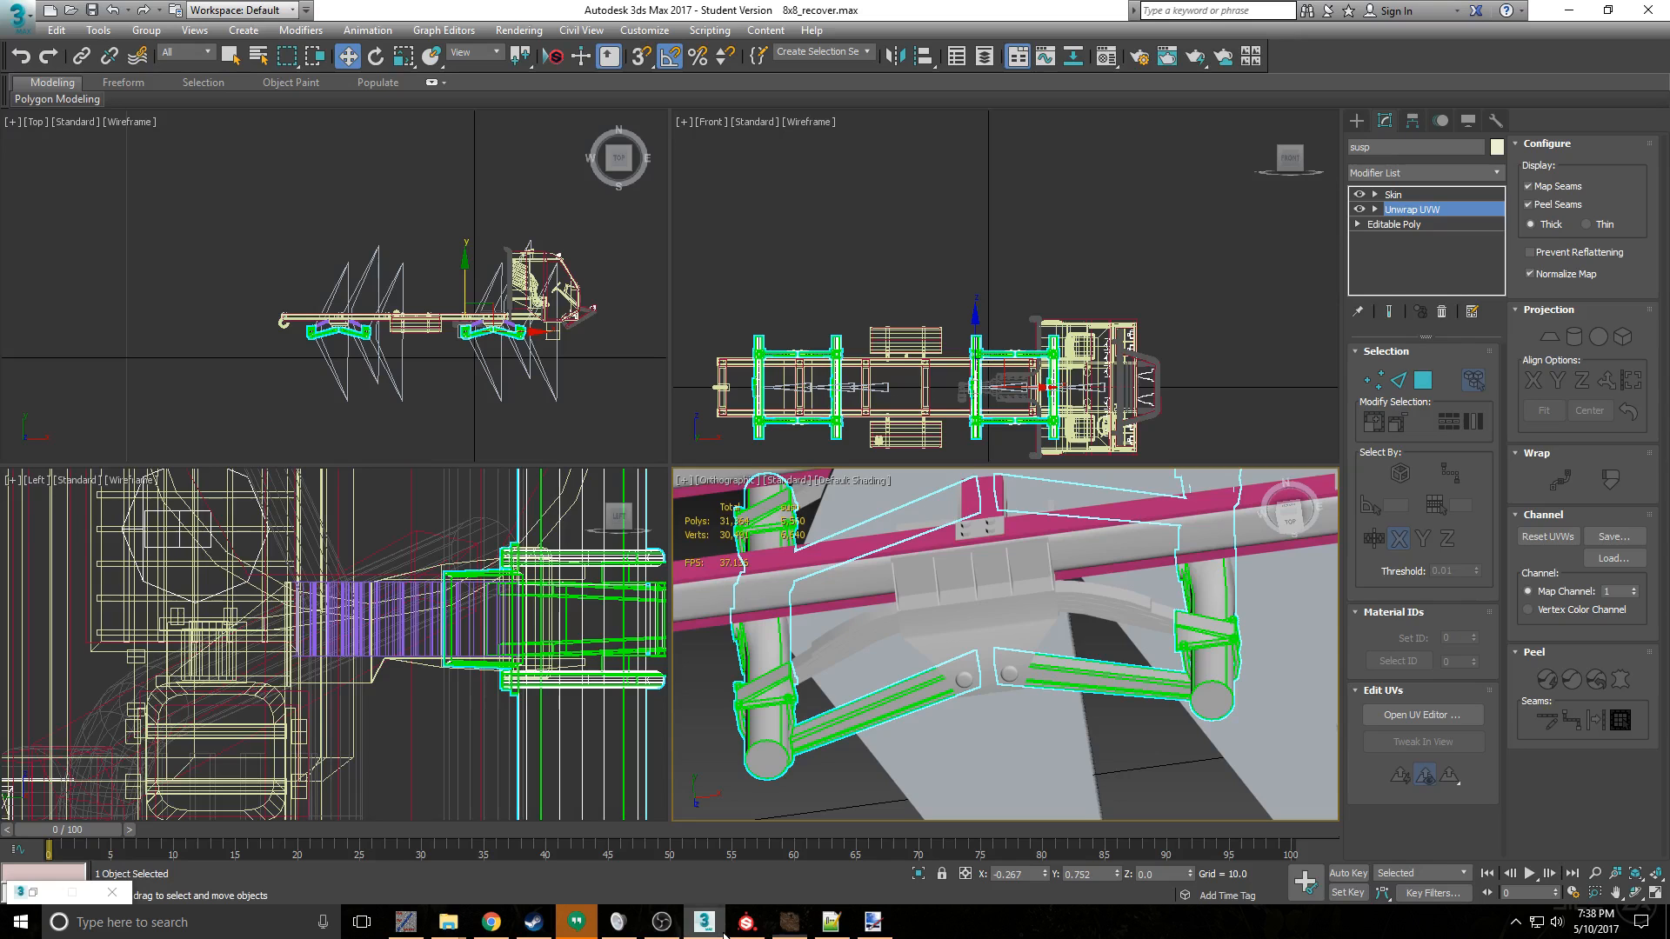
scroll(940, 554, "down", 2)
middle_click_drag(1097, 617, 1074, 685)
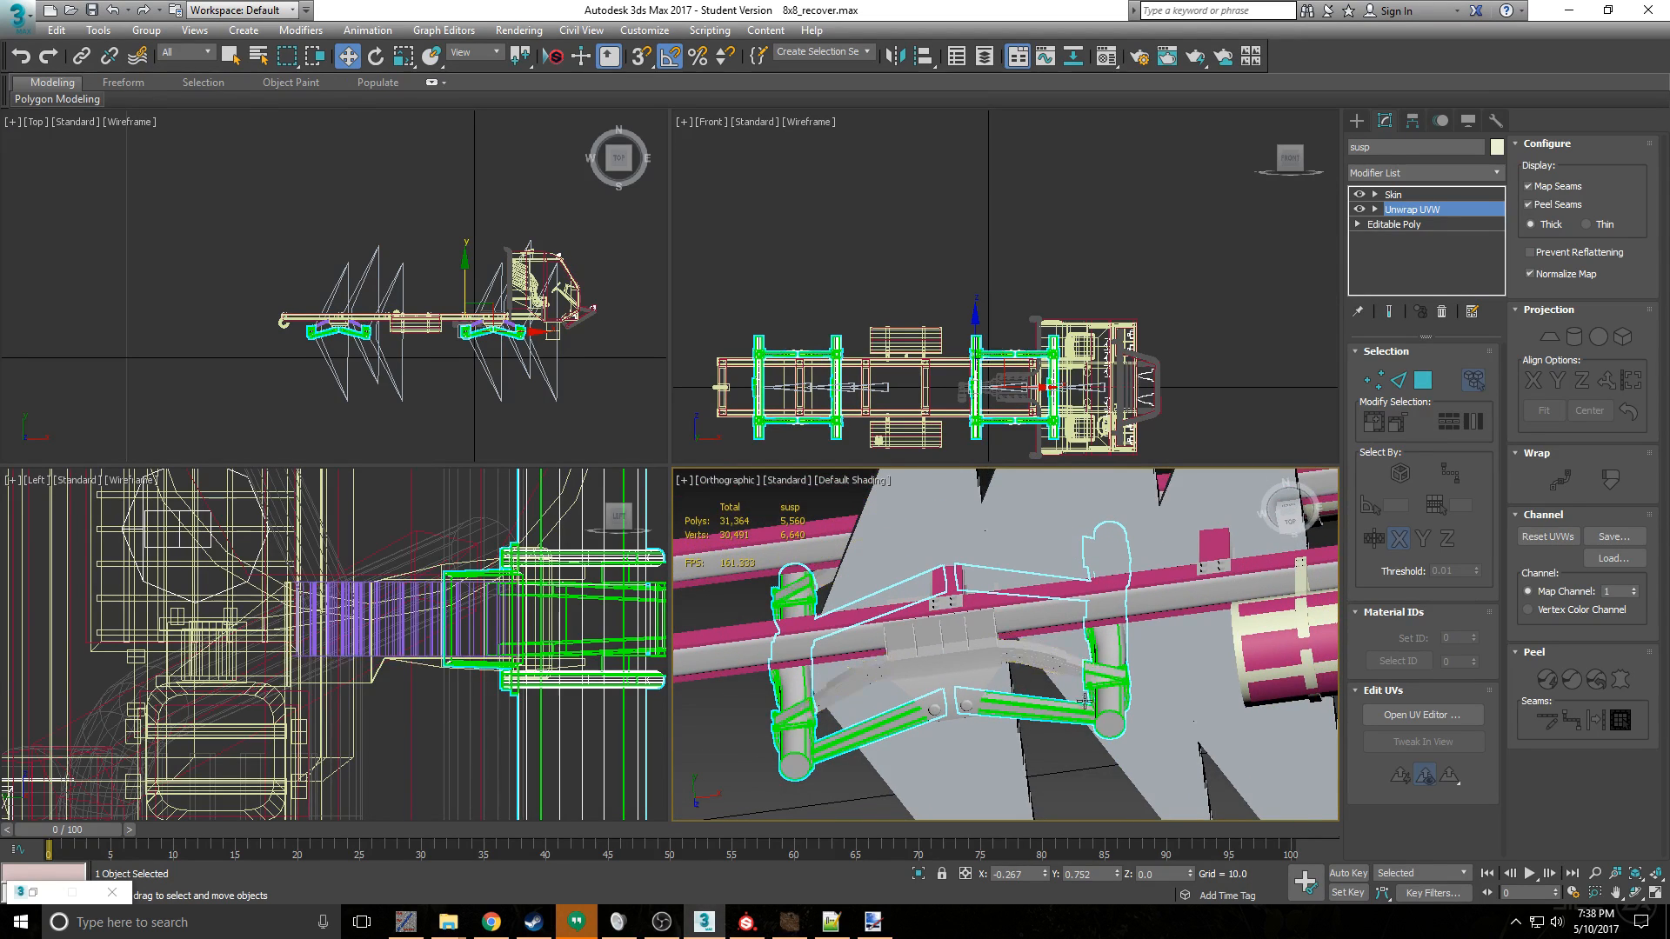
left_click(1070, 700)
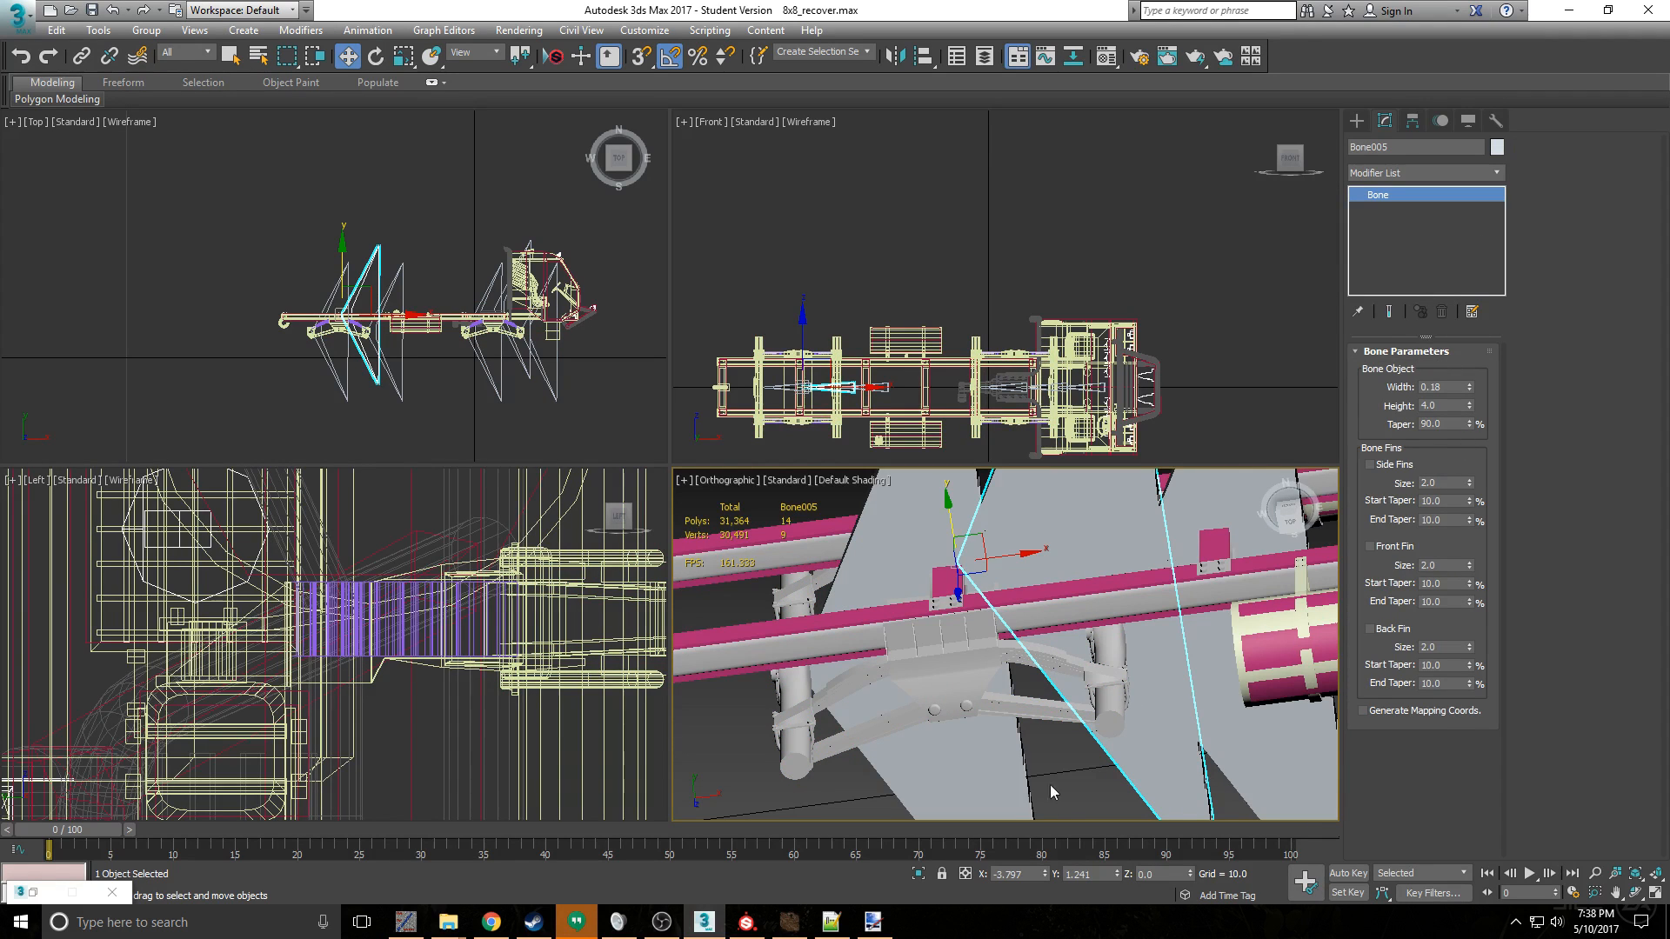
- Select the susp mesh and check its Skin modifier's bones and envelopes
left_click(1066, 712)
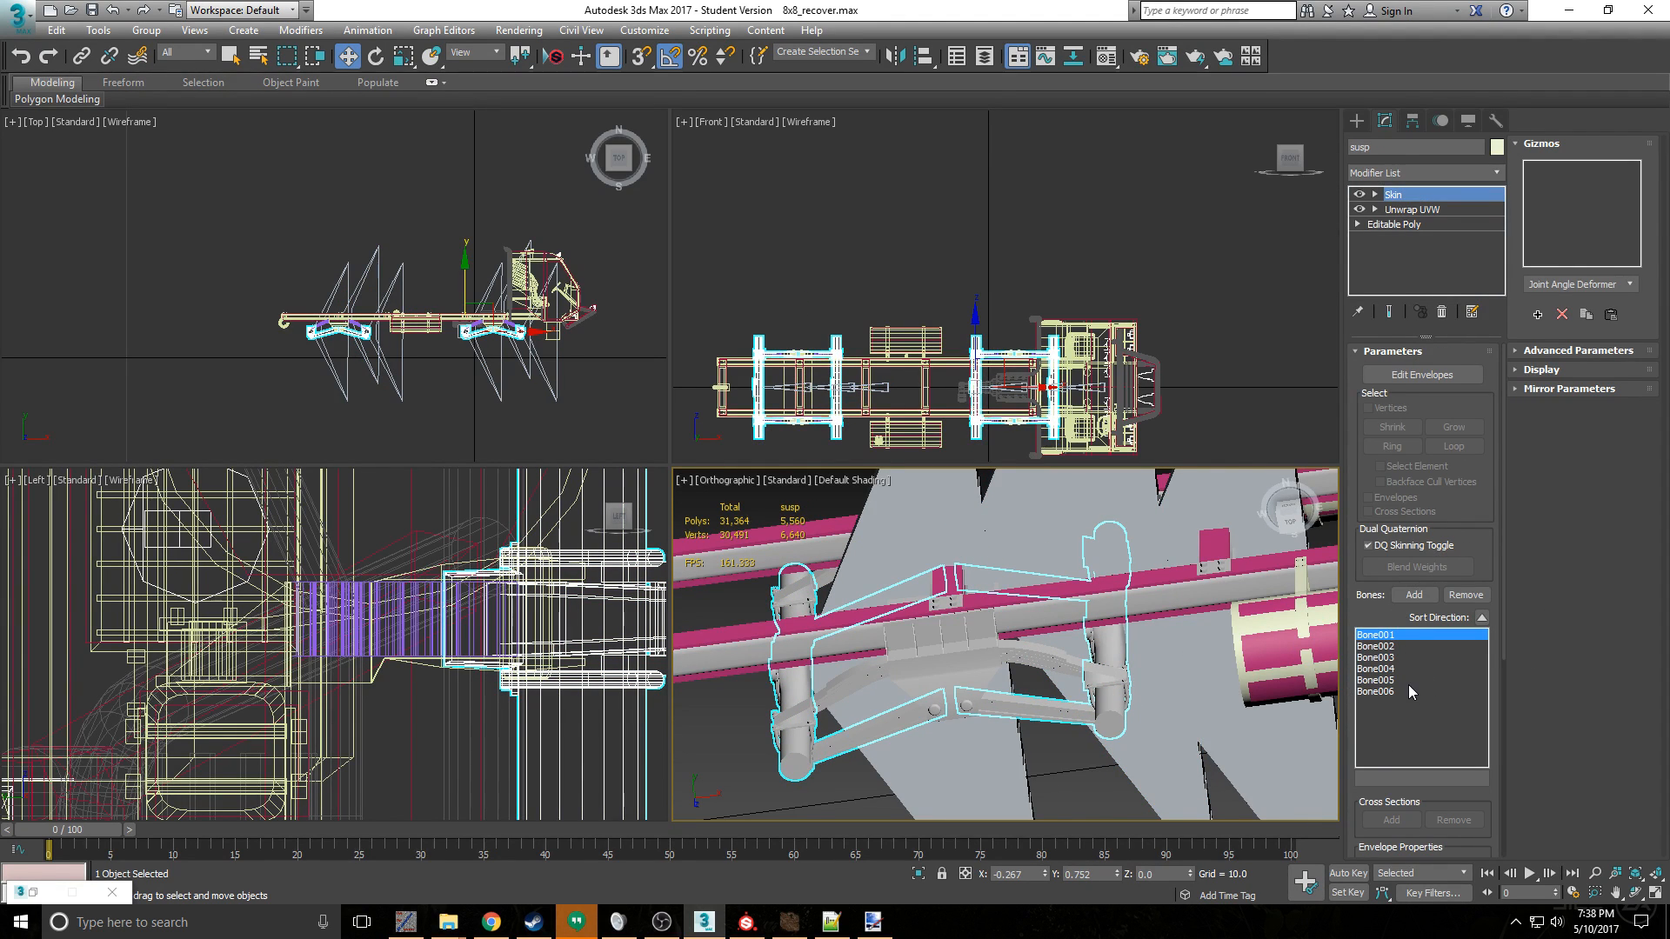
left_click(1414, 595)
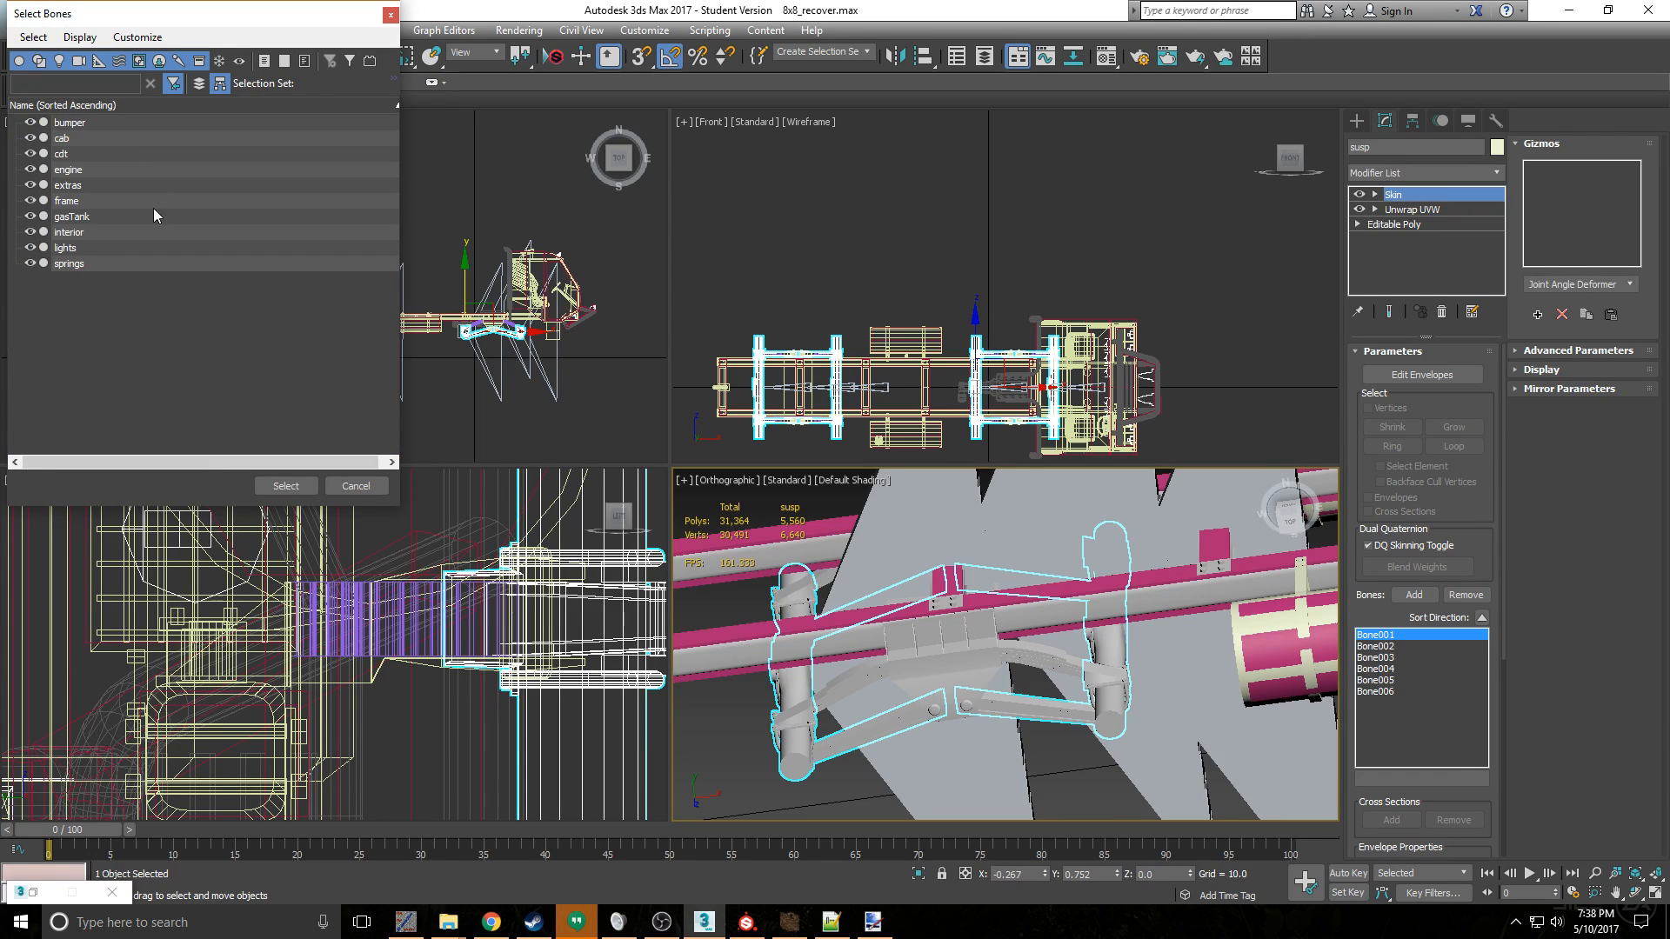
left_click(356, 486)
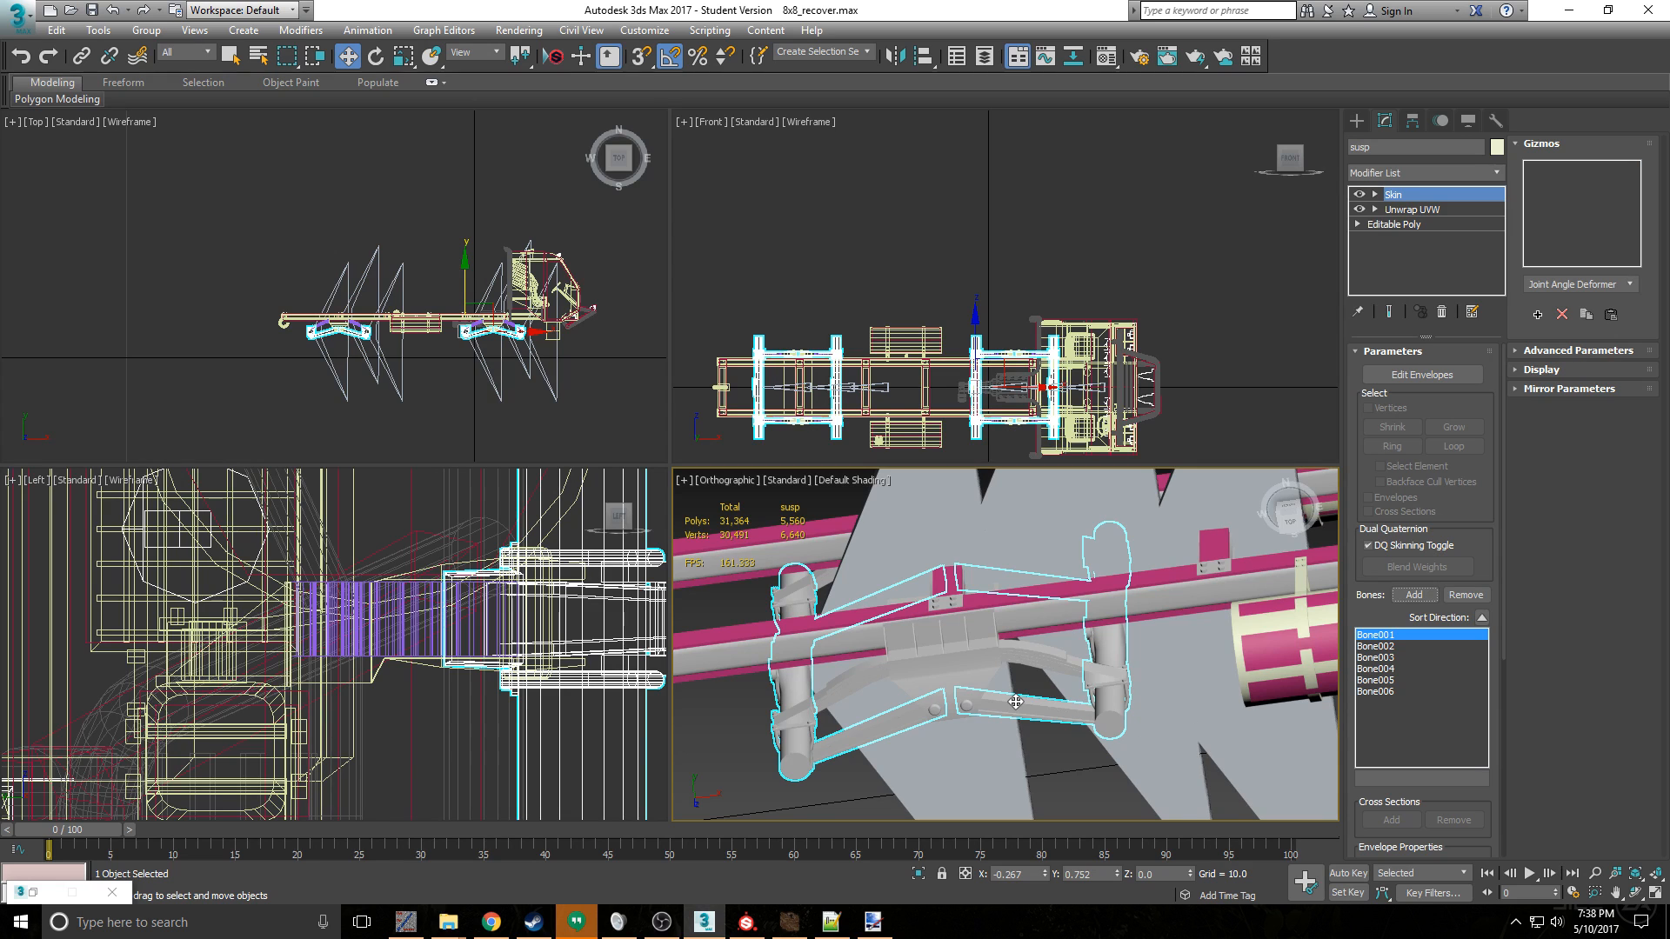
scroll(800, 683, "up", 5)
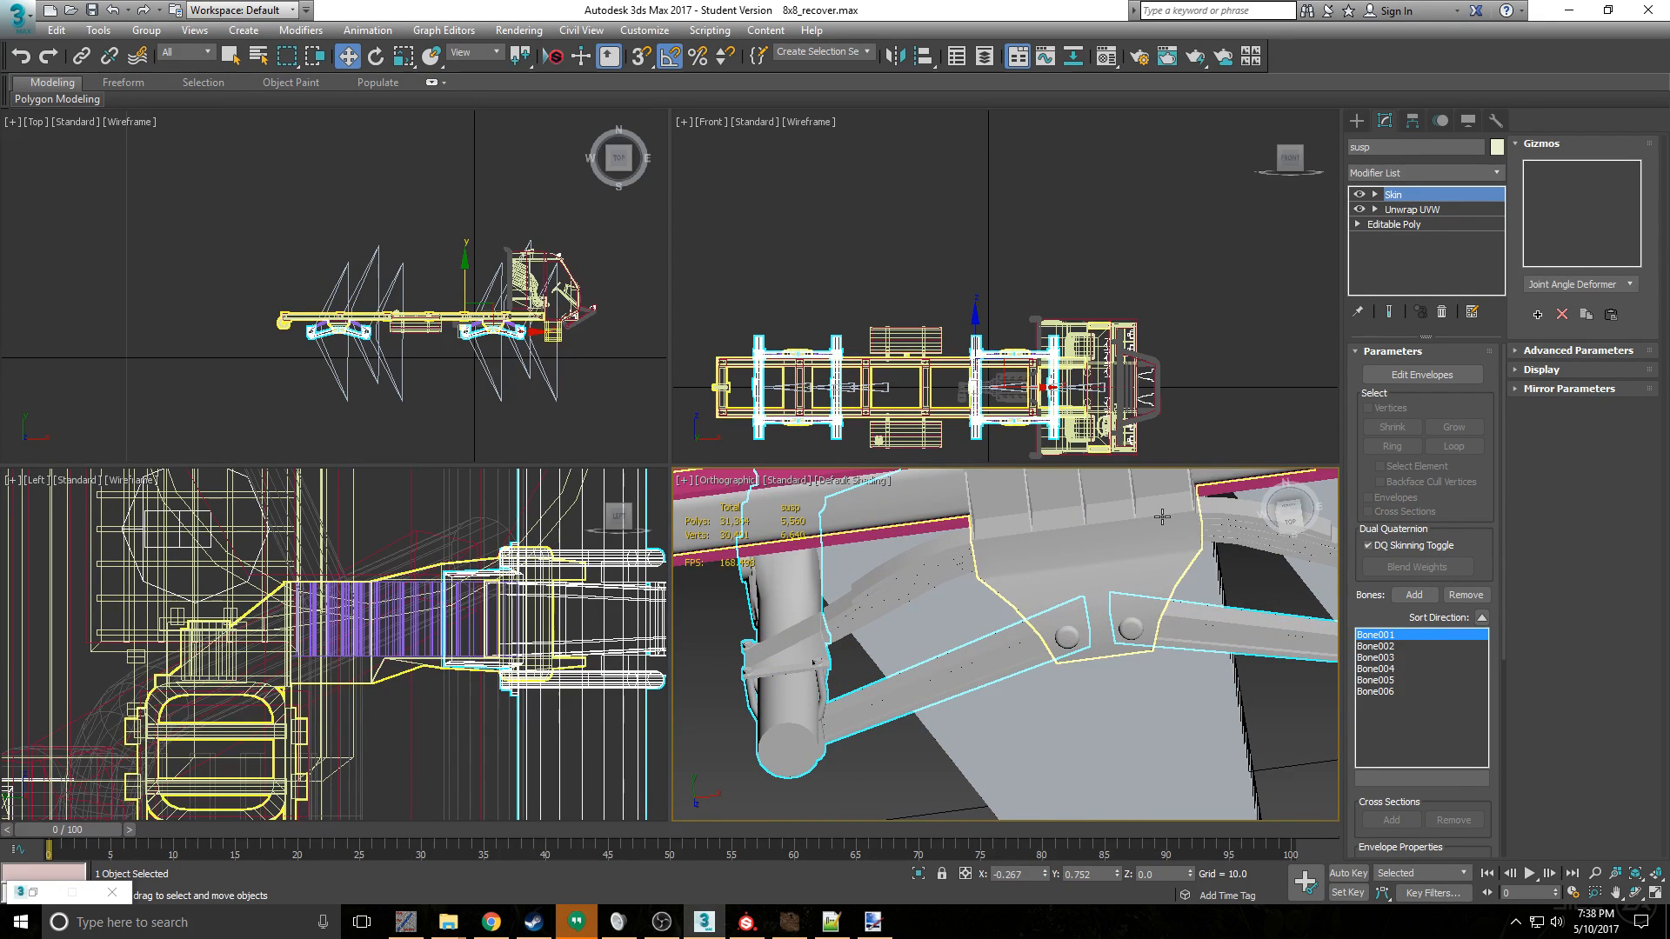
left_click(1389, 376)
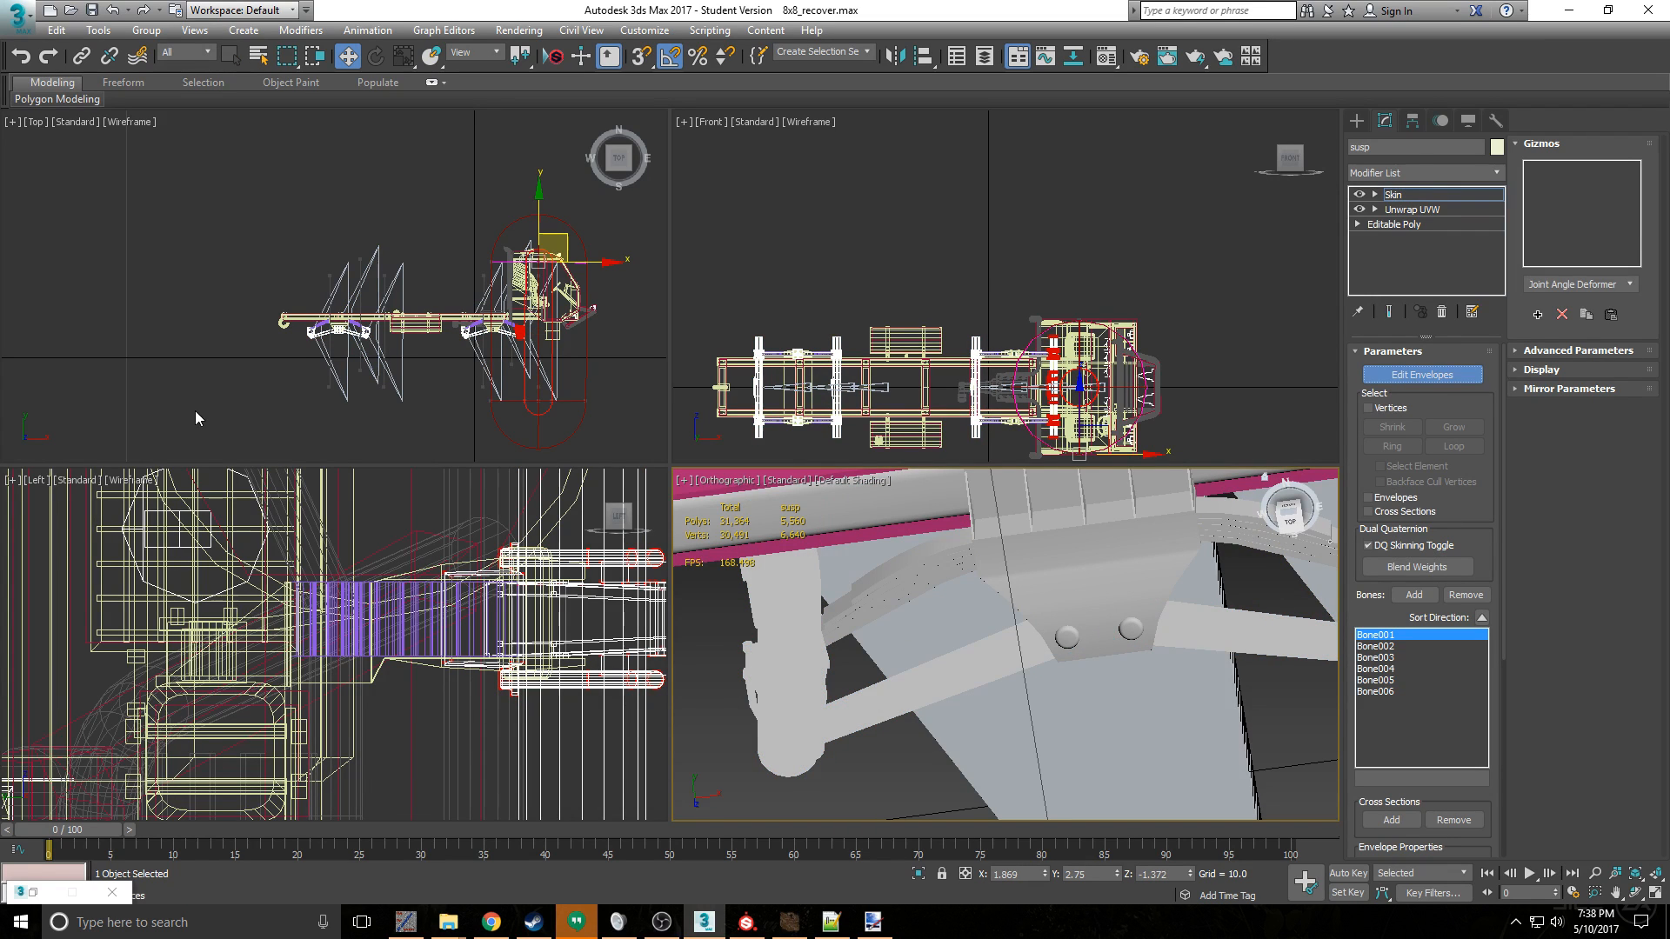
left_click(1423, 375)
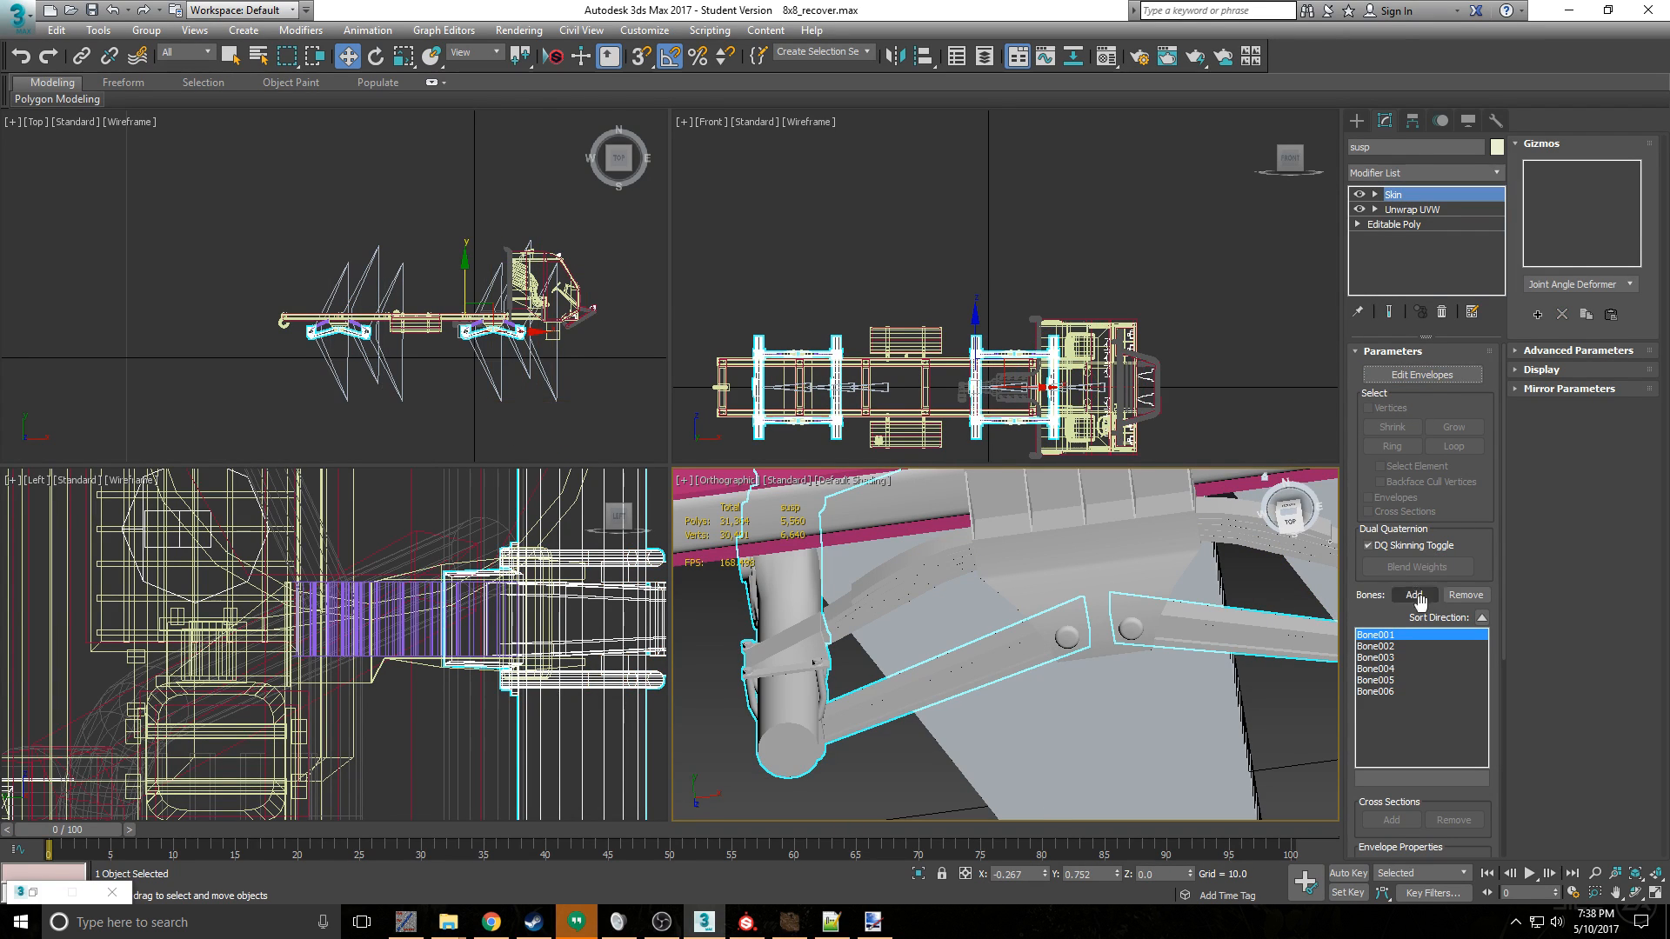
- Examine the susp mesh's UV layout through its Unwrap UVW modifier, close the UV editor and inspect the seams on the model
left_click(1395, 215)
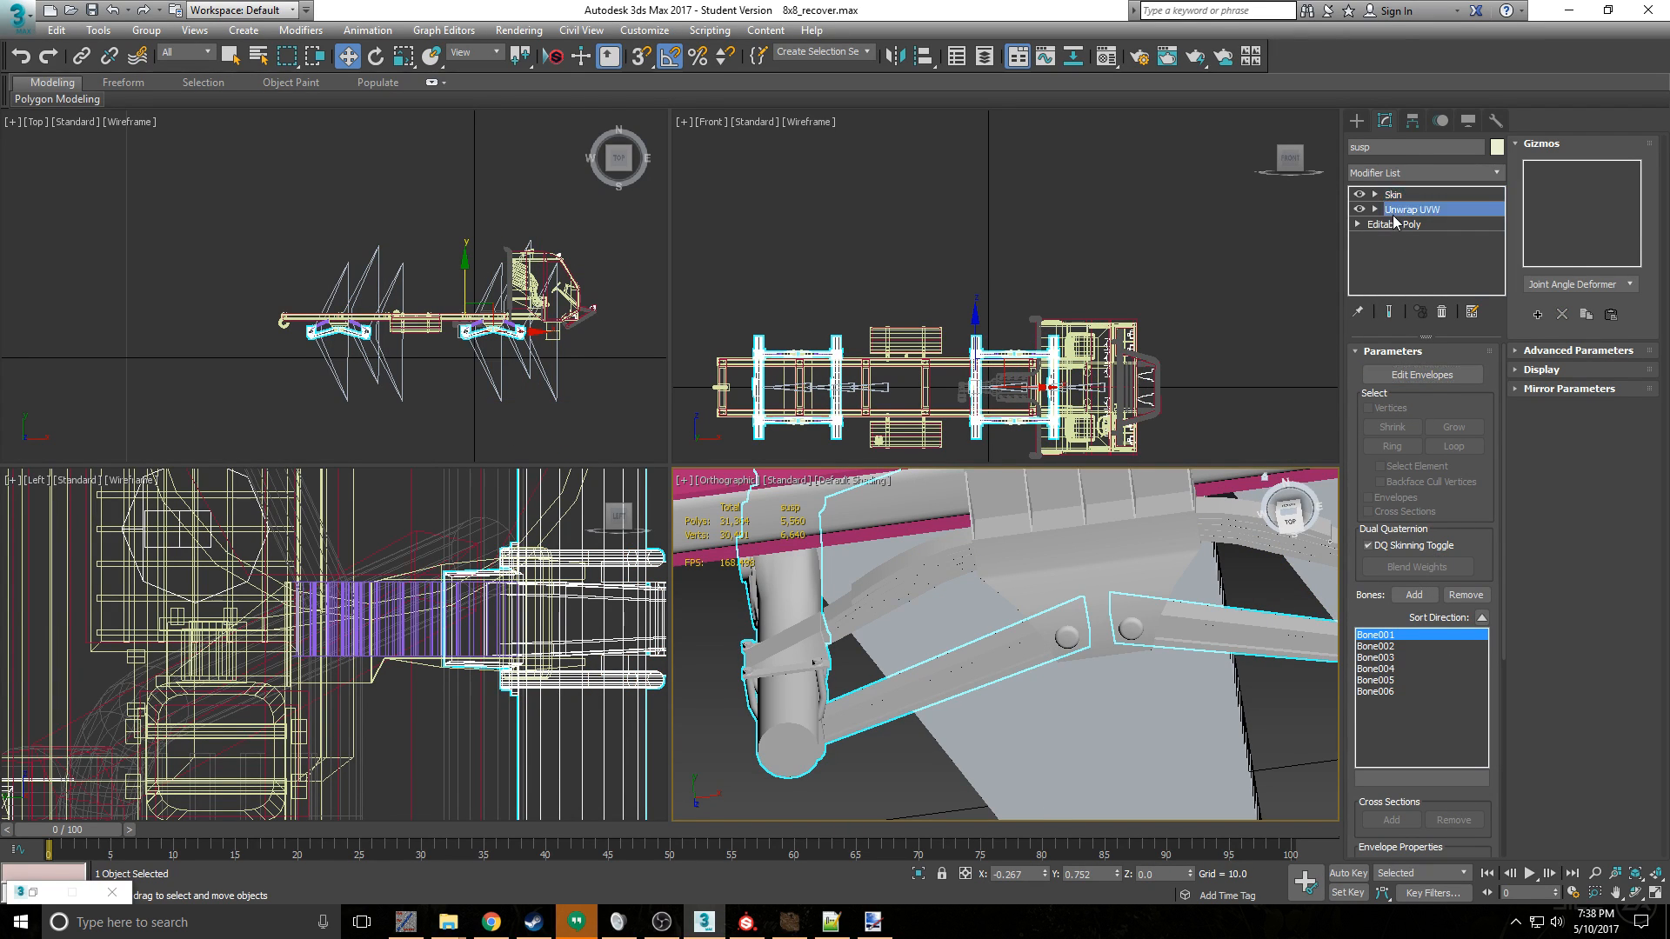
left_click(908, 510)
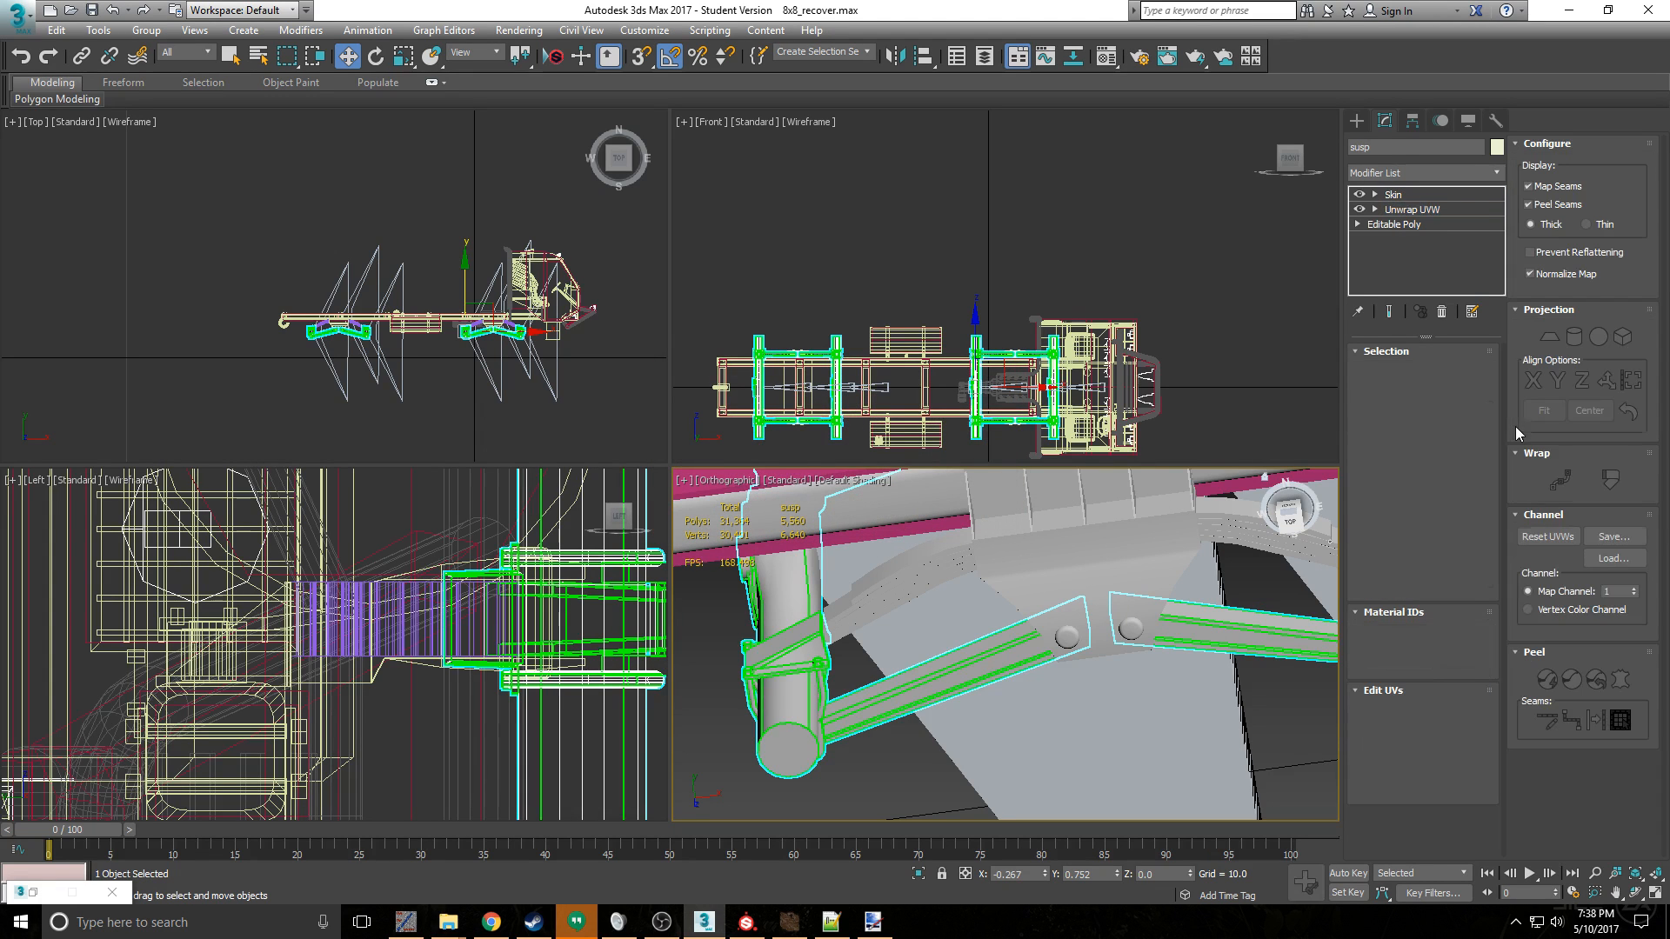
left_click(1409, 715)
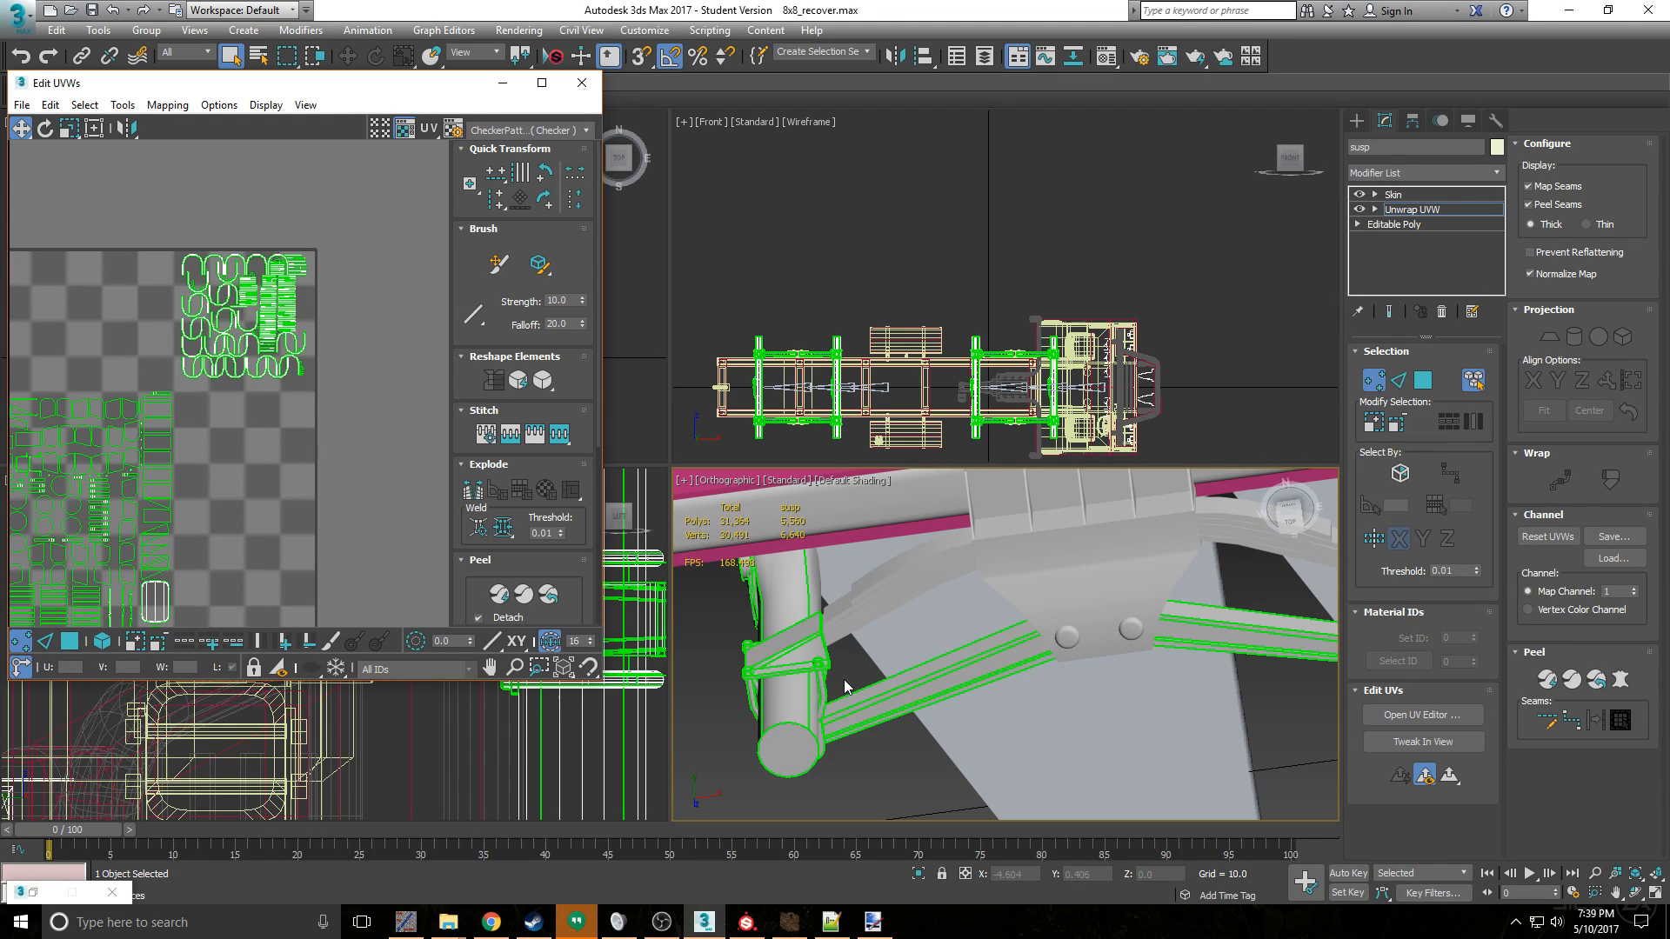
middle_click_drag(159, 501, 309, 441)
middle_click_drag(212, 487, 248, 380)
scroll(339, 385, "down", 3)
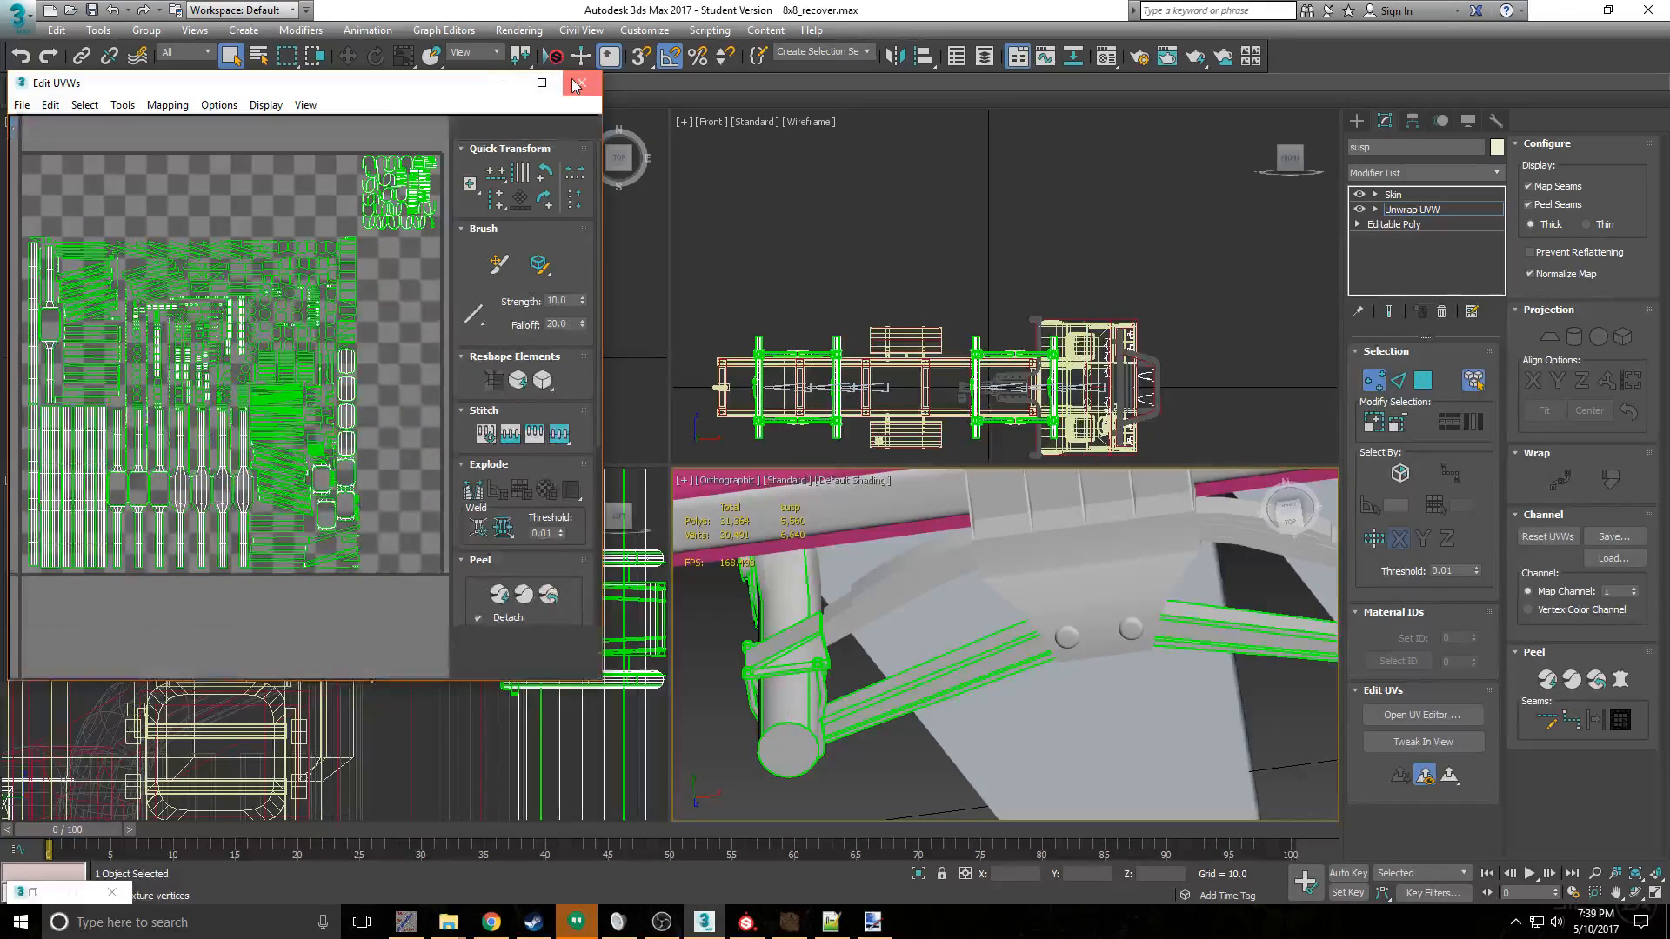
left_click(582, 83)
left_click(1374, 380)
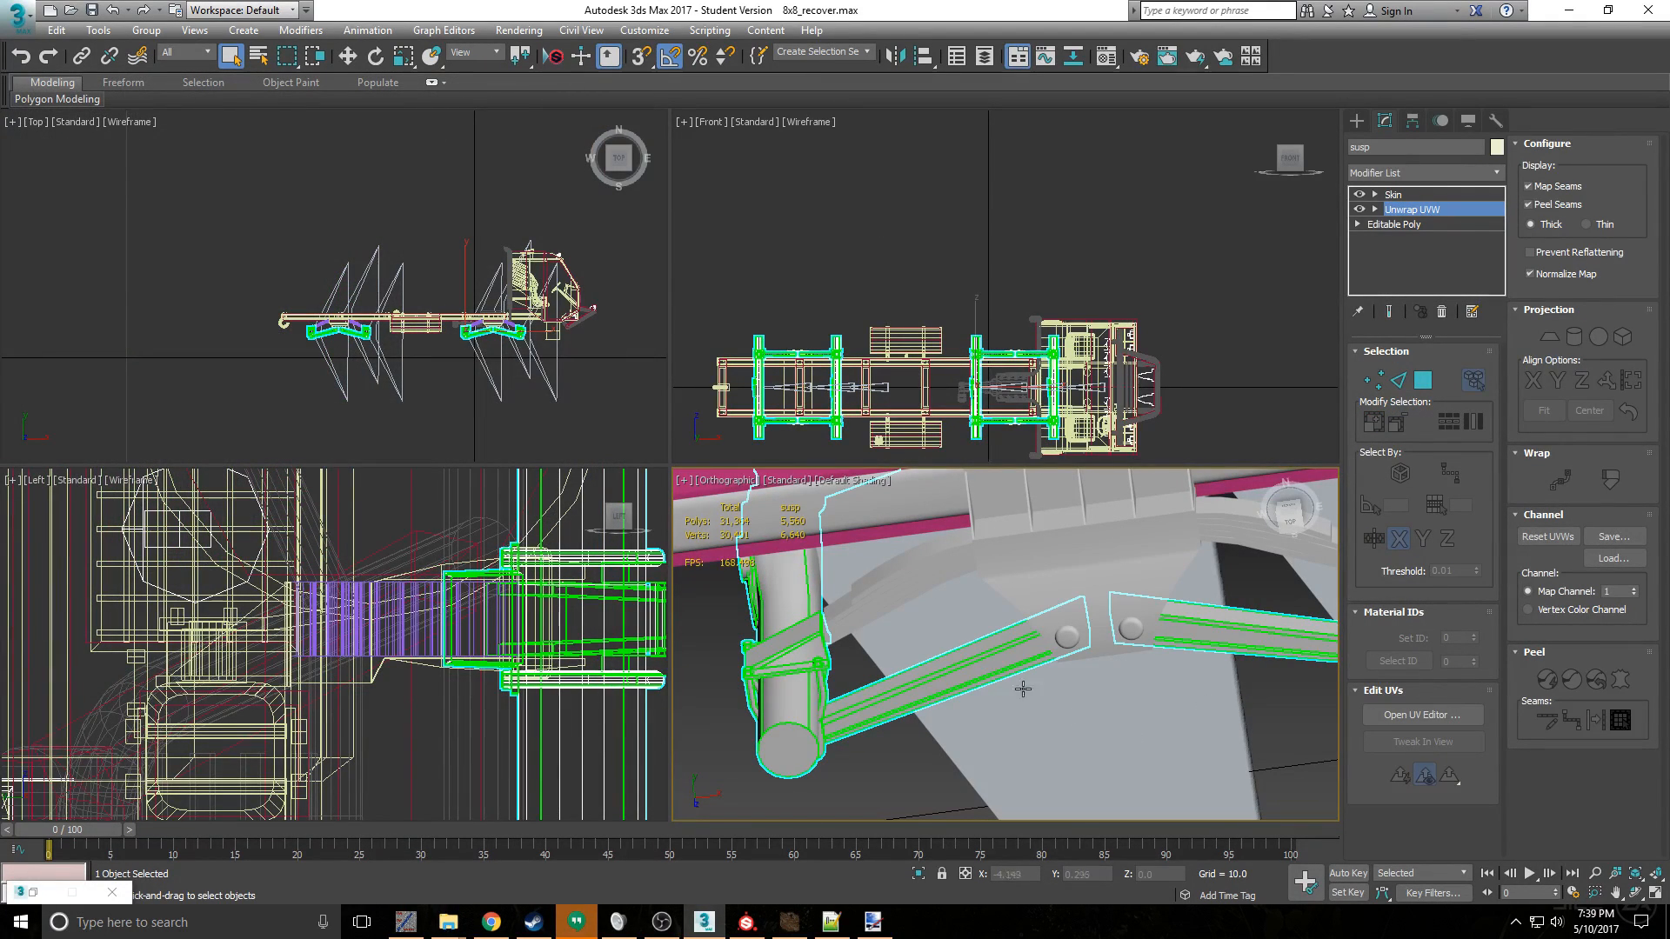
scroll(791, 675, "up", 4)
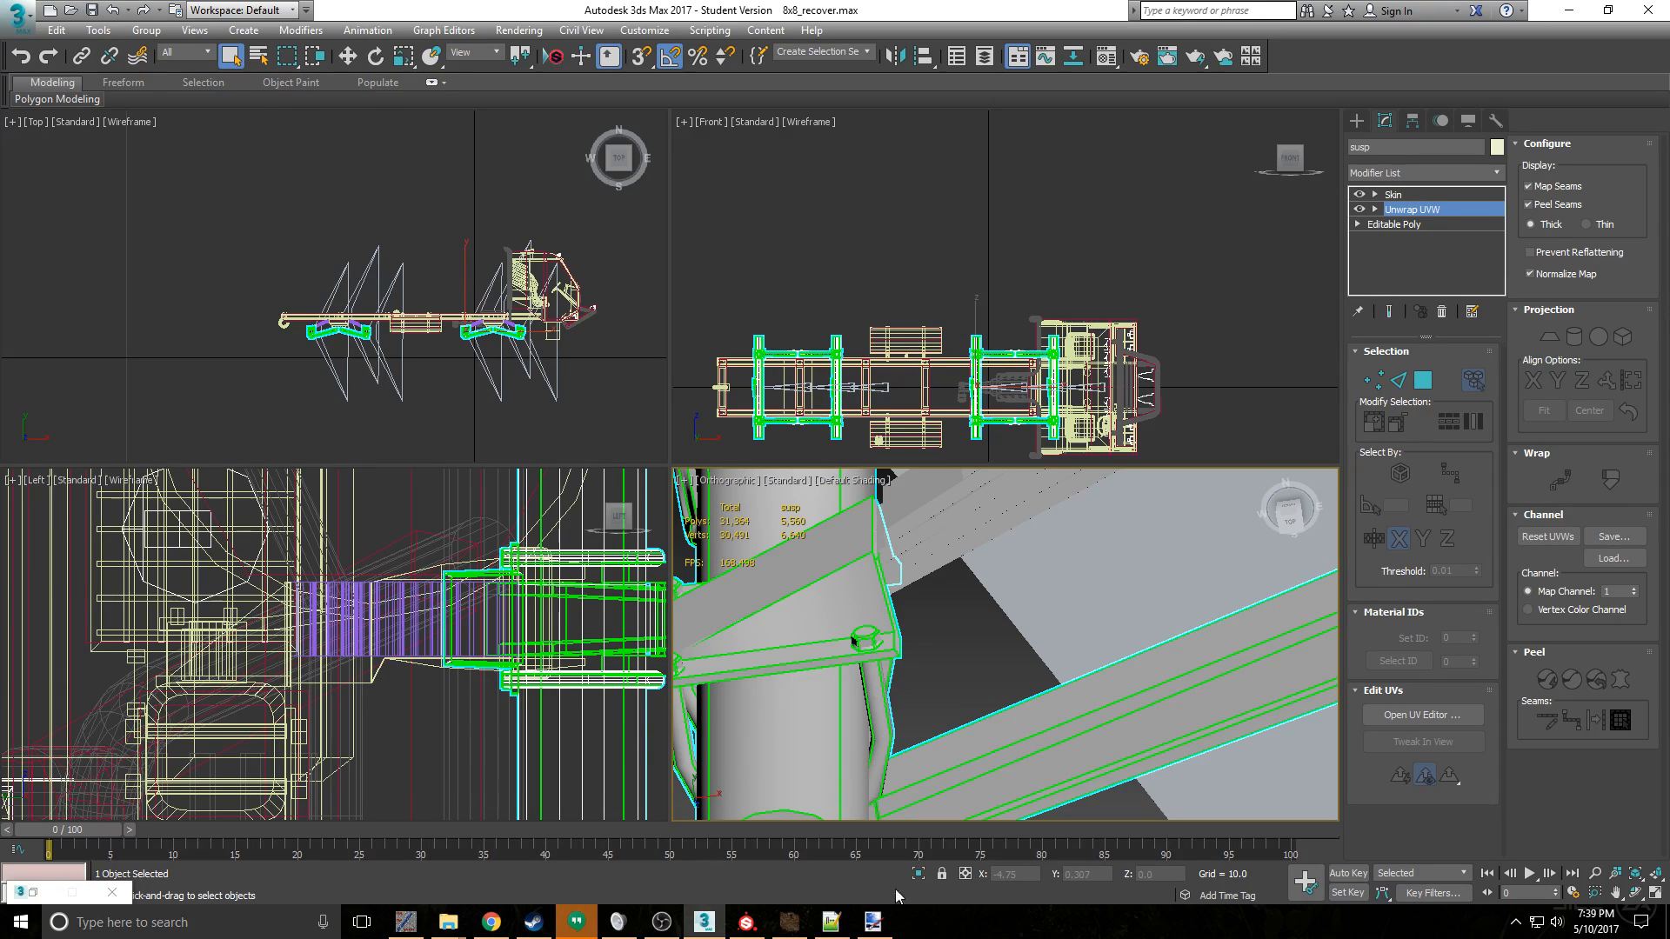
scroll(841, 755, "down", 2)
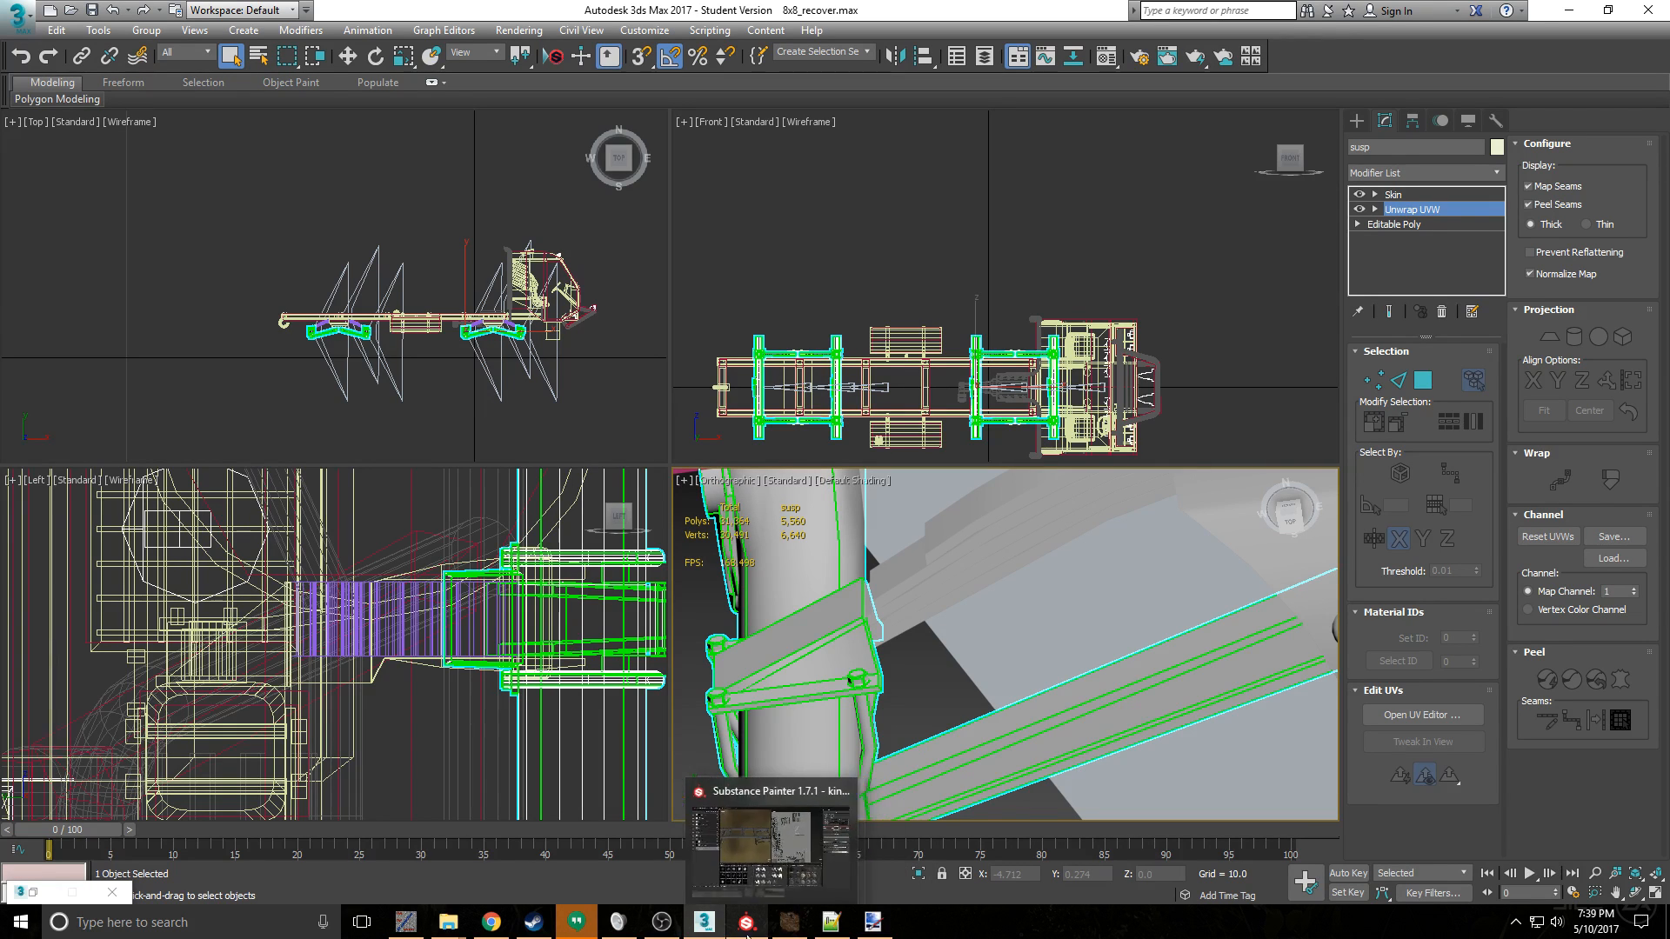
- Switch to Spintires Editor and isolate the susp mesh to inspect its texture
left_click(774, 933)
scroll(624, 479, "up", 3)
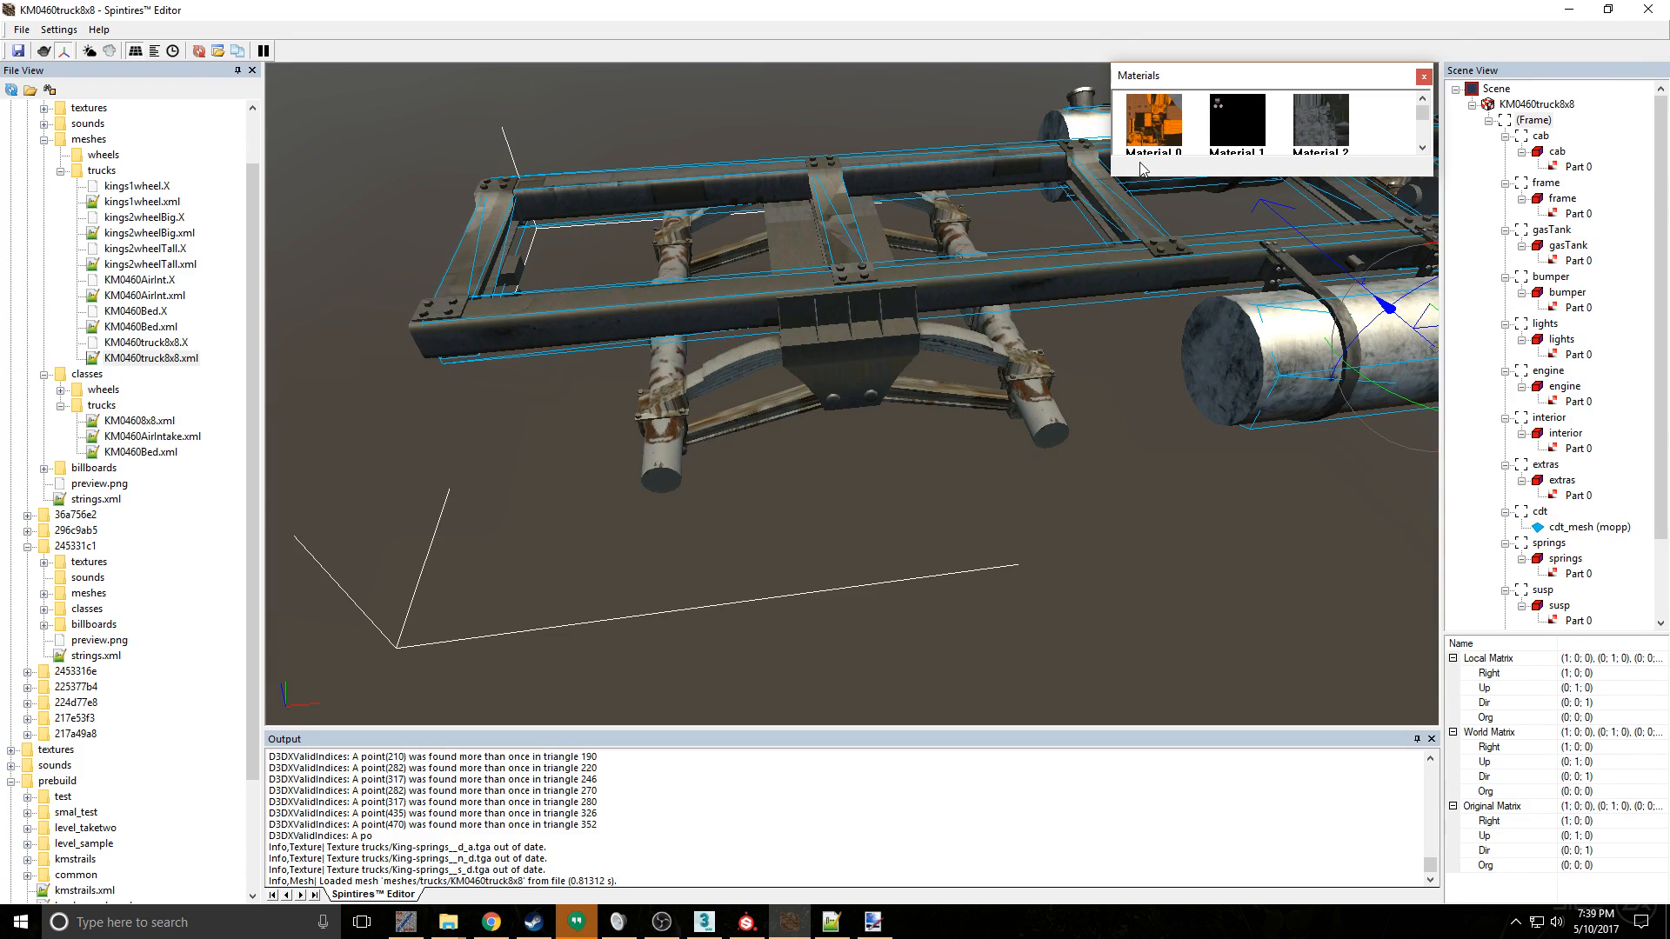
middle_click_drag(1114, 337, 576, 617)
middle_click_drag(447, 604, 666, 476)
left_click(458, 486)
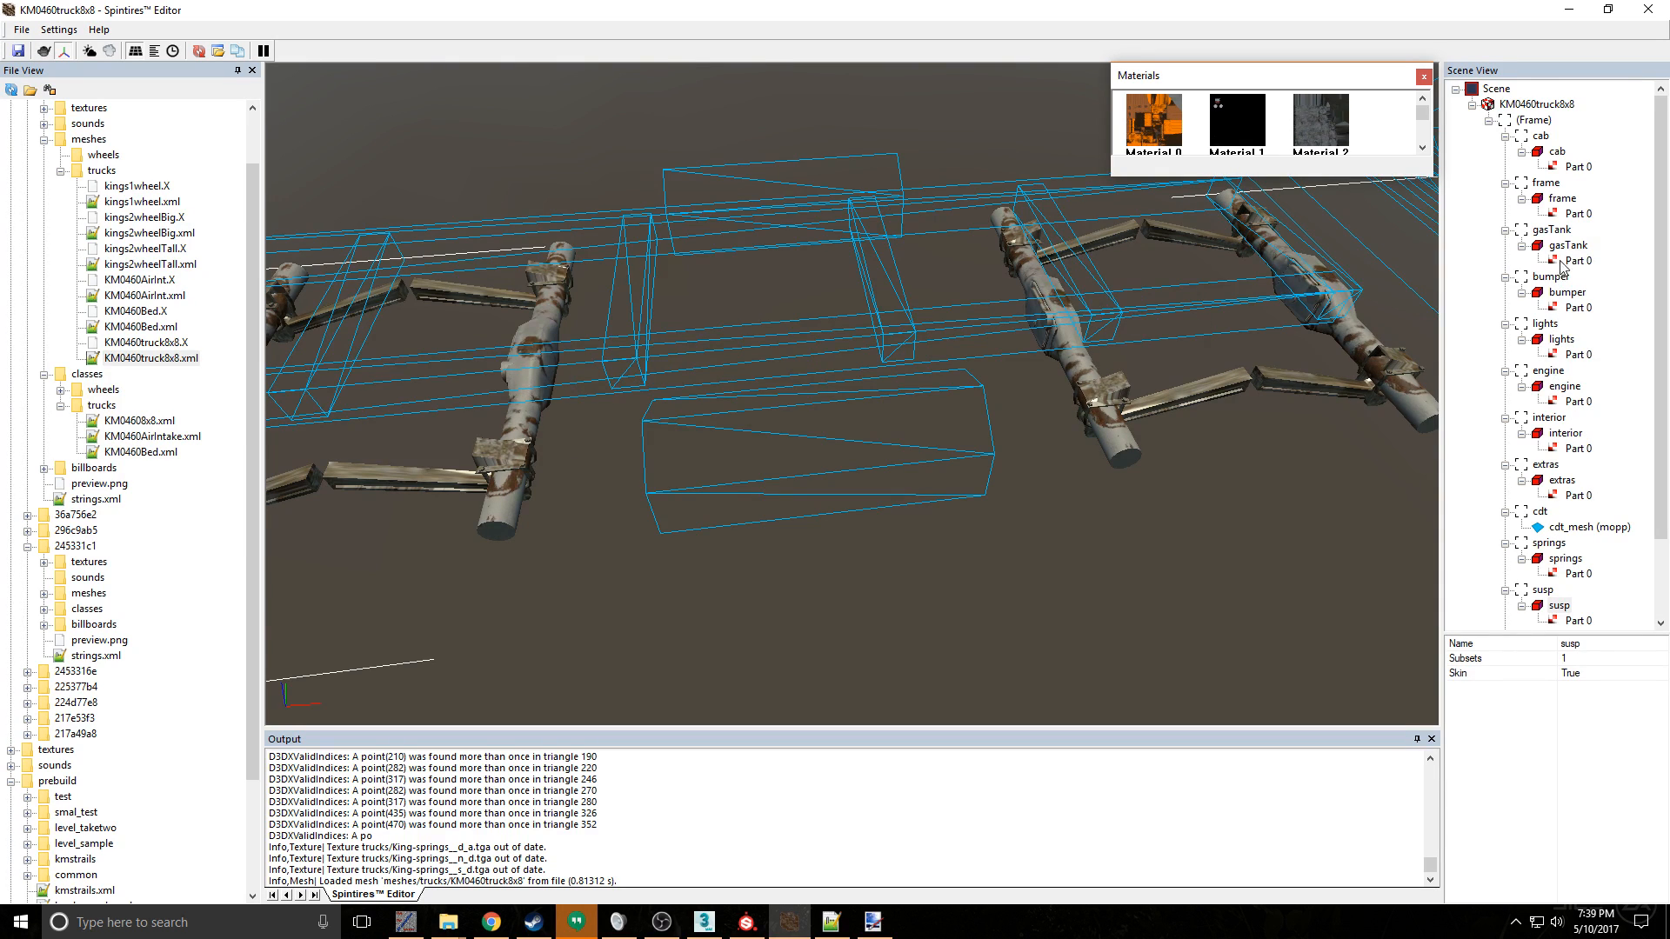
- Highlight Part 0 of the susp mesh and find the material assigned to it among the truck's materials
scroll(1563, 270, "down", 2)
left_click(1542, 500)
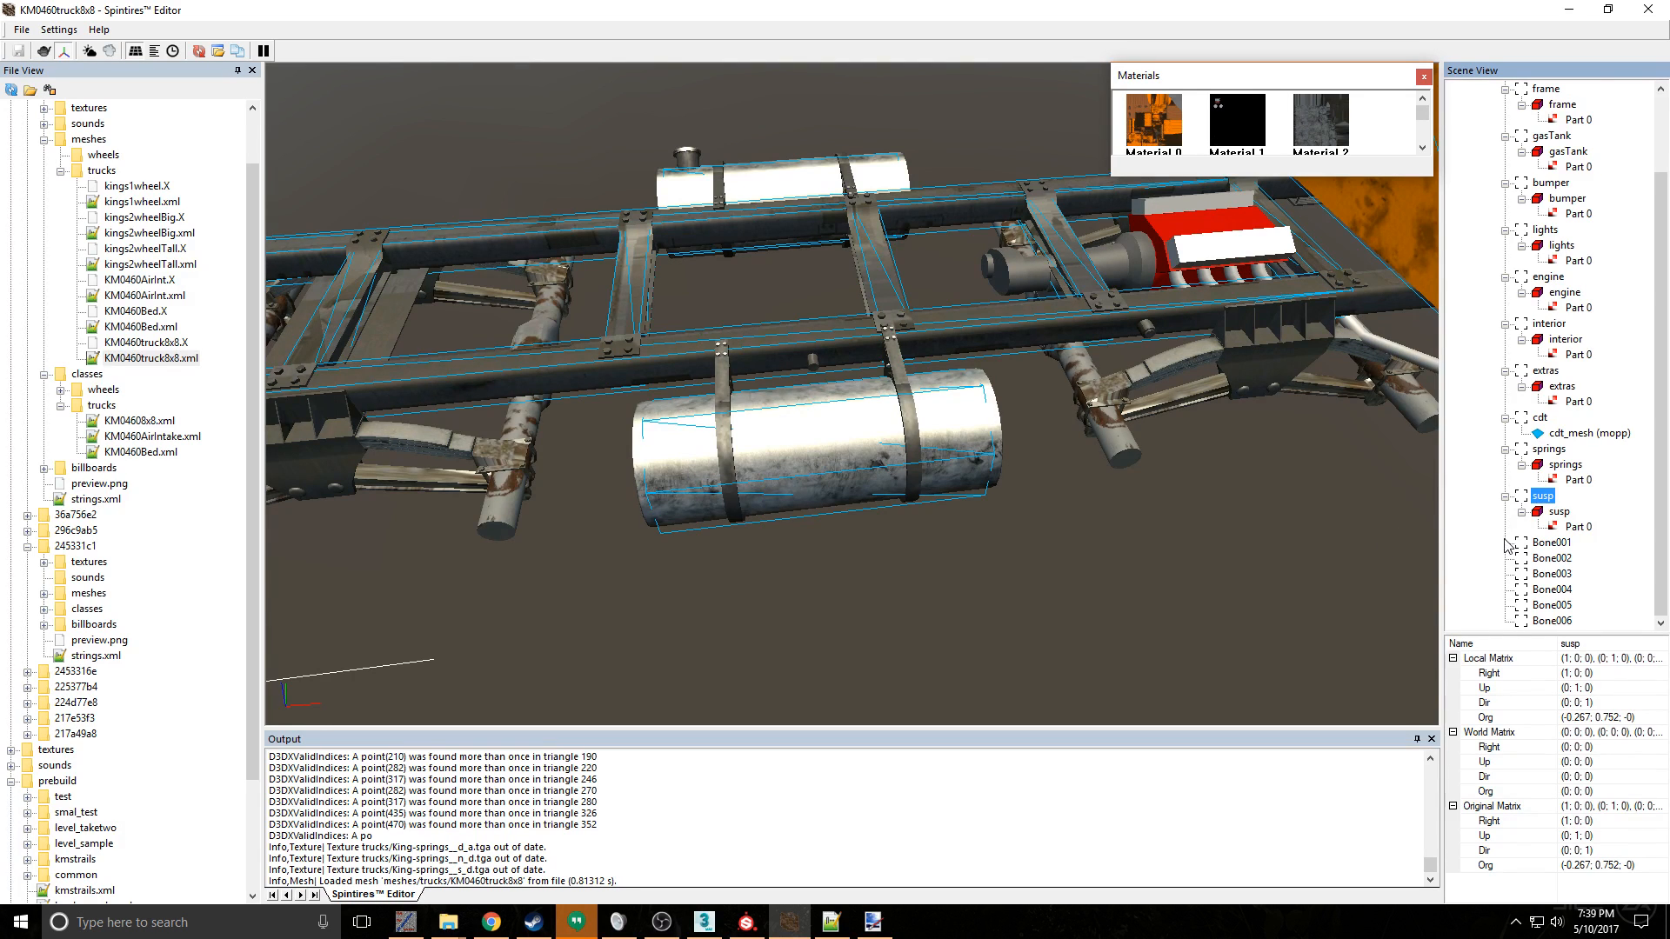
left_click(1560, 512)
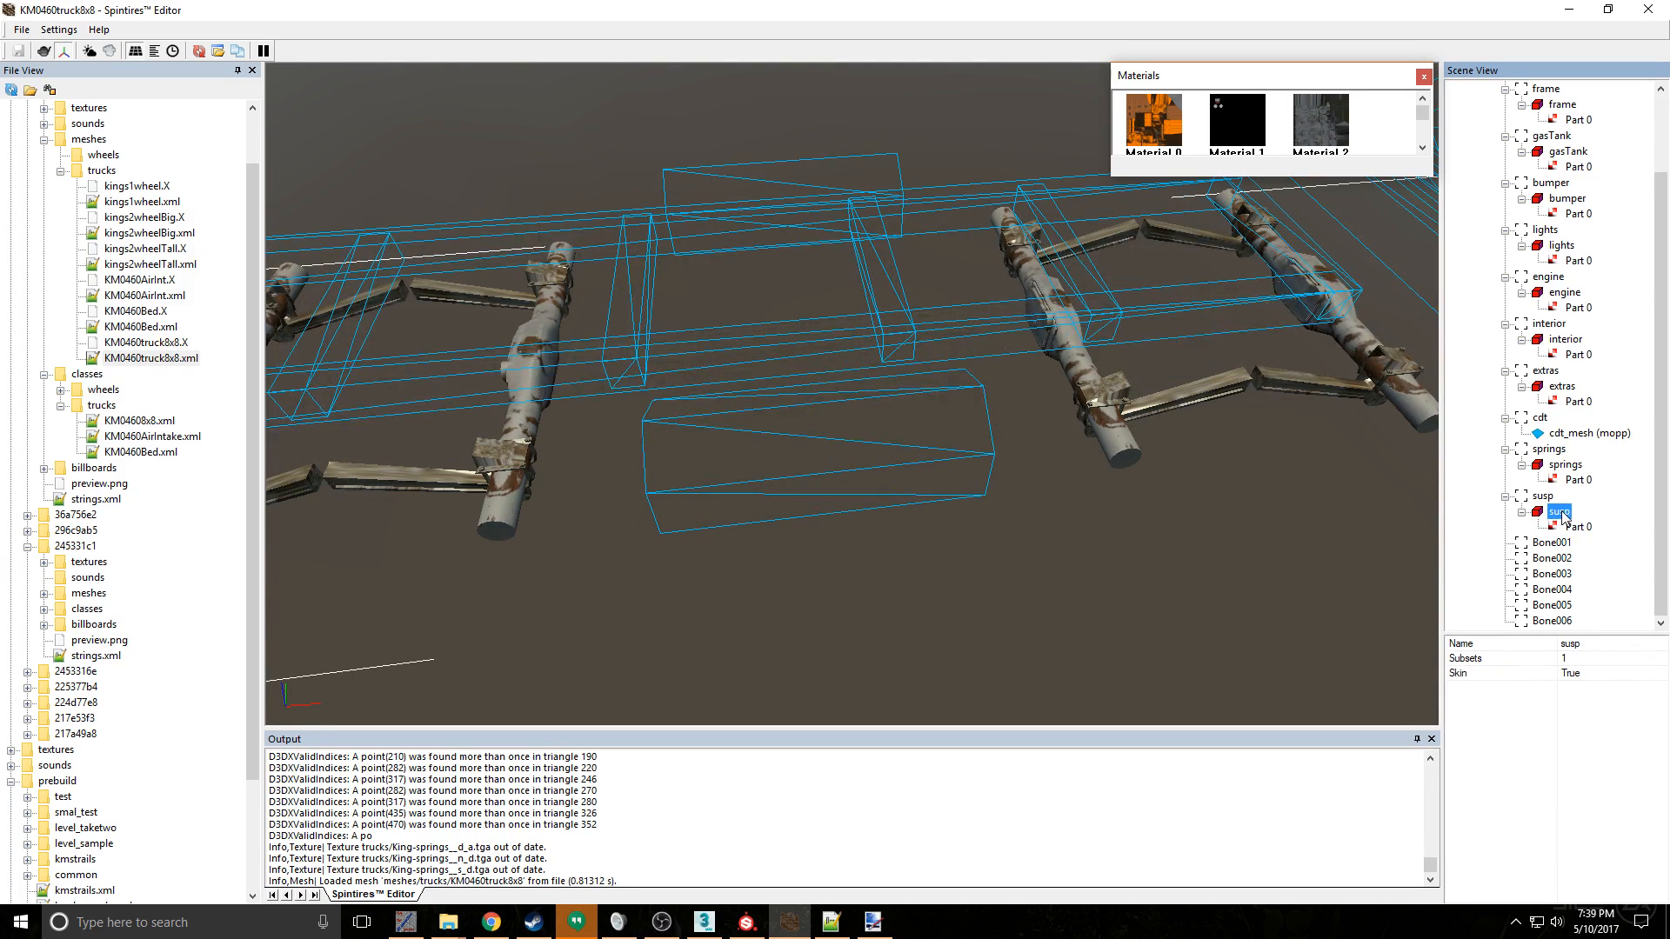
left_click(1577, 529)
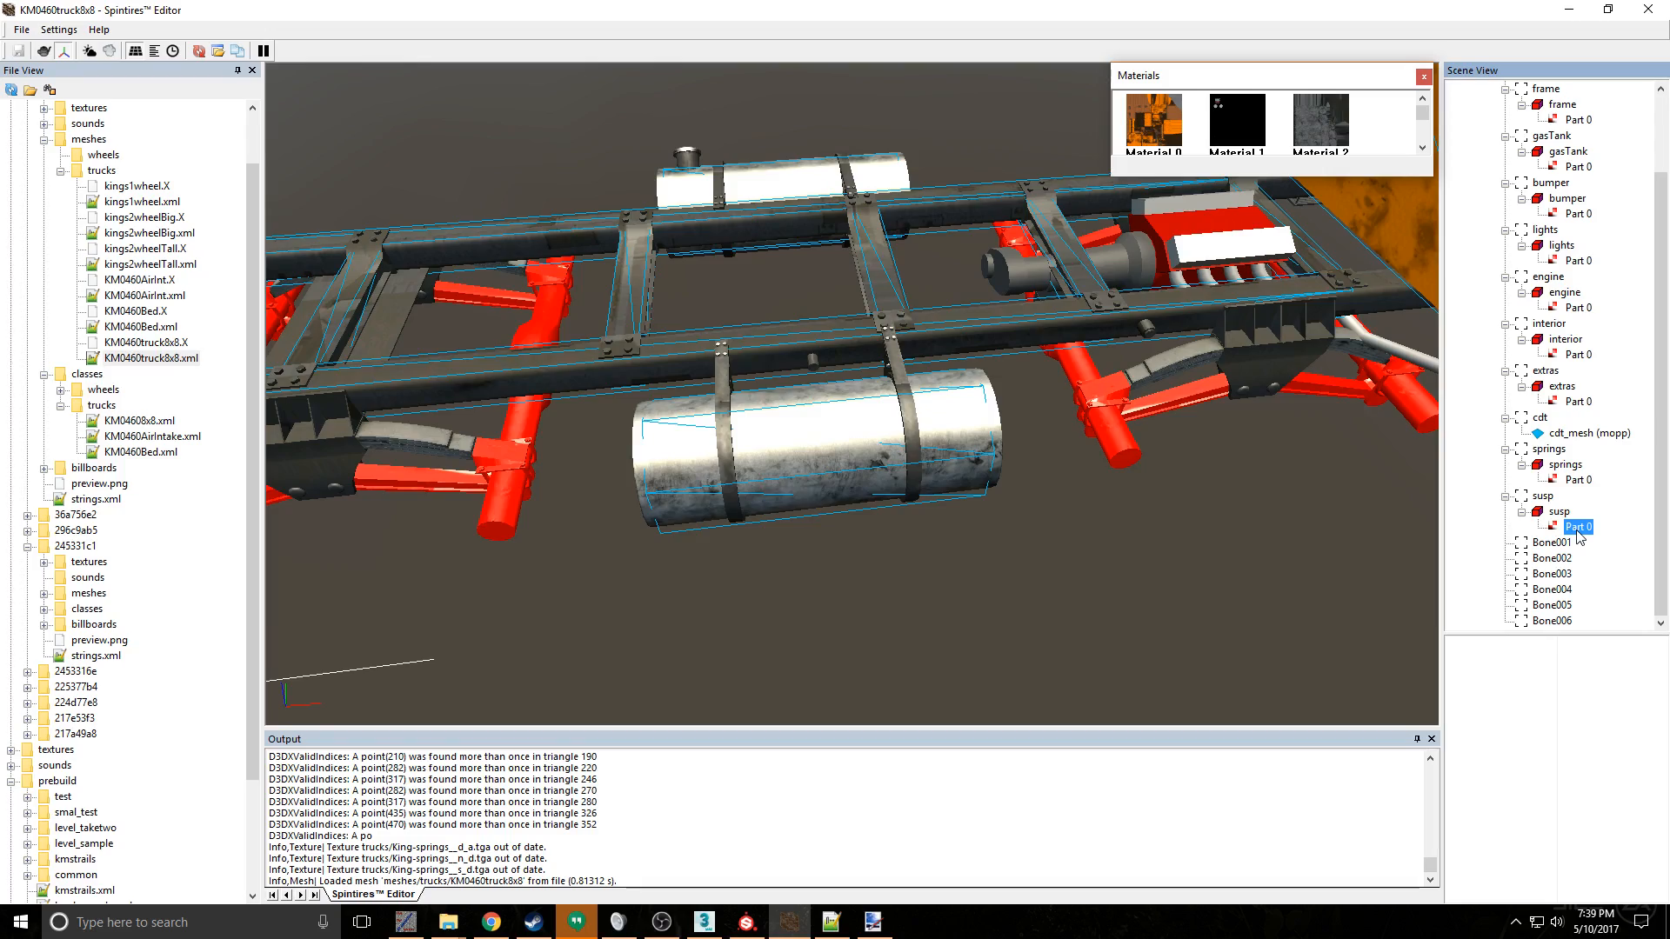
middle_click_drag(707, 559, 729, 514)
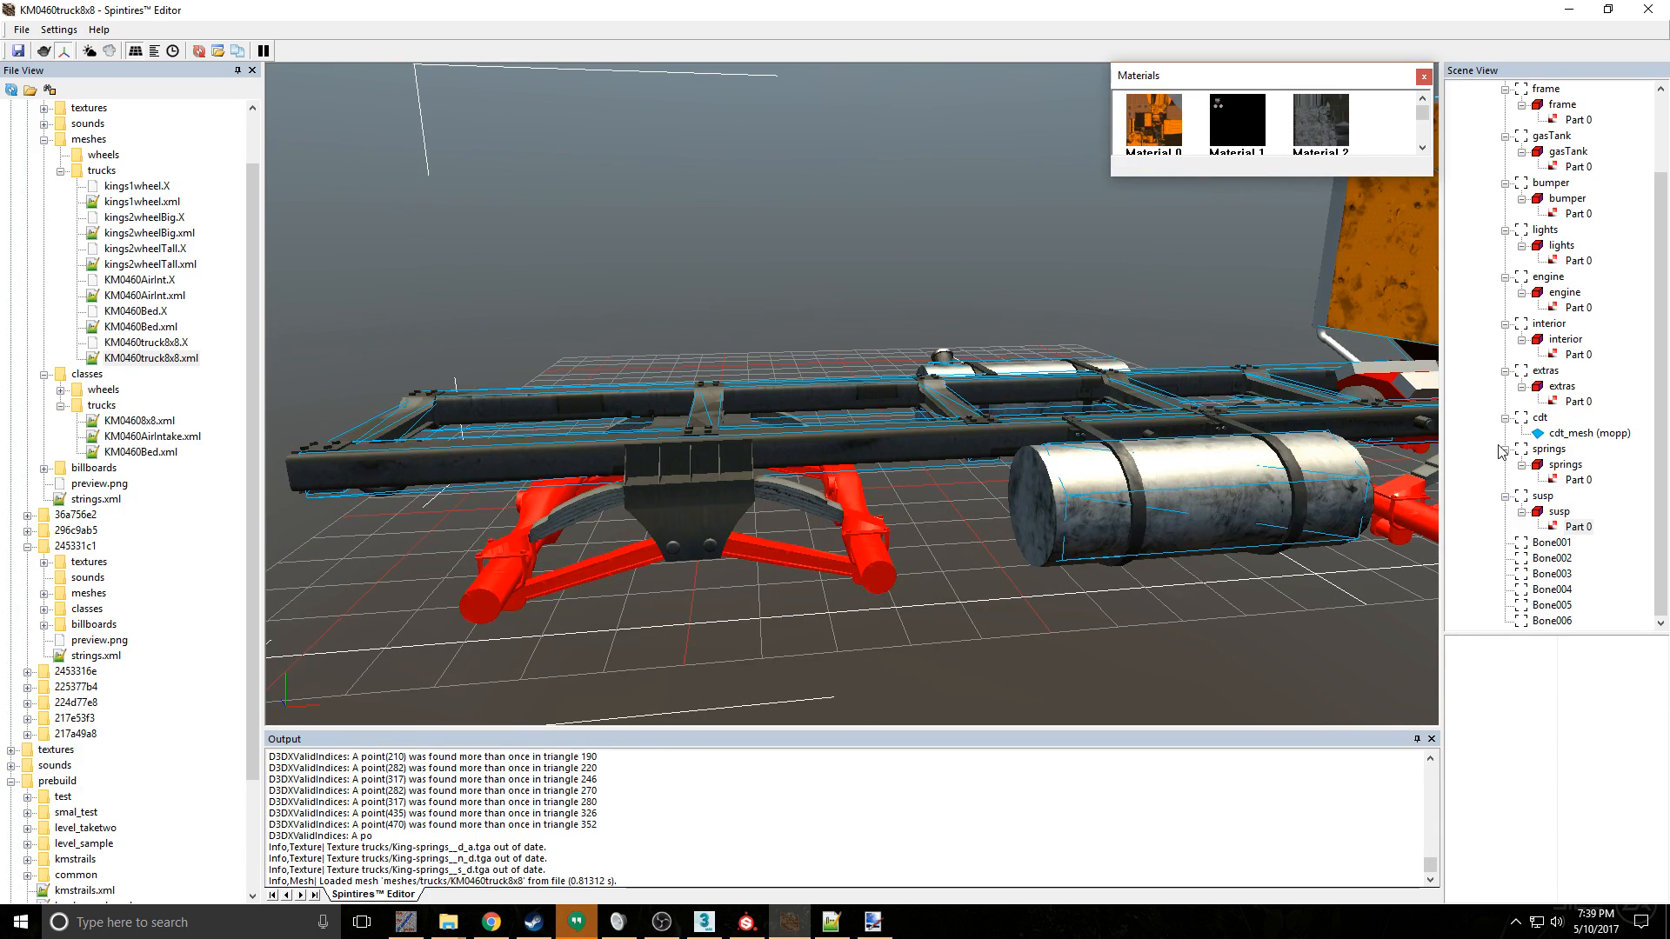
scroll(1423, 117, "down", 5)
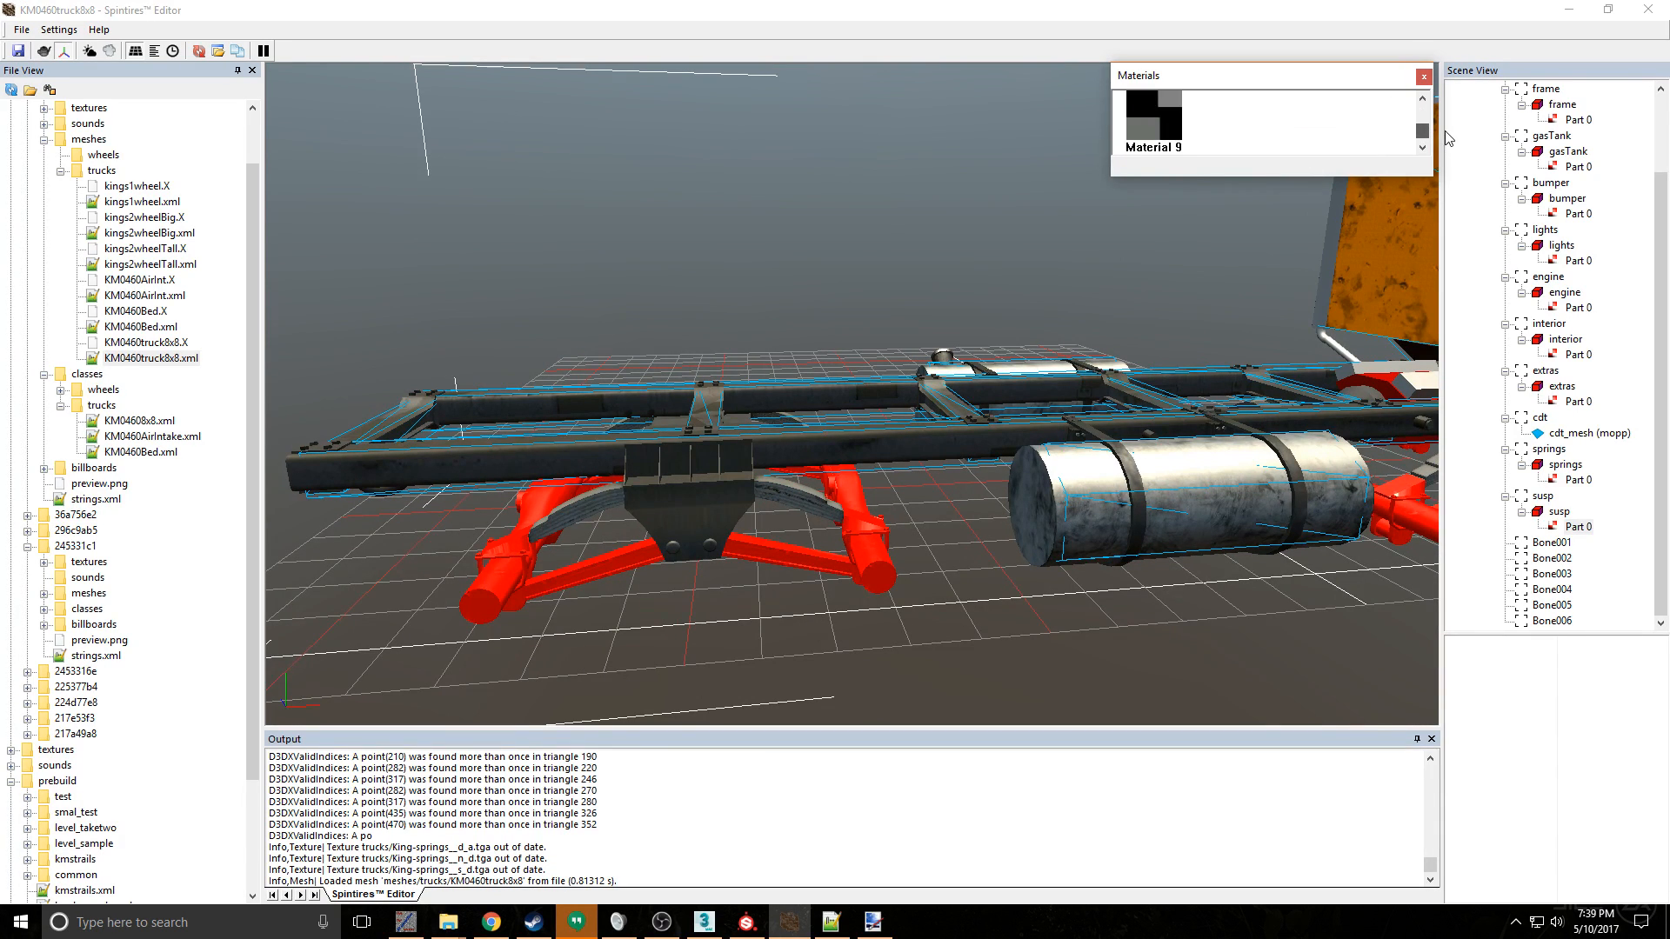
scroll(1426, 126, "up", 3)
scroll(1423, 120, "up", 1)
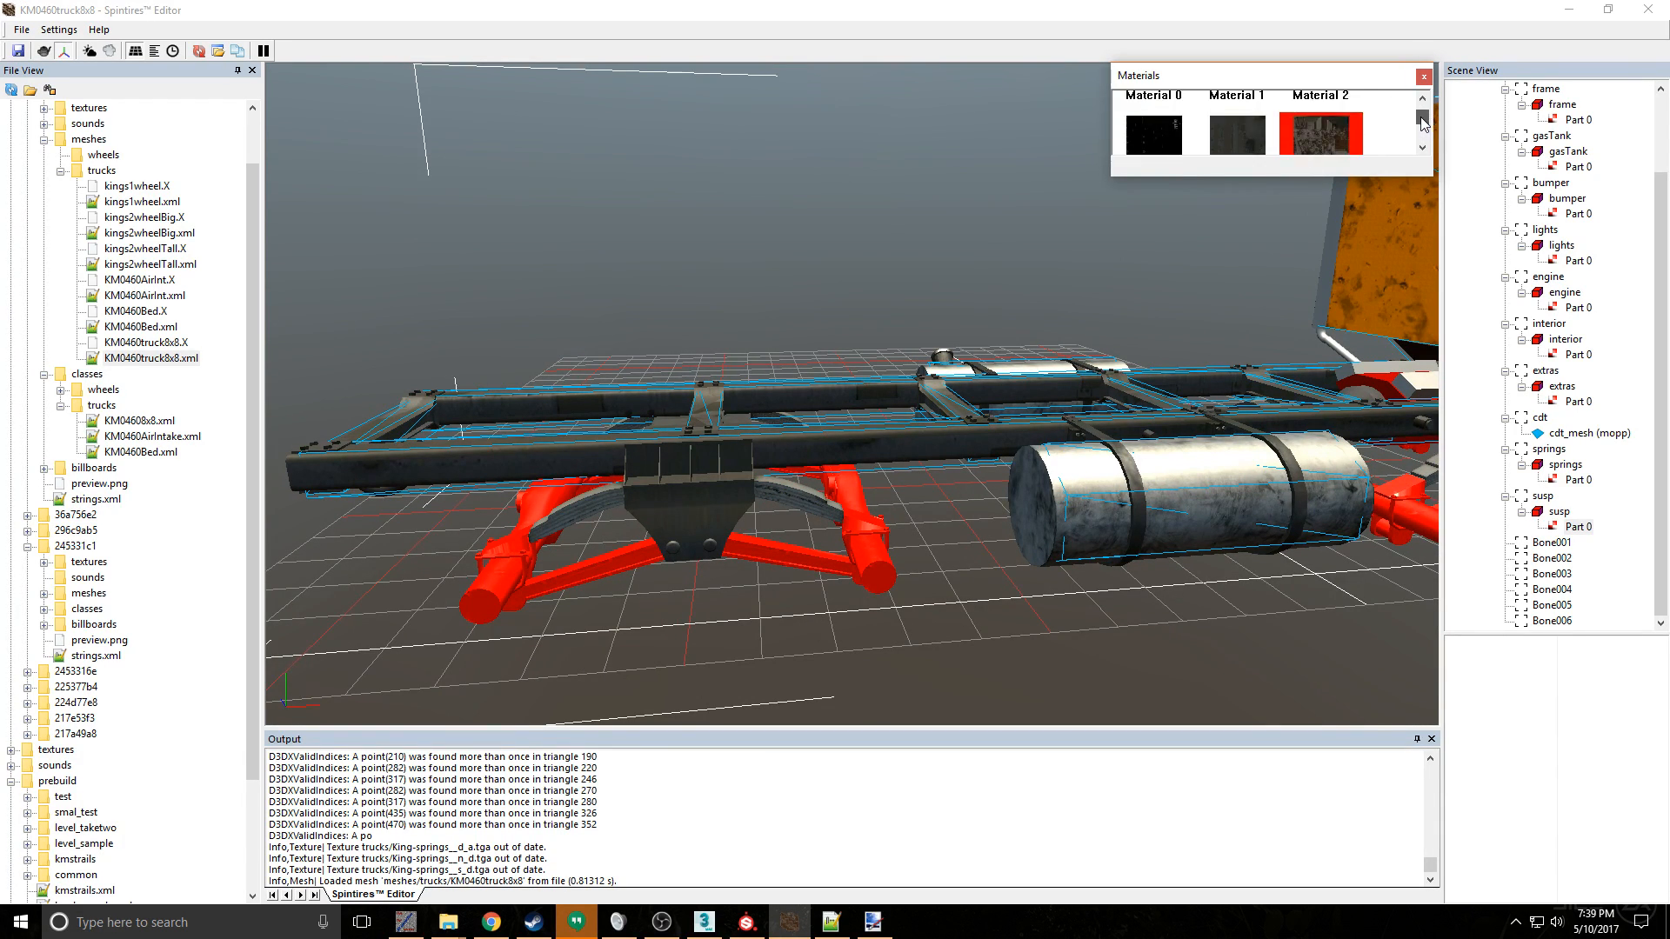
scroll(1424, 122, "down", 1)
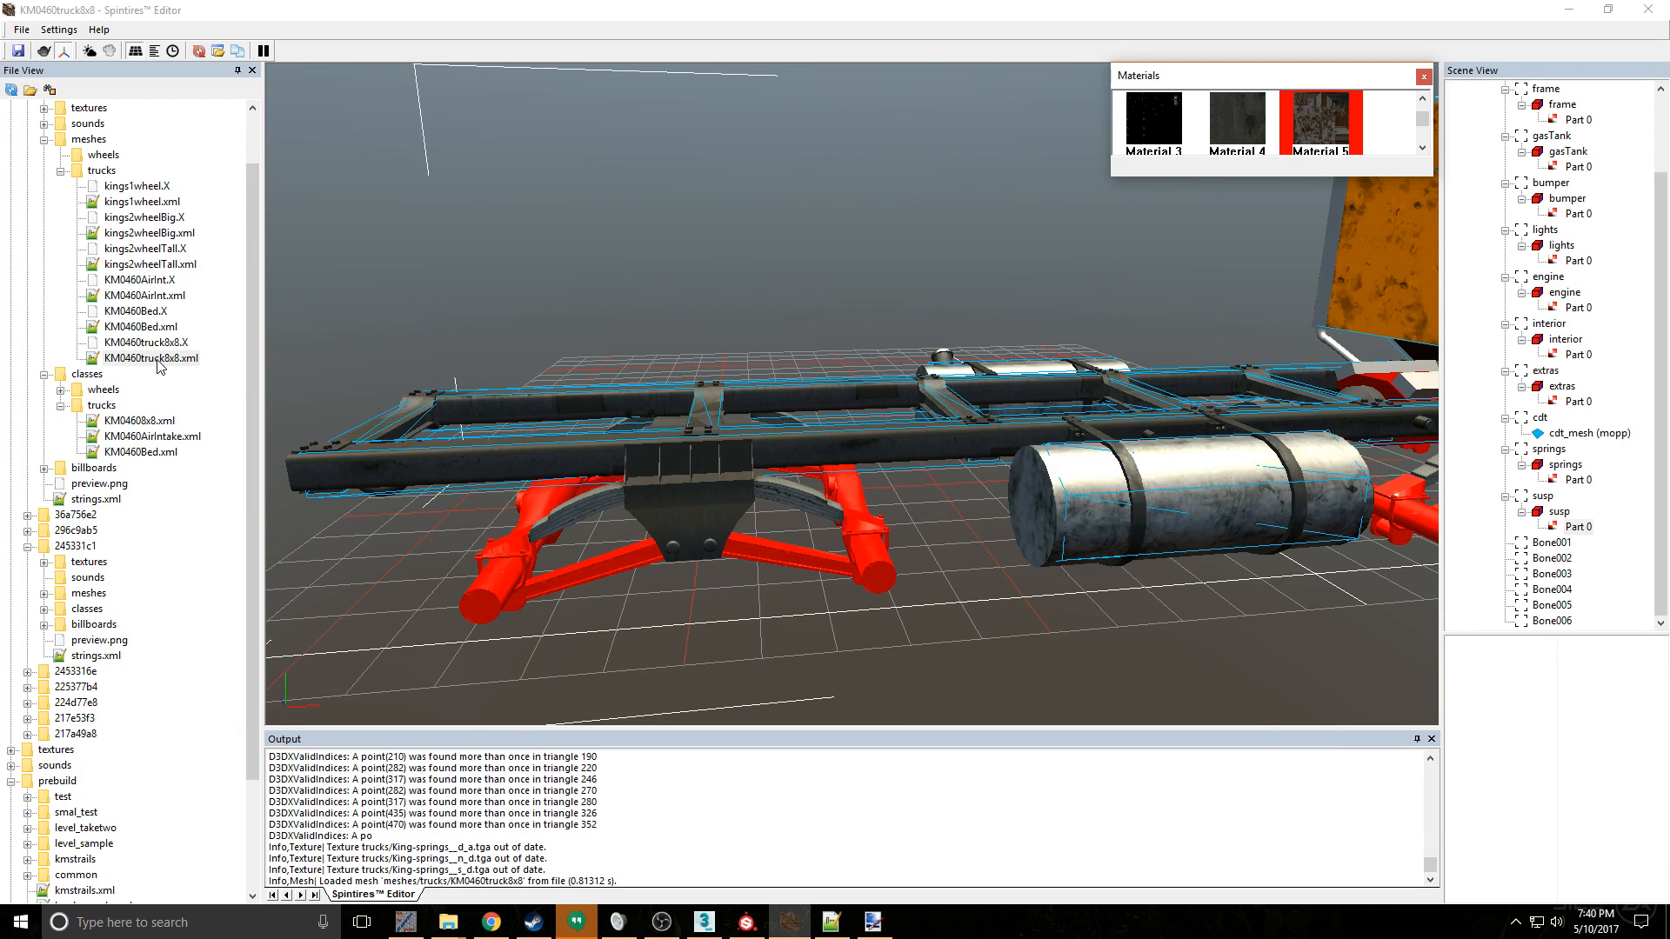
- Open the KM0460truck8x8 mesh XML and check the susp material's diffuse, specular and normal map entries
right_click(1576, 526)
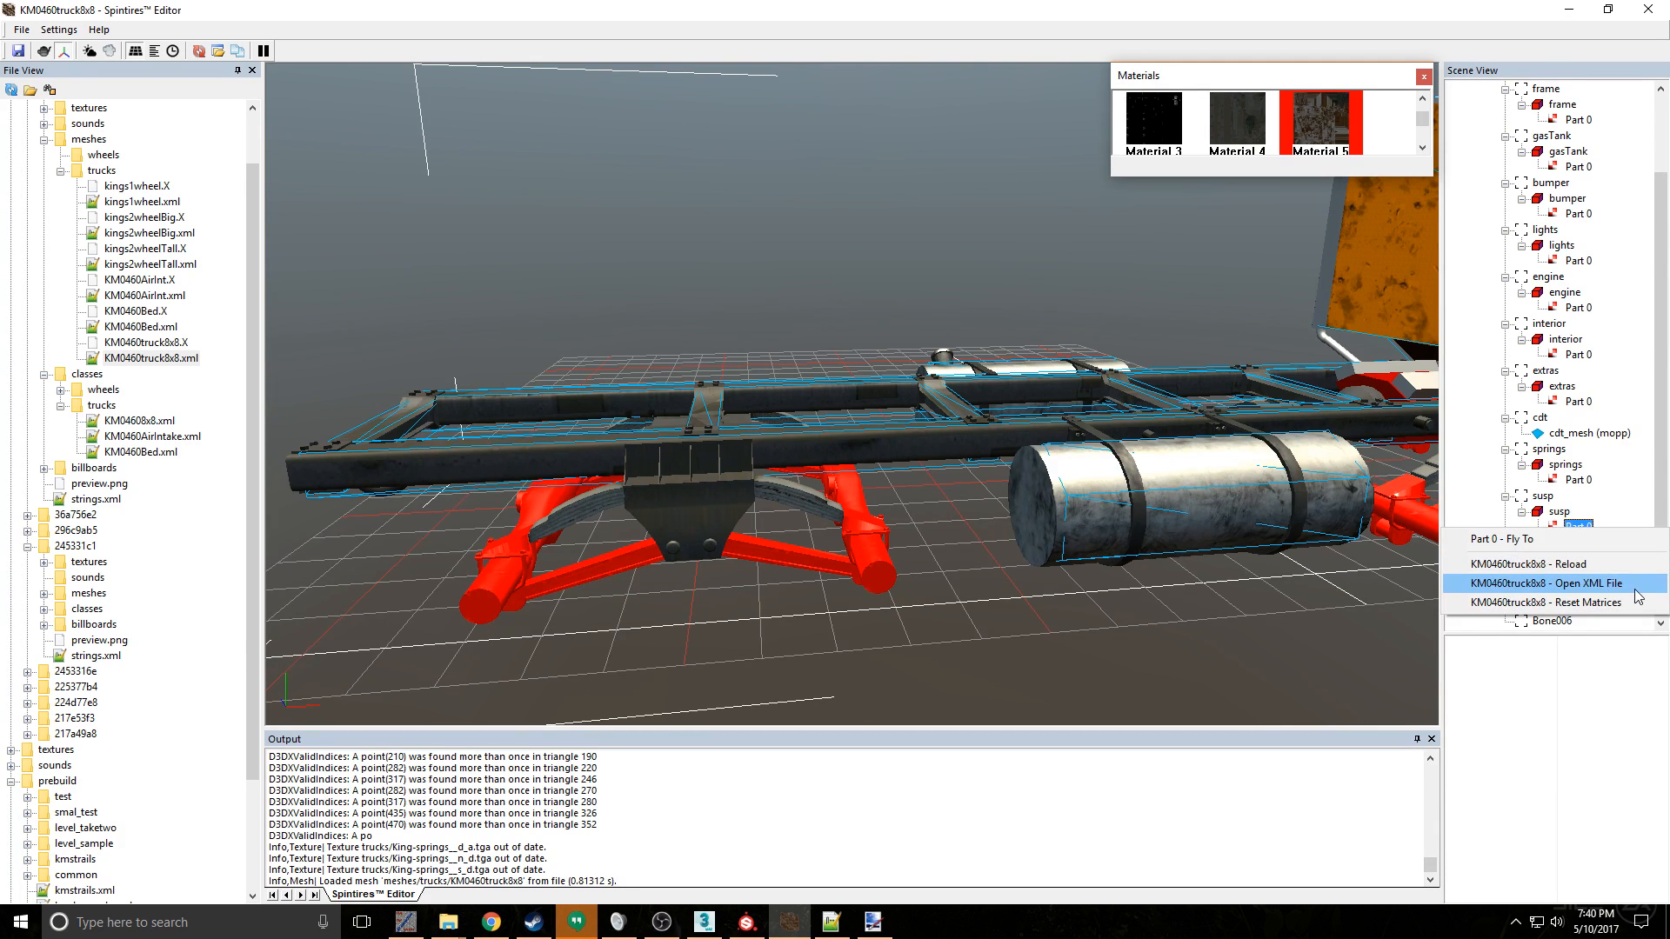
left_click(1639, 596)
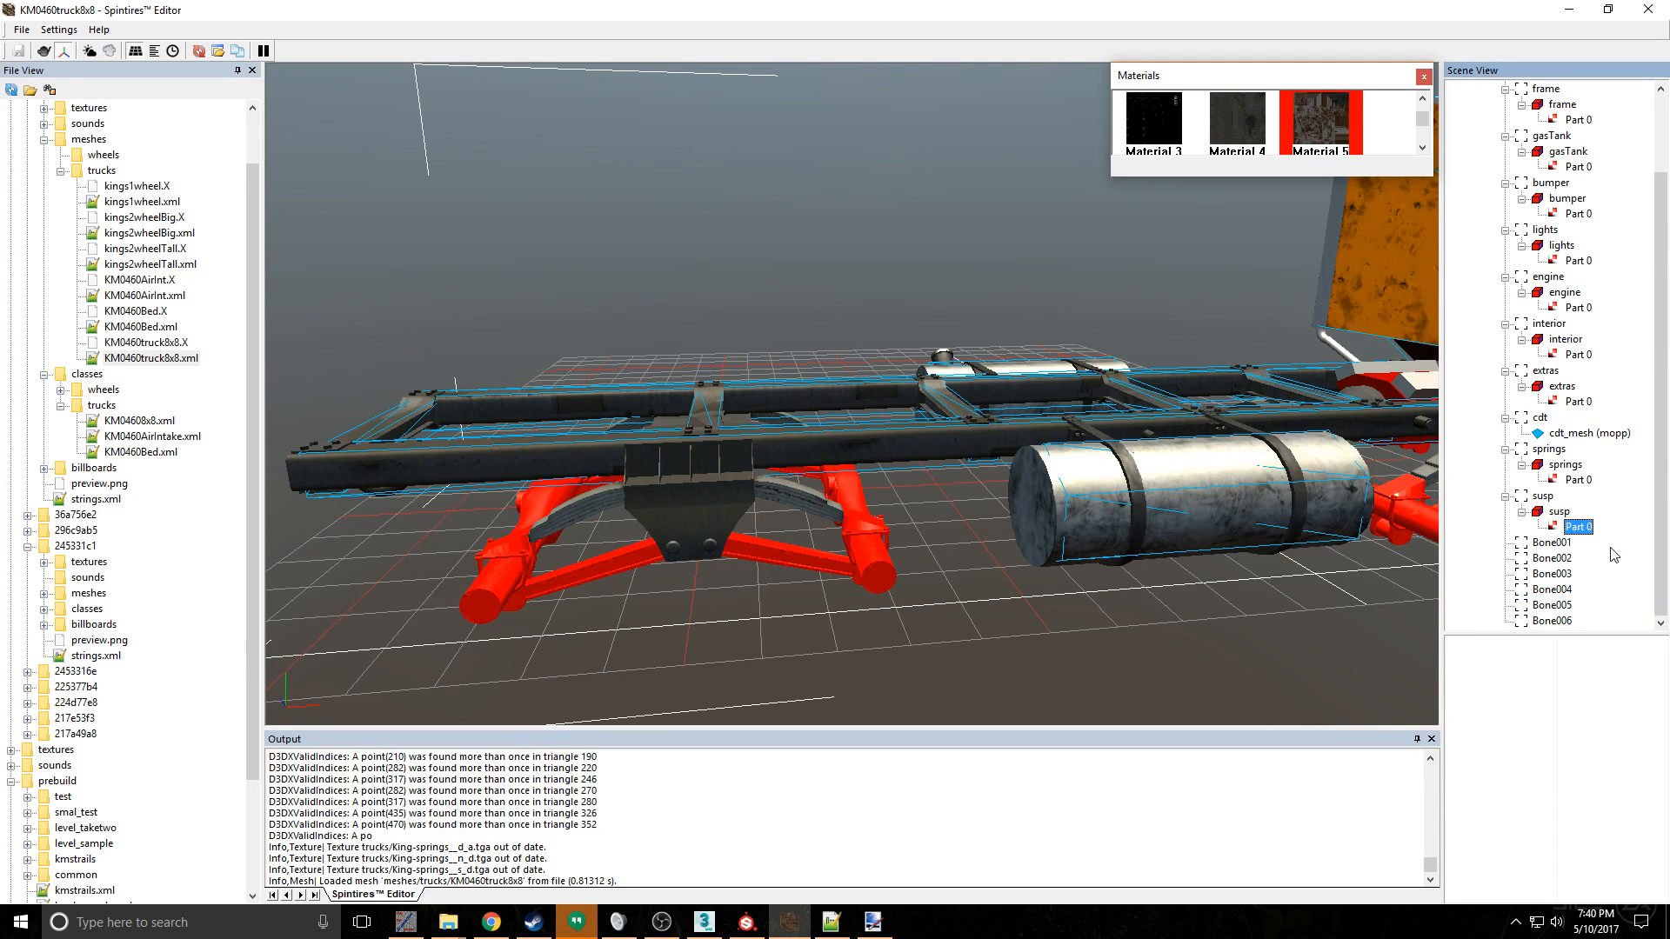
right_click(1579, 530)
left_click(1623, 578)
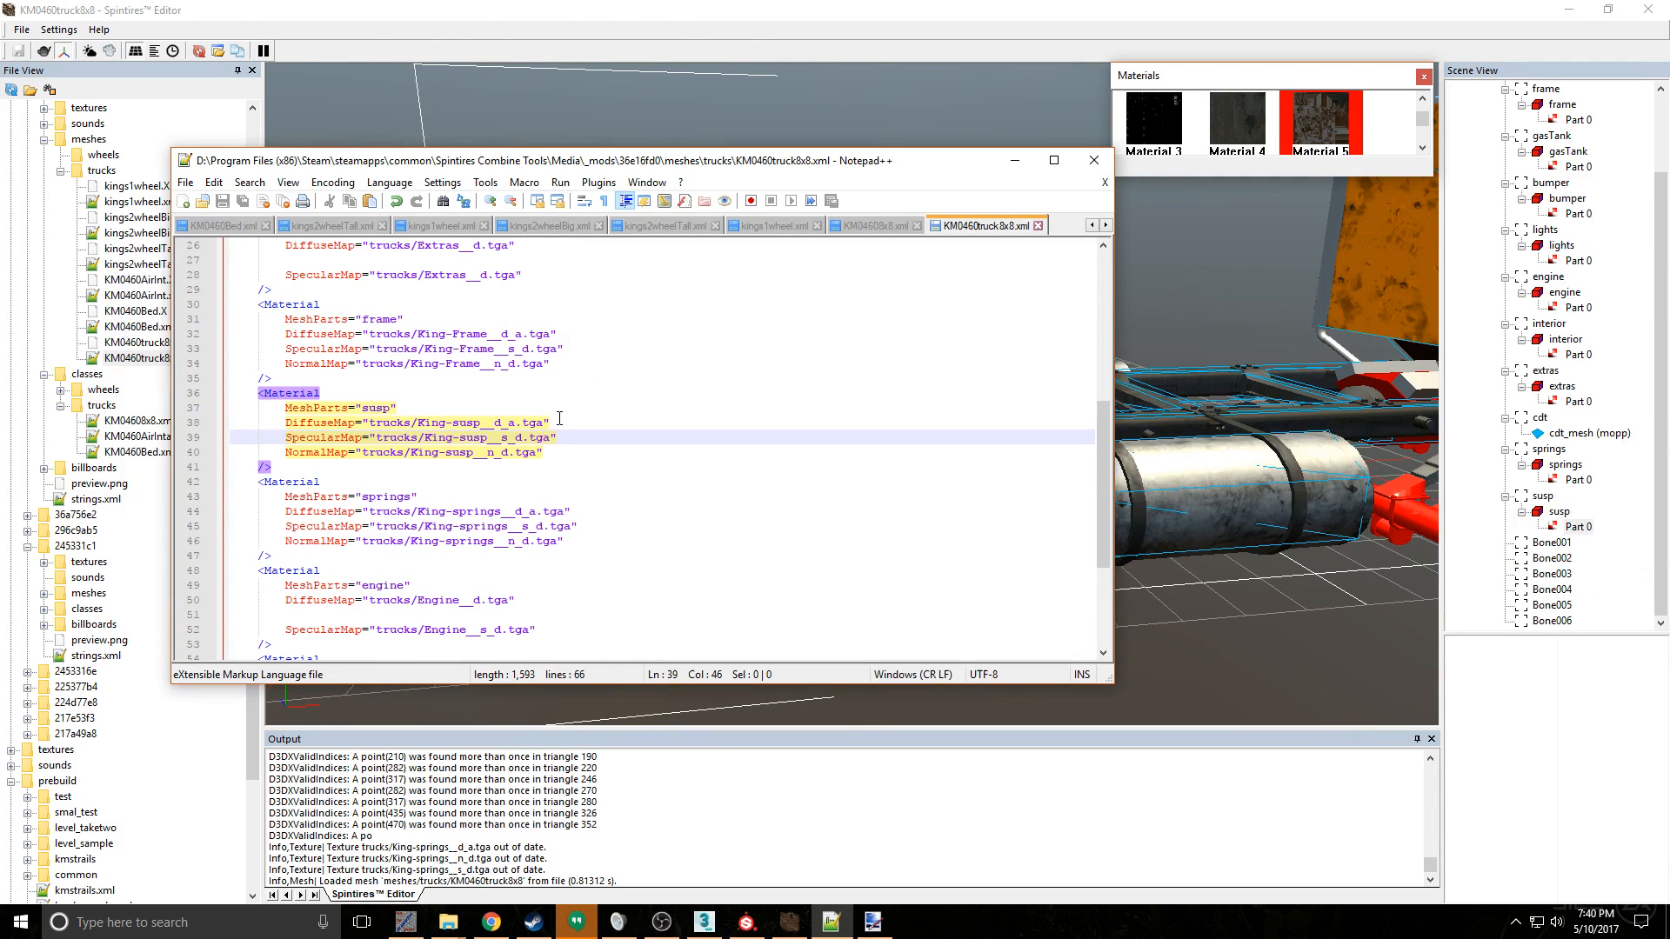
right_click(693, 385)
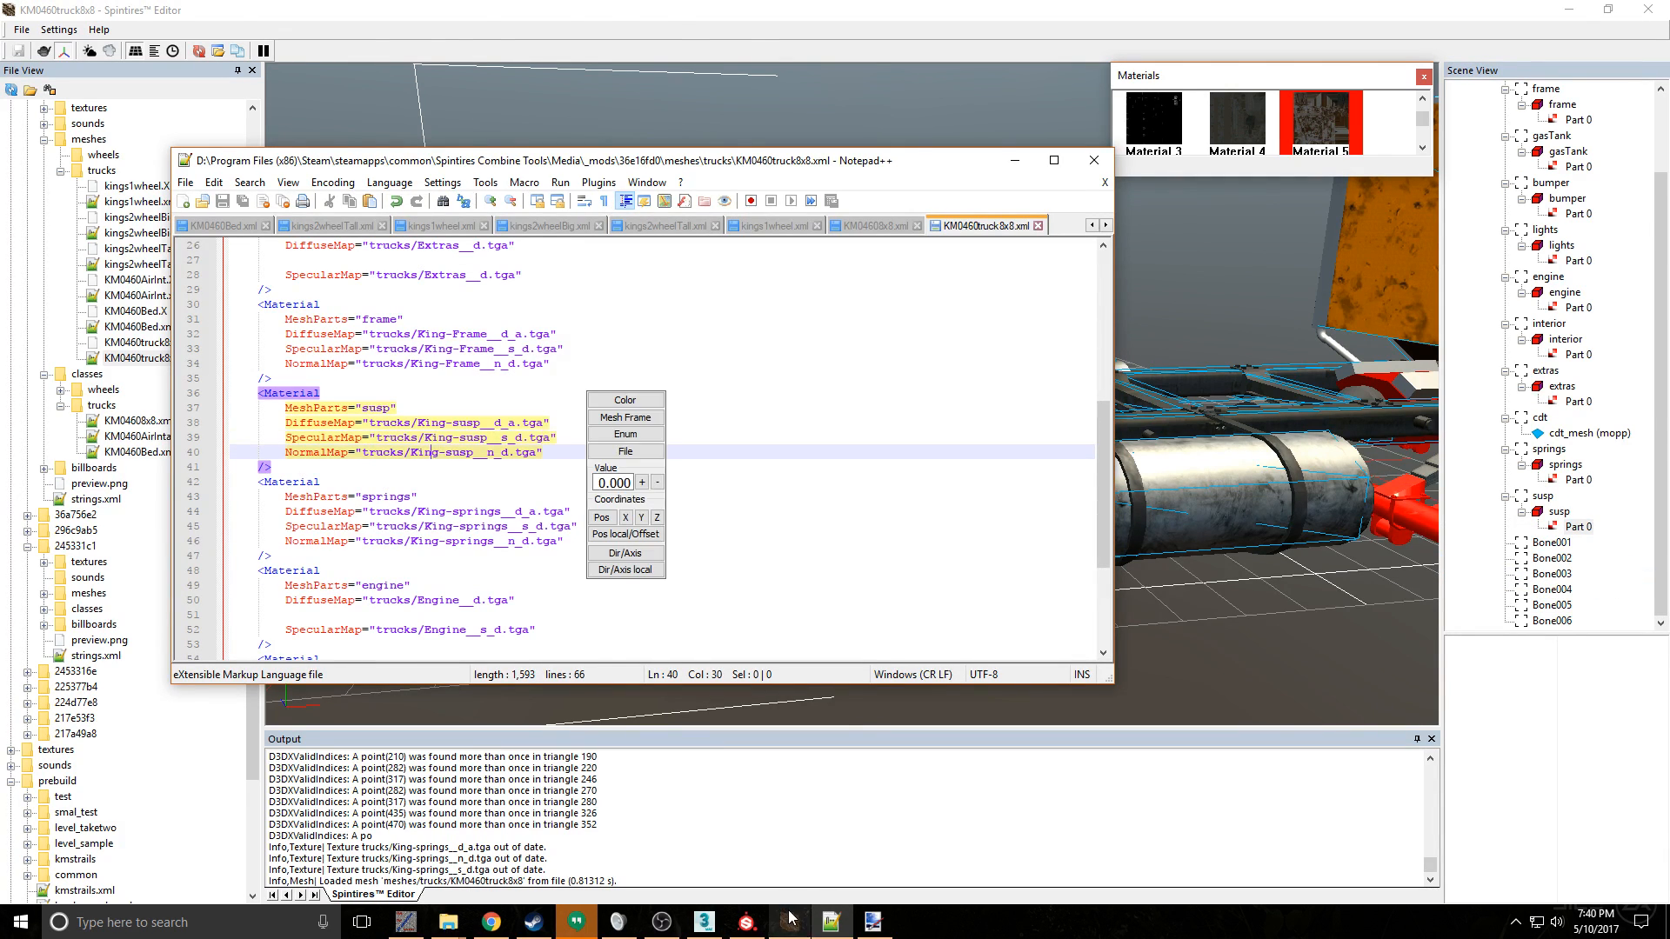
- Switch to 3ds Max and examine the susp mesh's polygons in the UV editor
left_click(703, 922)
scroll(902, 602, "down", 3)
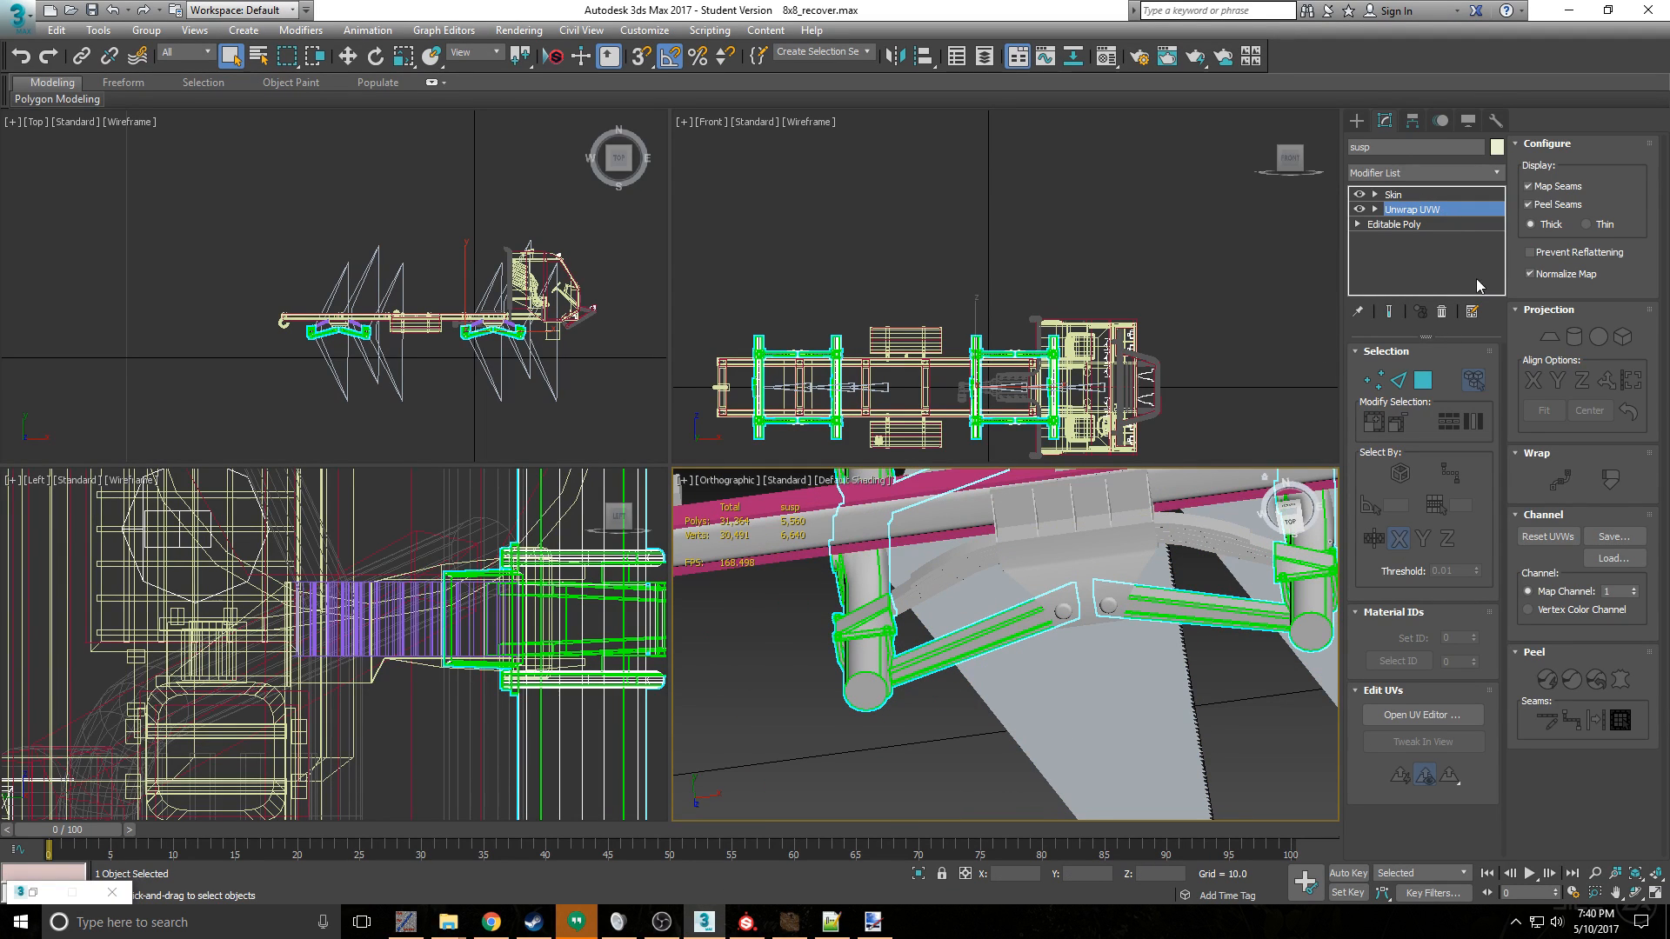
left_click(1432, 384)
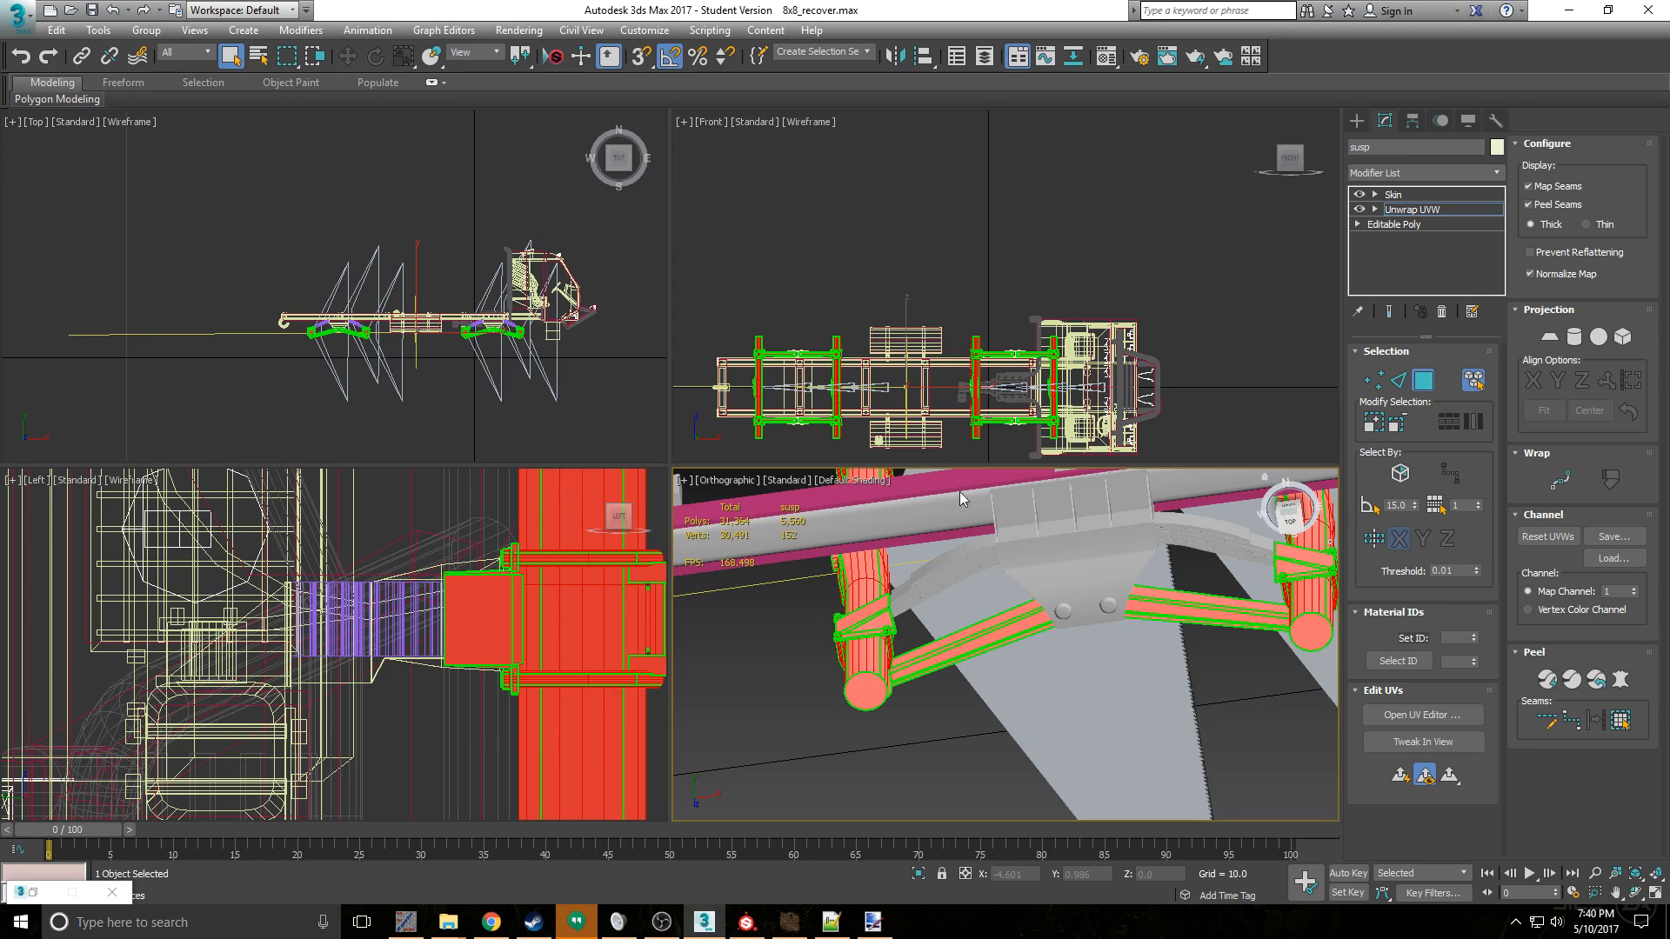
left_click(1433, 692)
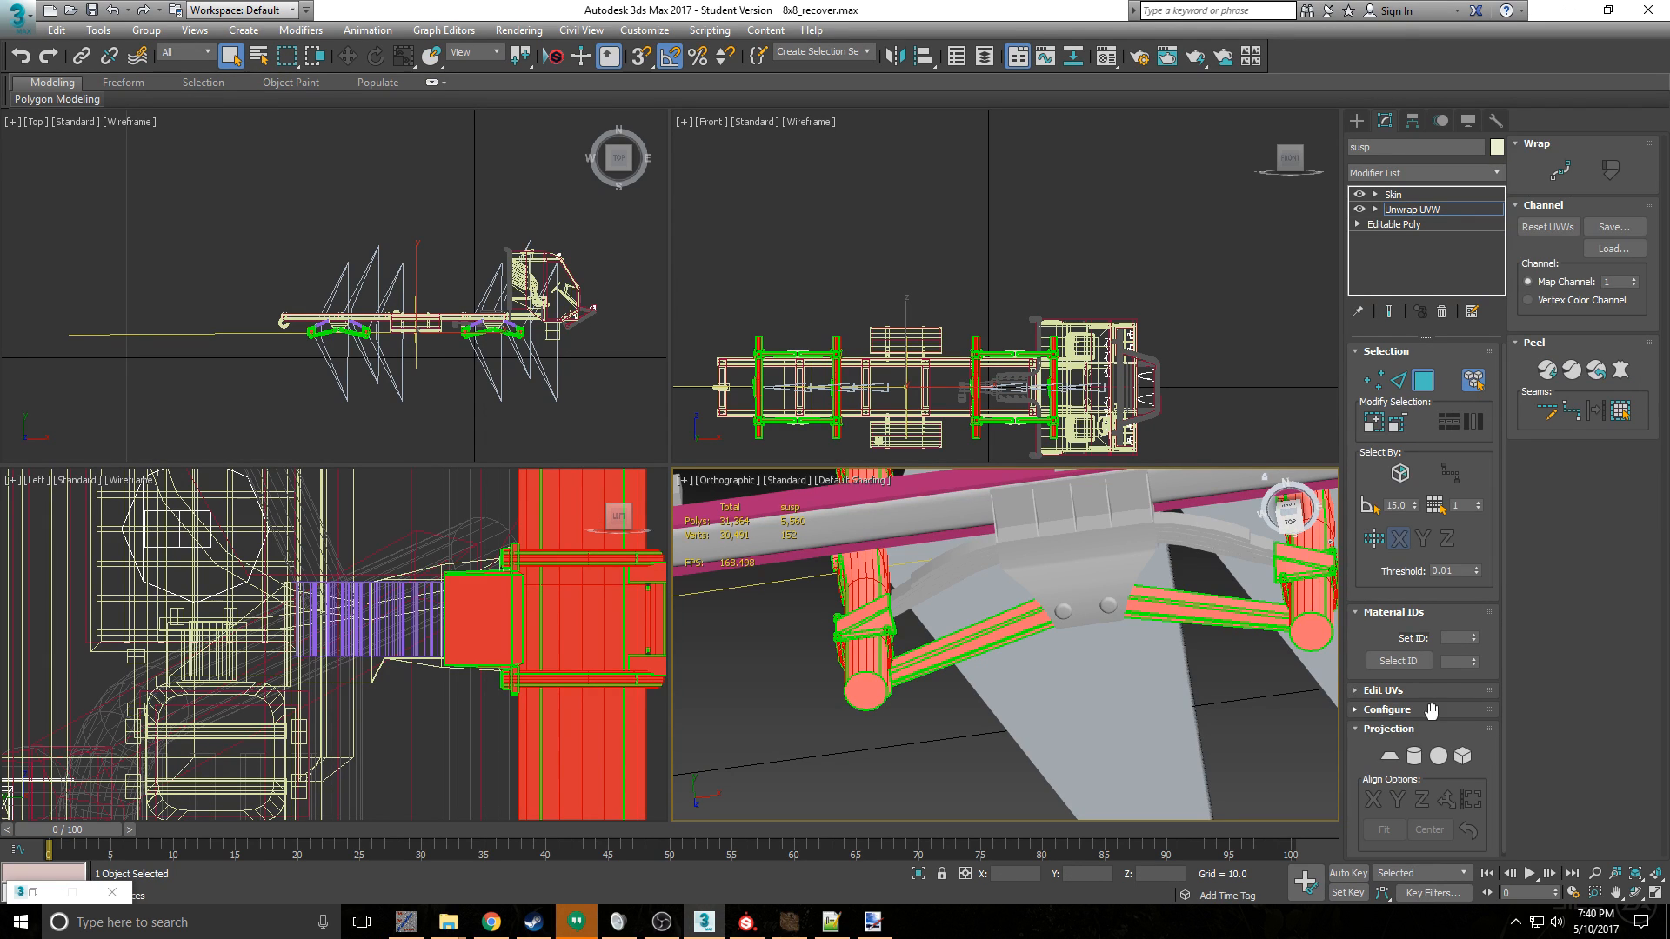
left_click(1432, 690)
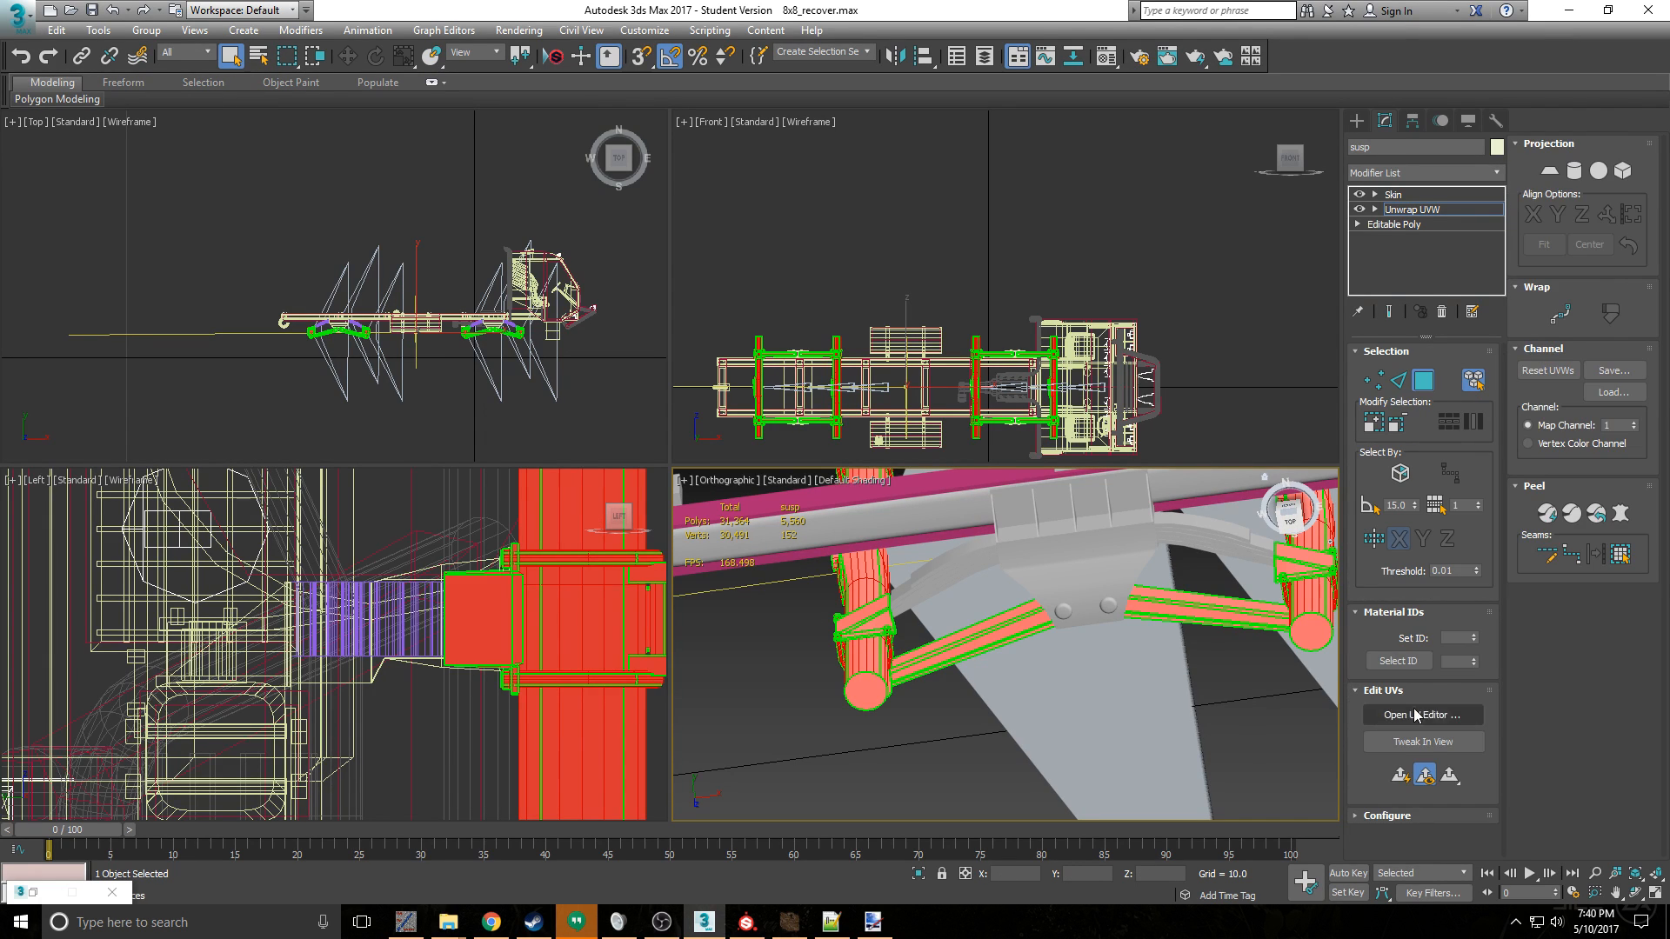
left_click(1413, 711)
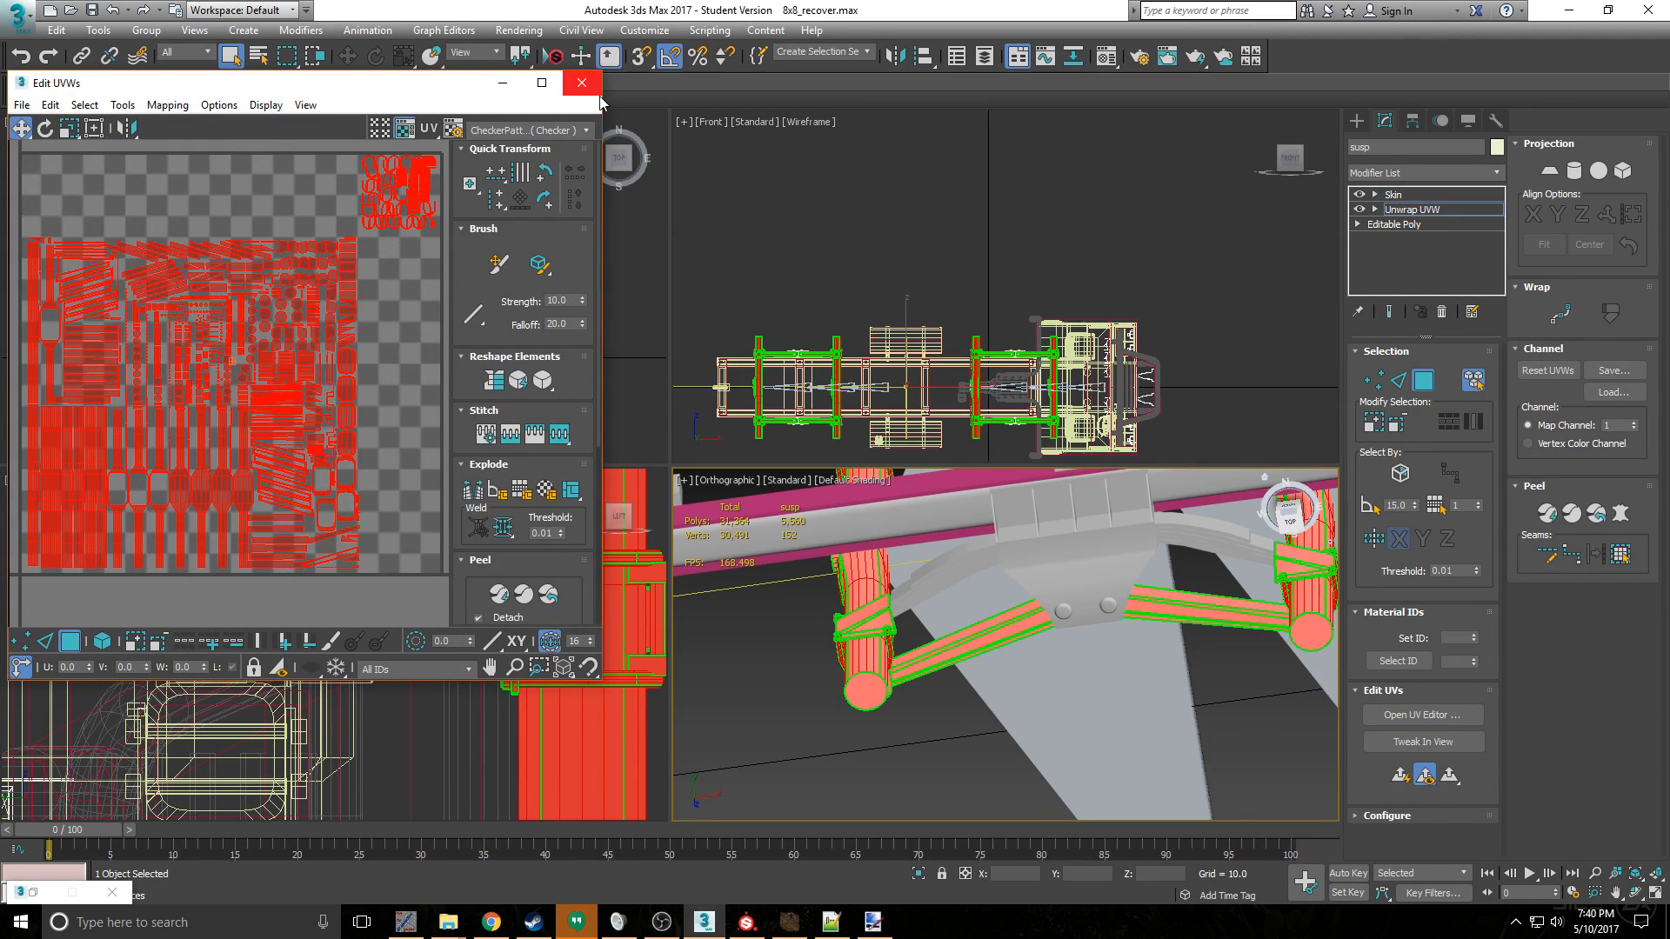
- Minimize 3ds Max and check the names of the three King-Susp texture files in the mod's textures/trucks folder
left_click(1568, 10)
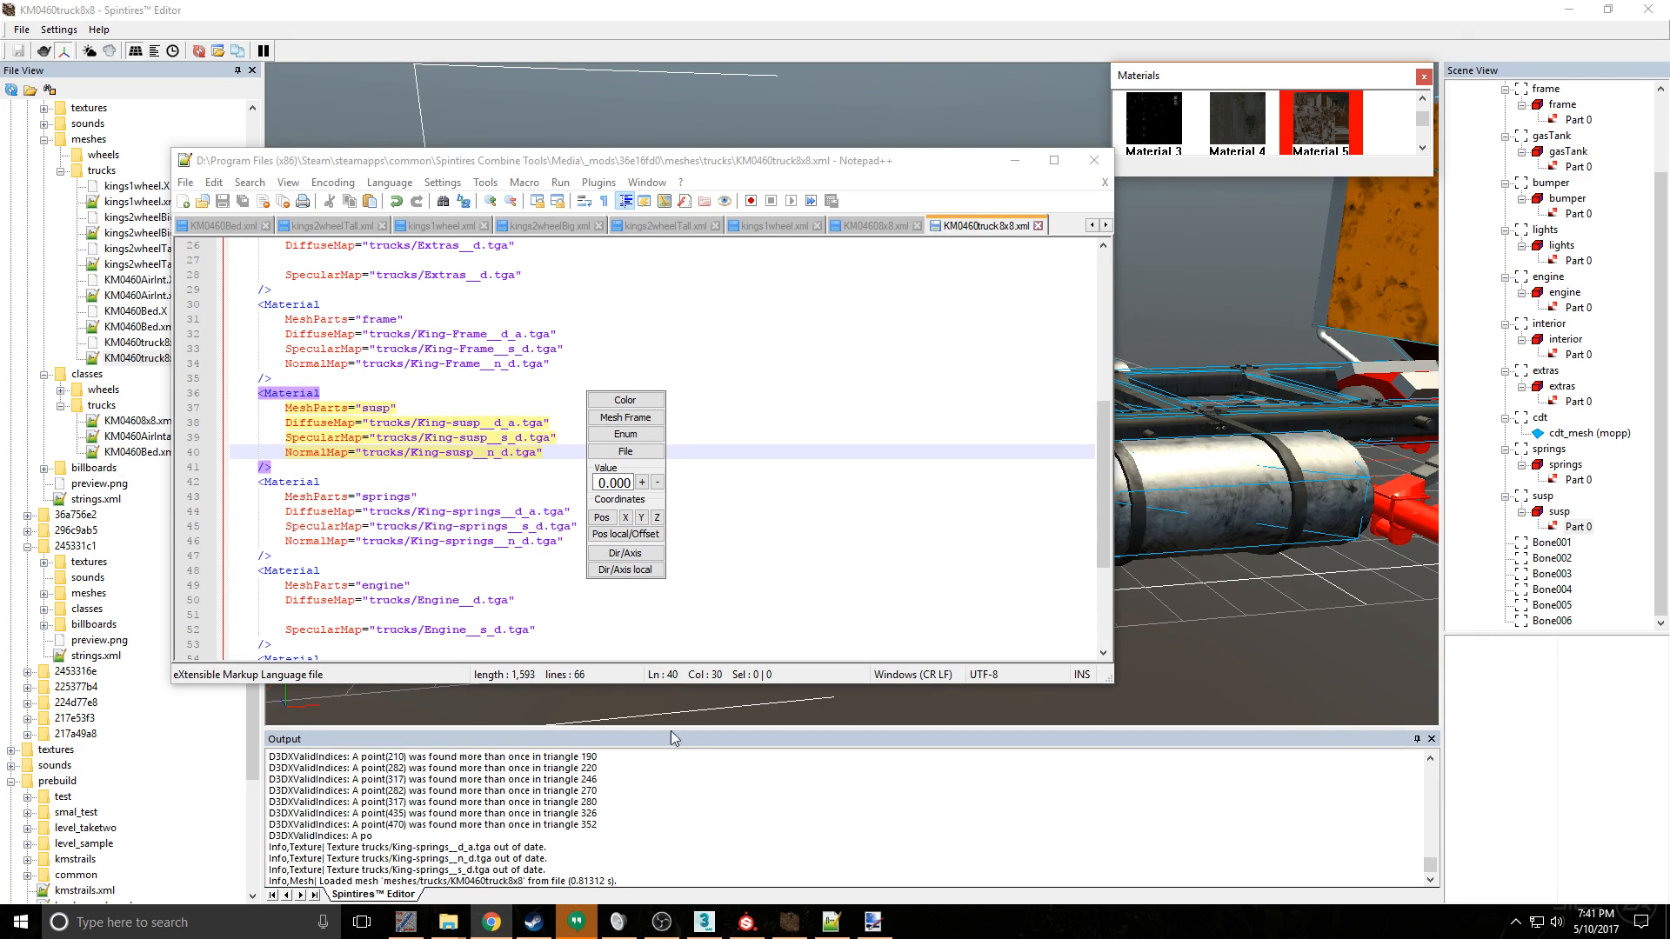
mouse_move(445, 924)
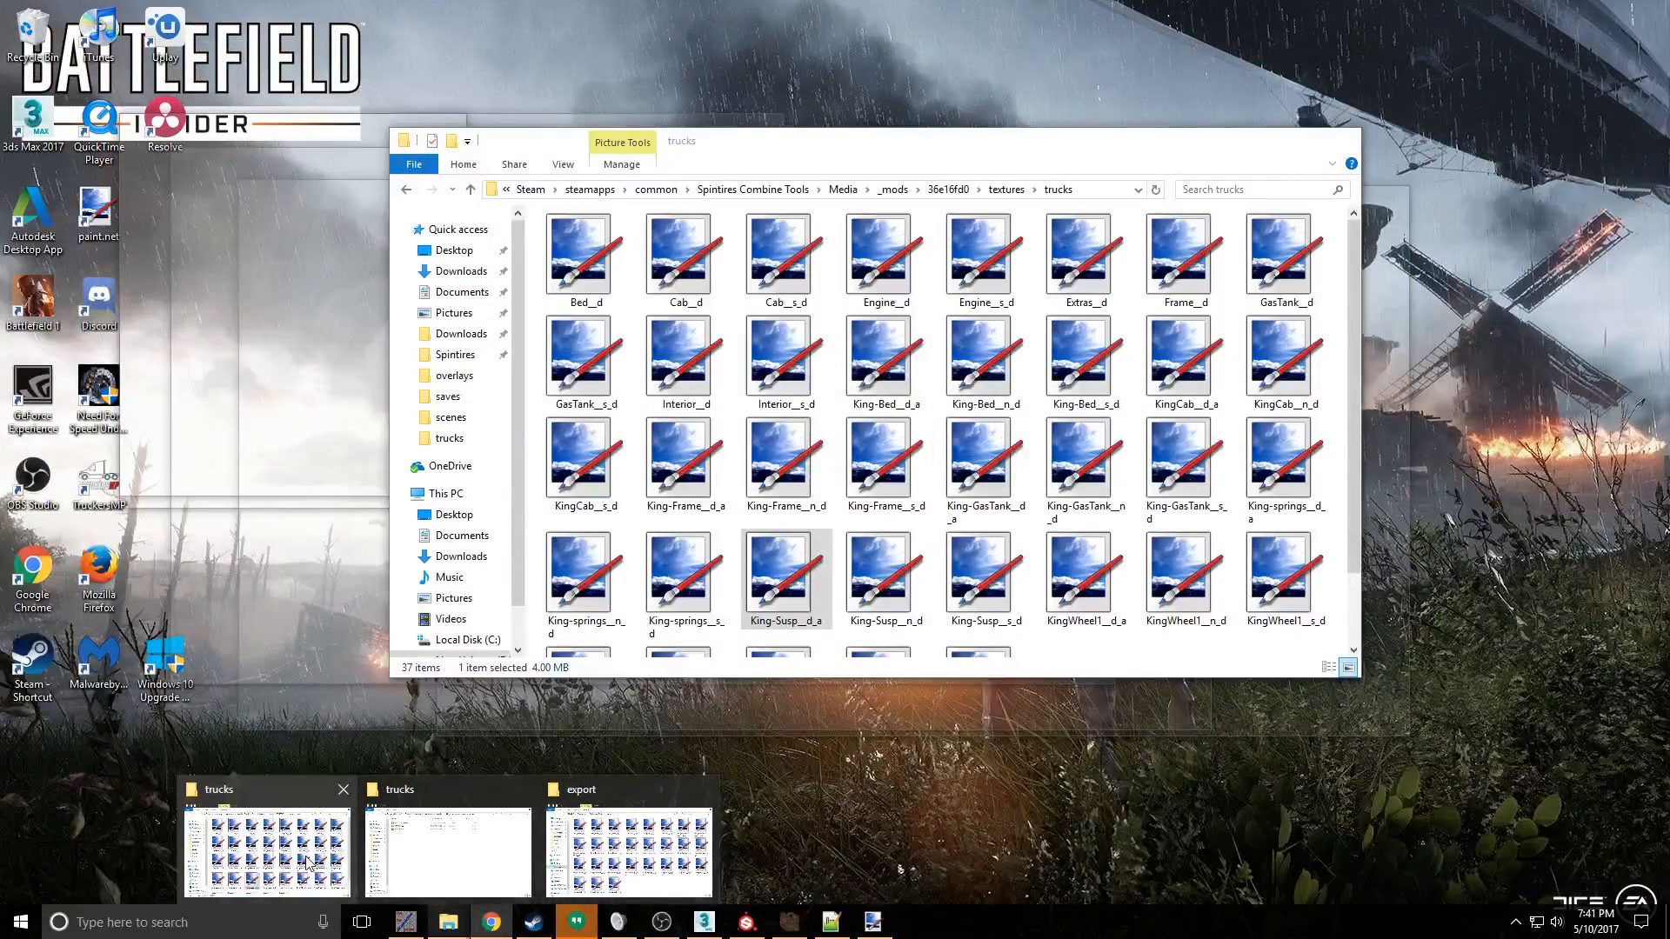
left_click(307, 863)
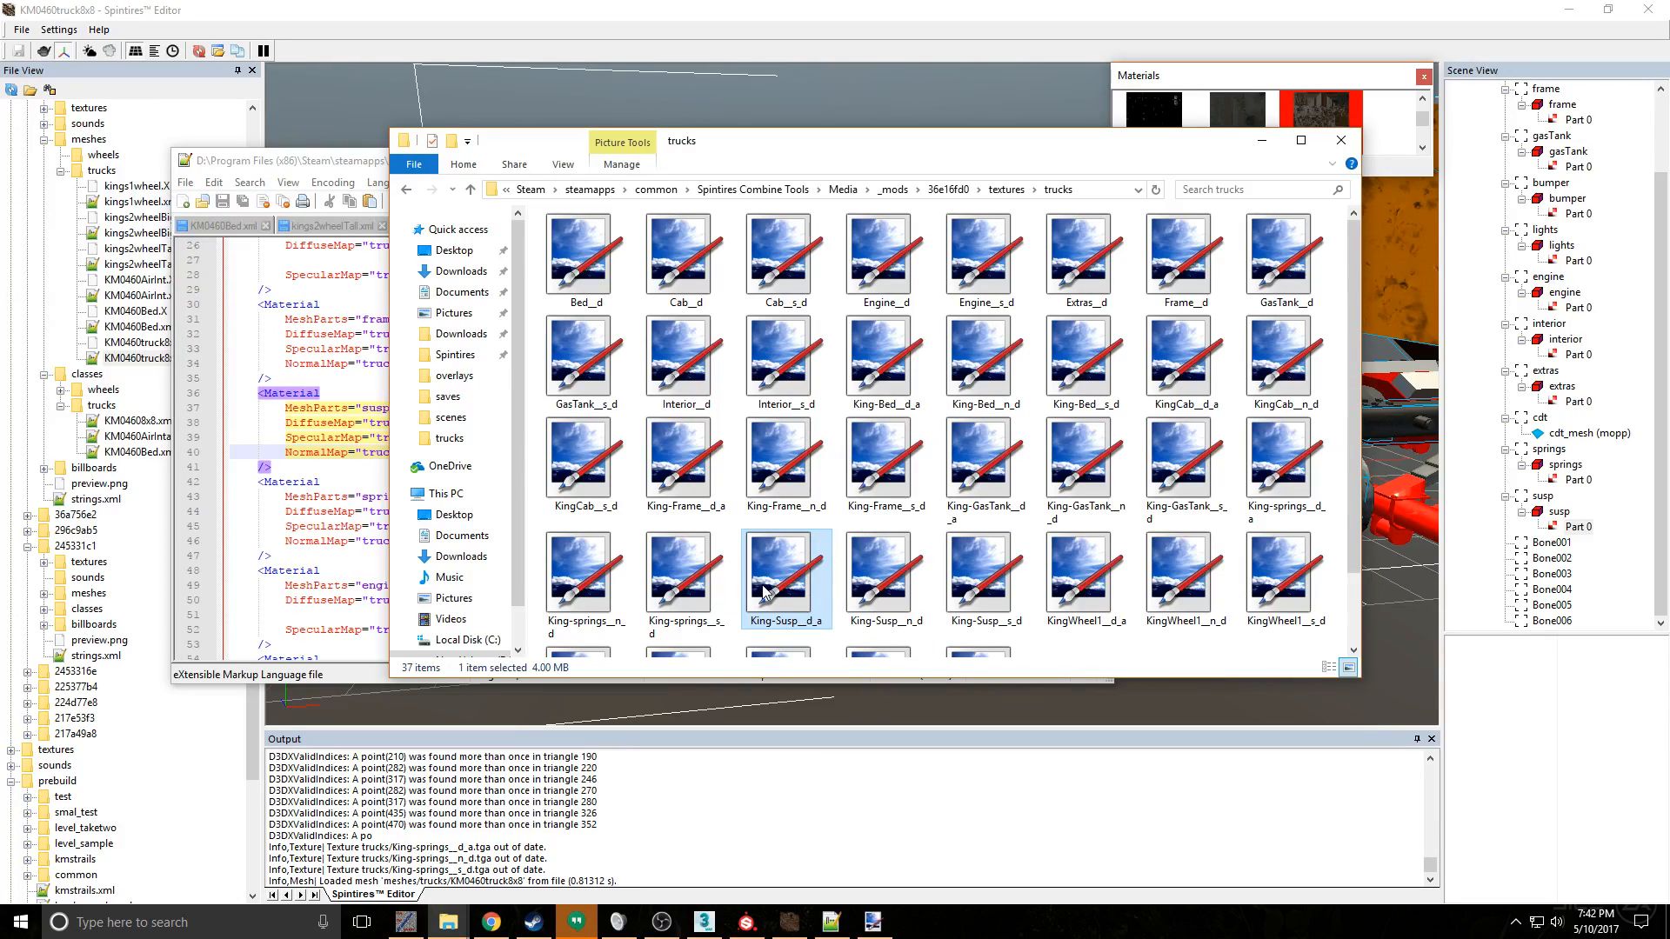
left_click(880, 575)
left_click(1014, 598)
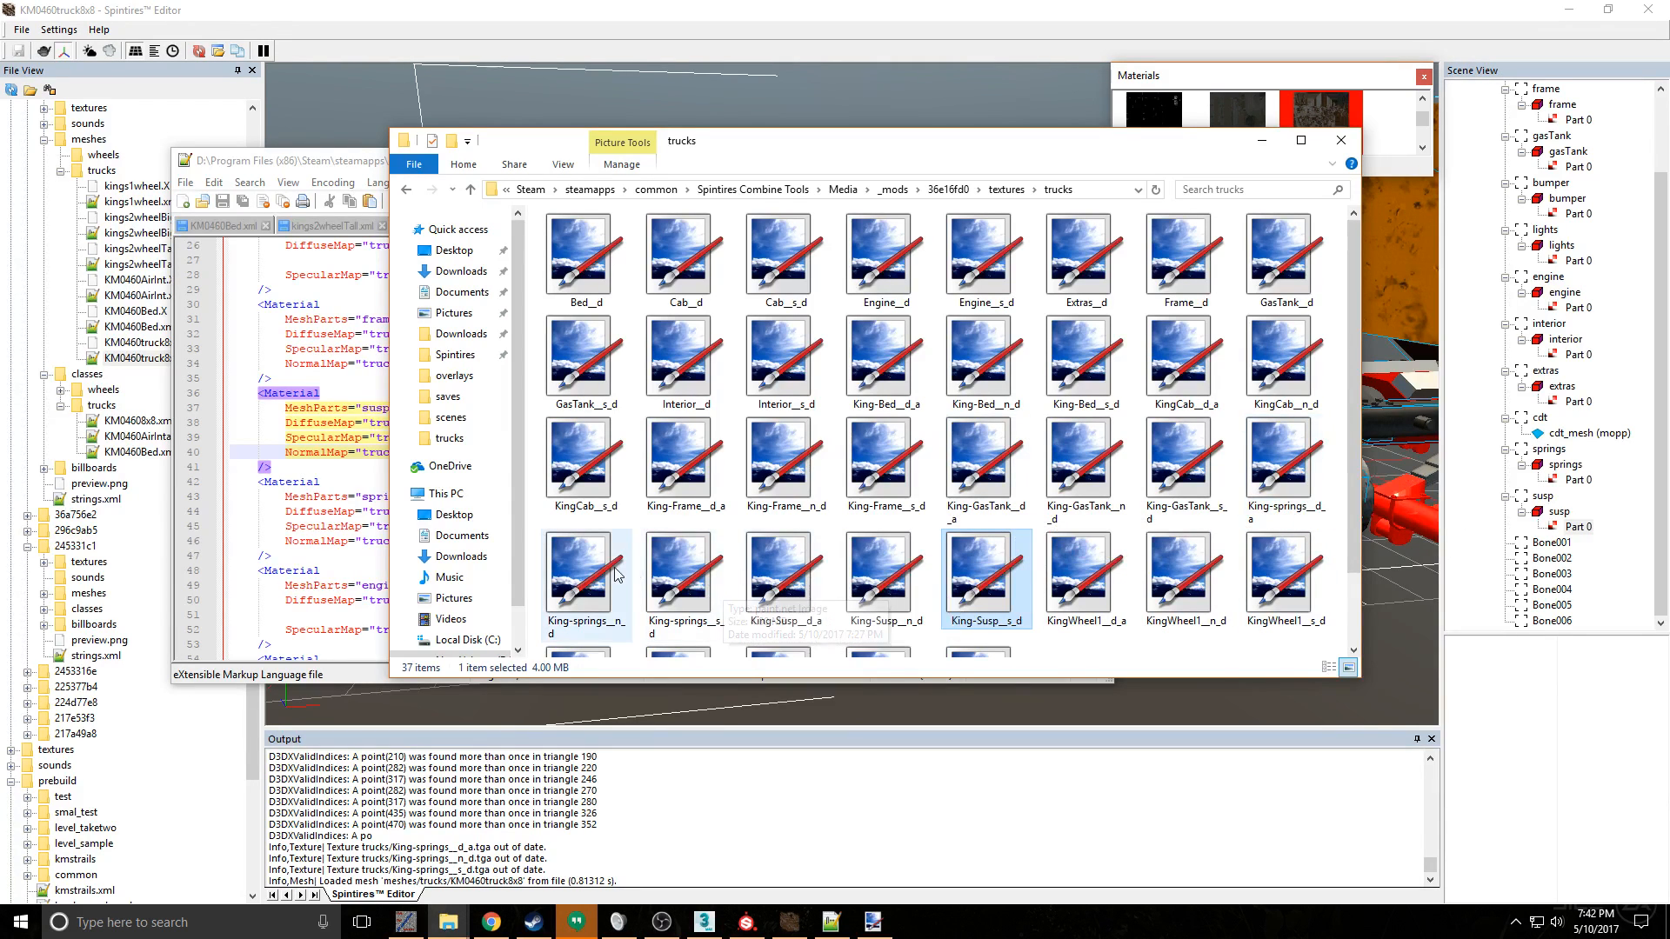
- Look over the texture files in the trucks folder and compare them with the springs material entry in the mesh XML
scroll(1218, 582, "down", 1)
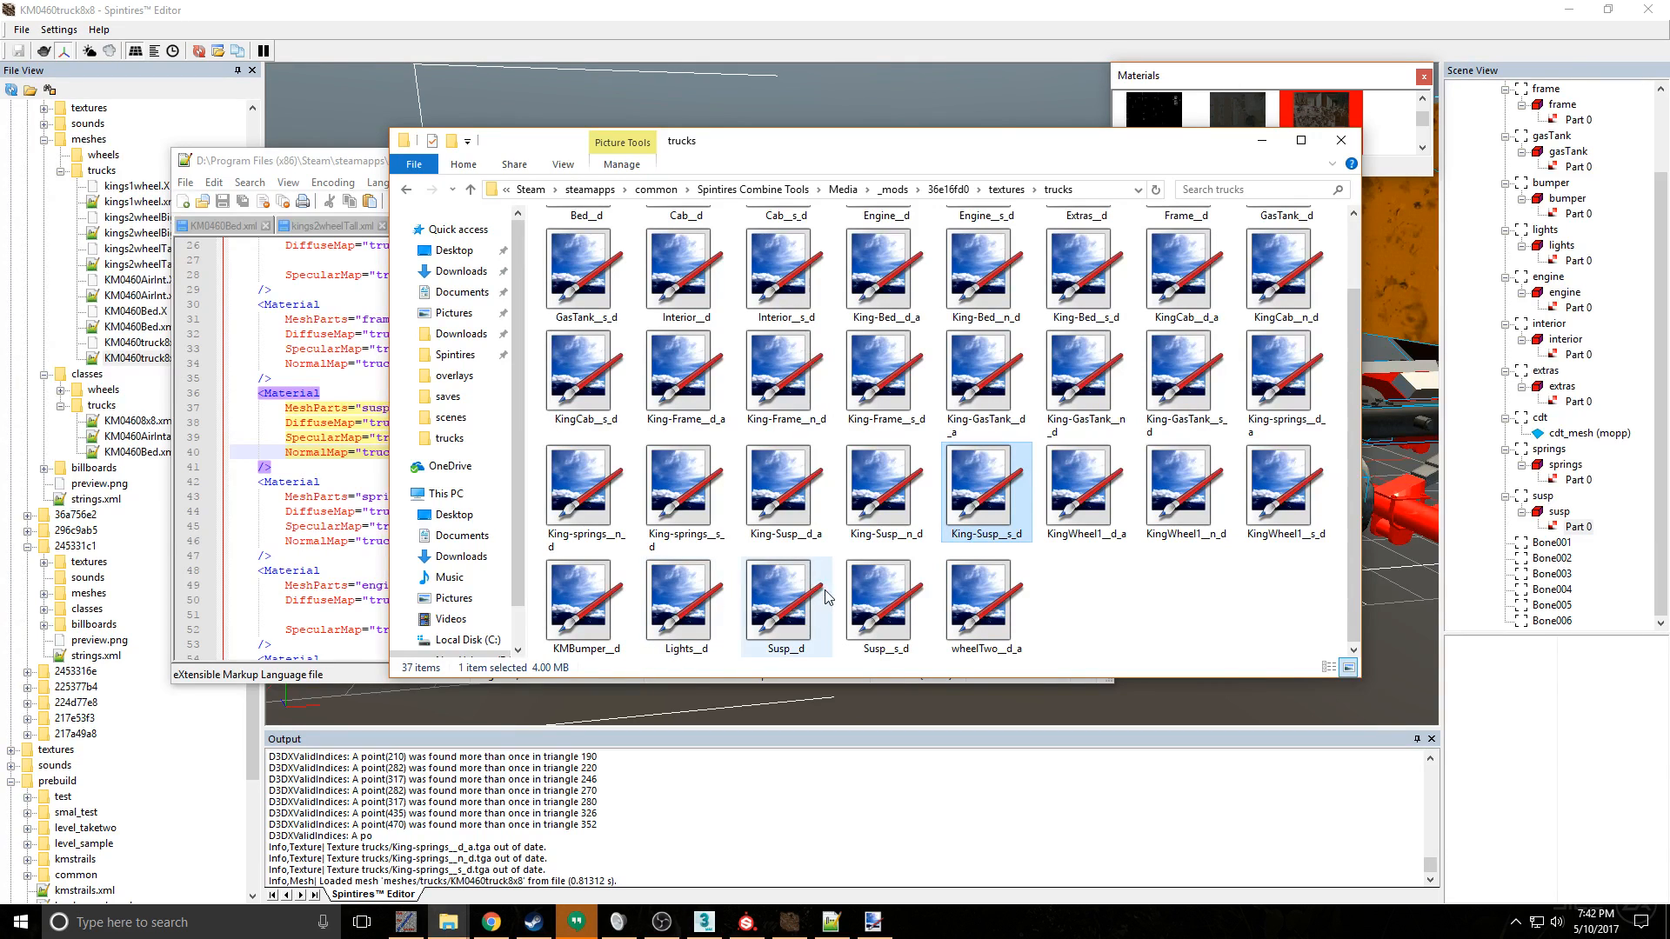
scroll(971, 480, "up", 1)
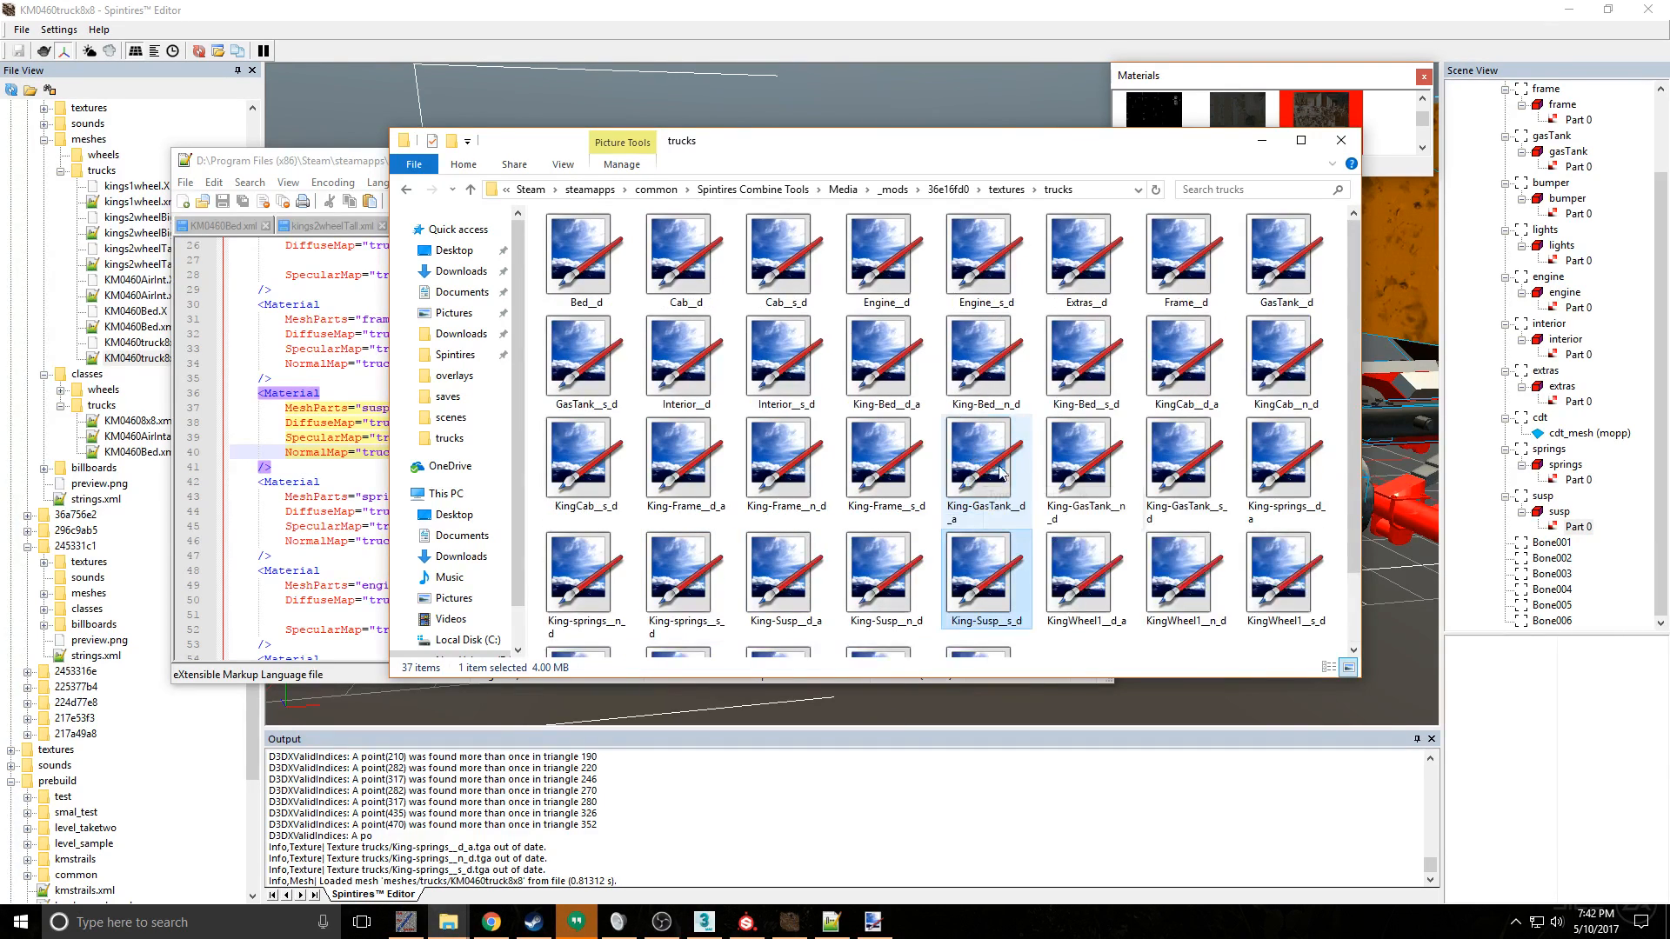
left_click(361, 479)
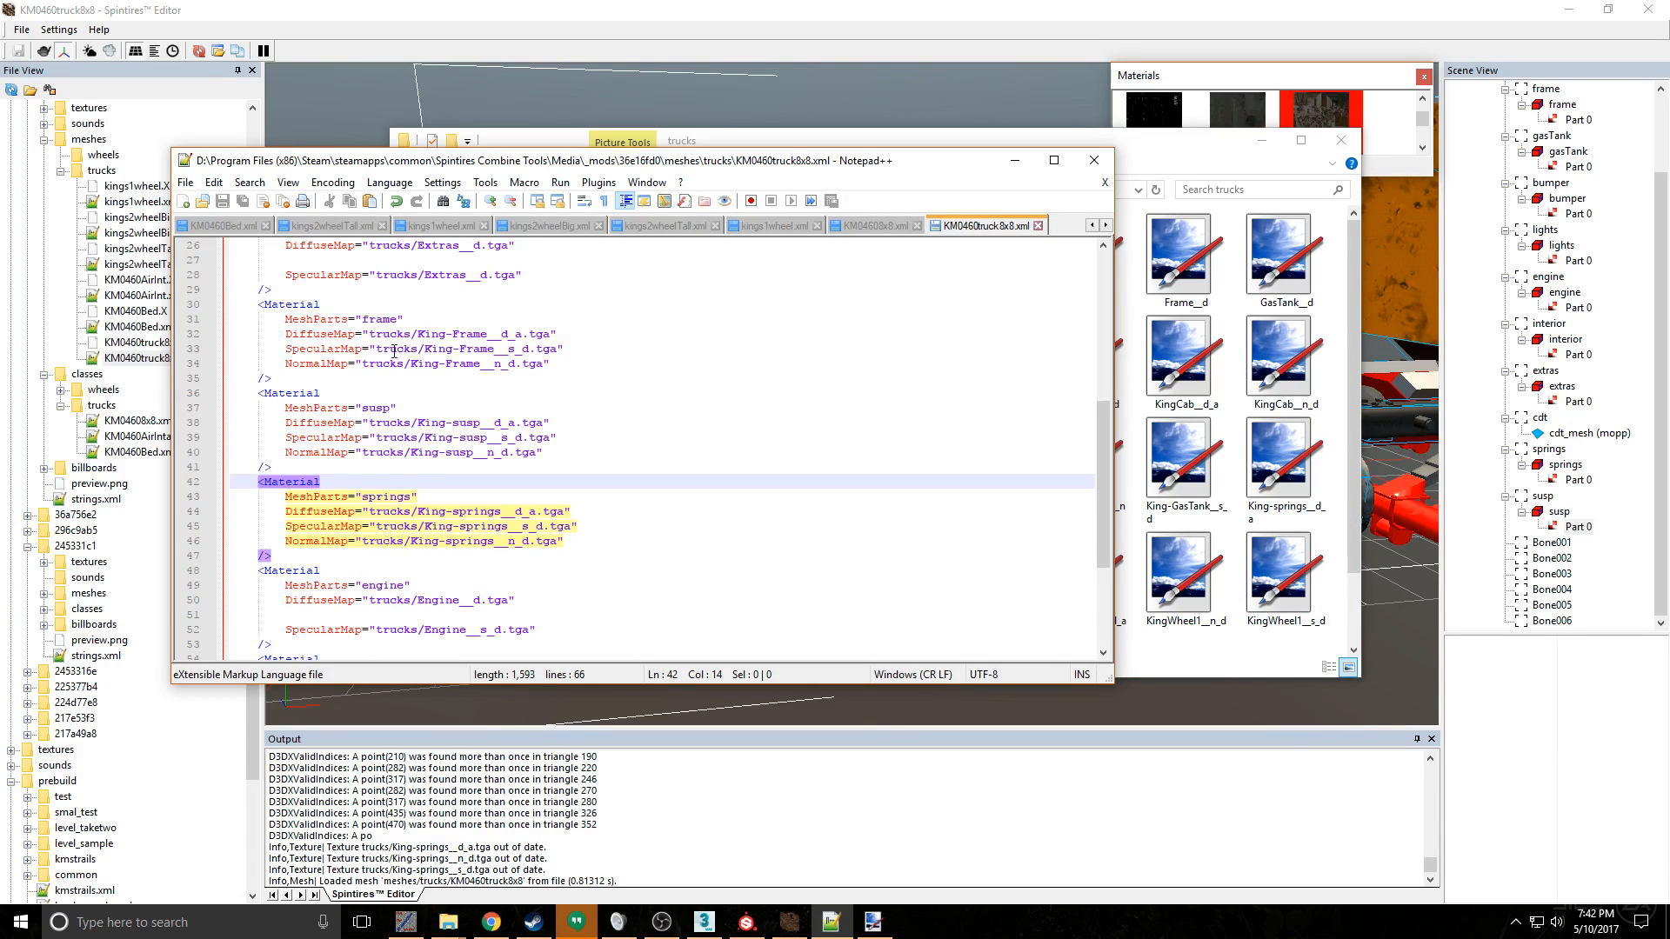
- Reload the KM0460truck8x8 mesh in Spintires Editor, highlight Part 0 of susp and look through the truck's materials
left_click(946, 102)
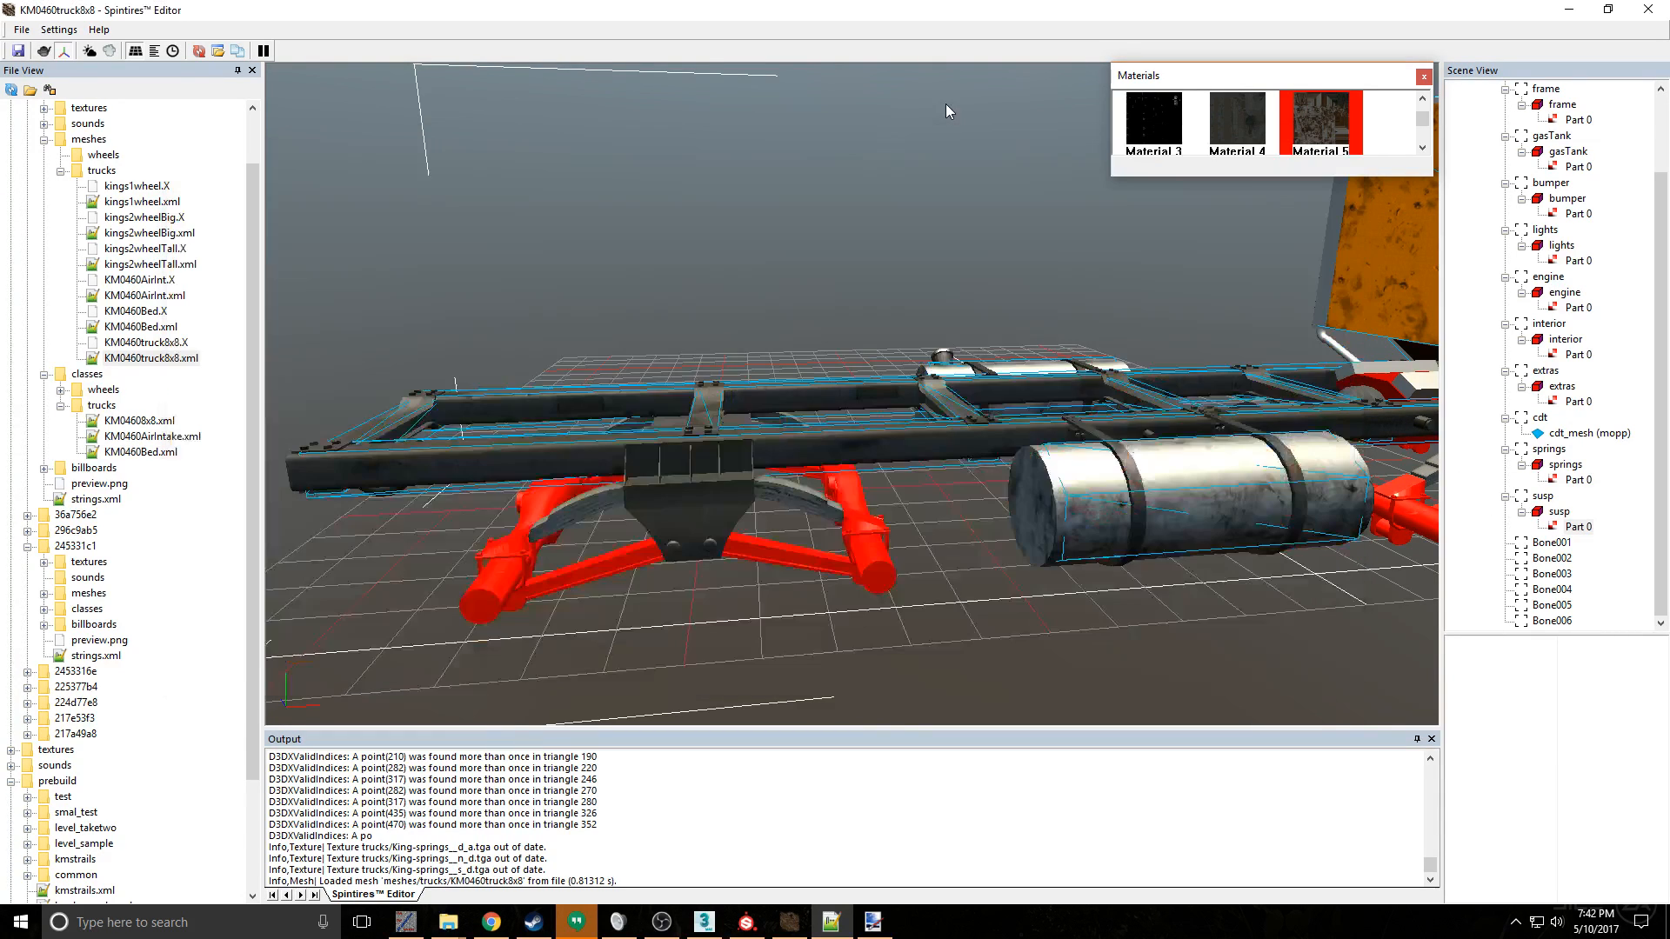
right_click(981, 350)
left_click(1020, 378)
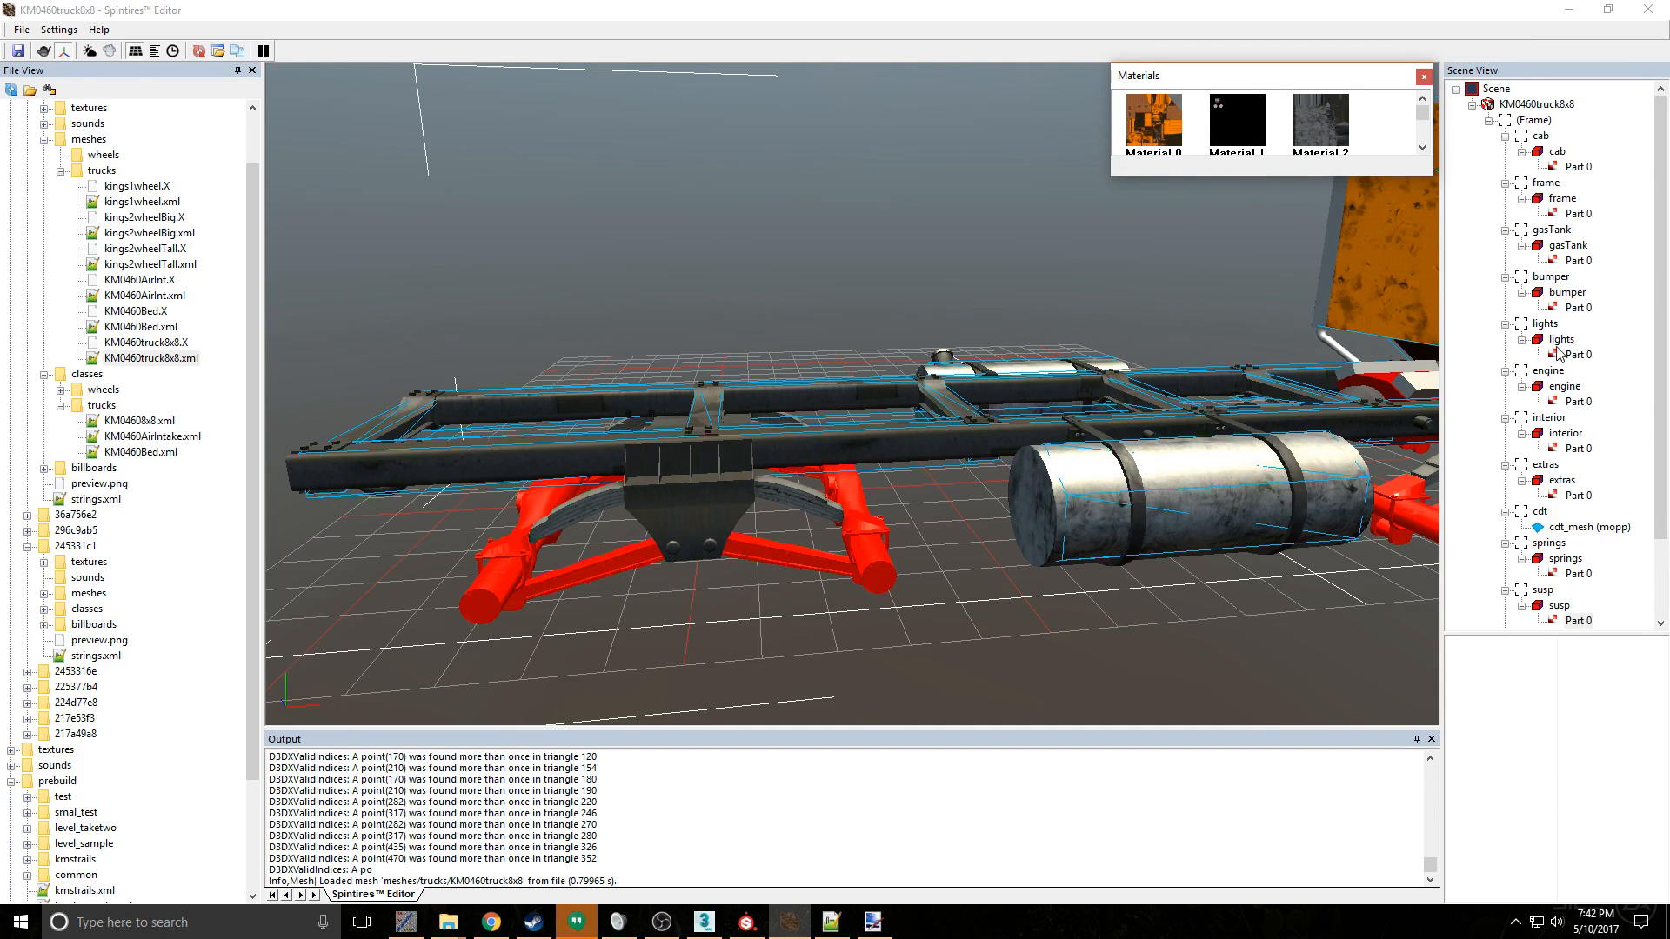
scroll(1582, 581, "down", 1)
left_click(1561, 559)
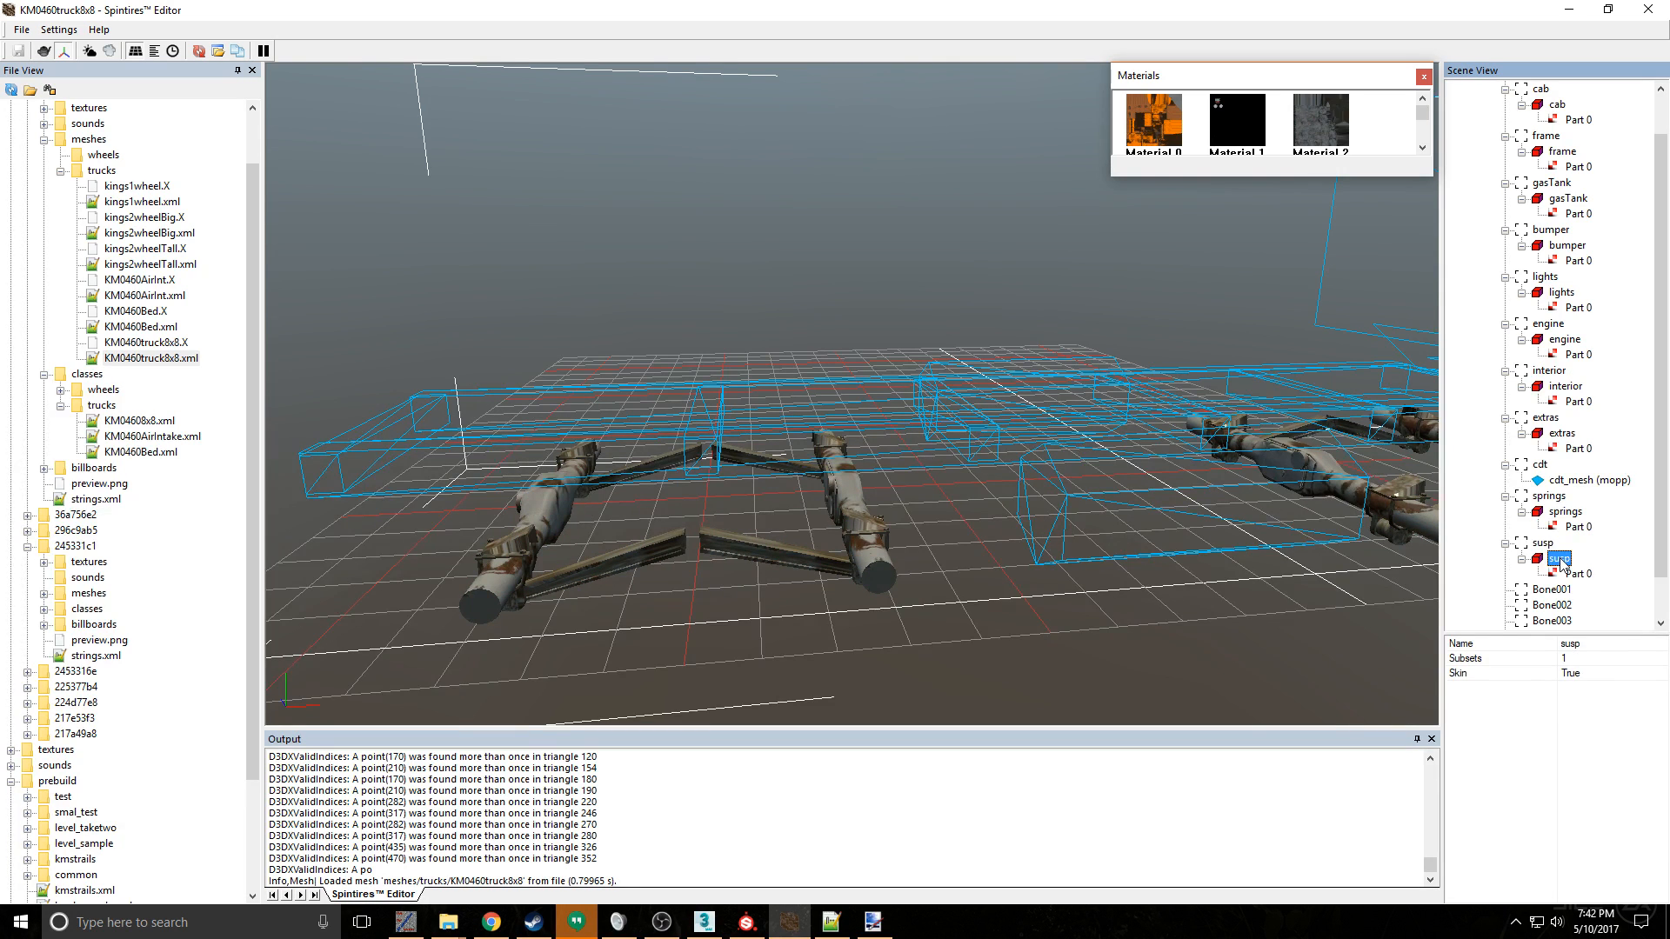
left_click(1572, 574)
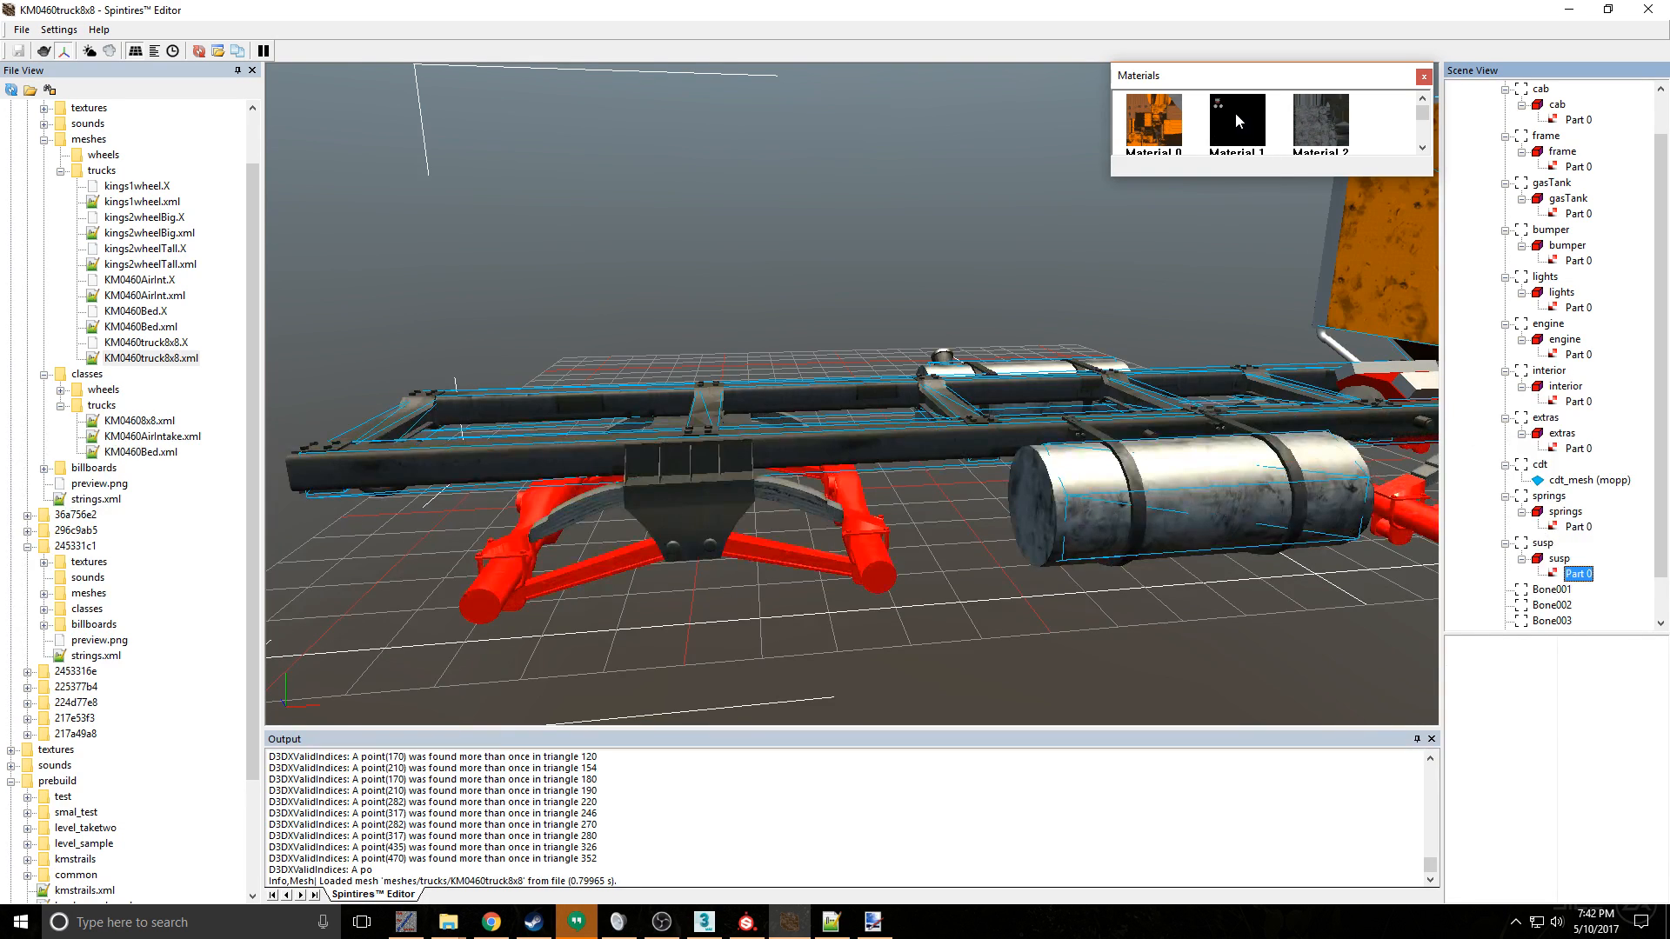
scroll(1318, 126, "down", 1)
left_click(1315, 130)
scroll(703, 829, "up", 2)
scroll(703, 829, "up", 2)
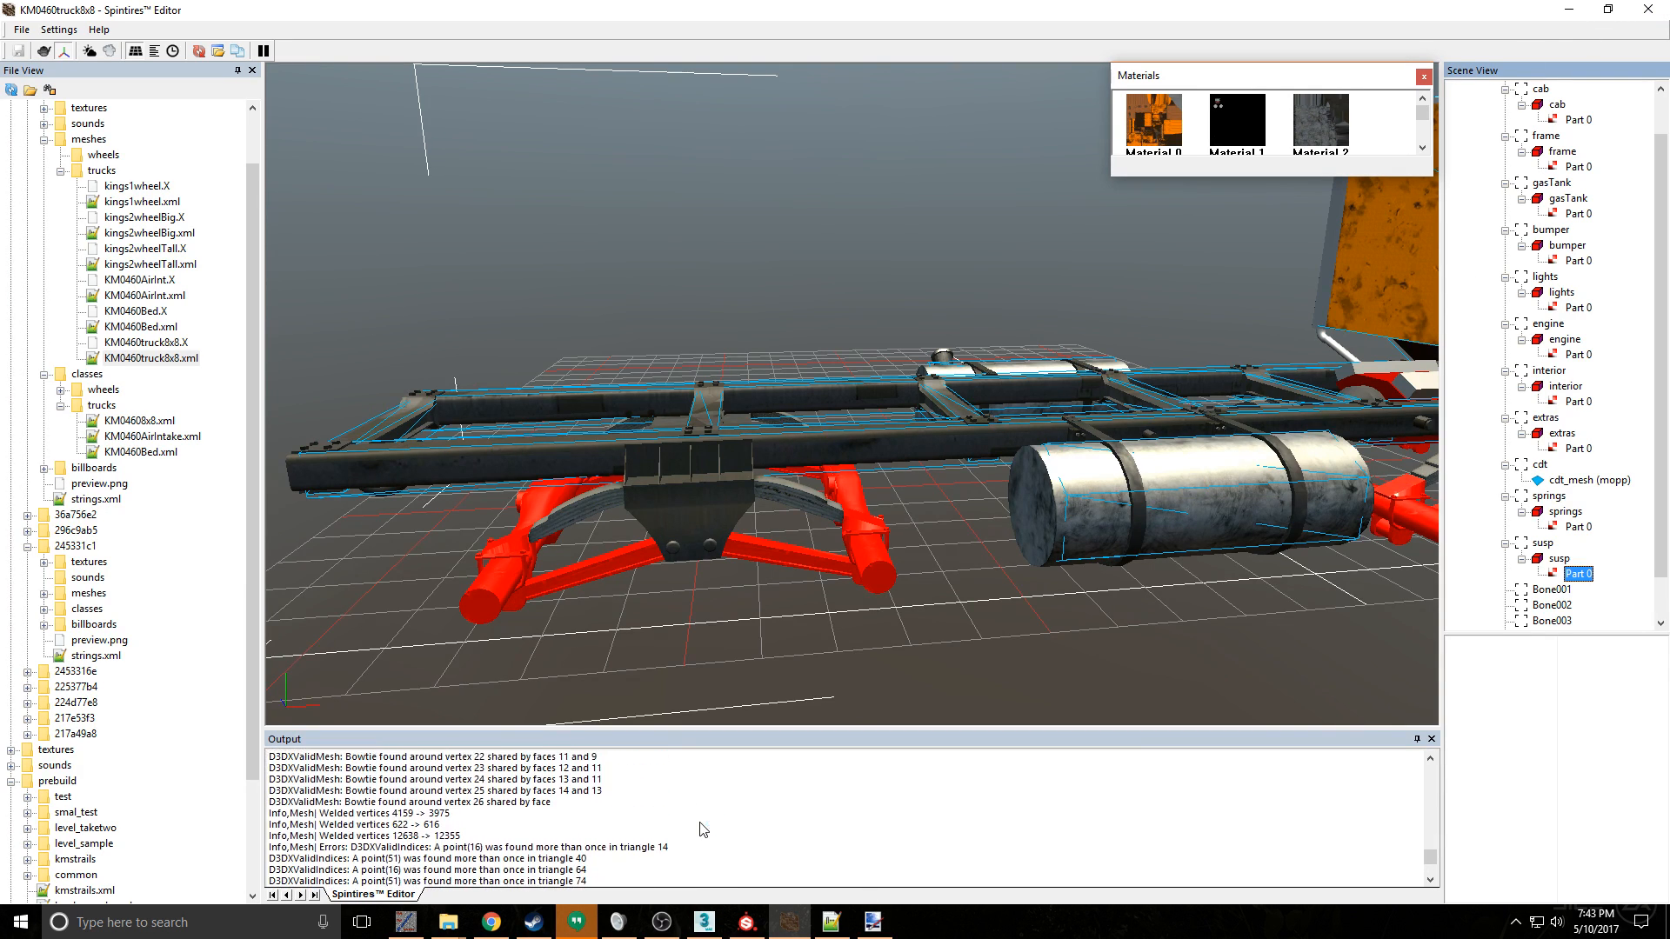
- Return to the textures/trucks folder and check the King-Susp__d_a texture file
left_click(448, 922)
left_click(294, 818)
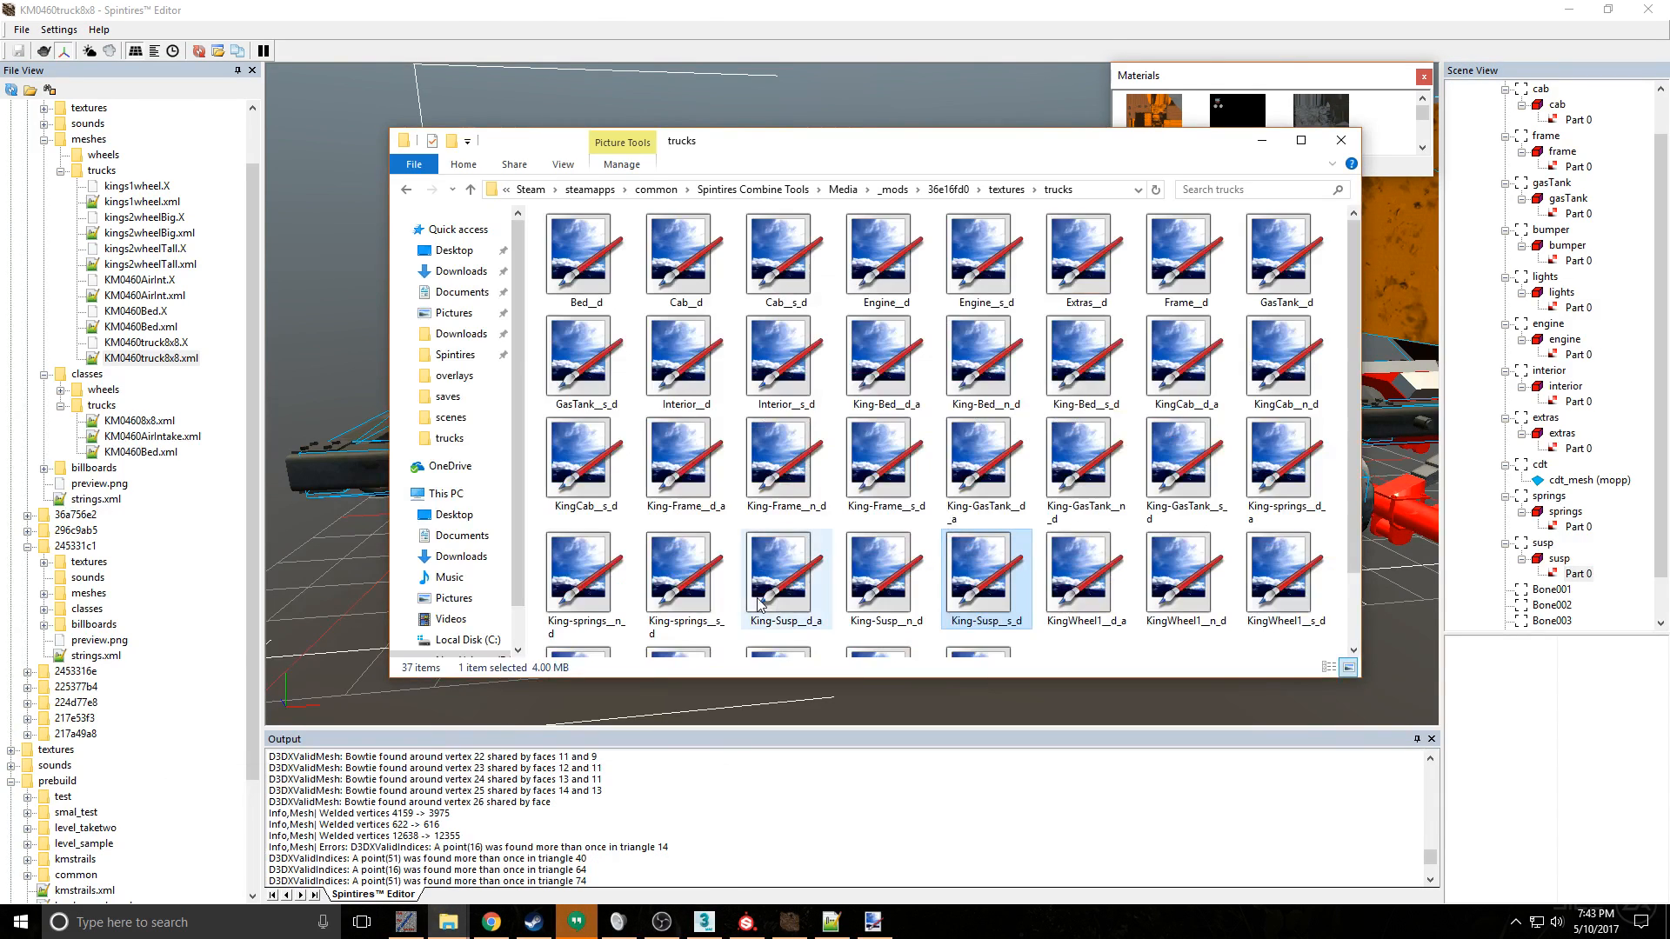
scroll(893, 525, "down", 1)
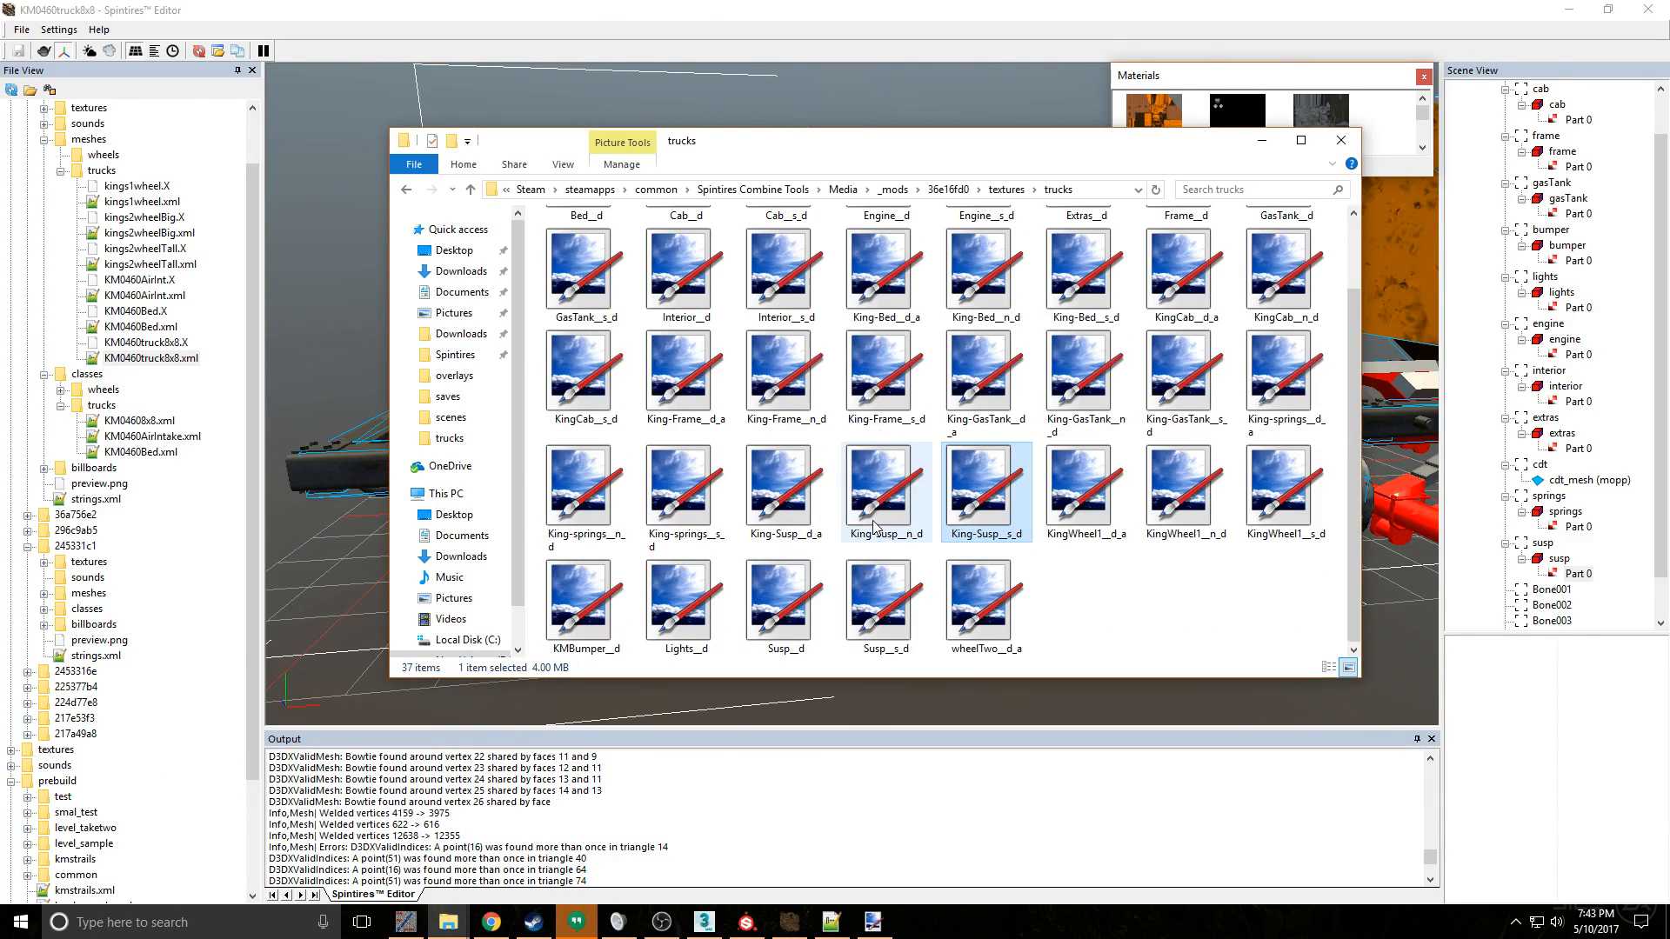
left_click(823, 511)
right_click(823, 512)
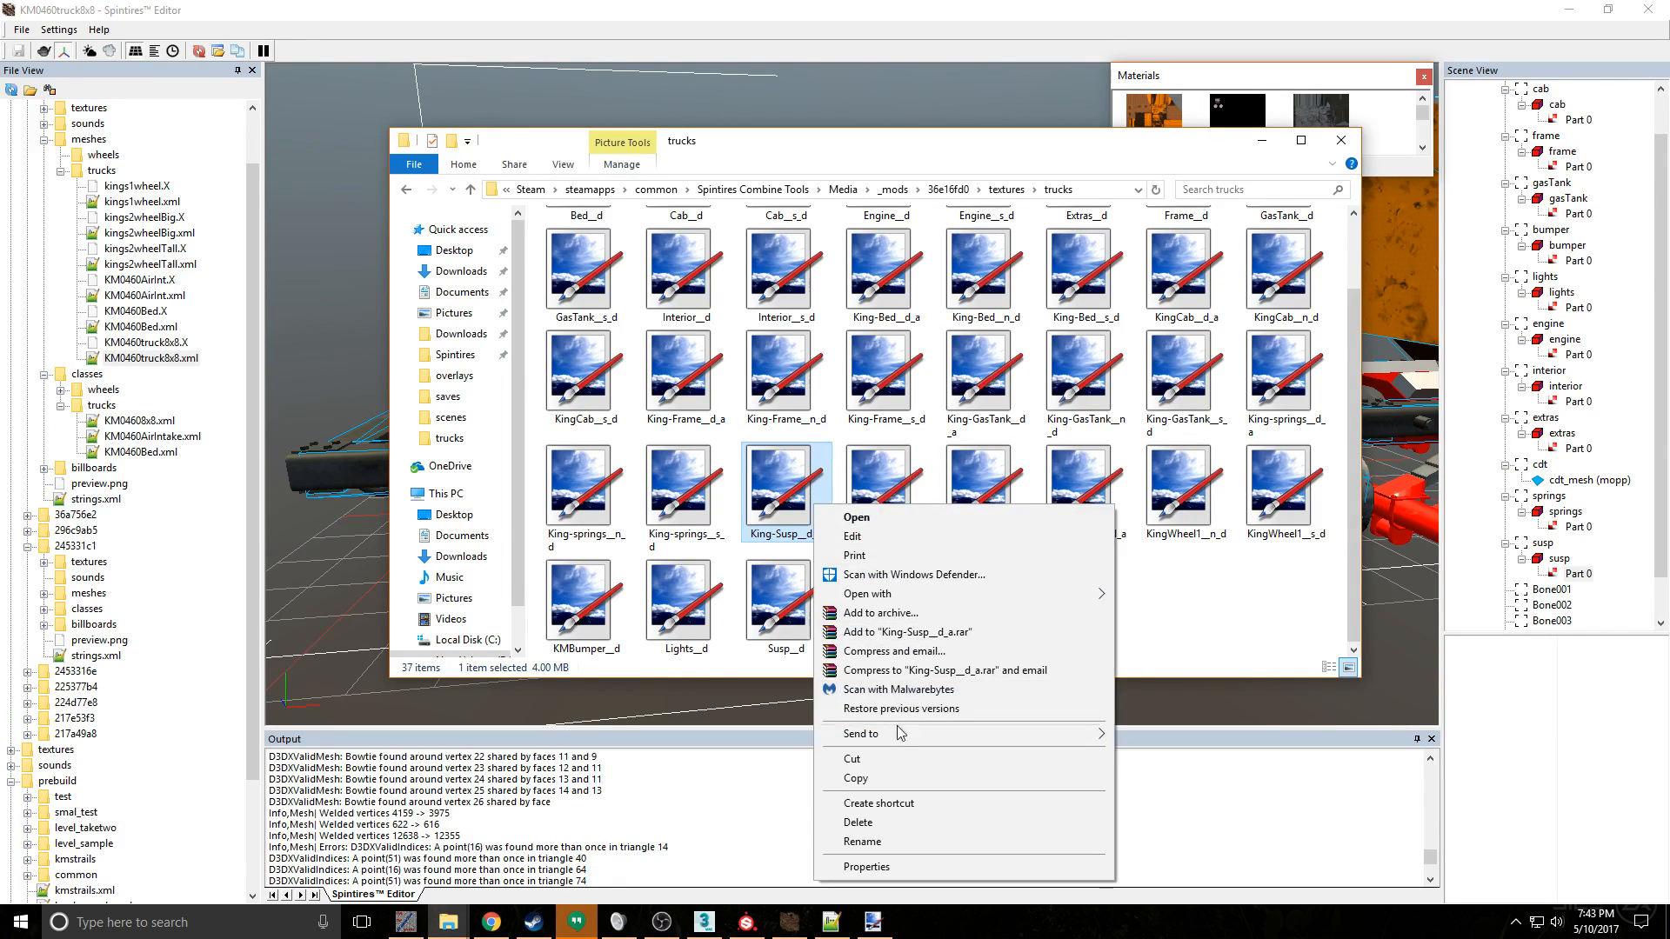
left_click(798, 512)
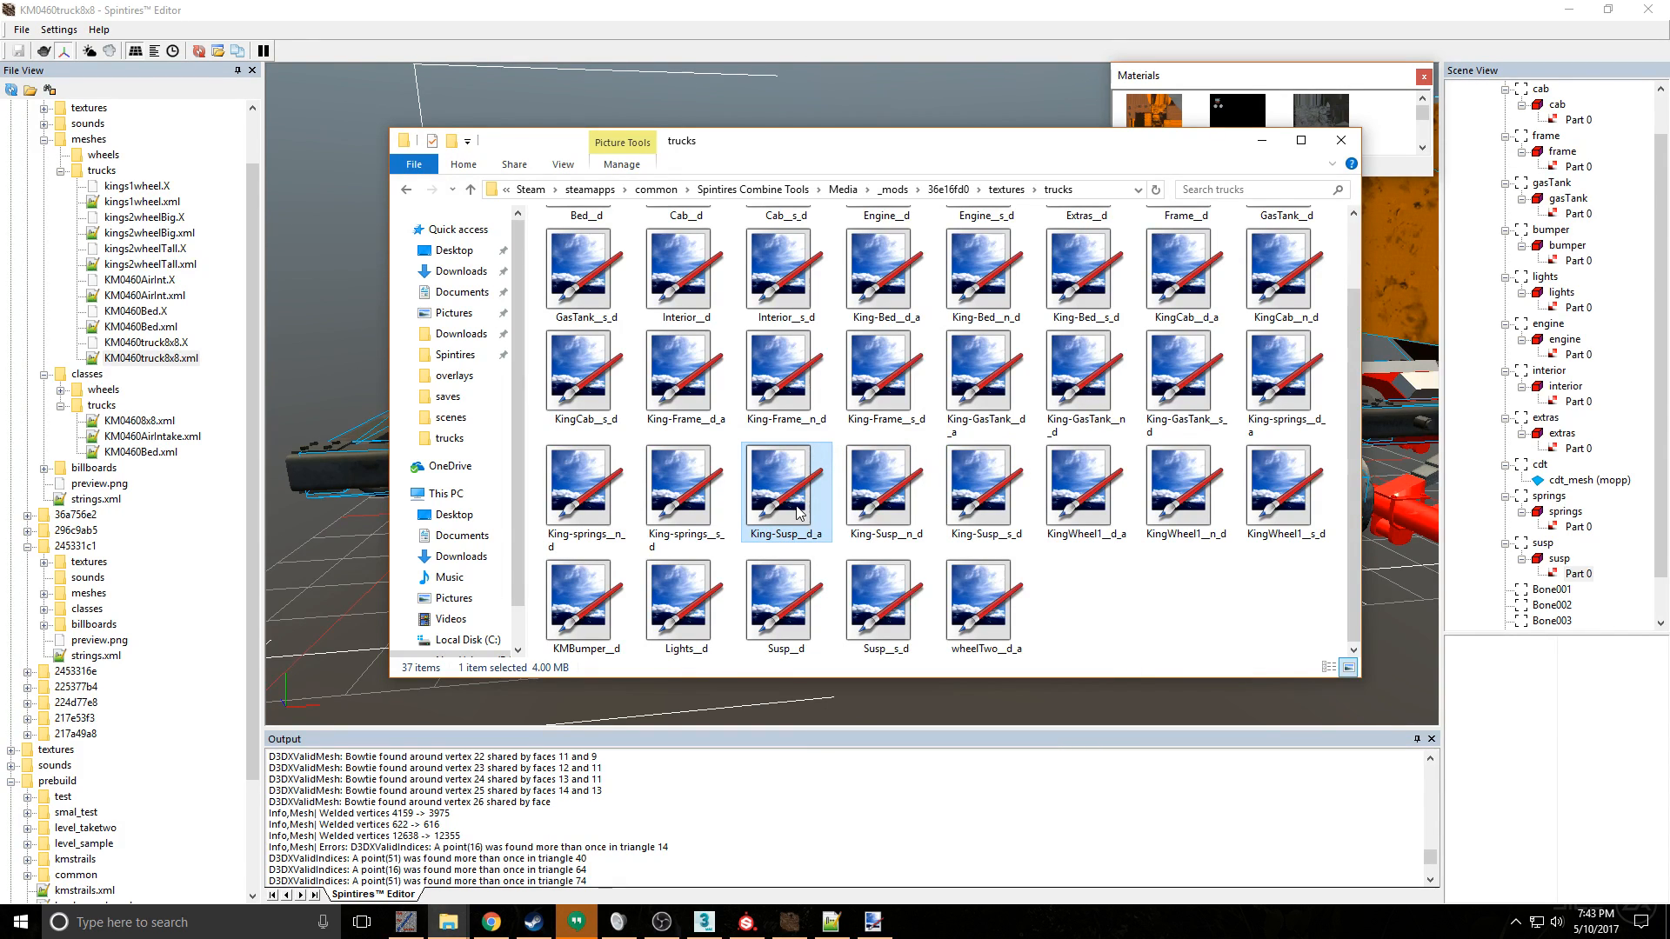
- Reload the truck mesh in Spintires Editor and inspect the susp and springs frames under the chassis
left_click(922, 103)
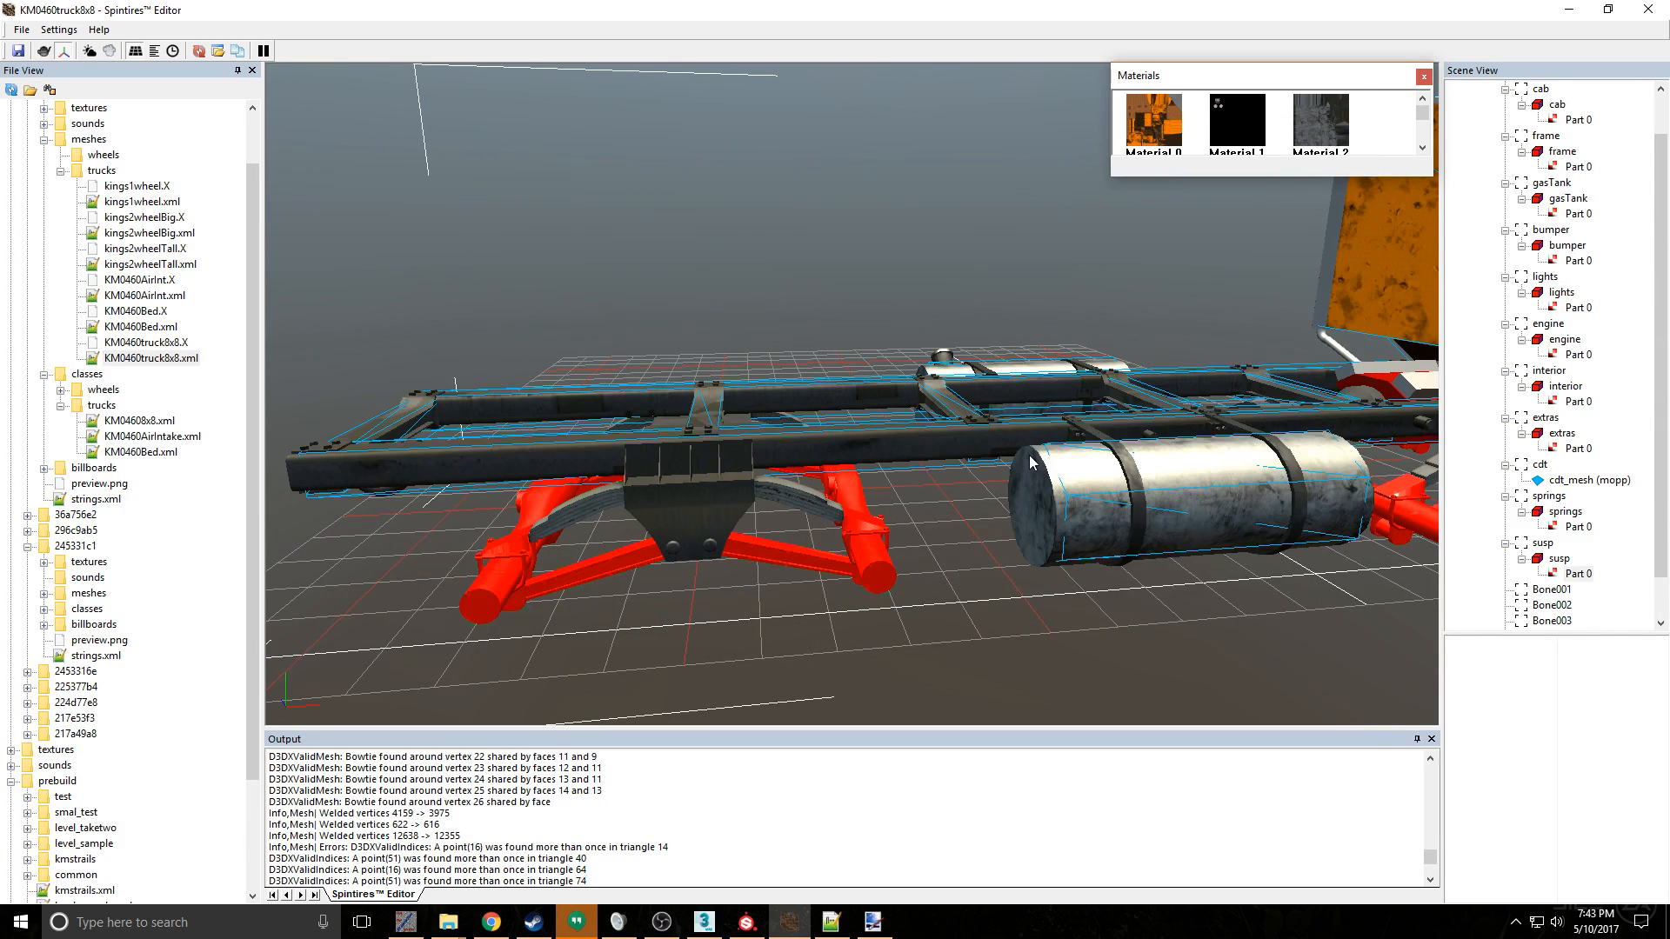
right_click(842, 312)
left_click(915, 345)
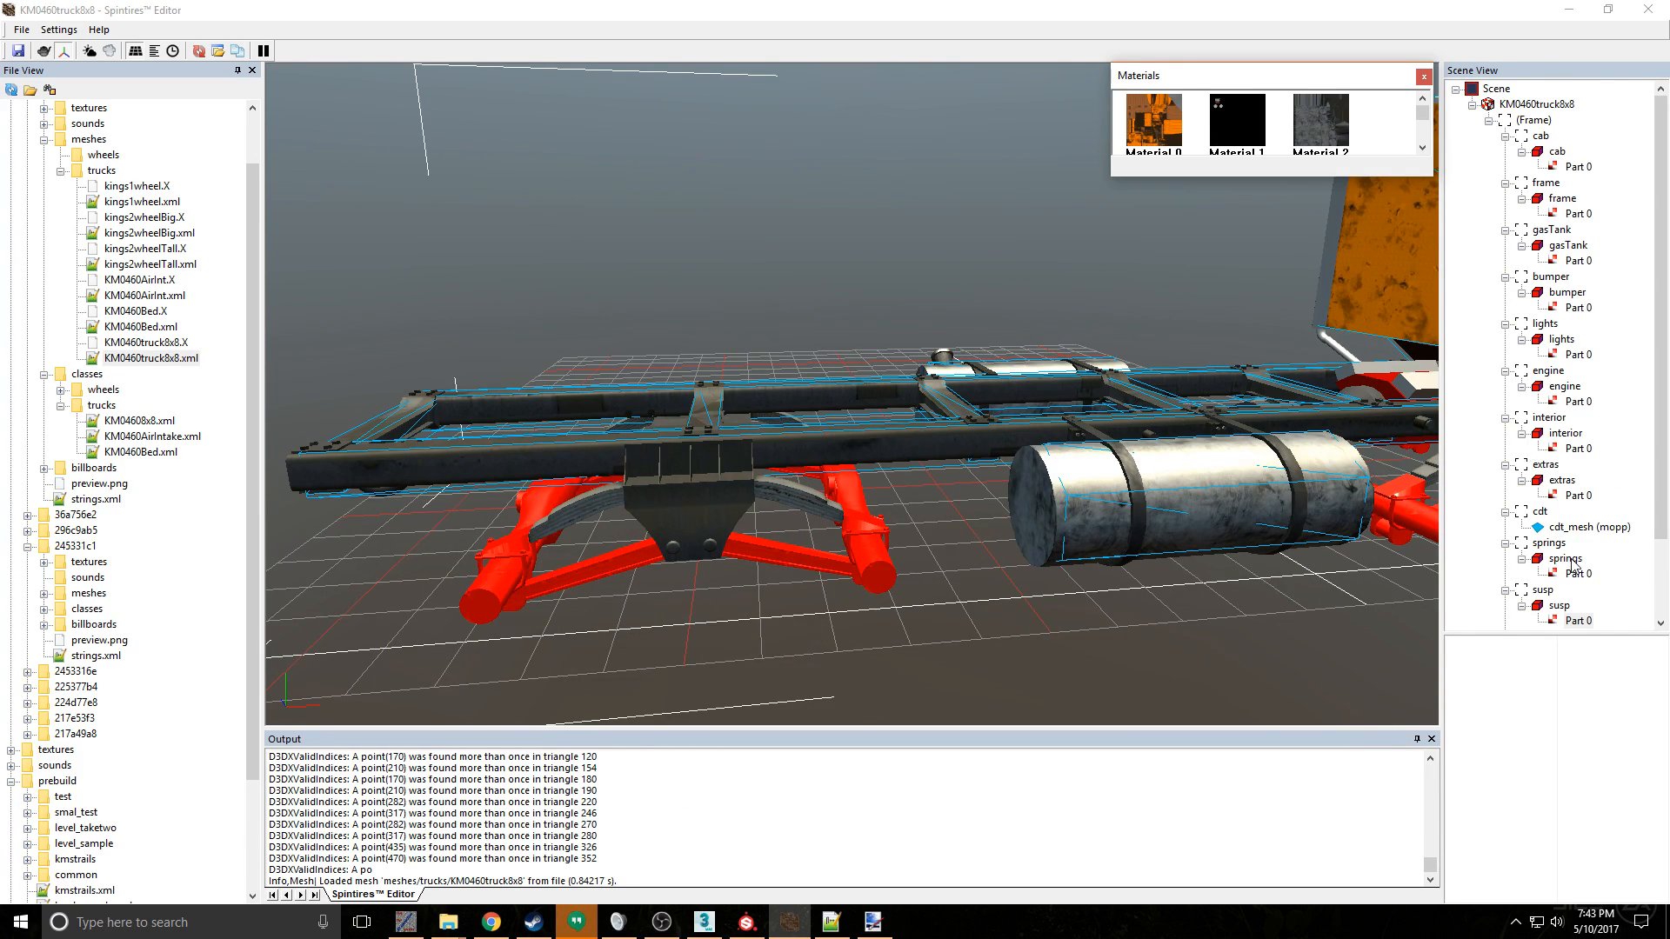
scroll(1573, 563, "down", 1)
left_click(1540, 543)
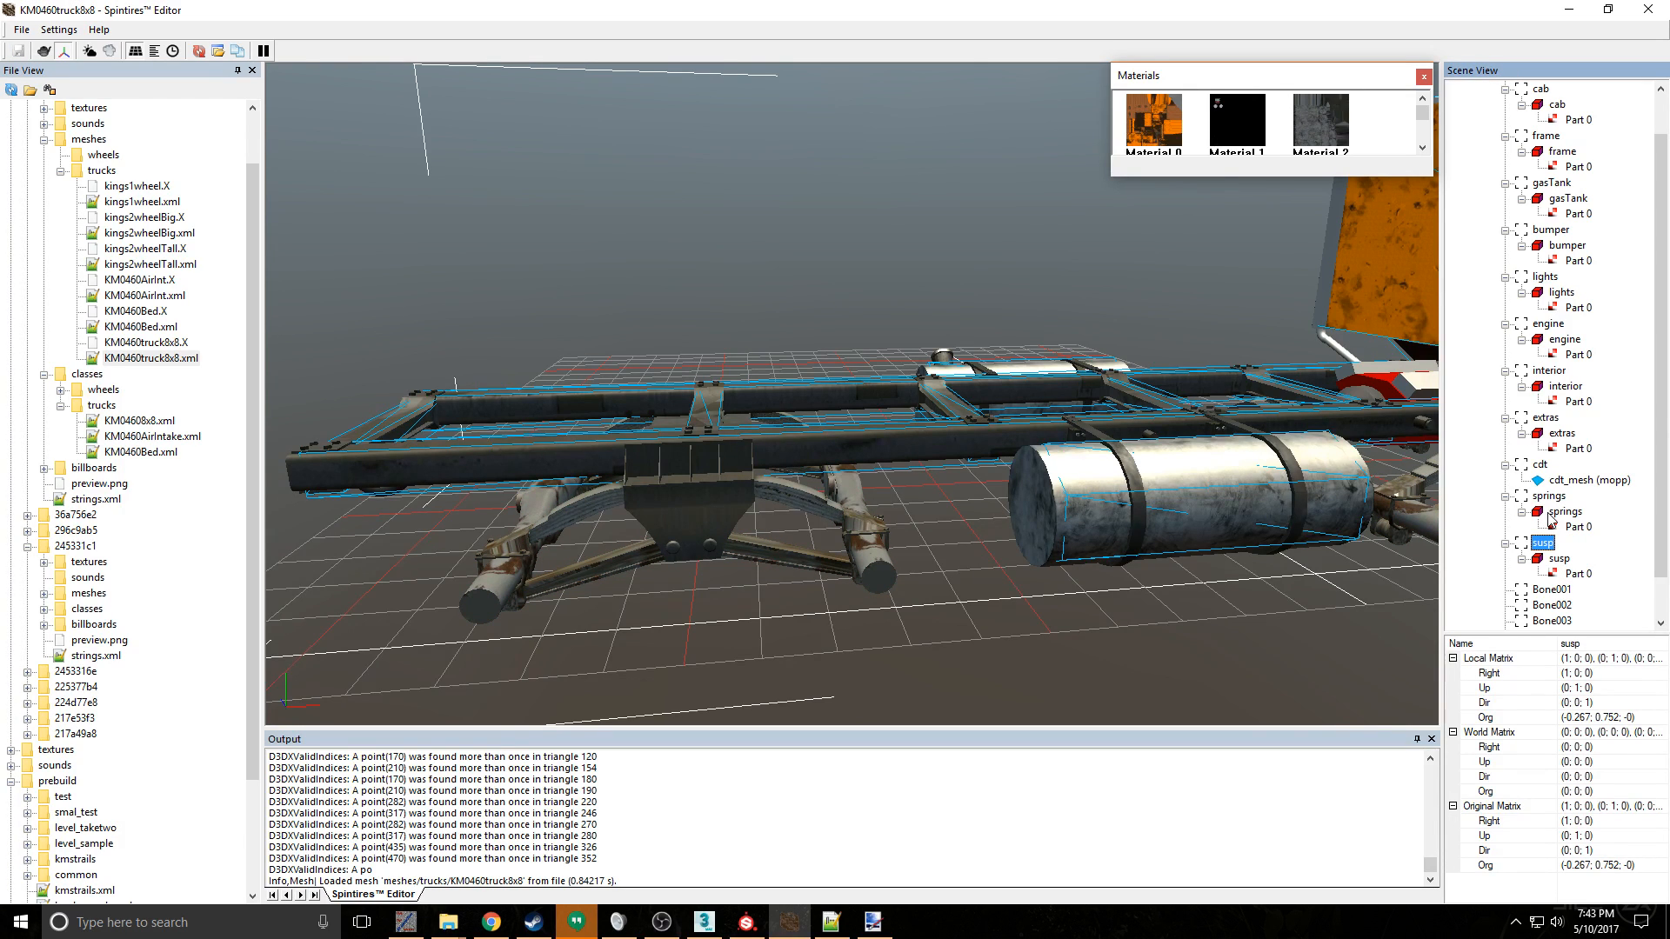
scroll(1191, 372, "down", 3)
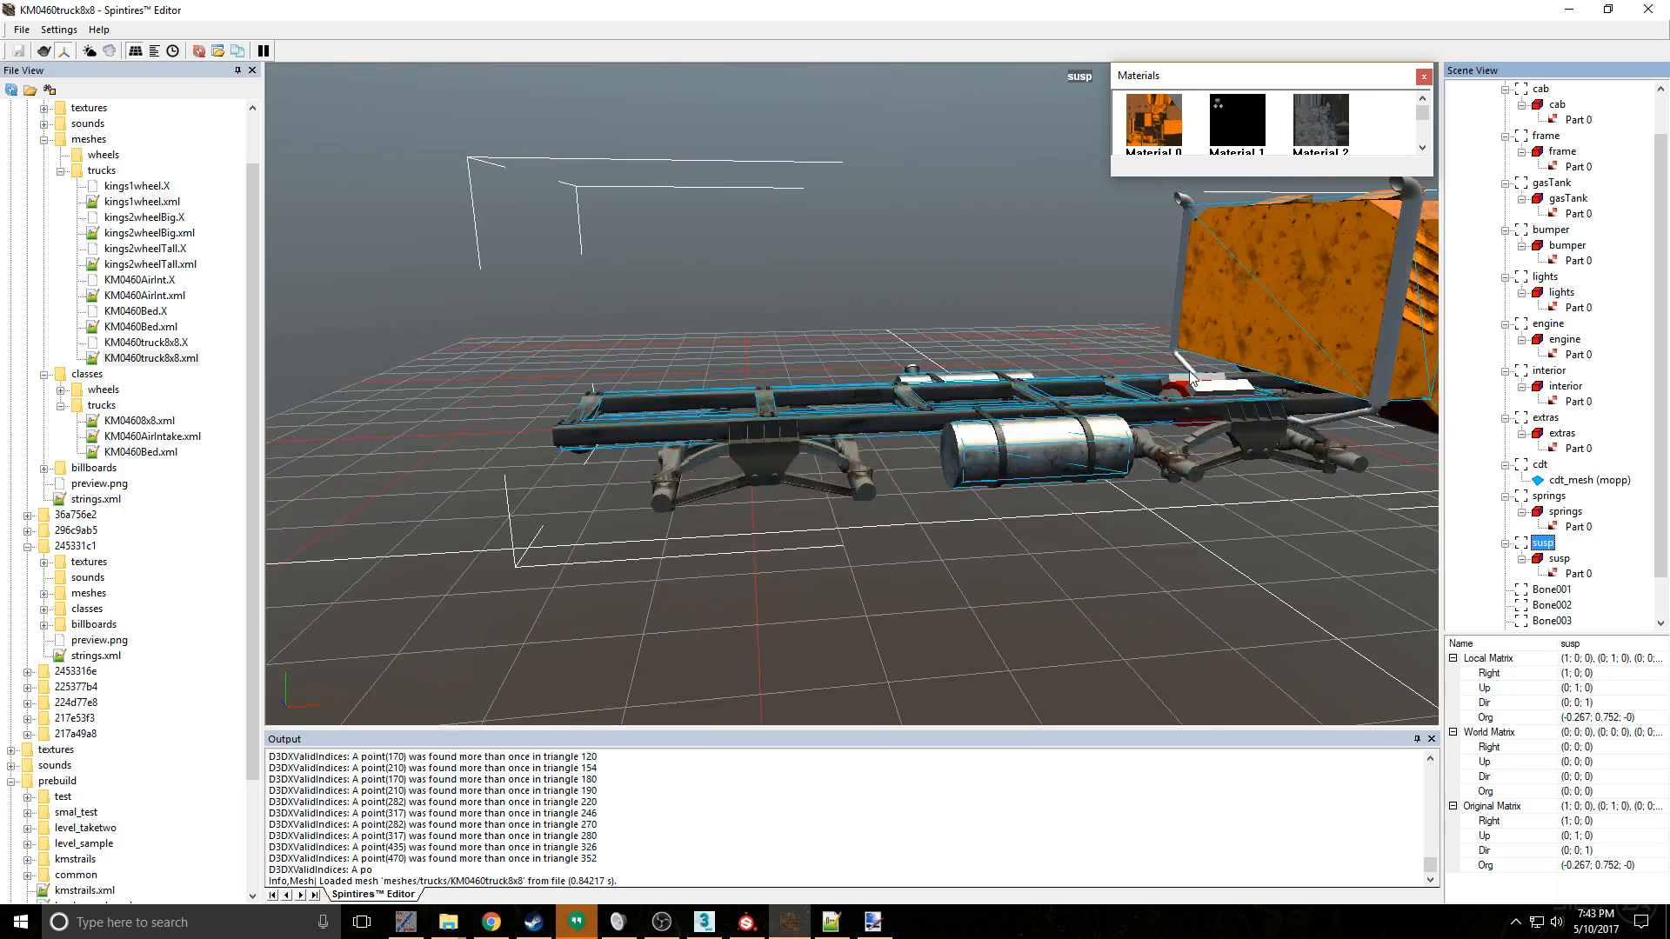
scroll(1191, 373, "up", 1)
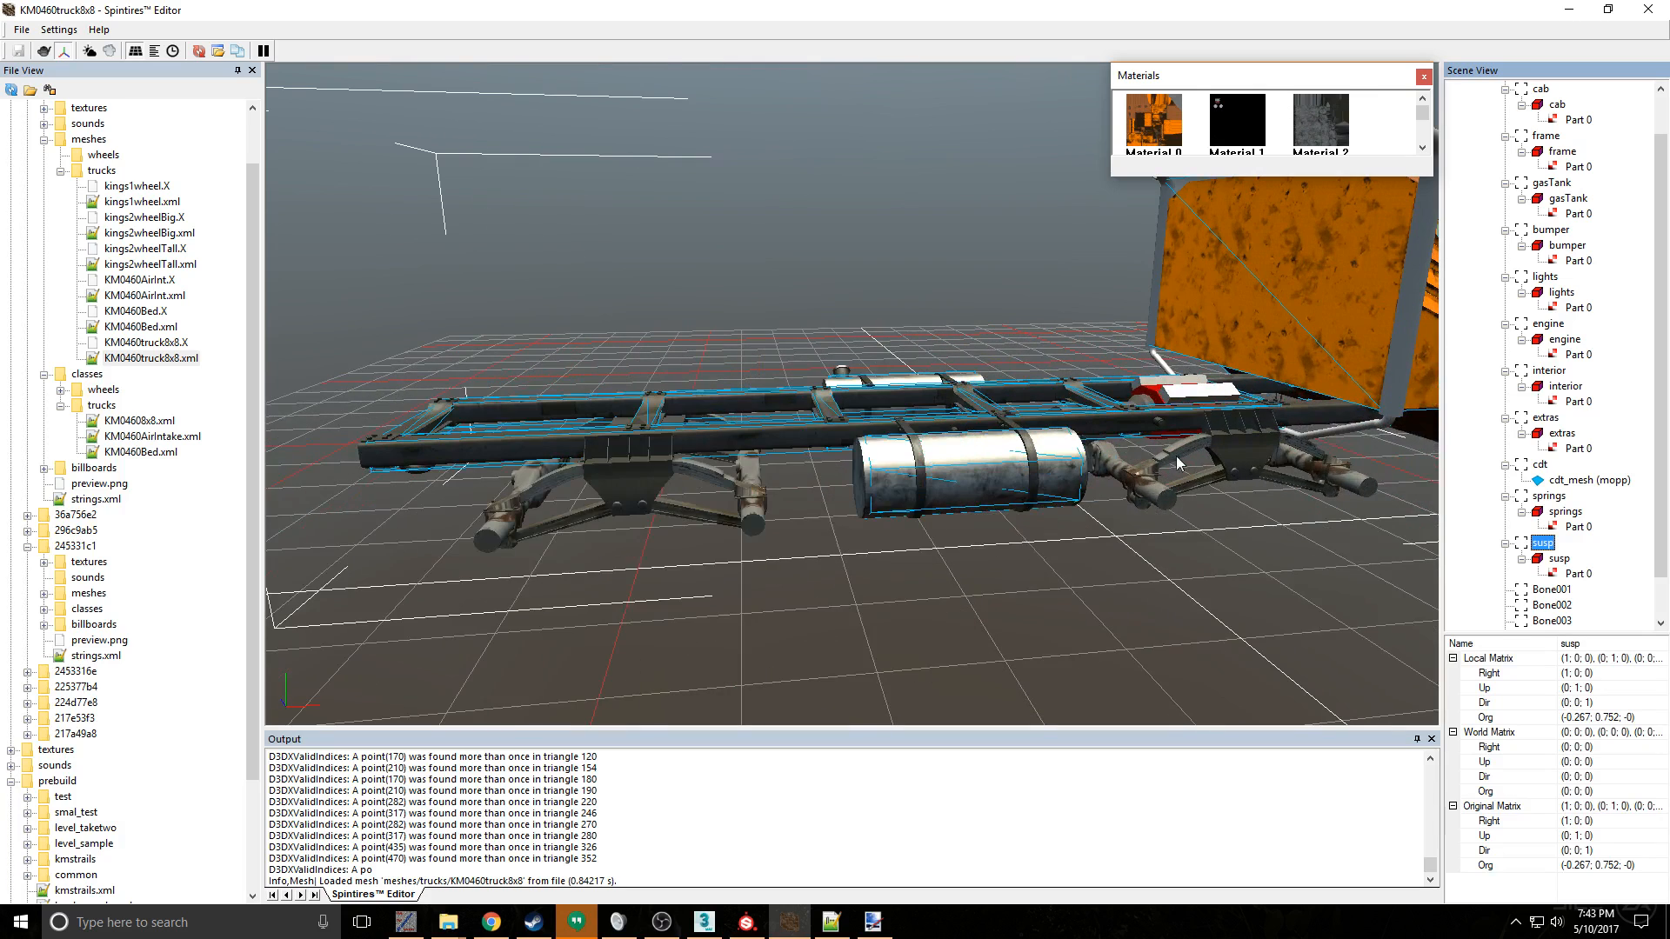
left_click(1562, 503)
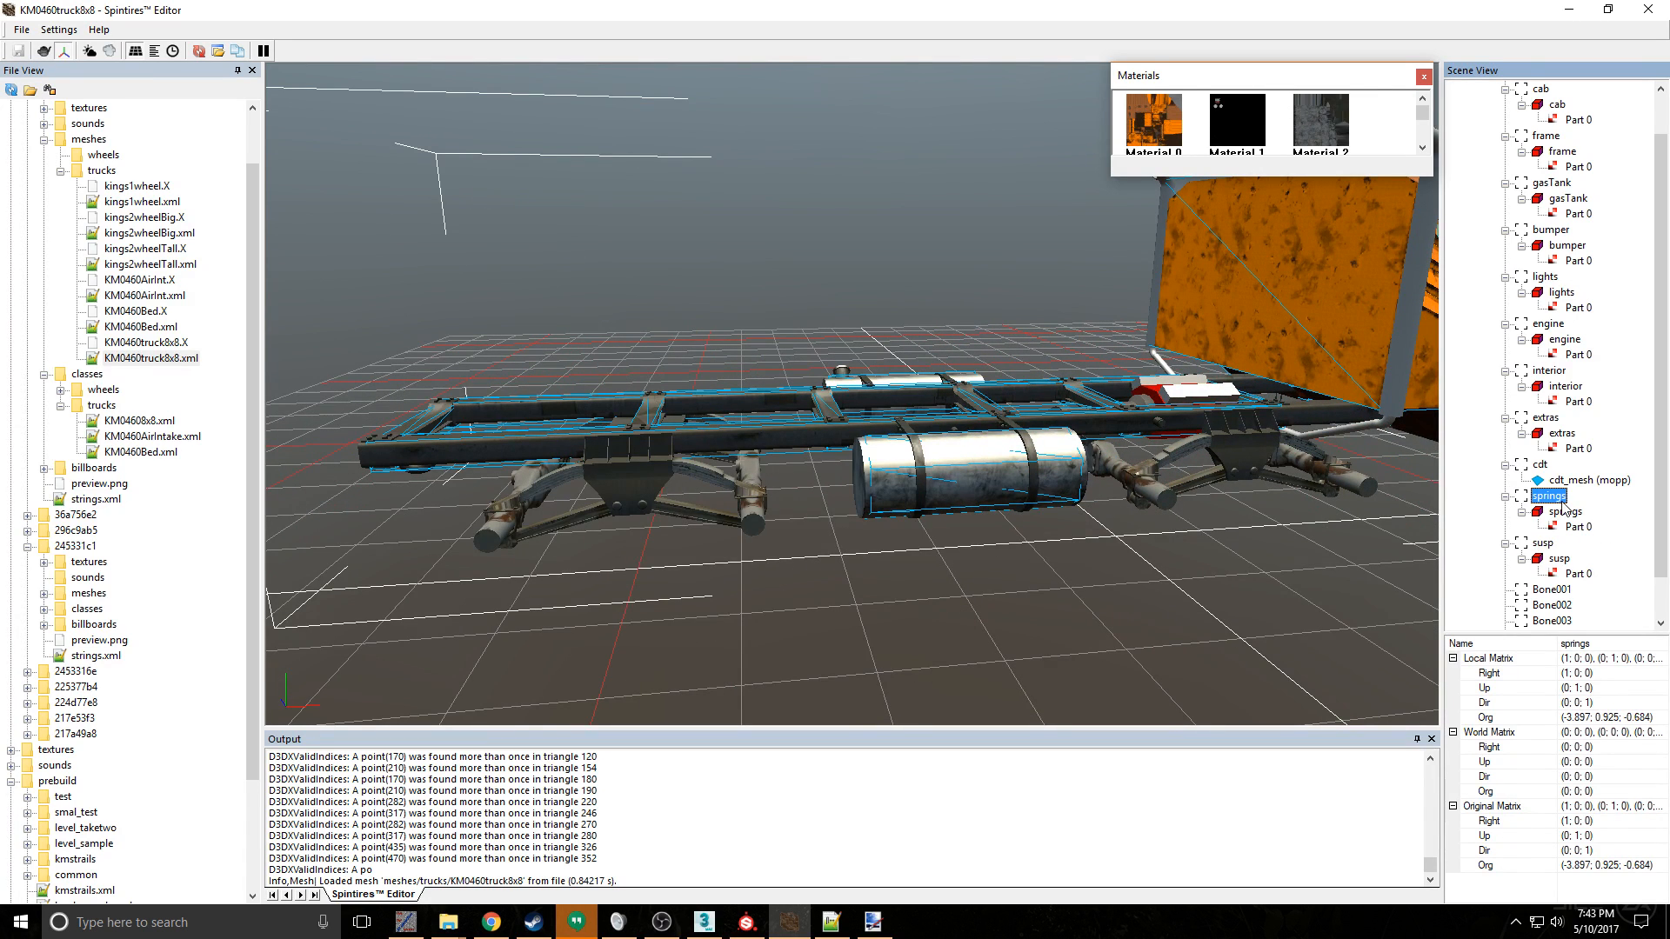
left_click(1544, 544)
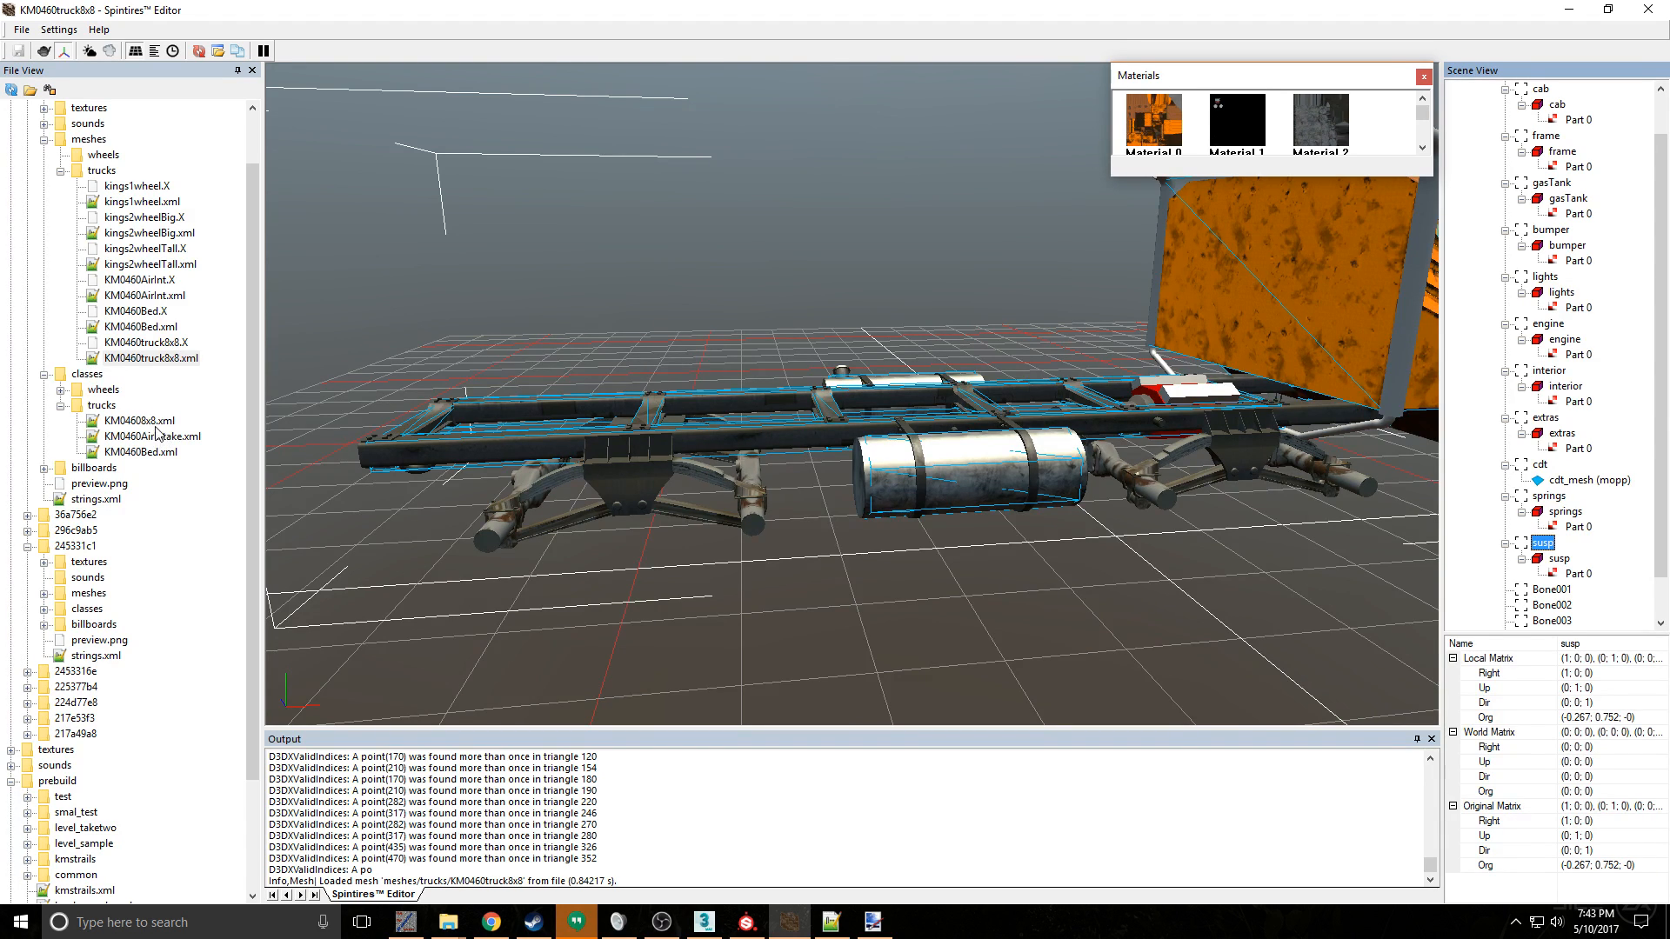
- Expand the 36a756e2 mod and load its KM0460.xml truck class to view its suspension
left_click(27, 515)
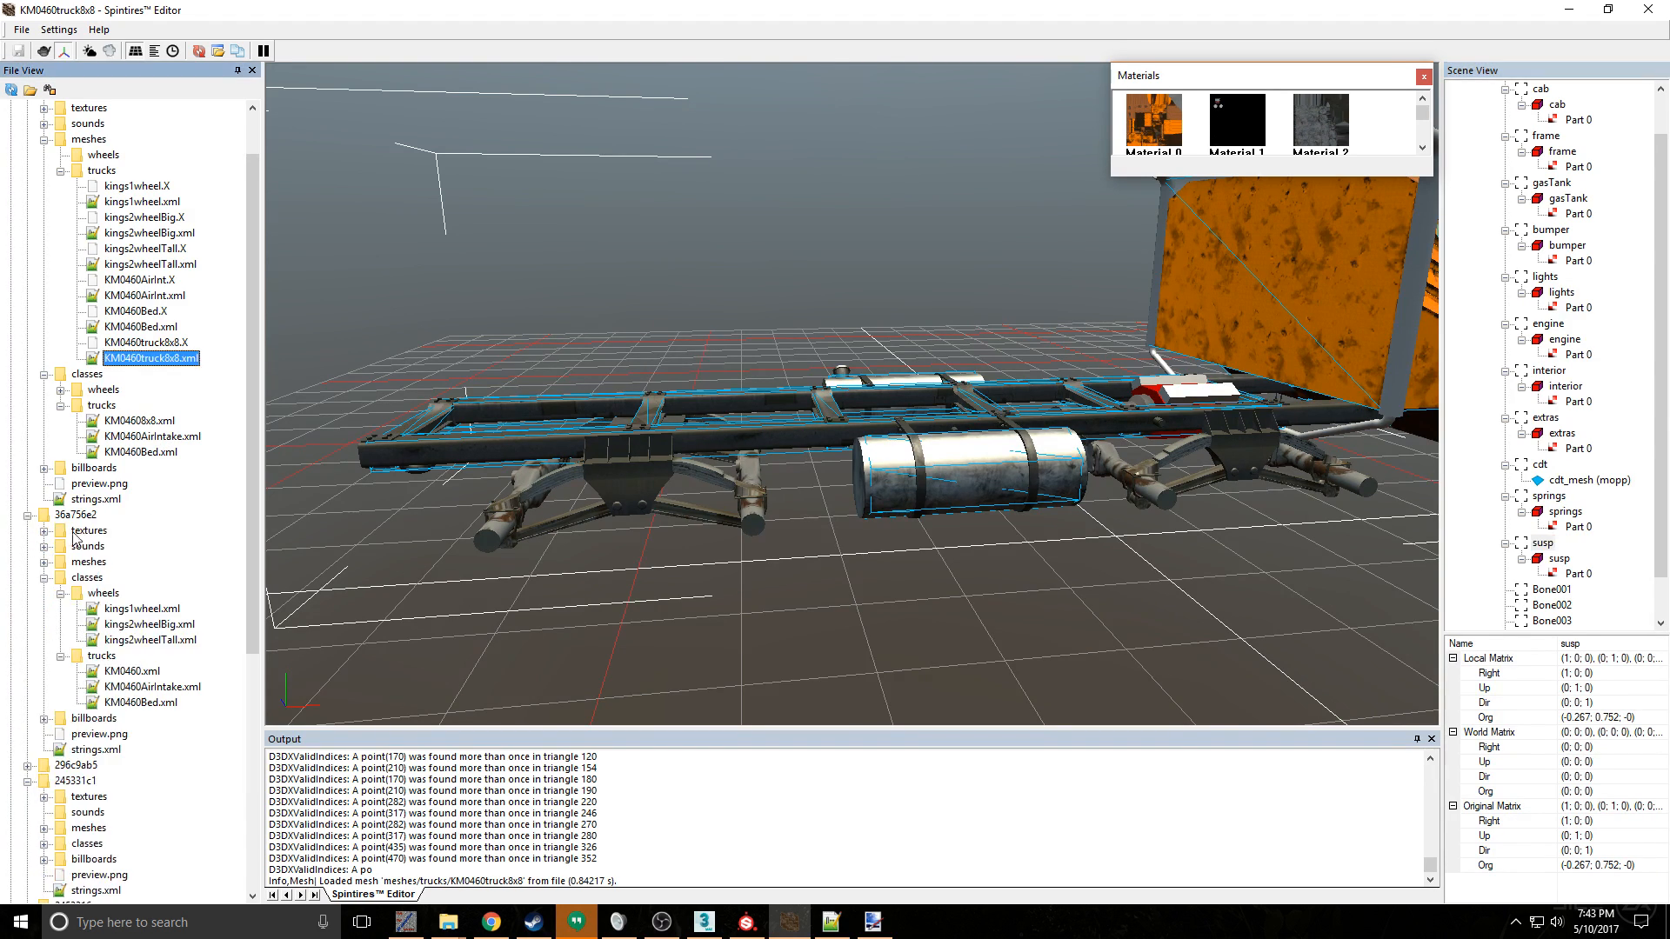
double_click(144, 609)
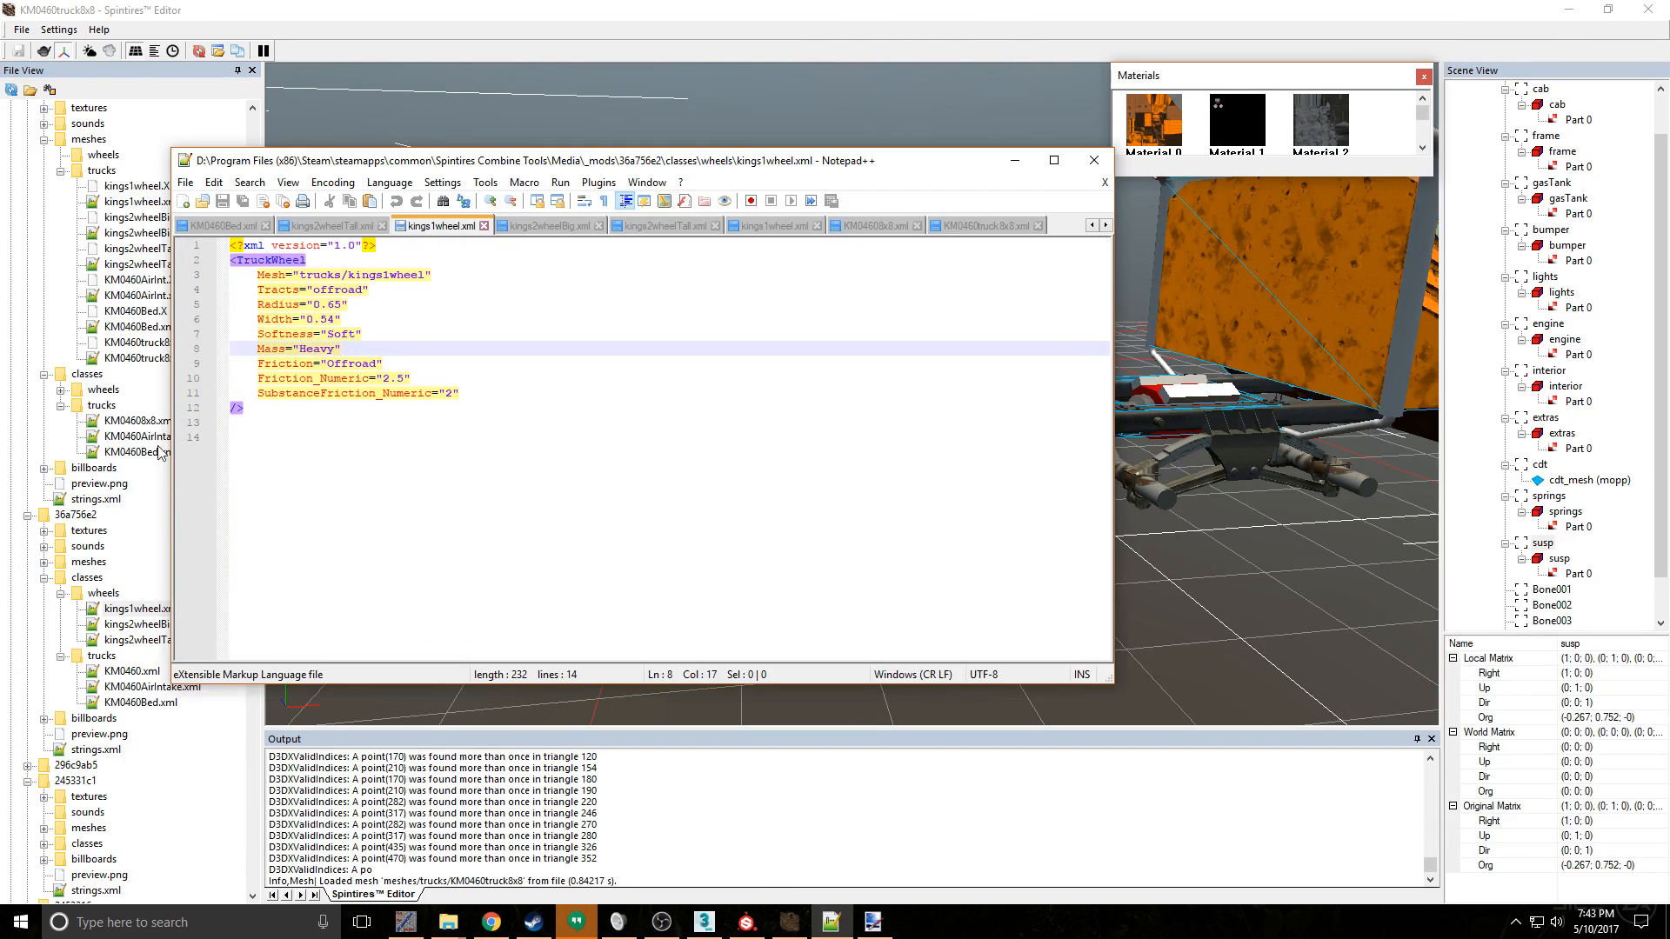
left_click(1094, 160)
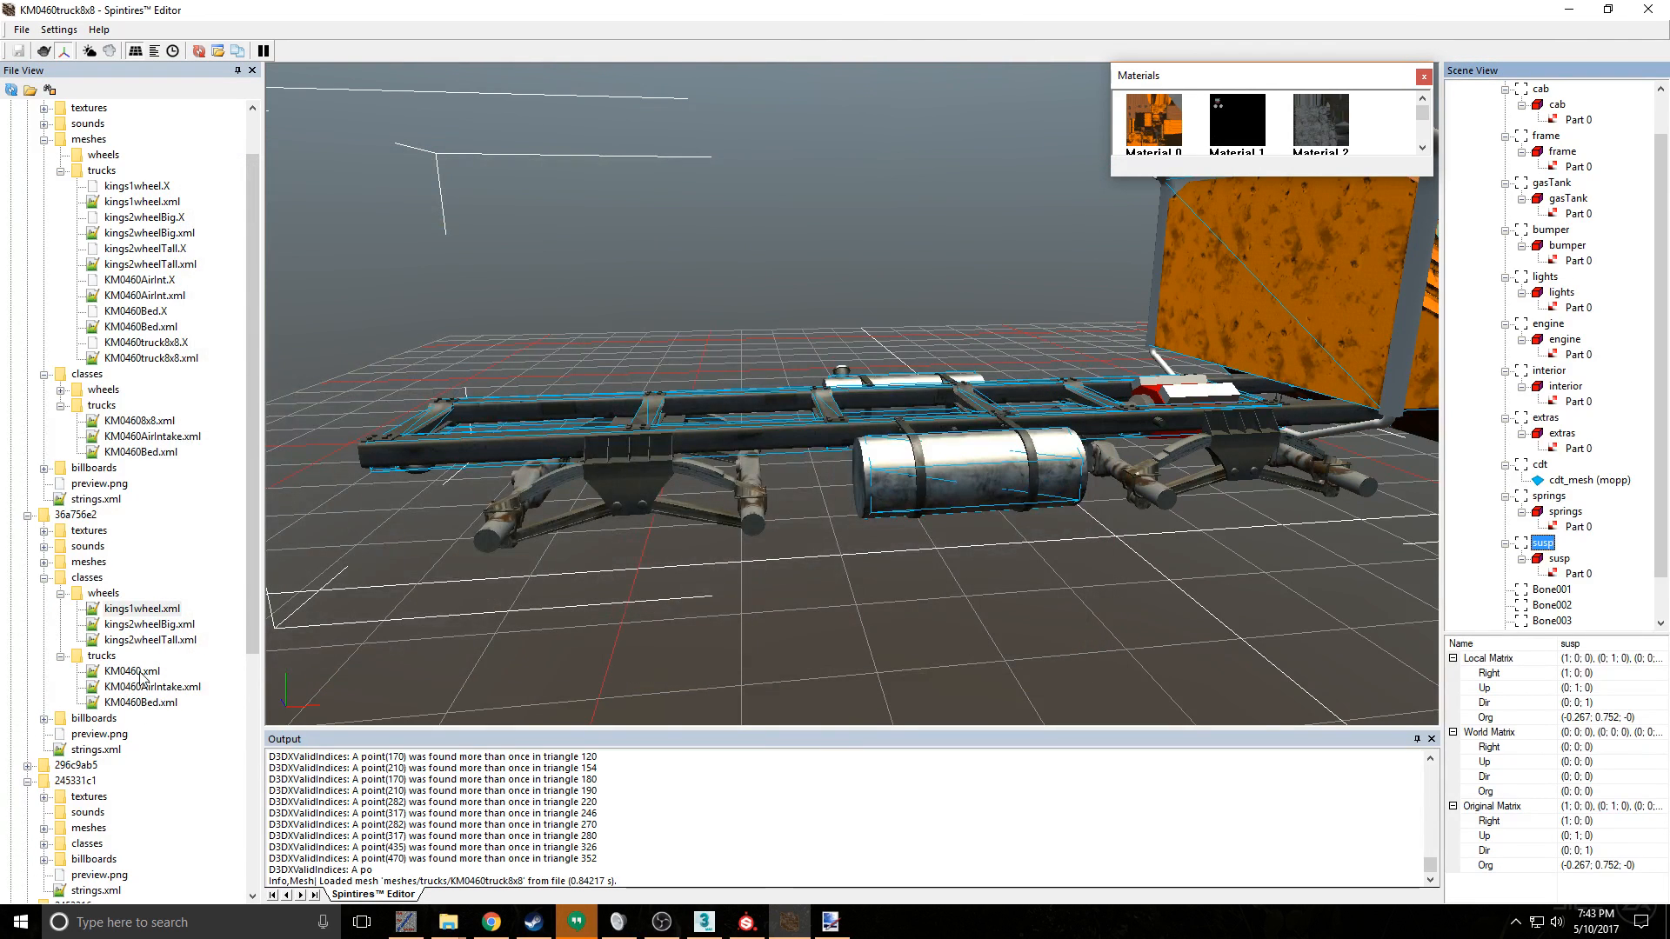
double_click(135, 672)
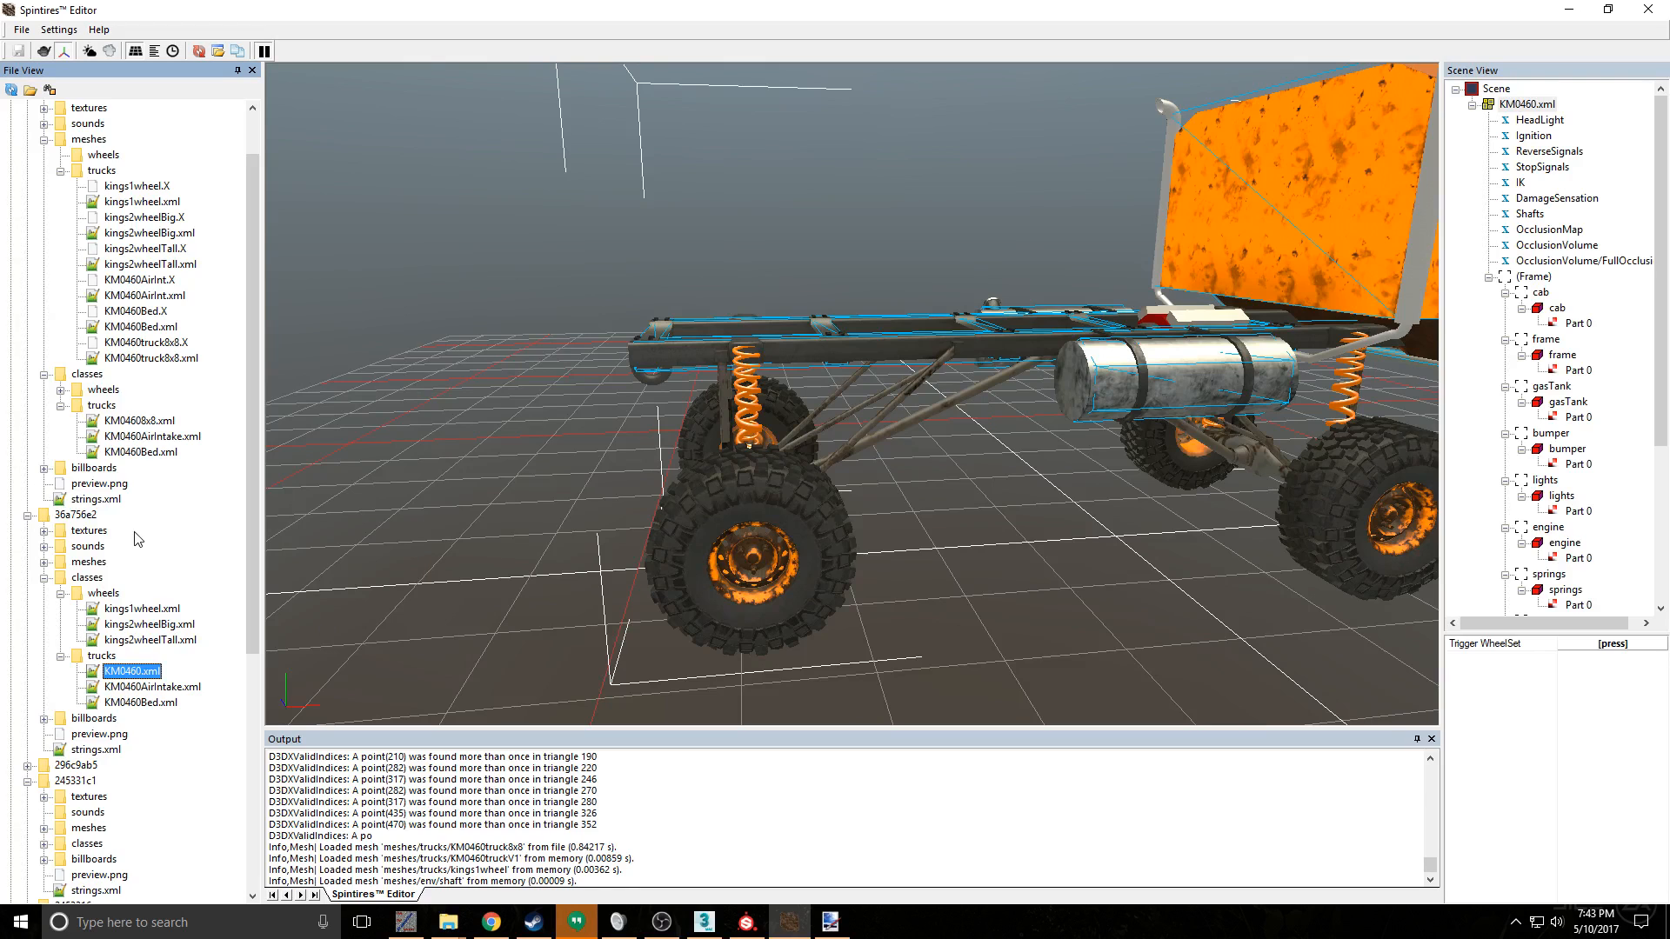
- Load the KM04608x8.xml truck class and examine the suspension textures between its wheels up close
double_click(137, 422)
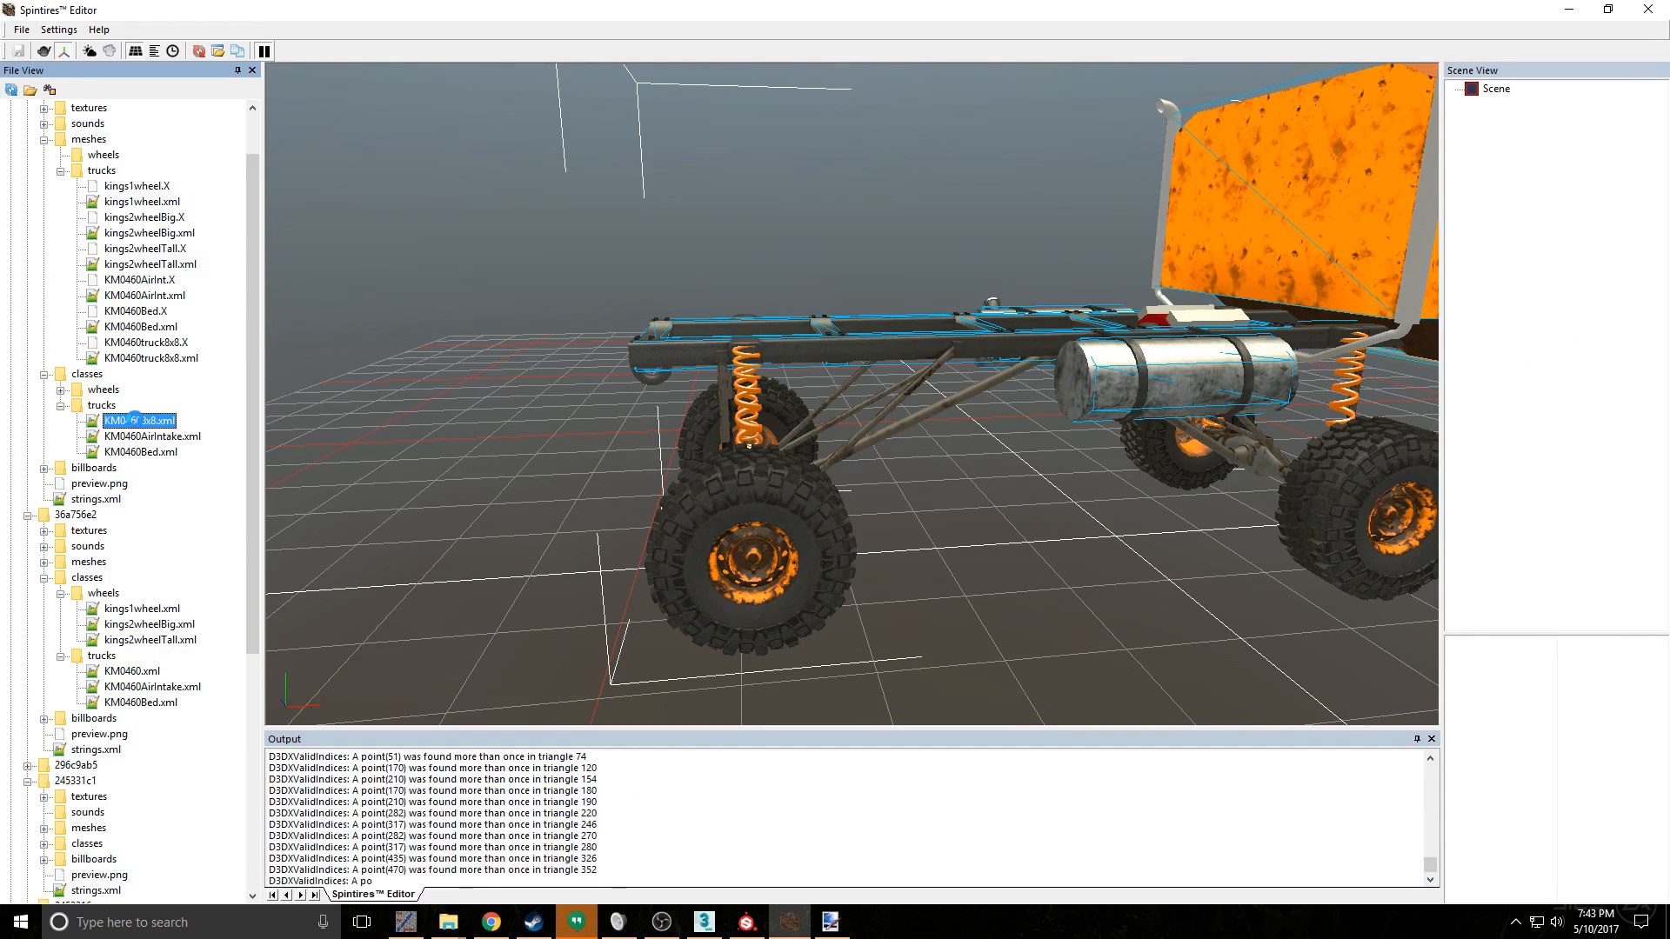
scroll(687, 456, "up", 5)
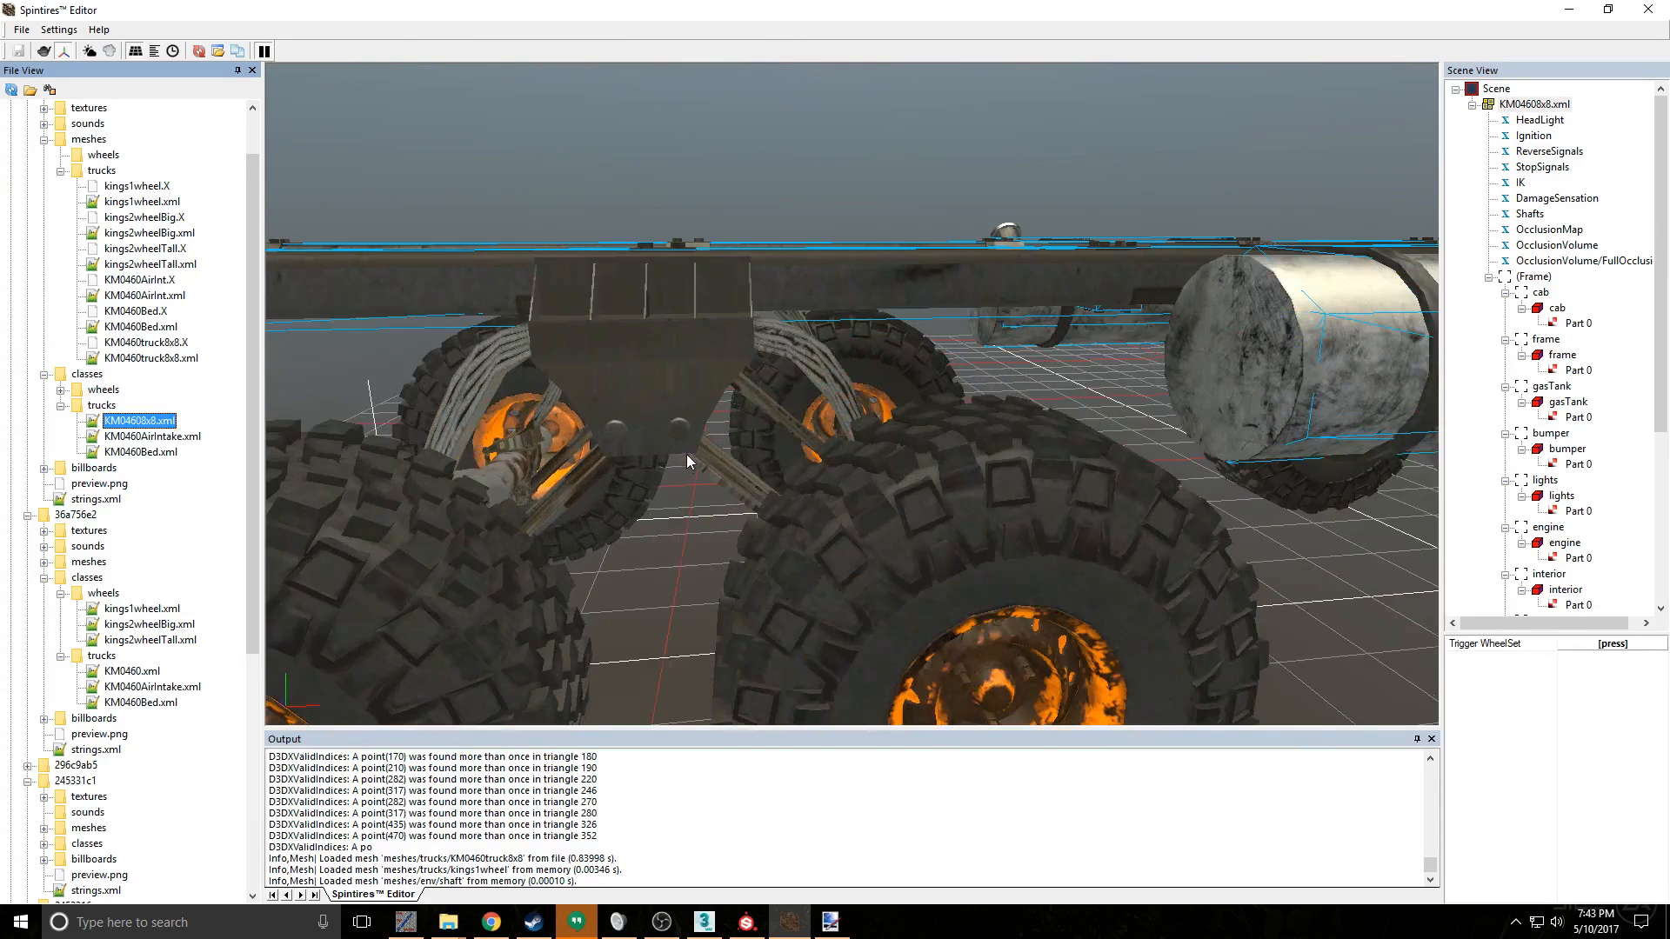
scroll(687, 455, "up", 5)
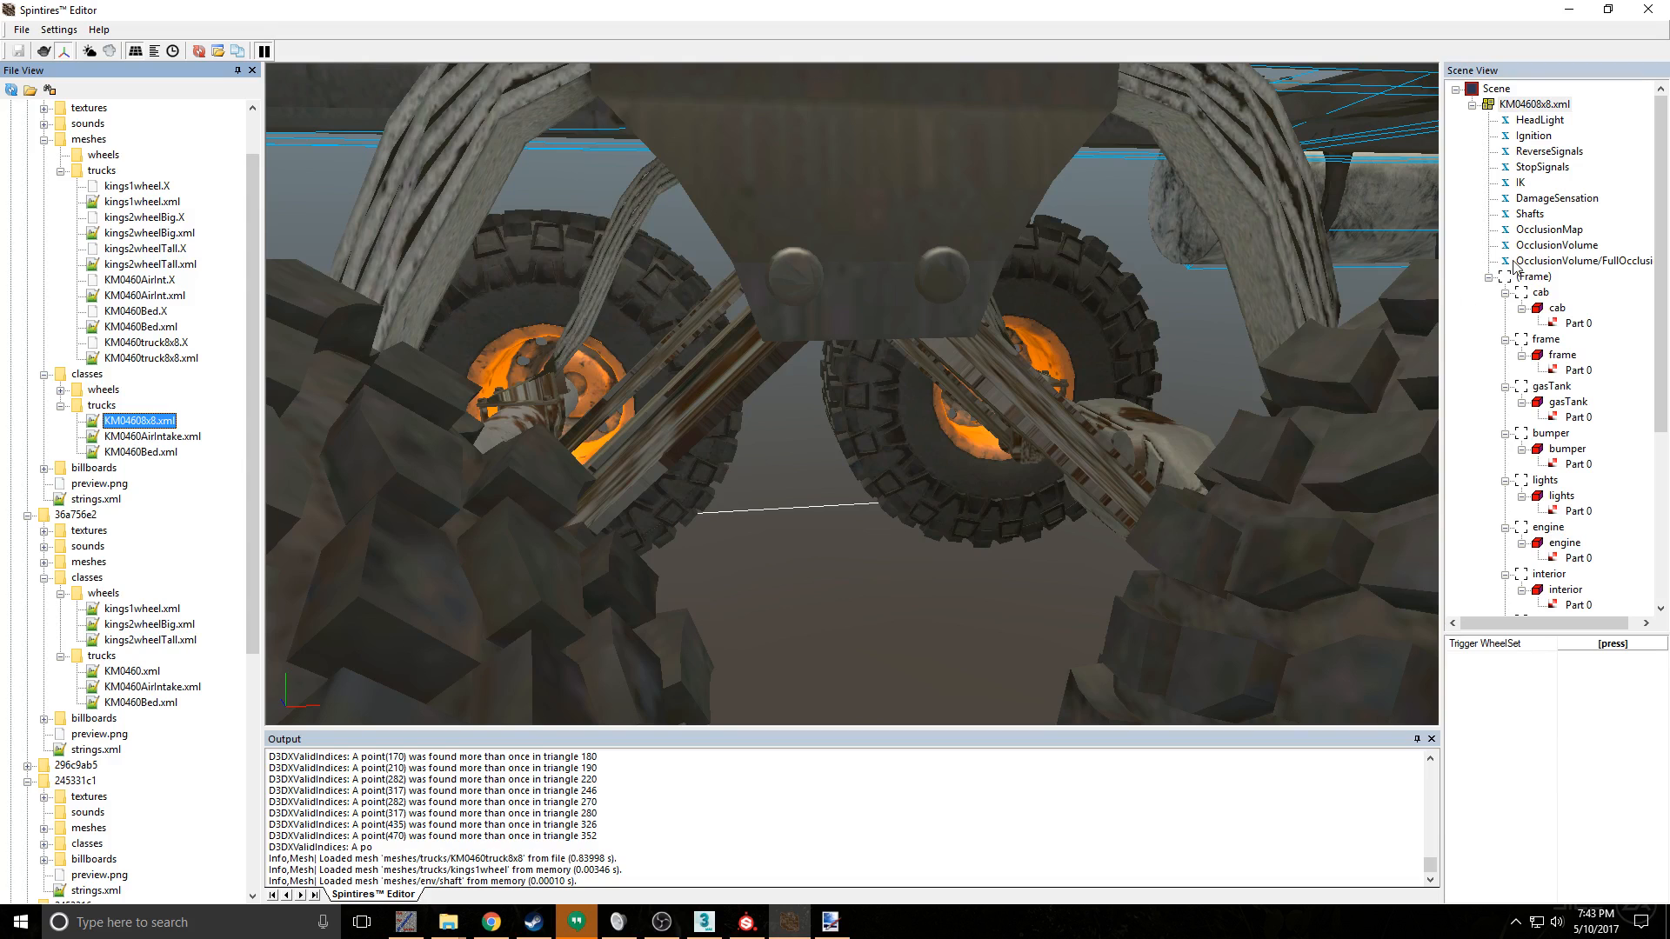
- Load the KM0460truck8x8 mesh again and open its XML file in Notepad++
left_click(150, 358)
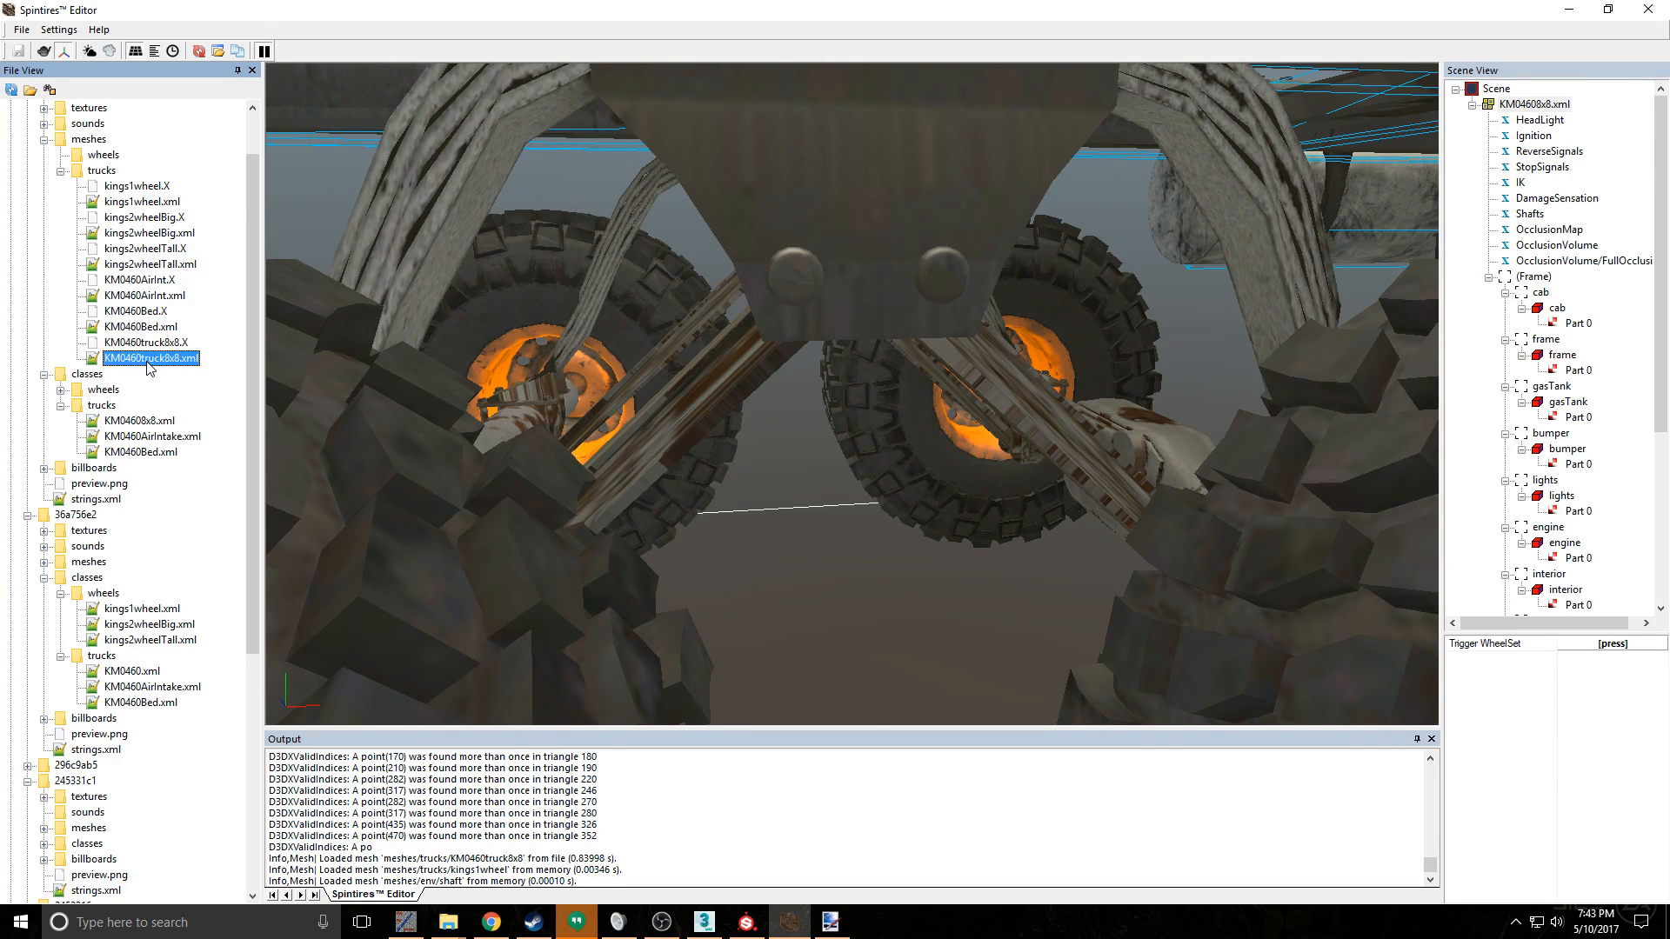
double_click(157, 359)
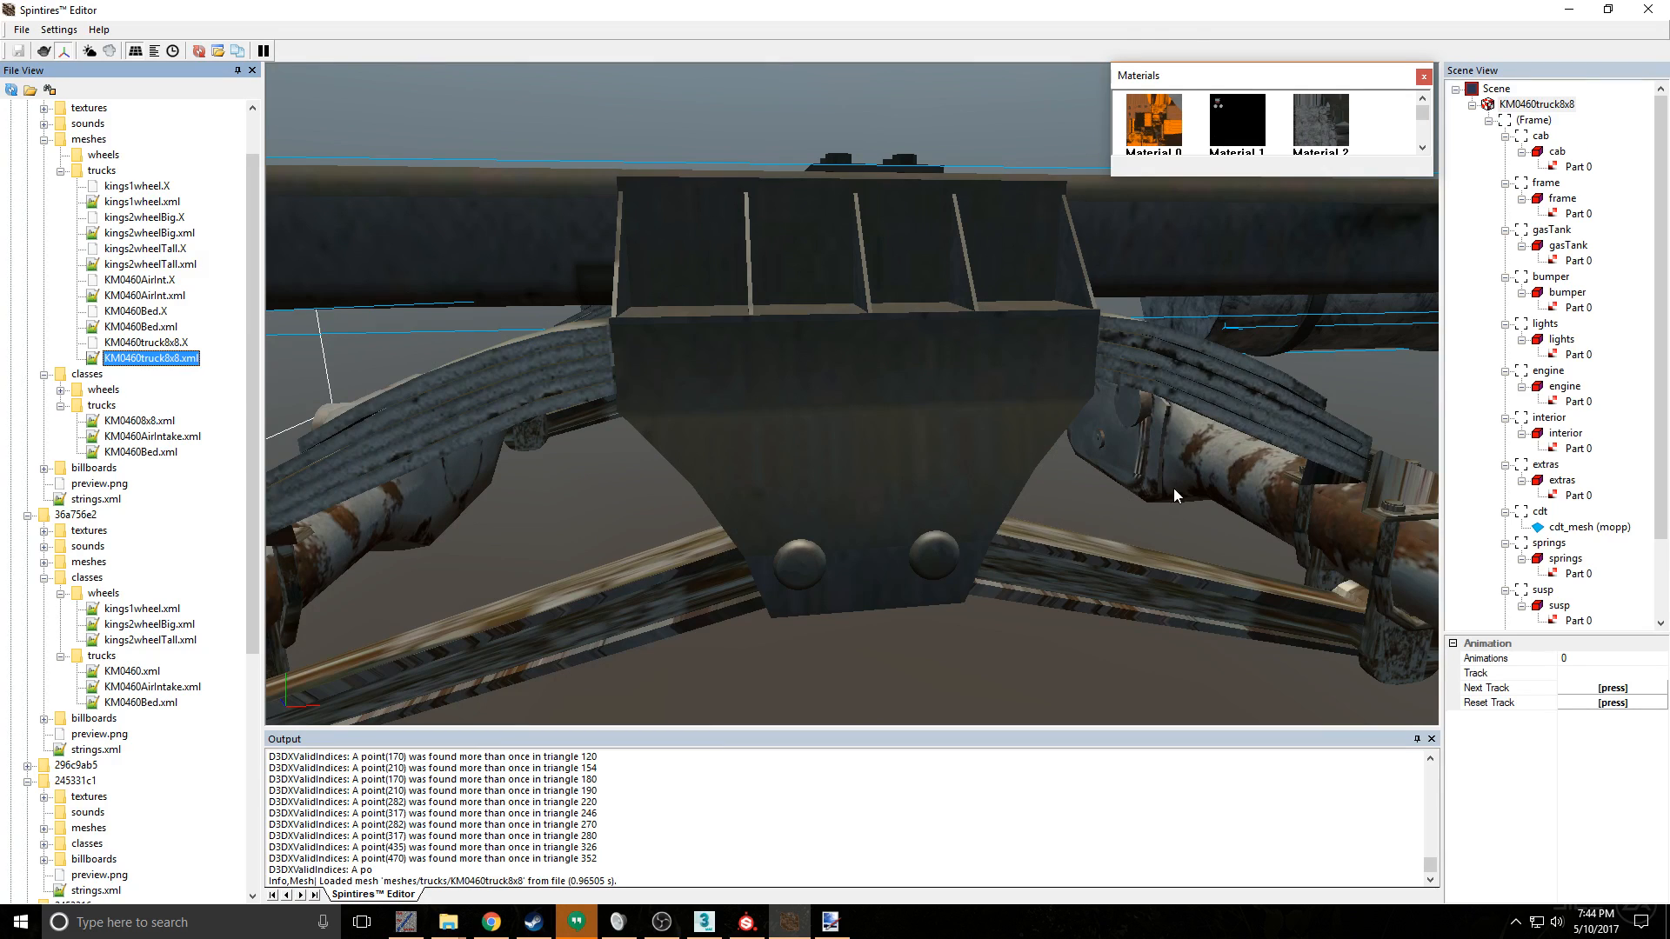
right_click(1172, 488)
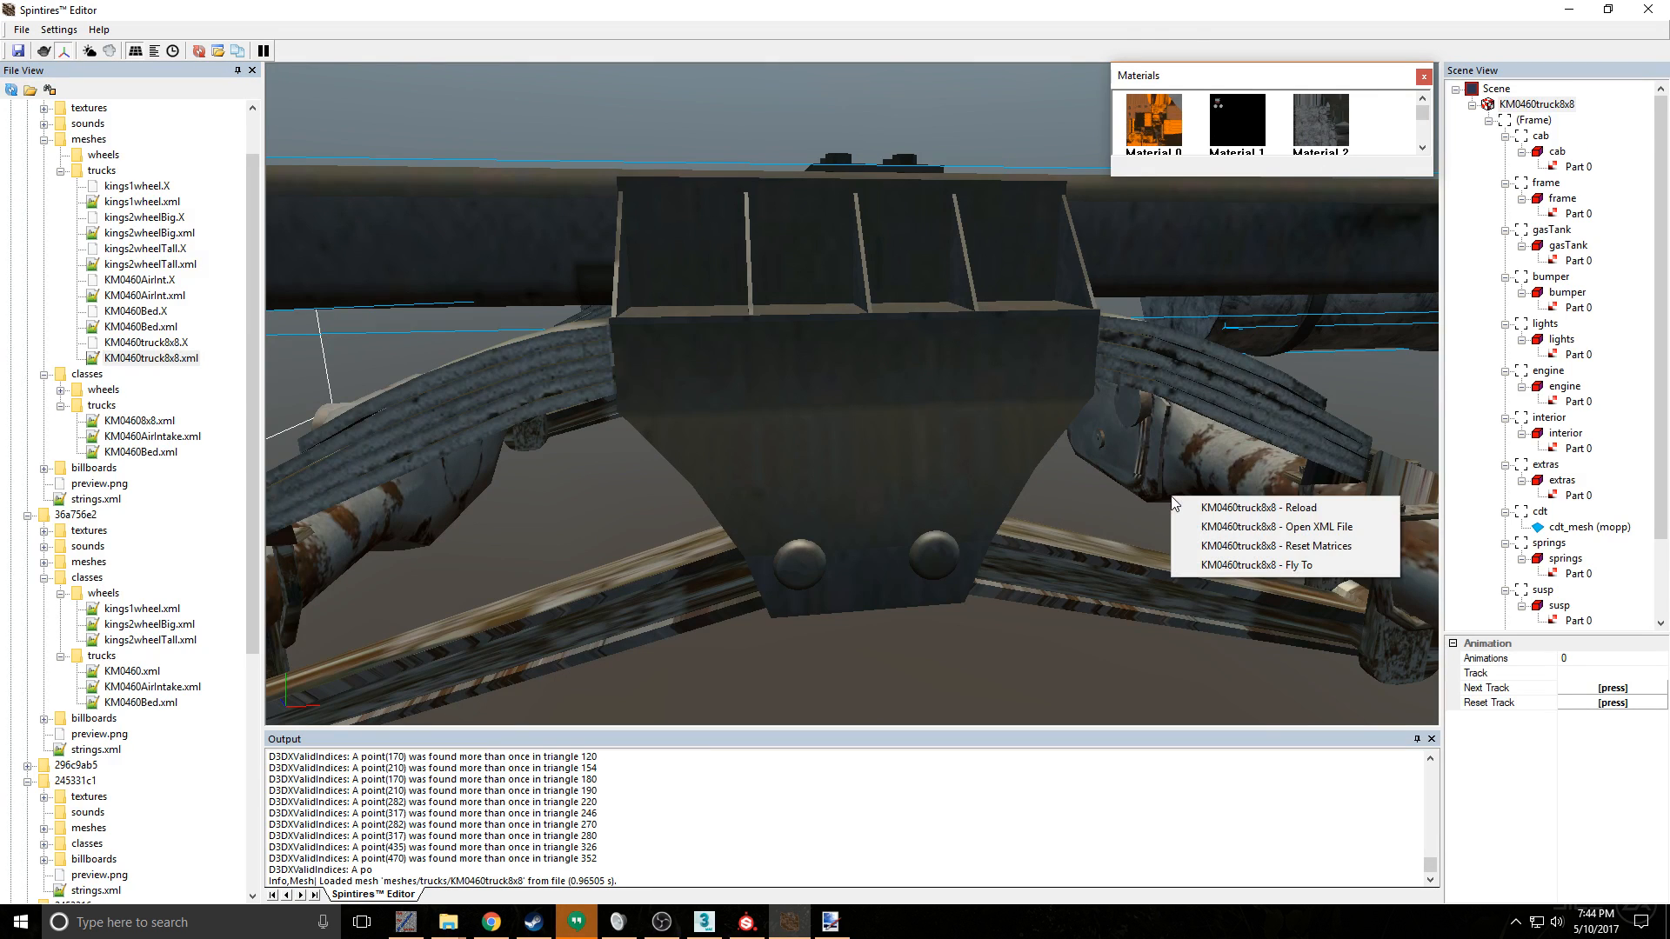
left_click(1367, 529)
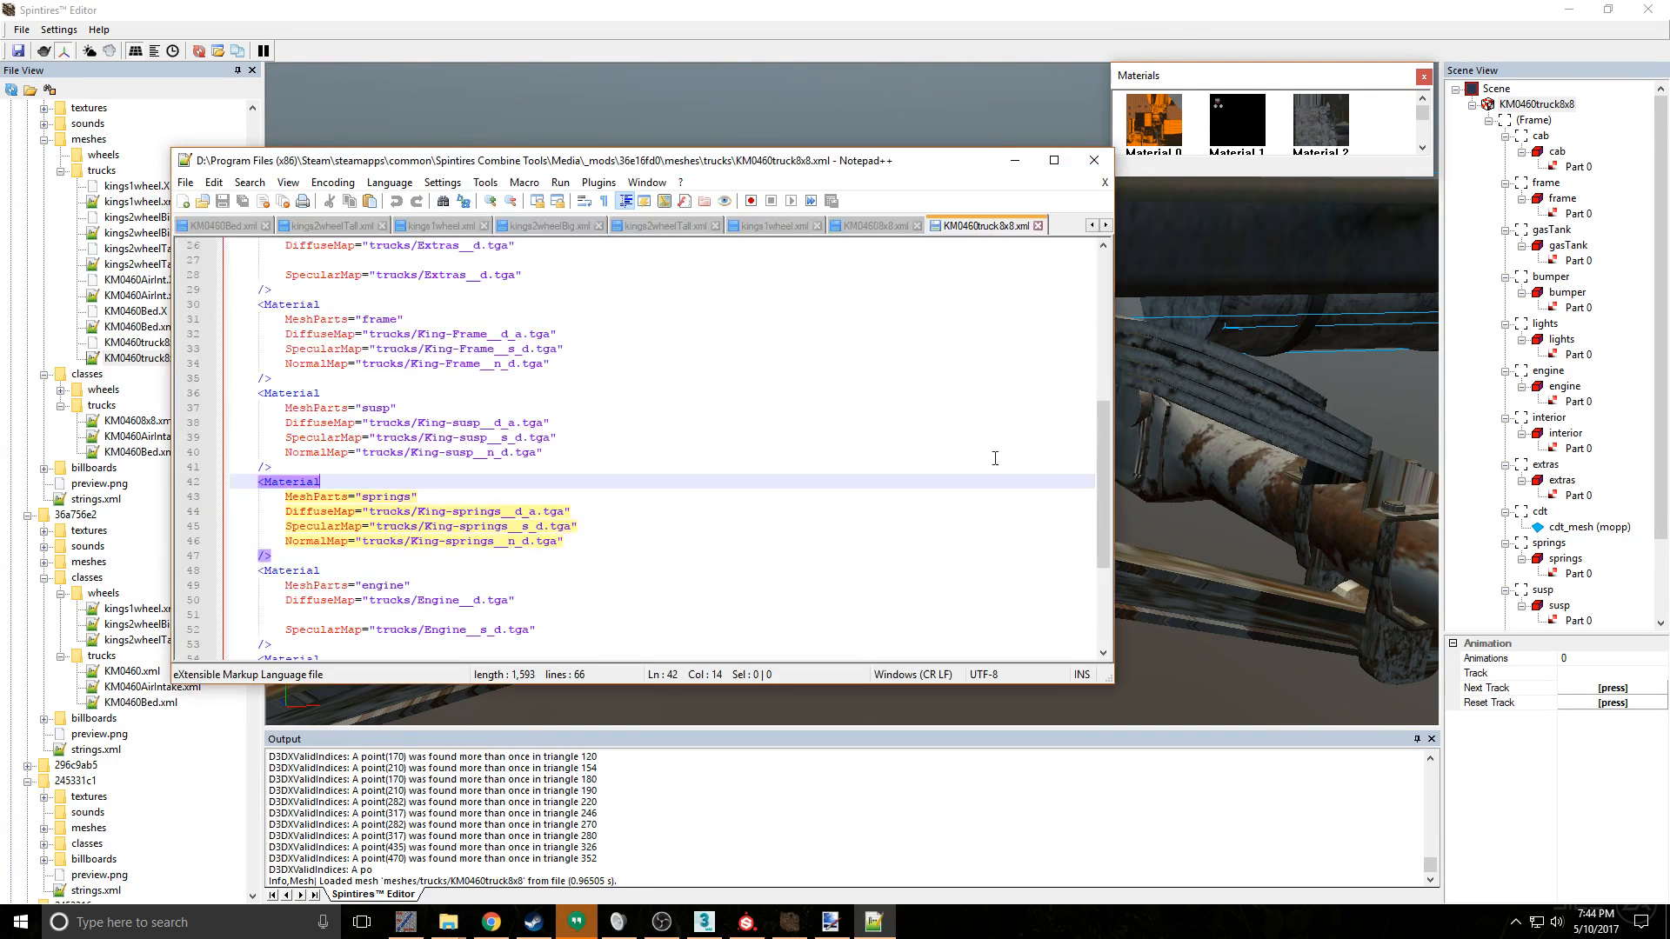
- Compare the susp material's texture map entries with those of the frame, extras, gasTank, lights, cab and springs materials
scroll(421, 461, "up", 2)
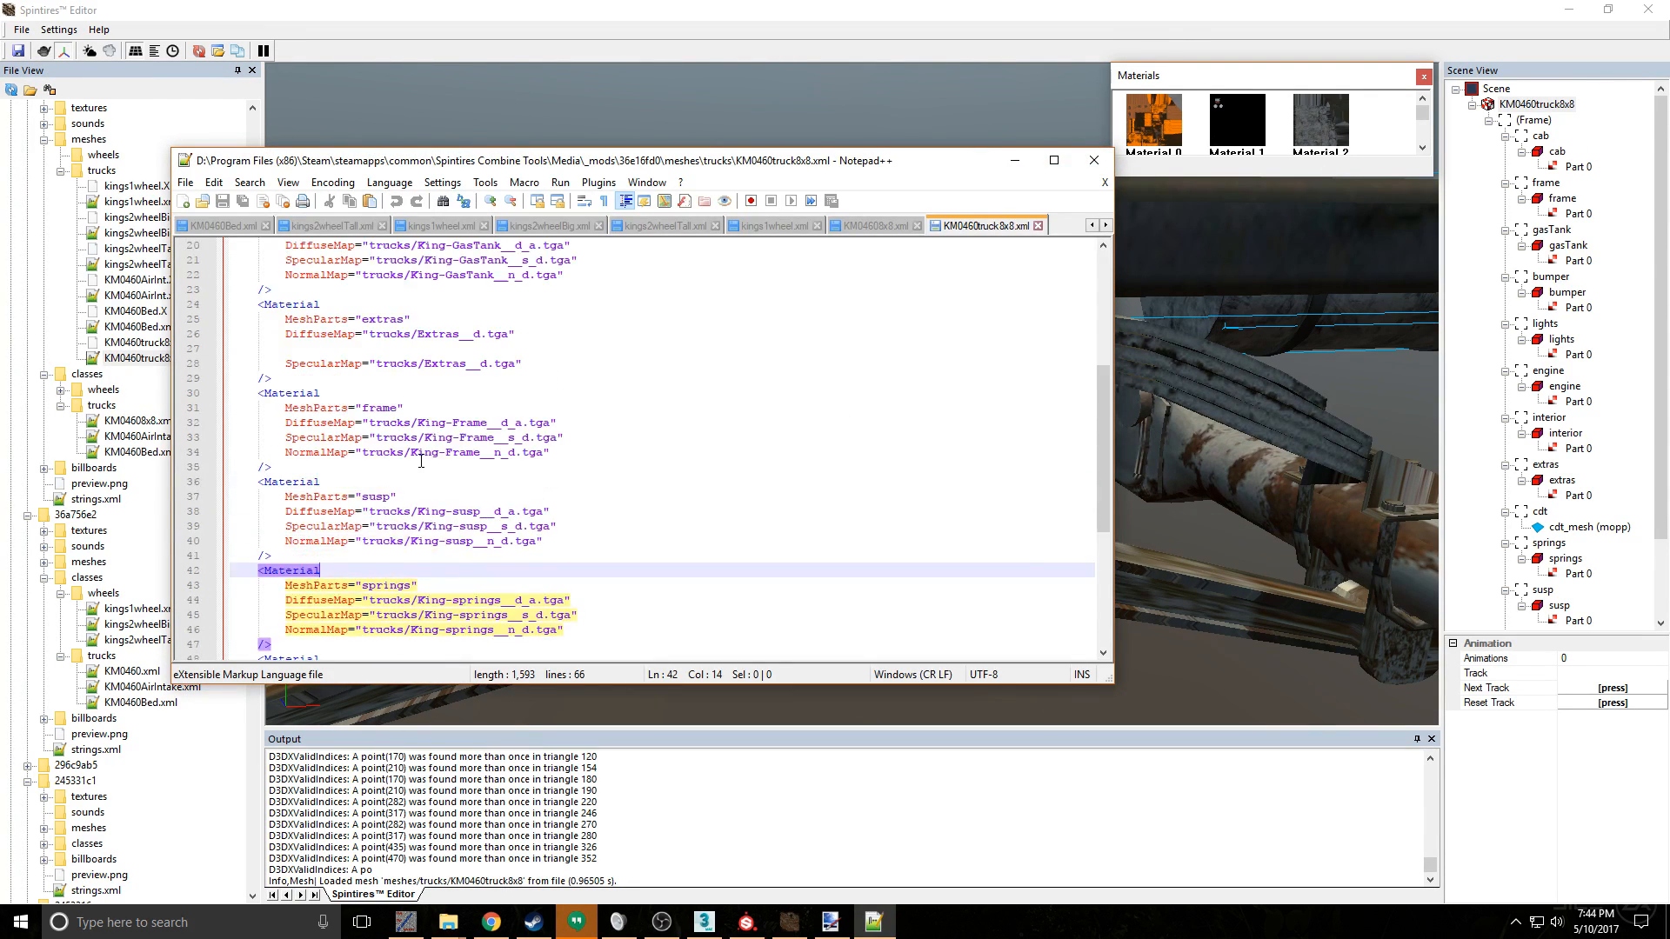
left_click(437, 537)
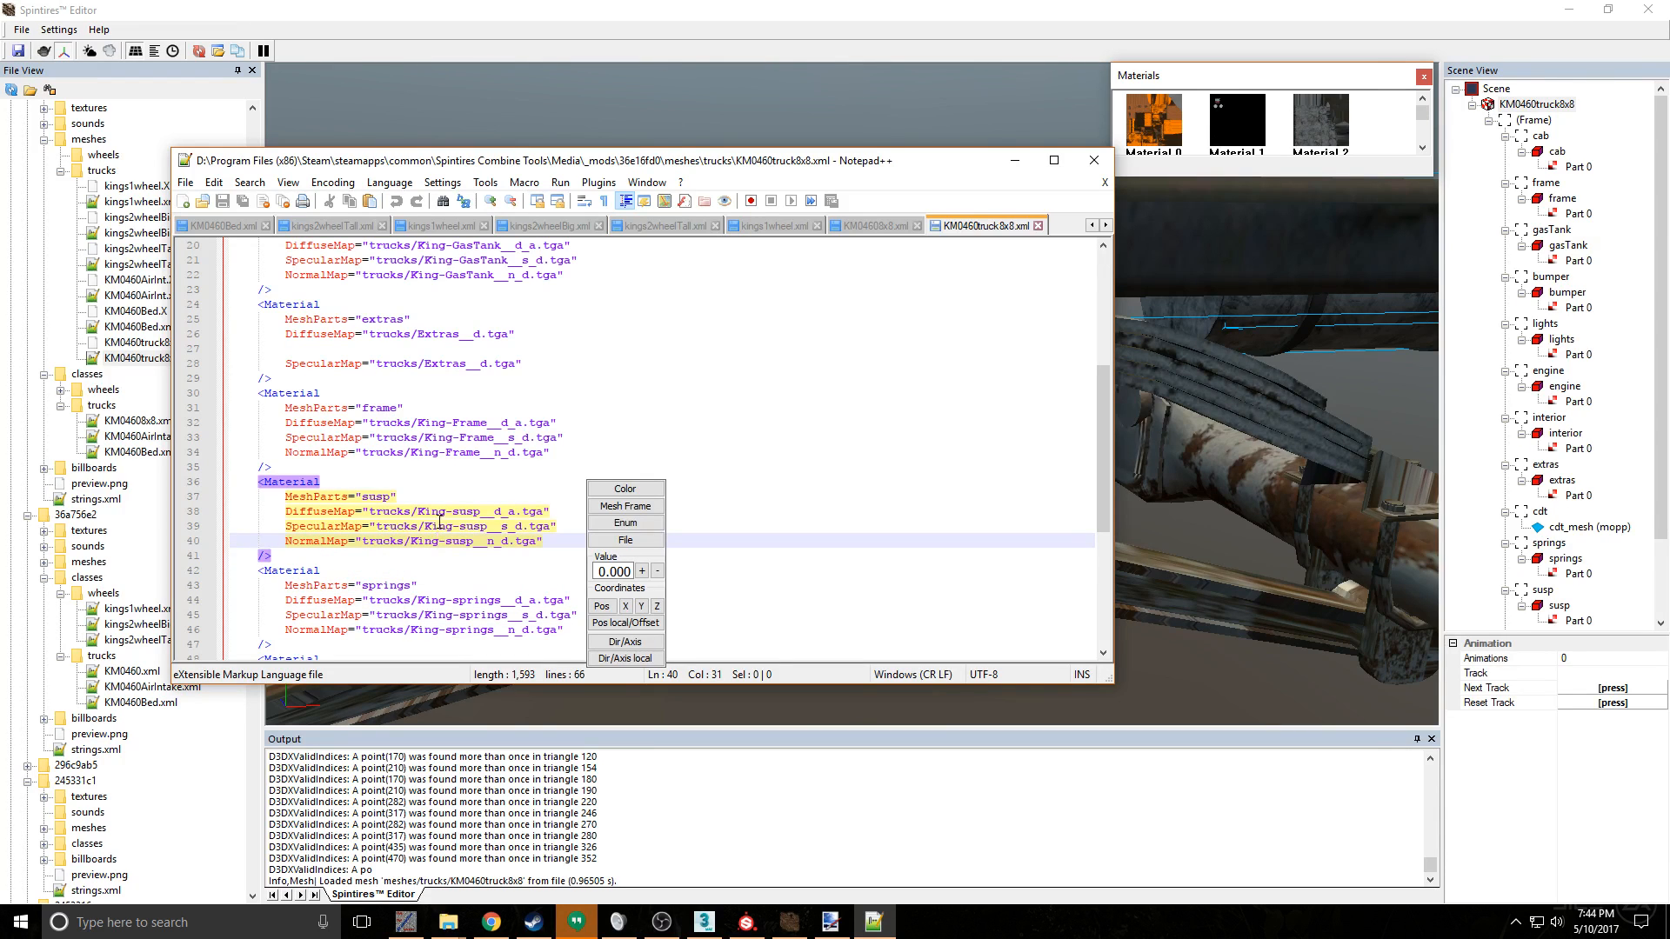
left_click(452, 438)
left_click(450, 363)
scroll(450, 362, "up", 2)
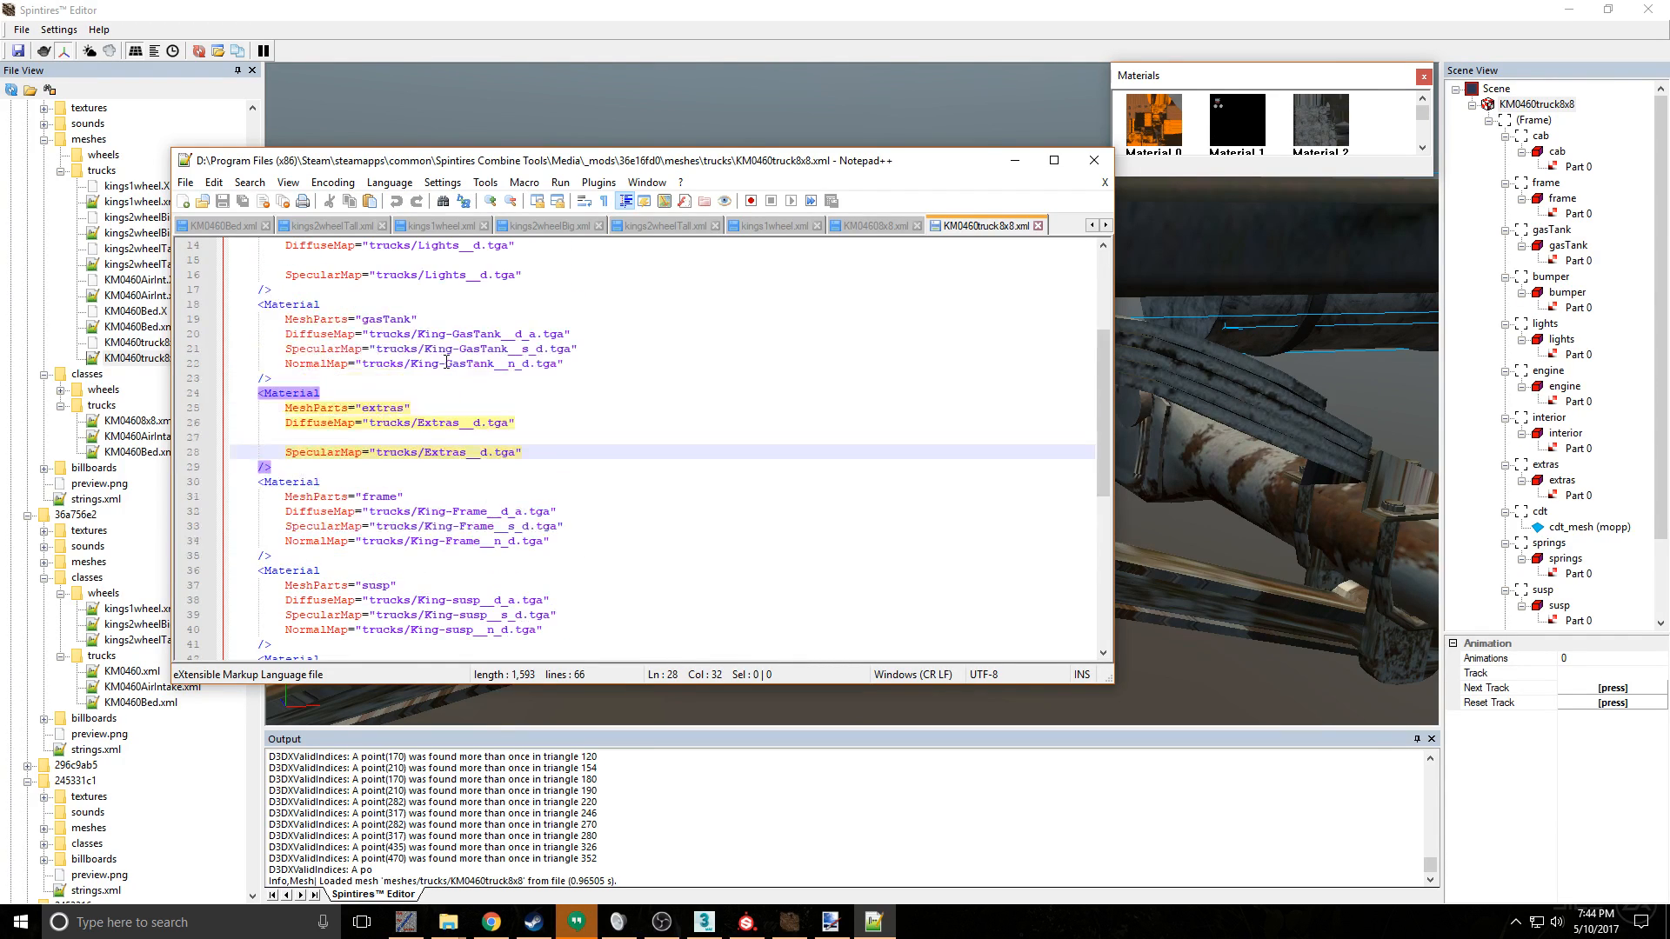
left_click(446, 362)
scroll(446, 362, "up", 1)
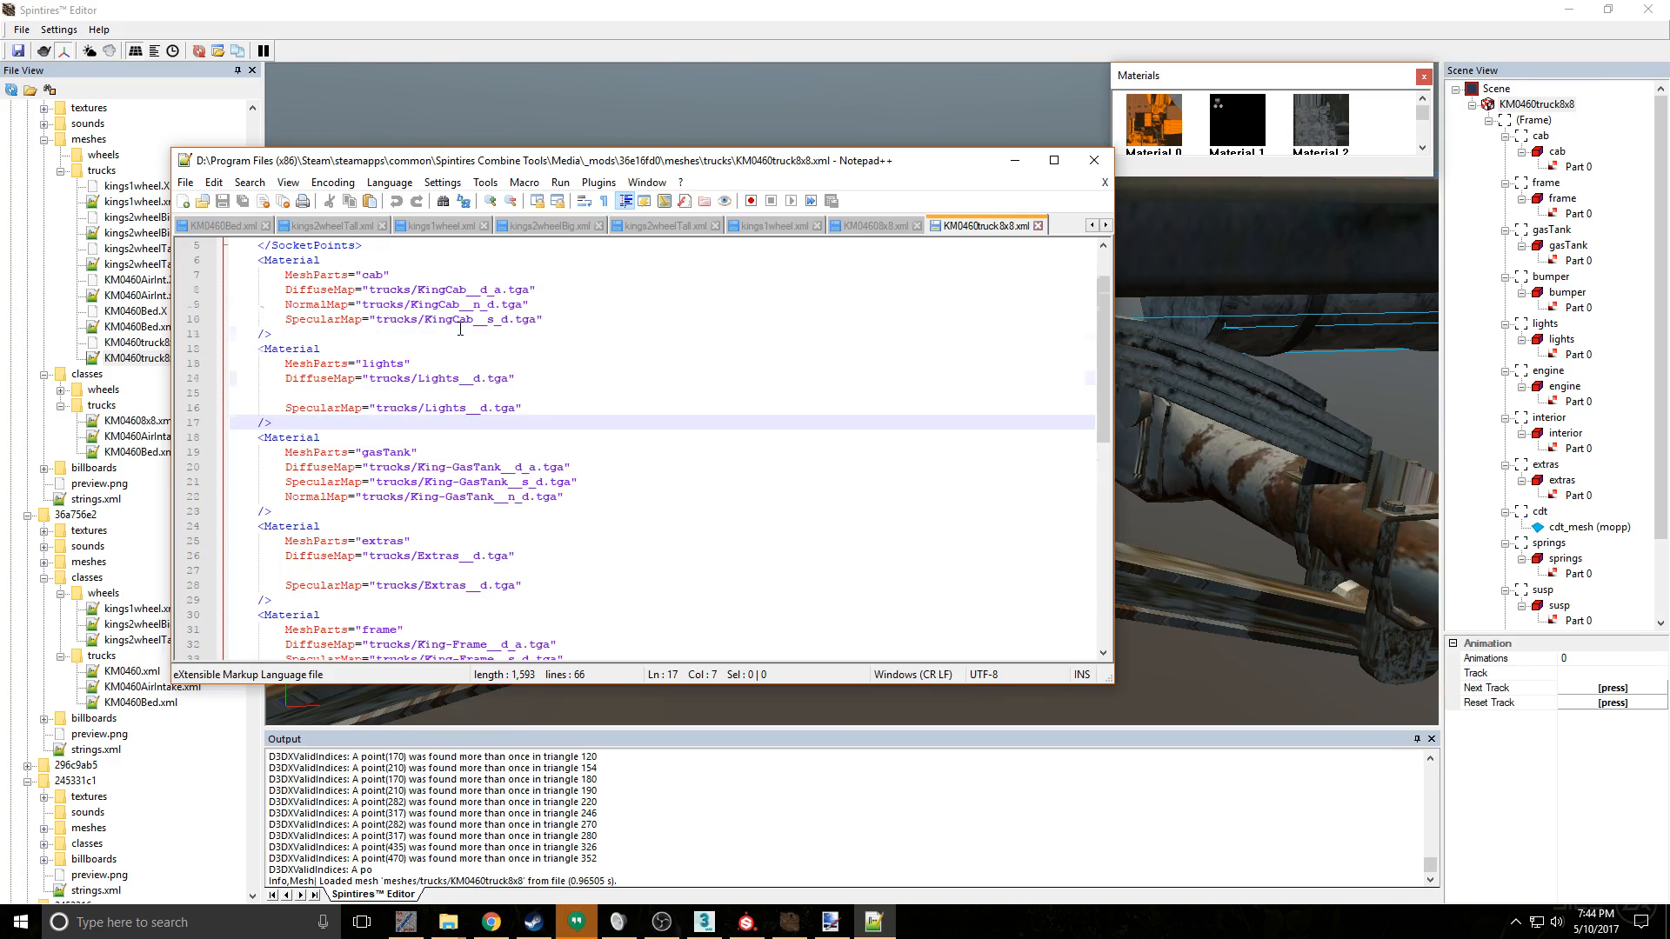
scroll(461, 335, "up", 3)
left_click(468, 319)
scroll(467, 327, "down", 8)
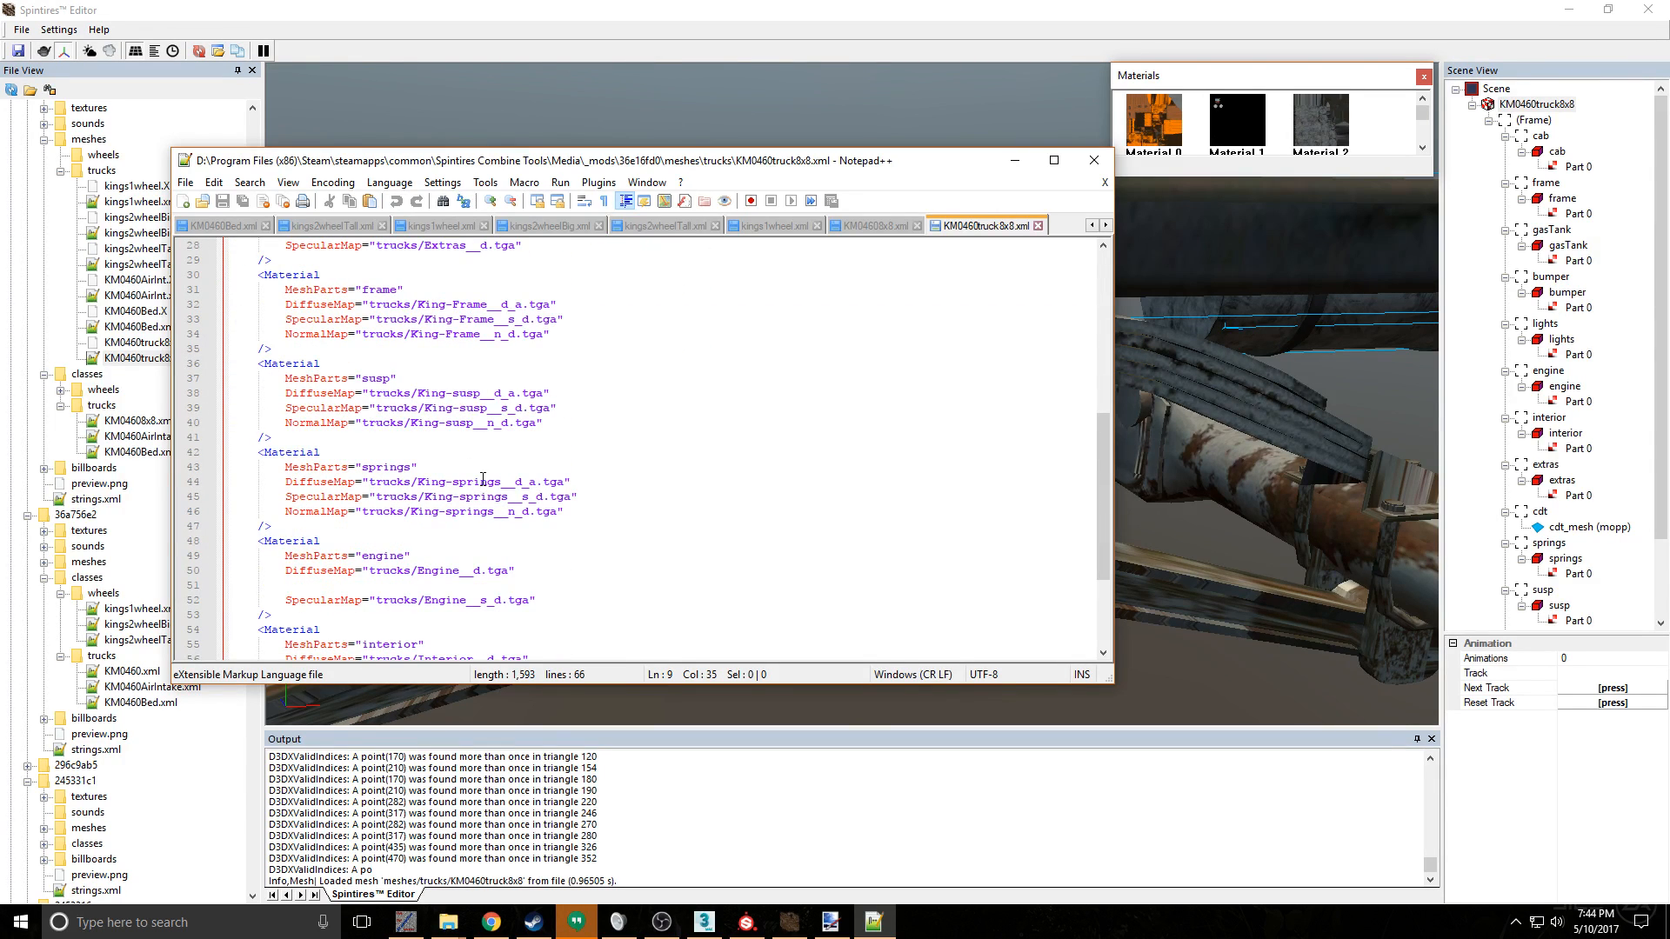
- Review the engine, interior and bumper material entries and compare their texture maps with the susp, springs and cab entries
left_click(458, 587)
scroll(461, 589, "down", 1)
left_click(453, 615)
scroll(453, 611, "down", 3)
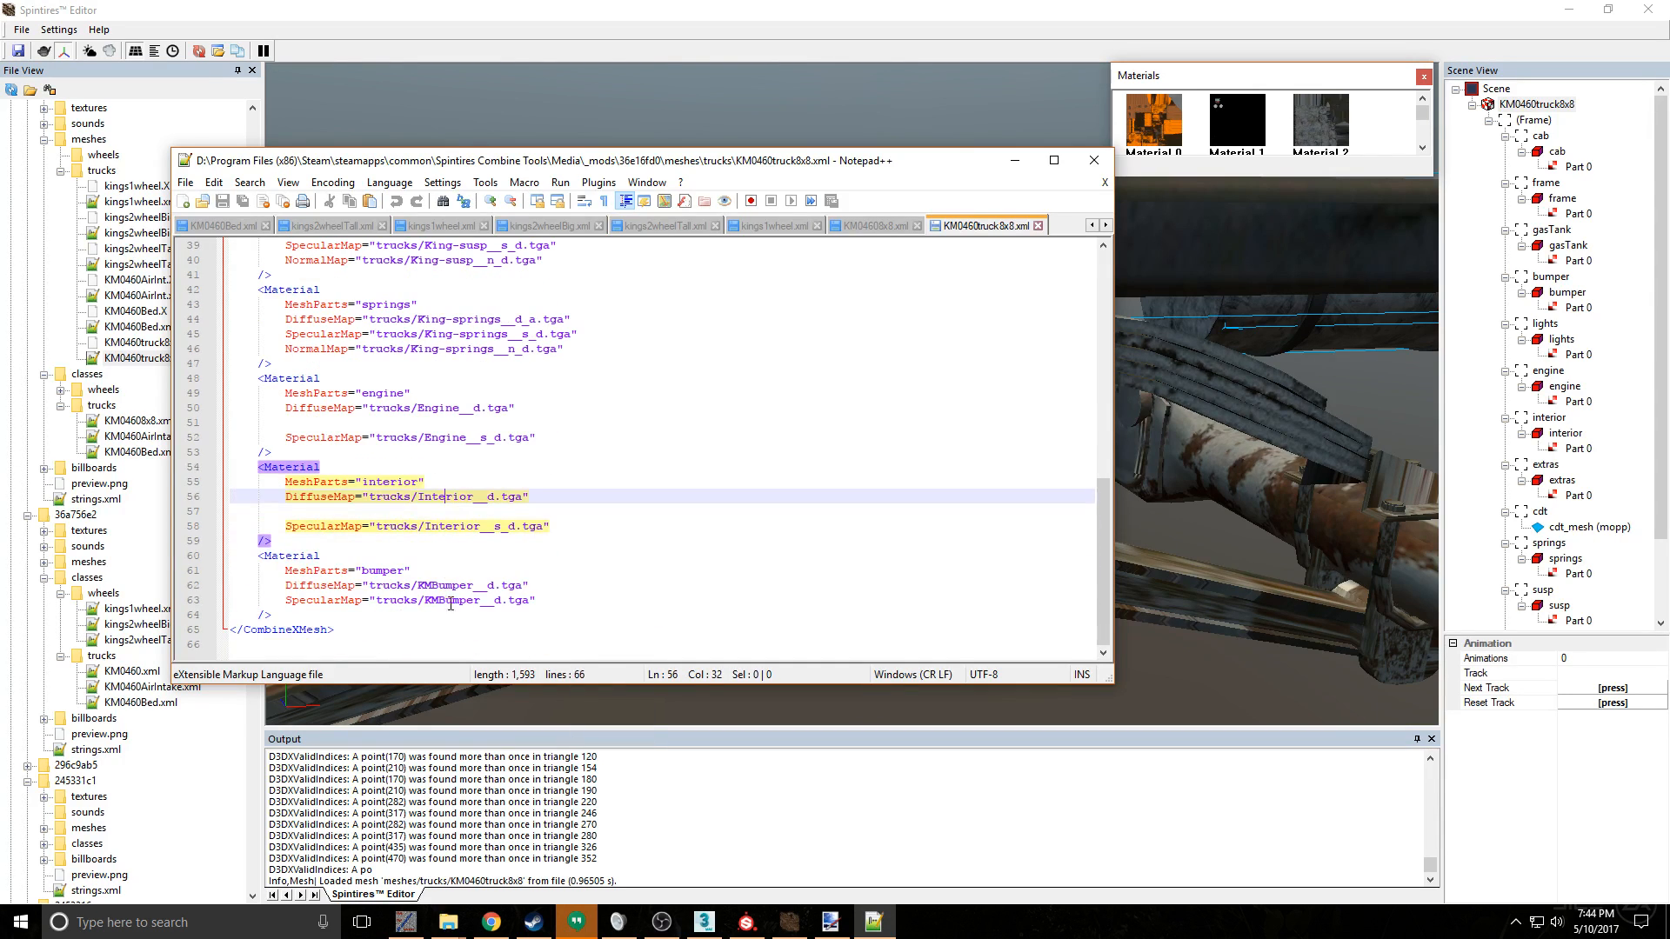
left_click(458, 587)
scroll(481, 556, "up", 2)
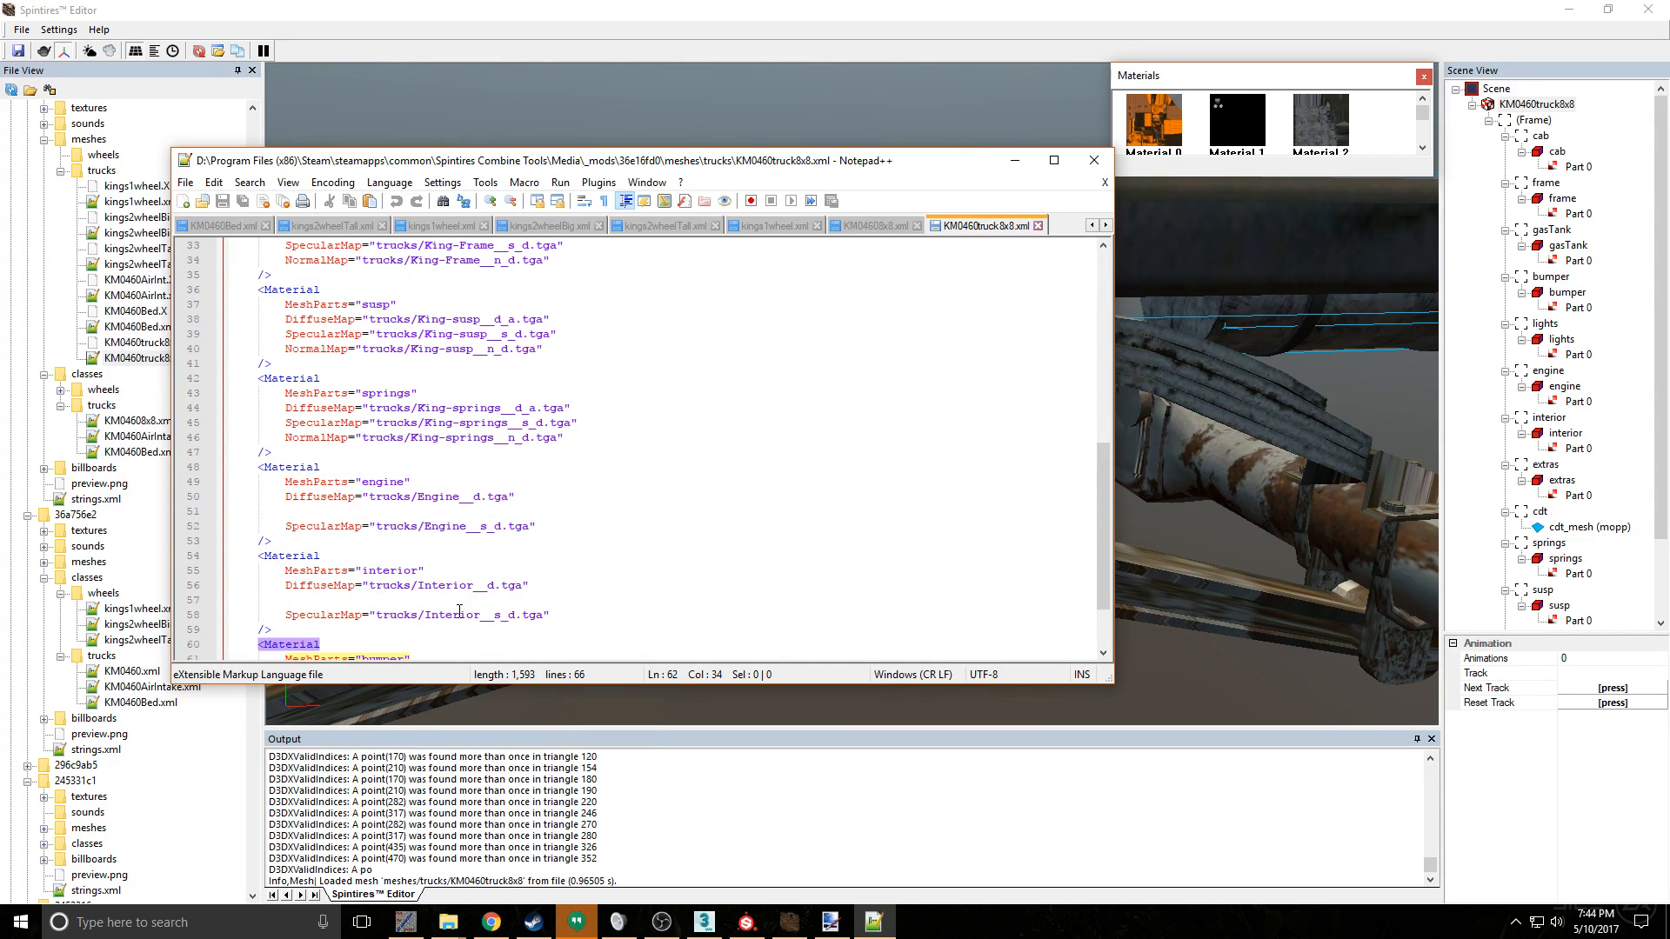
left_click(439, 424)
left_click(424, 350)
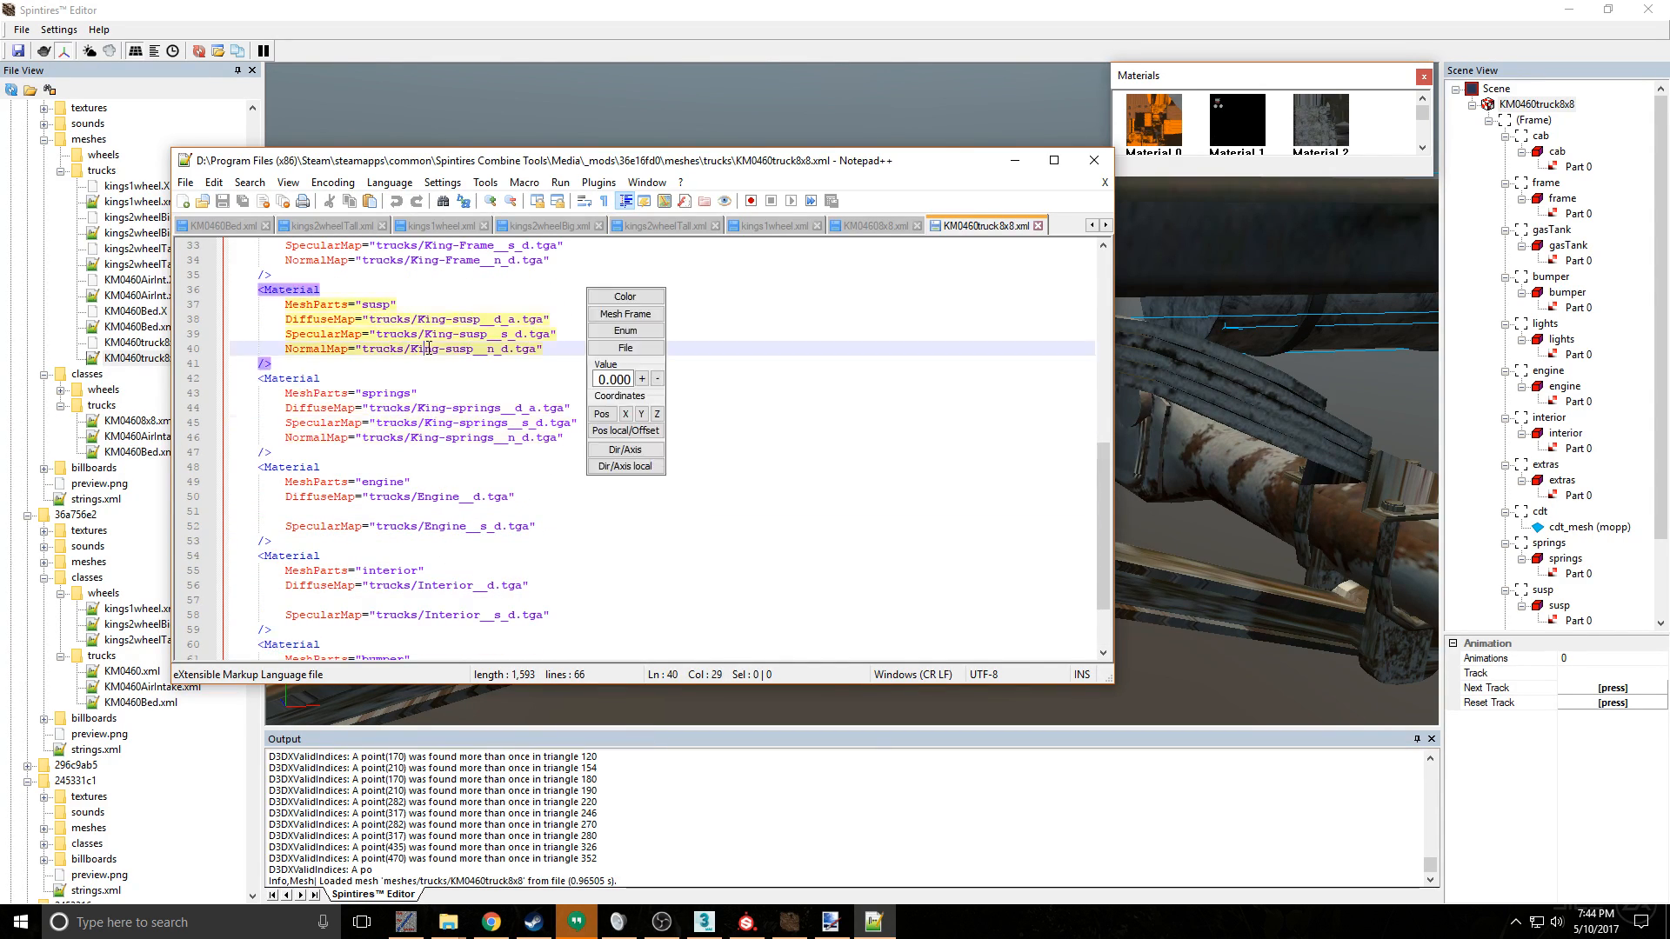
scroll(426, 350, "up", 2)
scroll(467, 329, "up", 5)
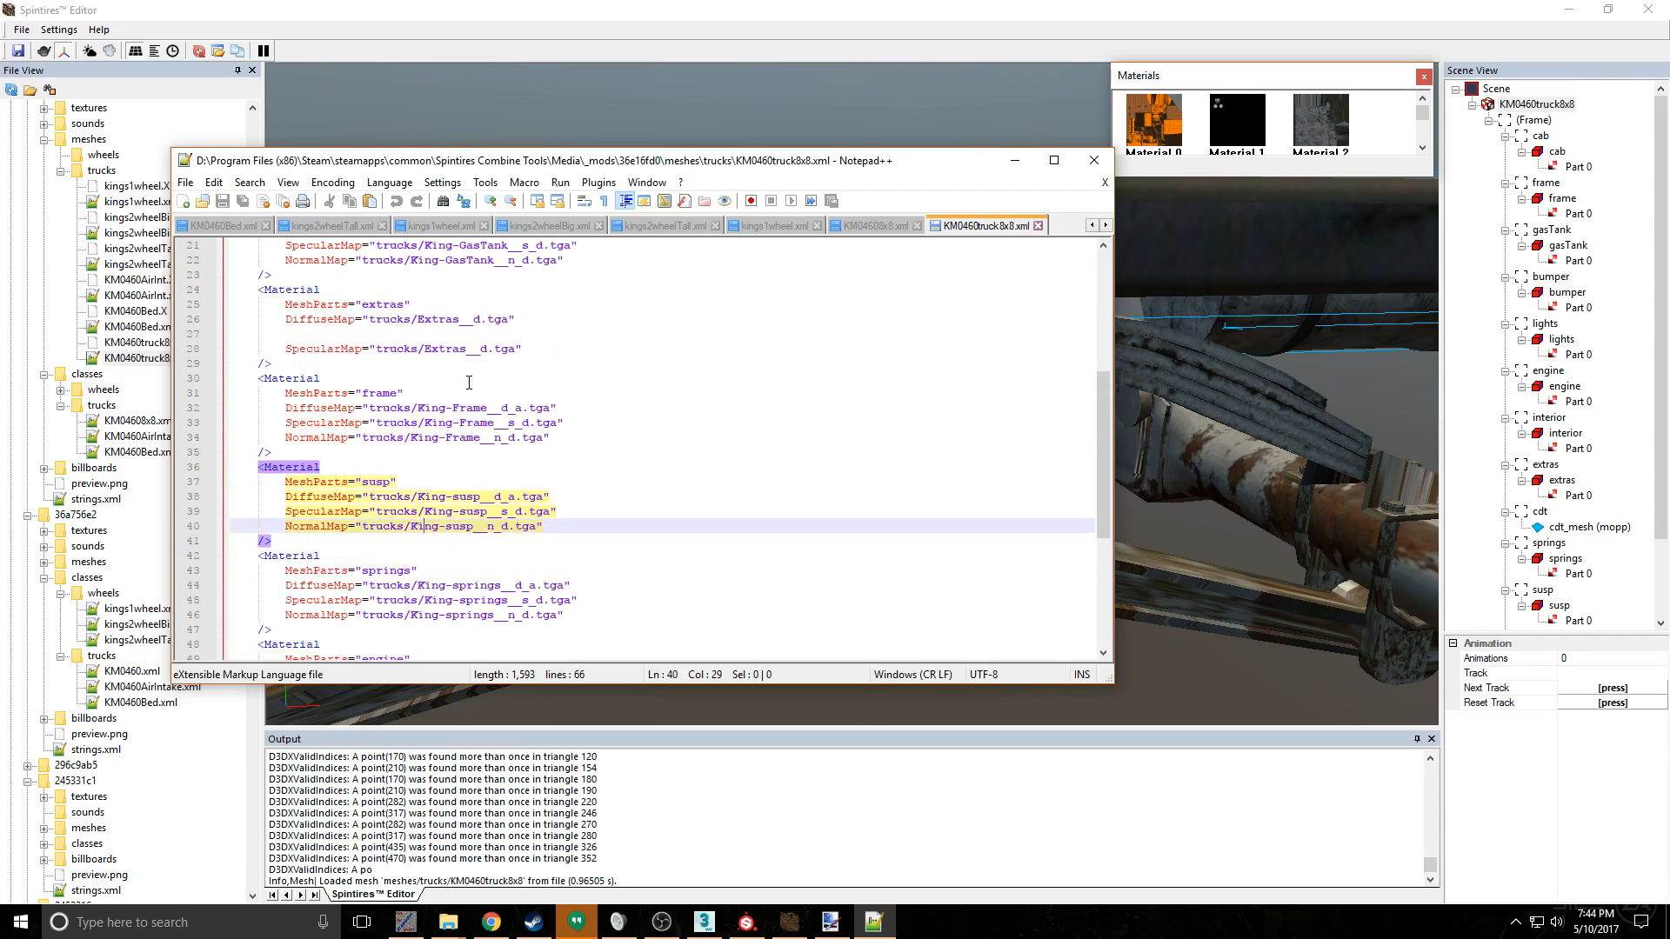
scroll(468, 382, "up", 4)
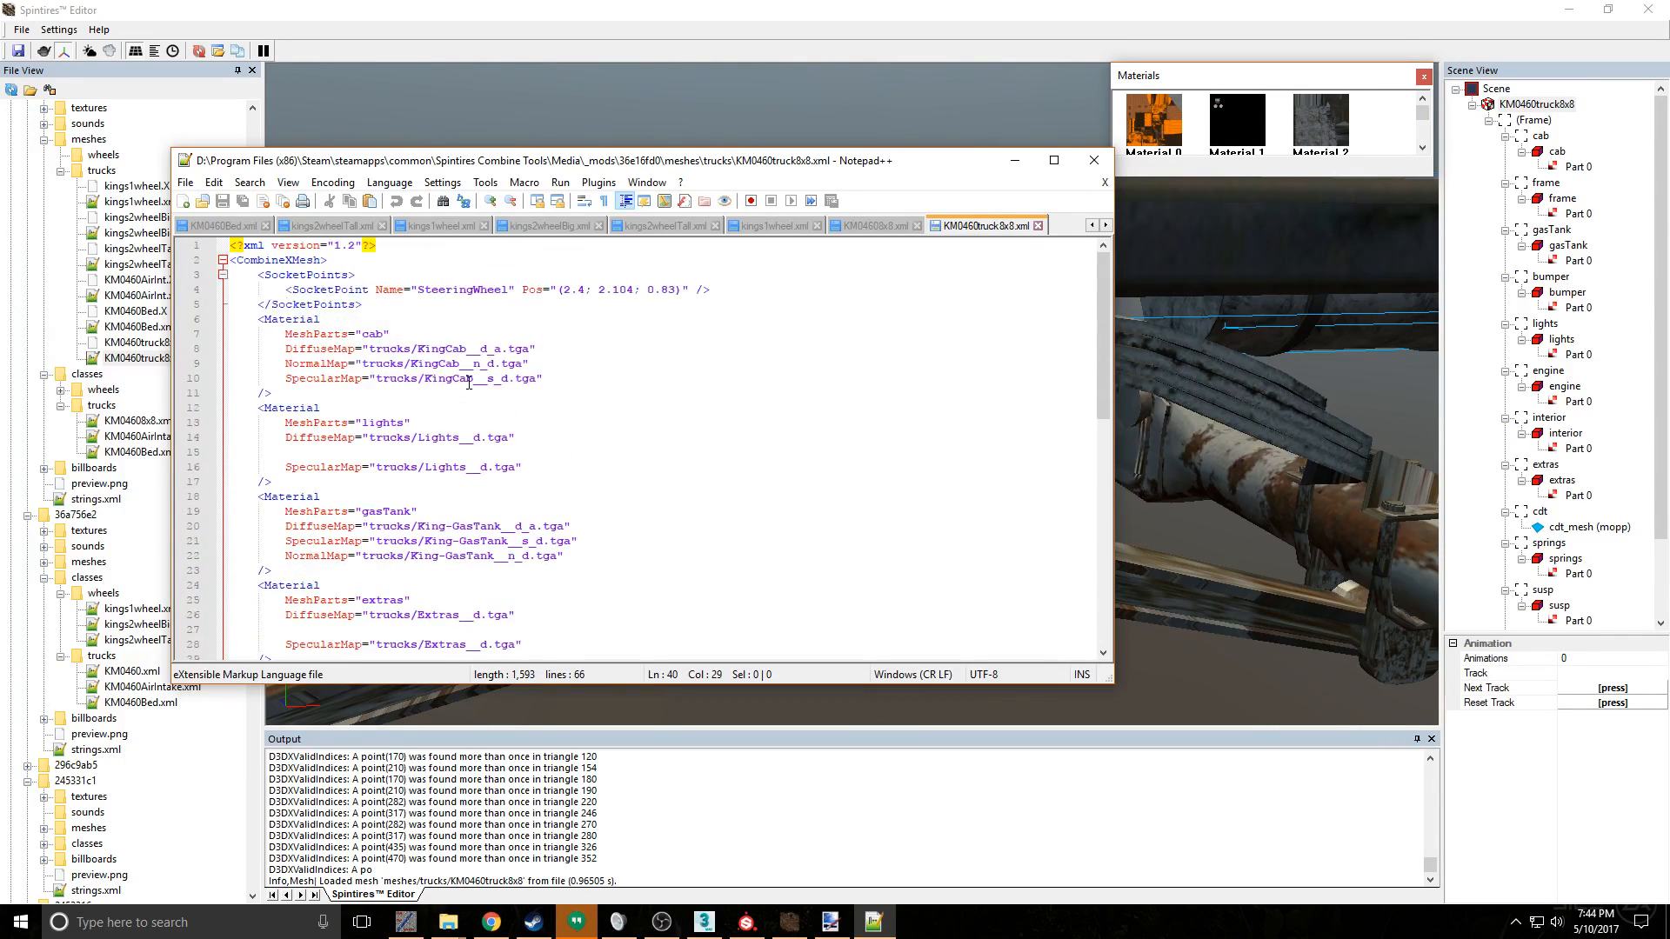
scroll(469, 383, "down", 11)
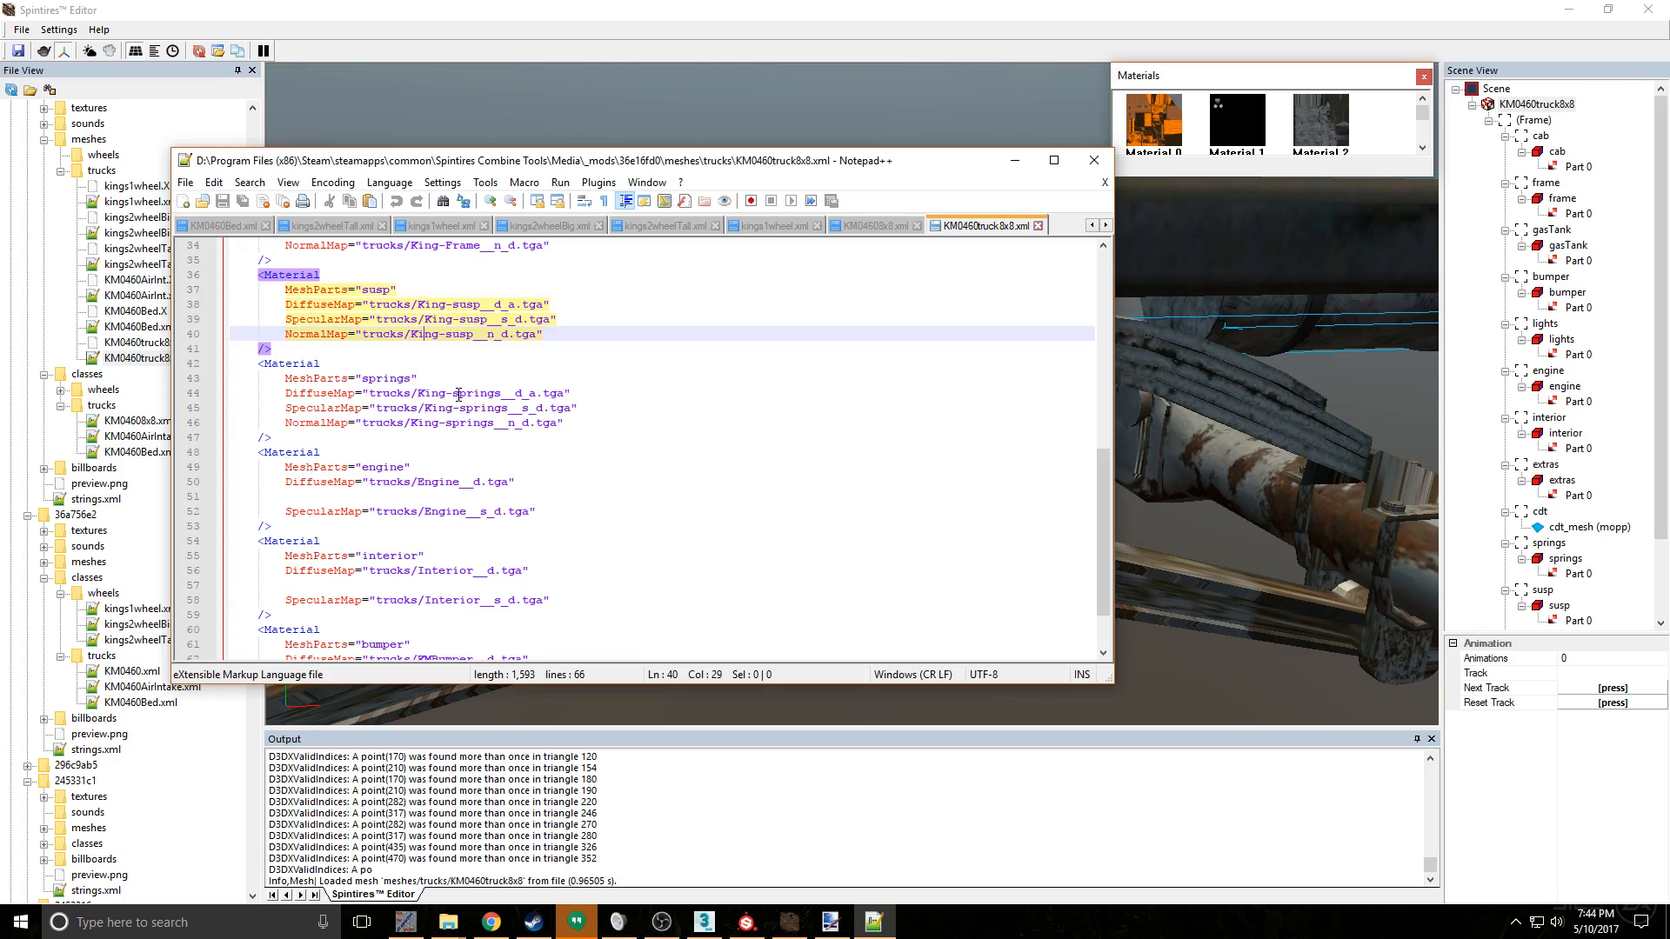
- Capitalize the texture name in the springs material's diffuse, specular and normal maps so each reads King-Springs
left_click(459, 395)
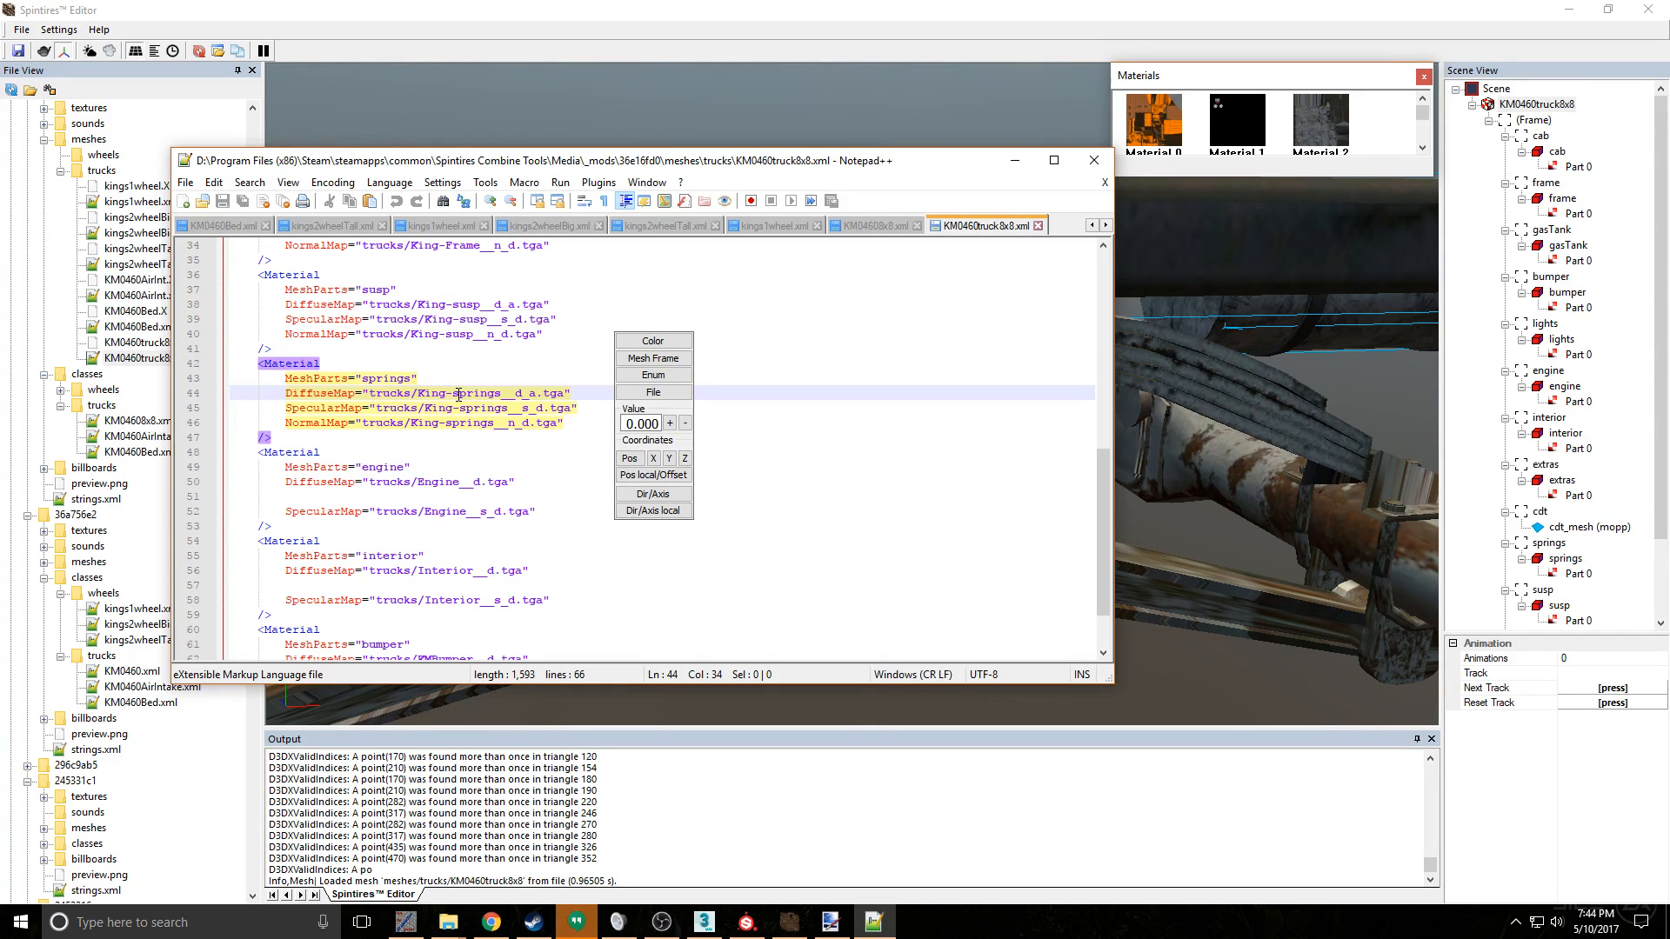
key("BackSpace")
type("S")
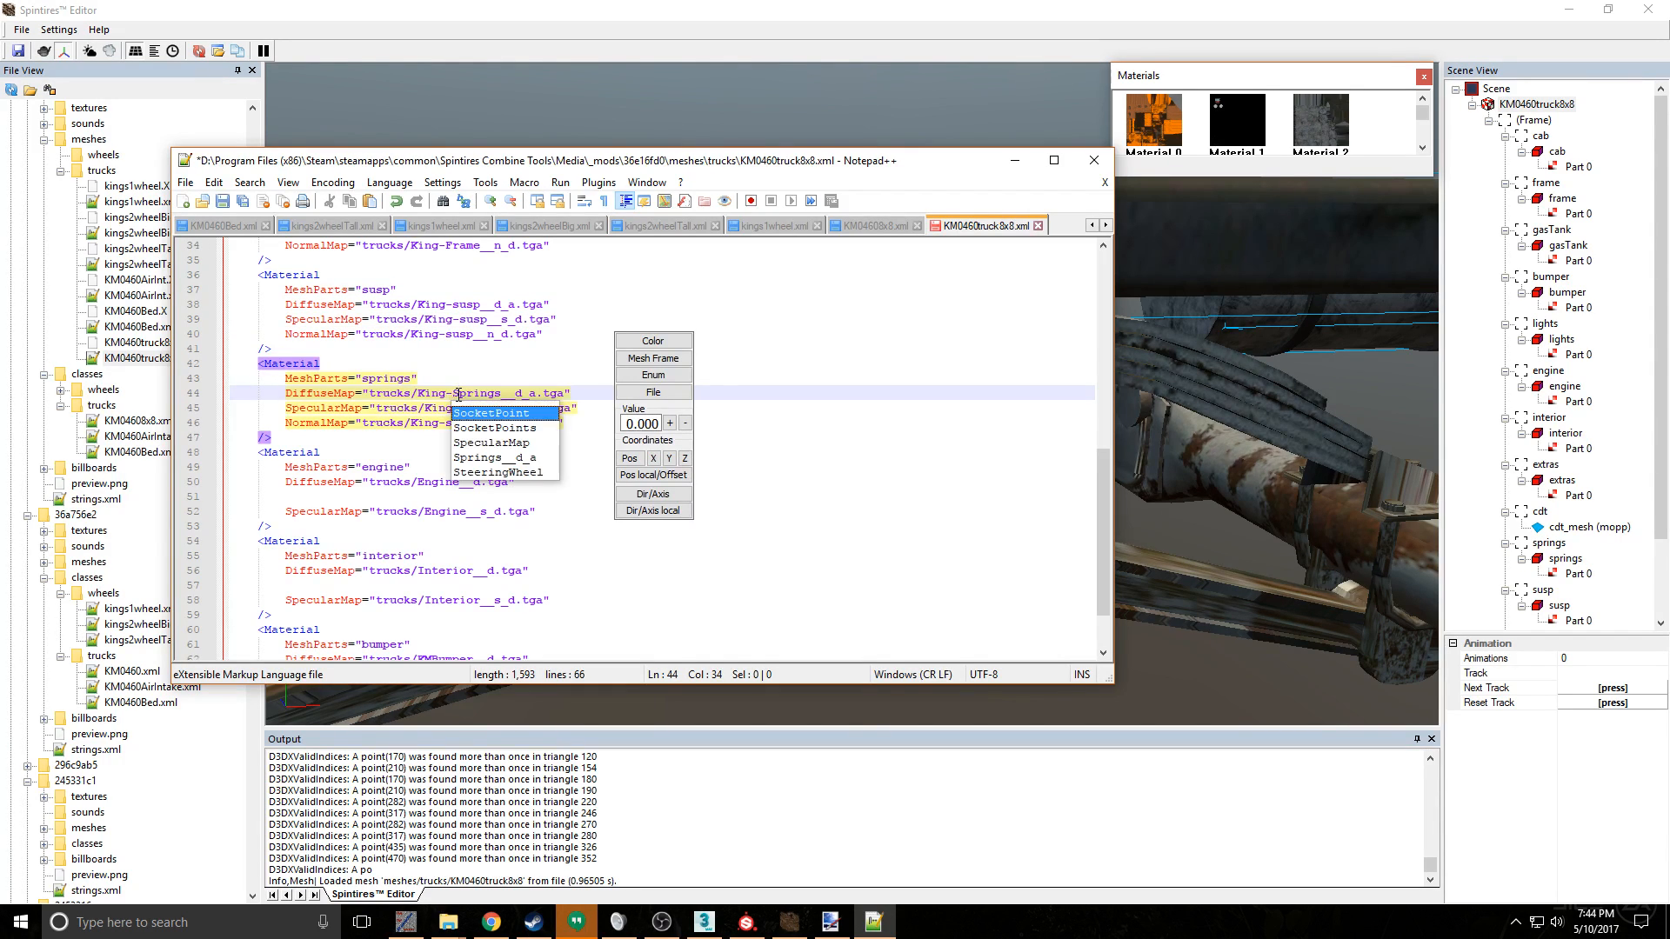
key("Escape")
key("Up")
left_click(467, 409)
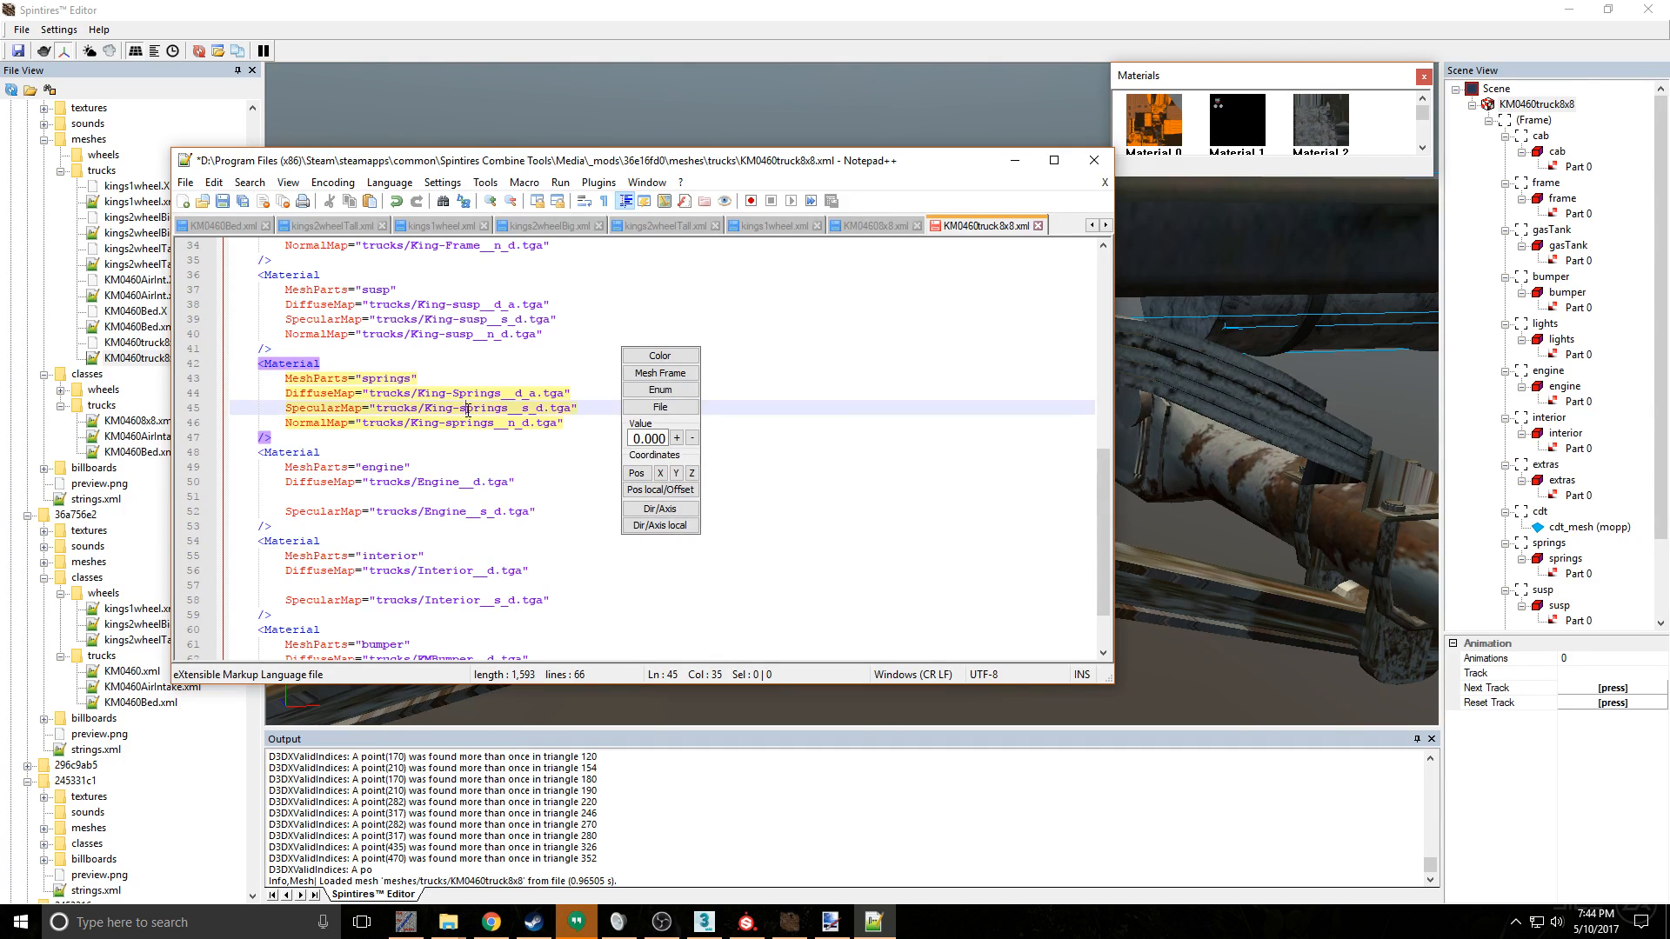
key("BackSpace")
type("S")
key("Escape")
key("Up")
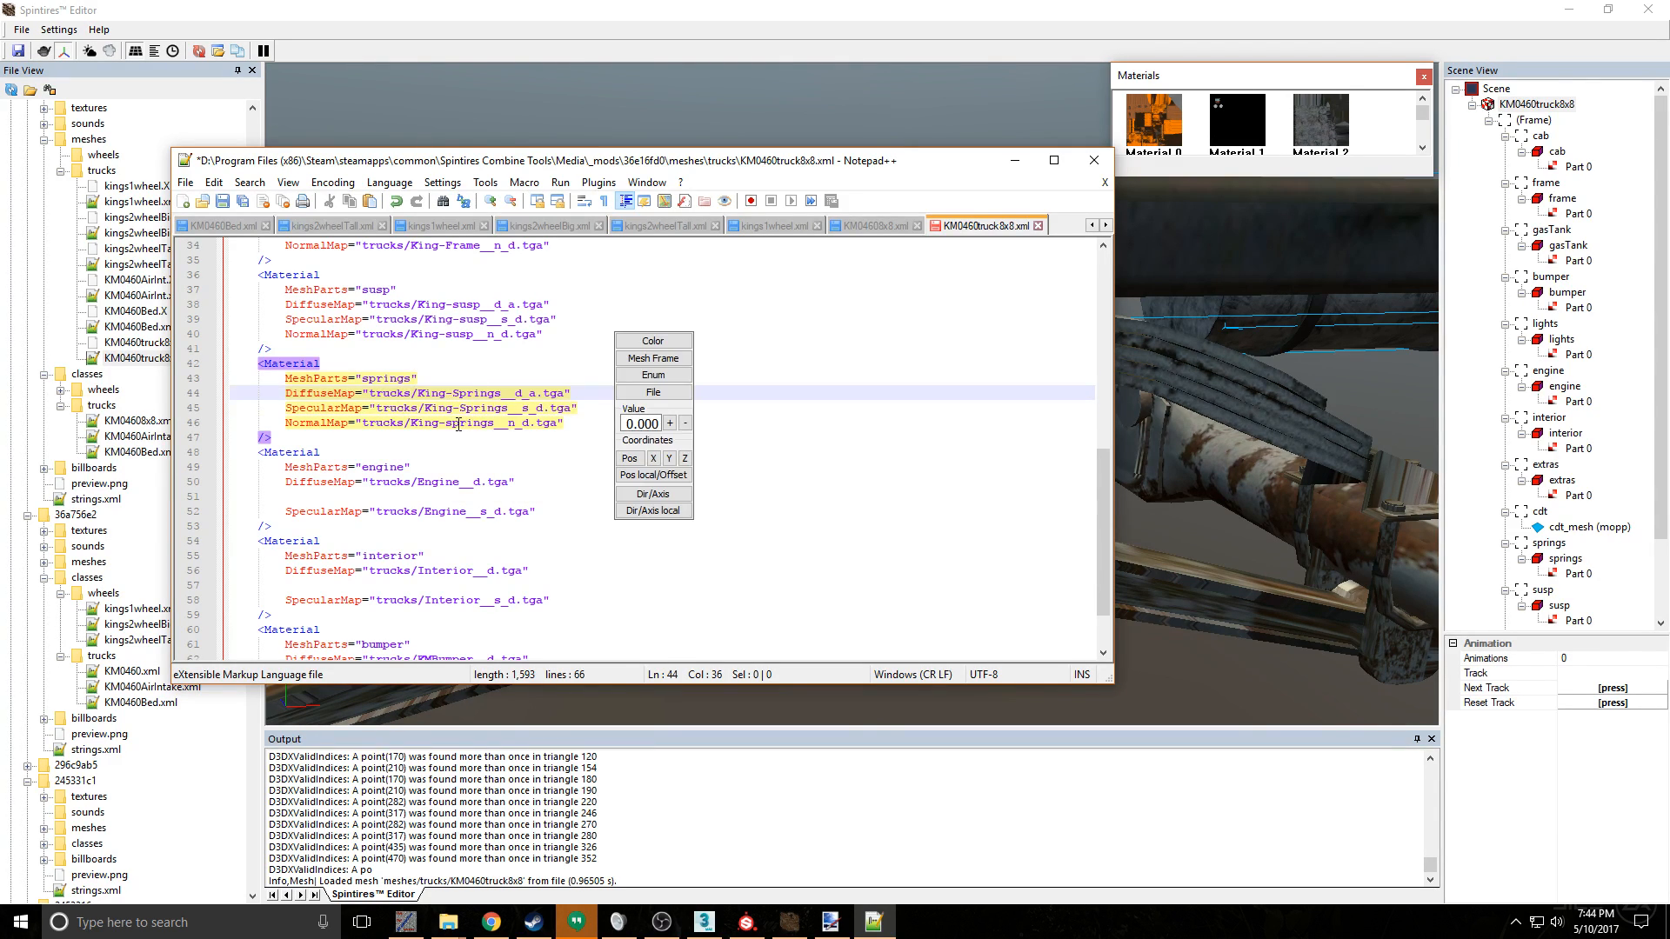
left_click(458, 424)
key("BackSpace")
type("S")
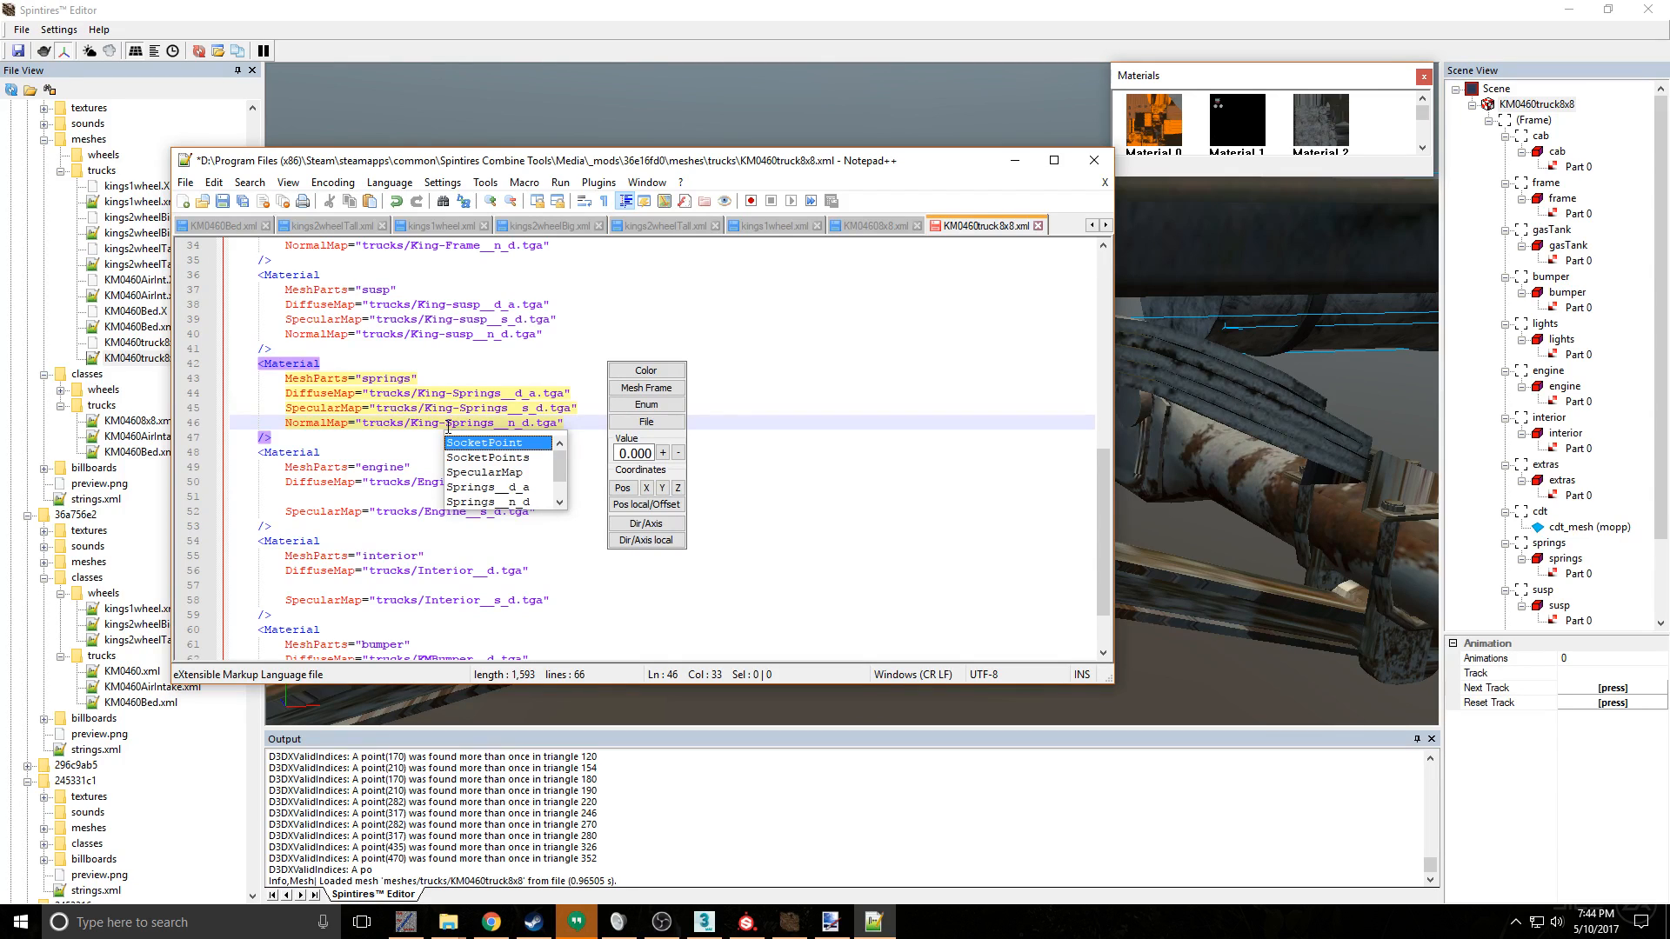
type("3")
- Alter the springs material's three map names to King-S3prings and save the XML file
left_click(472, 409)
type("3")
left_click(472, 394)
type("3")
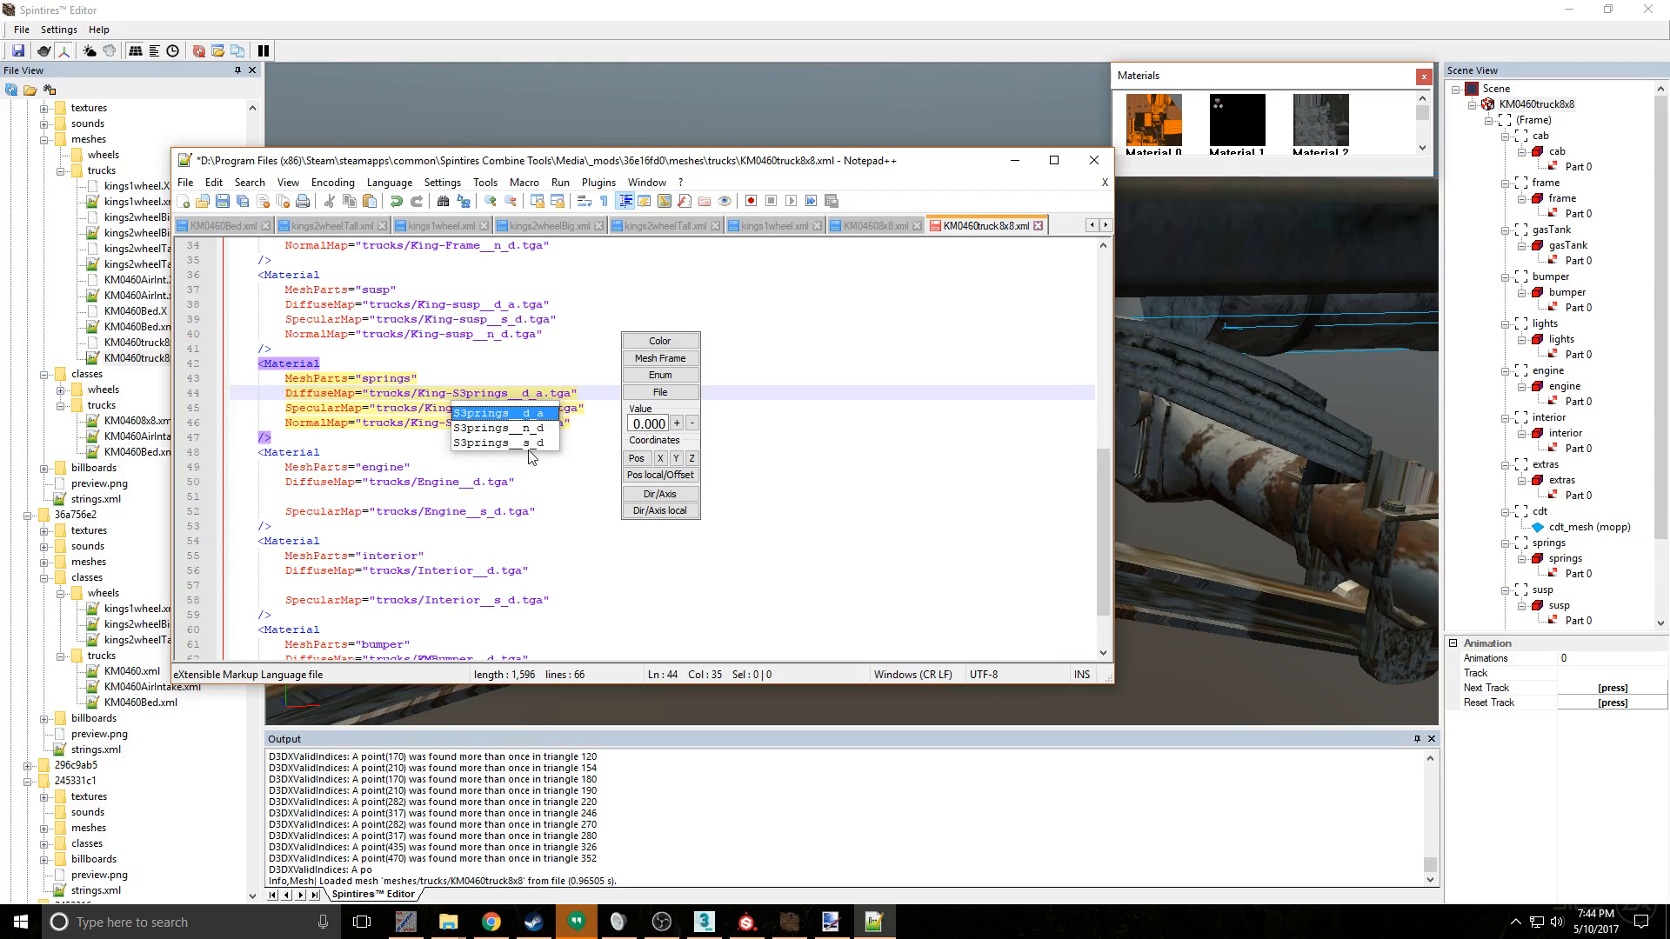
key("ctrl+s")
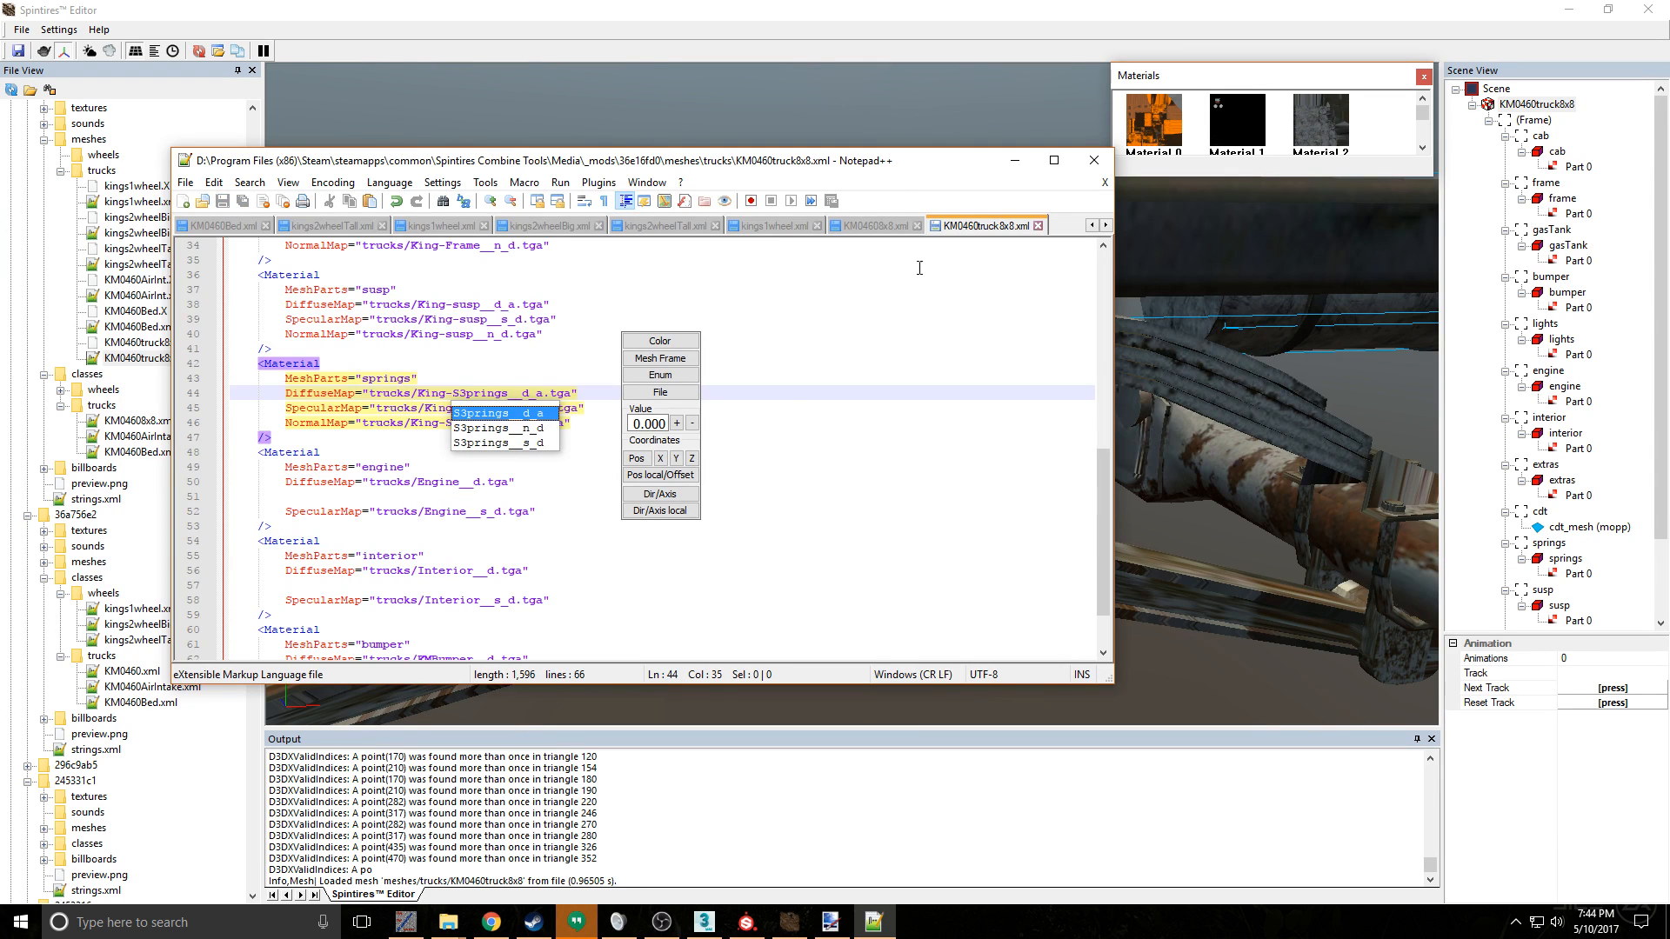
- Switch to Spintires Editor, reload the changed KM0460truck8x8 mesh and dismiss the texture errors
left_click(953, 806)
left_click(897, 507)
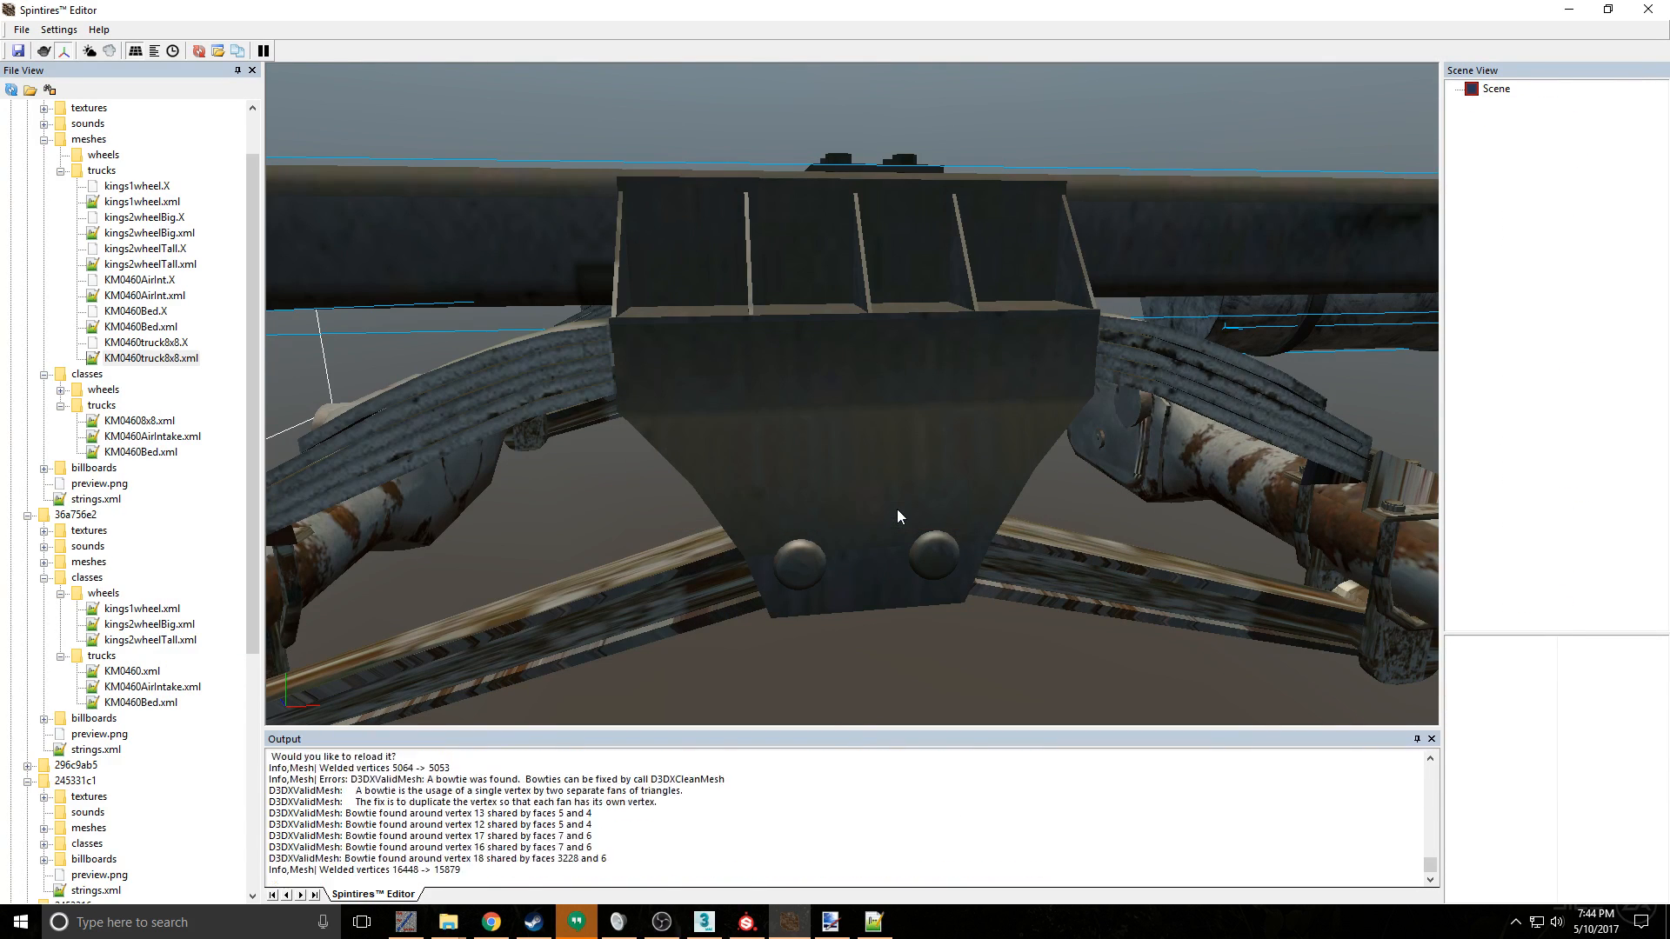
left_click(927, 494)
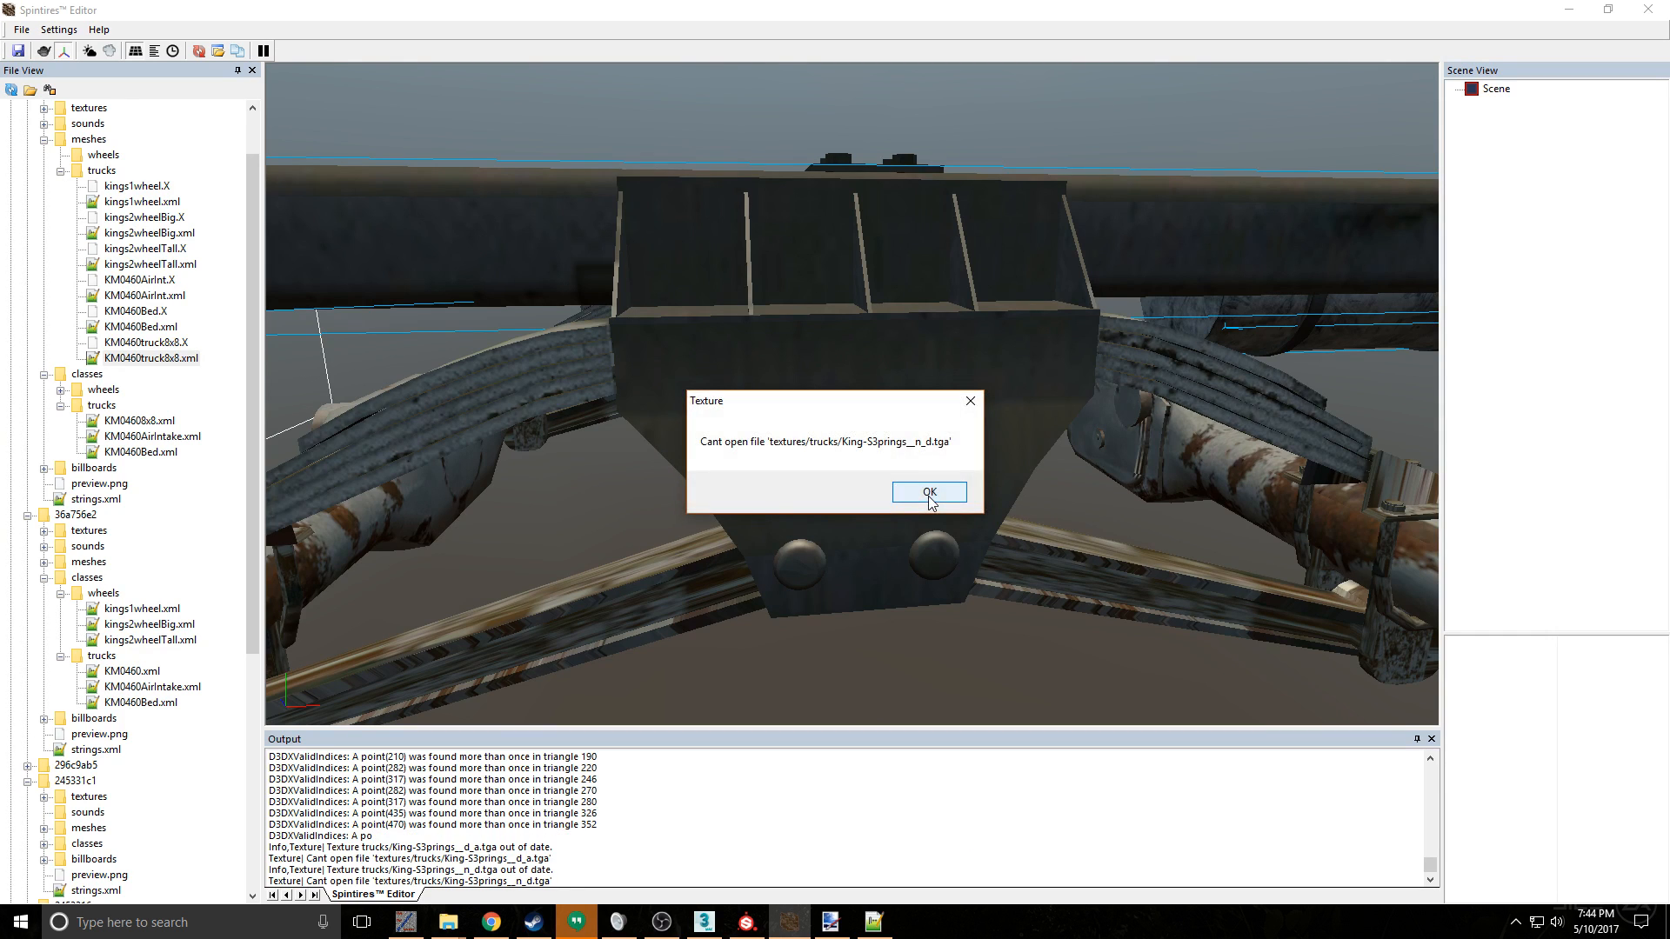
left_click(928, 493)
left_click(928, 493)
left_click(928, 493)
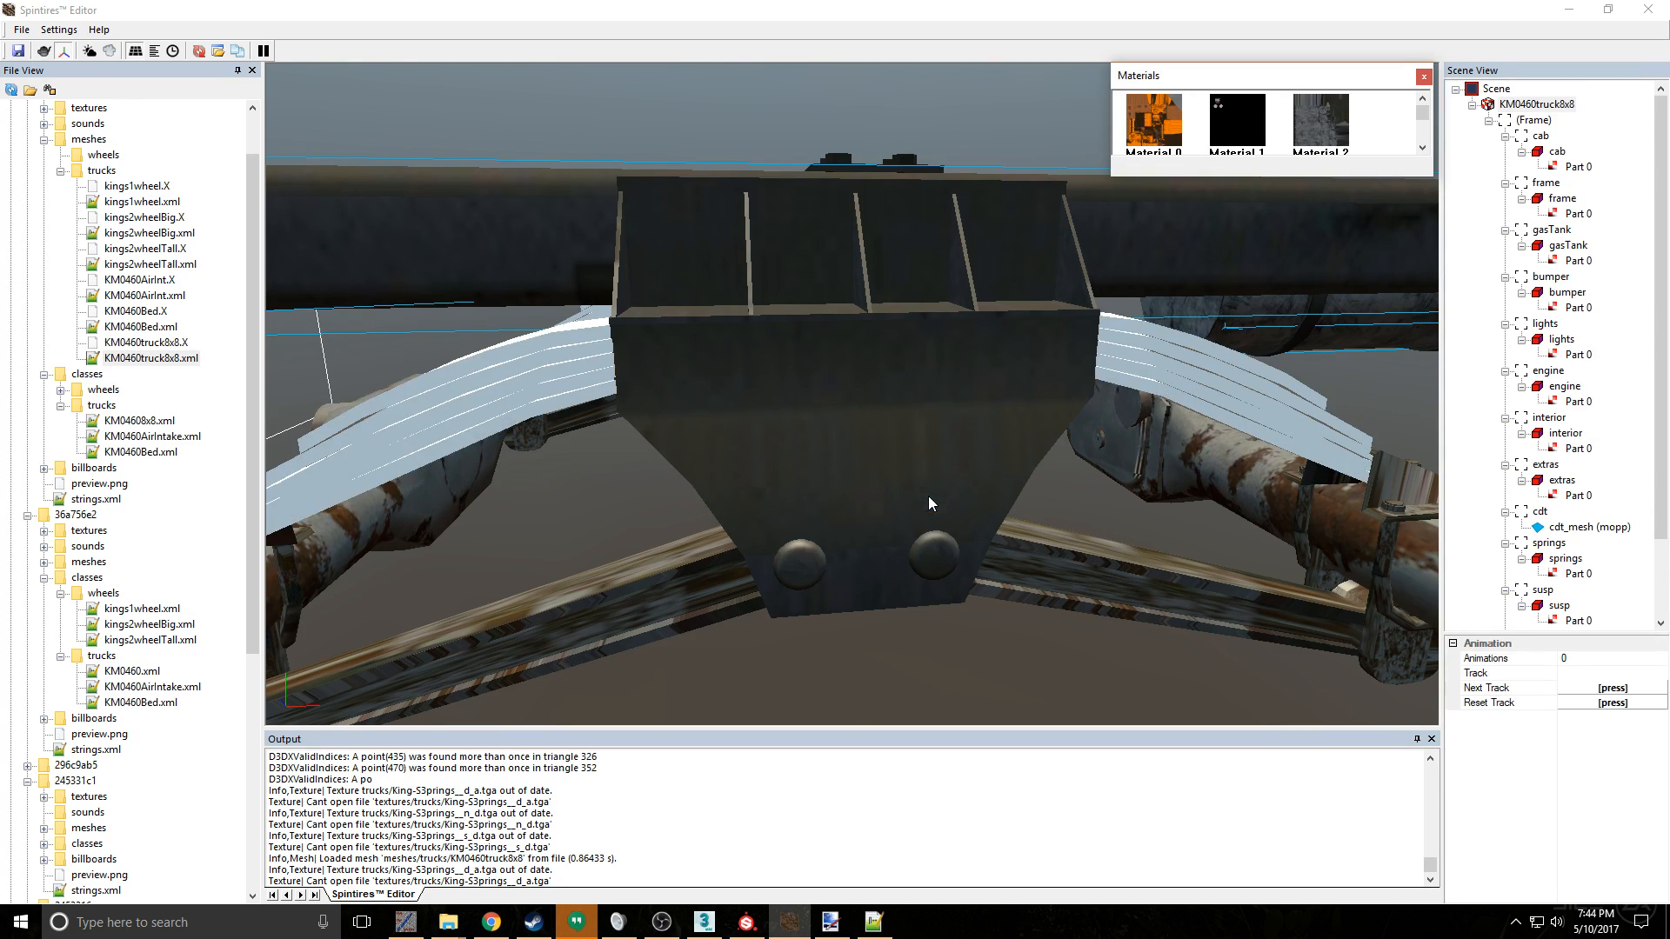
- Return to Notepad++, restore the springs material's three map names to King-springs and save the file
left_click(874, 922)
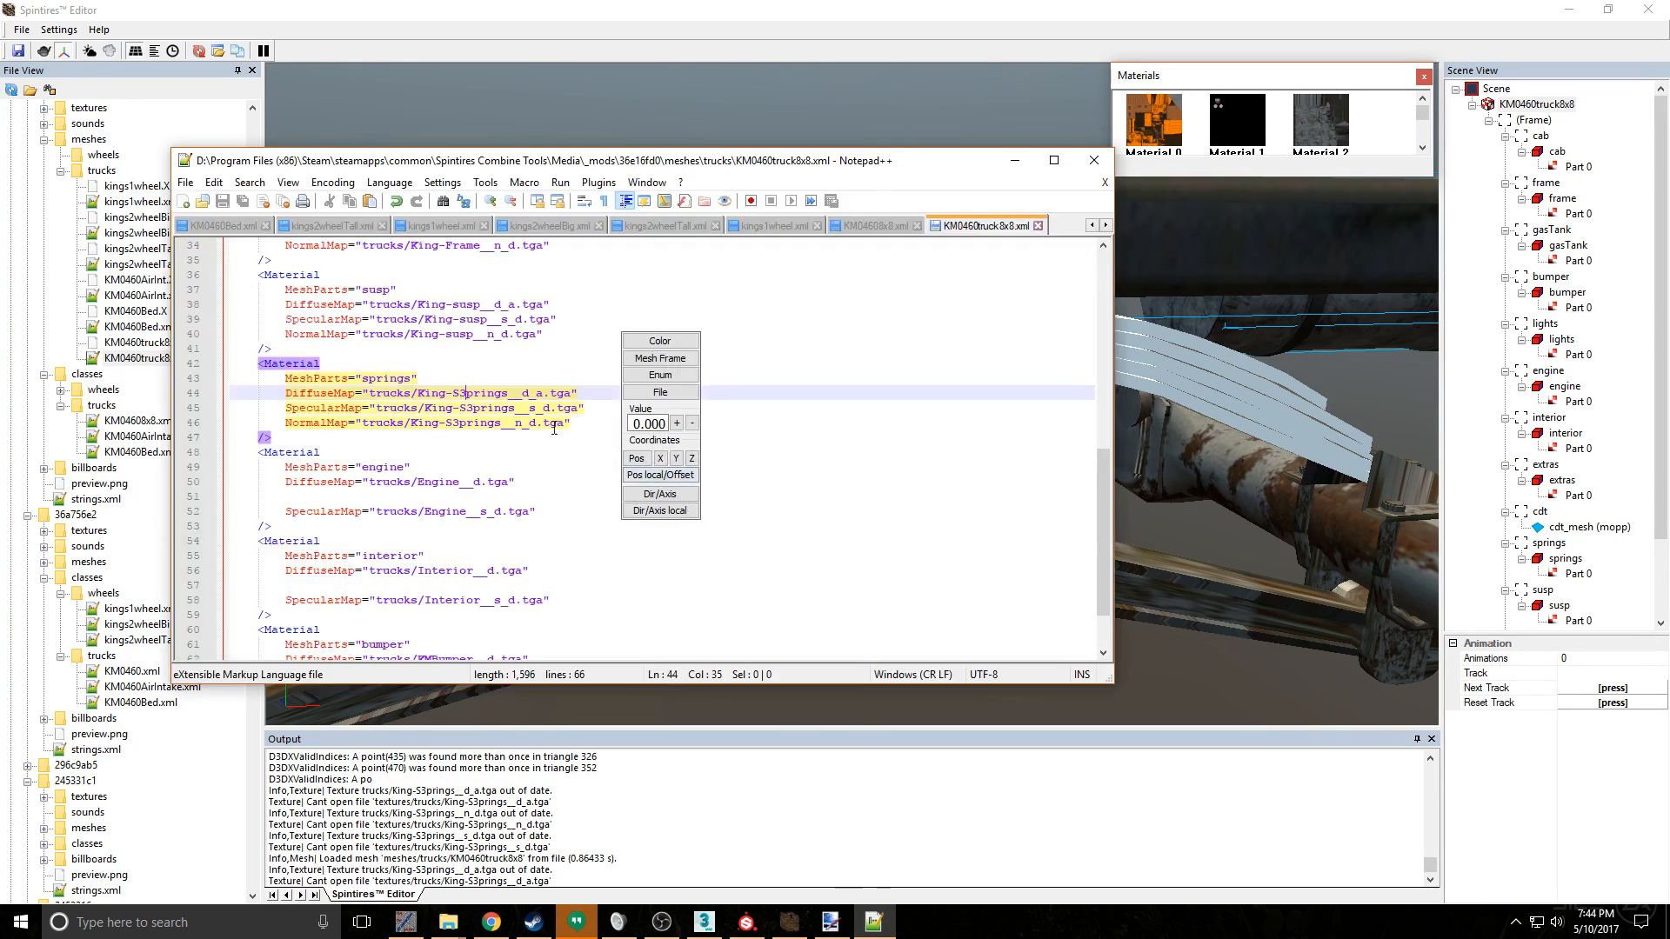
type("s")
key("Right")
key("Right")
key("Up")
key("BackSpace")
type("s")
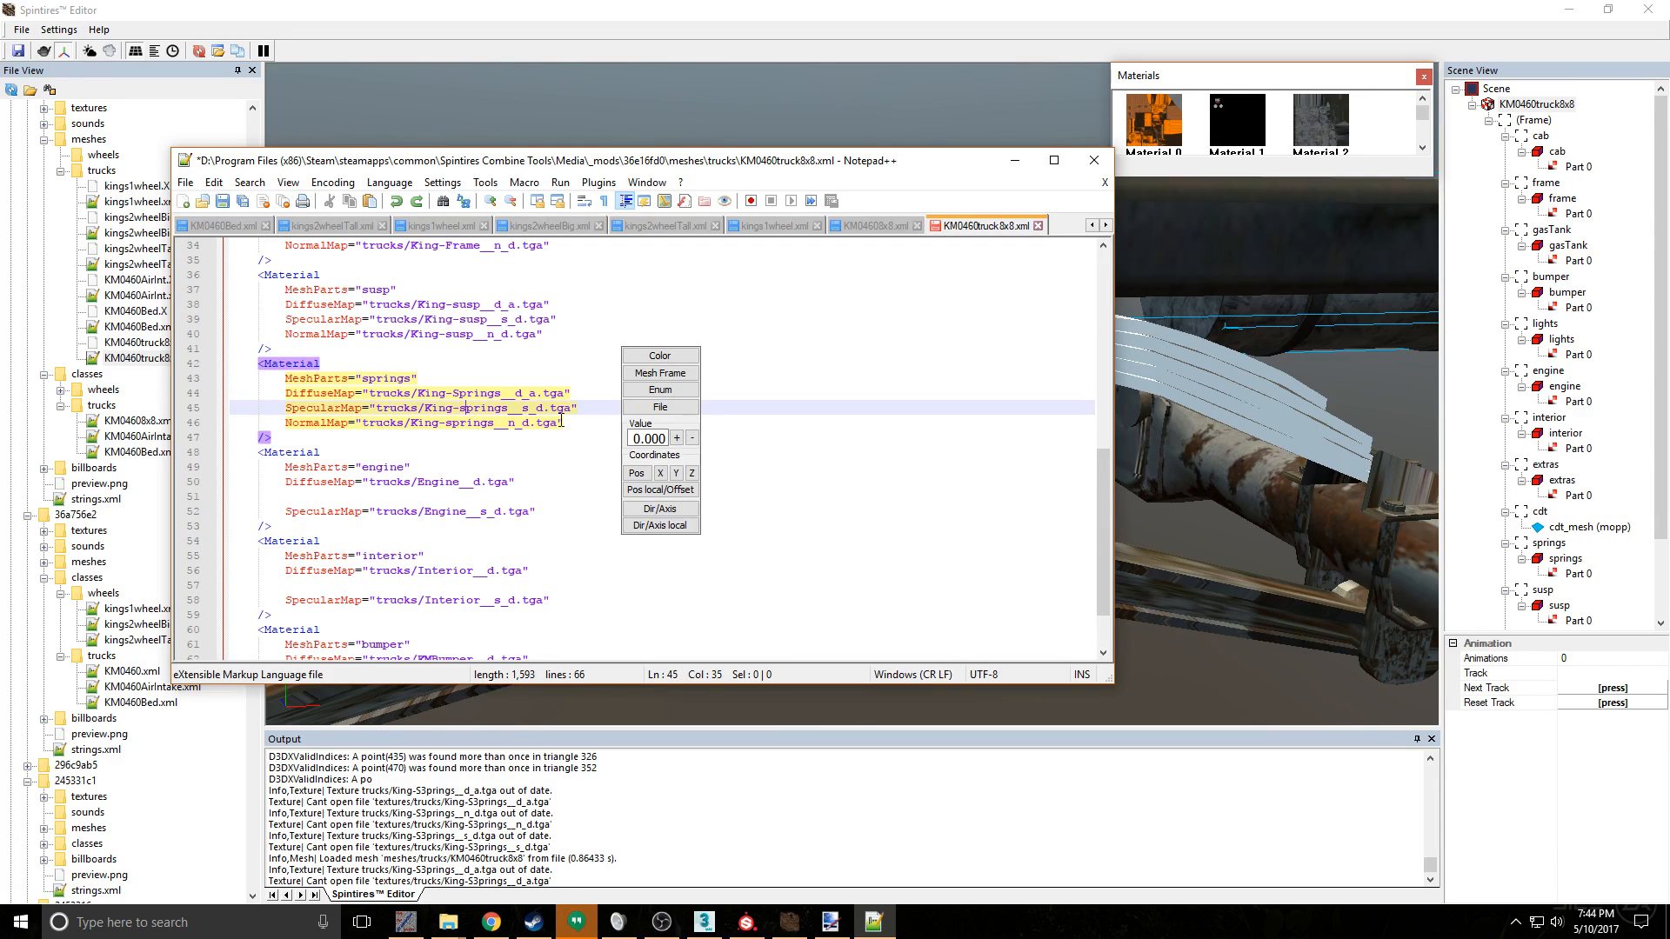
key("Up")
key("Left")
key("BackSpace")
type("s")
key("ctrl+s")
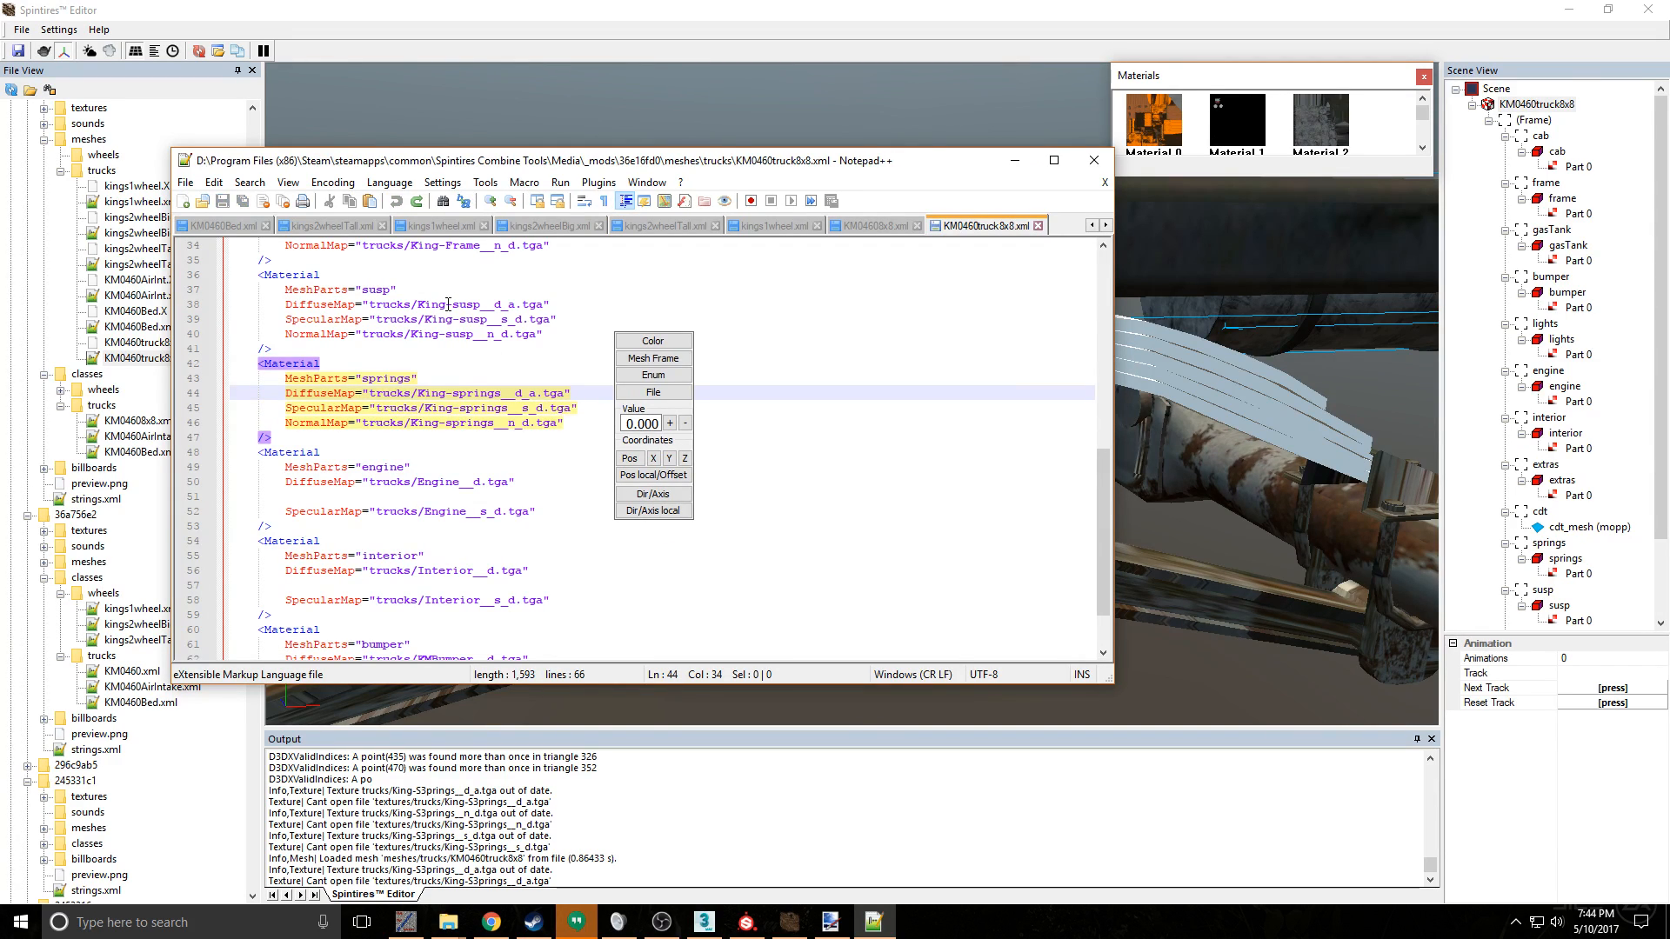
- Capitalize the texture name in the susp material's diffuse, specular and normal maps to King-Susp and save the file
key("Up")
key("Up")
key("Up")
key("Up")
key("Up")
key("Up")
key("BackSpace")
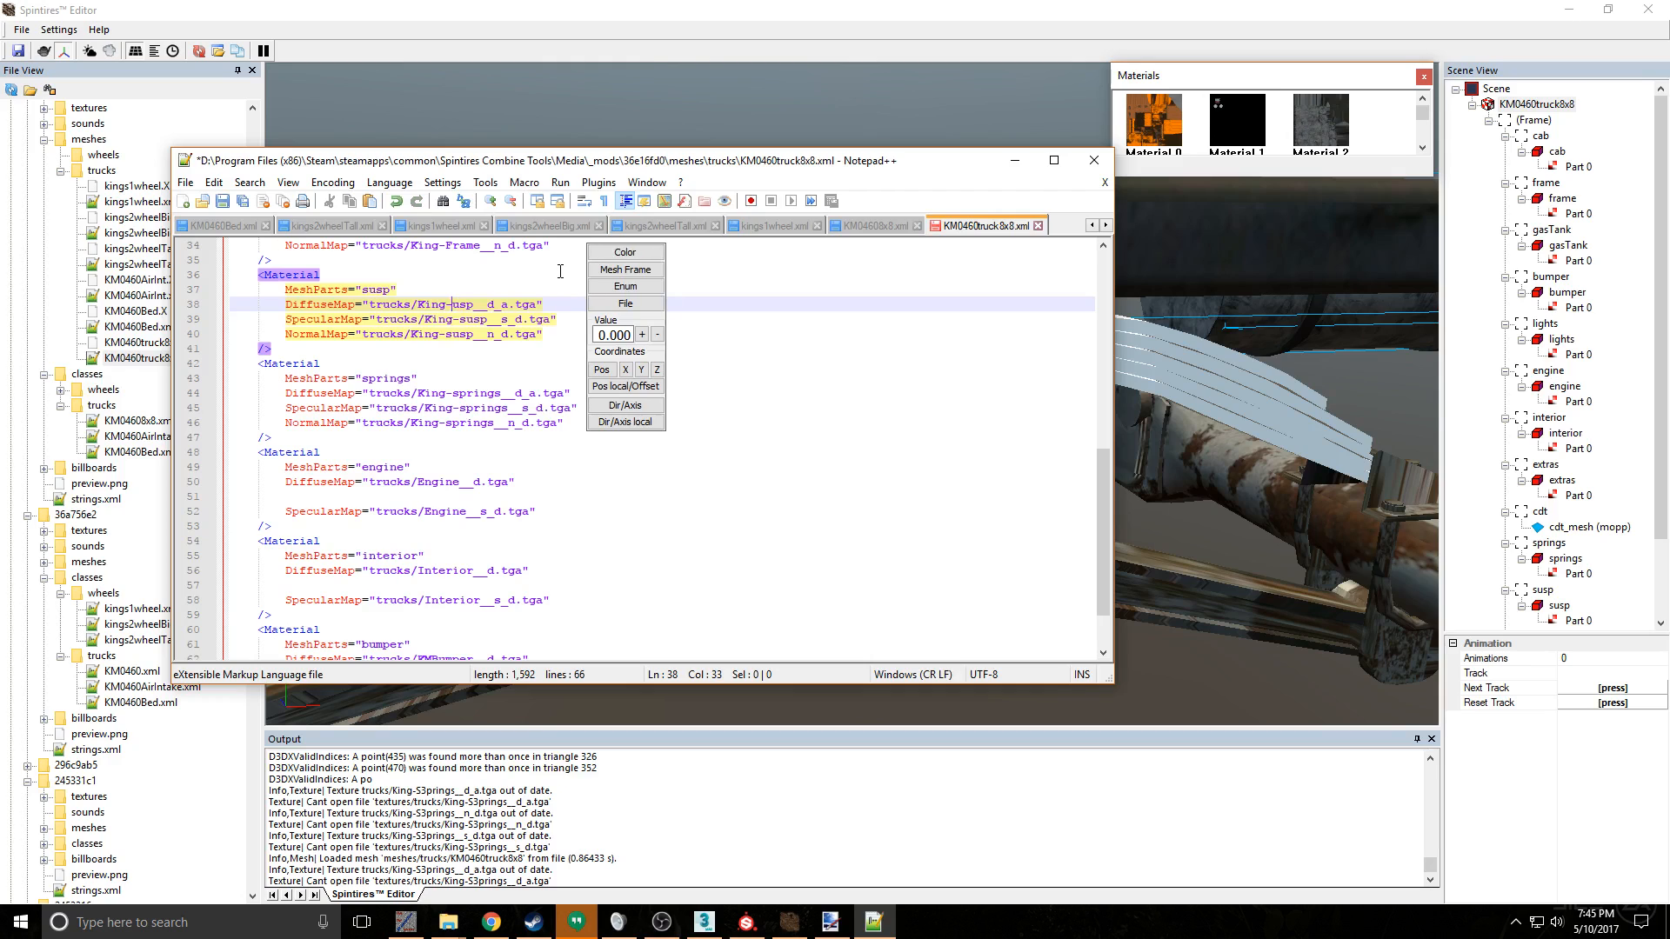
type("S")
key("Down")
key("Left")
key("BackSpace")
type("S")
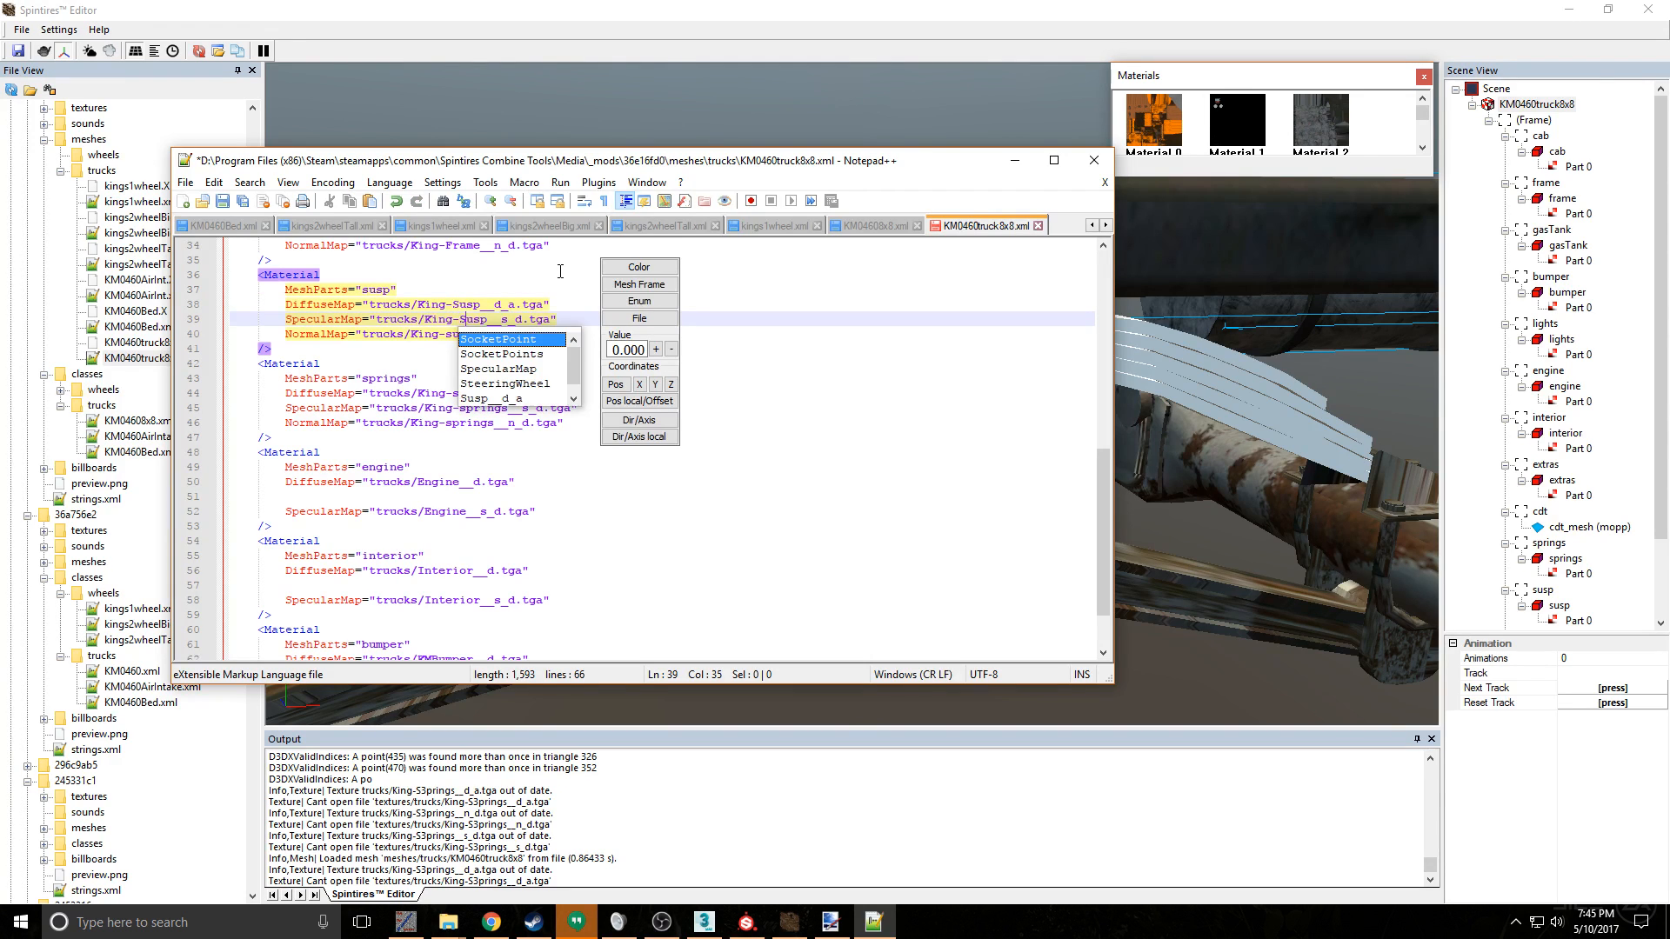
key("Escape")
key("Down")
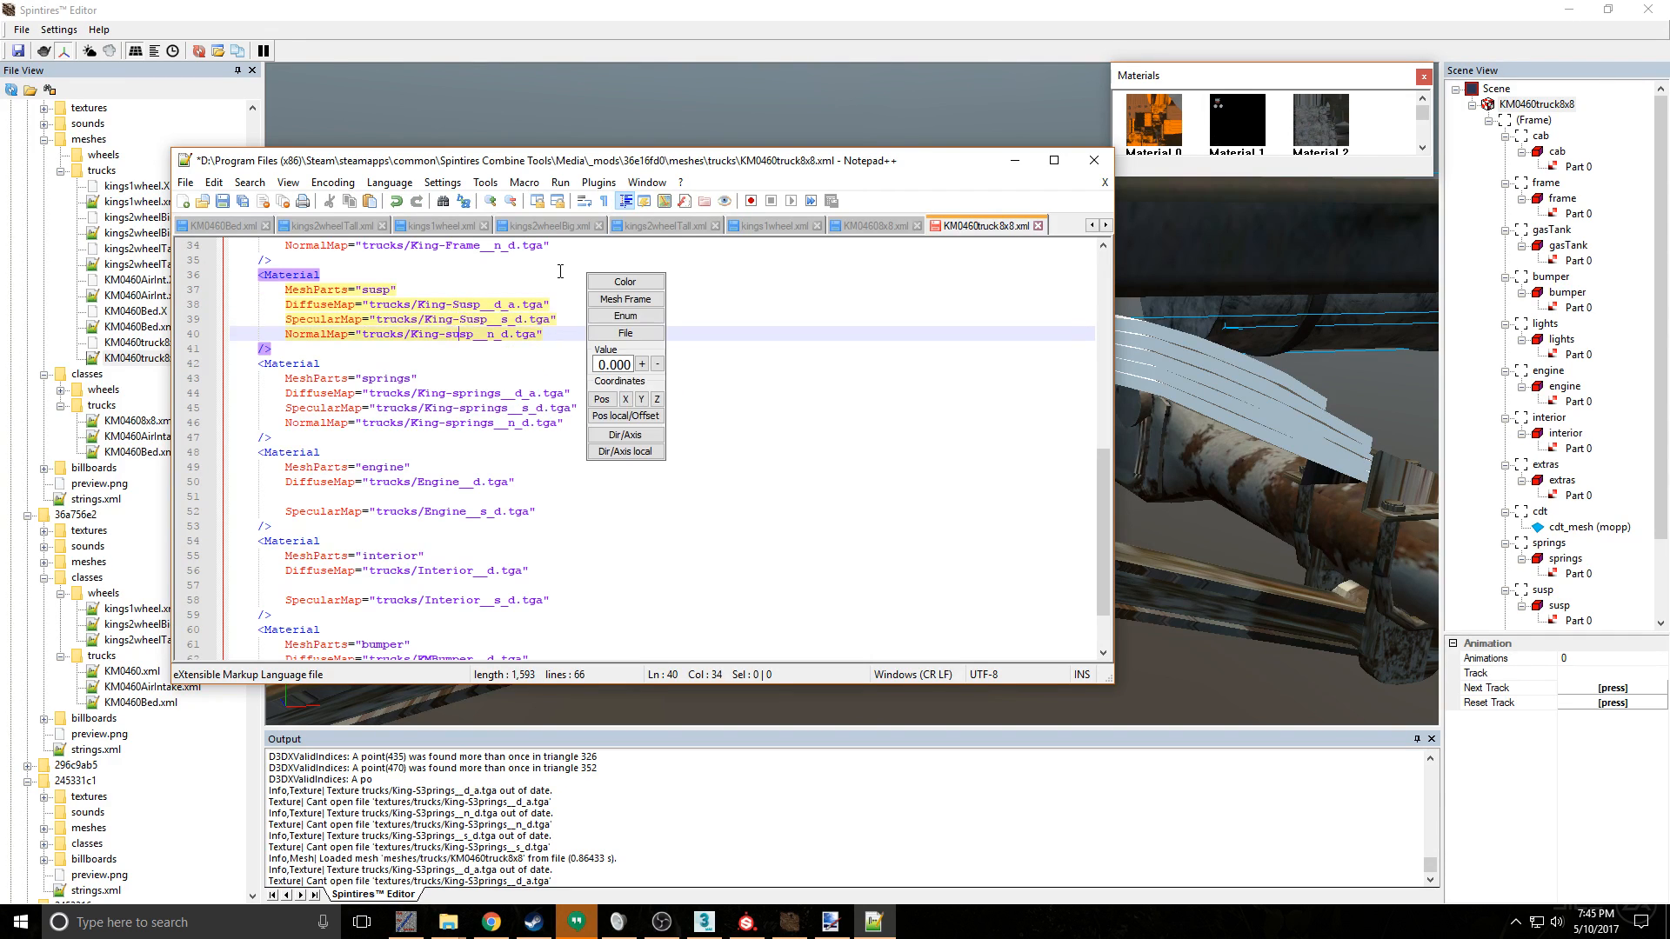
key("Left")
key("BackSpace")
type("S")
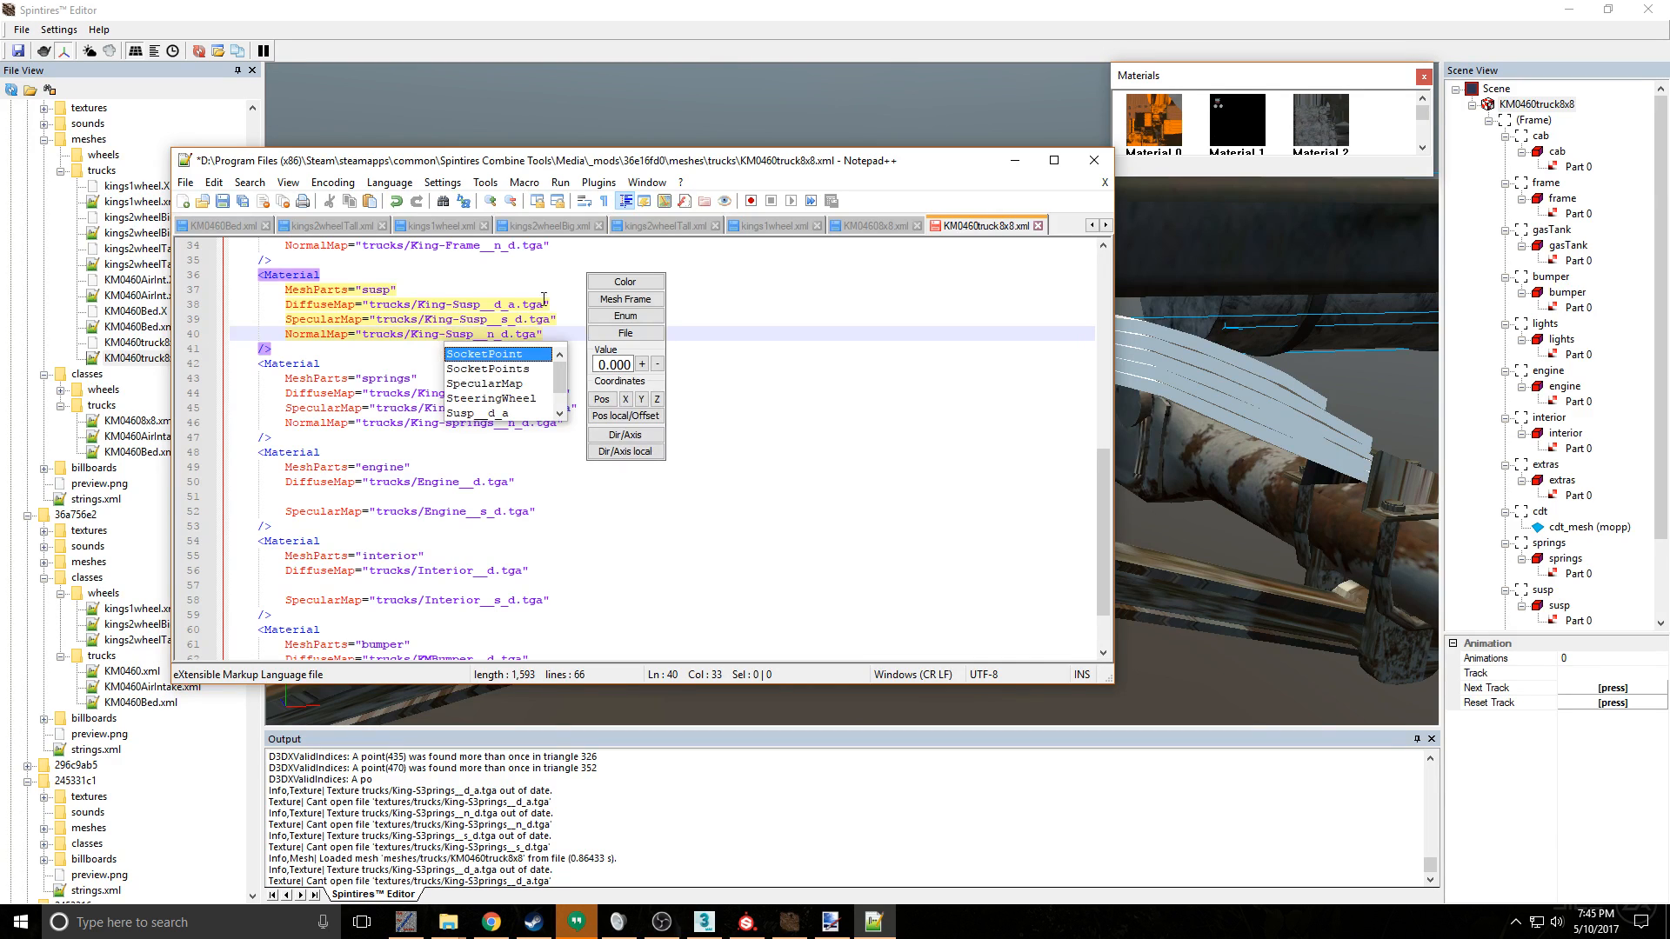
left_click(476, 290)
key("ctrl+s")
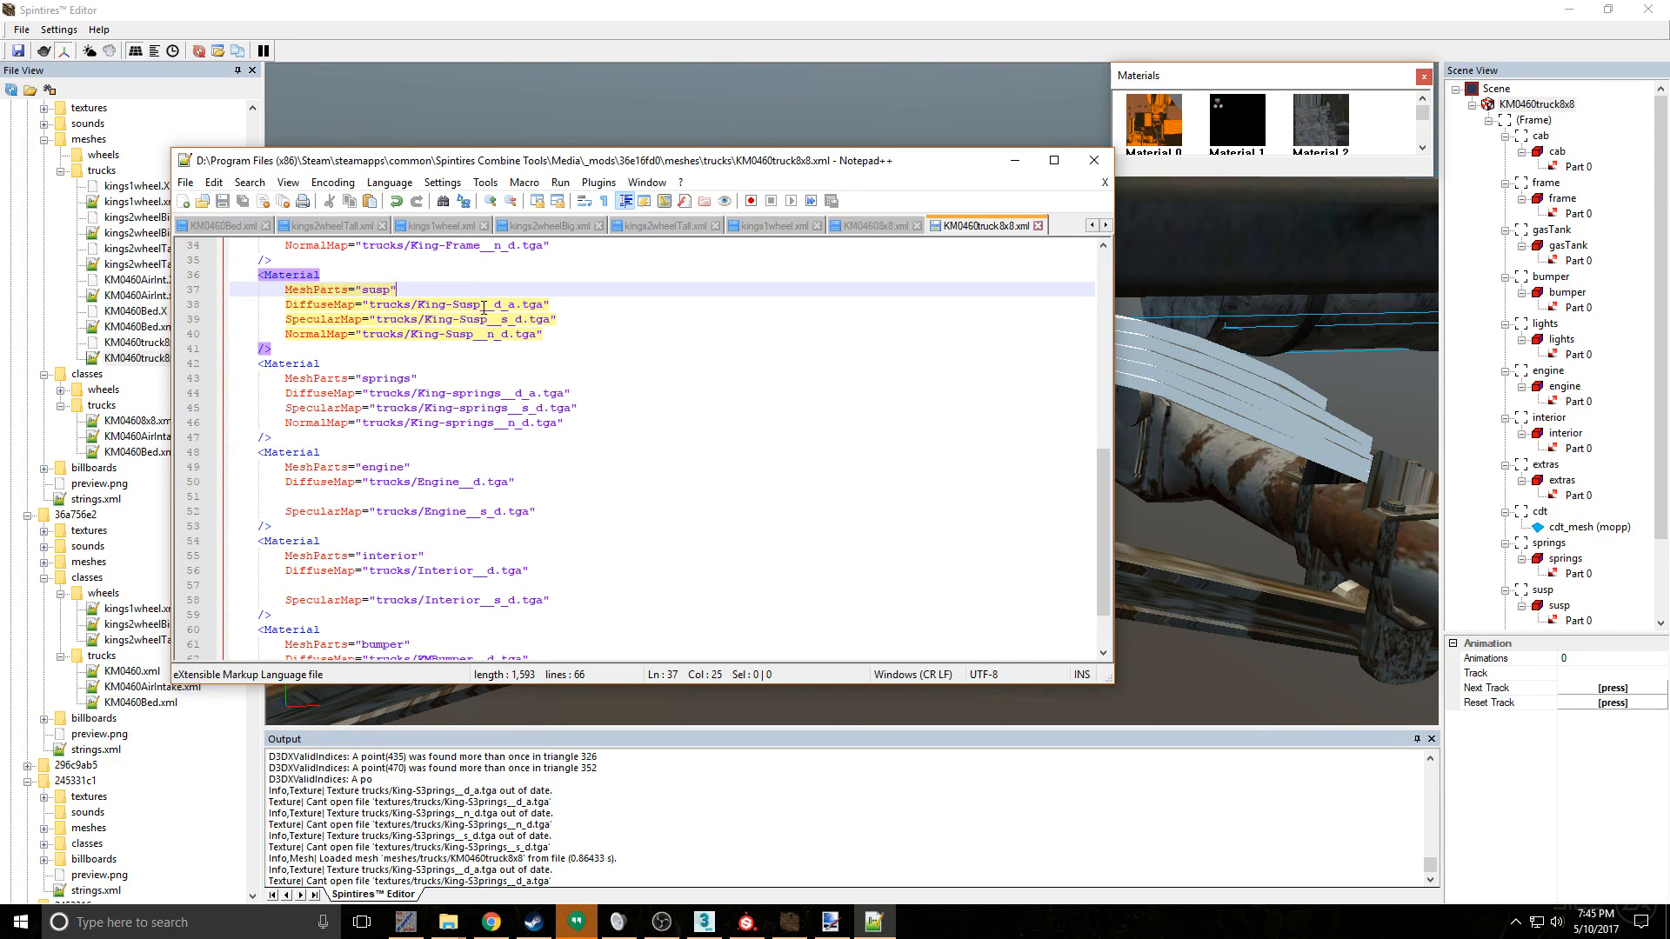
- Alter the susp material's three map names to King-S2usp and save the XML file
left_click(459, 303)
type("2")
left_click(465, 320)
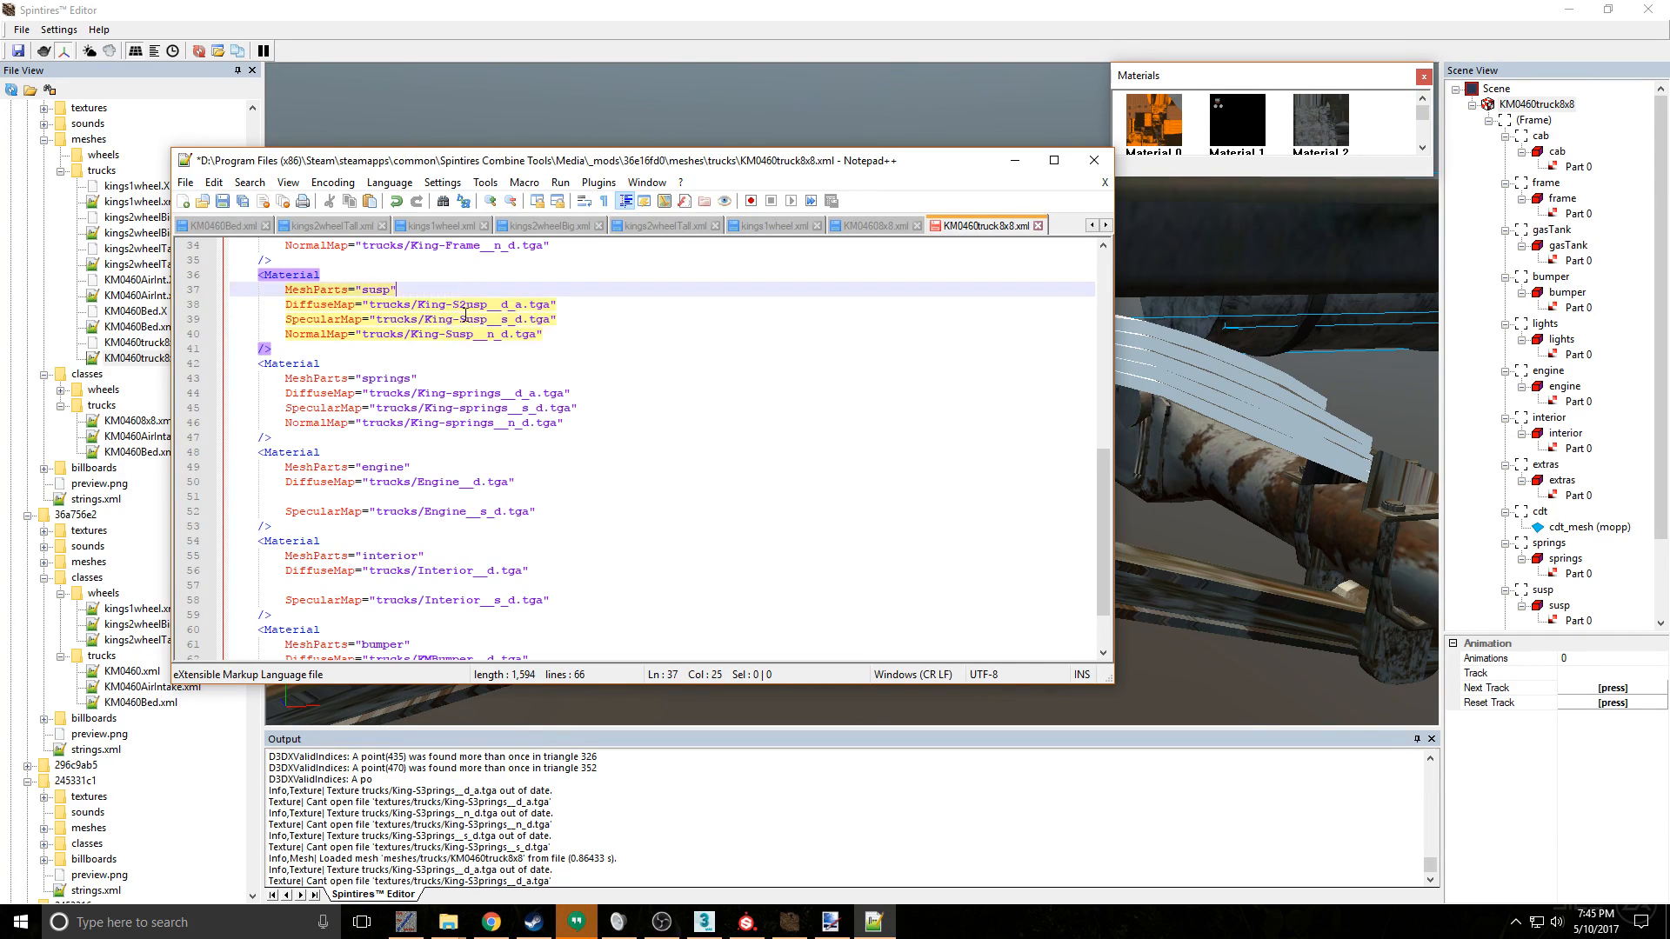
type("2")
left_click(449, 334)
type("2")
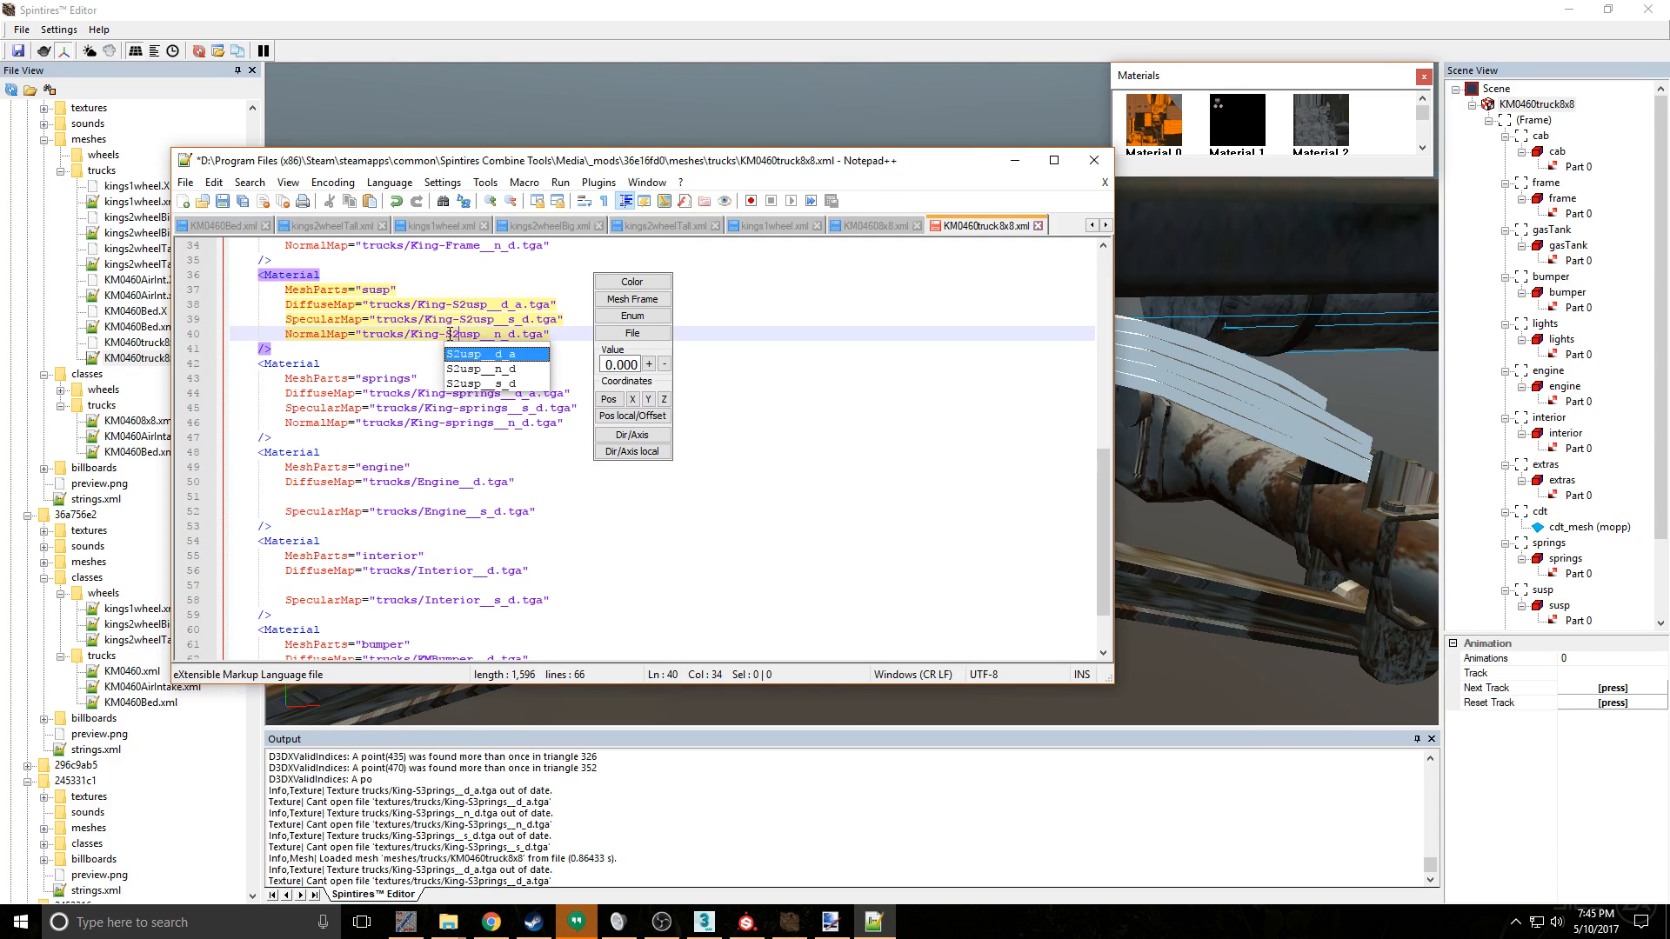
key("ctrl+s")
- Reload the changed mesh in Spintires Editor, dismiss the texture errors and inspect the whole suspension
left_click(591, 101)
left_click(916, 507)
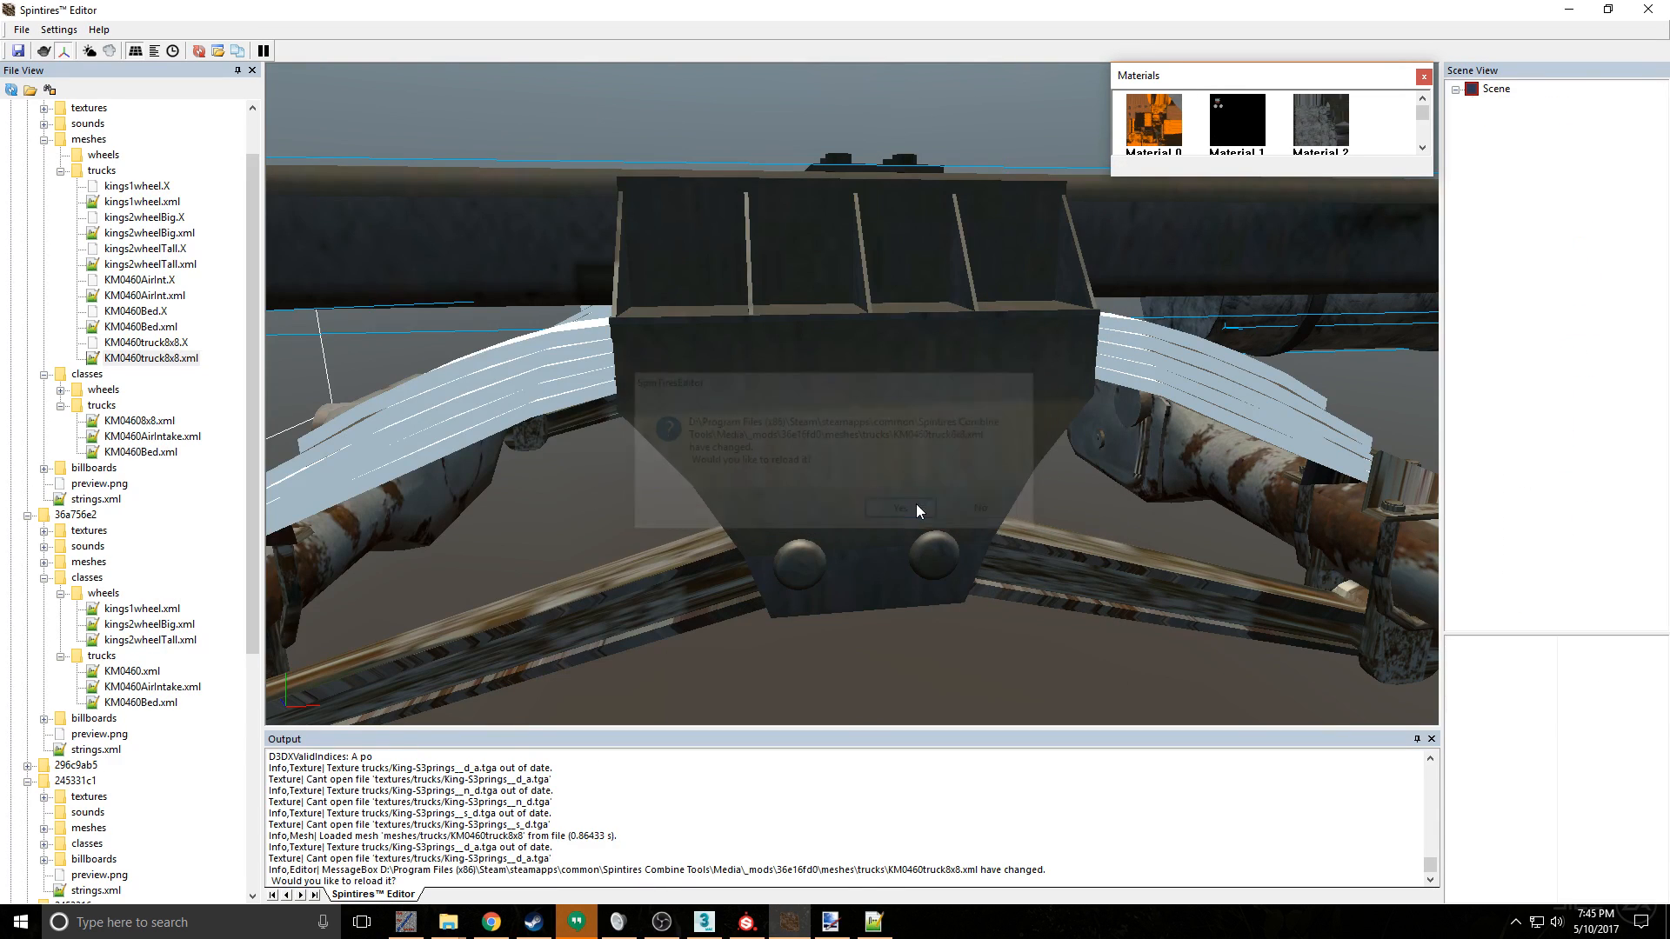
left_click(927, 494)
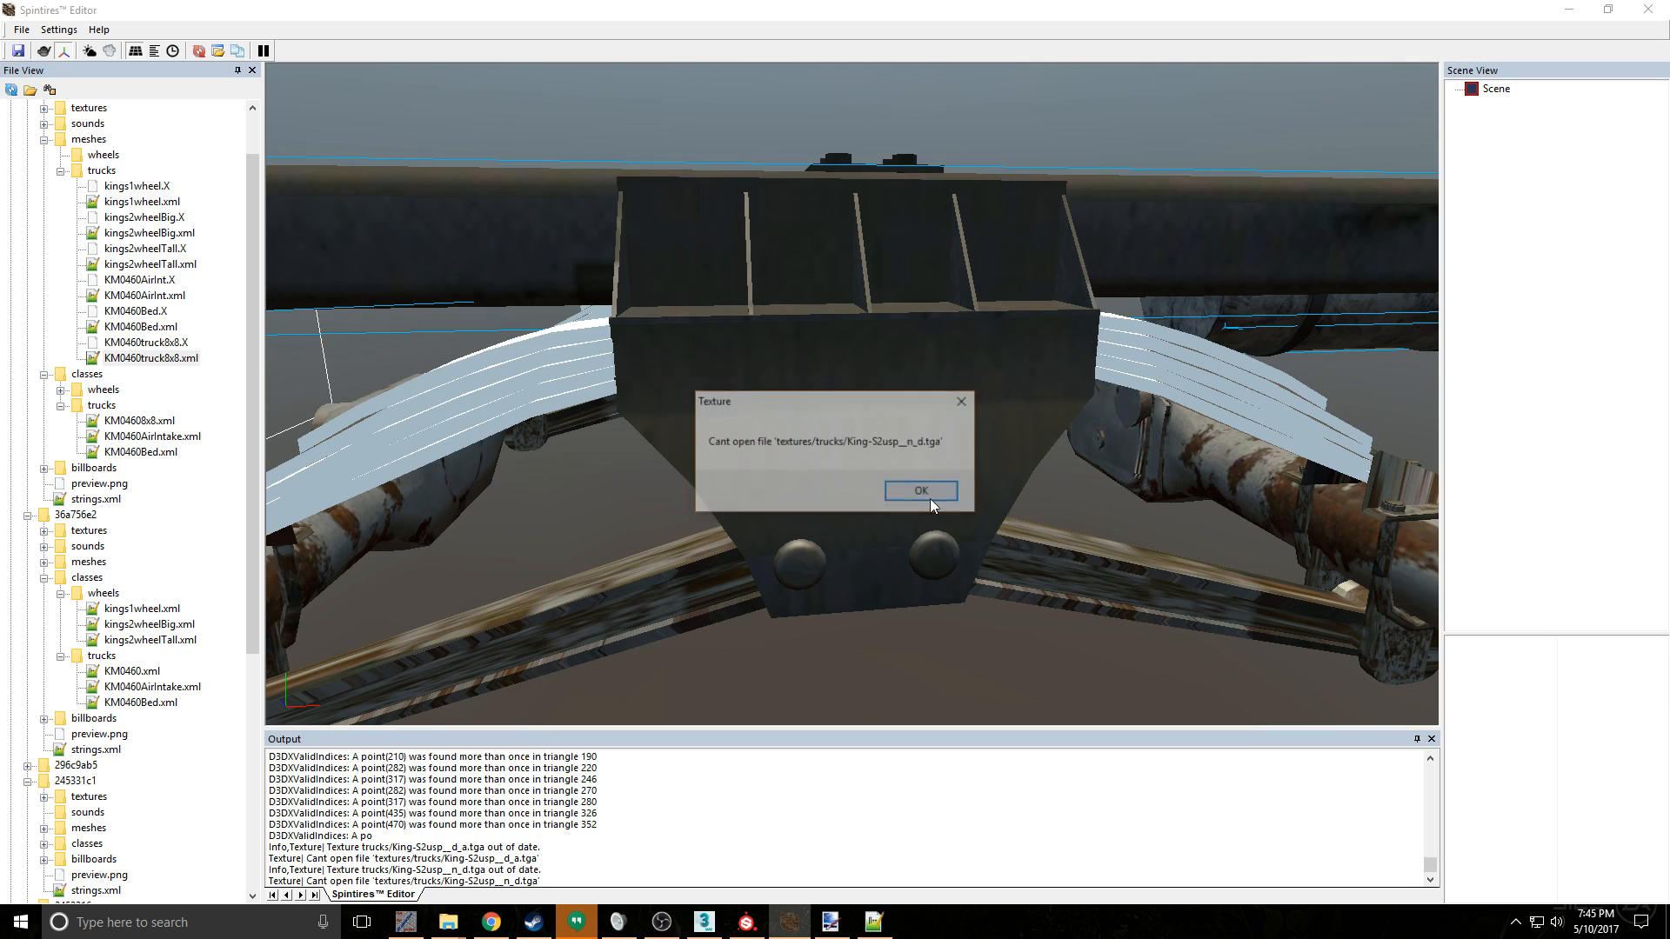
left_click(924, 492)
left_click(924, 492)
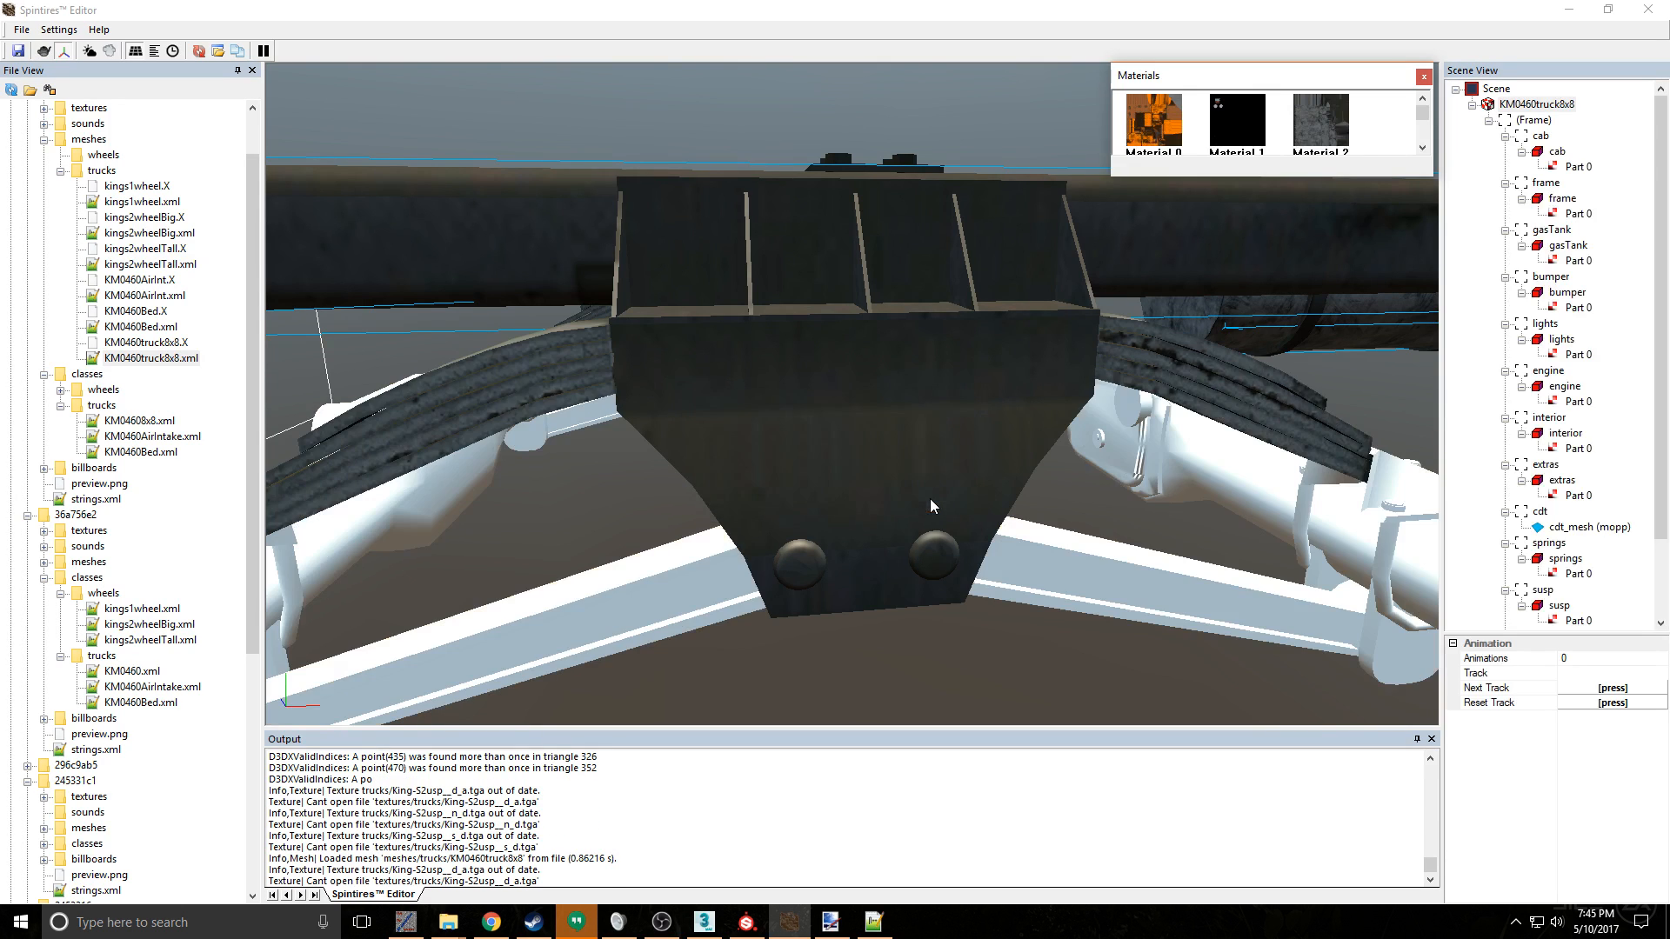
scroll(931, 500, "down", 3)
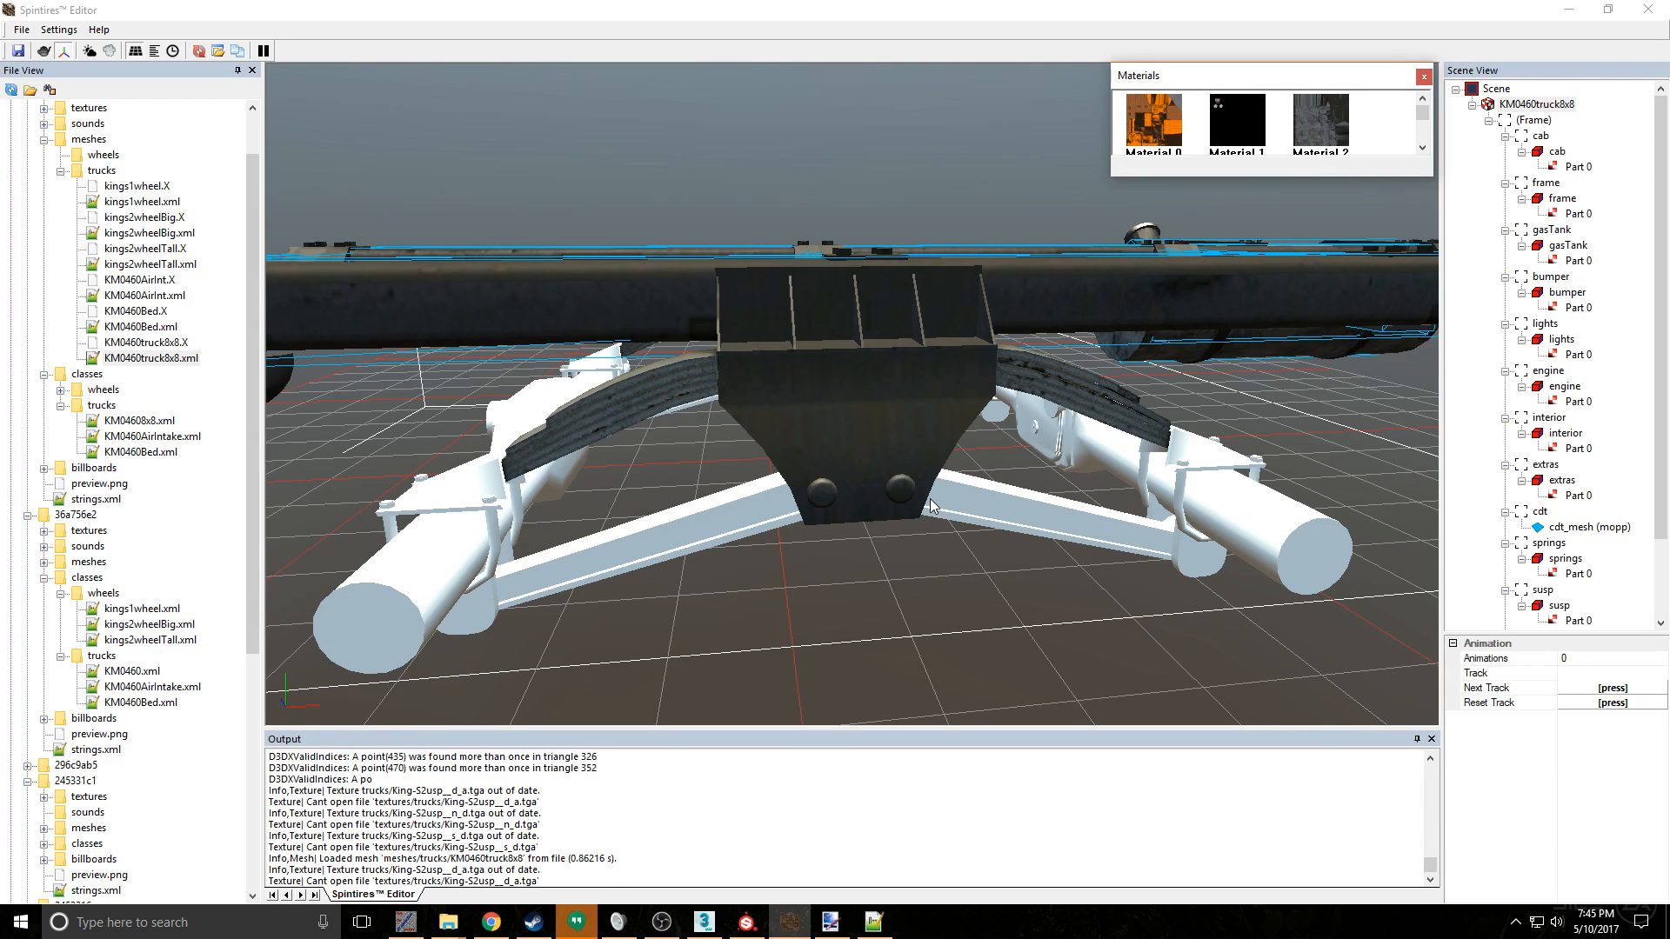
- Reload the KM0460truck8x8 mesh once more from the viewport and dismiss each missing-texture error
right_click(884, 470)
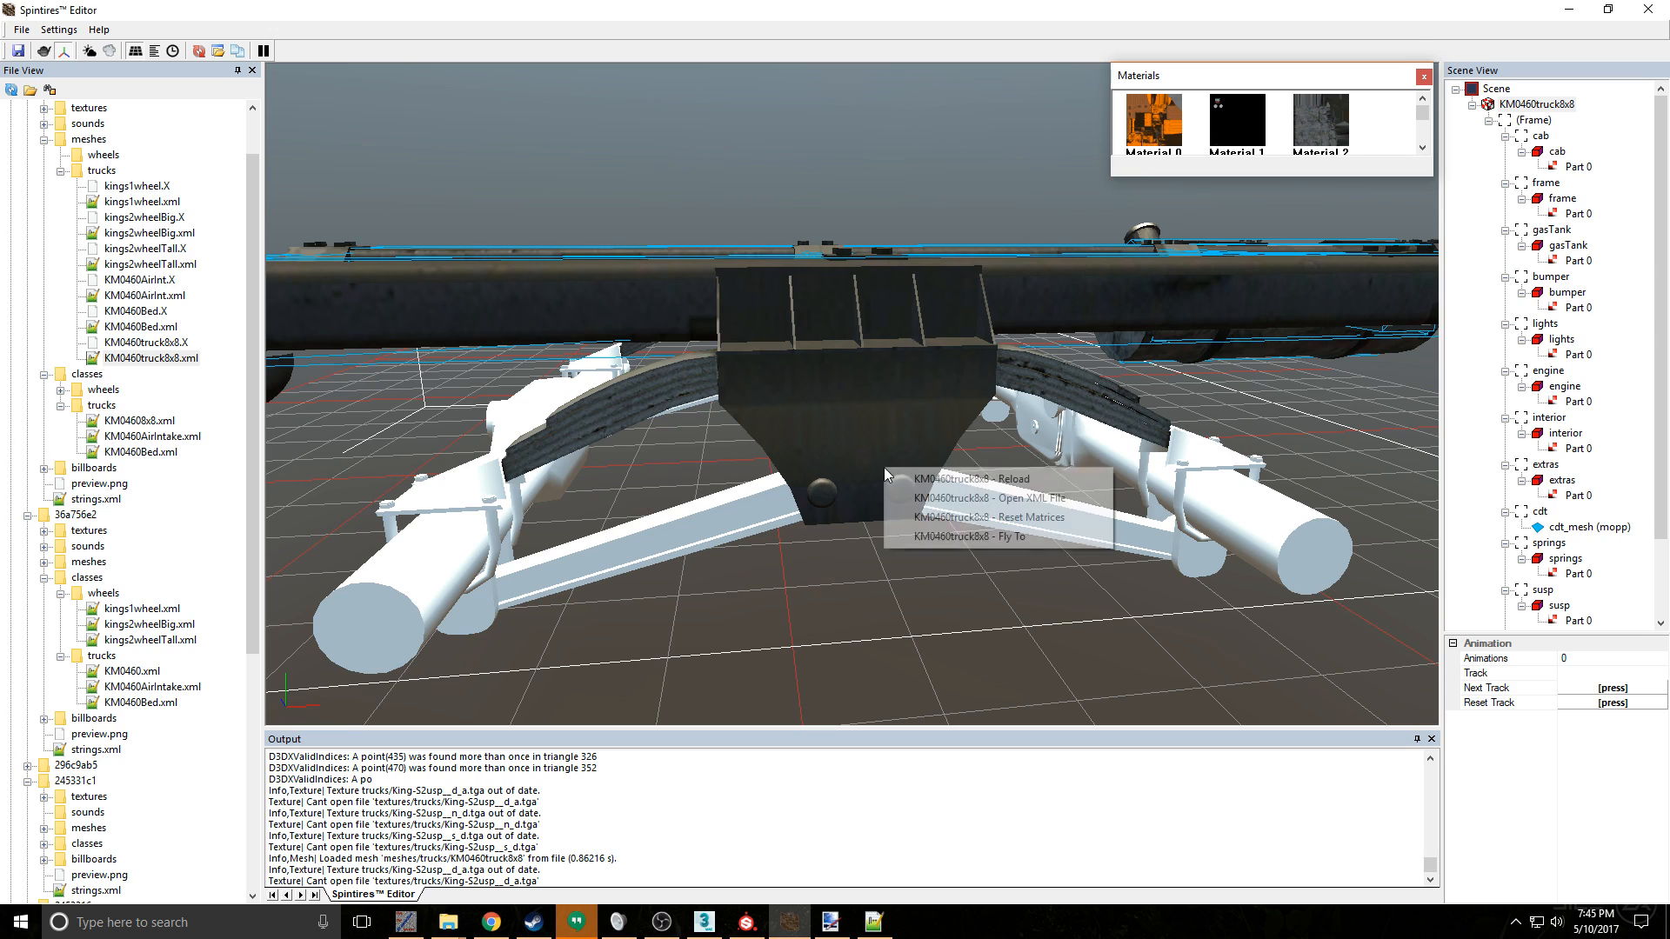
left_click(969, 479)
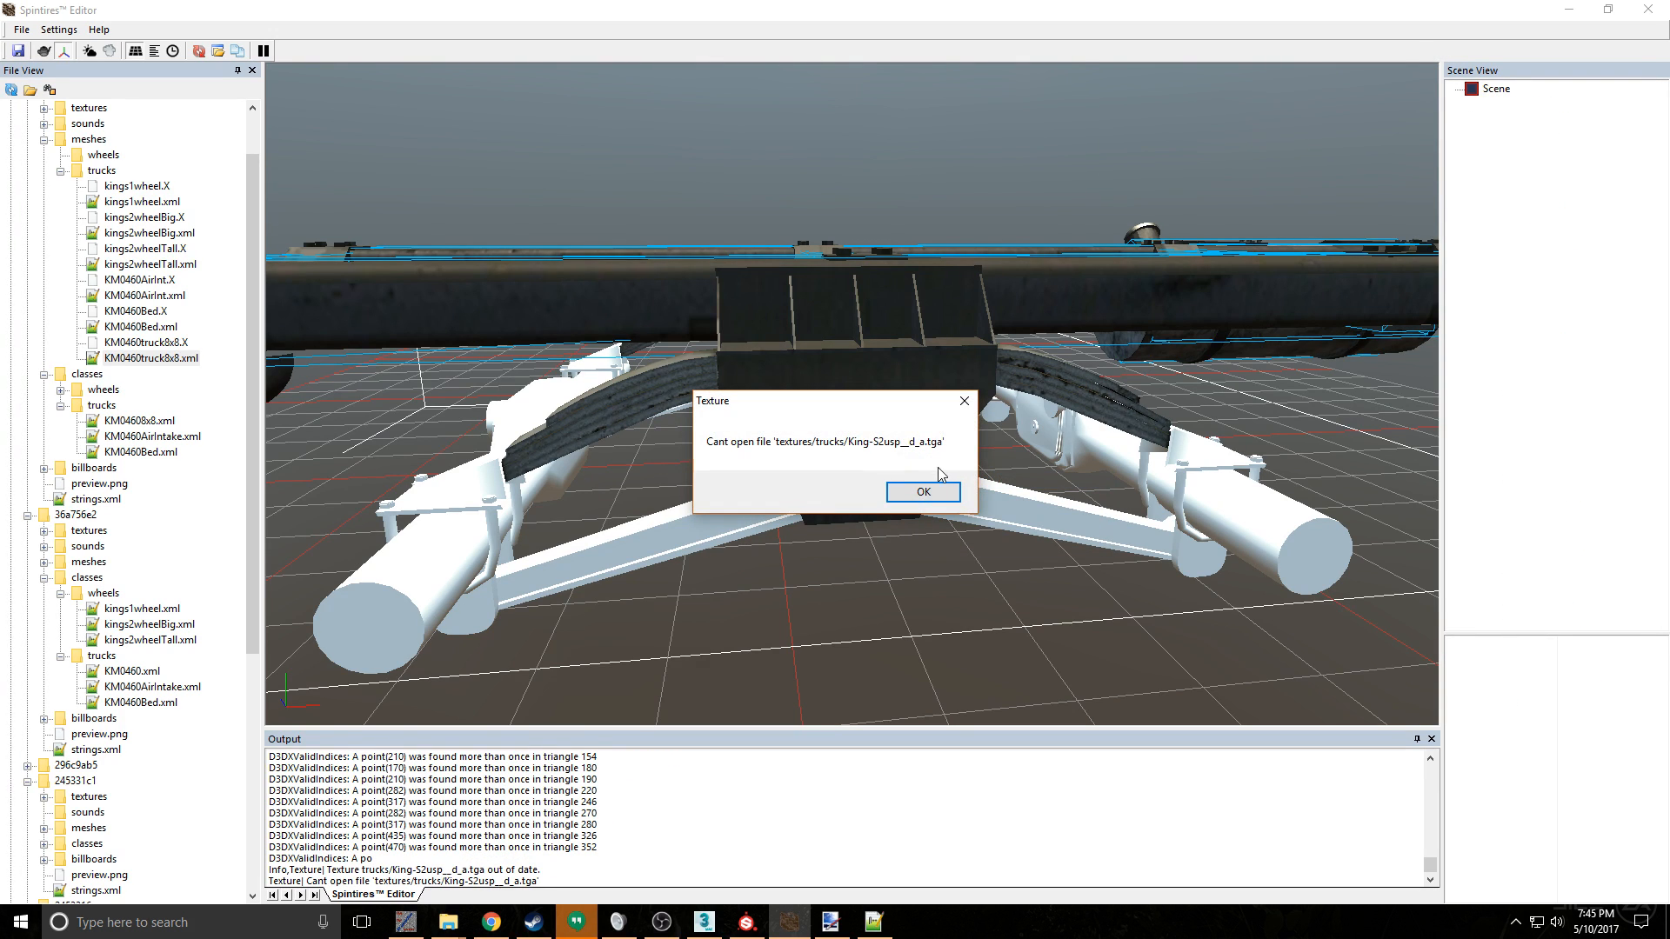
left_click(945, 494)
left_click(946, 494)
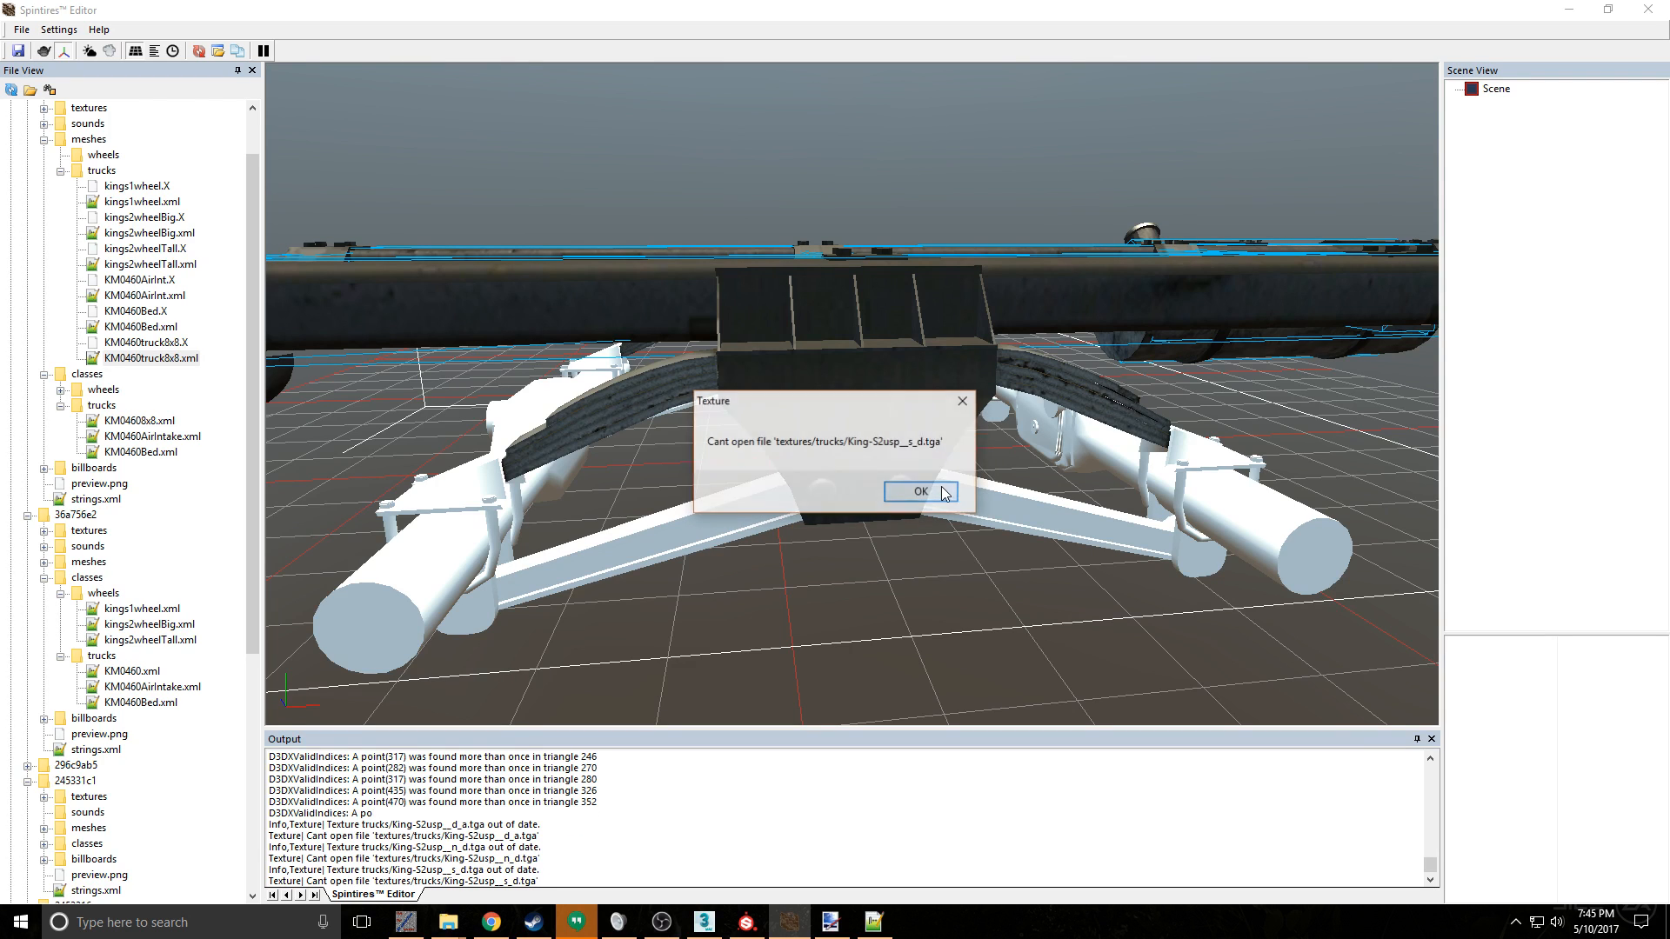
left_click(945, 493)
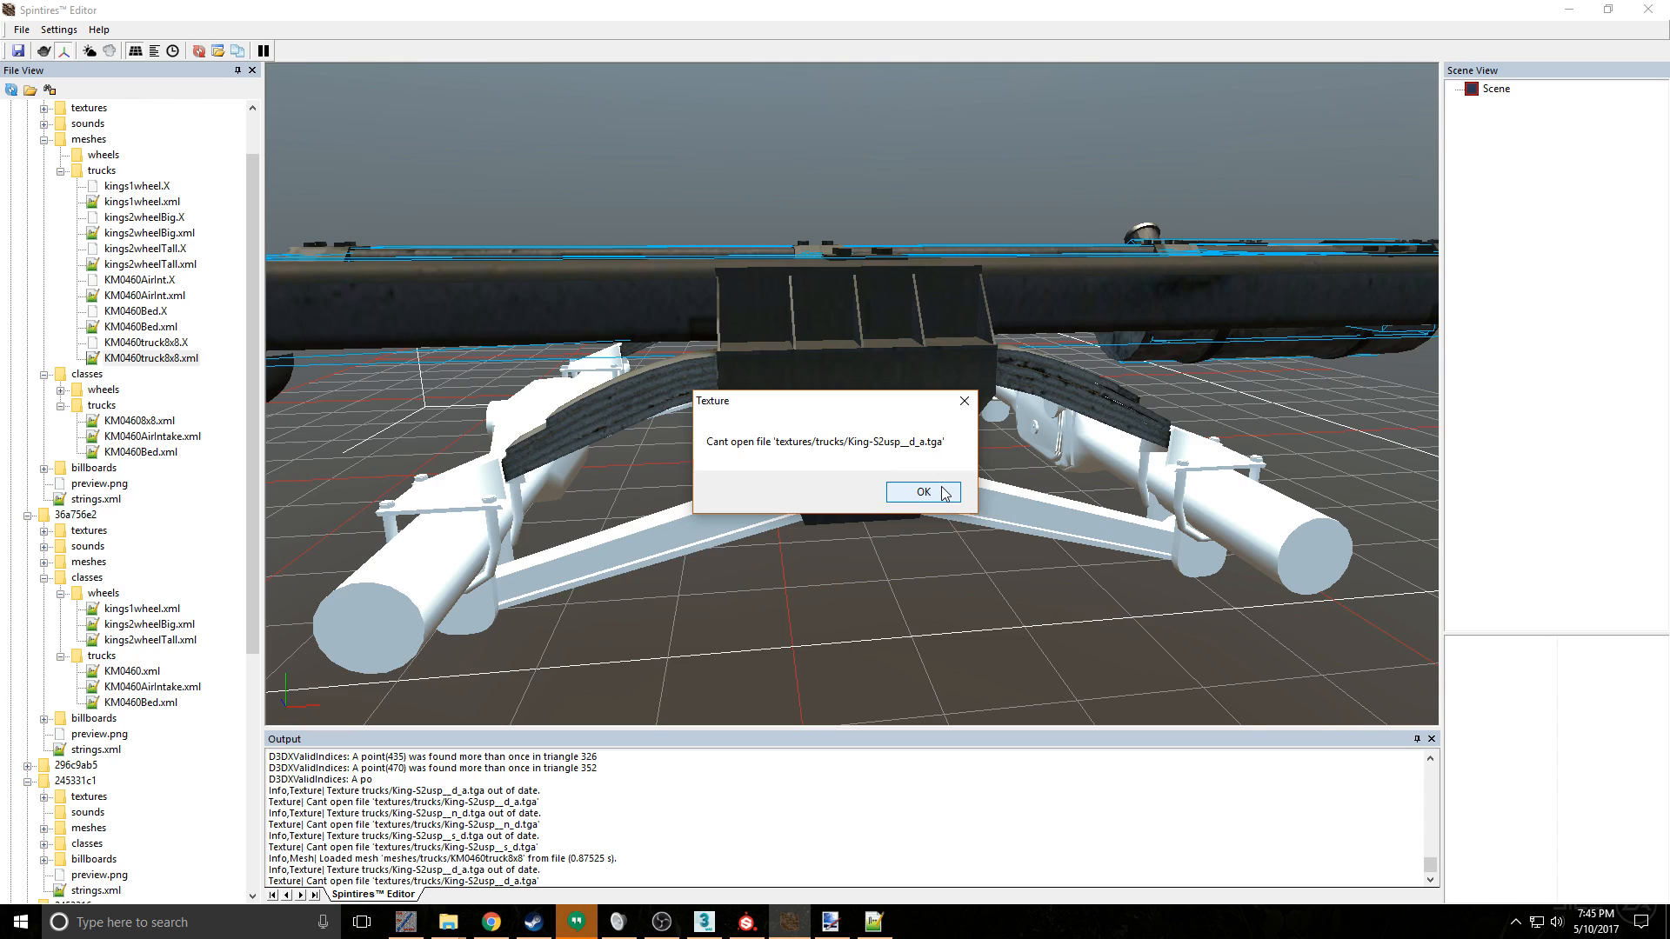
left_click(945, 493)
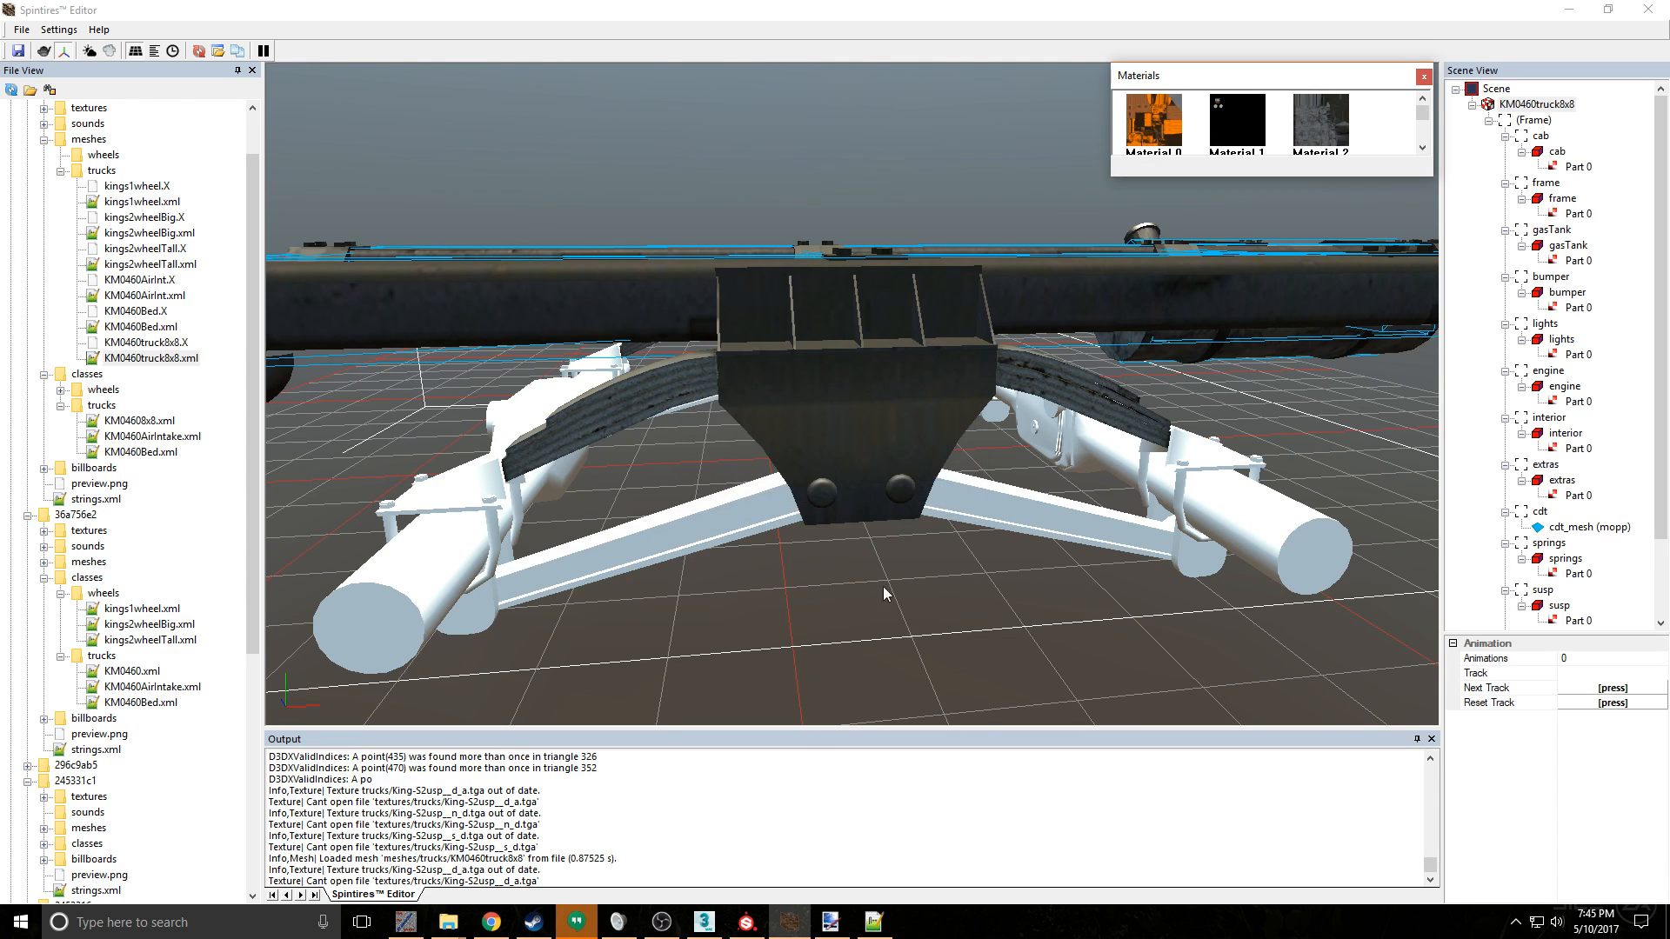
- Switch to the mesh XML in Notepad++ and delete the susp material's diffuse, specular and normal map lines
left_click(872, 920)
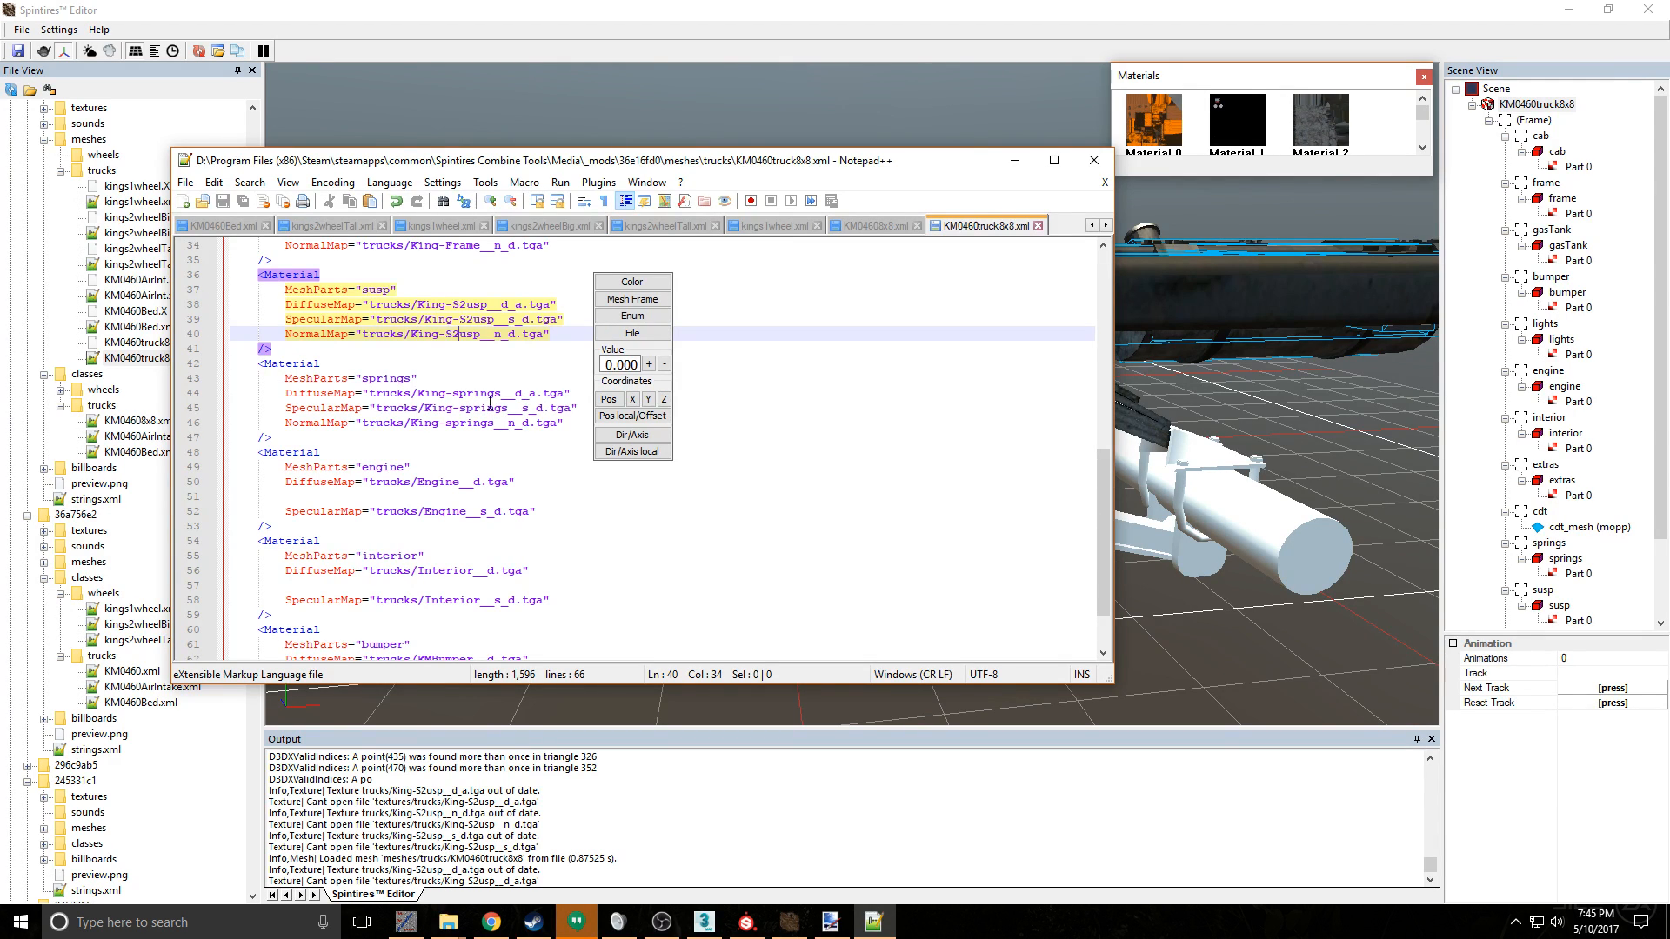
scroll(473, 373, "up", 1)
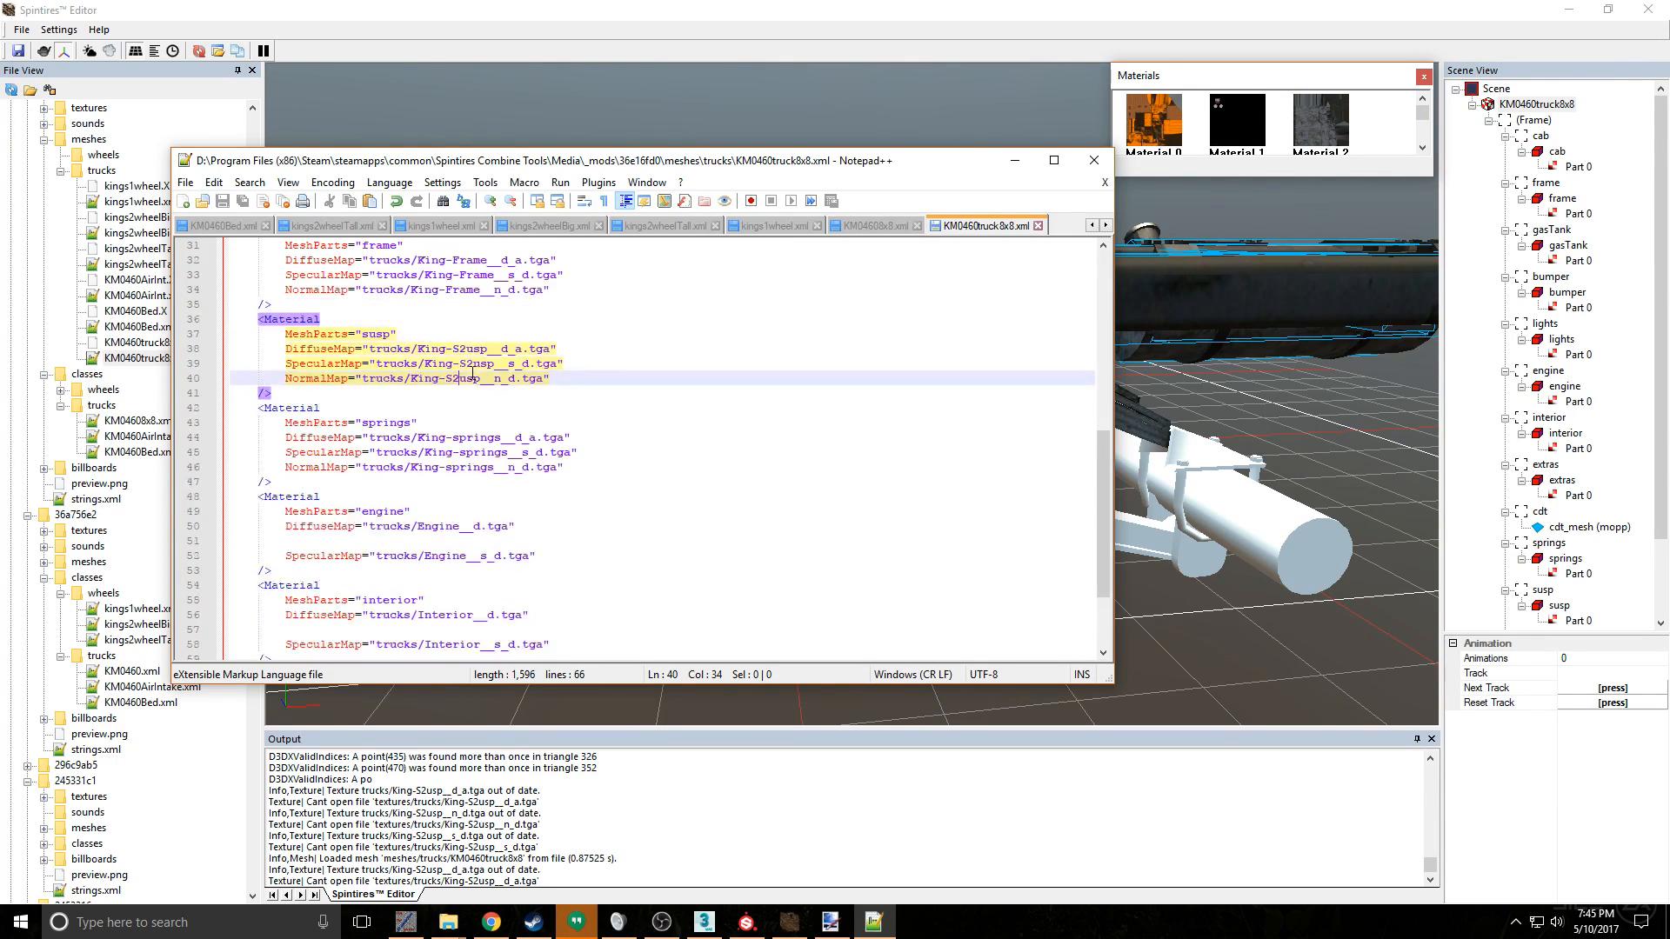
scroll(468, 377, "down", 3)
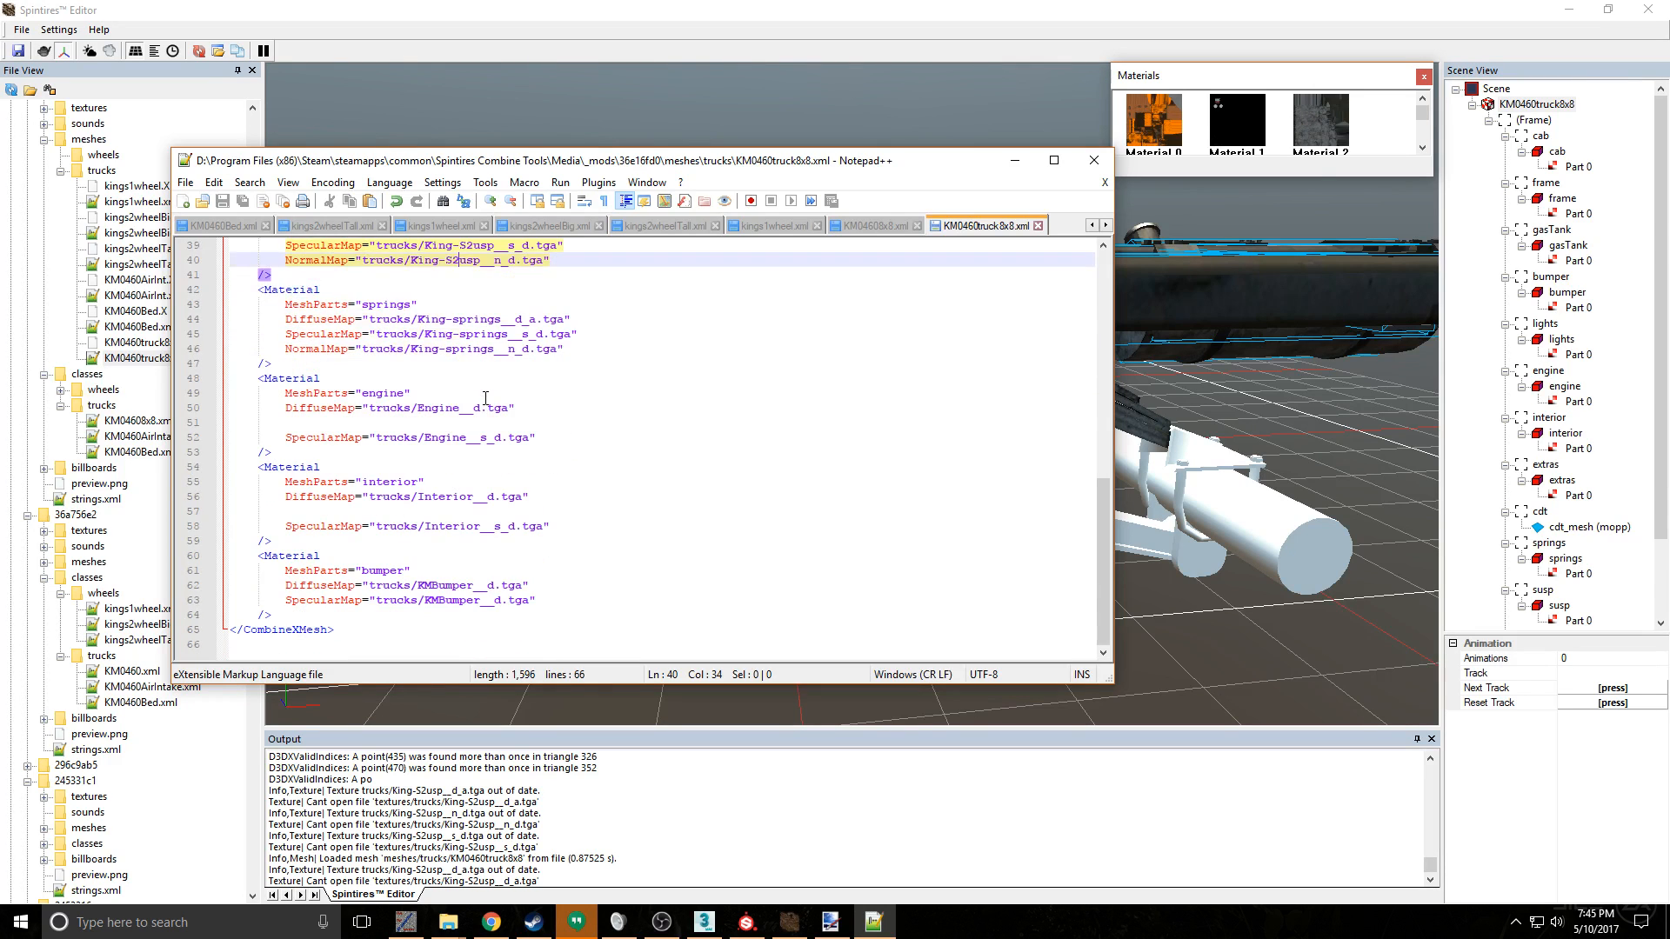
scroll(485, 398, "up", 8)
scroll(485, 398, "up", 5)
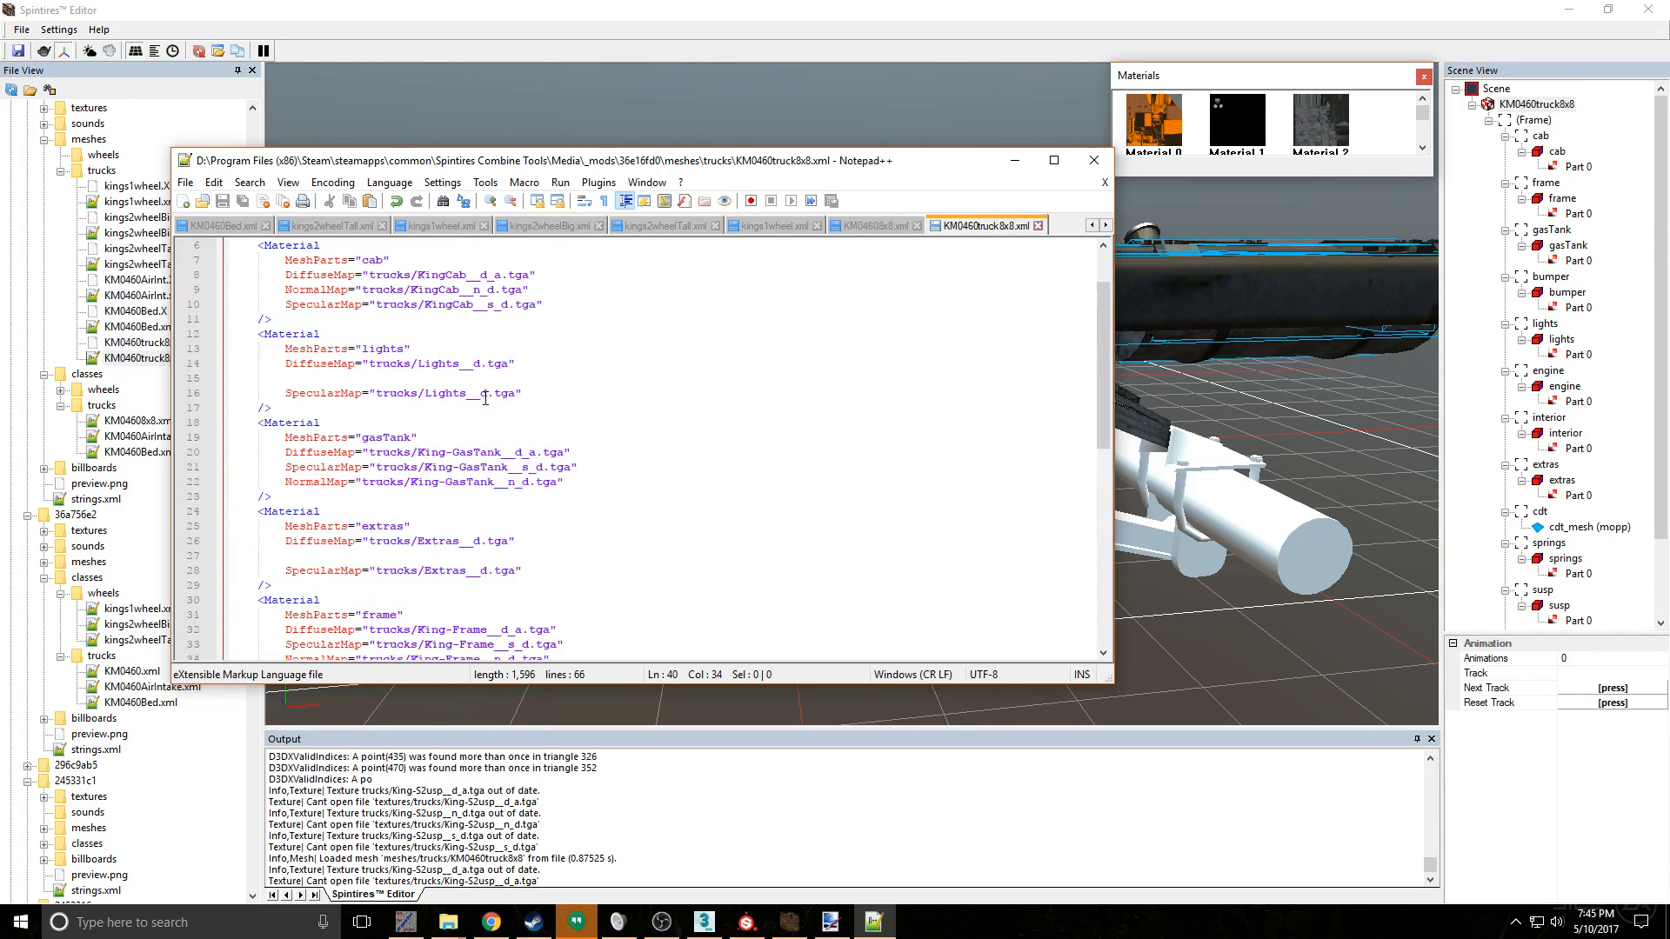
scroll(486, 397, "down", 7)
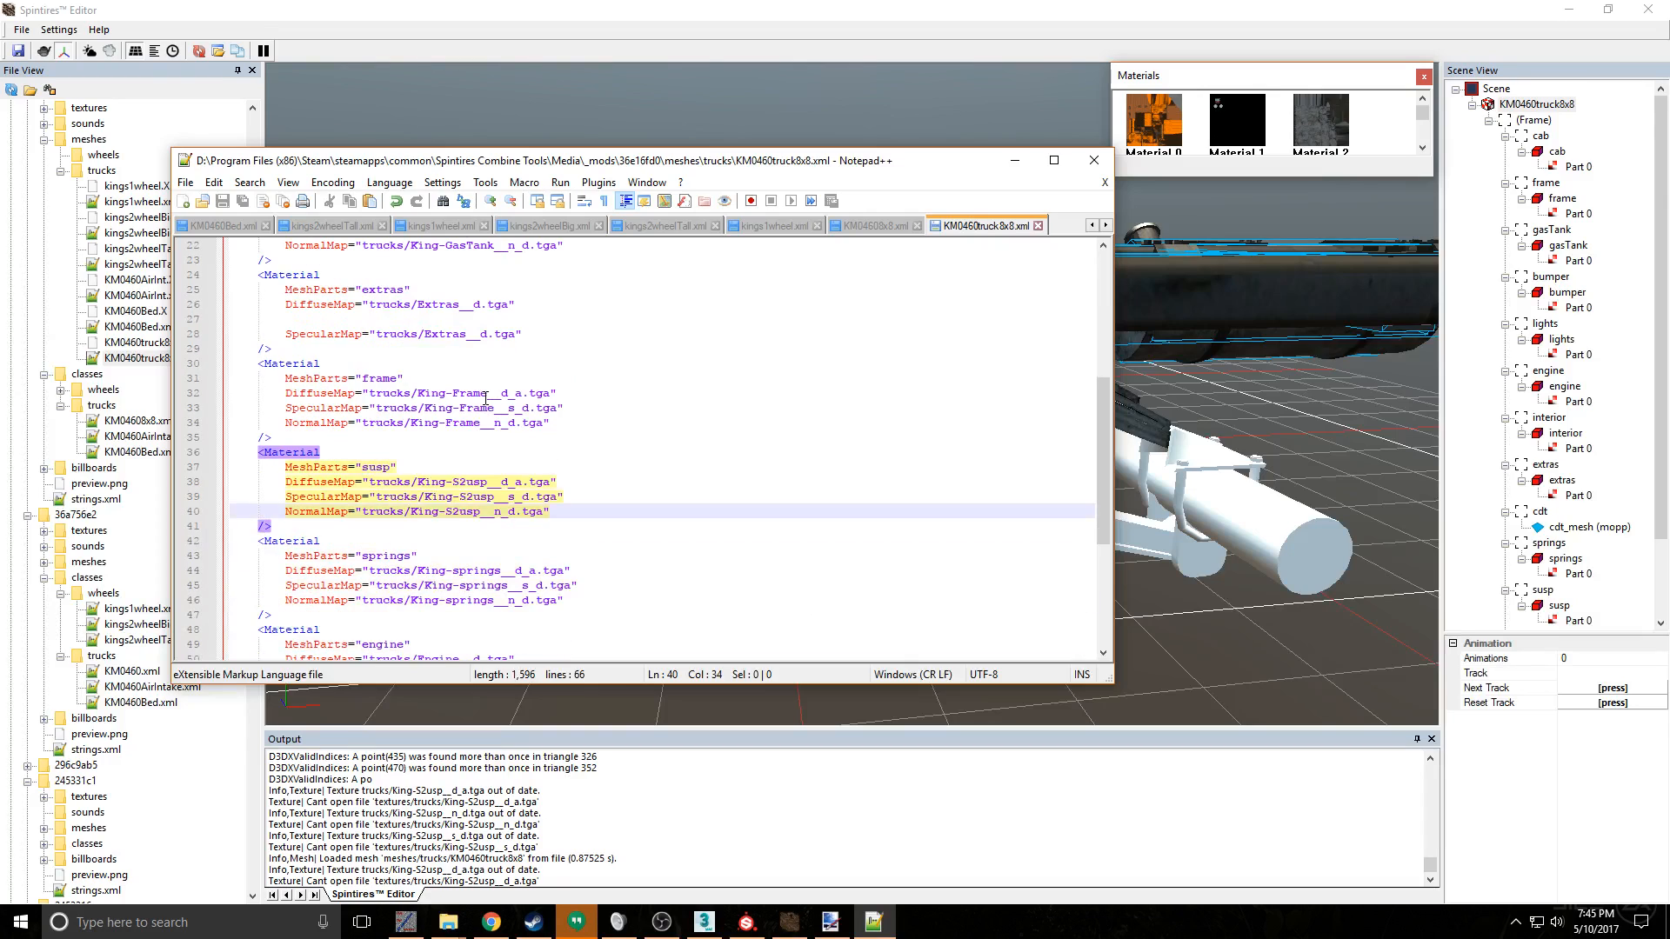
left_click_drag(565, 504, 219, 484)
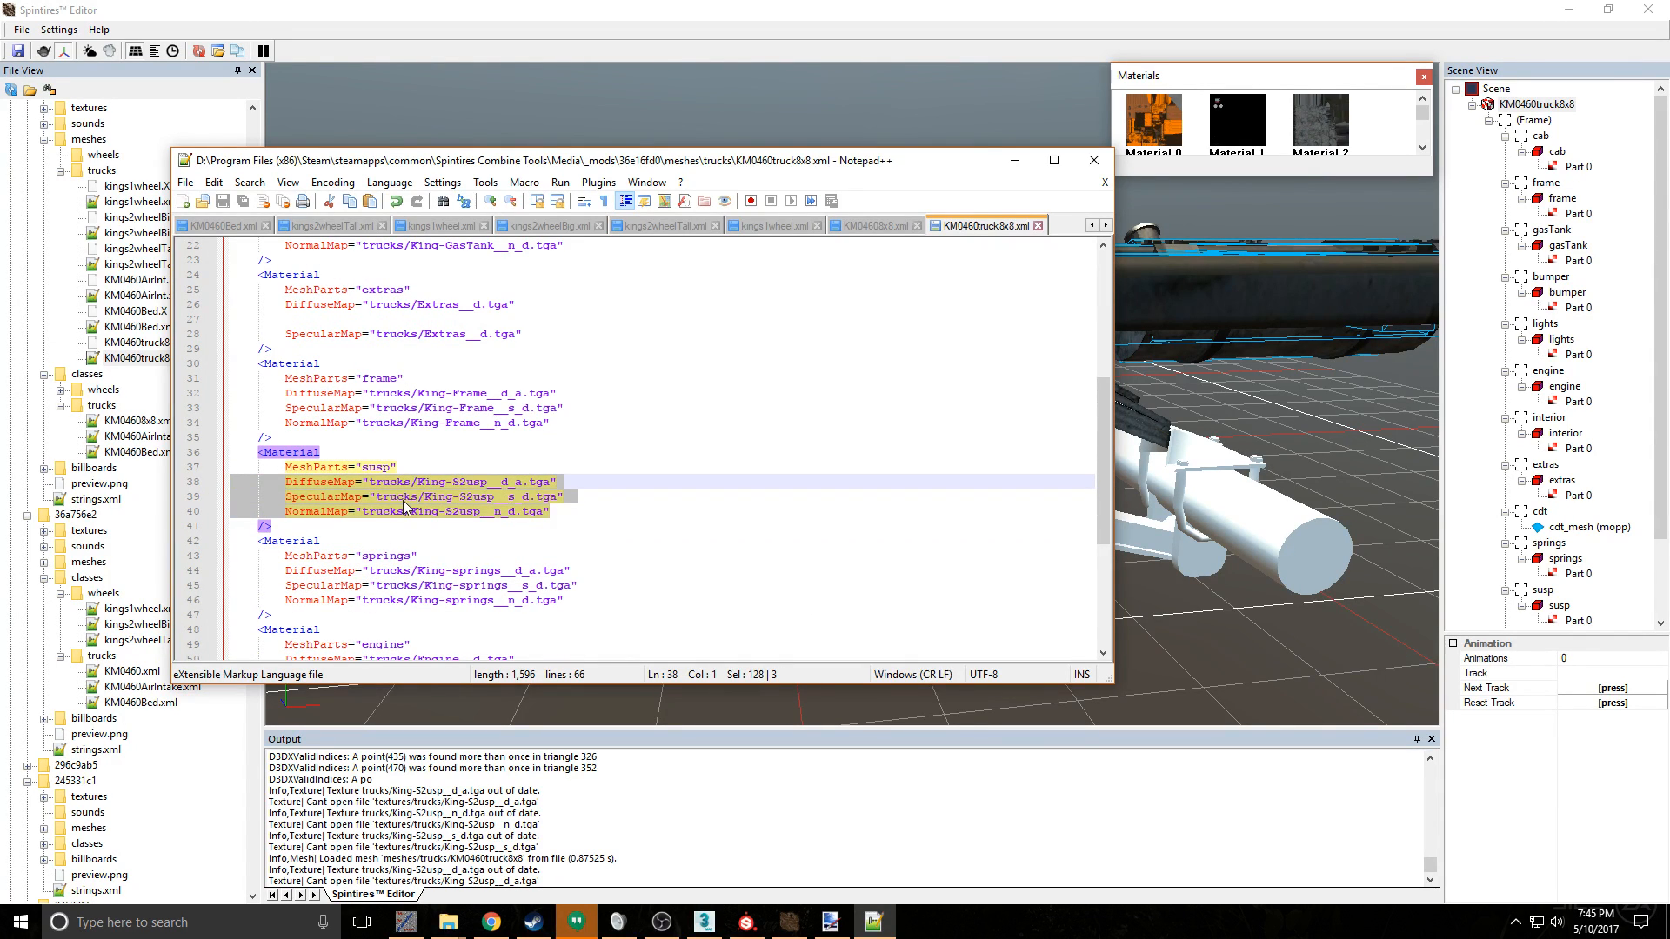
key("Delete")
key("BackSpace")
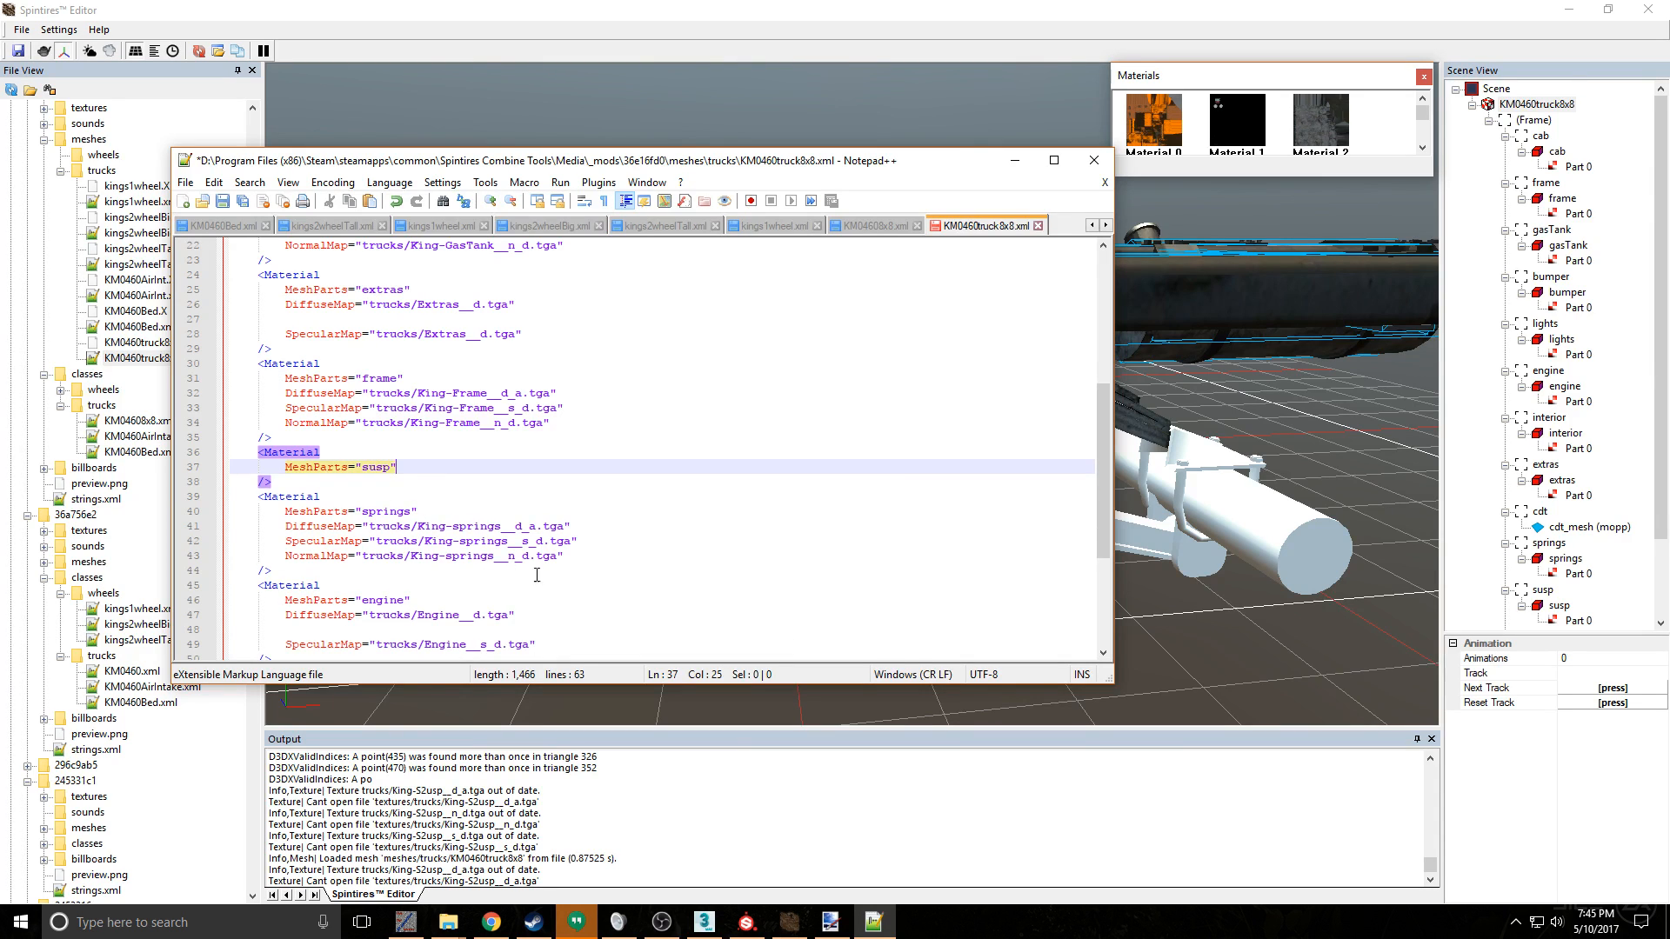
- Copy the springs material's three map lines into the susp material under MeshParts and align the first line's indentation
left_click_drag(570, 557, 261, 527)
key("ctrl+c")
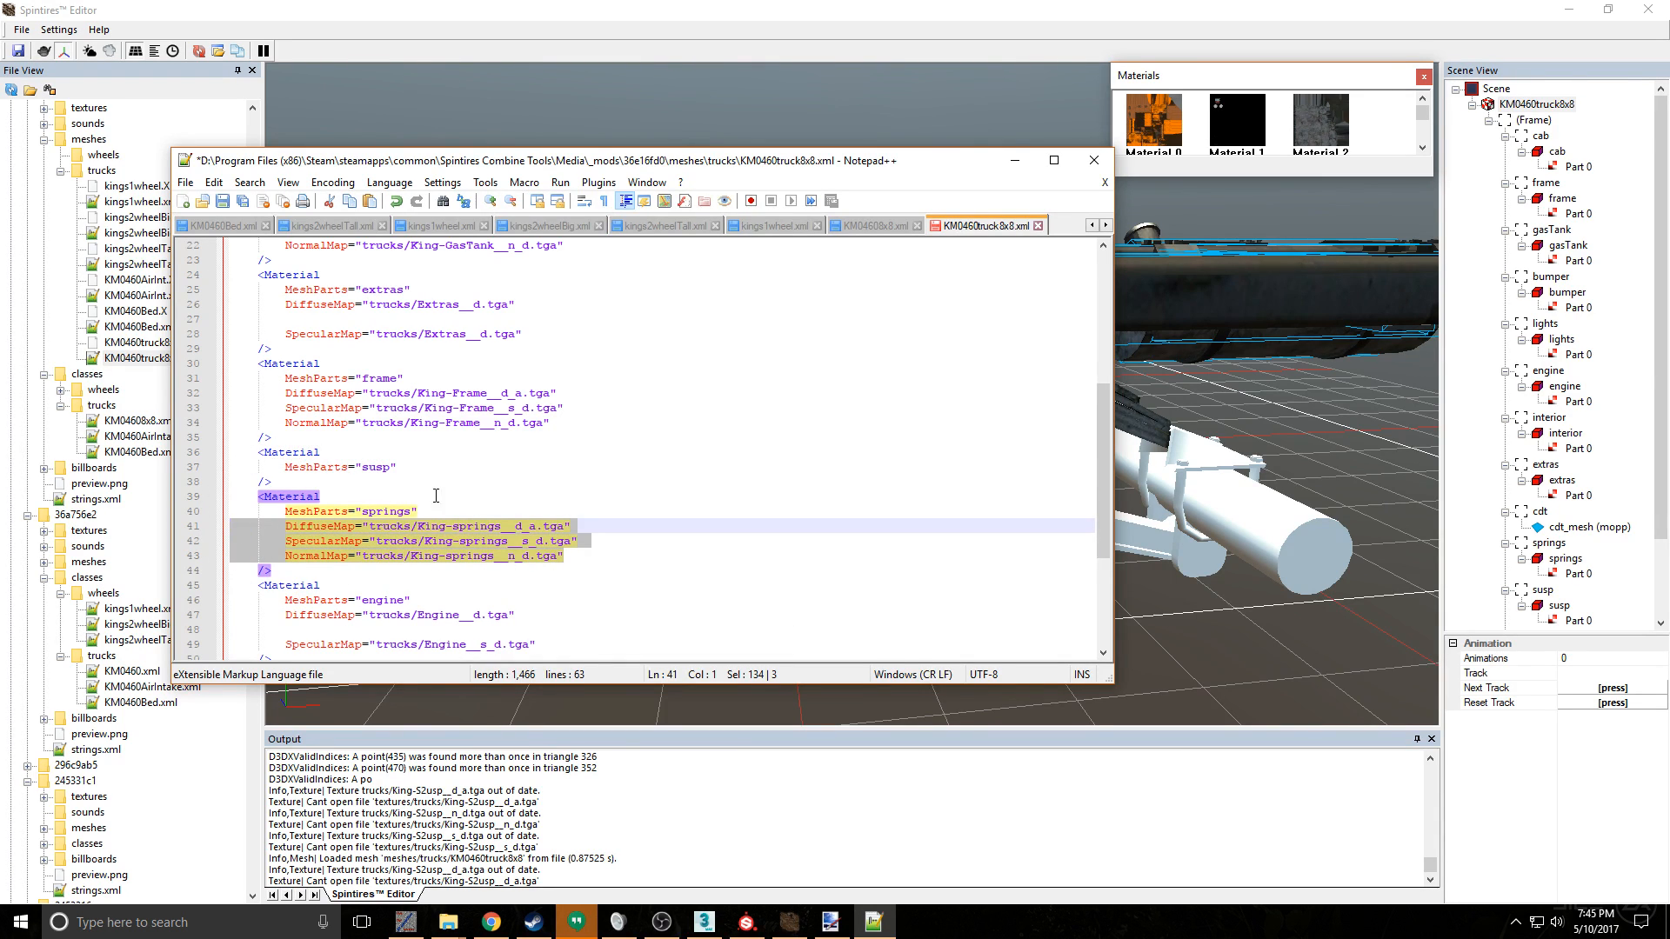
left_click(439, 466)
key("Return")
key("ctrl+v")
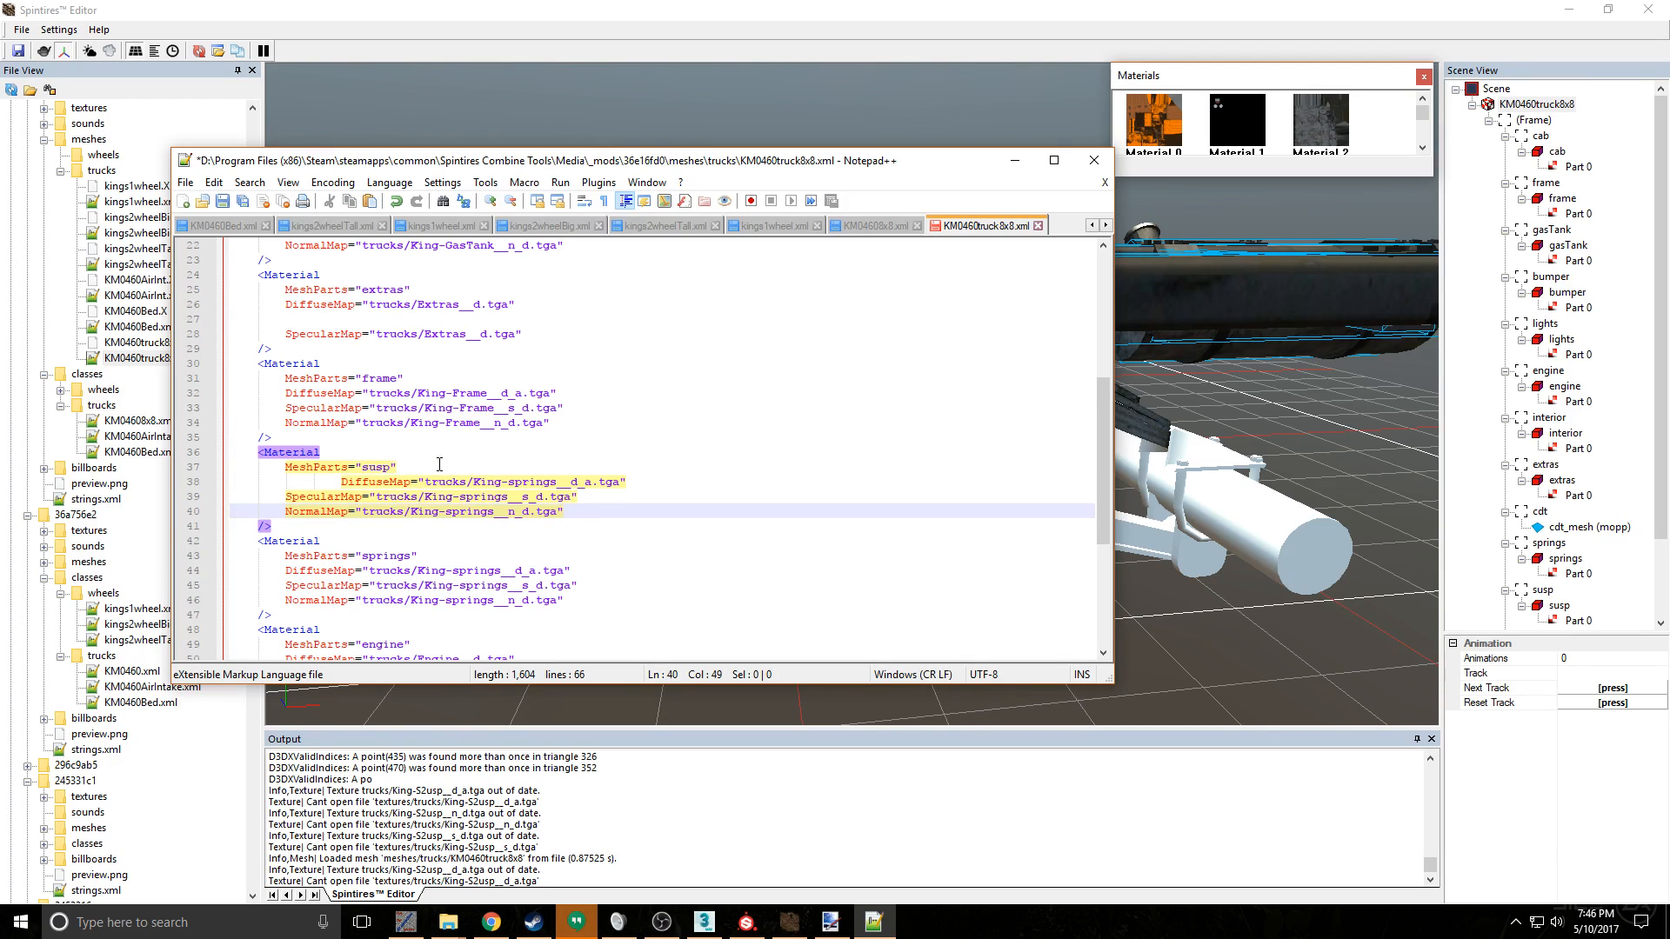
left_click(338, 482)
key("BackSpace")
key("BackSpace")
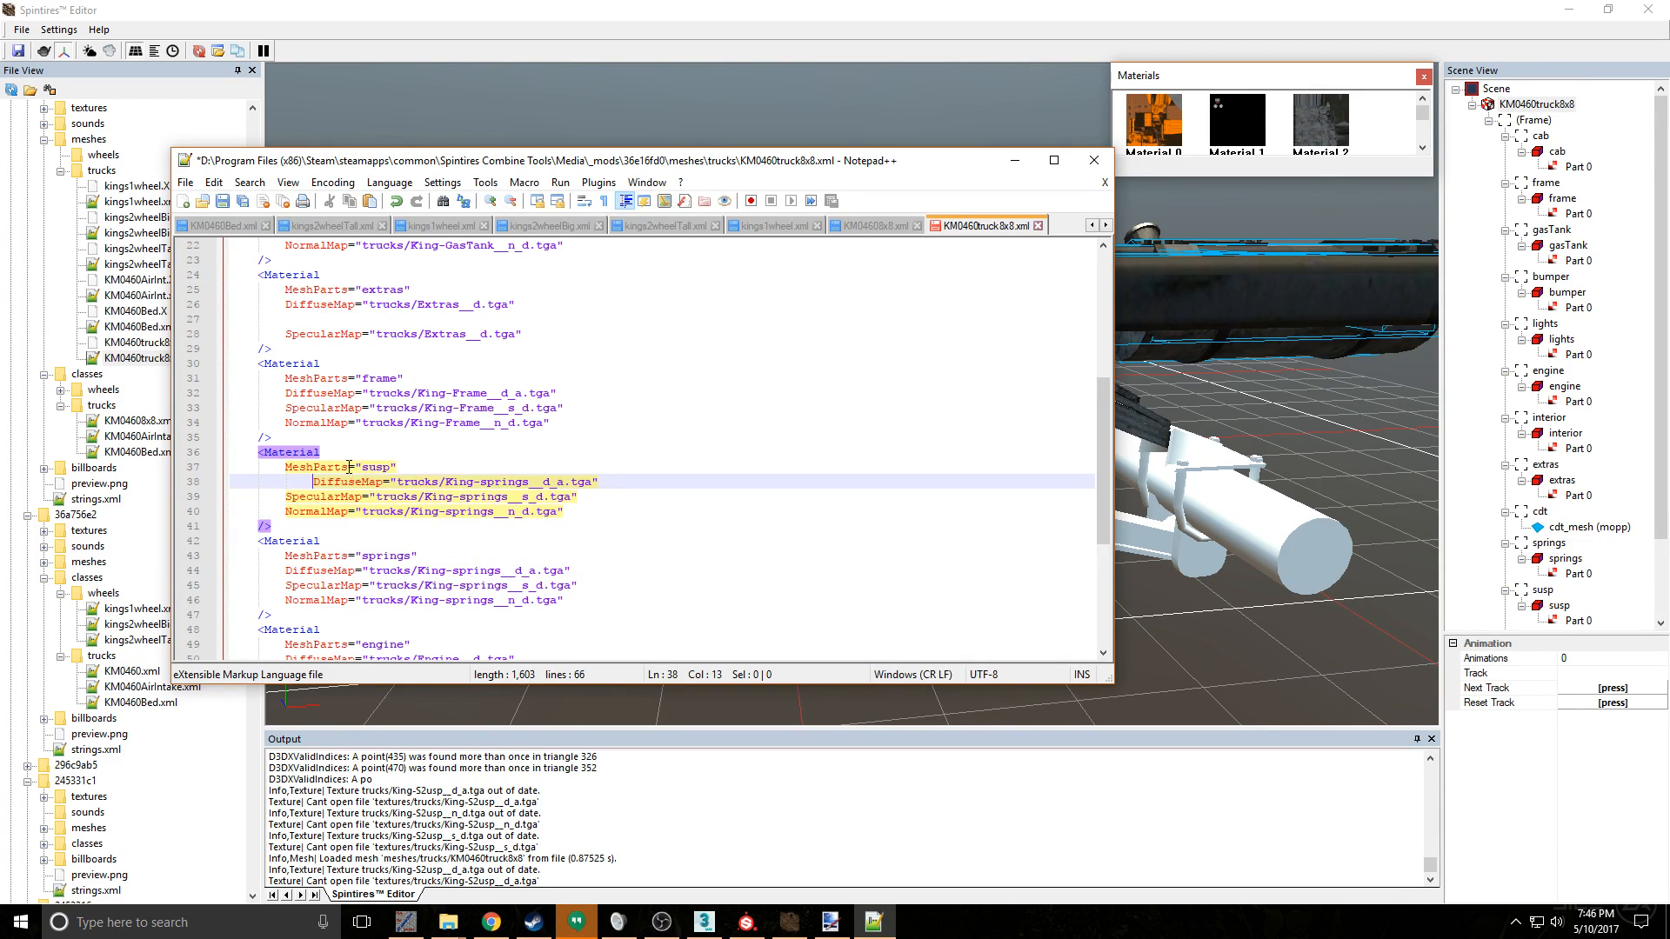
- Rename the susp material's pasted diffuse map to King-Susp__d_a.tga
left_click(497, 481)
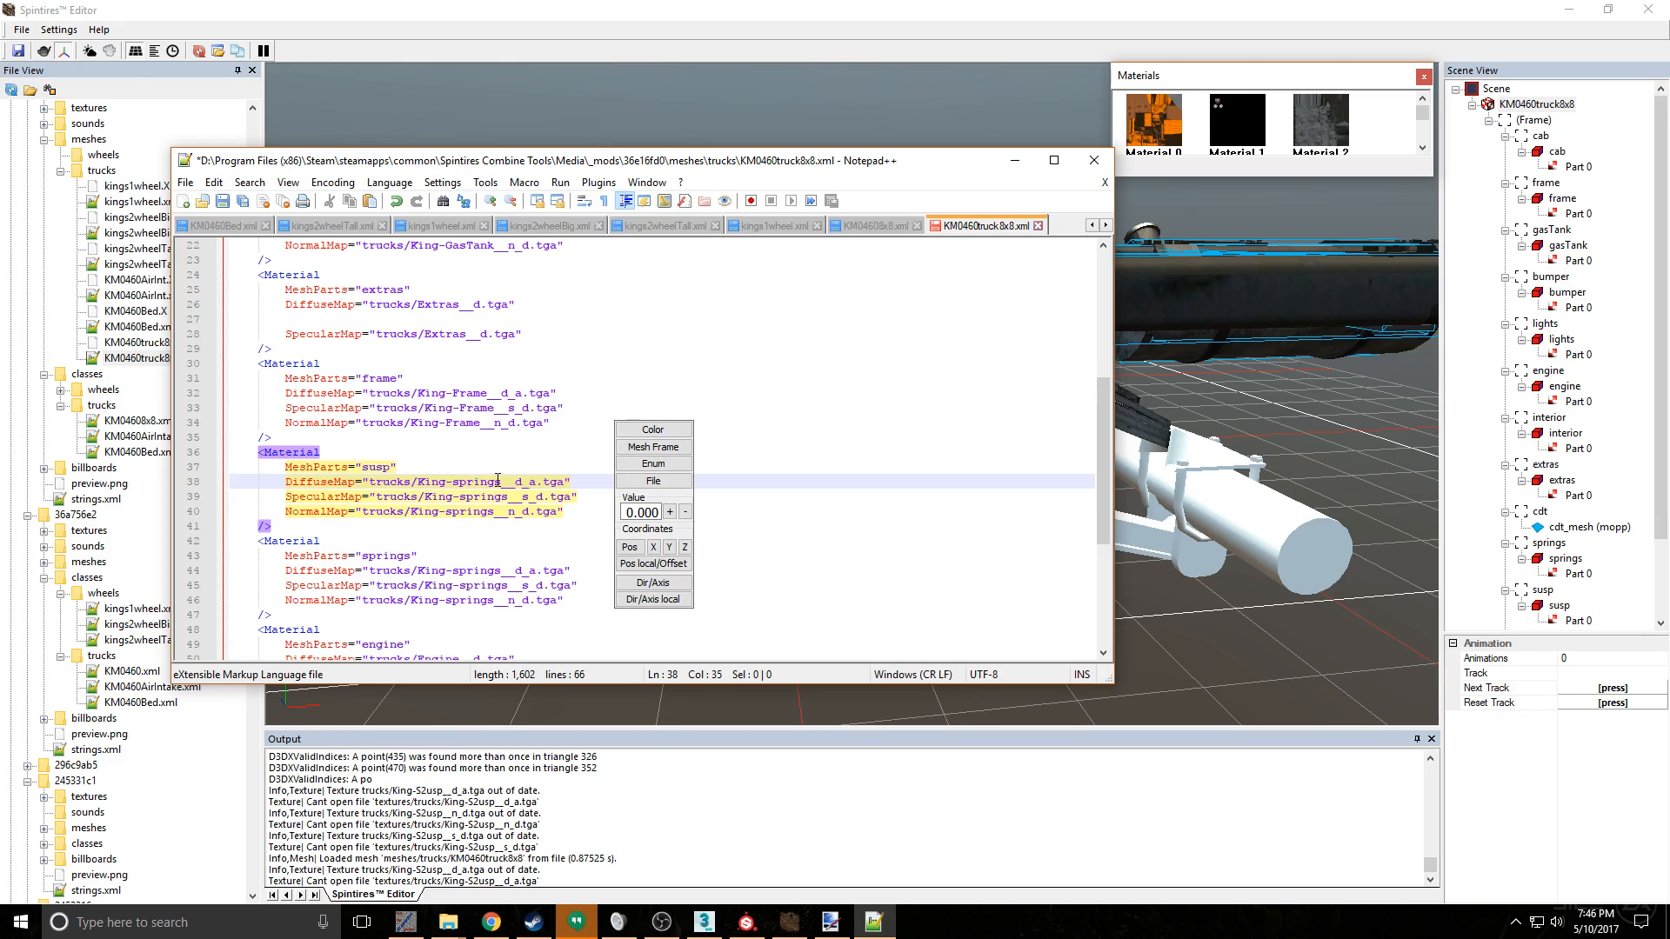
key("BackSpace")
key("BackSpace")
key("BackSpace")
key("BackSpace")
key("Delete")
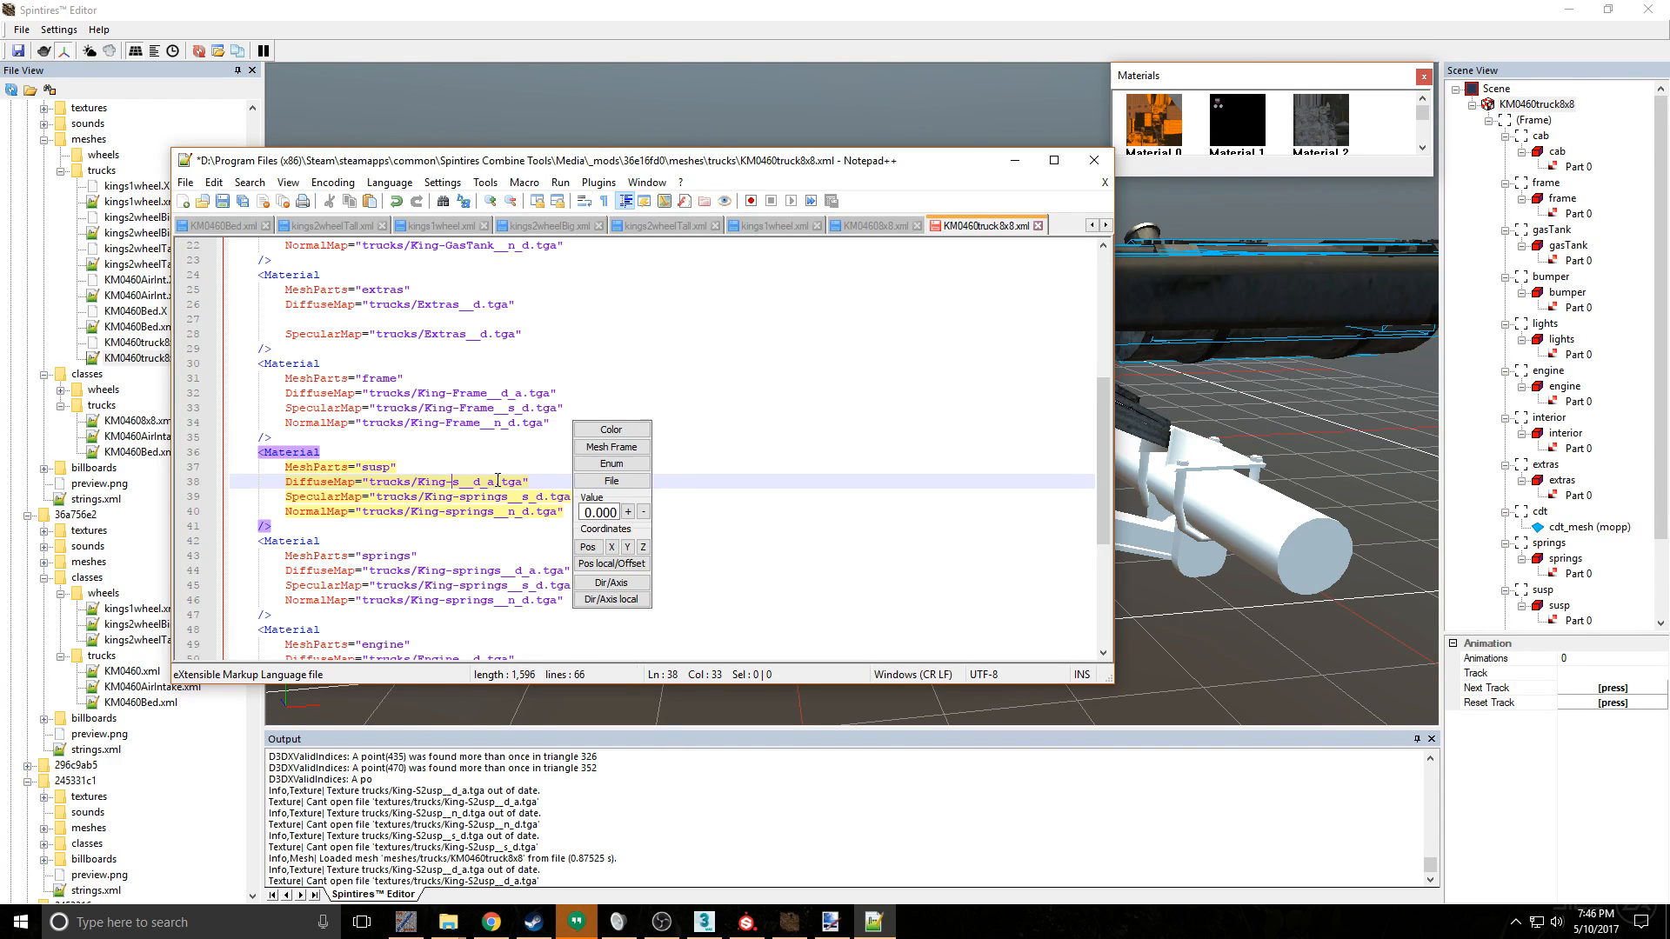
key("BackSpace")
key("BackSpace")
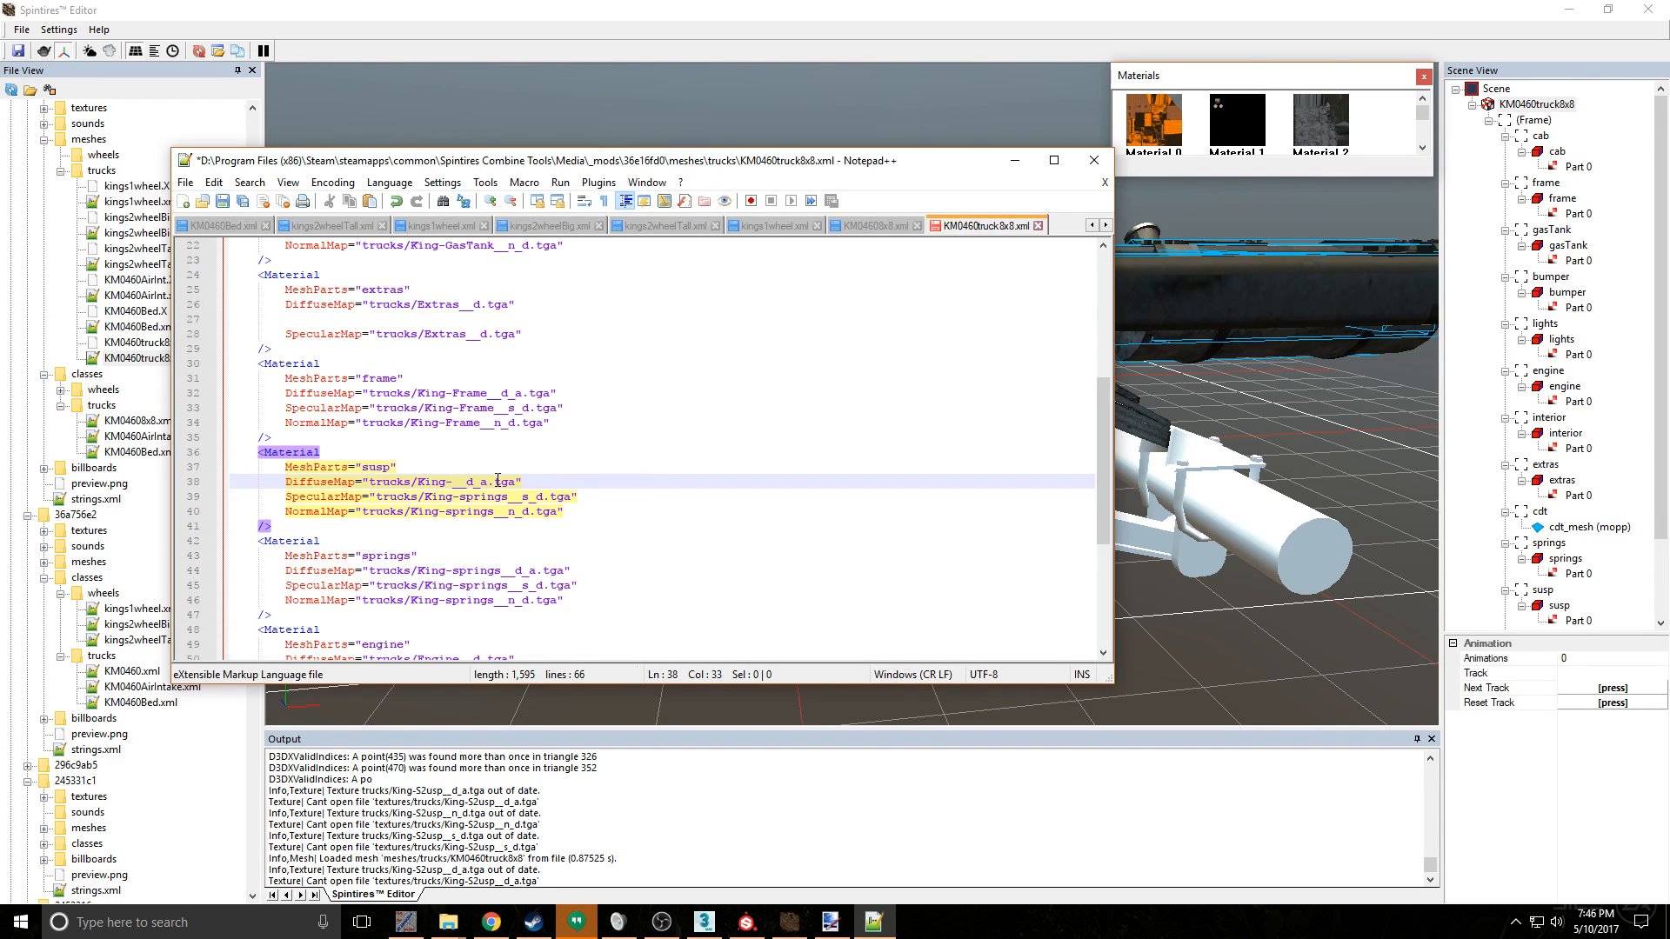
type("Susp")
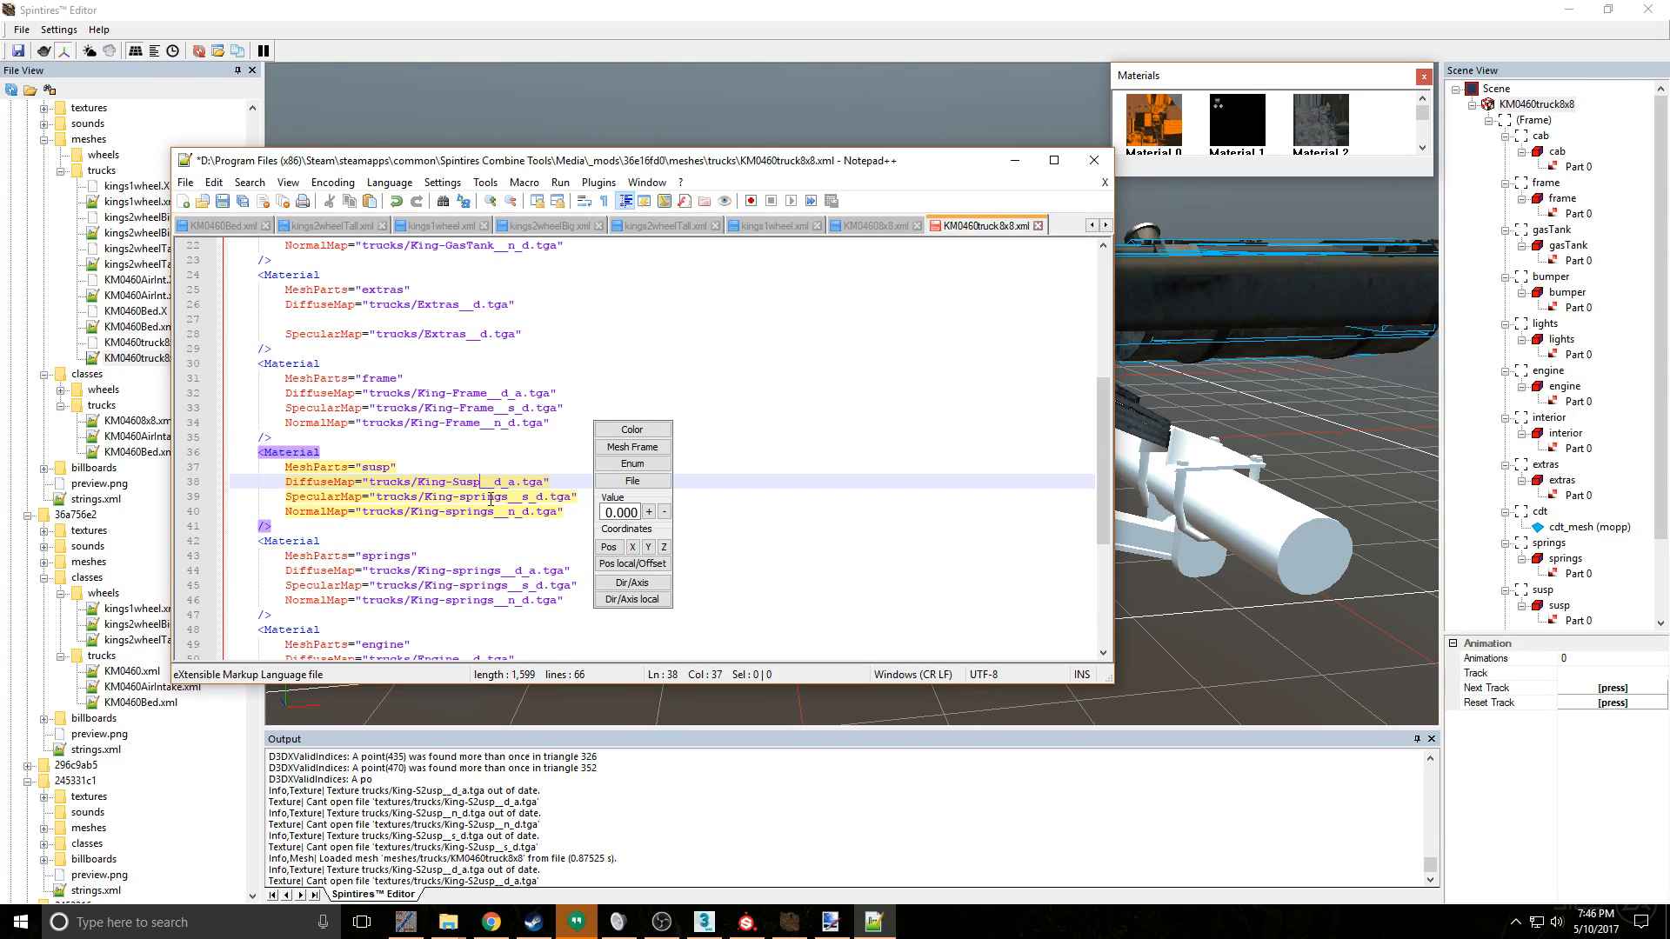
- Rename the susp material's pasted specular map to King-Susp__s_d.tga
left_click(492, 497)
key("Delete")
key("Delete")
key("BackSpace")
key("BackSpace")
key("BackSpace")
key("BackSpace")
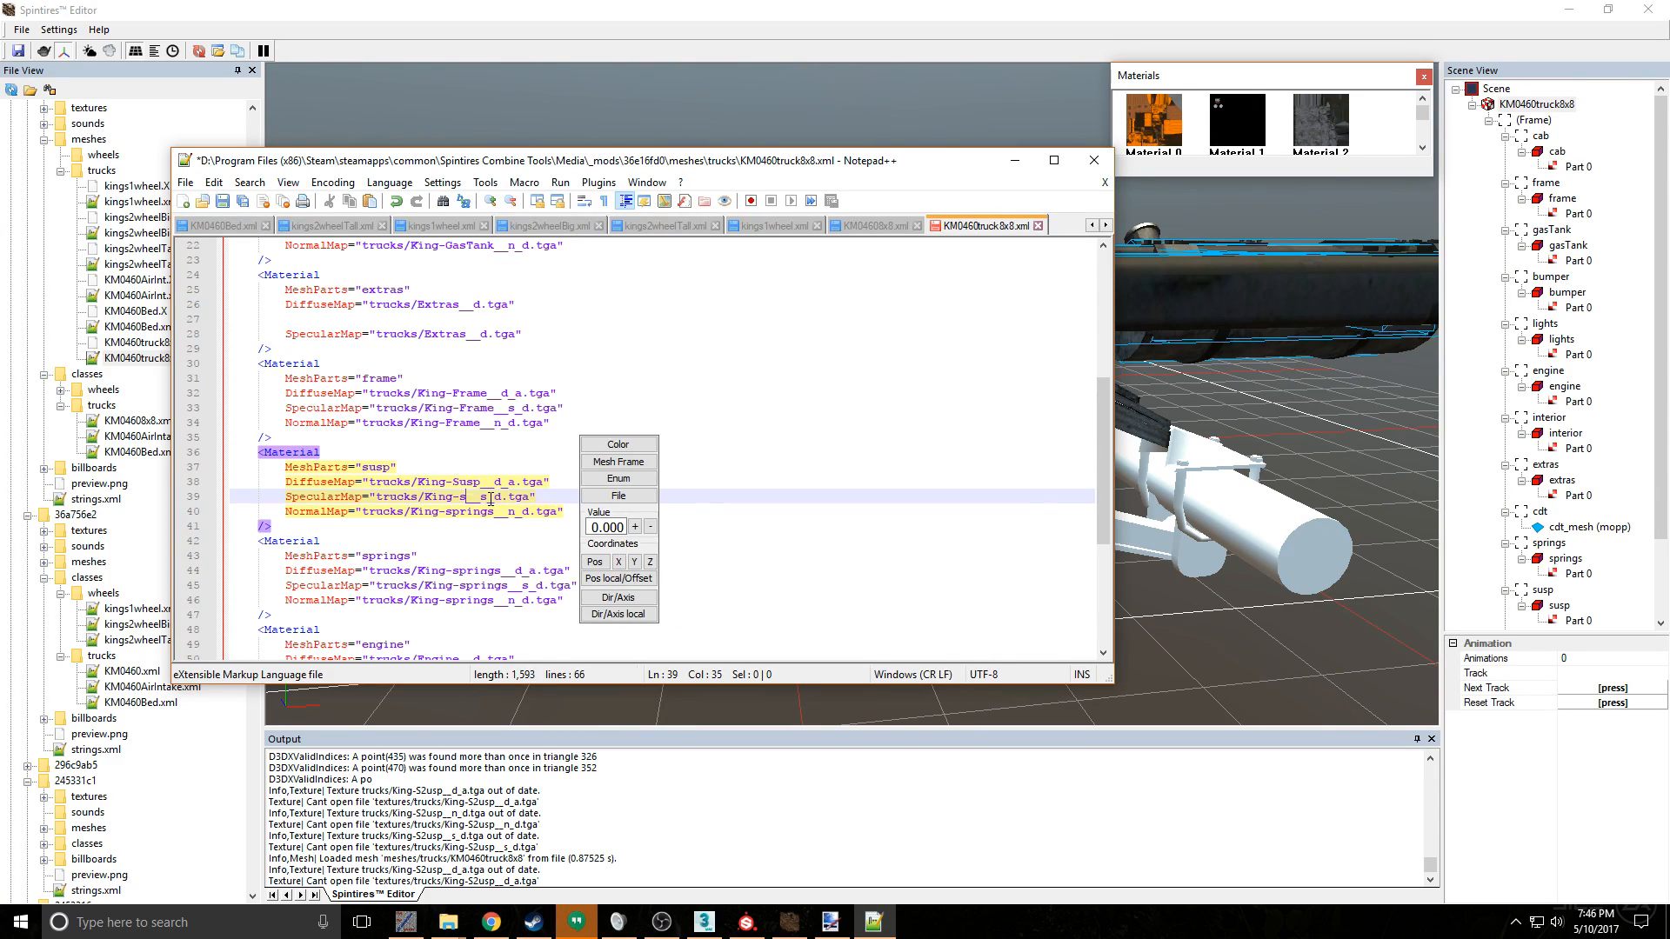
key("BackSpace")
type("Susp")
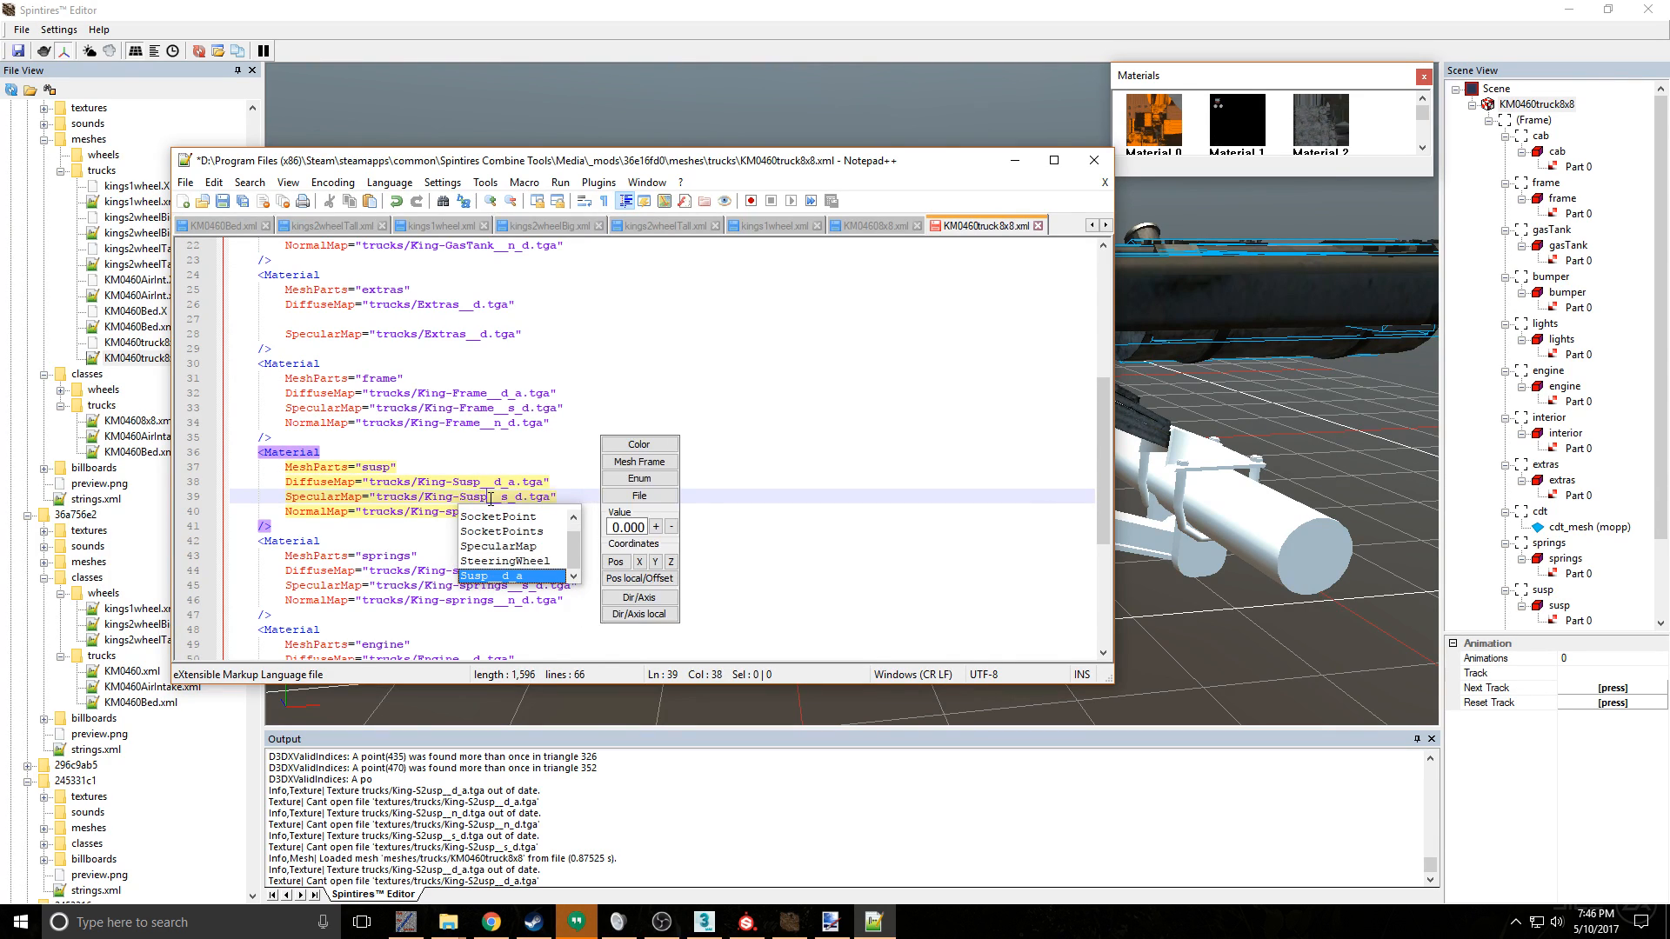
- Rename the susp material's pasted normal map to King-Susp__n_d.tga and save the XML file
left_click(468, 512)
key("Delete")
key("Delete")
key("Delete")
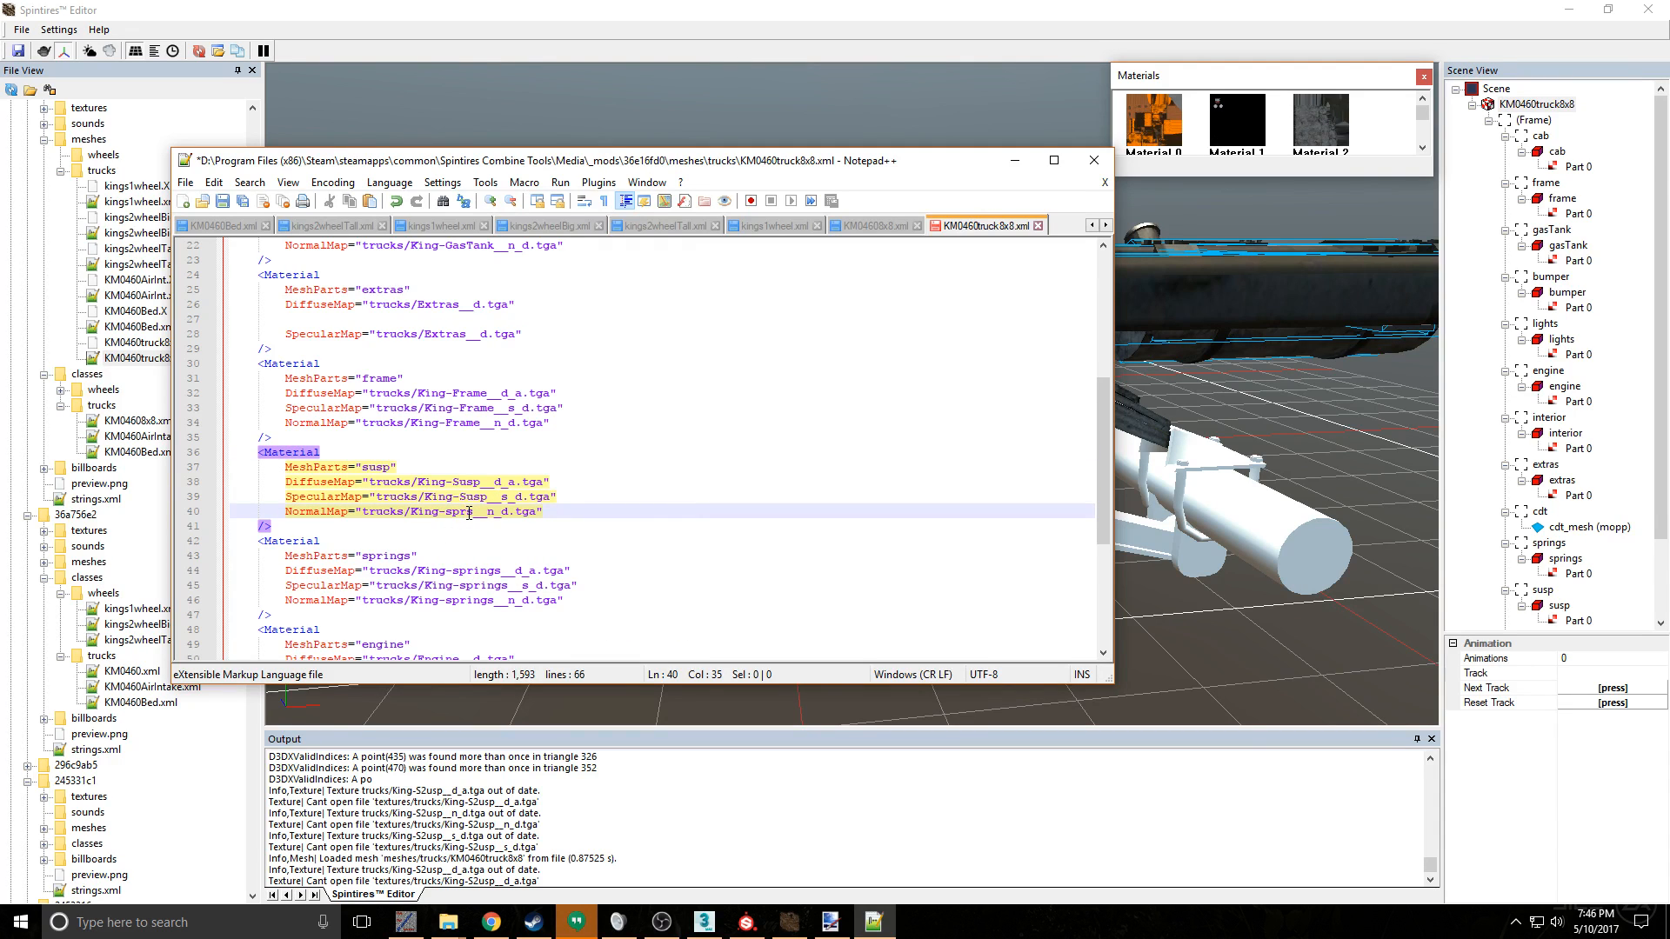
key("Delete")
key("BackSpace")
key("BackSpace")
key("BackSpace")
type("Susp")
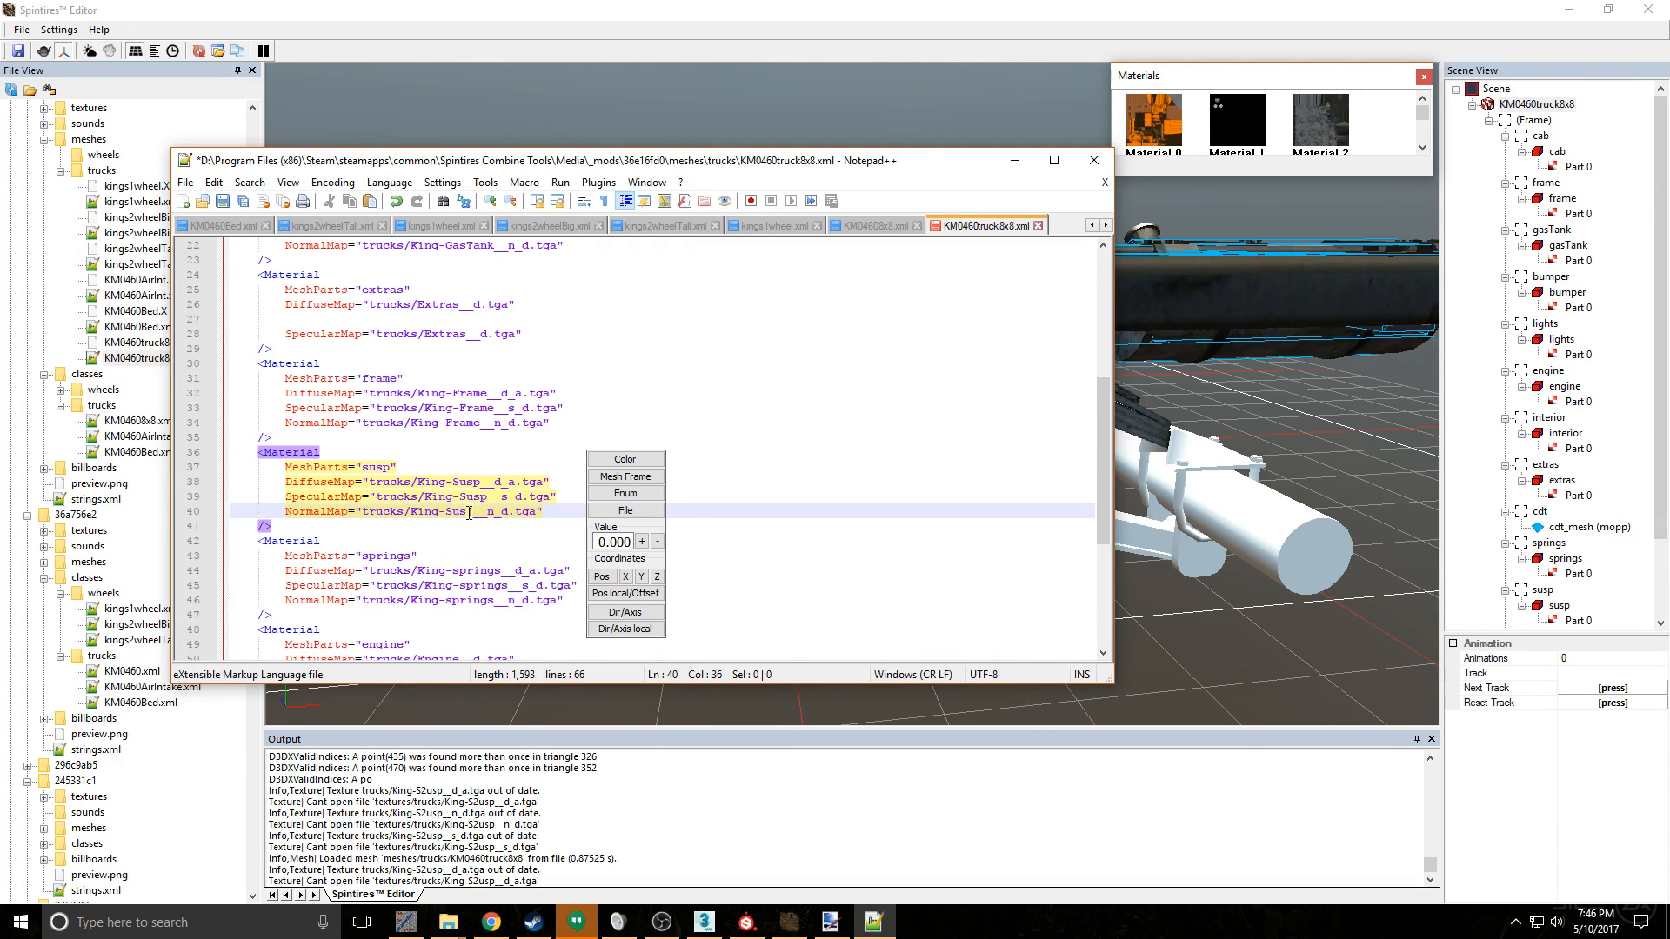
key("BackSpace")
type("p")
key("ctrl+s")
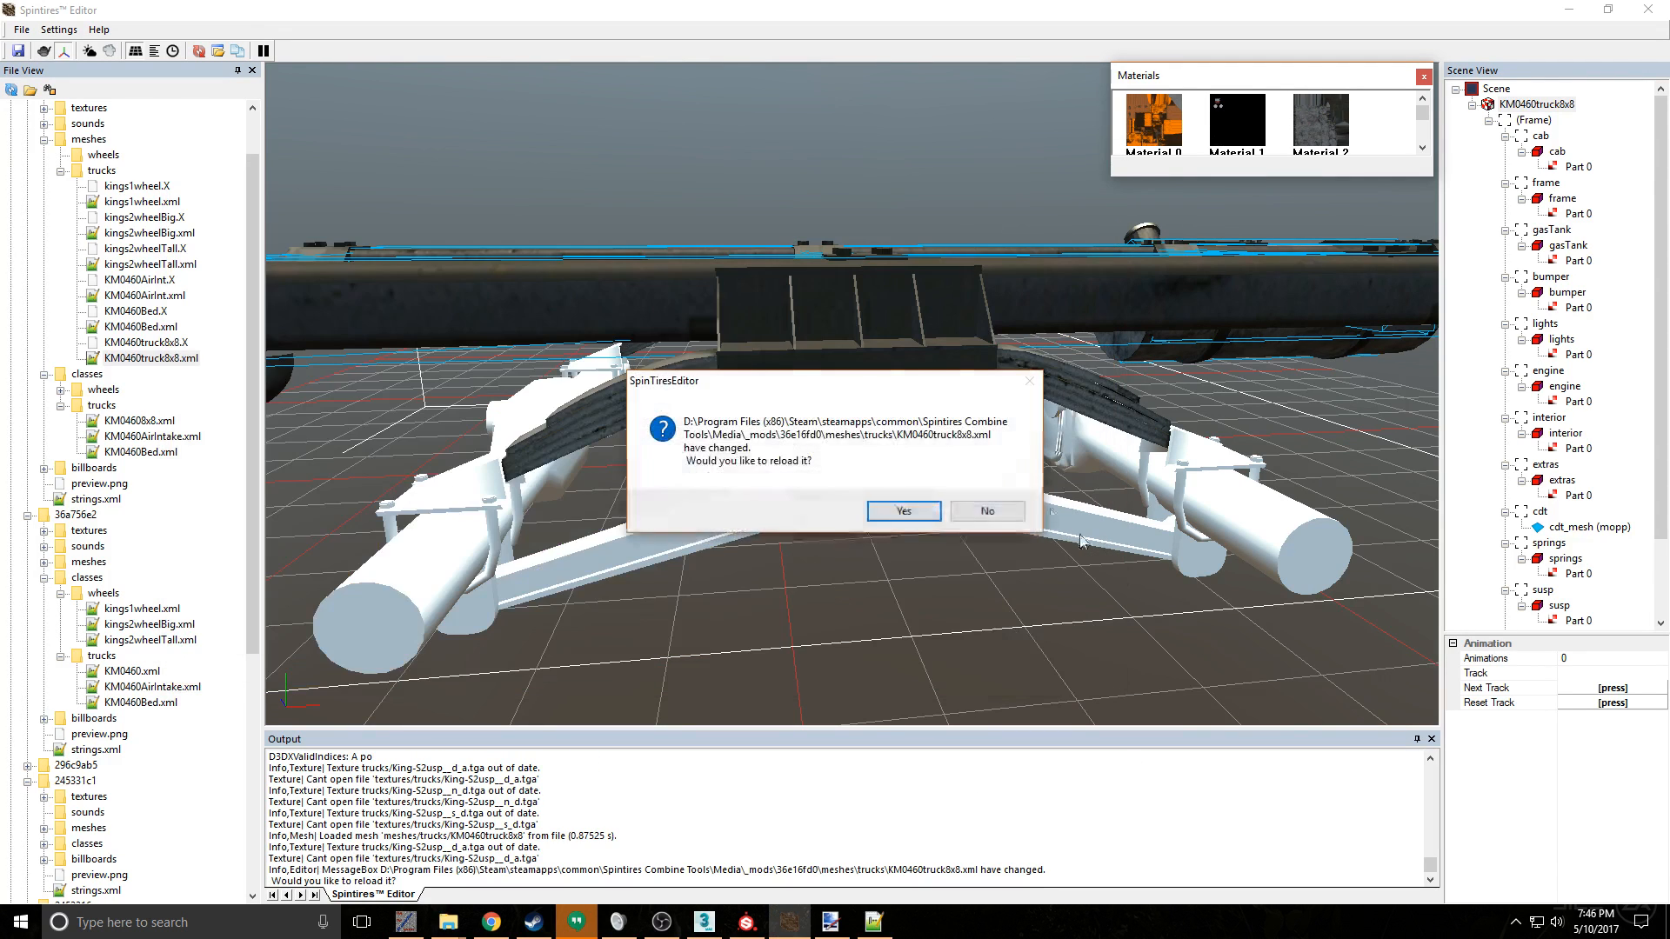
- Reload the changed KM0460truck8x8 mesh in Spintires Editor and close the editor
left_click(913, 516)
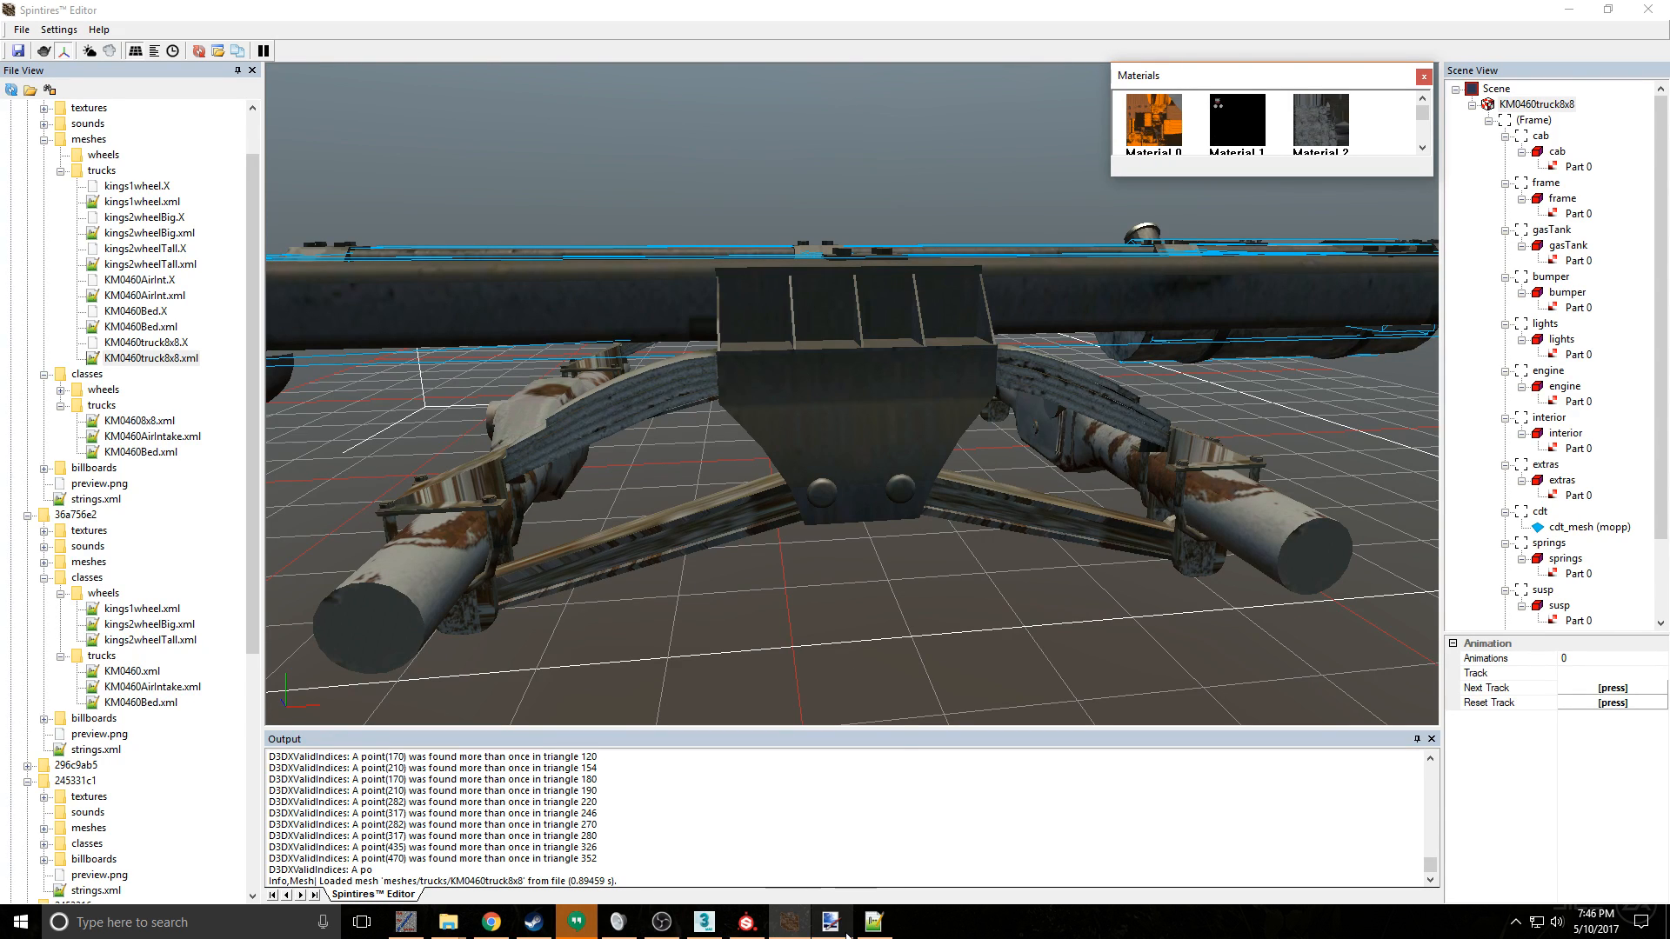
mouse_move(876, 929)
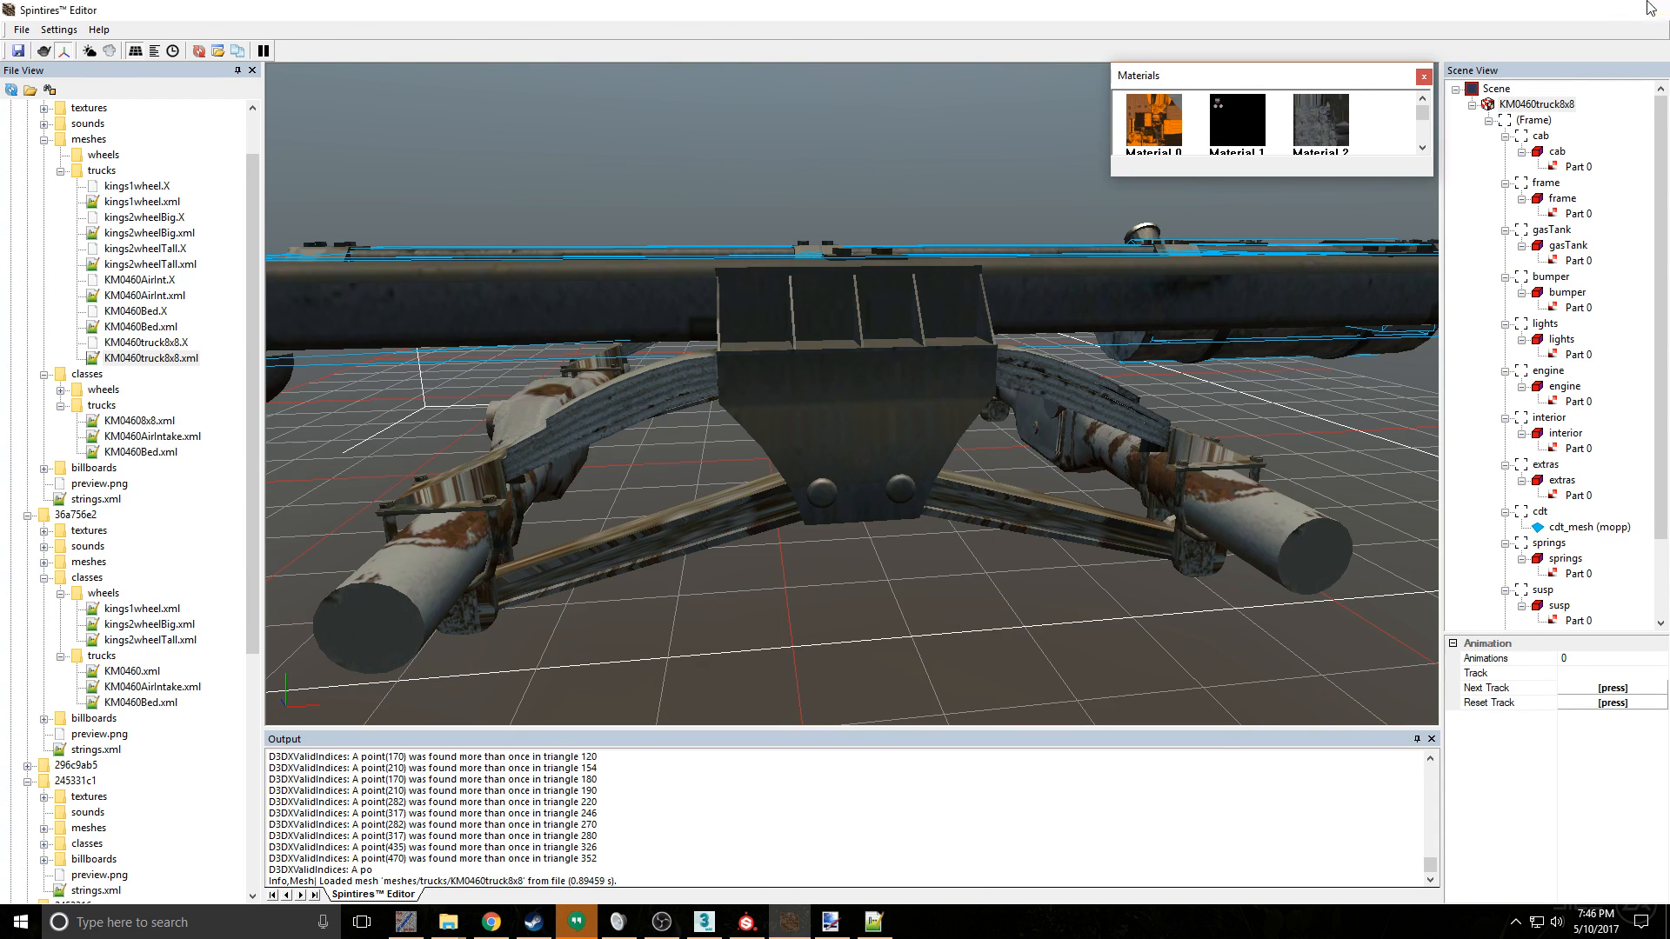
left_click(876, 929)
- Clear the cache with kLauncher and restart SpinTiresEditor from the Spintires Combine Tools folder
left_click(403, 922)
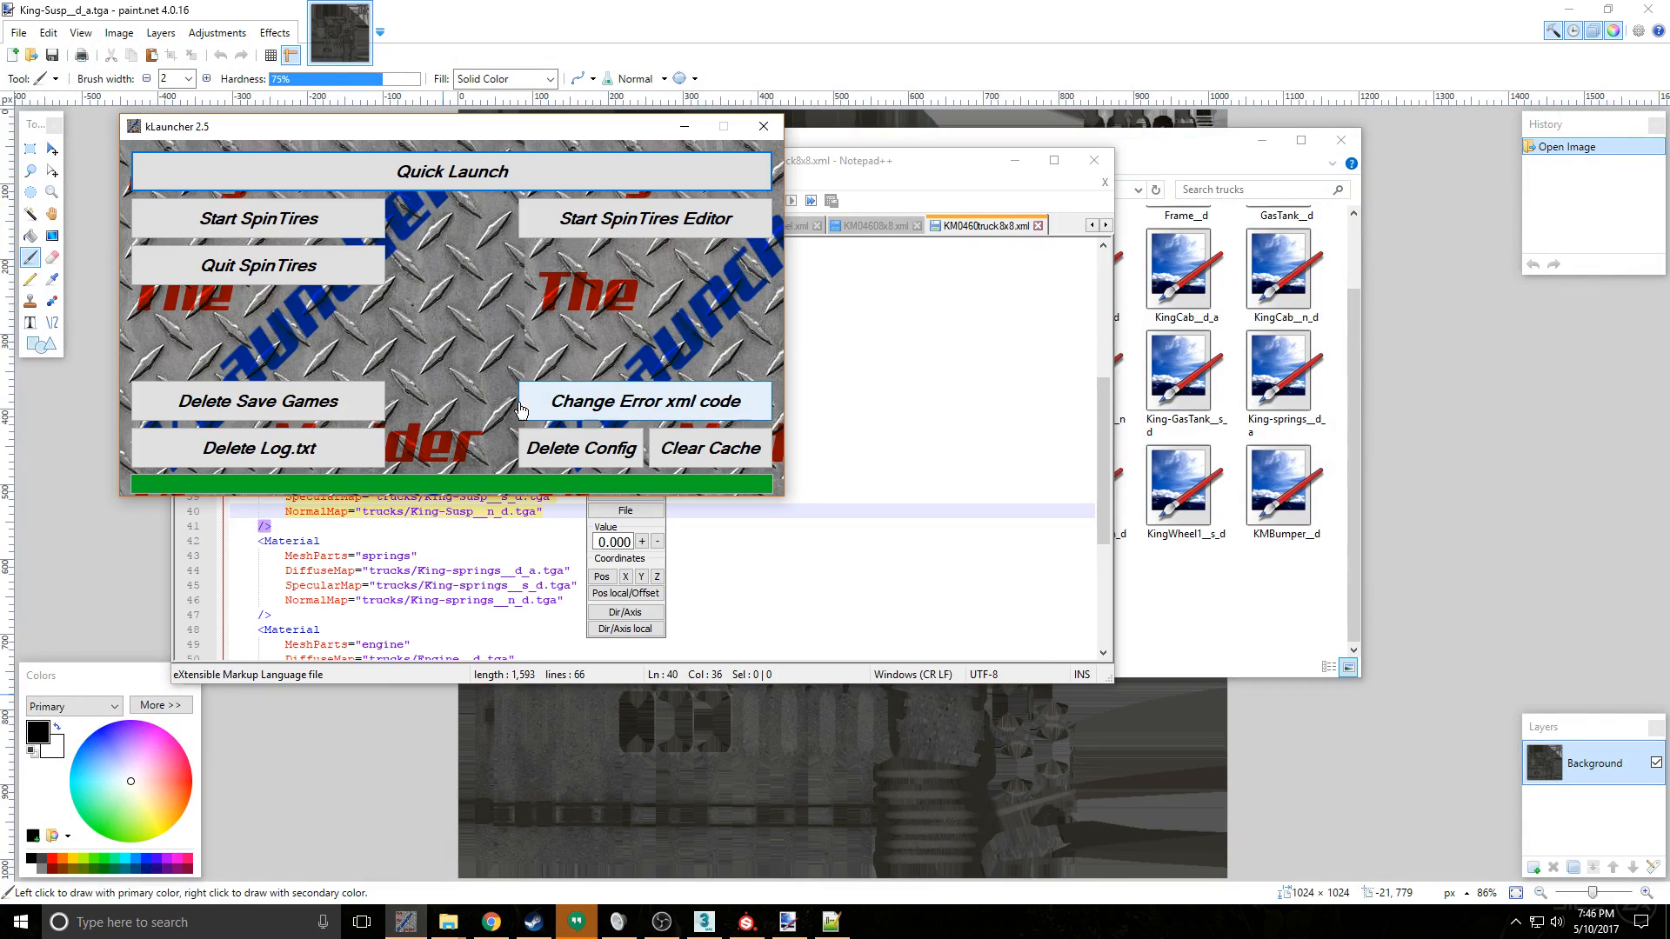
left_click(709, 451)
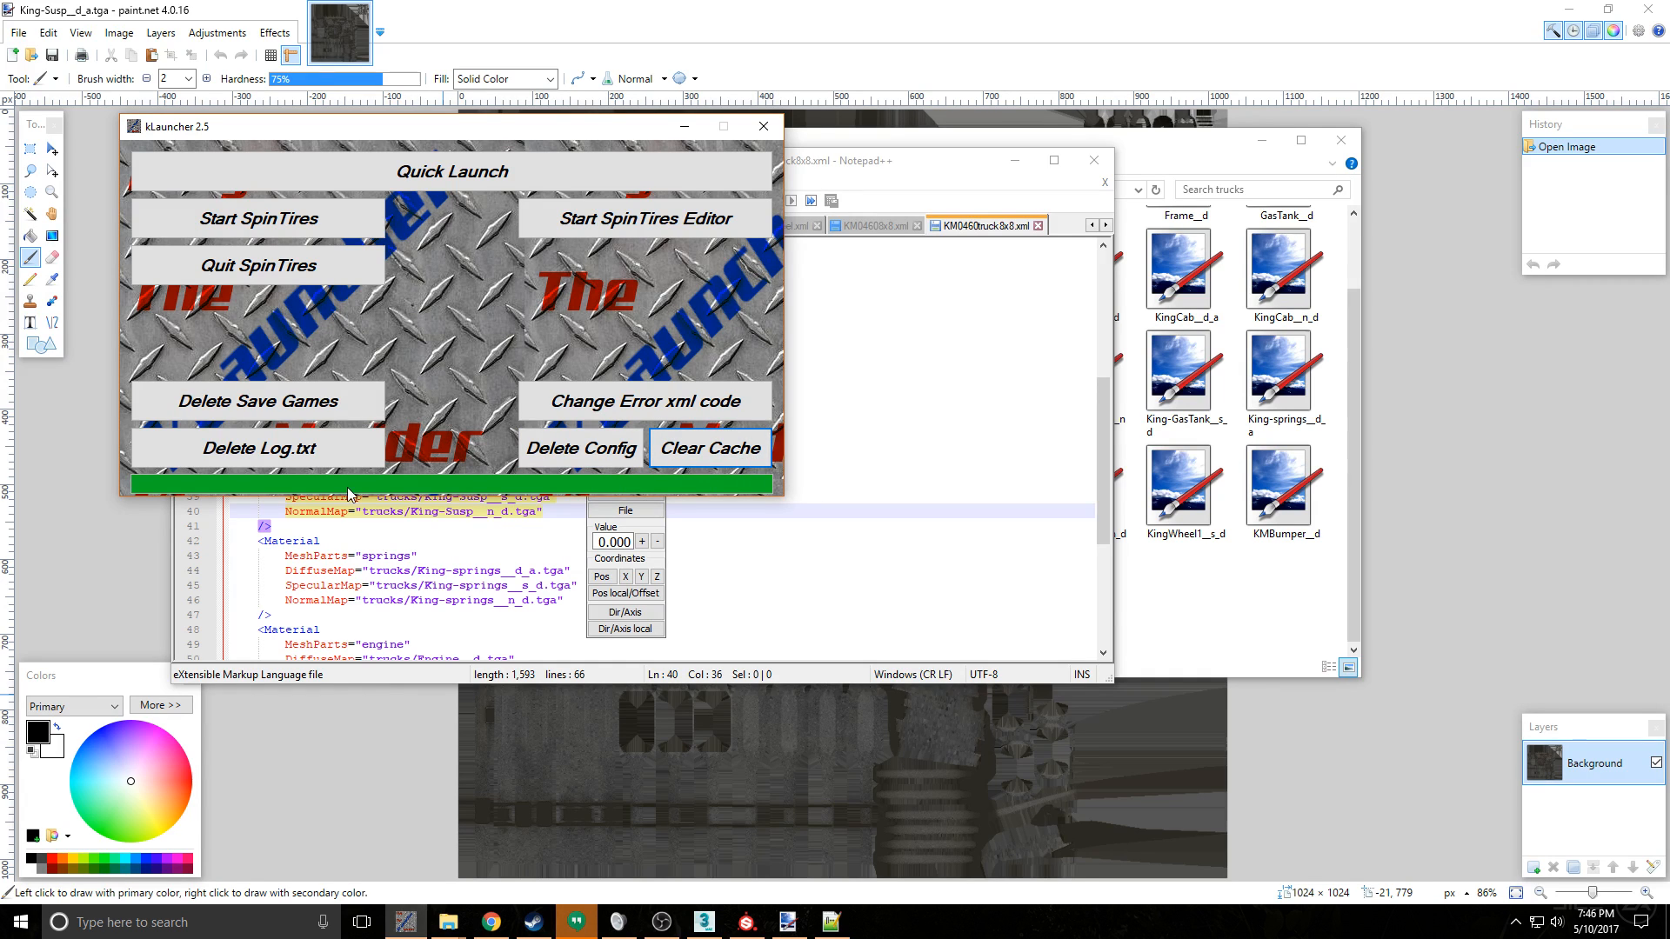
left_click(447, 922)
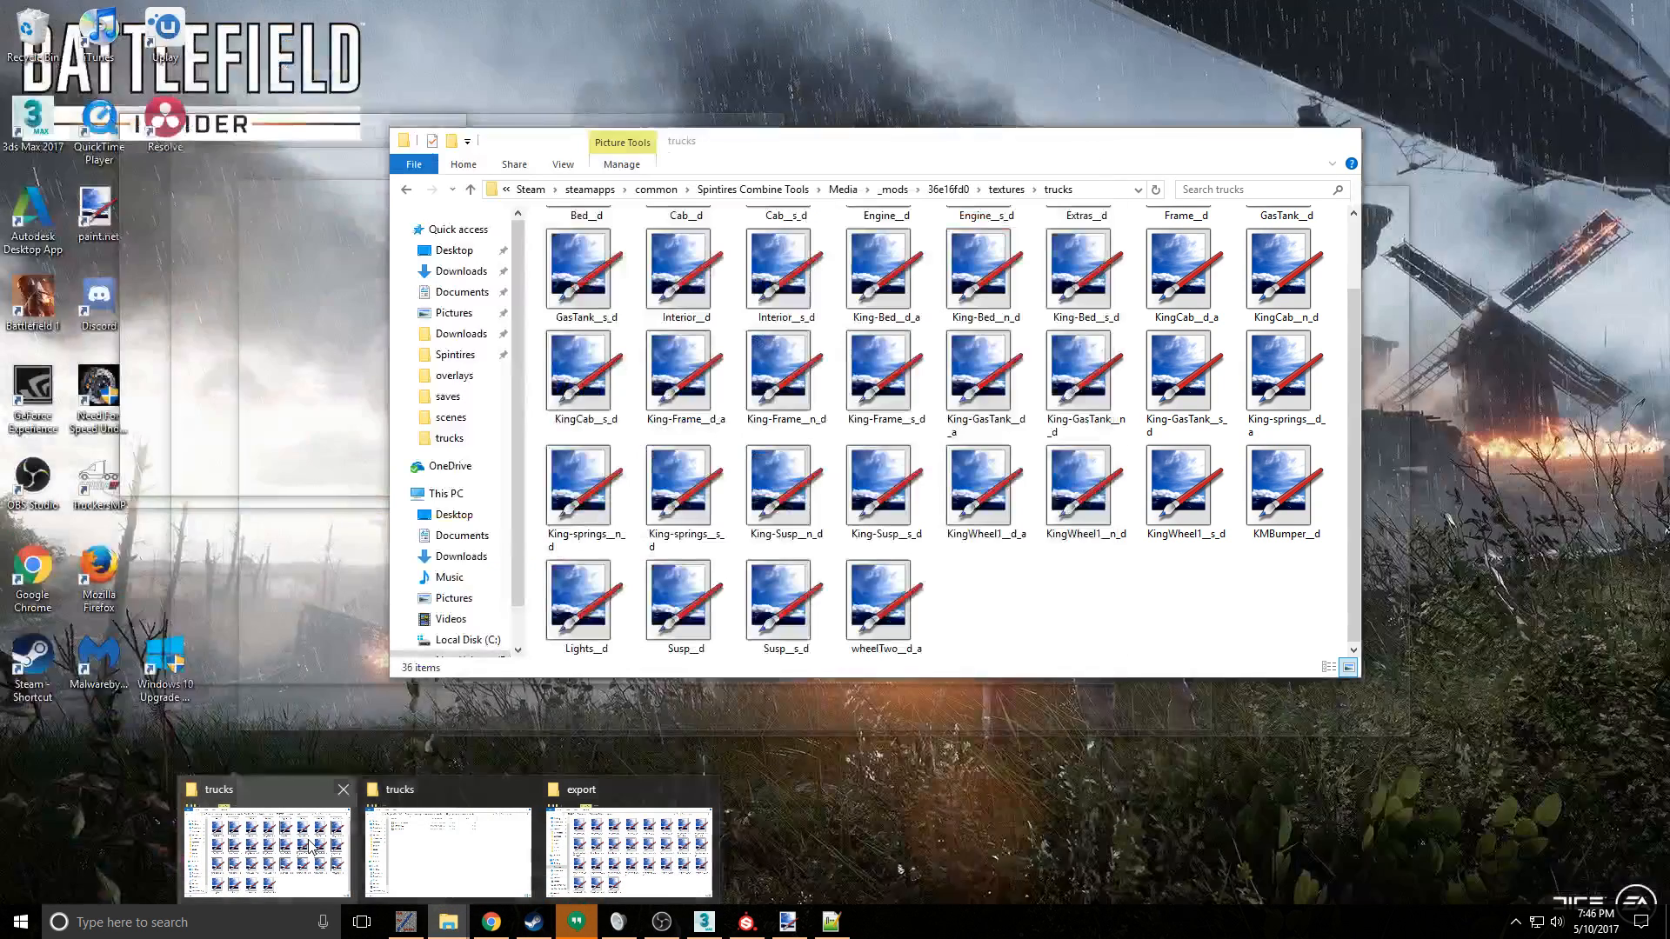
left_click(311, 845)
left_click(760, 189)
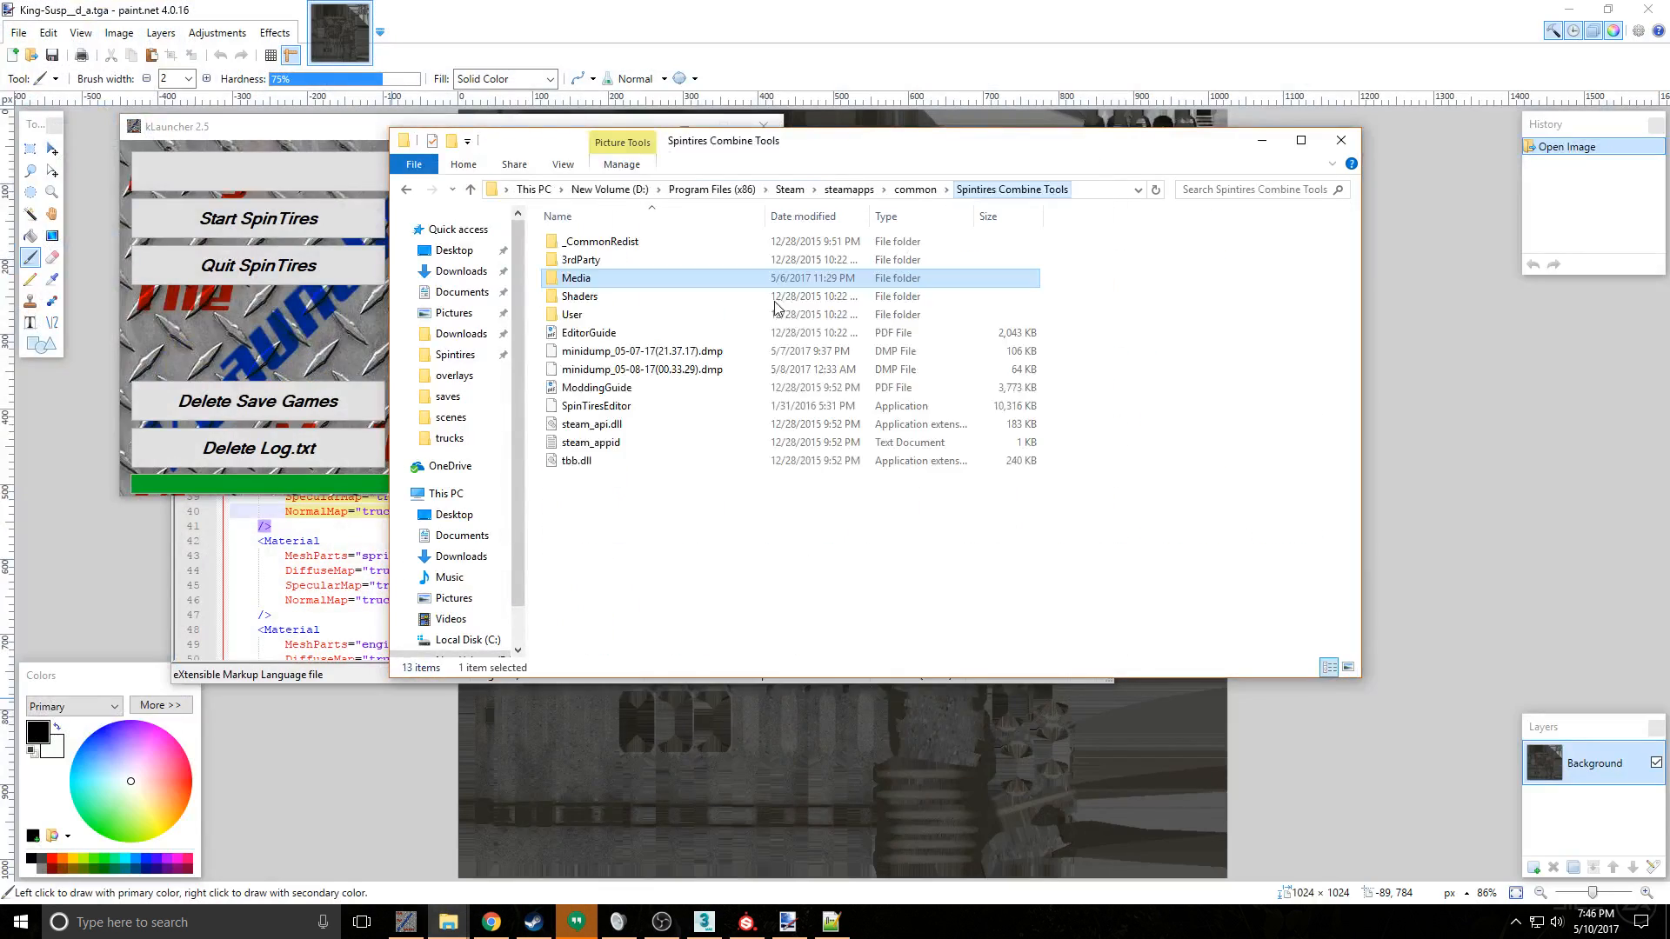
double_click(656, 406)
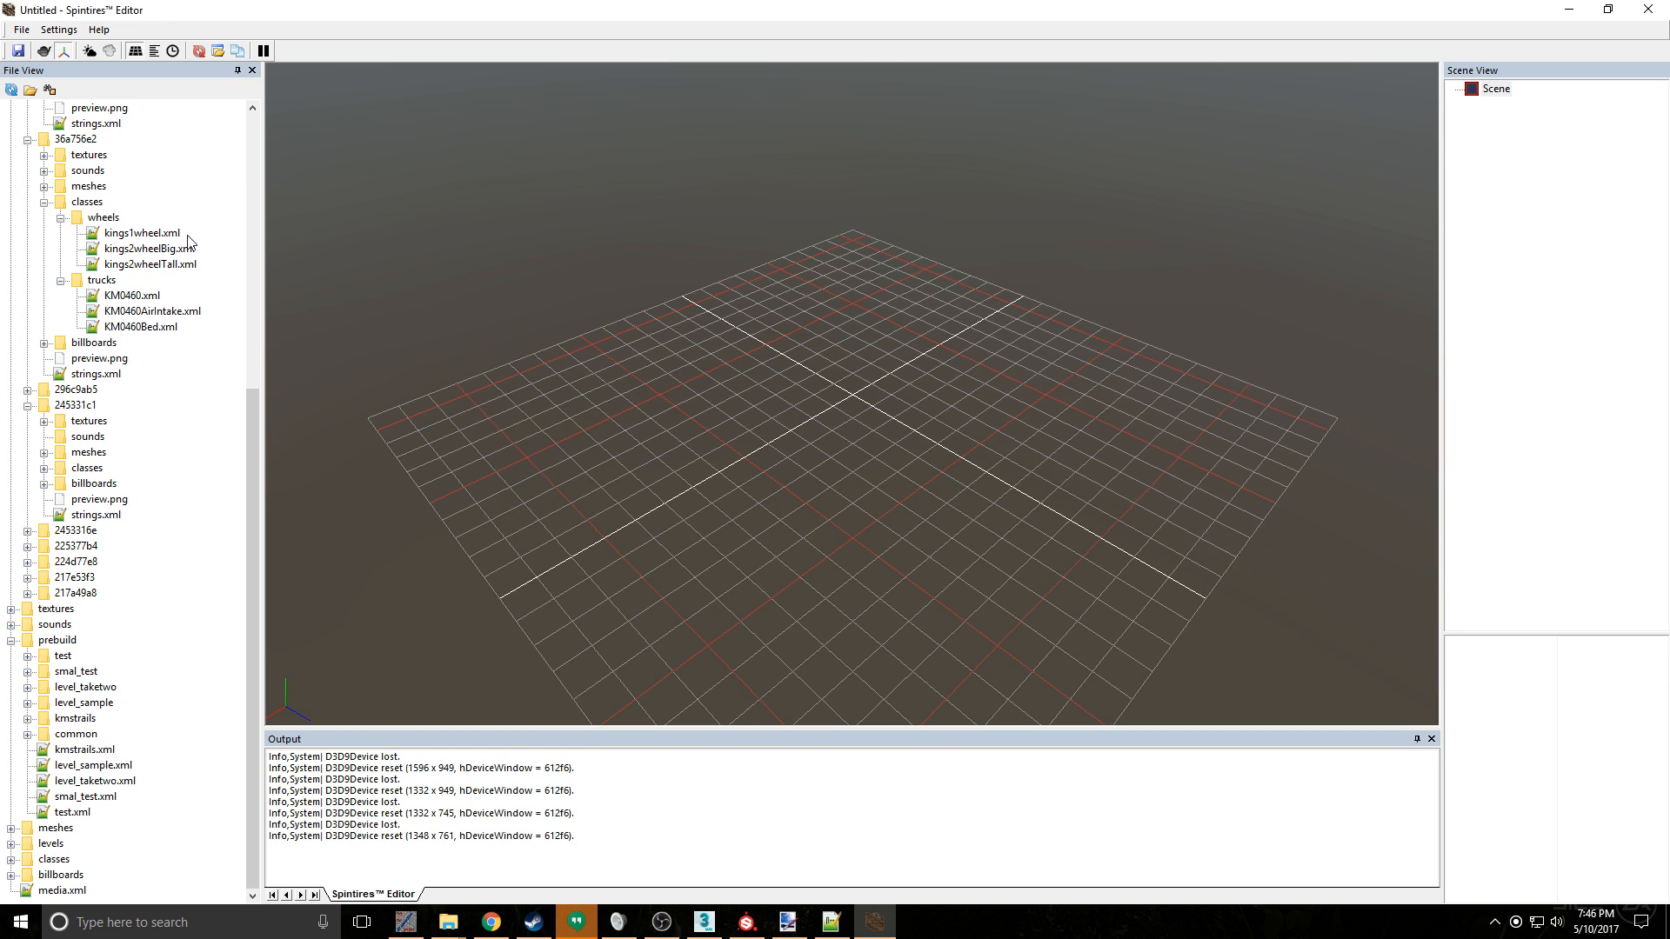
- Load the KM0460truck8x8.xml mesh from mod 36e16fd0 and inspect the suspension texture up close
scroll(139, 241, "up", 10)
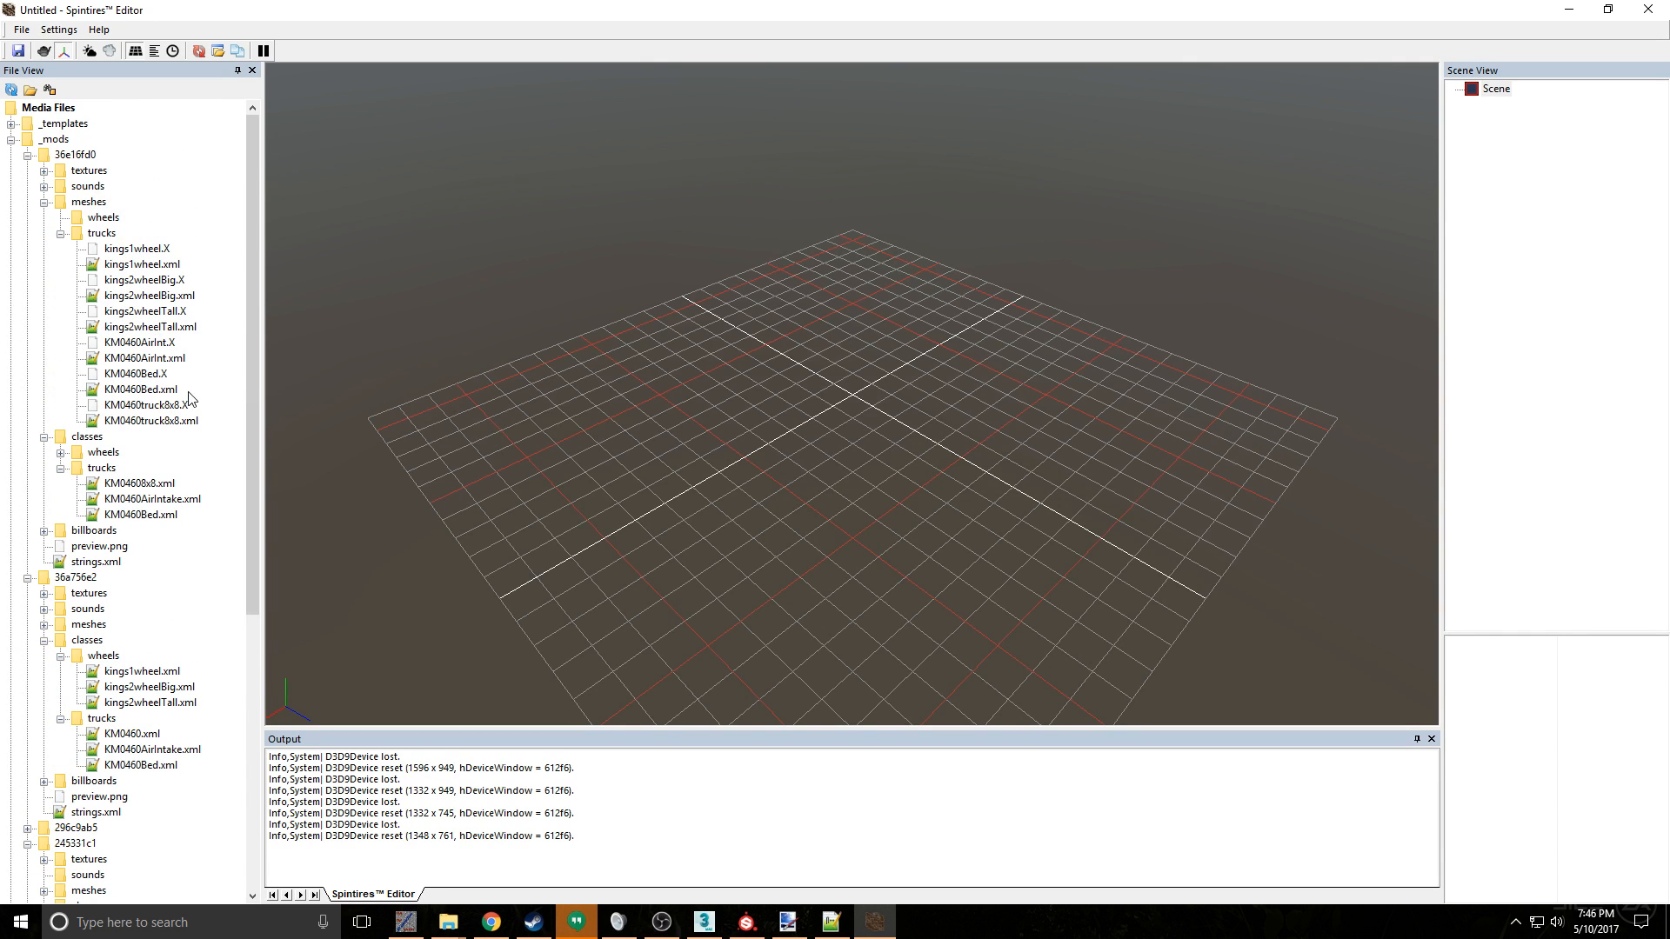
double_click(152, 421)
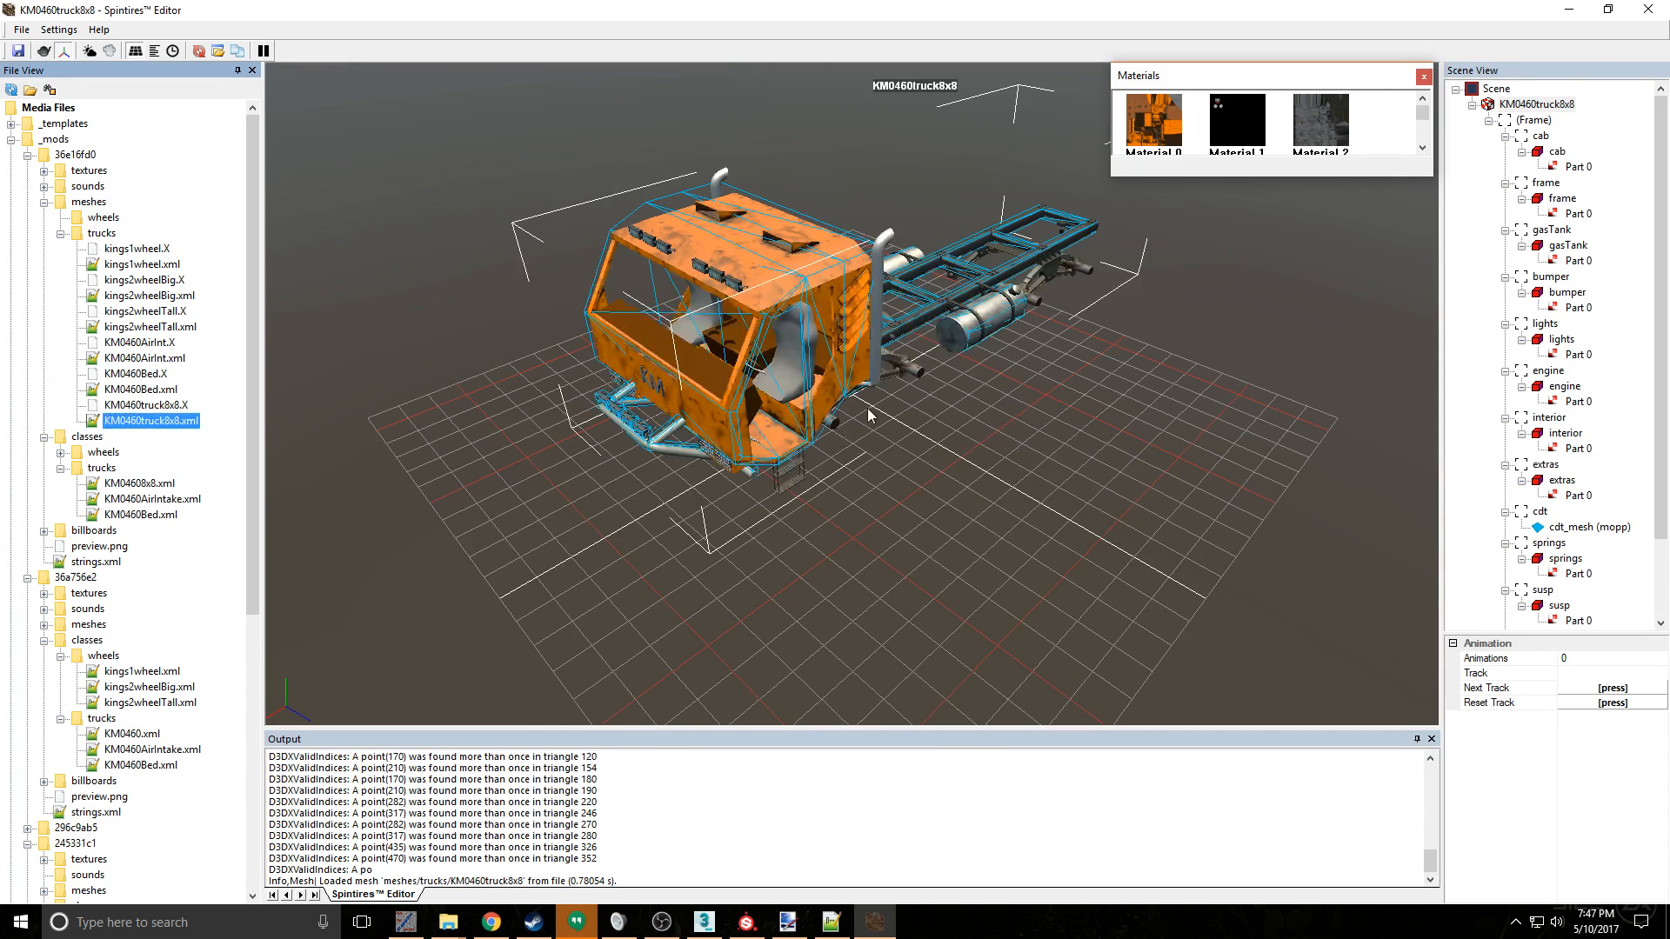
middle_click_drag(1075, 401, 967, 376)
scroll(1044, 372, "up", 9)
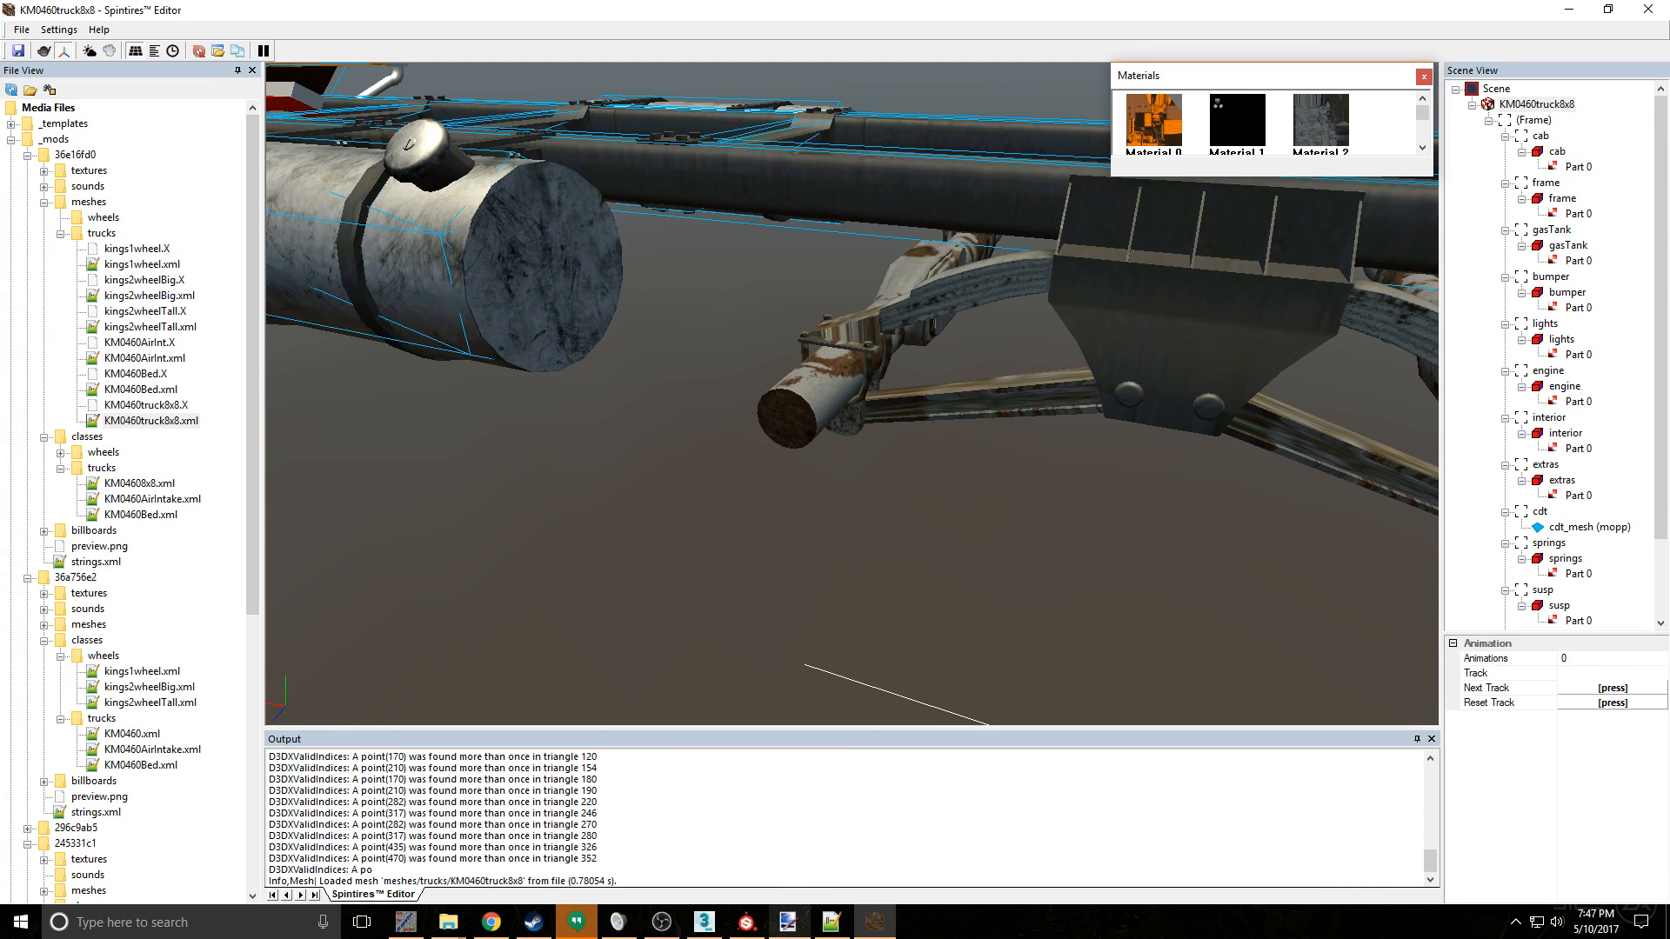
- In Notepad++, change the susp material's normal, specular and diffuse map names to King-S2usp and save the XML file
left_click(831, 922)
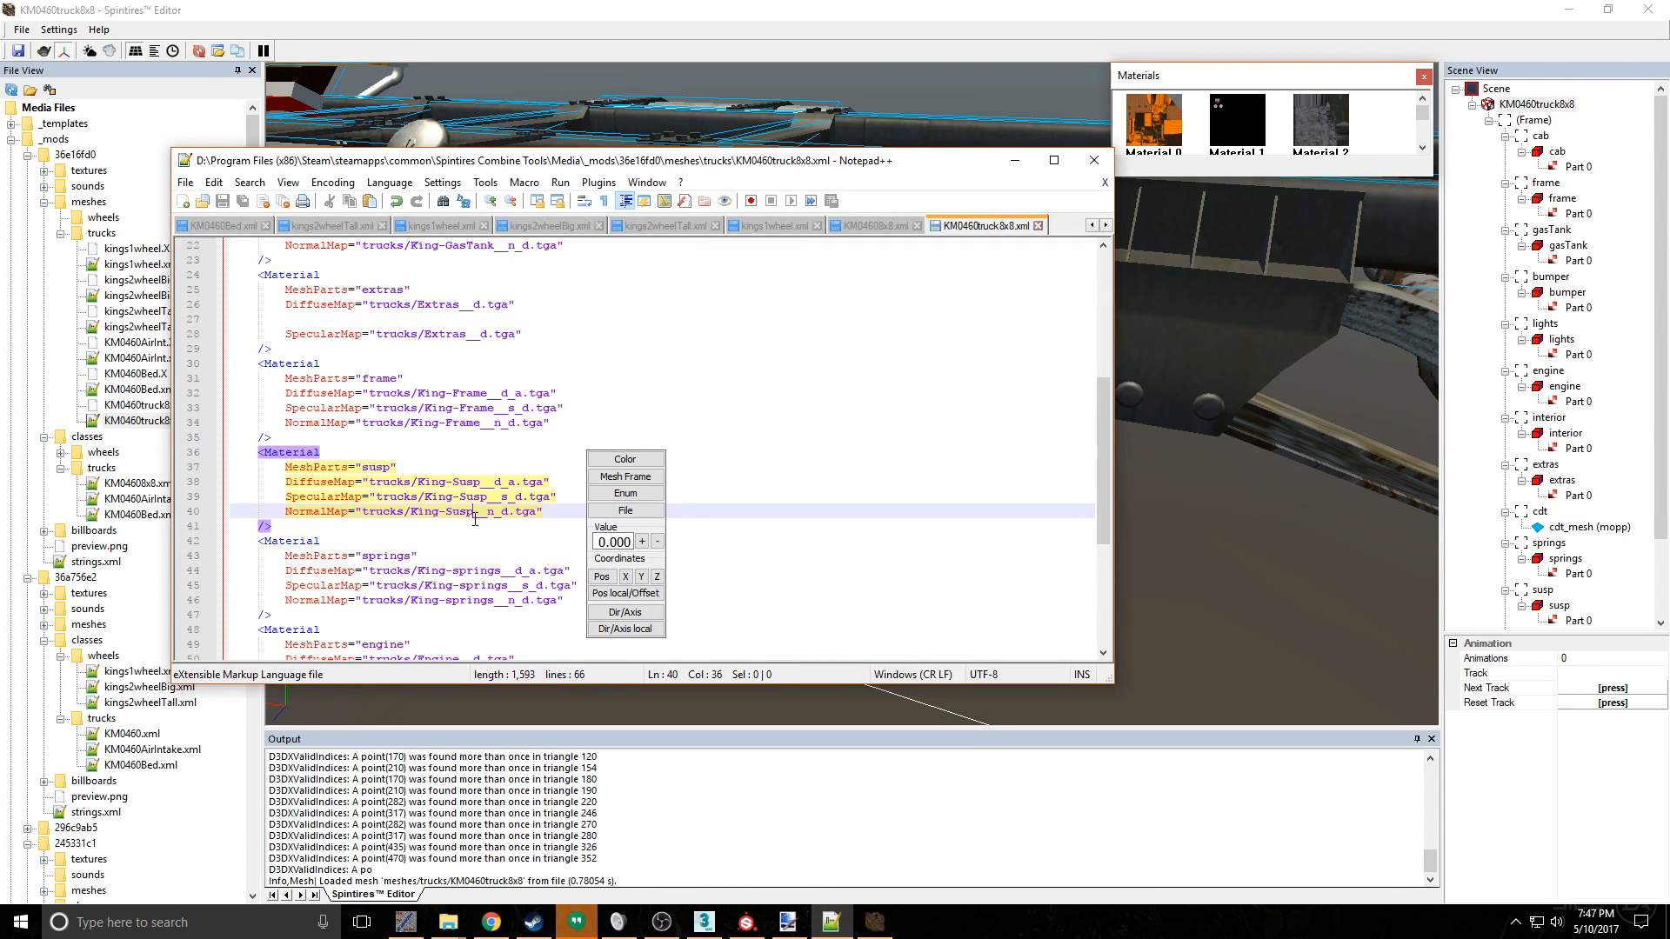
type("2")
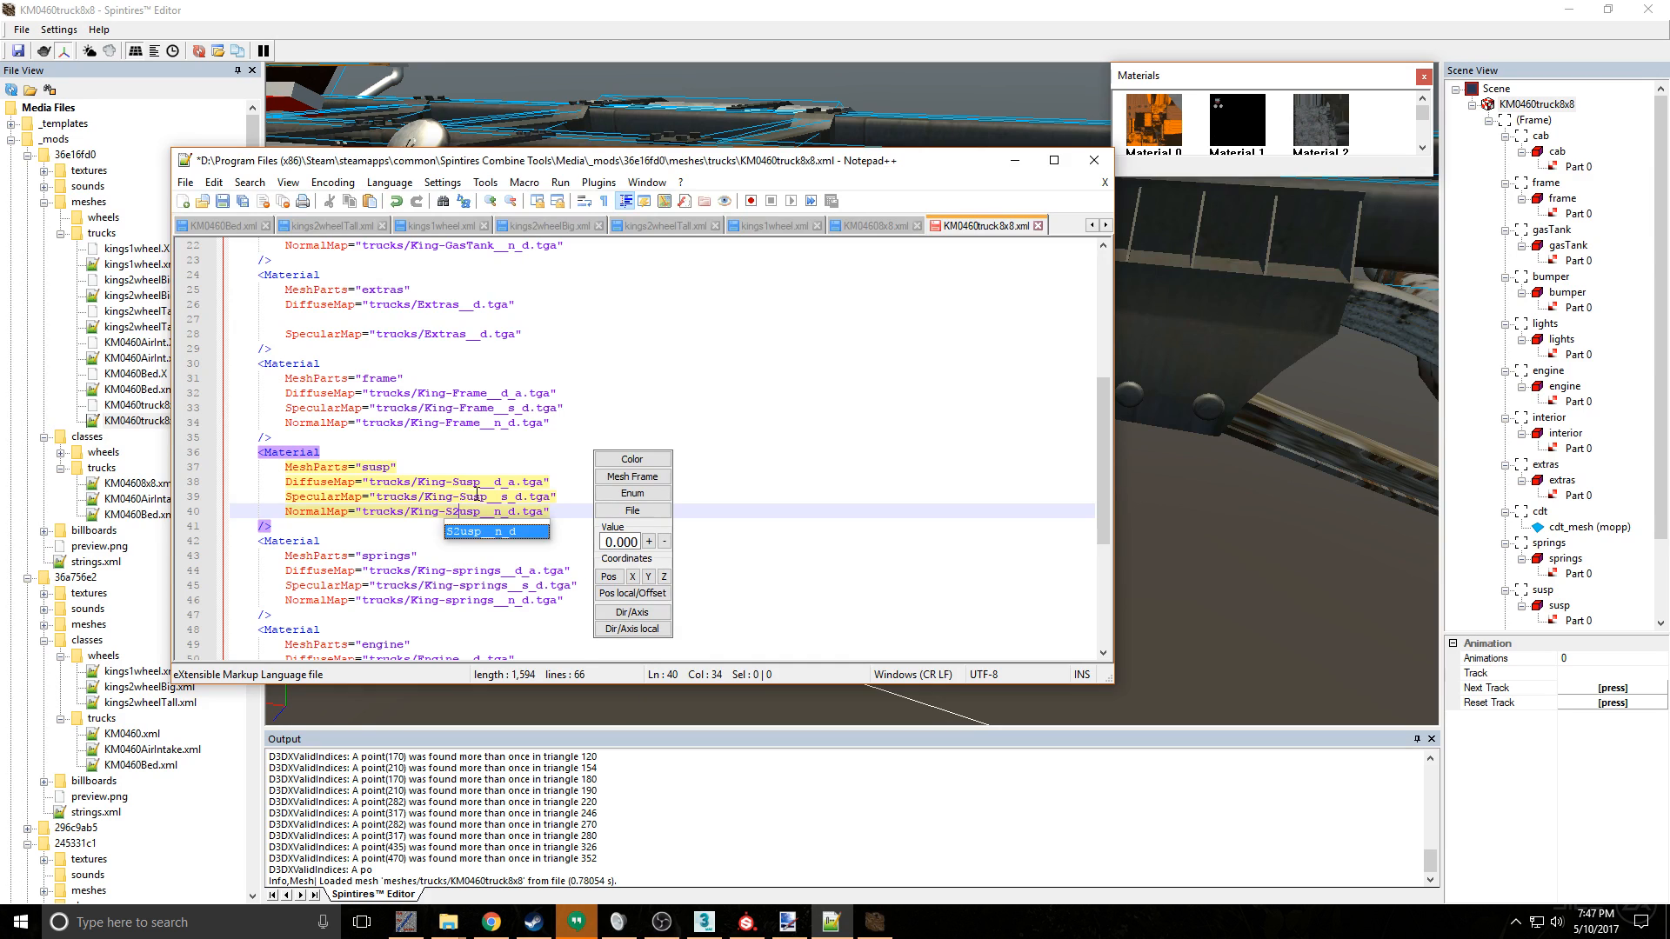
left_click(472, 497)
type("2")
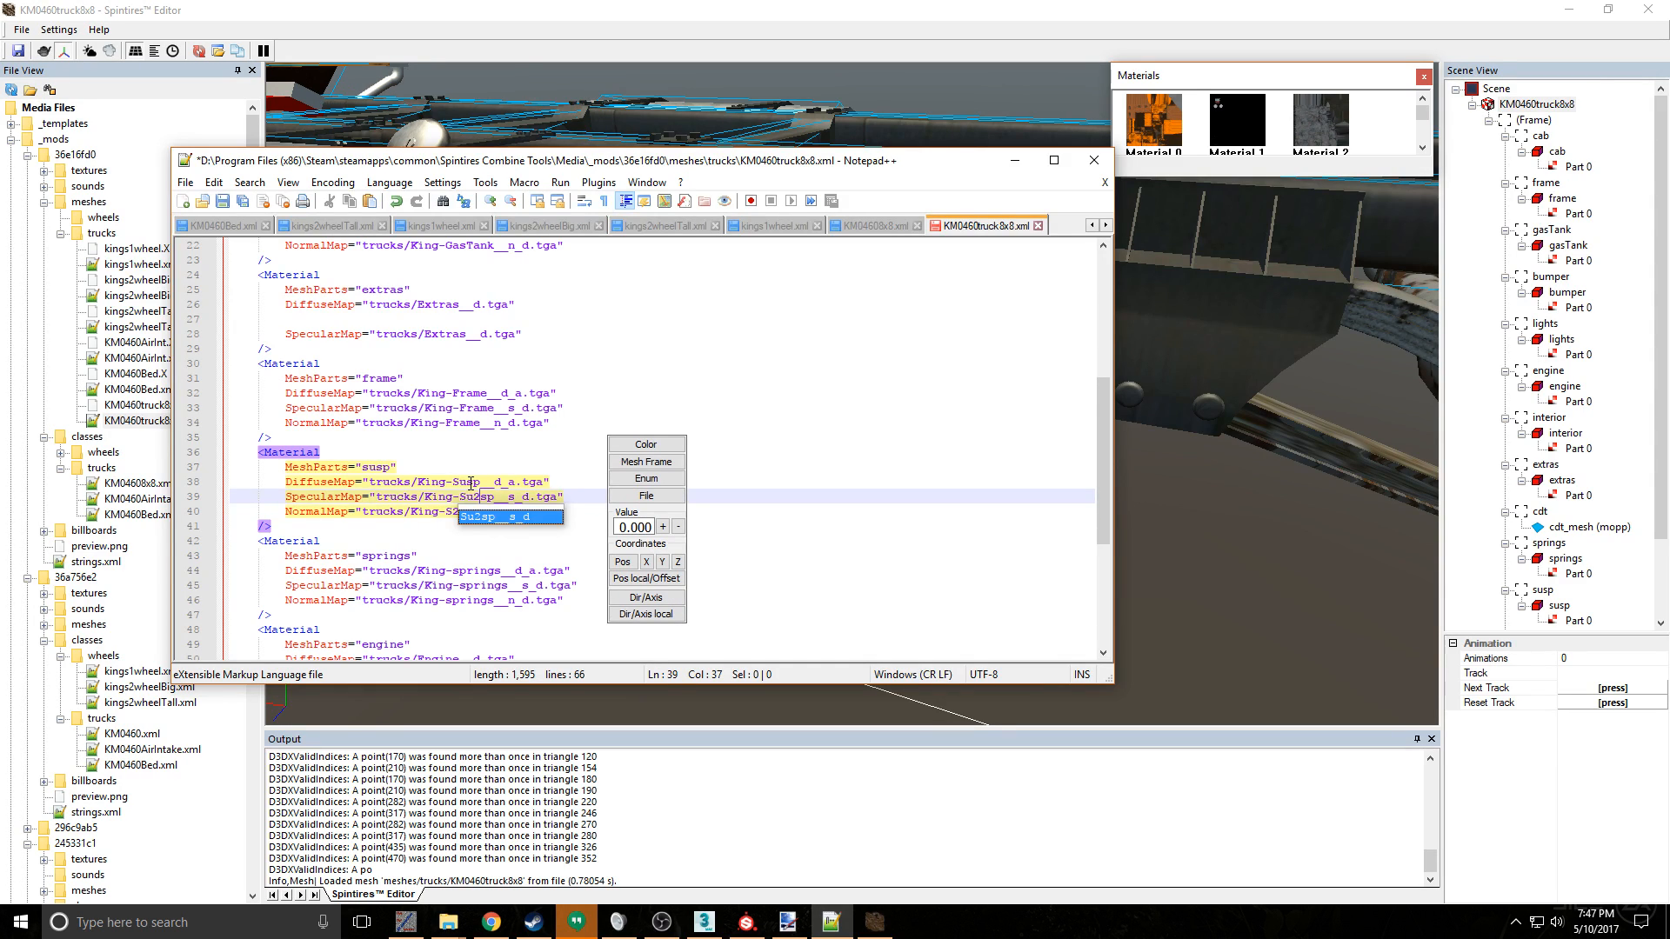
key("BackSpace")
key("Left")
type("2")
key("Left")
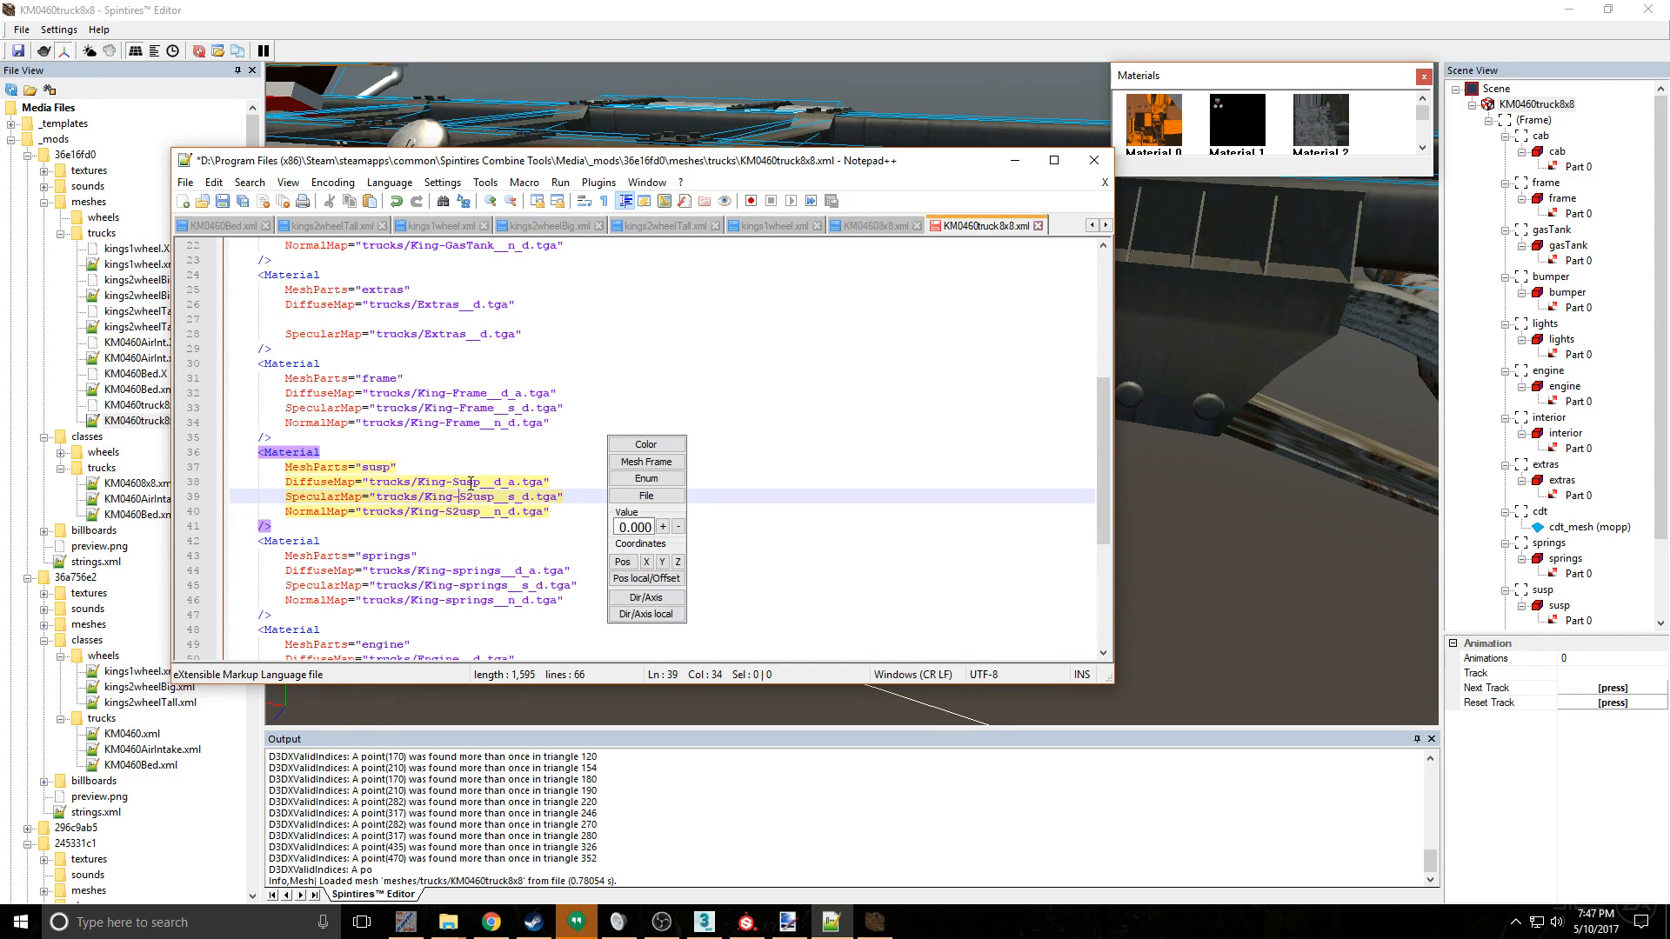
left_click(470, 483)
type("2")
key("ctrl+s")
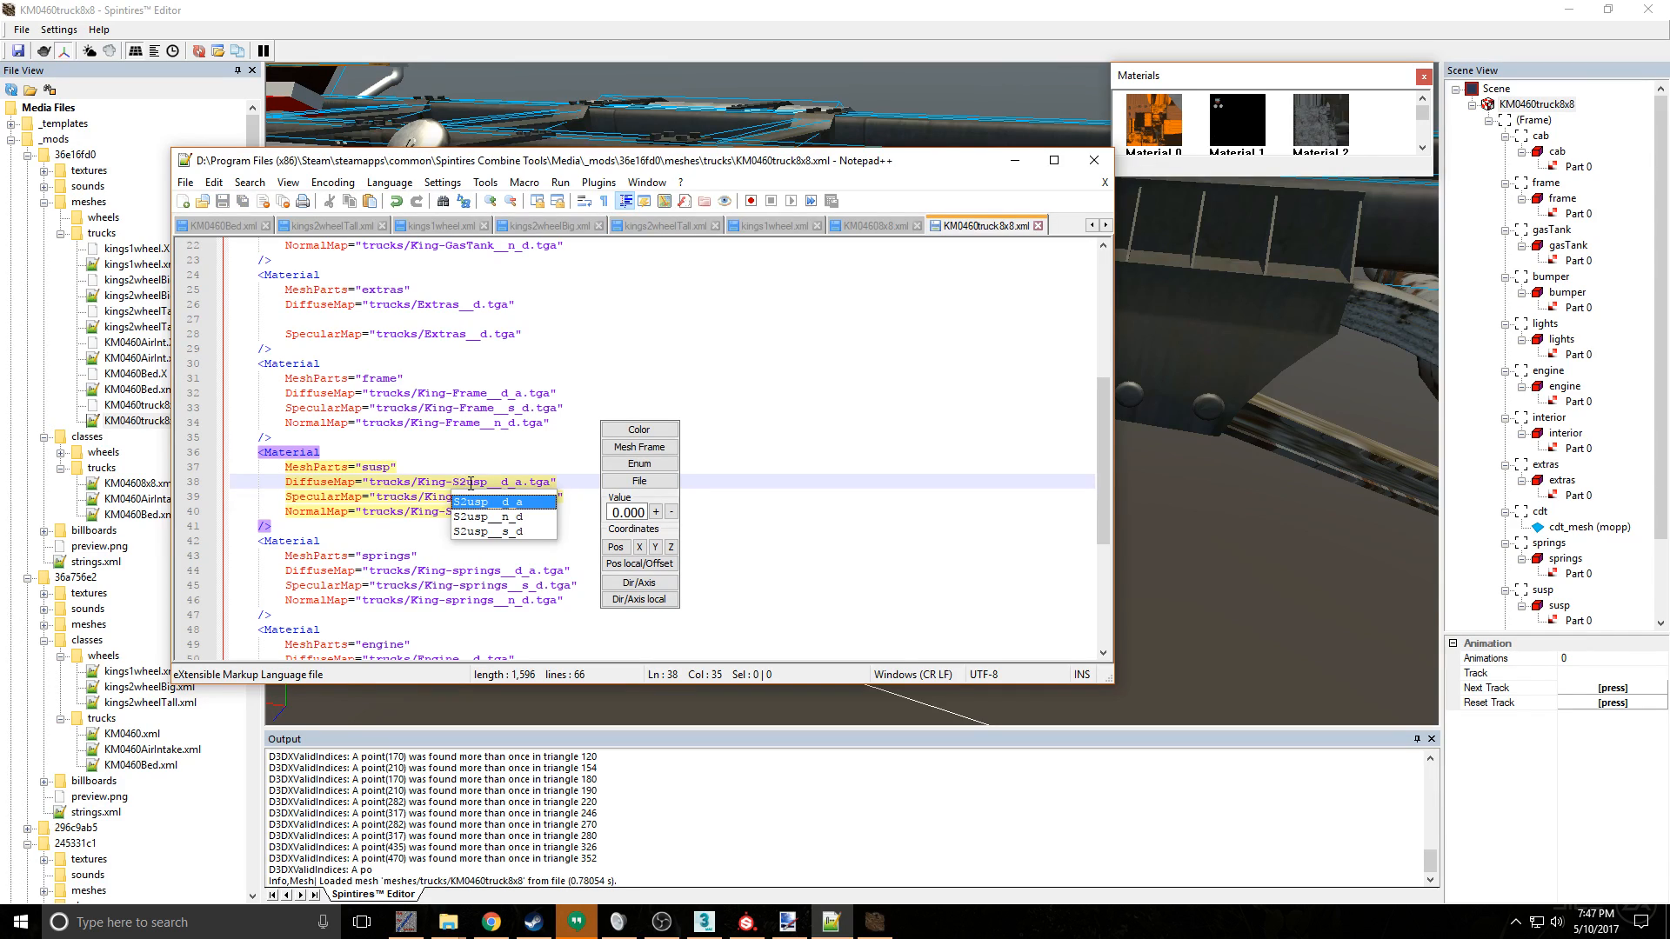
- Open the Media folder inside the Spintires Combine Tools folder in File Explorer
left_click(454, 926)
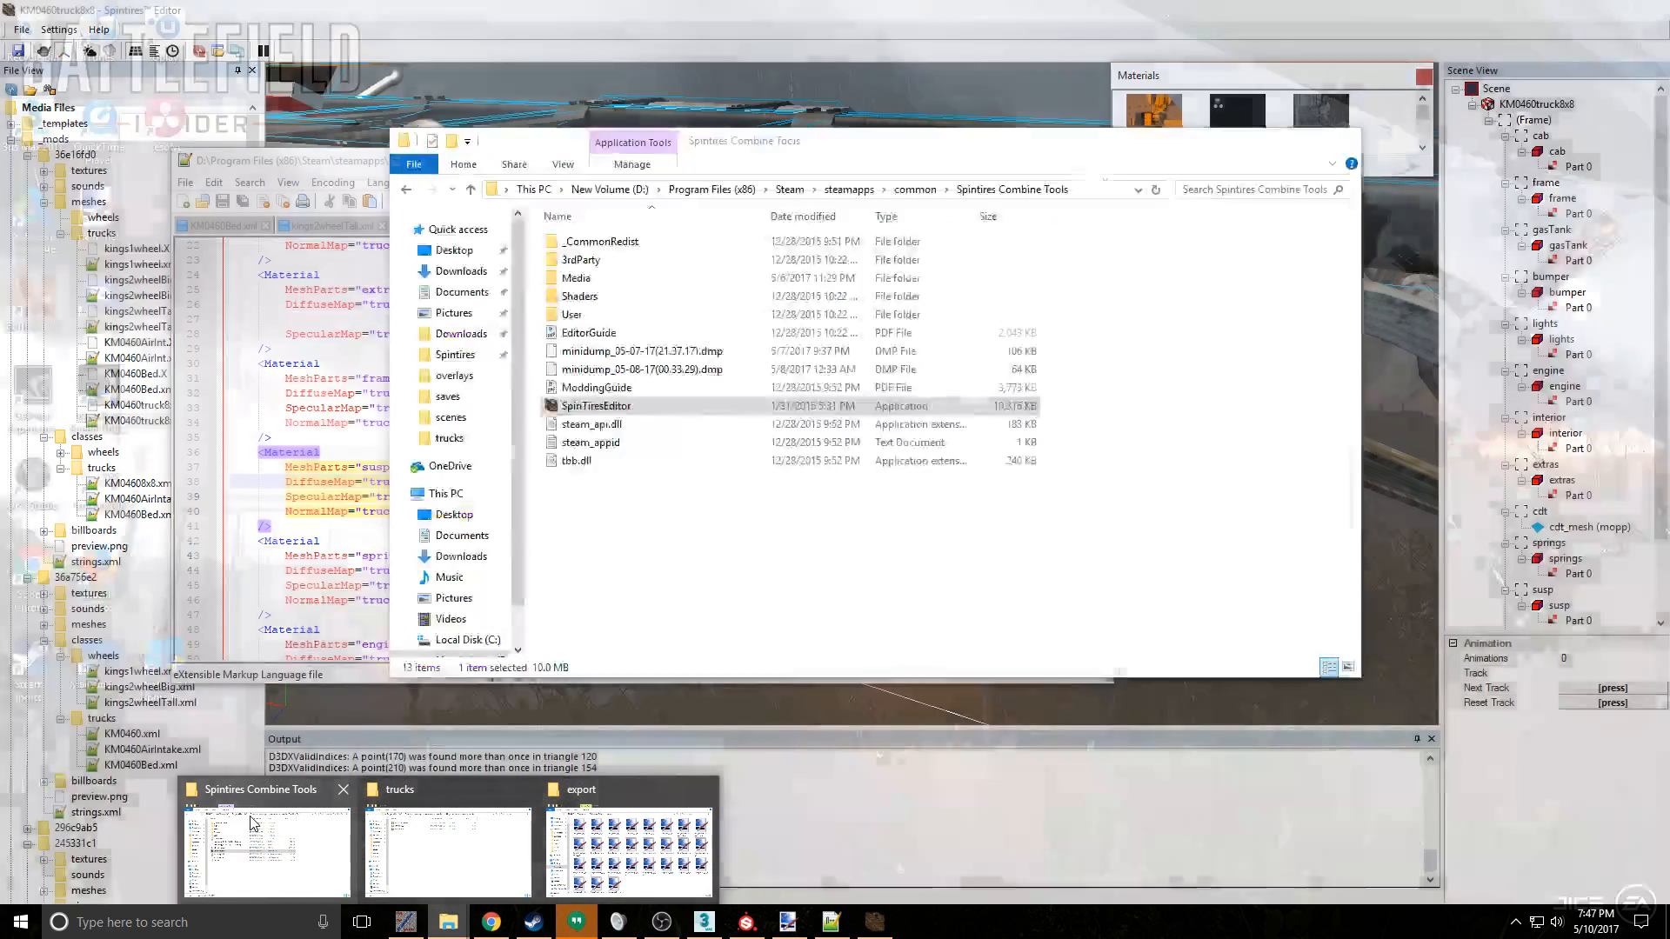
left_click(267, 848)
double_click(609, 278)
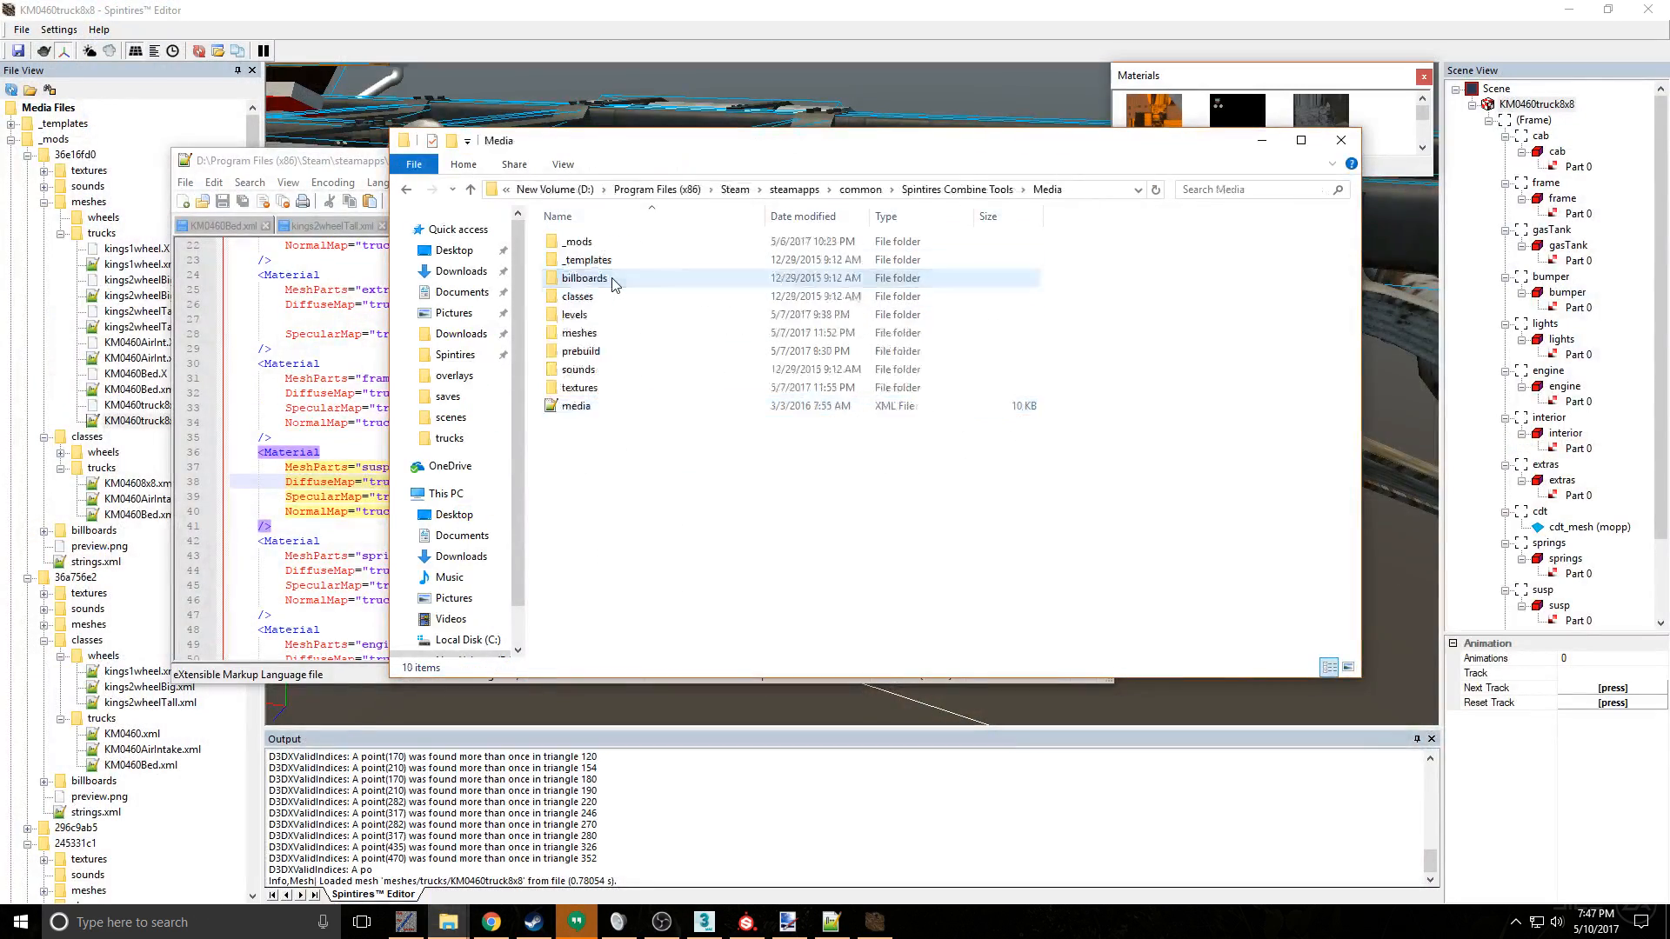
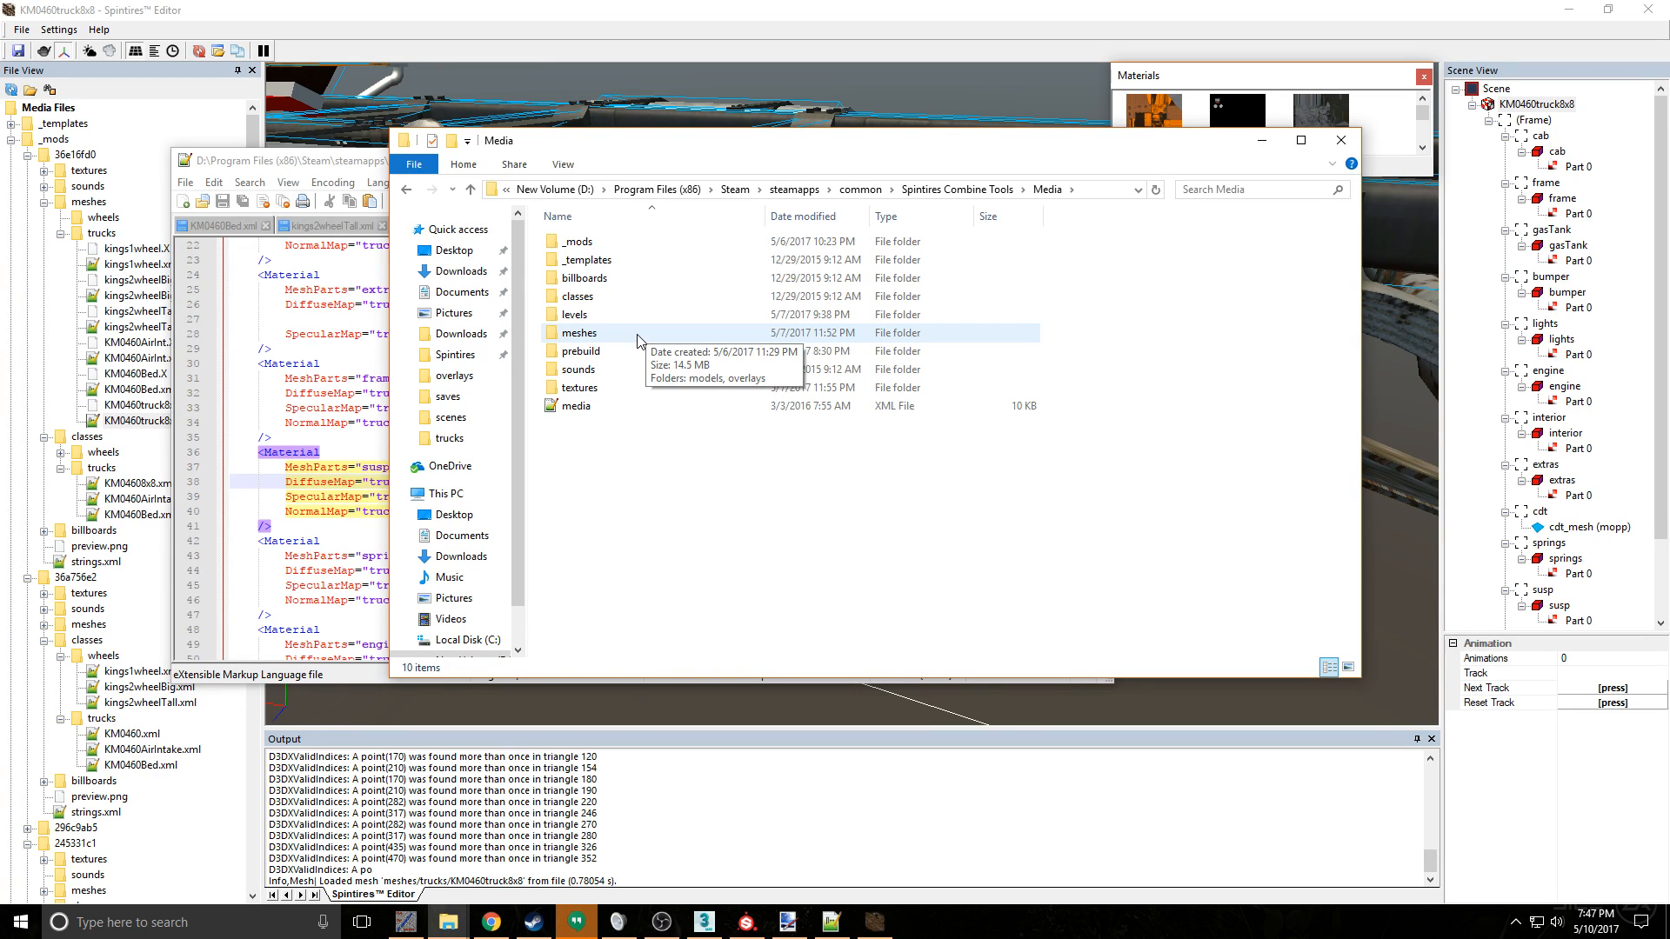
- Open the textures/trucks folder of mod 36e16fd0 in File Explorer and find the King-Susp texture files
double_click(638, 338)
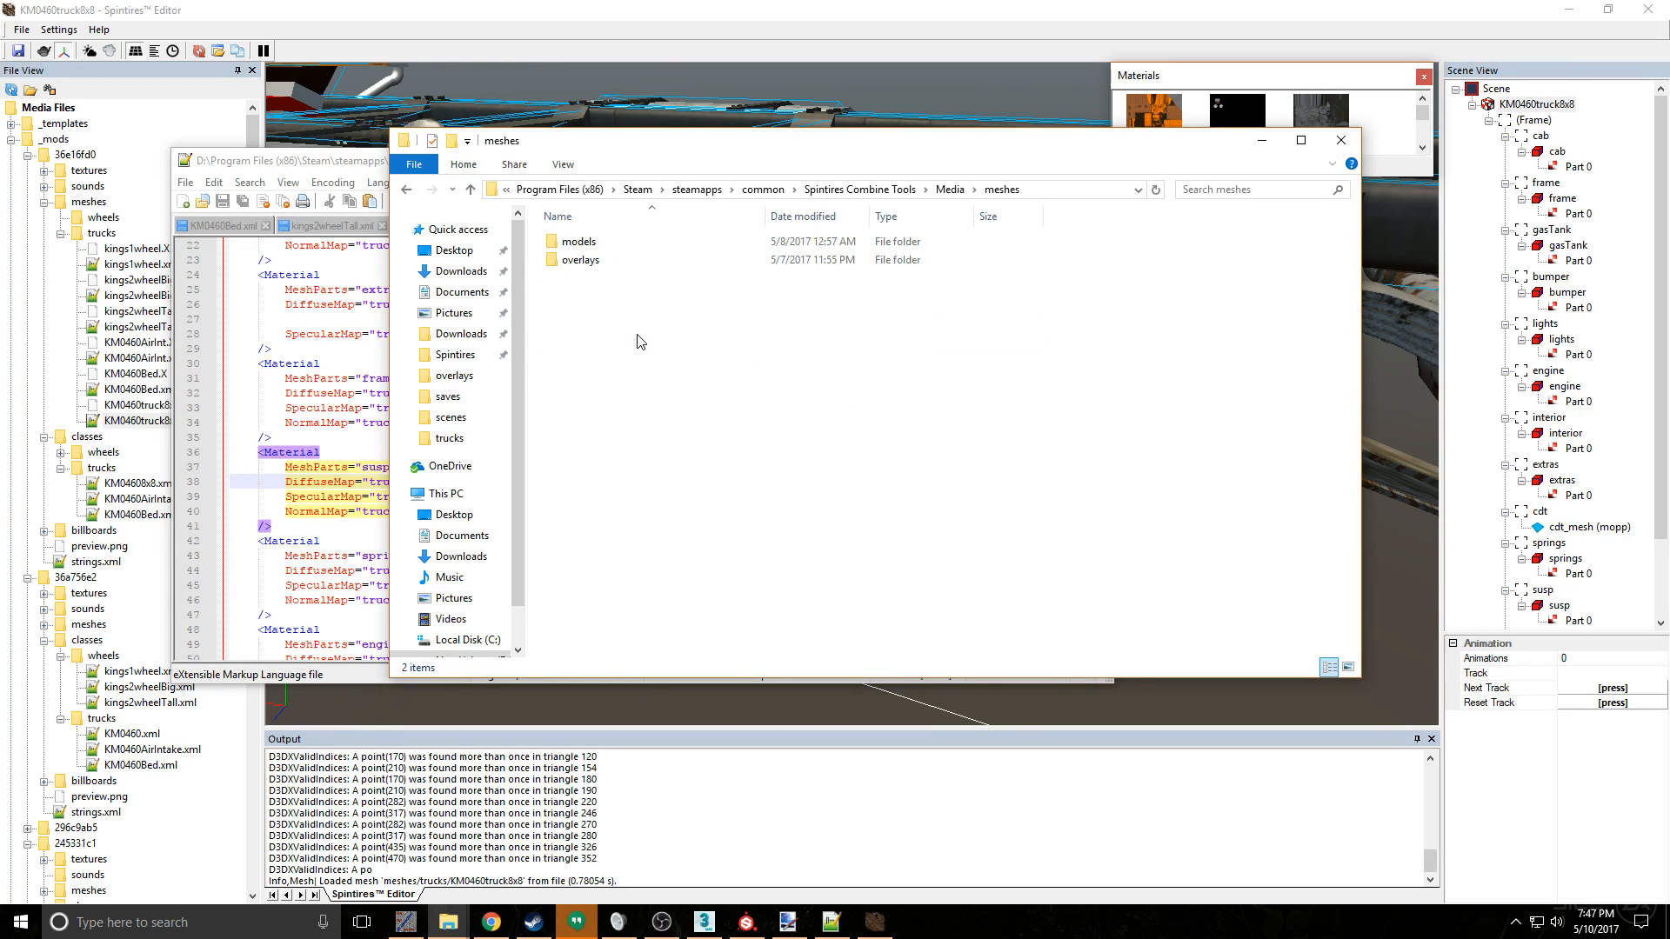
left_click(333, 378)
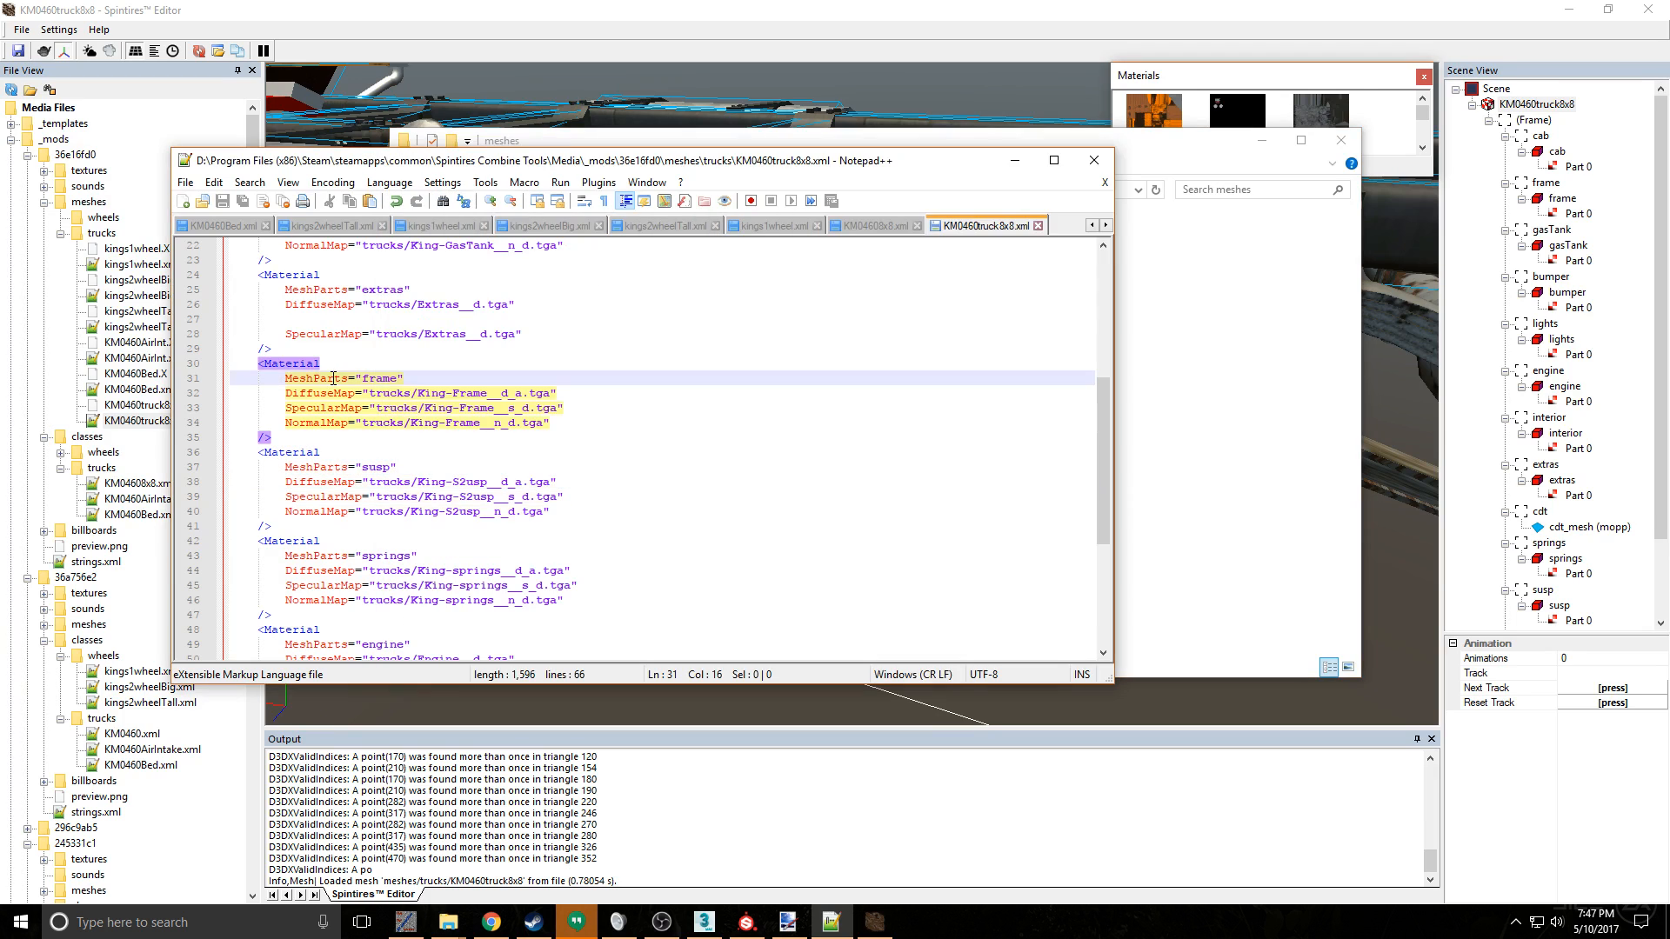
left_click(1303, 448)
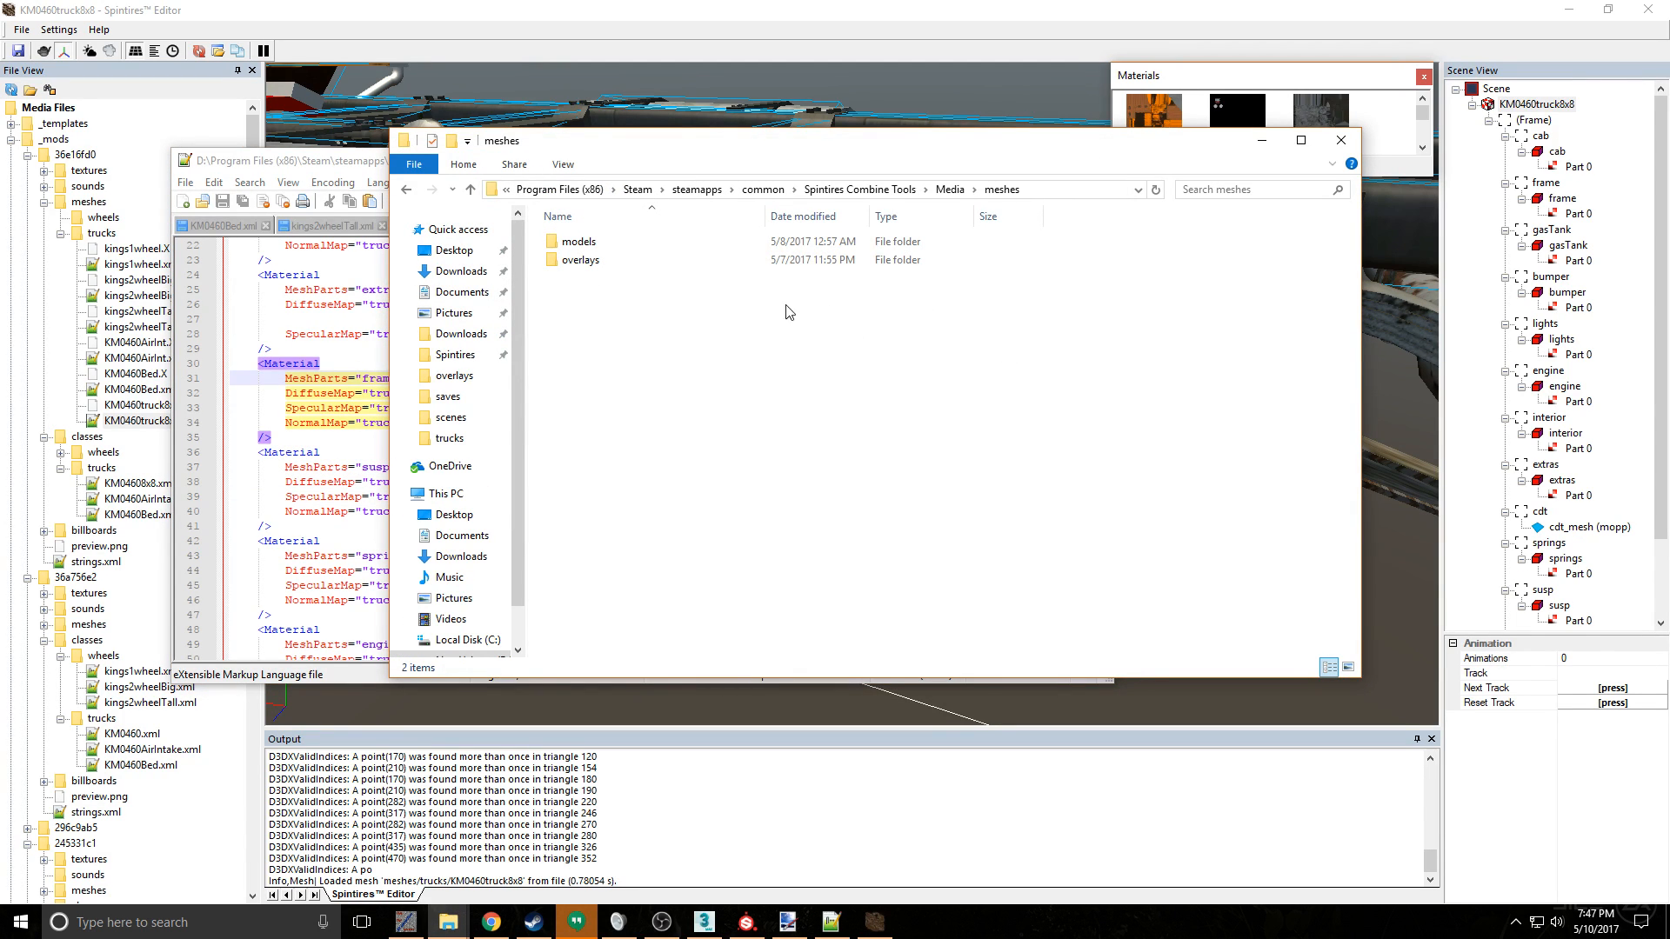
left_click(955, 192)
double_click(633, 244)
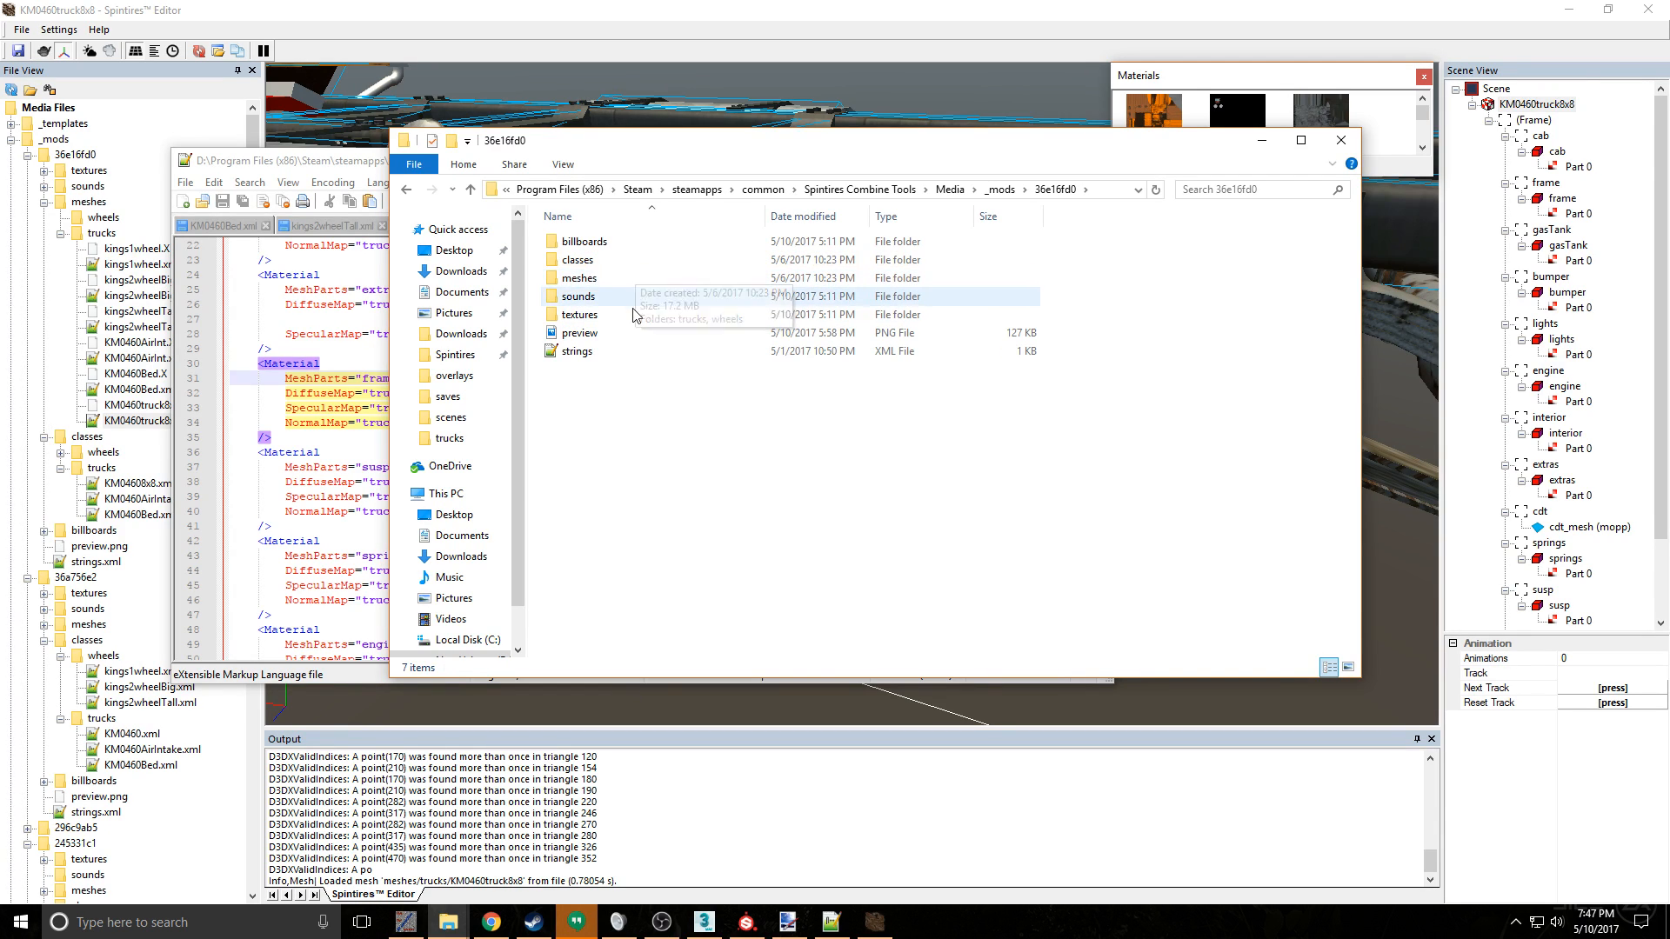
double_click(634, 315)
double_click(619, 263)
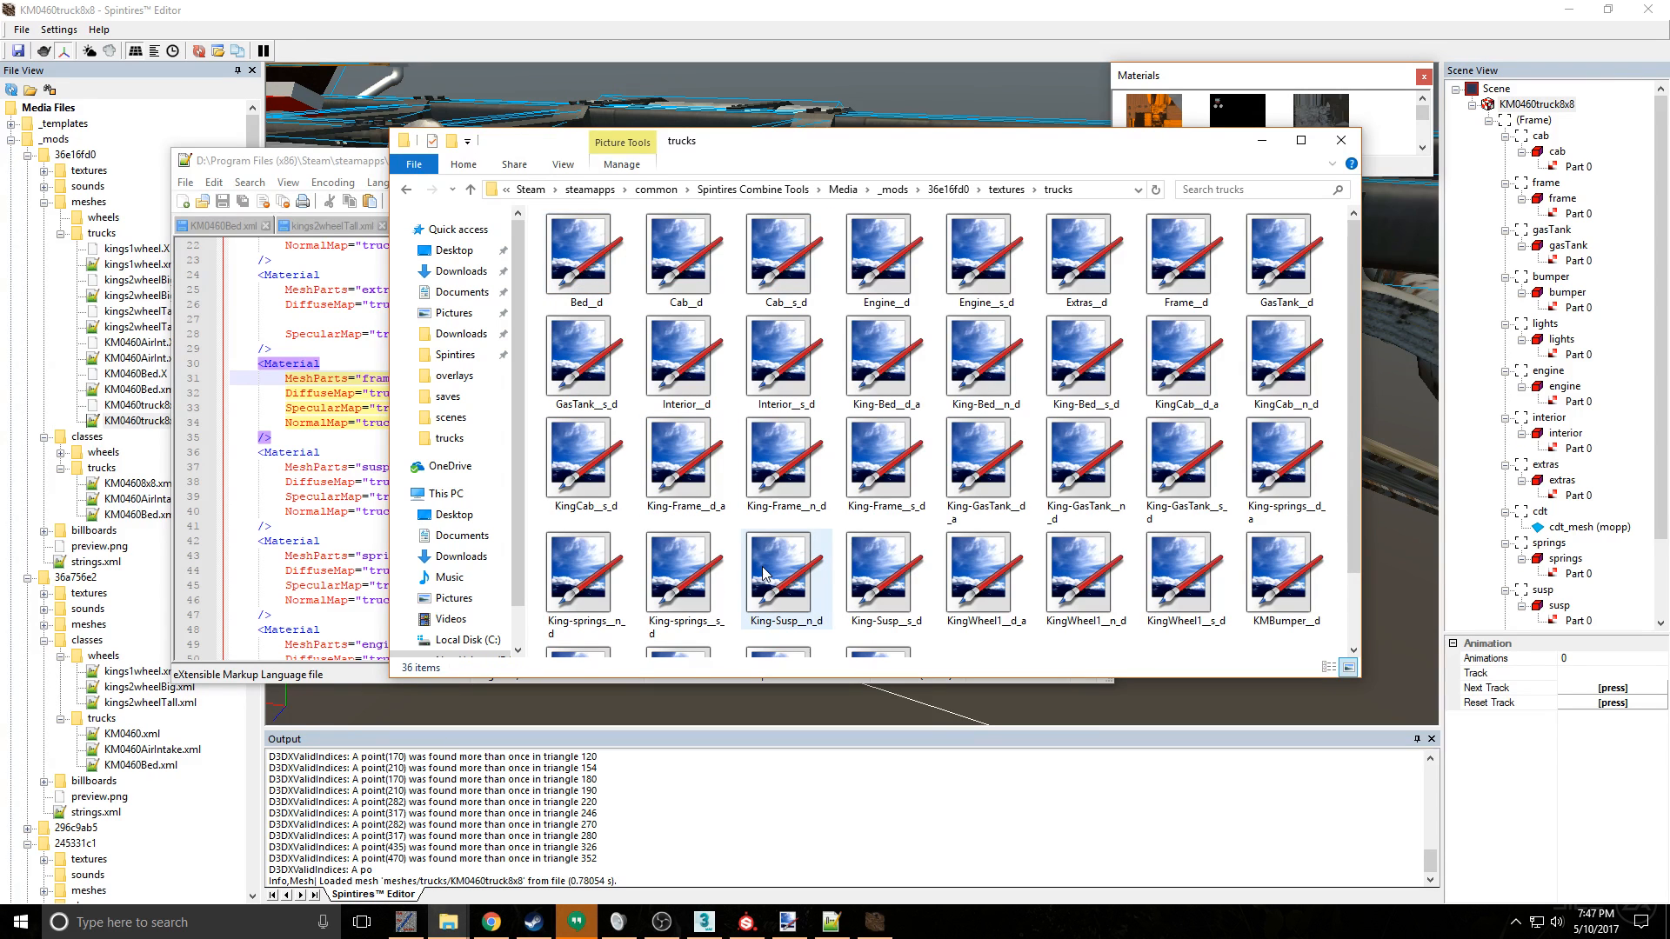
scroll(765, 573, "down", 1)
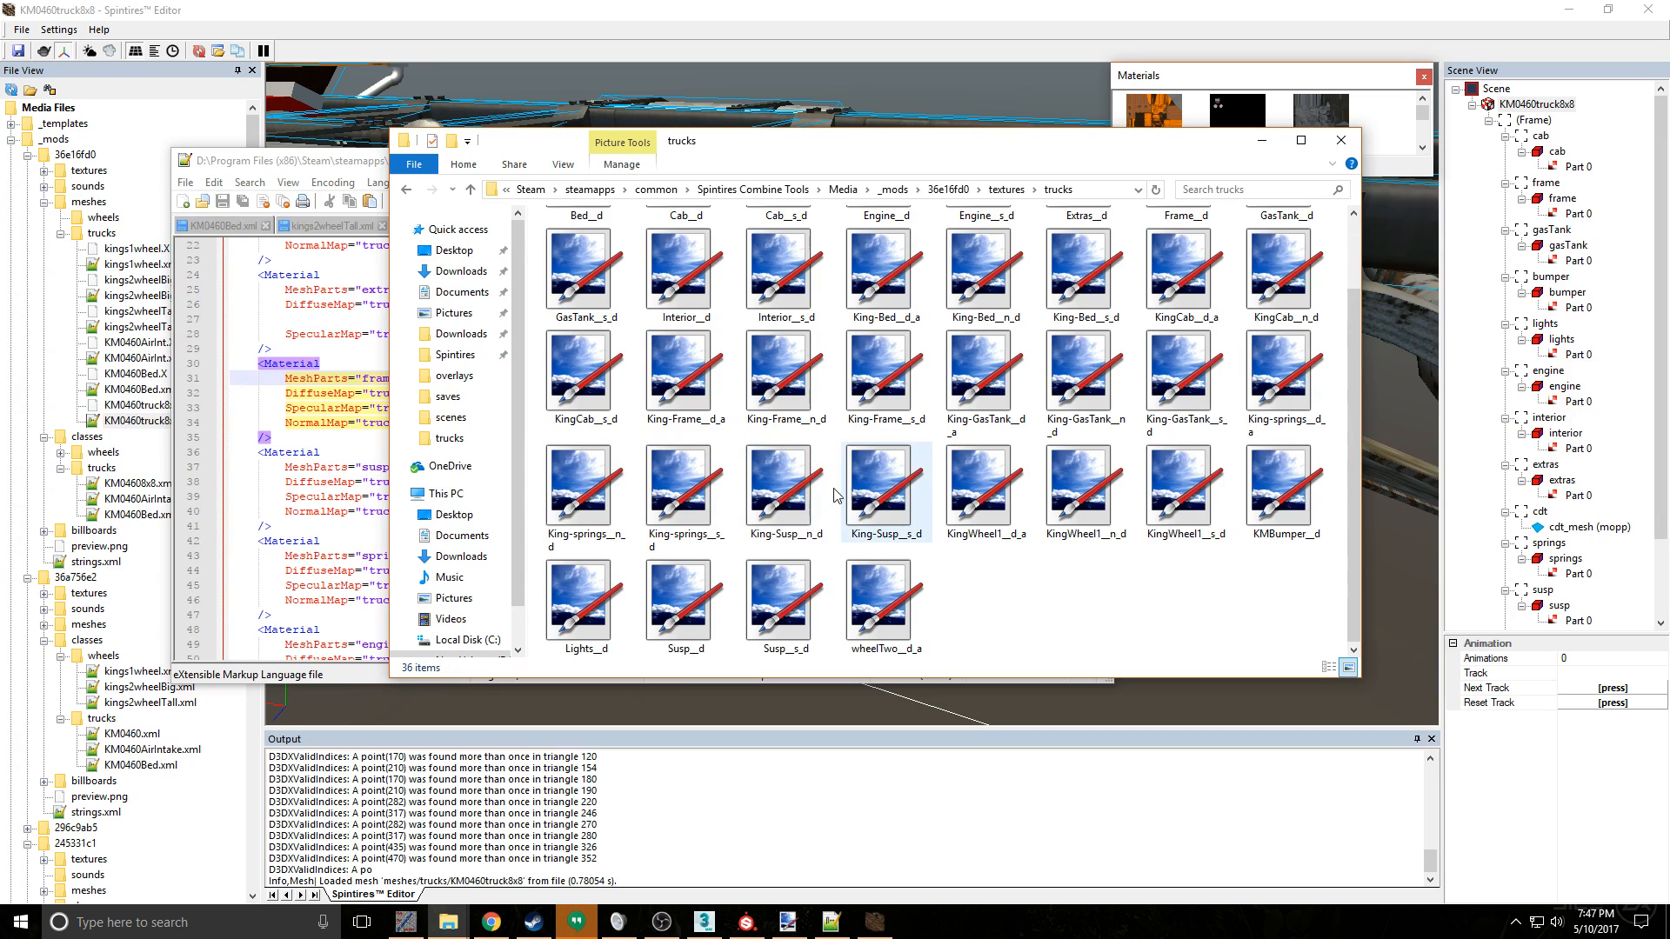
right_click(792, 498)
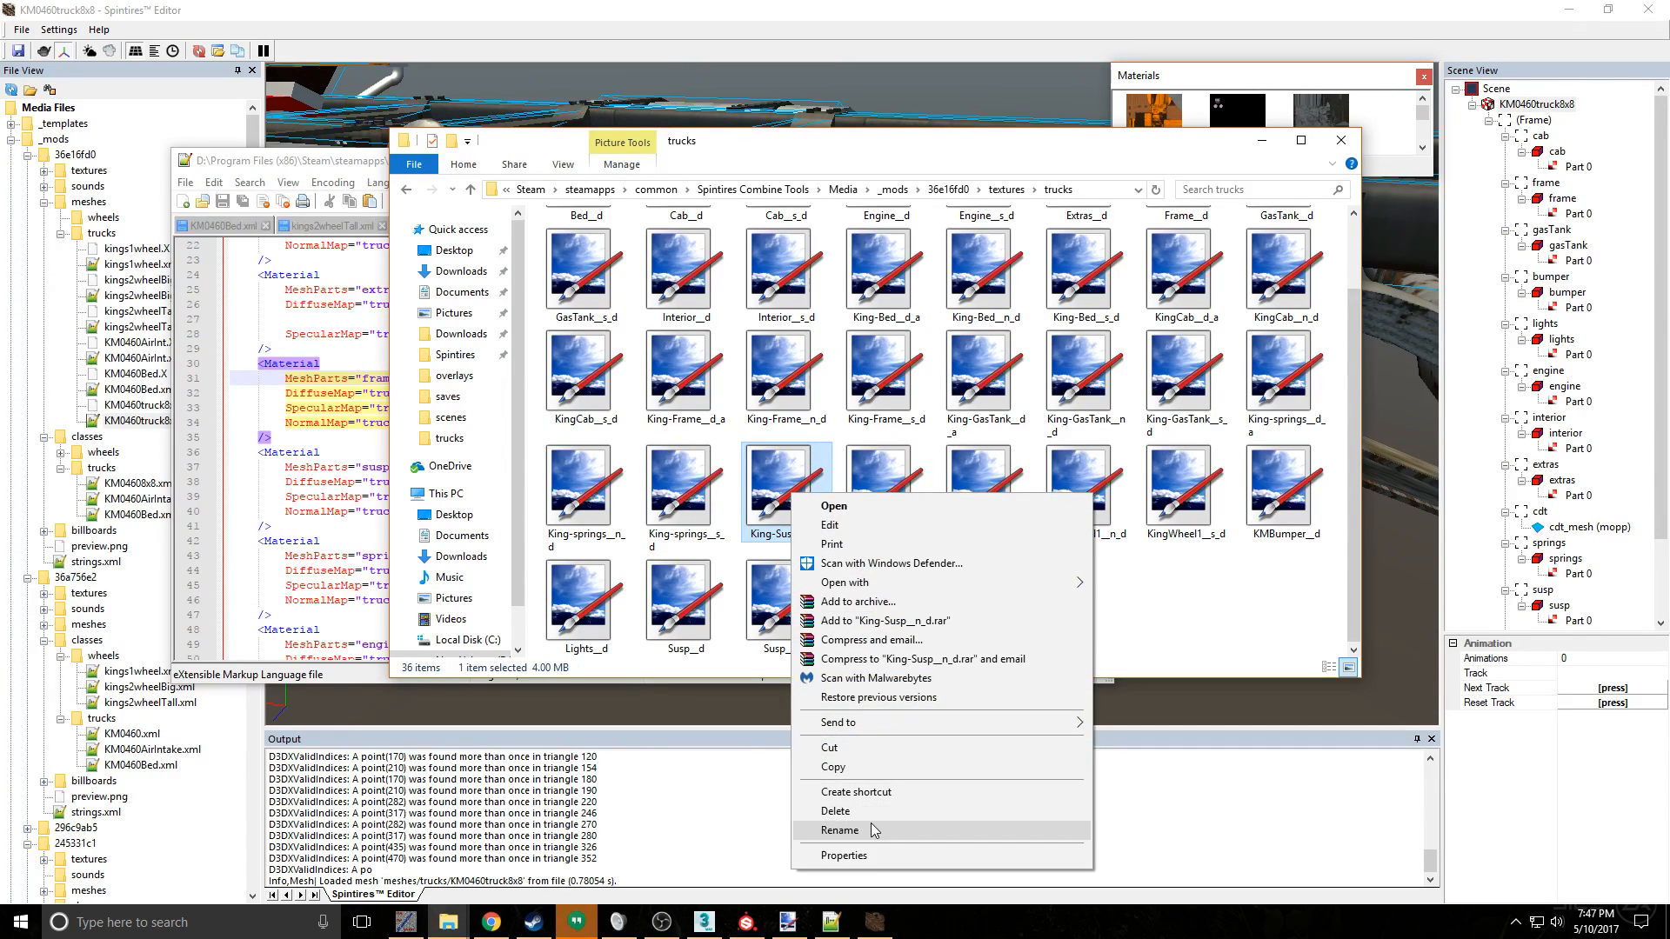
left_click(840, 831)
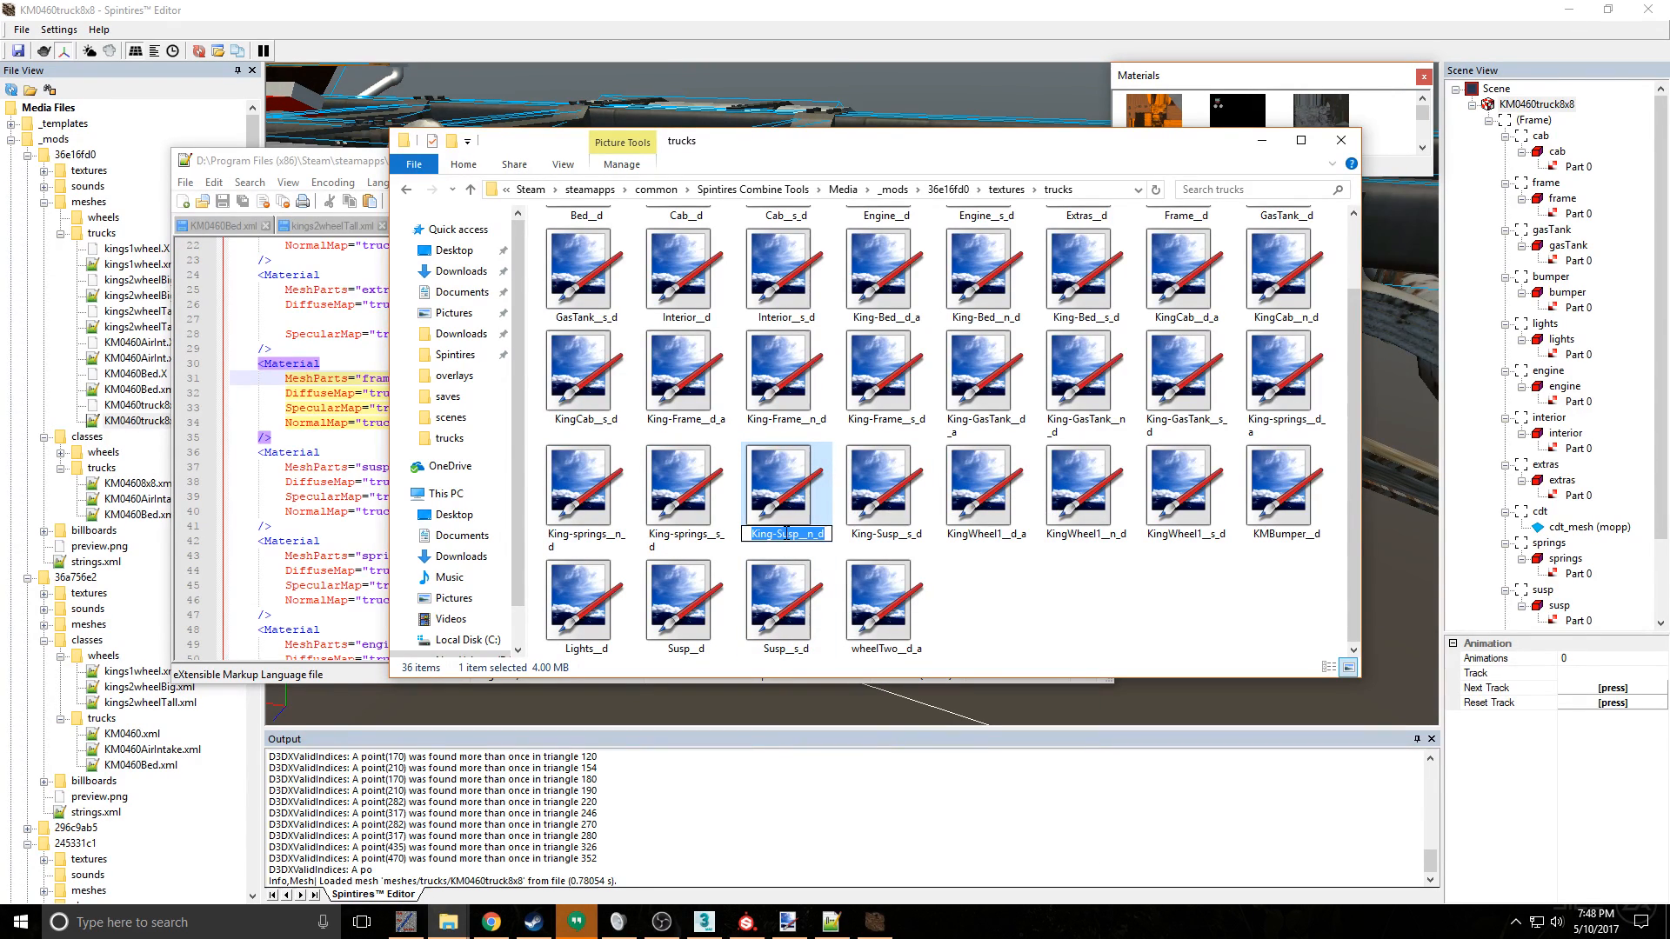
left_click(1036, 610)
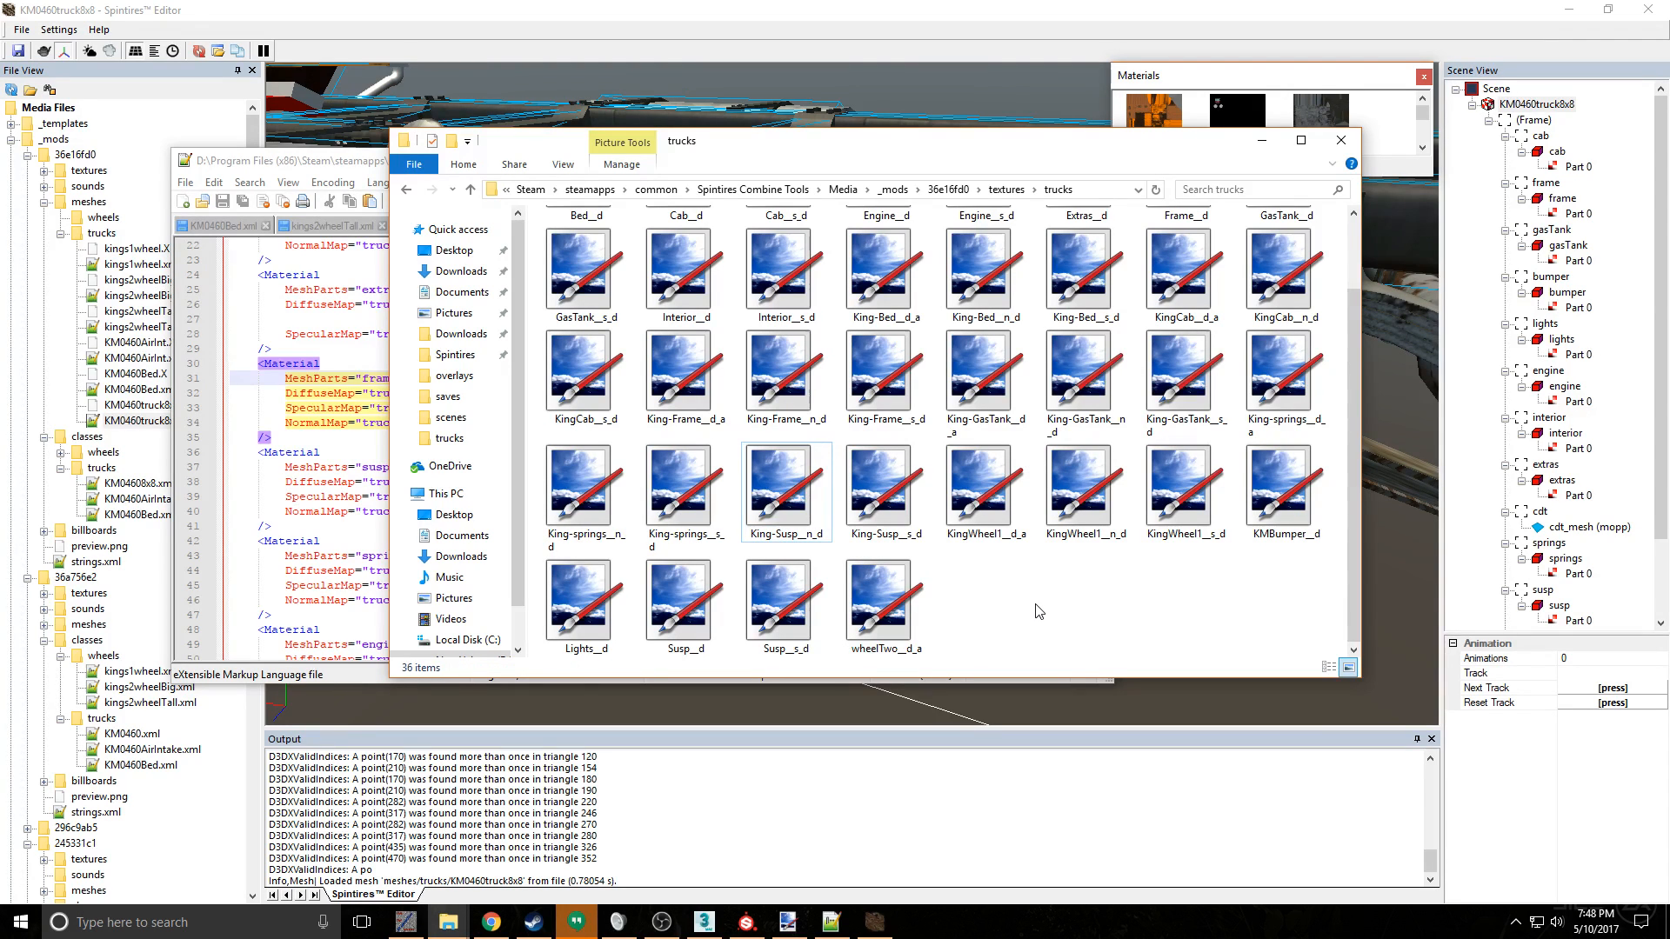
- Rename the King-Susp__d_a diffuse texture to King-S2usp__d_a
left_click(762, 515)
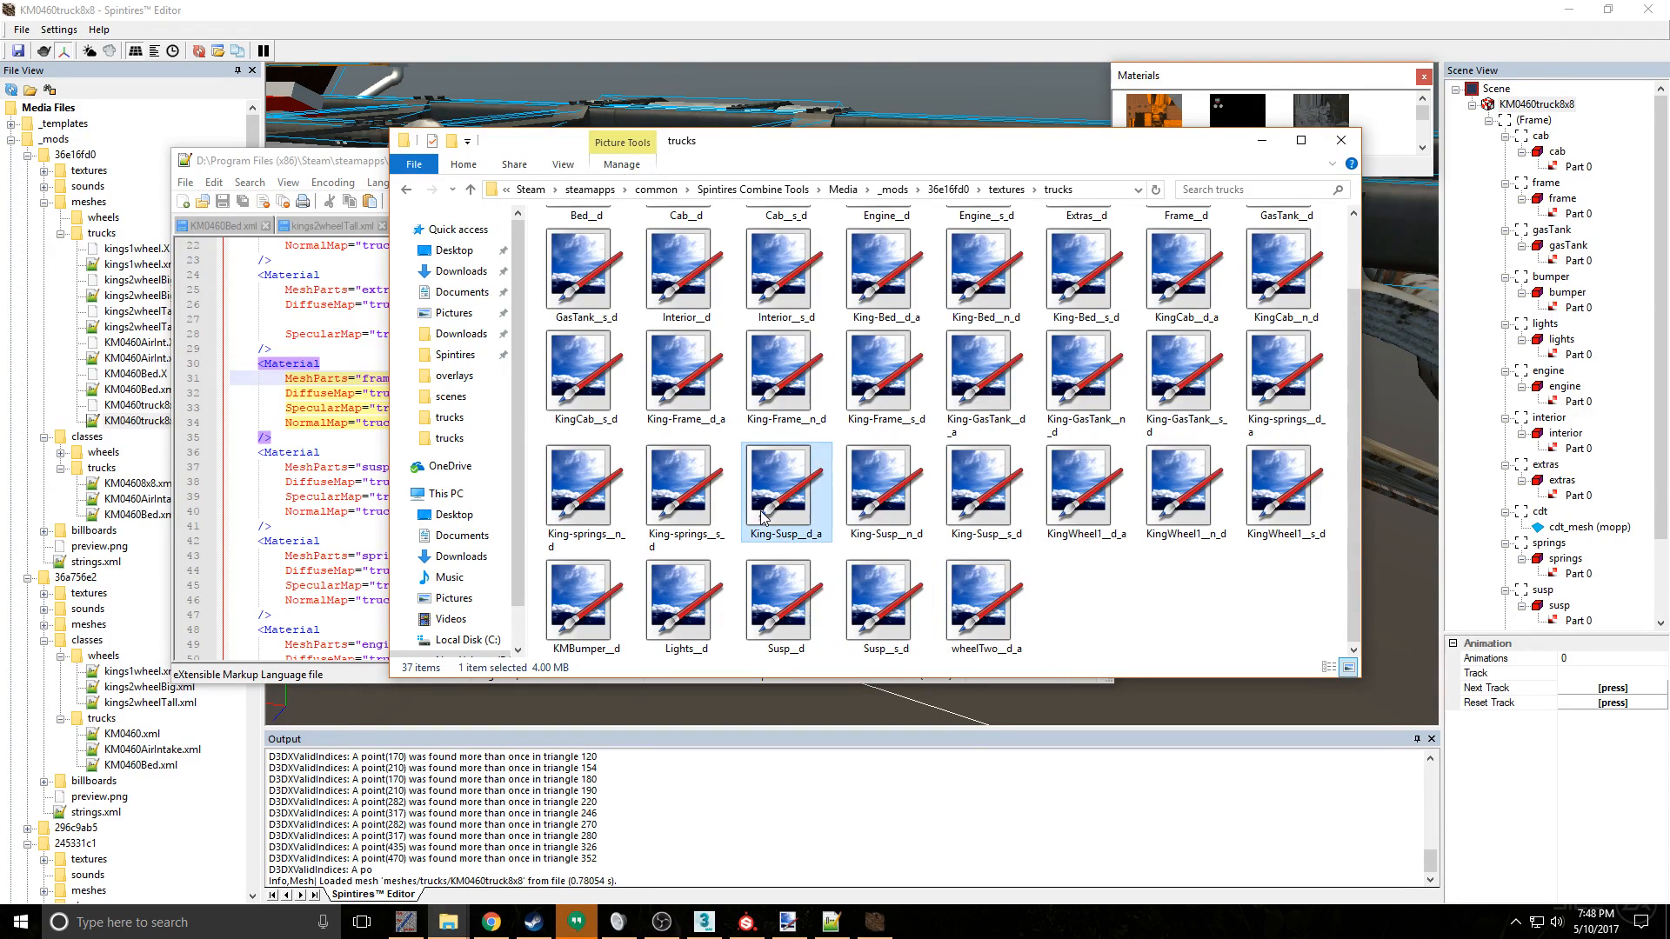
right_click(811, 535)
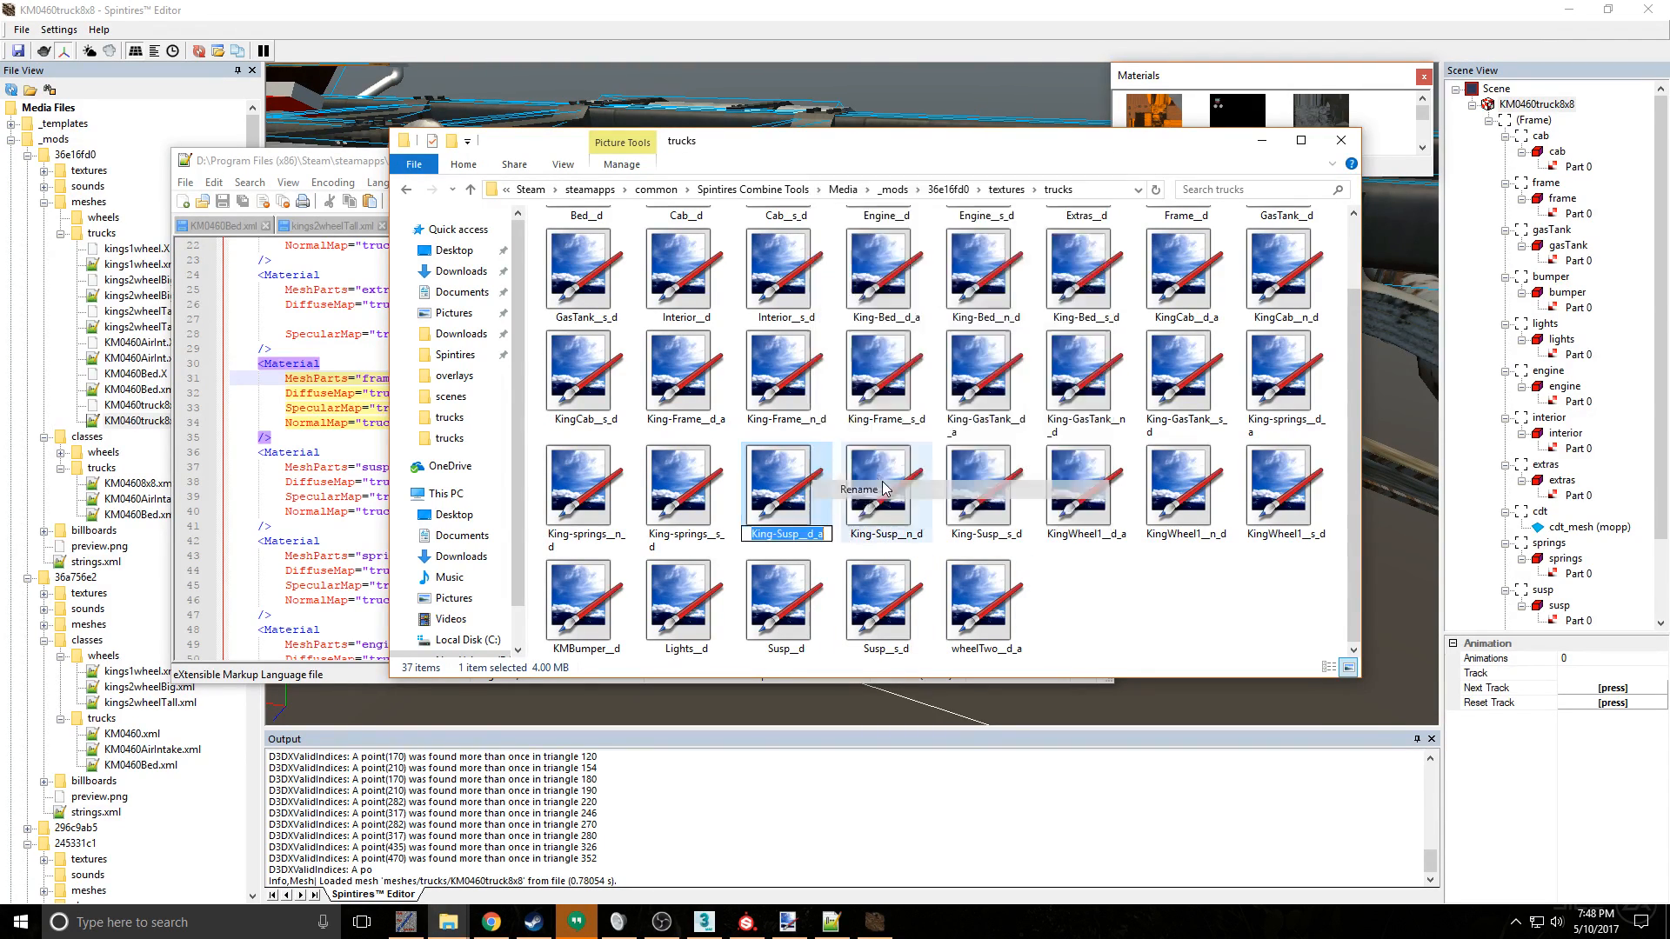
left_click(859, 490)
left_click(780, 534)
type("2")
- Rename the King-Susp__n_d normal texture to King-S2usp__n_d
right_click(881, 526)
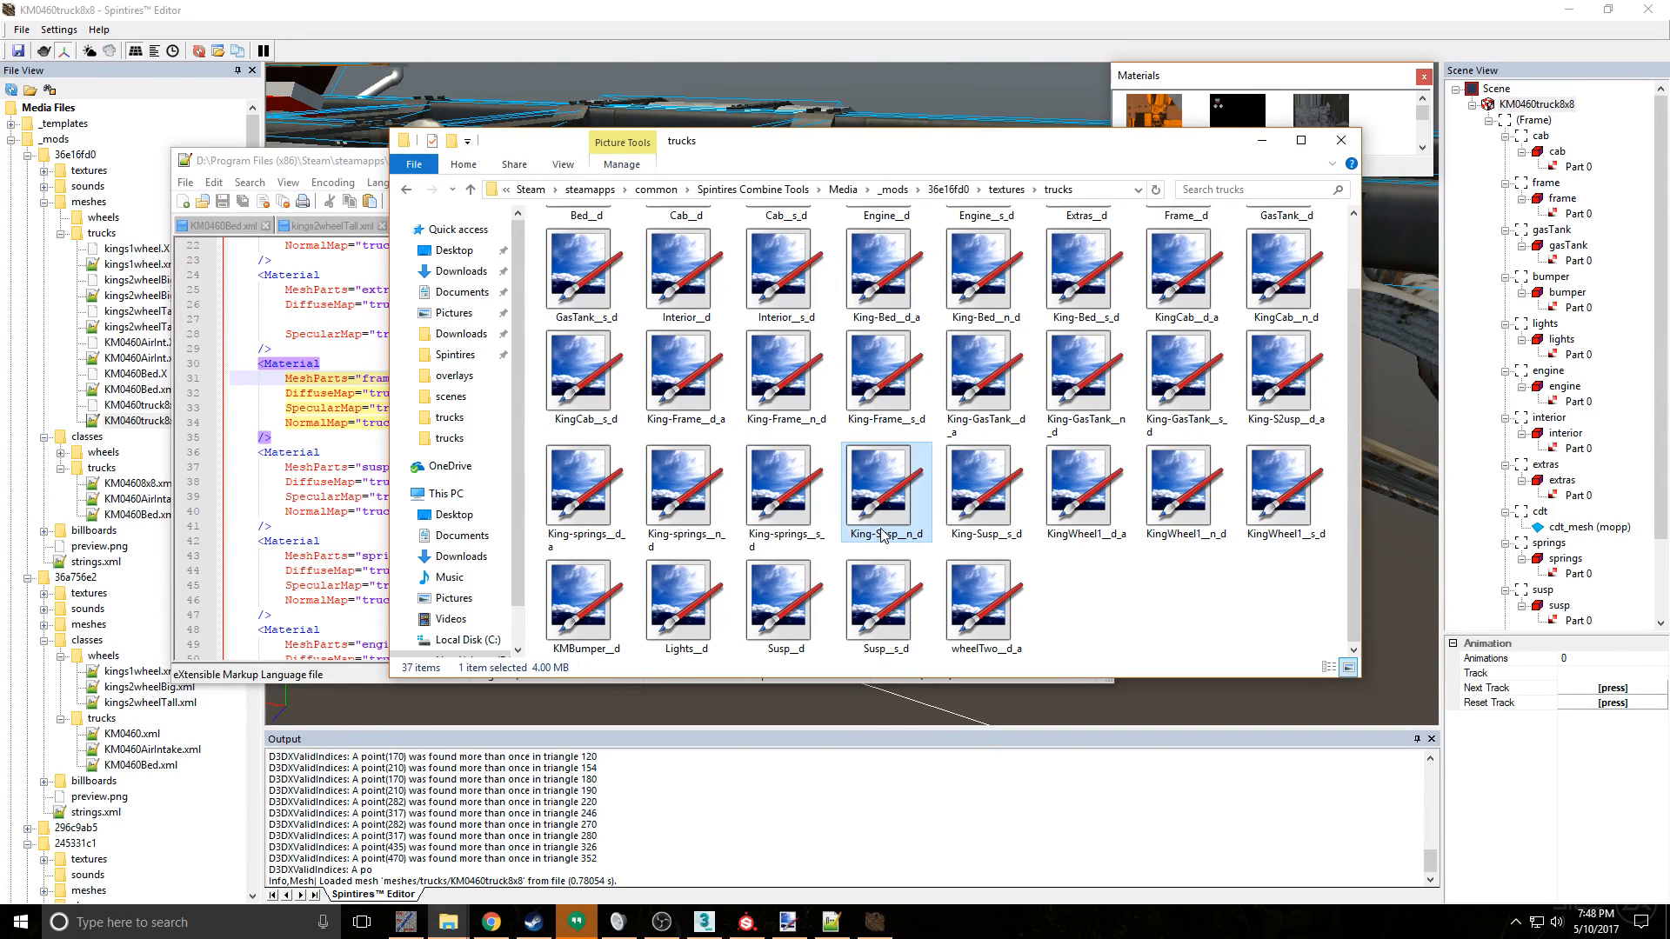
left_click(929, 489)
left_click(881, 534)
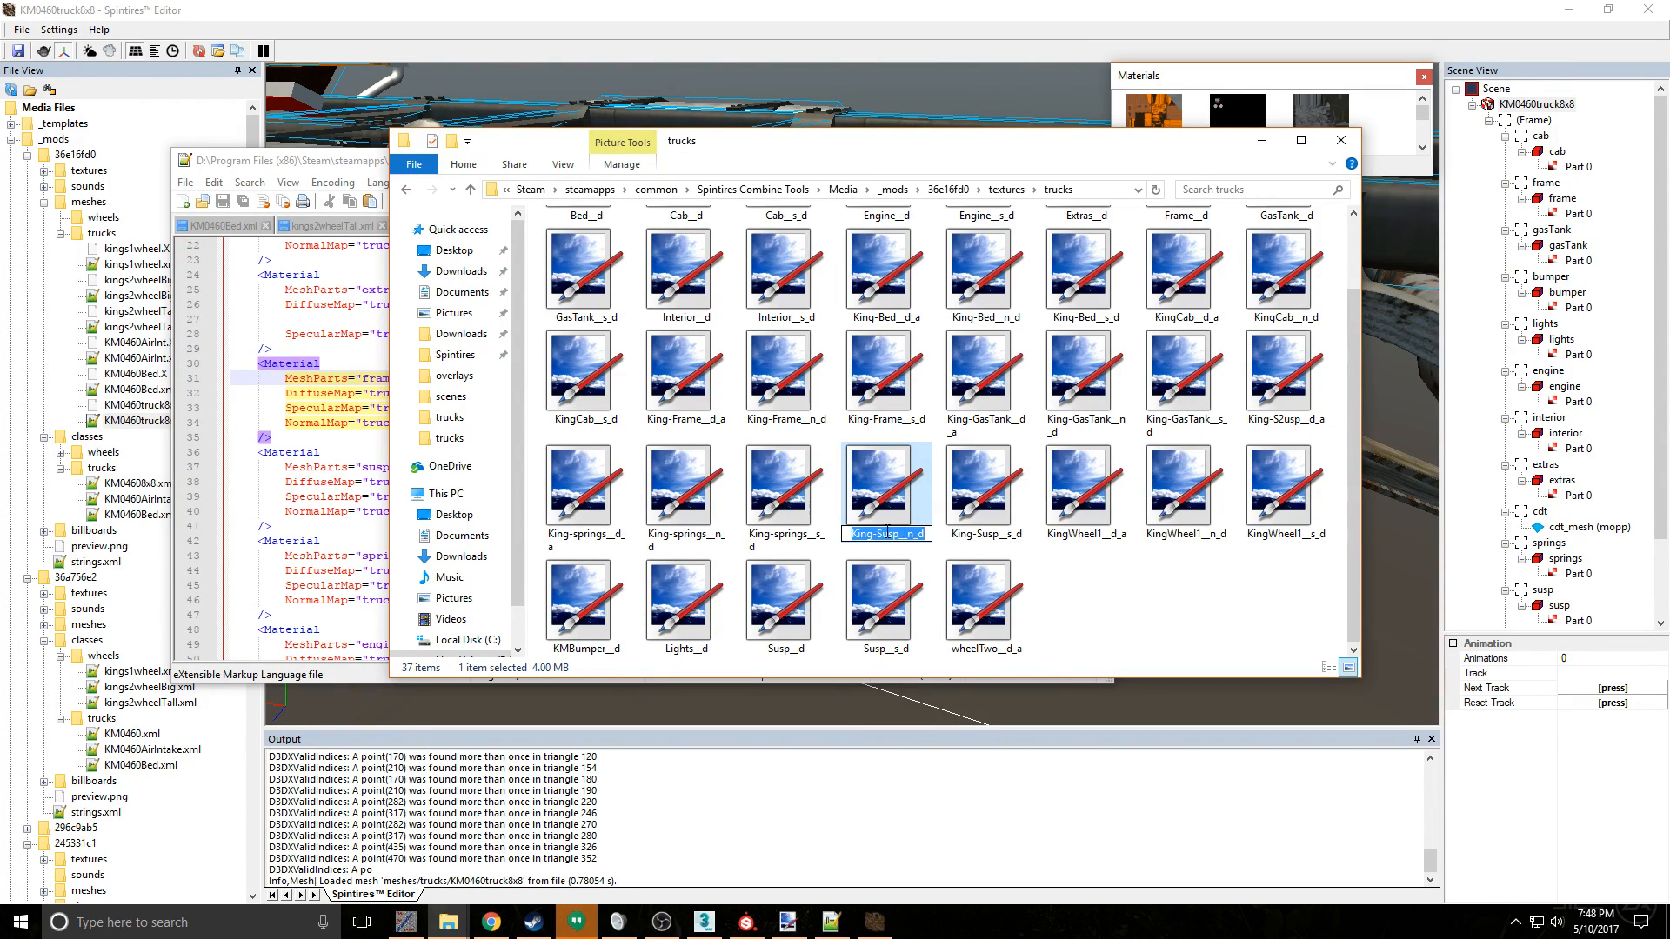
type("2")
- Rename the King-Susp__s_d specular texture to King-S2usp__s_d
left_click(984, 519)
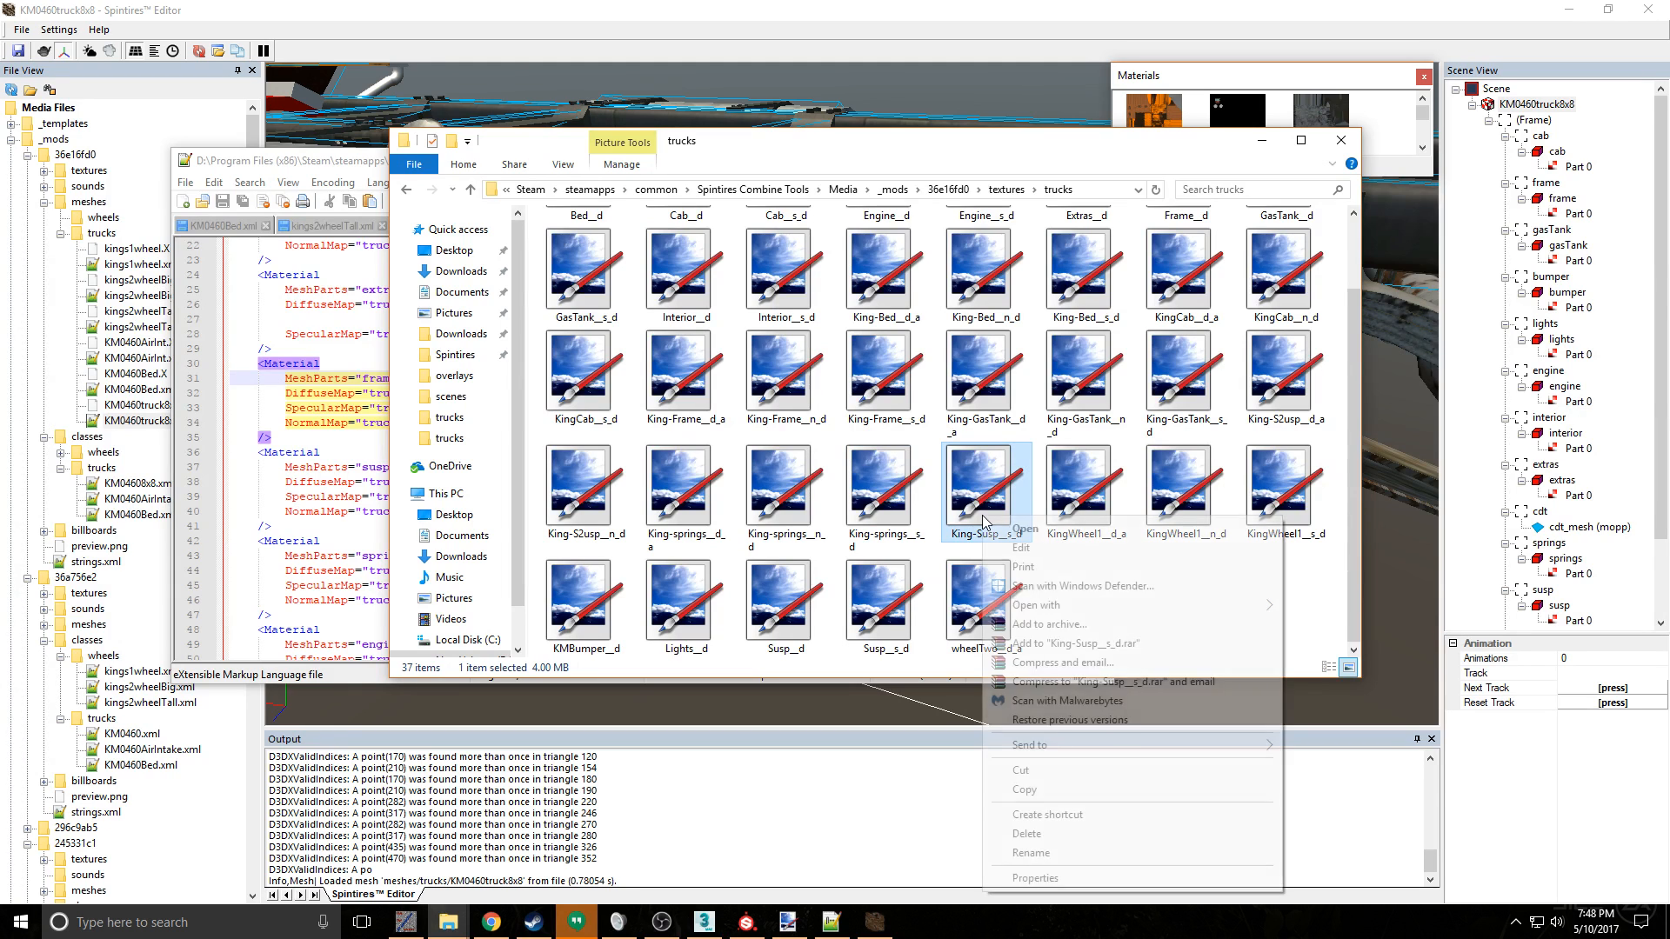
right_click(984, 519)
left_click(1056, 852)
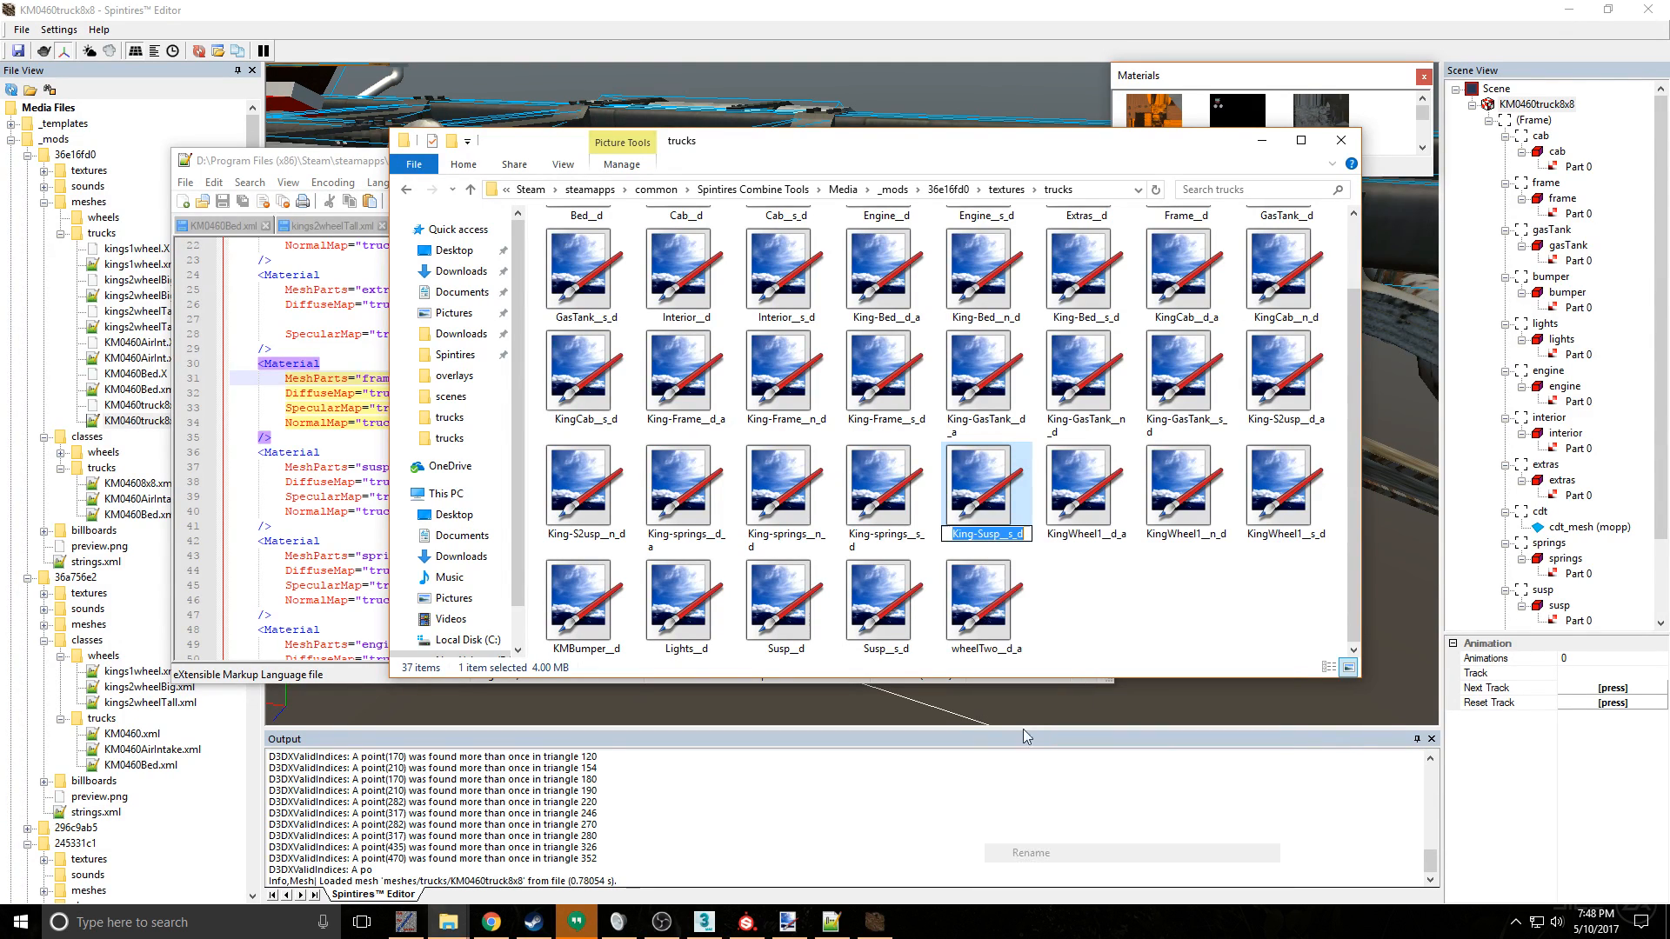
left_click(982, 532)
type("2")
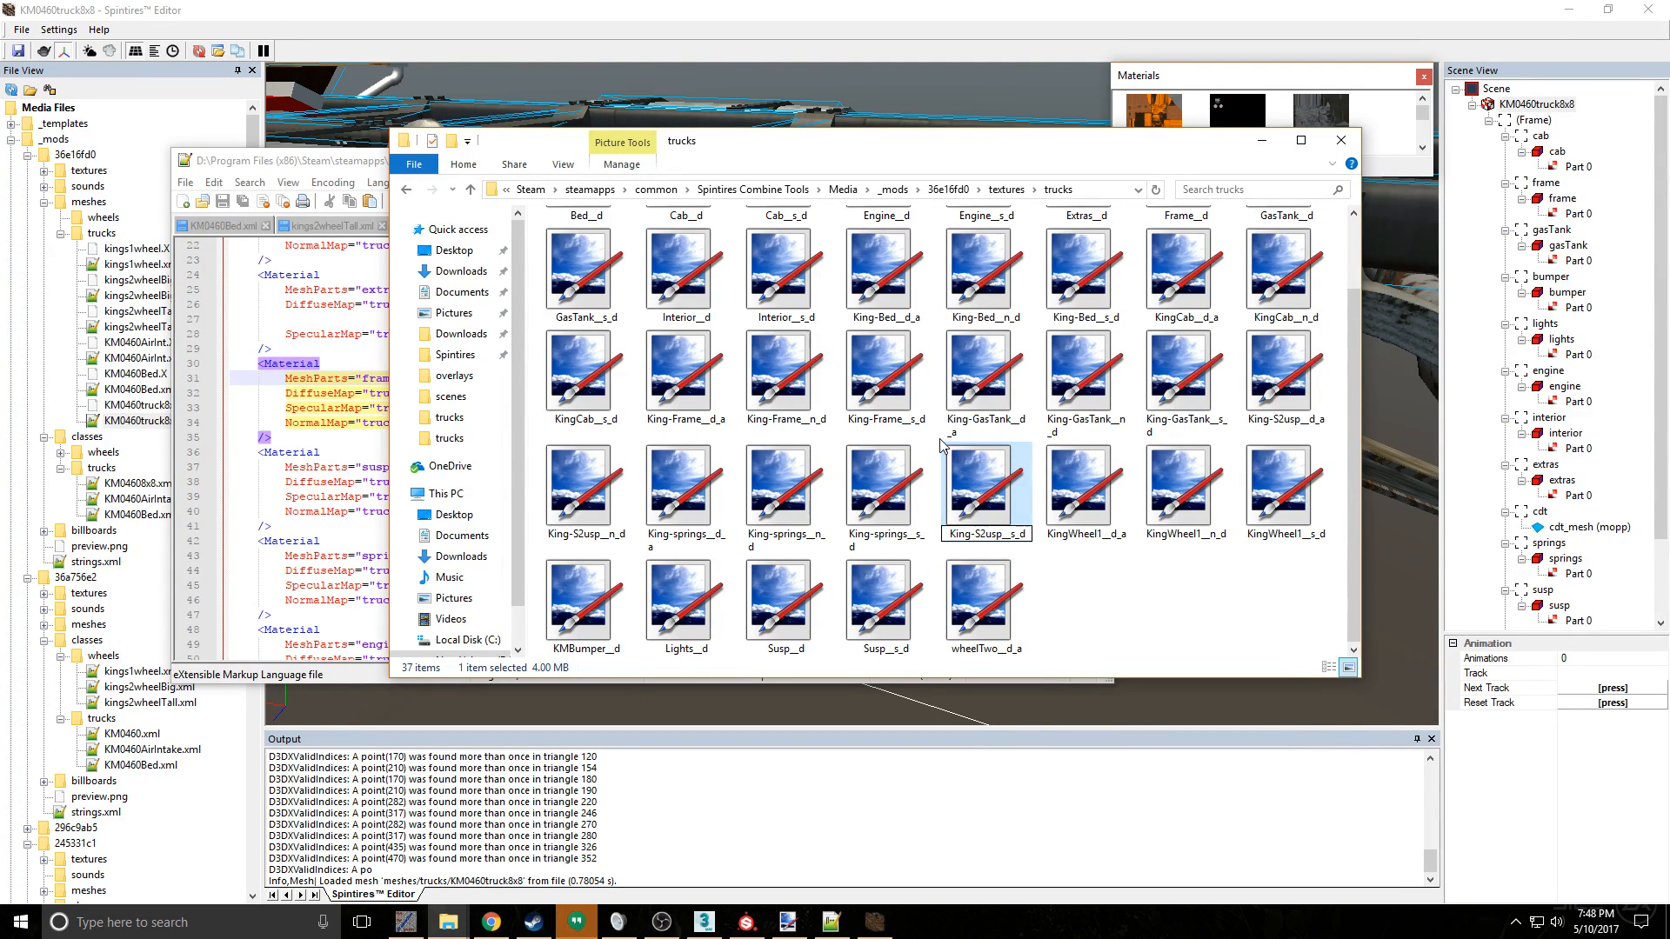
key("Return")
- Reload the changed KM0460truck8x8.xml mesh in Spintires Editor and inspect the suspension axle's texture up close
left_click(898, 113)
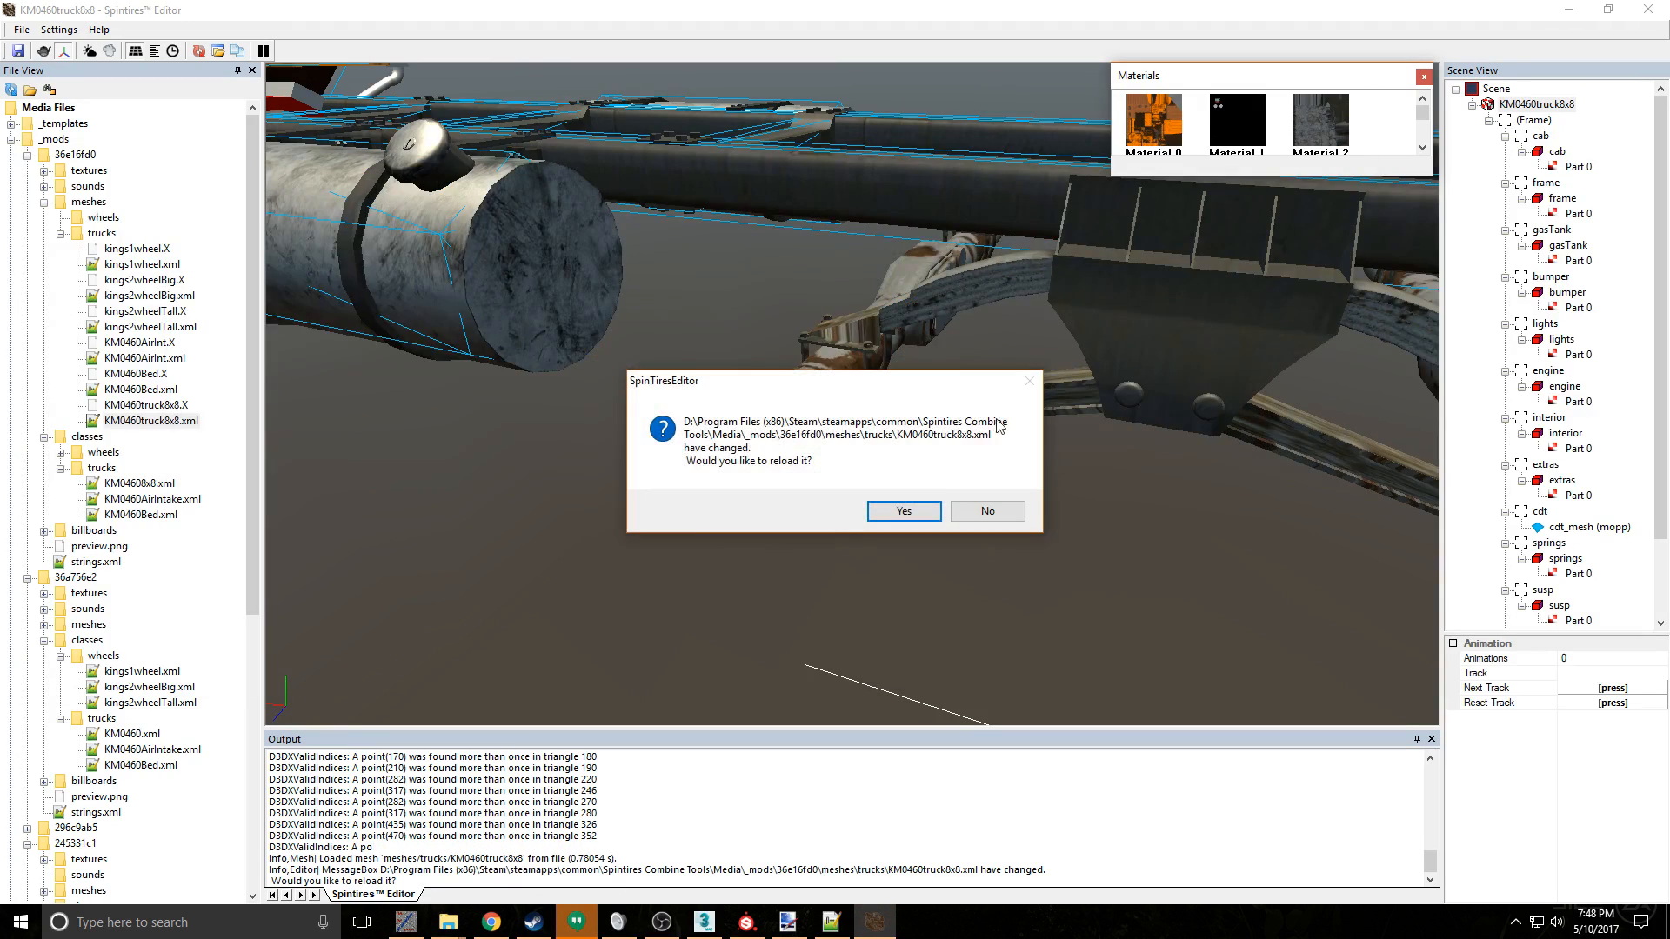
left_click(930, 516)
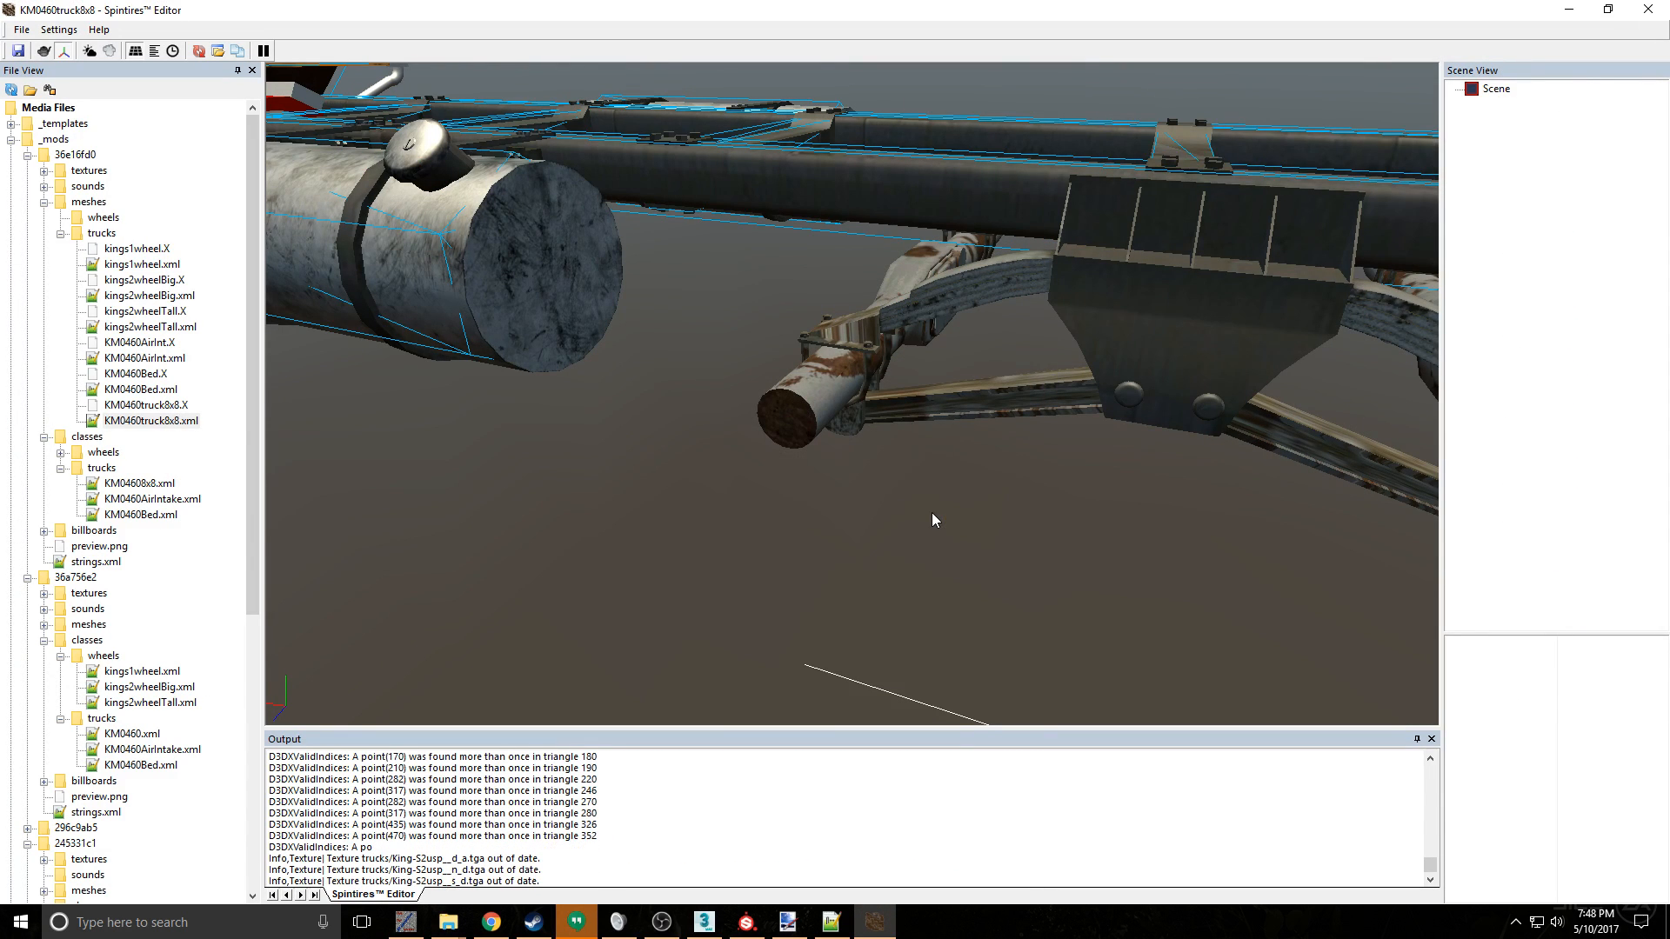
middle_click_drag(1095, 447, 769, 615)
scroll(1058, 446, "down", 5)
scroll(870, 580, "up", 5)
scroll(937, 524, "down", 6)
scroll(859, 556, "down", 5)
scroll(1114, 599, "up", 1)
middle_click_drag(1113, 598, 736, 548)
scroll(851, 317, "up", 4)
scroll(867, 377, "up", 3)
scroll(866, 378, "down", 5)
scroll(738, 453, "up", 3)
scroll(736, 548, "up", 2)
scroll(736, 548, "up", 5)
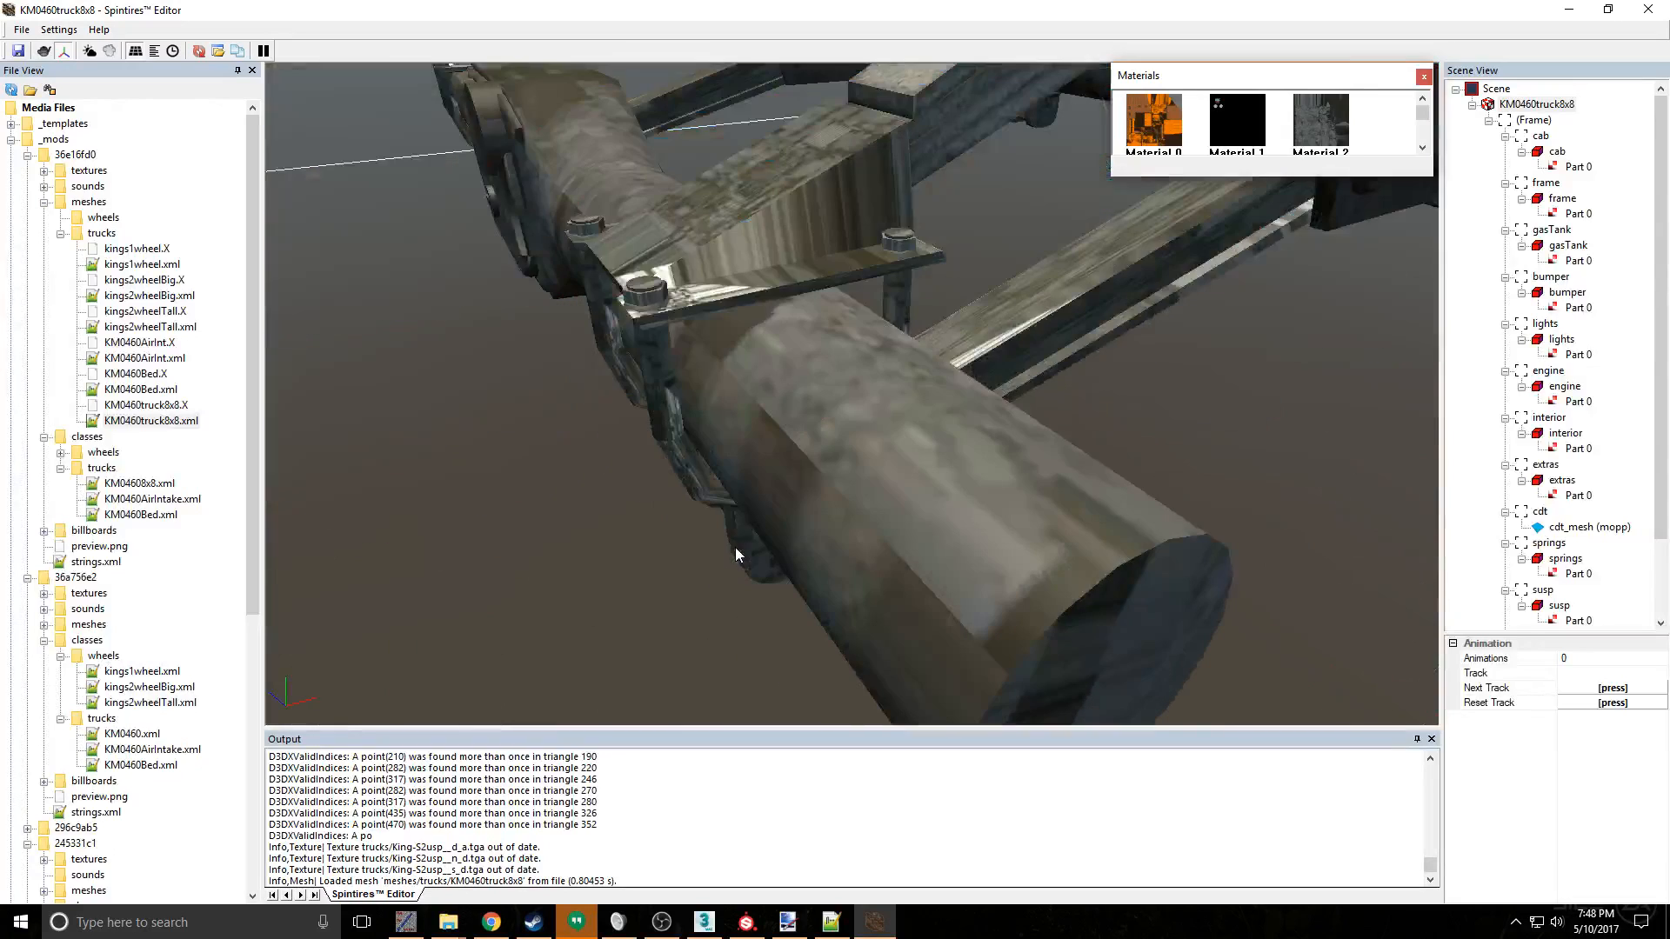
middle_click_drag(853, 416, 671, 430)
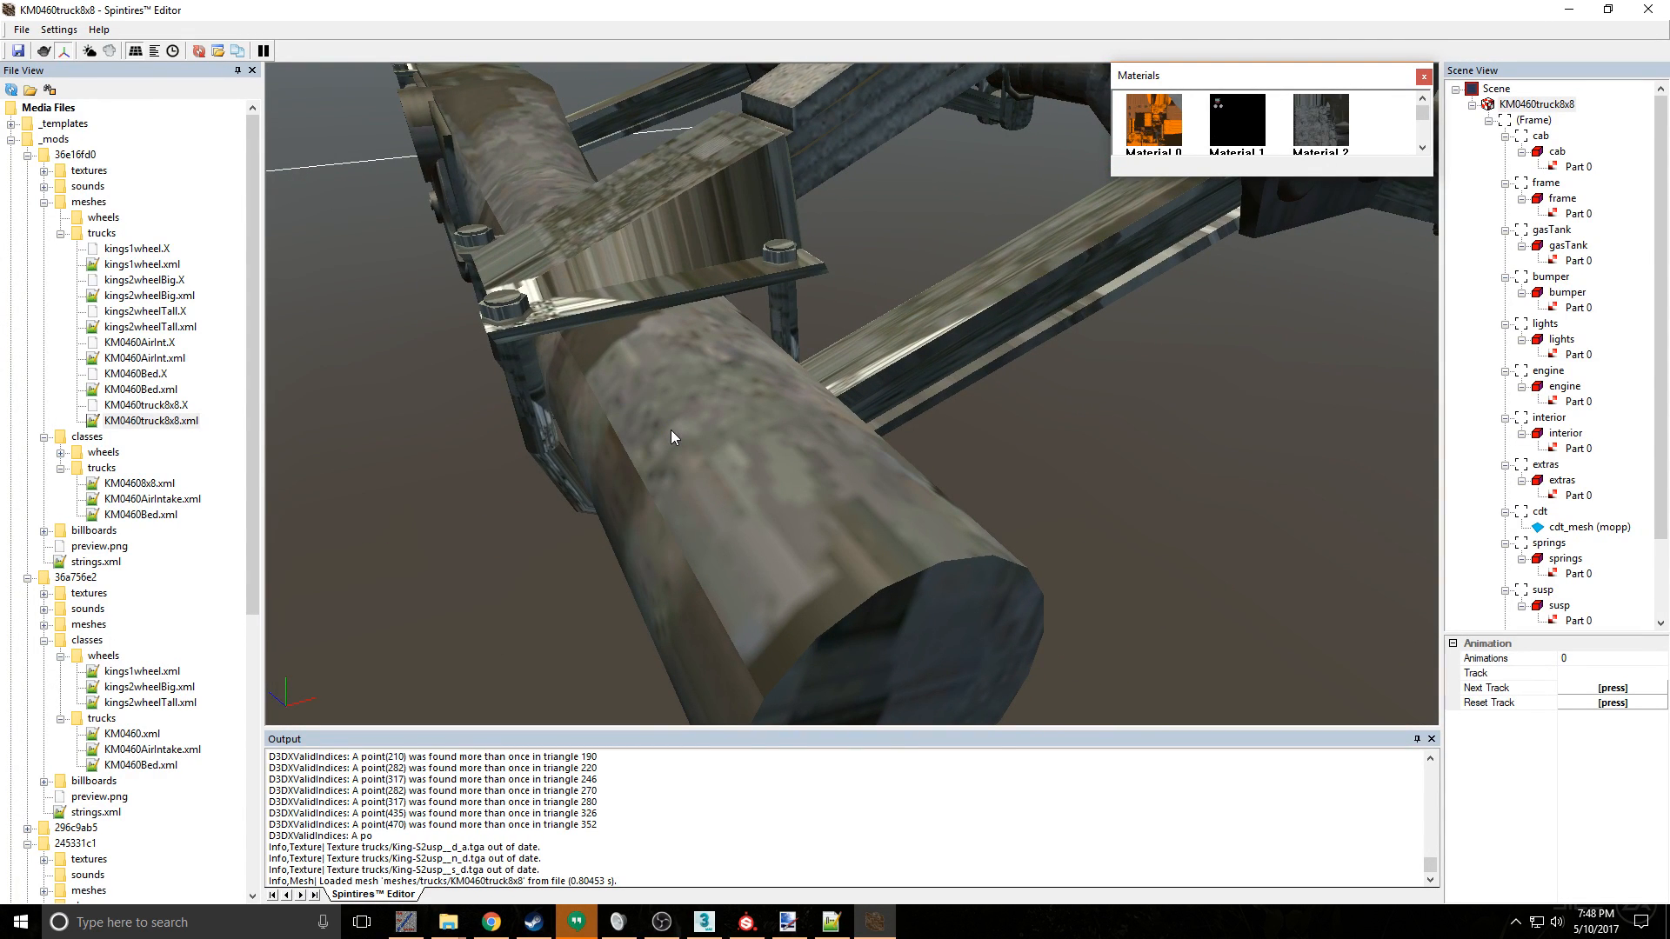
- Switch to 3ds Max, close the Material Editor and Edit UVWs windows, and leave polygon selection on the susp object's Unwrap UVW modifier
left_click(1568, 9)
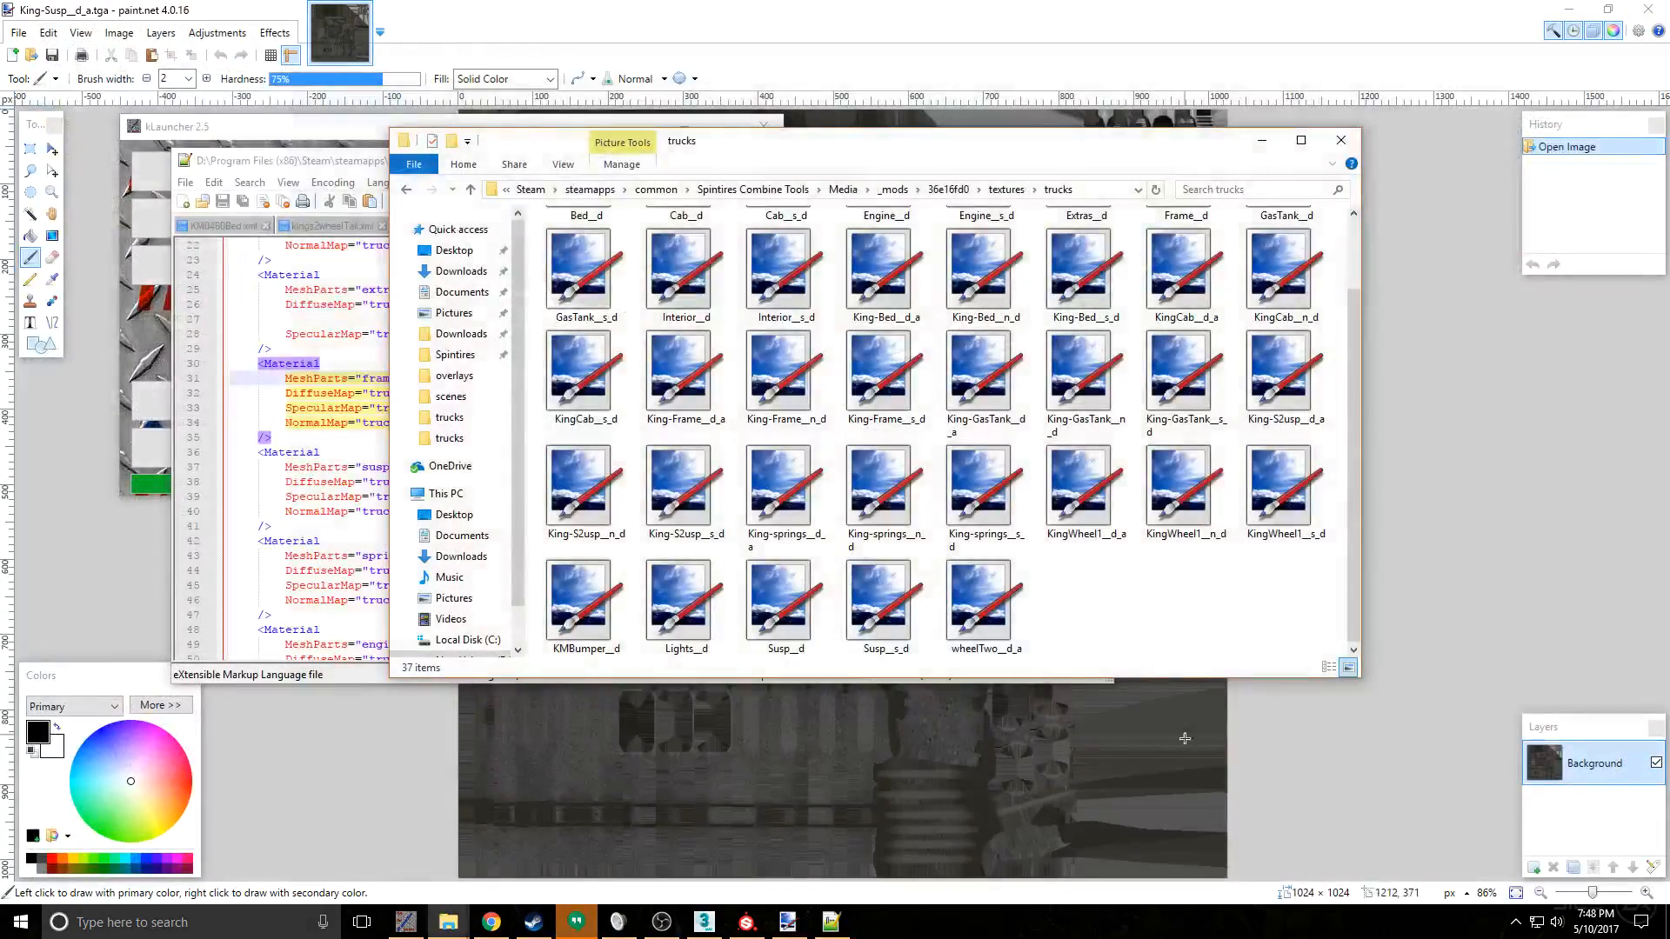
left_click(707, 923)
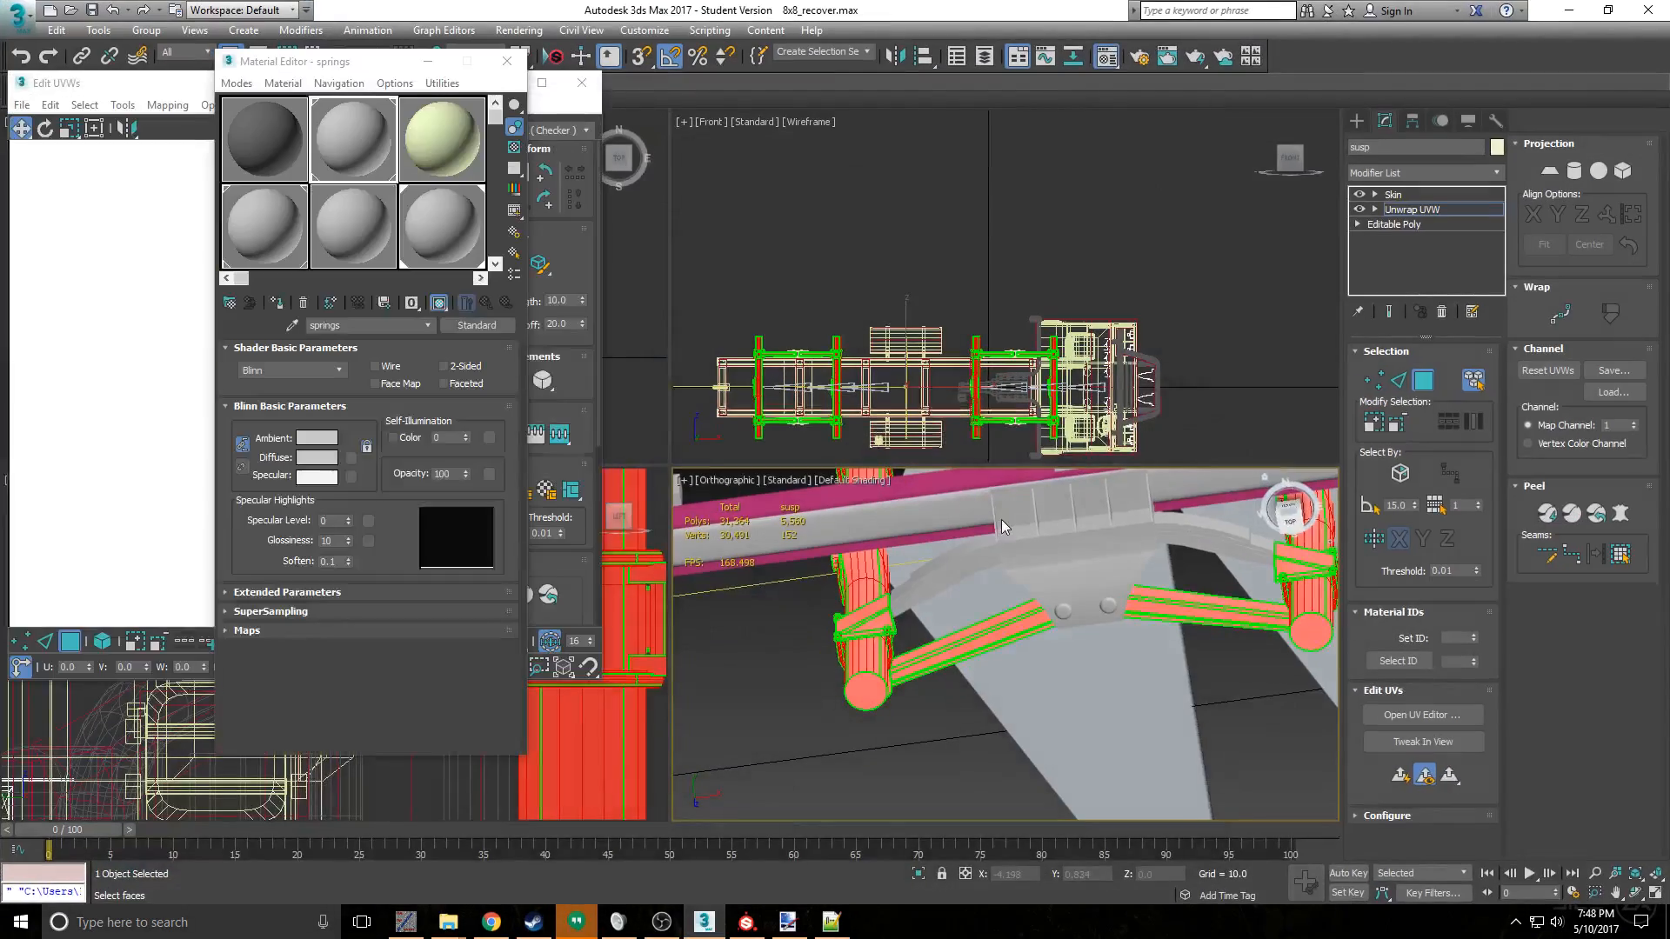
left_click(506, 61)
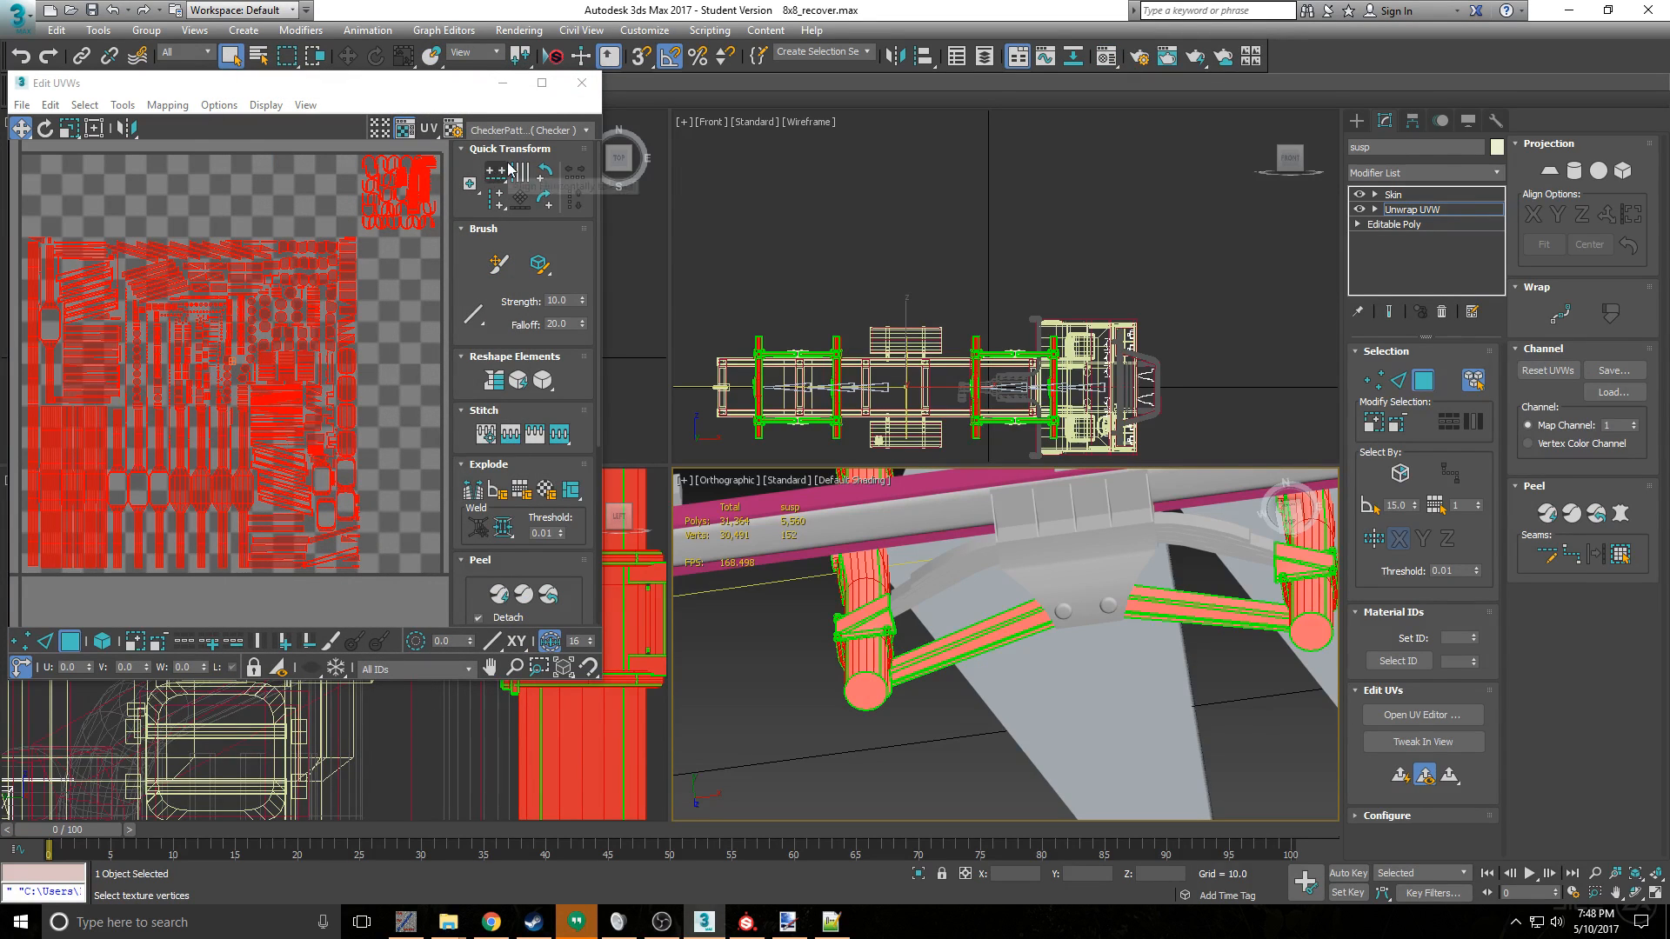
left_click(582, 83)
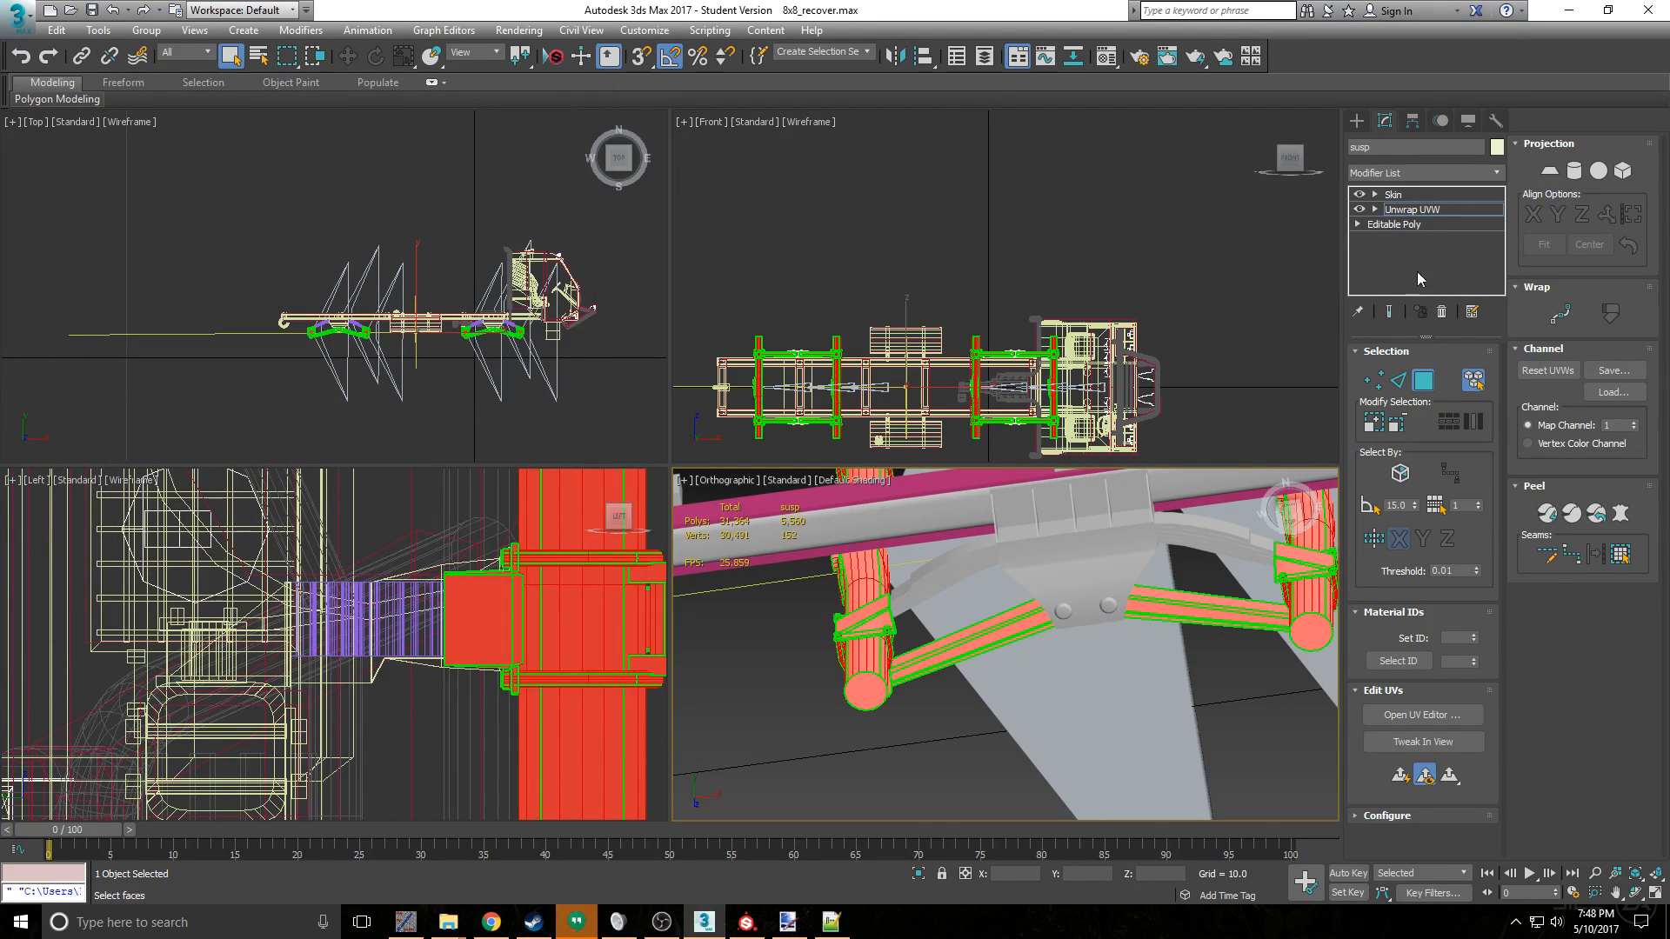
left_click(948, 764)
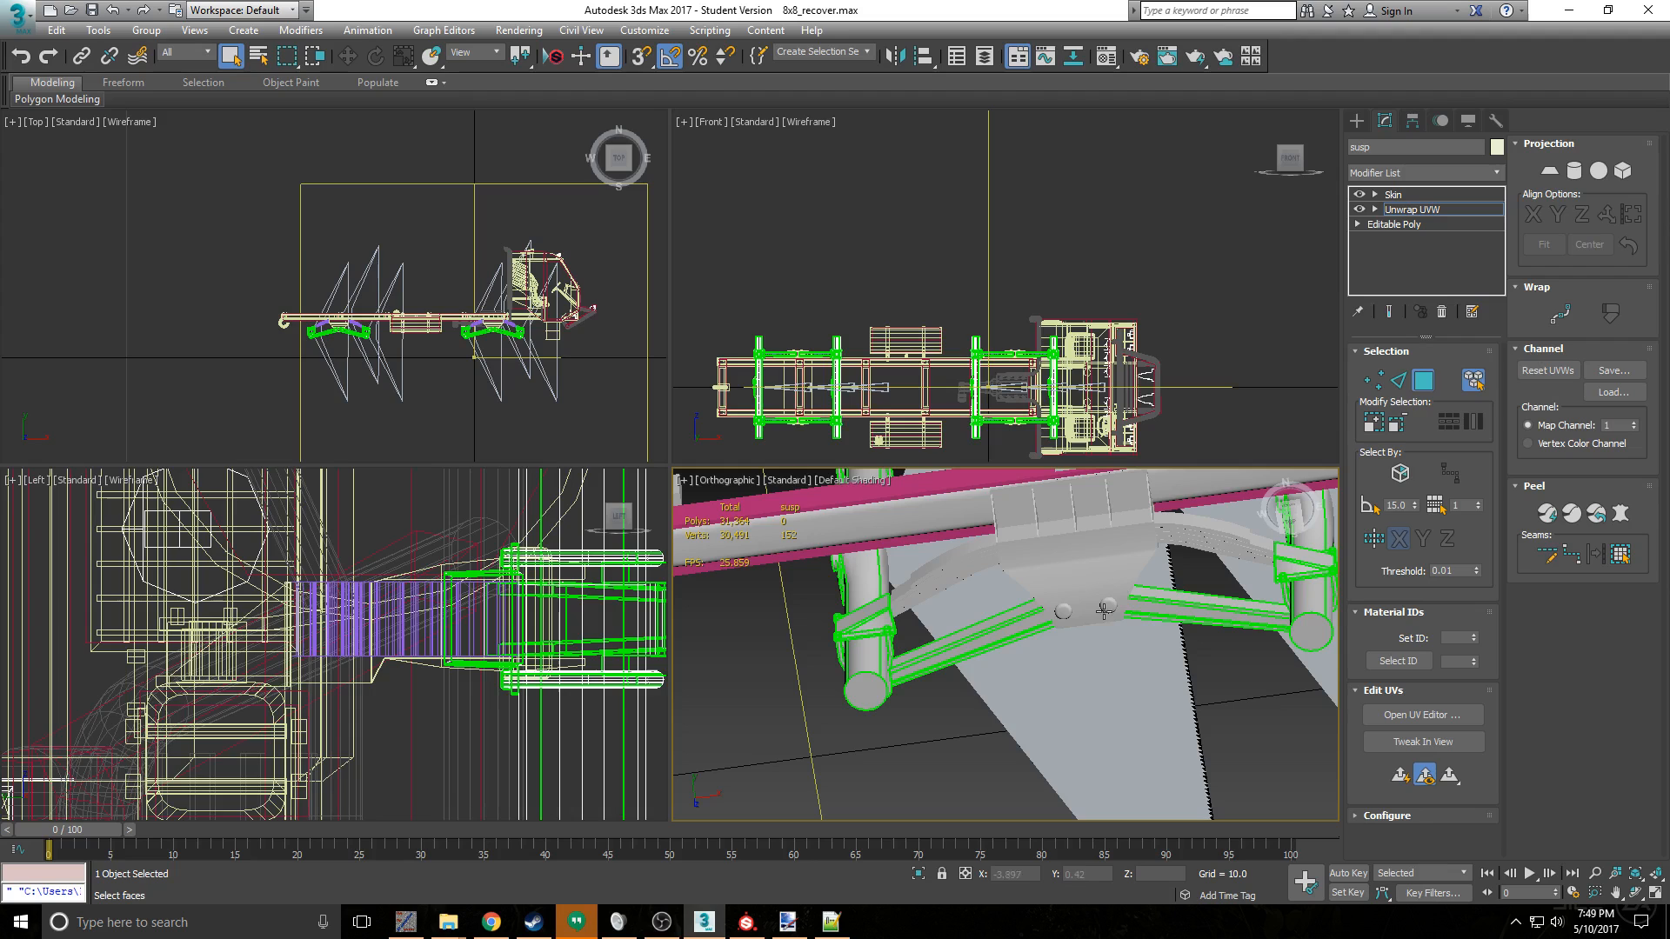
left_click(1423, 380)
- Export the truck over the existing KM0460truck8x8.X in mod 36e16fd0's meshes/trucks folder, keeping the AXE exporter's current settings
left_click(18, 16)
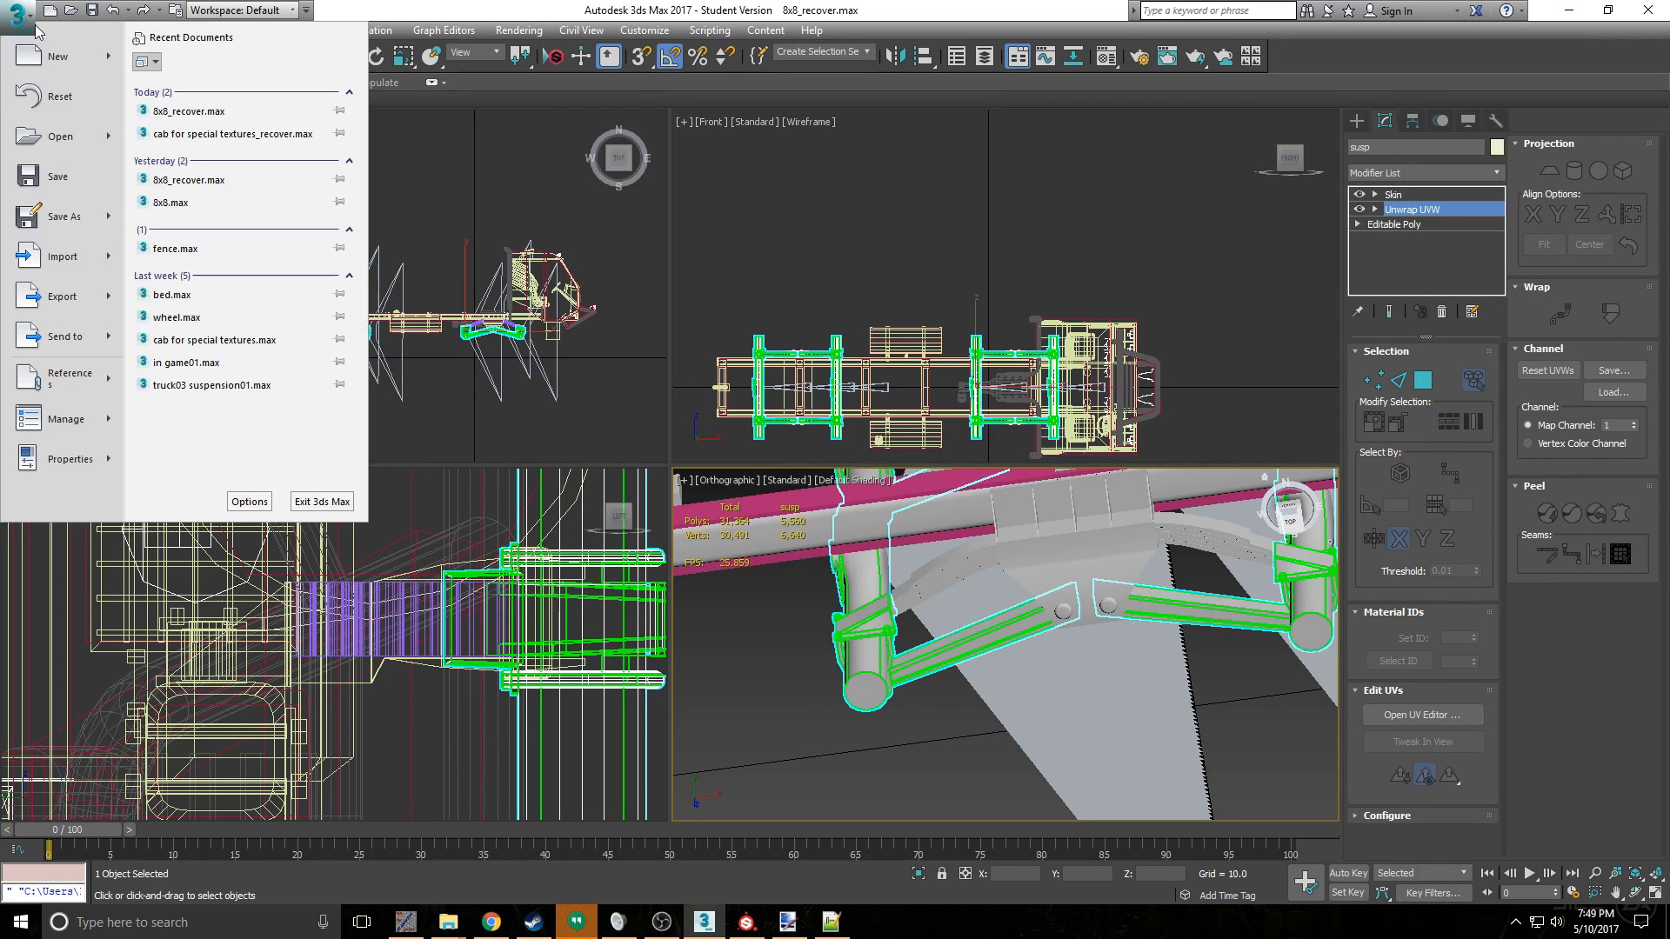
left_click(52, 260)
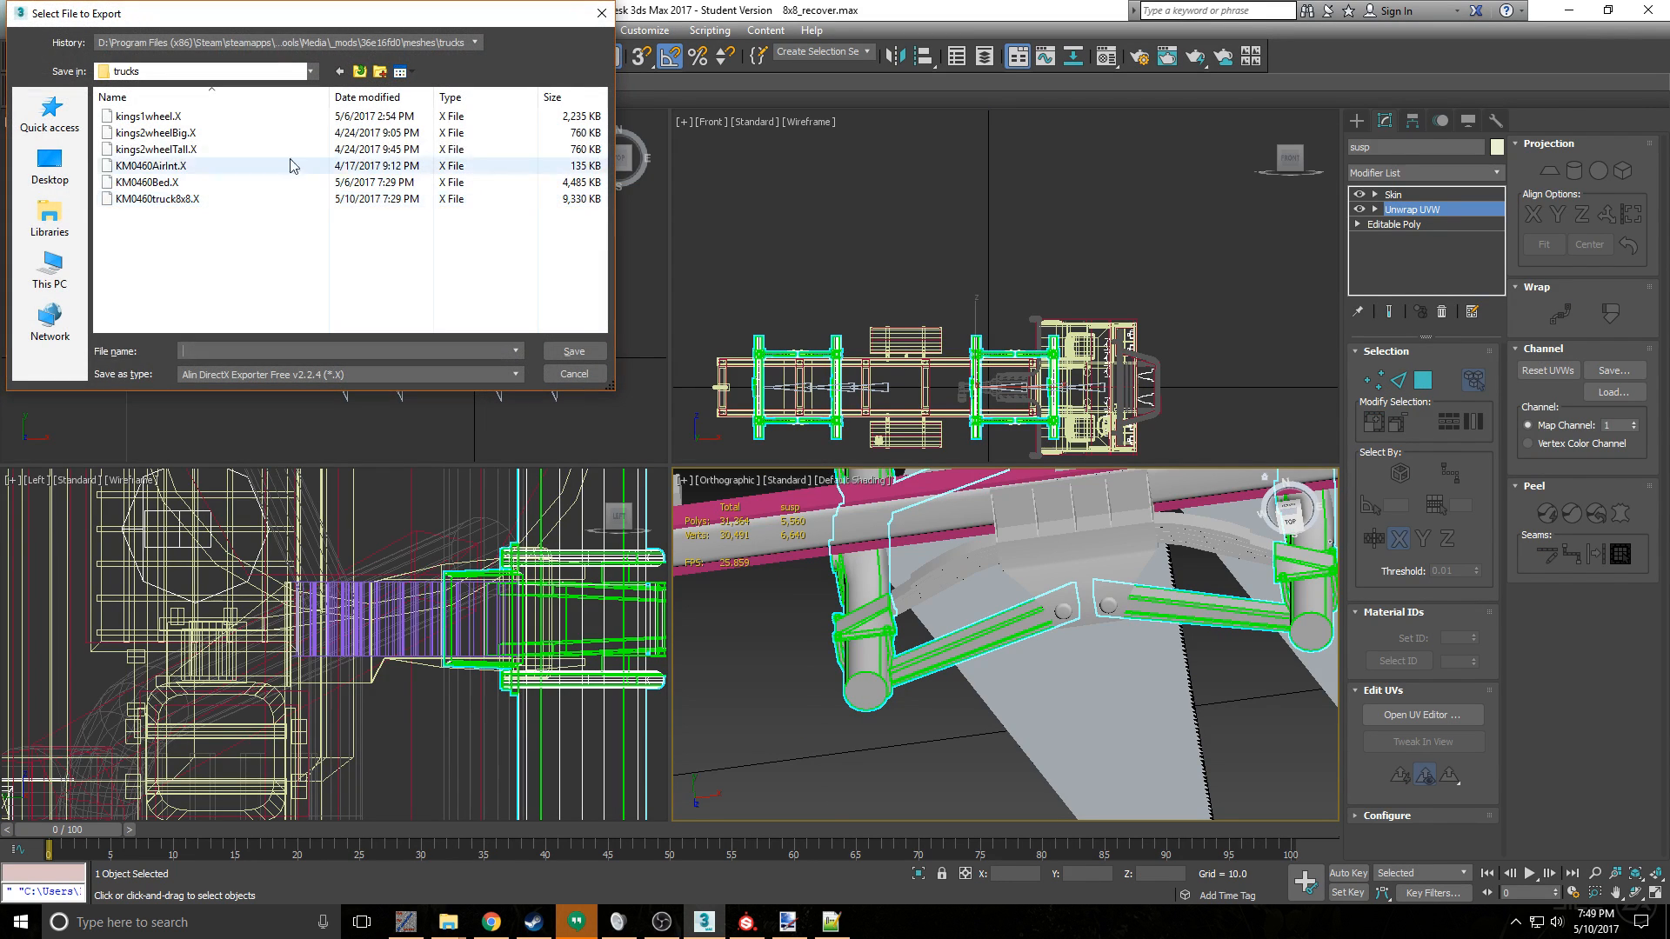
left_click(261, 198)
left_click(574, 351)
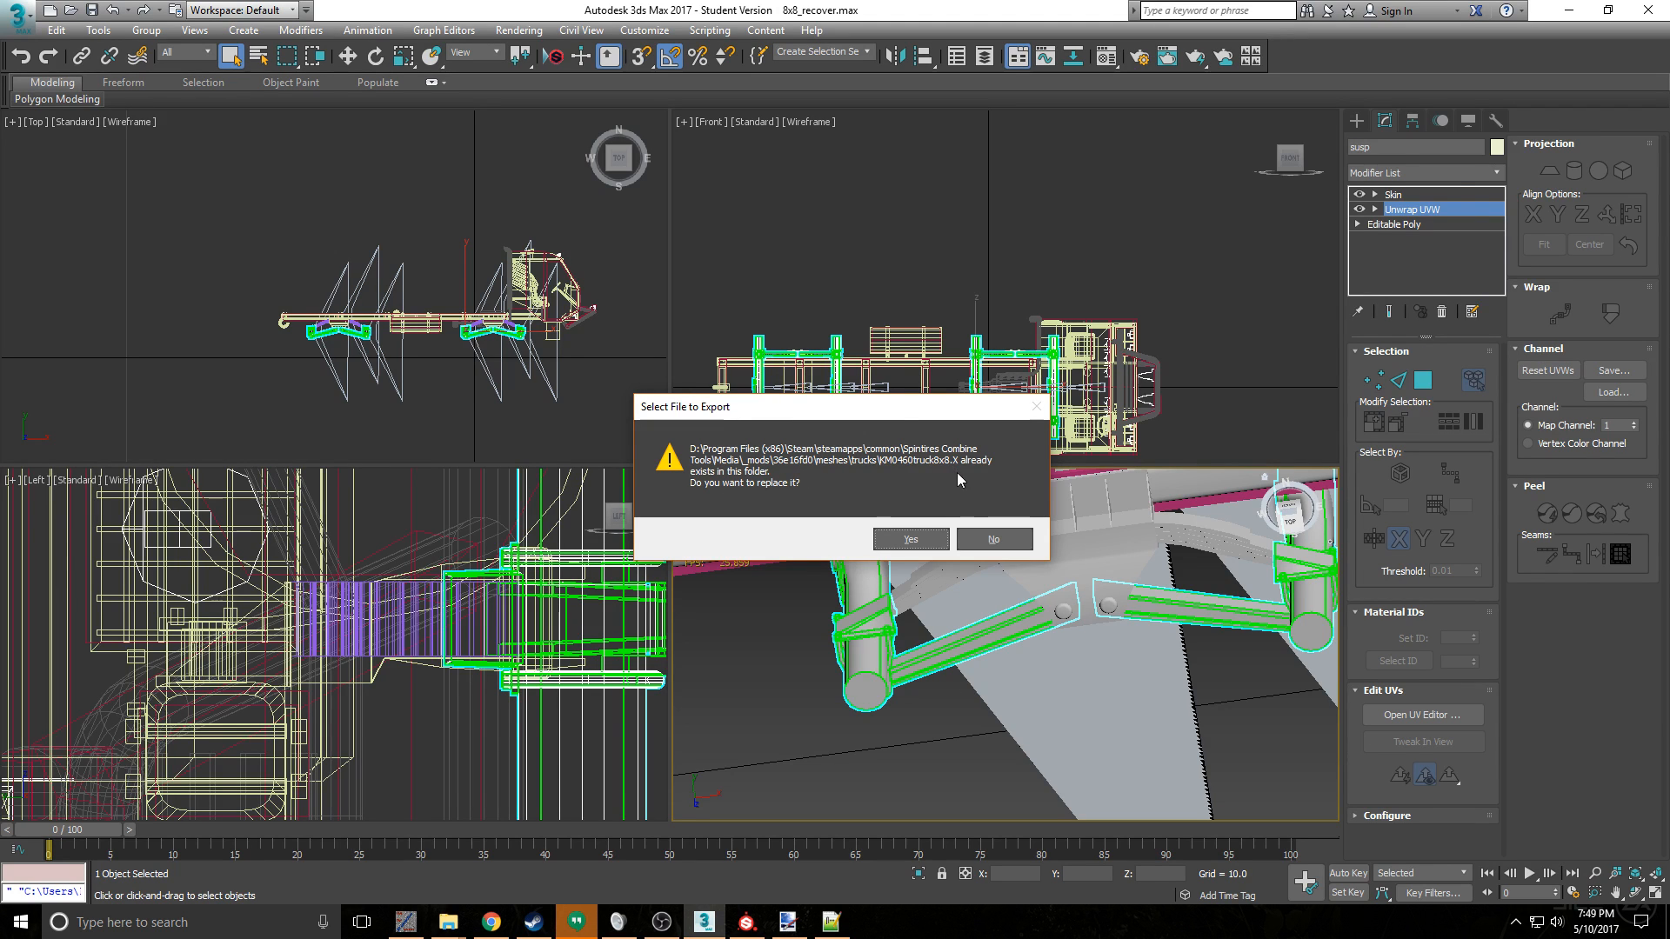
left_click(939, 536)
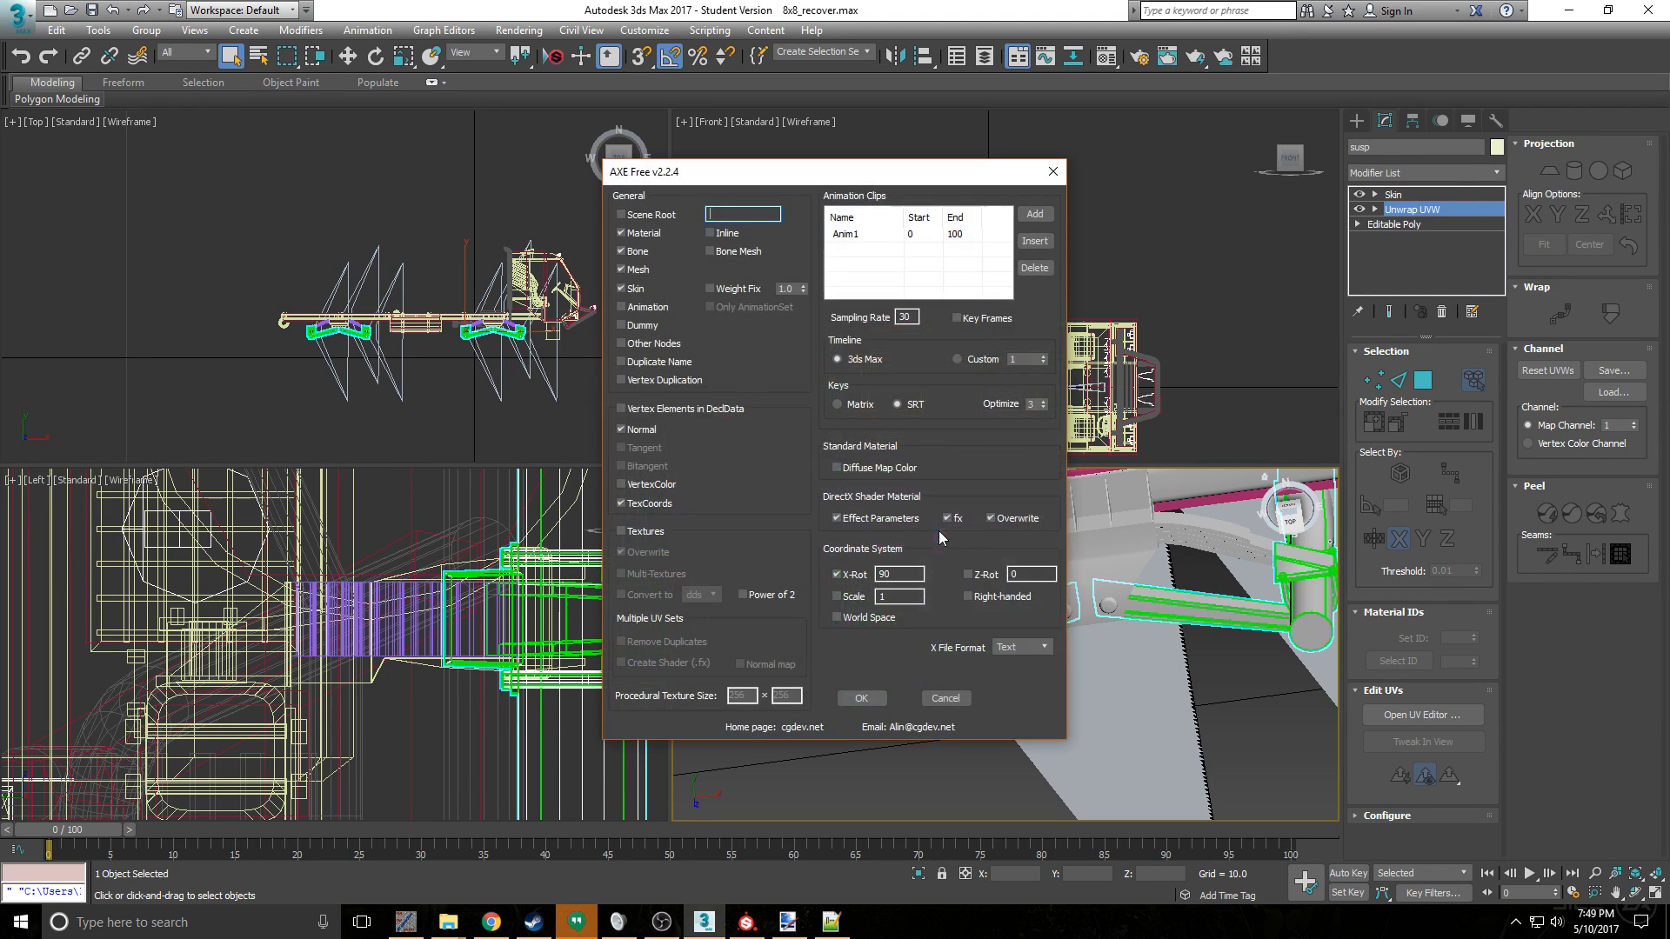
left_click(862, 698)
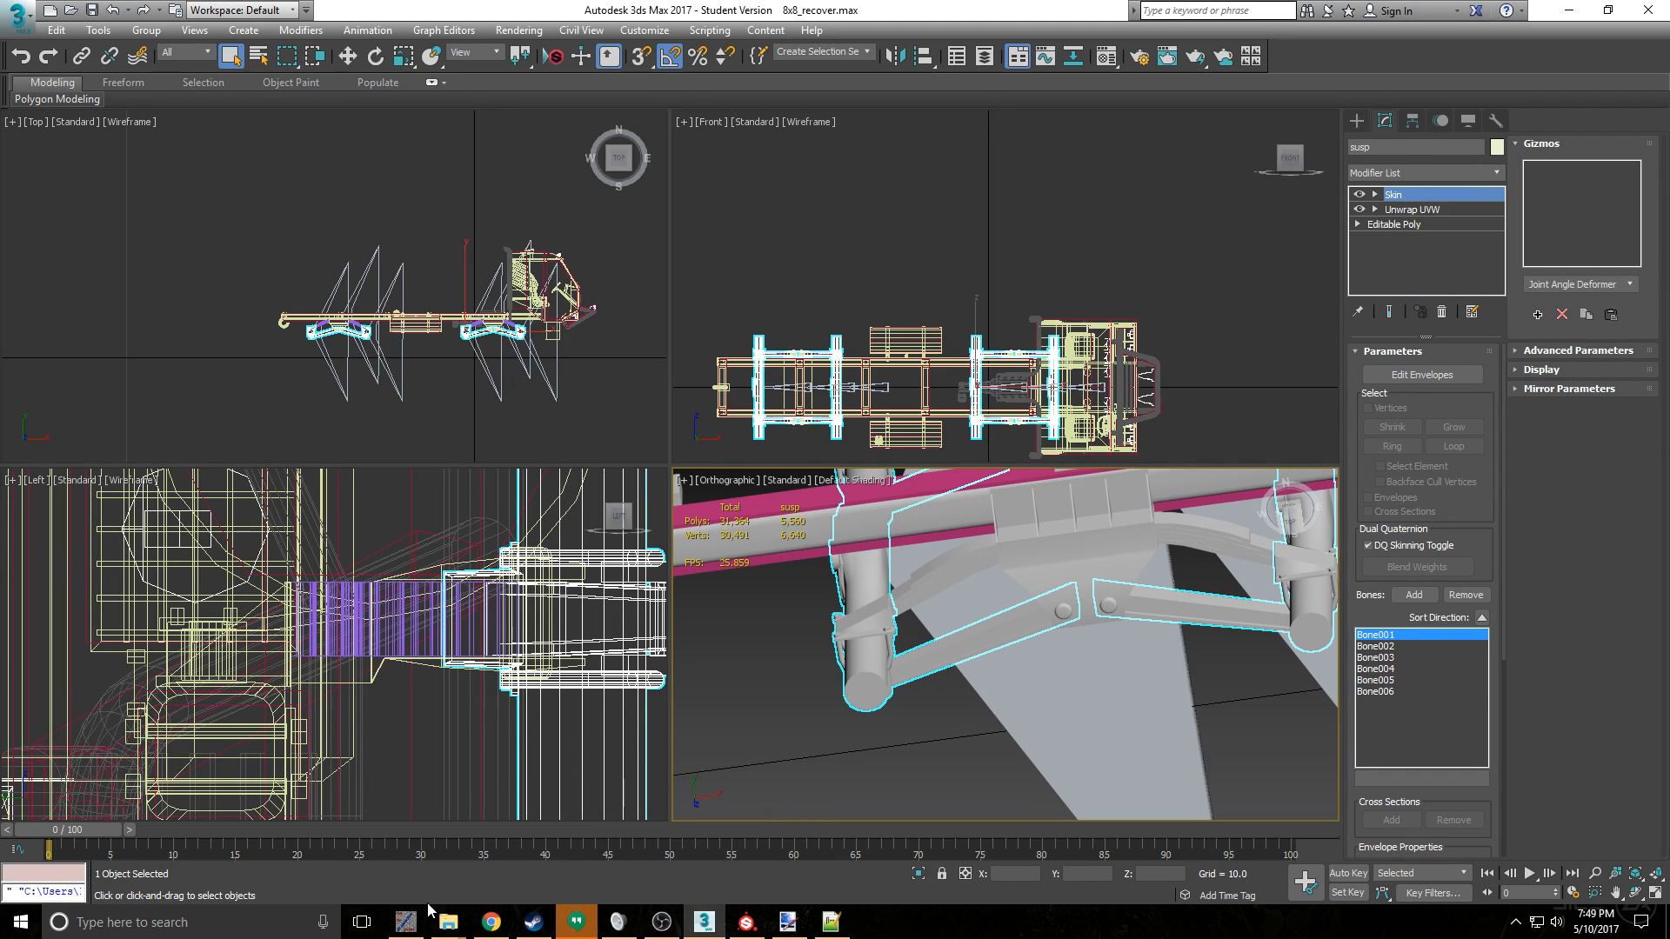
- Launch SpinTiresEditor from the Spintires Combine Tools folder in File Explorer
left_click(447, 924)
left_click(269, 845)
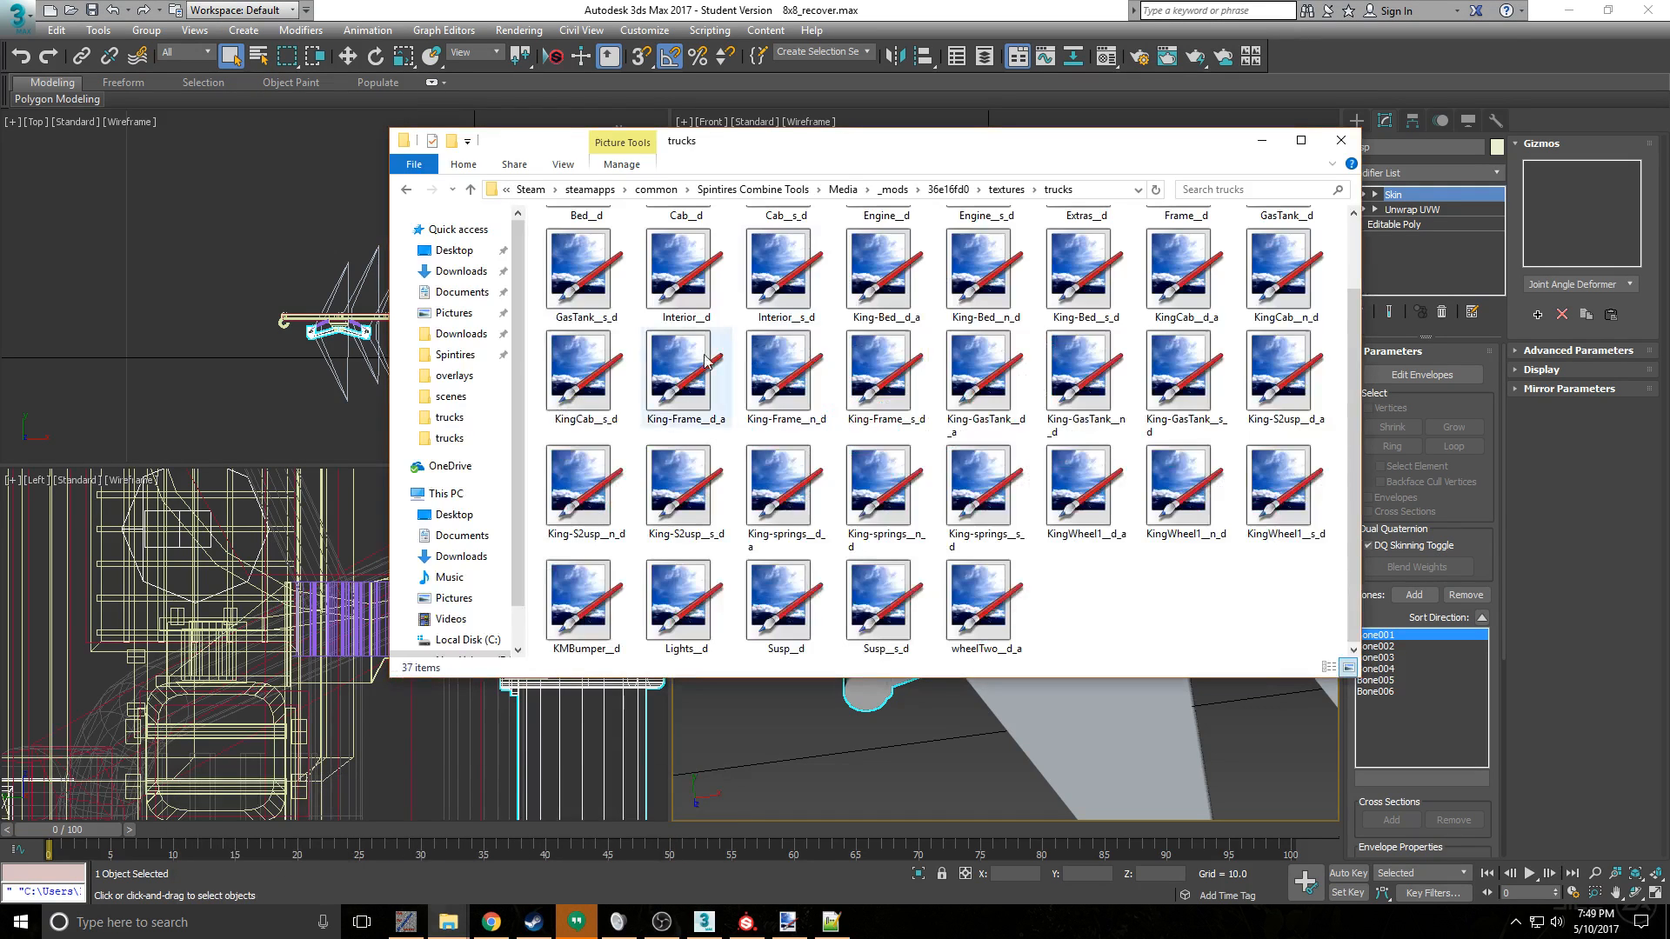
left_click(752, 190)
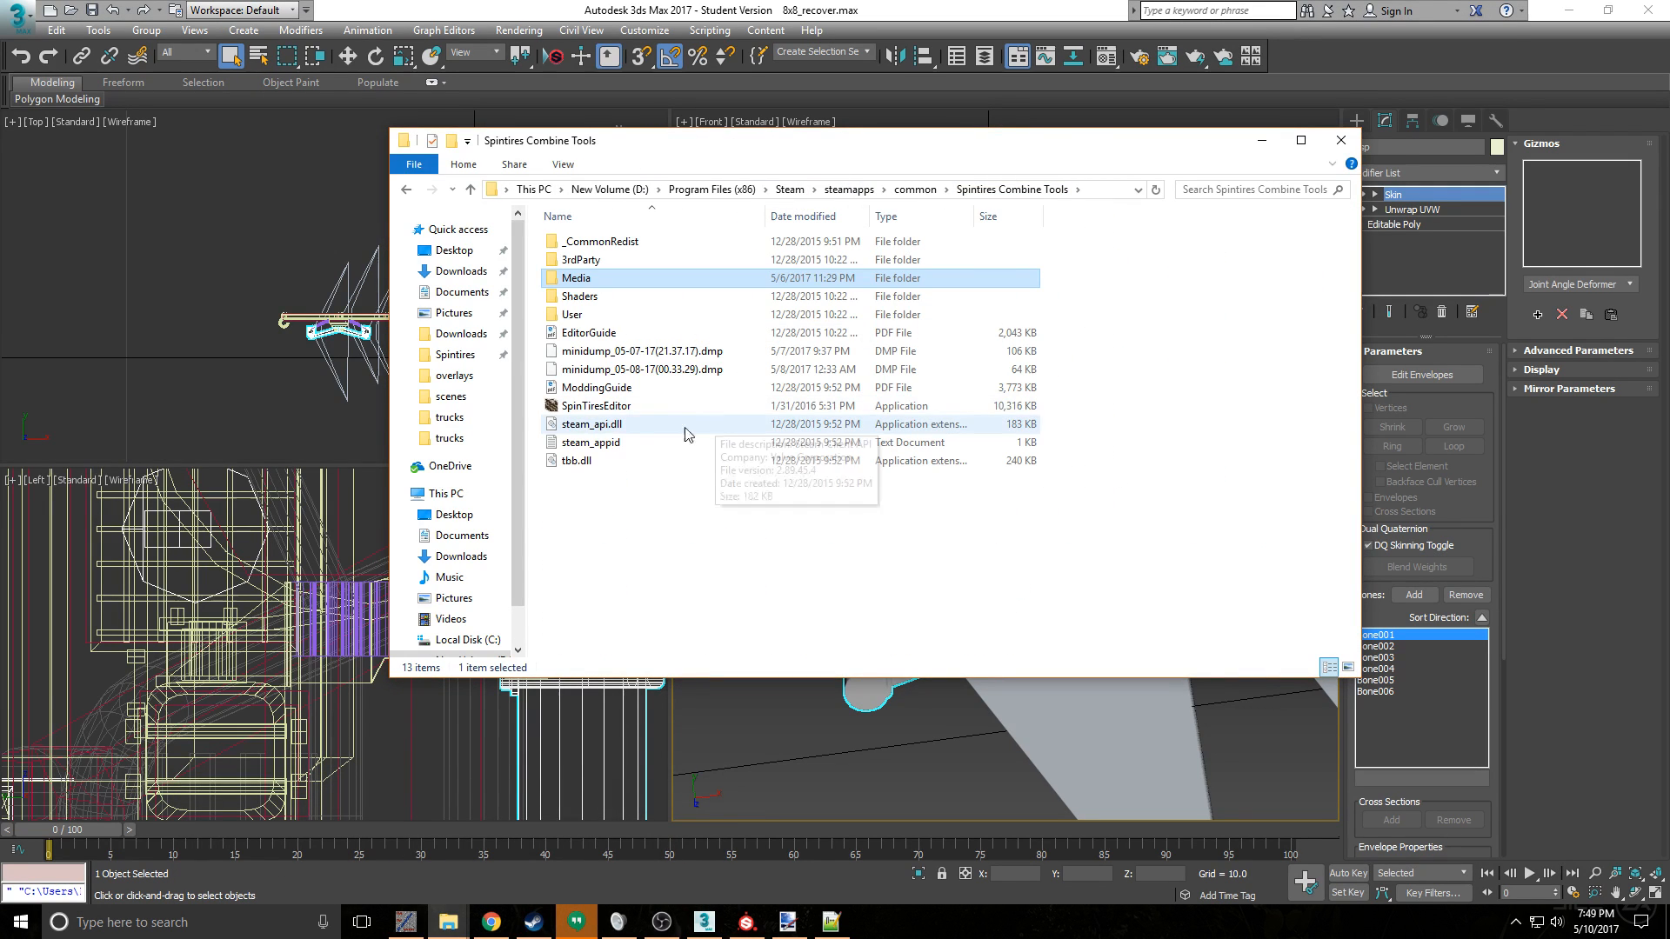
double_click(645, 407)
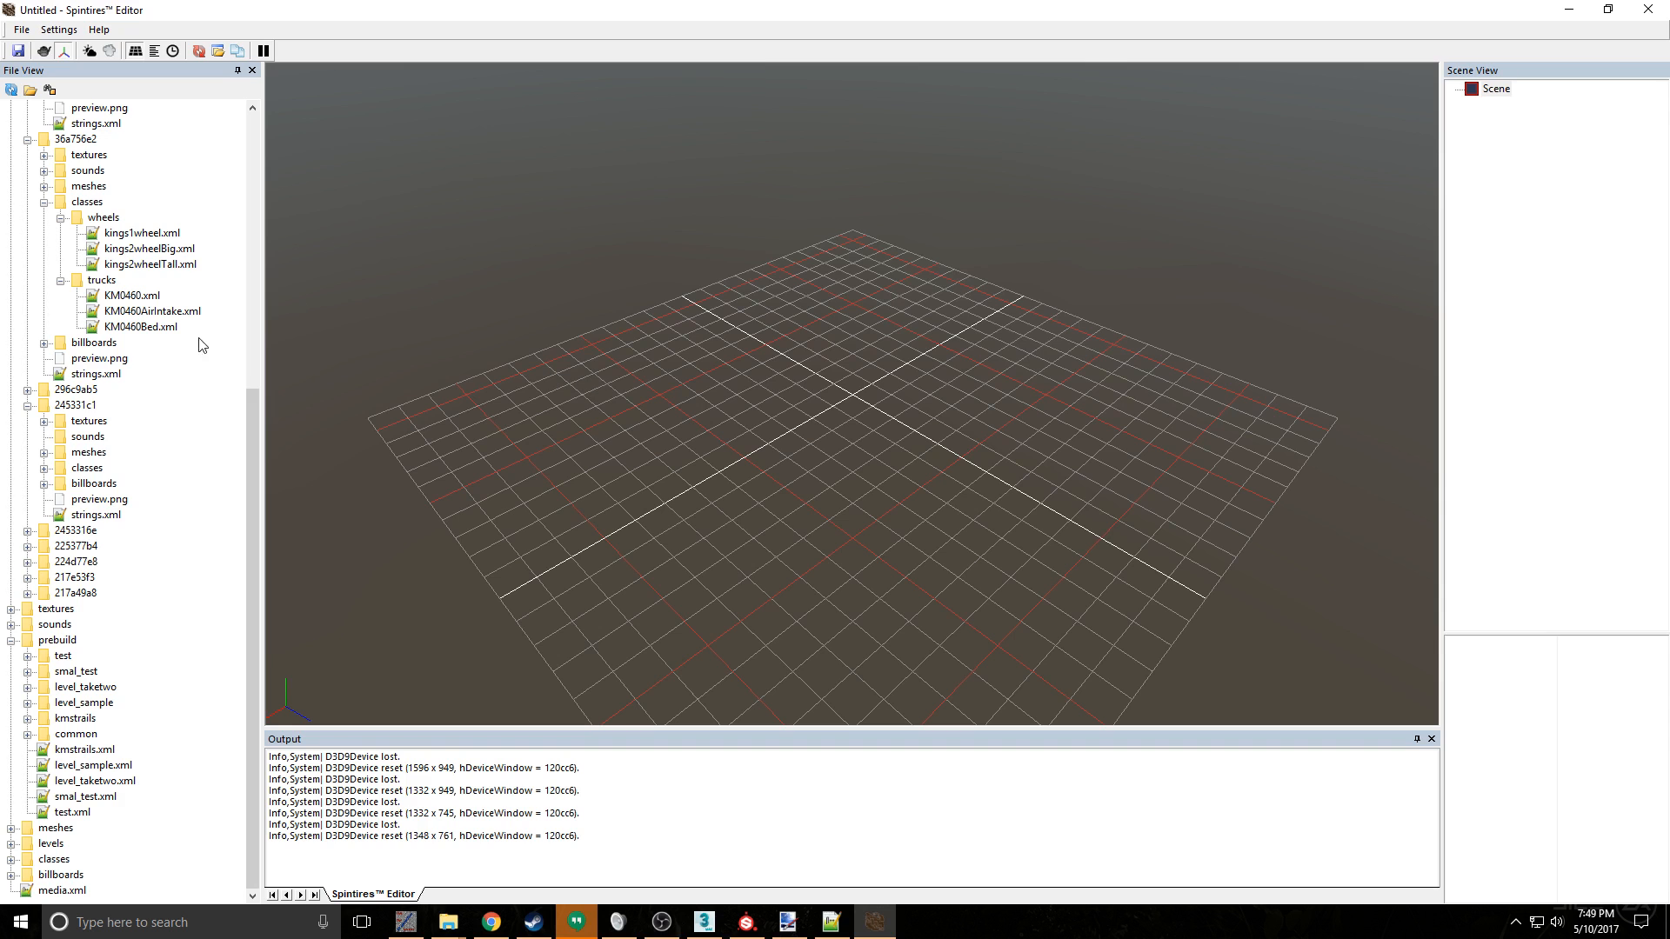
- Load the KM0460.xml truck class from mod 36a756e2, followed by KM04608x8.xml from mod 36e16fd0
double_click(135, 295)
scroll(174, 287, "up", 4)
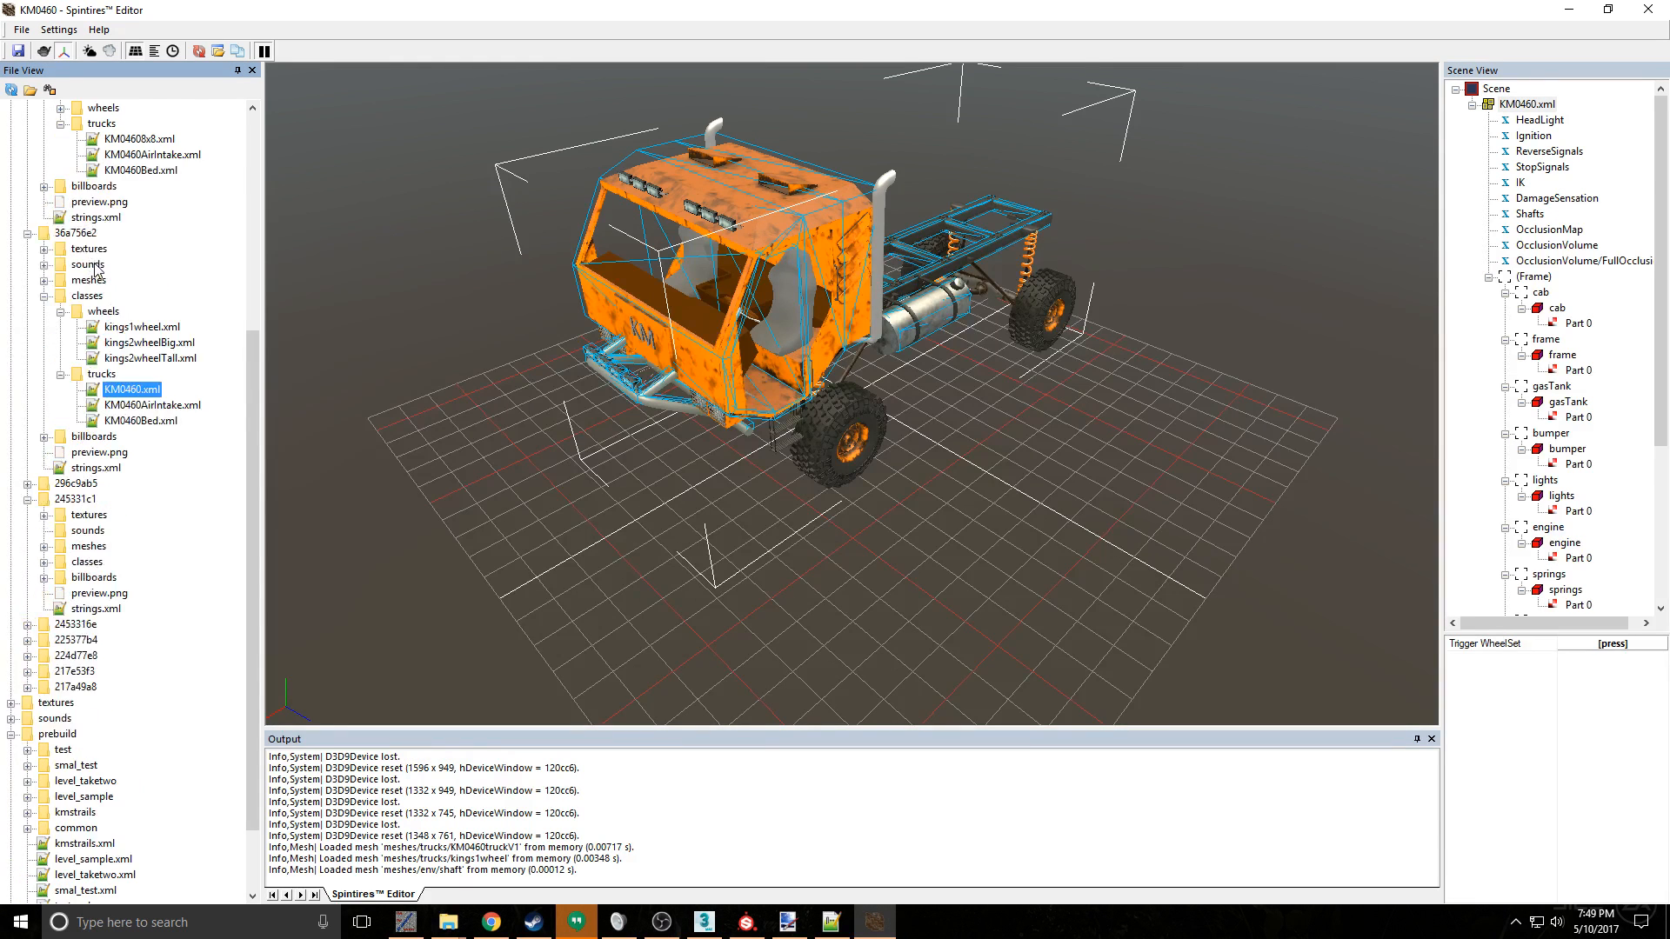
double_click(140, 232)
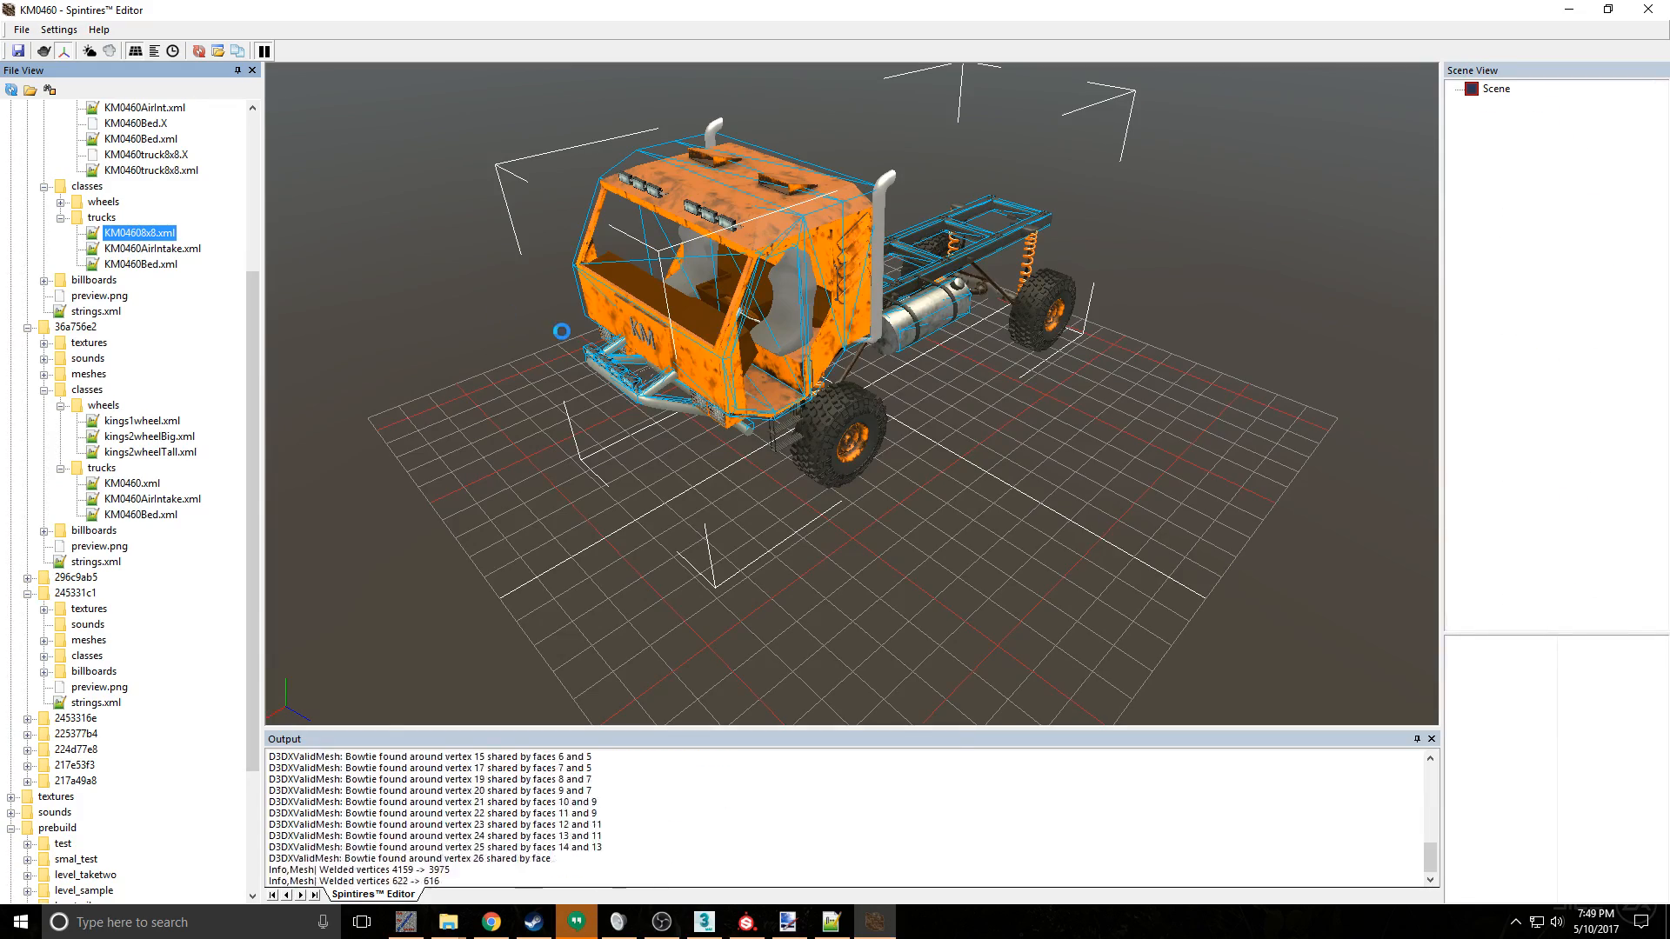
- Examine the 8x8 truck's rear suspension arms and their texture up close in the Spintires Editor viewport
left_click_drag(1002, 362, 894, 362)
scroll(1030, 407, "up", 8)
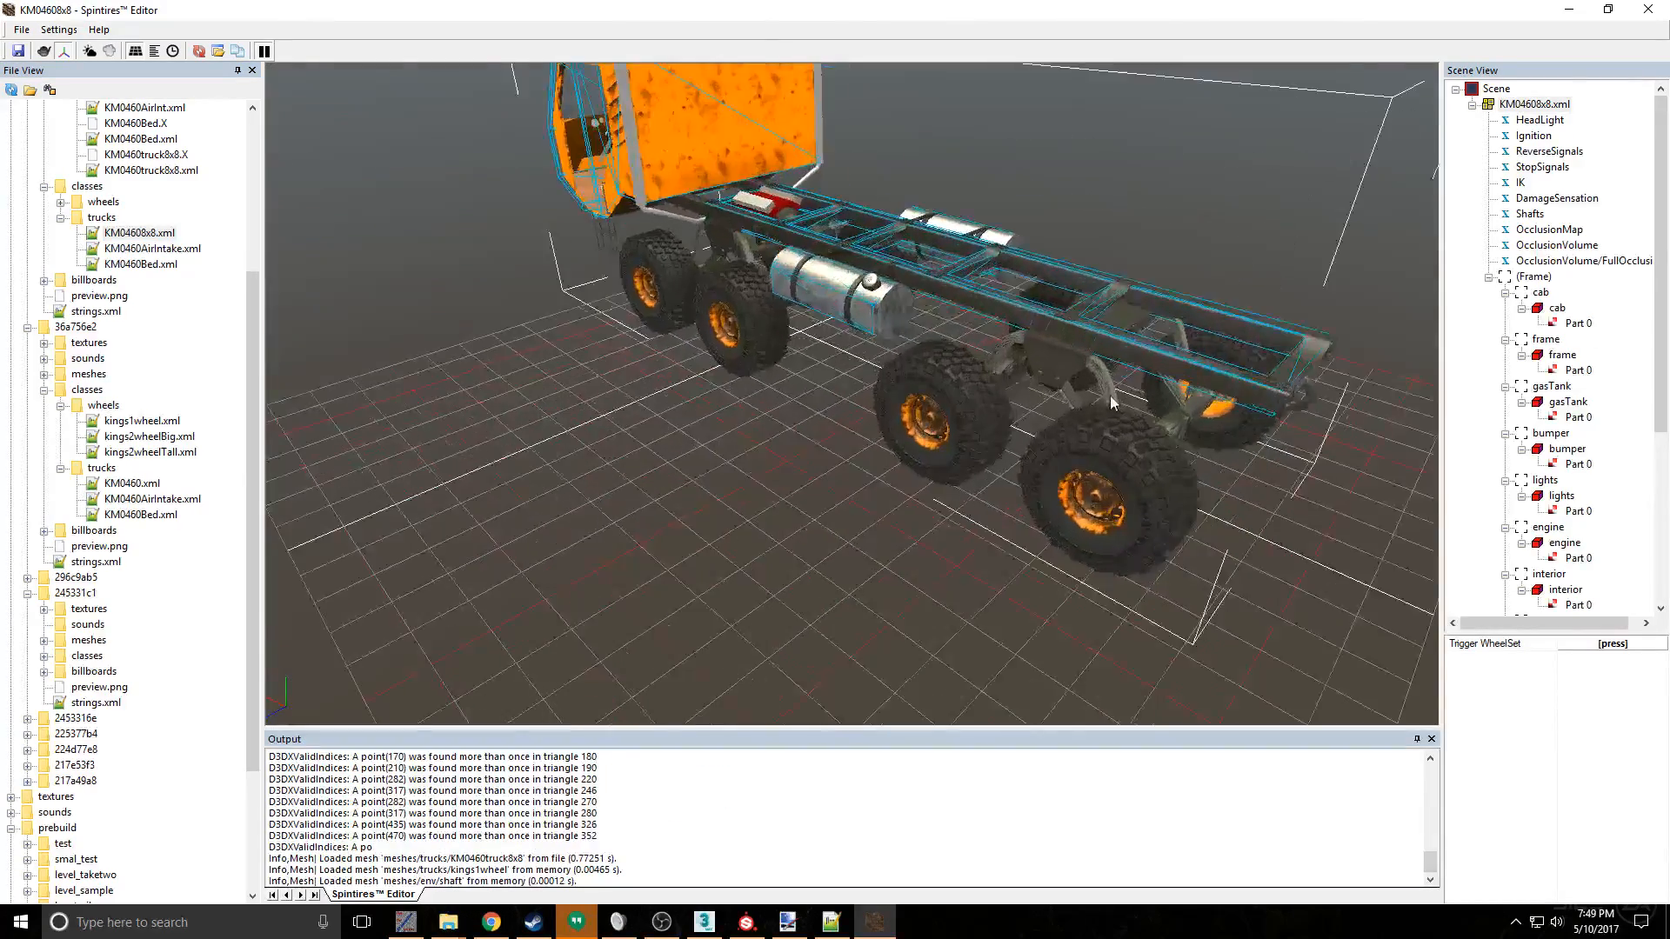
left_click_drag(1029, 408, 1067, 190)
scroll(1037, 291, "down", 10)
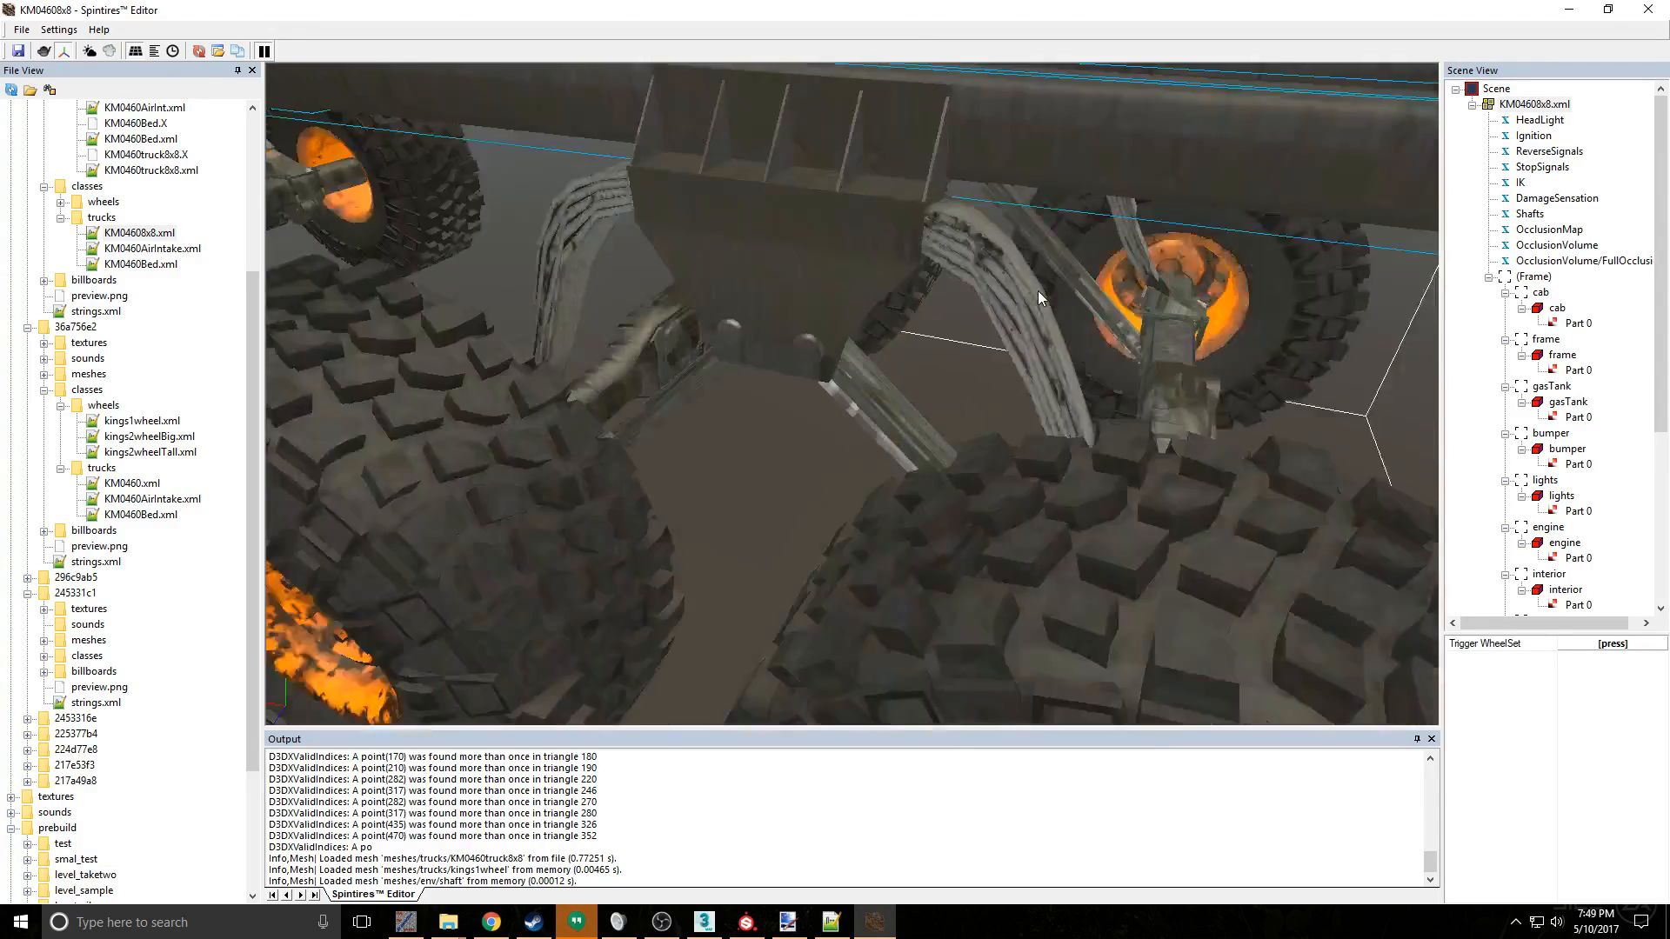
left_click_drag(1026, 404, 632, 299)
- Switch to Substance Painter and inspect the frame and suspension of the king04060 8x8 model from several angles
left_click(746, 922)
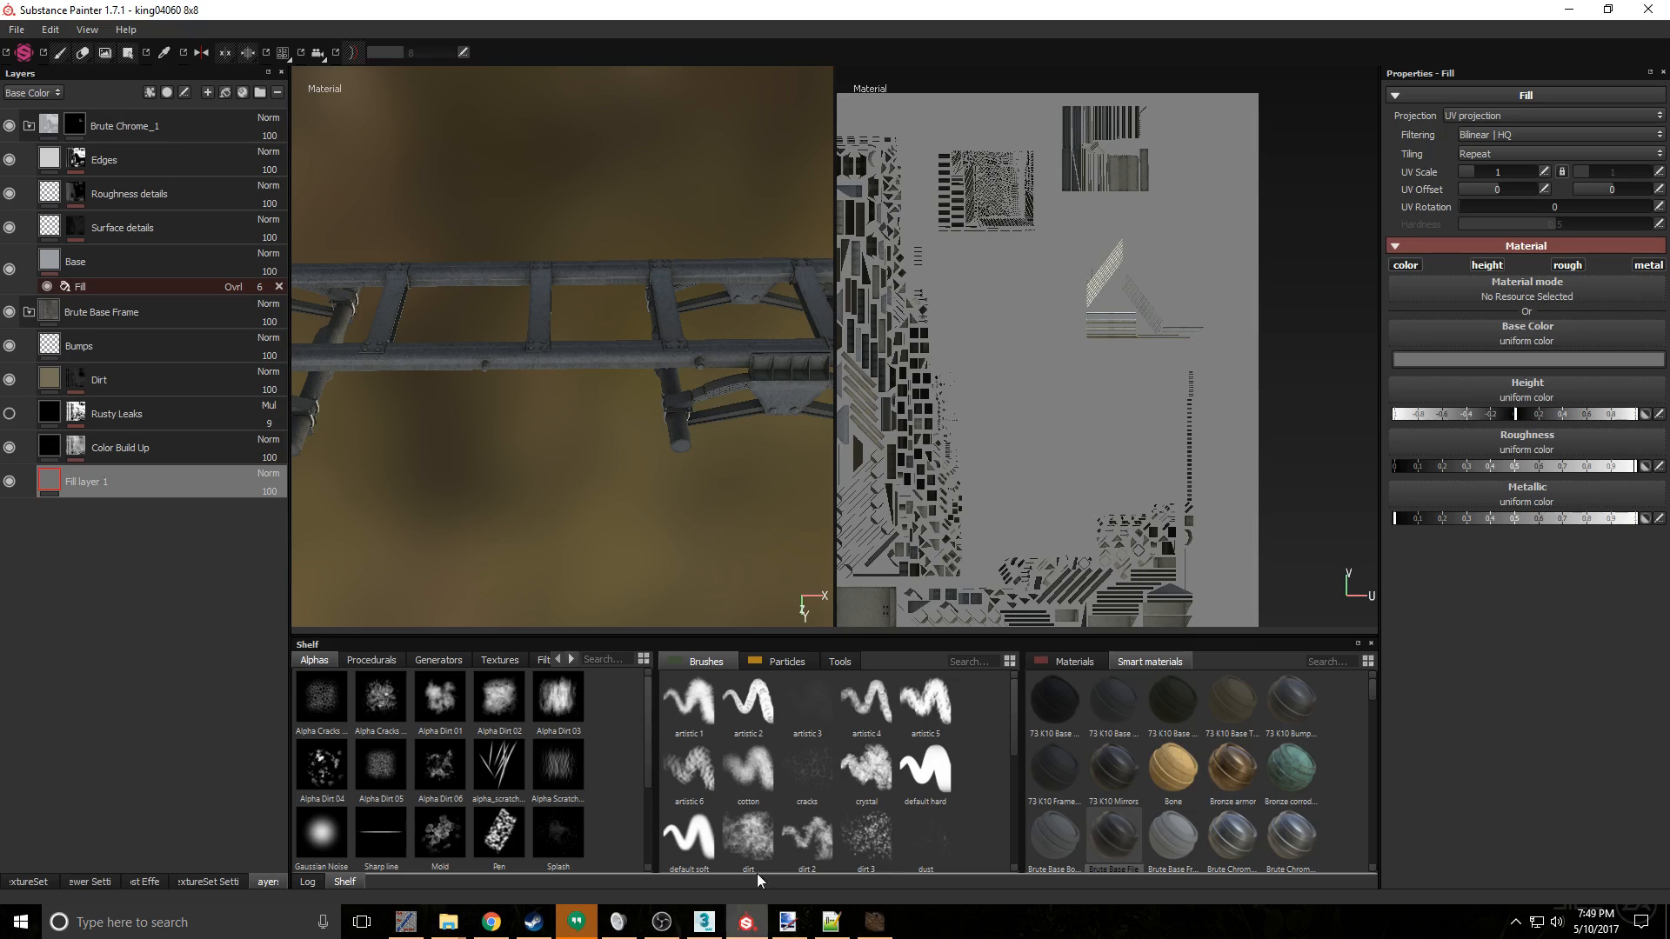
mouse_move(694, 477)
left_mouse_down("alt")
mouse_move(585, 417)
mouse_move(696, 412)
mouse_move(704, 432)
mouse_move(618, 395)
mouse_move(517, 419)
mouse_move(631, 139)
left_mouse_up("alt")
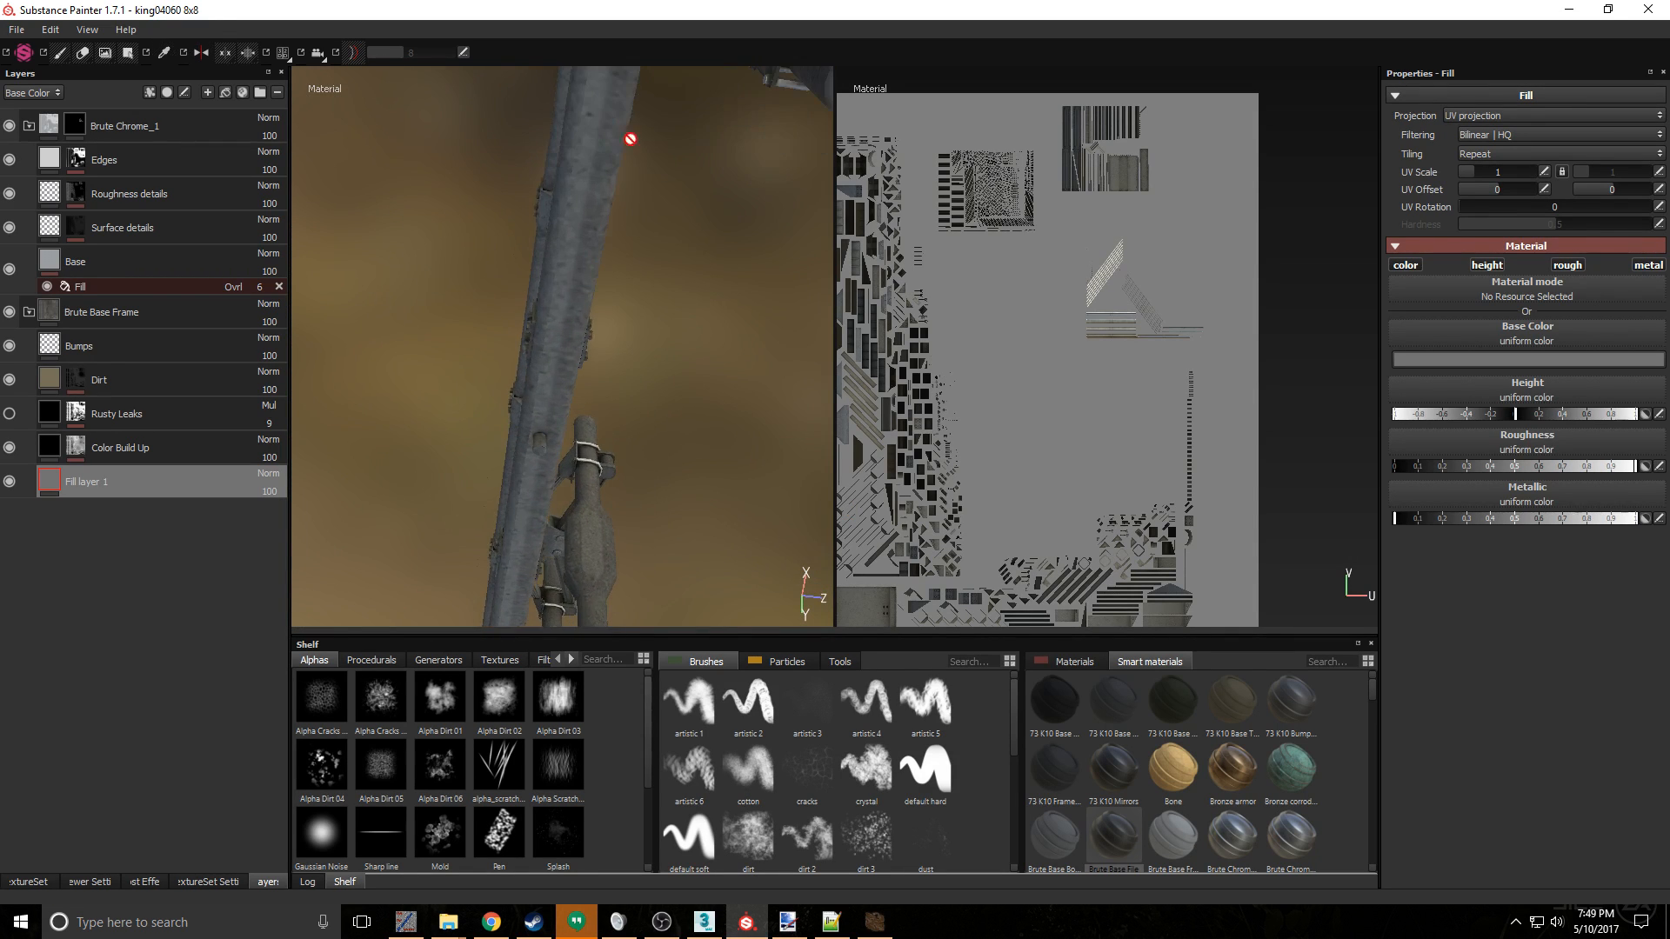
left_click_drag(641, 204, 639, 366, "alt")
scroll(639, 366, "down", 10)
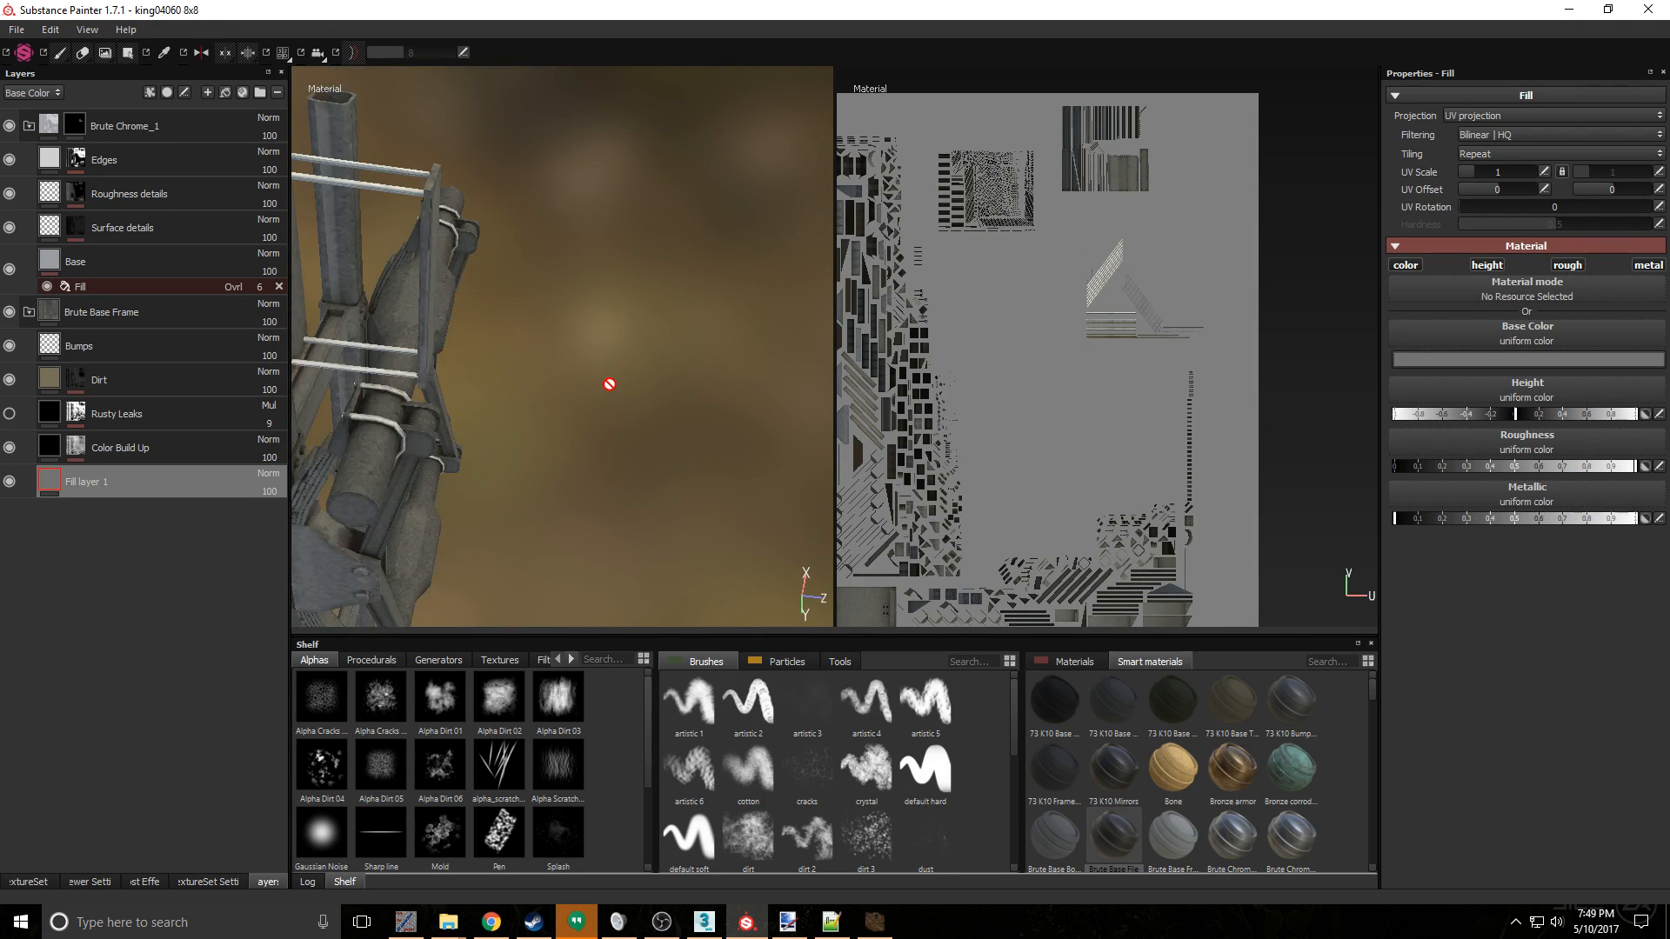
middle_click_drag(468, 395, 504, 371, "alt")
left_click_drag(505, 371, 668, 321, "alt")
scroll(668, 321, "down", 5)
mouse_move(579, 361)
left_mouse_down("alt")
mouse_move(563, 365)
mouse_move(584, 366)
left_mouse_up("alt")
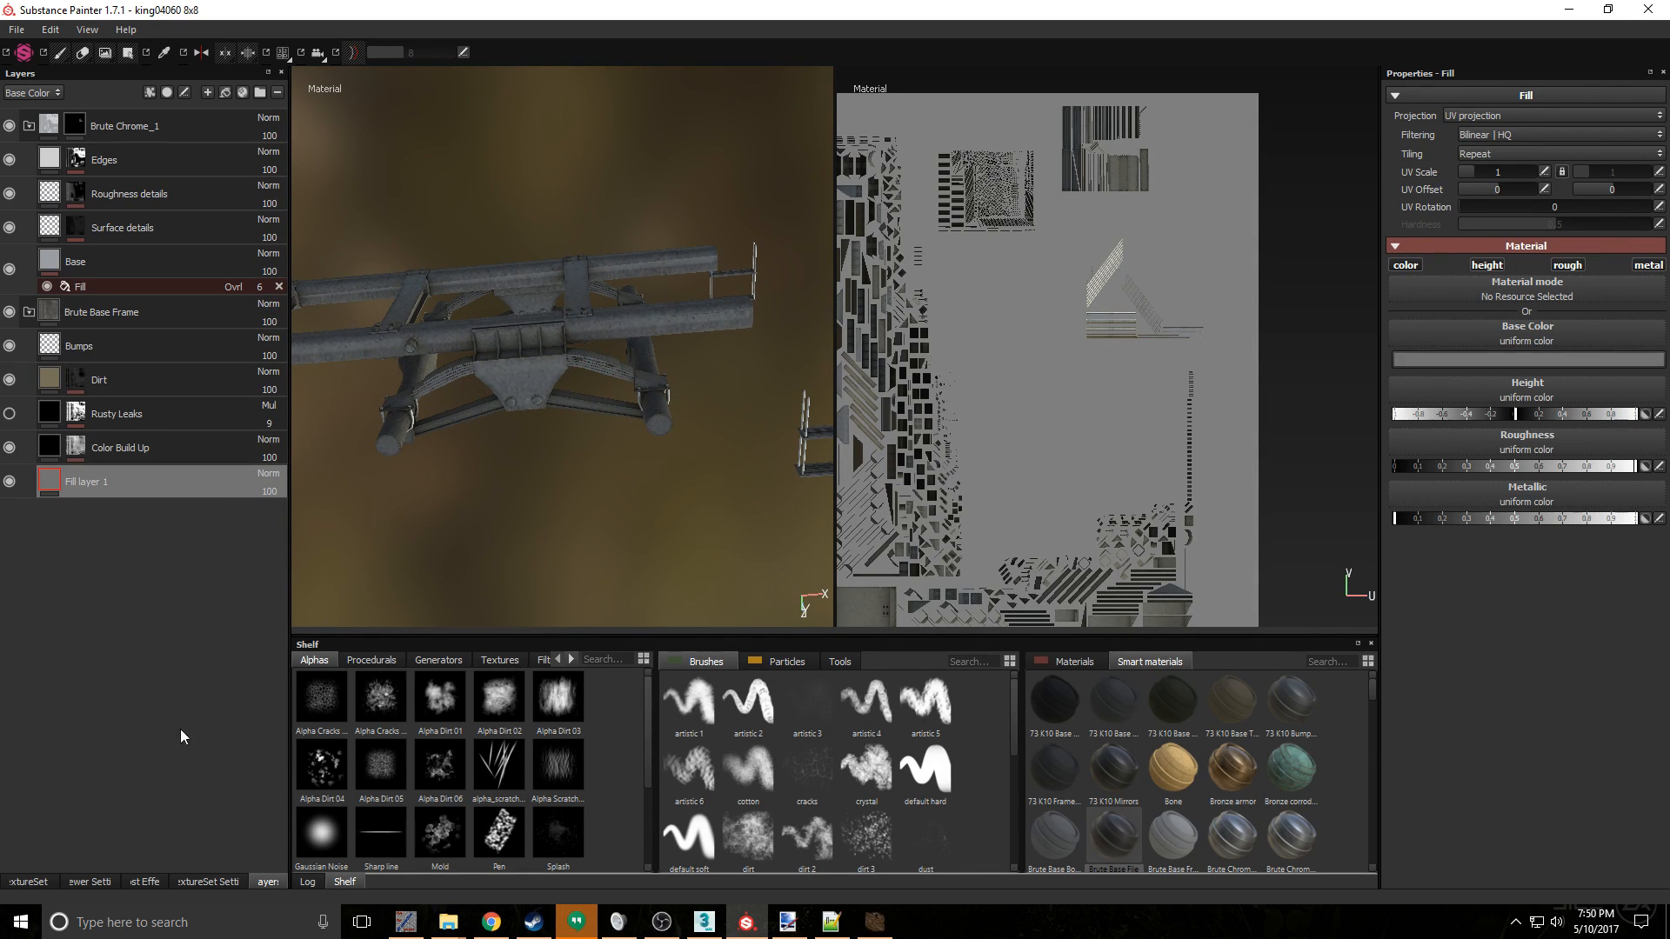
- Show the Susp texture set from the texture set list and view its UV layout beside the model
left_click(40, 882)
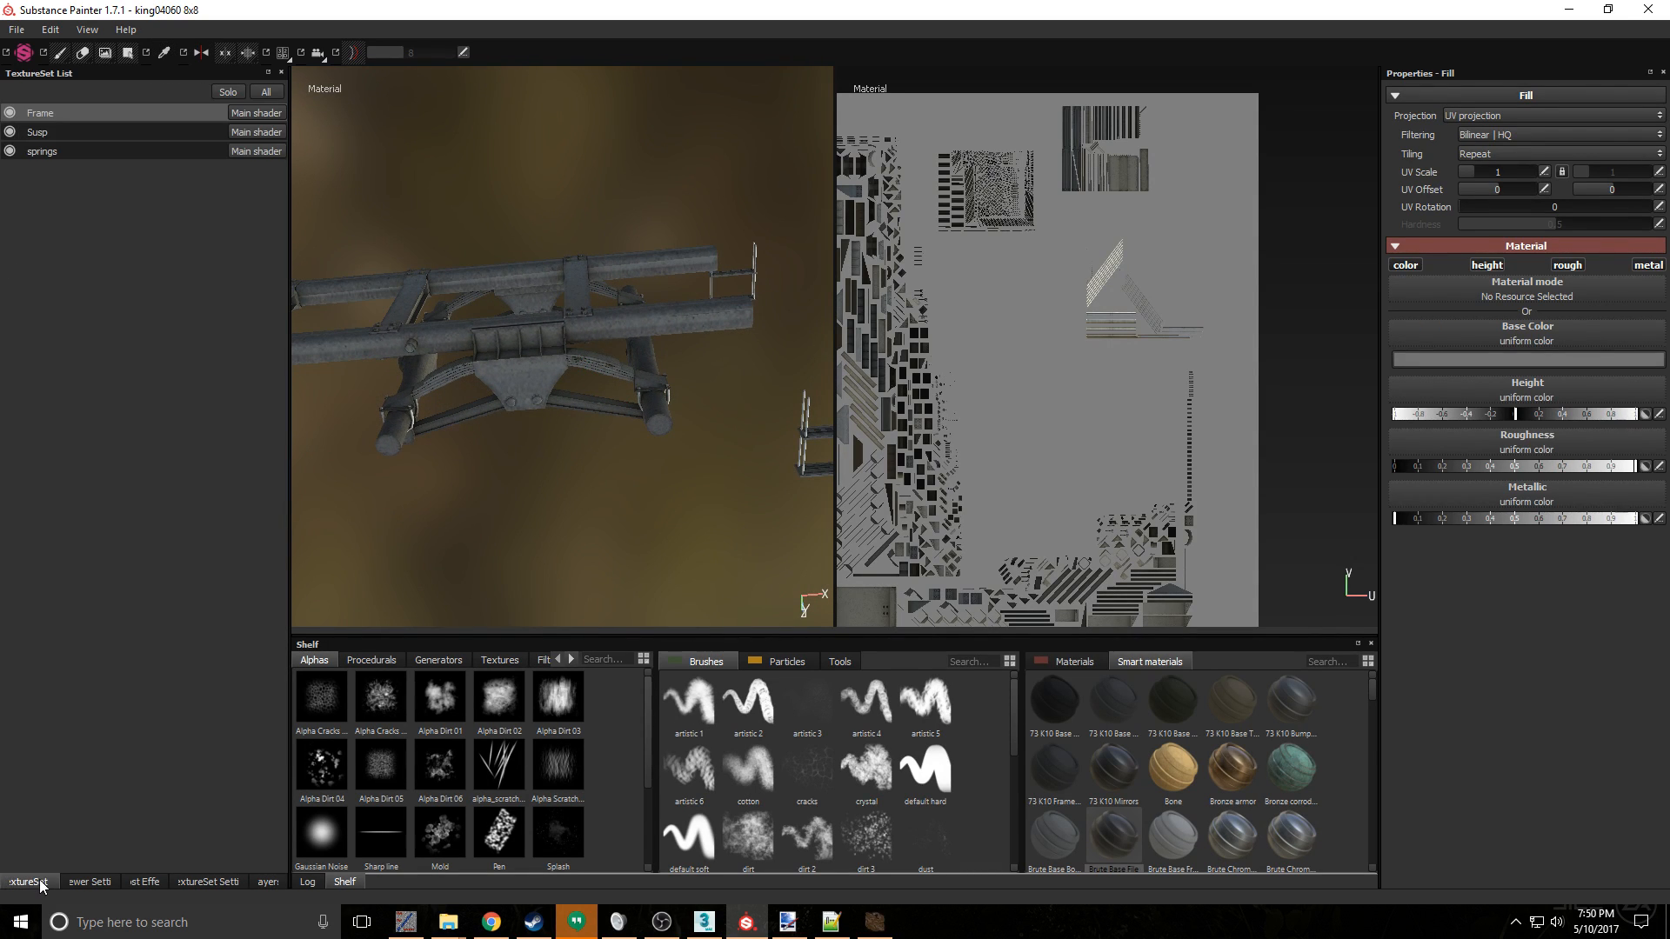
left_click(102, 149)
left_click(118, 131)
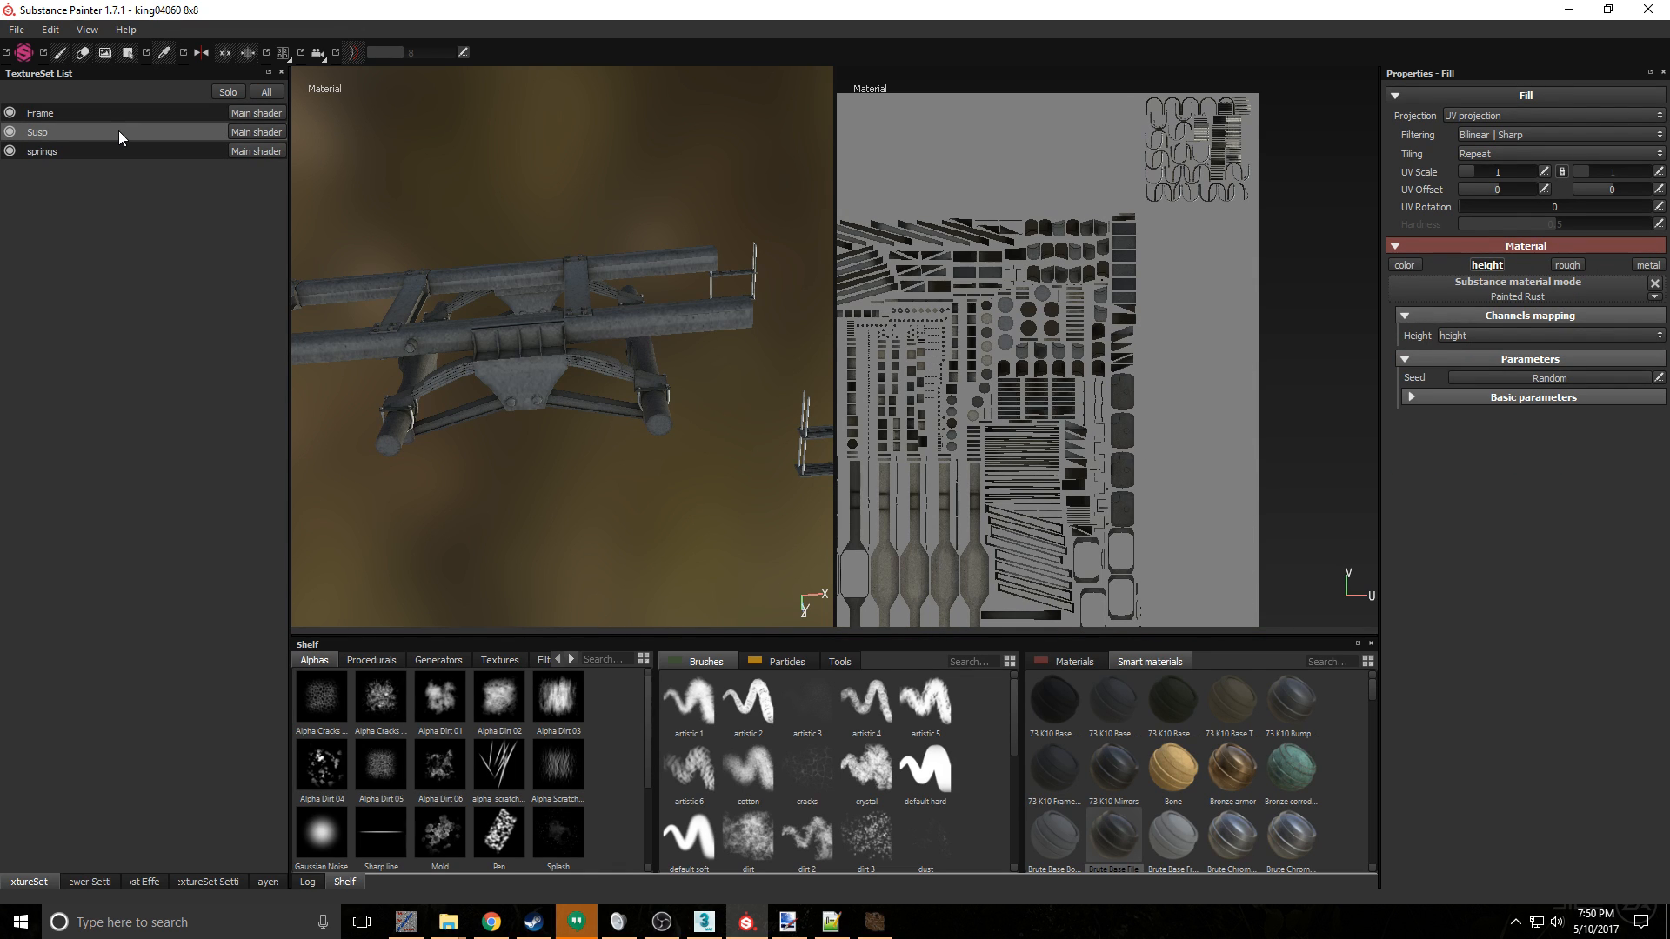
left_click_drag(593, 455, 750, 497, "alt")
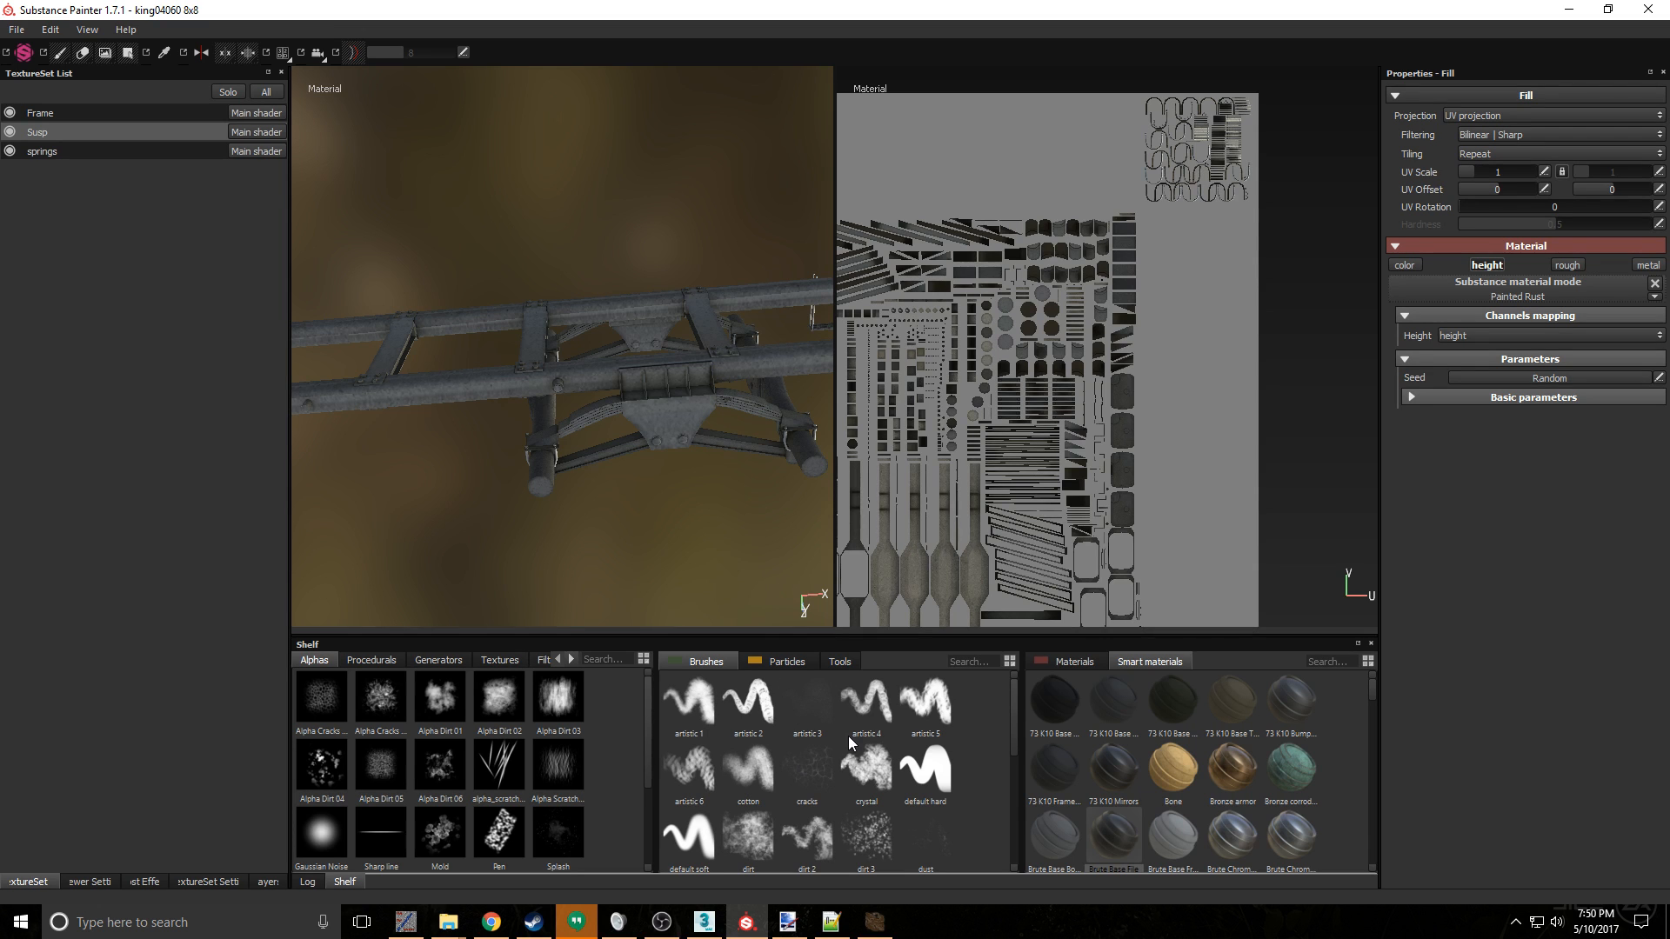
- Switch to 3ds Max and go to the Unwrap UVW modifier beneath Skin on the susp object, accepting the topology warning
mouse_move(851, 744)
left_click(714, 927)
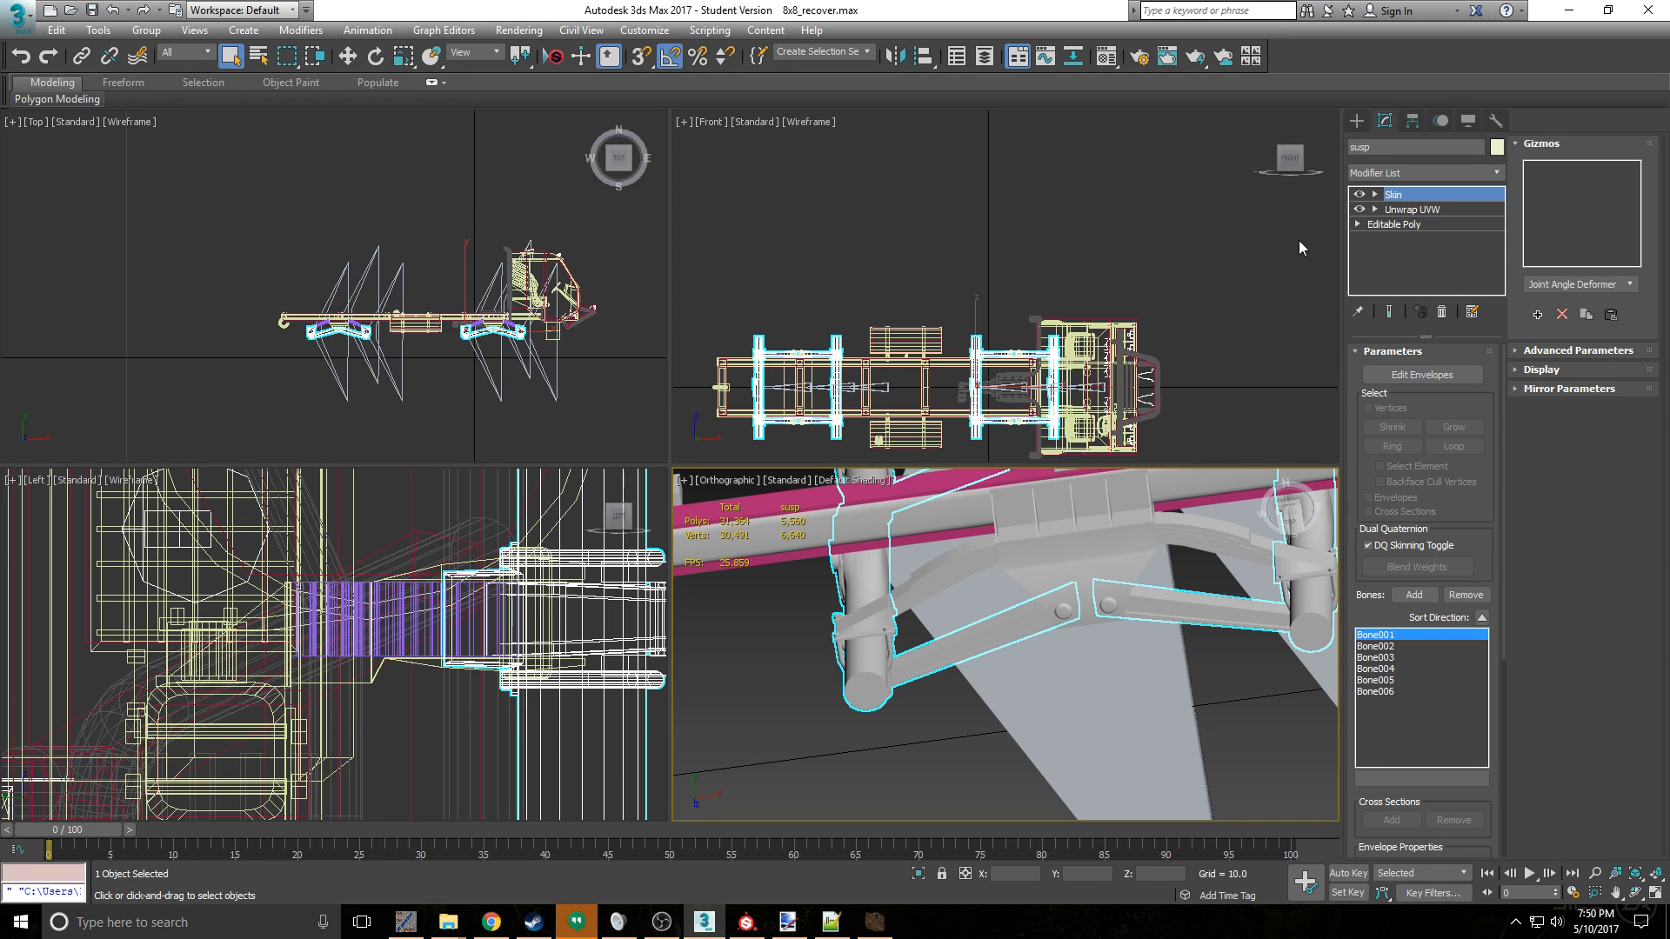
left_click(1435, 211)
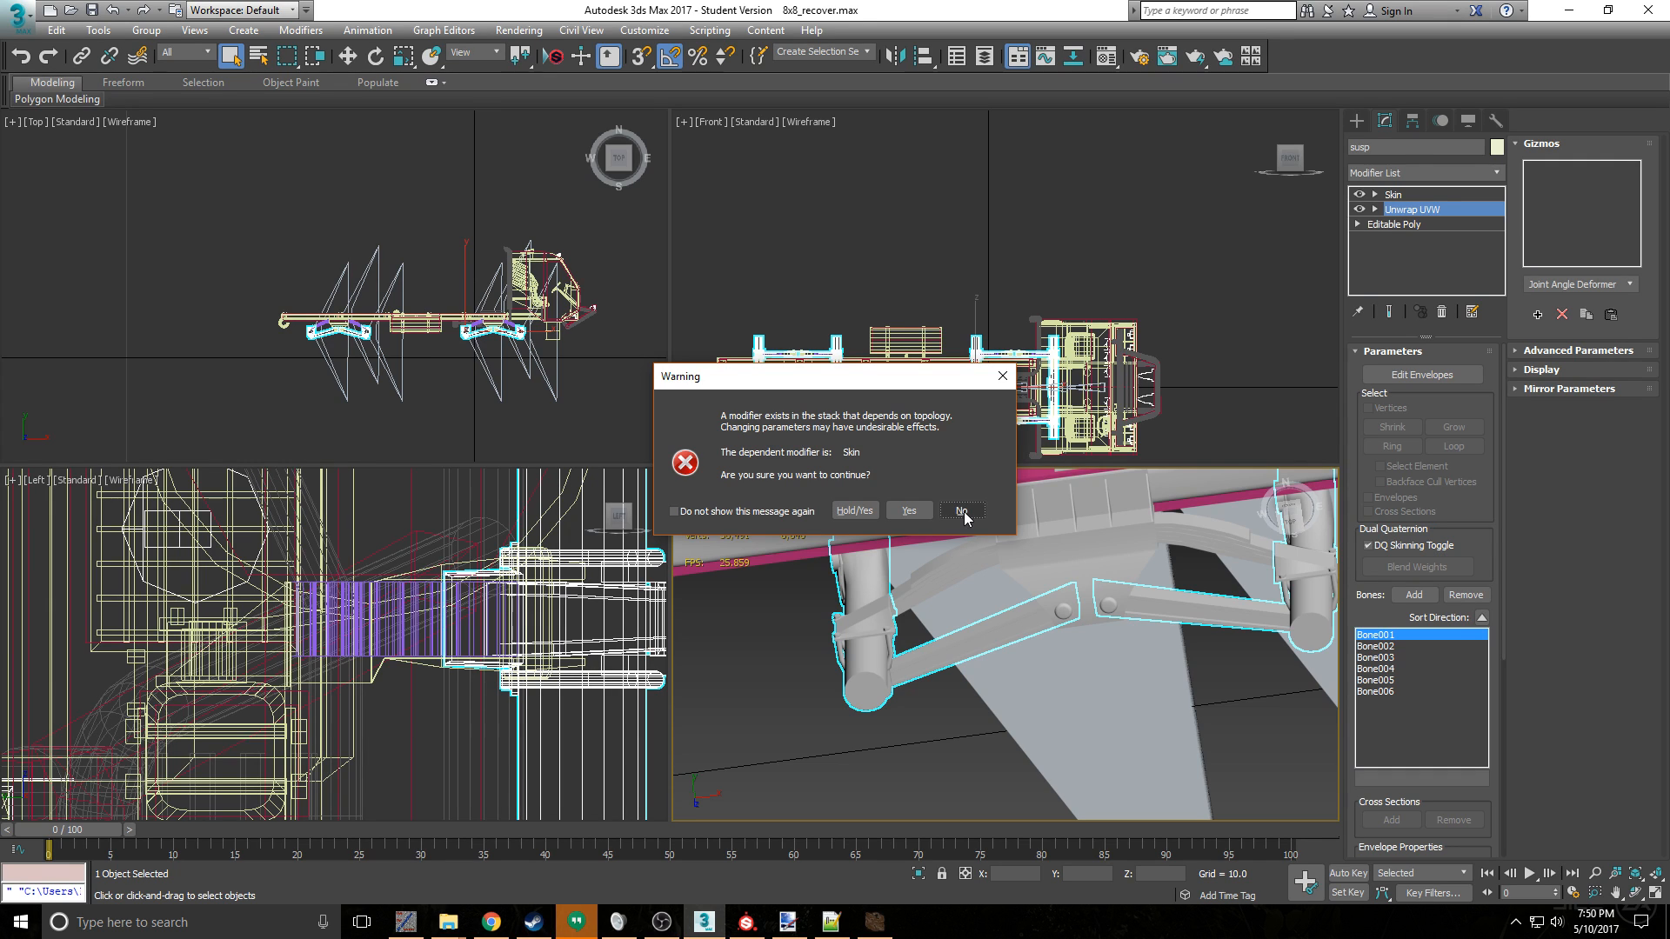
left_click(910, 512)
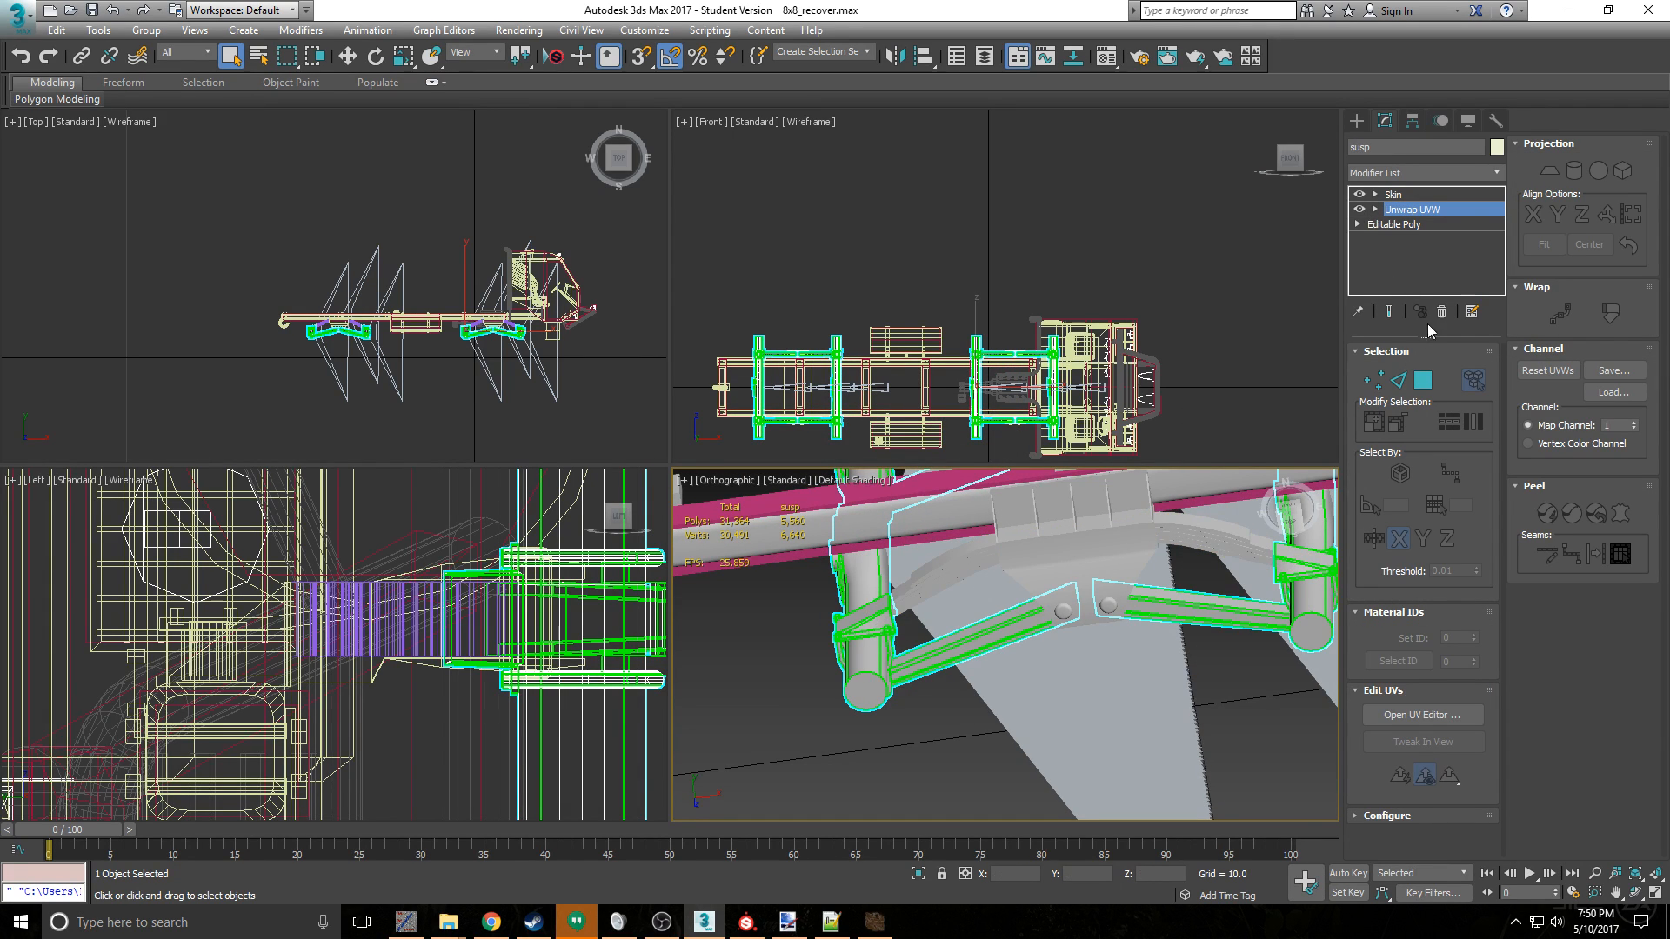
- Delete the Skin modifier from the susp object and collapse its remaining modifier stack into the Editable Poly
left_click(1432, 195)
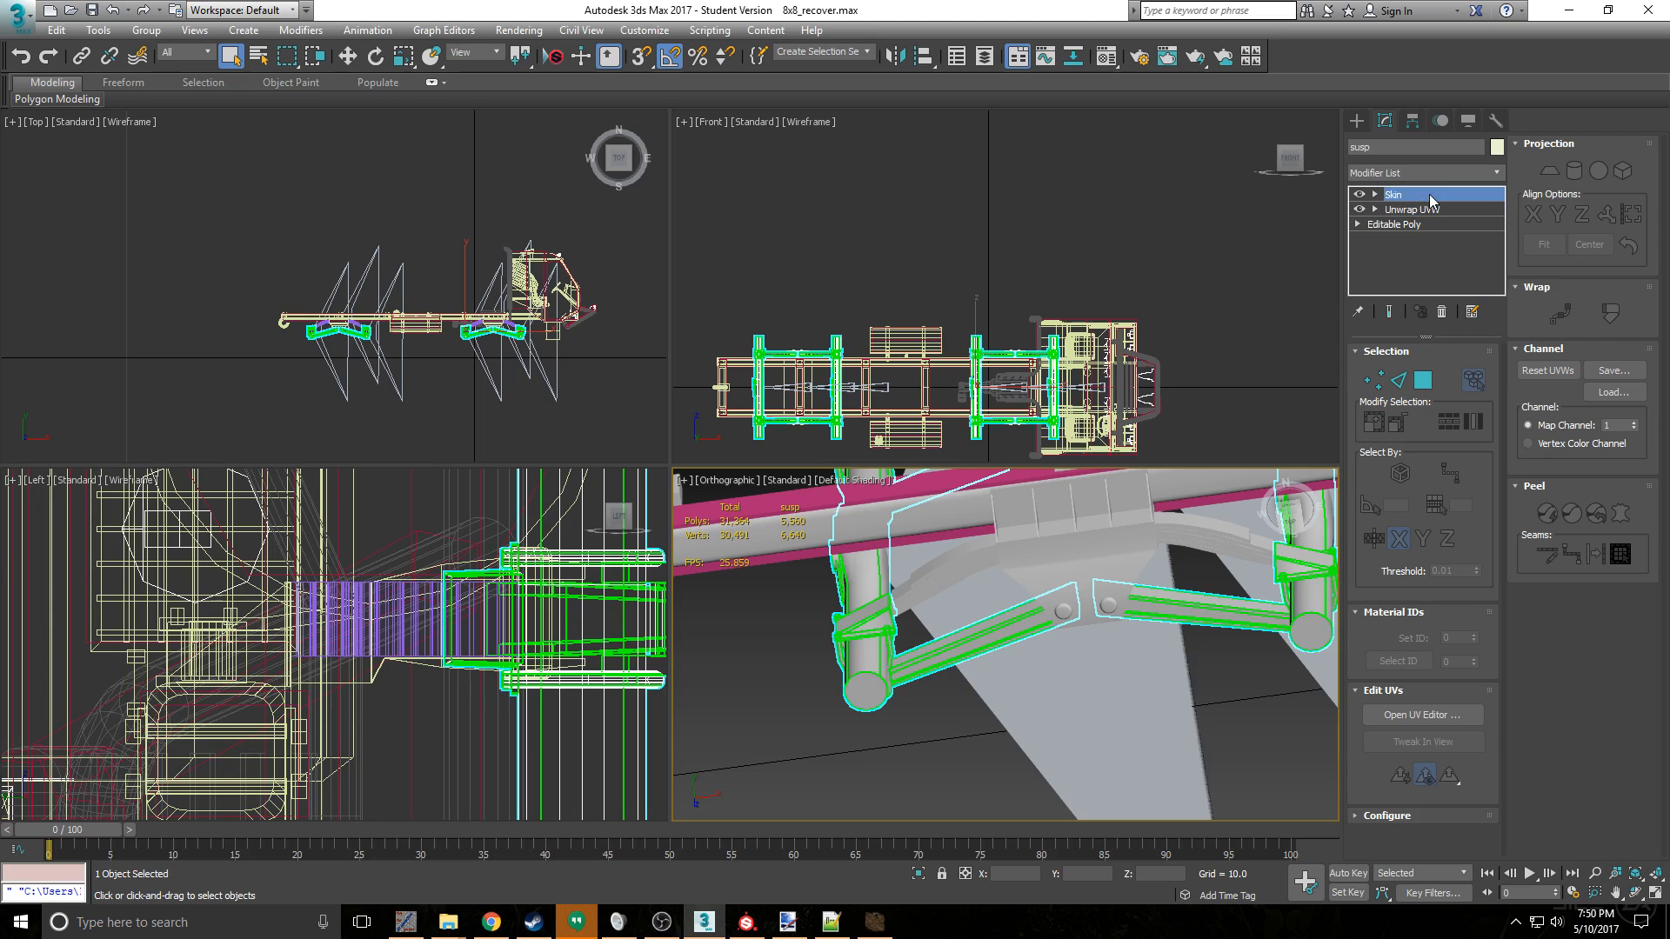
left_click(1447, 314)
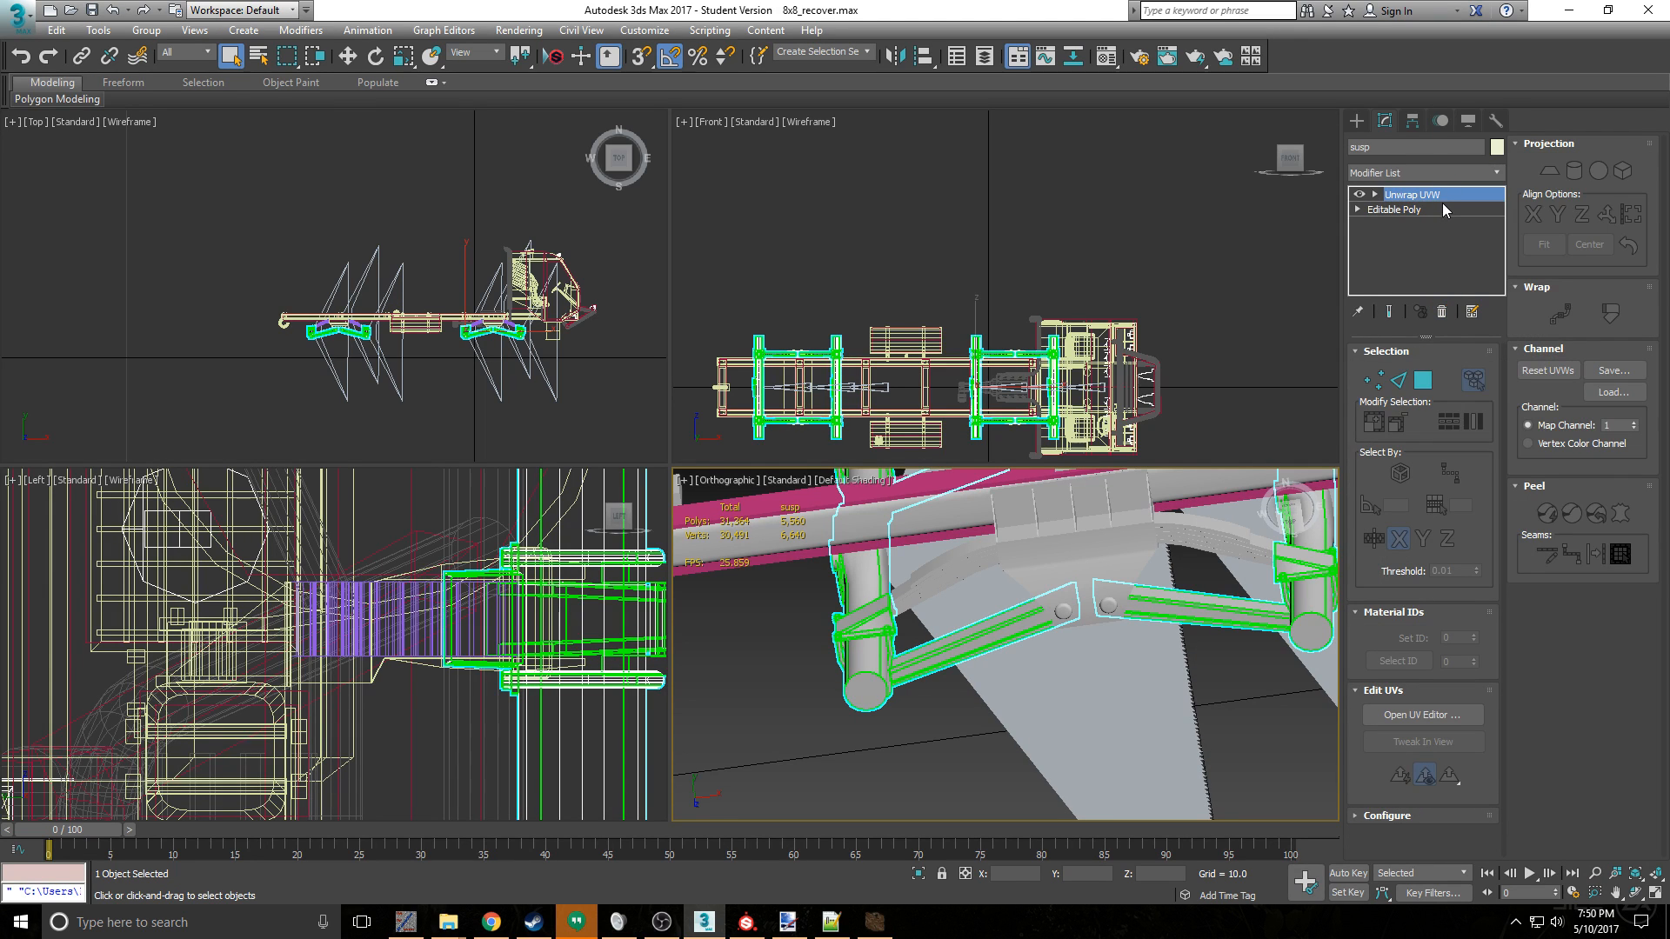
right_click(1441, 208)
left_click(1523, 387)
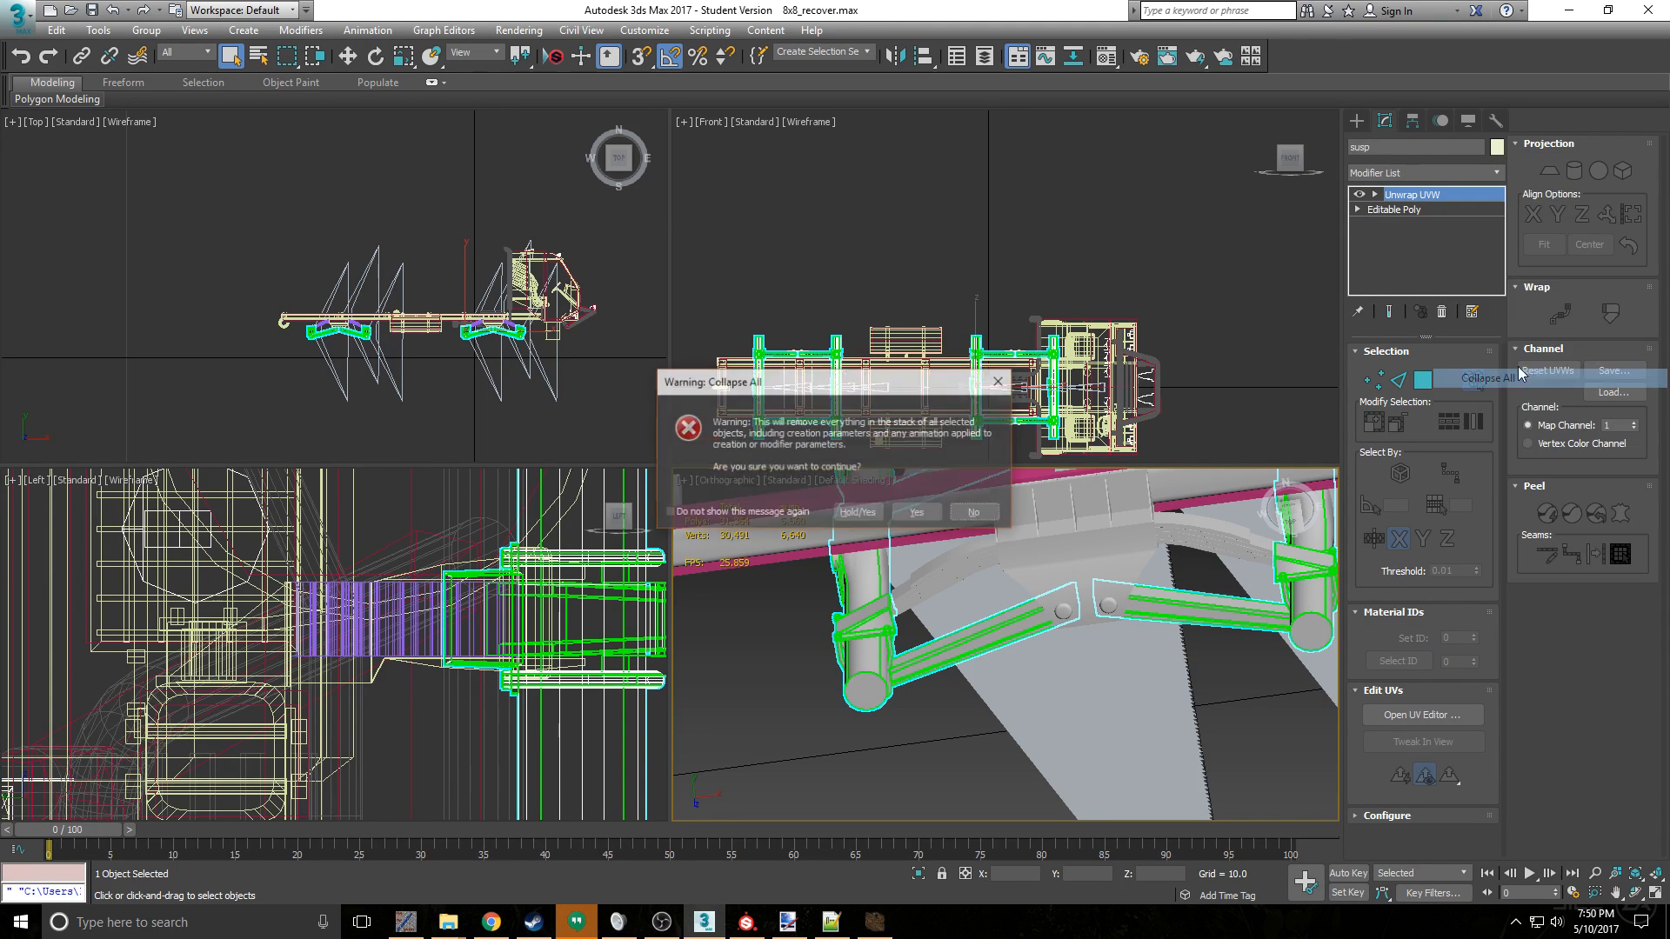
left_click(919, 519)
- Reset the susp object's transform with Reset XForm and collapse the XForm modifier into the Editable Poly
left_click(1496, 120)
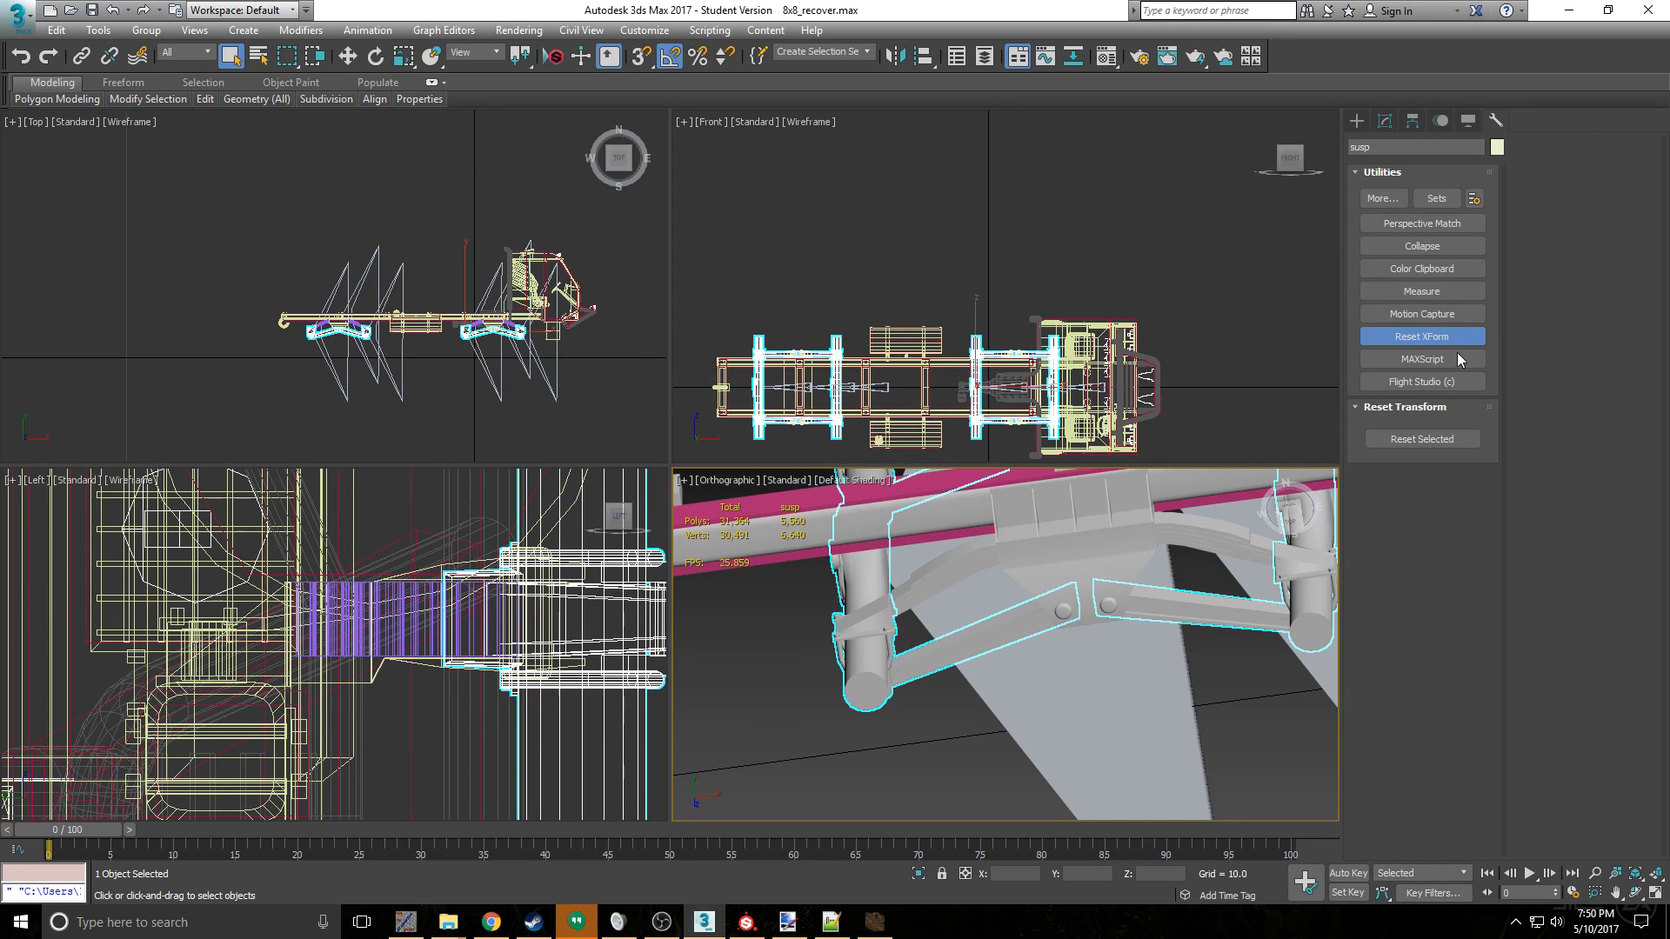
left_click(1427, 440)
left_click(1385, 120)
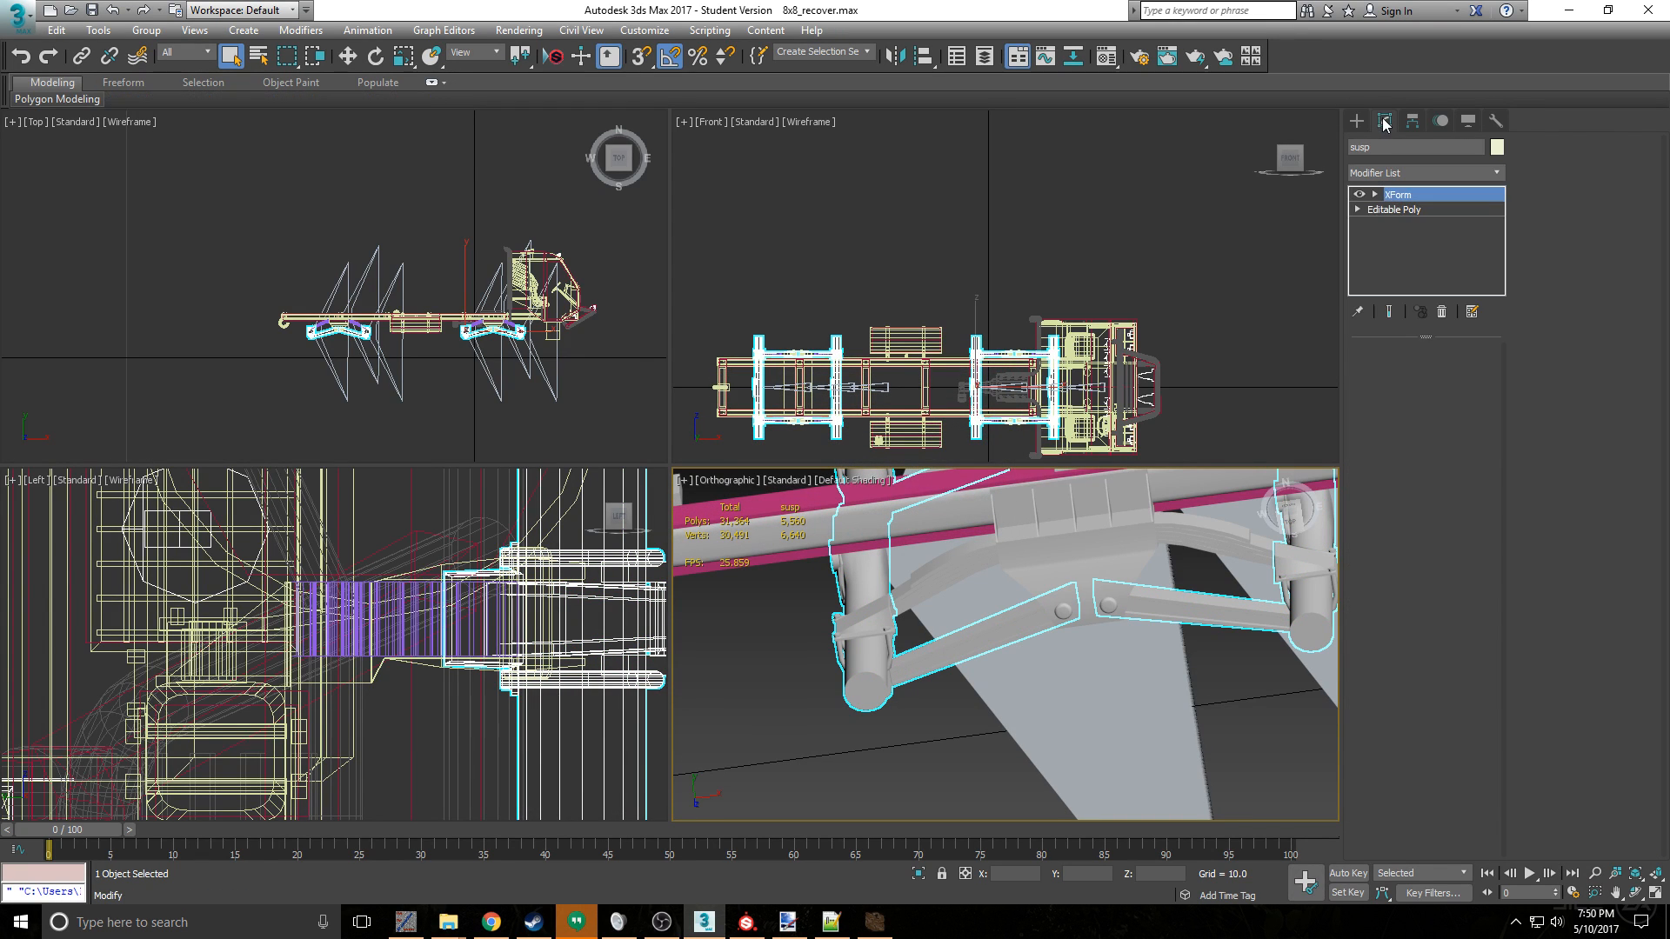
right_click(1404, 194)
left_click(1498, 343)
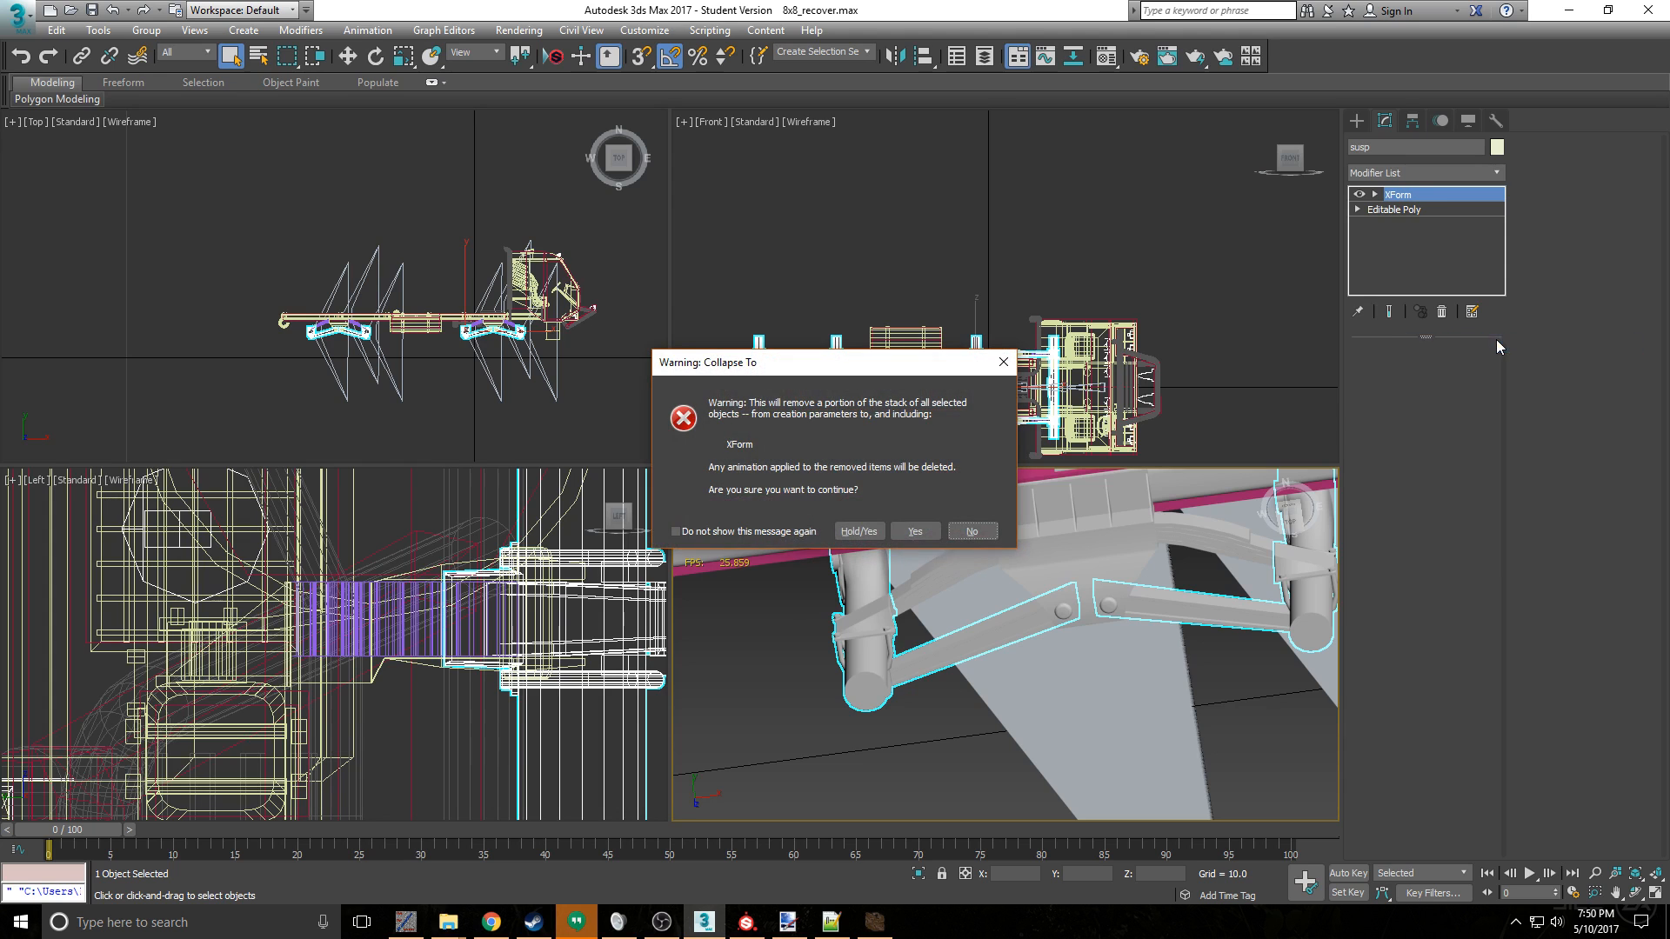
left_click(915, 530)
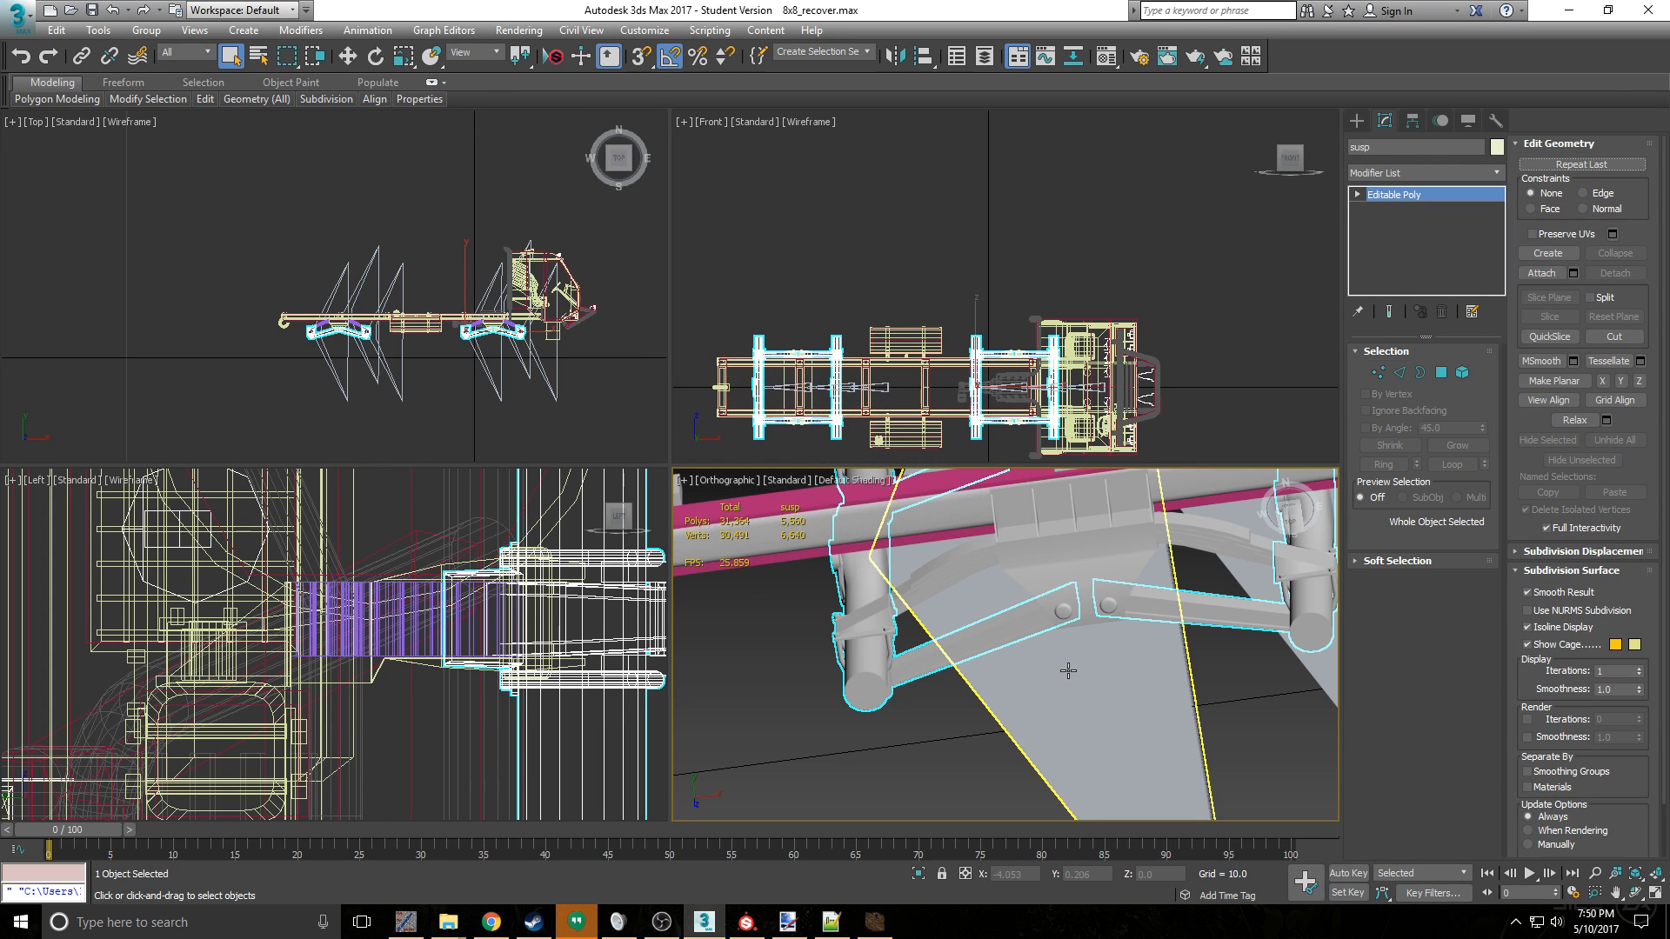
- Add a new Unwrap UVW modifier to the susp object and reset its UVWs
left_click(1424, 173)
scroll(1374, 522, "down", 10)
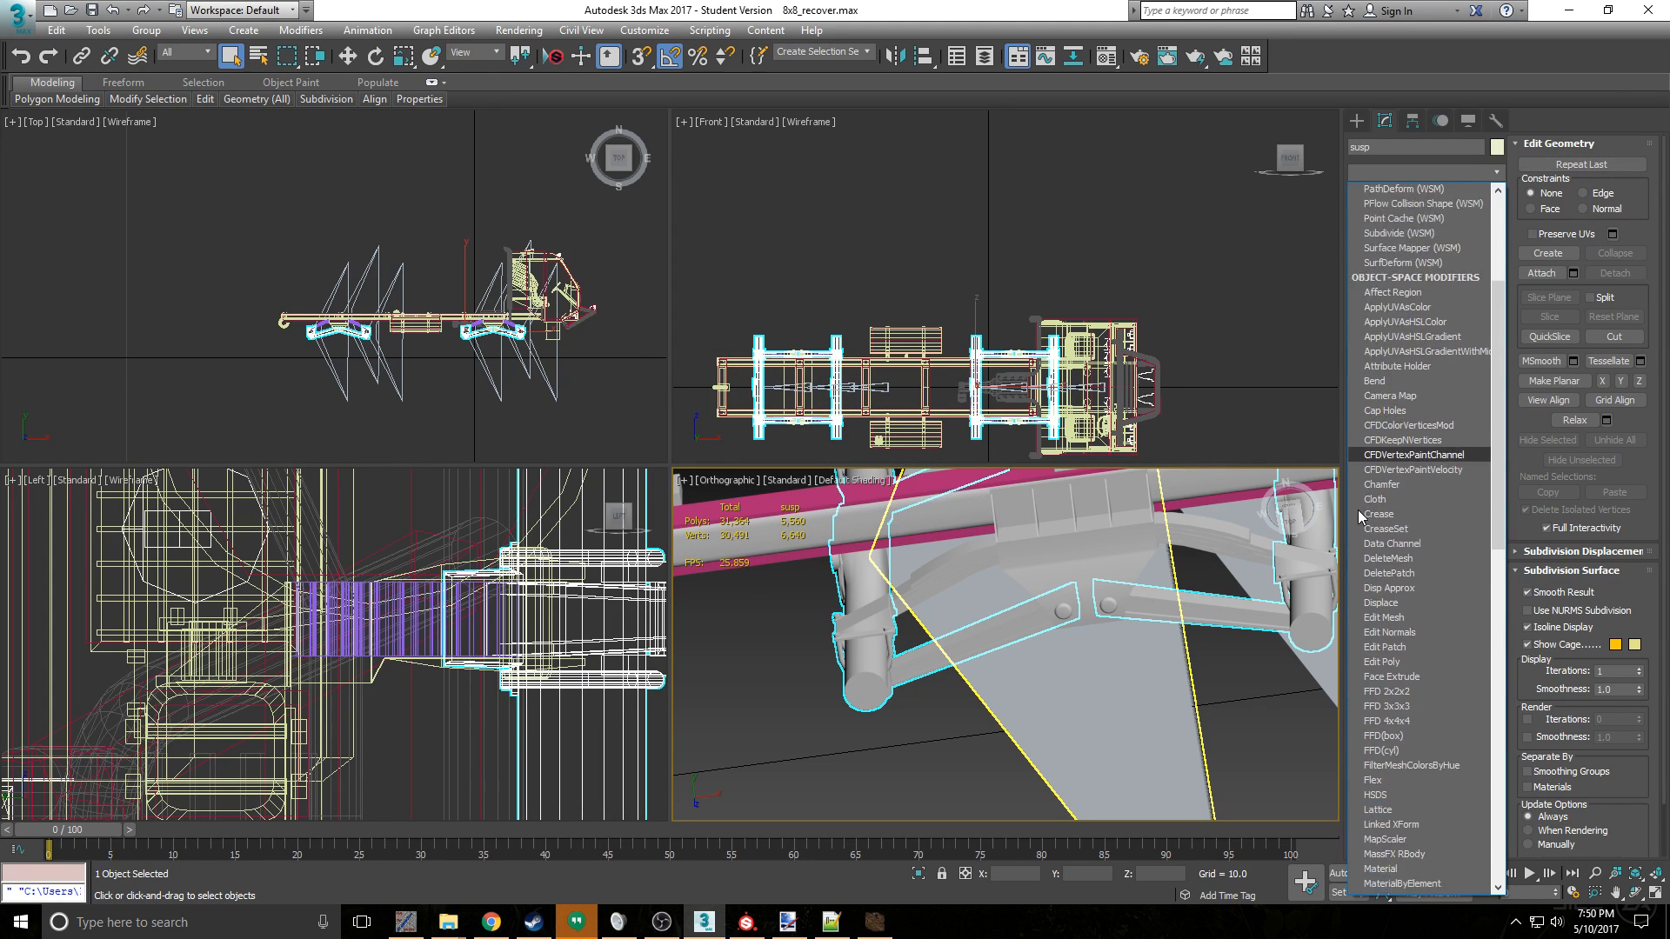
scroll(1357, 565, "down", 13)
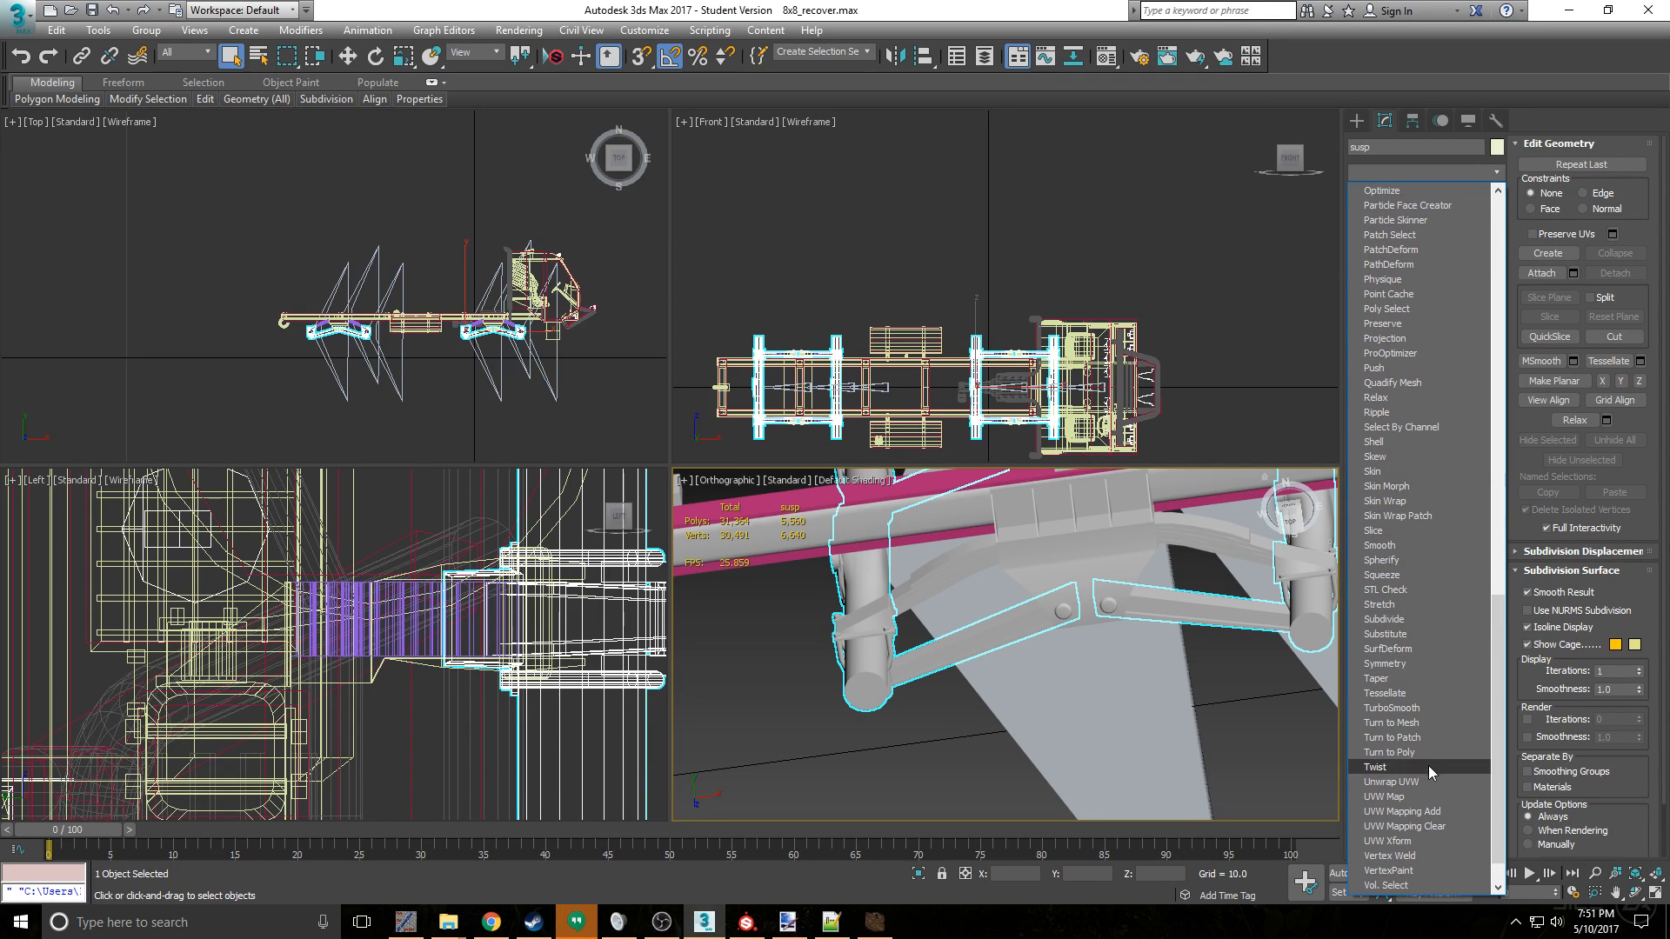
left_click(1422, 781)
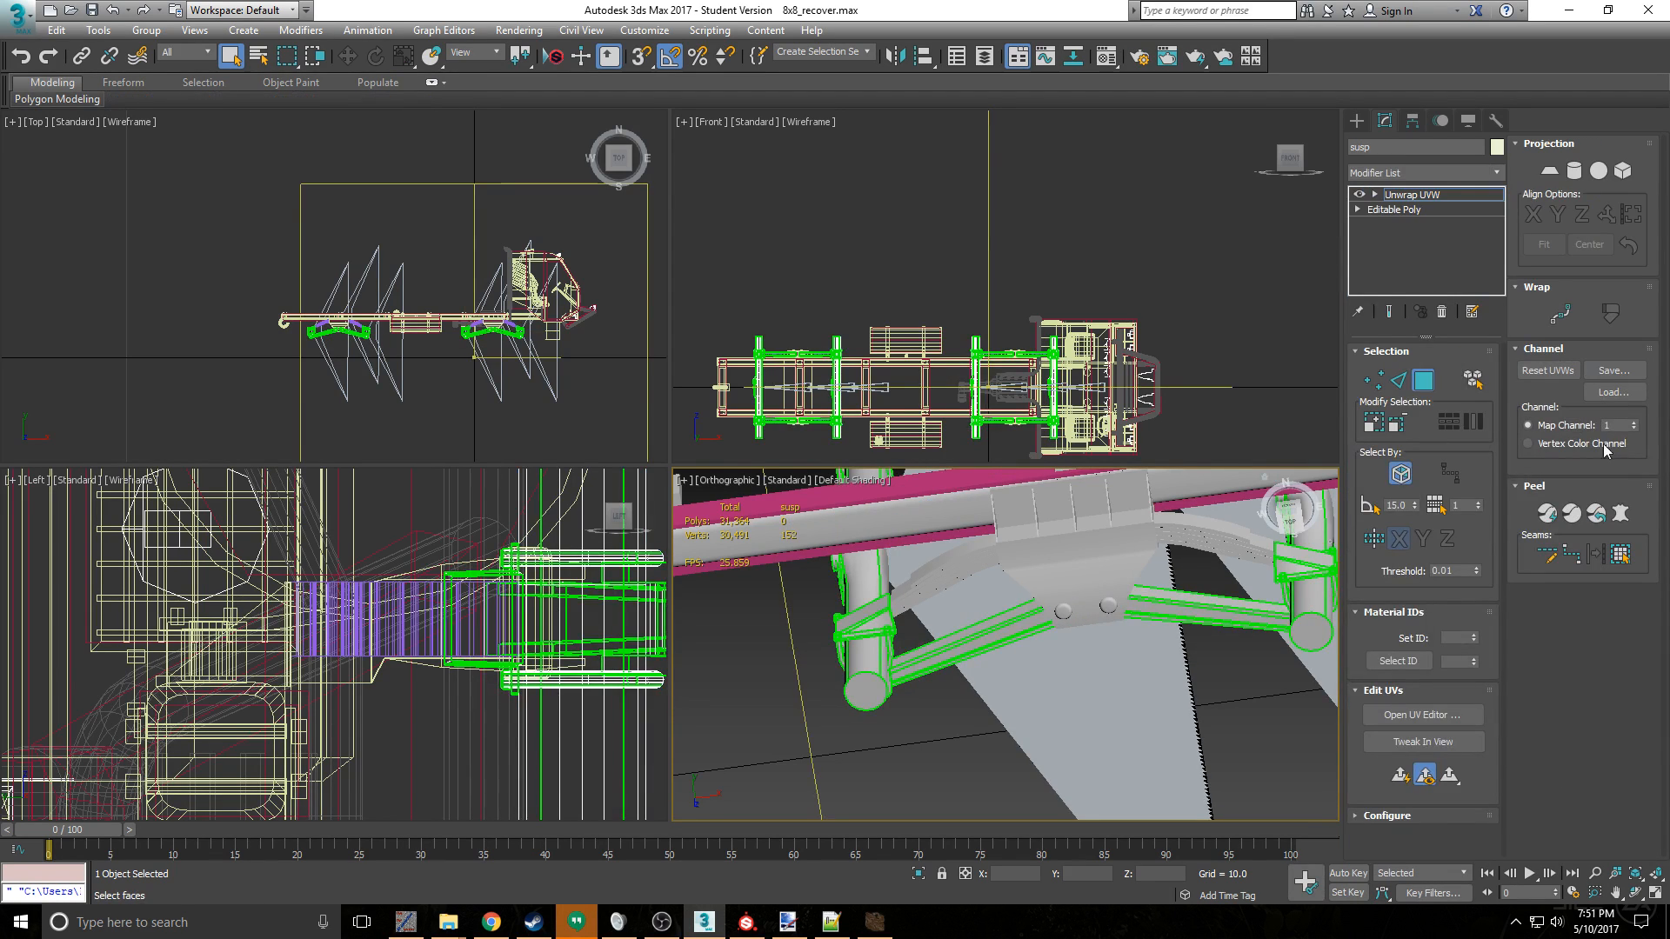
left_click(1548, 370)
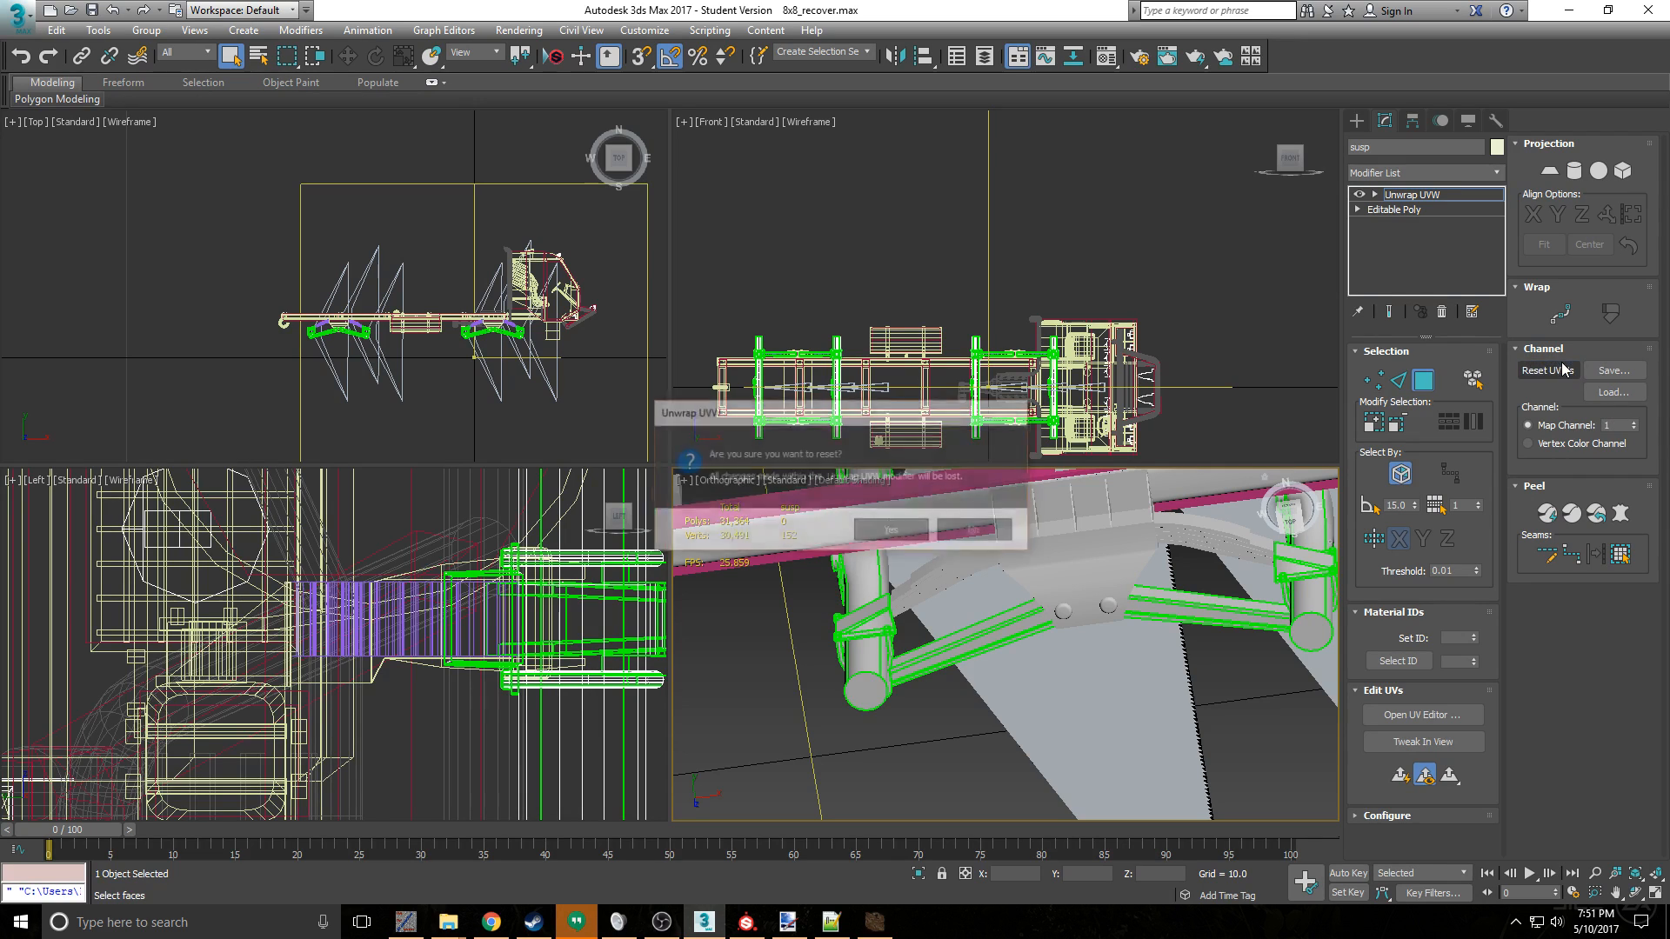
left_click(906, 537)
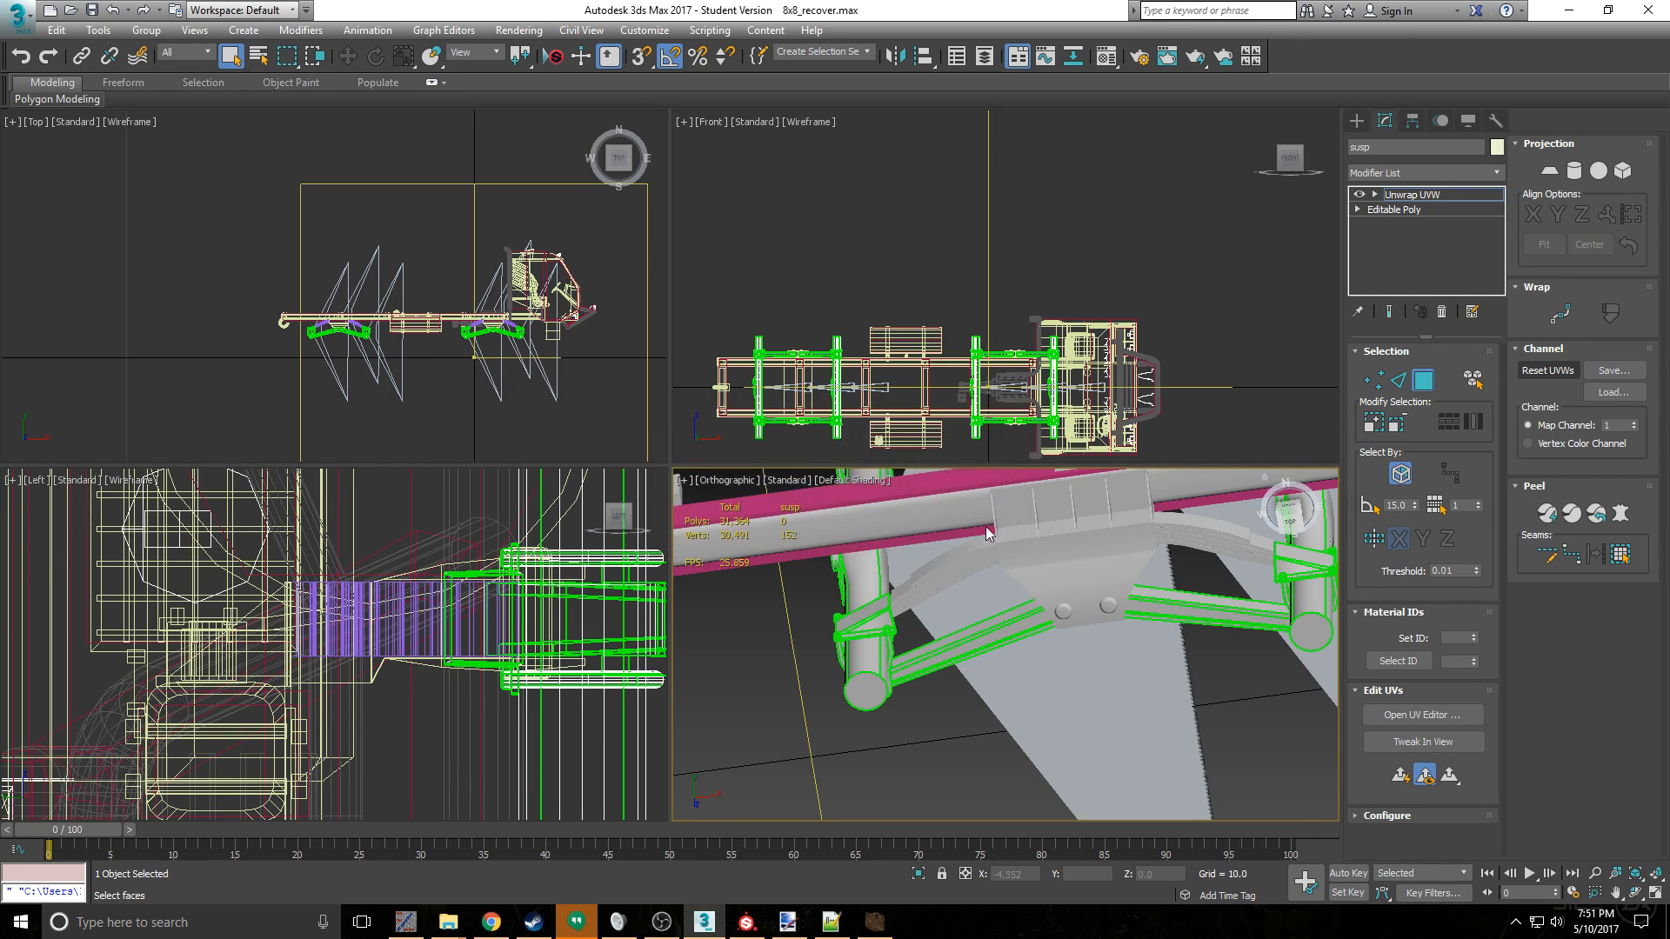
- Check the susp object's UV layout in the UV editor, then close the editor
left_click(1437, 693)
left_click(1442, 700)
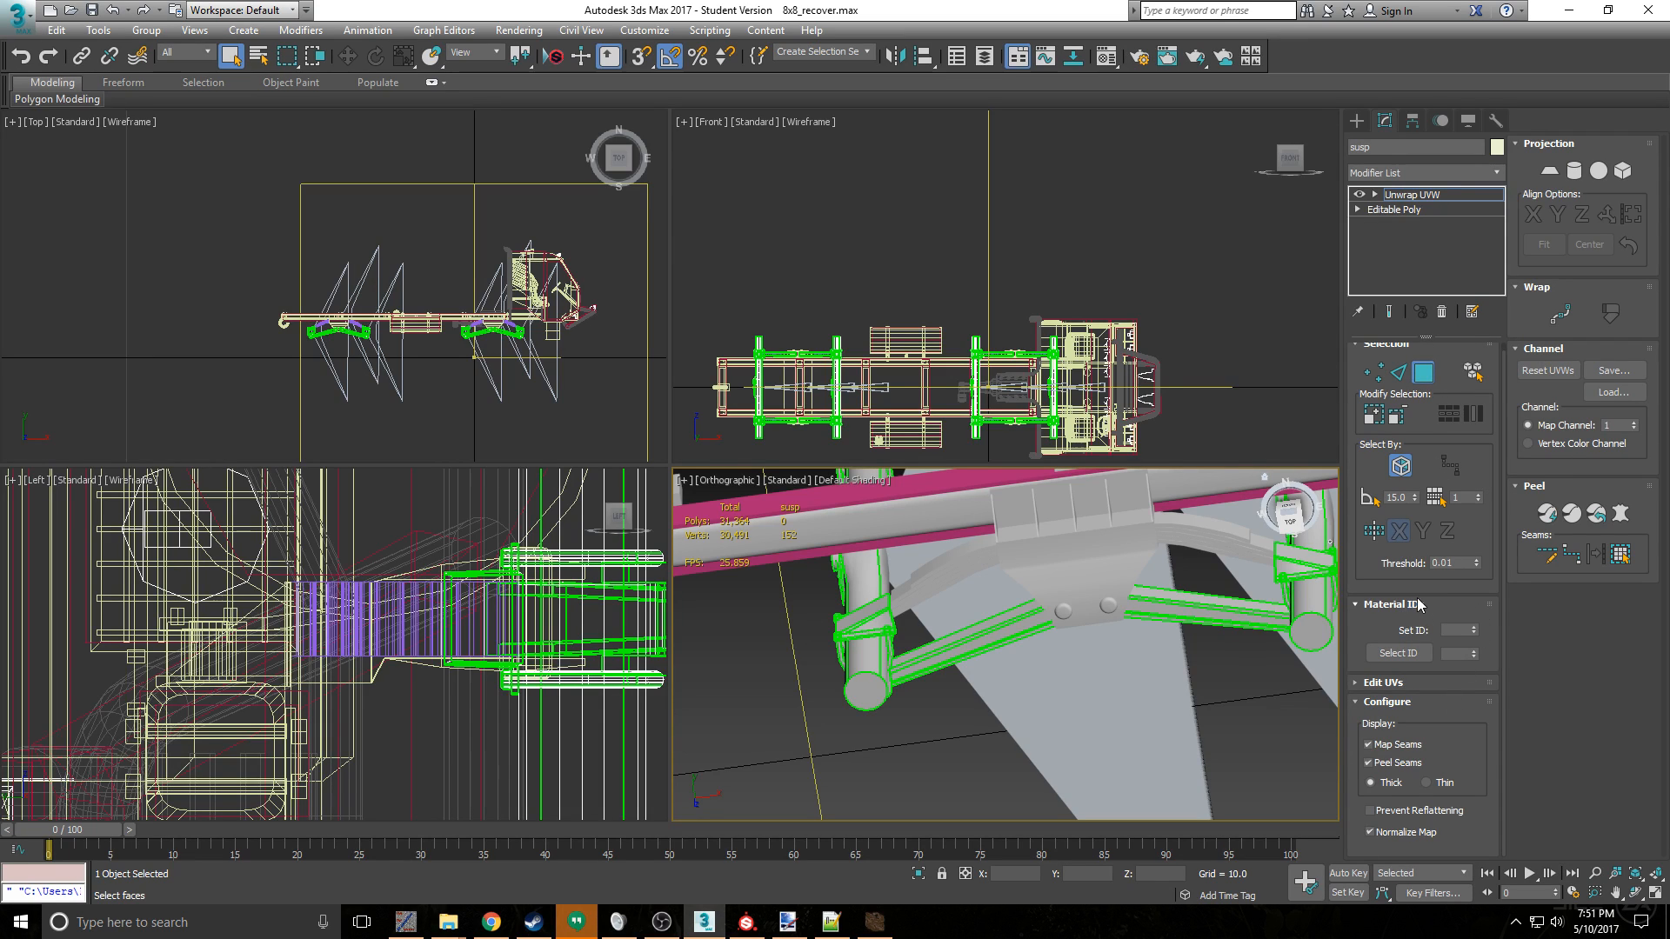
scroll(1385, 574, "up", 1)
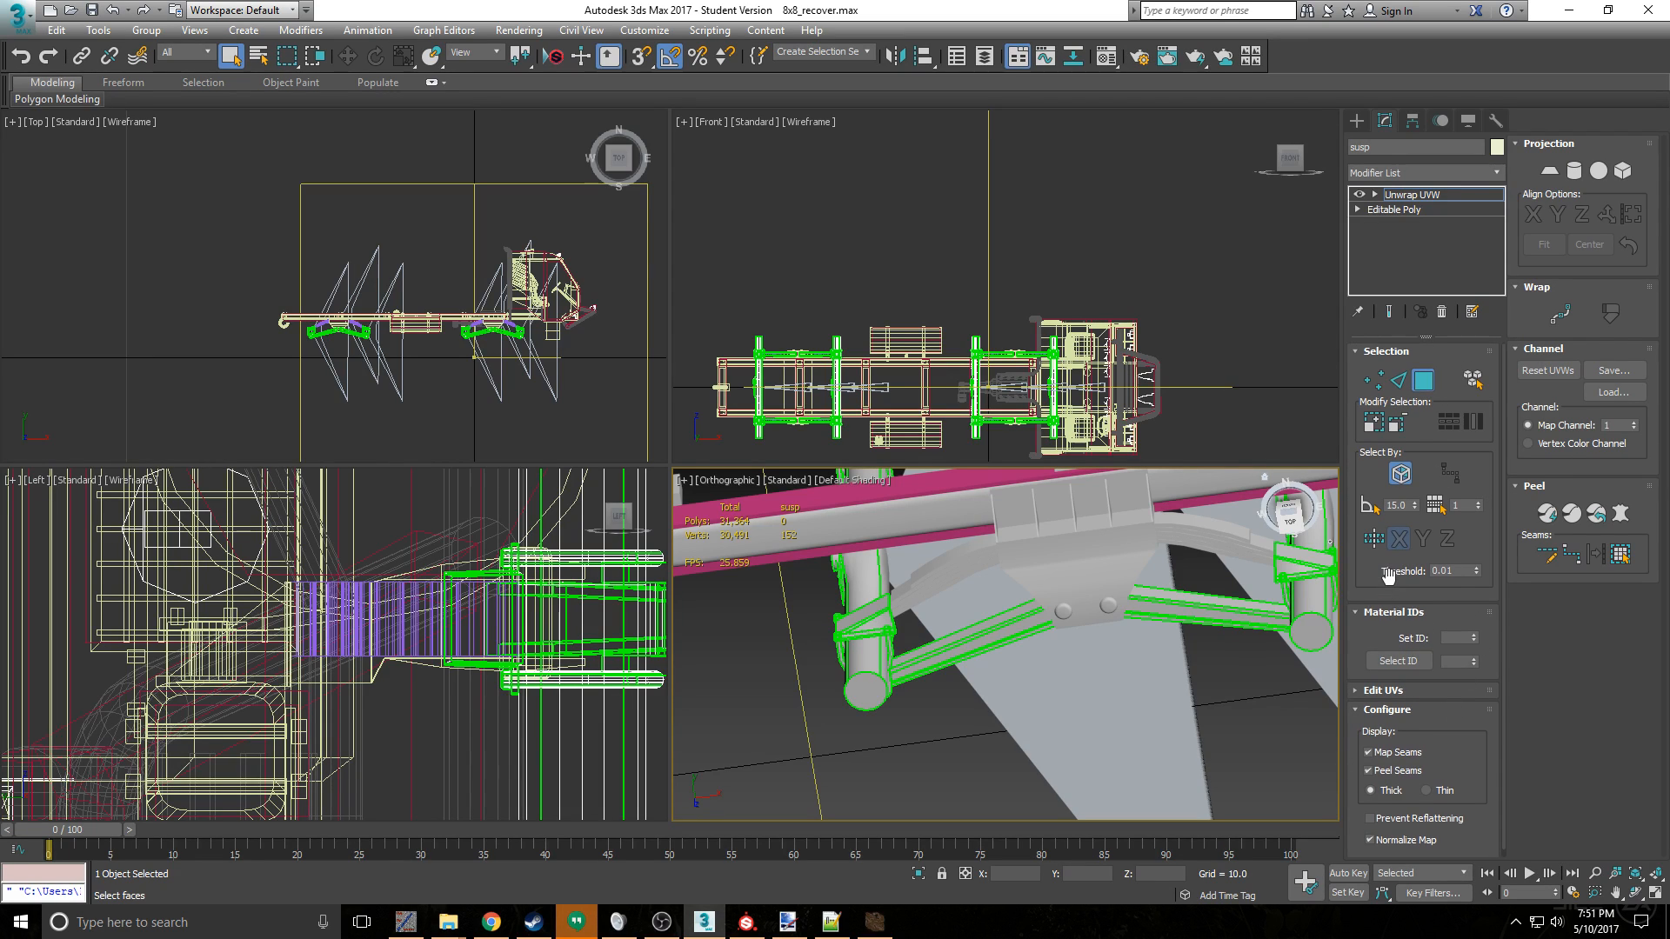
left_click(1409, 612)
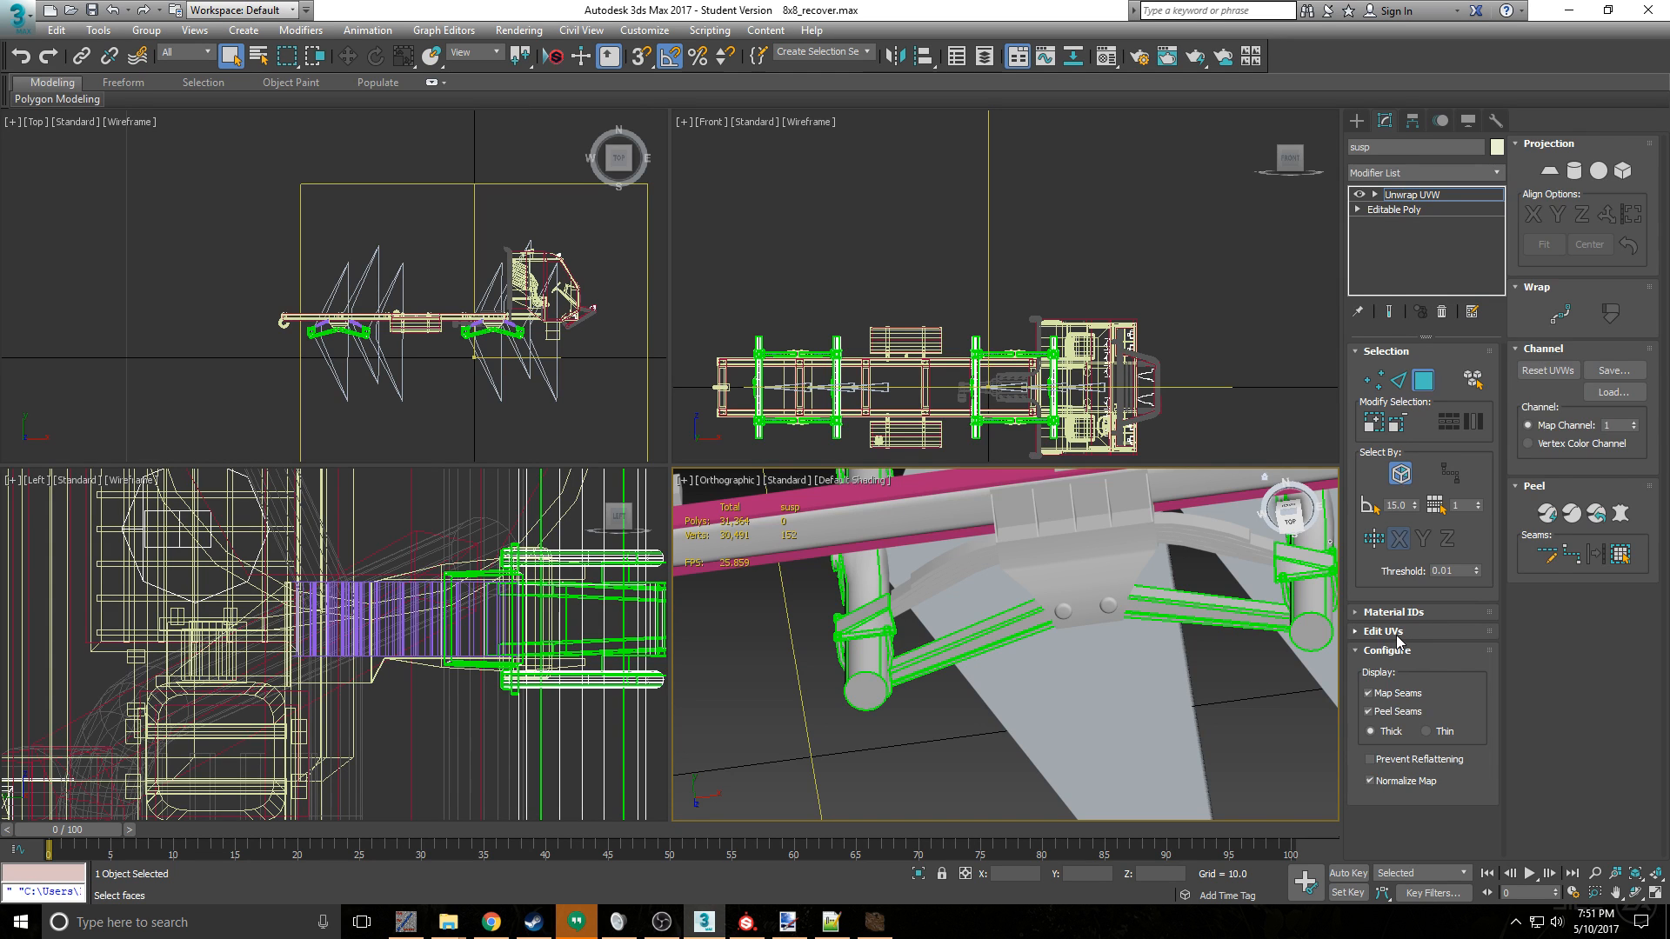
left_click(1396, 634)
left_click(1423, 656)
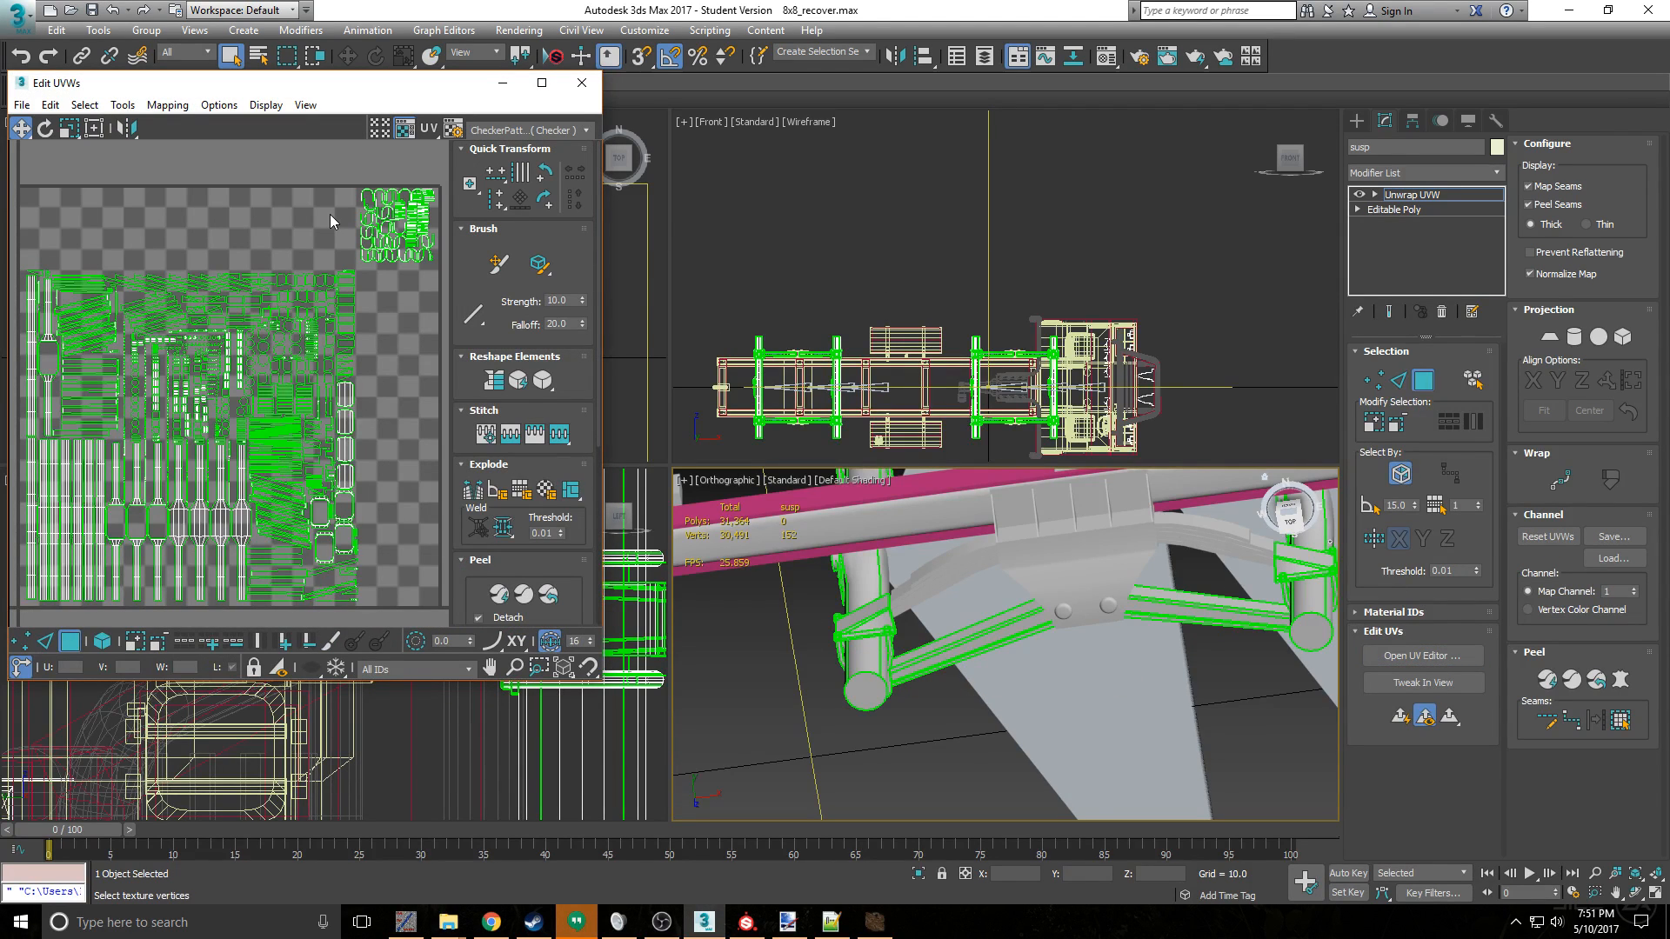
left_click(582, 82)
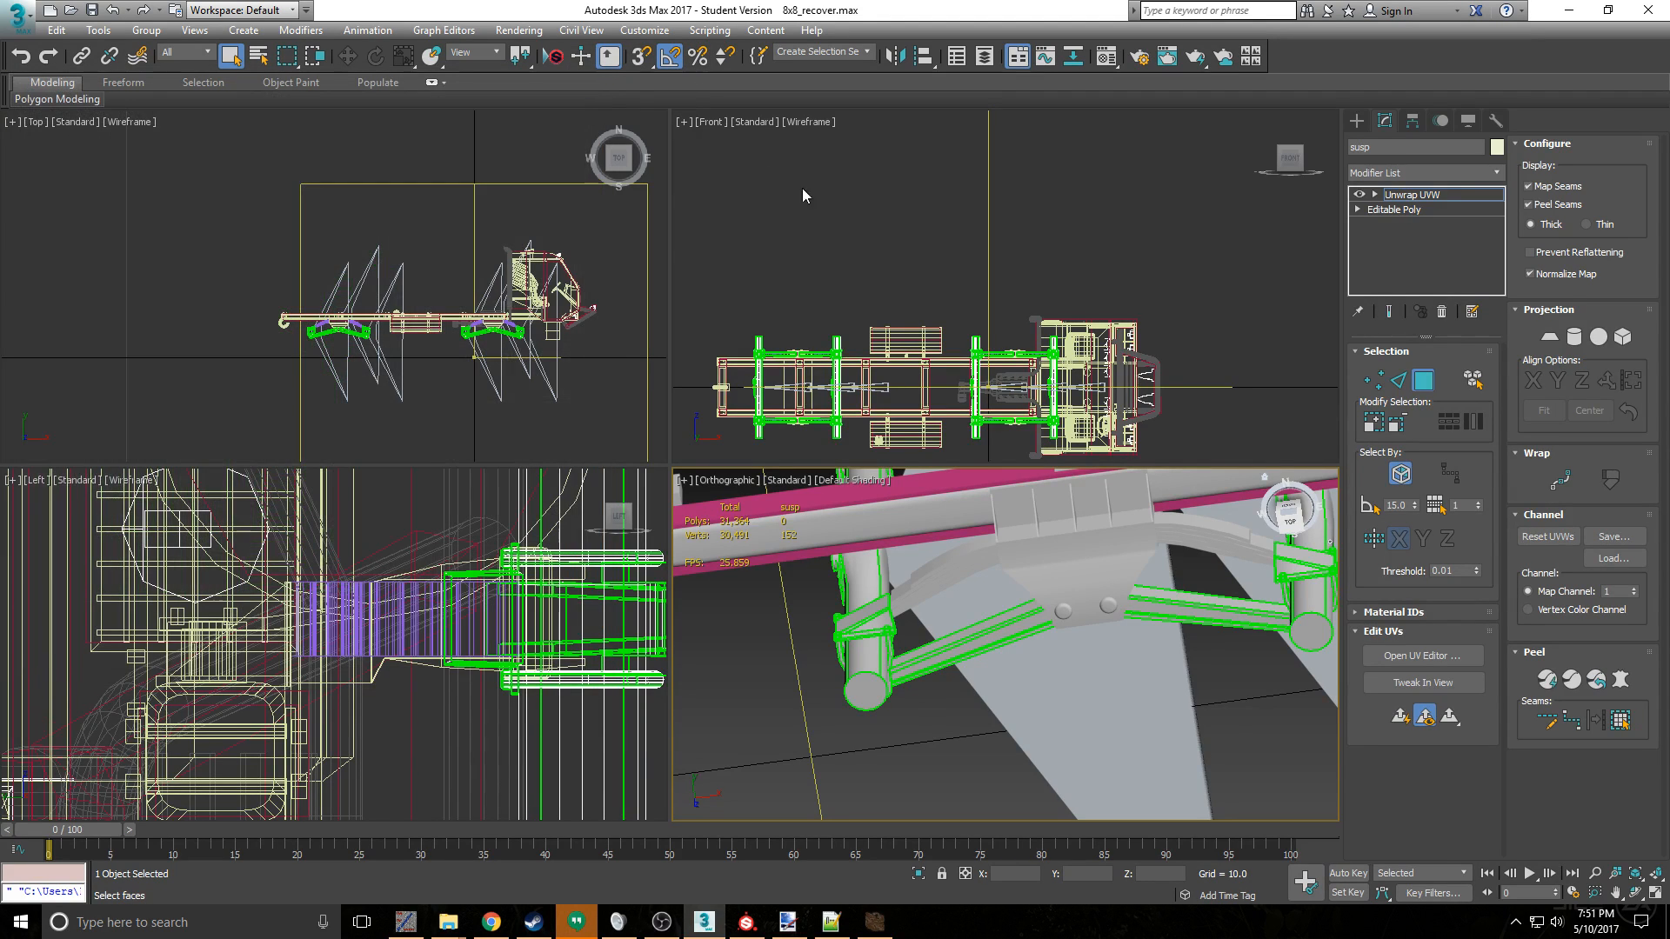
left_click(9, 26)
left_click(484, 128)
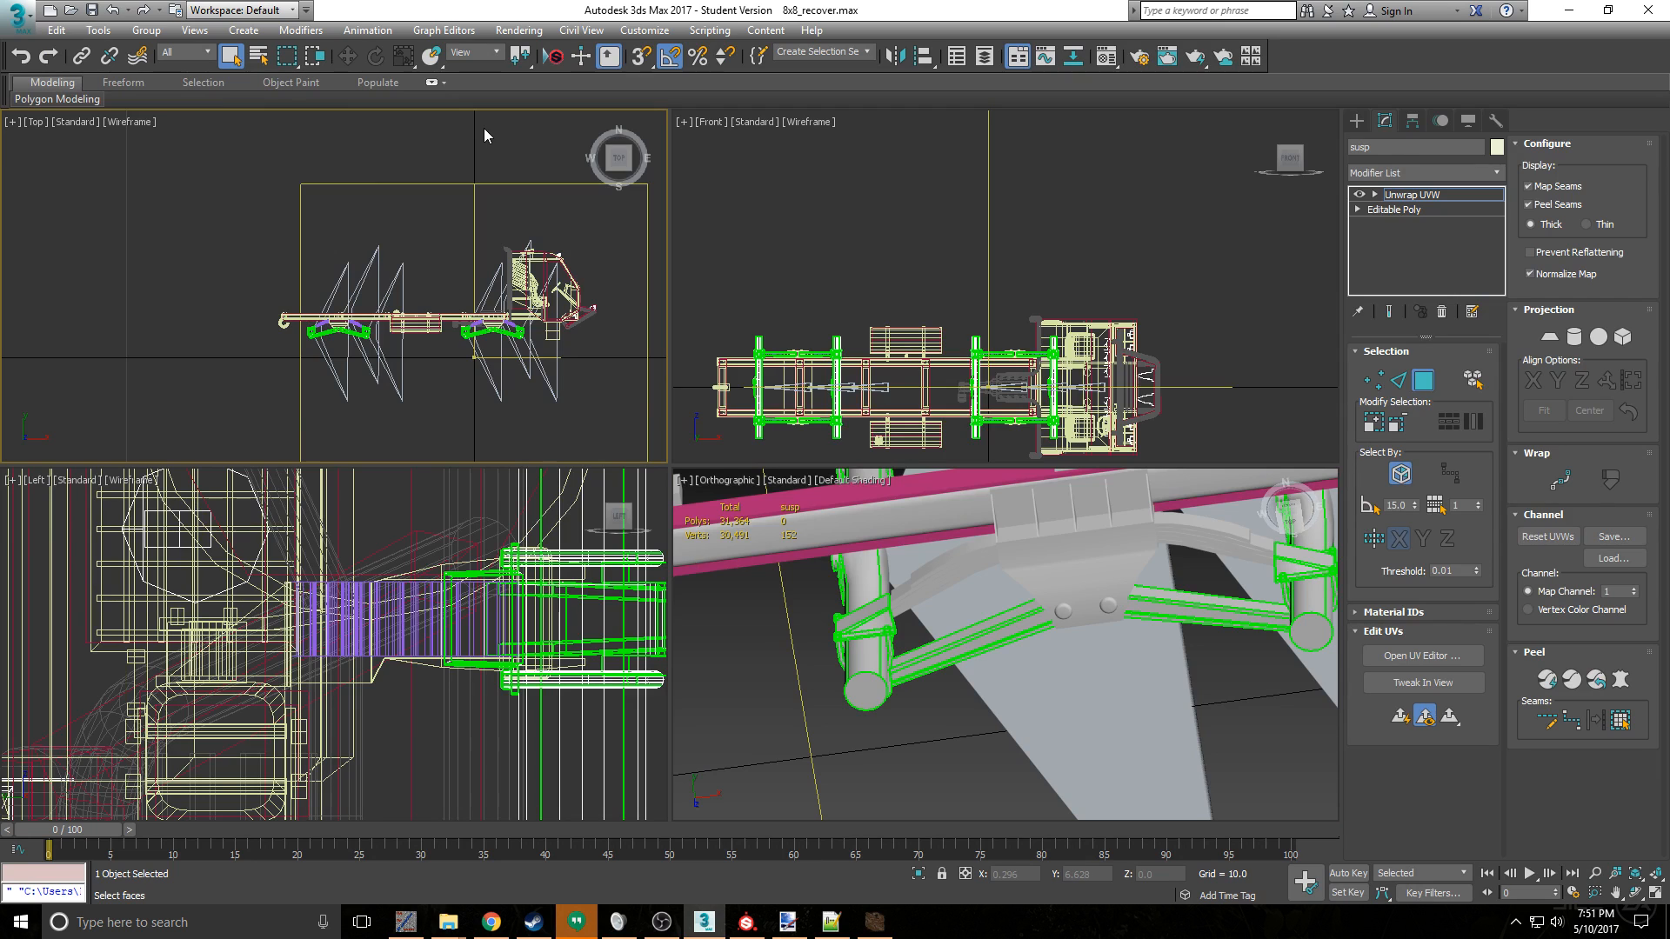
left_click(18, 16)
left_click(78, 295)
left_click(253, 200)
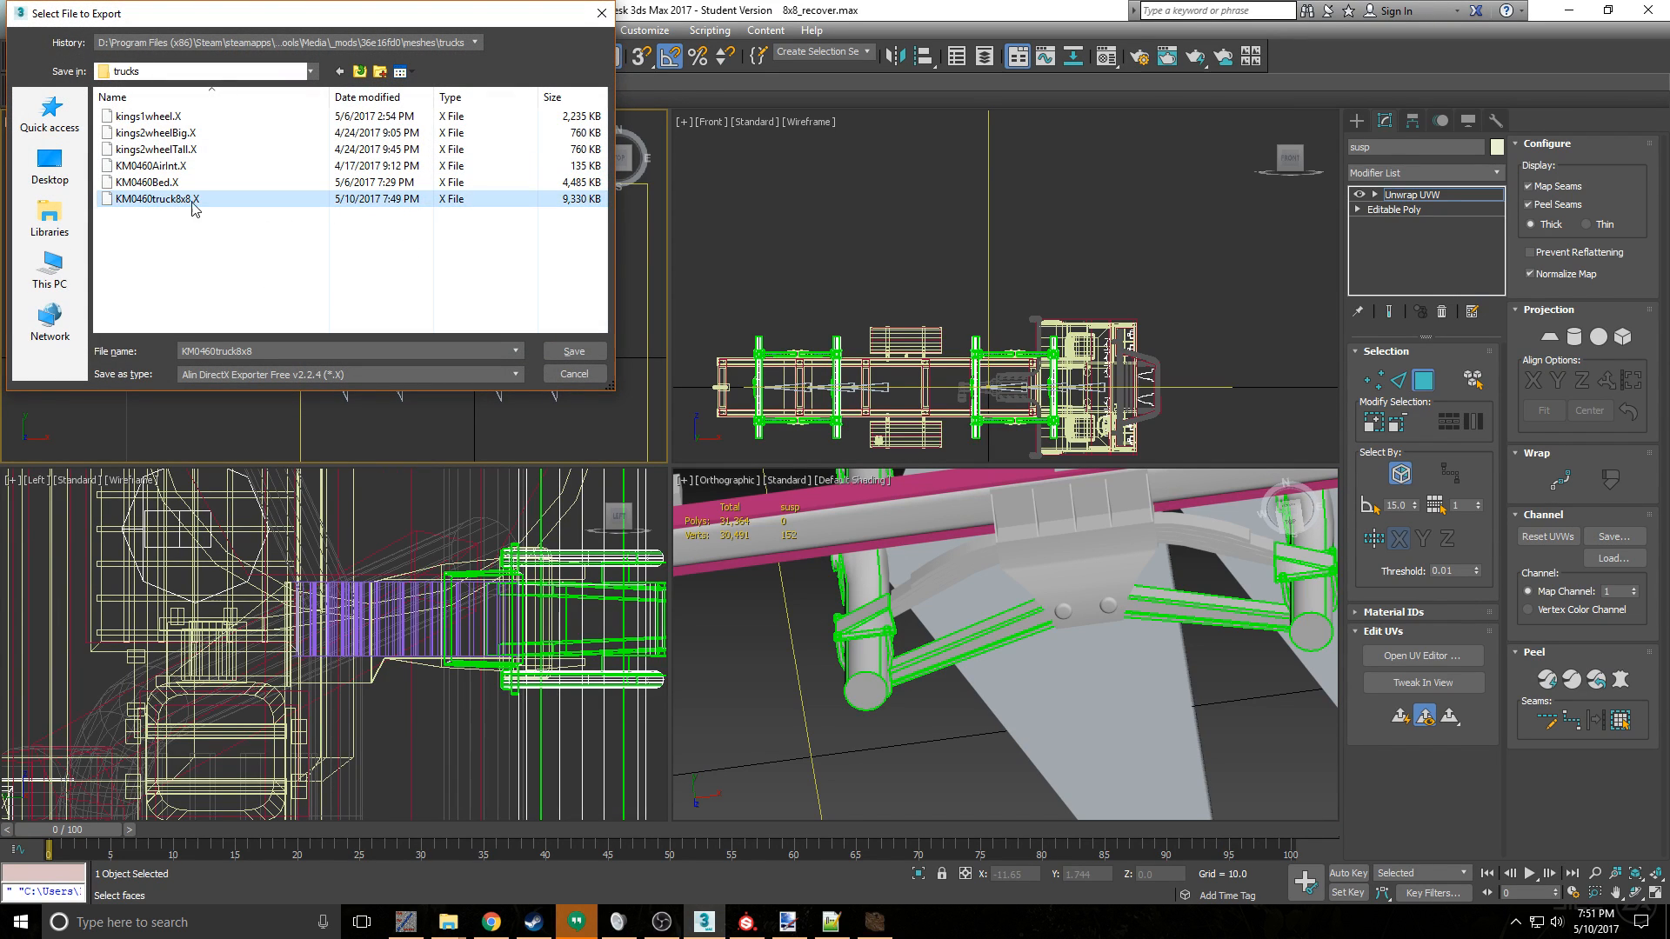
left_click(574, 351)
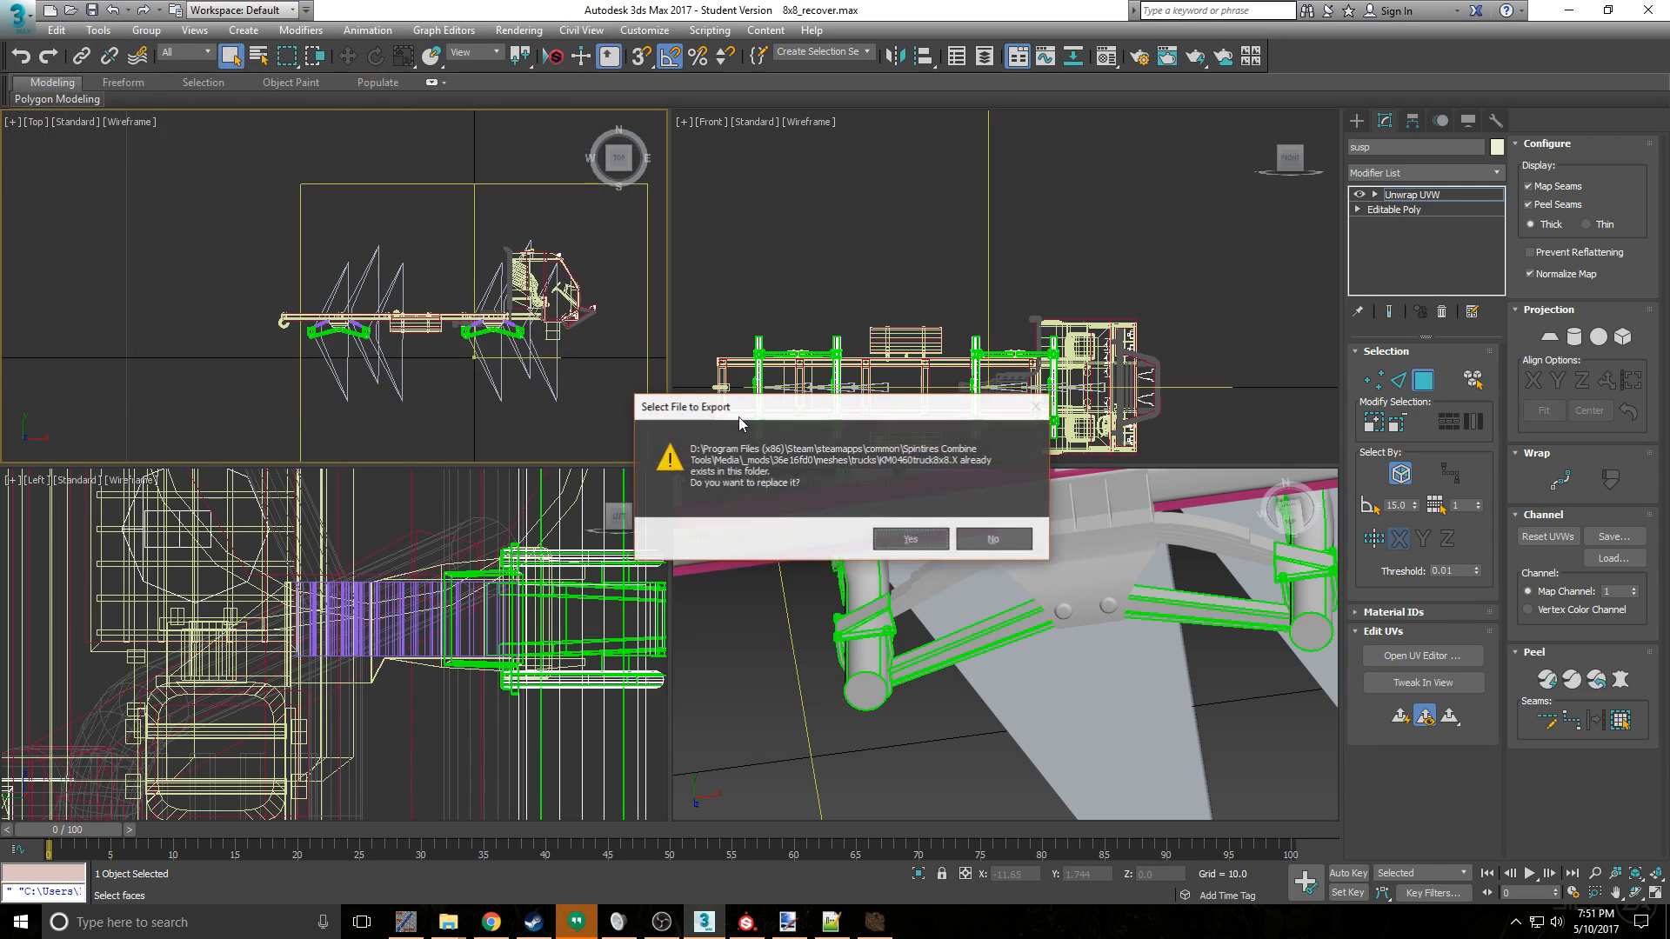
left_click(922, 538)
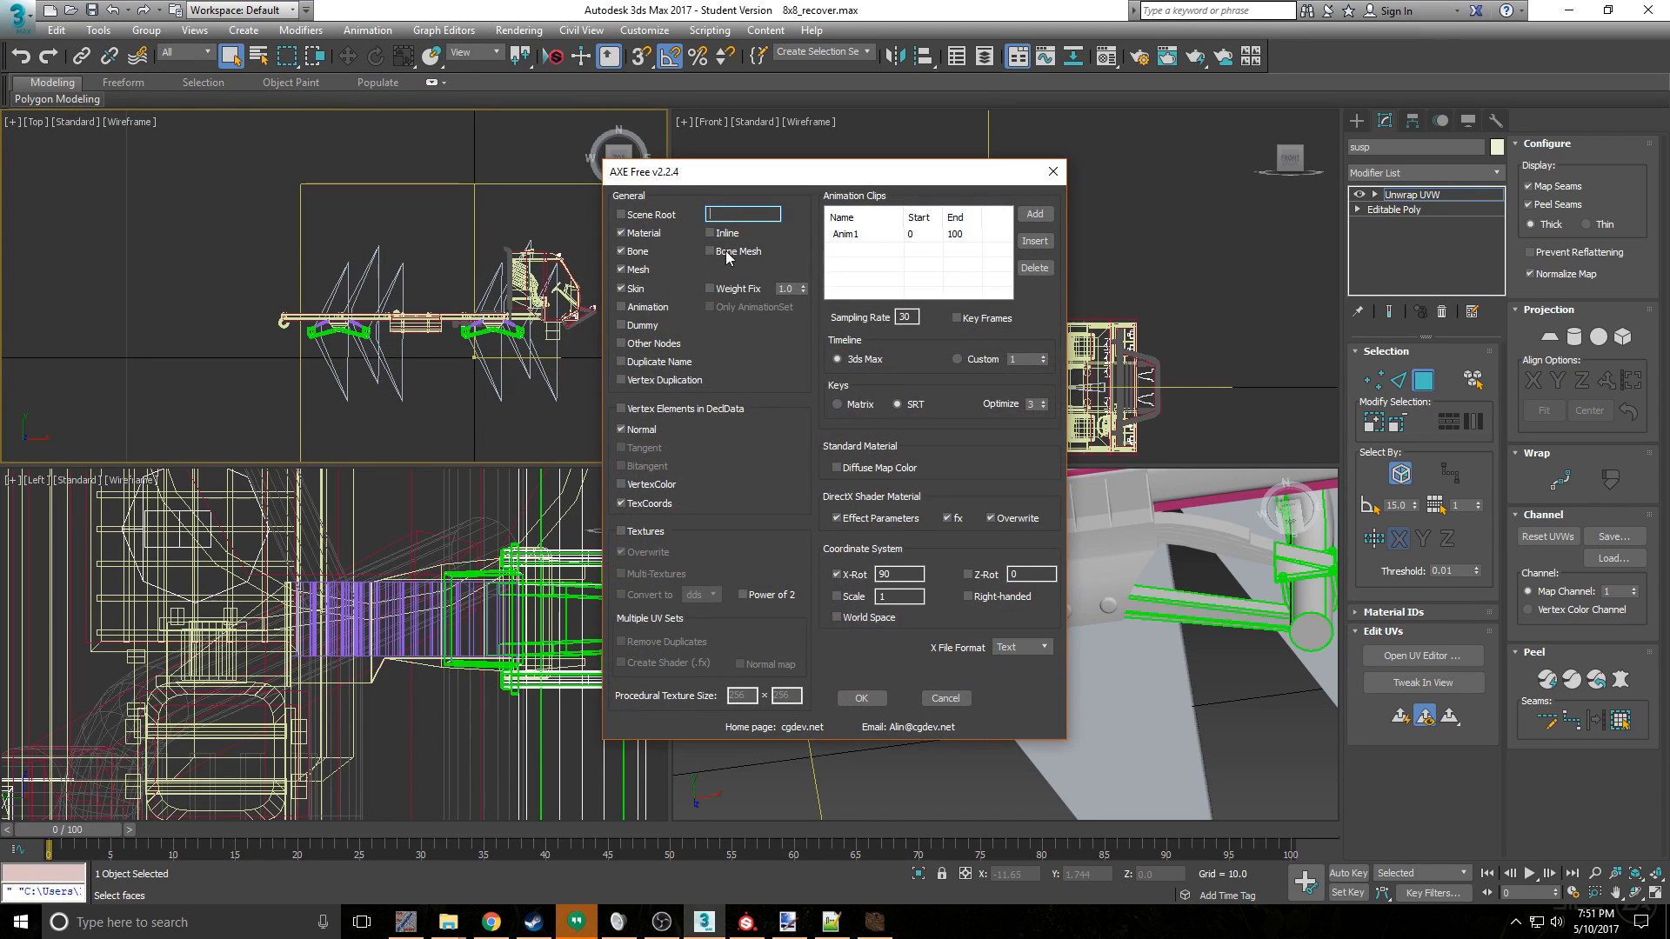
left_click(945, 698)
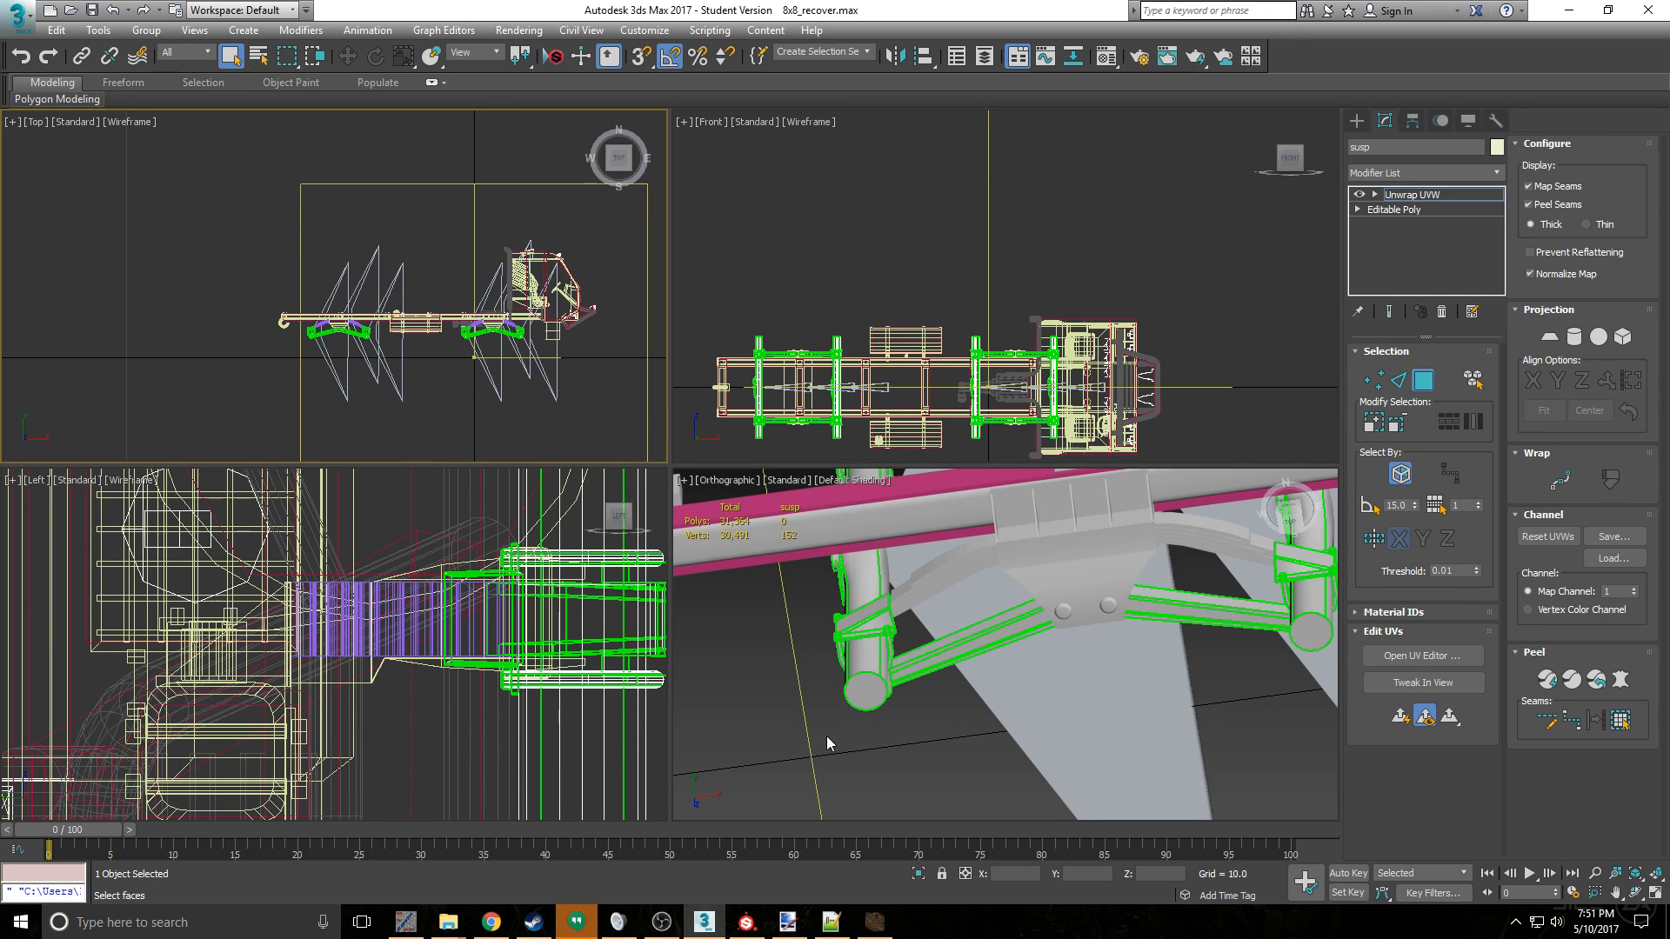
- Select every object in the scene and clear their materials with the MAXScript command $.mat = undefined
key("ctrl+a")
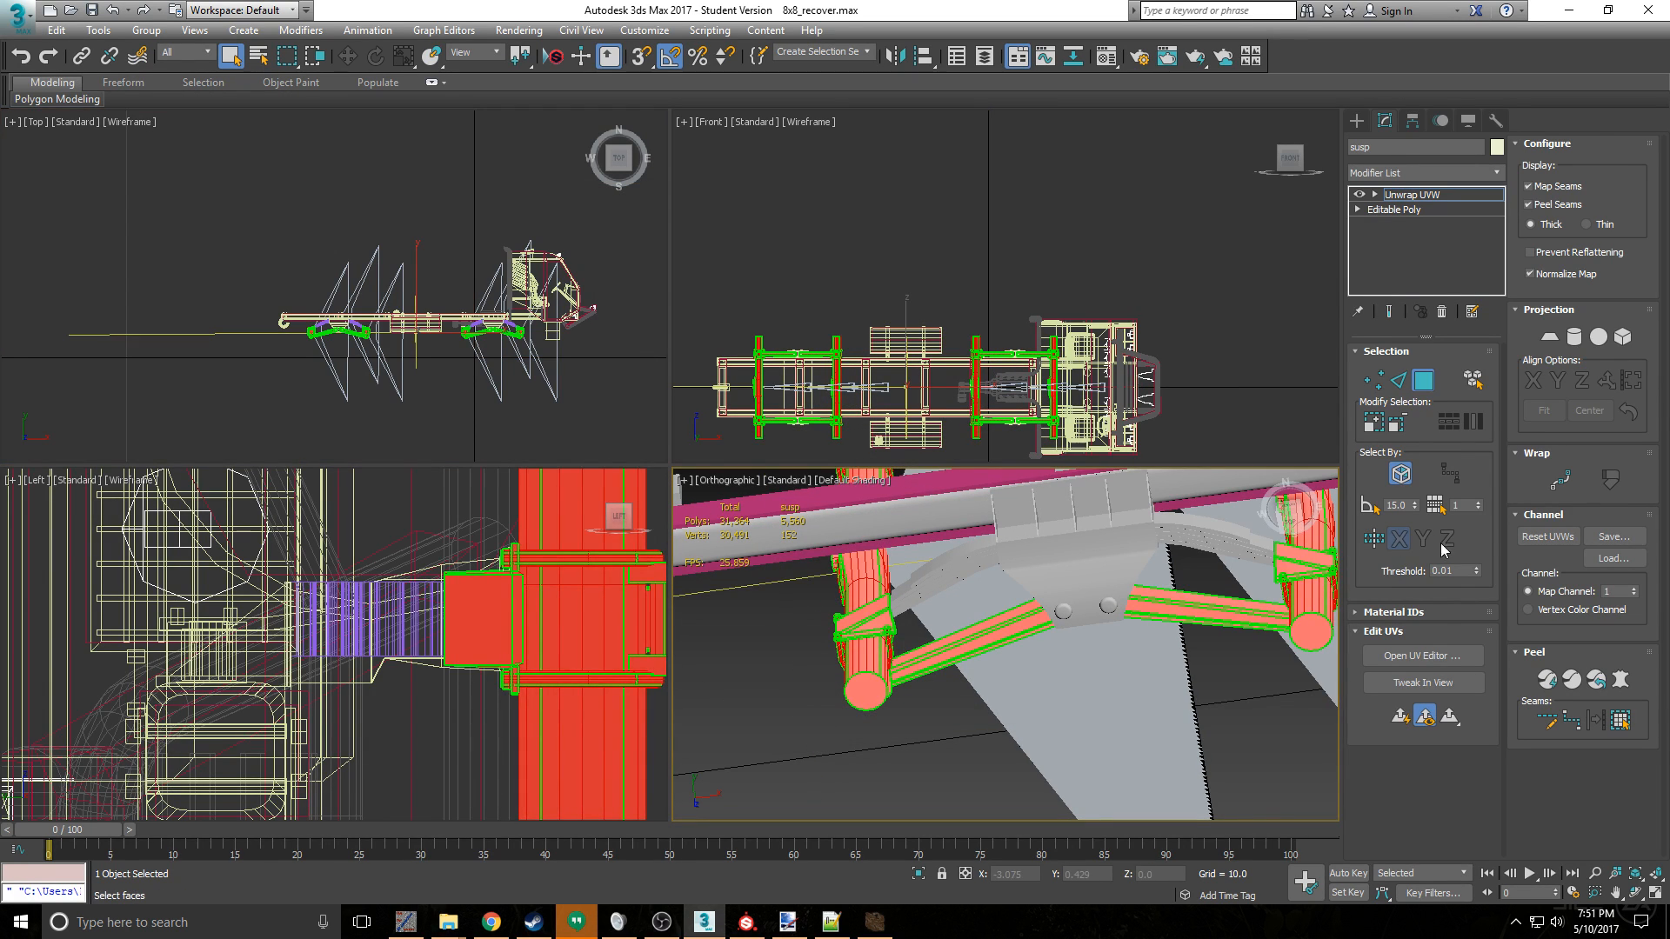
left_click(1423, 380)
key("ctrl+a")
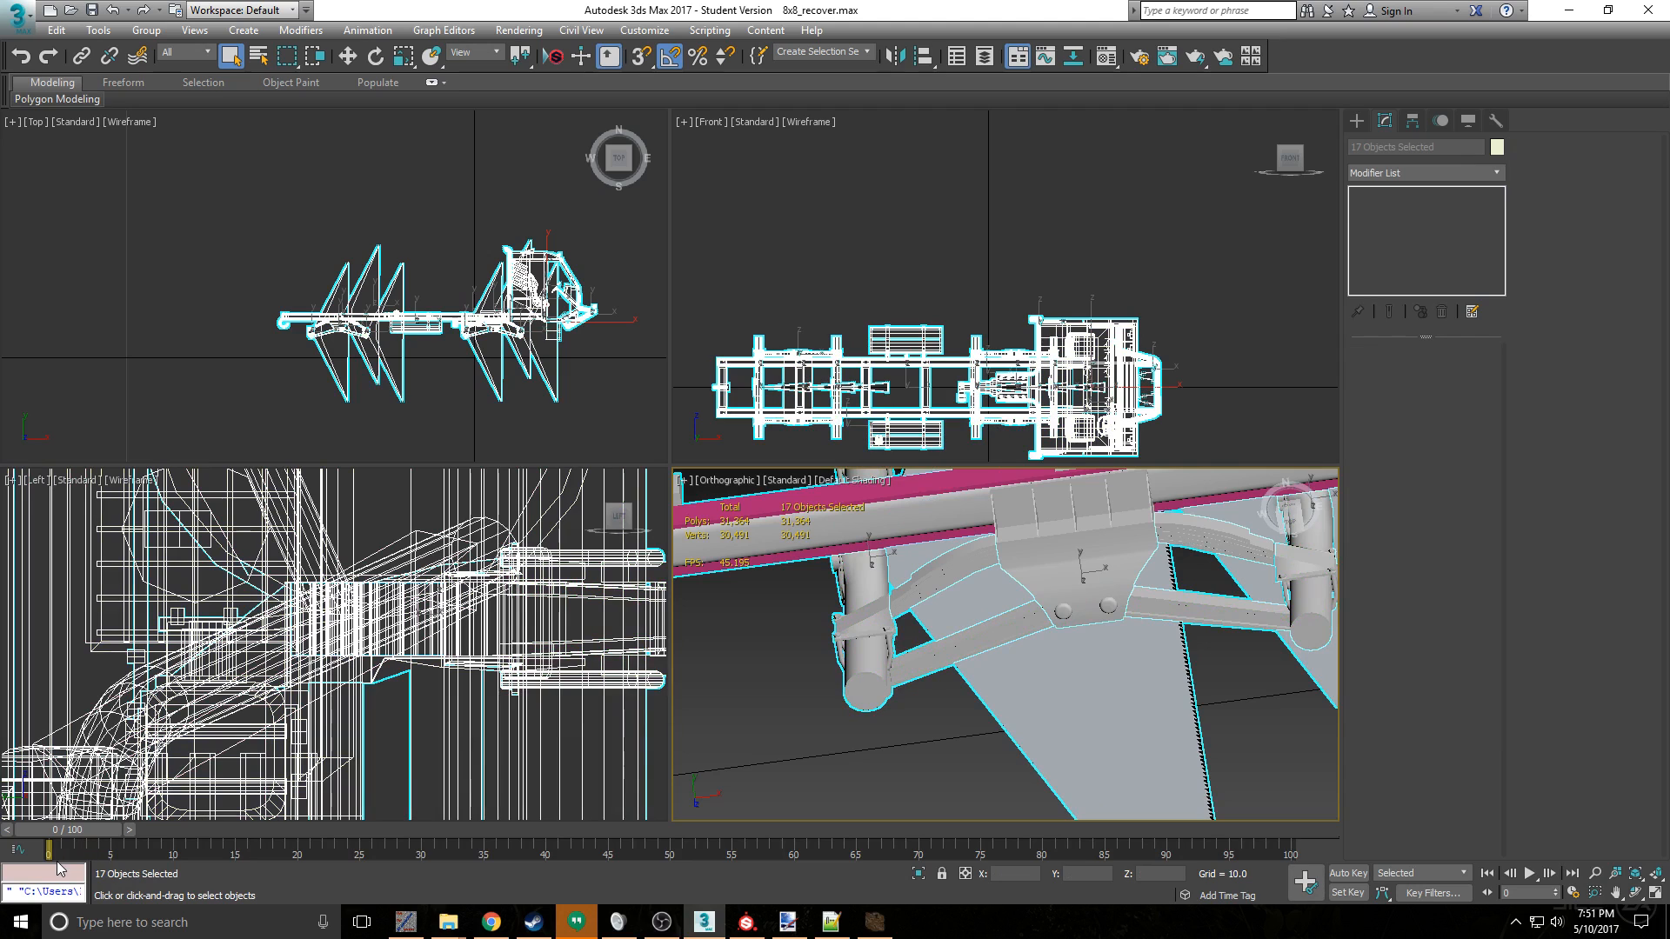
left_click(57, 870)
type("$.mat = undefined")
key("Return")
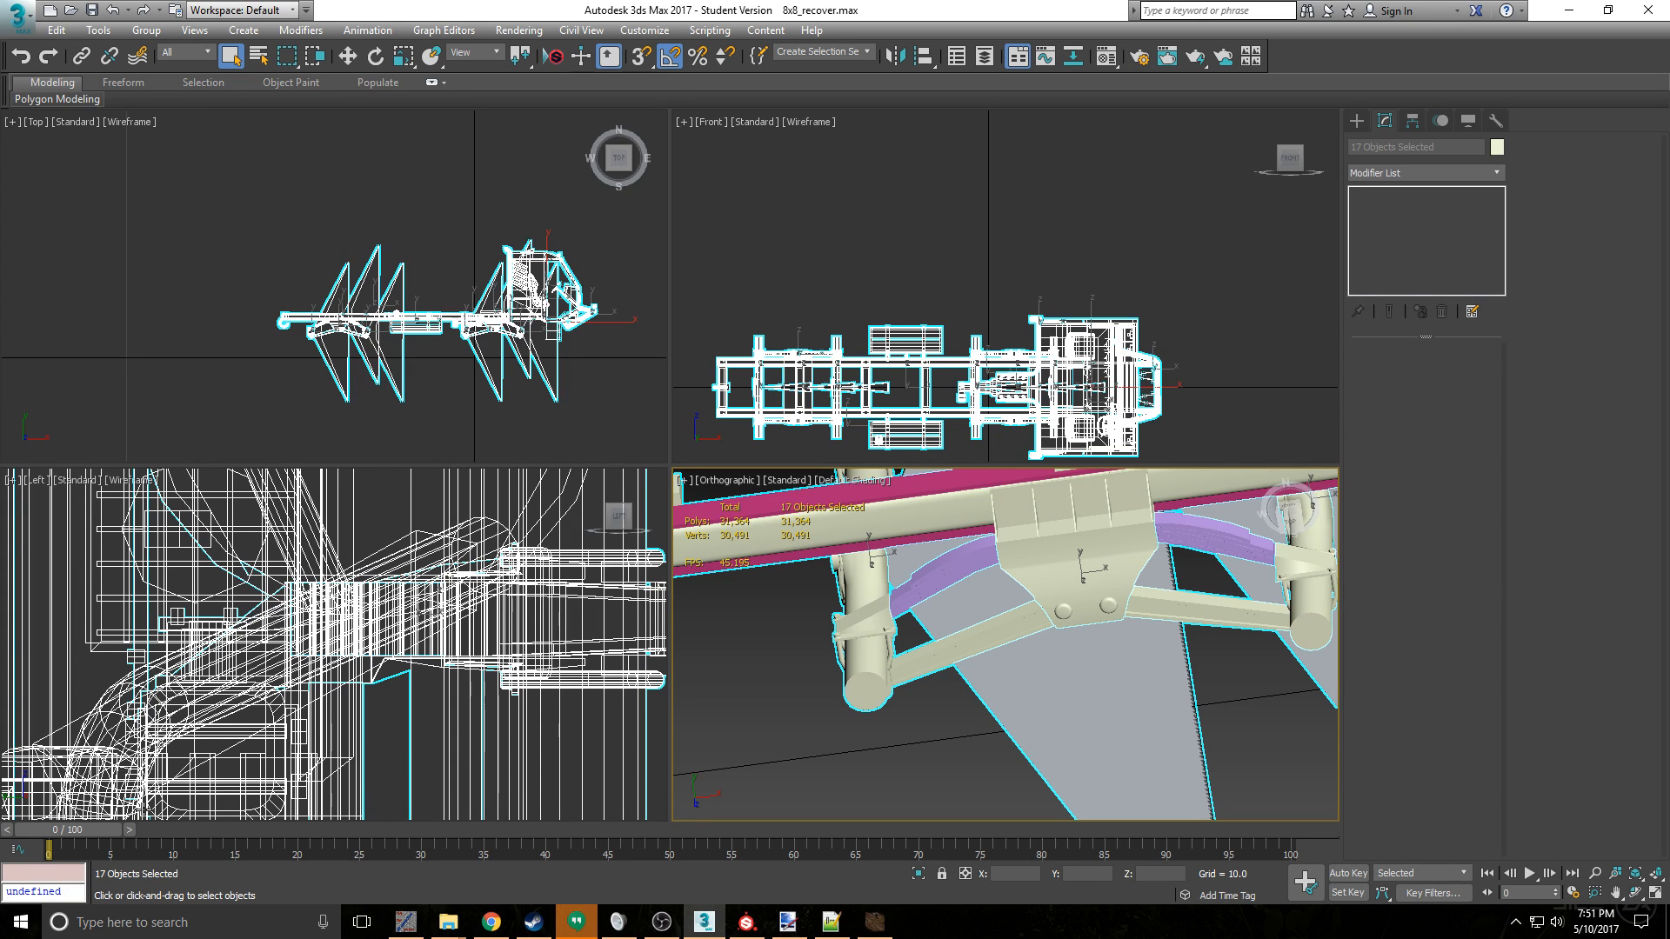
- Export the scene over the existing KM0460truck8x8.X file, keeping the DirectX exporter's current settings
left_click(17, 14)
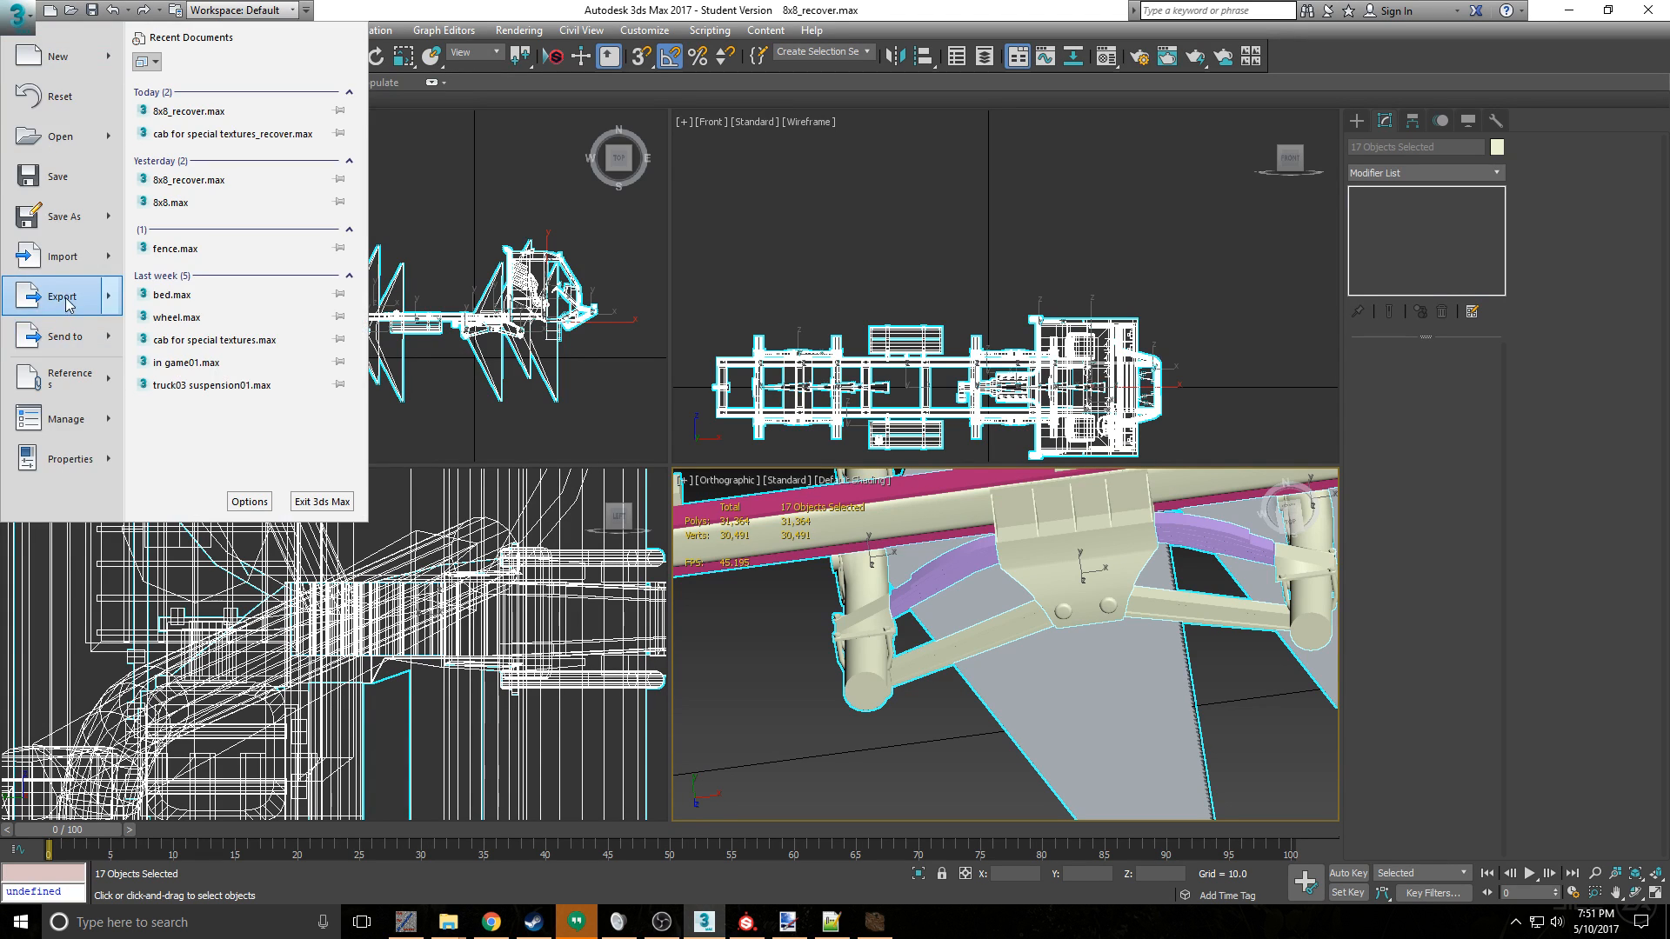
left_click(66, 303)
left_click(230, 200)
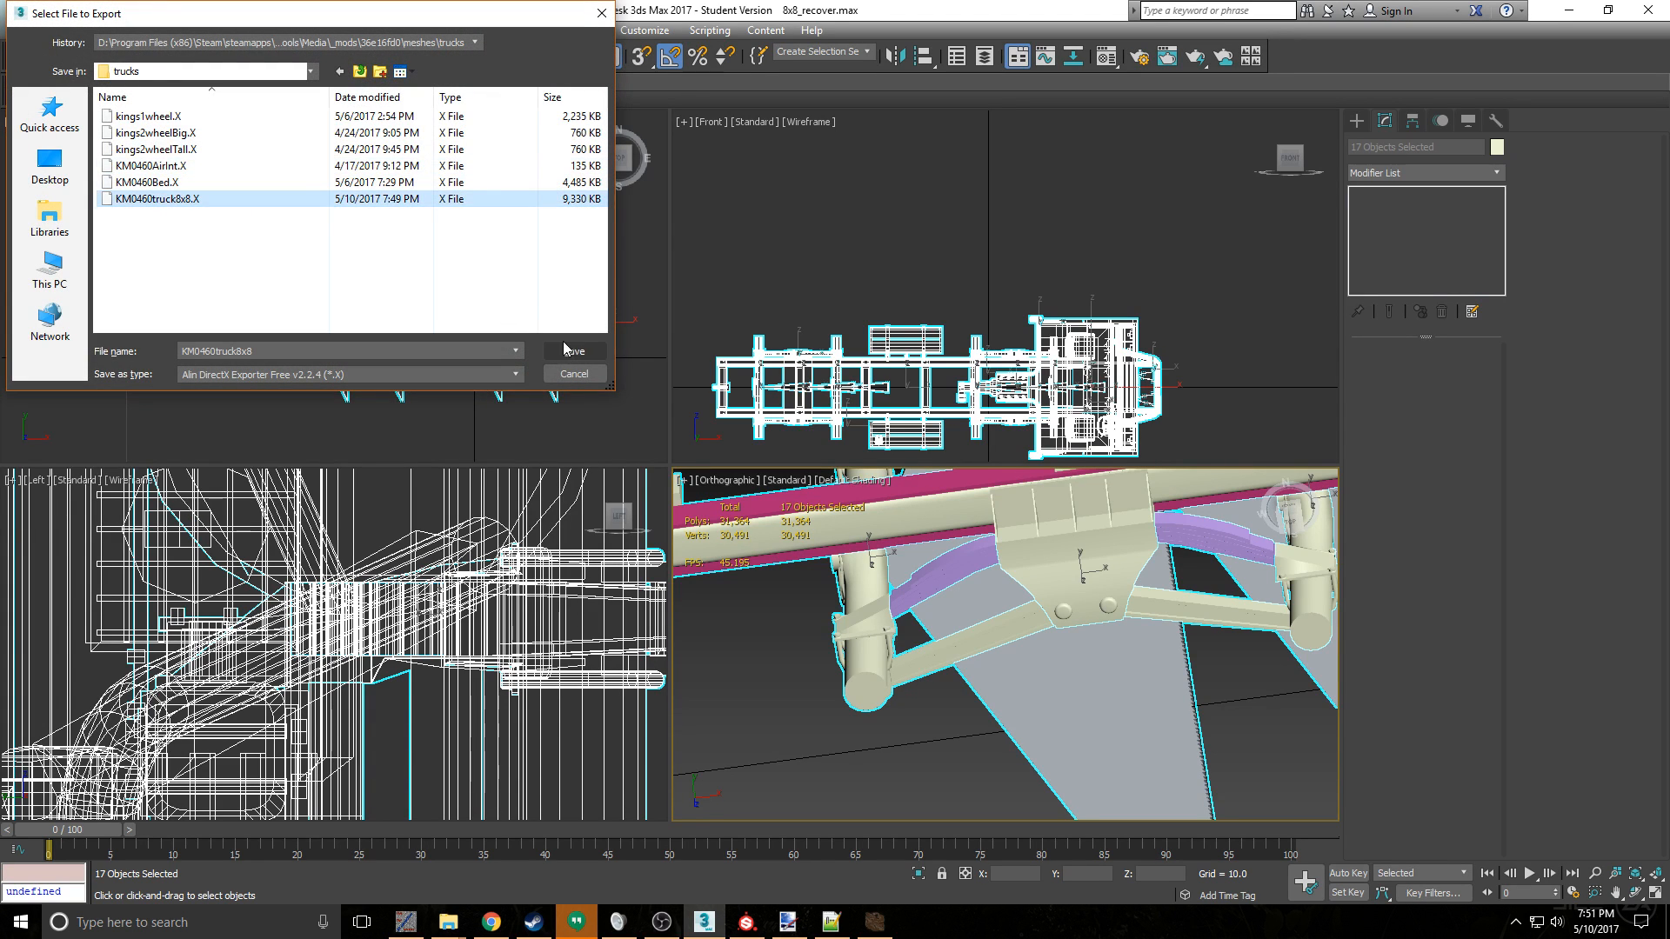
left_click(570, 350)
left_click(906, 535)
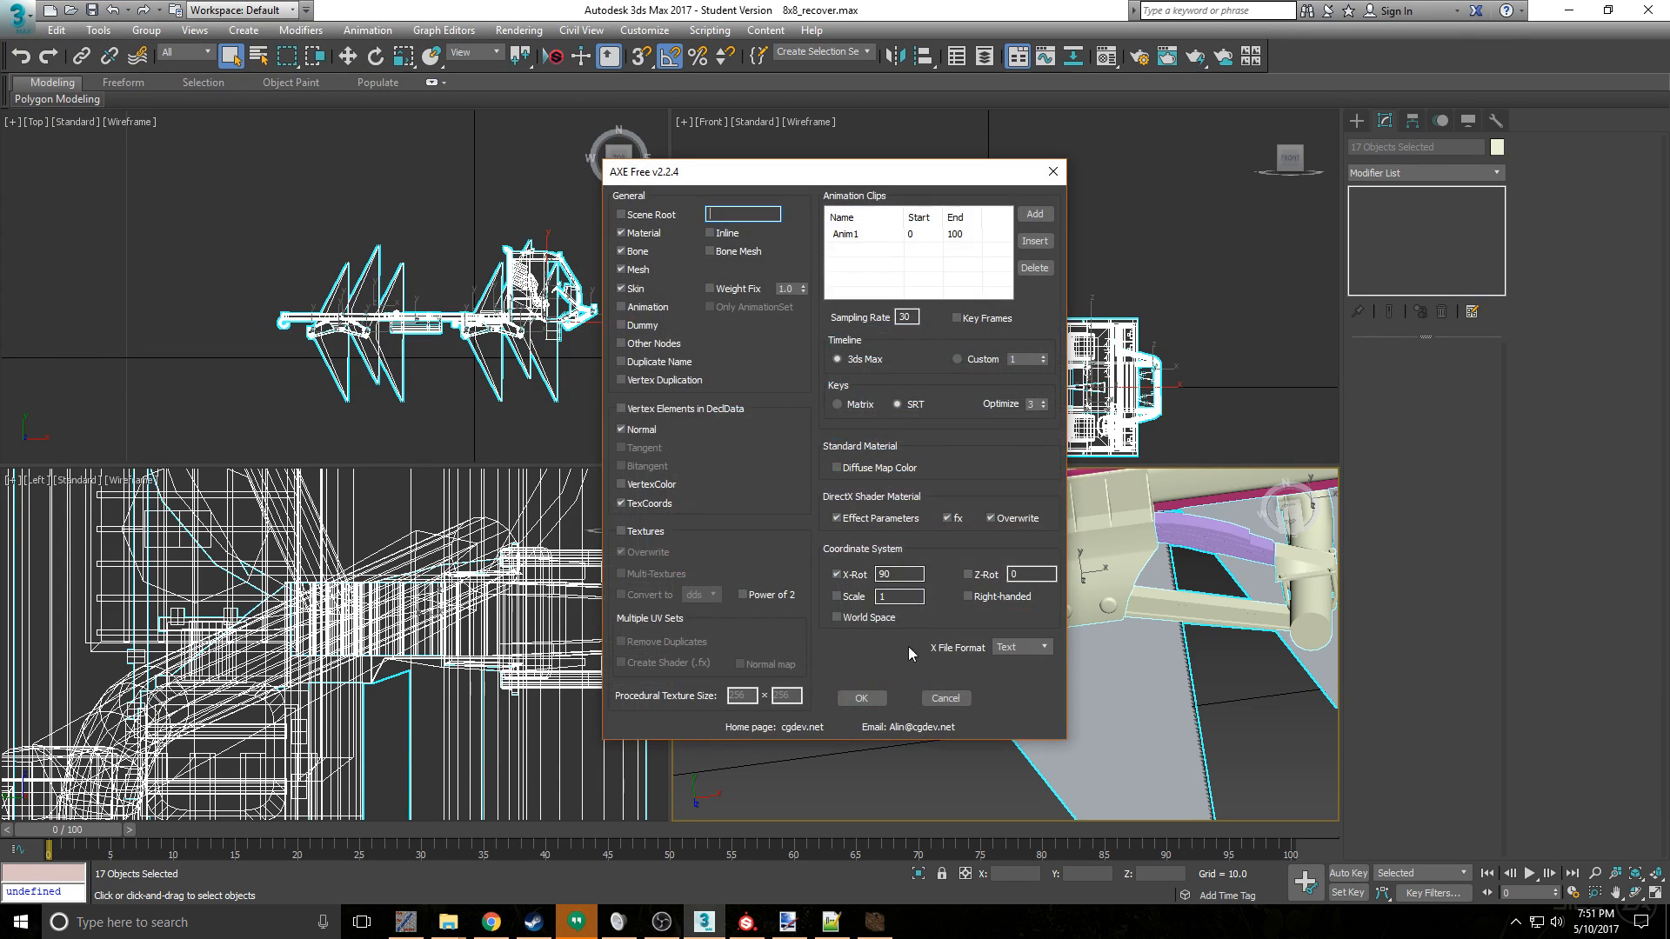
left_click(870, 697)
- Switch to the Spintires Editor and open the KM0460.xml truck from the 36a756e2 mod
left_click(875, 921)
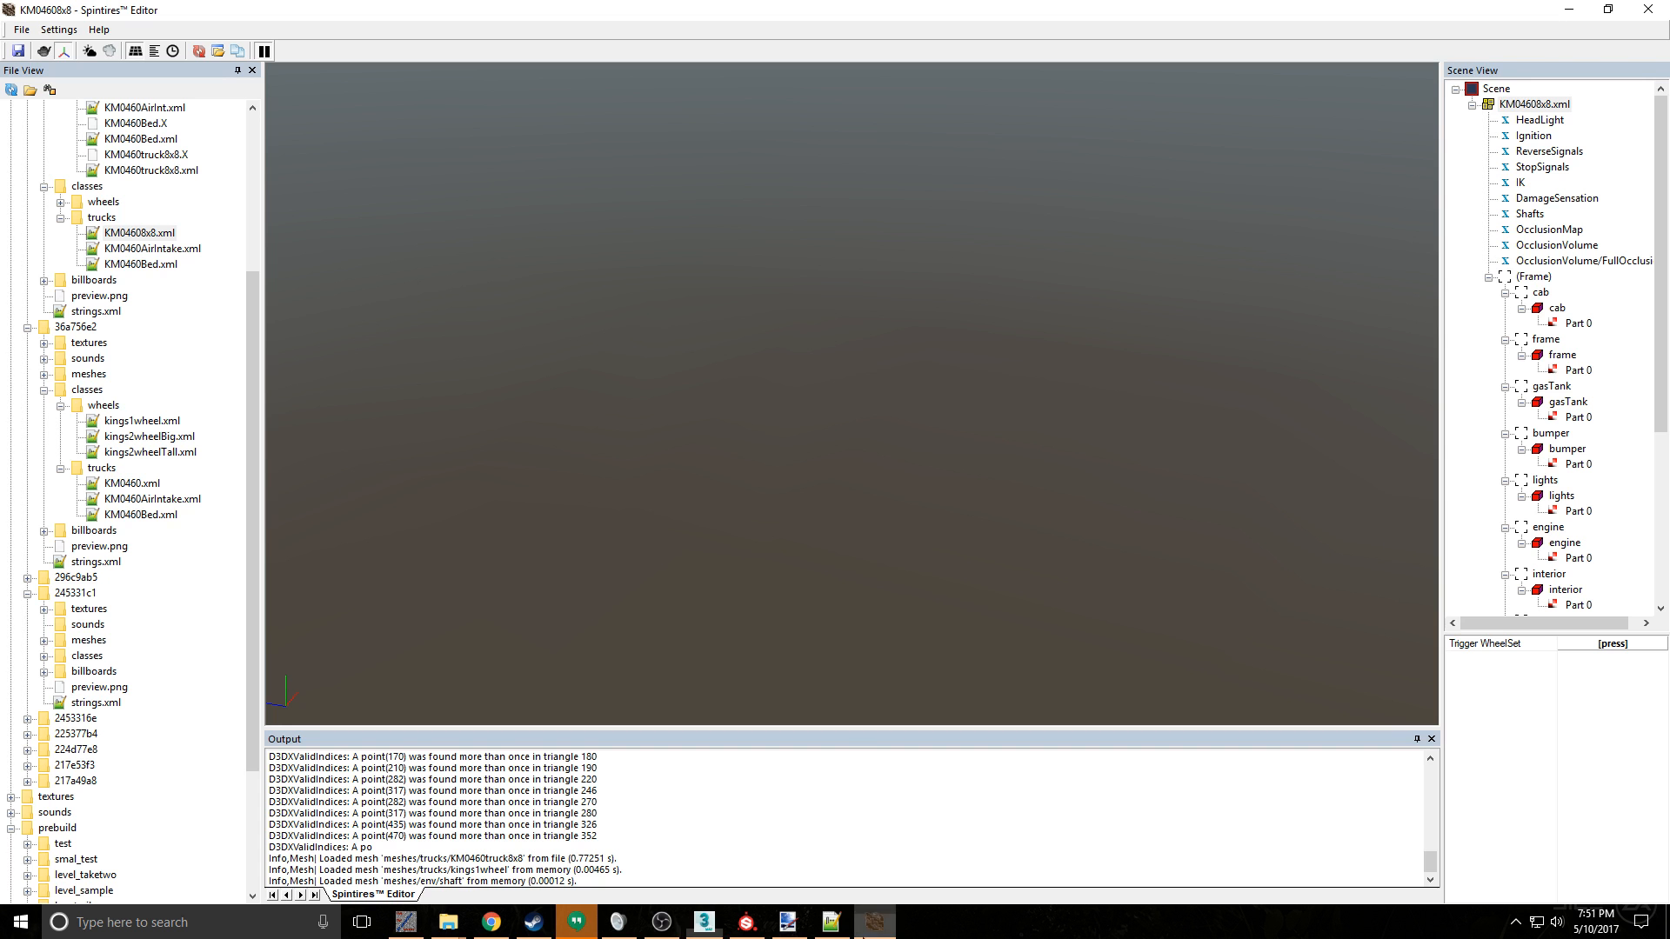
double_click(140, 483)
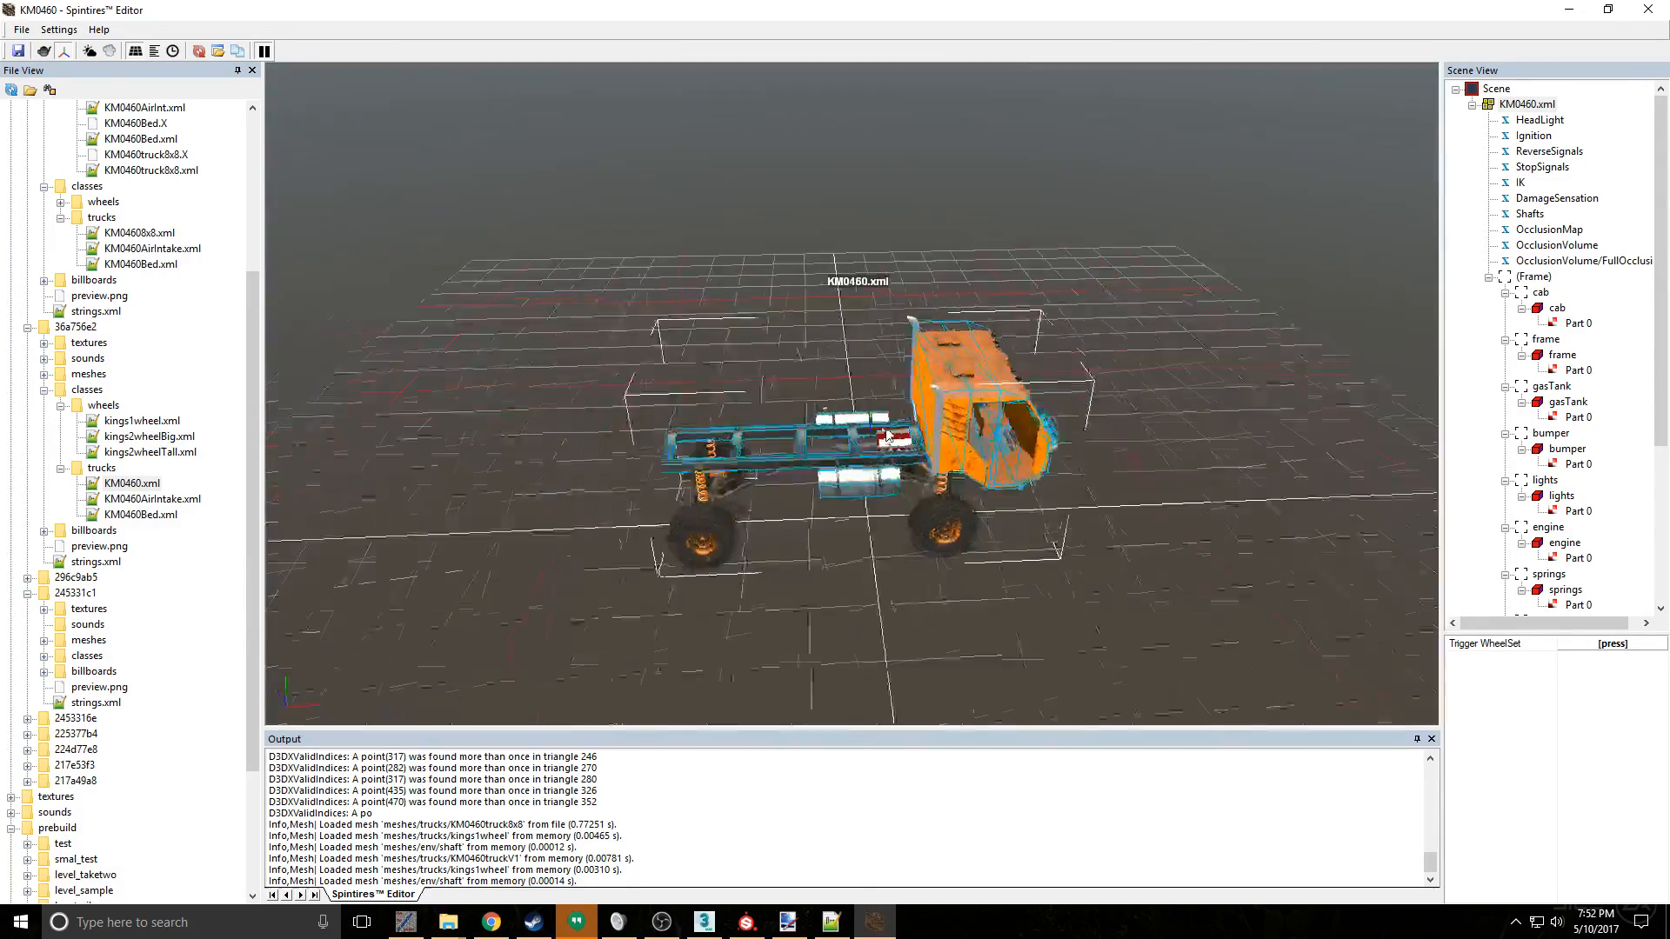
- Open the KM0460truck8x8.xml mesh from the 36e16fd0 mod and inspect the texture on its rear suspension
scroll(100, 274, "up", 5)
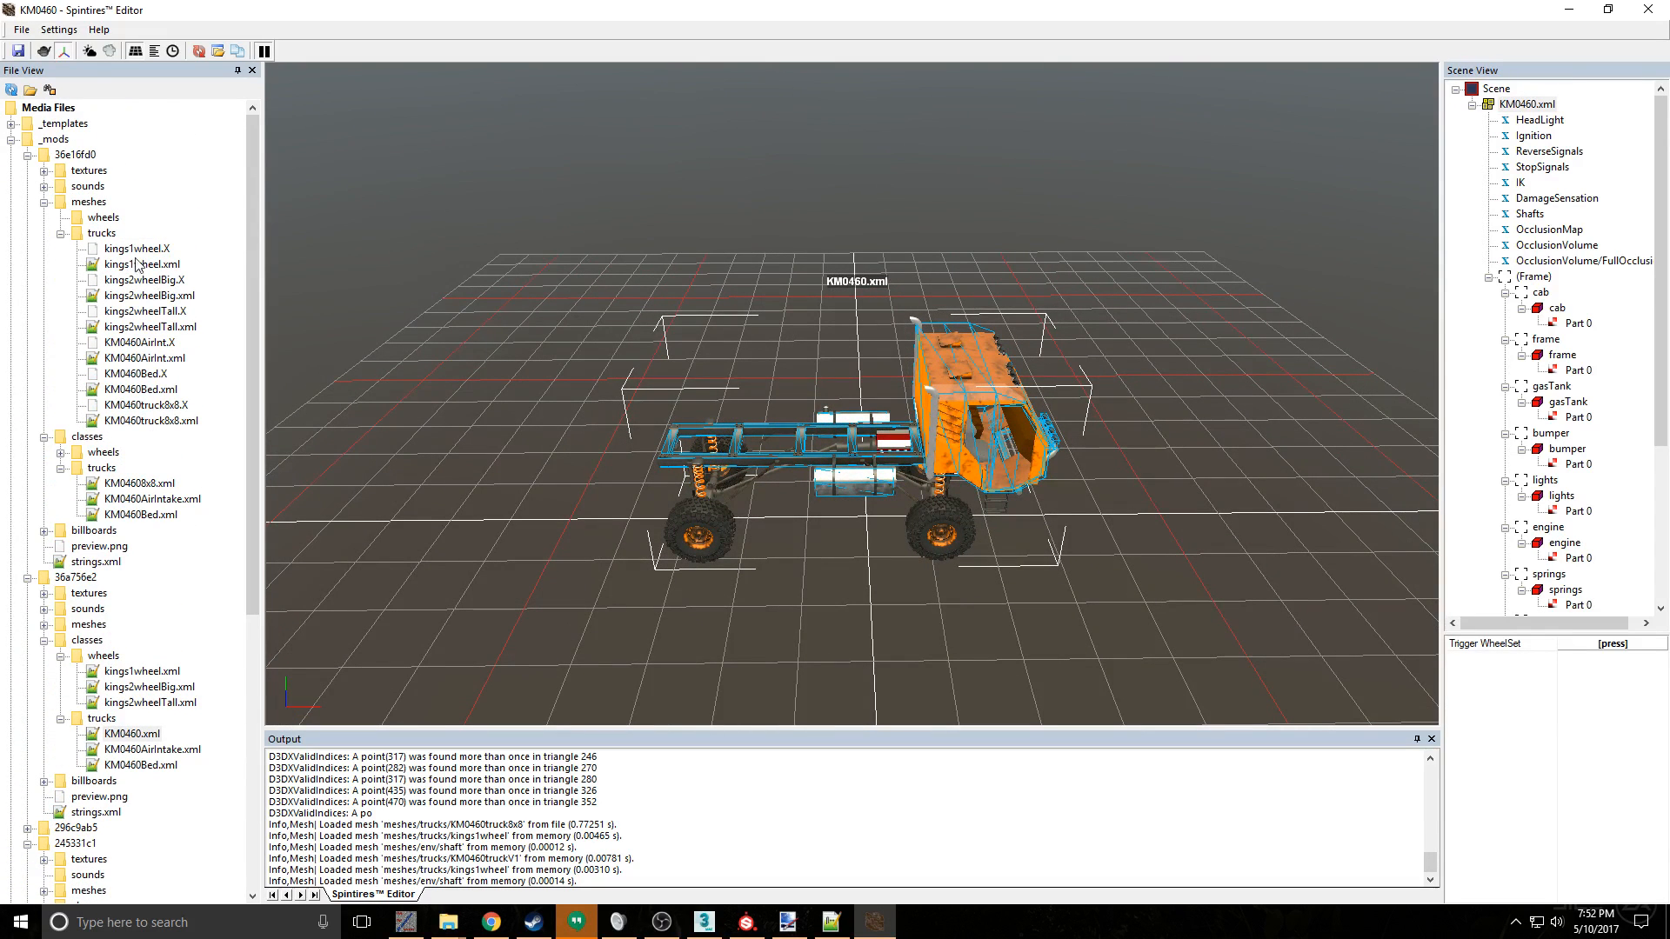
double_click(152, 422)
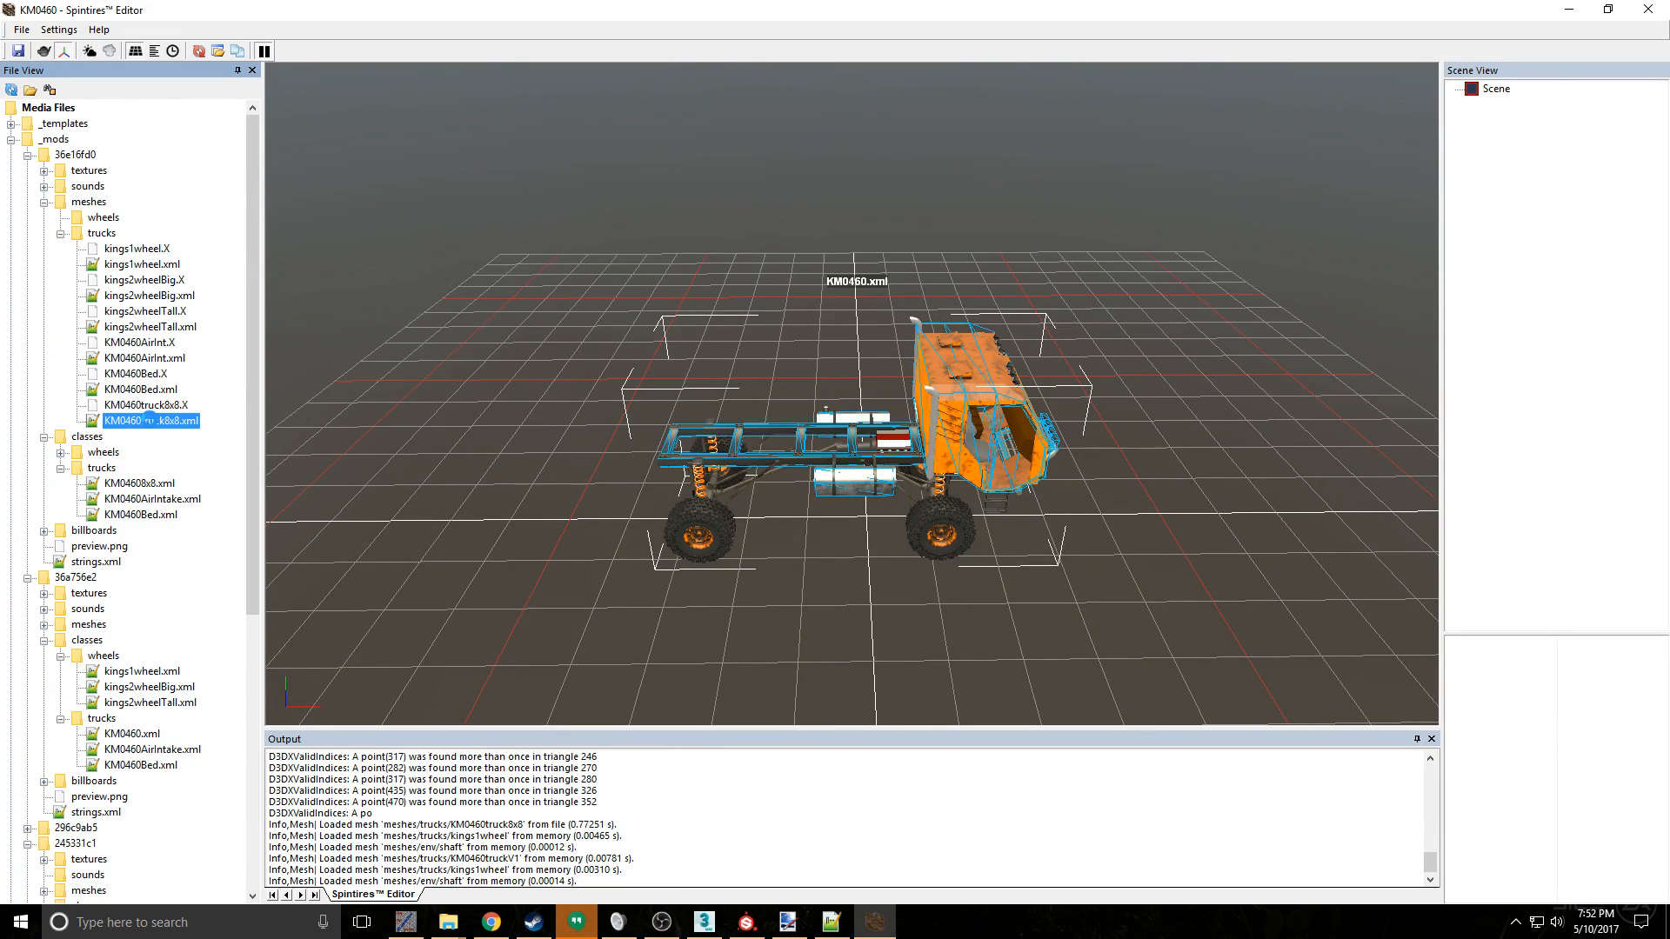
scroll(664, 519, "up", 10)
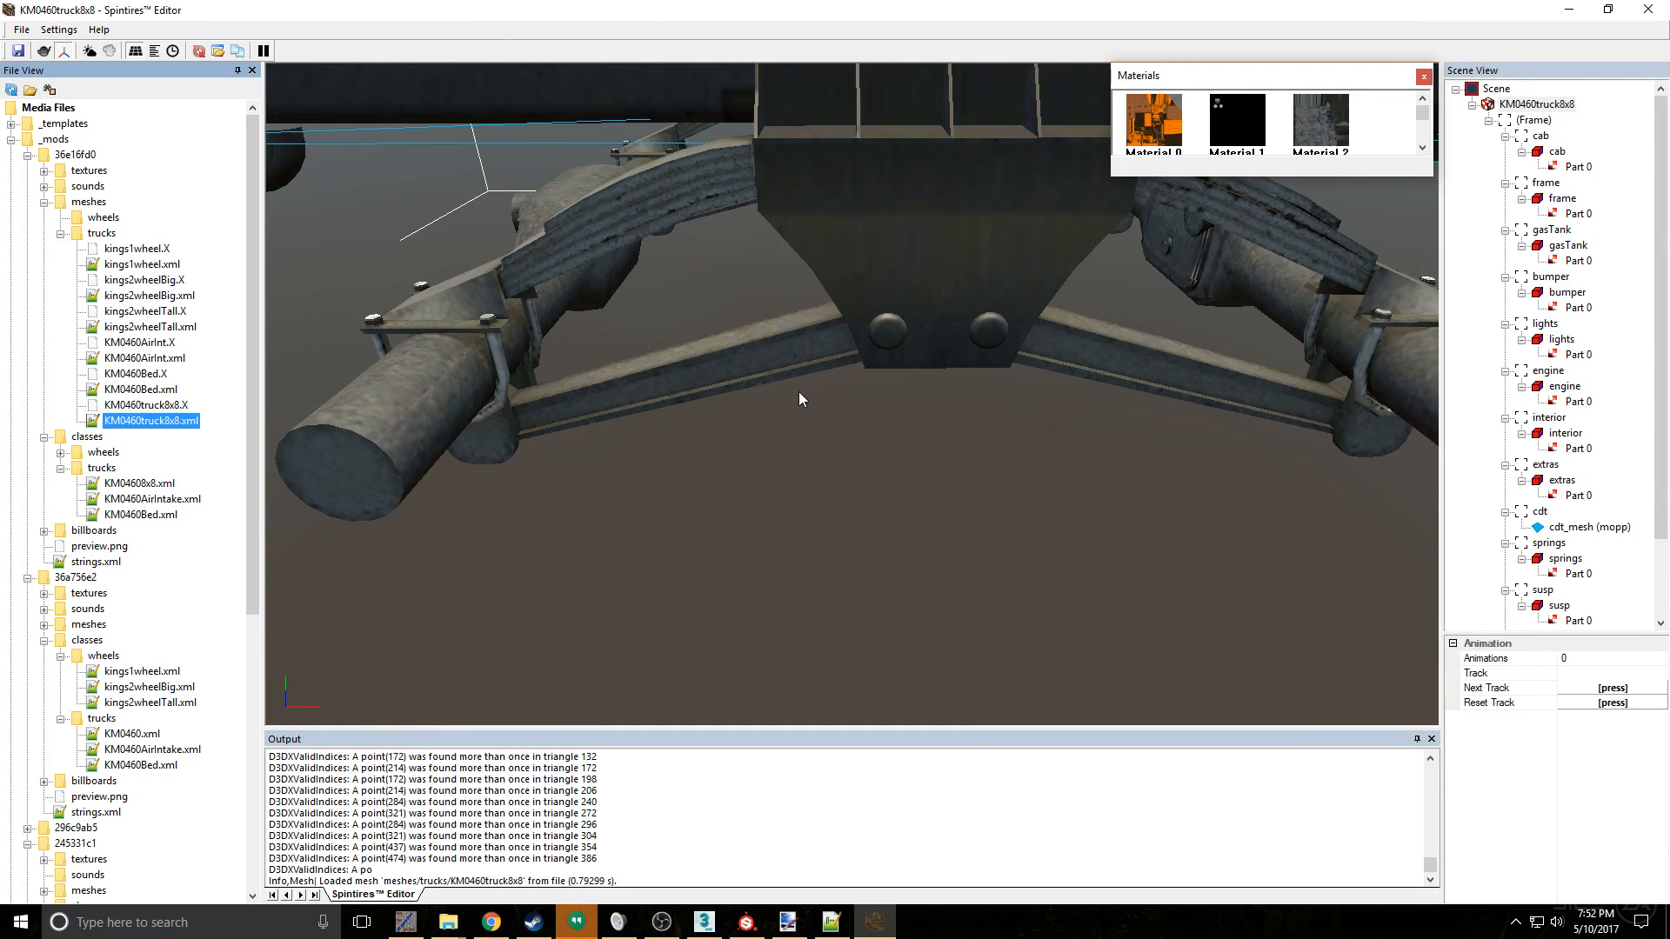
scroll(798, 396, "down", 8)
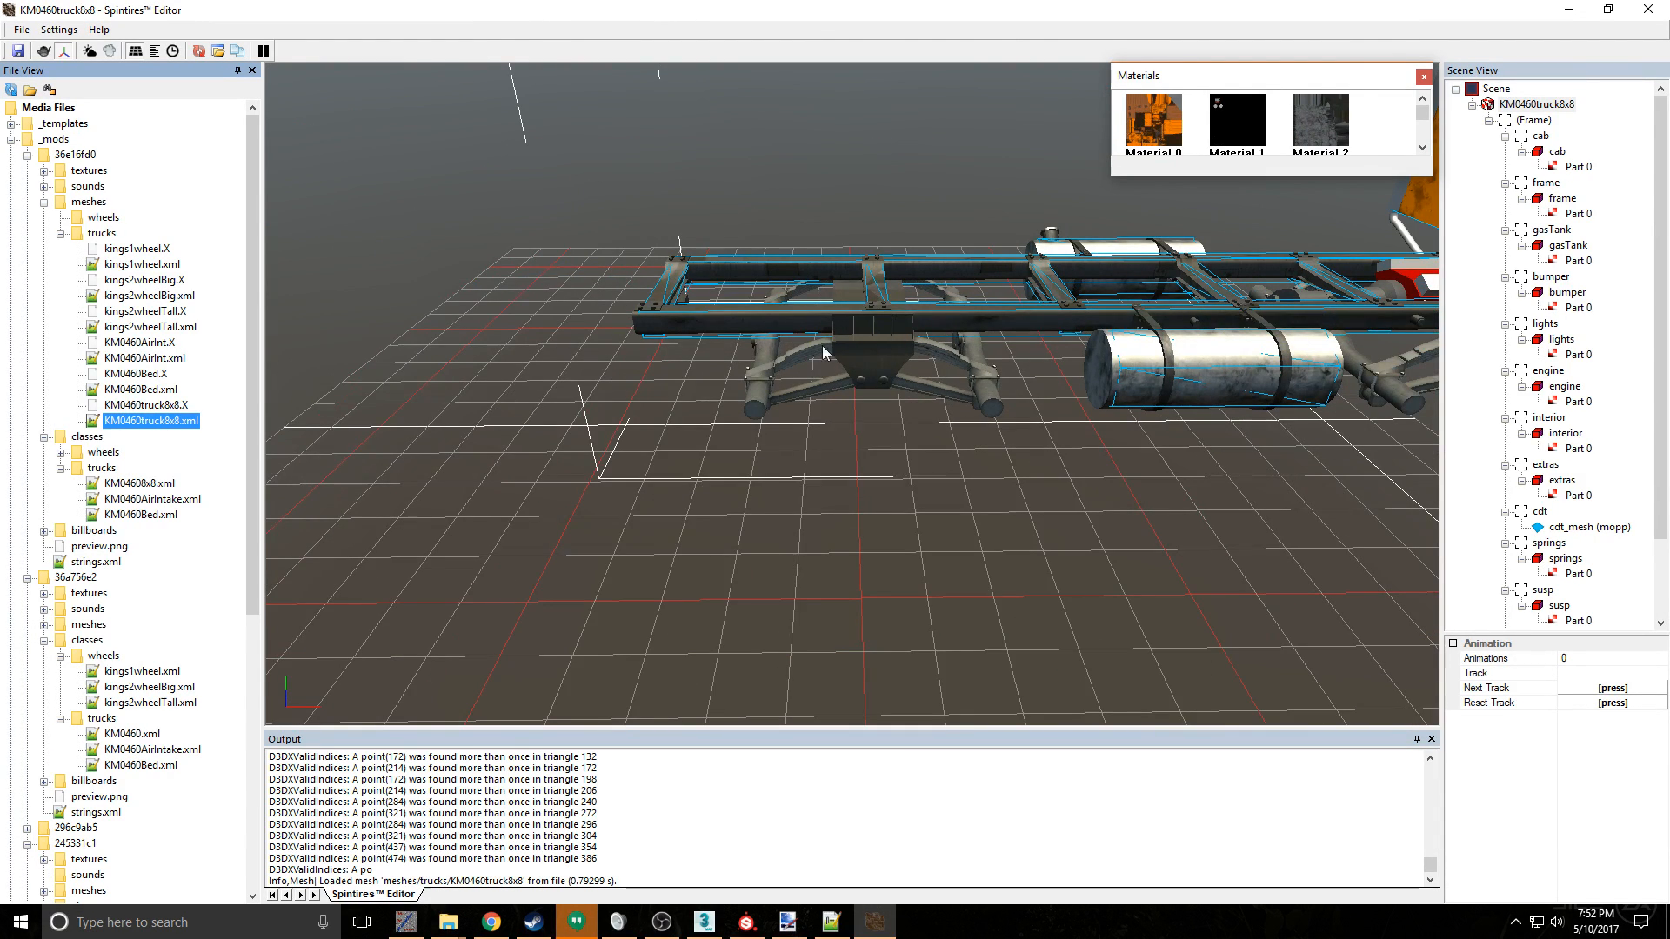
scroll(708, 377, "up", 8)
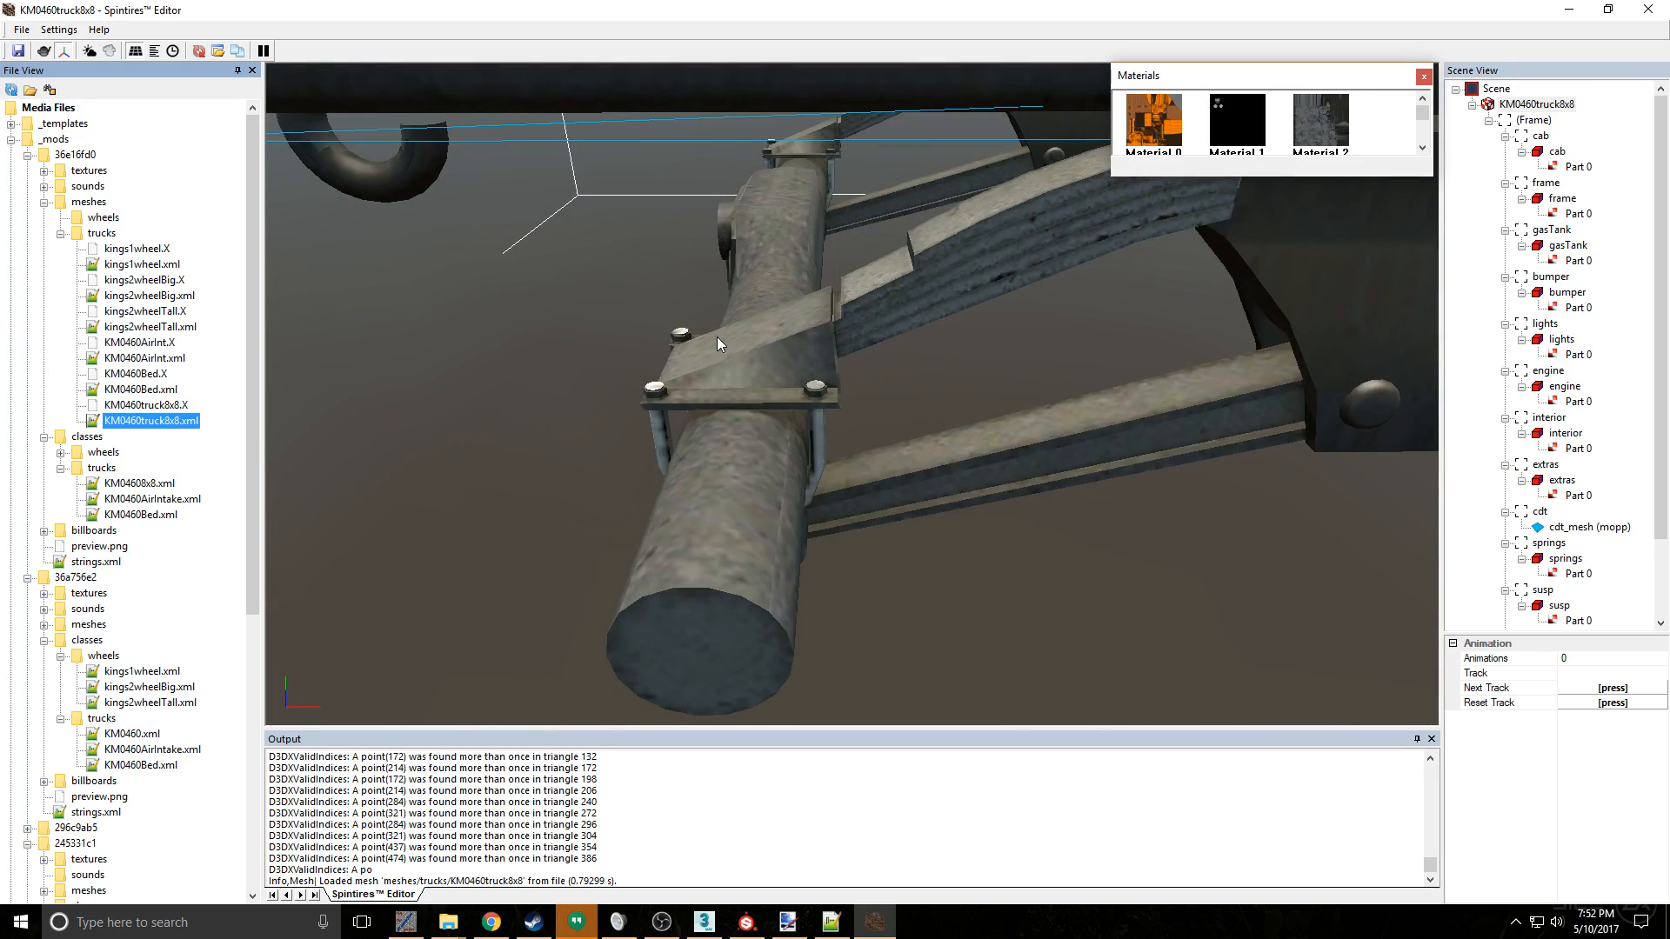
scroll(716, 337, "down", 8)
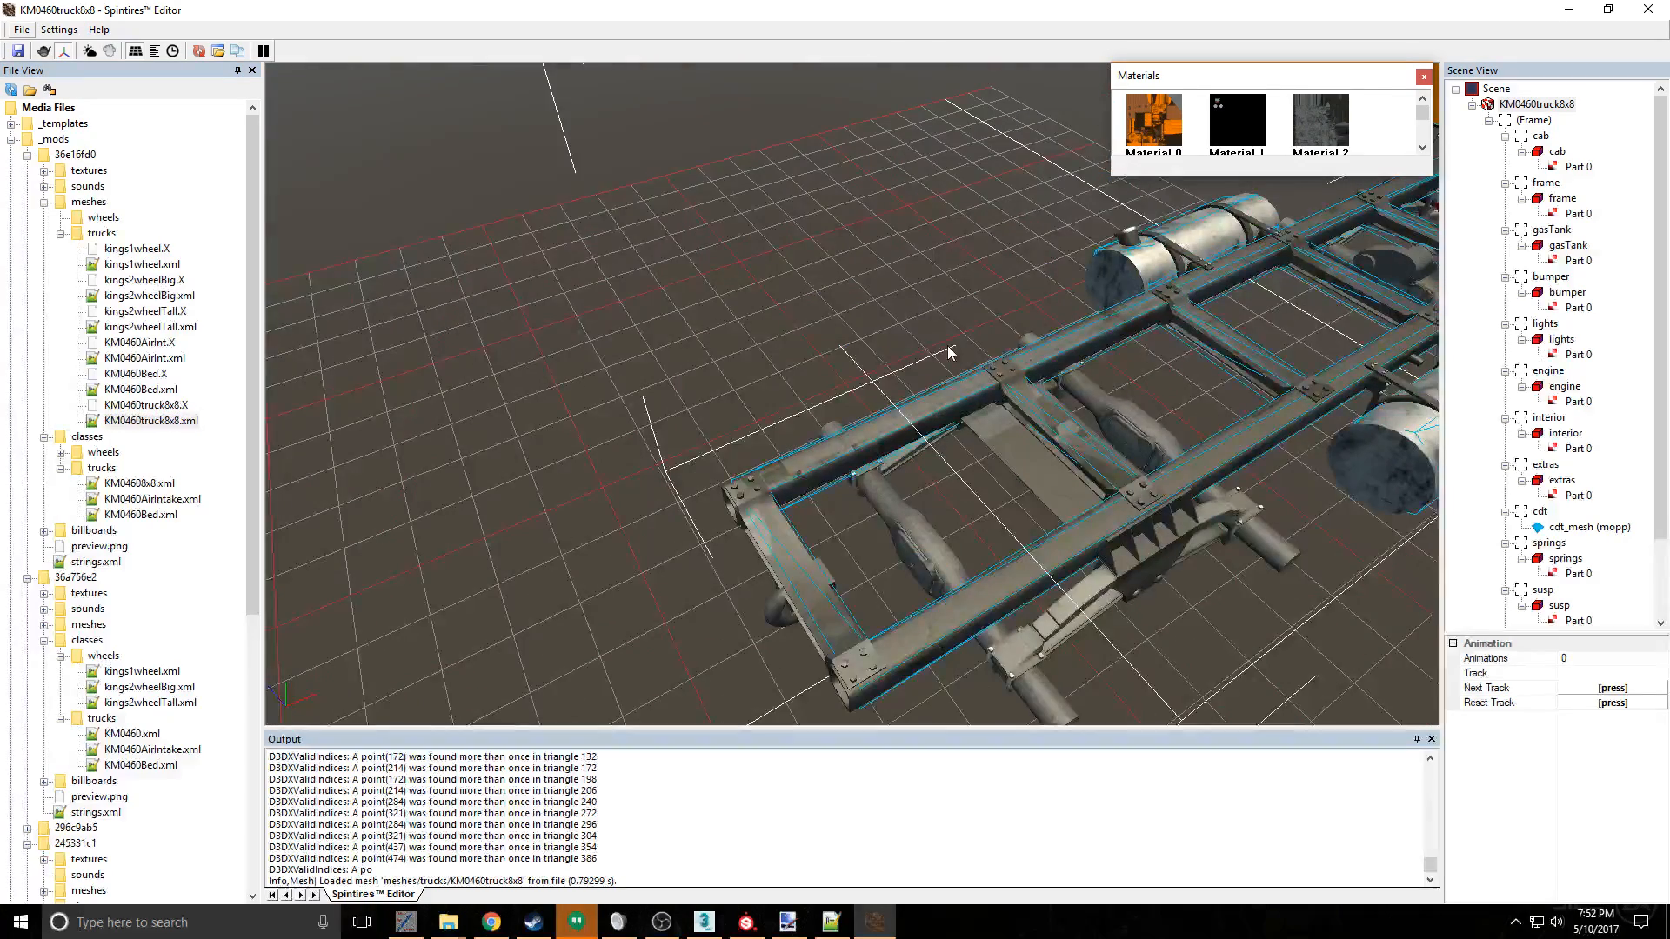
- Publish the 36e16fd0 mod with Private visibility, inspecting the rear frame and suspension during the upload
right_click(82, 157)
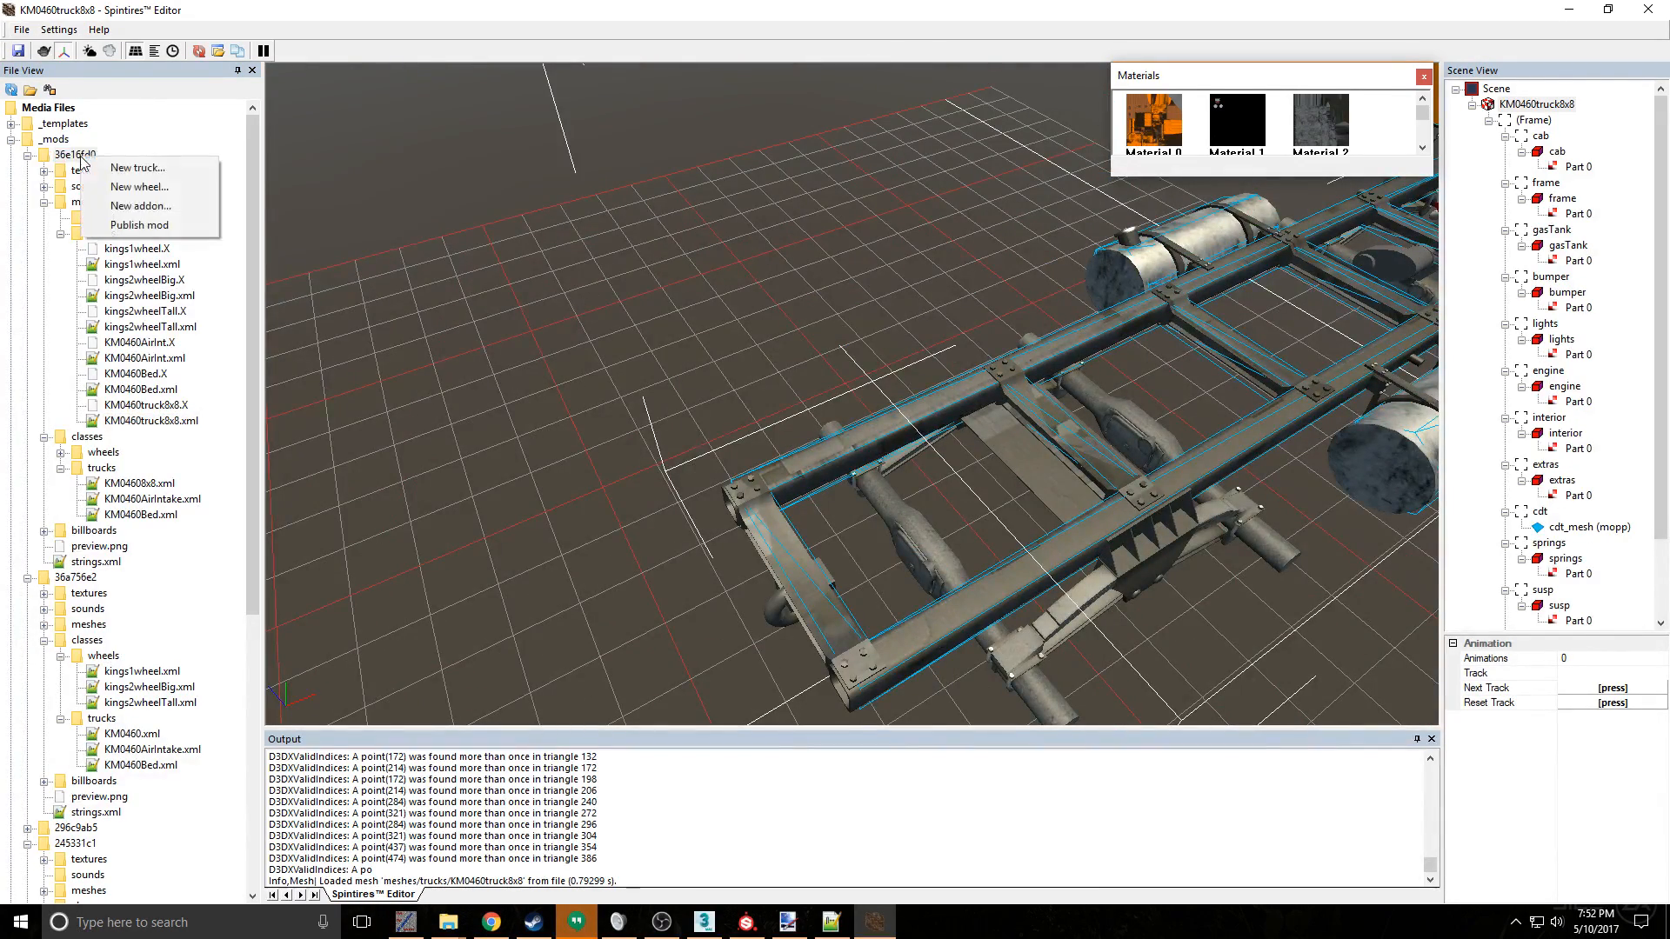
left_click(140, 226)
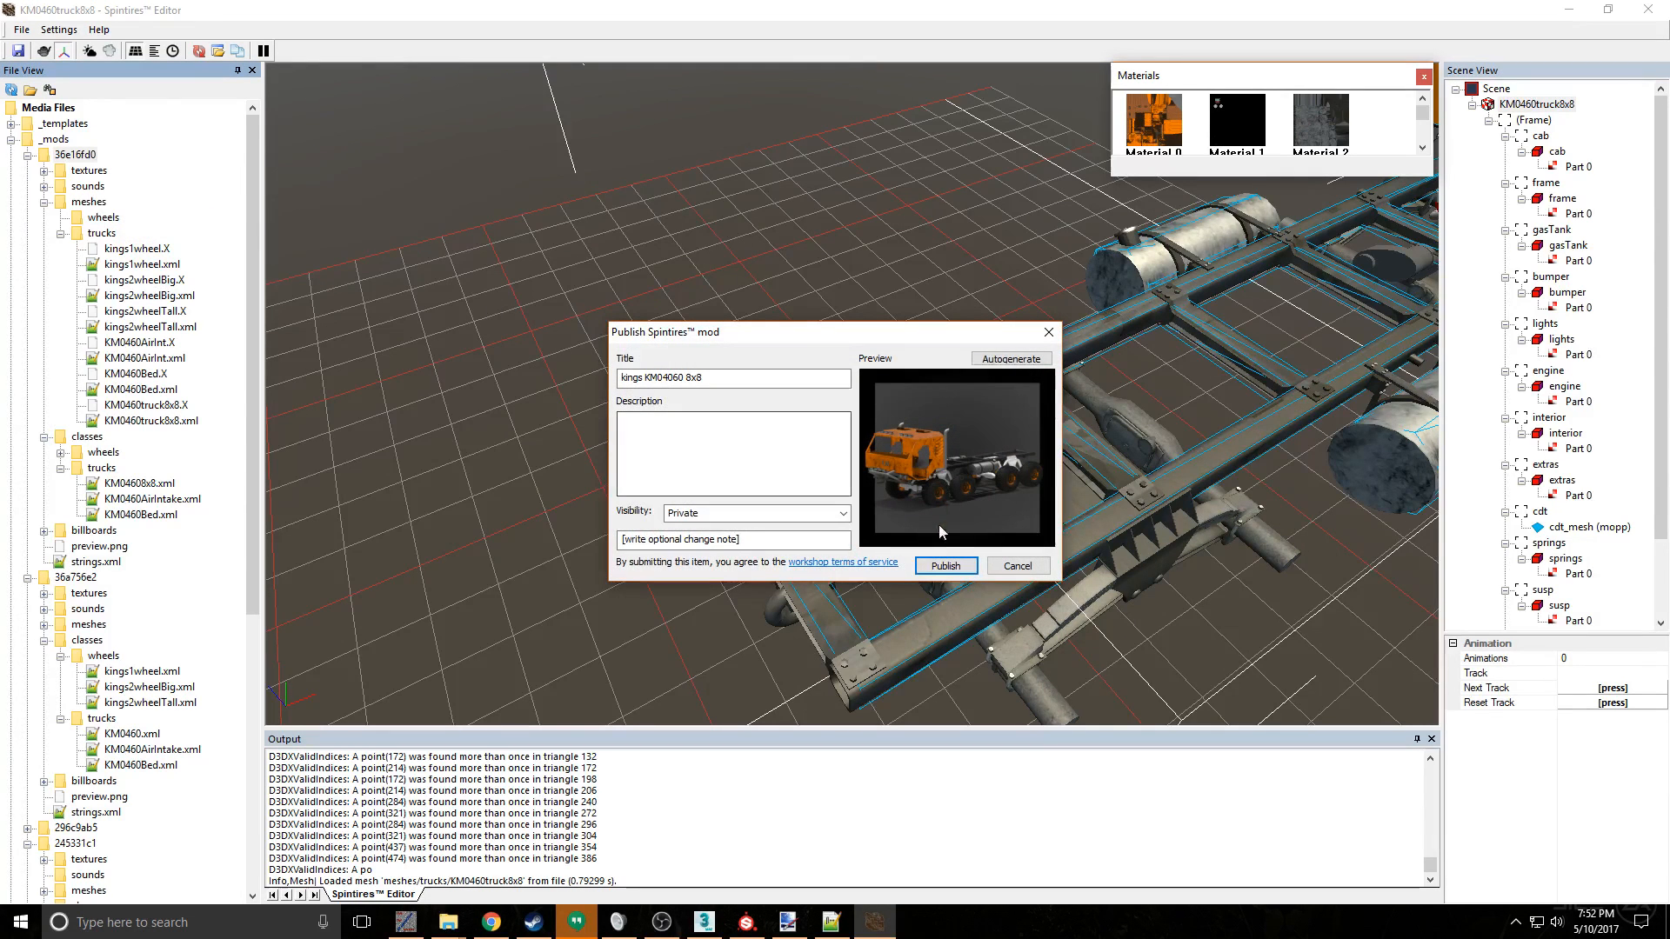
left_click(945, 565)
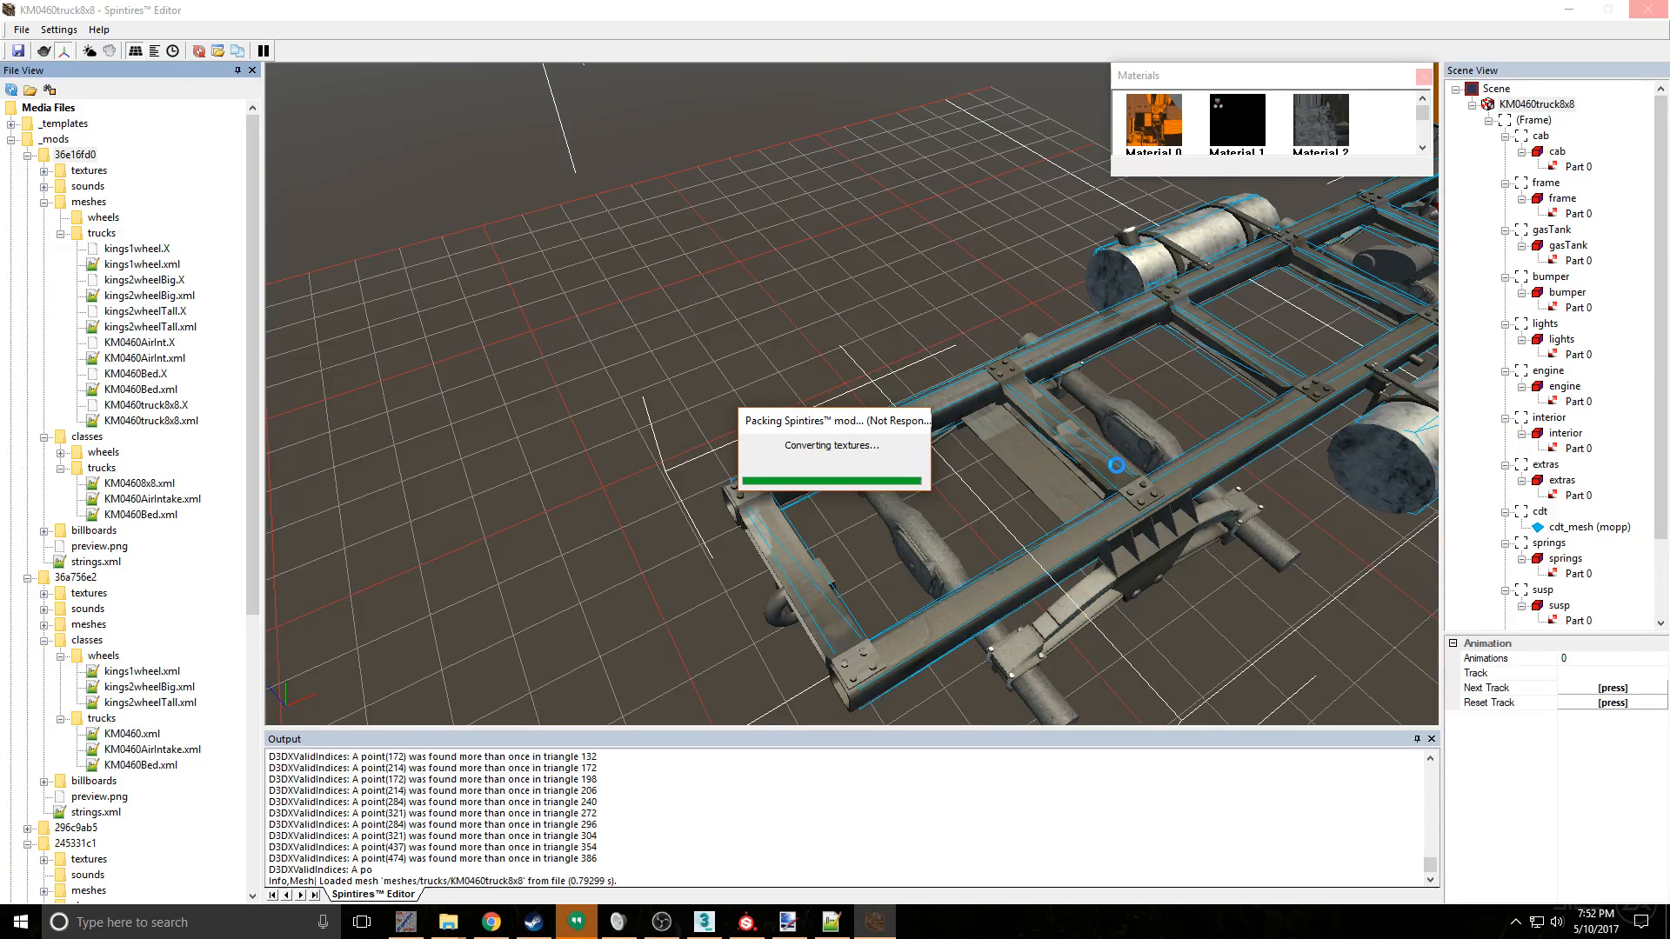
scroll(1117, 465, "up", 6)
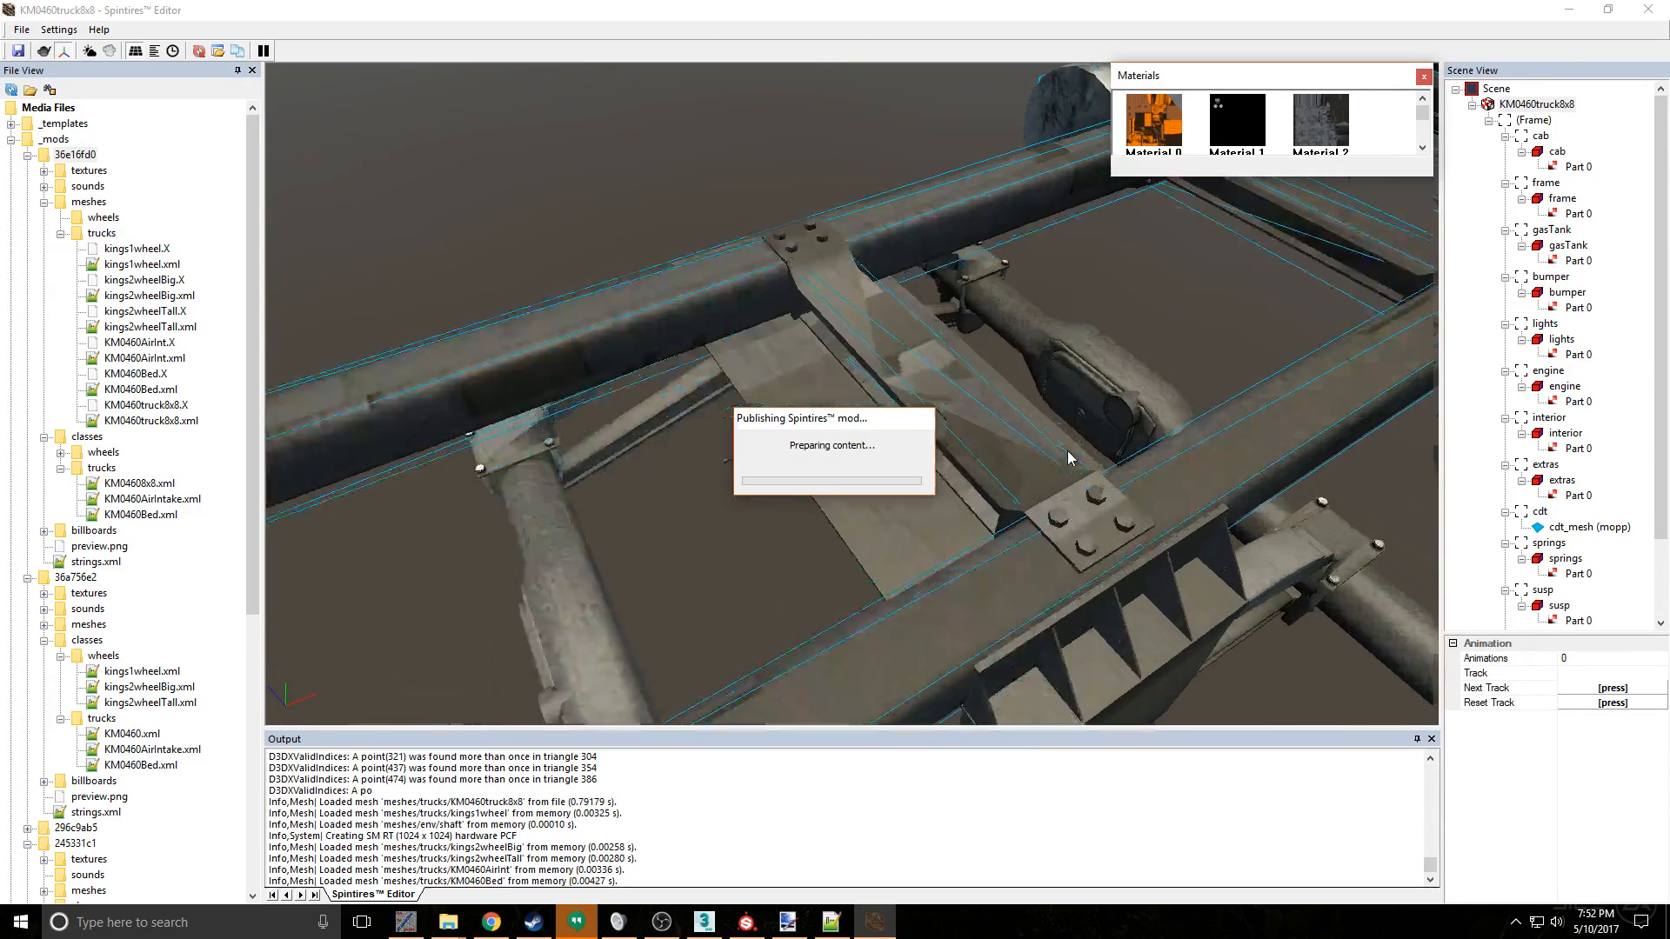
scroll(817, 343, "down", 4)
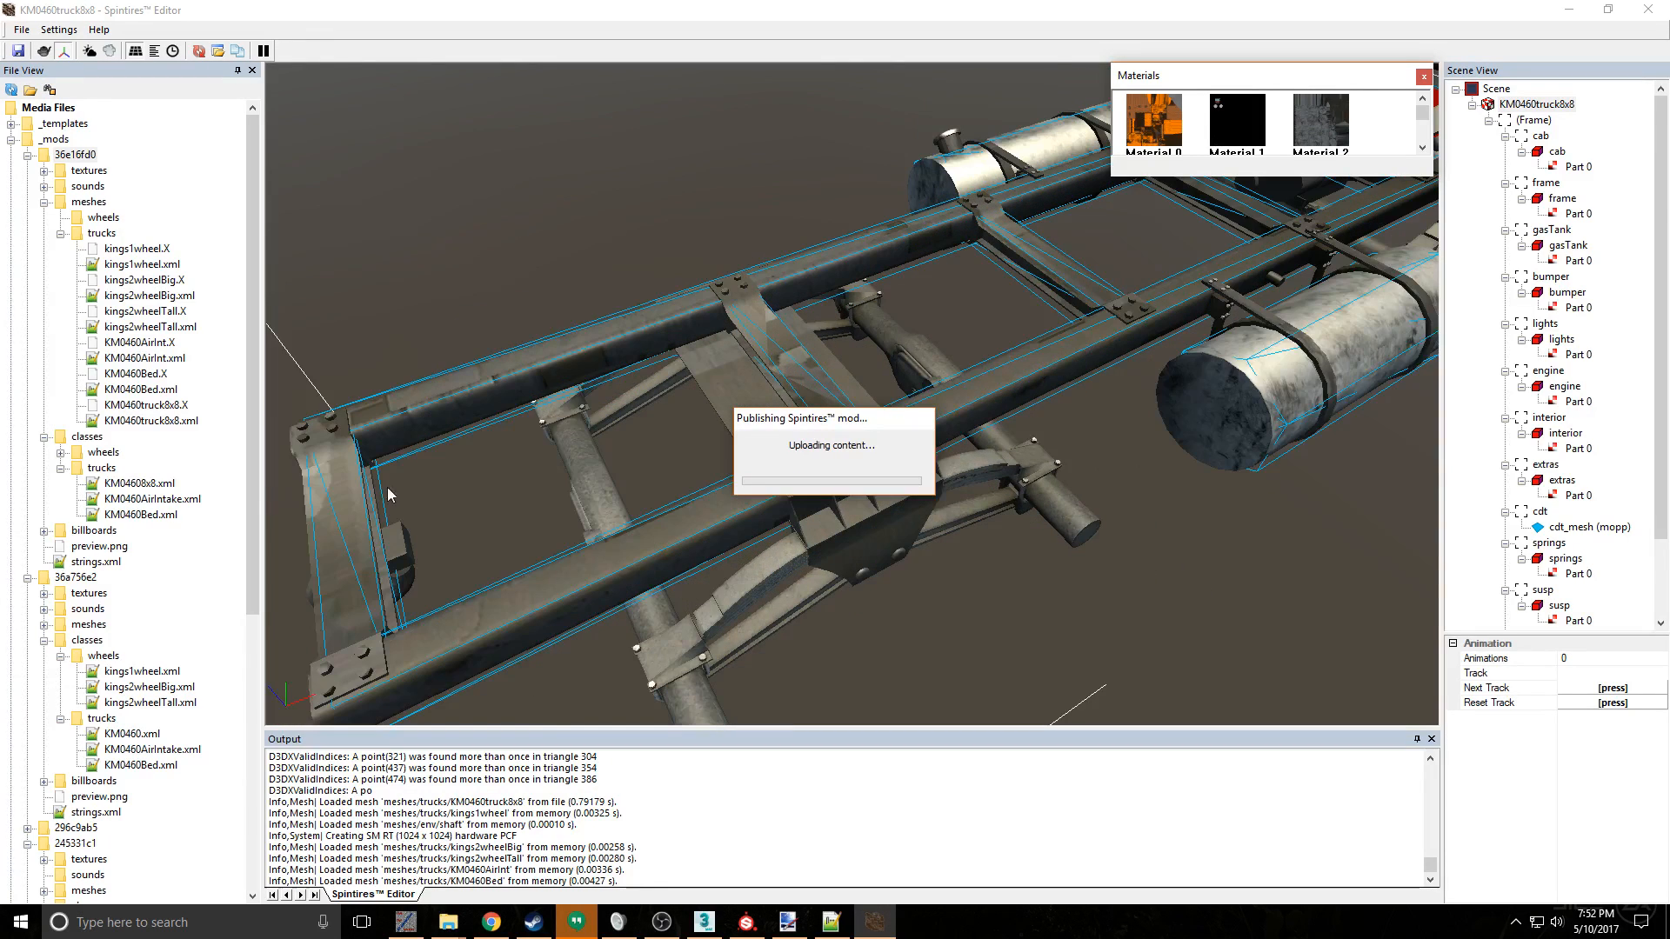
scroll(388, 487, "down", 2)
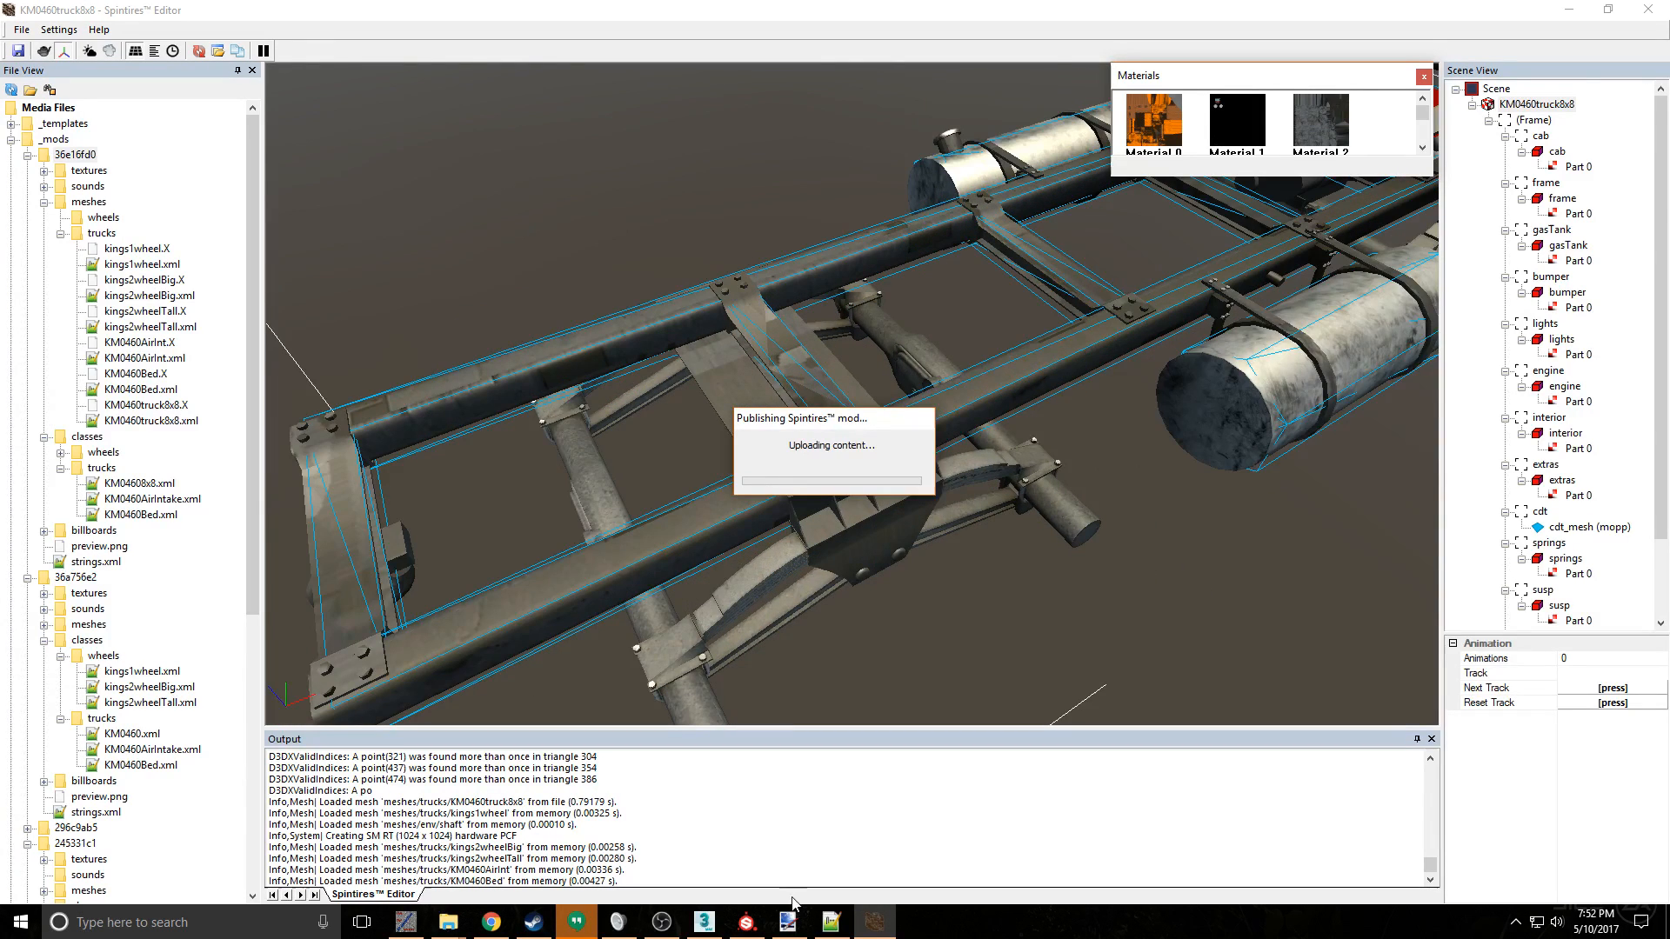
- Switch to Substance Painter and examine the textured frame and suspension from several angles
left_click(746, 922)
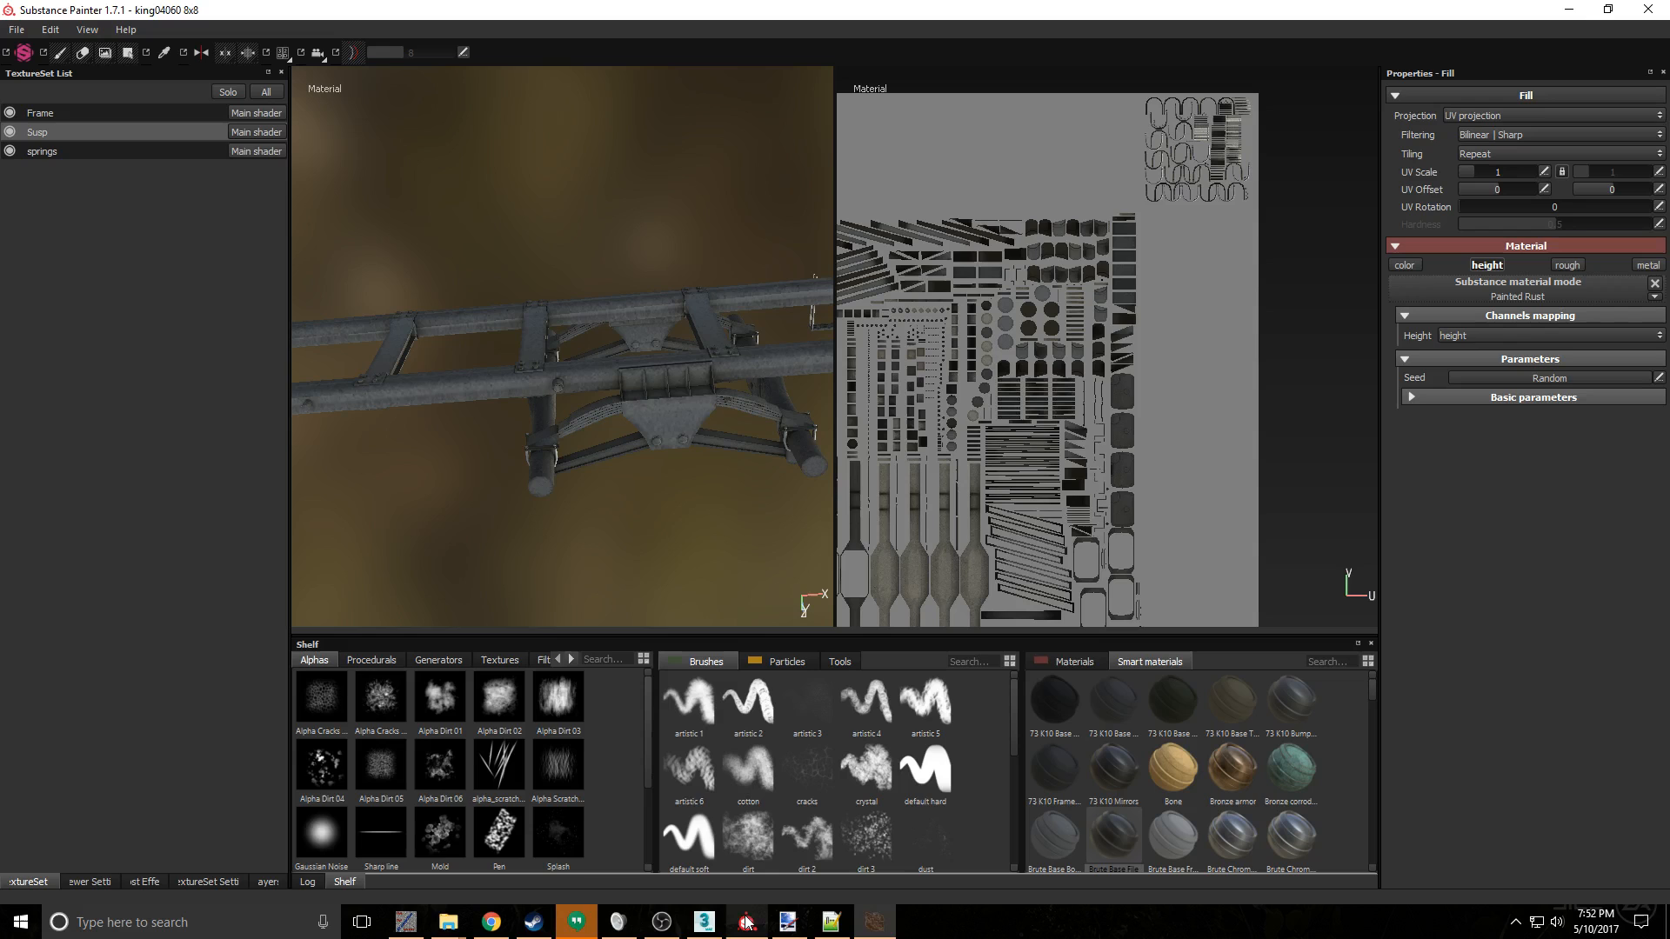
mouse_move(575, 355)
left_mouse_down("alt")
mouse_move(620, 389)
mouse_move(481, 317)
left_mouse_up("alt")
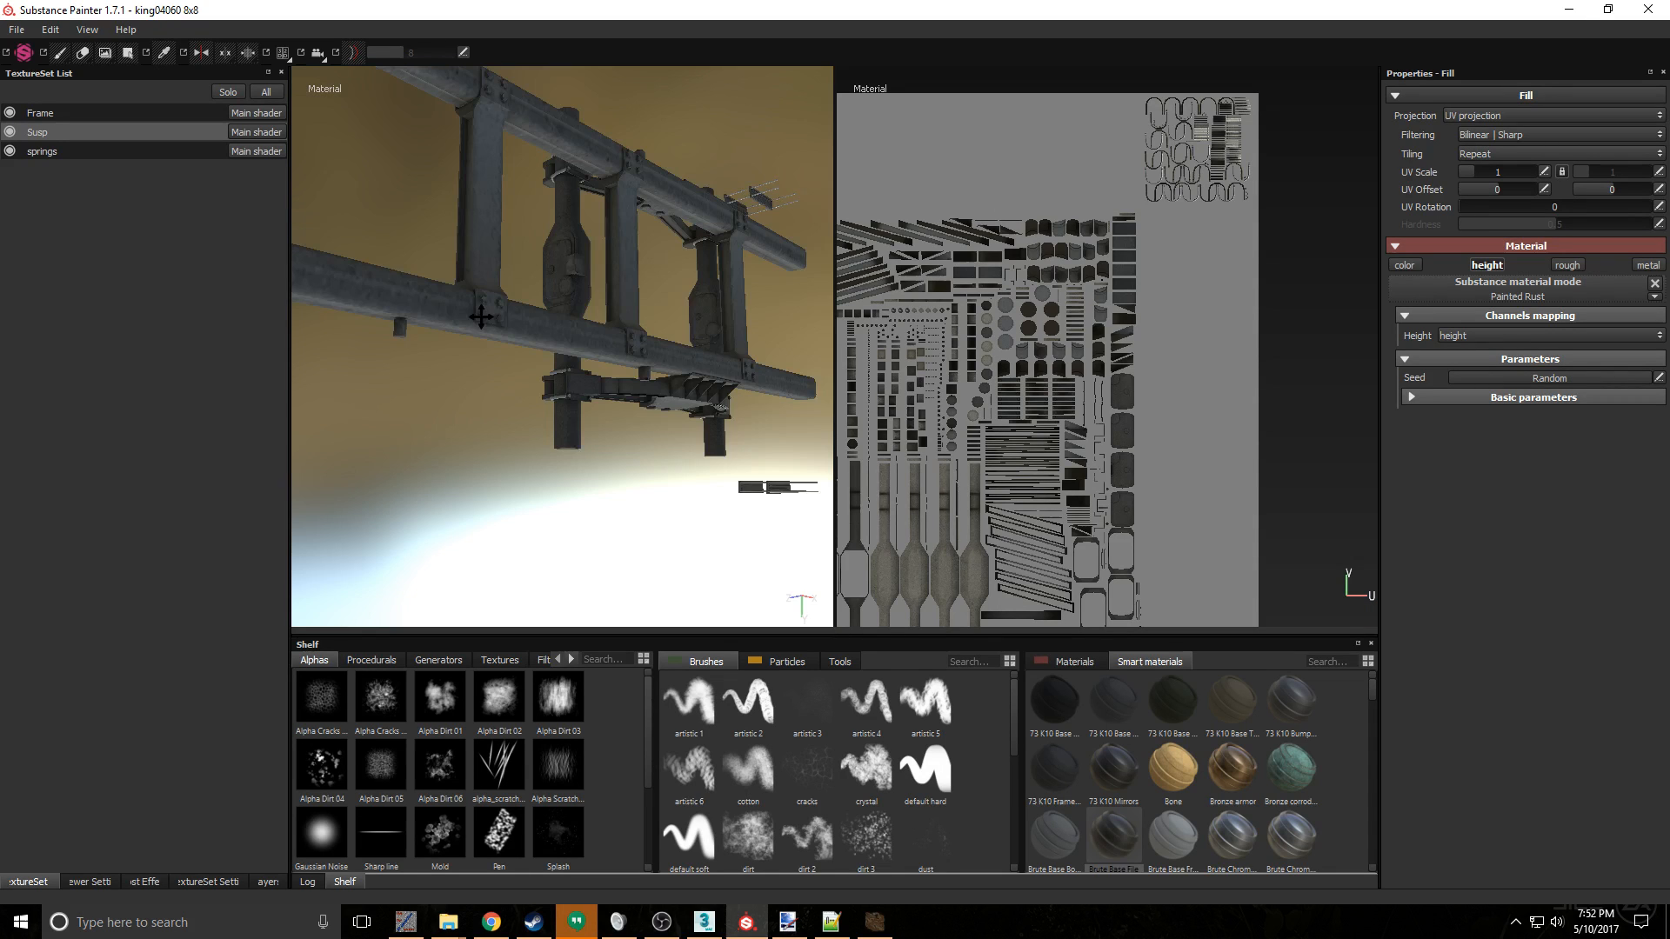
middle_click_drag(481, 317, 492, 352, "alt")
scroll(492, 352, "up", 3)
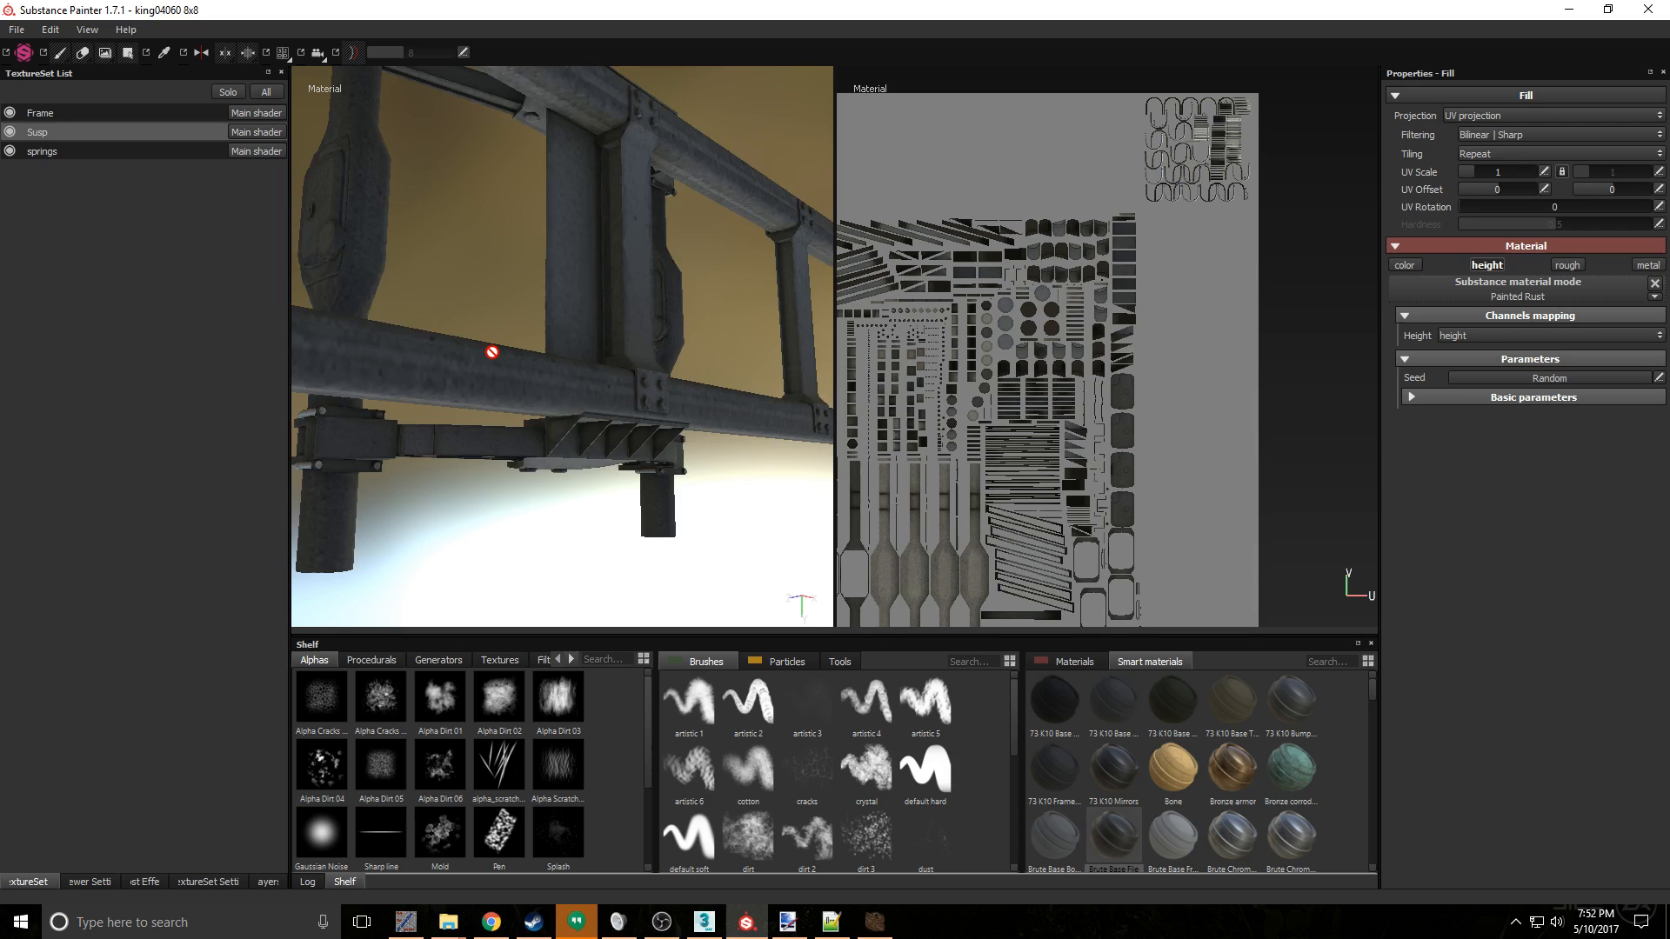
left_click_drag(493, 353, 385, 356, "alt")
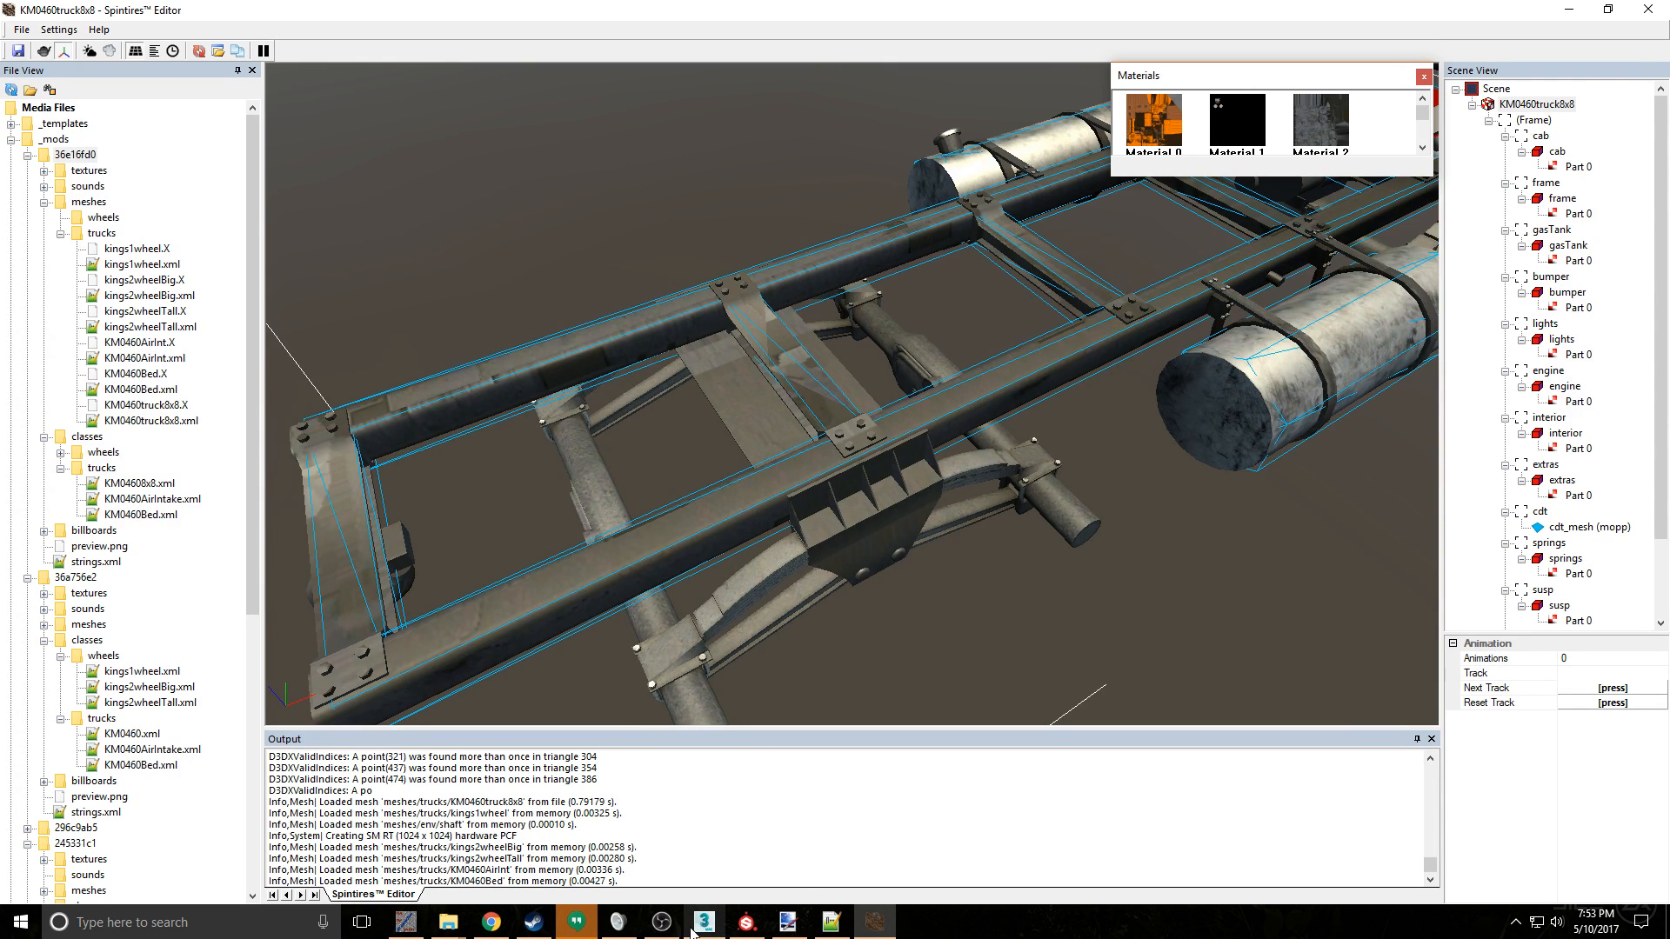
- Switch to 3ds Max and select the frame object's Unwrap UVW modifier
mouse_move(692, 931)
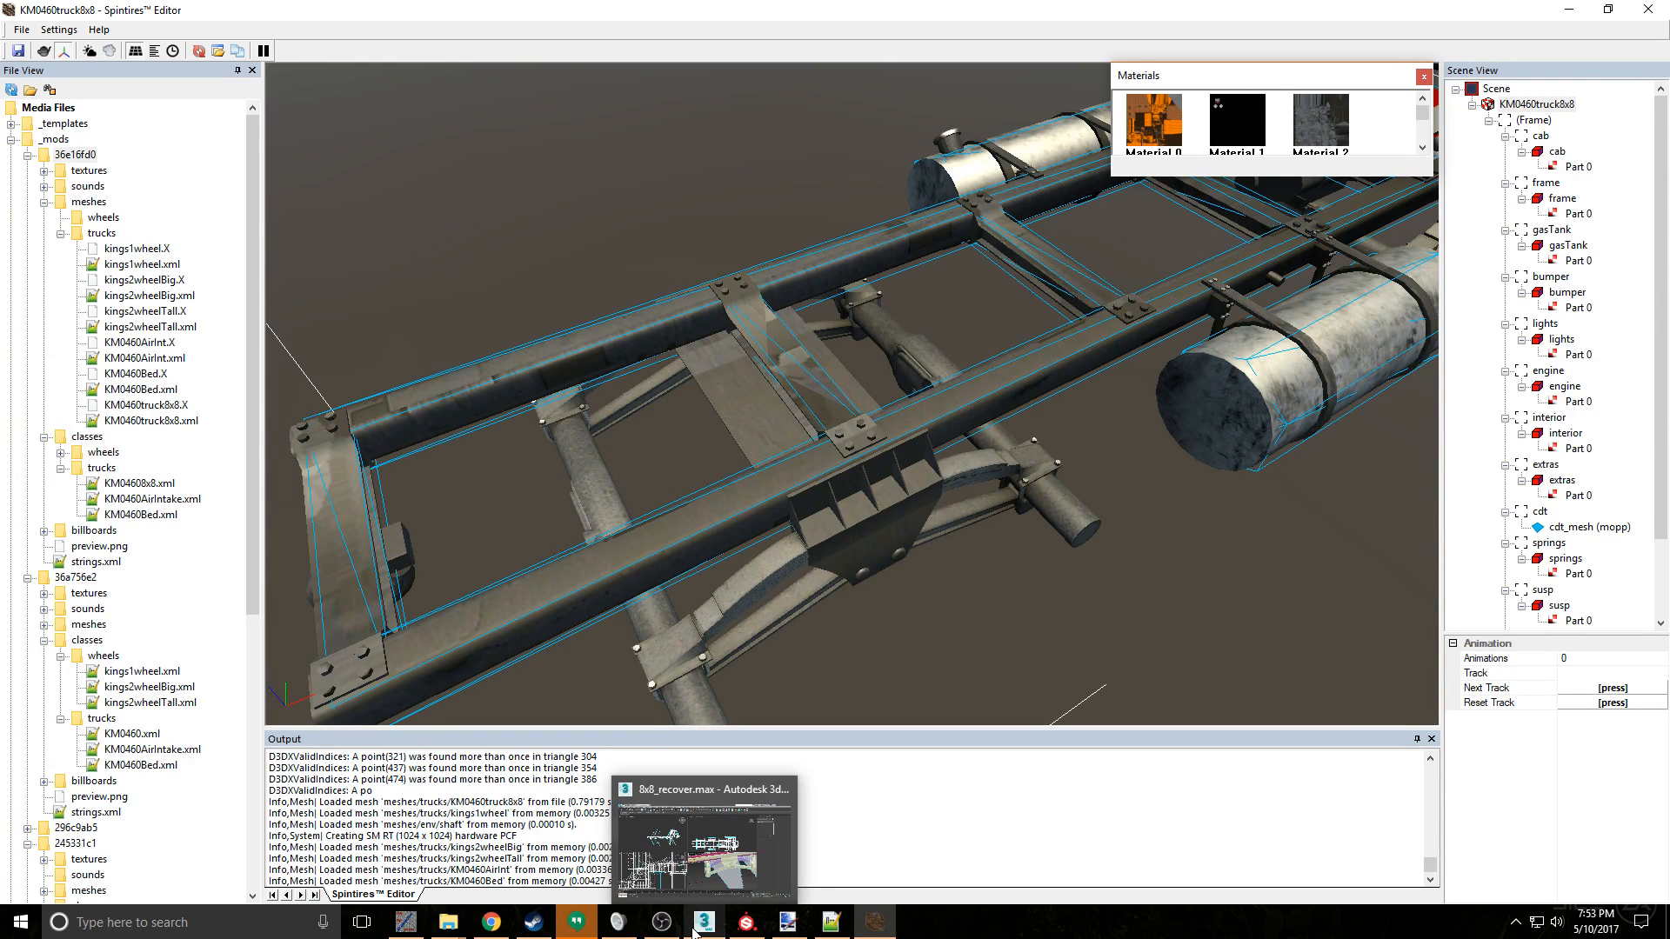
left_click(695, 929)
scroll(896, 593, "down", 5)
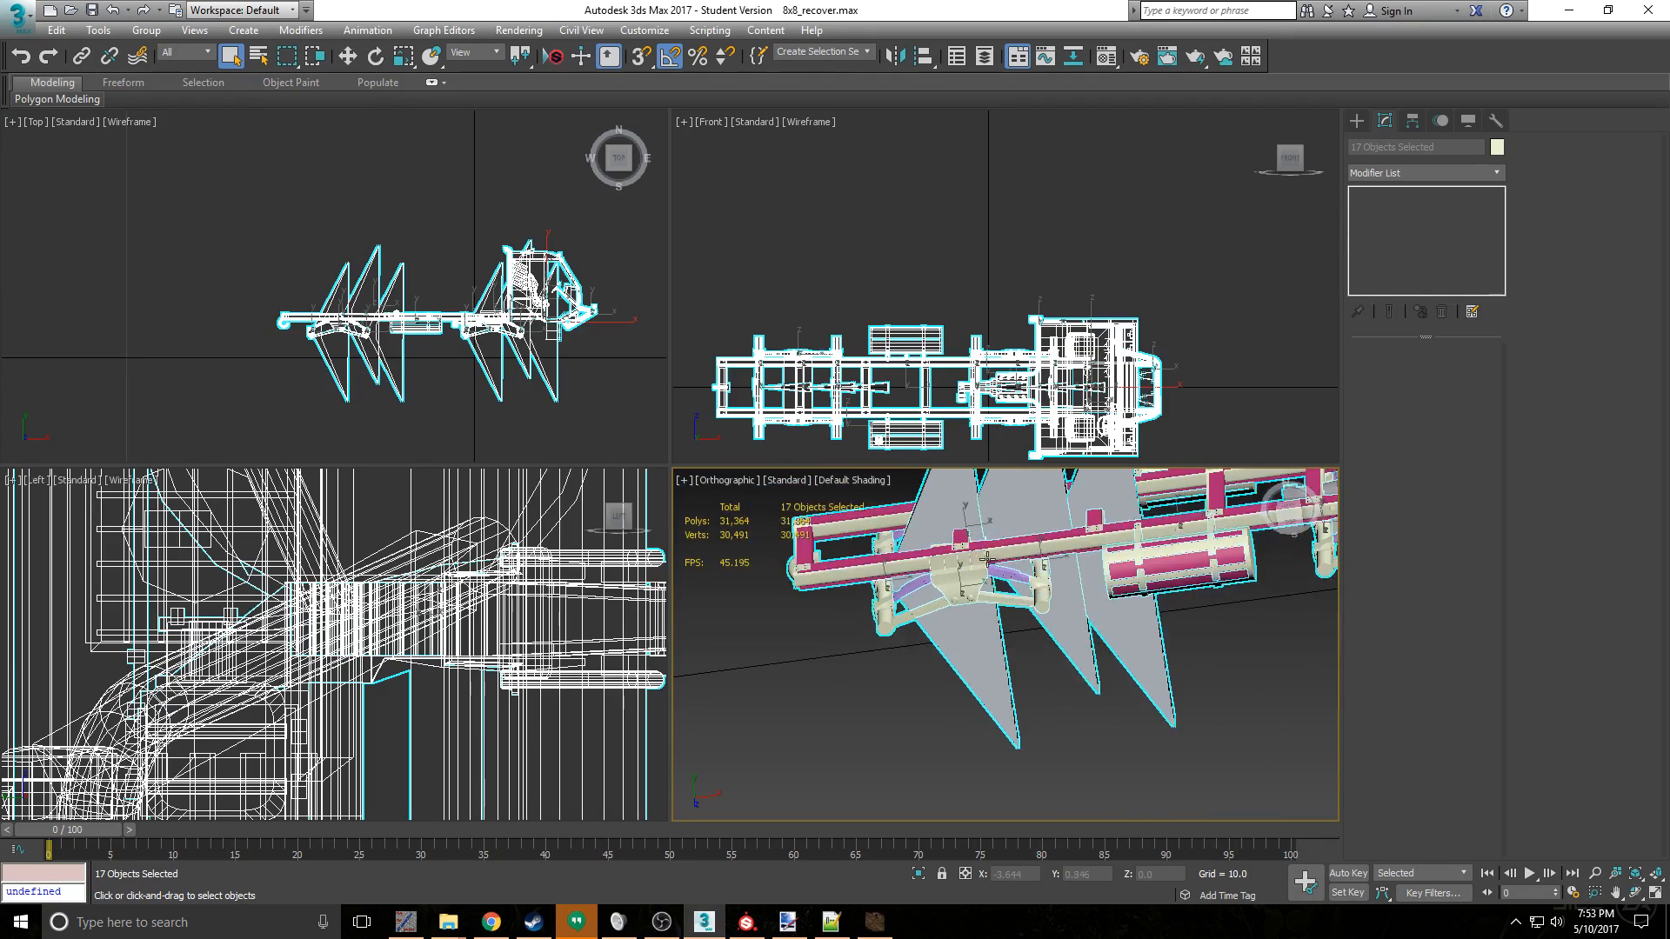
scroll(943, 646, "up", 2)
left_click(944, 646)
left_click(1411, 194)
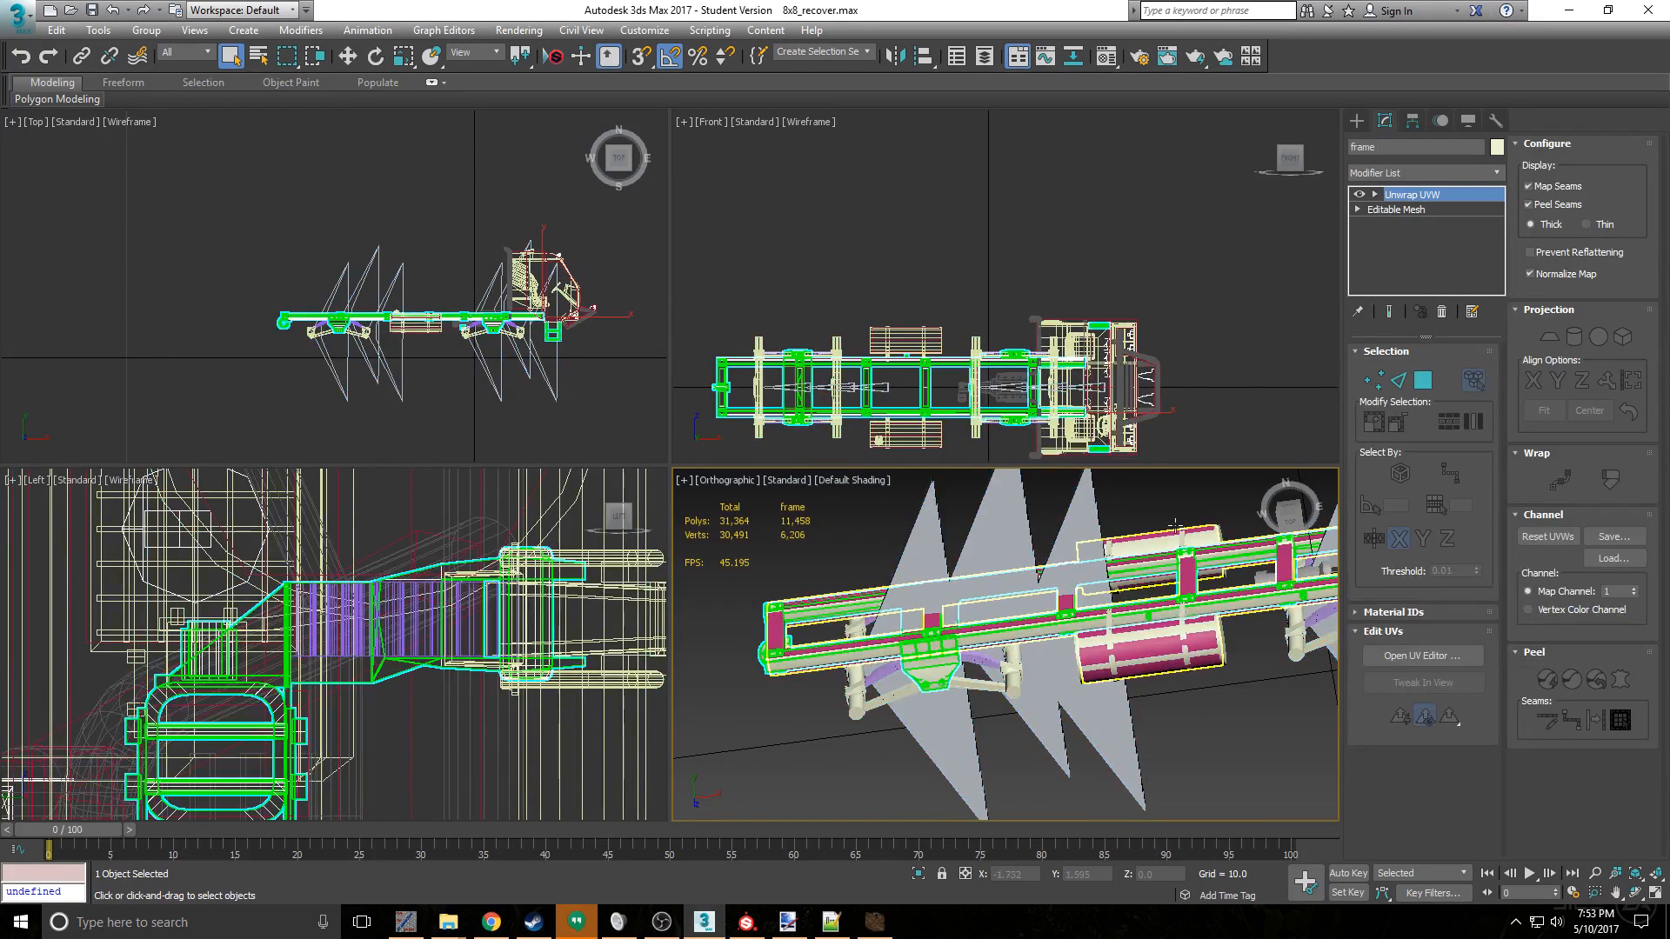
right_click(1447, 199)
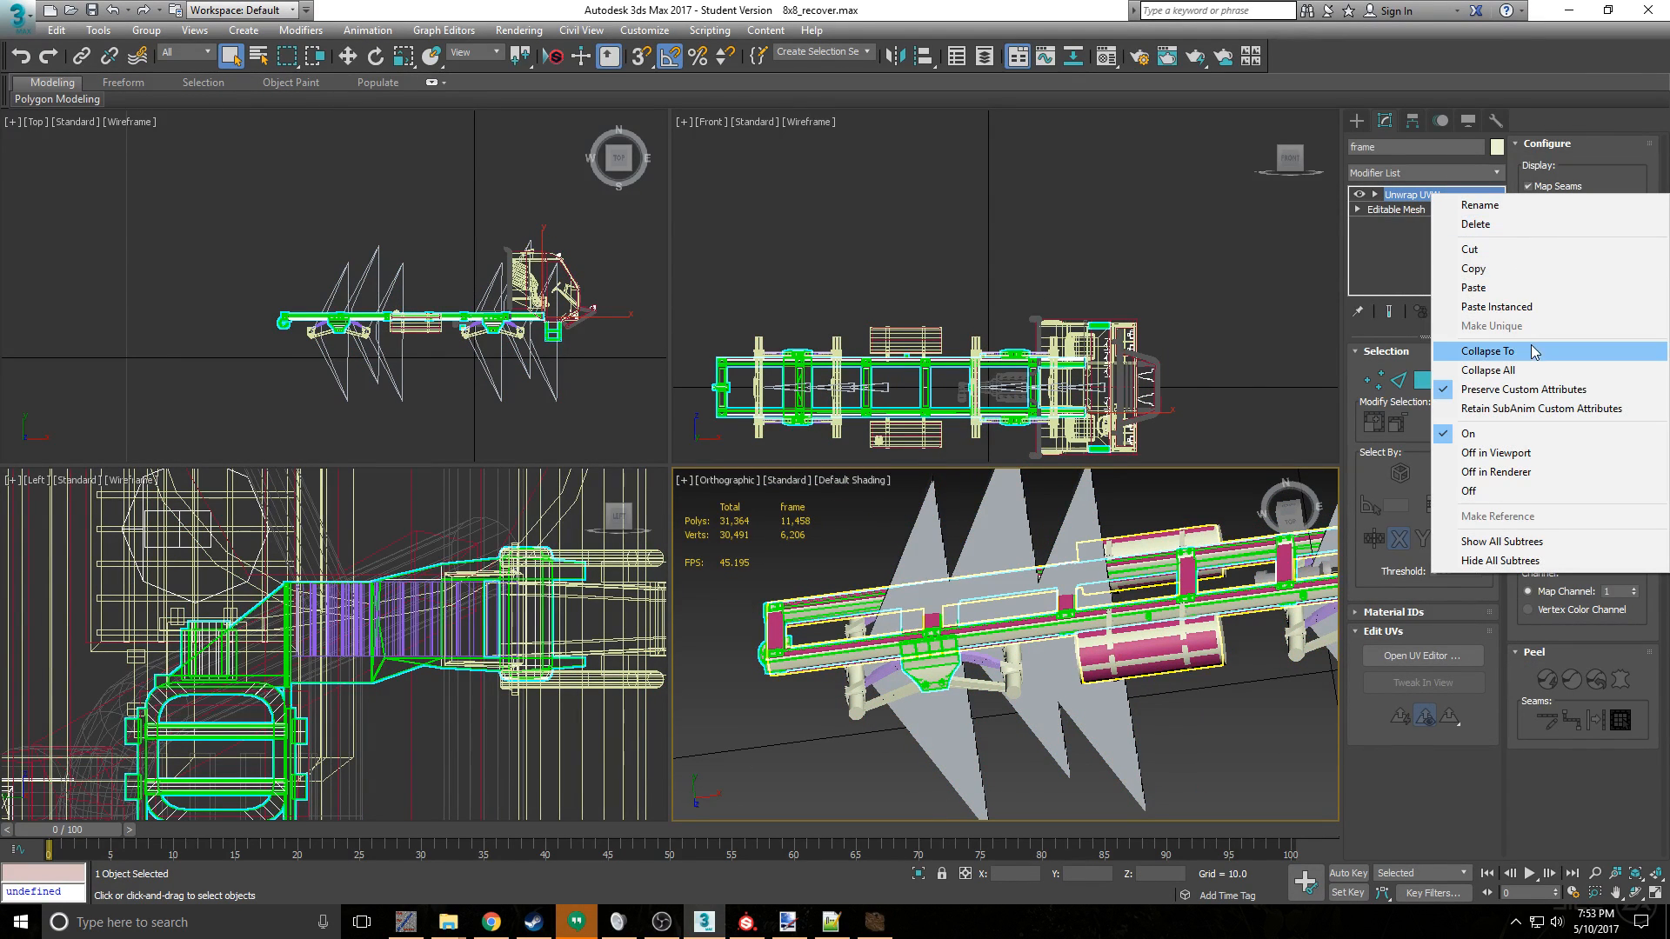
left_click(1488, 350)
left_click(972, 532)
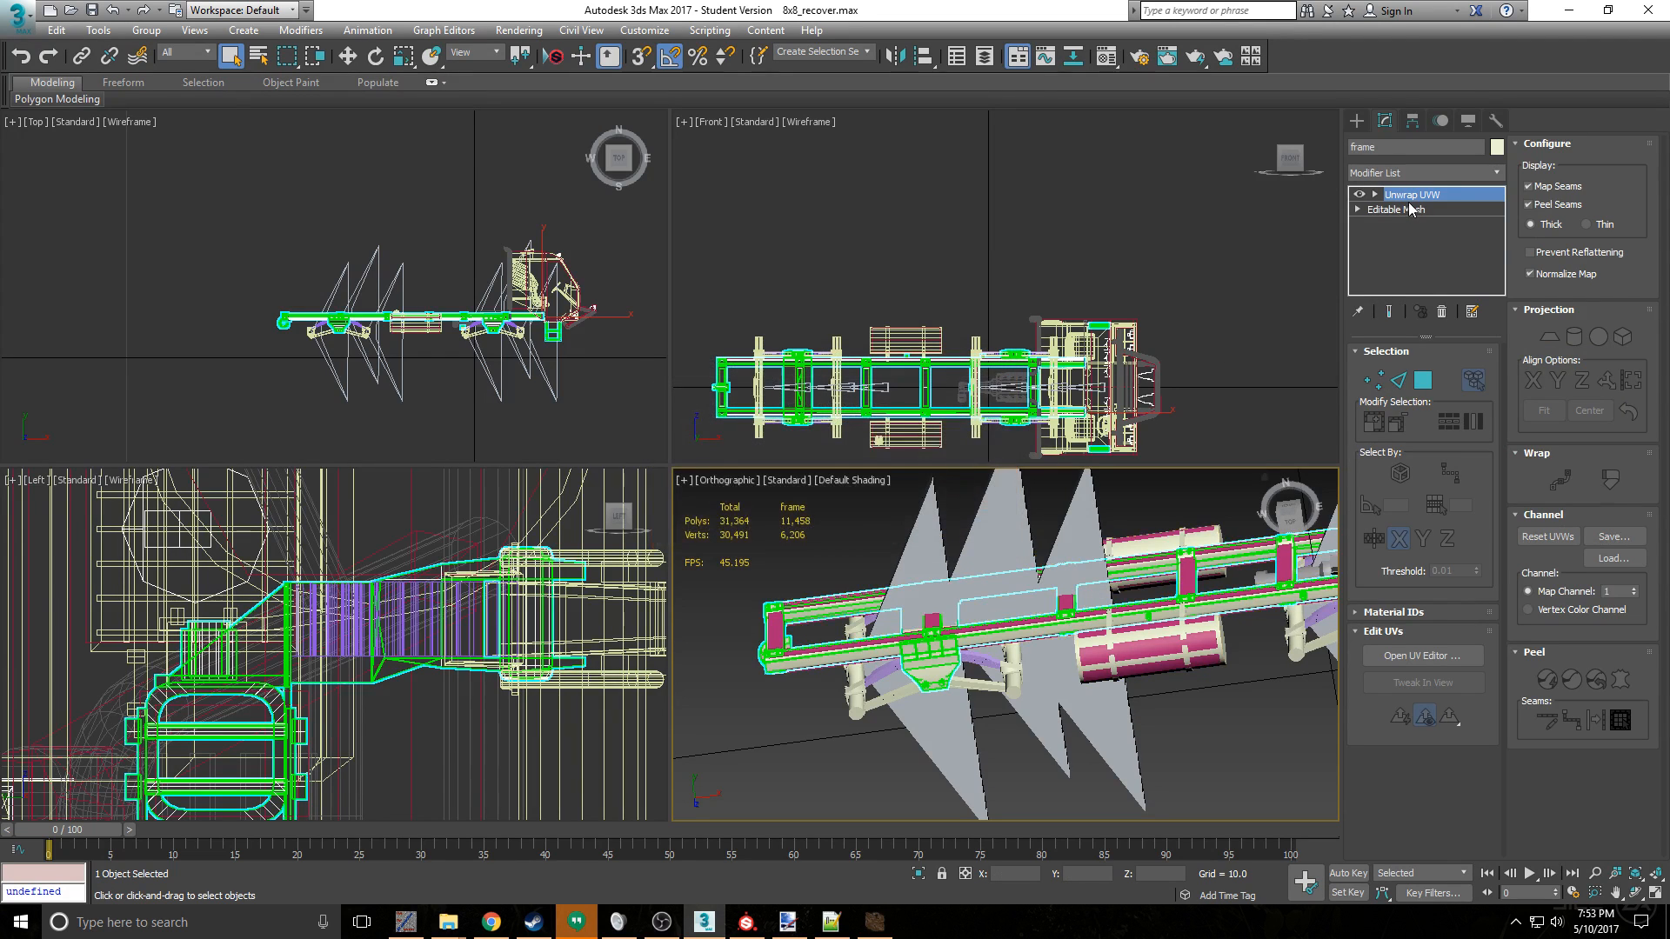
- Collapse the frame object's entire modifier stack into its base mesh
right_click(1414, 194)
left_click(1518, 369)
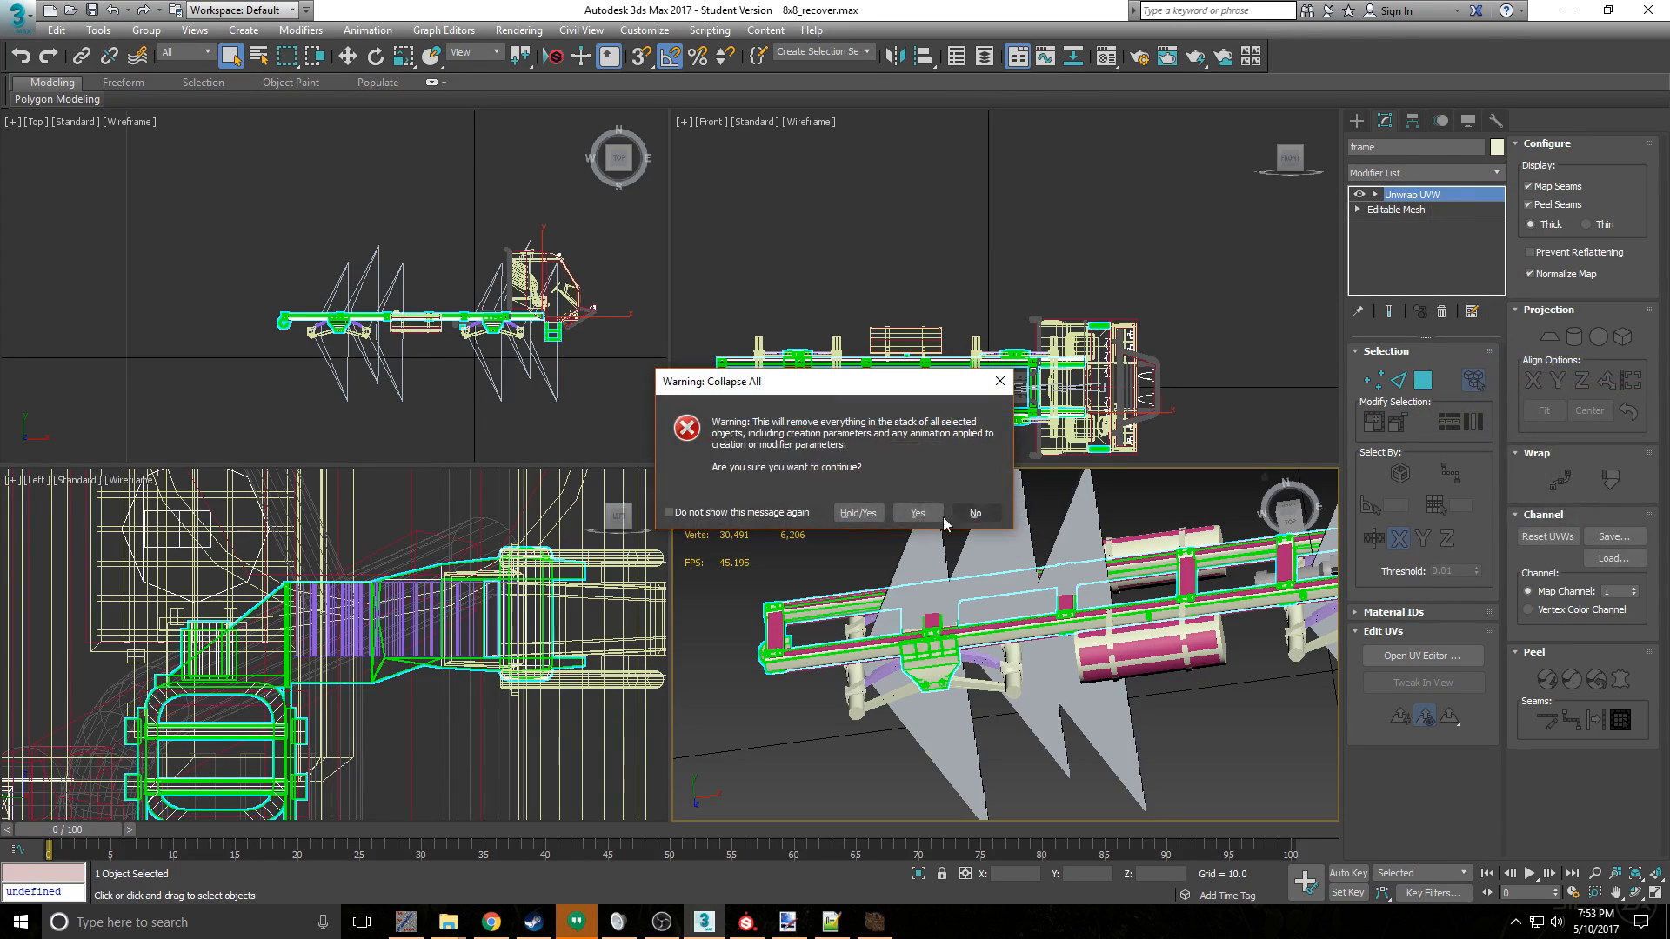
left_click(937, 514)
- Reset the frame object's transform with Reset XForm and collapse the XForm modifier into the Editable Mesh
left_click(1496, 121)
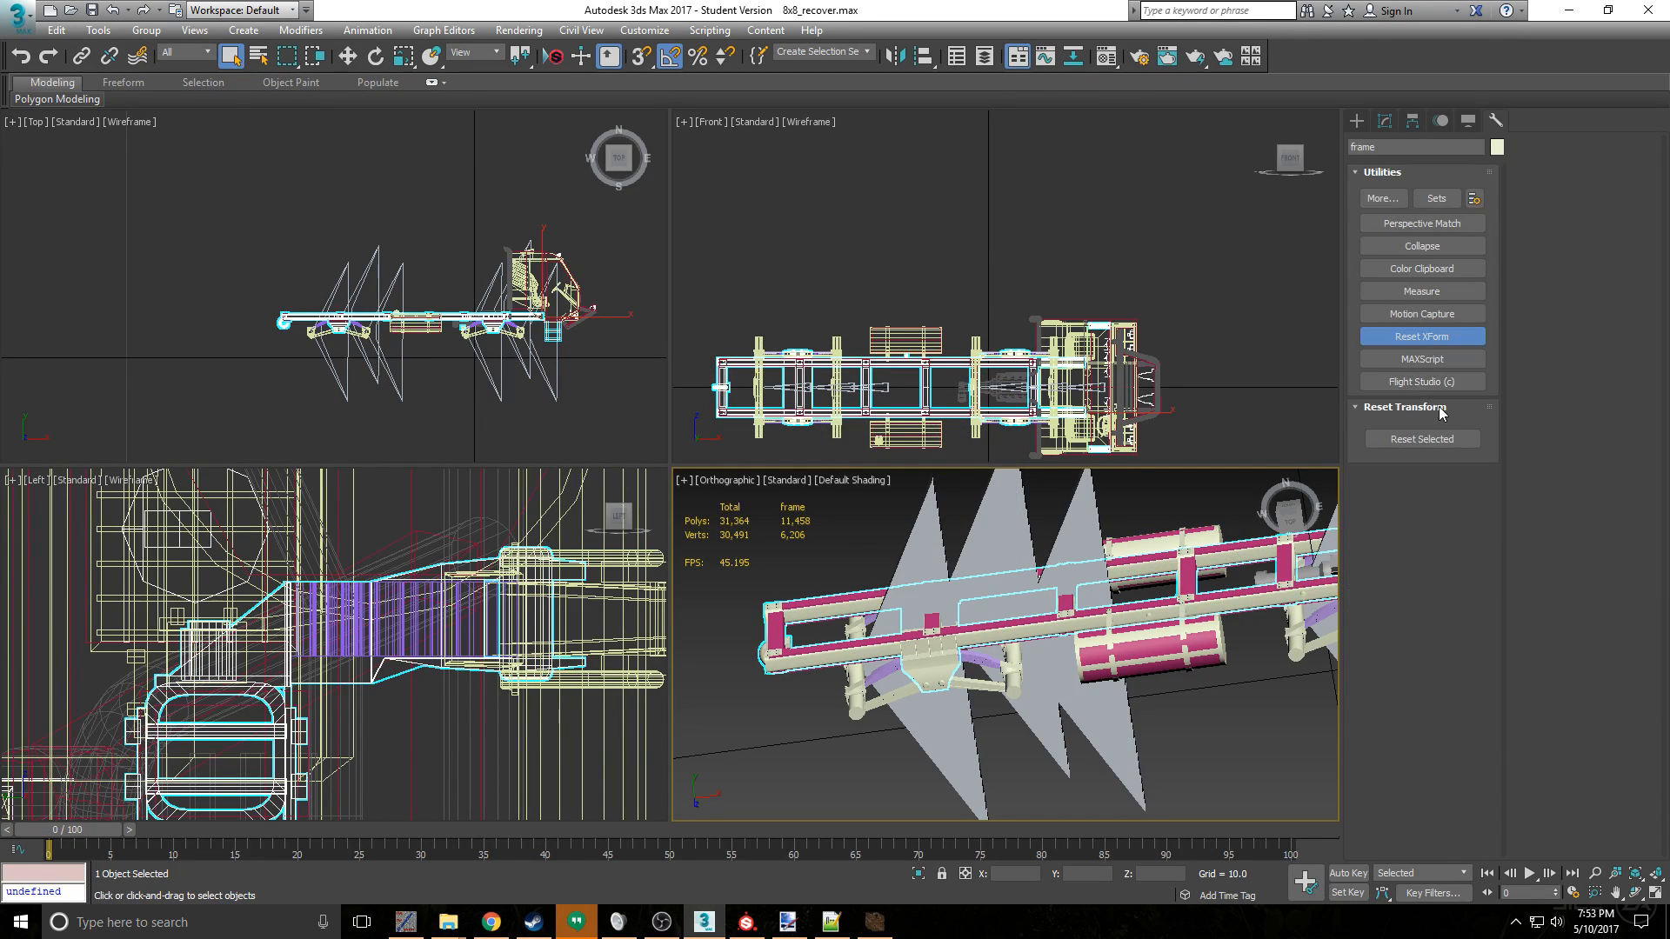
left_click(1385, 122)
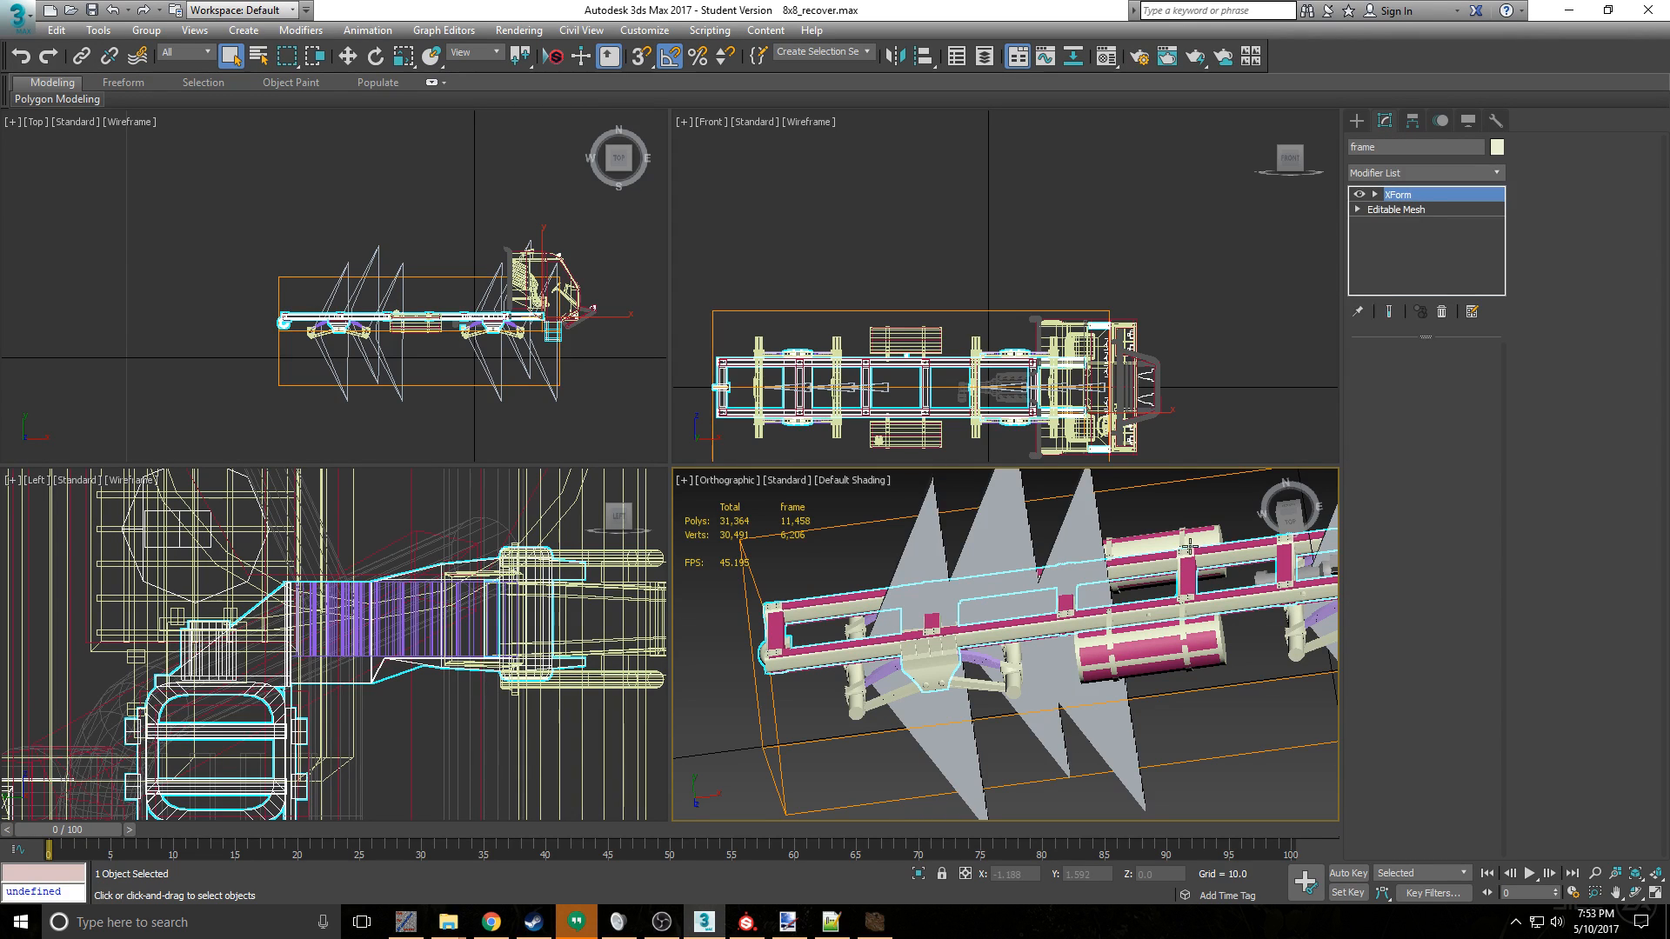
right_click(1433, 192)
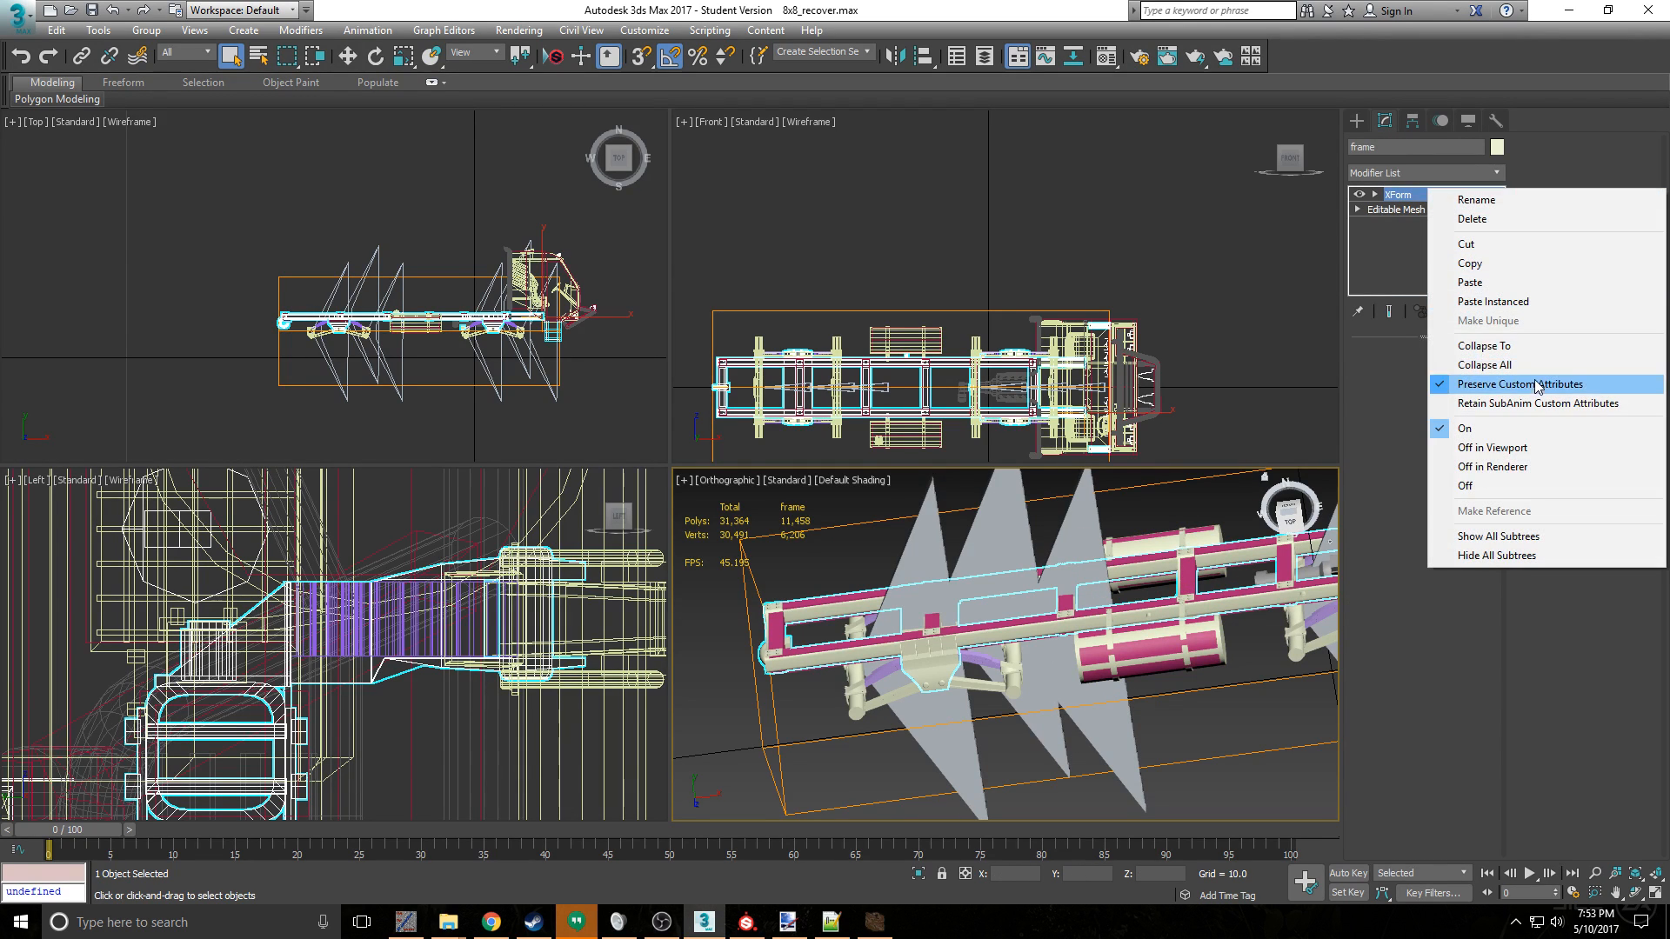
left_click(1528, 348)
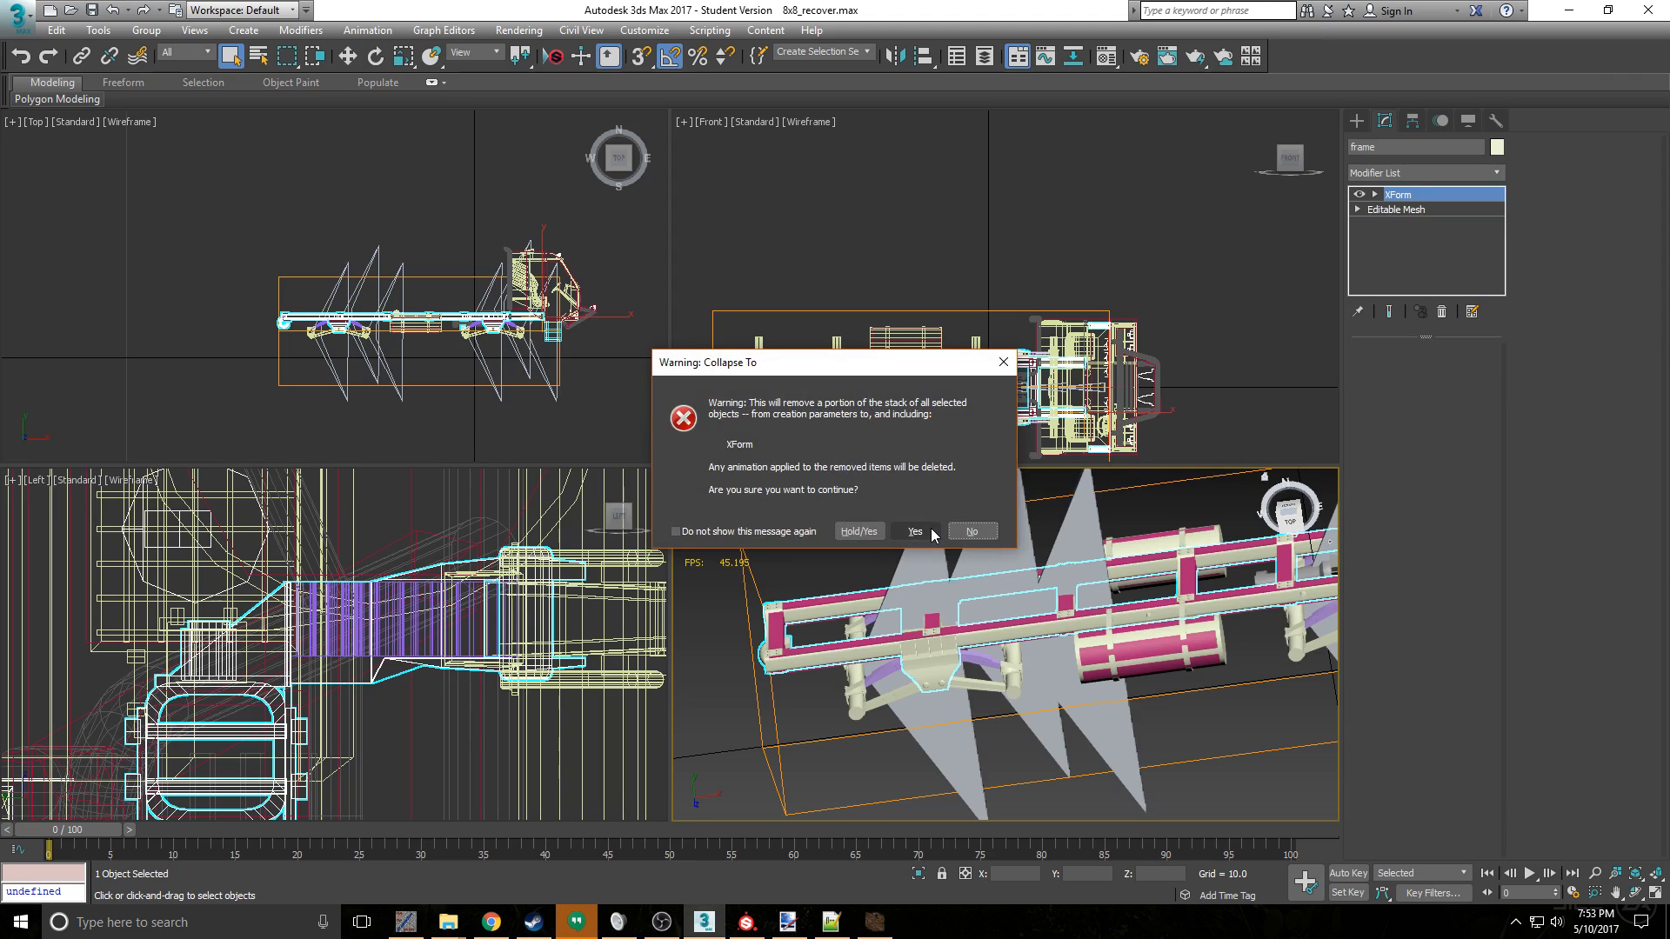
left_click(927, 530)
- Add a Skin modifier above Unwrap UVW on the susp object
left_click(999, 694)
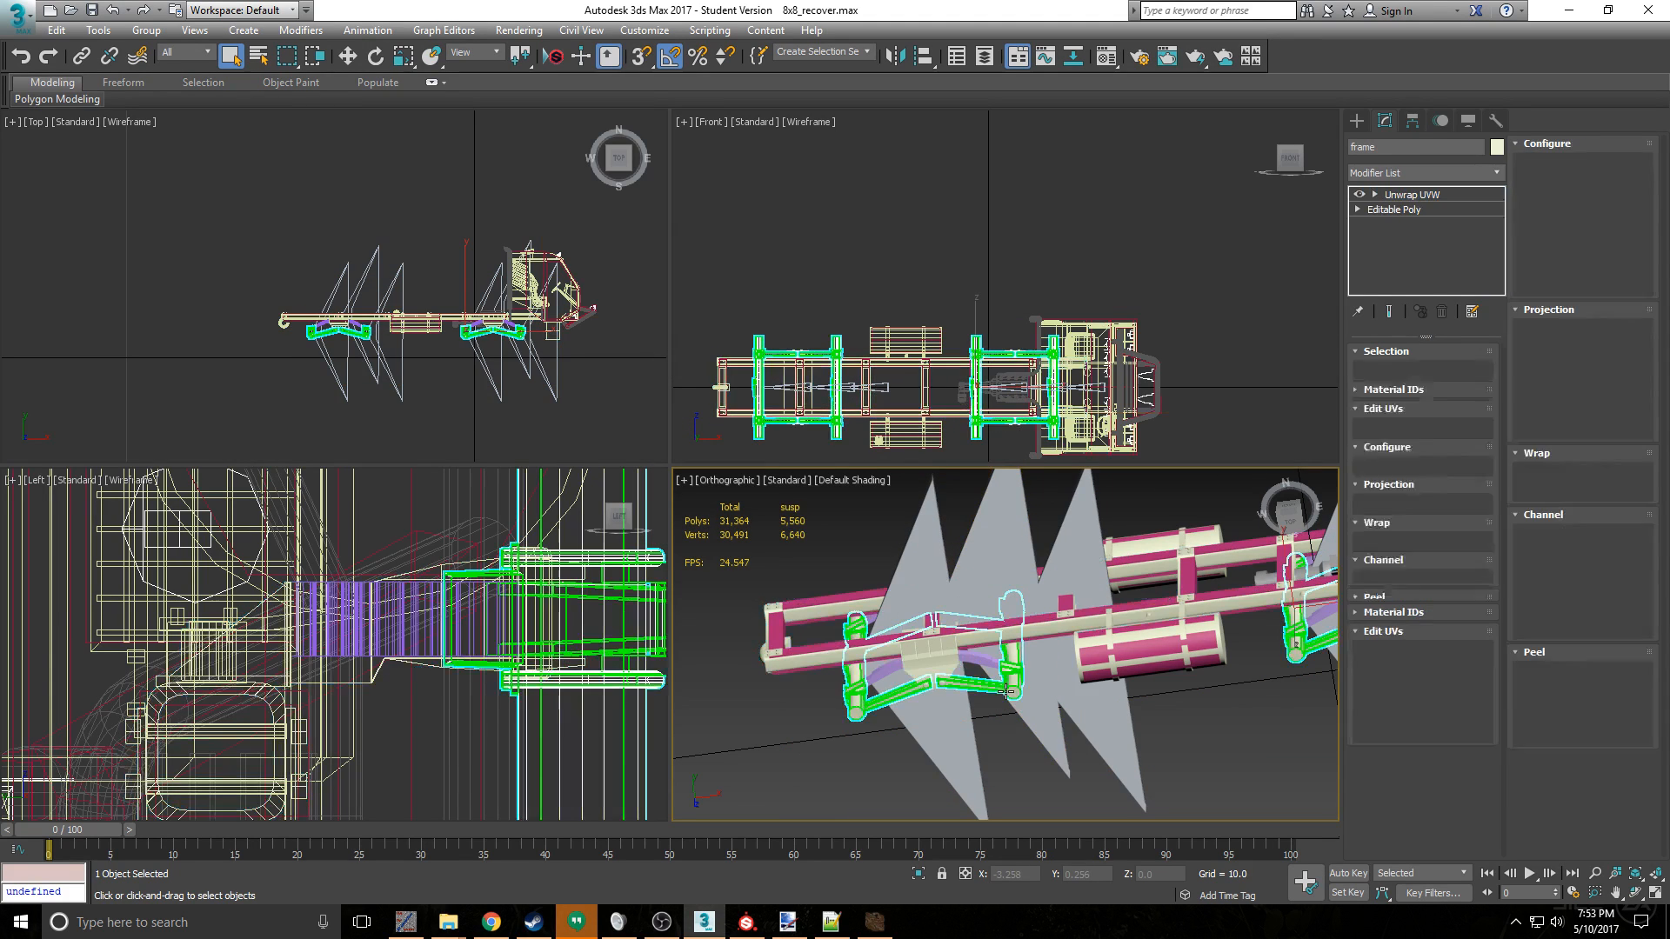
left_click(1449, 172)
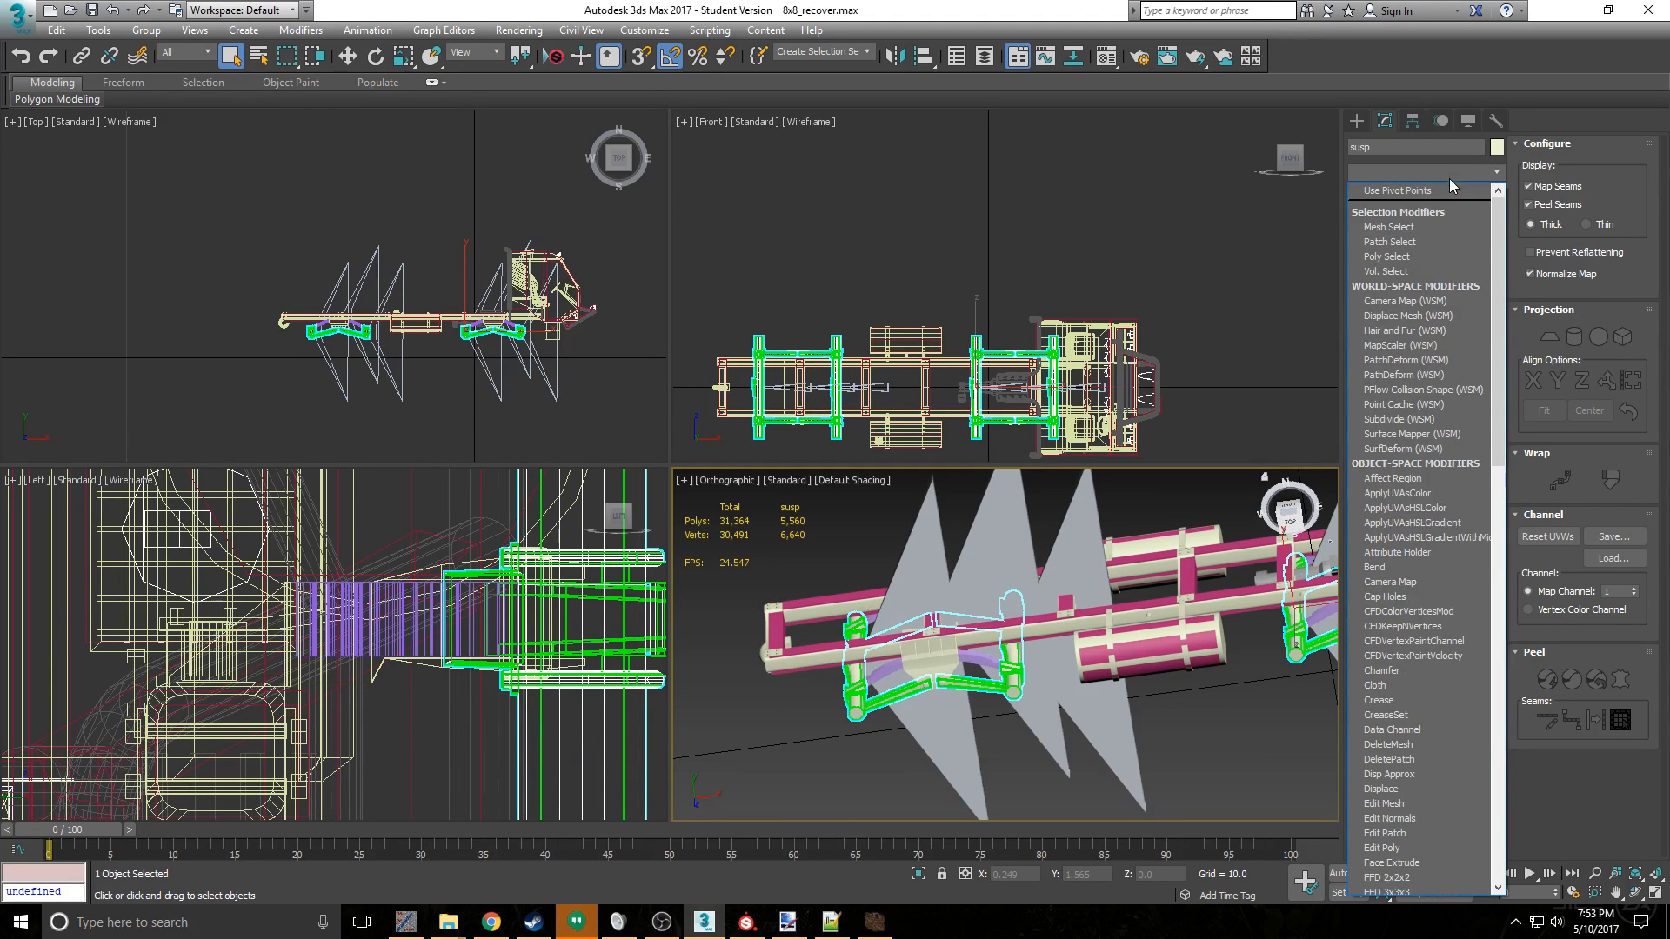
scroll(1422, 549, "down", 4)
scroll(1417, 550, "down", 15)
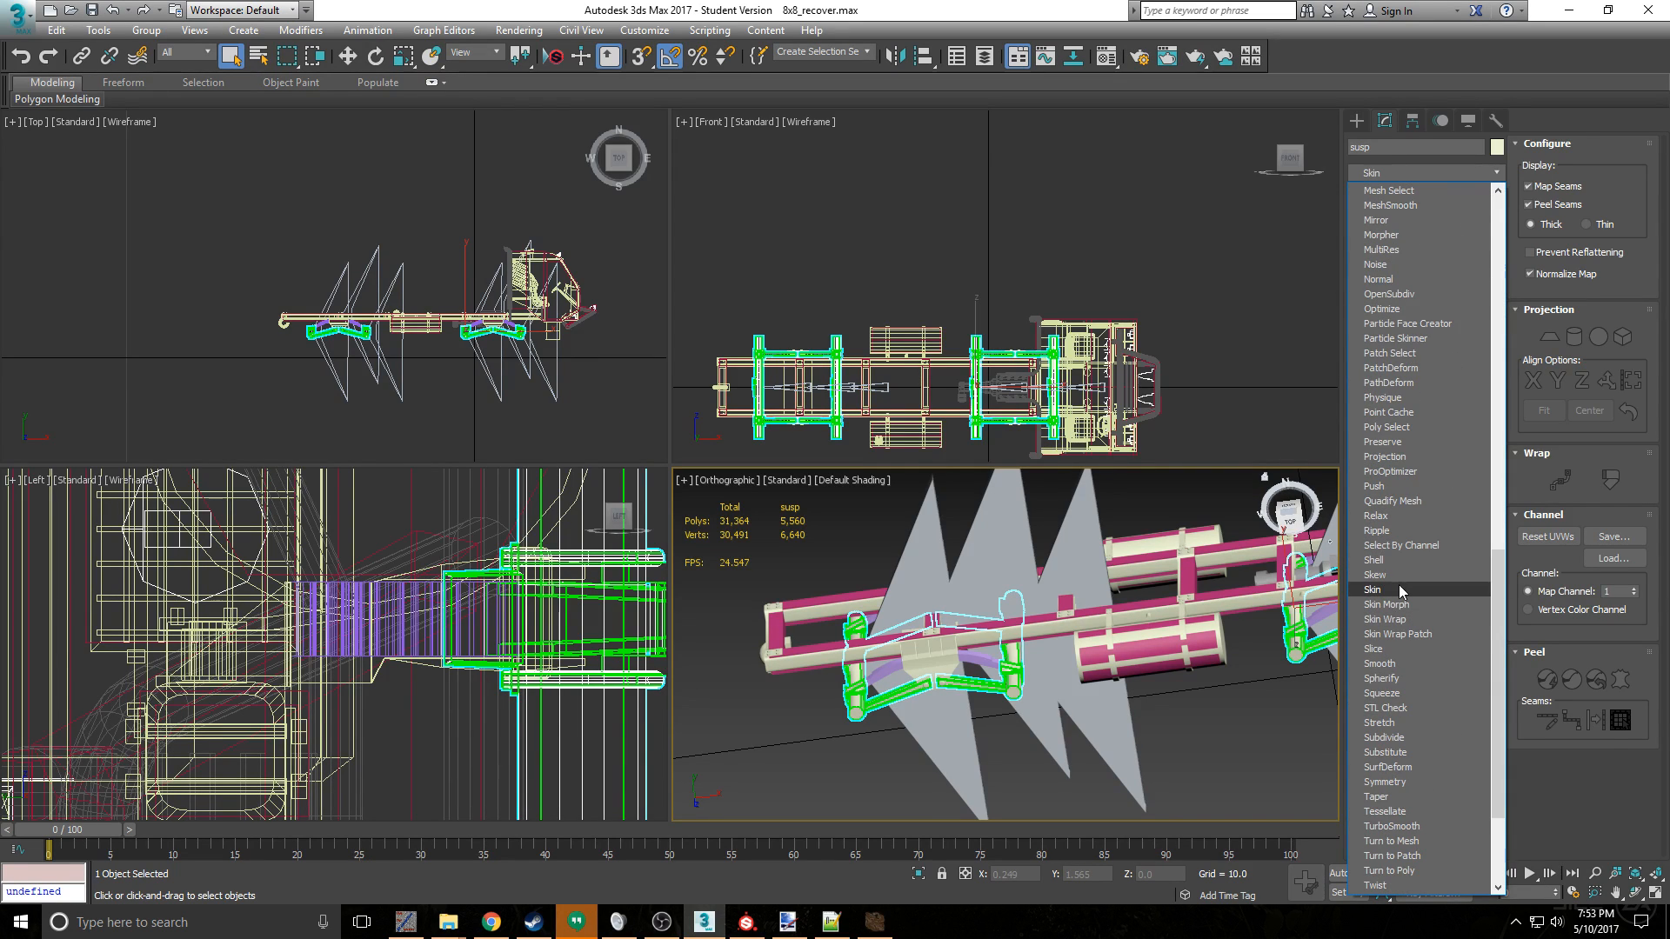
left_click(1399, 586)
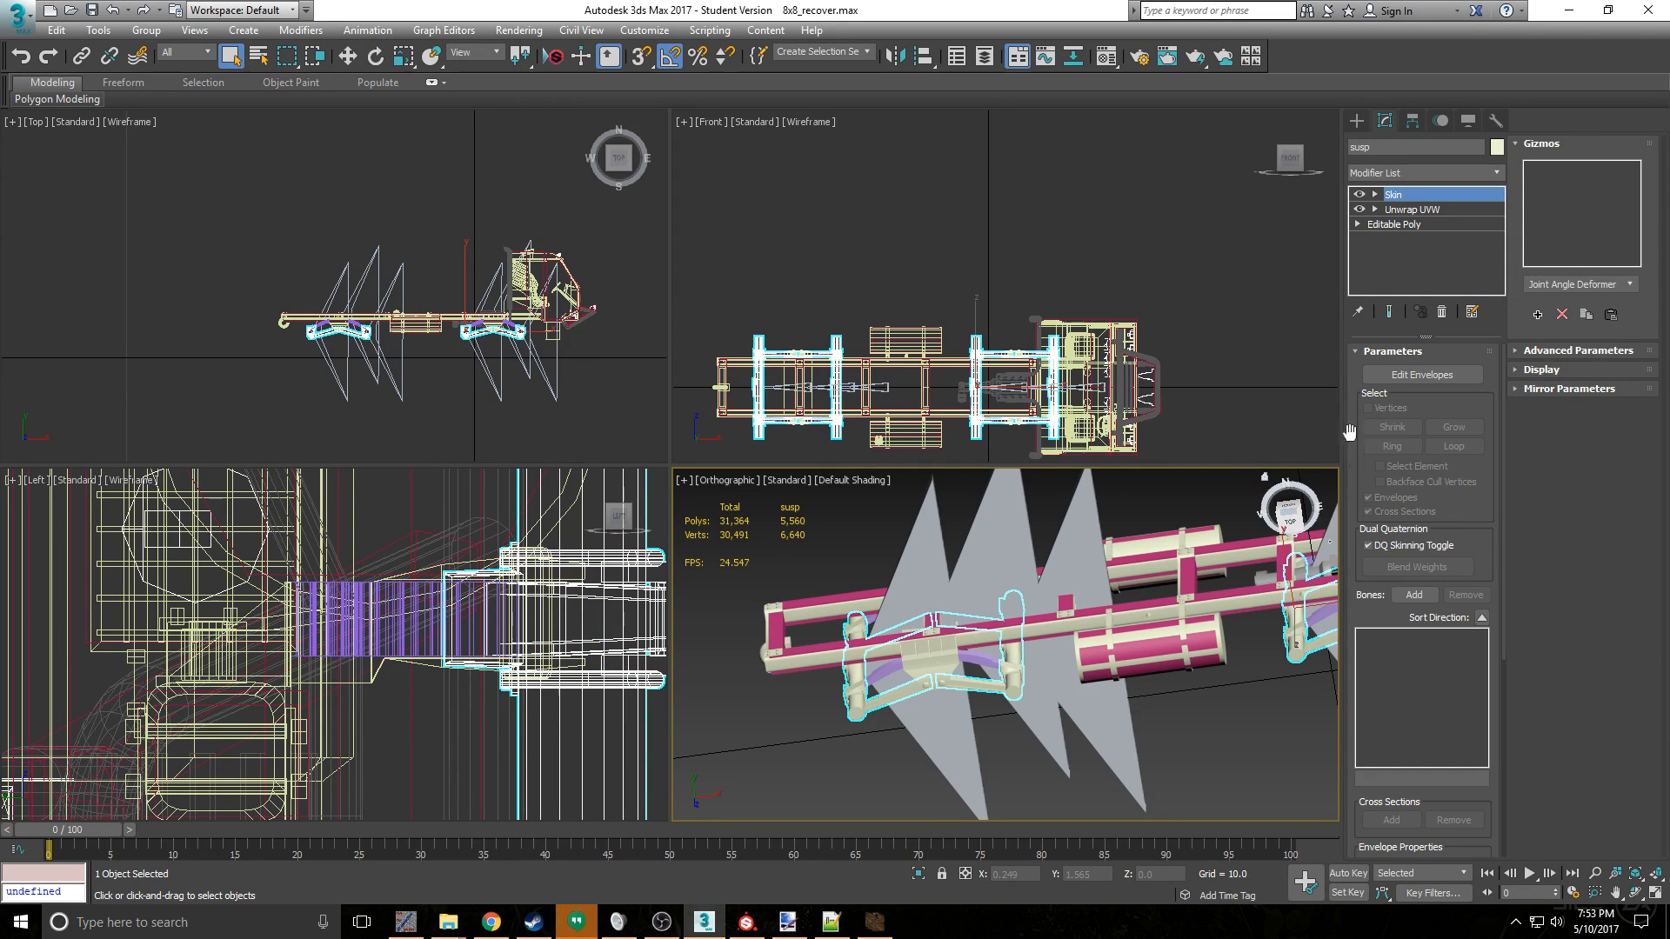
- Add Bone001 through Bone006 to the susp object's Skin modifier
left_click(1445, 374)
left_click(1416, 596)
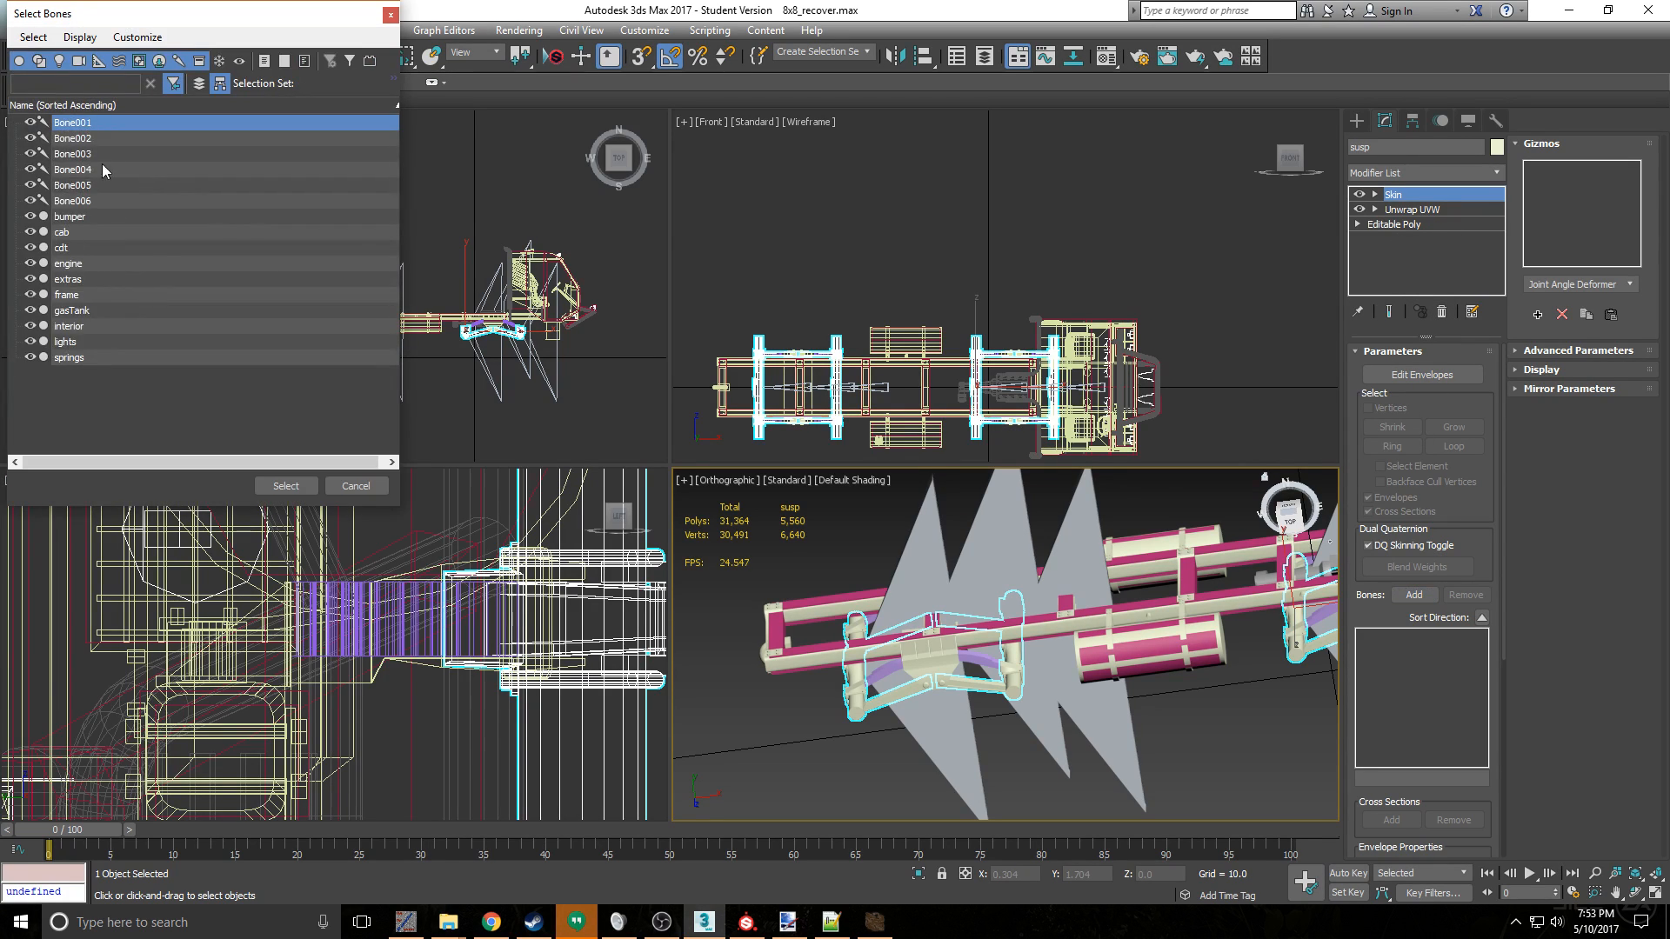
left_click(107, 200, "shift")
left_click(286, 485)
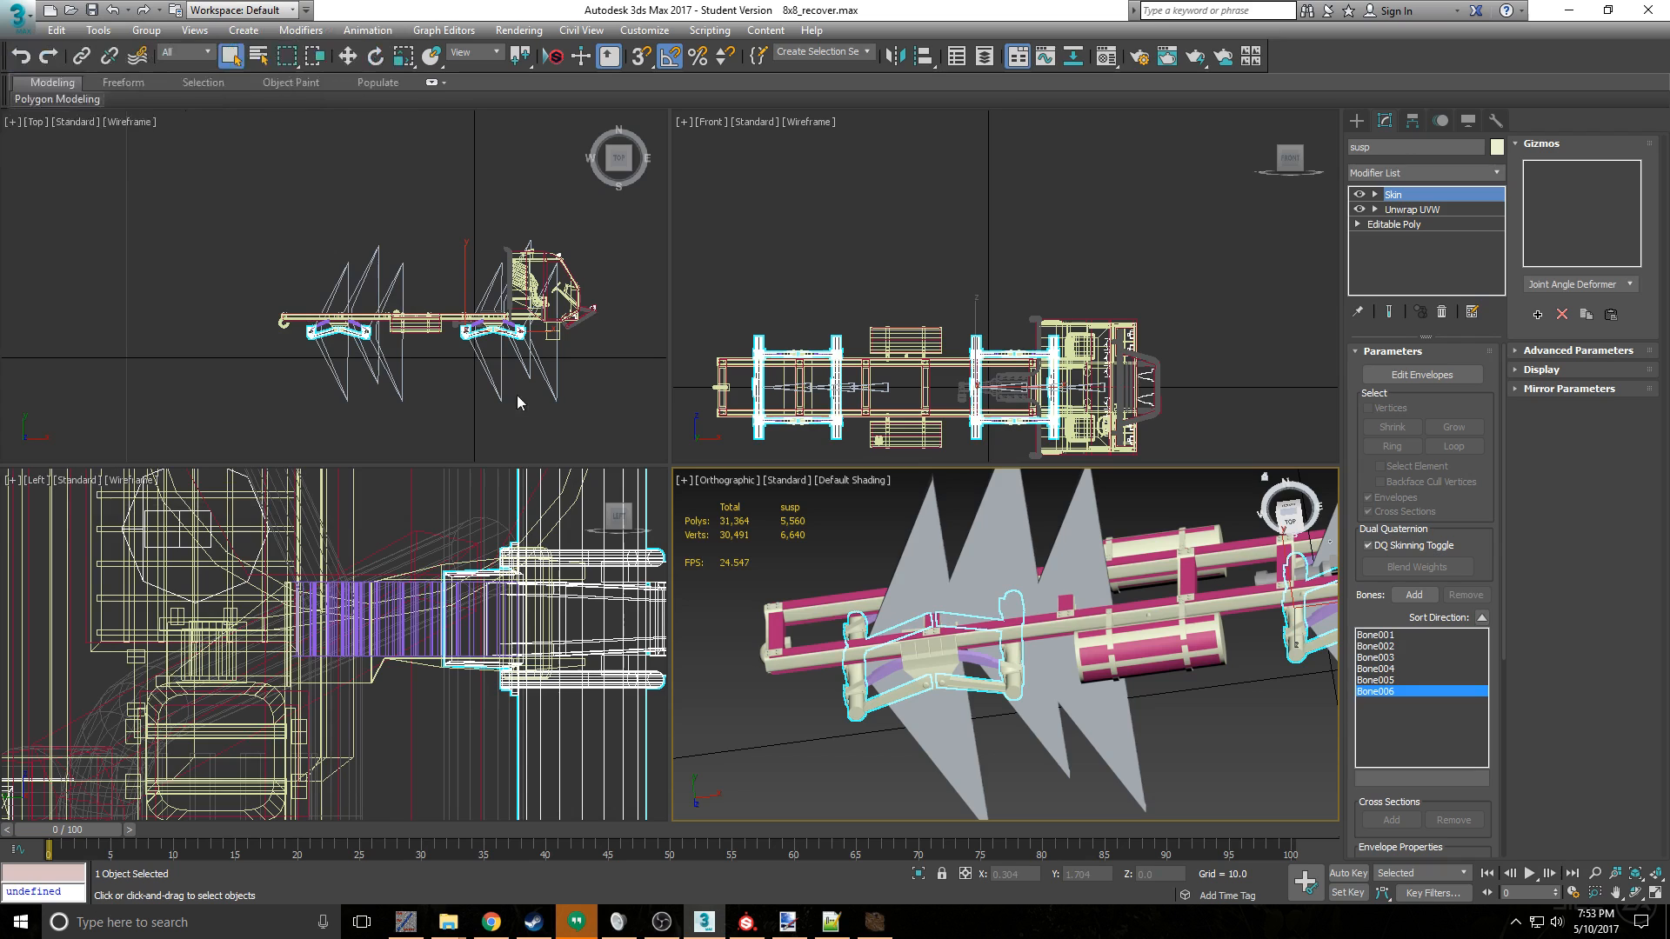
- Enable envelope editing with vertex selection on the susp skin, and turn off selection of envelopes and cross sections
left_click(1400, 381)
left_click(1391, 409)
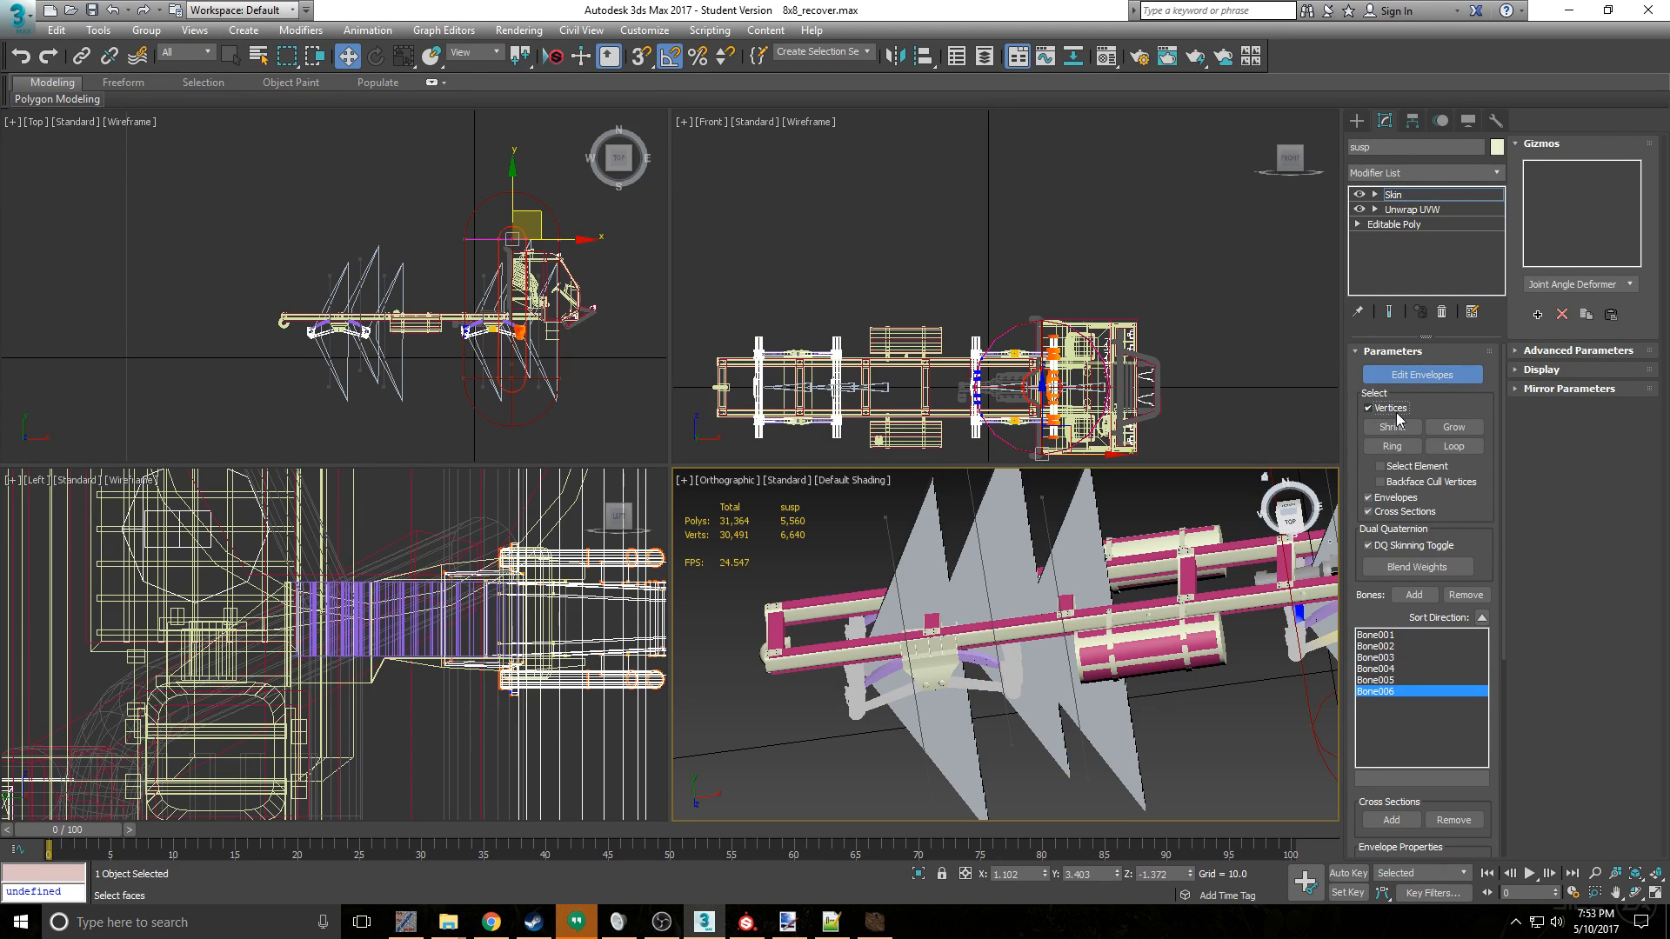
left_click(1397, 498)
left_click(1398, 511)
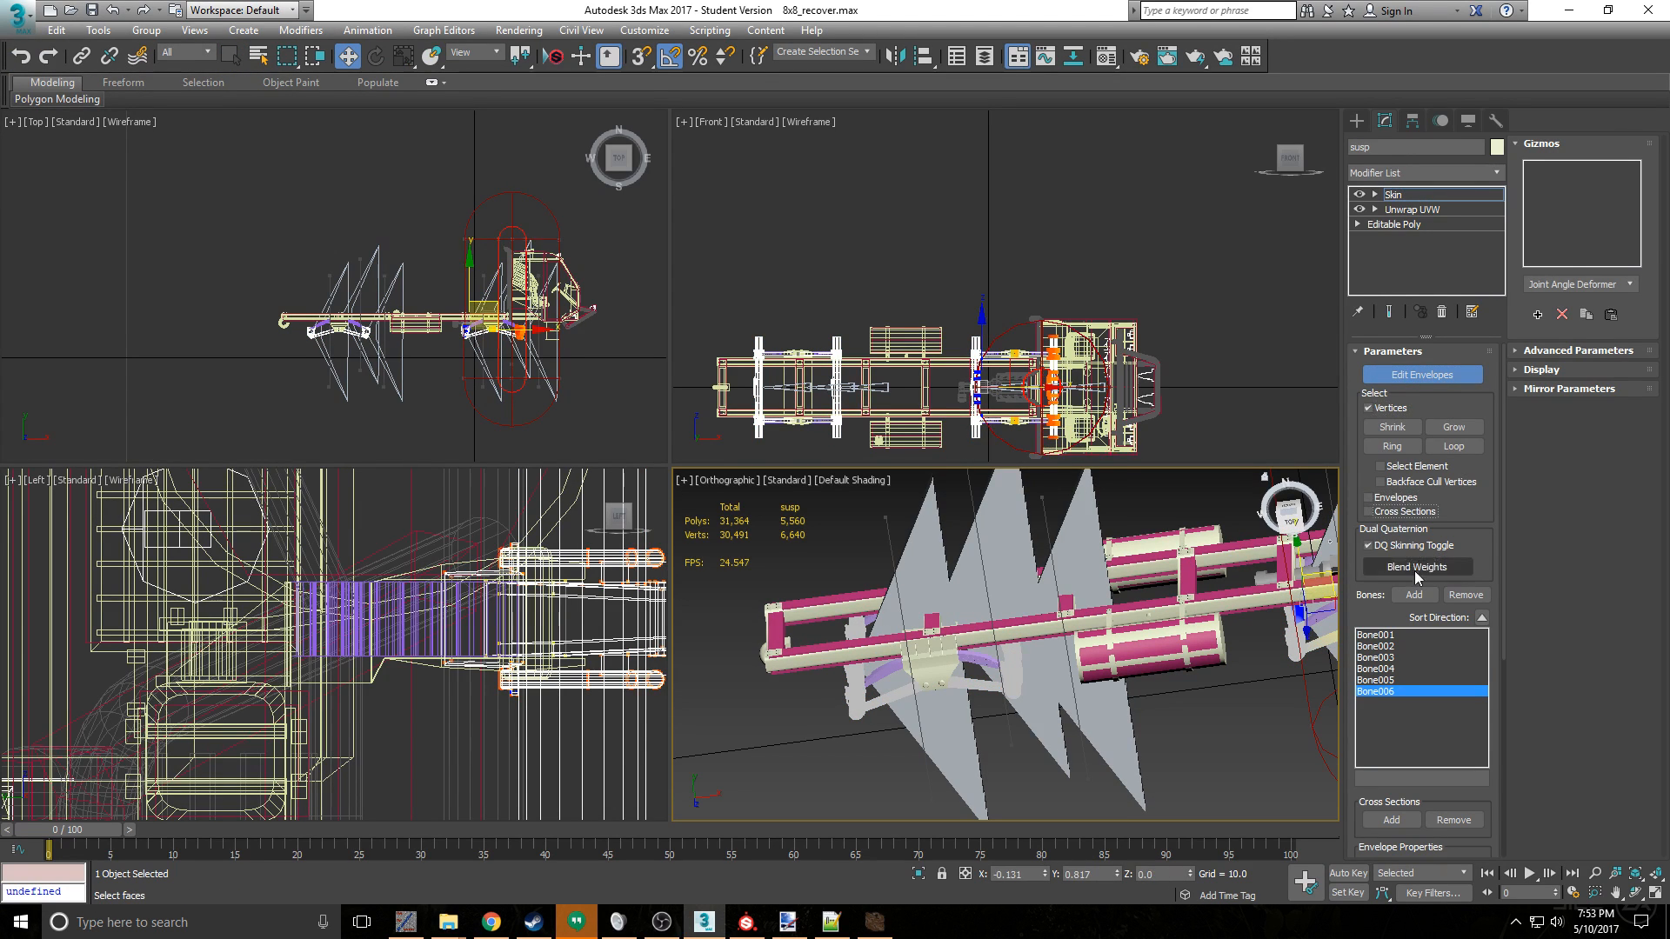
- Weight the foremost axle's hub vertices to Bone001 with an absolute effect of 1.0
left_click(1379, 635)
scroll(520, 372, "up", 5)
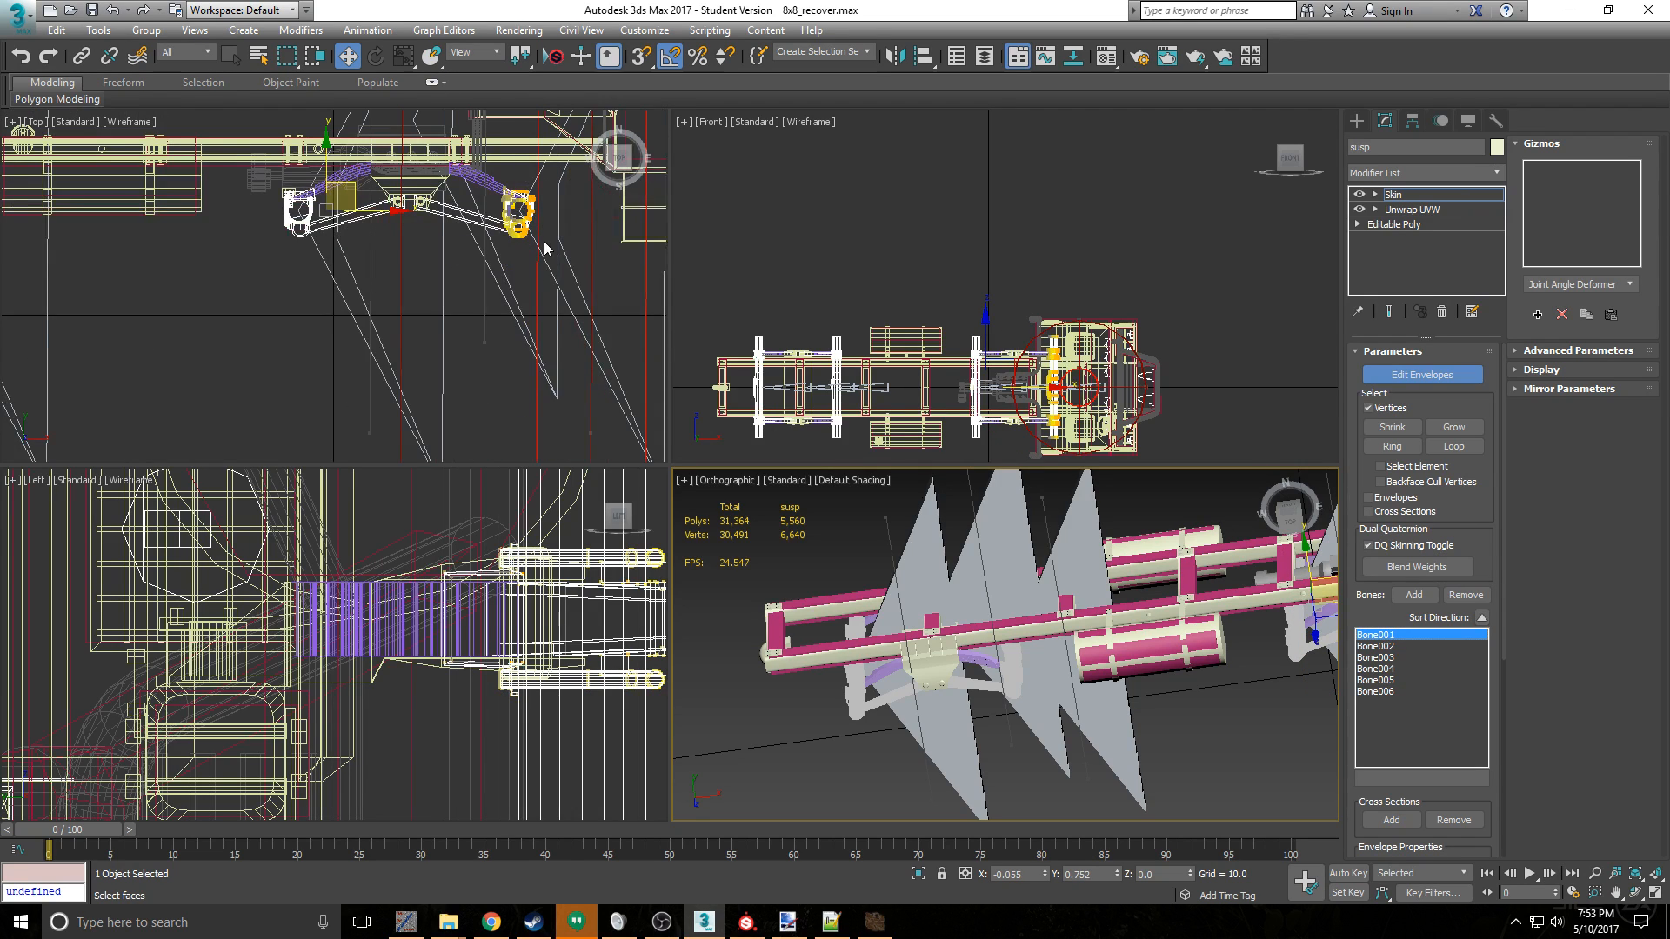
middle_click_drag(544, 248, 545, 268)
left_click_drag(487, 195, 558, 277)
left_click_drag(1381, 597, 1349, 445)
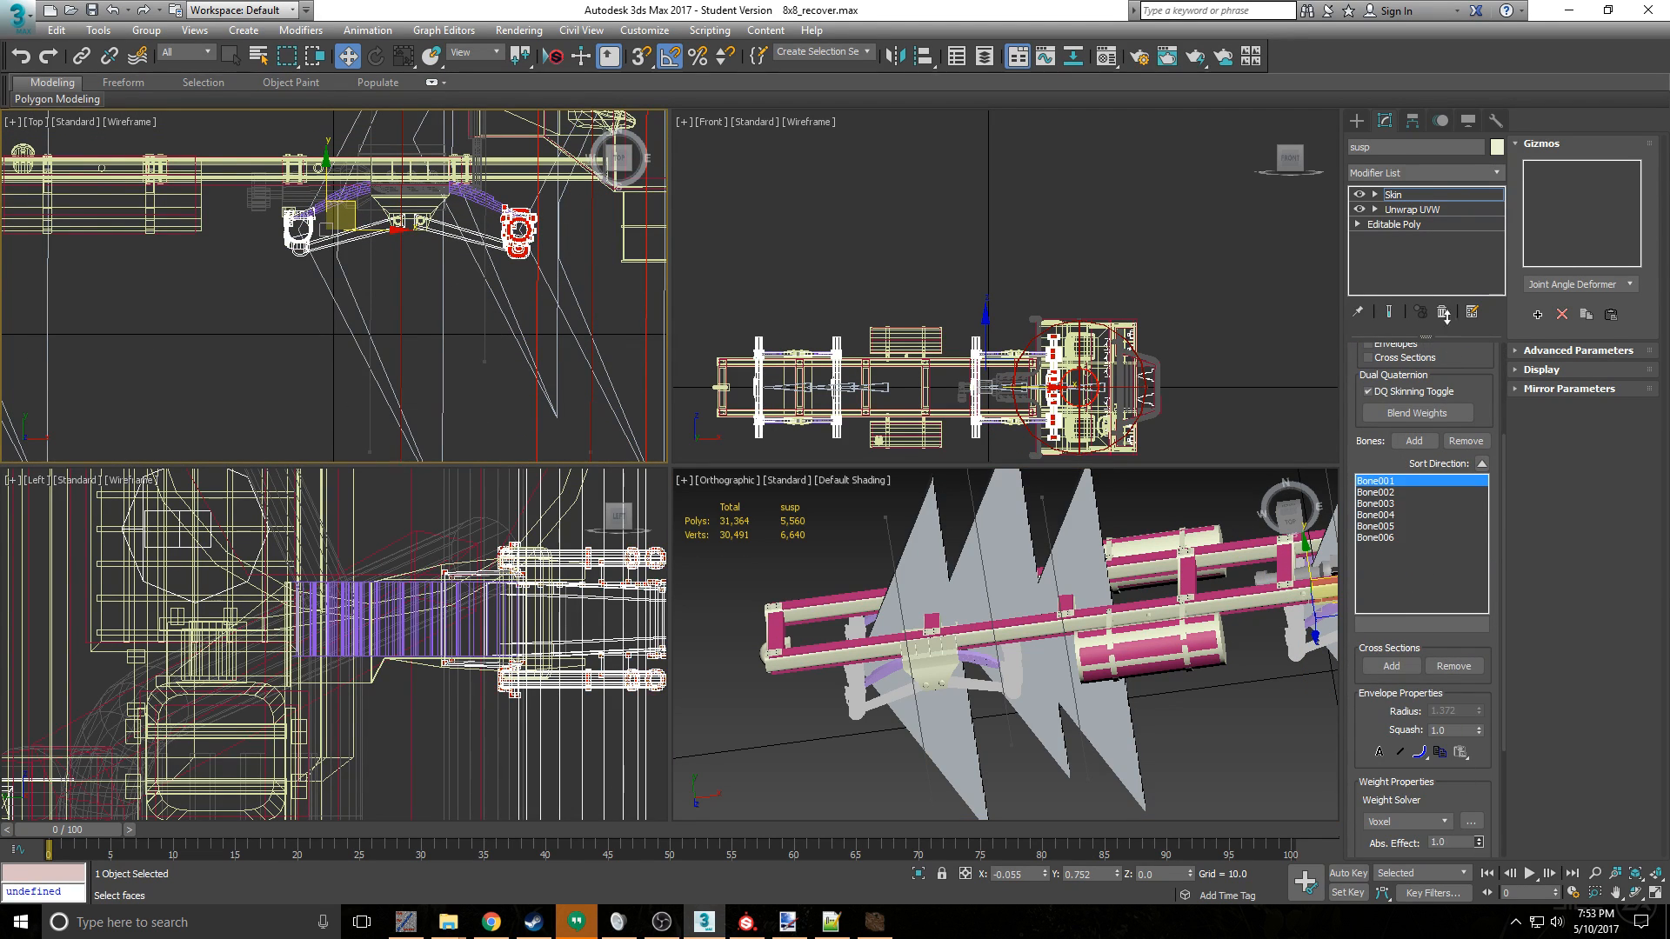
- Weight the second axle's hub vertices fully to Bone002 and the front suspension's centre mount vertices to Bone006
left_click_drag(348, 340, 347, 339)
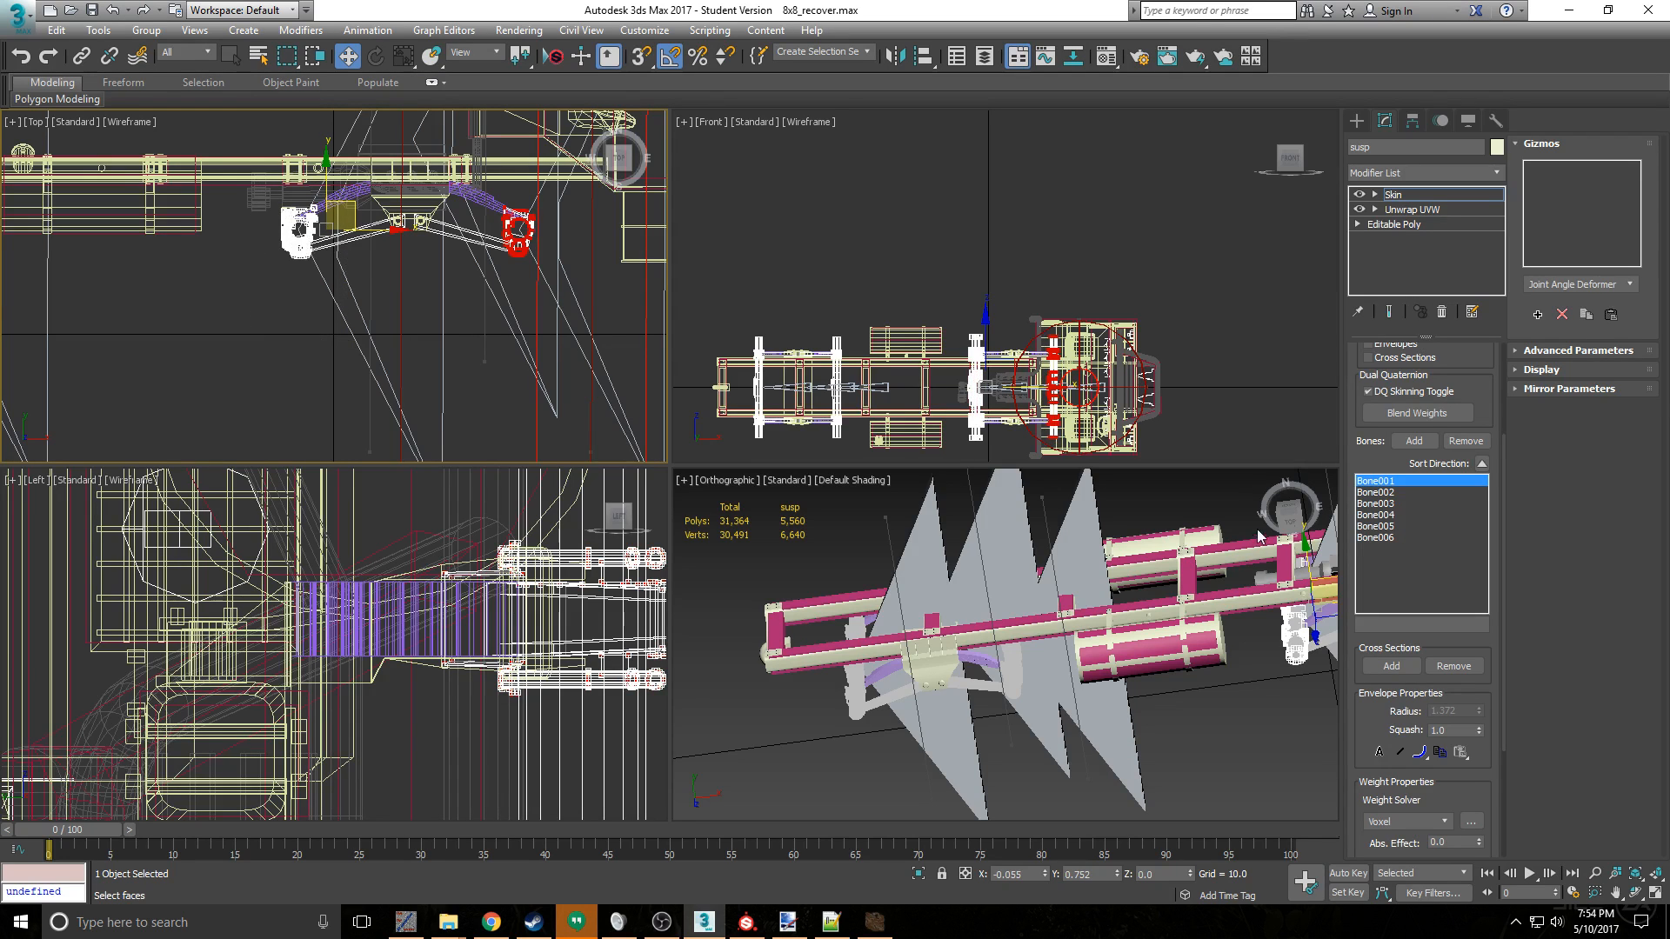
left_click(1376, 492)
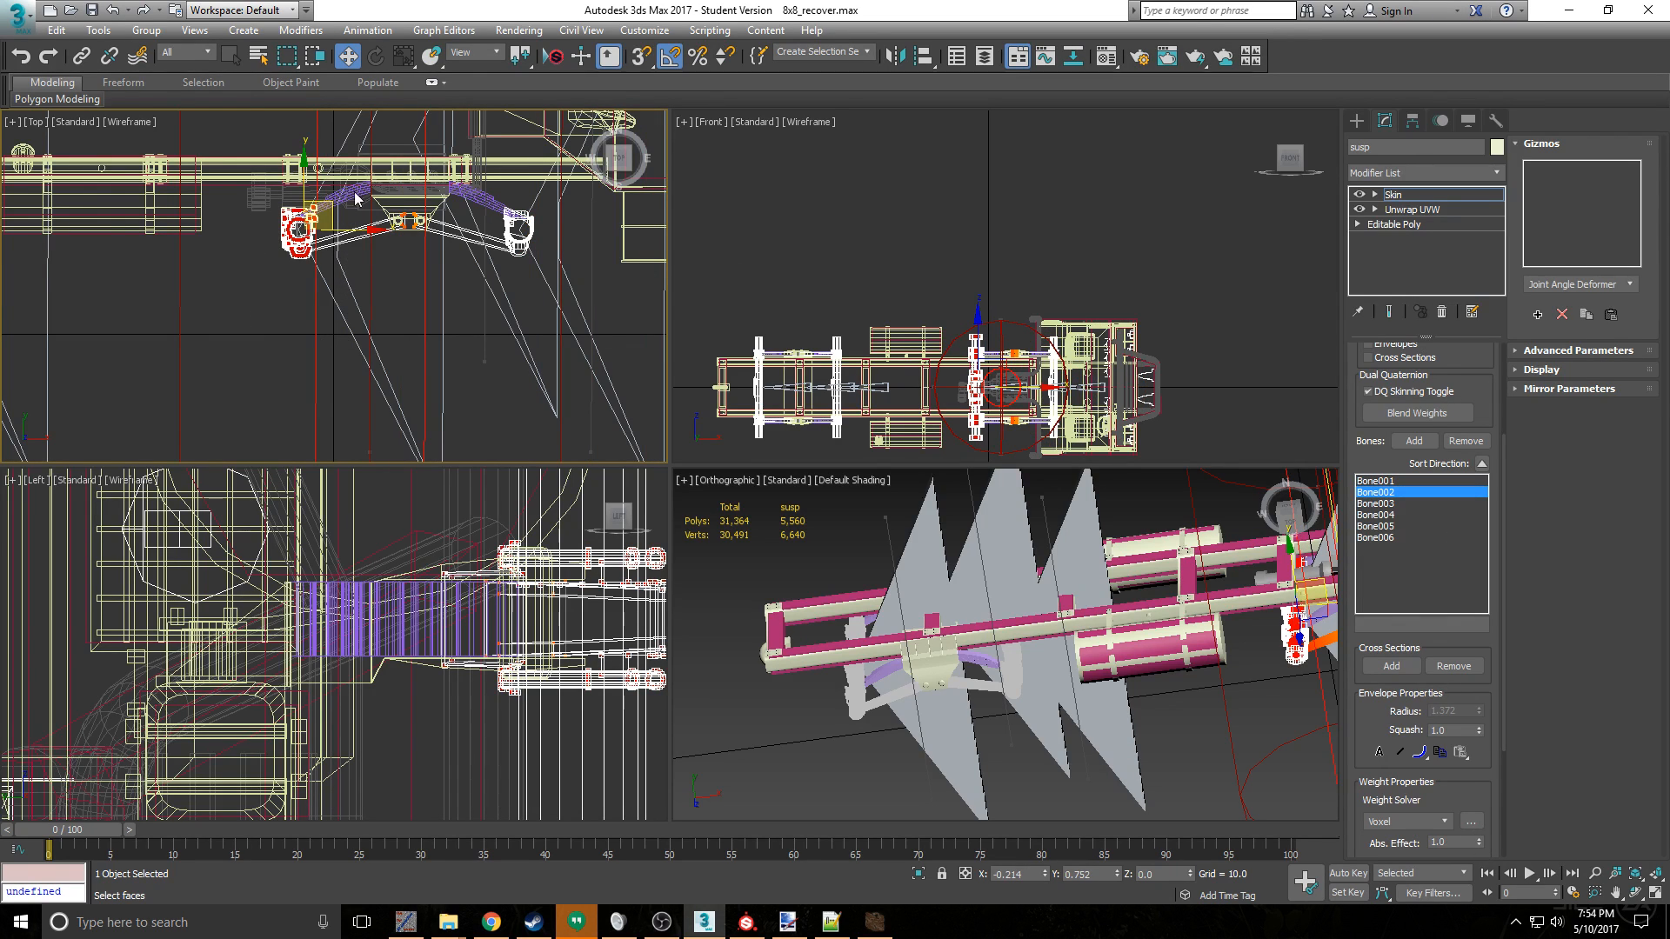
left_click(1386, 505)
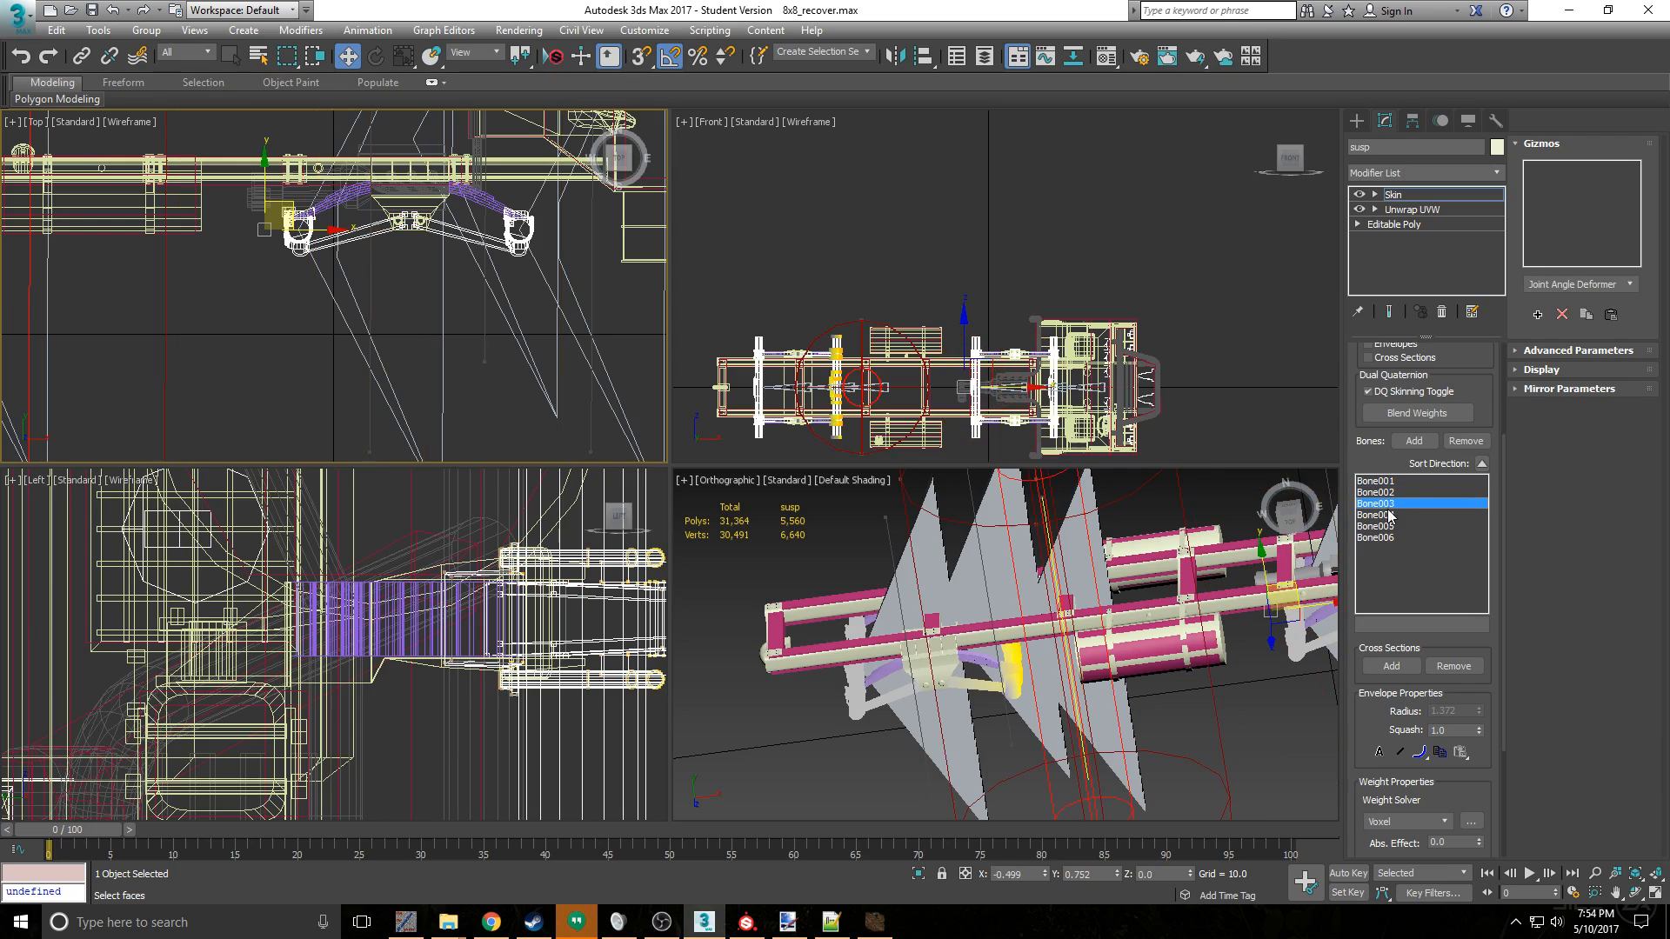
left_click(1387, 527)
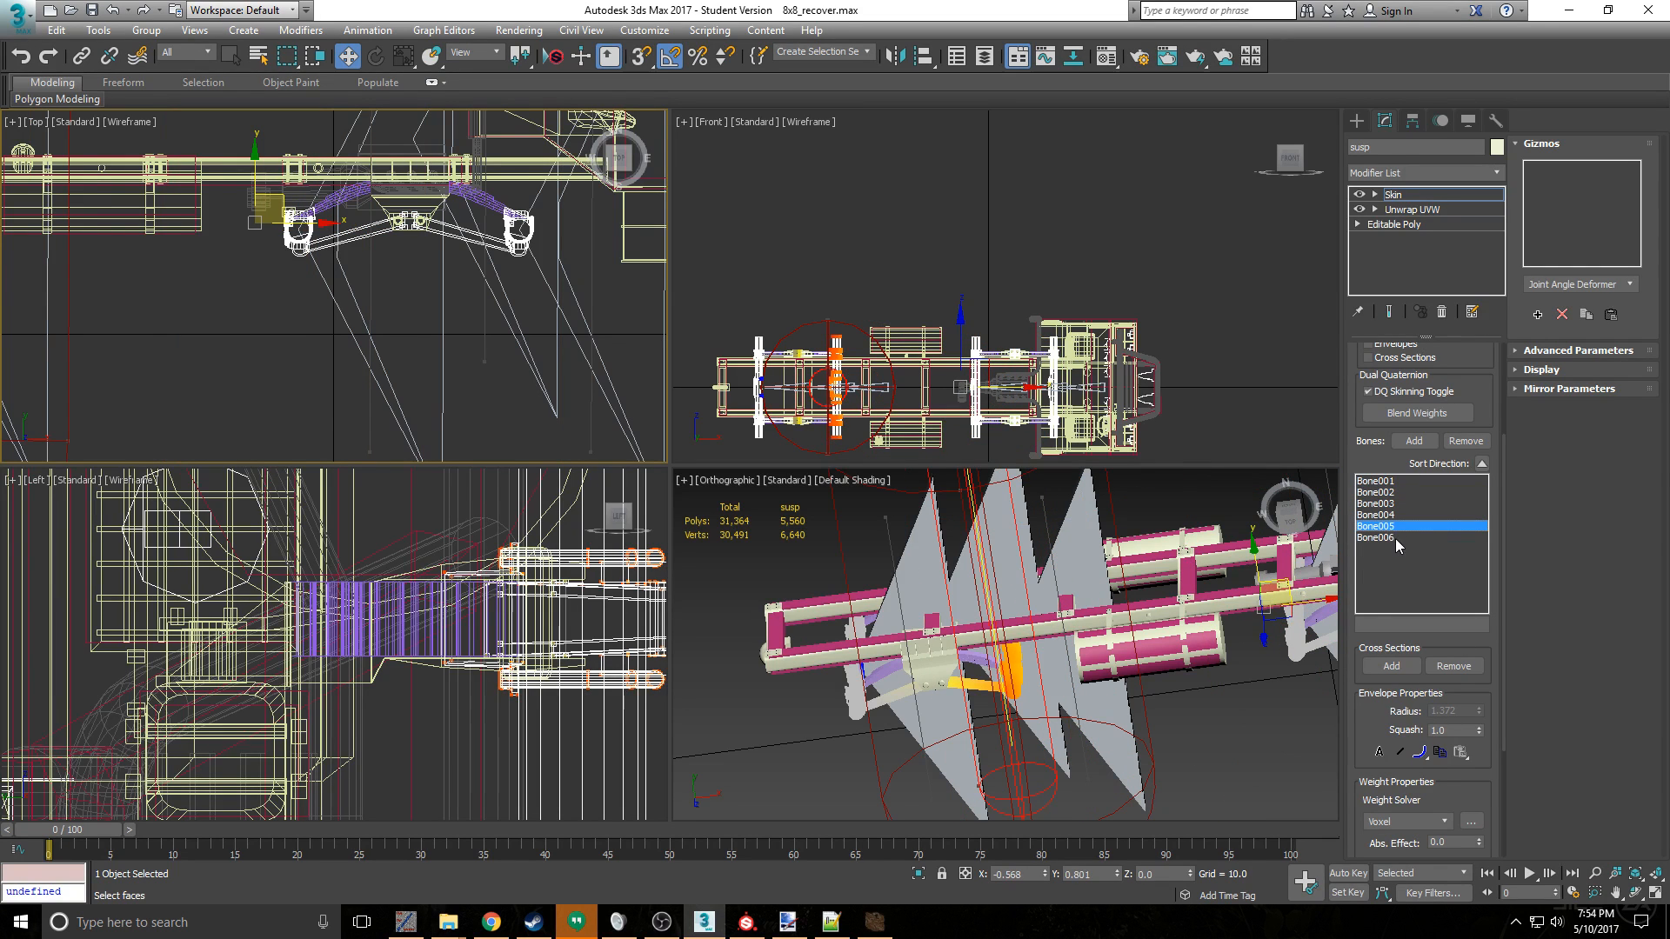
left_click(1395, 539)
- Weight the third axle's hub vertices to Bone003 with an absolute effect of 1.0
scroll(421, 226, "down", 3)
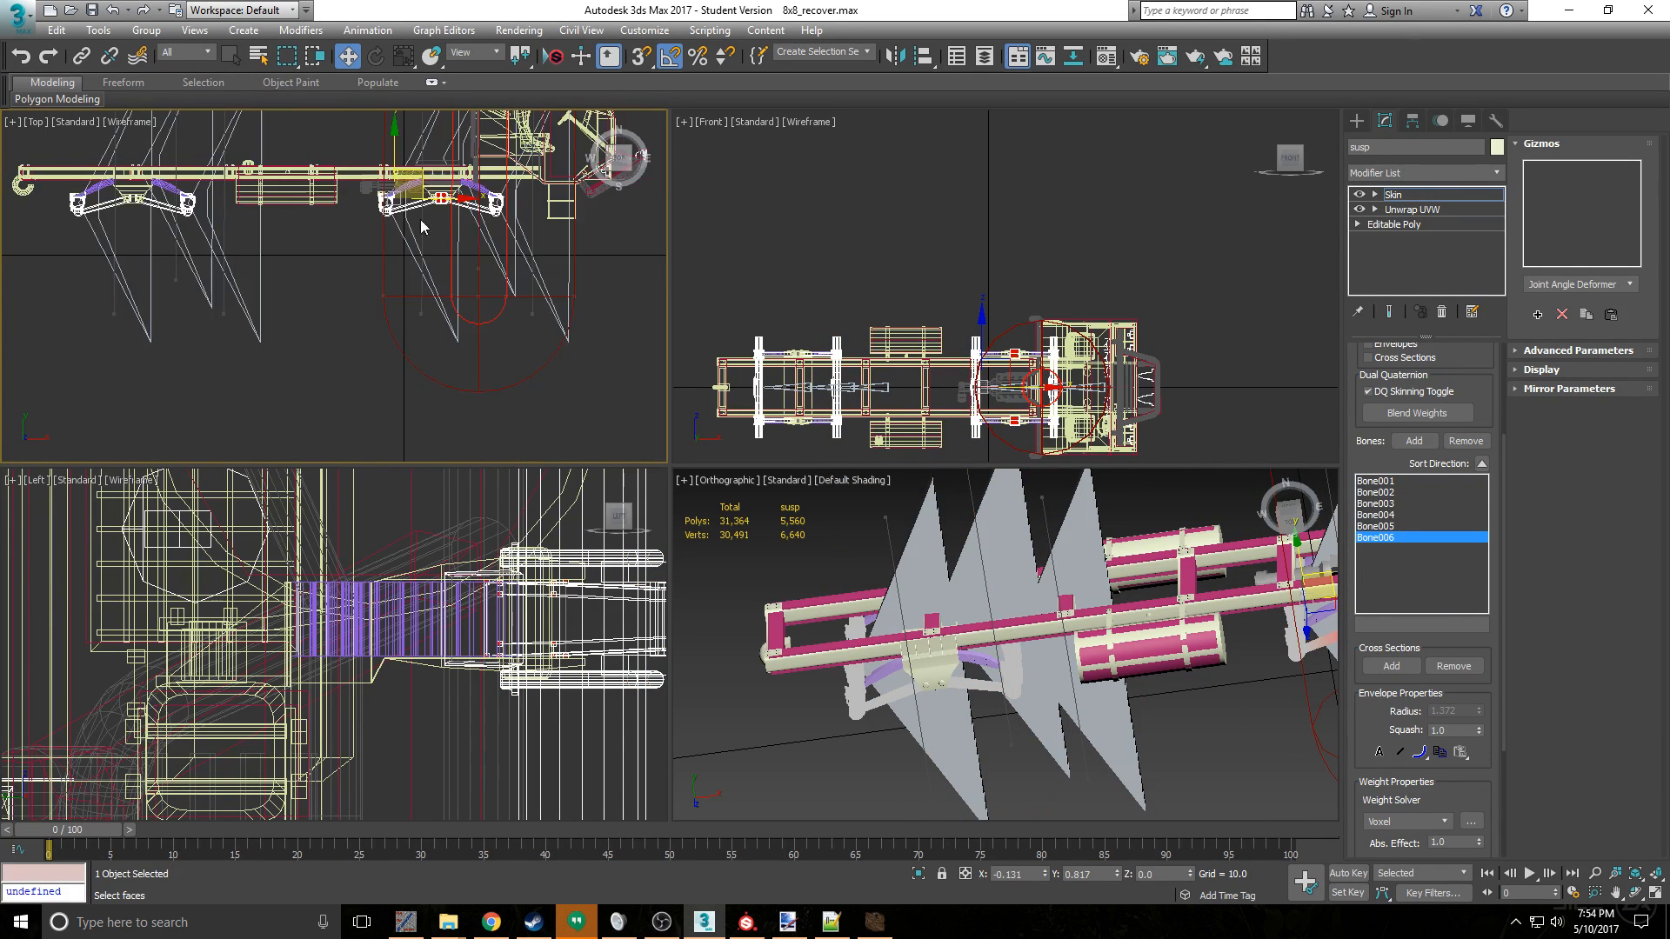
middle_click_drag(166, 235, 323, 284)
scroll(323, 284, "up", 5)
left_click_drag(303, 136, 417, 230)
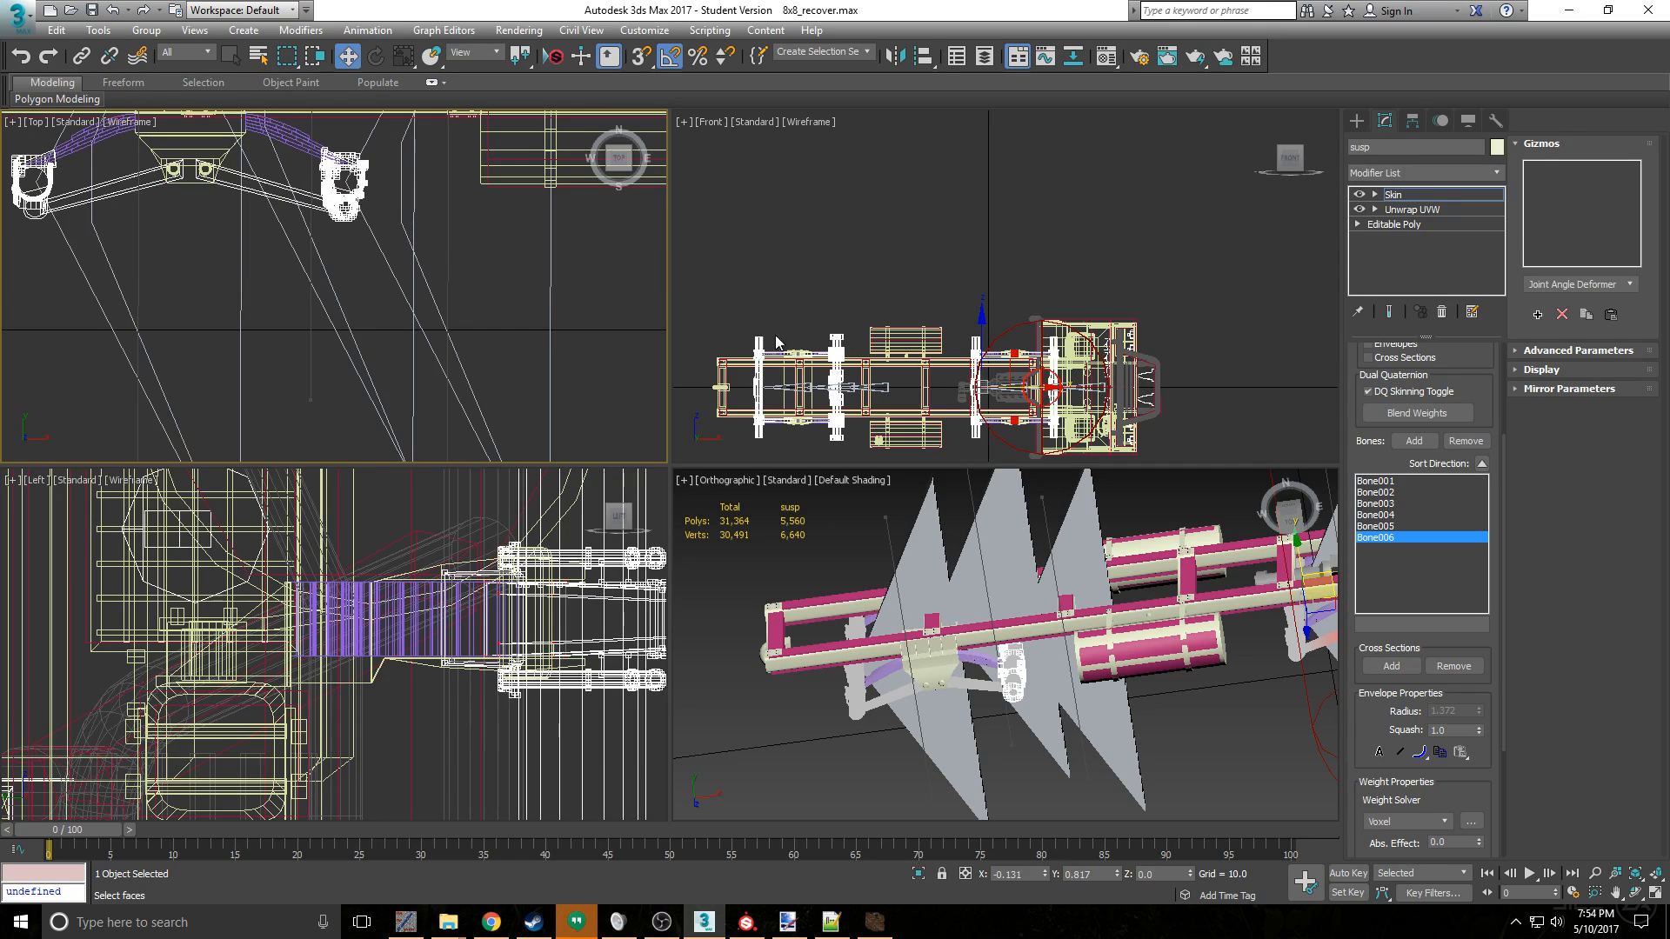
left_click(1394, 504)
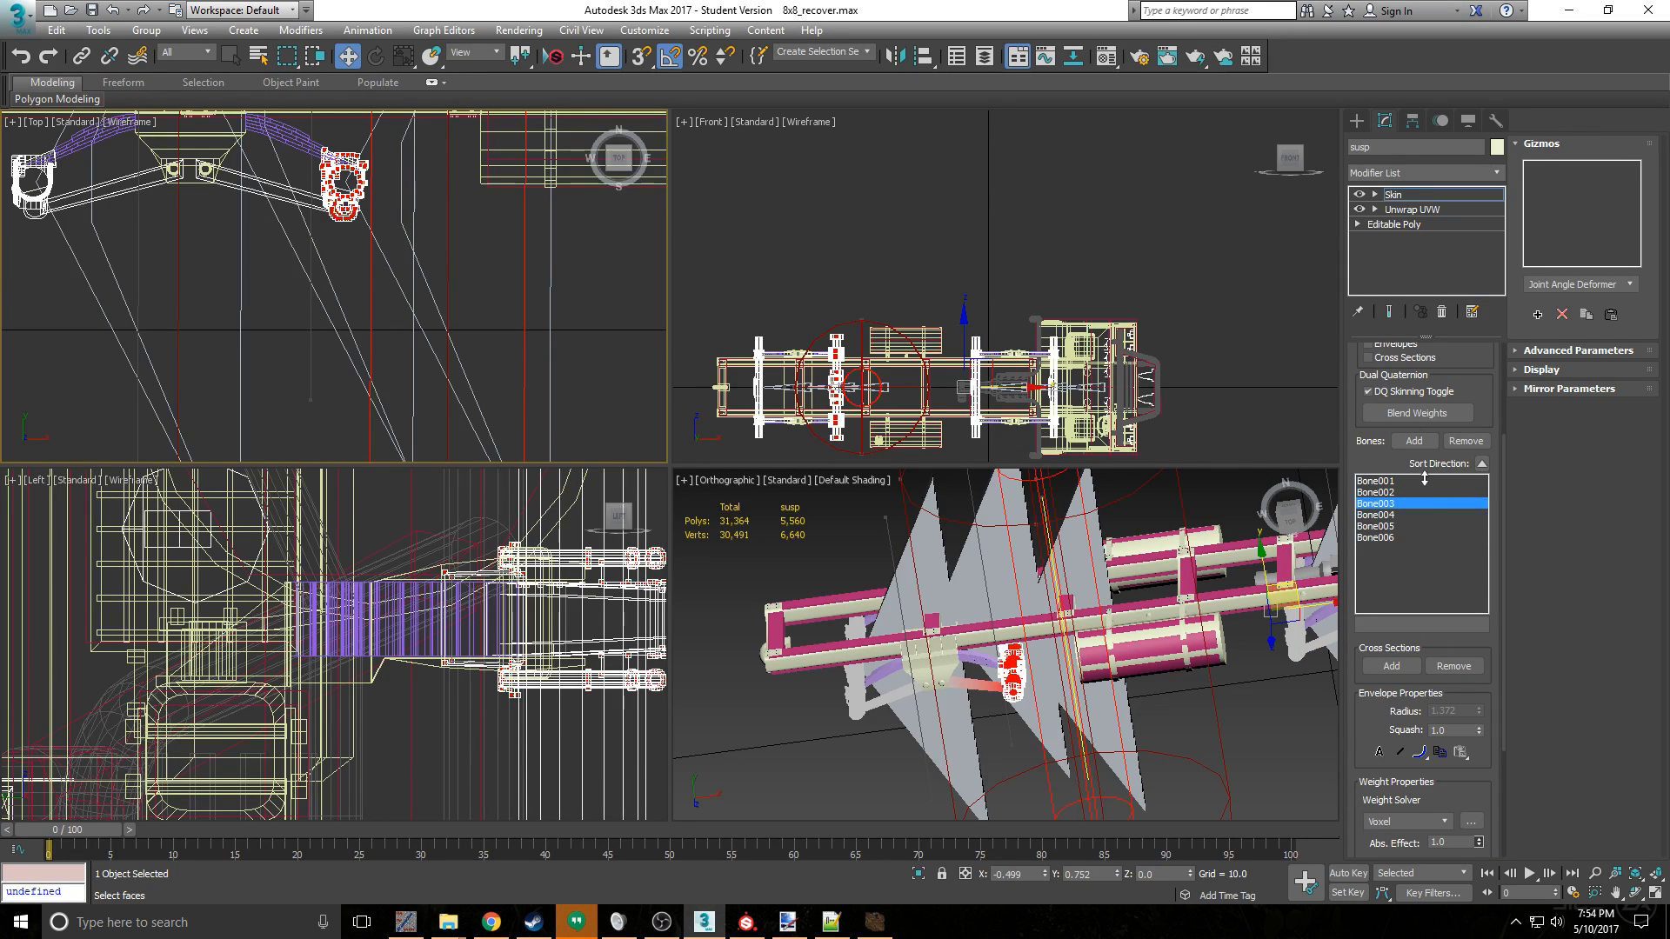
- Weight the rearmost axle's hub vertices fully to Bone004
middle_click_drag(346, 334, 413, 385)
left_click_drag(144, 341, 139, 335)
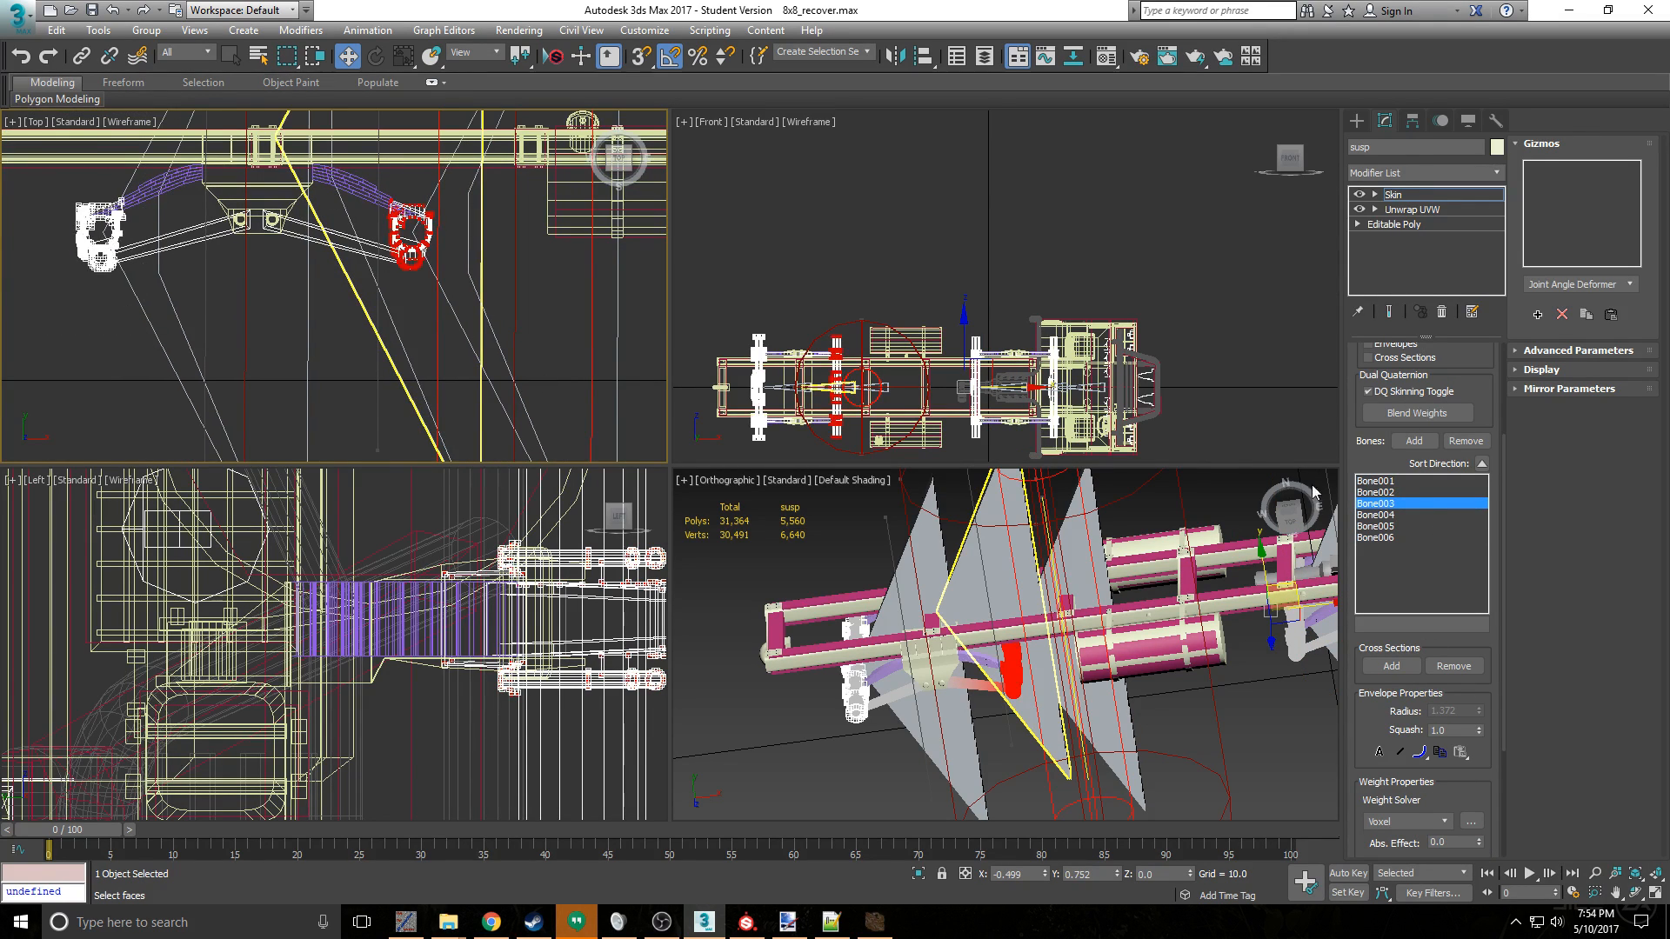
left_click(1376, 514)
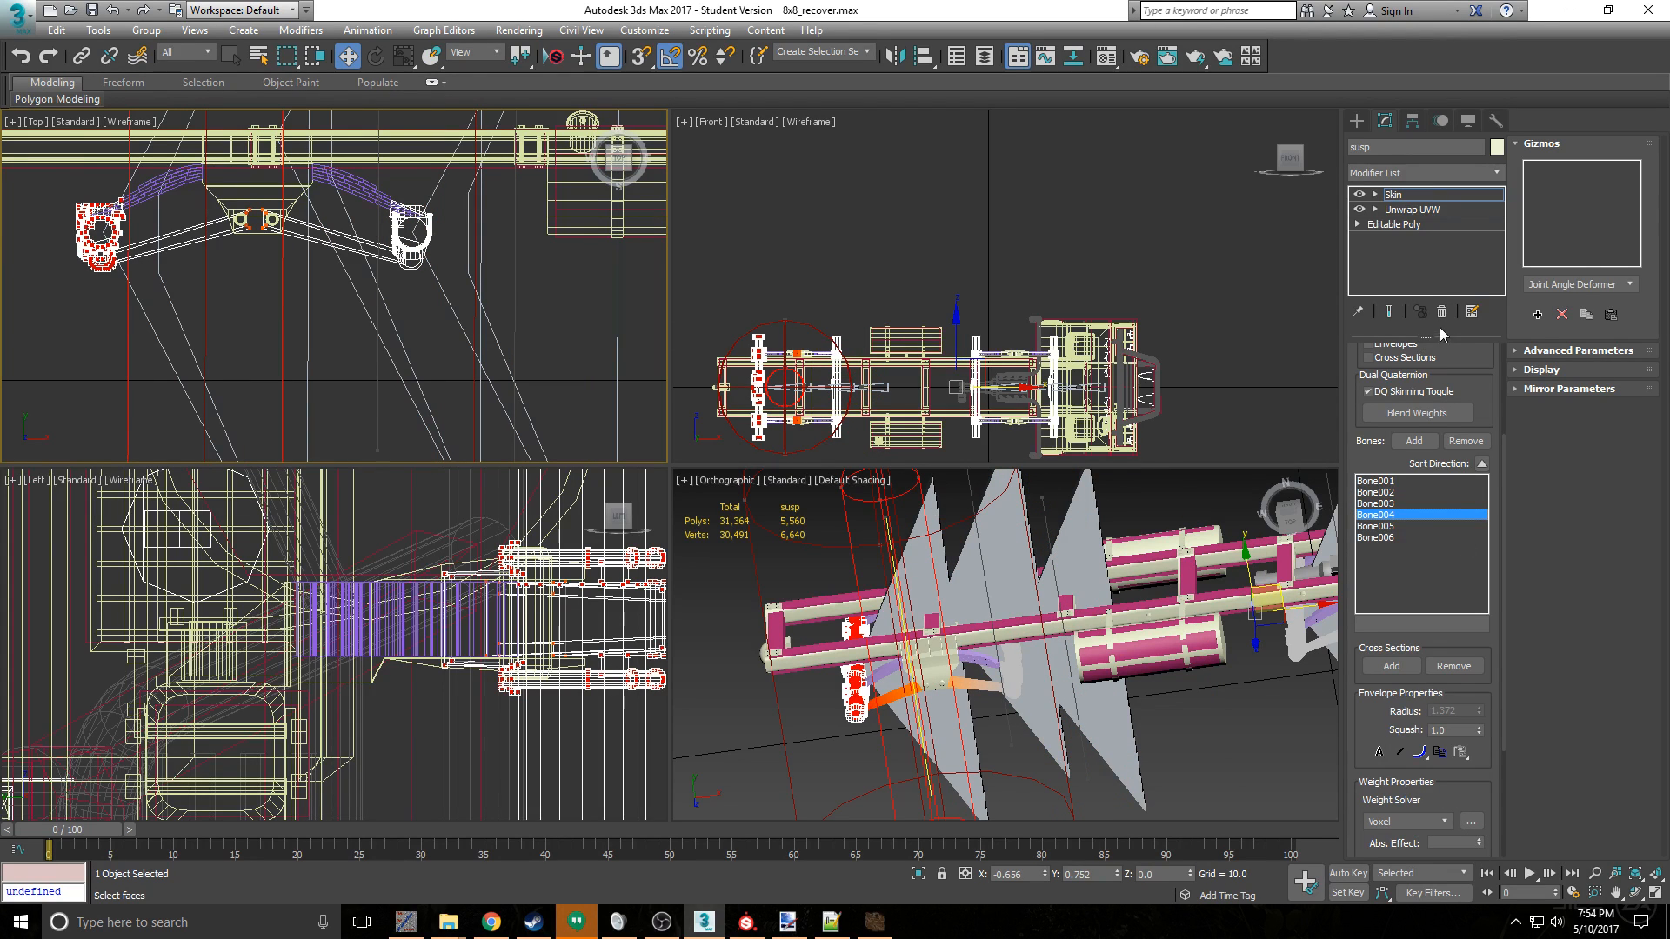
left_click(1478, 840)
- Weight the rear suspension's centre mount vertices fully to Bone005 and leave envelope editing
left_click(365, 335)
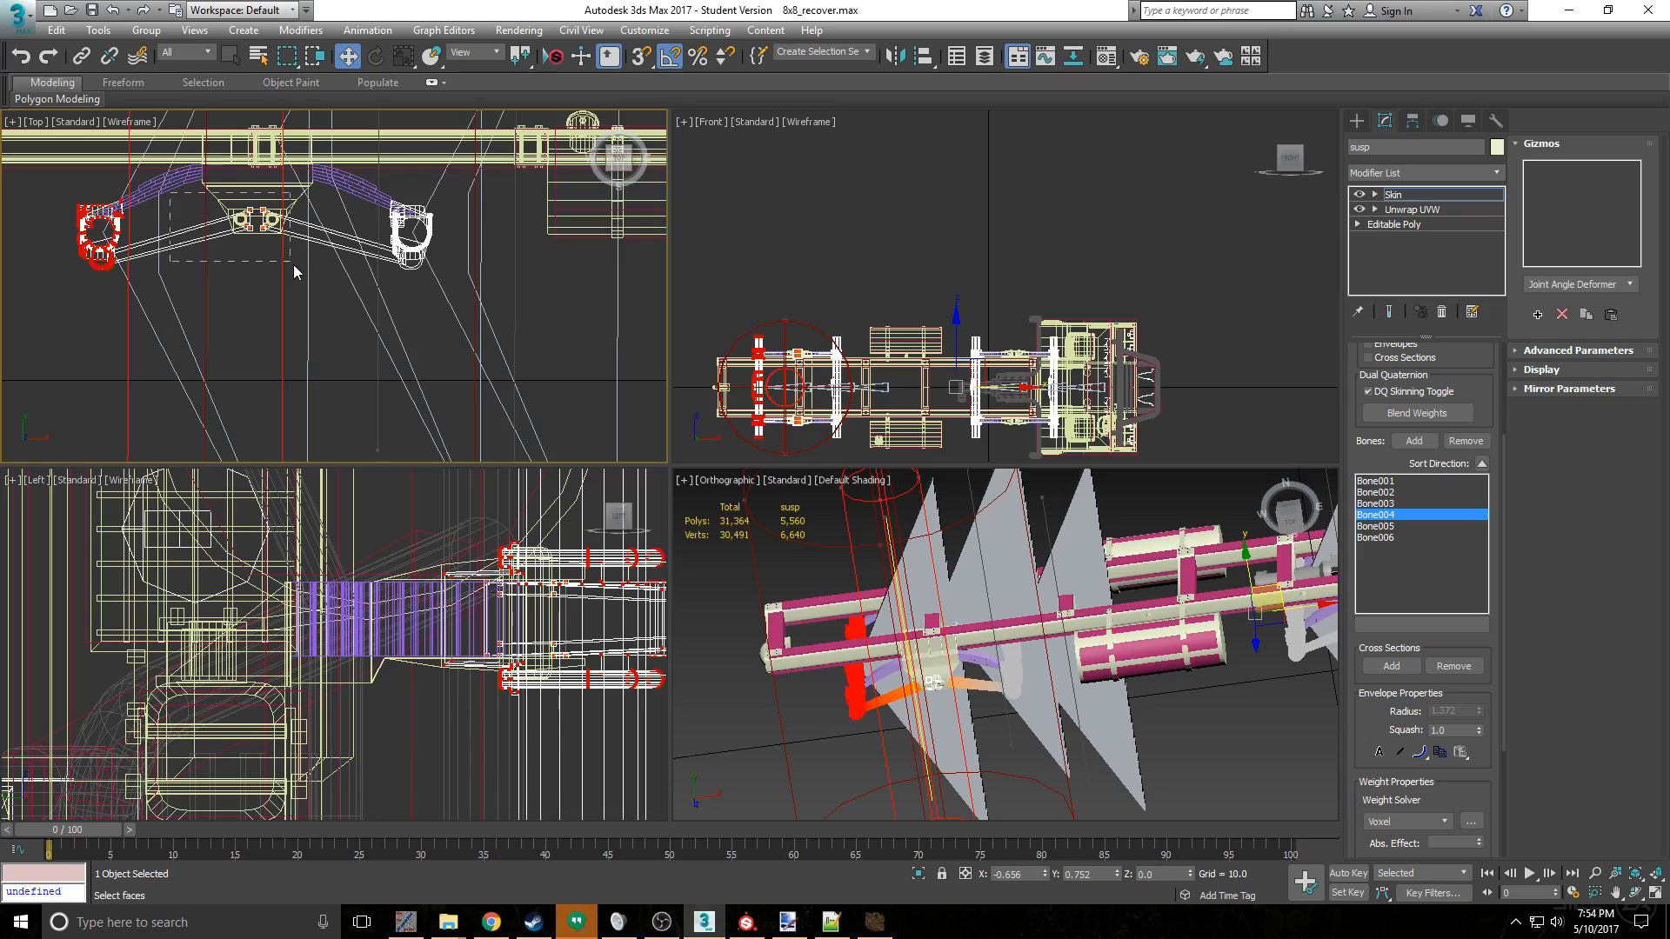
left_click(1388, 527)
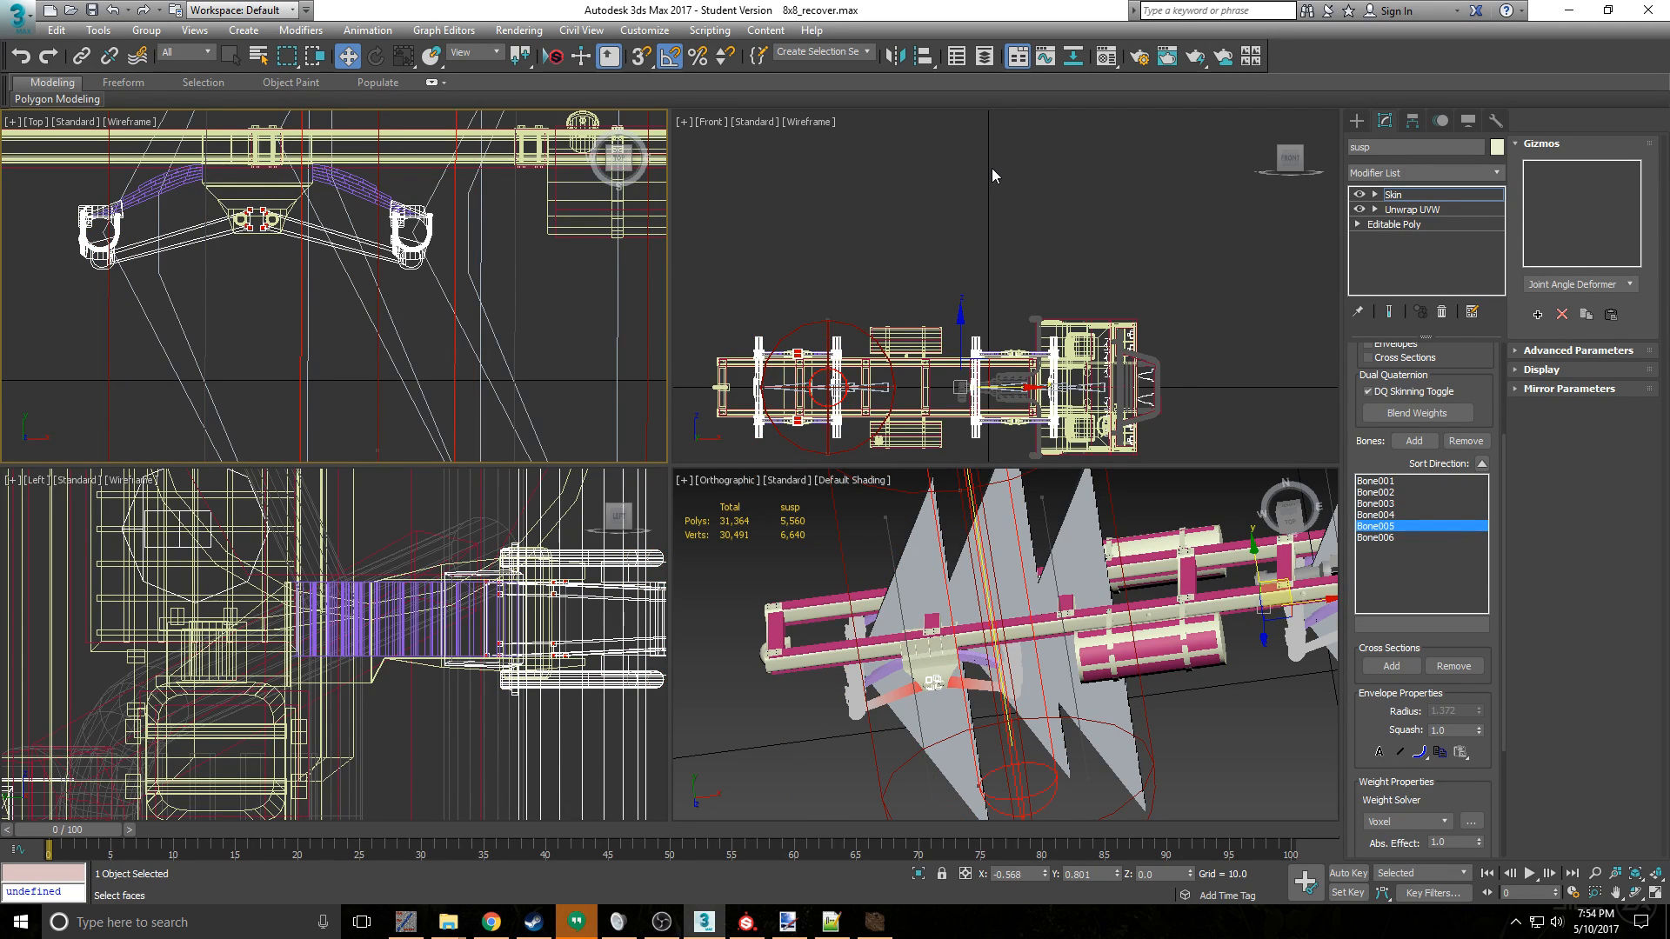
scroll(386, 287, "down", 5)
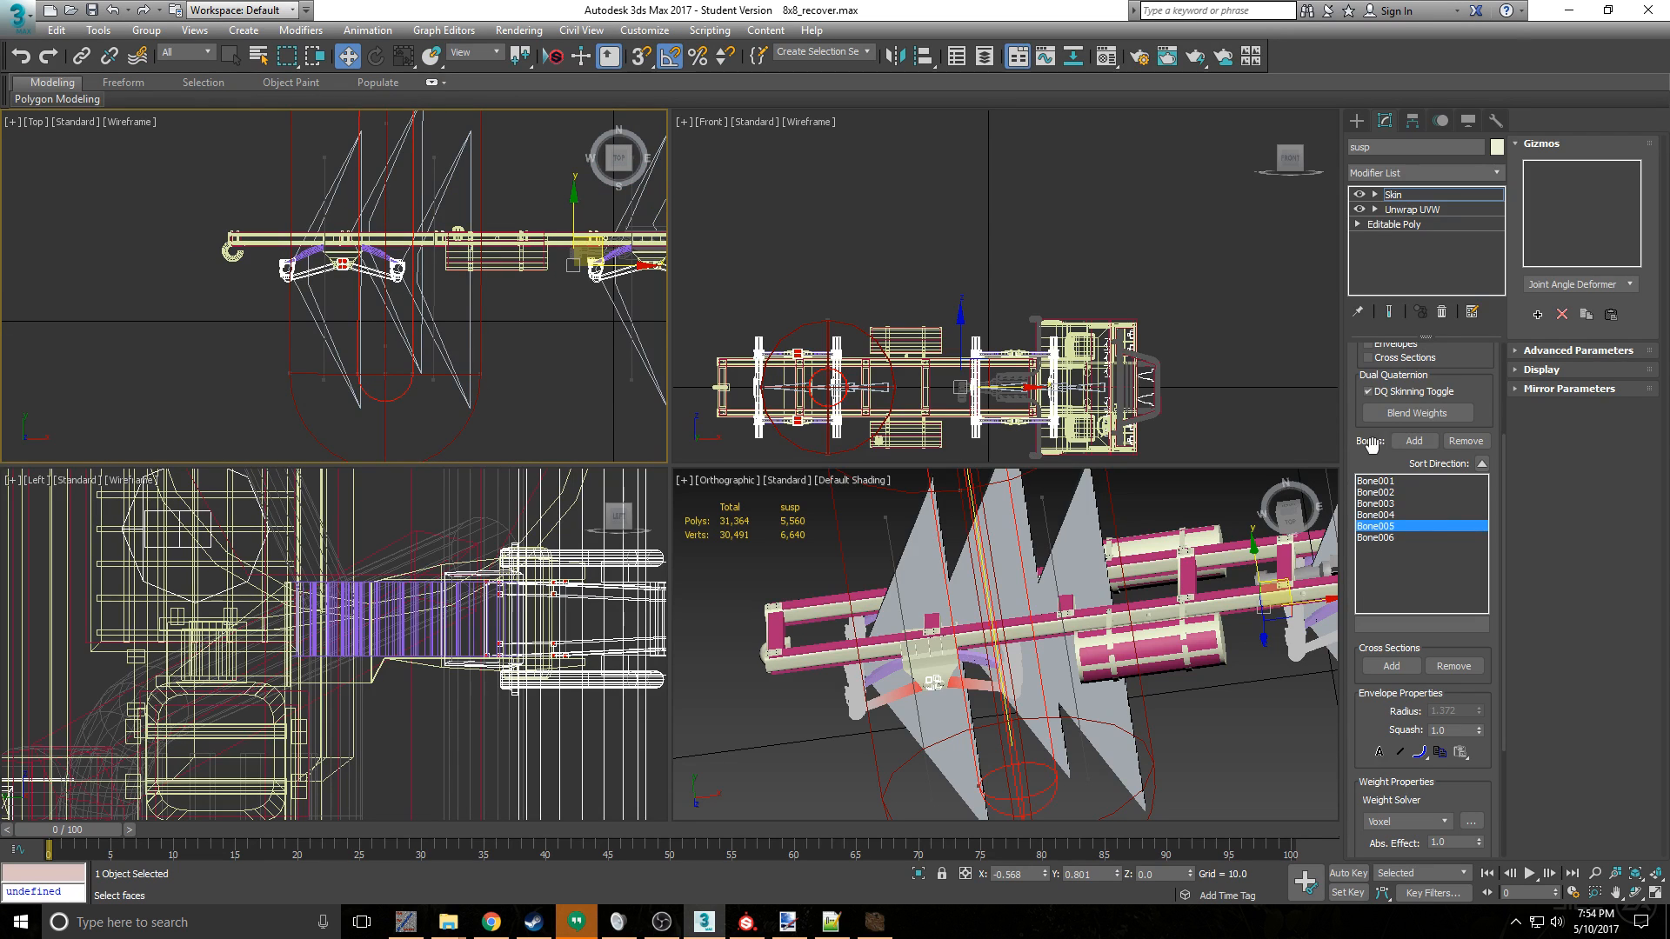
scroll(1418, 487, "up", 3)
left_click(1422, 369)
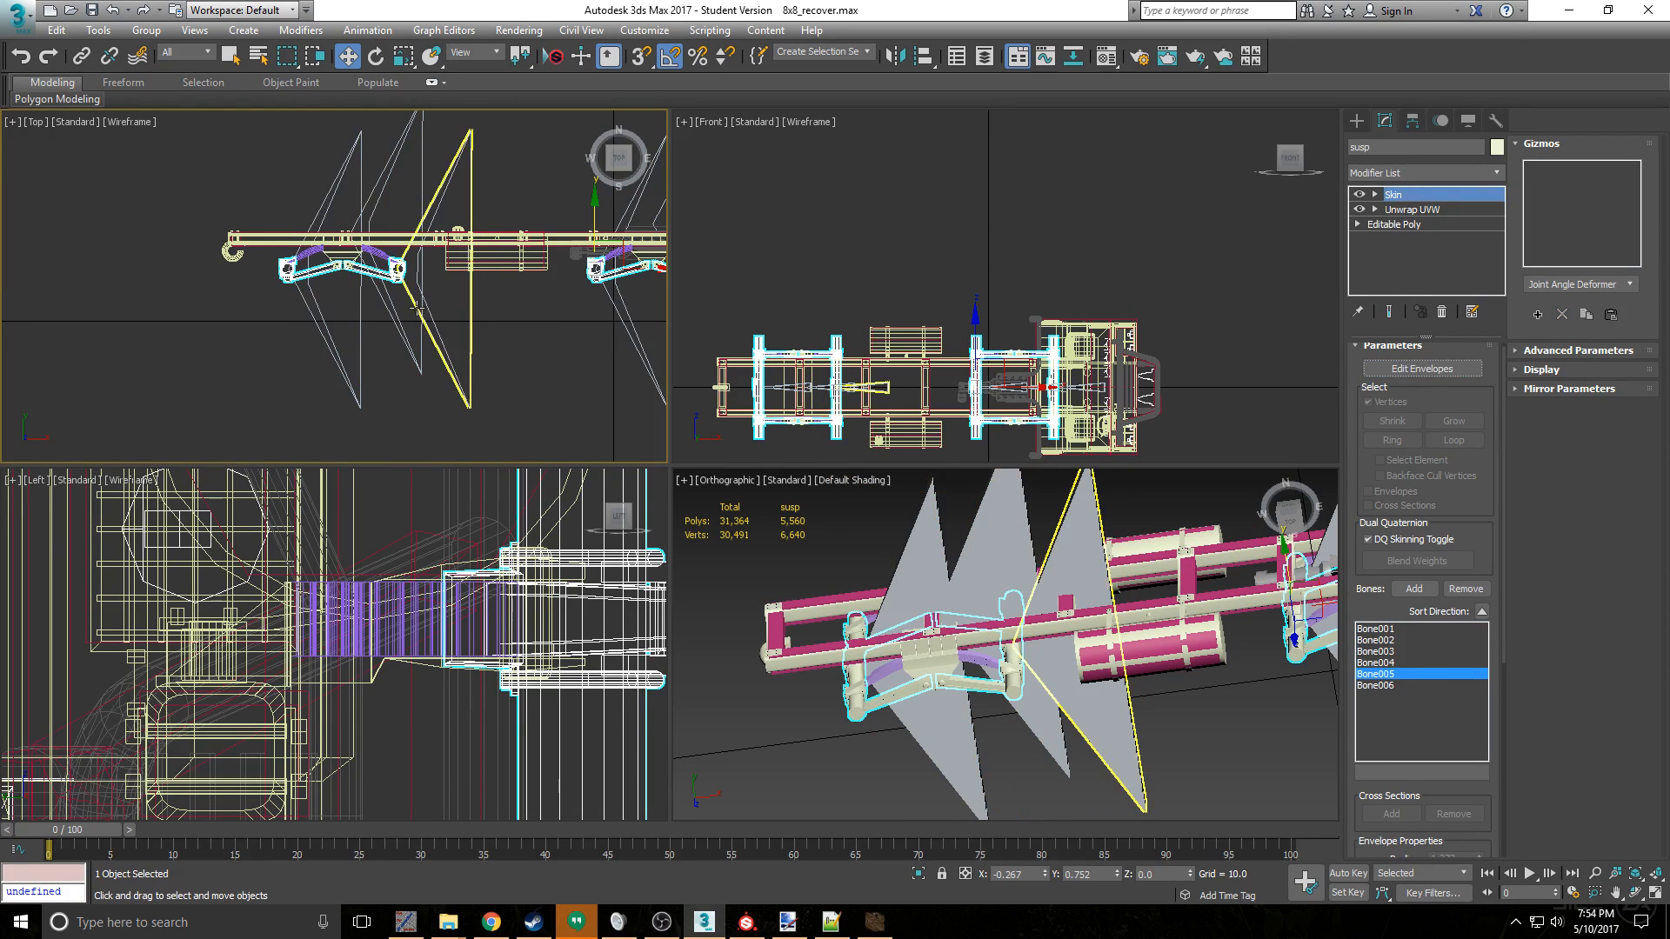
- Try moving a rear suspension bone downward to test the skinning, undo the move and clear the selection
left_click(319, 338)
left_click_drag(288, 228, 291, 278)
key("ctrl+z")
left_click(256, 127)
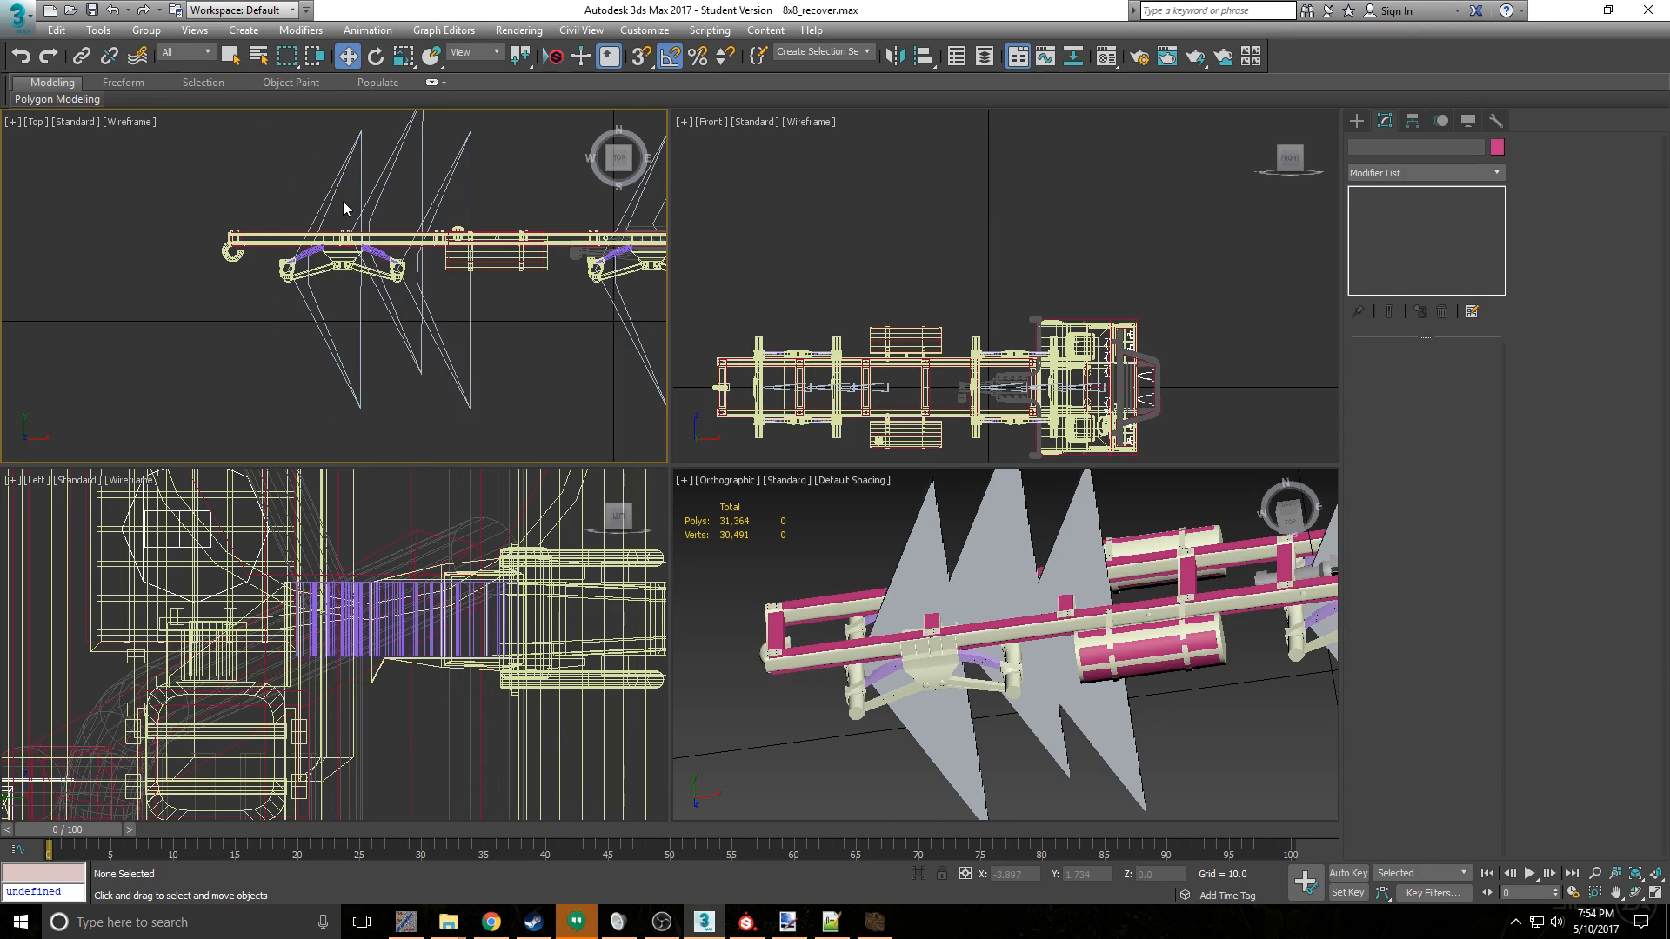
- Add an Unwrap UVW modifier to the frame object above its Editable Mesh
left_click(257, 252)
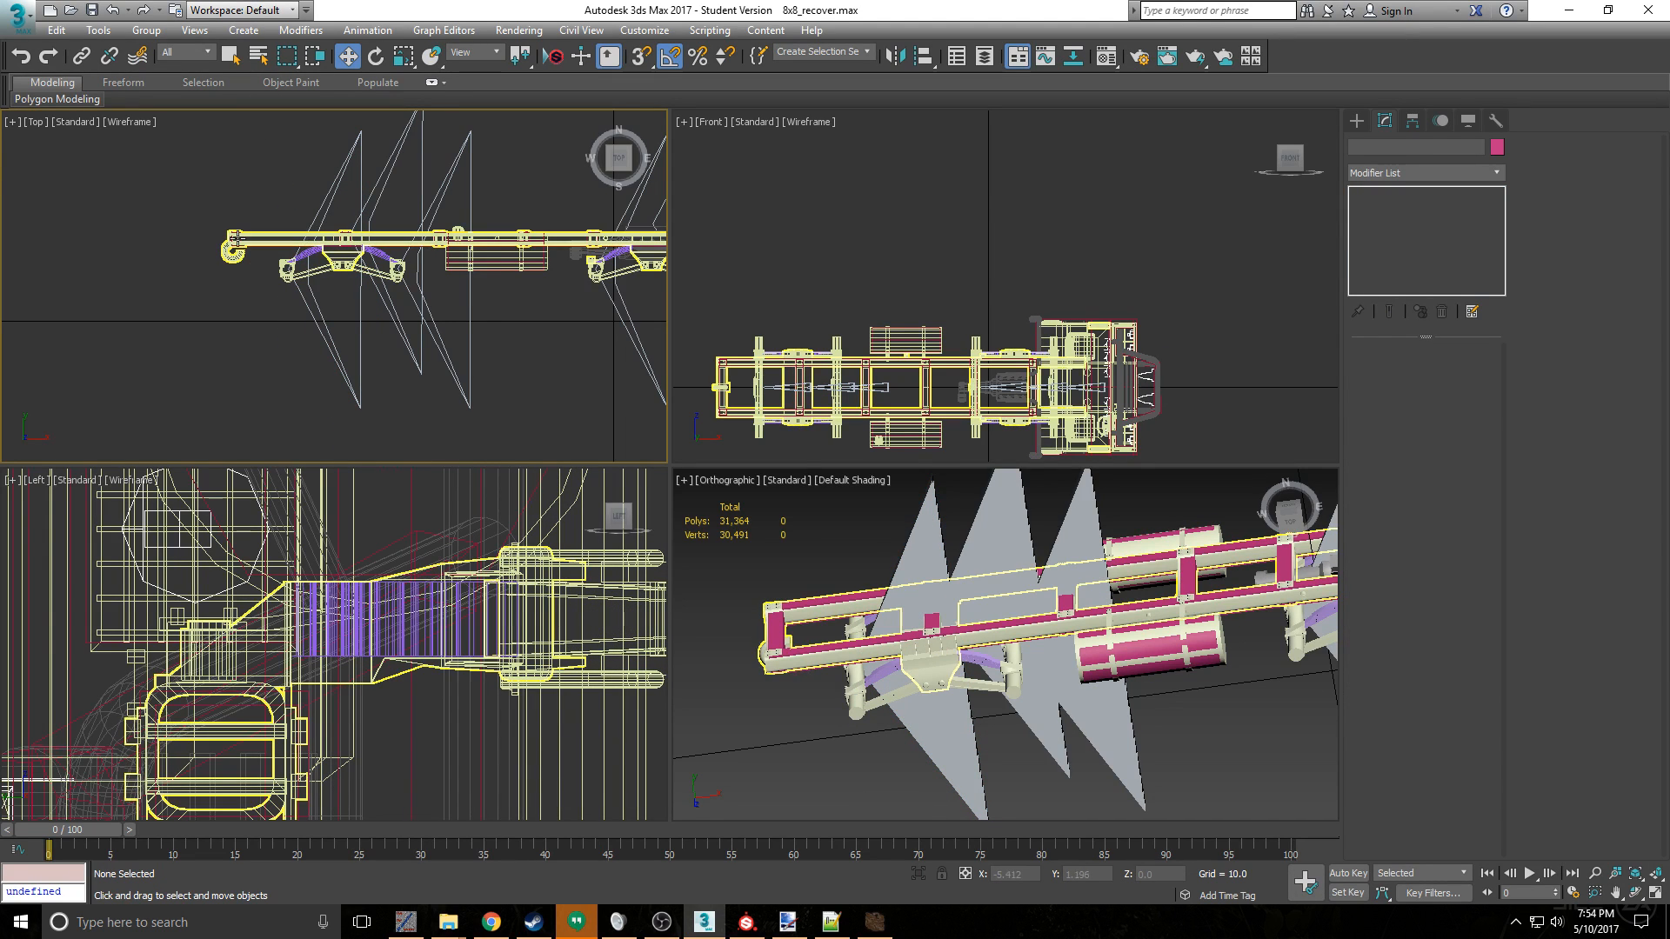
left_click(1396, 173)
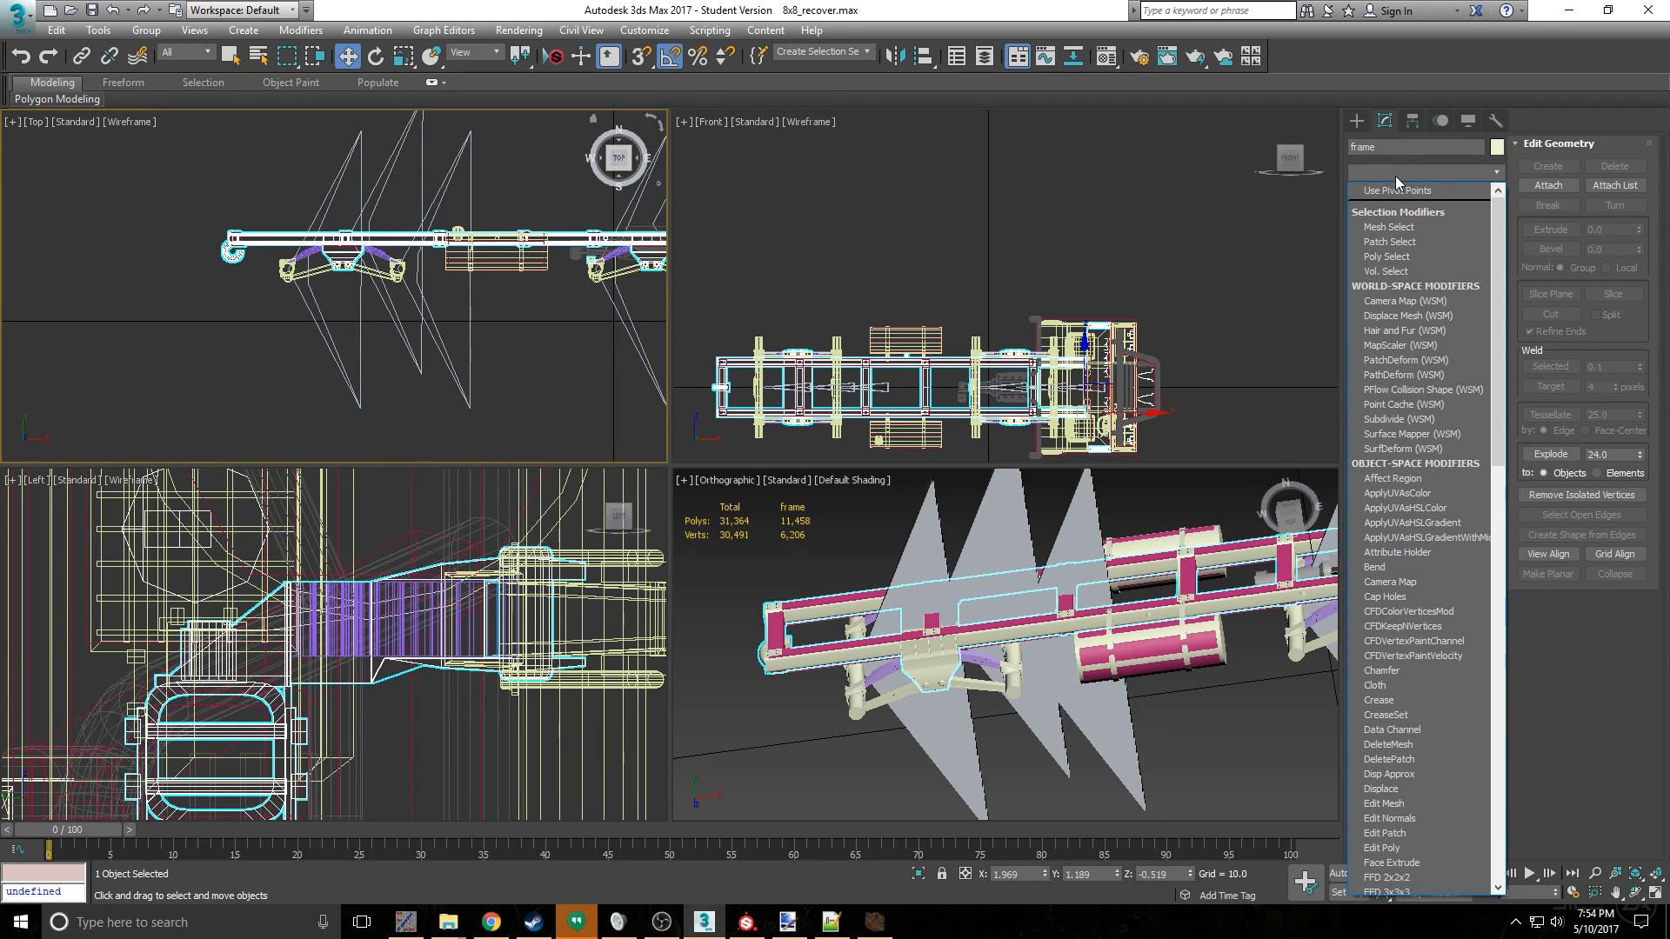
scroll(1450, 671, "down", 15)
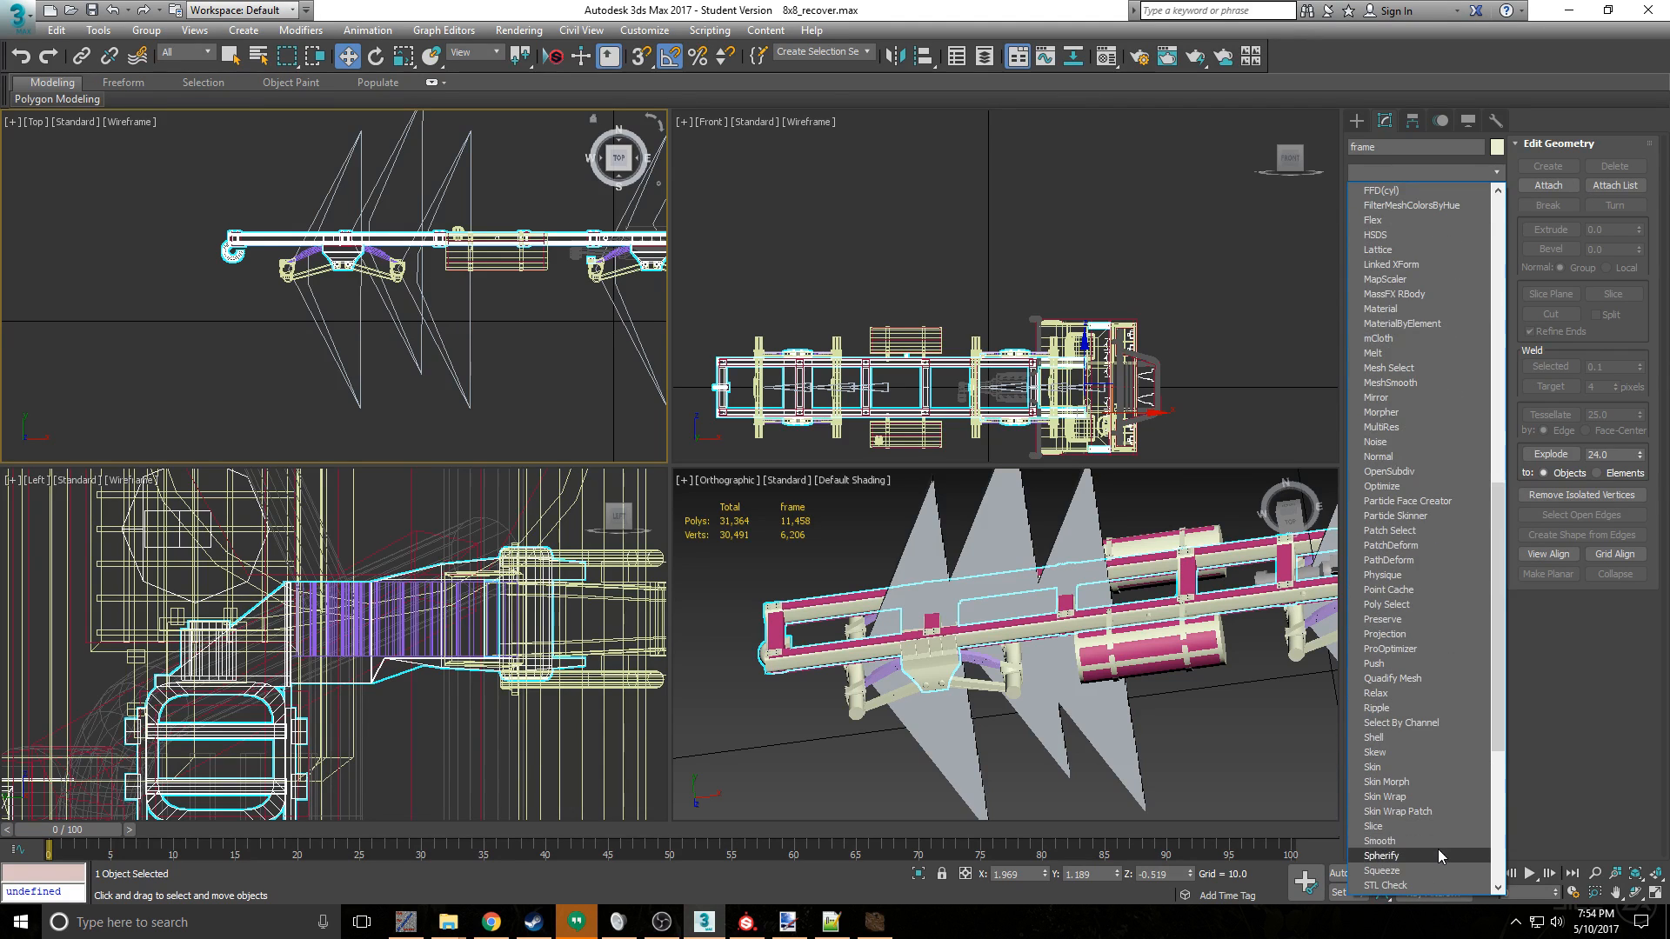
scroll(1435, 845, "down", 6)
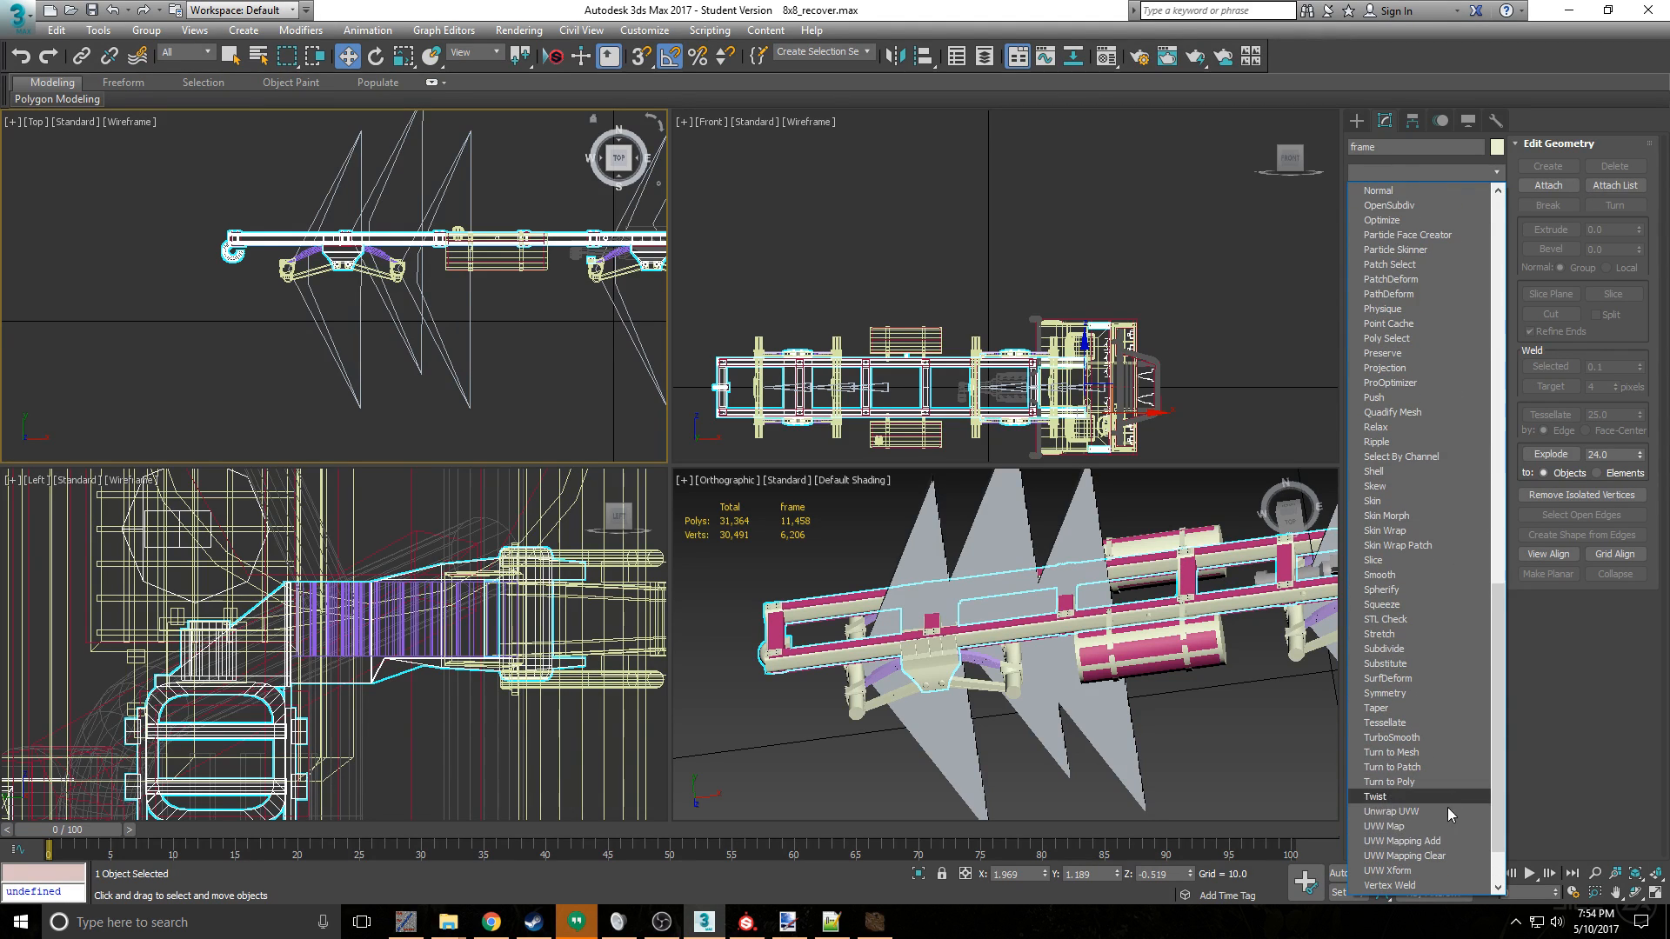
left_click(1448, 812)
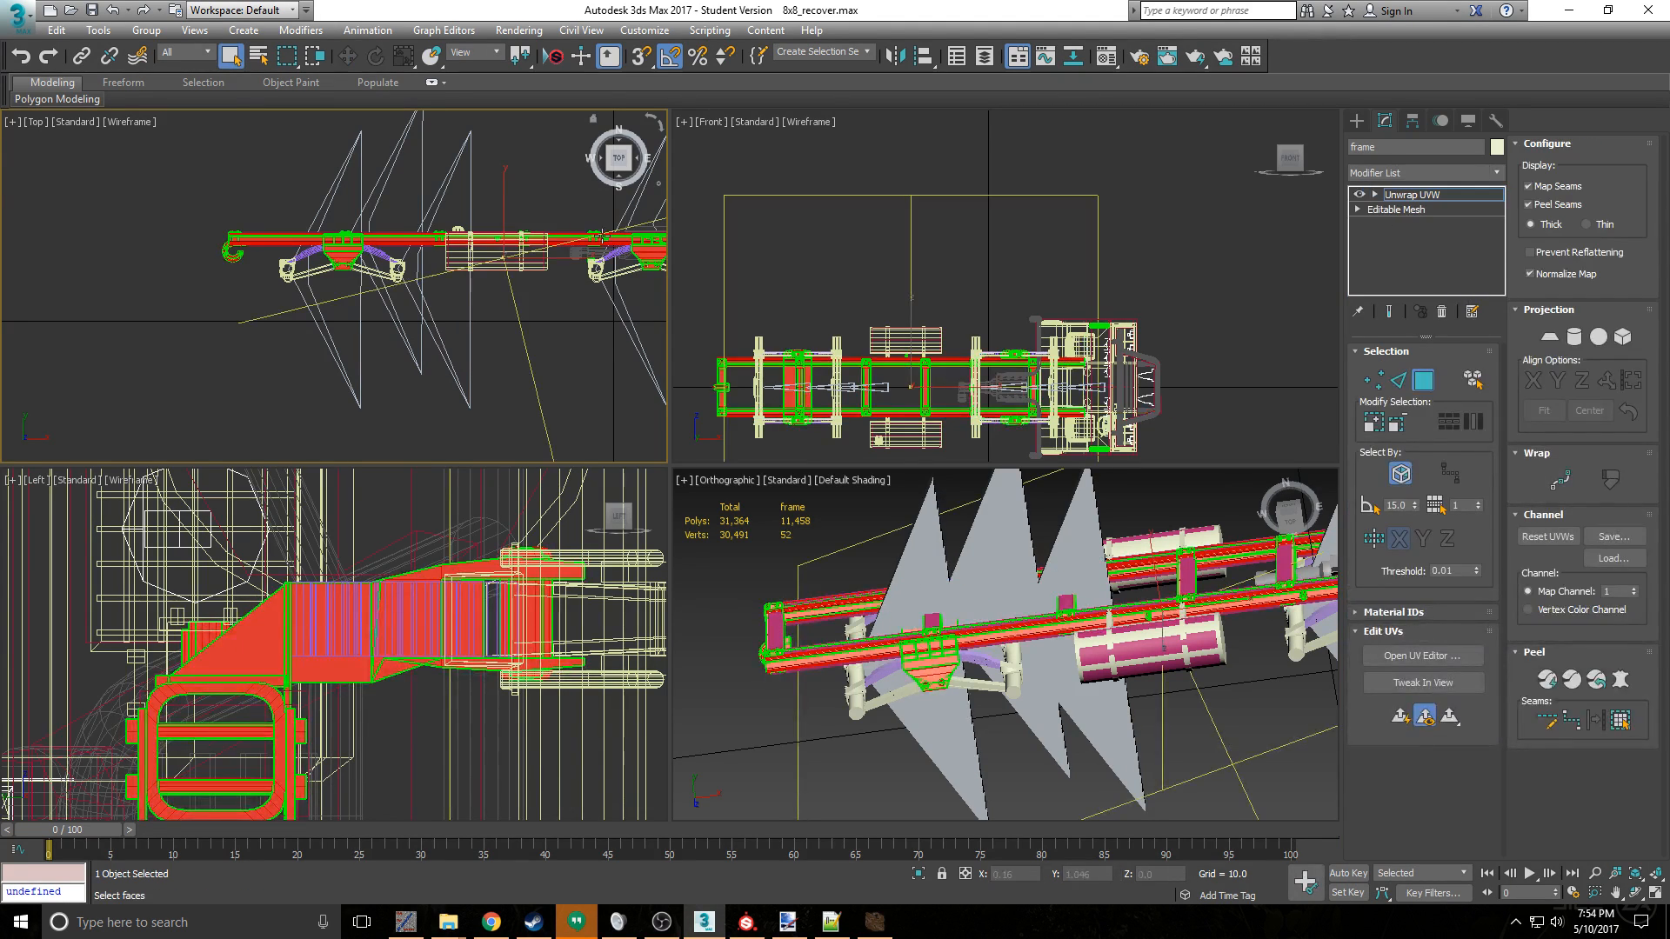
- Examine the frame's seams in the viewports and its UV layout in the UV editor
middle_click_drag(581, 261, 538, 315)
middle_click_drag(1210, 518, 1193, 575, "alt")
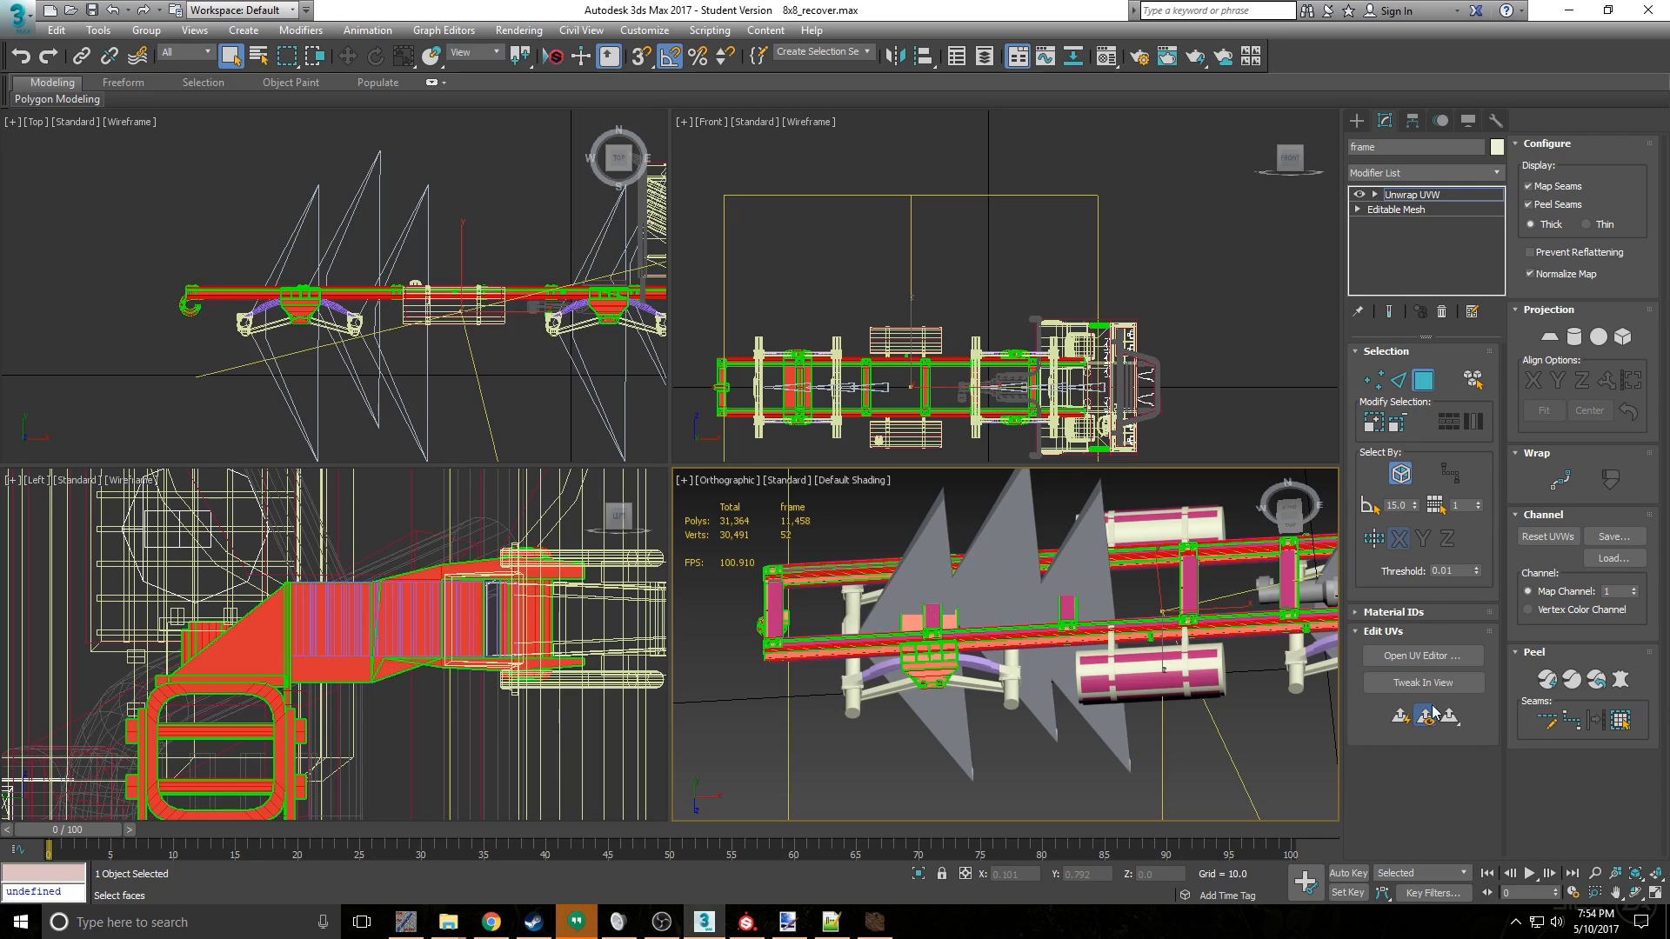
left_click(1417, 656)
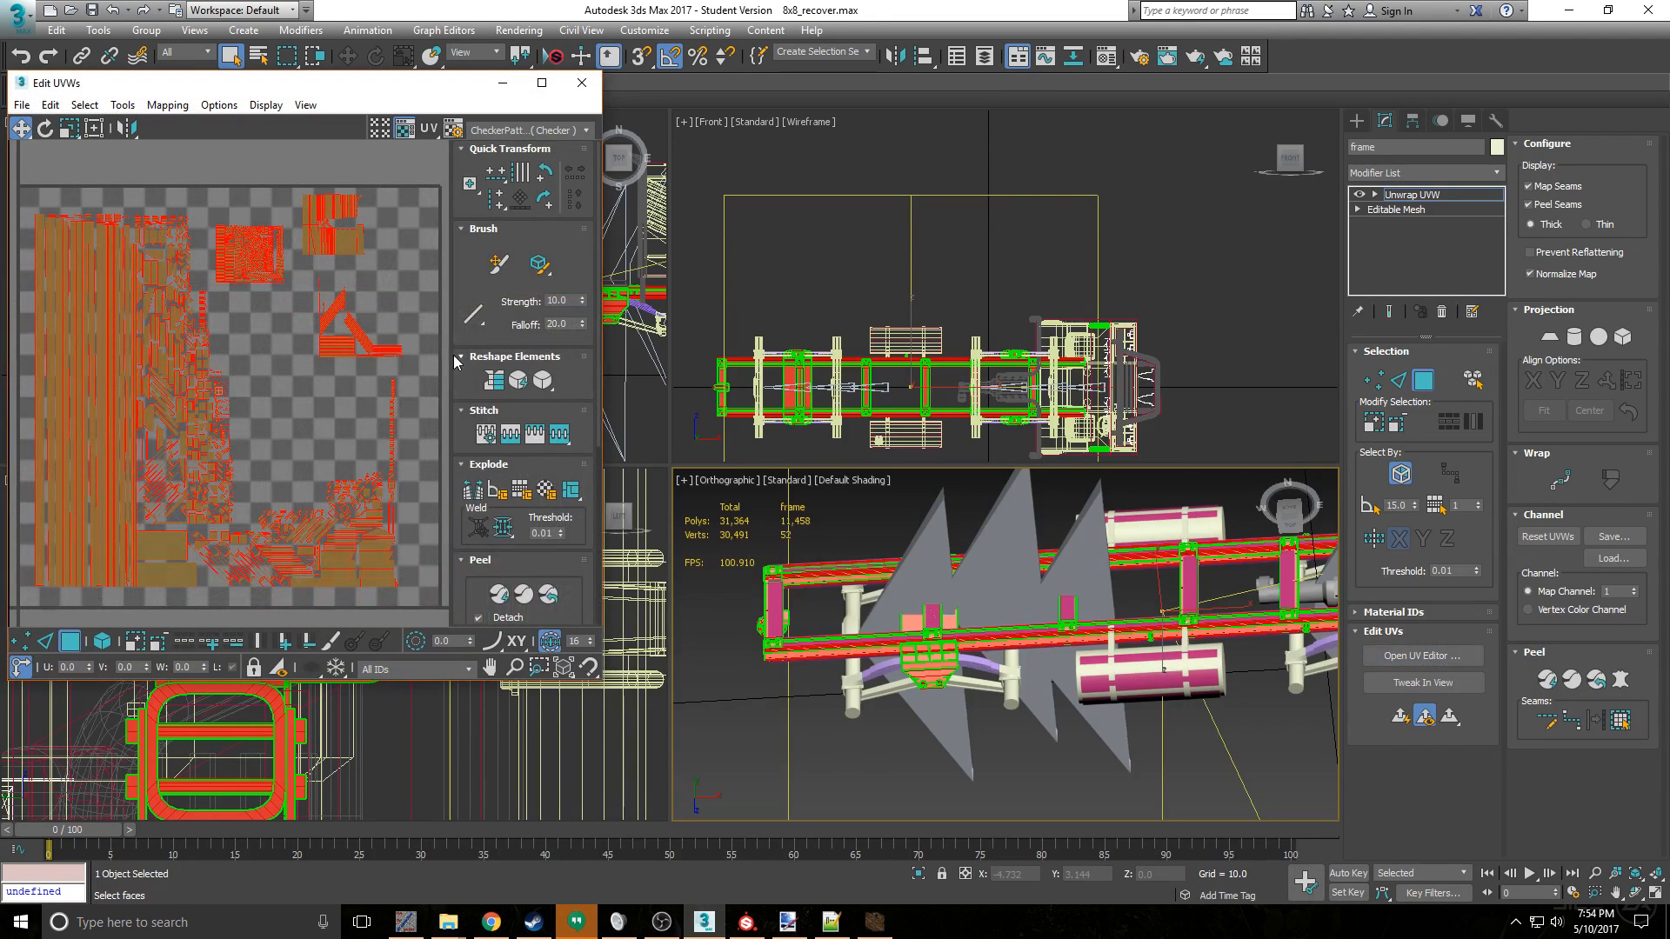
left_click(582, 83)
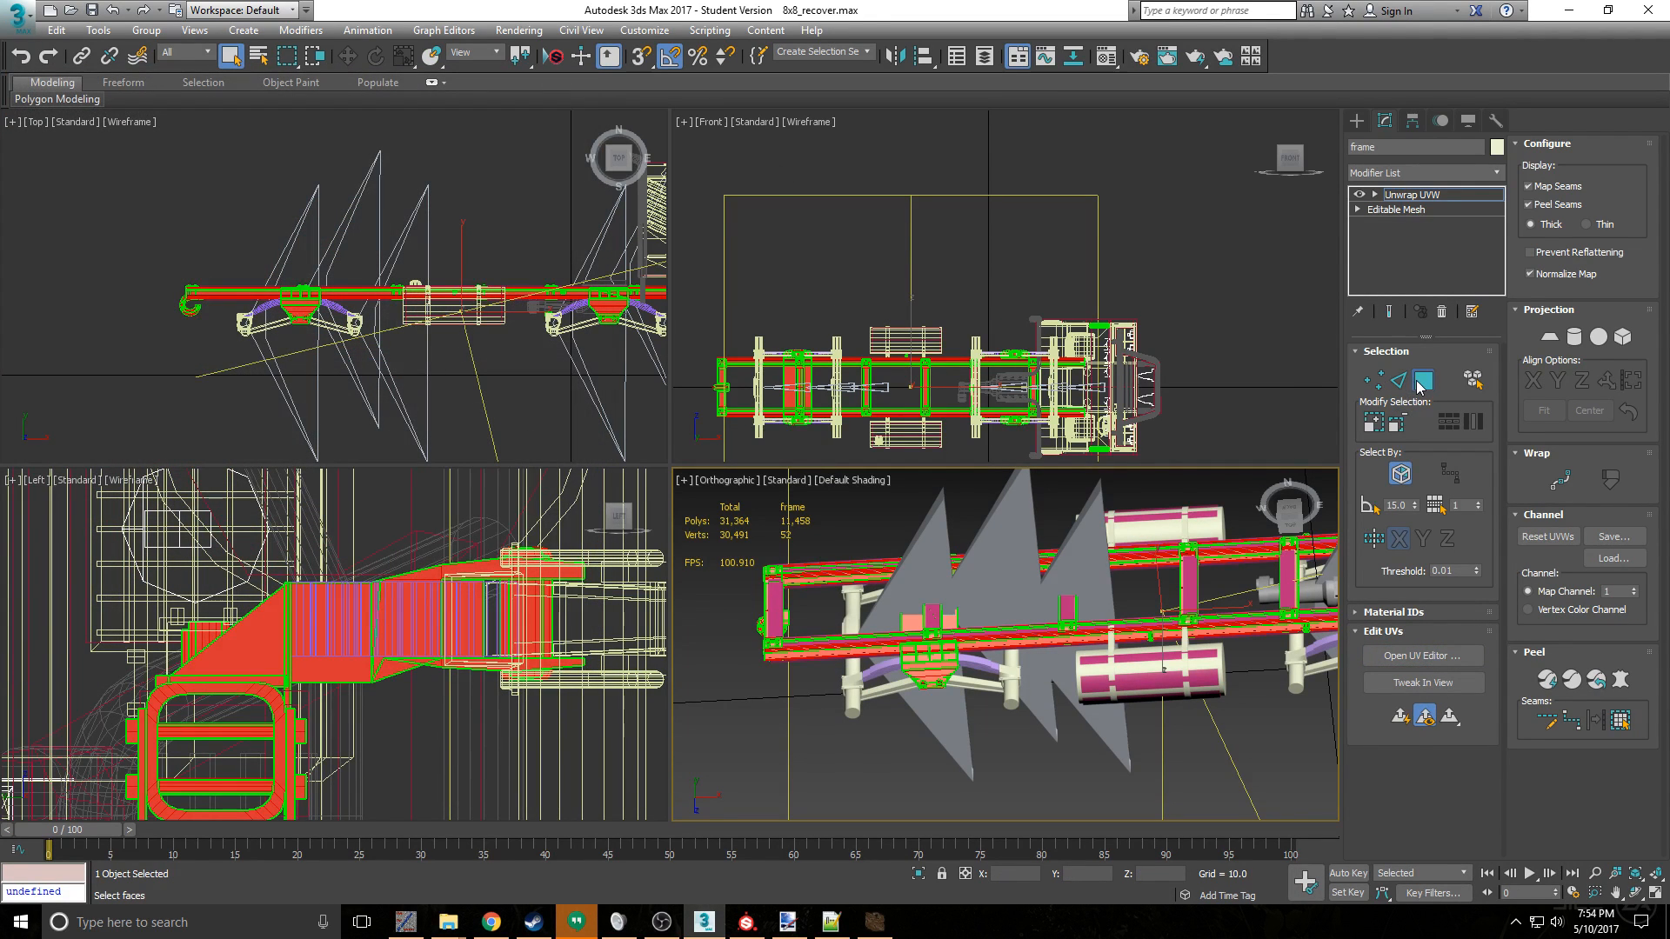
- Insert an Edit Poly modifier between the frame's Editable Mesh and its Unwrap UVW modifier
left_click(1421, 383)
left_click(1396, 210)
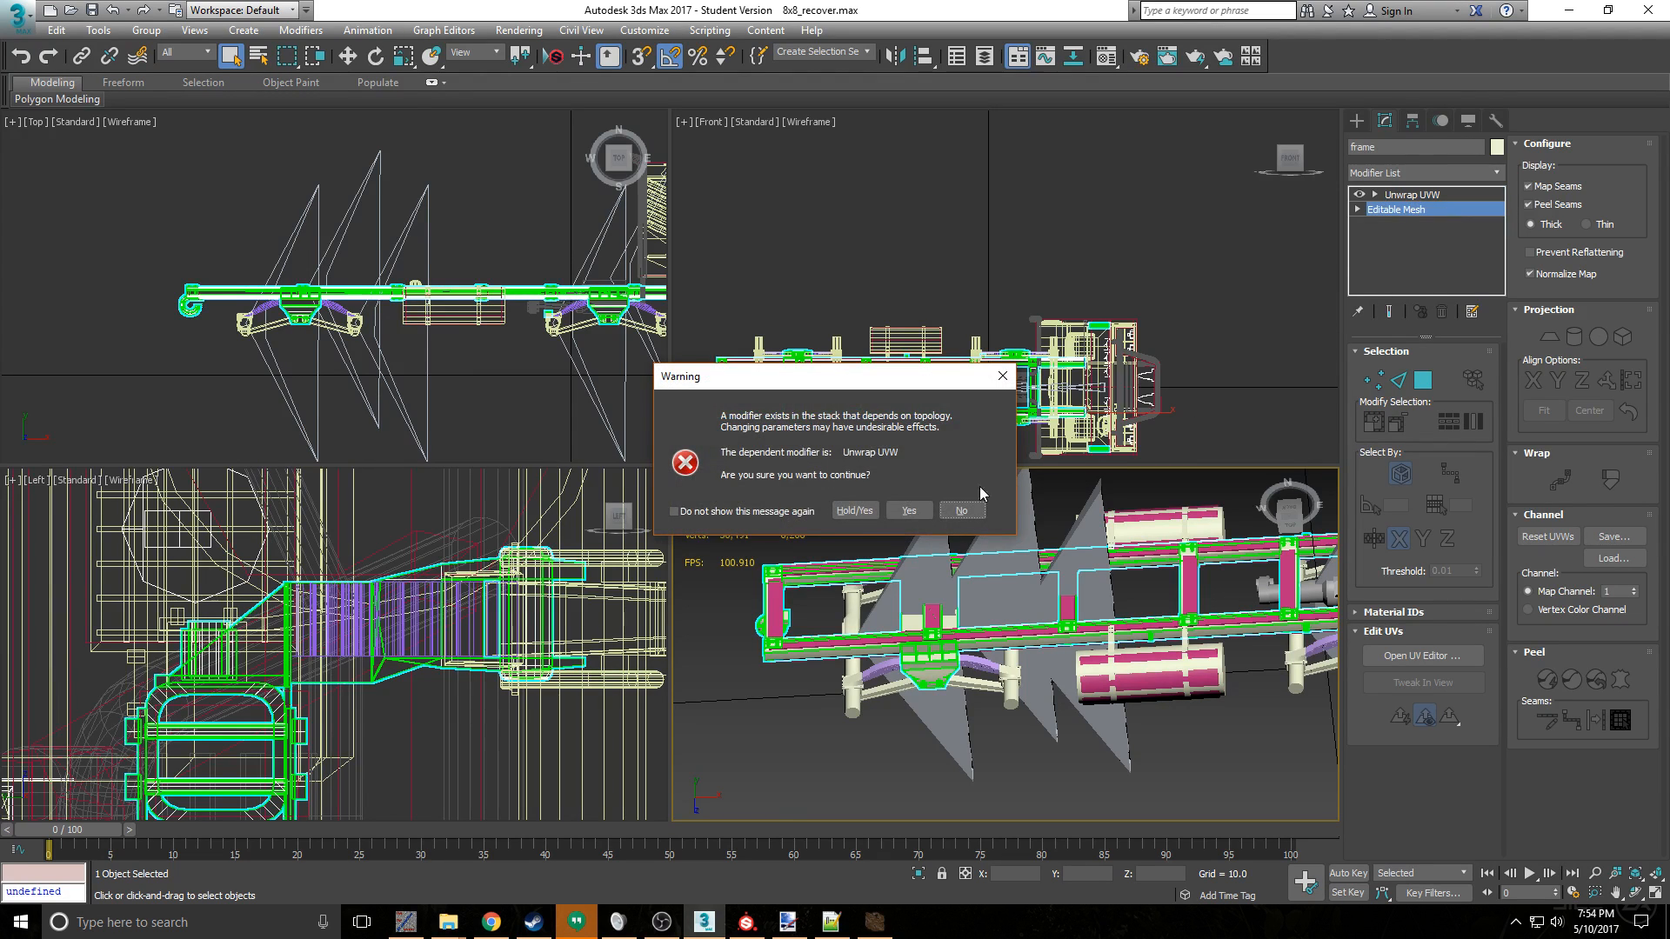
left_click(962, 511)
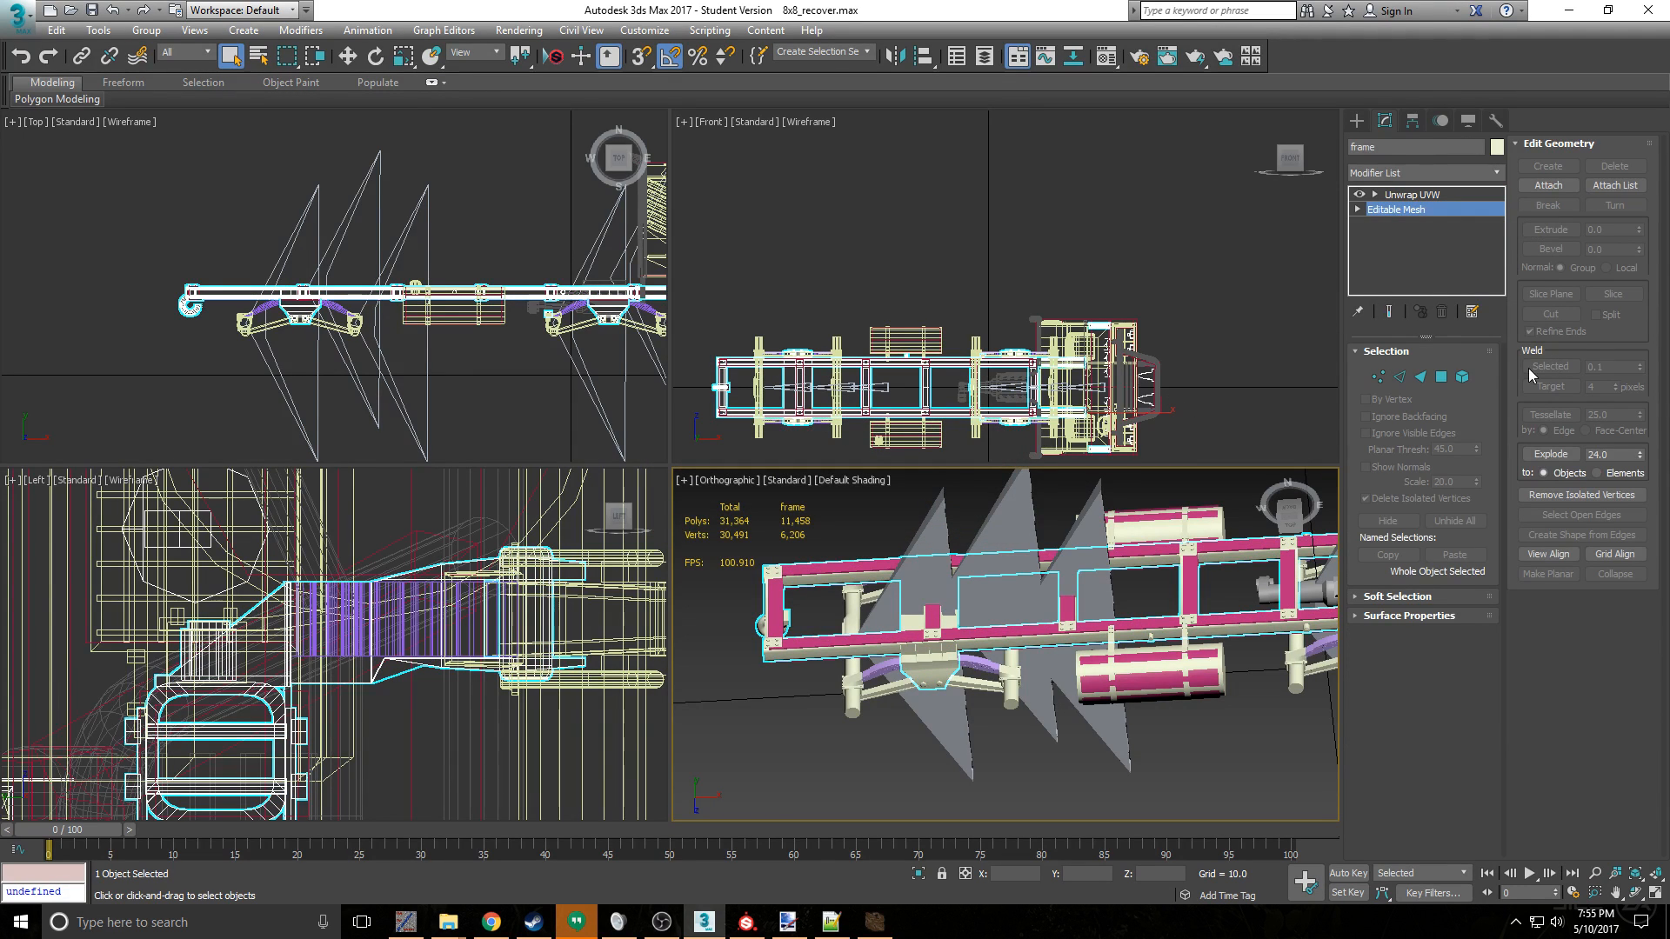
left_click(1438, 173)
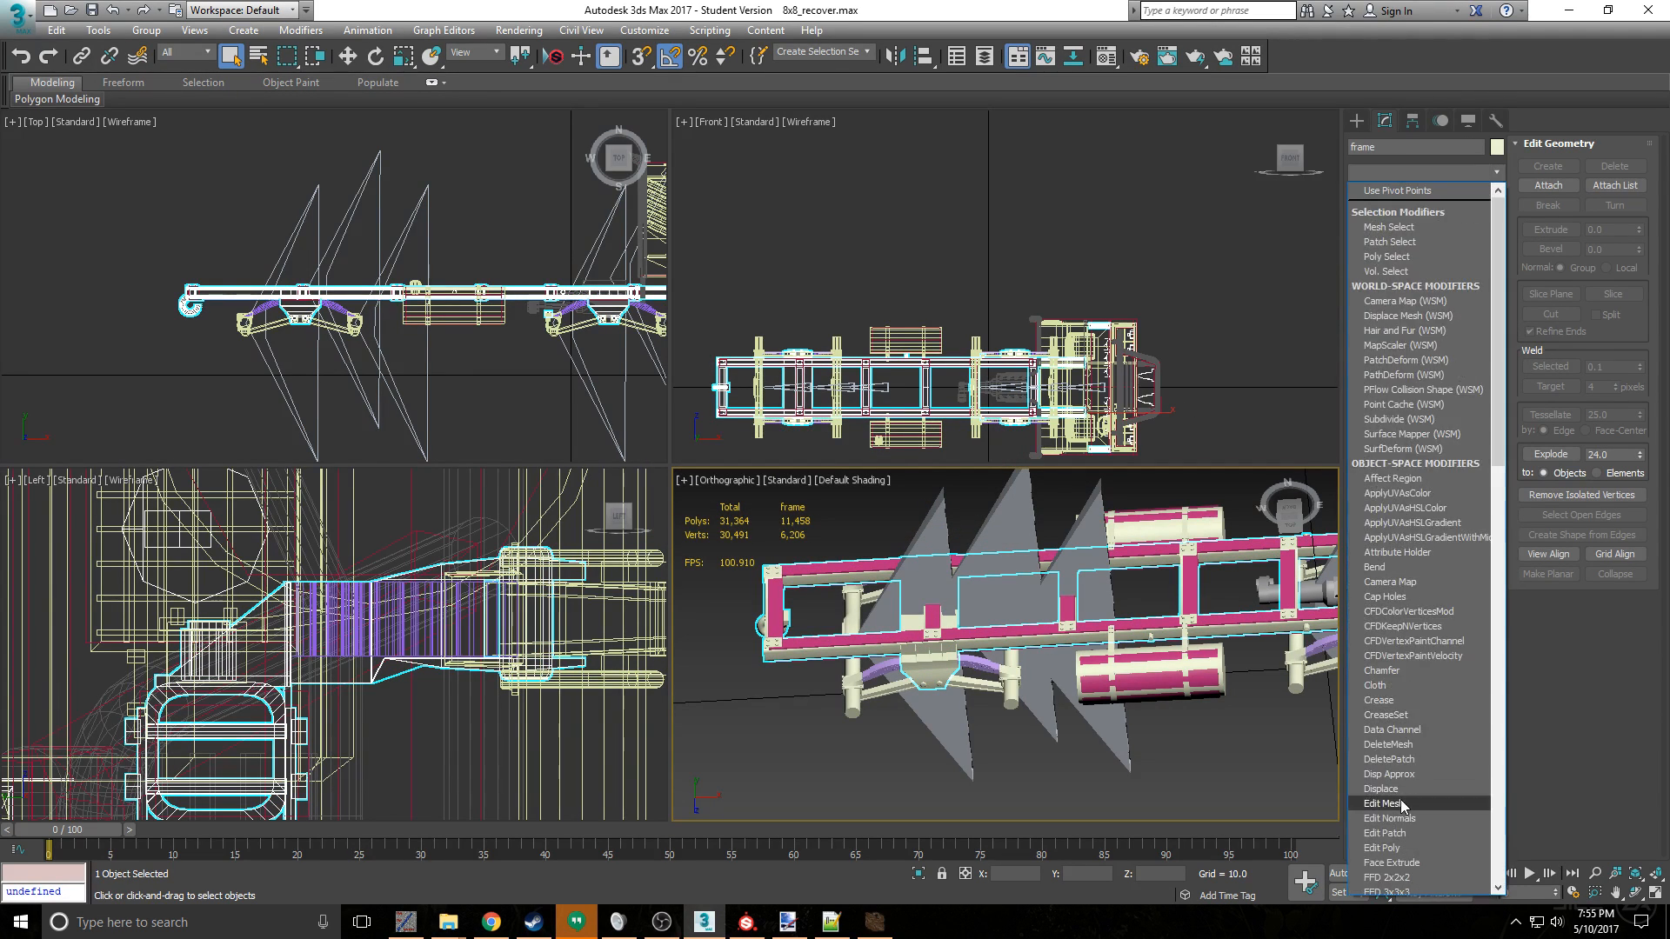
left_click(1425, 846)
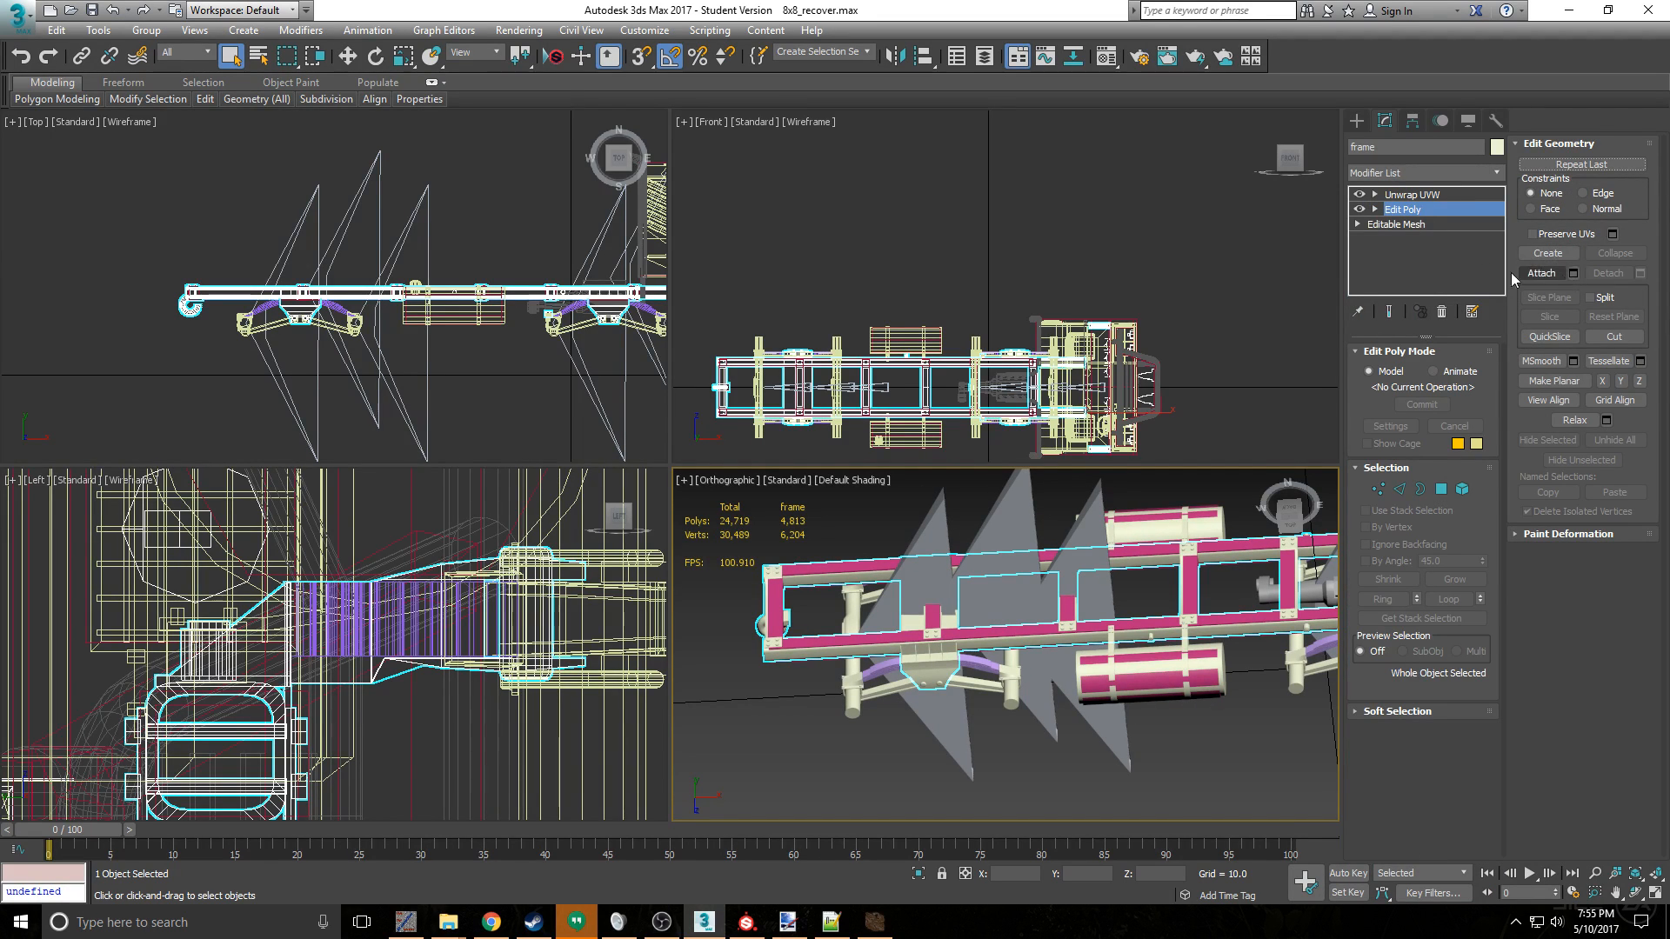
- Check the frame's UV layout in the UV editor with Edit Poly beneath Unwrap UVW
left_click(1436, 195)
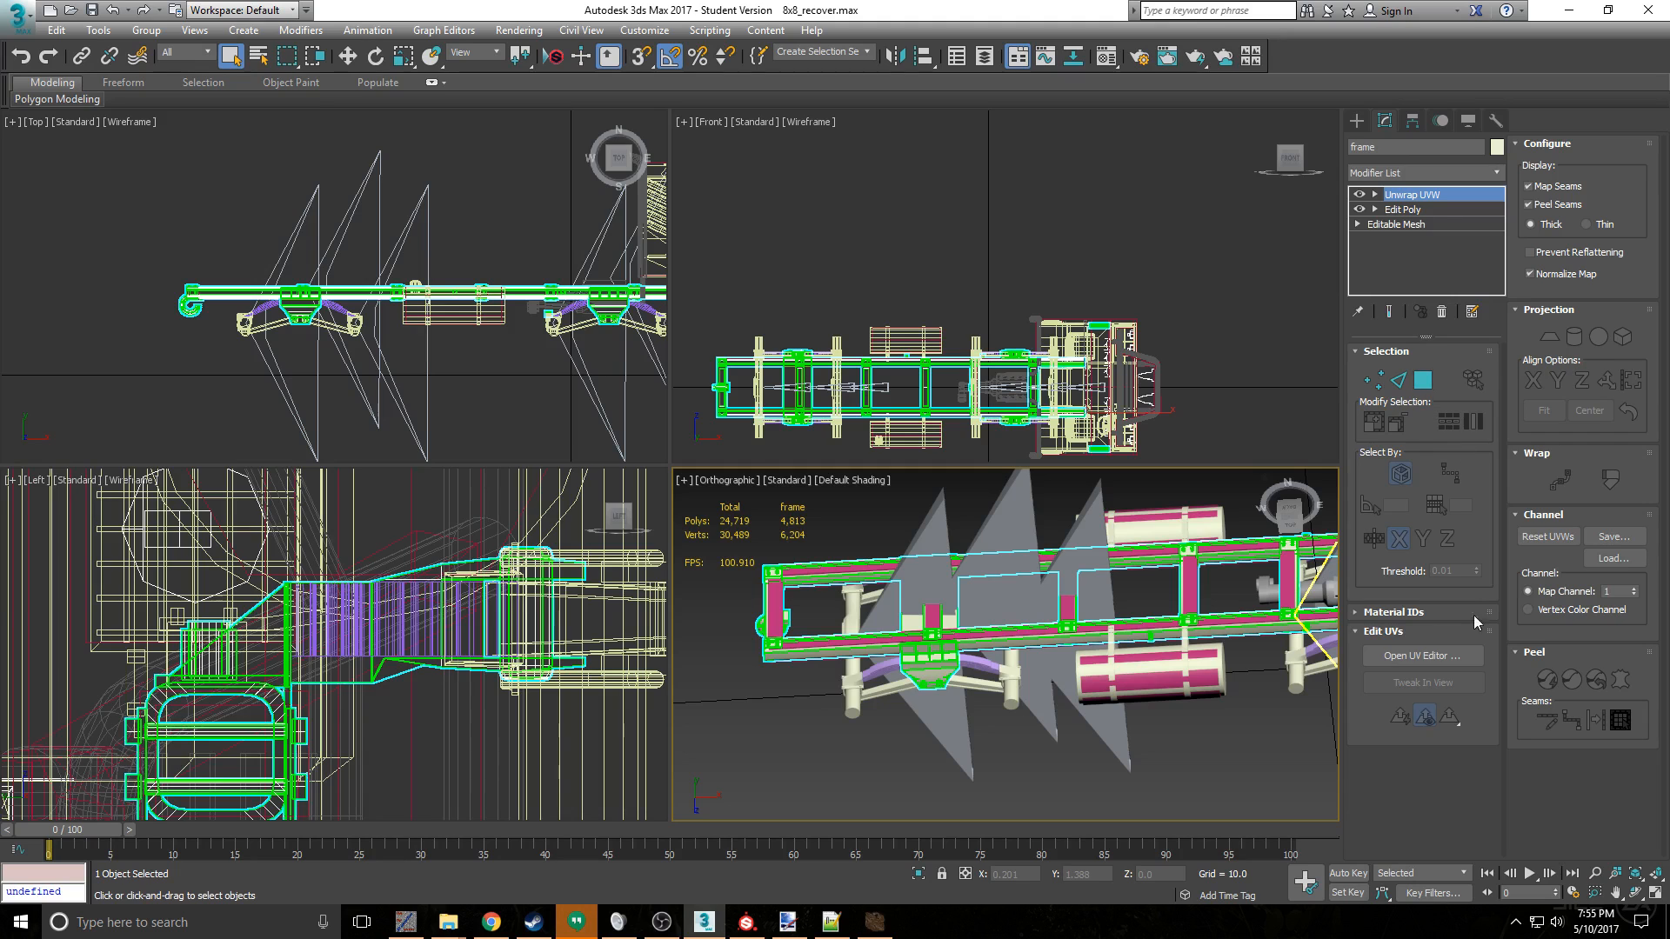
left_click(1423, 656)
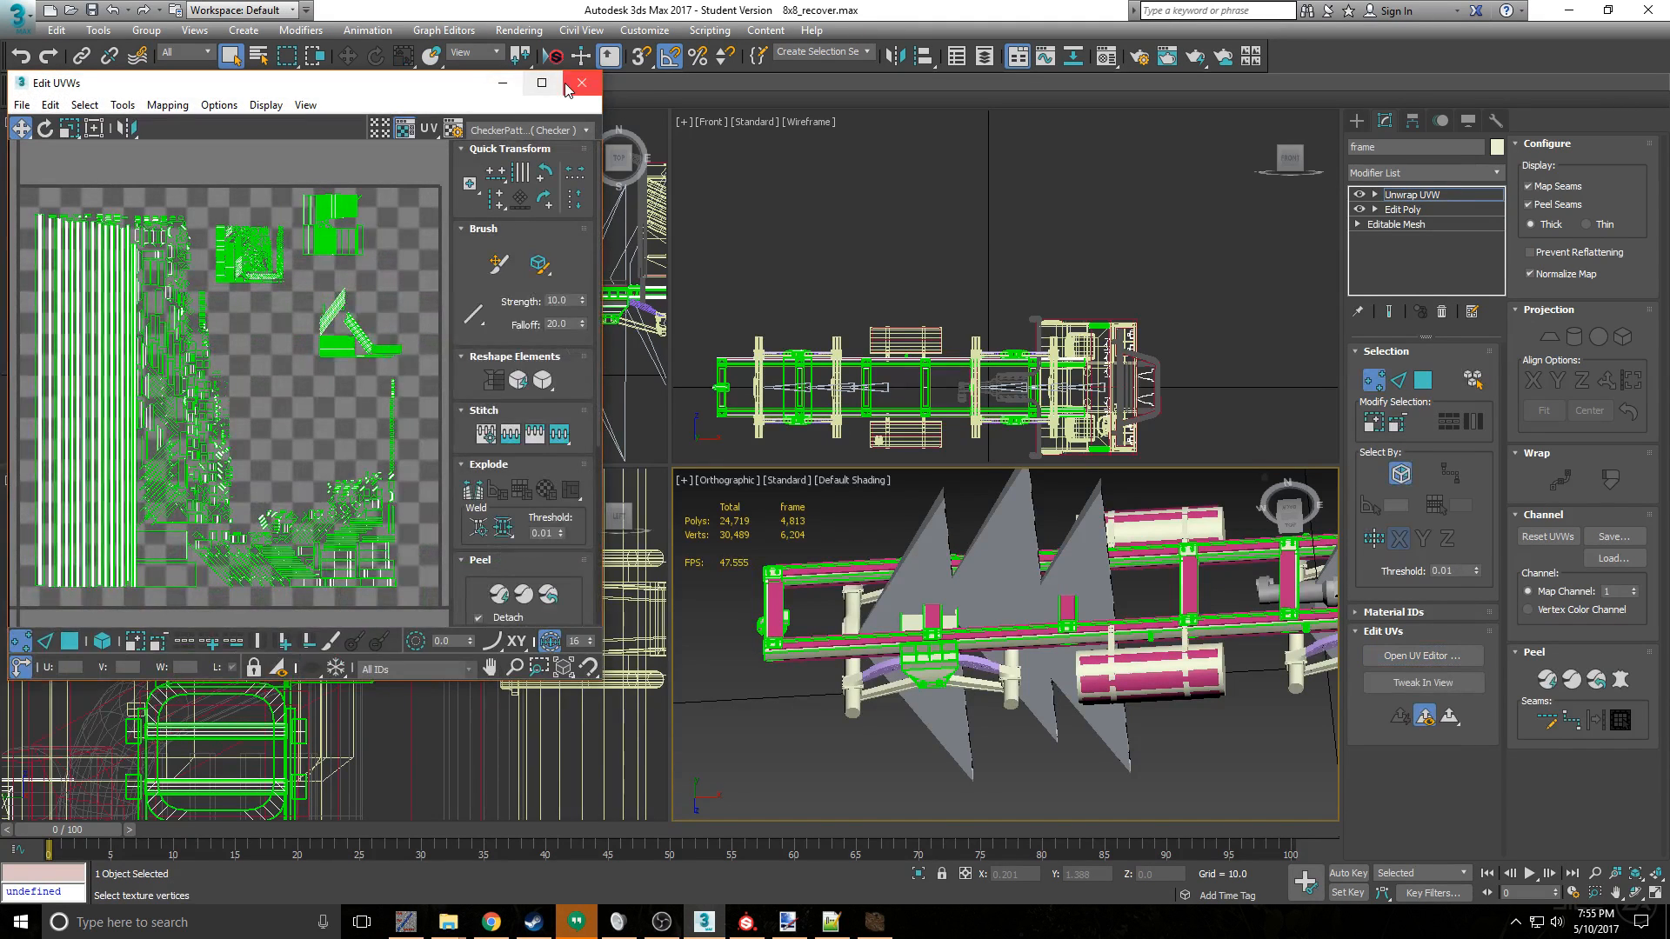
left_click(588, 83)
- Select the small round stub elements along both frame rails in Edit Poly and delete them
left_click(1481, 210)
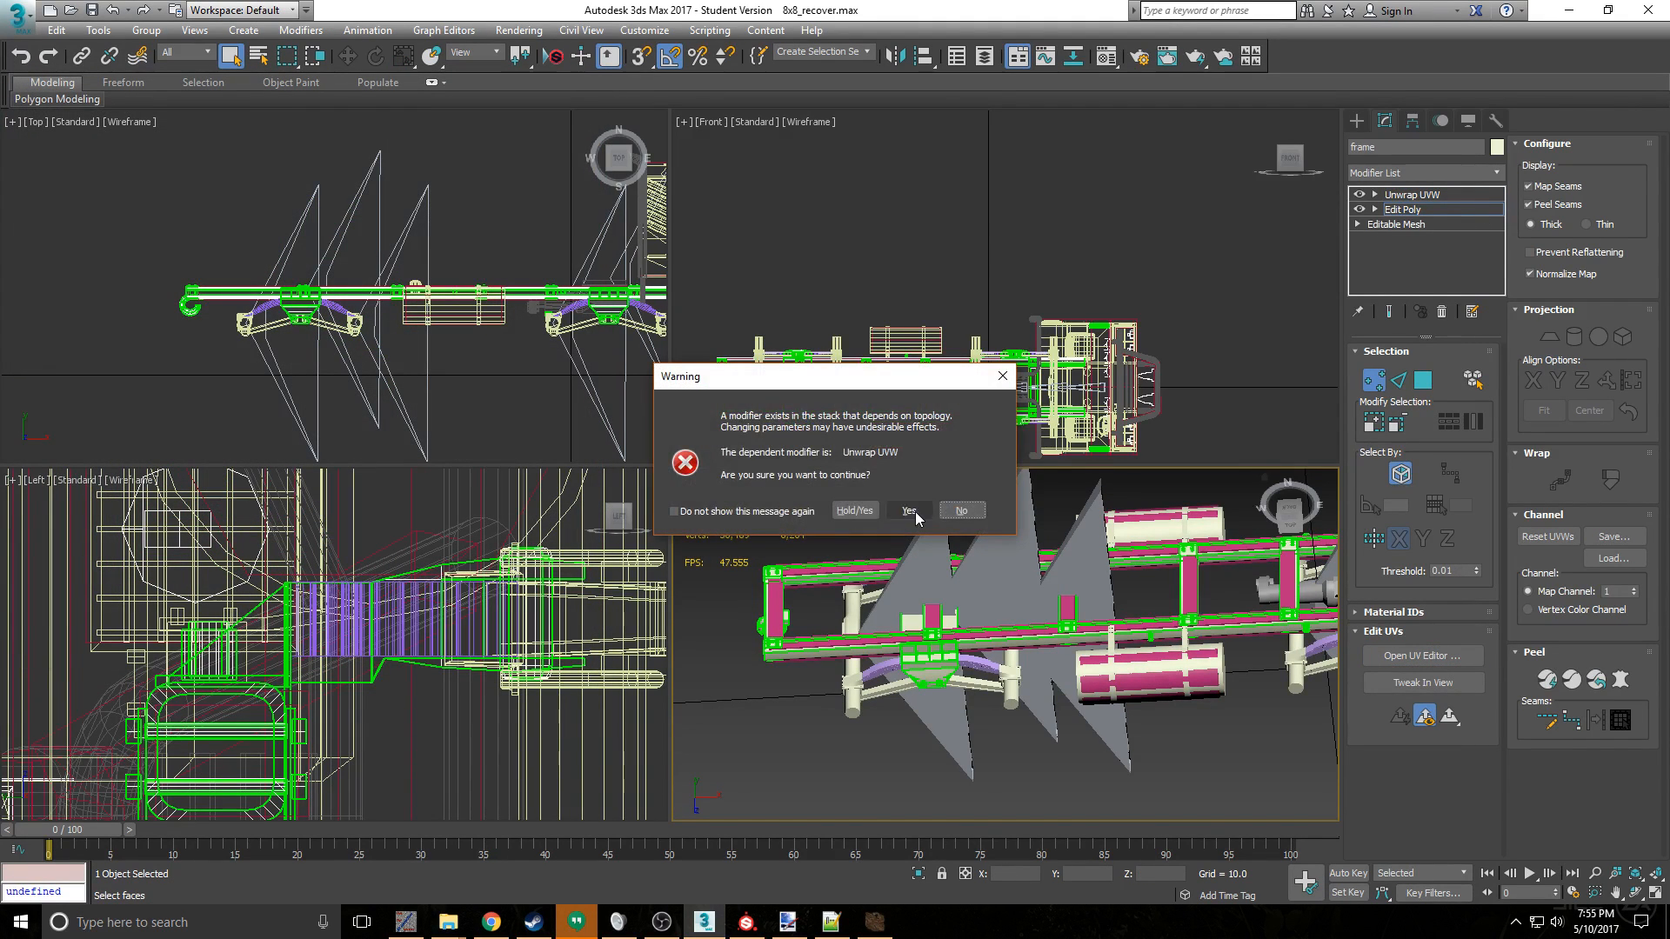
left_click(910, 511)
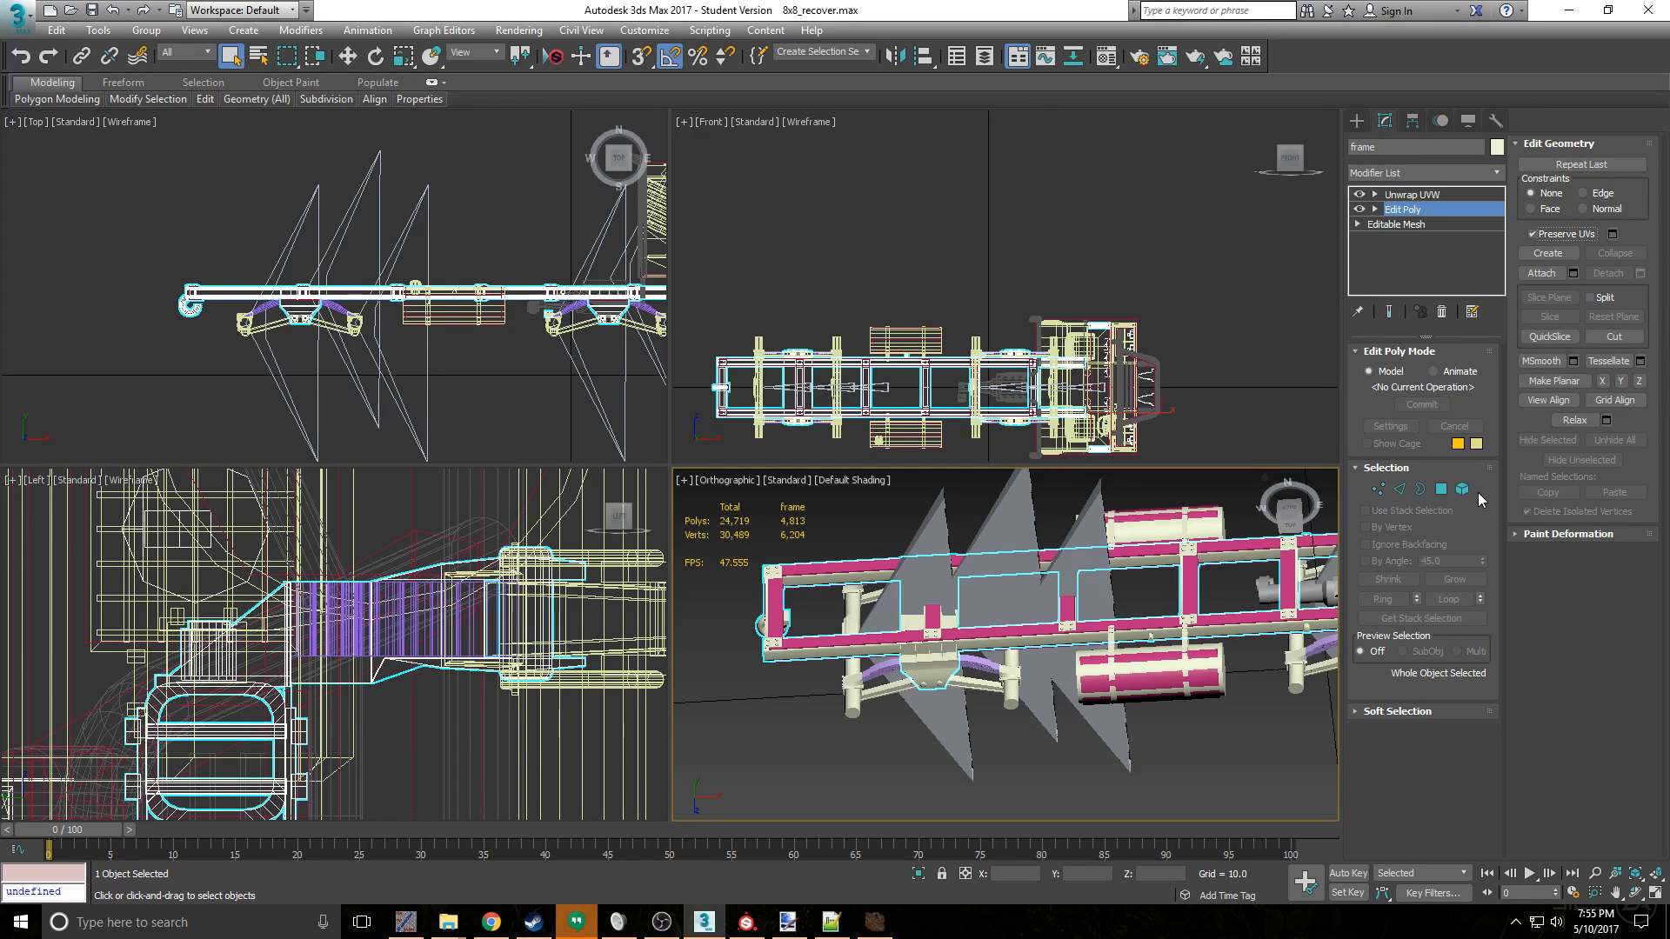
left_click(1463, 489)
scroll(980, 632, "up", 5)
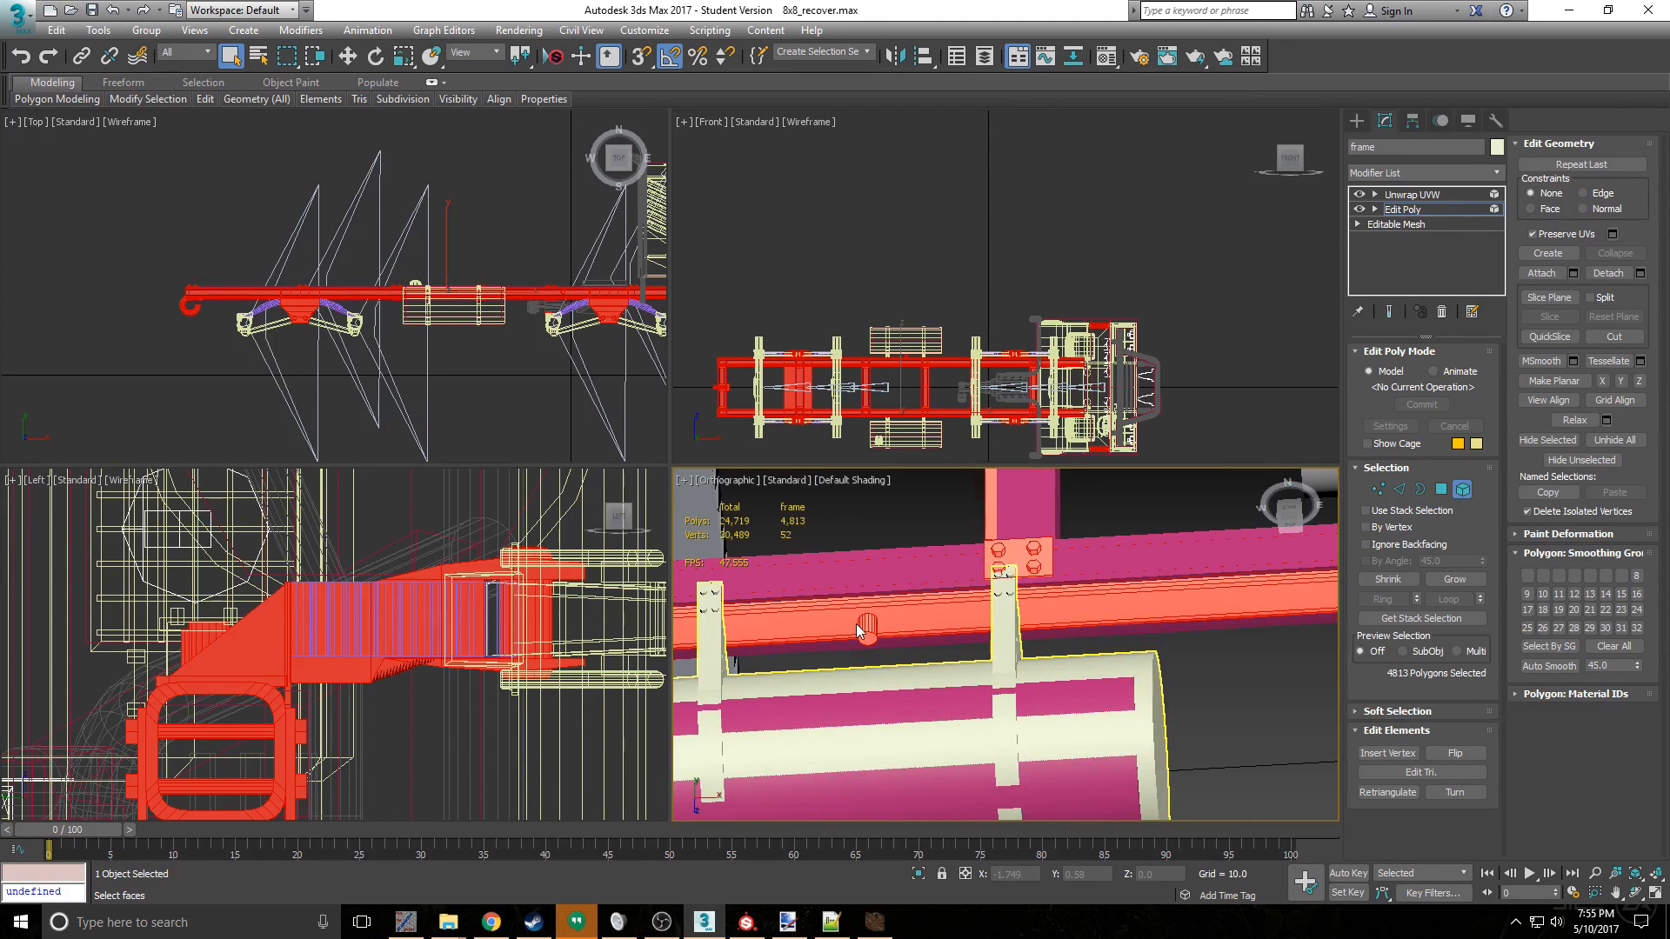
left_click(858, 630)
scroll(1155, 614, "down", 3)
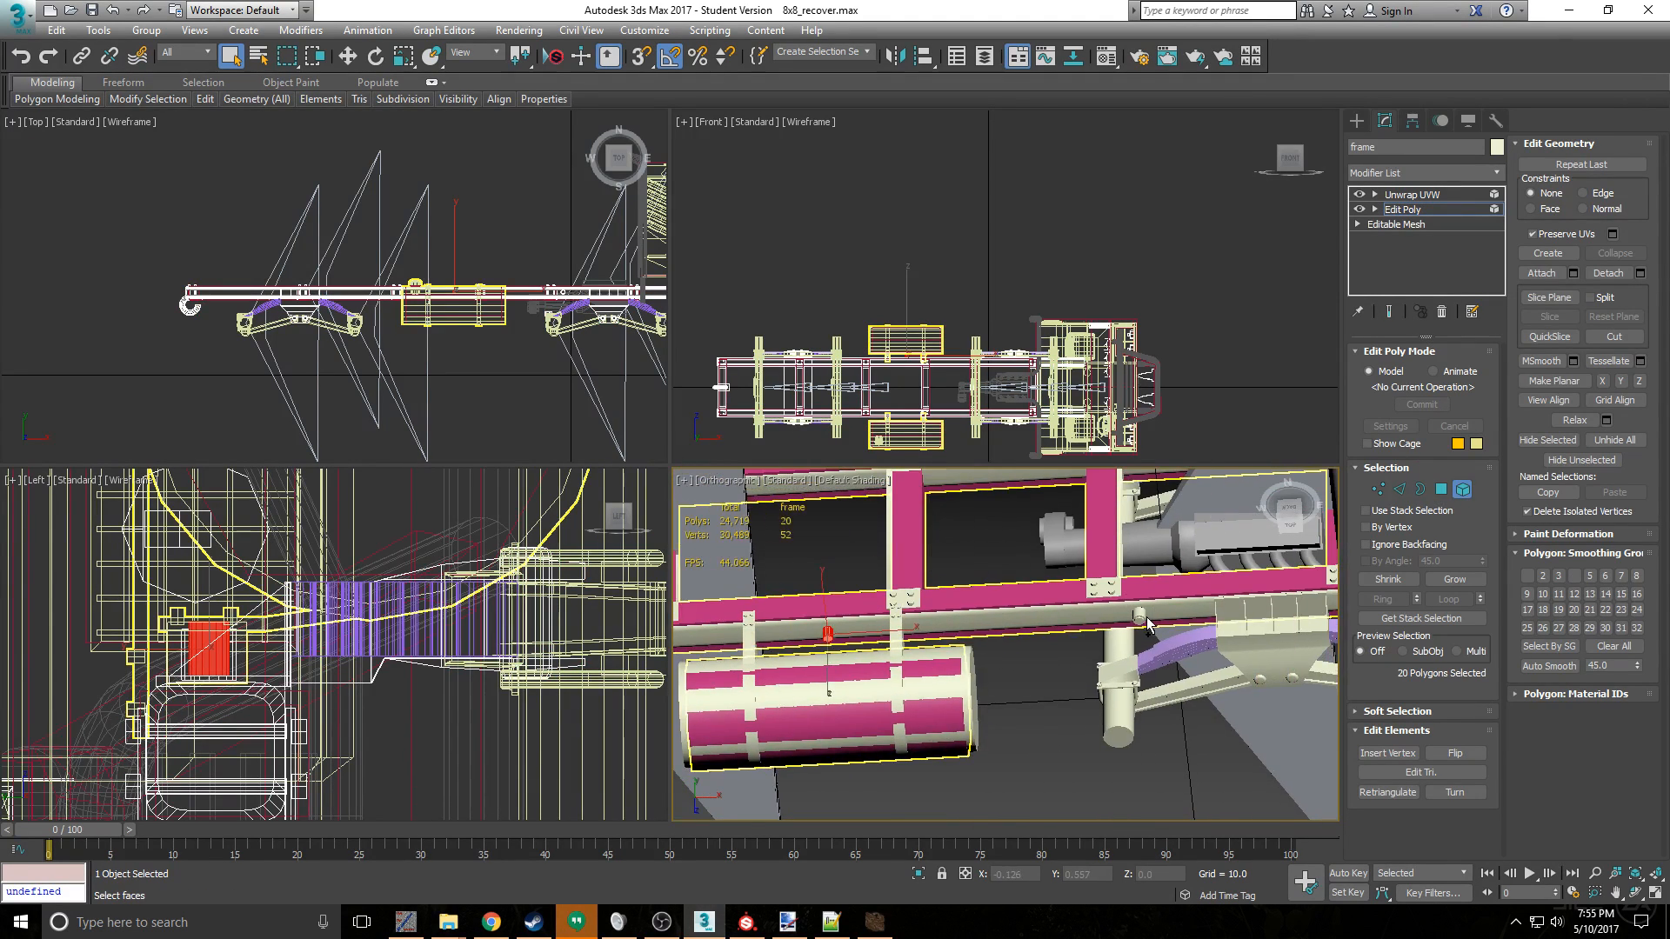
left_click(1144, 619, "ctrl")
scroll(1141, 623, "up", 3)
scroll(1141, 623, "down", 5)
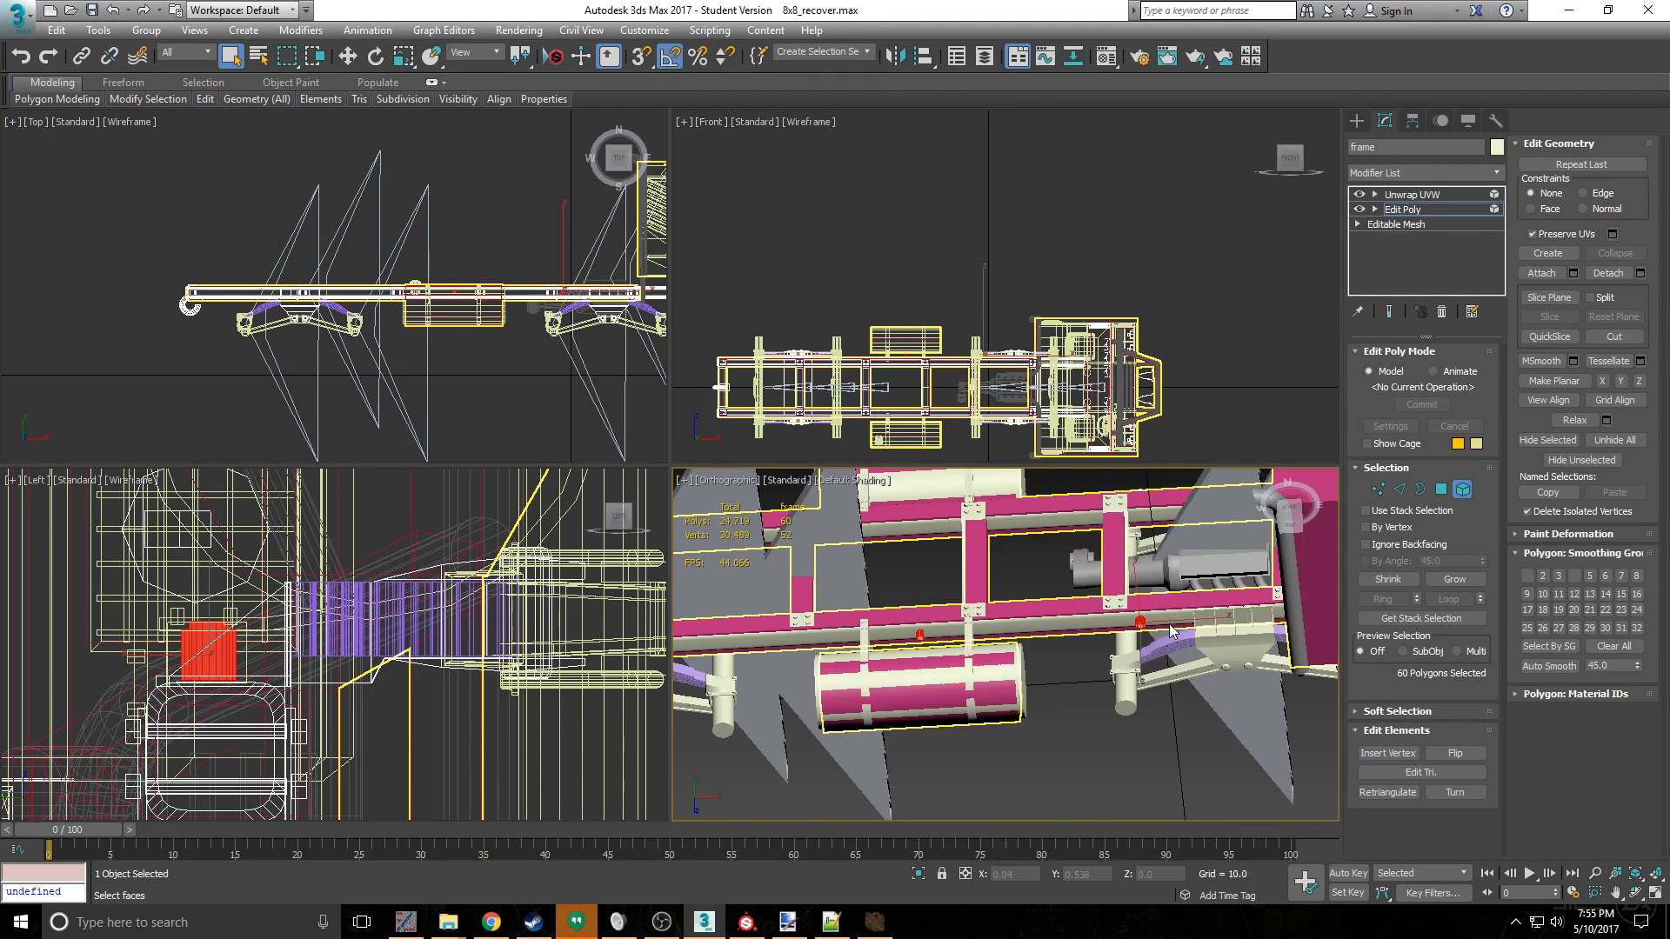
middle_click_drag(1142, 623, 1084, 708, "alt")
scroll(1085, 708, "down", 3)
scroll(1135, 565, "up", 4)
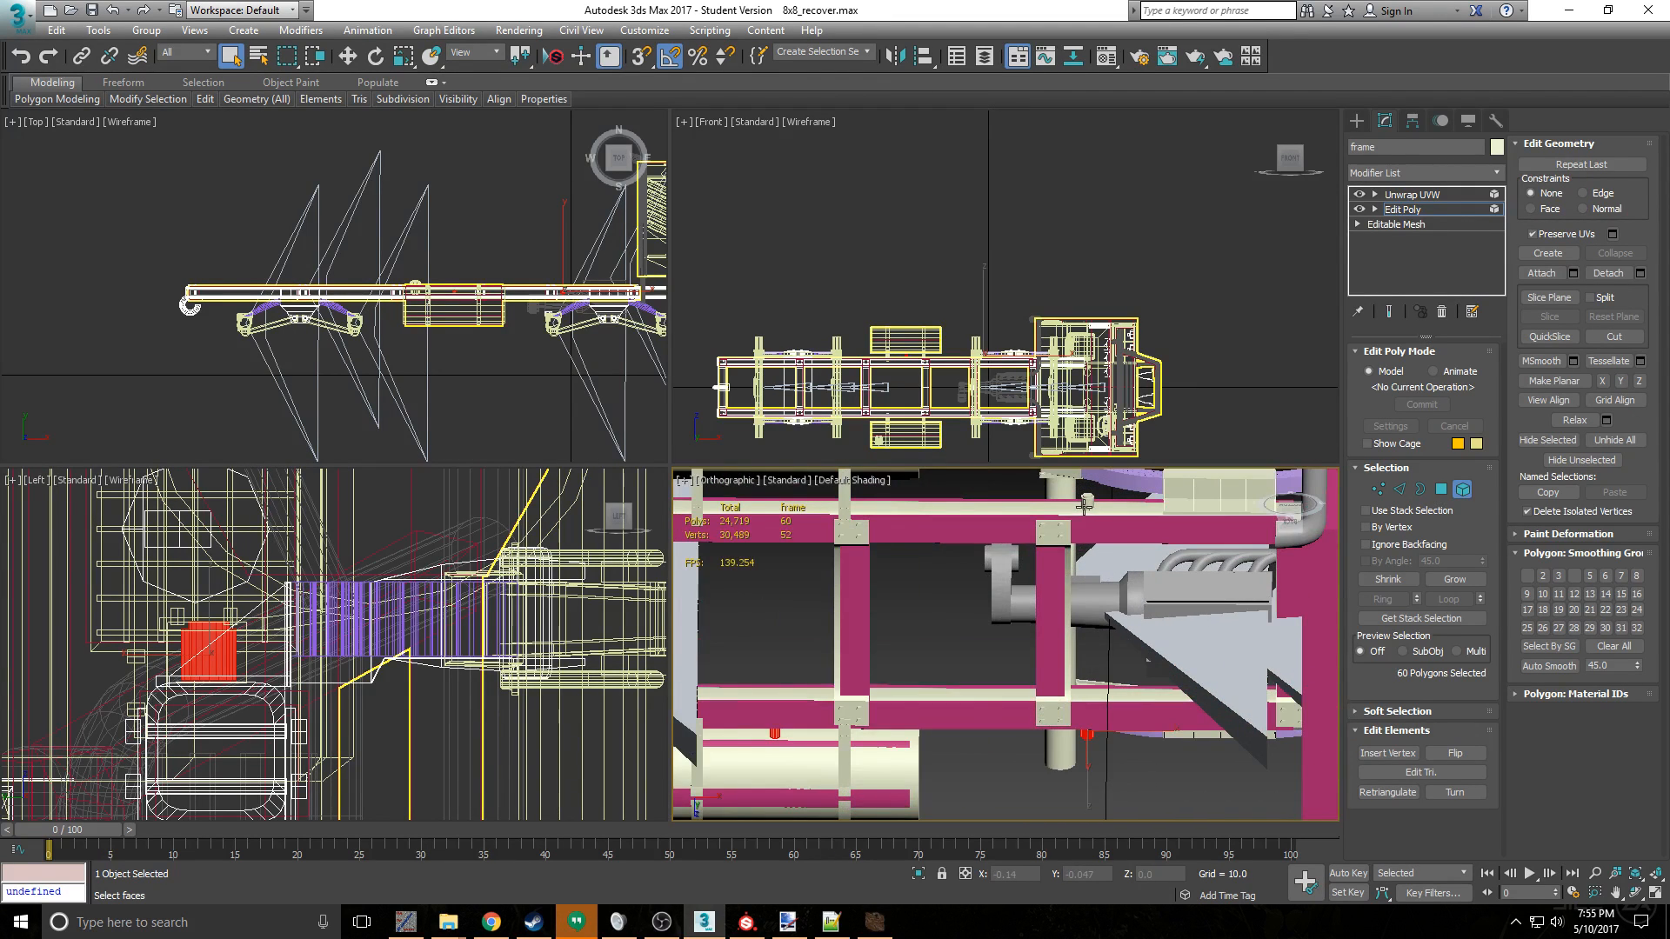
left_click(1086, 503, "ctrl")
scroll(940, 554, "down", 5)
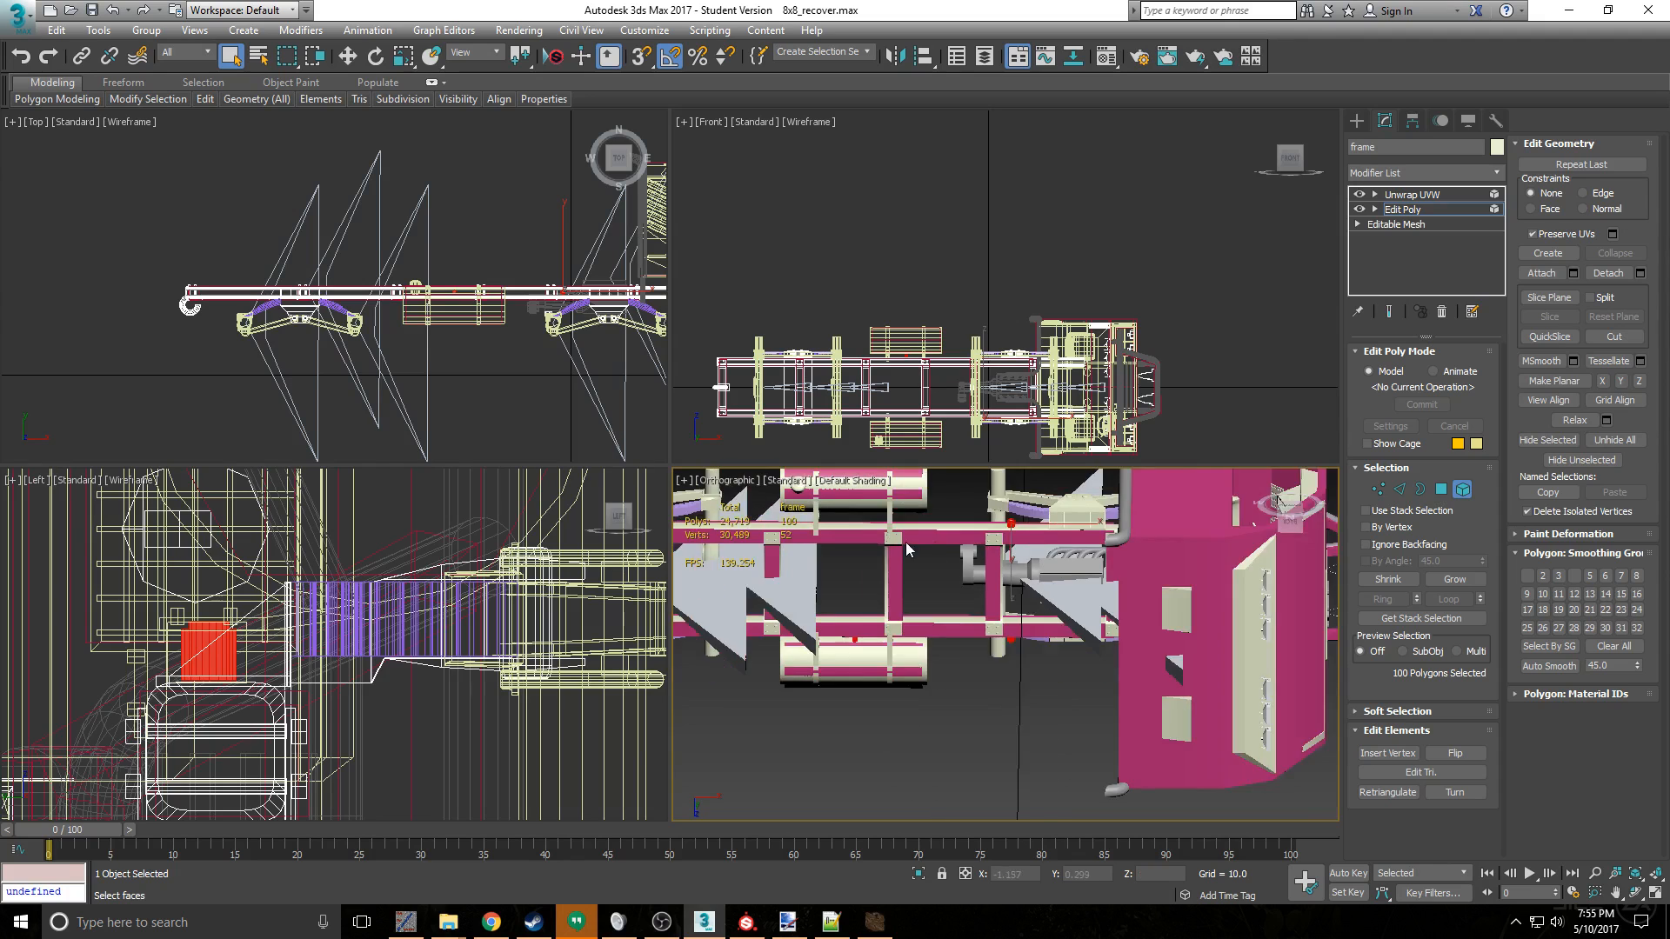
scroll(944, 619, "up", 6)
middle_click_drag(938, 555, 967, 627)
scroll(962, 632, "down", 4)
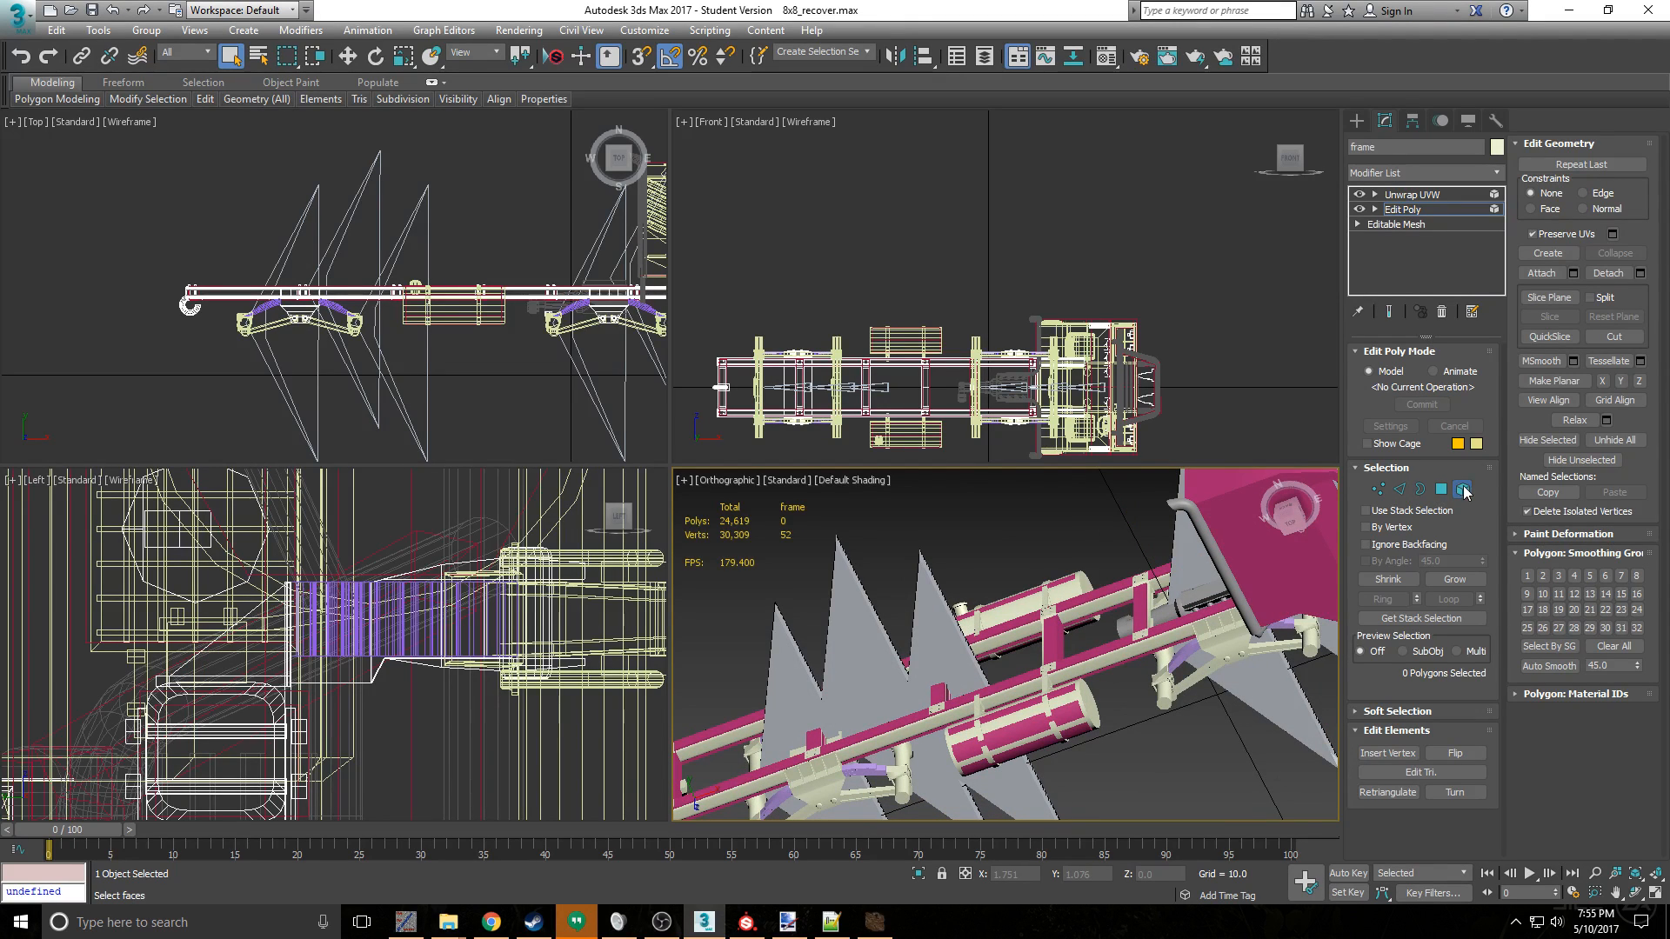
- Leave element editing and review the reduced frame's UV layout and seams through the Unwrap UVW modifier
left_click(1462, 489)
left_click(1427, 197)
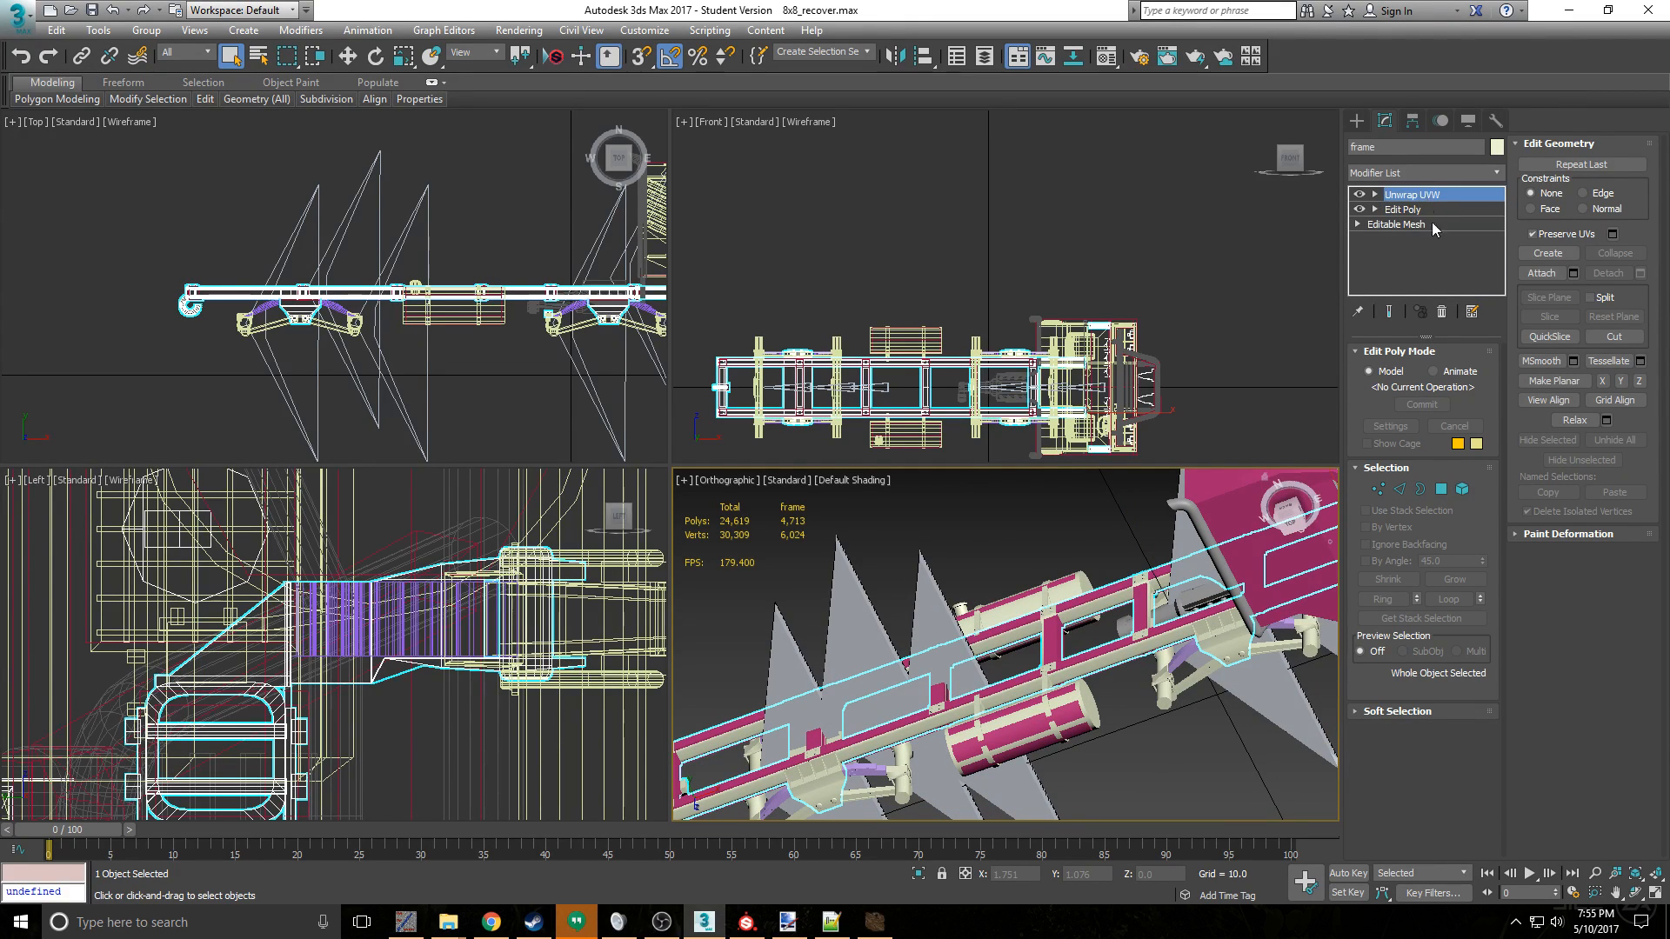
left_click(1423, 658)
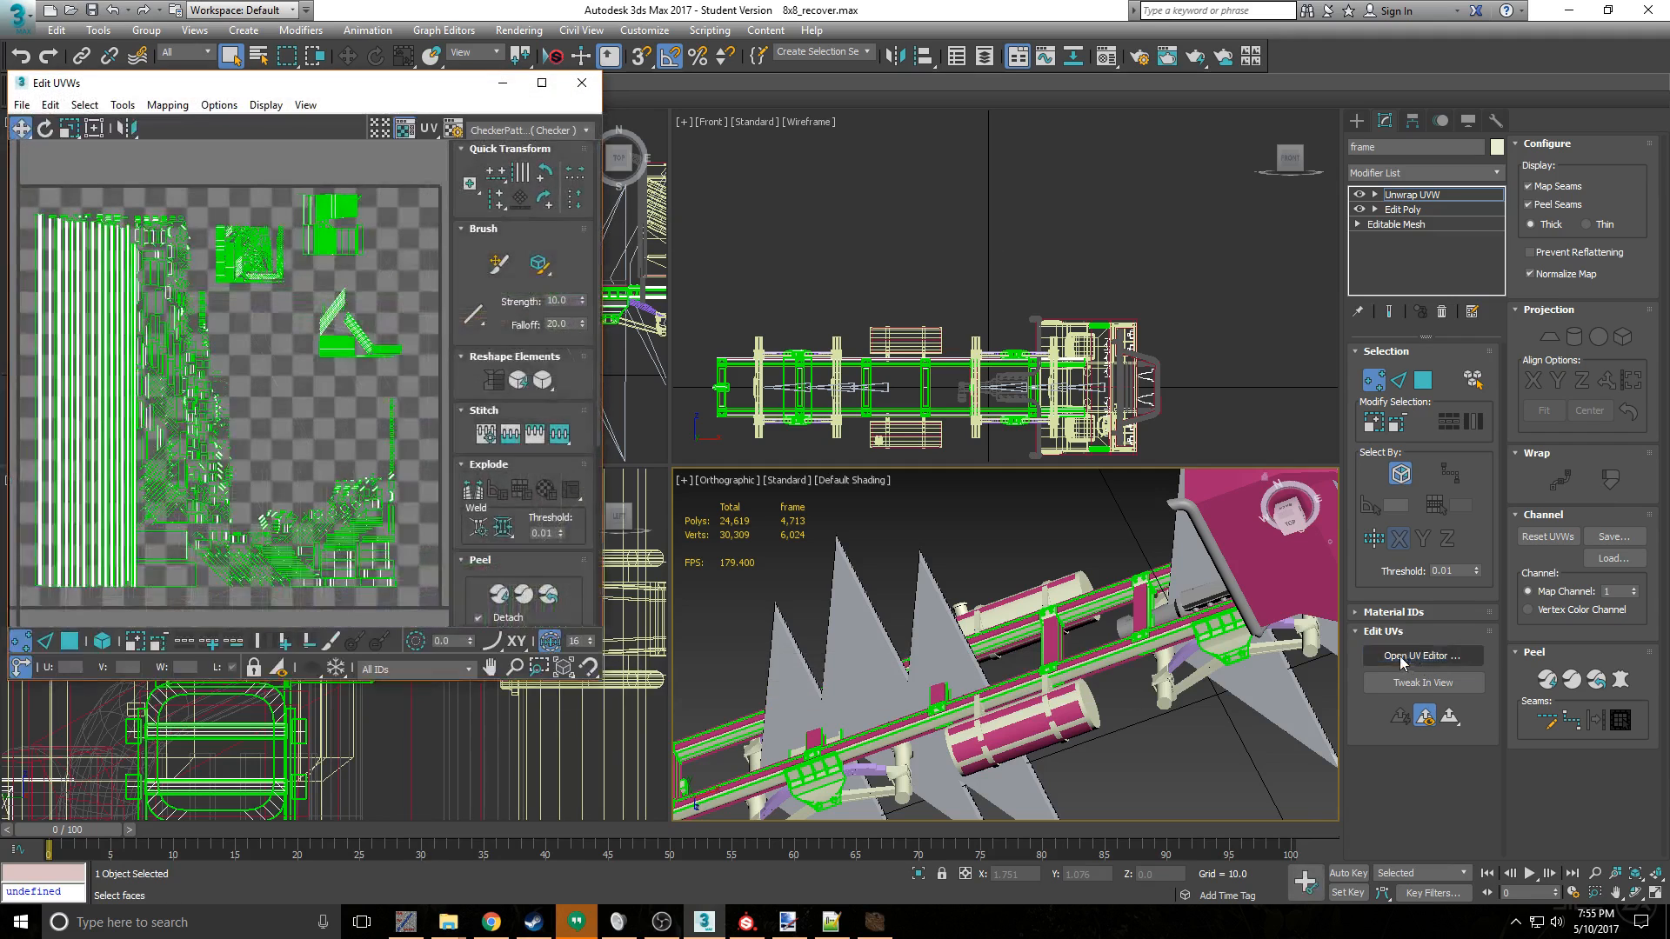
left_click(581, 83)
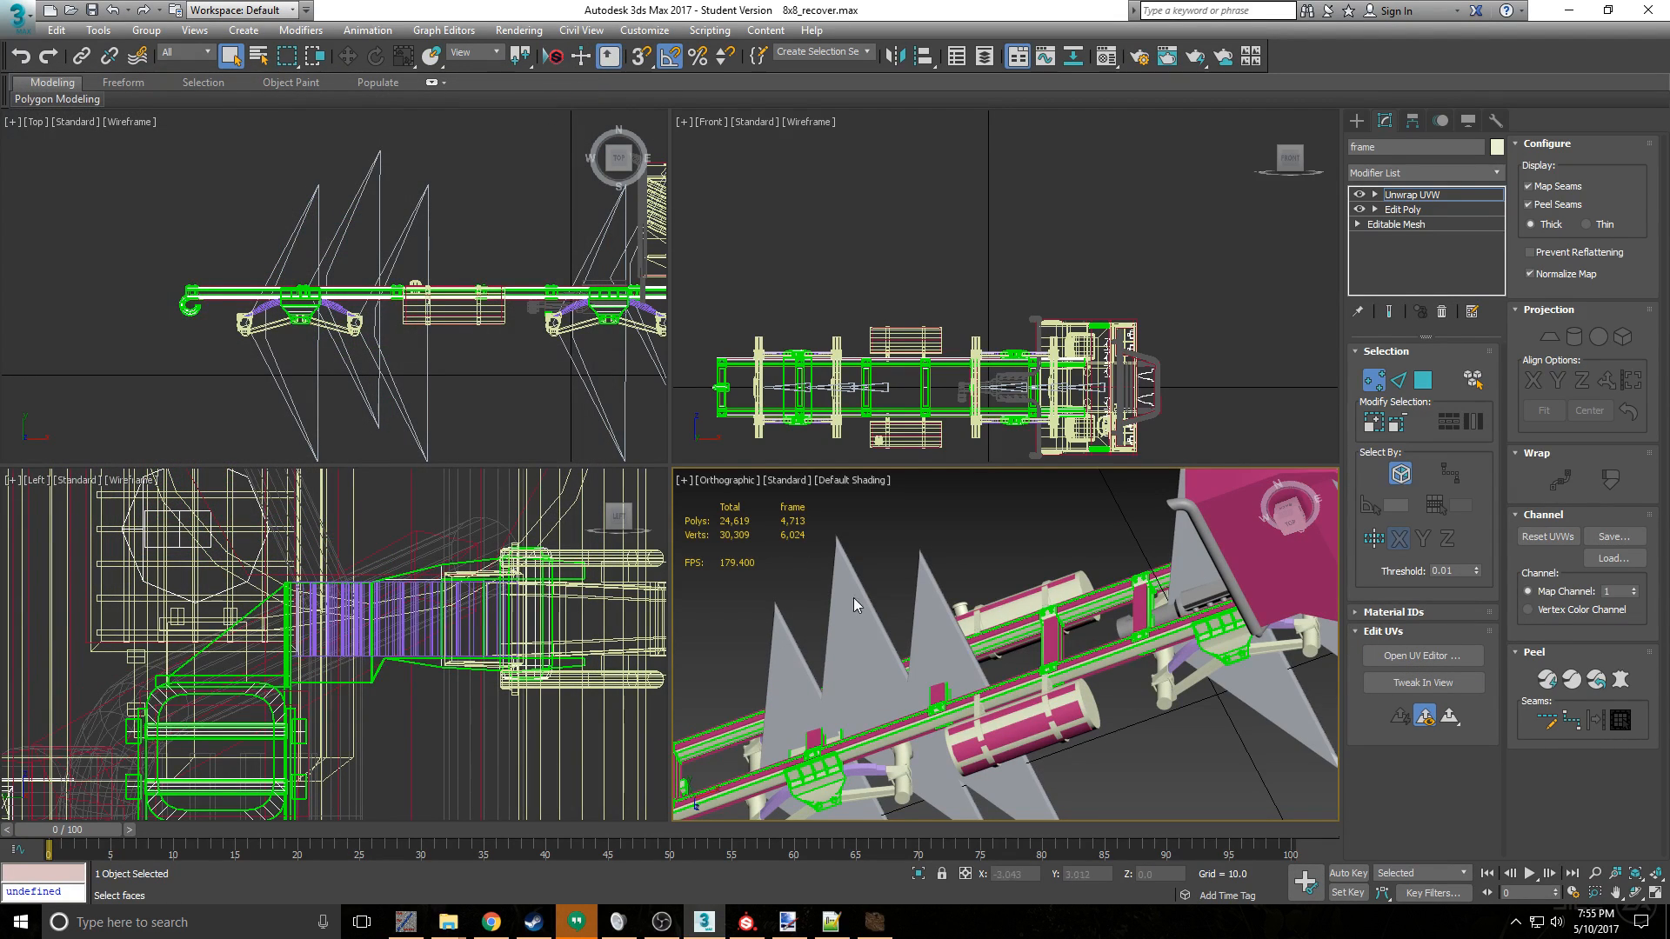
scroll(1084, 680, "down", 5)
middle_click_drag(1085, 680, 1119, 580, "alt")
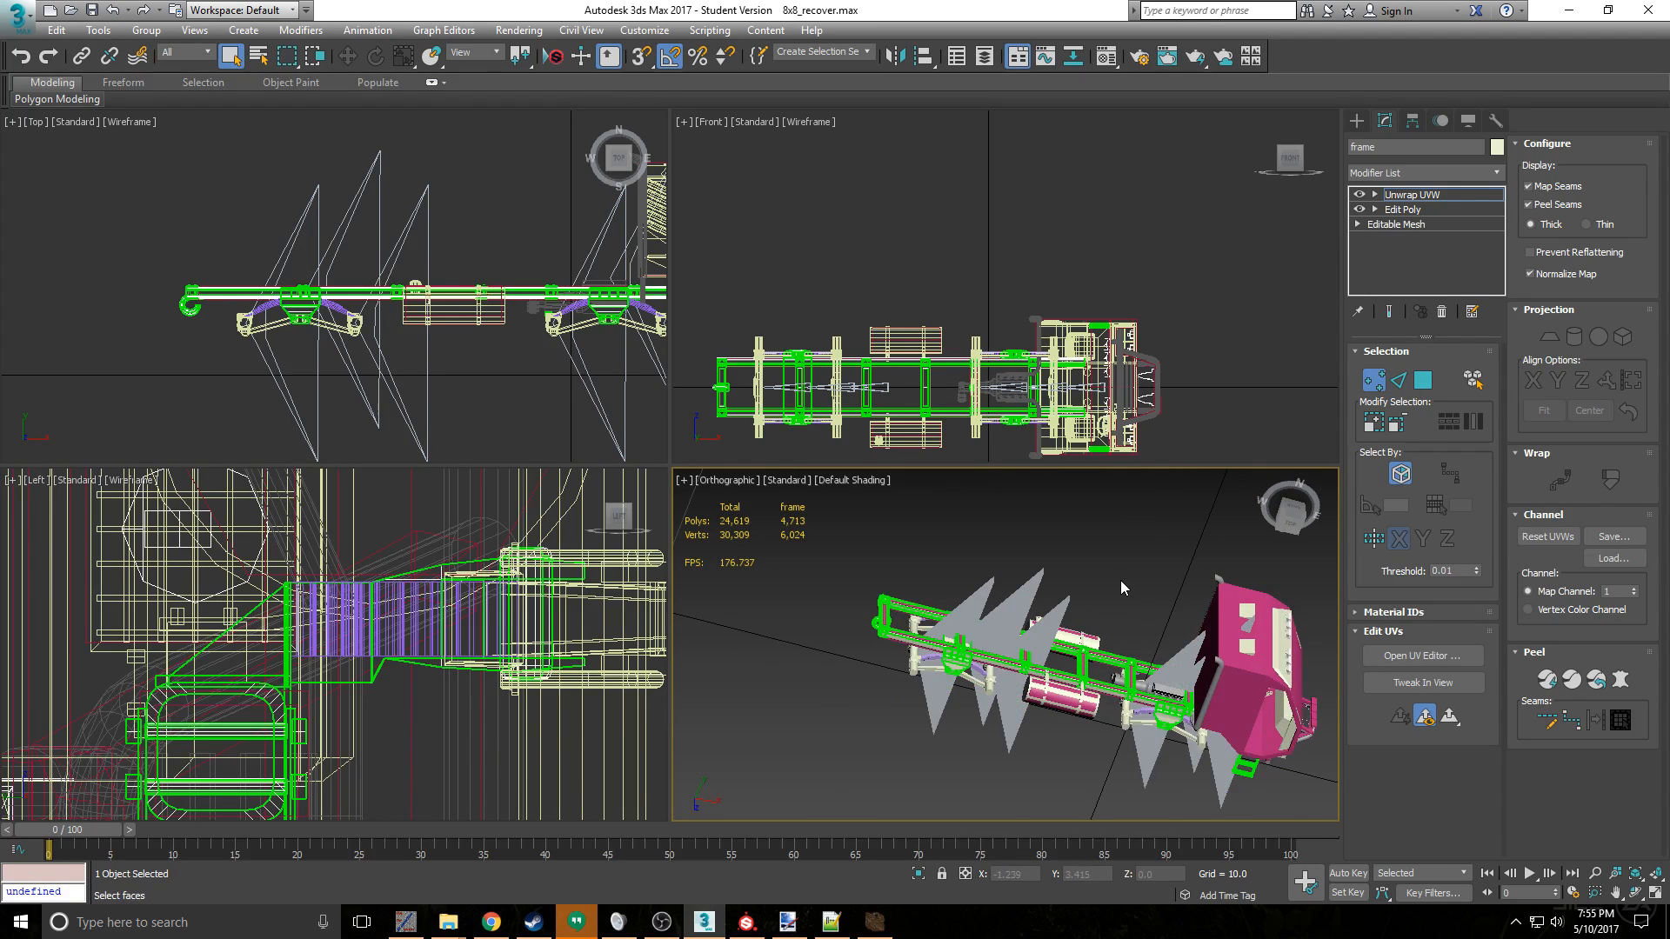
left_click(1381, 380)
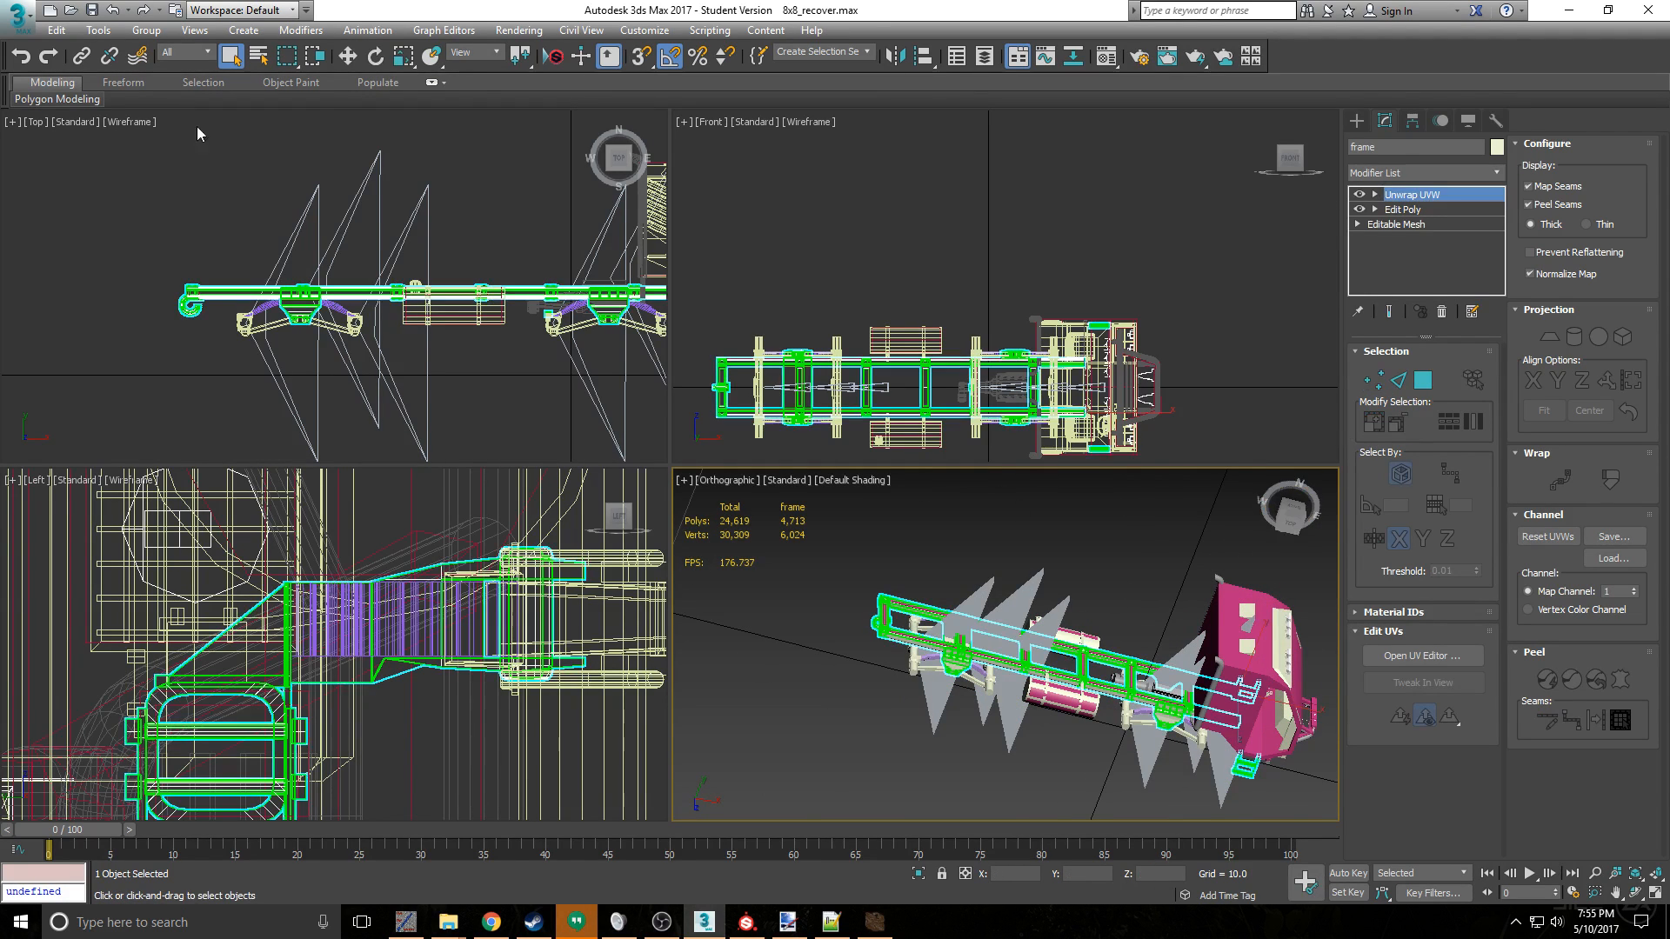
- Export the truck over KM0460truck8x8.X in the trucks folder, keeping the current AXE exporter settings
left_click(17, 12)
left_click(62, 294)
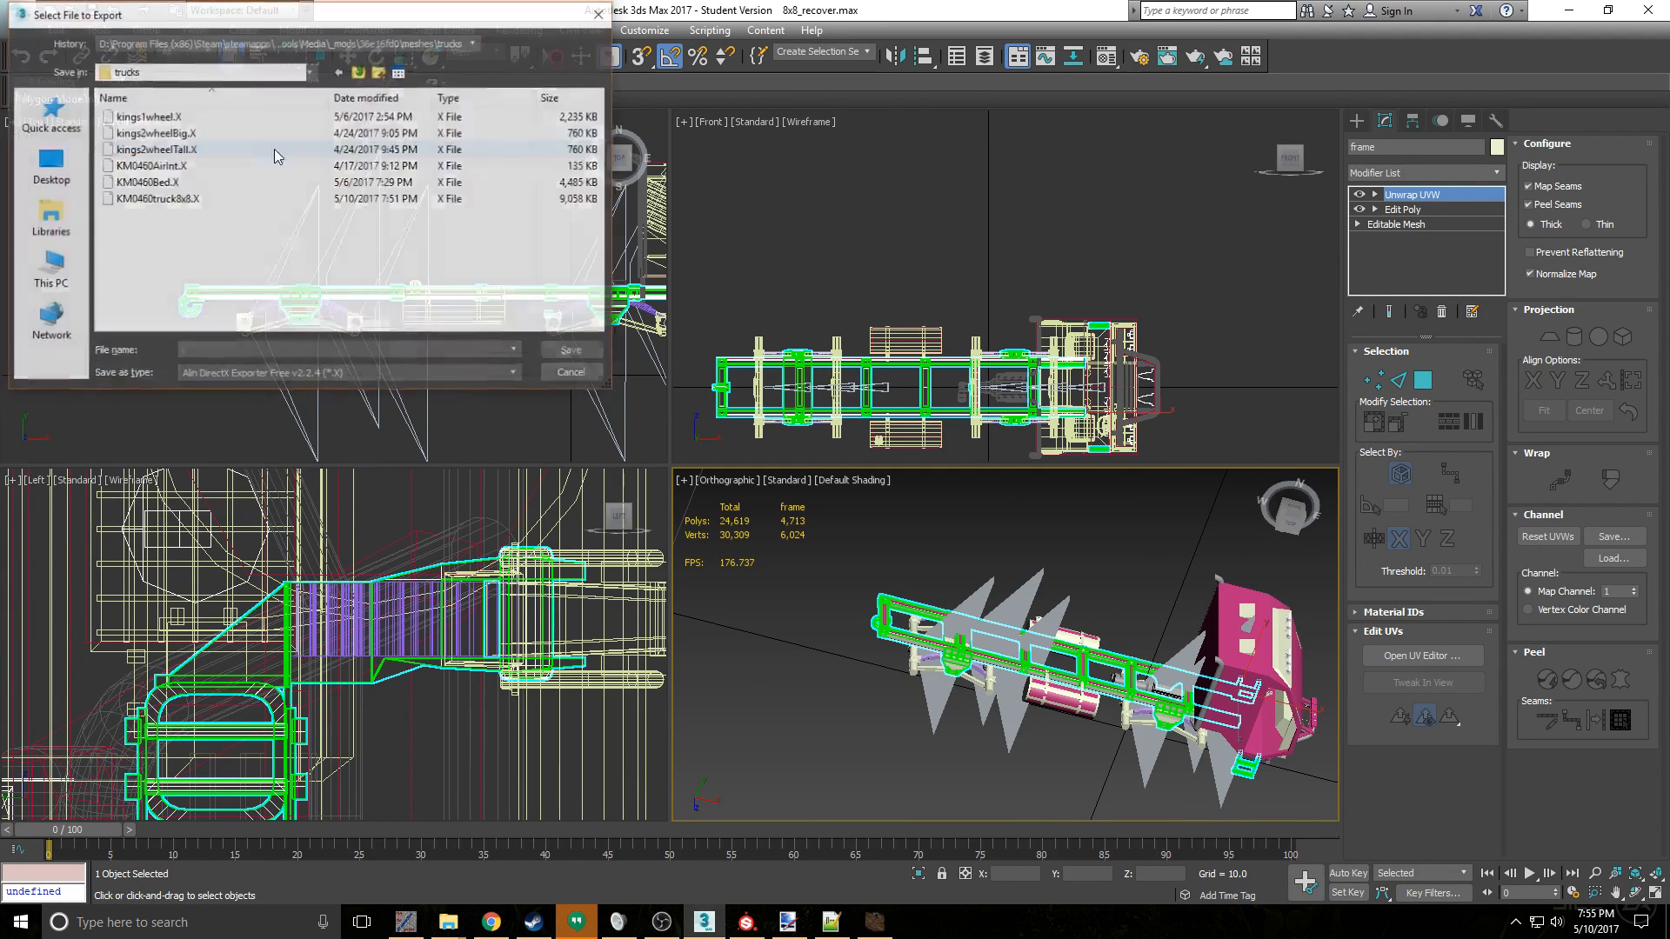
left_click(156, 199)
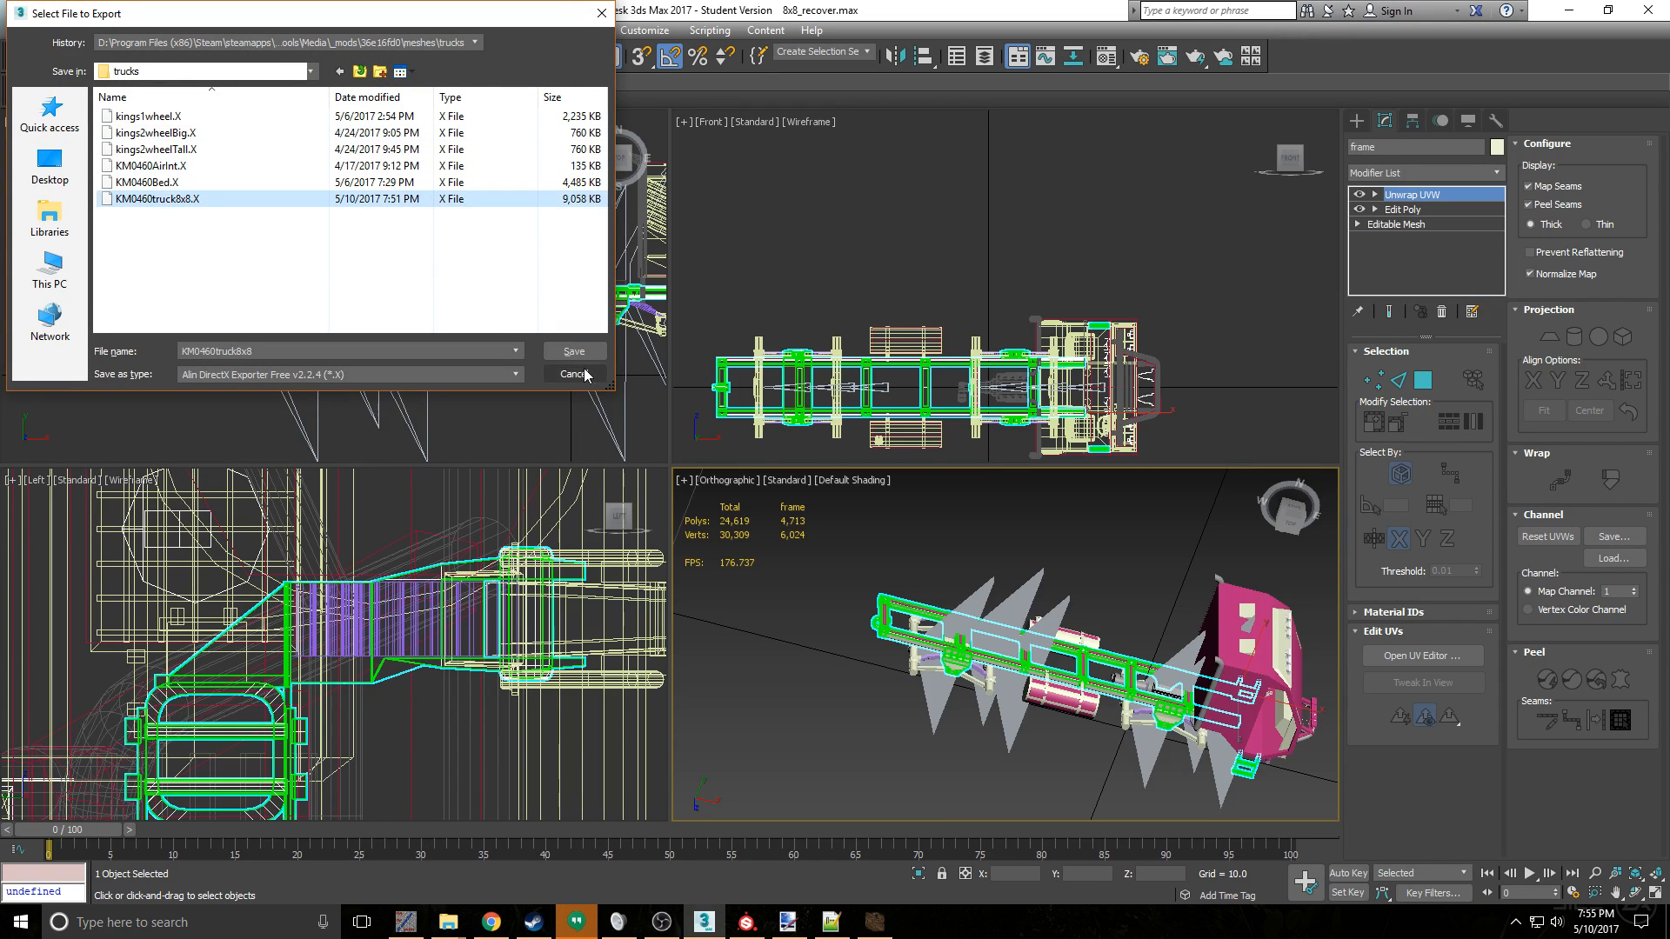
left_click(574, 351)
left_click(898, 536)
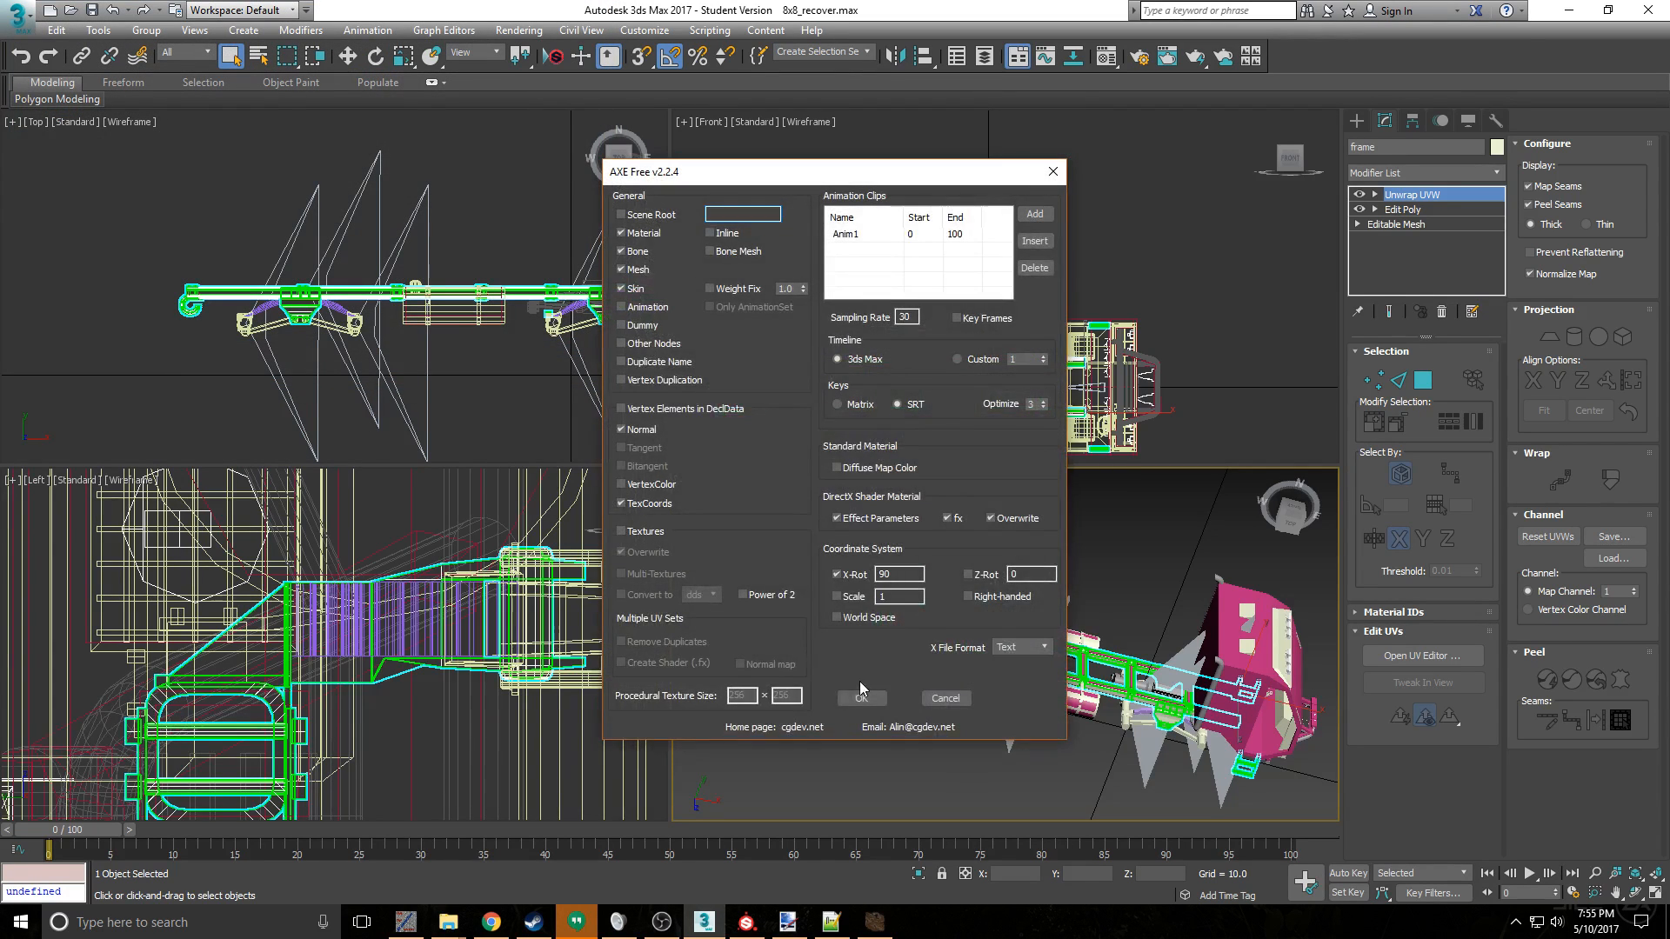
left_click(861, 696)
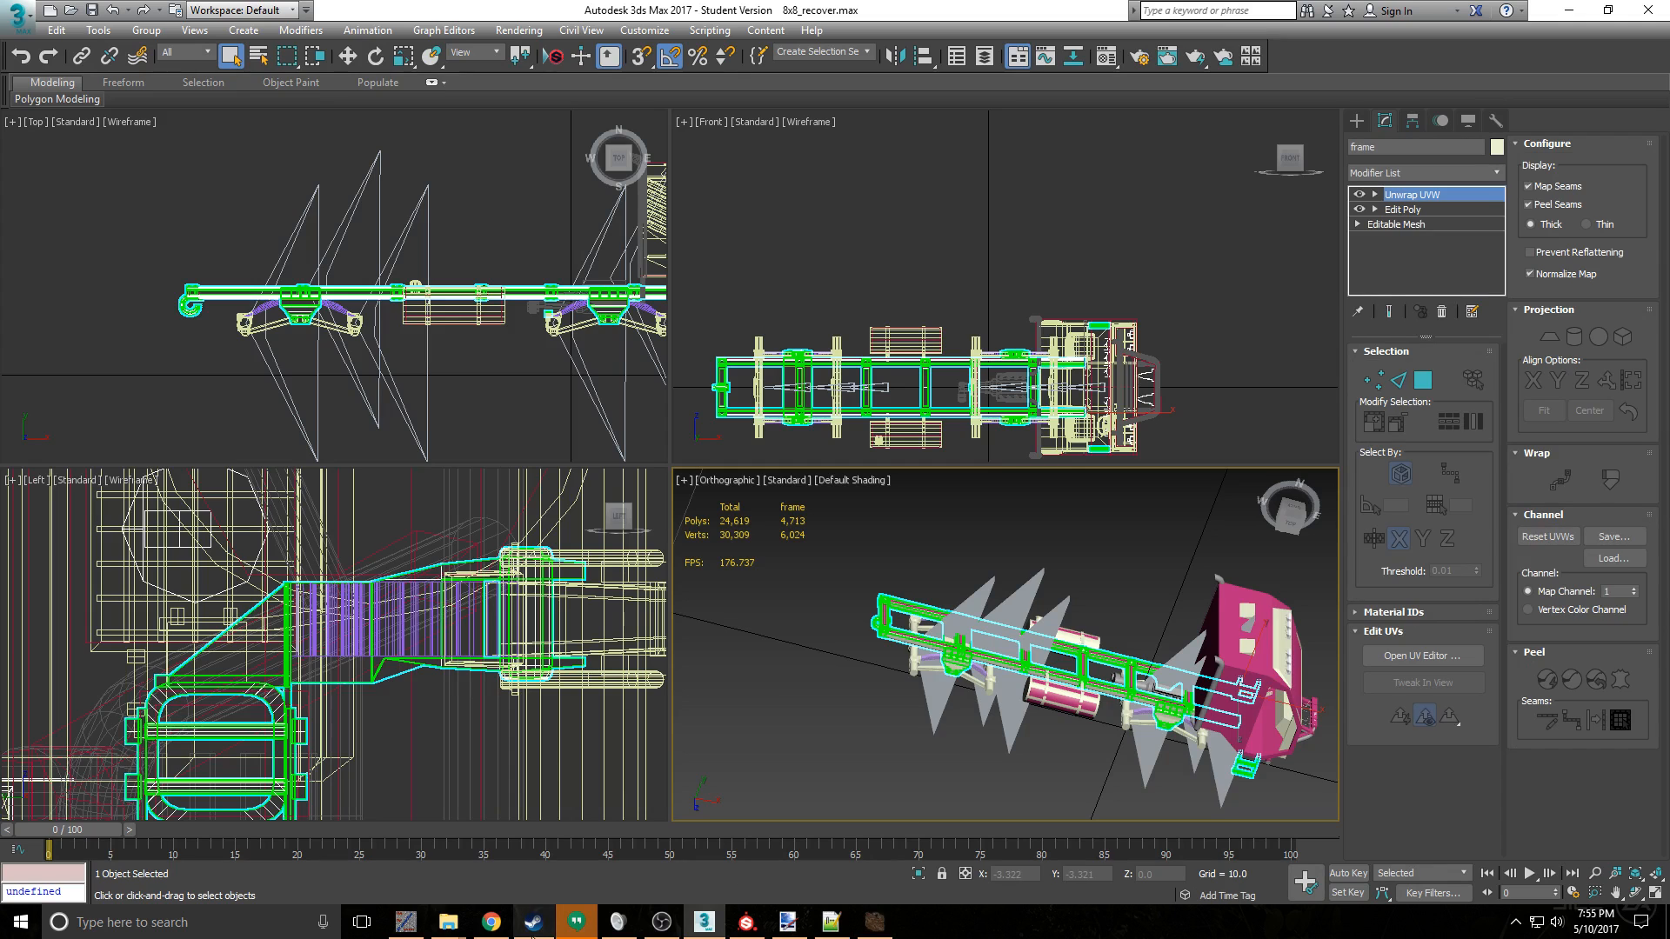
- Switch to the Spintires Editor and load the mesh file KM0460truck8x8.xml from mod 36e16fd0
left_click(581, 935)
left_click(581, 937)
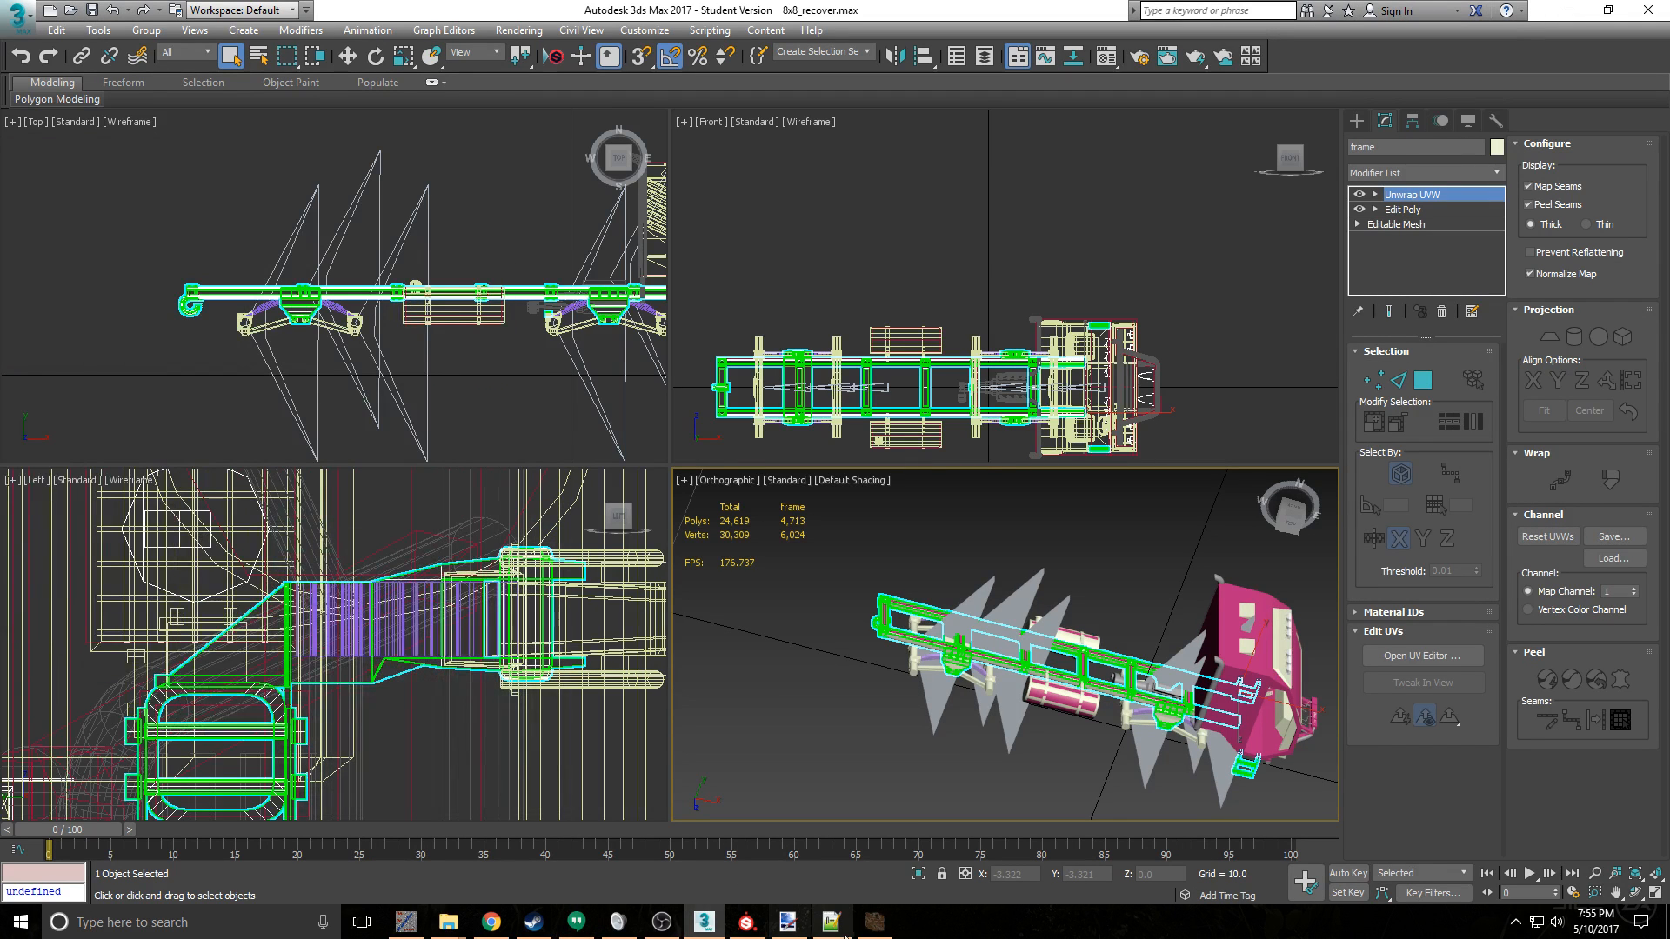
mouse_move(883, 924)
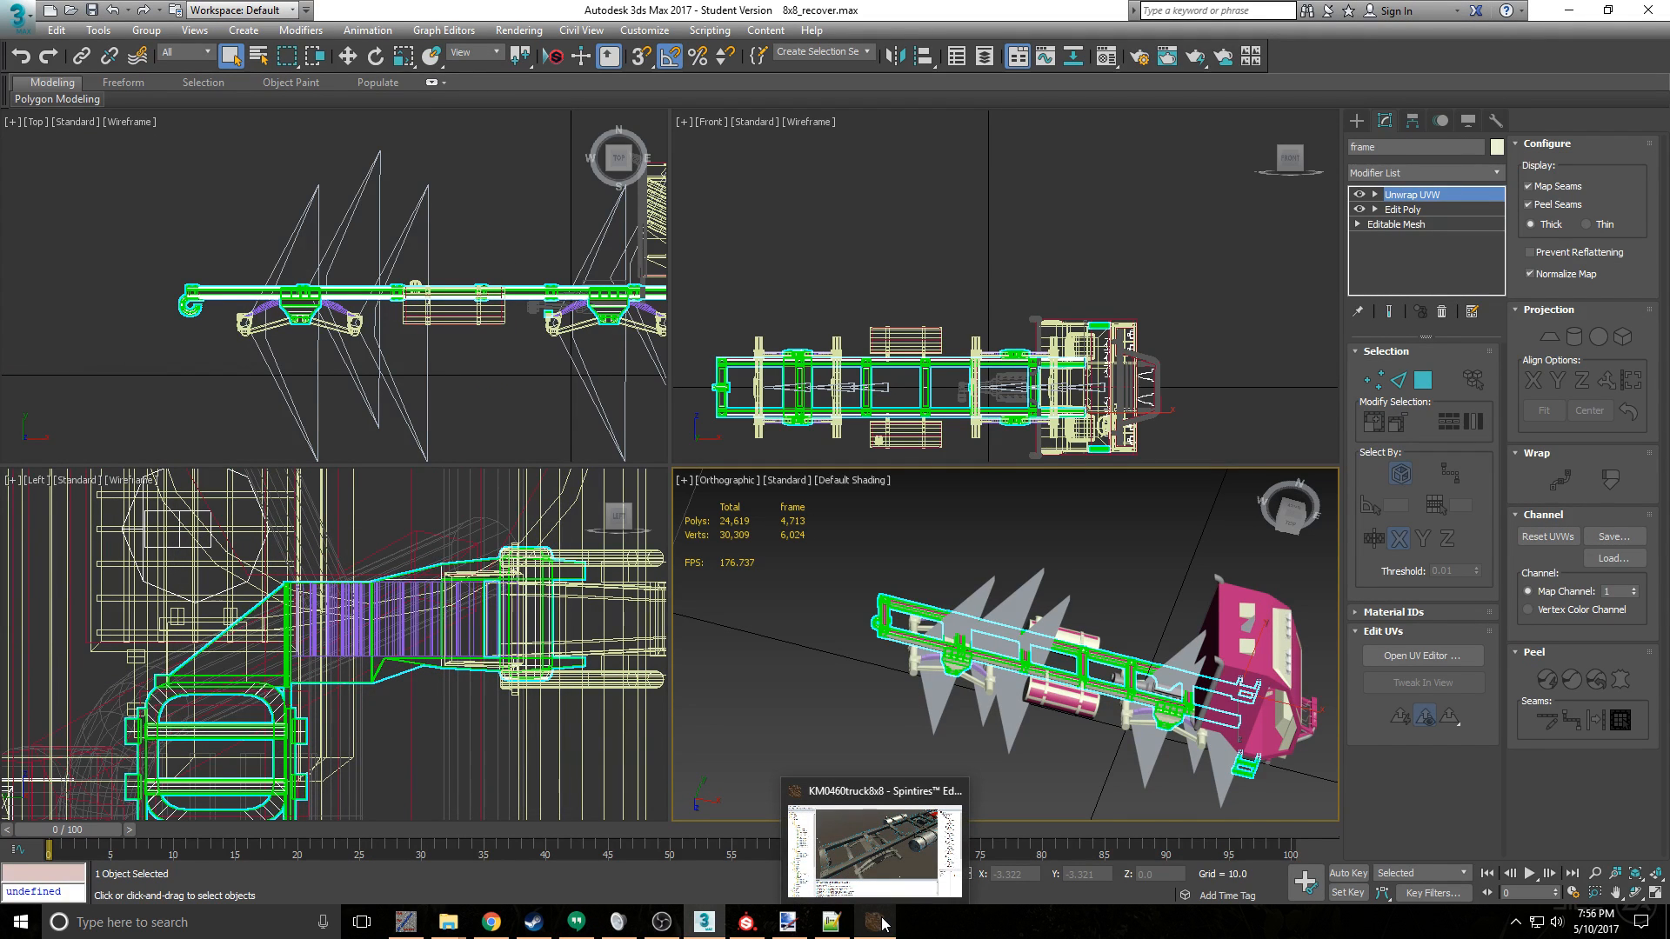
left_click(883, 923)
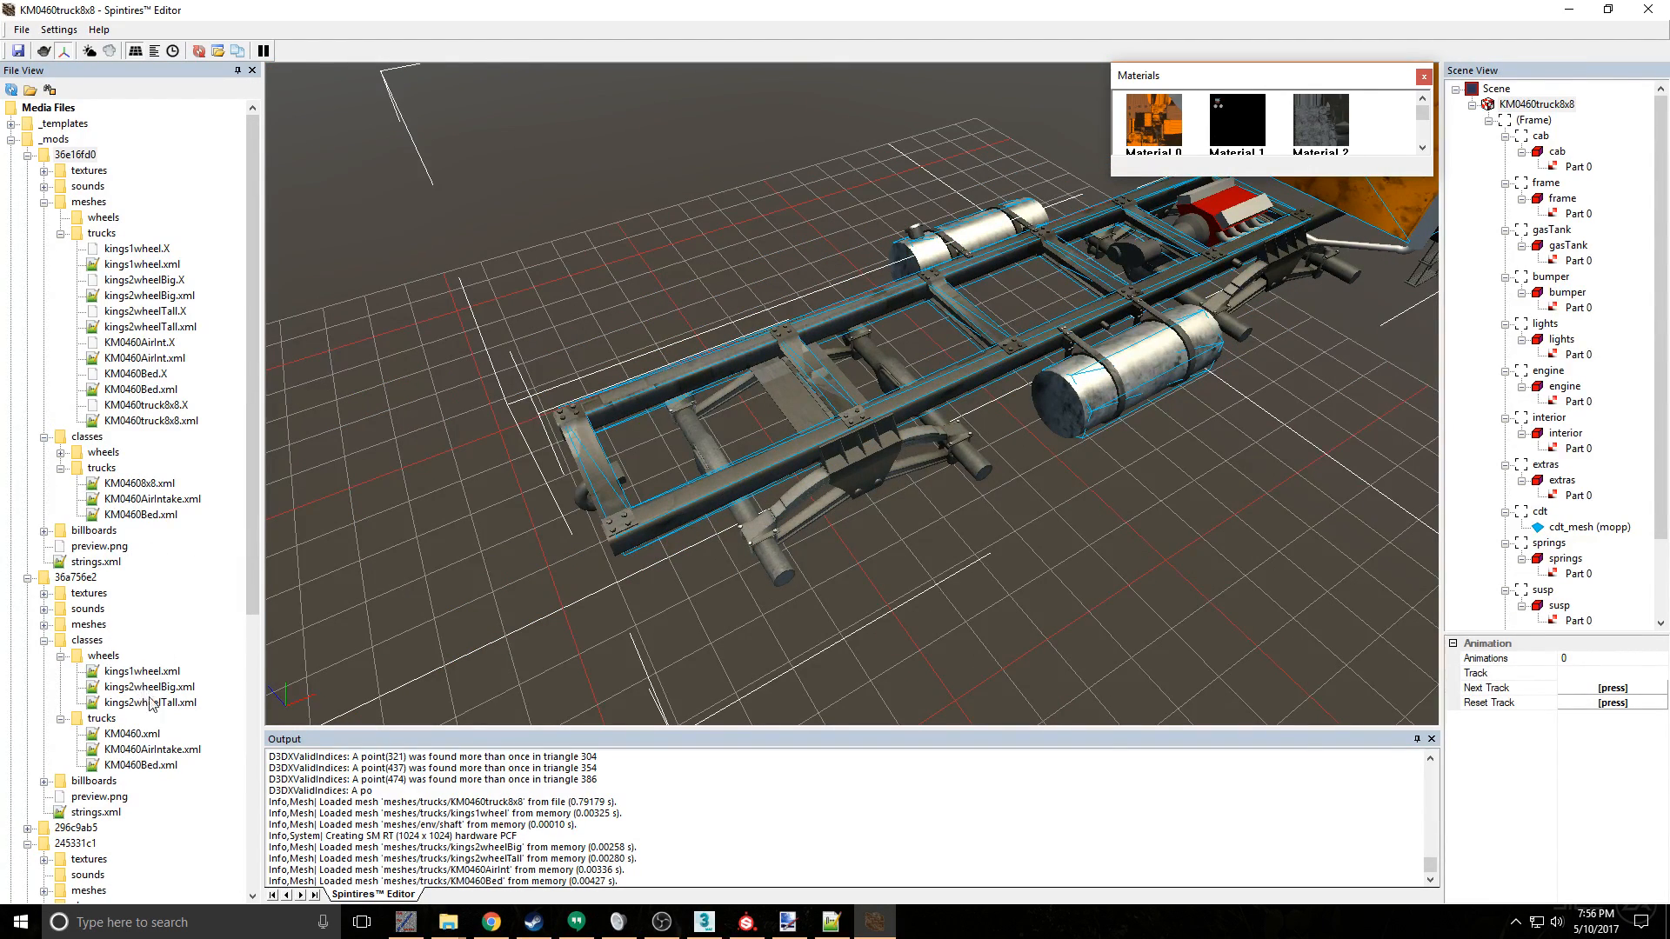
double_click(159, 750)
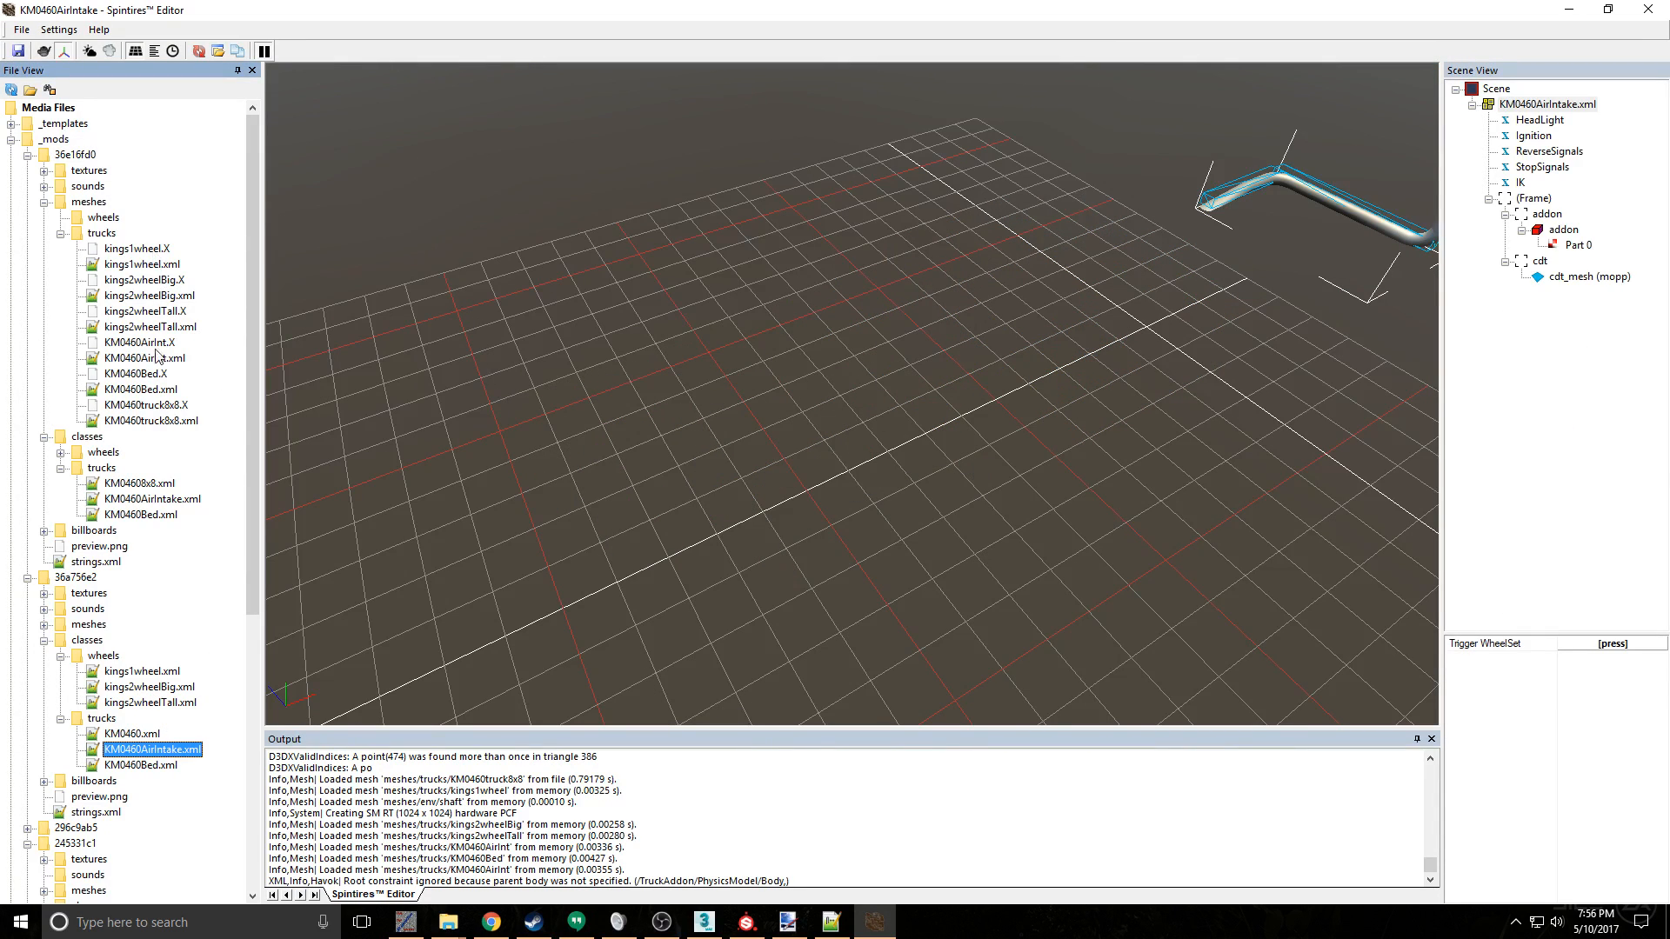
double_click(158, 421)
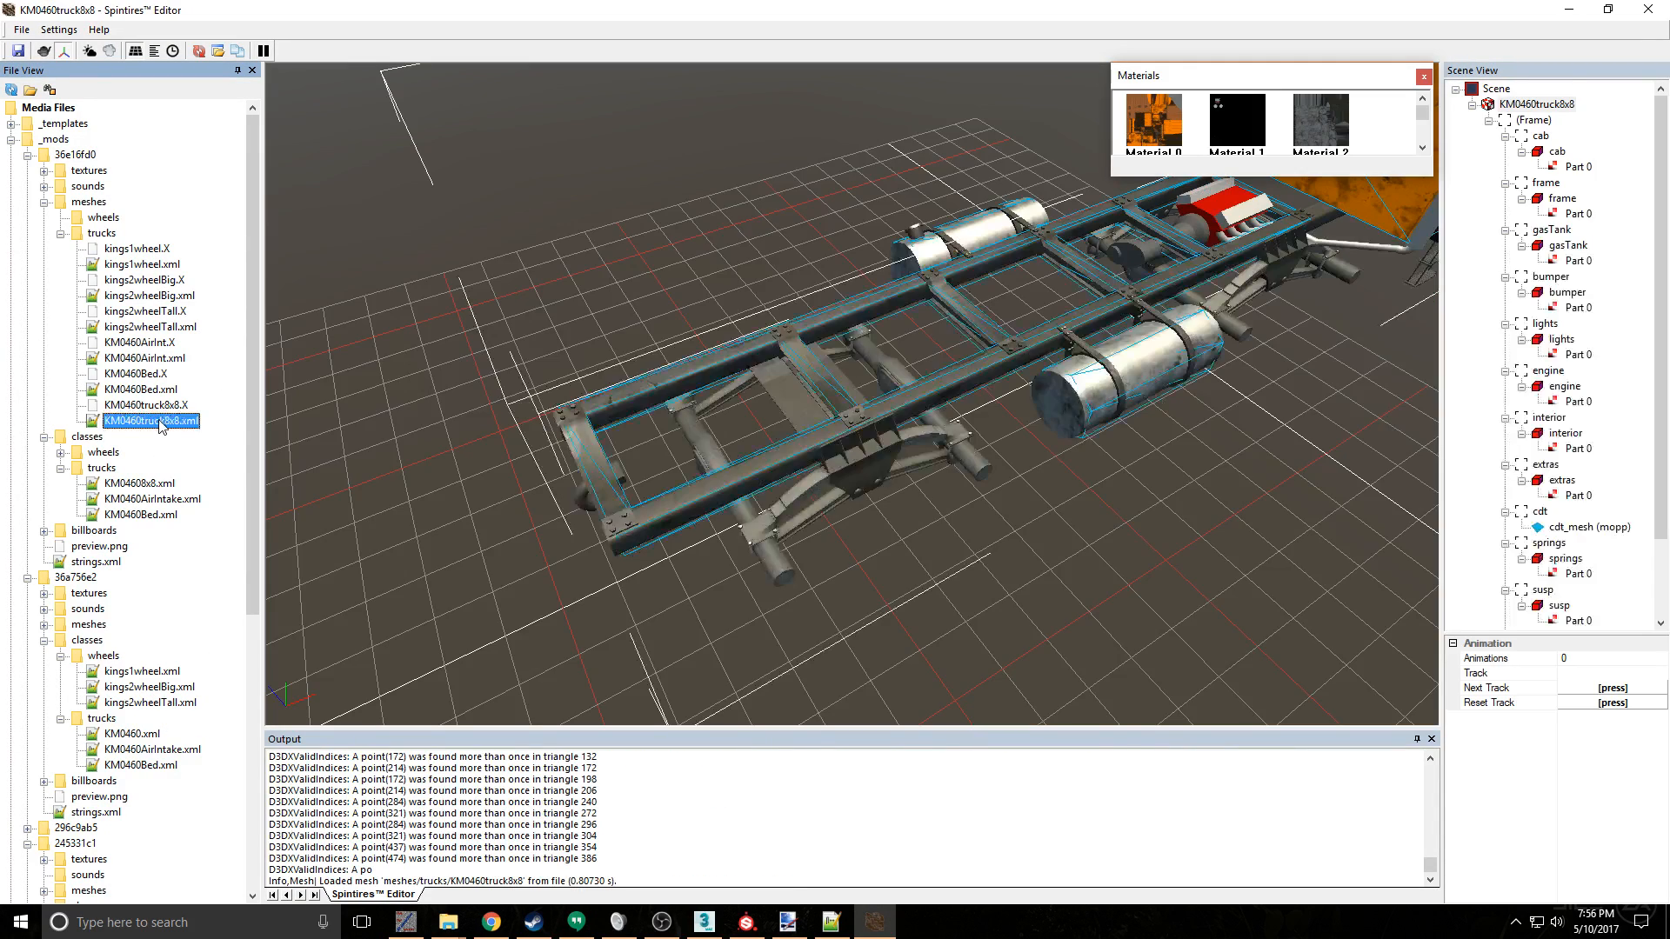
- Examine the textures on the frame rails, crossmembers and rear suspension of the re-exported truck from several angles
left_click_drag(830, 485, 809, 449, "alt")
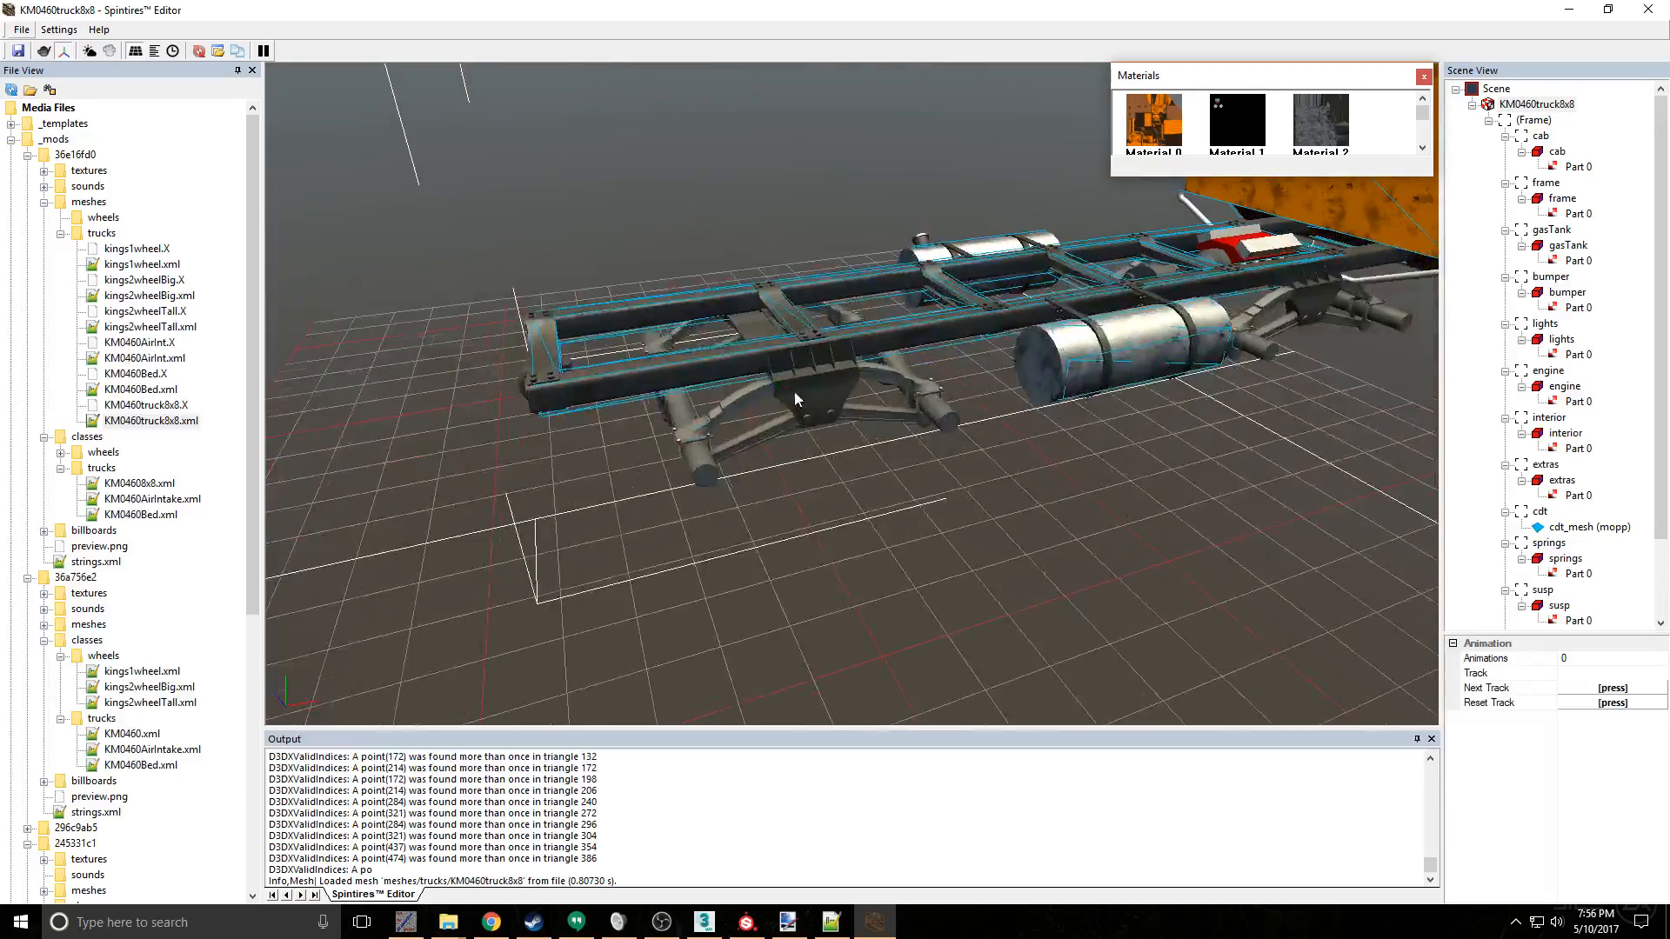
scroll(793, 392, "up", 3)
left_click_drag(705, 364, 560, 384, "alt")
scroll(536, 322, "down", 3)
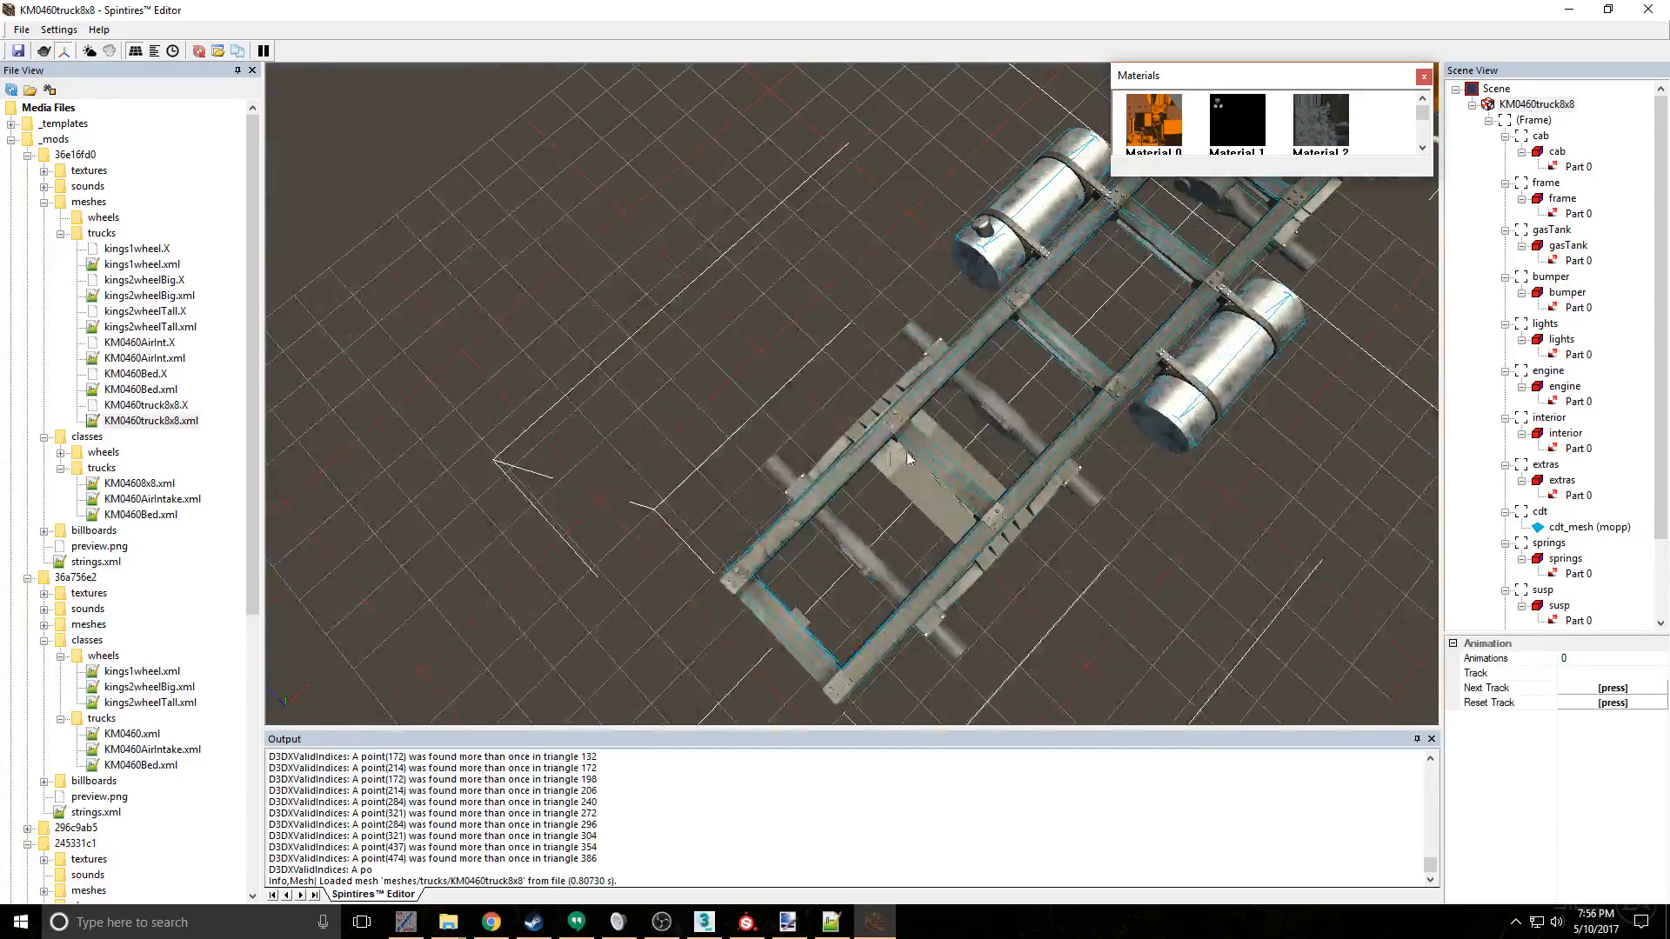
scroll(982, 460, "up", 5)
left_click_drag(981, 460, 724, 292, "alt")
scroll(703, 259, "down", 3)
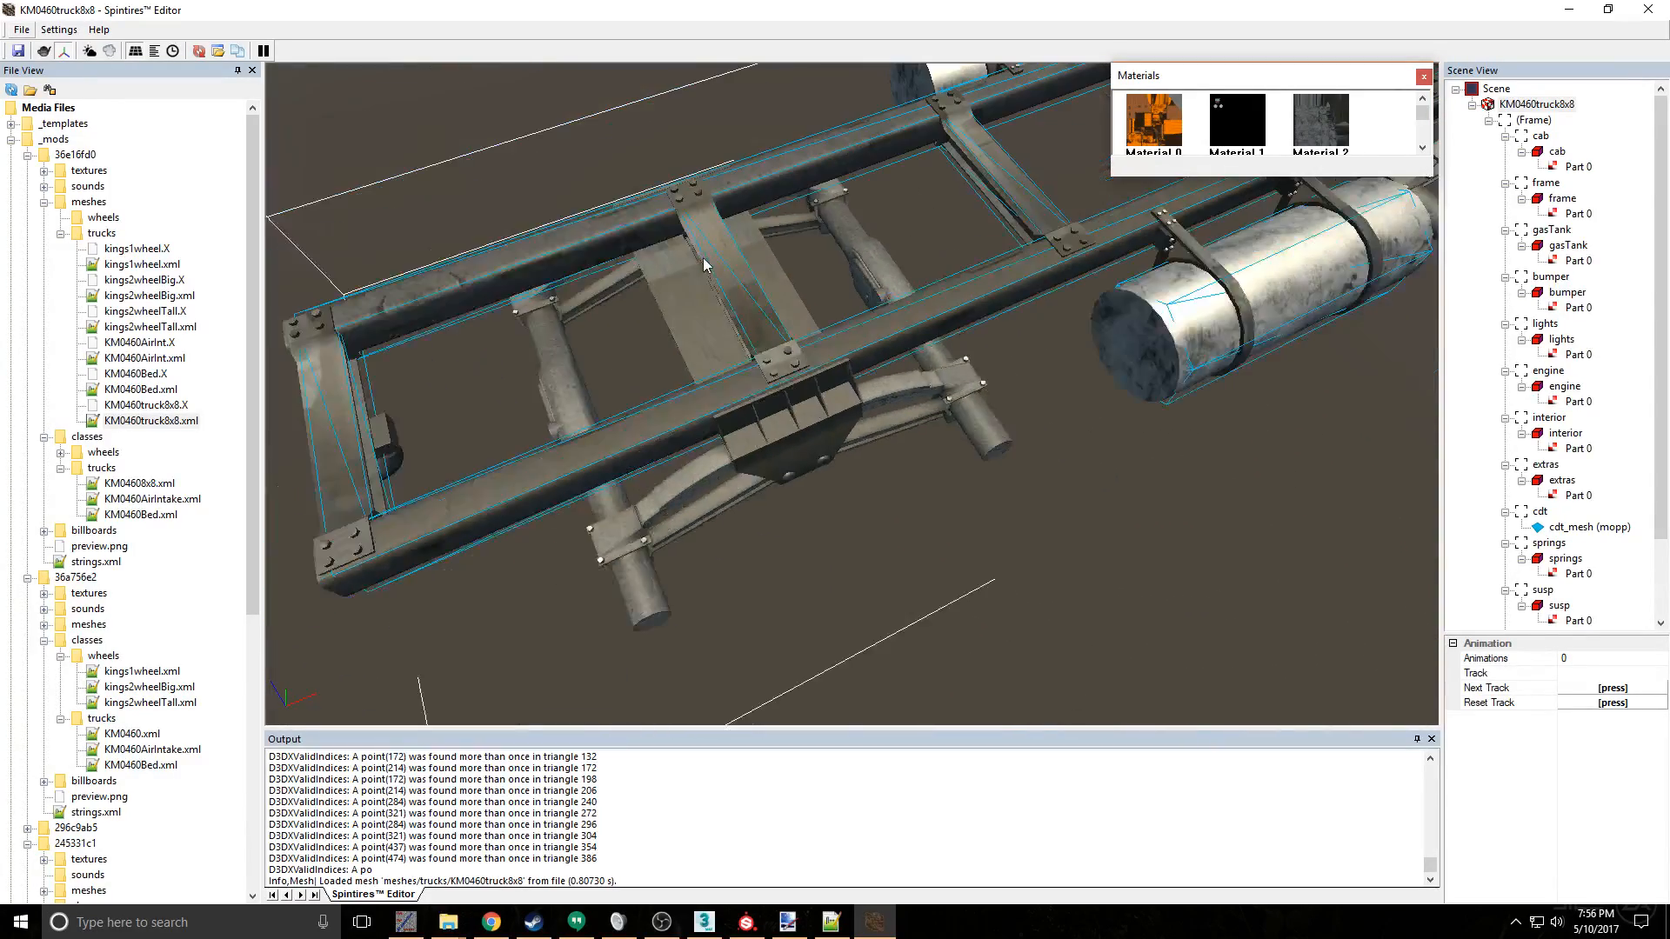
left_click_drag(575, 334, 609, 317, "alt")
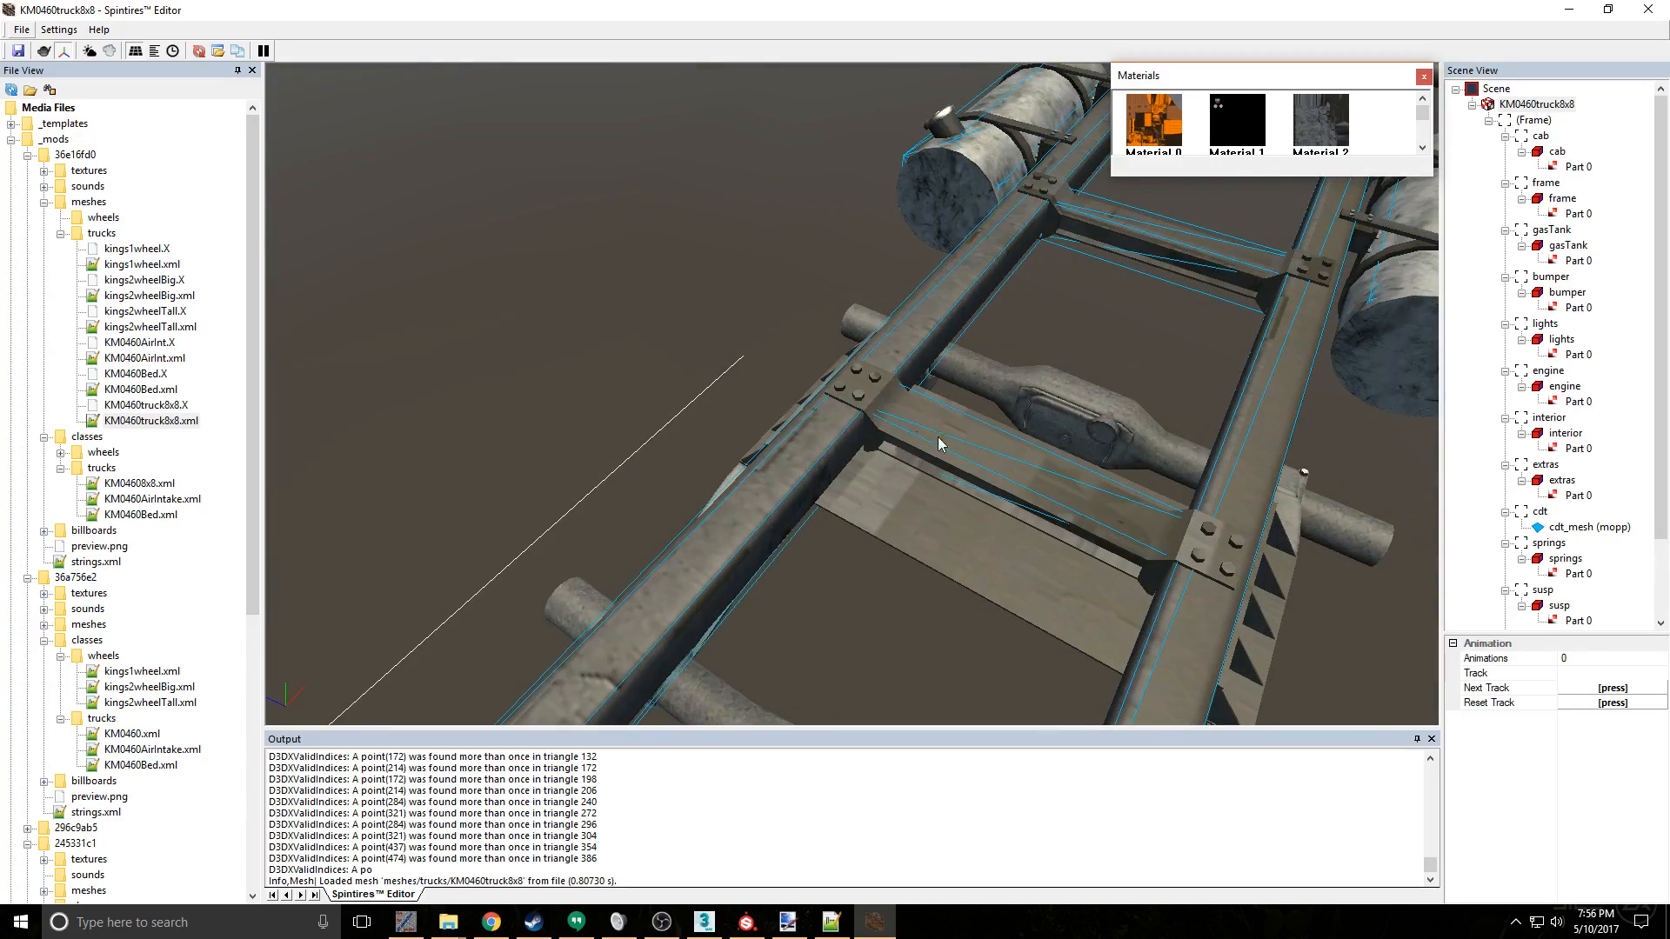
left_click_drag(938, 436, 767, 418, "alt")
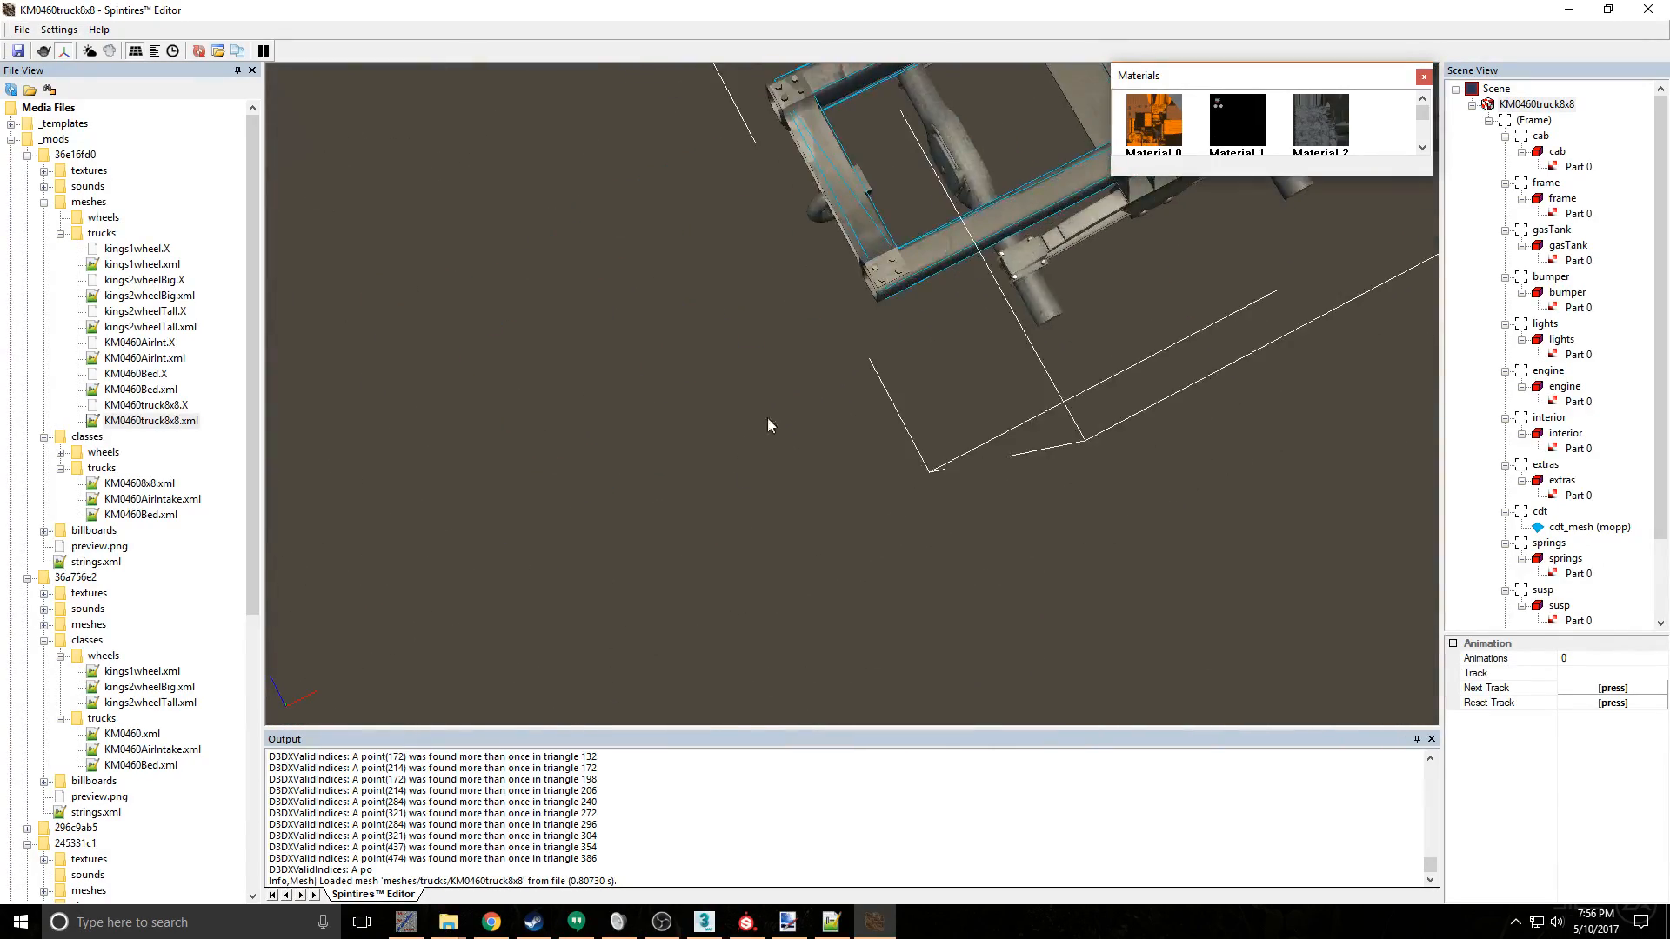
scroll(849, 181, "up", 5)
scroll(795, 179, "down", 5)
left_click_drag(1026, 318, 1096, 313, "alt")
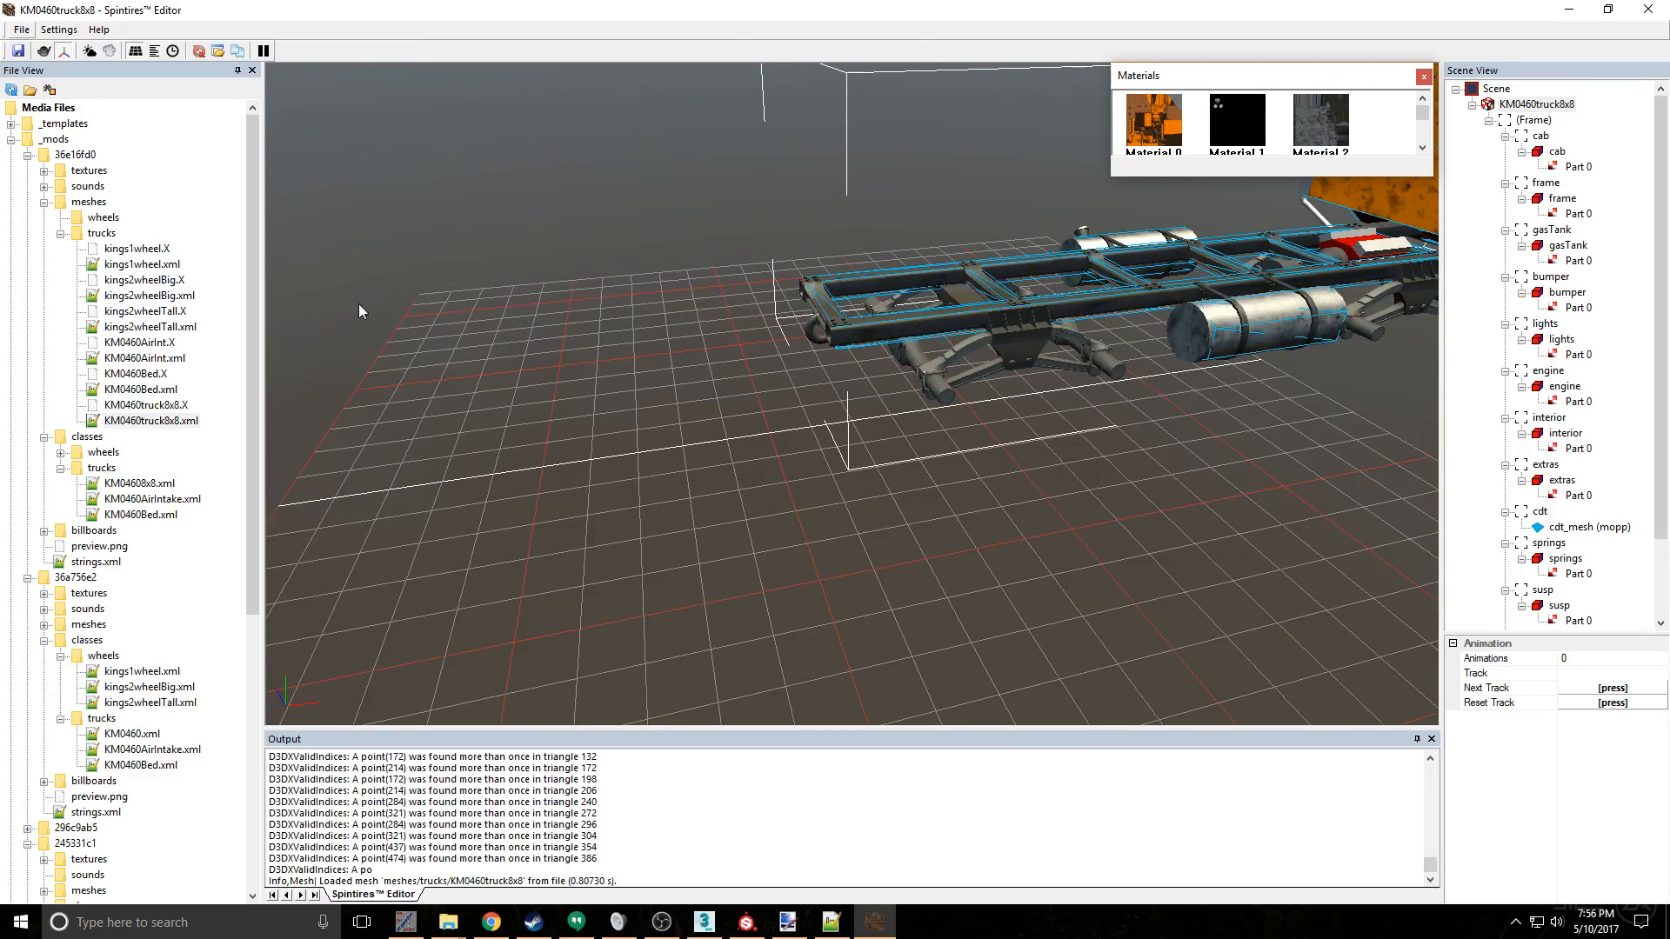
- Load the truck class KM04608x8.xml and examine its frame and rear suspension with wheels fitted, toggling the simulation pause
left_click(153, 487)
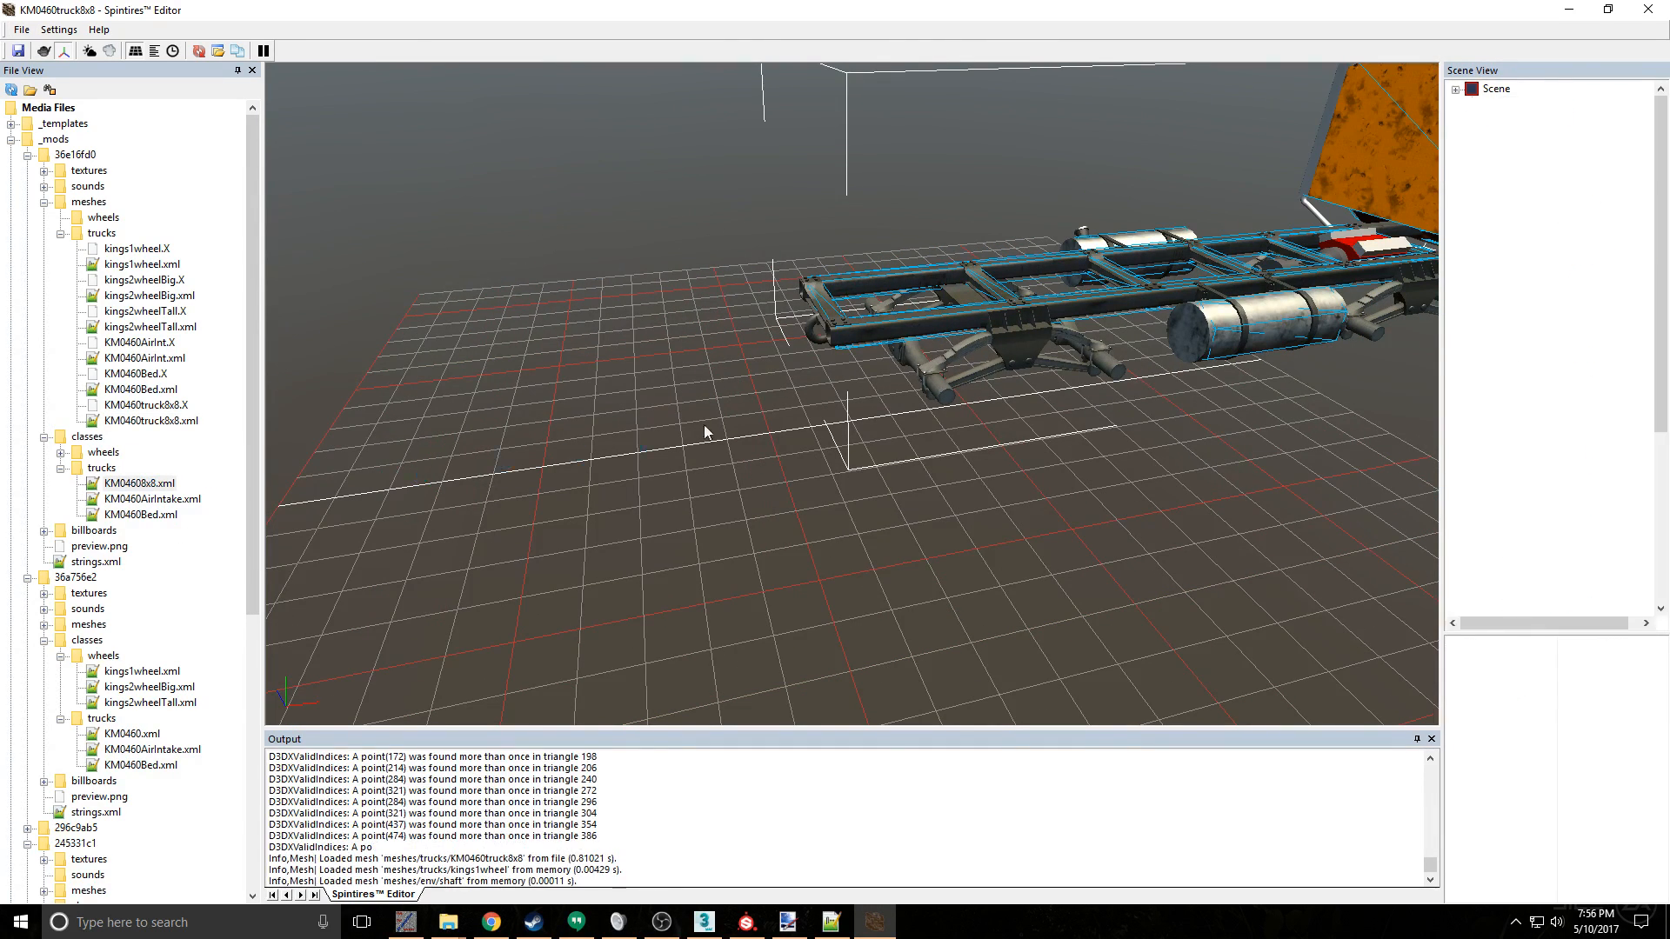
left_click_drag(1033, 353, 998, 341, "alt")
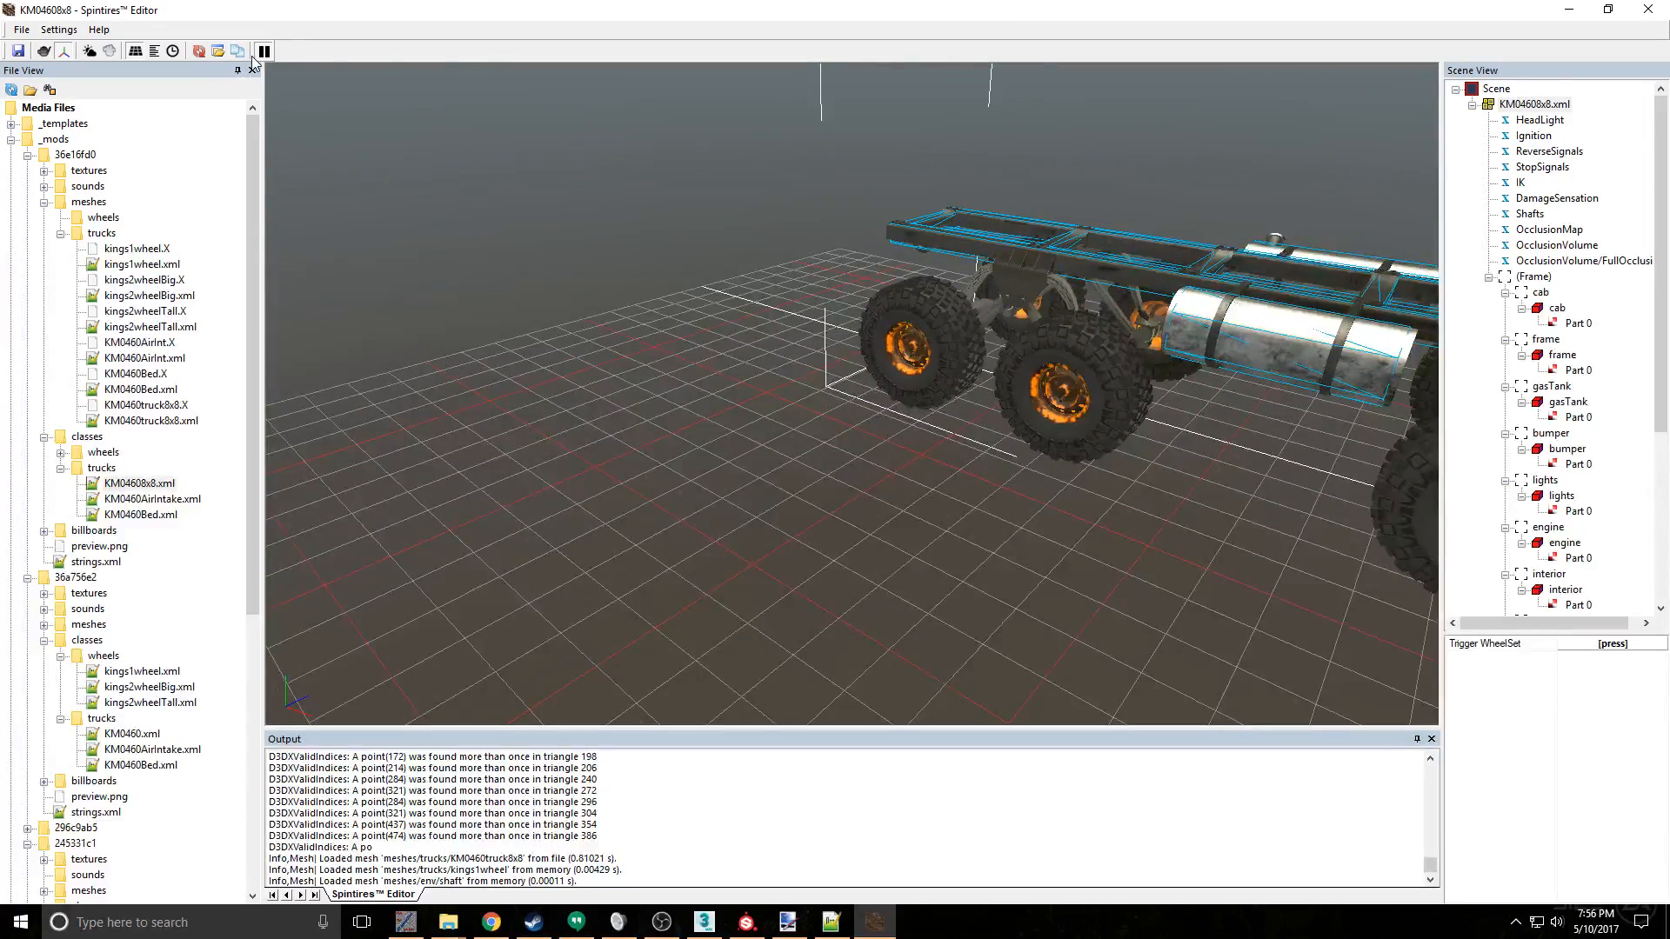
scroll(1048, 331, "up", 6)
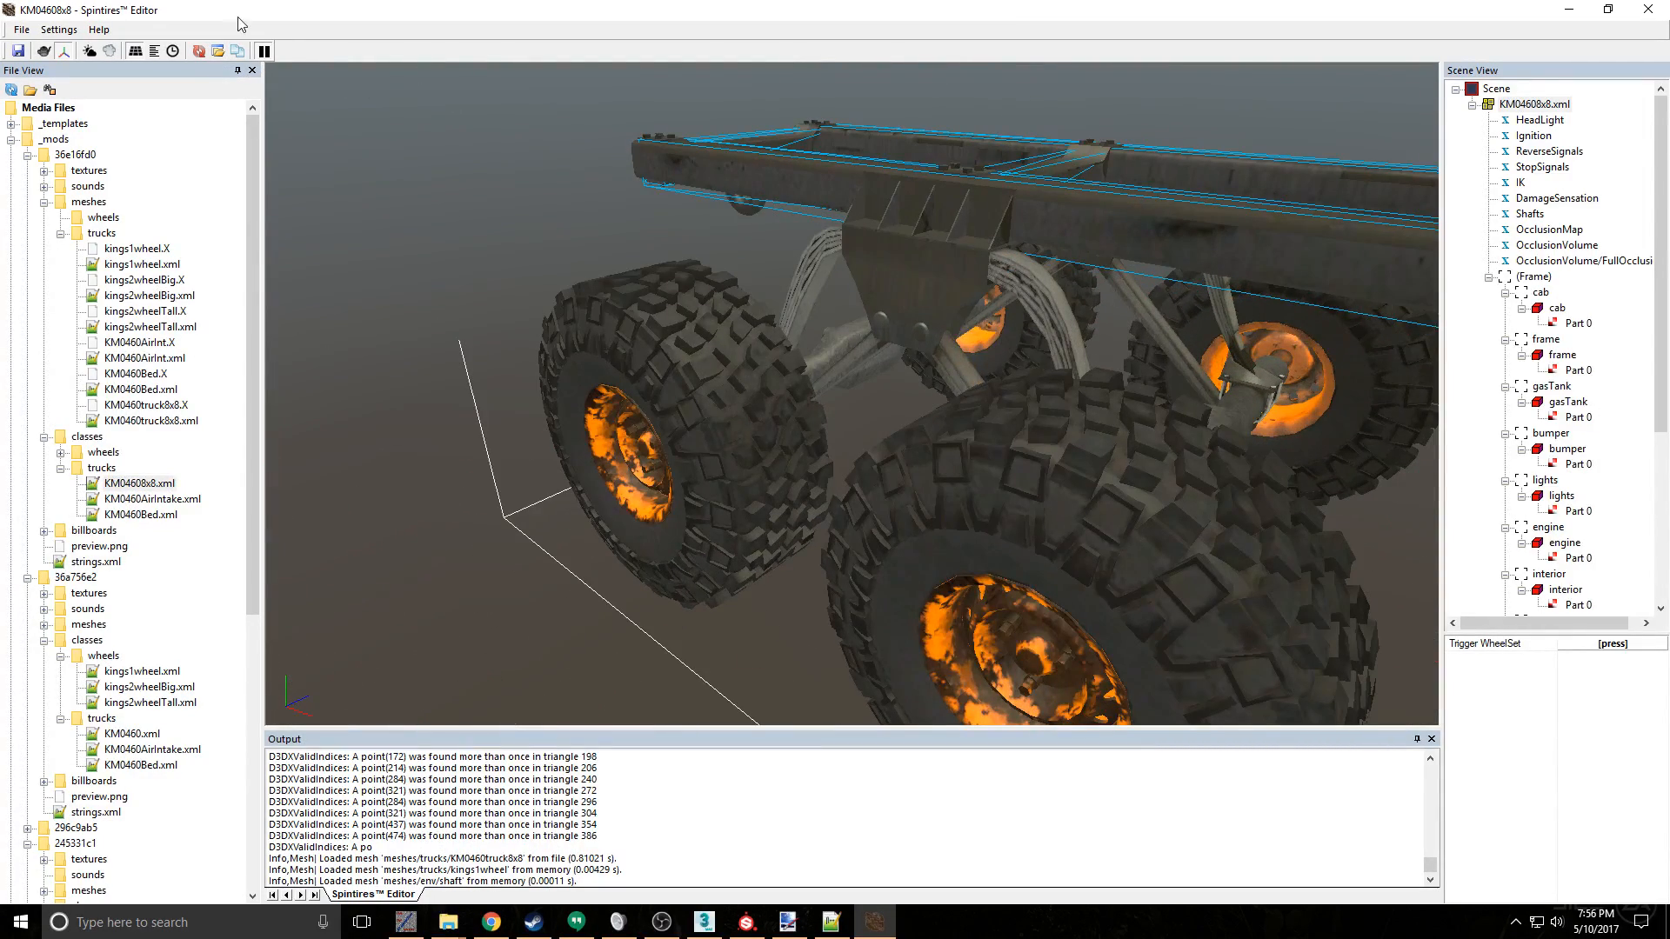
left_click(264, 52)
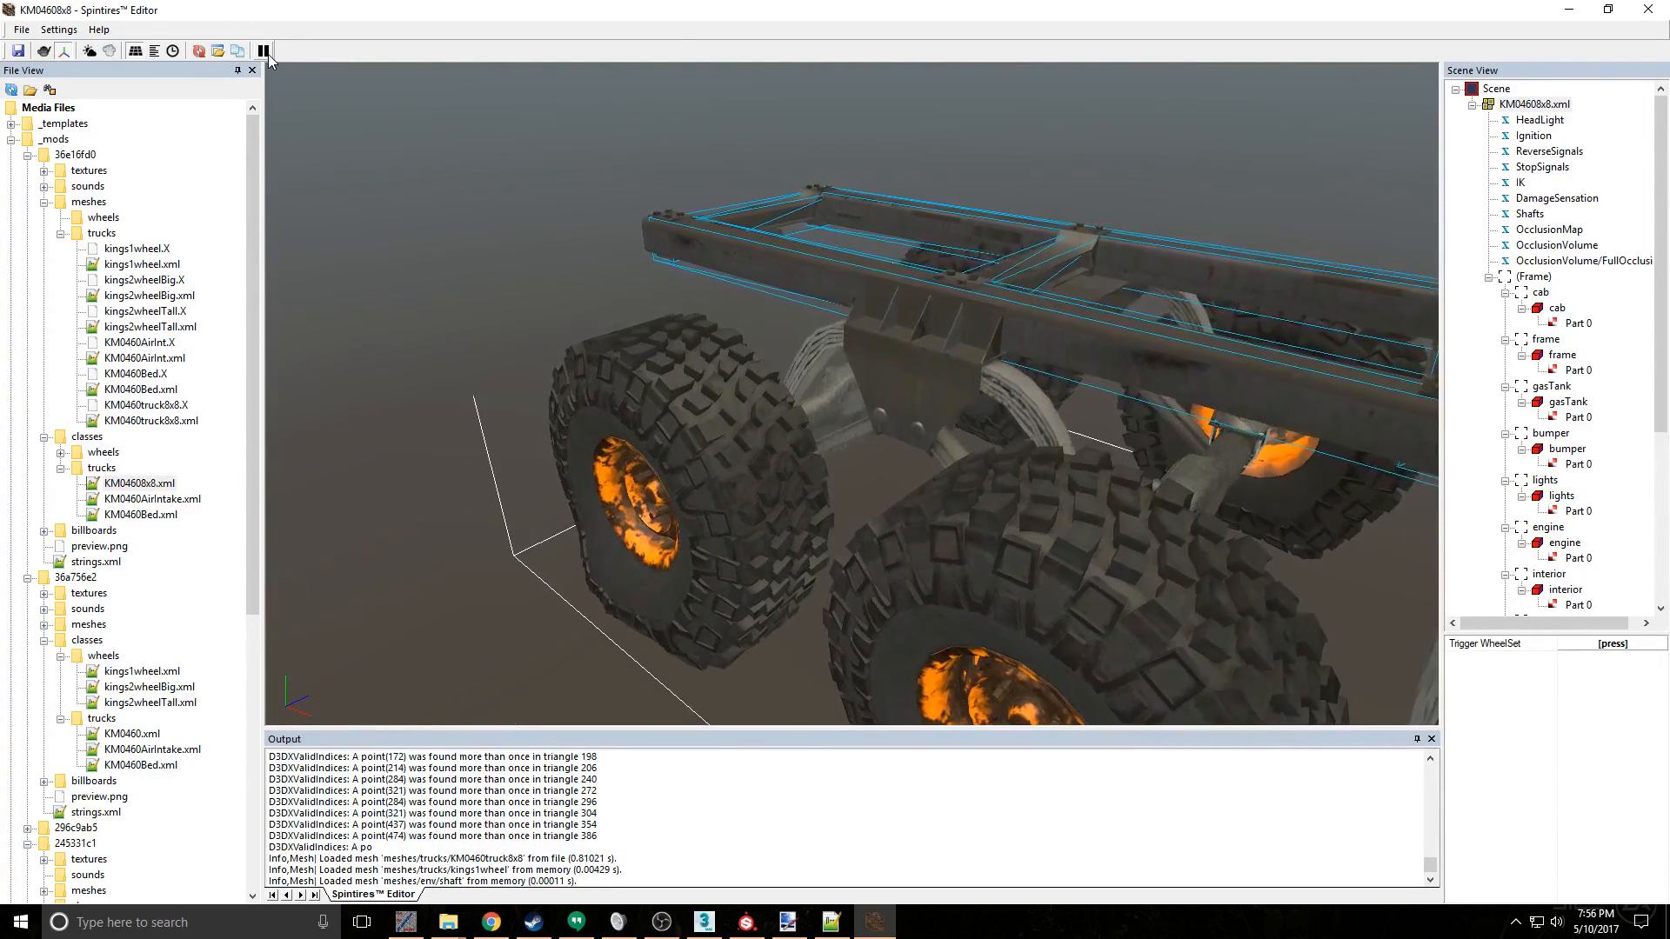
scroll(809, 174, "down", 6)
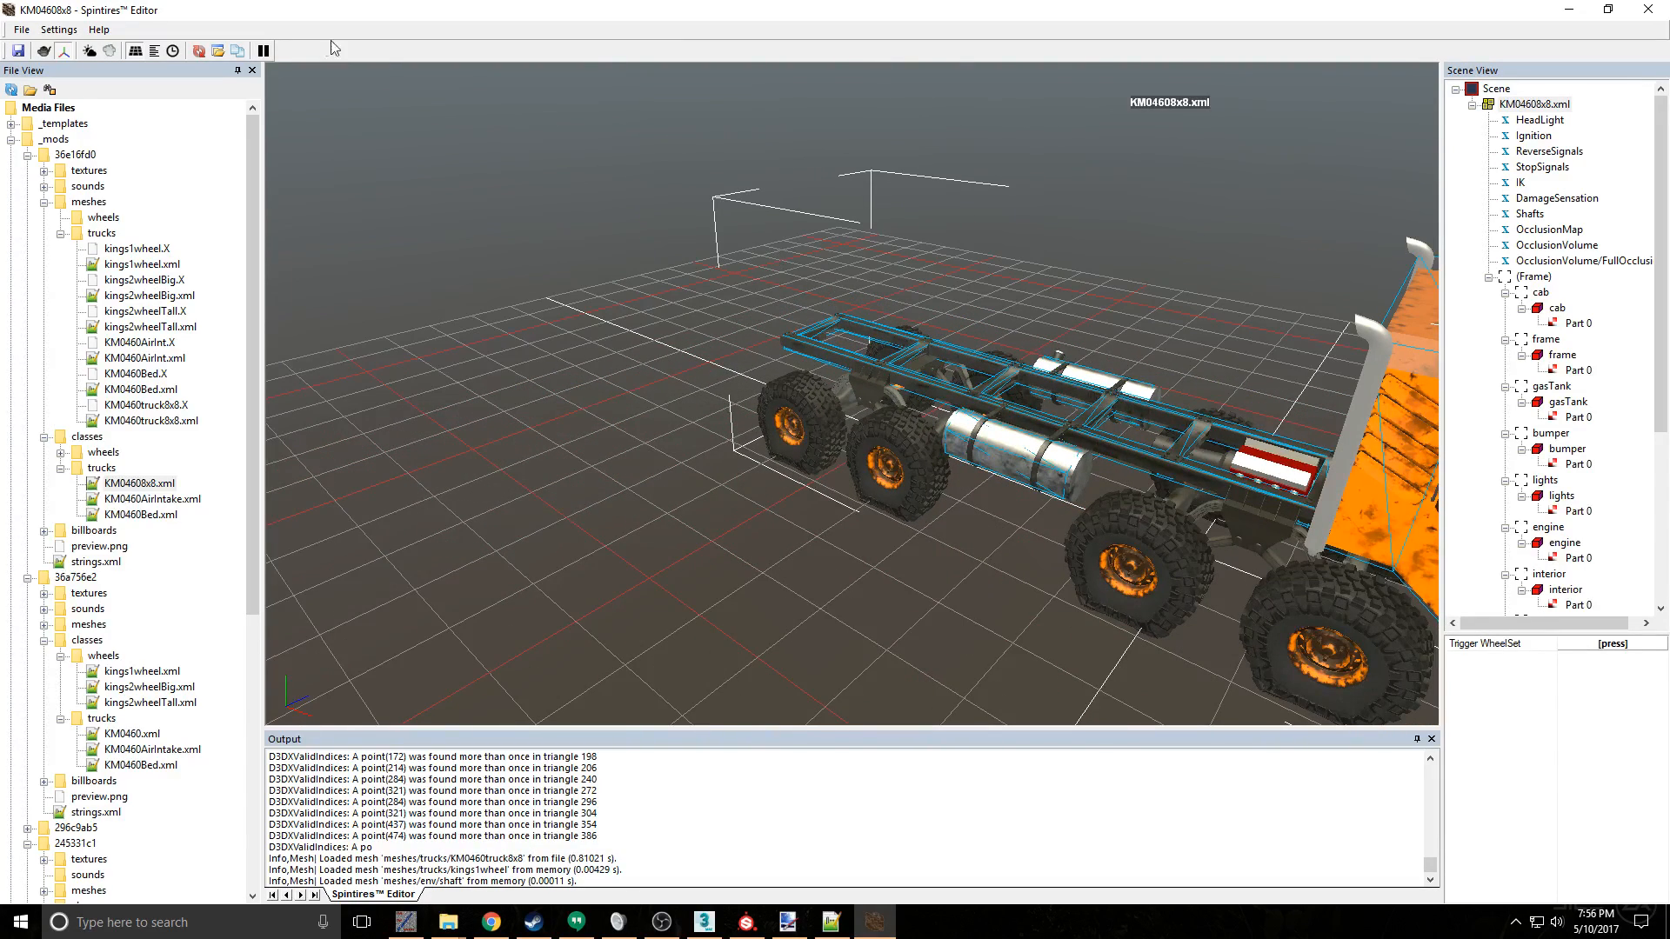
- Publish mod 36e16fd0 under the title kings KM04060 8x8 with Private visibility
right_click(87, 161)
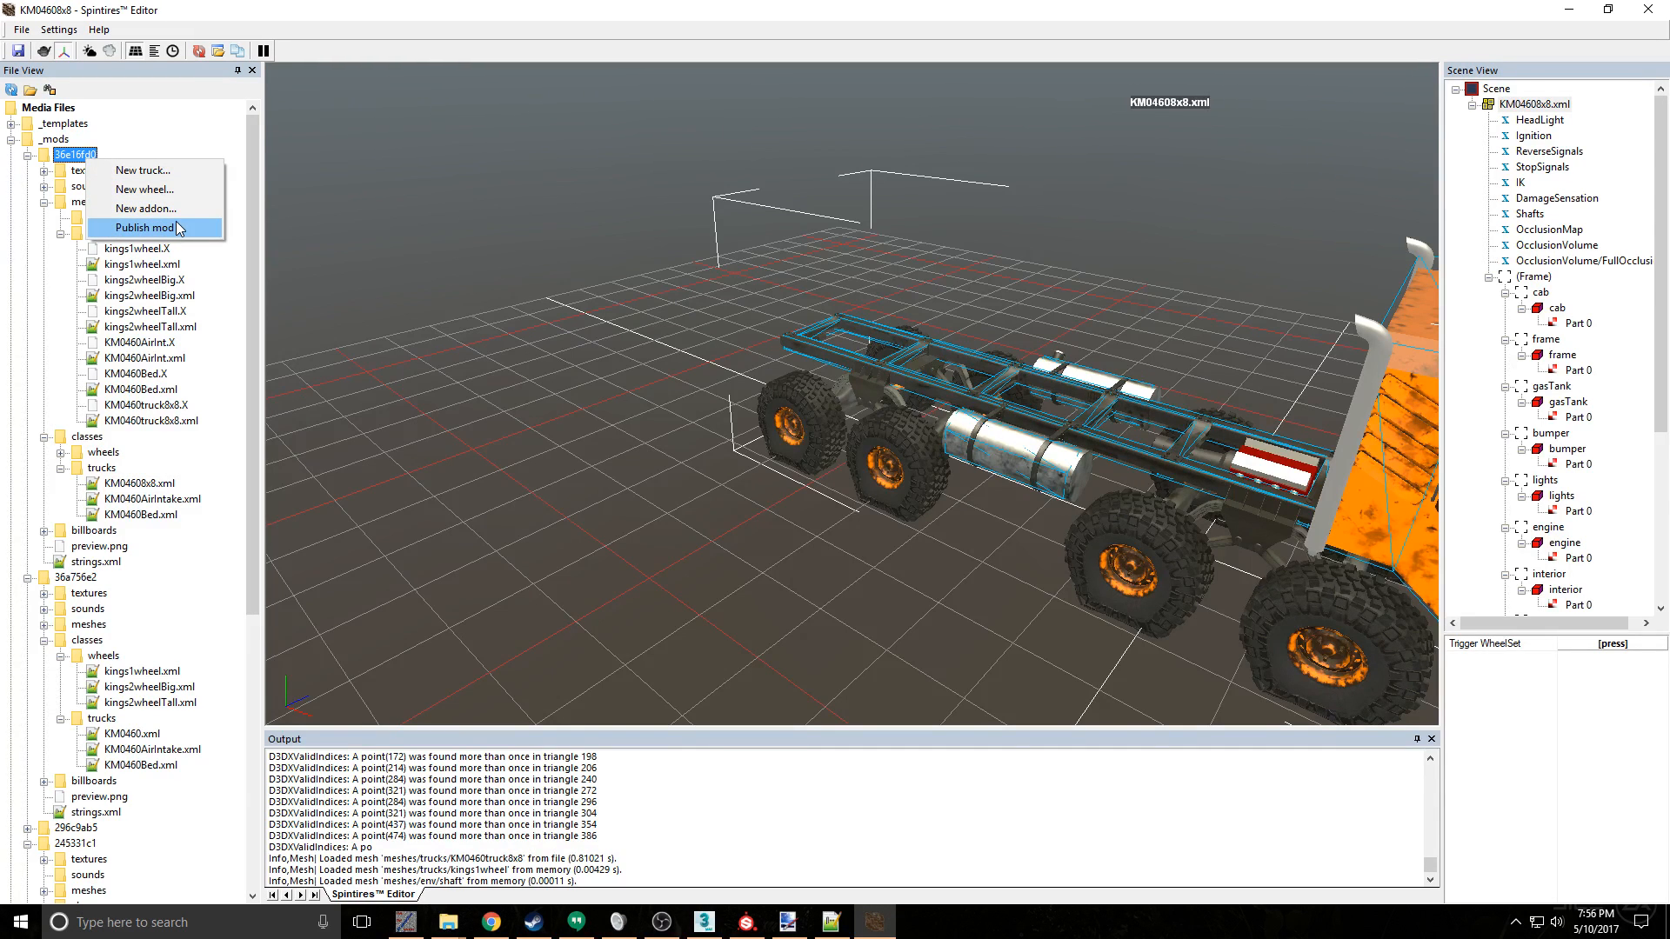
left_click(144, 228)
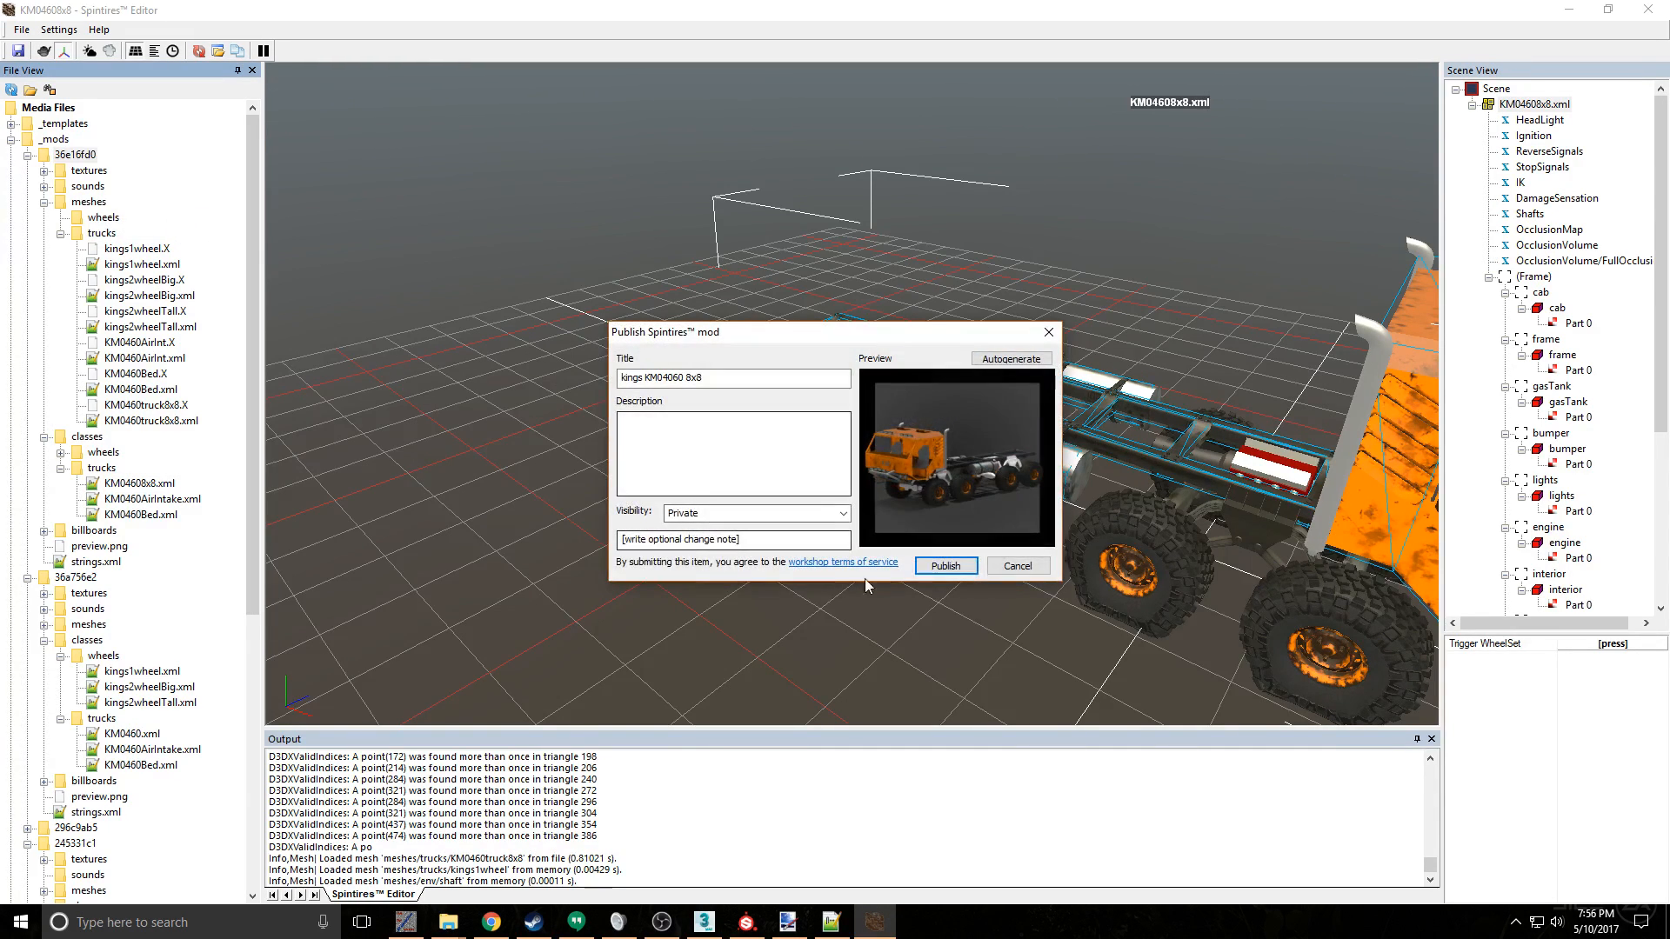
left_click(945, 566)
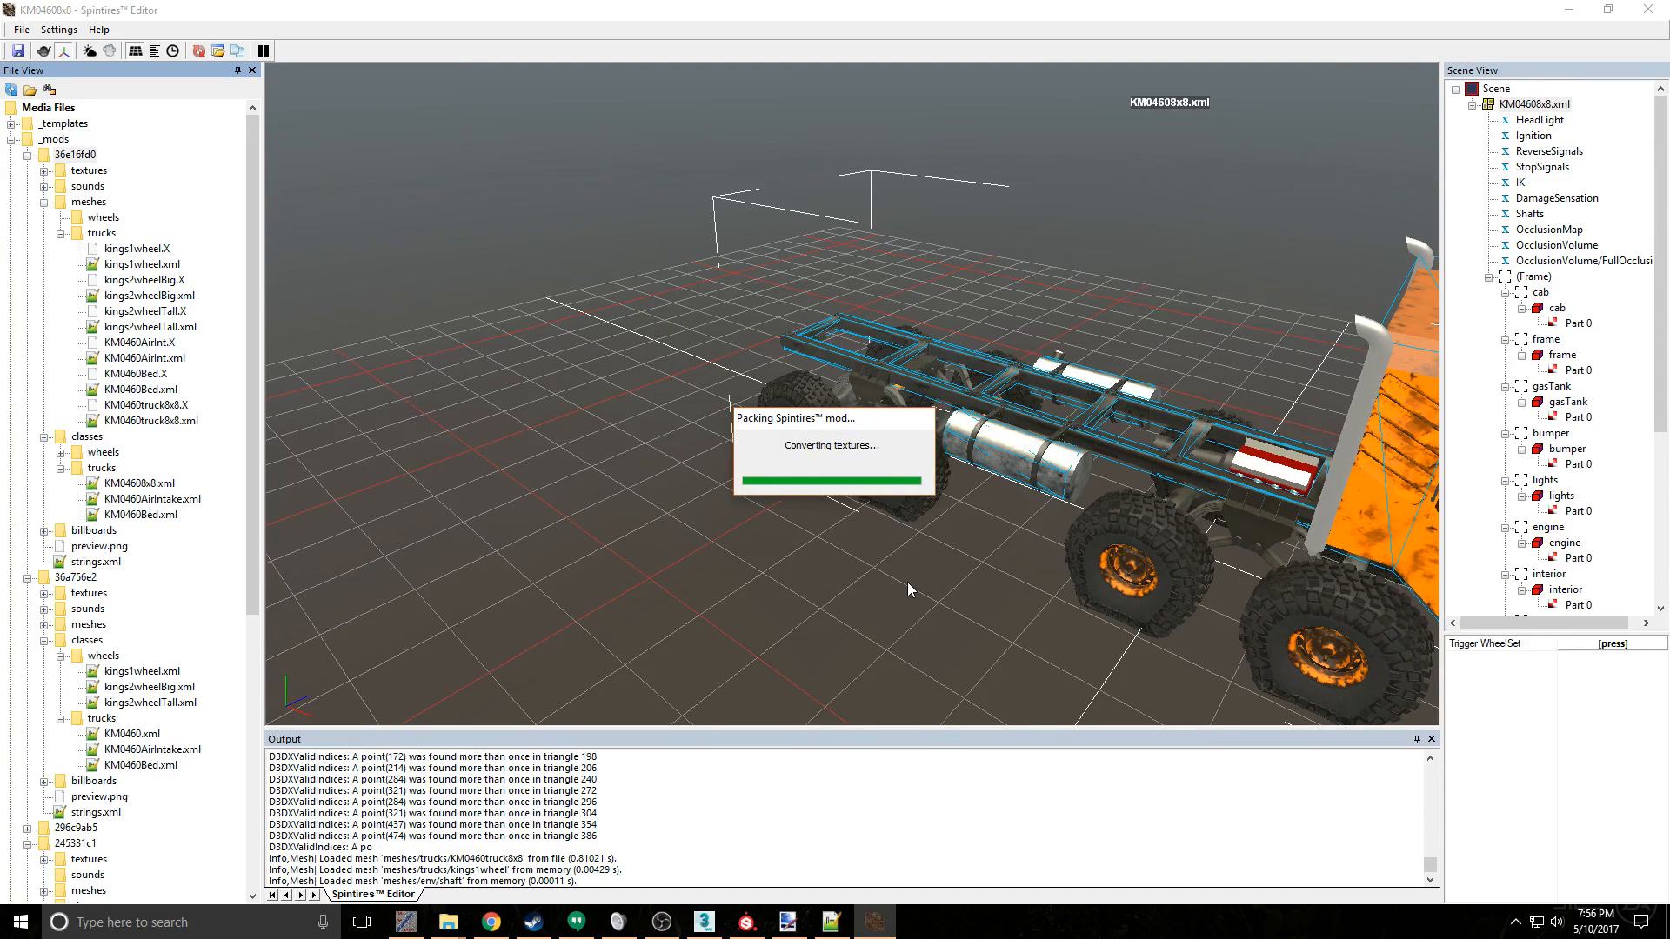
- Switch to Steam and unsubscribe from the kings KM04060 8x8 workshop item, then return to the Spintires Editor to check publishing
left_click(405, 922)
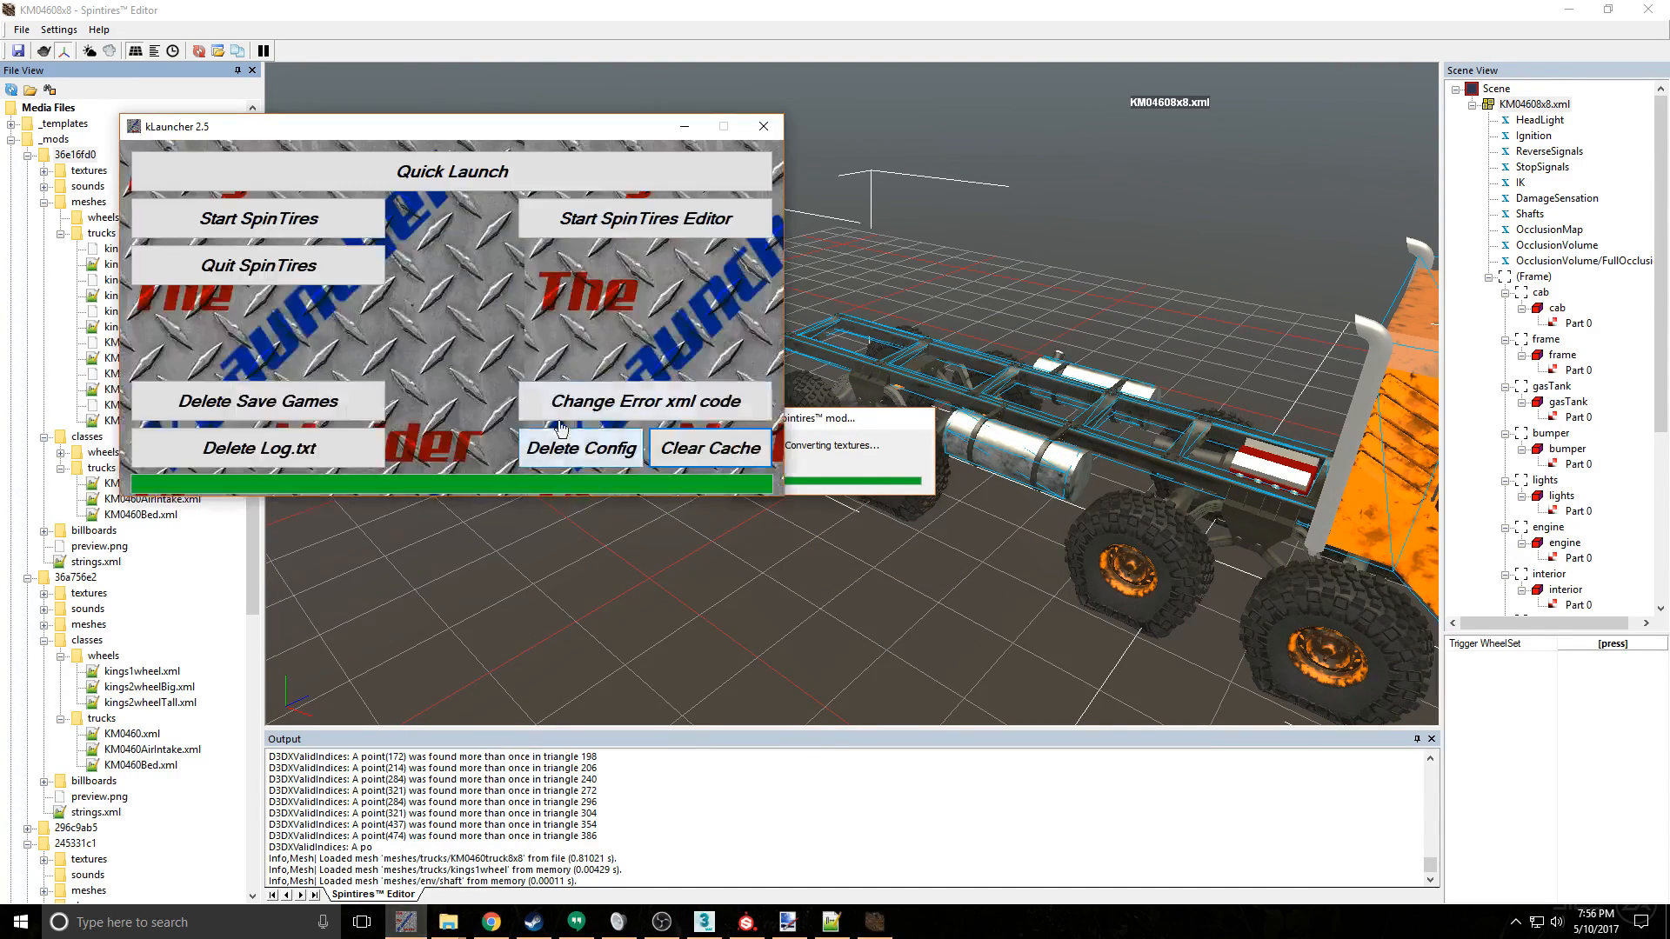
left_click(533, 922)
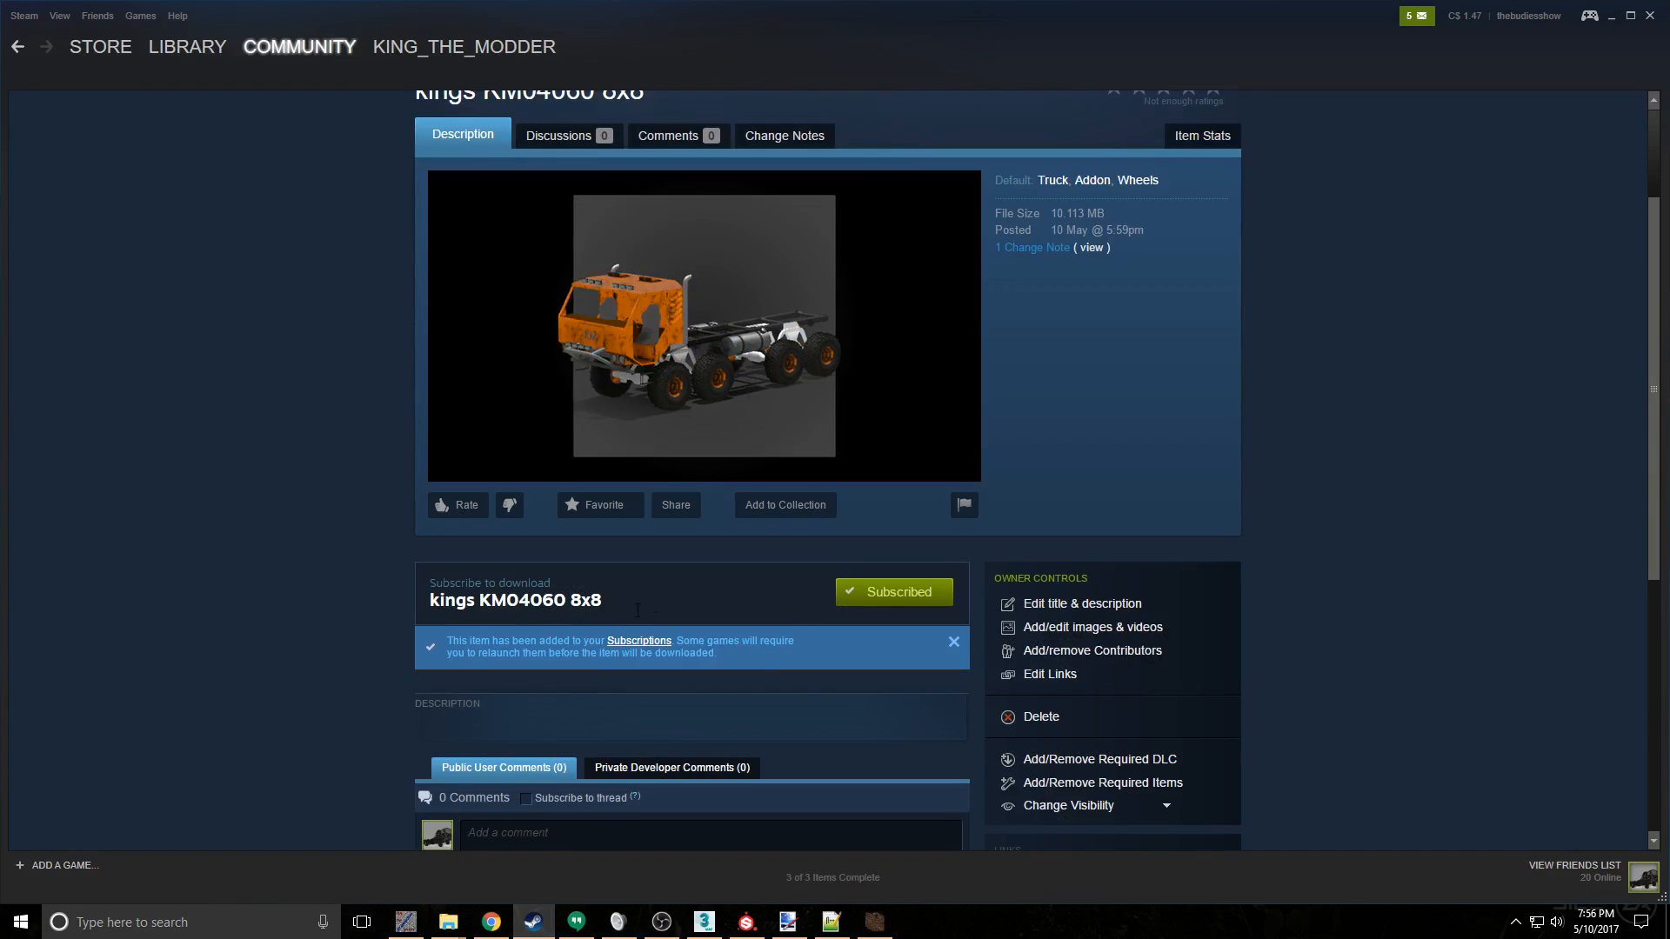
left_click(896, 592)
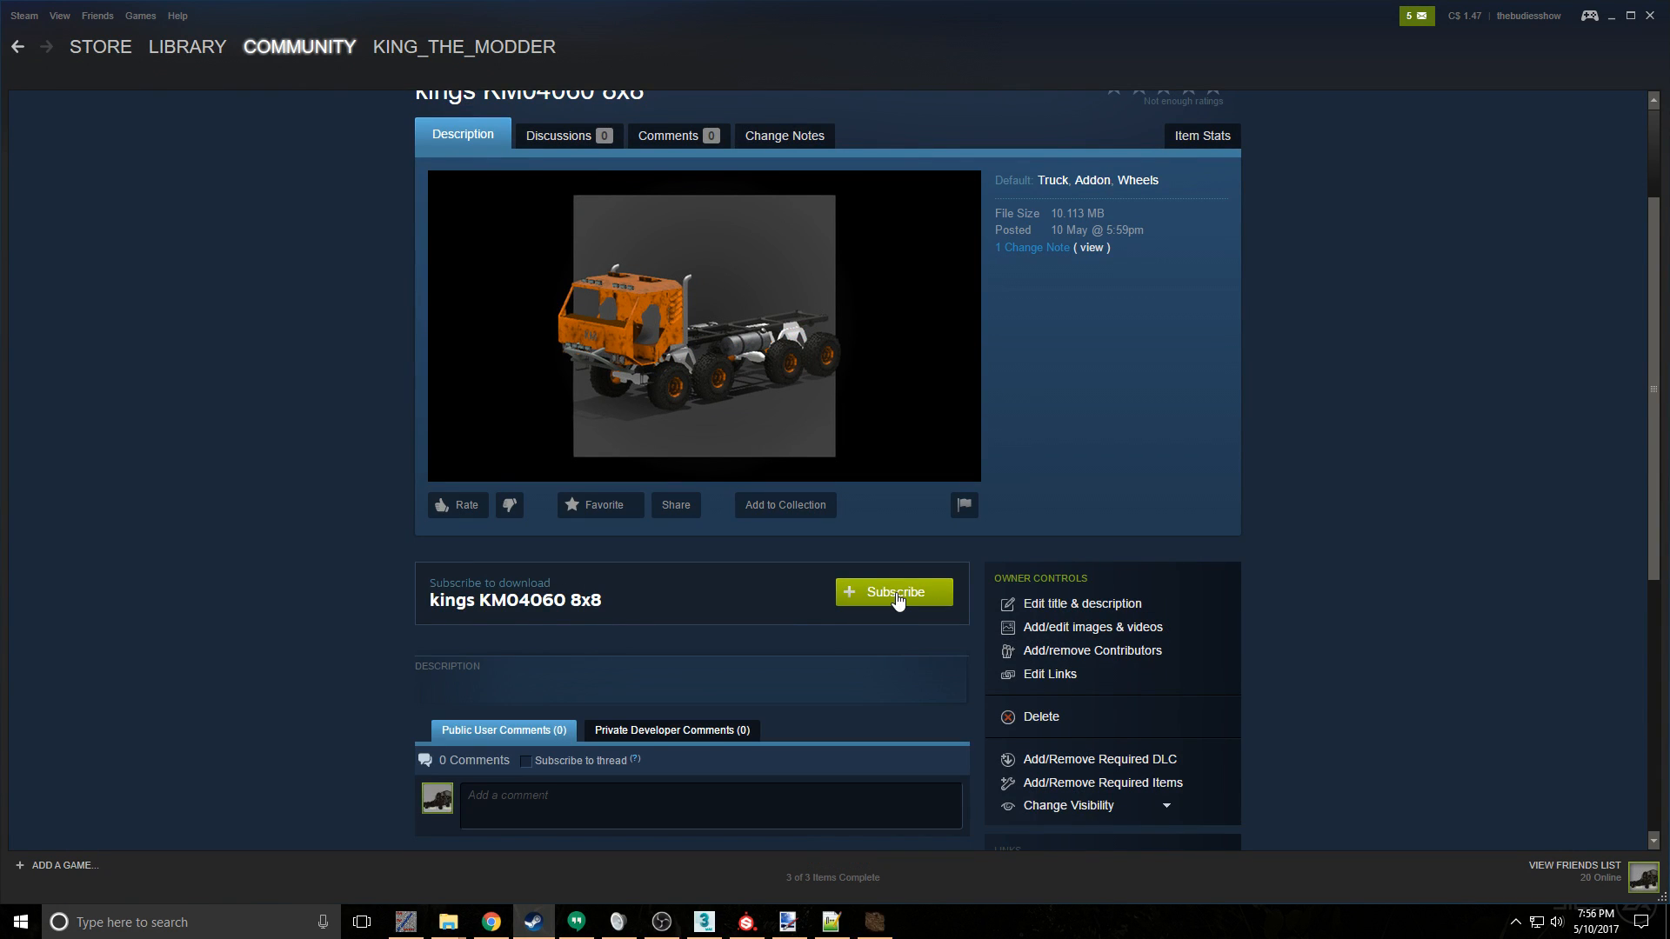
left_click(874, 922)
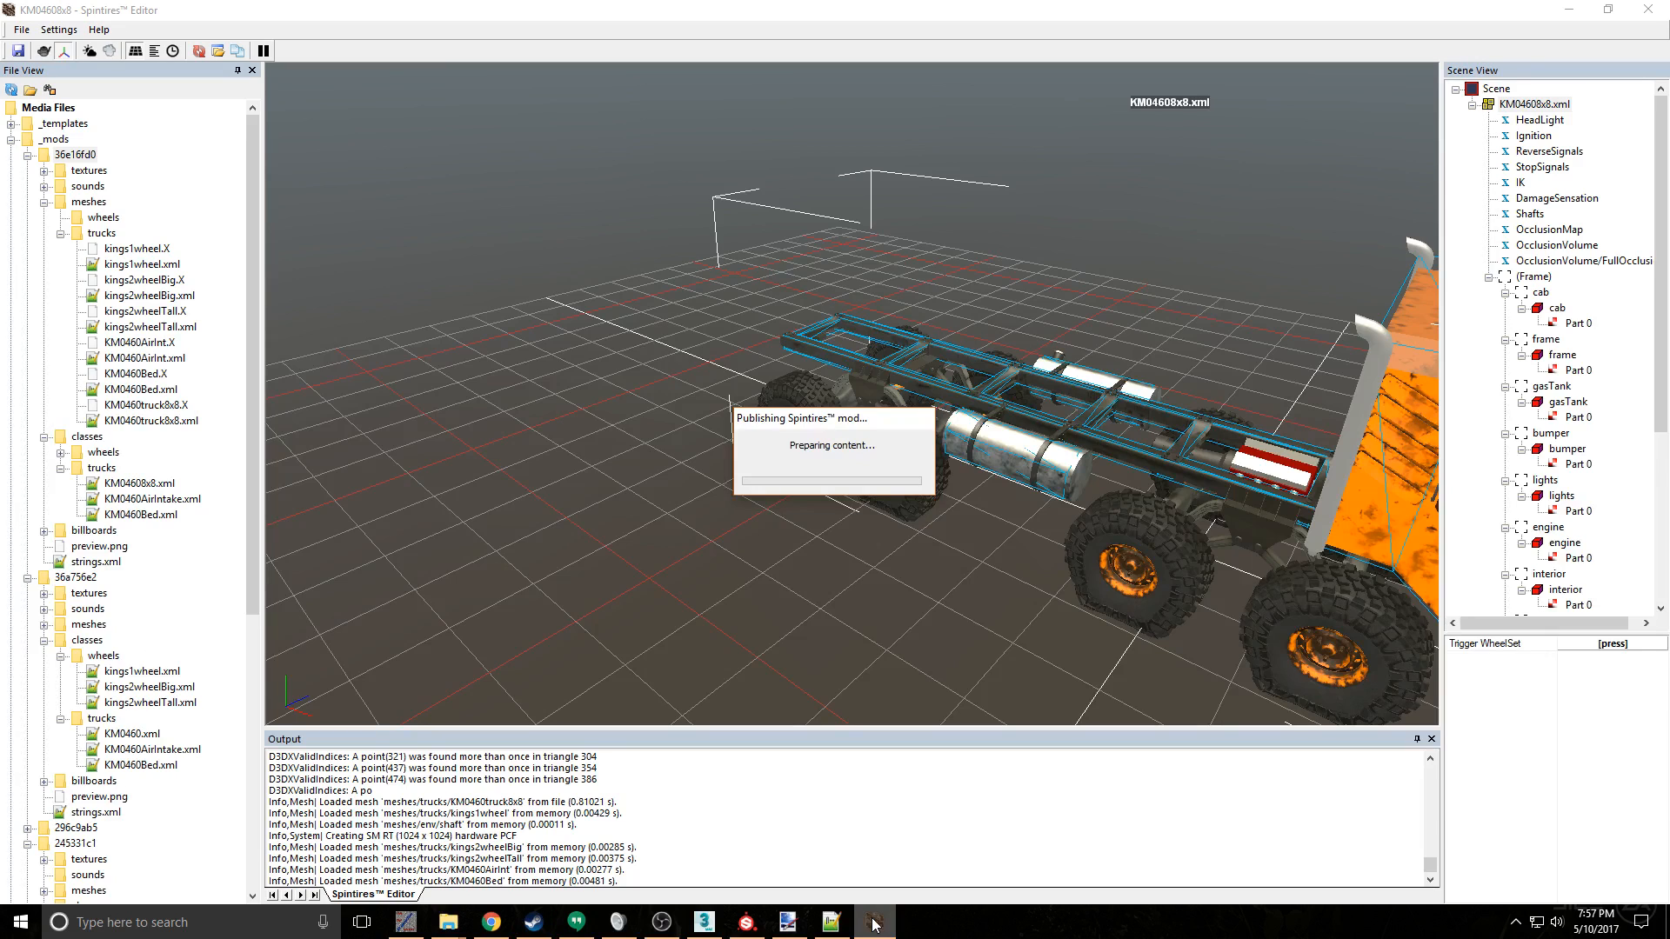
- Check the publishing progress in the Spintires Editor and resubscribe to kings KM04060 8x8 on its Steam workshop page
left_click(532, 923)
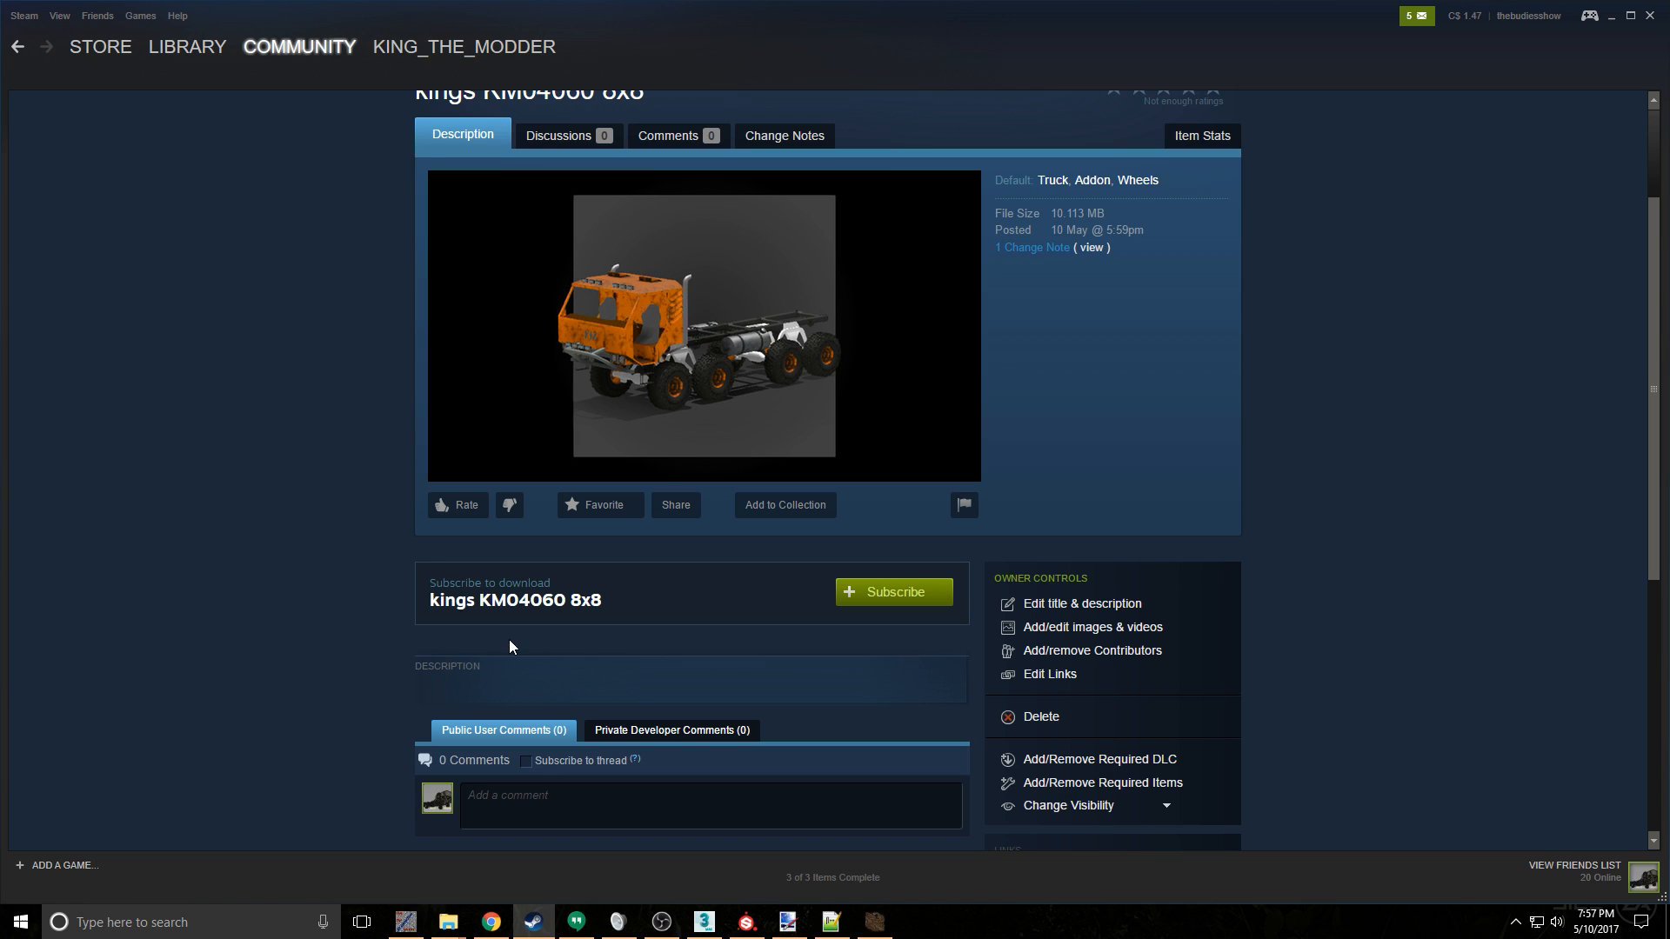
left_click(873, 923)
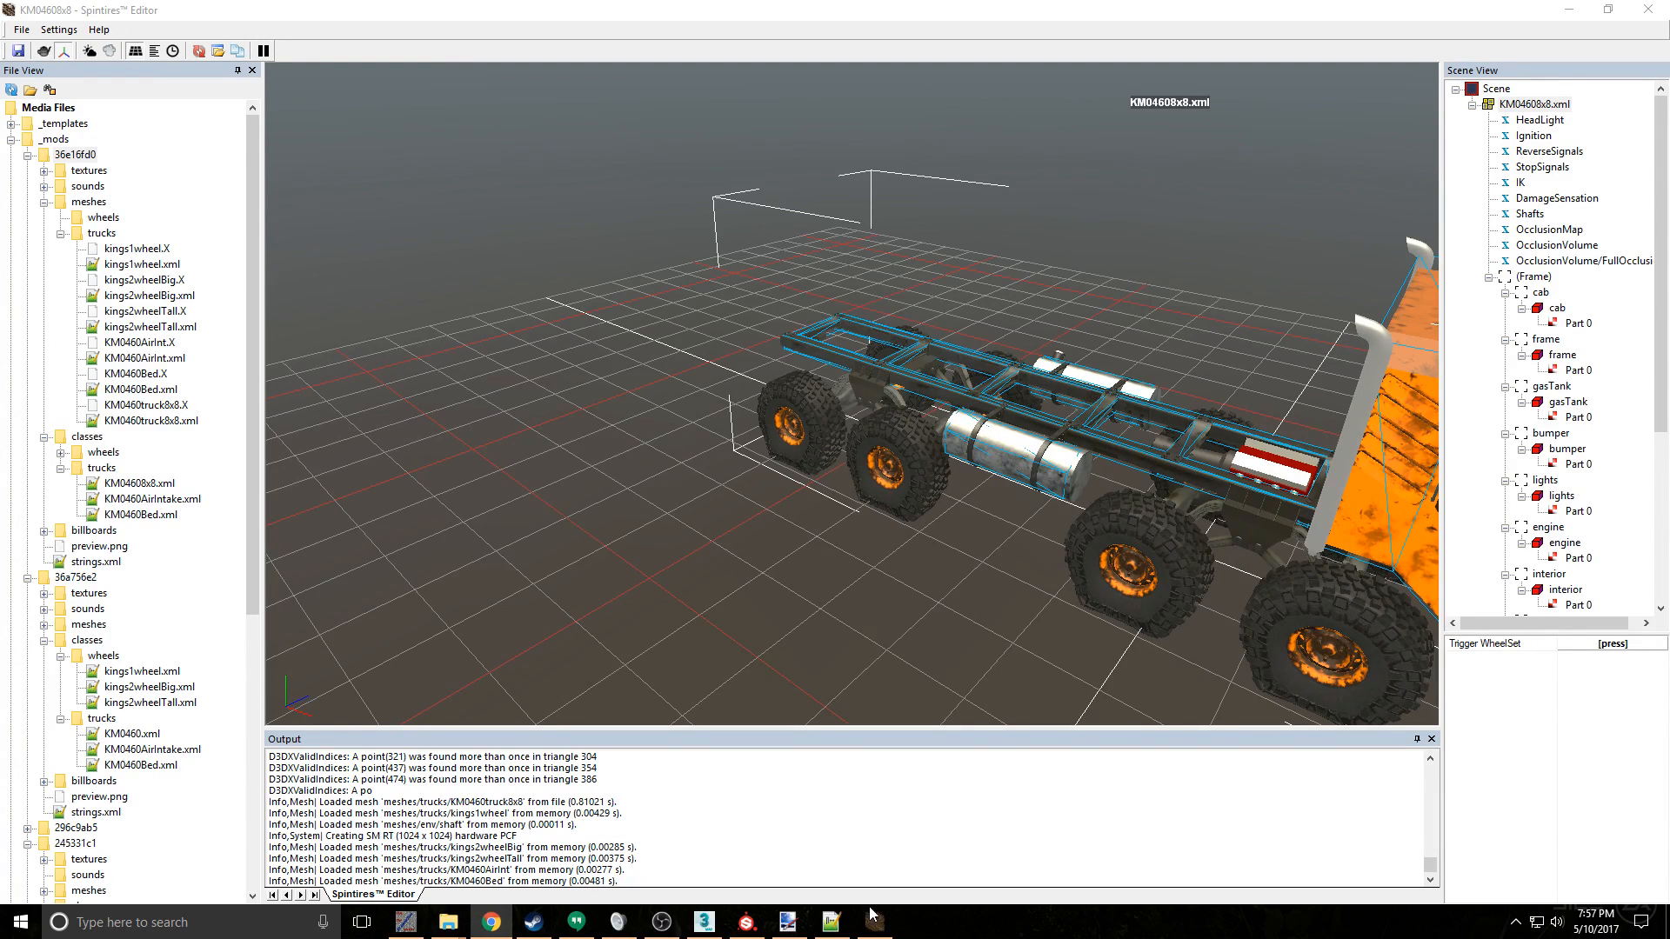
left_click(533, 922)
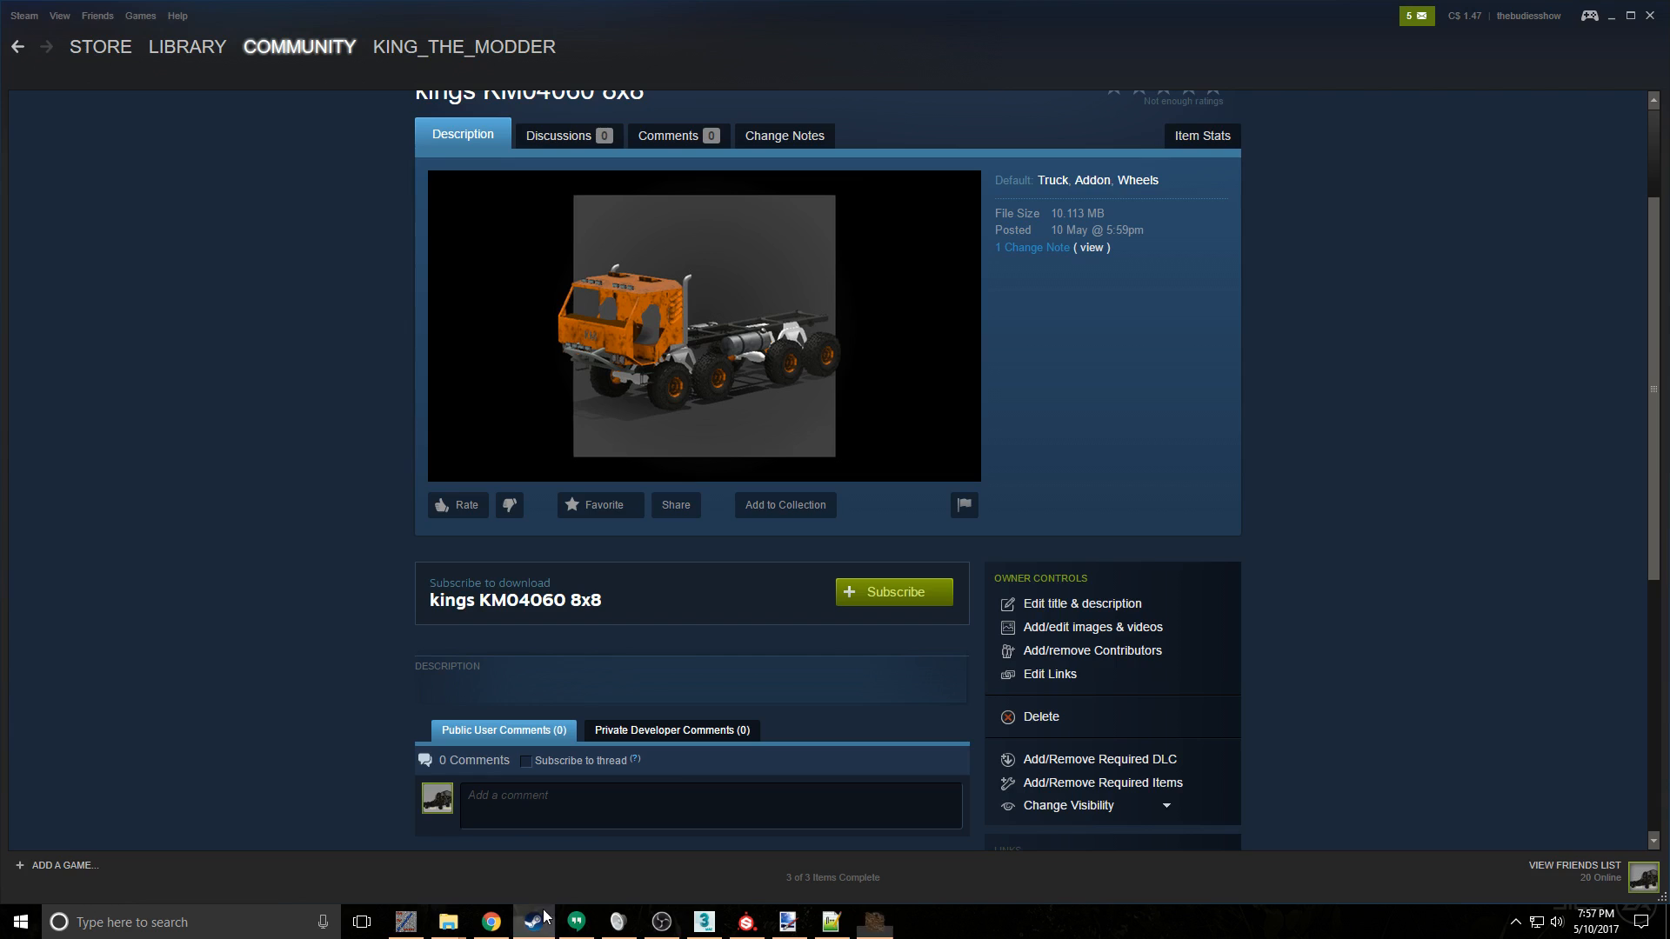
left_click(881, 595)
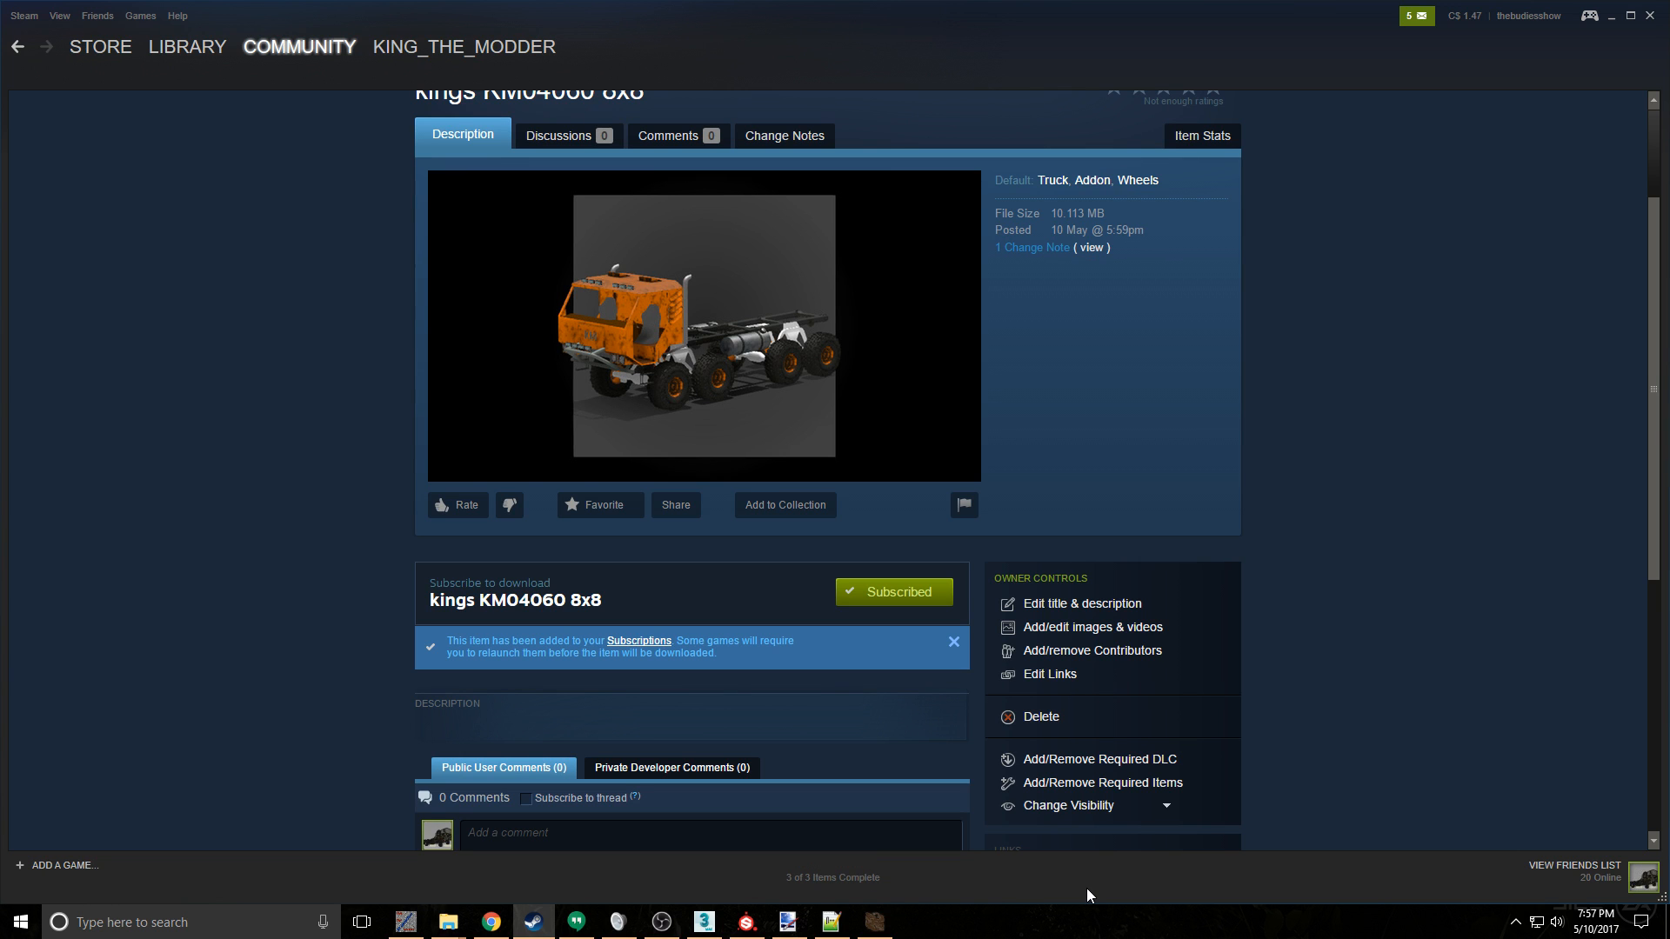
- Switch to kLauncher and start Spintires with Quick Launch
left_click(405, 922)
left_click(403, 156)
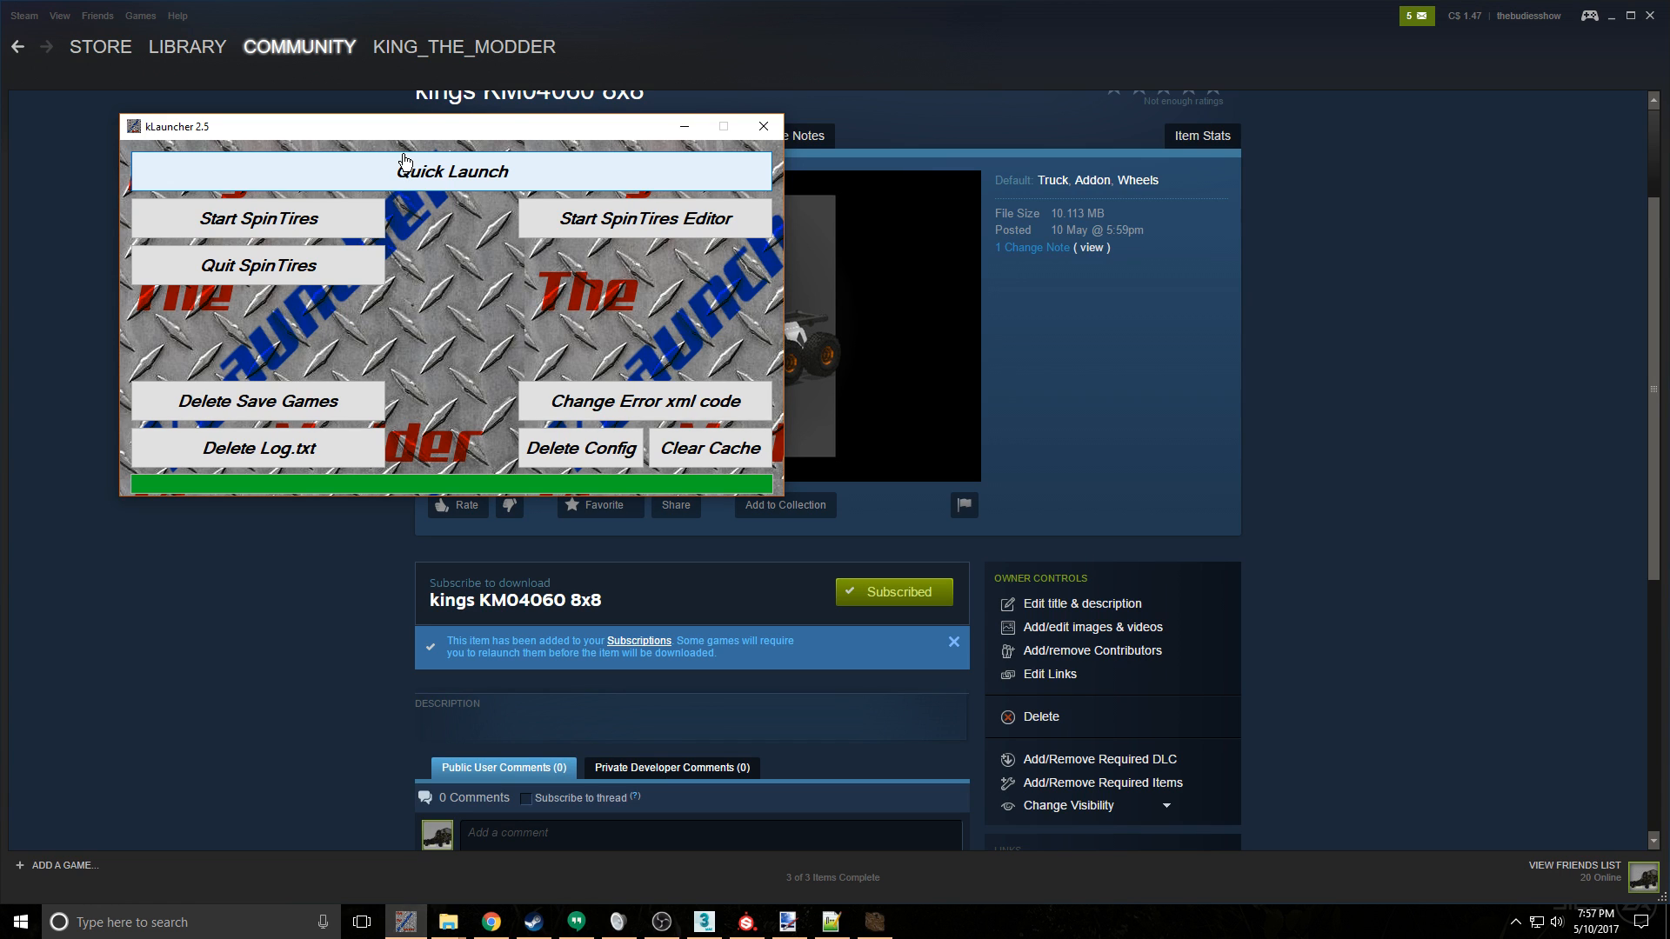
left_click(405, 161)
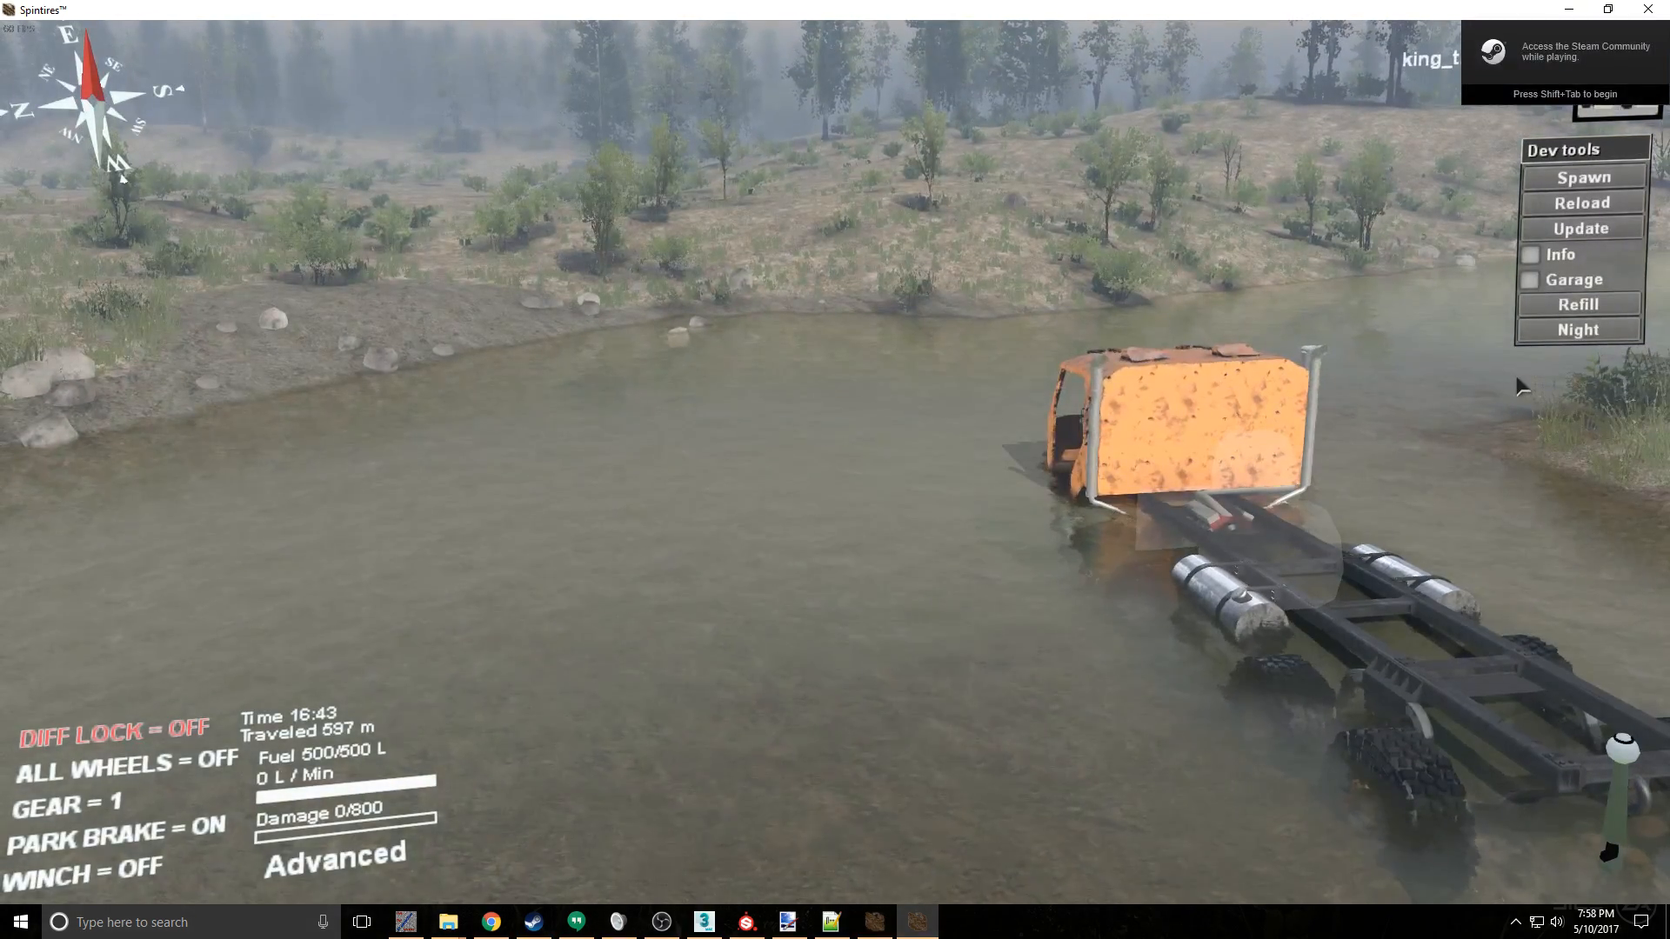
- Release the park brake, engage the diff lock and all-wheel drive, and drive the truck out of the river
right_click_drag(1368, 375, 1227, 375)
key("space")
key("q")
key("e")
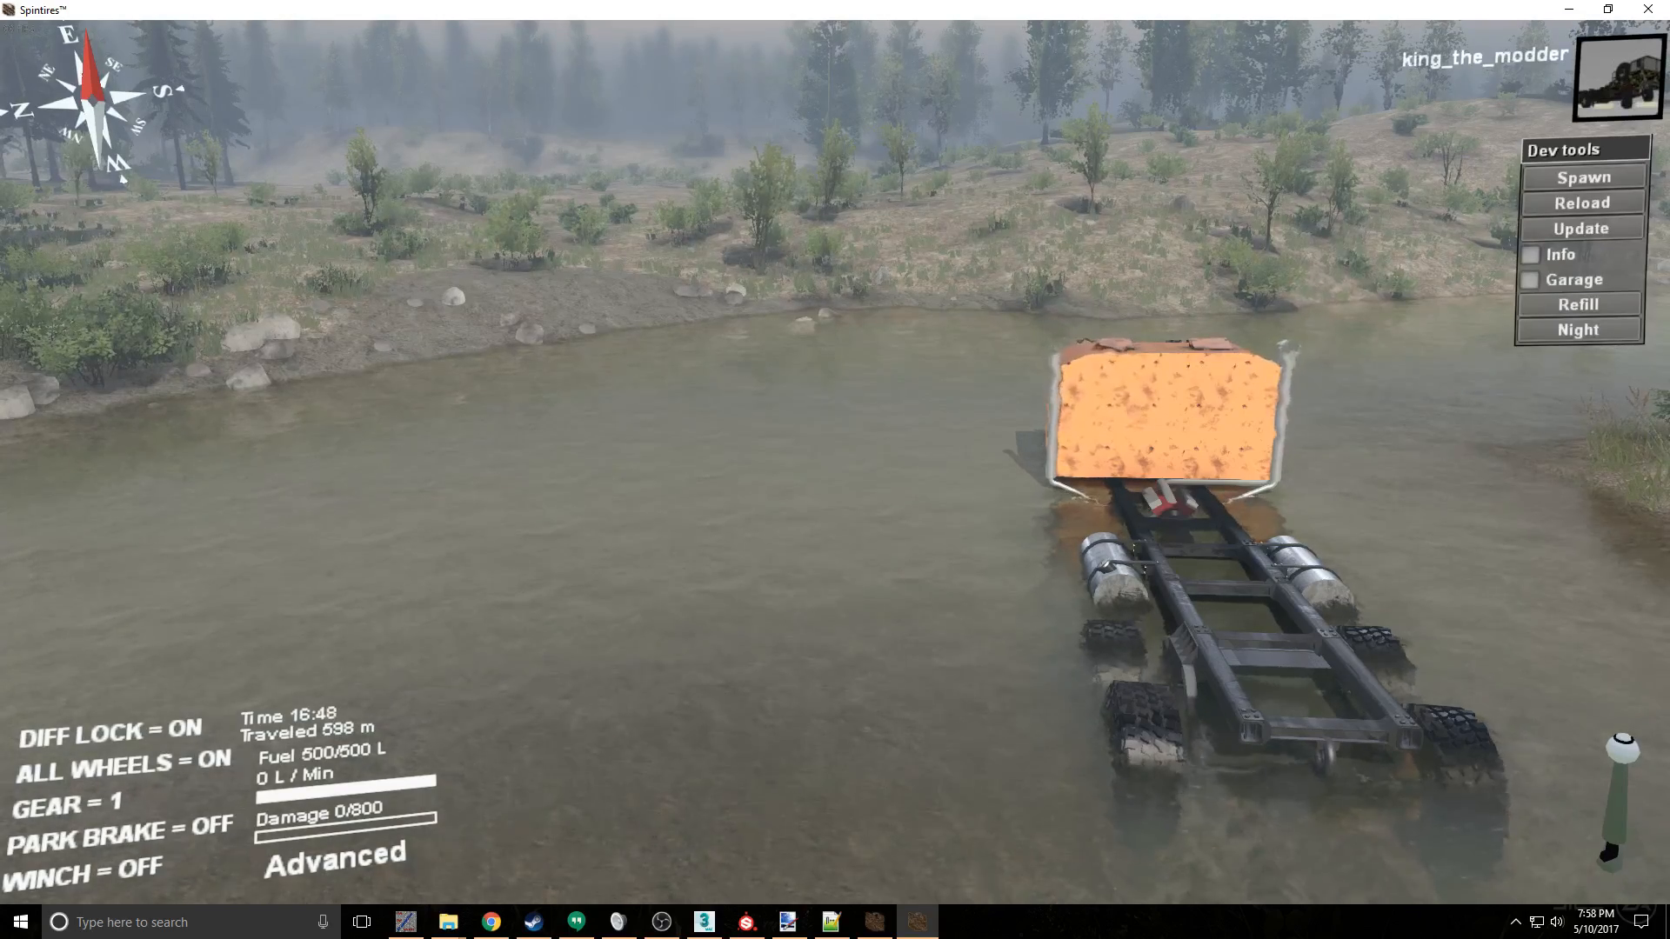
key("w")
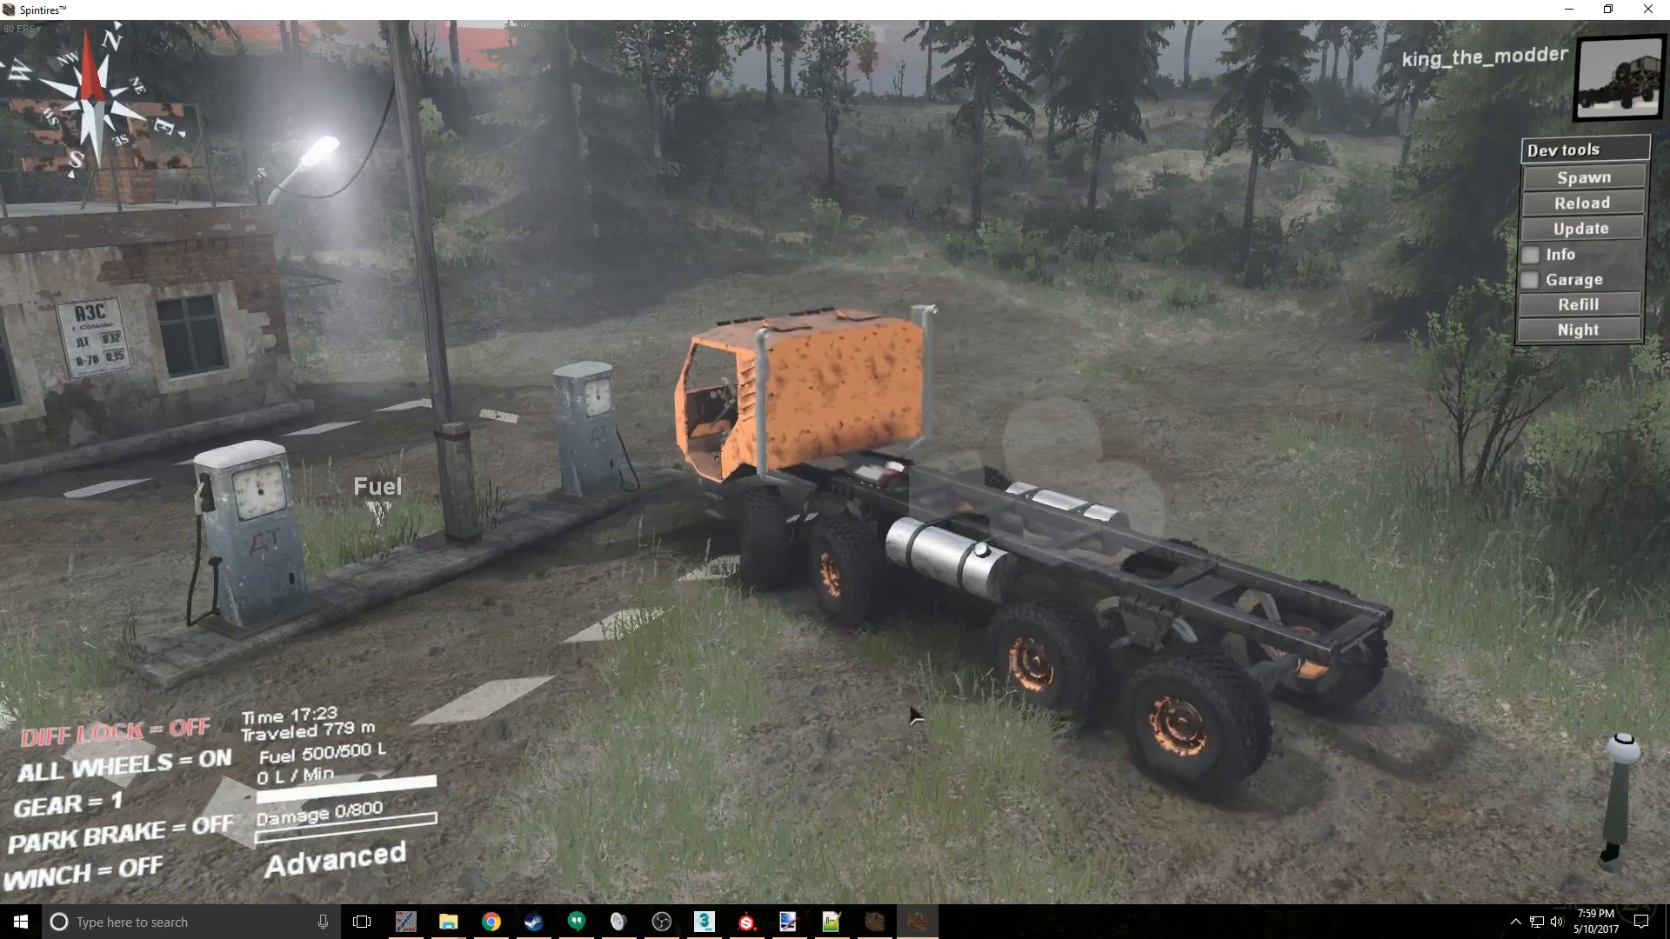
- Drive the truck away from the fuel station and up the dirt slope toward the trees
key("w")
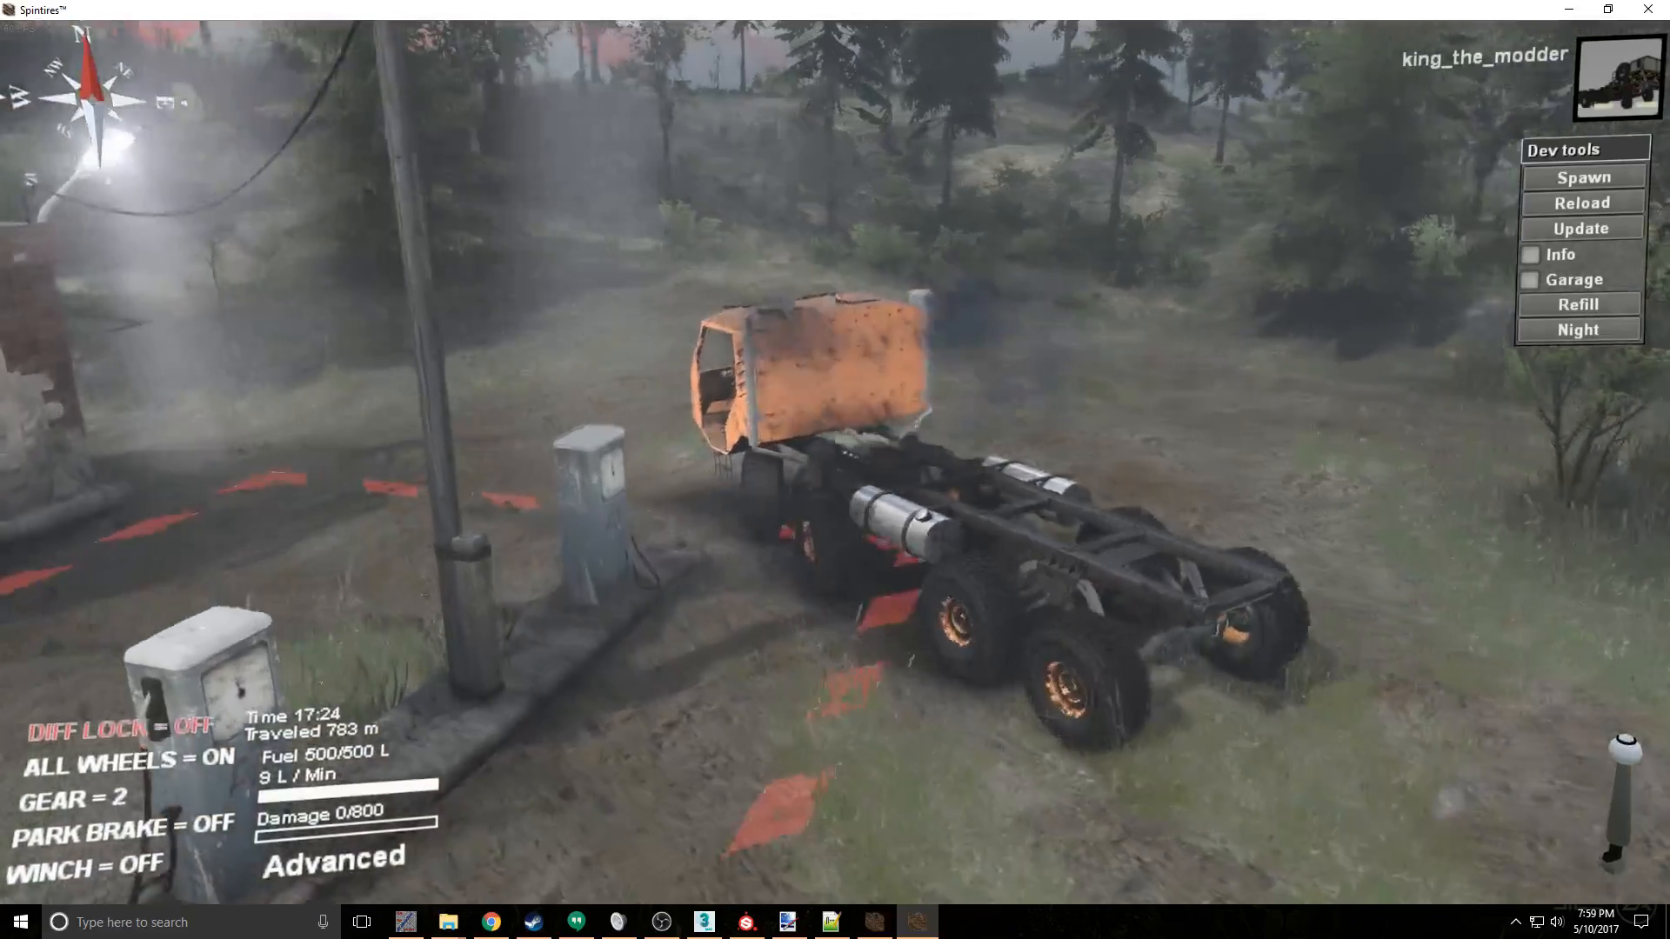
key("d")
key("w")
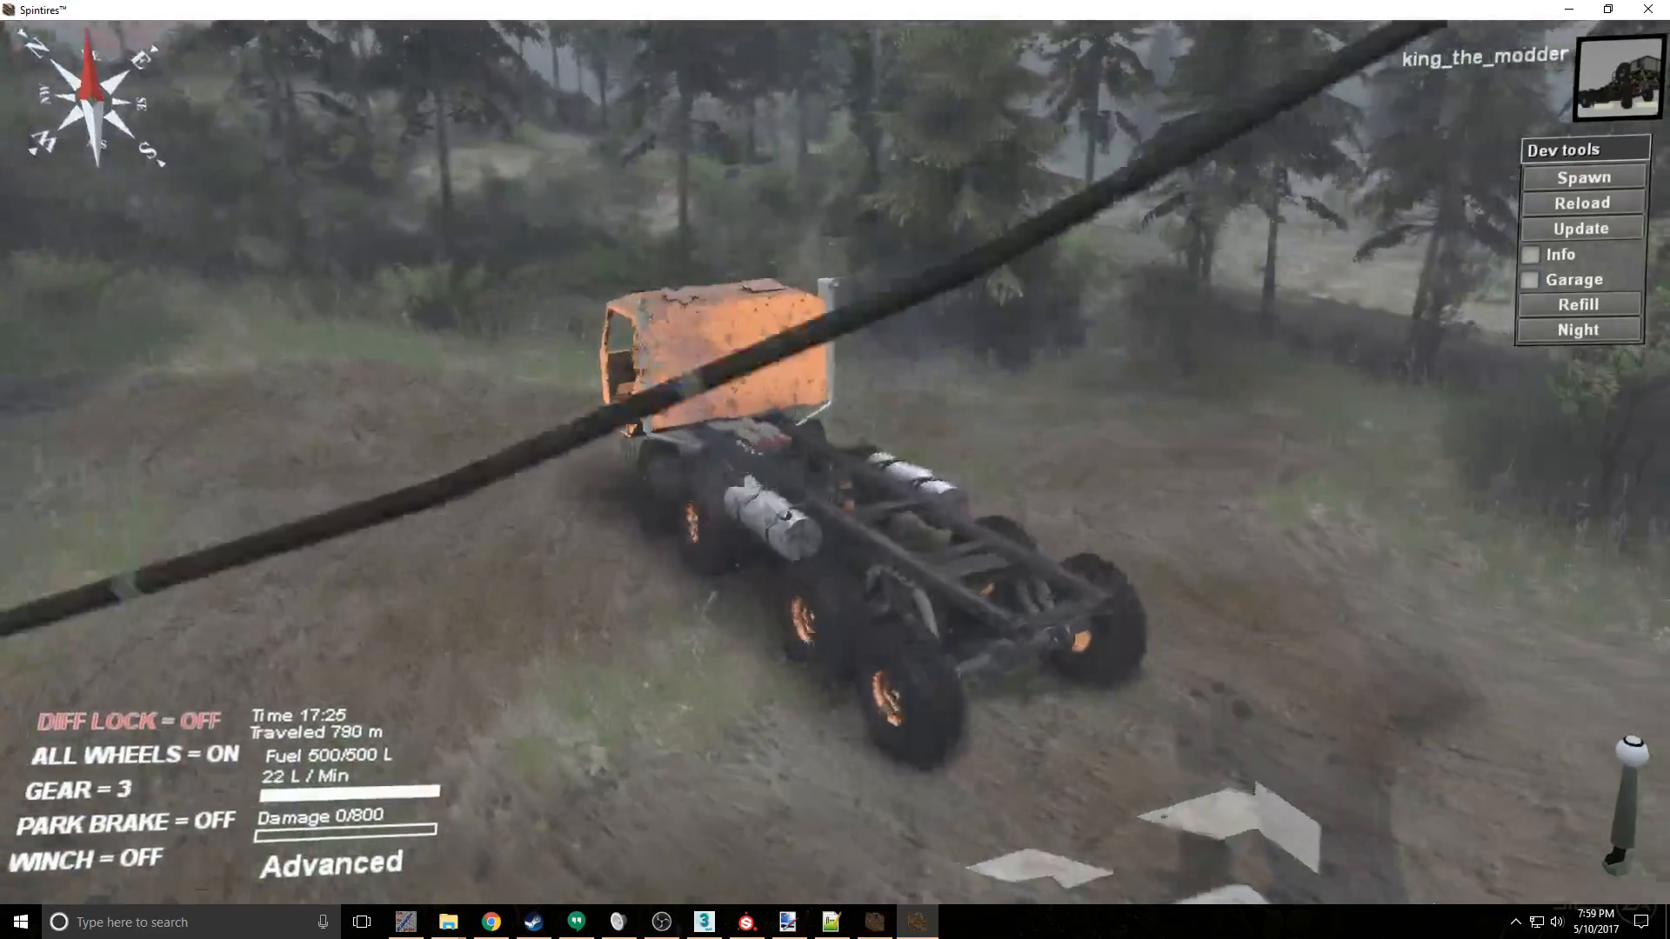
key("w")
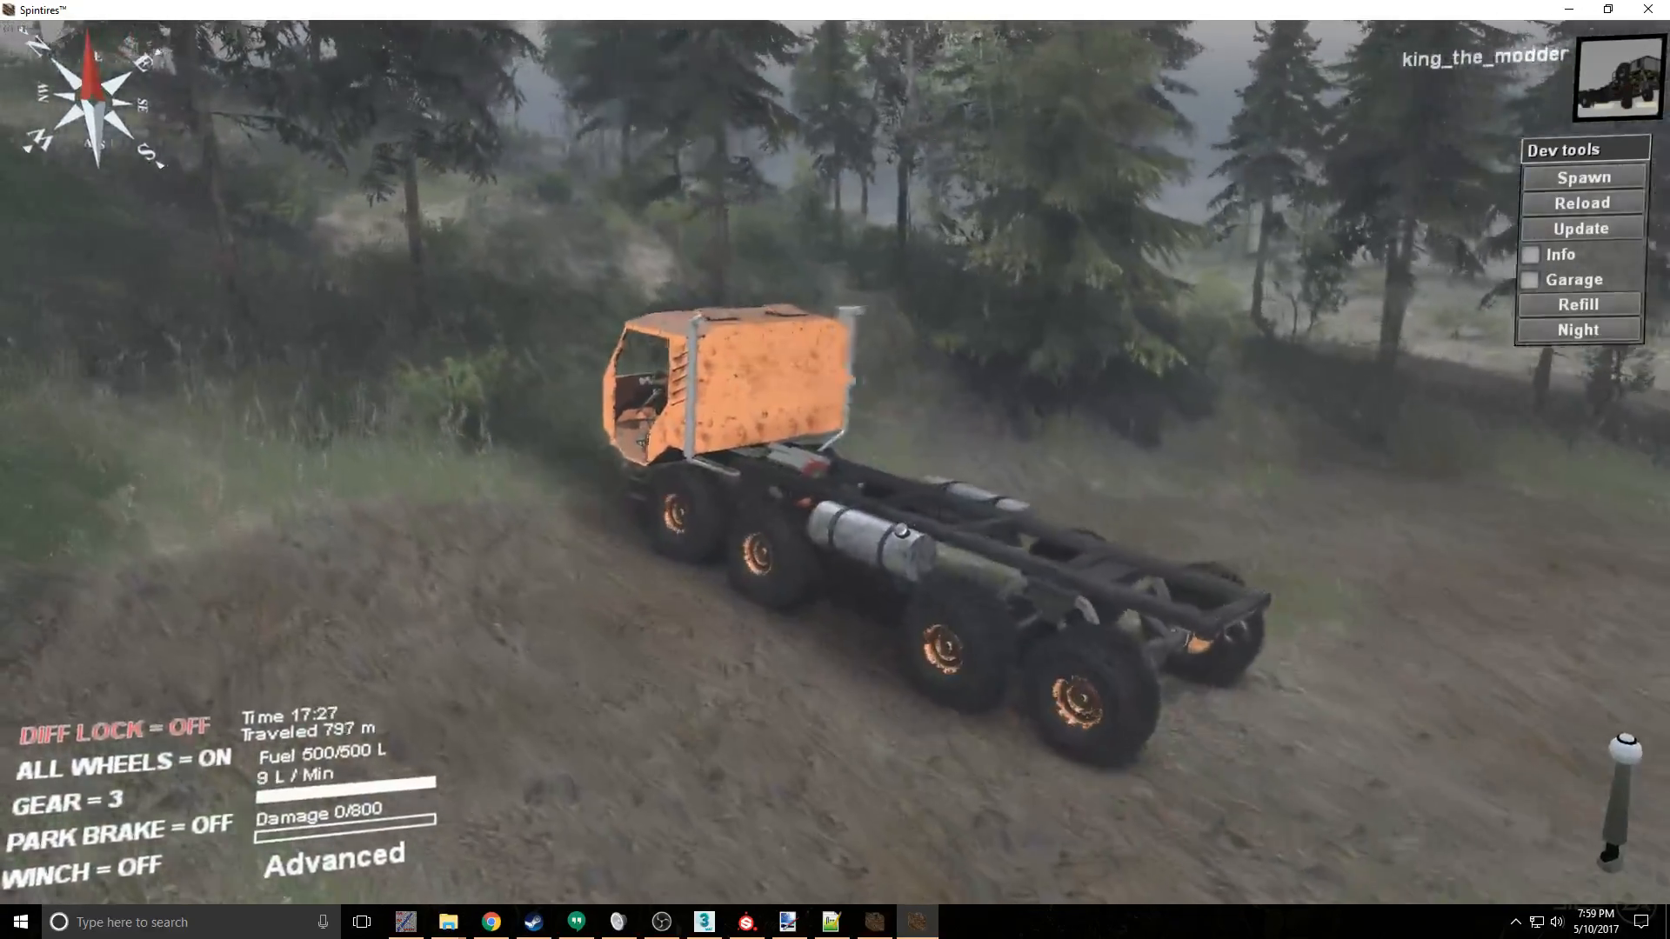
key("w")
- Engage the diff lock, keep all-wheel drive on, and drive through the forest, stopping with the park brake on
key("q")
key("e")
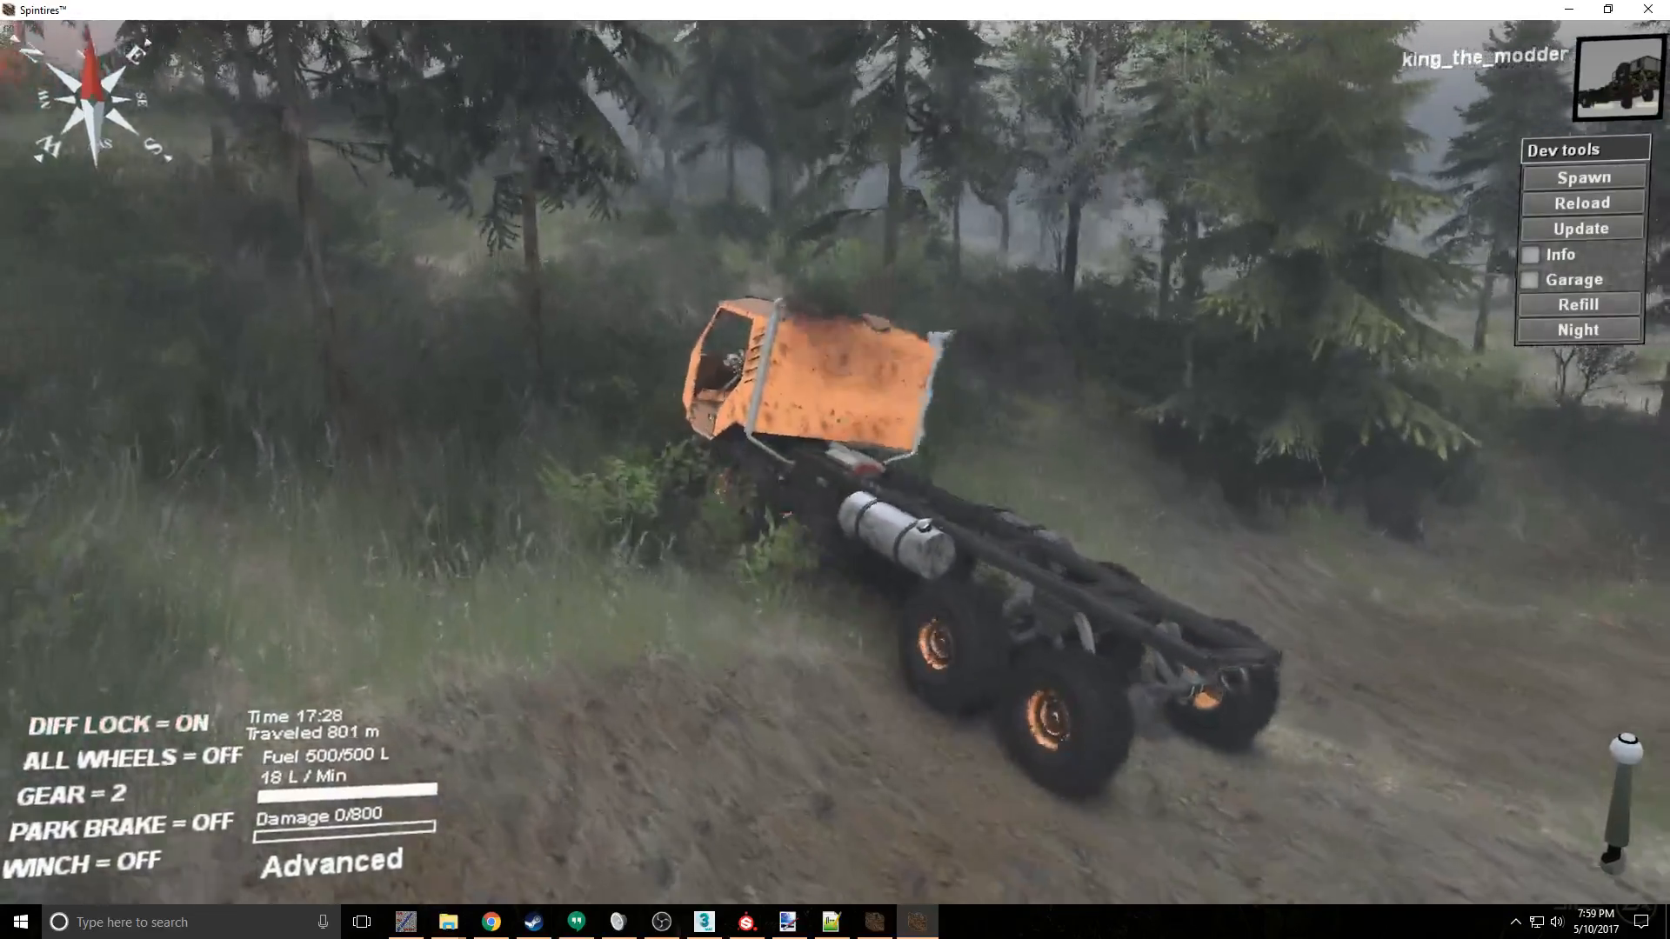
key("e")
key("w")
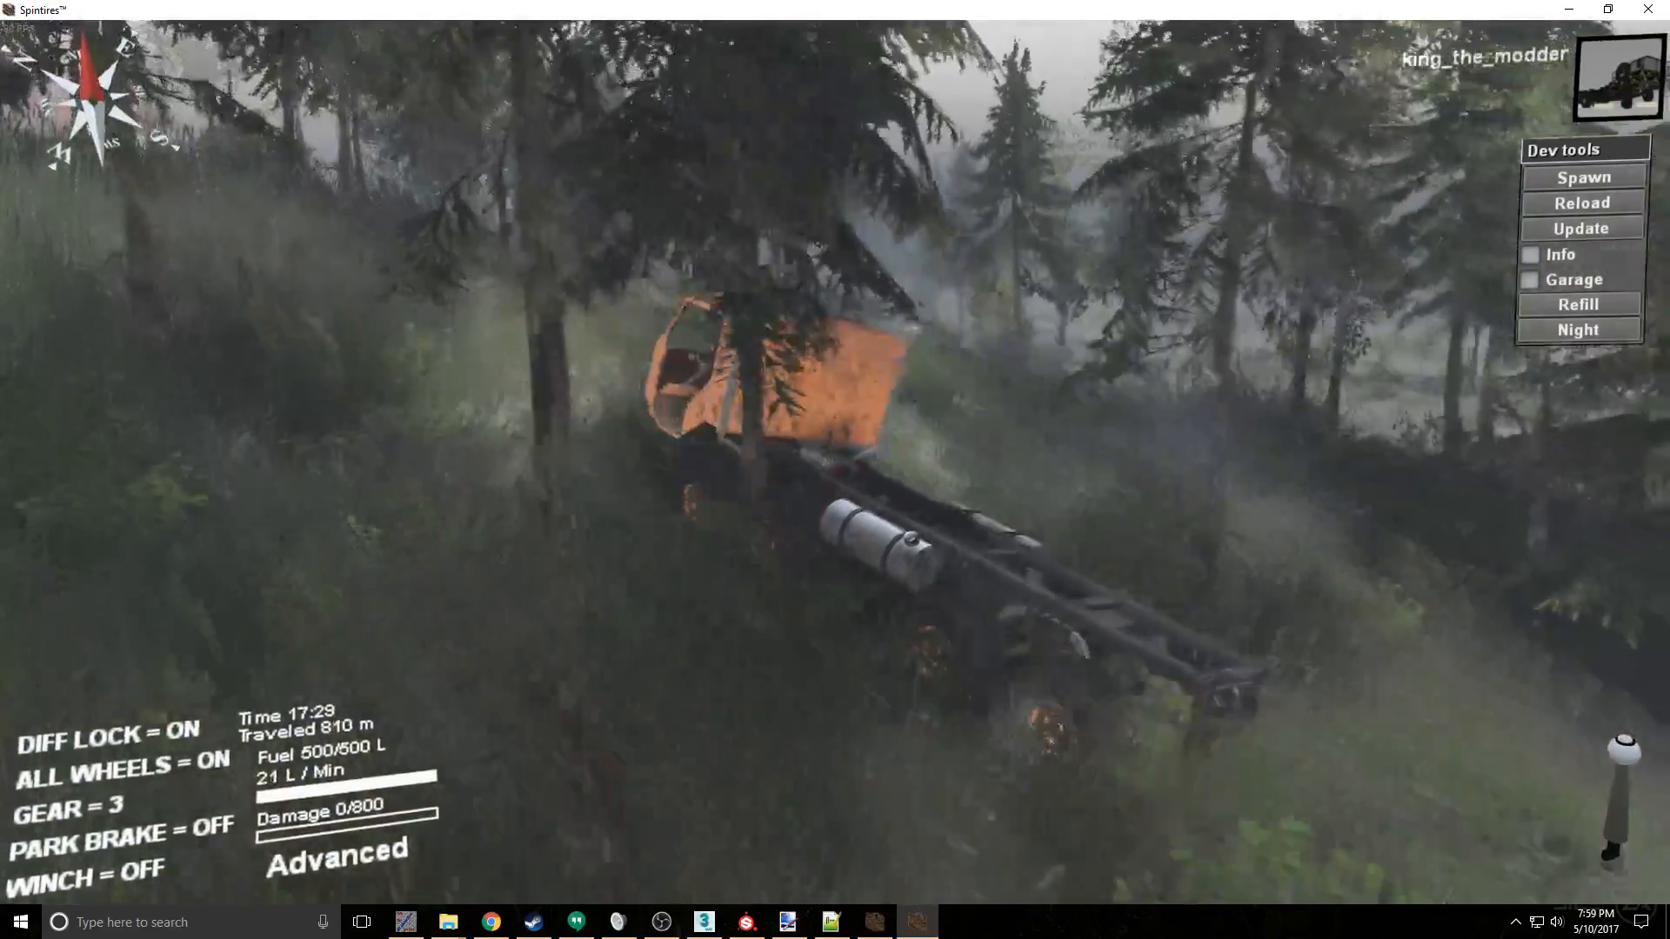
key("w")
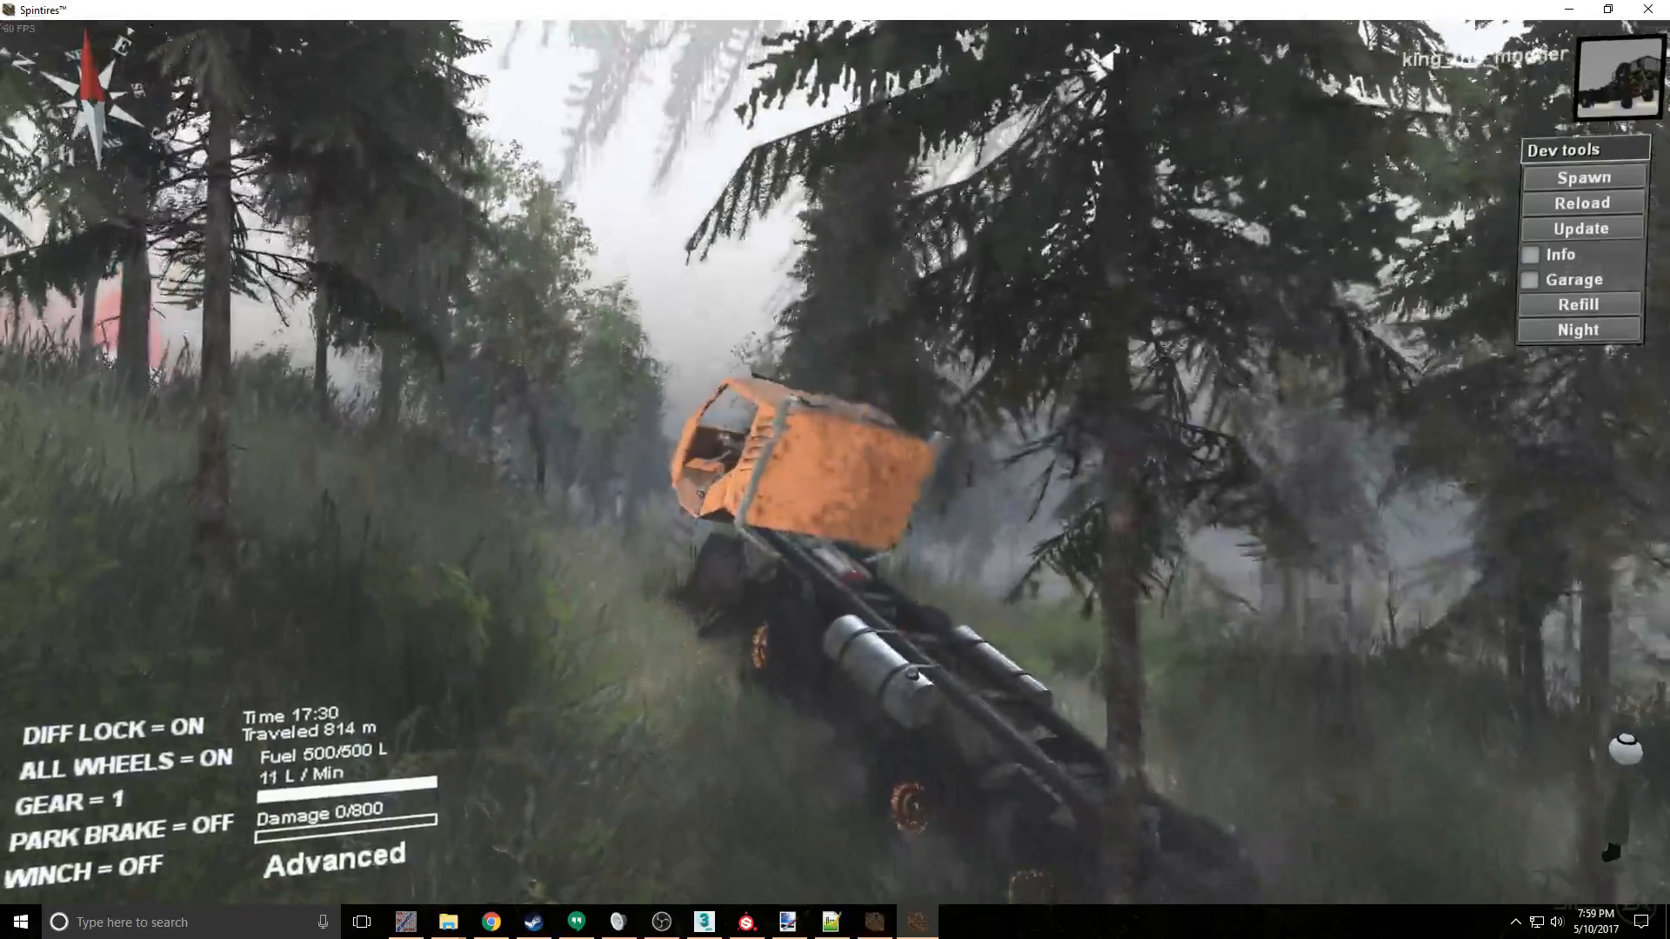
key("w")
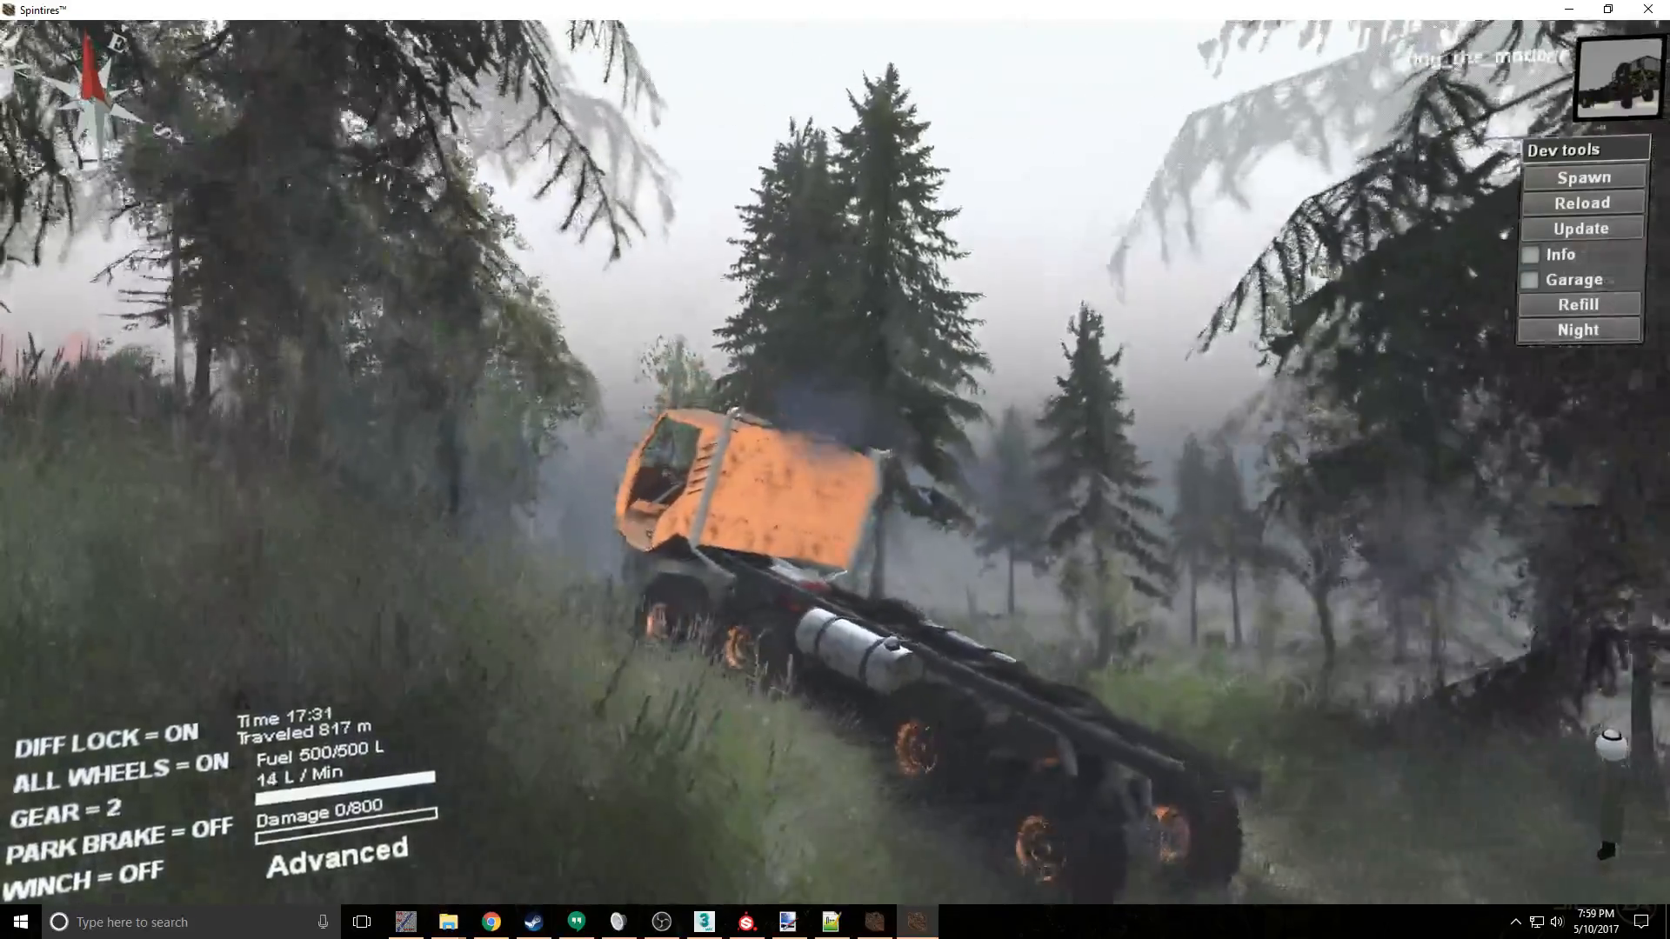
key("space")
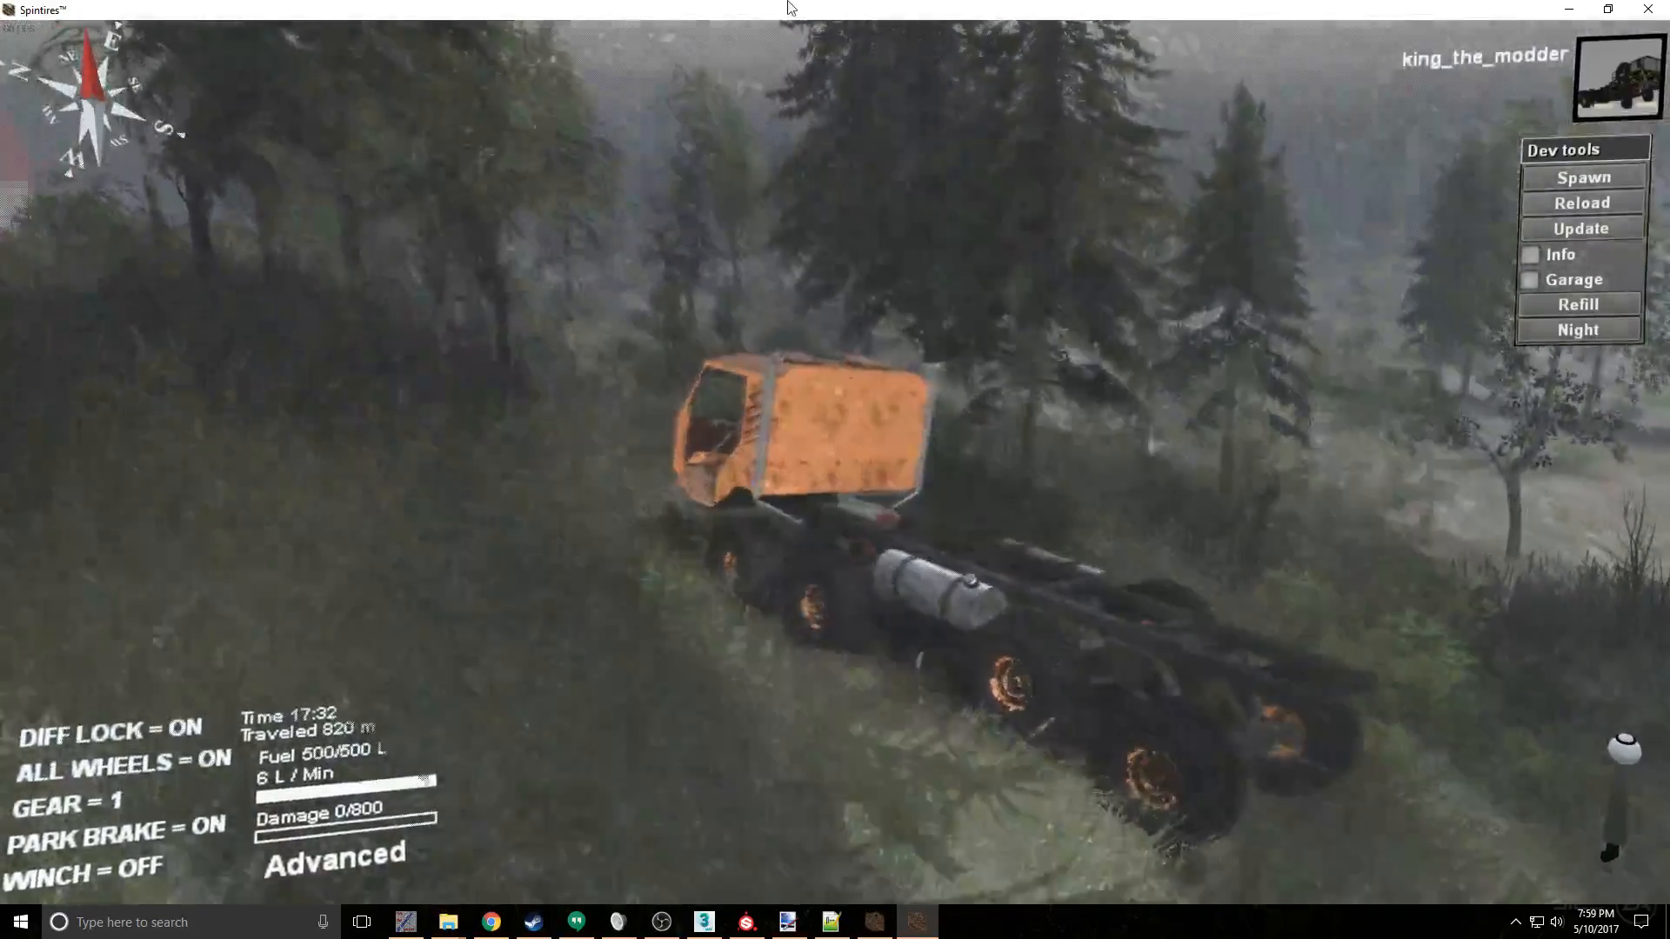
- Shrink the Spintires game window to the middle of the desktop and enable the Garage developer tool
left_click_drag(789, 7, 816, 68)
double_click(816, 68)
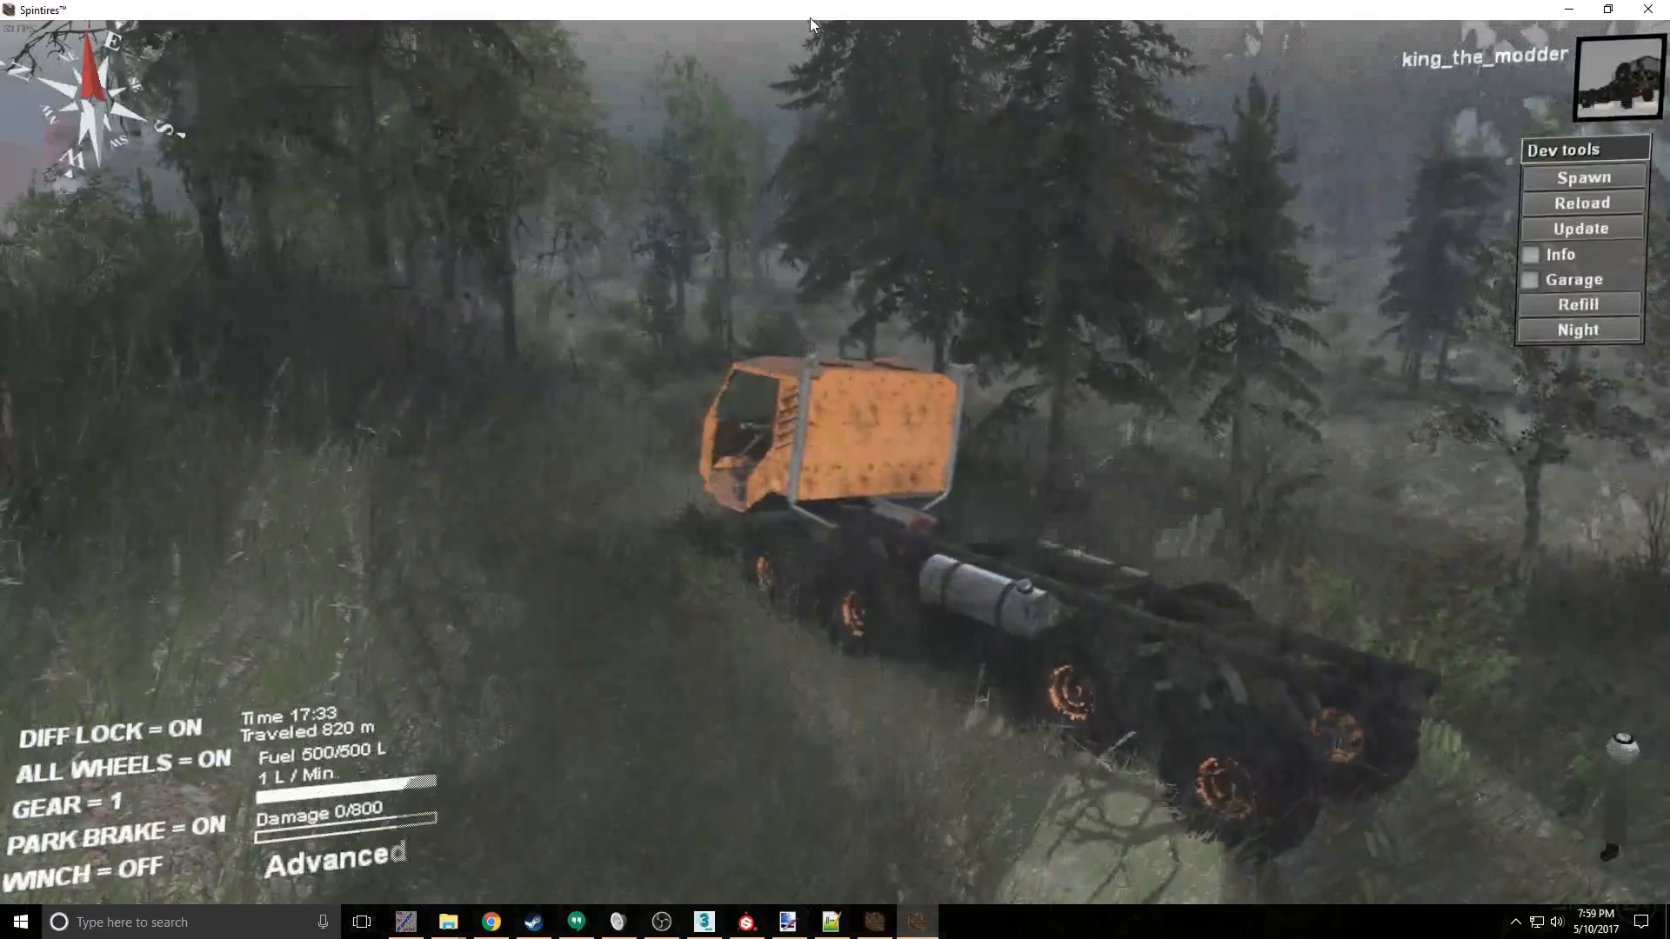
double_click(811, 16)
left_click_drag(800, 70, 822, 489)
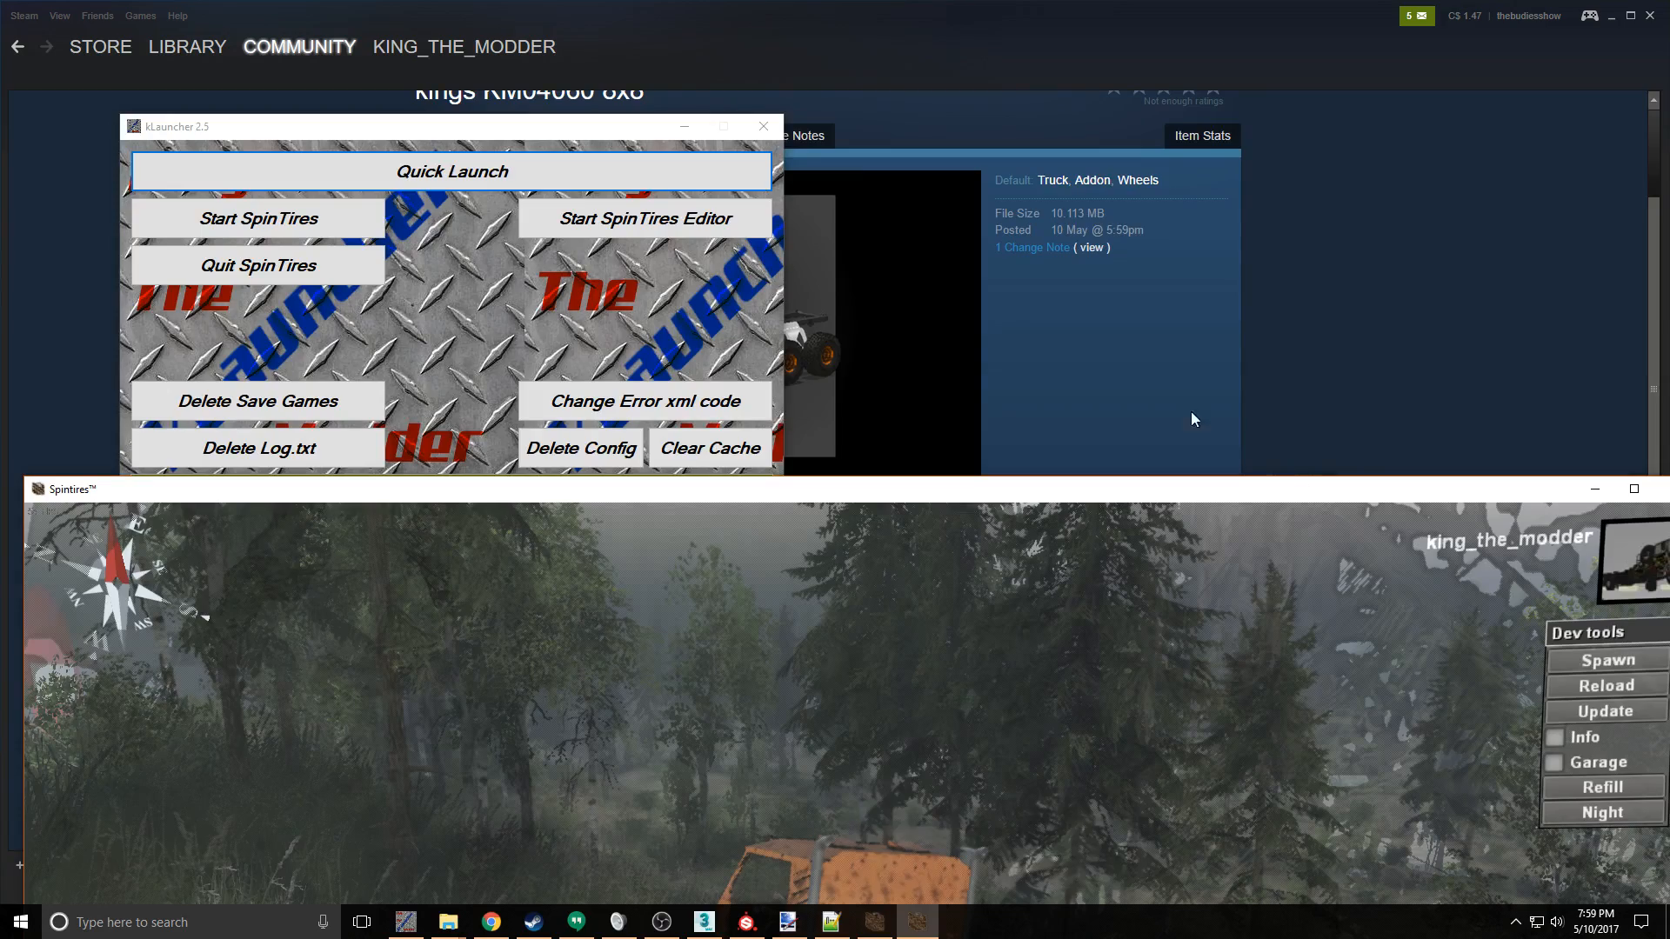
left_click_drag(658, 489, 653, 258)
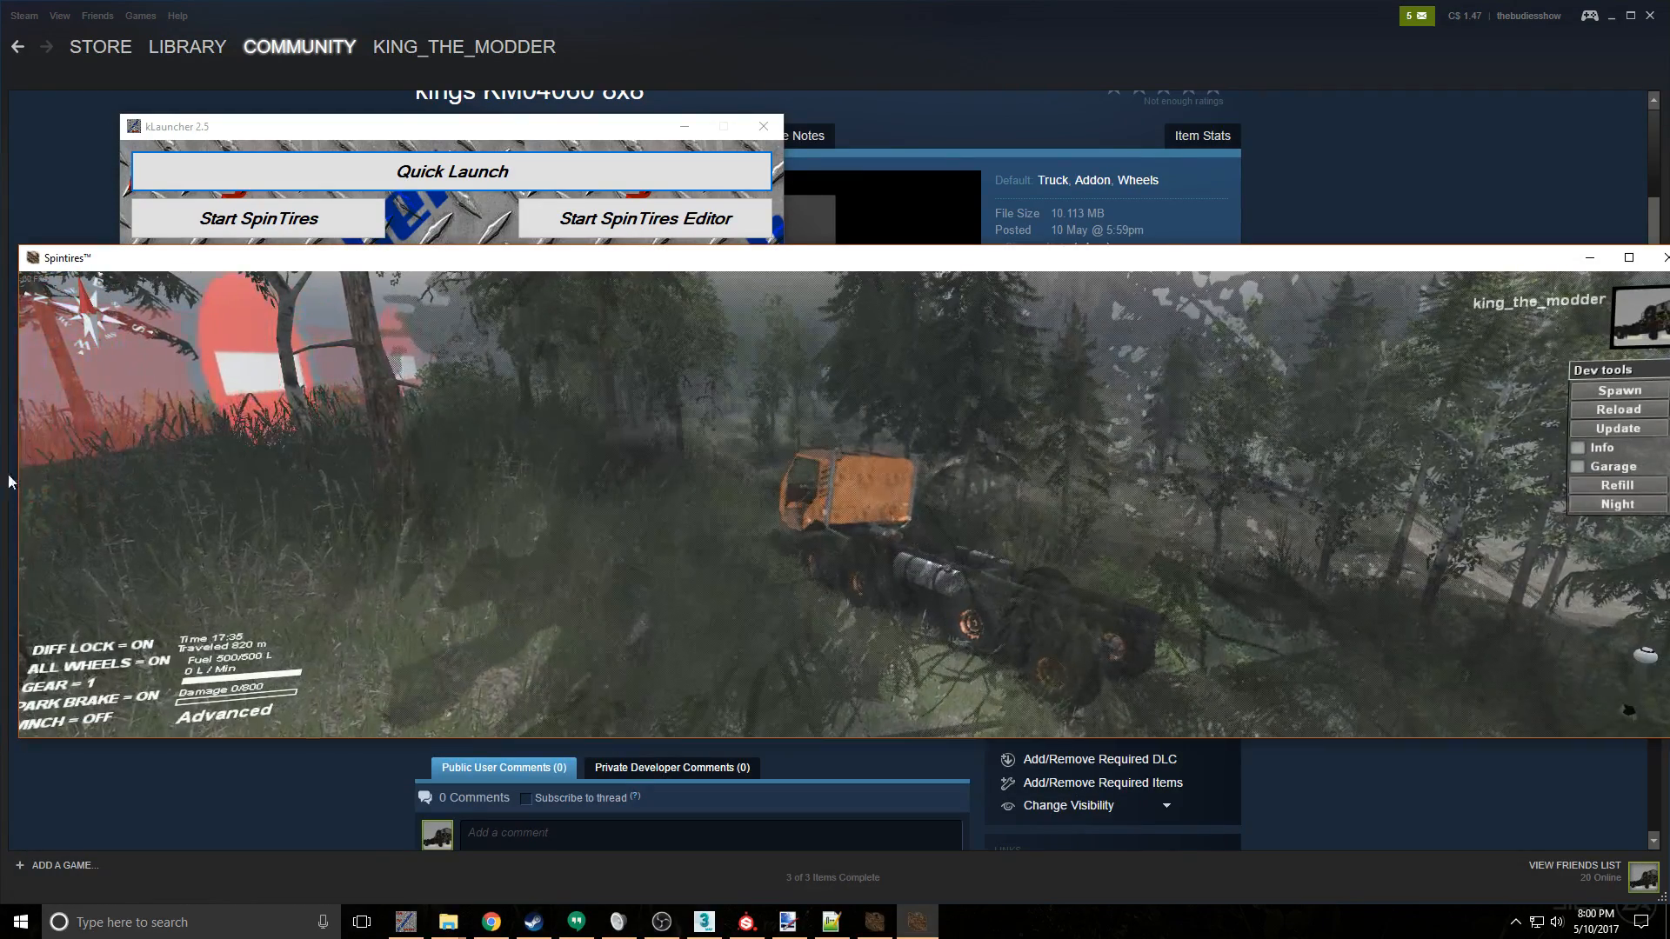
left_click_drag(15, 476, 738, 477)
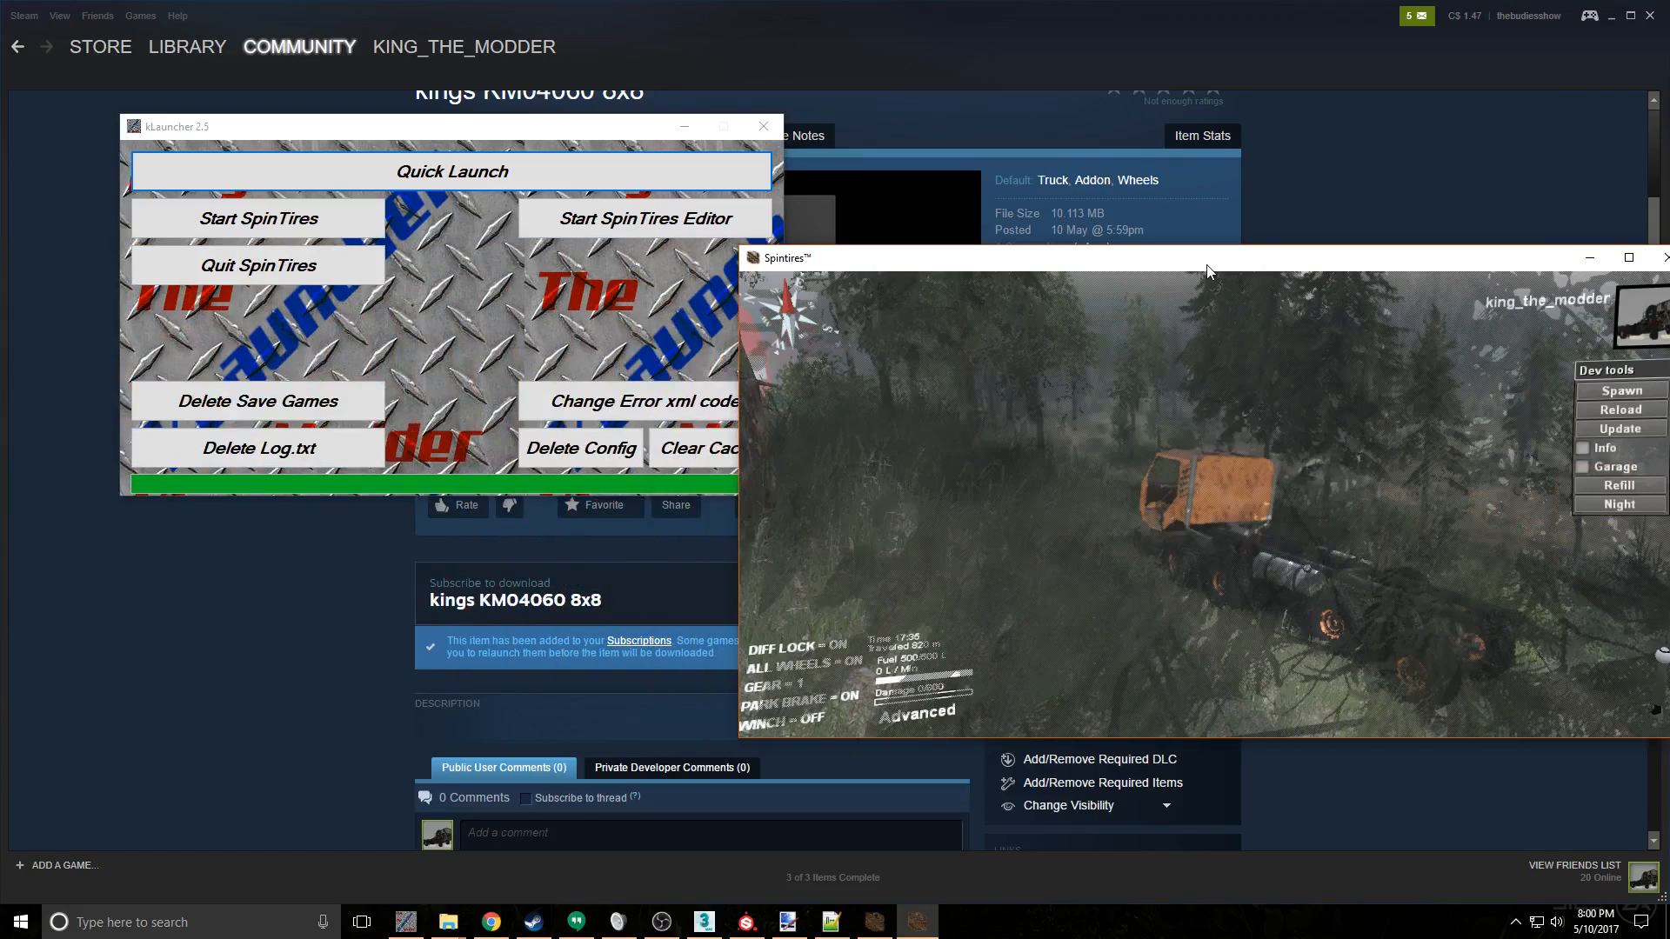
left_click_drag(1200, 268, 768, 276)
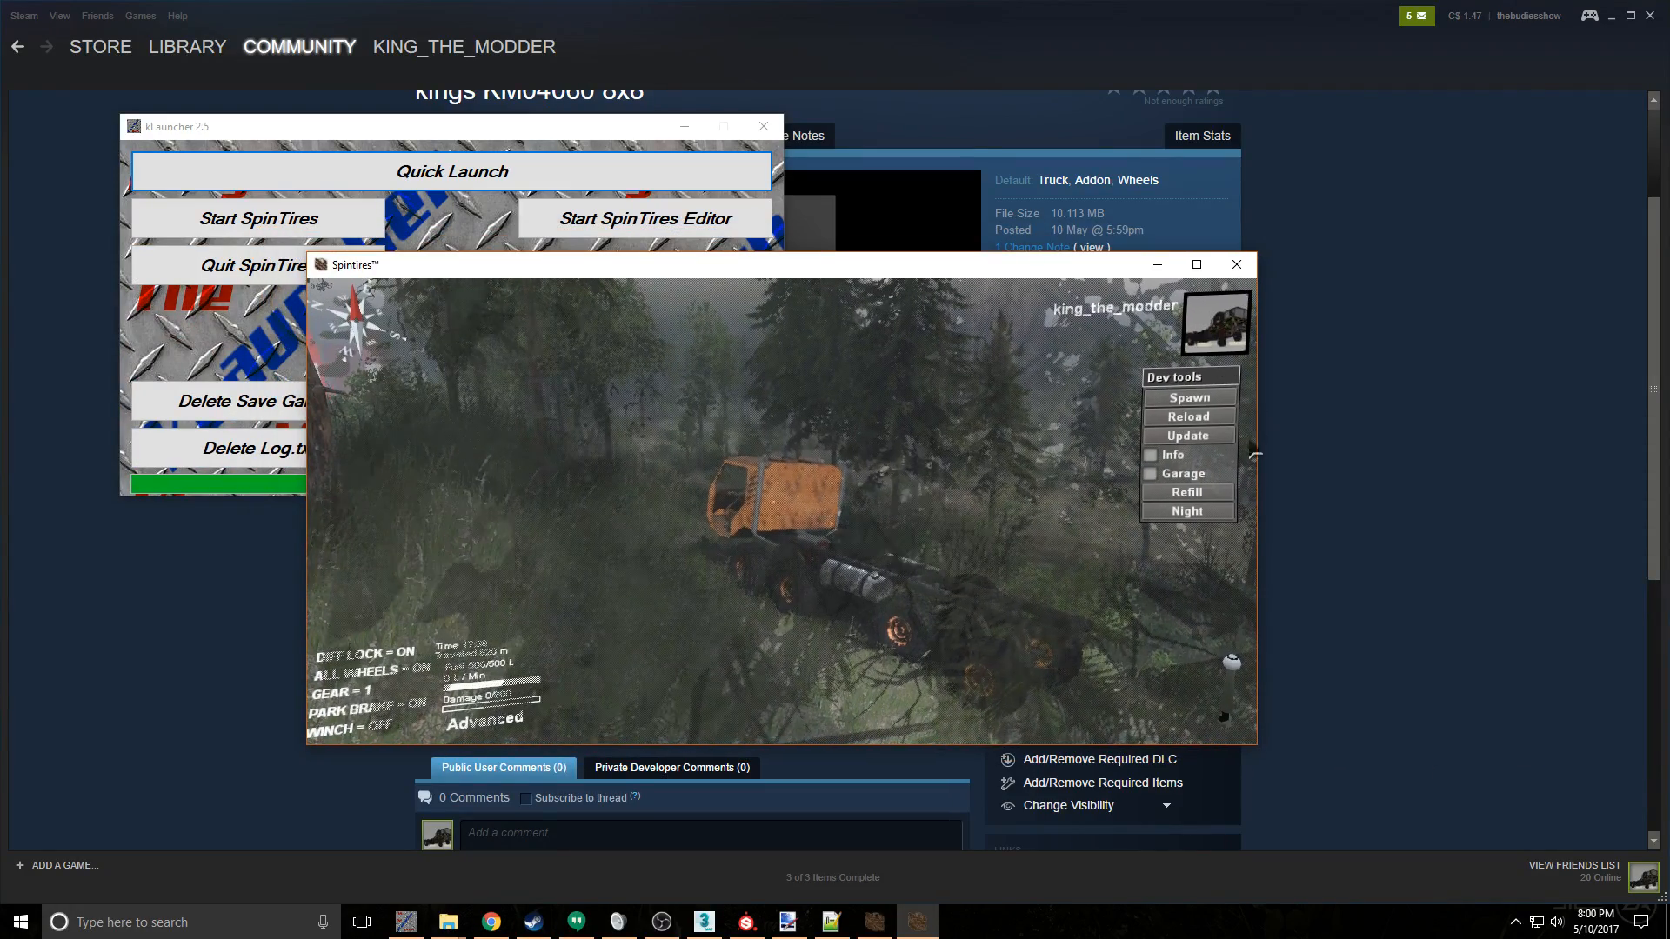
left_click(1192, 479)
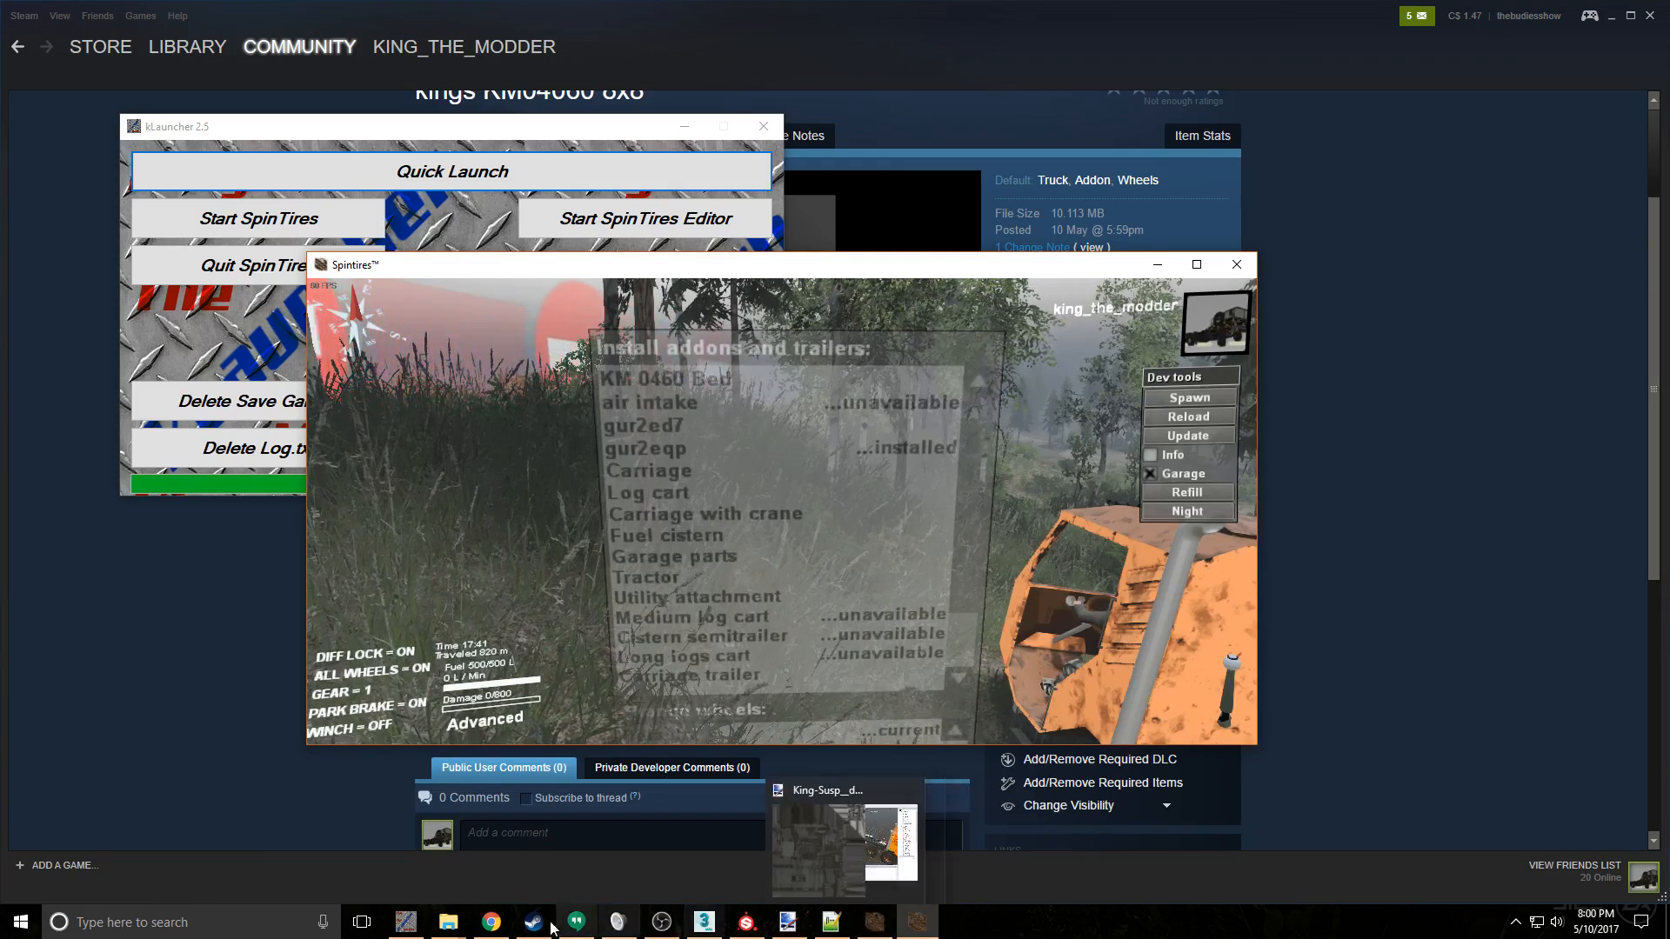
- Switch to File Explorer and open the classes\trucks folder of the 36e16fd0 mod under Media\_mods
mouse_move(455, 926)
left_click(296, 857)
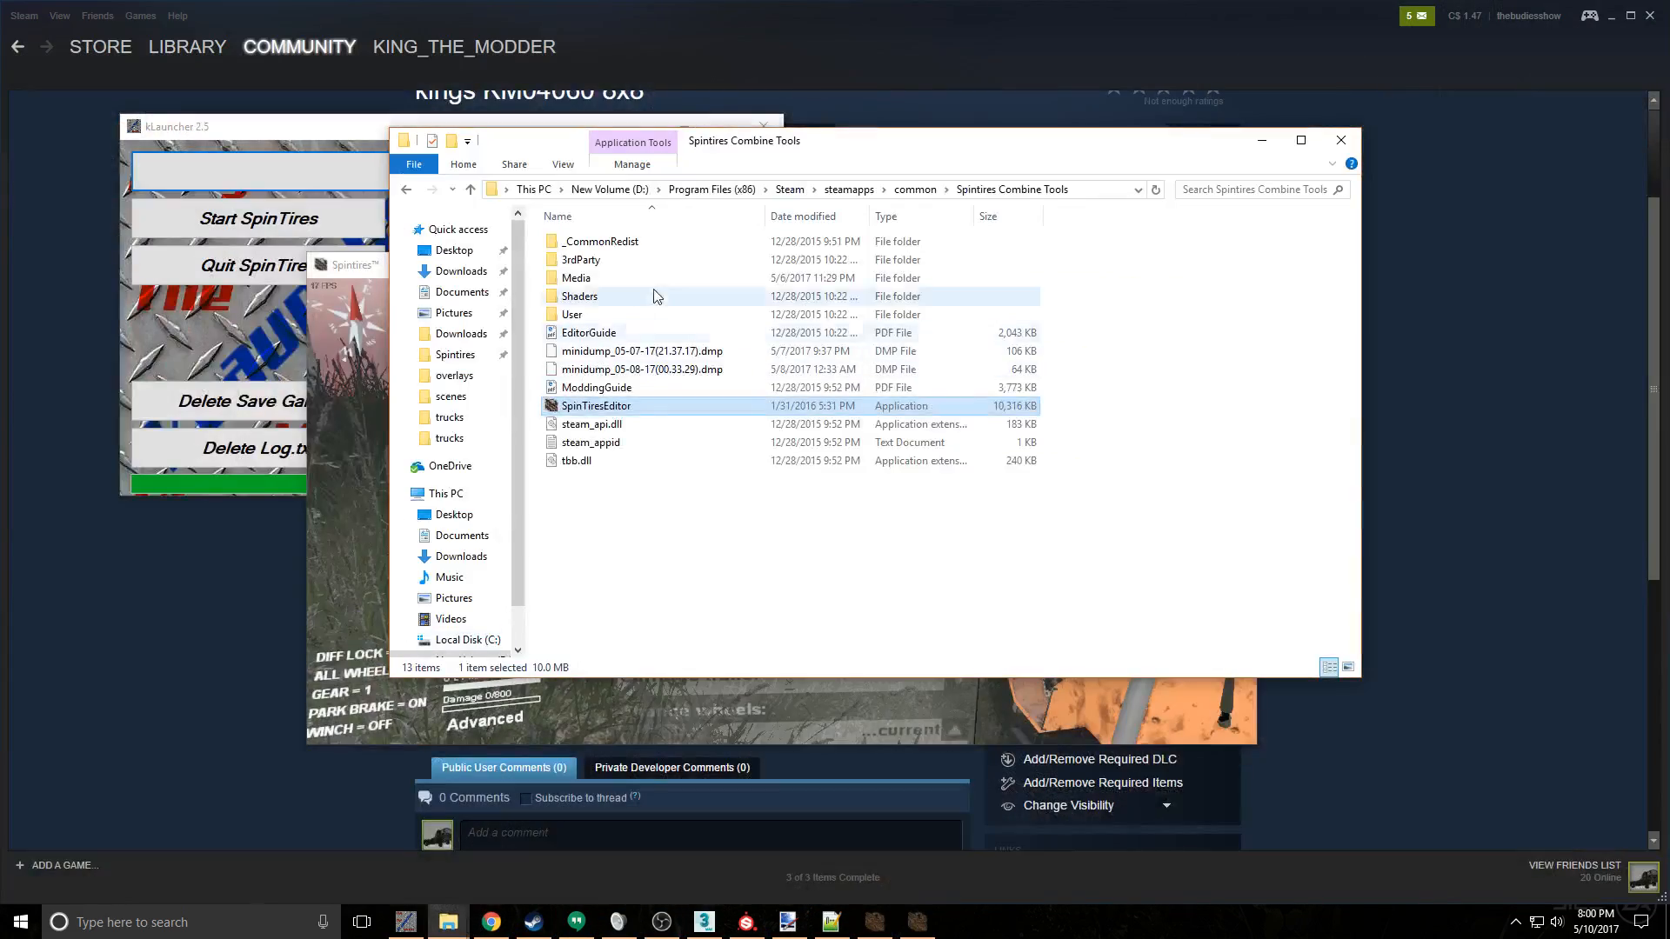
double_click(659, 286)
double_click(649, 245)
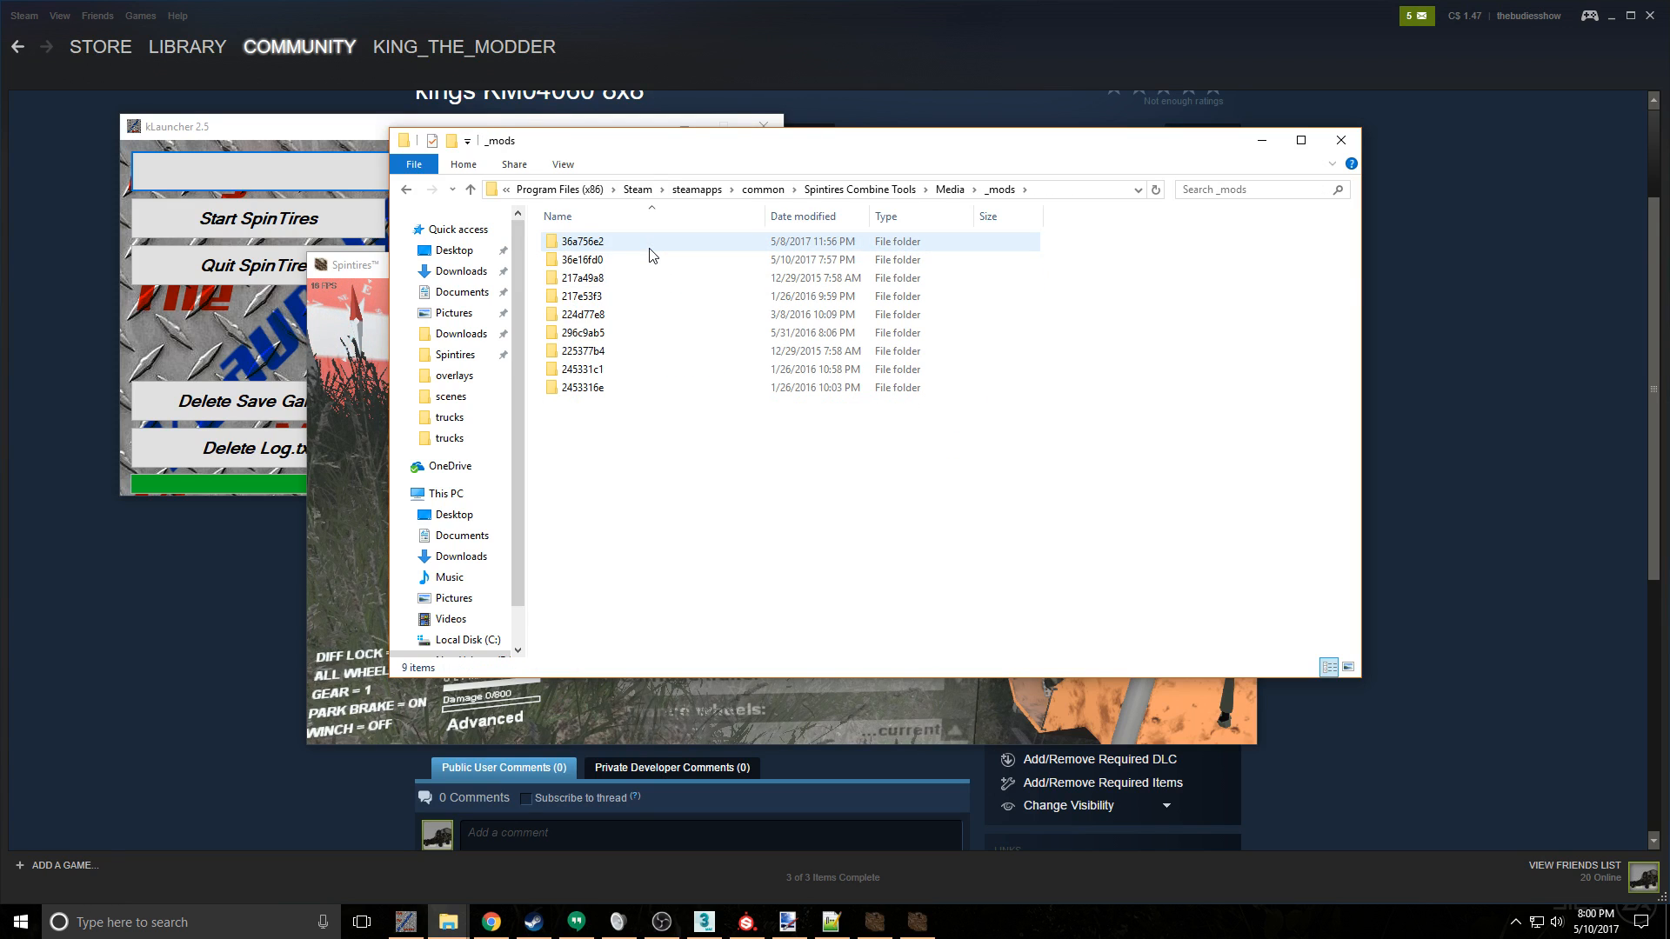
double_click(654, 261)
double_click(659, 261)
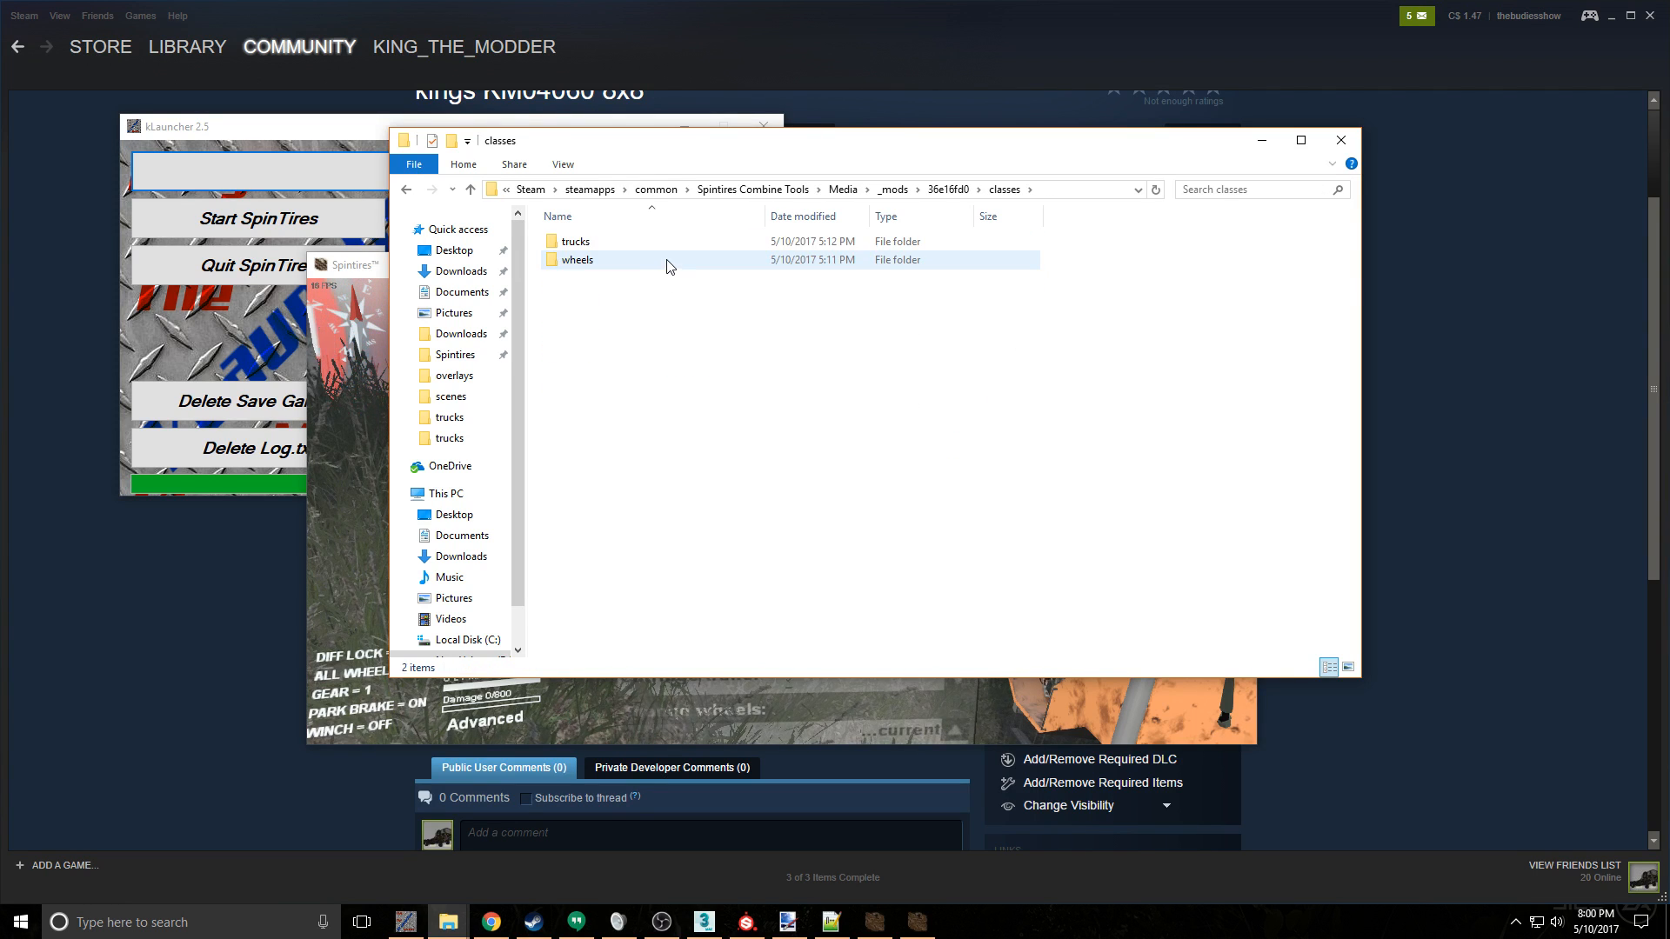
left_click(667, 261)
double_click(666, 244)
- Rename the KM0460Bed XML file as KM0460LongBed
left_click(662, 259)
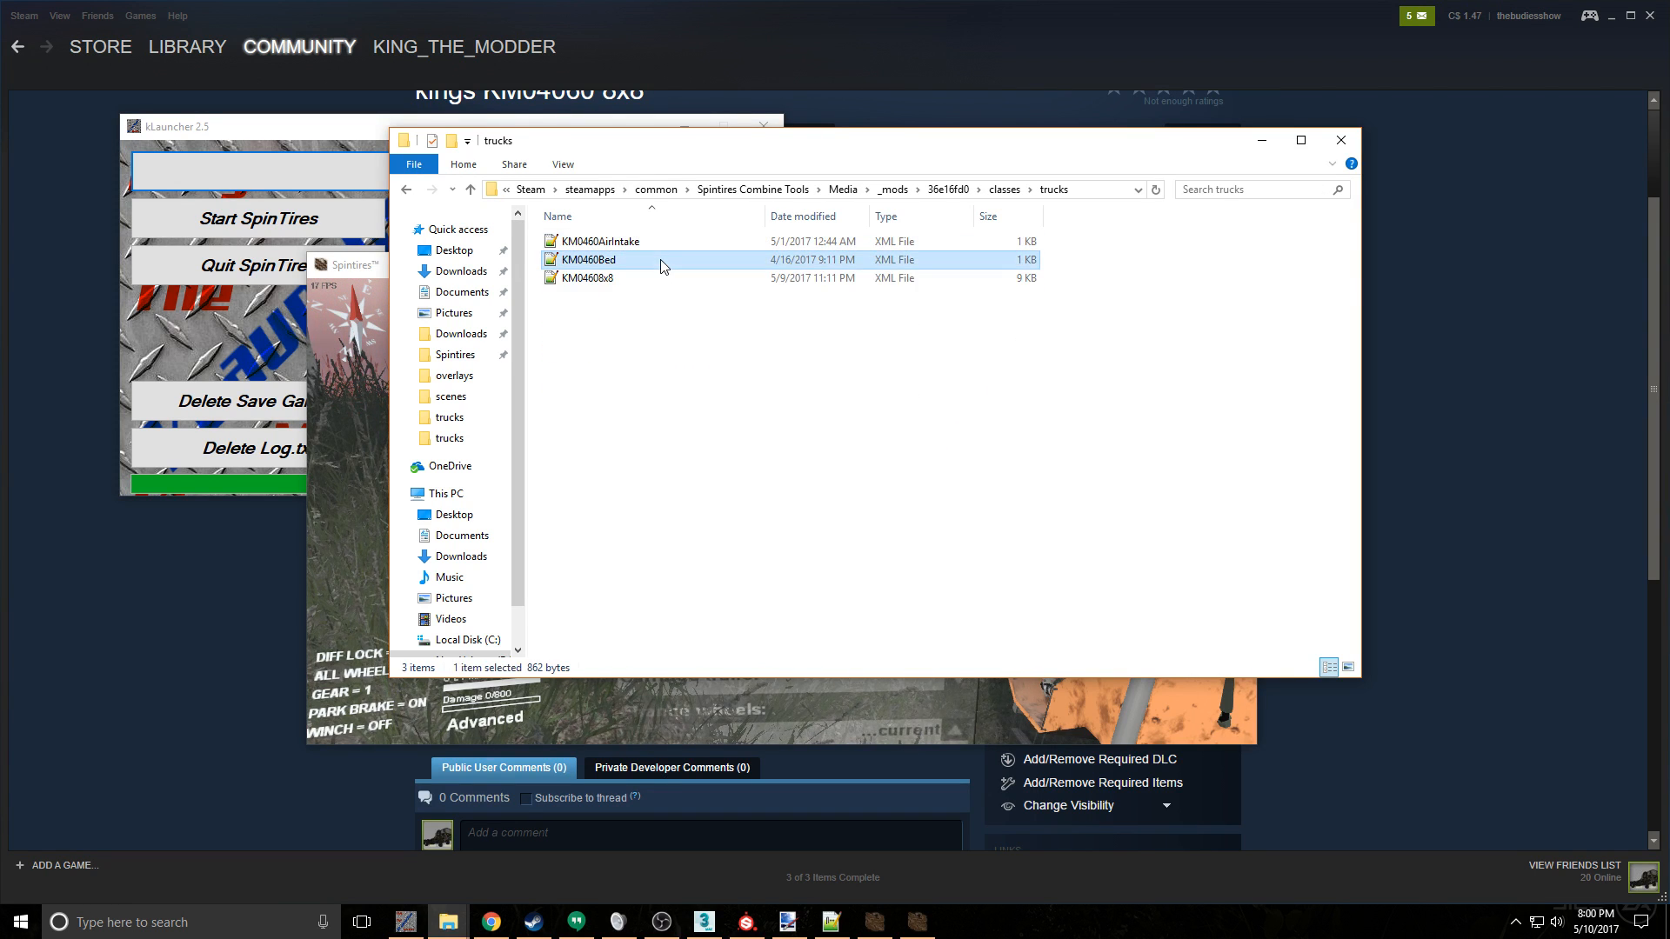
right_click(660, 259)
left_click(751, 575)
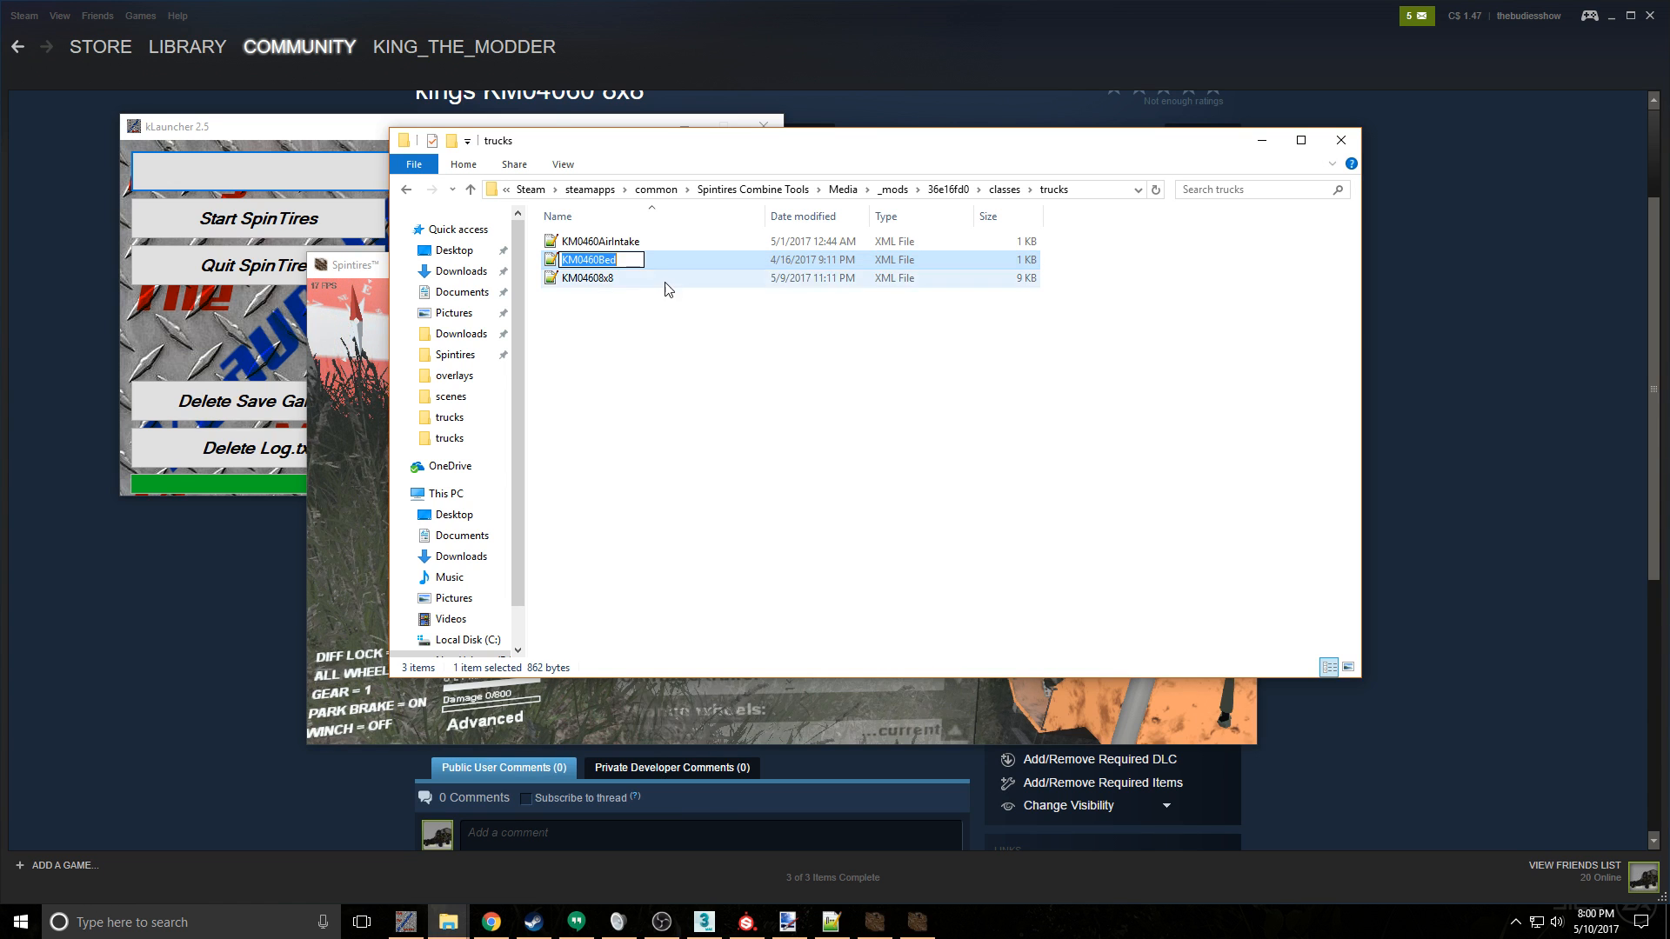
left_click(627, 255)
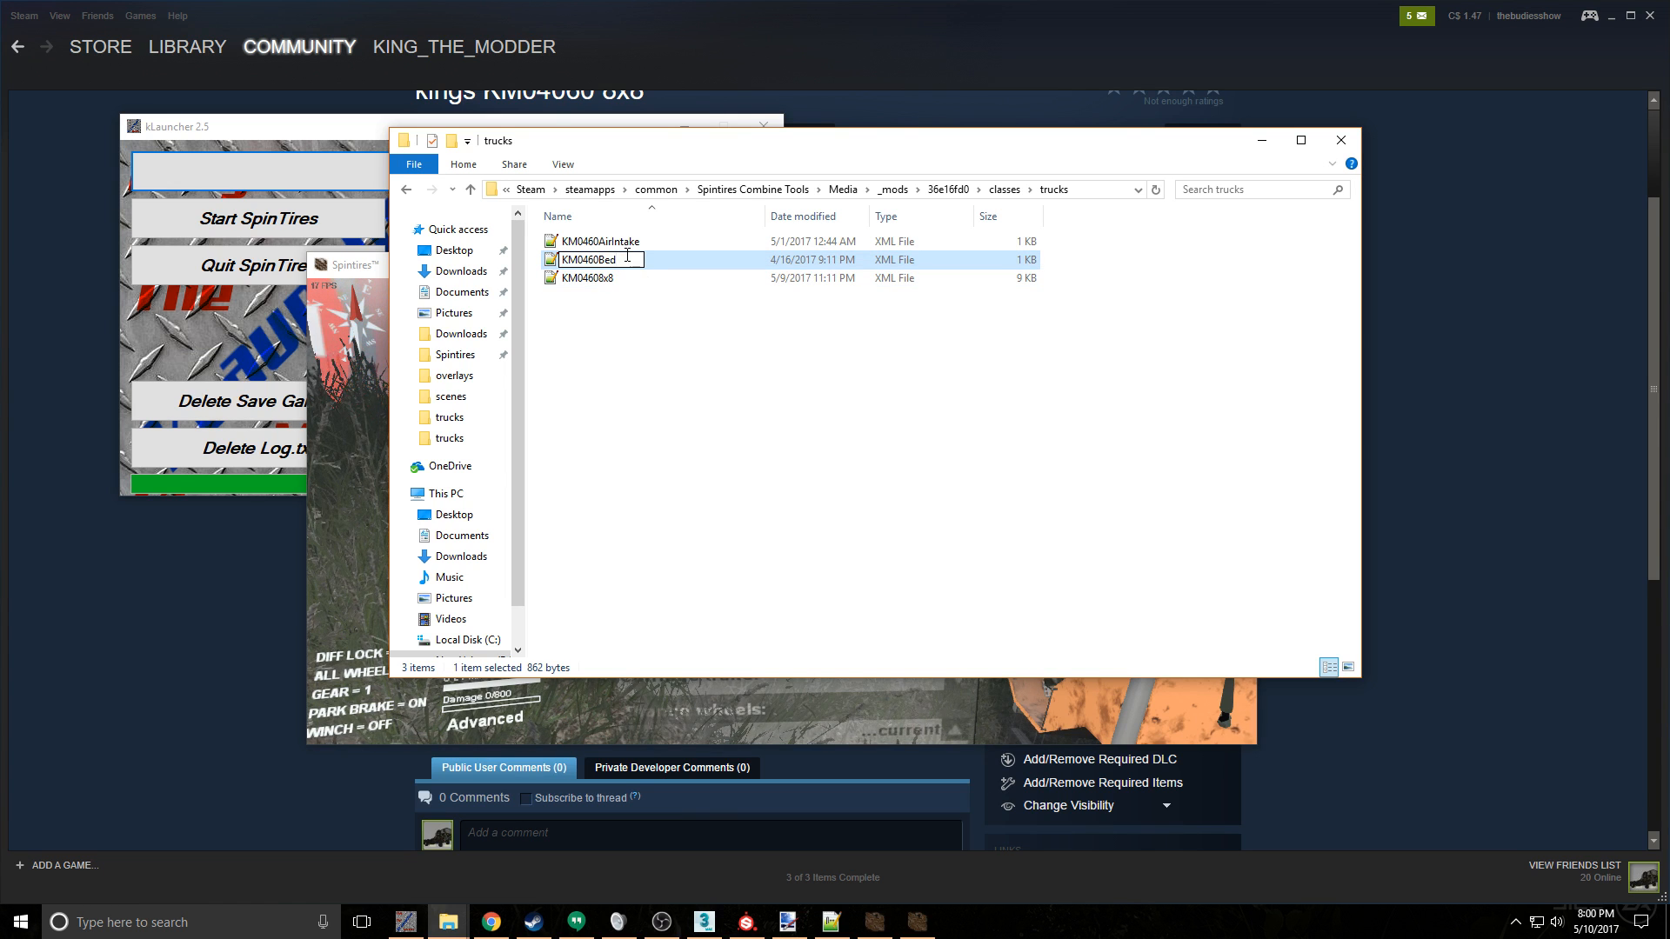
key("BackSpace")
key("BackSpace")
key("BackSpace")
type("Log")
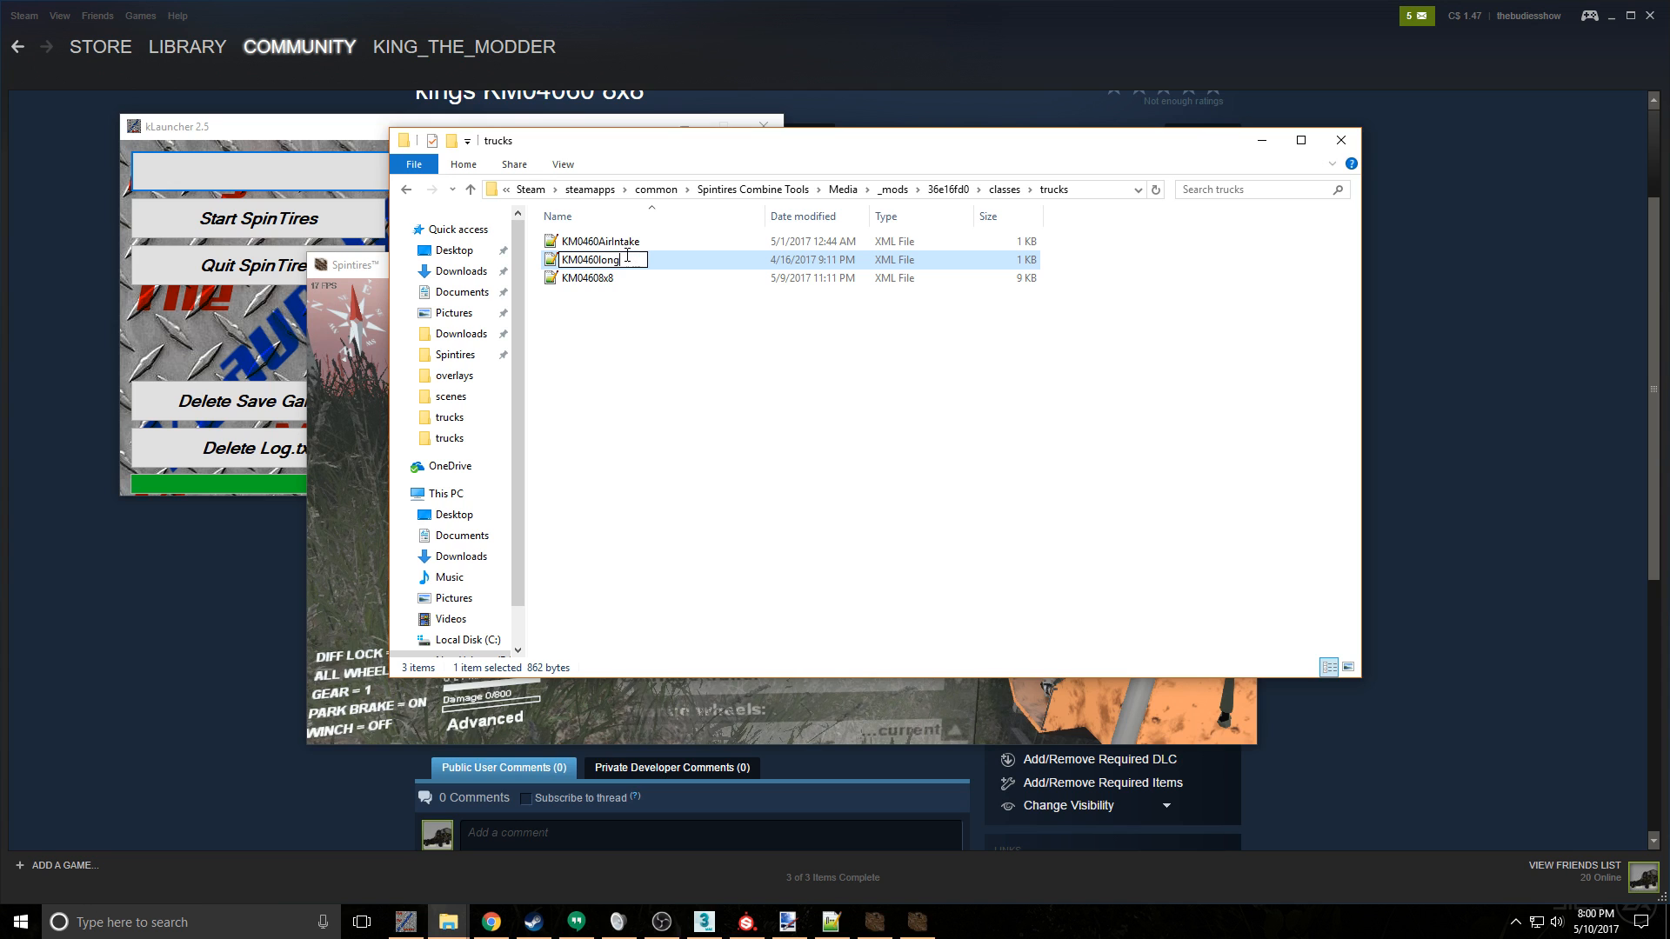
key("BackSpace")
key("BackSpace")
key("BackSpace")
type("LongBed")
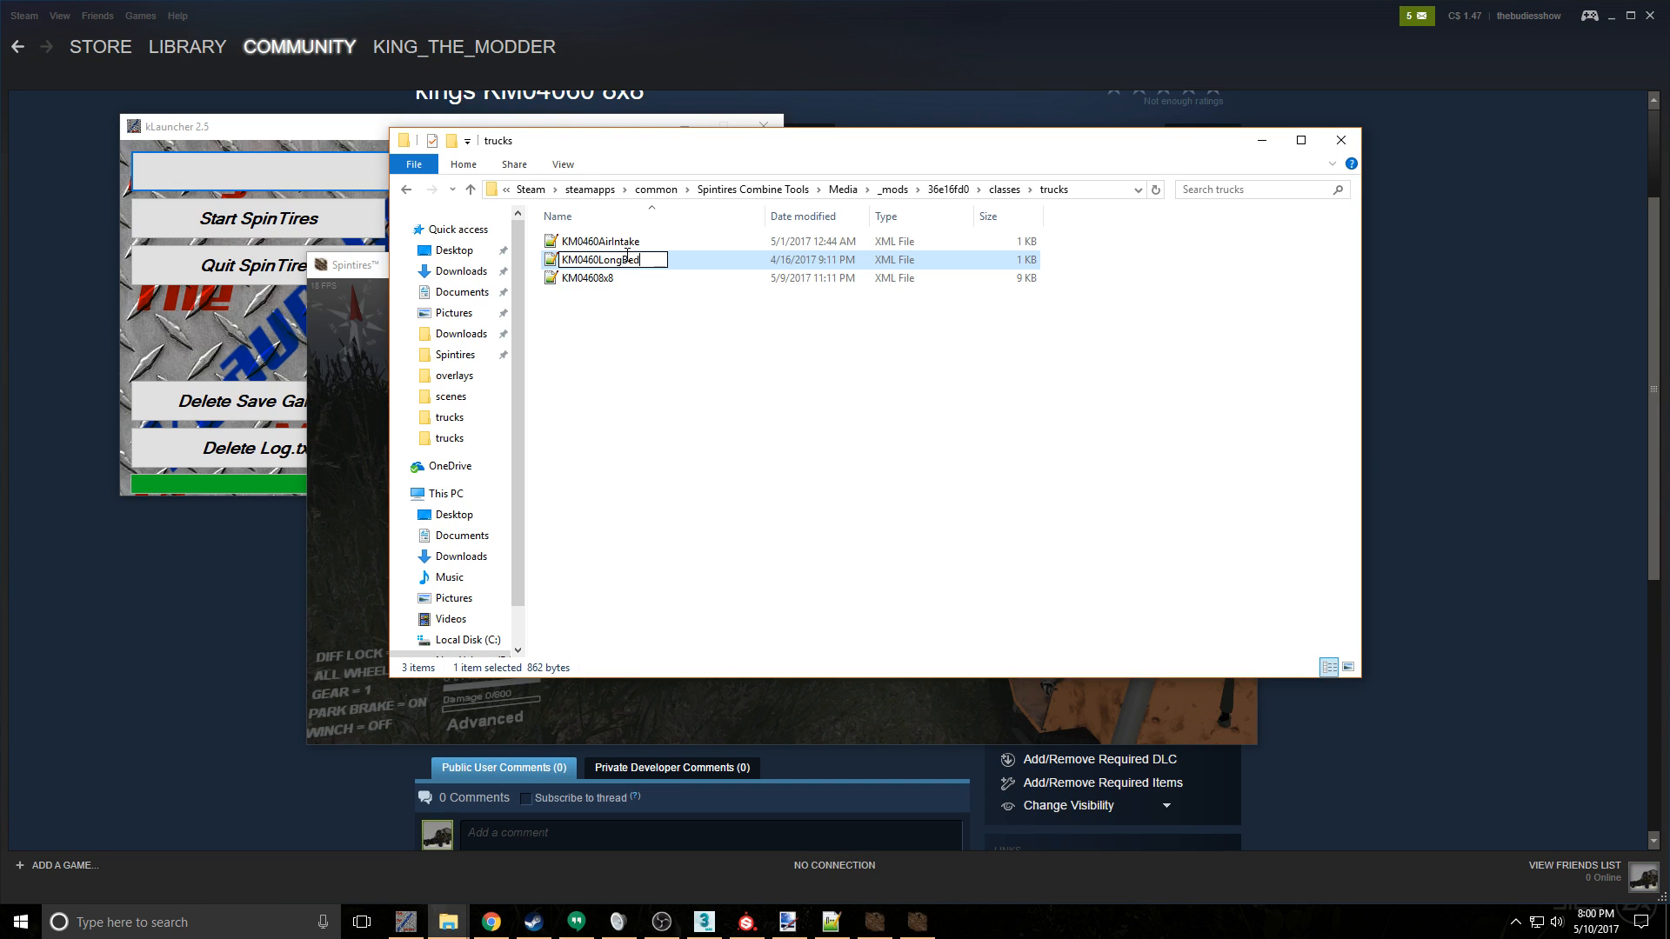
key("Return")
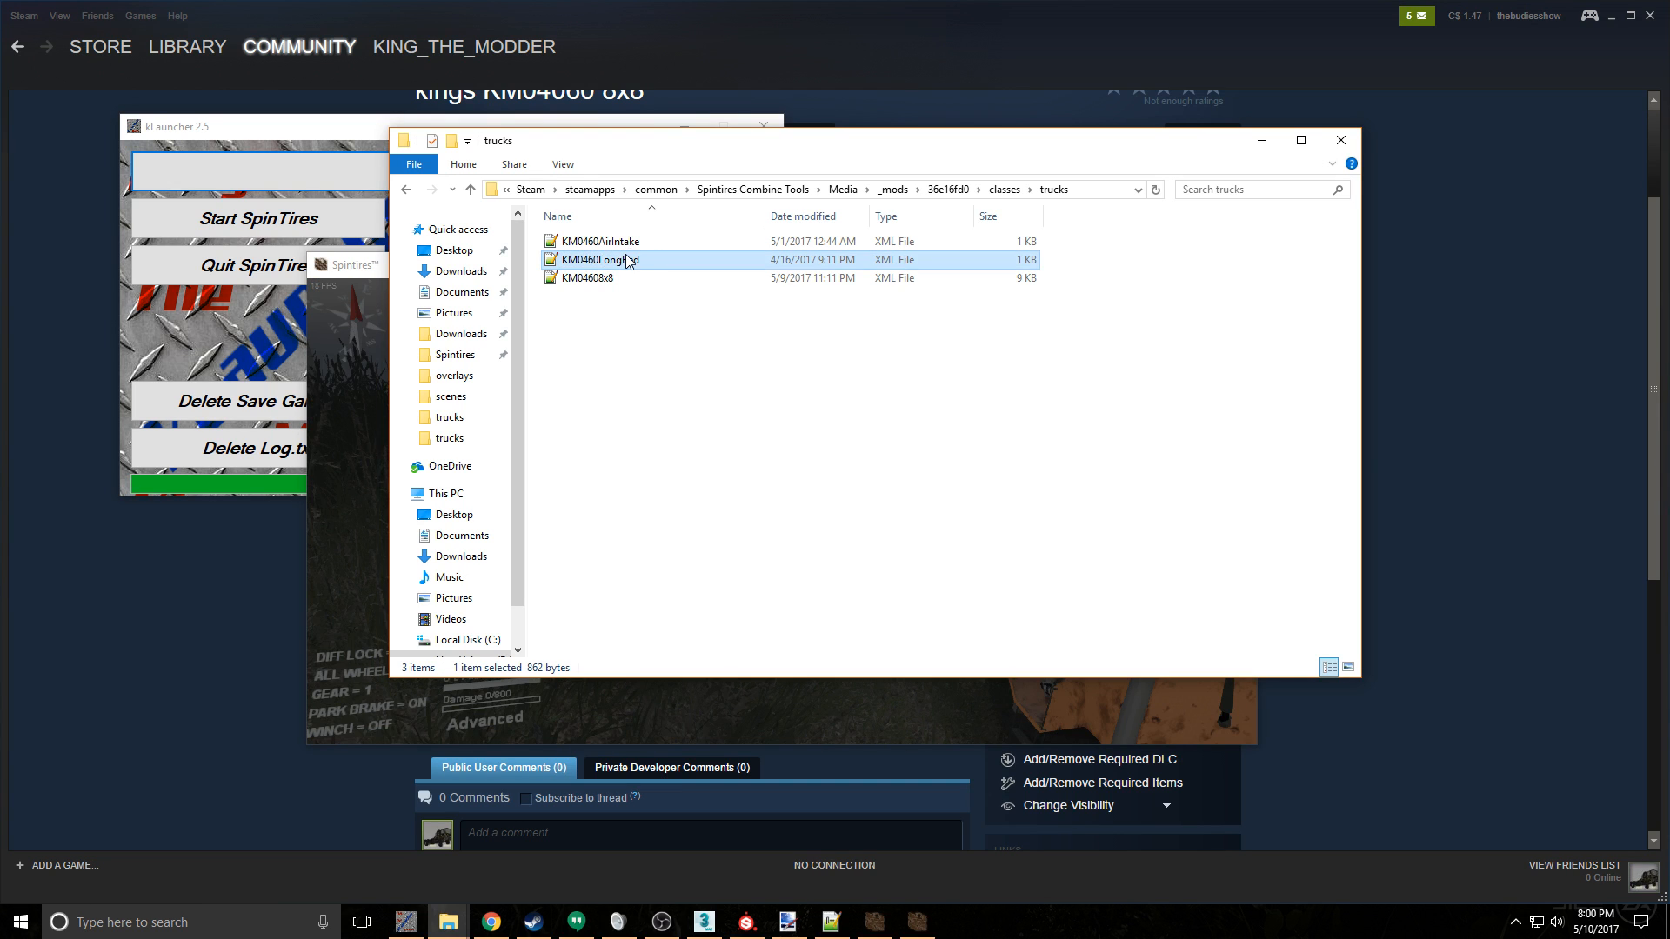
- Rename the KM0460AirIntake XML file as KM04608x8AirIntake
left_click(639, 239)
right_click(638, 239)
left_click(692, 552)
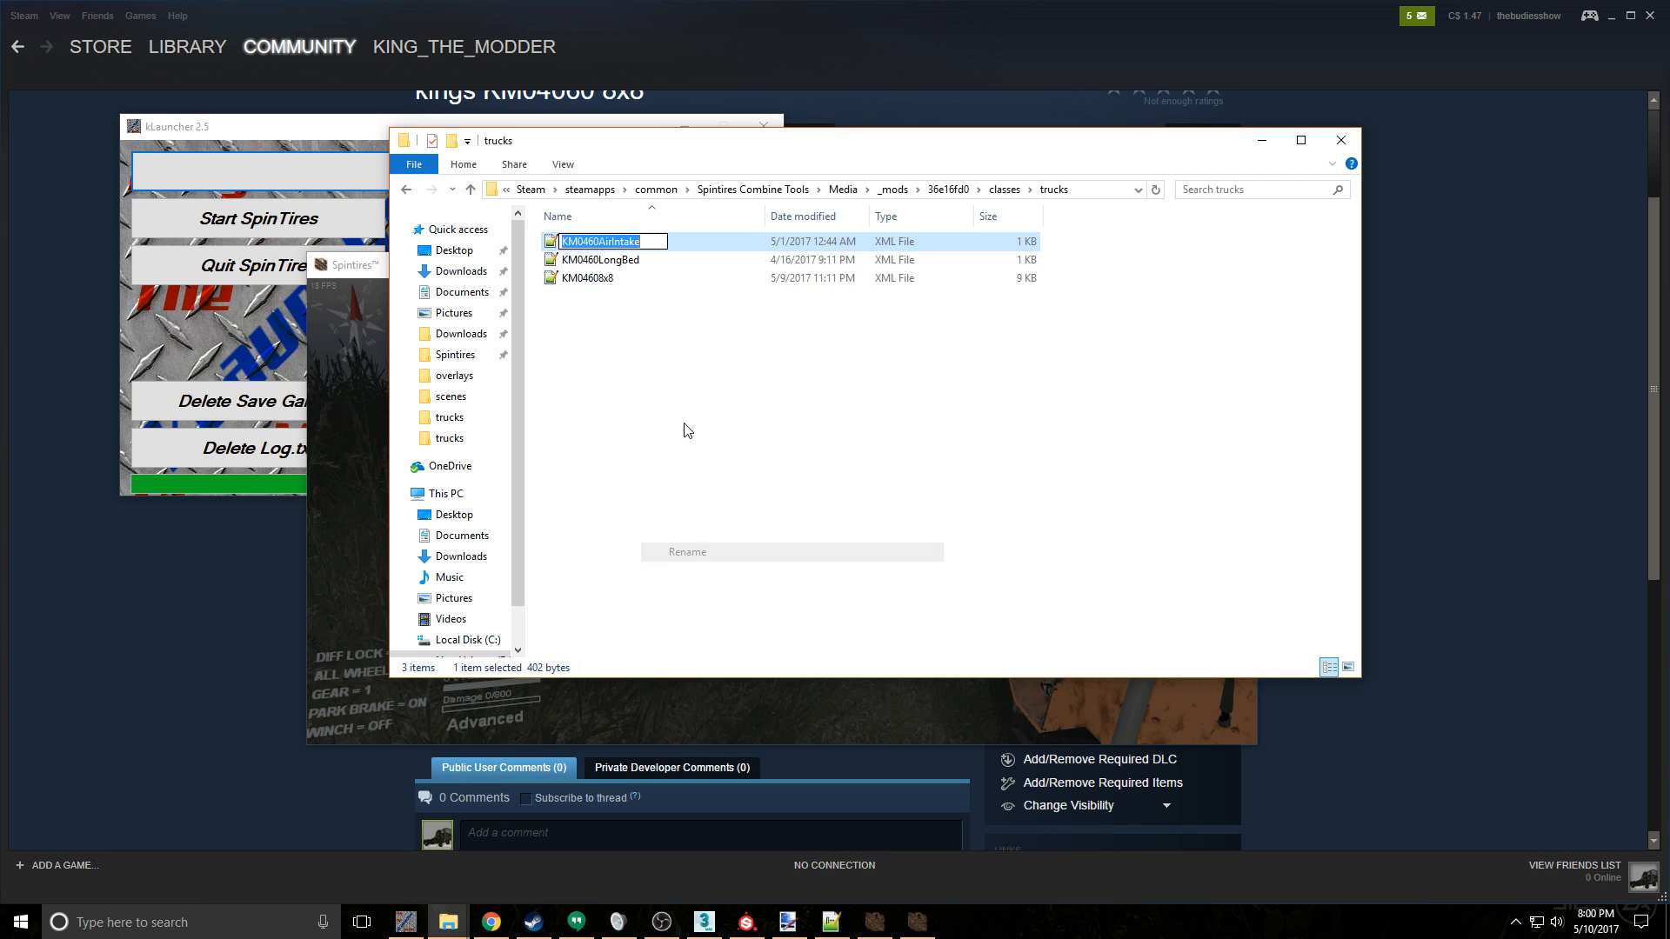
left_click(650, 241)
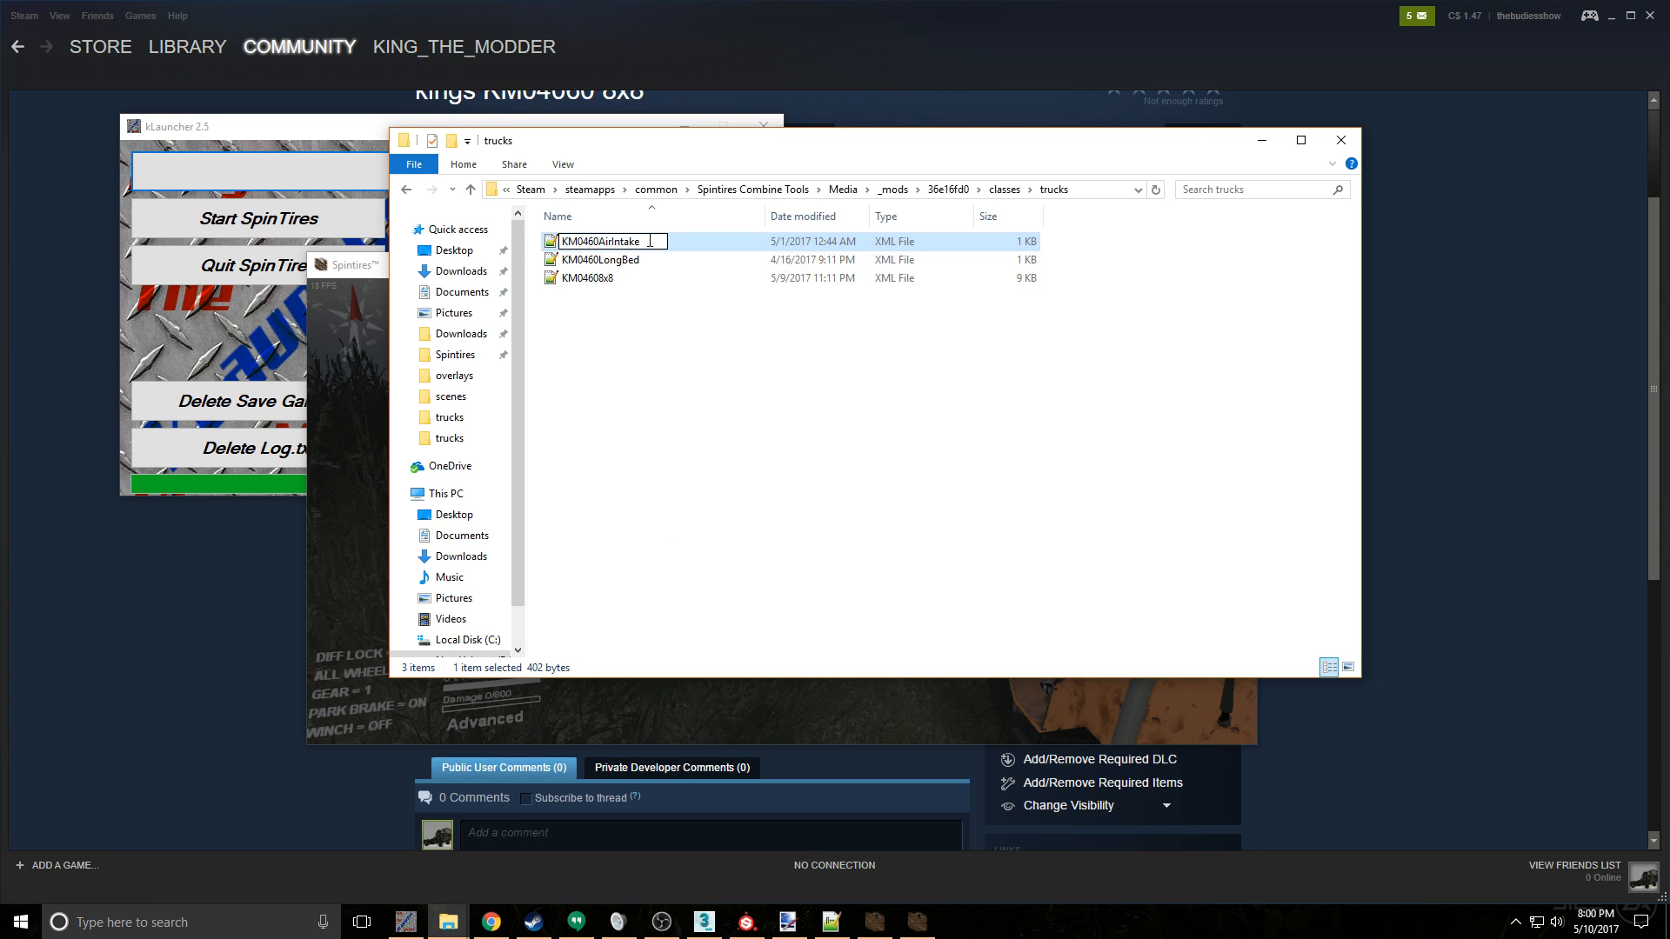
left_click(598, 241)
type("8x8")
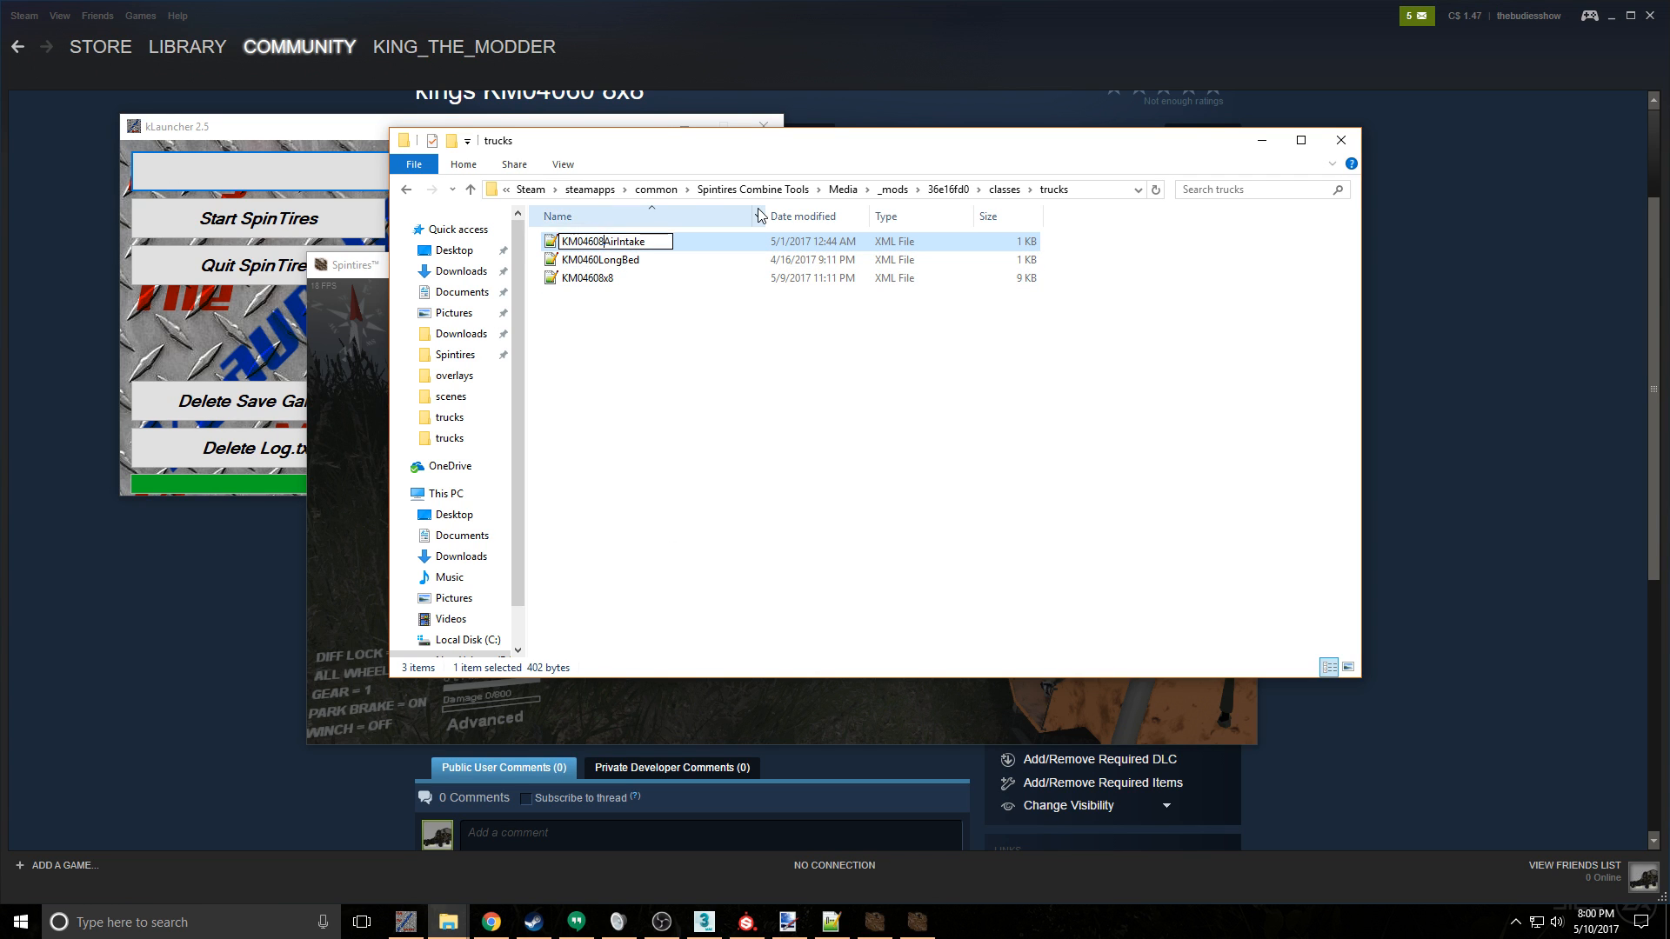
left_click(850, 356)
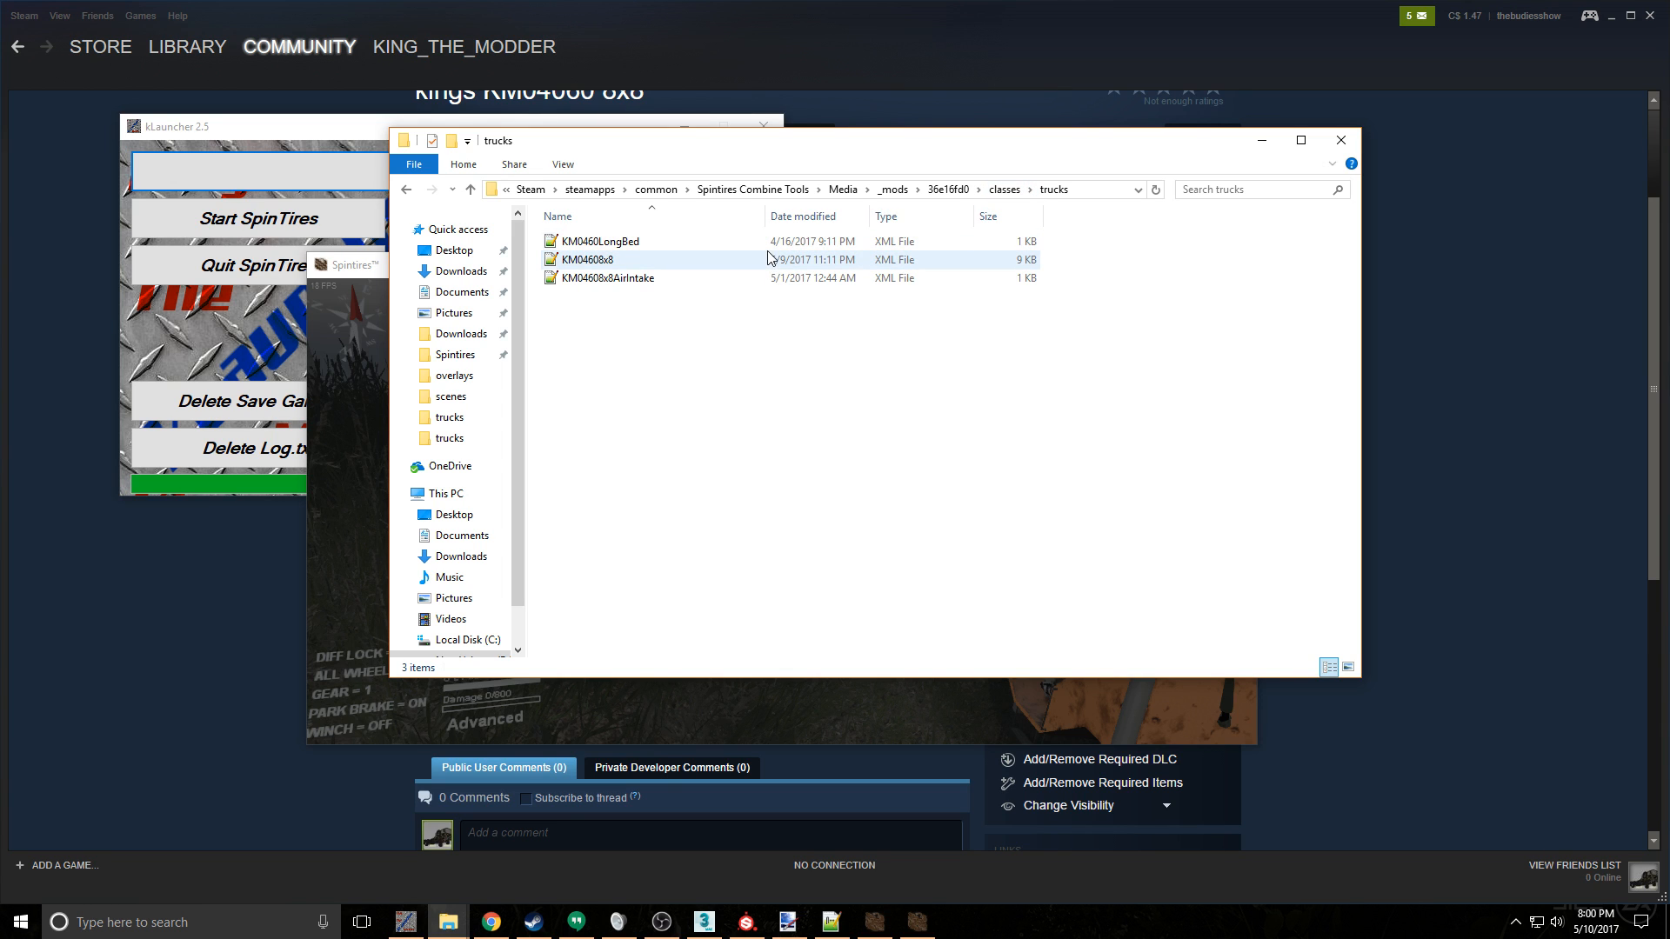
- Check the mod's classes folder, return to its trucks subfolder and open the KM04608x8 XML file in Notepad++
left_click(1005, 190)
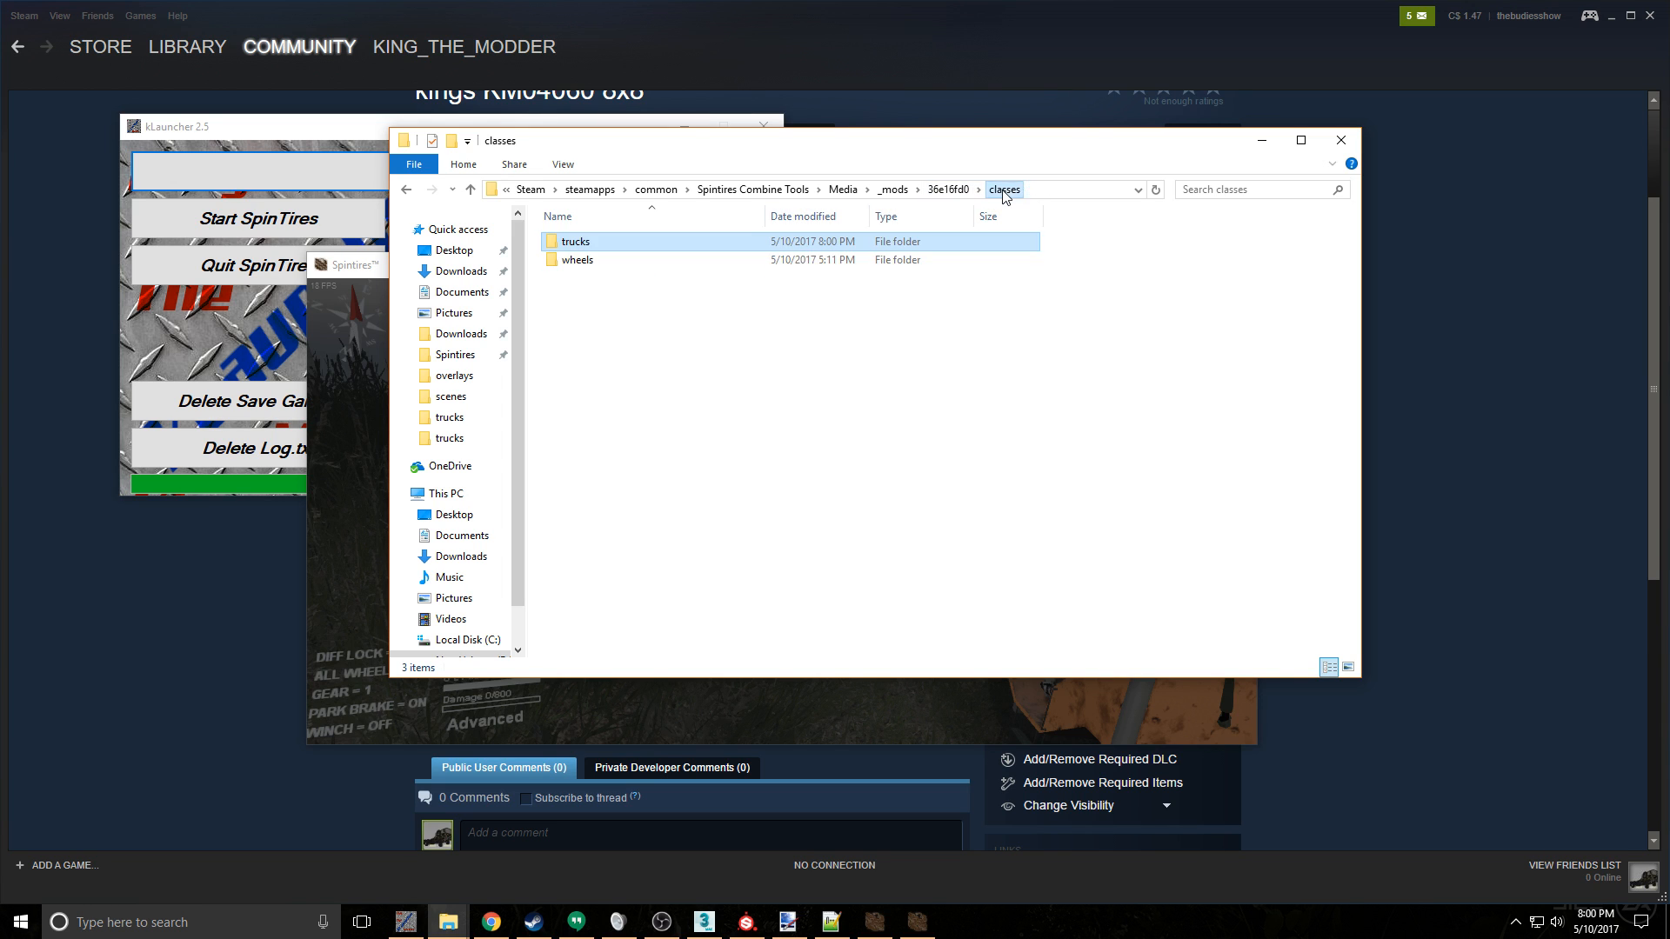
left_click(698, 258)
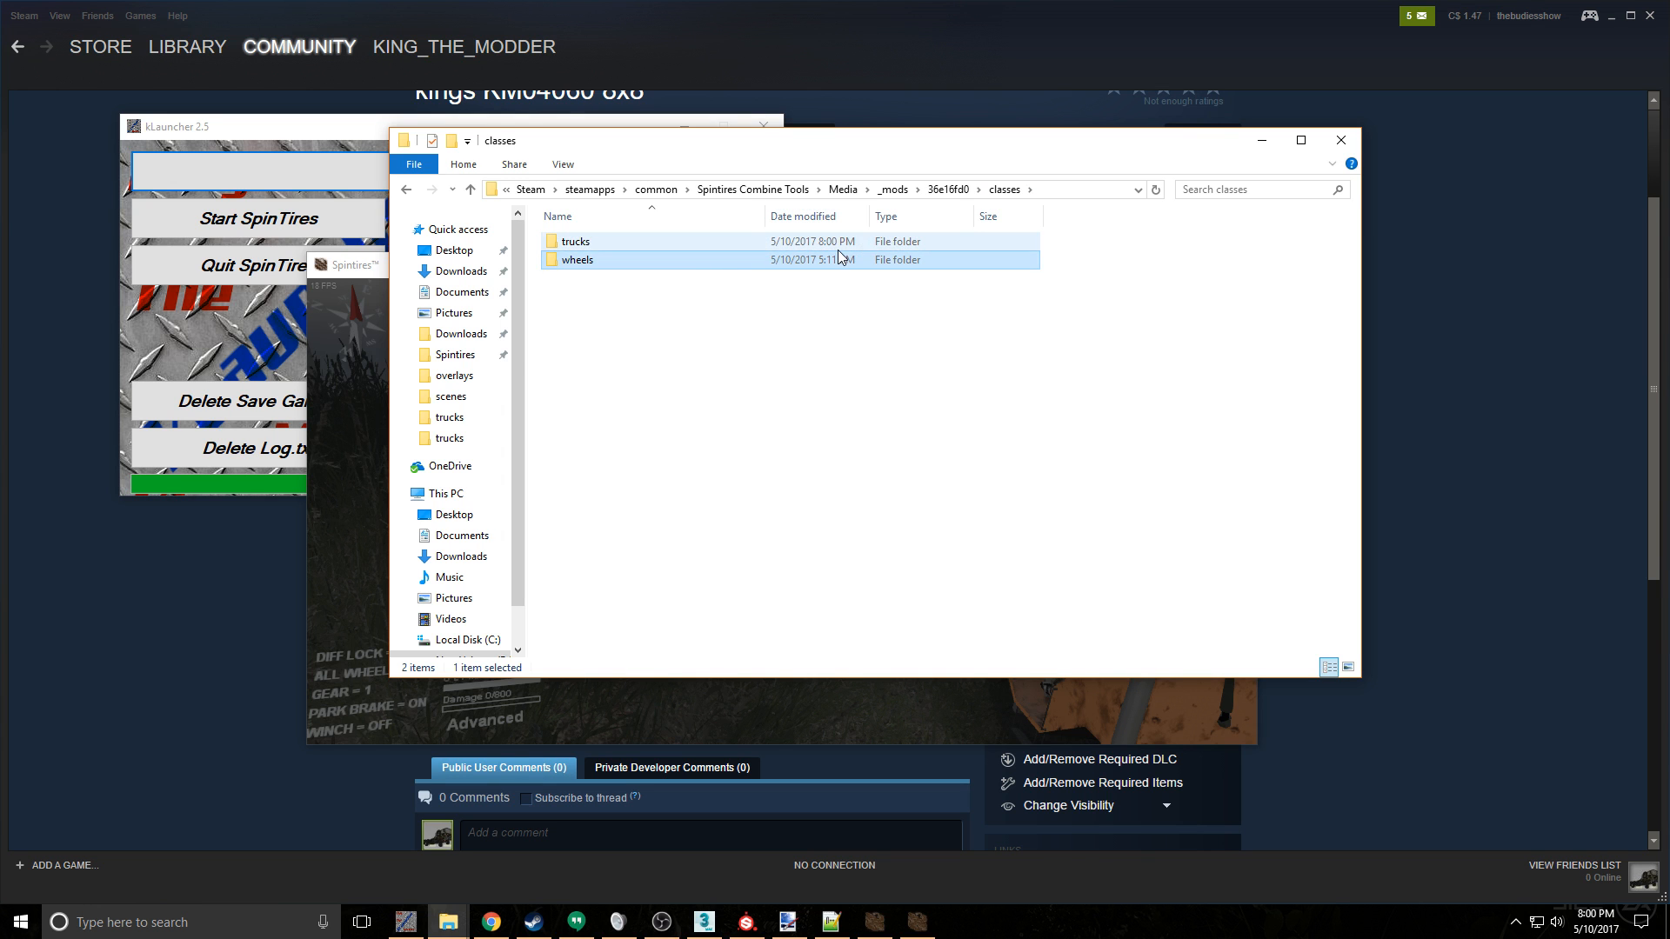
double_click(783, 243)
left_click(706, 278)
double_click(696, 260)
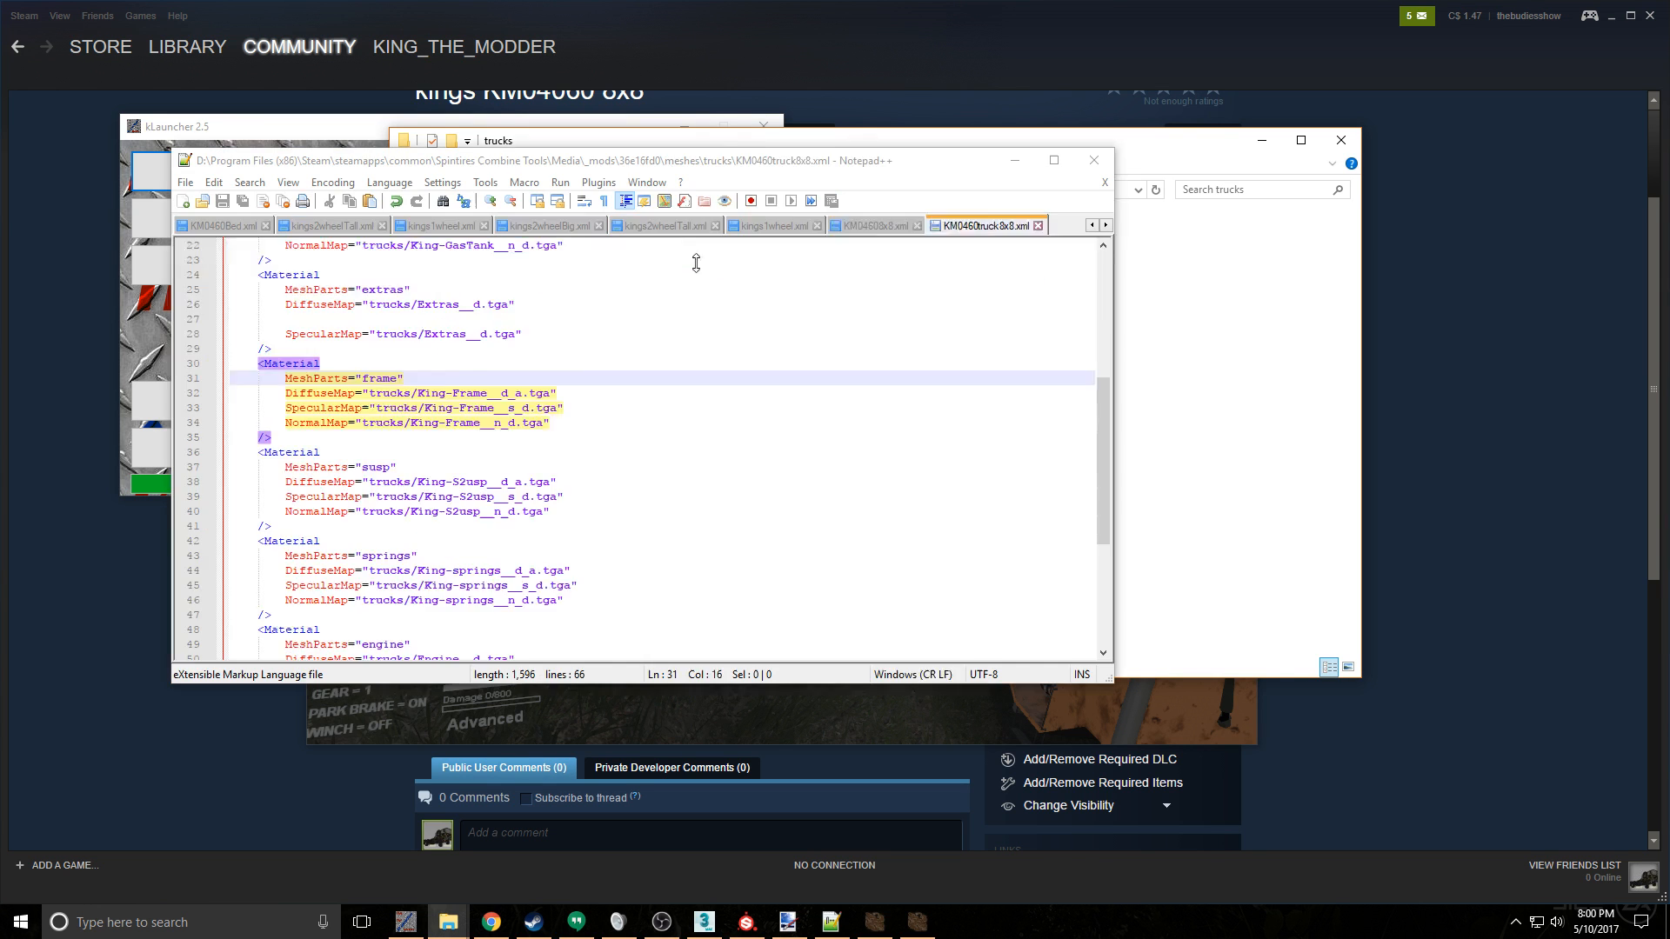
- Examine the addon and trailer socket entries near the end of the KM04608x8 truck file
scroll(673, 407, "down", 20)
scroll(673, 407, "down", 20)
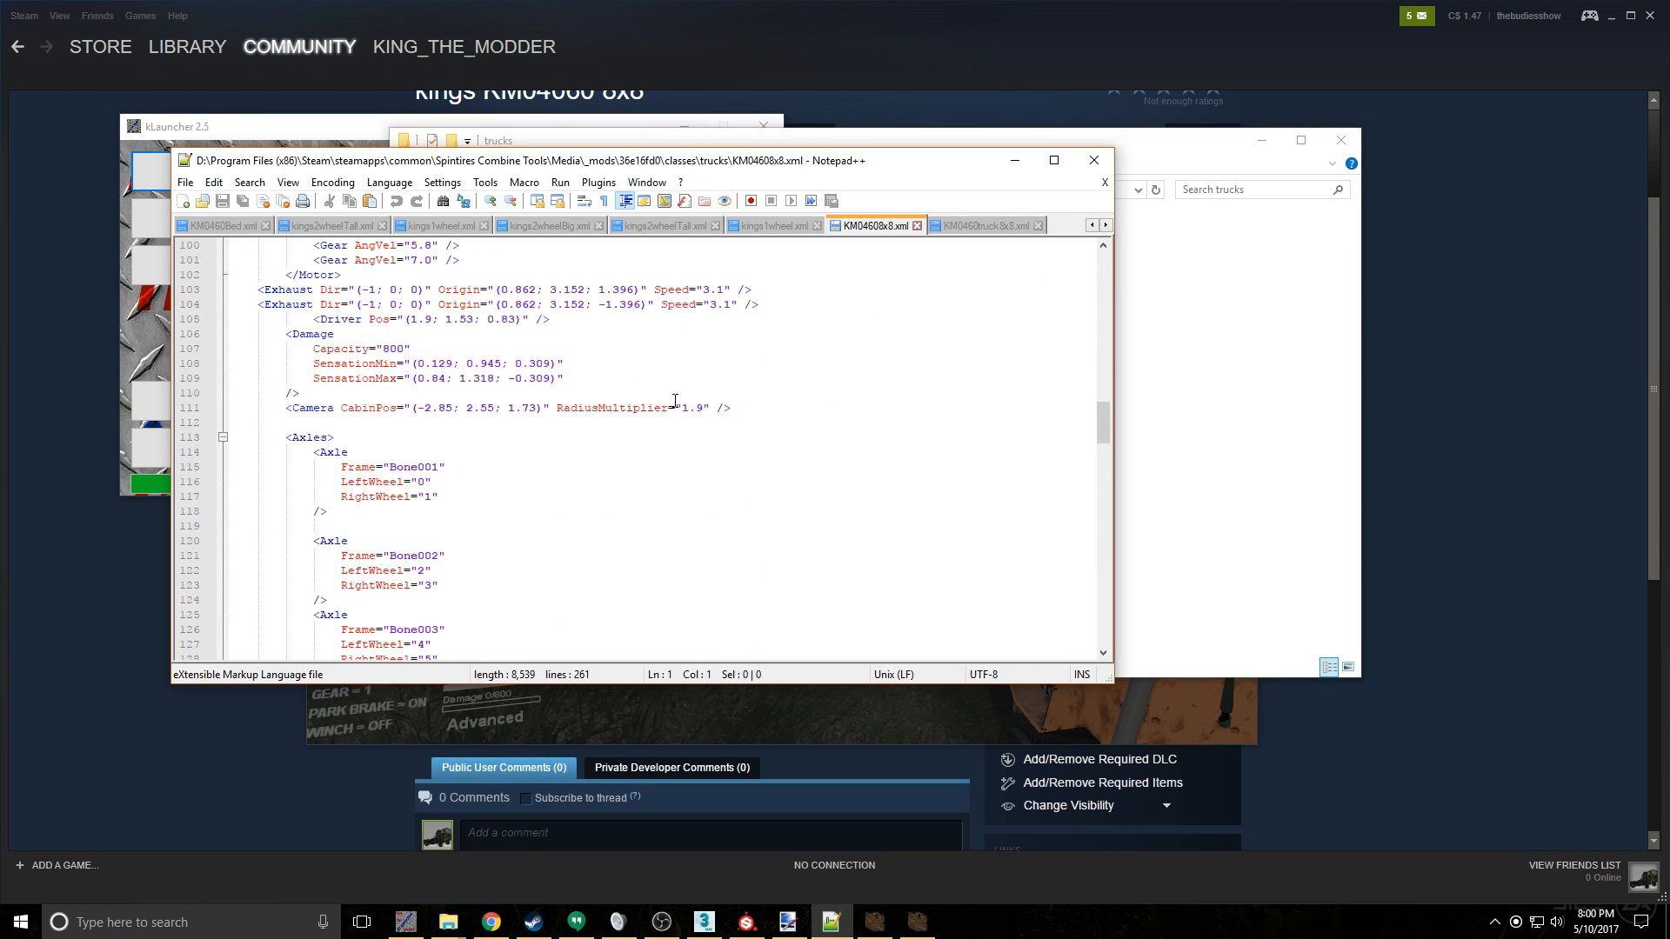
scroll(675, 401, "down", 20)
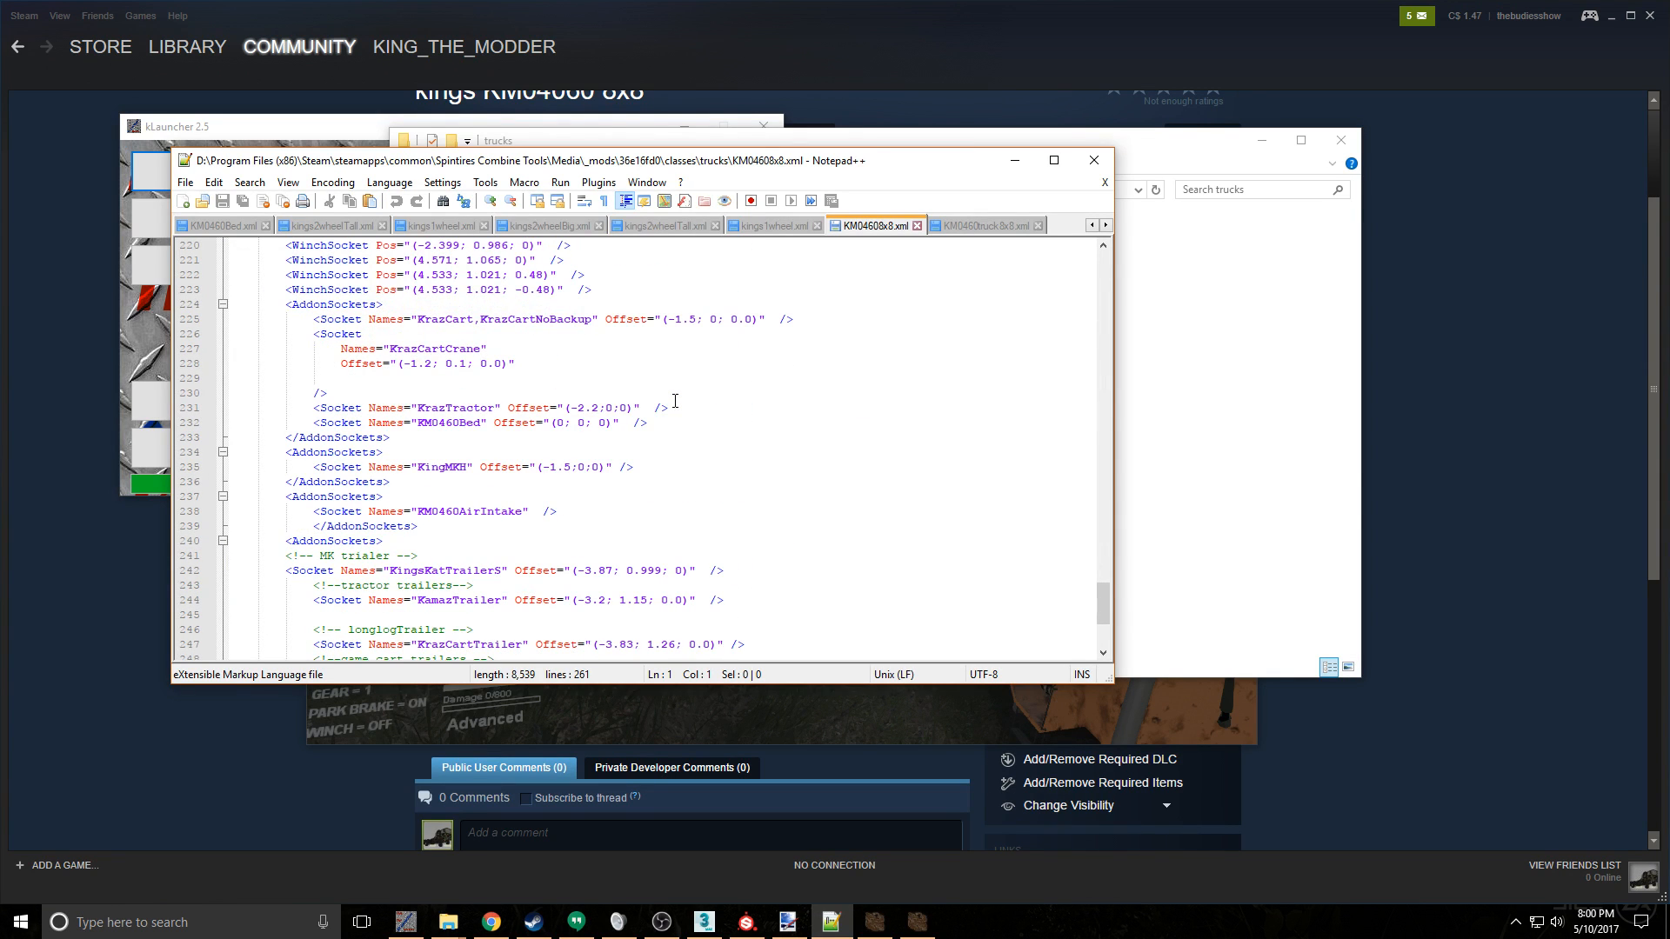
scroll(675, 401, "down", 4)
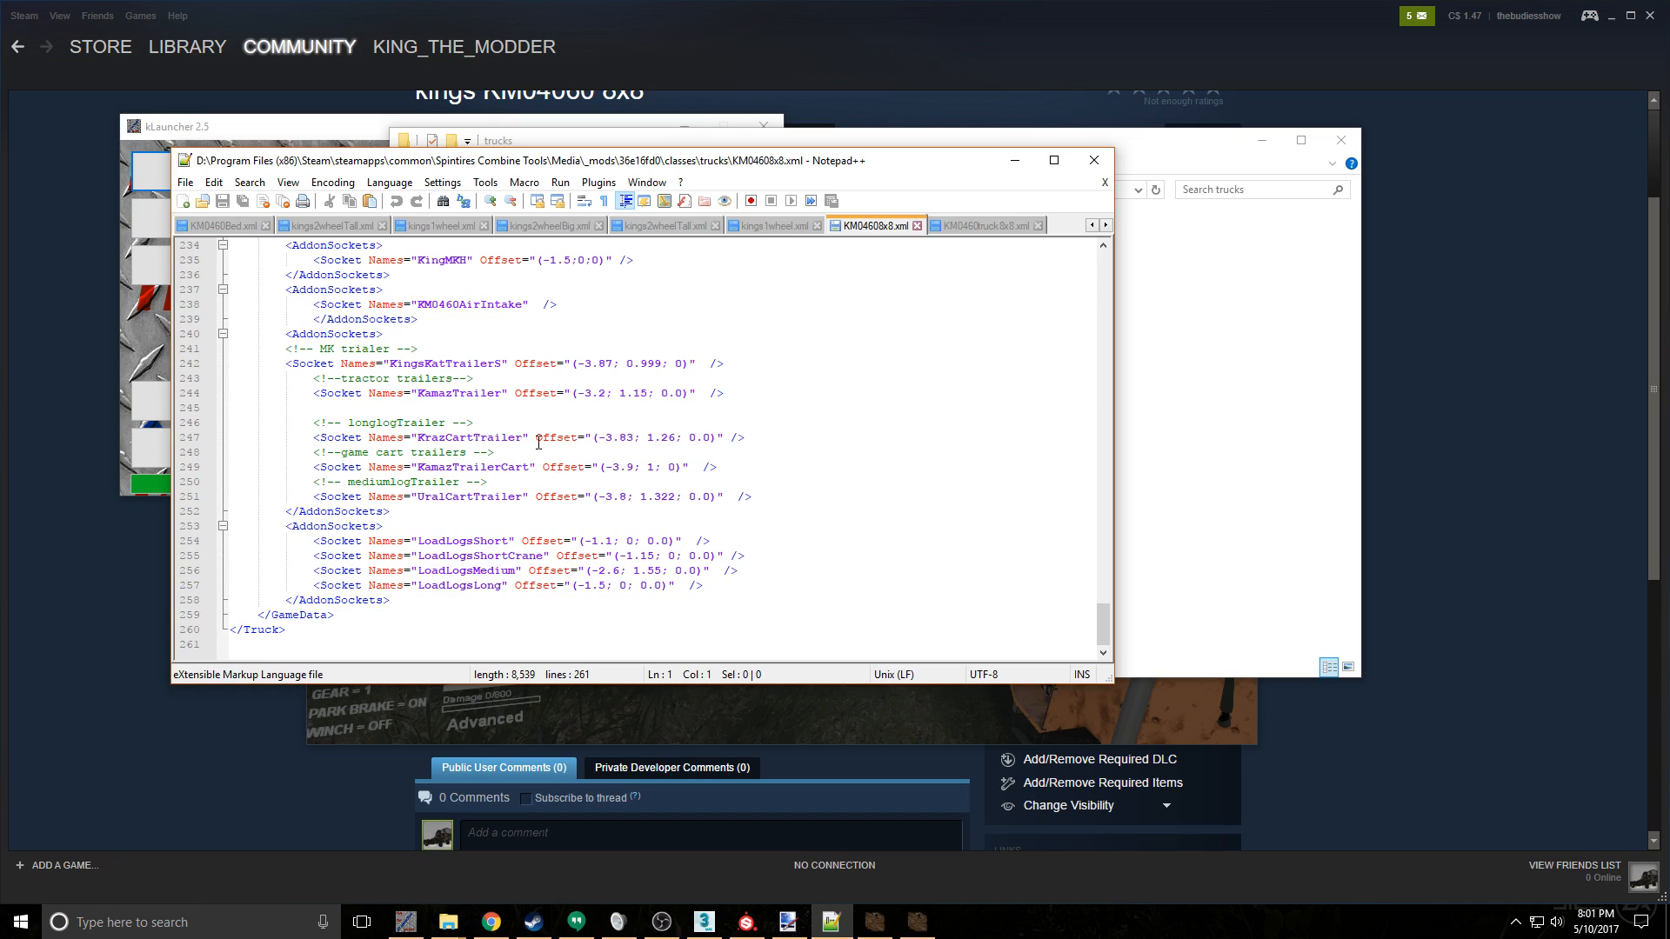
scroll(524, 528, "up", 4)
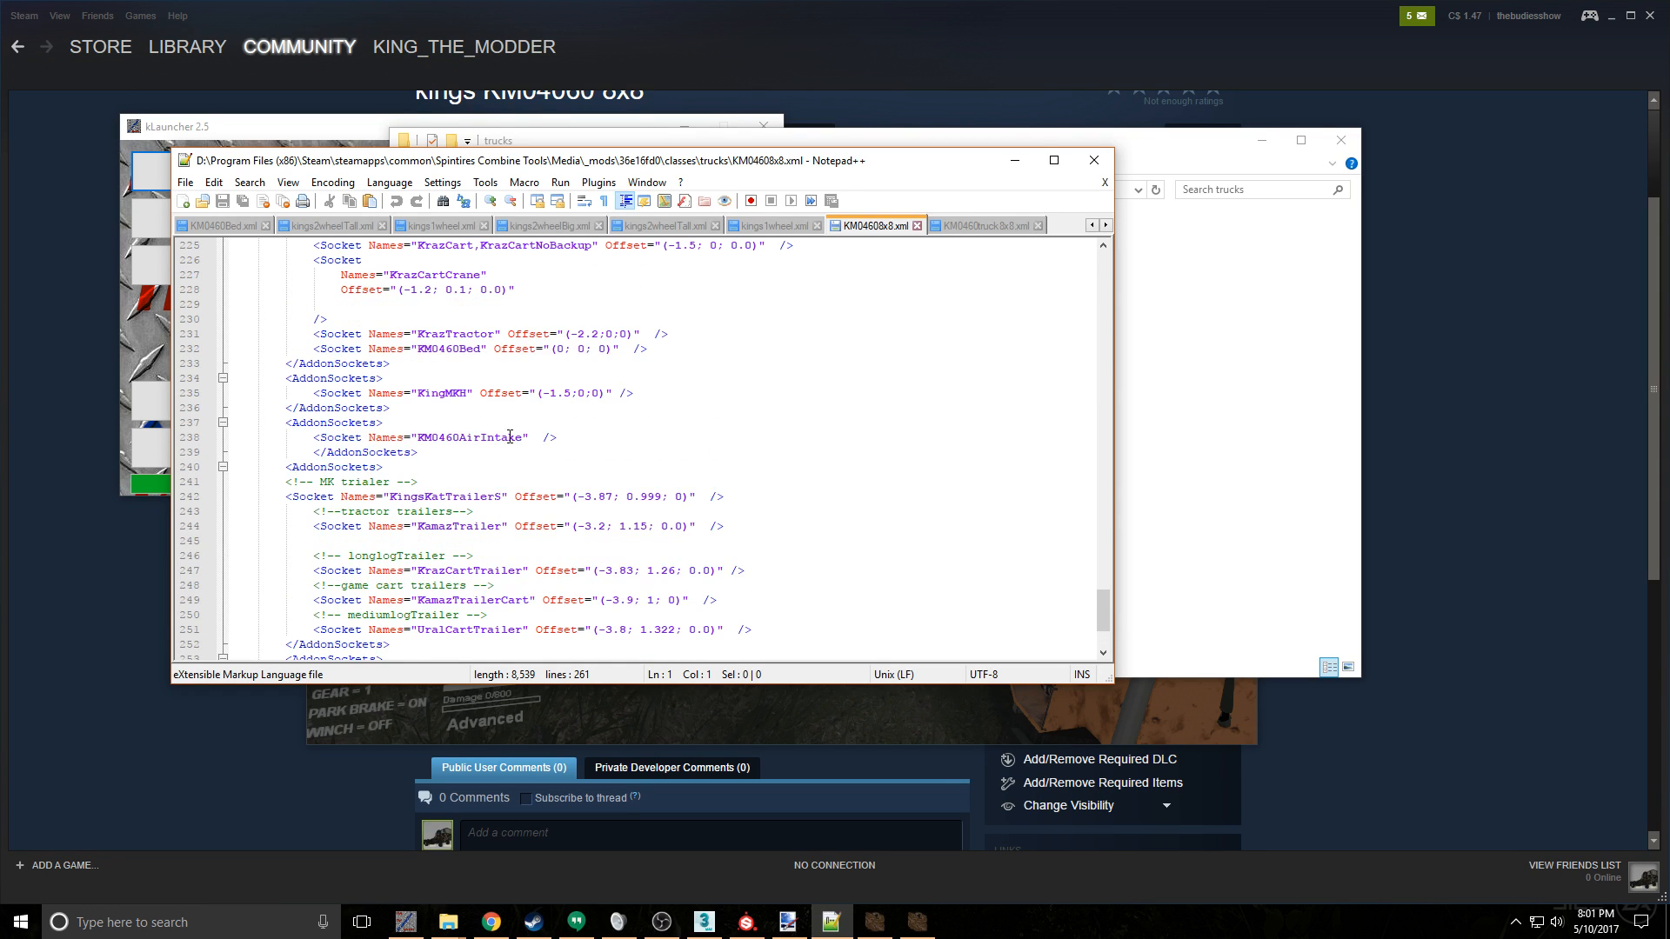
scroll(536, 329, "up", 3)
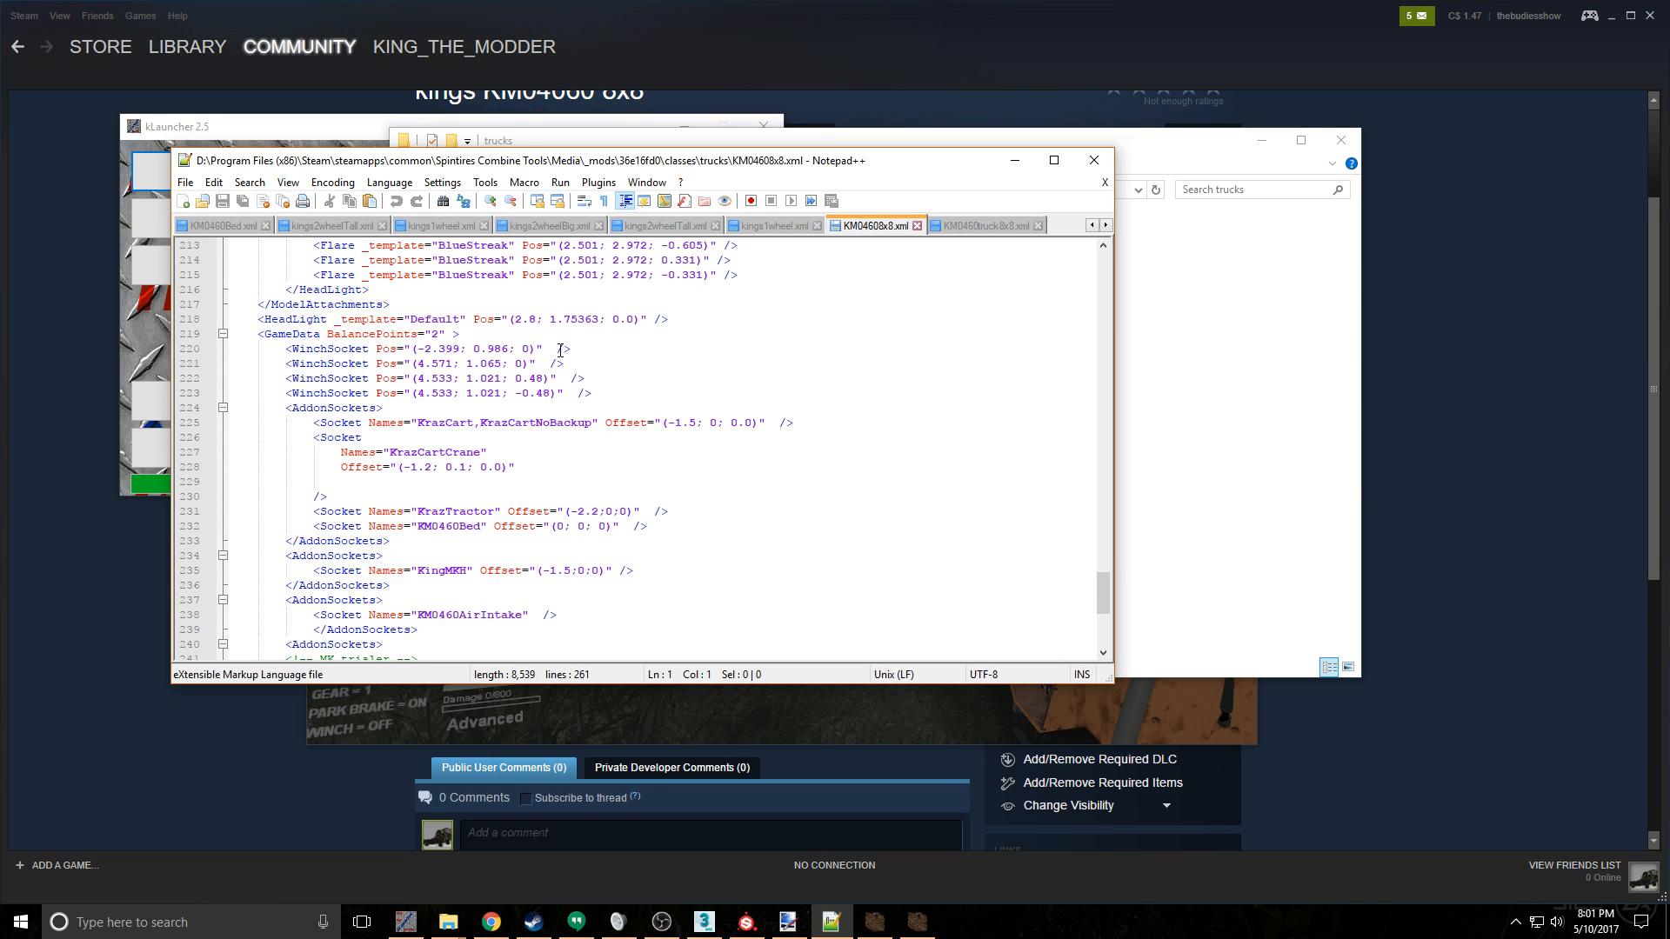
scroll(565, 412, "down", 7)
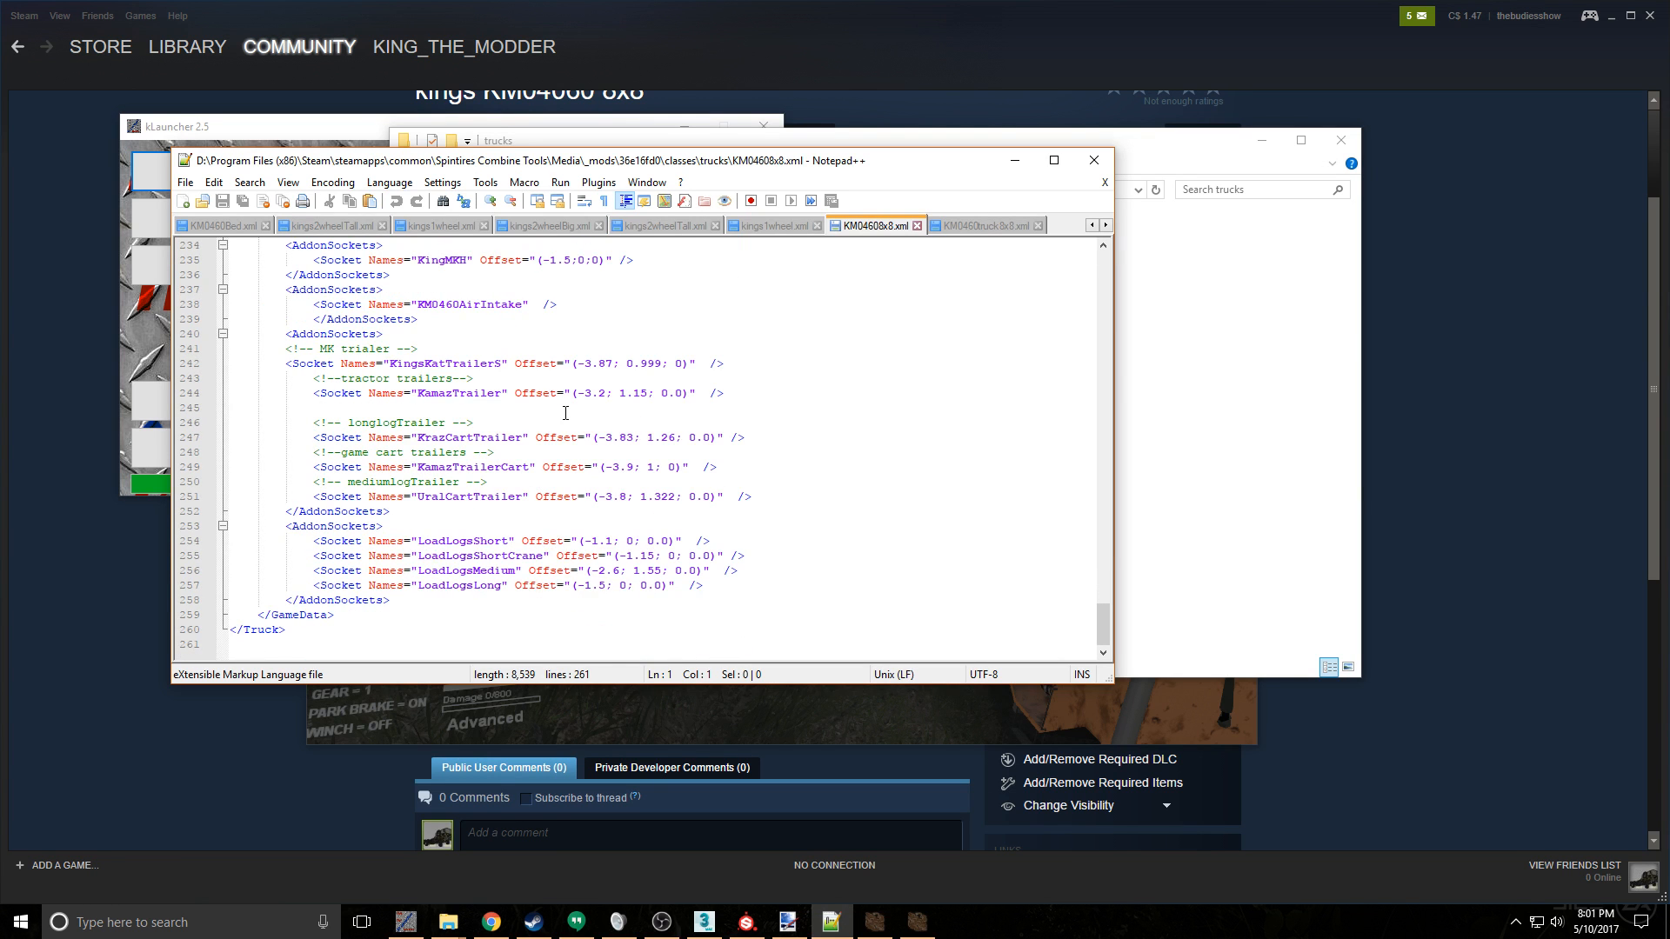
scroll(565, 412, "up", 7)
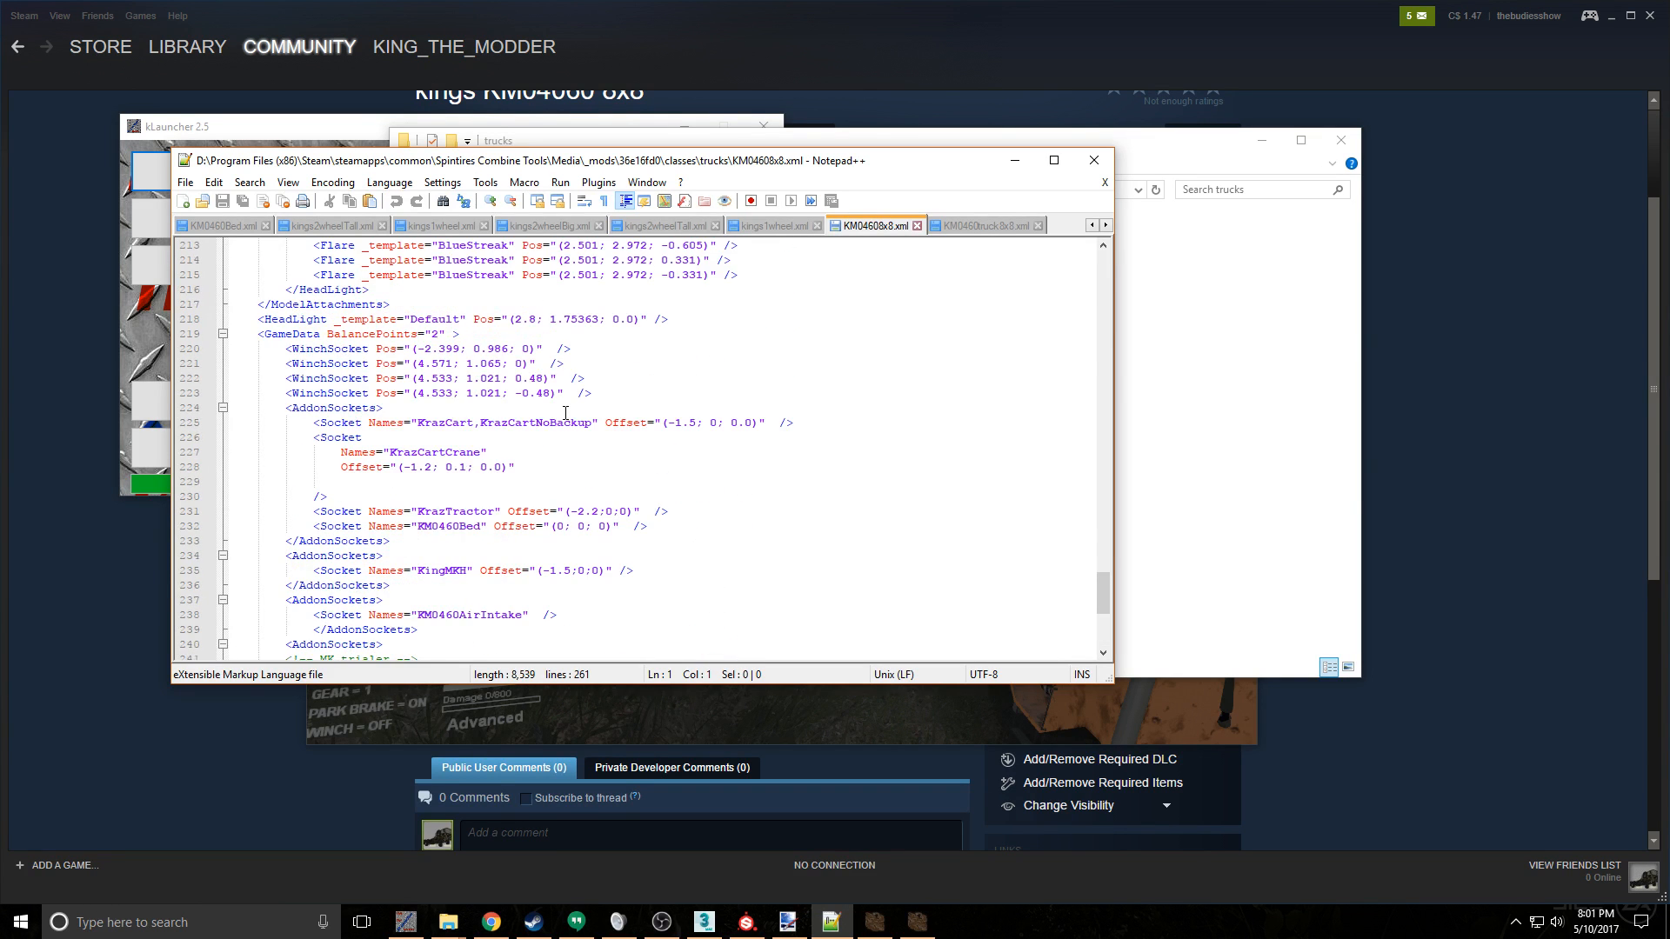
scroll(565, 412, "down", 2)
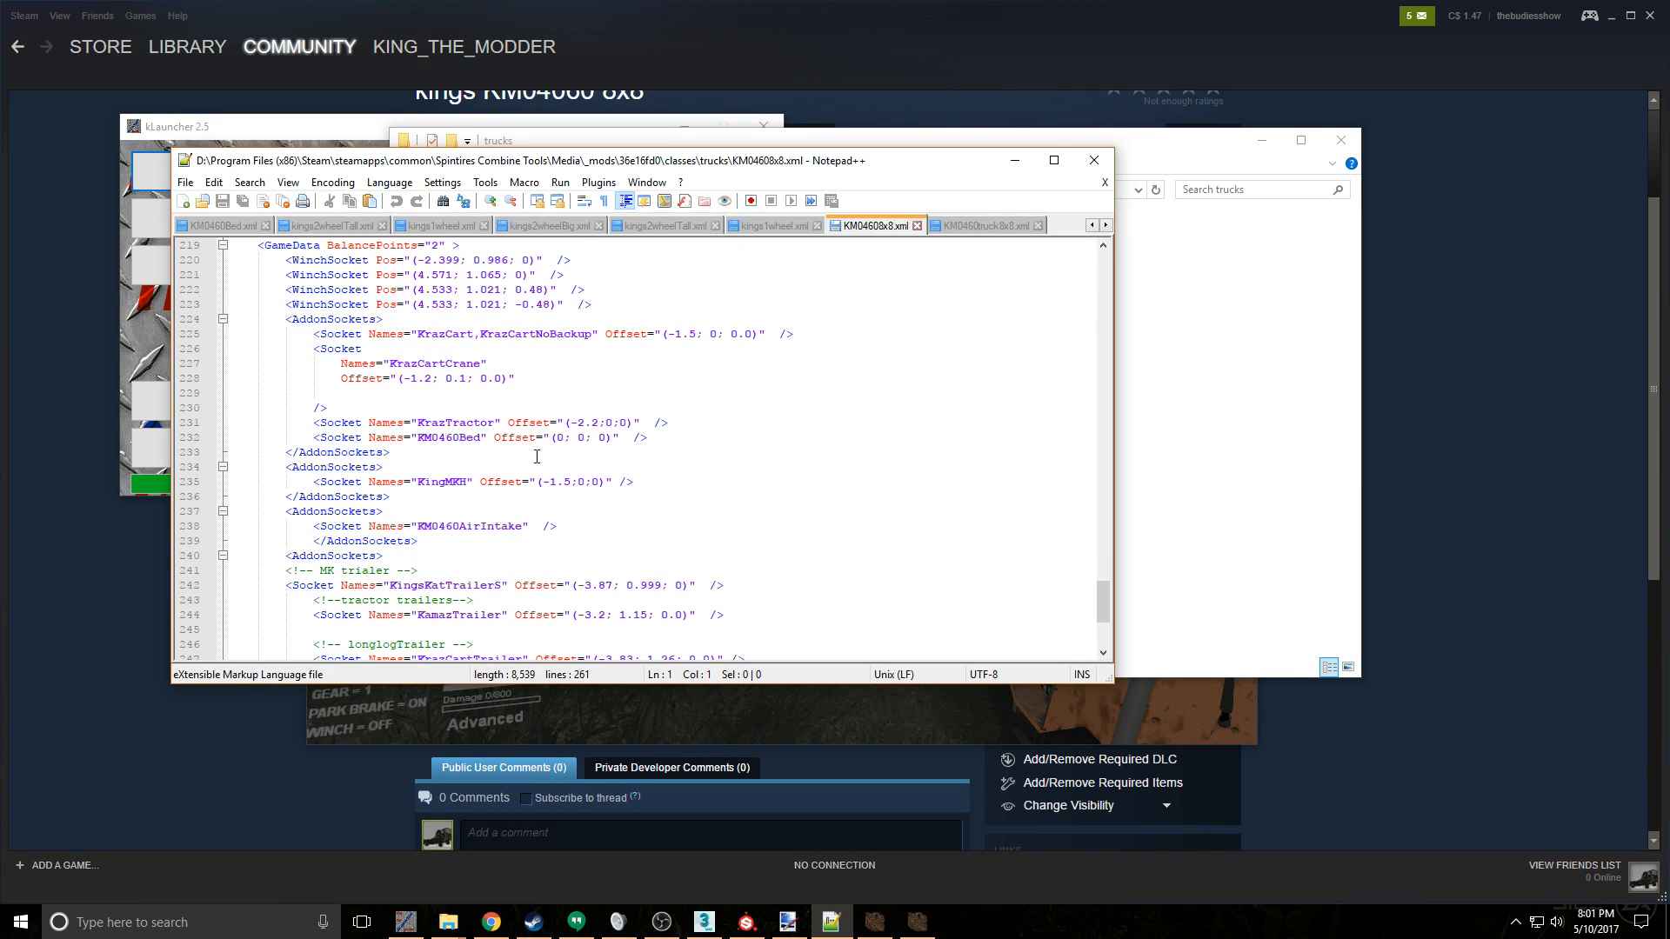
scroll(537, 457, "down", 5)
scroll(537, 457, "up", 8)
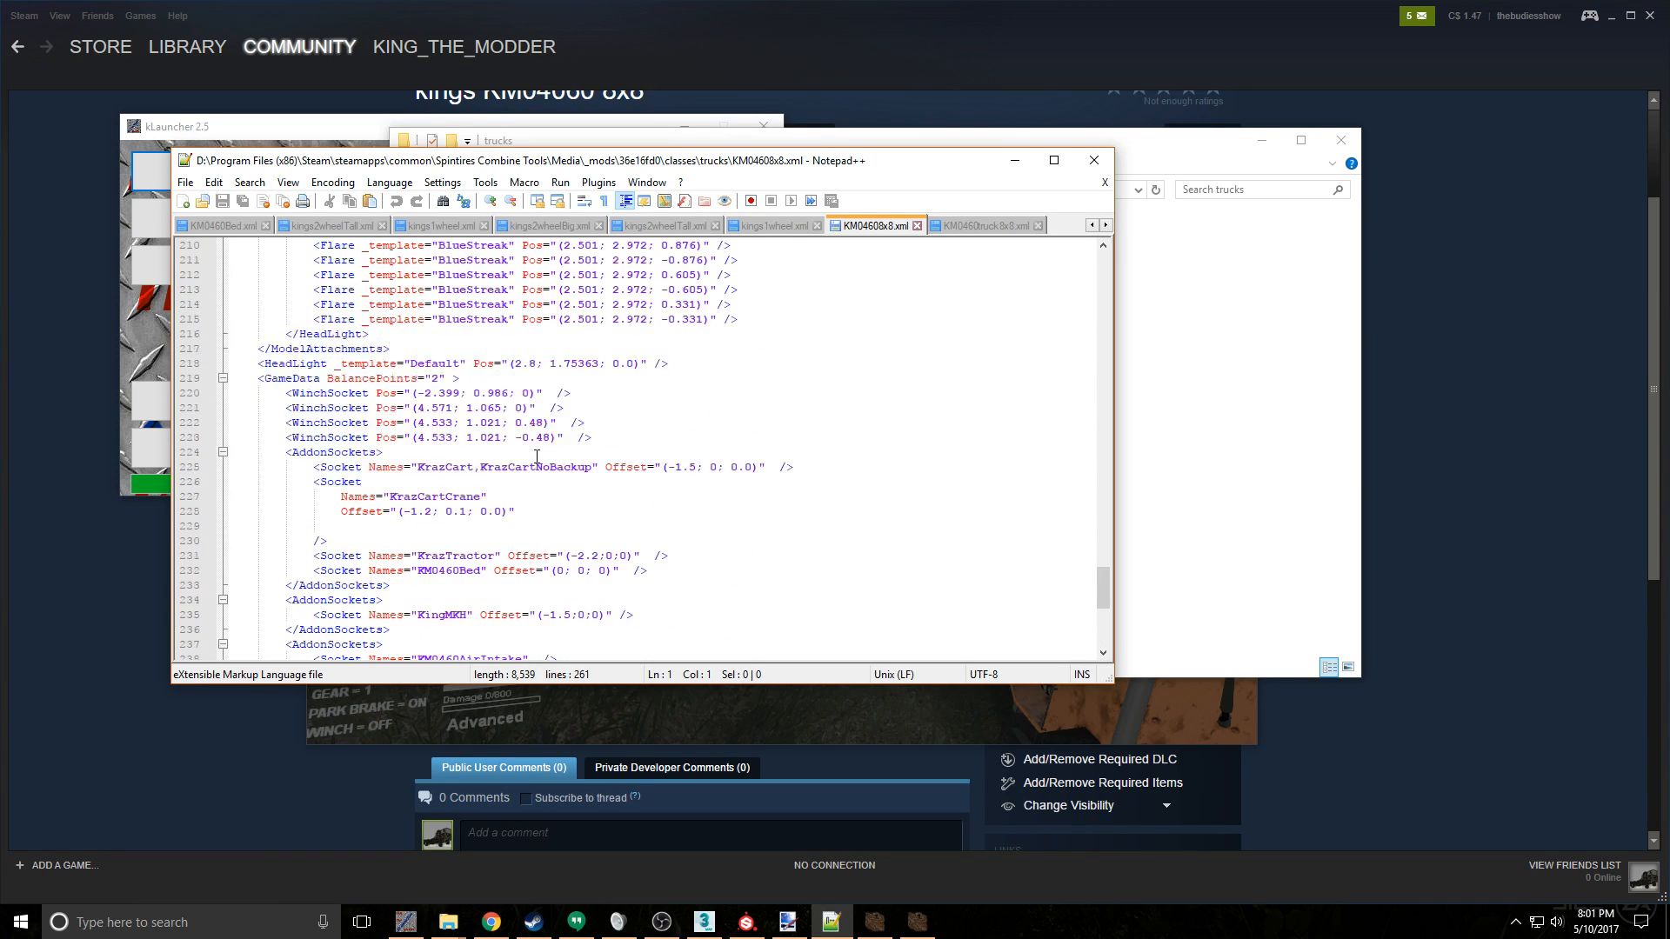
scroll(536, 456, "up", 2)
- Change the KM0460Bed socket name in the first AddonSockets block to KM0460LongBed
scroll(537, 456, "down", 1)
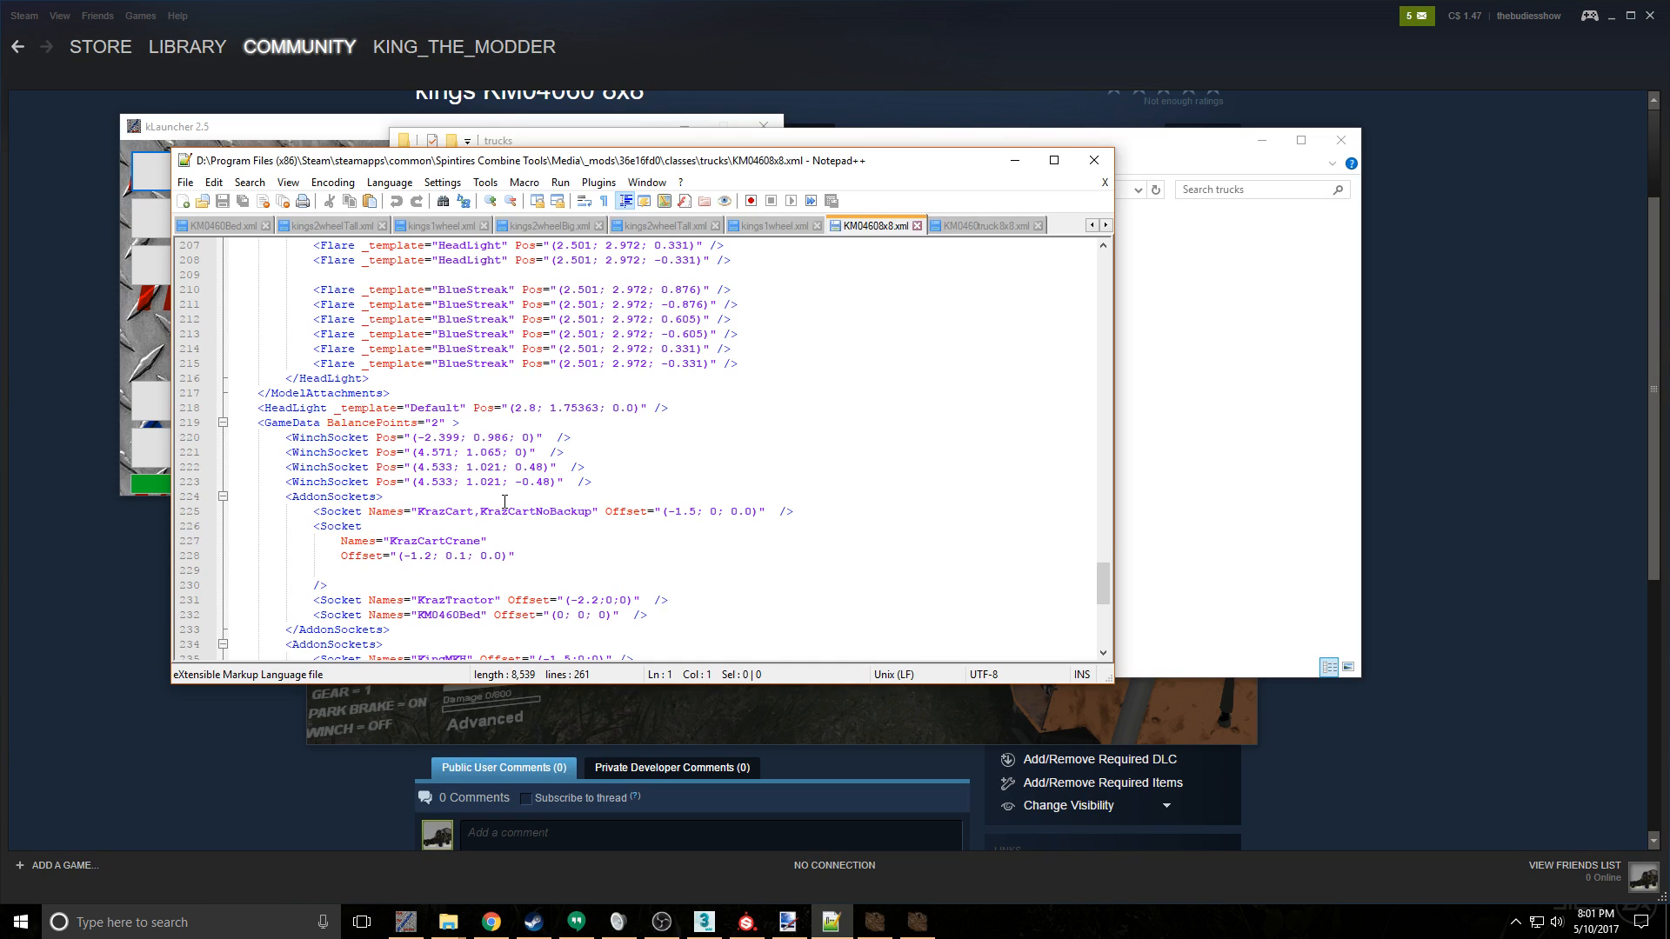
left_click(460, 615)
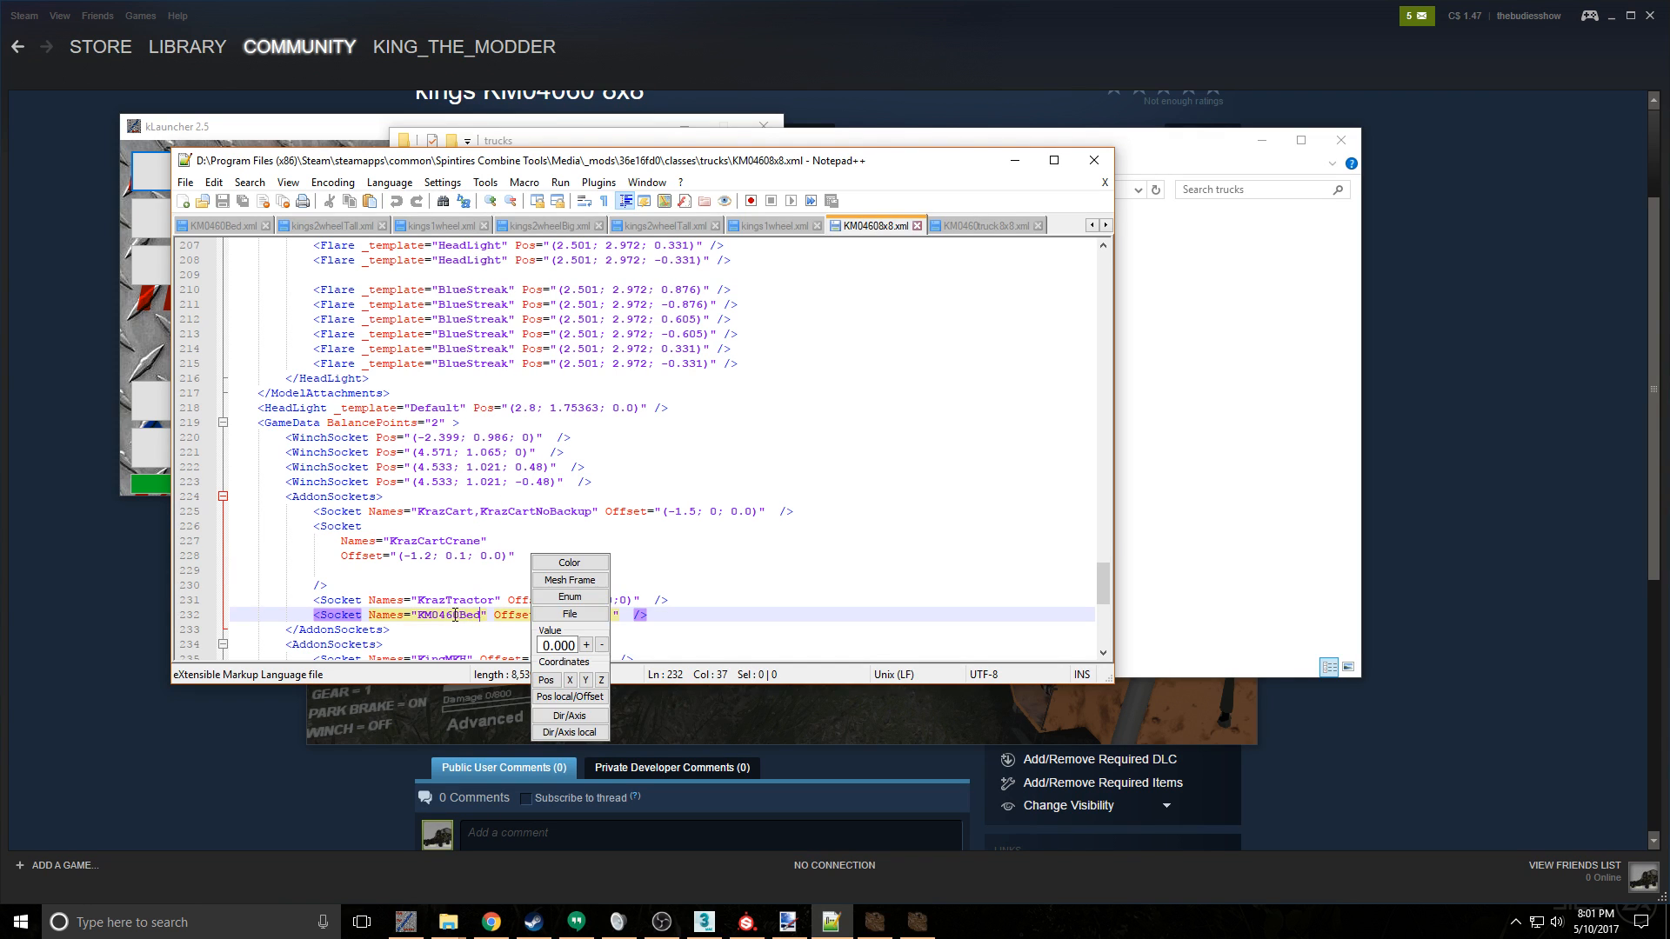
type("Long")
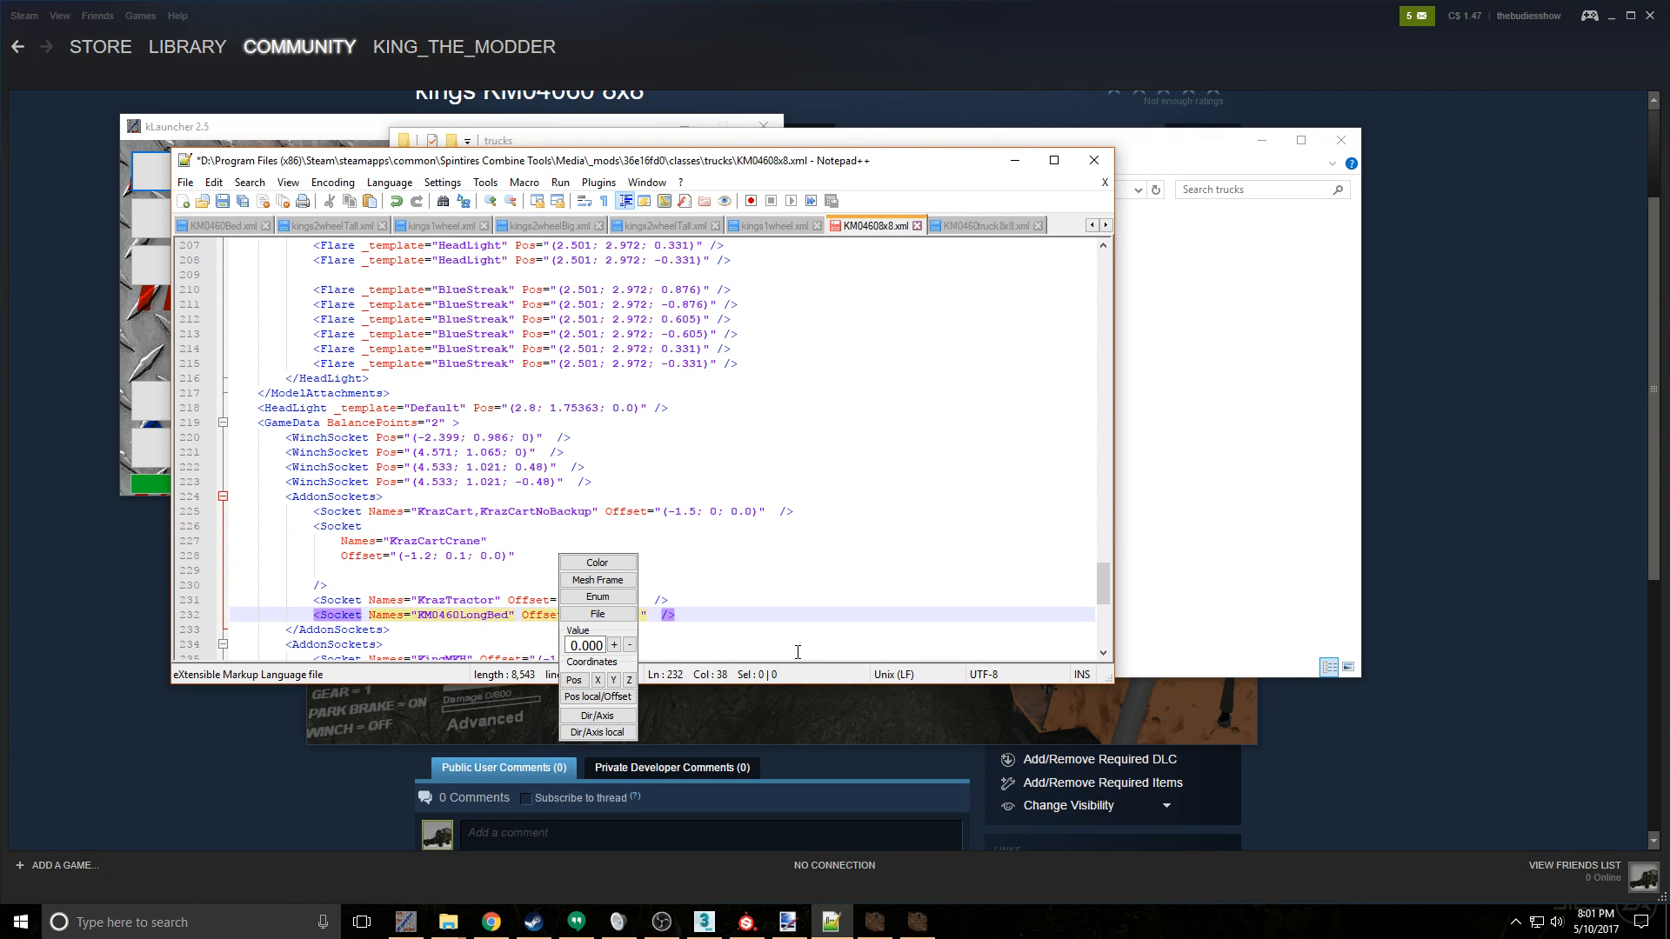
left_click(484, 586)
- Change the air intake socket name to KM04608x8AirIntake, check it against the renamed files in File Explorer, and save the truck XML
scroll(484, 584, "down", 3)
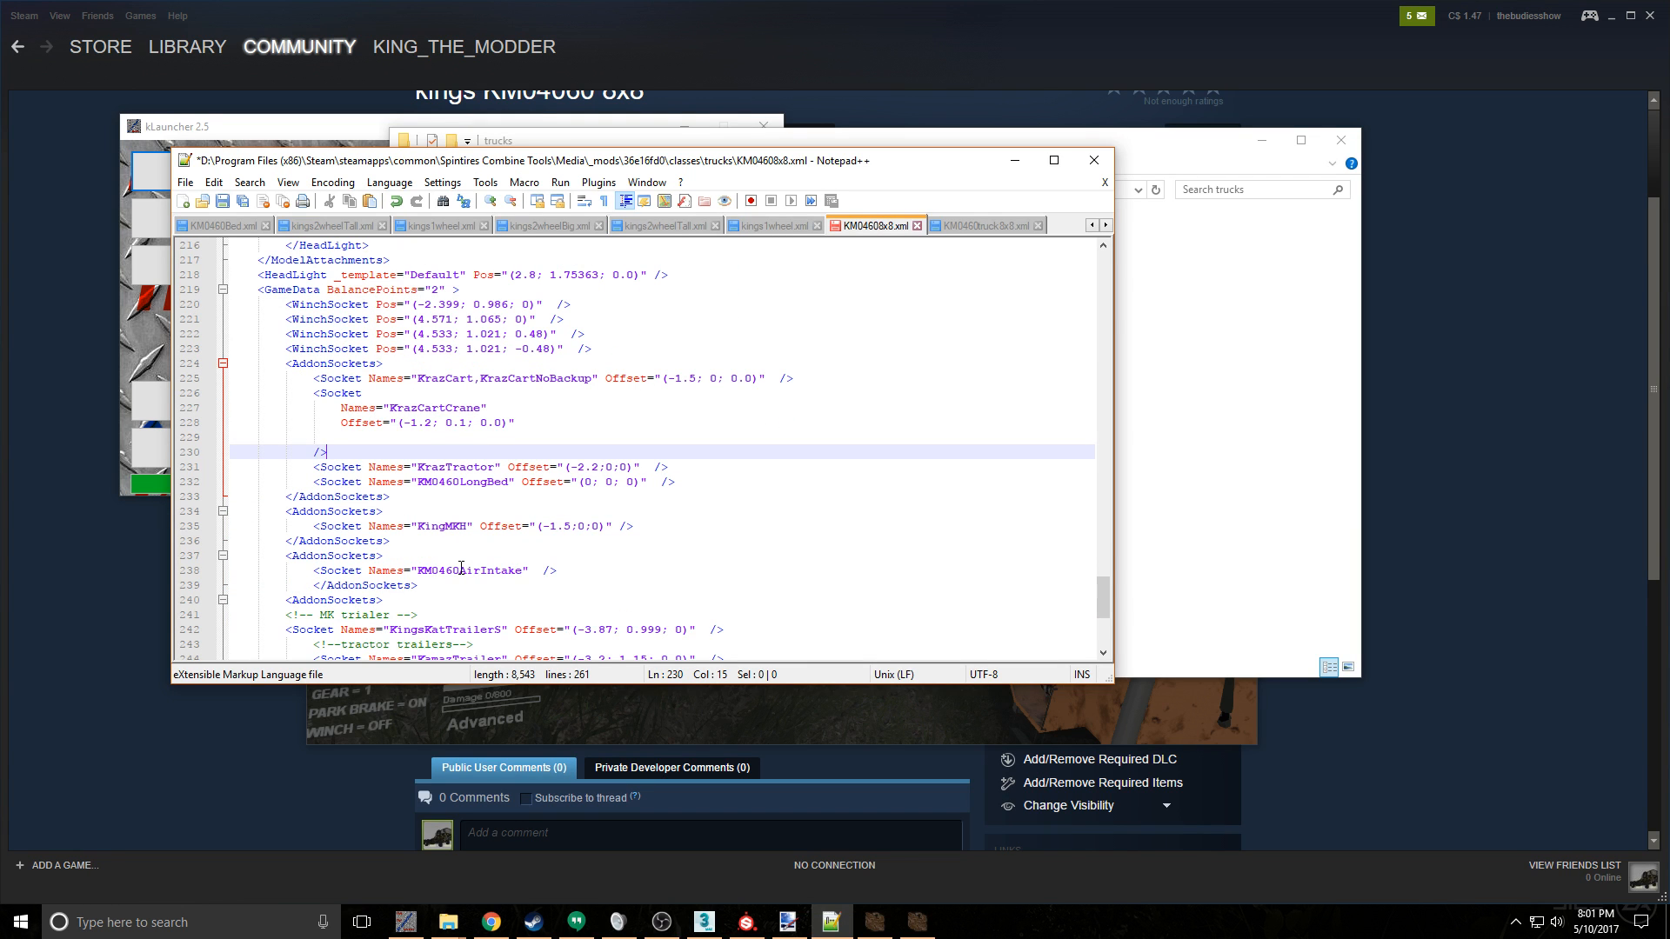
left_click(461, 570)
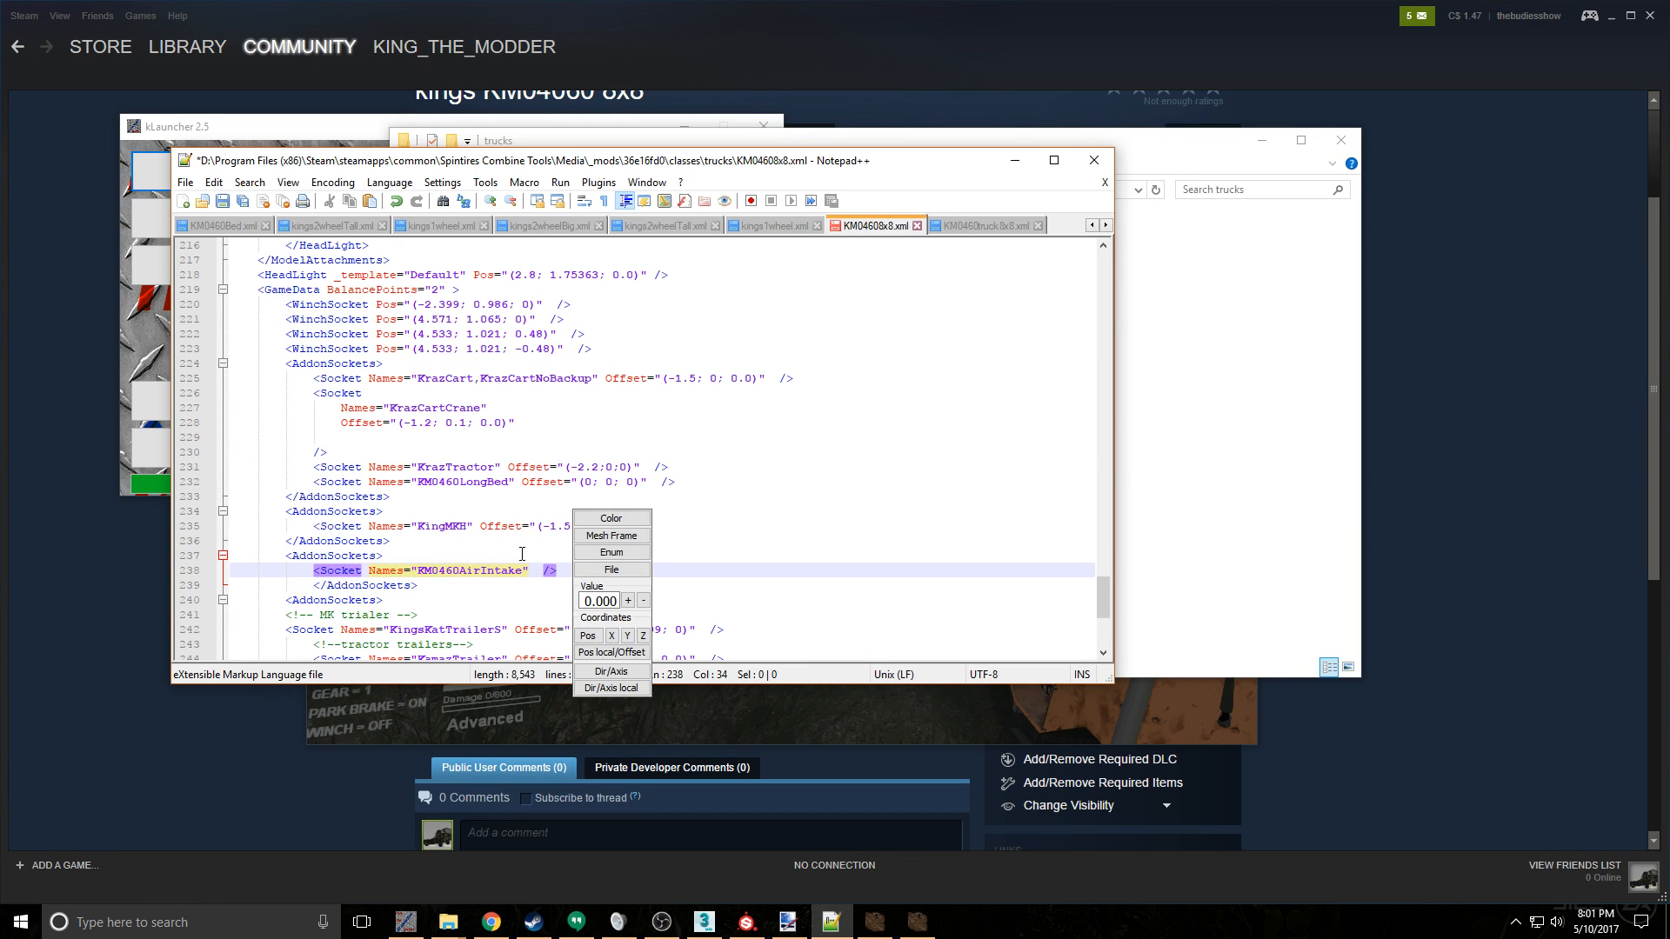
type("8x8")
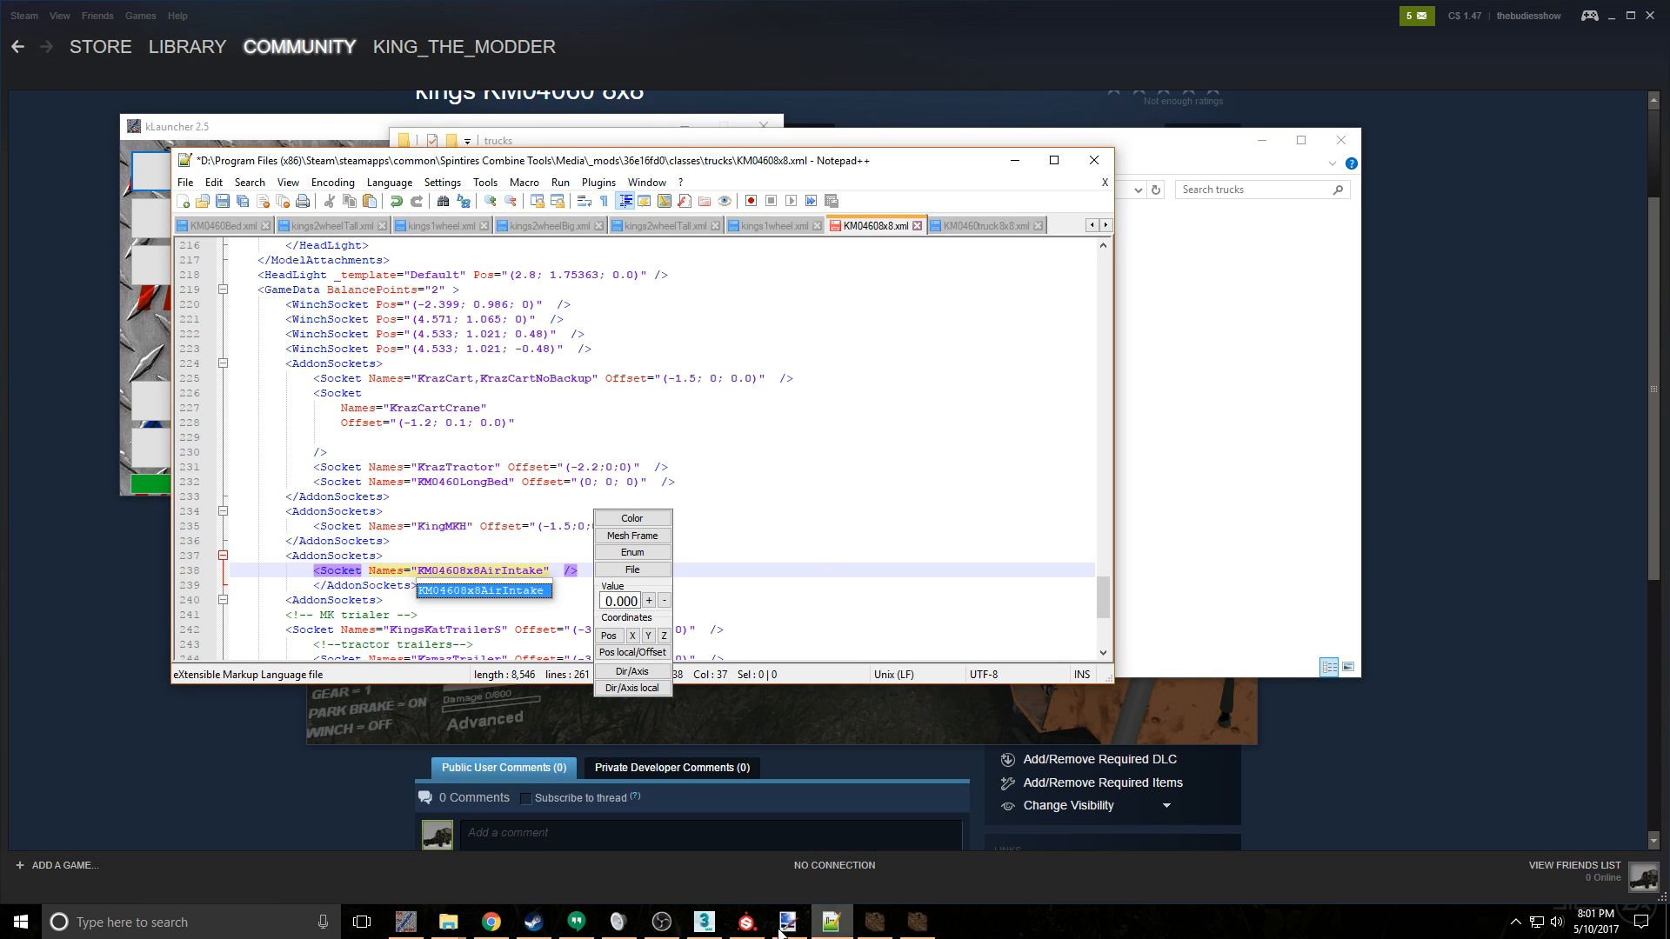
mouse_move(448, 922)
left_click(304, 846)
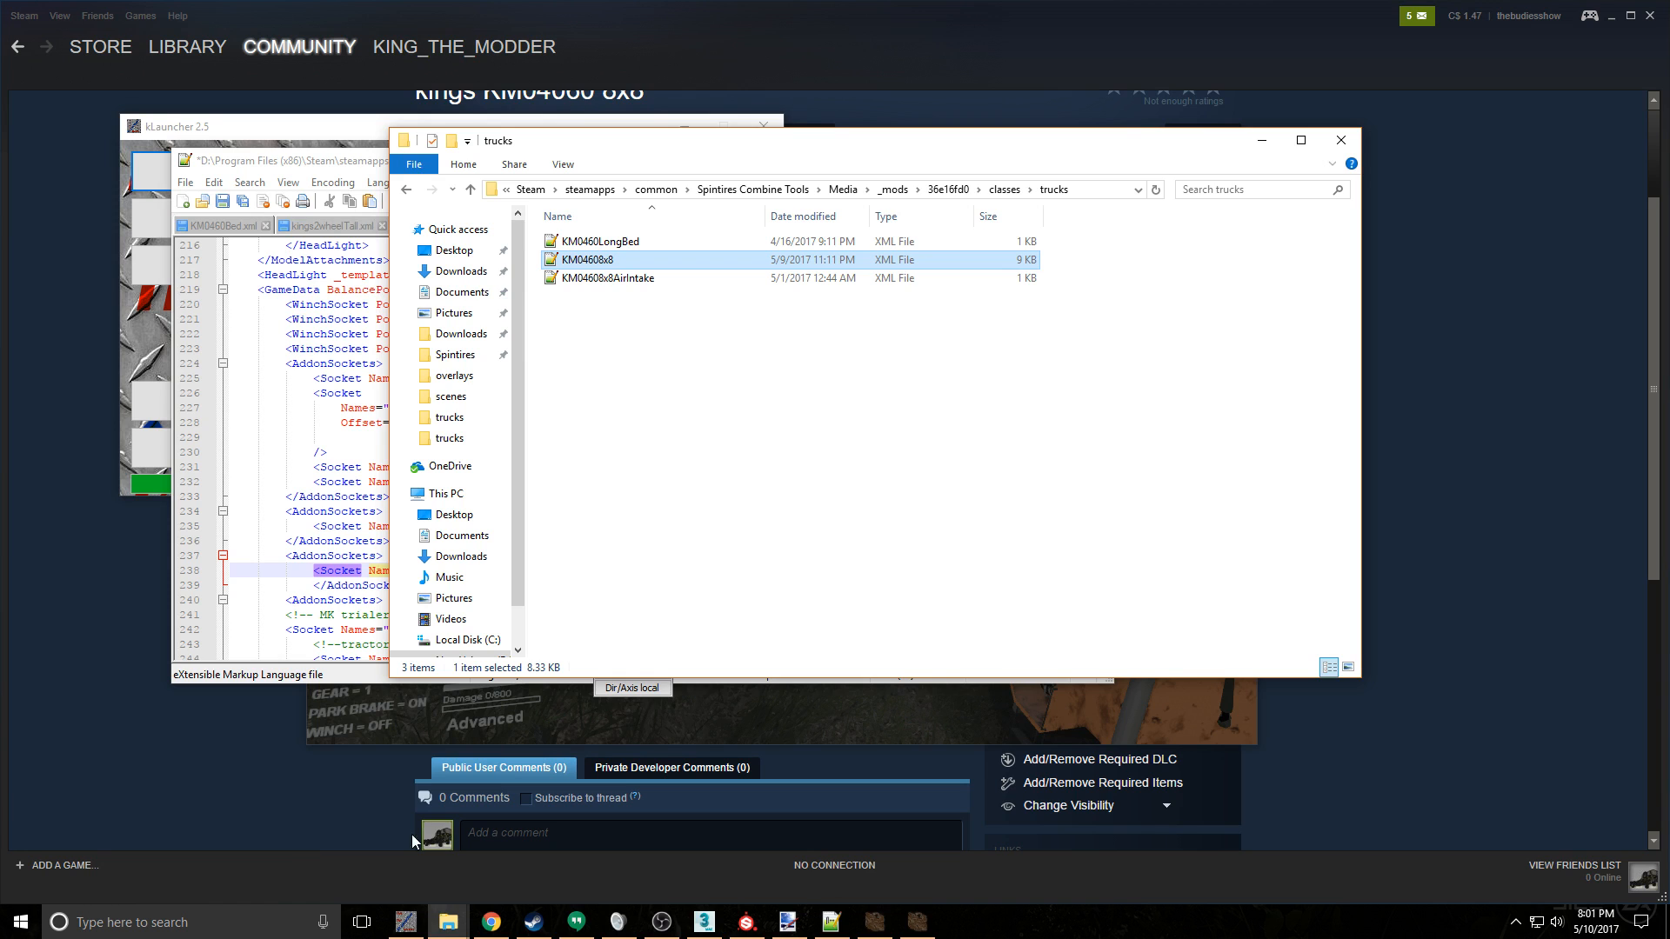
mouse_move(832, 922)
left_click(823, 842)
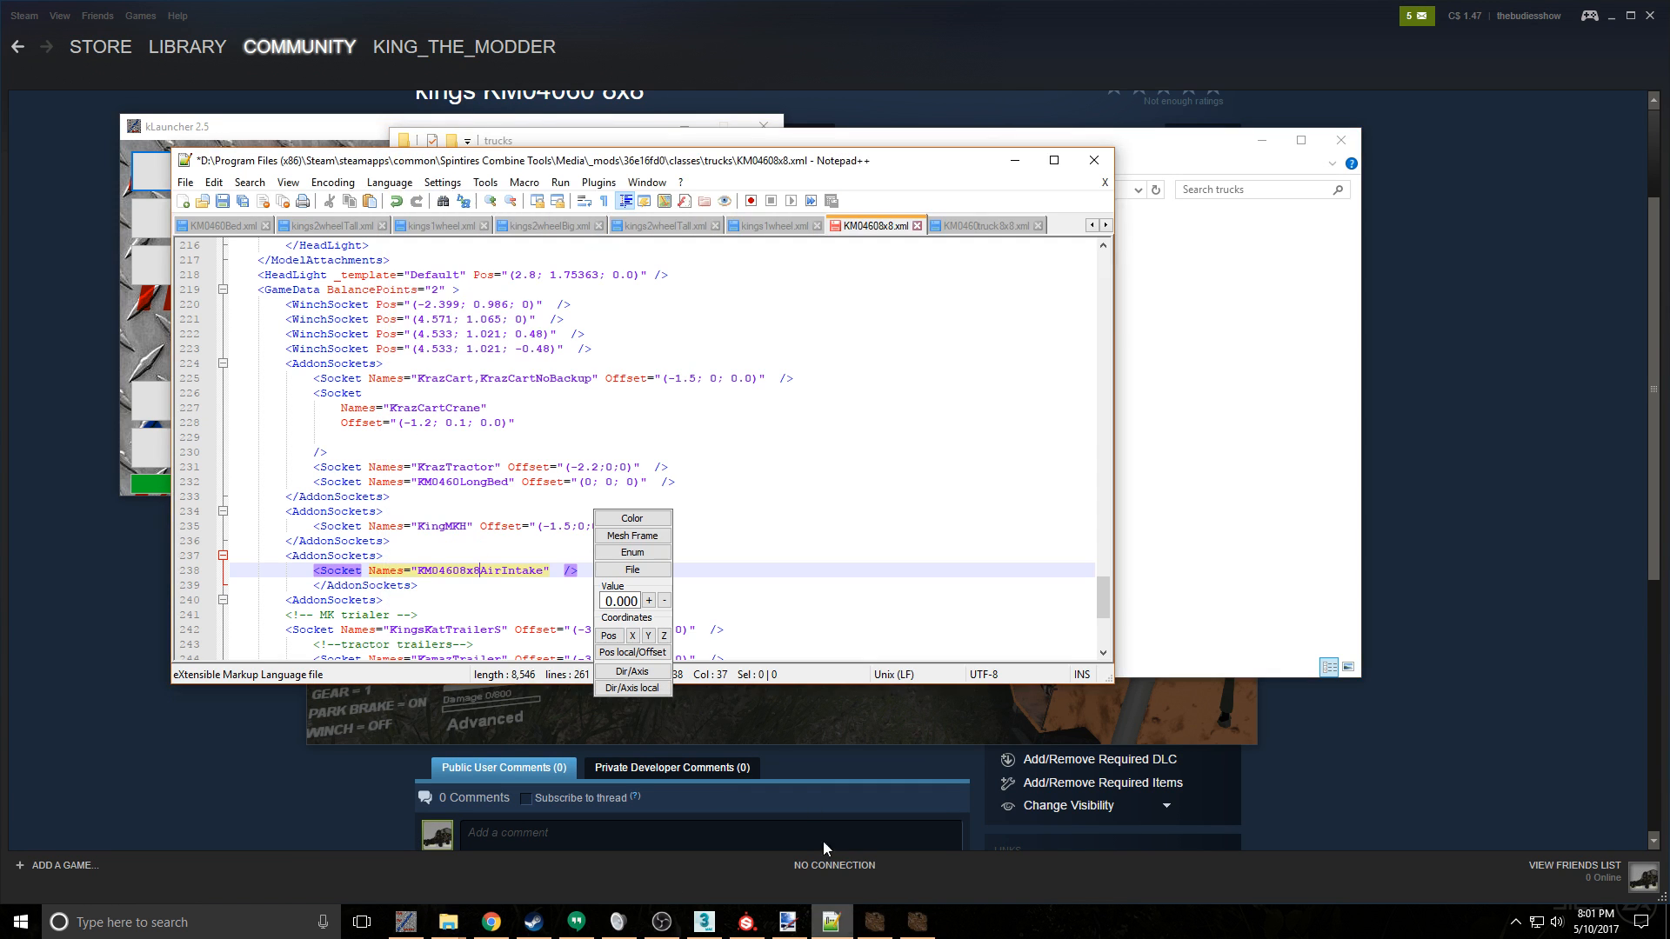
key("ctrl+s")
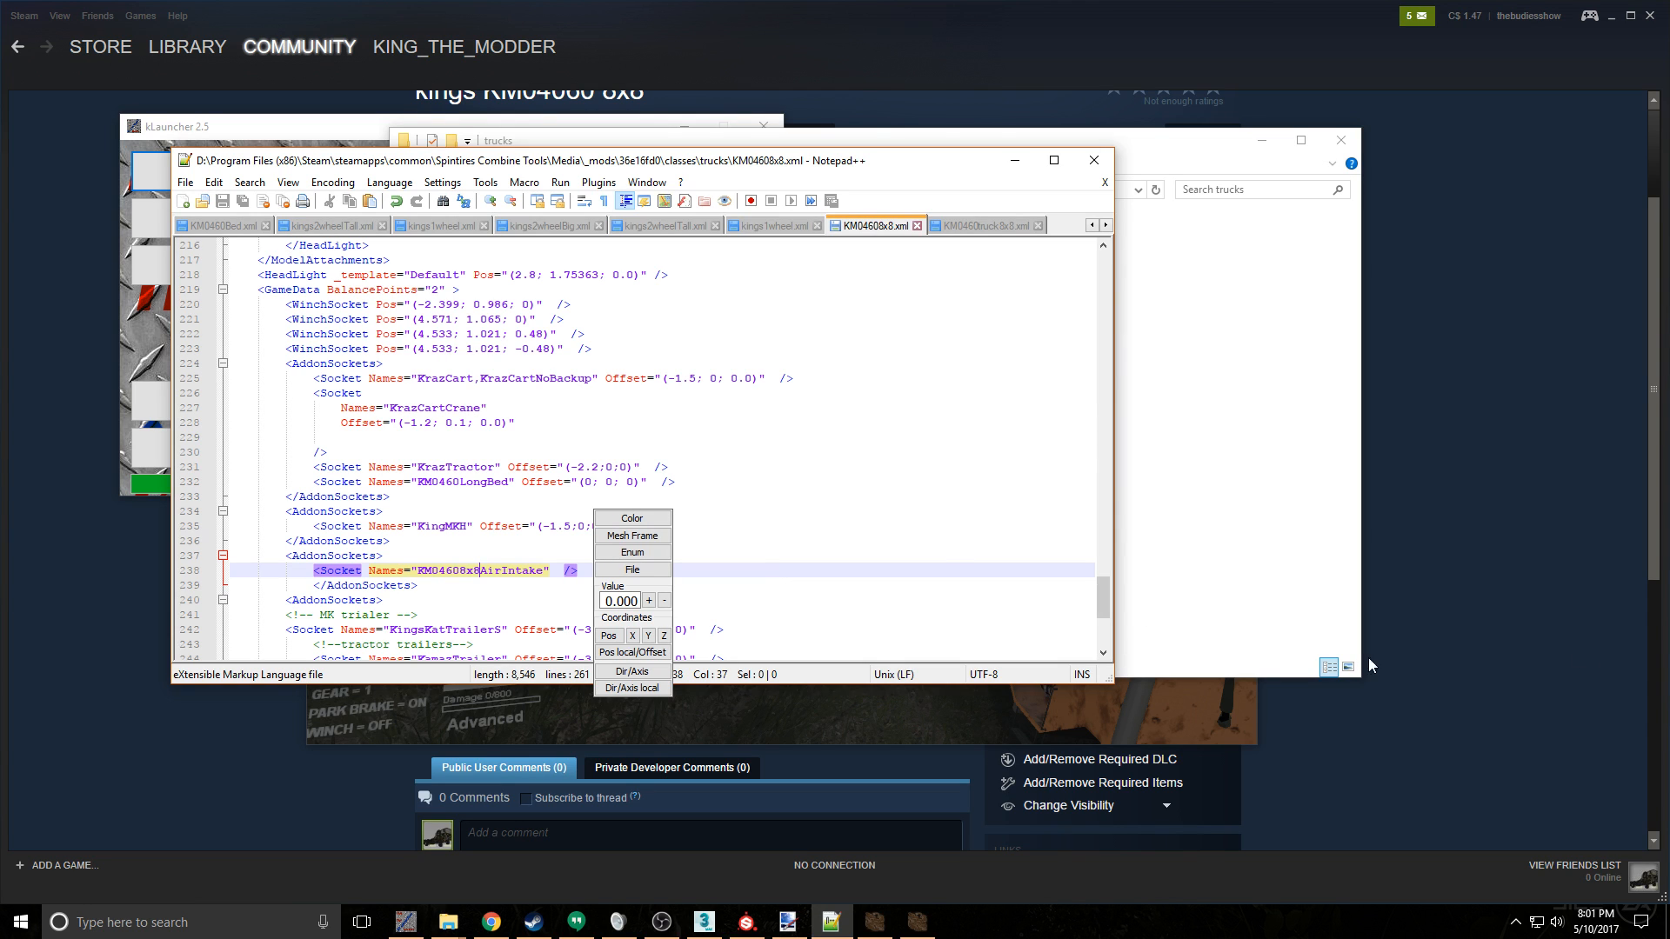
left_click(662, 922)
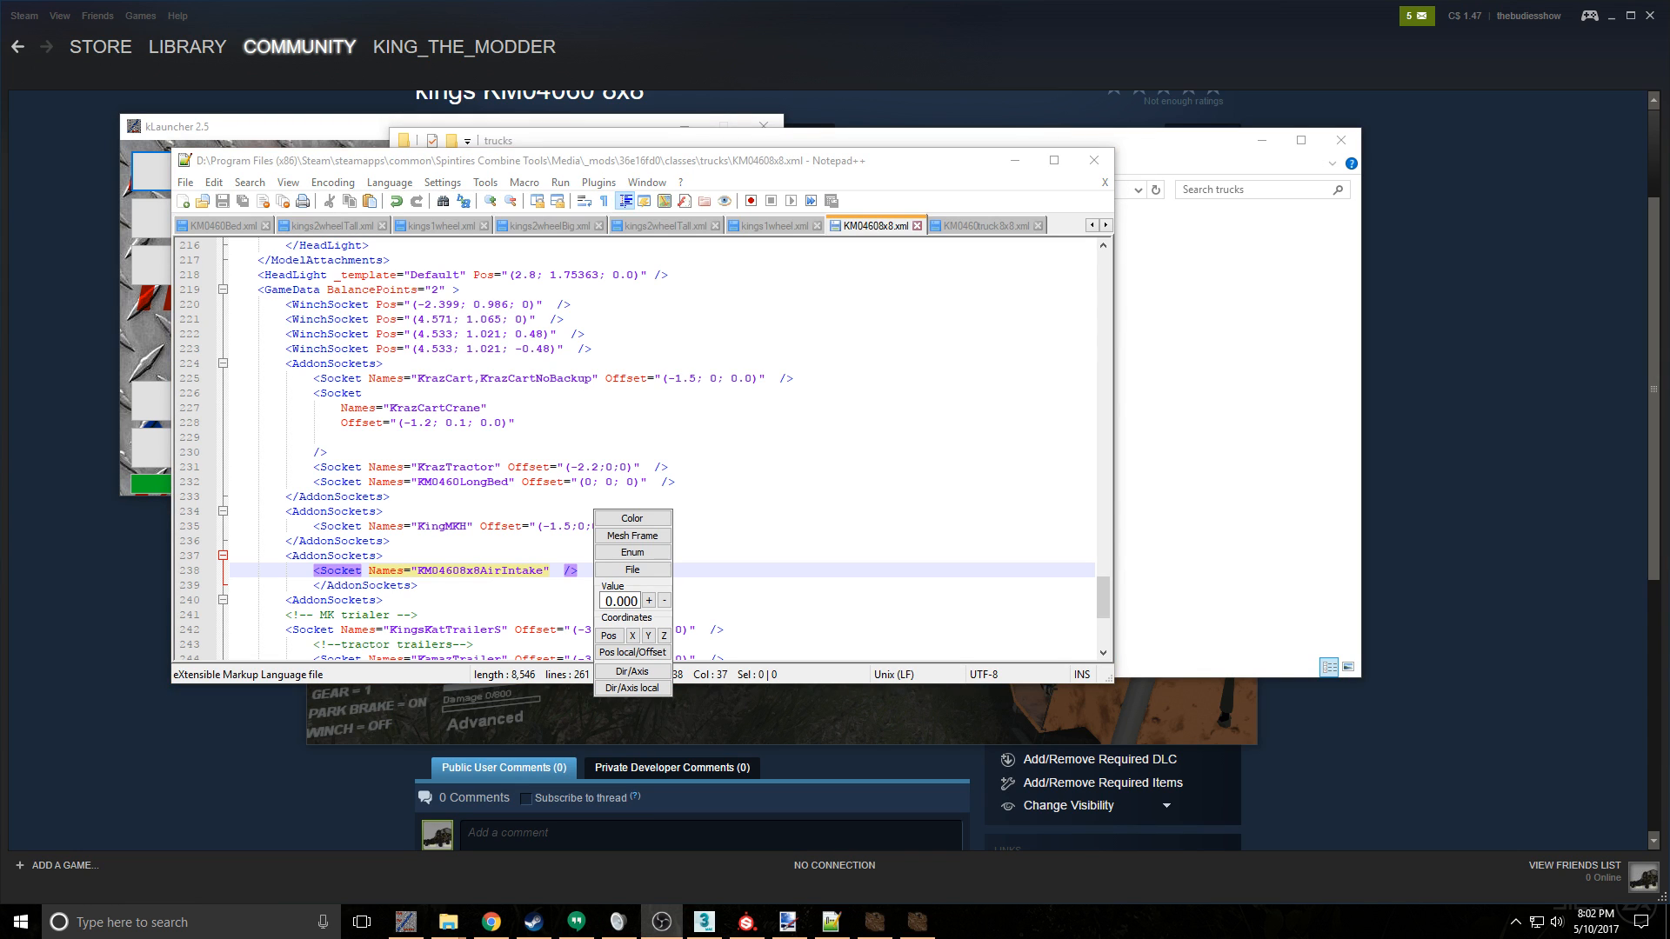